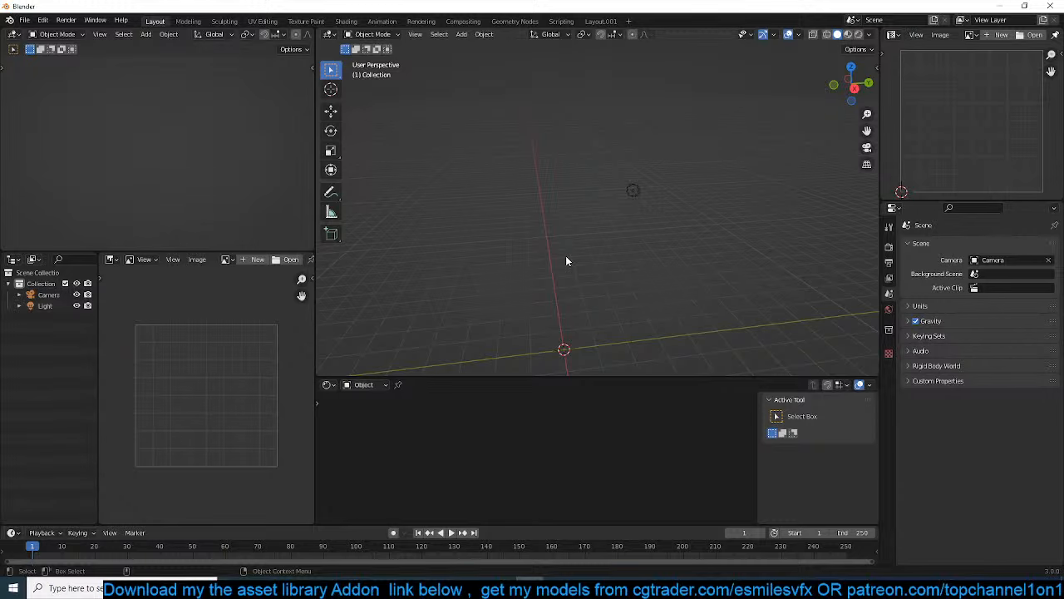
Add a plane at the scene origin, scale it up, and stretch it along the X axis into a rectangular floor
middle_click_drag(566, 260, 635, 308)
key("shift+a")
mouse_move(453, 178)
left_click(572, 181)
key("s")
left_click(729, 210)
key("s")
key("x")
left_click(689, 329)
middle_click_drag(689, 329, 632, 263)
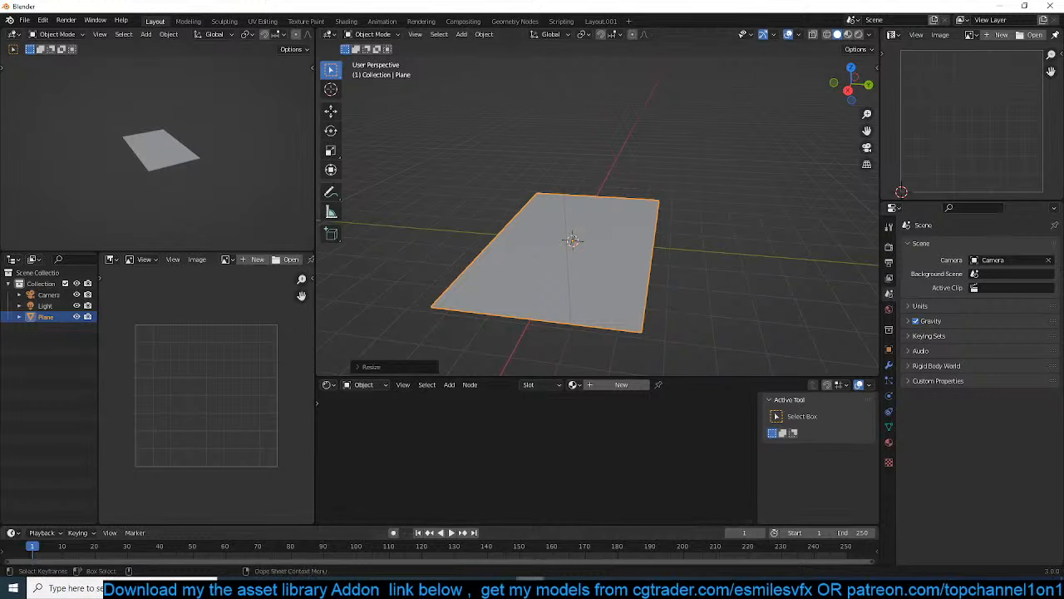
Minimize Blender, find makehuman-community through the Windows search, and launch it
mouse_move(517, 588)
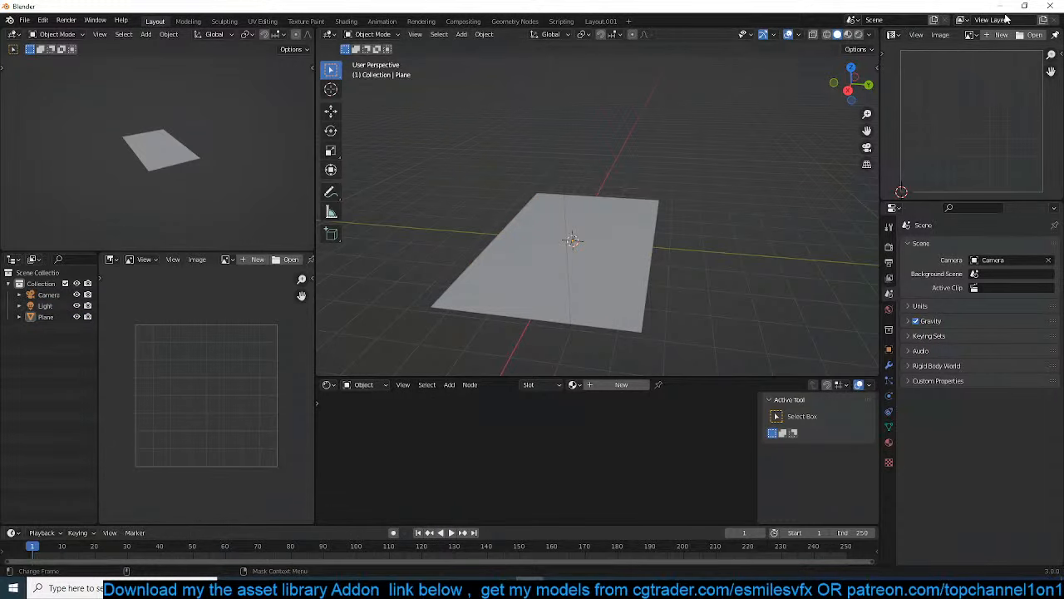
left_click(1005, 6)
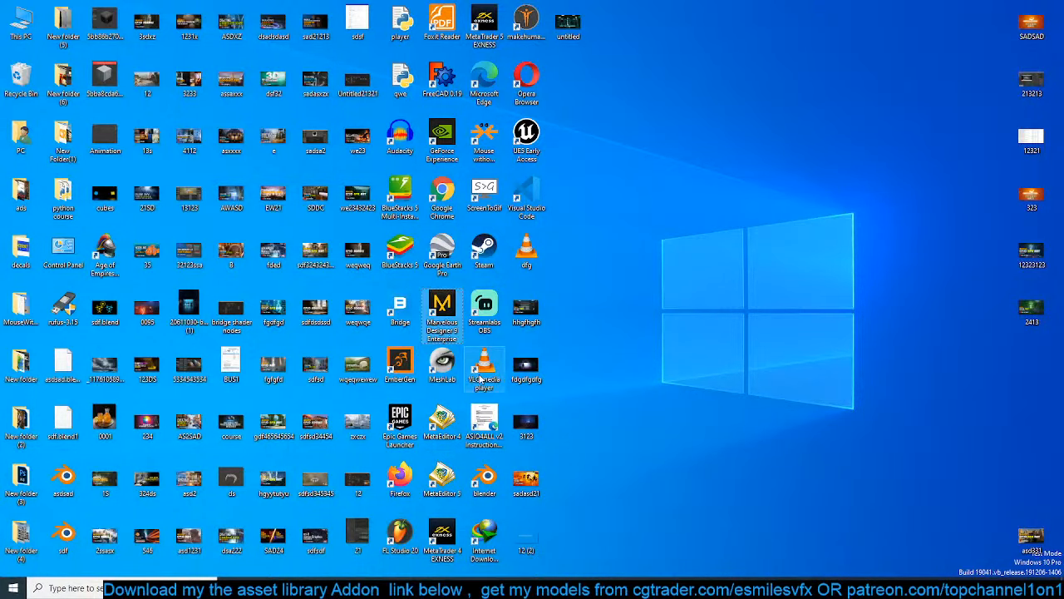
left_click(75, 587)
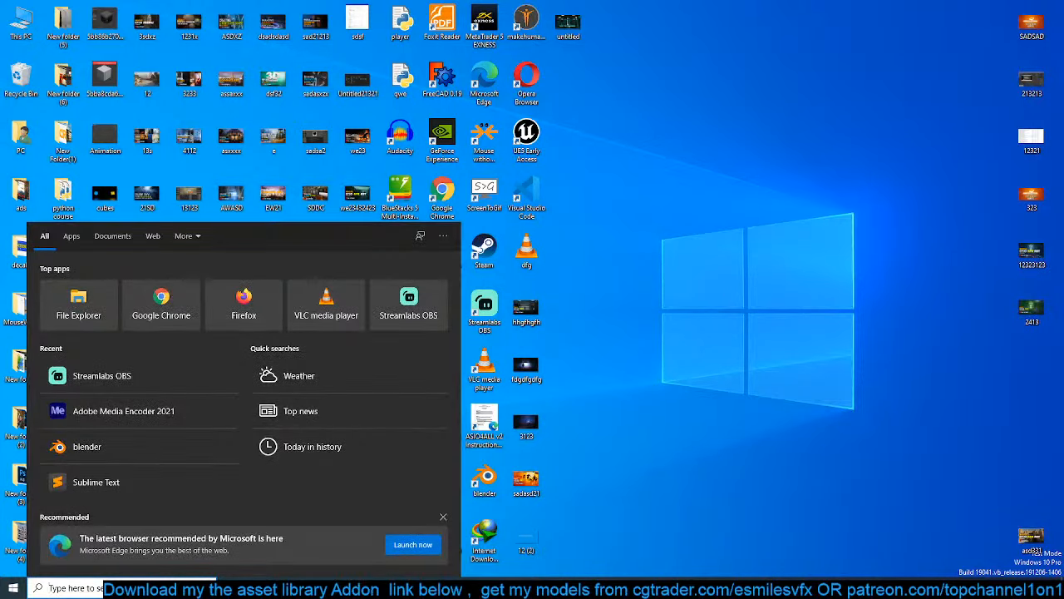
type("makehuman-c")
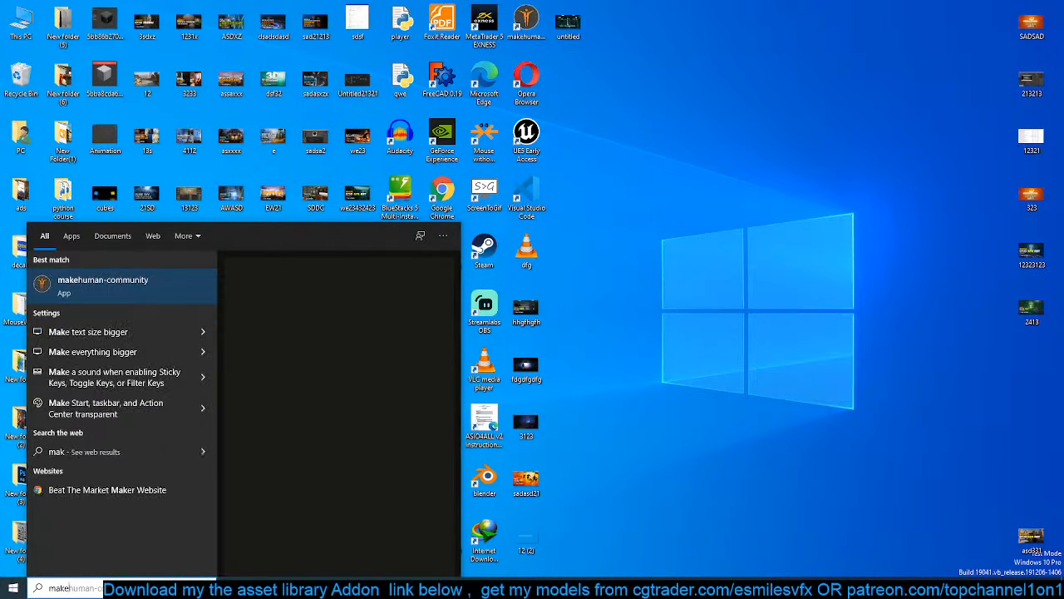
left_click(108, 283)
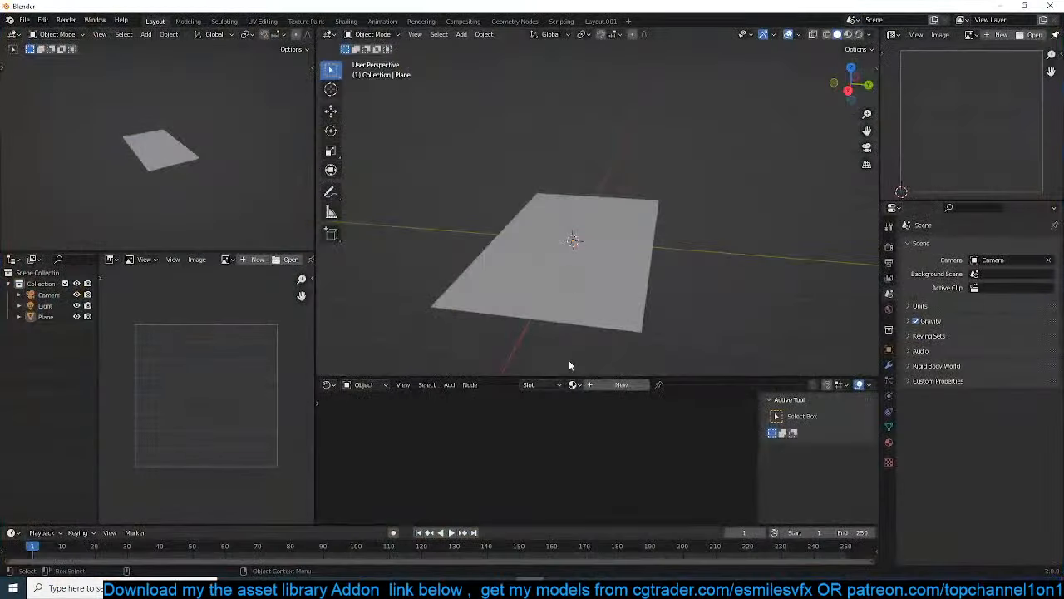
Switch back to Blender and draw a ruler about 4.45 m long in top view, along the plane's front edge from its corner
left_click(583, 283)
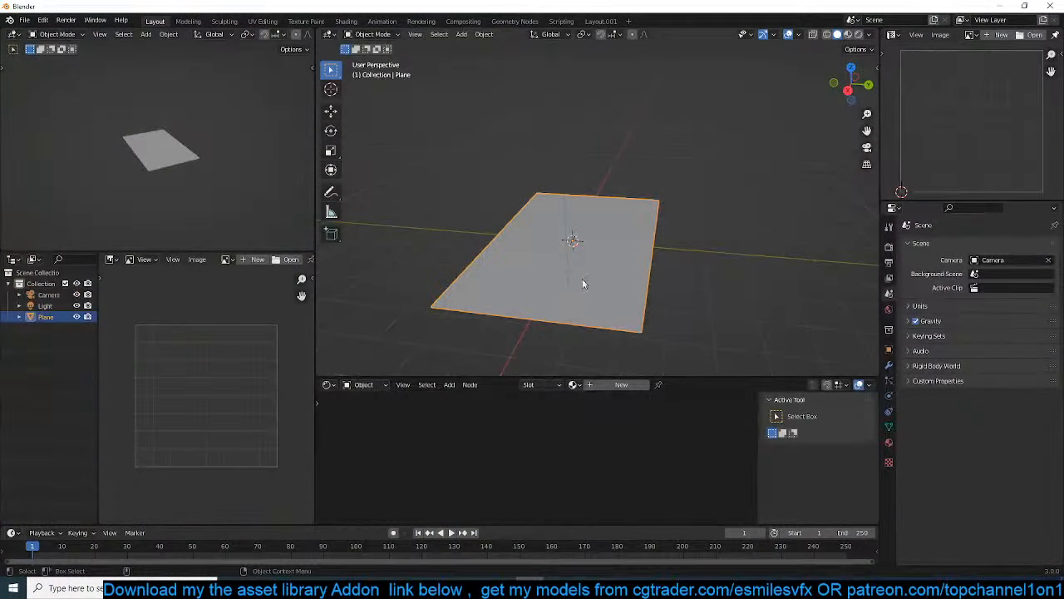
middle_click_drag(582, 284, 617, 276)
key("KP_7")
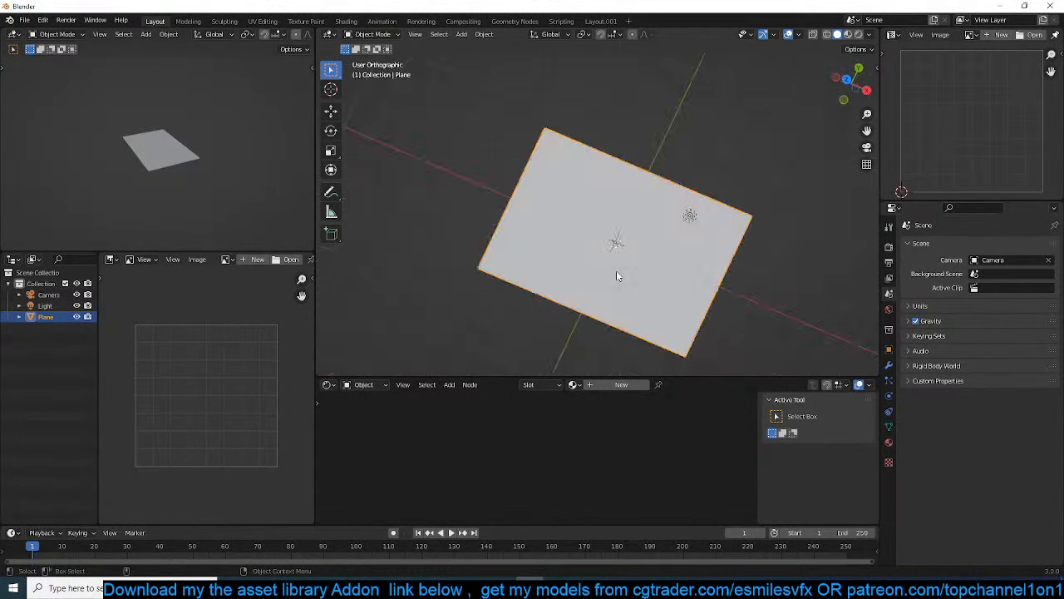
left_click(331, 212)
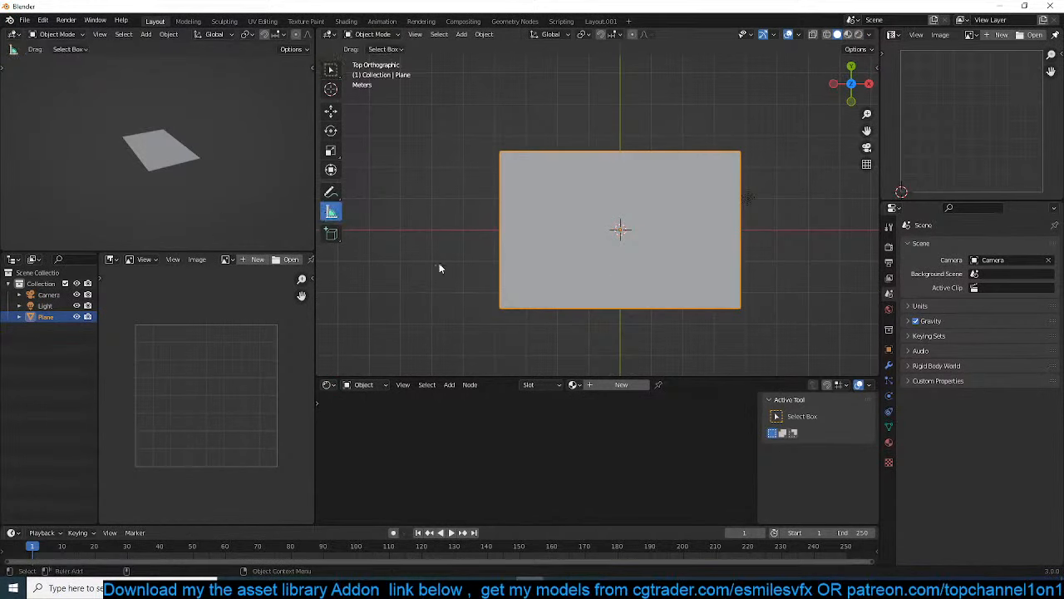
left_click_drag(502, 313, 641, 312)
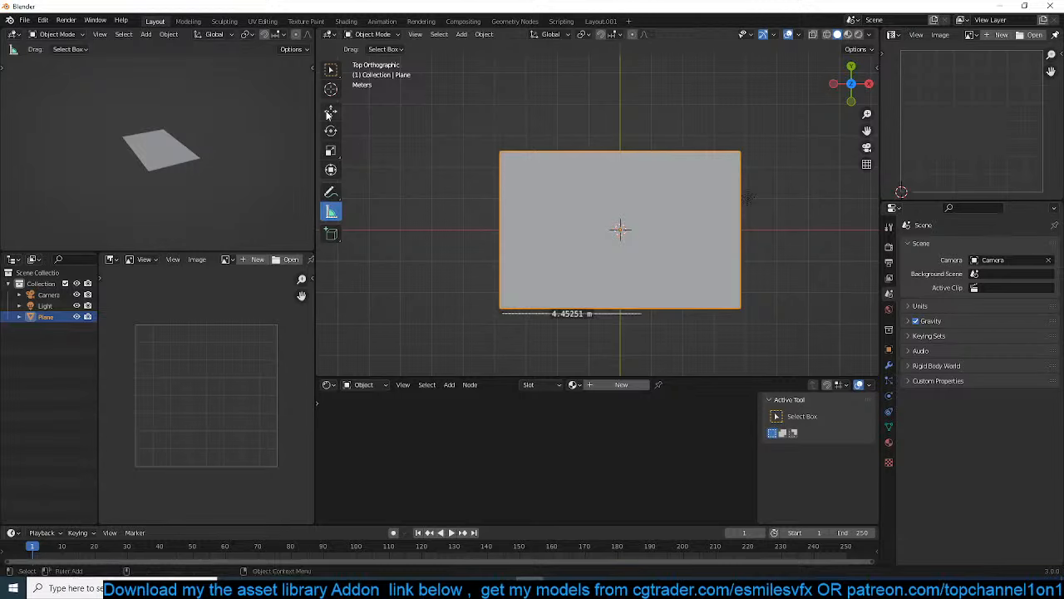
Scale the plane's mesh along the X axis in edit mode to a width of about 5 m
key("Tab")
left_click_drag(713, 109, 755, 309)
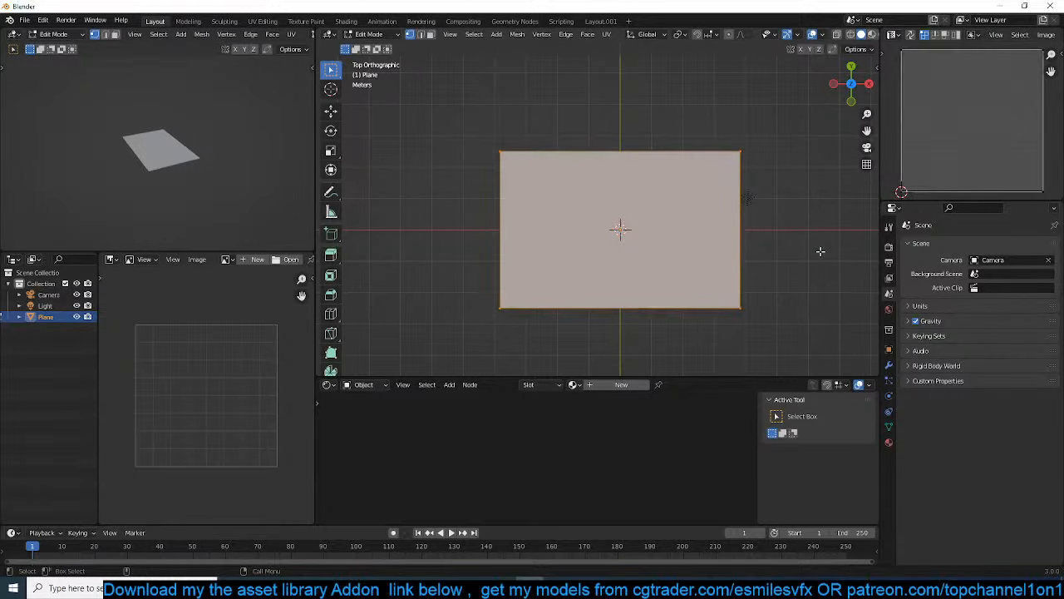
key("s")
key("x")
left_click(748, 231)
Extrude the floor face upward about 2.3 m to form a room-sized box
middle_click_drag(748, 231, 684, 256)
key("e")
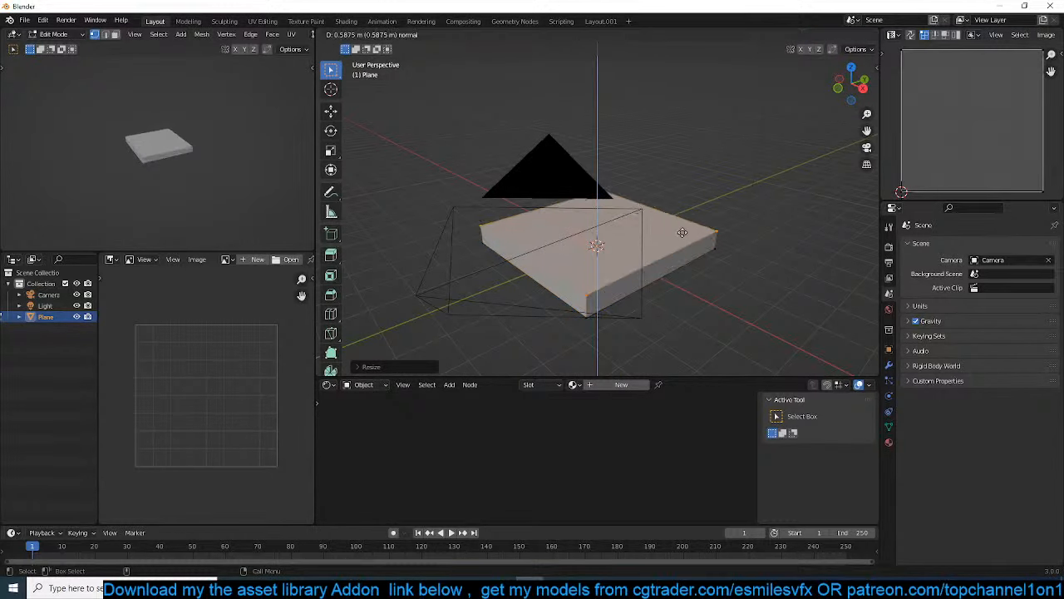
left_click(596, 242)
Delete the box's front face to open up the room, and return to object mode
middle_click_drag(596, 242, 671, 238)
scroll(672, 238, "up", 4)
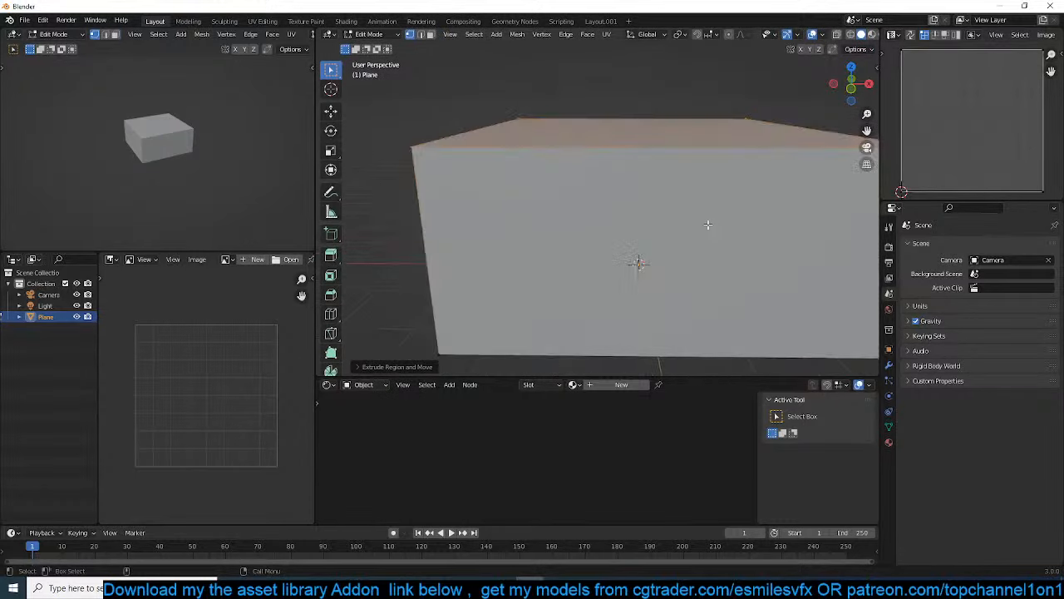
key("x")
left_click(693, 267)
key("Tab")
Align the camera to the current view into the room and set its focal length to 25 mm
key("KP_0")
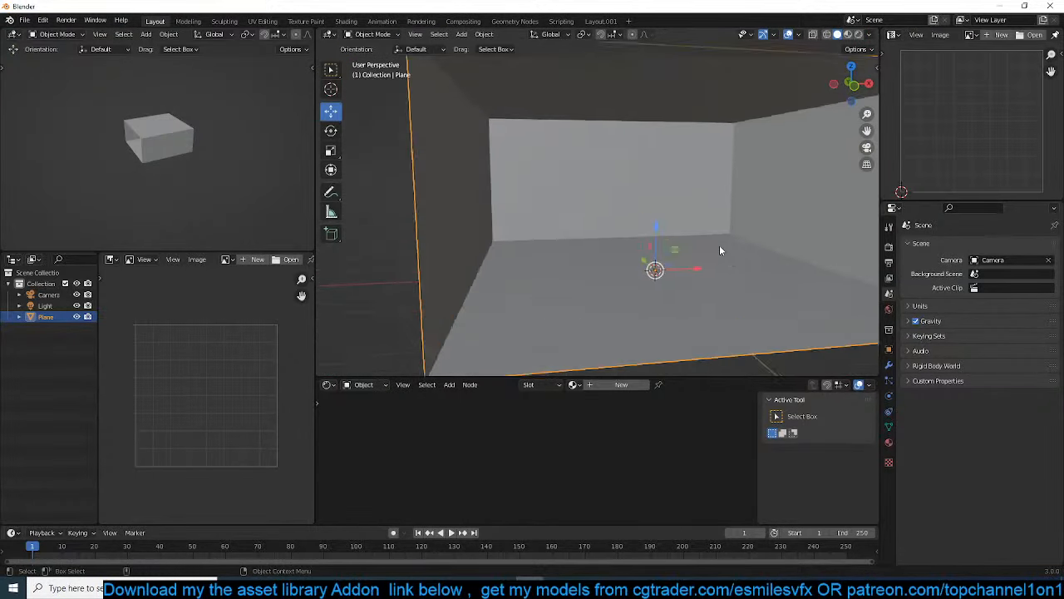
left_click(738, 183)
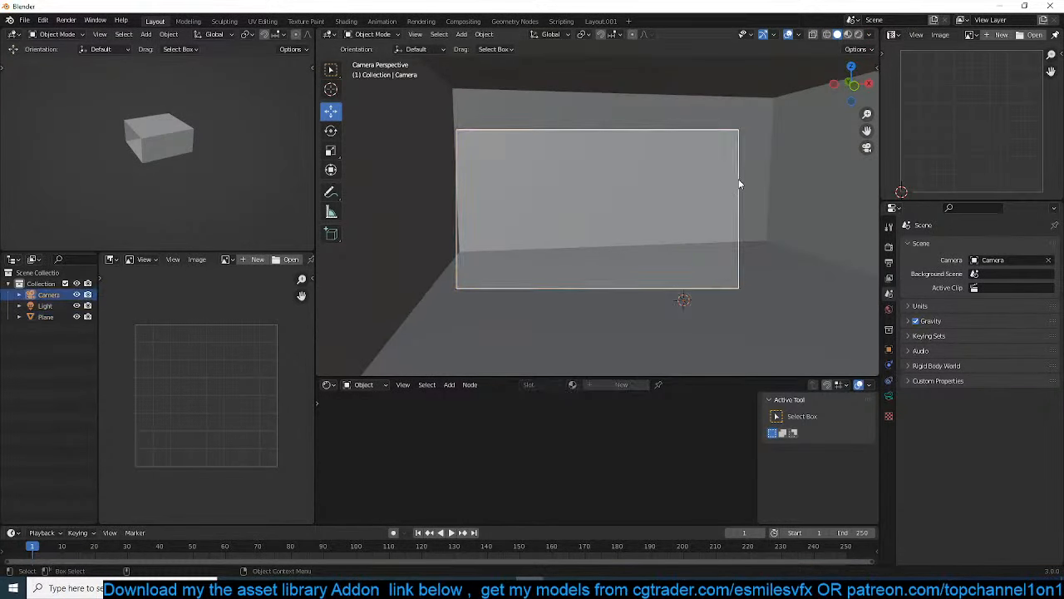
left_click(889, 396)
left_click(990, 298)
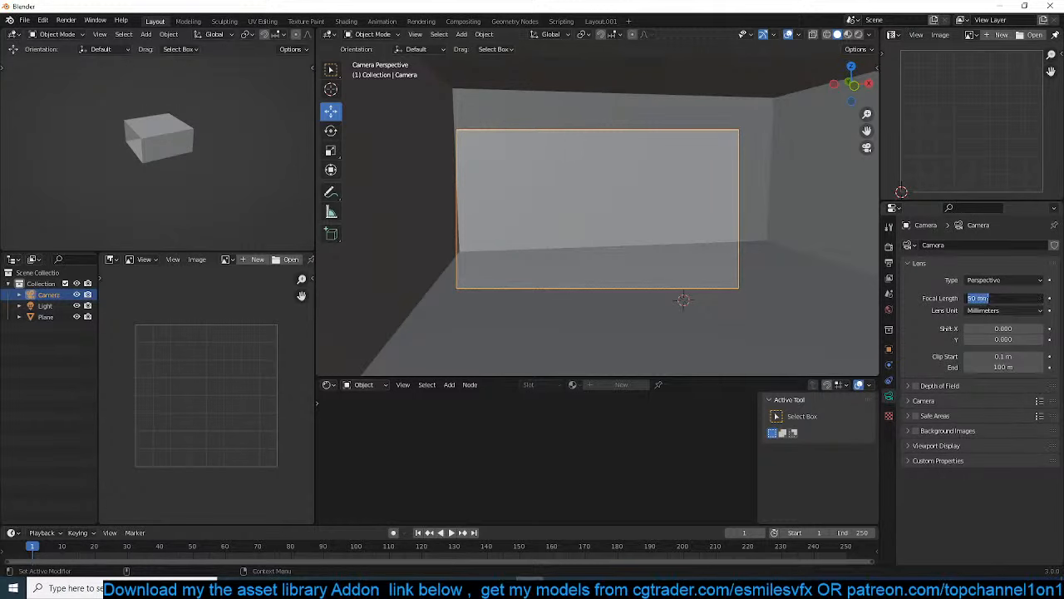
type("25")
key("Return")
scroll(741, 234, "up", 4)
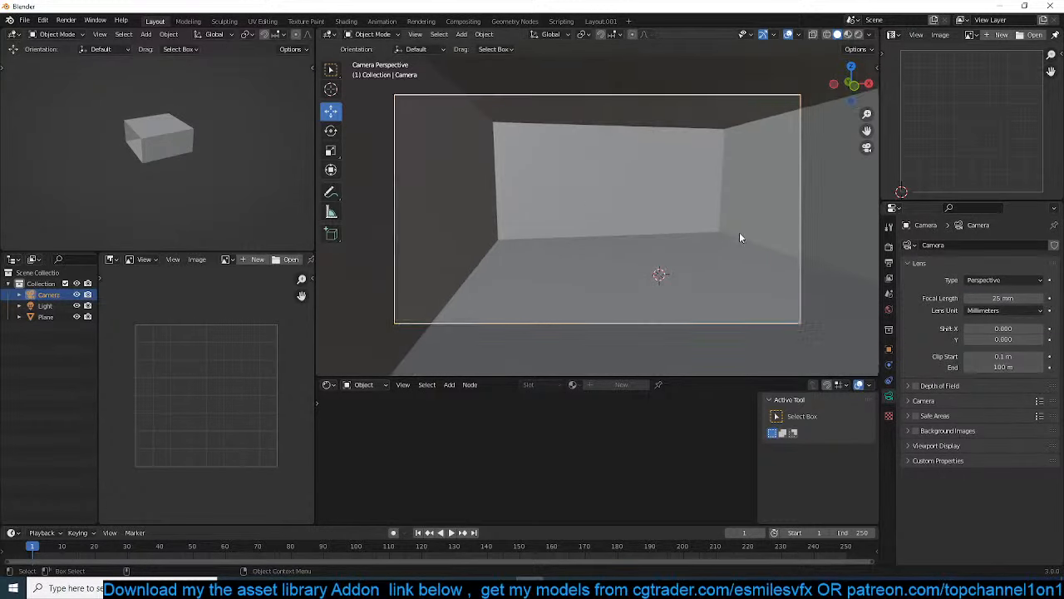
Rotate the camera about -2.4° around the global Z axis, and select the room mesh
scroll(691, 219, "down", 3)
key("r")
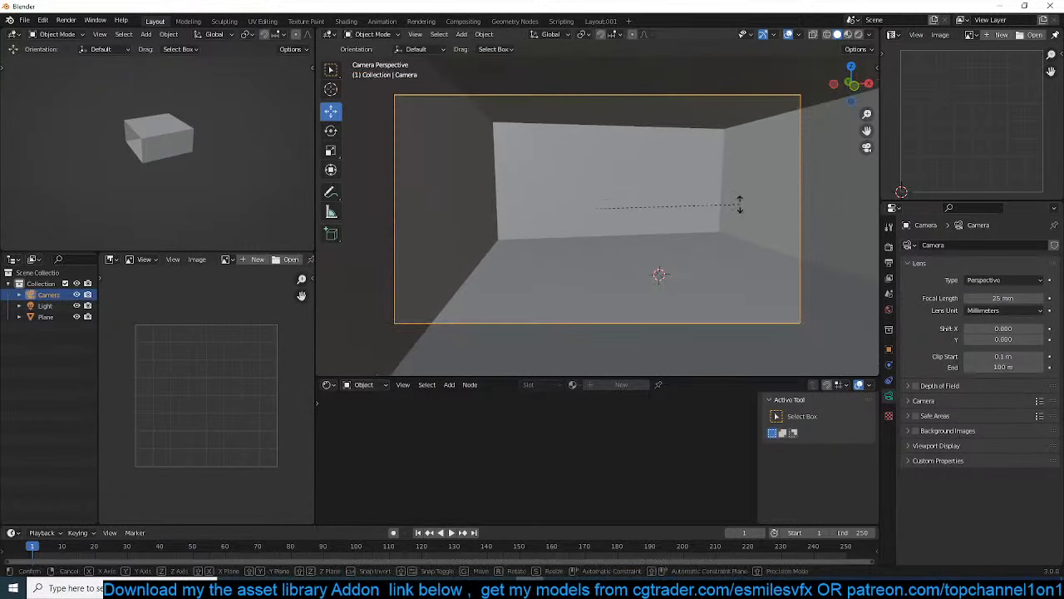
key("z")
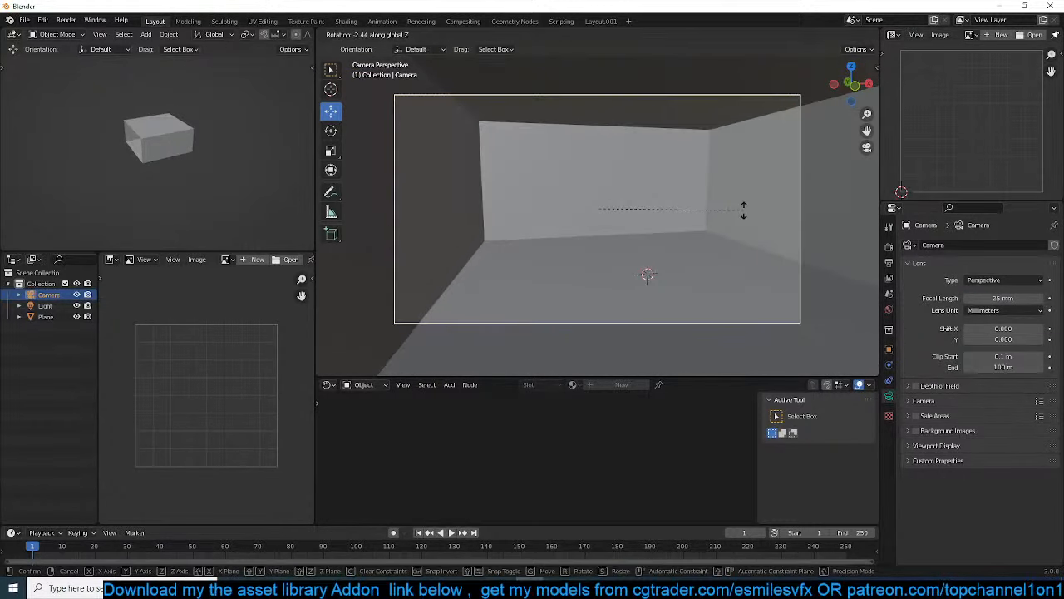
left_click(742, 209)
left_click(622, 202)
scroll(600, 241, "up", 2)
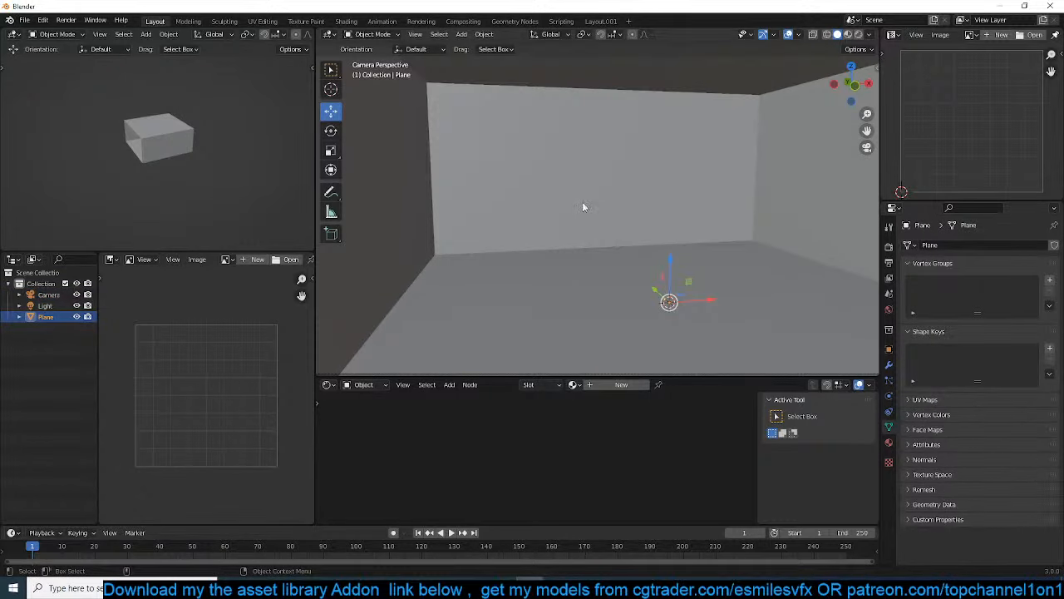
scroll(582, 207, "down", 2)
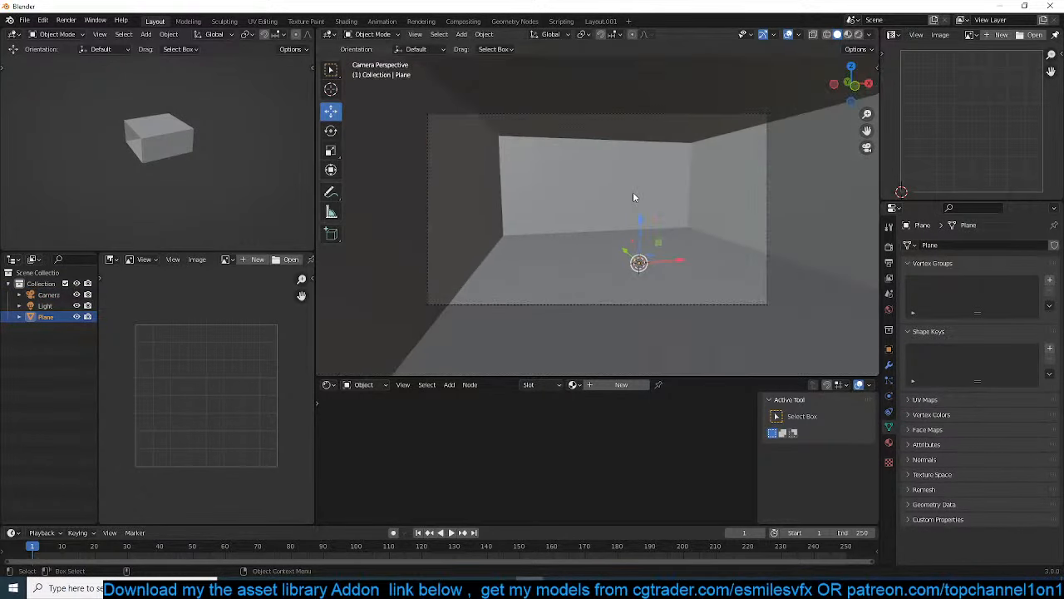
Search all library objects for "bed" with the Quick Functions add-on and look over the asset previews
key("n")
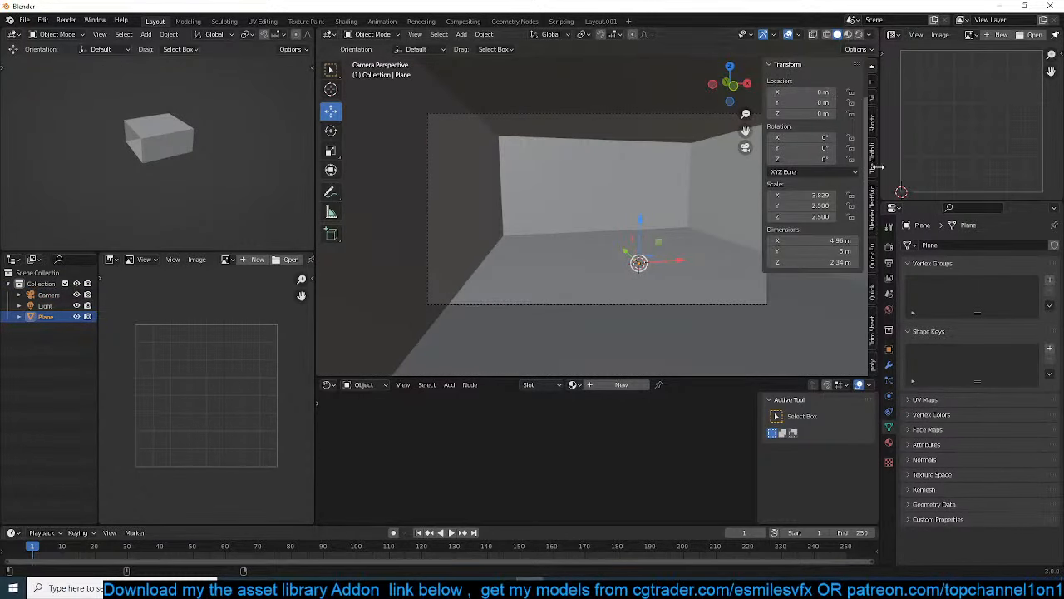
left_click(871, 253)
left_click(835, 83)
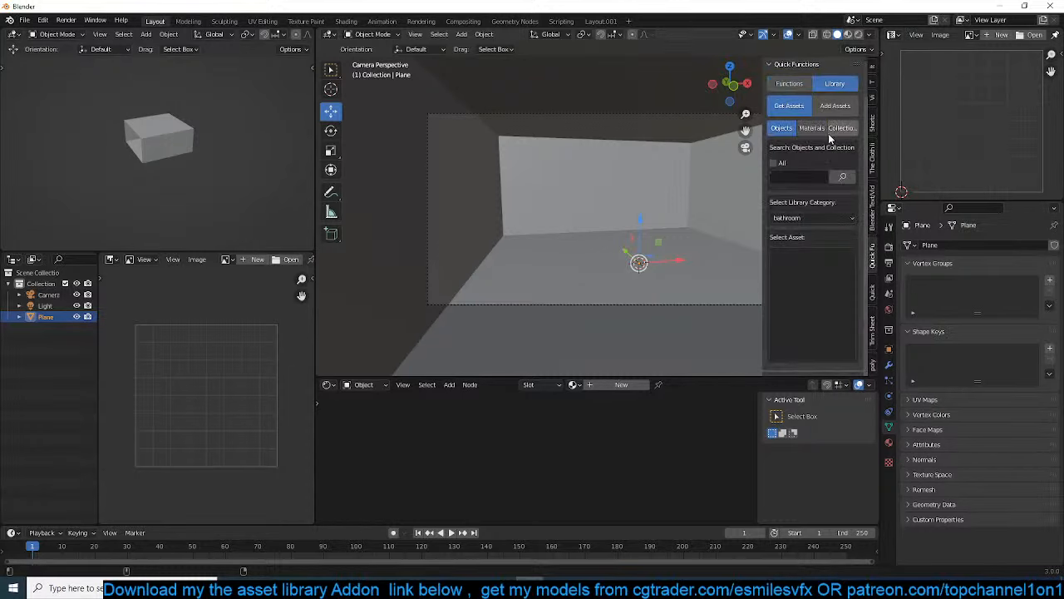
left_click(779, 164)
left_click(790, 178)
type("bed")
key("Return")
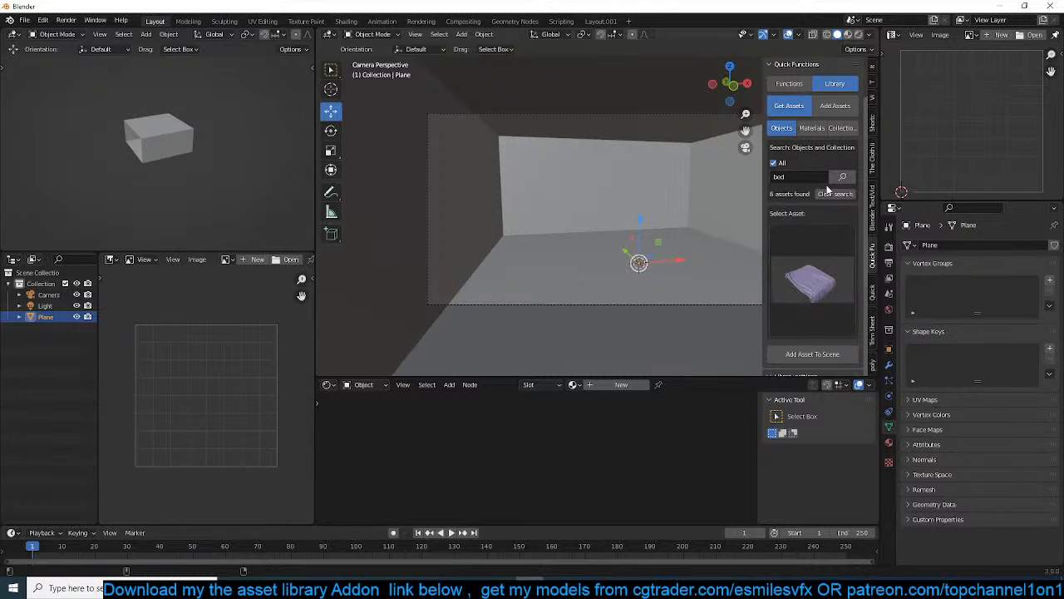
left_click(823, 245)
left_click(823, 245)
Link the "Archviz furniture pack" folder from D:\models\libraries as the asset library
scroll(816, 283, "down", 6)
left_click(792, 242)
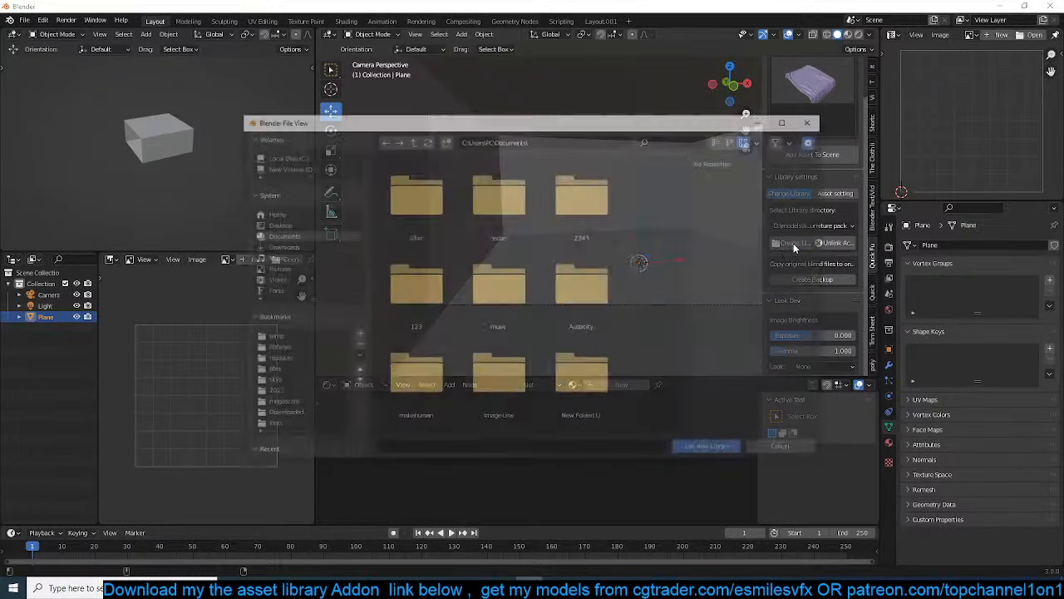
scroll(453, 331, "down", 1)
left_click(275, 348)
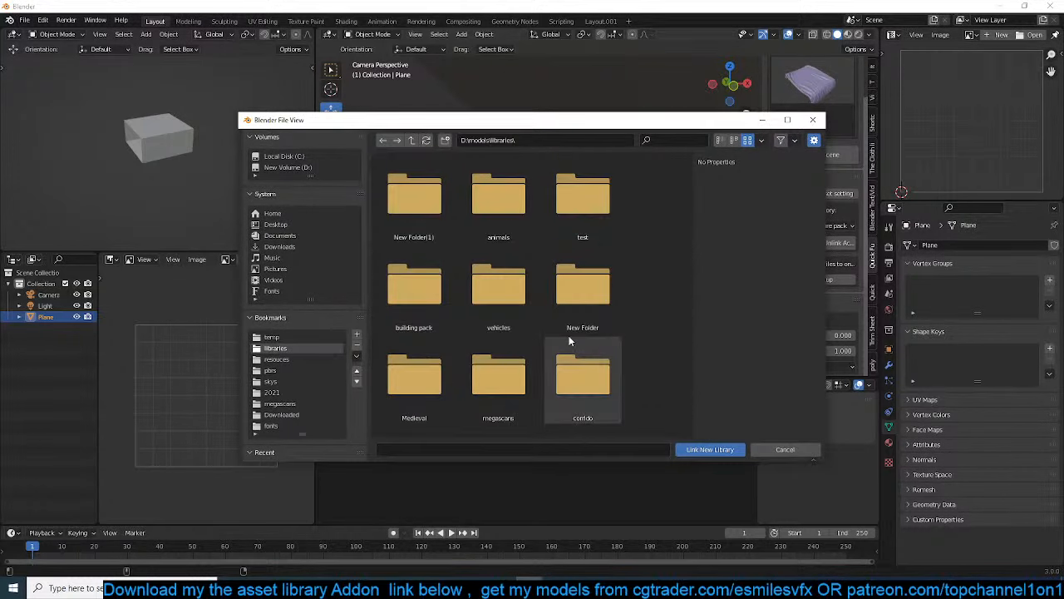
scroll(574, 332, "down", 8)
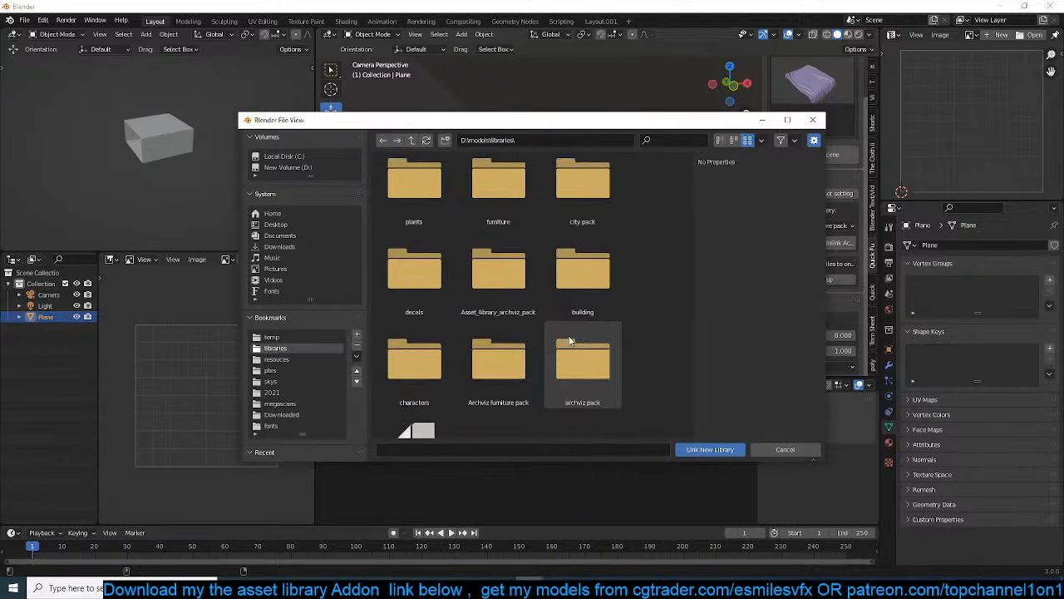
double_click(523, 313)
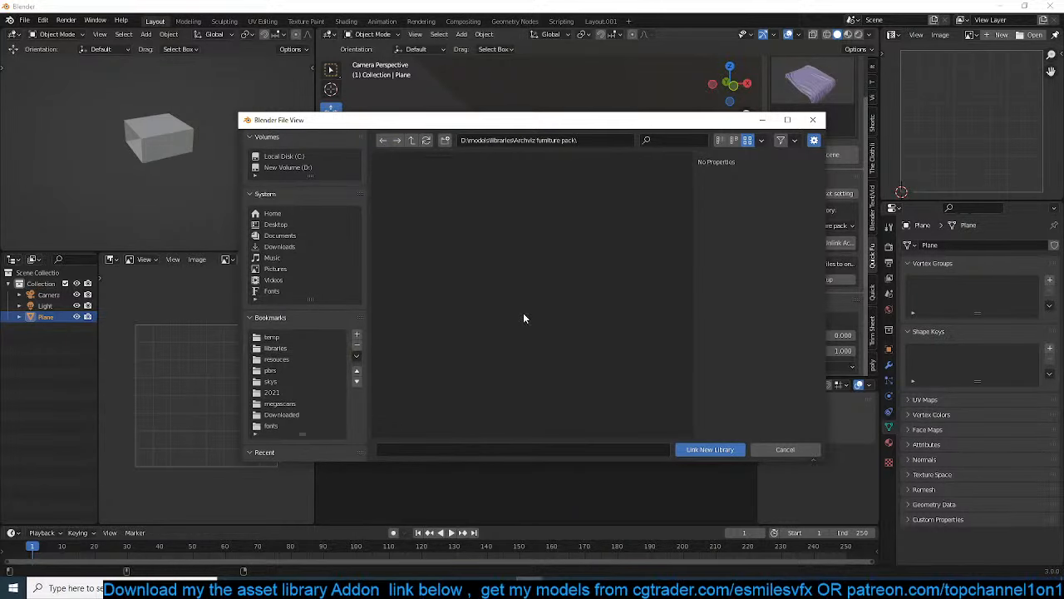
left_click(711, 448)
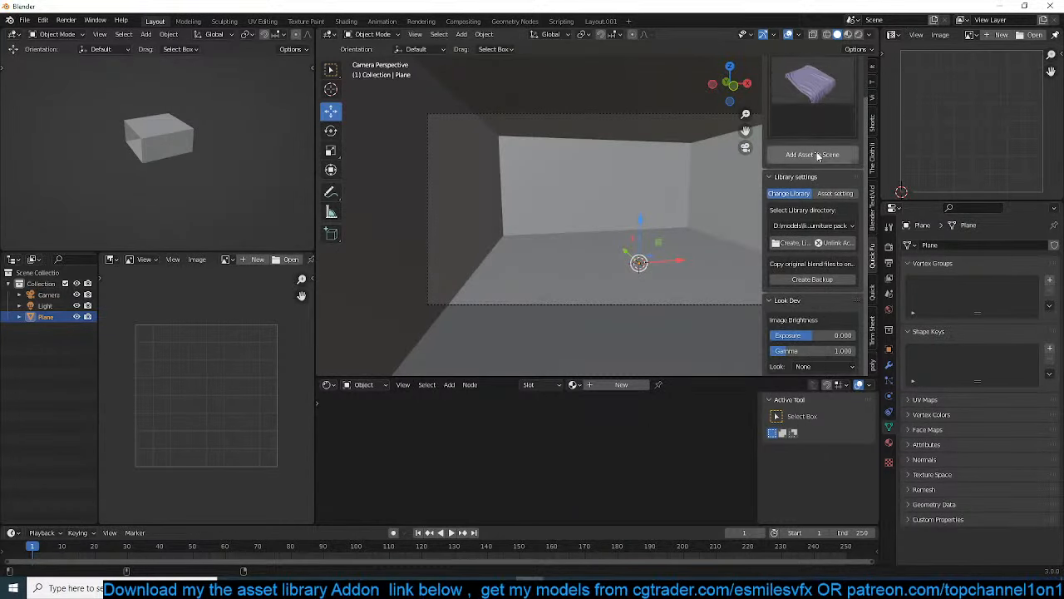
Clear the asset search and browse the library's collections in the bathroom and sofa seats categories
scroll(809, 216, "up", 5)
left_click(839, 173)
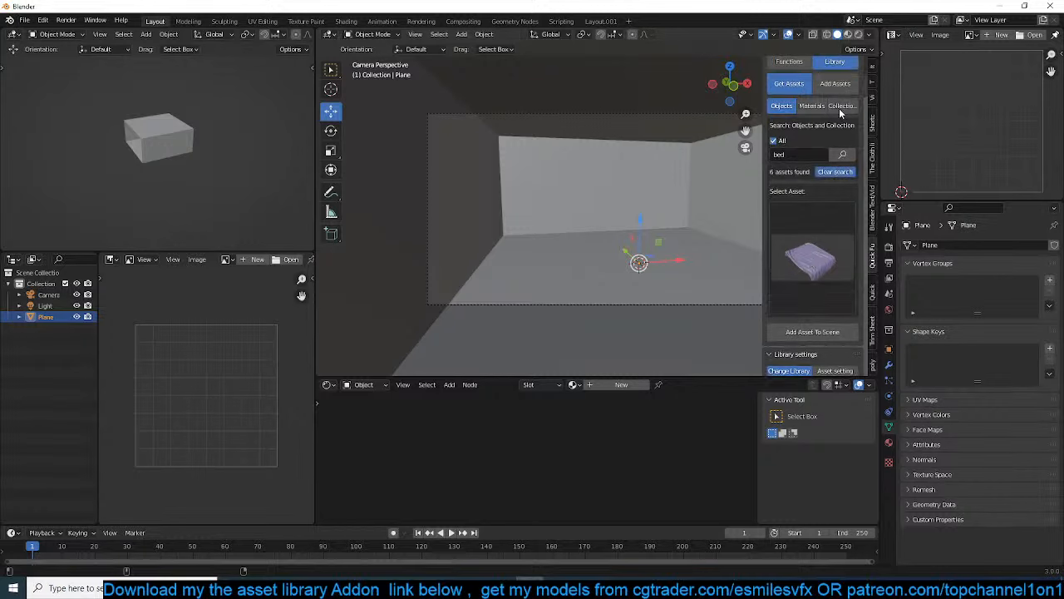
left_click(841, 106)
left_click(819, 197)
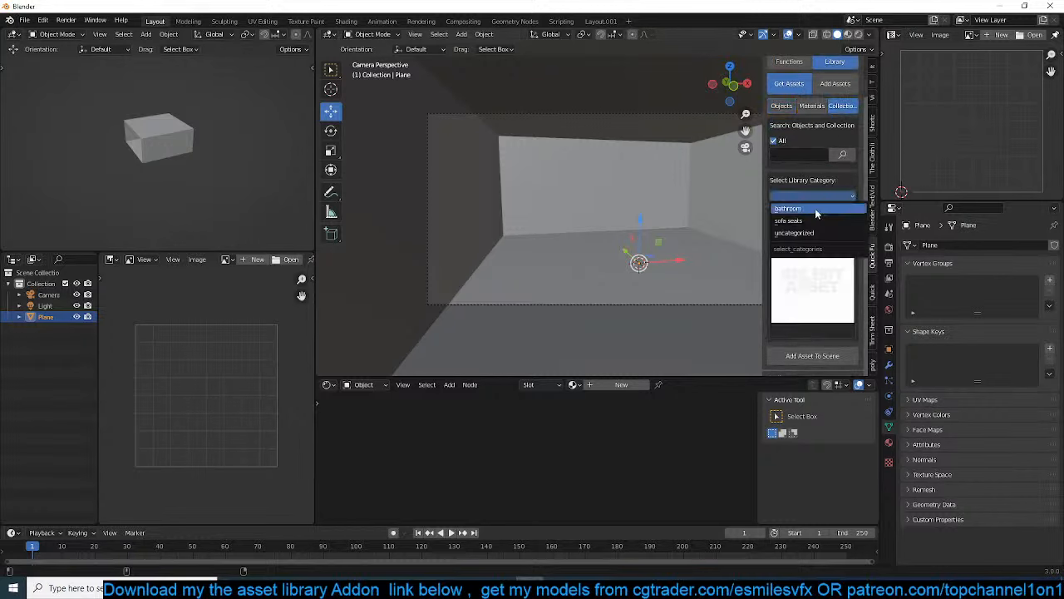
left_click(815, 207)
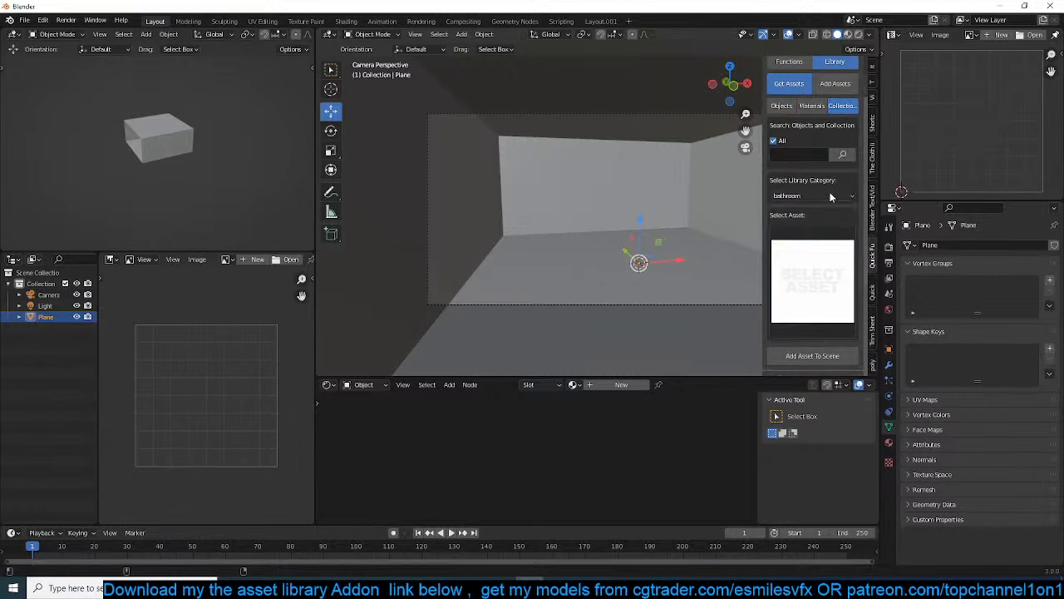
left_click(830, 195)
left_click(816, 220)
left_click(815, 257)
left_click(815, 265)
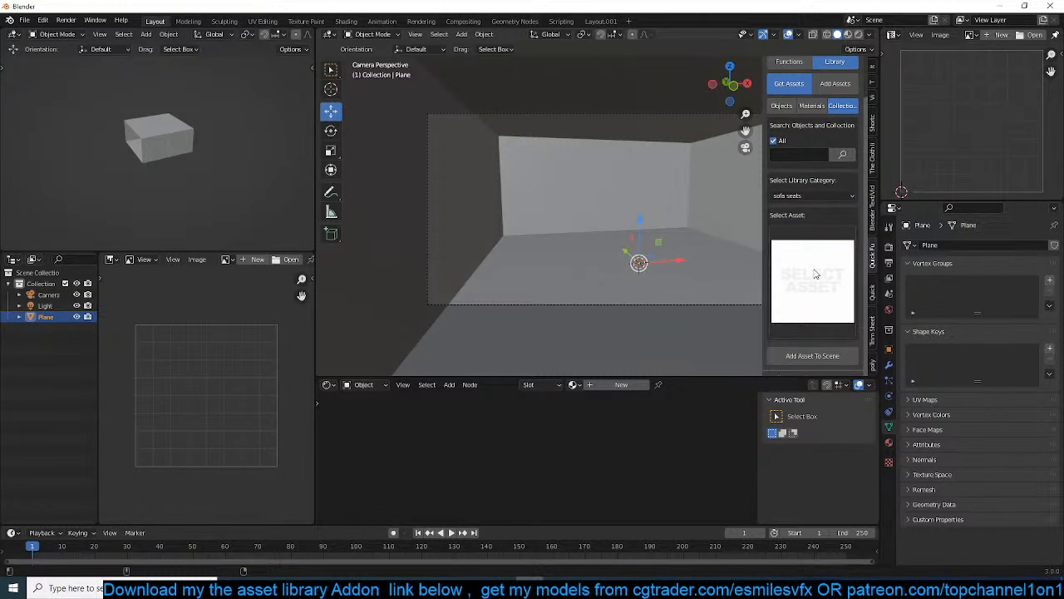
Link the "Asset_library_archviz_pack" folder from D:\models\libraries as a new asset library
scroll(813, 279, "down", 10)
left_click(791, 223)
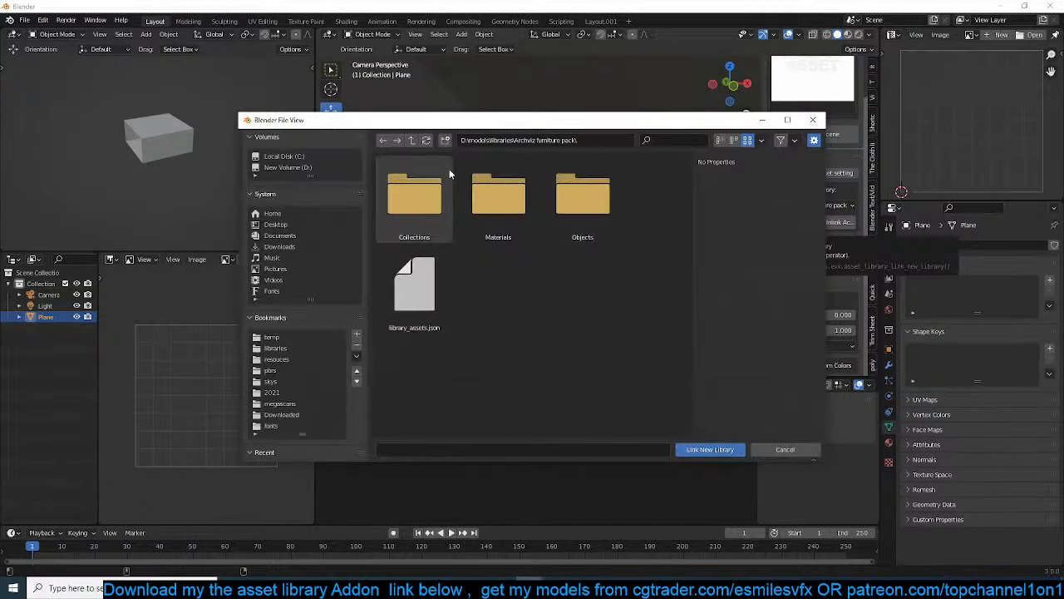
left_click(410, 140)
scroll(513, 299, "down", 3)
scroll(513, 299, "down", 6)
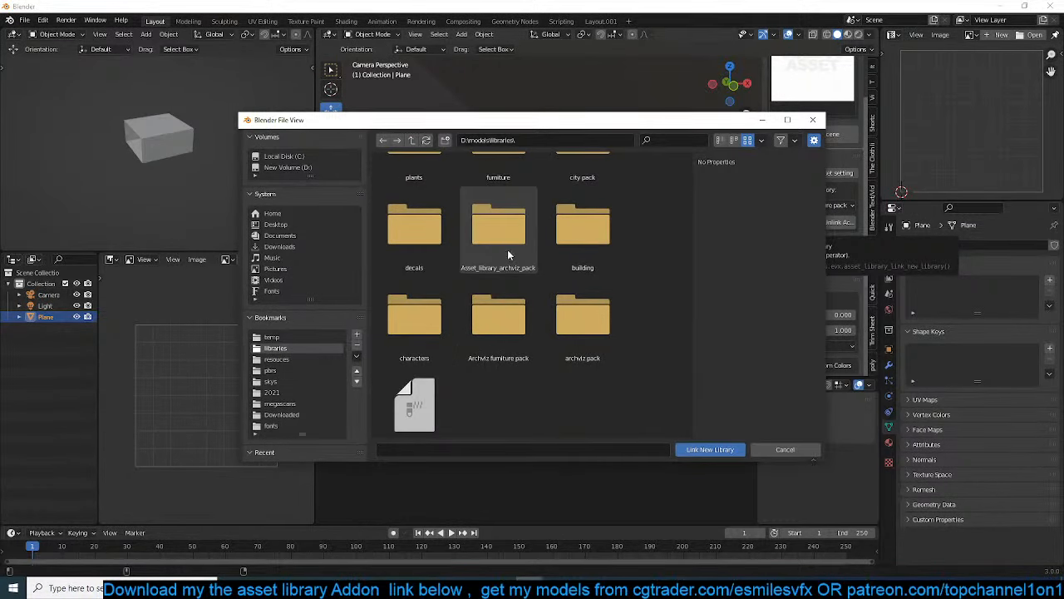
double_click(507, 241)
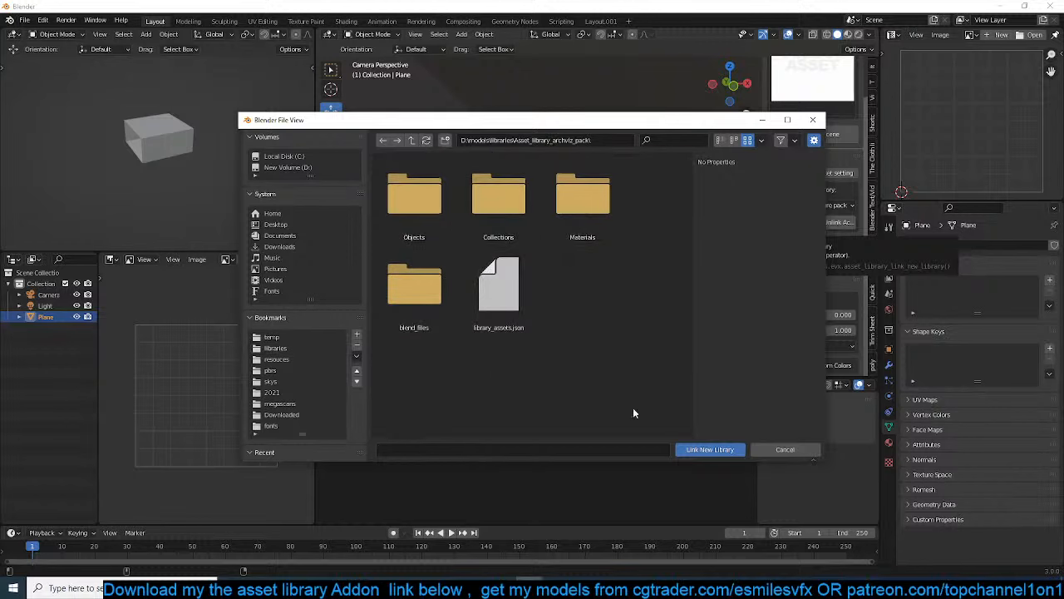
left_click(710, 450)
scroll(845, 89, "up", 8)
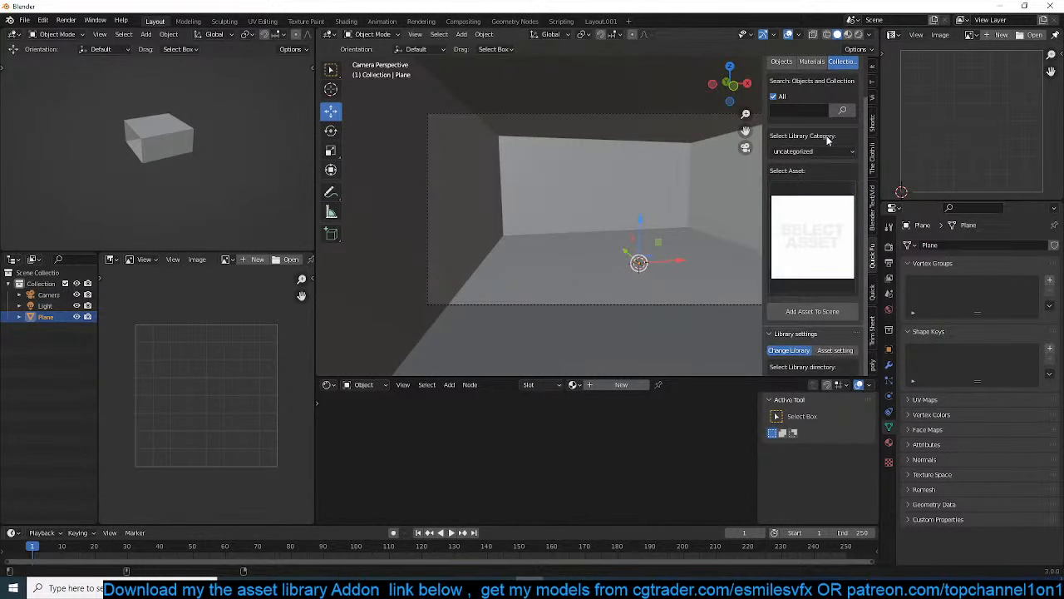
Add the bed with the dark green blanket from the library's beds category at a point on the room's floor
scroll(827, 141, "up", 2)
left_click(823, 195)
left_click(813, 208)
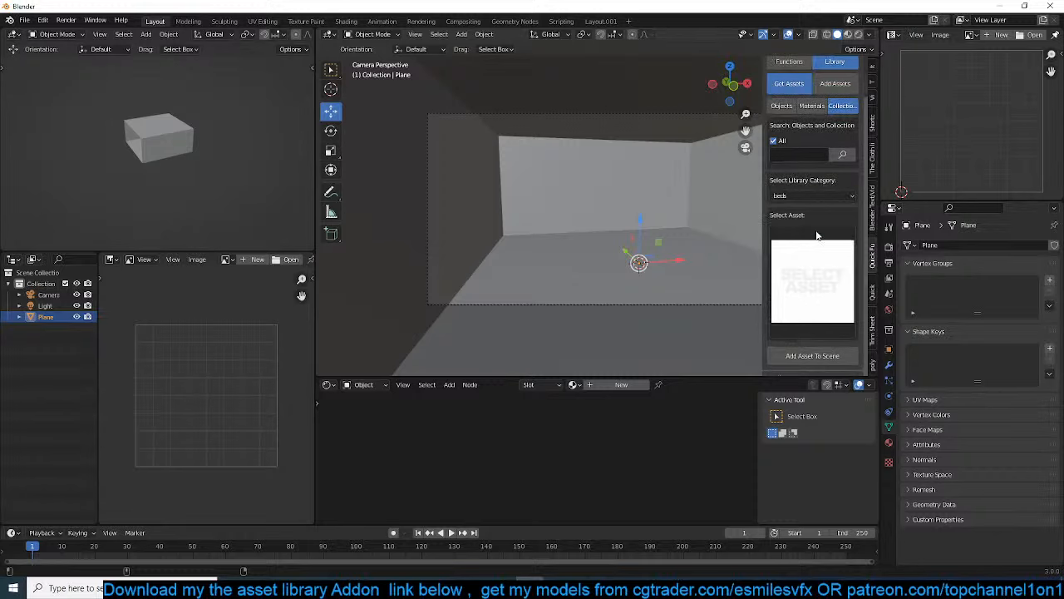
left_click(817, 253)
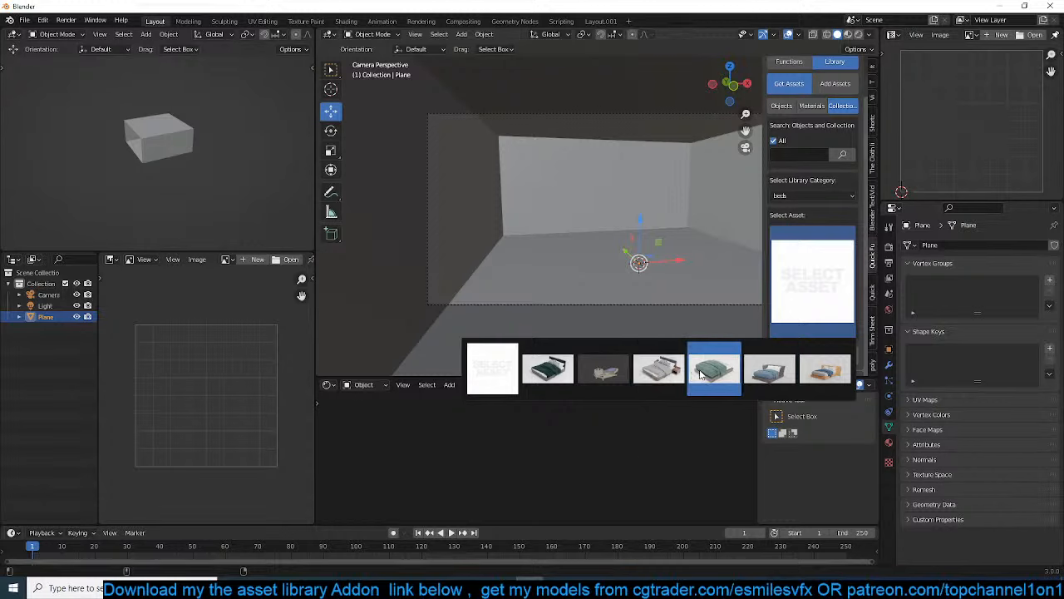
left_click(548, 370)
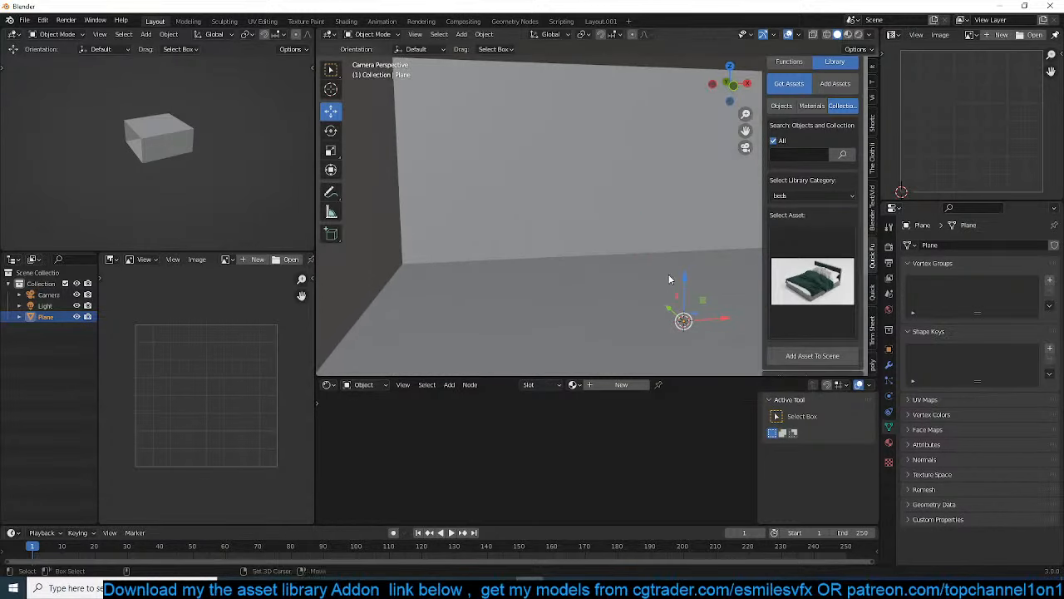
right_click(668, 274, "shift")
left_click(812, 358)
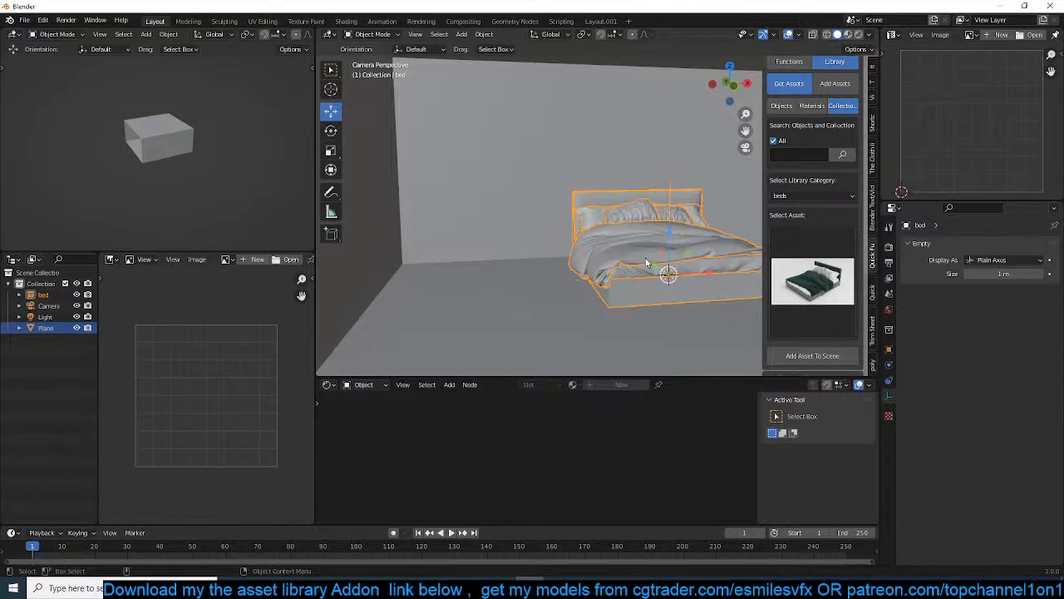
Rotate the bed -90° about the global Z axis and centre the view on it
type("rz90")
key("minus")
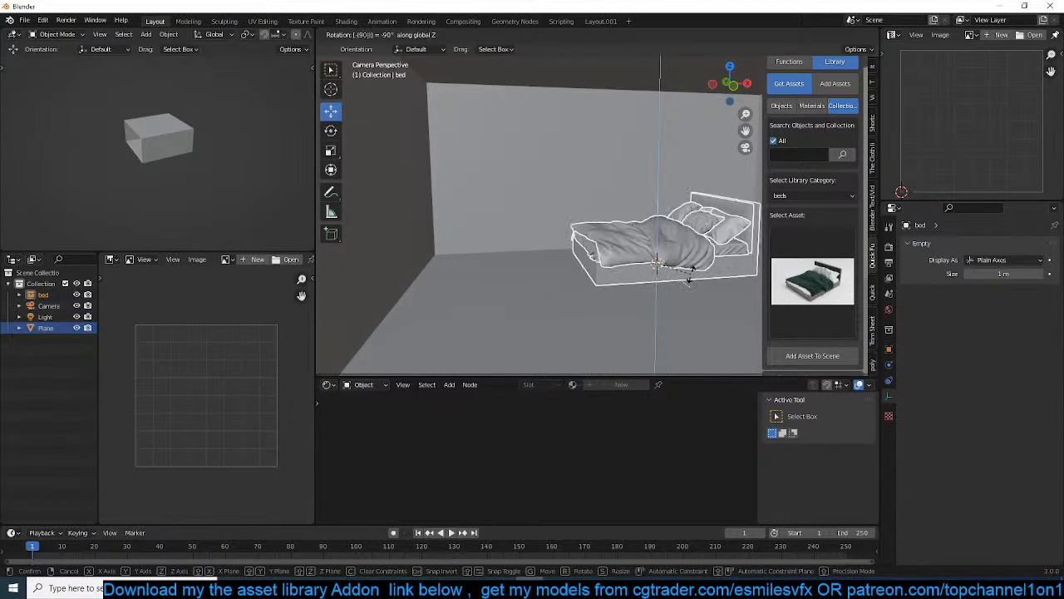
key("Return")
middle_click_drag(690, 276, 493, 252)
key("KP_Decimal")
key("KP_Decimal")
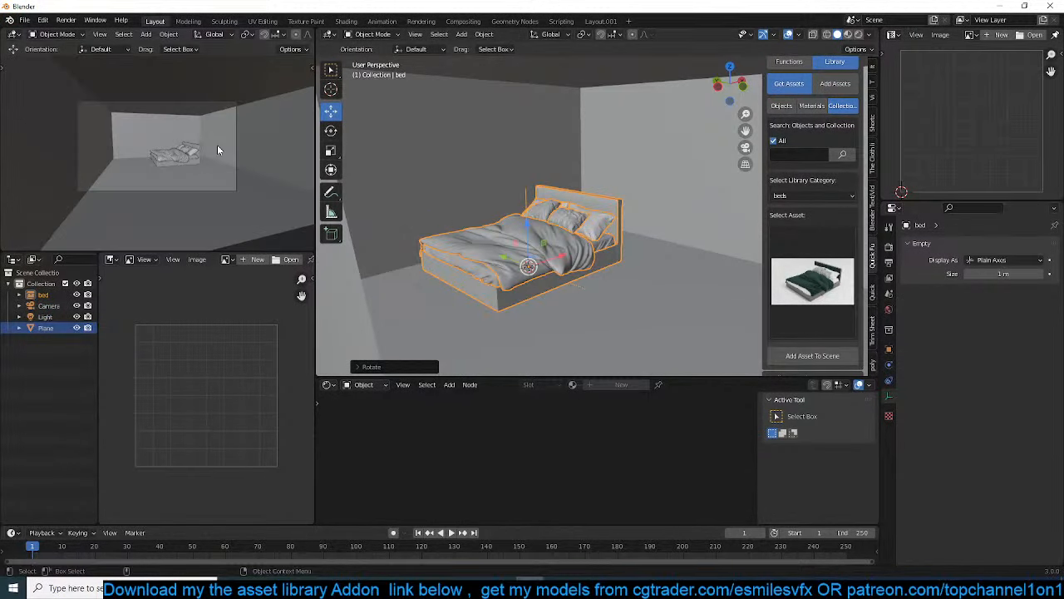
Show the camera view in rendered shading and limit its rendering to a region around the camera frame
scroll(291, 36, "down", 5)
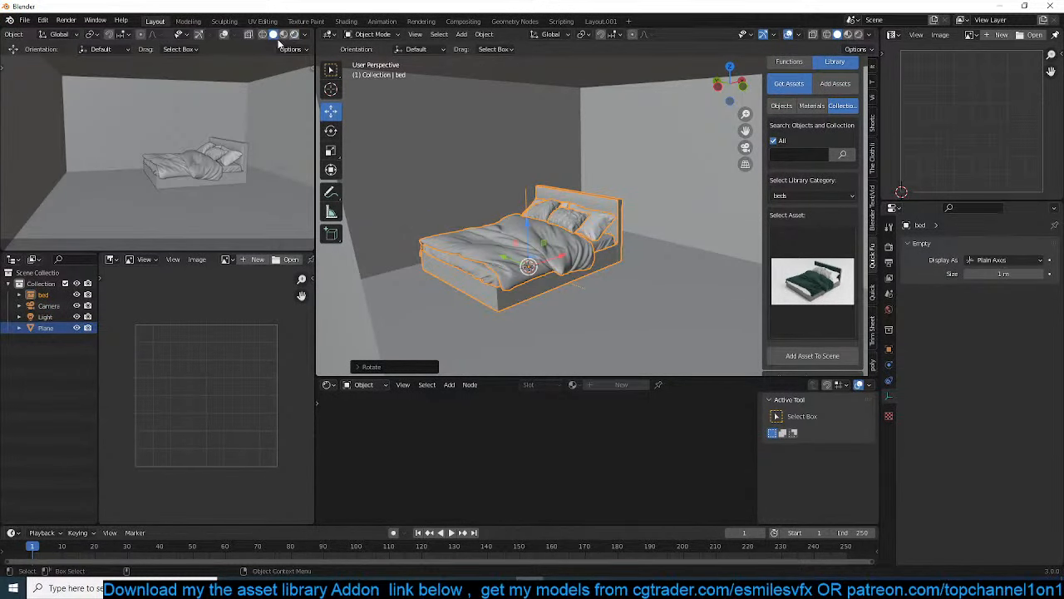
left_click(293, 34)
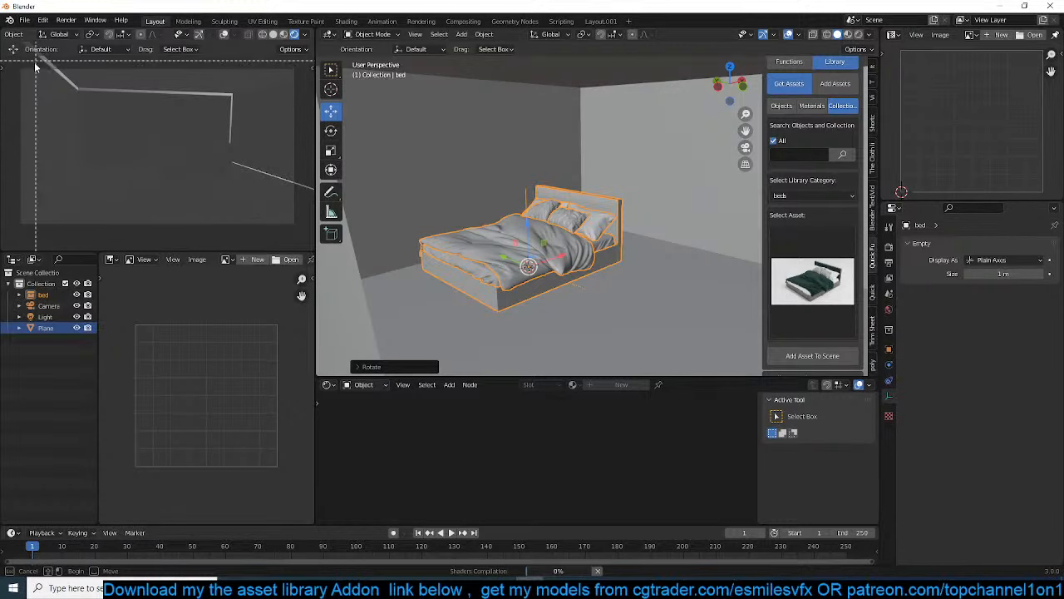
left_click_drag(11, 63, 311, 246)
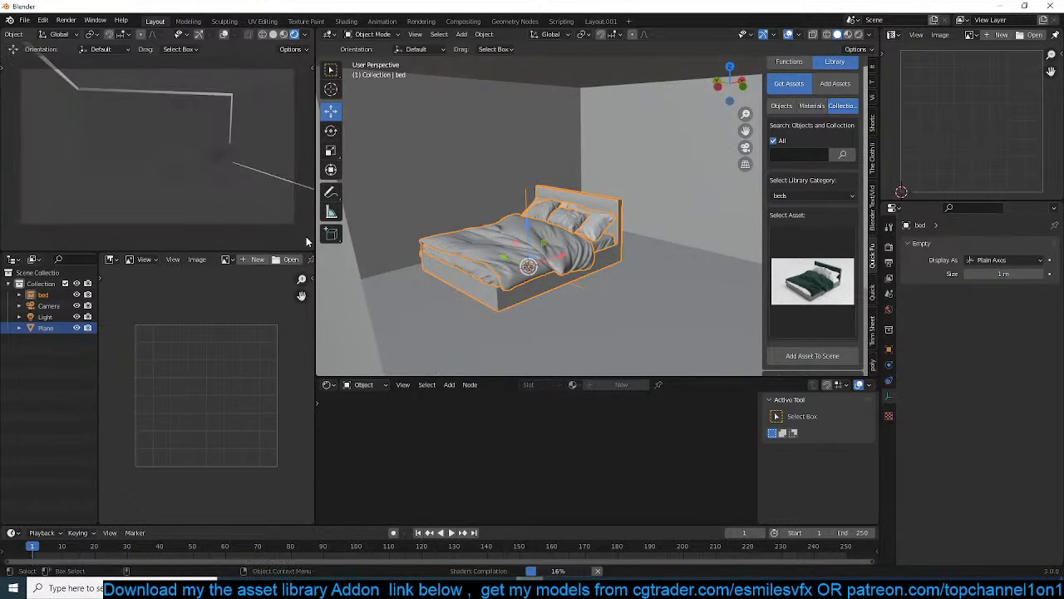
Switch the scene's render engine to Cycles
left_click(967, 246)
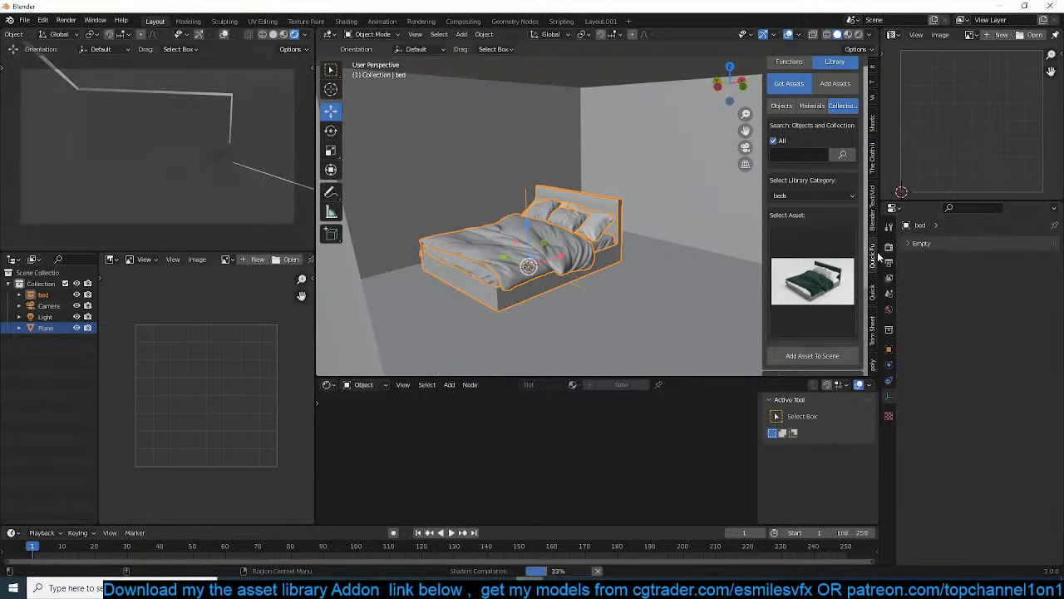
scroll(877, 258, "up", 1)
left_click(888, 246)
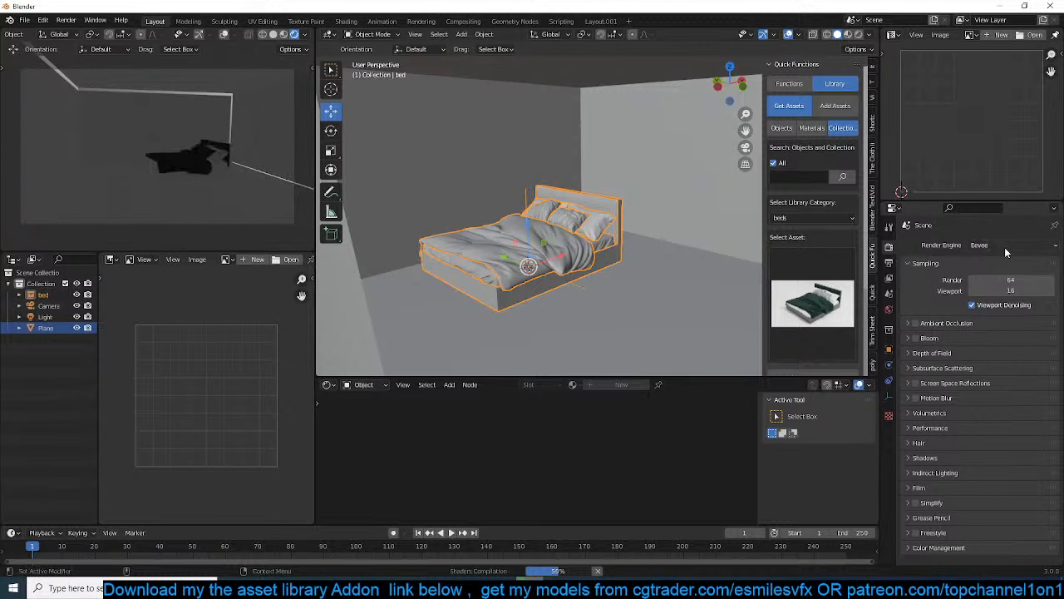
left_click(1004, 245)
left_click(997, 285)
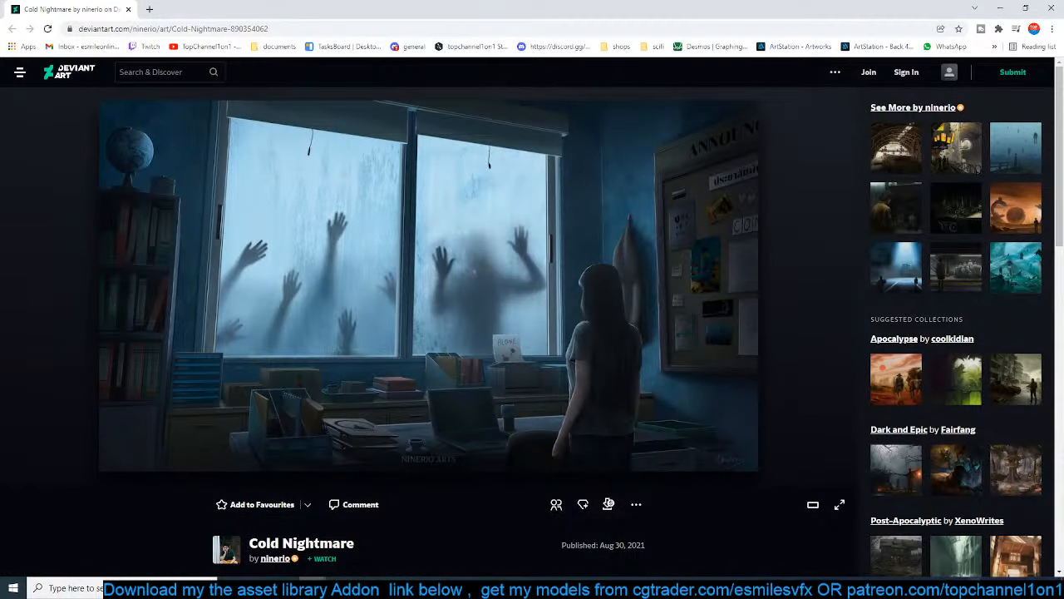
left_click(976, 586)
scroll(901, 471, "down", 8)
scroll(900, 470, "down", 1)
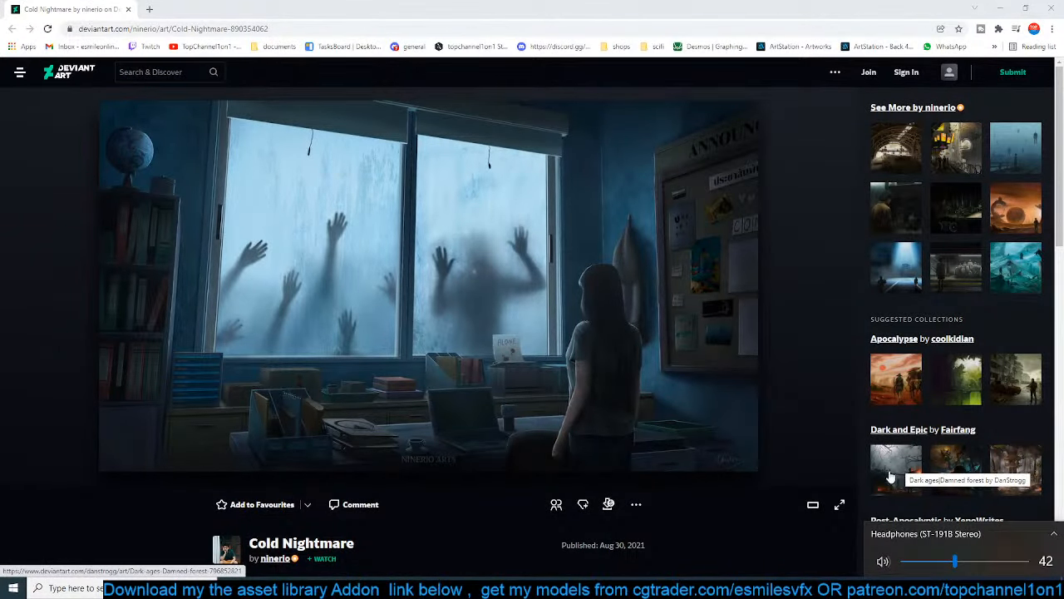
left_click(748, 532)
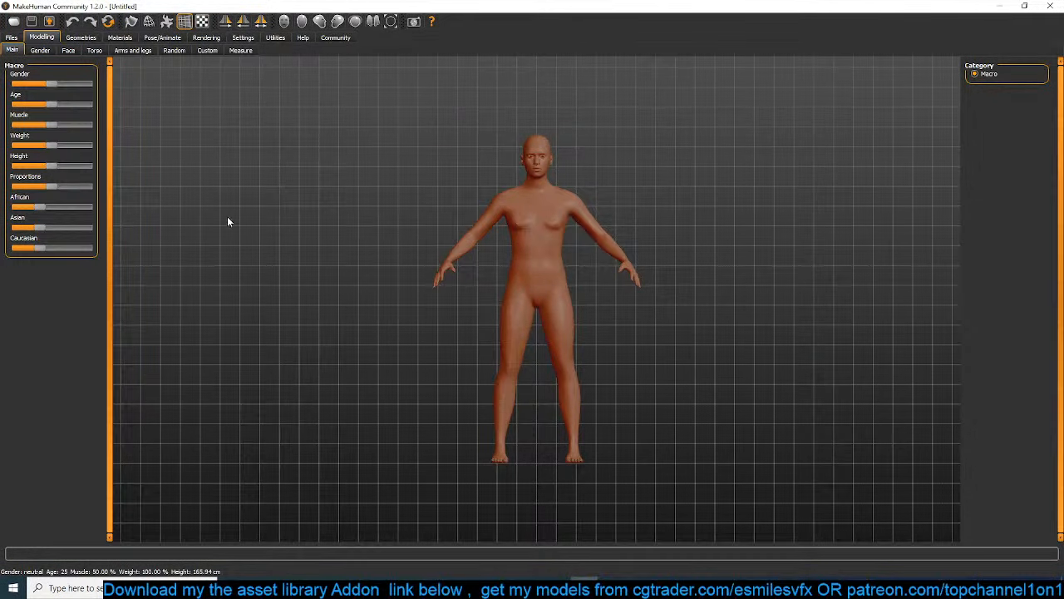
Make the MakeHuman figure female with about 29% muscle and 92% weight, and slightly raise its breast size and firmness
left_click_drag(52, 86, 42, 155)
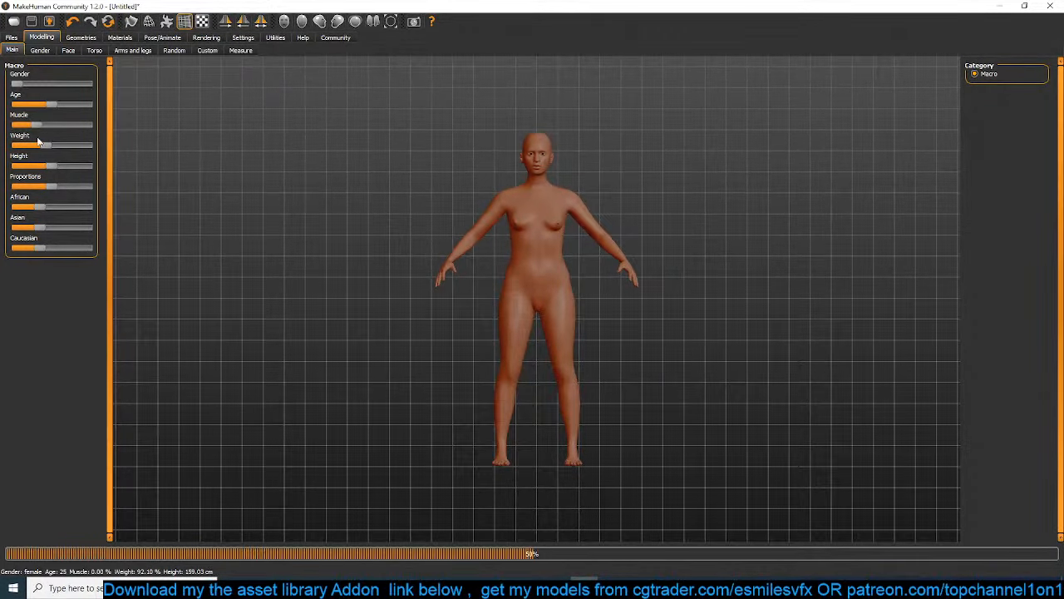
left_click(40, 50)
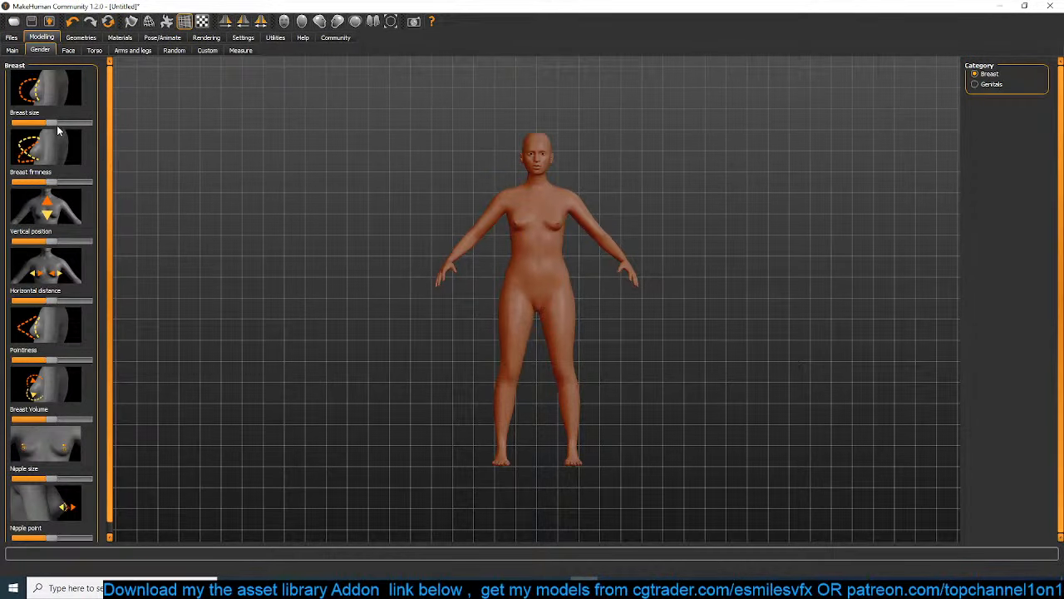
mouse_move(58, 123)
left_mouse_down()
mouse_move(74, 123)
mouse_move(56, 123)
left_mouse_up()
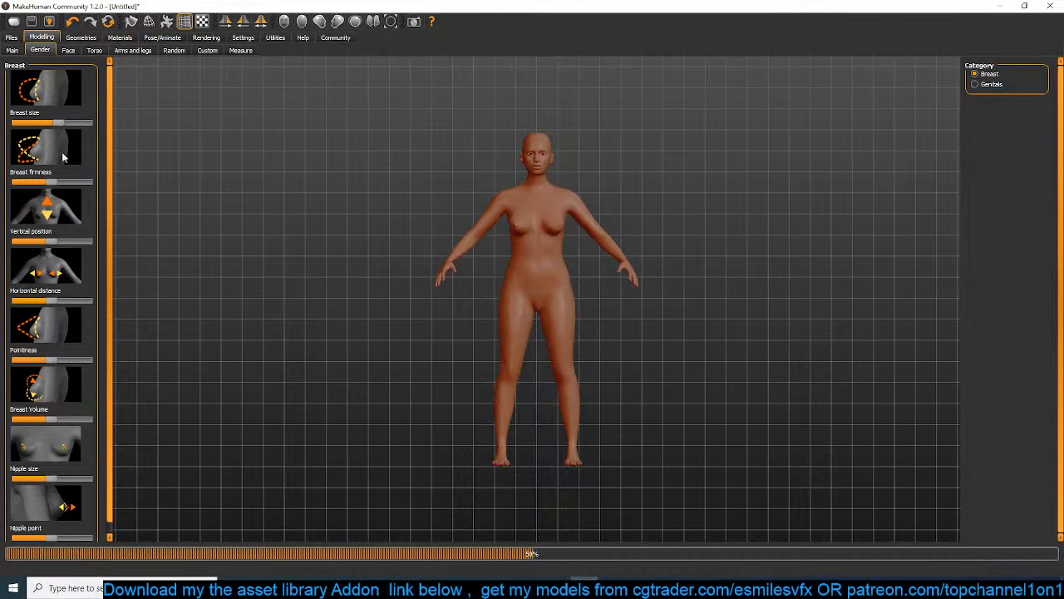
mouse_move(48, 182)
left_mouse_down()
mouse_move(72, 181)
mouse_move(40, 182)
mouse_move(57, 182)
left_mouse_up()
scroll(127, 114, "up", 3)
scroll(670, 223, "up", 3)
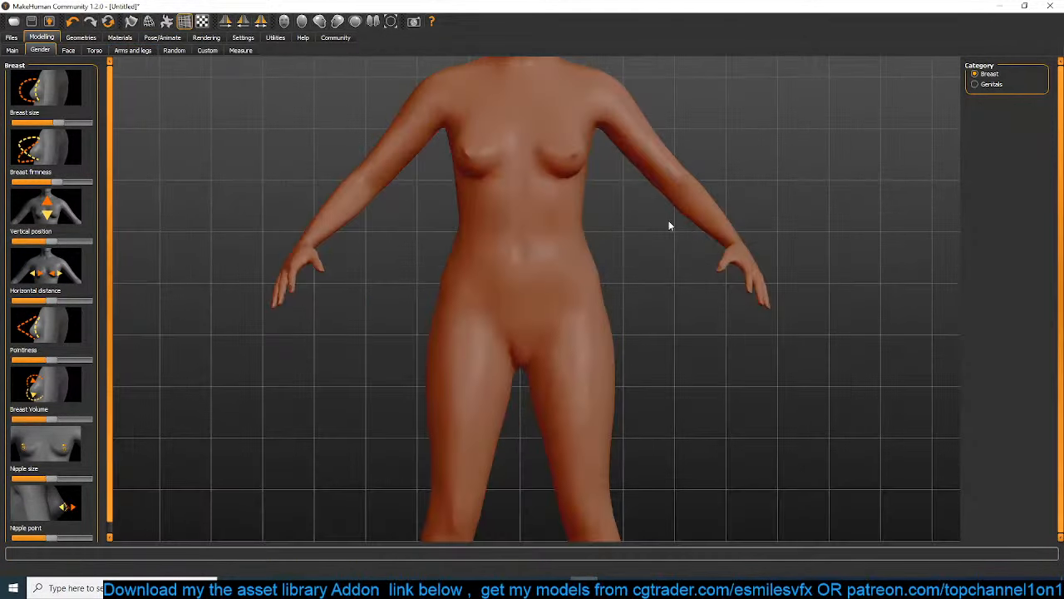
scroll(681, 225, "down", 5)
left_click_drag(680, 225, 631, 240)
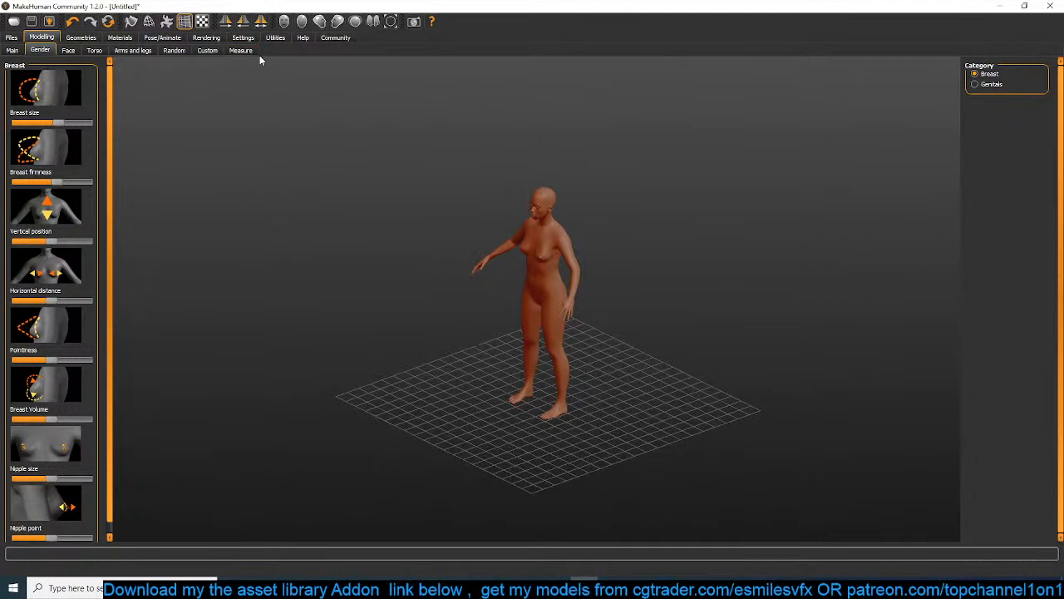
Return to Blender, set the Cycles device to GPU Compute and enable viewport denoising
left_click(1011, 5)
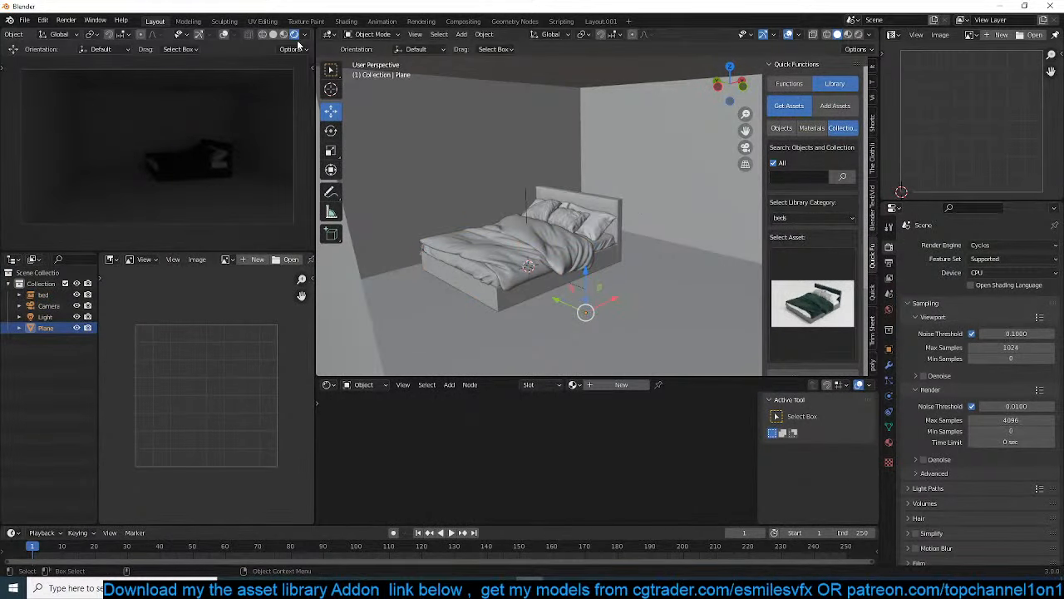
scroll(299, 38, "down", 1)
left_click(995, 245)
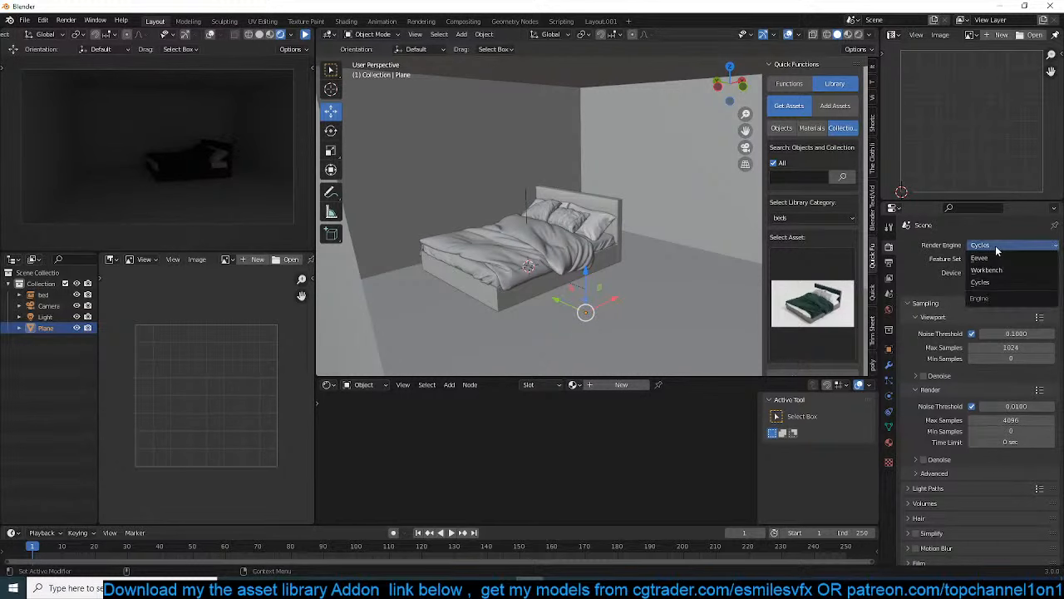
left_click(1002, 272)
left_click(1000, 301)
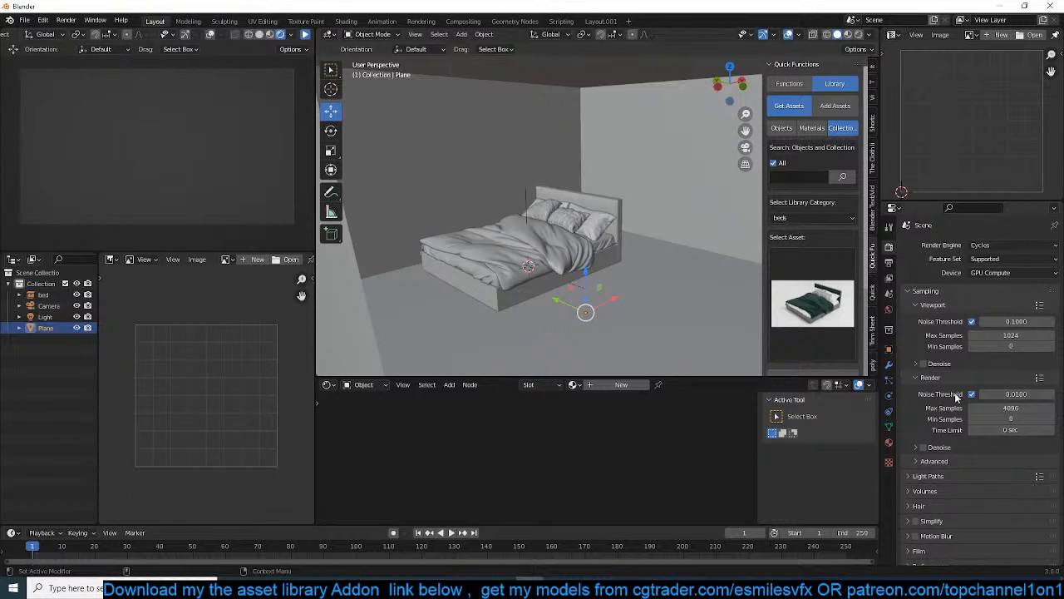
left_click(931, 447)
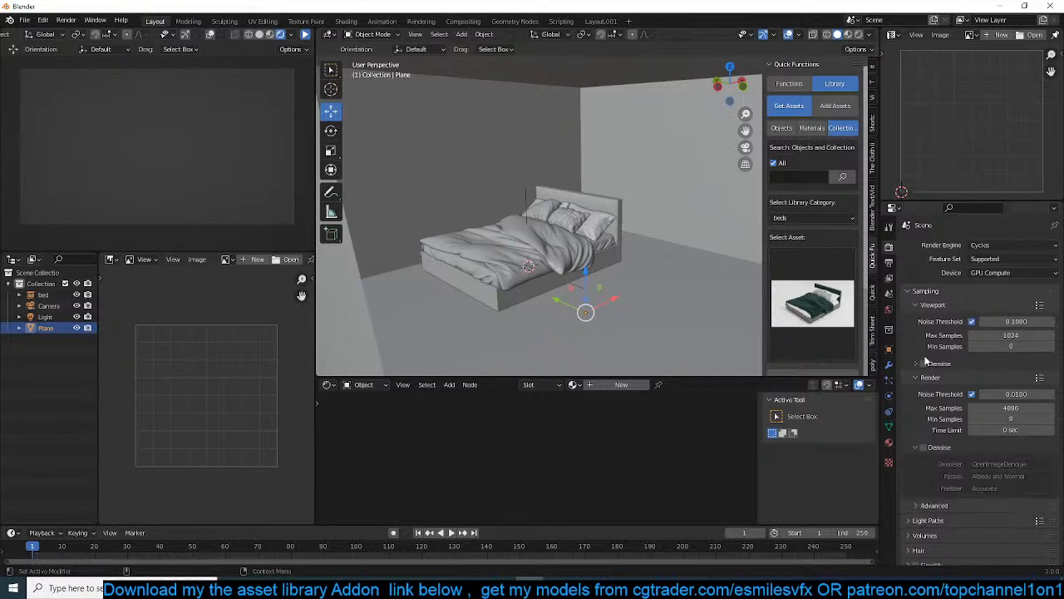
left_click(206, 39)
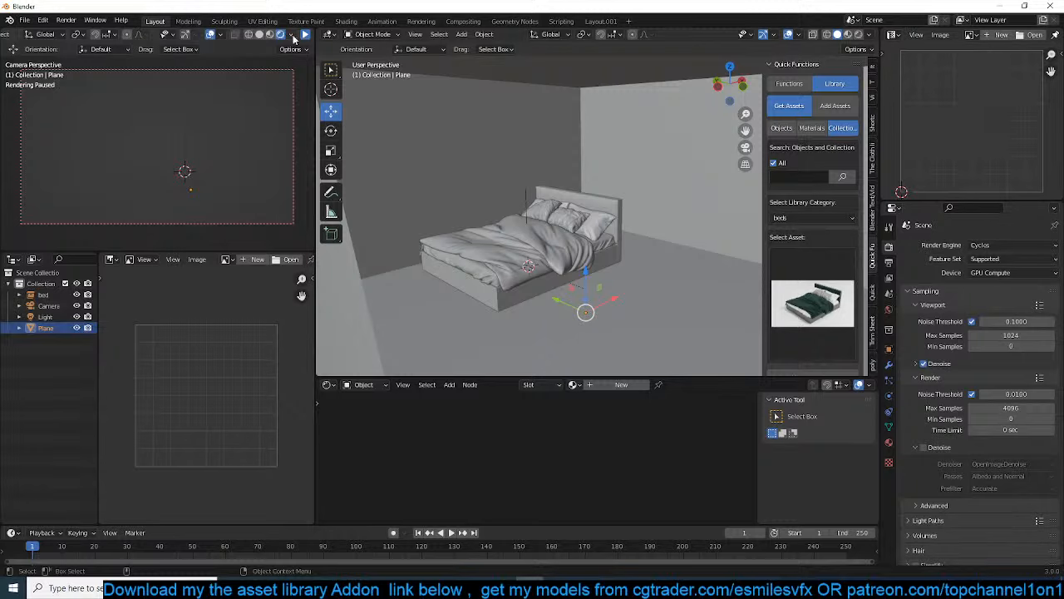
left_click(210, 35)
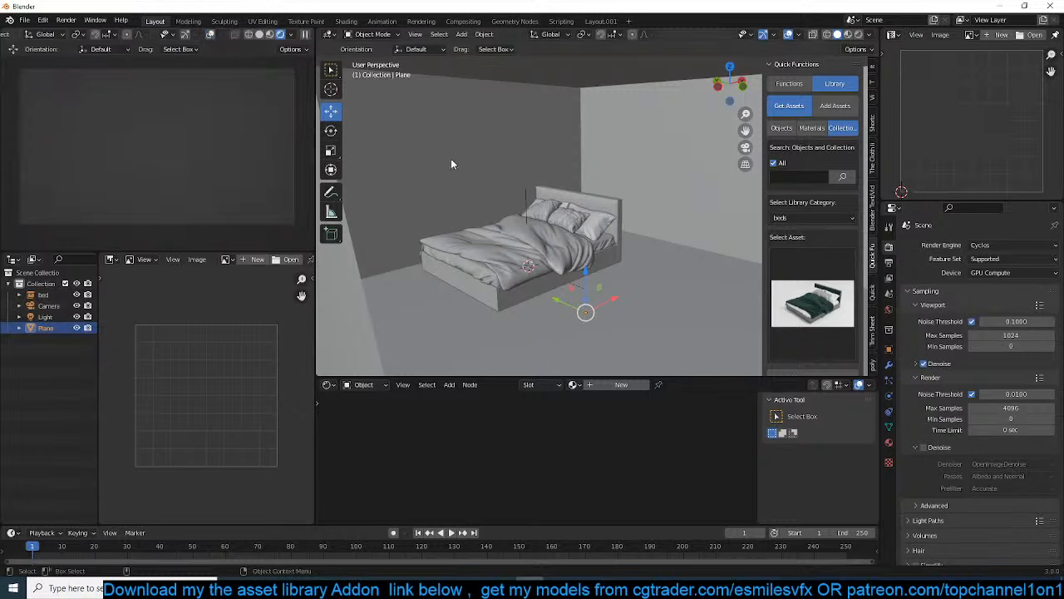
Scale the bed up uniformly by a factor of about 1.24 while looking through the camera
middle_click_drag(451, 164, 473, 187)
key("KP_0")
scroll(652, 211, "up", 3)
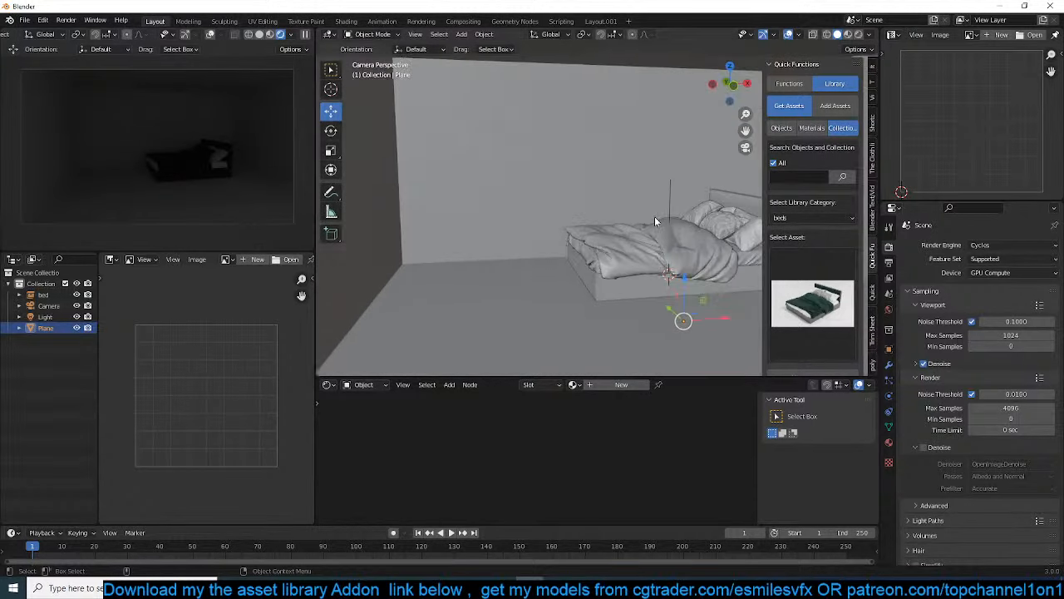
middle_click_drag(652, 210, 592, 214, "shift")
left_click(639, 281)
key("s")
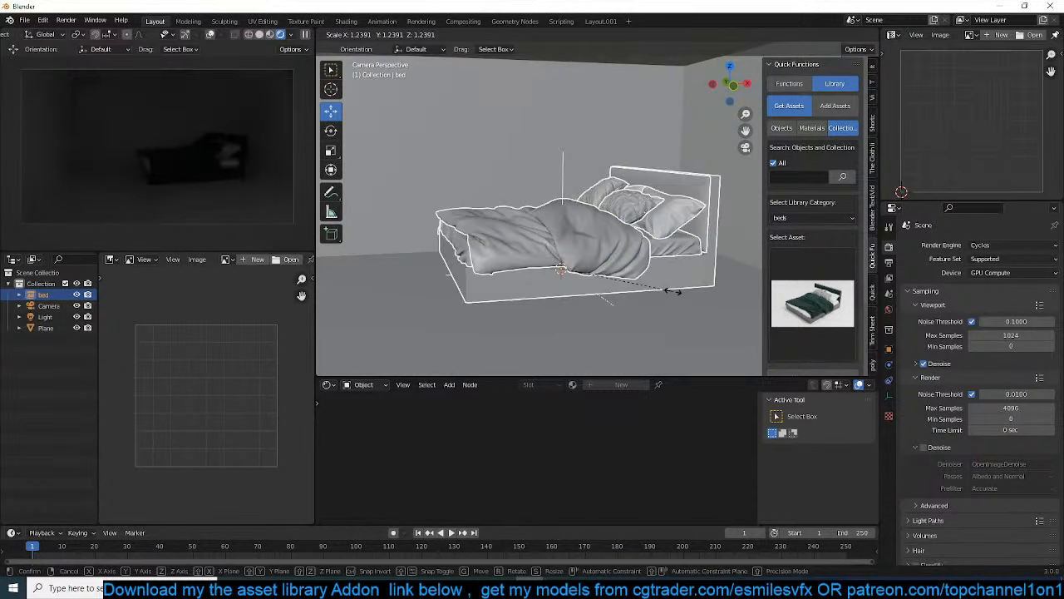
left_click(669, 290)
Set the world background strength to 0
scroll(665, 288, "down", 3)
left_click(516, 158)
middle_click_drag(525, 169, 656, 264)
scroll(656, 264, "down", 5)
left_click(888, 310)
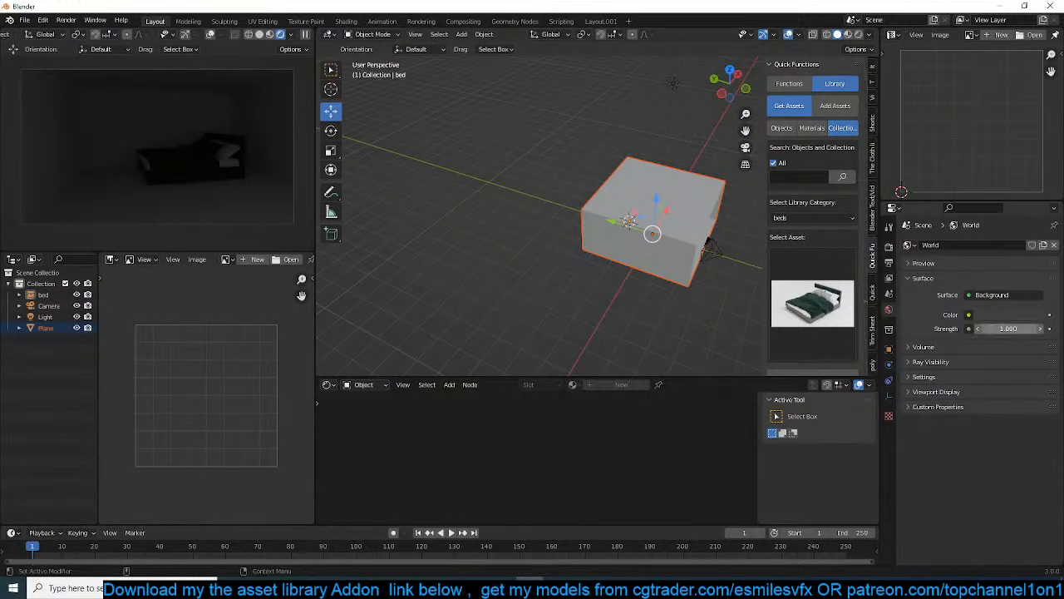
type("0")
key("Return")
Delete the light above the room
left_click(512, 205)
scroll(512, 204, "up", 2)
middle_click_drag(511, 205, 552, 204)
left_click(658, 188)
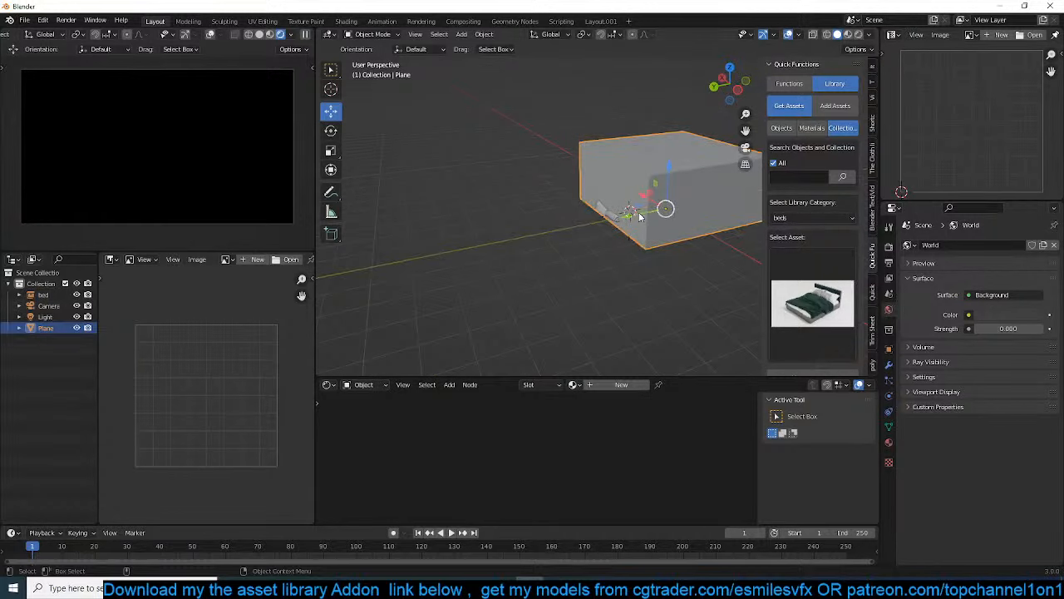
left_click_drag(639, 217, 631, 217)
middle_click_drag(604, 131, 602, 143, "shift")
left_click(601, 122)
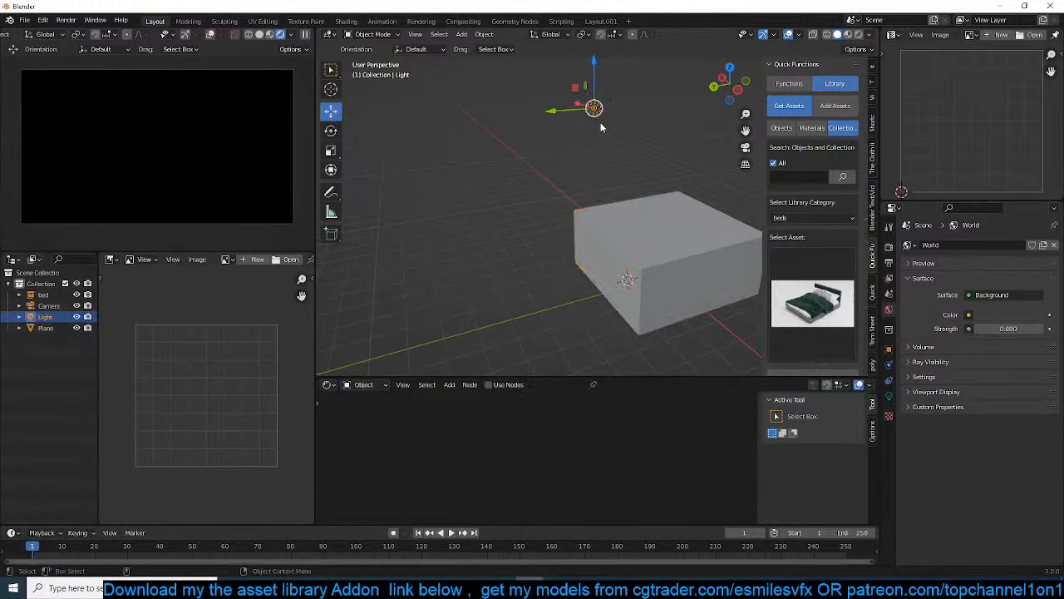
key("Delete")
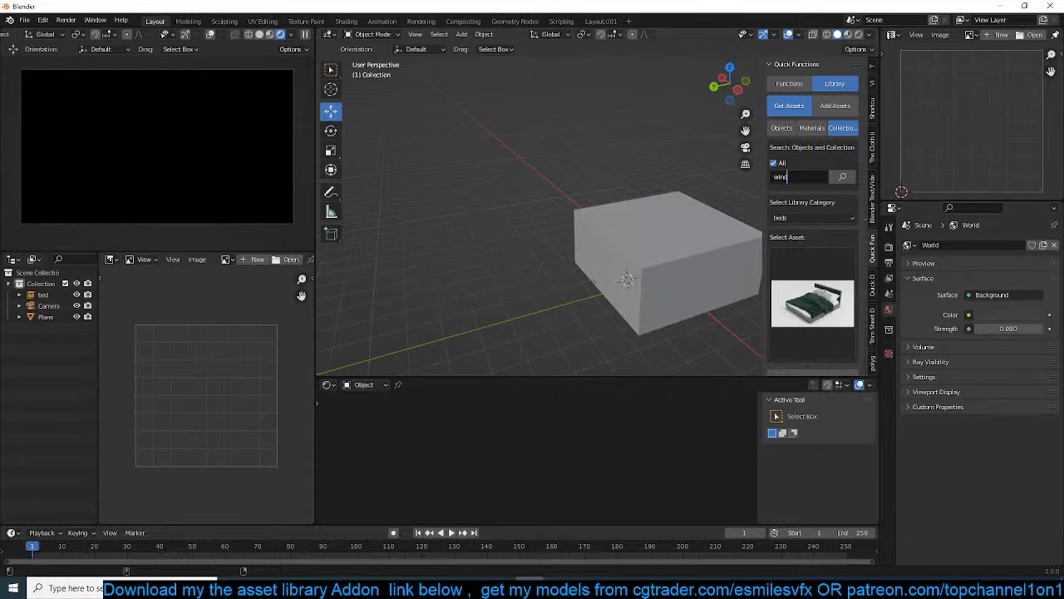
Search the whole asset library for "window" and choose the white double window with divided panes
type("window")
key("Return")
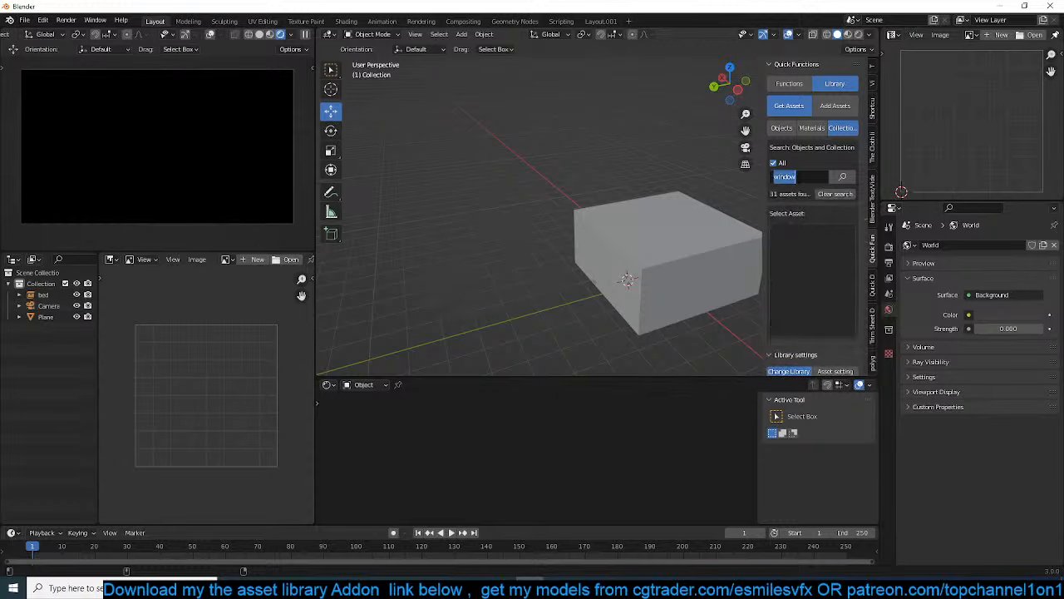
left_click(826, 253)
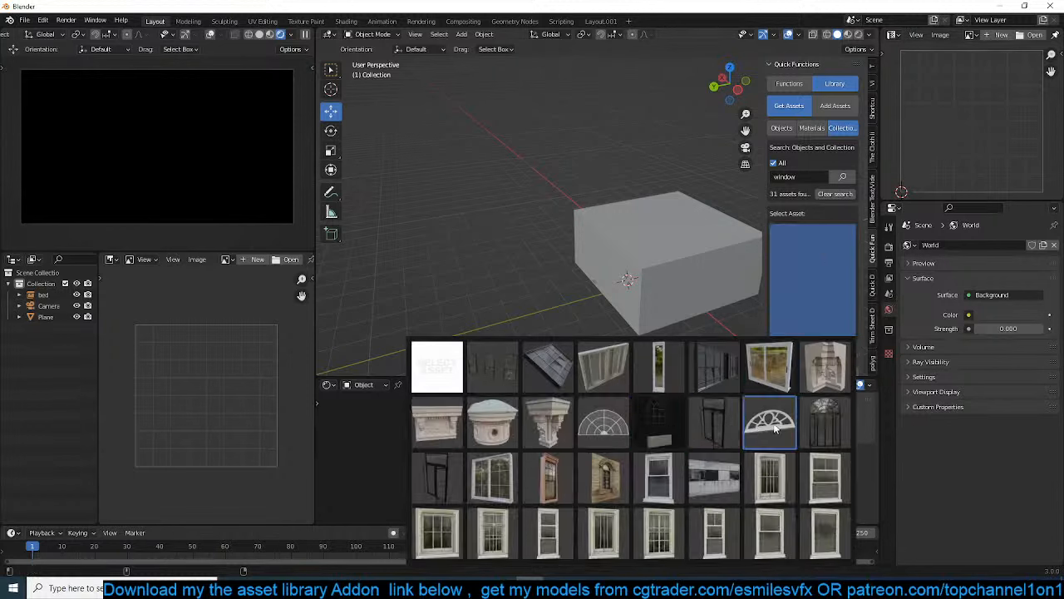
left_click(494, 479)
Select the room and set the solid viewport's shading color to Random
scroll(554, 299, "up", 3)
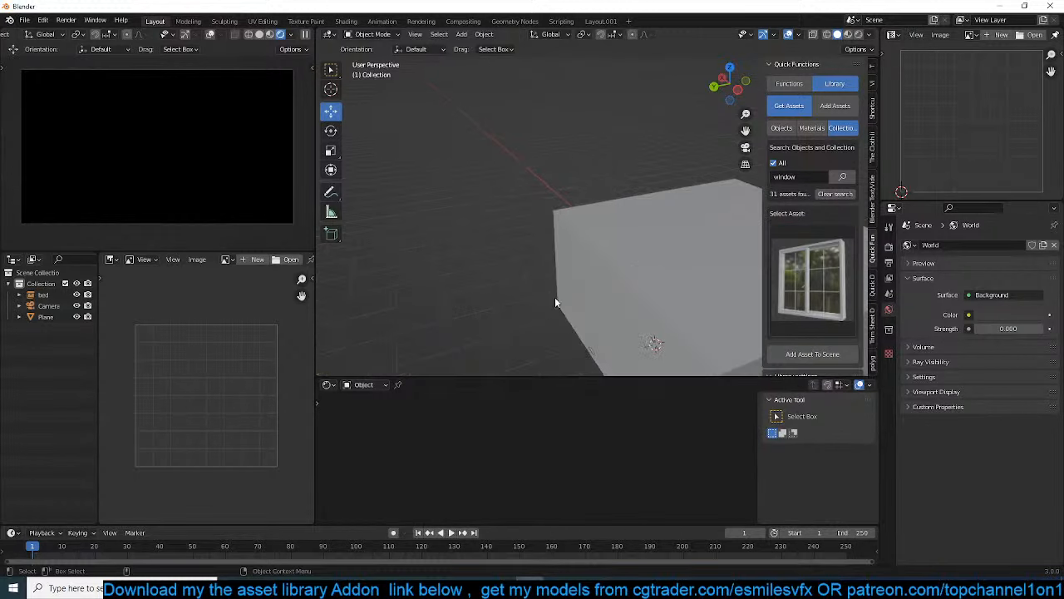
middle_click_drag(695, 281, 742, 239)
left_click(577, 231)
key("Tab")
mouse_move(615, 265)
middle_mouse_down("shift")
mouse_move(582, 240)
mouse_move(636, 264)
middle_mouse_up("shift")
key("Tab")
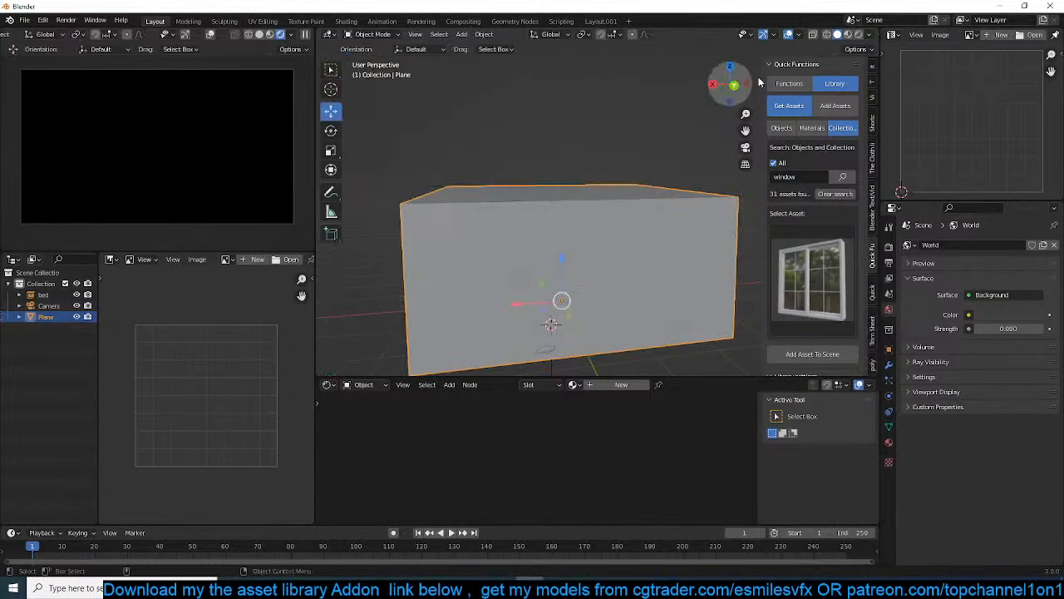
left_click(870, 36)
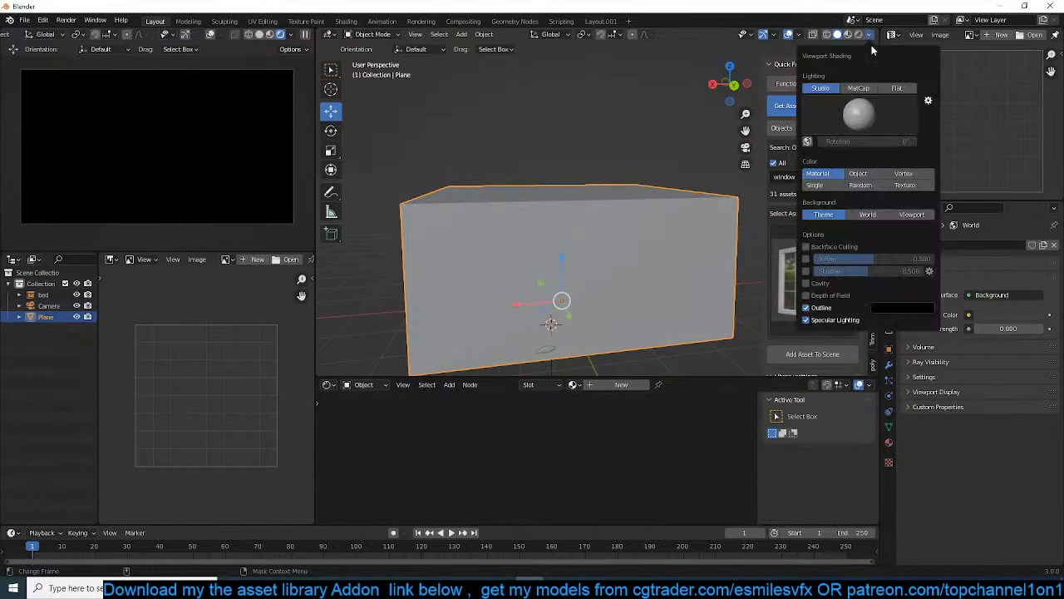
left_click(861, 185)
Cut a centred vertical edge loop around the room, through the long wall and ceiling
key("Tab")
left_click(554, 241)
middle_click_drag(553, 241, 520, 266)
key("ctrl+r")
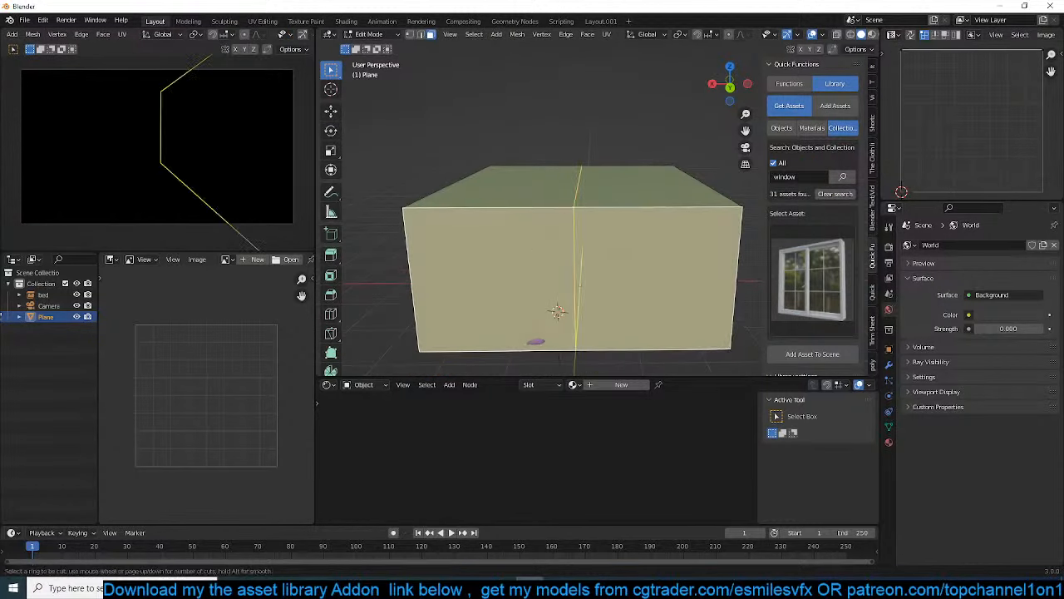
left_click(579, 253)
right_click(579, 253)
Bevel the vertical edge loop into two widely spaced loops across the middle of the long wall
key("ctrl+b")
right_click(595, 259)
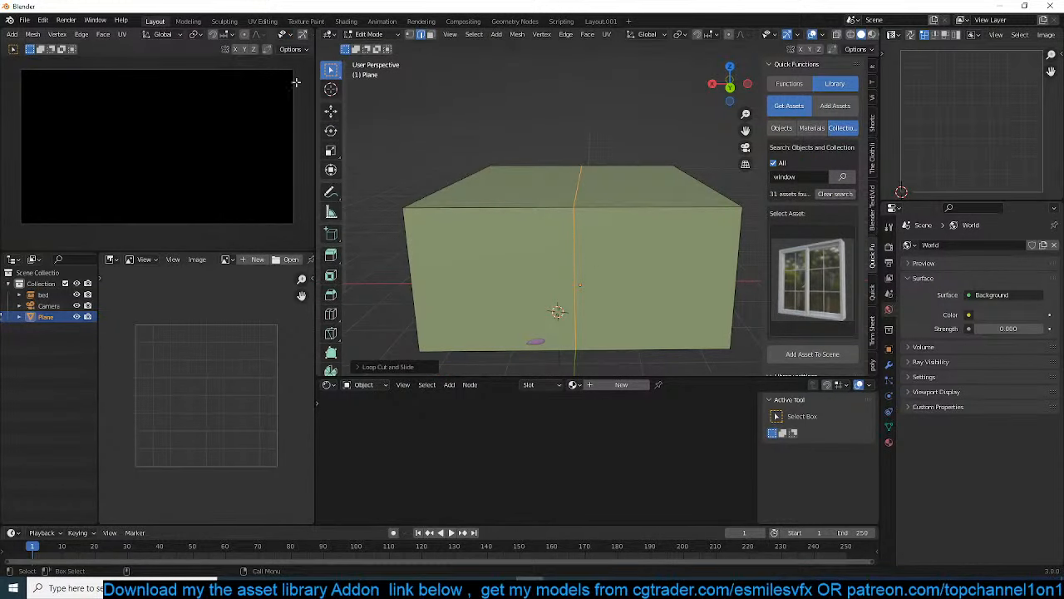
scroll(285, 48, "down", 5)
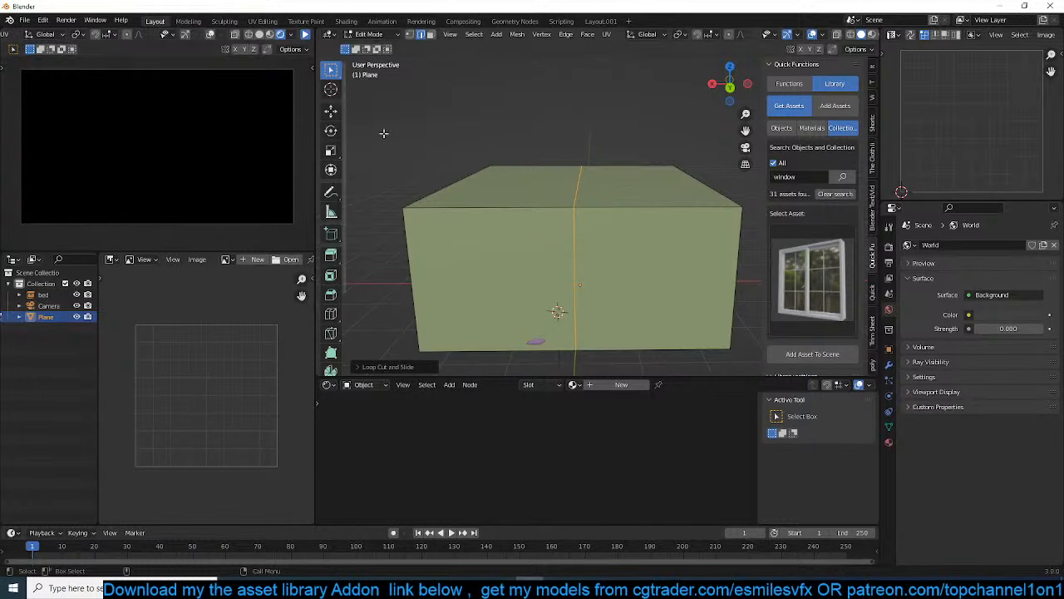
scroll(611, 284, "down", 3)
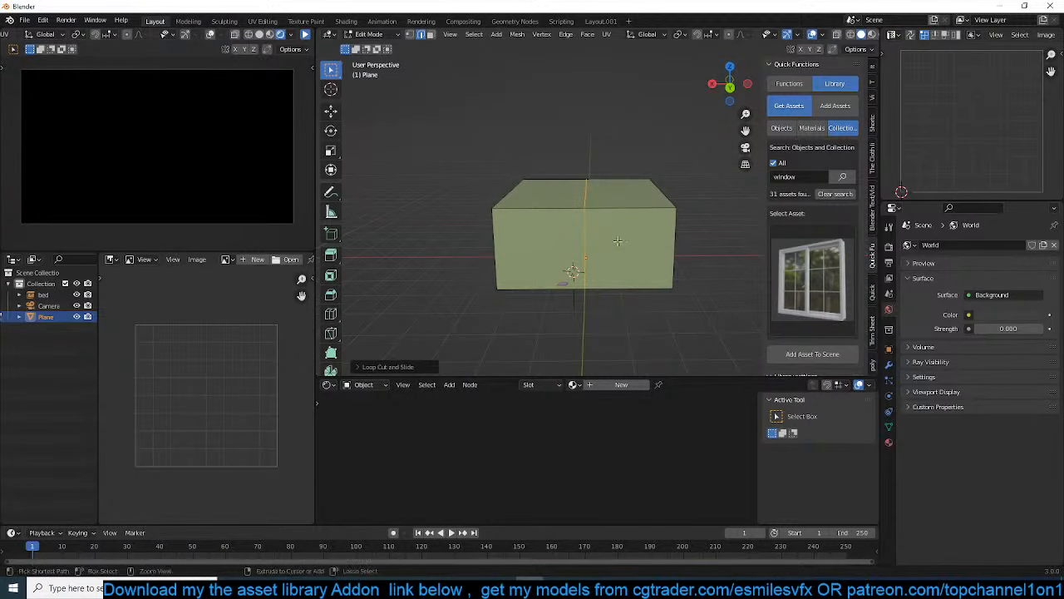
key("ctrl+b")
left_click(655, 238)
Cut a horizontal edge loop around the walls at mid-height and bevel it into two spaced loops
key("ctrl+r")
left_click(619, 239)
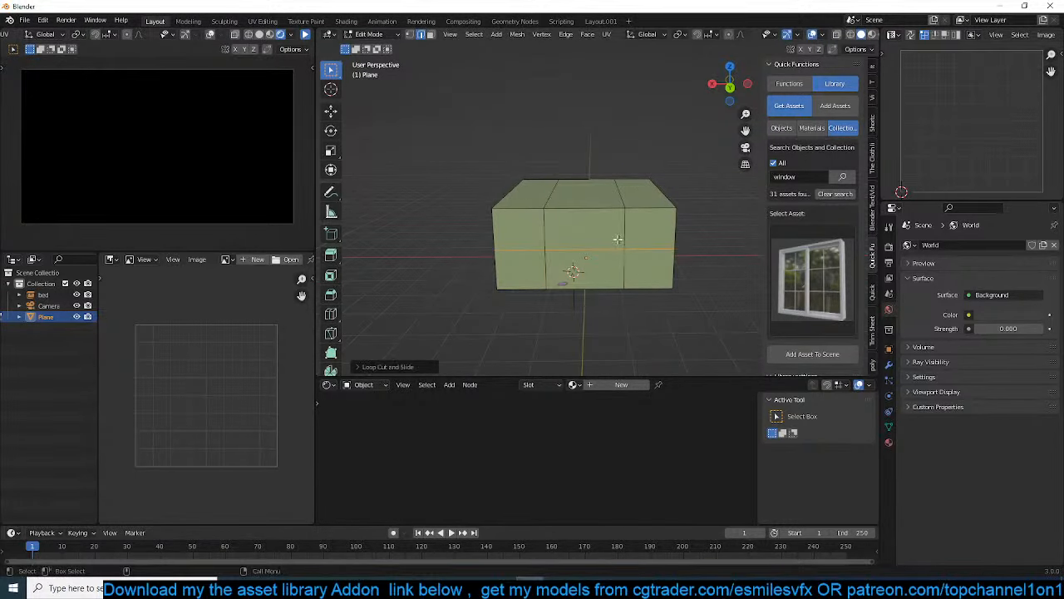
right_click(618, 240)
key("ctrl+b")
left_click(636, 324)
Examine the bed and the new wall divisions from inside the room
middle_click_drag(637, 320, 457, 274)
scroll(440, 263, "up", 3)
scroll(523, 268, "up", 2)
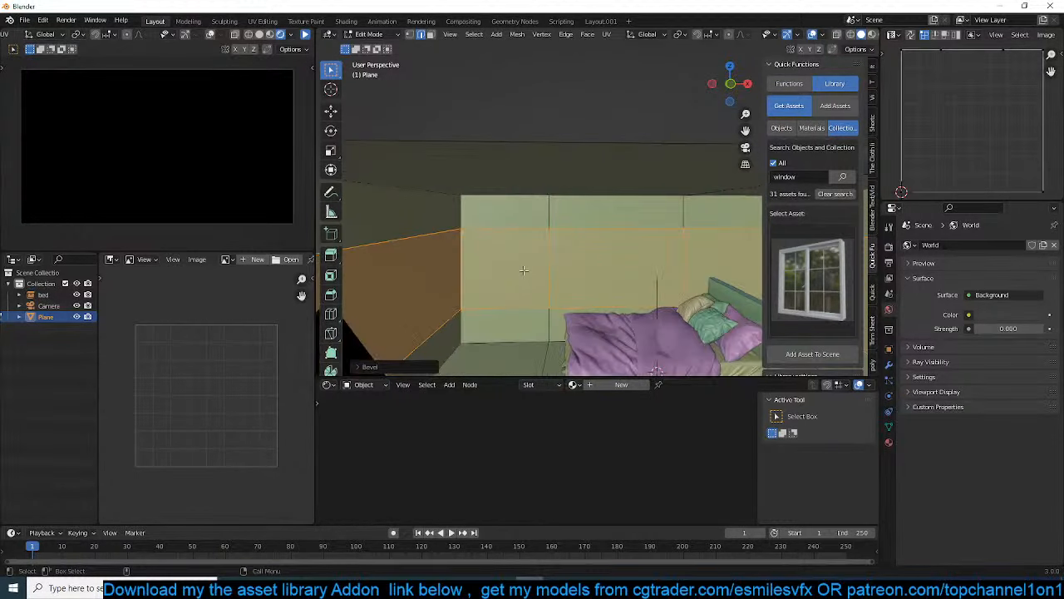
middle_click_drag(558, 270, 537, 248, "shift")
scroll(537, 248, "down", 1)
key("Tab")
left_click(636, 279)
middle_click_drag(637, 280, 513, 259, "shift")
left_click_drag(545, 296, 581, 292)
left_click(558, 205)
key("Tab")
scroll(510, 224, "down", 2)
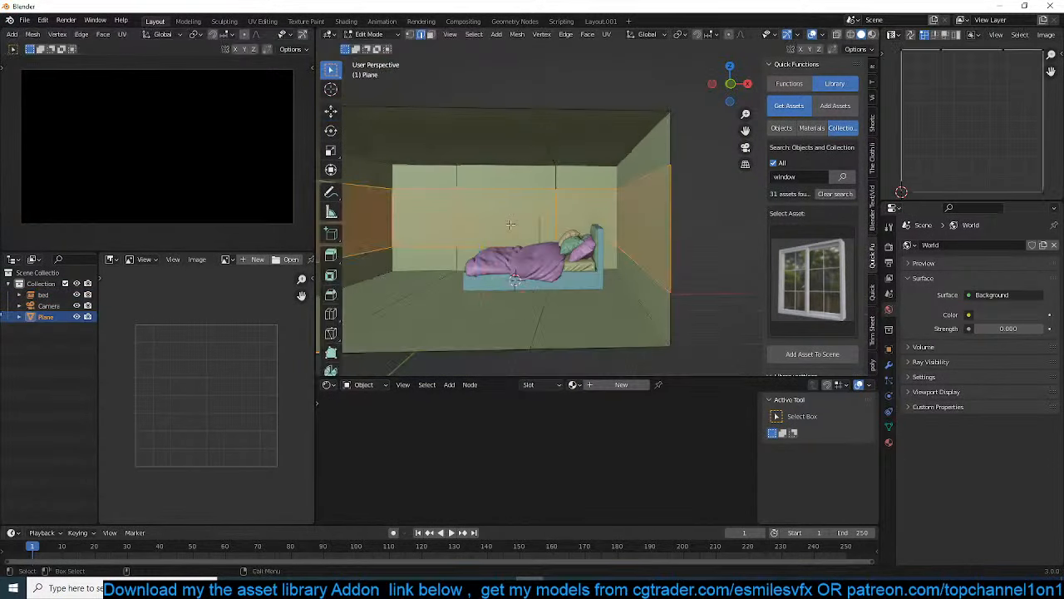
Select the central face loop running over the wall behind the bed, ceiling and floor, and scale it narrower along global X
key("3")
left_click(513, 162, "alt")
scroll(438, 164, "down", 1)
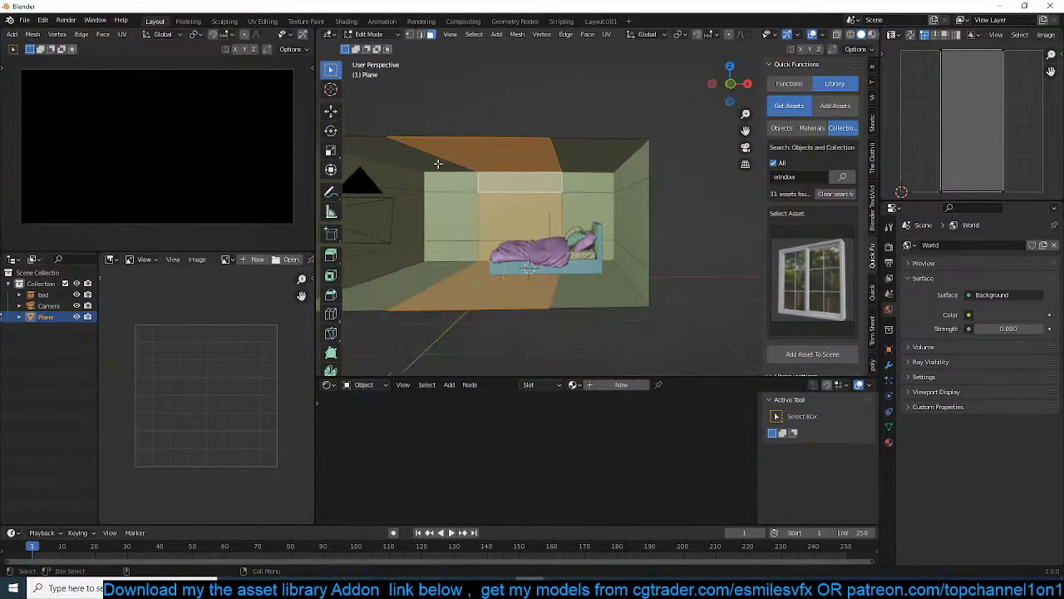
left_click(327, 112)
left_click_drag(549, 219, 587, 219)
left_click(586, 221)
scroll(583, 221, "up", 3)
middle_click_drag(581, 223, 600, 233)
scroll(564, 188, "down", 2)
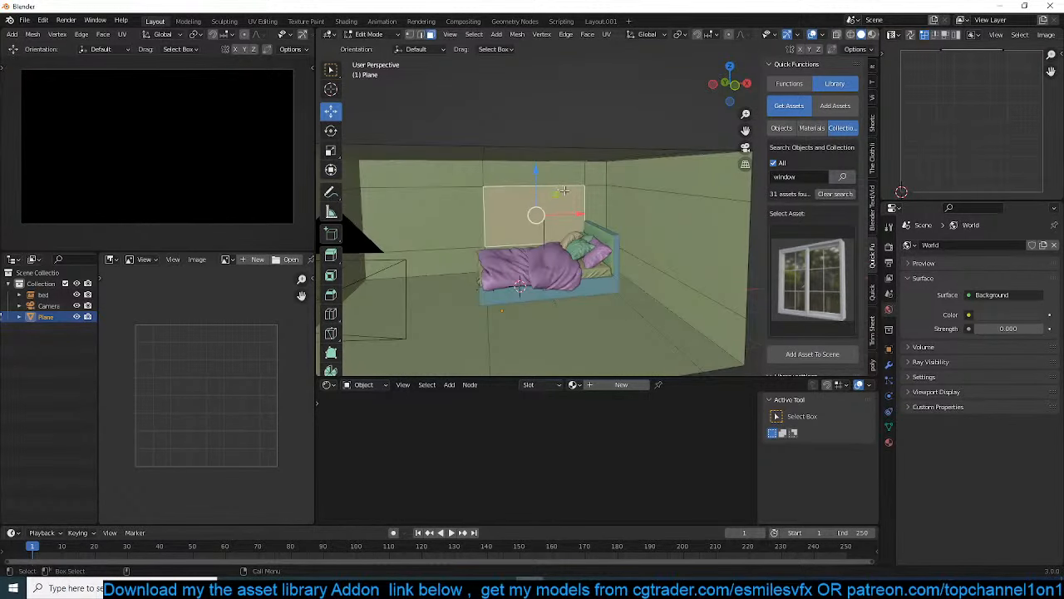
left_click(562, 183, "alt")
key("s")
key("x")
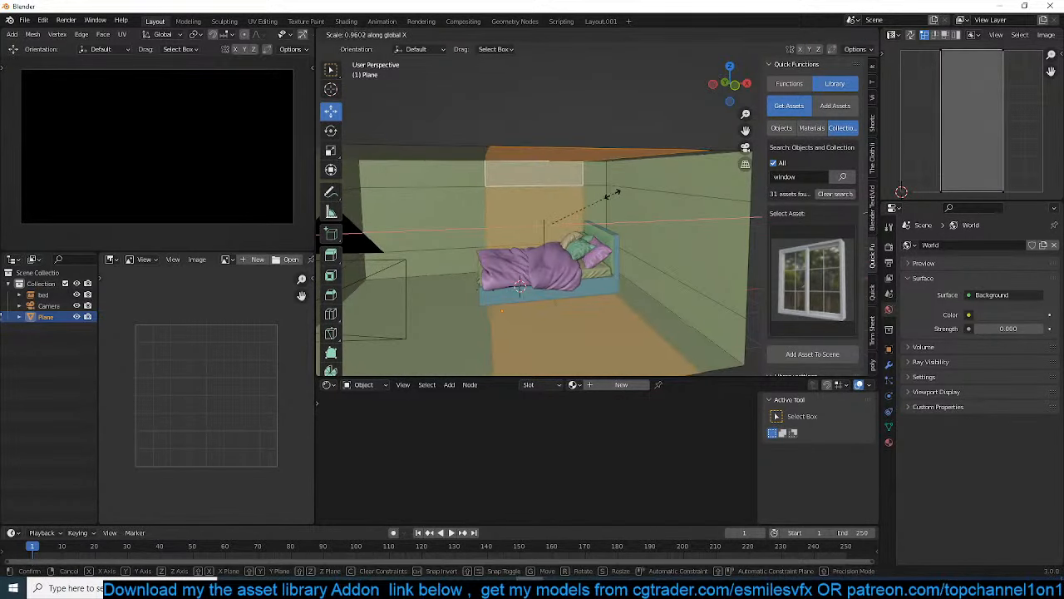
left_click(601, 201)
Extrude the central wall face behind the bed outward and delete it to open a window hole
left_click(554, 206)
middle_click_drag(552, 208, 583, 221)
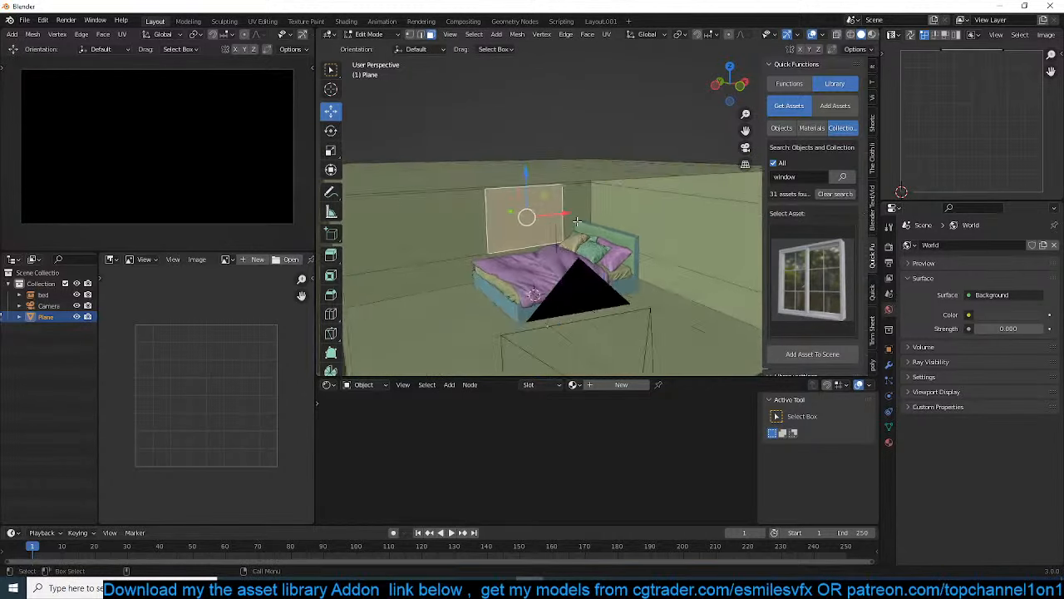
scroll(578, 221, "up", 1)
key("e")
left_click(550, 220)
key("x")
left_click(550, 221)
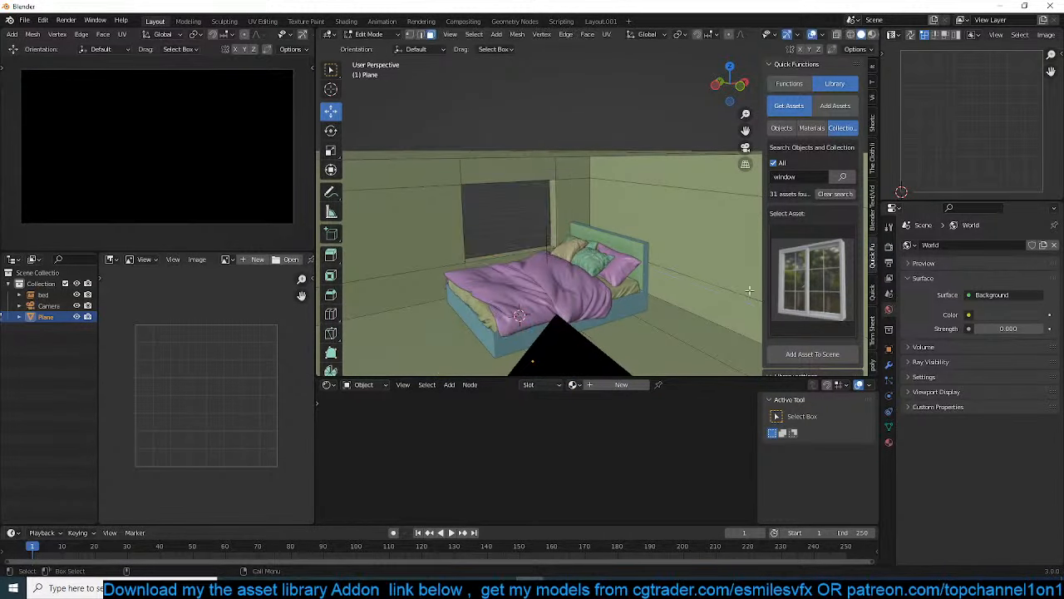
Add the chosen window asset at the wall opening behind the bed and rotate it 90° about global Z
key("Tab")
right_click(527, 257, "shift")
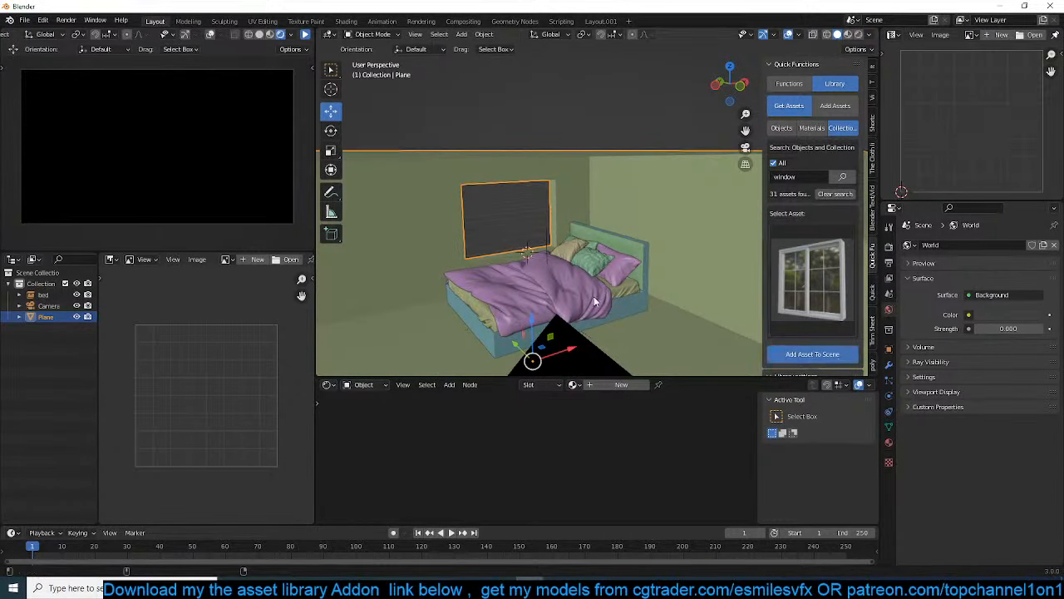
type("rz")
type("90")
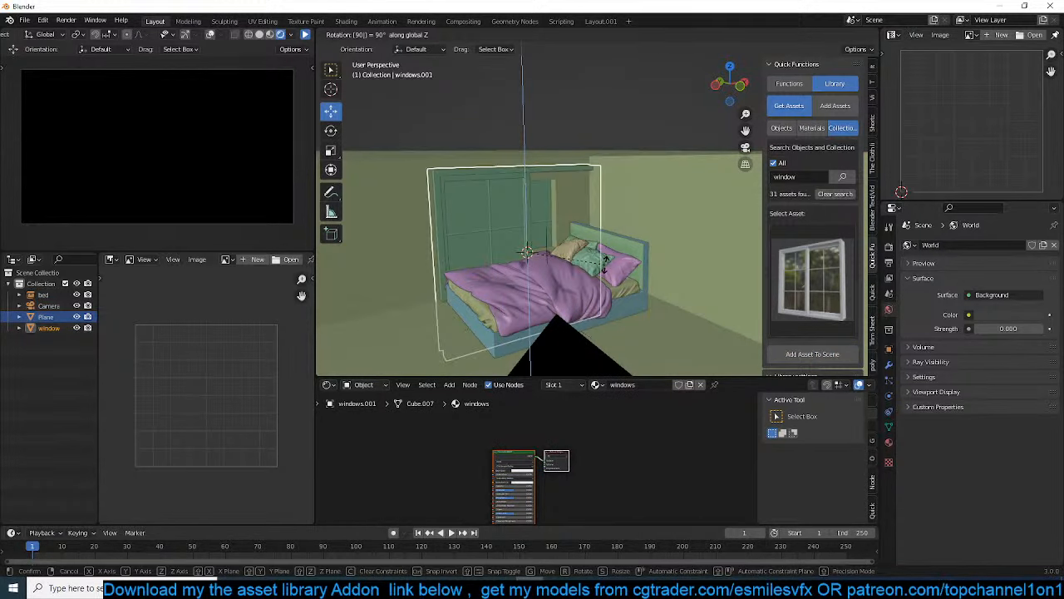
left_click(651, 277)
Scale the window down and move it over the wall opening in front view
key("s")
left_click(599, 273)
scroll(598, 273, "up", 3)
key("KP_1")
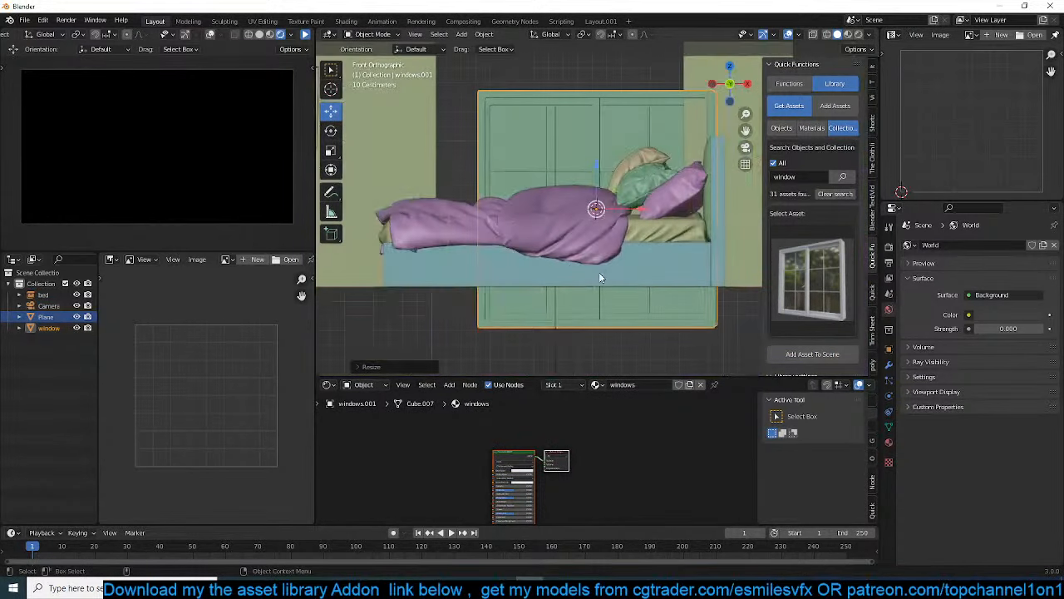
scroll(599, 271, "down", 3)
key("g")
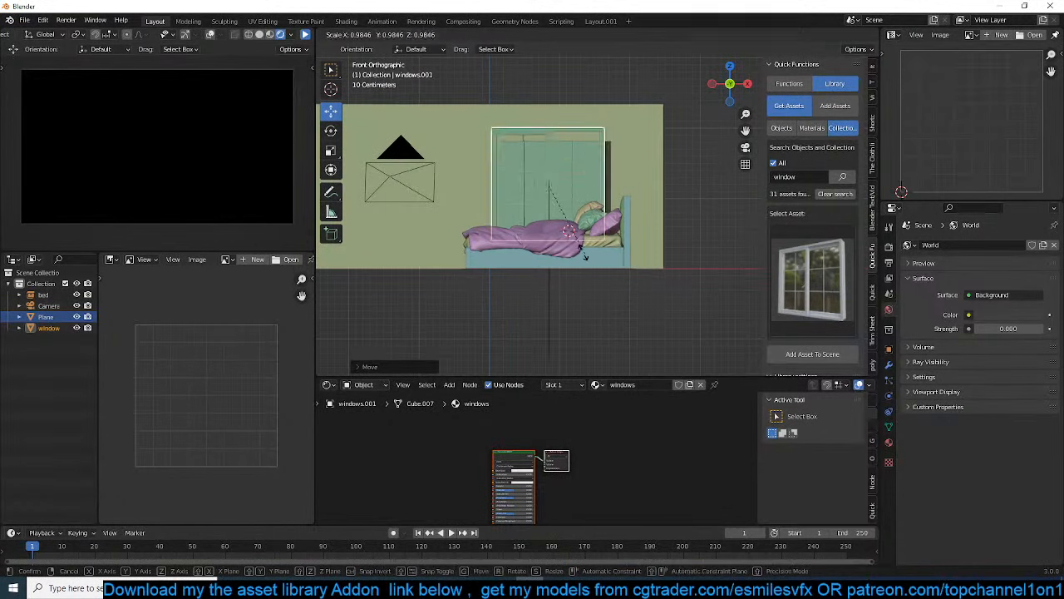
left_click(581, 199)
Shrink the window slightly to the opening's height and align it between the opening's sides
scroll(581, 203, "up", 3)
middle_click_drag(586, 217, 593, 273, "shift")
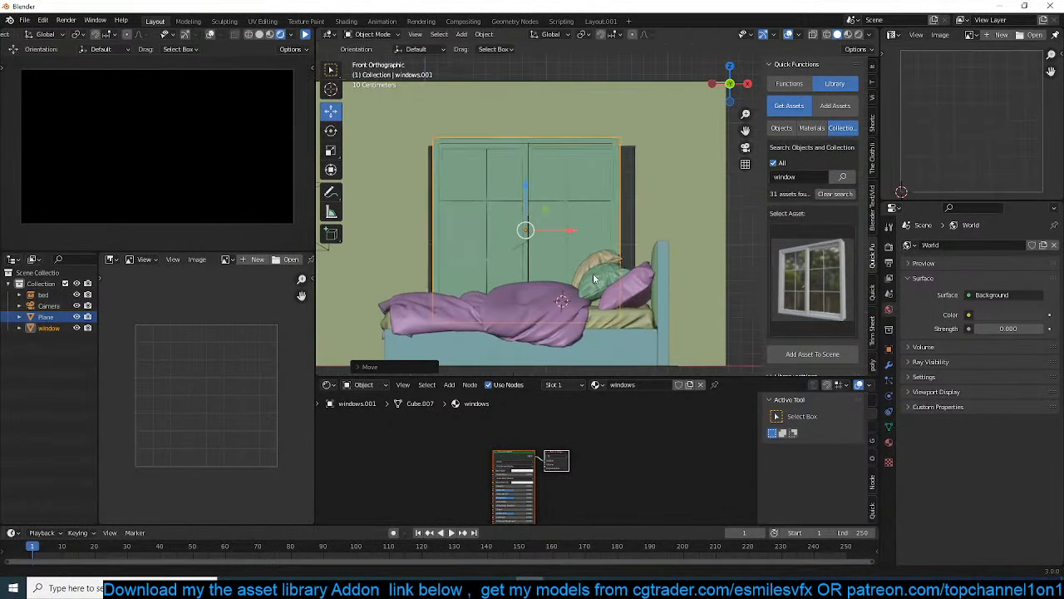
key("s")
left_click(585, 271)
key("g")
left_click(592, 266)
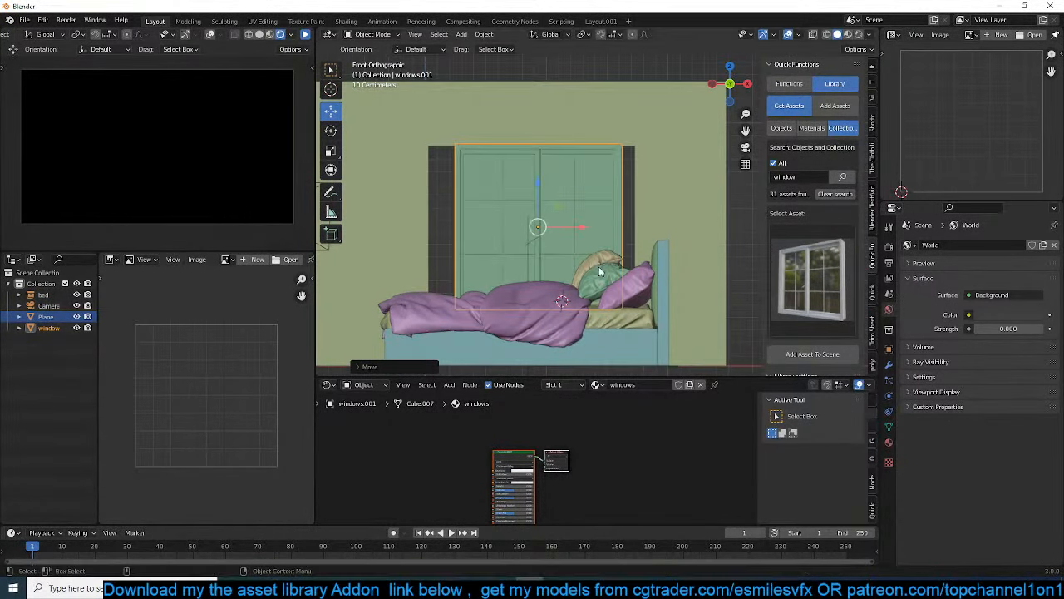
Stretch the window mesh along X by moving both side frames out to the edges of the wall opening
key("Tab")
key("shift+z")
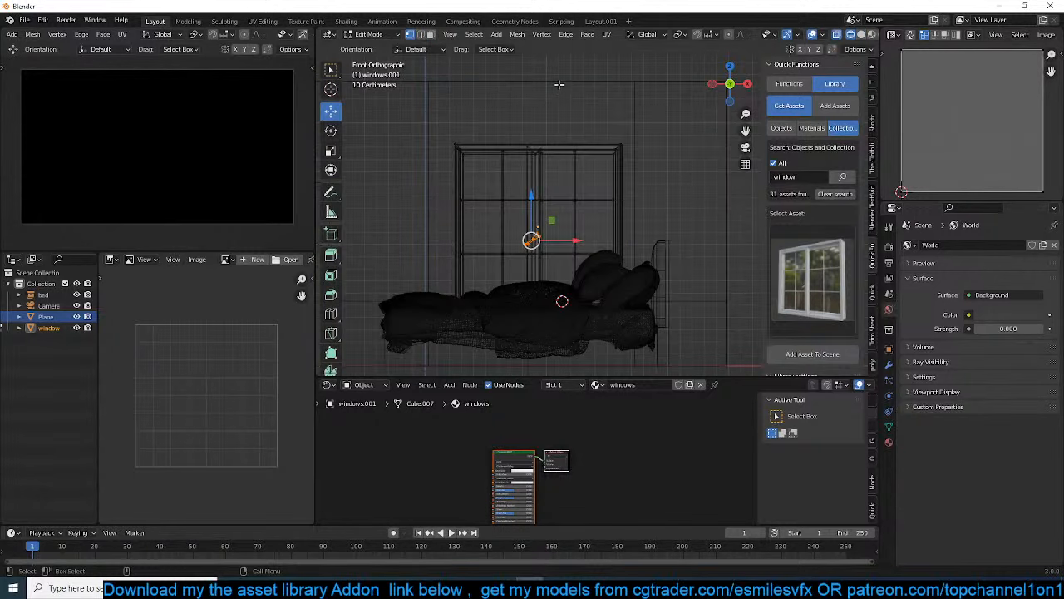
left_click_drag(592, 114, 637, 296)
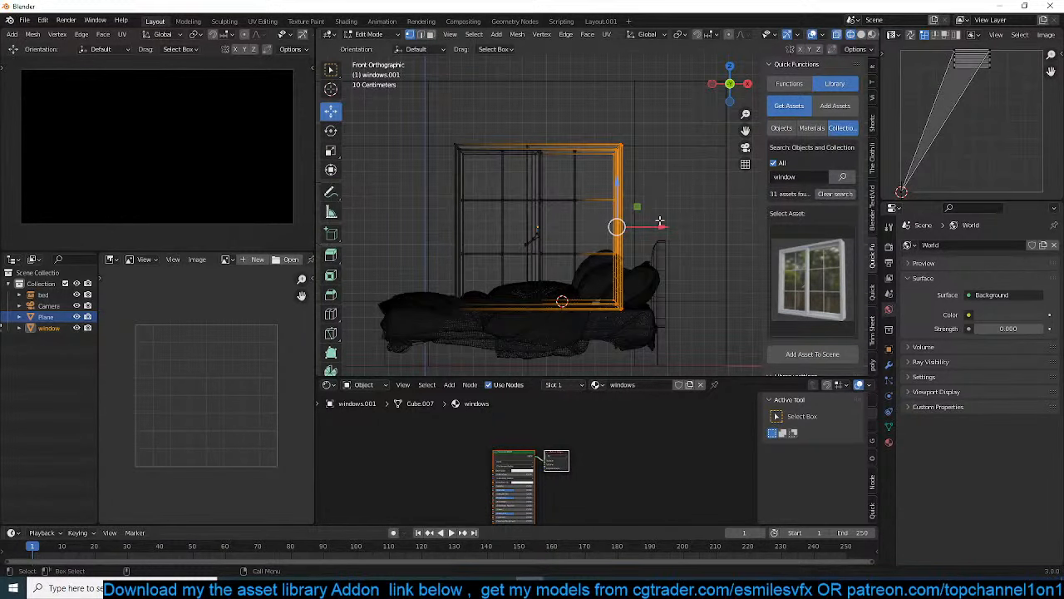
left_click_drag(426, 121, 483, 336)
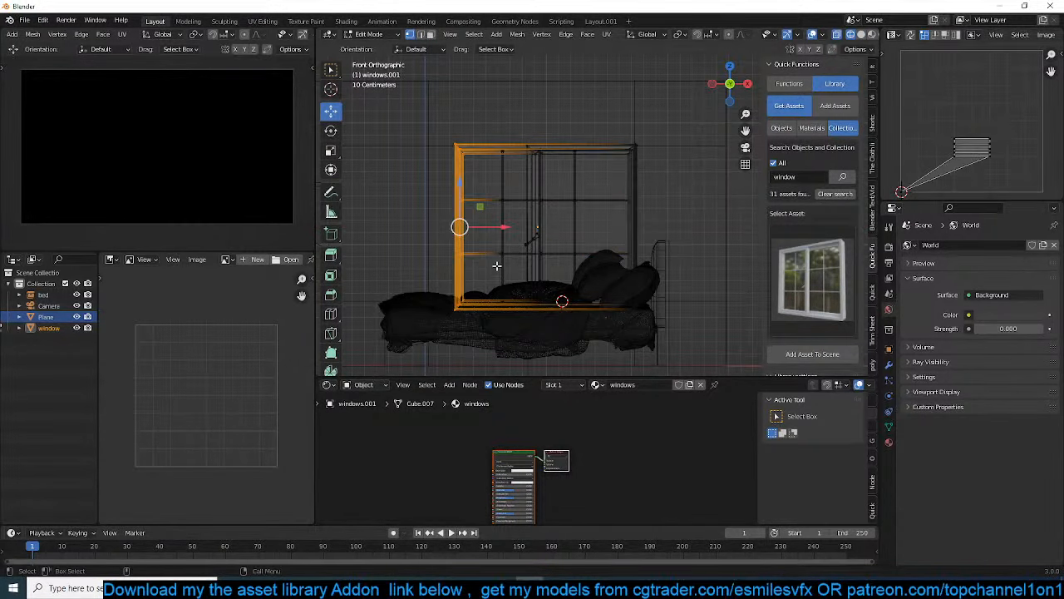
left_click_drag(502, 227, 472, 233)
key("Tab")
key("shift+z")
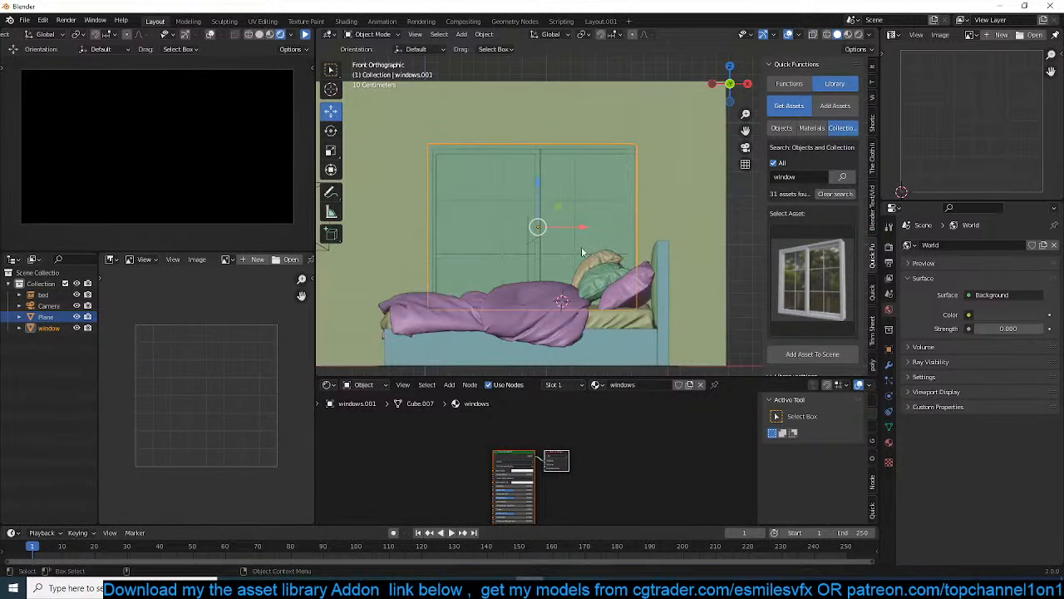
Move the window along Y to the outer side of the wall opening
middle_click_drag(582, 250, 646, 273)
left_click(253, 131)
middle_click_drag(490, 241, 644, 252)
scroll(610, 262, "down", 4)
left_click(703, 251)
left_click_drag(613, 252, 613, 259)
middle_click_drag(619, 261, 674, 232)
Add an area light at the window wall and rotate it 90° about global X
key("shift+a")
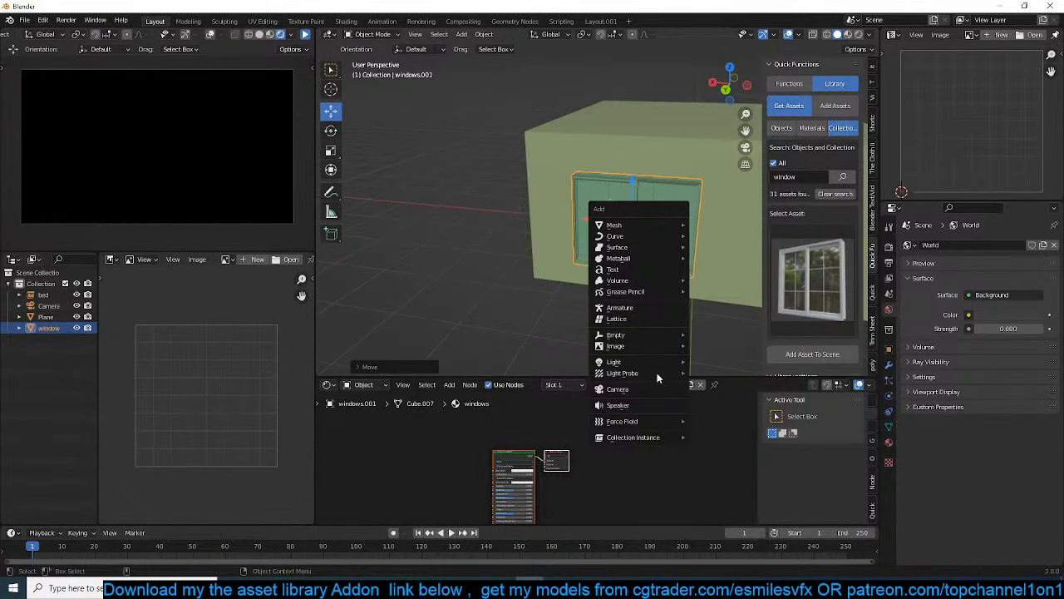
mouse_move(653, 364)
left_click(712, 397)
key("r")
key("x")
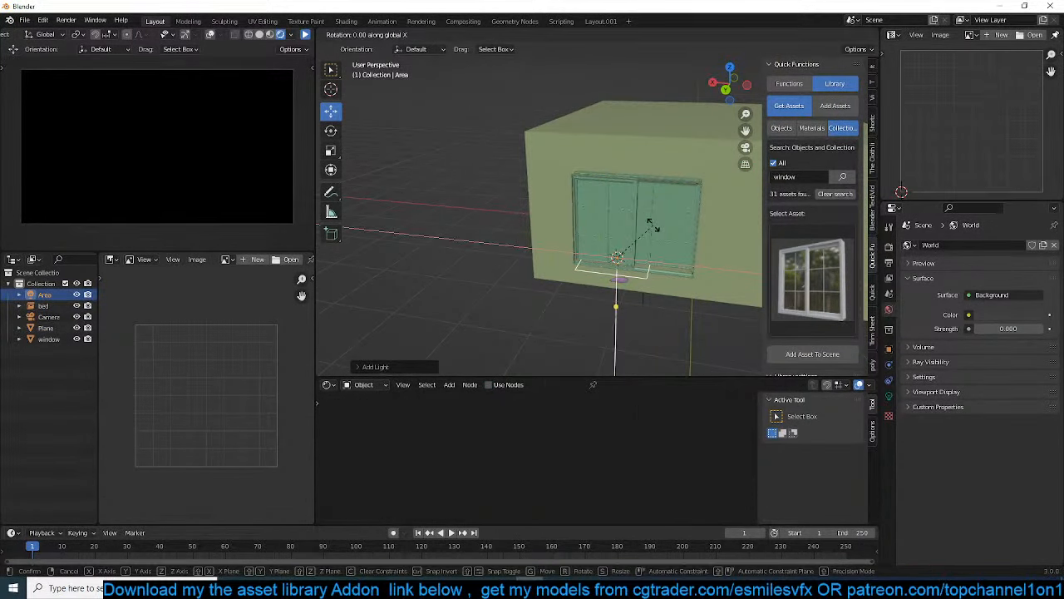
key("9")
key("0")
key("Return")
Rotate the area light 180° about global Z
key("KP_1")
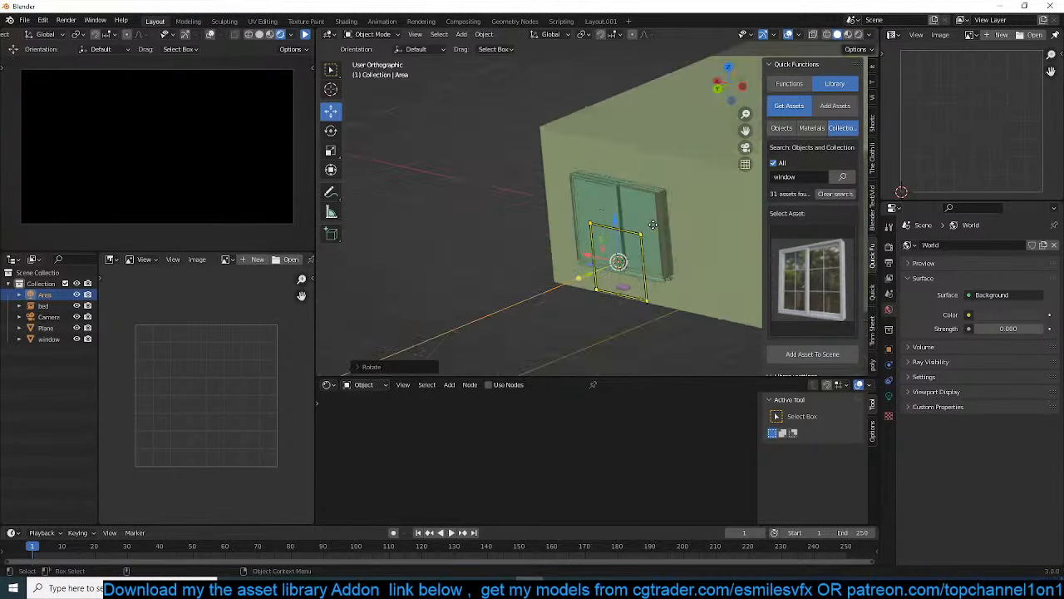
key("KP_3")
type("rz180")
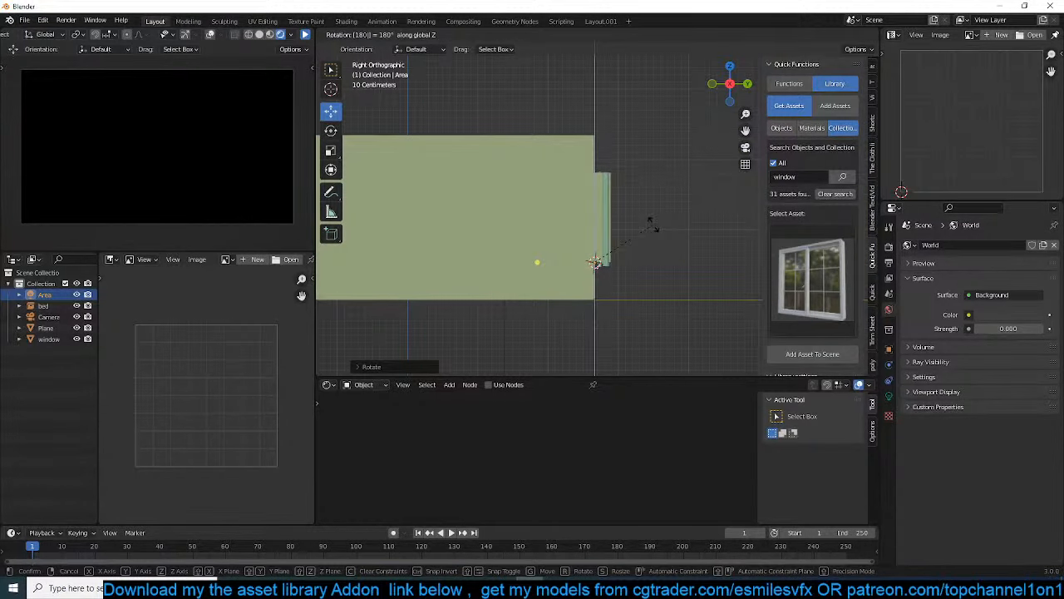
key("Return")
Center the area light on the window in front wireframe view
key("KP_1")
key("z")
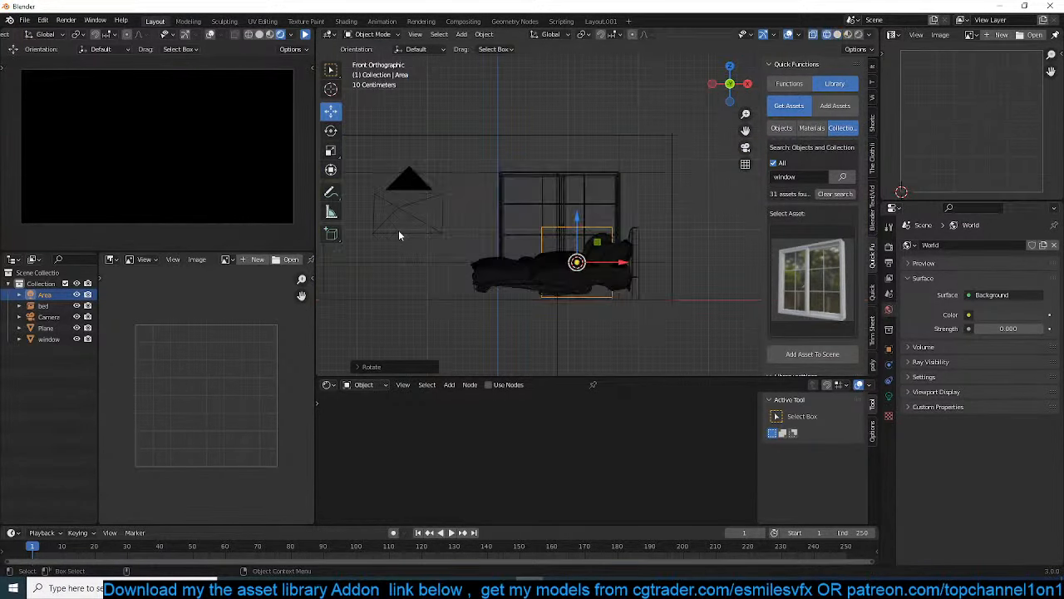
scroll(432, 237, "up", 3)
scroll(562, 262, "down", 3)
key("g")
left_click(593, 226)
scroll(602, 237, "up", 3)
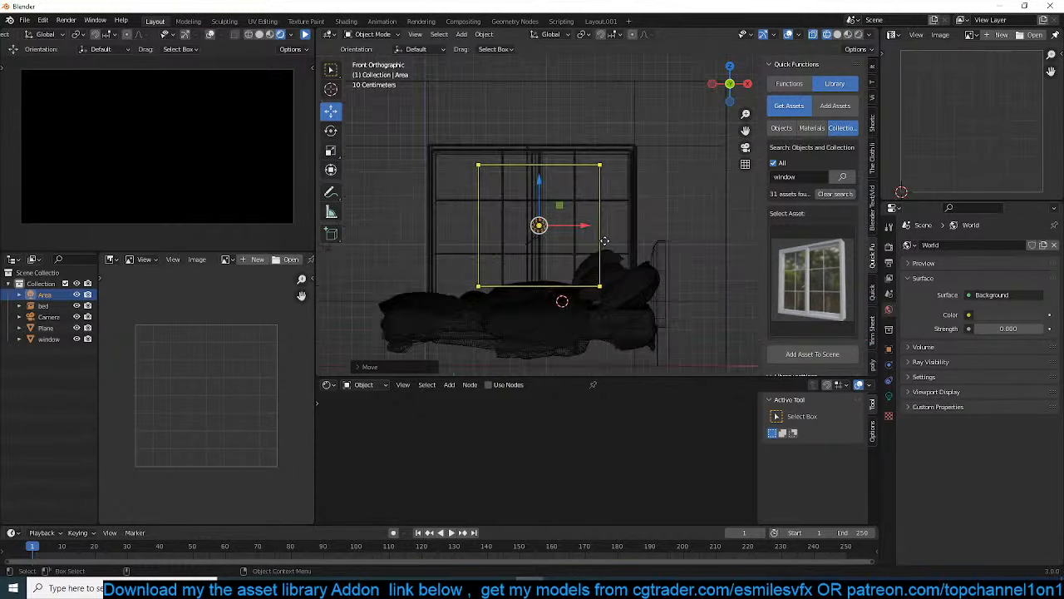
Scale the area light to the window's size, widening it along X, and resume the rendered camera preview
middle_click_drag(598, 248, 582, 259, "shift")
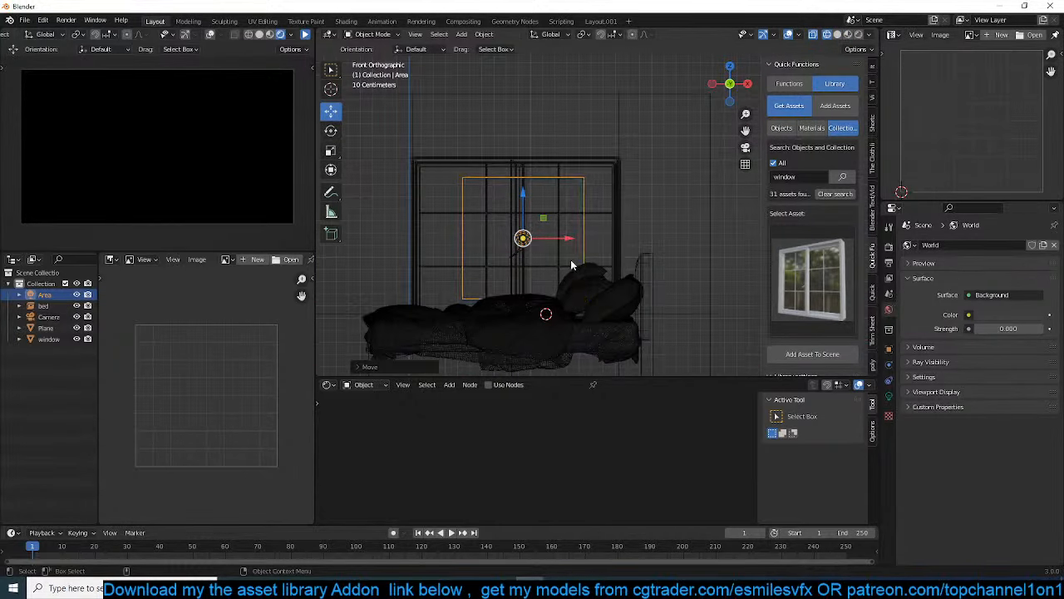
key("s")
key("x")
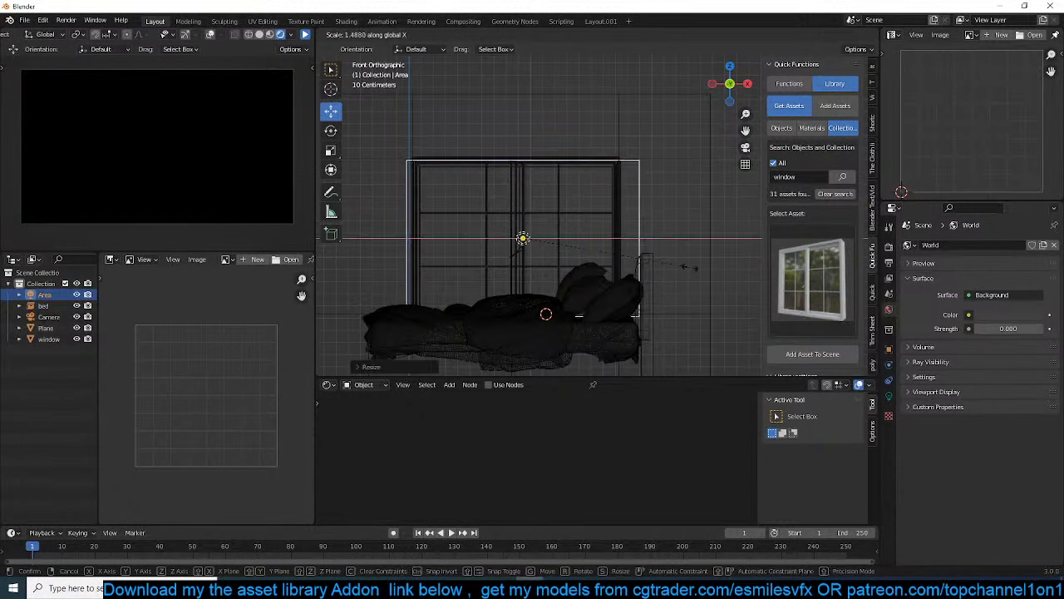
left_click(664, 266)
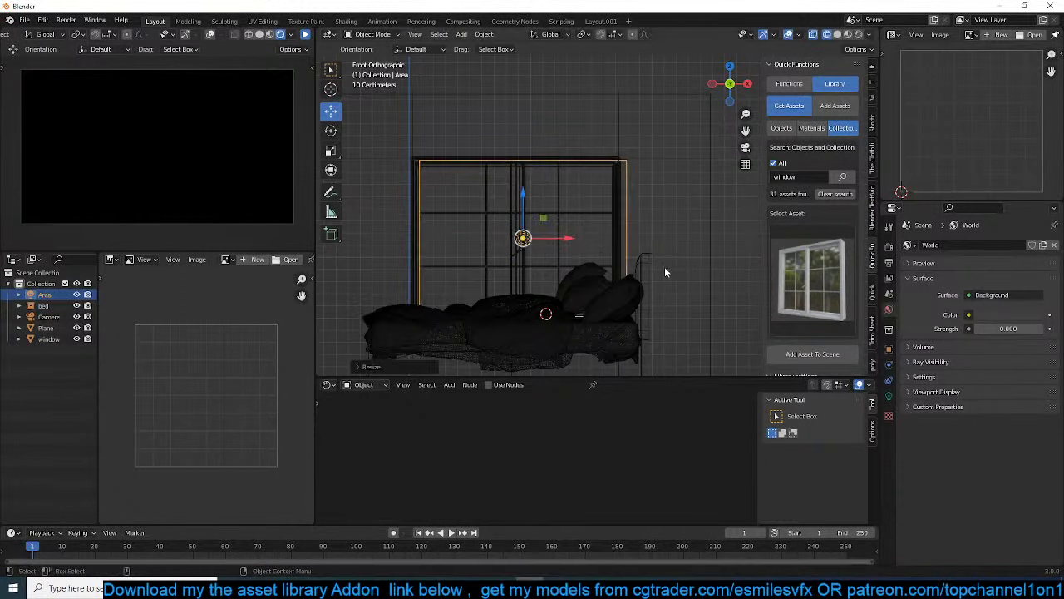
left_click(305, 36)
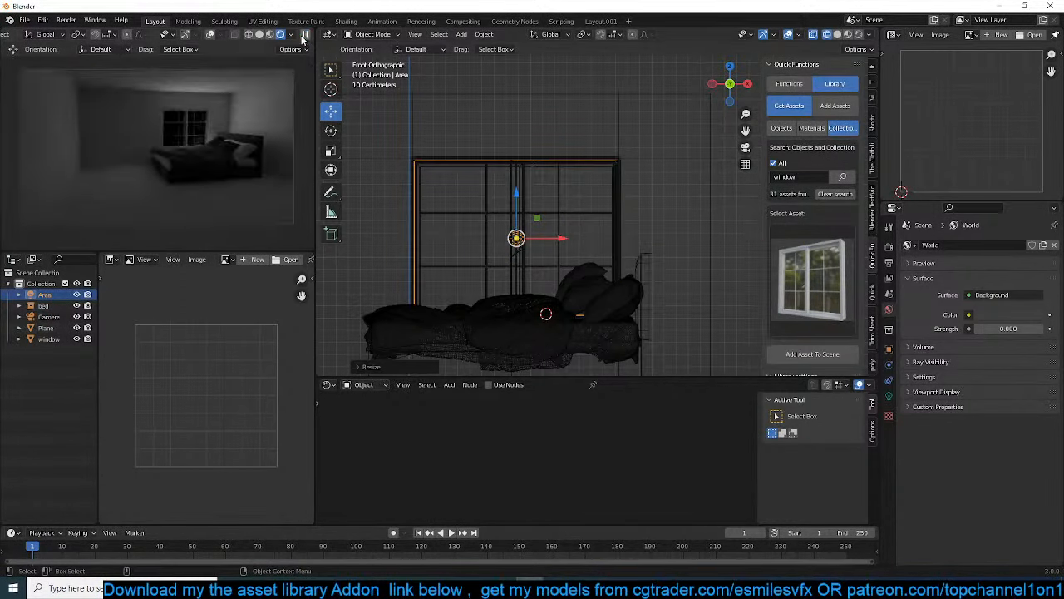
Nudge the area light along Y at the window, switch the viewport to solid shading and refresh the rendered camera preview
middle_click_drag(482, 147, 500, 182)
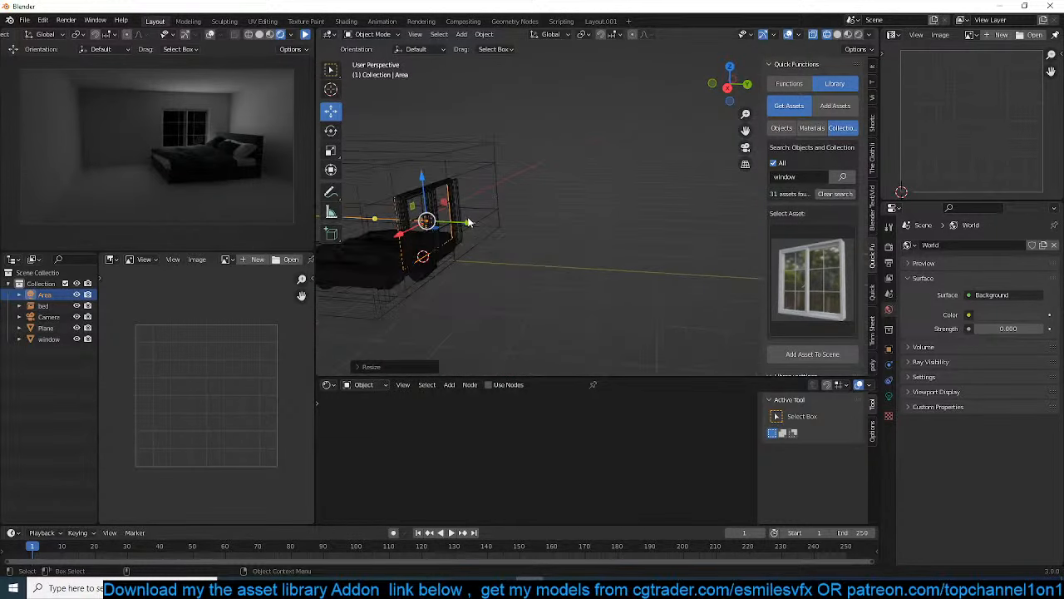
left_click_drag(469, 223, 476, 225)
scroll(477, 223, "up", 3)
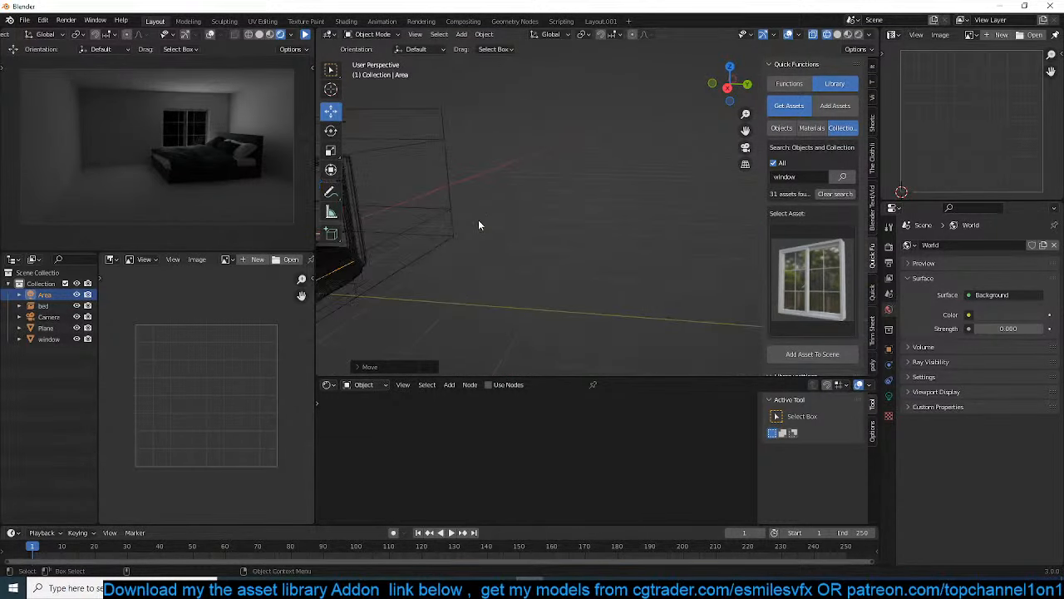
mouse_move(357, 218)
middle_mouse_down("shift")
mouse_move(416, 202)
mouse_move(527, 198)
mouse_move(540, 183)
mouse_move(588, 172)
mouse_move(553, 135)
mouse_move(513, 126)
mouse_move(587, 134)
mouse_move(605, 182)
mouse_move(544, 218)
mouse_move(647, 266)
mouse_move(574, 199)
middle_mouse_up("shift")
scroll(410, 200, "up", 1)
key("z")
left_click(580, 197)
scroll(540, 181, "up", 3)
scroll(589, 172, "down", 2)
scroll(588, 135, "down", 3)
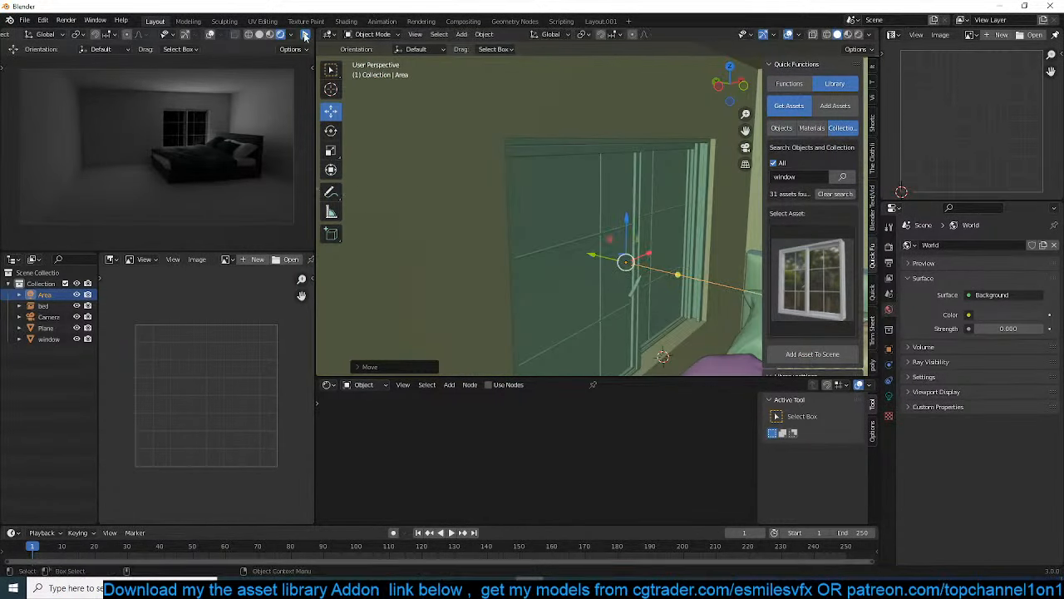
left_click(305, 35)
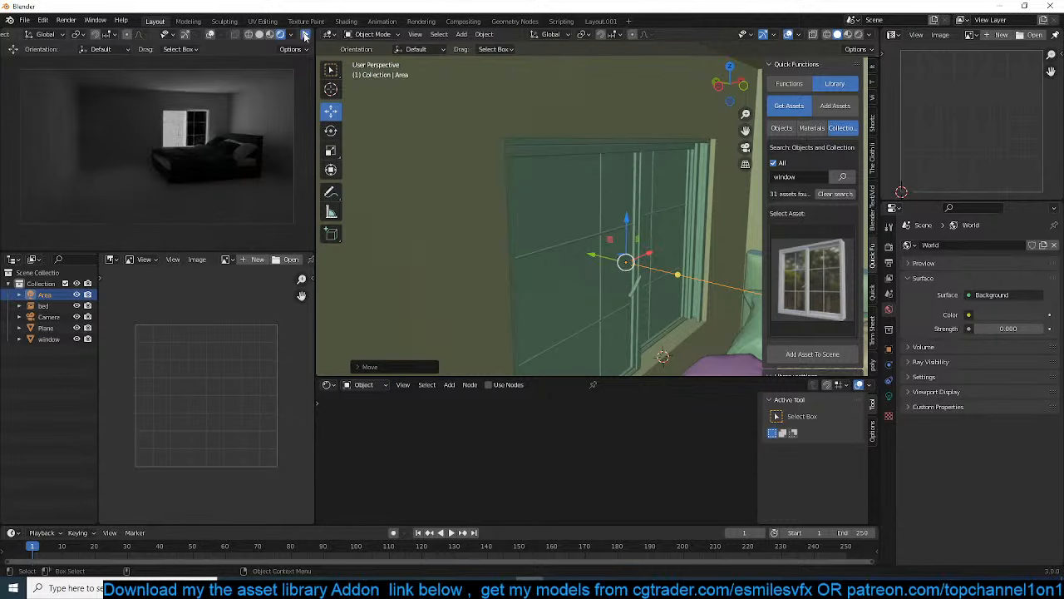
Move the area light farther outward along Y to just outside the window and resume the rendered camera preview
middle_click_drag(490, 185, 615, 241)
left_click_drag(642, 255, 615, 262)
left_click(307, 34)
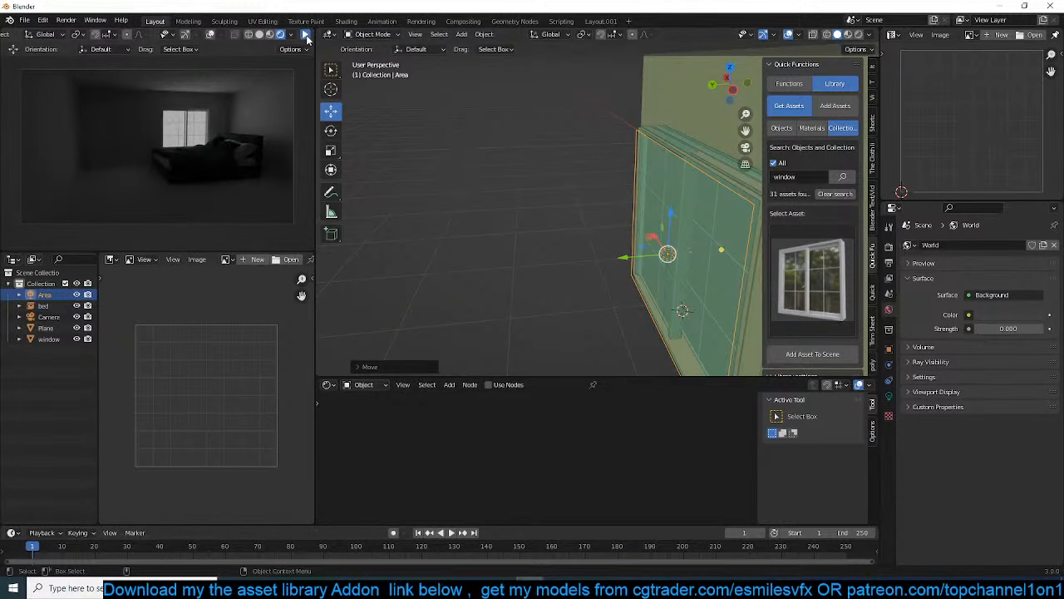
Try the area light at 100 W power, settle on 20 W and refresh the rendered camera preview
scroll(440, 195, "down", 4)
middle_click_drag(441, 195, 358, 151, "shift")
scroll(359, 151, "up", 7)
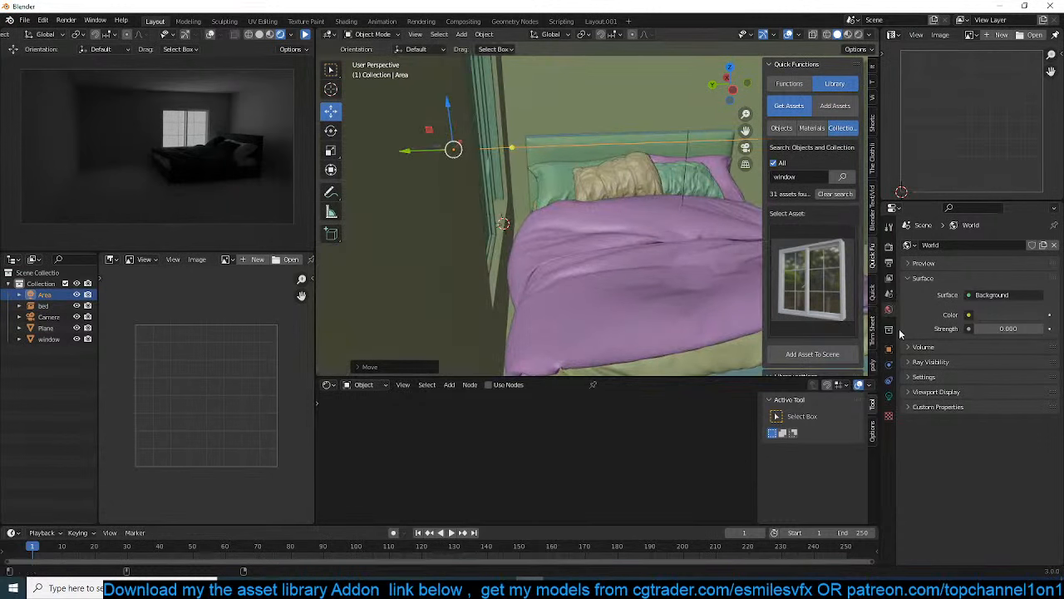
left_click(888, 395)
left_click(1003, 308)
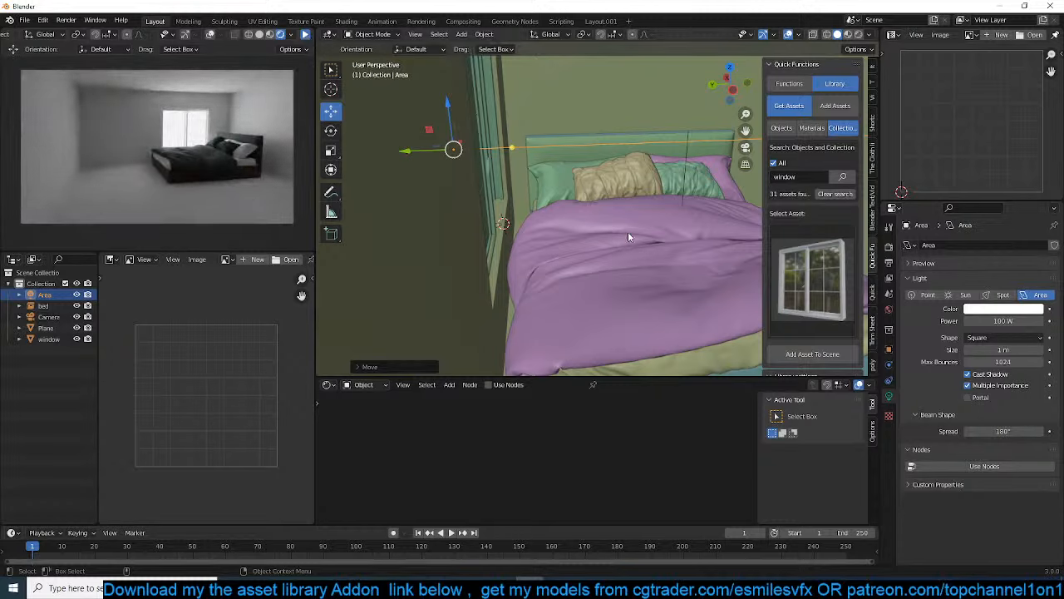
left_click(1002, 321)
left_click(306, 35)
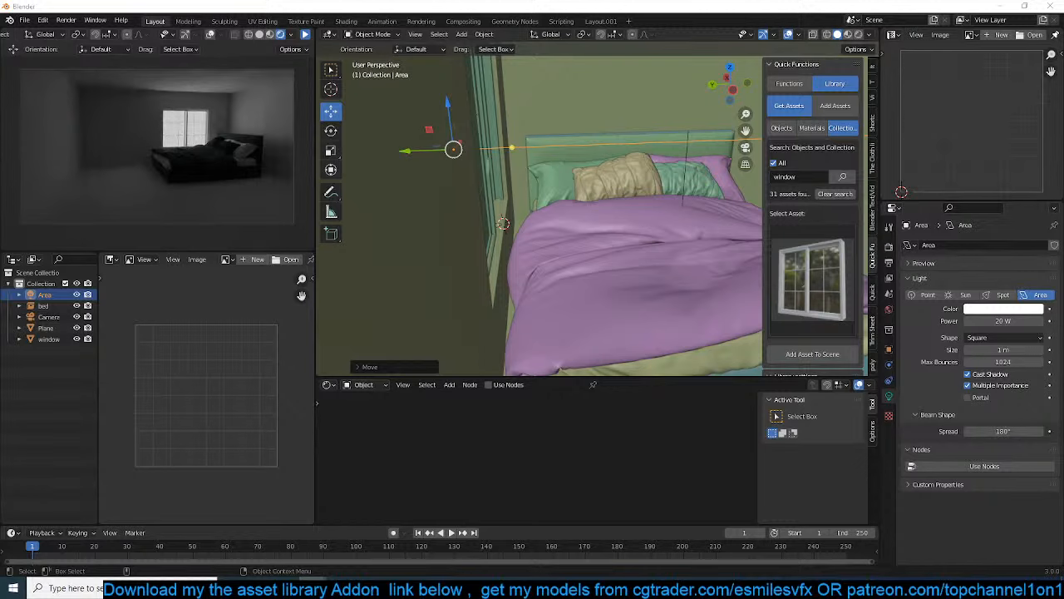
Load the cold_nightmare reference picture into the image editor beside the outliner and fit it in view
left_click_drag(119, 468, 197, 449)
scroll(198, 450, "down", 5)
scroll(195, 392, "up", 2)
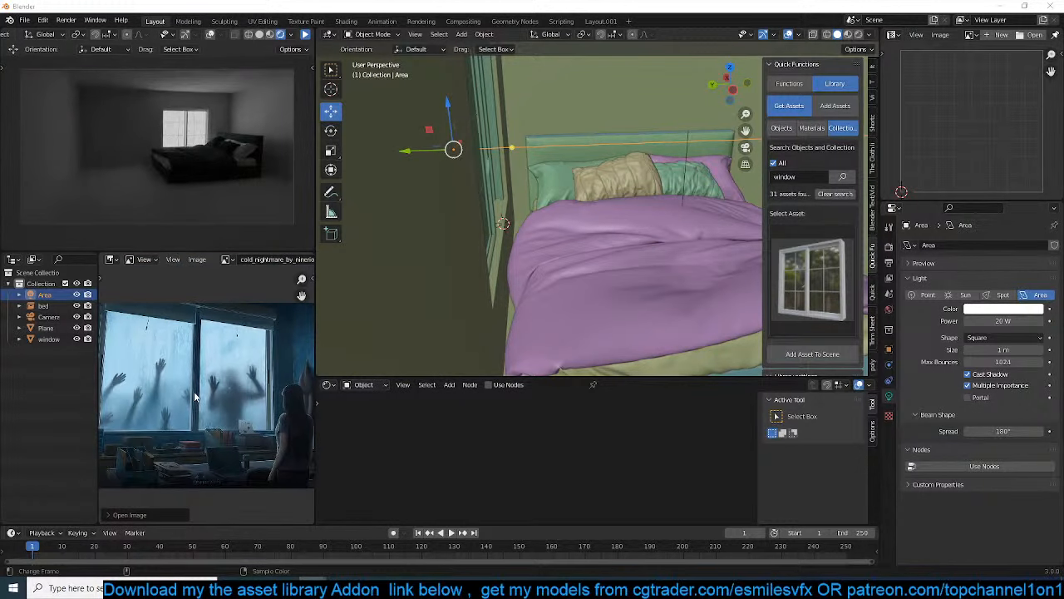
scroll(207, 378, "down", 1)
scroll(209, 382, "down", 1)
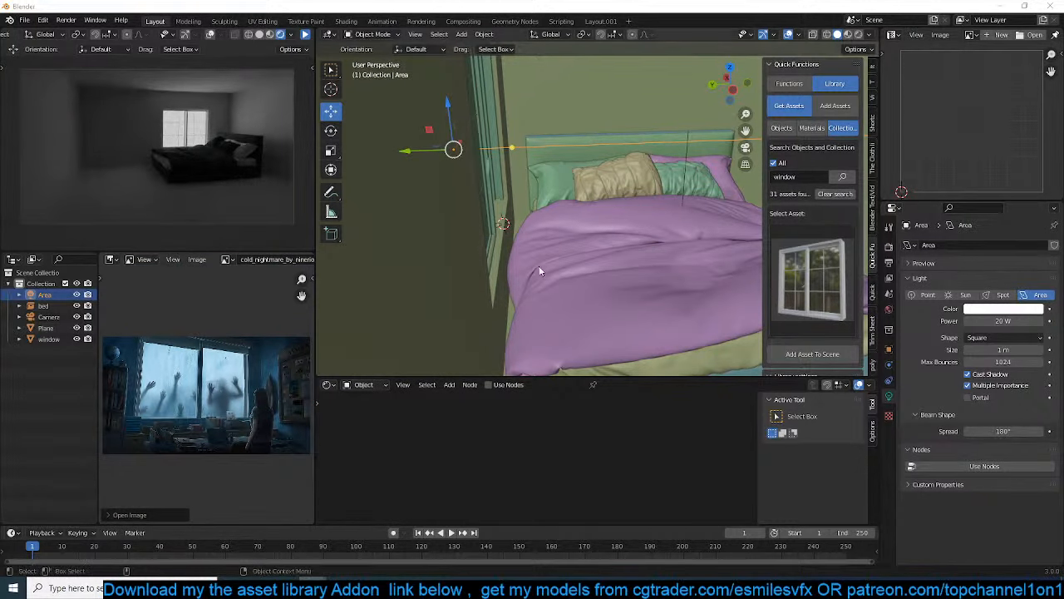
Select the bed asset and make it local and editable through the asset library settings
key("KP_Decimal")
left_click(600, 231)
middle_click_drag(601, 231, 518, 287)
left_click(517, 287)
scroll(517, 287, "down", 4)
scroll(786, 324, "down", 4)
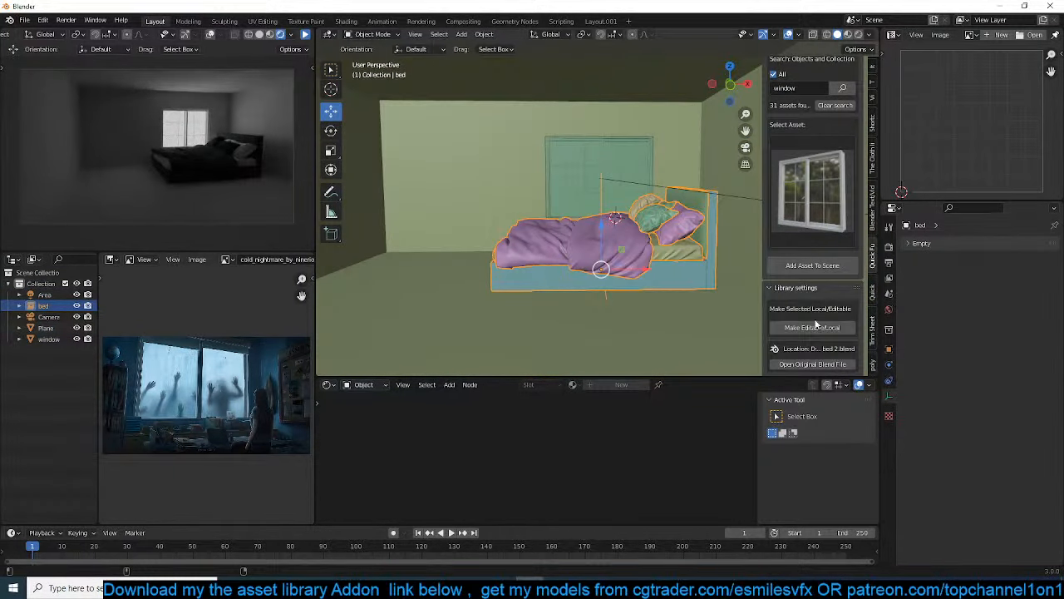
left_click(818, 327)
Open the duvet, the mattress and the bed frame together in Edit Mode in front wireframe view with nothing selected
left_click(628, 252)
key("KP_1")
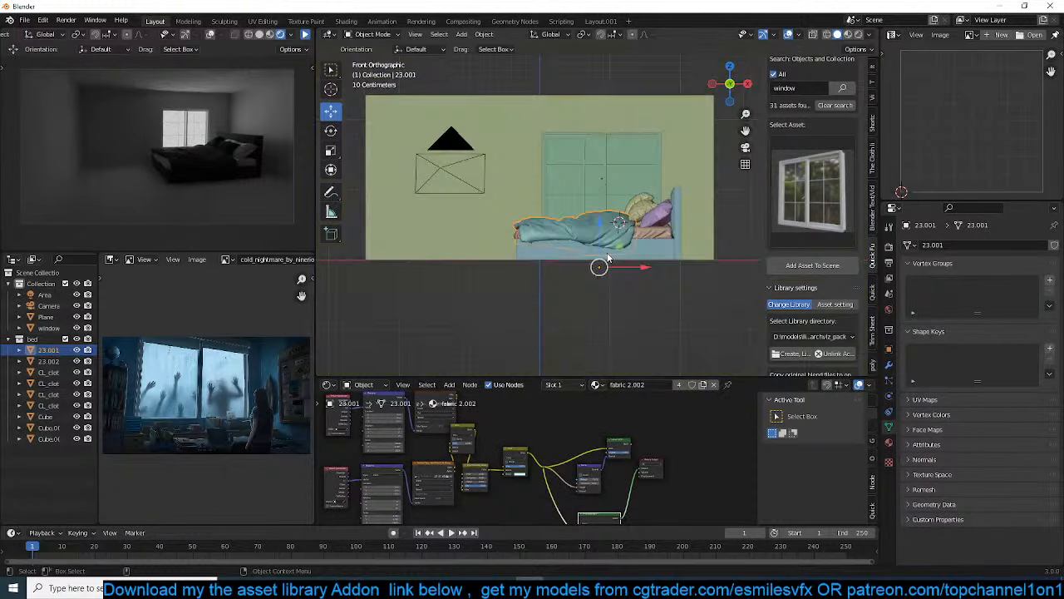
scroll(610, 240, "up", 3)
key("z")
left_click(463, 237)
left_click_drag(455, 233, 463, 269)
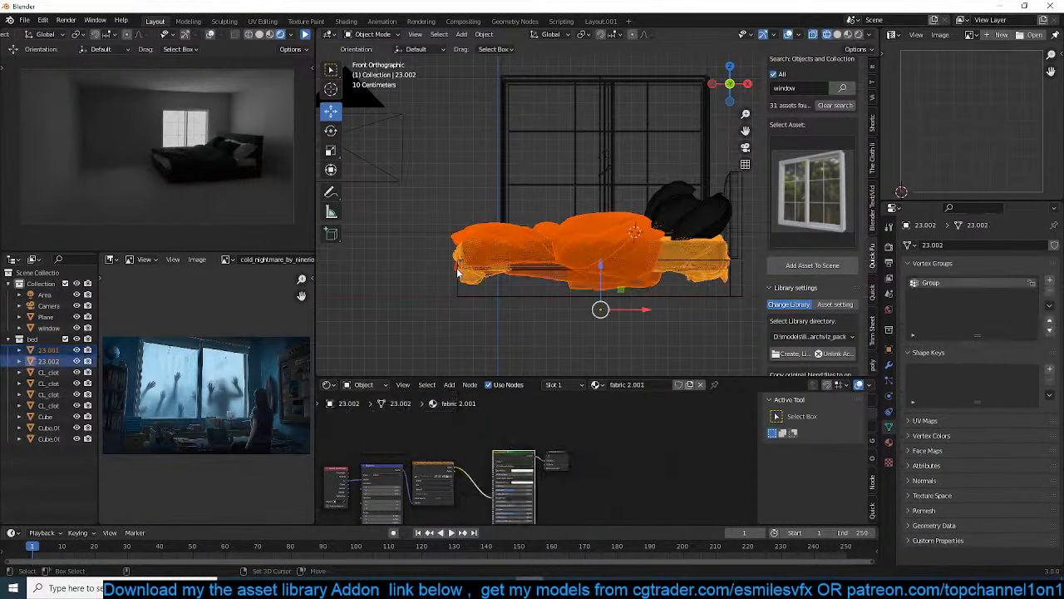
key("Tab")
key("alt+a")
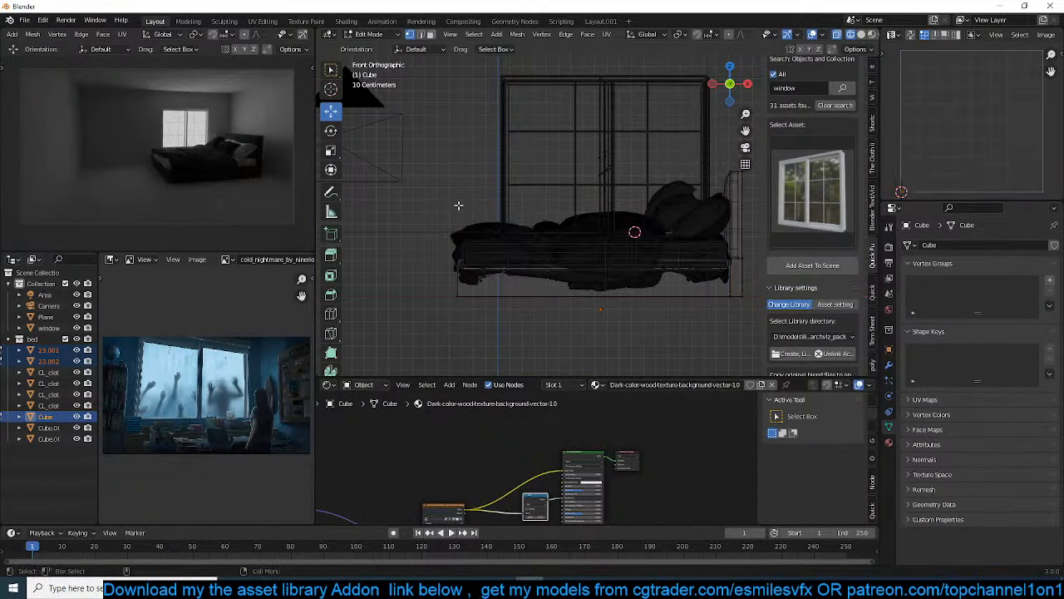
Lengthen the bed by moving its foot-end vertices about -0.75 m along X with proportional editing, and return to Object Mode in solid shading
left_click_drag(438, 203, 480, 305)
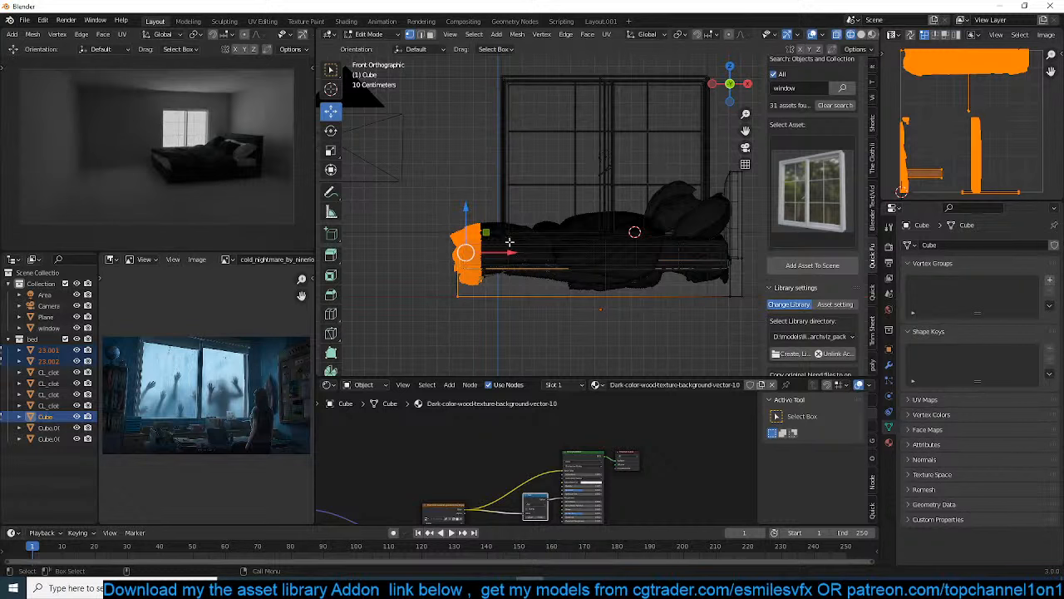
key("o")
key("alt+a")
left_click_drag(441, 222, 460, 317)
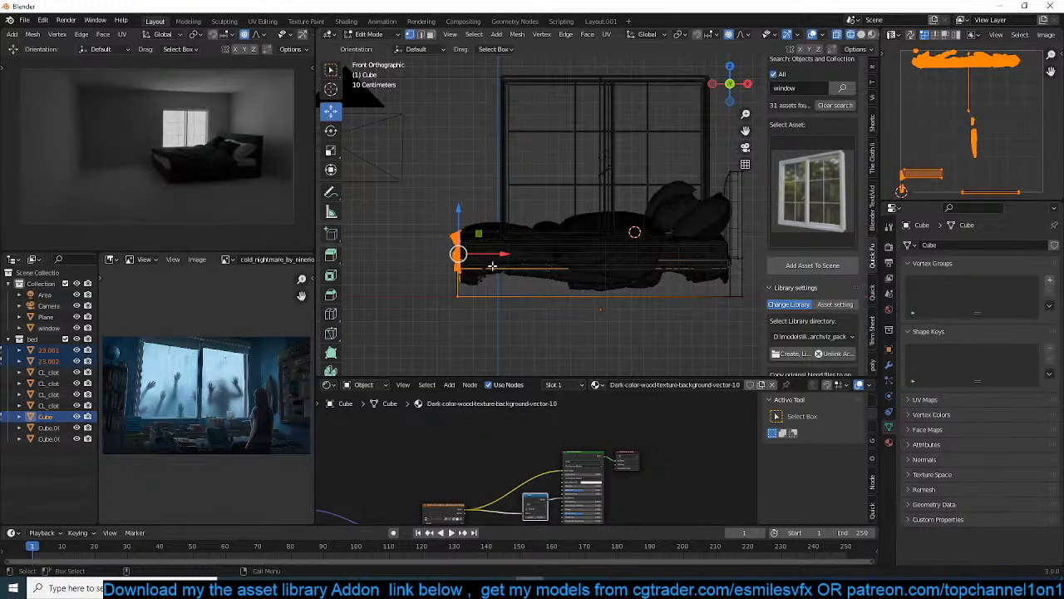
key("g")
key("x")
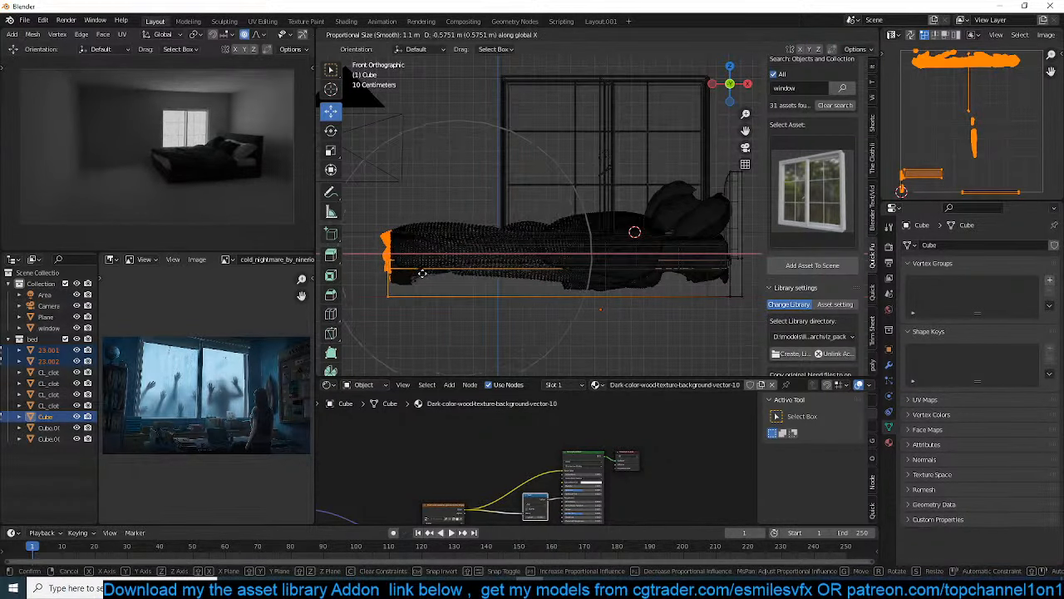
scroll(413, 272, "up", 1)
scroll(402, 272, "down", 1)
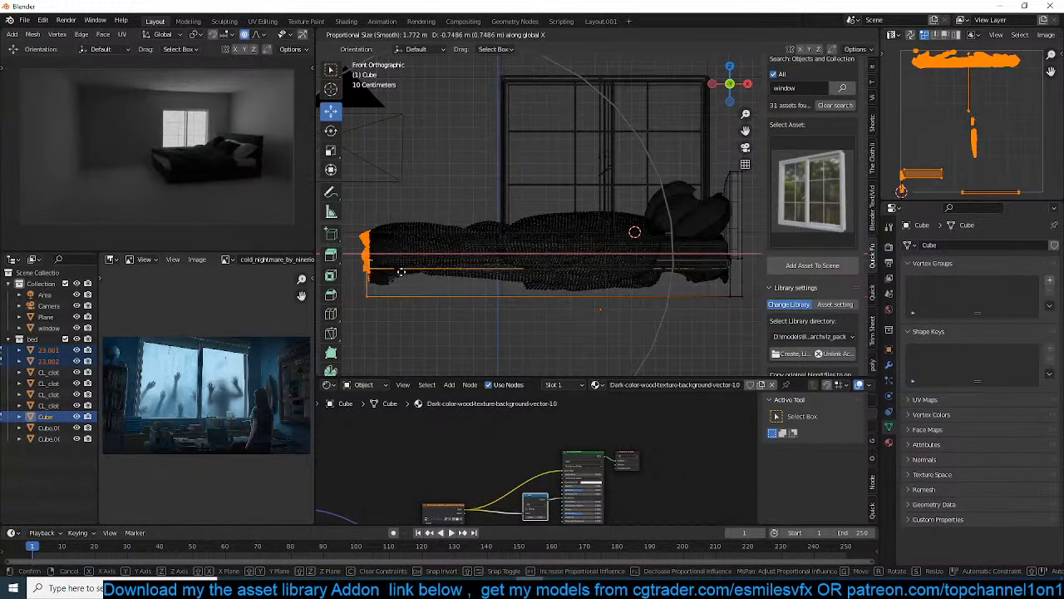
left_click(403, 272)
key("Tab")
mouse_move(405, 274)
middle_mouse_down()
mouse_move(566, 278)
mouse_move(579, 288)
middle_mouse_up()
key("alt+a")
key("shift+z")
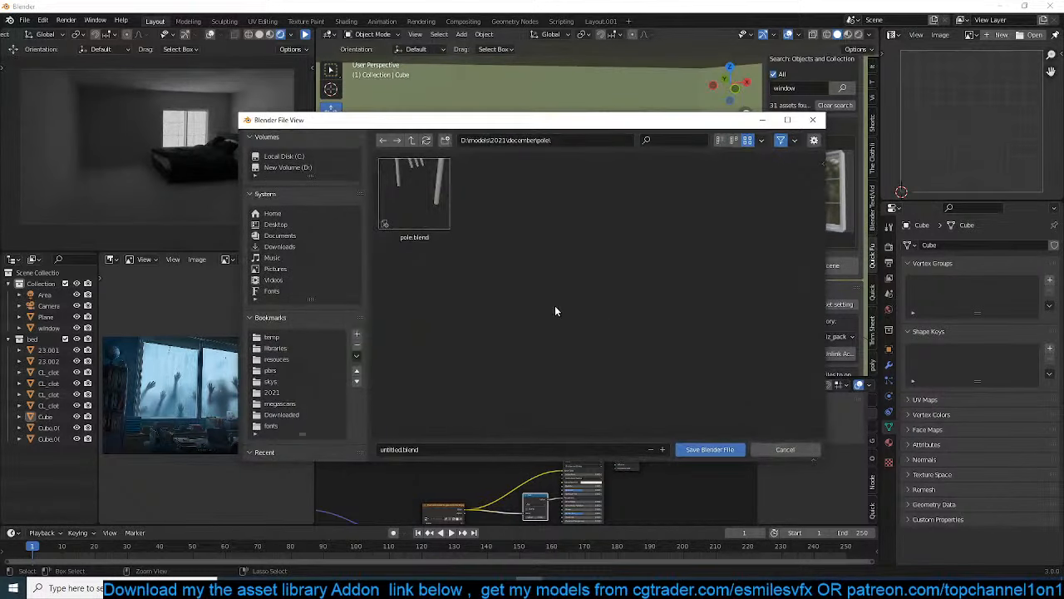
Save the scene as "horror" in a new folder named "horror" inside the december folder
left_click(411, 139)
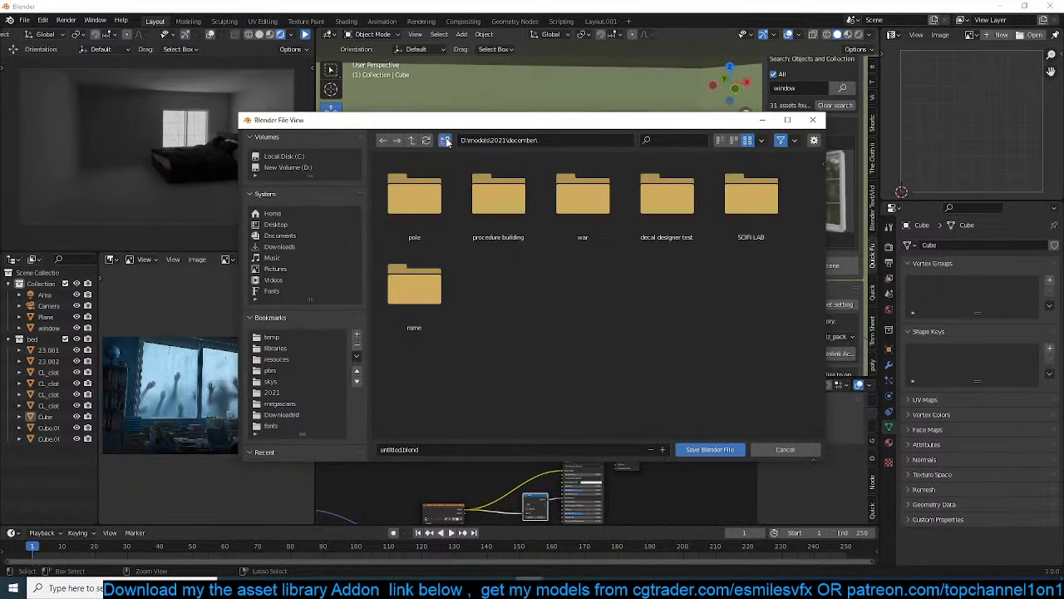
left_click(444, 139)
type("H")
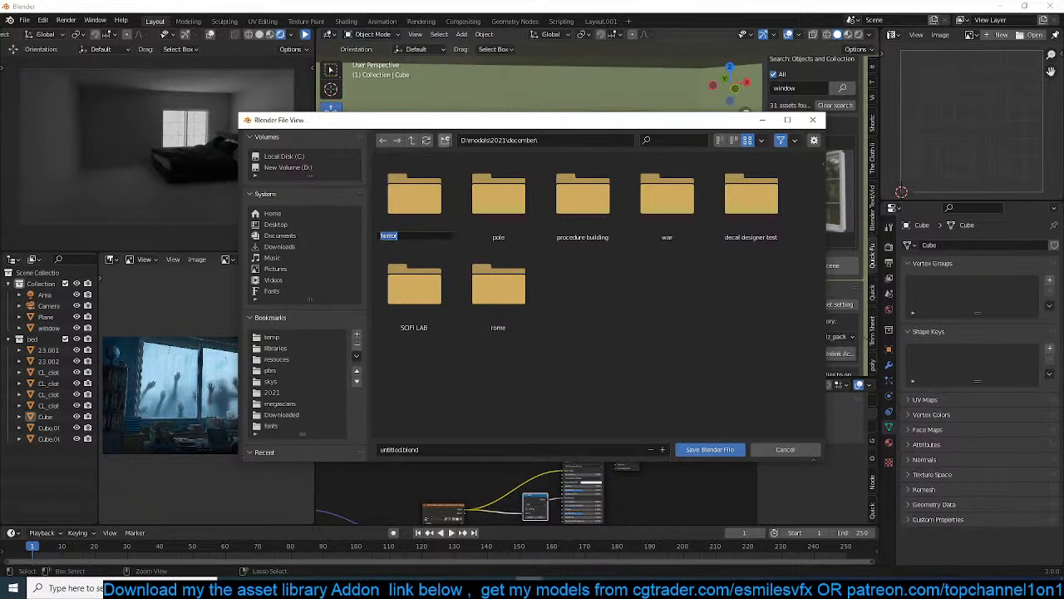
key("Return")
double_click(413, 195)
left_click(515, 449)
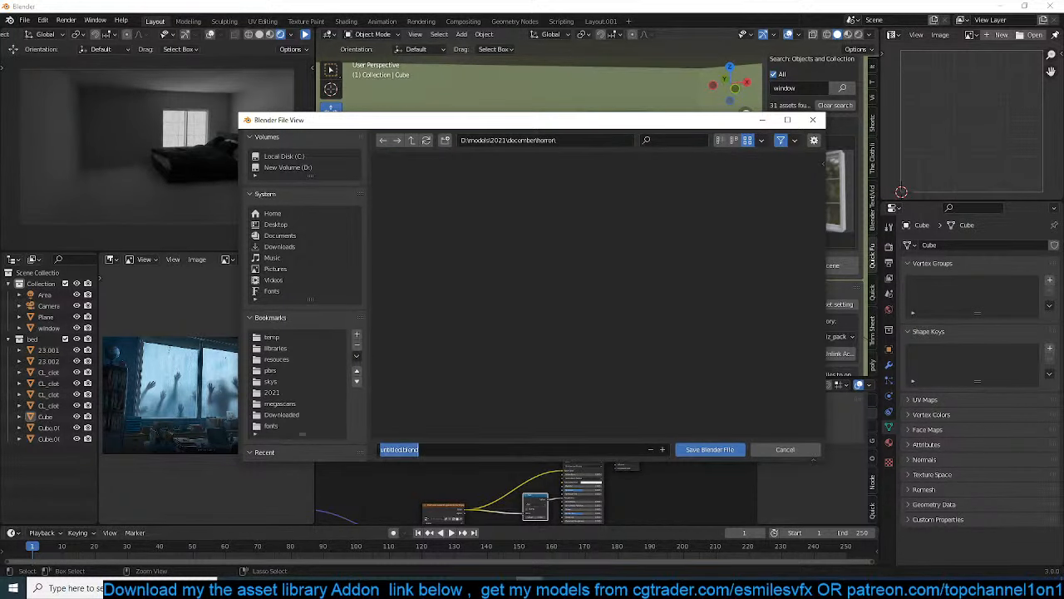
type("horror")
key("Return")
left_click(698, 449)
left_click(597, 228)
middle_click_drag(597, 228, 639, 240)
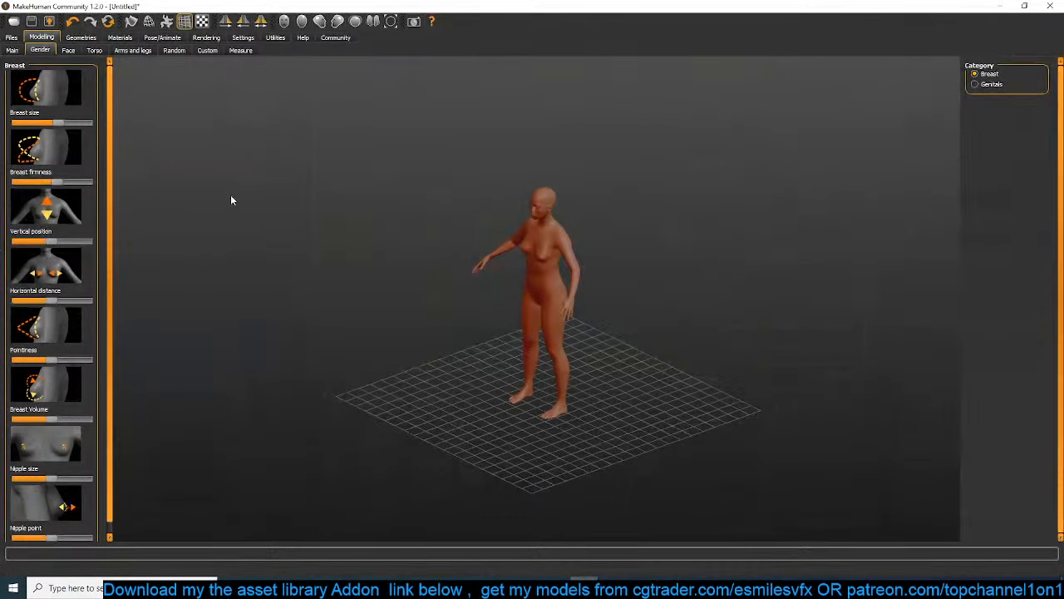
Switch to MakeHuman and reduce the female figure's weight to 50 %
left_click(16, 52)
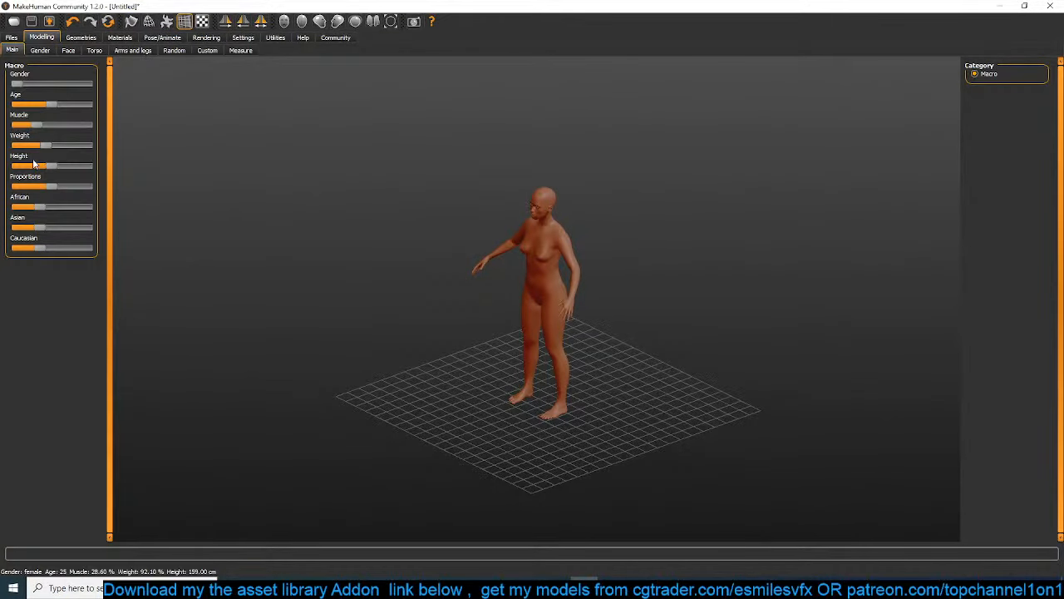
left_click_drag(48, 146, 14, 146)
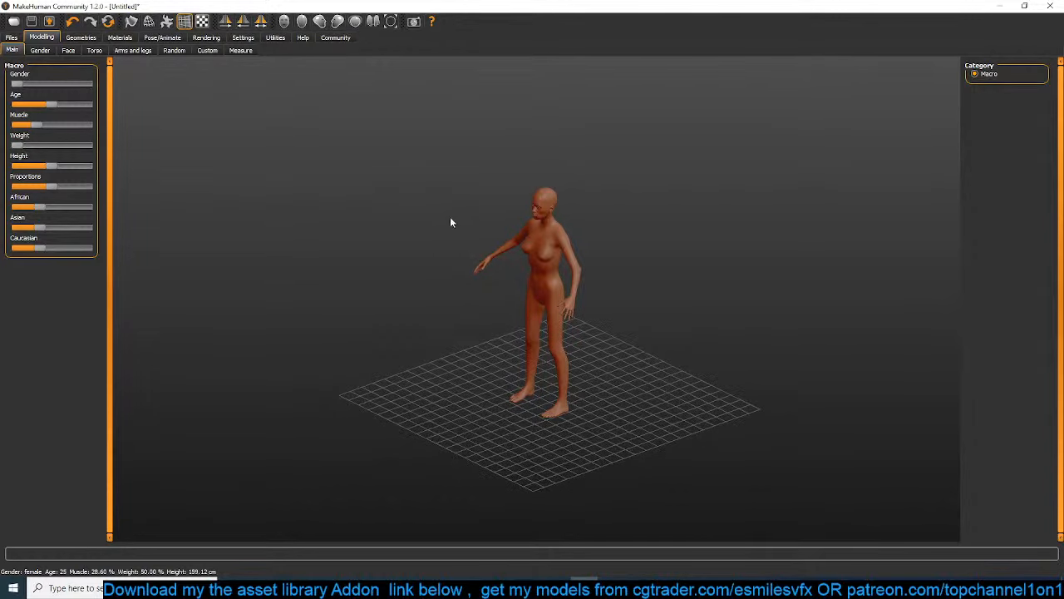
scroll(462, 276, "down", 3)
scroll(464, 277, "up", 8)
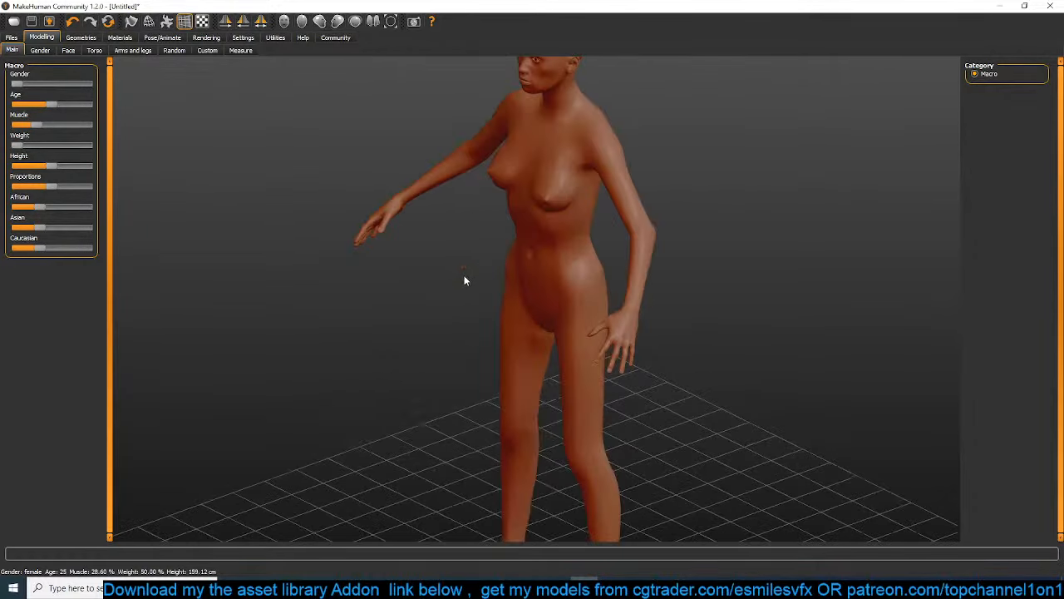
scroll(485, 276, "down", 7)
scroll(509, 272, "up", 3)
scroll(499, 273, "up", 3)
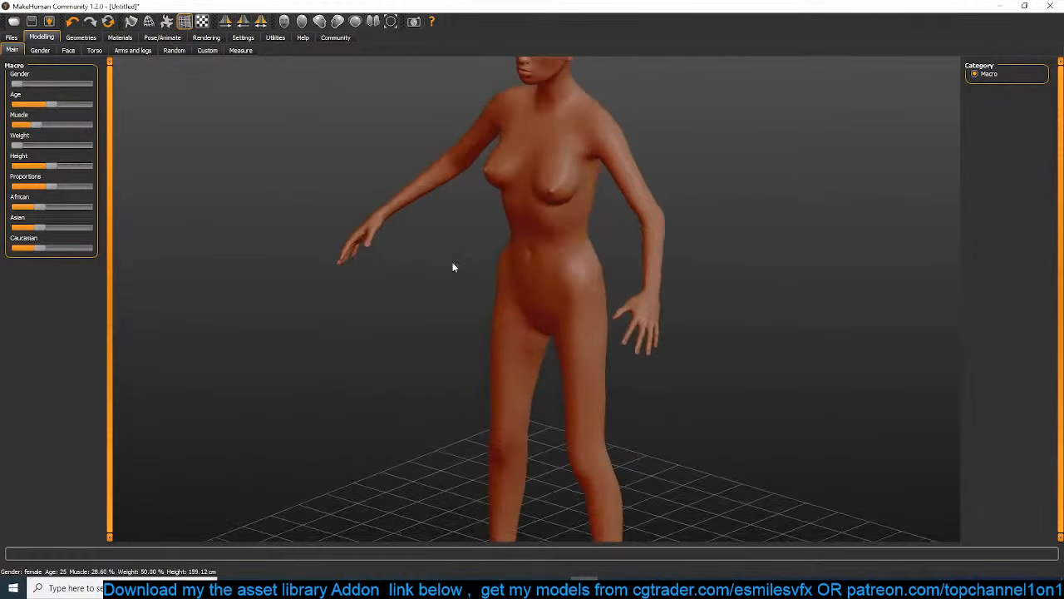
Apply the Middleage asian male skin material to the figure
left_click(119, 38)
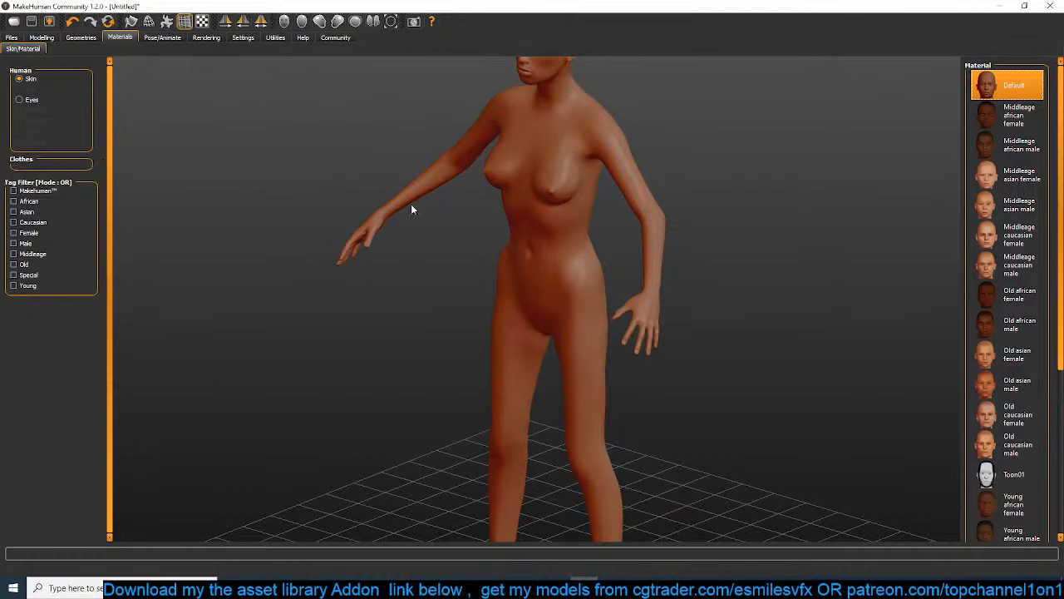
left_click(1007, 205)
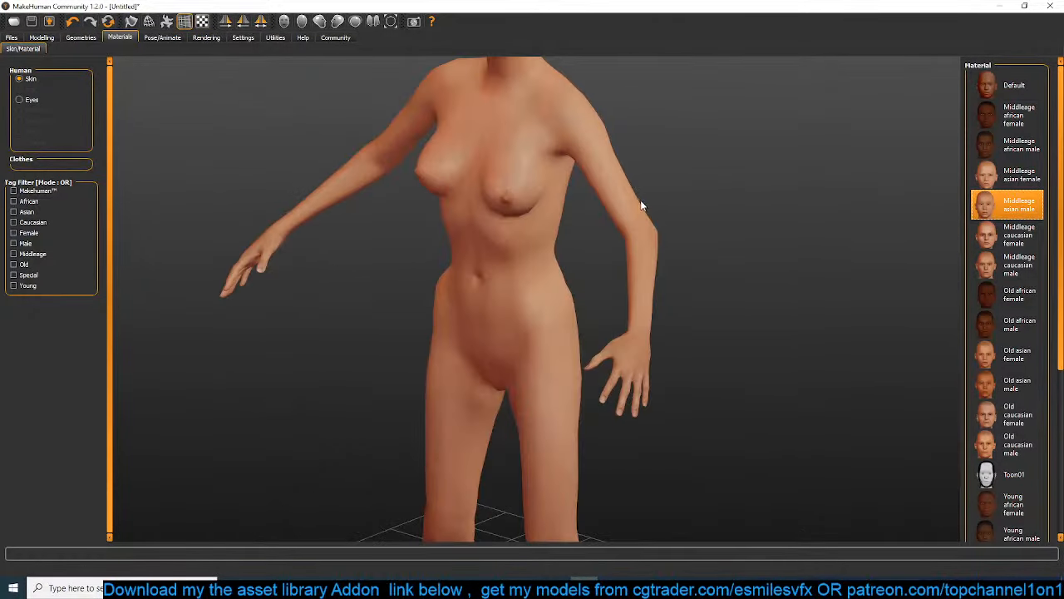
scroll(706, 203, "down", 3)
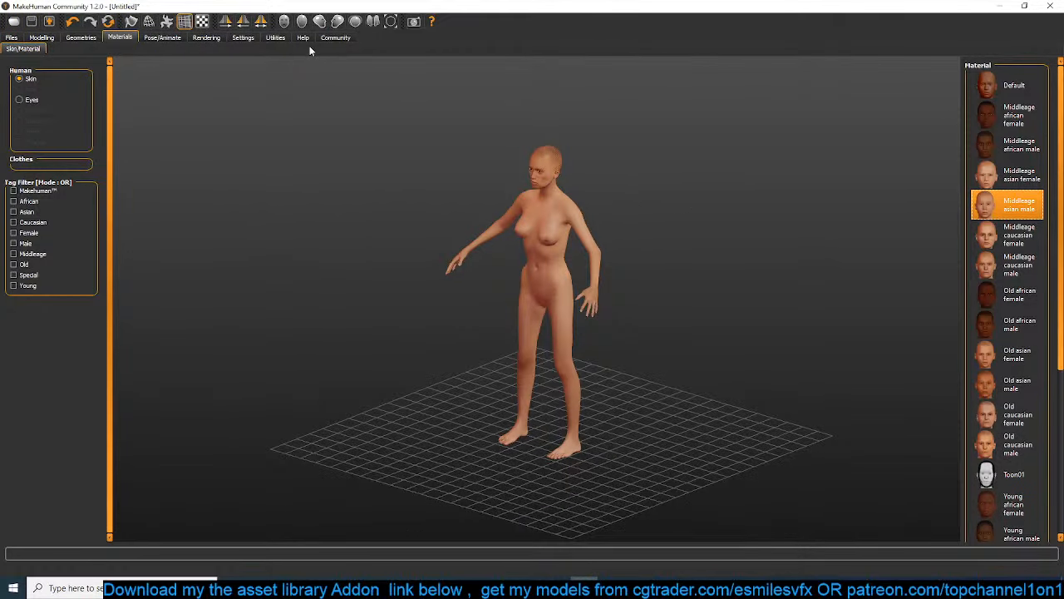
left_click(210, 39)
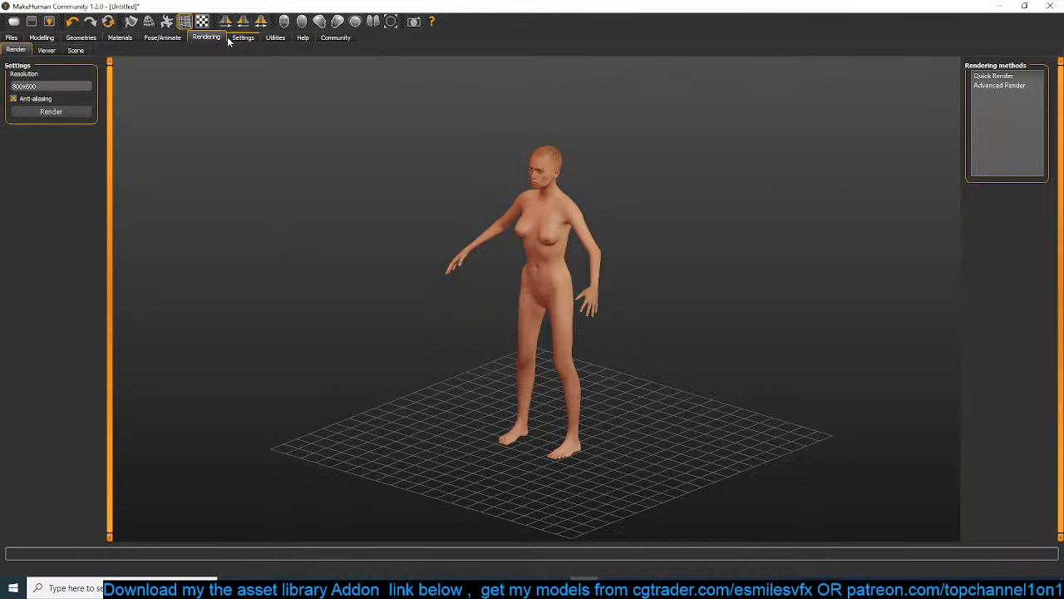
left_click(120, 38)
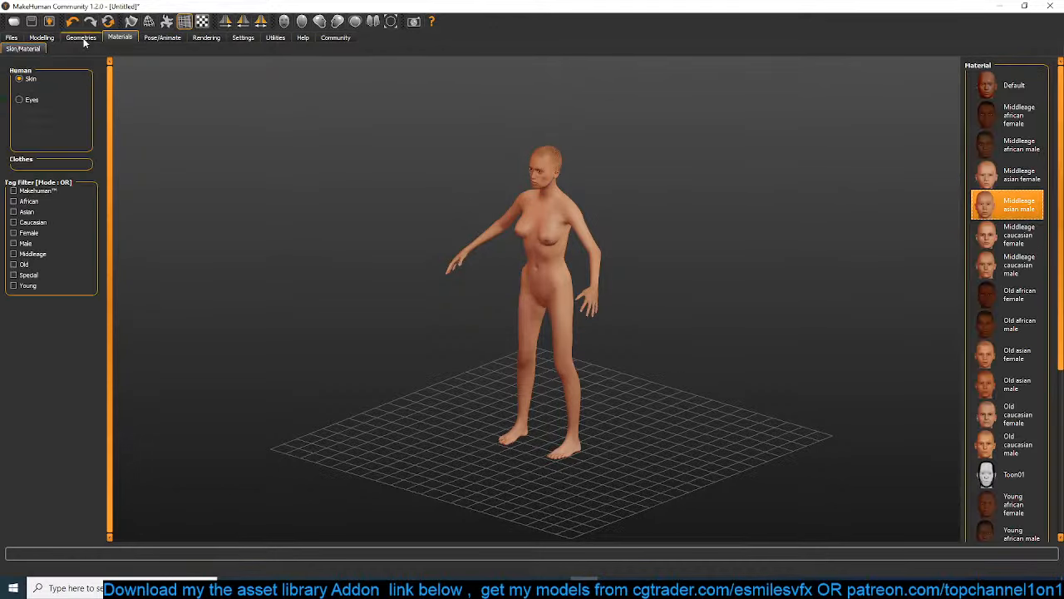
Give the figure the Long01 hairstyle and view it from the side
left_click(82, 38)
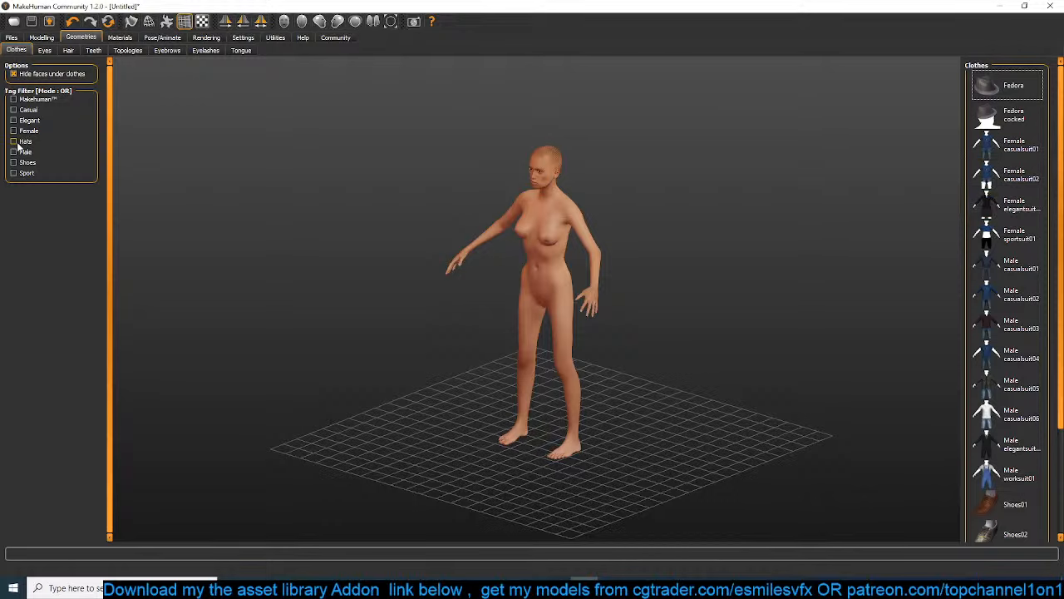
left_click(69, 51)
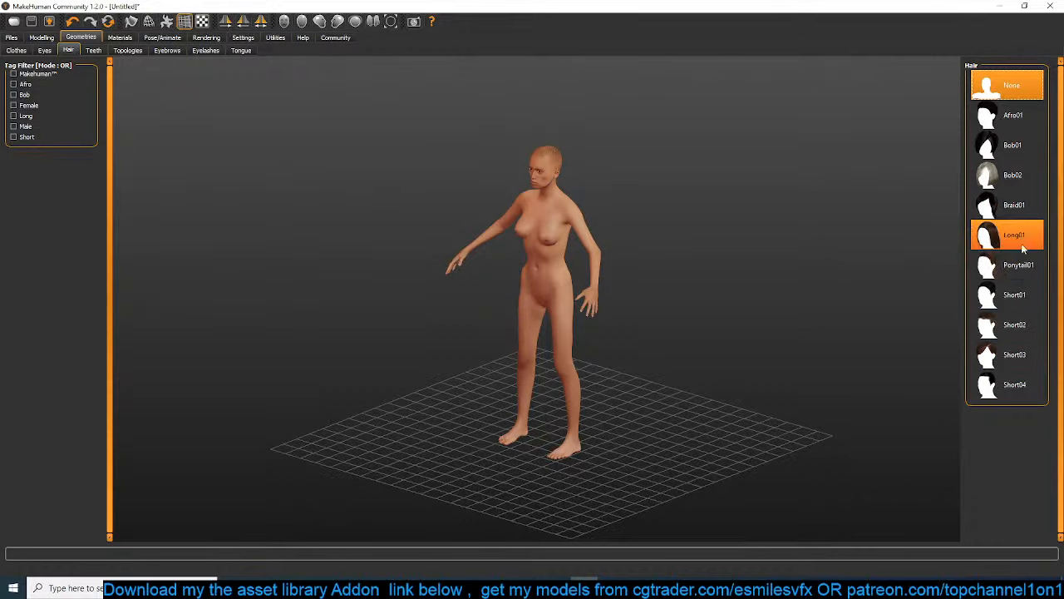
left_click(1010, 235)
left_click_drag(662, 244, 599, 247)
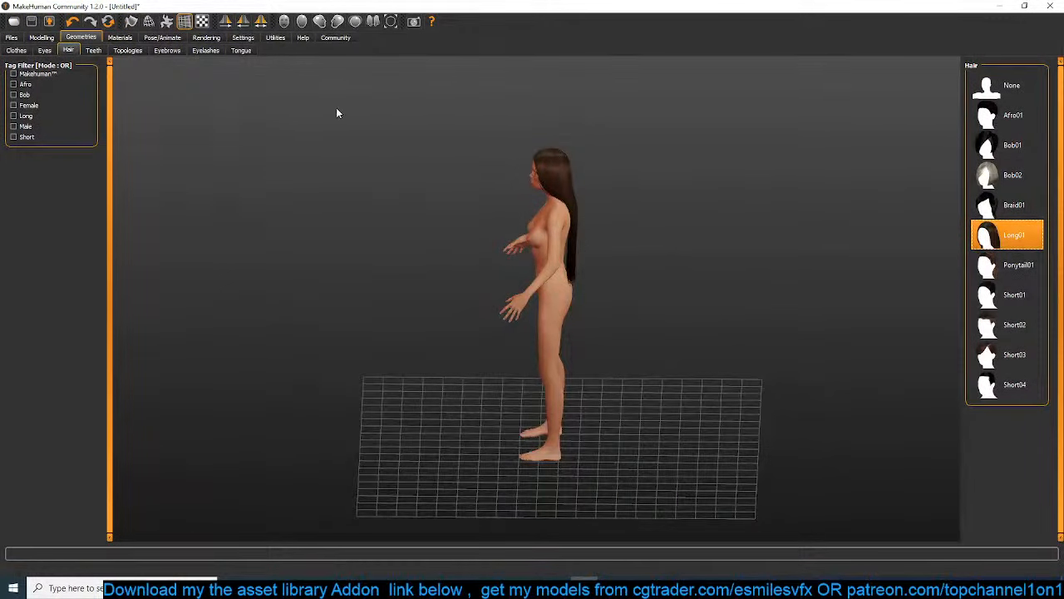
Export the figure as a Collada file named "thin woman" in the D:\models\animals\people folder
left_click(49, 21)
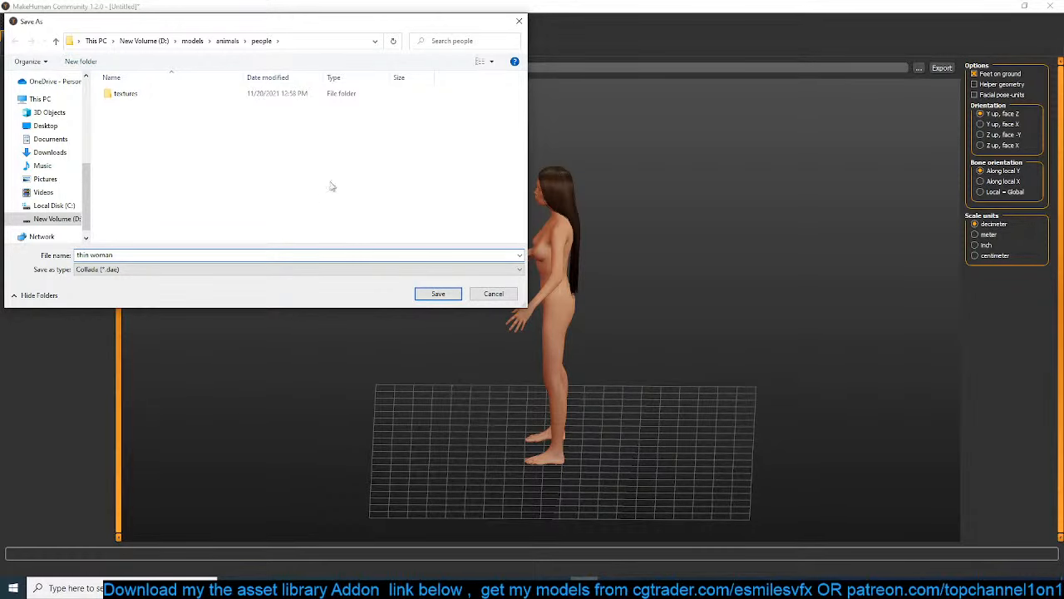
left_click(424, 295)
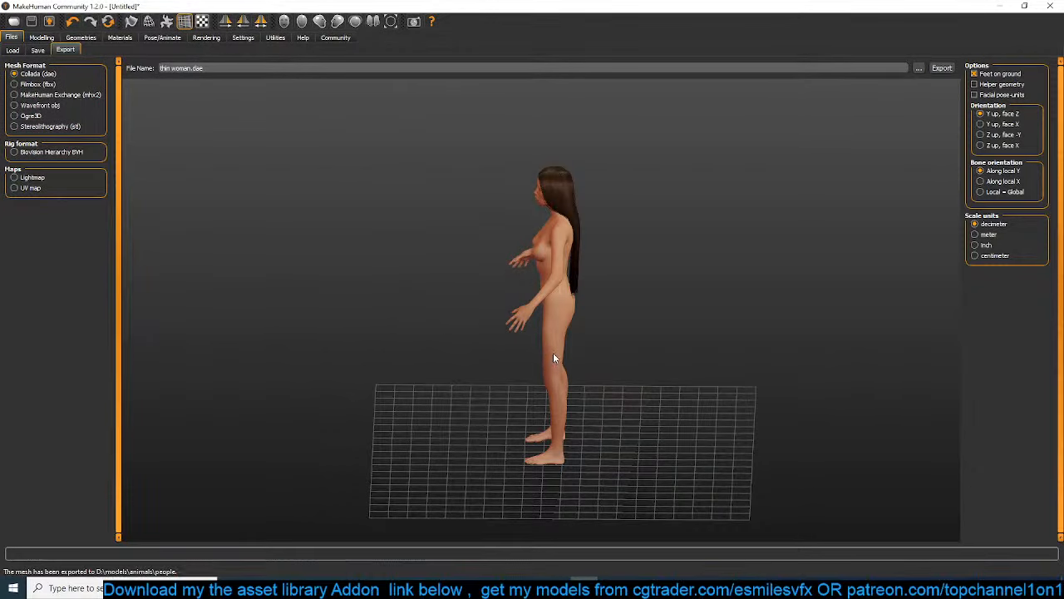
scroll(608, 329, "up", 3)
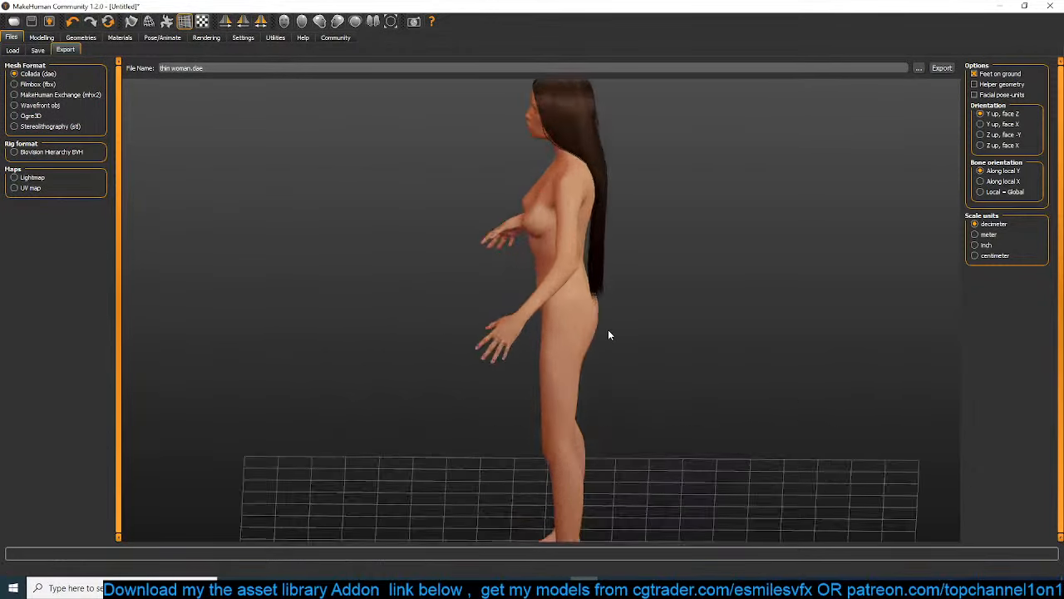
scroll(607, 329, "down", 3)
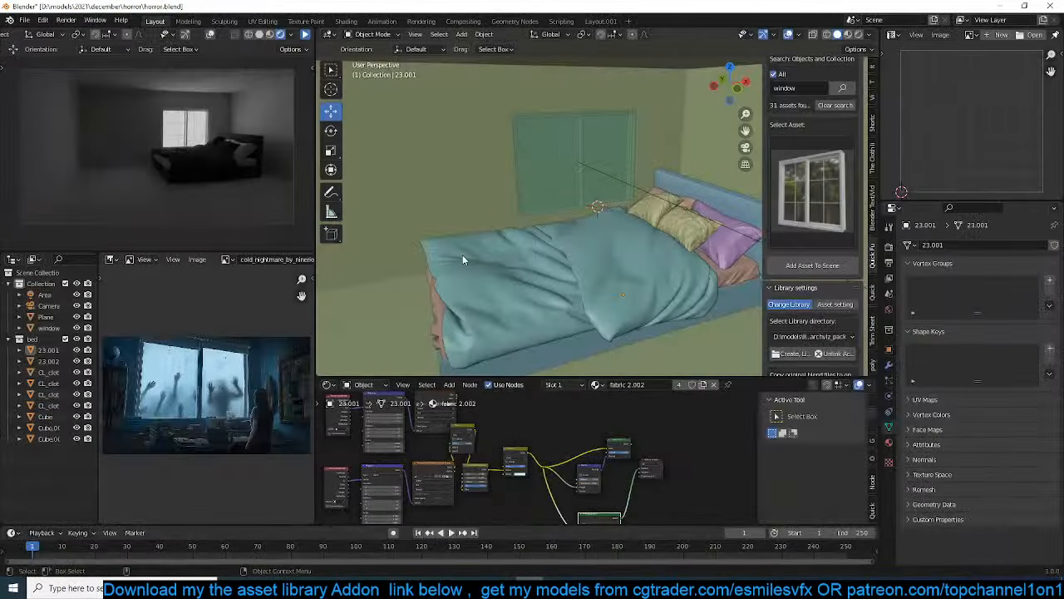
Switch to Blender, begin a Collada import and browse to the D:\models\animals\people folder
left_click(462, 254)
scroll(463, 255, "down", 3)
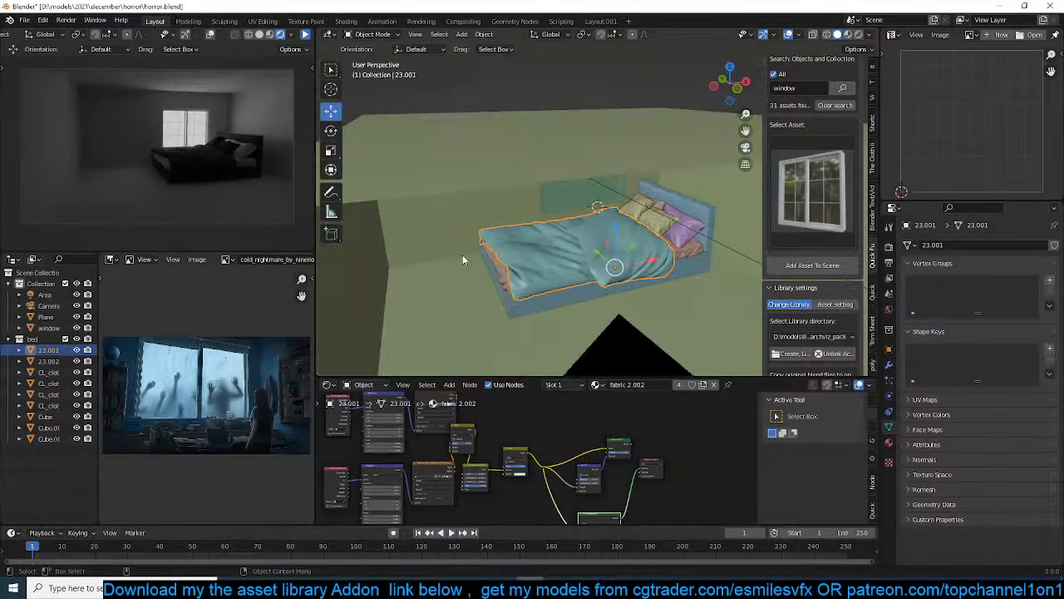
middle_click_drag(462, 254, 493, 256)
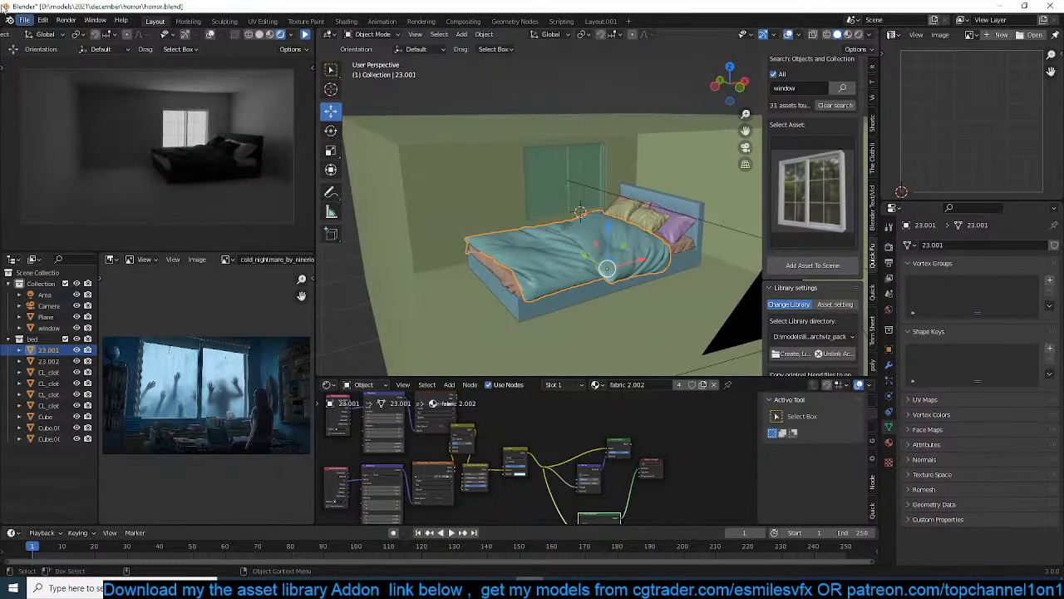
left_click(27, 20)
mouse_move(66, 169)
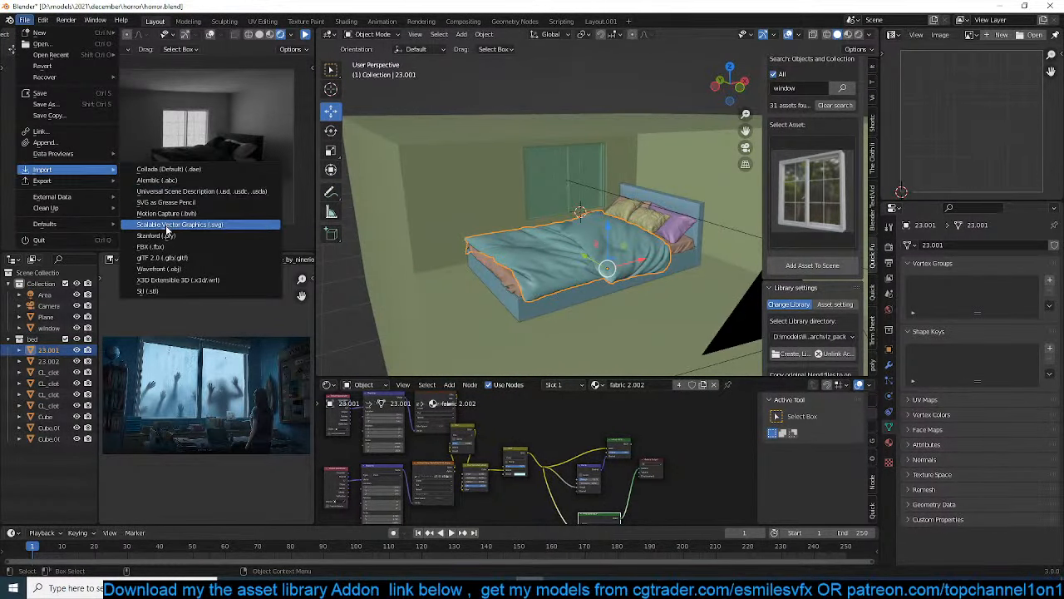
left_click(212, 170)
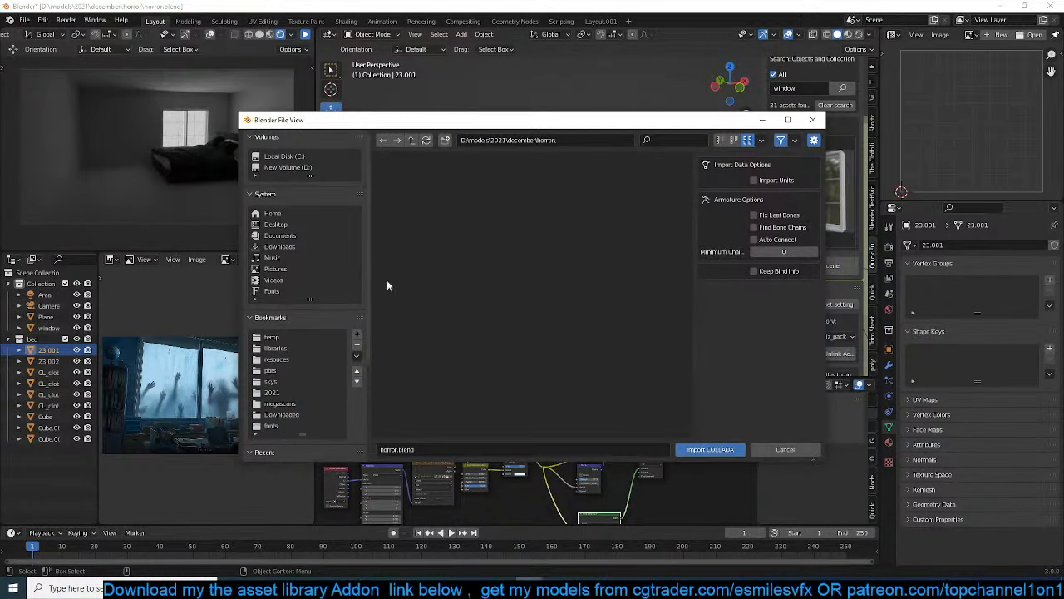
left_click(290, 359)
left_click(419, 145)
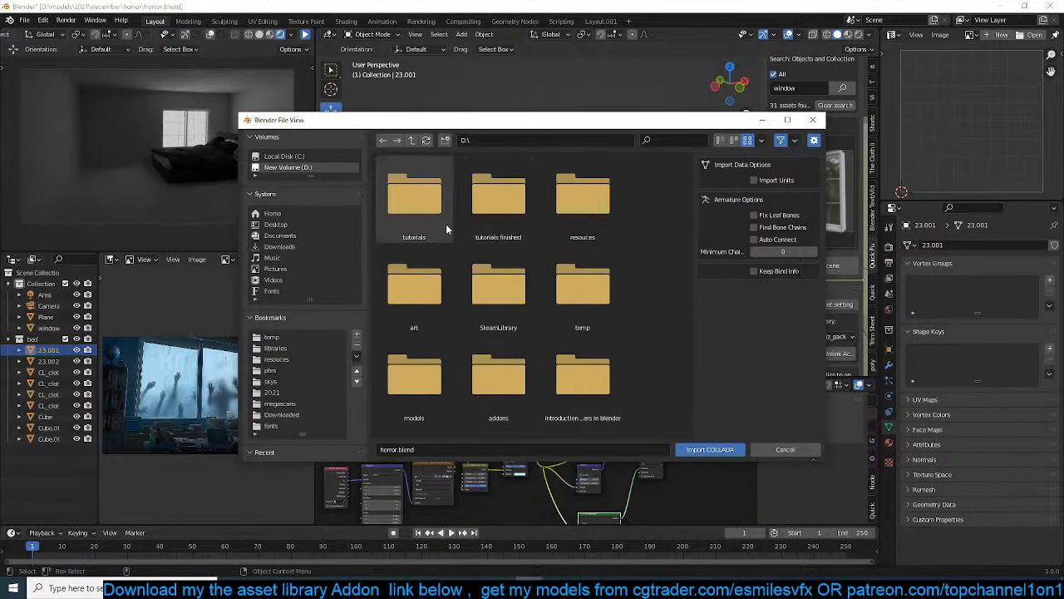
scroll(509, 386, "down", 3)
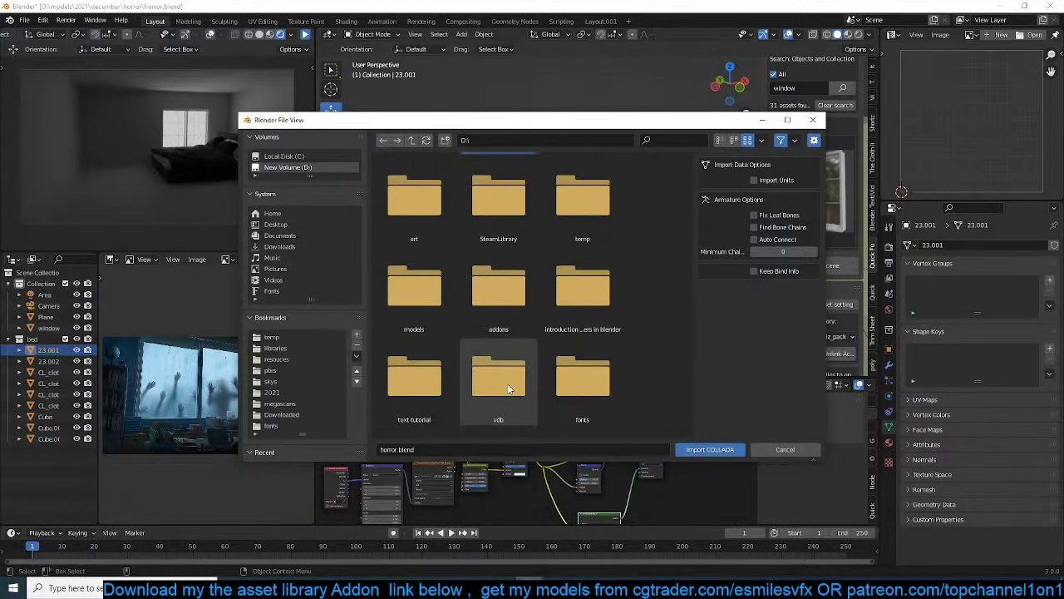
scroll(509, 388, "down", 8)
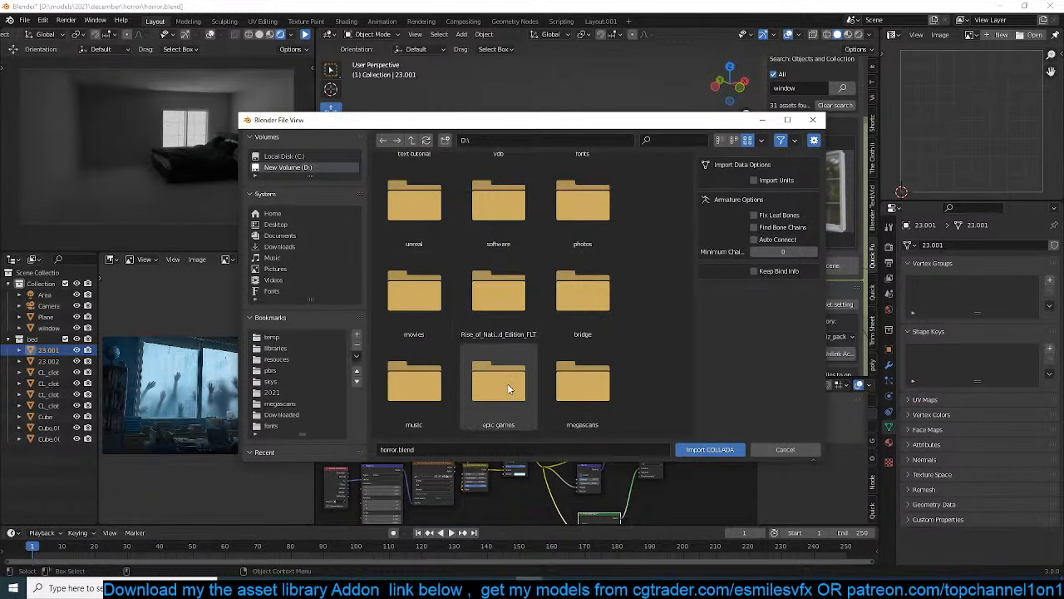
scroll(504, 323, "down", 3)
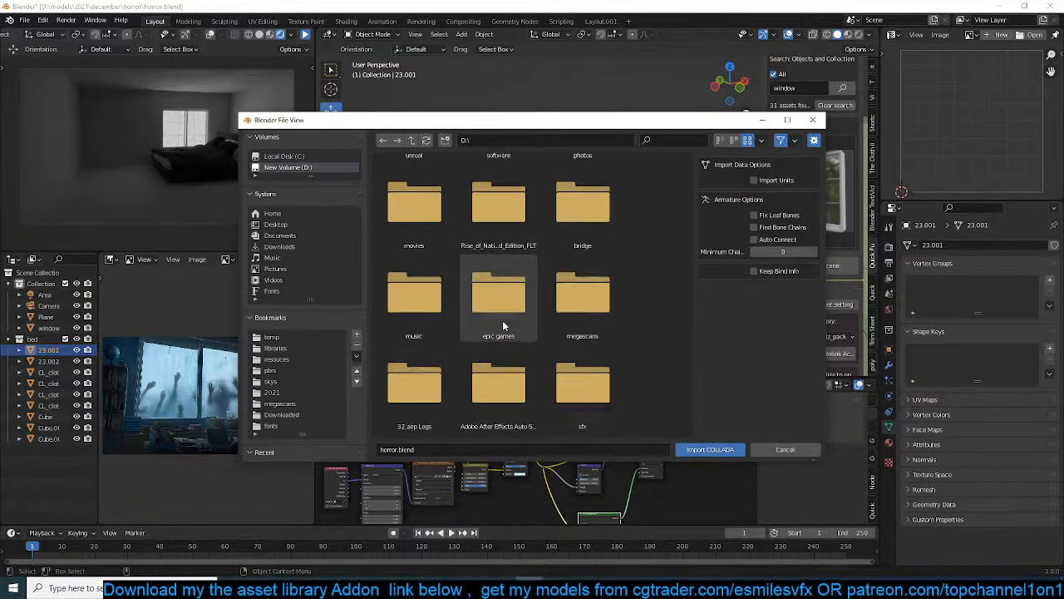
scroll(502, 320, "up", 10)
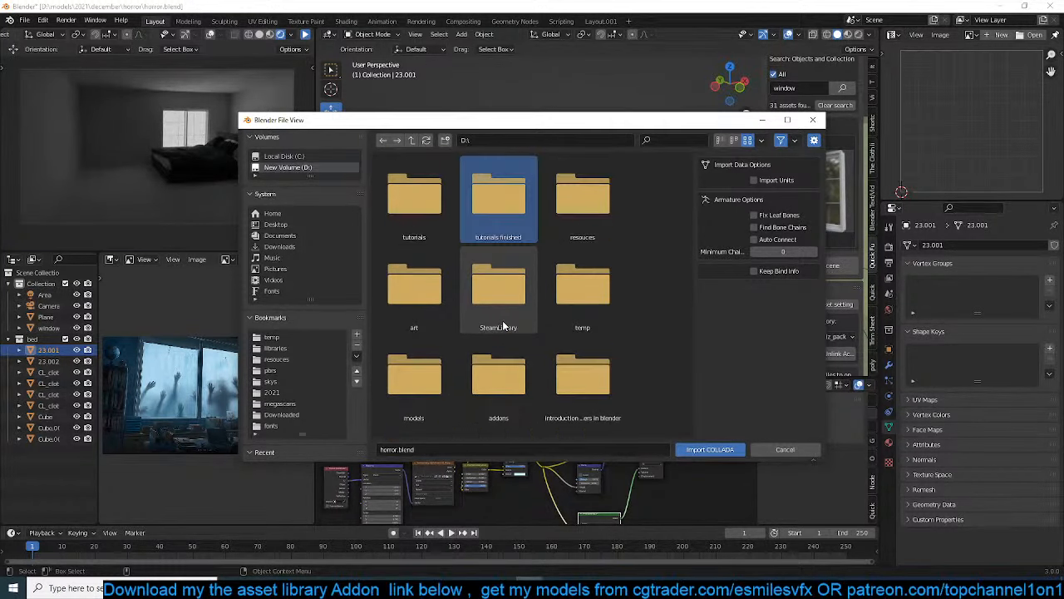
scroll(542, 326, "down", 3)
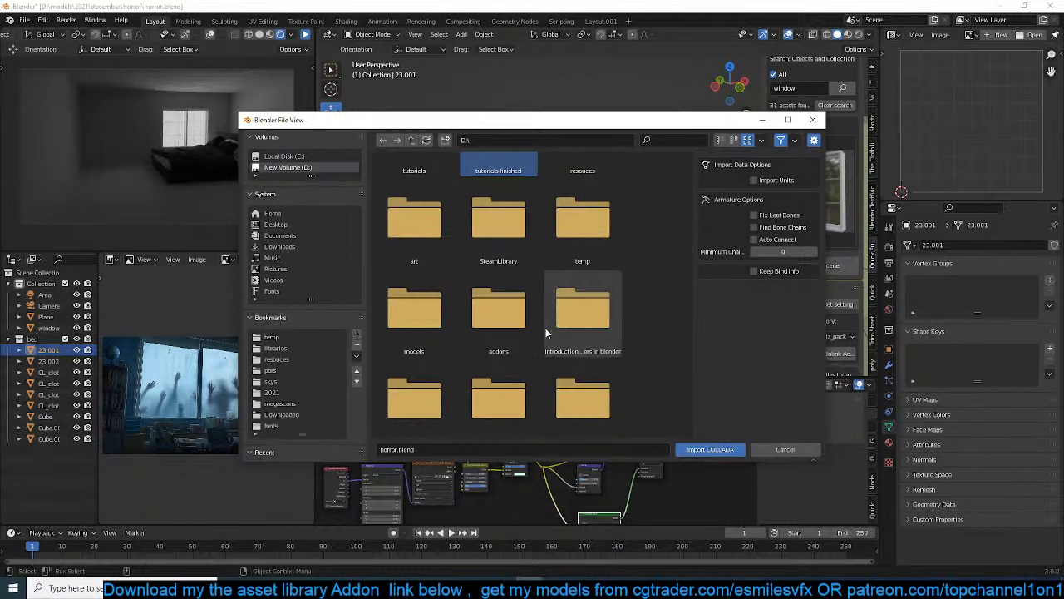
double_click(428, 303)
scroll(432, 199, "down", 3)
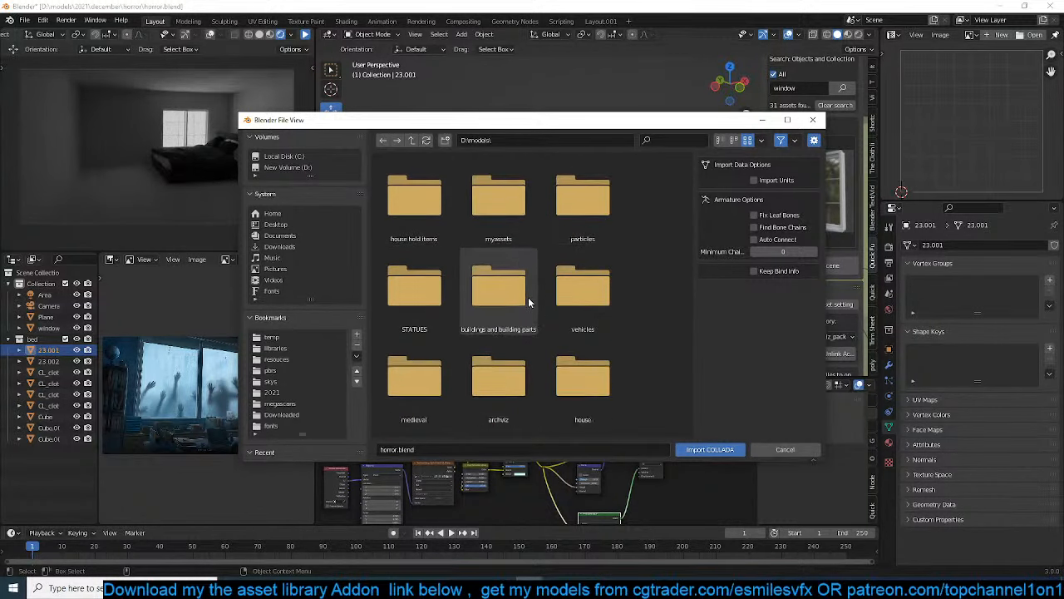
scroll(580, 208, "up", 2)
double_click(580, 202)
double_click(413, 236)
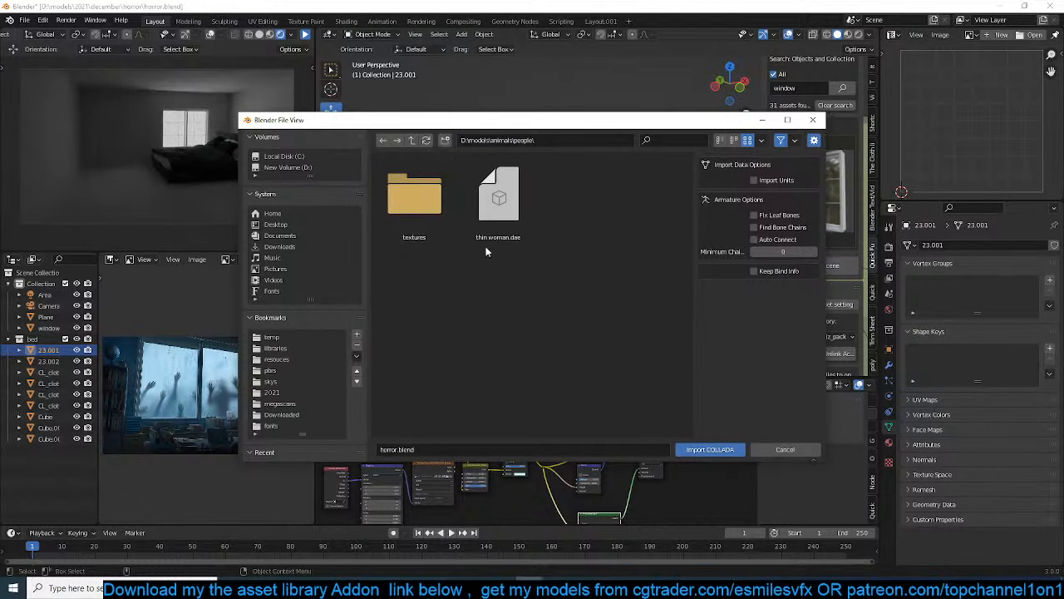
Import thin woman.dae and delete the imported unrigged figure from the bedroom scene
left_click(494, 231)
left_click(695, 452)
scroll(573, 251, "up", 5)
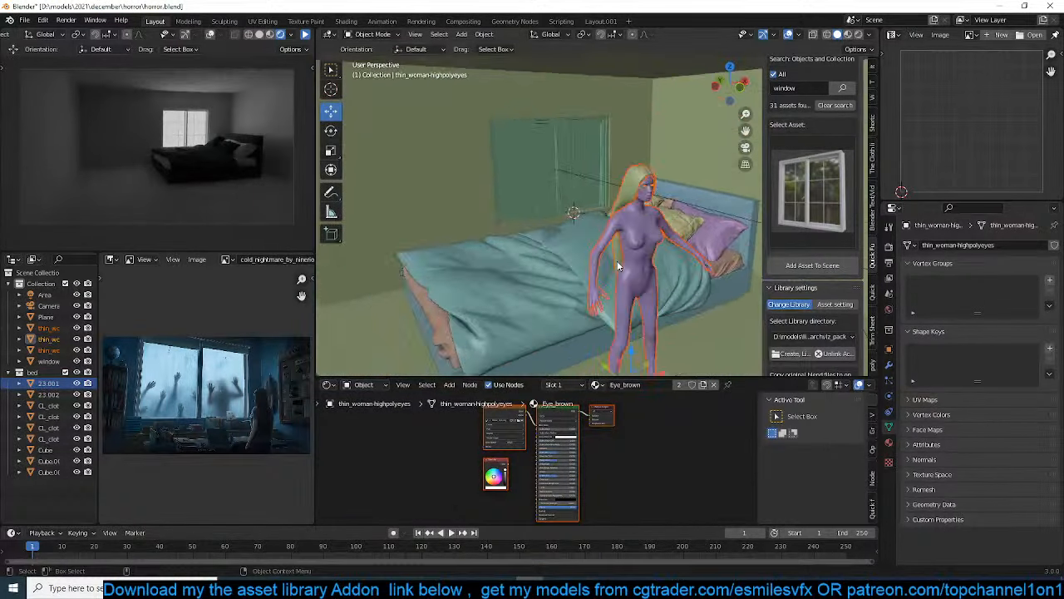
scroll(523, 220, "down", 5)
key("x")
left_click(478, 215)
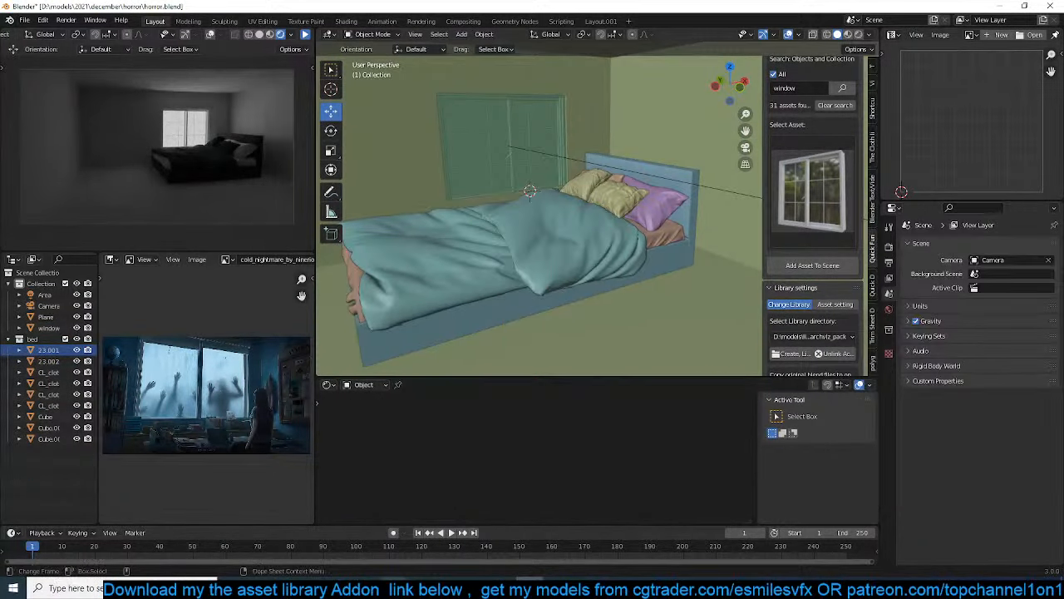
Switch to MakeHuman and give the figure the Game engine rig preset
left_click(583, 587)
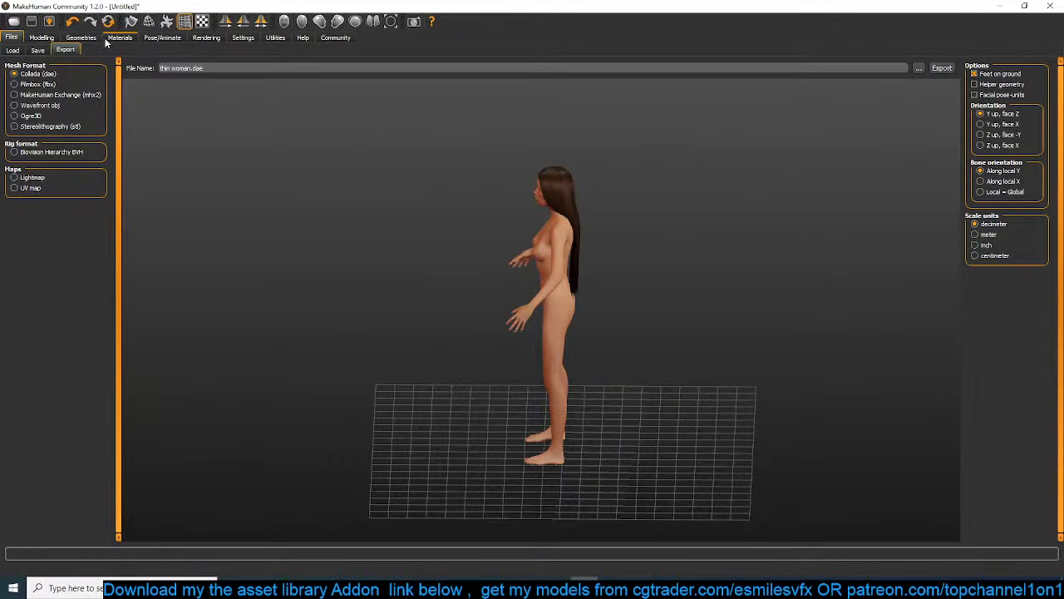
left_click(163, 38)
left_click(1010, 115)
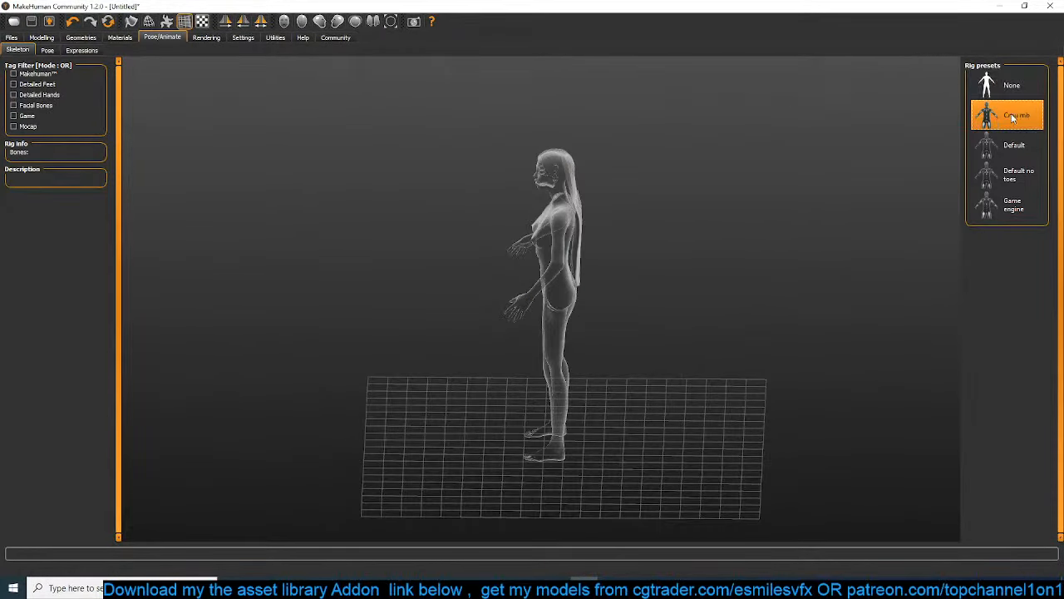
left_click(1021, 153)
left_click(1014, 176)
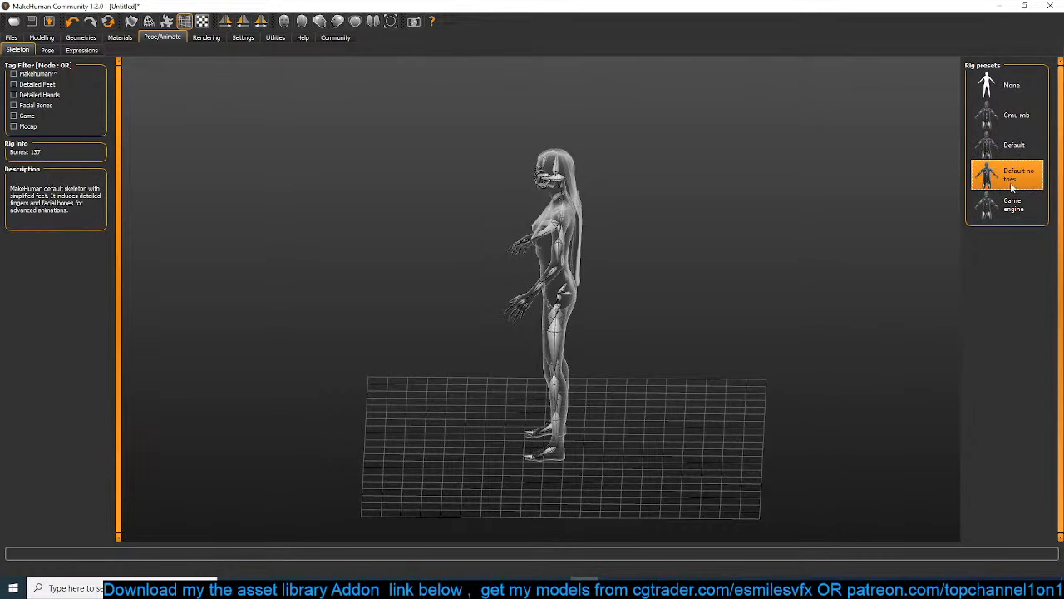
left_click(1010, 203)
Export the rigged figure as Collada again under the file name thin woman.dae
left_click_drag(707, 176, 408, 148)
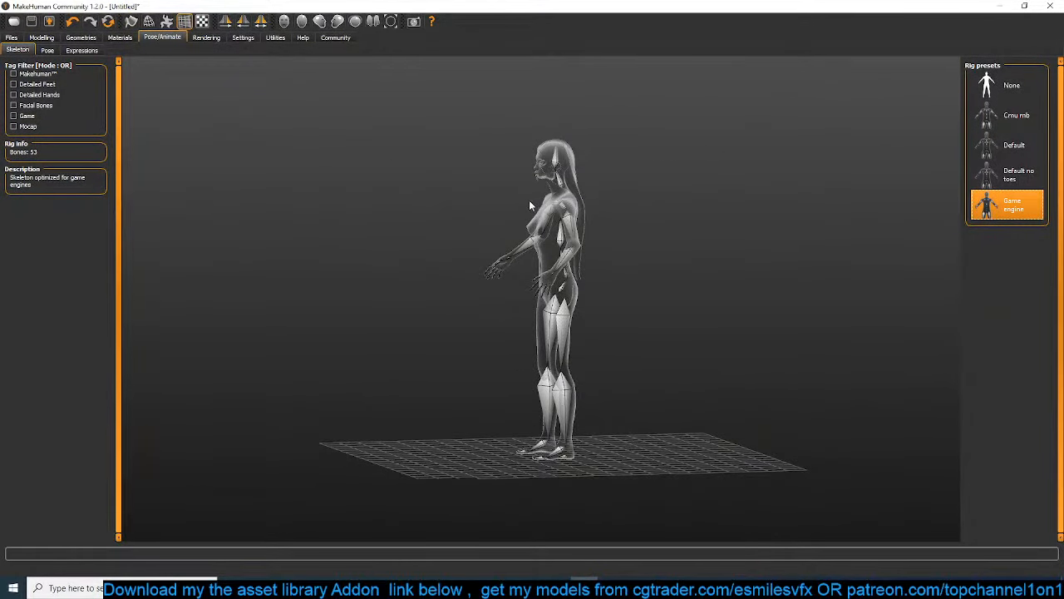
left_click_drag(529, 205, 497, 214)
left_click(49, 21)
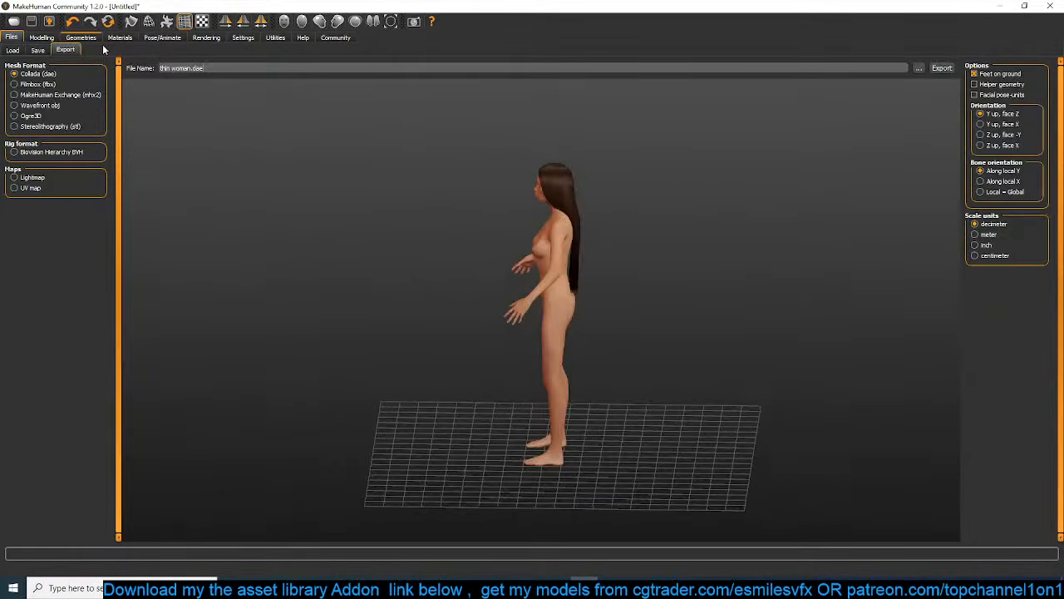
left_click(940, 69)
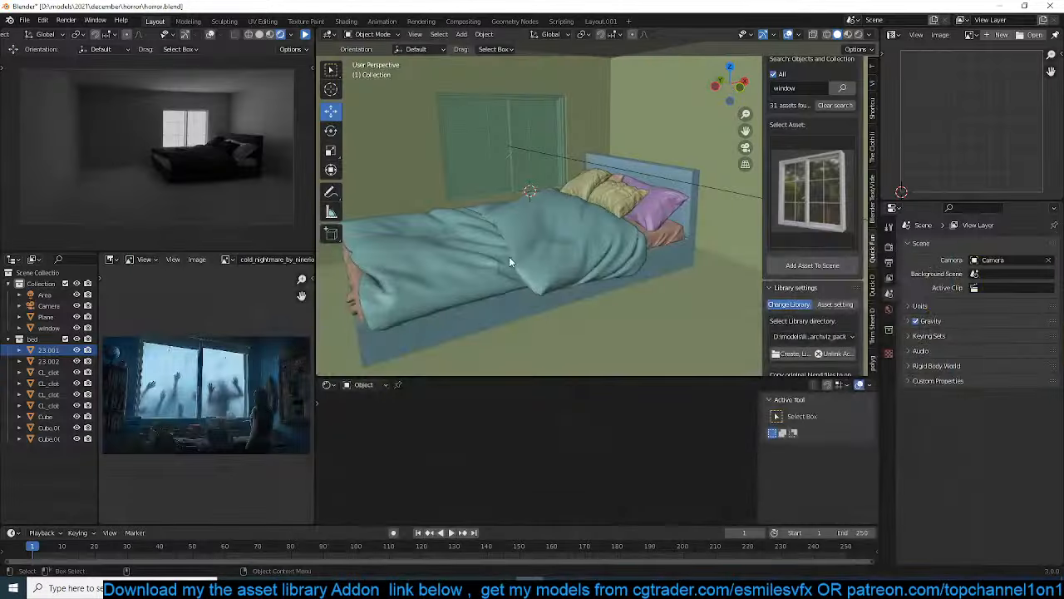
Switch to Blender and import the rigged thin woman.dae into the bedroom scene
left_click(25, 19)
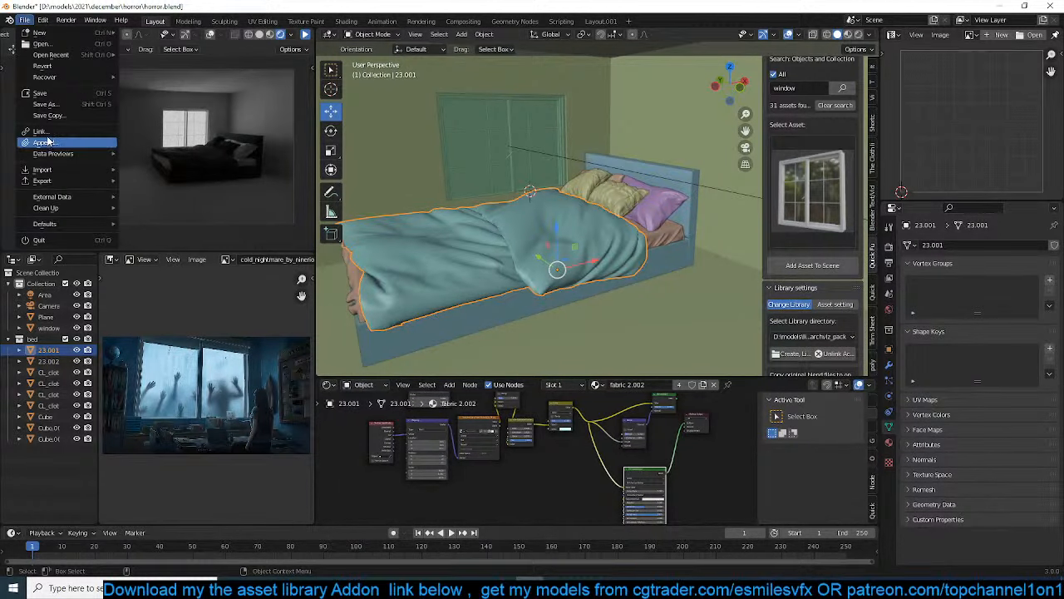
mouse_move(66, 168)
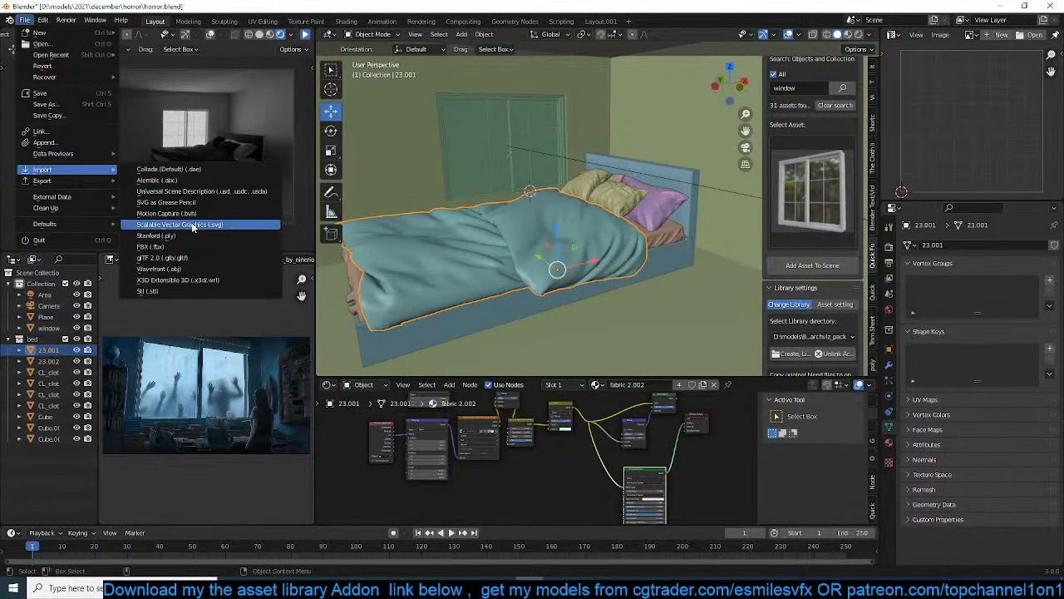
left_click(197, 170)
double_click(502, 221)
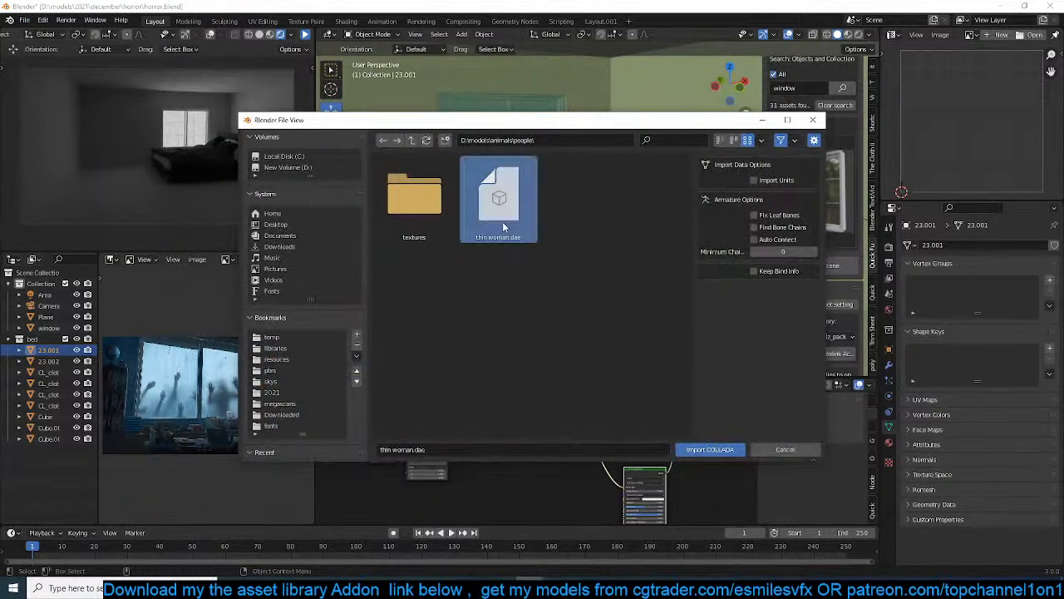
Move the imported woman about 3.58 m along the global Y axis, placing her outside the room in front of the window
middle_click_drag(559, 253, 483, 252, "shift")
scroll(541, 238, "up", 3)
scroll(604, 307, "down", 5)
key("KP_1")
left_click_drag(503, 234, 678, 271)
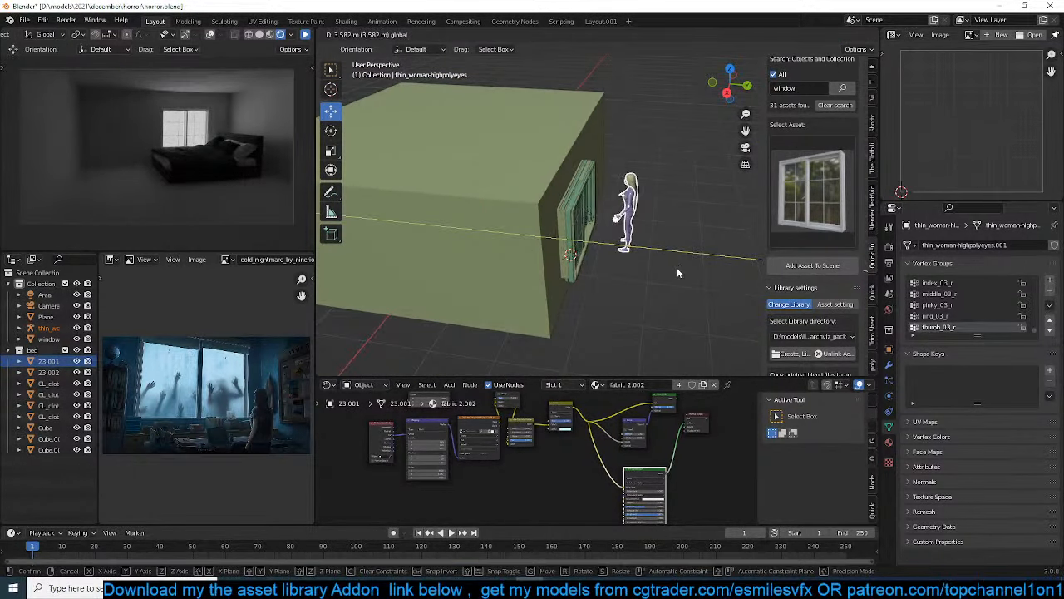
Select the thin_woman armature at the bones showing on the figure's hand beside the window
key("KP_Decimal")
key("KP_1")
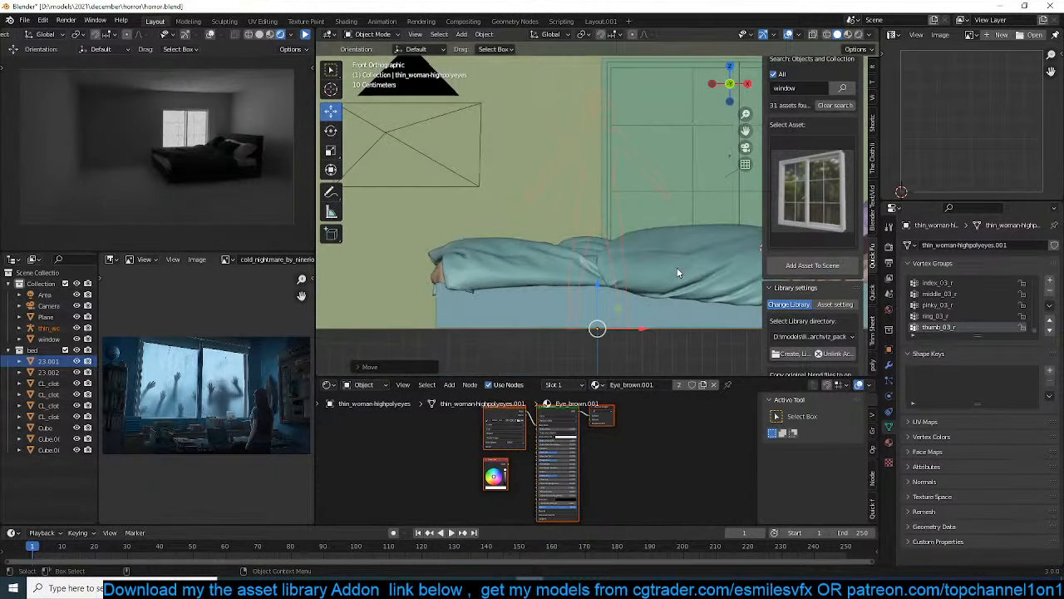
middle_click_drag(677, 270, 505, 314)
scroll(471, 273, "up", 3)
left_click(679, 288)
middle_click_drag(679, 288, 687, 337, "shift")
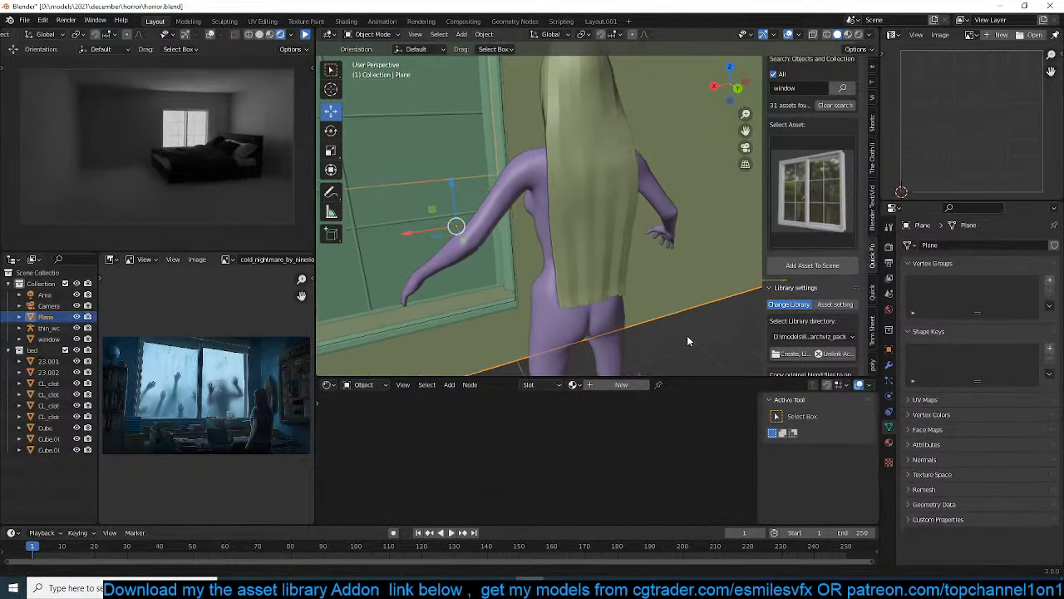
left_click(497, 193)
middle_click_drag(497, 192, 546, 217)
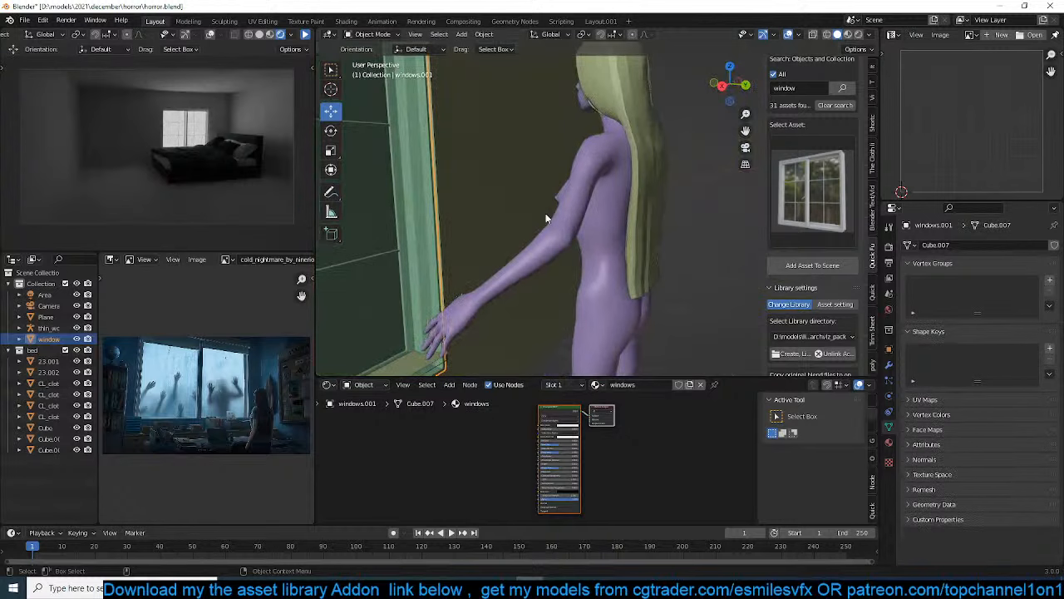
left_click(433, 318)
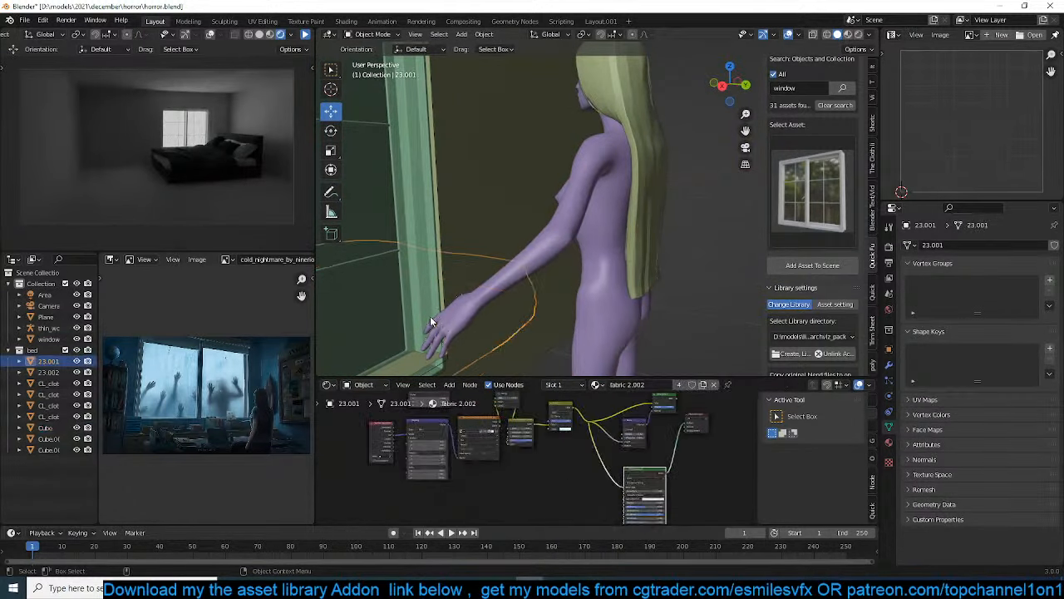
left_click(429, 323)
left_click(430, 320)
left_click(430, 317)
left_click(430, 317)
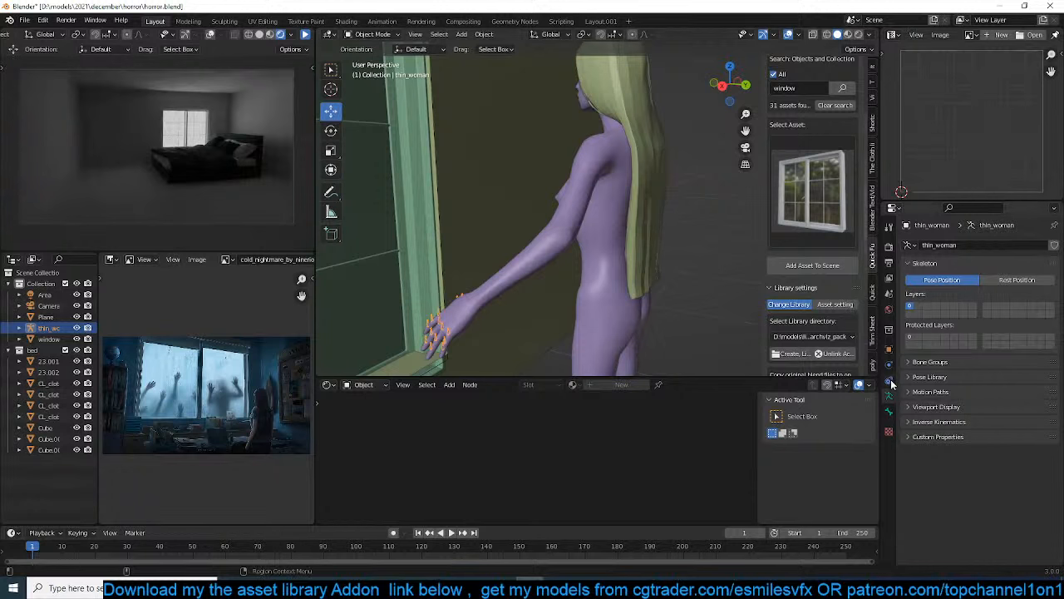
Make the thin_woman armature display in front of the mesh in the viewport
right_click(704, 544)
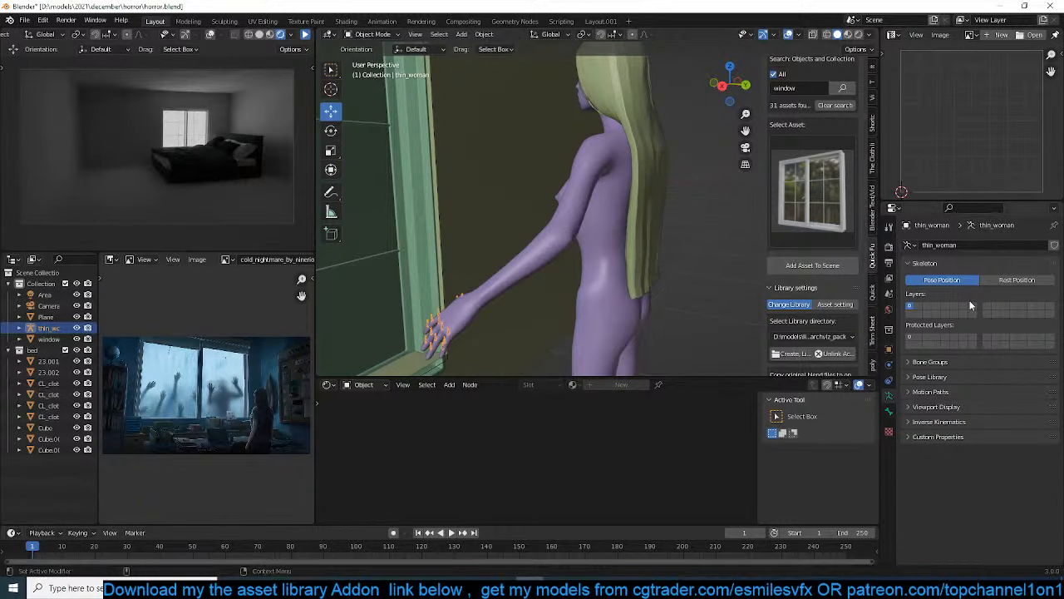
left_click(889, 365)
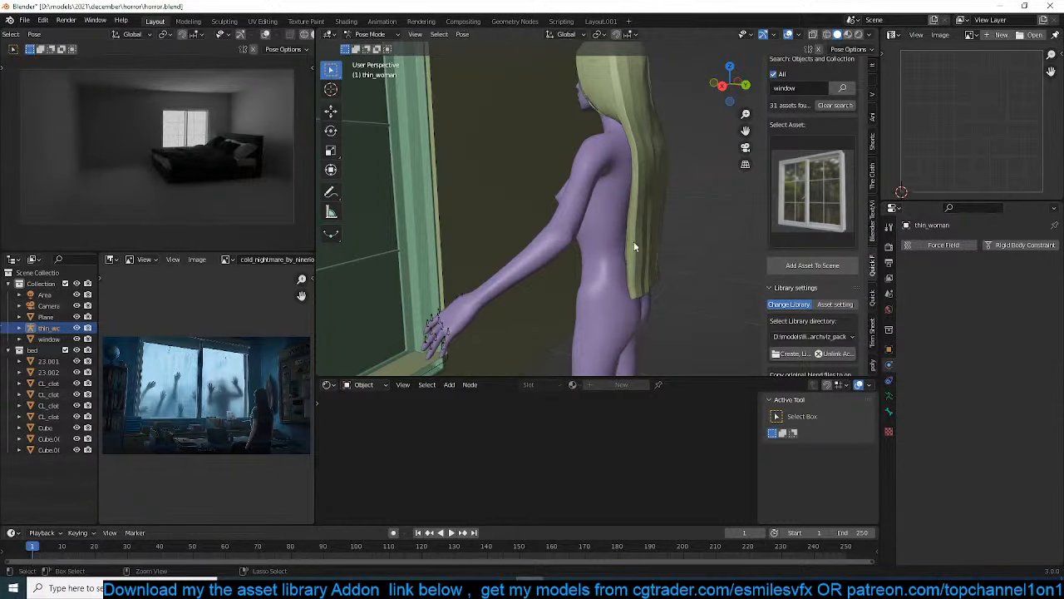
left_click(889, 348)
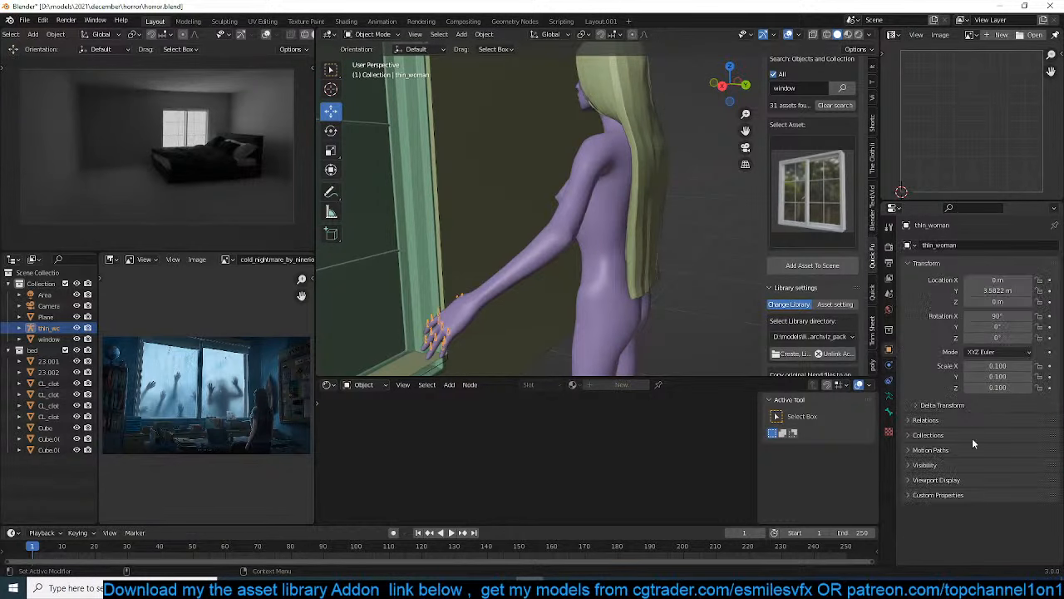
left_click(950, 480)
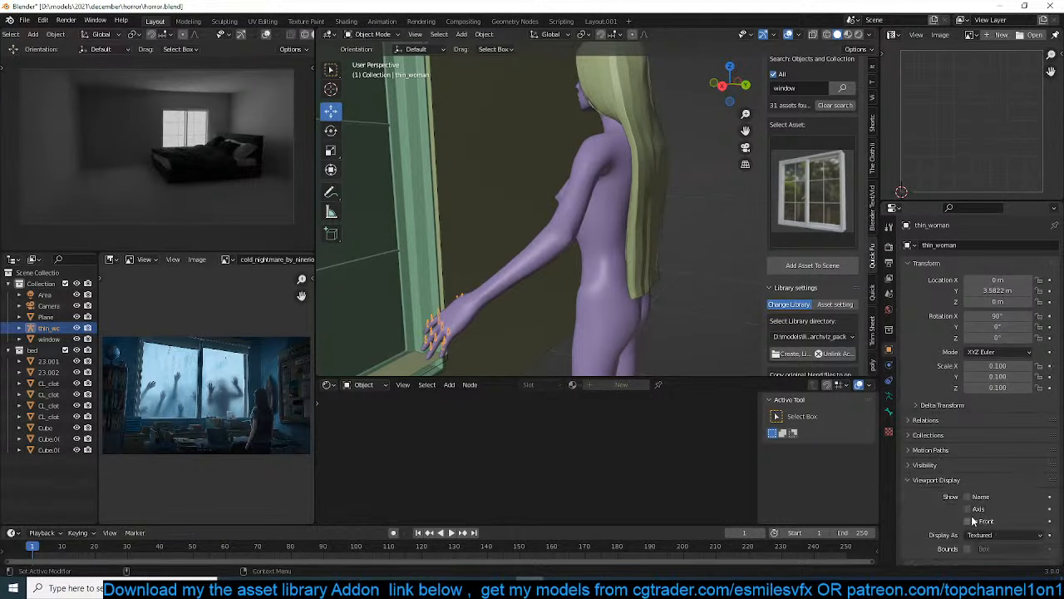
left_click(970, 520)
In Pose Mode, rotate the upperarm_l bone so the woman's left arm reaches forward at shoulder height
key("ctrl+Tab")
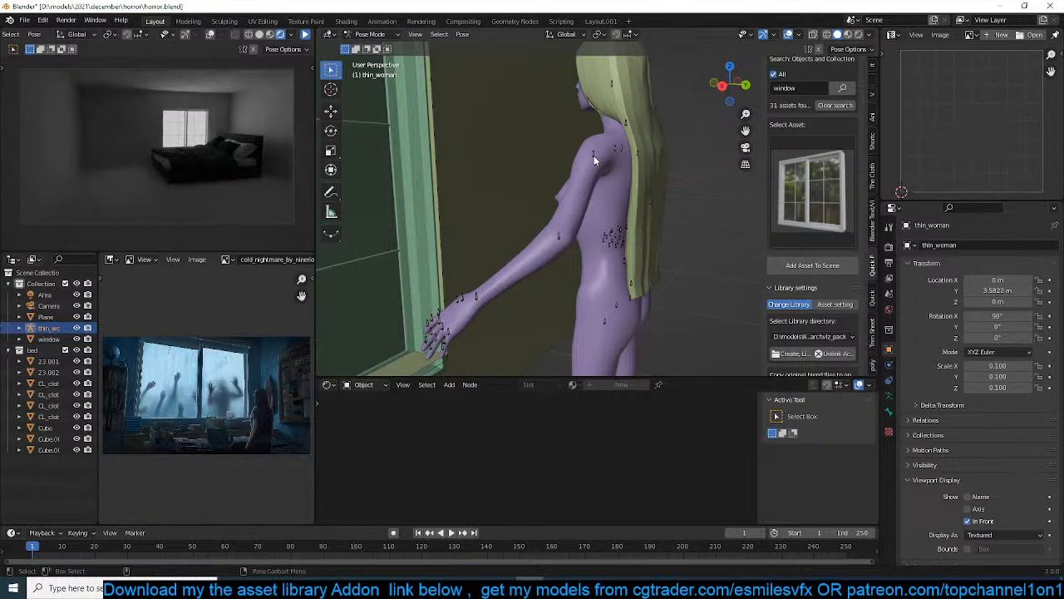
left_click(594, 156)
key("r")
left_click(665, 237)
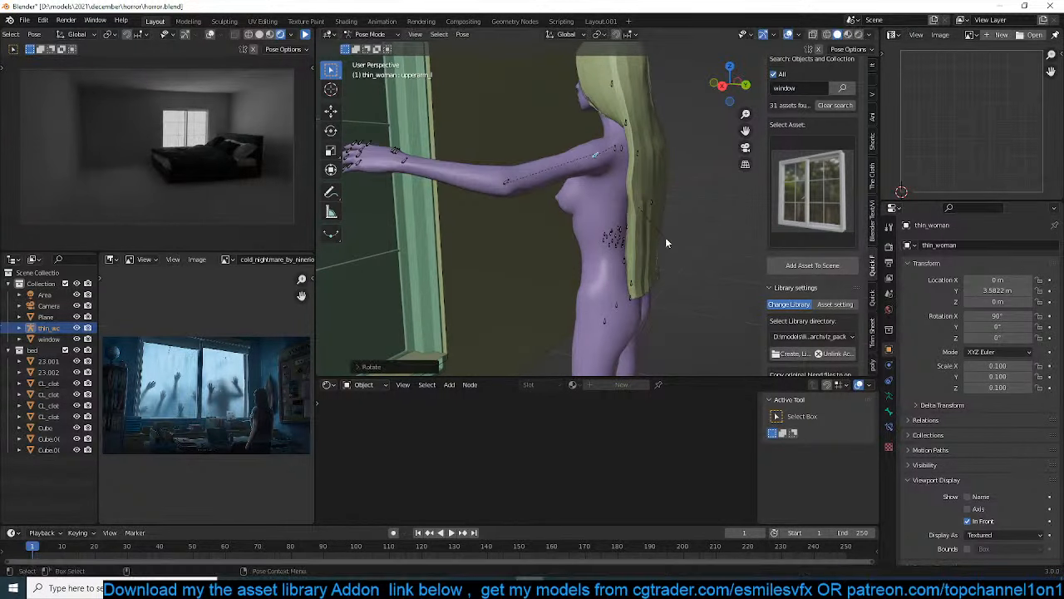
Rotate the upperarm_r bone forward and up from the side view so the right hand rises above the head
middle_click_drag(665, 237, 492, 241)
left_click(587, 171)
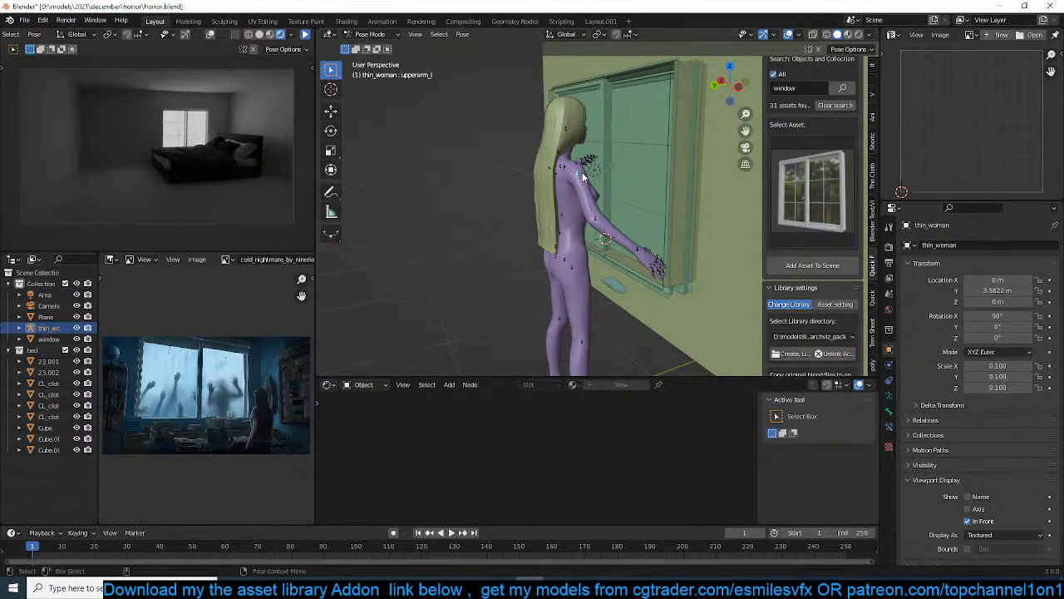
key("r")
left_click(620, 113)
key("KP_3")
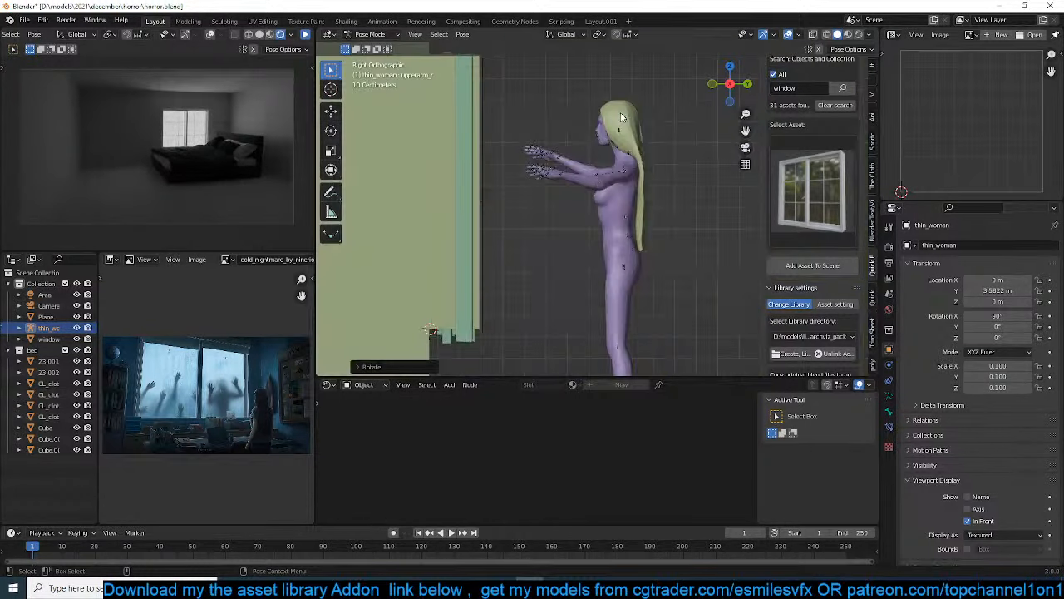
key("r")
left_click(570, 135)
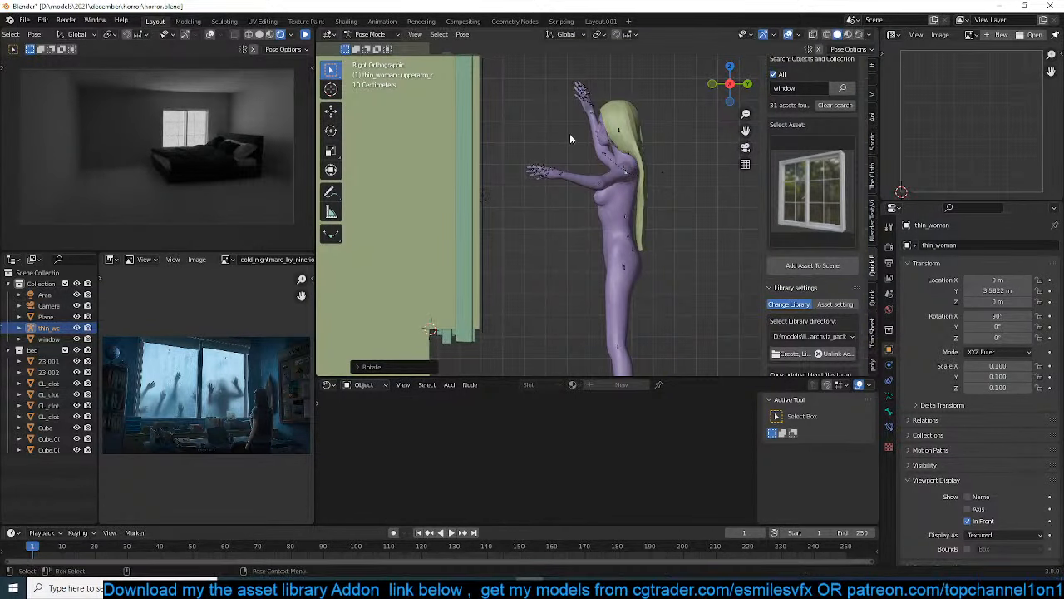
Rotate the lowerarm_l bone so the left forearm points upward beside the raised right arm
left_click(605, 184)
key("r")
left_click(623, 213)
middle_click_drag(595, 113, 588, 135, "shift")
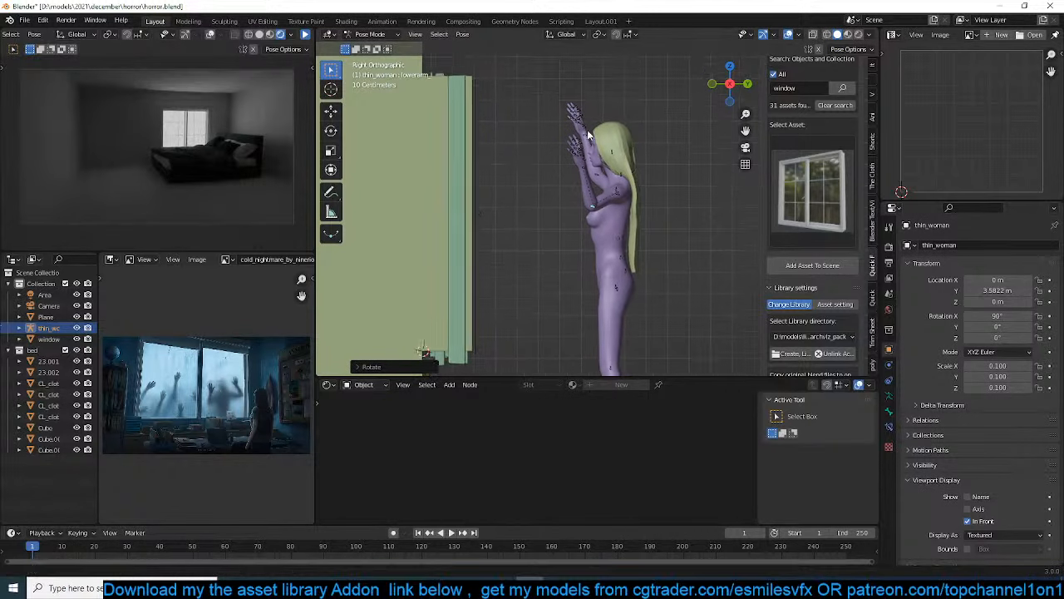
In Object Mode, move the posed woman about 0.505 m along negative Y and 0.206 m down, towards the window
key("ctrl+Tab")
key("g")
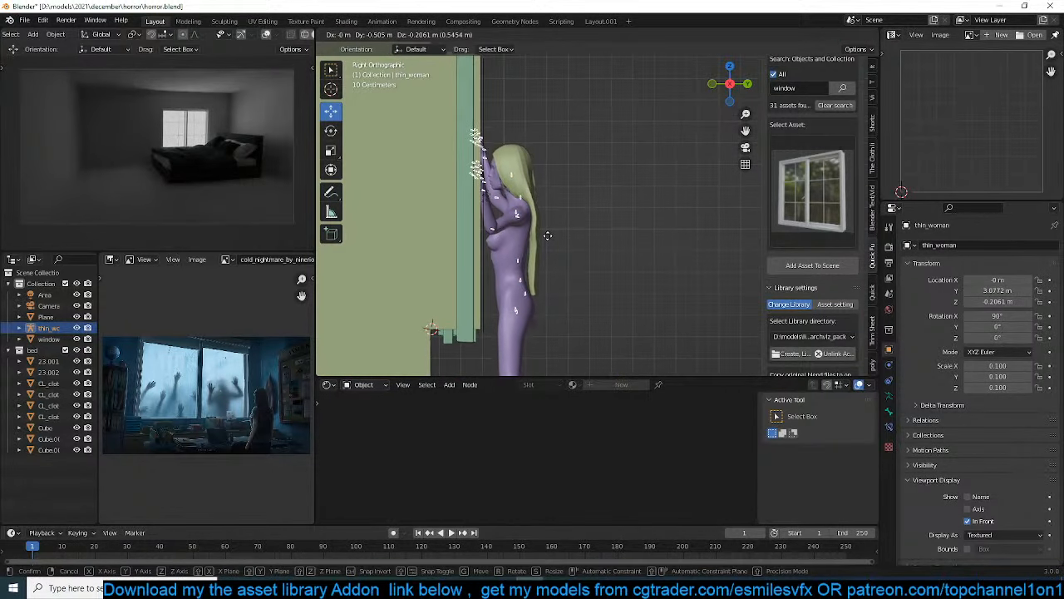
left_click(547, 236)
Examine the raised hands against the window in wireframe from the side and in solid shading from behind
scroll(559, 224, "up", 5)
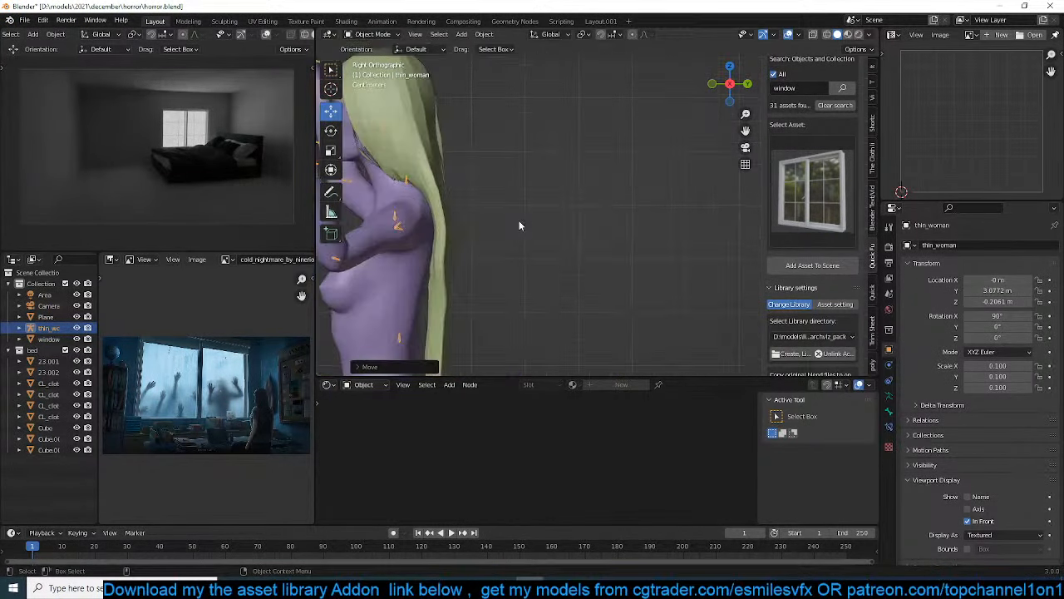
middle_click_drag(463, 214, 689, 283, "shift")
key("shift+z")
scroll(532, 188, "up", 2)
scroll(542, 148, "down", 1)
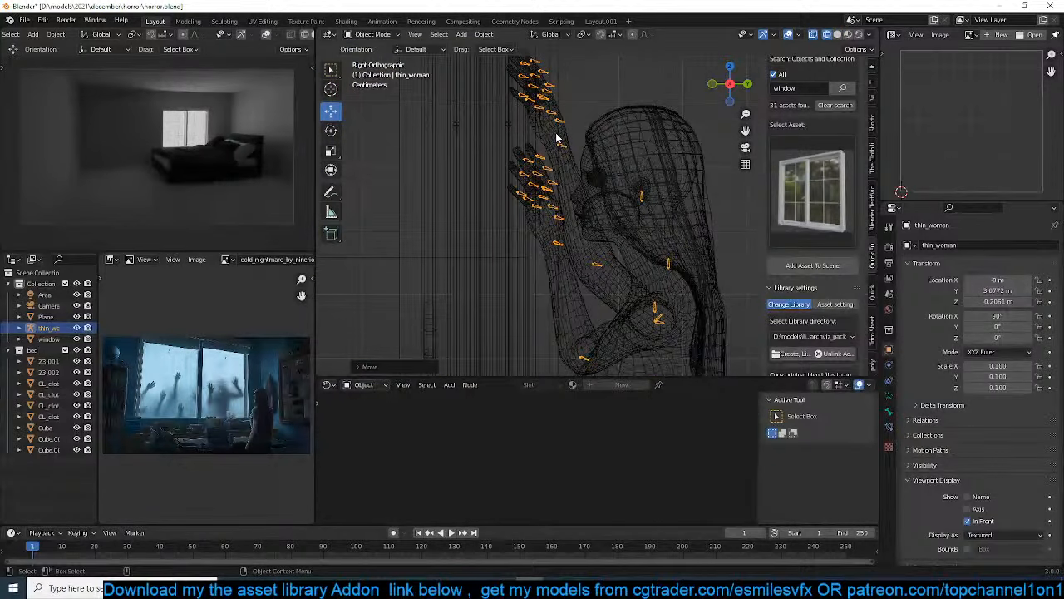
key("ctrl+Tab")
scroll(582, 120, "down", 1)
mouse_move(583, 120)
middle_mouse_down()
mouse_move(462, 137)
mouse_move(577, 158)
middle_mouse_up()
key("shift+z")
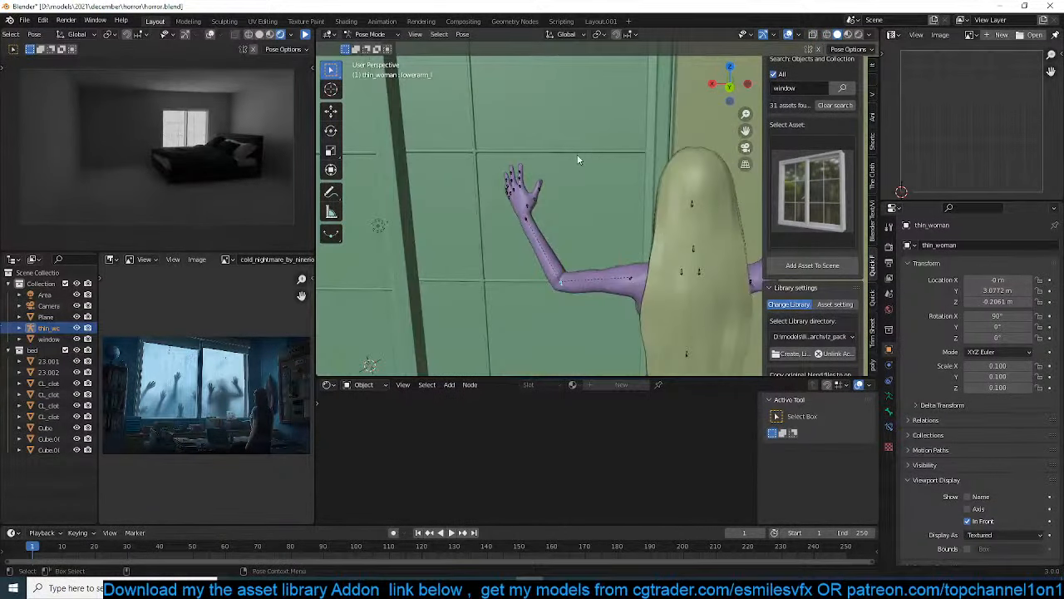
Move the woman in Object Mode to about X 0.786 m, Y 3.089 m, Z -0.184 m in front of the window
scroll(632, 232, "down", 3)
key("ctrl+Tab")
scroll(657, 261, "down", 2)
key("g")
left_click(590, 262)
middle_click_drag(591, 262, 682, 236)
Move the woman closer to the glass, to about X 0.814 m, Y 2.987 m, Z -0.203 m
scroll(636, 241, "up", 4)
scroll(646, 224, "up", 2)
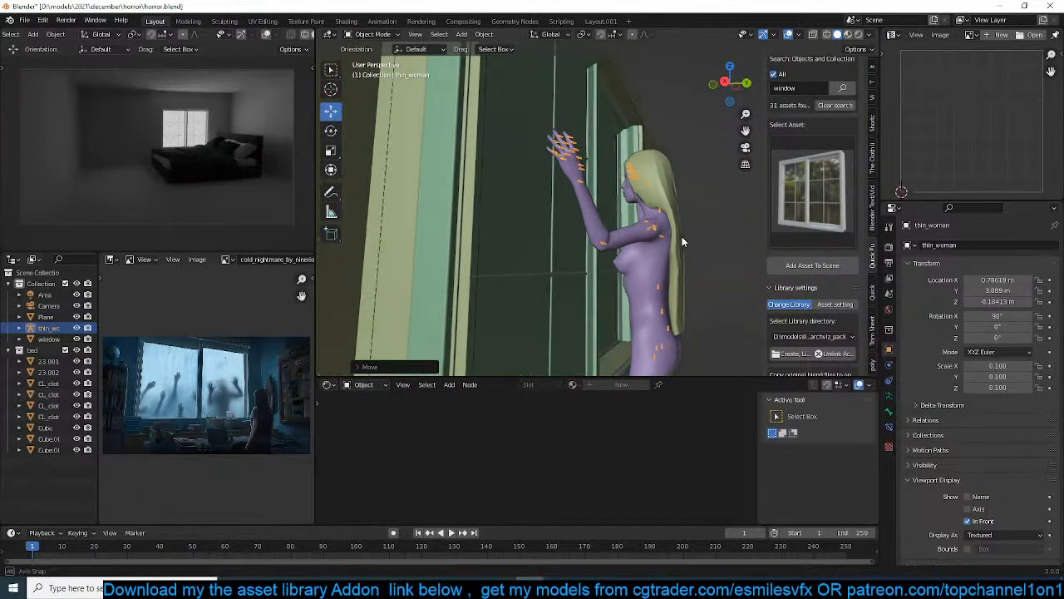
key("g")
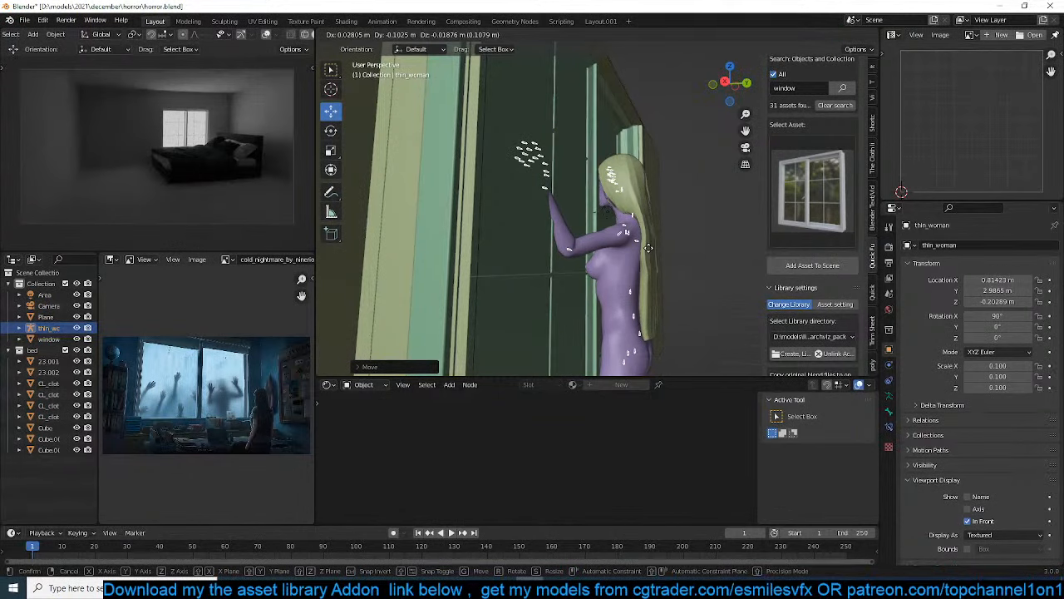
left_click(651, 244)
scroll(655, 241, "up", 5)
In Pose Mode, tilt and turn the woman's head by trackball-rotating the neck_01 bone
key("ctrl+Tab")
left_click(667, 223)
key("r")
key("r")
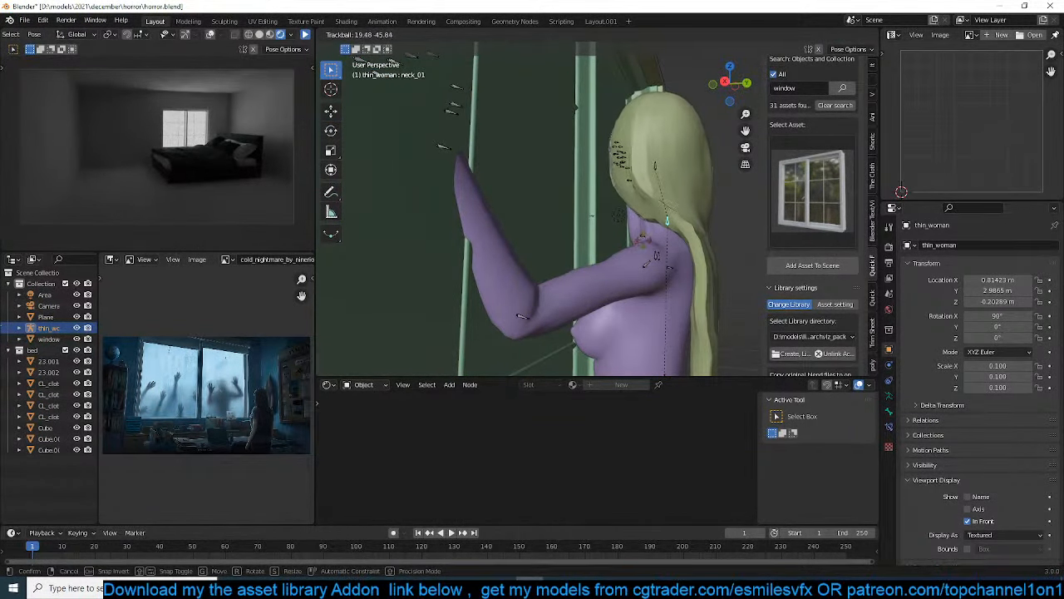
left_click(647, 237)
Adjust the left arm's pose by rotating the hand_l and lowerarm_l bones beside the window glass
left_click(440, 148)
key("r")
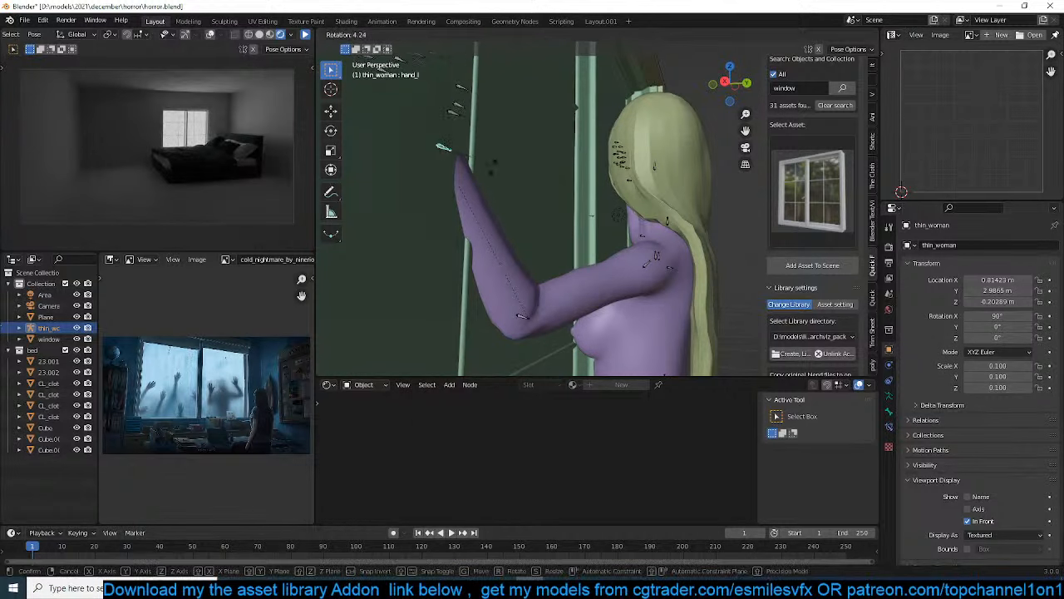
left_click(491, 185)
key("r")
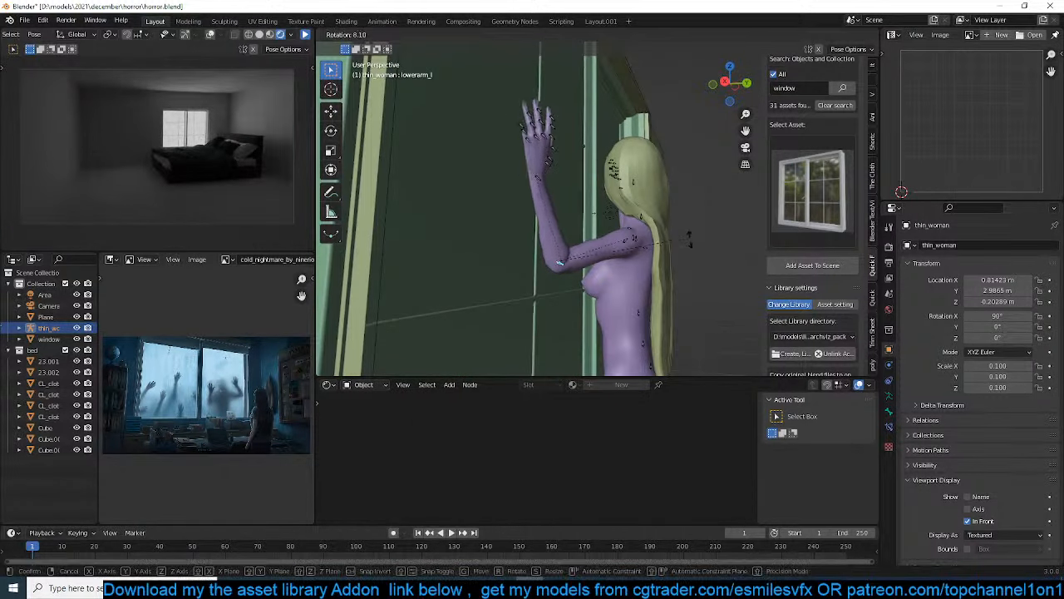
left_click(689, 241)
Trackball-rotate the hand_r bone and rotate it again to align the right palm with the window glass
middle_click_drag(689, 241, 642, 191)
scroll(644, 176, "up", 1)
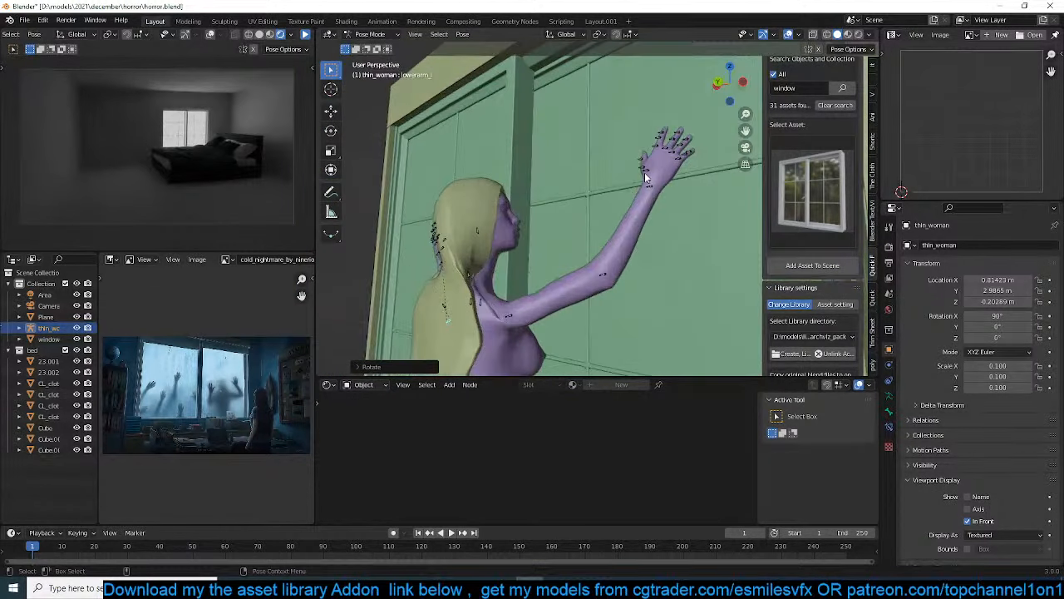
left_click(642, 185)
key("r")
key("r")
left_click(605, 196)
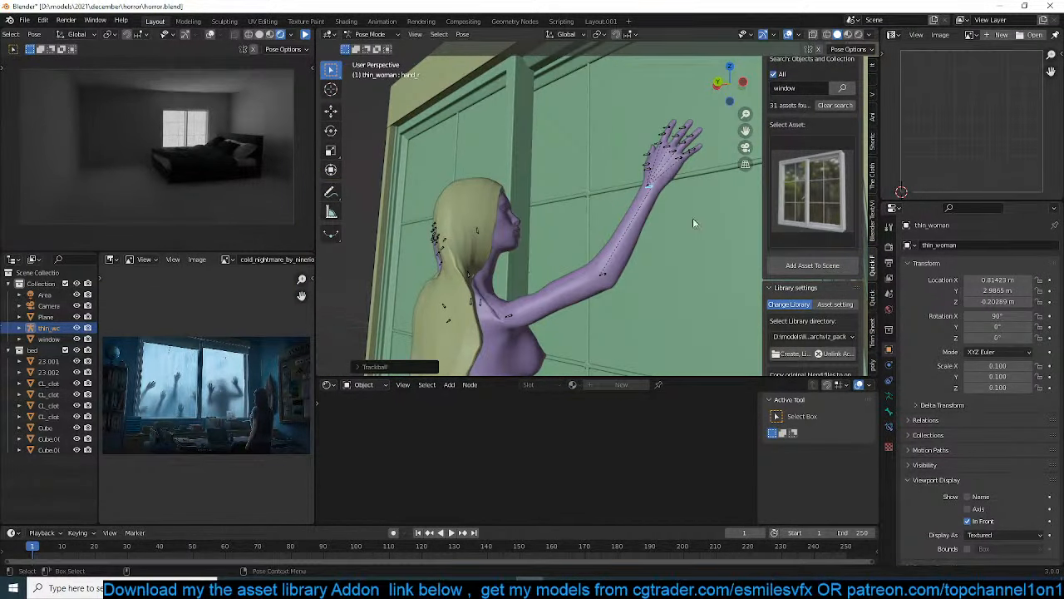
key("r")
left_click(735, 171)
middle_click_drag(744, 182, 677, 231)
Return to Object Mode and refresh the rendered camera preview, leaving the preview paused
key("ctrl+Tab")
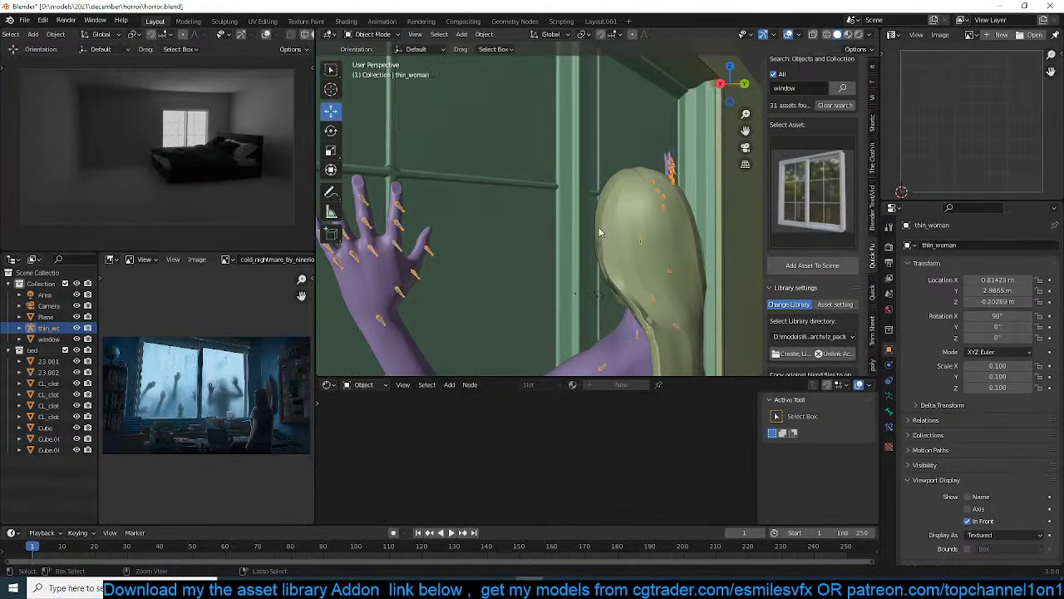
scroll(291, 32, "right", 3)
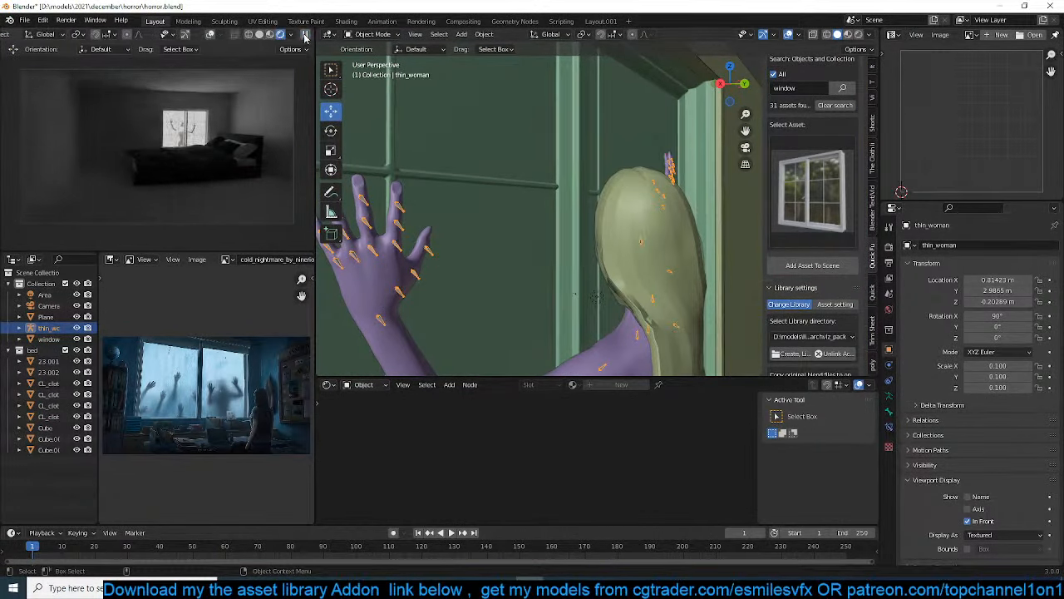
left_click(305, 36)
Select the window object and its window glasses material slot
scroll(504, 172, "down", 7)
middle_click_drag(505, 172, 565, 204)
left_click(515, 185)
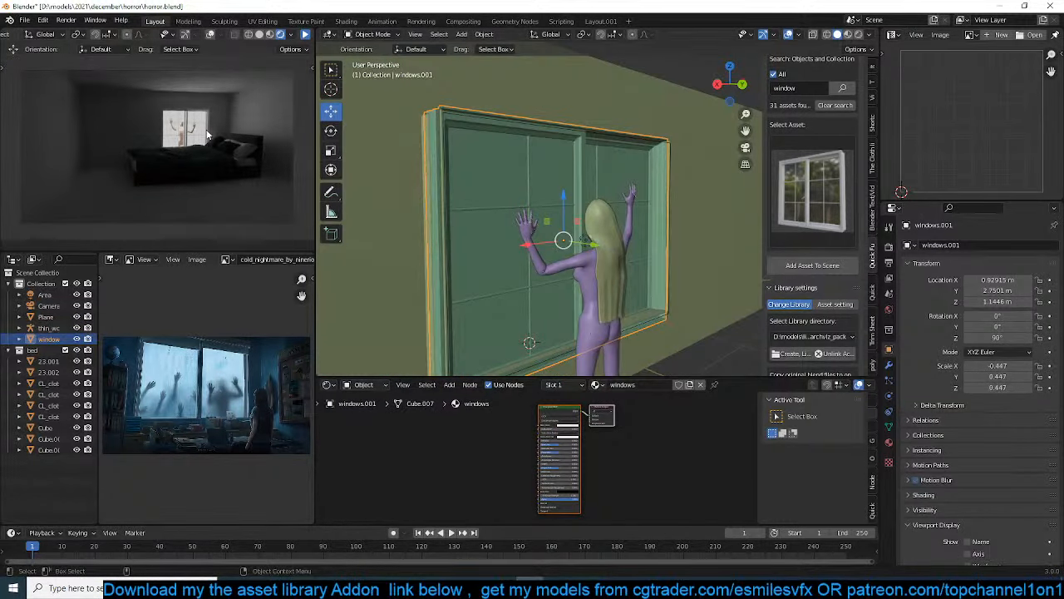
middle_click_drag(689, 263, 588, 219)
left_click(888, 441)
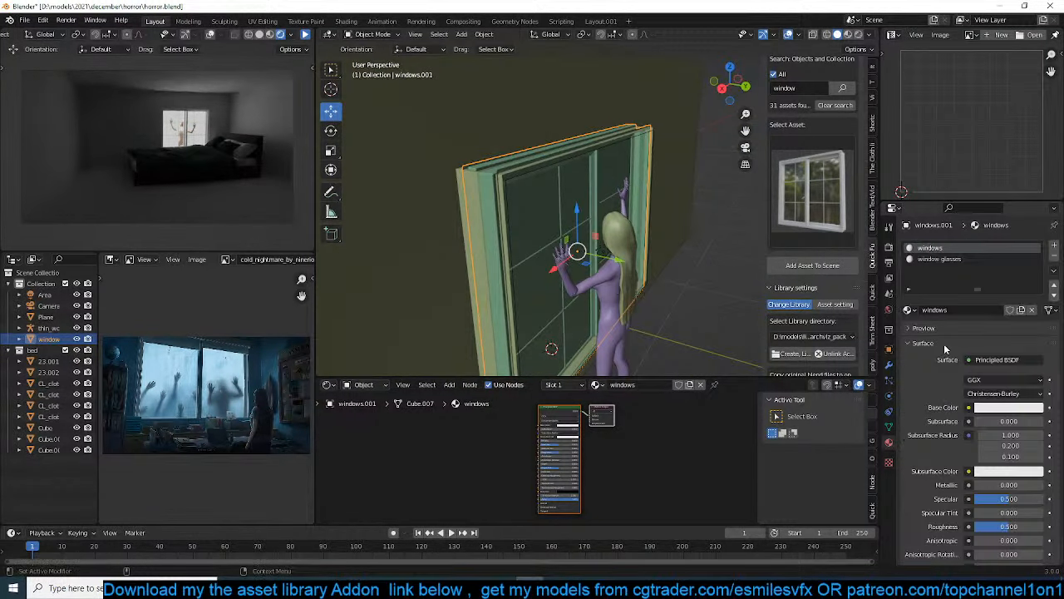
left_click(939, 260)
Set the Roughness of the window glasses material to about 0.555
scroll(497, 455, "up", 3)
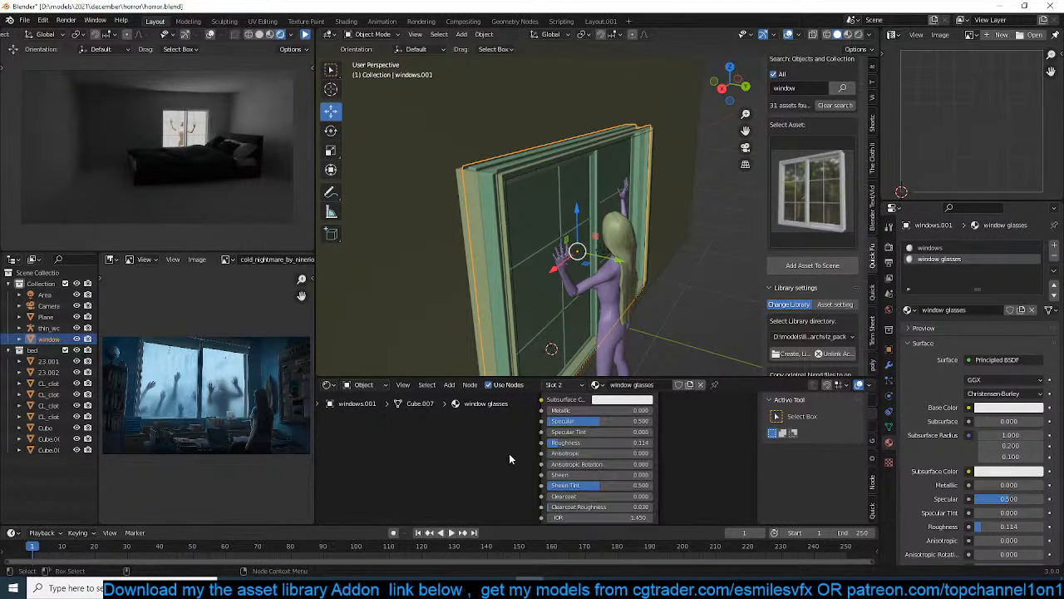
scroll(510, 459, "down", 2)
mouse_move(576, 295)
middle_mouse_down()
mouse_move(606, 274)
mouse_move(574, 274)
middle_mouse_up()
scroll(584, 494, "up", 2)
left_click_drag(584, 460, 622, 461)
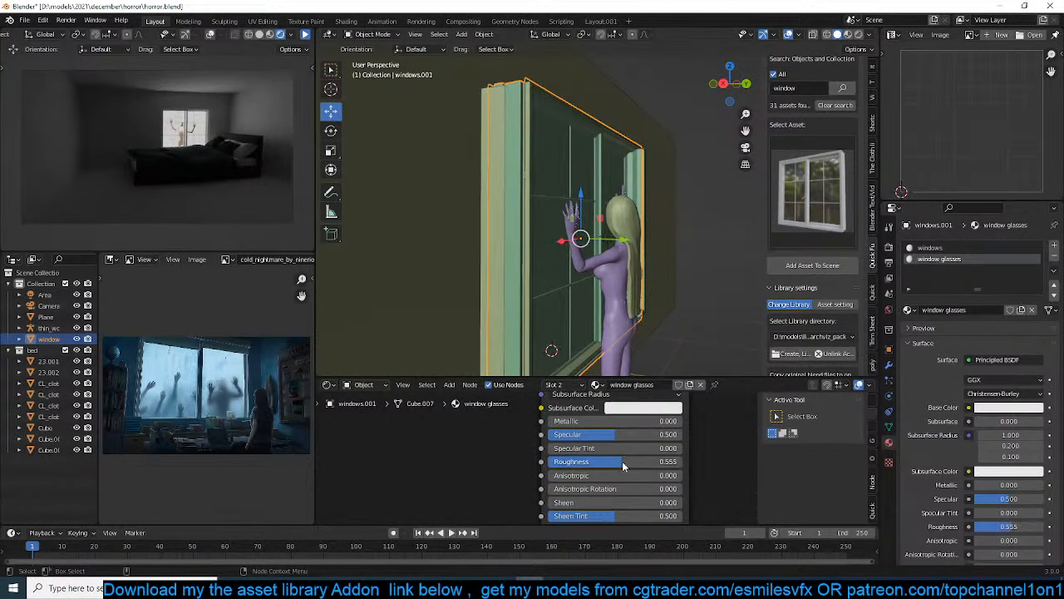
scroll(574, 218, "up", 3)
middle_click_drag(569, 233, 531, 244)
scroll(530, 245, "down", 2)
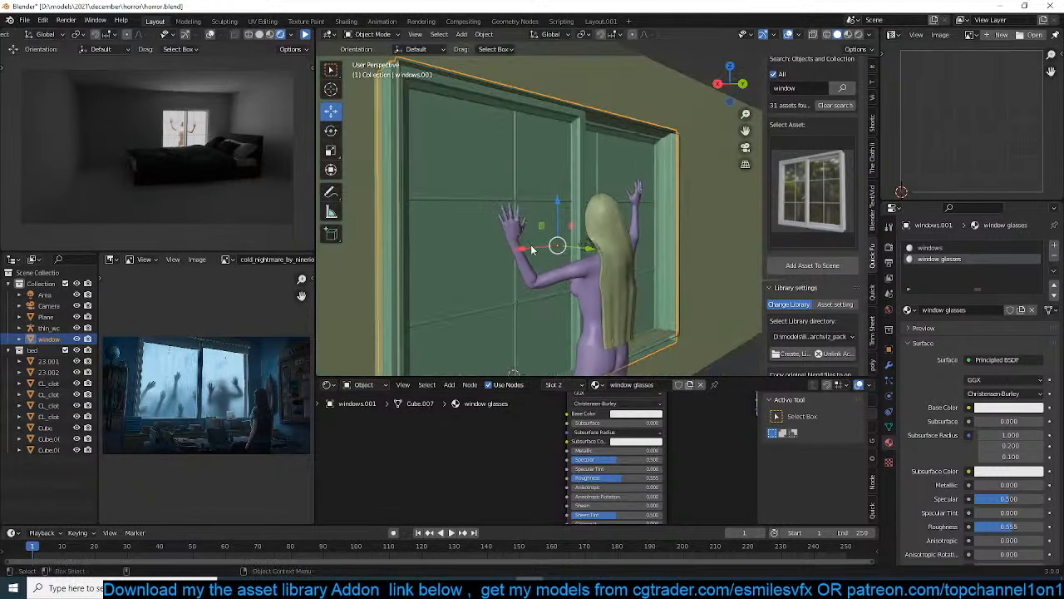
Save the file and view the woman through the window from inside the room in Material Preview shading
key("ctrl+s")
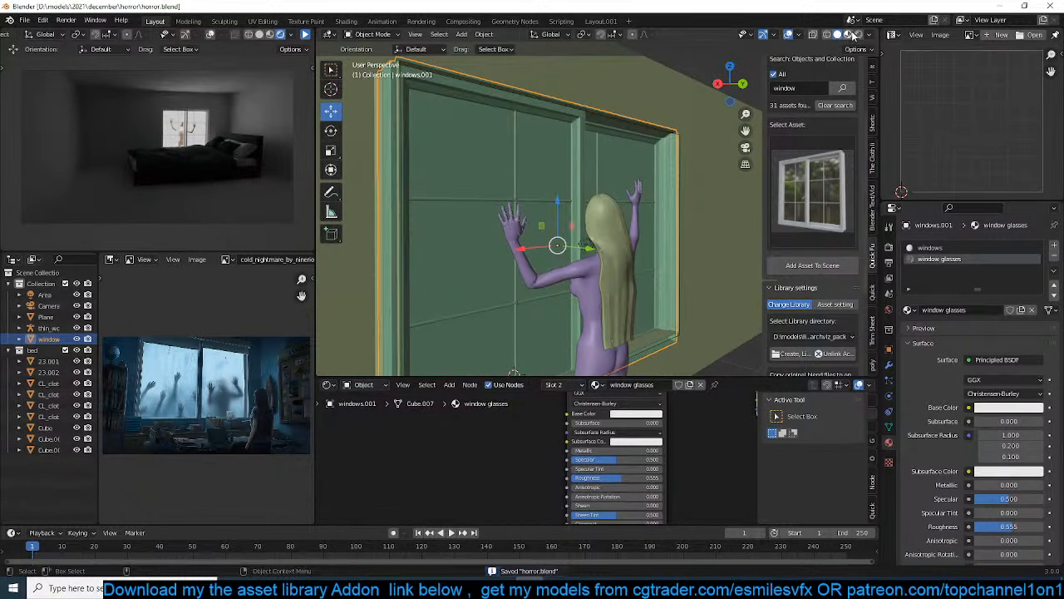
left_click(848, 35)
middle_click_drag(617, 229, 587, 280)
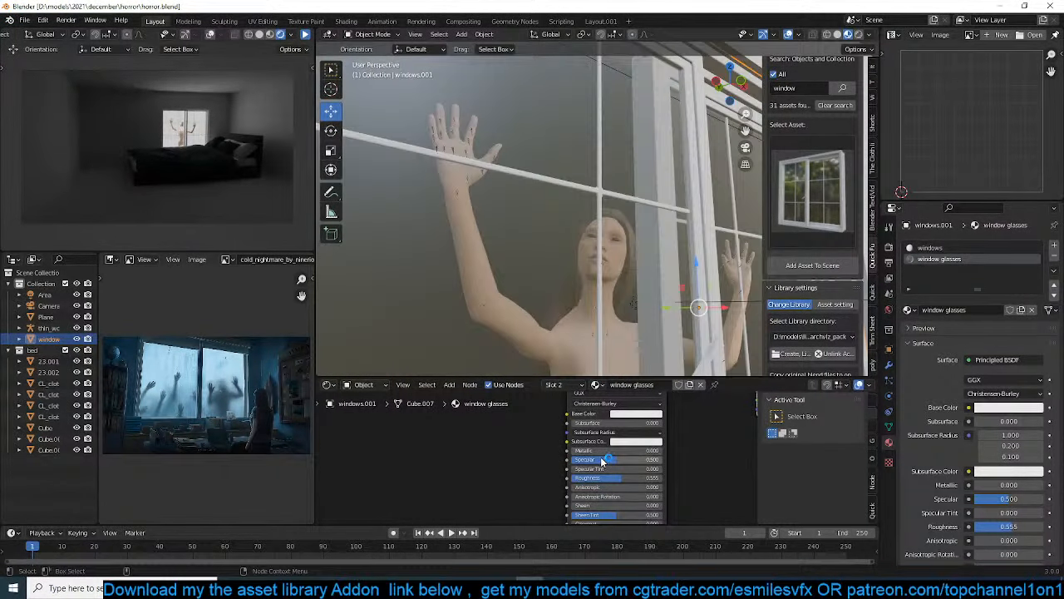
Raise the Roughness of the window glasses material to about 0.873
left_click_drag(613, 479, 642, 478)
scroll(624, 286, "down", 4)
middle_click_drag(625, 287, 615, 301)
scroll(654, 507, "down", 3)
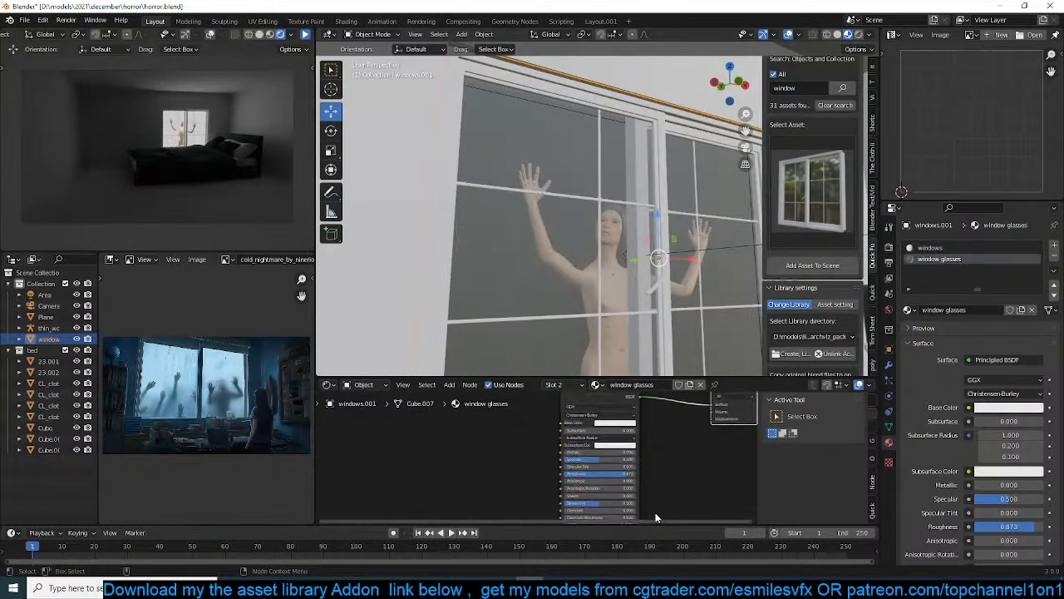
Set the Alpha of the window glasses material's Principled BSDF to 1
middle_click_drag(655, 512, 668, 513)
scroll(653, 466, "up", 2)
middle_click_drag(641, 431, 626, 470)
double_click(627, 463)
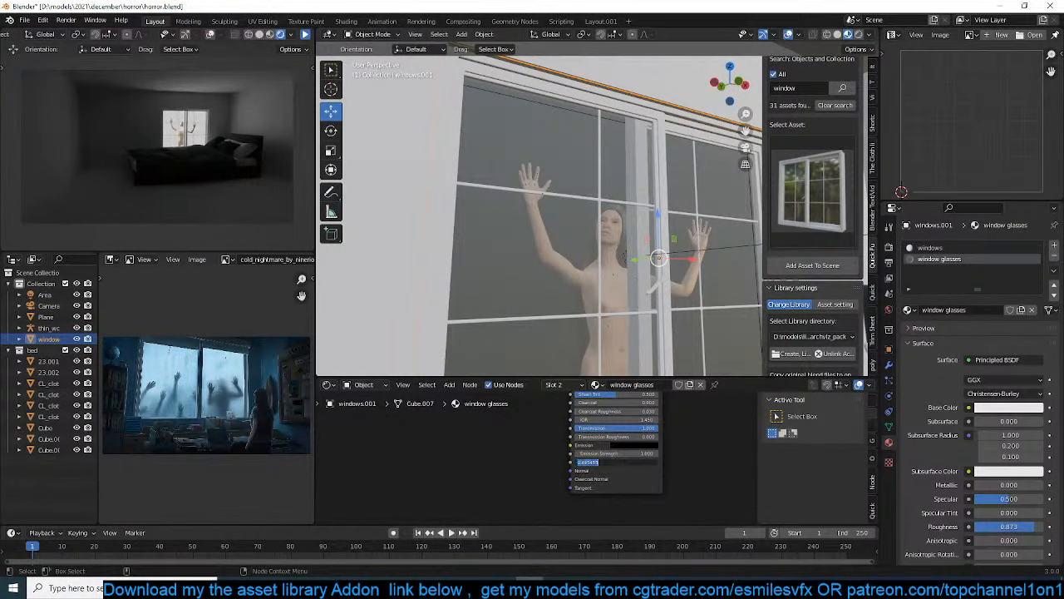
type("1")
key("Return")
Save the file and lower the window glasses material's Roughness to about 0.468
middle_click_drag(549, 470, 534, 496)
key("ctrl+s")
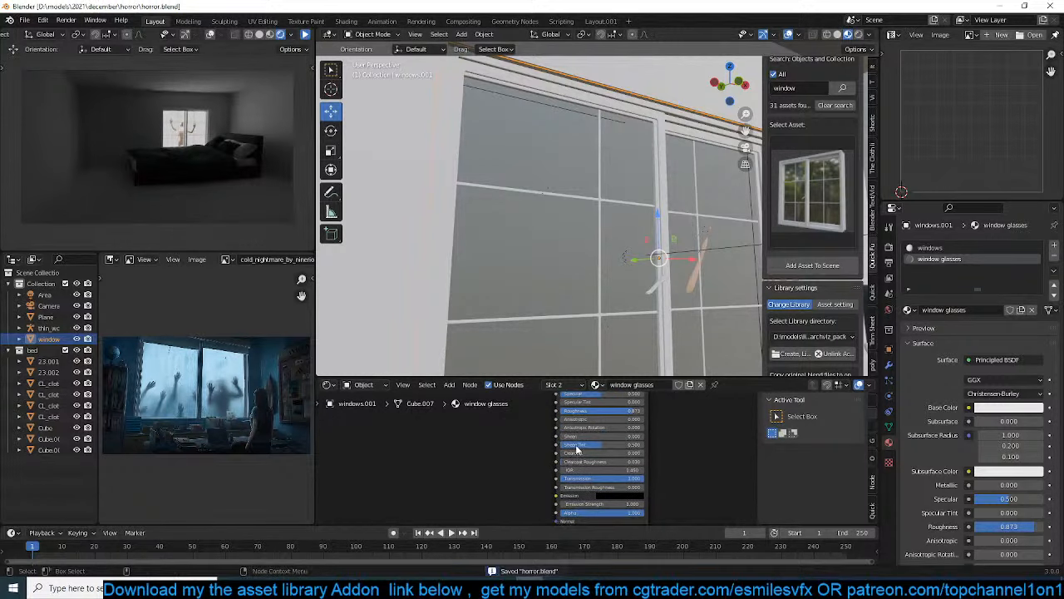
middle_click_drag(577, 447, 572, 490)
left_click_drag(625, 431, 593, 431)
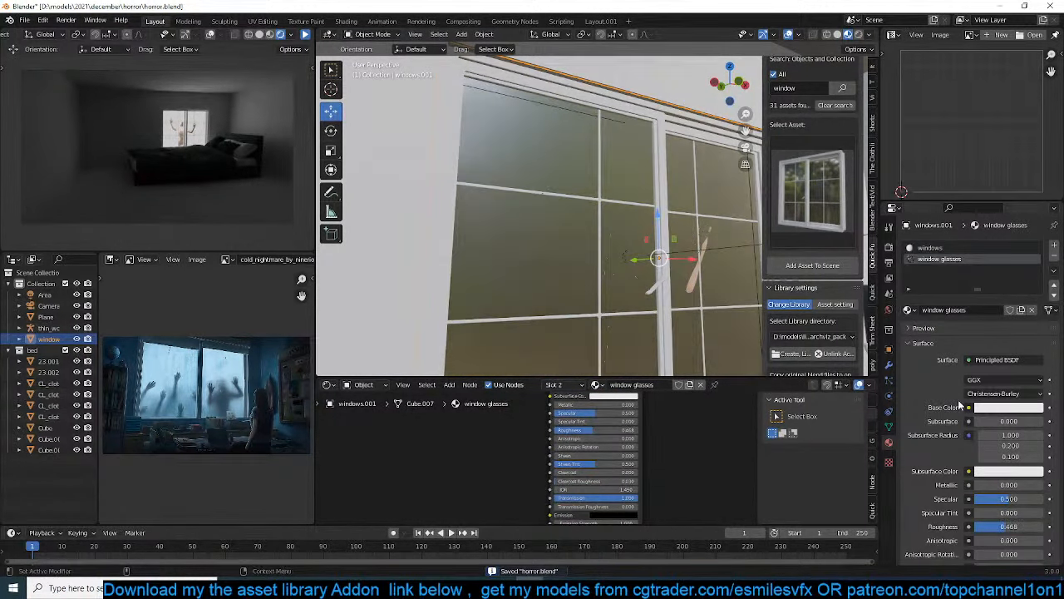
Switch the render engine to Eevee and enable Ambient Occlusion
left_click(889, 262)
left_click(974, 245)
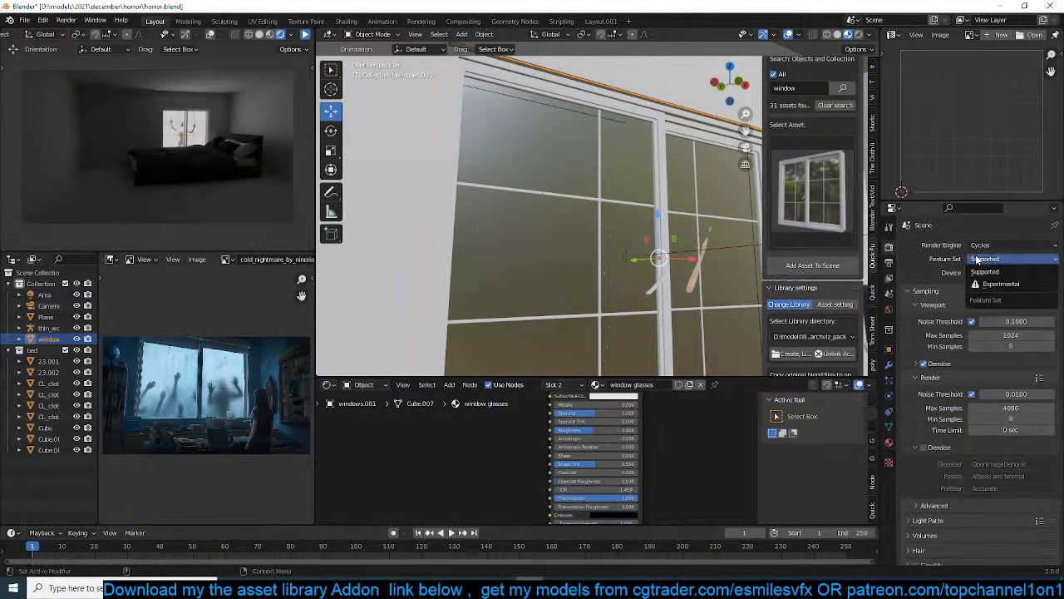
left_click(980, 258)
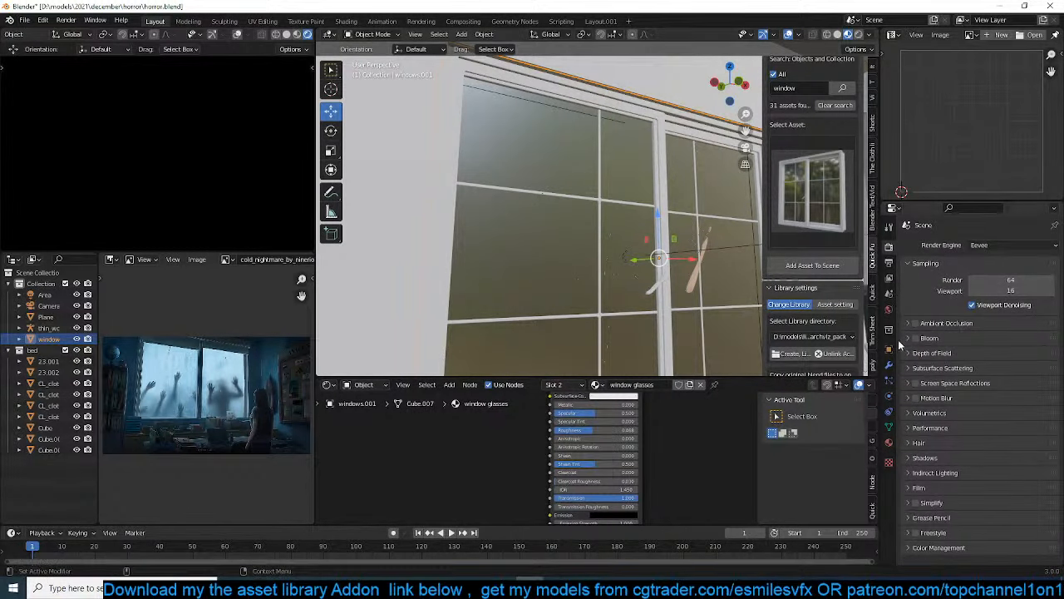
left_click(911, 324)
left_click(915, 323)
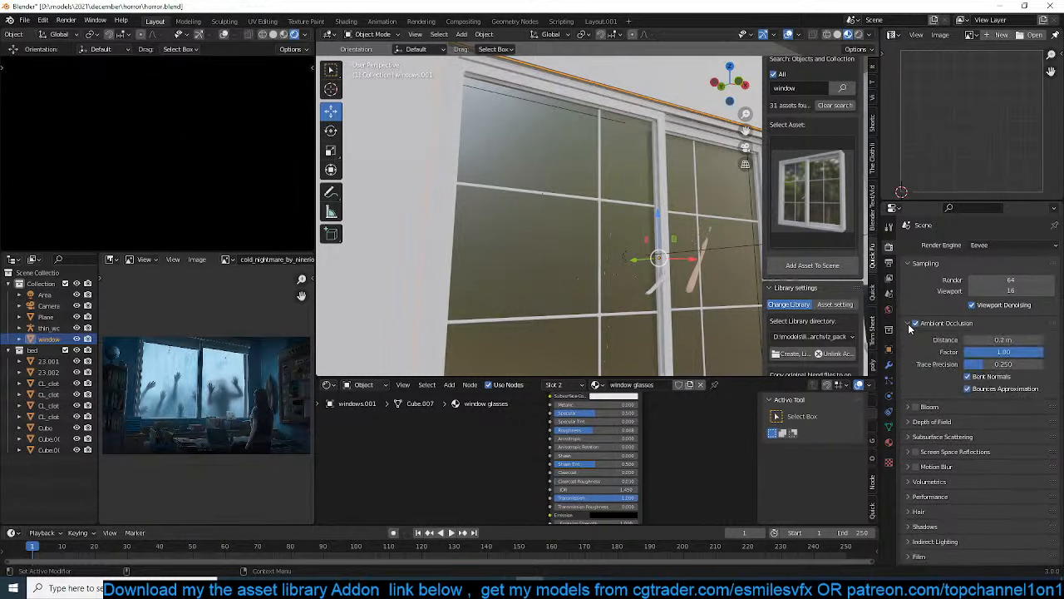
left_click(908, 324)
Enable Screen Space Reflections with Refraction in the Eevee render settings
left_click(918, 355)
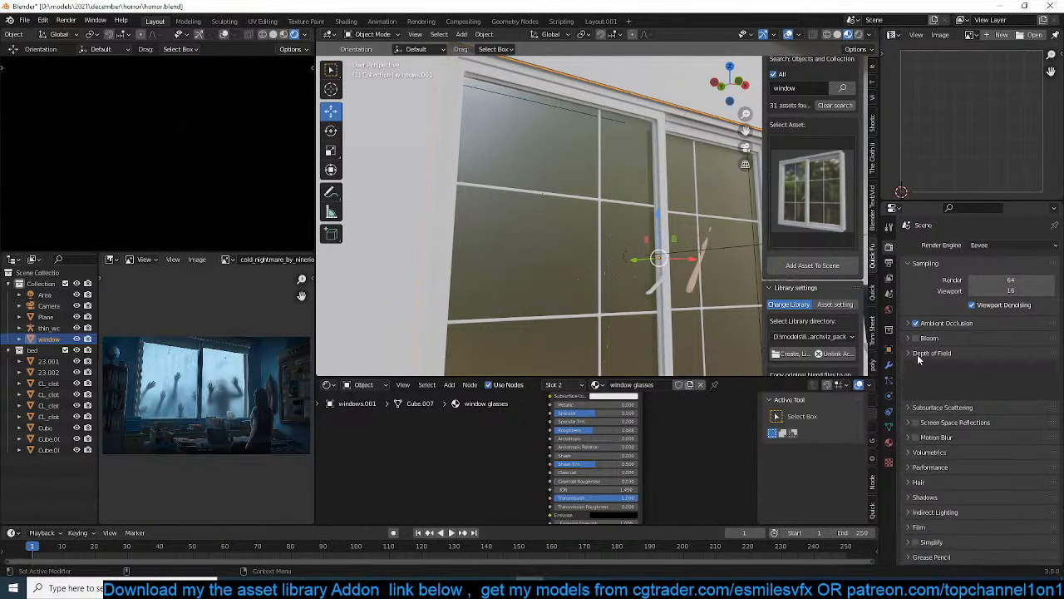
left_click(918, 355)
left_click(916, 383)
left_click(911, 384)
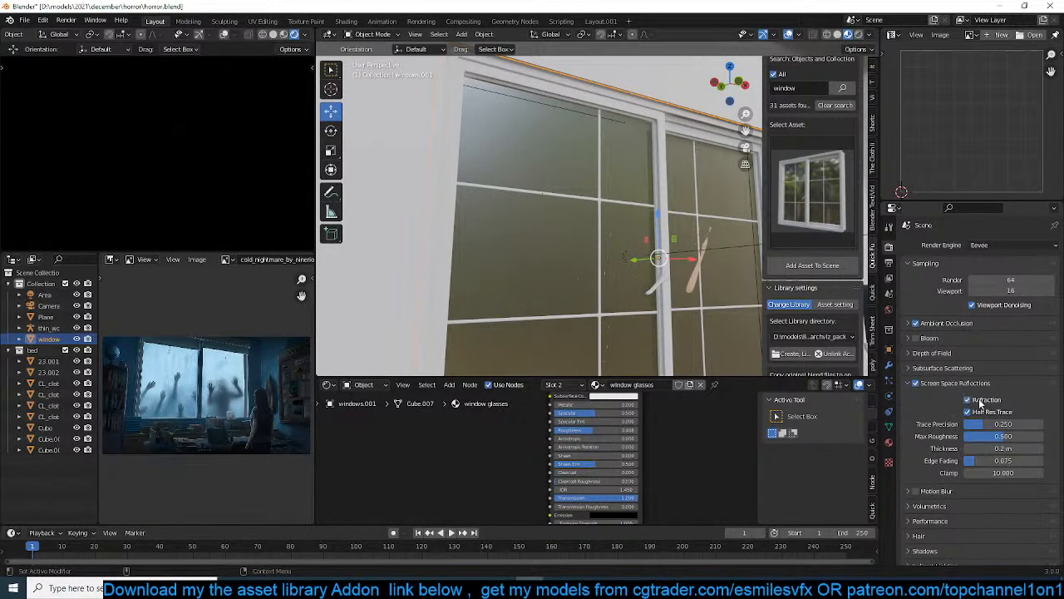
Keep the window glasses material's Blend Mode at Alpha Blend, enable its Screen Space Refraction, and save the file
left_click(890, 443)
scroll(946, 492, "down", 11)
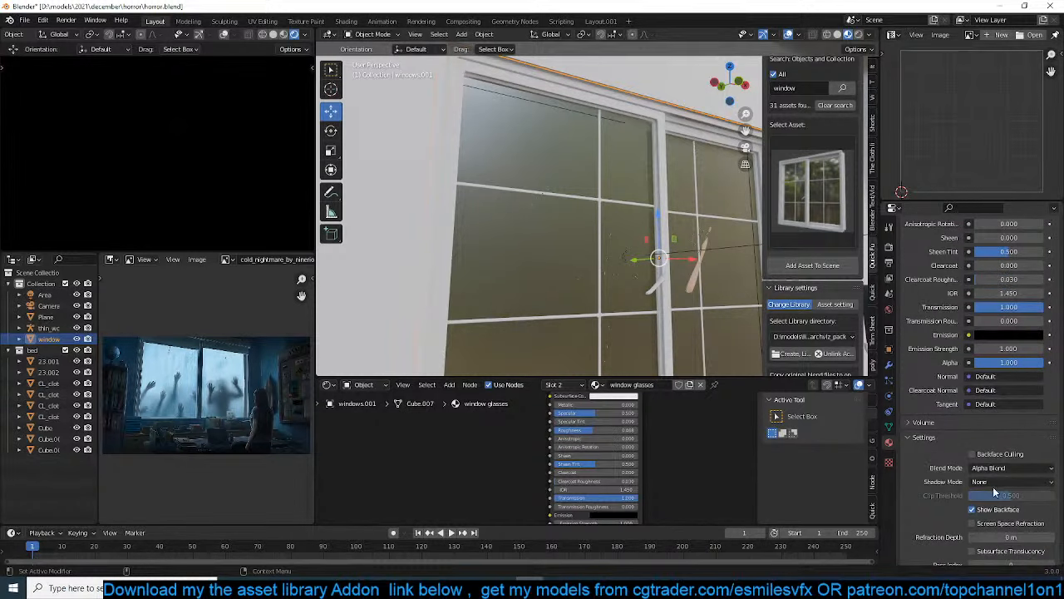
left_click(998, 468)
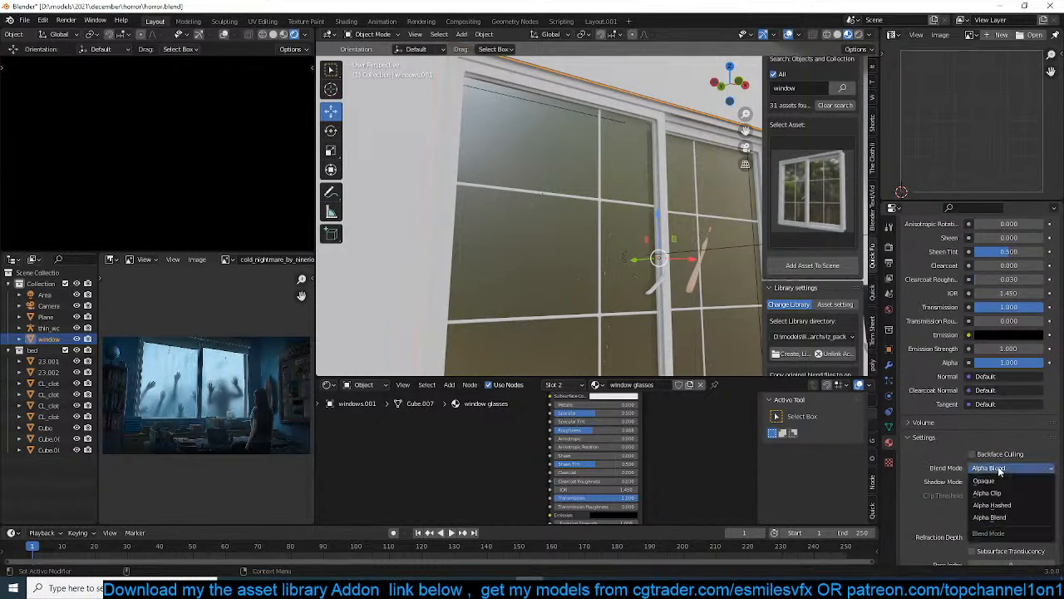
left_click(990, 517)
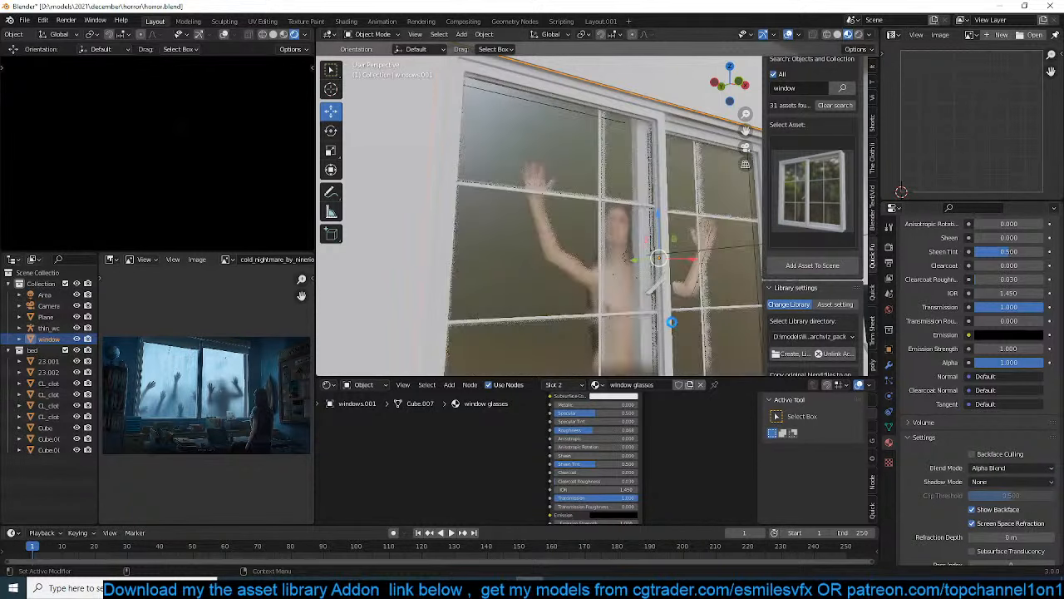
key("ctrl+s")
scroll(640, 314, "down", 4)
scroll(624, 320, "up", 8)
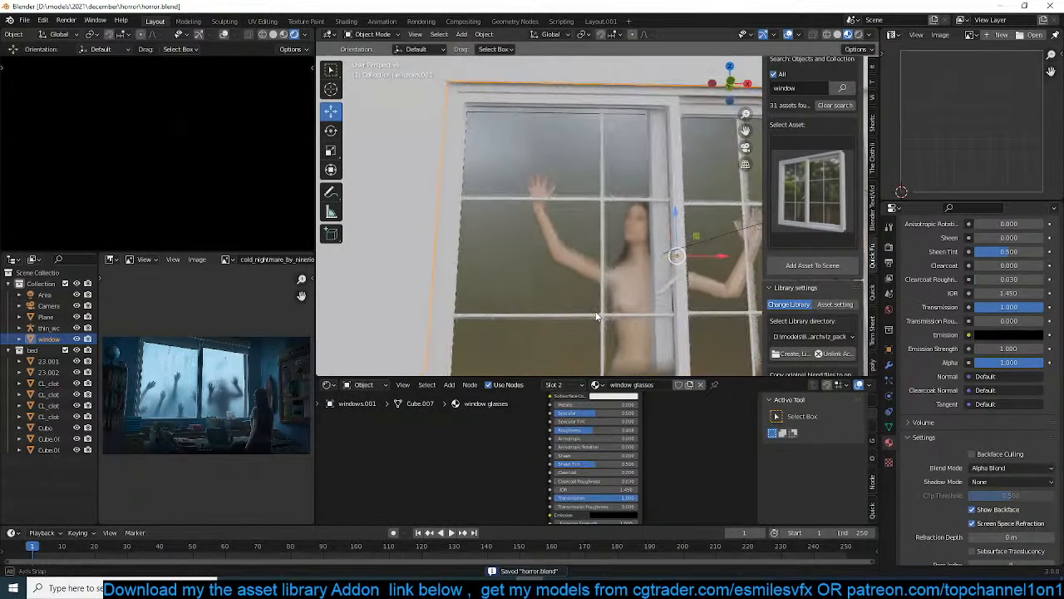
middle_click_drag(602, 307, 574, 303)
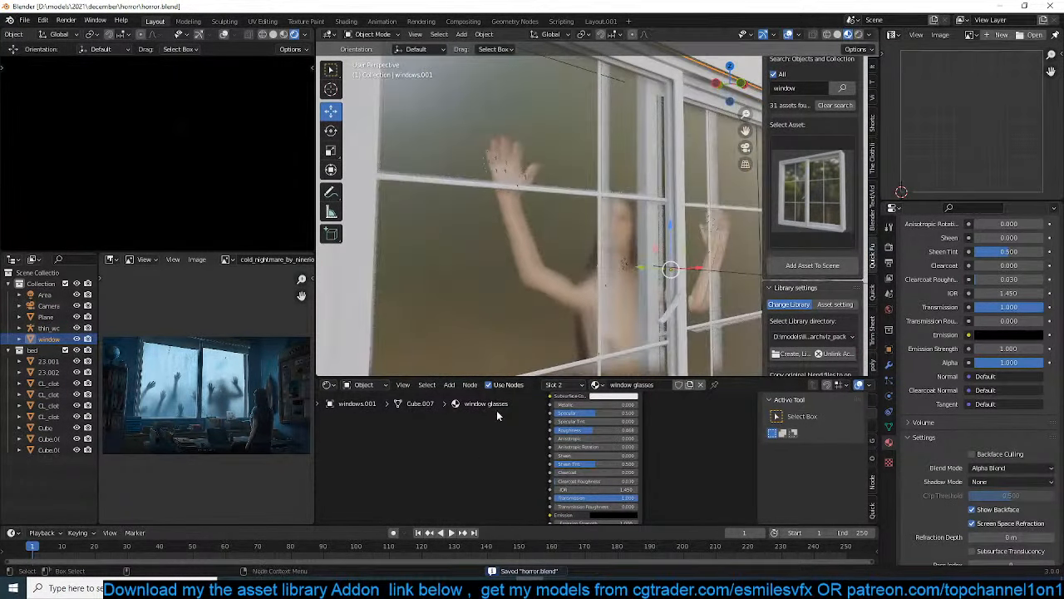
Show the Quick Nodes shader functions beside the window glasses material's node tree
middle_click_drag(479, 456, 506, 463)
scroll(506, 463, "up", 1)
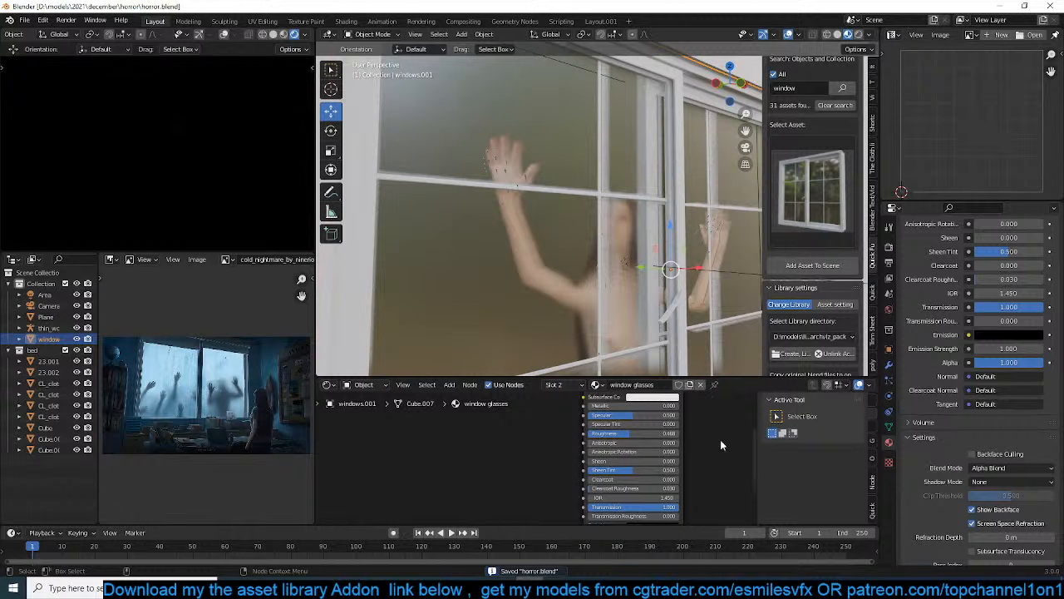
left_click(872, 419)
left_click(872, 440)
left_click(871, 455)
left_click(872, 472)
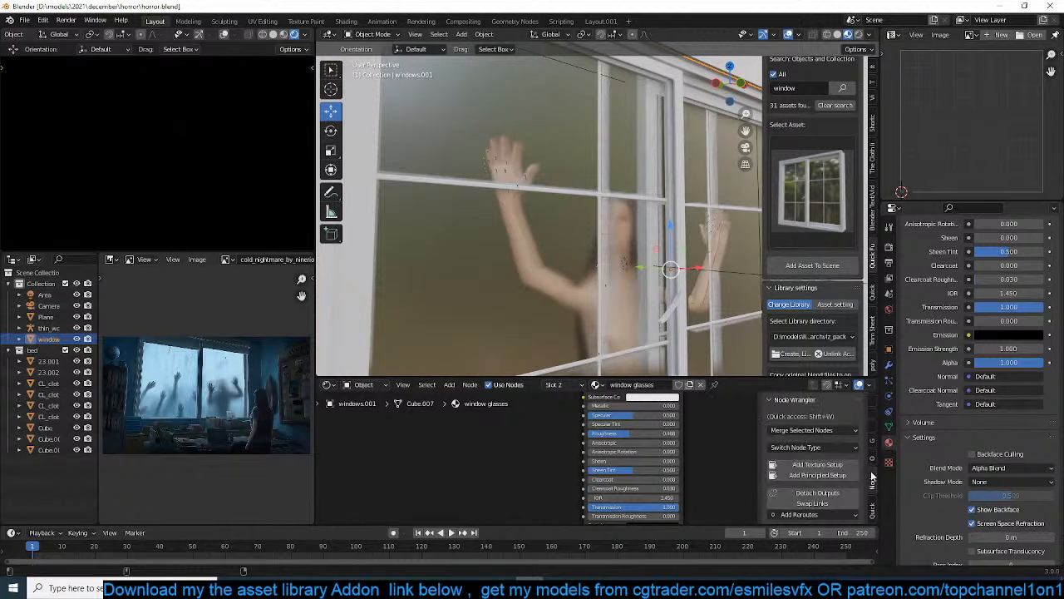
left_click(871, 506)
left_click(774, 437)
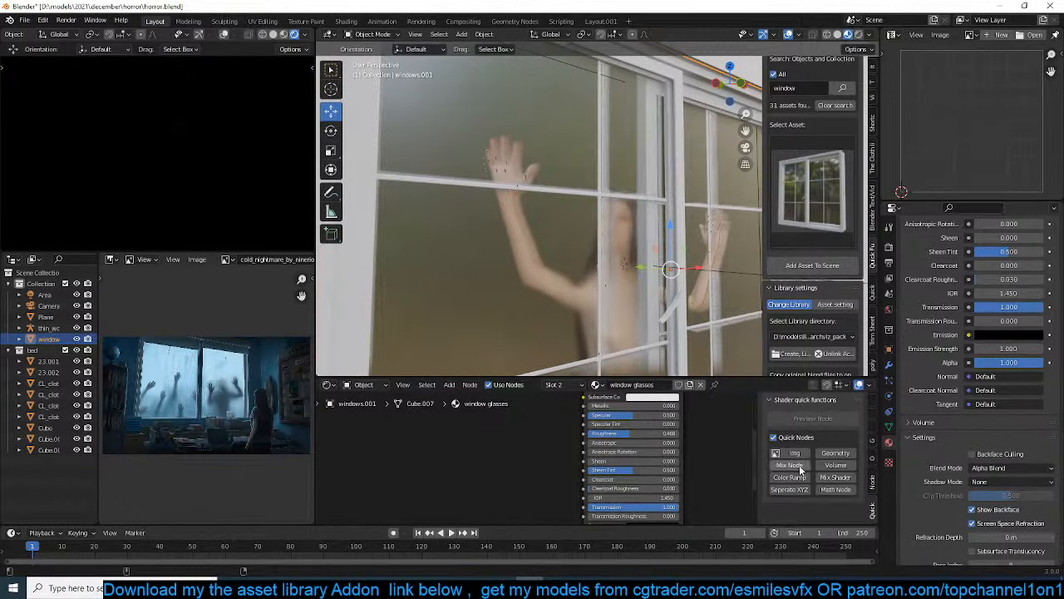
Import grunge_map_13_bitmap_output.jpg from the grunges folder as an image texture and place it before the Principled BSDF
left_click(788, 452)
left_click(276, 359)
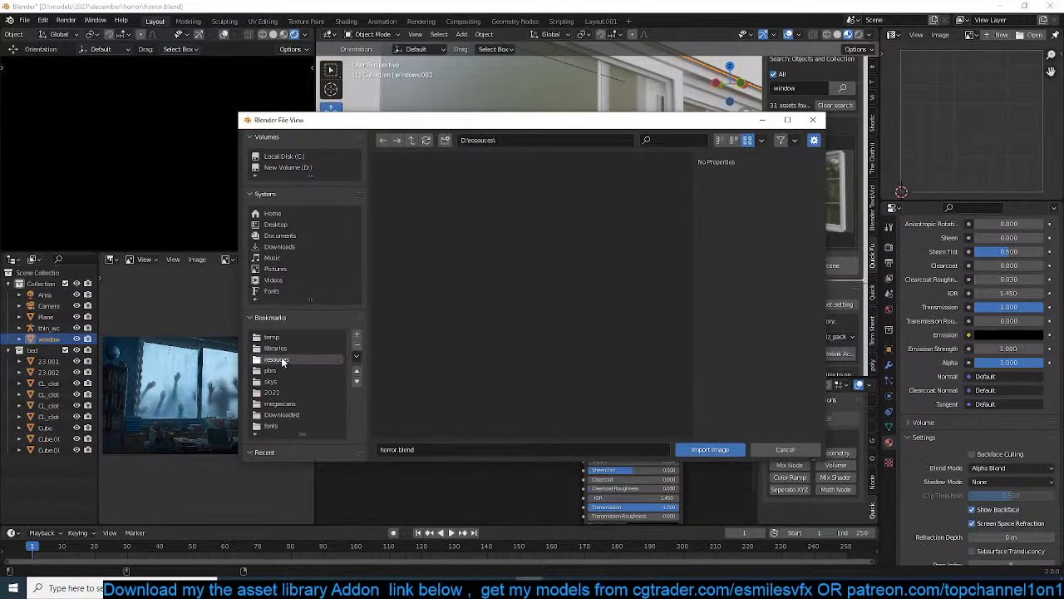
scroll(482, 324, "down", 3)
scroll(540, 275, "up", 1)
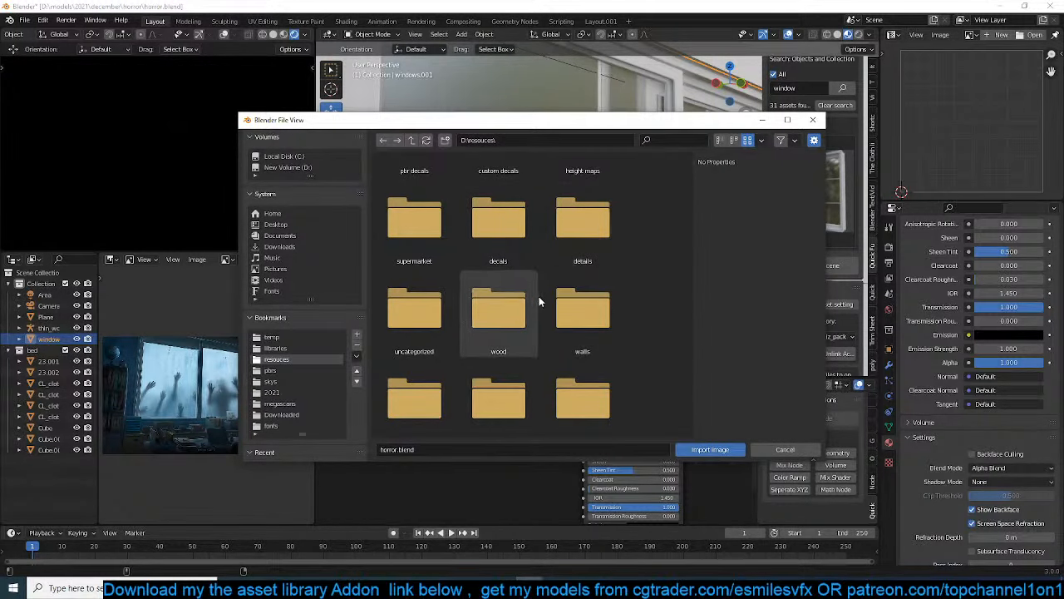
scroll(432, 366, "down", 4)
scroll(433, 367, "down", 1)
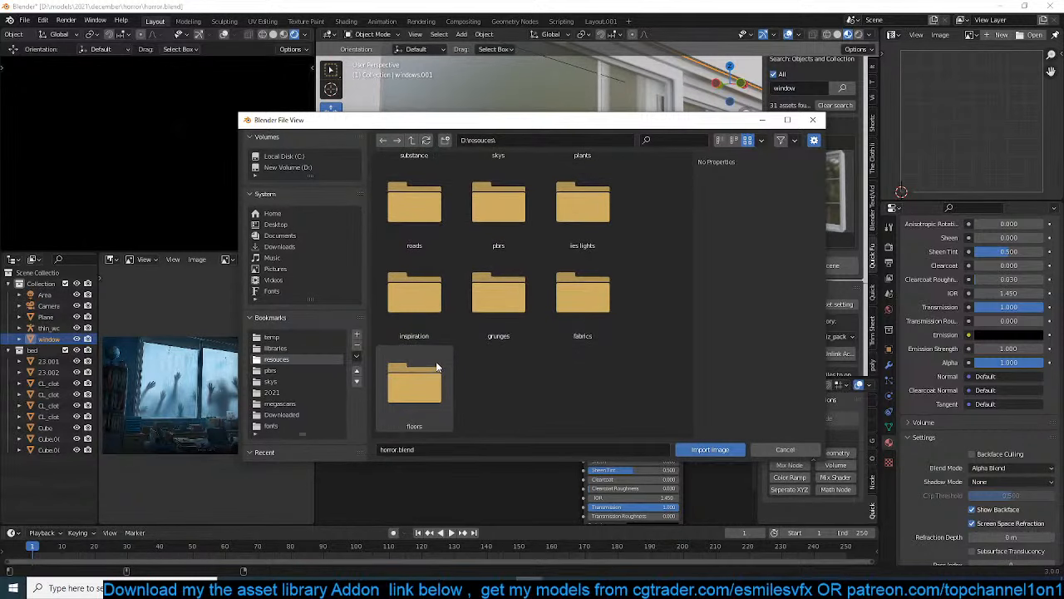
double_click(516, 329)
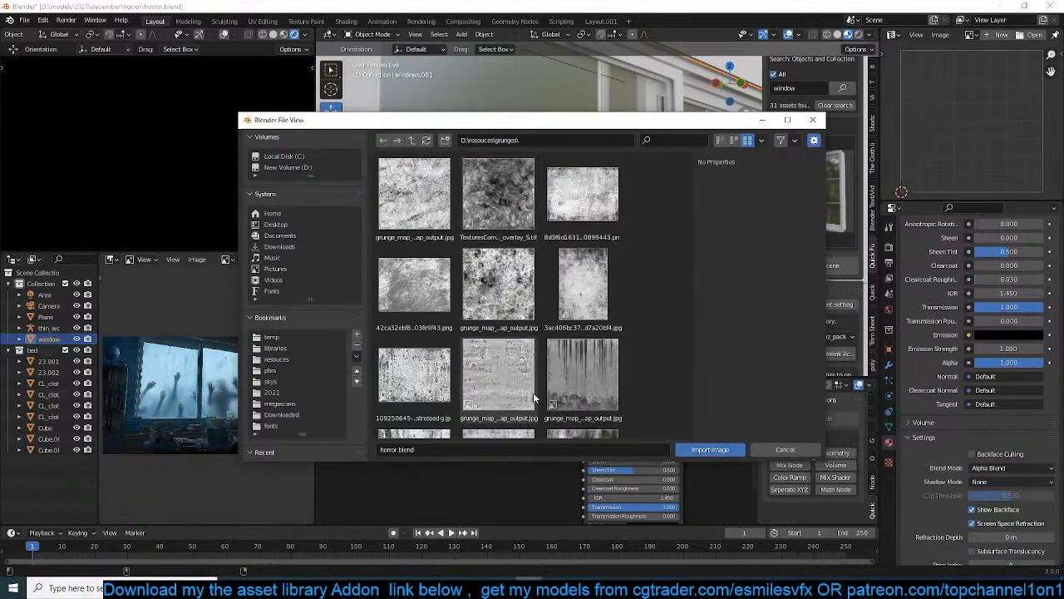
left_click(593, 295)
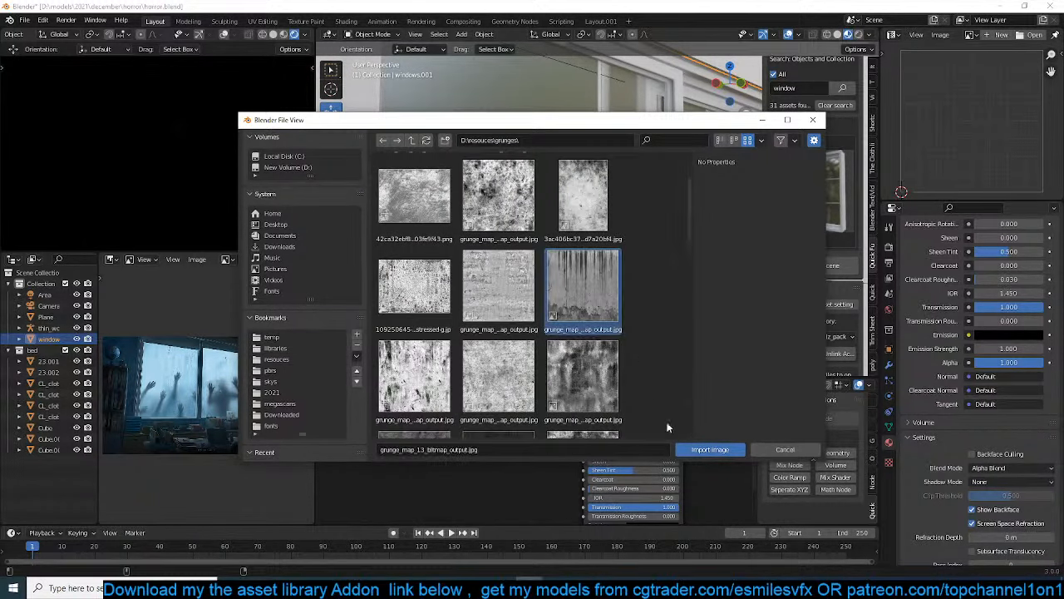
left_click(710, 449)
left_click_drag(605, 474, 360, 425)
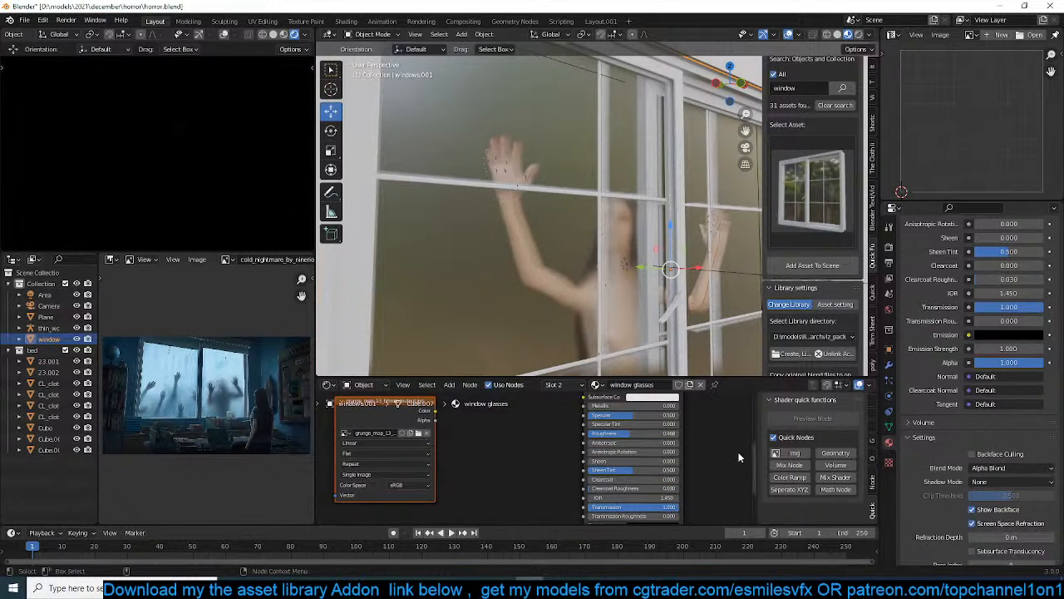
Import the grunge_map_004 image as a second texture node and place it below the first grunge texture
left_click(794, 452)
scroll(523, 337, "down", 3)
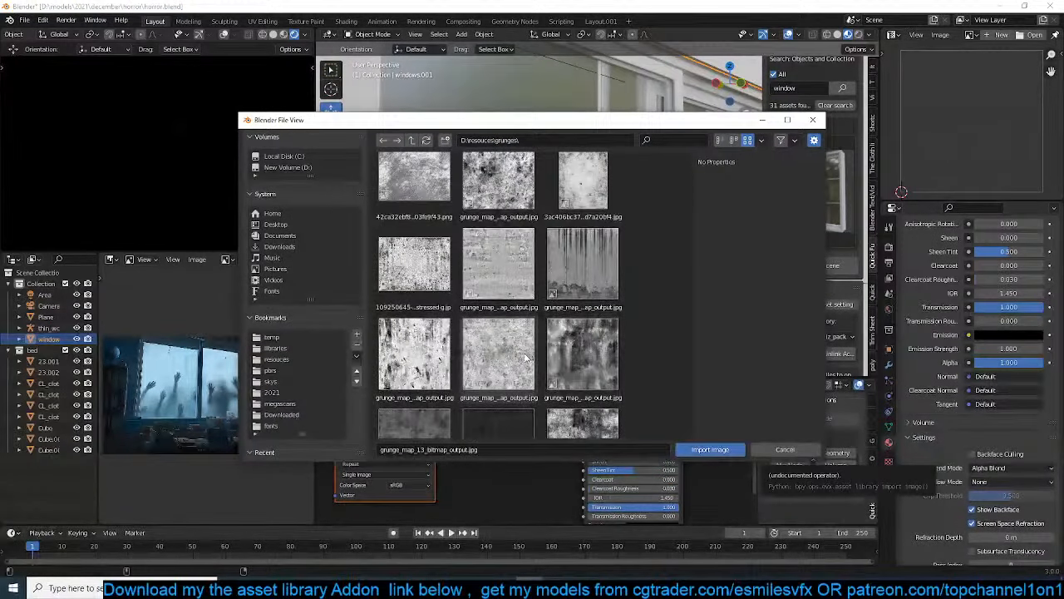
left_click(582, 359)
left_click(710, 449)
scroll(487, 458, "down", 2)
left_click(491, 454)
middle_click_drag(508, 436, 543, 401)
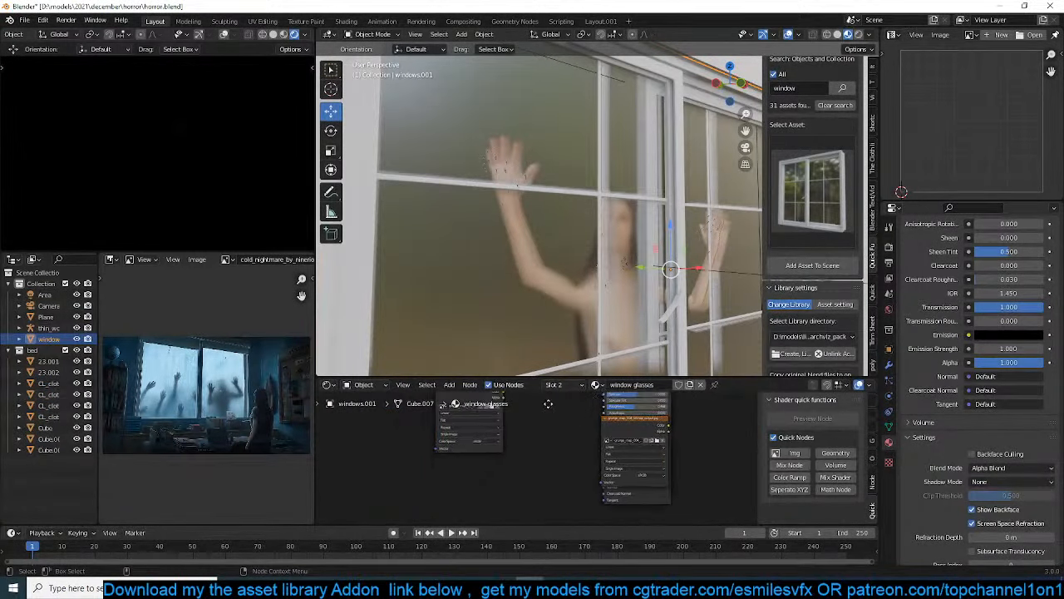
left_click_drag(629, 417, 461, 453)
Select the glass panes of both window sashes in Edit Mode and unwrap their UVs
scroll(581, 193, "down", 3)
scroll(582, 204, "up", 4)
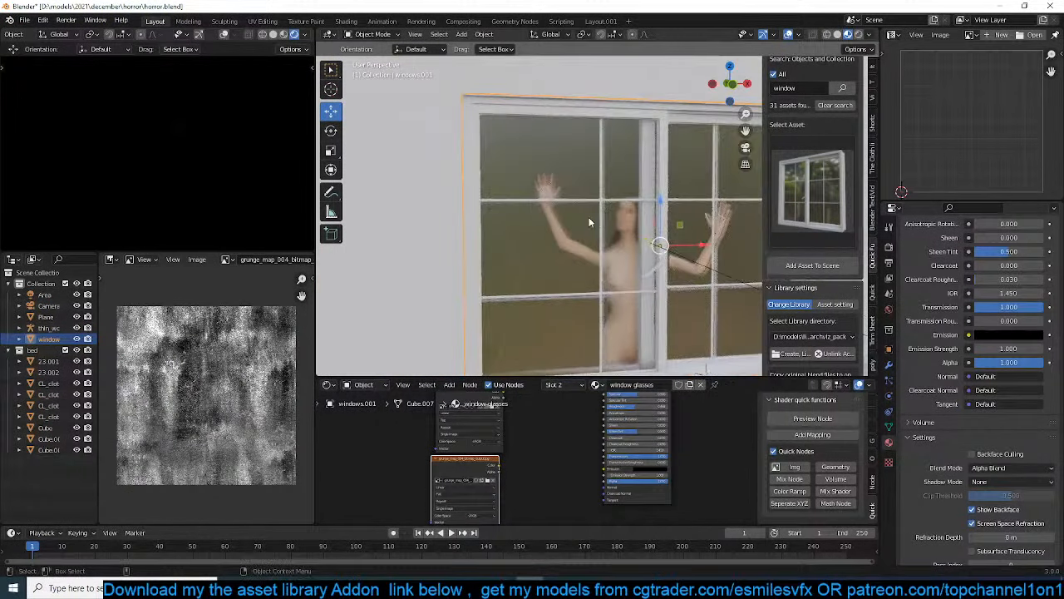
key("Tab")
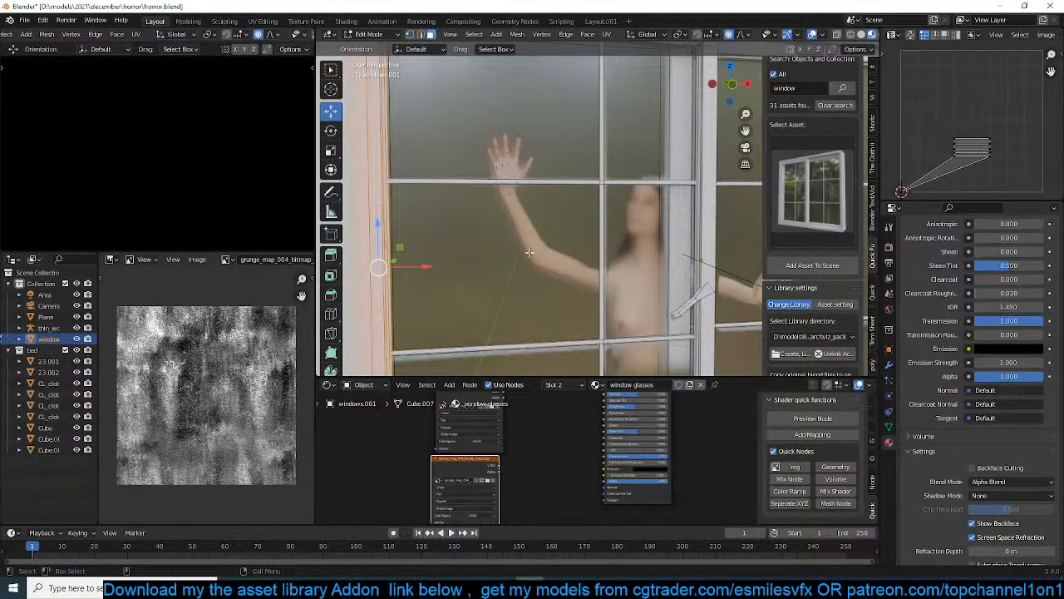
left_click(537, 250)
scroll(719, 255, "down", 1)
middle_click_drag(719, 255, 575, 257, "shift")
left_click(675, 256, "shift")
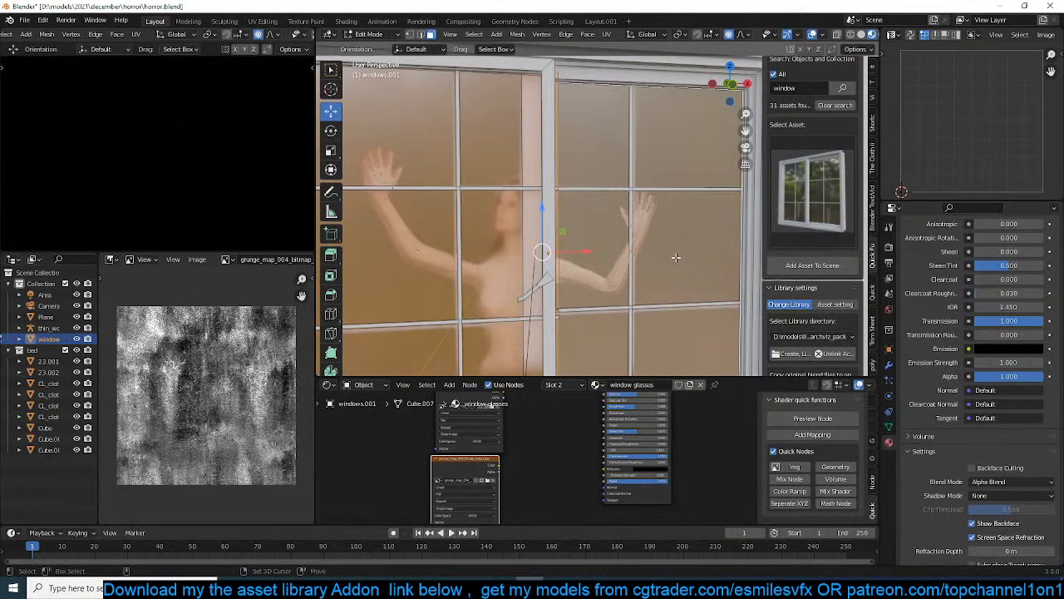
key("u")
left_click(608, 205)
key("Tab")
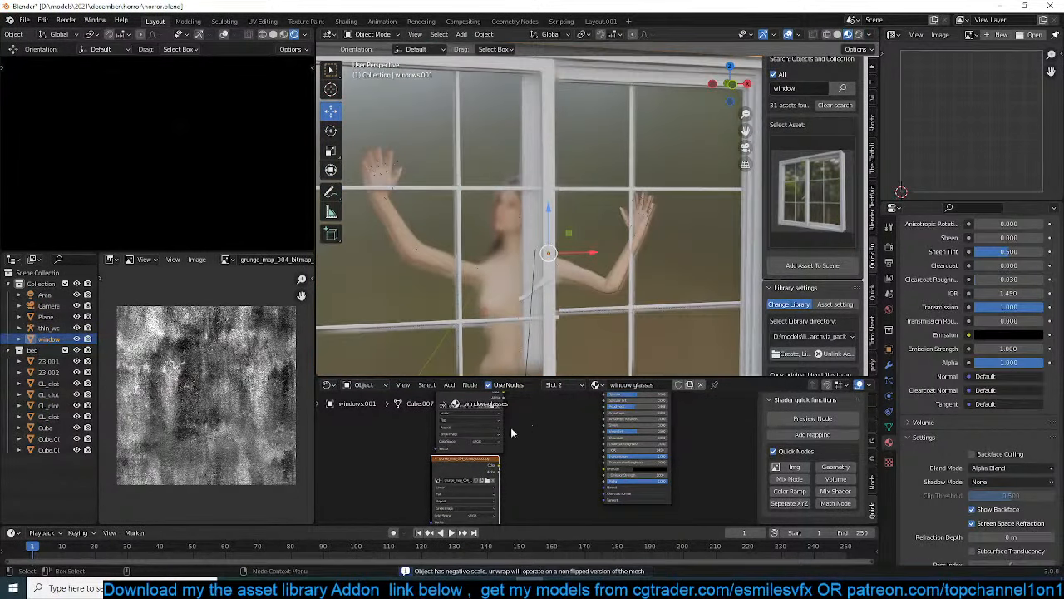
Preview the grunge_map_004 and grunge_map_13 textures in turn on the window glass
left_click(484, 462, "ctrl+shift")
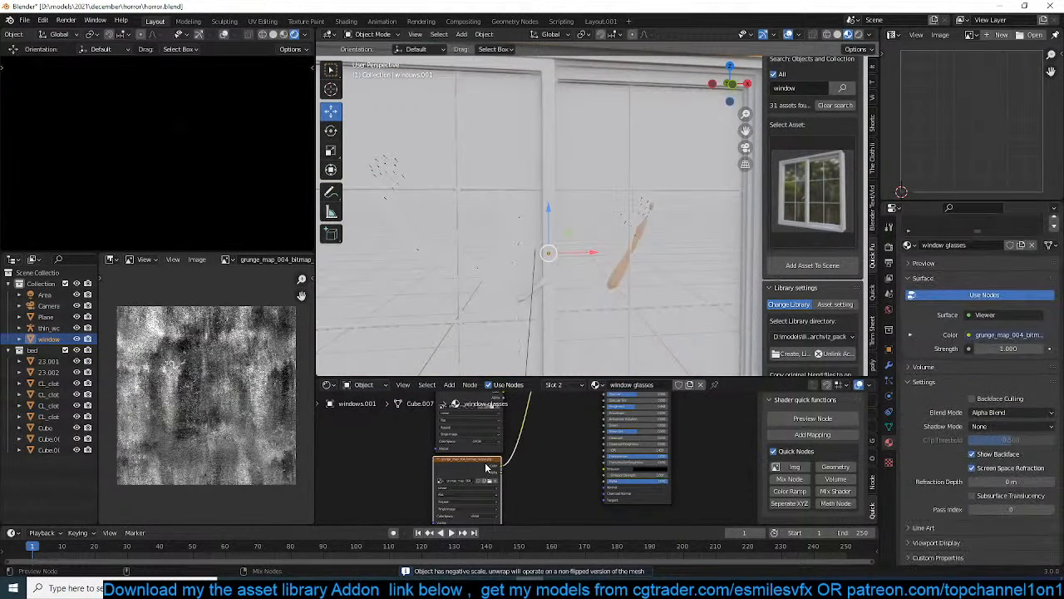
scroll(485, 463, "down", 2)
middle_click_drag(496, 409, 487, 434)
left_click(478, 454, "ctrl+shift")
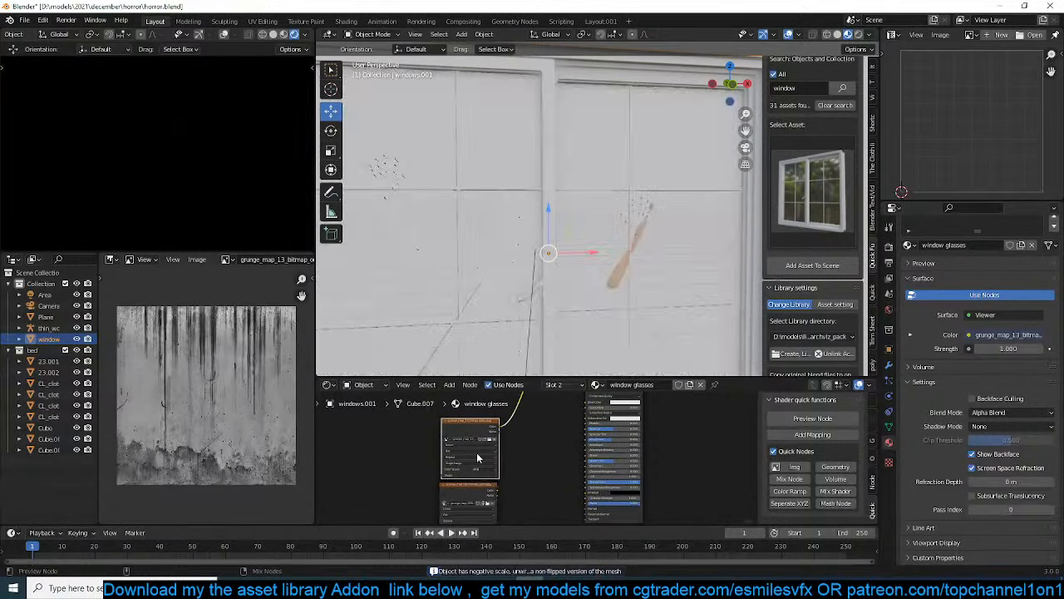
Combine the two grunge textures in a Mix node and connect its Color to the Principled BSDF's Roughness
right_click_drag(476, 501, 487, 436, "ctrl+shift")
left_click(485, 437, "shift")
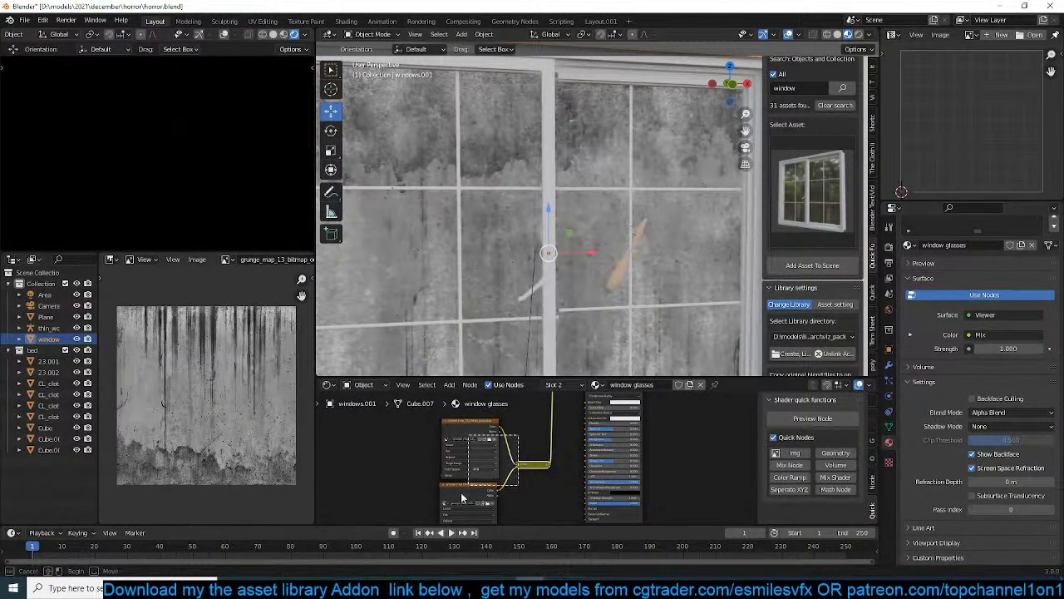
left_click(464, 497, "shift")
left_click_drag(524, 465, 438, 450)
left_click(439, 450)
left_click(434, 449)
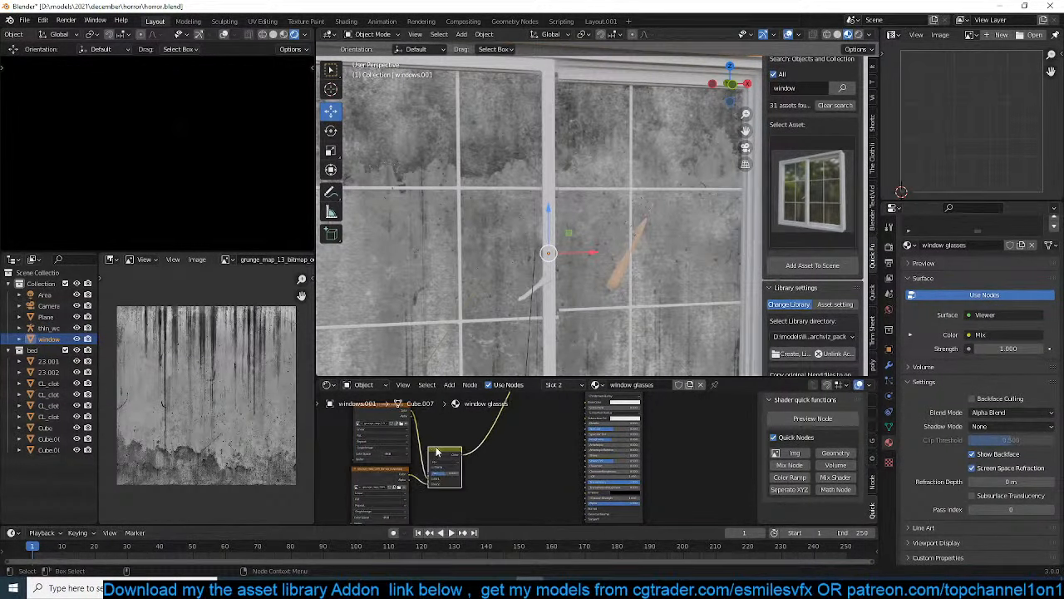
middle_click_drag(492, 439, 442, 462)
mouse_move(411, 480)
left_mouse_down()
mouse_move(535, 464)
mouse_move(542, 454)
left_mouse_up()
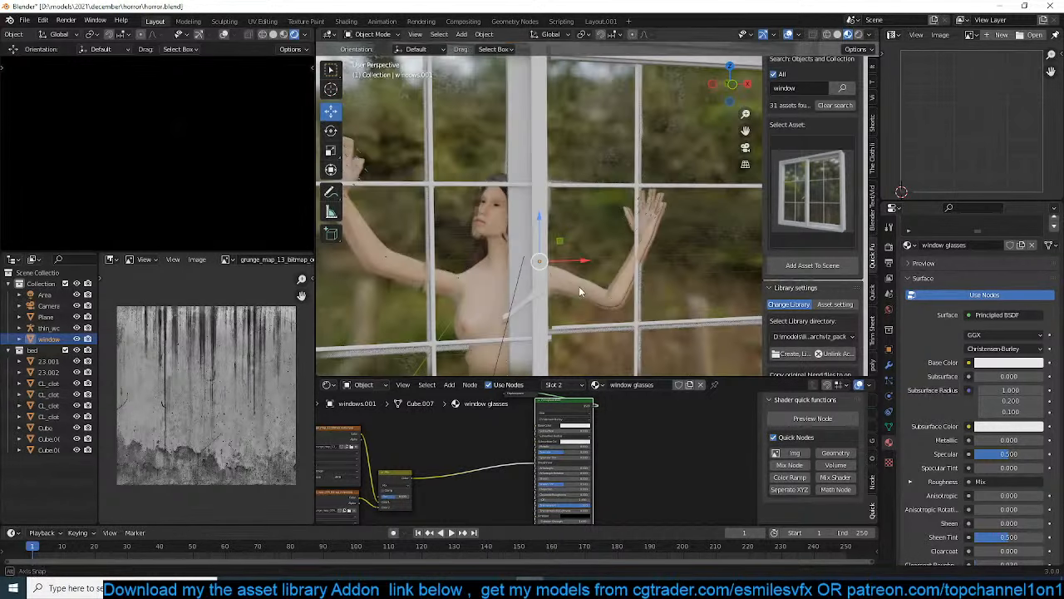
Insert a Math node set to Add between the Mix node and the Principled BSDF's Roughness input
middle_click_drag(580, 291, 609, 277)
middle_click_drag(460, 470, 665, 429)
scroll(665, 429, "up", 3)
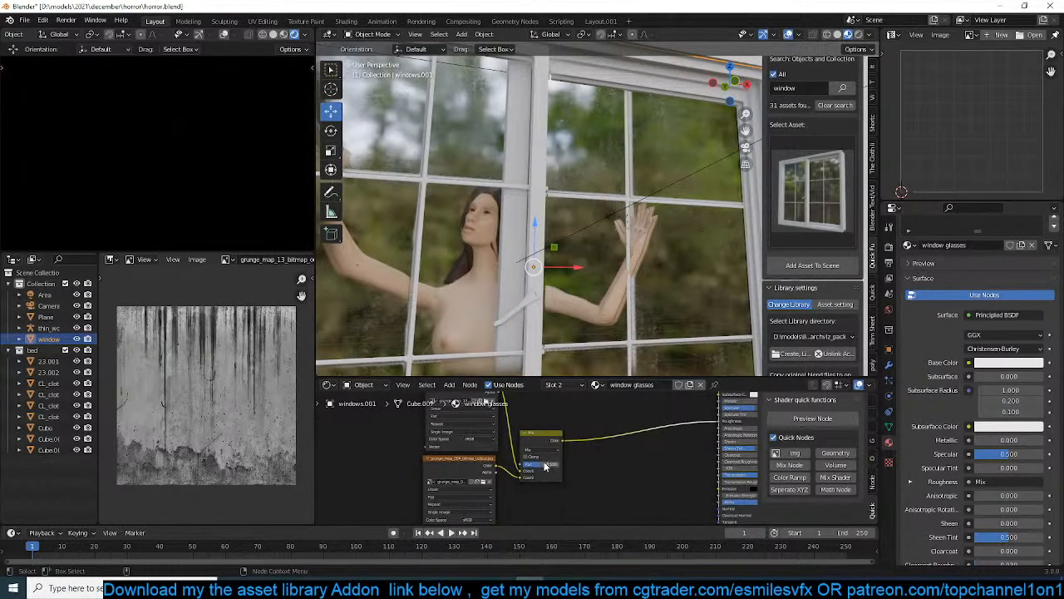
left_click(483, 465)
scroll(527, 461, "down", 2)
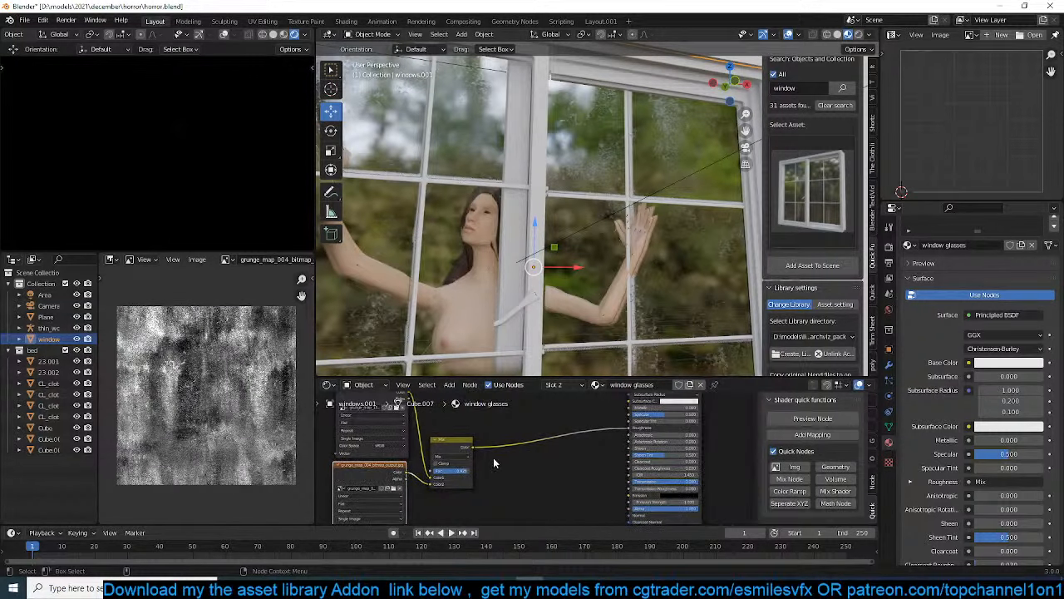
key("shift+a")
mouse_move(466, 516)
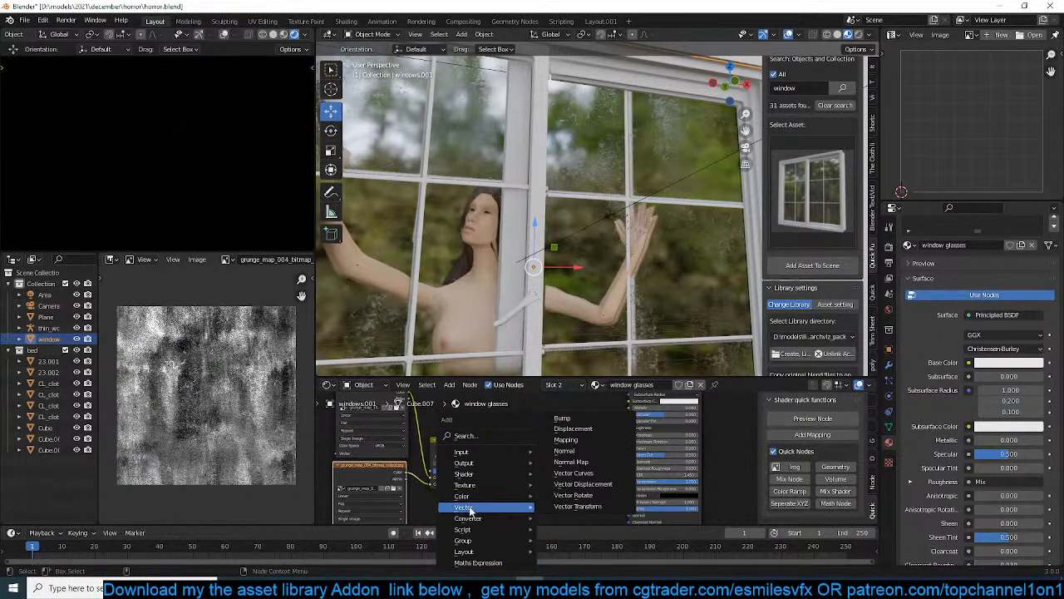
left_click(562, 439)
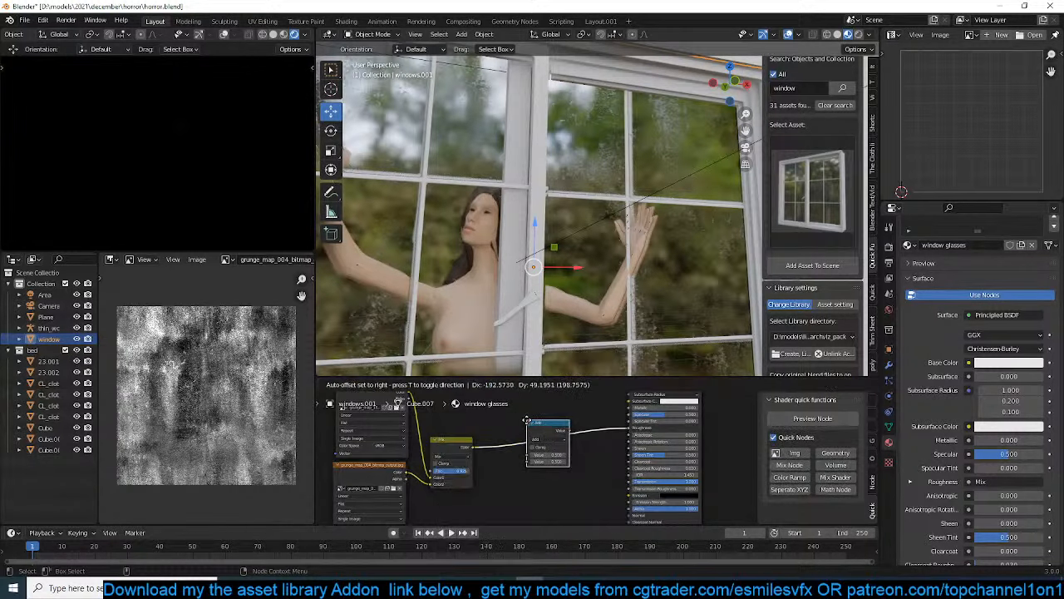
left_click(572, 462)
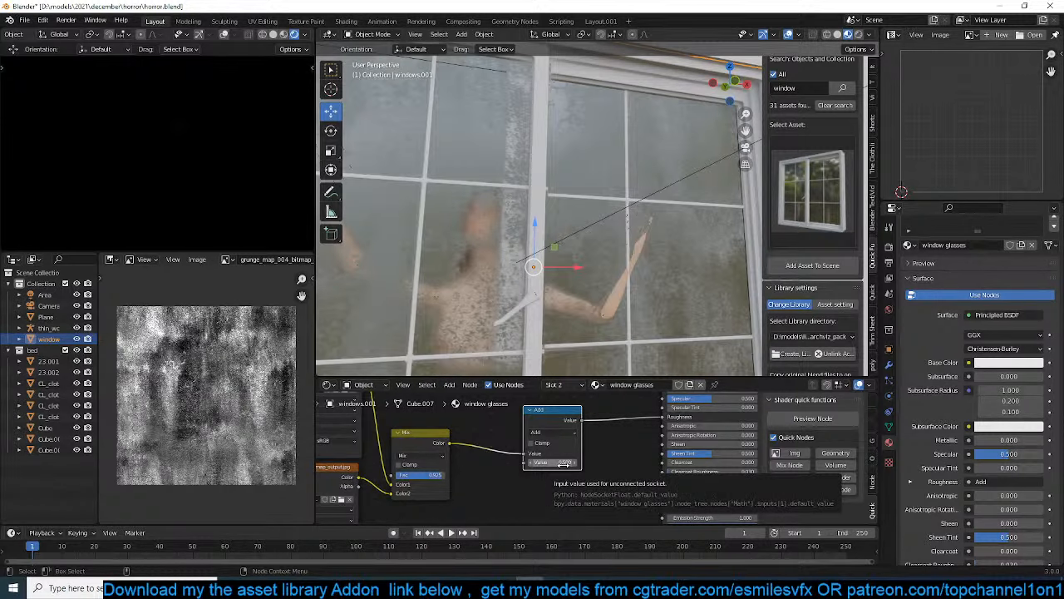
Adjust the added value in the Math node to tune the window glass roughness and check the woman's visibility through the panes
middle_click_drag(568, 326, 574, 354)
scroll(573, 348, "down", 8)
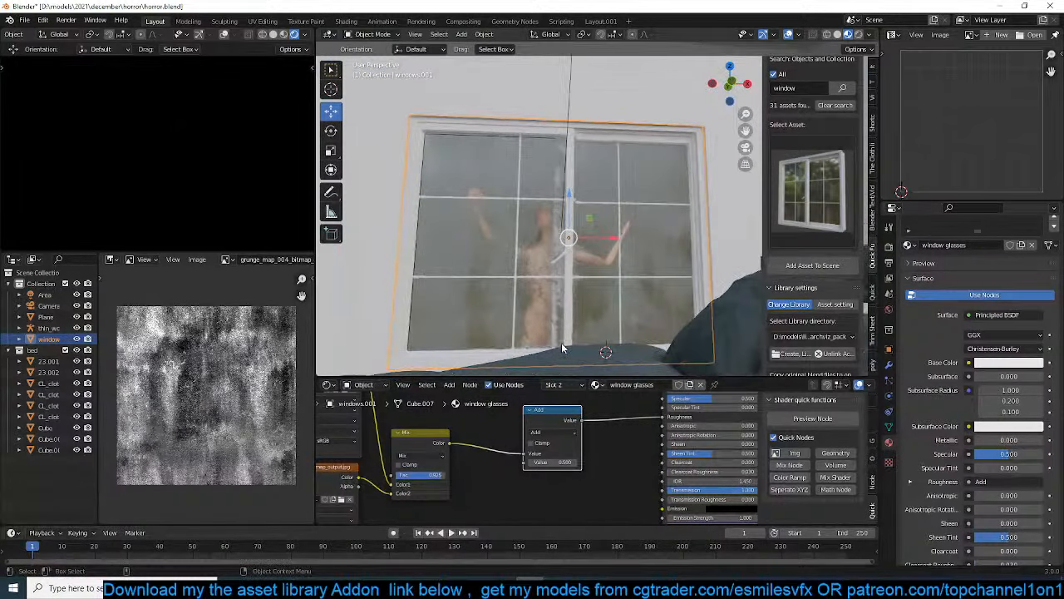
left_click_drag(543, 463, 582, 463)
middle_click_drag(495, 319, 476, 241)
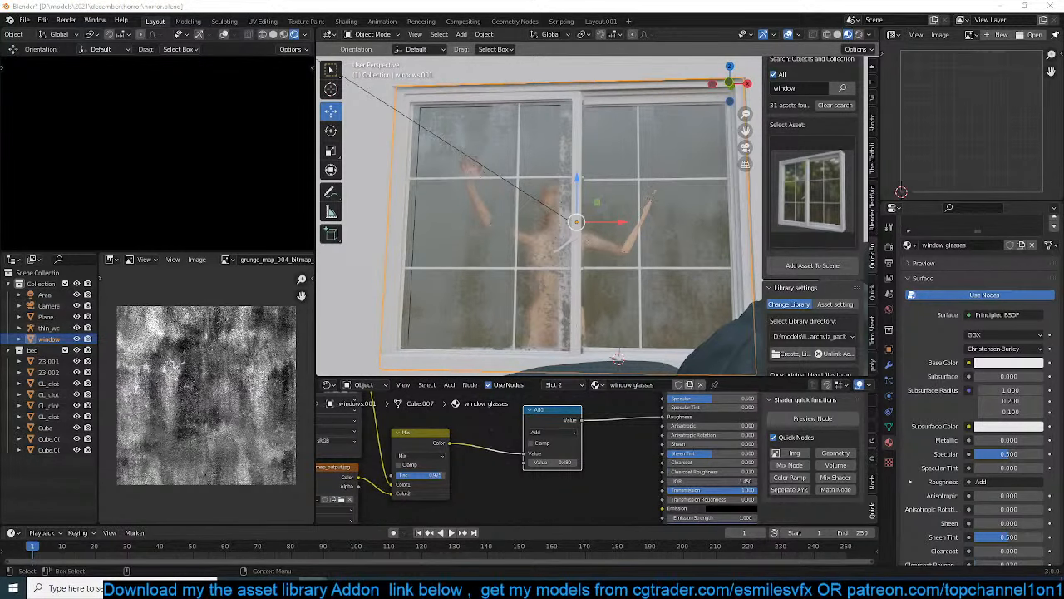
left_click(468, 256)
key("alt+a")
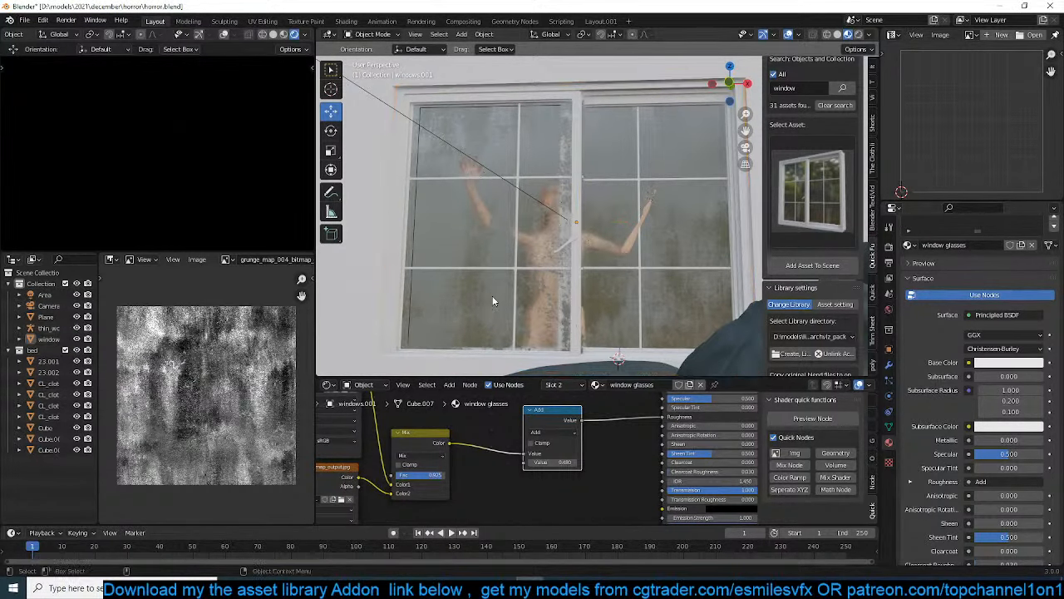
middle_click_drag(493, 299, 474, 274)
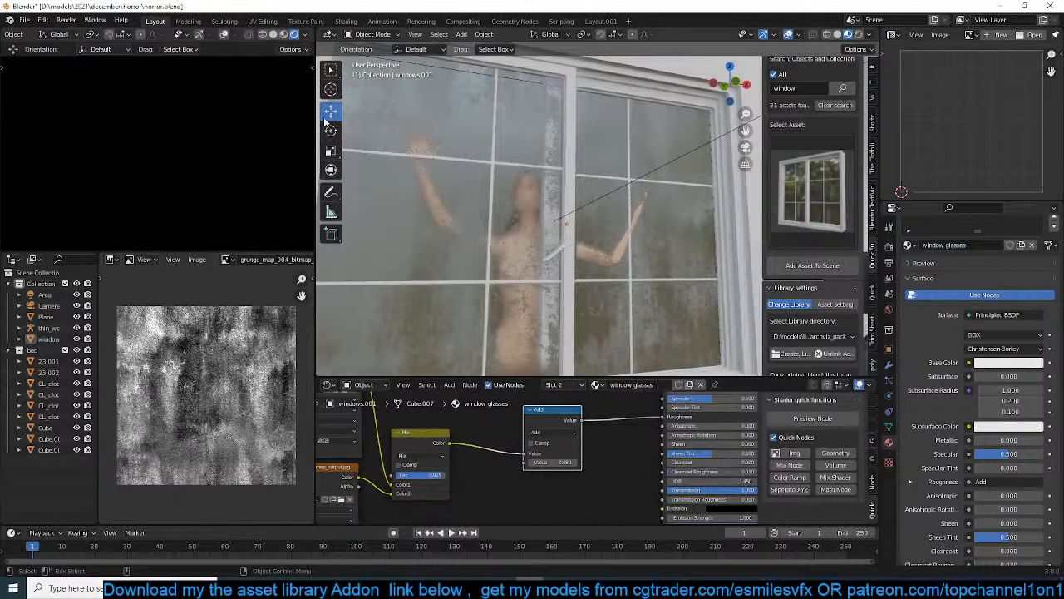
Save the file and switch the scene's render engine to Cycles
left_click(888, 261)
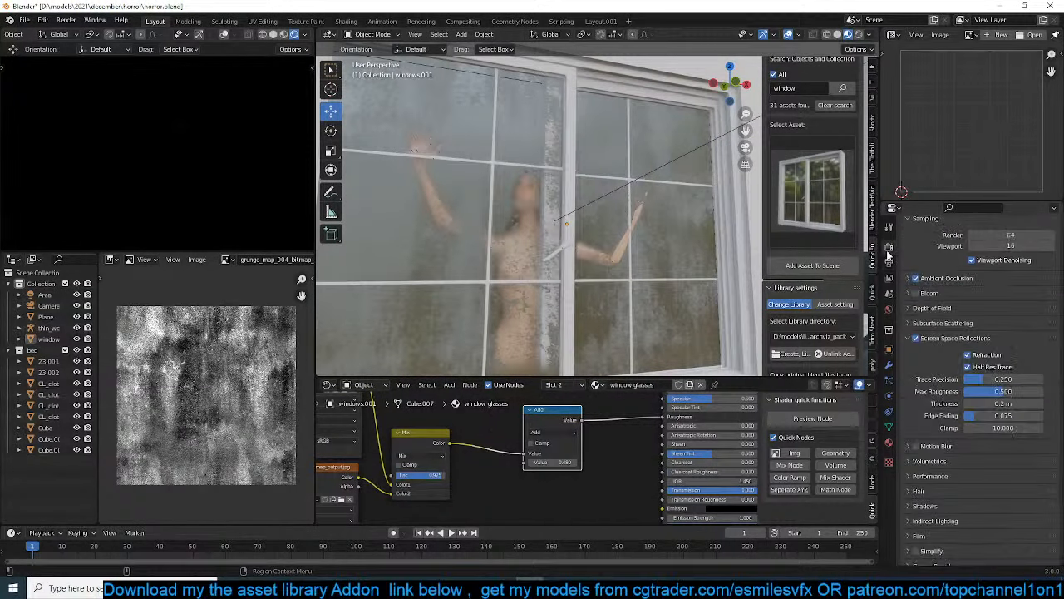
scroll(287, 260, "down", 3)
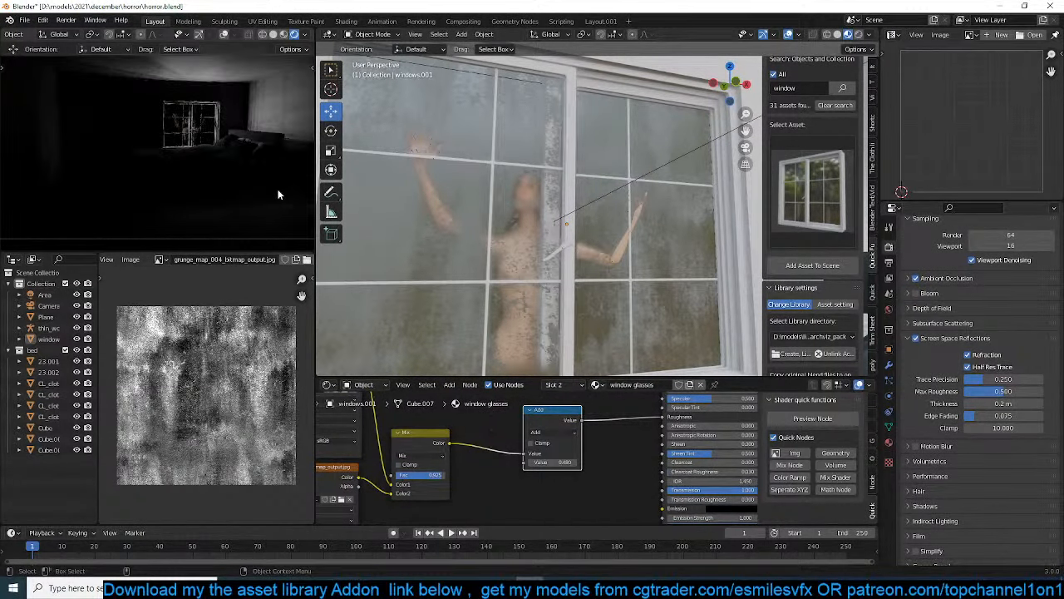
scroll(905, 320, "up", 2)
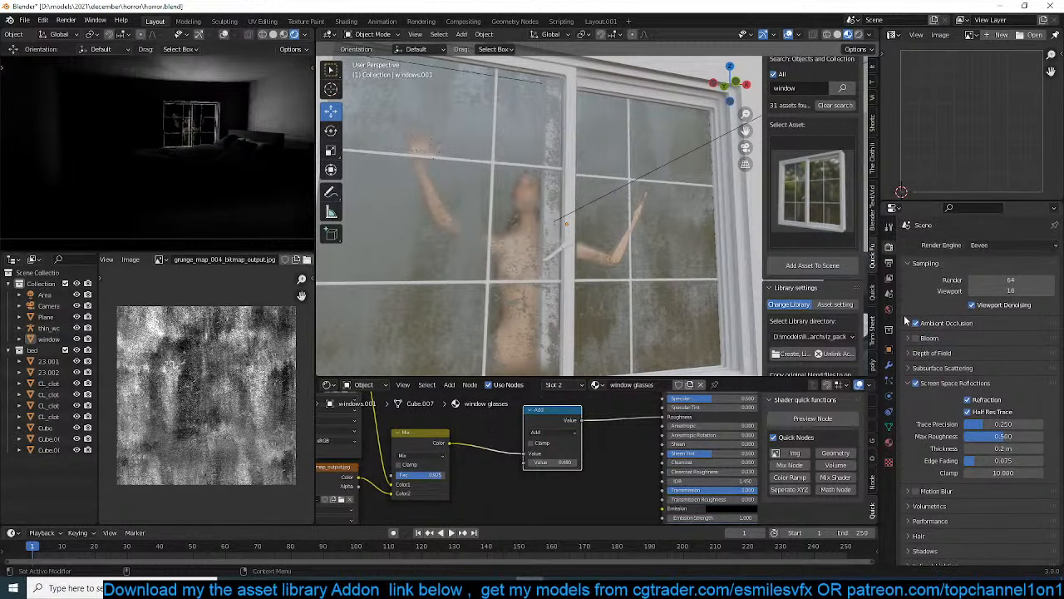
key("ctrl+s")
left_click(995, 245)
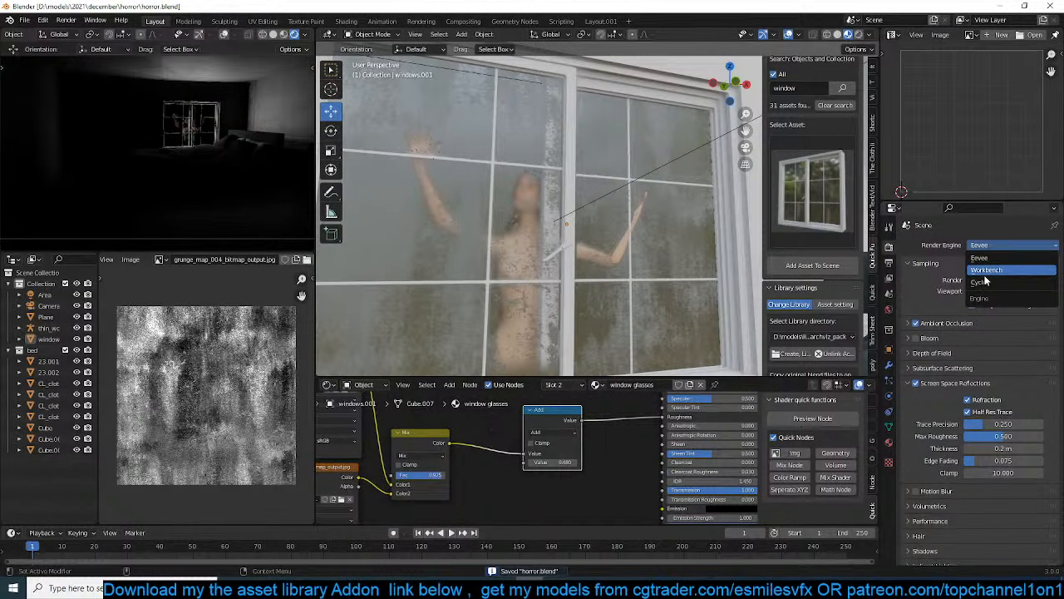
left_click(985, 283)
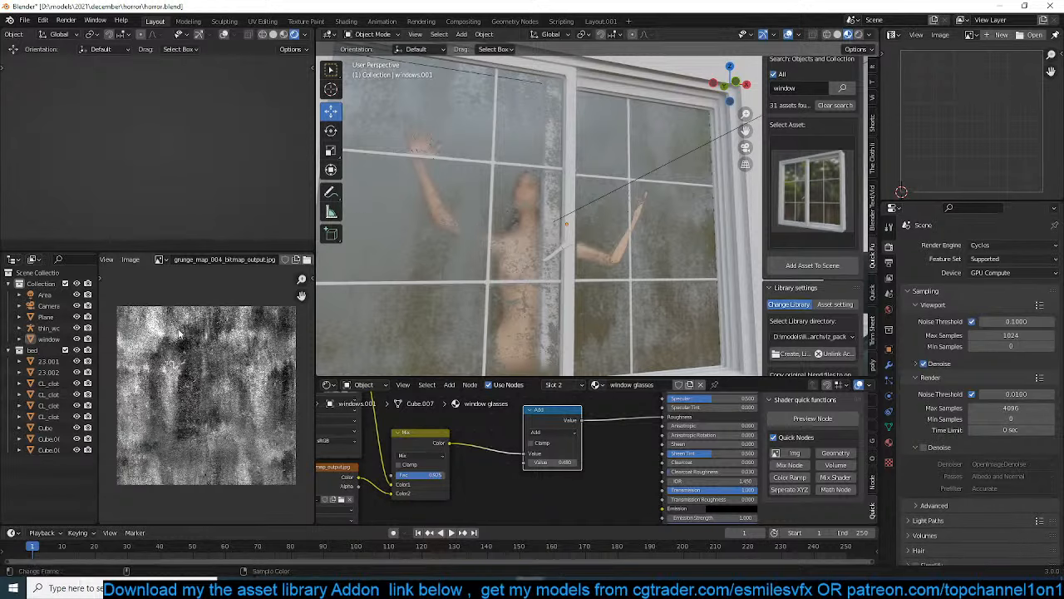
Display the cold_nightmare reference image in the image editor and resume the camera viewport's rendered preview
left_click(165, 261)
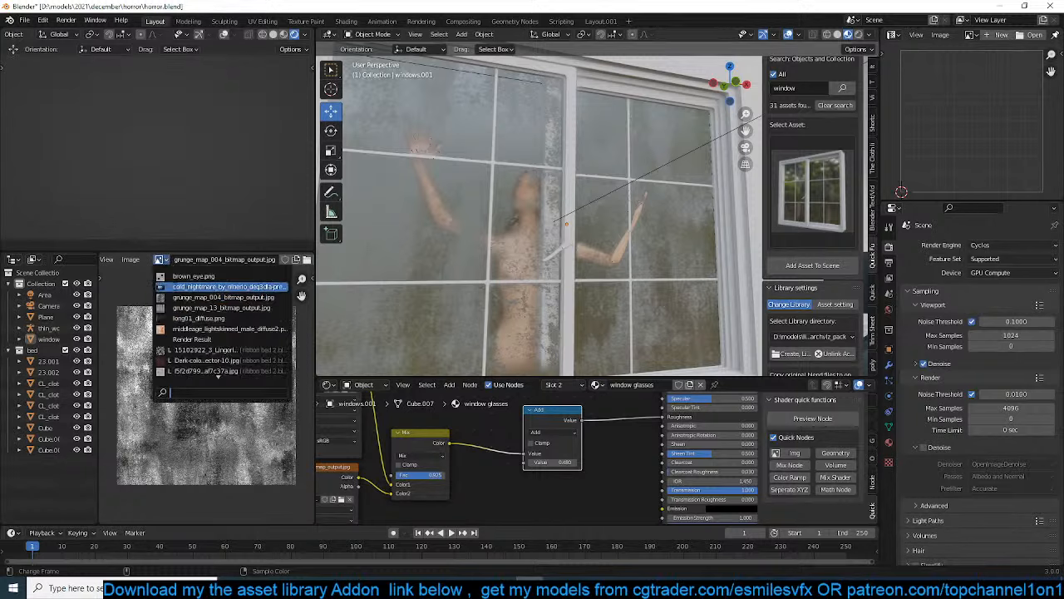
left_click(176, 288)
scroll(151, 182, "down", 2)
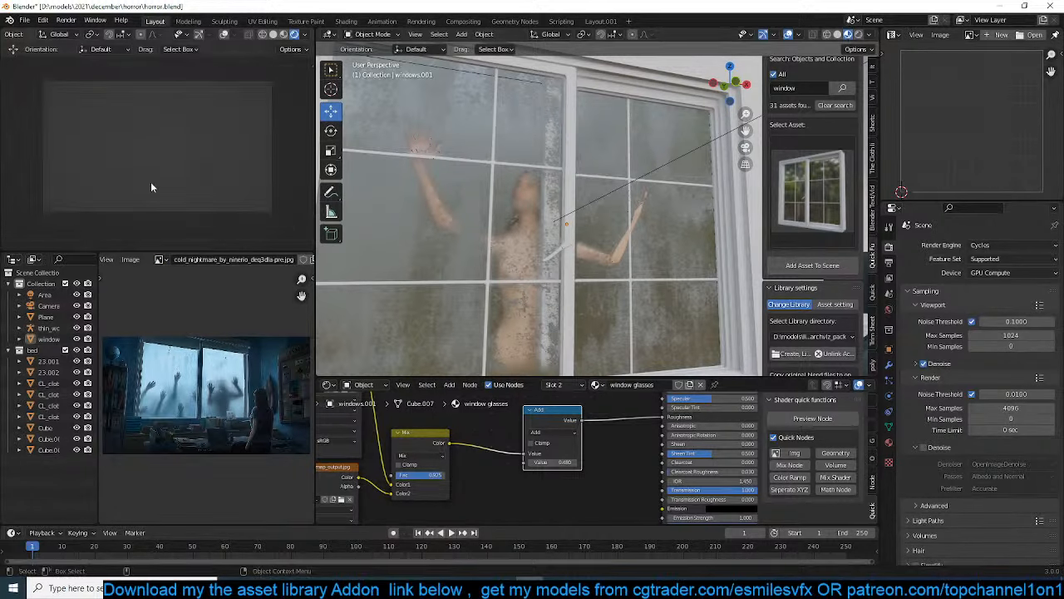
scroll(285, 36, "down", 1)
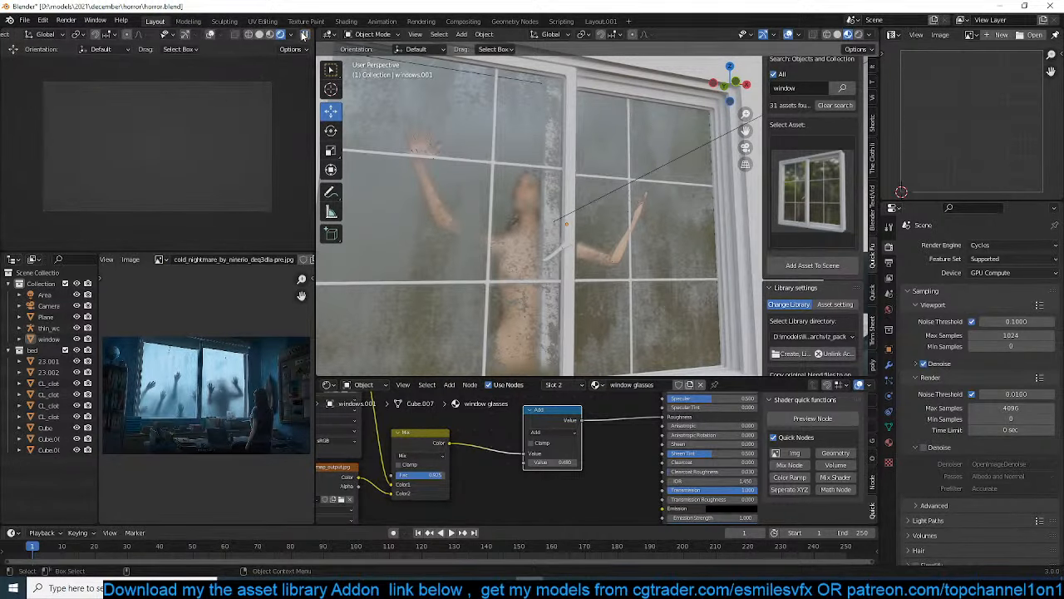
left_click(304, 34)
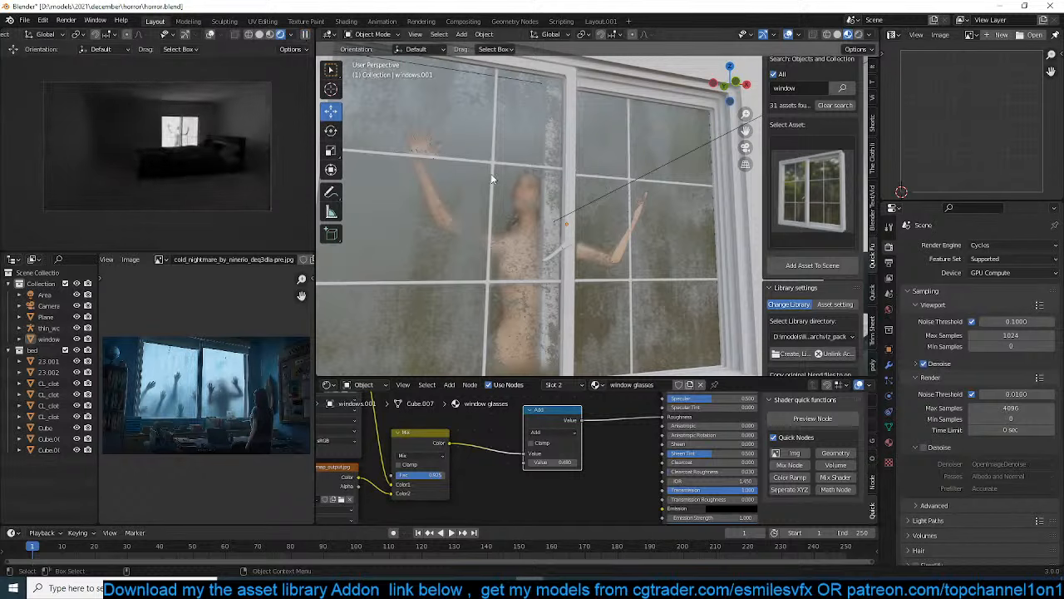
scroll(229, 175, "up", 1)
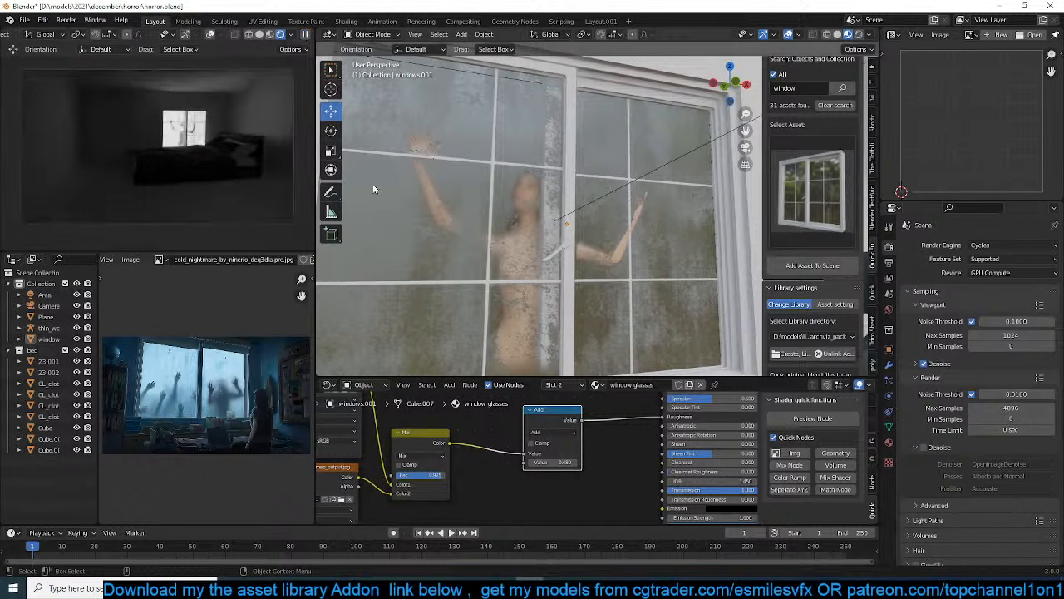
Select the area light behind the woman and move it farther out along Y, away from the window
scroll(408, 192, "down", 4)
middle_click_drag(428, 196, 582, 222)
left_click(590, 228)
left_click(581, 226)
left_click(583, 225)
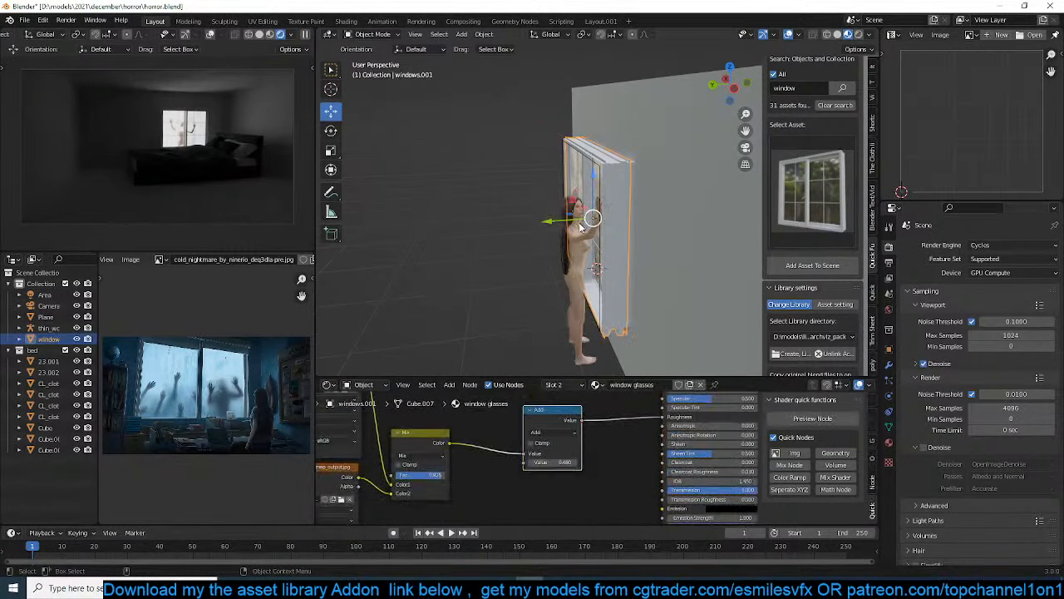
left_click(582, 222)
left_click(582, 223)
scroll(600, 204, "up", 3)
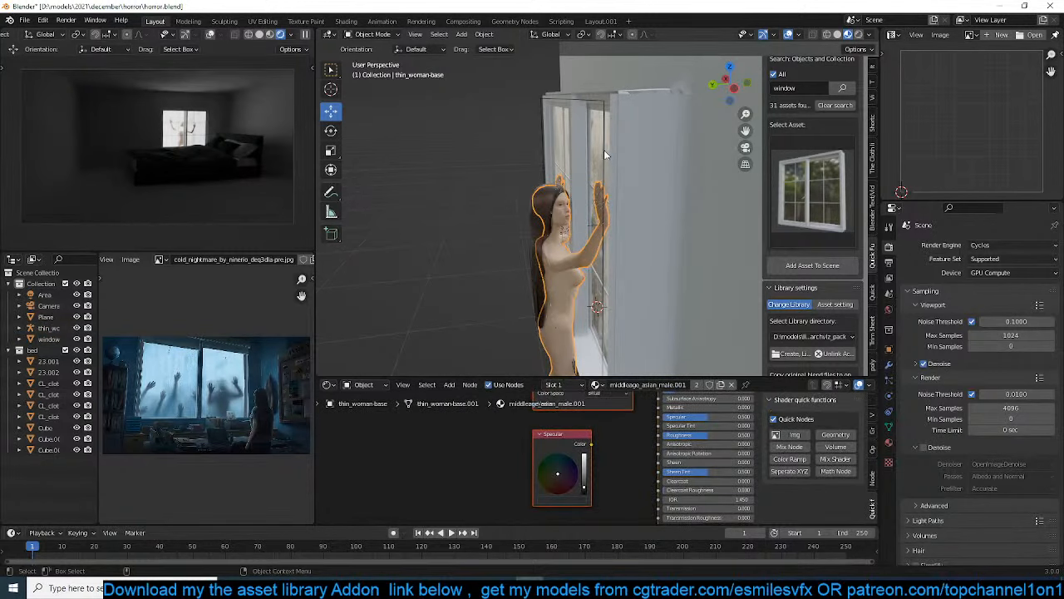
left_click(603, 149)
left_click_drag(514, 231, 439, 239)
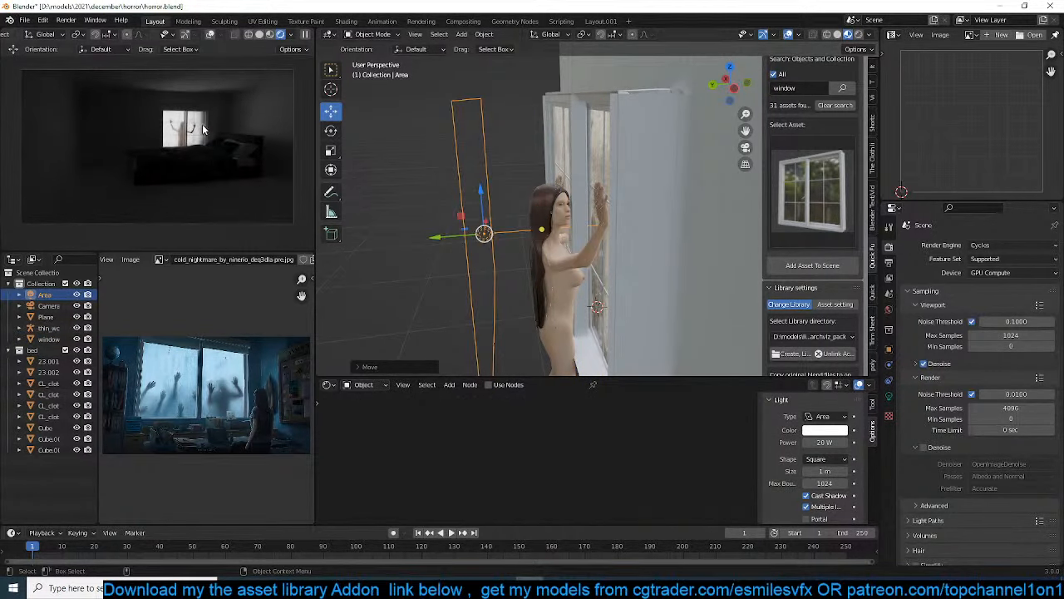
scroll(509, 243, "down", 3)
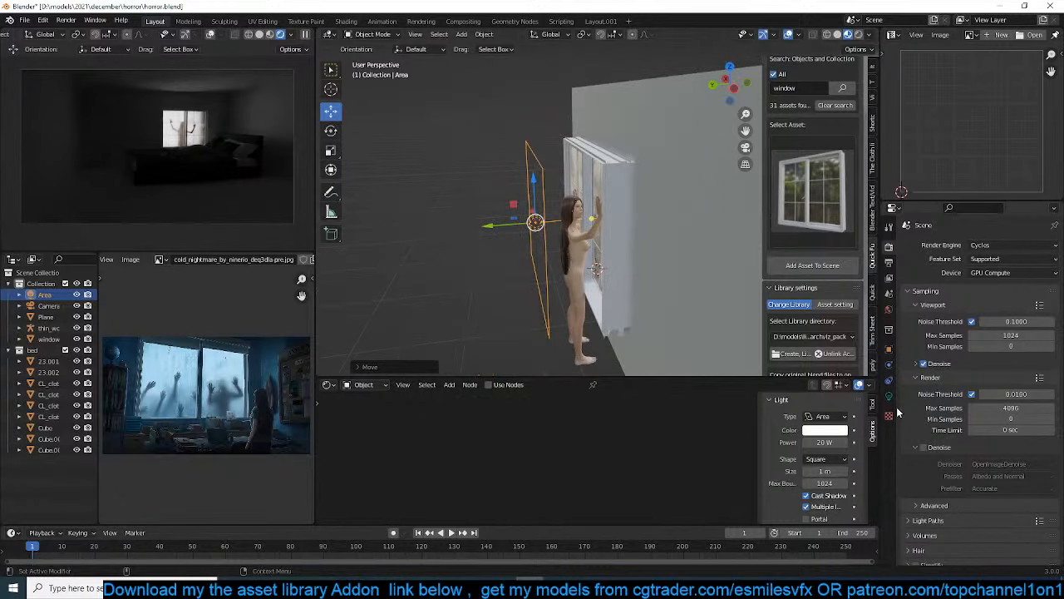
Shrink the area light to a size of 0.418 m and squash it along Z
middle_click_drag(559, 169, 659, 151)
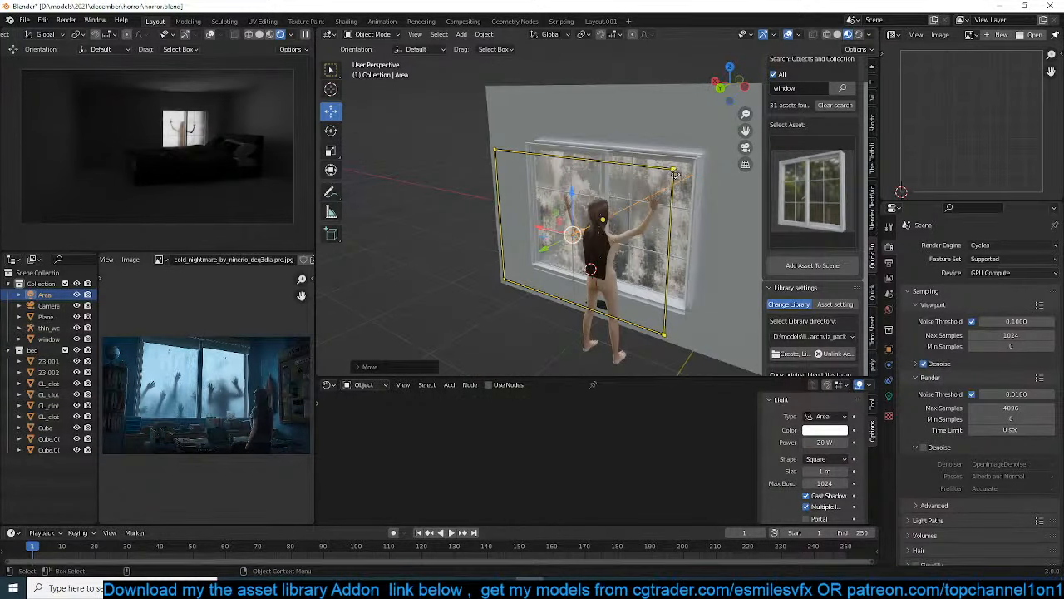
left_click_drag(671, 170, 583, 256)
left_click(585, 281)
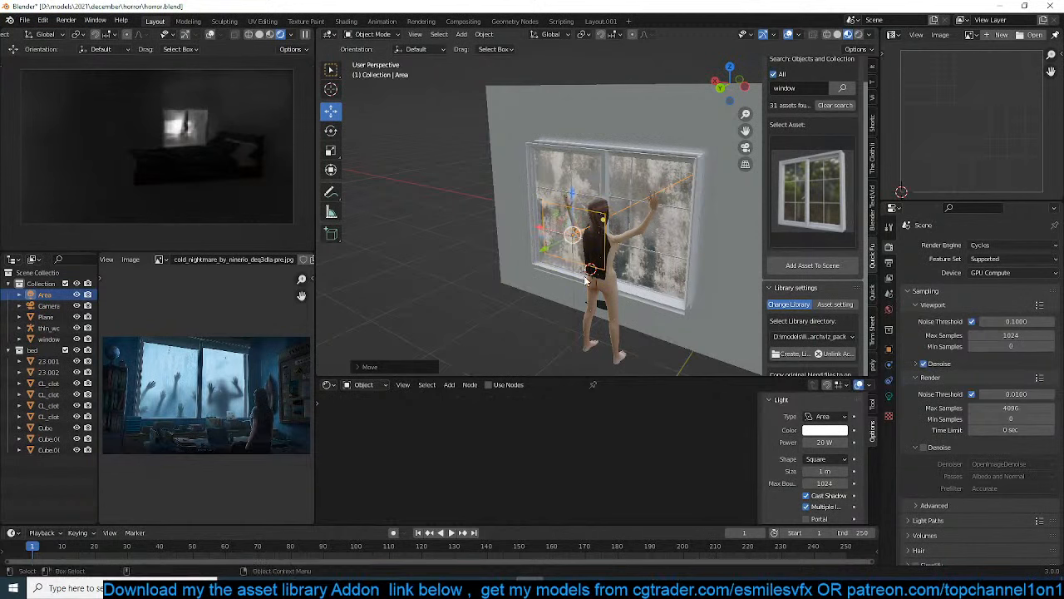
key("s")
key("z")
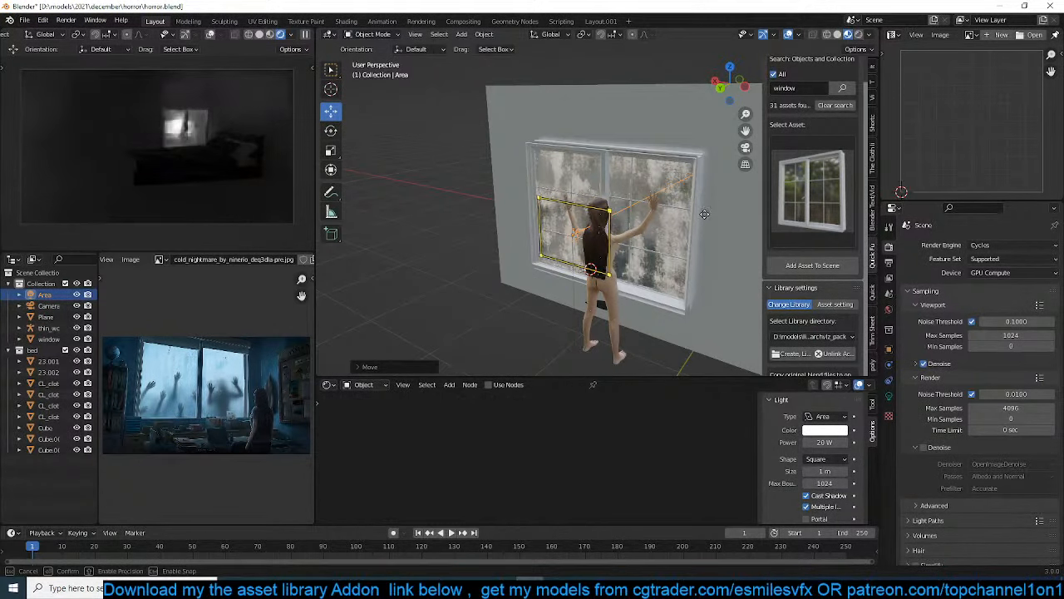
left_click(616, 237)
Rotate the area light 90° about X and move it above the window
type("r")
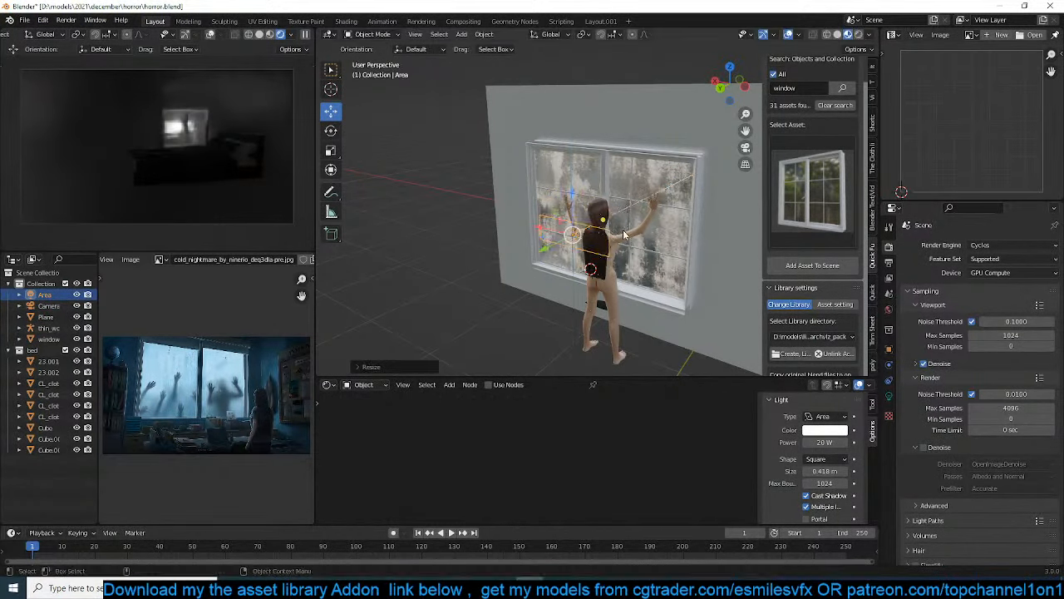
type("x90")
key("Return")
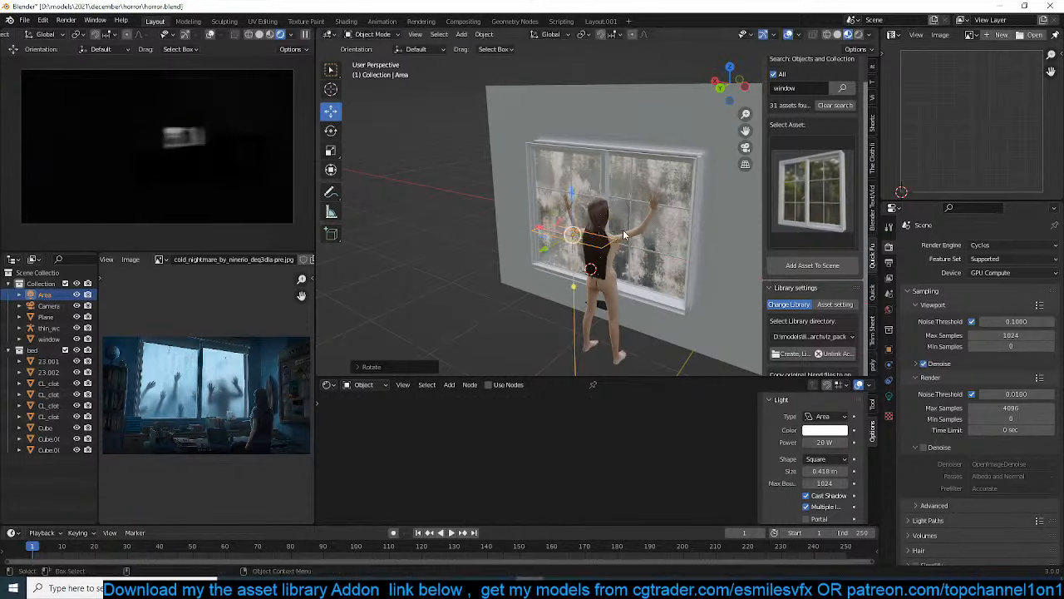
key("g")
left_click(648, 143)
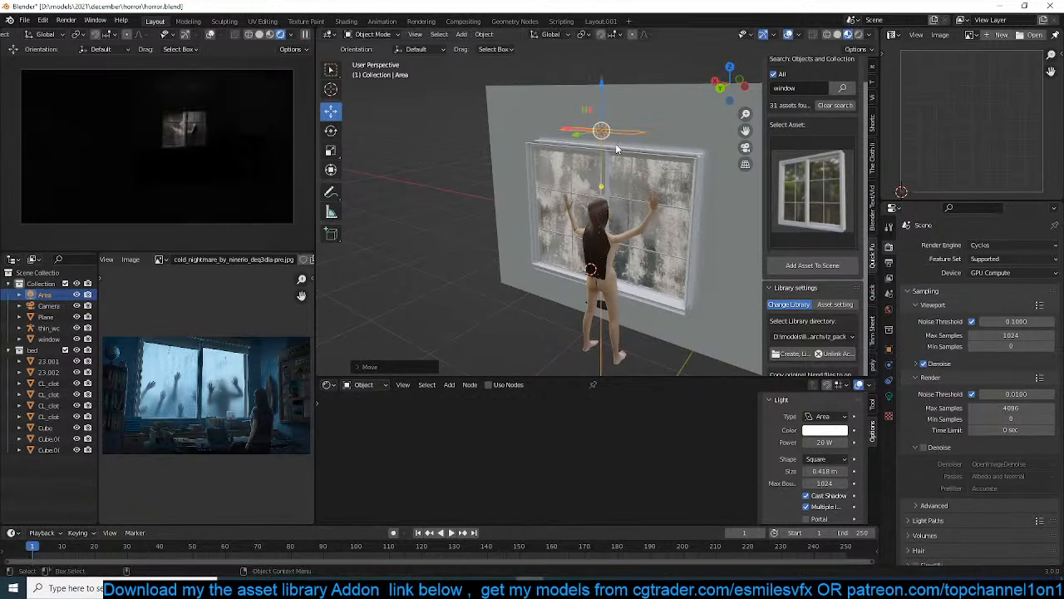
Move the area light out behind the woman, tilt it about -43° around X toward the window, and save the file
middle_click_drag(616, 148, 601, 101)
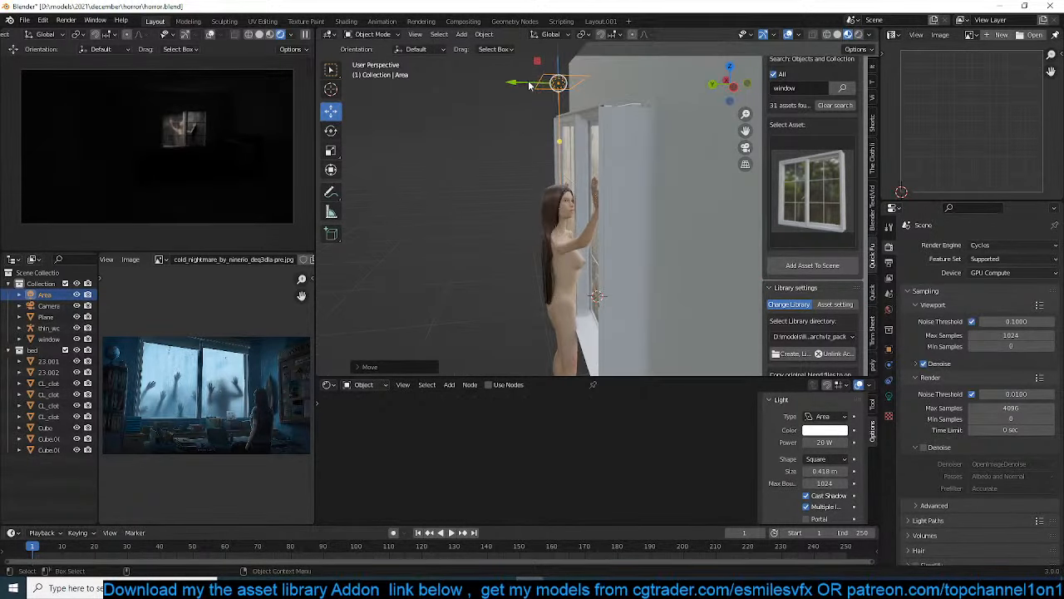
key("r")
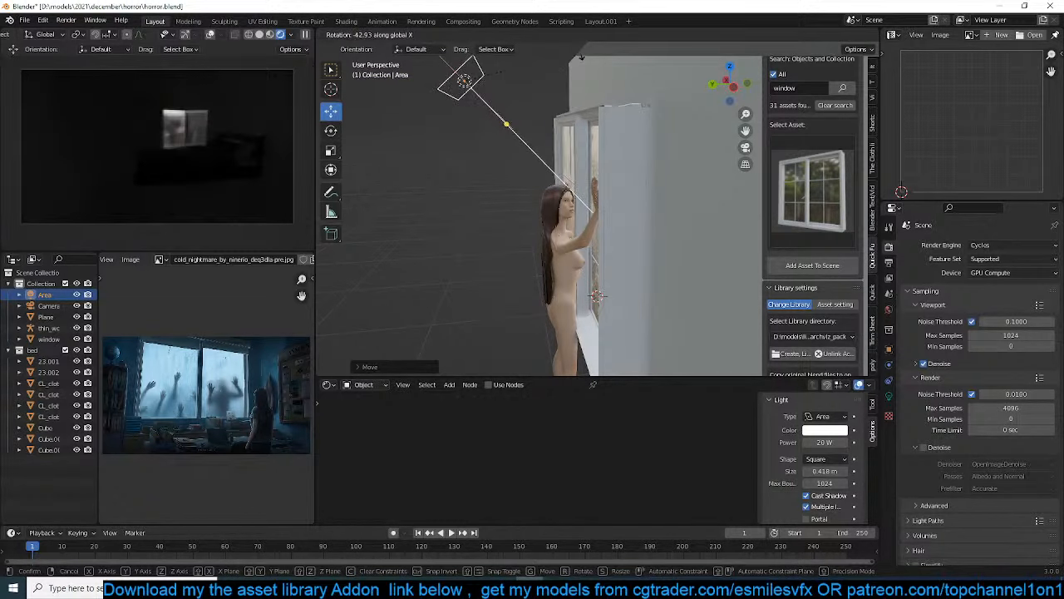
left_click(579, 51)
key("g")
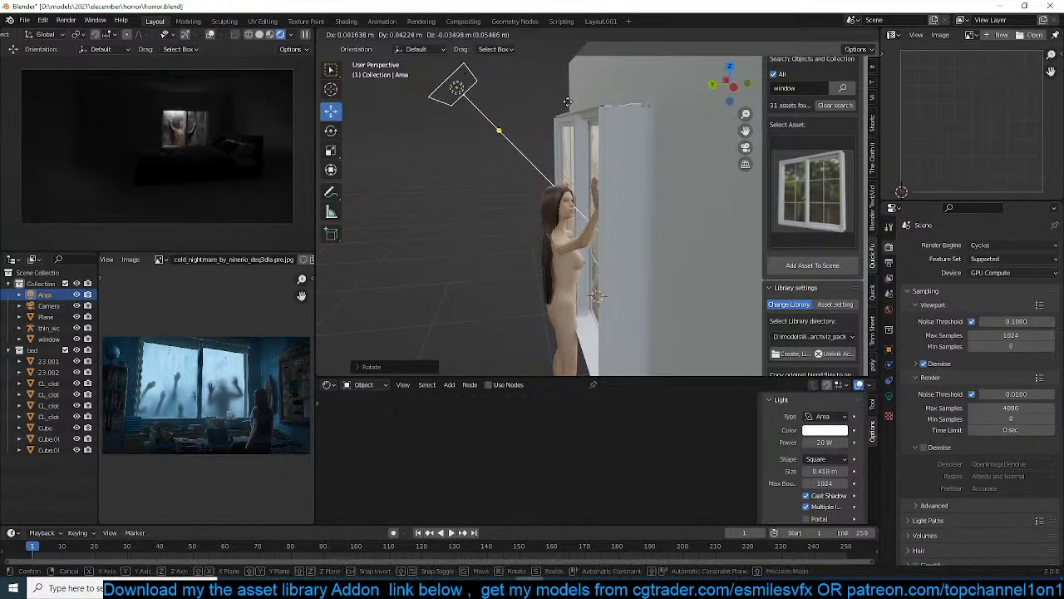
left_click(590, 109)
key("ctrl+s")
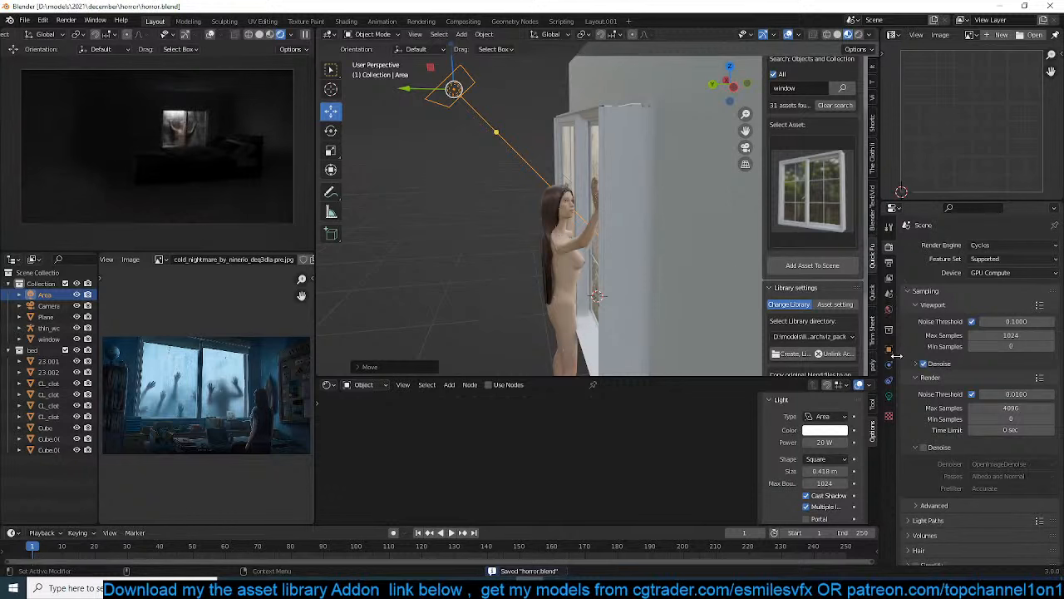
Set the area light's power to 10 W and its color to a very pale lavender, and save the file
left_click(889, 396)
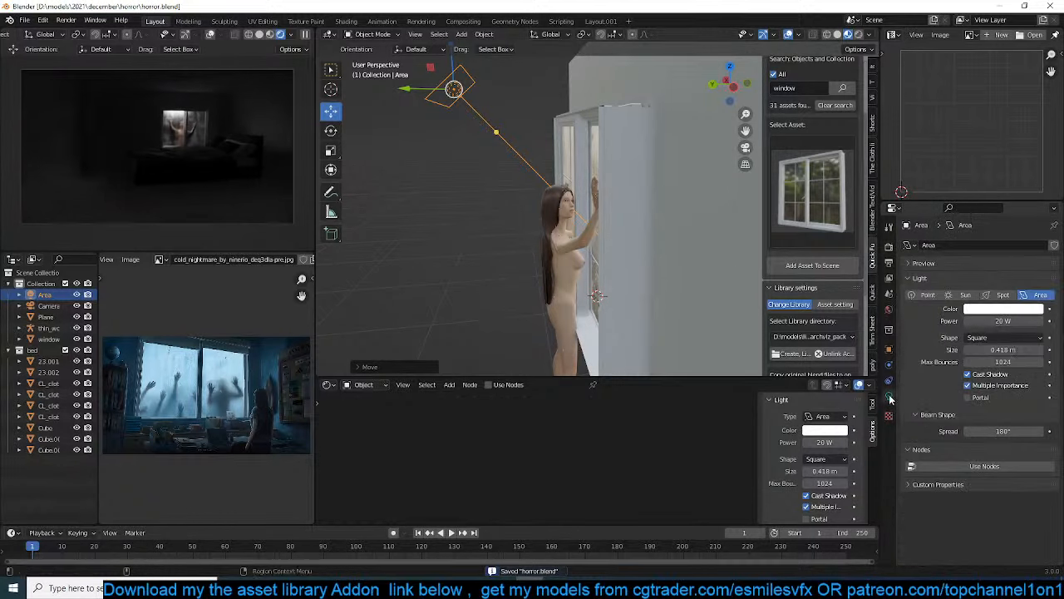
left_click(1000, 320)
type("10")
key("Return")
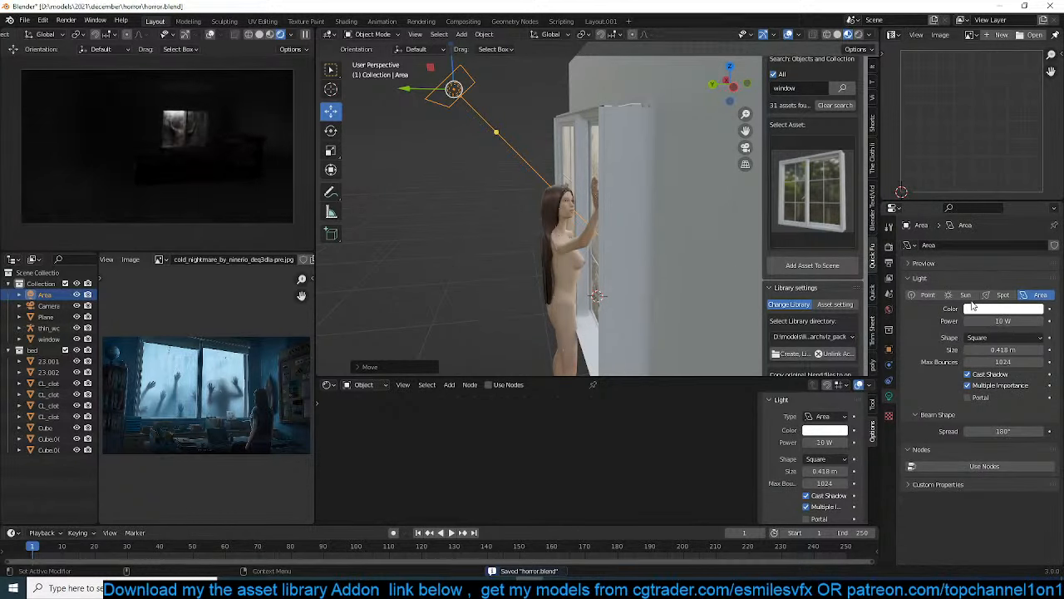
left_click(981, 310)
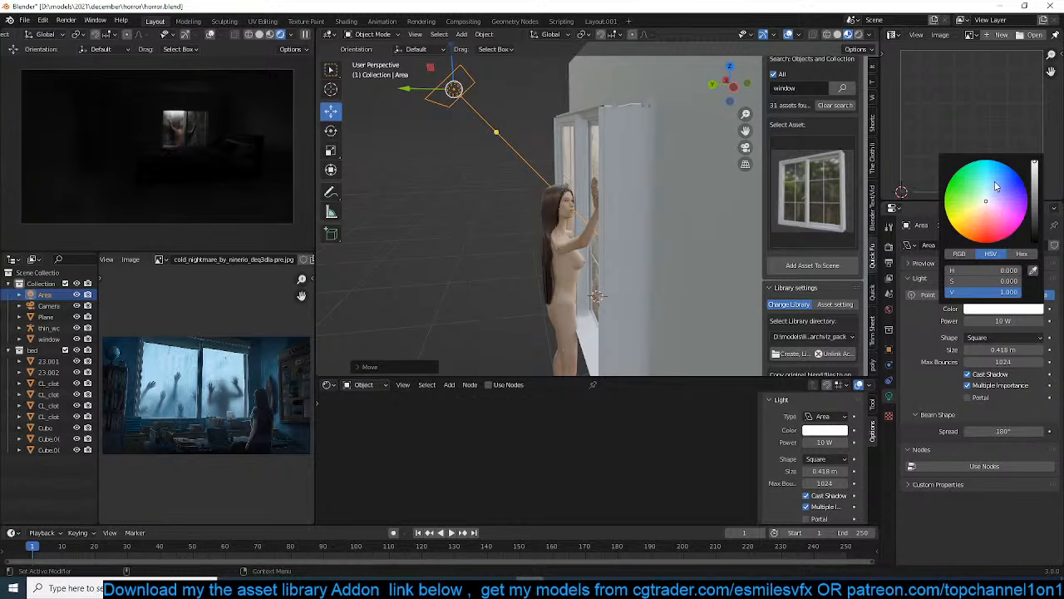
left_click(996, 186)
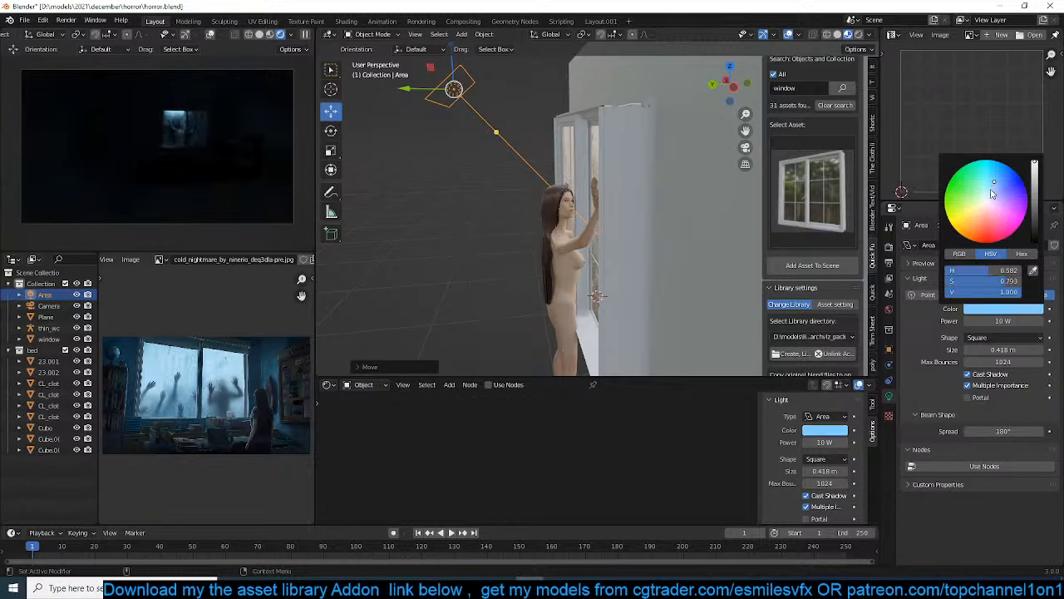
left_click(990, 206)
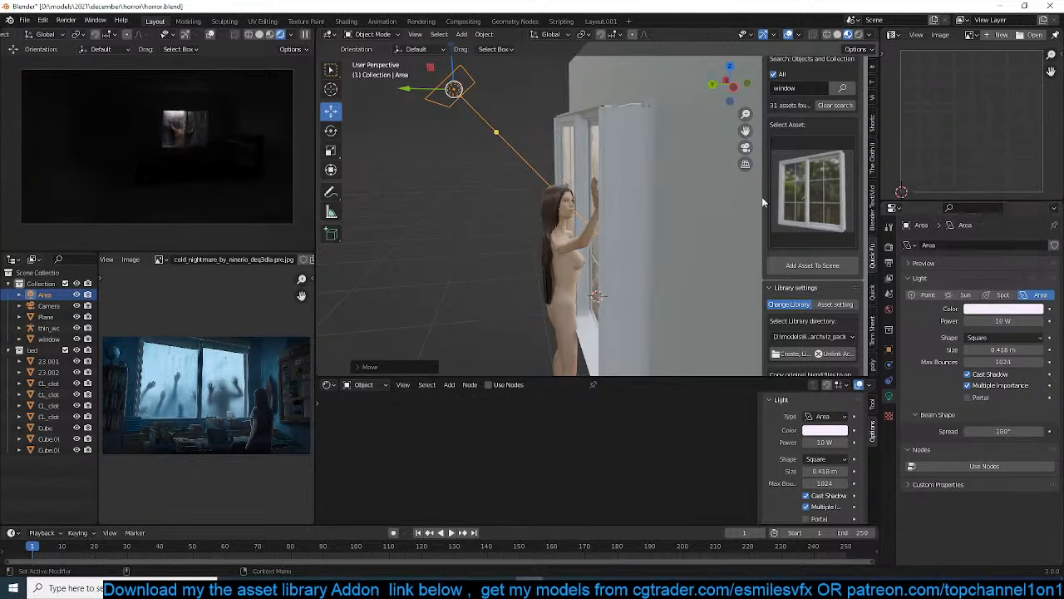
scroll(536, 283, "up", 3)
key("ctrl+s")
Examine the woman's face and eyes up close
left_click(552, 285)
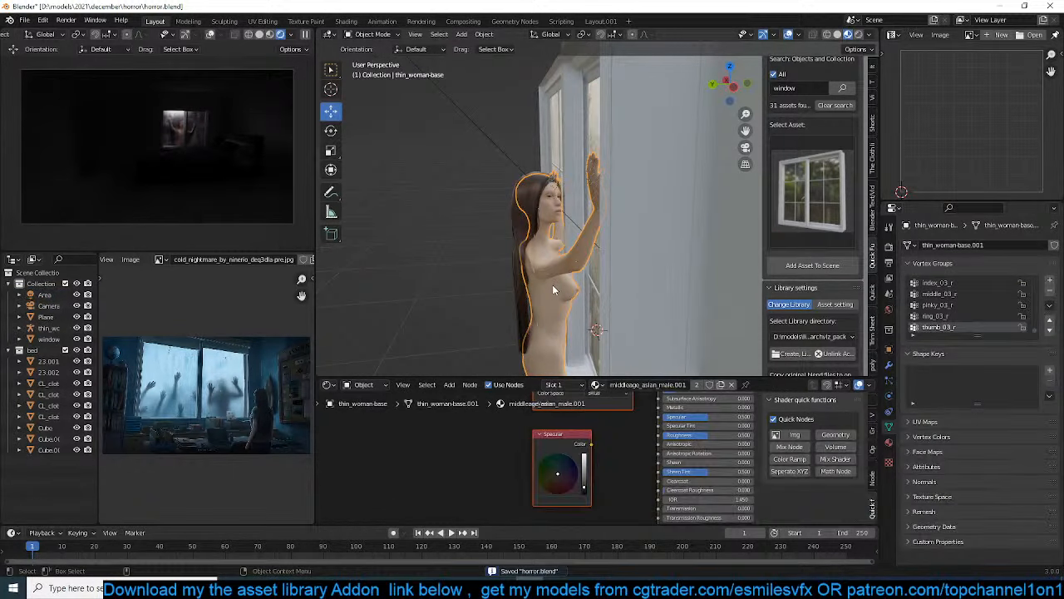
scroll(548, 293, "up", 3)
scroll(545, 300, "up", 6)
middle_click_drag(453, 248, 574, 293, "shift")
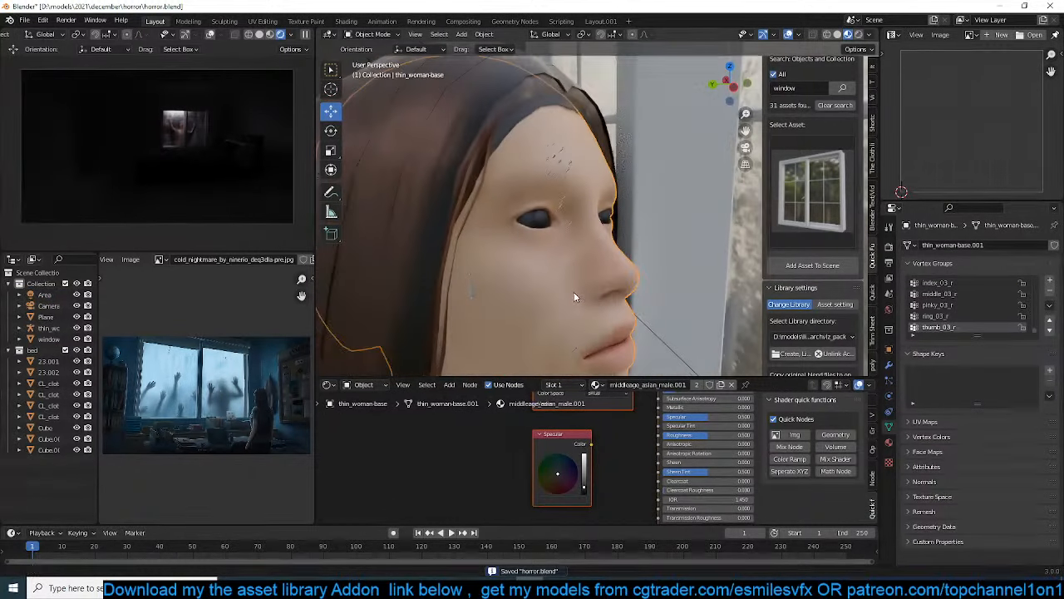
left_click(527, 225)
scroll(586, 260, "down", 8)
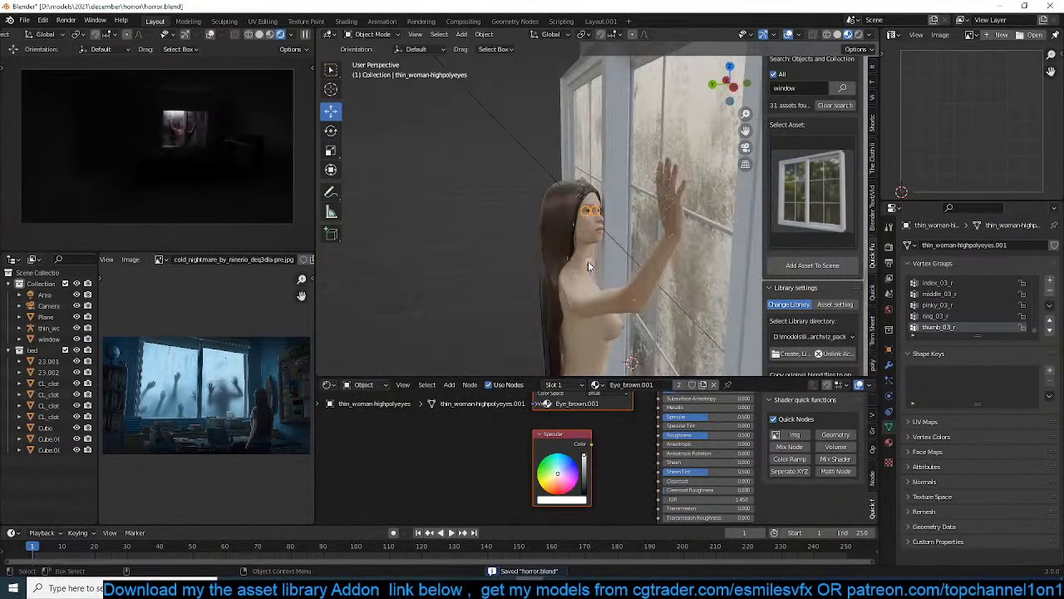
scroll(587, 266, "down", 1)
Select the woman's body and move its Base Color texture node farther from the Principled shader to make room between them
left_click(586, 276)
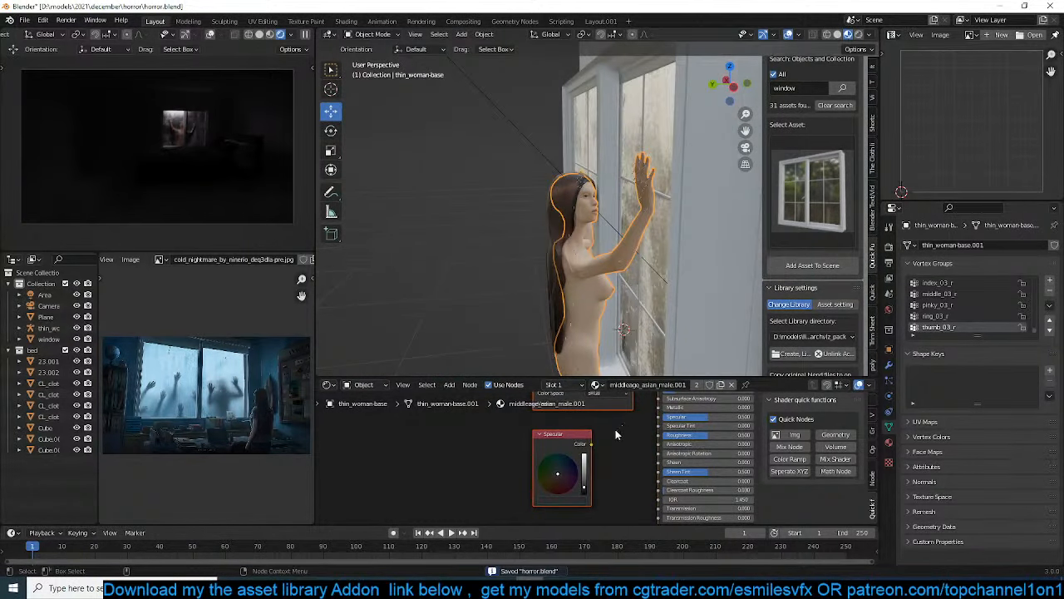
scroll(616, 429, "down", 2)
middle_click_drag(616, 429, 557, 469)
left_click(535, 405)
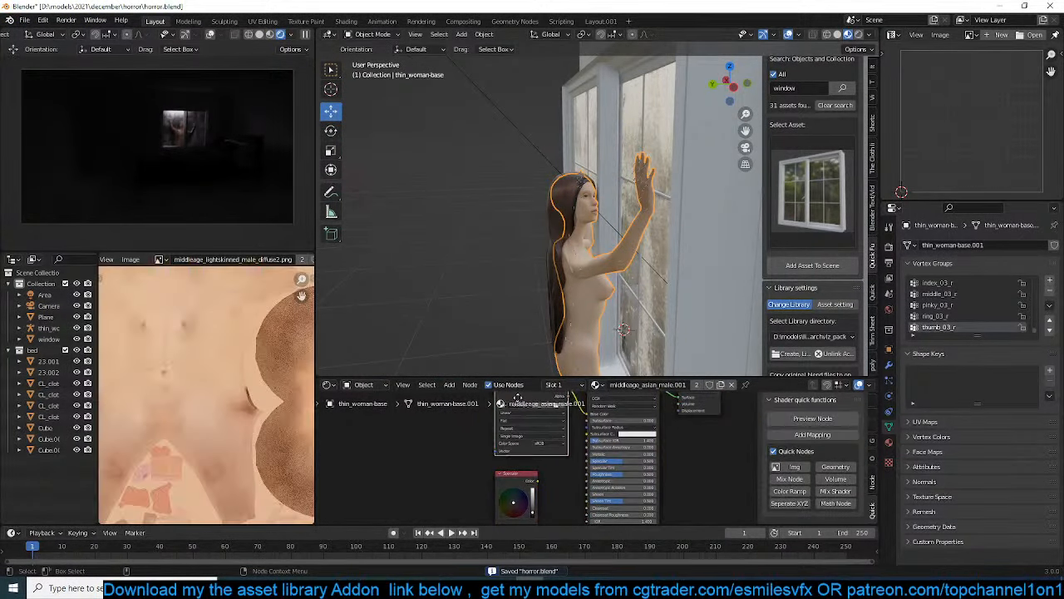
left_click_drag(535, 406, 423, 425)
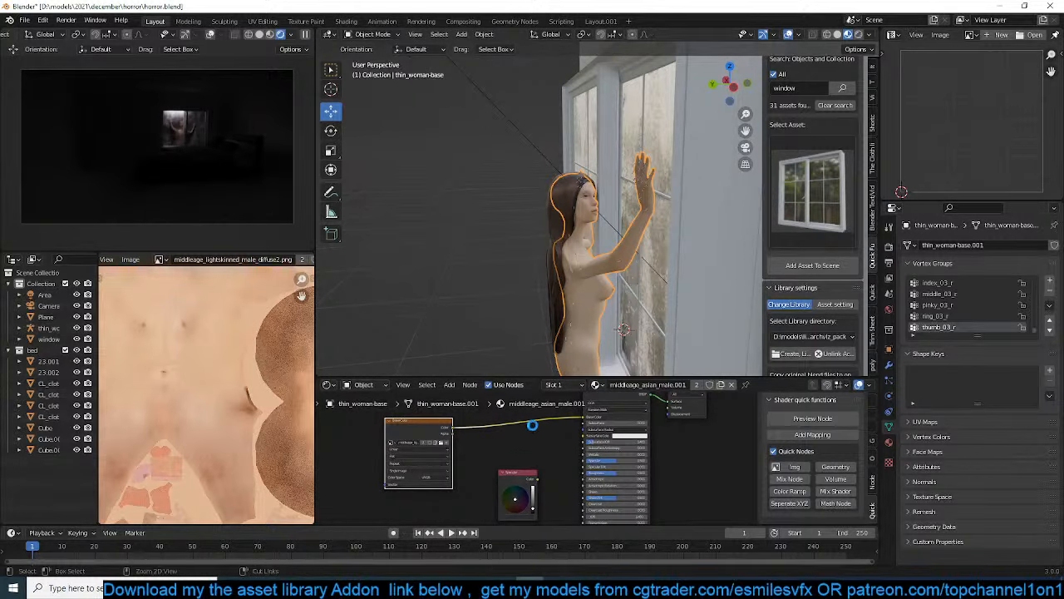
Save the file and insert a Hue/Saturation node on the link between the skin's Base Color texture and the Principled shader
key("ctrl+s")
key("shift+a")
mouse_move(468, 401)
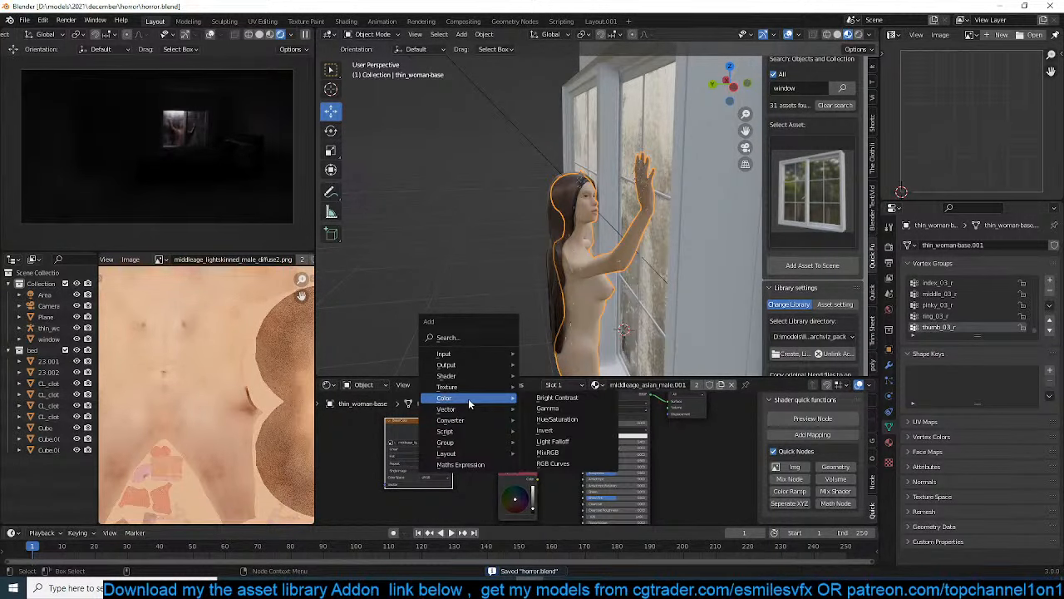
left_click(556, 419)
left_click(510, 429)
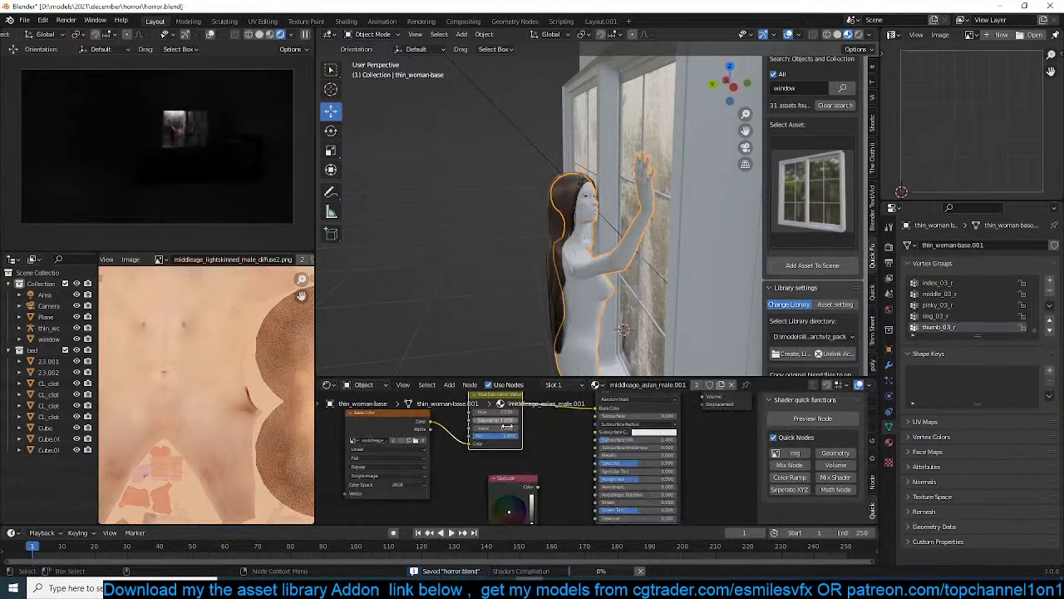
Darken the woman's skin by setting the Hue/Saturation node's Value to 0.240
middle_click_drag(502, 429, 555, 460)
scroll(555, 457, "up", 1)
mouse_move(547, 446)
left_mouse_down()
mouse_move(499, 446)
mouse_move(529, 446)
left_mouse_up()
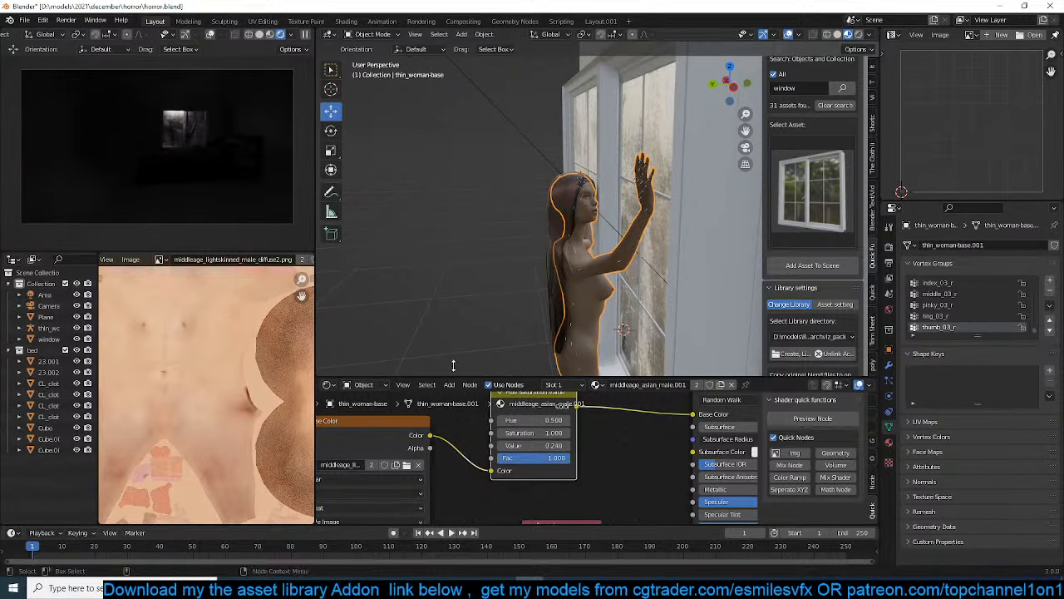
middle_click_drag(524, 214, 549, 237)
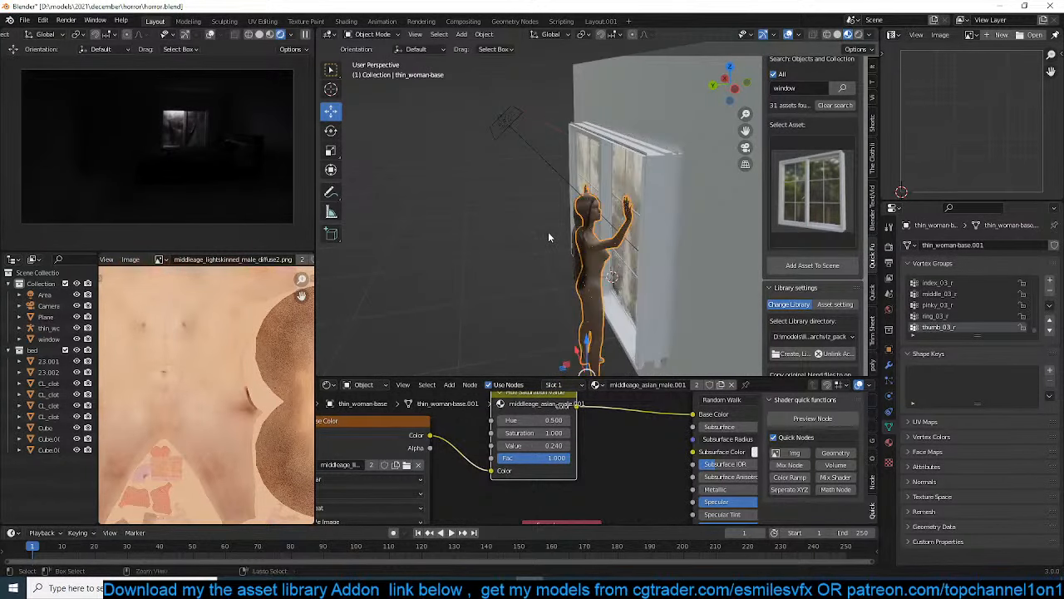
Switch the image editor back to the cold_nightmare reference picture, pin it and fit it in the view
key("Home")
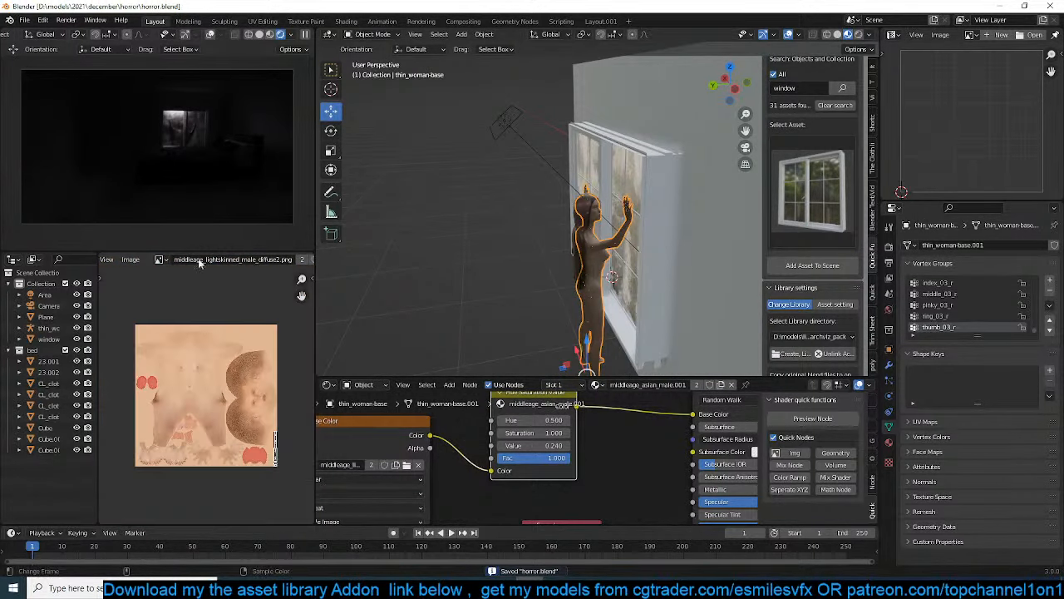
left_click(159, 259)
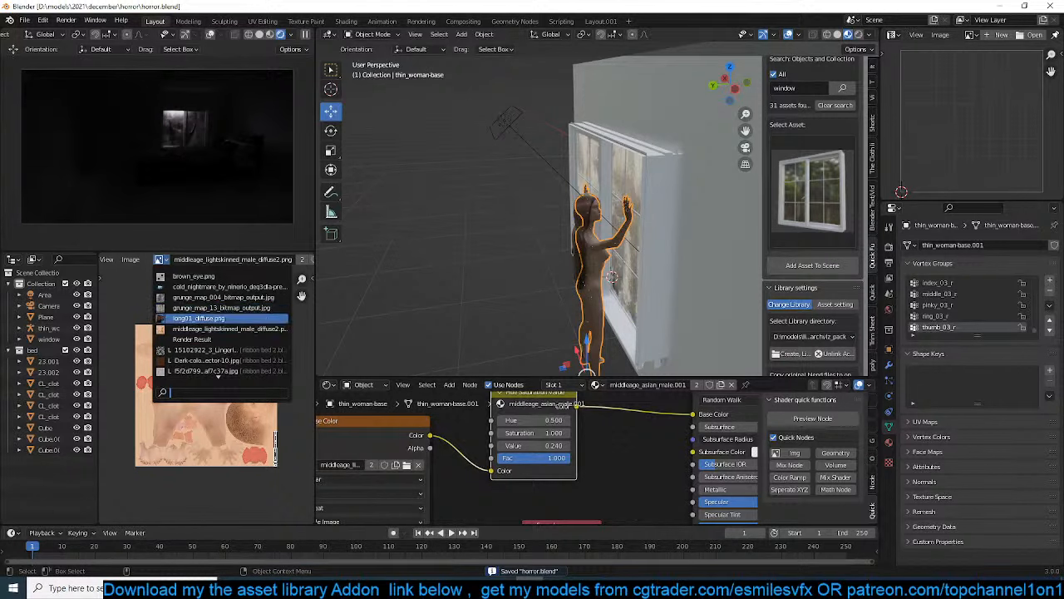
left_click(249, 286)
scroll(300, 254, "down", 3)
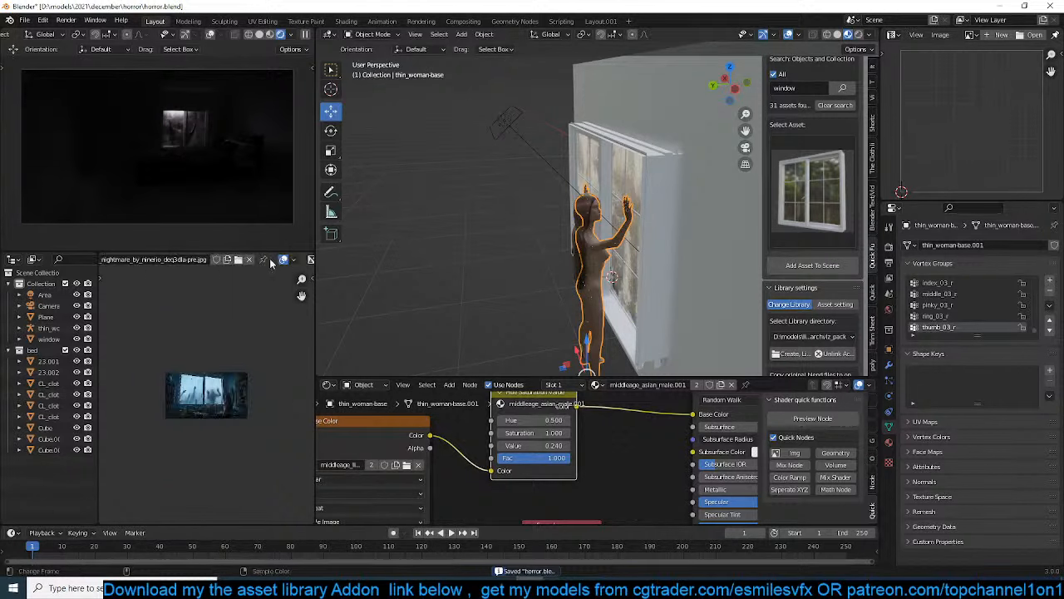
scroll(263, 262, "down", 1)
scroll(220, 359, "up", 6)
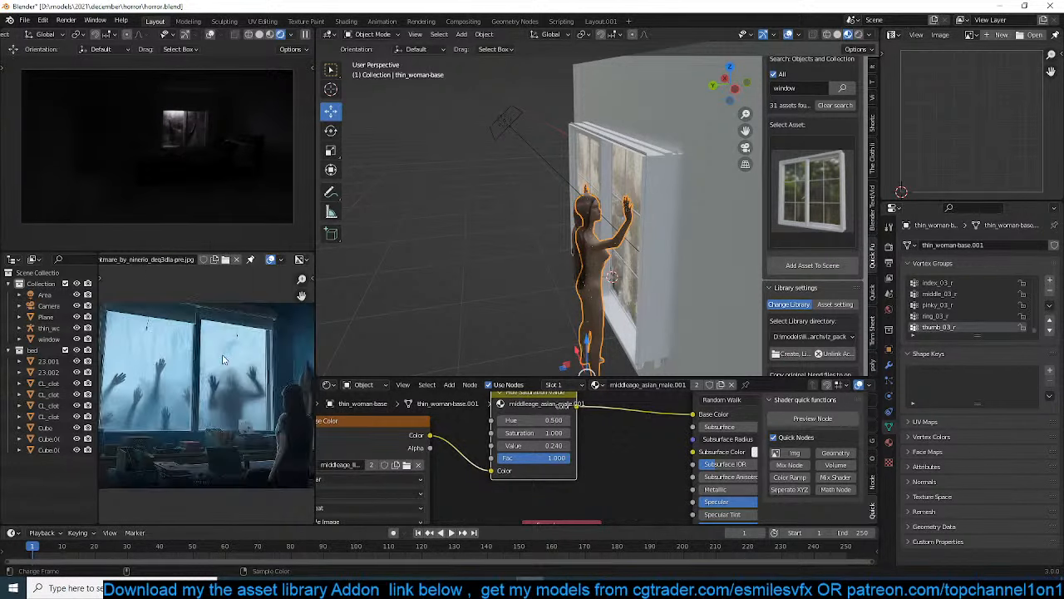
scroll(246, 355, "down", 2)
Deselect the woman's body and save the file
left_click(471, 275)
scroll(432, 286, "up", 3)
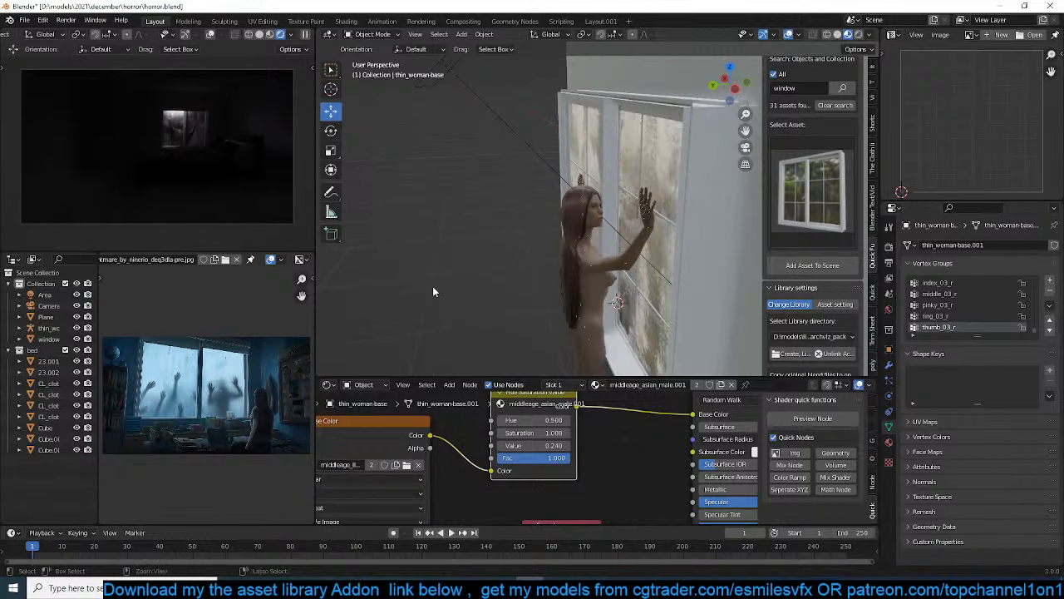
key("ctrl+s")
Duplicate the area light in place above the woman and clear the copy's rotation
scroll(474, 283, "down", 5)
middle_click_drag(501, 286, 574, 220)
scroll(565, 258, "up", 5)
scroll(561, 260, "up", 1)
left_click(493, 114)
scroll(585, 237, "down", 3)
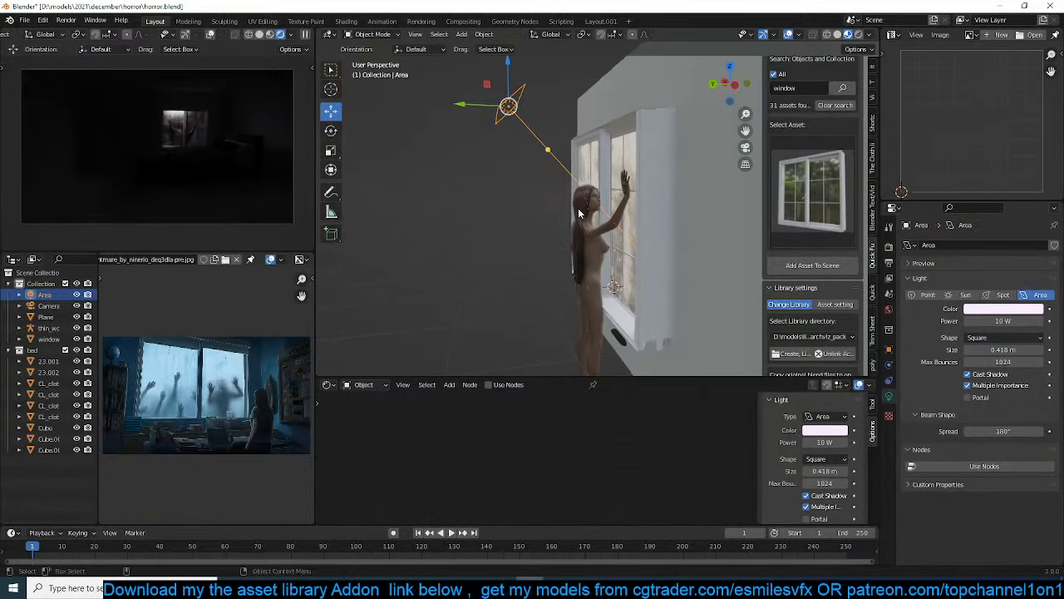
key("shift+d")
right_click(537, 162)
key("alt+r")
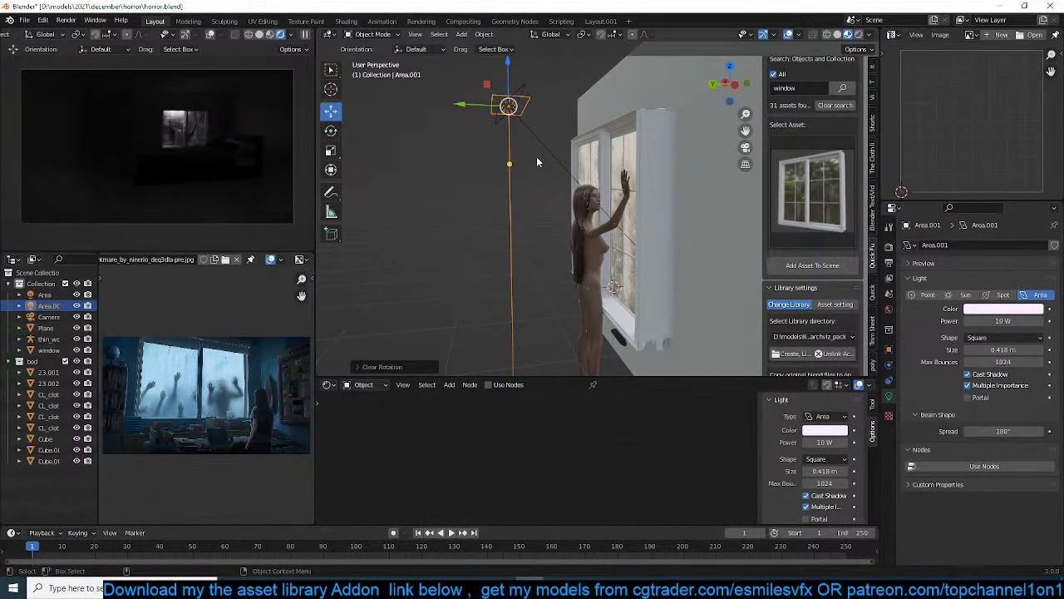
Rotate the duplicated area light 90° about the global X axis so it faces the window
key("KP_1")
type("rx90")
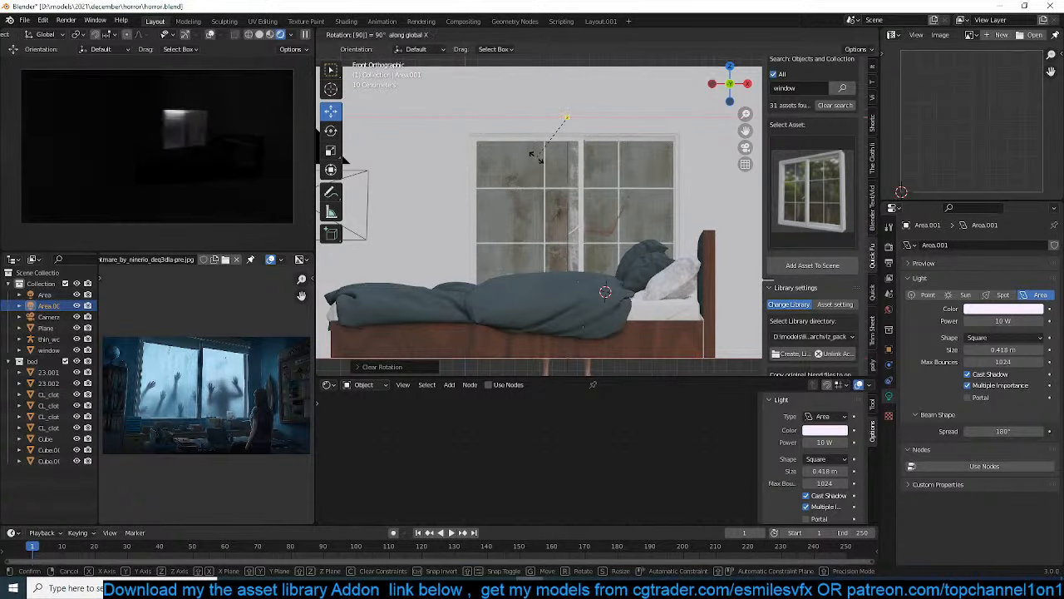
key("Return")
scroll(523, 199, "down", 4)
middle_click_drag(523, 199, 672, 223)
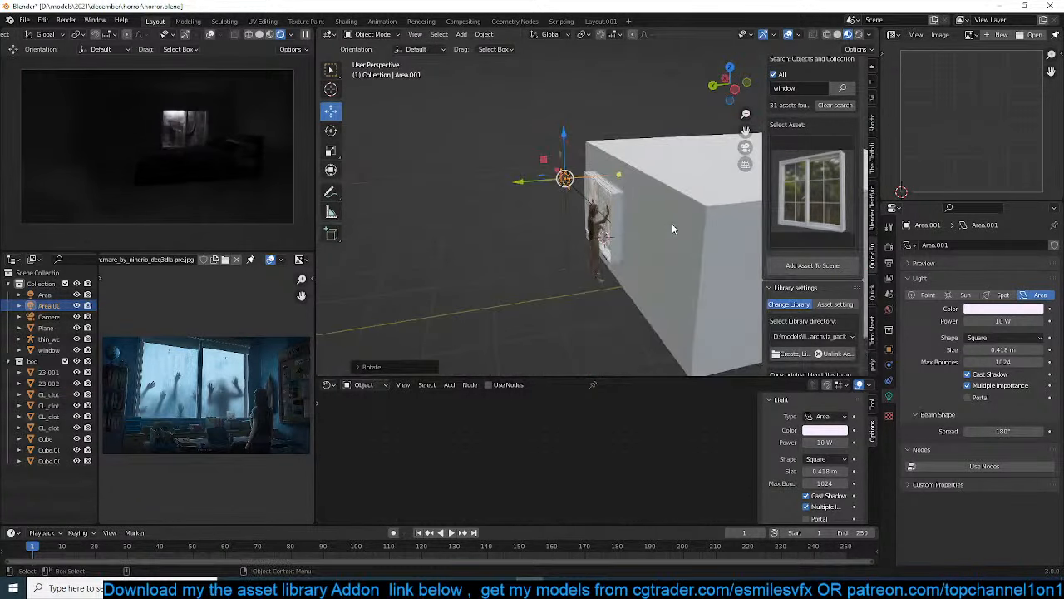
scroll(584, 175, "up", 3)
key("ctrl+KP_1")
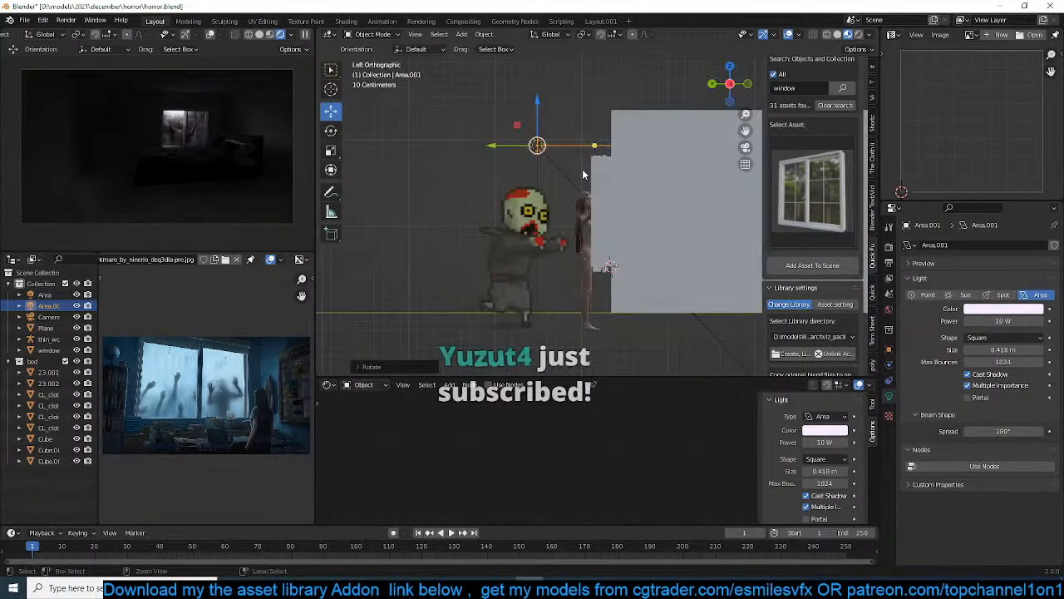
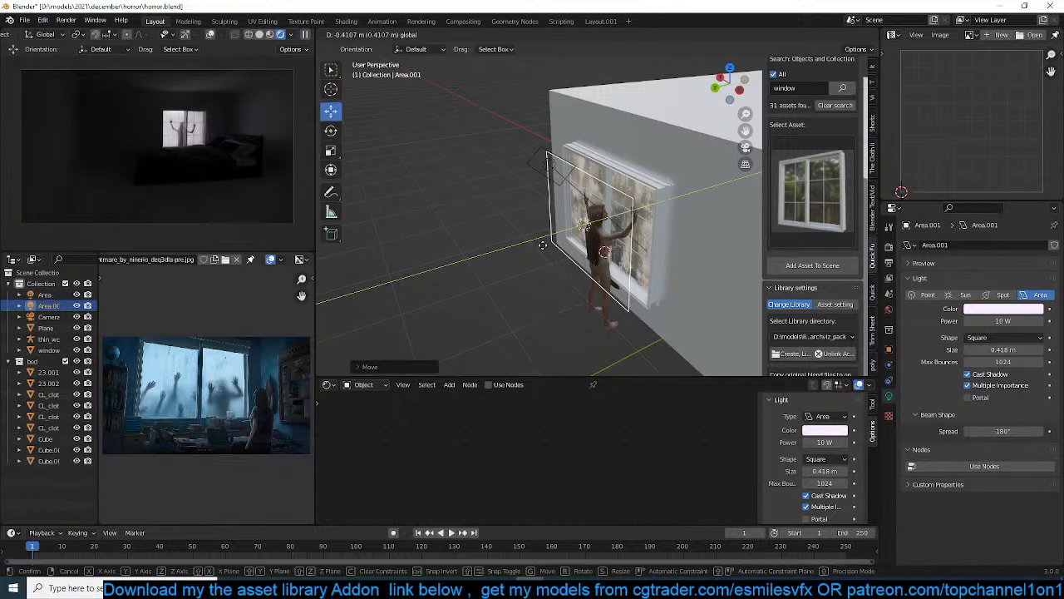
Place the duplicated area light behind the woman and set its color to light blue with hue 0.555, saturation 0.743 and value 1.000
left_click(543, 252)
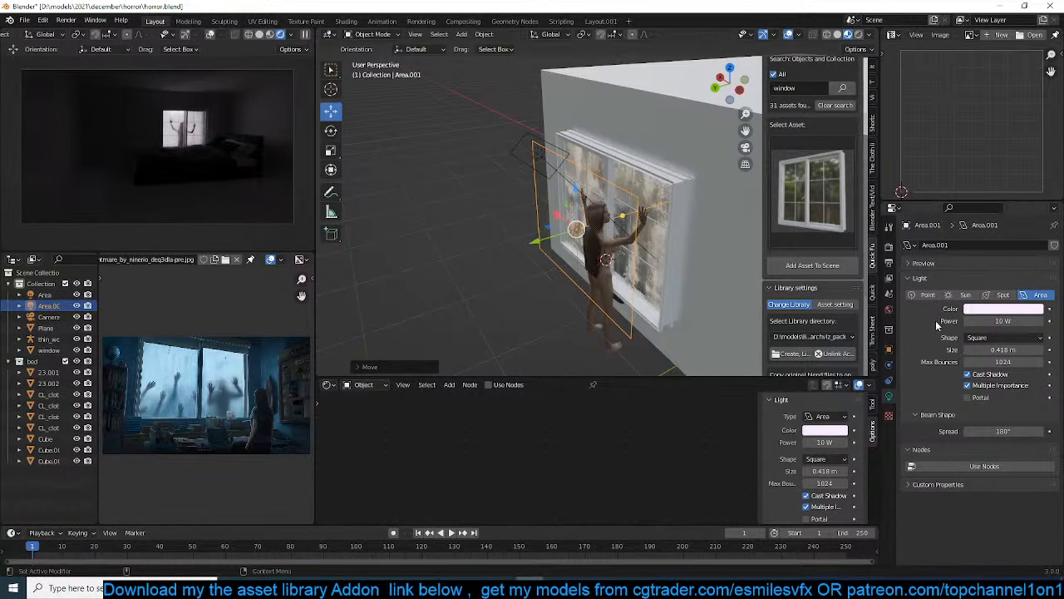
left_click(1003, 308)
left_click(1002, 197)
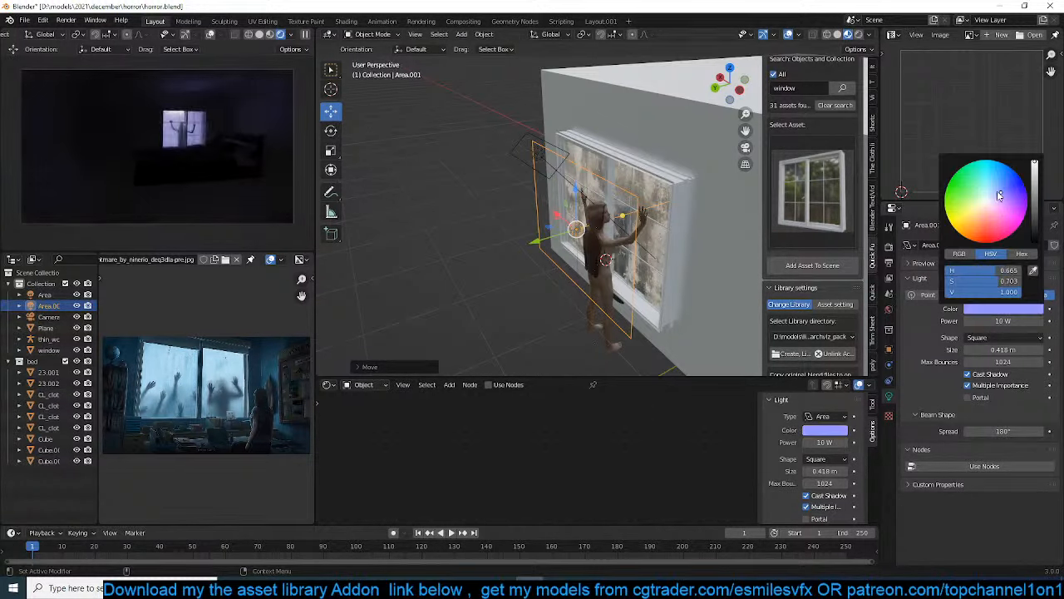
left_click_drag(999, 195, 991, 187)
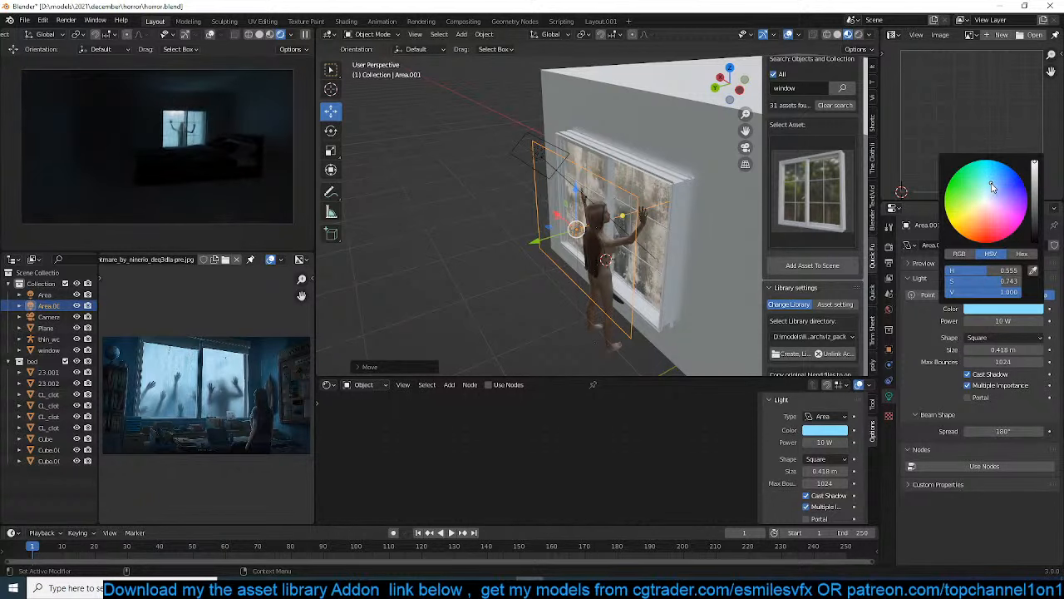
Select the woman's armature together with all its child meshes, including the body and hair
middle_click_drag(587, 236, 711, 215)
scroll(594, 177, "up", 5)
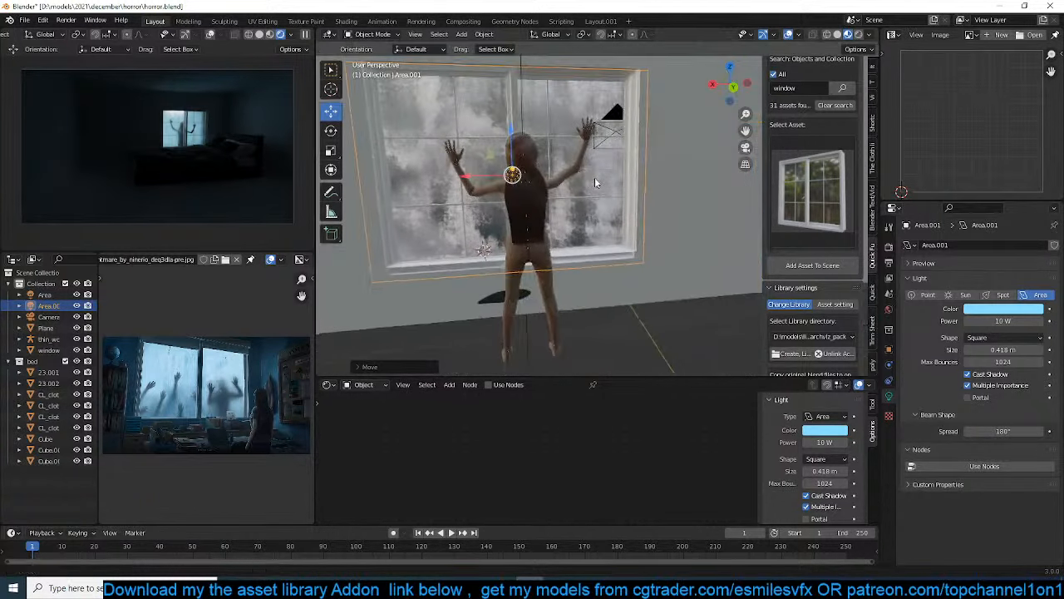
key("KP_1")
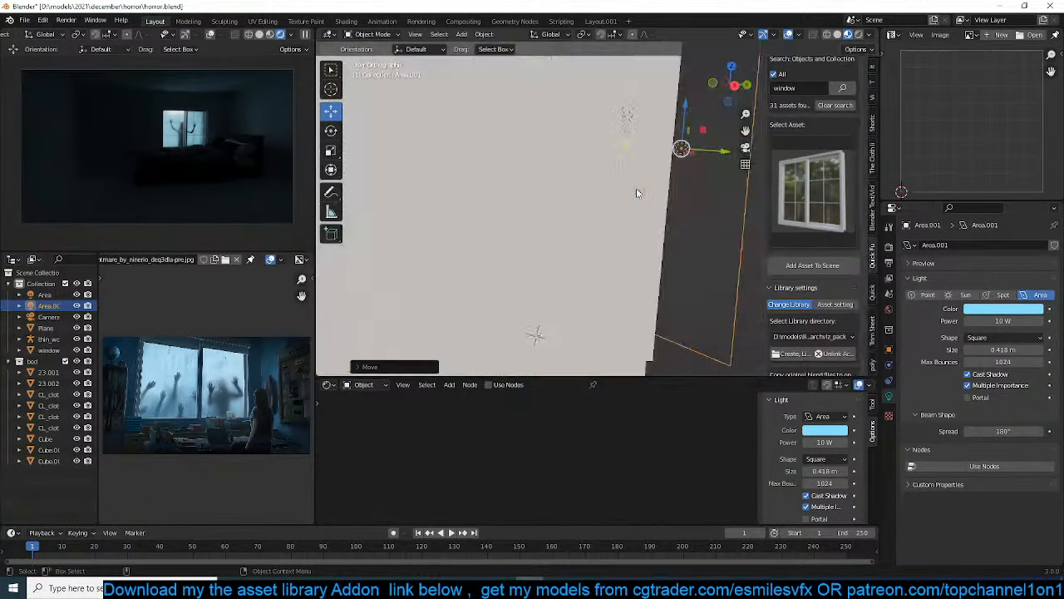
key("KP_3")
middle_click_drag(636, 195, 588, 281)
scroll(373, 182, "down", 5)
left_click(588, 281)
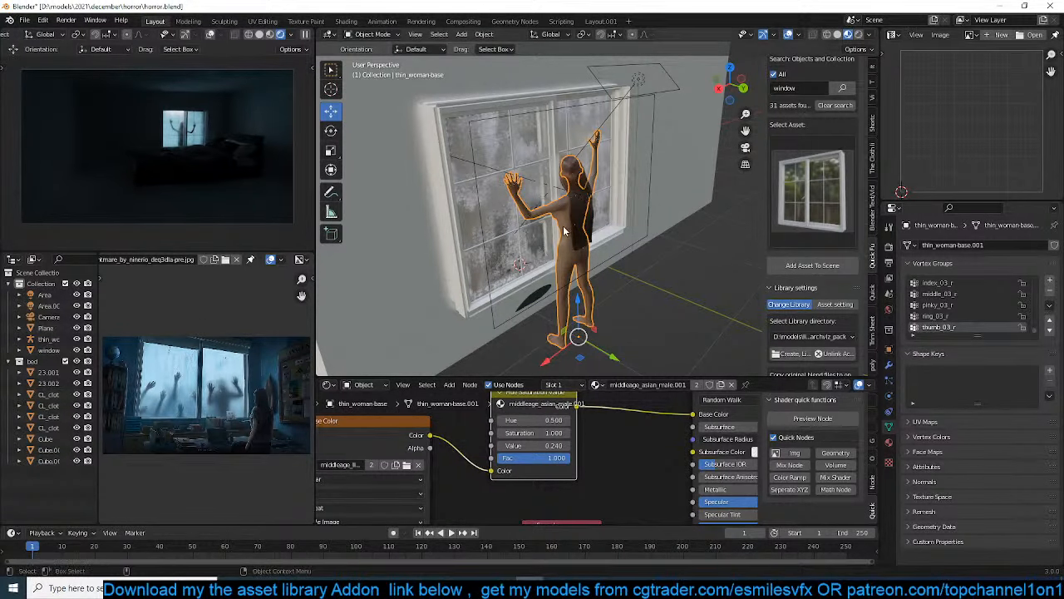
left_click(579, 247)
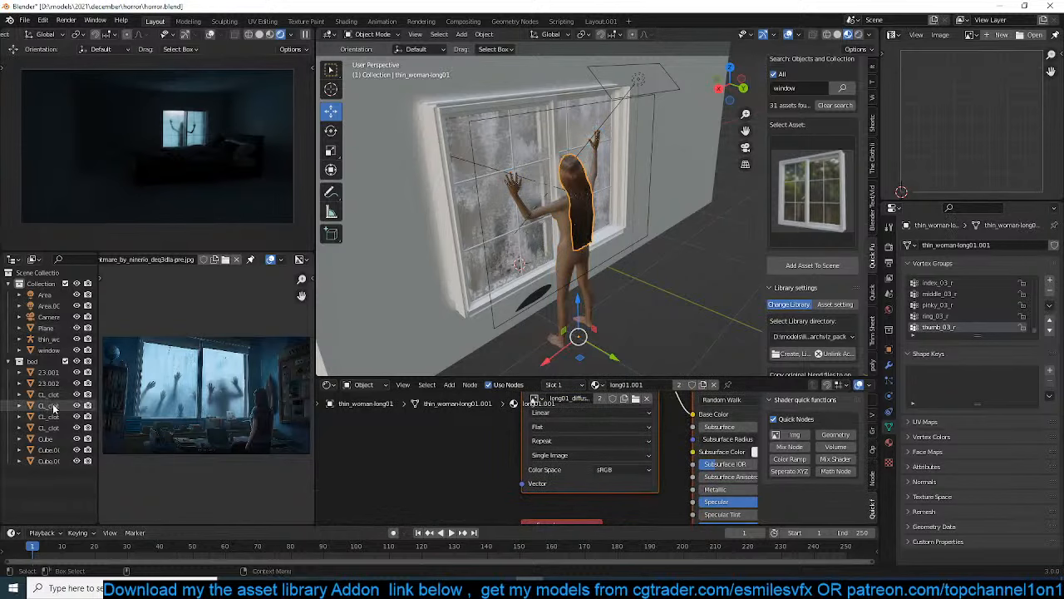
key("period")
left_click(49, 338)
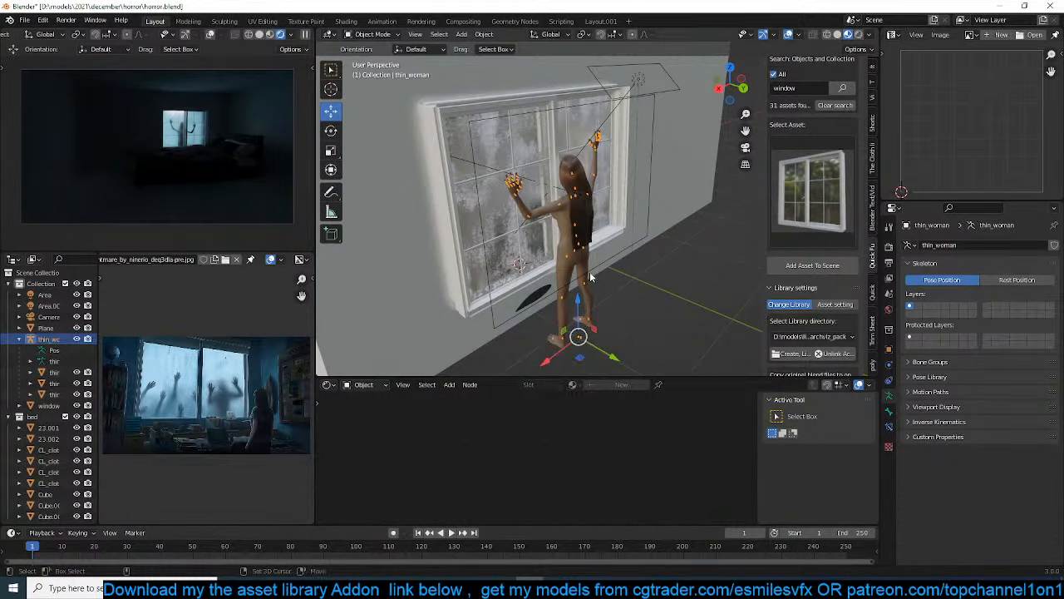
key("shift+g")
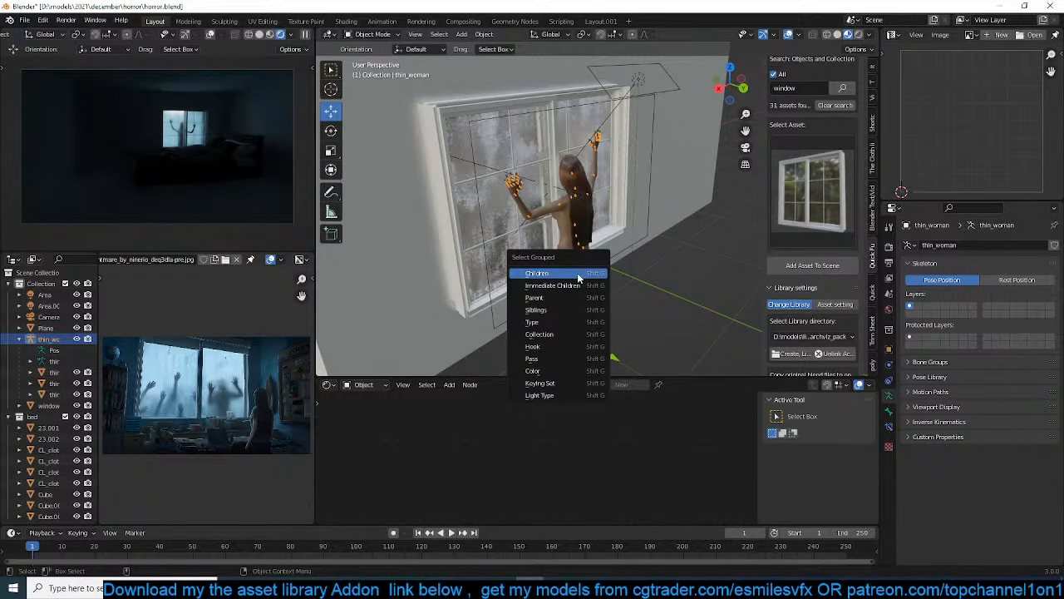
left_click(579, 275)
scroll(547, 215, "up", 4)
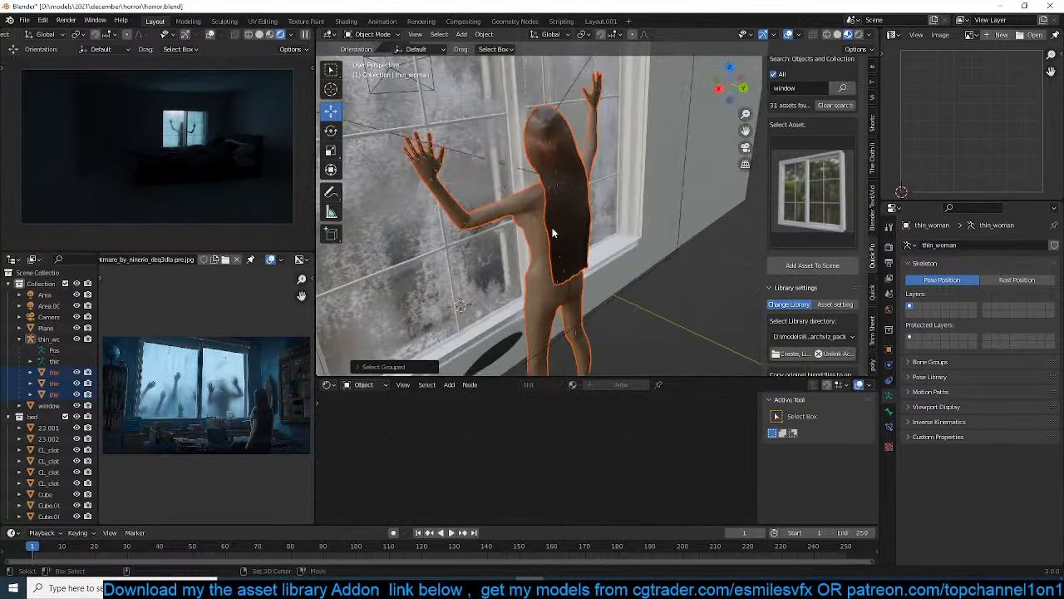
left_click(558, 237, "shift")
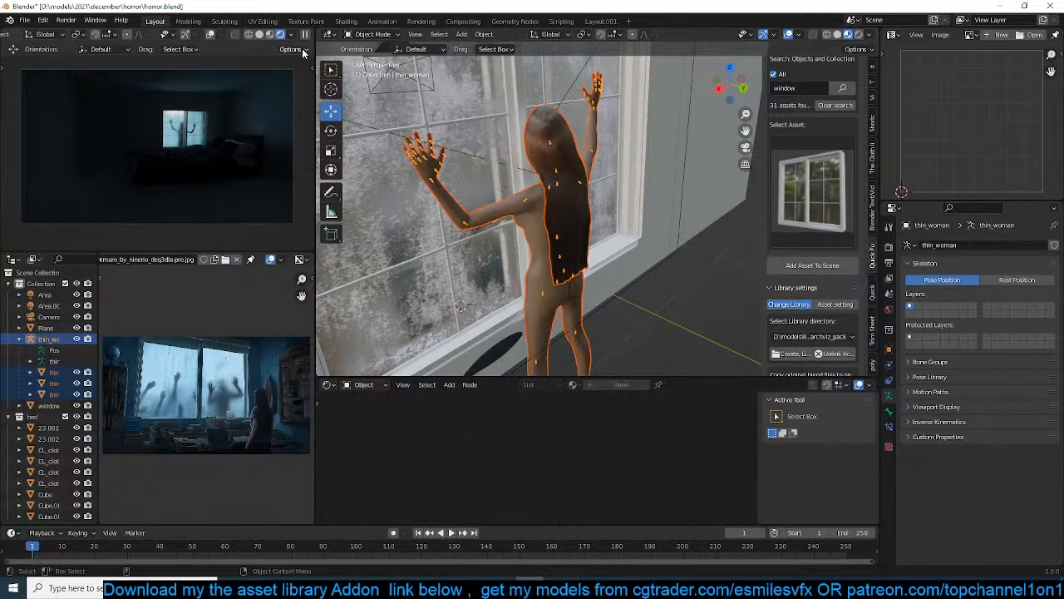
Duplicate the woman with her armature in top view and place the copy inside the room, in front of the window
scroll(607, 263, "down", 5)
key("KP_7")
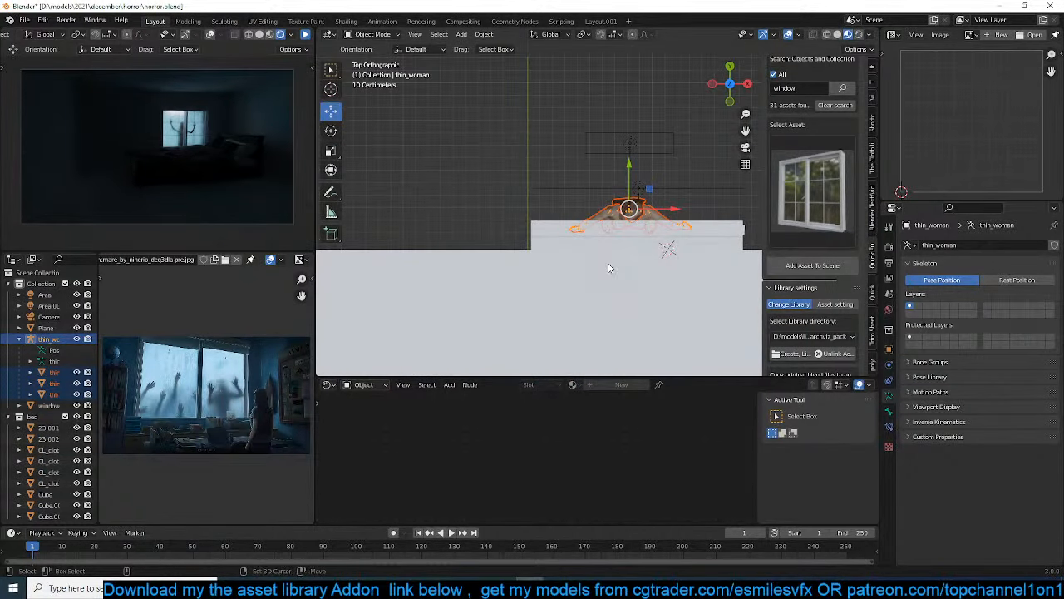
middle_click_drag(608, 263, 617, 168, "shift")
key("shift+d")
left_click(547, 298)
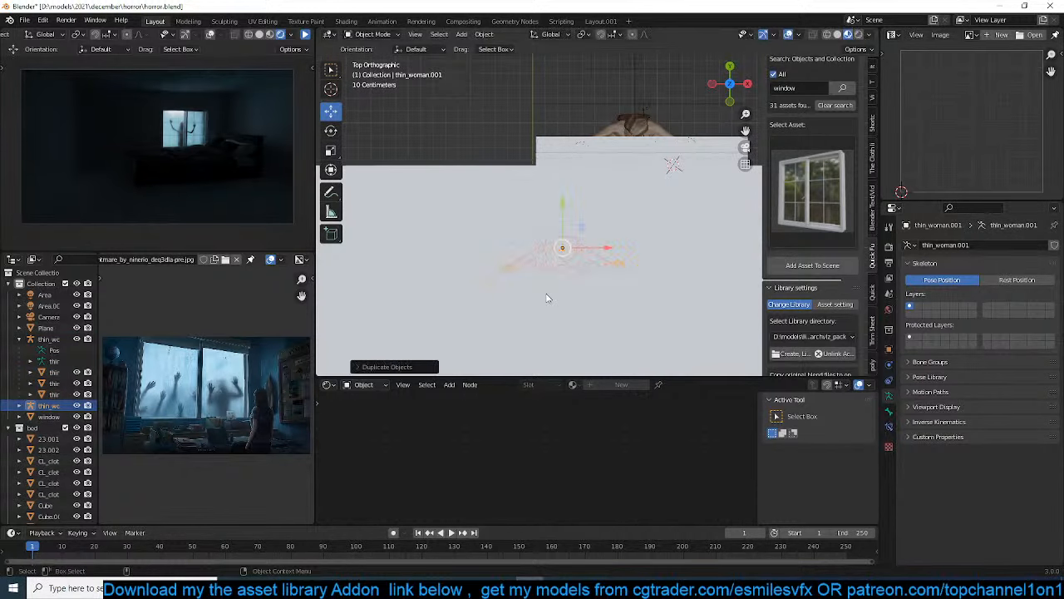
Move the duplicated woman into a new collection named woman
key("m")
left_click(499, 239)
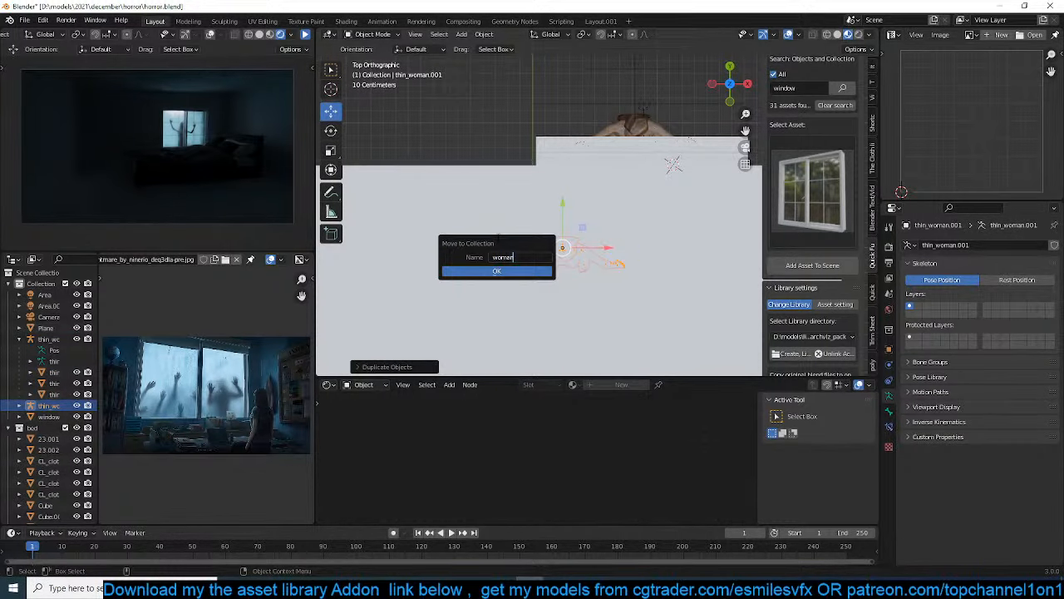
left_click(490, 273)
Select the body mesh of the duplicated woman standing in the bed
middle_click_drag(509, 309, 601, 186, "shift")
scroll(556, 186, "up", 2)
scroll(556, 184, "down", 5)
scroll(625, 228, "up", 2)
left_click(601, 190)
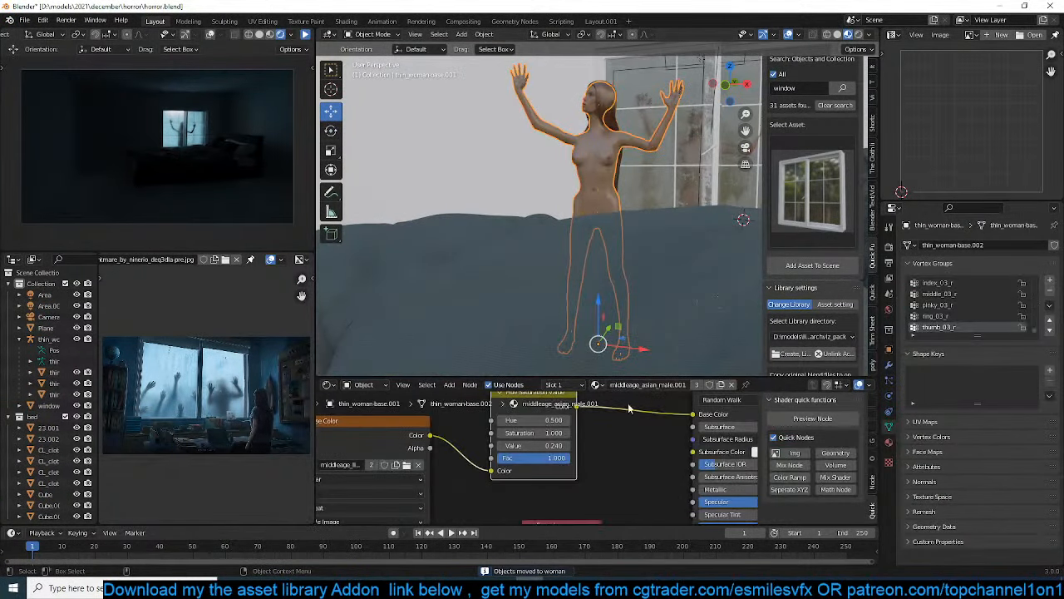
double_click(545, 448)
type("1")
key("Return")
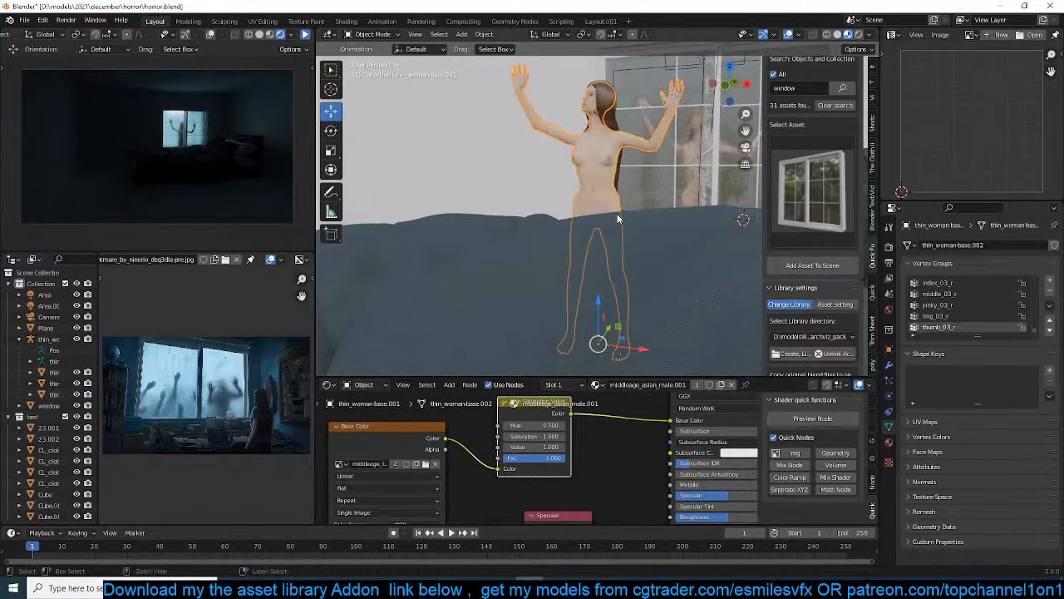
key("ctrl+z")
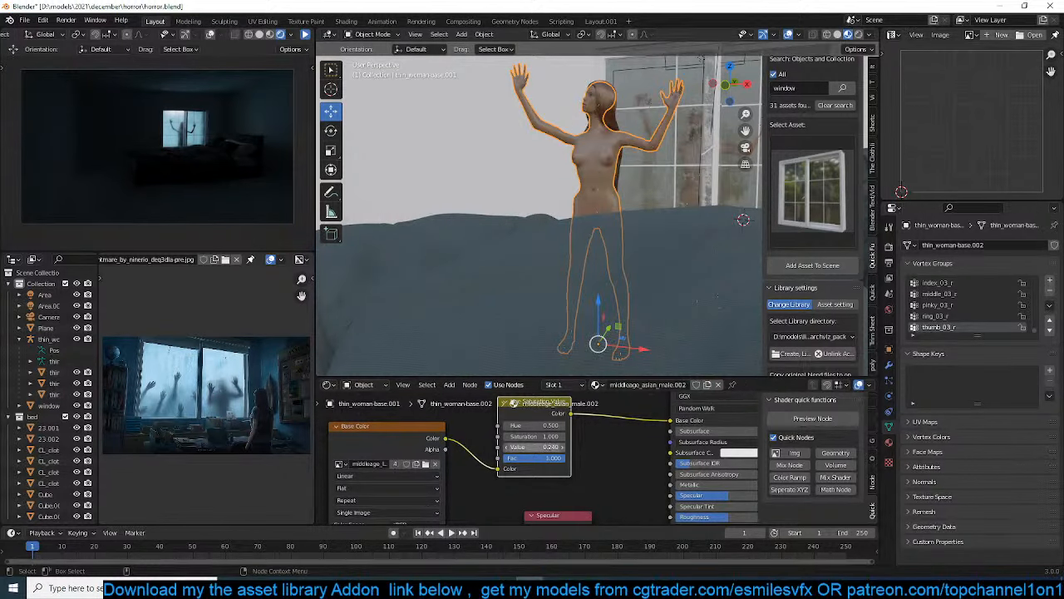
Give the duplicated woman's body its own copy of the skin material and set its Hue Saturation Value node's Value to 1
key("ctrl+shift+z")
middle_click_drag(617, 241, 614, 243)
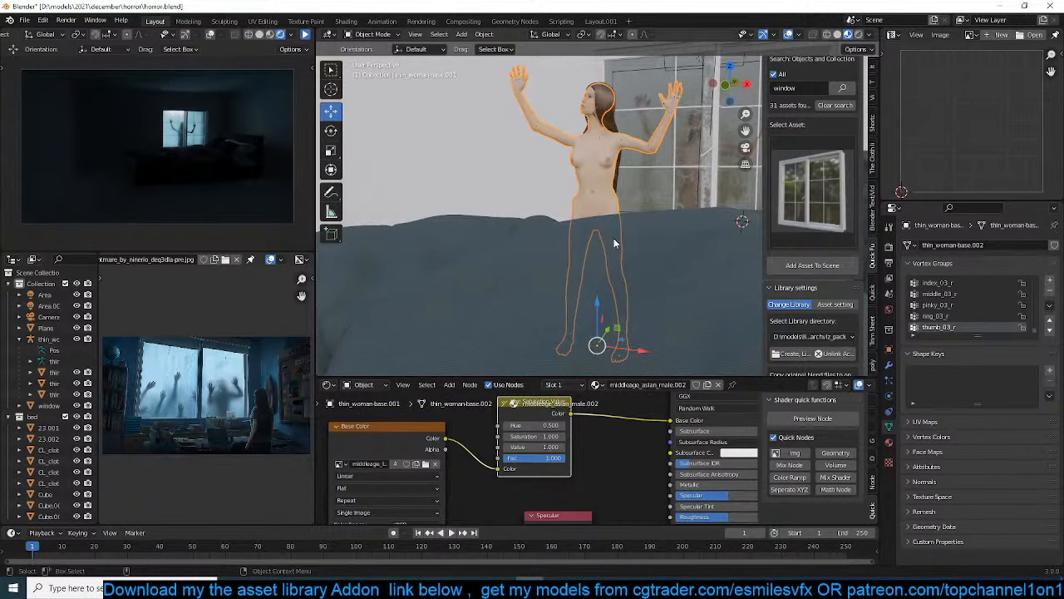
Select the duplicated woman's armature, place the 3D cursor on the bed and snap the armature to the cursor
left_click(593, 192)
left_click(594, 192)
left_click(599, 194)
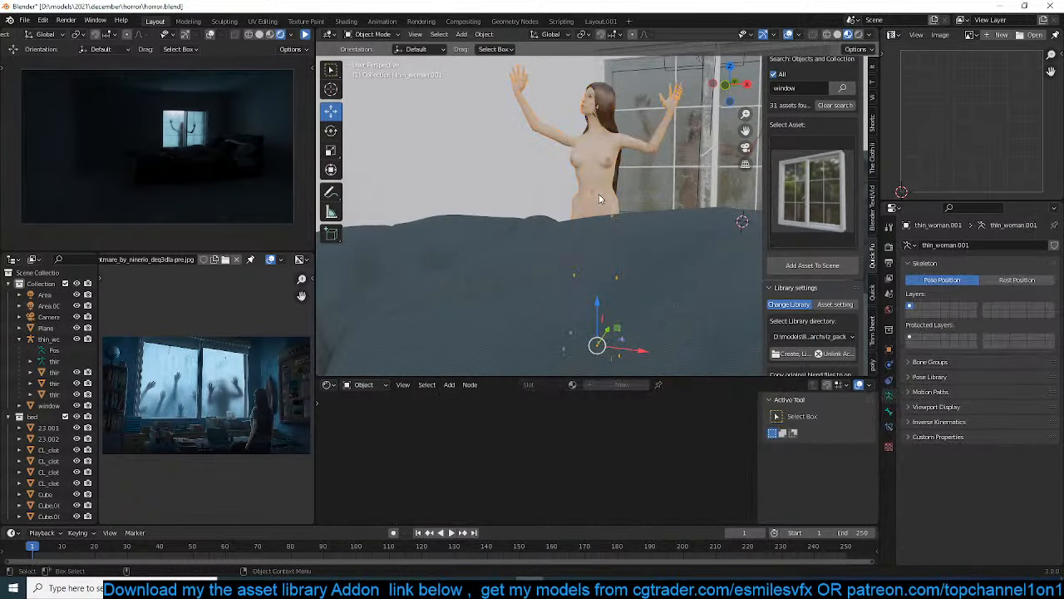
scroll(587, 242, "down", 5)
right_click(598, 240, "shift")
key("shift+s")
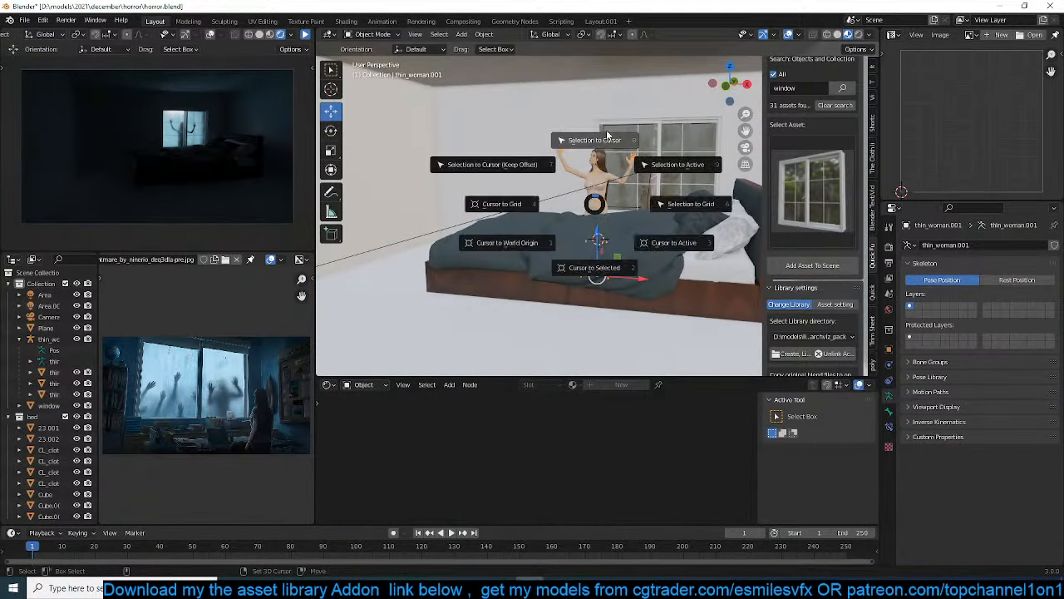
left_click(609, 139)
Reset the duplicated woman's bones to the rest pose with lowered arms and return to Object Mode
key("KP_1")
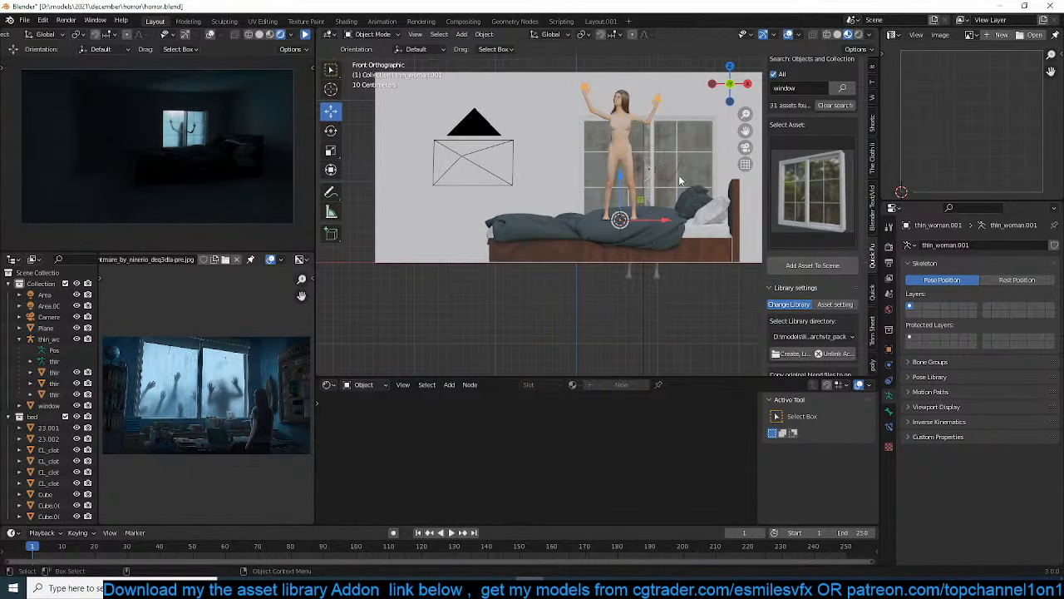
key("ctrl+Tab")
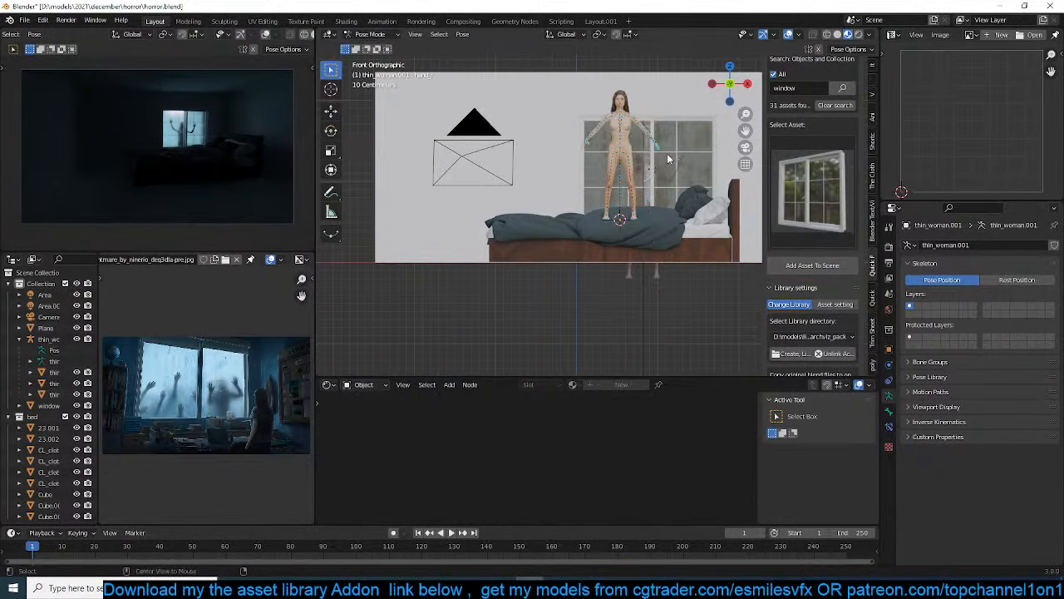
key("KP_Decimal")
key("ctrl+Tab")
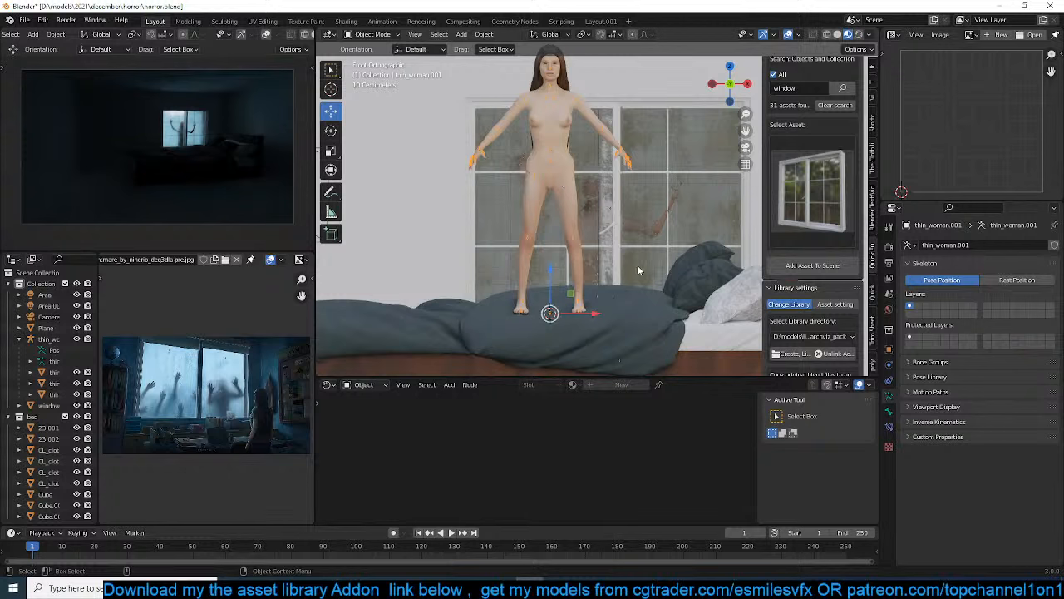
Rotate the duplicated woman 90° about the global X axis and 90° about the global Z axis to lay her down
type("rx90")
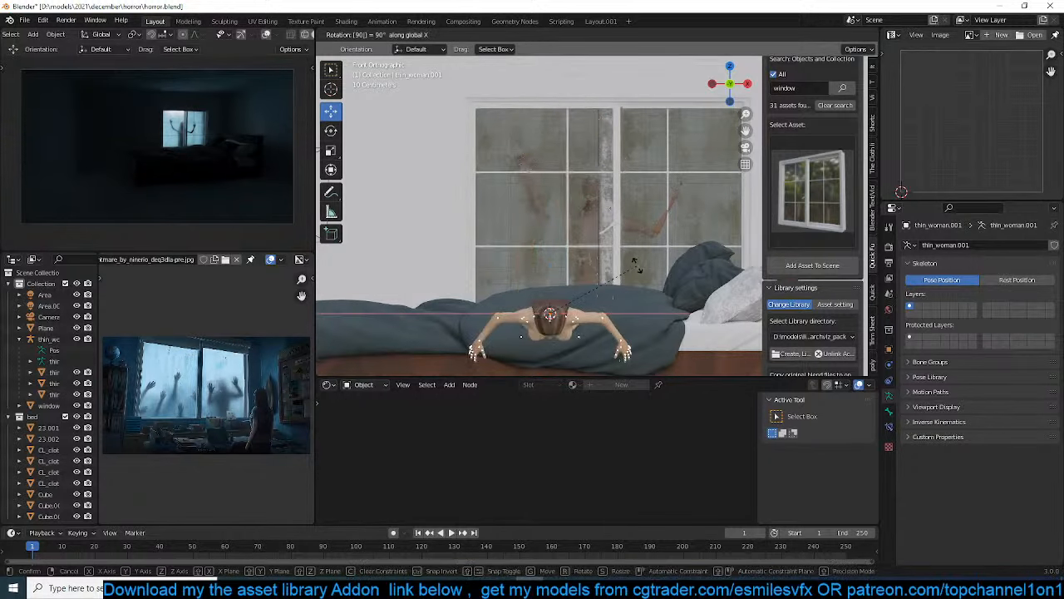
key("Return")
type("rz")
type("90")
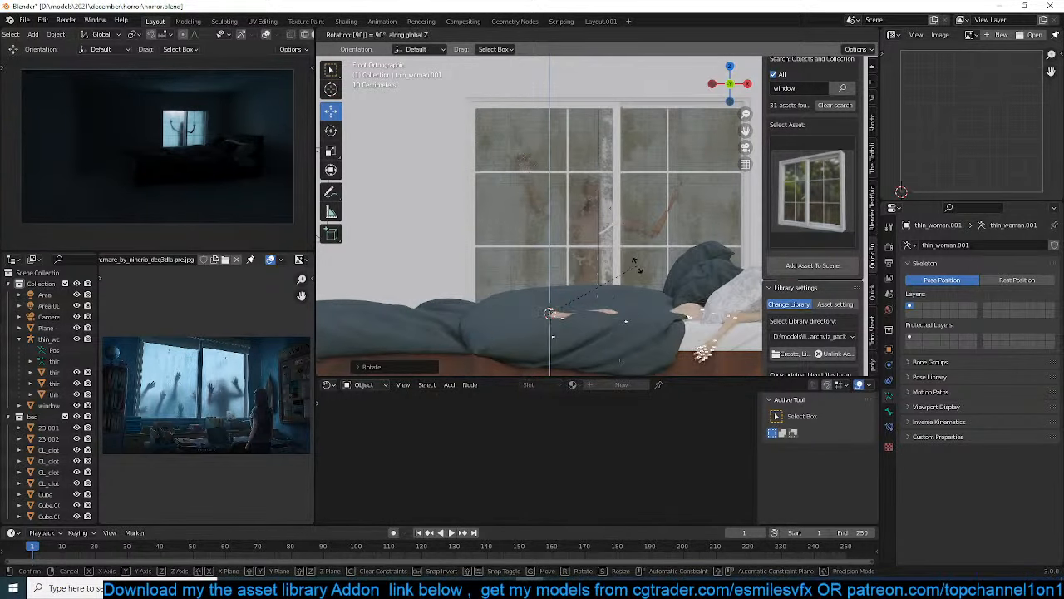
key("Return")
Move the lying woman along the bed in front view and roll her about the global X axis onto her side
middle_click_drag(649, 283, 512, 273, "shift")
key("g")
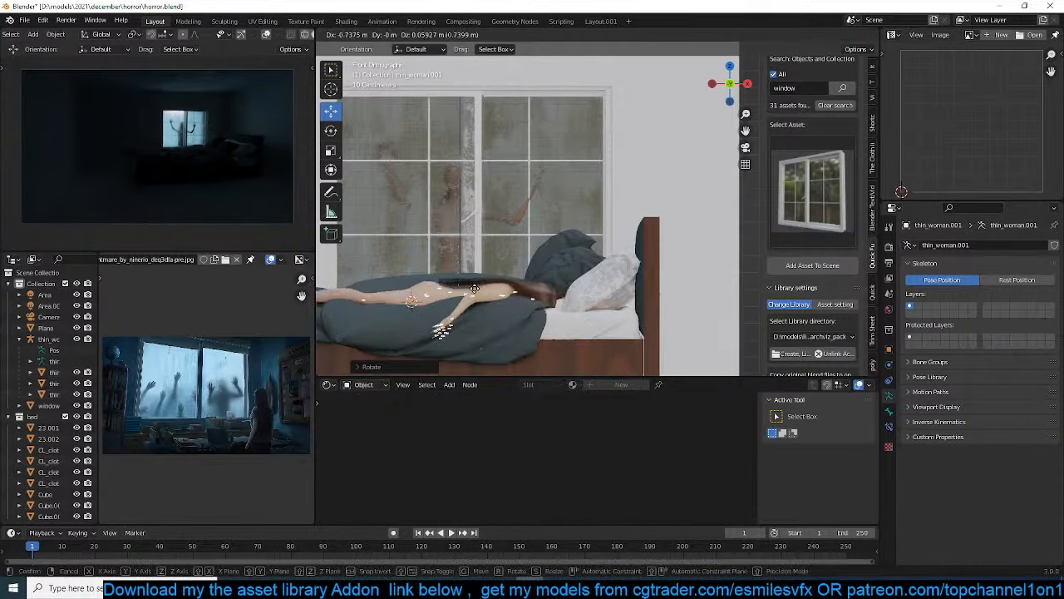
left_click(461, 276)
key("r")
key("x")
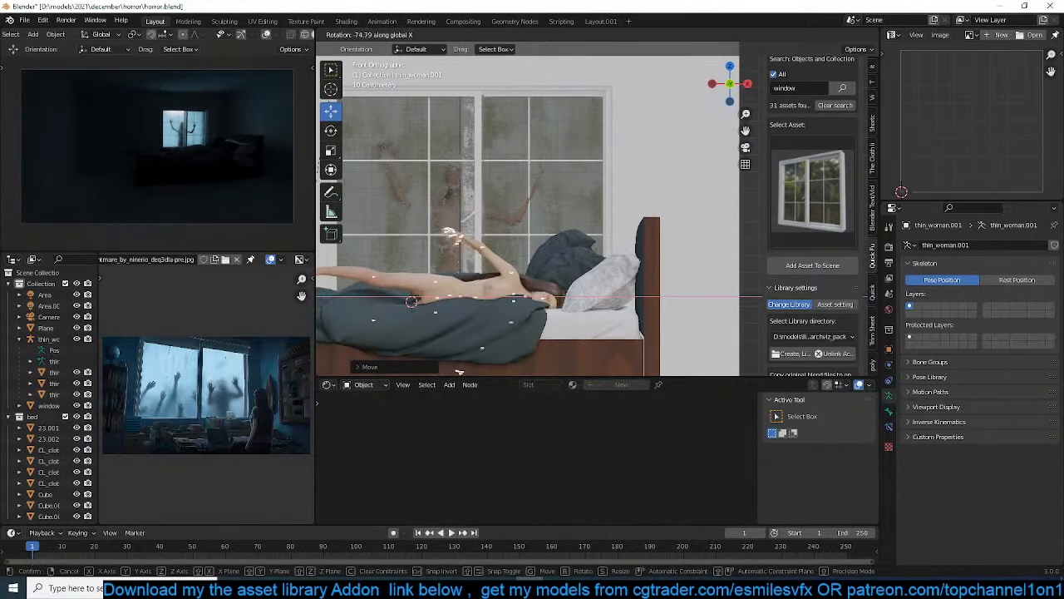
left_click(532, 163)
key("r")
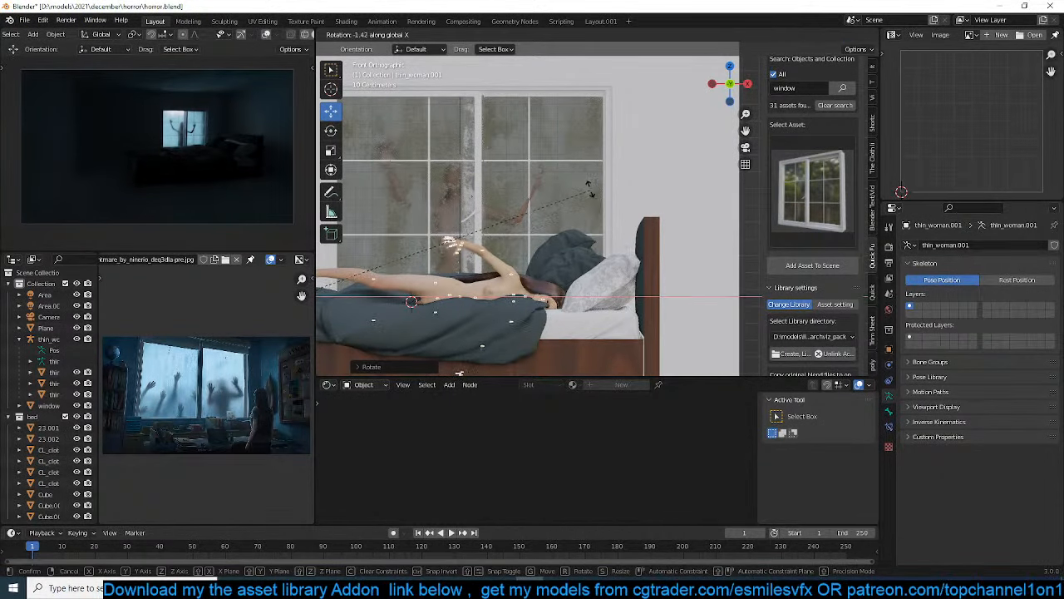
left_click(582, 193)
Enter Pose Mode on the lying woman's armature and rotate her upper-side thigh down toward the bedding
scroll(650, 229, "up", 4)
key("ctrl+Tab")
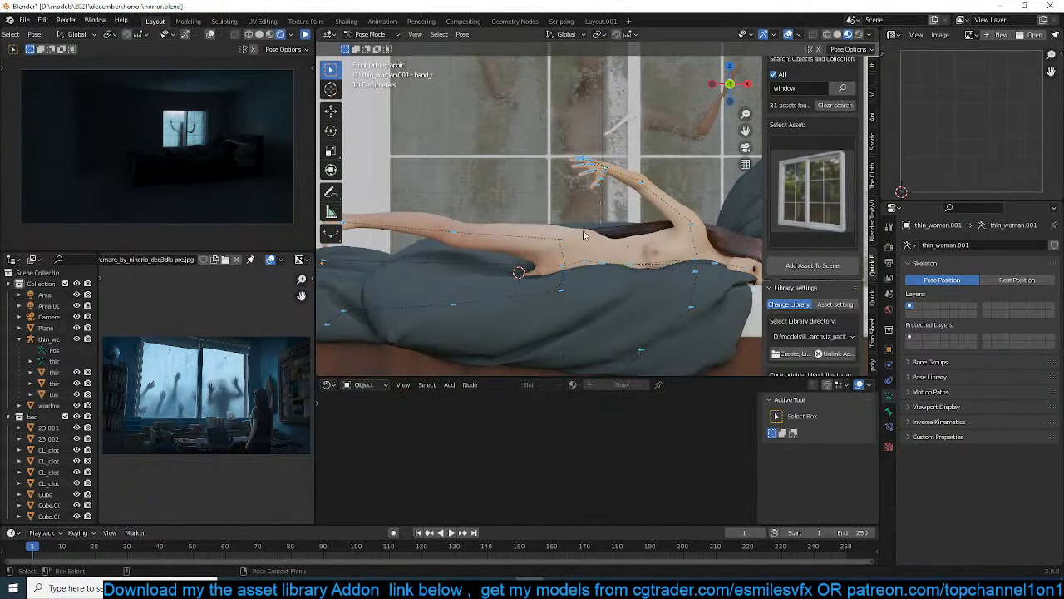
left_click(561, 242)
key("r")
left_click(628, 270)
Bend the lying woman's upper-side knee by trackball-rotating the calf bone back under the blanket
mouse_move(626, 271)
middle_mouse_down("shift")
mouse_move(602, 288)
mouse_move(630, 289)
middle_mouse_up("shift")
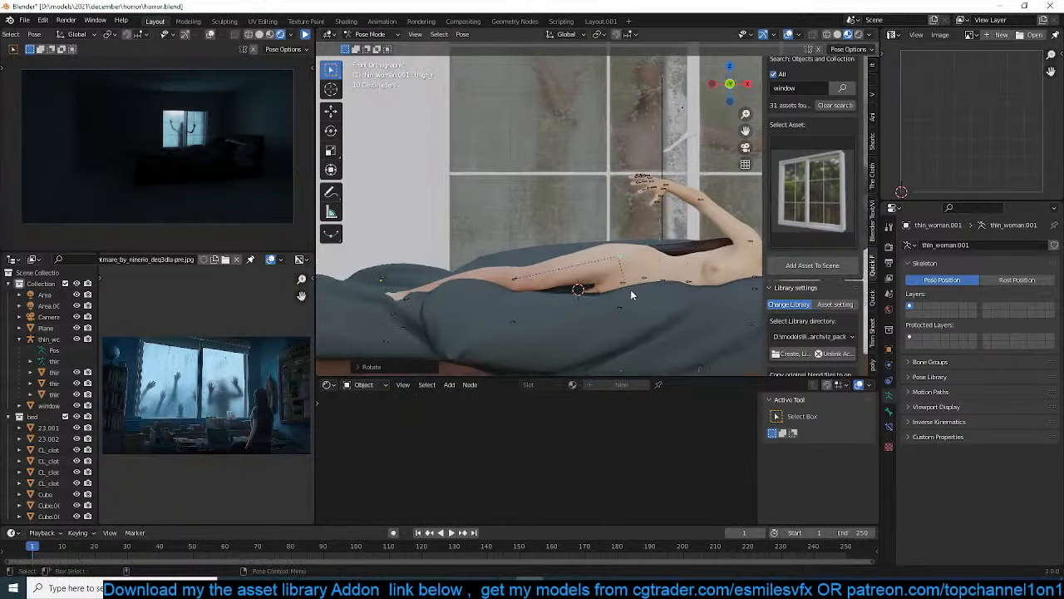
left_click(512, 283)
key("r")
key("r")
left_click(470, 287)
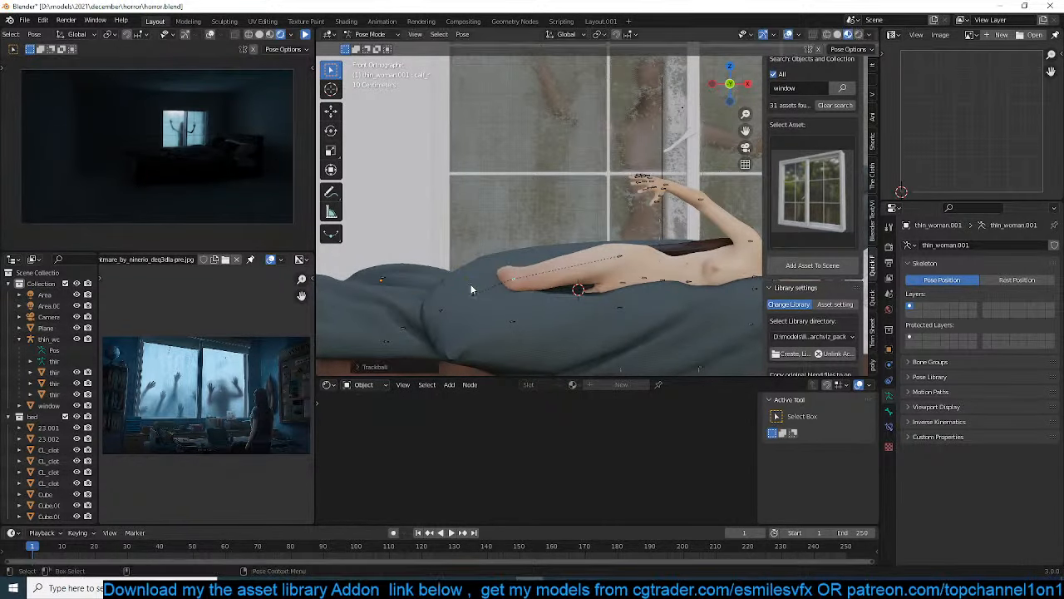
Rotate the lying woman's right upper arm down along her body and bend the right forearm toward the bed
middle_click_drag(594, 259, 494, 260, "shift")
left_click(652, 247)
key("r")
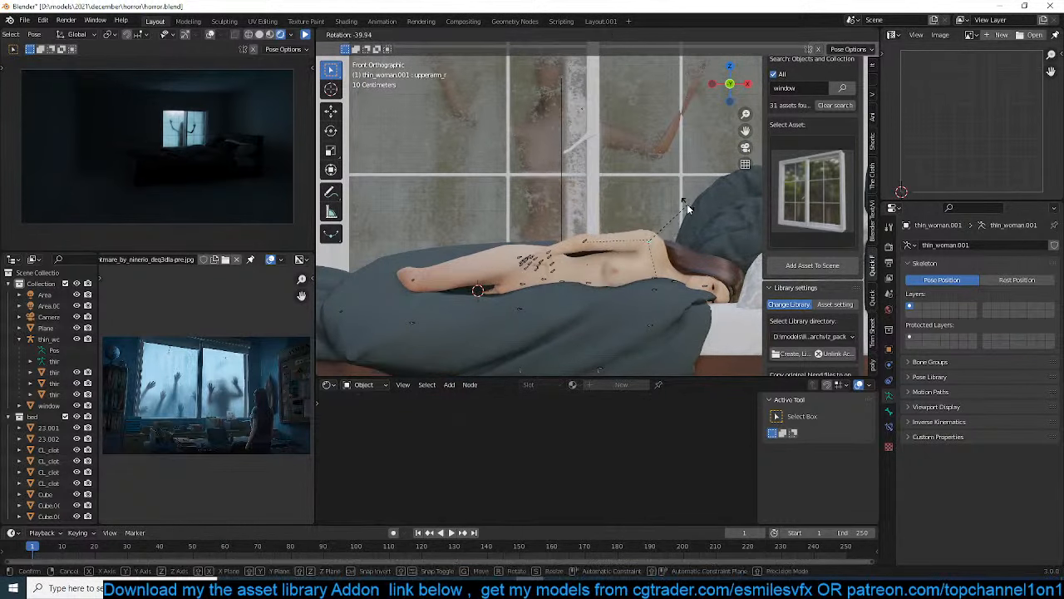
left_click(656, 236)
left_click(577, 238)
key("r")
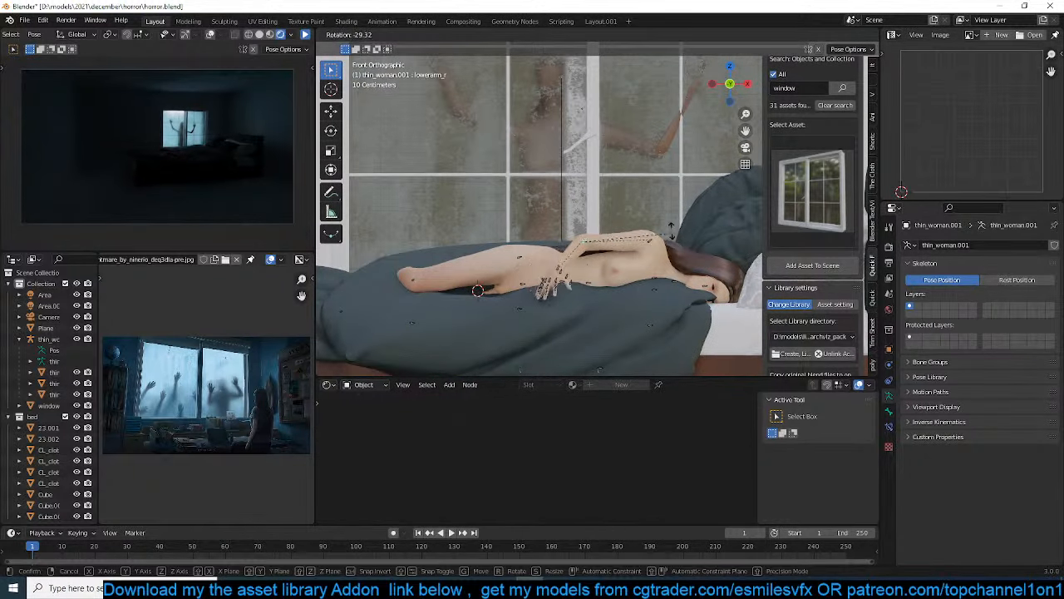
left_click(680, 226)
Rotate the right upper arm further so the arm lies across her torso with the hand resting on the bedding
left_click(652, 246)
key("r")
key("r")
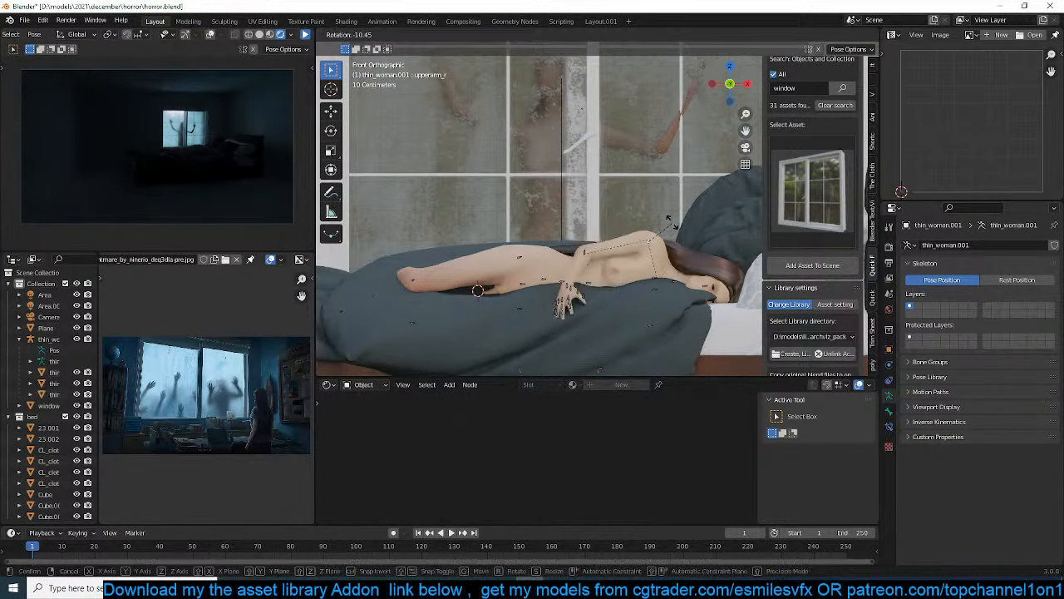
left_click(668, 293)
scroll(668, 291, "up", 3)
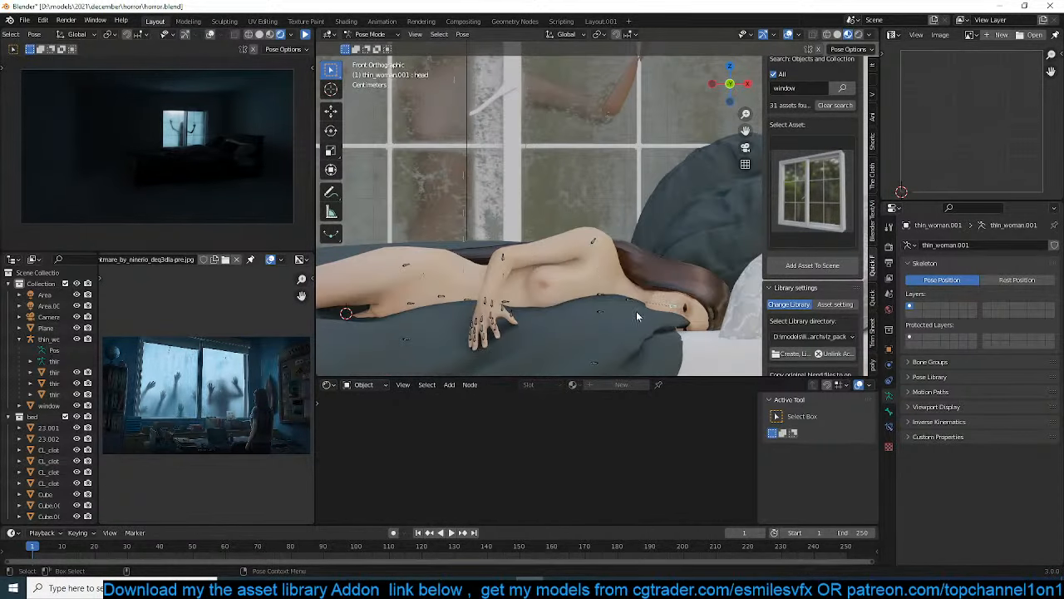
Rotate the lying woman's neck bone so her head lifts from the mattress toward the pillows
left_click(628, 299)
key("r")
left_click(705, 288)
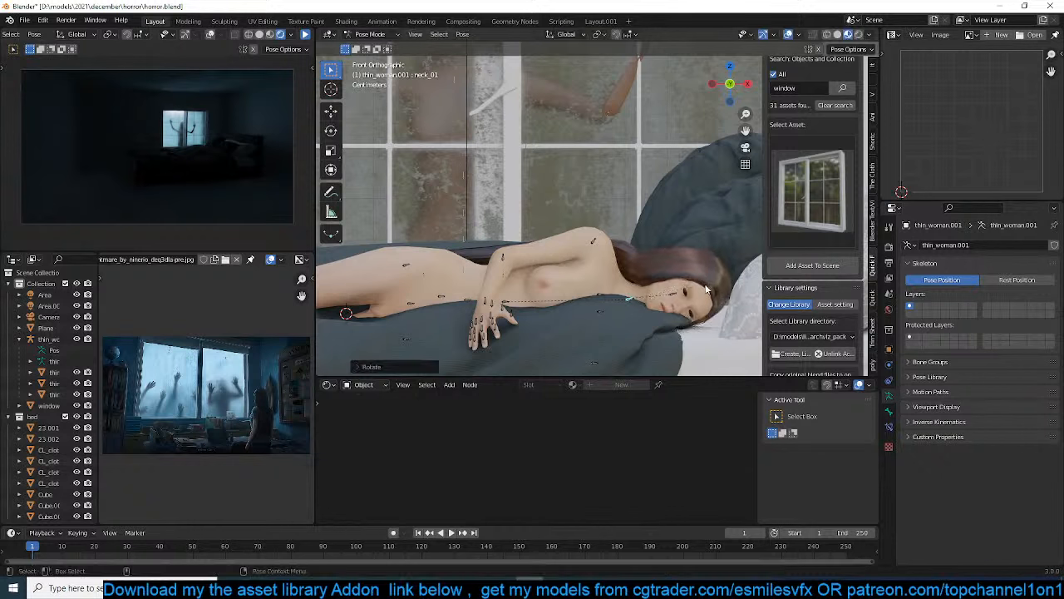
Return the lying woman to Object Mode and shift the whole figure on the bed
middle_click_drag(617, 302, 504, 309, "shift")
key("ctrl+Tab")
key("g")
left_click(615, 301)
scroll(626, 303, "up", 3)
scroll(625, 323, "down", 2)
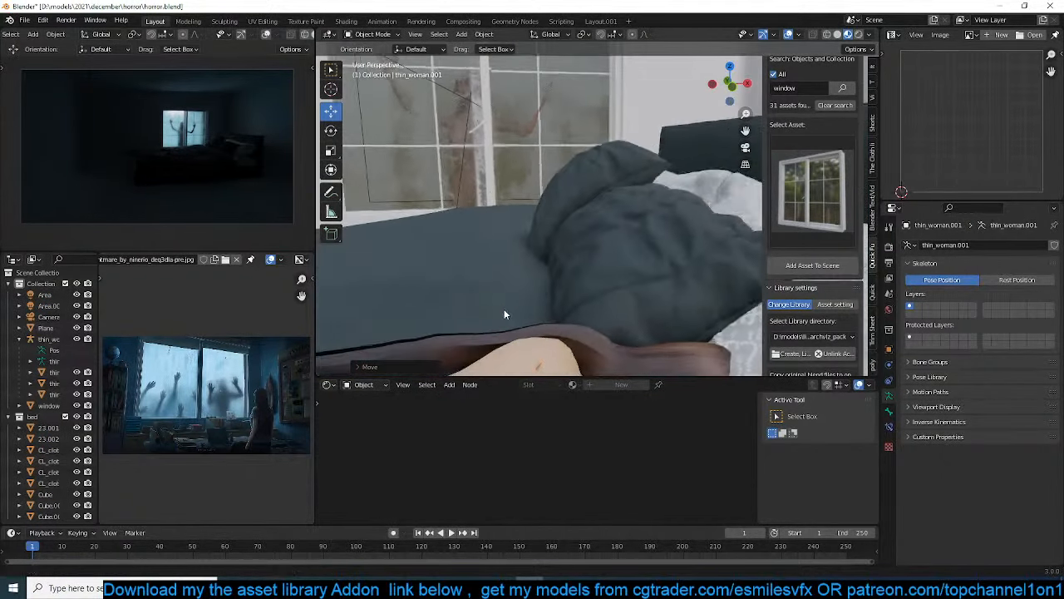
scroll(503, 308, "down", 1)
middle_click_drag(585, 305, 609, 294)
scroll(620, 293, "down", 1)
scroll(524, 265, "down", 2)
Reposition and rescale the lying woman to fit the bed, with her head among the dark pillows
key("g")
left_click(504, 285)
key("s")
left_click(647, 264)
mouse_move(665, 256)
middle_mouse_down()
mouse_move(591, 238)
mouse_move(672, 259)
middle_mouse_up()
scroll(672, 259, "down", 1)
key("g")
left_click(594, 234)
Pull the blanket mesh up over the woman's legs and torso with smooth proportional editing
scroll(594, 234, "up", 1)
middle_click_drag(595, 234, 585, 254, "shift")
left_click(599, 233)
key("Tab")
left_click(579, 209)
middle_click_drag(580, 208, 574, 199)
key("p")
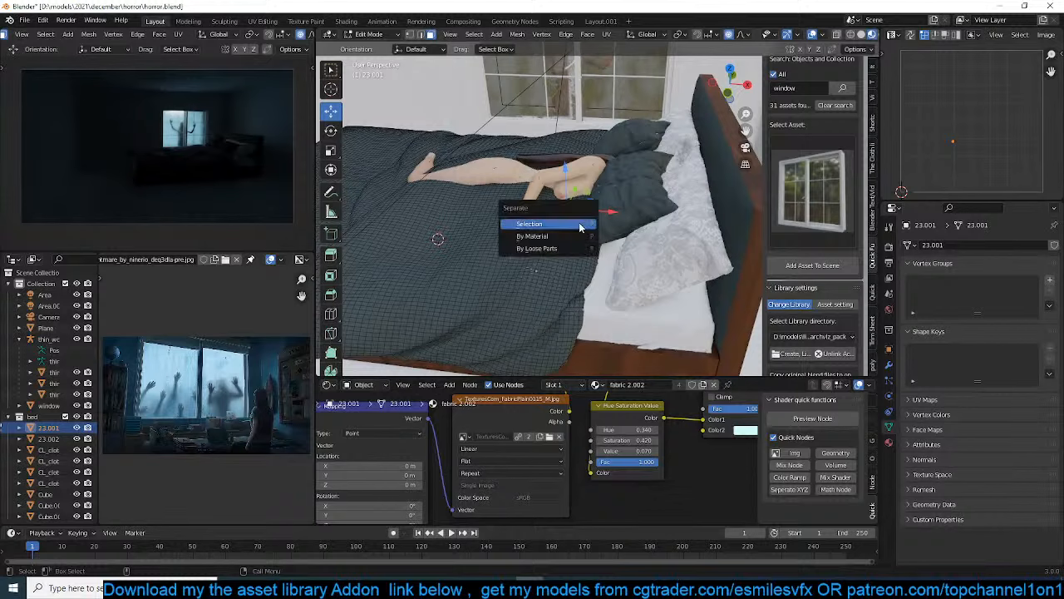
left_click(573, 222)
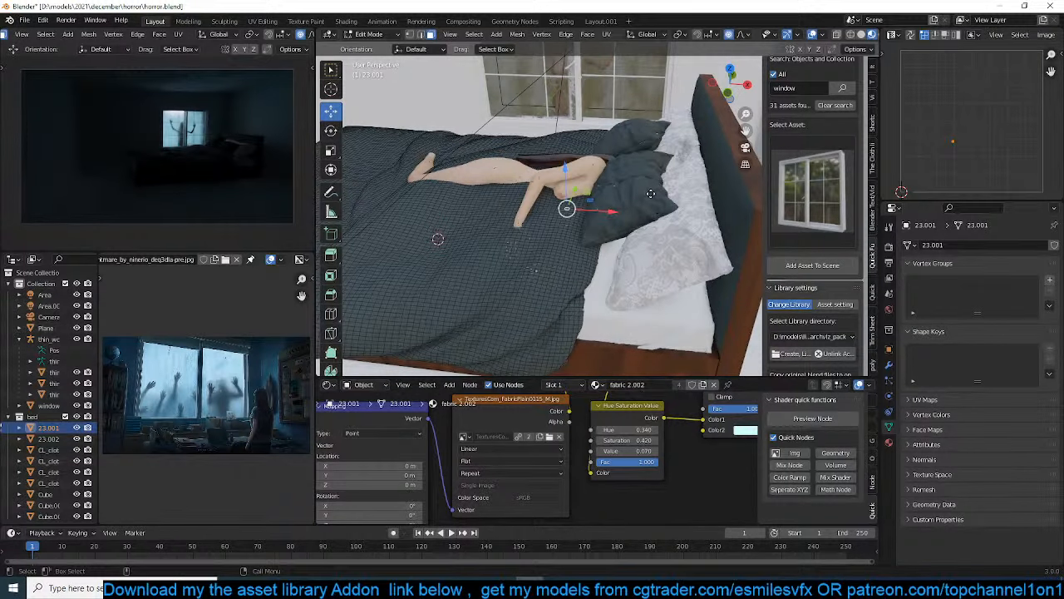
key("g")
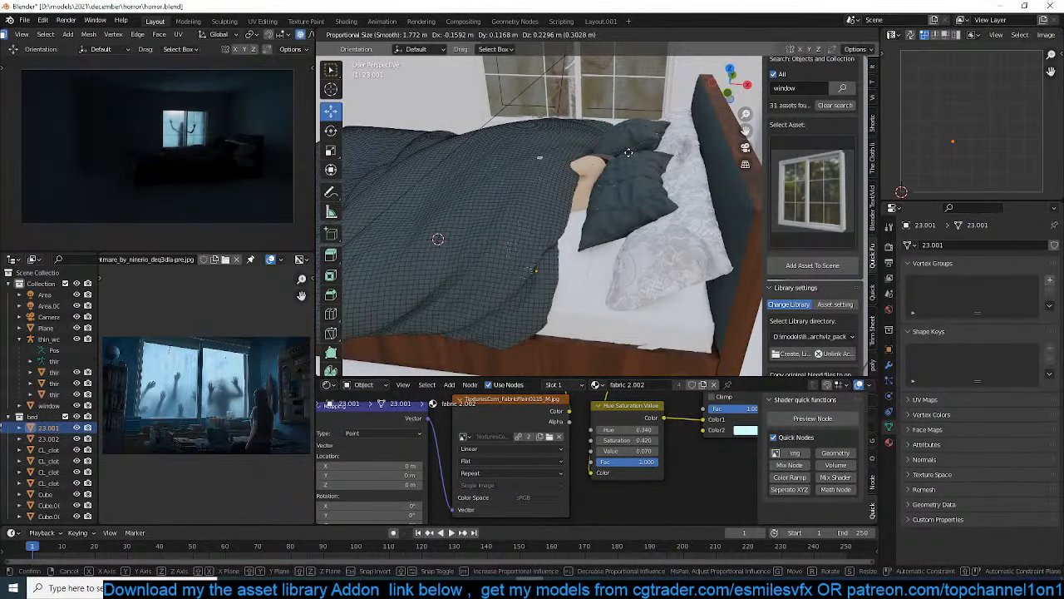
left_click(626, 158)
key("Tab")
Enter Pose Mode on the lying woman's armature and try rotating her spine bones
middle_click_drag(620, 193, 647, 243)
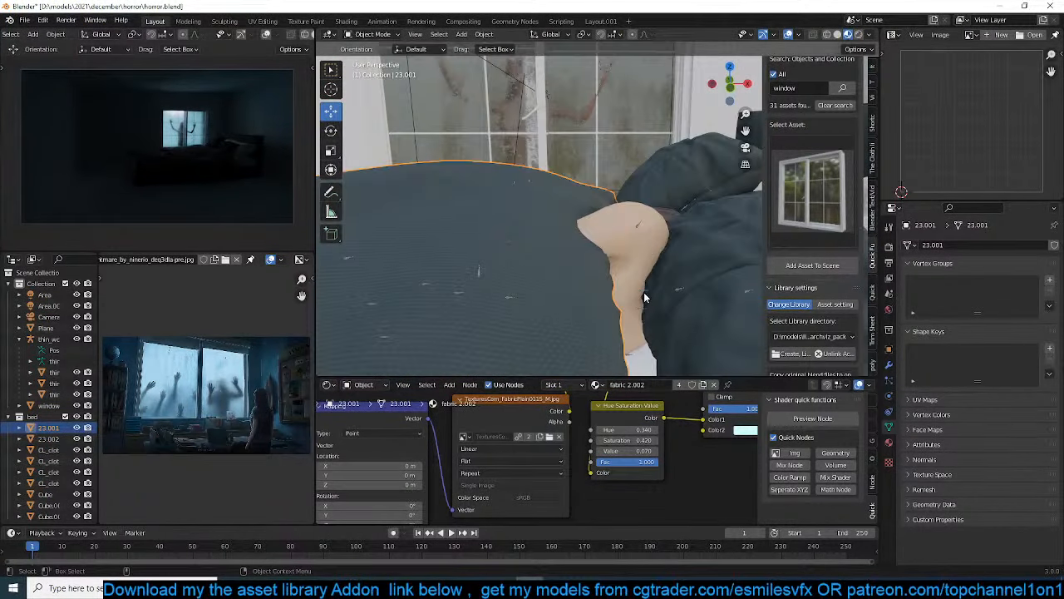
left_click(645, 293)
scroll(648, 290, "down", 2)
key("ctrl+Tab")
middle_click_drag(679, 275, 515, 246, "shift")
left_click(626, 262)
key("r")
left_click(619, 260)
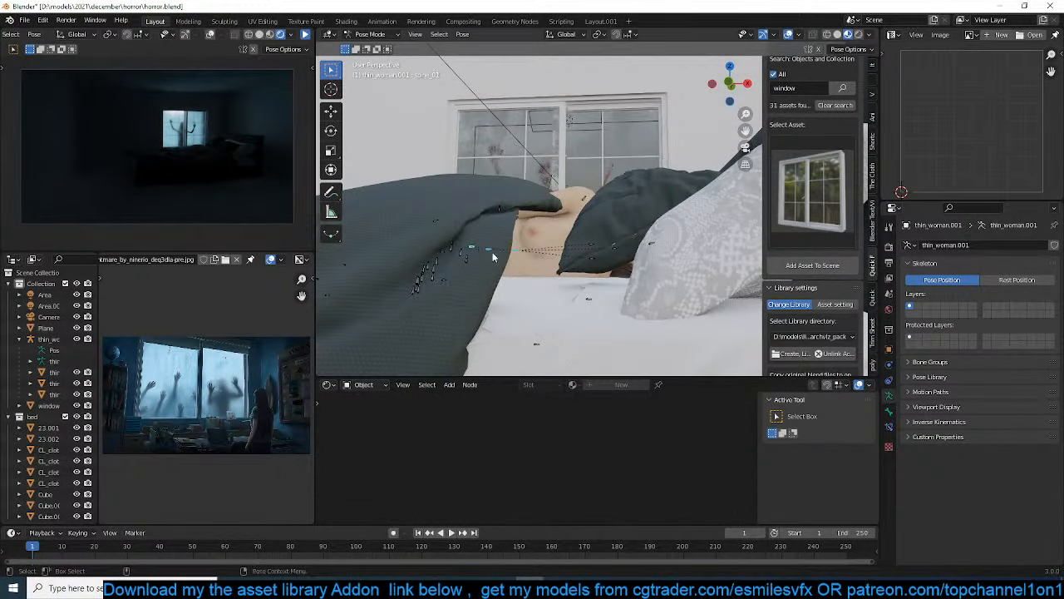
key("Tab")
key("s")
right_click(537, 258)
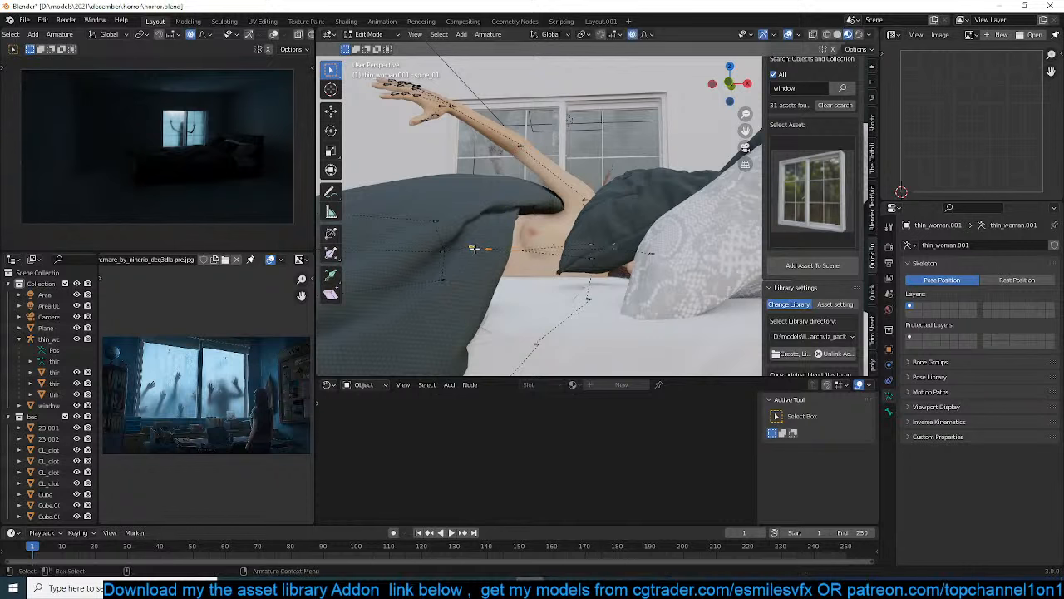
left_click(477, 247)
key("s")
right_click(548, 249)
key("Tab")
key("r")
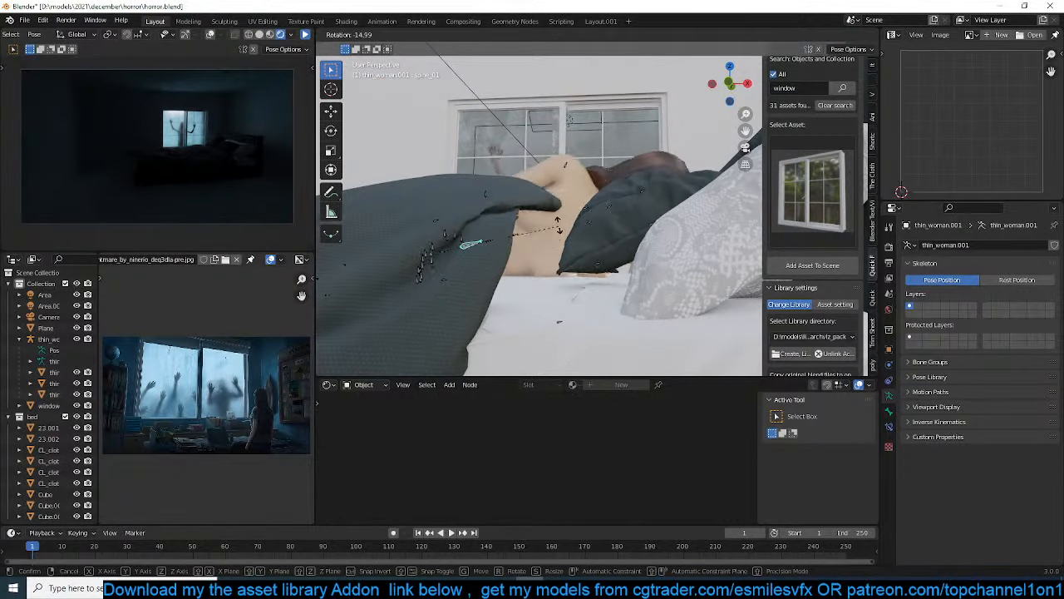
right_click(562, 223)
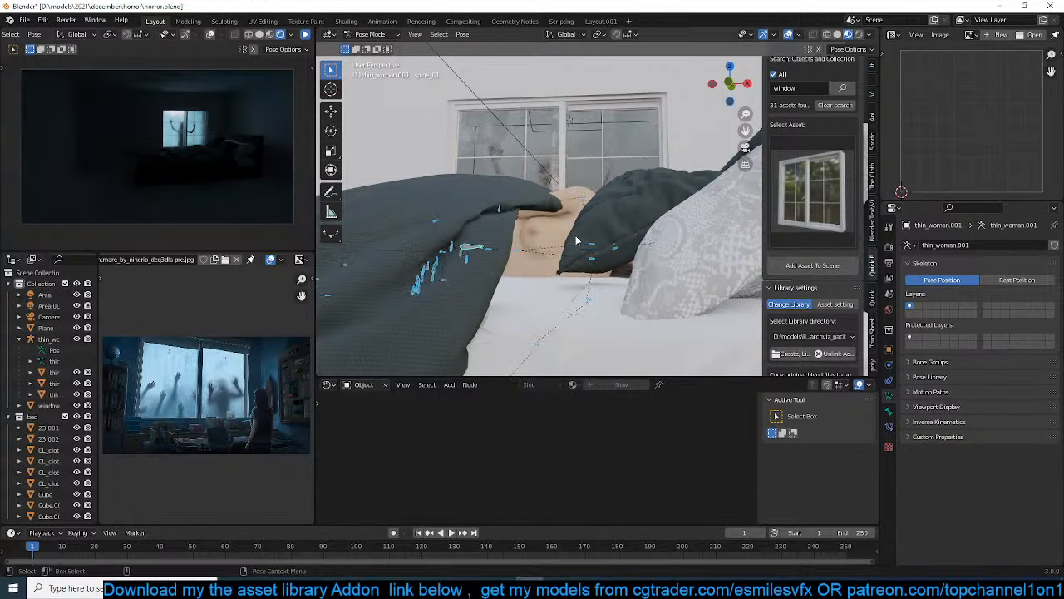
Set the pivot point to Individual Origins and enlarge all the armature's bones in Edit Mode
key("Tab")
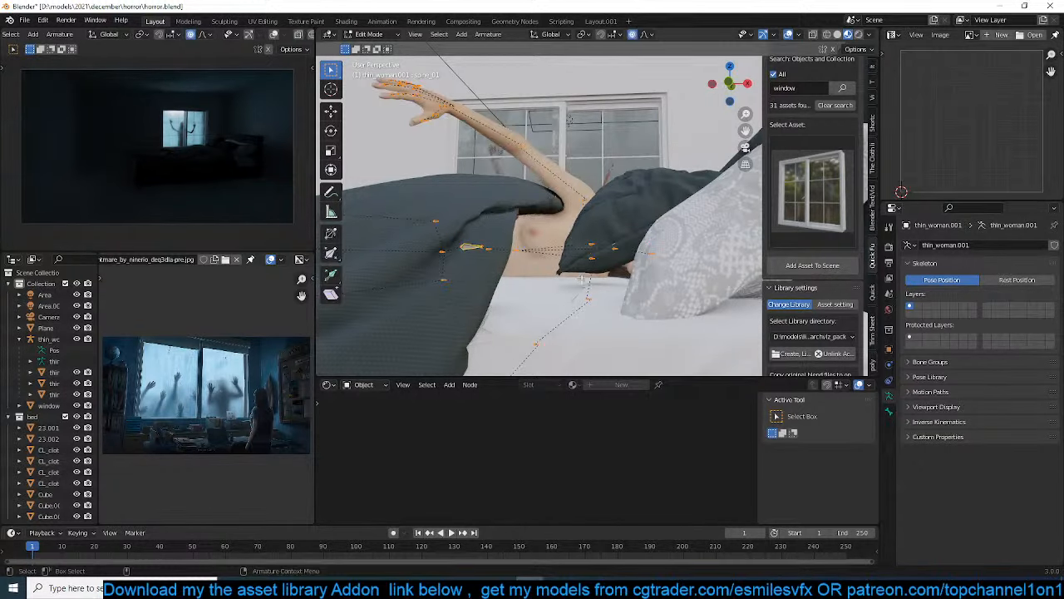
key("comma")
right_click(574, 294)
key("period")
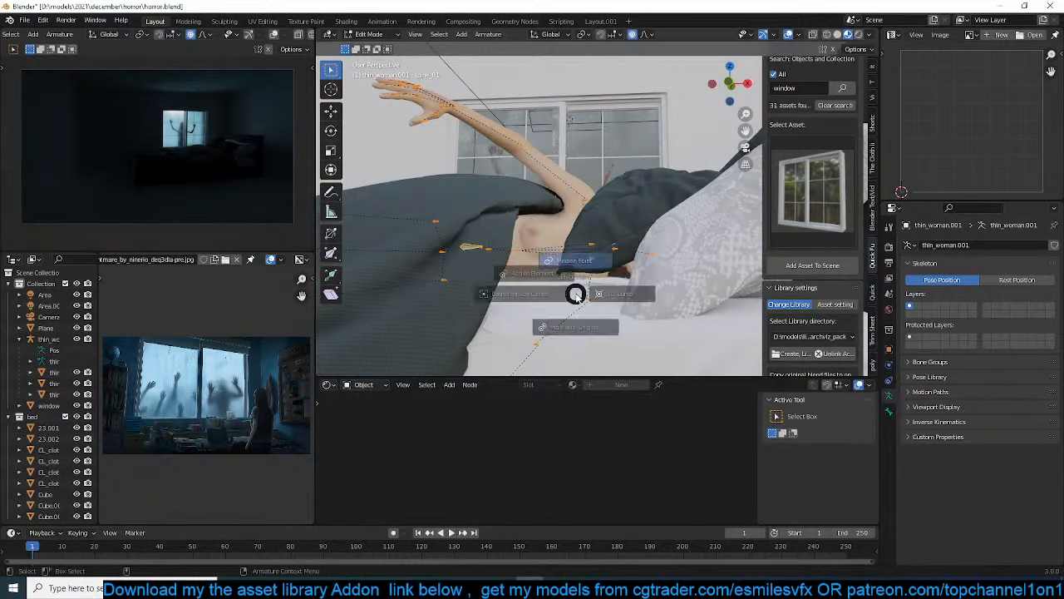
left_click(580, 360)
key("s")
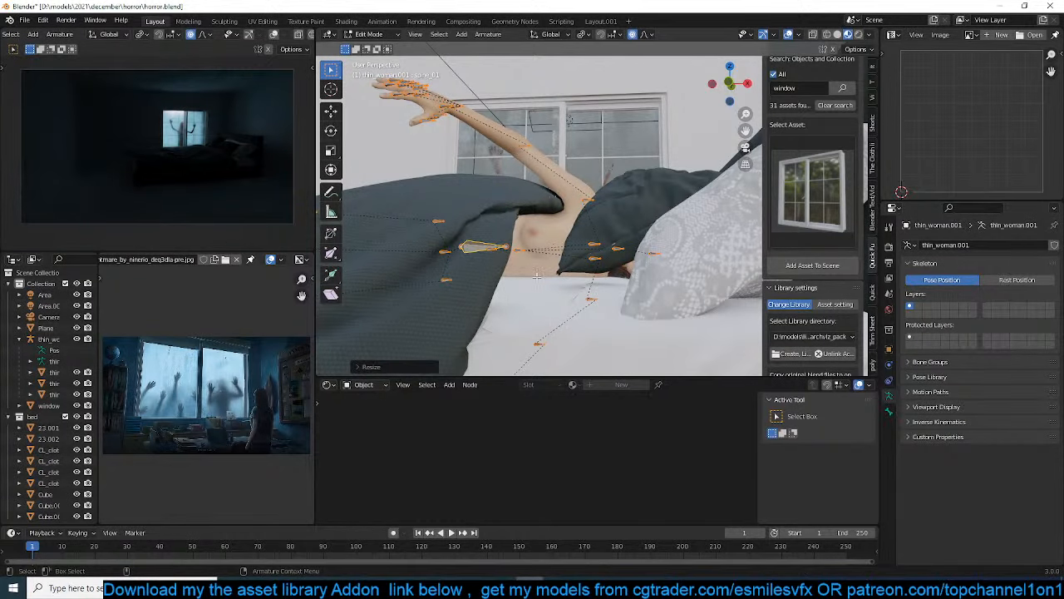
left_click(678, 262)
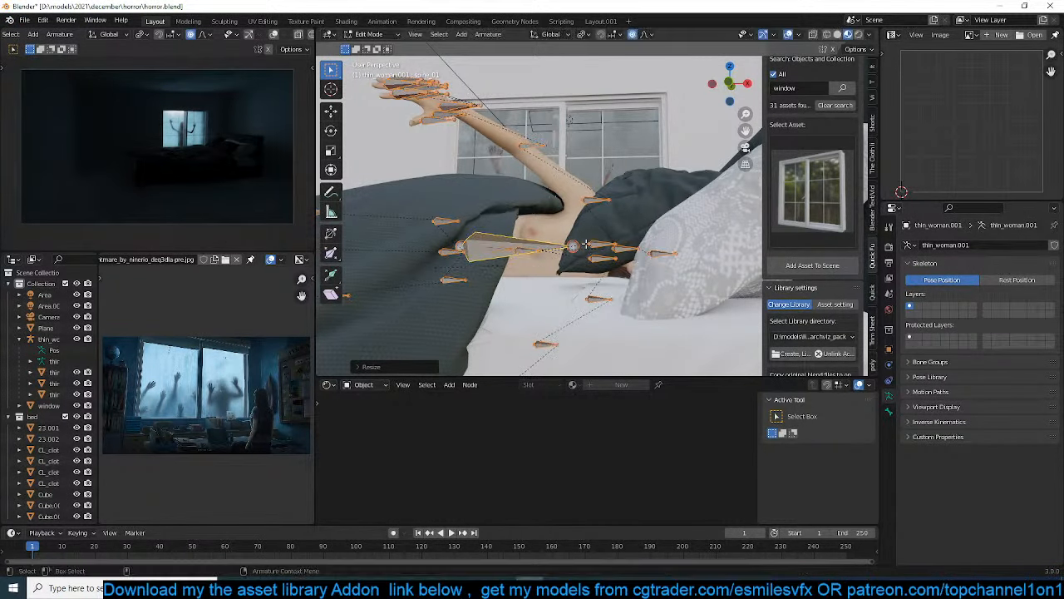
Try to scale the lowest spine bone down on its own in armature Edit Mode
key("Tab")
key("Tab")
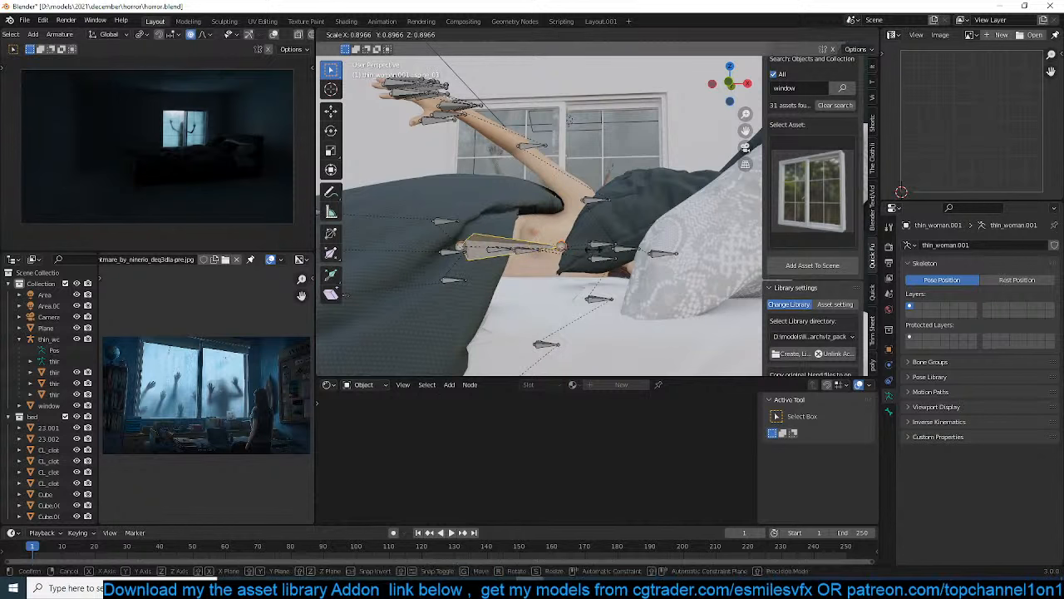
mouse_move(557, 266)
middle_mouse_down()
mouse_move(549, 253)
mouse_move(565, 270)
mouse_move(539, 270)
middle_mouse_up()
key("Tab")
key("a")
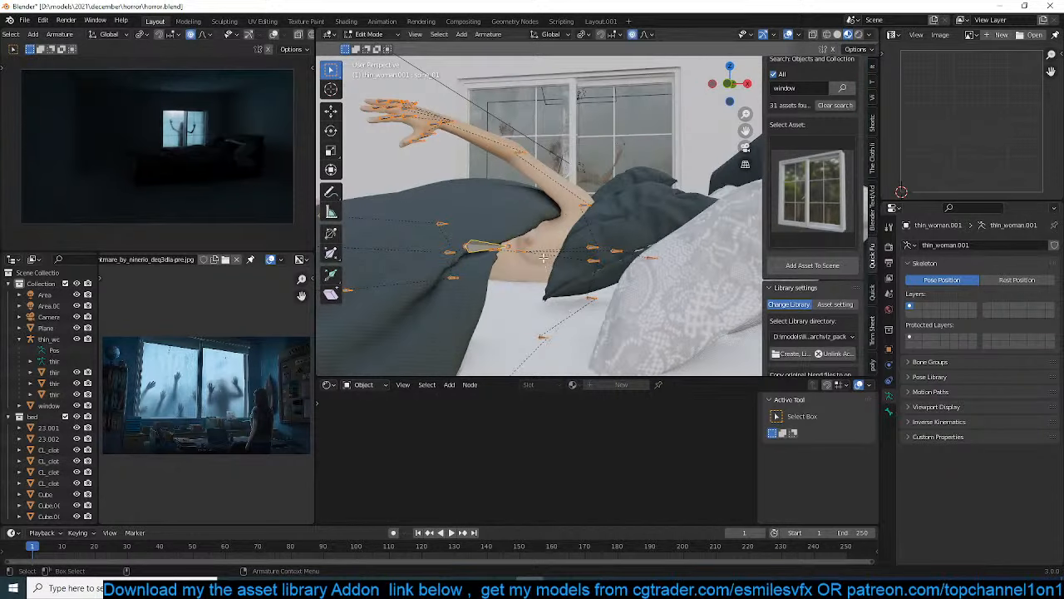
Enlarge the upper and middle spine bones individually so they are easier to pick
left_click(510, 246)
key("s")
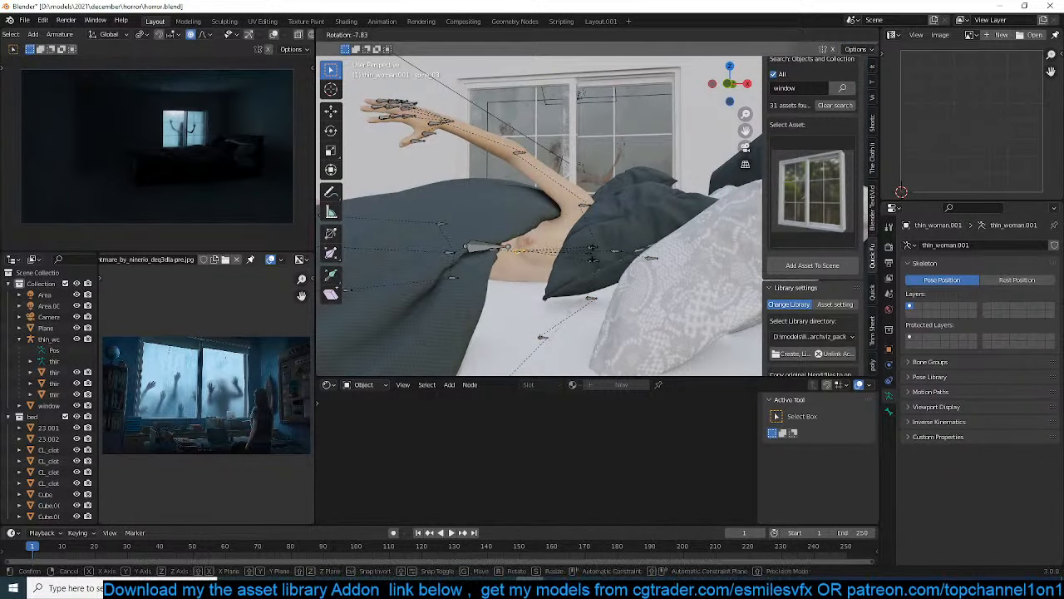
left_click(452, 241)
left_click(494, 252)
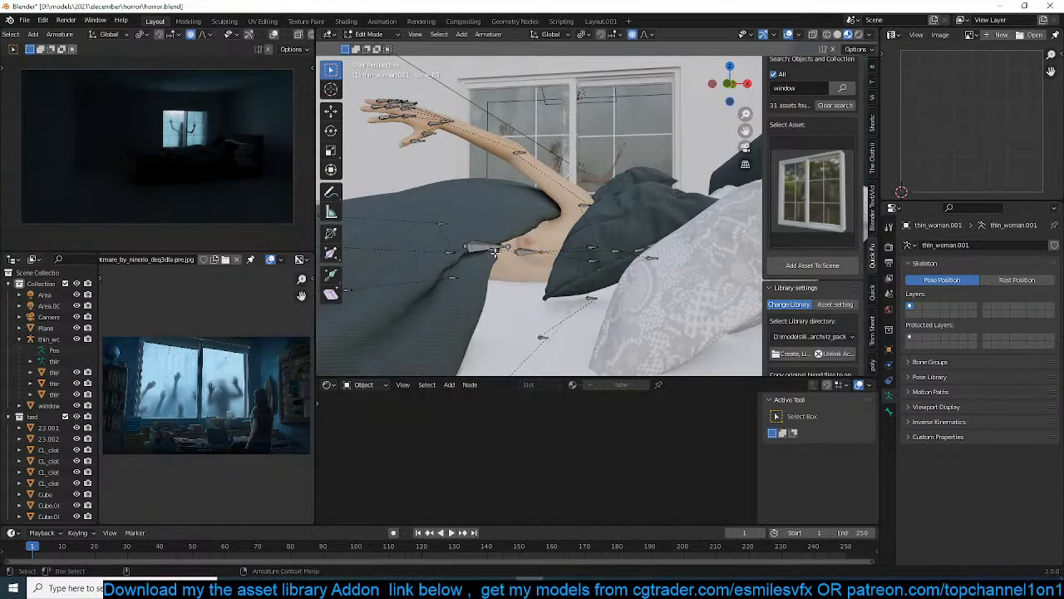
key("s")
left_click(513, 260)
Rotate the upper and middle spine bones in Pose Mode so the woman's torso rises toward the pillow
key("ctrl+Tab")
left_click(525, 252)
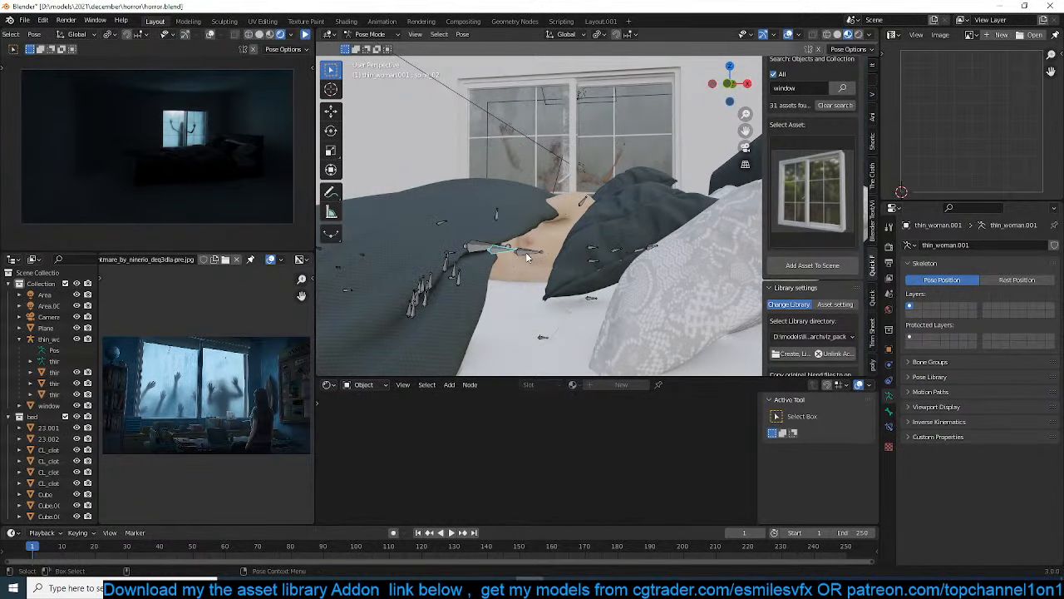
key("r")
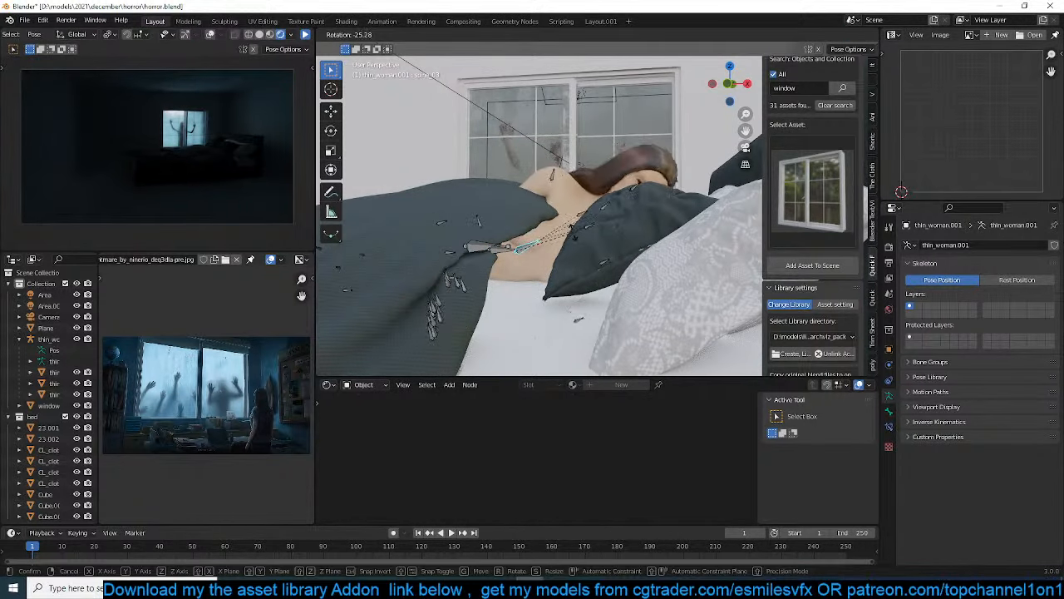
left_click(477, 248)
left_click(495, 251)
key("r")
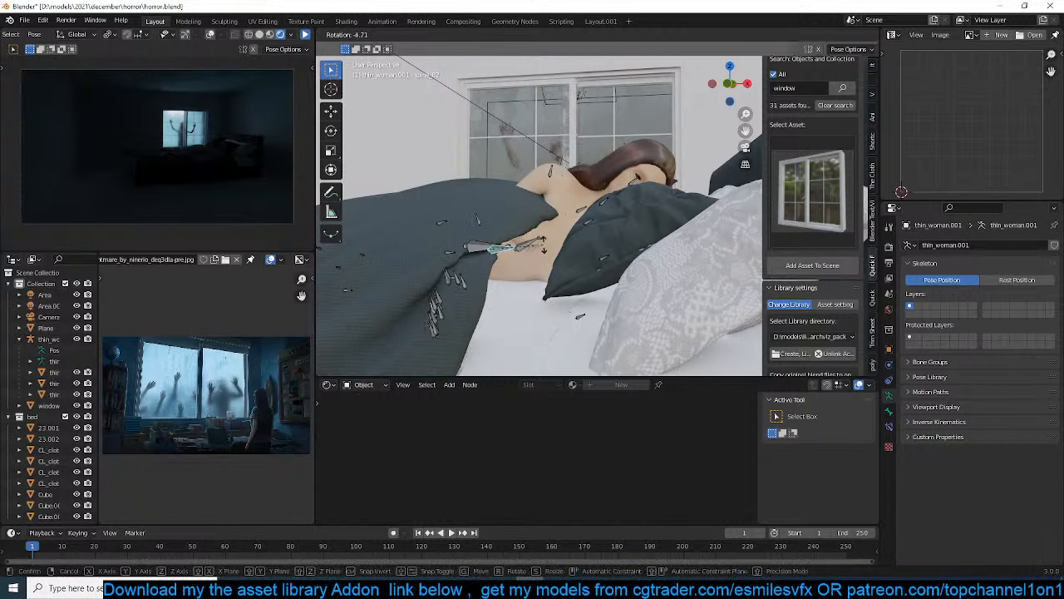
left_click(612, 225)
middle_click_drag(612, 225, 639, 216)
left_click(581, 221)
key("r")
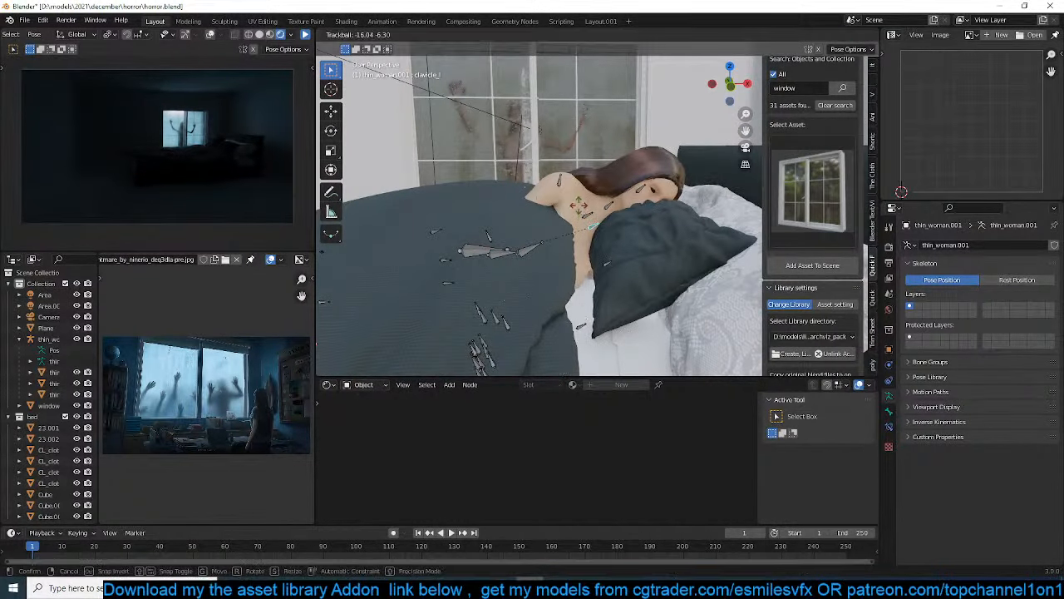
right_click(579, 208)
key("r")
key("r")
right_click(573, 195)
Rotate the right upper arm upward so the arm and hand lie on top of the blanket
left_click(564, 204)
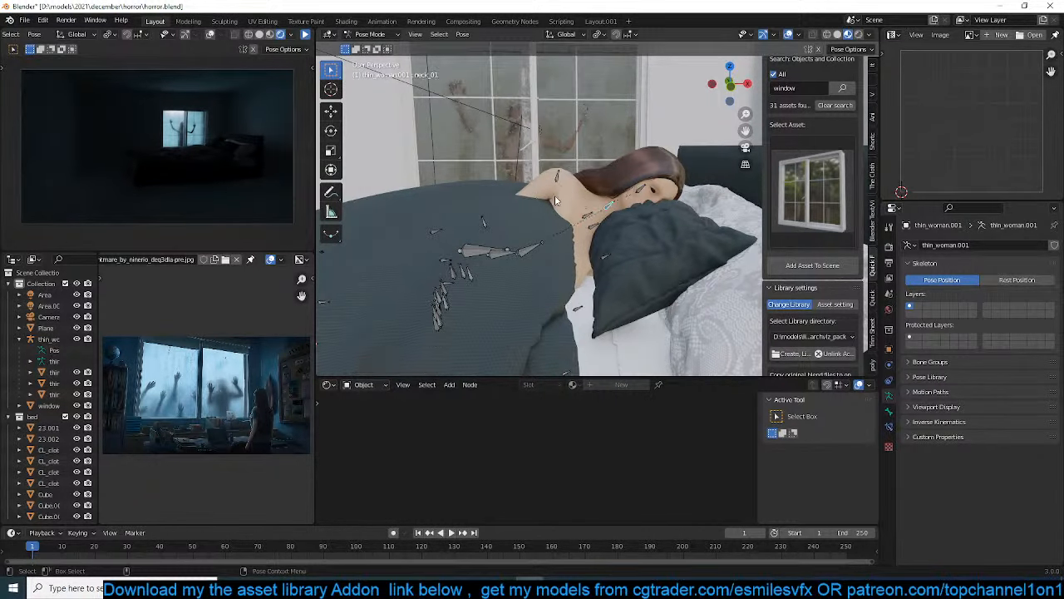
key("r")
left_click(634, 210)
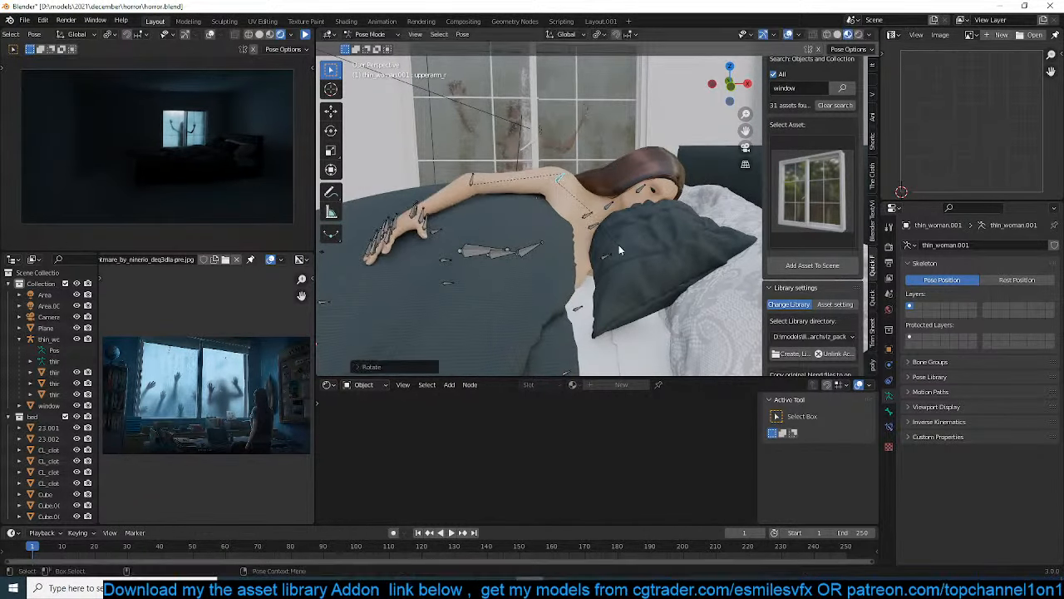
Trackball-rotate the neck bone so the woman's head tilts down onto the dark pillow
left_click(611, 209)
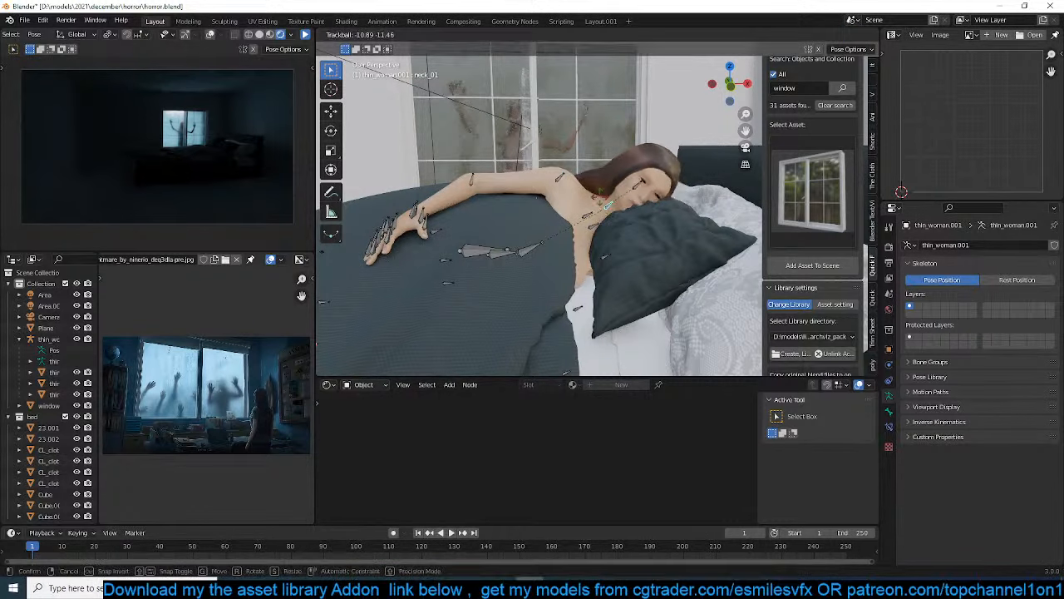
key("r")
key("r")
left_click(617, 182)
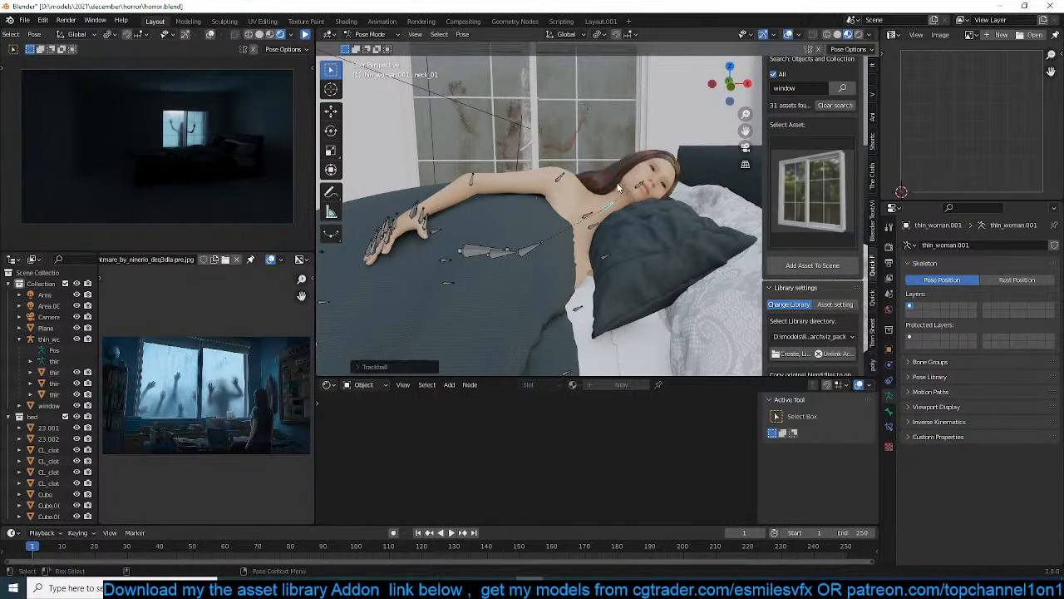
key("r")
key("r")
left_click(640, 257)
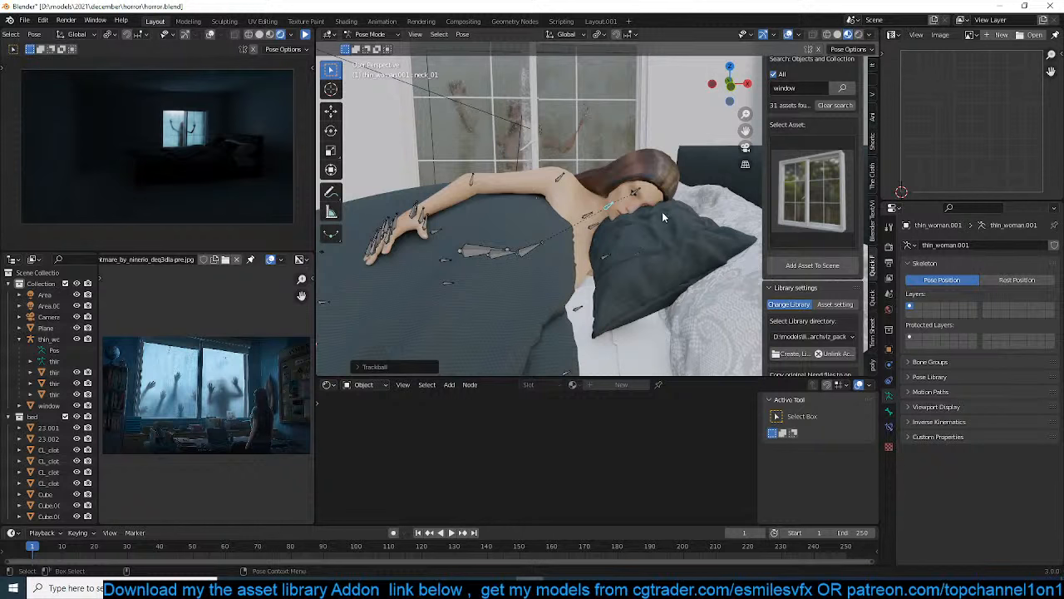
Rotate the left upper arm outward so the arm extends toward the pillows
middle_click_drag(619, 226, 647, 251)
left_click(595, 254)
key("r")
key("r")
right_click(592, 275)
key("r")
left_click(604, 152)
middle_click_drag(604, 152, 536, 217)
key("KP_3")
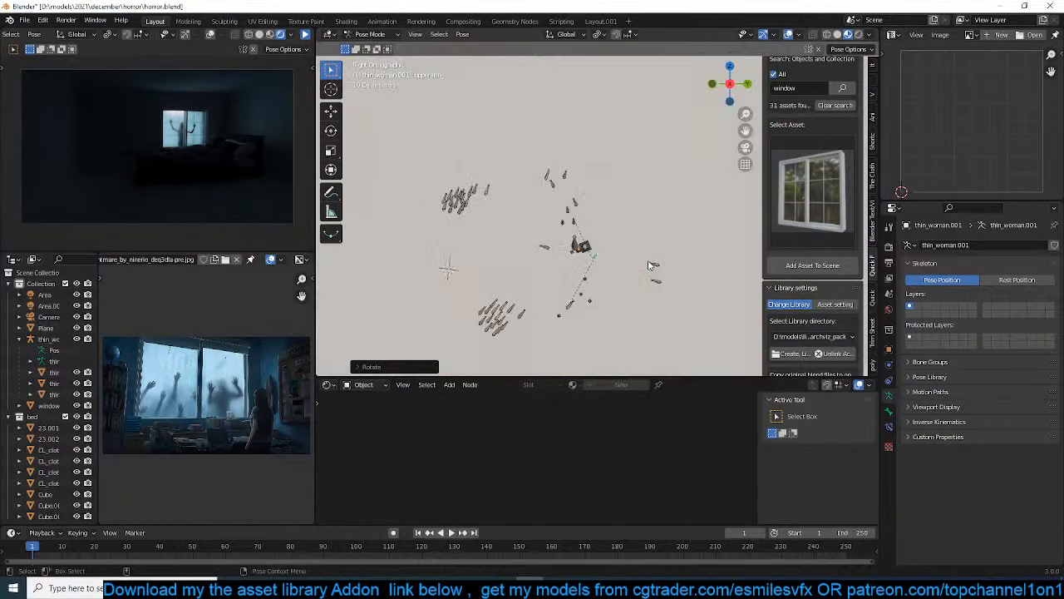
middle_click_drag(651, 265, 675, 271)
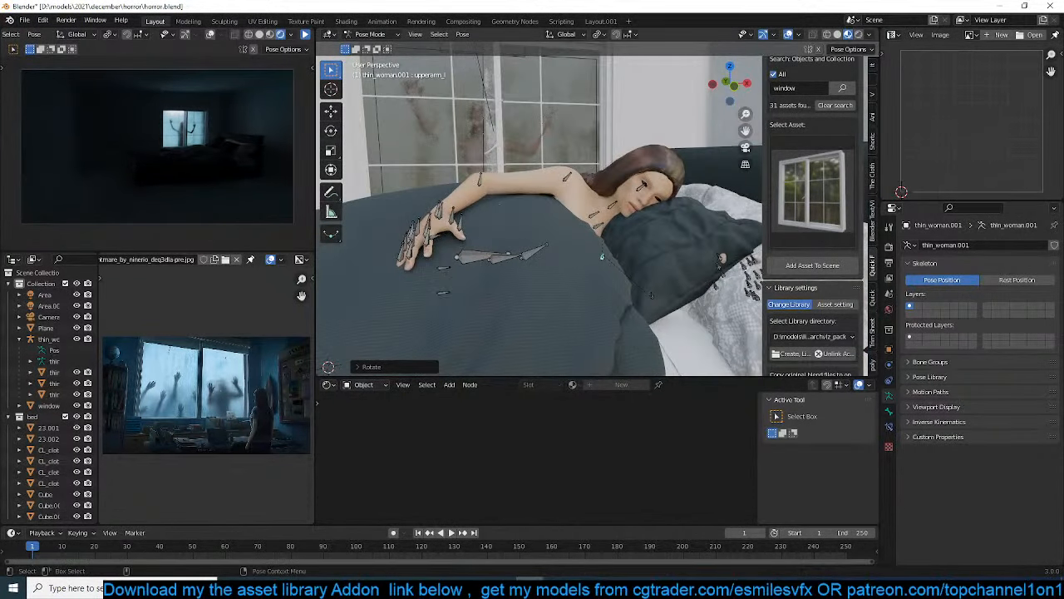
Trackball-rotate the left upper arm so the hand comes forward in front of the dark pillow
key("r")
key("r")
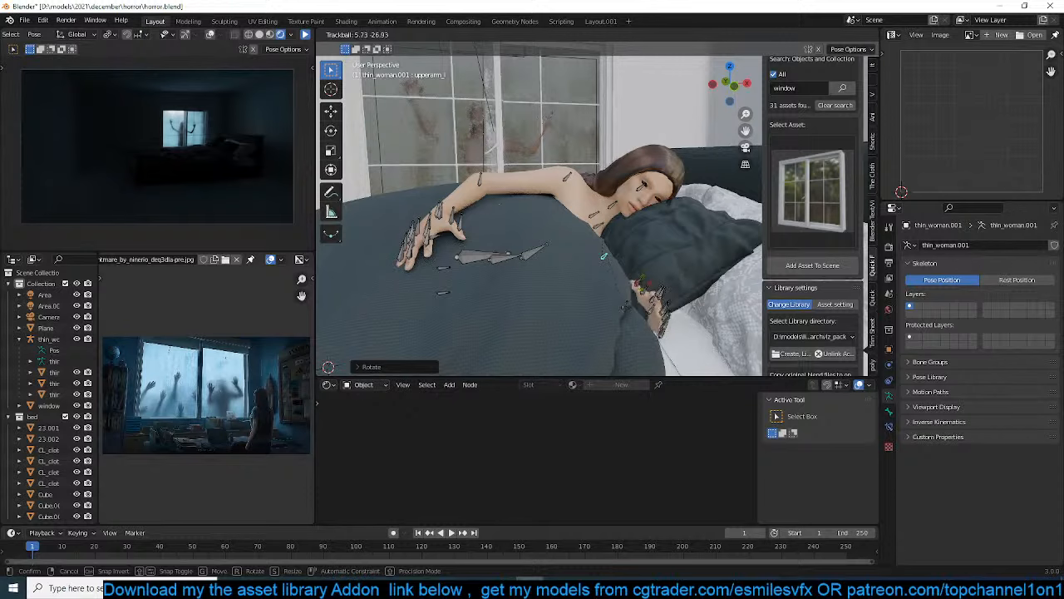
left_click(653, 285)
middle_click_drag(654, 285, 635, 286)
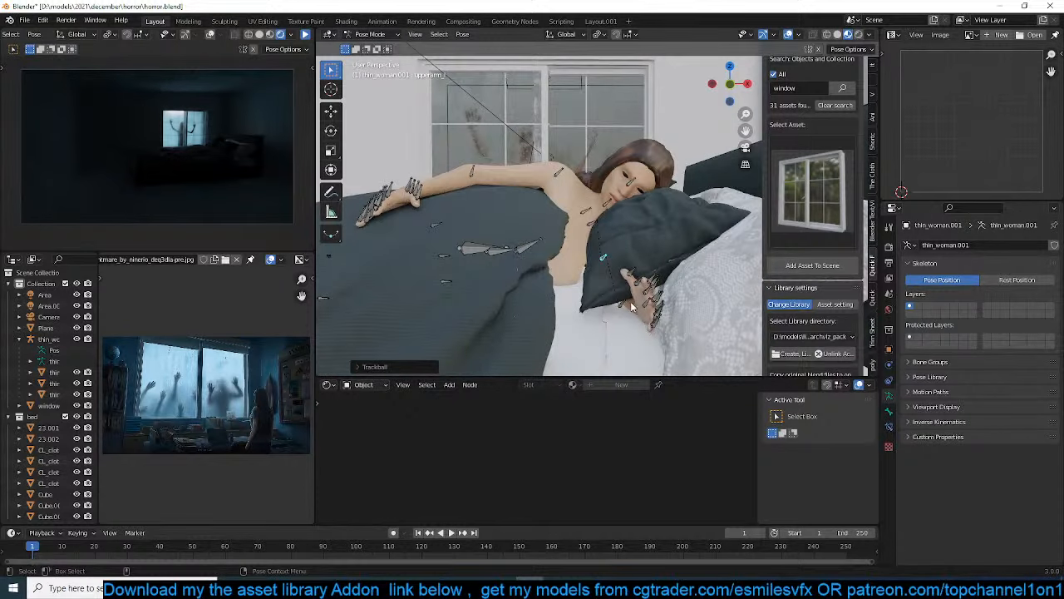
Rotate the left forearm so the hand rests on the sheet below the pillow, and leave Pose Mode
key("r")
left_click(637, 311)
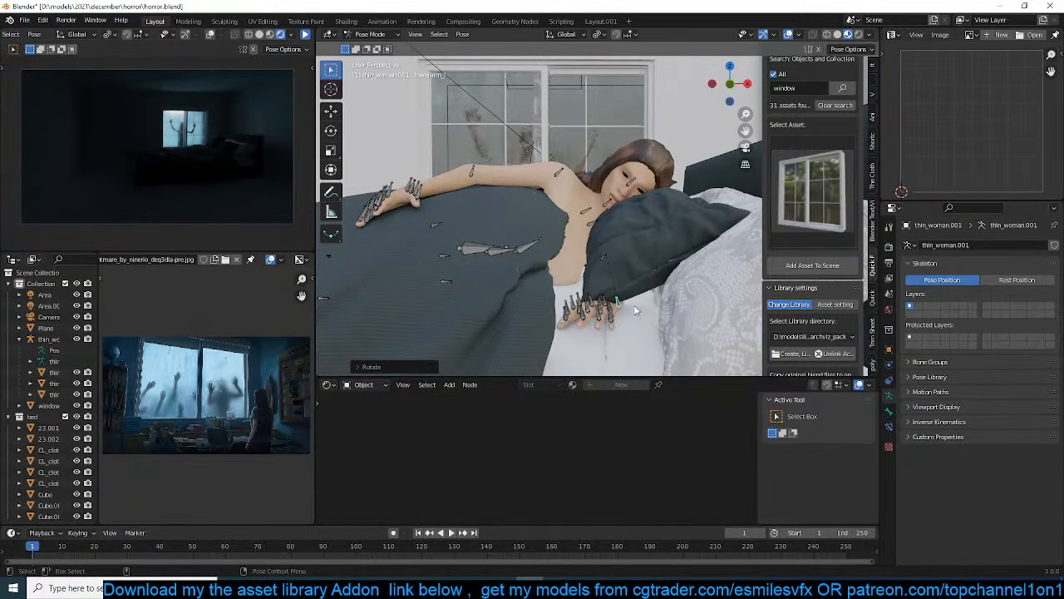
key("r")
key("r")
left_click(645, 323)
key("ctrl+Tab")
Resume the paused rendered camera preview to check the new pose, and view the room from outside
middle_click_drag(594, 258, 609, 258)
middle_click_drag(608, 253, 488, 277)
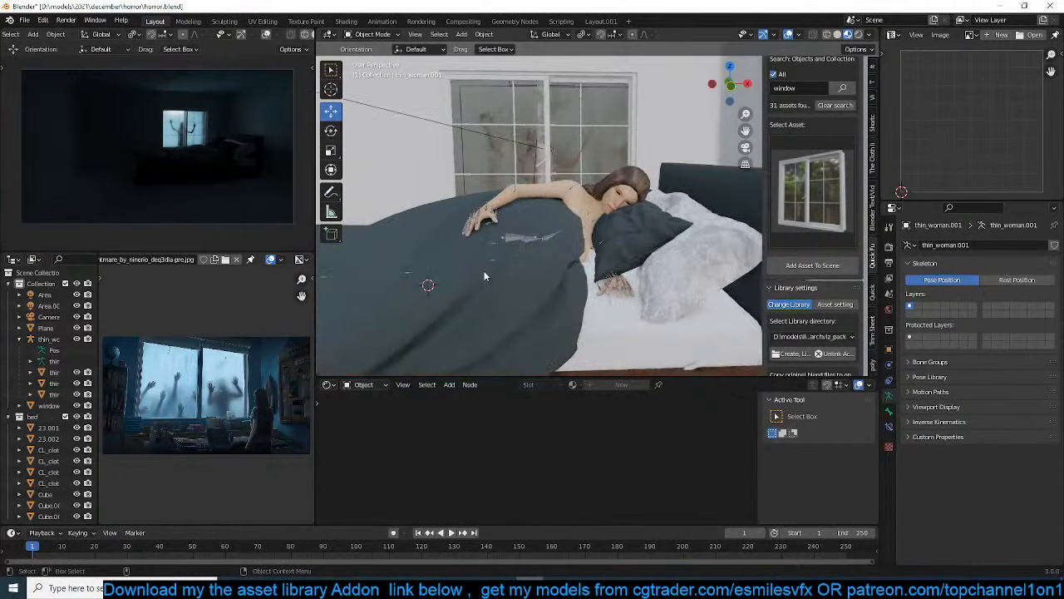
scroll(312, 36, "down", 3)
left_click(307, 36)
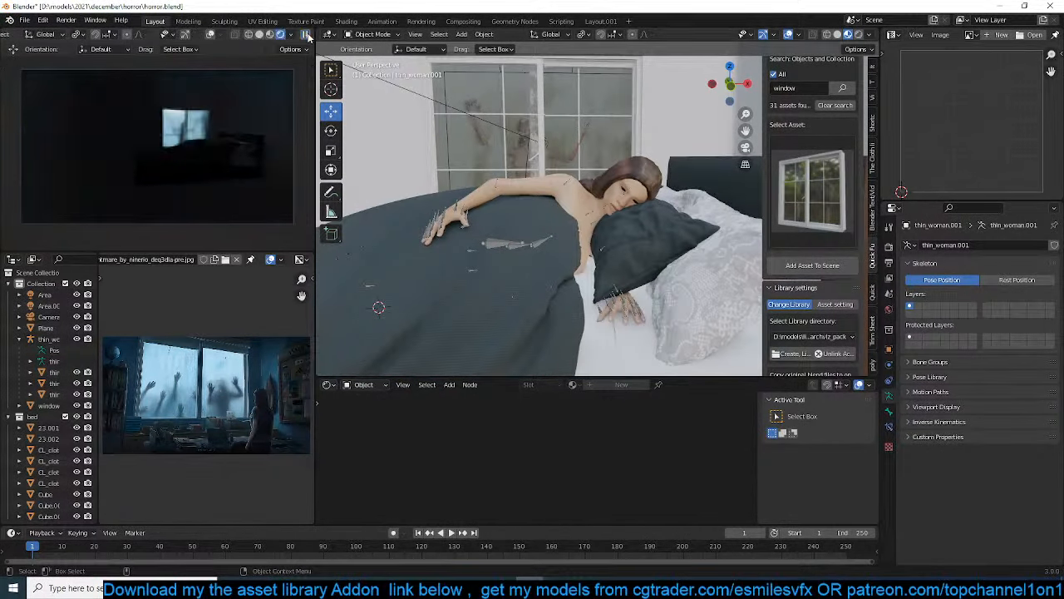
scroll(456, 115, "down", 6)
middle_click_drag(510, 171, 471, 274)
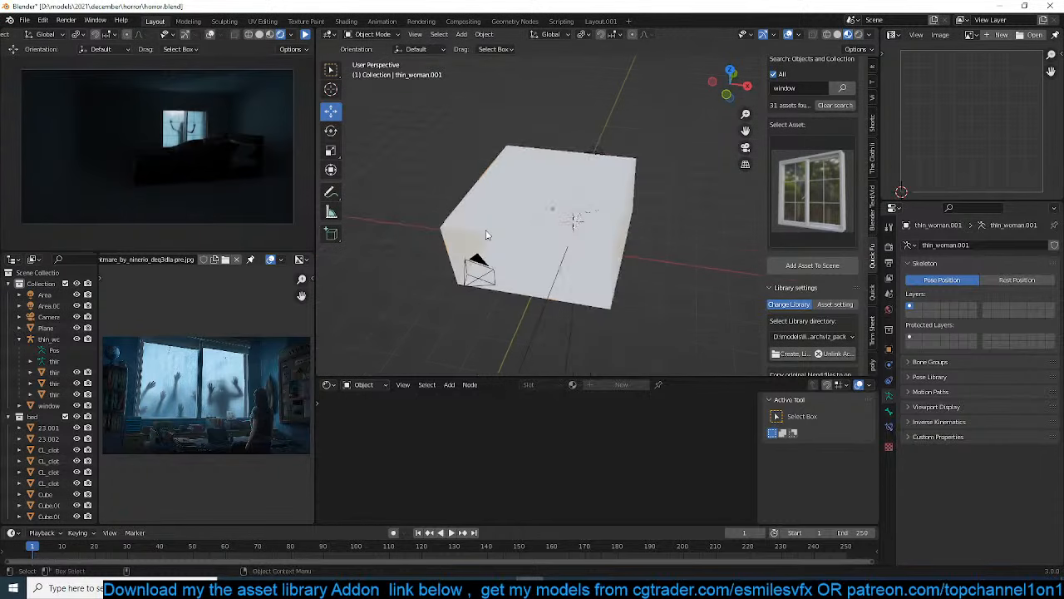
In a wireframe top view, select the camera and move it inside the room, closer to the side of the bed
left_click(473, 275)
key("KP_5")
key("KP_7")
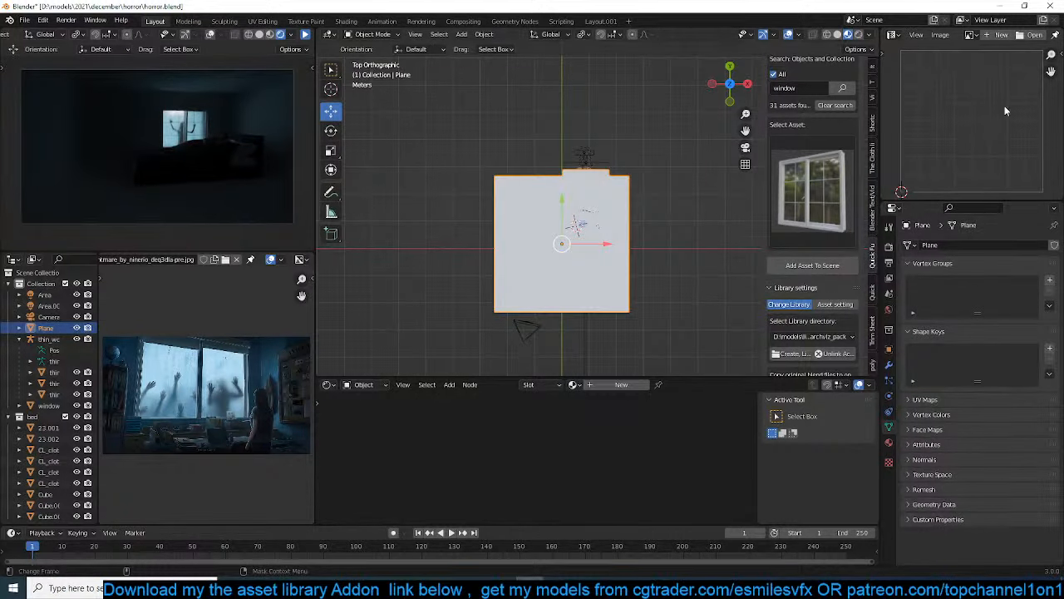
left_click(521, 341)
key("z")
key("4")
scroll(536, 319, "up", 3)
key("g")
left_click(613, 220)
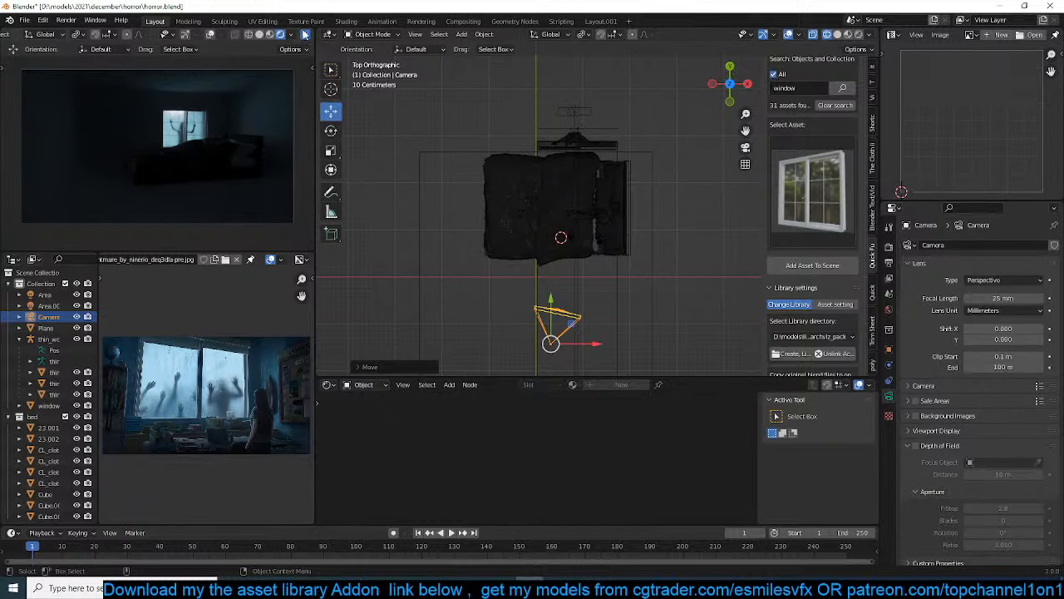
Trackball-rotate the camera to frame the window above the bed, save the file, and shift the camera sideways to refine the framing
left_click(305, 34)
key("r")
key("r")
left_click(233, 173)
key("ctrl+s")
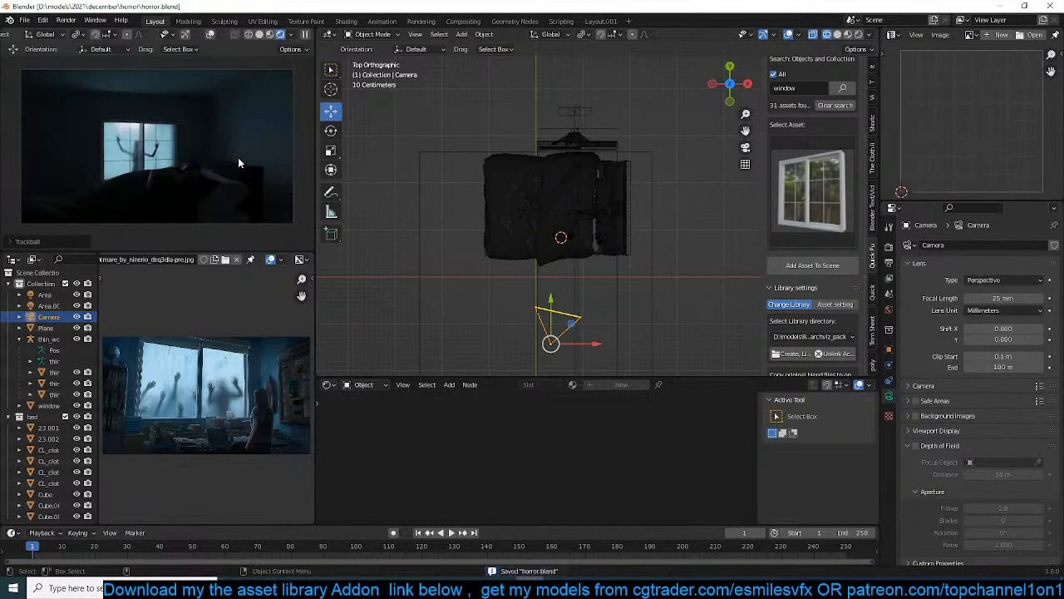
key("g")
left_click(219, 174)
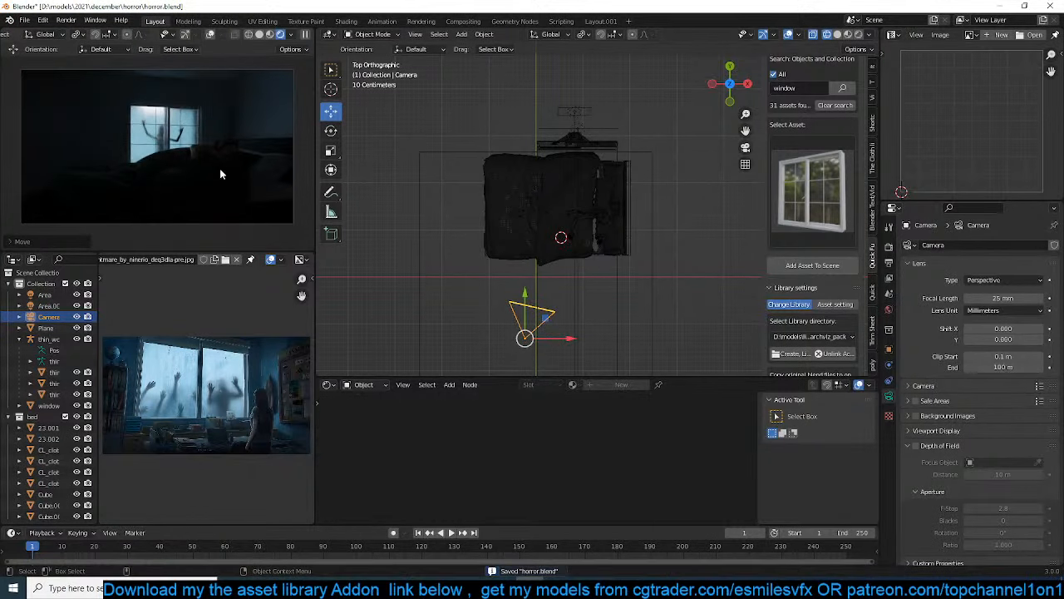
Duplicate the area light behind the window in the side view and place the copy on the room side of the window
middle_click_drag(441, 205, 733, 174)
scroll(482, 165, "down", 5)
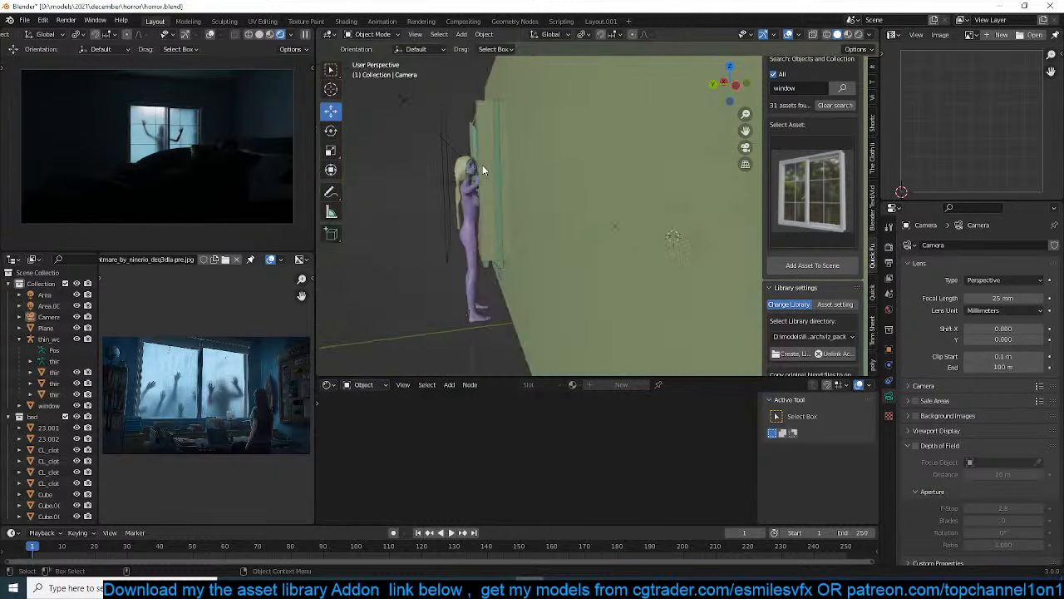
left_click(474, 183)
key("KP_1")
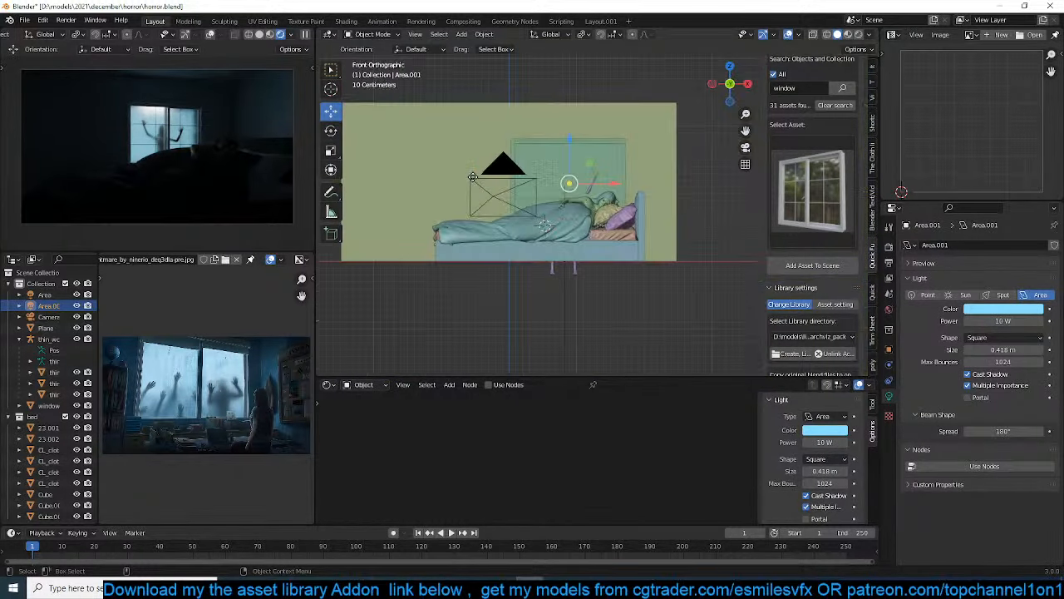
key("KP_3")
key("z")
scroll(558, 225, "up", 3)
middle_click_drag(580, 223, 429, 252, "shift")
key("shift+d")
left_click(542, 233)
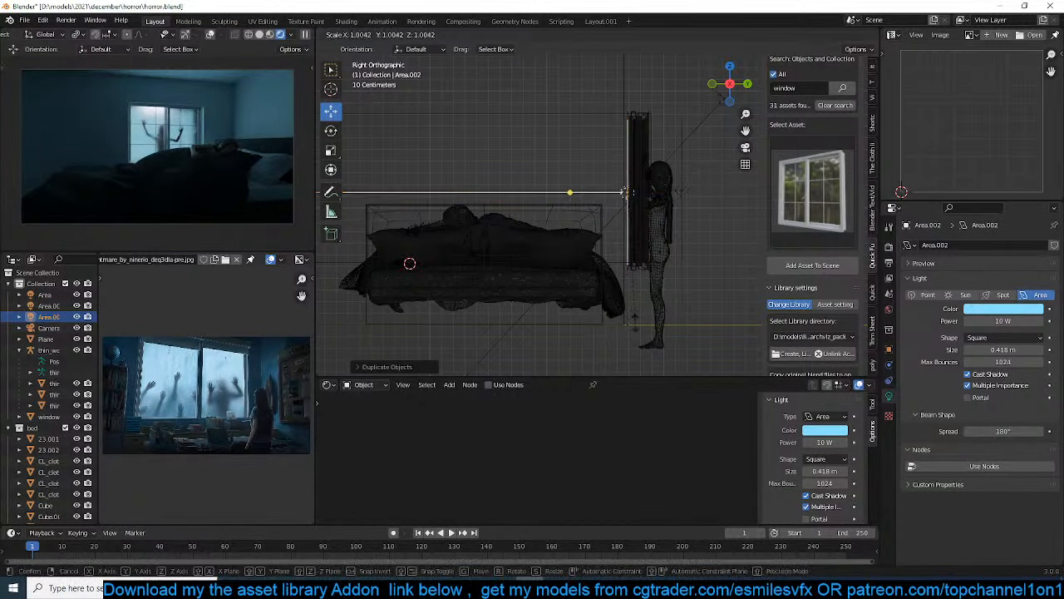
Scale the copied area light, shift it slightly away from the window, and tilt it down toward the bed
key("s")
key("z")
left_click(625, 192)
key("r")
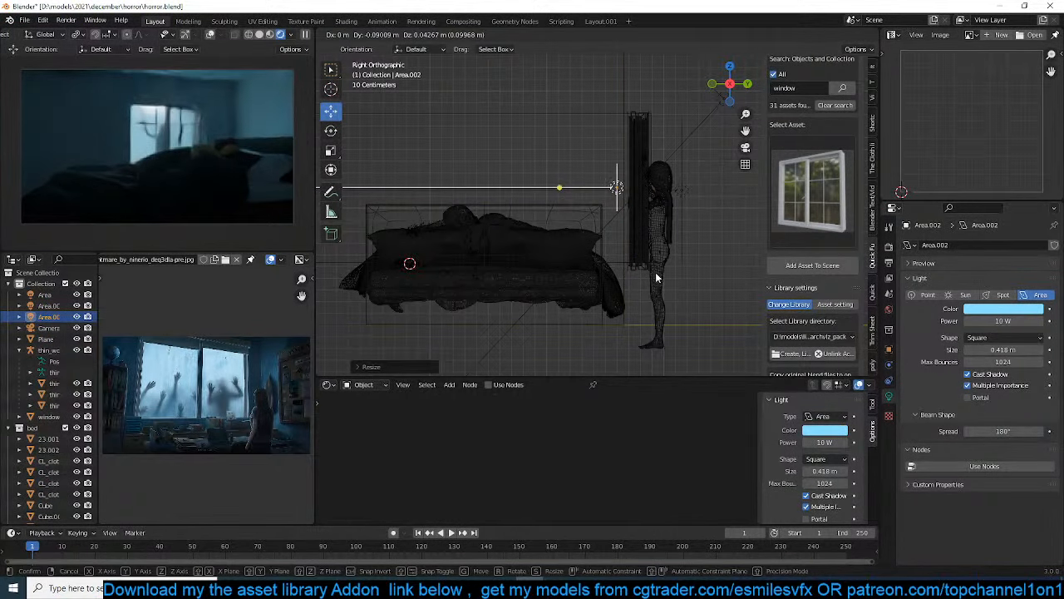
left_click(499, 272)
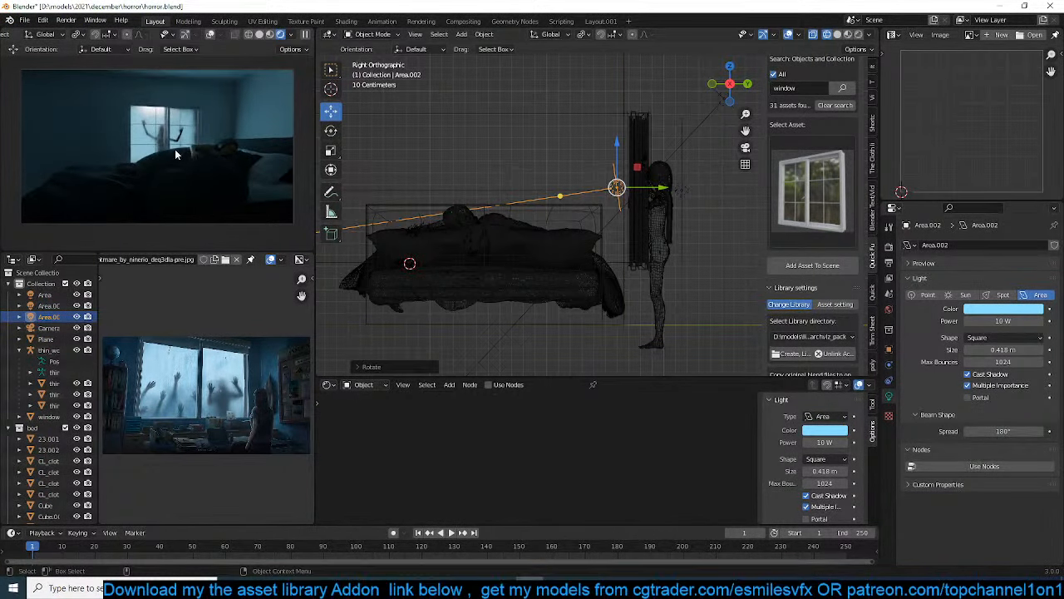
key("r")
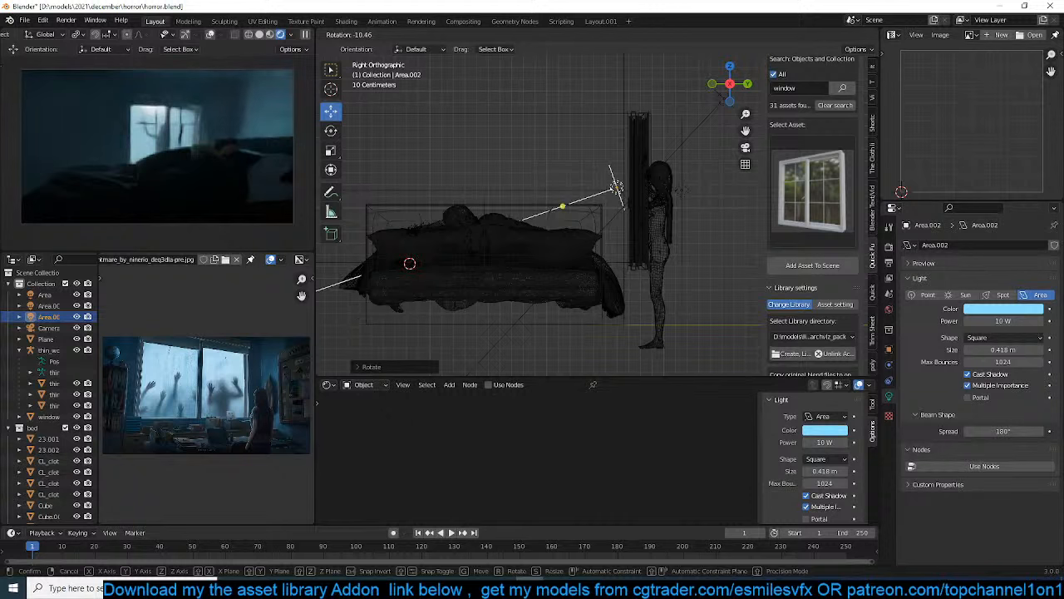
left_click(628, 246)
Reduce the copied light's downward tilt, nudge it back toward the window, and tint it a pale pinkish white
left_click(989, 309)
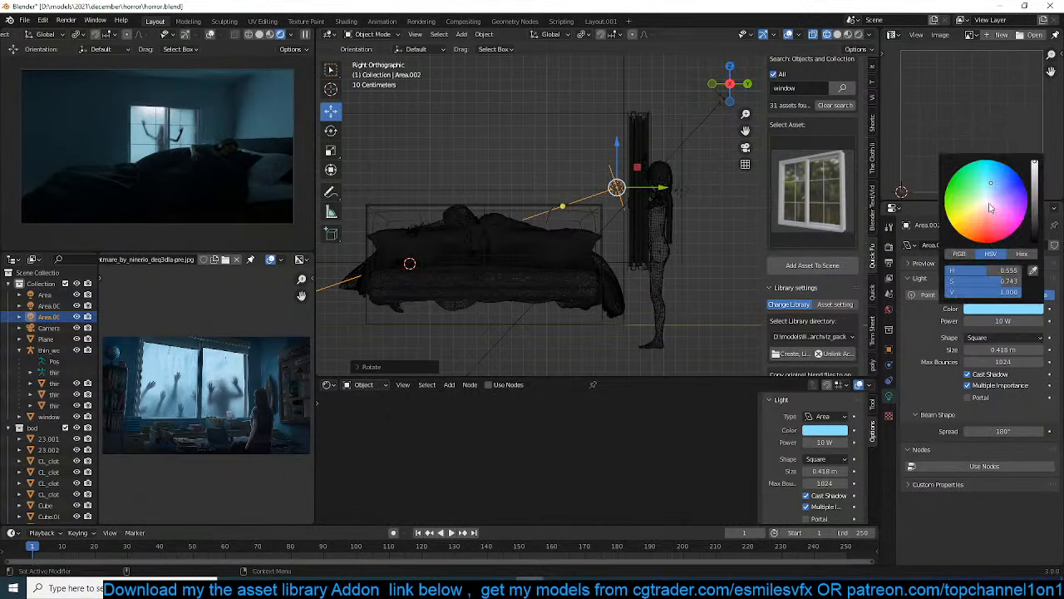
left_click(989, 207)
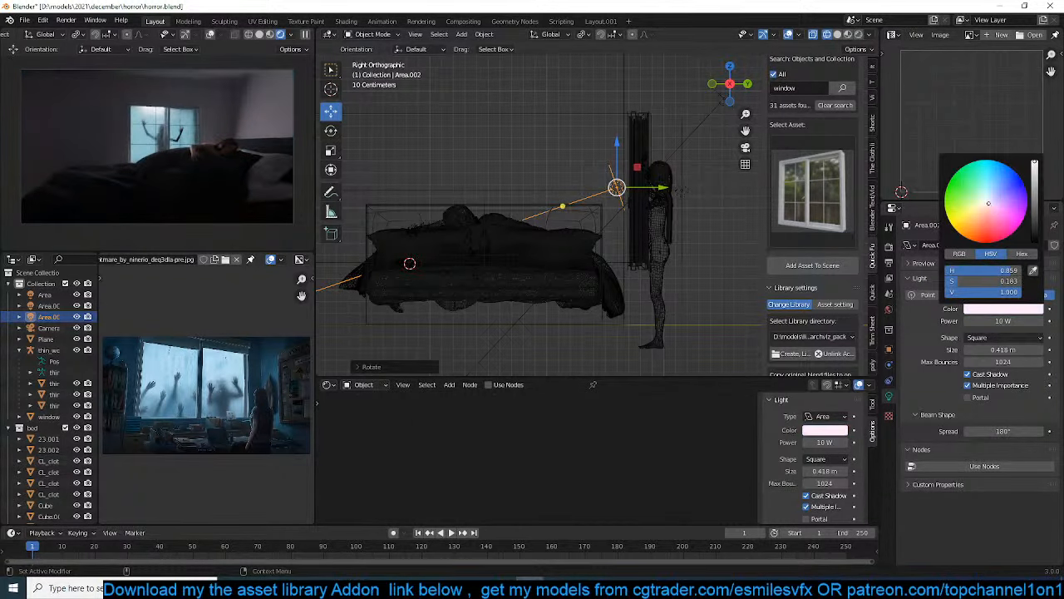
left_click(997, 200)
key("g")
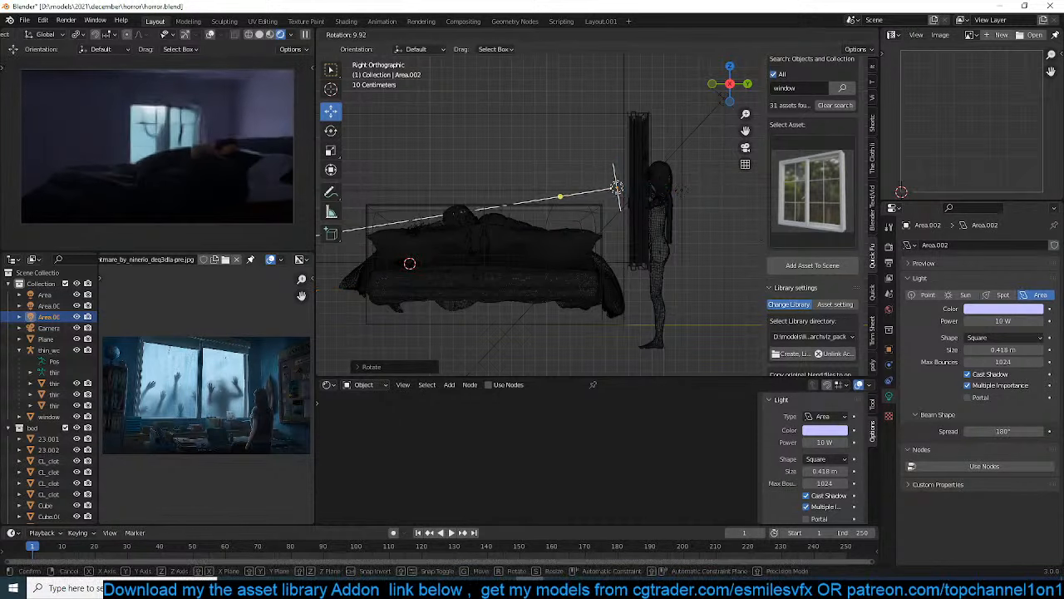
left_click(669, 233)
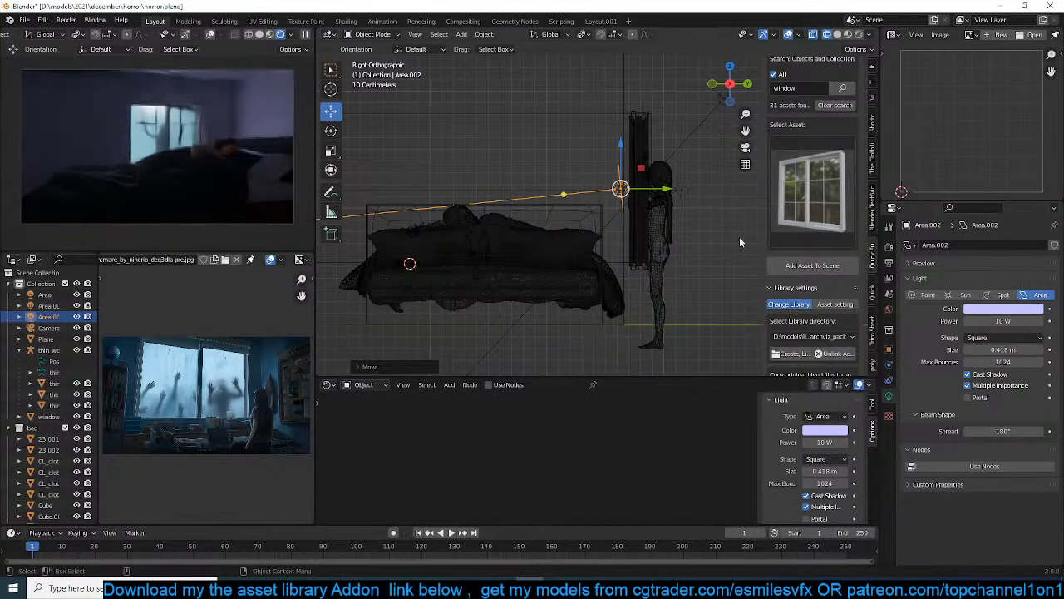
left_click(997, 309)
left_click(985, 205)
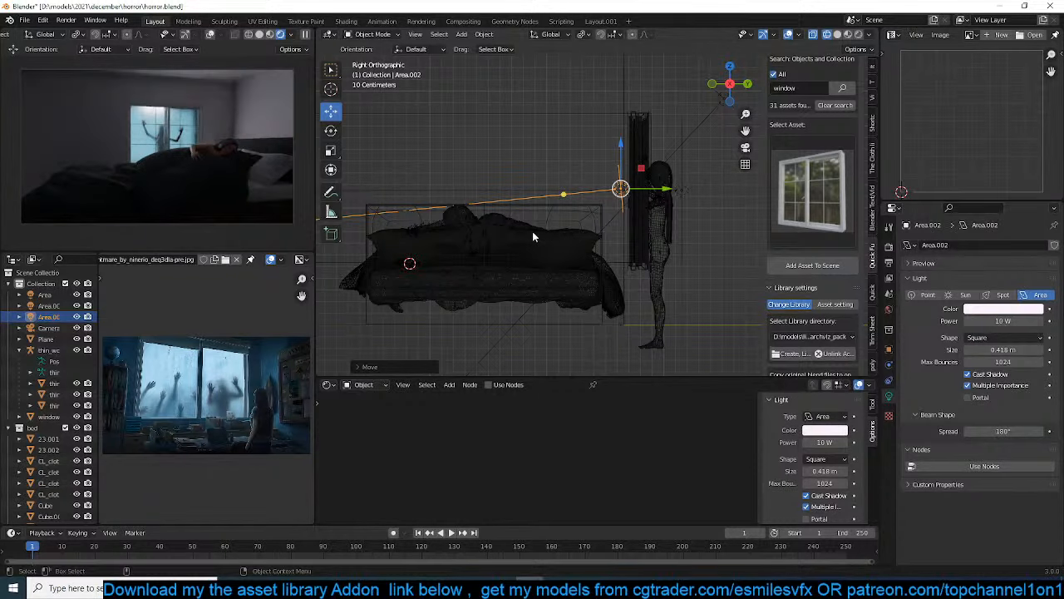
Scale the copied light along the X axis to about 0.3 in the front view
key("KP_1")
key("s")
key("x")
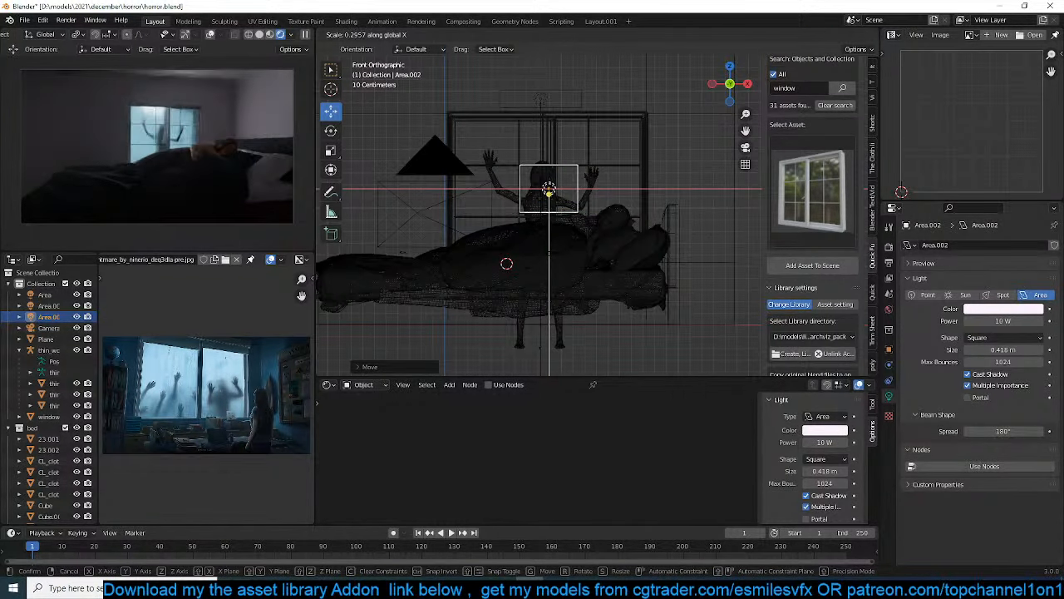
key("Return")
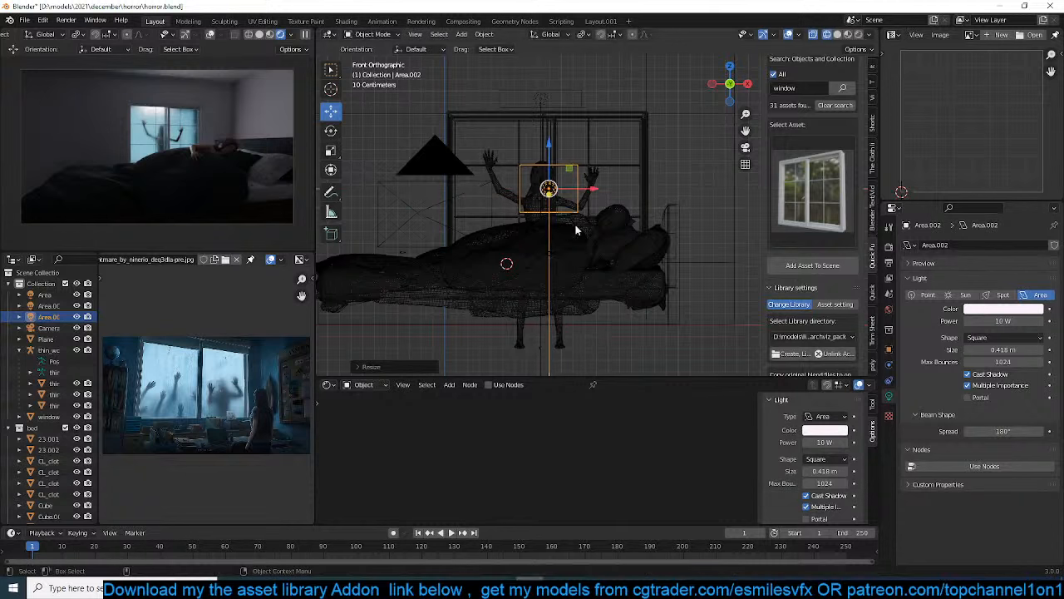
Hide and unhide the copied light to compare its effect on the render, and save the file
key("h")
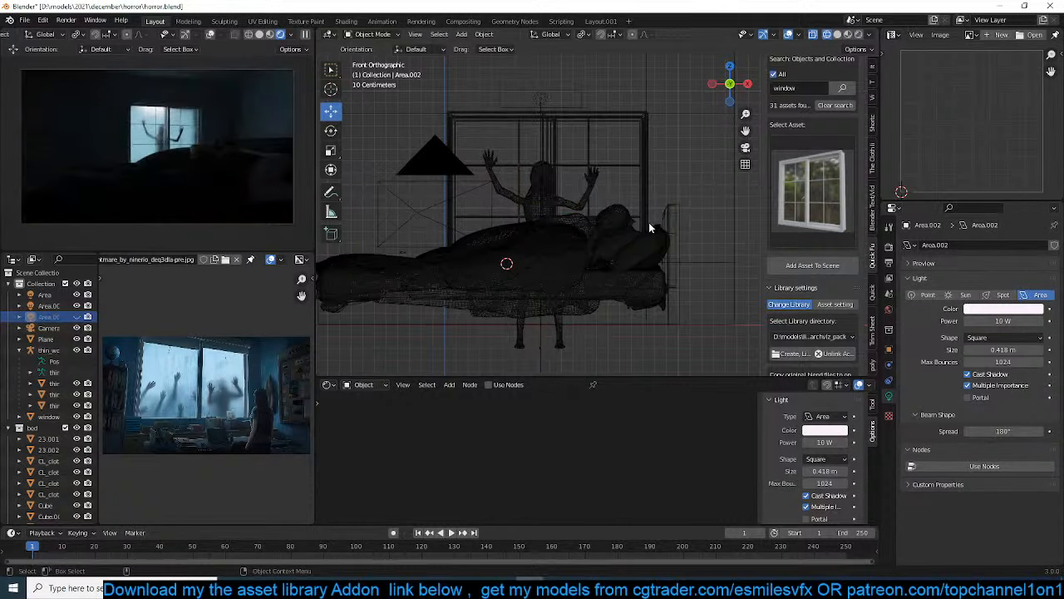
key("alt+h")
key("ctrl+s")
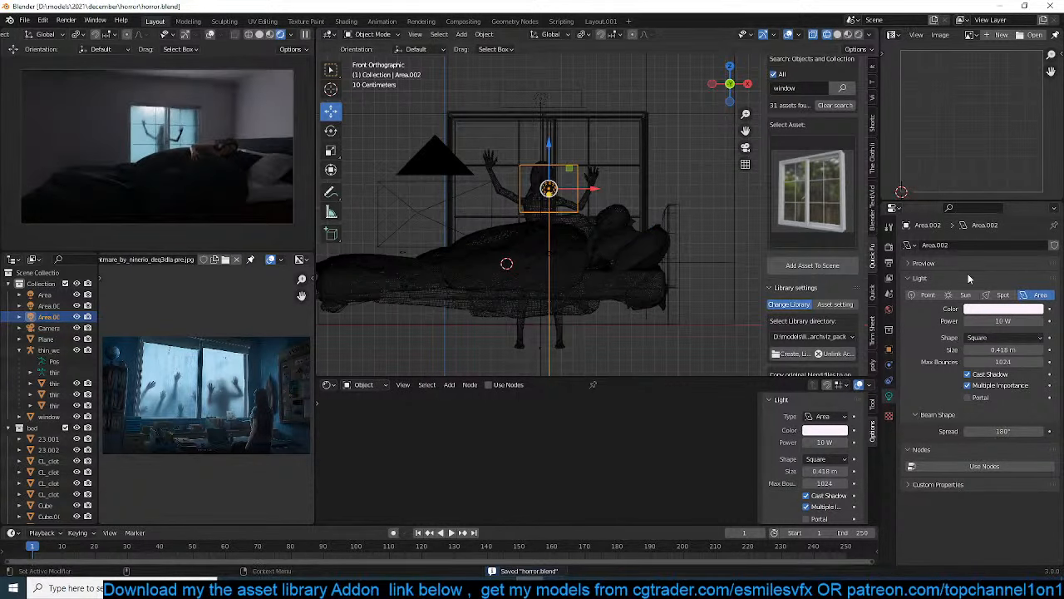
Change the copied light to a pale blue colour and set its power to 5 W
left_click(1002, 310)
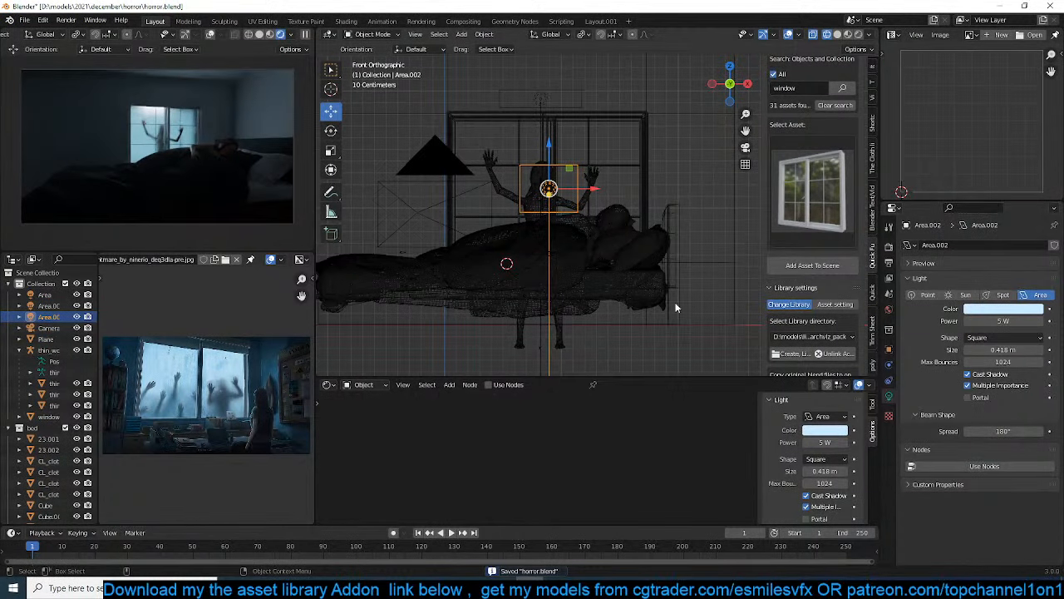
left_click(699, 330)
Select the armature of the woman at the window and move it sideways along X toward the pillow end of the bed
scroll(566, 241, "up", 4)
left_click(530, 200)
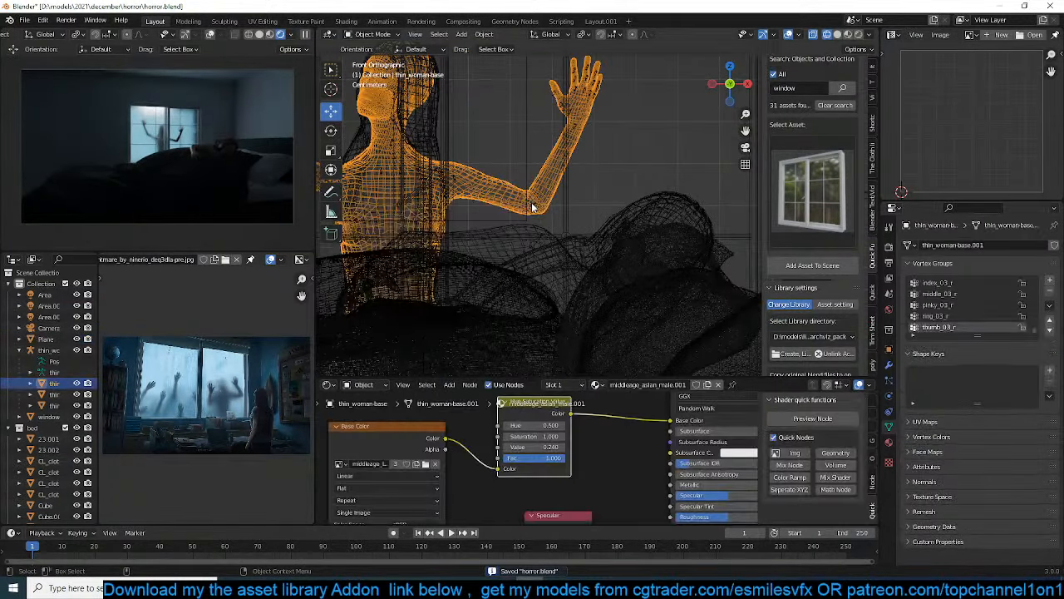
left_click(533, 207)
scroll(533, 207, "down", 3)
key("g")
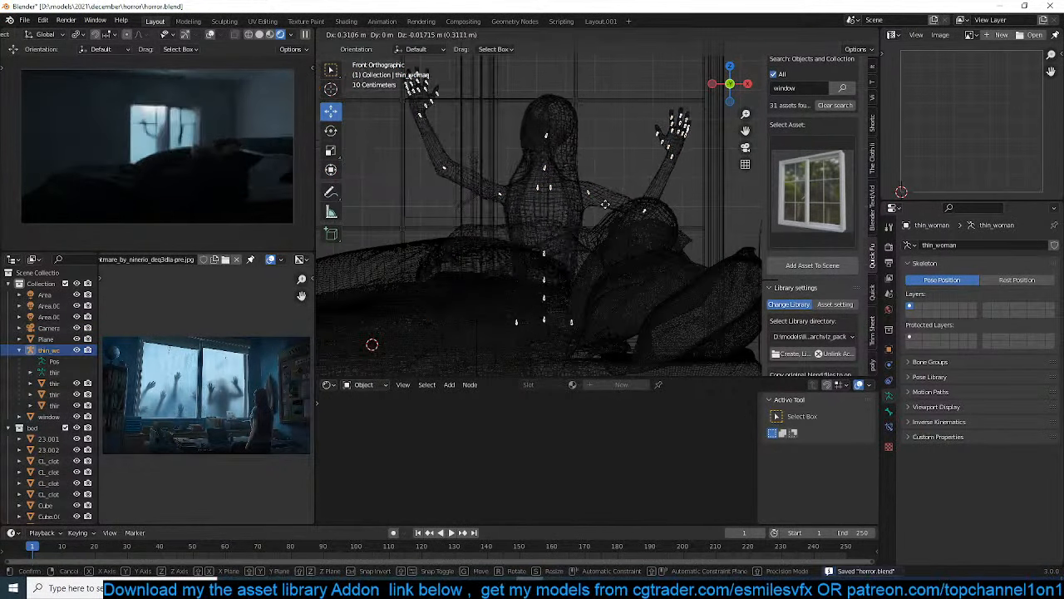
left_click(611, 206)
Duplicate the window woman with her meshes, placing the copy lower, beside her toward the foot of the bed and farther behind the window
left_click_drag(625, 136, 593, 165, "shift")
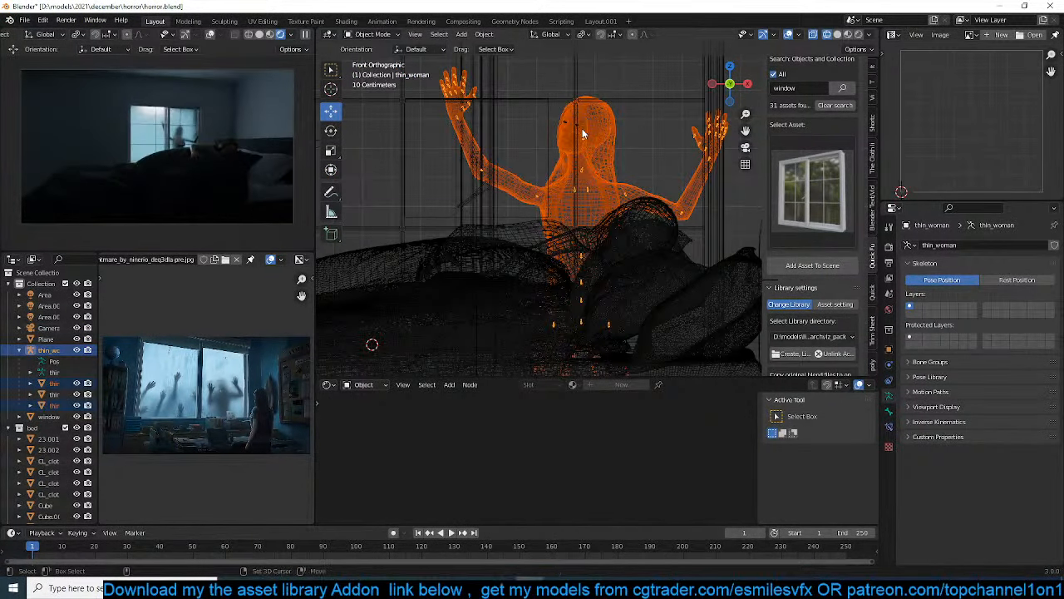
key("shift+d")
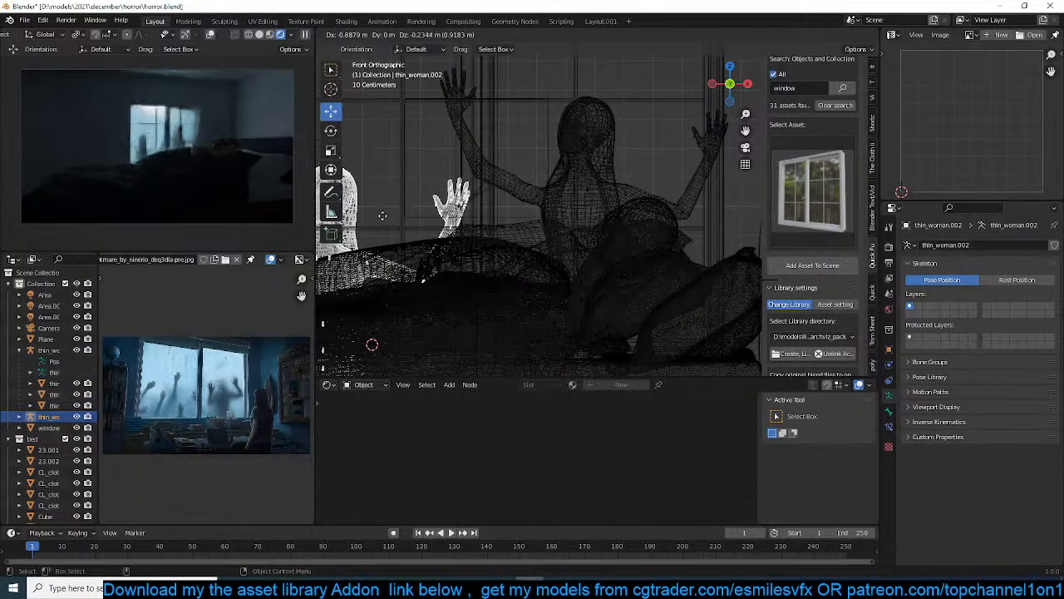
left_click(442, 227)
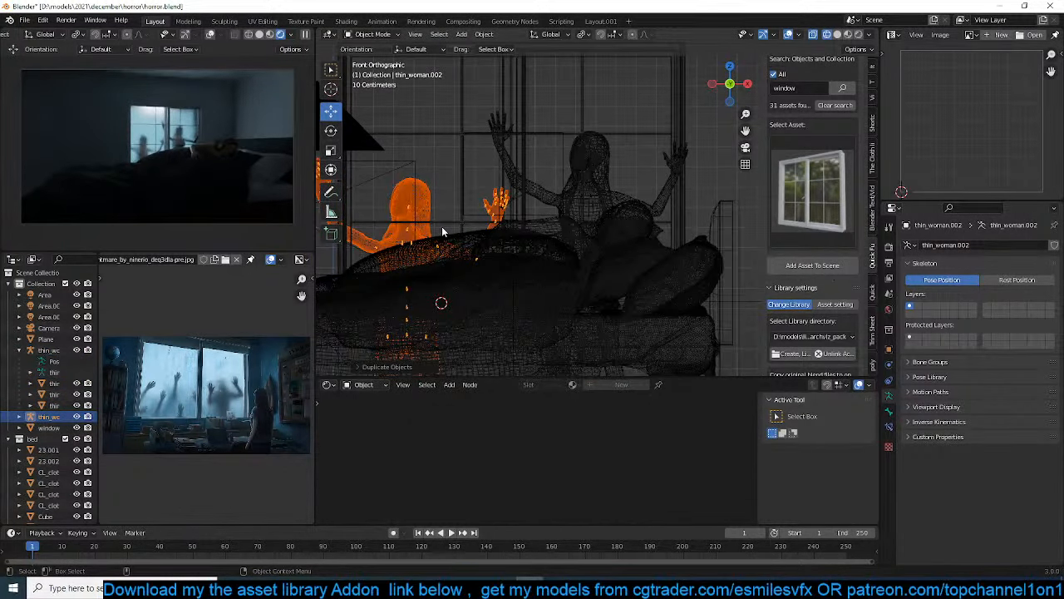
key("KP_3")
key("g")
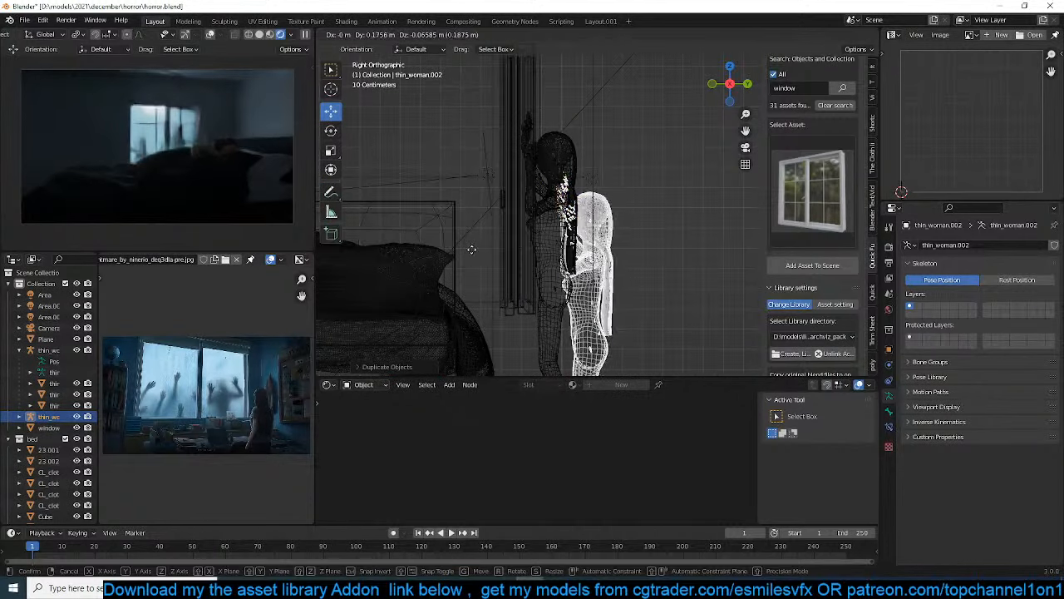
left_click(471, 249)
Enter Pose Mode on the copied woman and rotate her arms forward about 18 degrees so the hands reach toward the window
scroll(499, 254, "up", 2)
left_click(588, 277)
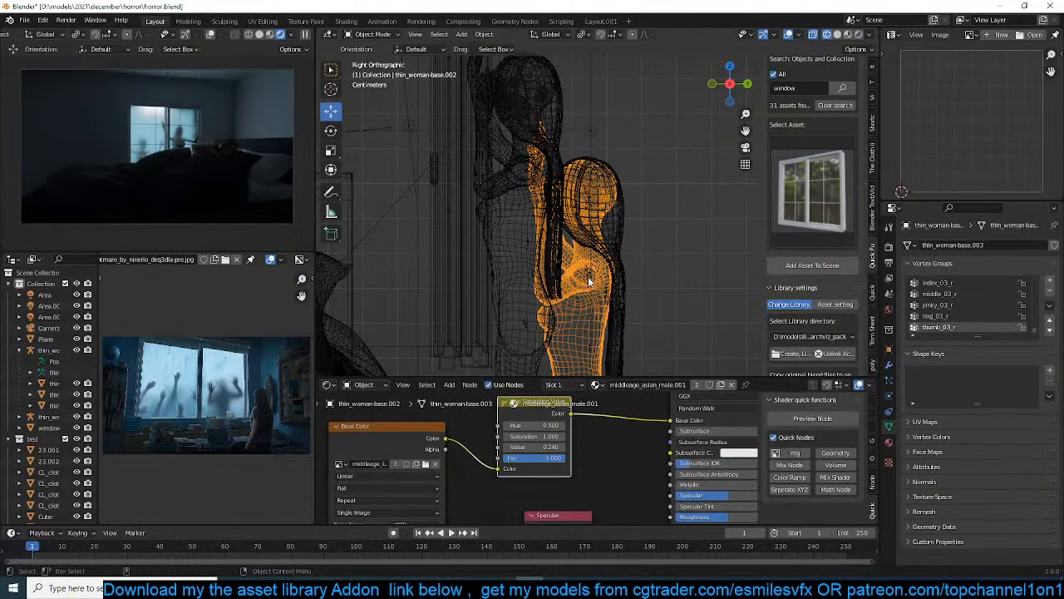
left_click(588, 277)
left_click(588, 277)
key("ctrl+Tab")
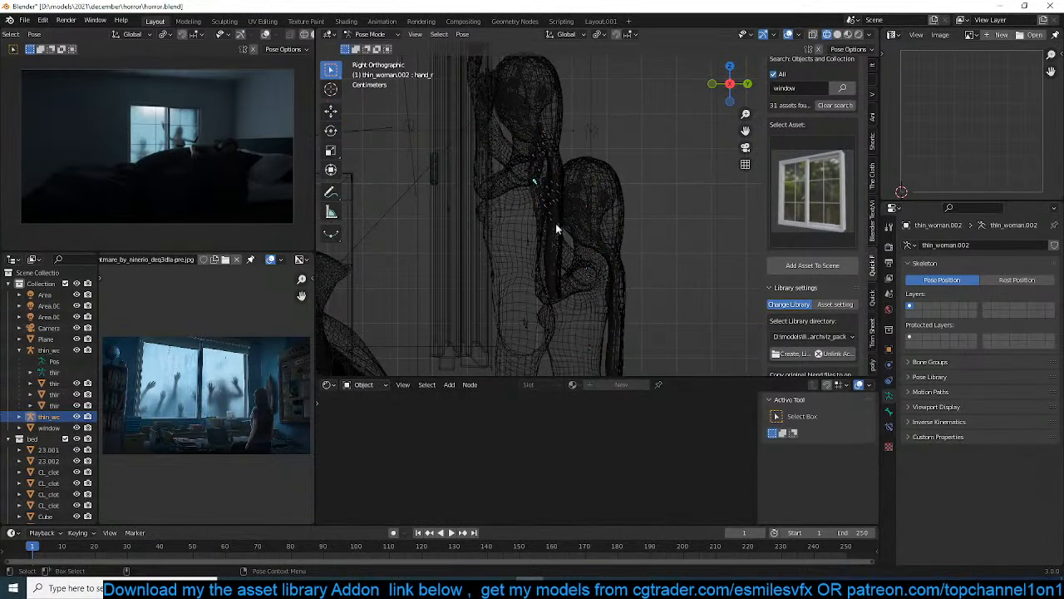
left_click(586, 272)
key("r")
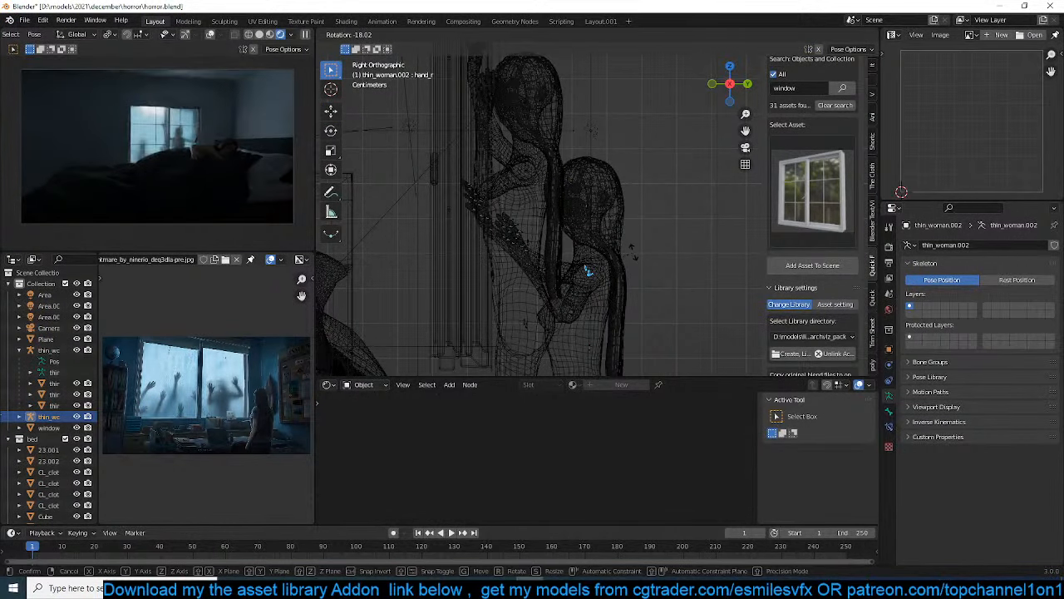
left_click(633, 251)
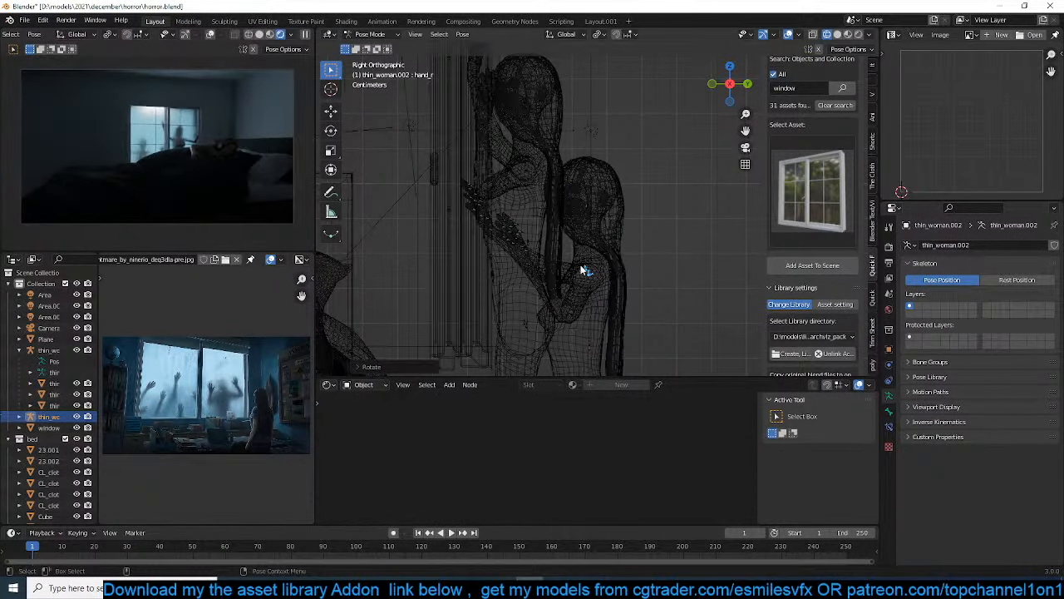
Trackball-rotate the copied woman's right upper arm inward so the raised hand sits closer to her head
key("KP_1")
scroll(581, 250, "down", 5)
middle_click_drag(508, 253, 647, 228, "shift")
scroll(638, 225, "up", 4)
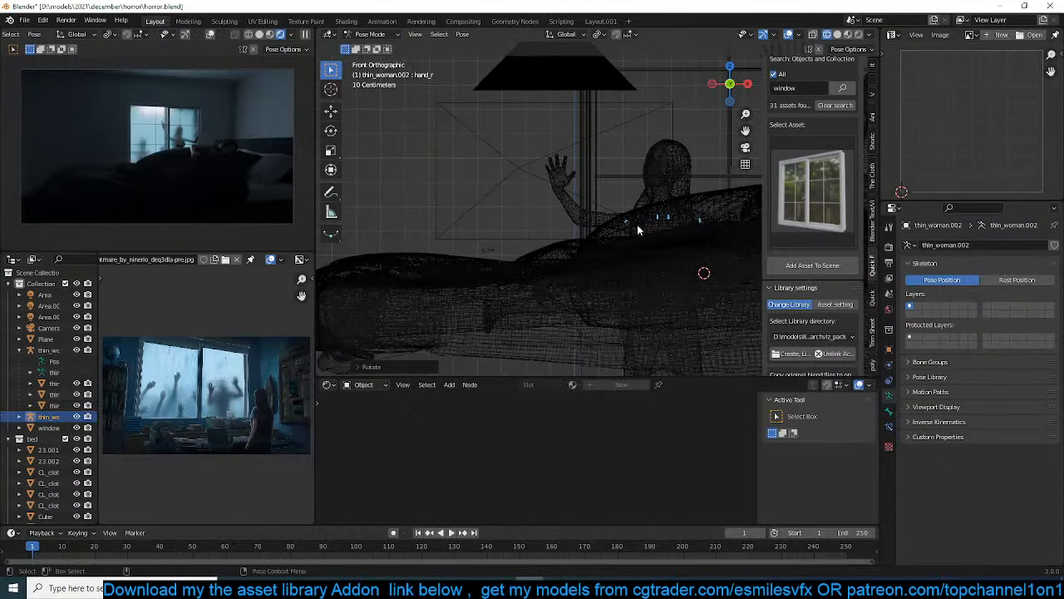
key("r")
key("r")
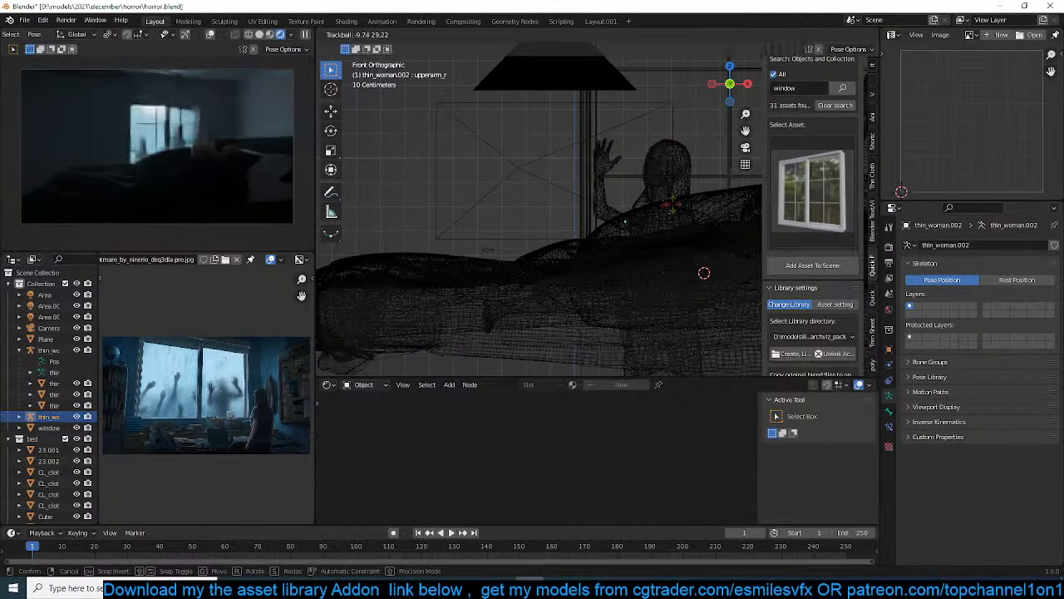
left_click(673, 205)
key("r")
key("r")
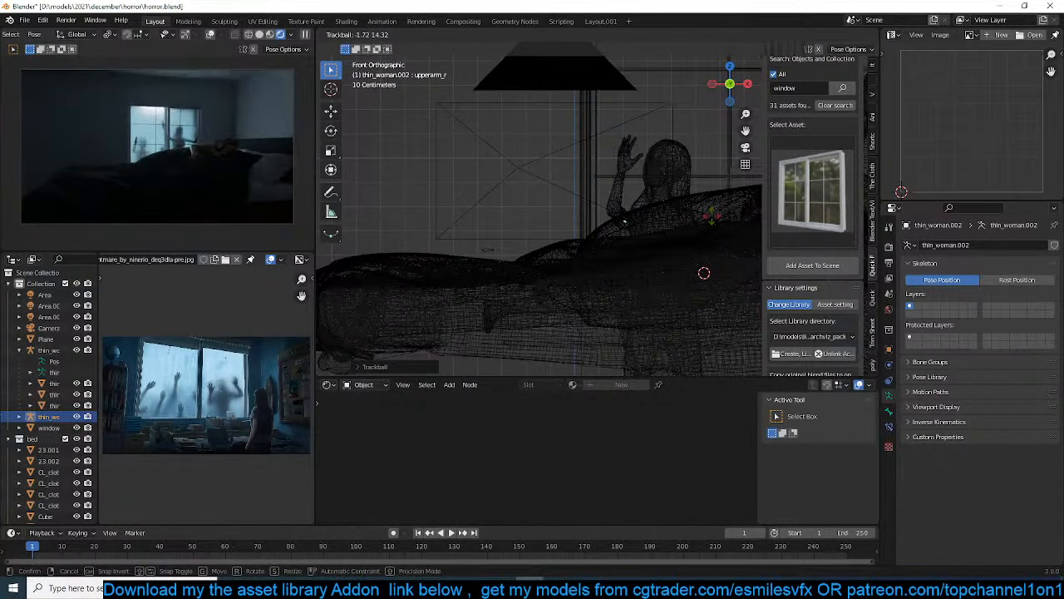
left_click(708, 219)
Trackball-rotate the copied woman's left upper arm so that hand rises beside her head, and return to Object Mode
middle_click_drag(708, 219, 654, 229, "shift")
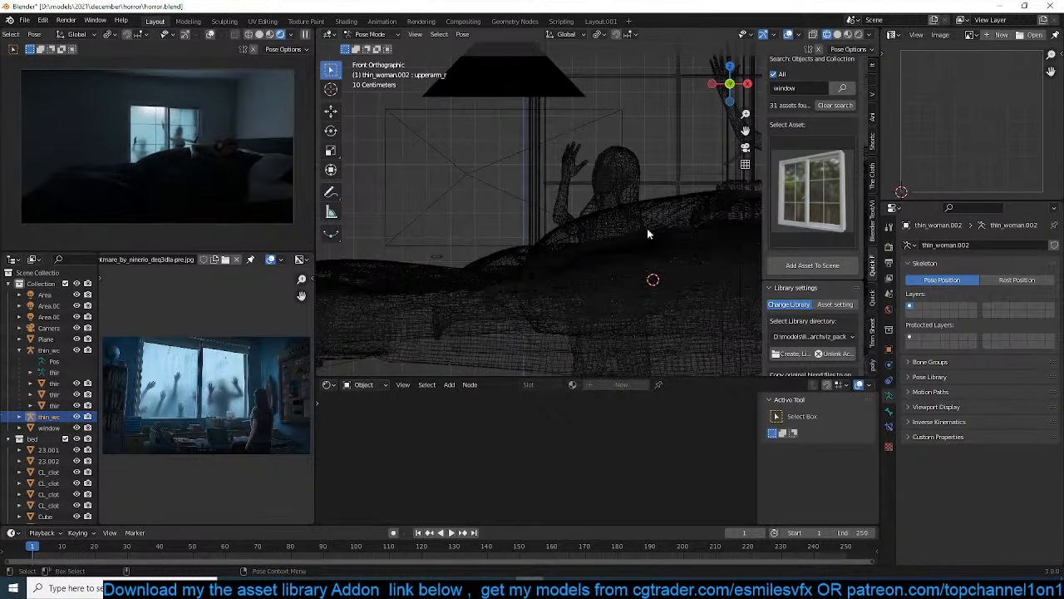
key("r")
key("r")
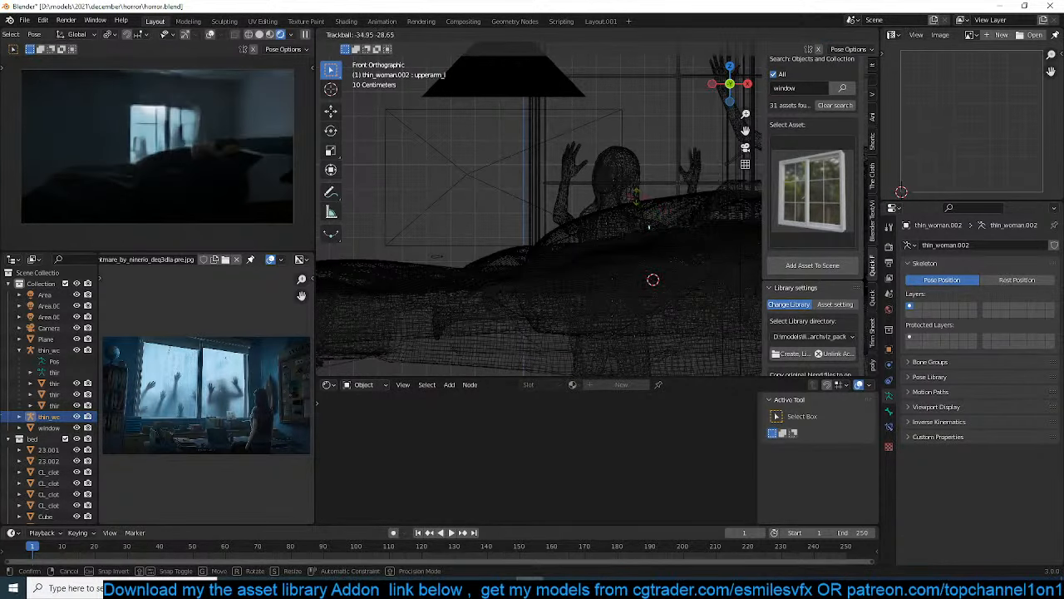
left_click(638, 203)
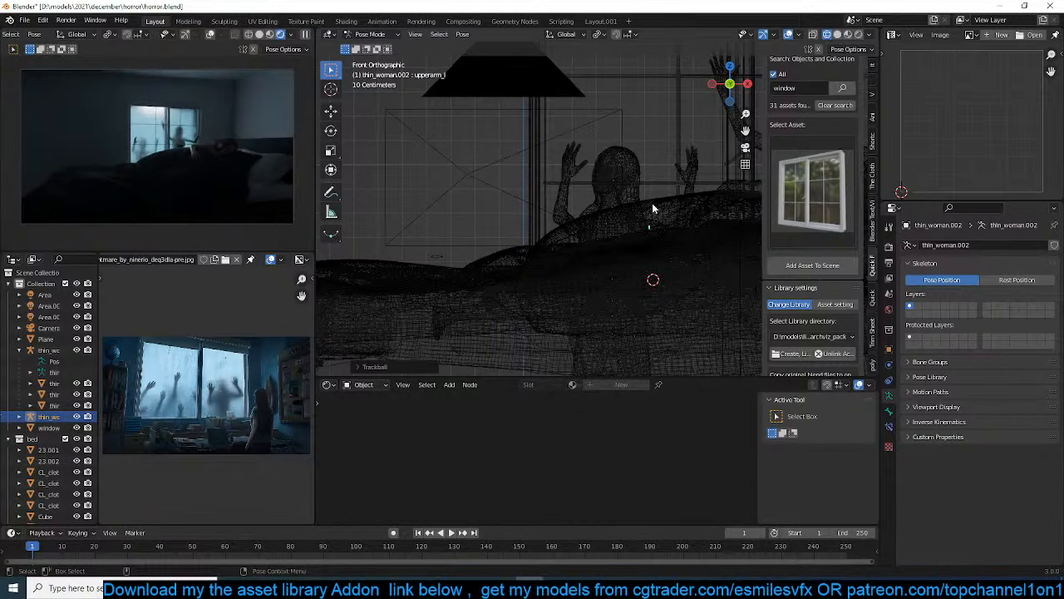
key("ctrl+Tab")
Duplicate the lower woman's body and armature, moving the copy about 0.33 m along X and 0.17 m up, between the two women
middle_click_drag(645, 213, 614, 222, "shift")
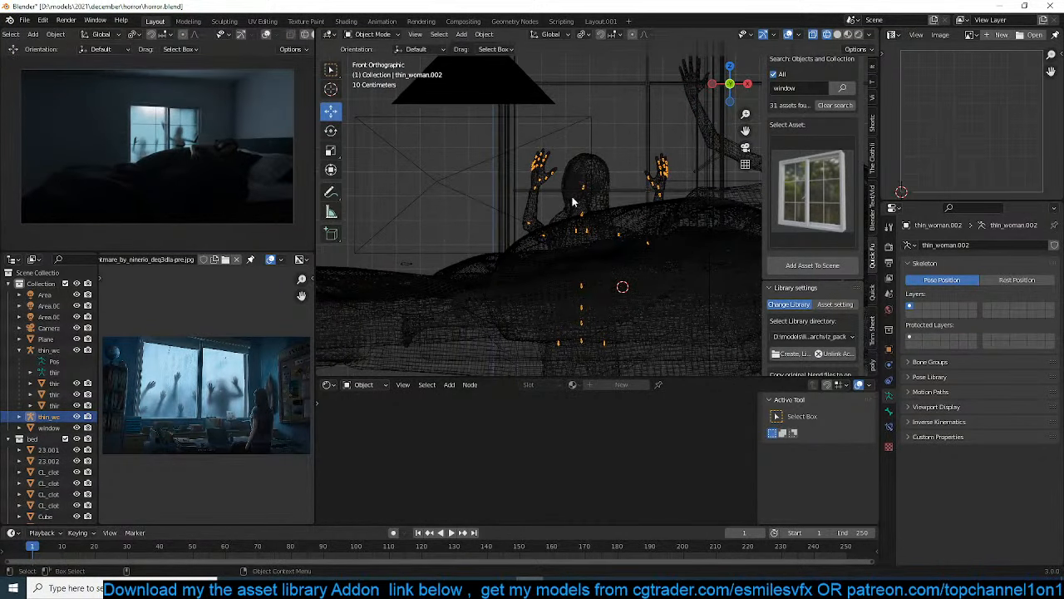
left_click(593, 190)
key("shift+d")
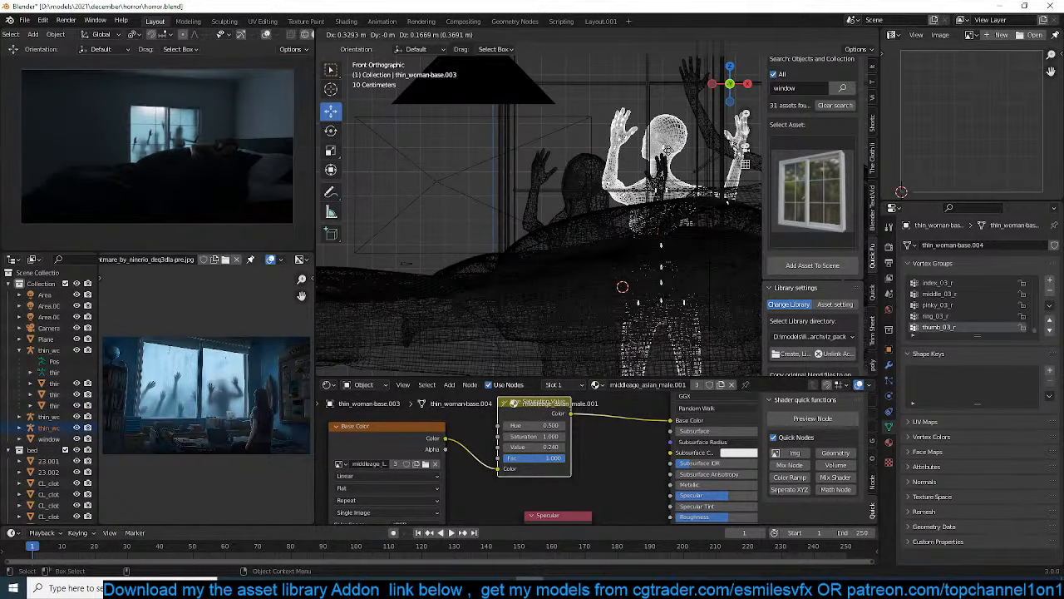
left_click(594, 301)
Select the new copy's armature, enter Pose Mode, and rotate her right upper arm inward so the hand sits closer to her head
left_click(598, 210)
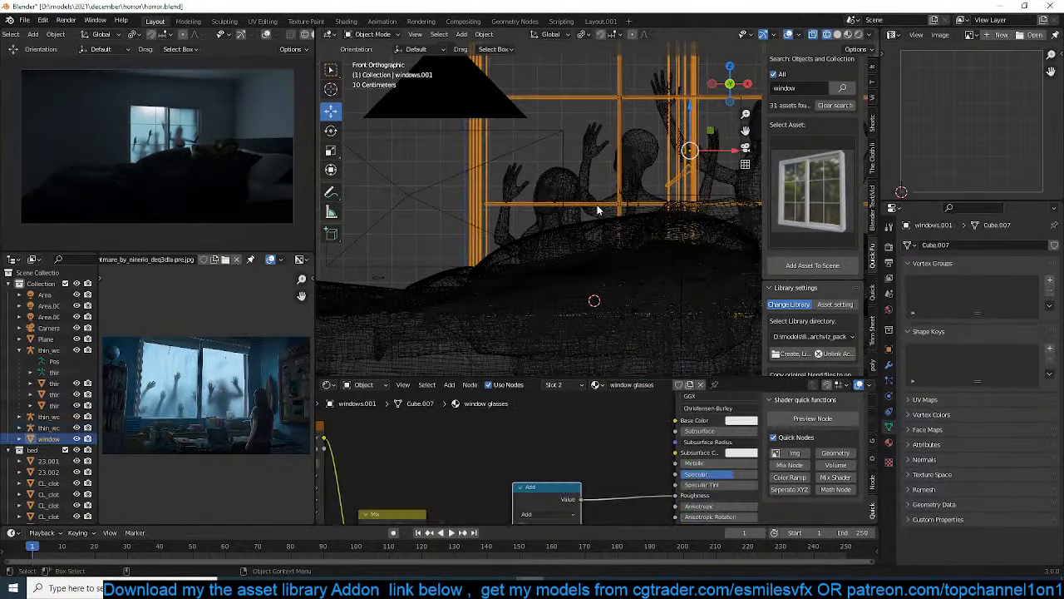
left_click(597, 210)
key("ctrl+Tab")
left_click(596, 209)
key("r")
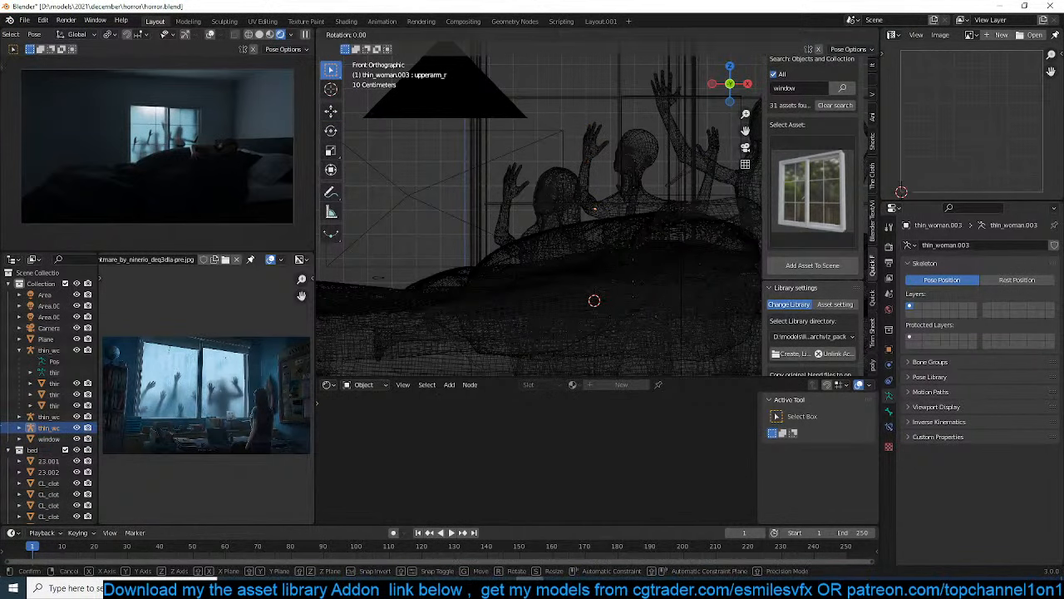
left_click(633, 219)
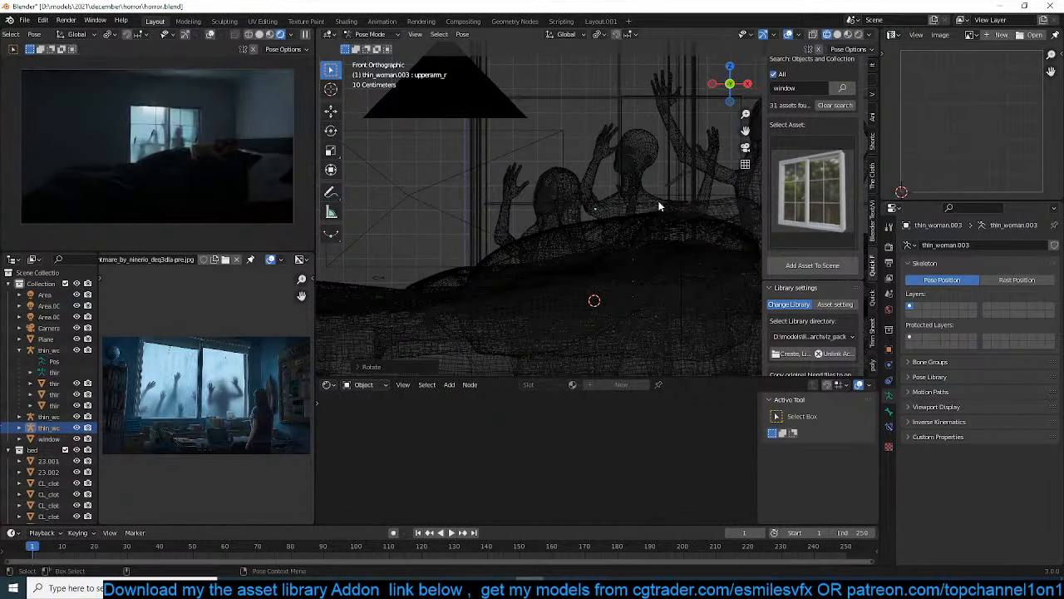
Trackball-rotate the new copy's left upper arm, rotate it about 20 degrees to bring the hand beside her head, and return to Object Mode
key("a")
left_click(666, 209)
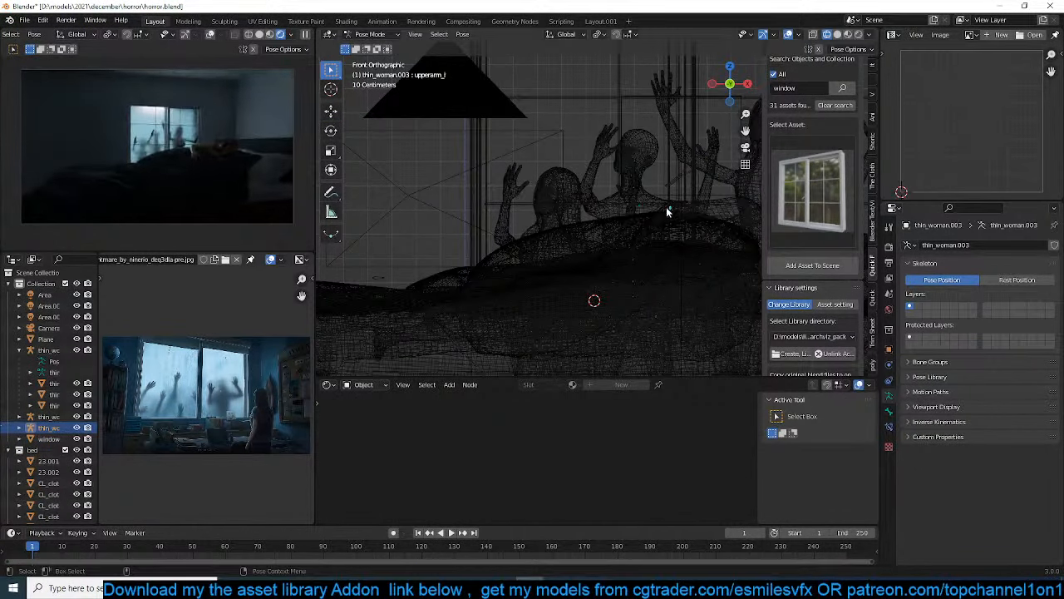
key("r")
key("r")
left_click(632, 200)
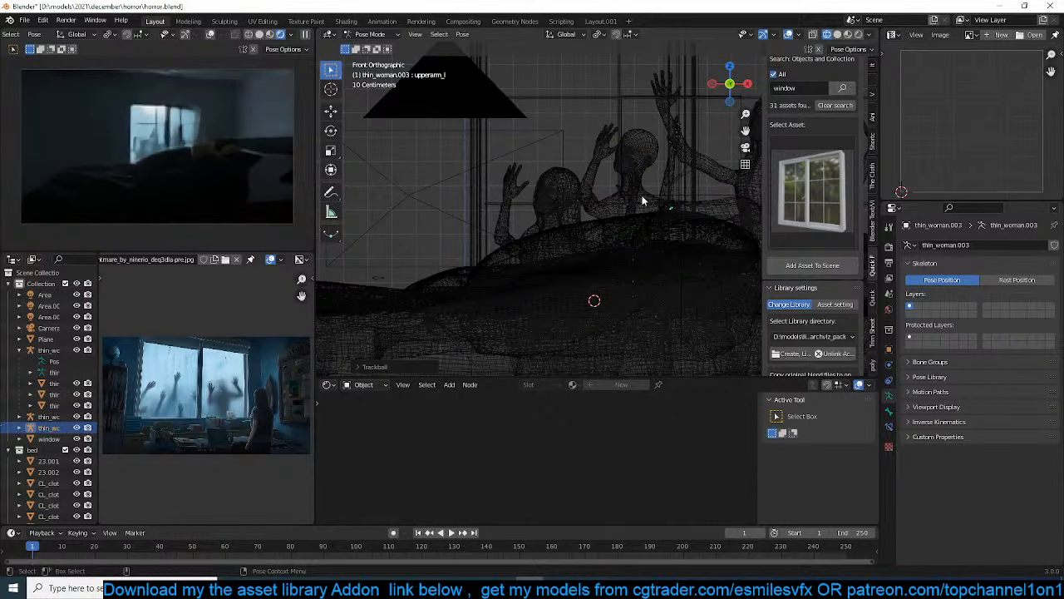
key("r")
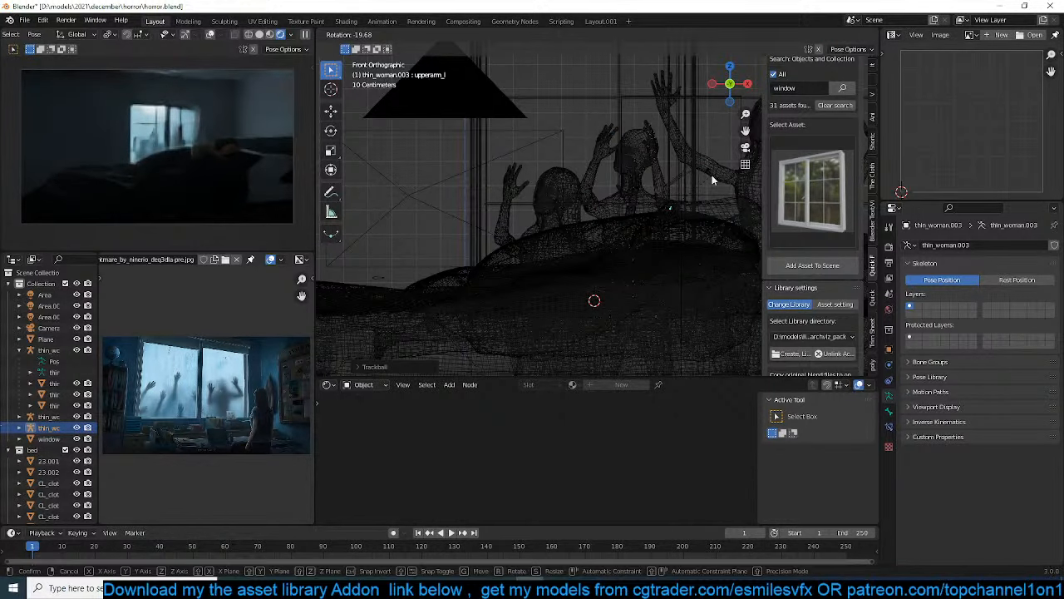
left_click(710, 176)
key("ctrl+Tab")
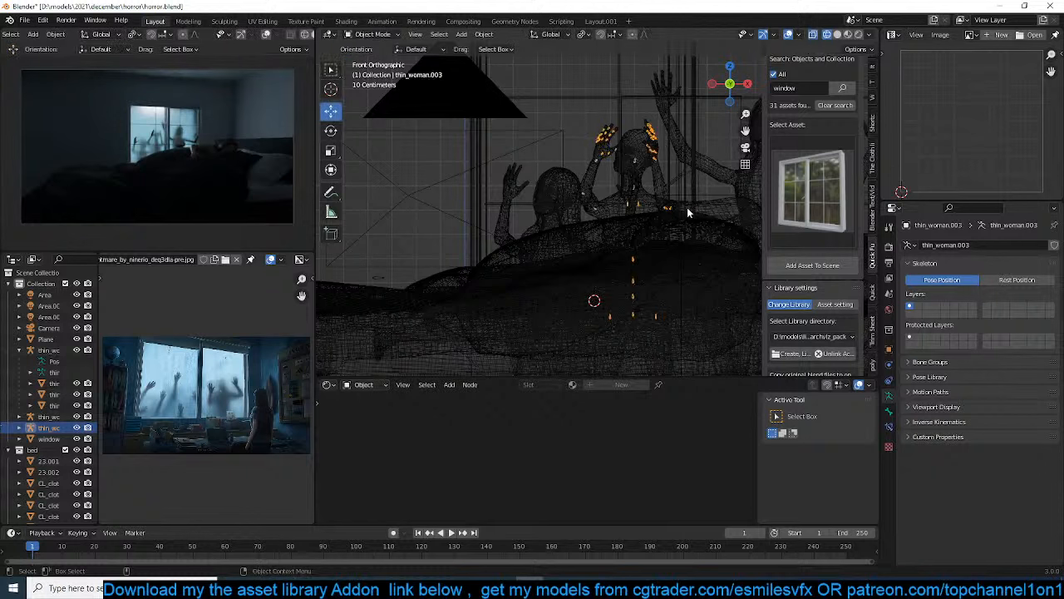
scroll(682, 239, "down", 1)
key("alt+a")
Switch to solid shading and, in Pose Mode, trackball-rotate the newest woman's right hand so the palm lies flatter toward the window glass
middle_click_drag(682, 239, 618, 256)
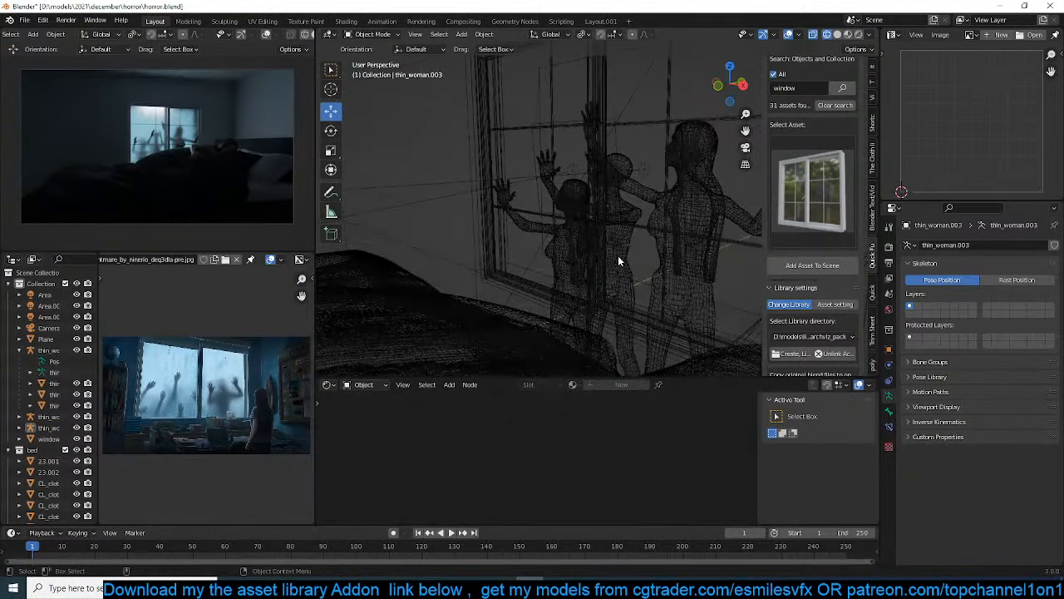
key("z")
left_click(705, 251)
mouse_move(705, 250)
middle_mouse_down()
mouse_move(574, 251)
mouse_move(642, 262)
mouse_move(702, 247)
mouse_move(516, 250)
middle_mouse_up()
scroll(574, 252, "up", 3)
middle_click_drag(660, 171, 579, 261, "shift")
scroll(580, 261, "up", 2)
key("ctrl+Tab")
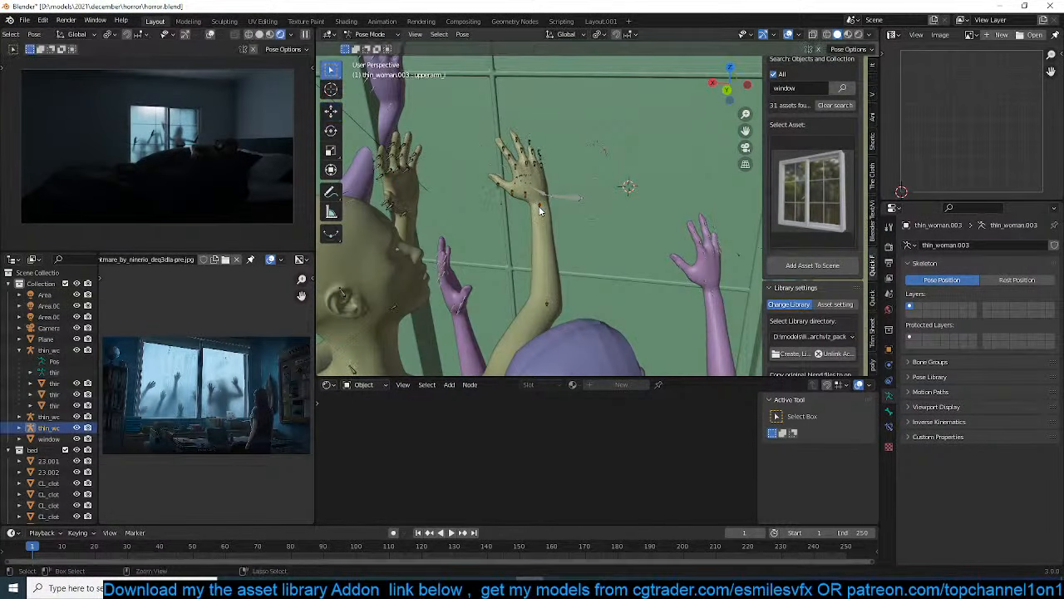
key("r")
key("r")
left_click(692, 266)
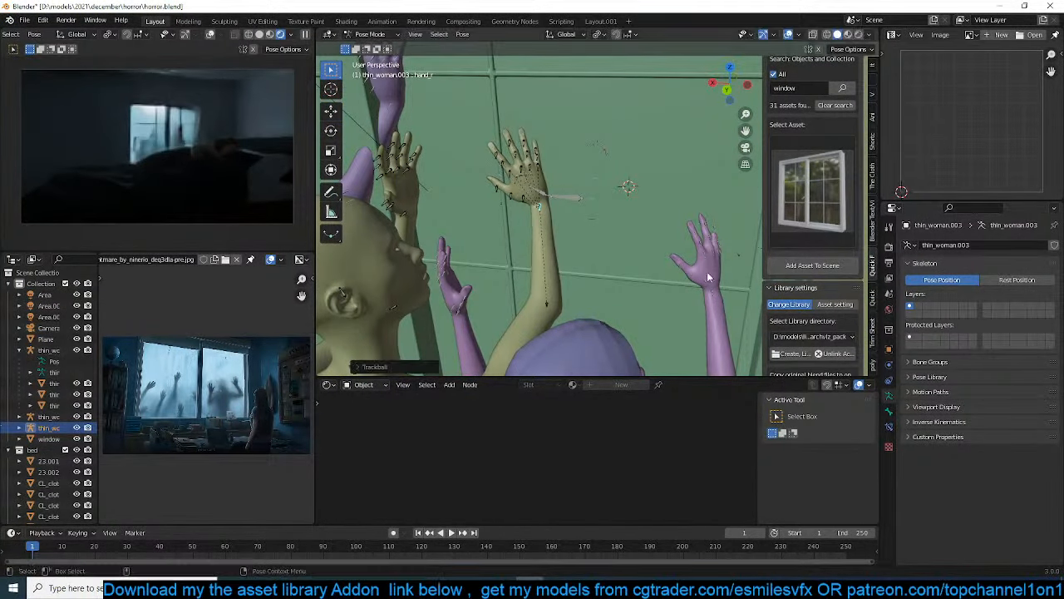
Trackball-rotate the right hand of the lower, purple copied woman so her palm faces the glass, and return to Object Mode
left_click(714, 289)
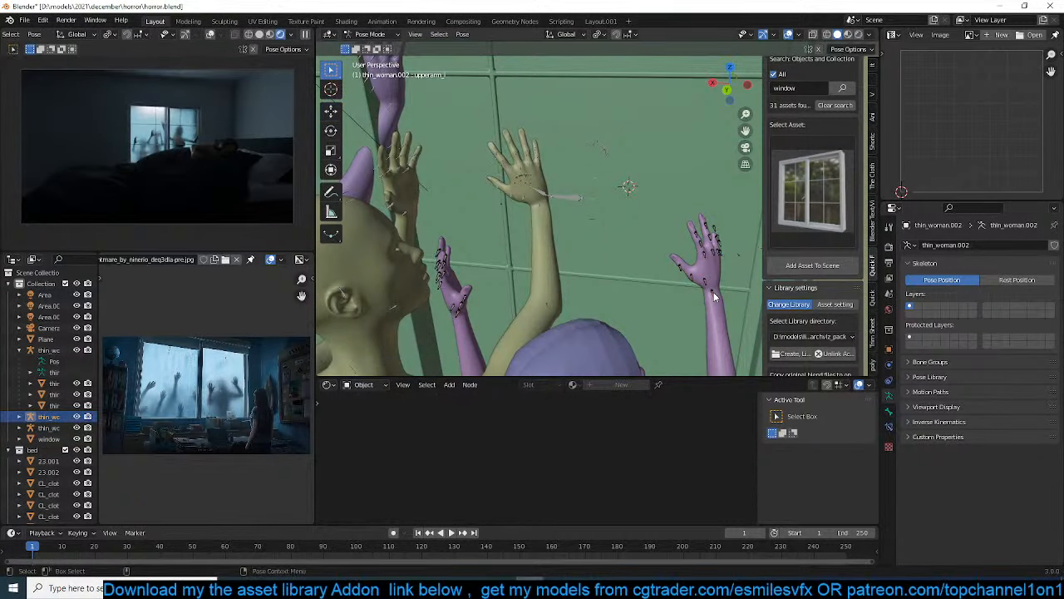
key("r")
key("r")
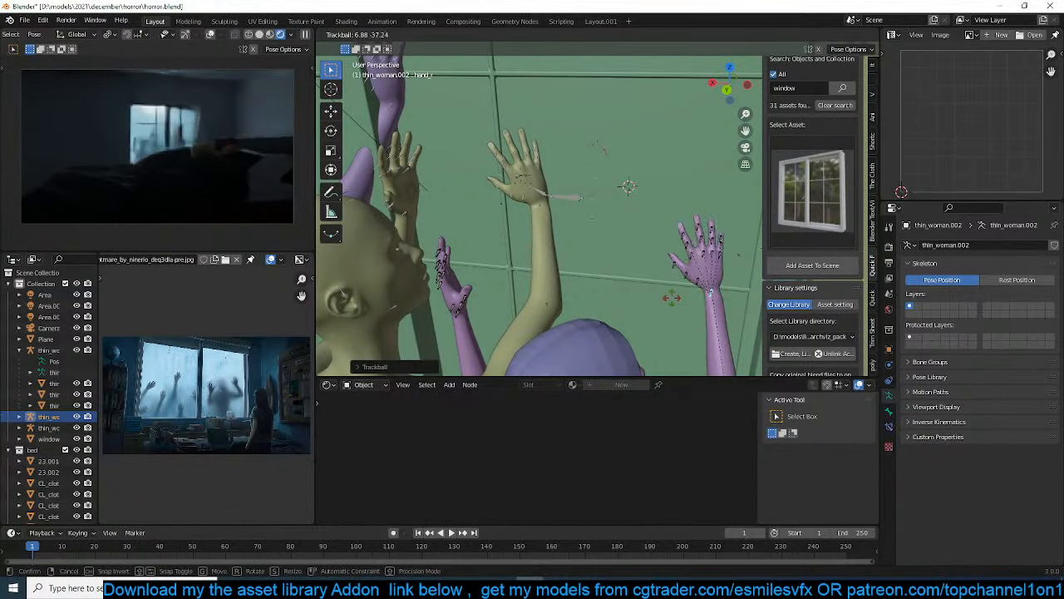
left_click(665, 304)
scroll(547, 215, "up", 5)
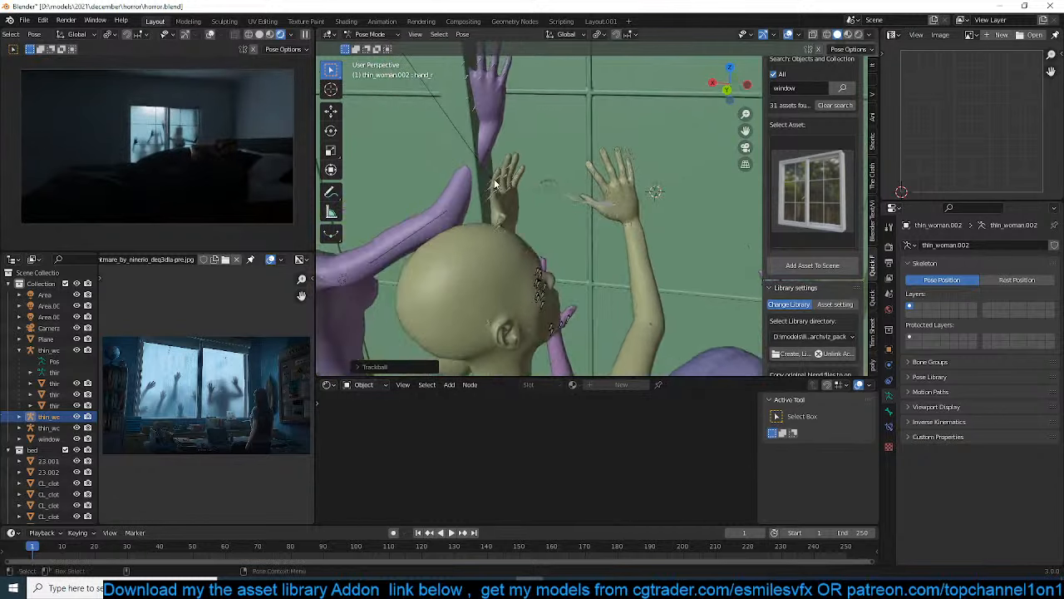
key("ctrl+Tab")
Enter Pose Mode on the original long-haired woman's armature and trackball-rotate her left upper arm to reposition her raised hand
scroll(576, 239, "down", 2)
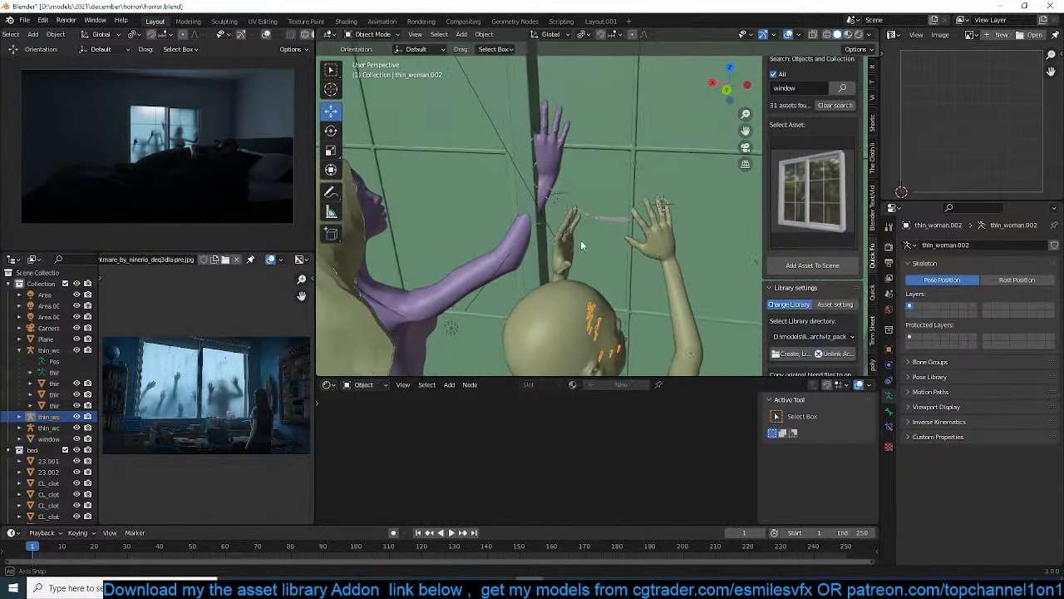
middle_click_drag(580, 239, 482, 234)
scroll(519, 258, "down", 5)
left_click(470, 233)
key("ctrl+Tab")
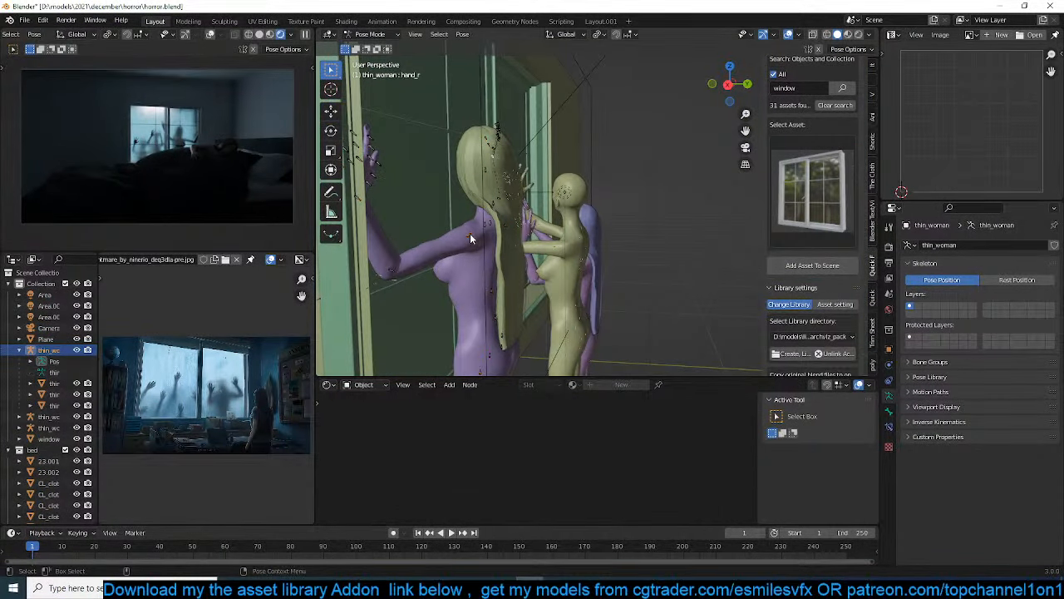
key("r")
key("r")
left_click(504, 227)
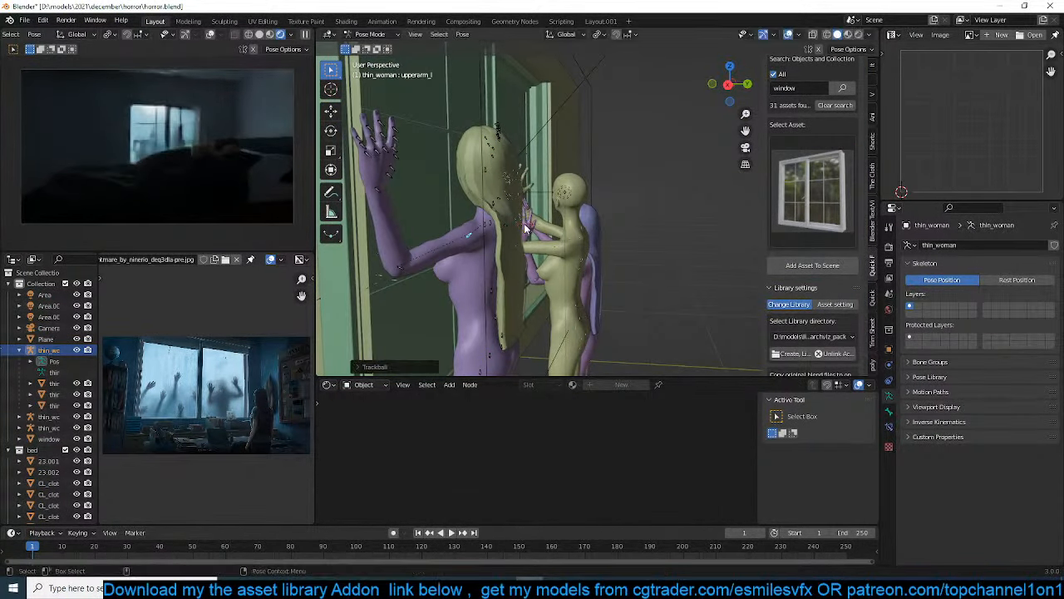
Save the file and rotate the original woman's arm from two viewing angles to refine her raised reach toward the window
middle_click_drag(509, 229, 455, 231)
middle_click_drag(578, 209, 532, 224, "shift")
key("ctrl+s")
scroll(581, 234, "up", 3)
key("r")
left_click(534, 273)
middle_click_drag(533, 273, 689, 279)
key("r")
left_click(669, 233)
middle_click_drag(669, 233, 511, 200)
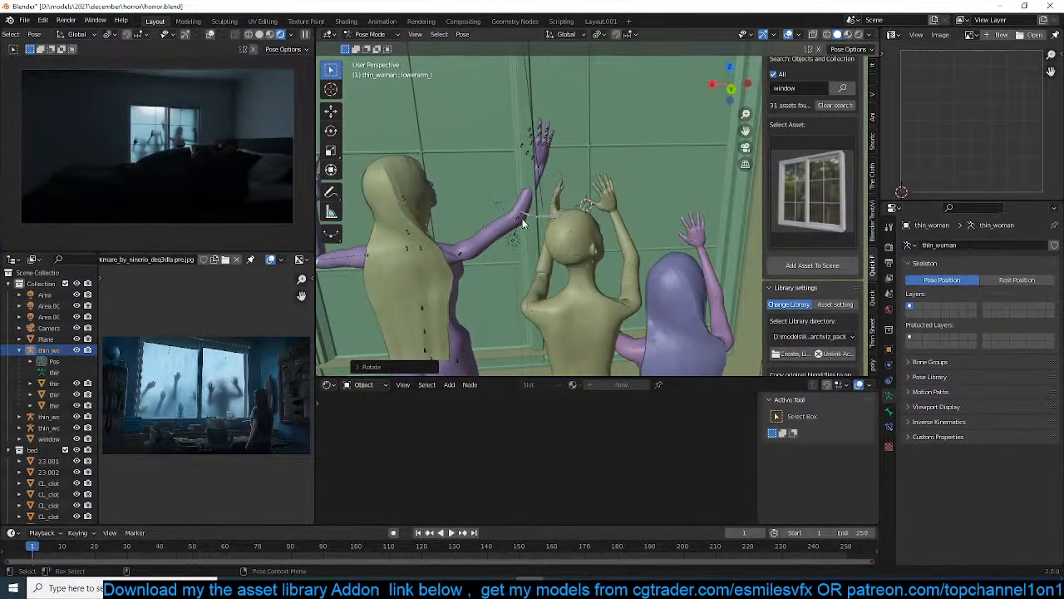
Rotate and trackball-rotate the original woman's raised arm further, bending it so the hand meets the window glass
key("r")
left_click(574, 174)
key("r")
key("r")
left_click(584, 203)
Adjust the original woman's spine_03 bone with trackball and plain rotations to tilt her upper body slightly, and save the file
middle_click_drag(584, 204, 611, 230)
middle_click_drag(651, 260, 536, 240)
middle_click_drag(614, 235, 574, 240)
key("r")
key("r")
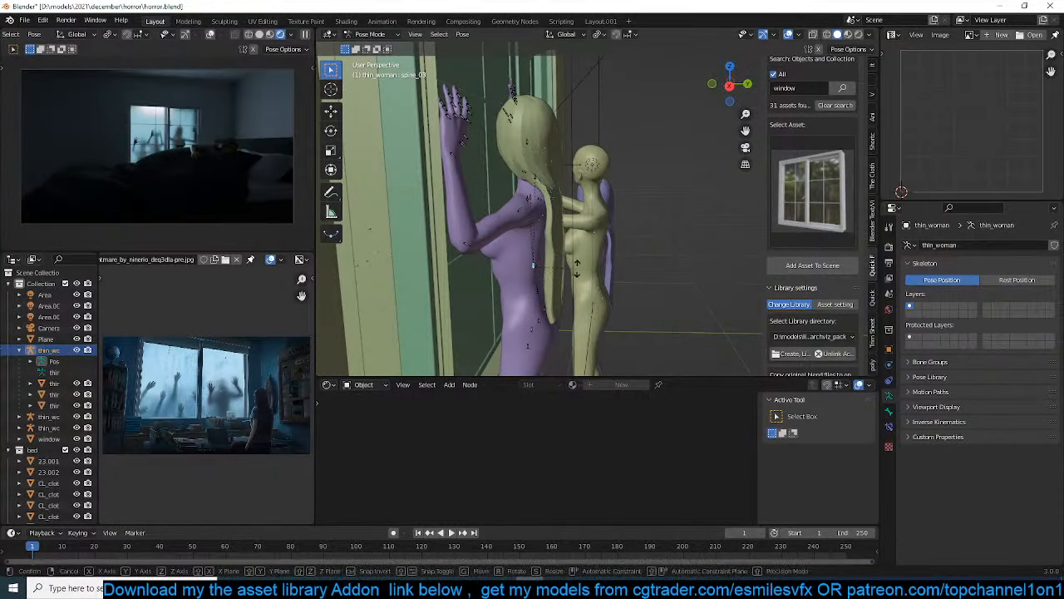
left_click(581, 267)
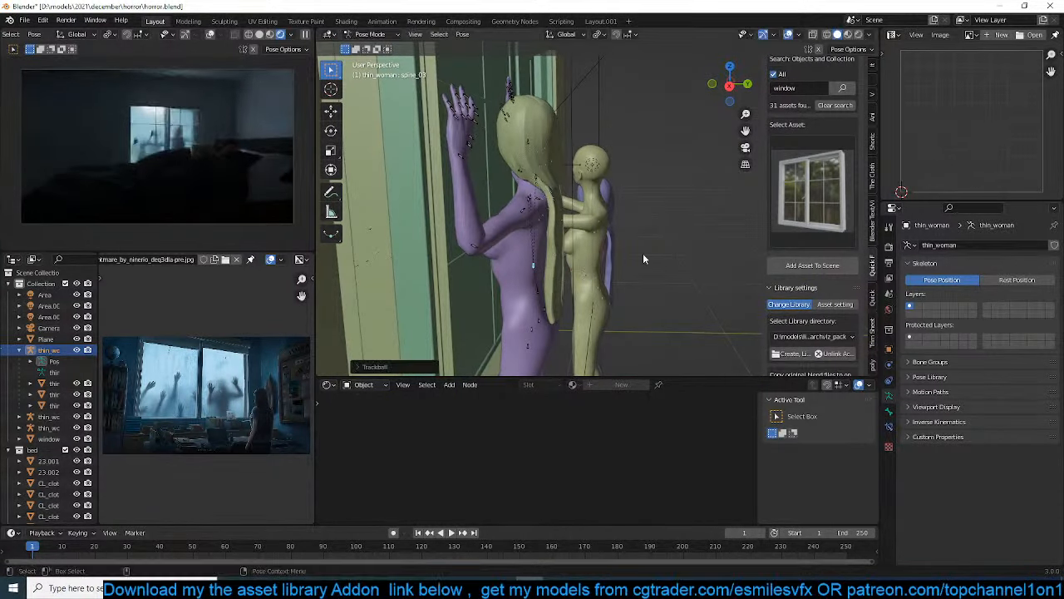
key("r")
left_click(670, 250)
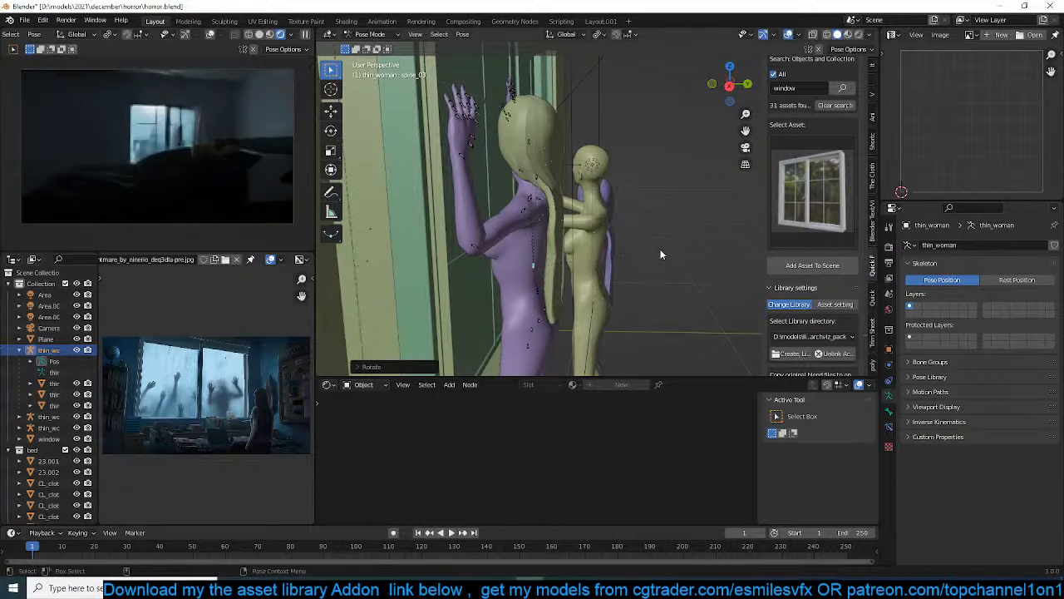
key("r")
left_click(706, 239)
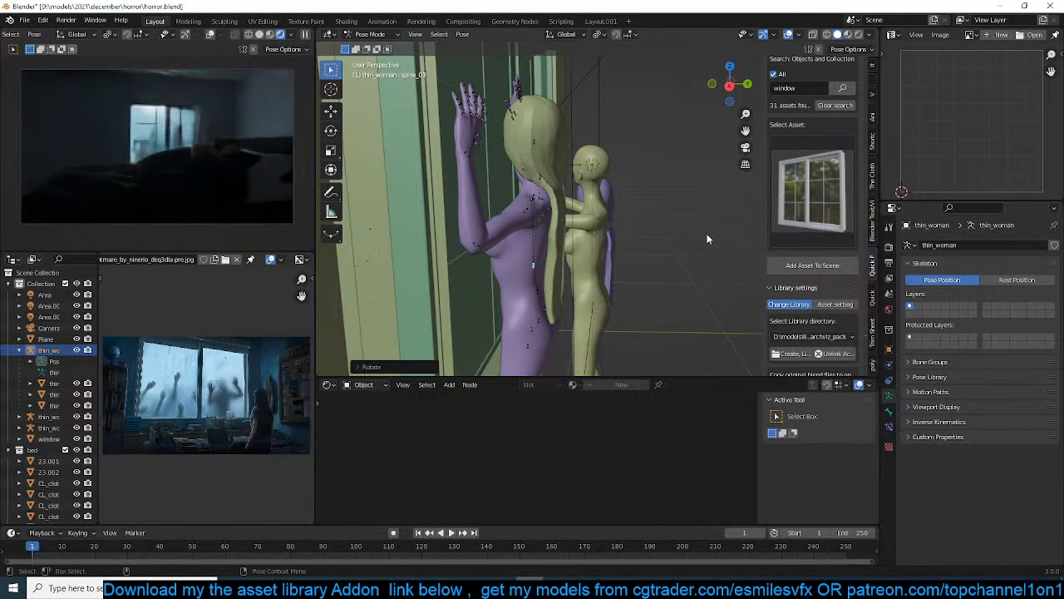
key("ctrl+s")
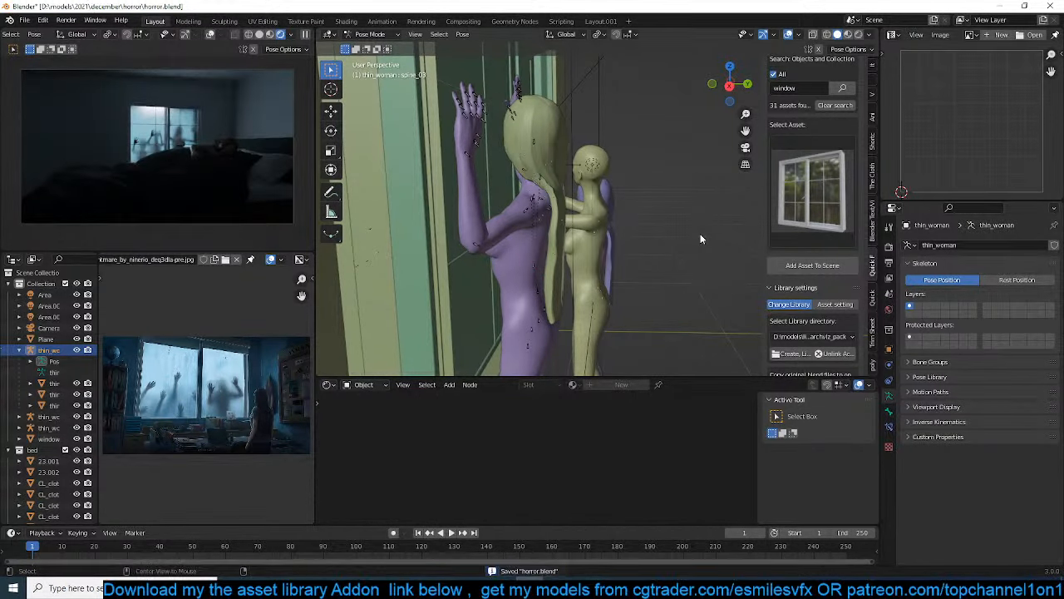
Lower the Look Dev image exposure to -1.146 and the gamma to 0.904
middle_click_drag(597, 239, 622, 238)
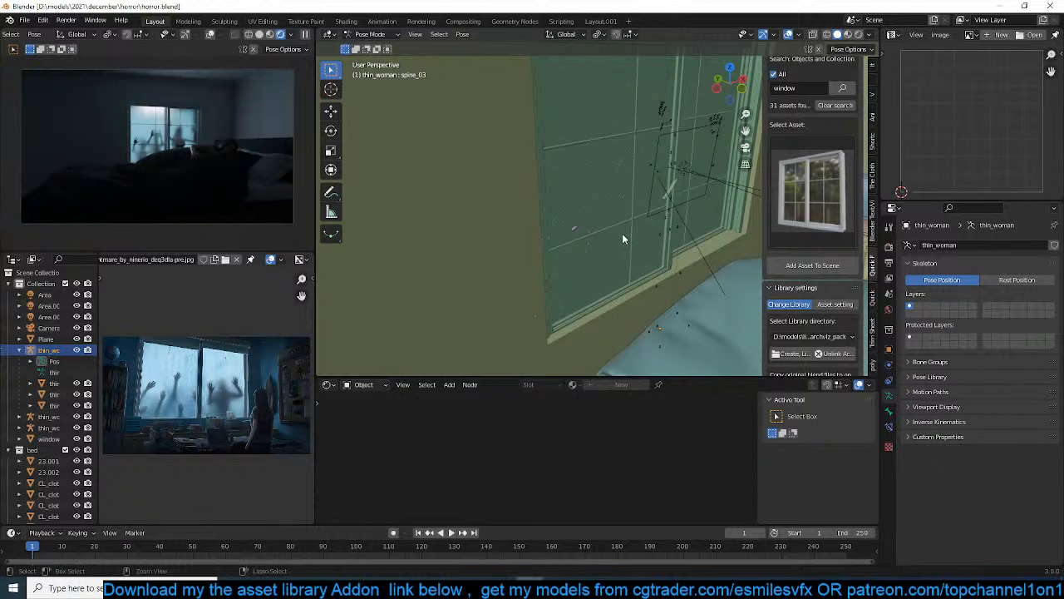
scroll(785, 130, "up", 3)
scroll(813, 261, "down", 7)
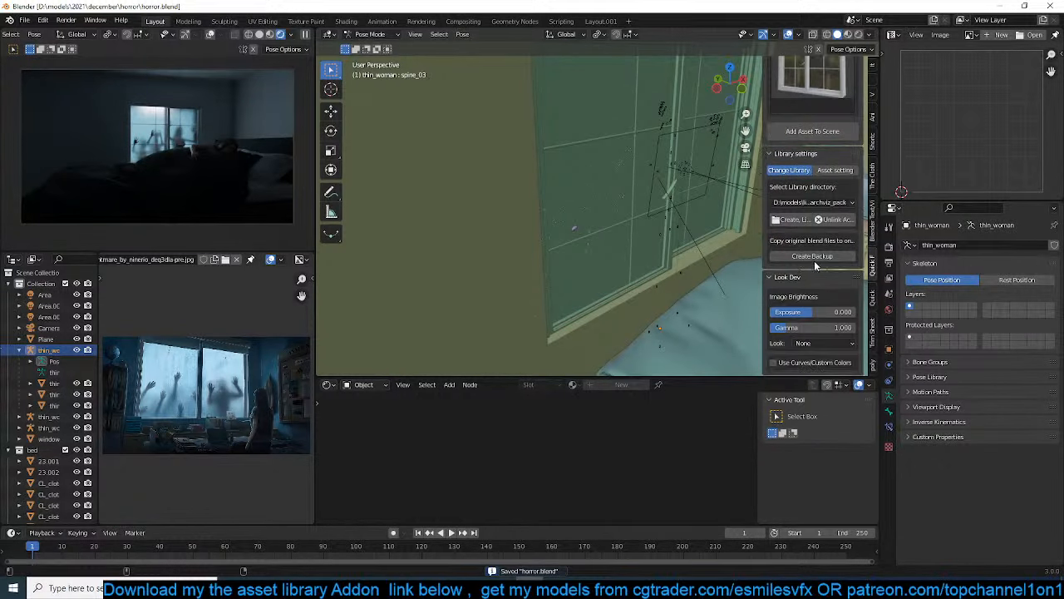
left_click_drag(813, 312, 788, 327)
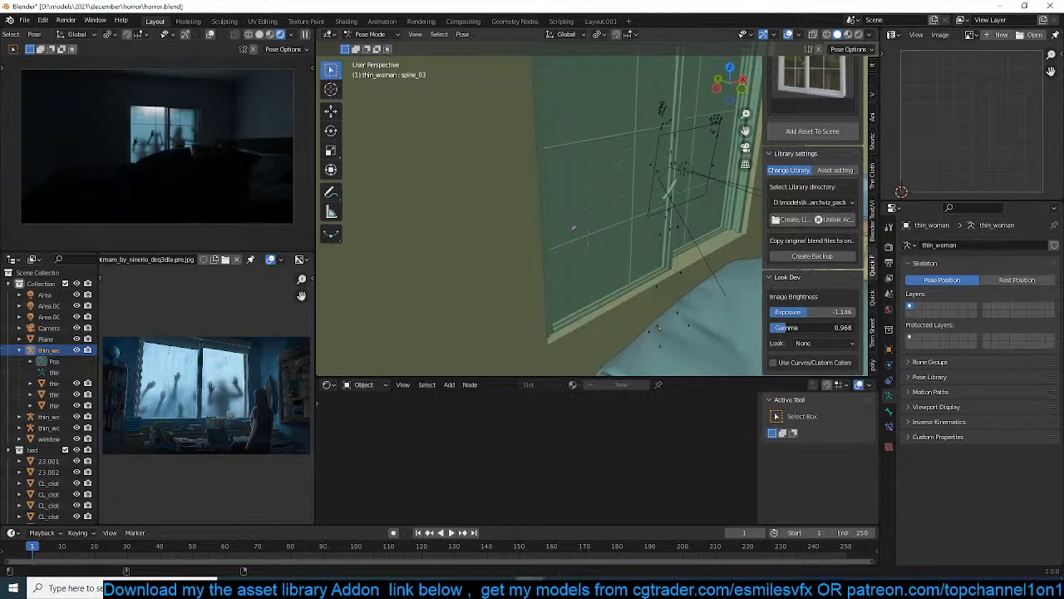
Return to Object Mode, select the Area.002 light at the window, and scale it along X to span most of the window's width
middle_click_drag(667, 251, 532, 178)
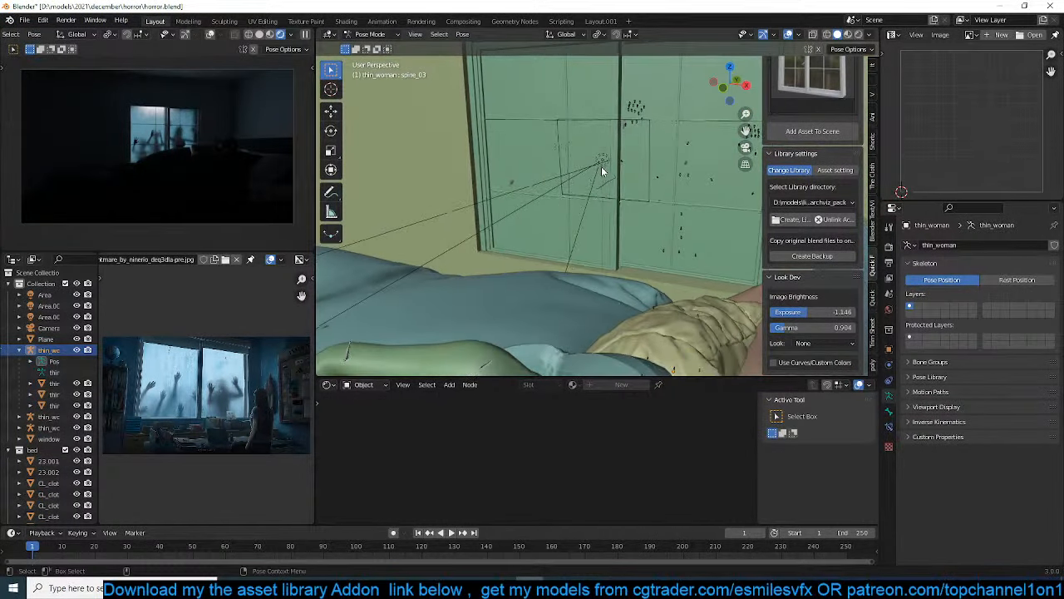
key("ctrl+Tab")
left_click(593, 191)
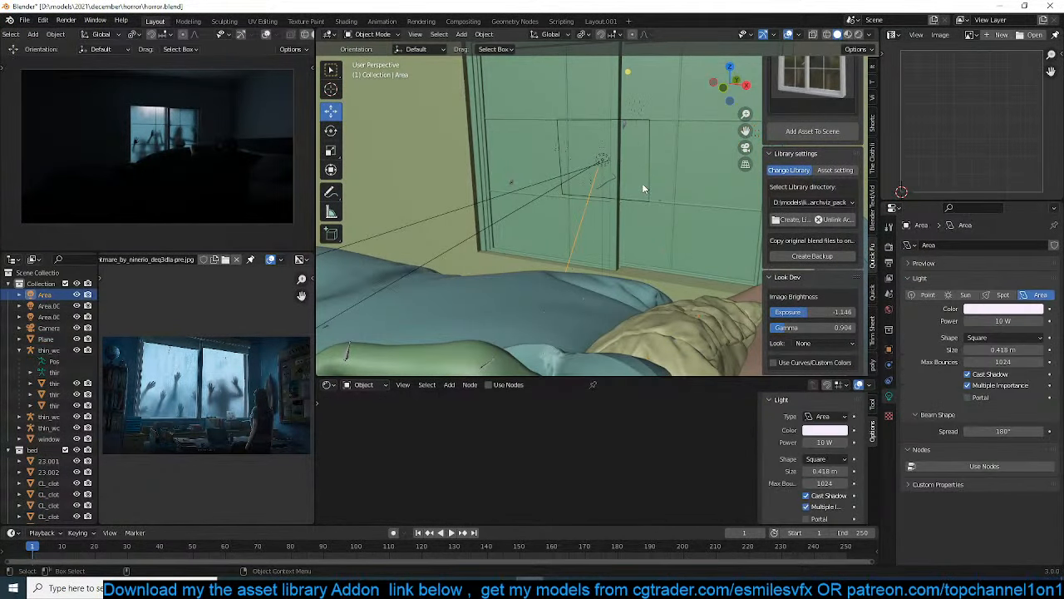
left_click(600, 166)
left_click(581, 174)
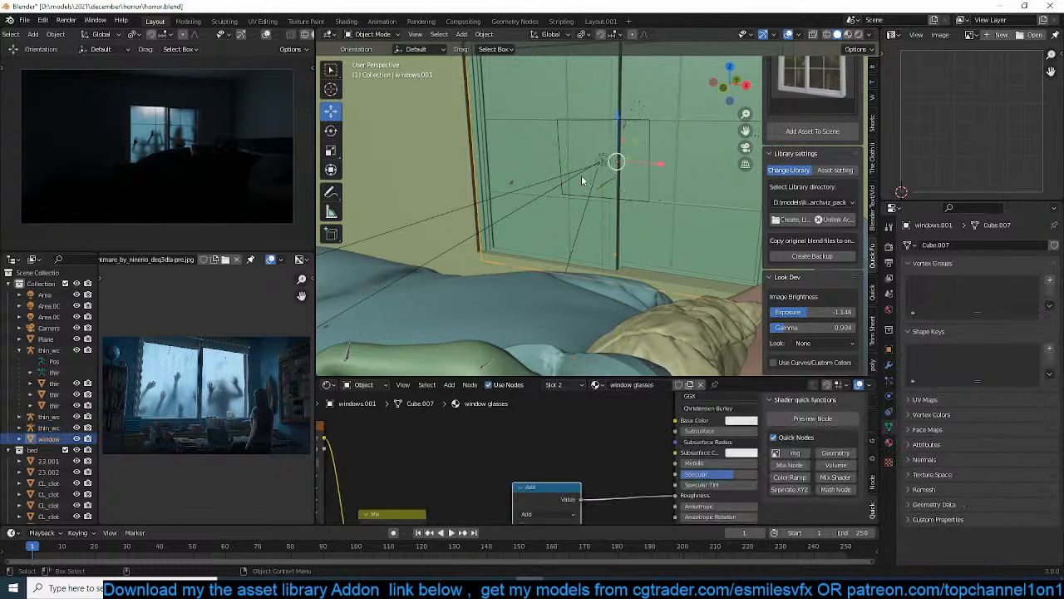
left_click(571, 175)
left_click(571, 178)
key("s")
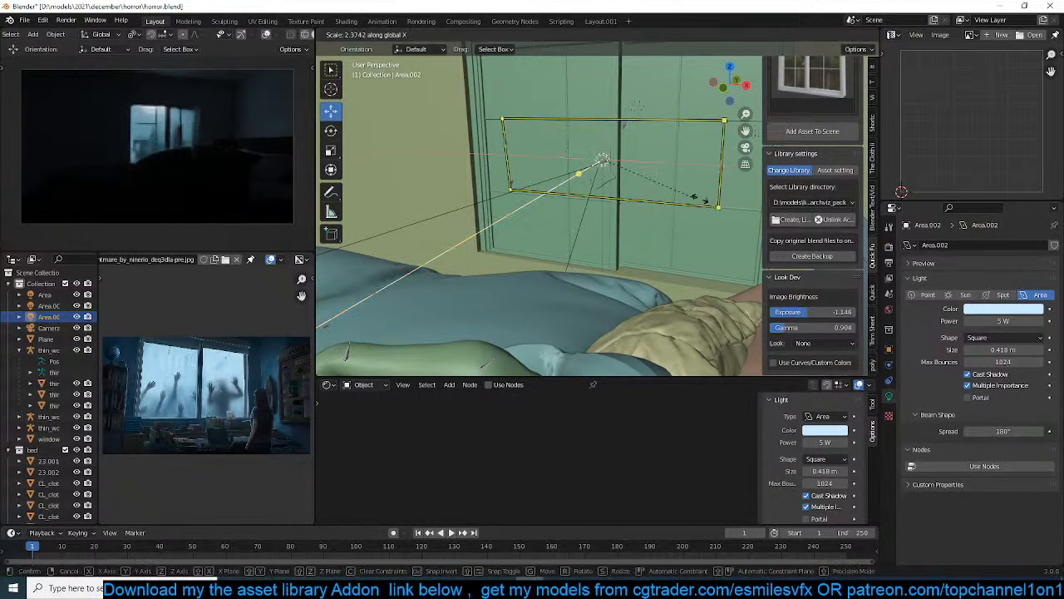
left_click(516, 266)
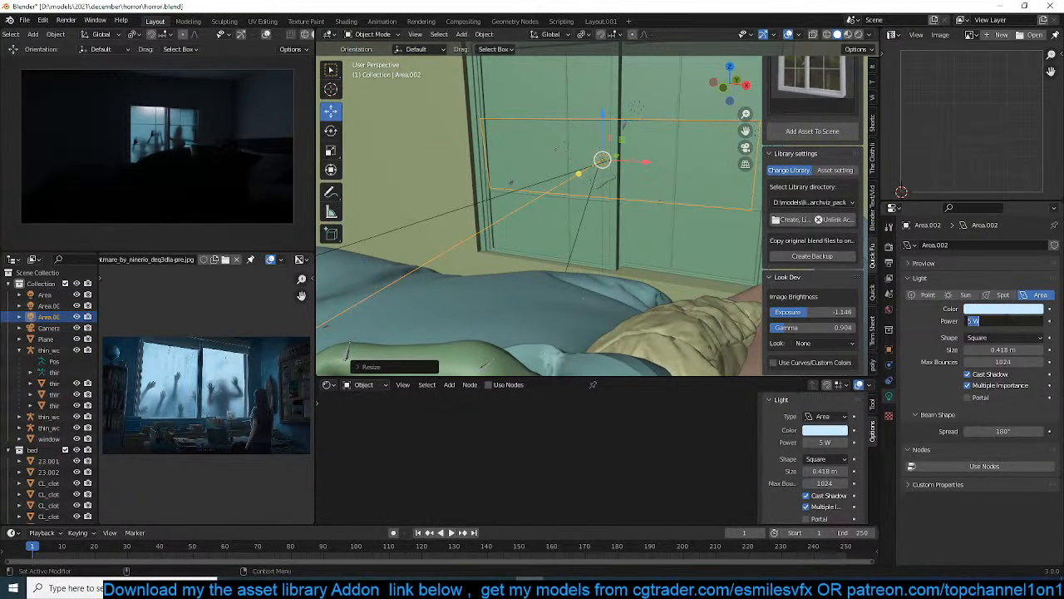
Set the Area.002 light's power to 10 W, save the file, and compare the window area with the reference image
scroll(540, 208, "down", 4)
key("ctrl+s")
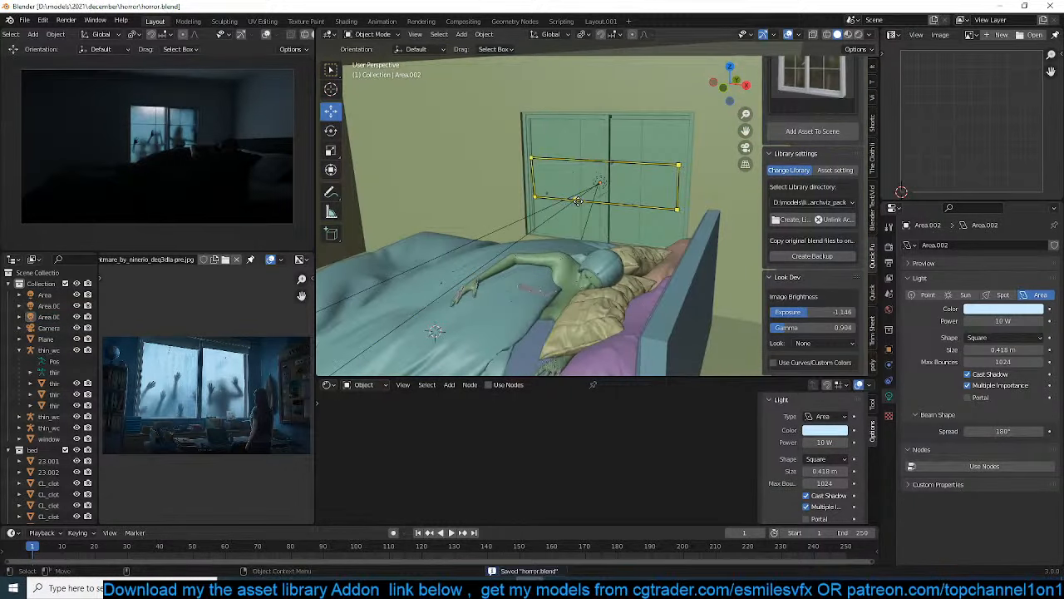
middle_click_drag(578, 201, 566, 220, "shift")
key("ctrl+s")
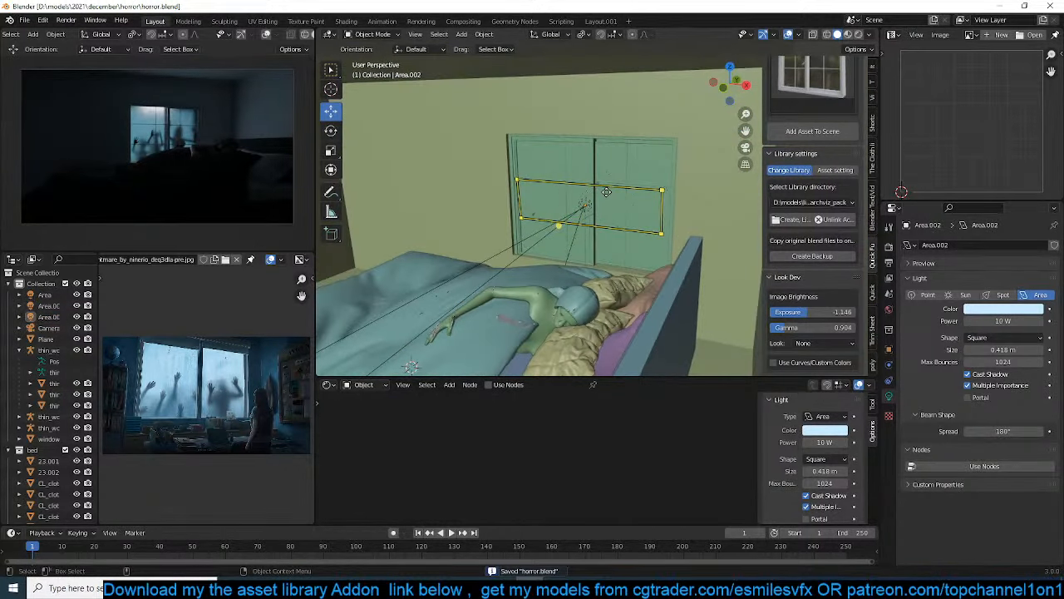
scroll(606, 196, "up", 6)
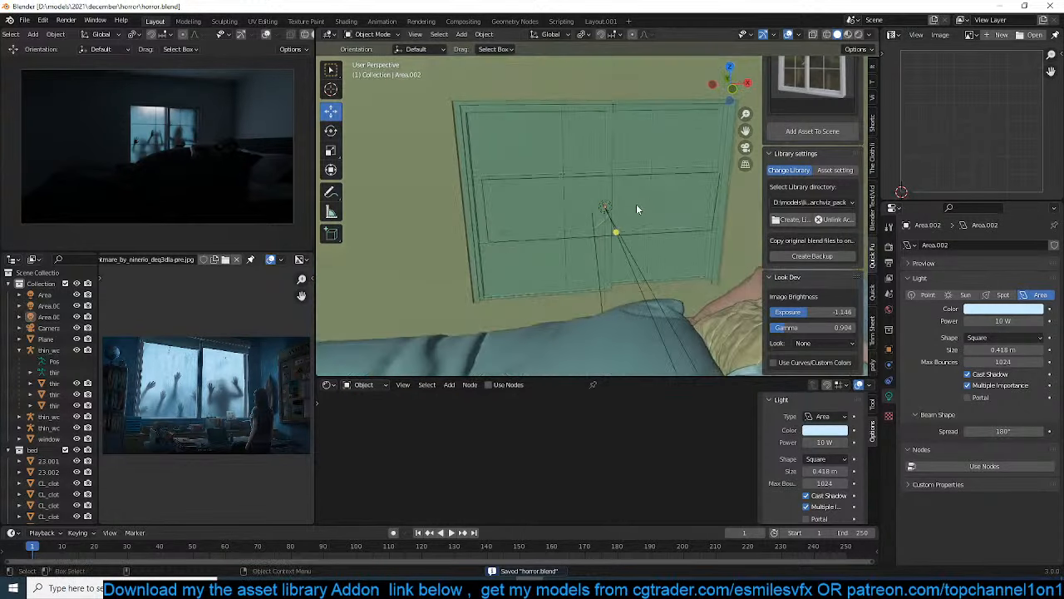
middle_click_drag(605, 215, 628, 252)
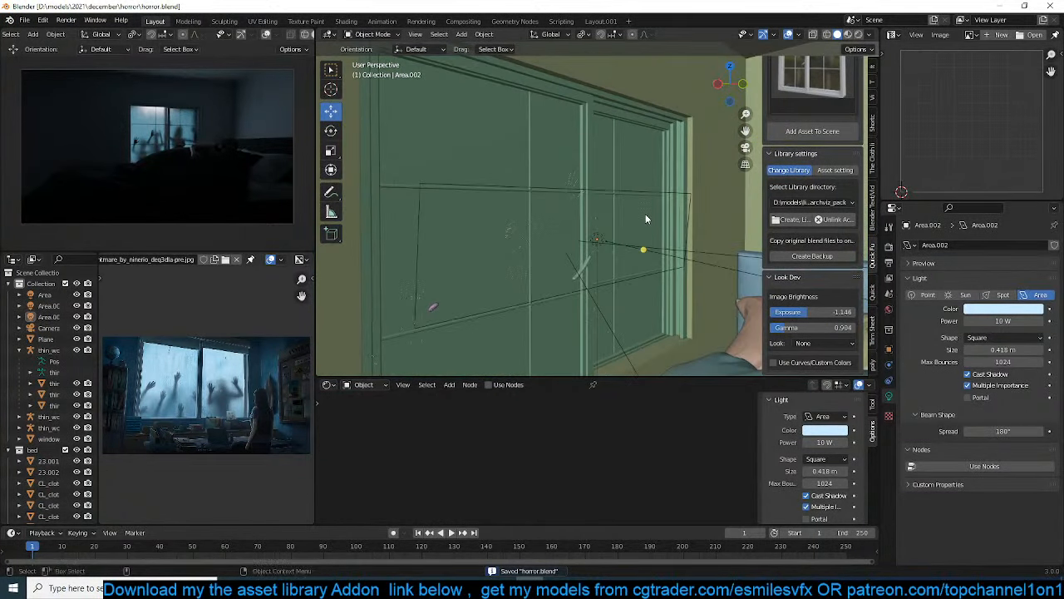
scroll(650, 254, "down", 4)
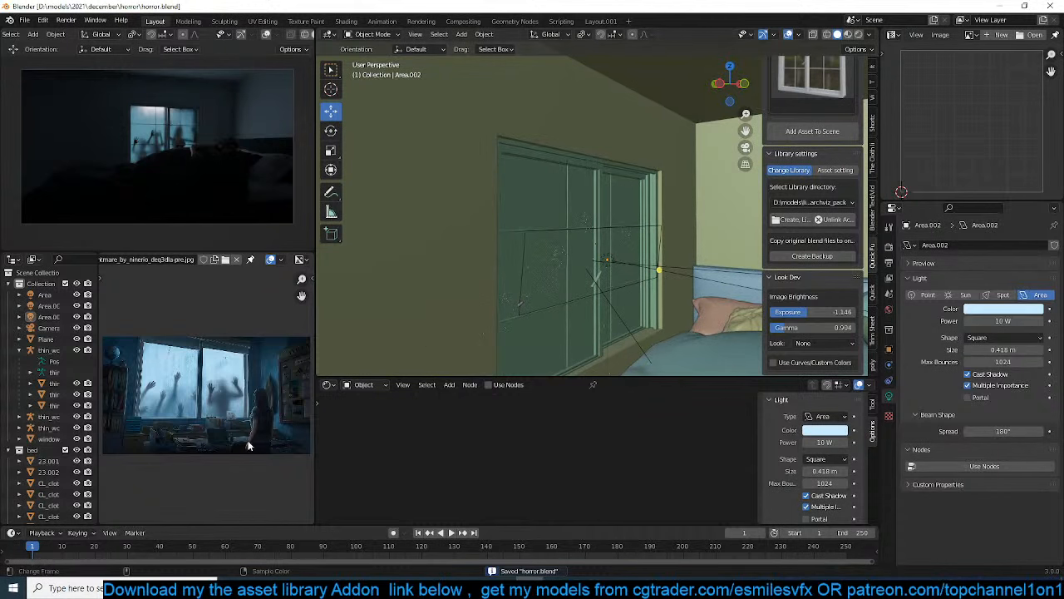
scroll(248, 445, "up", 2)
scroll(258, 425, "up", 2)
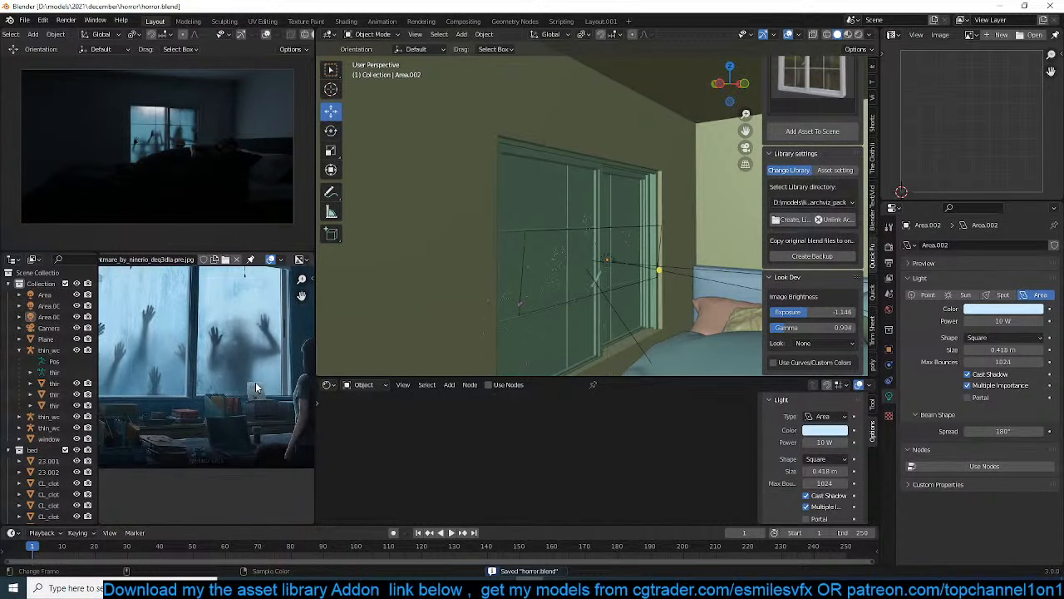
Select the purple window woman's body, hair and armature, and duplicate them into the room beside the foot of the bed
mouse_move(588, 248)
middle_mouse_down()
mouse_move(638, 263)
mouse_move(573, 263)
middle_mouse_up()
left_click(566, 265)
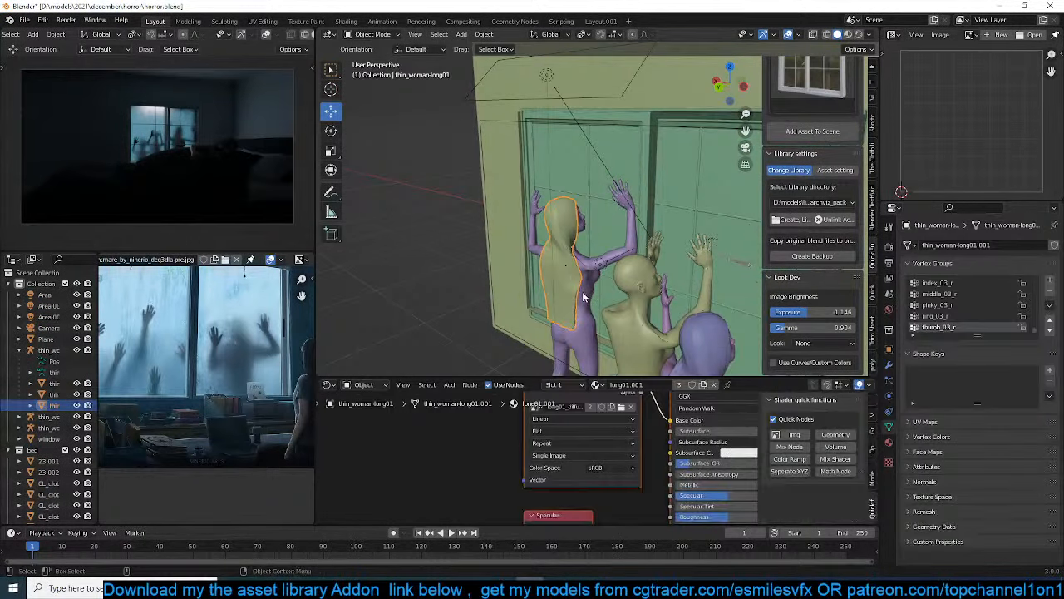
left_click(586, 290)
scroll(634, 276, "up", 2)
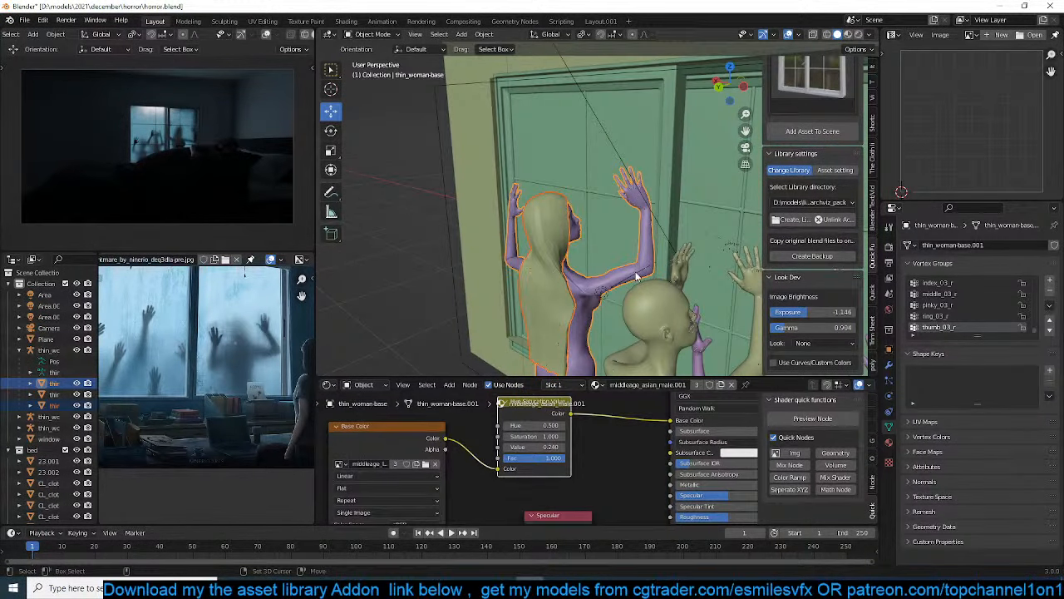
left_click(635, 274, "shift")
left_click(567, 262)
middle_click_drag(567, 262, 592, 201)
scroll(591, 273, "up", 3)
left_click(547, 324)
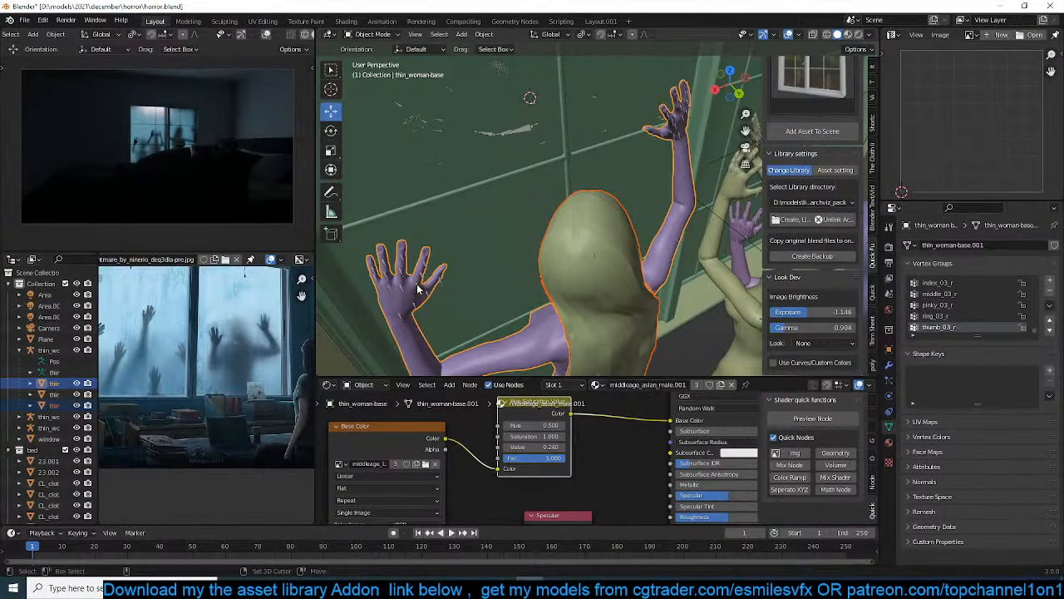
left_click(418, 287, "shift")
key("KP_7")
scroll(418, 288, "down", 4)
key("shift+z")
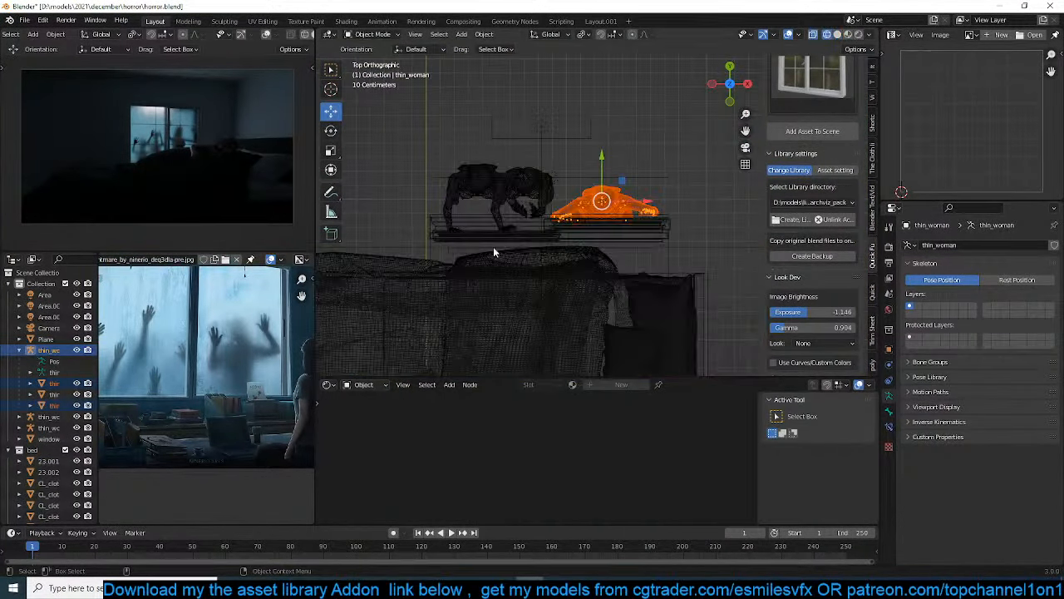
scroll(493, 246, "down", 4)
middle_click_drag(493, 246, 581, 176, "shift")
key("shift+d")
left_click(393, 214)
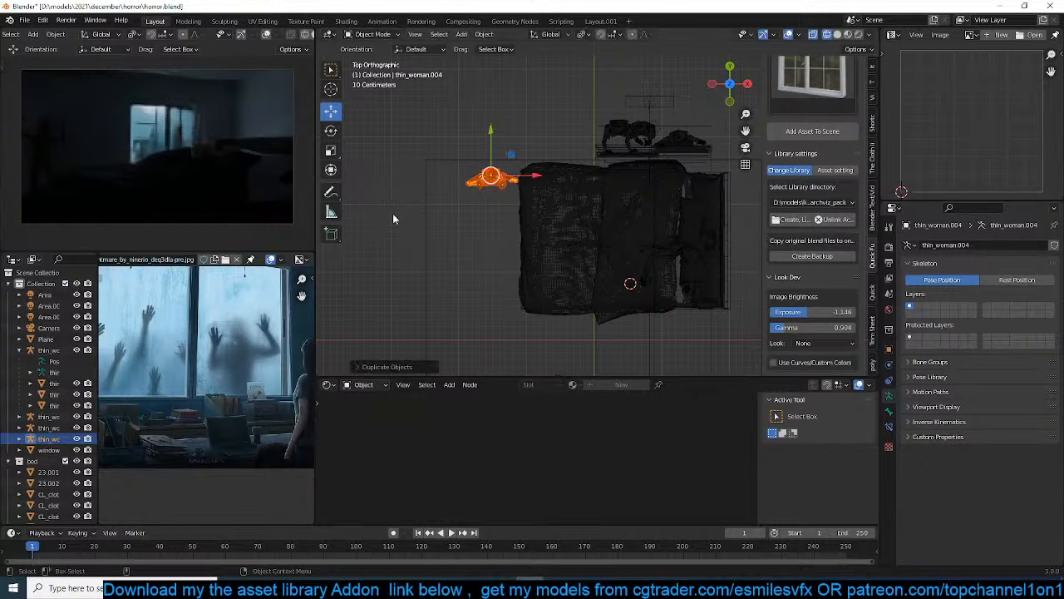
key("r")
left_click(530, 202)
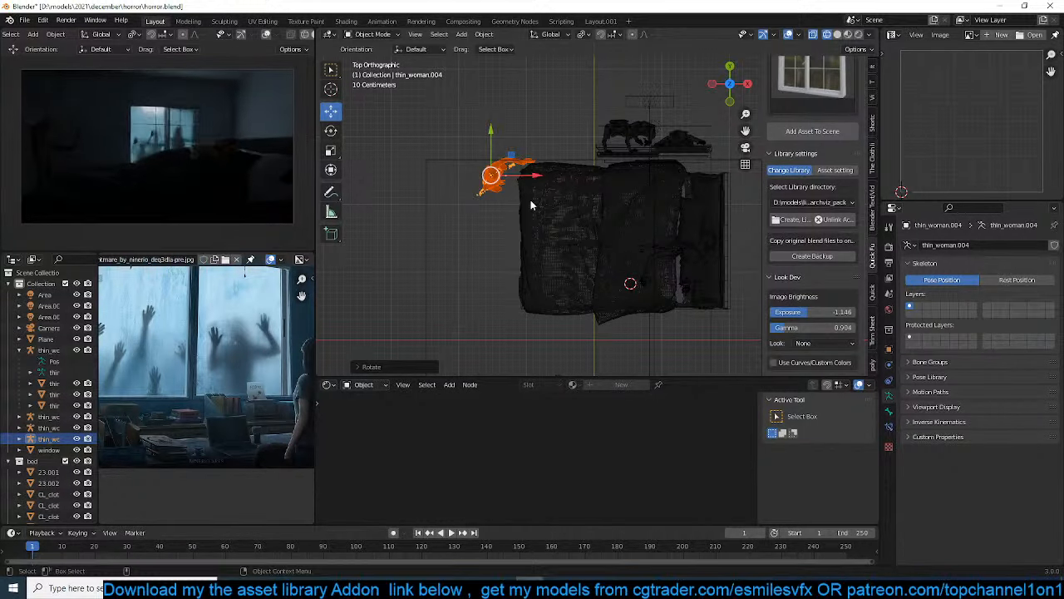
key("ctrl+z")
Select the duplicated woman's body, hair and armature together and rotate them in the top view to angle her beside the bed
scroll(480, 210, "up", 4)
left_click(419, 158)
middle_click_drag(429, 168, 508, 210, "shift")
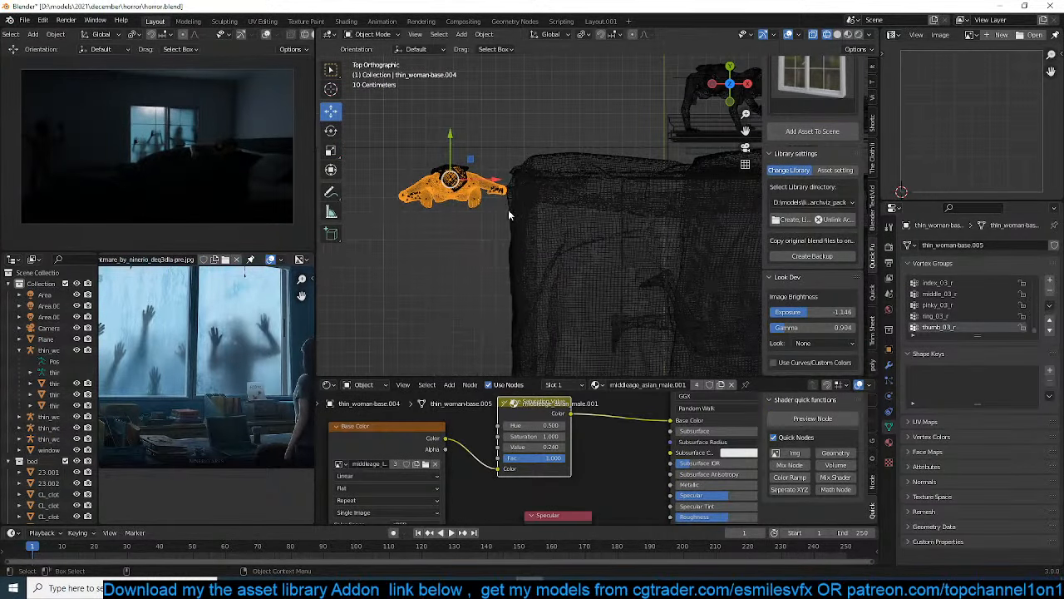
left_click(500, 191)
left_click(501, 191)
left_click(500, 191)
key("r")
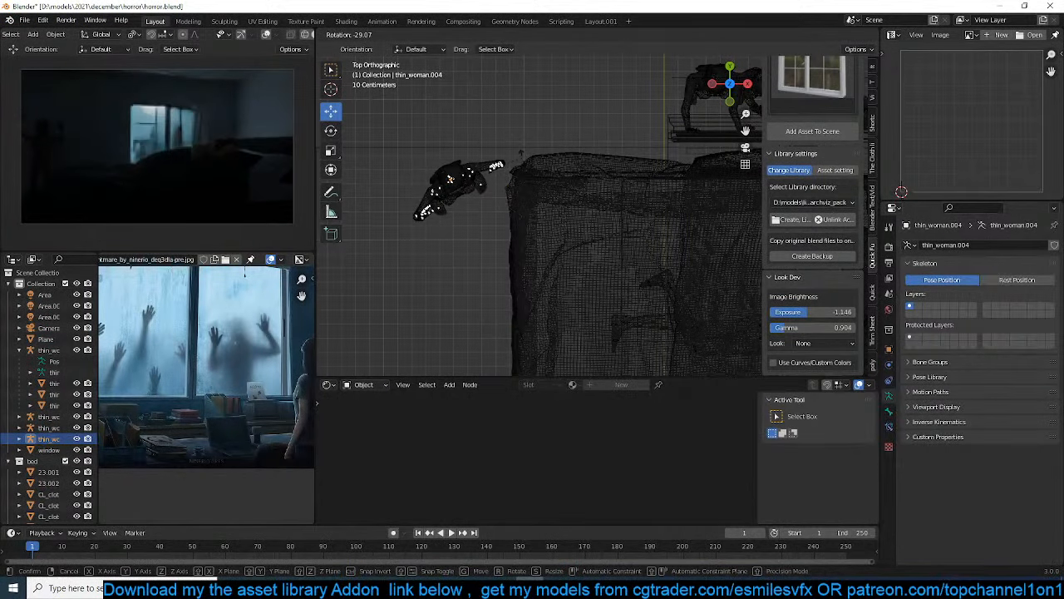
left_click(519, 155)
Return to solid shading, inspect the duplicated woman beside the bed, and save the file
middle_click_drag(495, 179, 462, 115)
key("shift+z")
middle_click_drag(524, 189, 560, 152, "shift")
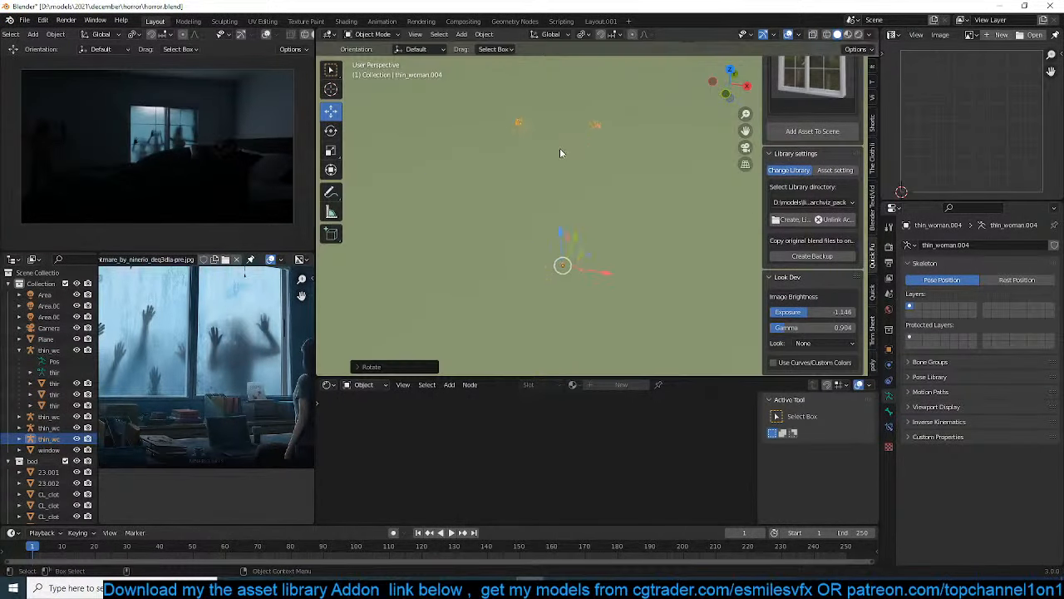
scroll(560, 149, "up", 3)
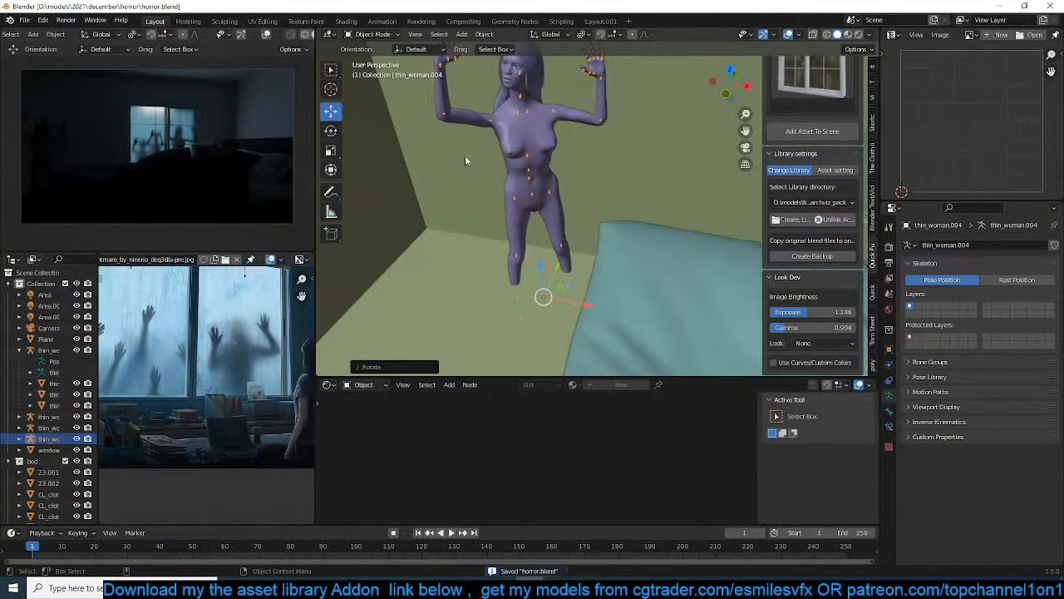
middle_click_drag(492, 178, 511, 112)
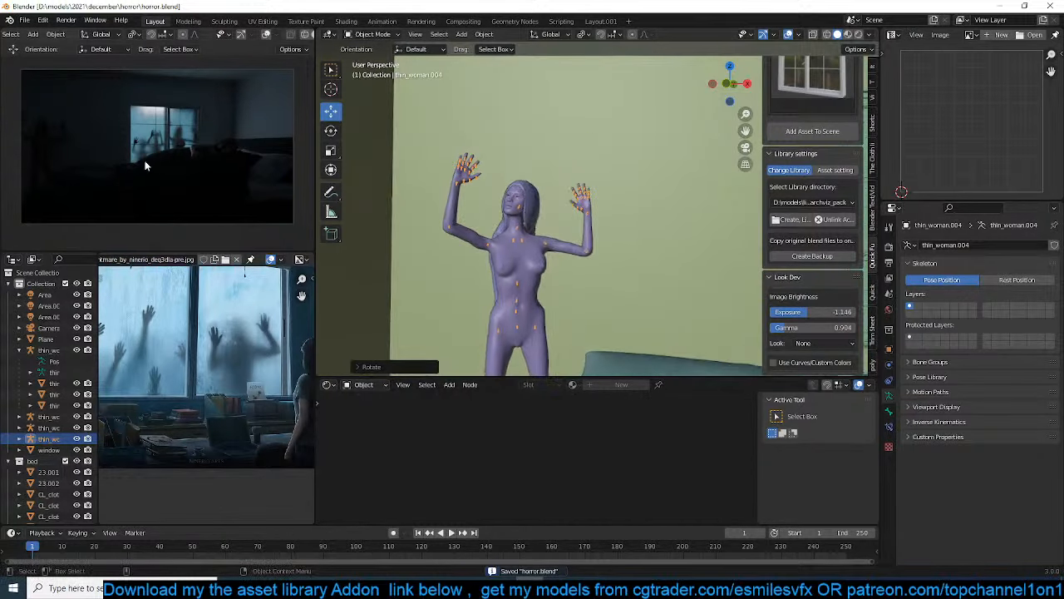
scroll(275, 37, "down", 3)
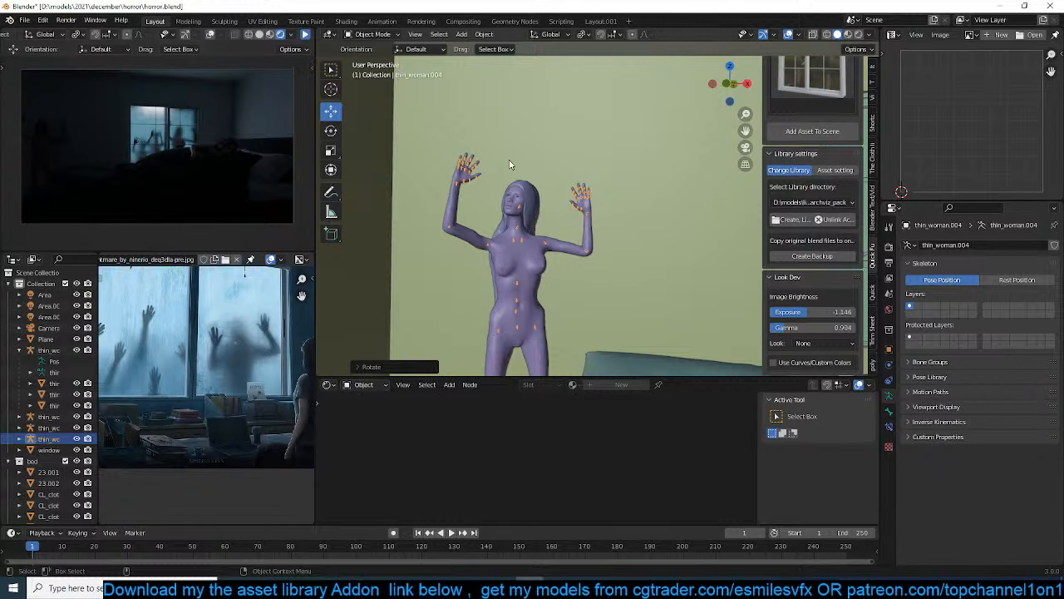
middle_click_drag(510, 164, 515, 181)
key("ctrl+s")
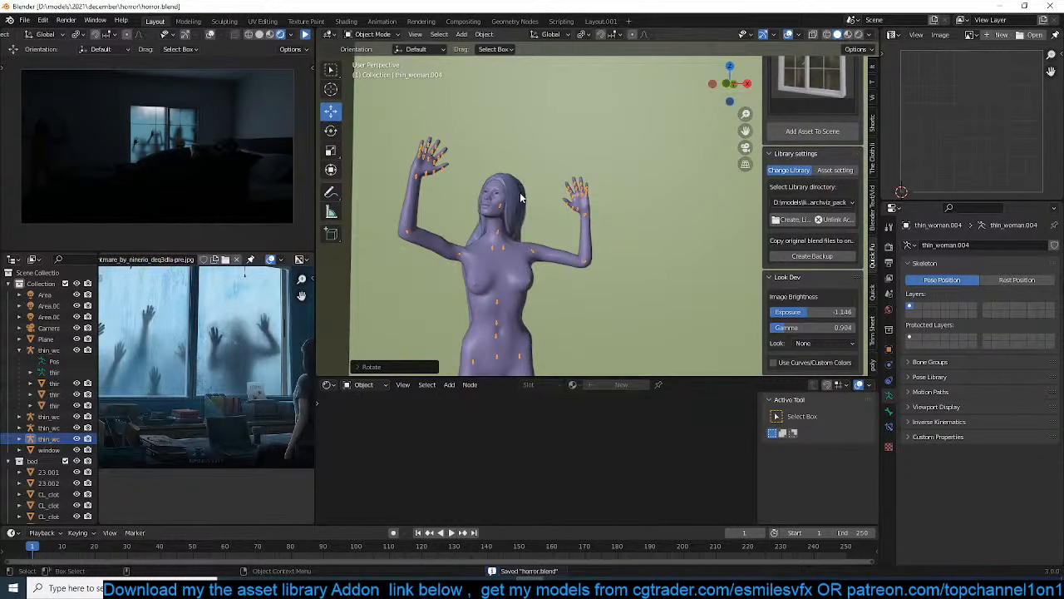
In the camera view, put the duplicated woman's armature in Pose Mode and move its pelvis bone up above the bed
key("KP_0")
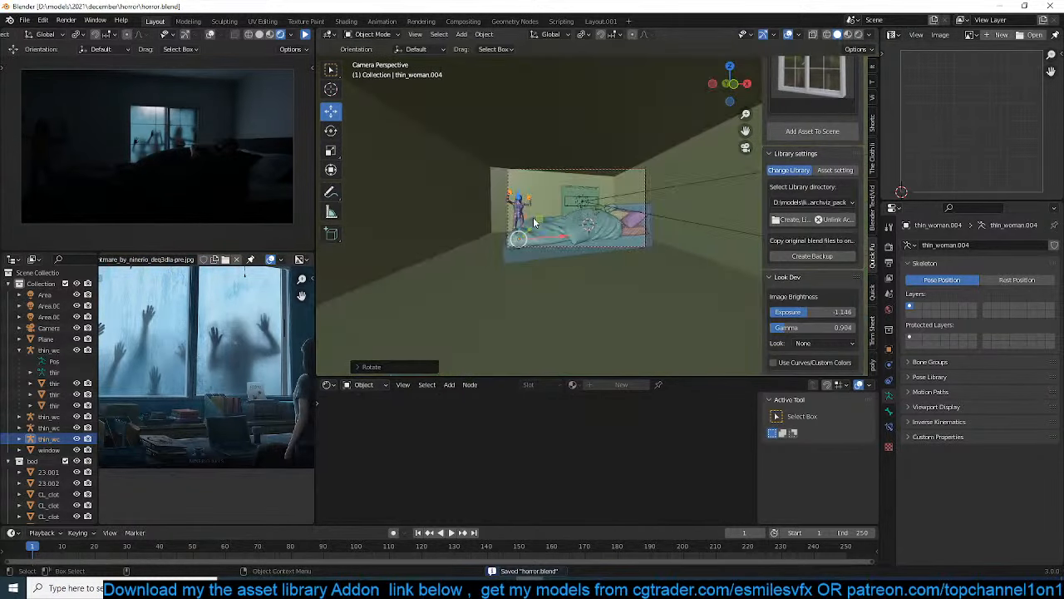
middle_click_drag(619, 254, 713, 220, "shift")
scroll(703, 221, "down", 5)
scroll(611, 232, "up", 5)
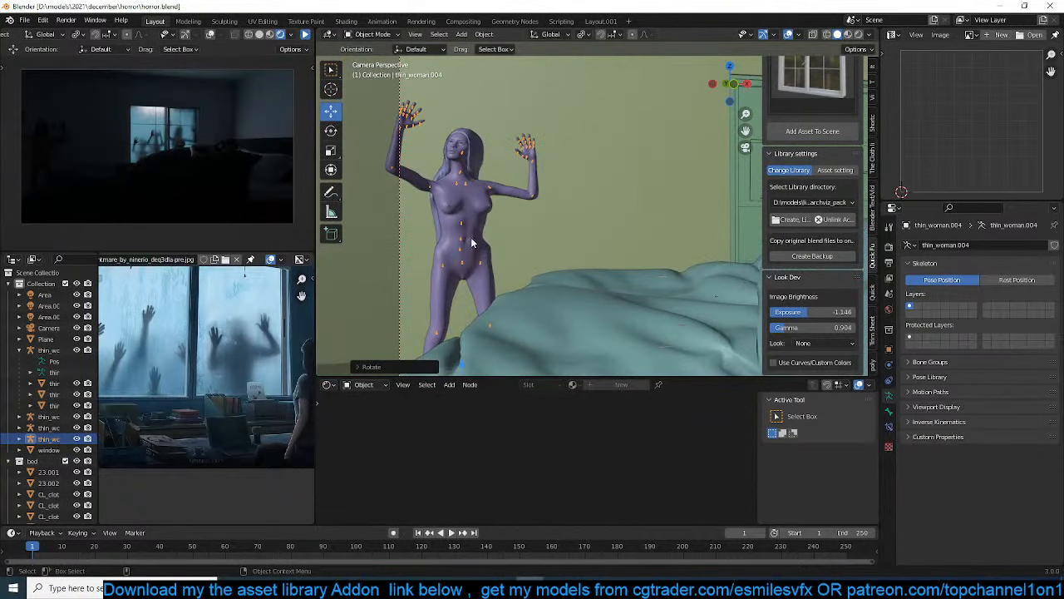
left_click(462, 265)
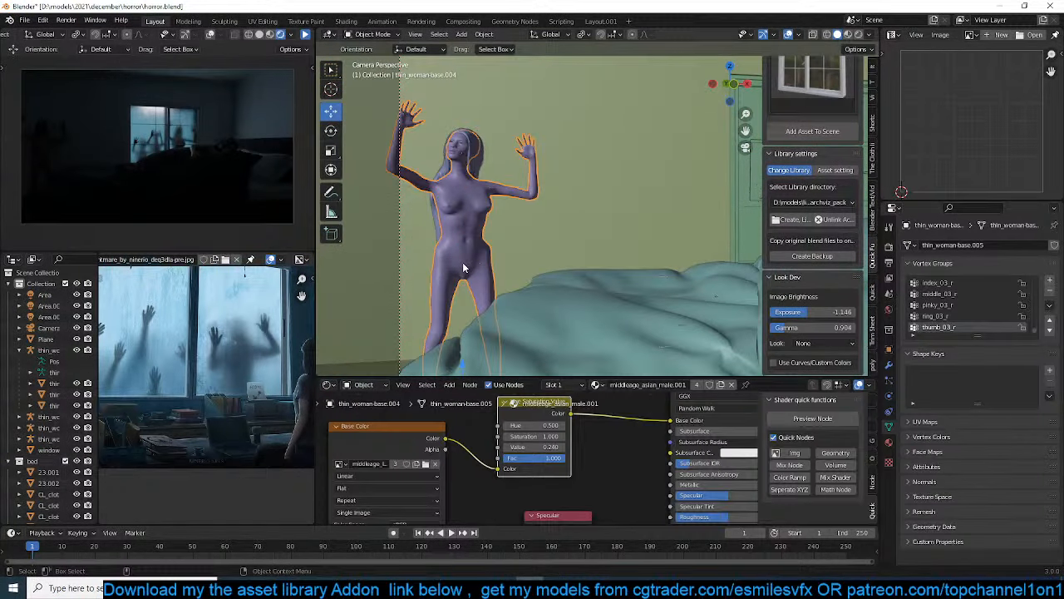
left_click(462, 264)
left_click(461, 264)
key("ctrl+Tab")
left_click(461, 265)
key("g")
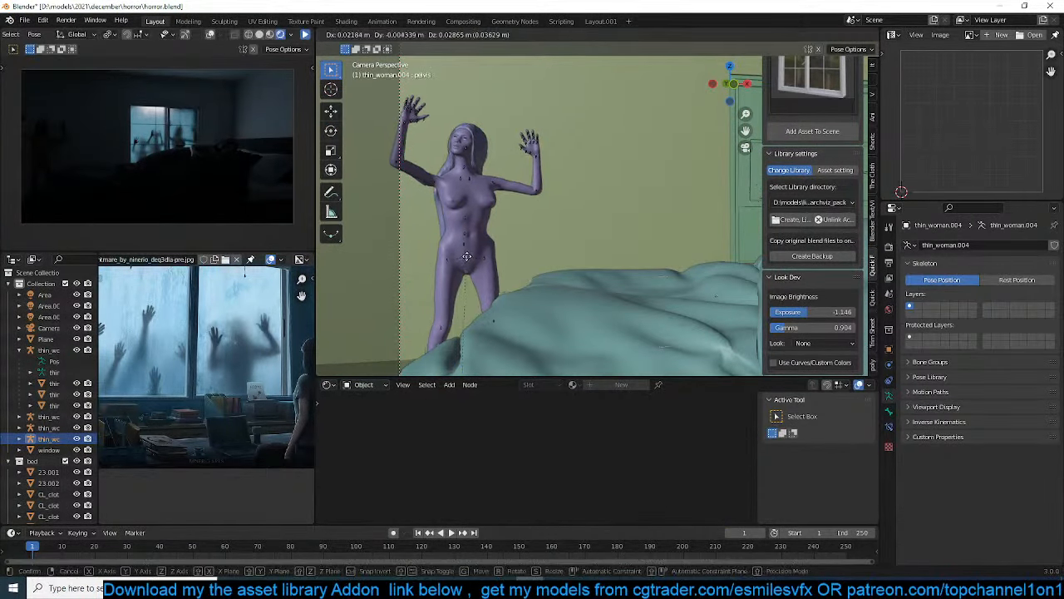
left_click(506, 166)
scroll(509, 170, "down", 5)
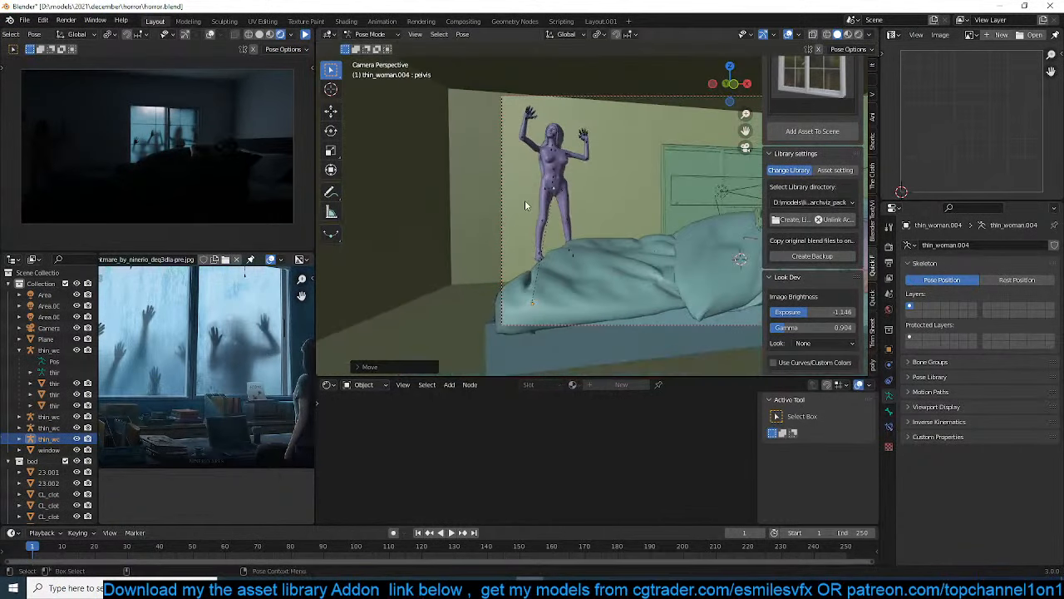
scroll(525, 200, "up", 4)
key("g")
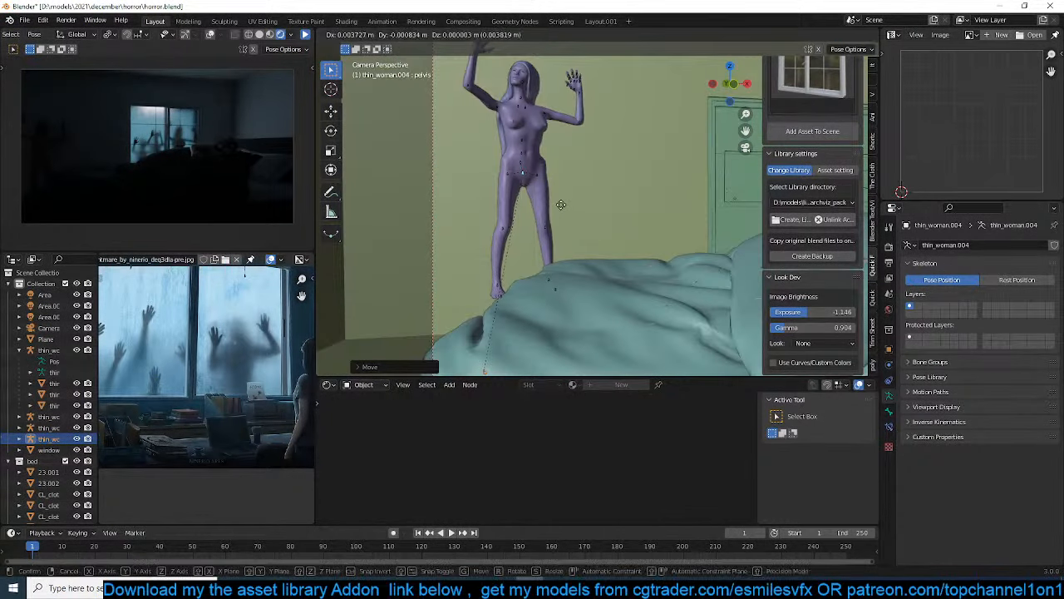
left_click(572, 170)
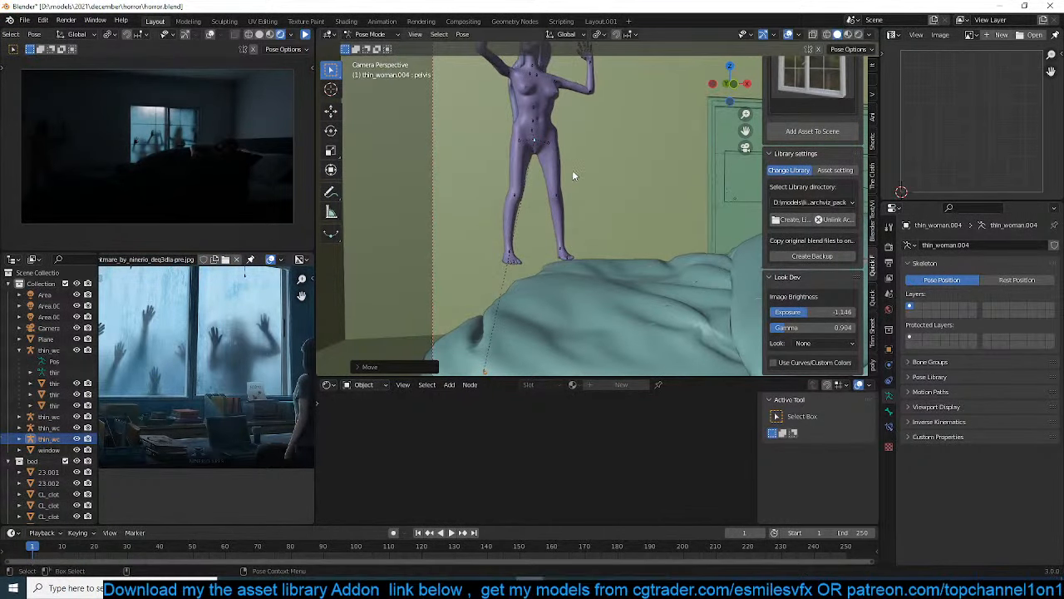
Trackball-rotate the duplicated woman's pelvis bone to tilt her whole body in mid-air
key("r")
key("r")
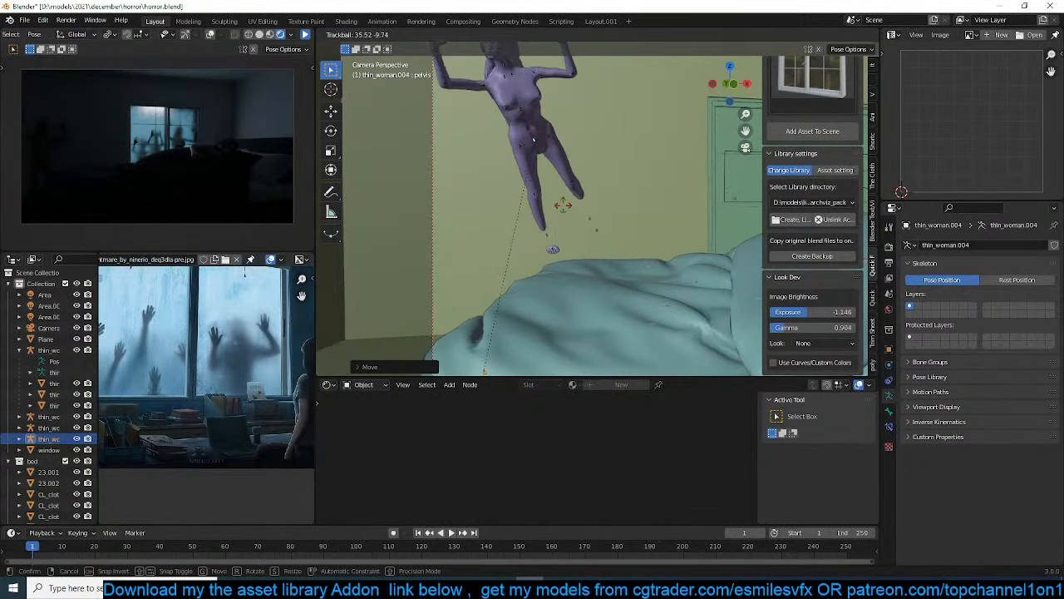
left_click(553, 247)
mouse_move(553, 247)
middle_mouse_down()
mouse_move(524, 212)
mouse_move(542, 240)
middle_mouse_up()
scroll(519, 205, "up", 4)
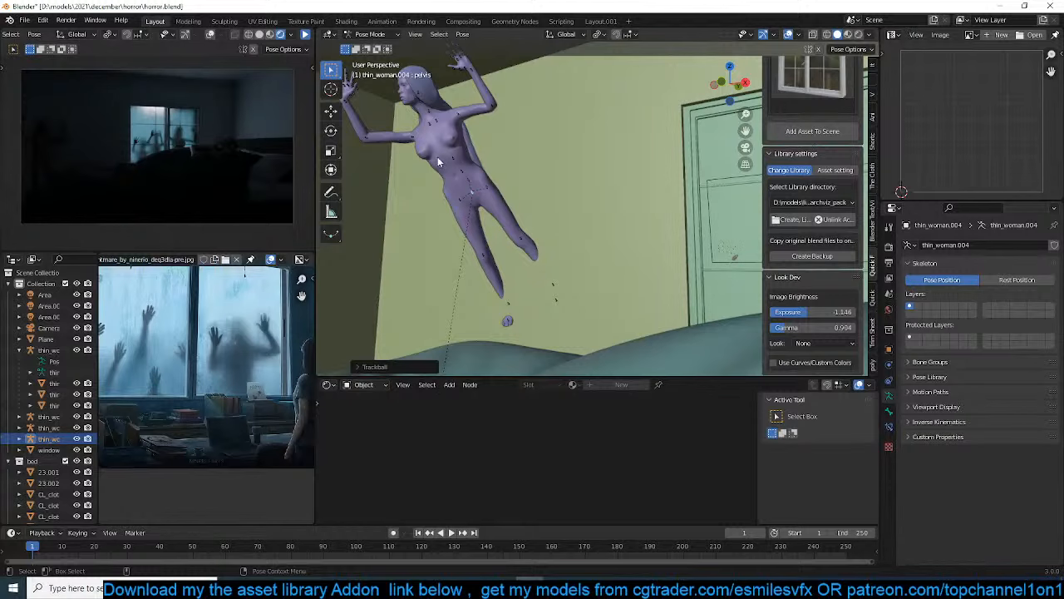
middle_click_drag(438, 156, 640, 198)
key("r")
key("r")
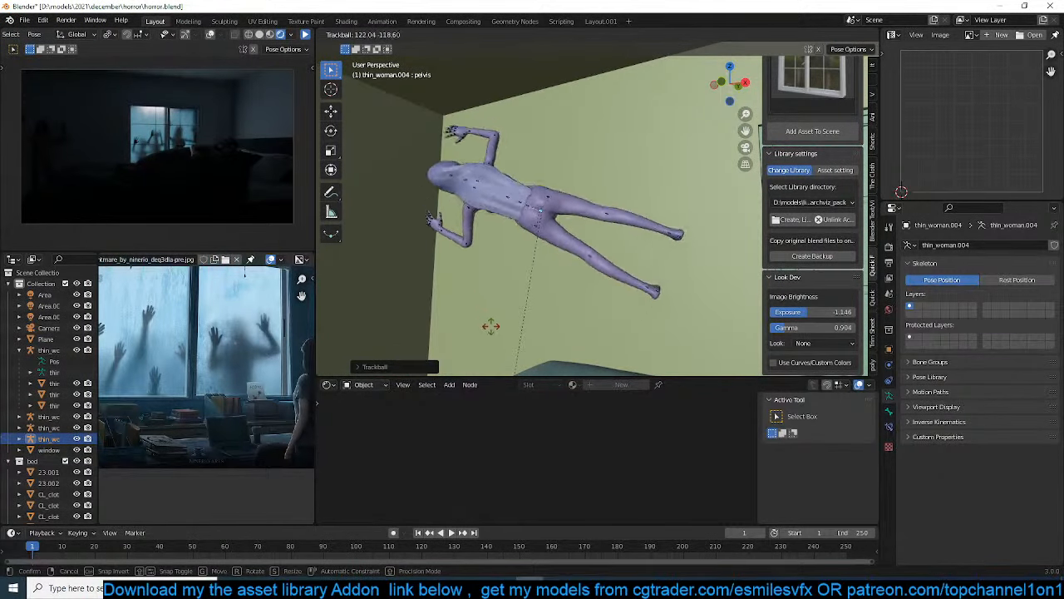
left_click(562, 304)
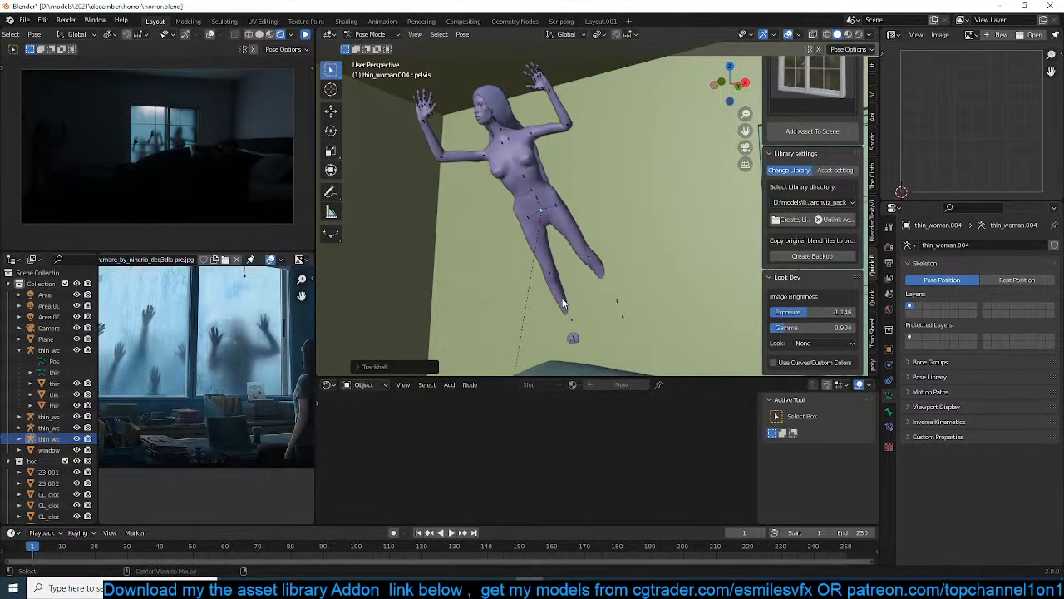
key("ctrl+z")
Rotate the duplicated woman's pelvis bone around its local X axis and then around global Z to lay her body horizontally
key("r")
key("x")
key("x")
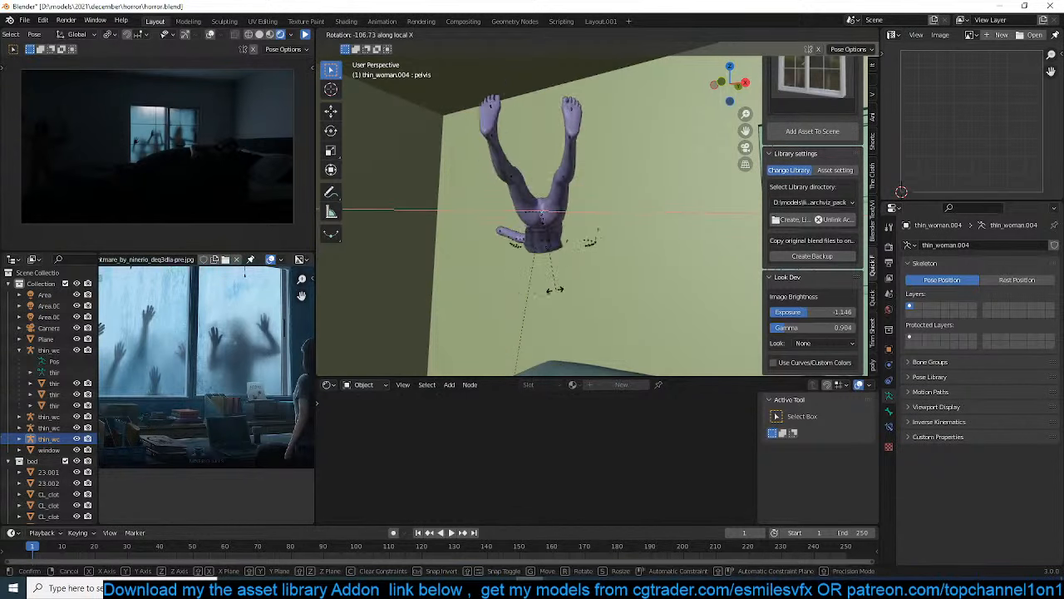
left_click(556, 274)
key("r")
key("z")
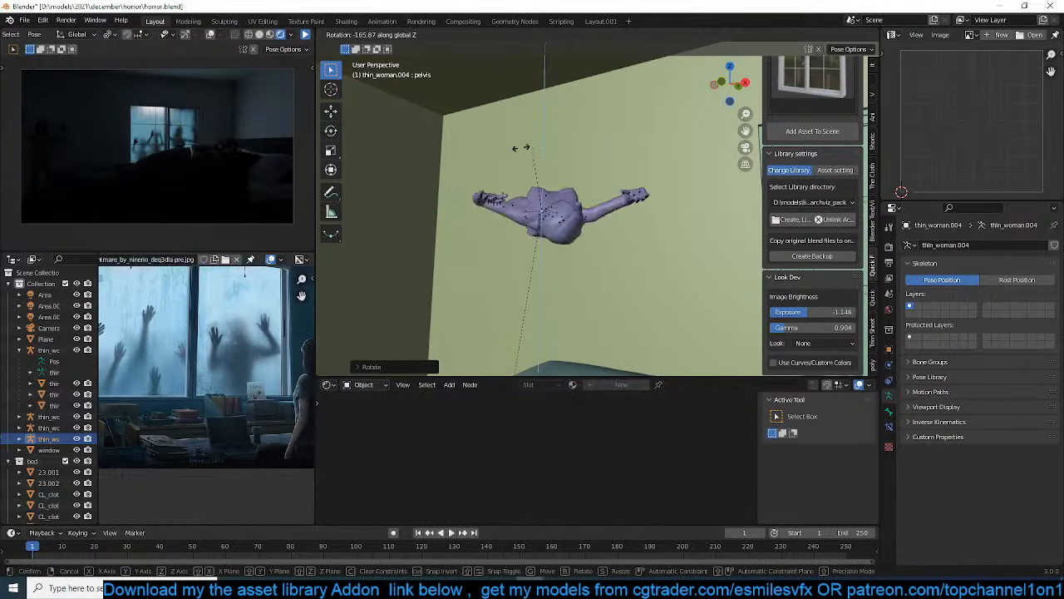
left_click(538, 151)
Move the pelvis bone up to the room's ceiling and show the floating woman in a wireframe right side view
key("g")
left_click(535, 134)
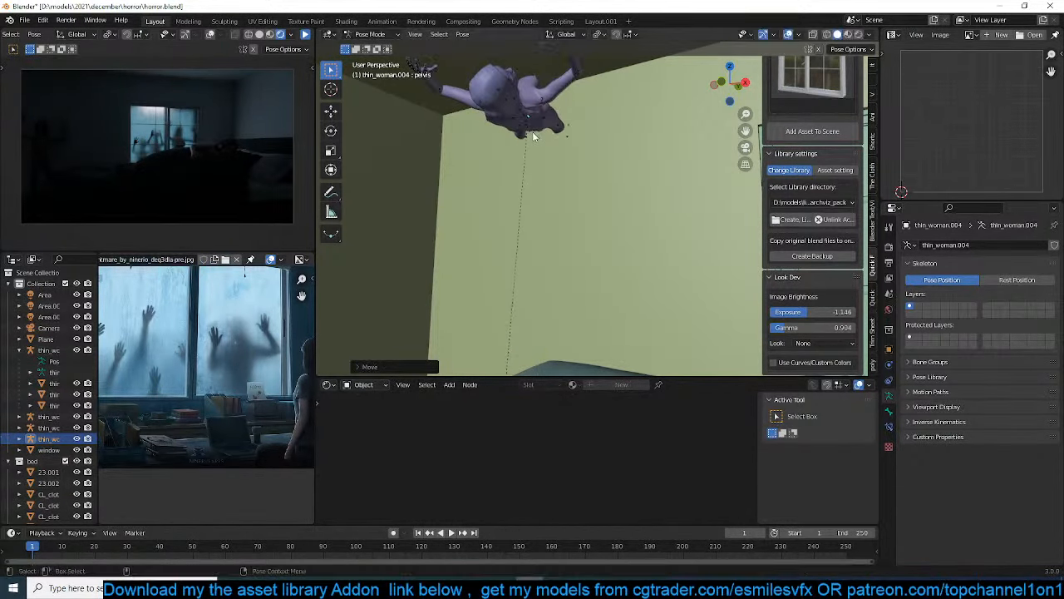
middle_click_drag(563, 113, 492, 105)
key("KP_3")
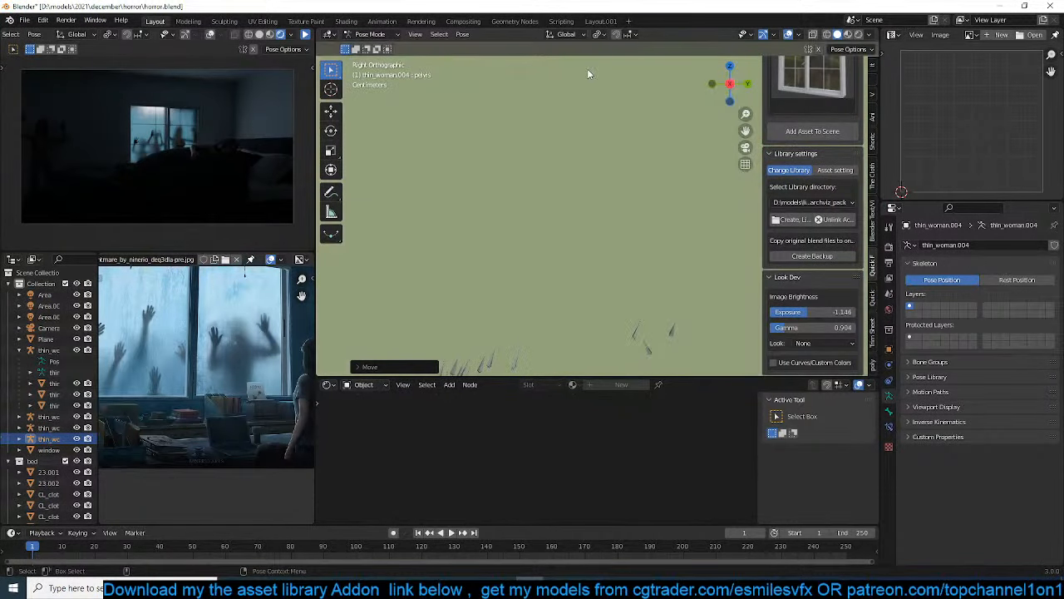
key("z")
middle_click_drag(386, 116, 376, 261, "shift")
scroll(415, 250, "down", 7)
middle_click_drag(615, 208, 496, 242, "shift")
scroll(496, 242, "up", 4)
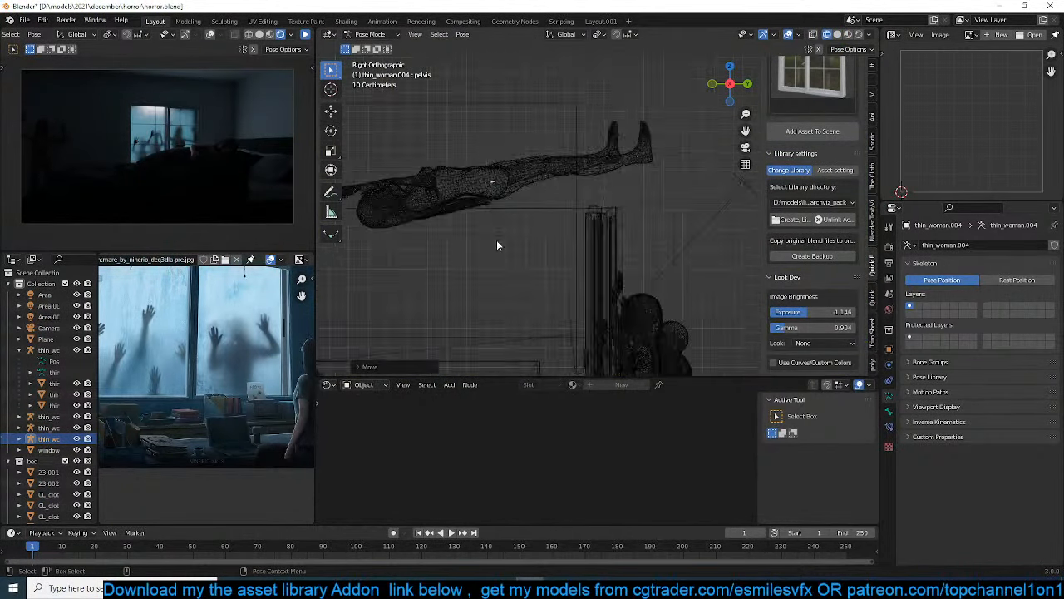
scroll(499, 241, "up", 3)
left_click(523, 205)
key("r")
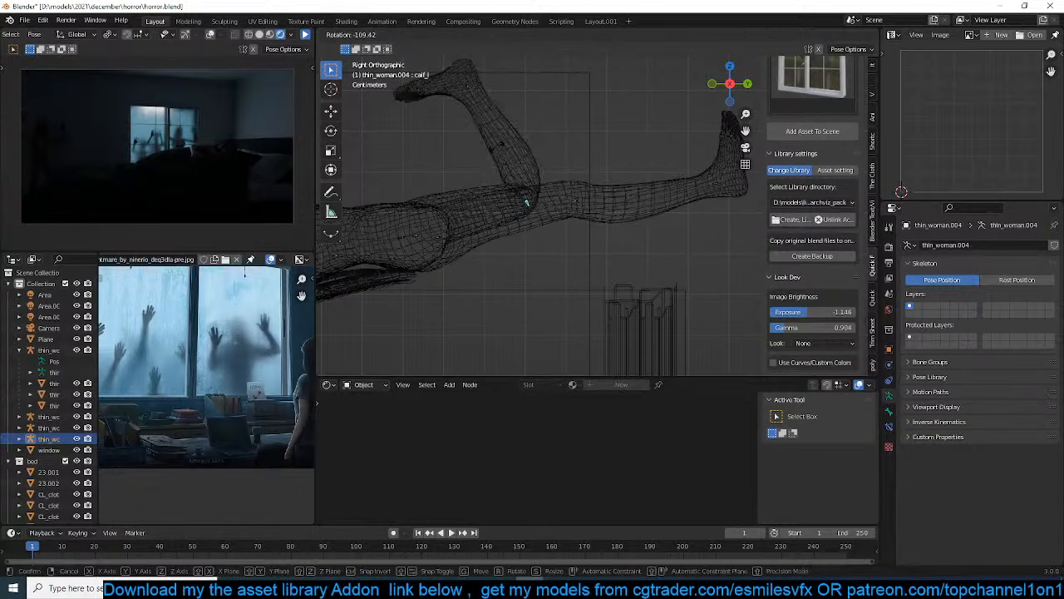
key("Escape")
Rotate the ceiling woman's right thigh bone in the side view to swing the leg up toward her torso
key("r")
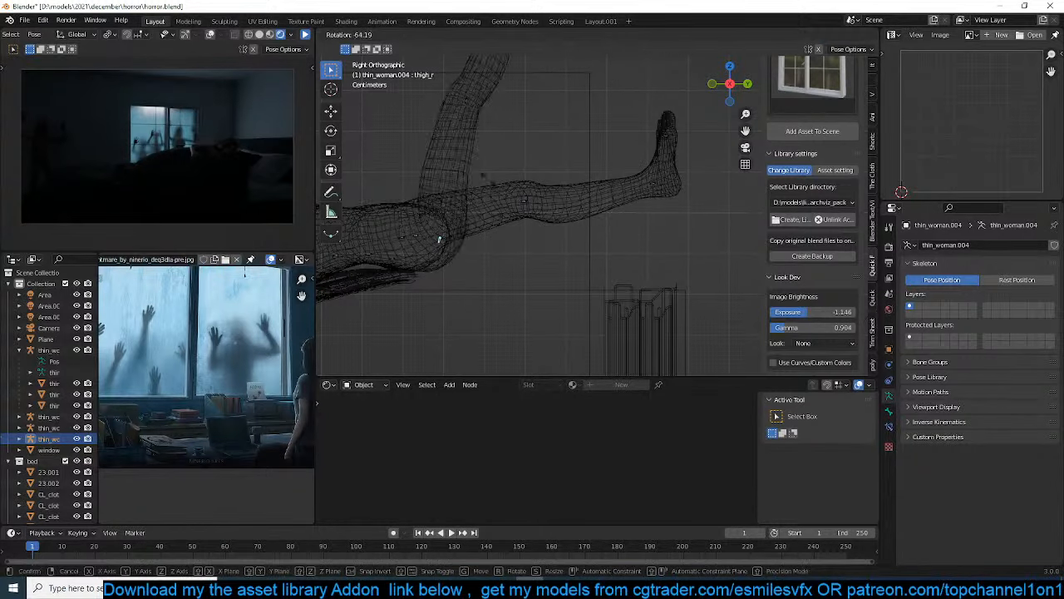
left_click(455, 161)
middle_click_drag(454, 162, 489, 212, "shift")
left_click(432, 158)
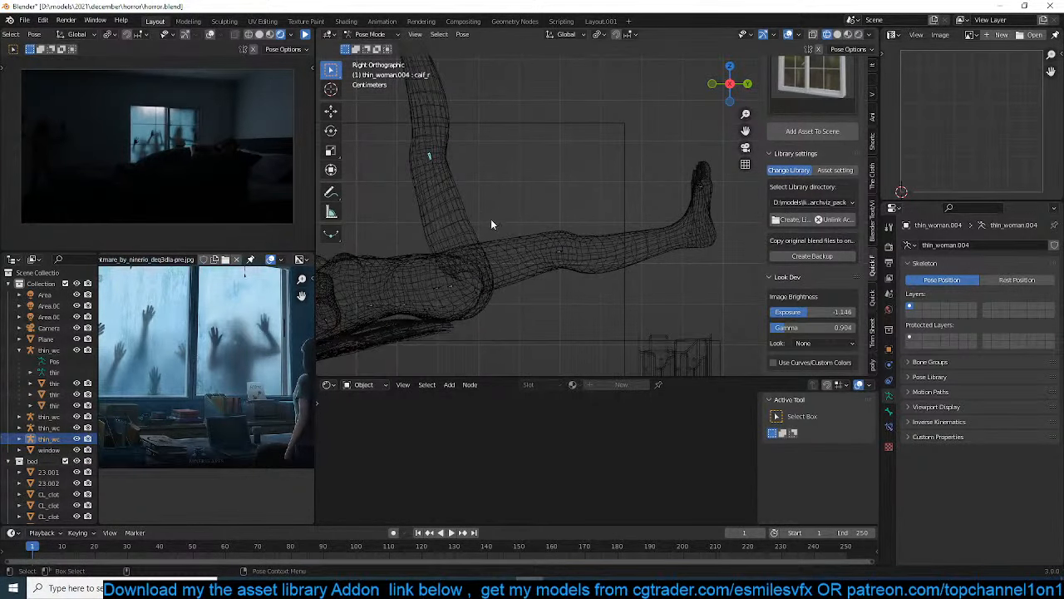
left_click(477, 291)
key("r")
left_click(539, 233)
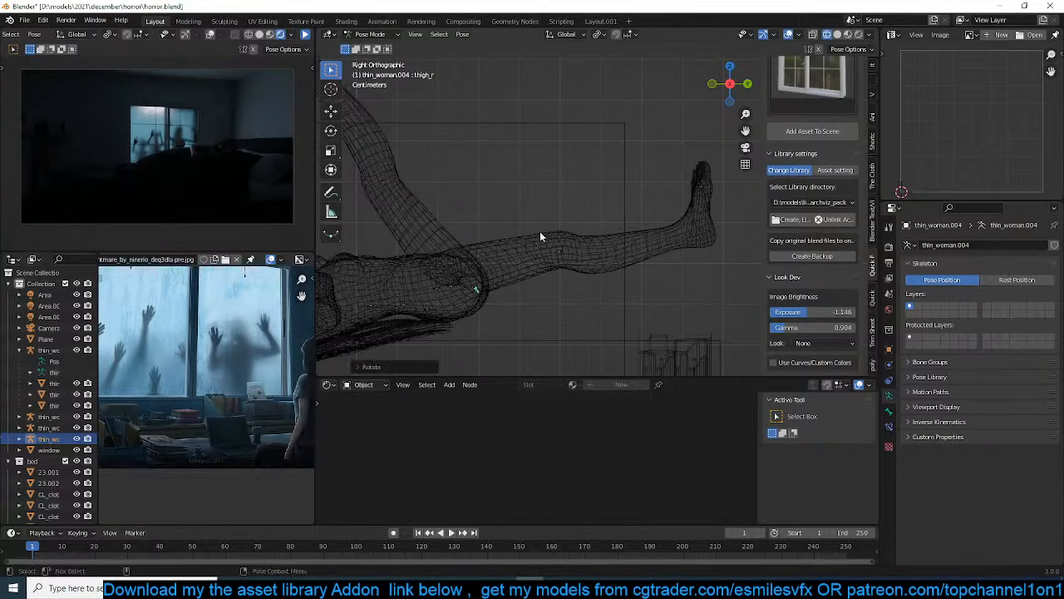
Bend the right knee by rotating the calf bone, and rotate the right foot bone so the toes point away from the body
middle_click_drag(443, 203, 514, 235, "shift")
key("r")
left_click(443, 254)
left_click(600, 175)
key("r")
left_click(600, 163)
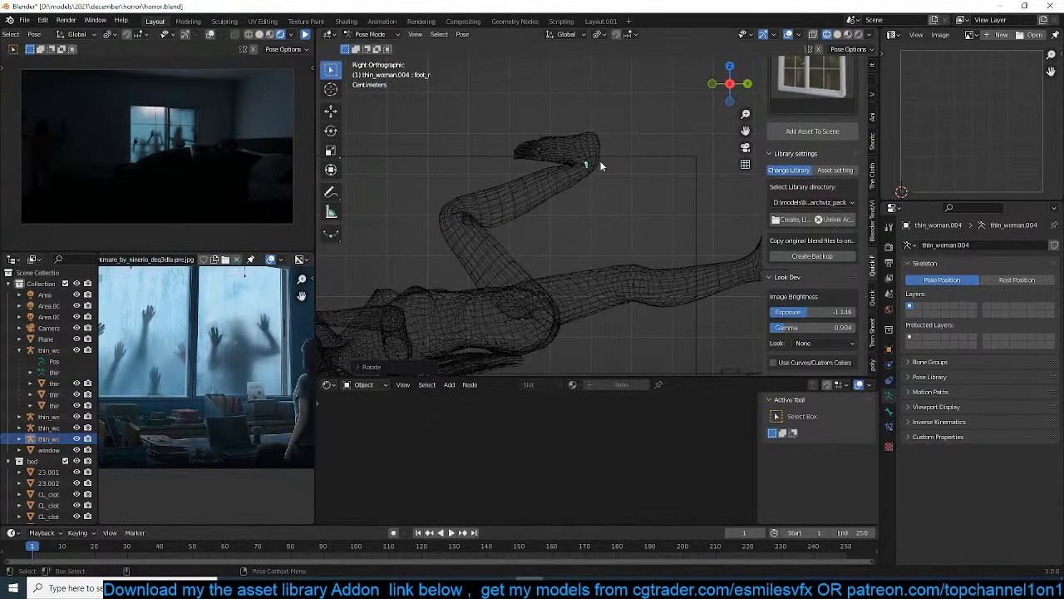
key("r")
left_click(584, 159)
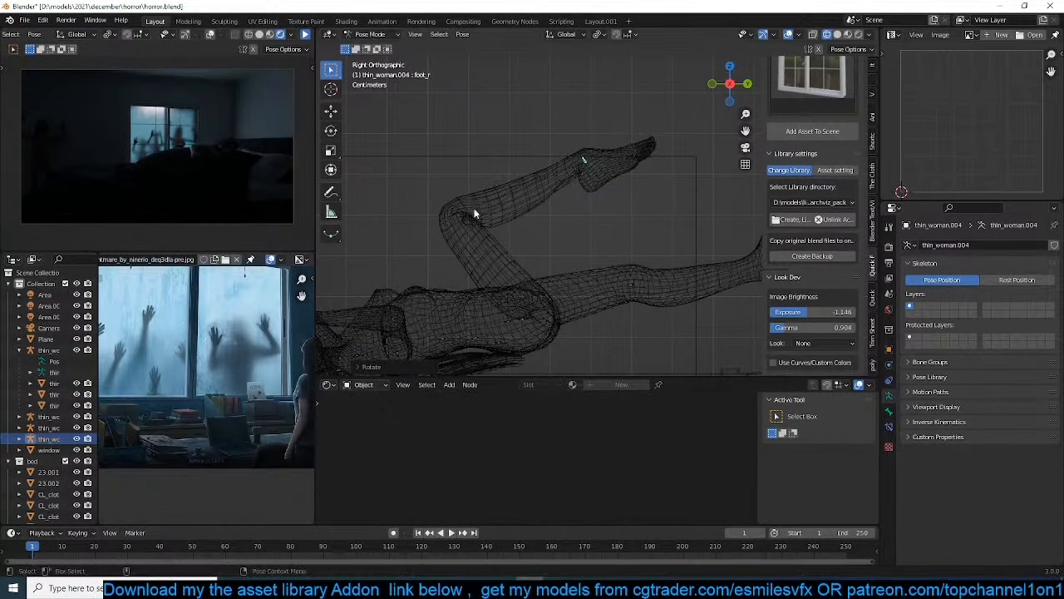
left_click(452, 219)
key("r")
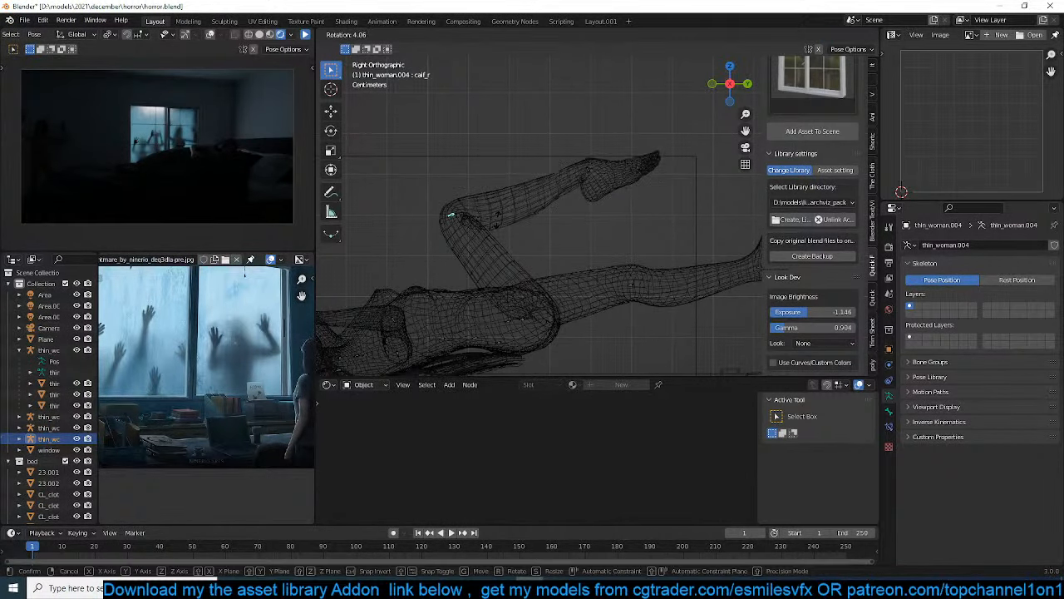
Bend the left knee by rotating the left calf bone so the lower leg hangs down
left_click(545, 264)
key("r")
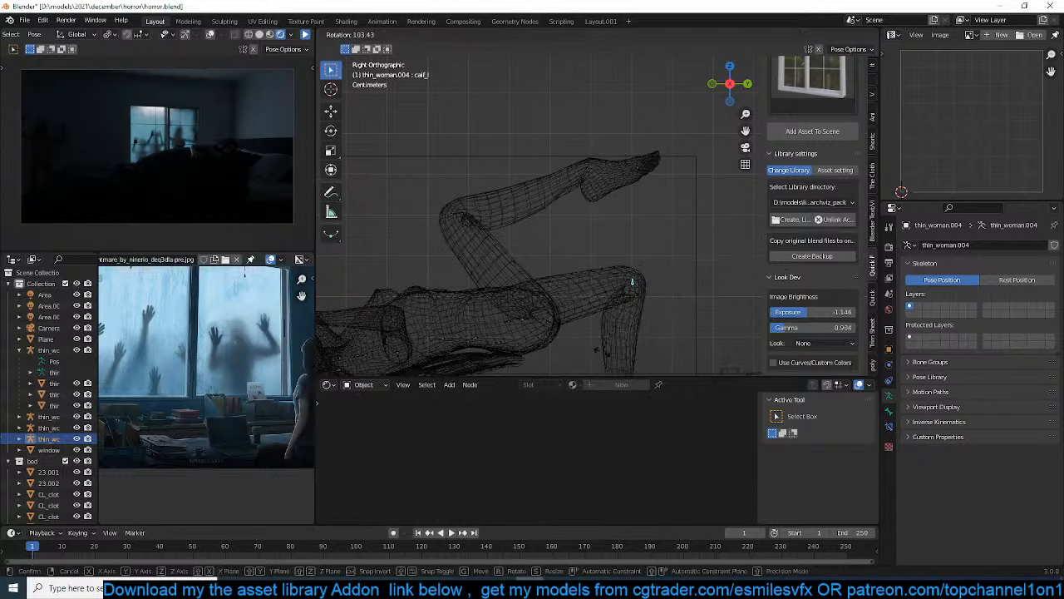
left_click(622, 309)
middle_click_drag(622, 310, 620, 238, "shift")
left_click(521, 249)
key("r")
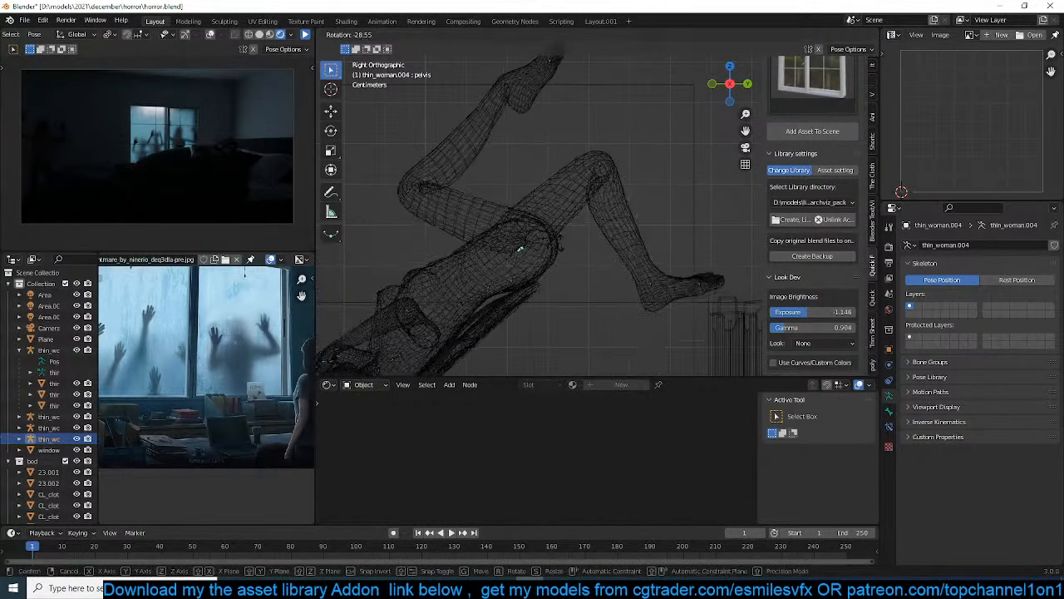
right_click(552, 252)
left_click(555, 253)
key("r")
right_click(553, 252)
left_click(518, 251)
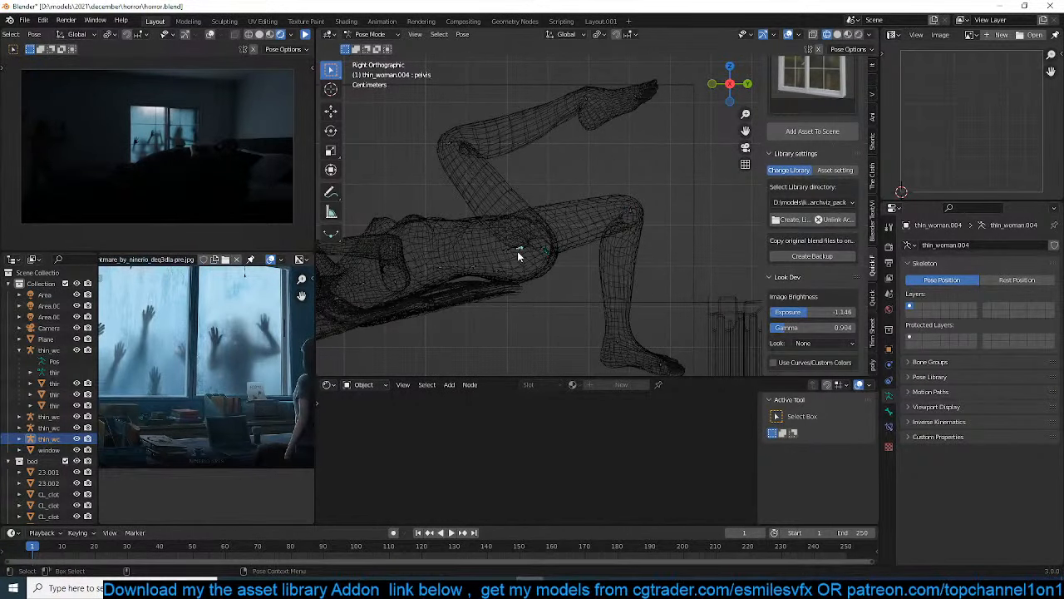
key("r")
right_click(557, 247)
Rotate the left thigh bone in the side view to raise the bent left leg toward the ceiling
middle_click_drag(558, 247, 557, 252)
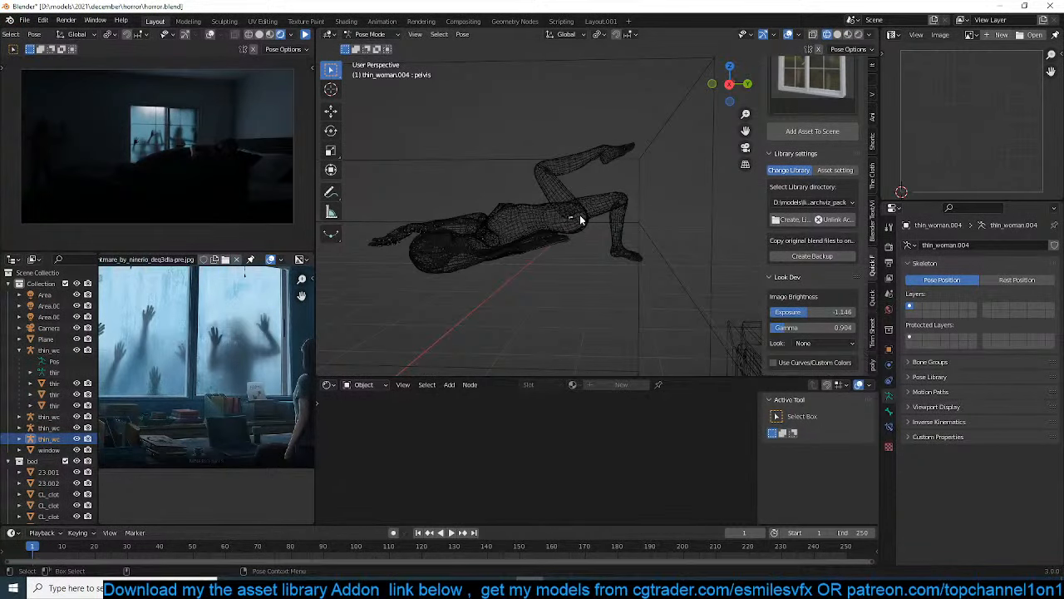
mouse_move(580, 214)
middle_mouse_down()
mouse_move(618, 212)
mouse_move(579, 228)
middle_mouse_up()
key("KP_1")
key("KP_Decimal")
key("KP_3")
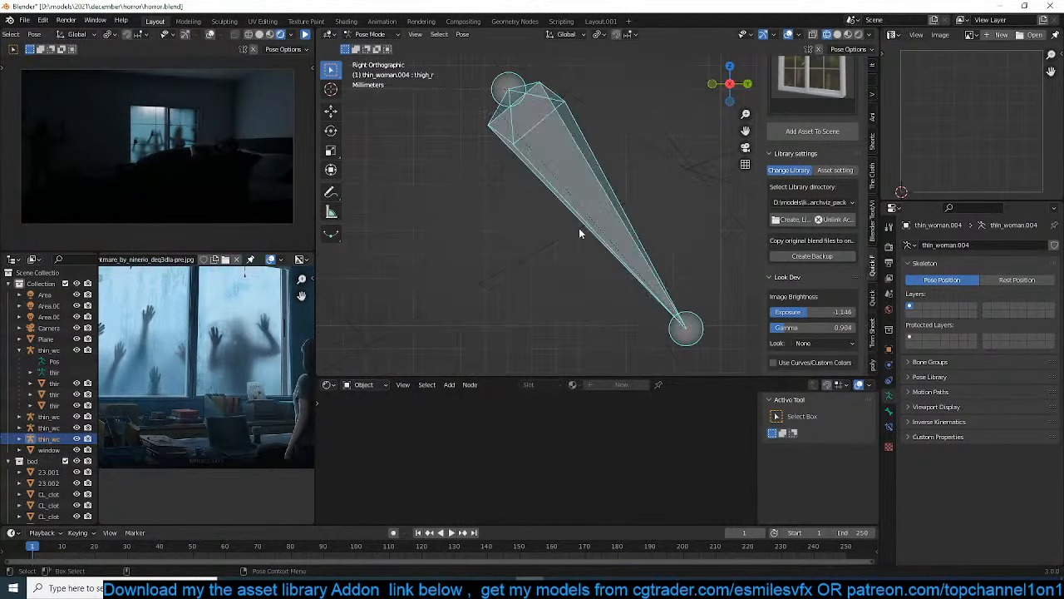
scroll(579, 228, "down", 6)
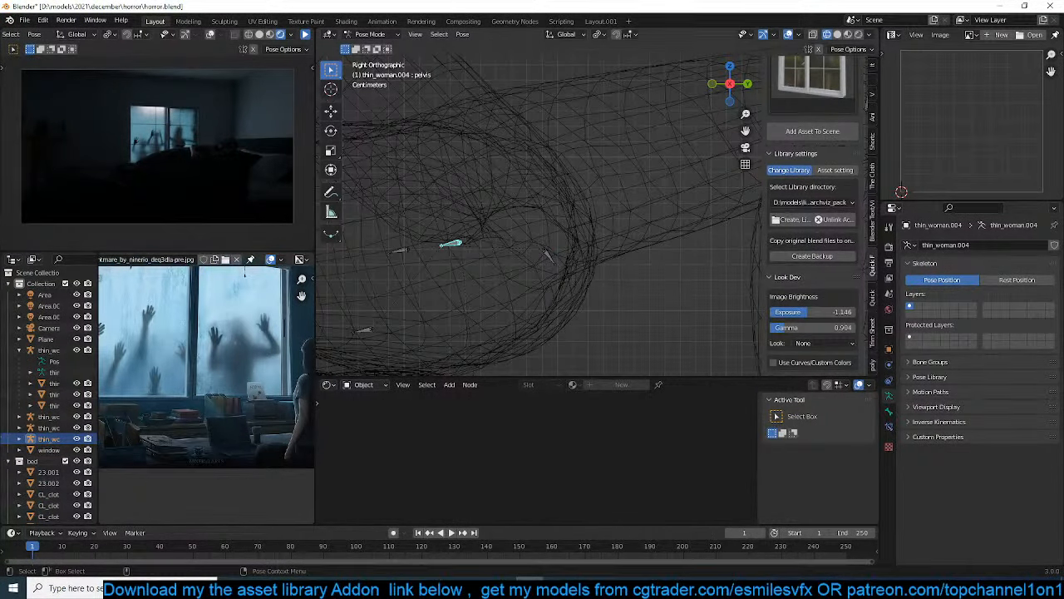
scroll(399, 252, "down", 5)
key("r")
left_click(652, 204)
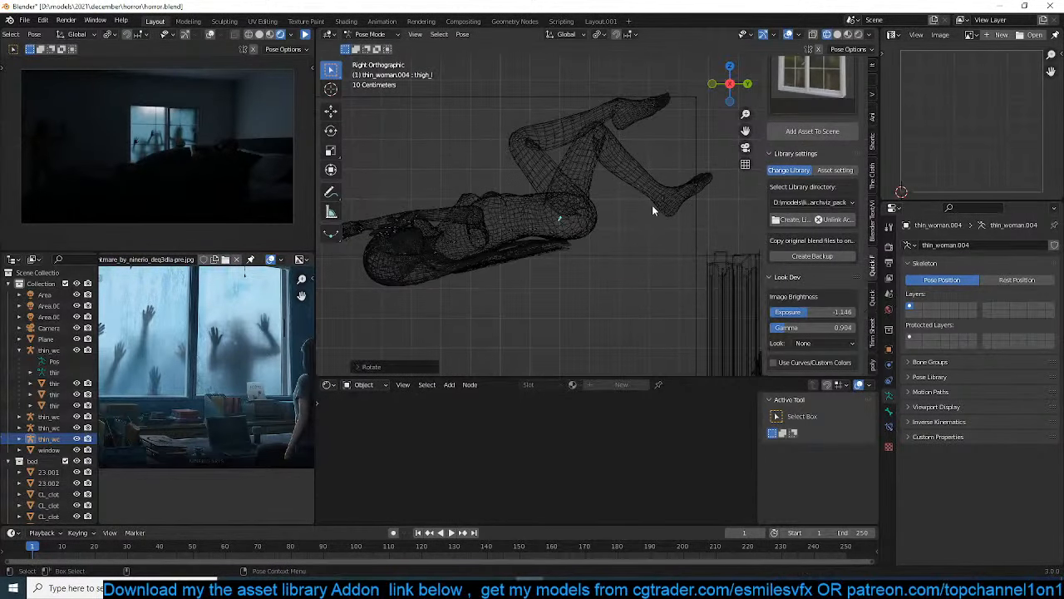
Rotate the left foot and toe bones to angle the foot, and slightly readjust the left calf bone
left_click(662, 205)
key("r")
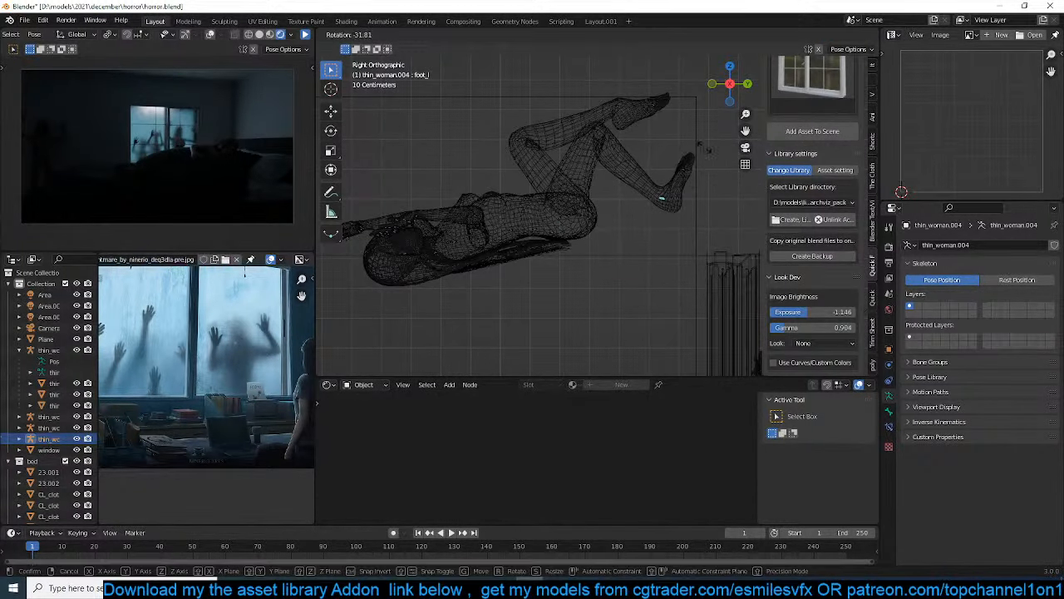
left_click(704, 212)
left_click(703, 207)
key("r")
left_click(703, 176)
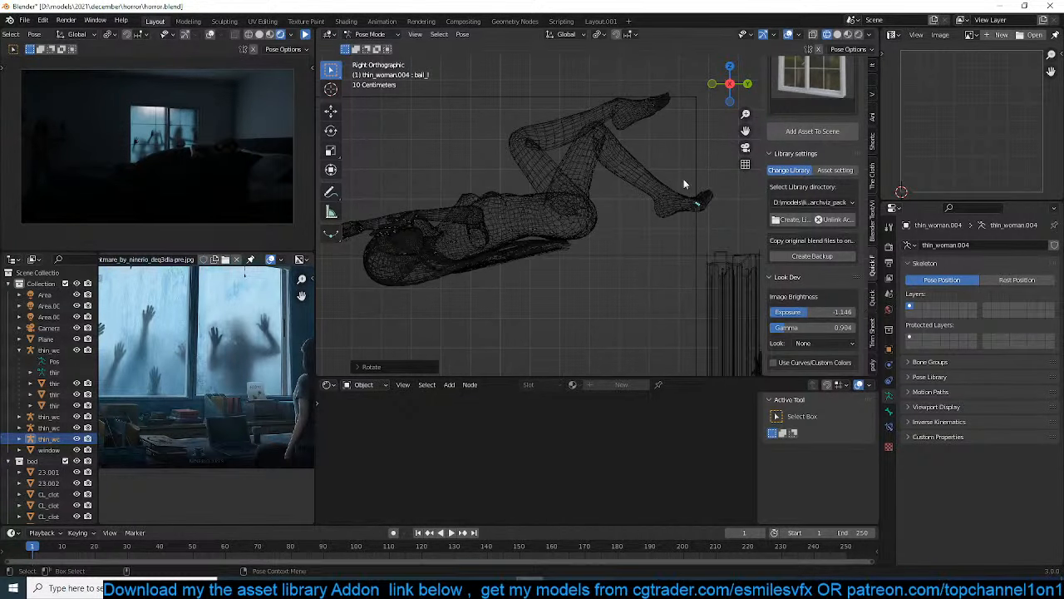
key("r")
left_click(551, 204)
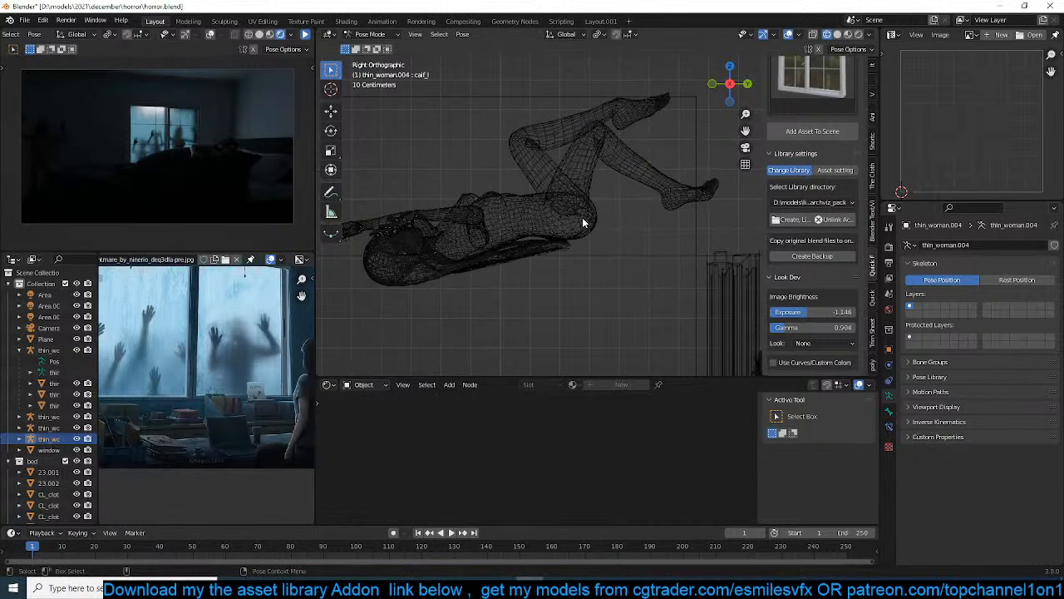
Fine-tune the left thigh bone's rotation to bring the left leg closer to the right one
left_click(584, 221)
key("r")
right_click(611, 209)
key("r")
left_click(624, 182)
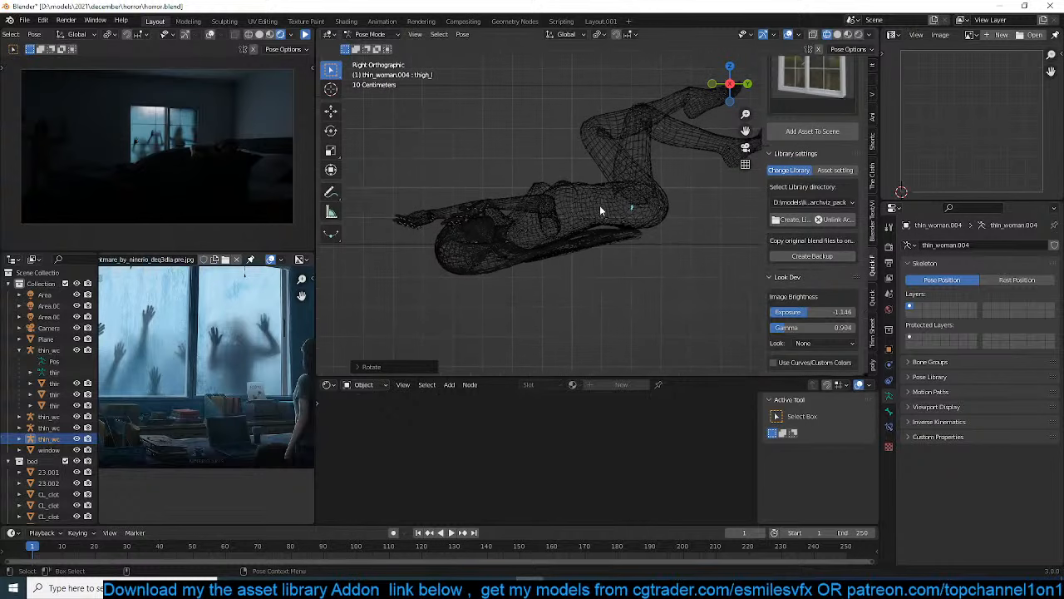
Rotate the right upper arm up toward the ceiling, and refine it with a trackball rotation in the top view
left_click(551, 233)
key("r")
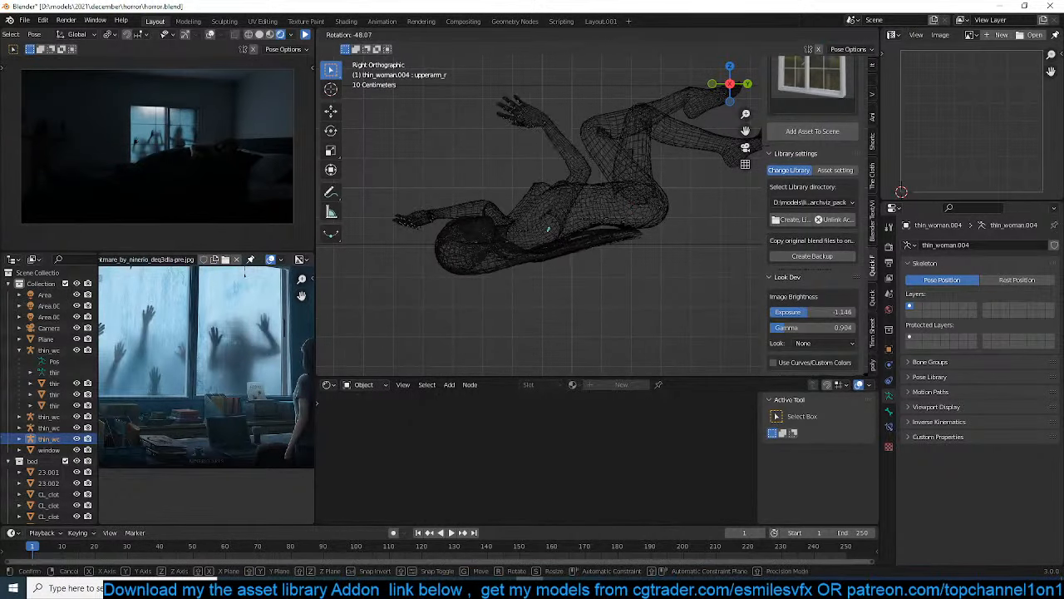
left_click(609, 128)
key("KP_7")
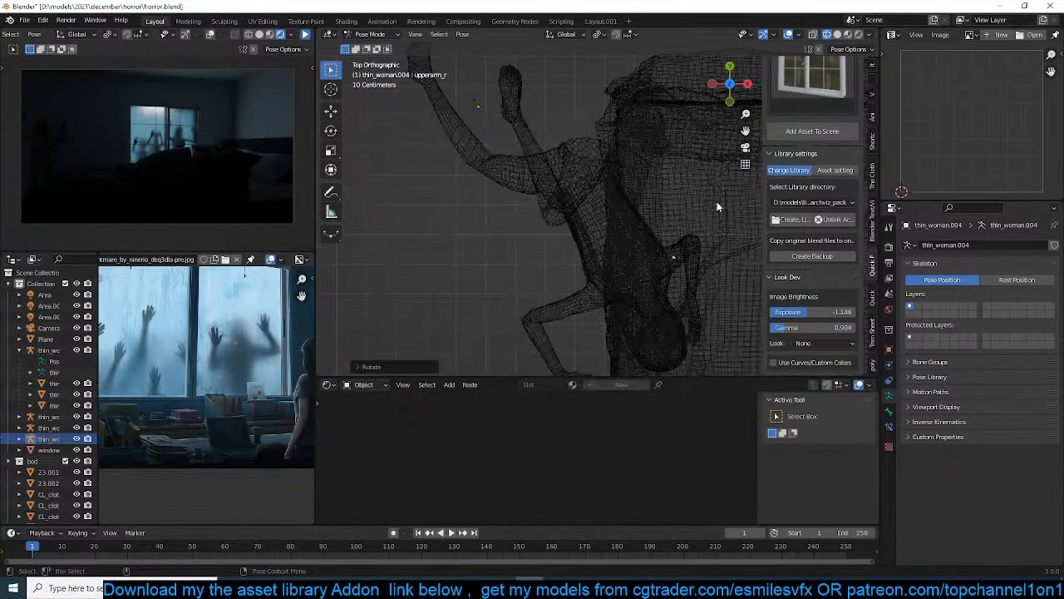
key("r")
key("r")
left_click(699, 274)
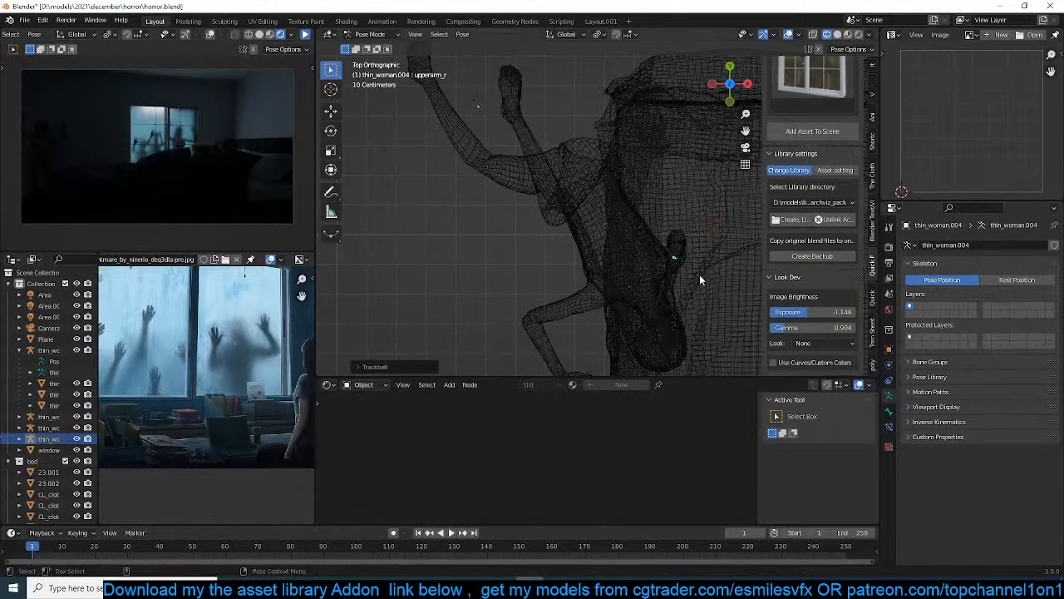
Rotate the spine_02 bone in the side view to lift the upper body toward the ceiling
key("KP_3")
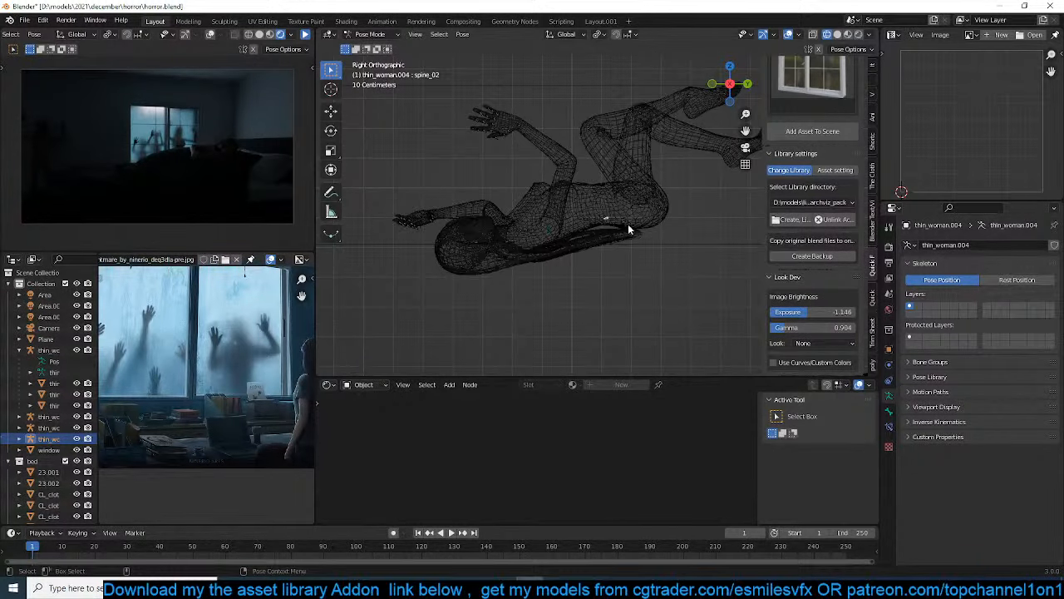
left_click(616, 221)
key("r")
left_click(653, 254)
Rotate the right hand bone, first with trackball and then in the view plane, to lay the palm flat against the ceiling
left_click(569, 98)
key("r")
key("r")
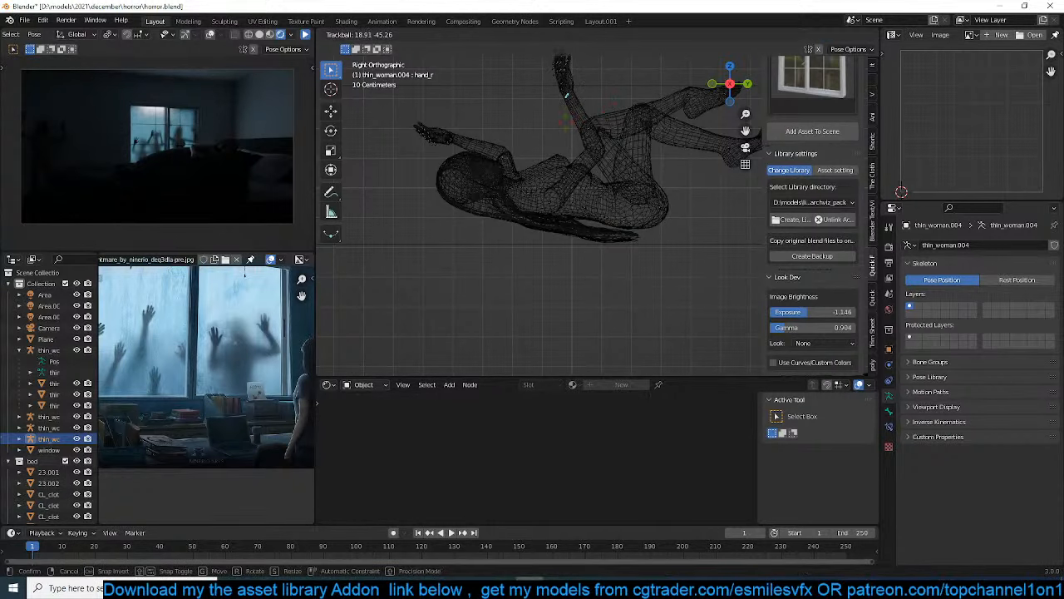
left_click(570, 96)
key("r")
left_click(581, 82)
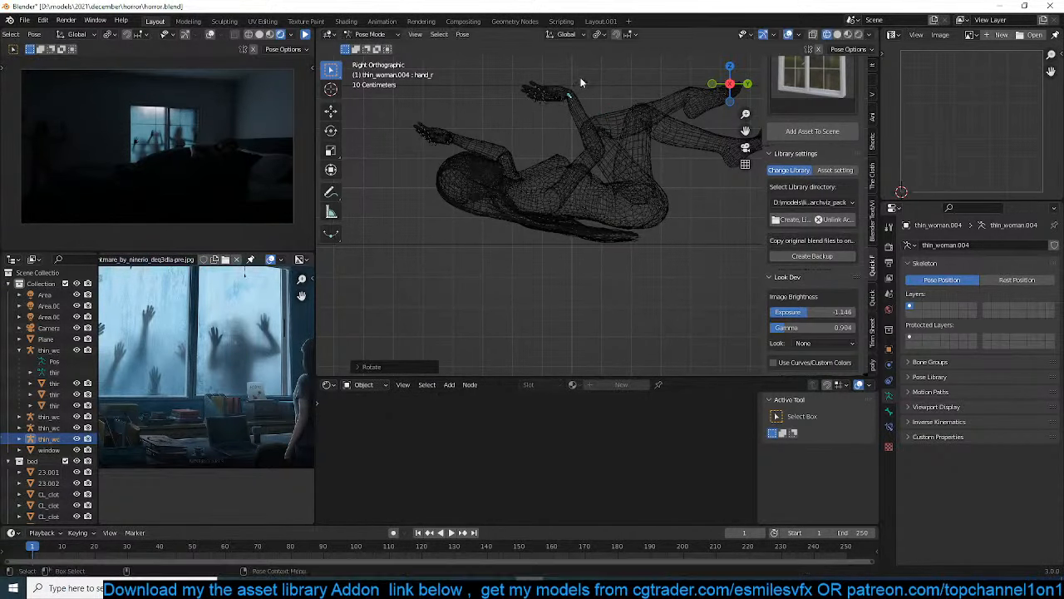
Raise the left arm toward the ceiling by trackball-rotating the upper arm bone and rotating the lower arm bone
left_click(514, 179)
key("r")
key("r")
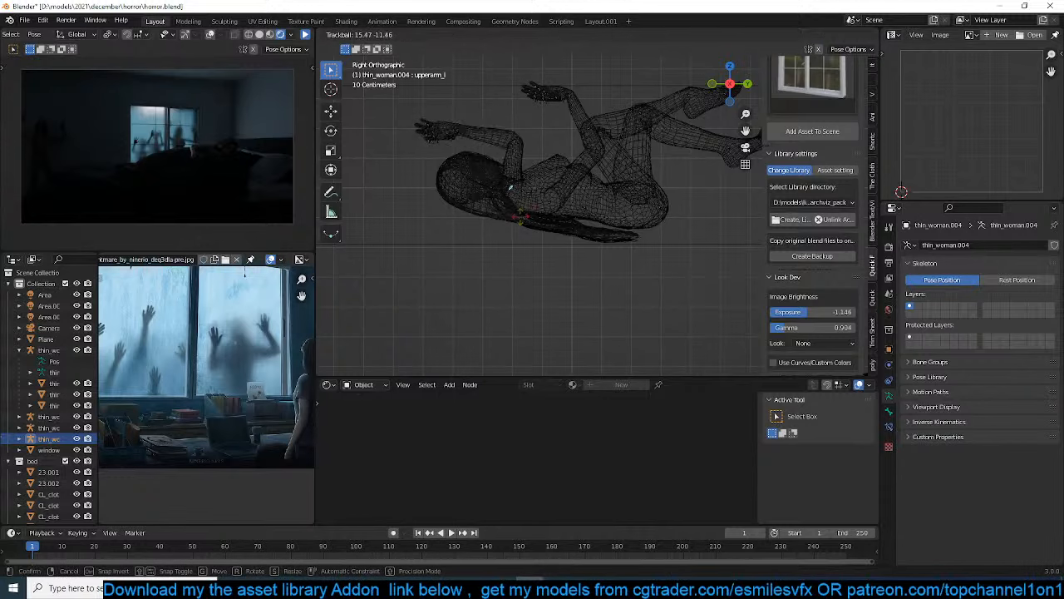
left_click(461, 121)
left_click(521, 133)
key("r")
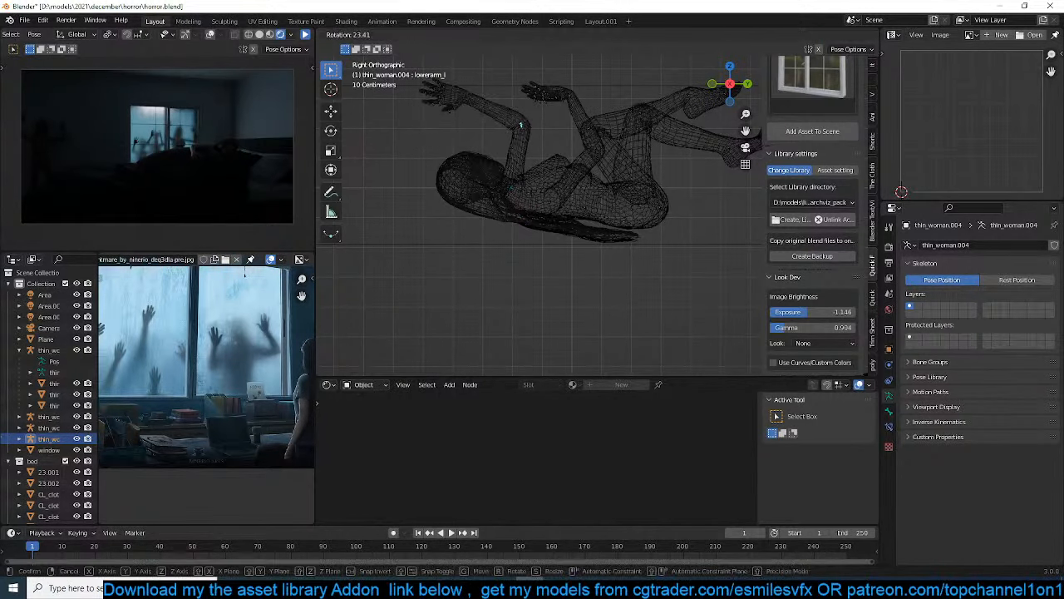
left_click(537, 130)
Rotate the left hand bone to lay its palm flat against the ceiling
left_click(465, 95)
key("r")
key("r")
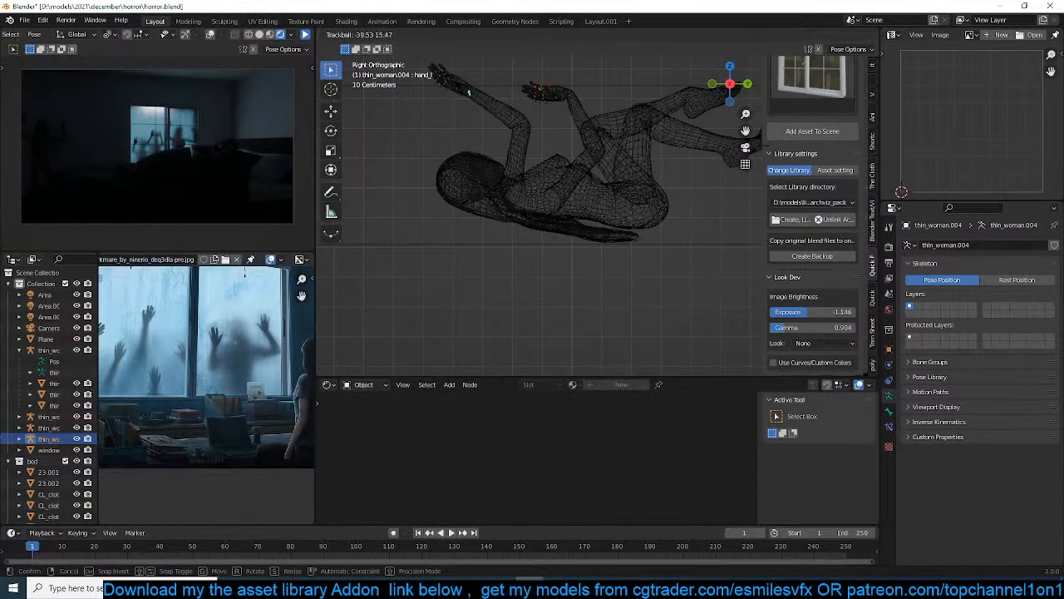
left_click(469, 193)
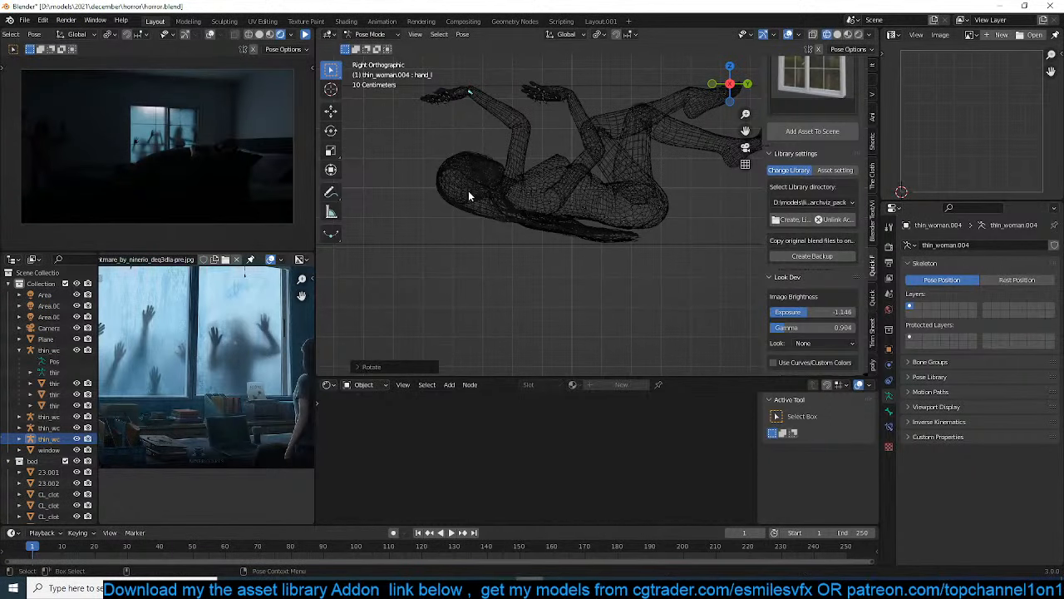
Twist the neck bone around its local Y axis to turn the face around, and refine it with a trackball rotation in the camera view
key("r")
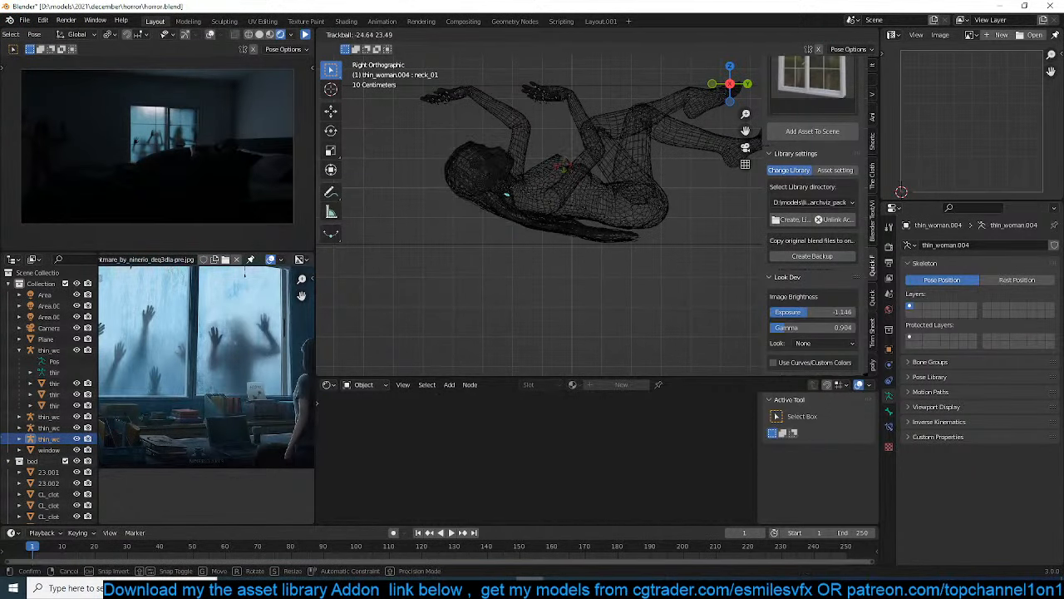
key("x")
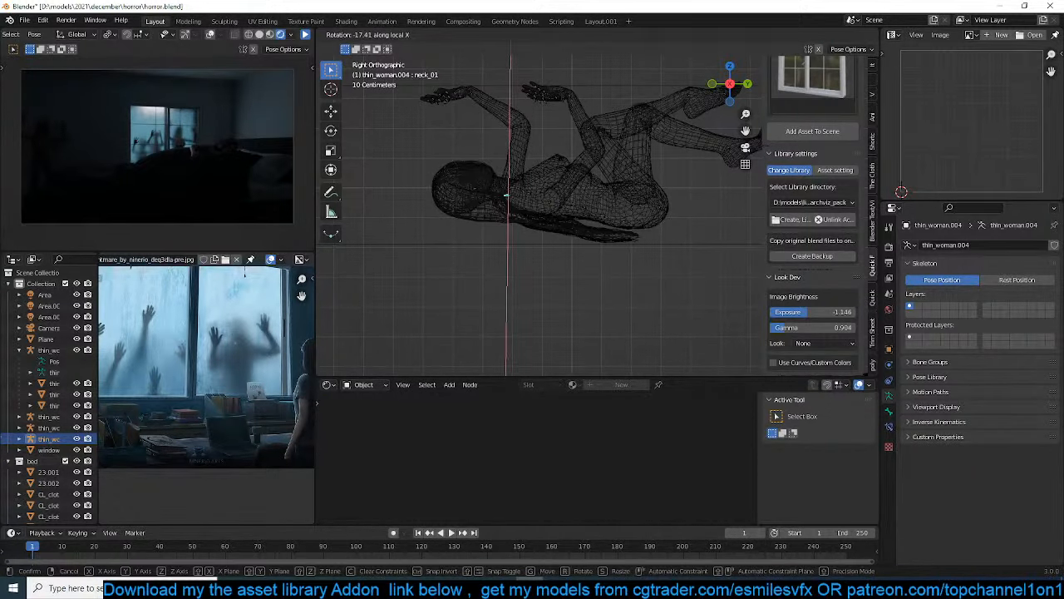
key("y")
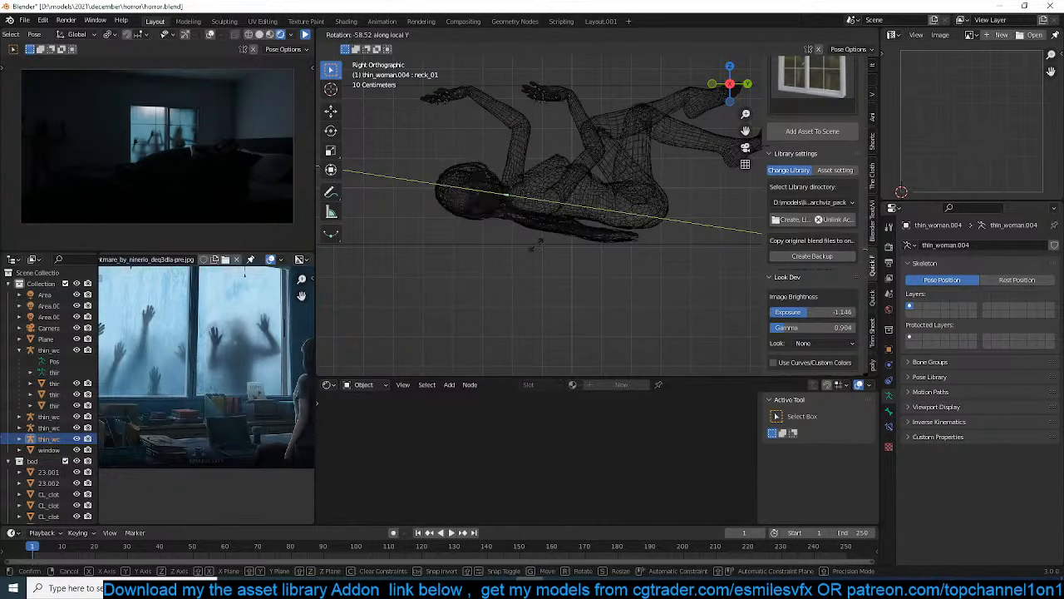
left_click(405, 207)
key("KP_0")
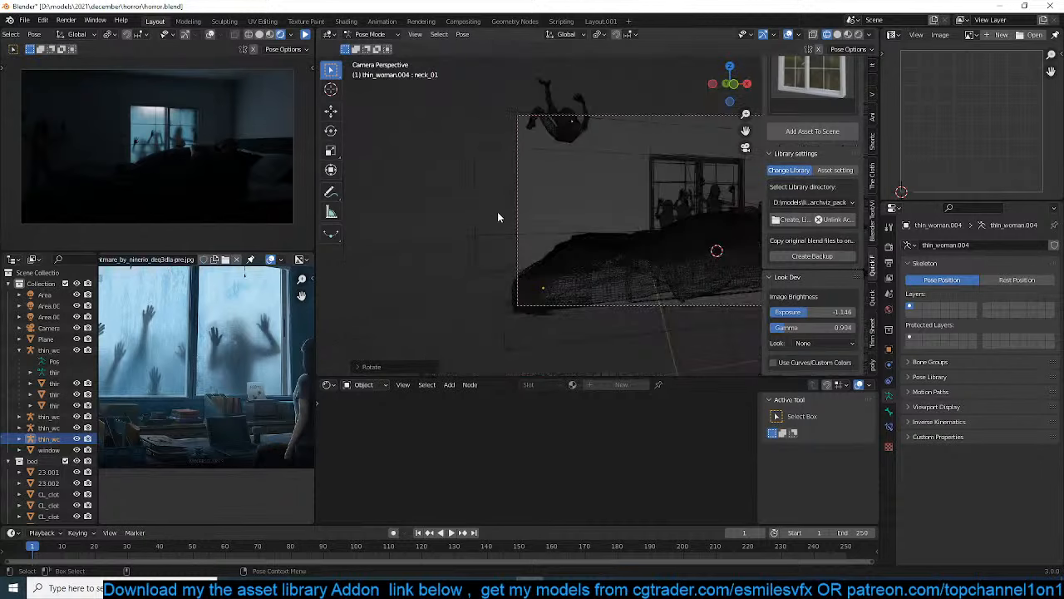
key("r")
key("r")
left_click(612, 223)
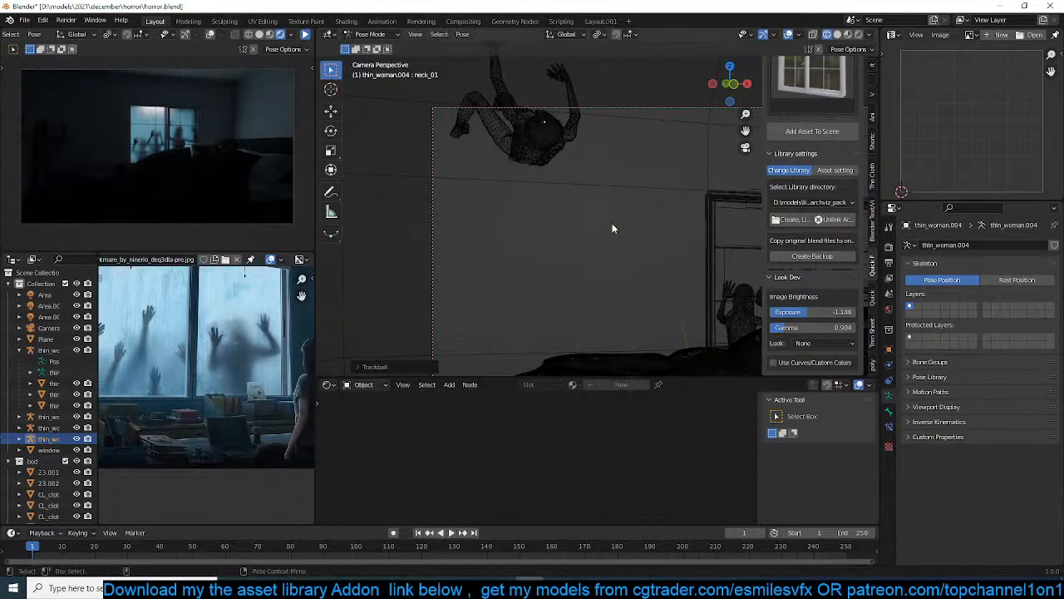
In solid shading, rotate the ceiling woman's head bone, first with trackball and then in the view plane, to turn the face outward
key("shift+z")
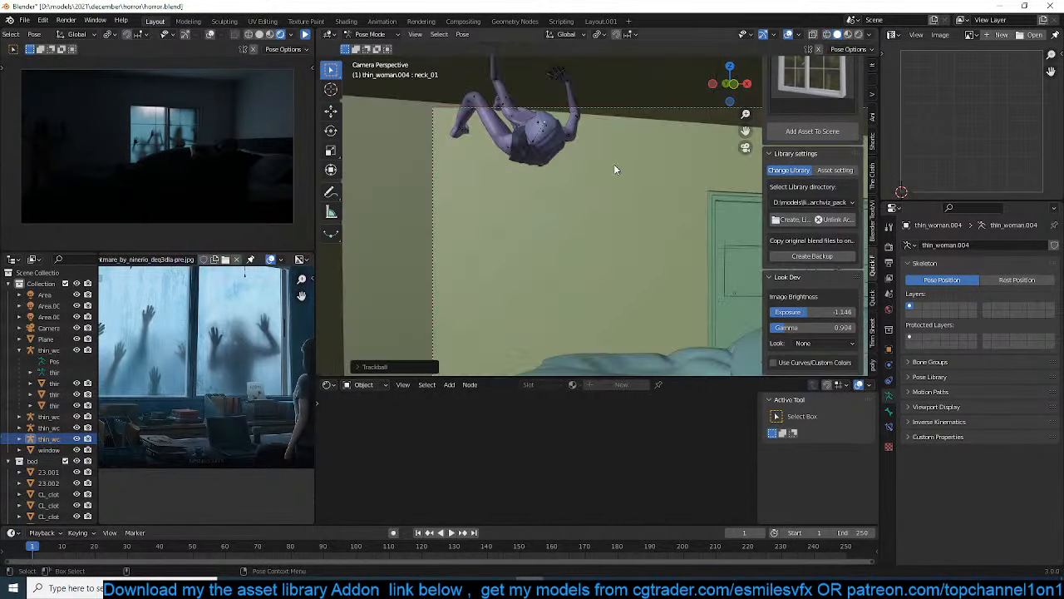
left_click(586, 191)
scroll(586, 190, "up", 2)
middle_click_drag(530, 110, 478, 172)
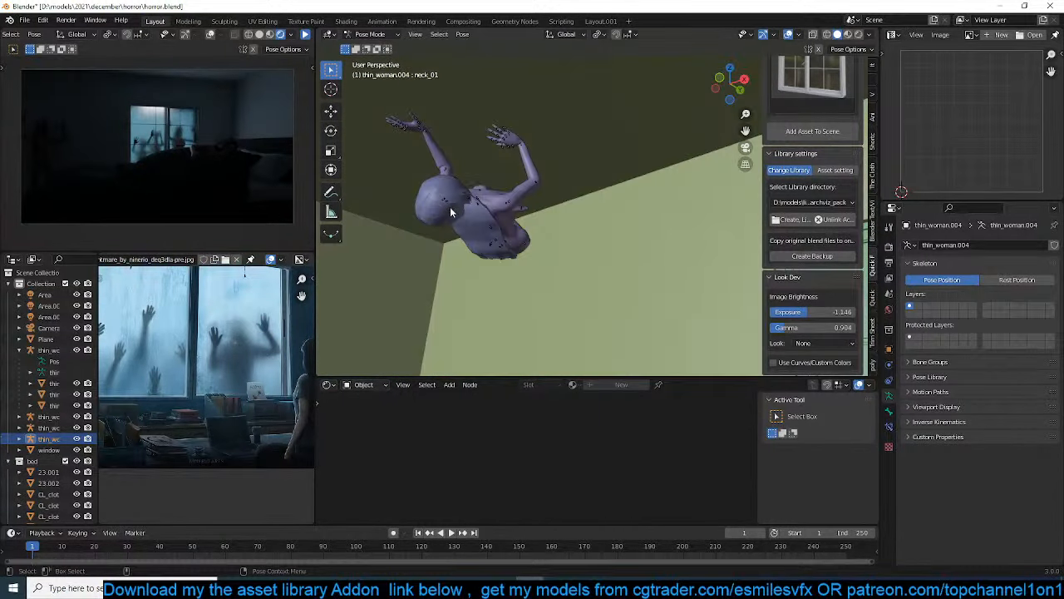
scroll(454, 209, "up", 6)
middle_click_drag(454, 209, 582, 228, "shift")
scroll(597, 258, "down", 4)
middle_click_drag(604, 268, 565, 218)
key("r")
key("r")
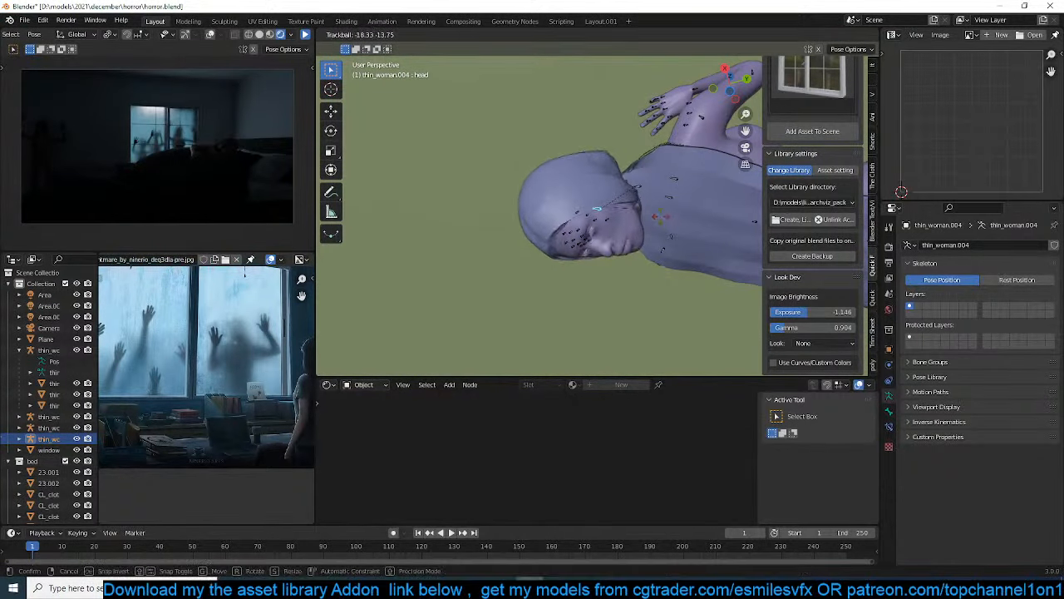
key("r")
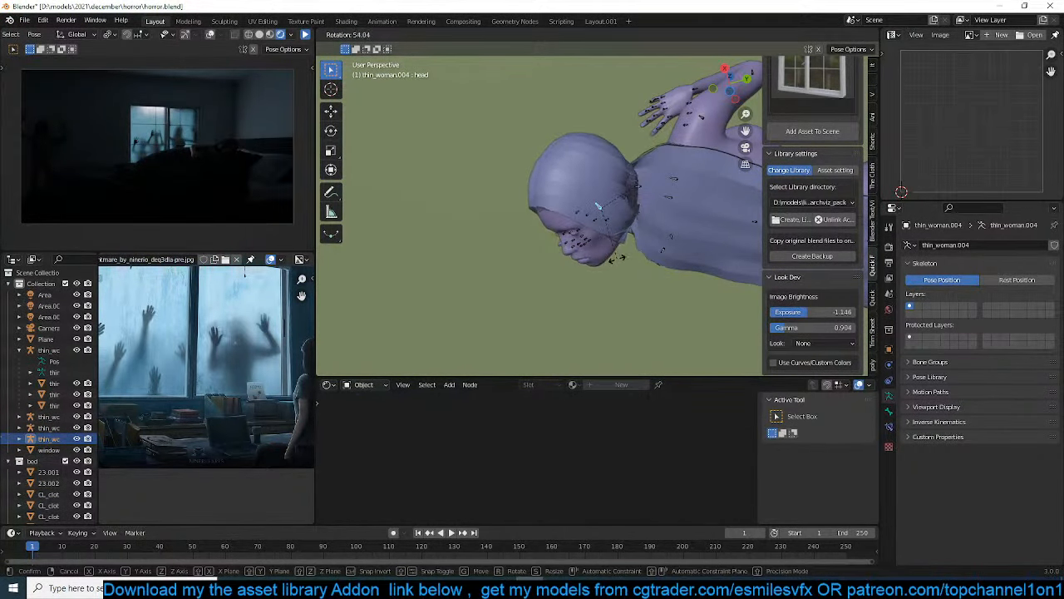
left_click(617, 258)
Refine the head bone's tilt from the camera view with a trackball rotation followed by a view-plane rotation
key("KP_0")
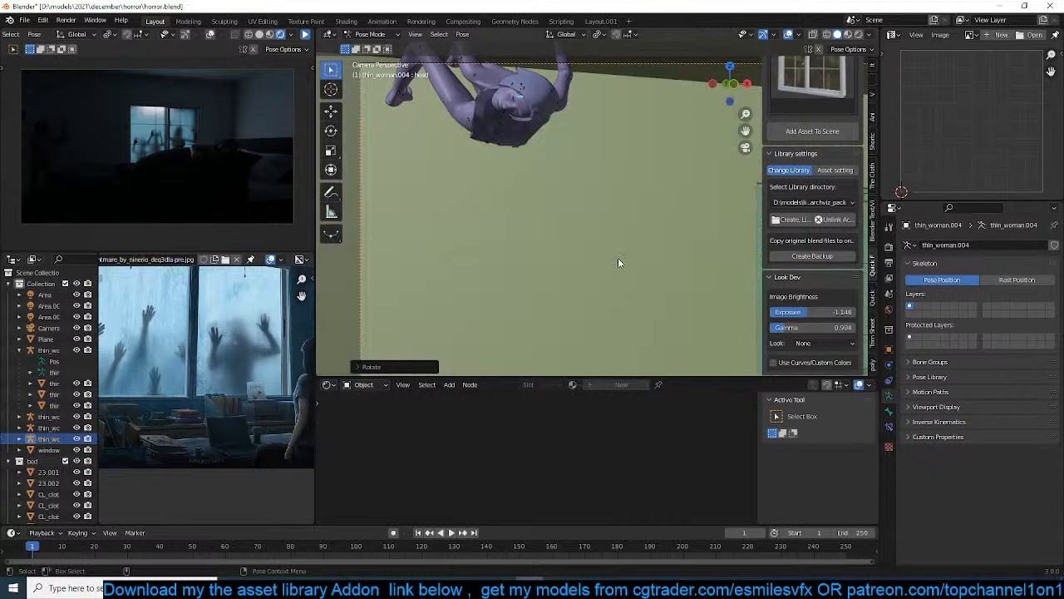
key("r")
key("r")
key("r")
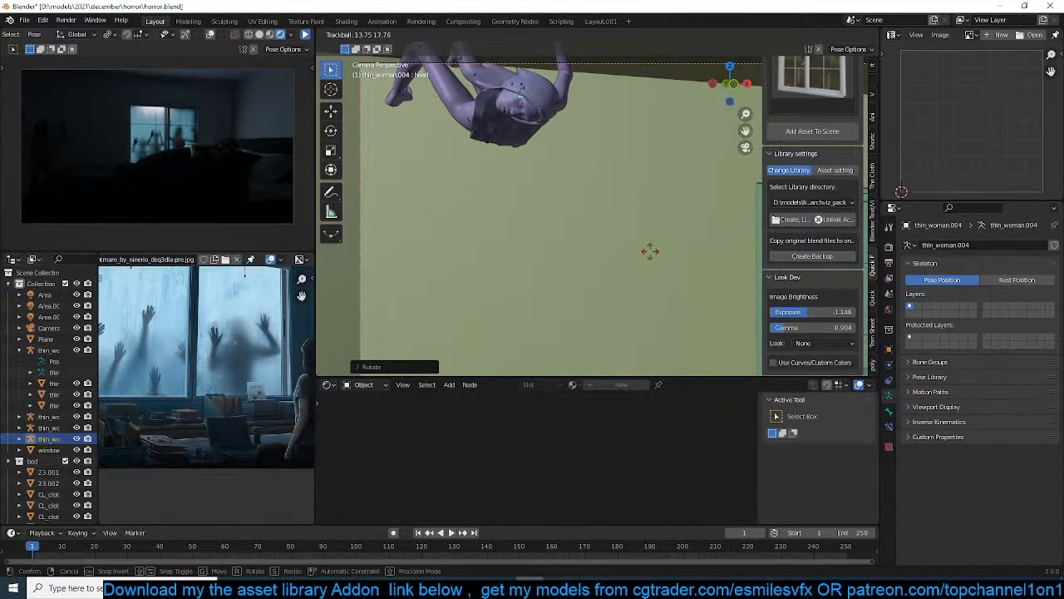
left_click(668, 256)
key("r")
key("r")
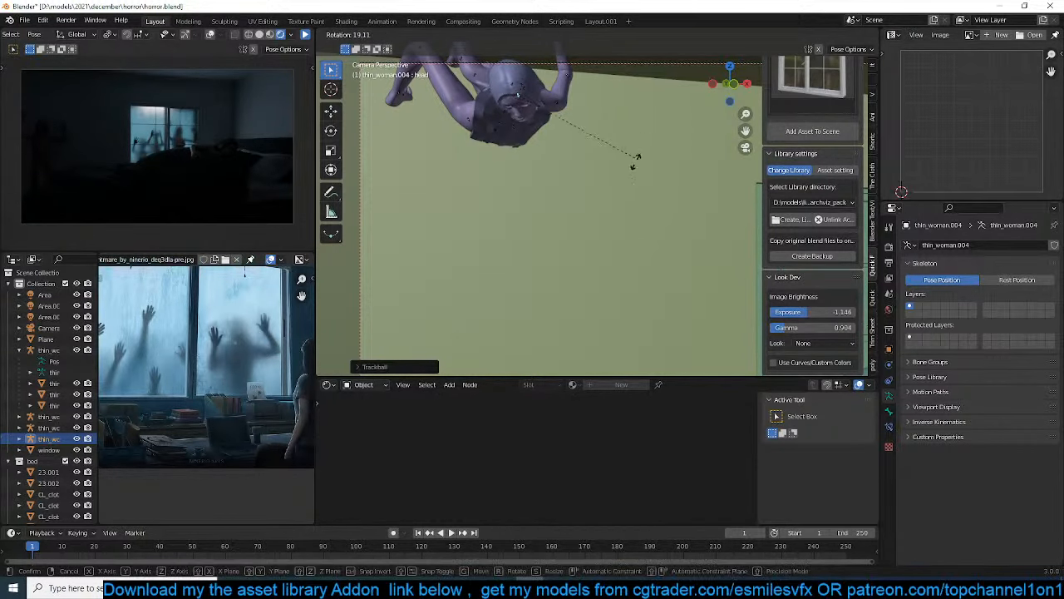
left_click(487, 161)
Frame the head up close and trackball-rotate the neck bone to straighten the face above the torso
middle_click_drag(487, 161, 511, 138)
key("KP_Decimal")
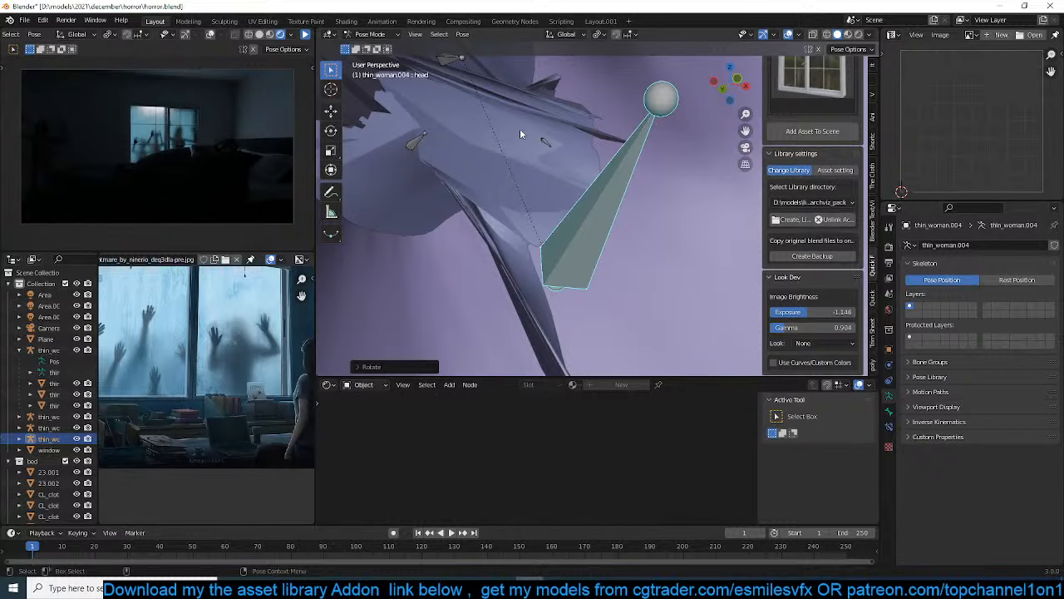
scroll(564, 170, "down", 6)
mouse_move(564, 170)
middle_mouse_down()
mouse_move(519, 142)
mouse_move(602, 187)
mouse_move(551, 154)
middle_mouse_up()
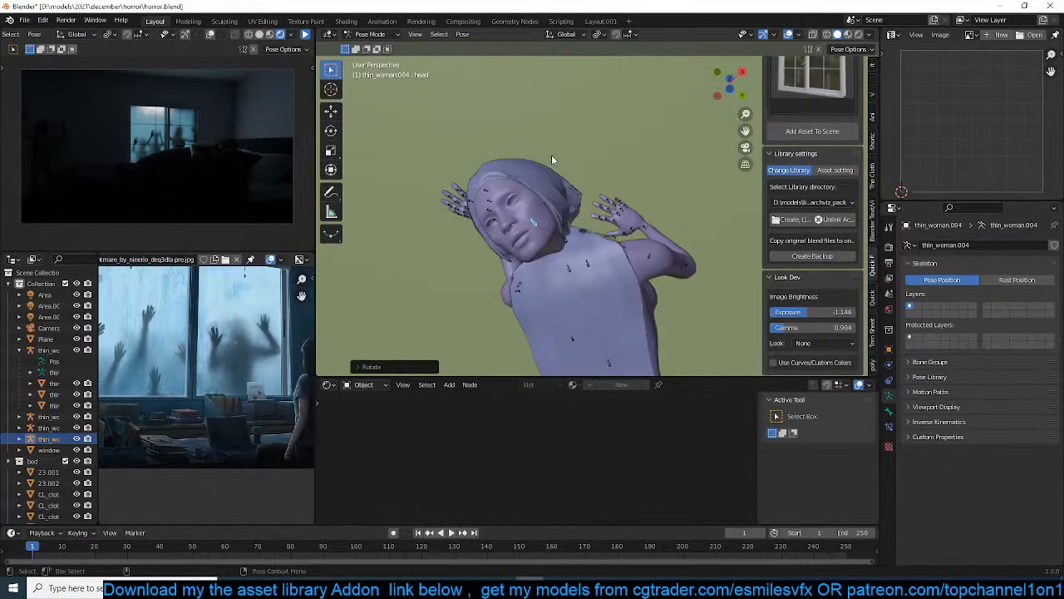
left_click(568, 249)
key("r")
key("r")
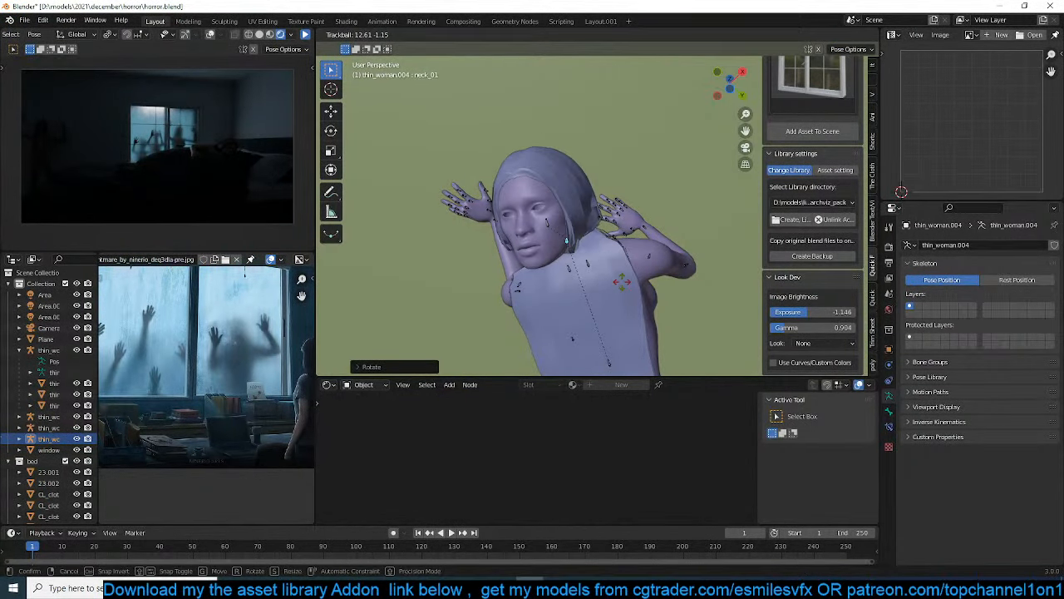
left_click(622, 282)
Return to the camera view, switch from Pose Mode to Object Mode and save the file
middle_click_drag(623, 281, 571, 235)
key("KP_0")
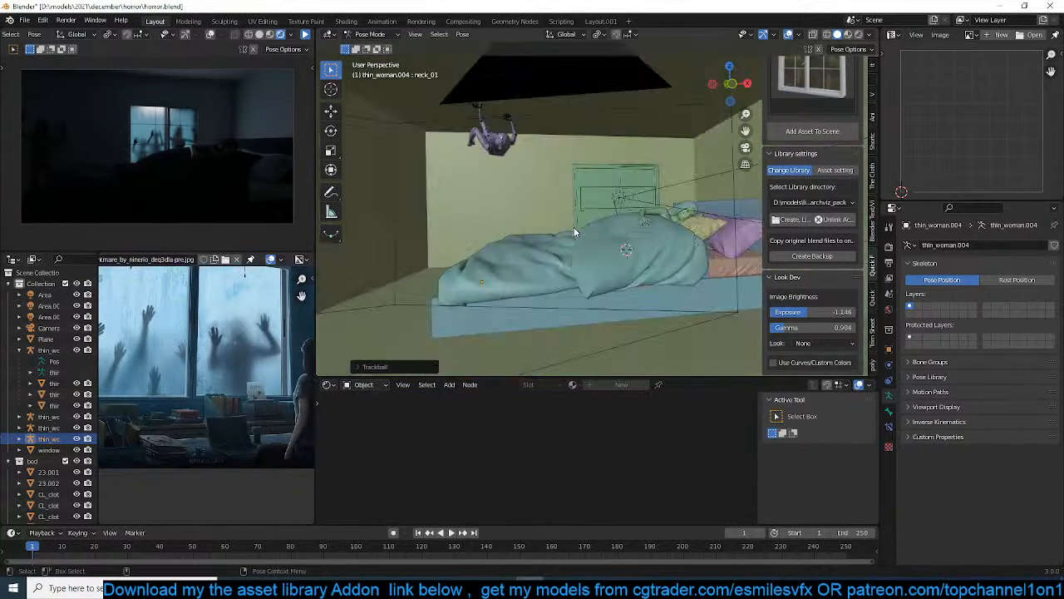
scroll(587, 179, "down", 2)
key("KP_0")
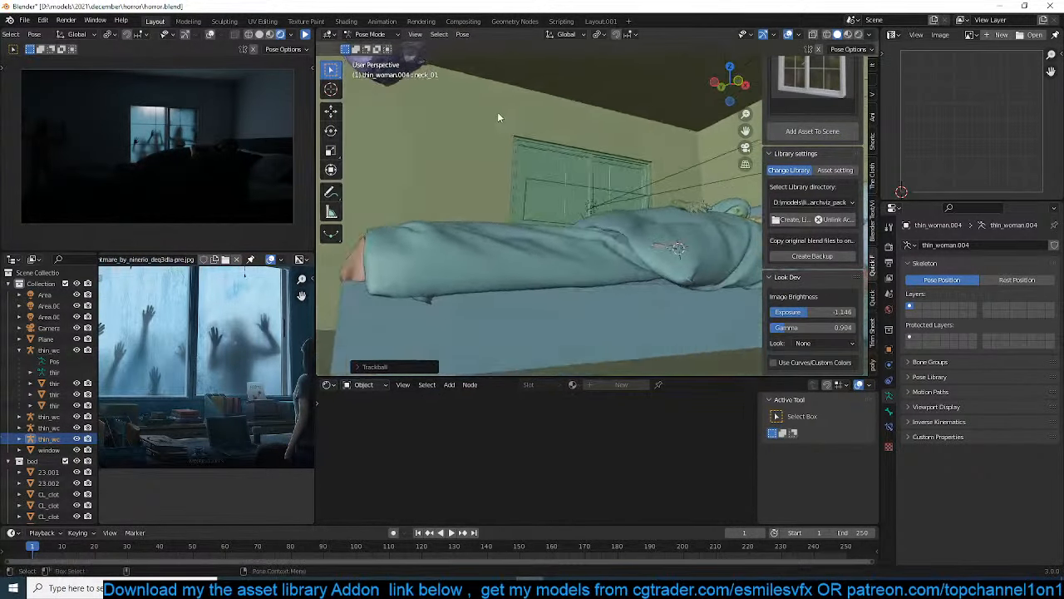
key("KP_0")
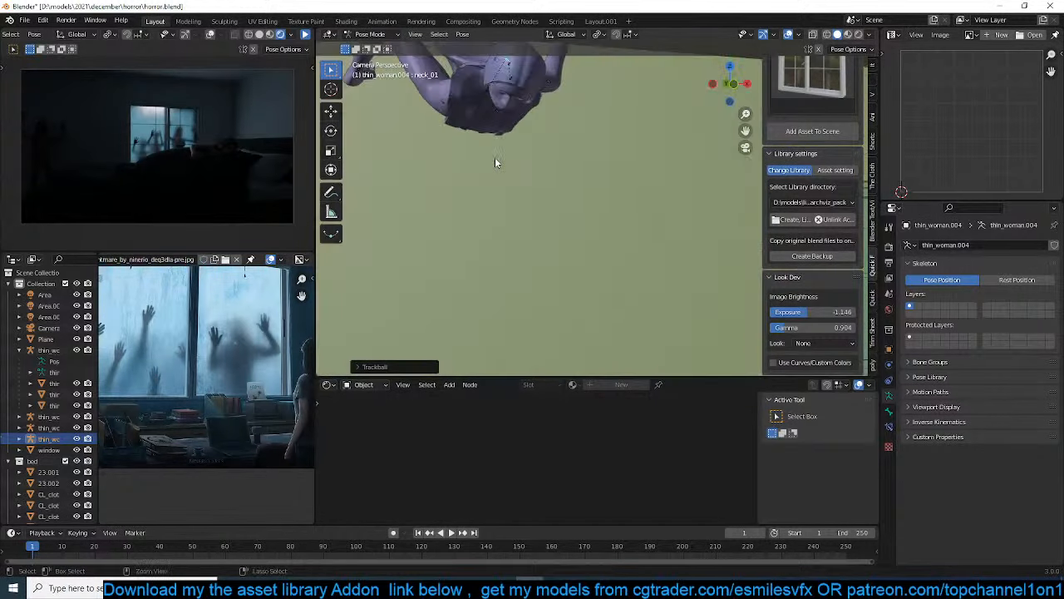
key("ctrl+Tab")
key("ctrl+s")
Box-select all parts of the ceiling woman in wireframe, leaving the room plane out of the selection
left_click_drag(425, 139, 497, 184)
scroll(594, 198, "down", 4)
key("z")
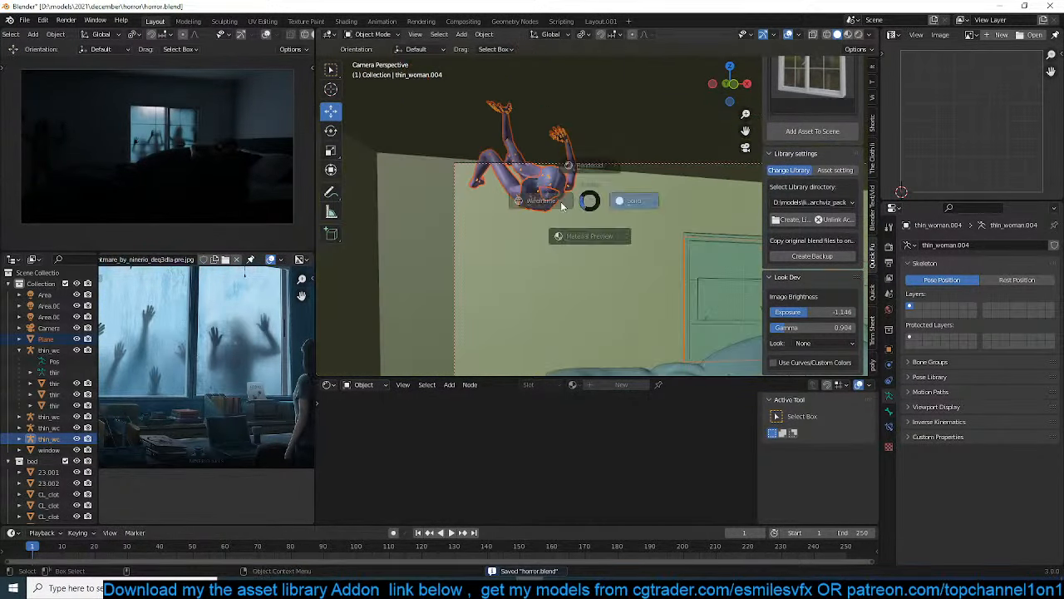
left_click(503, 206)
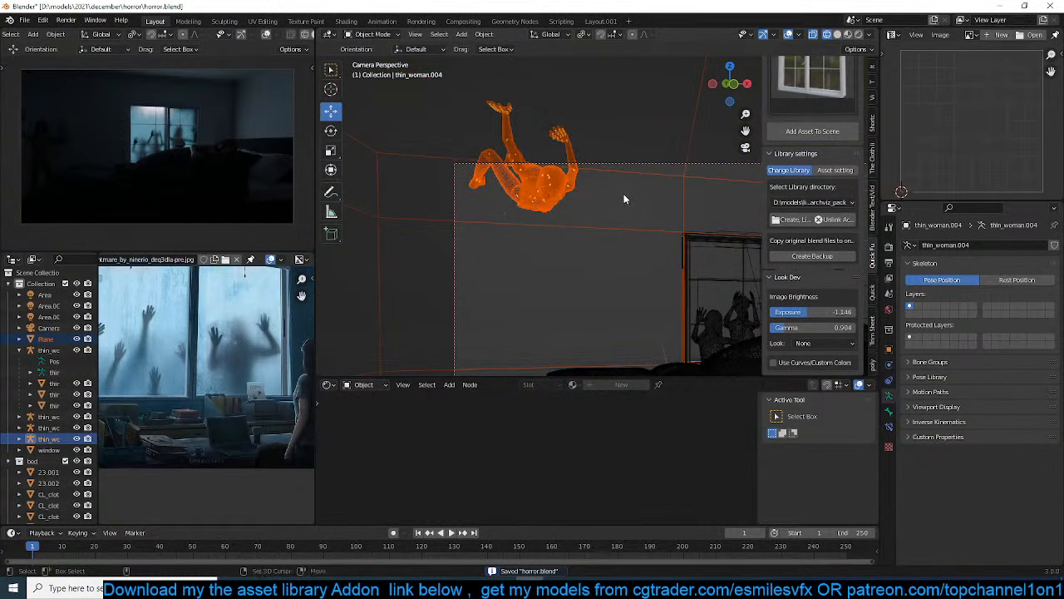
key("b")
left_click_drag(615, 217, 663, 251)
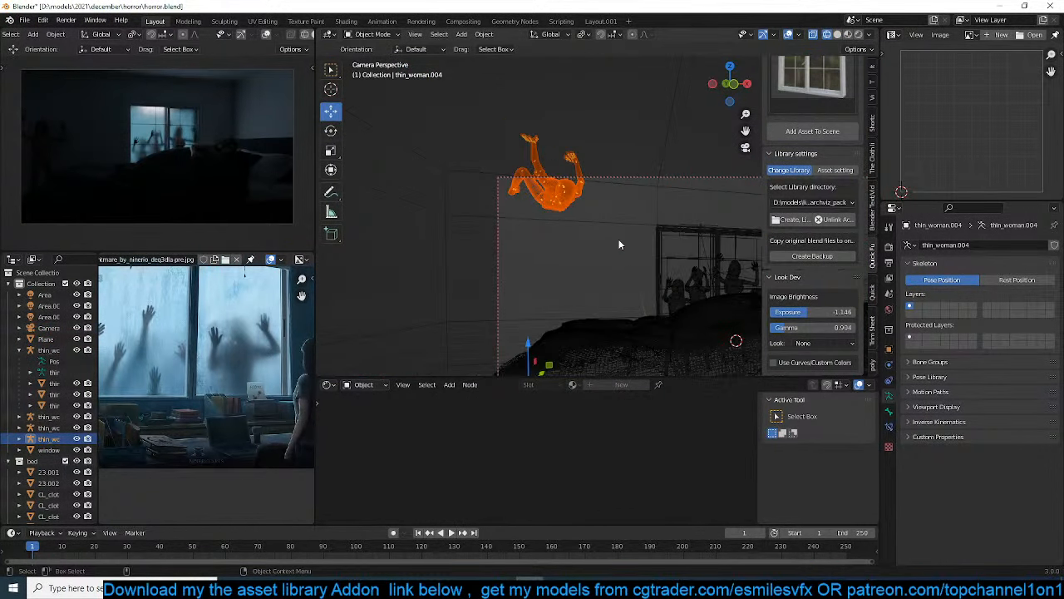
Duplicate the ceiling woman in the top view and place the copy above the middle of the bed
key("KP_7")
scroll(619, 244, "down", 4)
middle_click_drag(607, 223, 568, 230, "shift")
scroll(499, 224, "up", 2)
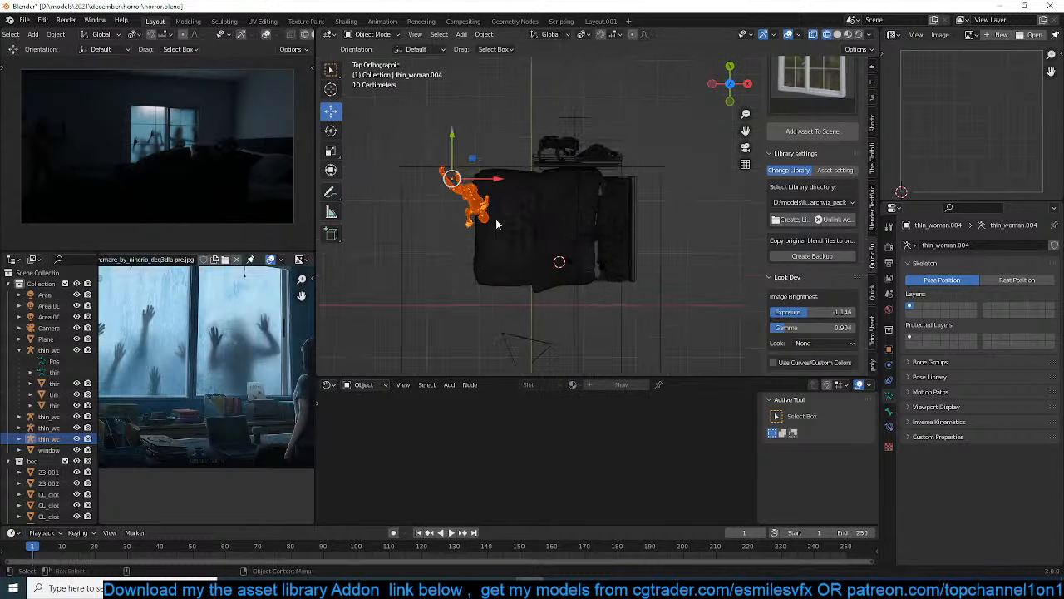
key("alt+z")
key("shift+d")
key("r")
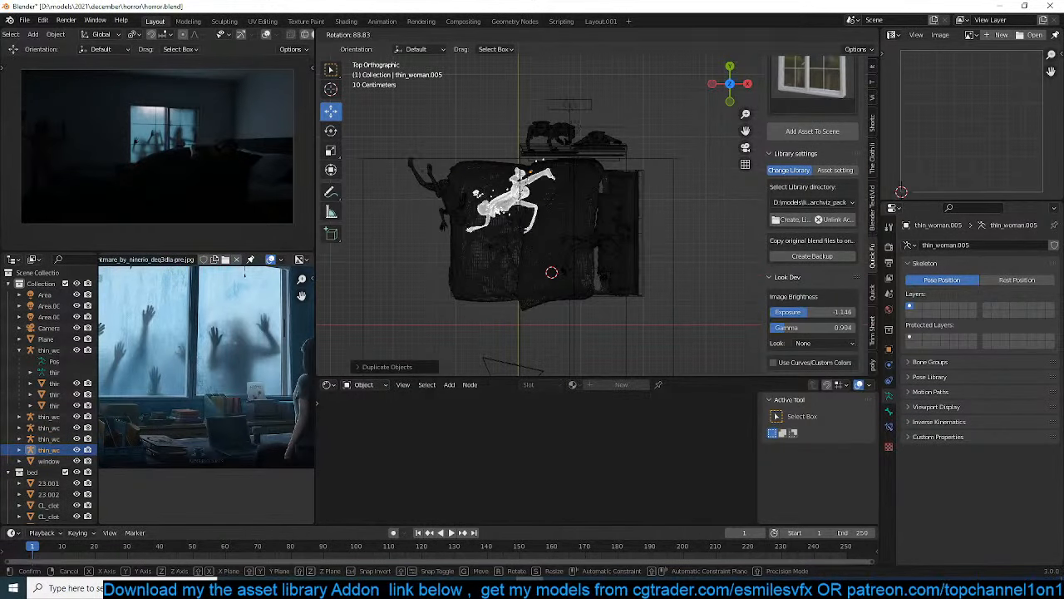
left_click(518, 240)
Select only the armature of the duplicated woman and rotate it in the top view to face the opposite way
scroll(510, 208, "up", 2)
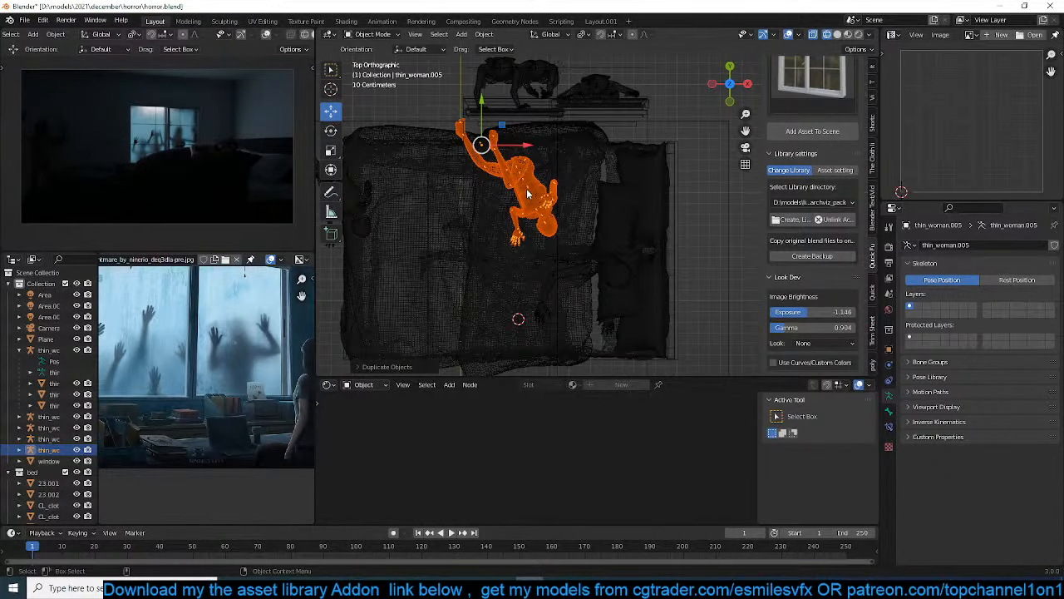
left_click(527, 193)
left_click(528, 192)
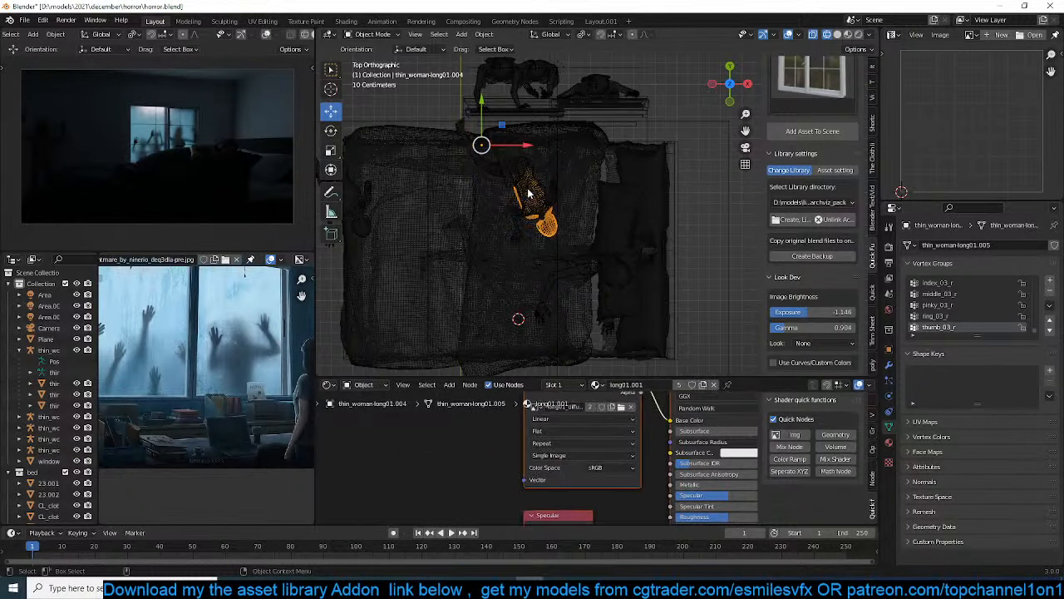
left_click(528, 193)
left_click(528, 193)
left_click(527, 193)
middle_click_drag(528, 193, 523, 178)
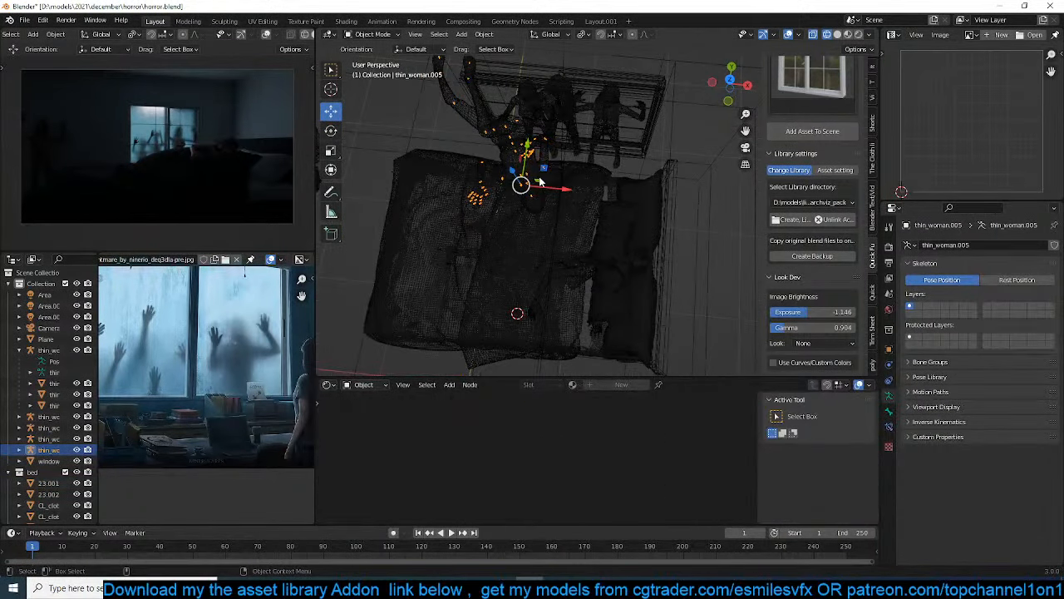
key("KP_7")
key("r")
left_click(460, 239)
Move the duplicated woman about 2.1 m along X to the pillow end of the bed, and check it from the camera
key("g")
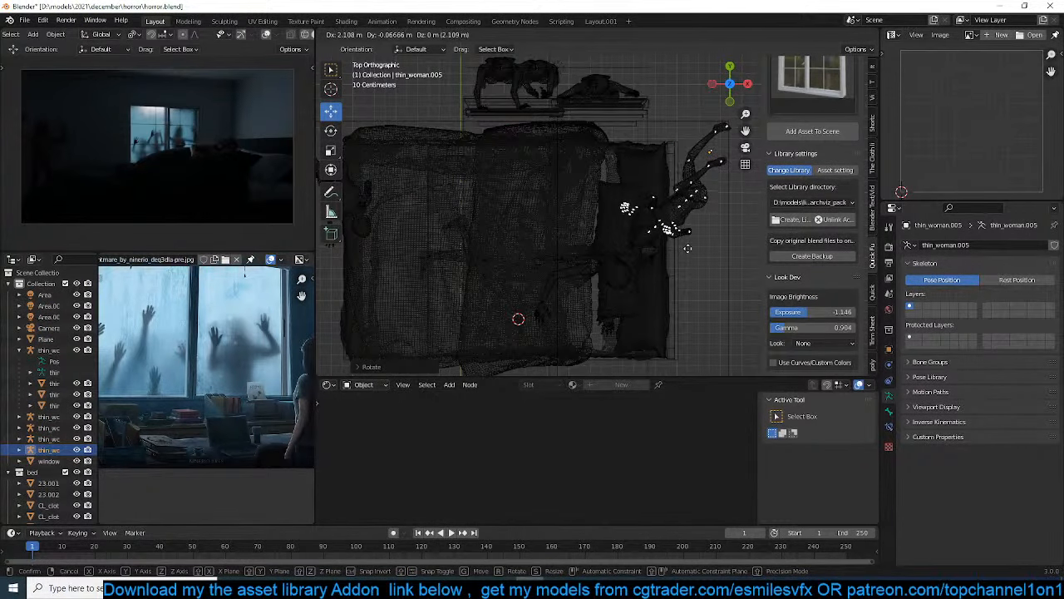
left_click(688, 248)
key("KP_0")
scroll(688, 250, "down", 2)
middle_click_drag(684, 242, 560, 194, "shift")
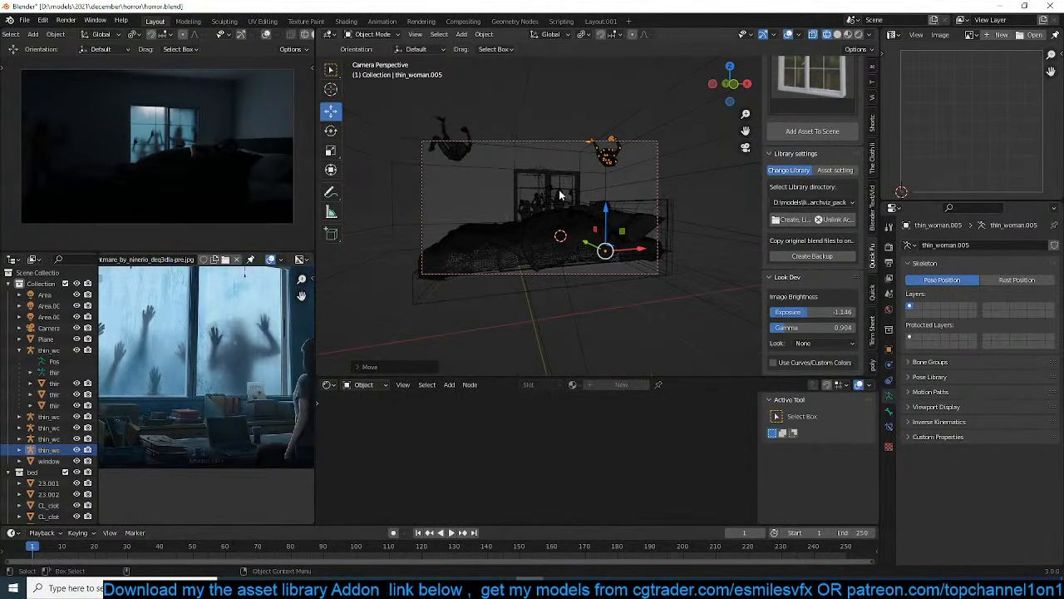
scroll(557, 193, "up", 2)
left_click(420, 163)
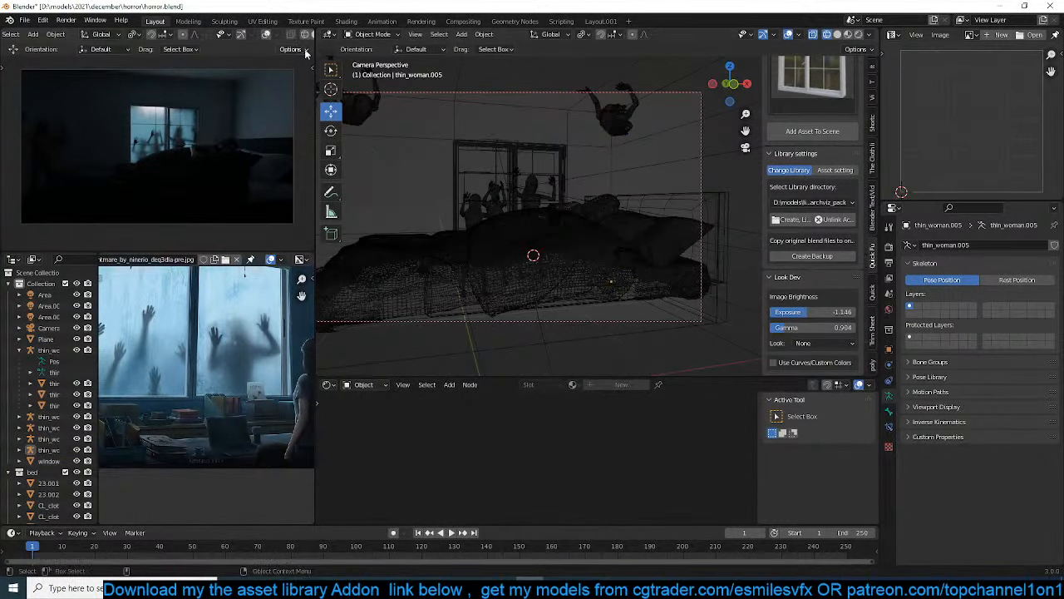
scroll(296, 38, "down", 3)
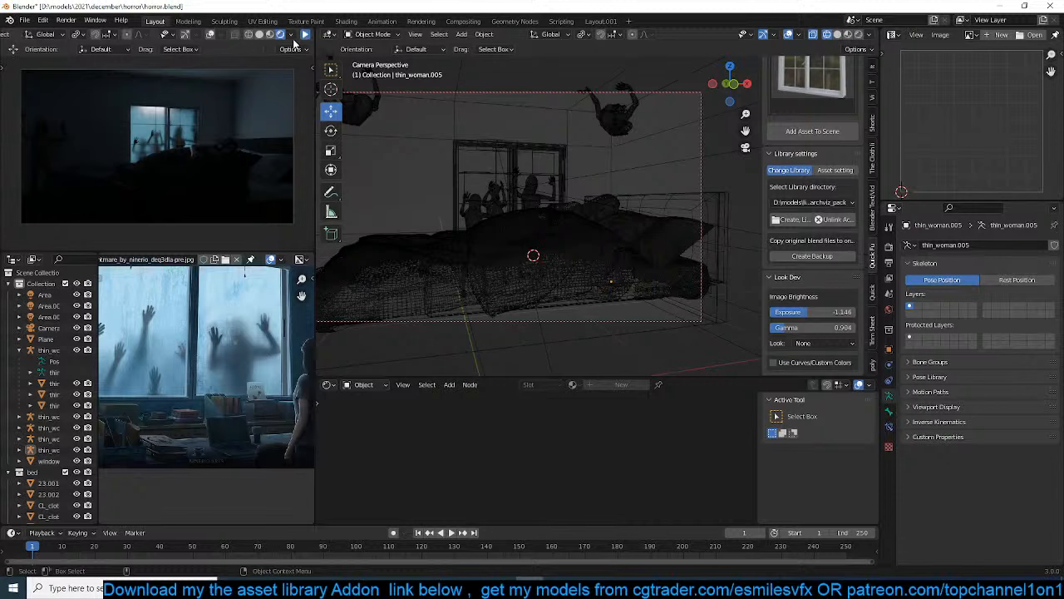
Resume the rendered preview to show both ceiling women and save the file
left_click(304, 37)
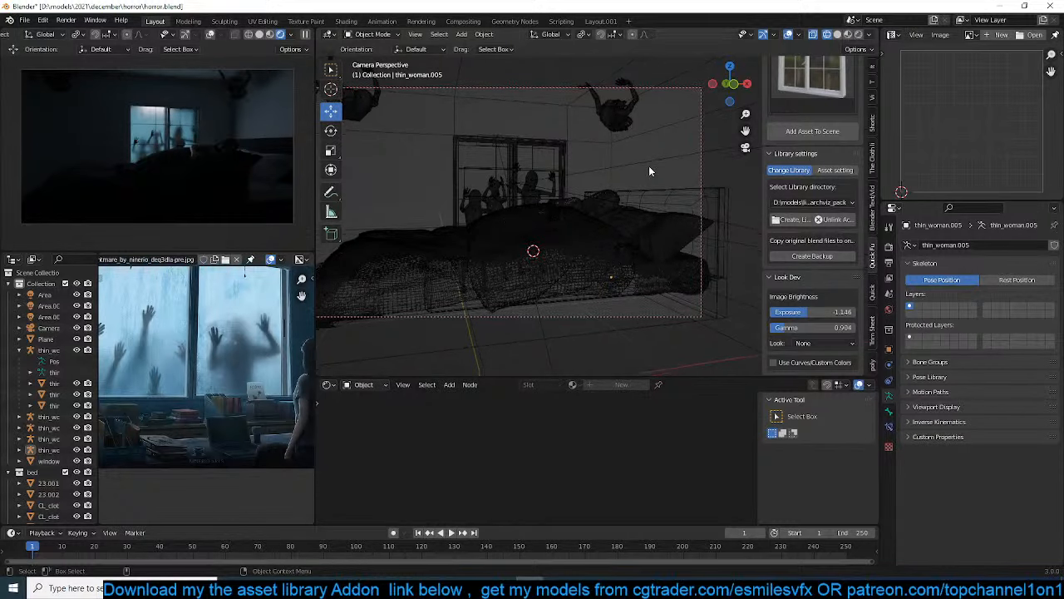
scroll(650, 171, "up", 2)
key("ctrl+s")
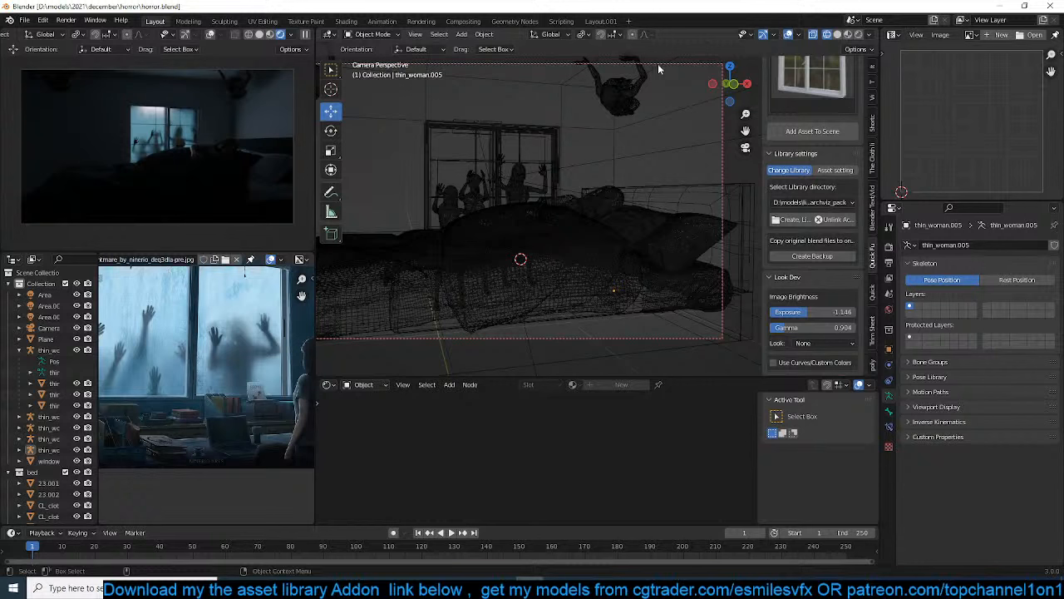
key("ctrl+s")
Switch the camera view back to solid shading, review the framing of both ceiling women and save the file again
middle_click_drag(569, 154, 598, 158, "shift")
key("shift+z")
scroll(651, 162, "down", 1)
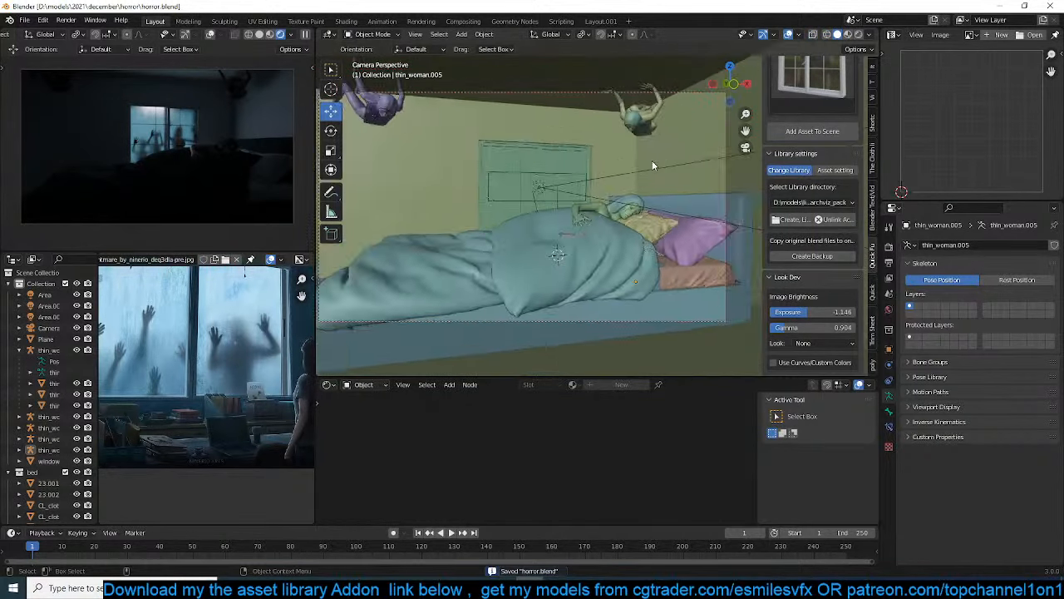
scroll(652, 160, "down", 2)
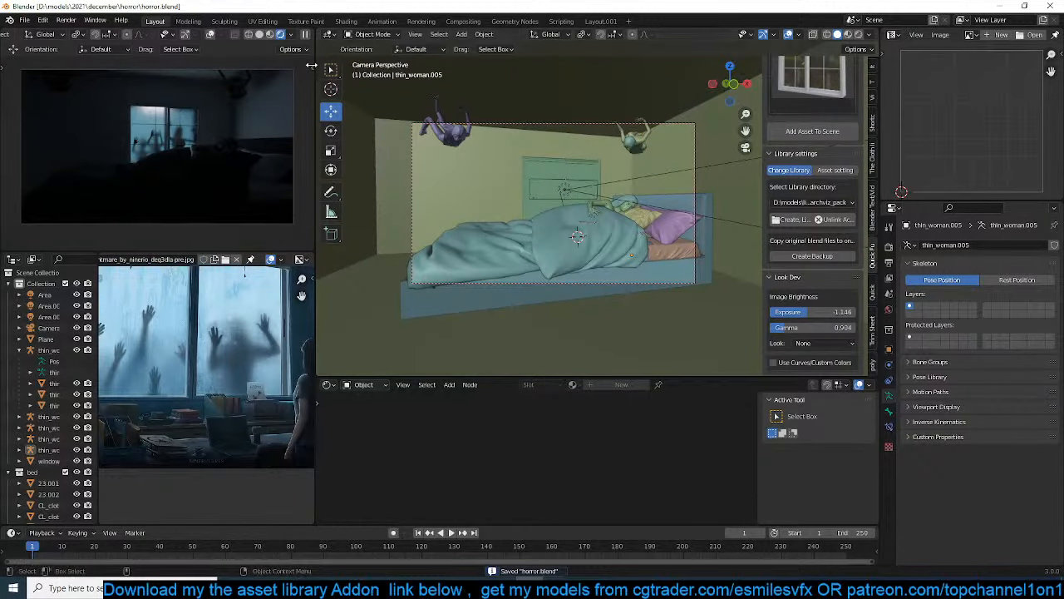
scroll(550, 182, "up", 3)
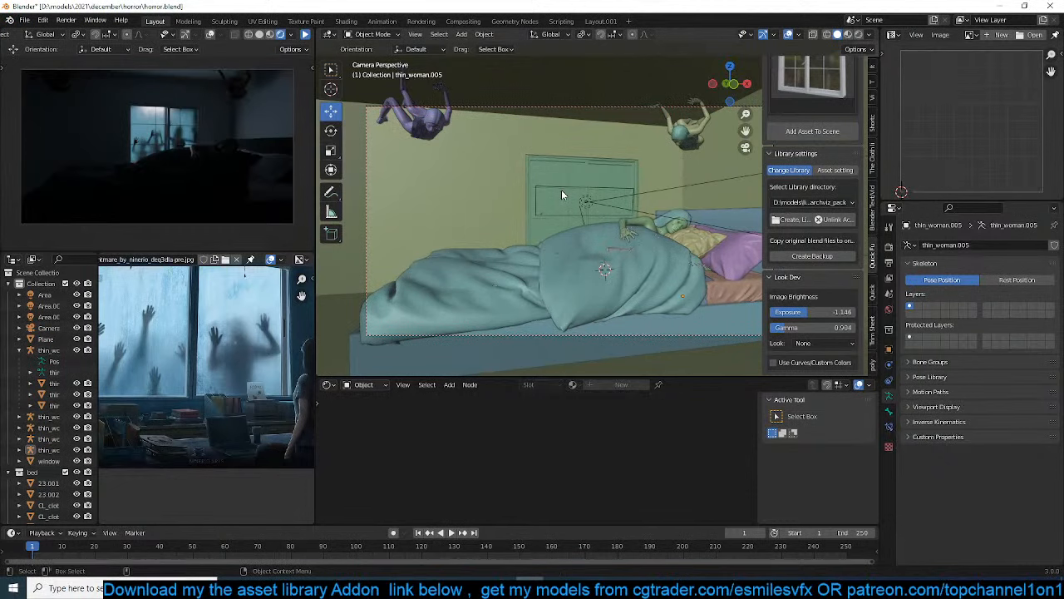
scroll(556, 196, "up", 2)
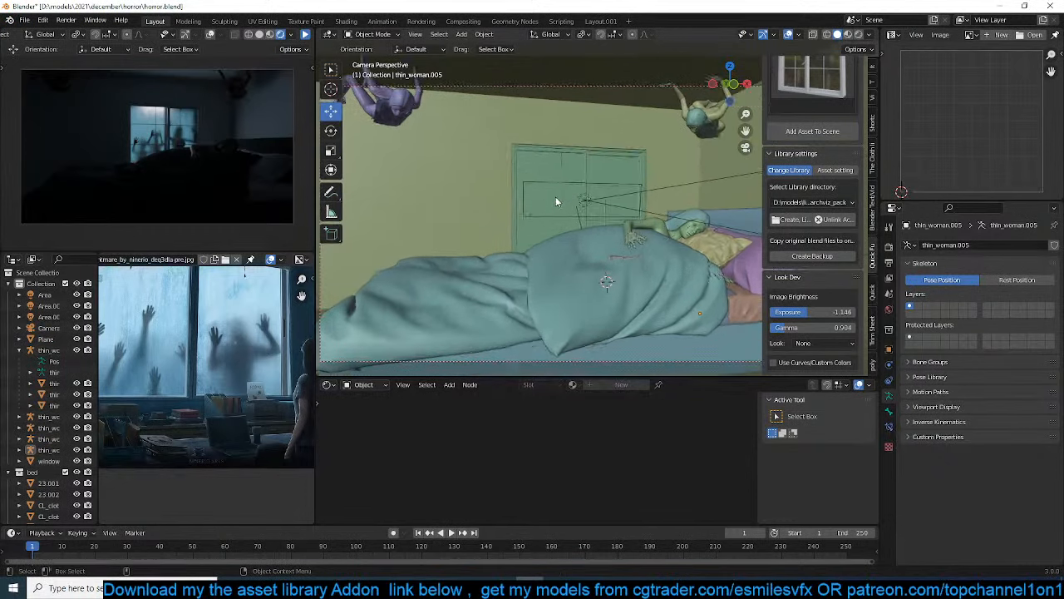
key("ctrl+s")
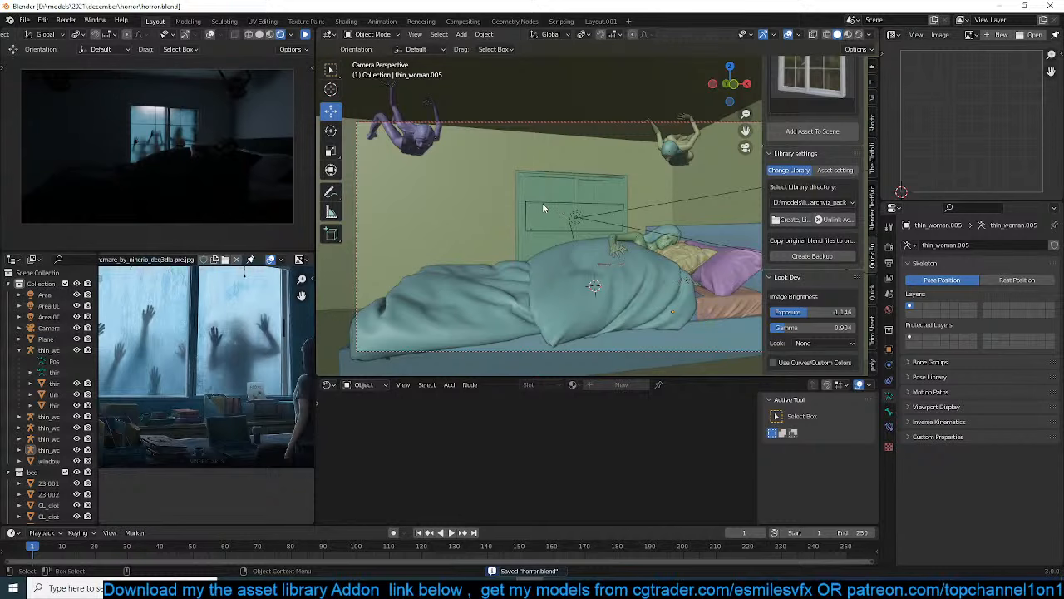
From behind the window, select the armature of the woman farthest from the bed's pillows and select its grouped children
middle_click_drag(542, 207, 661, 220)
scroll(473, 263, "down", 5)
scroll(580, 256, "up", 4)
middle_click_drag(473, 259, 518, 275)
middle_click_drag(473, 235, 451, 225)
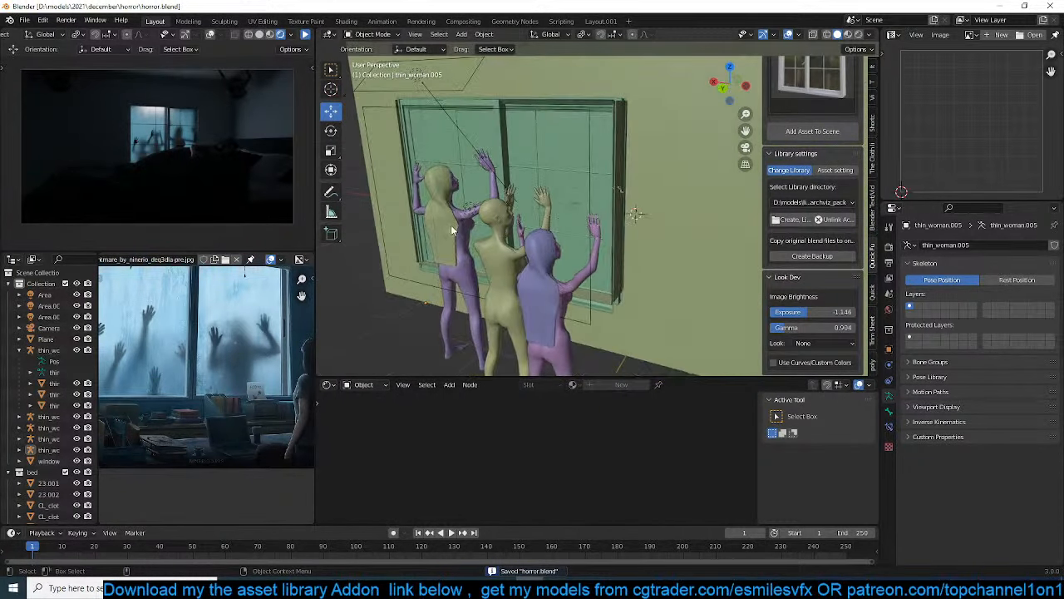
left_click(497, 178)
middle_click_drag(502, 183, 487, 175)
scroll(503, 183, "up", 3)
left_click(483, 255)
key("shift+g")
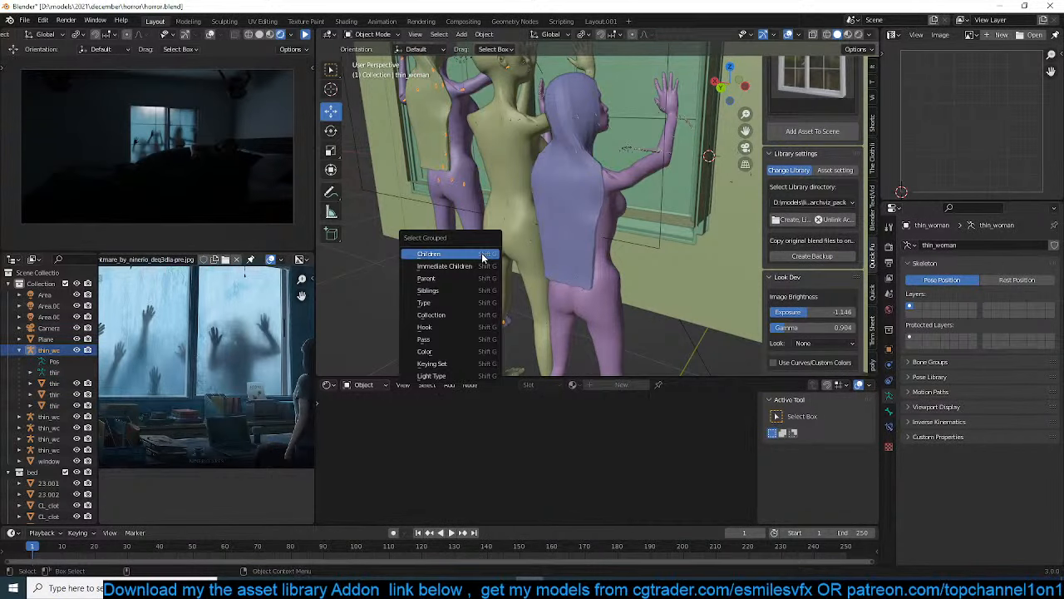
left_click(482, 254)
In wireframe, add the window woman's armature to the selected meshes and view the figure from the side axis
key("z")
left_click(393, 249)
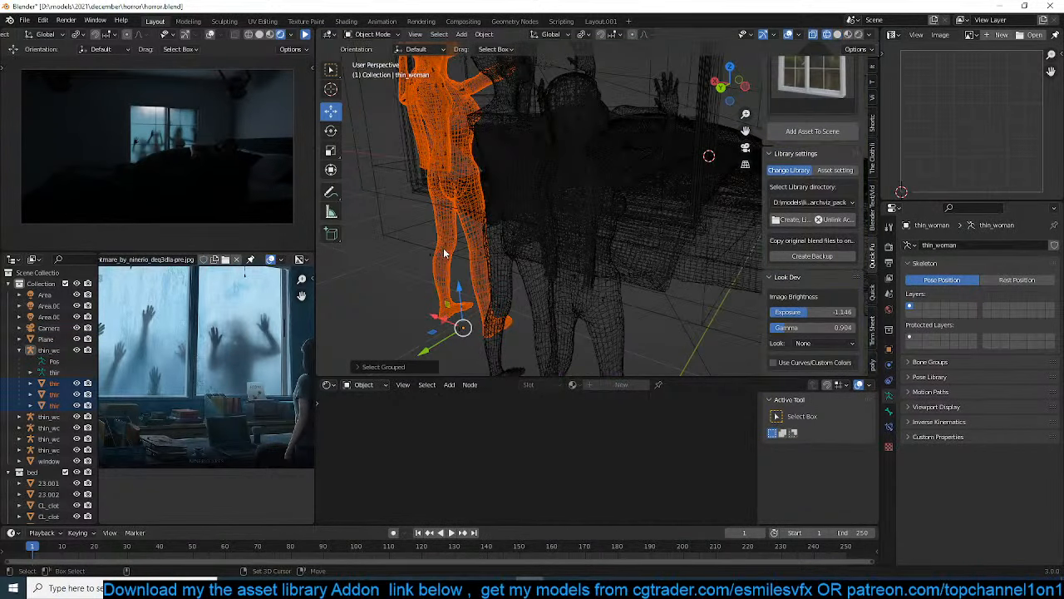
left_click(445, 249, "shift")
left_click(446, 248, "shift")
key("KP_3")
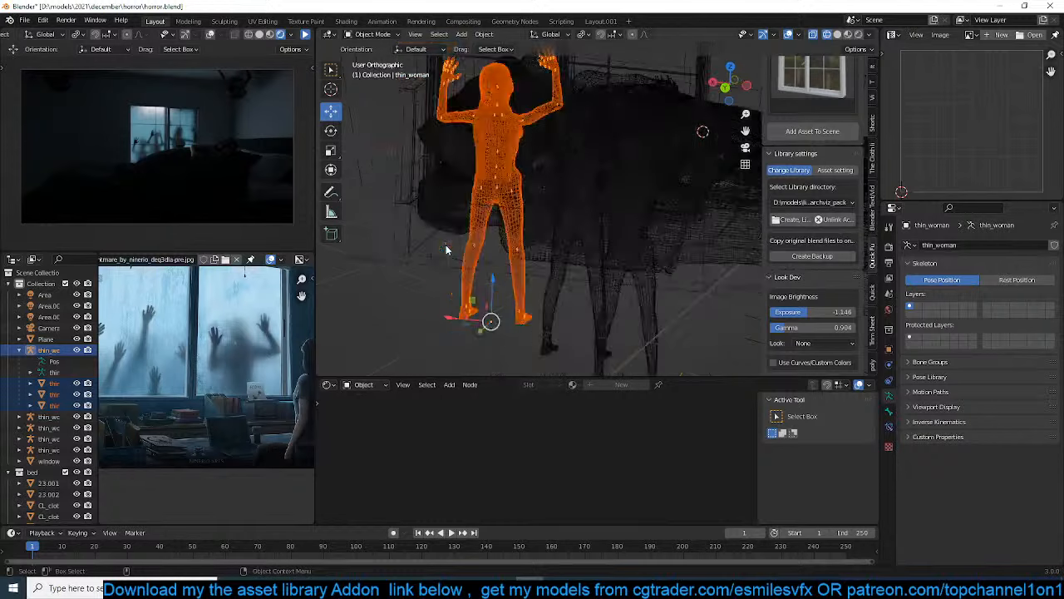
Duplicate the selected window woman with her armature and place the copy beside the bed in the side view
scroll(446, 247, "down", 1)
key("shift+d")
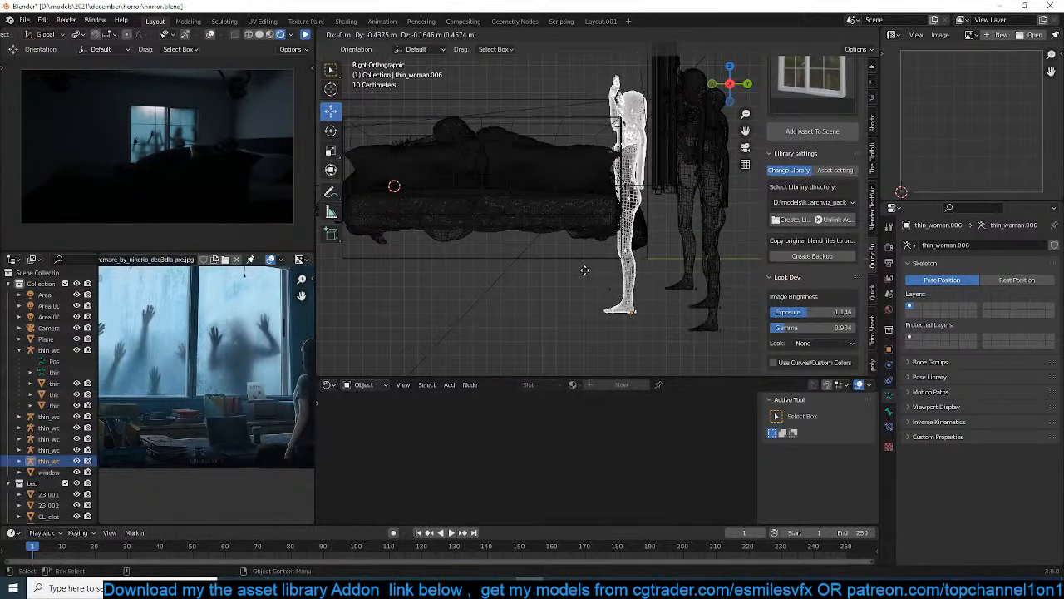
left_click(660, 298)
scroll(665, 266, "up", 4)
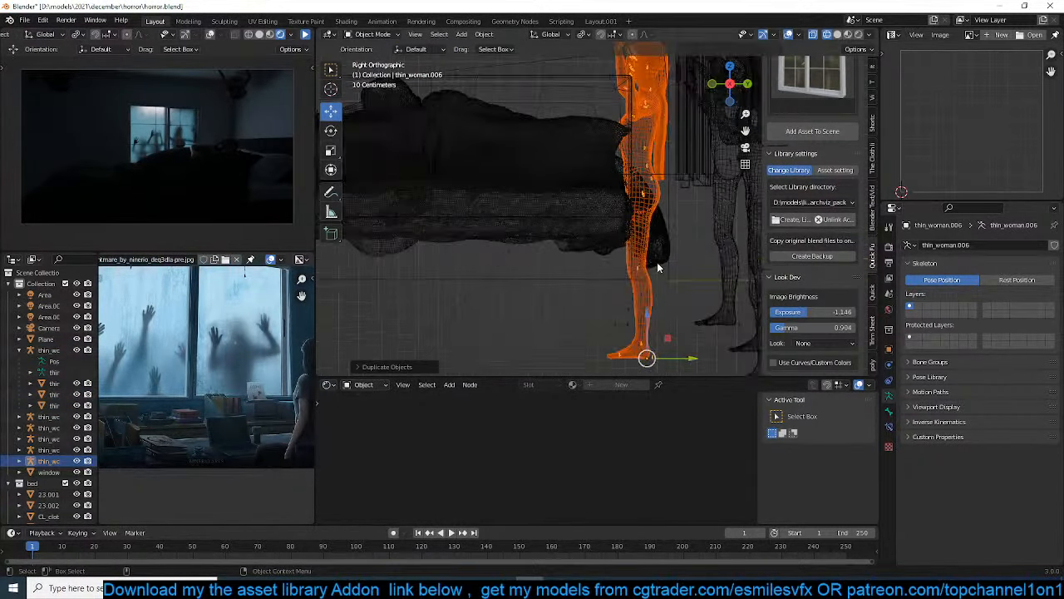
In pose mode, rotate the duplicated woman's thigh bones forward, and rotate her lower-leg bones backward into a kneeling bend
left_click(638, 199)
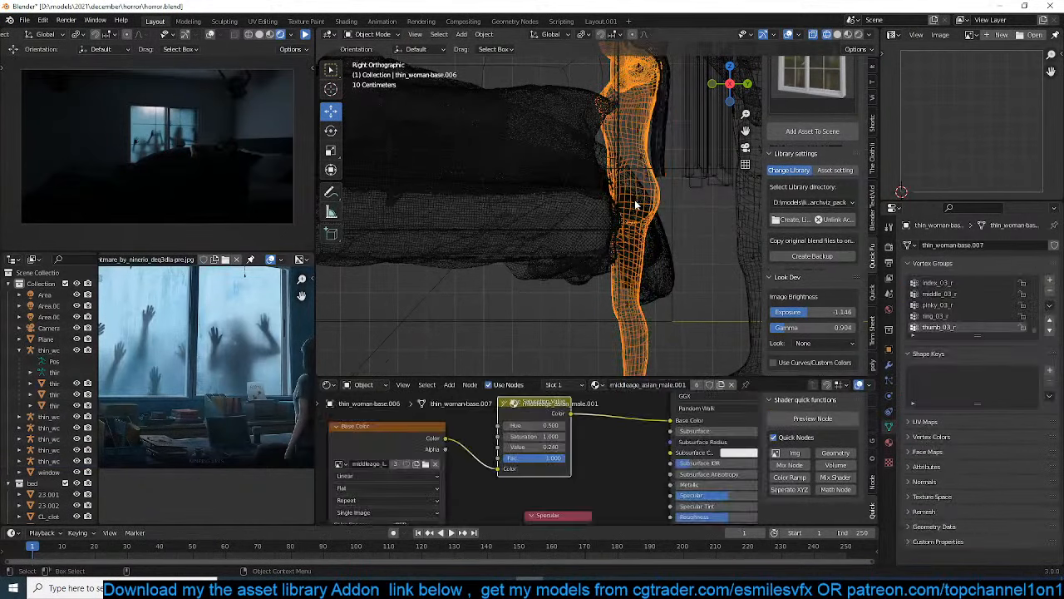
left_click(637, 201)
left_click(636, 198)
key("ctrl+Tab")
left_click_drag(617, 194, 652, 210)
key("r")
right_click(655, 234)
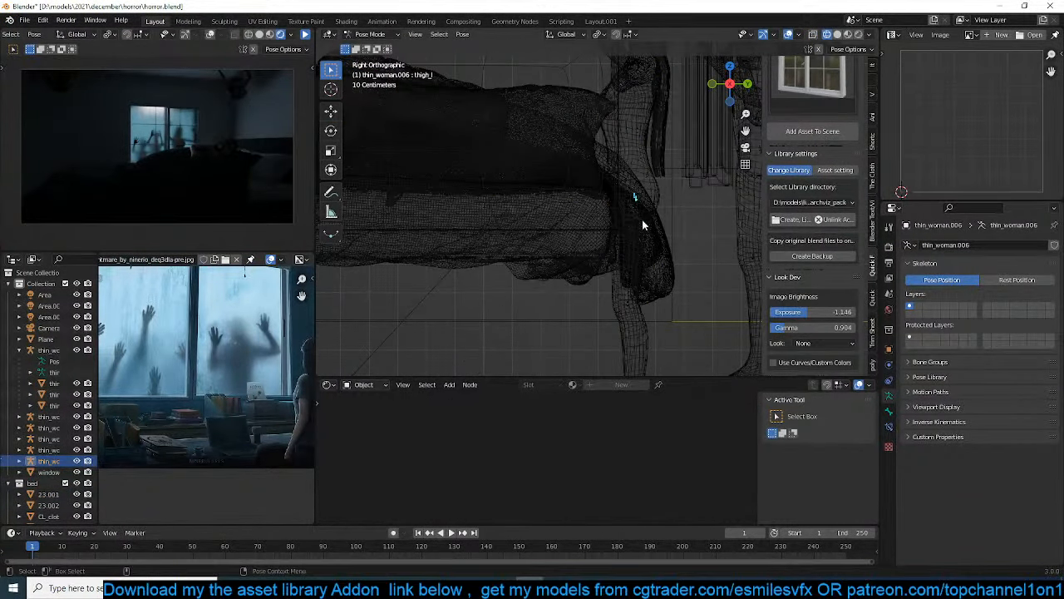
key("r")
left_click(587, 223)
left_click_drag(518, 230, 578, 278)
key("r")
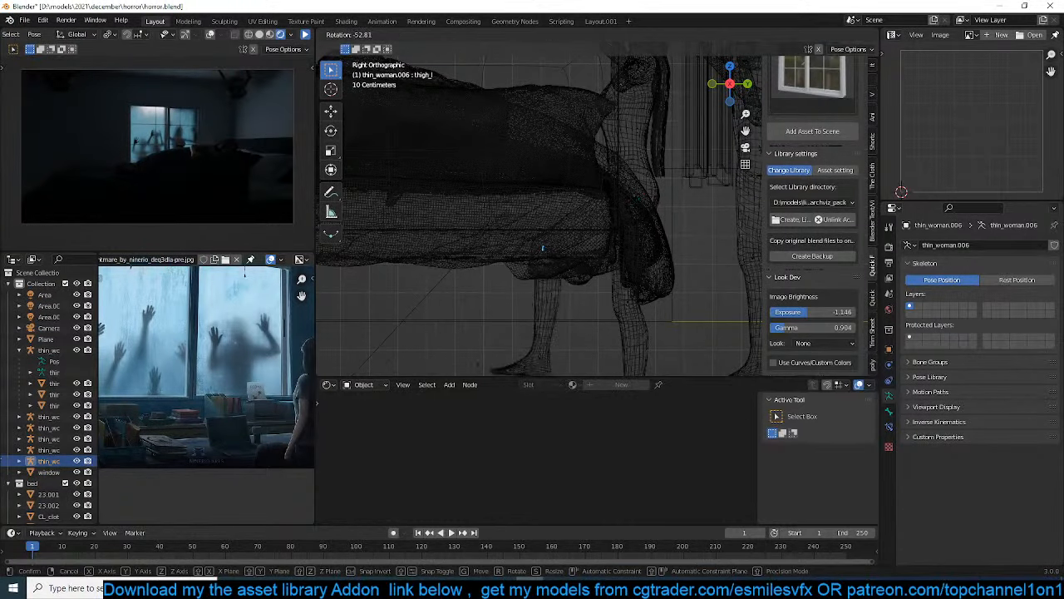
left_click(534, 159)
Rotate the duplicate's spine bones so her torso leans forward over the mattress
middle_click_drag(623, 176, 618, 218, "shift")
left_click_drag(610, 166, 655, 223)
key("r")
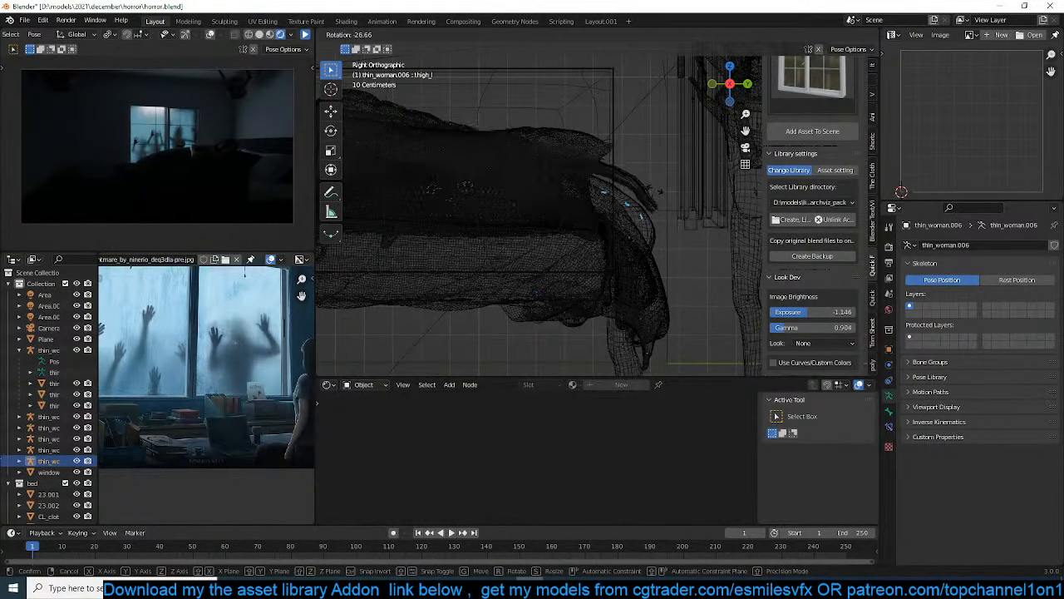
left_click(667, 221)
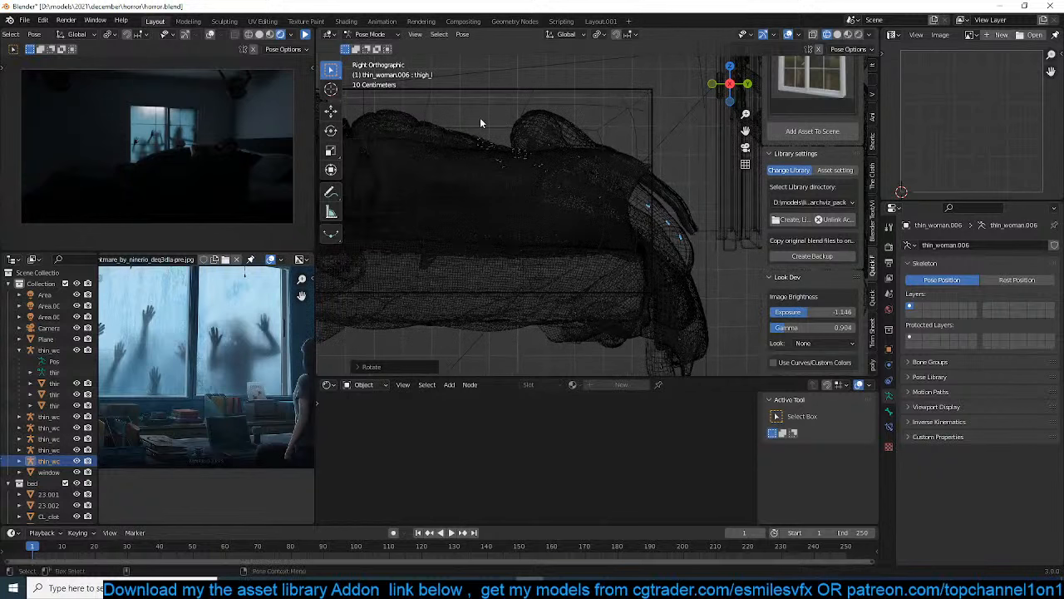
From the camera view in solid shading, move the leaning woman's armature along the bed's window side toward the foot end
left_click_drag(479, 119, 585, 176)
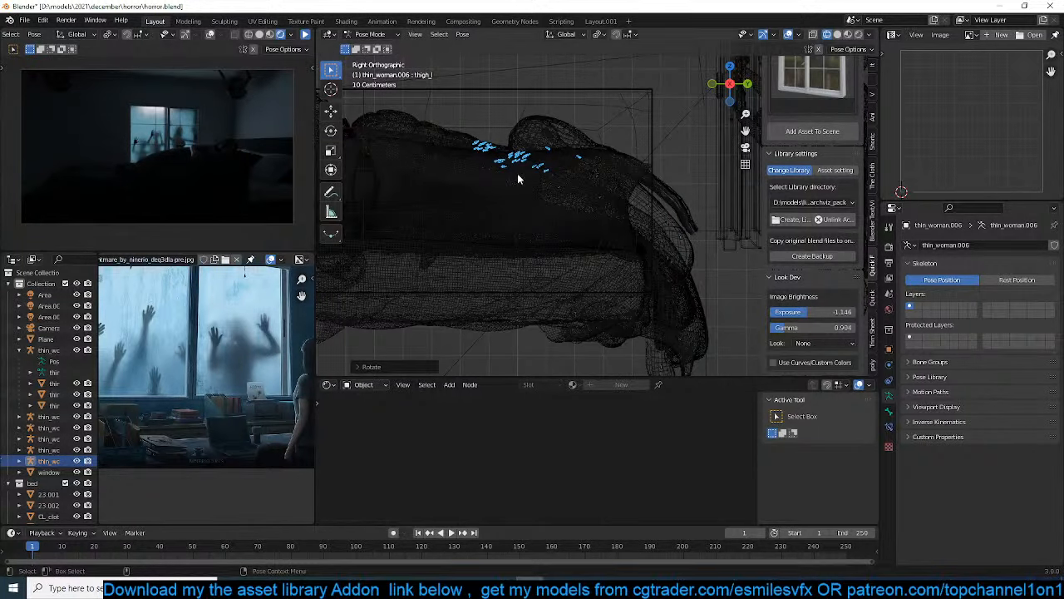
mouse_move(517, 173)
middle_mouse_down()
mouse_move(578, 203)
mouse_move(552, 203)
middle_mouse_up()
key("shift+z")
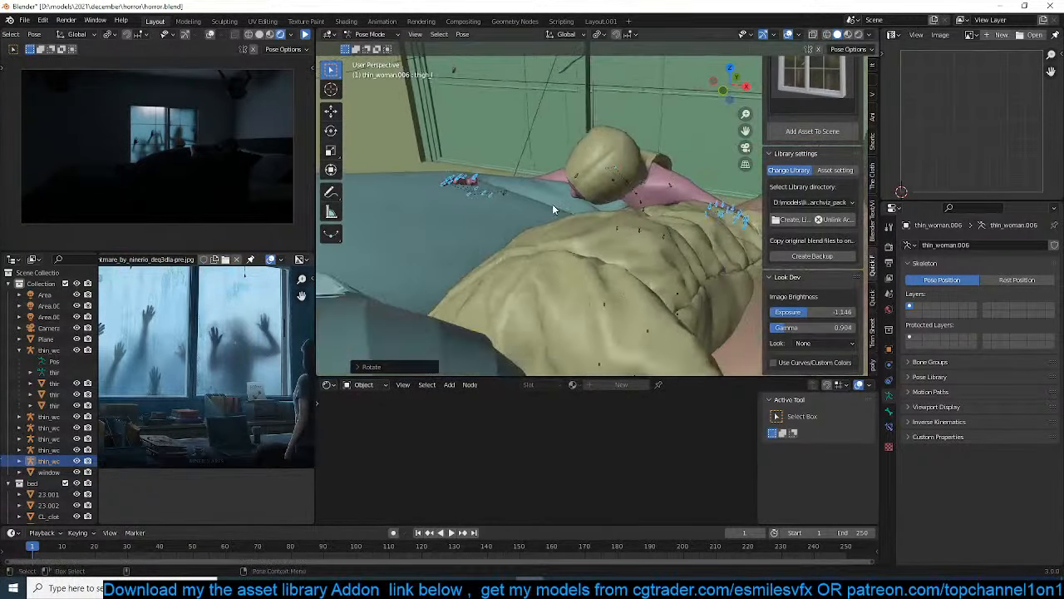
key("KP_0")
middle_click_drag(606, 231, 525, 233, "shift")
key("ctrl+Tab")
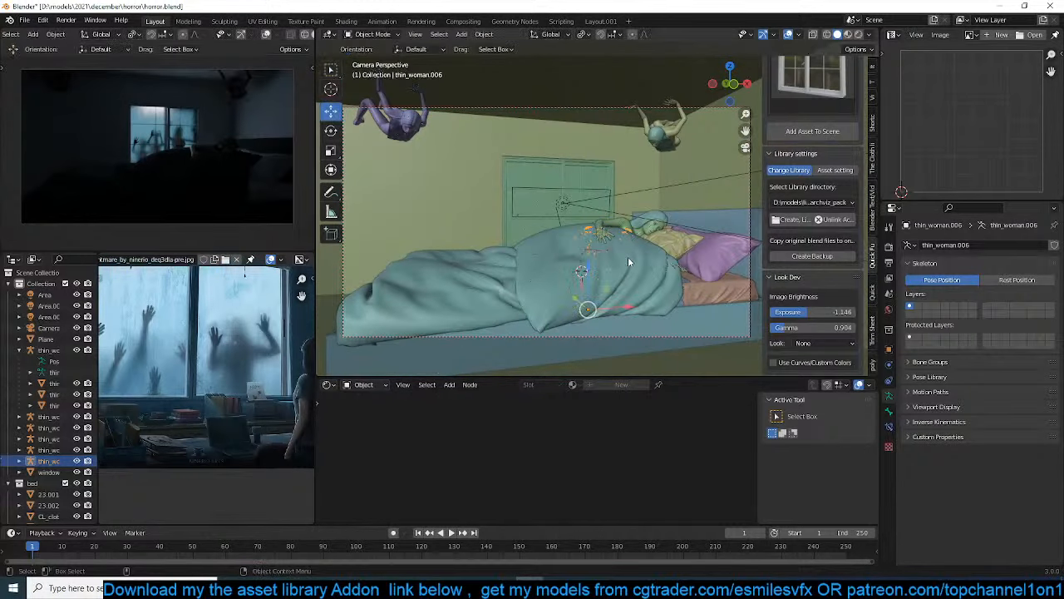
key("g")
left_click(509, 296)
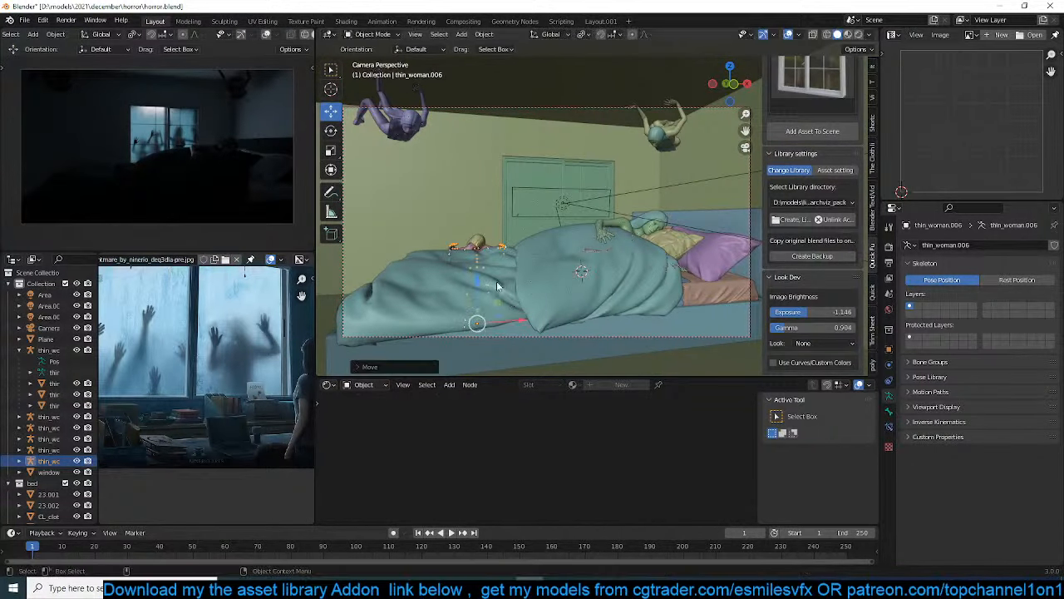
middle_click_drag(508, 296, 491, 284)
In pose mode, rotate the leaning woman's neck bone to raise her head and turn her face toward the camera
key("KP_Decimal")
scroll(534, 173, "down", 4)
middle_click_drag(535, 173, 558, 202)
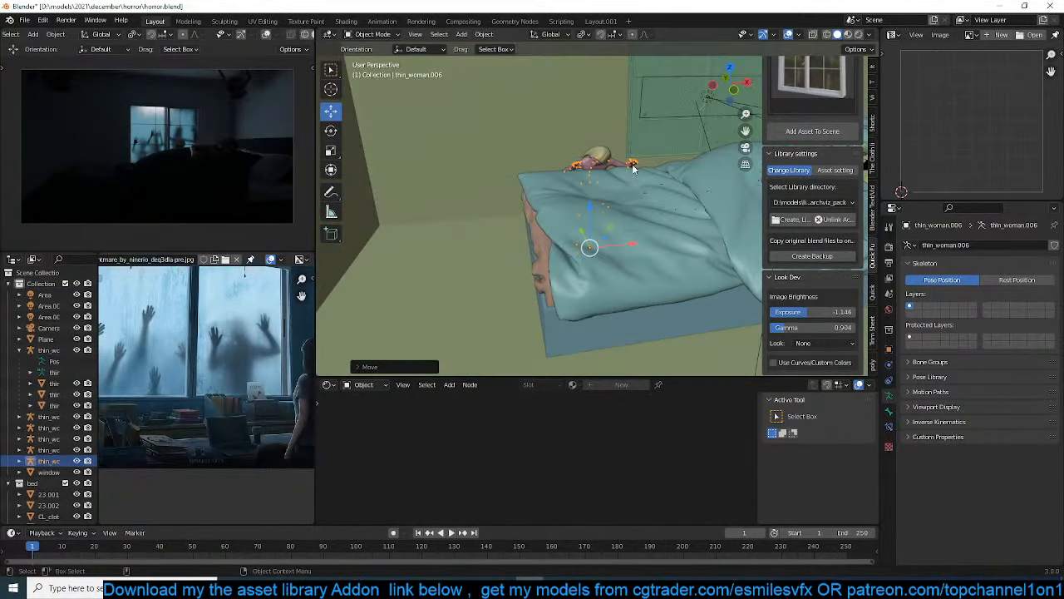
scroll(633, 169, "up", 10)
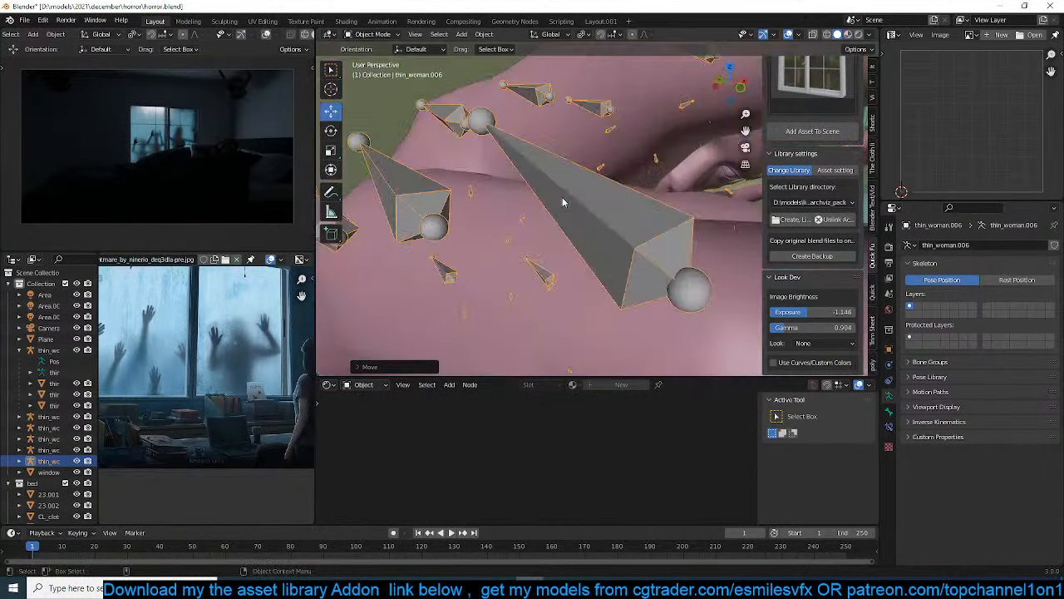
key("ctrl+Tab")
left_click(609, 133)
scroll(642, 158, "down", 8)
middle_click_drag(648, 162, 608, 164)
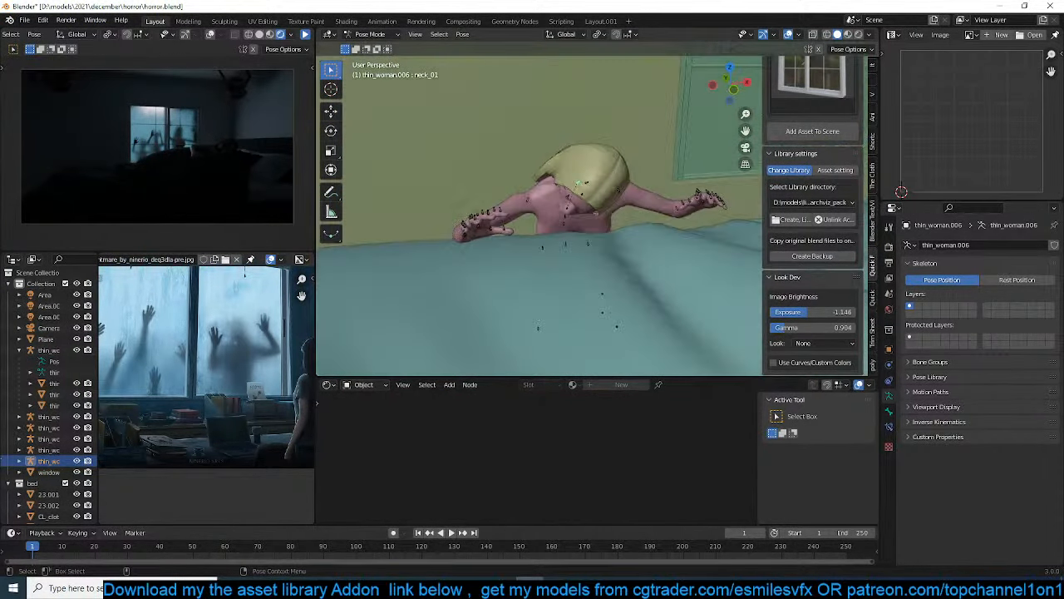
key("r")
left_click(592, 125)
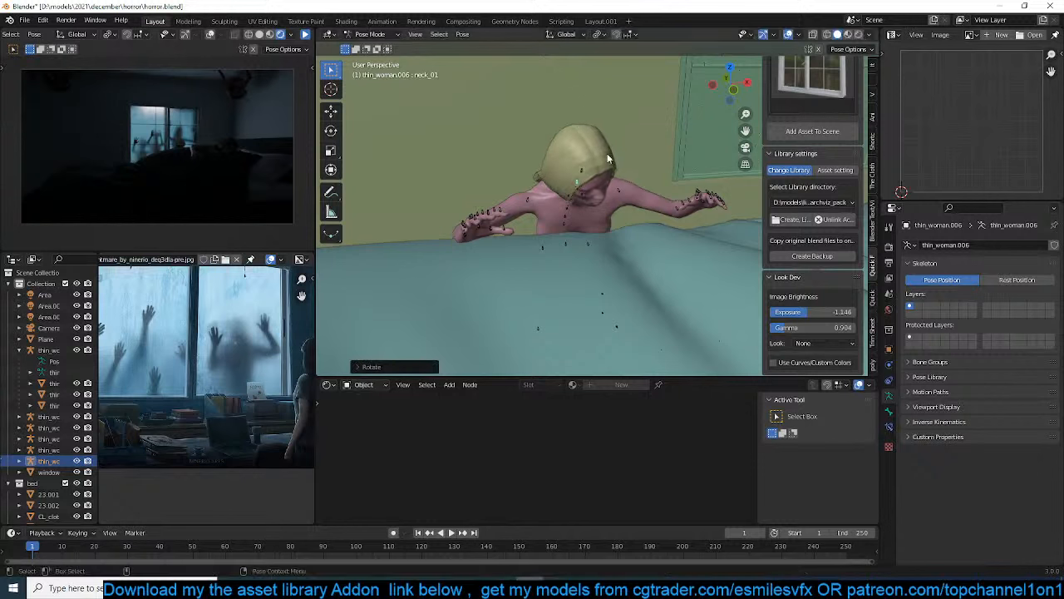
key("r")
key("r")
left_click(606, 139)
Return to object mode and move the leaning woman's armature closer against the bed, checking her through the camera
middle_click_drag(598, 212, 644, 231)
key("ctrl+Tab")
key("g")
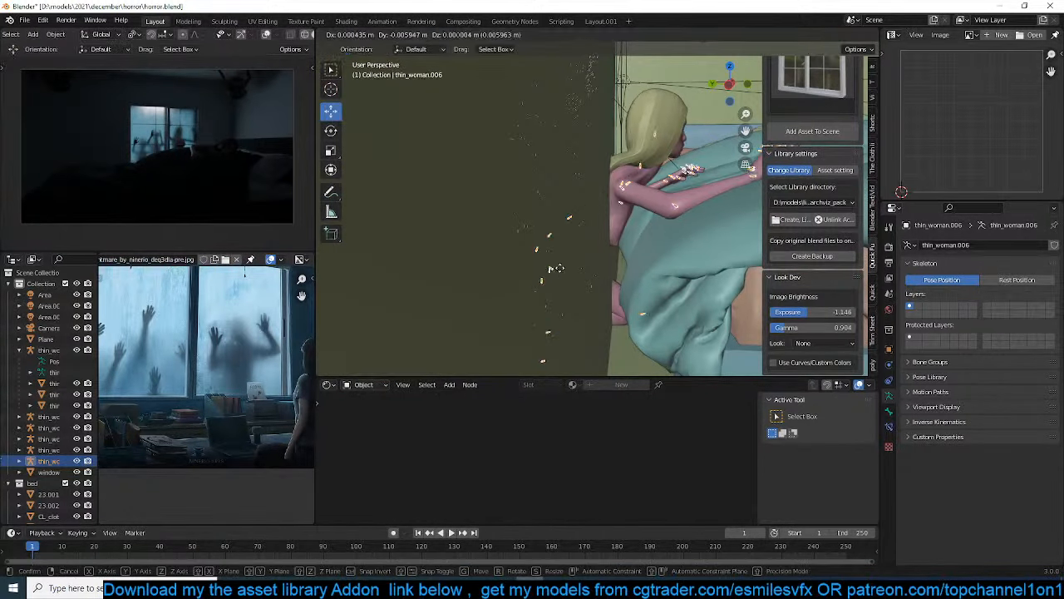
left_click(615, 269)
key("KP_0")
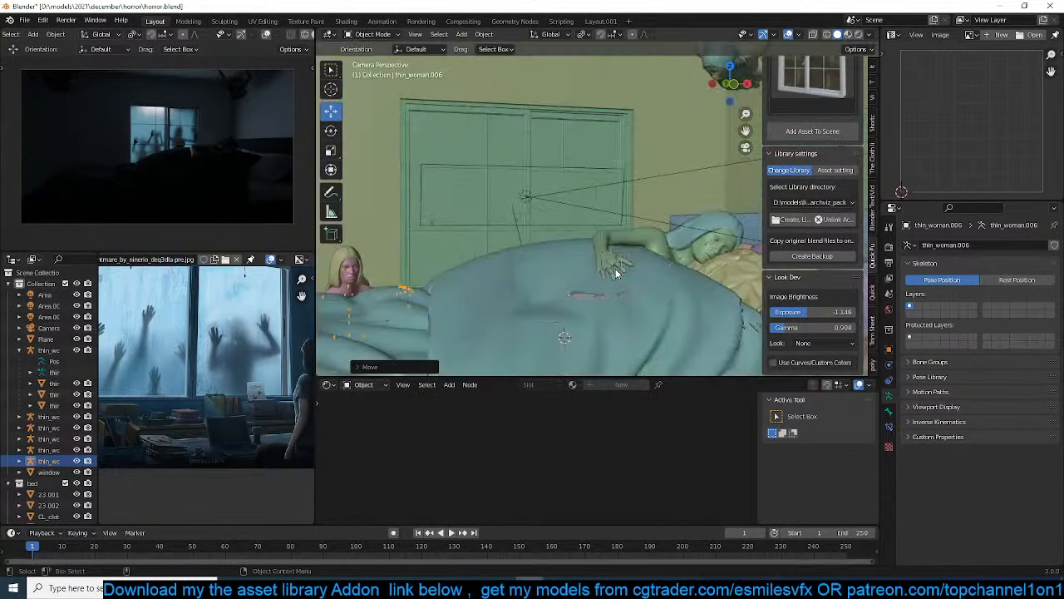
Rotate the leaning woman's left upper arm bone to lift her forearm and hand clear of the blanket
middle_click_drag(457, 332, 508, 290, "shift")
middle_click_drag(442, 260, 466, 249, "shift")
key("KP_Decimal")
key("ctrl+Tab")
left_click(602, 173)
key("r")
key("r")
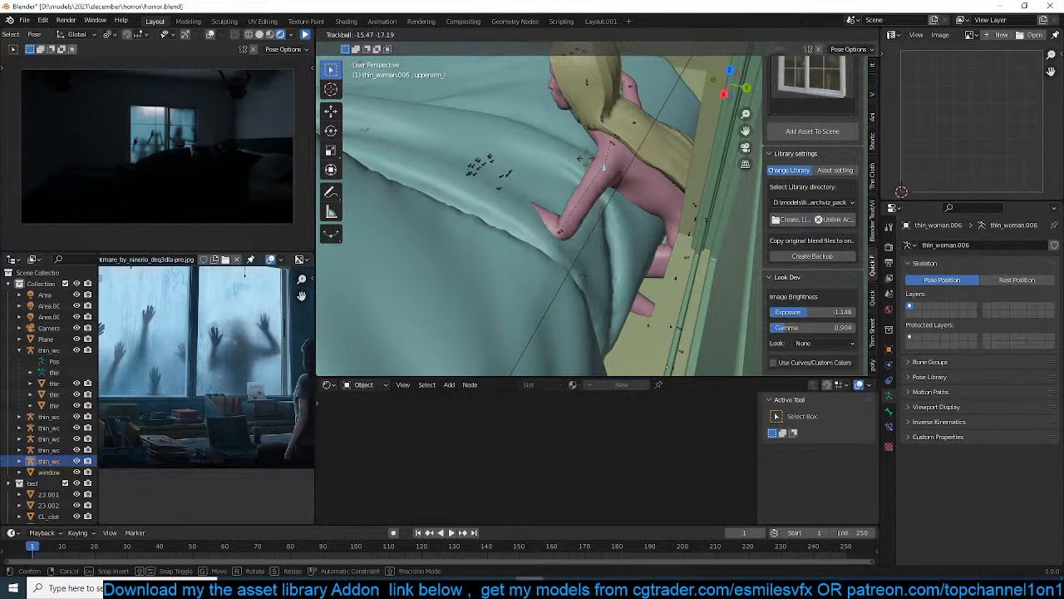
left_click(632, 197)
key("r")
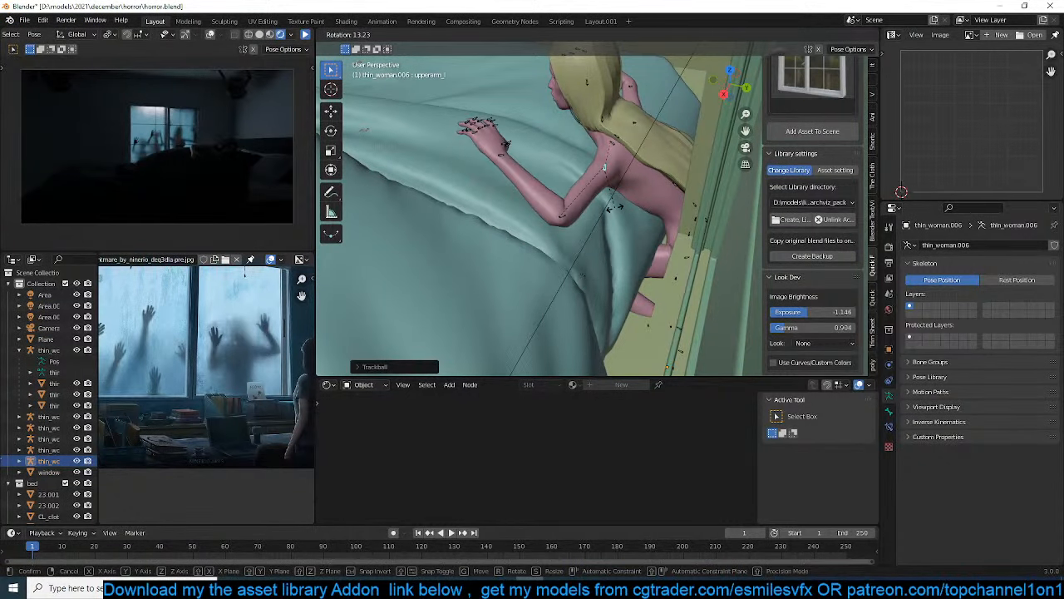
left_click(559, 213)
From the camera view, readjust the left upper arm with a trackball rotation so the hand rests low on the blanket
key("ctrl+Tab")
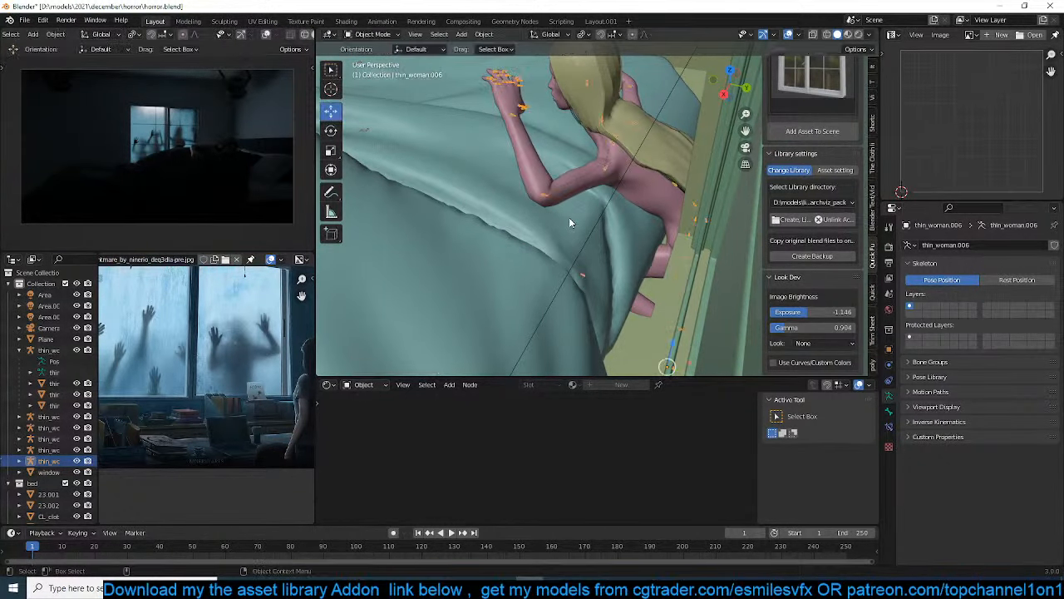
key("KP_0")
key("ctrl+Tab")
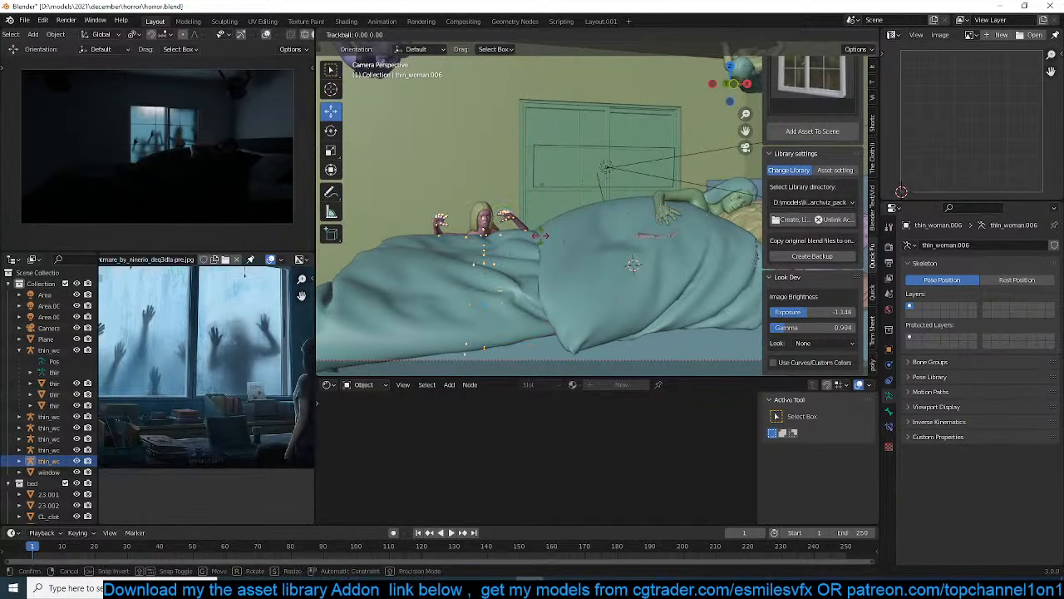
key("r")
key("r")
left_click(496, 242)
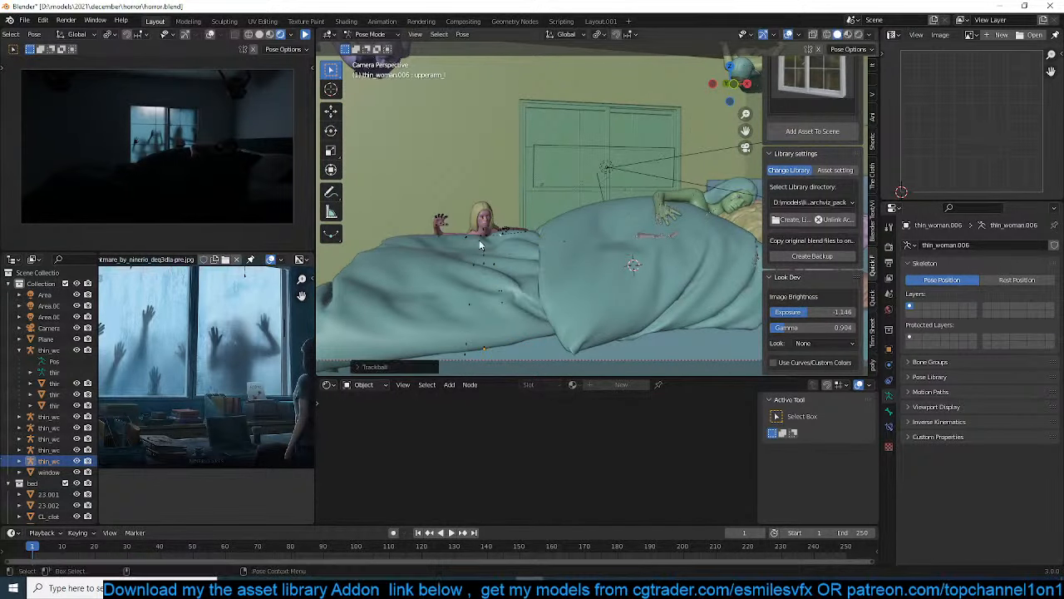
key("ctrl+Tab")
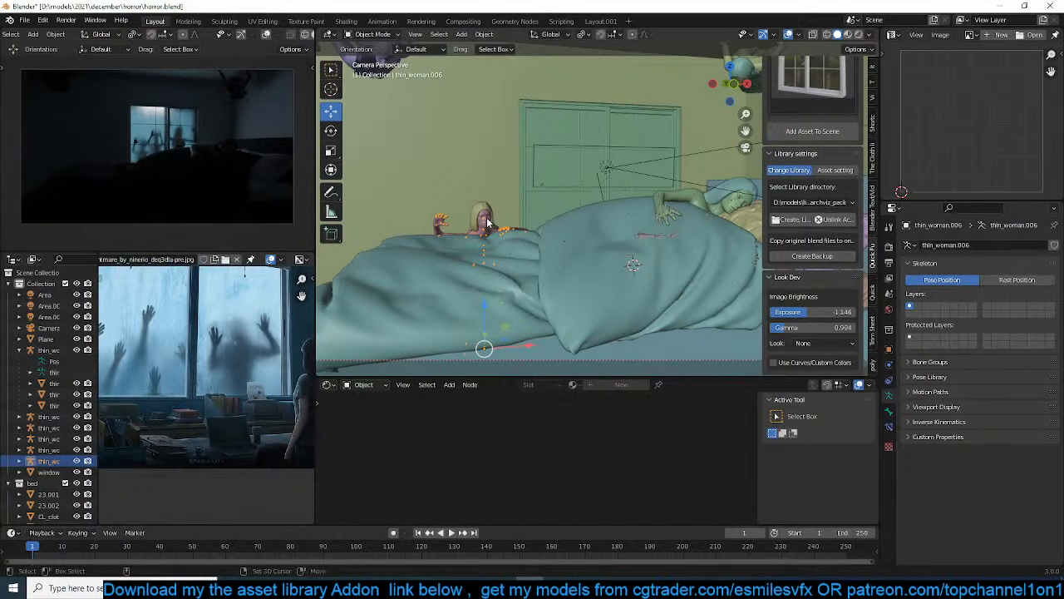
Select the leaning woman's grouped child meshes together with her armature and view them from above
key("shift+g")
left_click(489, 219)
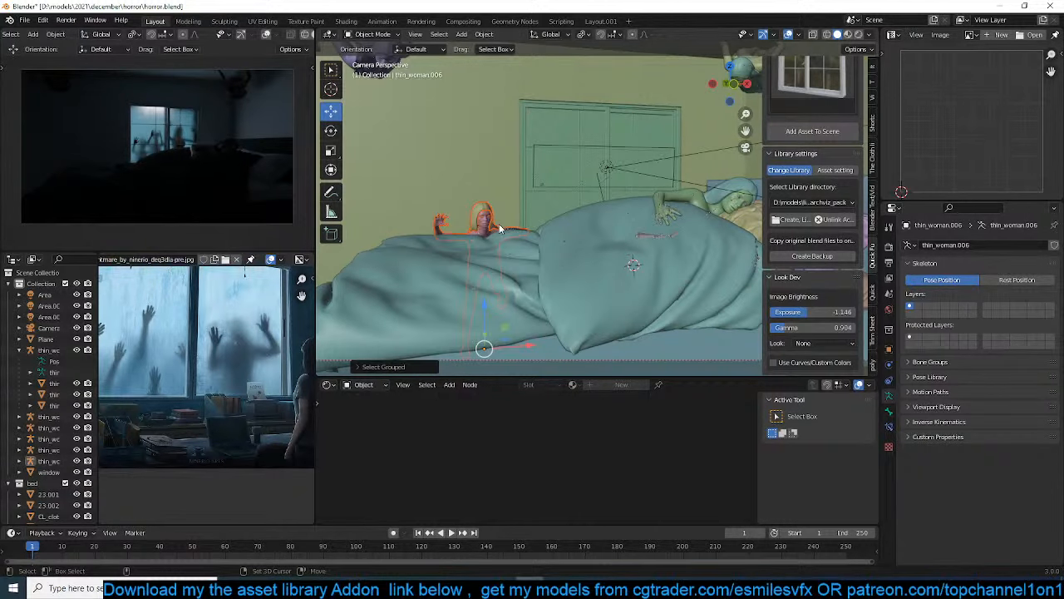
scroll(493, 251, "up", 5)
middle_click_drag(359, 263, 436, 262, "shift")
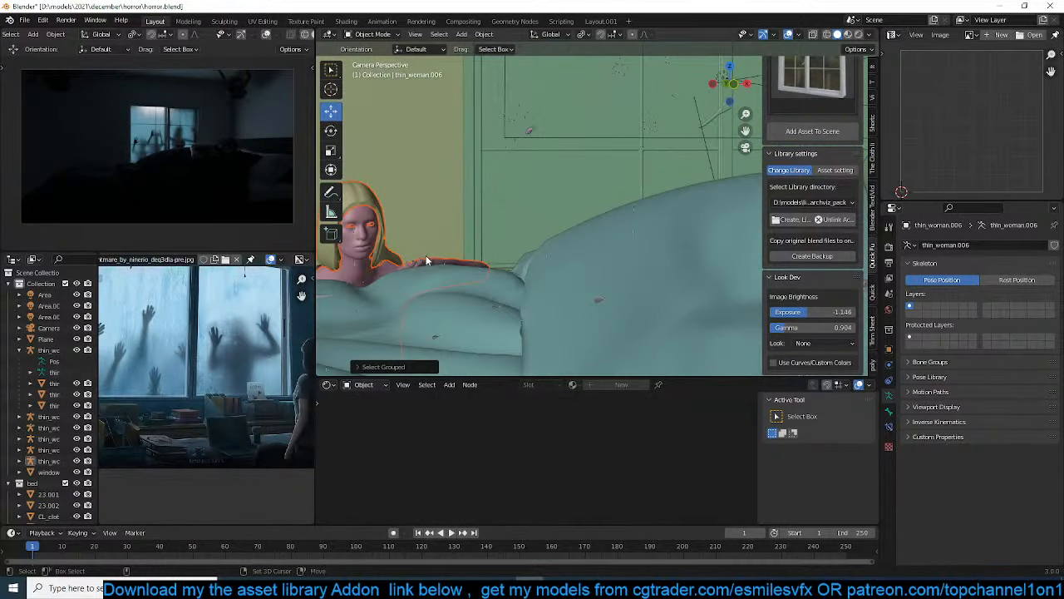
key("KP_7")
scroll(426, 255, "down", 3)
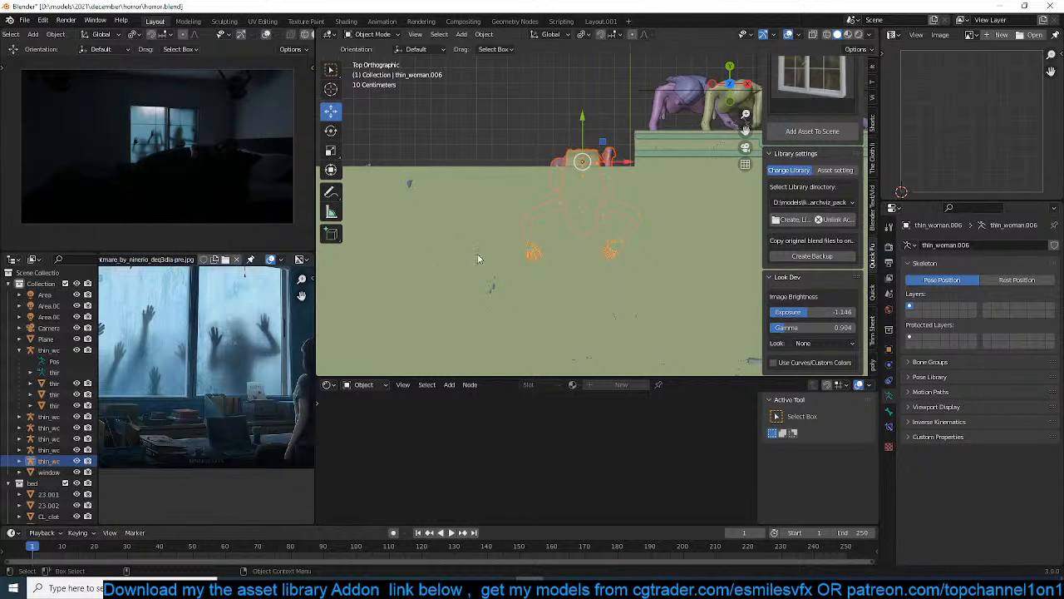
Try to parent the leaning woman's selected meshes to her armature
key("ctrl+p")
left_click(478, 257)
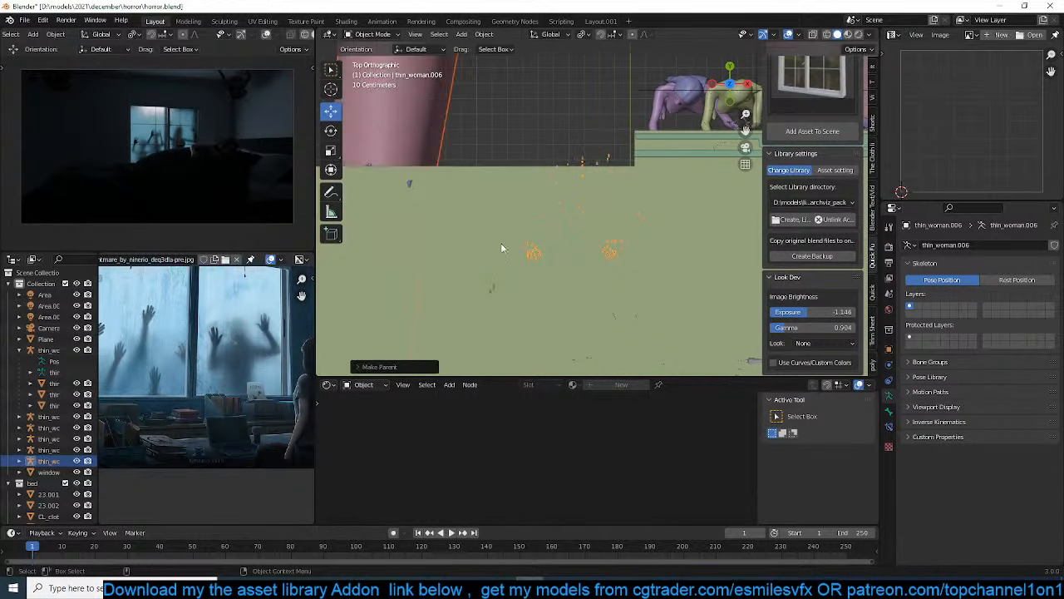
key("ctrl+z")
Parent the selected meshes to the armature with Object (Keep Transform) and show the top view in wireframe
key("ctrl+p")
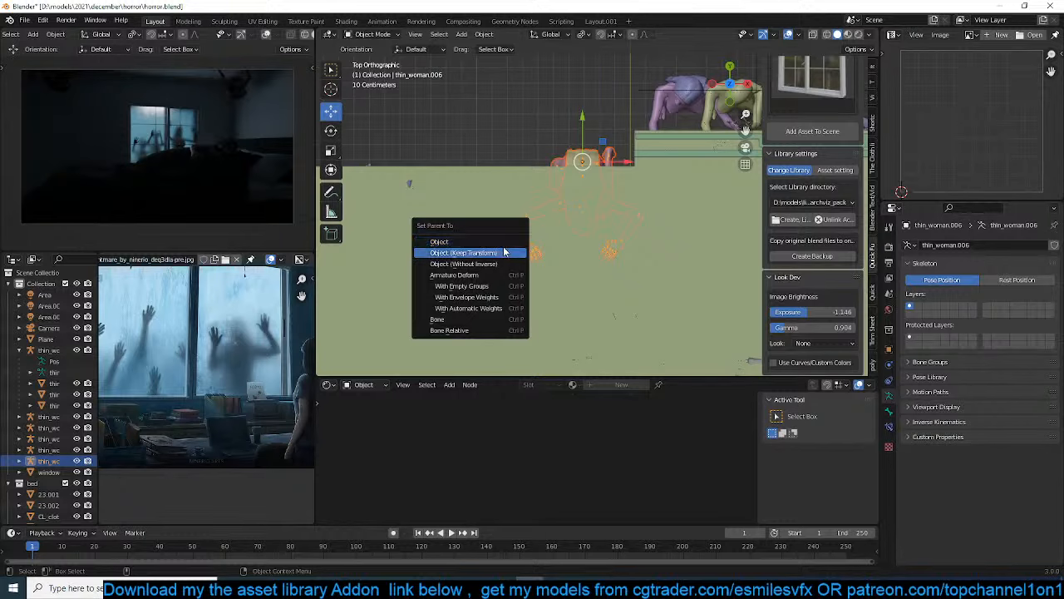
left_click(503, 252)
middle_click_drag(619, 209, 633, 190, "shift")
key("z")
left_click(568, 228)
scroll(567, 226, "down", 4)
mouse_move(560, 222)
middle_mouse_down("shift")
mouse_move(563, 183)
mouse_move(606, 177)
middle_mouse_up("shift")
scroll(582, 183, "up", 2)
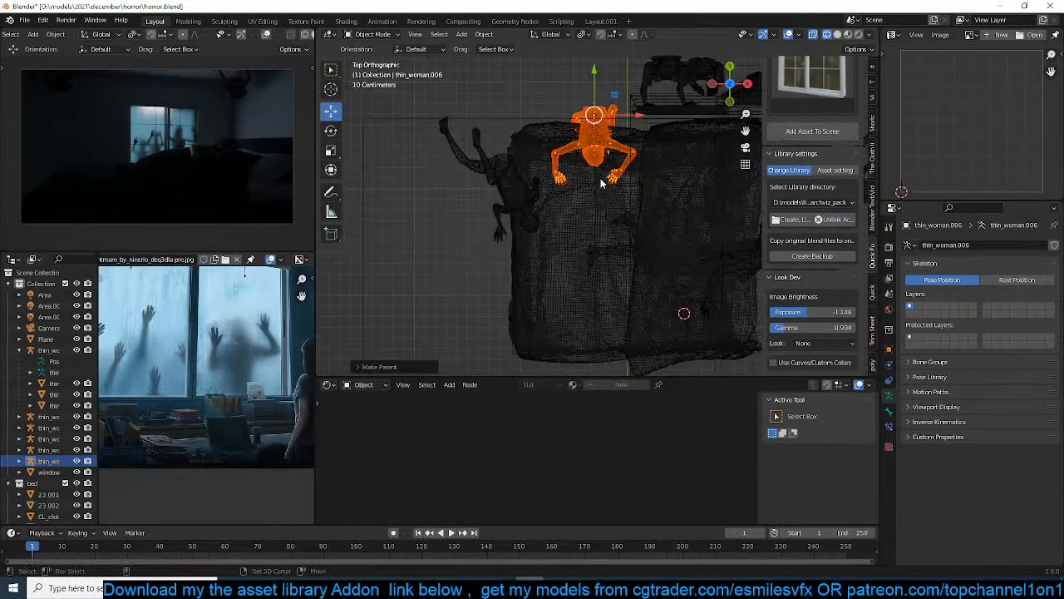
Duplicate the leaning woman with her armature and place the copy beside the foot end of the bed
key("shift+d")
key("r")
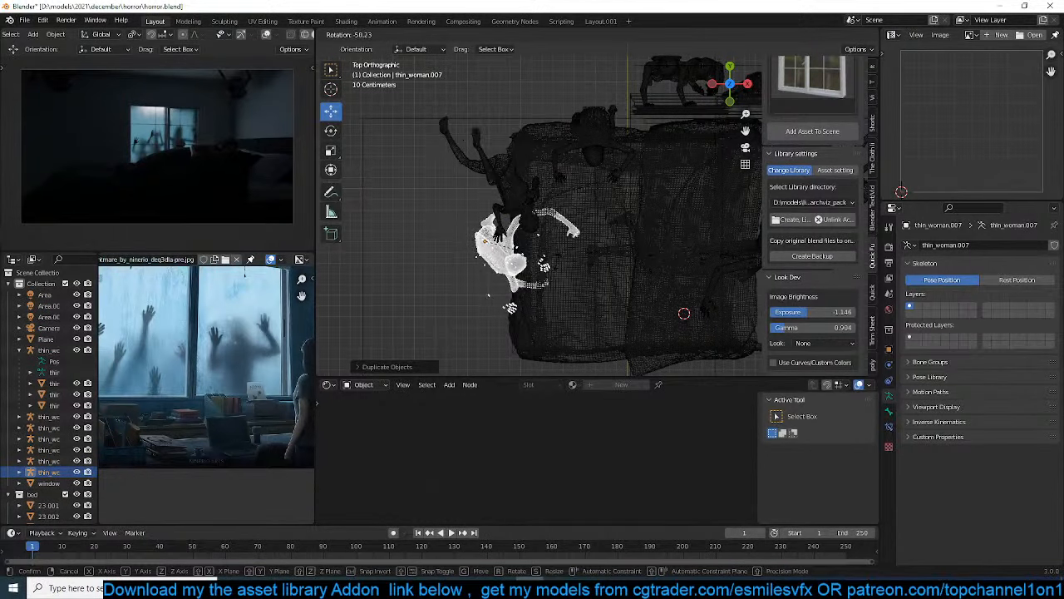
left_click(510, 275)
scroll(510, 277, "up", 2)
Rotate the new copy's armature by about -75° to face the mattress and move it against the foot of the bed
left_click(457, 316)
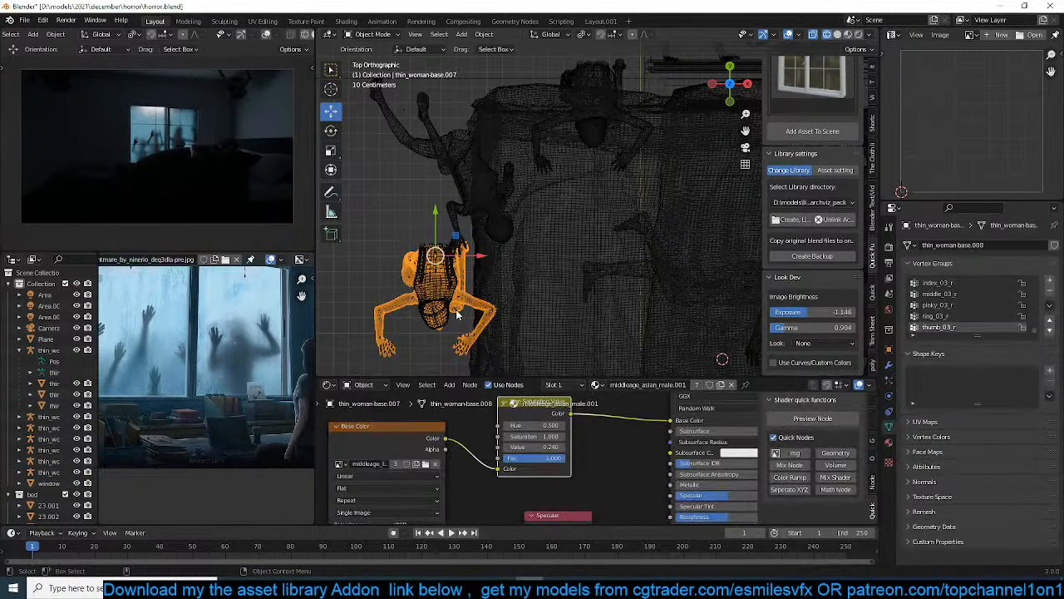
left_click(456, 311)
key("r")
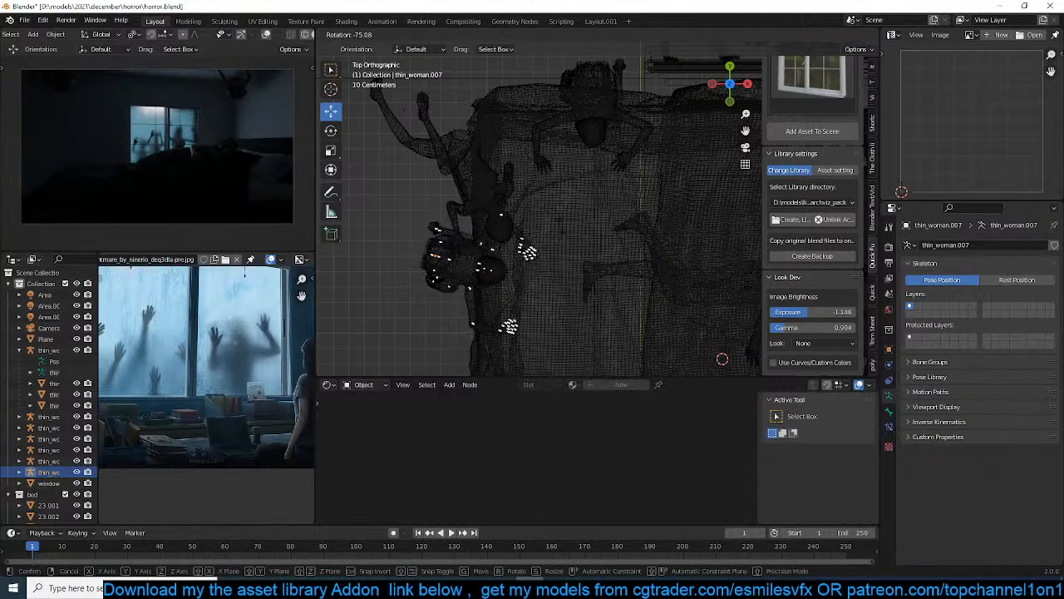
left_click(560, 224)
key("g")
left_click(560, 249)
Return to the camera view in solid shading and frame both women leaning over the bed
key("KP_0")
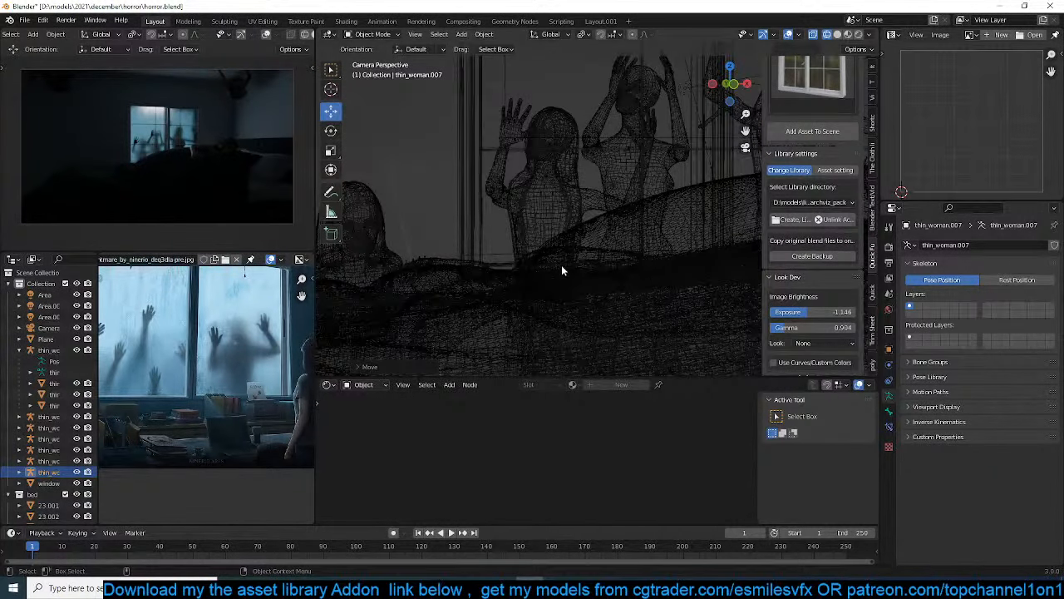
key("z")
left_click(640, 255)
scroll(640, 255, "down", 6)
mouse_move(534, 256)
middle_mouse_down("shift")
mouse_move(594, 240)
mouse_move(468, 242)
mouse_move(481, 246)
mouse_move(467, 240)
mouse_move(474, 235)
middle_mouse_up("shift")
scroll(594, 240, "down", 3)
scroll(468, 243, "up", 1)
Save the file and resume the rendered preview
key("ctrl+s")
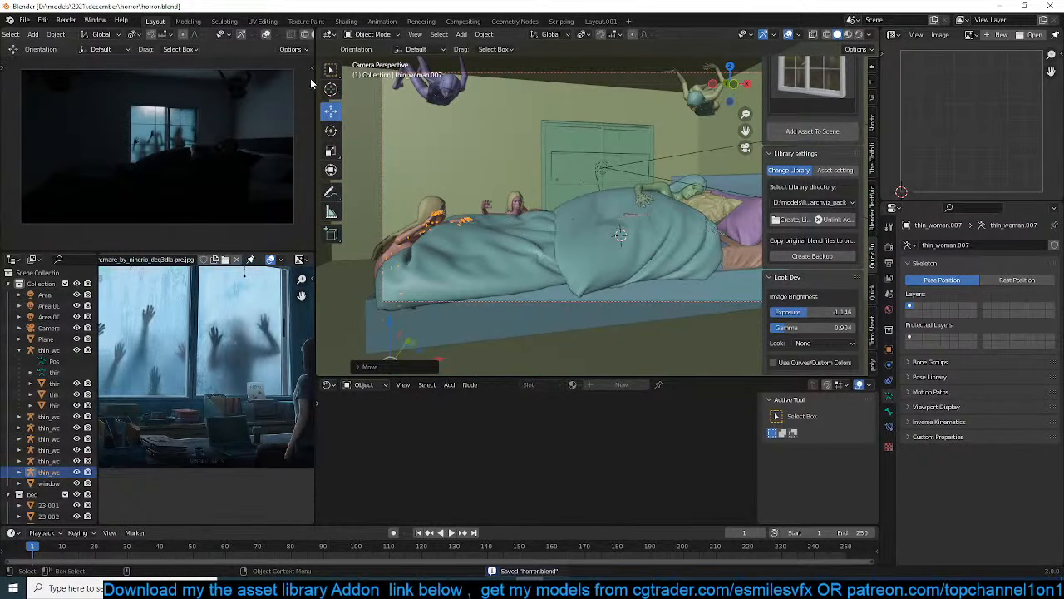
scroll(302, 36, "down", 3)
left_click(303, 34)
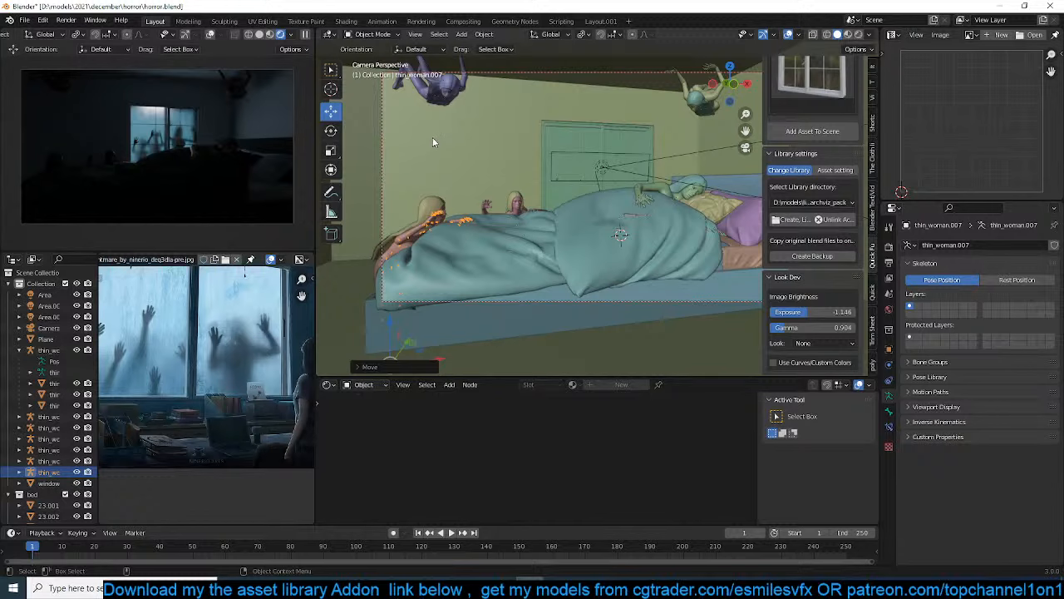
Save the scene file with the two women leaning over the bed in the camera view
middle_click_drag(432, 141, 630, 99)
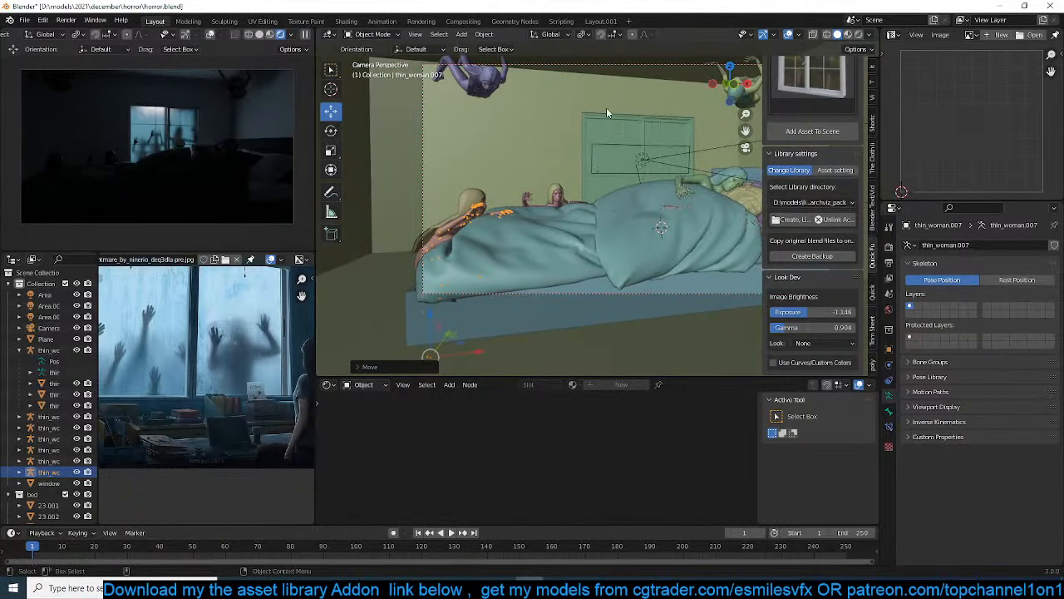
key("ctrl+s")
middle_click_drag(536, 187, 516, 197)
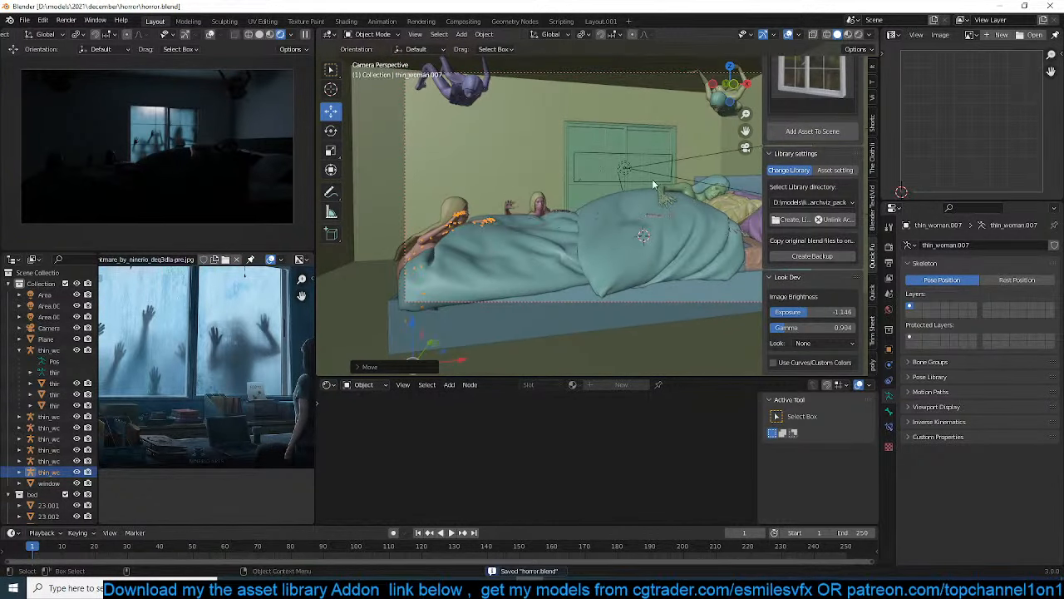
Clear the window search in the asset library and look through the object and collection assets, ending on collections
scroll(816, 140, "up", 7)
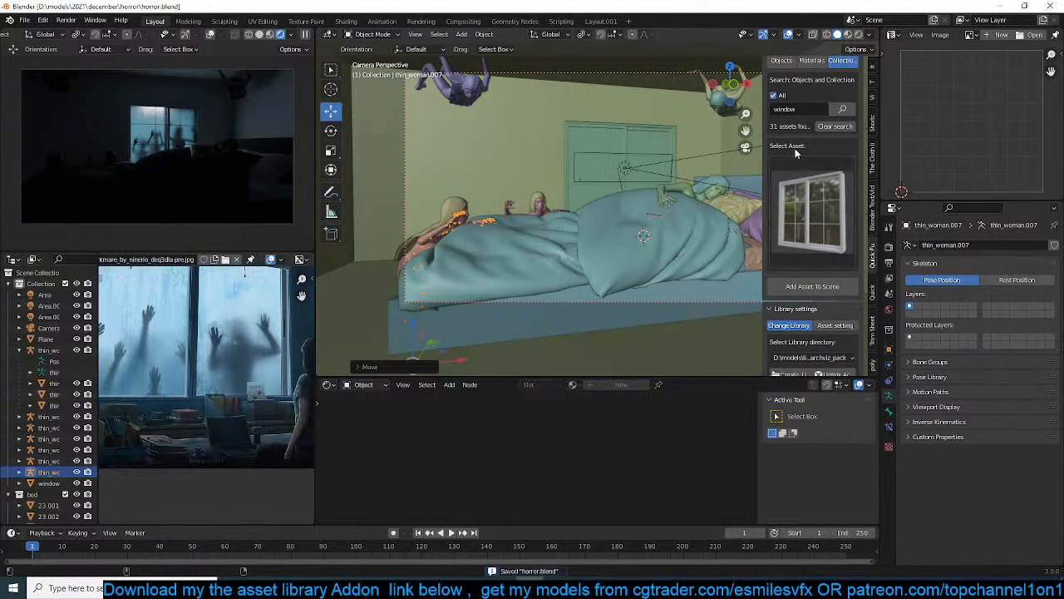
left_click(843, 192)
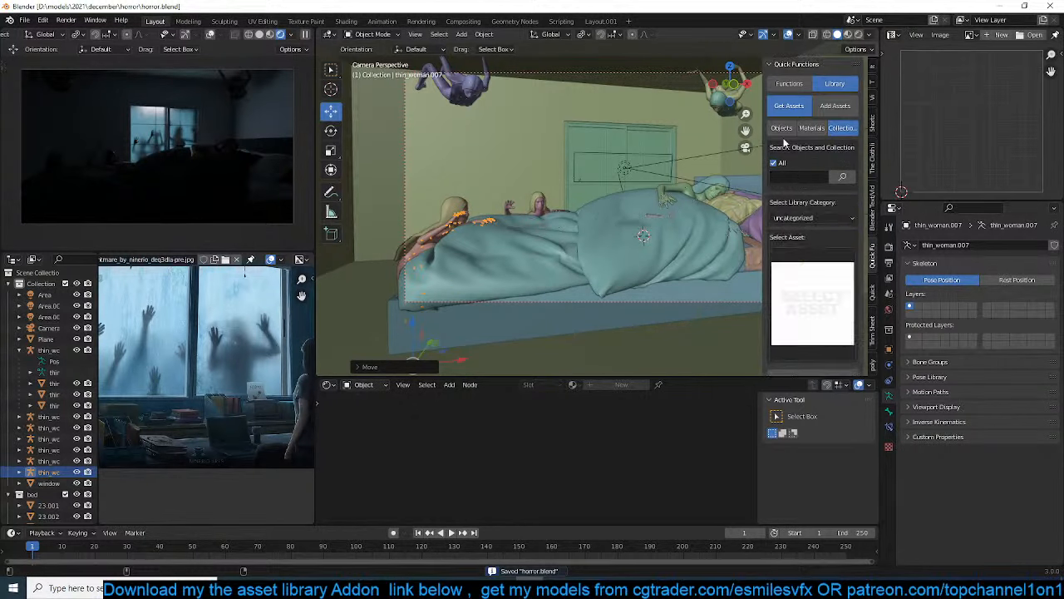
left_click(787, 131)
left_click(804, 278)
left_click(840, 128)
left_click(813, 283)
Browse the assets in the library's books category
left_click(807, 221)
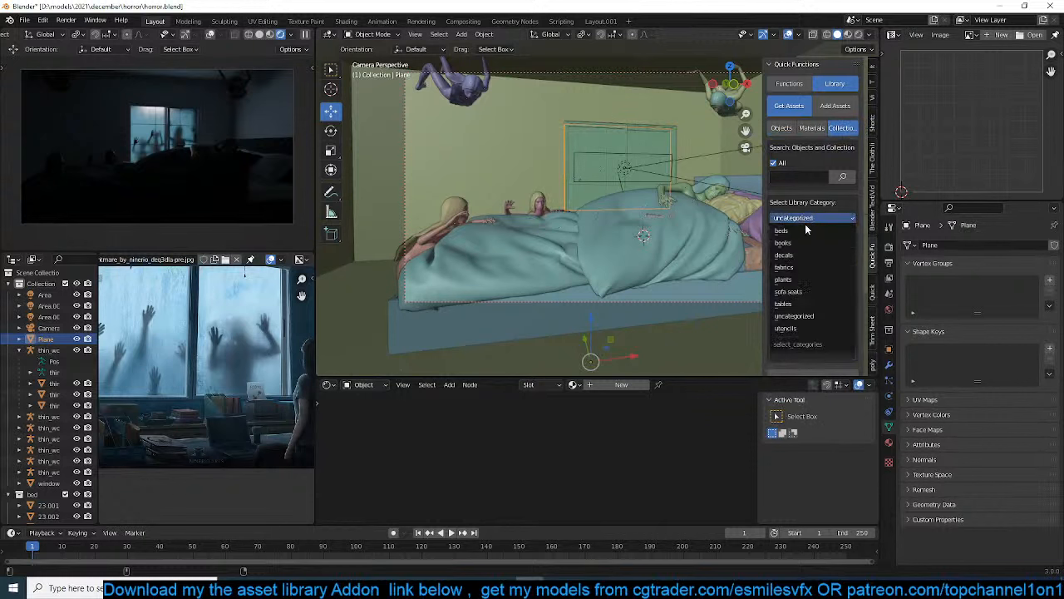
left_click(803, 242)
left_click(819, 280)
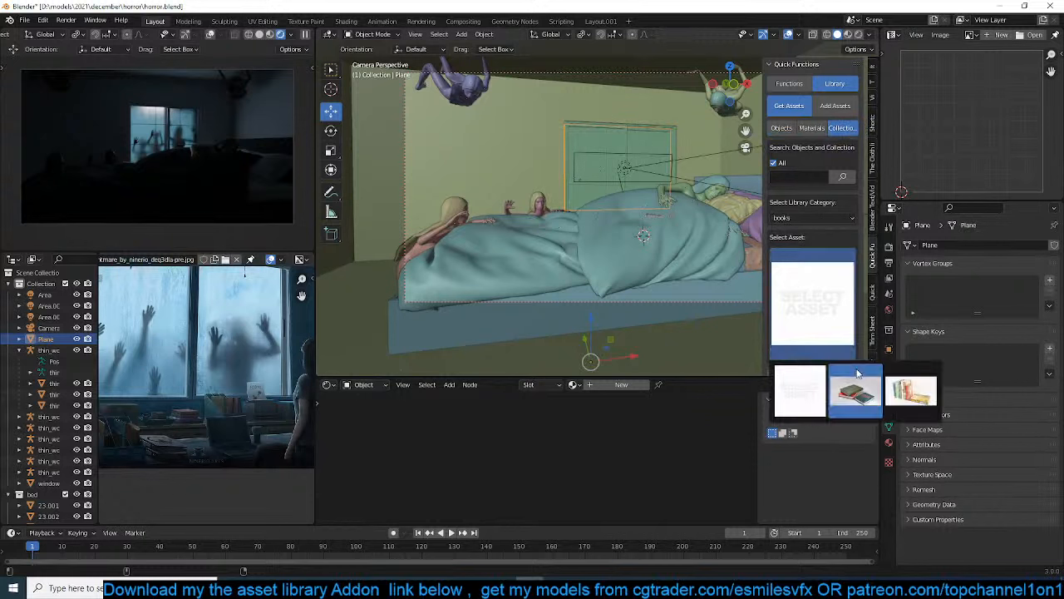
left_click(804, 274)
Switch the asset library to the tables category and choose the small wooden dresser asset
left_click(806, 218)
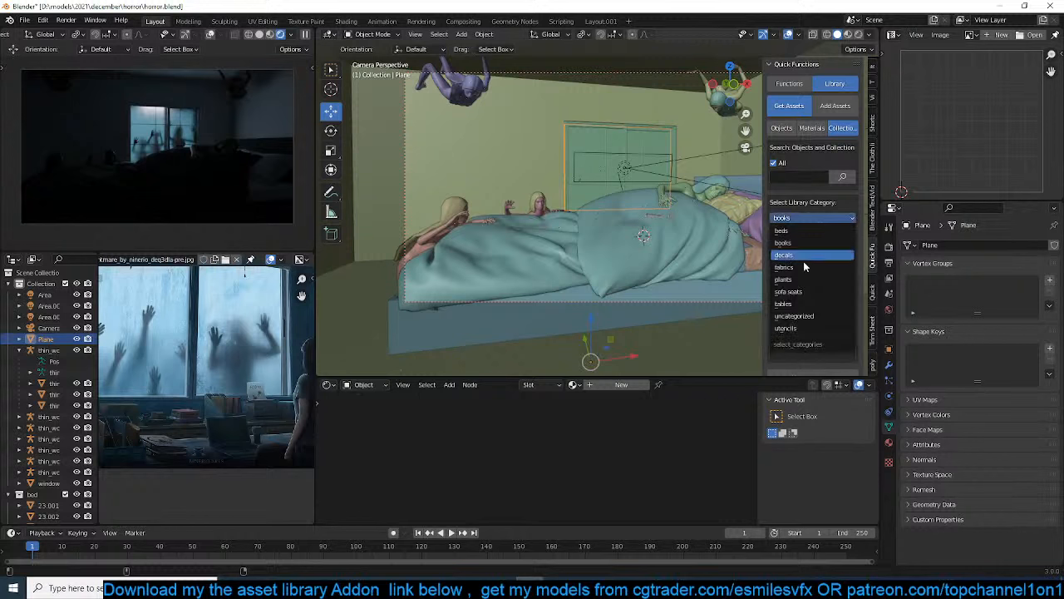
left_click(801, 301)
left_click(794, 292)
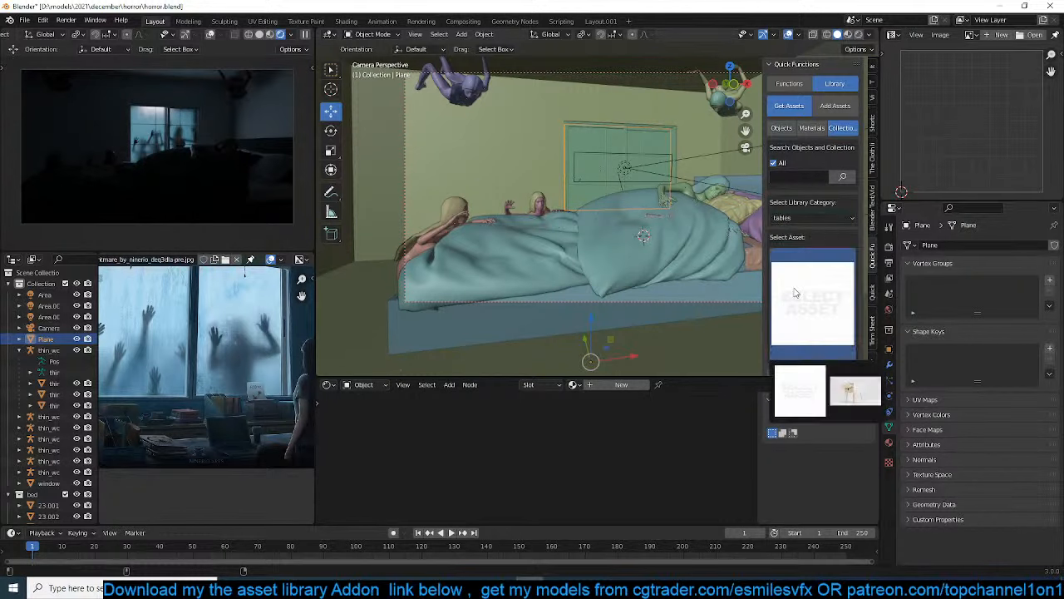
left_click(855, 391)
Place the 3D cursor on the floor beside the headboard, then add the small dresser there and scale it
middle_click_drag(689, 271, 455, 287)
scroll(548, 259, "up", 4)
right_click_drag(456, 287, 511, 266, "shift")
scroll(811, 249, "down", 4)
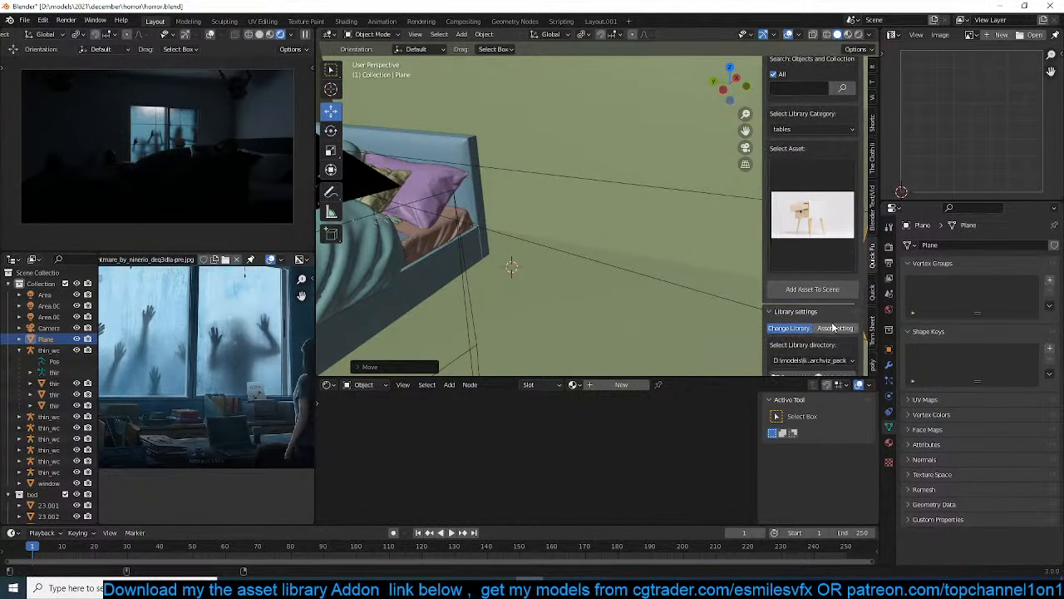
left_click(790, 289)
key("s")
left_click(593, 255)
Rotate the small dresser by -90° about the Z axis
type("rz-90")
key("Return")
middle_click_drag(593, 255, 635, 265)
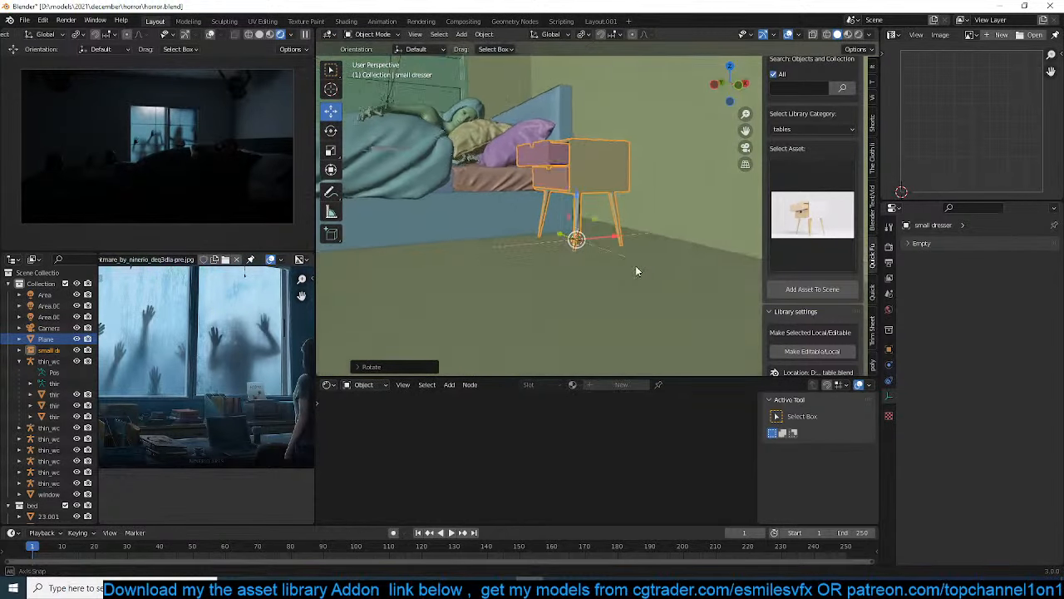
Using the camera view as reference, move the small dresser along X closer to the bed and frame it up close
key("KP_0")
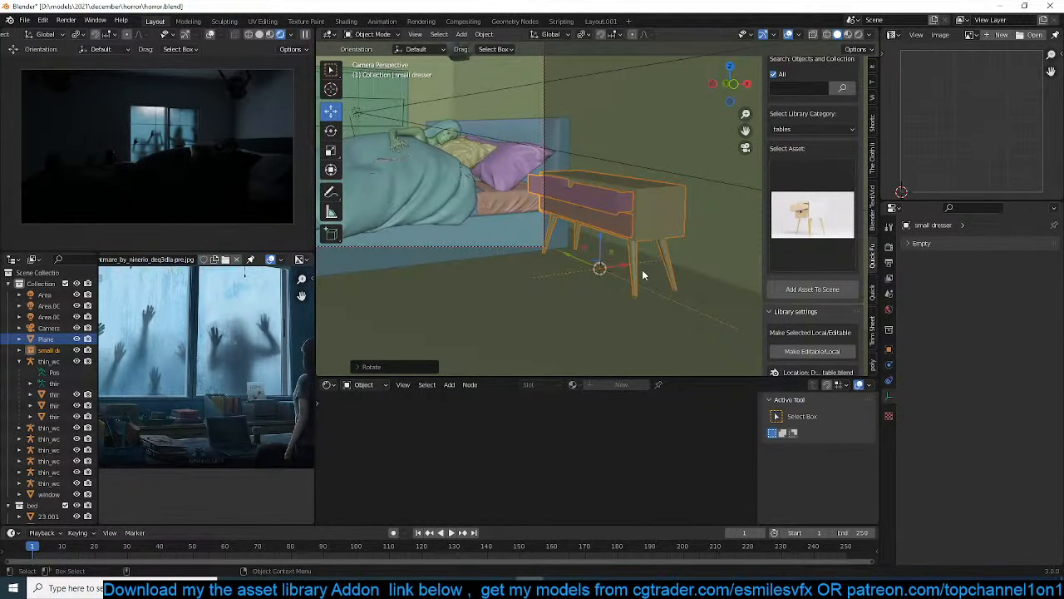
left_click_drag(626, 268, 565, 268)
middle_click_drag(565, 268, 555, 243)
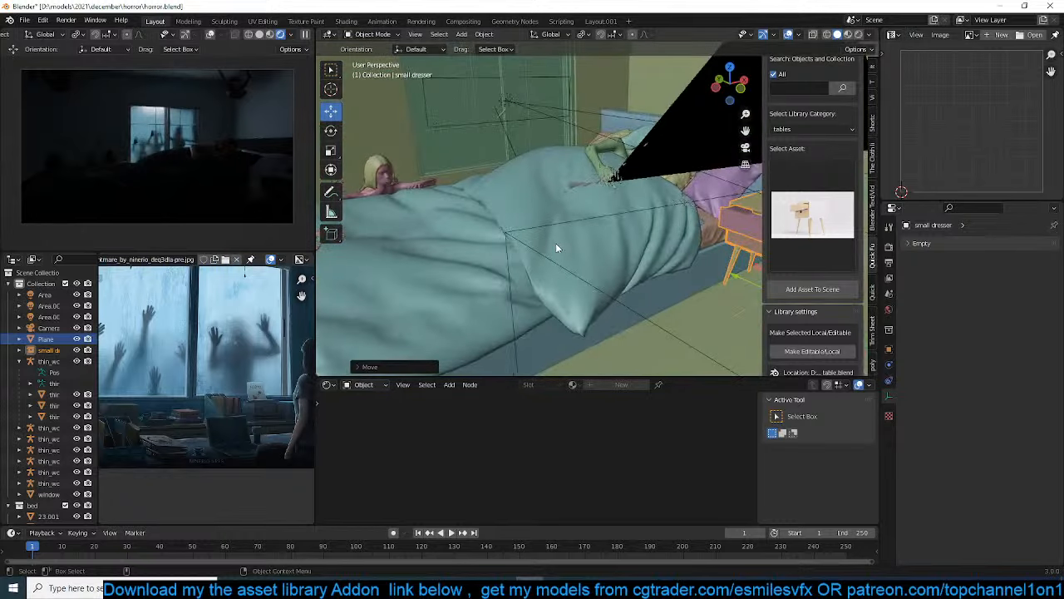
key("KP_Decimal")
mouse_move(599, 276)
middle_mouse_down()
mouse_move(620, 255)
mouse_move(615, 275)
middle_mouse_up()
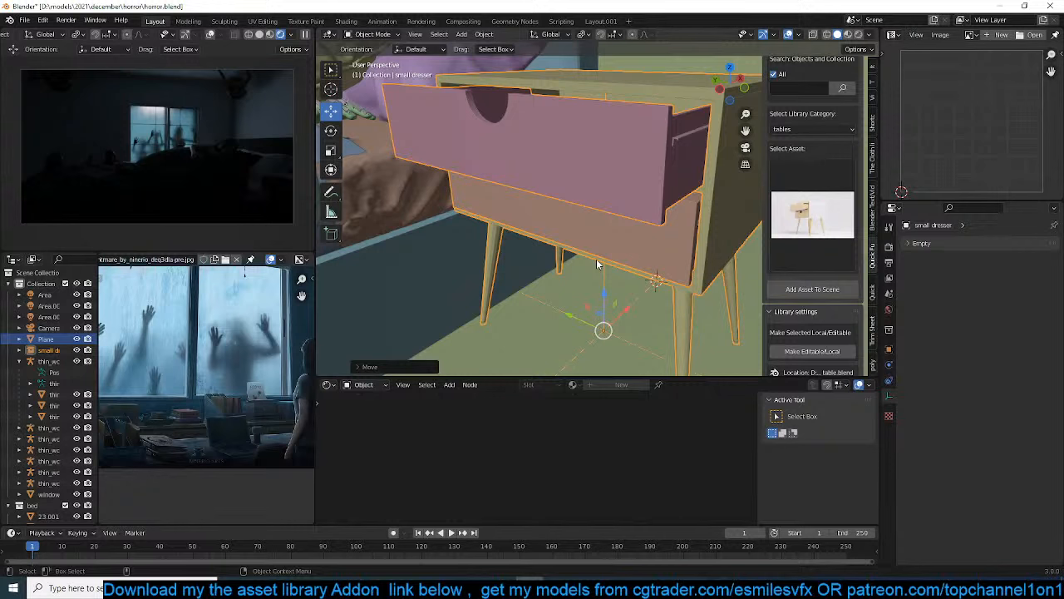
Save horror.blend with the small dresser in its new place beside the bed and clear the selection
scroll(596, 258, "down", 3)
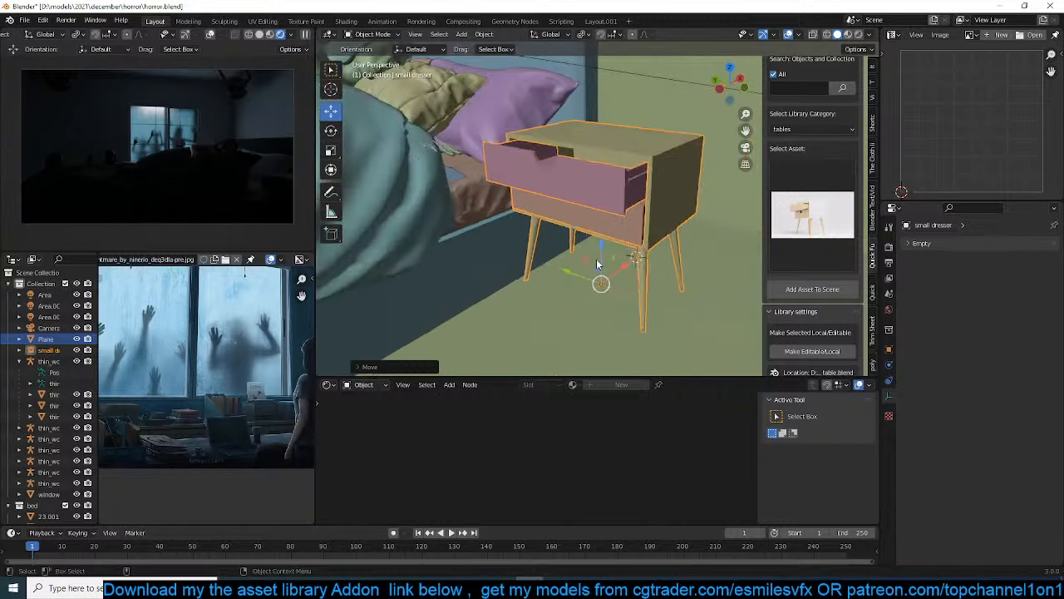
middle_click_drag(597, 258, 622, 280)
key("ctrl+s")
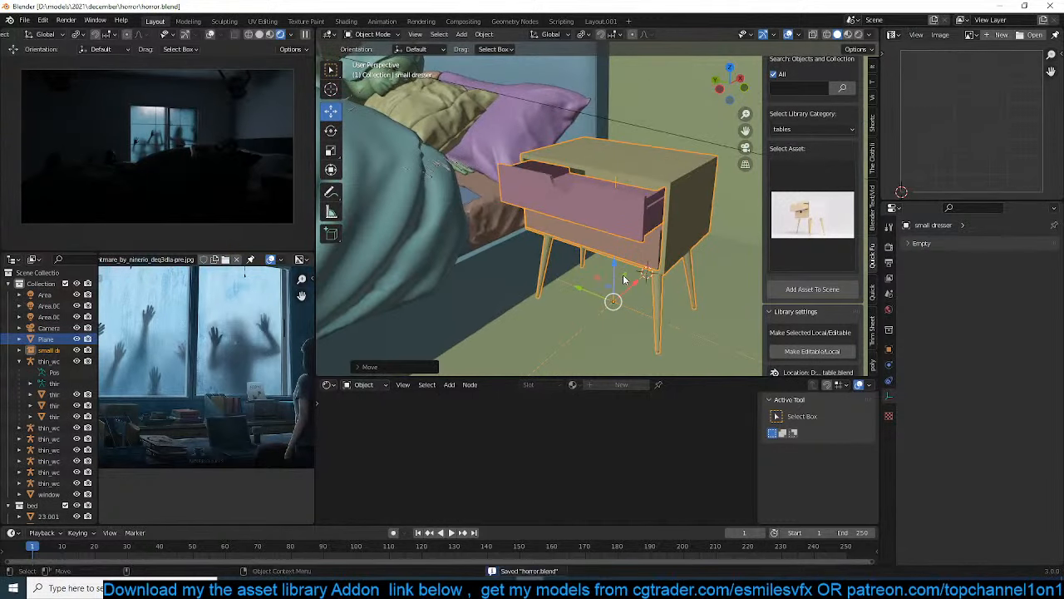
key("alt+a")
middle_click_drag(649, 277, 656, 299)
Switch the asset library to objects, search for books and choose the asset with a row of upright books
left_click(831, 216)
scroll(801, 218, "up", 3)
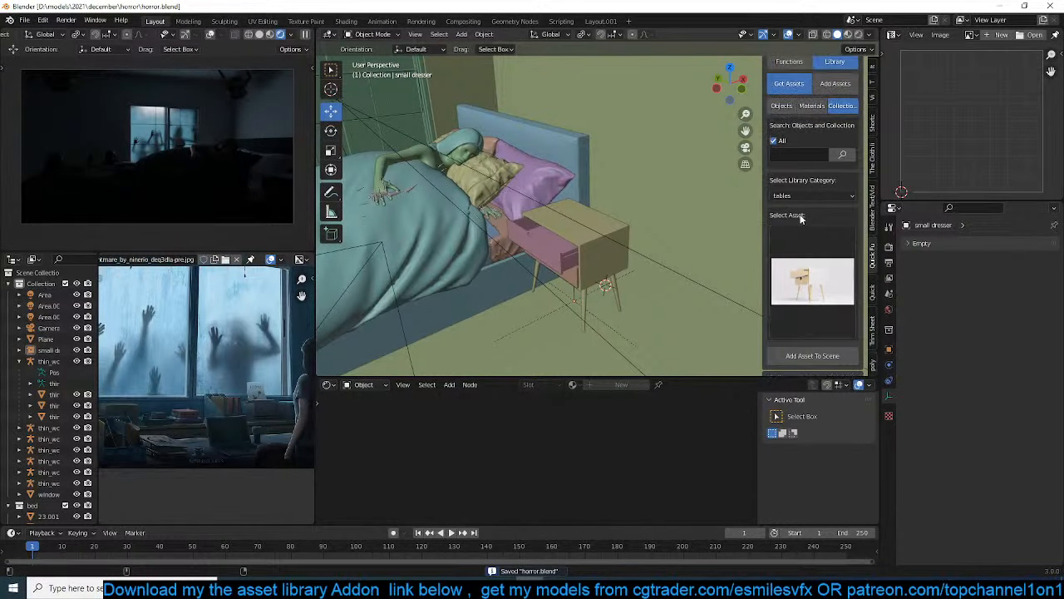
left_click(784, 107)
left_click(800, 156)
type("books")
key("Return")
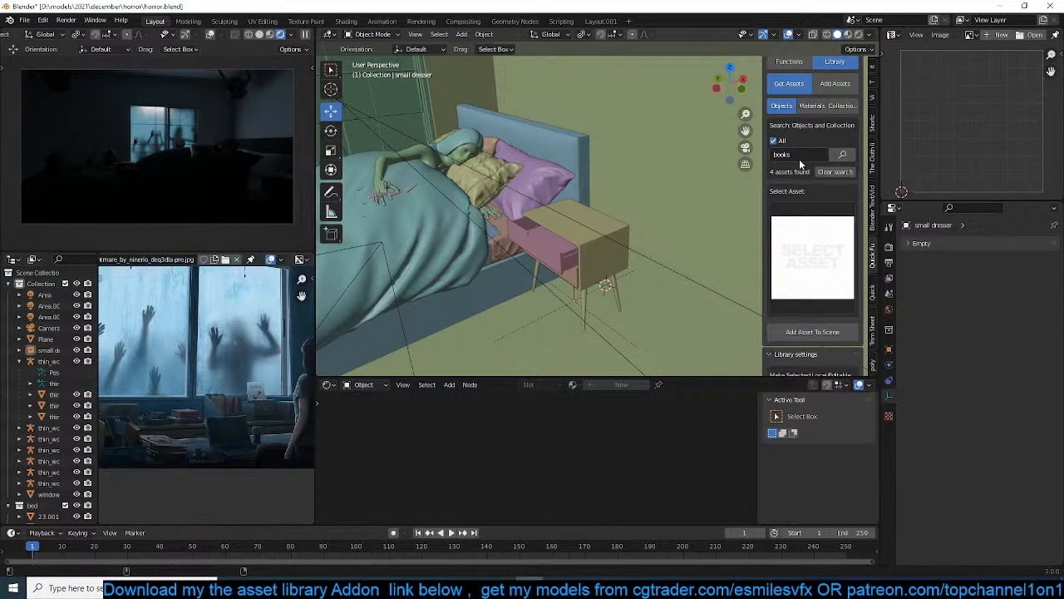
left_click(812, 218)
left_click(826, 344)
Place the 3D cursor on the small dresser's top, add the books there and scale them to fit
right_click(565, 213, "shift")
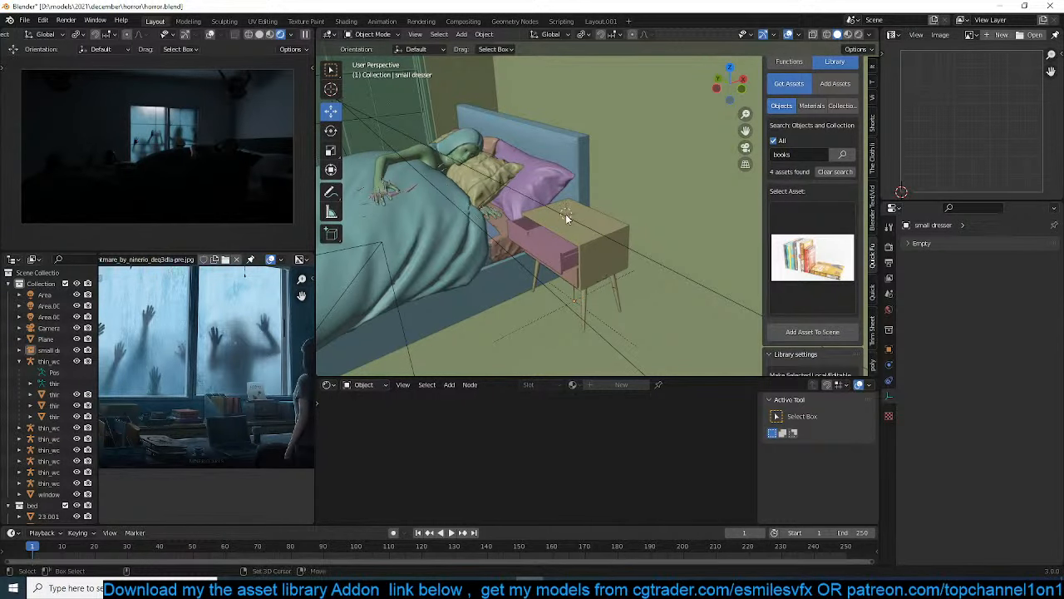
scroll(565, 214, "up", 3)
left_click(801, 338)
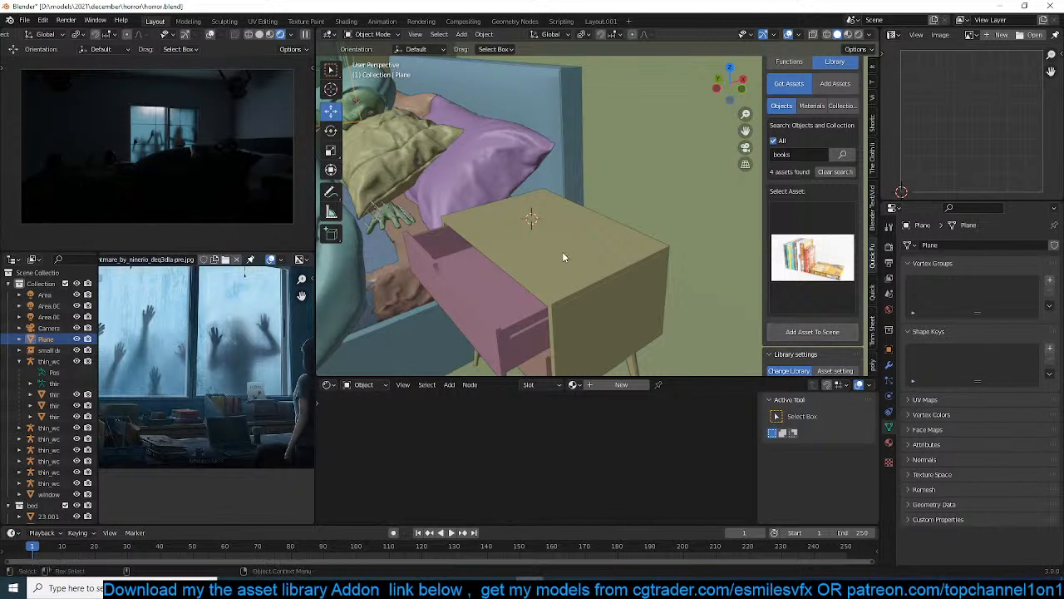
key("s")
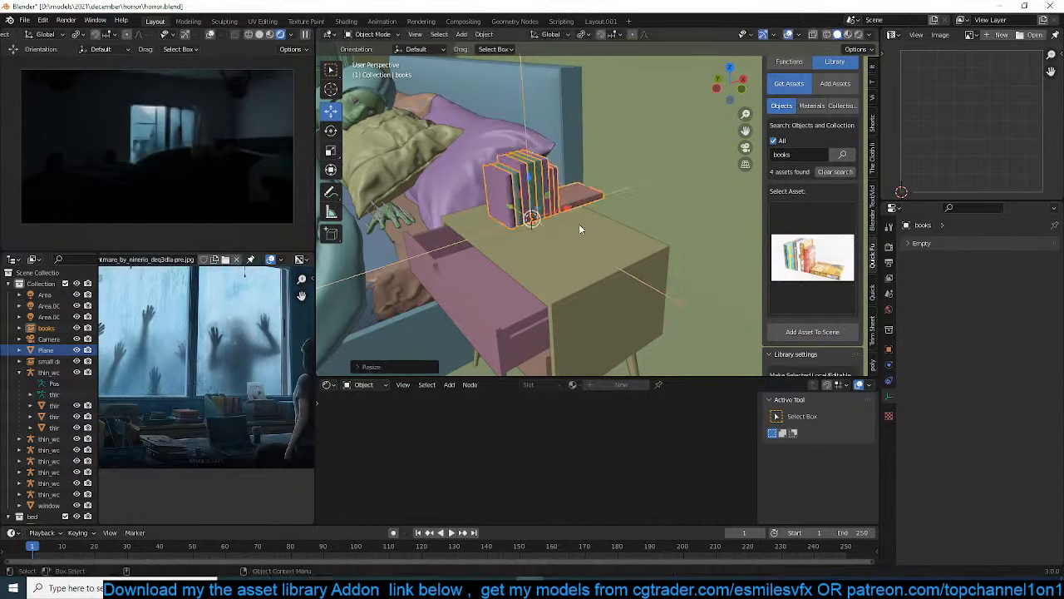
left_click(579, 223)
Rotate the books about the Z axis, move them toward the back of the dresser top and save the file
key("r")
key("z")
key("9")
left_click(568, 222)
middle_click_drag(568, 223, 629, 221)
key("g")
left_click(601, 194)
key("alt+a")
key("ctrl+s")
Search the object assets for lamp and choose the curved-arm lamp asset
left_click(794, 155)
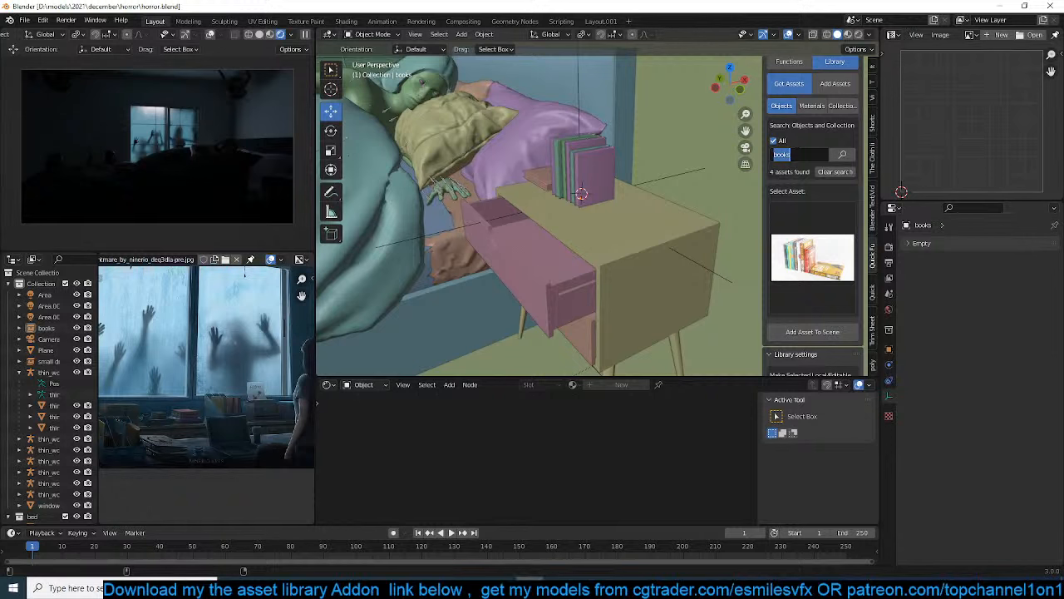
key("Return")
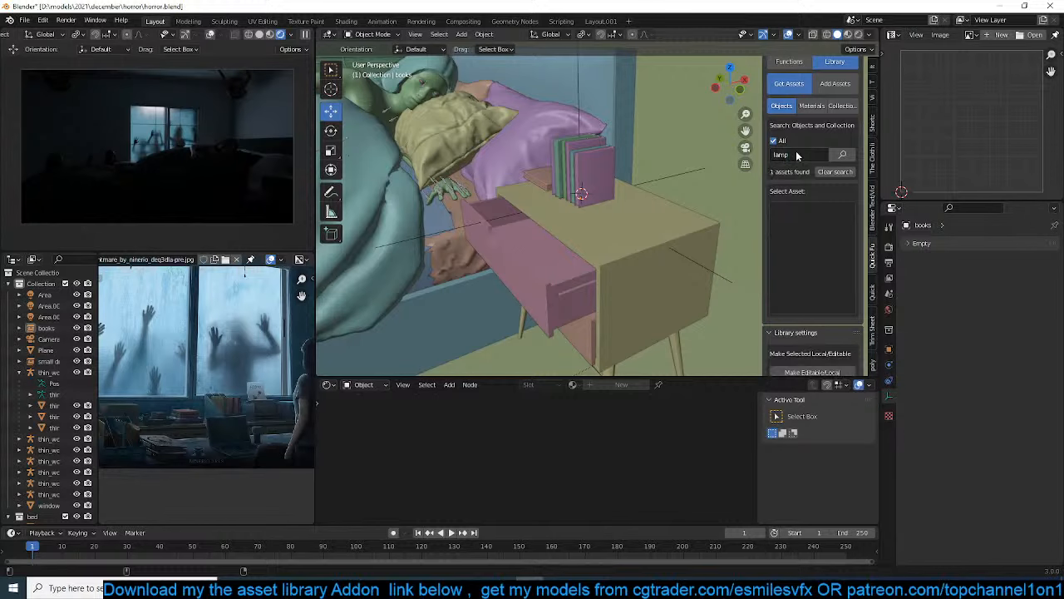
left_click(815, 271)
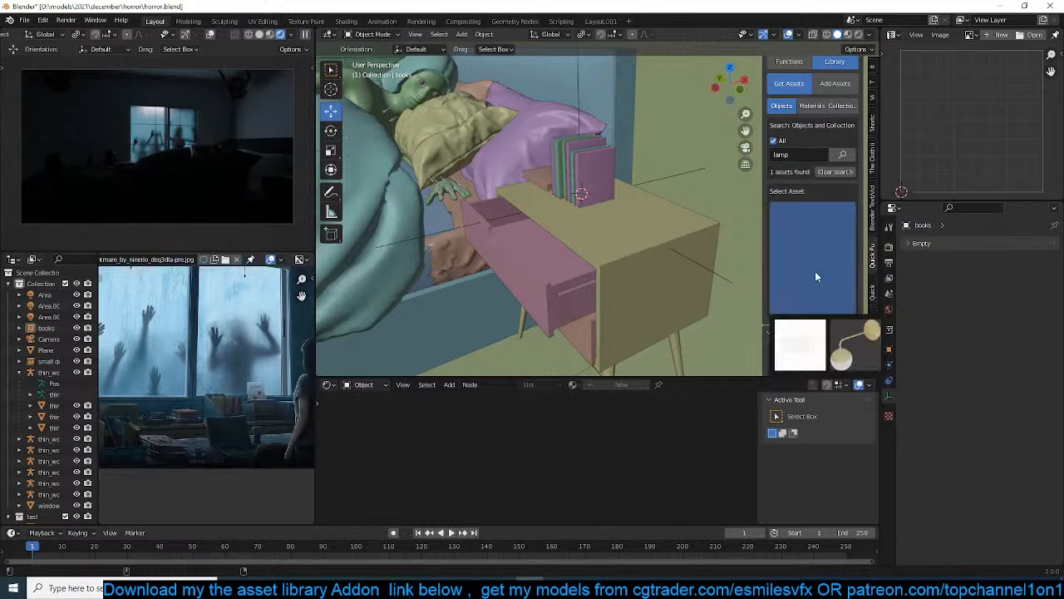
left_click(854, 344)
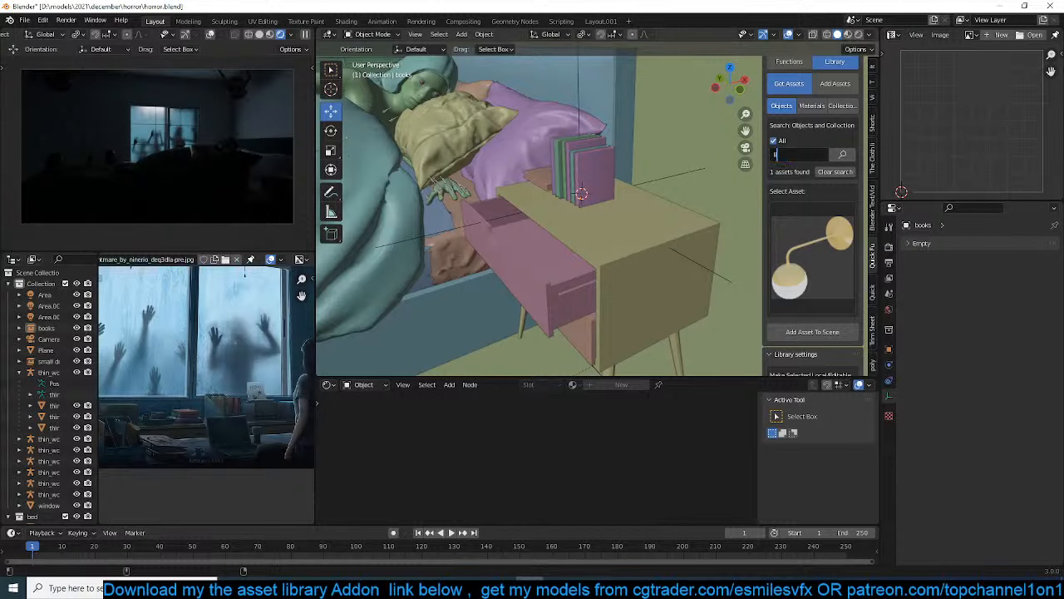
Search the object assets for light and choose the swing-arm wall light with the fabric shade
key("Return")
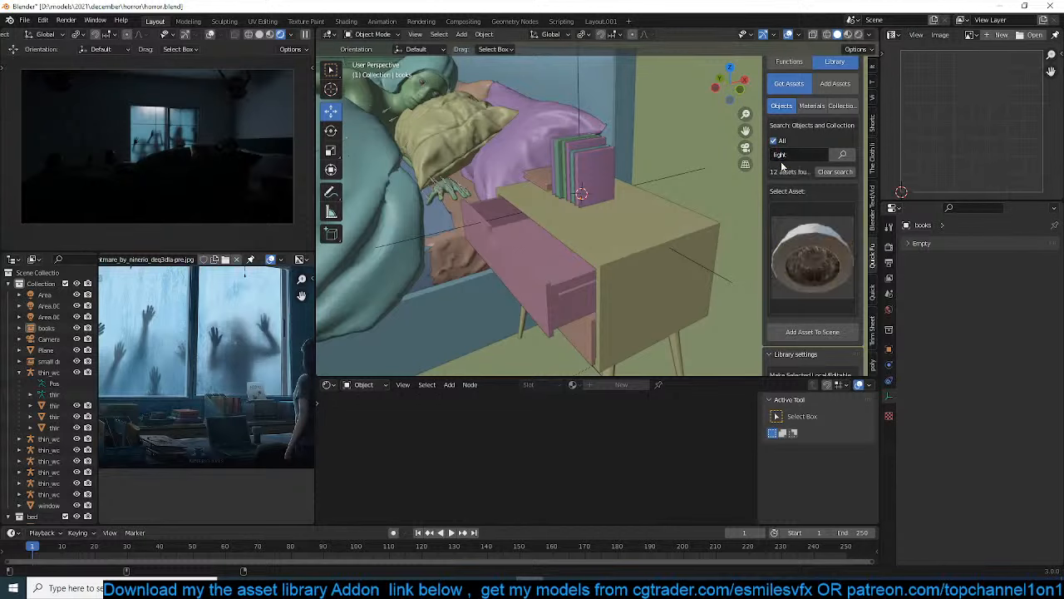
left_click(788, 244)
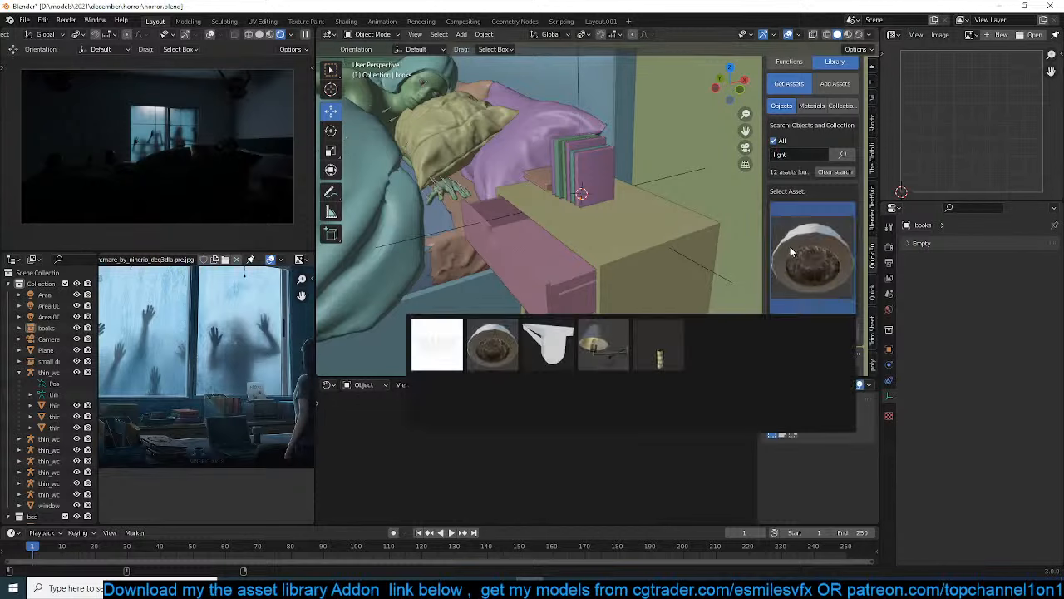
left_click(619, 341)
Place the 3D cursor on the wall above the small dresser and add the wall light there
scroll(635, 181, "down", 4)
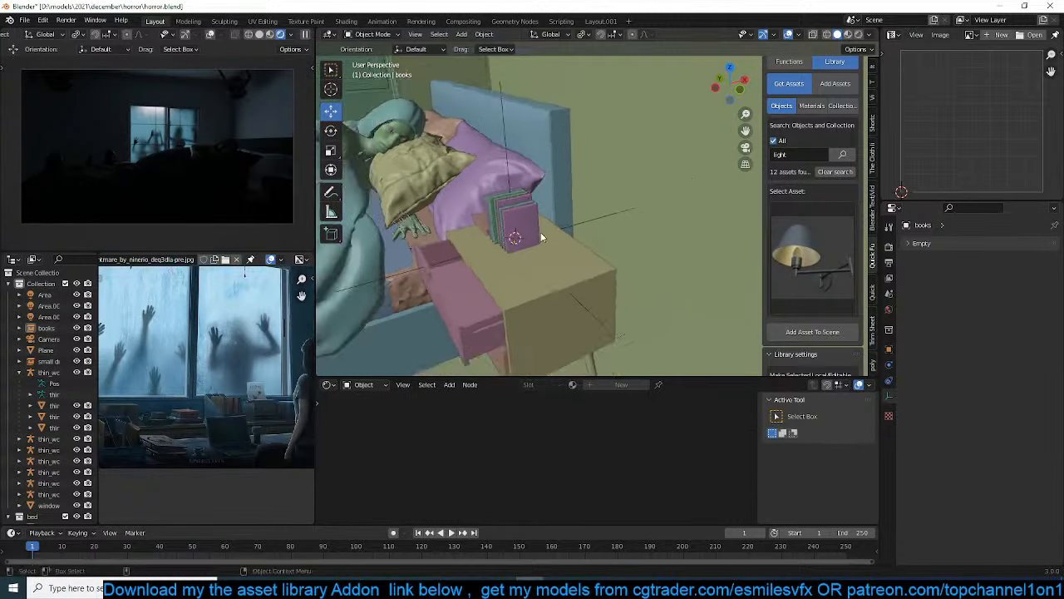
middle_click_drag(540, 232, 608, 173)
left_click(791, 333)
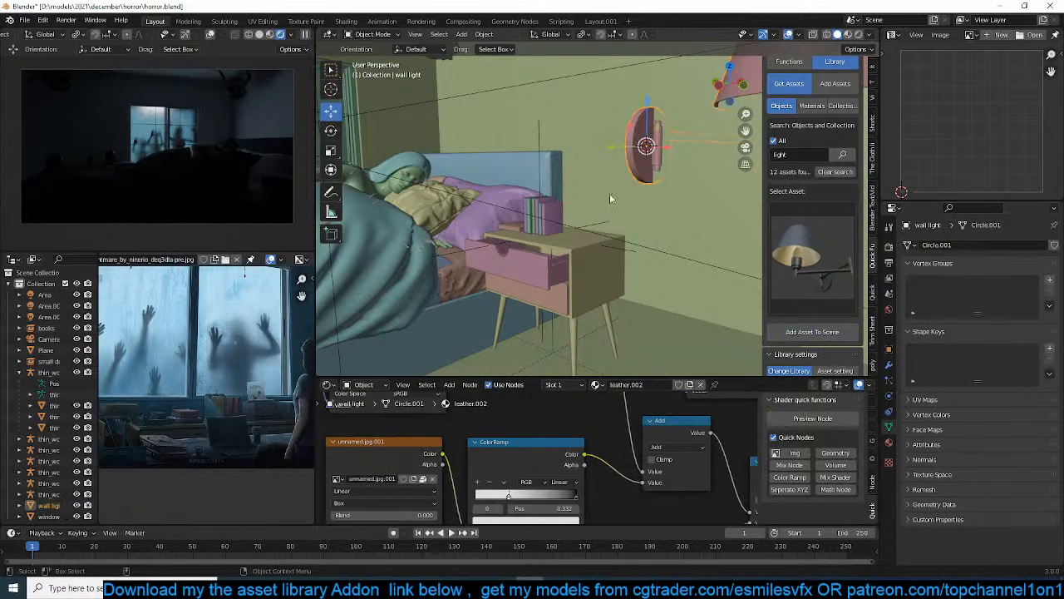
Rotate the wall light by -90° about the Z axis and scale it down to suit the bedside
type("z90-")
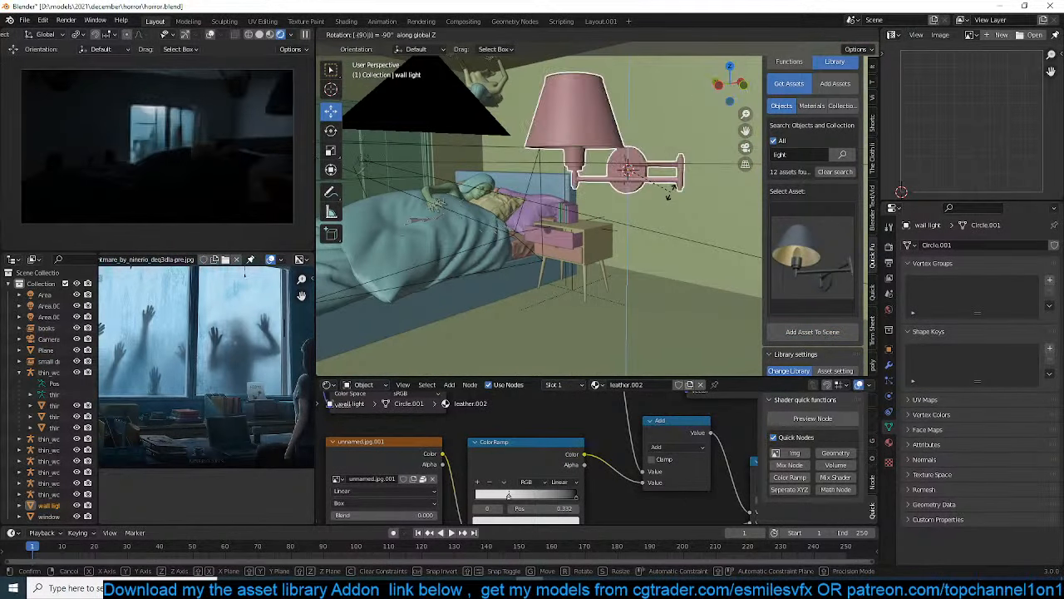
key("Return")
key("s")
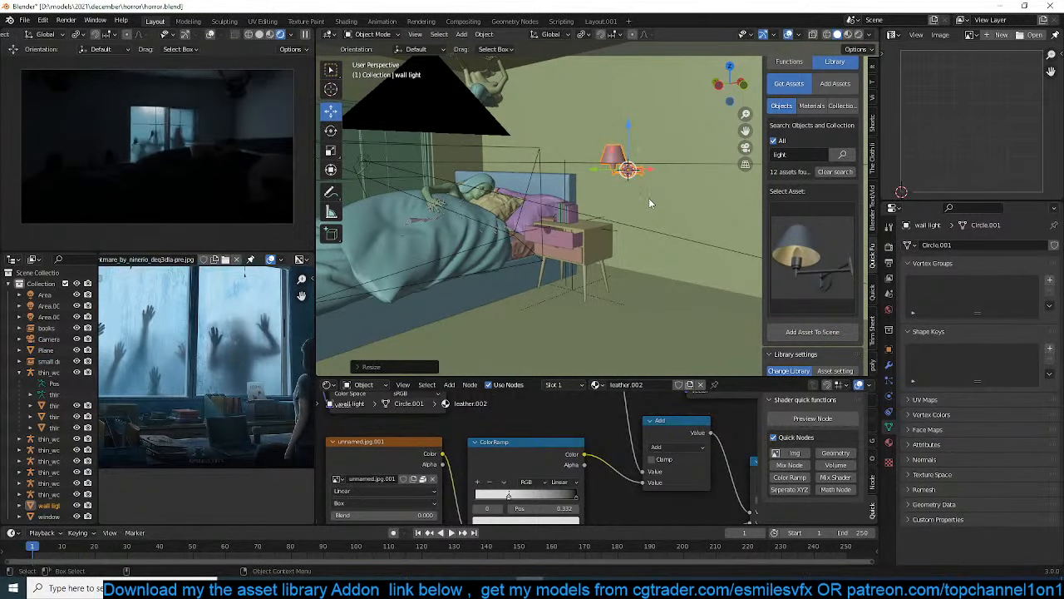
left_click(662, 192)
Add a point light and move it inside the wall light's shade near the bulb
scroll(653, 170, "up", 8)
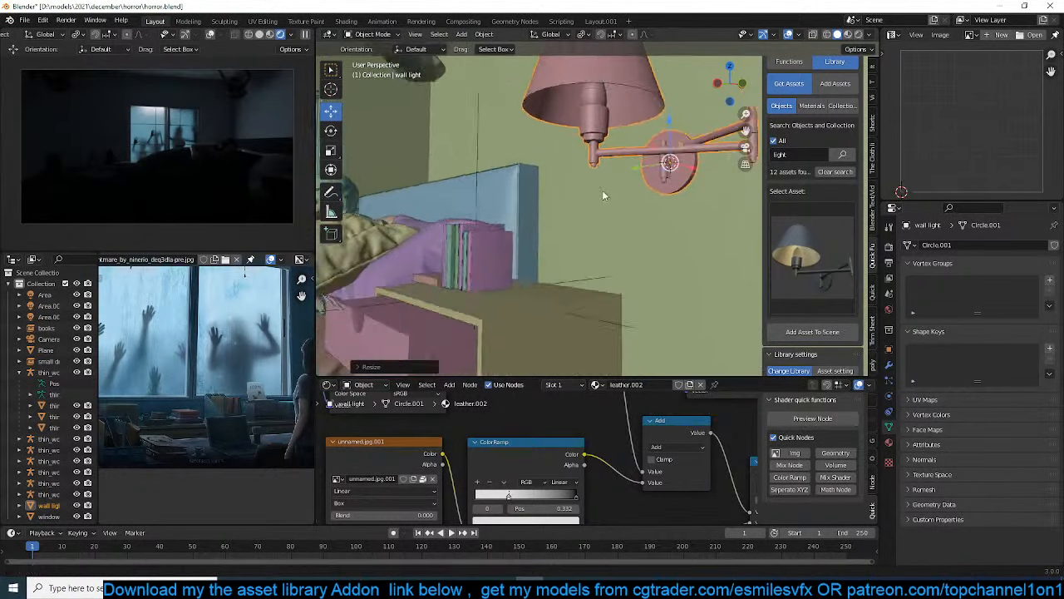
key("shift+a")
mouse_move(566, 259)
left_click(650, 252)
key("g")
left_click(589, 248)
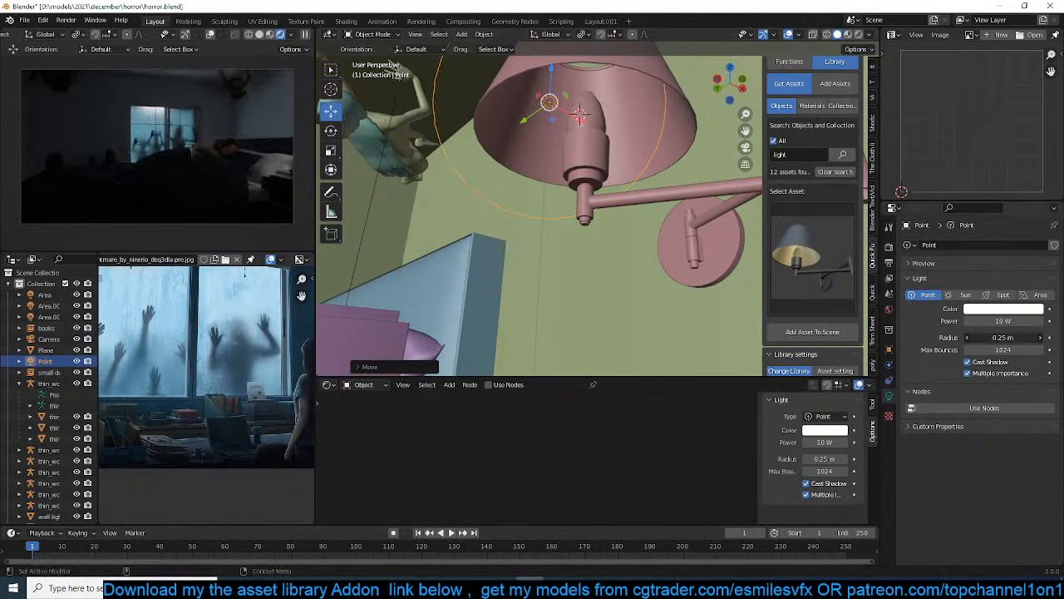
Set the point light's radius to 0.08 m and its color to warm orange with hue 0.084 and saturation 0.782
left_click_drag(1002, 337, 973, 336)
left_click(1013, 309)
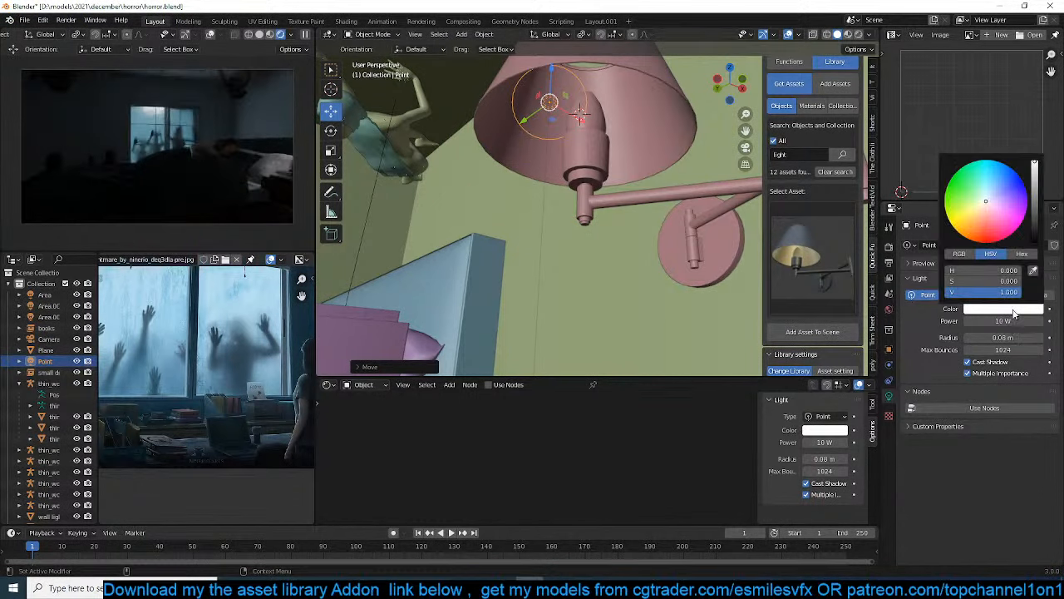
left_click(993, 182)
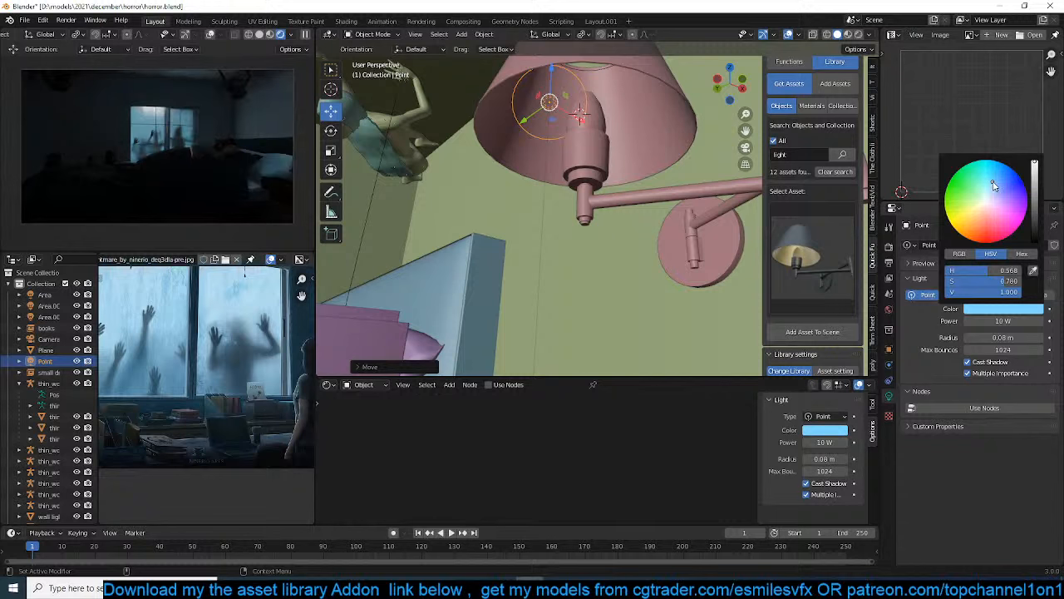
mouse_move(990, 194)
left_mouse_down()
mouse_move(970, 204)
mouse_move(976, 214)
mouse_move(988, 206)
left_mouse_up()
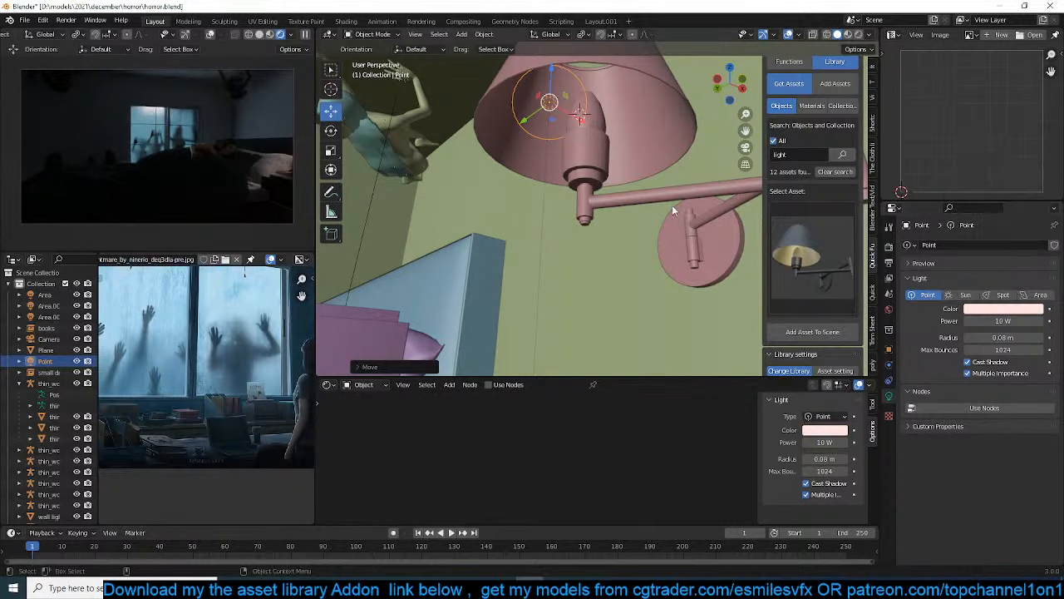
left_click(1022, 310)
left_click(972, 220)
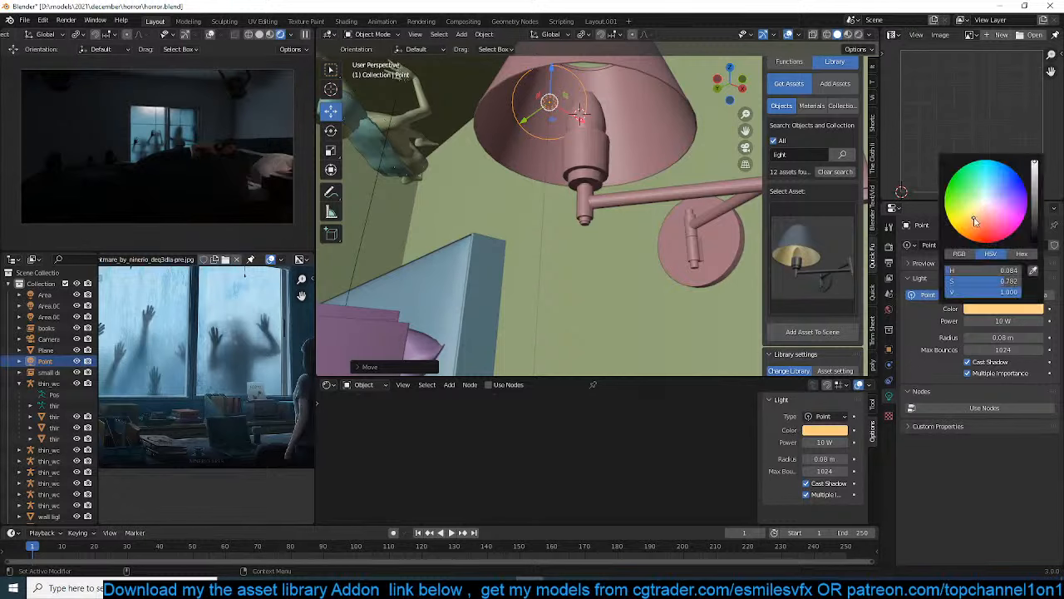
Duplicate the wall light together with its point light and place the copy on the opposite side of the bed, using a wireframe top view
middle_click_drag(629, 190, 697, 225)
left_click(582, 143)
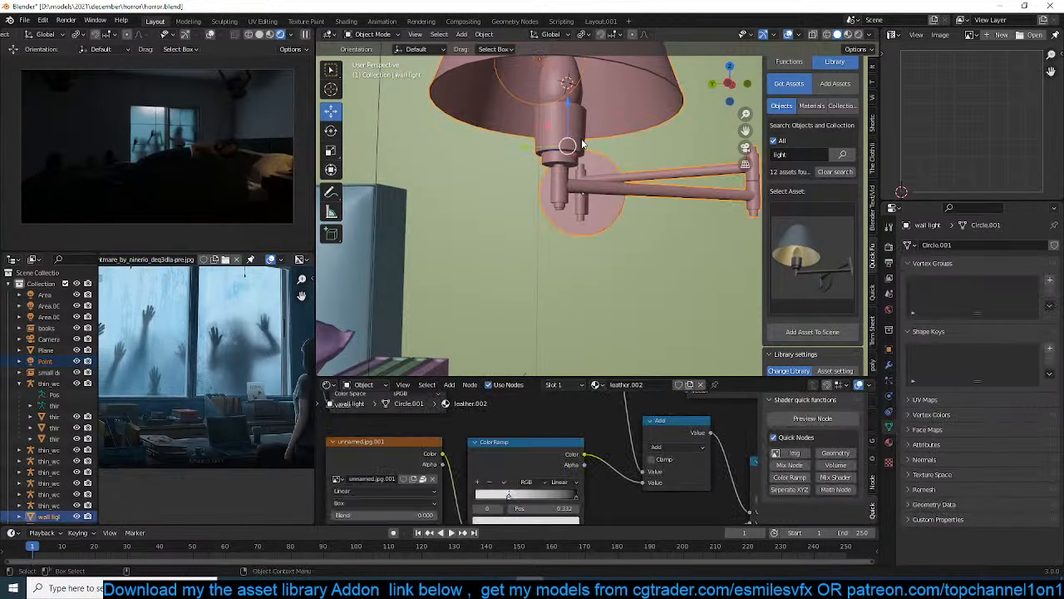
key("KP_7")
scroll(582, 140, "down", 7)
key("z")
scroll(588, 165, "down", 3)
middle_click_drag(590, 171, 581, 266, "shift")
key("shift+d")
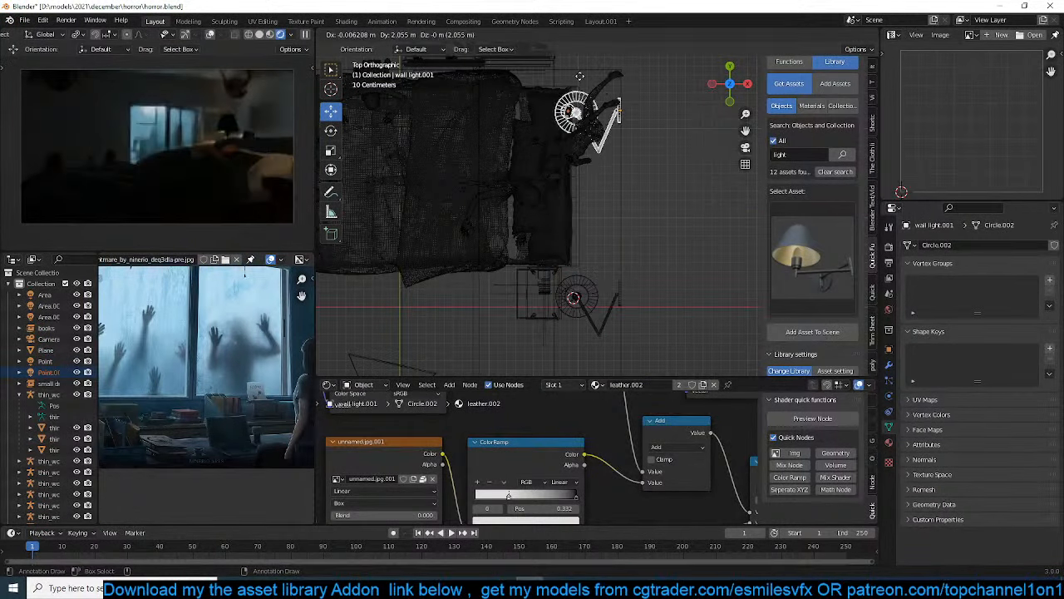
left_click(583, 66)
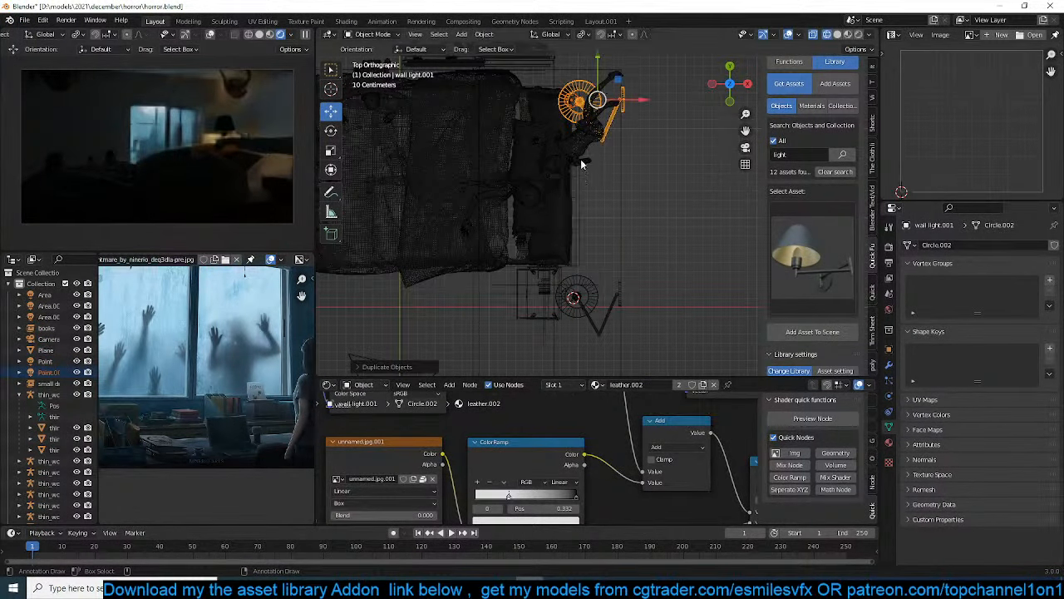
left_click(591, 193)
Return the viewport to solid shading, clear the selection of the near wall light and its point light, and save the file
middle_click_drag(593, 288, 616, 178)
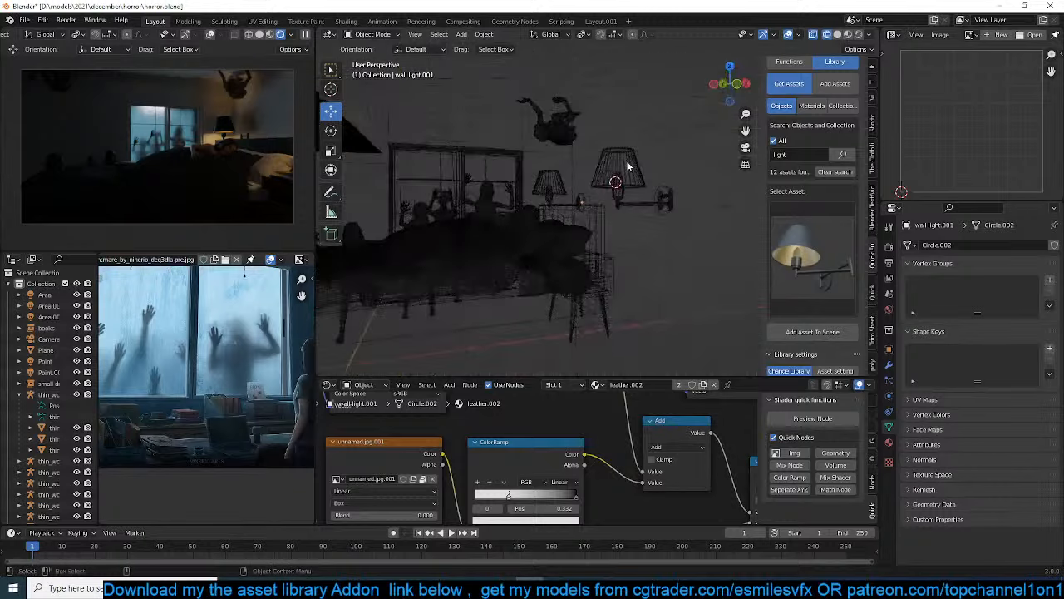
scroll(616, 178, "up", 4)
key("shift+z")
left_click(632, 154)
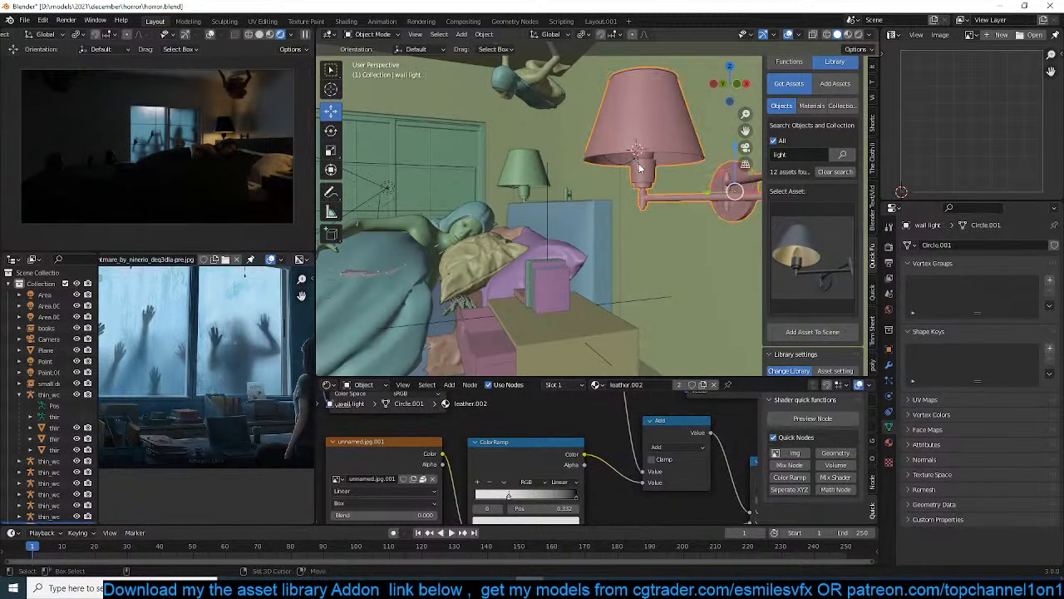
left_click(642, 169)
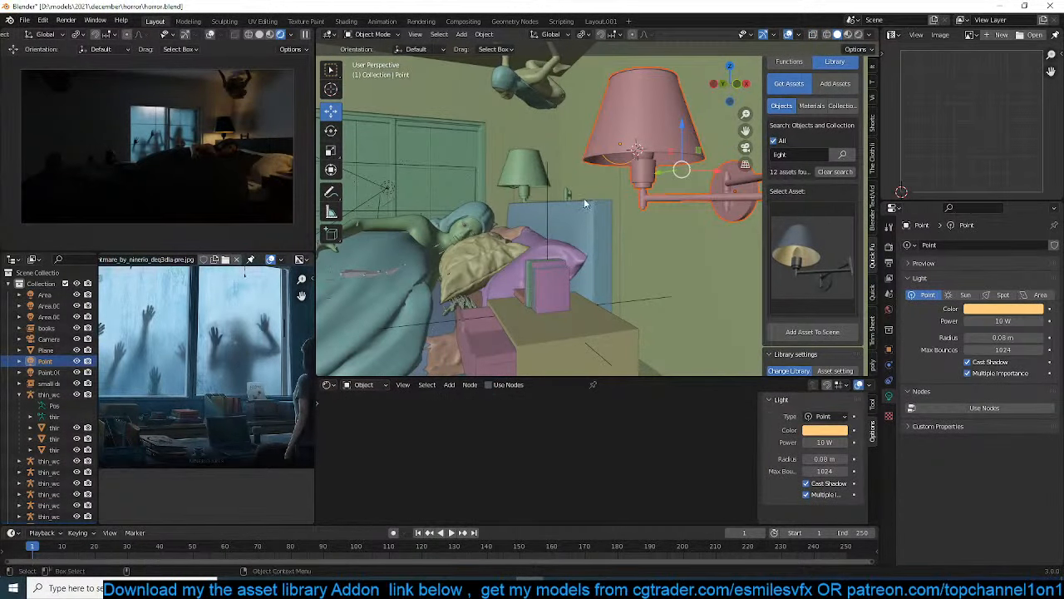
key("alt+a")
key("ctrl+s")
Set the far lamp's point light color to hue 0.105 and saturation 0.849, then save the file
middle_click_drag(538, 209, 557, 209)
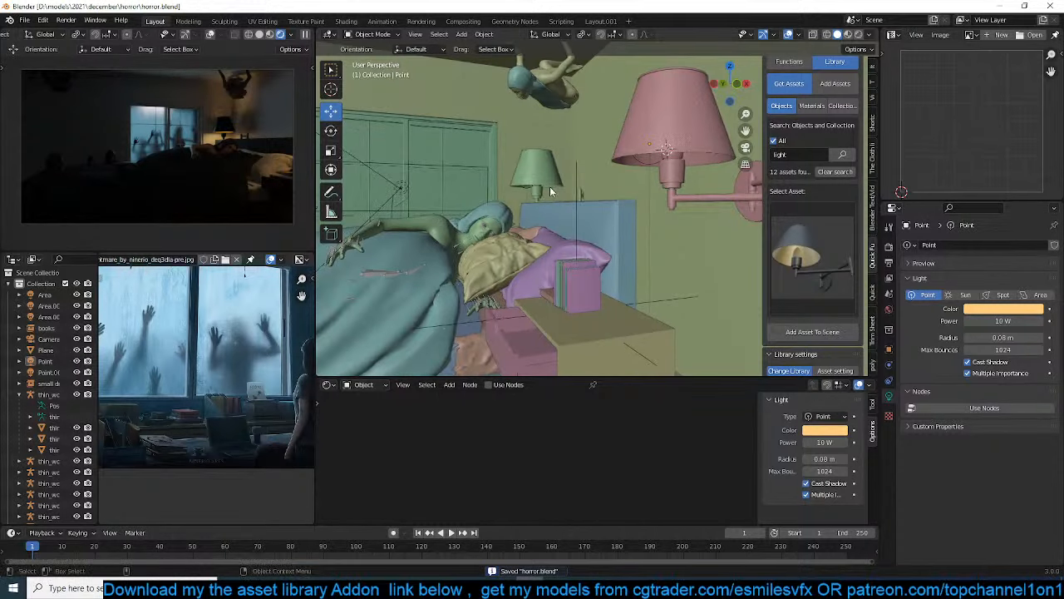
left_click(528, 189)
left_click(996, 308)
left_click_drag(972, 216, 970, 216)
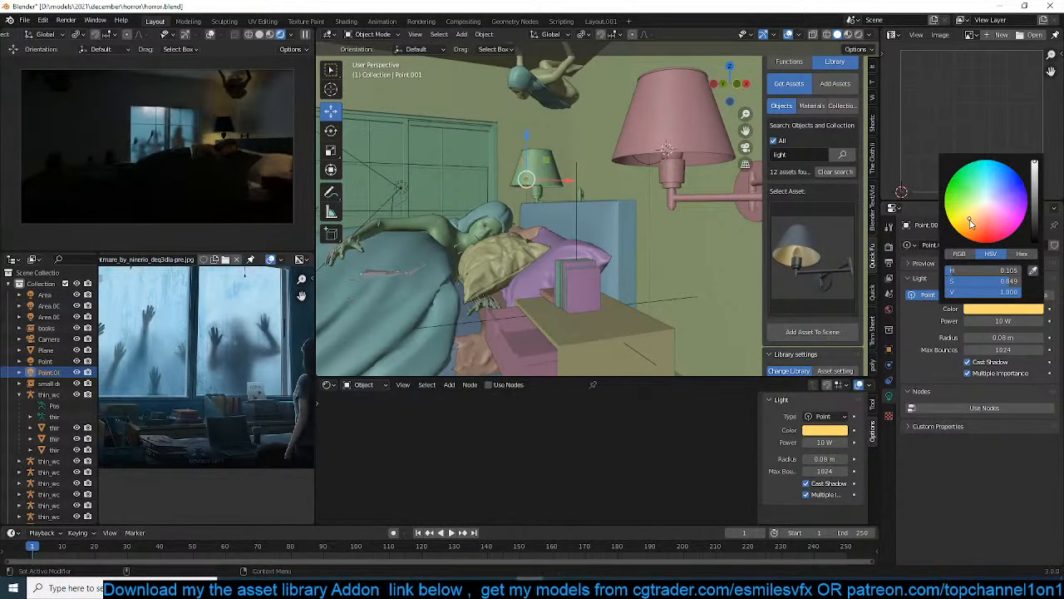
left_click(644, 233)
key("ctrl+s")
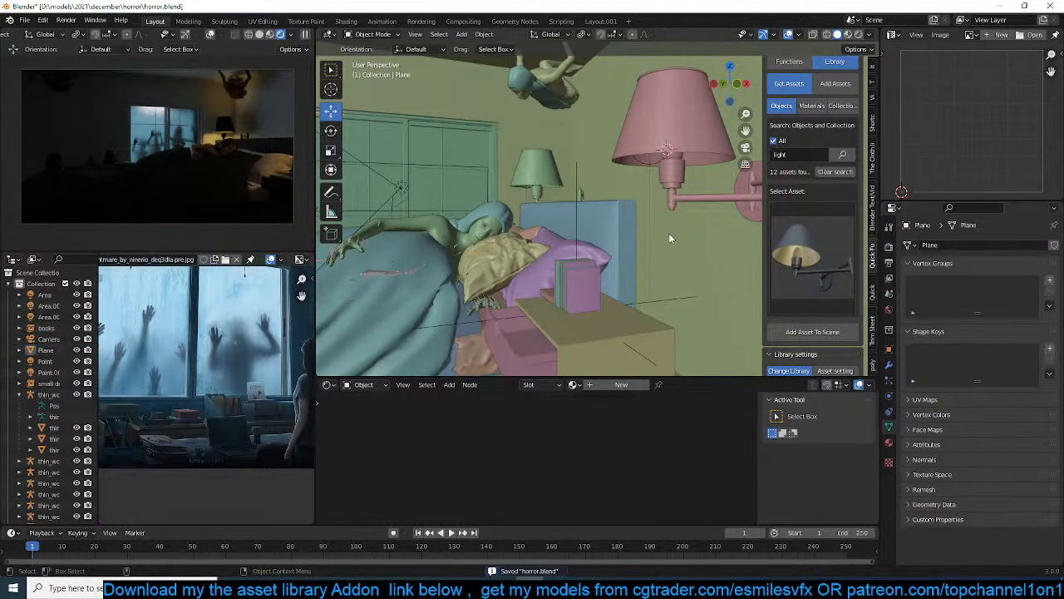
Examine the whole reference picture and the face of the woman lying in the bed up close
scroll(289, 417, "down", 3)
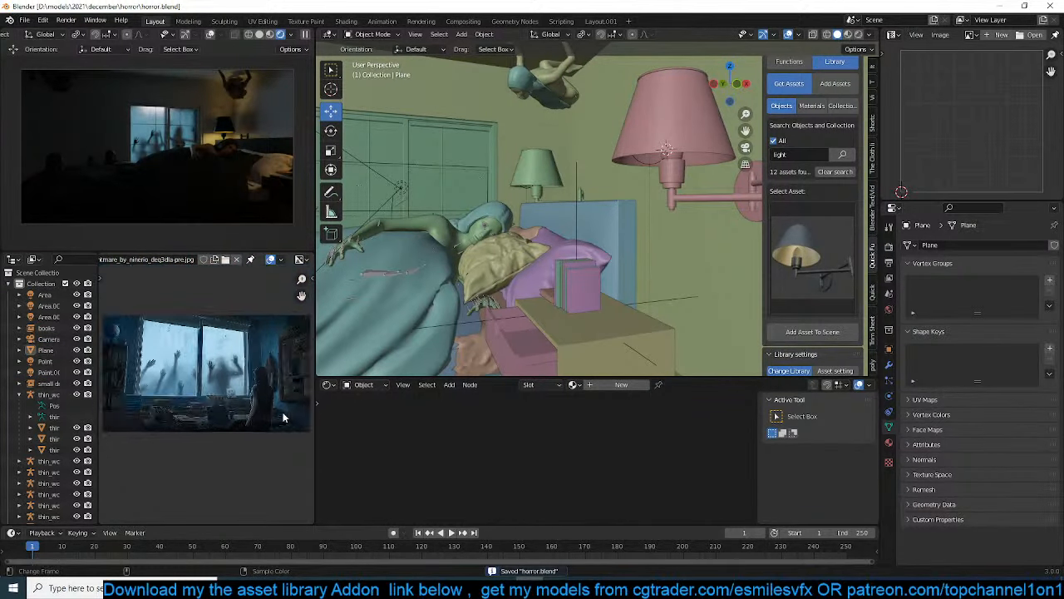
scroll(286, 415, "up", 1)
middle_click_drag(471, 274, 501, 251, "shift")
scroll(578, 256, "up", 2)
scroll(576, 247, "up", 3)
scroll(501, 250, "up", 2)
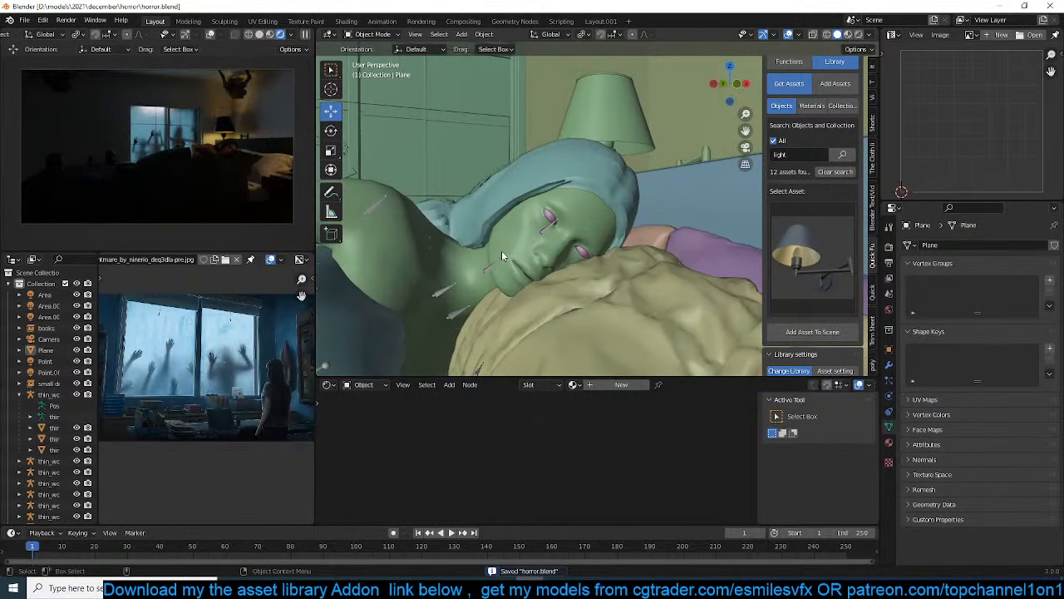
scroll(538, 231, "up", 4)
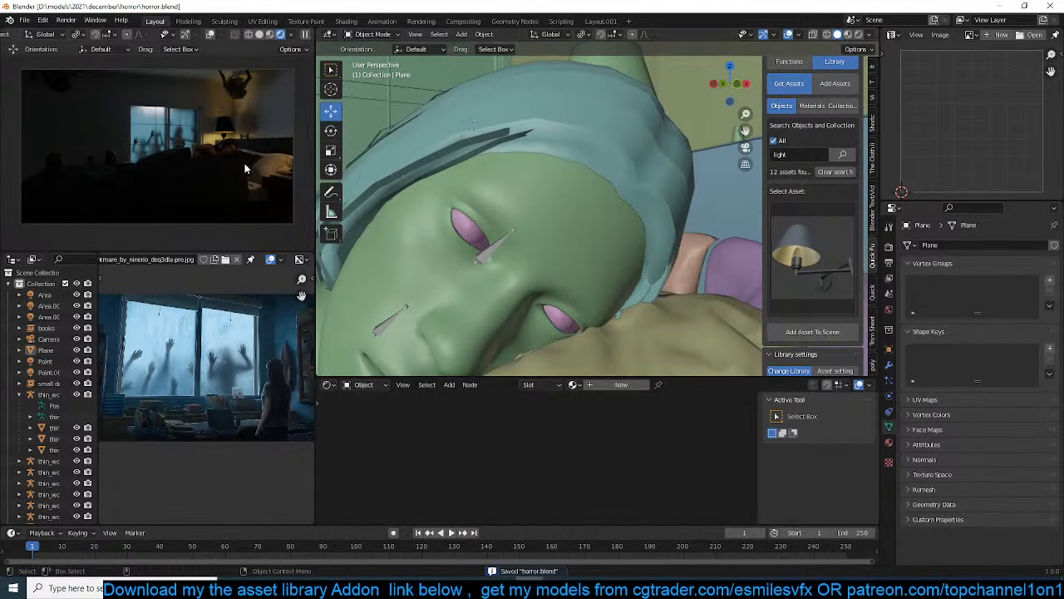
Select the body mesh of the woman lying in the bed and open it in Edit Mode
scroll(245, 169, "up", 1)
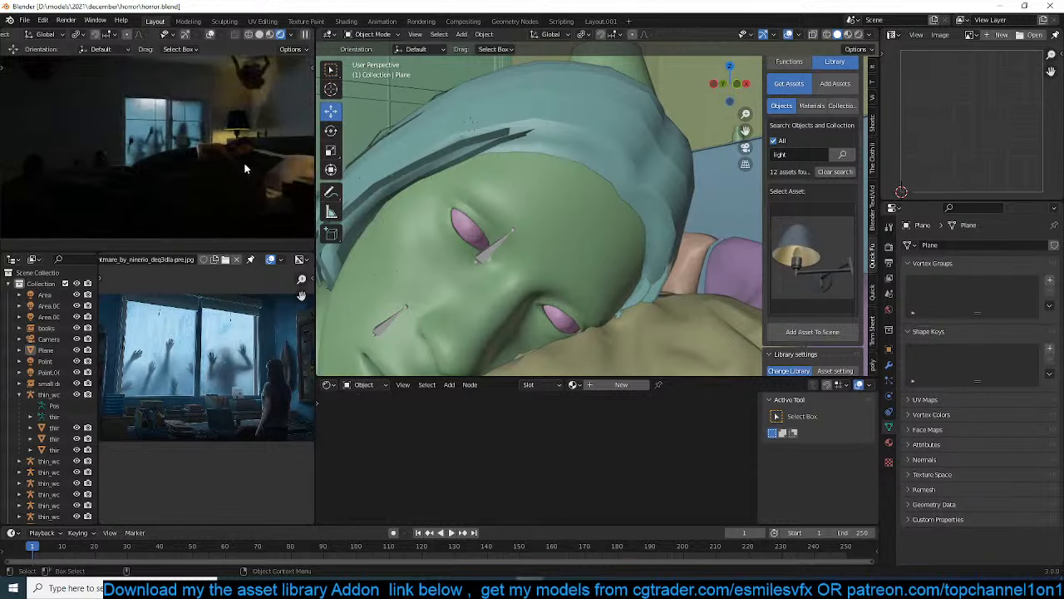
left_click(502, 212)
scroll(498, 229, "up", 3)
scroll(495, 235, "down", 5)
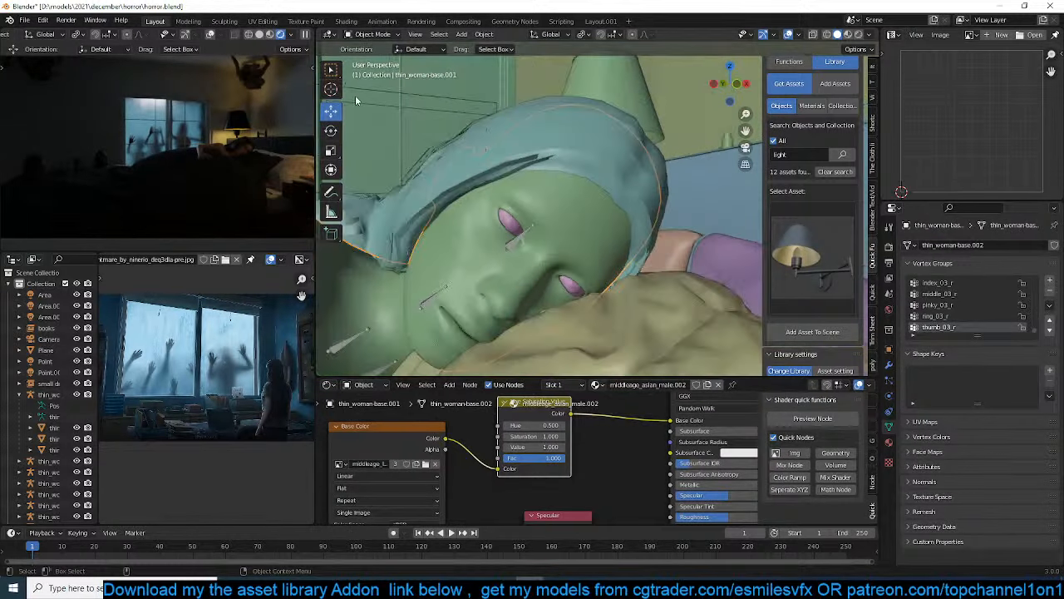
scroll(576, 243, "up", 5)
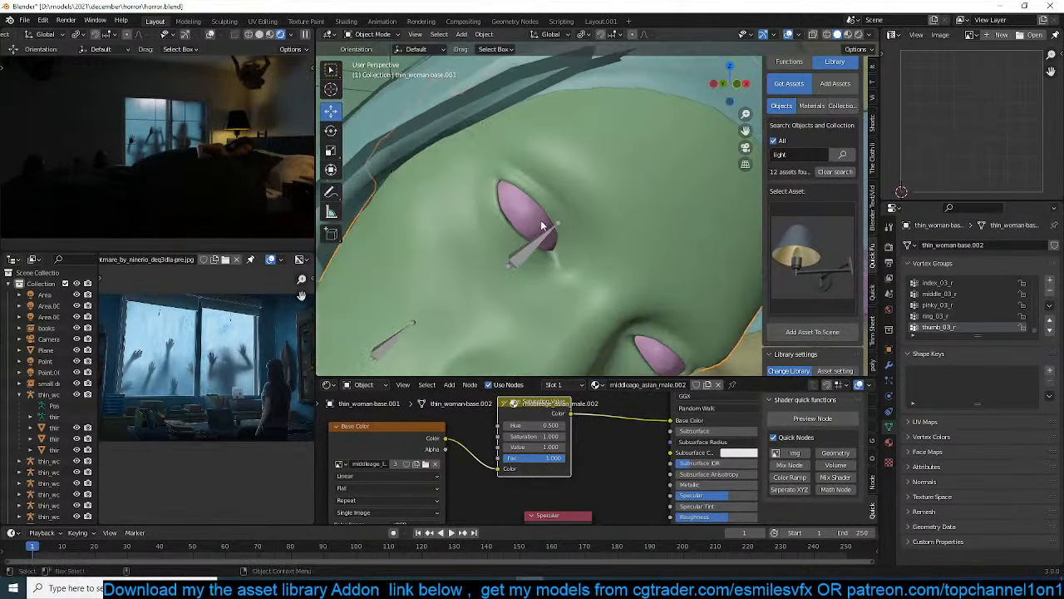
scroll(585, 207, "up", 2)
scroll(584, 213, "down", 2)
key("KP_Divide")
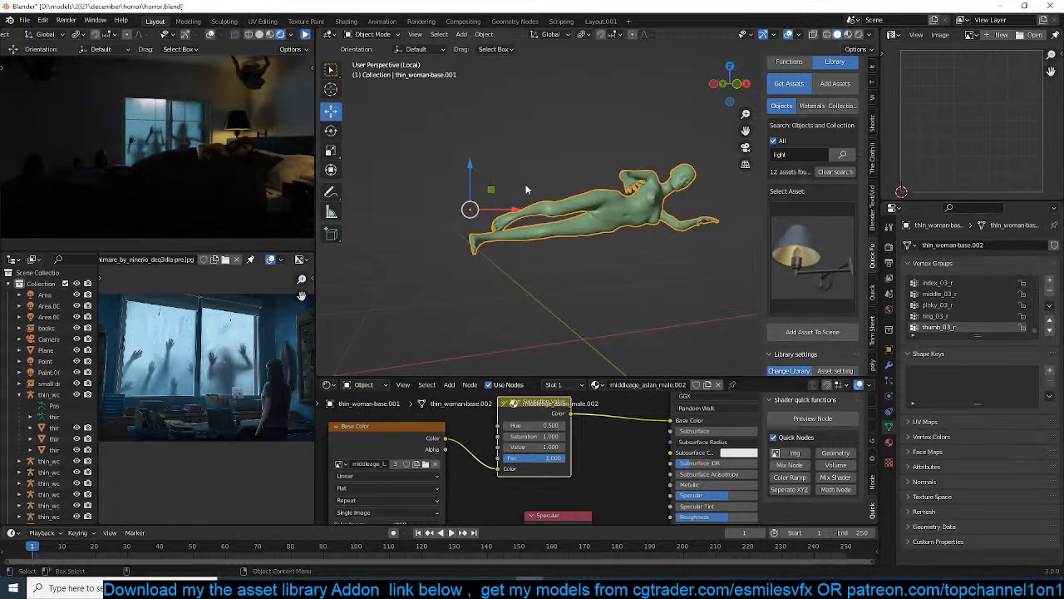
key("KP_Divide")
key("Tab")
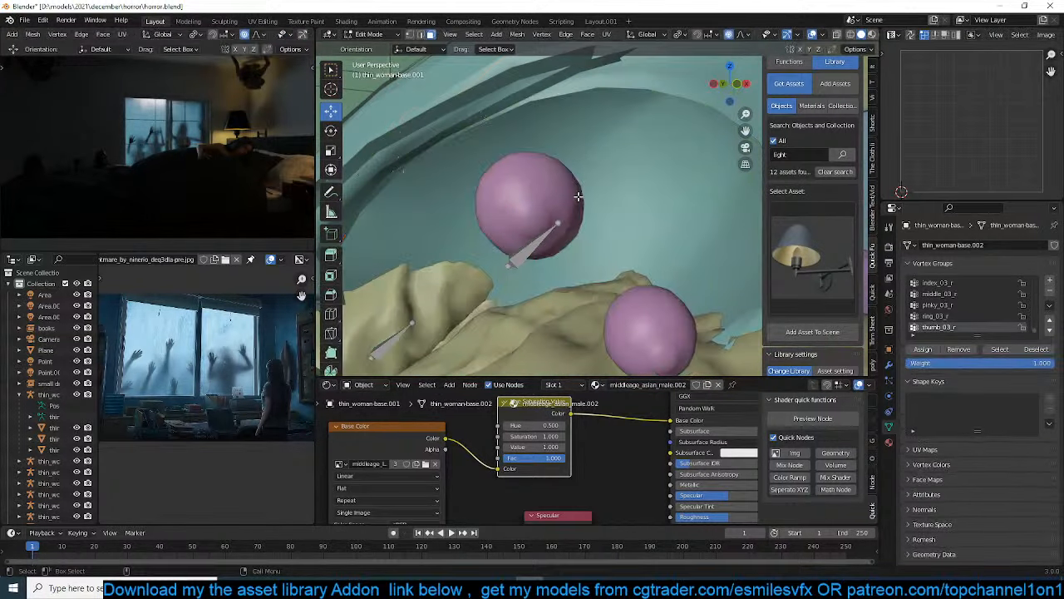
Isolate the woman's body mesh in local view, face it from the front at the eye, and clear the vertex selection
key("Home")
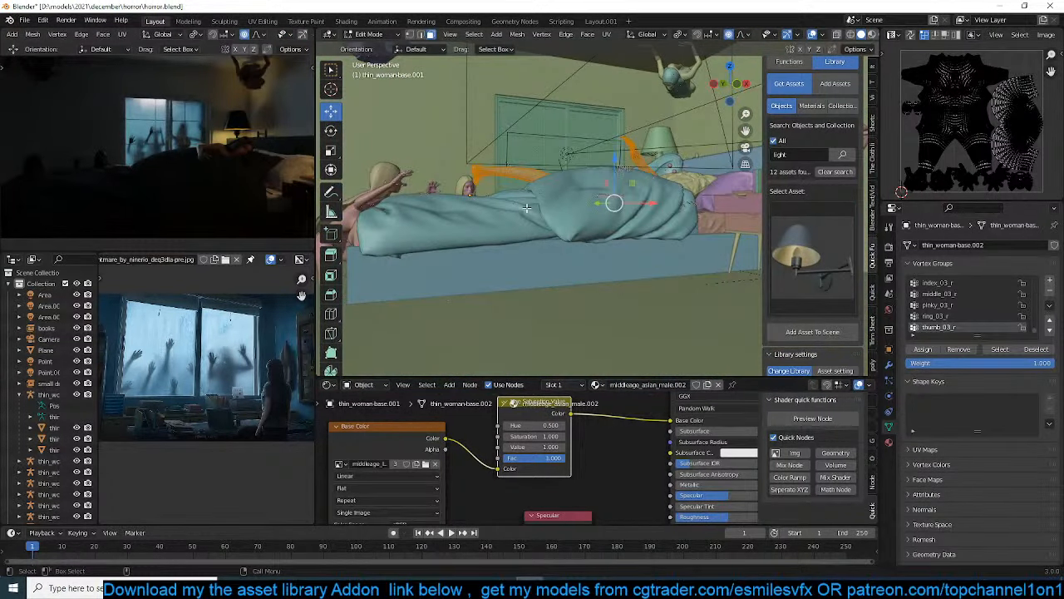
key("KP_Divide")
scroll(526, 208, "up", 2)
key("KP_1")
scroll(532, 212, "up", 5)
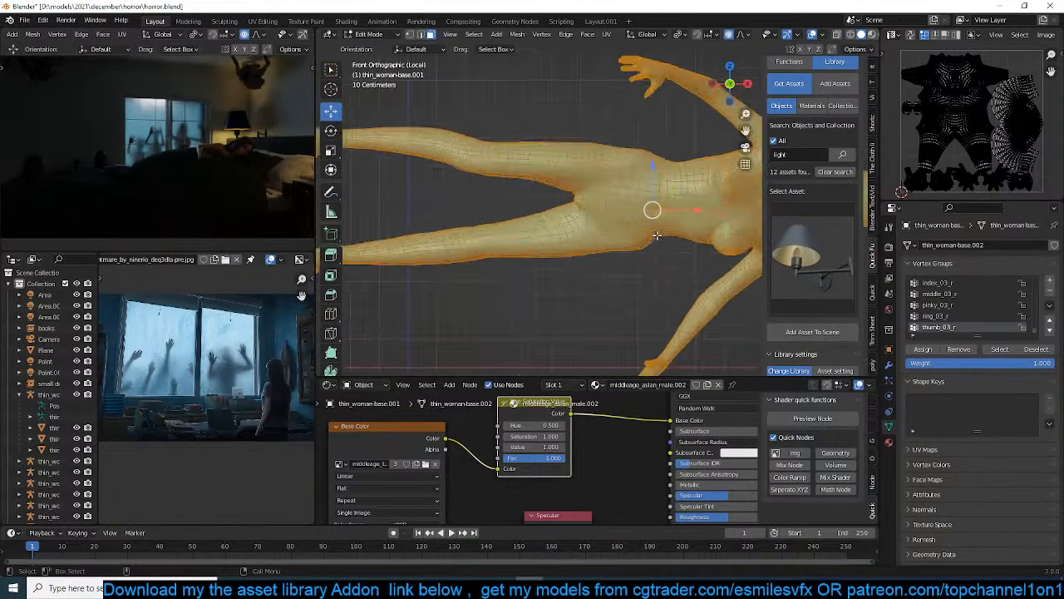
middle_click_drag(665, 235, 373, 277, "shift")
scroll(608, 240, "up", 8)
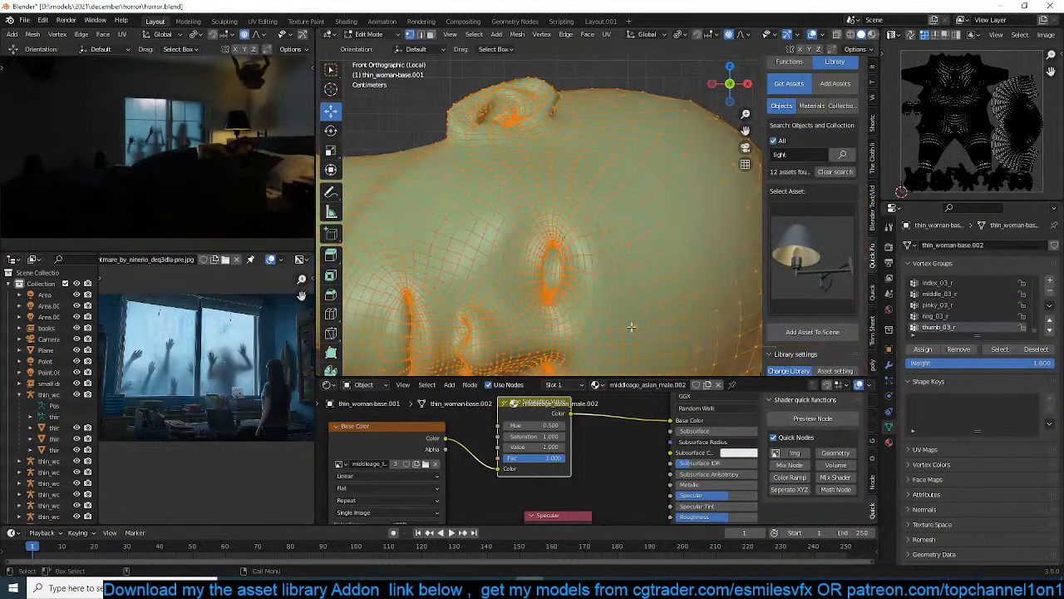
scroll(608, 240, "up", 2)
key("alt+a")
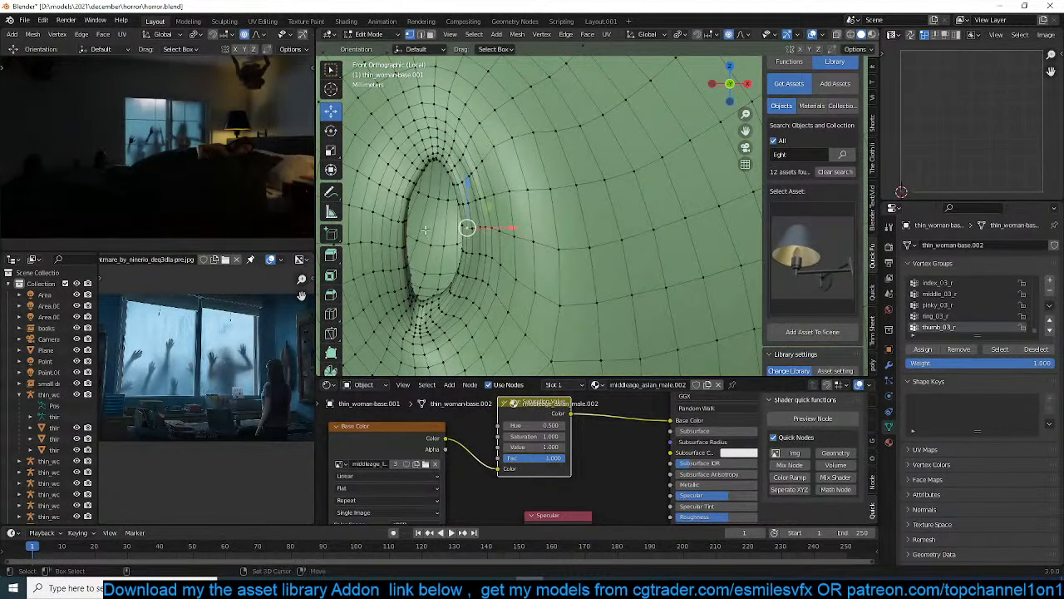
key("s")
key("x")
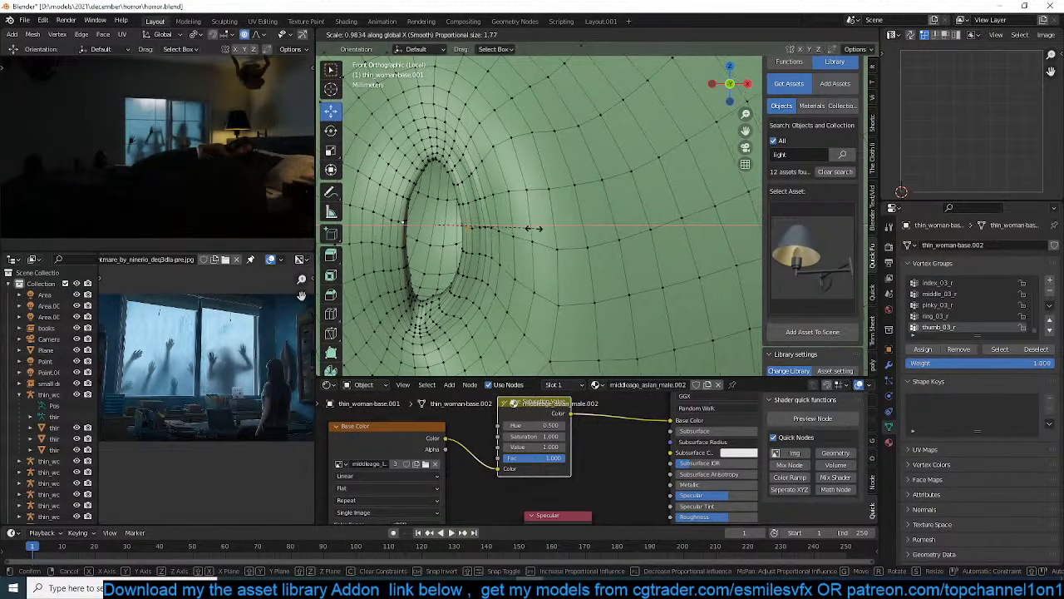
scroll(465, 232, "up", 11)
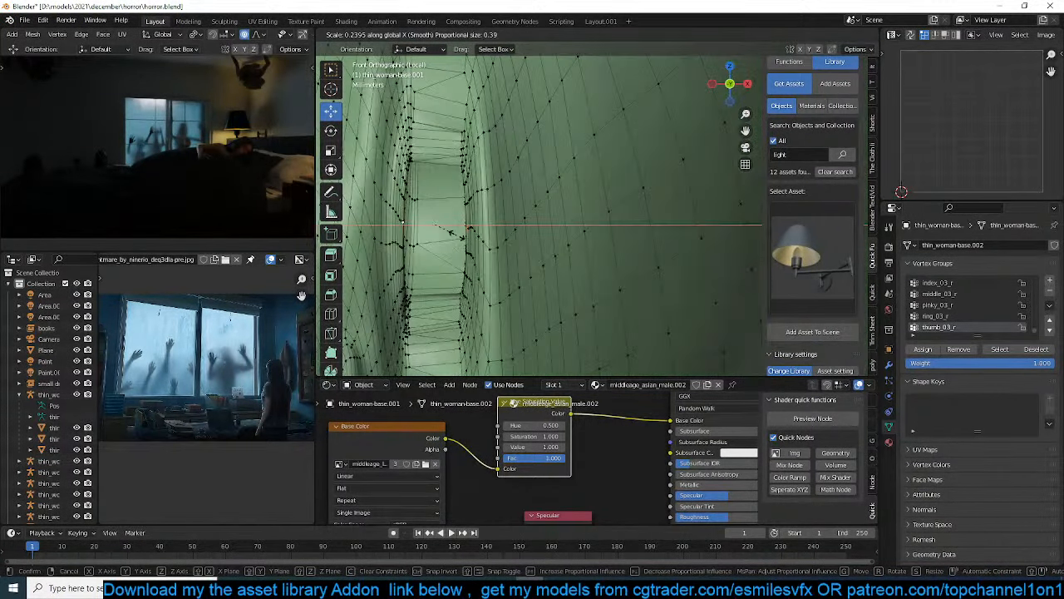
right_click(456, 234)
scroll(570, 214, "down", 12)
scroll(574, 214, "up", 8)
Set the transform pivot point to Median Point
key("period")
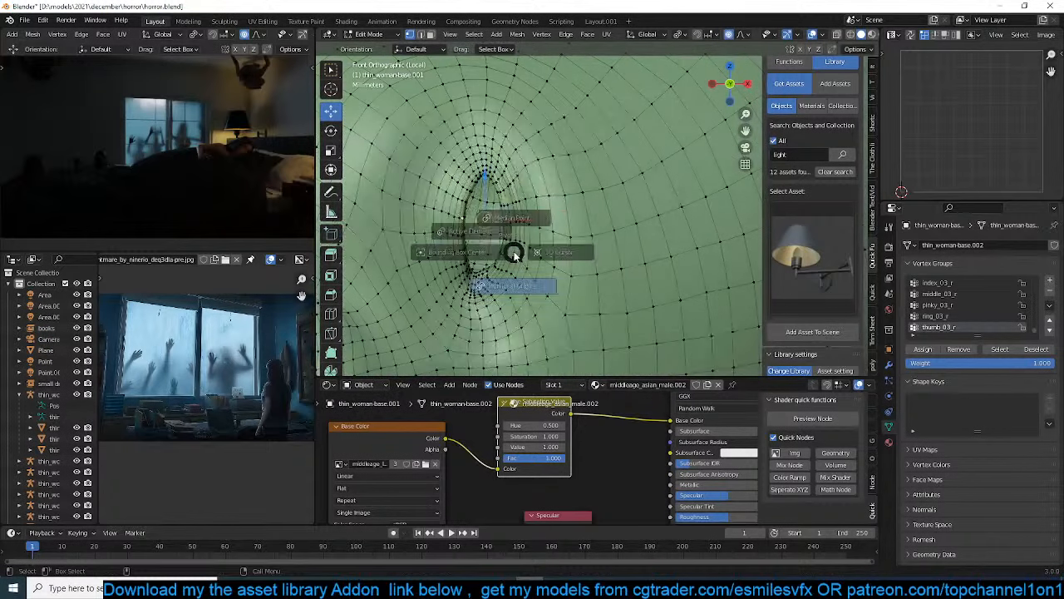
left_click(517, 189)
scroll(517, 208, "up", 5)
key("s")
key("x")
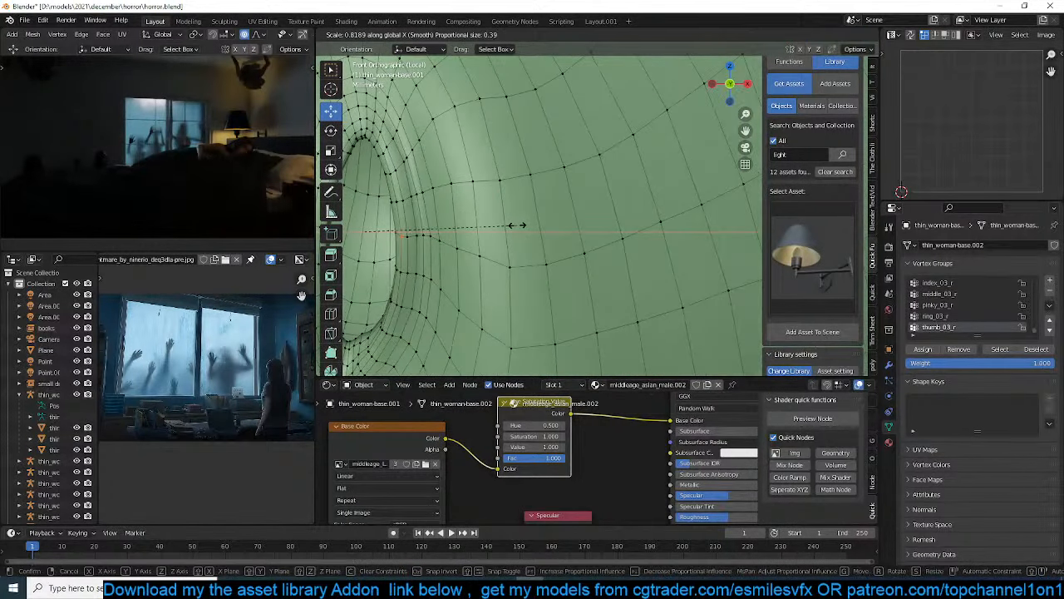
scroll(517, 224, "up", 16)
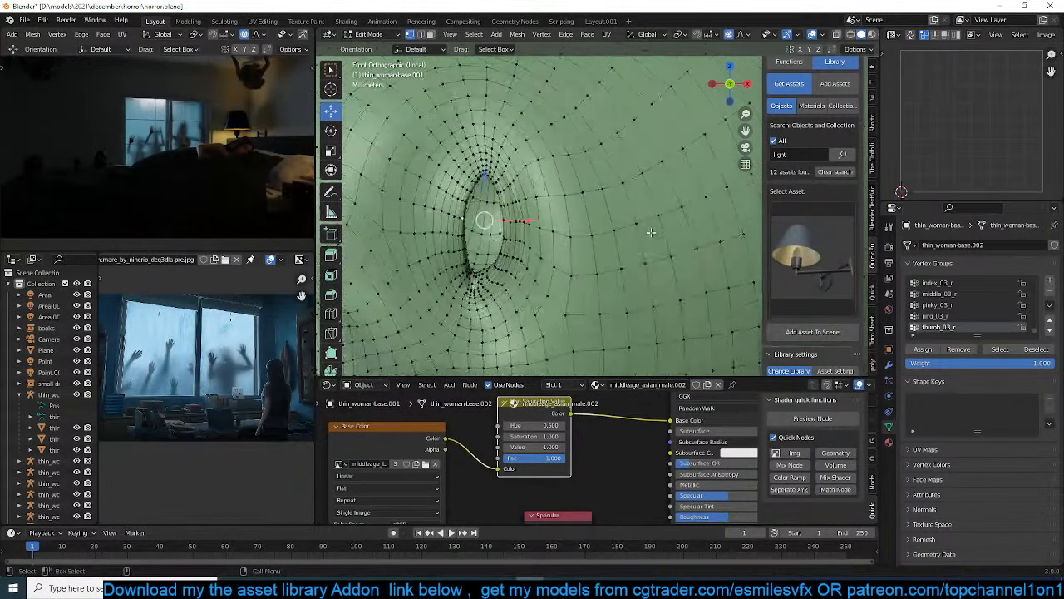
key("x")
scroll(582, 230, "up", 7)
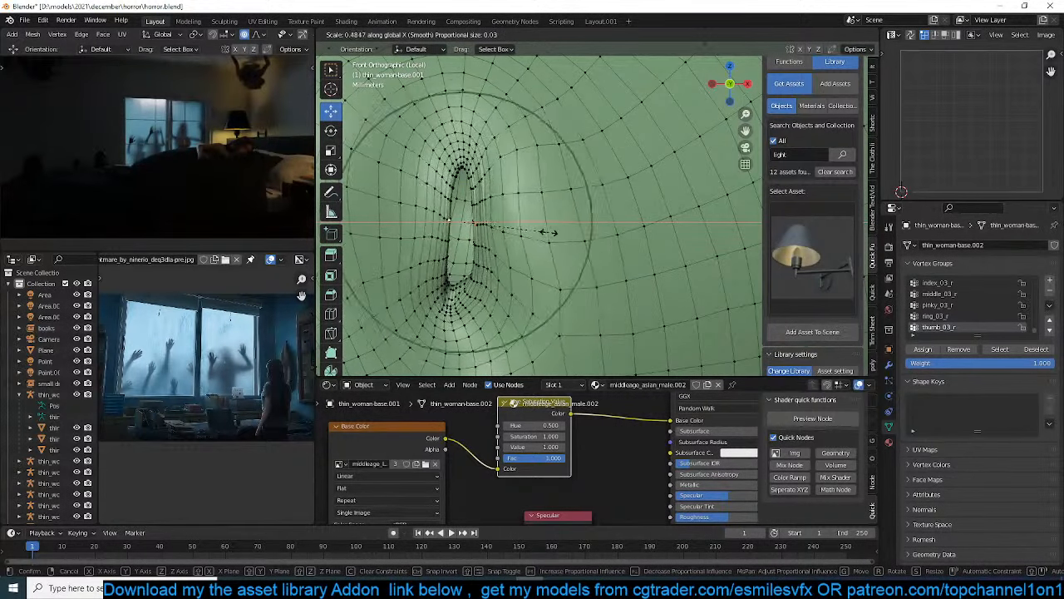
scroll(526, 232, "down", 4)
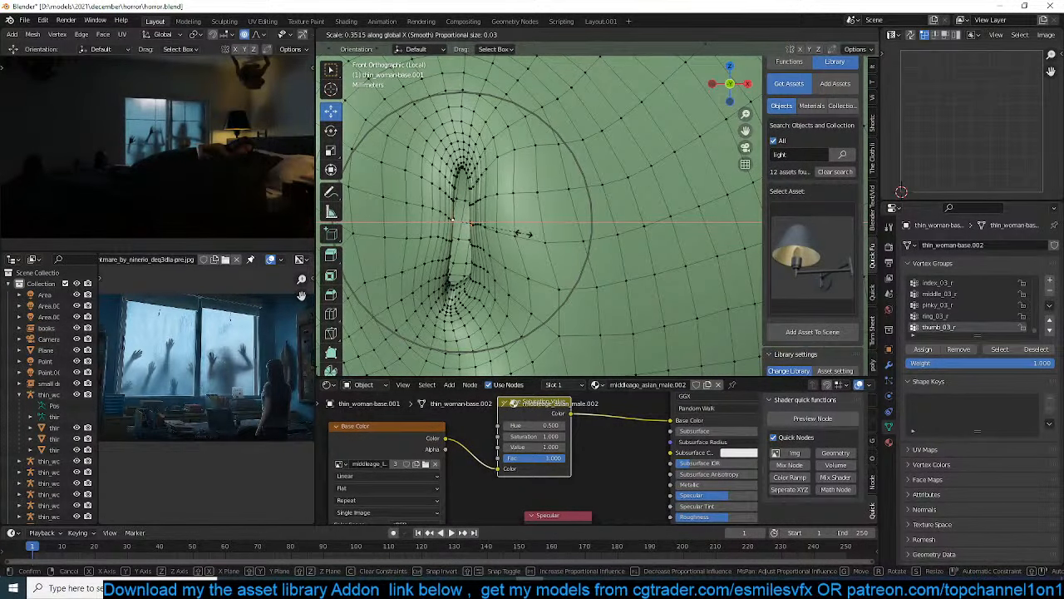
right_click(523, 233)
Select the upper eye's eyelid edge loop and narrow it along X with proportional editing at a size of 0.02
left_click(484, 225, "alt")
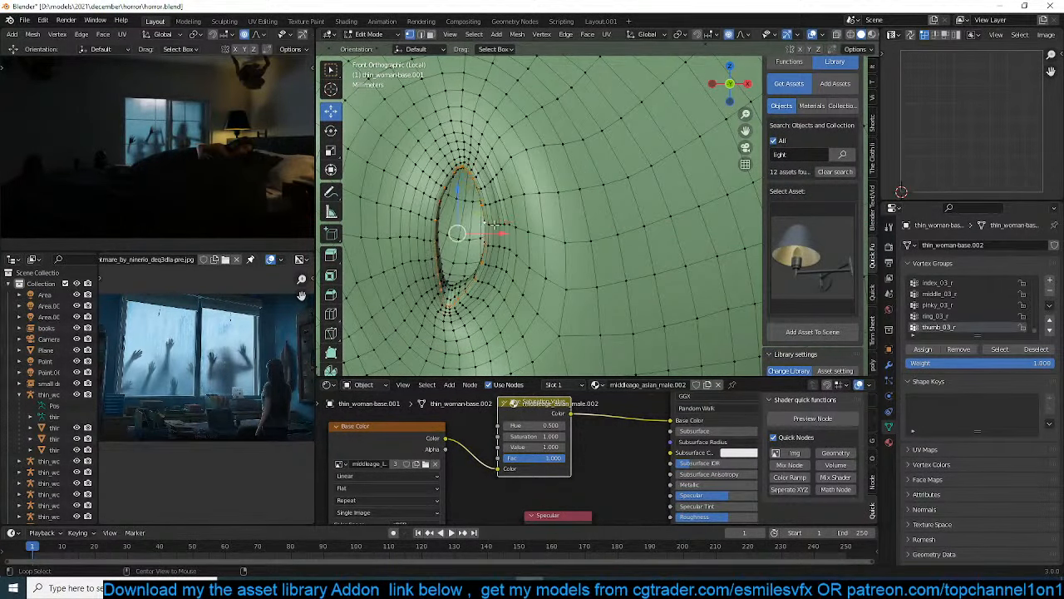
key("s")
key("x")
scroll(472, 220, "up", 4)
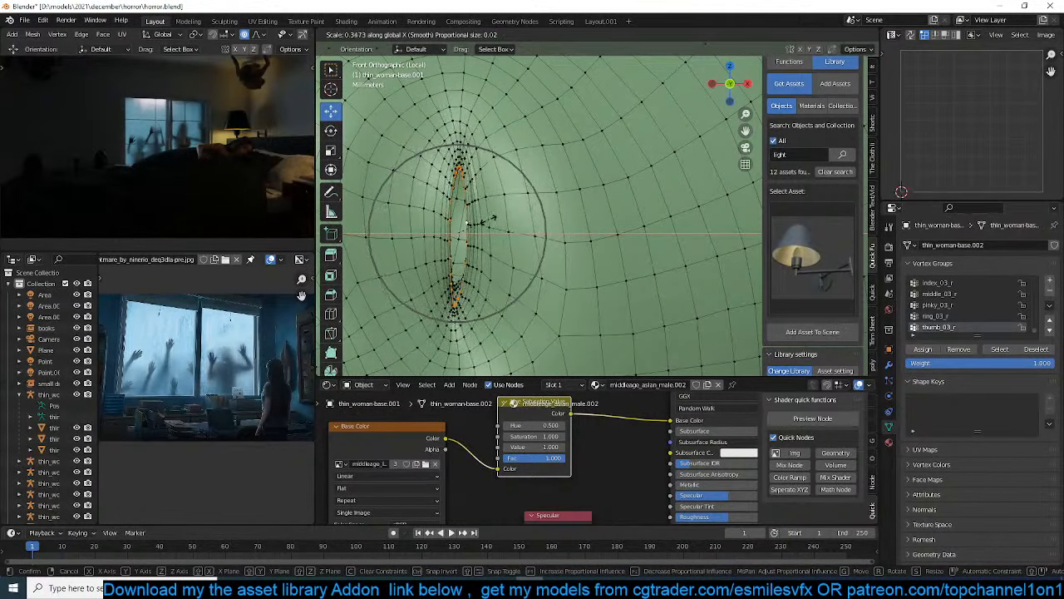
left_click(472, 221)
Leave Edit Mode and examine the woman's head and eyelids from the camera's viewpoint
key("Tab")
middle_click_drag(496, 261, 521, 272)
scroll(520, 272, "down", 10)
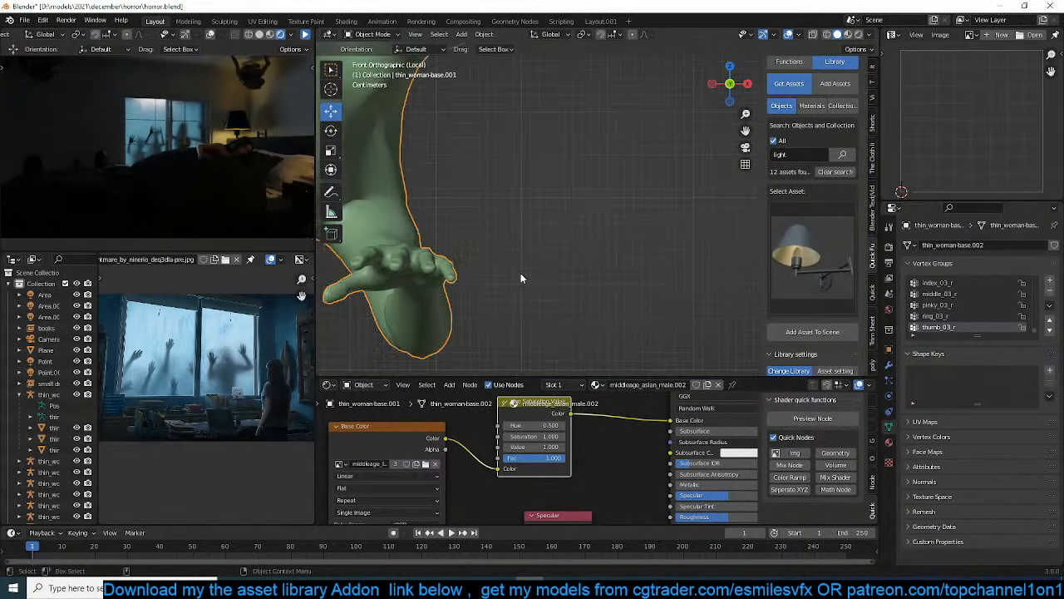
key("KP_0")
middle_click_drag(491, 212, 545, 299, "shift")
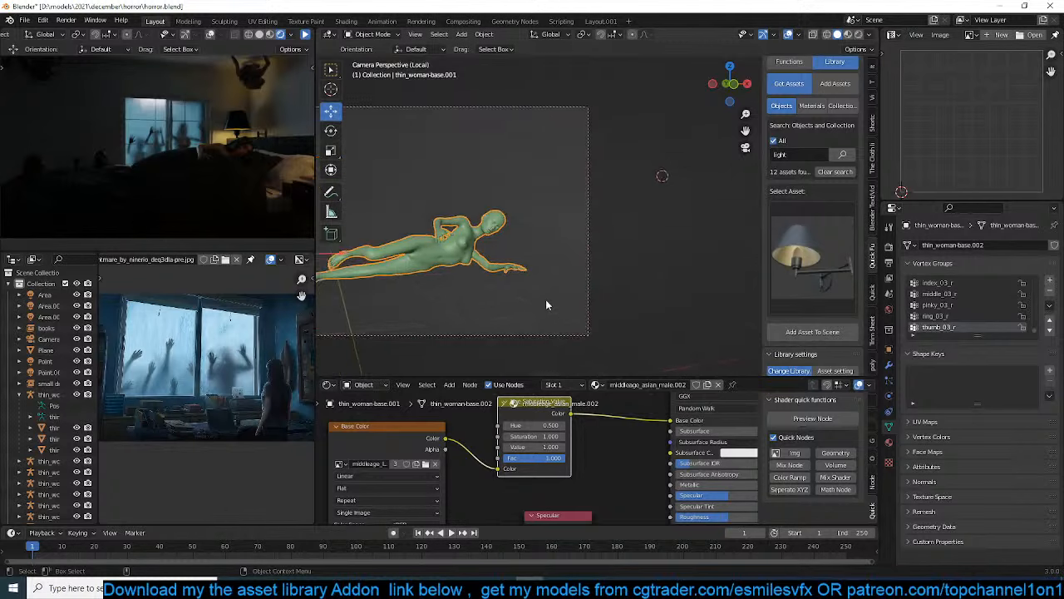
scroll(545, 299, "up", 7)
middle_click_drag(429, 262, 615, 237, "shift")
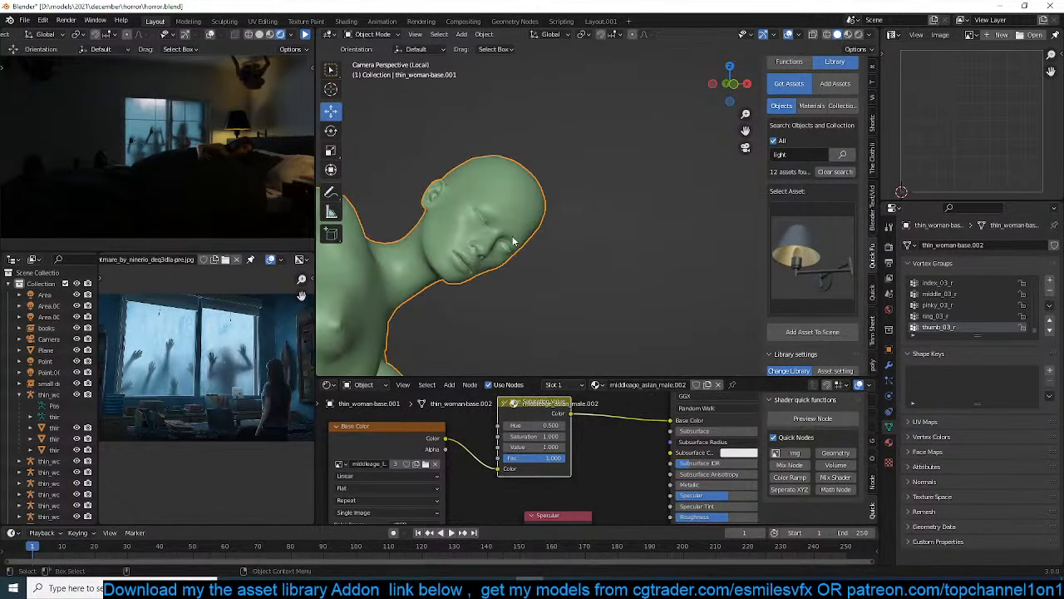
Scale the same eyelid loop further along X in Edit Mode until the lids of the upper eye meet
key("Tab")
key("KP_Decimal")
scroll(599, 218, "down", 5)
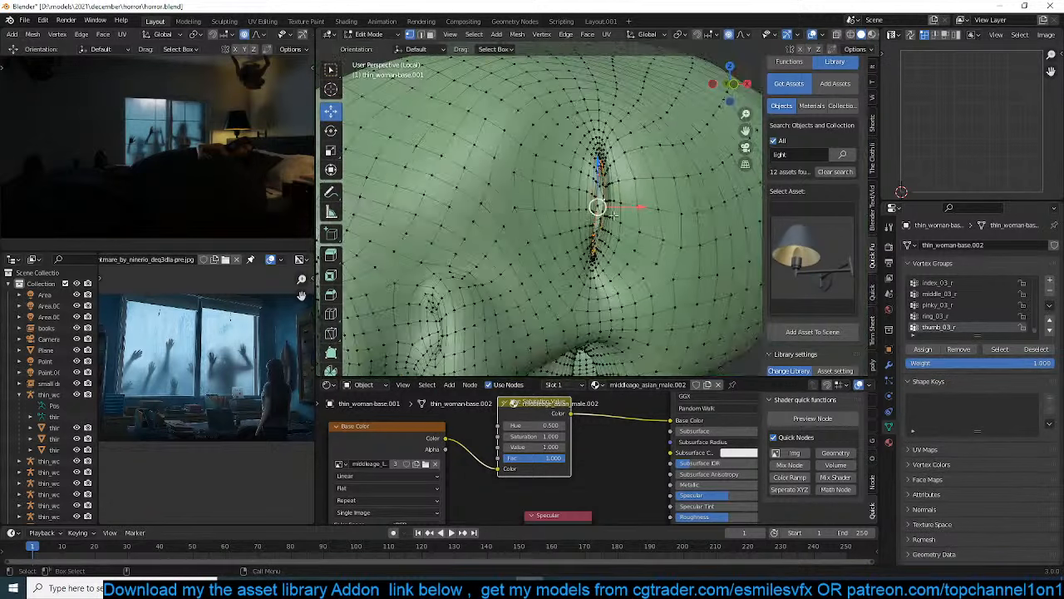
middle_click_drag(690, 217, 669, 213)
key("s")
key("x")
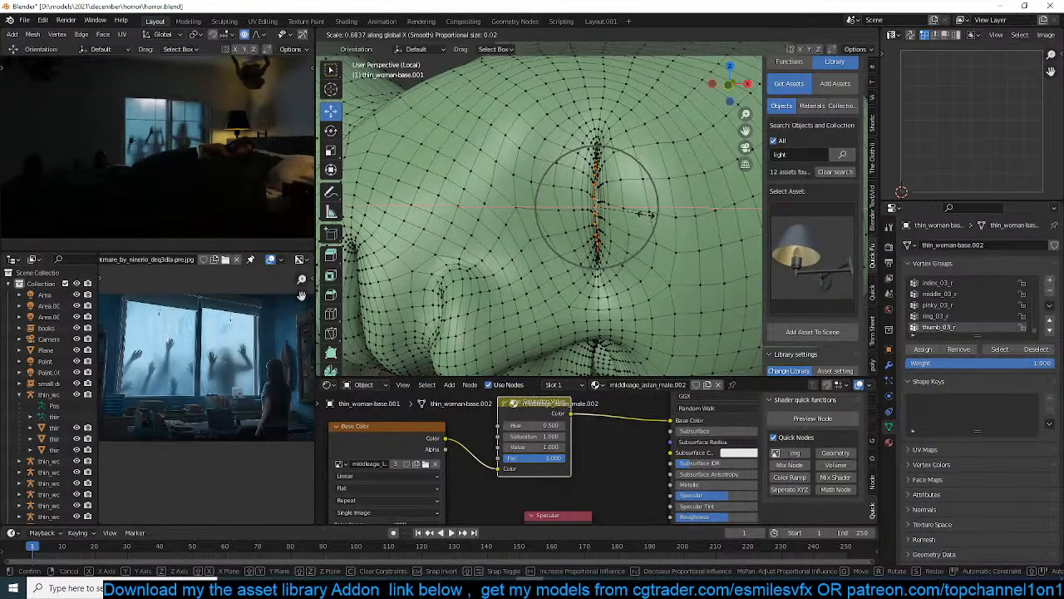
left_click(636, 214)
Close the other eye by scaling its eyelid edge loop along X, and return to the full scene in Object Mode
middle_click_drag(649, 303, 637, 153, "shift")
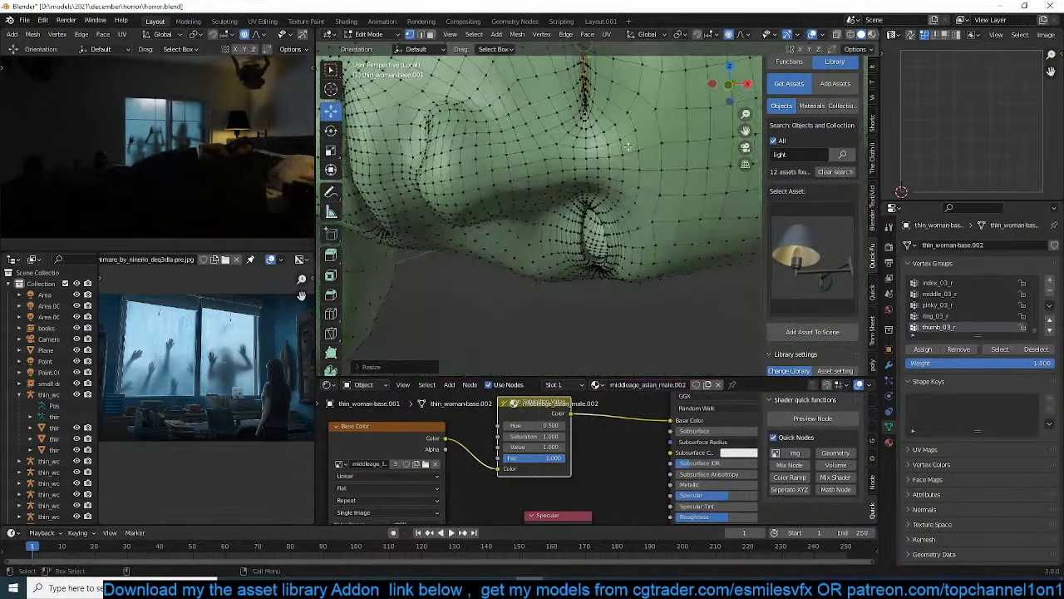
left_click(604, 232, "alt")
key("s")
key("x")
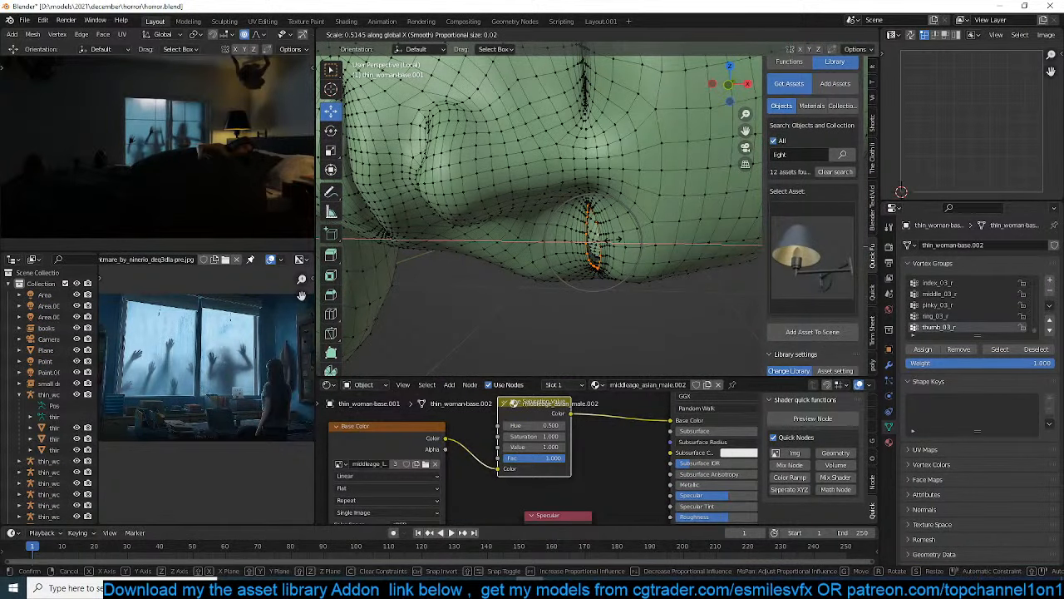
left_click(598, 244)
key("Tab")
scroll(605, 256, "down", 12)
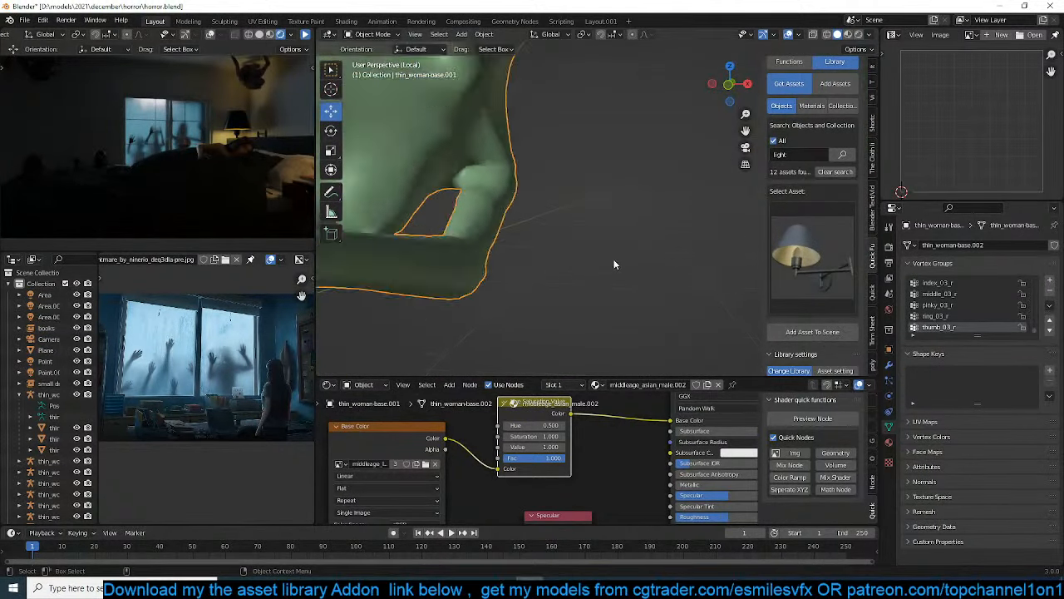
key("KP_Divide")
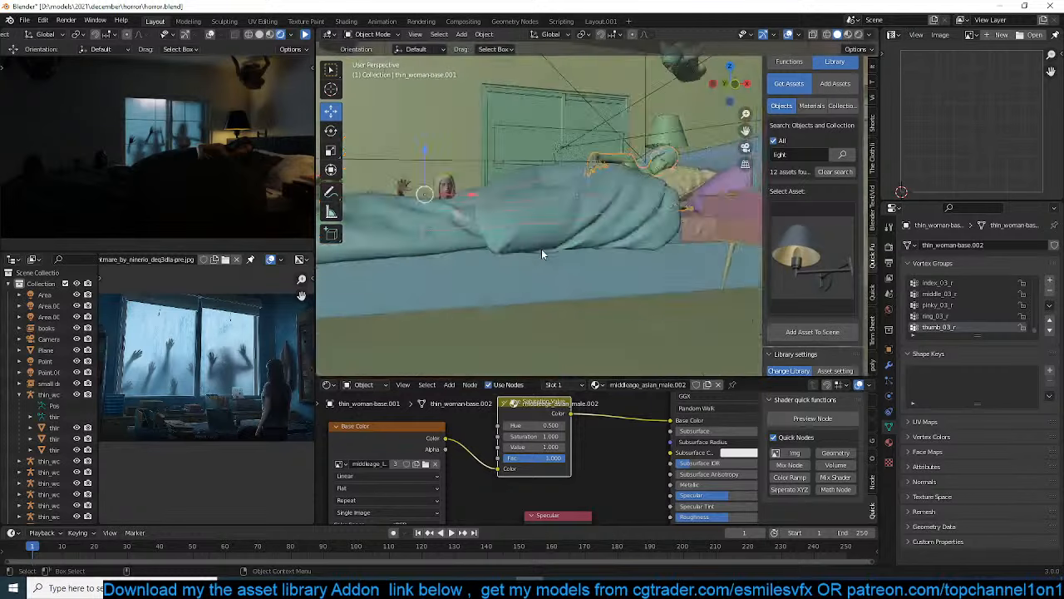
Move the lying woman's eyeballs back into her head so they sit hidden behind the closed lids, and save the file
scroll(586, 221, "up", 4)
middle_click_drag(586, 220, 668, 208)
left_click(672, 135)
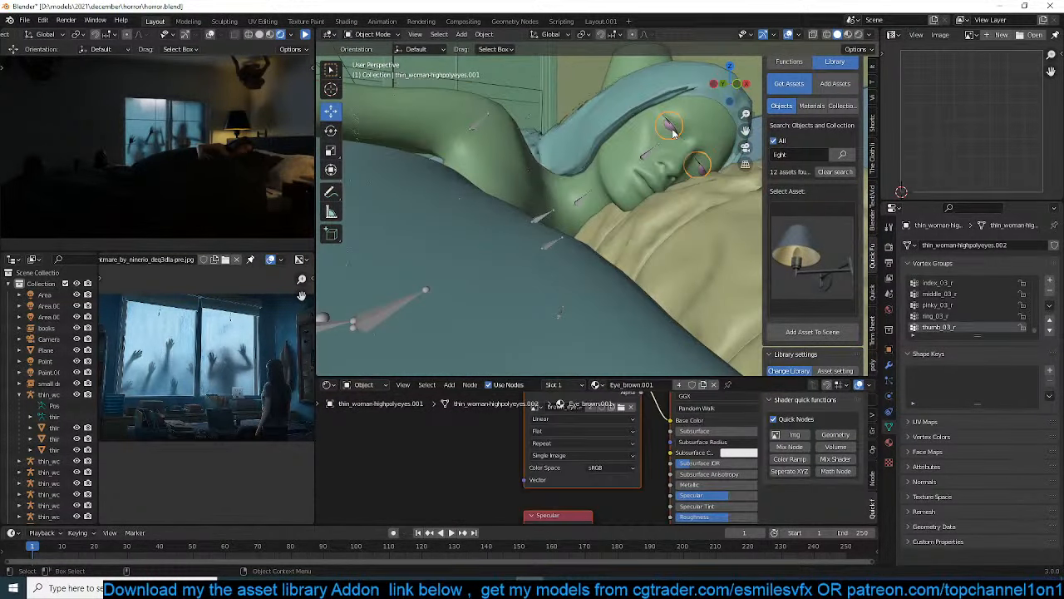
key("KP_Decimal")
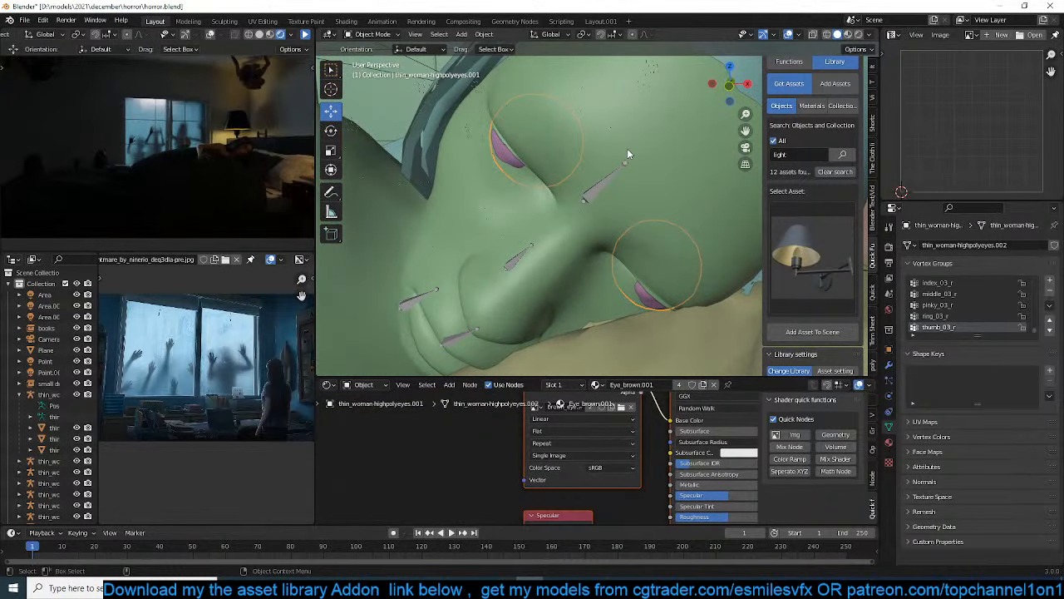
key("g")
key("x")
key("z")
key("z")
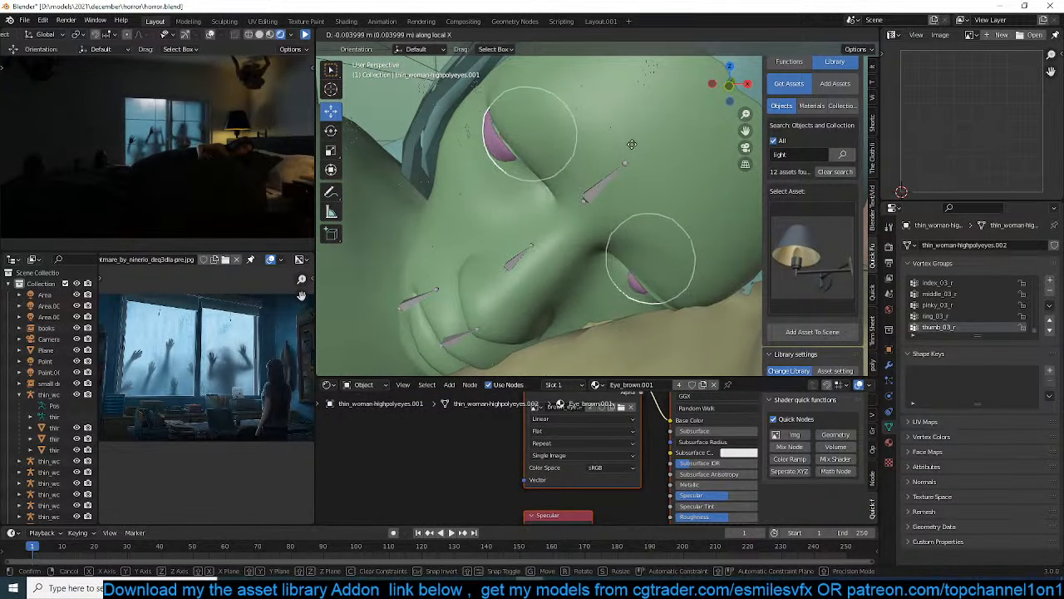
left_click(630, 143)
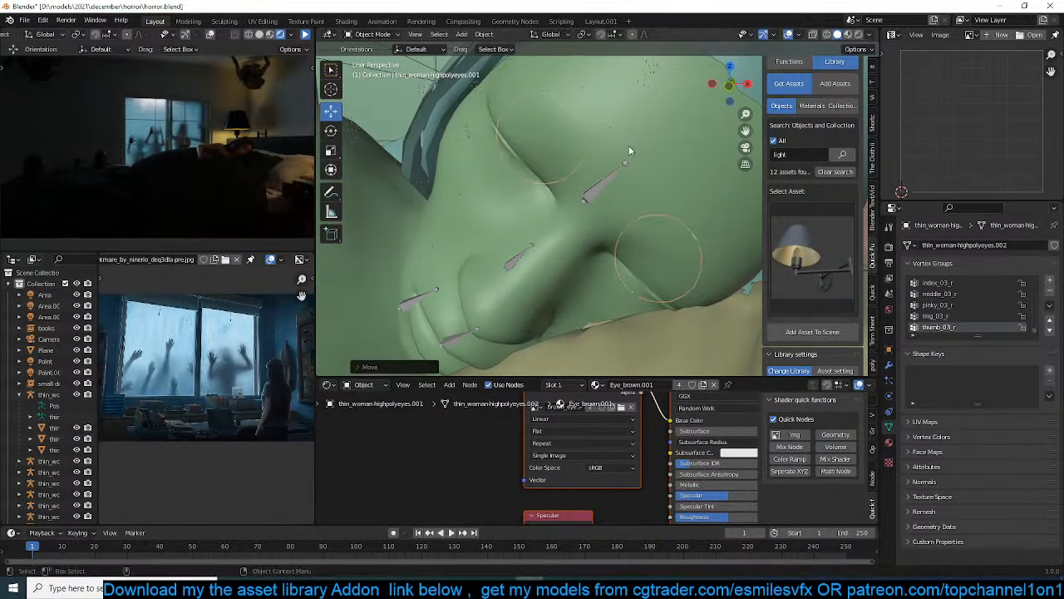
scroll(630, 143, "down", 5)
key("ctrl+s")
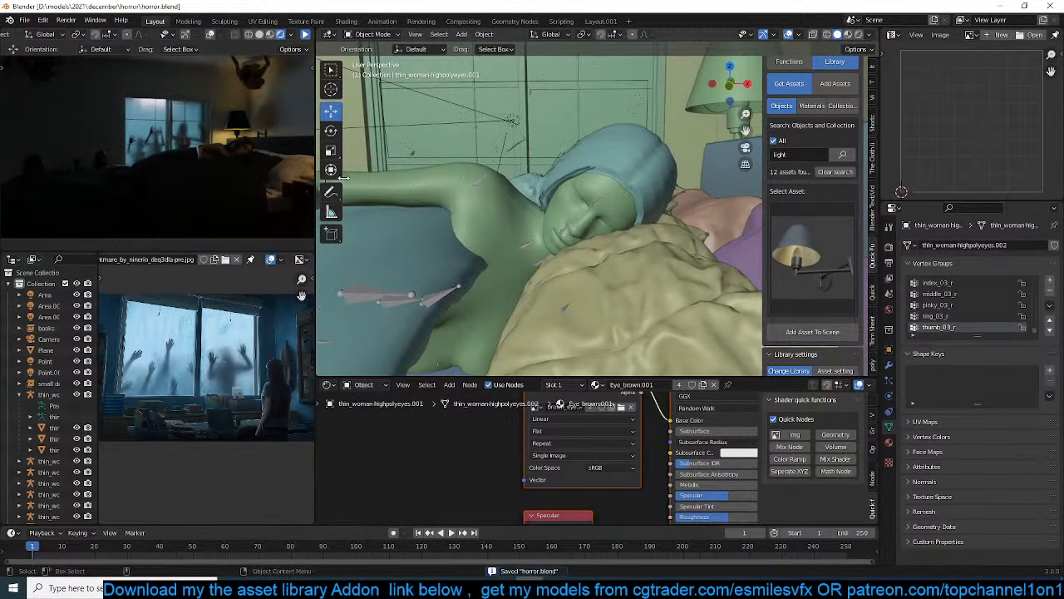
Toggle the pause of the rendered camera preview and save the file
left_click(306, 35)
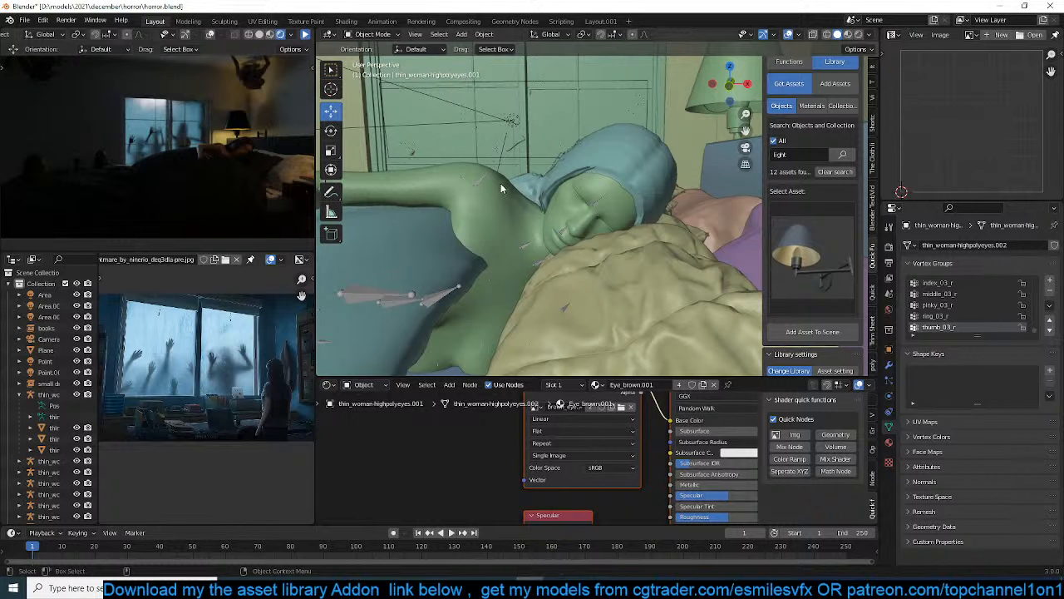
scroll(500, 183, "down", 10)
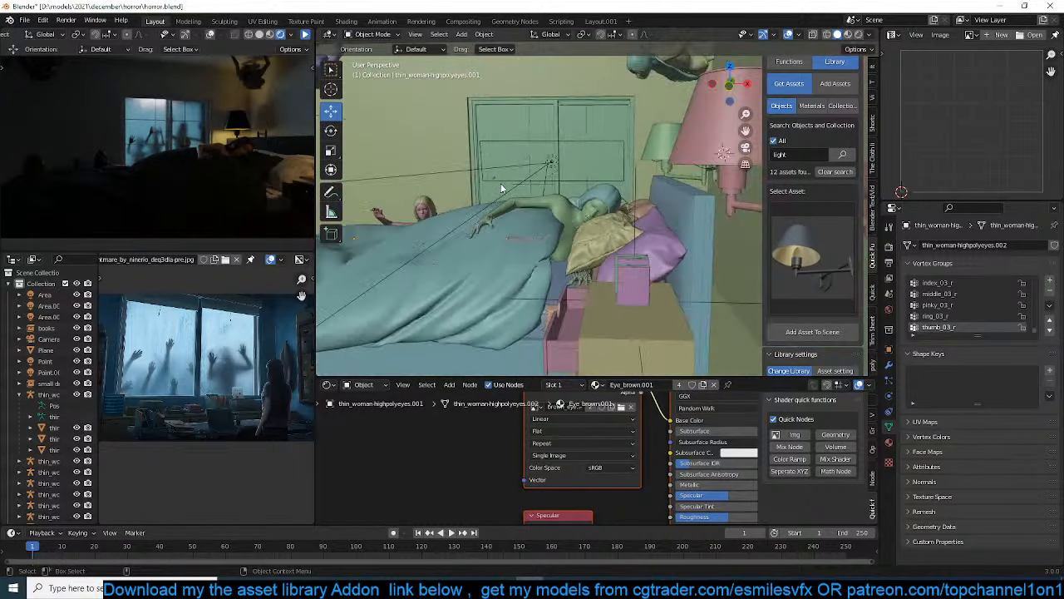
key("ctrl+s")
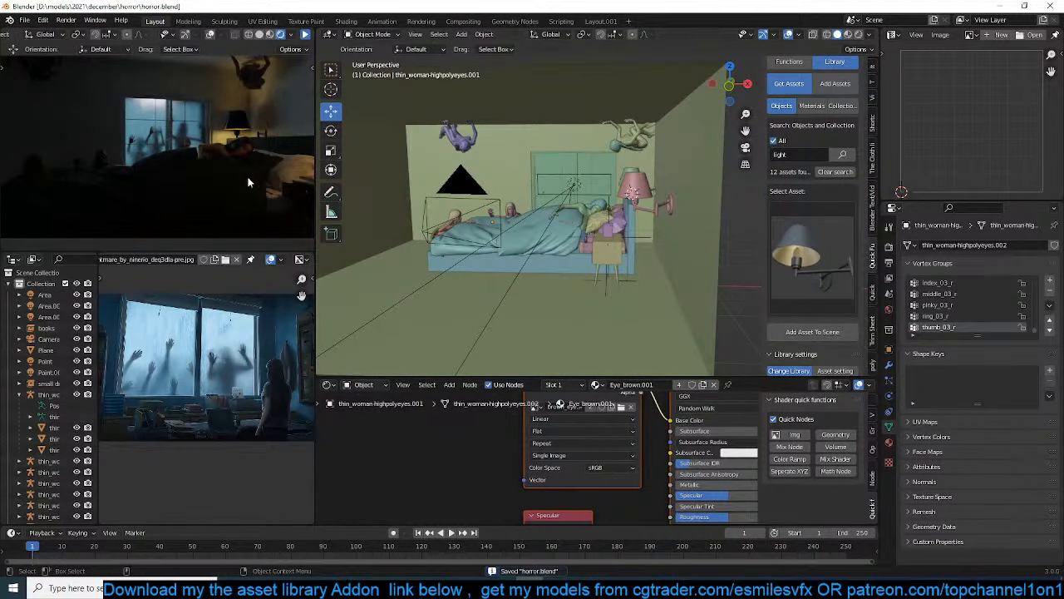
Change the colour of the point light inside the bedside lamp to pale cyan and save the file
scroll(258, 355, "down", 1)
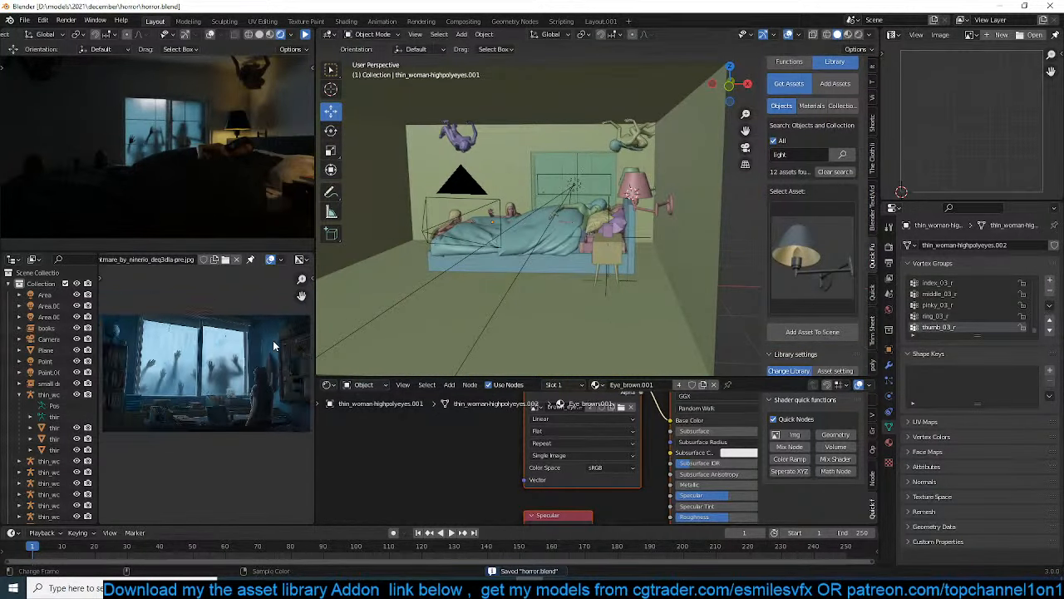
scroll(257, 355, "up", 2)
scroll(615, 208, "up", 2)
scroll(615, 206, "up", 3)
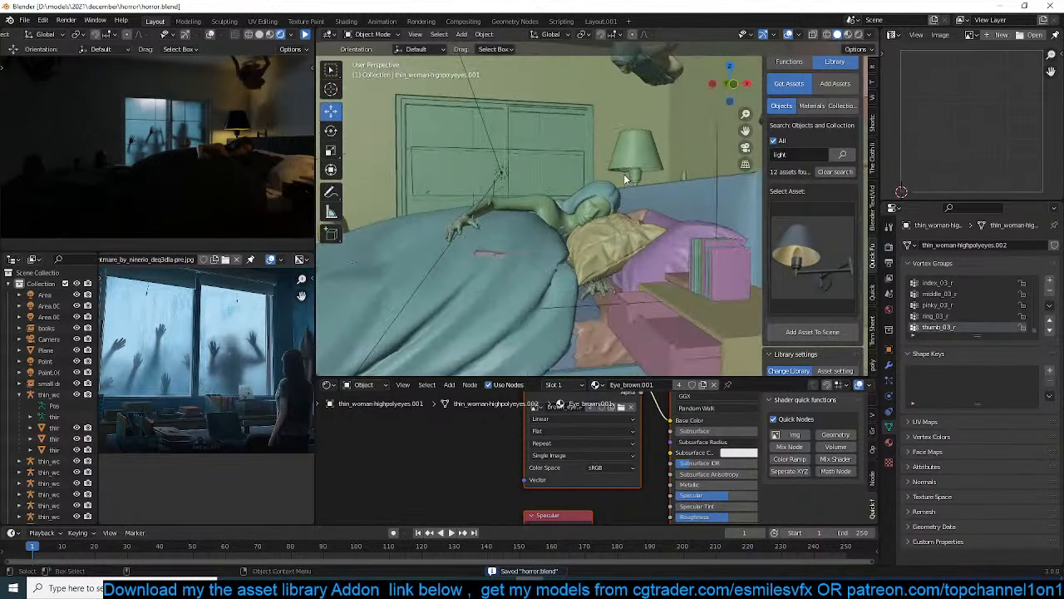
left_click(624, 166)
left_click(1004, 311)
left_click(987, 196)
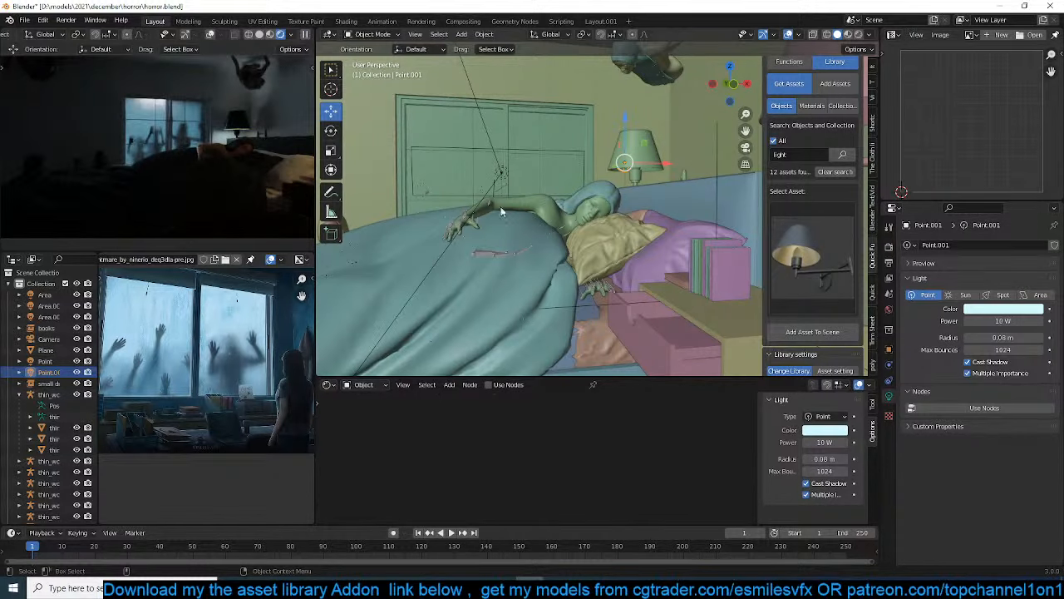
key("ctrl+s")
Search the asset library for "pic" and choose the framed black-and-white portrait of a woman's face
scroll(574, 254, "down", 4)
middle_click_drag(574, 255, 576, 263)
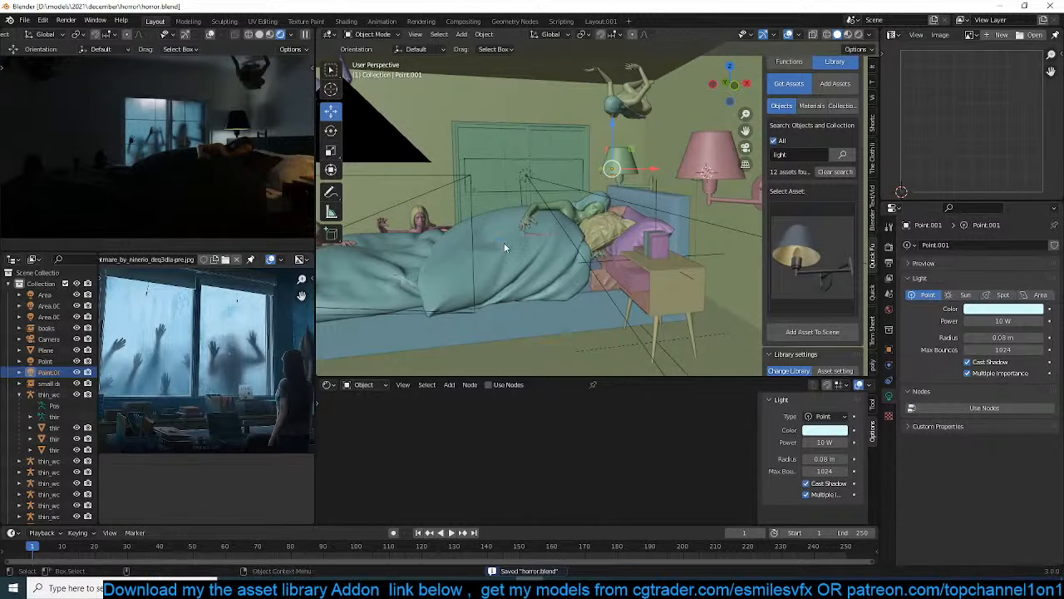
scroll(657, 251, "down", 4)
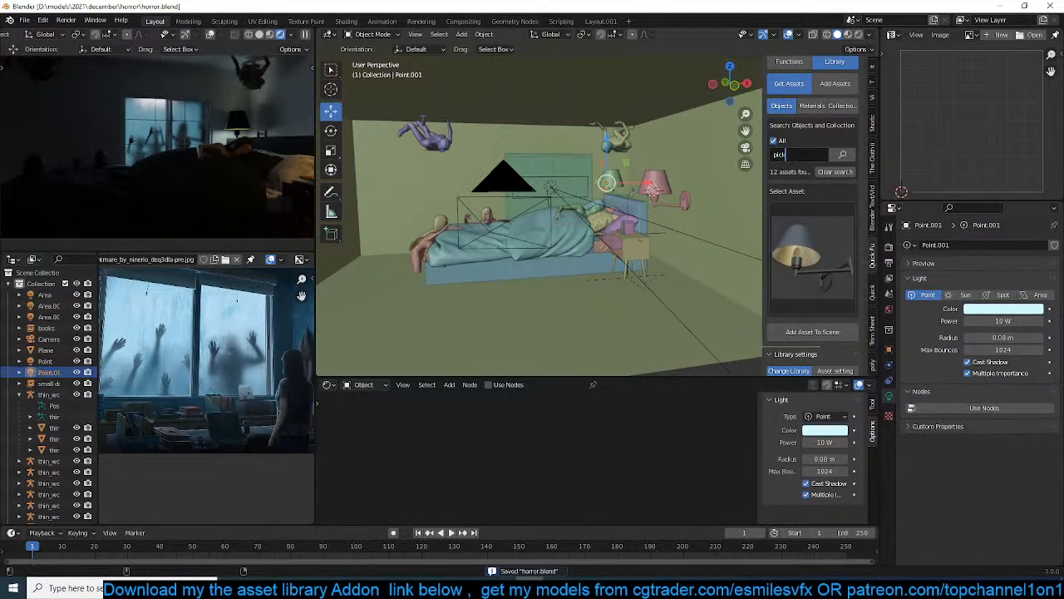
key("BackSpace")
key("Return")
left_click(809, 243)
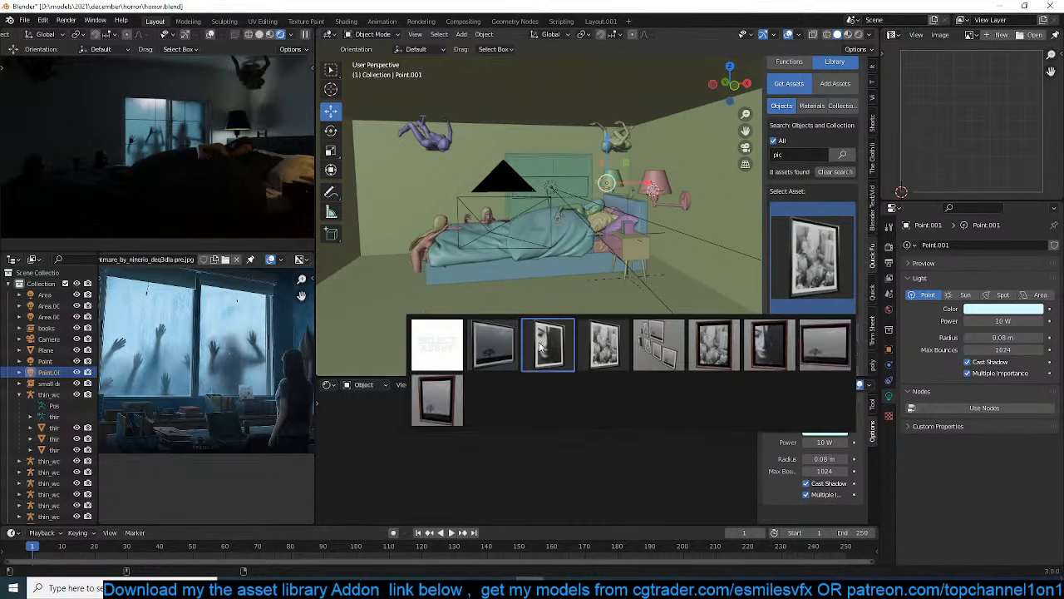
left_click(539, 341)
Place the 3D cursor on the back wall beside the window, add the picture frame there and scale it
middle_click_drag(453, 178, 468, 182)
right_click(459, 183, "shift")
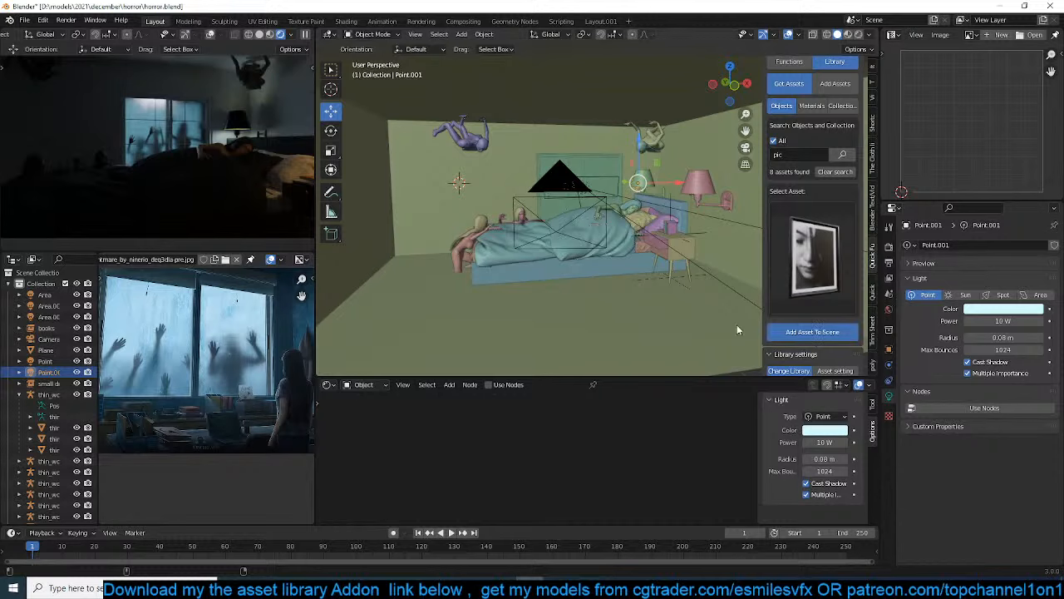
left_click(811, 331)
key("s")
left_click(578, 223)
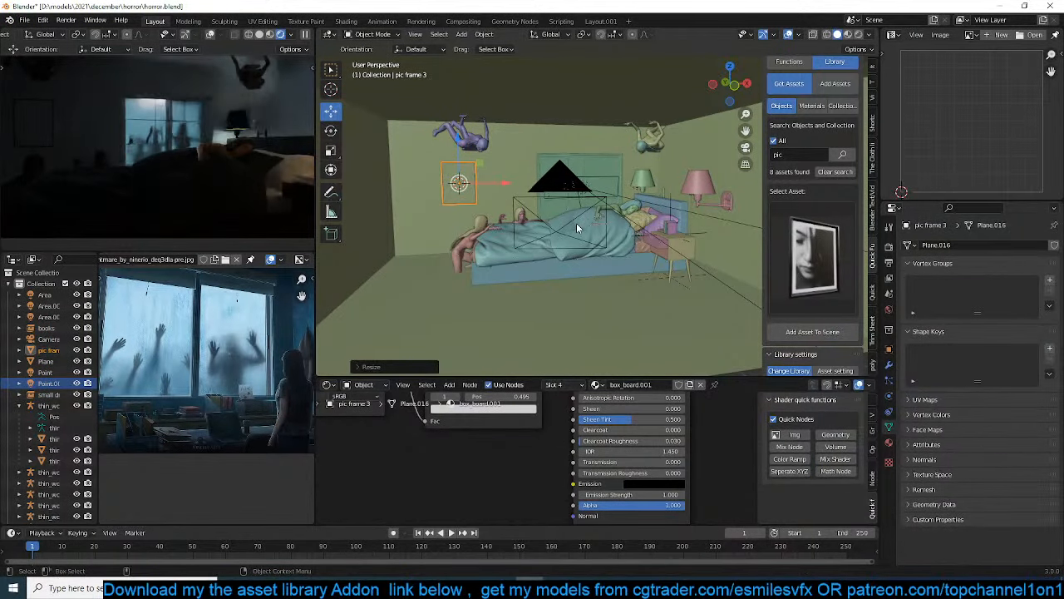
Move the picture frame forward along Y so it sits in front of the wall surface, and save the file
key("KP_Decimal")
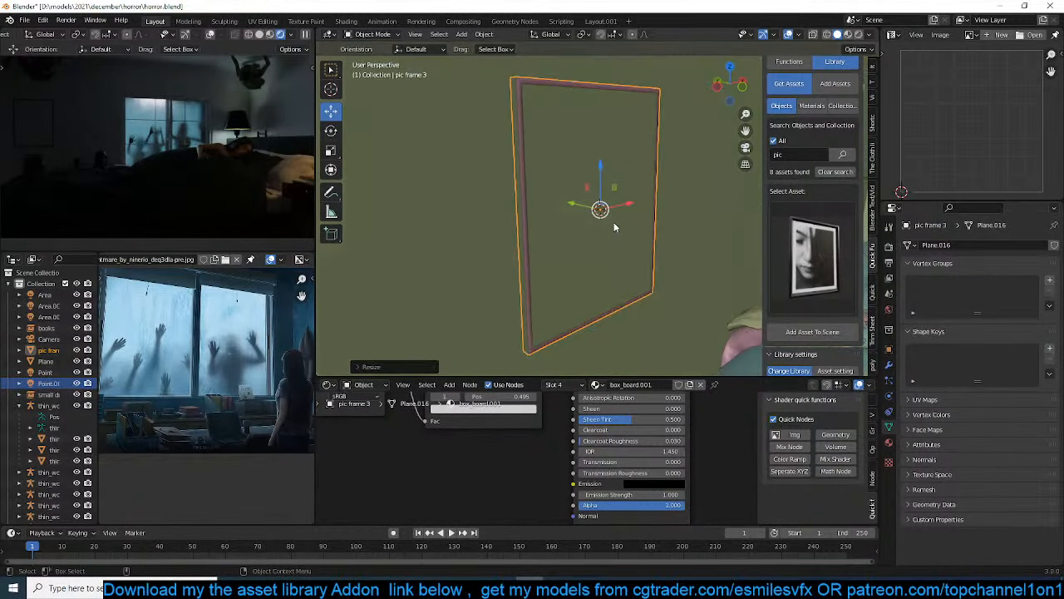
key("g")
key("y")
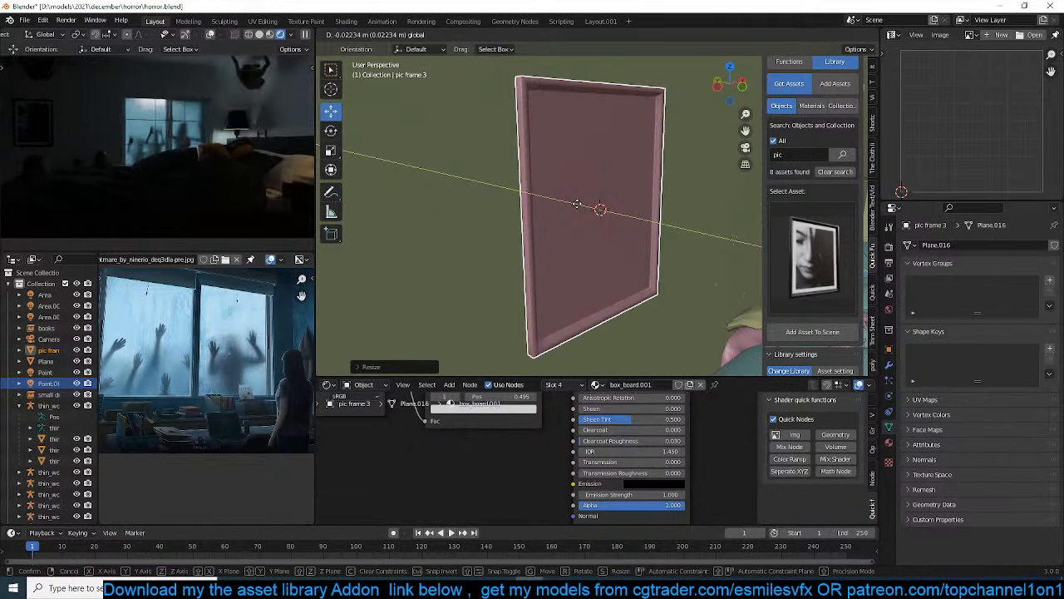
left_click_drag(577, 204, 576, 204)
key("ctrl+s")
left_click(477, 197)
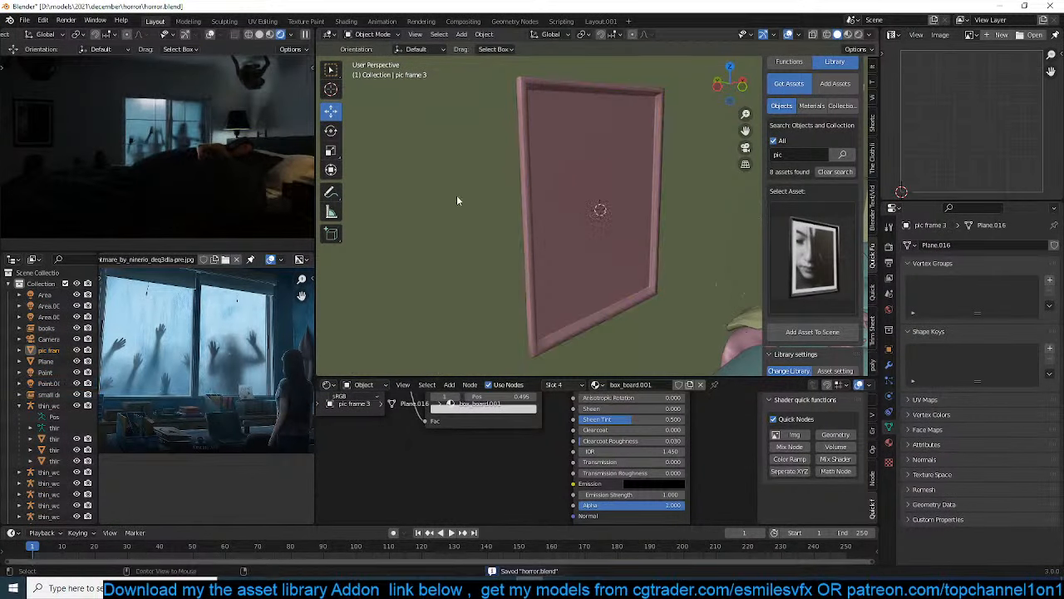
Rotate the neck bone of the ceiling woman above the bedside lamp in Pose Mode, and return to Object Mode
key("KP_0")
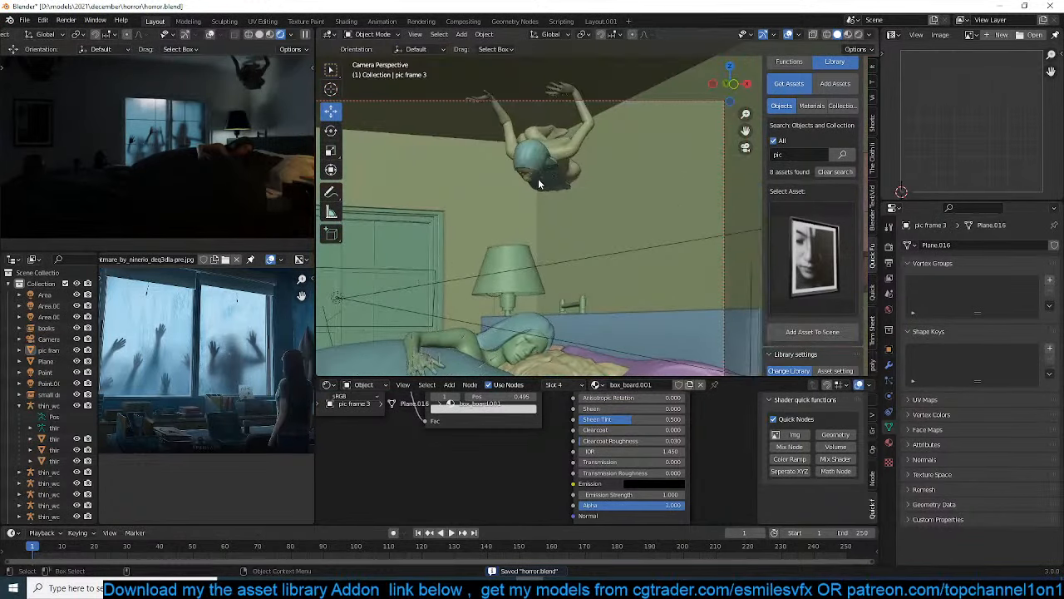
left_click(542, 180)
key("ctrl+Tab")
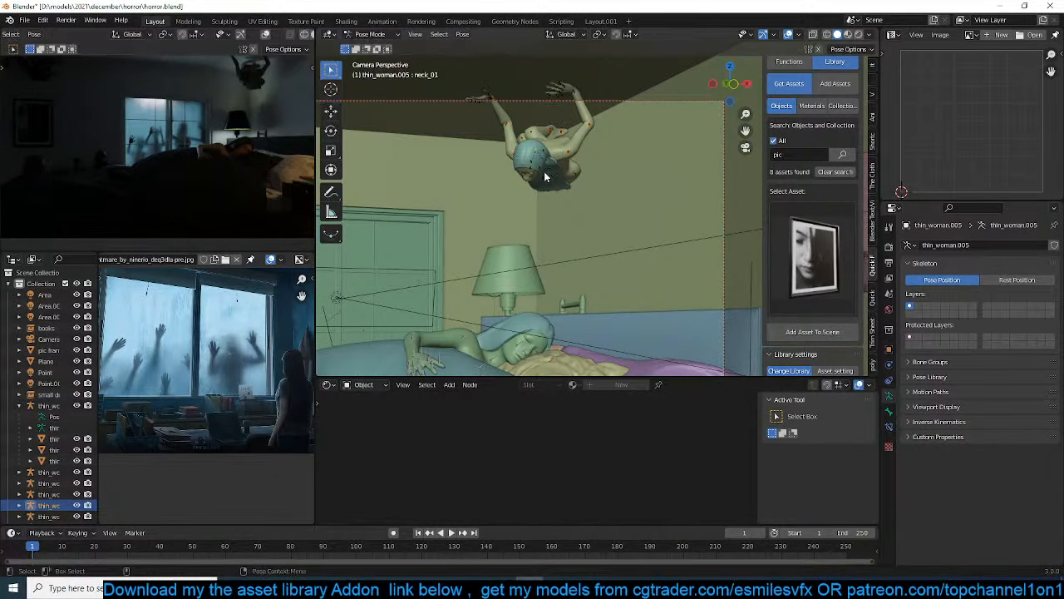
scroll(544, 177, "up", 4)
mouse_move(492, 123)
middle_mouse_down()
mouse_move(544, 220)
mouse_move(519, 181)
mouse_move(598, 193)
mouse_move(617, 208)
mouse_move(598, 233)
mouse_move(635, 264)
mouse_move(630, 282)
mouse_move(635, 265)
middle_mouse_up()
key("r")
left_click(600, 187)
key("ctrl+Tab")
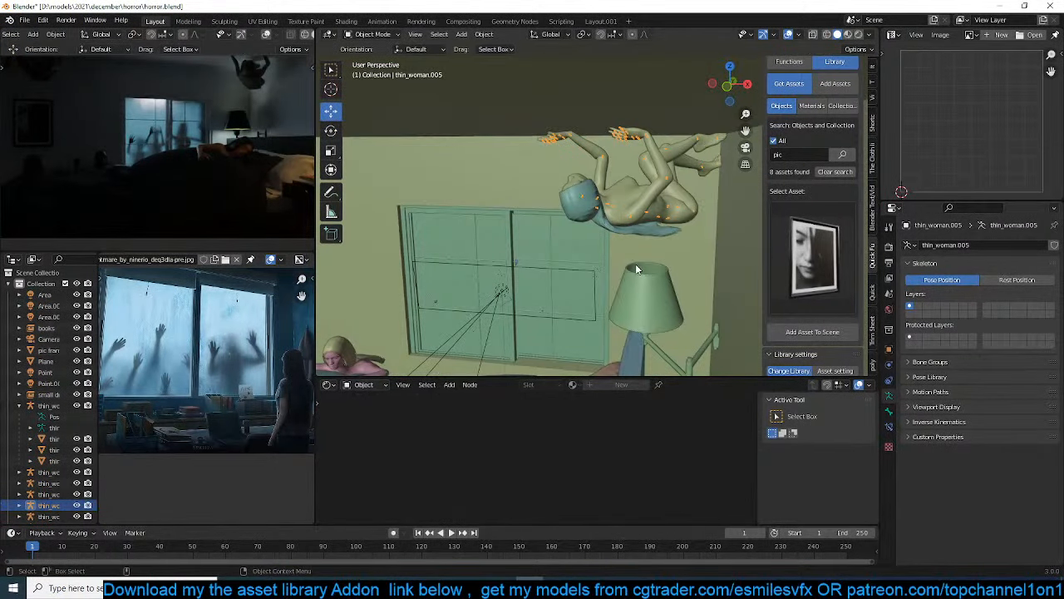
Move the ceiling woman above the lamp toward the window in the front wireframe view
key("KP_1")
key("z")
scroll(572, 215, "up", 3)
middle_click_drag(548, 231, 532, 240, "shift")
key("g")
left_click(541, 211)
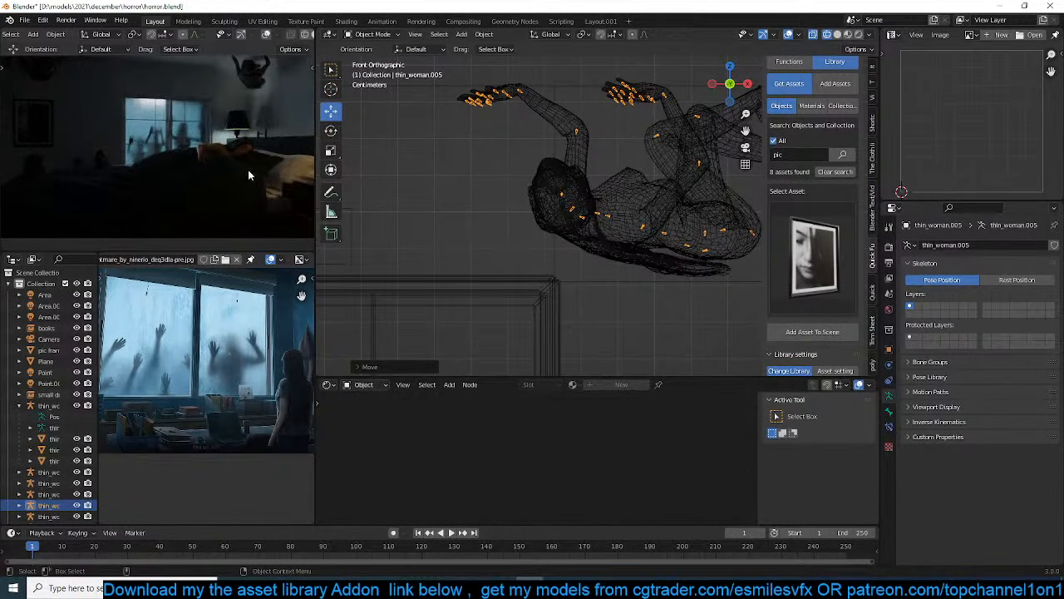
Fit the camera frame in the rendered preview, save the file and pause the preview
key("Home")
key("ctrl+s")
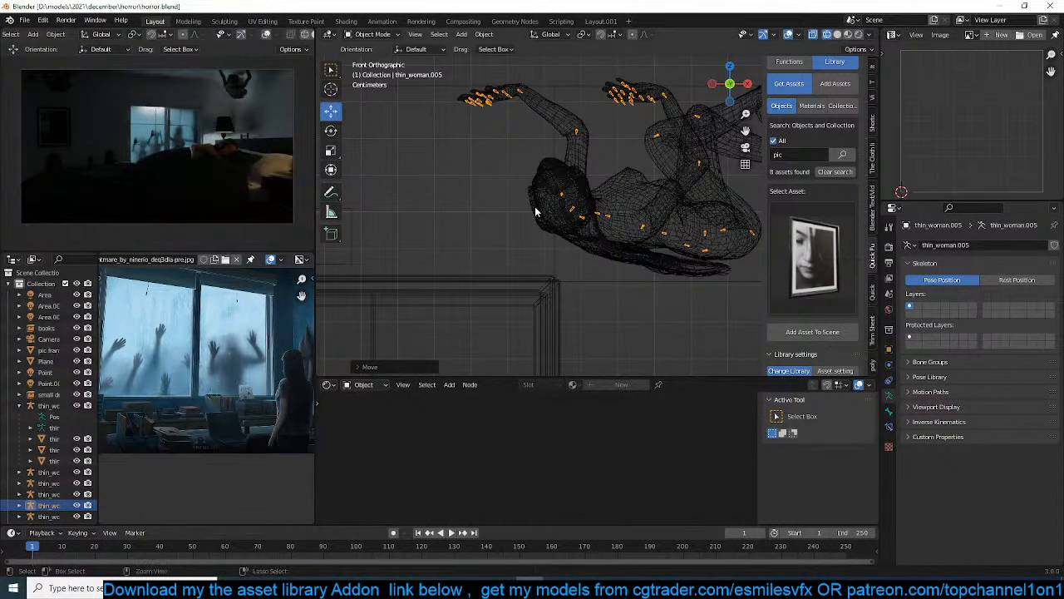
left_click(537, 222)
key("ctrl+s")
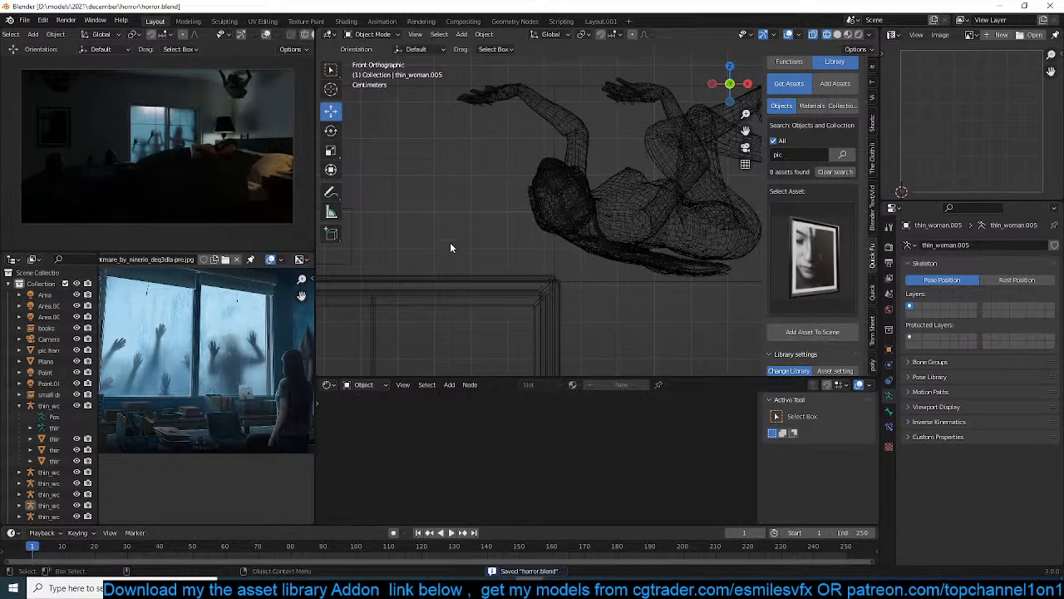
scroll(548, 234, "down", 3)
scroll(549, 234, "down", 5)
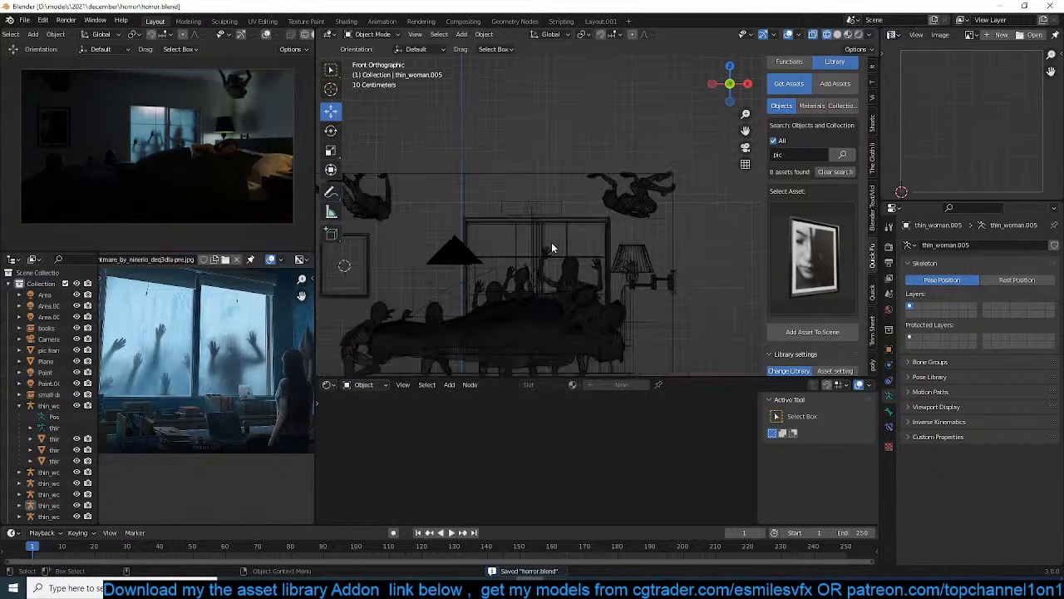
scroll(301, 39, "down", 3)
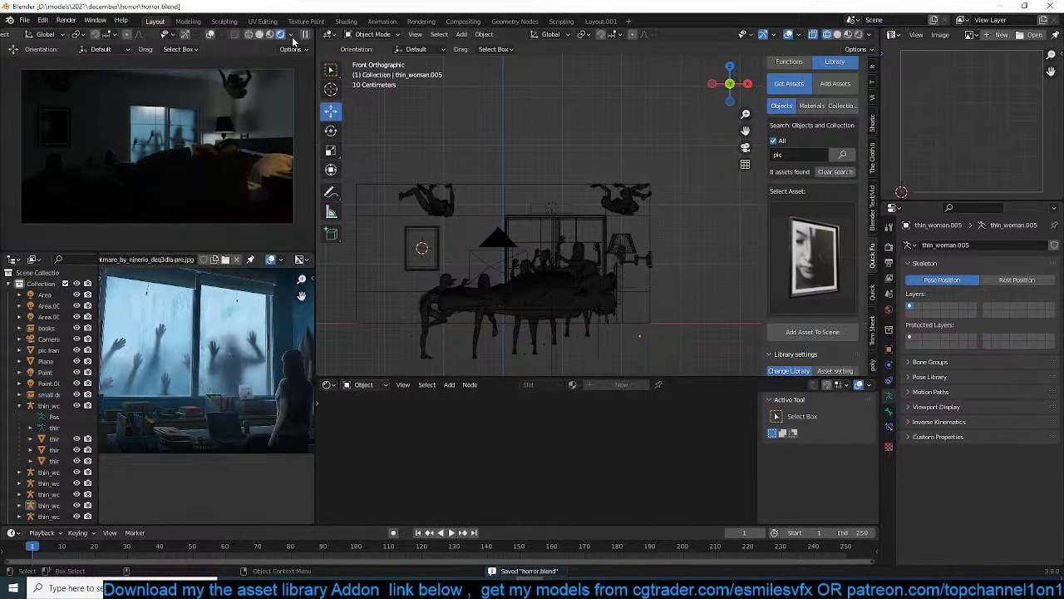
left_click(305, 34)
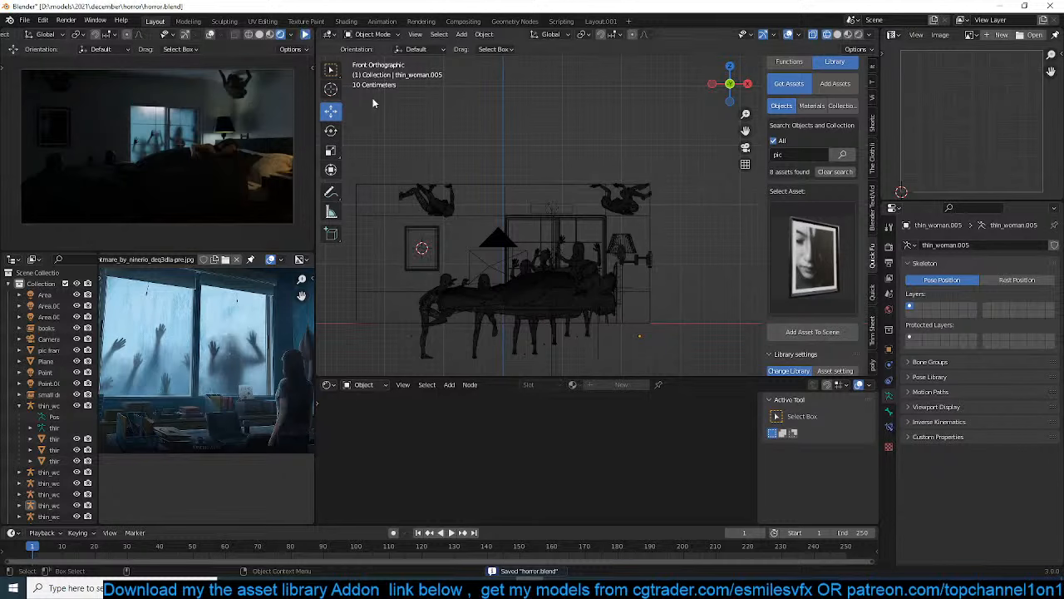
Select the armature of the woman standing at the foot of the bed together with all its child meshes
left_click(426, 337)
left_click(411, 338)
scroll(424, 346, "up", 2)
middle_click_drag(435, 338, 581, 164, "shift")
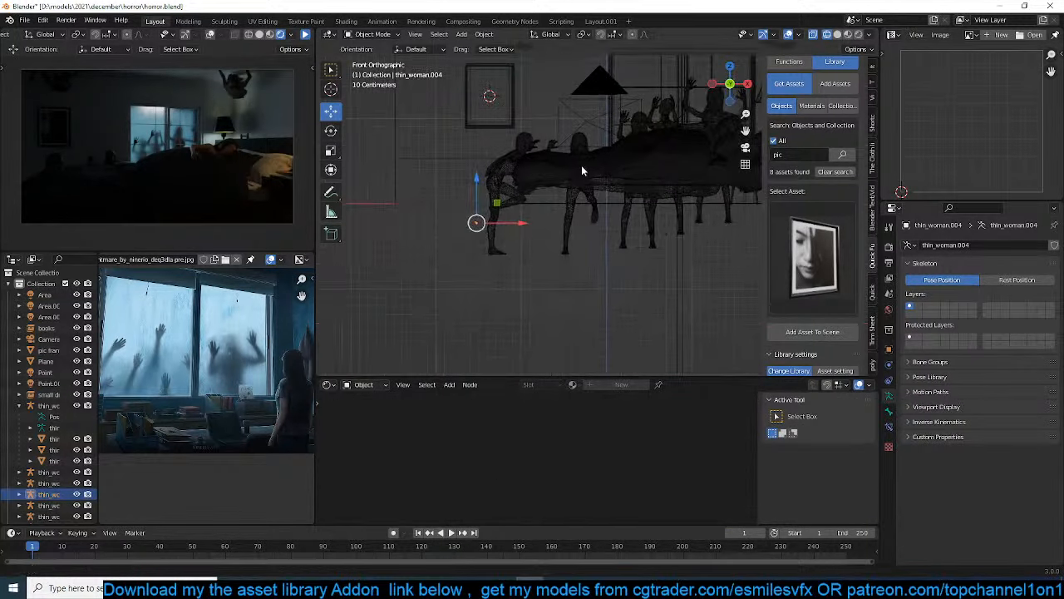
scroll(575, 171, "up", 2)
middle_click_drag(495, 231, 512, 270, "shift")
left_click(469, 253)
left_click(468, 249)
key("shift+g")
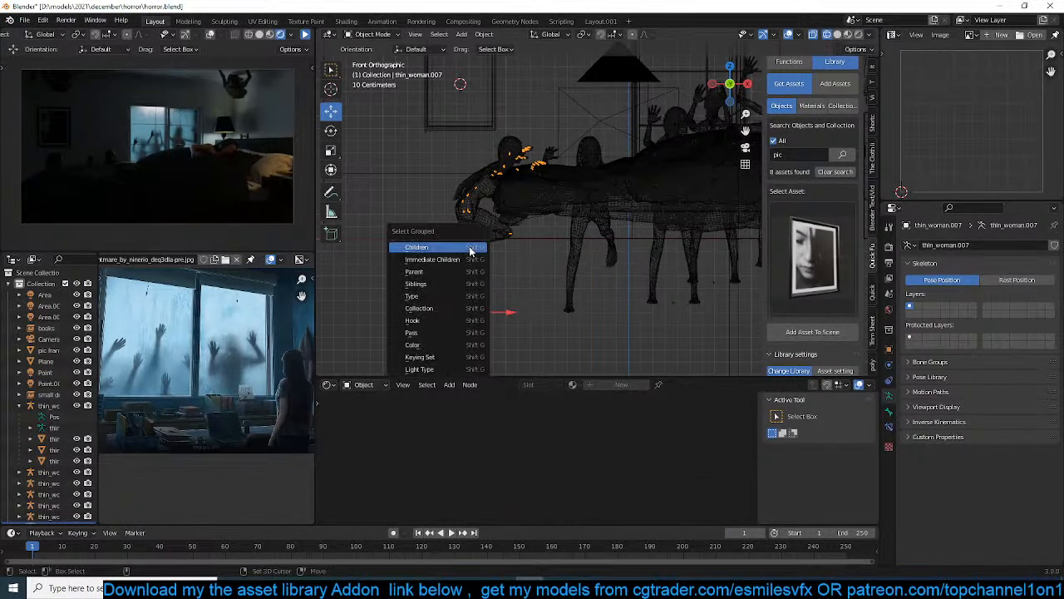
left_click(470, 247)
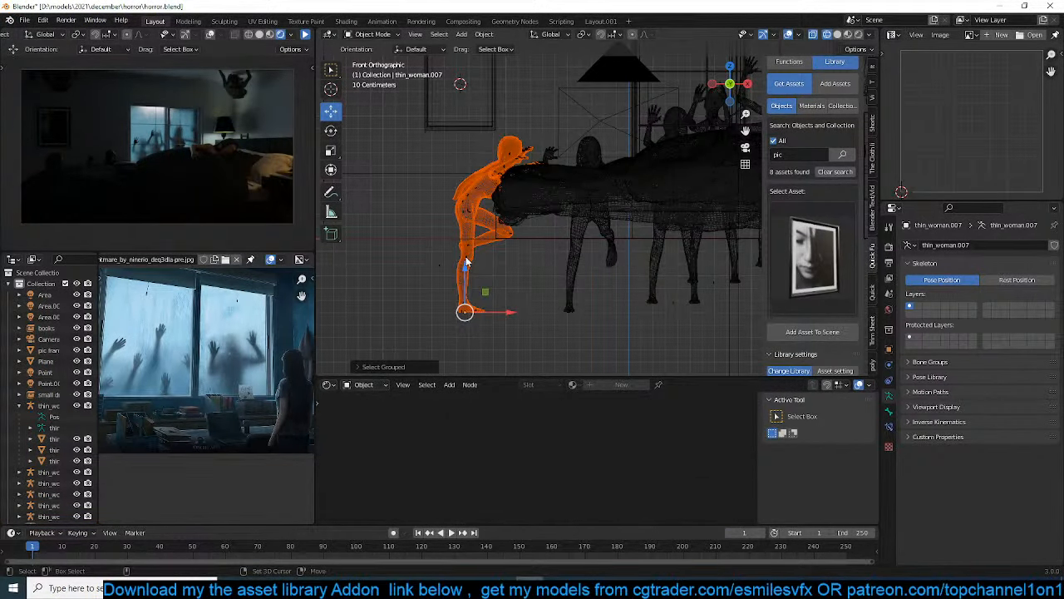
left_click(466, 262)
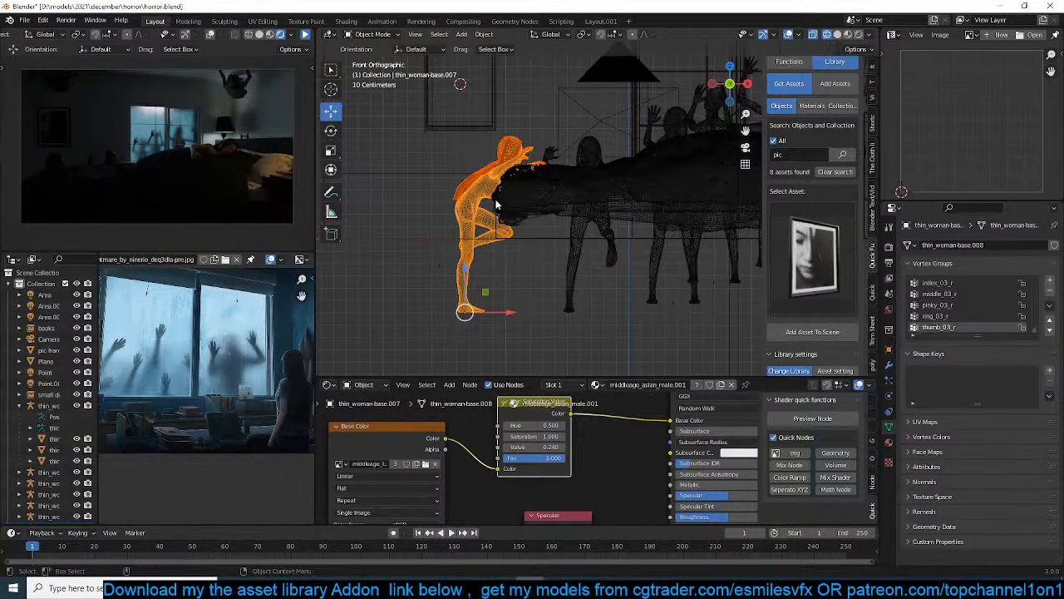
Duplicate the selected woman and rotate and move the copy so it leans forward above the foot of the bed
key("shift+d")
key("r")
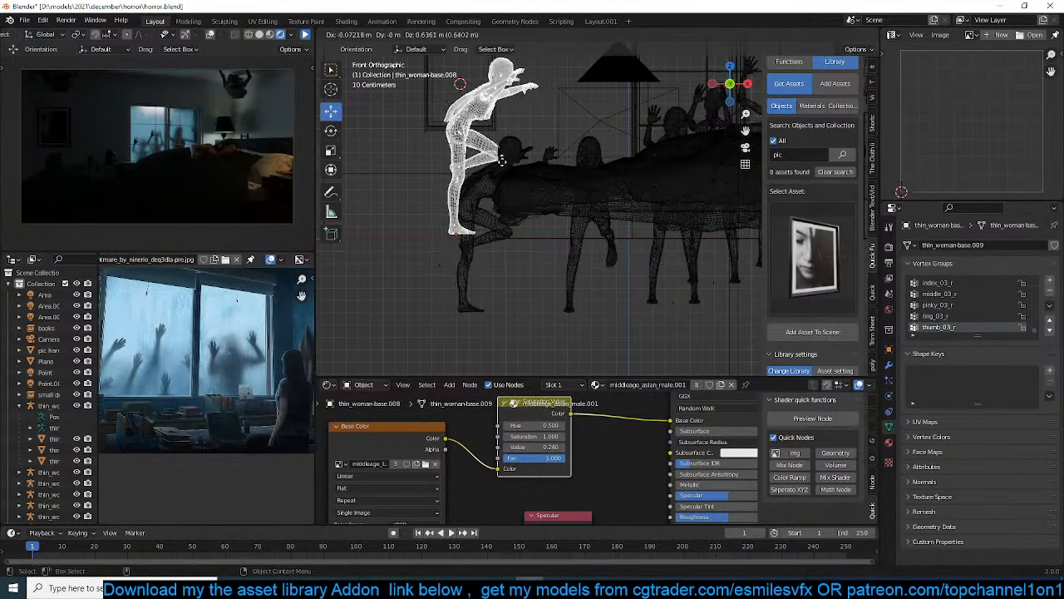
left_click(556, 216)
key("g")
left_click(536, 198)
key("r")
left_click(560, 219)
key("g")
left_click(551, 207)
Select the duplicated woman's armature and rotate her pelvis bone in Pose Mode to tilt her body forward
key("ctrl+Tab")
key("Escape")
middle_click_drag(462, 172, 549, 281, "shift")
scroll(554, 280, "up", 4)
left_click(542, 264)
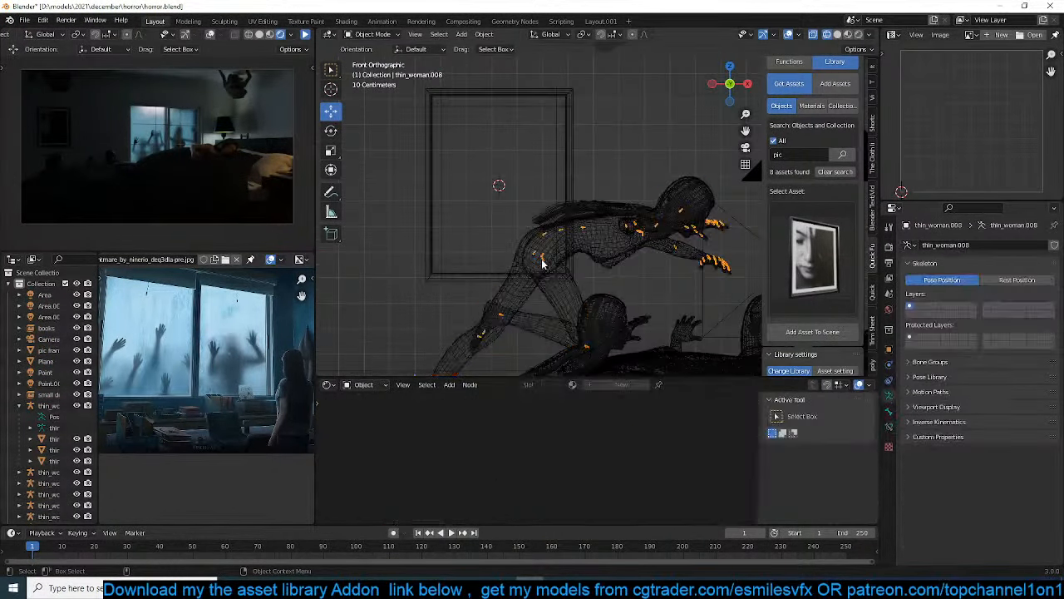
key("ctrl+Tab")
key("r")
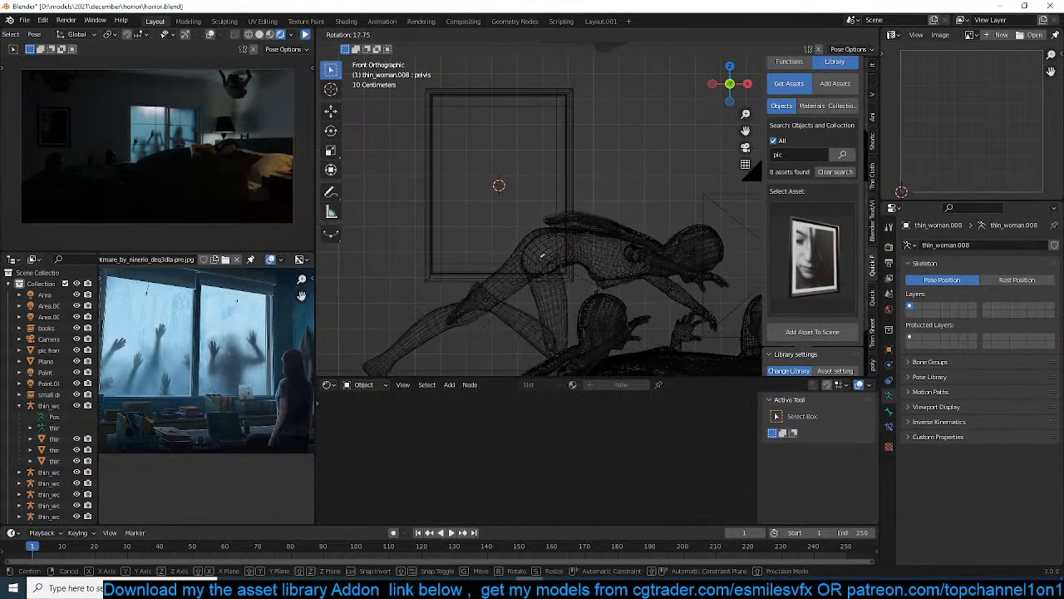
left_click(495, 309)
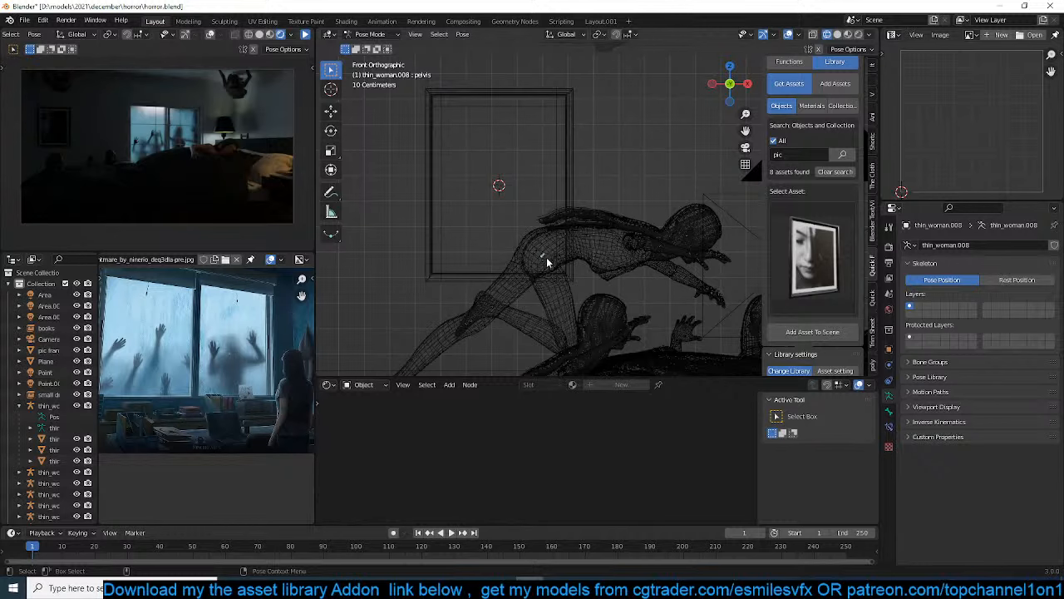
key("r")
right_click(545, 274)
Rotate the duplicated woman's thigh and calf bones so both legs stretch backward off the bed
left_click(535, 256)
key("r")
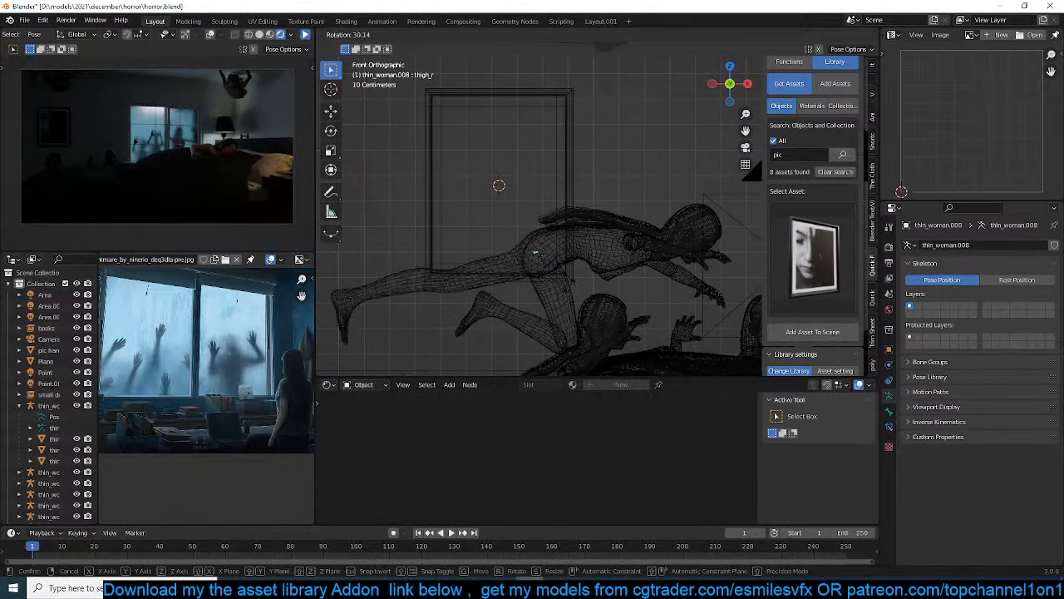
left_click(474, 267)
left_click(542, 258)
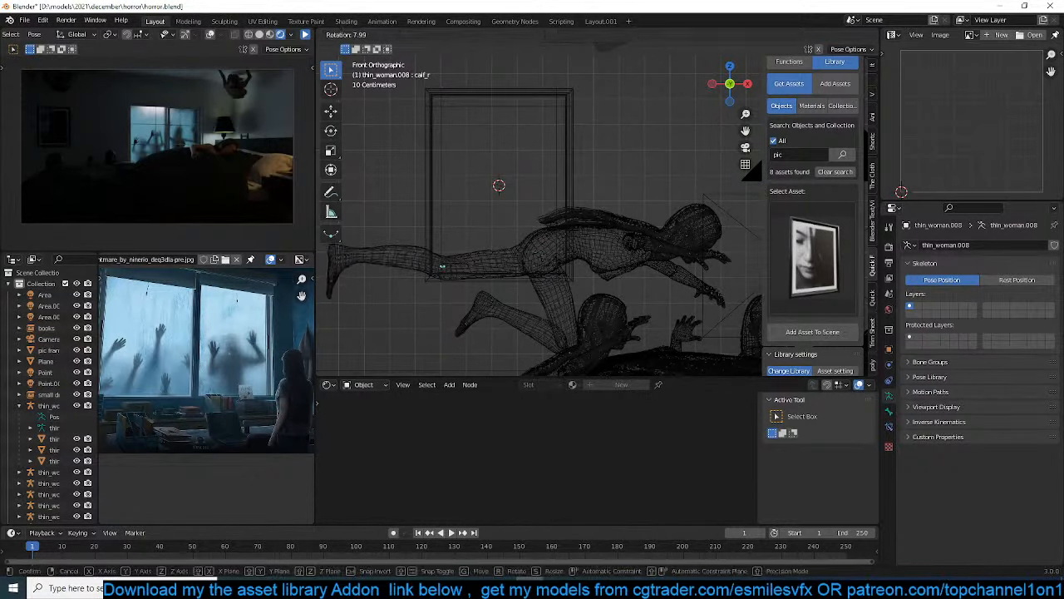
key("r")
left_click(527, 323)
left_click(495, 341)
key("r")
left_click(565, 216)
Rotate the duplicated woman's spine to raise her torso, and swing her left thigh further back
left_click(571, 244)
key("r")
left_click(588, 230)
left_click(547, 261)
key("r")
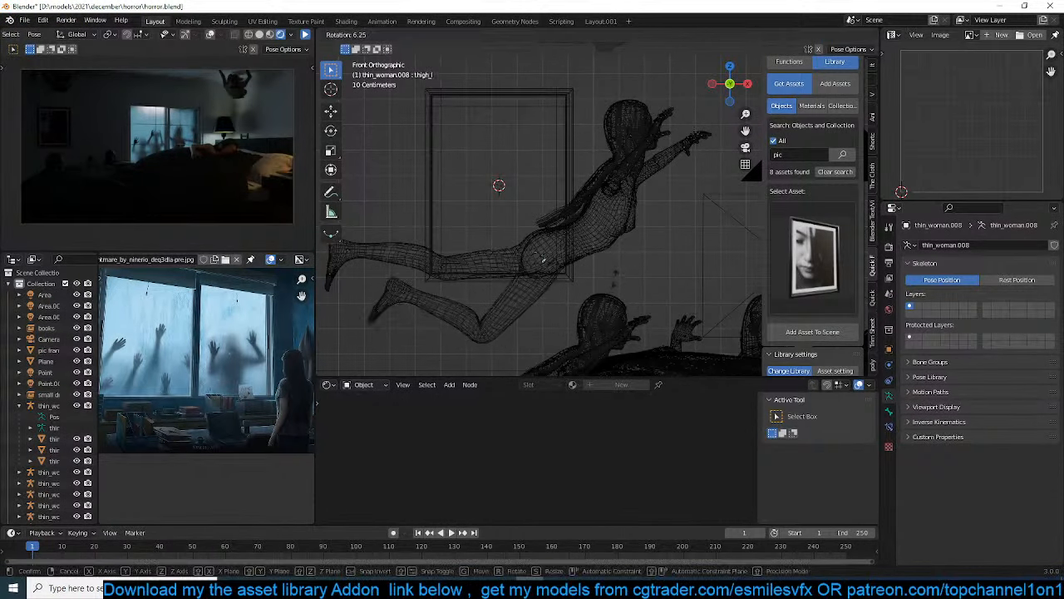
left_click(607, 299)
Rotate the duplicated woman's pelvis so her whole body floats roughly horizontal
left_click(550, 258)
key("r")
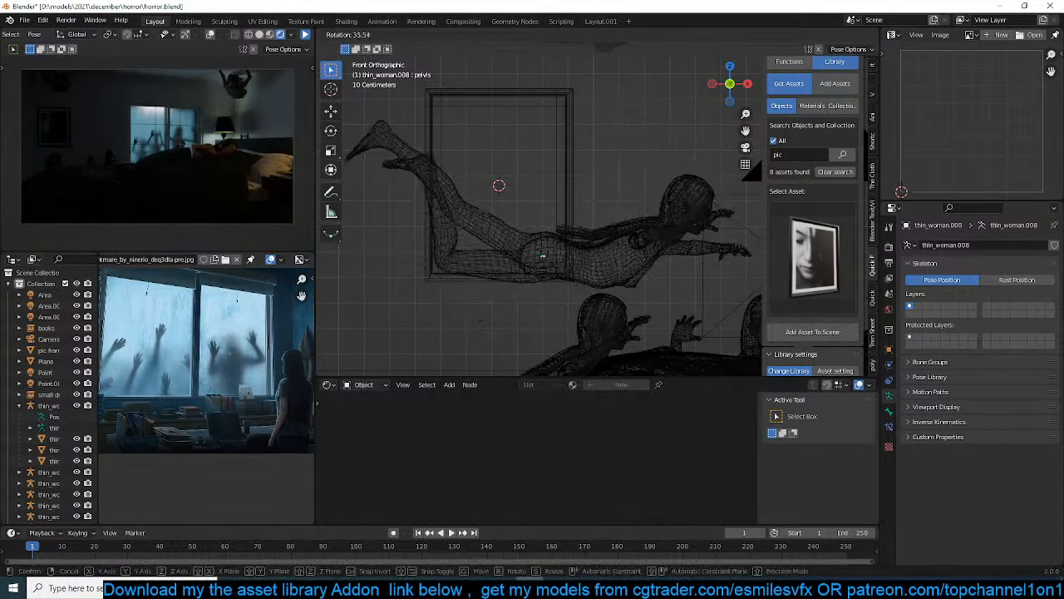
left_click(661, 261)
Move the floating woman by her pelvis over the bed in top view, and return to the camera view
middle_click_drag(661, 258, 592, 226, "shift")
scroll(592, 227, "down", 1)
key("KP_7")
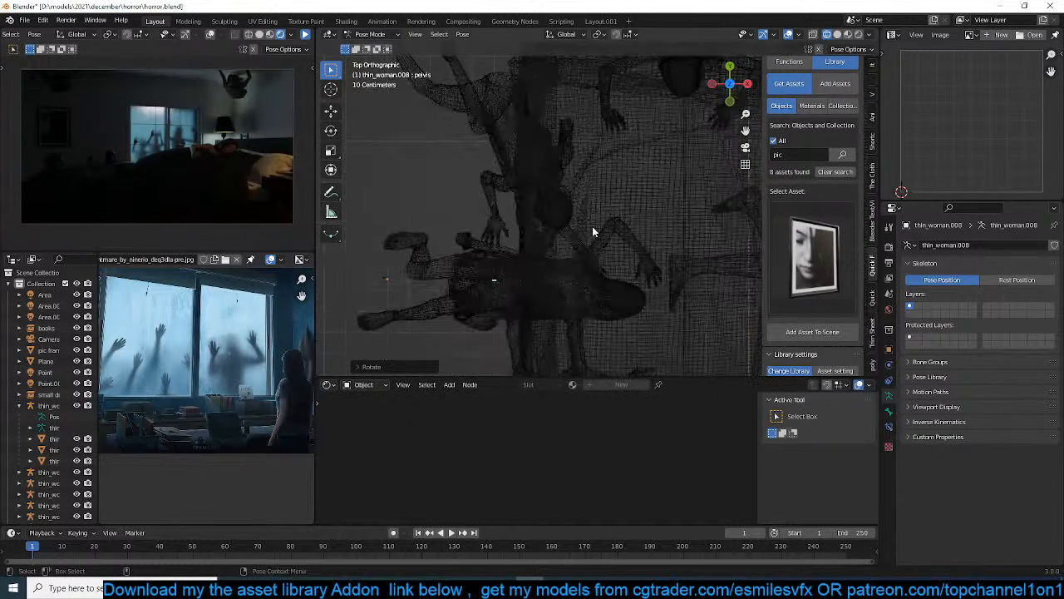
scroll(614, 236, "down", 3)
key("g")
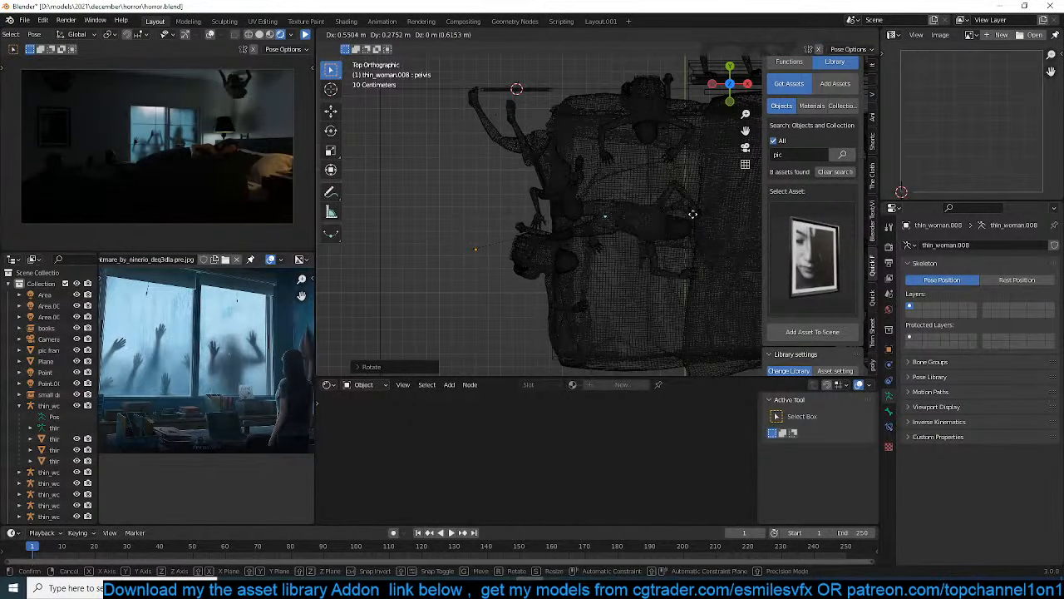
left_click(678, 230)
key("KP_0")
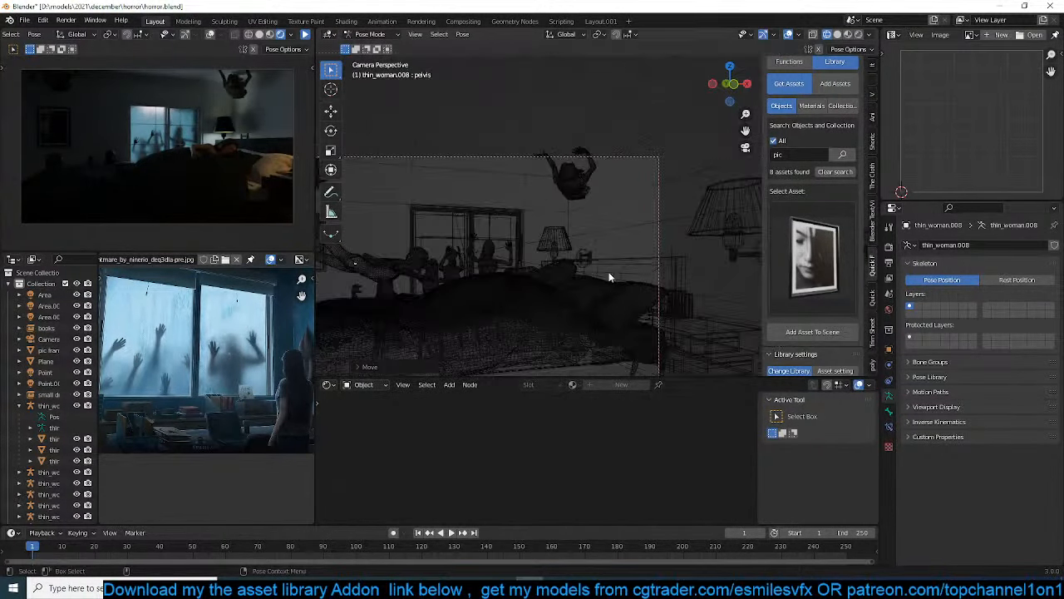
Raise the floating woman by her pelvis so she hovers above the bed, and return to Object Mode
key("g")
left_click(601, 224)
key("ctrl+Tab")
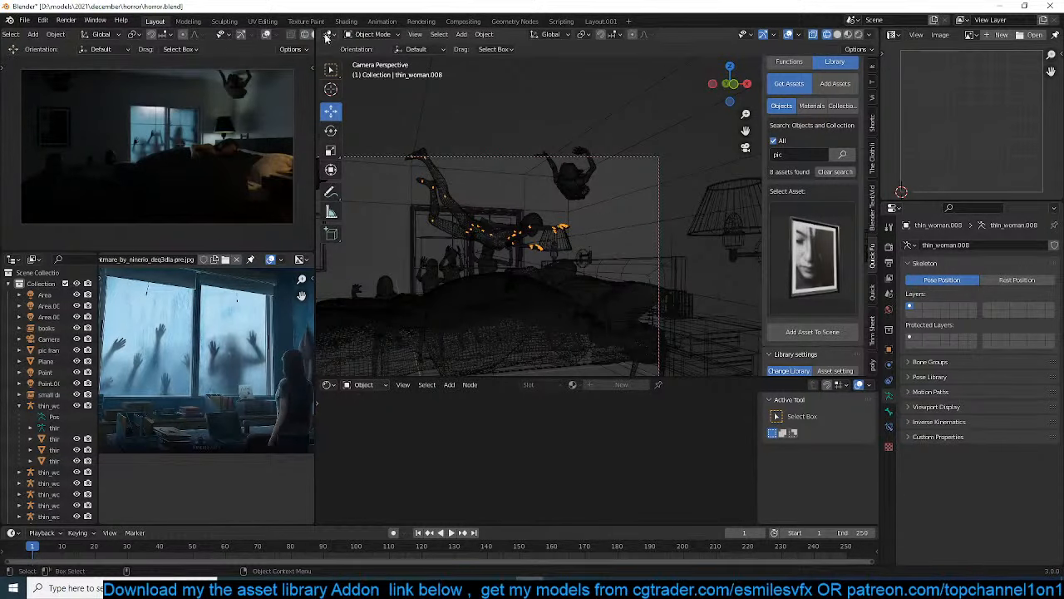
scroll(313, 33, "right", 3)
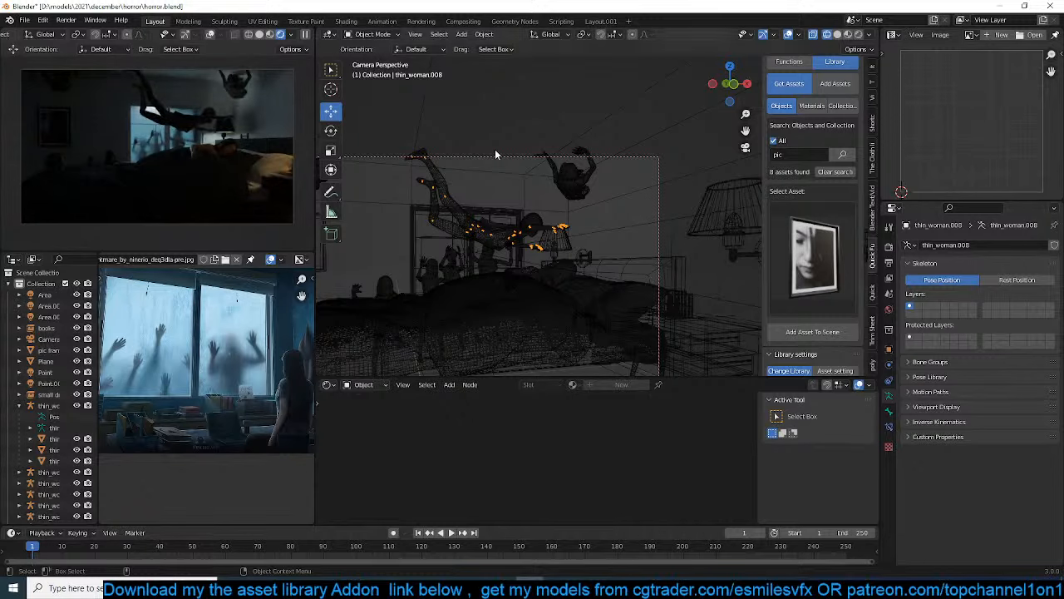
scroll(501, 196, "up", 2)
scroll(540, 198, "up", 1)
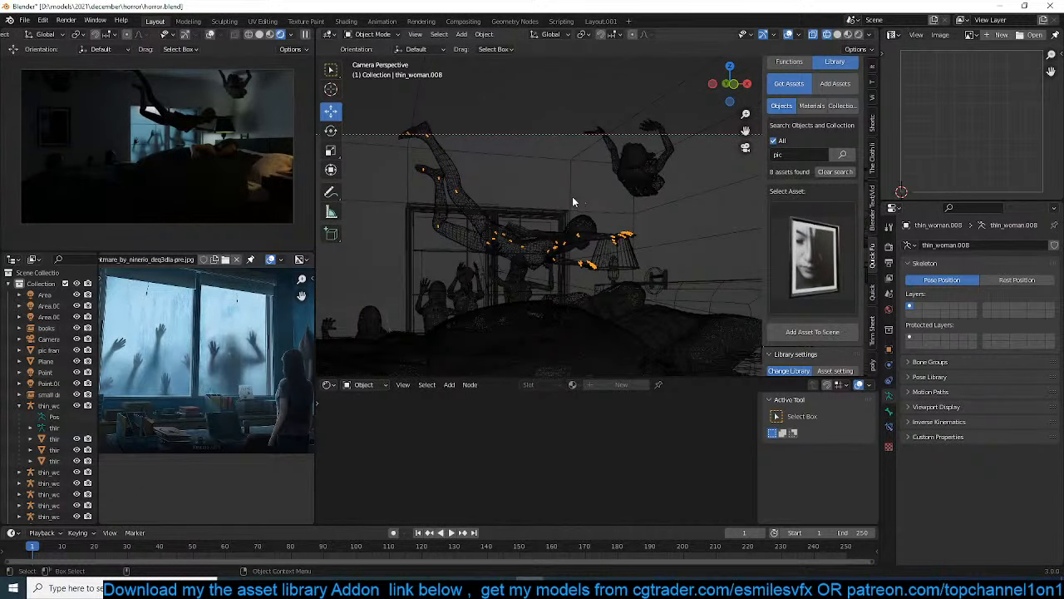
Set the Specular of the floating woman's skin material to 0.323, with the scene view in solid shading
left_click(465, 205)
key("shift+z")
scroll(570, 494, "down", 4)
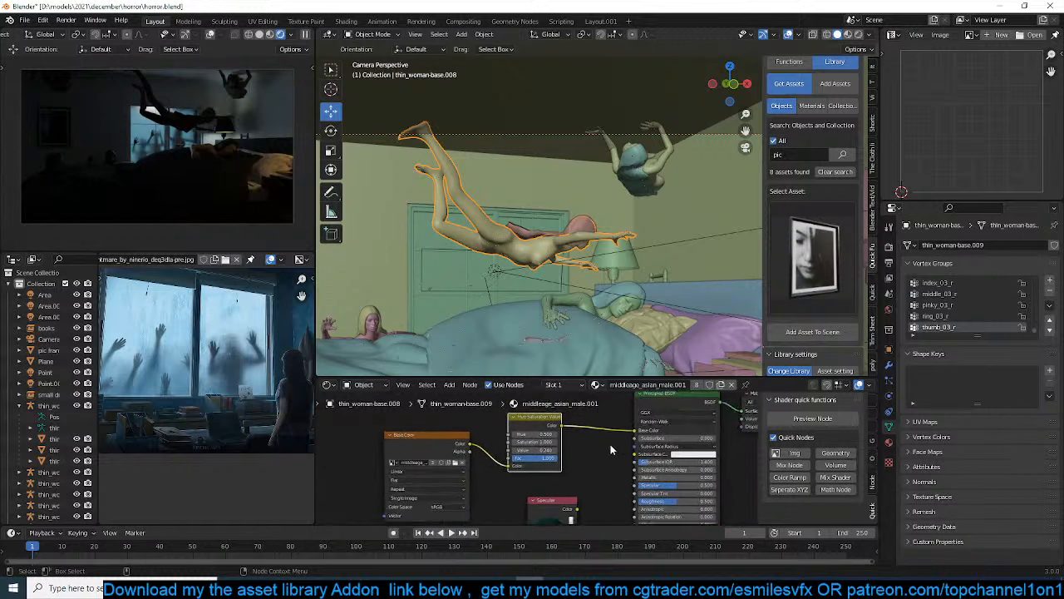
middle_click_drag(597, 440, 599, 519)
scroll(520, 448, "up", 4)
middle_click_drag(661, 494, 599, 441)
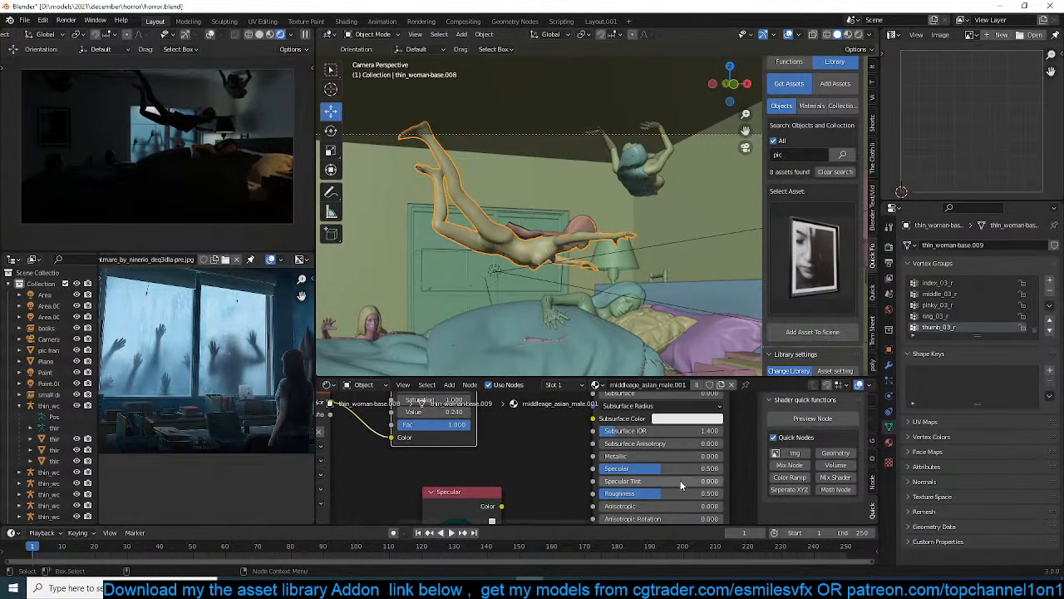
left_click_drag(669, 469, 647, 470)
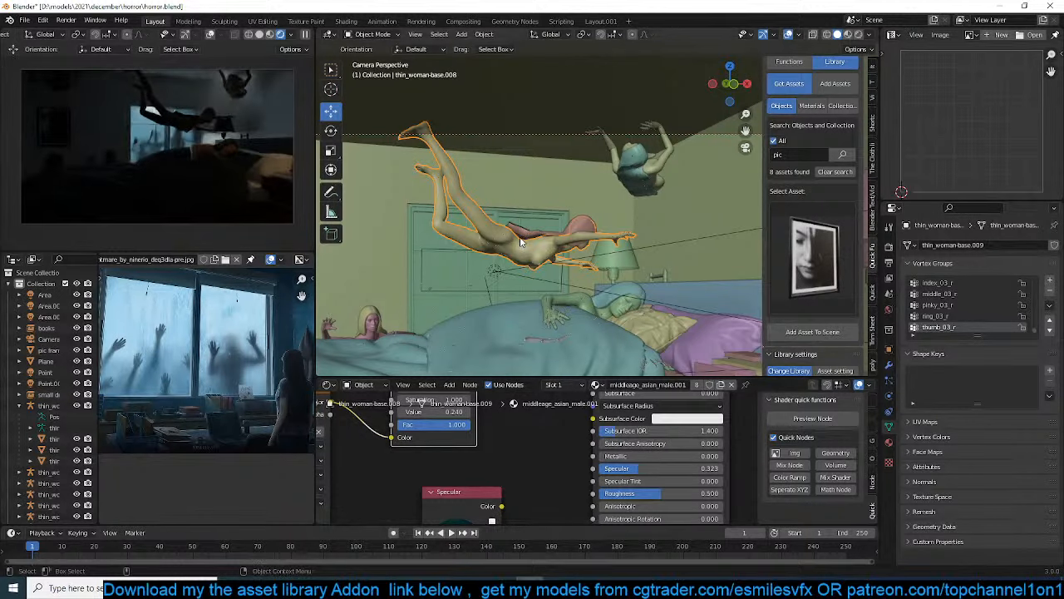
Save the file, and darken the skin material by setting its Hue Saturation Value node's Value to 0.140
key("ctrl+s")
middle_click_drag(468, 434, 510, 449)
left_click_drag(497, 426, 466, 426)
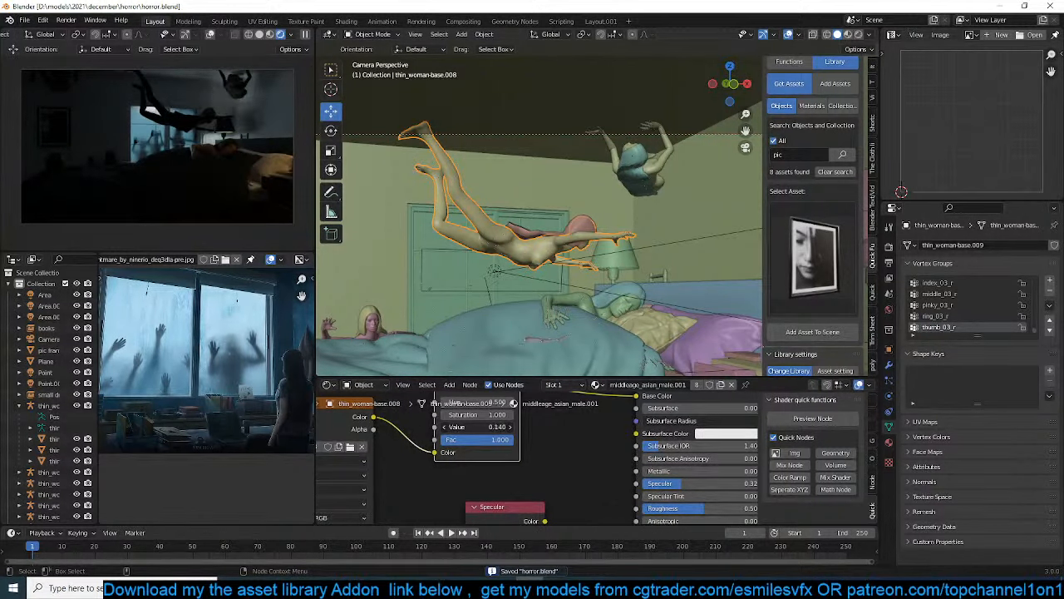
scroll(565, 250, "down", 2)
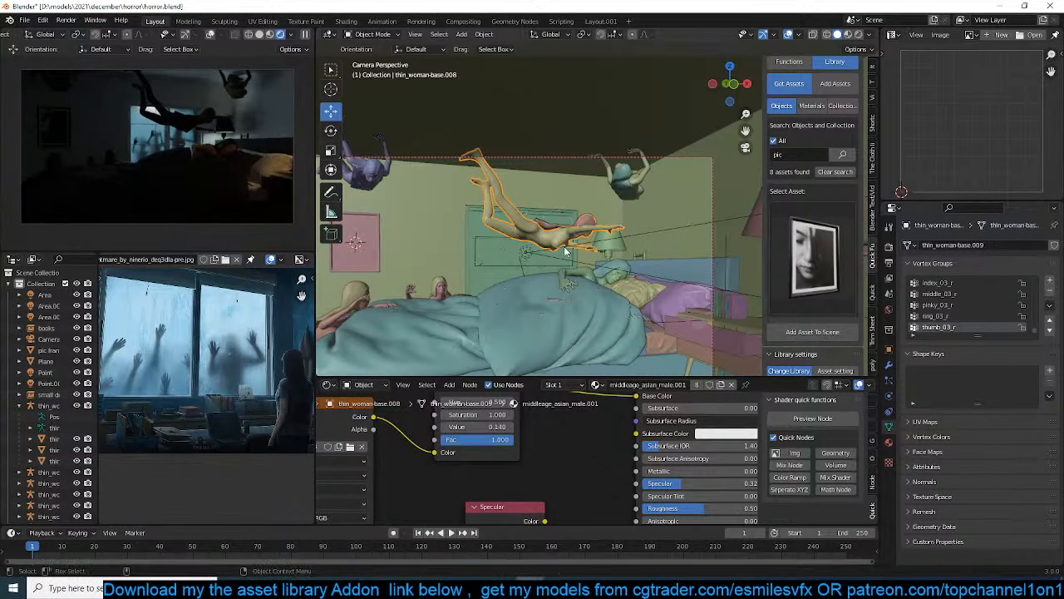
Try a new point light near the ceiling above the floating woman, and move it slightly closer to her
scroll(564, 259, "up", 2)
key("alt+a")
scroll(547, 201, "down", 3)
middle_click_drag(547, 201, 565, 225, "shift")
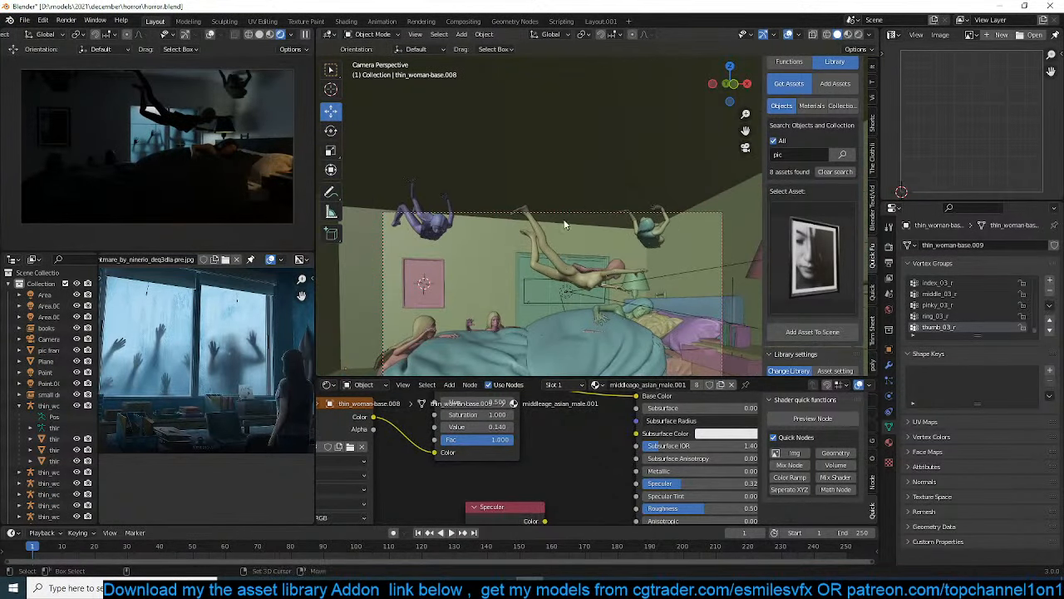
right_click(539, 193, "shift")
key("shift+a")
mouse_move(537, 192)
left_click(582, 191)
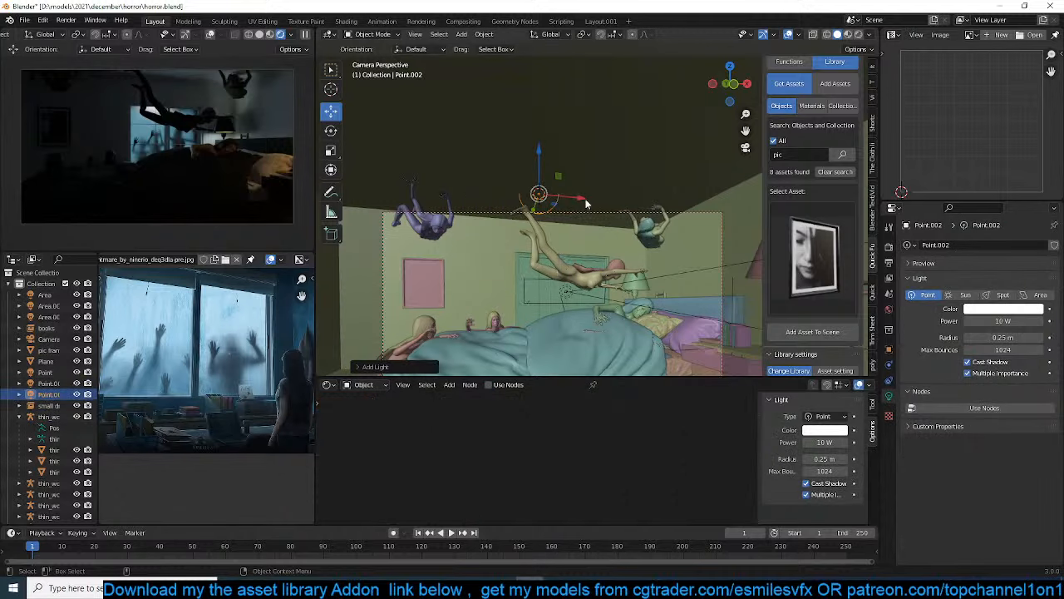
key("g")
left_click(614, 249)
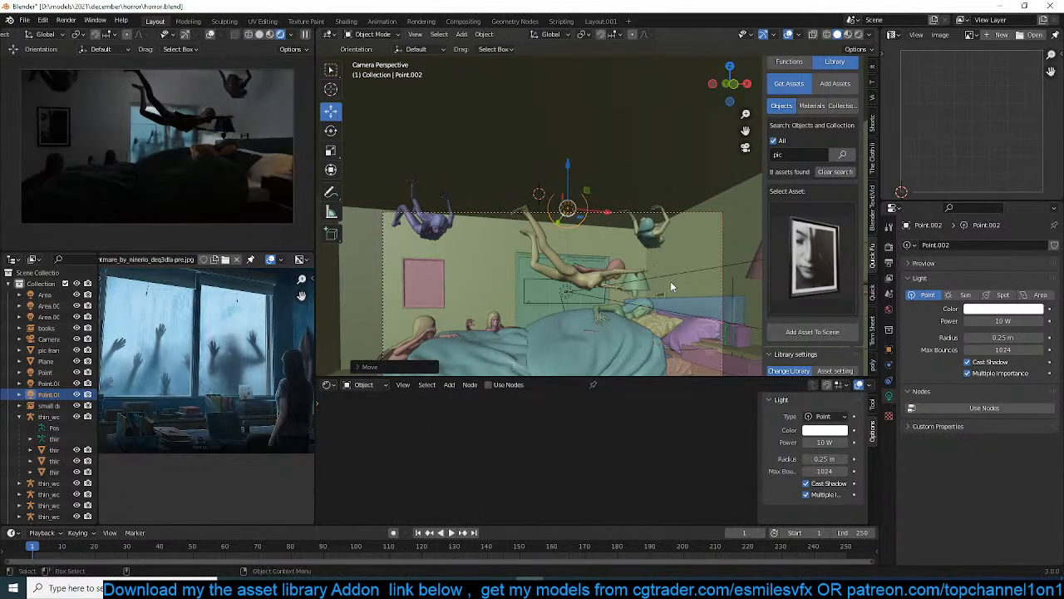
Try the new light as an area light, and delete it
left_click(1024, 296)
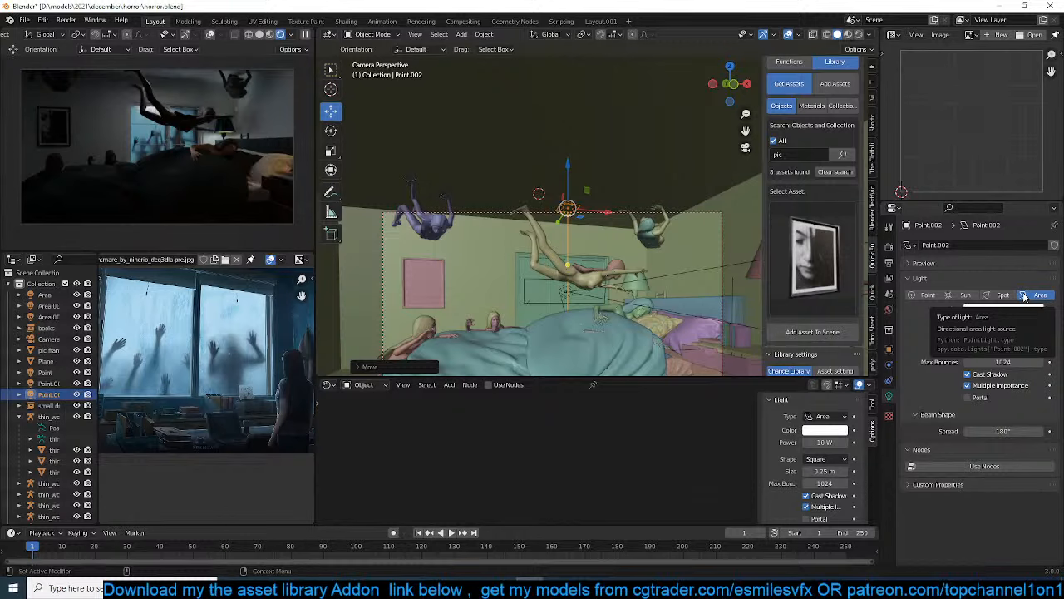
key("x")
left_click(653, 239)
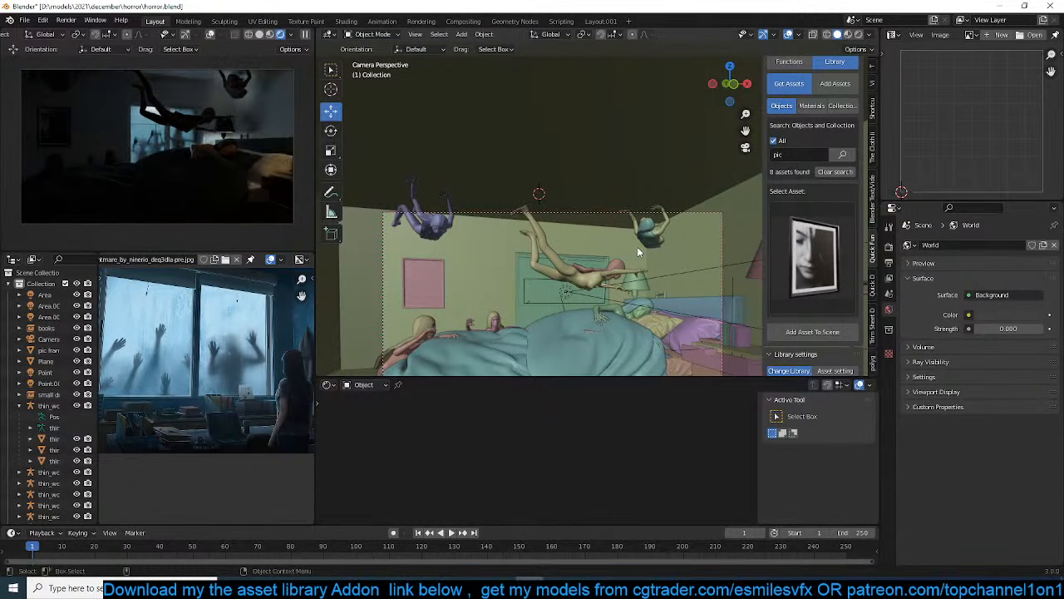
Save the file, and select the armature and all child meshes of the woman peering over the bed's far edge
key("ctrl+s")
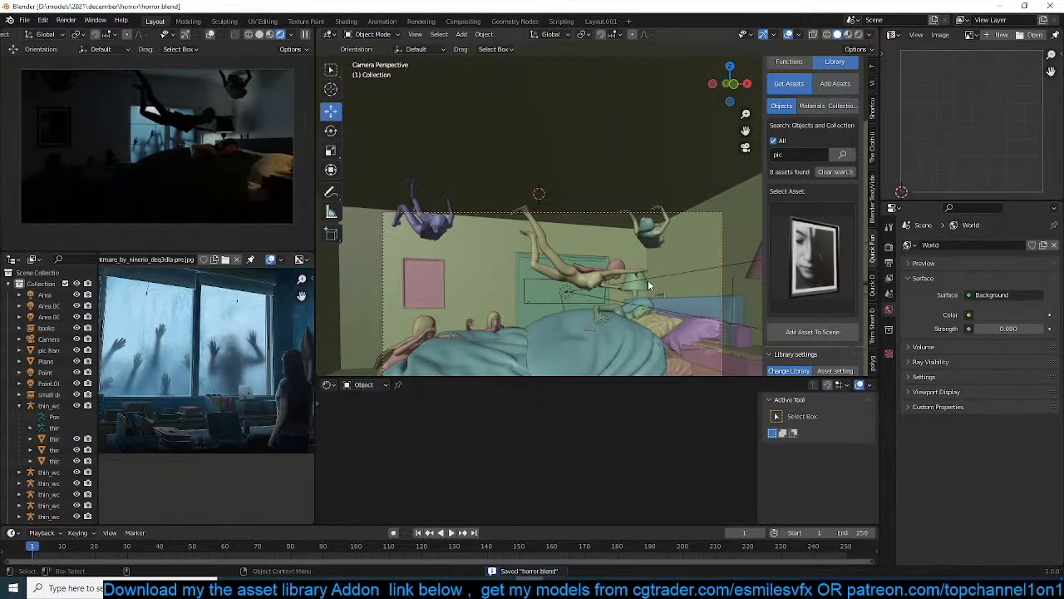
scroll(648, 281, "down", 3)
middle_click_drag(620, 290, 683, 253, "shift")
scroll(682, 253, "up", 1)
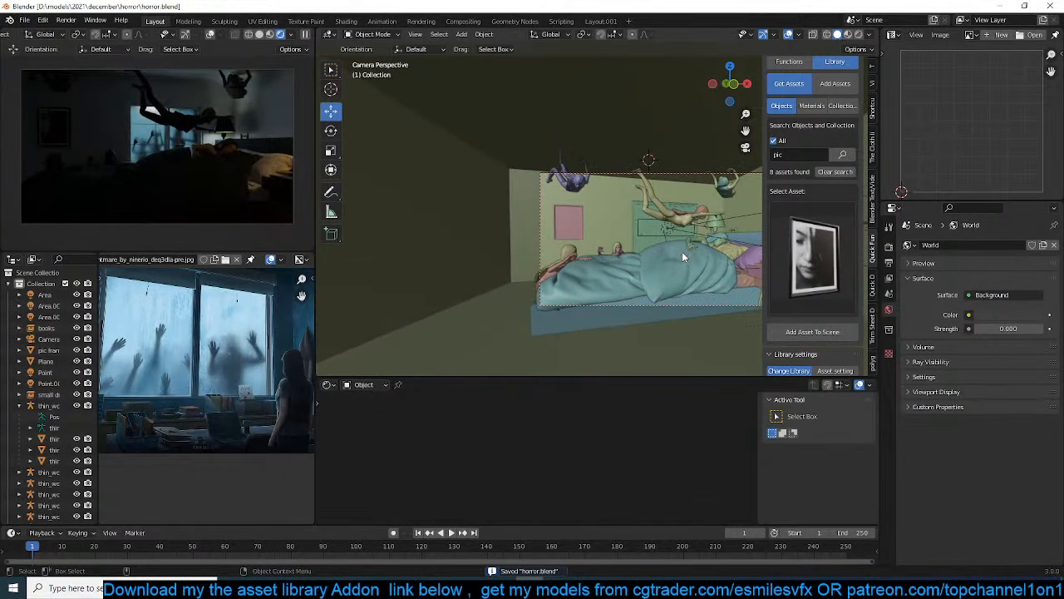
scroll(696, 224, "up", 3)
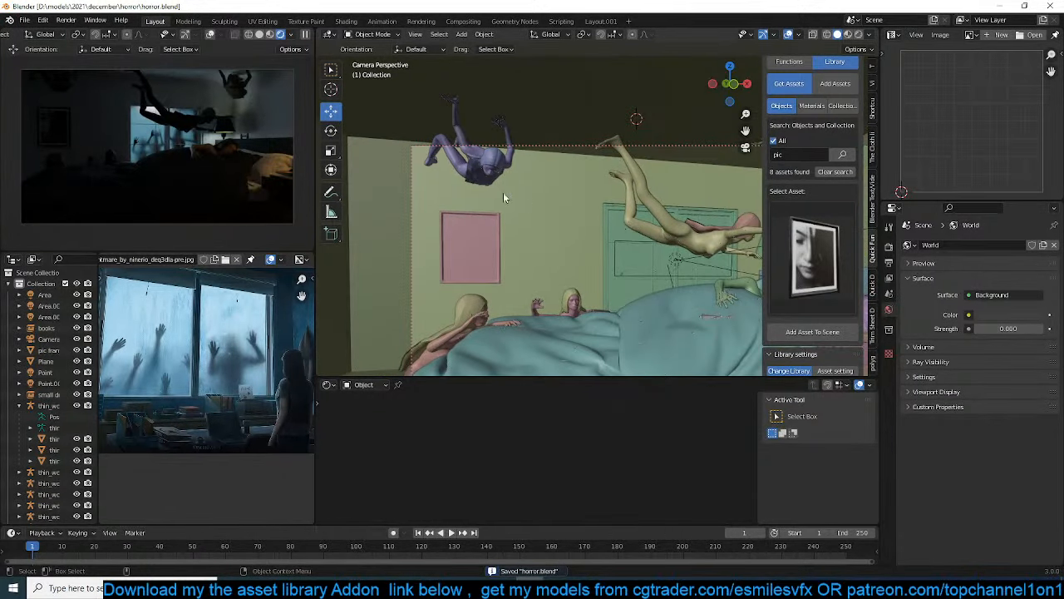
left_click(537, 310)
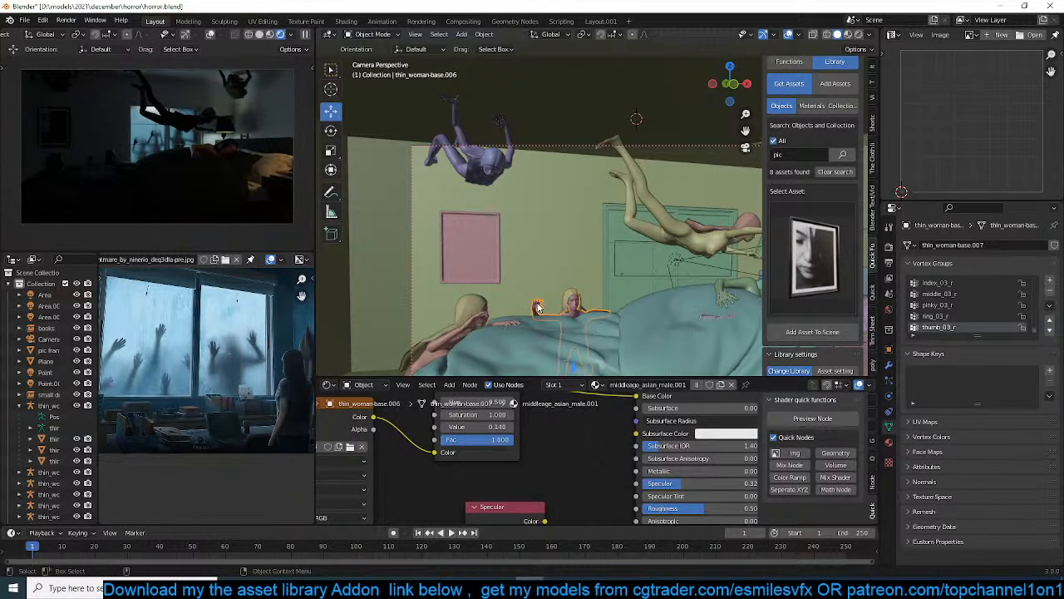
left_click(538, 308)
key("KP_Decimal")
scroll(542, 300, "down", 5)
middle_click_drag(541, 301, 533, 216, "shift")
scroll(598, 211, "up", 4)
key("shift+g")
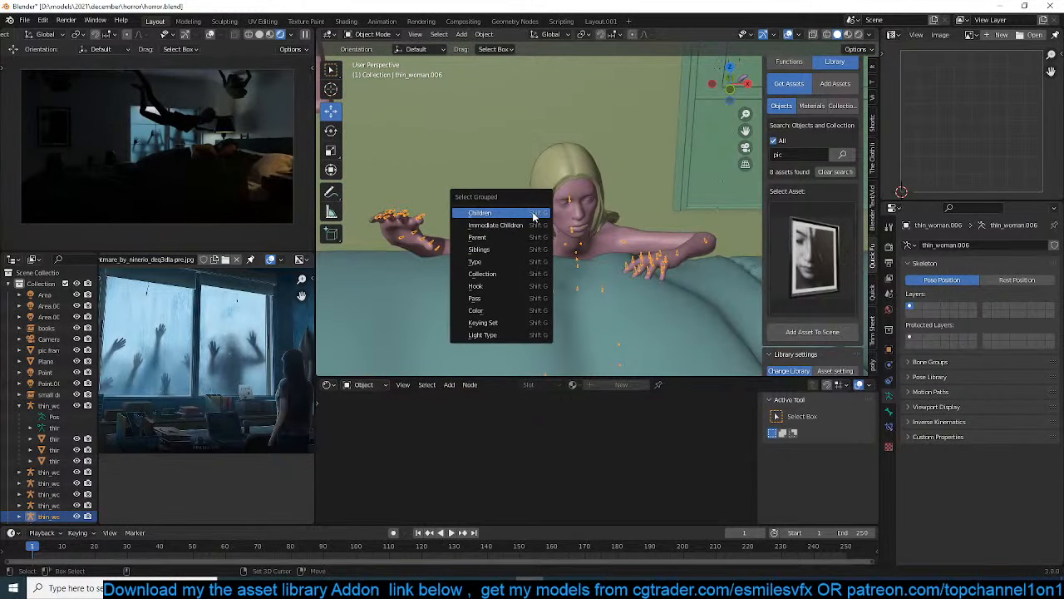
left_click(535, 214)
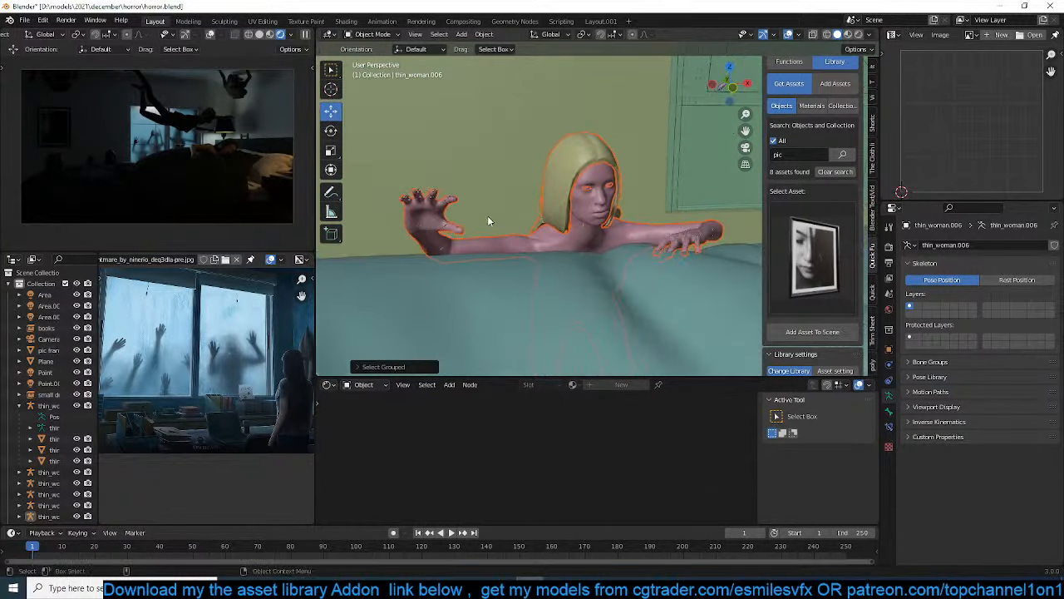
left_click(429, 197, "shift")
key("ctrl+s")
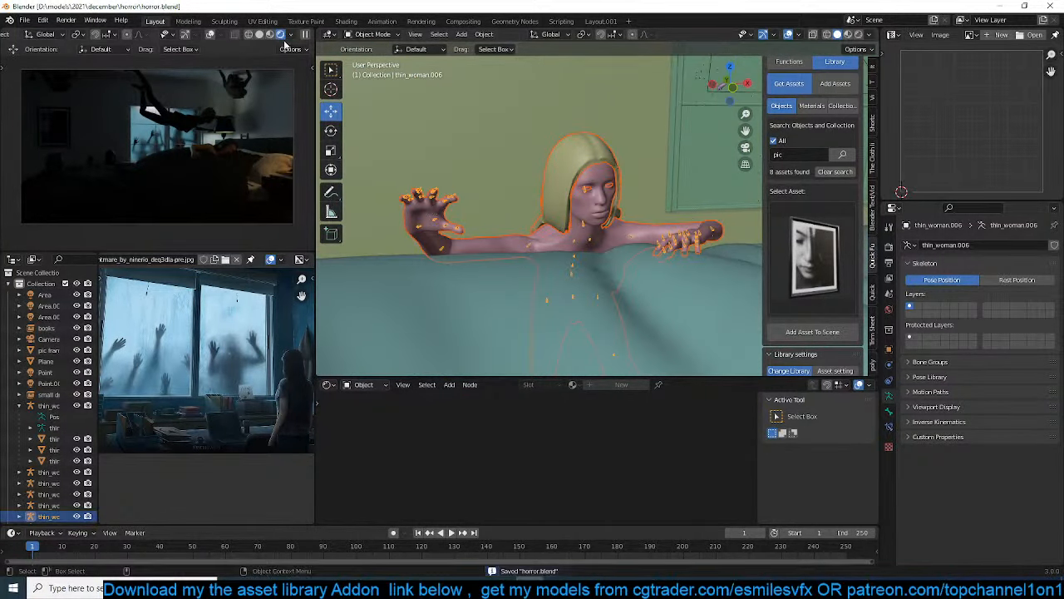
Duplicate the peering woman and lower the copy behind the middle of the bed in camera view
key("KP_0")
middle_click_drag(465, 315, 353, 286, "shift")
key("shift+d")
left_click(468, 243)
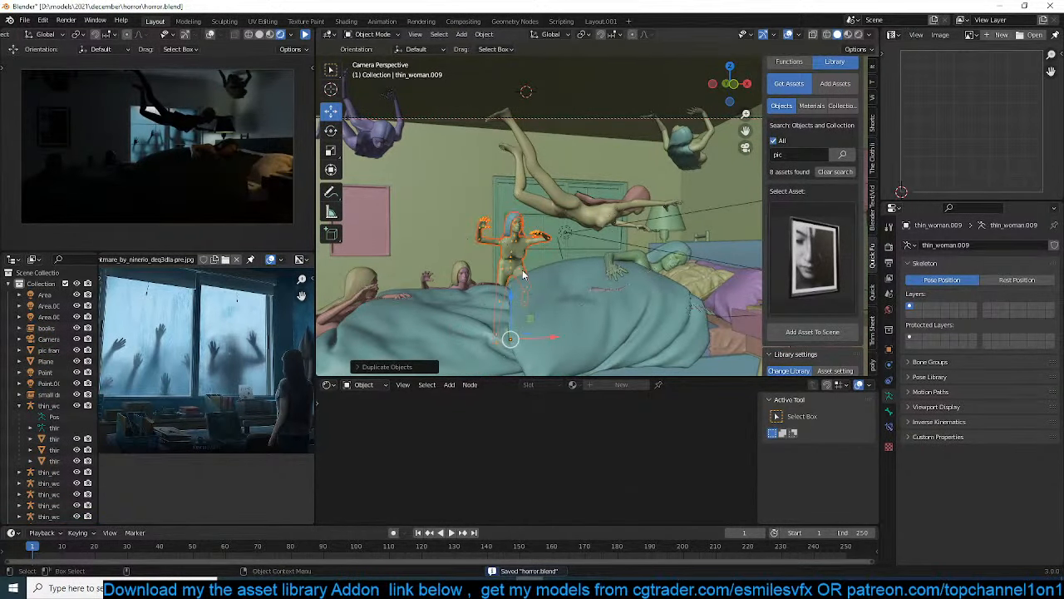
key("g")
left_click(505, 281)
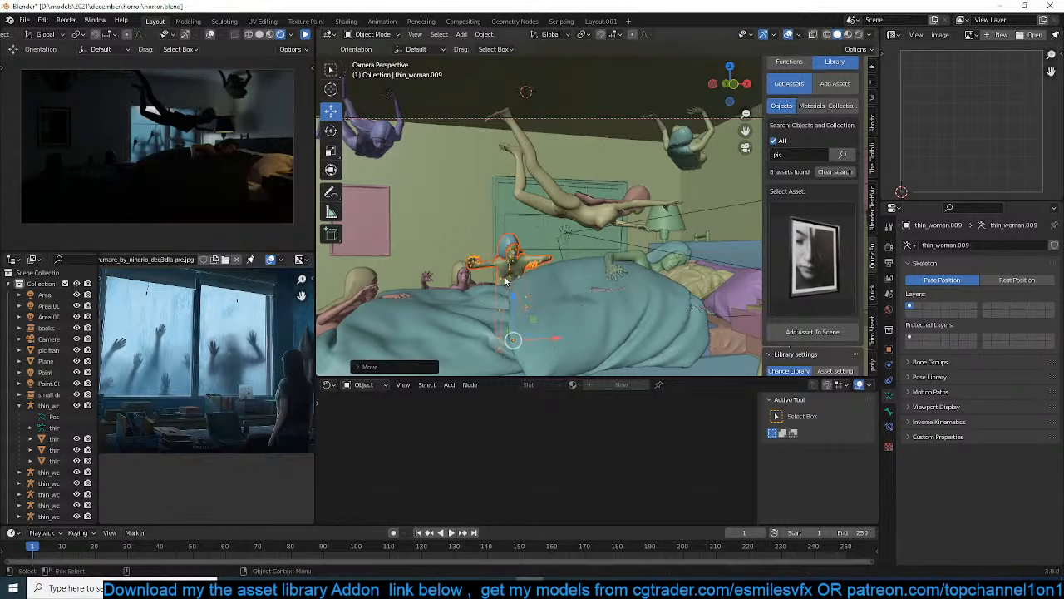
Duplicate the woman again and place the copy outside the window, behind and above the standing figures
middle_click_drag(505, 281, 601, 301)
key("shift+d")
left_click(429, 211)
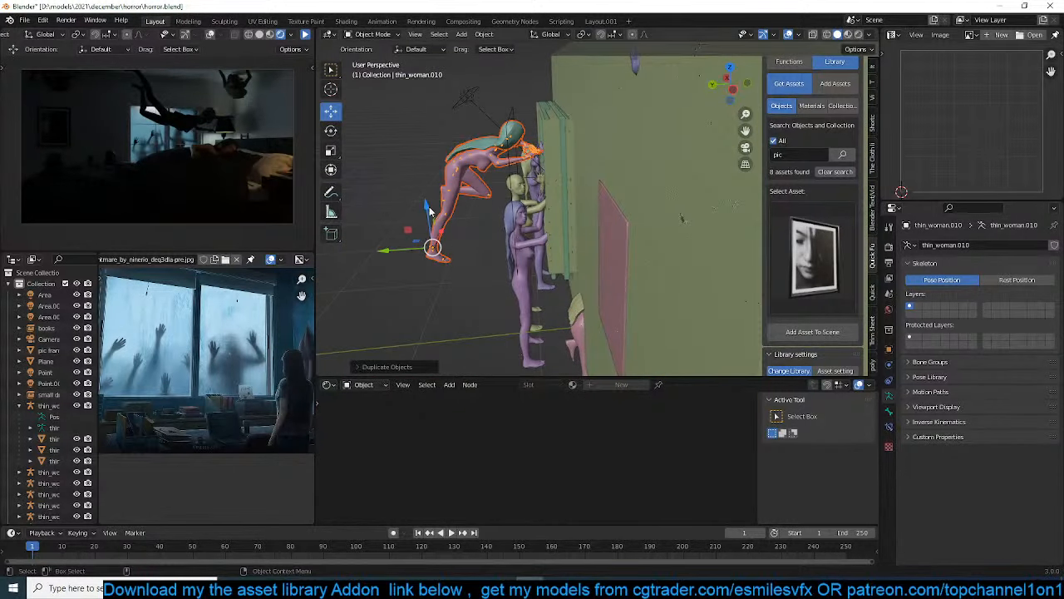
middle_click_drag(494, 212, 511, 193)
key("g")
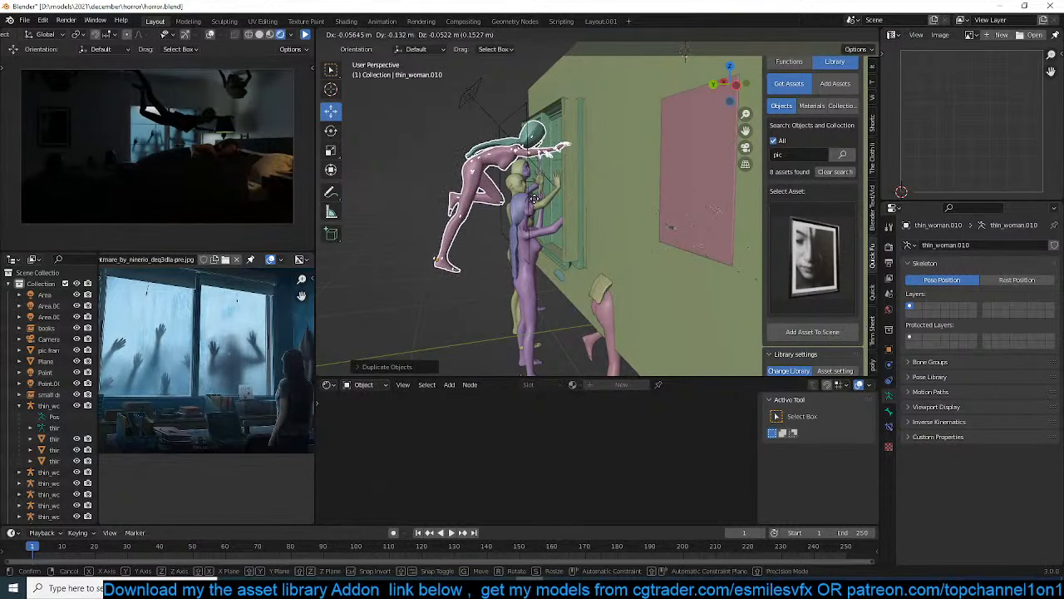
left_click(537, 199)
Duplicate the woman outside the window, freely rotate the copy, and place it by the bedside lamp near the sleeper's head
middle_click_drag(537, 200, 423, 197)
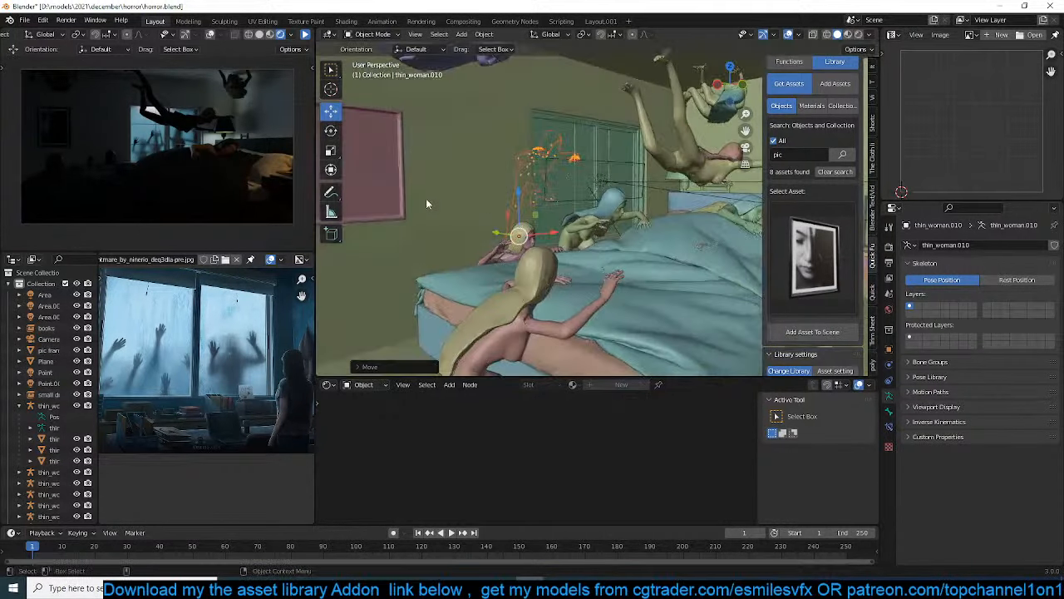
mouse_move(537, 209)
middle_mouse_down()
mouse_move(614, 219)
mouse_move(521, 190)
mouse_move(530, 192)
middle_mouse_up()
key("shift+d")
left_click(642, 205)
key("g")
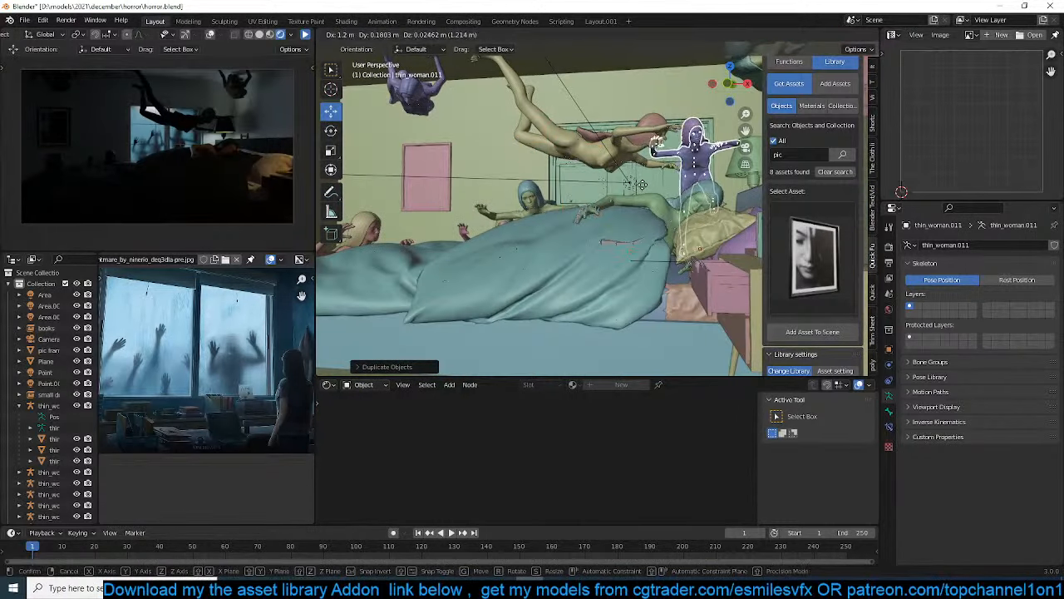
left_click(661, 194)
key("r")
key("r")
left_click(604, 195)
key("g")
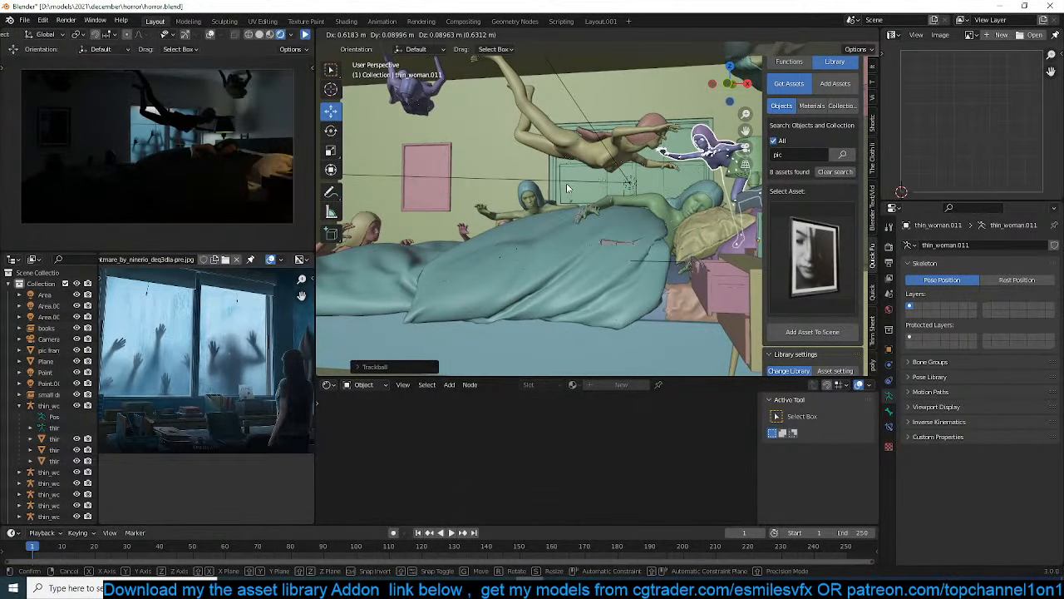
left_click(566, 183)
key("KP_0")
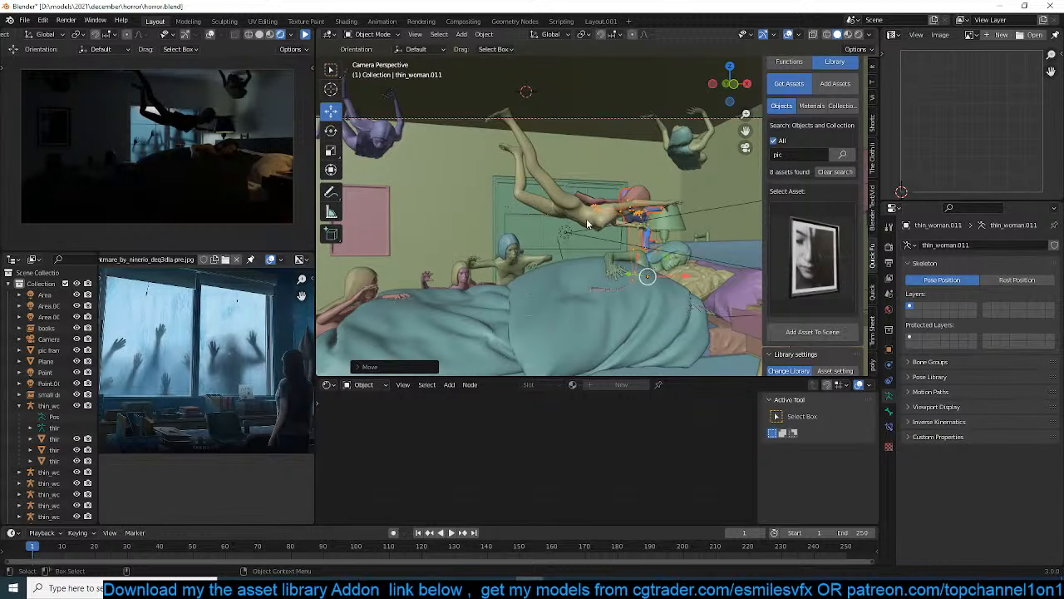
scroll(663, 237, "up", 3)
scroll(659, 233, "down", 3)
Duplicate the woman by the lamp, freely rotate the copy, and move it over the foot end of the bed
key("shift+d")
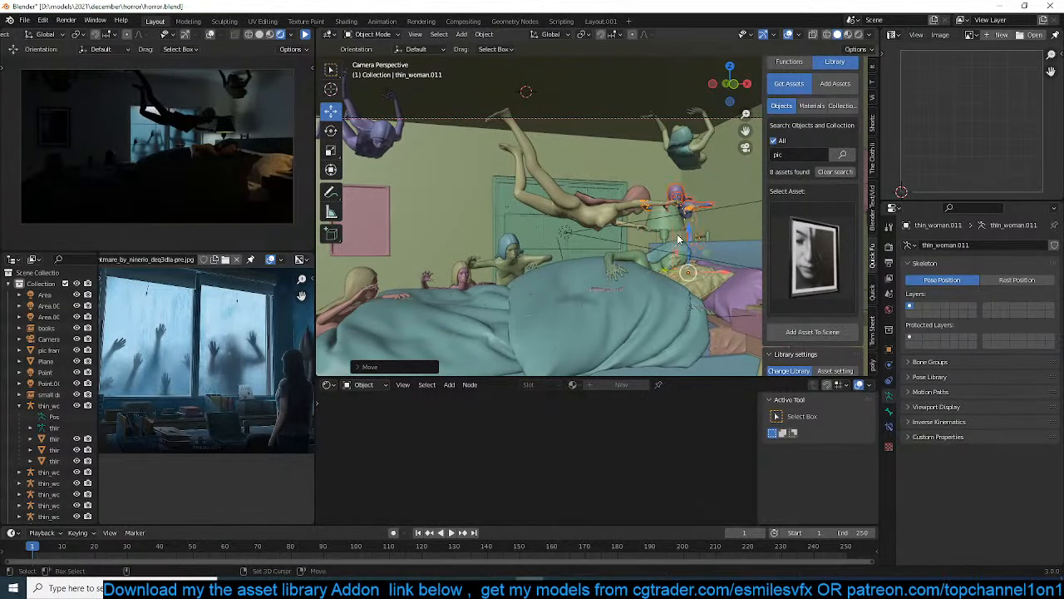
left_click(411, 225)
key("r")
key("r")
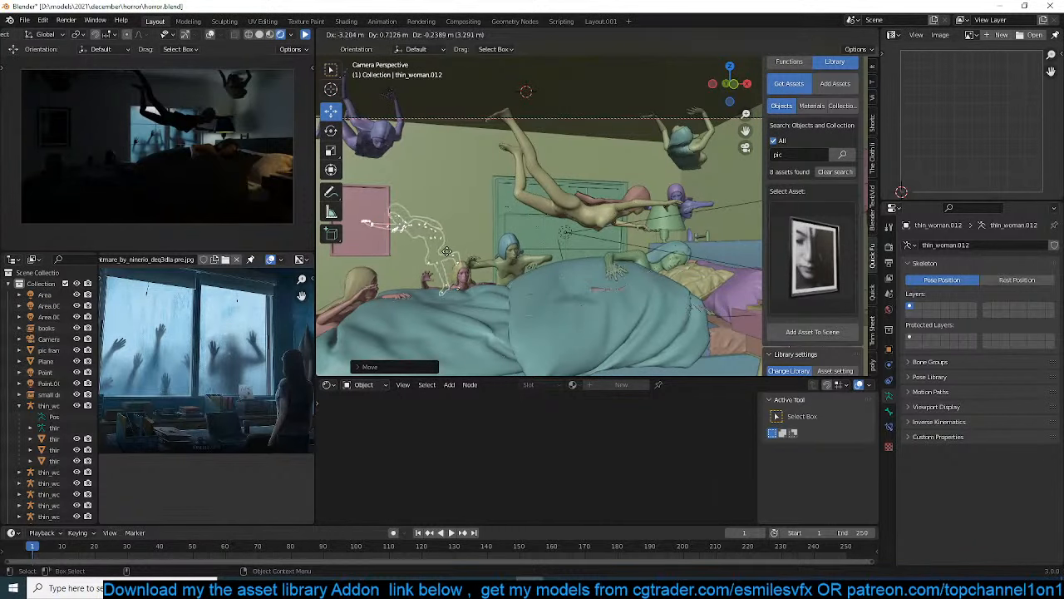
left_click(490, 259)
key("g")
key("z")
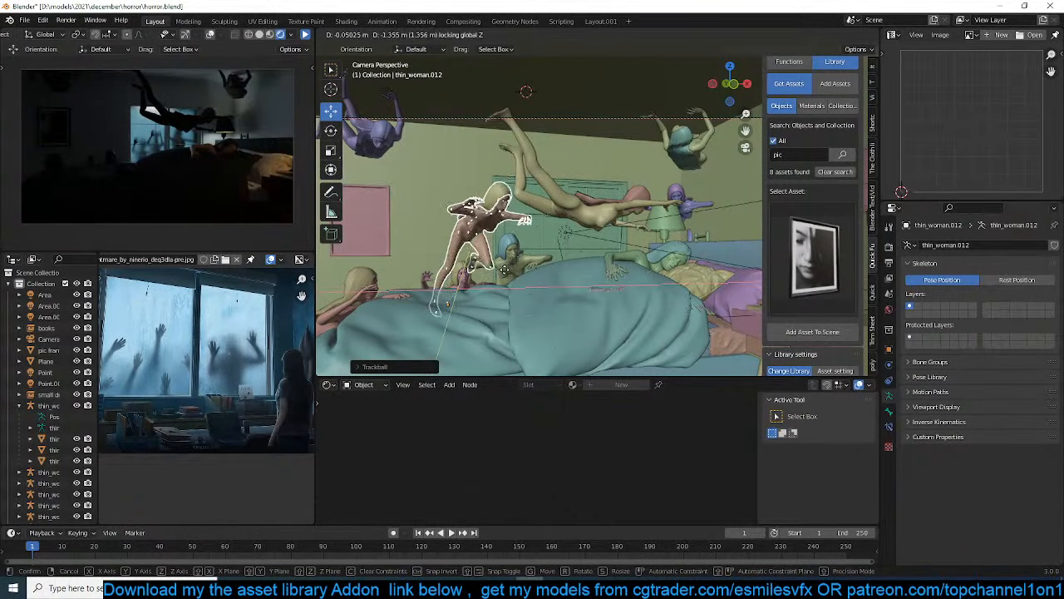
left_click(502, 271)
key("g")
left_click(493, 274)
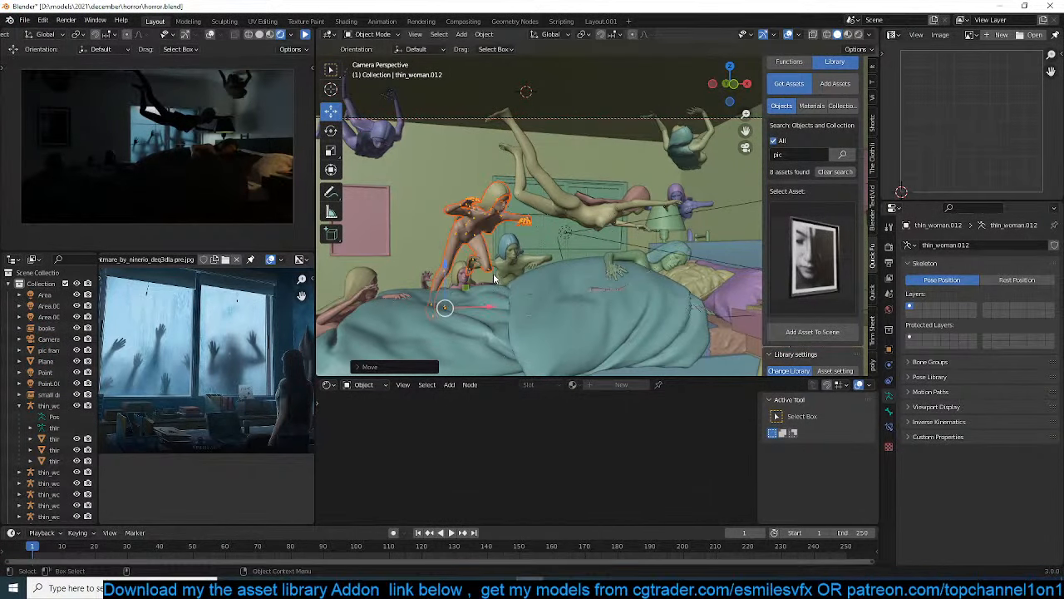
Duplicate that woman in top view and rotate the copy toward the bed at its near foot corner
key("KP_7")
scroll(533, 183, "down", 4)
key("shift+d")
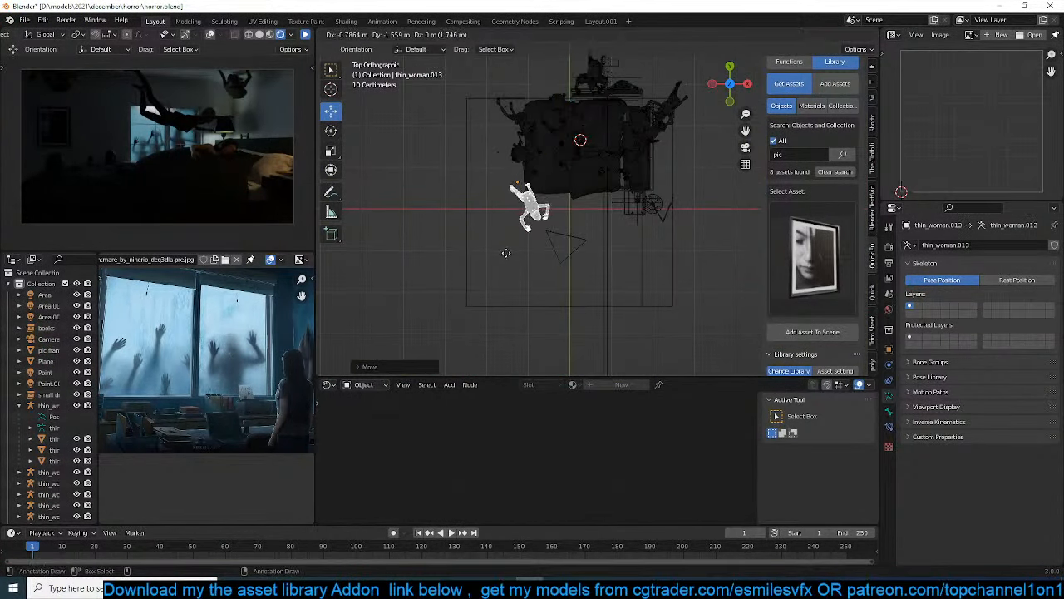
key("r")
left_click(574, 200)
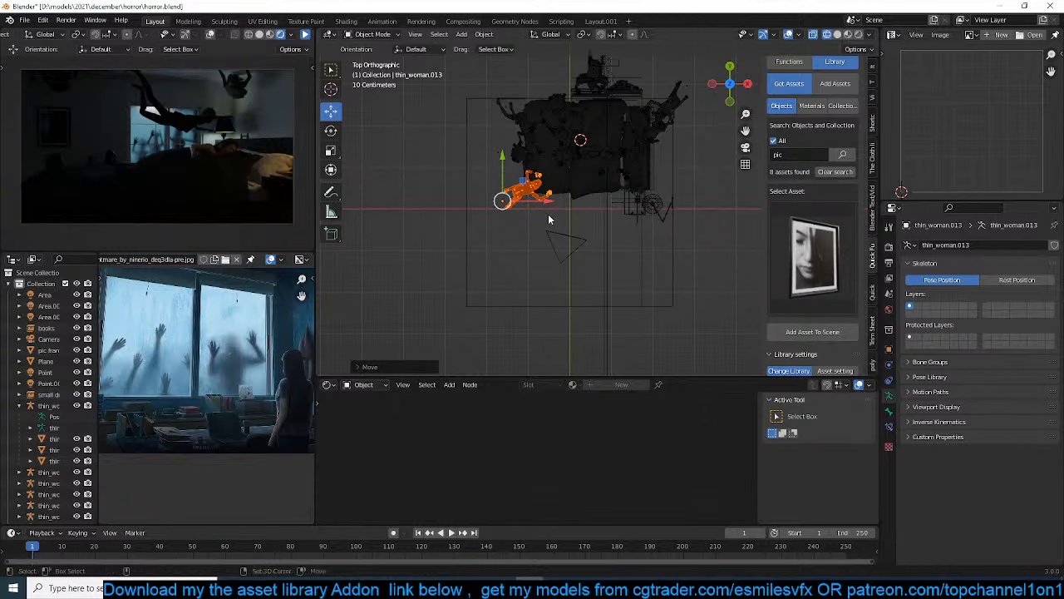
Duplicate the woman once more onto the near side of the bed's head end, and return to the camera view
key("shift+d")
left_click(638, 210)
key("KP_0")
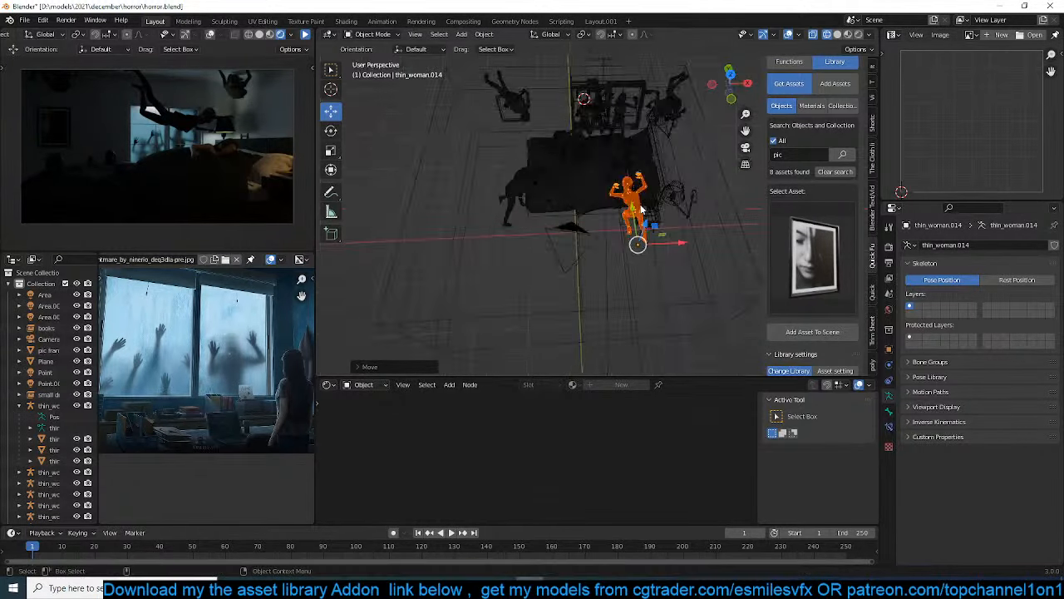
Deselect everything, return the main view to solid shading, and save the scene after briefly resuming the paused render preview
key("alt+a")
key("shift+z")
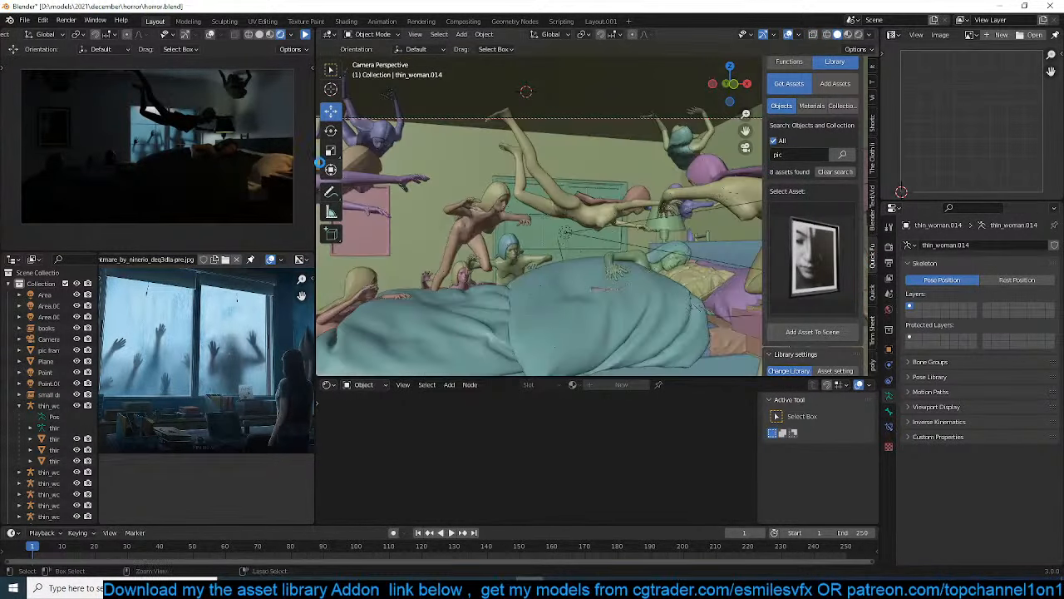
key("ctrl+s")
left_click(304, 35)
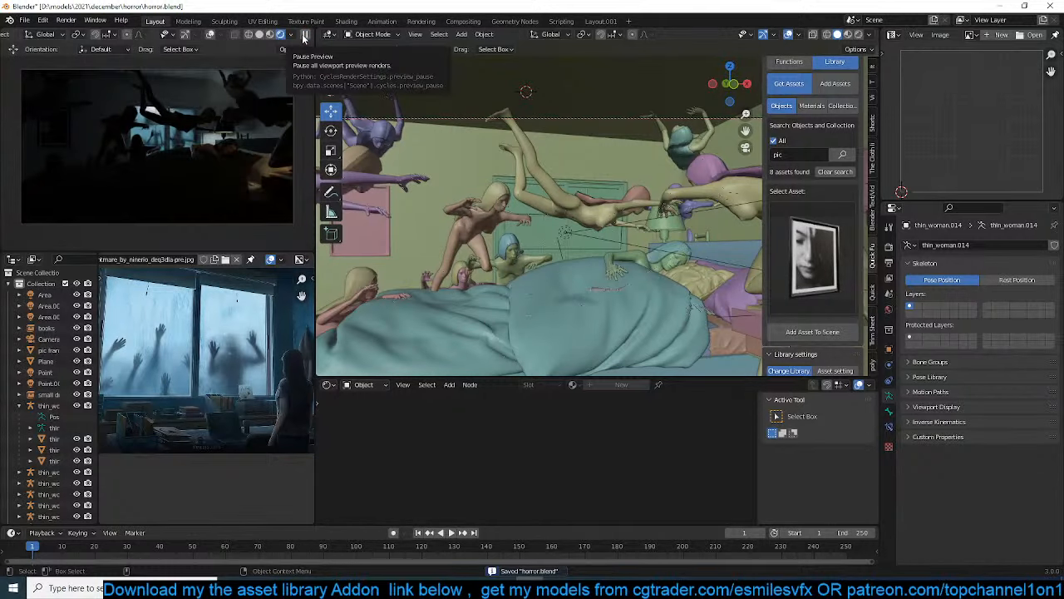
left_click(304, 35)
key("ctrl+s")
Select the woman floating above the bed, delete the unconnected colour node from her material, and save the scene
left_click(564, 210)
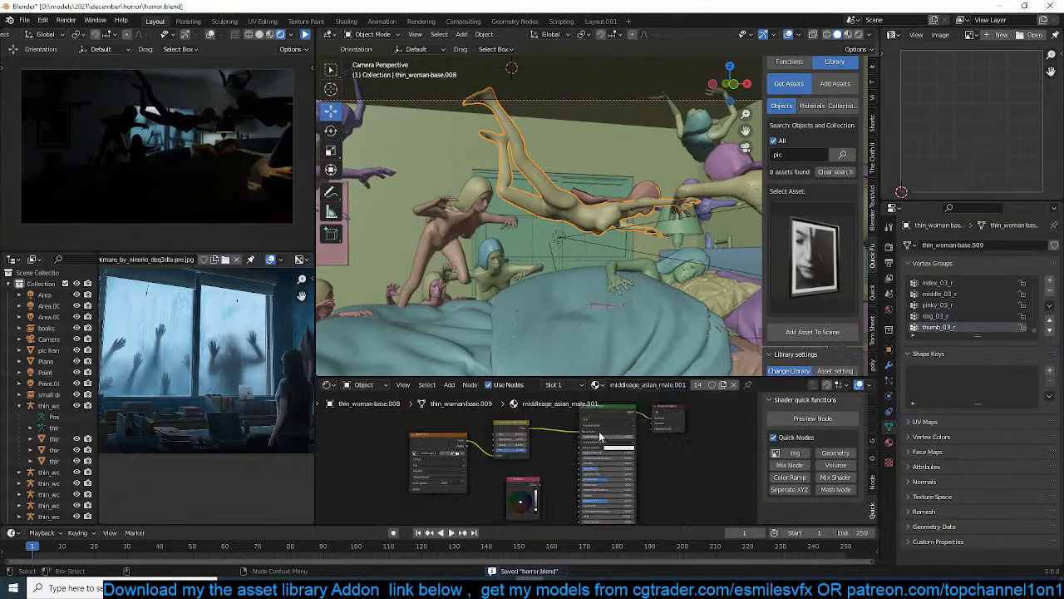
middle_click_drag(600, 433, 623, 427)
left_click(549, 482)
key("x")
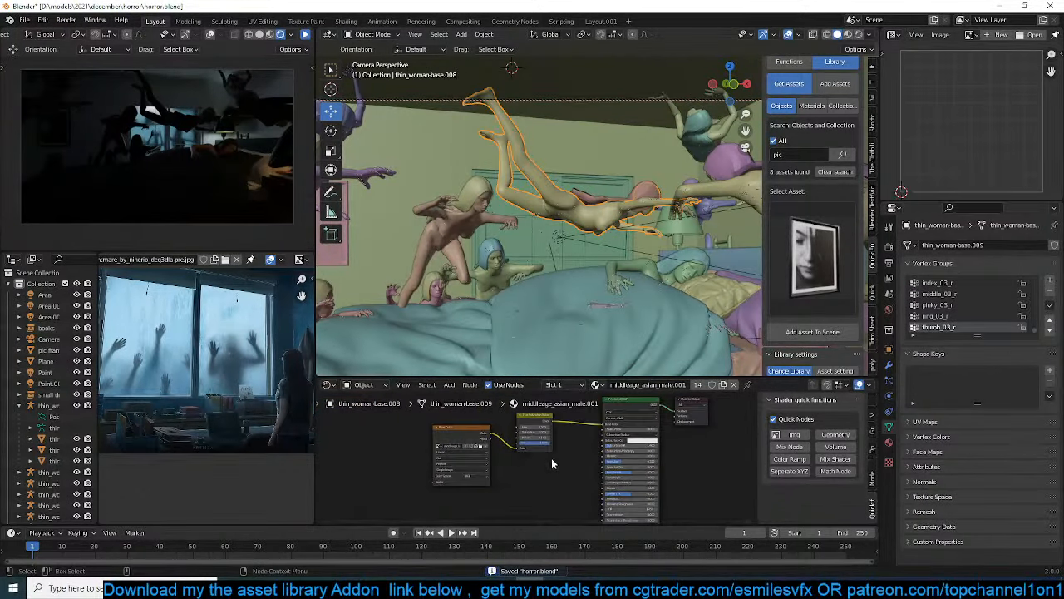
scroll(503, 461, "up", 2)
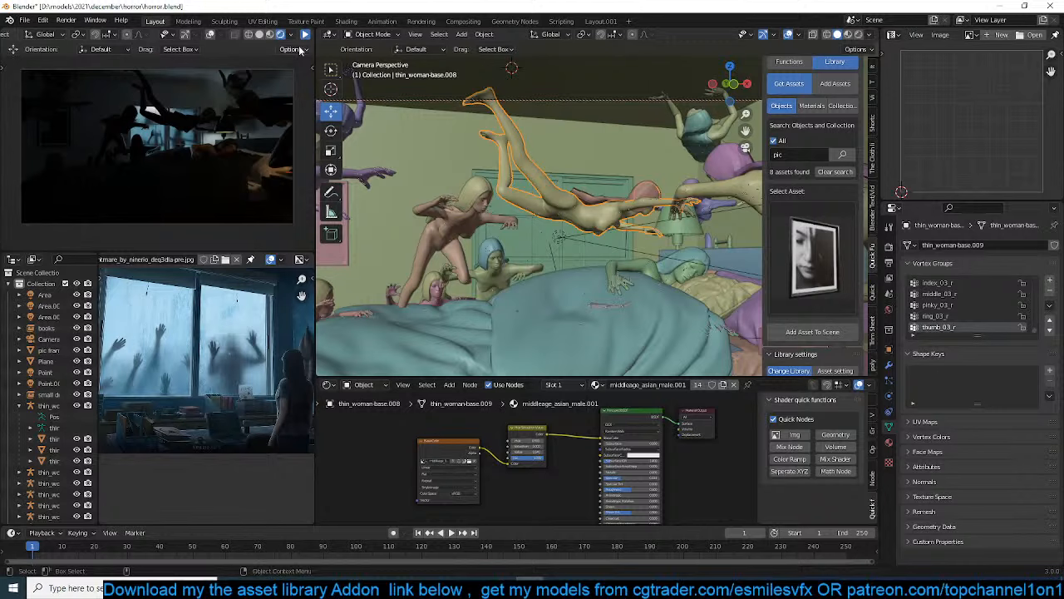
key("ctrl+s")
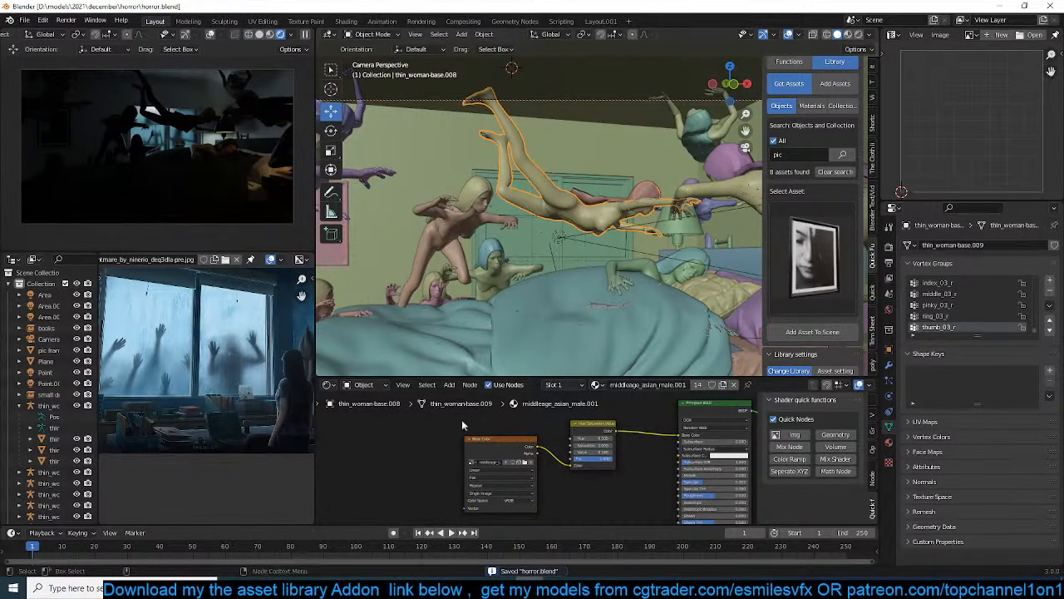
Add a Layer Weight node to the woman's material, placed just above the Base Color image node
middle_click_drag(462, 427, 432, 457)
scroll(462, 432, "up", 4)
scroll(471, 435, "down", 4)
key("shift+a")
middle_click_drag(622, 431, 597, 426)
key("shift+a")
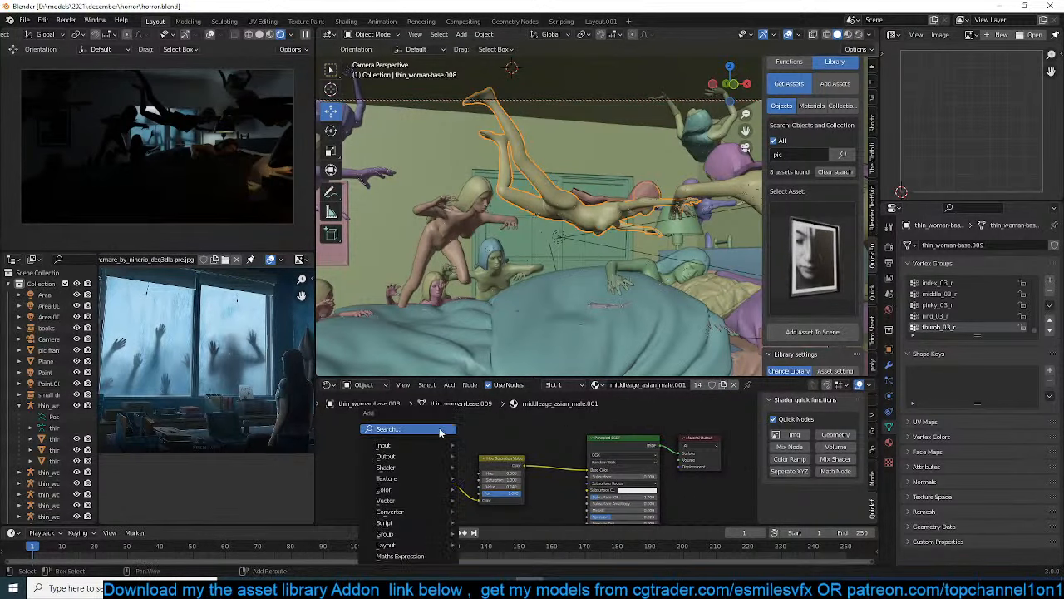
mouse_move(412, 444)
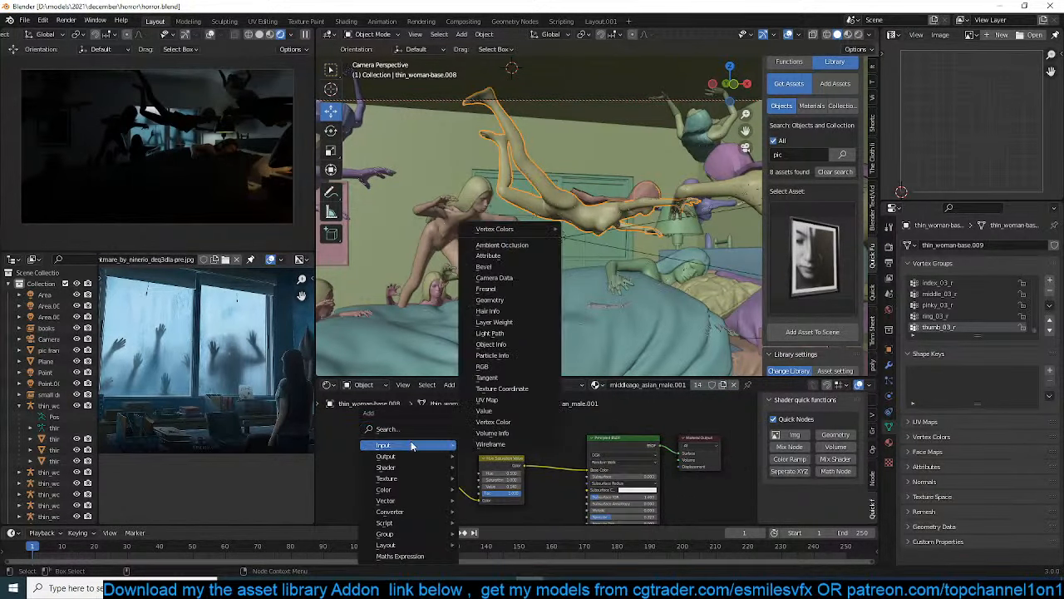
left_click(511, 323)
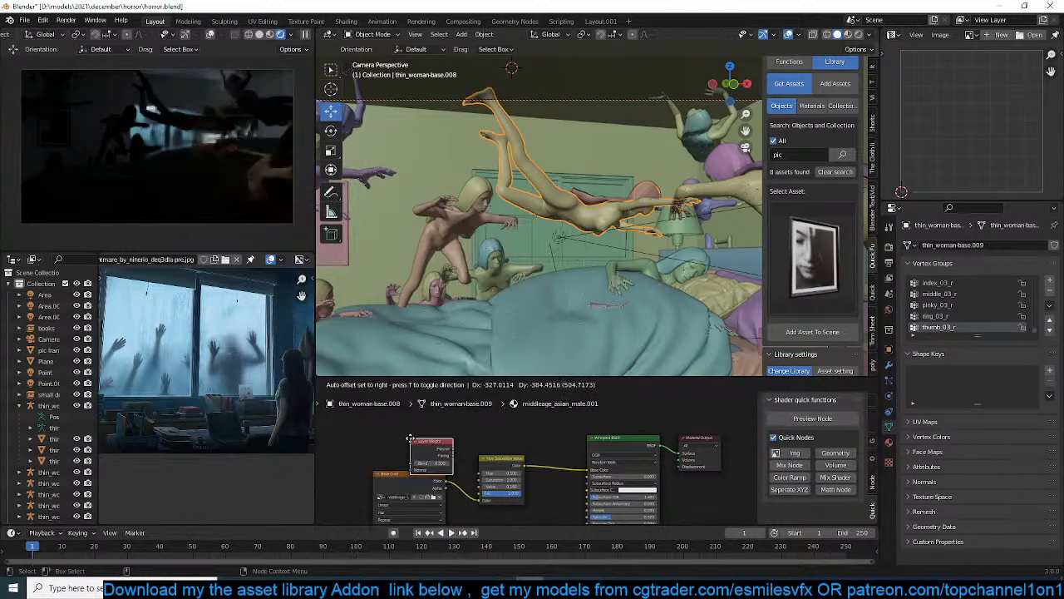
left_click(410, 433)
scroll(531, 459, "up", 3)
Collapse the Hue Saturation Value node and move it down to clear space for new nodes beside Layer Weight
middle_click_drag(532, 459, 552, 435)
mouse_move(575, 474)
left_mouse_down()
mouse_move(512, 496)
mouse_move(350, 517)
left_mouse_up()
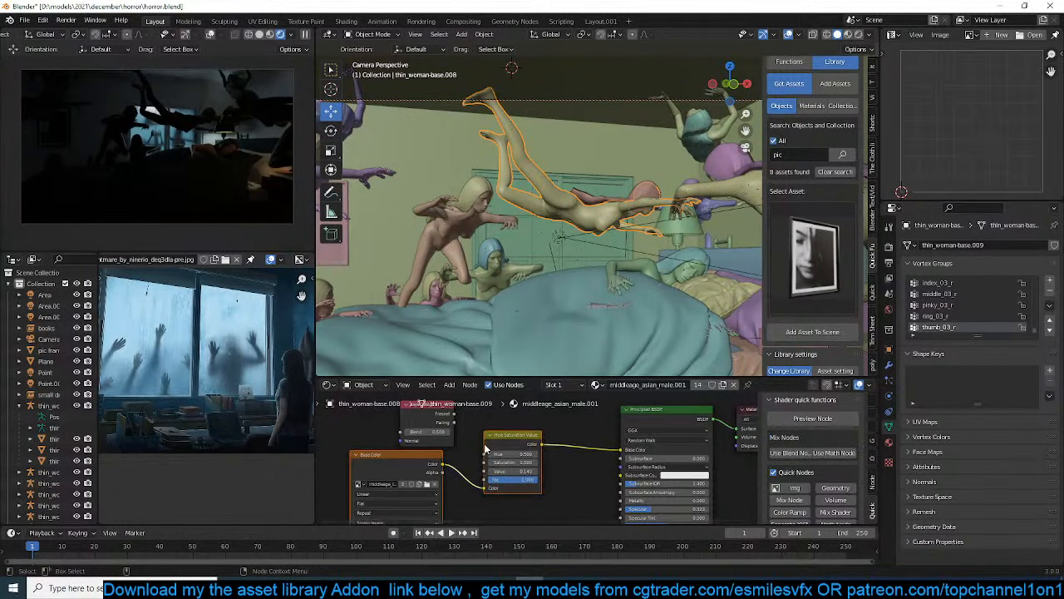
left_click(489, 435)
left_click_drag(492, 435, 478, 490)
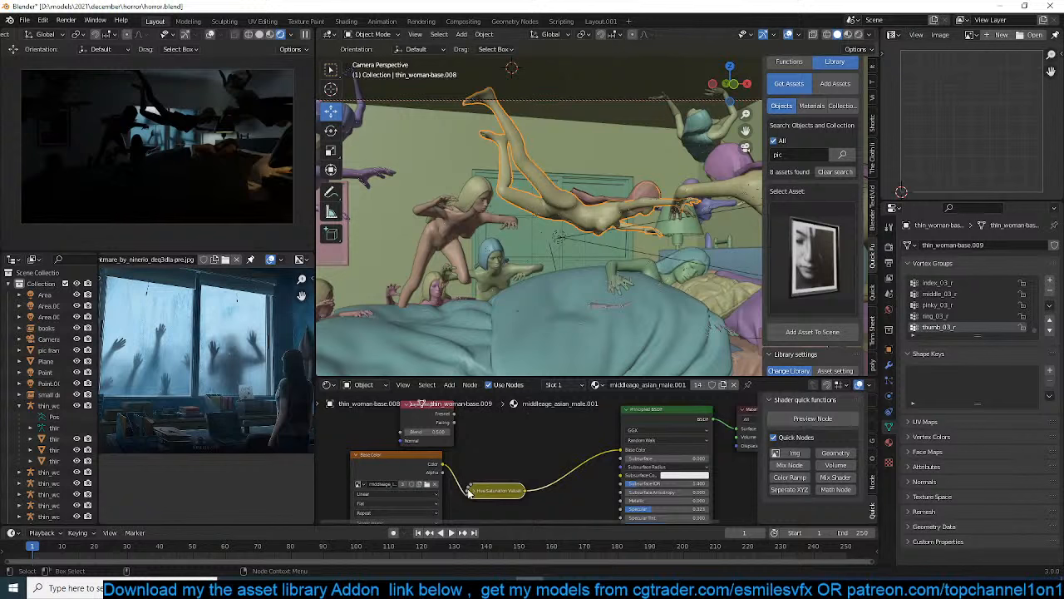
left_click(473, 491)
left_click_drag(431, 462, 416, 500)
middle_click_drag(457, 462, 477, 503)
left_click_drag(443, 456, 417, 449)
Add an Emission node and a Transparent BSDF node between the Layer Weight node and the Principled BSDF
key("shift+a")
mouse_move(462, 473)
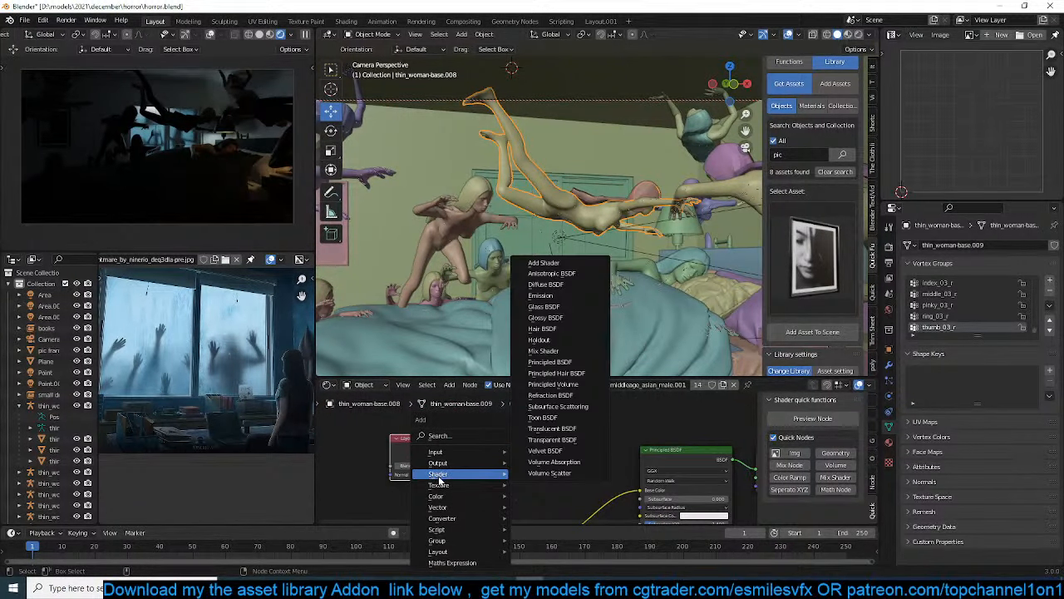
left_click(541, 295)
left_click(568, 428)
key("shift+a")
mouse_move(514, 413)
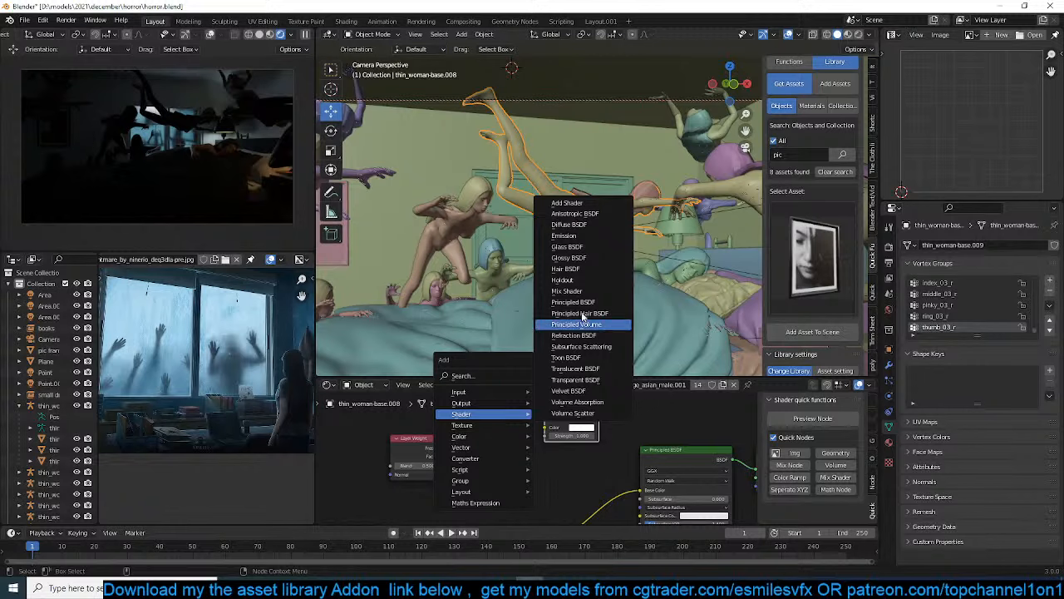
left_click(582, 380)
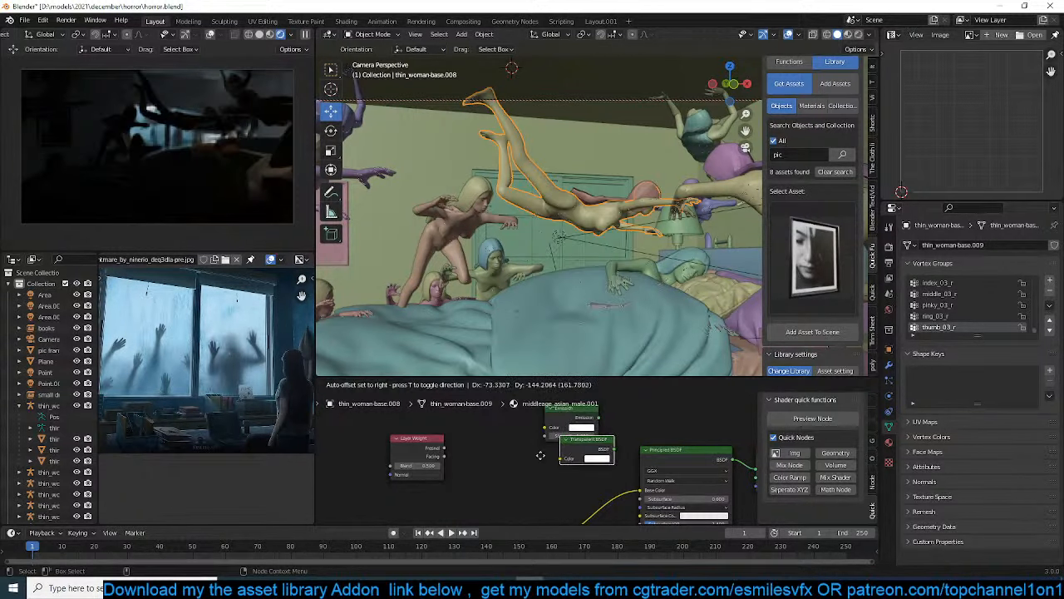
left_click(547, 447)
Combine Emission and Transparent BSDF in a Mix Shader driven by Layer Weight's Facing, route it to the material output, and save
scroll(544, 474, "up", 1)
right_click_drag(573, 409, 574, 453, "ctrl+shift")
left_click_drag(651, 421, 629, 397)
middle_click_drag(550, 424, 576, 443)
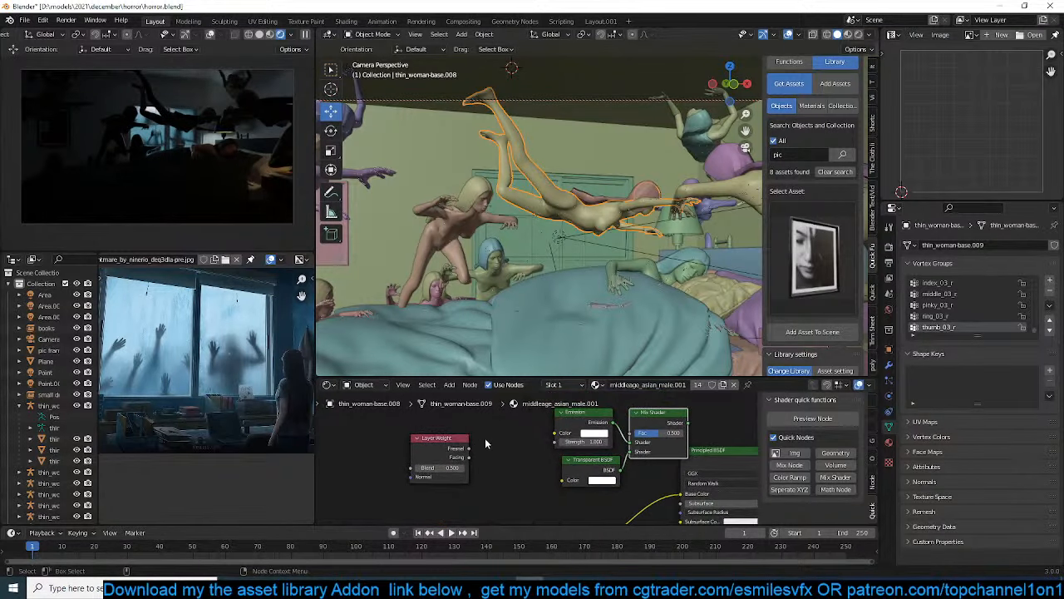
left_click_drag(457, 445, 667, 431)
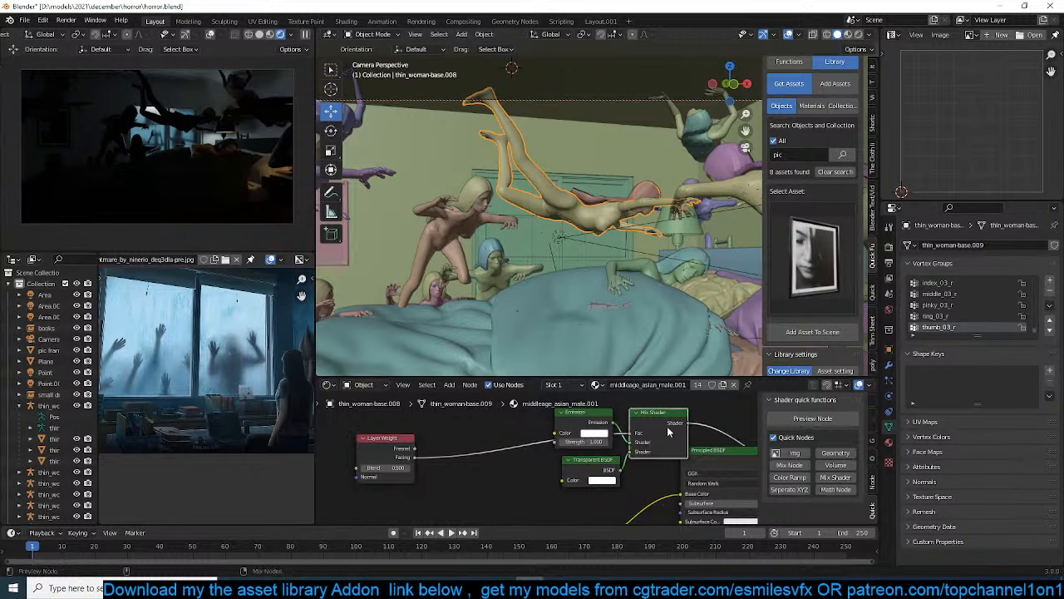
key("ctrl+s")
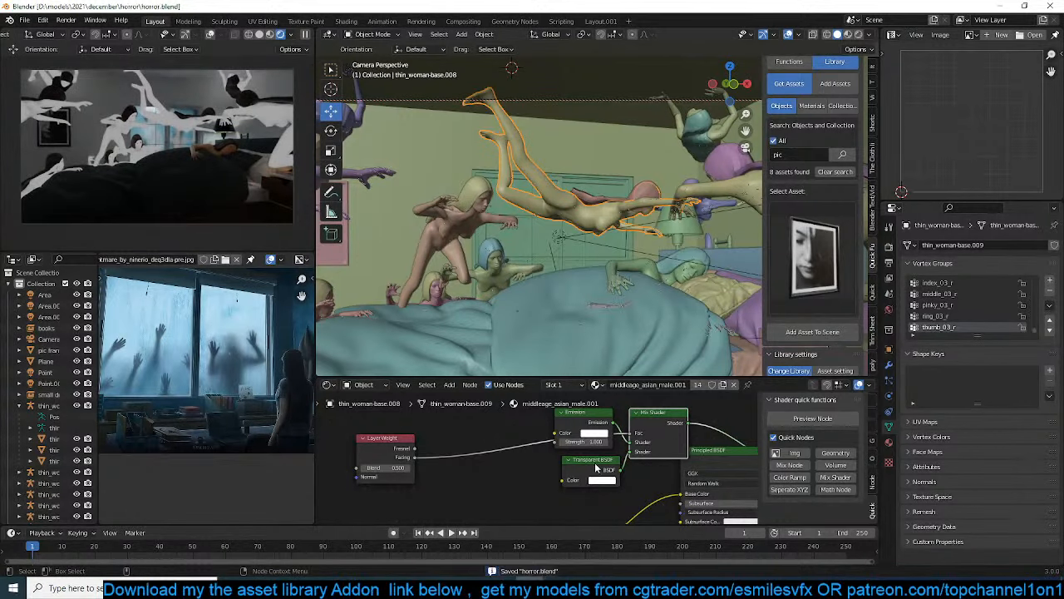
Swap the Mix Shader's inputs so Transparent BSDF comes first and Emission second, and rearrange the two nodes
left_click_drag(595, 469, 584, 461)
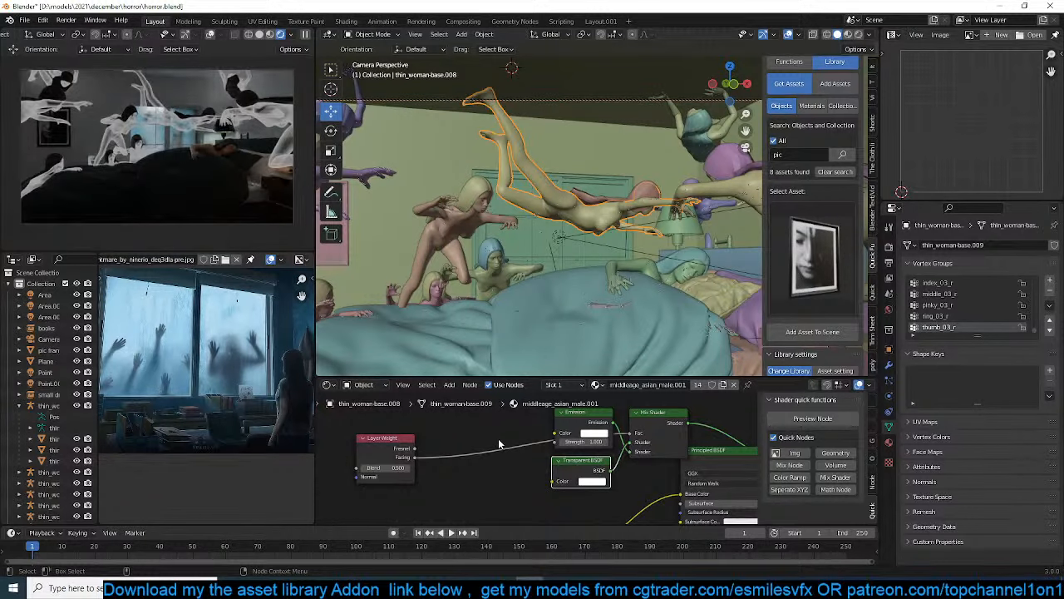
middle_click_drag(582, 432, 545, 447)
left_click_drag(524, 436, 474, 421)
middle_click_drag(482, 420, 508, 438)
Add a Diffuse BSDF as the Mix Shader's second shader input in place of Emission, delete the Emission node, and save
key("shift+a")
mouse_move(515, 444)
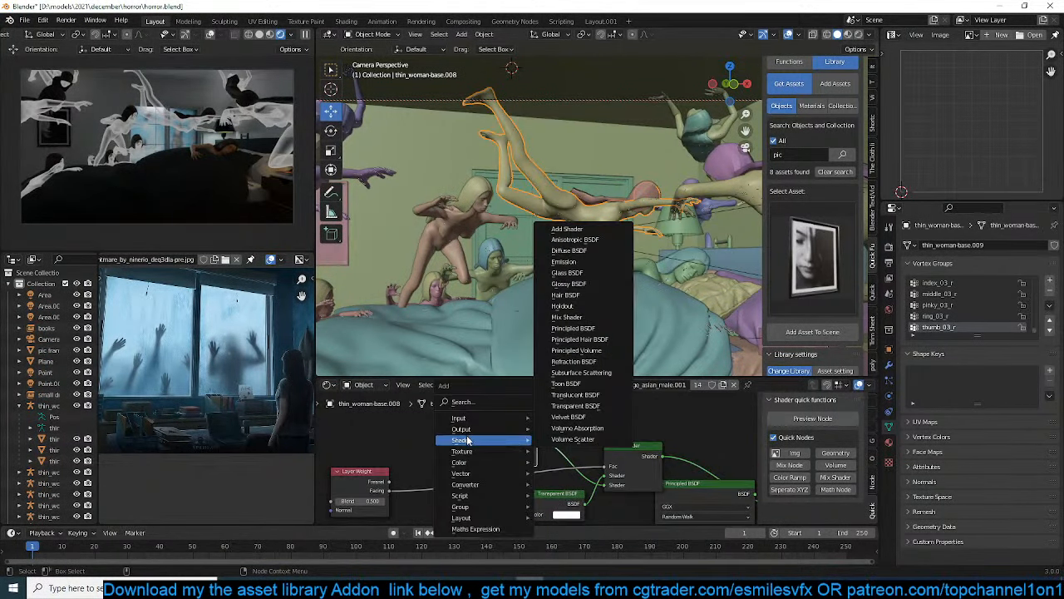
left_click(582, 251)
left_click(408, 414)
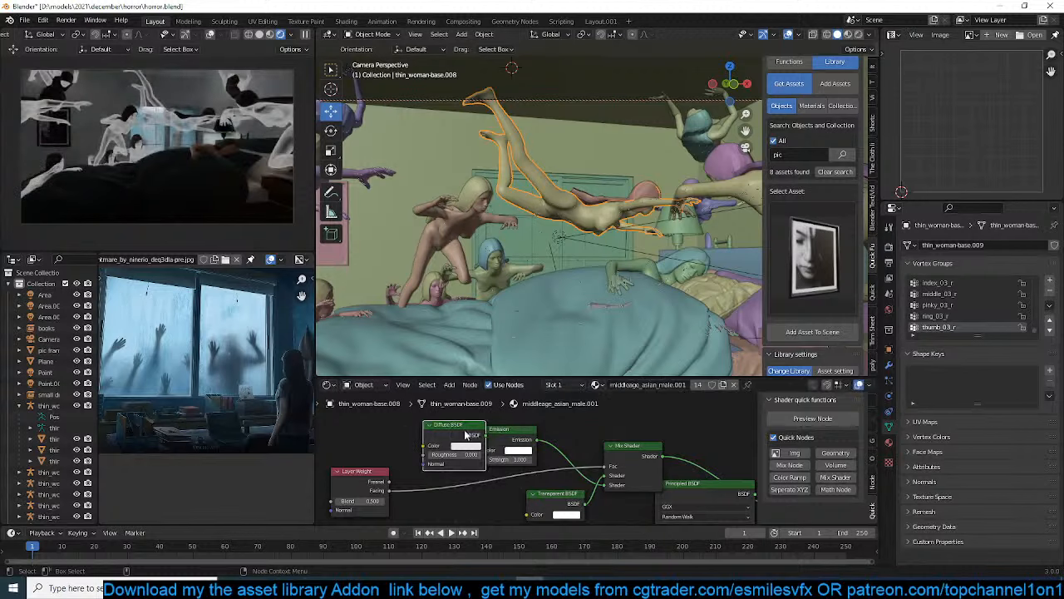
left_click_drag(485, 434, 605, 486)
left_click(527, 439)
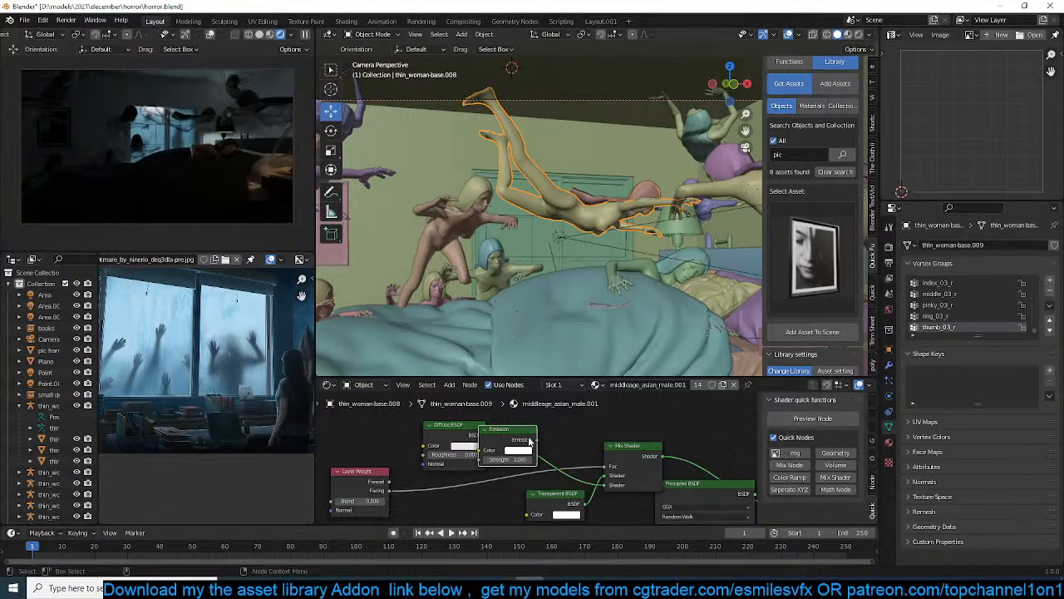
key("x")
left_click_drag(470, 440, 528, 440)
key("ctrl+s")
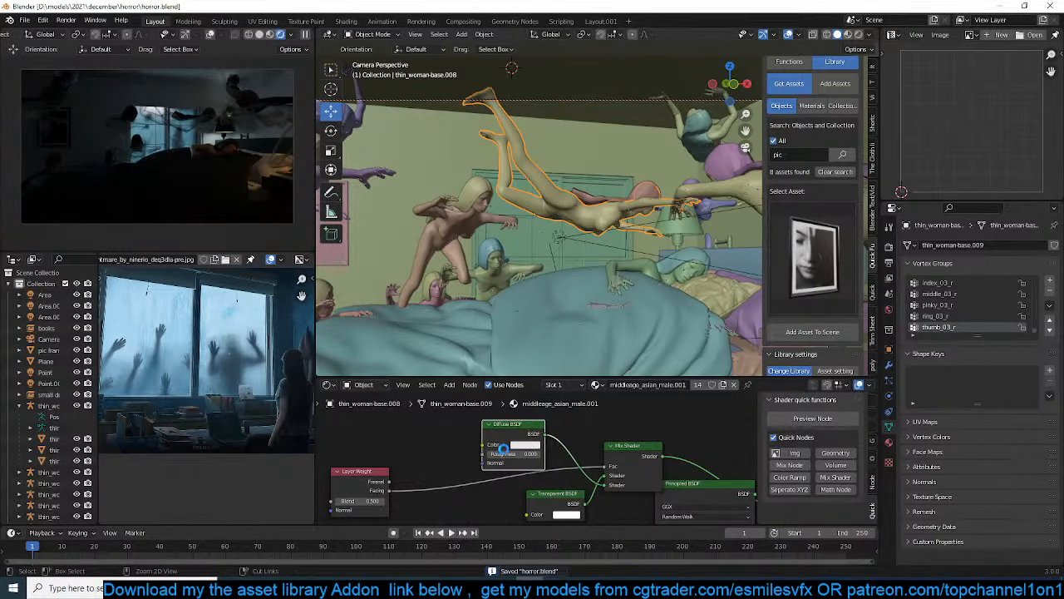
Tint the Diffuse BSDF's colour a pale blue-green
left_click(519, 447)
left_click(548, 346)
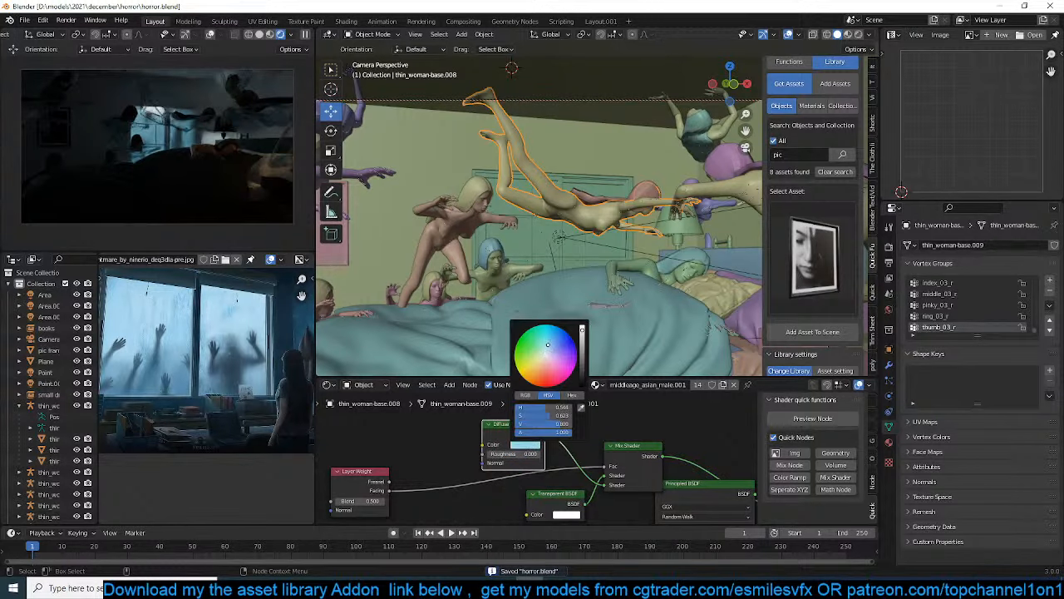
left_click(545, 355)
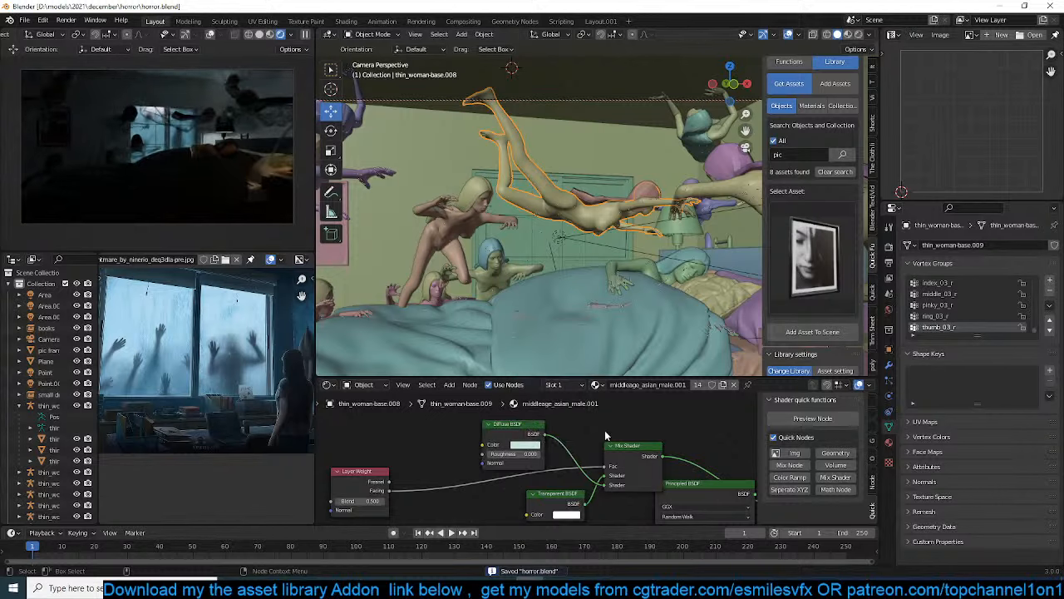
Connect the Base Color image to the Diffuse BSDF's colour input and save the scene
middle_click_drag(570, 434, 503, 426)
scroll(526, 441, "down", 1)
scroll(499, 429, "down", 3)
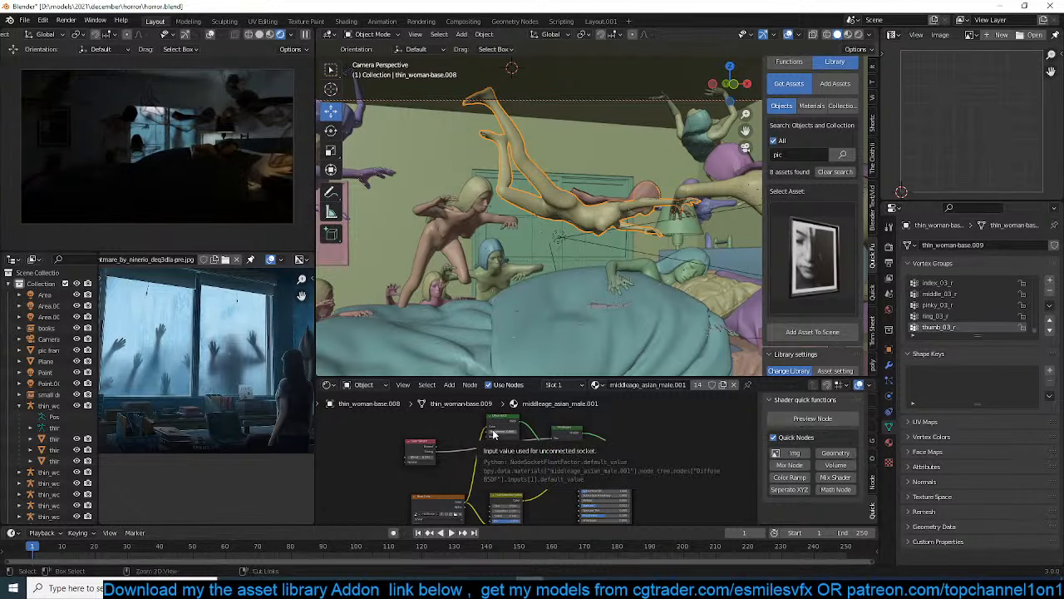
key("ctrl+s")
scroll(486, 436, "up", 5)
middle_click_drag(481, 434, 495, 451)
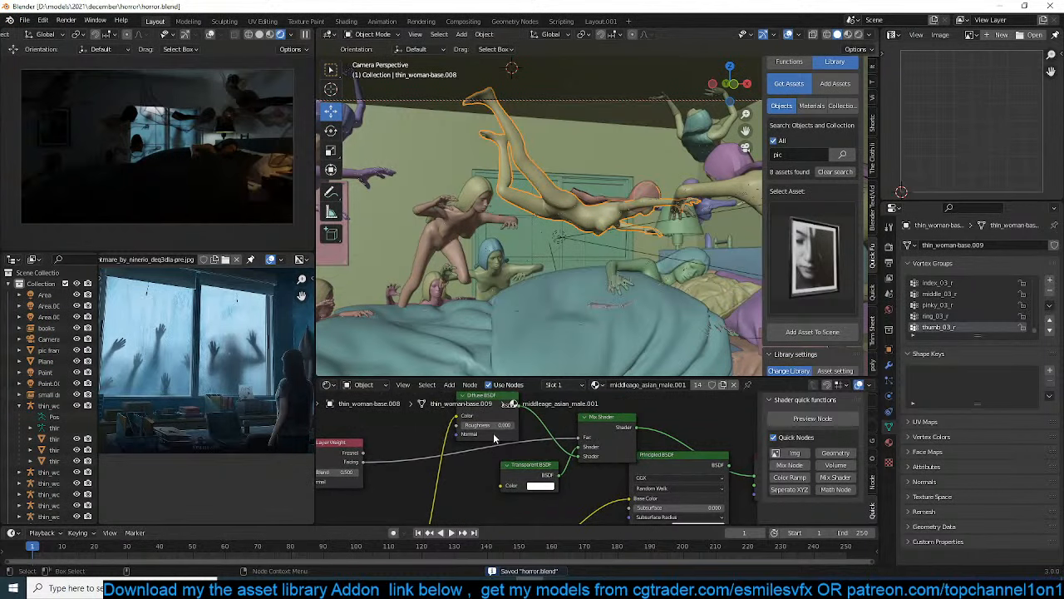
left_click_drag(496, 427, 466, 426)
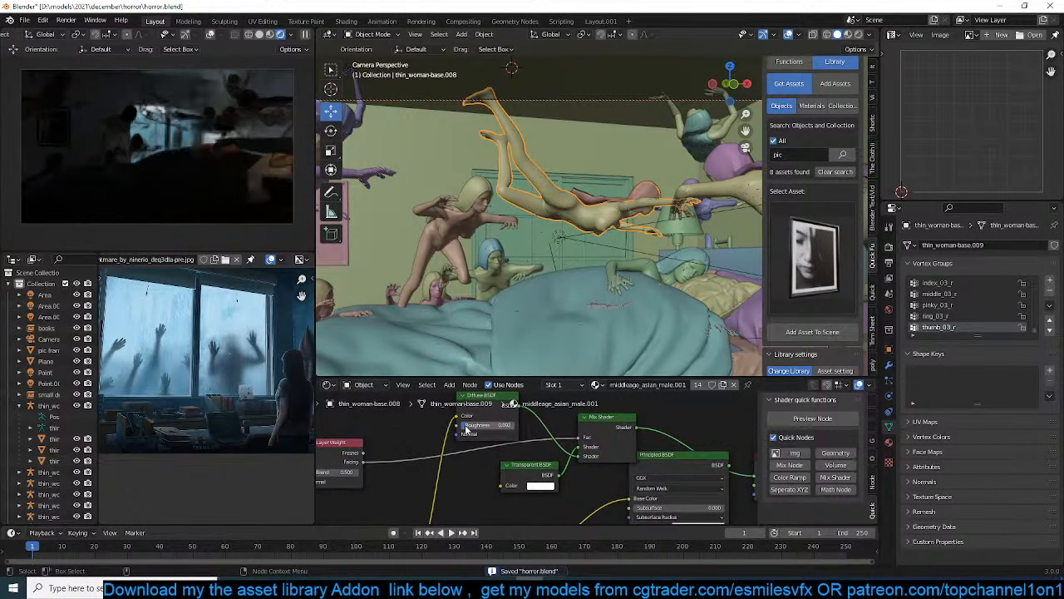
Darken the Transparent BSDF's colour to a grey with a value of about 0.21, and save the scene
left_click(536, 488)
left_click(596, 391)
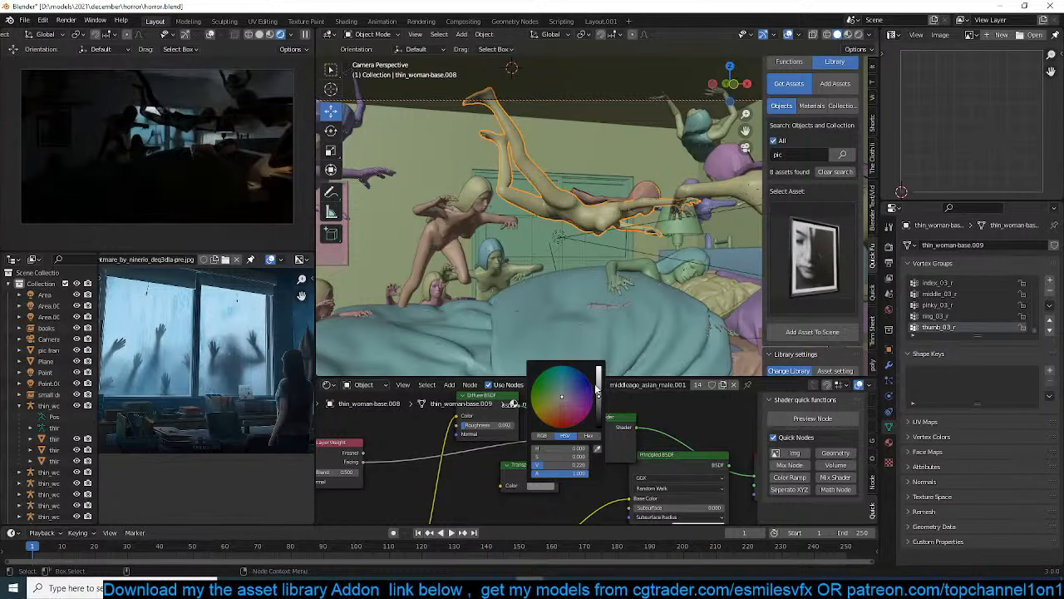
mouse_move(598, 396)
left_mouse_down()
mouse_move(598, 412)
mouse_move(599, 399)
left_mouse_up()
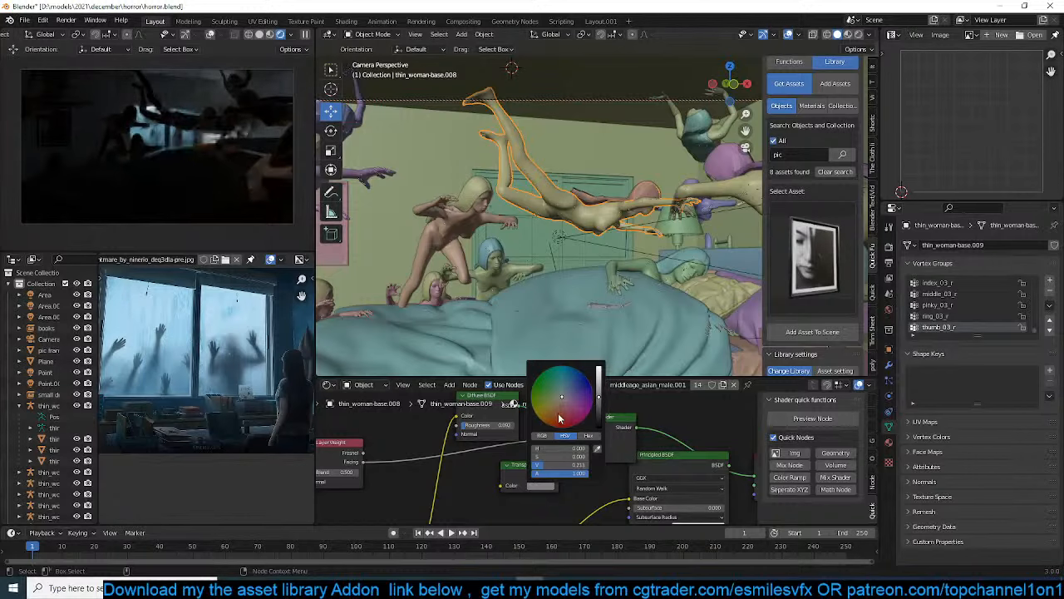
key("ctrl+s")
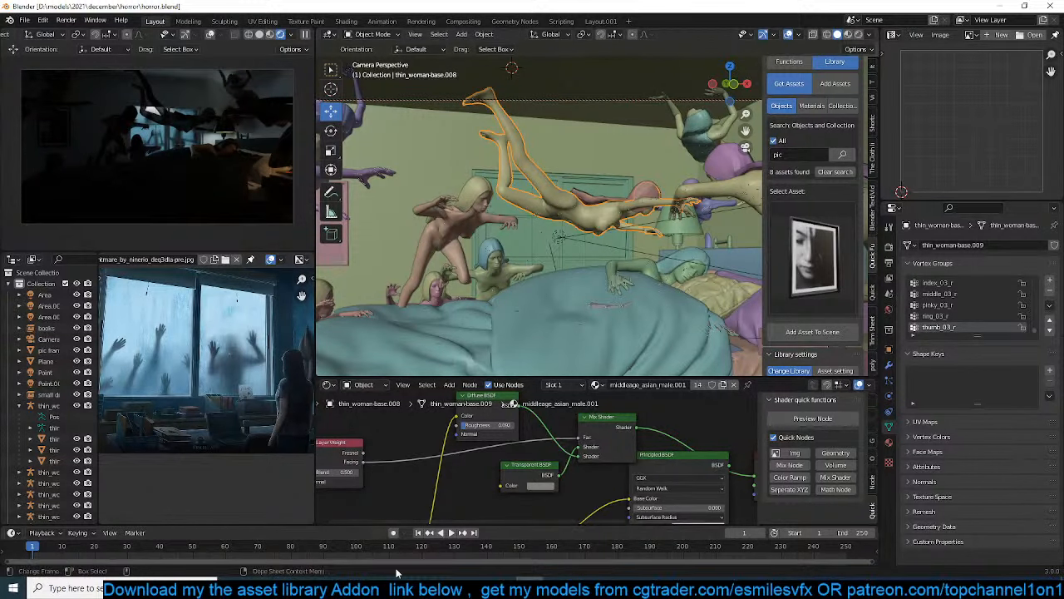
mouse_move(312, 588)
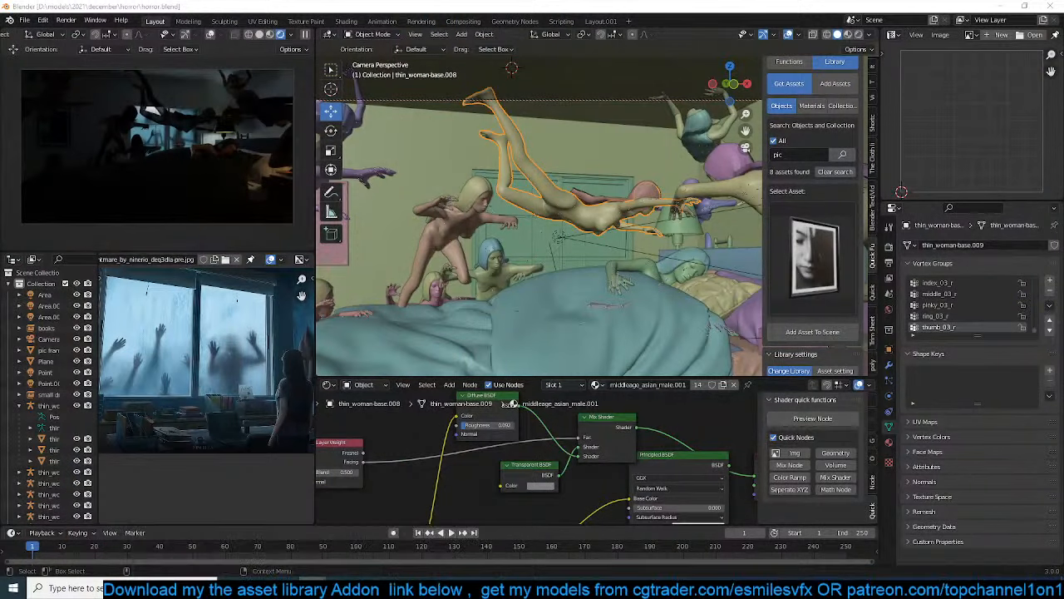
key("alt+Tab")
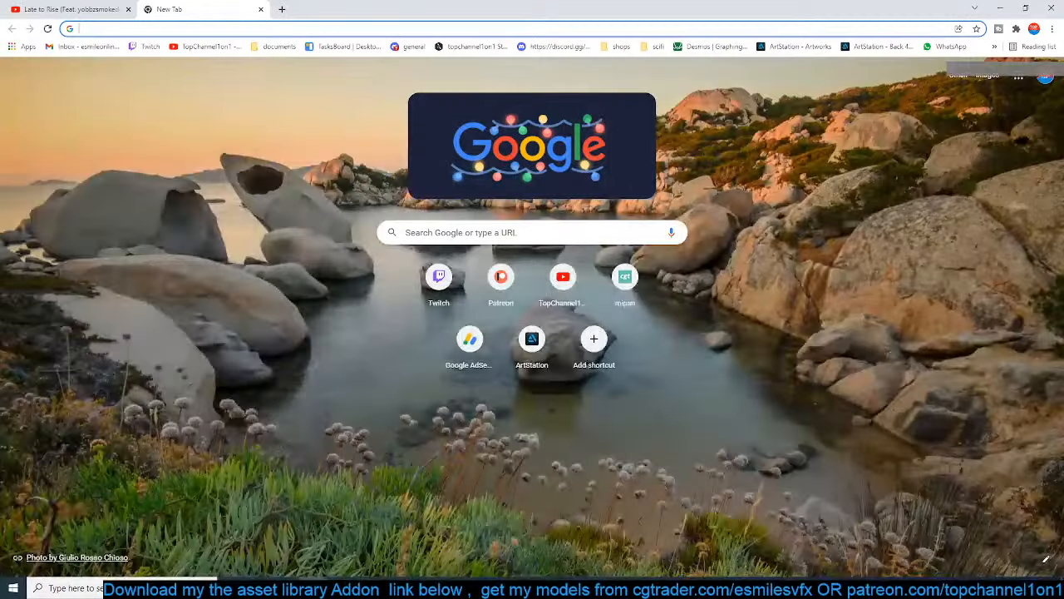
double_click(383, 6)
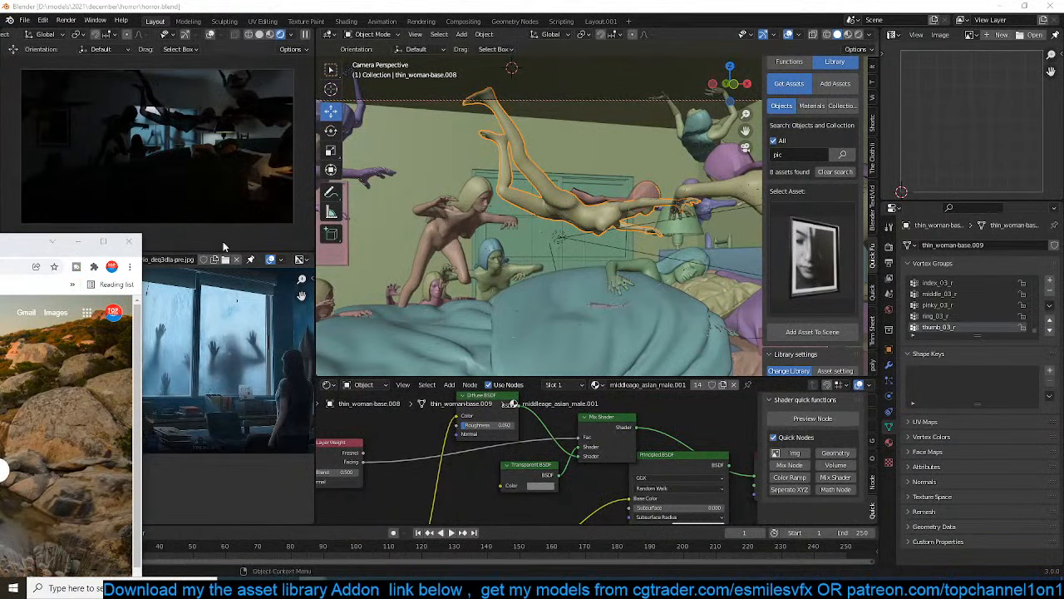
left_click(129, 241)
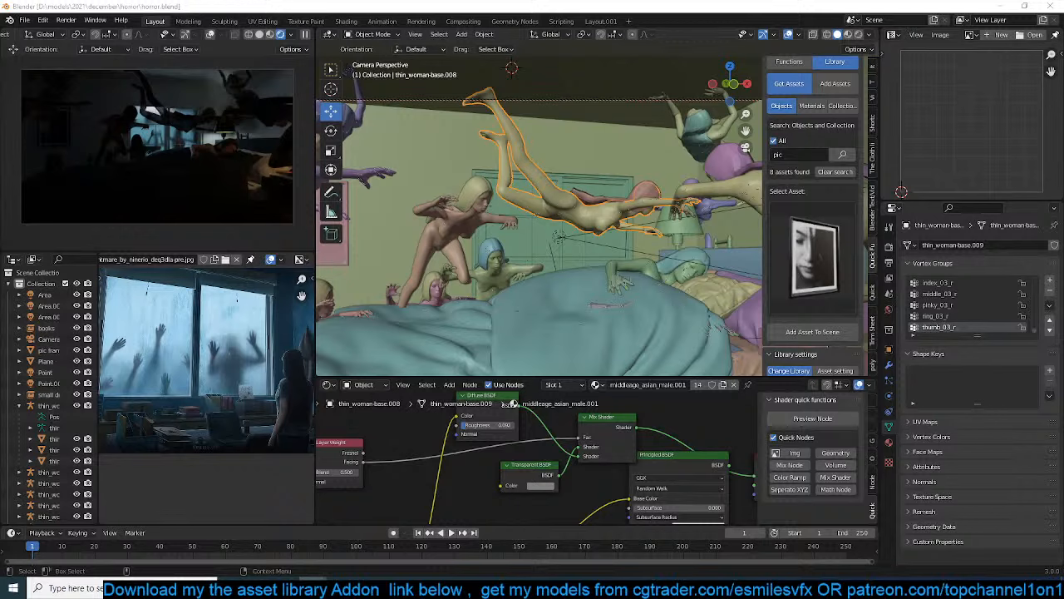
scroll(579, 300, "down", 3)
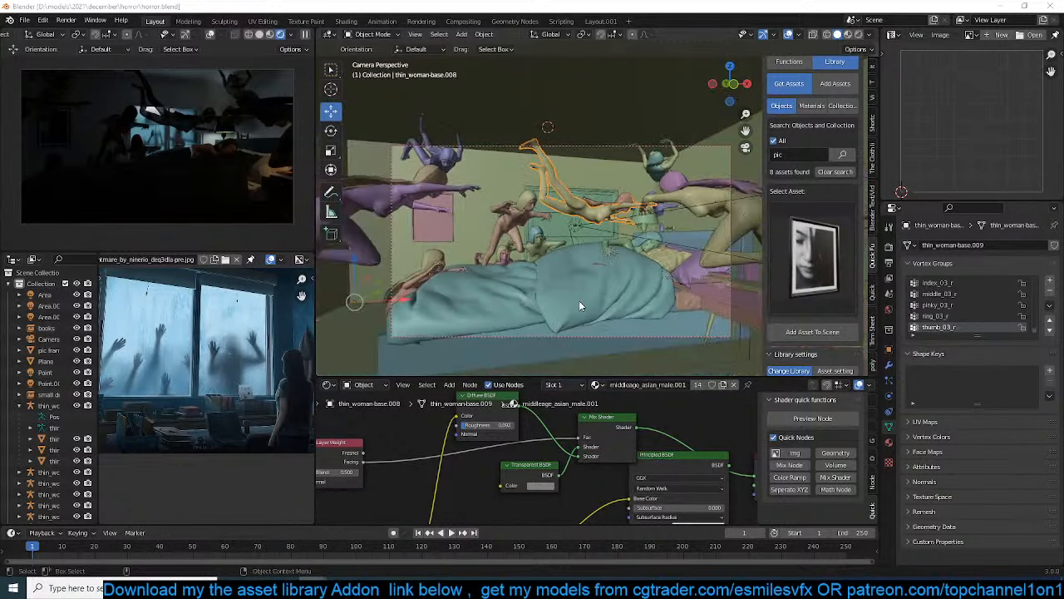
Examine the bedroom layout and the surrounding figures from the camera, in perspective and from directly above
scroll(555, 300, "down", 2)
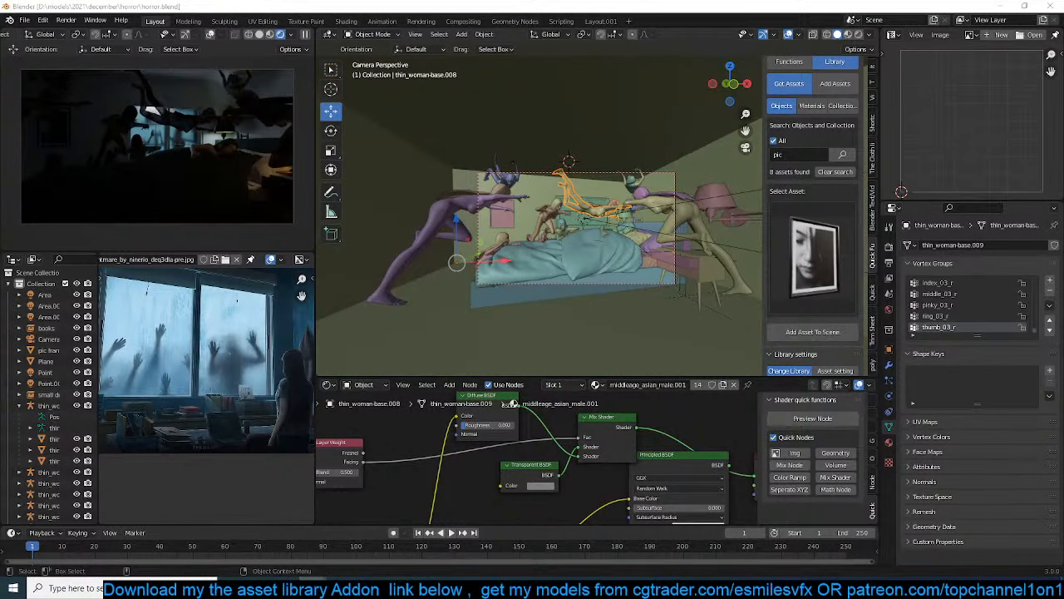
scroll(490, 224, "down", 2)
left_click(555, 242)
scroll(556, 242, "up", 4)
middle_click_drag(556, 241, 572, 283)
left_click(572, 281)
scroll(572, 281, "down", 4)
scroll(572, 281, "up", 4)
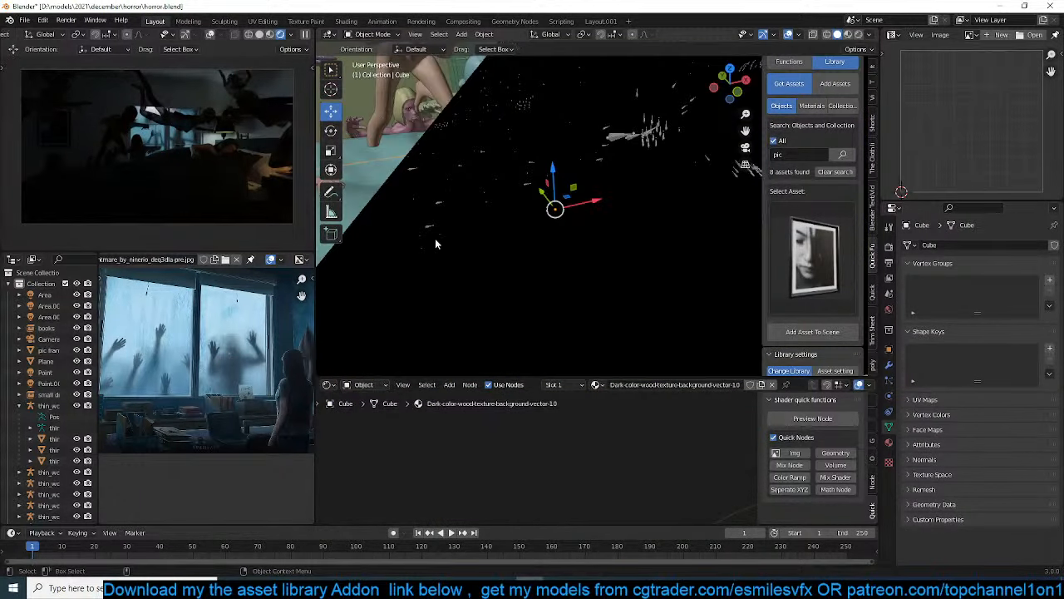
scroll(459, 243, "down", 12)
key("KP_7")
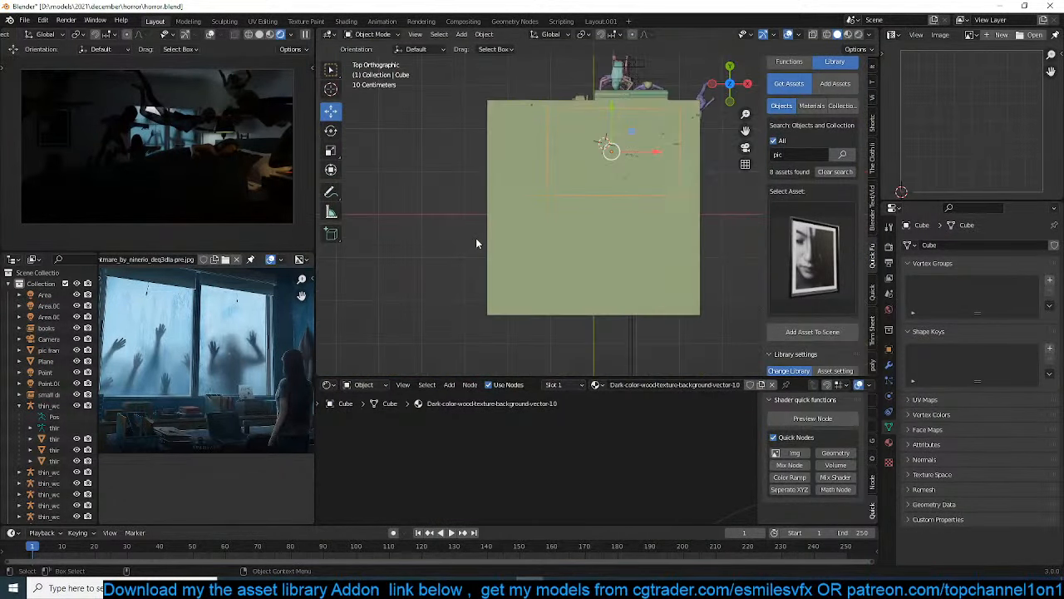
scroll(475, 239, "up", 3)
scroll(487, 238, "down", 2)
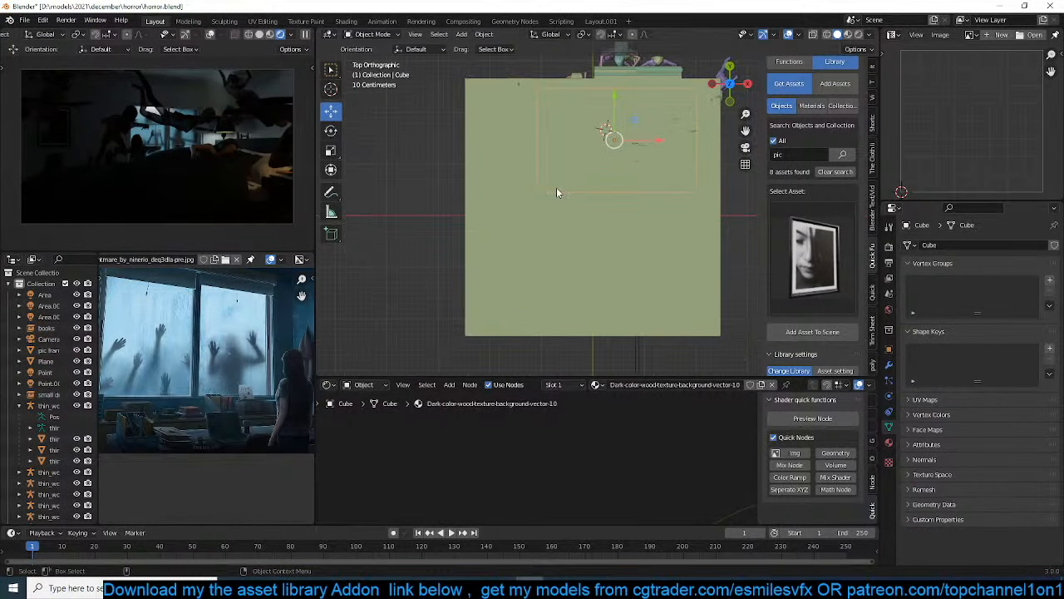
Switch the 3D view of the bedroom to wireframe shading and save the scene
middle_click_drag(556, 188, 618, 149, "shift")
key("alt+a")
key("z")
left_click(498, 198)
key("ctrl+s")
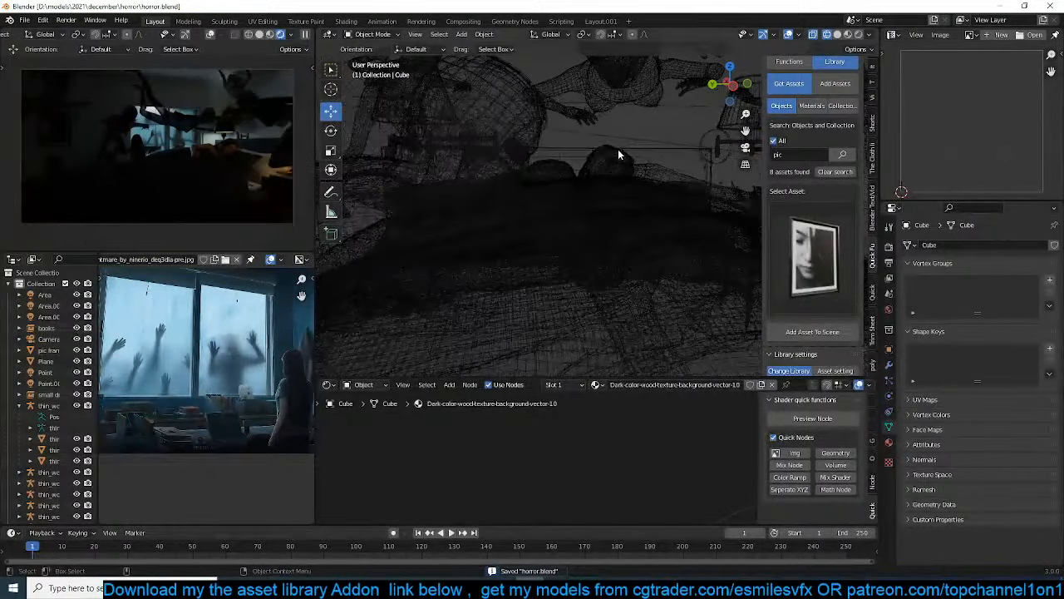
In solid shading, stretch the area light at the window vertically along the global Z axis
mouse_move(515, 164)
middle_mouse_down("shift")
mouse_move(578, 156)
mouse_move(564, 170)
mouse_move(527, 153)
mouse_move(610, 209)
middle_mouse_up("shift")
key("shift+z")
scroll(595, 156, "up", 2)
scroll(554, 162, "down", 3)
scroll(610, 209, "down", 4)
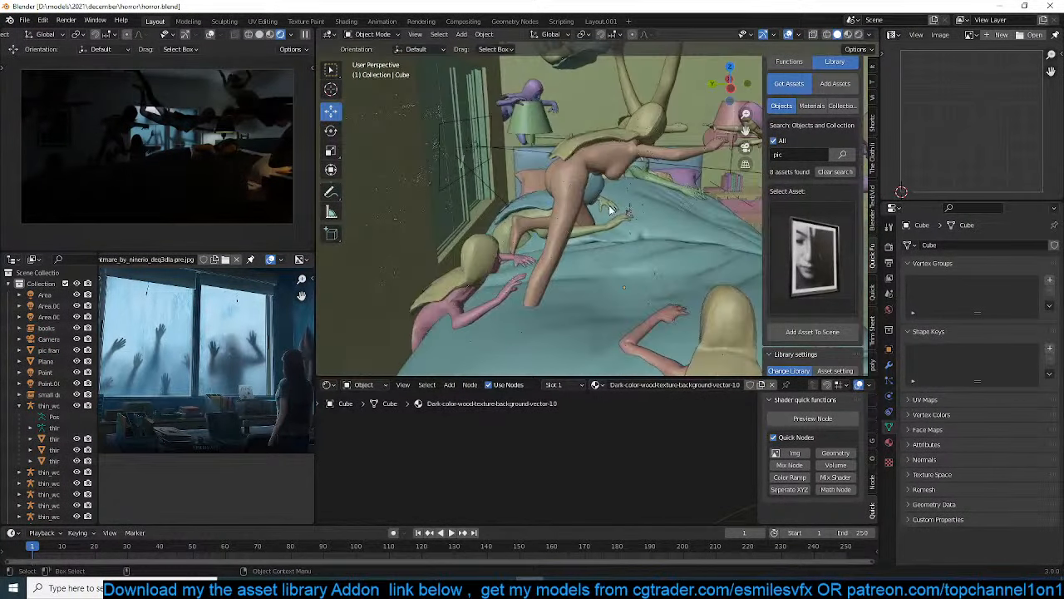
left_click(481, 138)
key("s")
key("z")
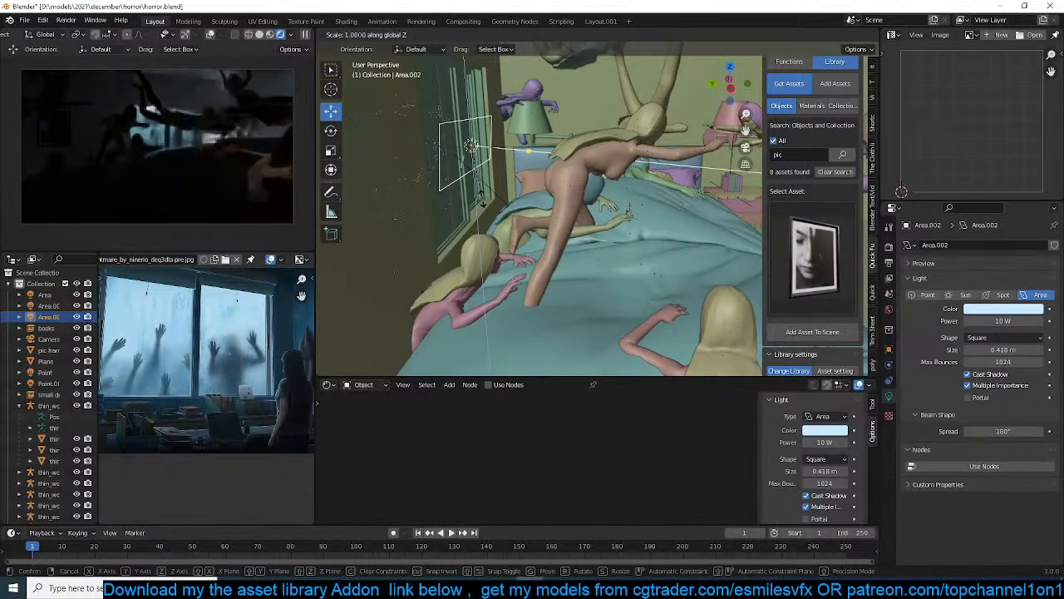
key("y")
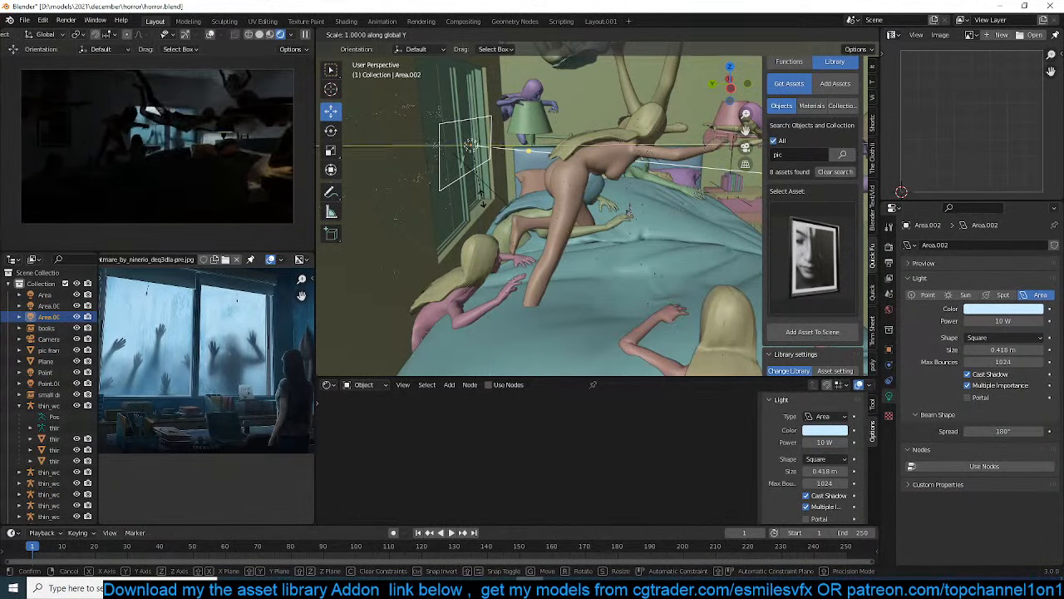
key("z")
left_click(489, 259)
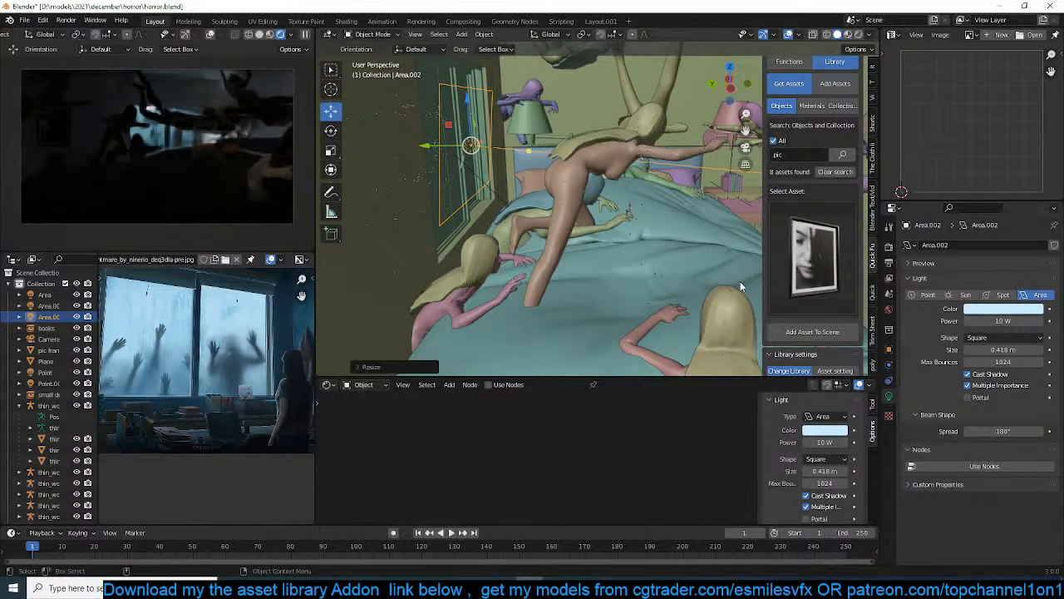
Try 50 W as the window area light's power and set it back to 10 W
left_click(1005, 321)
type("50")
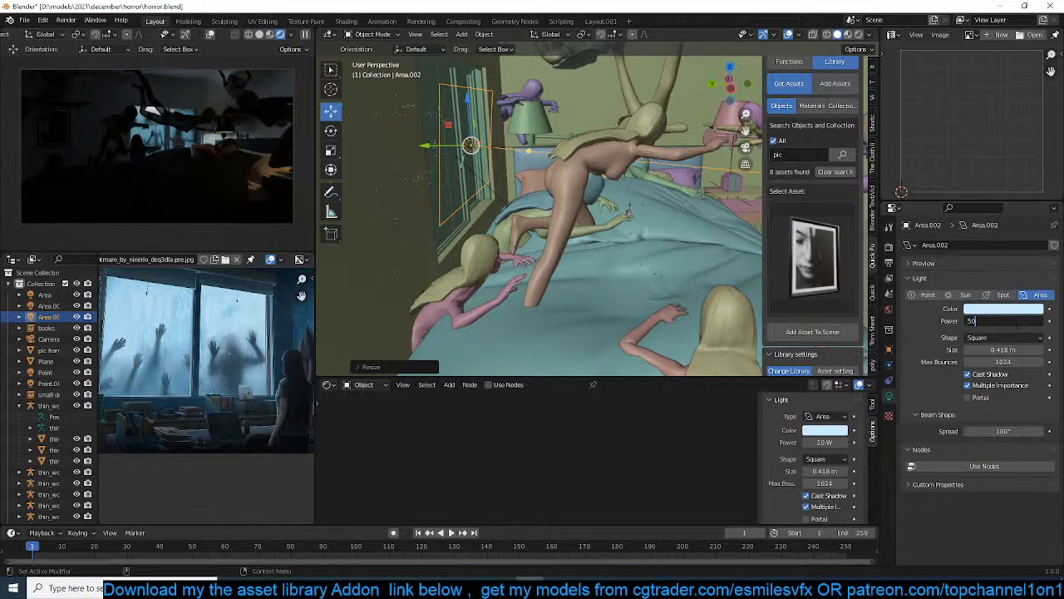
key("Return")
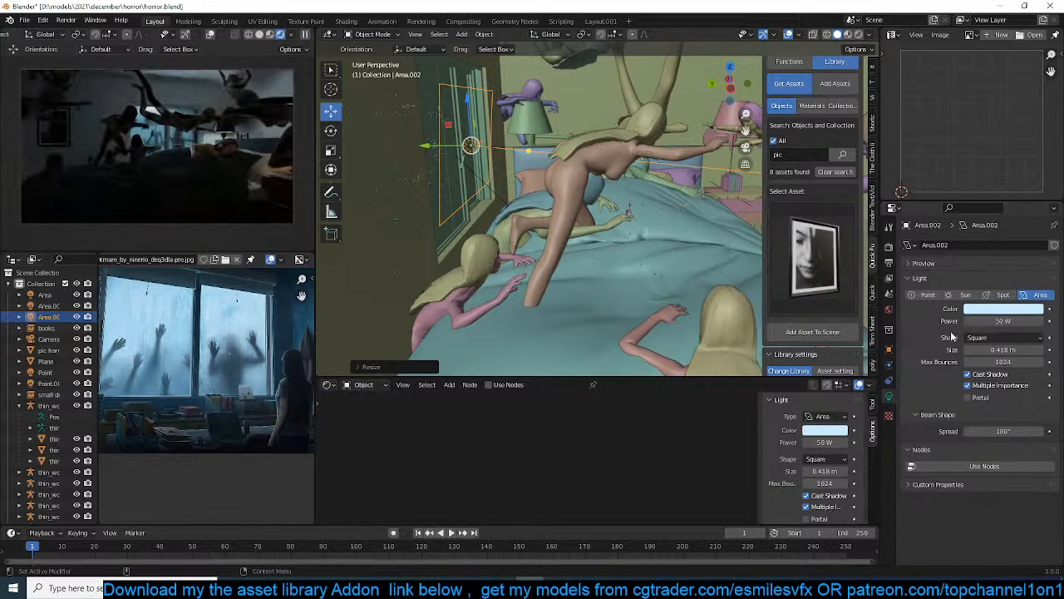
left_click(972, 321)
type("10")
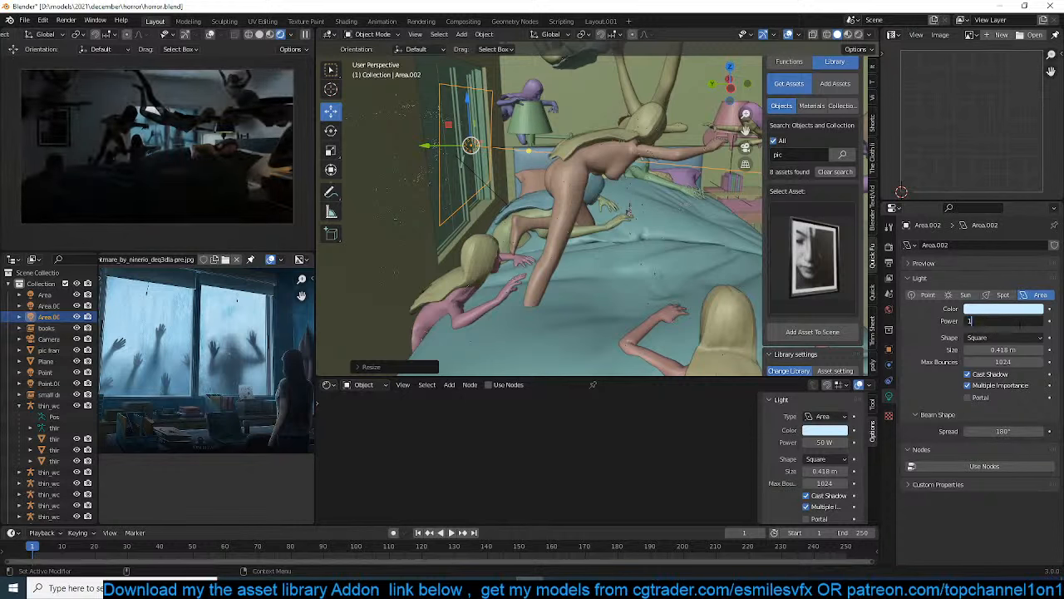
key("Return")
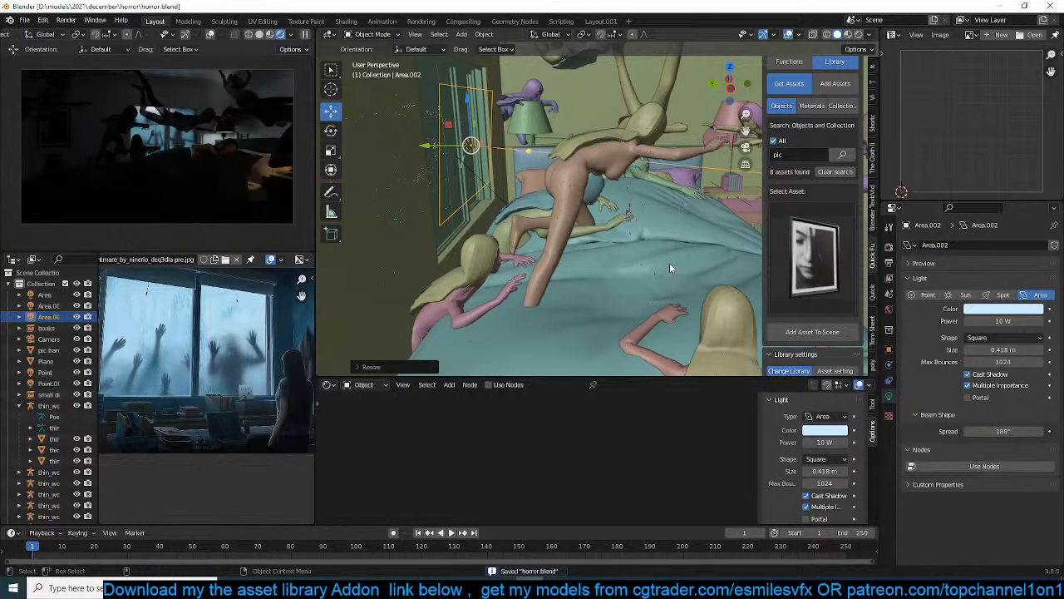
scroll(669, 263, "up", 5)
middle_click_drag(669, 263, 636, 252)
scroll(622, 254, "down", 5)
key("shift+a")
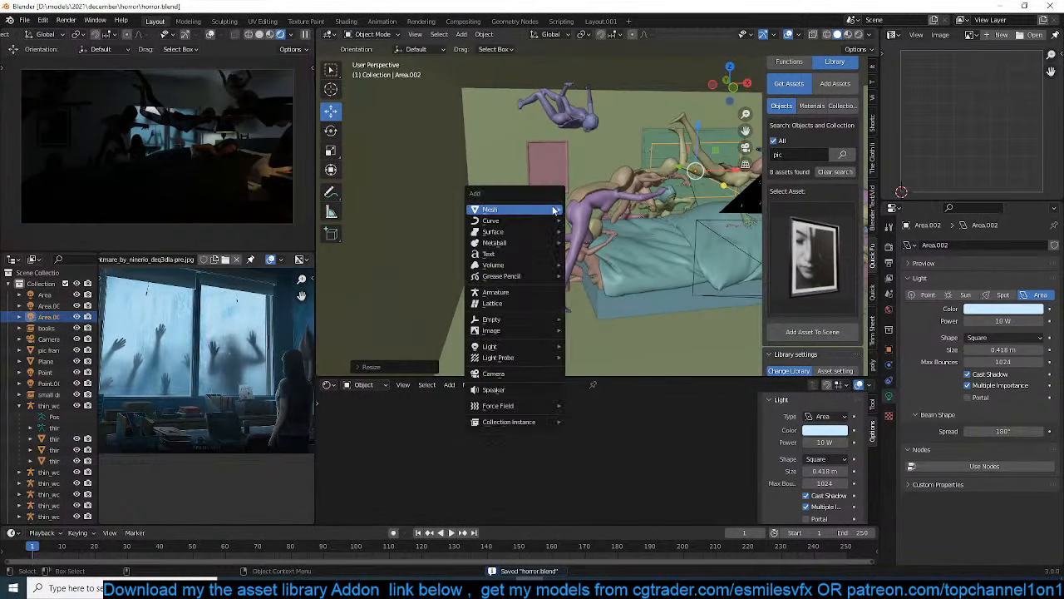
left_click(575, 211)
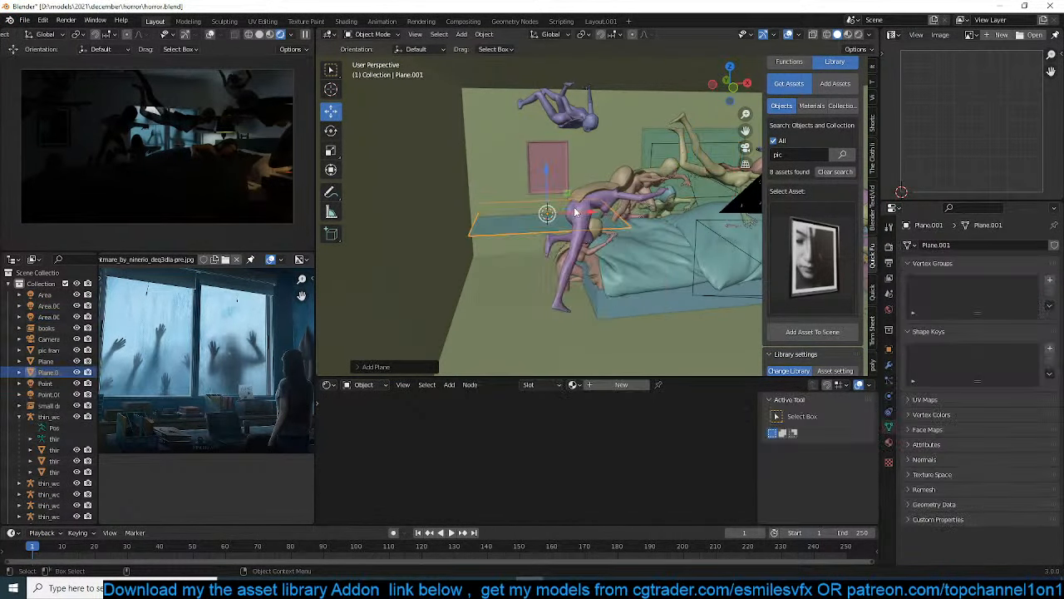
key("x")
left_click(582, 211)
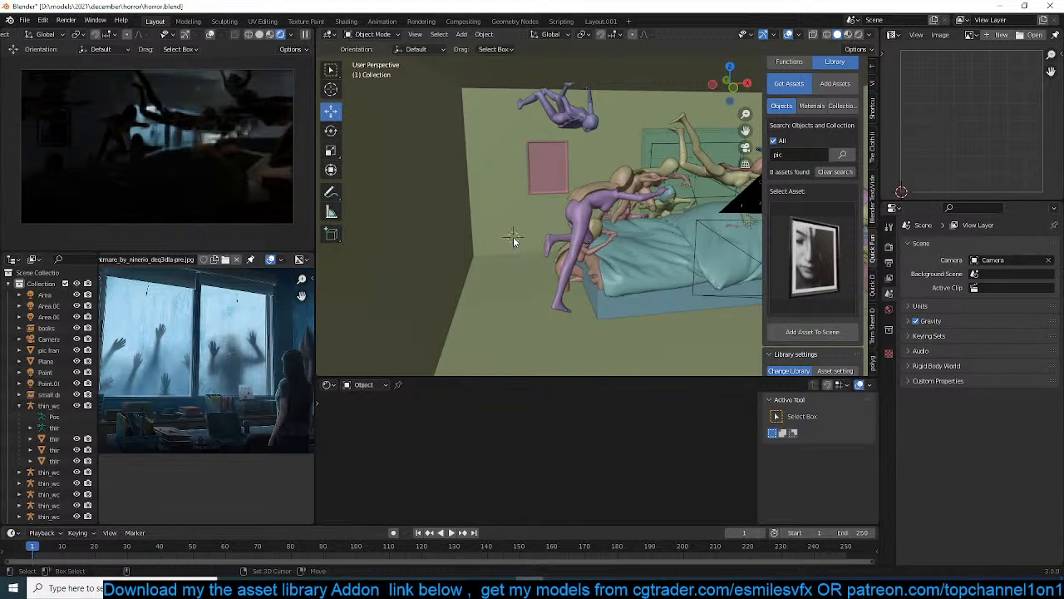
Try a new area light beside the foot of the bed, with its rotation cleared and angled toward the figures
key("shift+a")
mouse_move(499, 374)
left_click(573, 409)
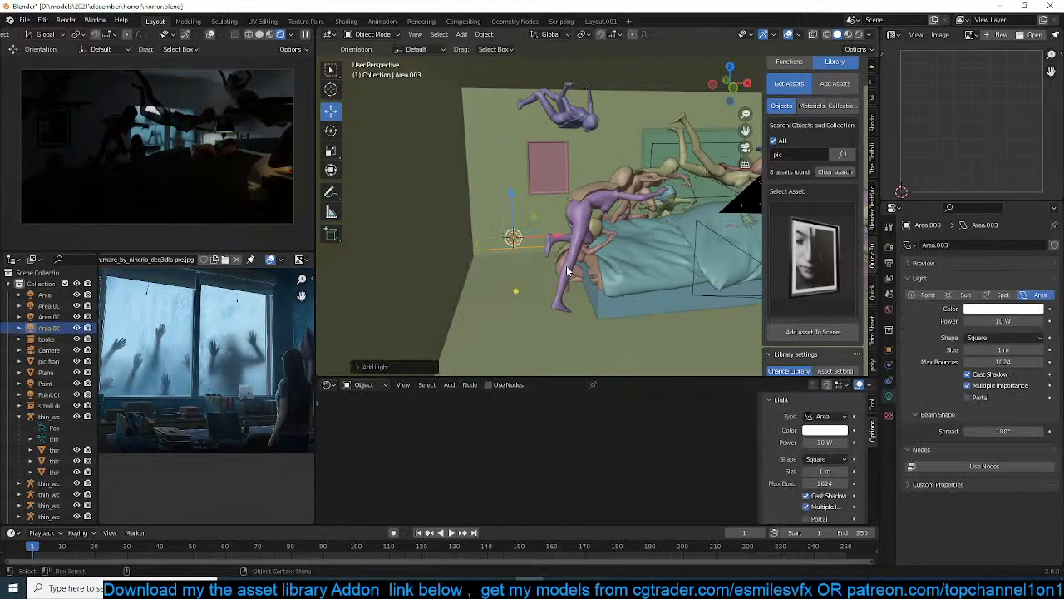
key("alt+r")
key("KP_1")
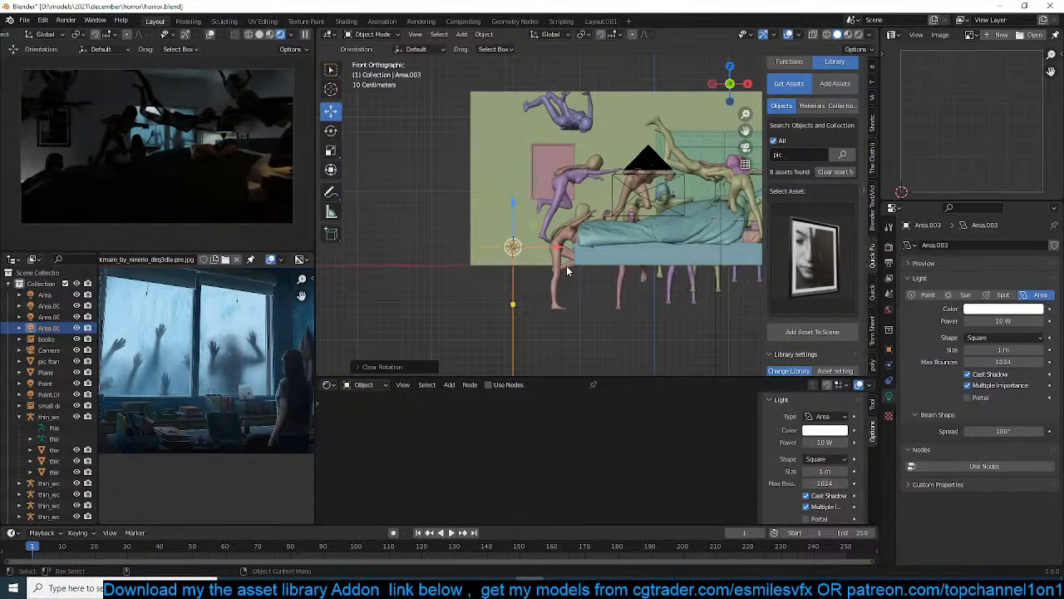
key("r")
left_click(603, 113)
Raise the new area light to the height of the wall picture and shift it alongside the foot of the bed
key("g")
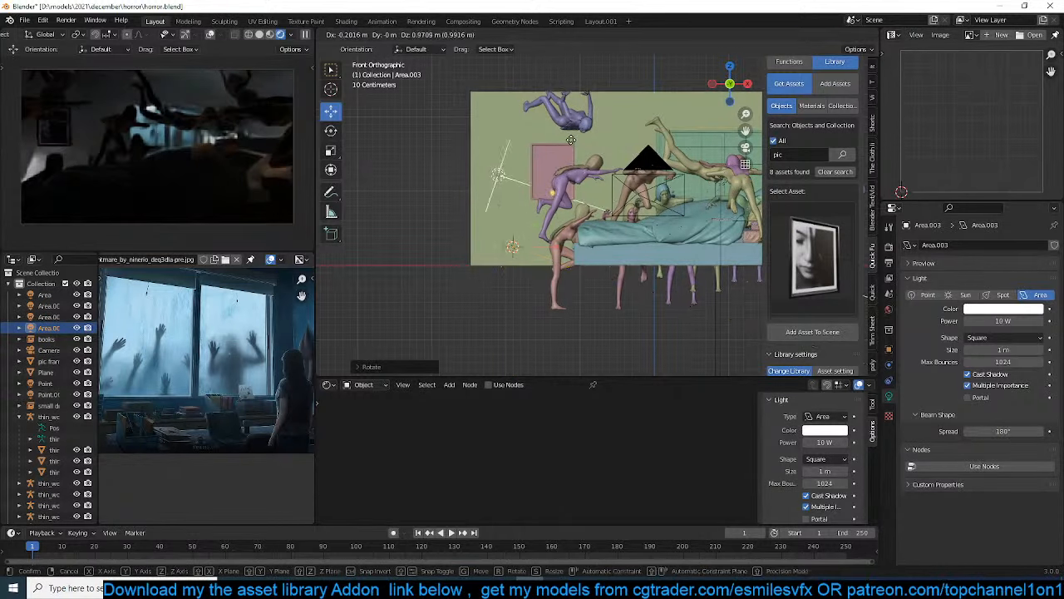
left_click(563, 129)
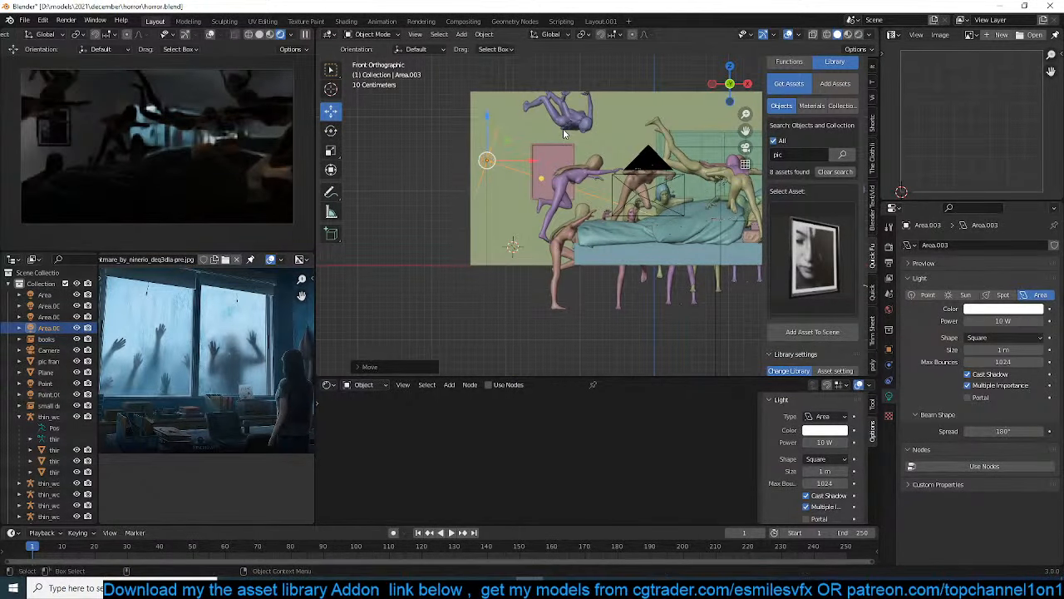
key("KP_7")
key("g")
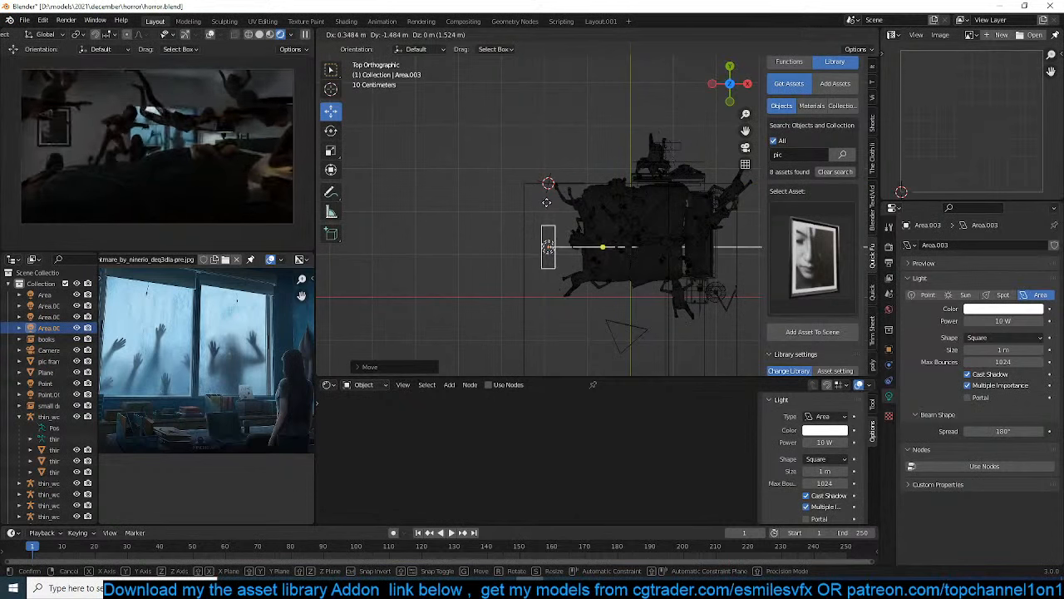
left_click(546, 202)
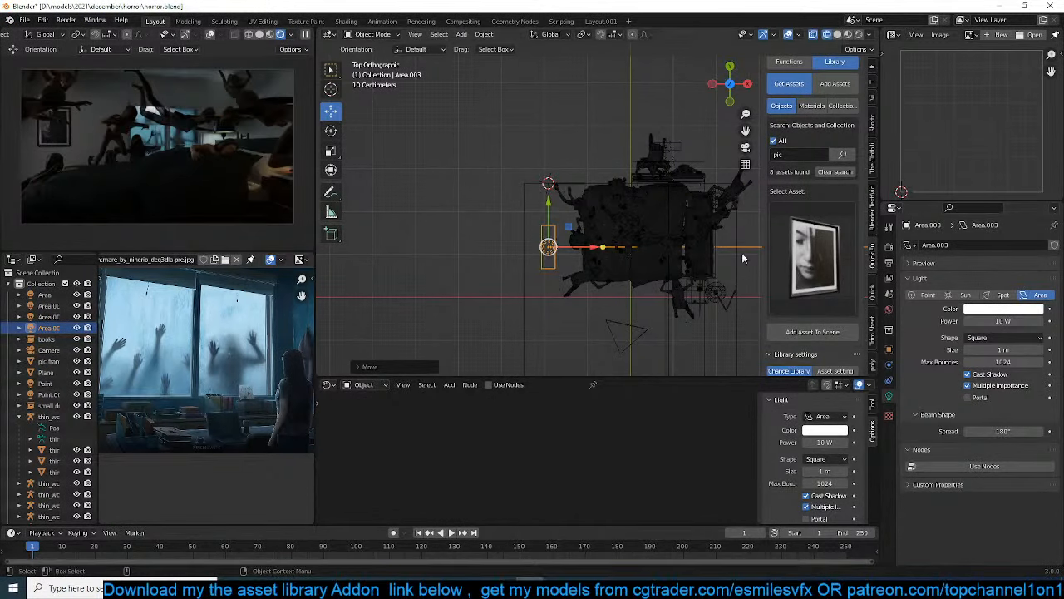
Try a saturated light blue on the new area light, delete the light, and save the scene
left_click(1002, 309)
left_click(991, 172)
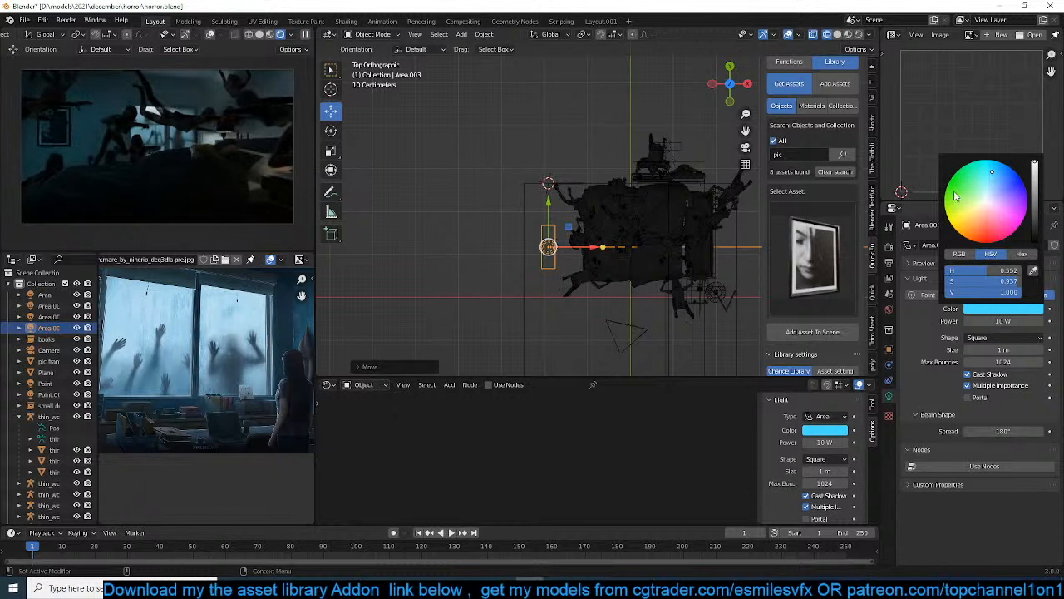
key("x")
left_click(487, 208)
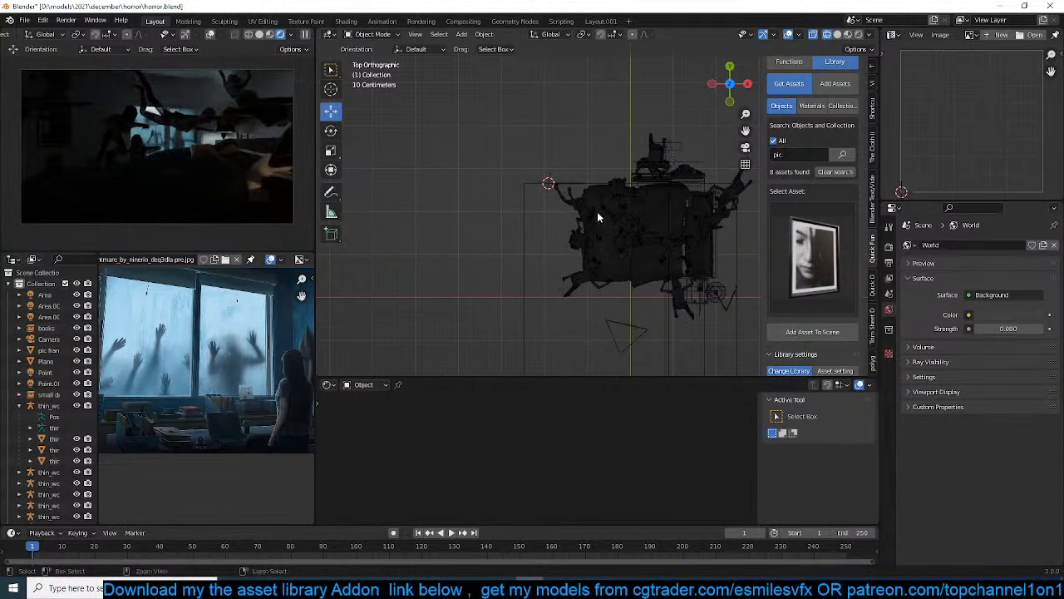
key("ctrl+s")
Return the viewport to solid shading with a close view across the bed toward the wall picture
scroll(635, 236, "up", 8)
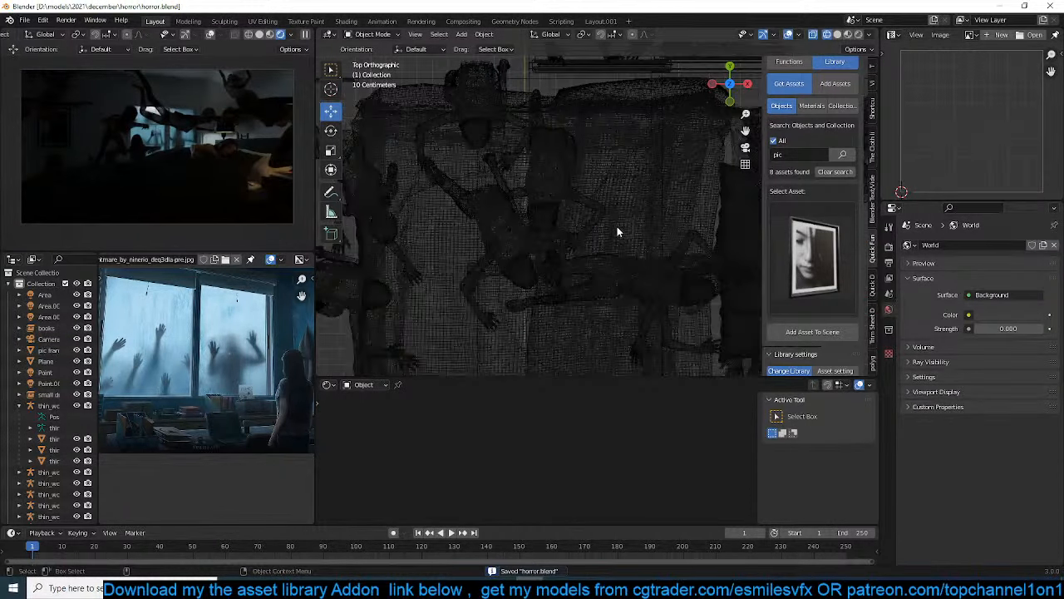
scroll(517, 235, "up", 4)
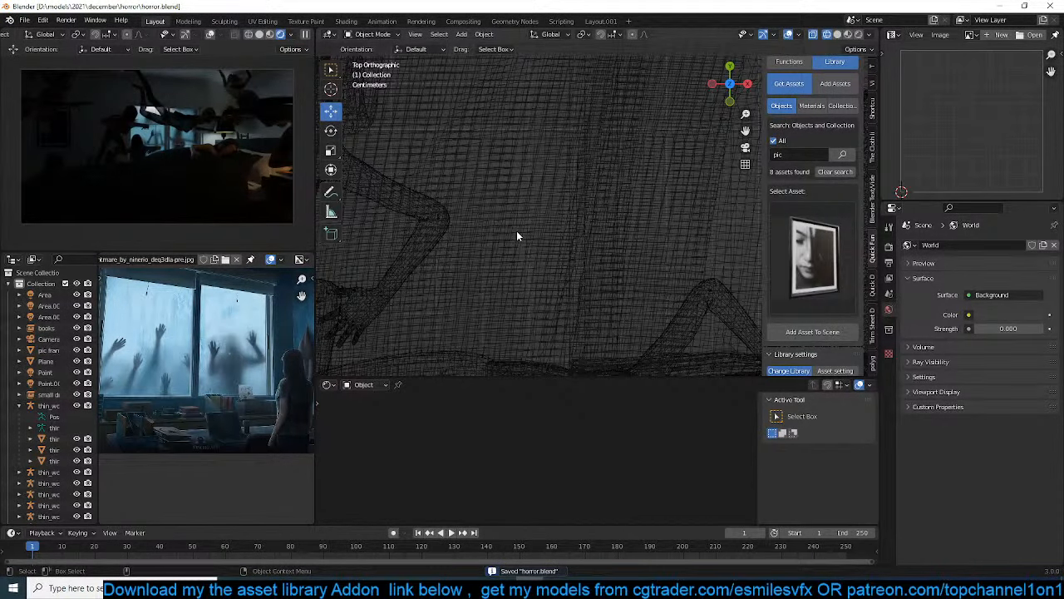
scroll(516, 235, "down", 3)
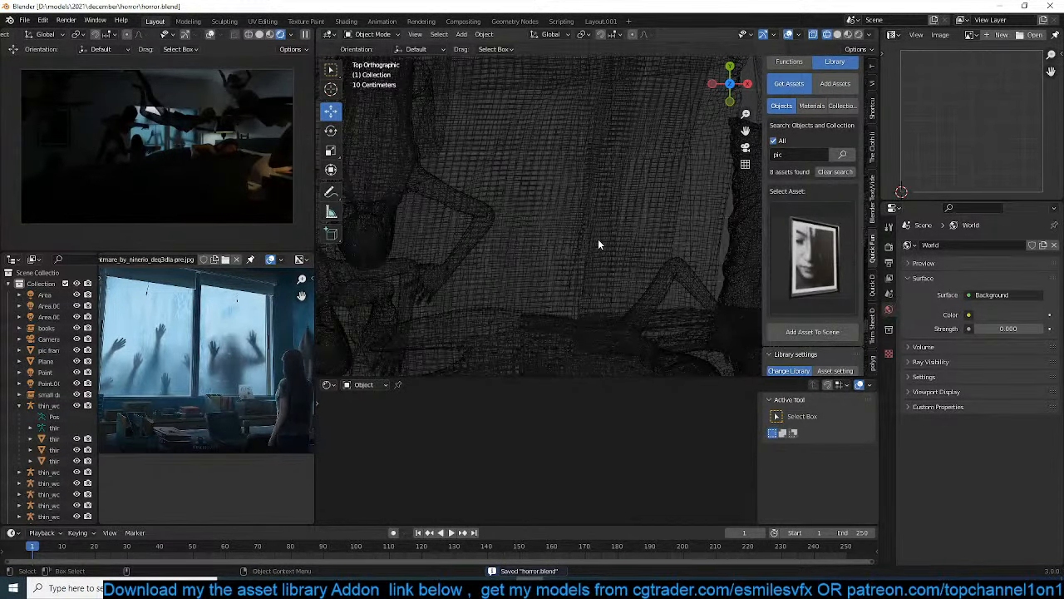
scroll(598, 239, "down", 1)
mouse_move(589, 238)
middle_mouse_down("shift")
mouse_move(616, 172)
mouse_move(545, 158)
mouse_move(643, 191)
mouse_move(572, 187)
mouse_move(624, 184)
mouse_move(568, 197)
mouse_move(585, 209)
mouse_move(557, 235)
mouse_move(584, 221)
middle_mouse_up("shift")
key("z")
left_click(602, 171)
Clear the asset library search and browse the decals category
left_click(810, 254)
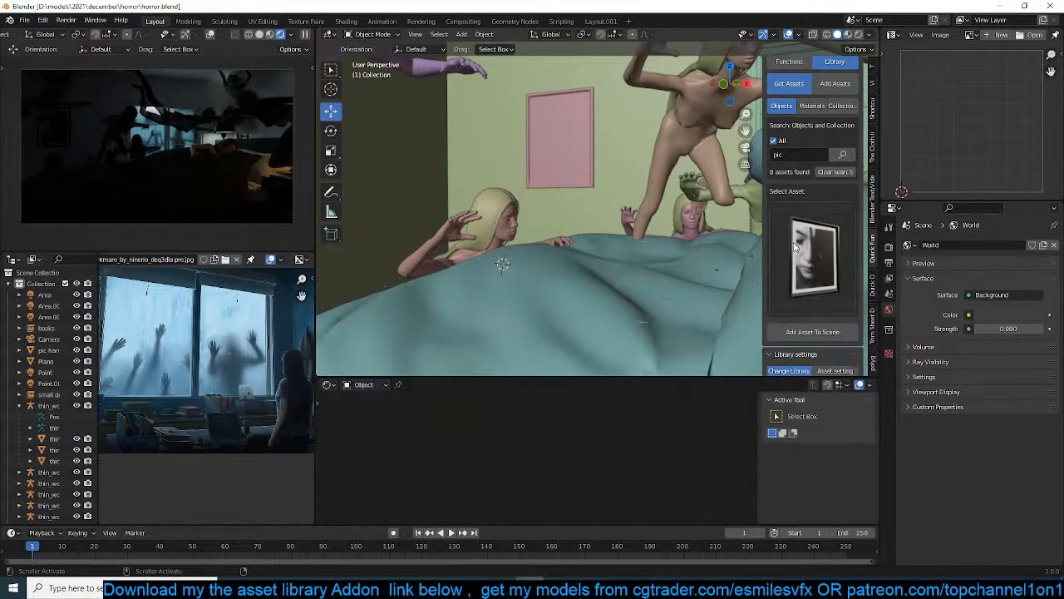
left_click(835, 172)
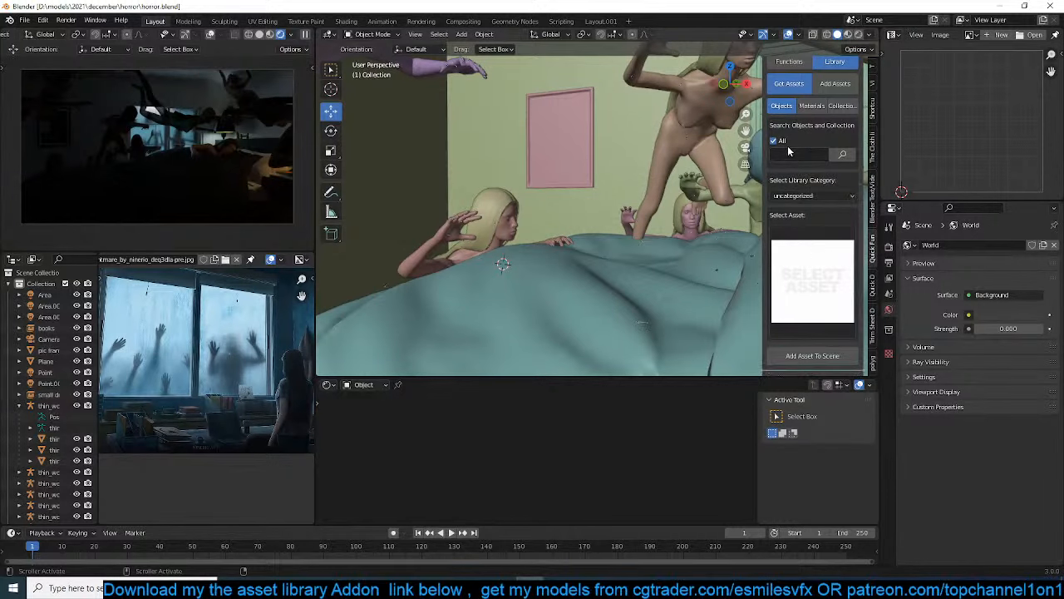
left_click(808, 197)
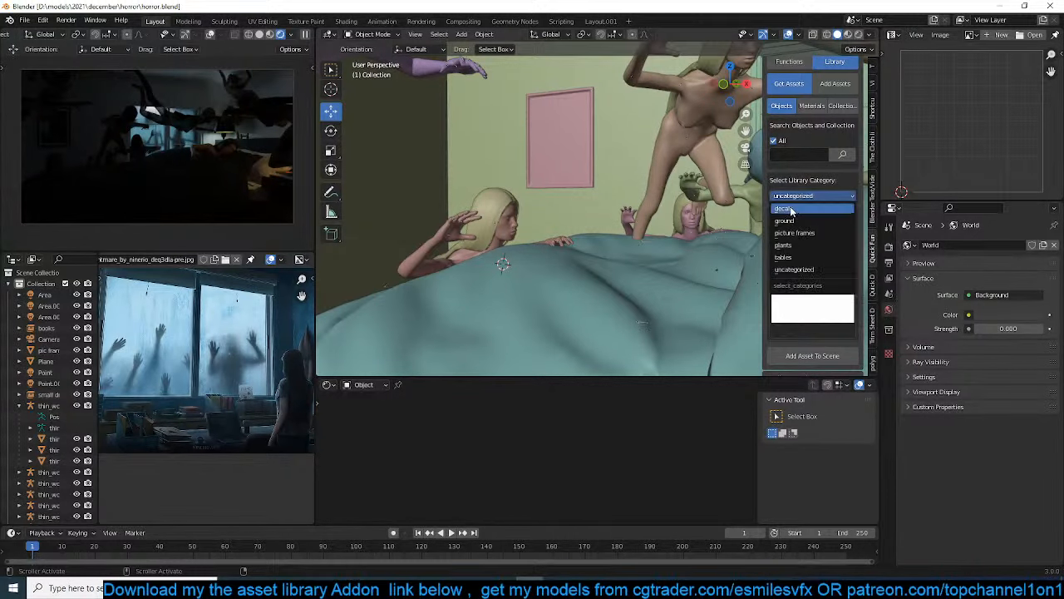
left_click(791, 208)
left_click(807, 244)
left_click(806, 241)
left_click(802, 255)
left_click(807, 242)
Browse the ground category of the asset library and switch the category to picture frames
left_click(819, 196)
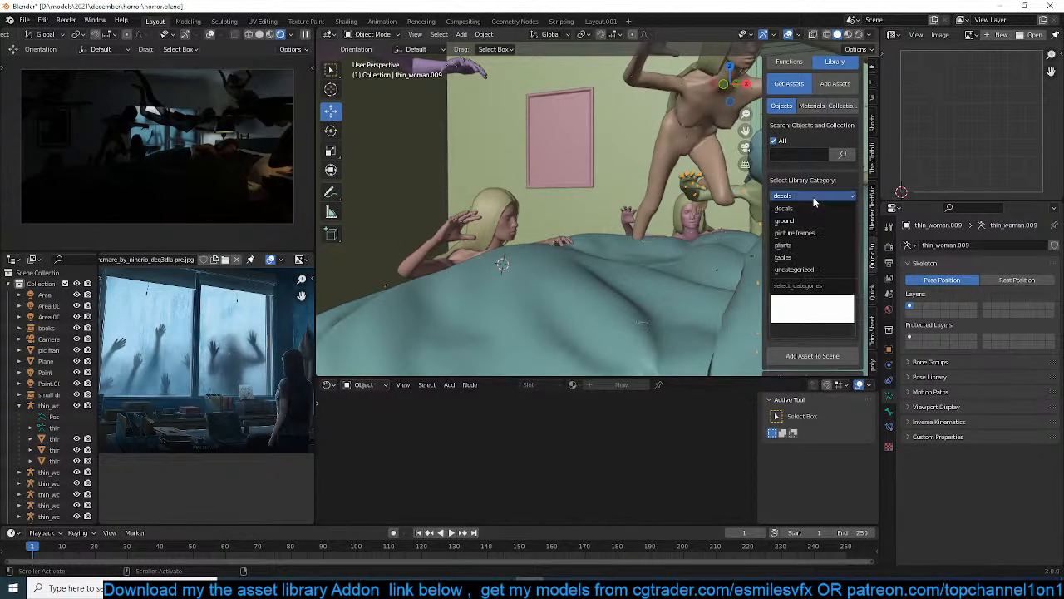
left_click(814, 221)
left_click(806, 242)
left_click(805, 238)
left_click(819, 196)
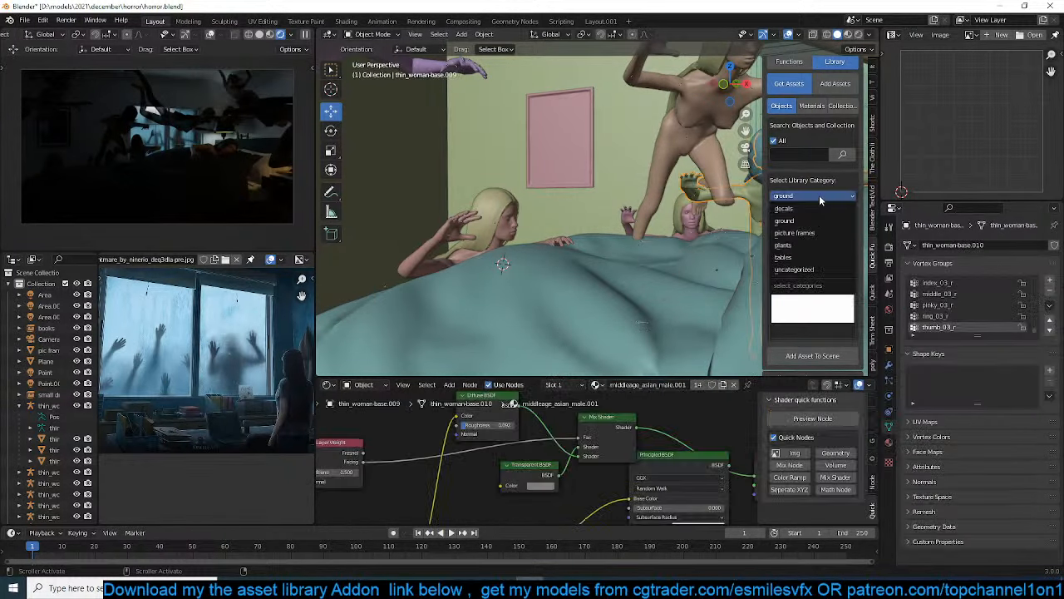
left_click(806, 250)
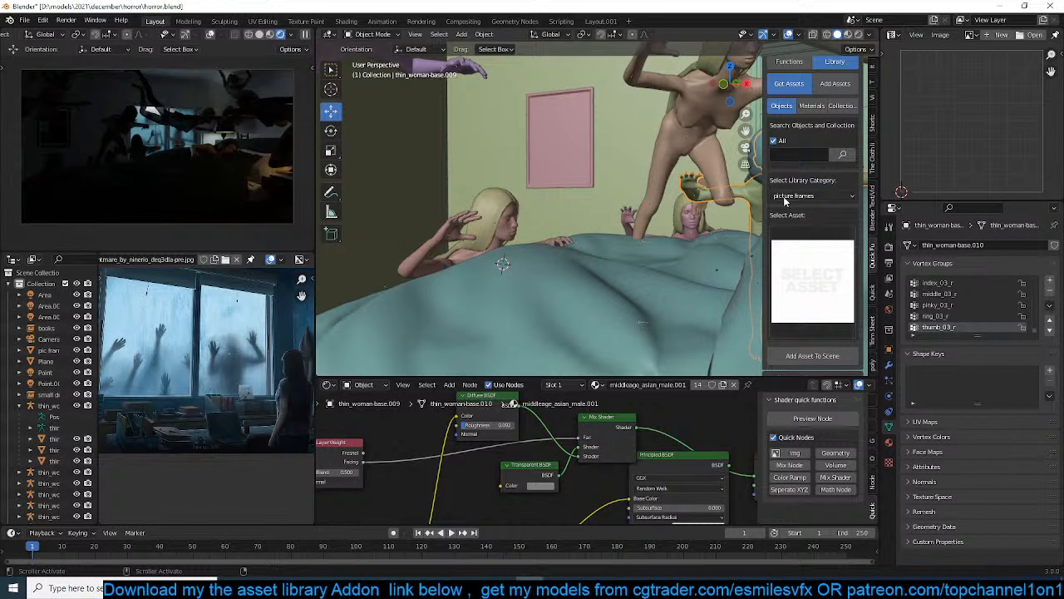
Show the whole room from above and add a cube to the scene
left_click(690, 217)
scroll(609, 216, "down", 8)
middle_click_drag(610, 218, 630, 258)
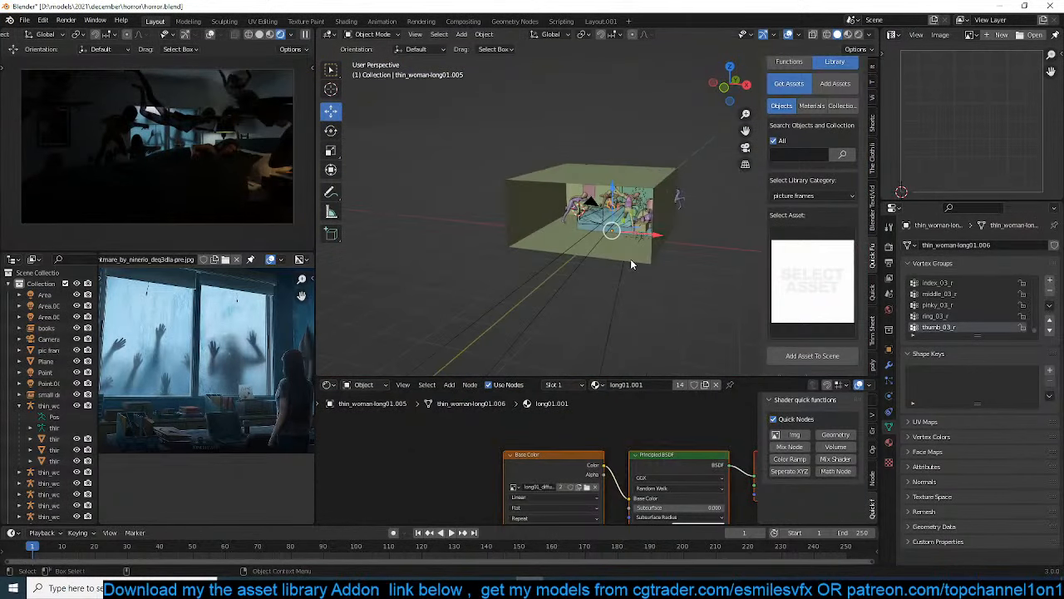
scroll(630, 259, "down", 4)
key("KP_7")
scroll(613, 211, "up", 6)
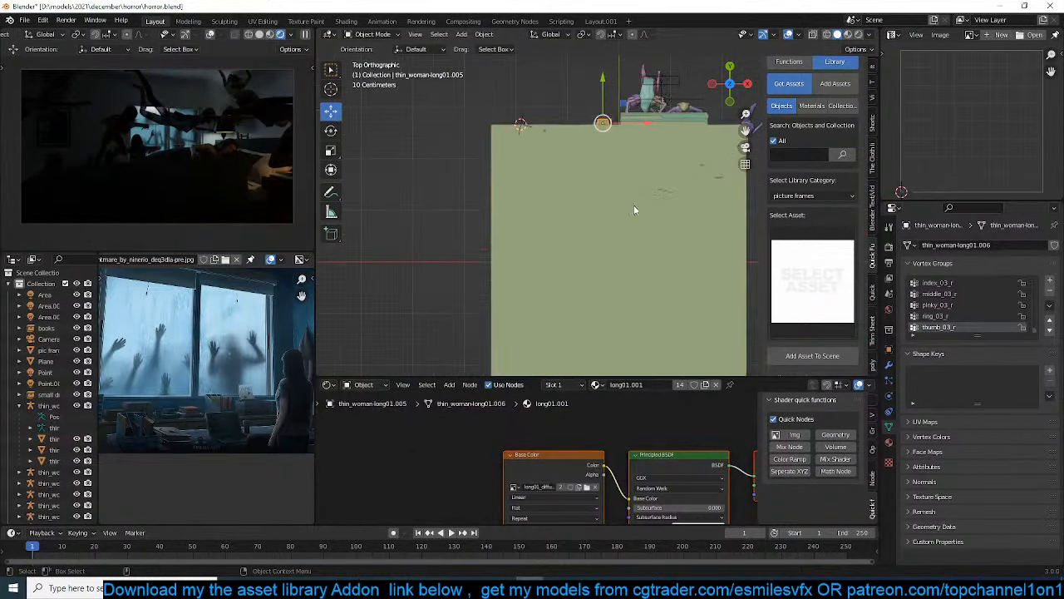
left_click(648, 224)
key("shift+a")
mouse_move(574, 81)
left_click(654, 96)
Switch the 3D viewport to wireframe shading
scroll(615, 195, "down", 4)
key("z")
left_click(553, 201)
Move the cube over the middle of the room and scale it to the room's footprint, stretching it along Y
key("g")
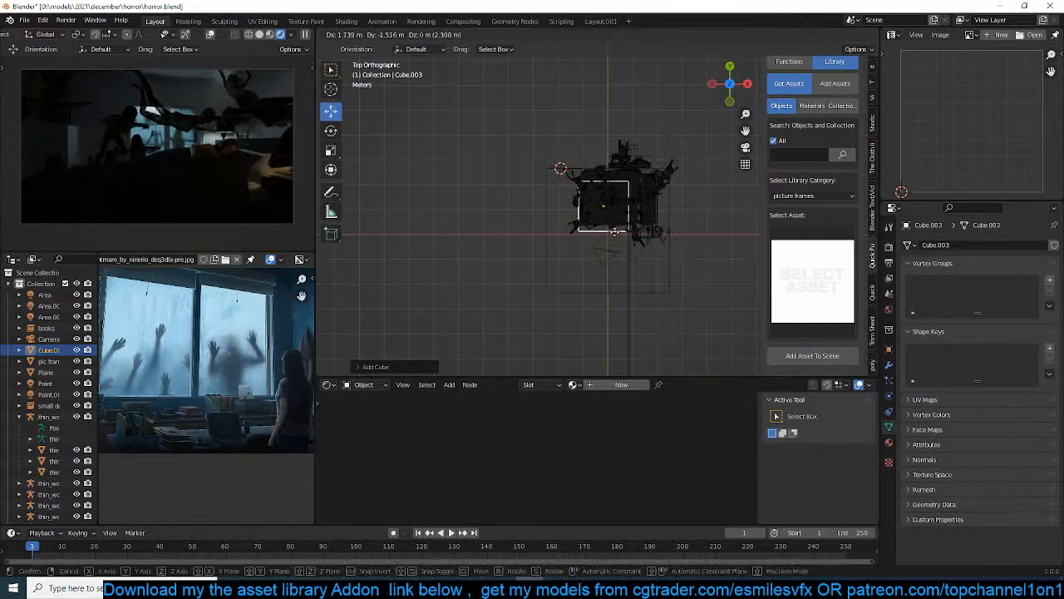
left_click(613, 237)
left_click(310, 36)
key("s")
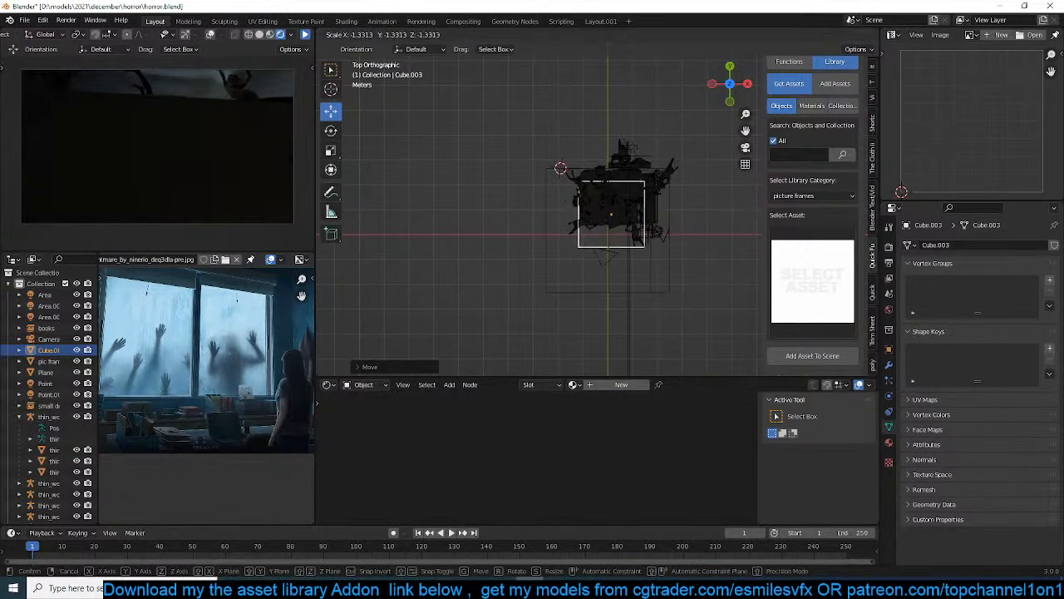
left_click(655, 218)
key("s")
key("y")
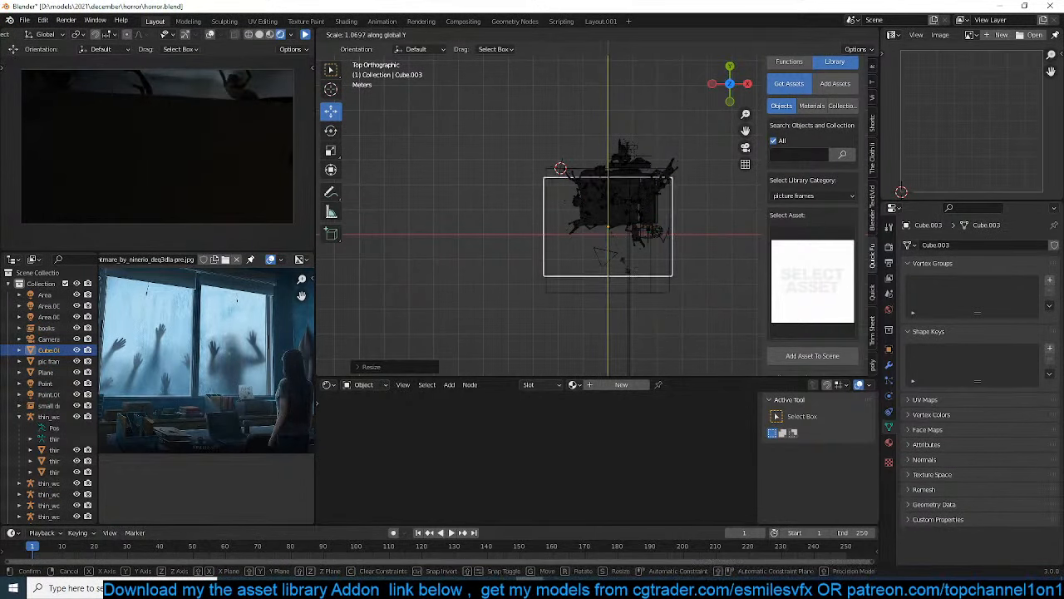
left_click(638, 273)
key("g")
left_click(640, 268)
Scale the cube along Z in the front view and raise it about 1 m so it encloses the room
key("KP_1")
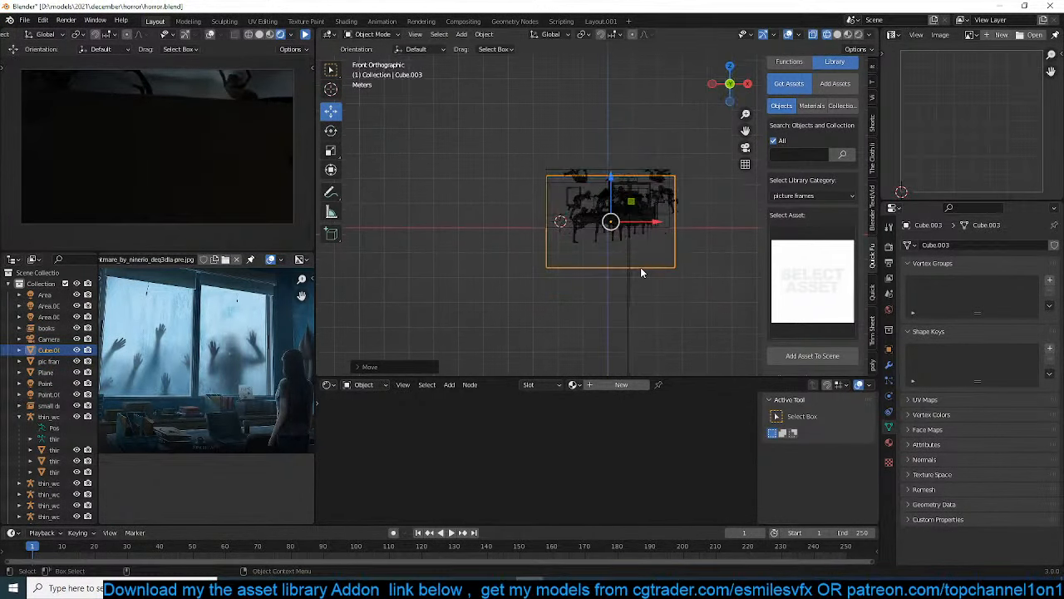
key("s")
key("z")
left_click(640, 266)
key("g")
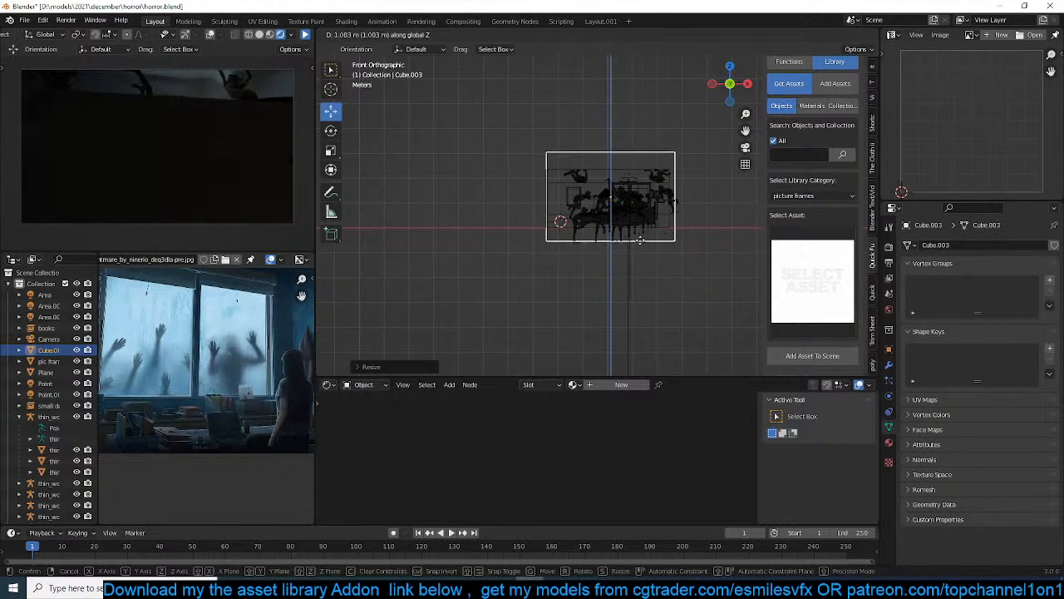
left_click(640, 241)
Give the cube a new material with a Principled Volume feeding the Volume output instead of the Principled BSDF, and save the scene
left_click(619, 384)
key("shift+a")
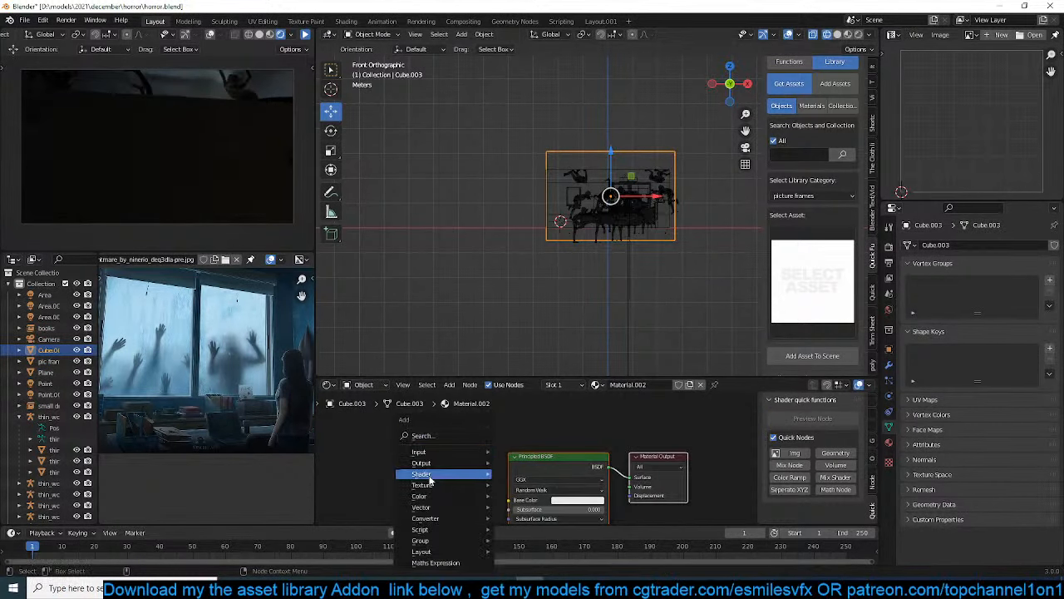
mouse_move(466, 473)
left_click(541, 384)
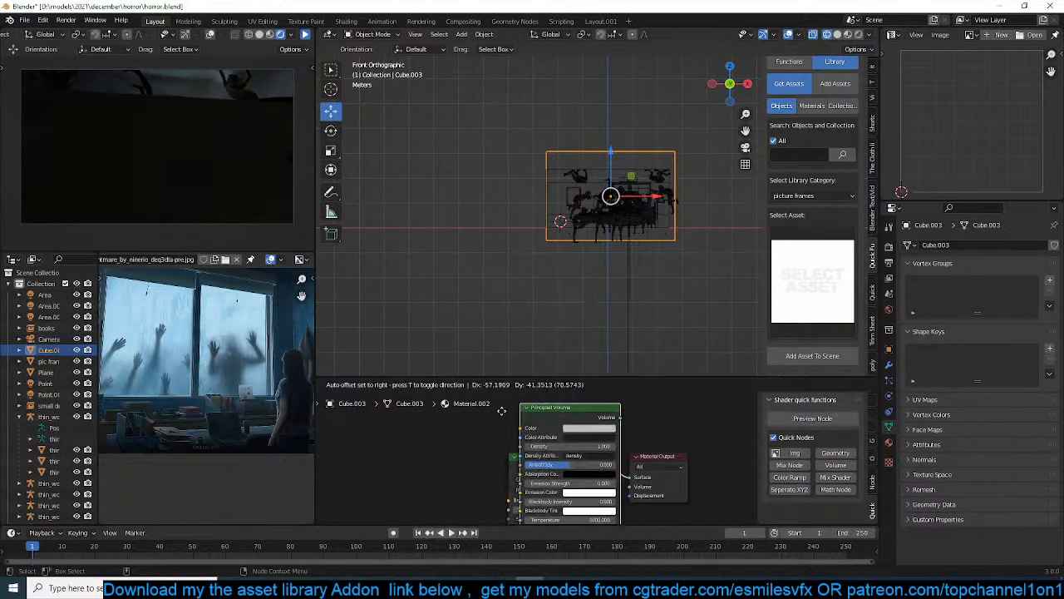
left_click(574, 458)
key("Delete")
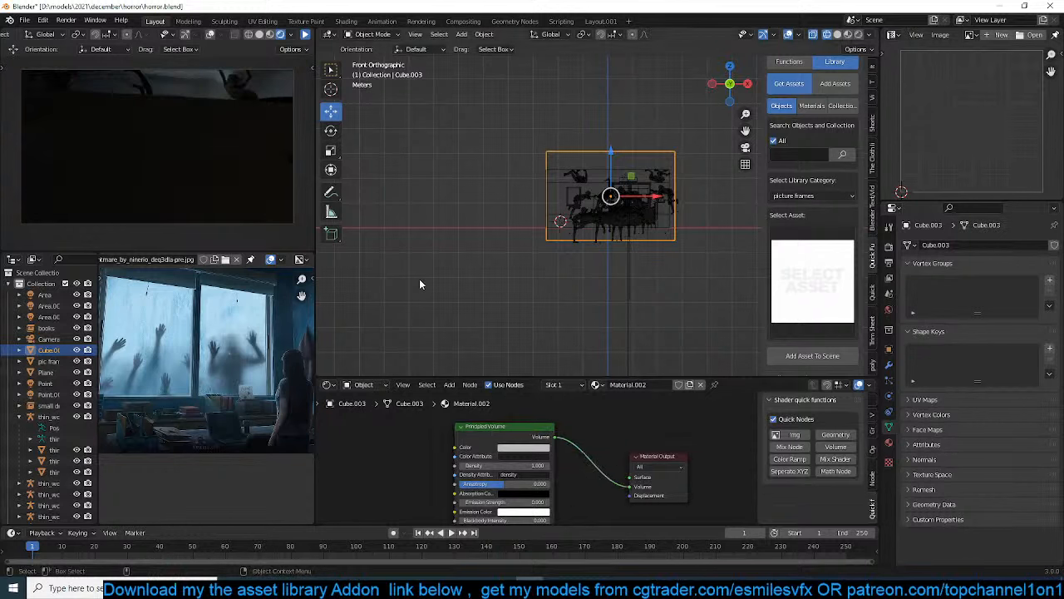
key("ctrl+s")
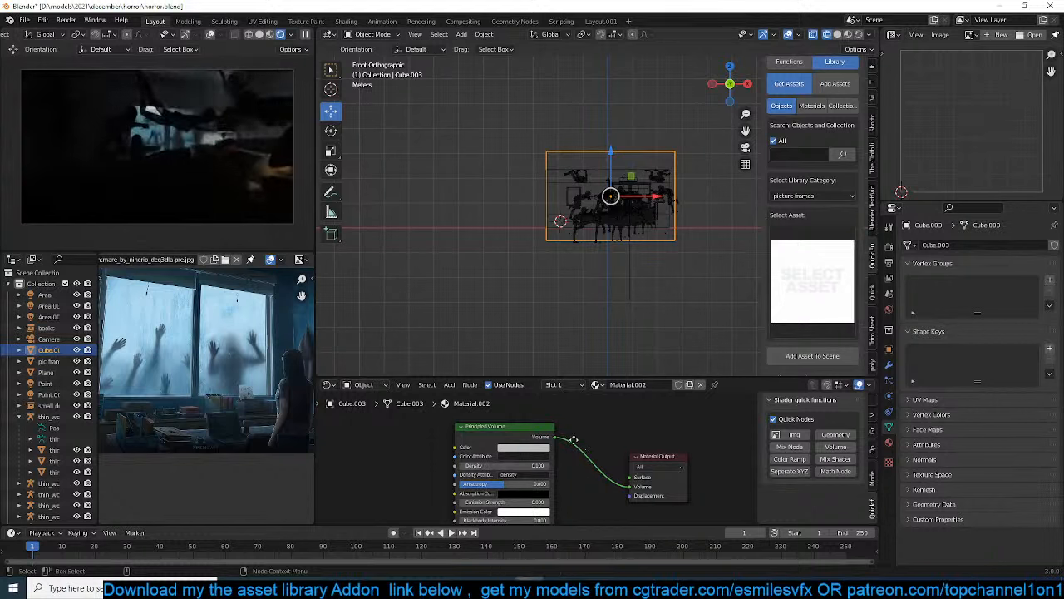
Try a density of 0.1 on the Principled Volume node, and set the density to 0
middle_click_drag(573, 438, 564, 528)
middle_click_drag(583, 445, 575, 508)
middle_click_drag(542, 396, 559, 471)
double_click(539, 423)
type(".1")
key("Return")
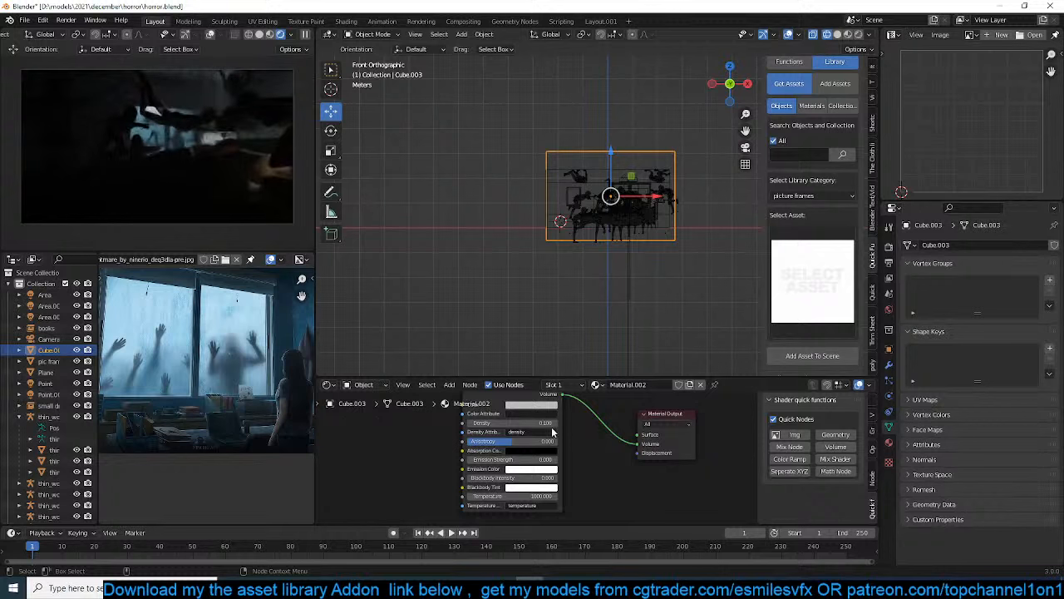
double_click(546, 424)
type("0")
key("Return")
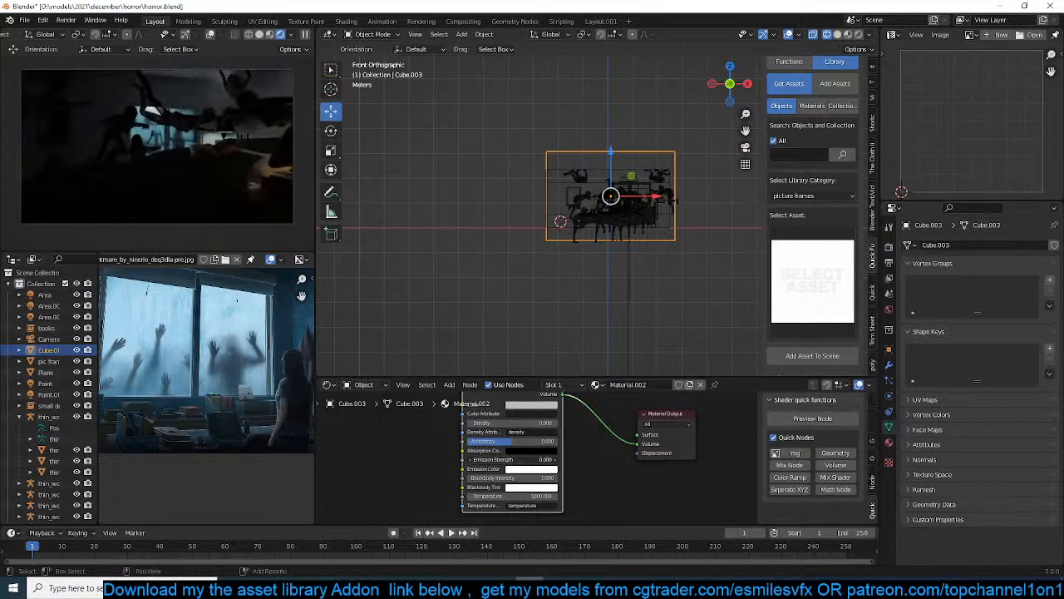
Set the volume's emission strength to 0.020 and its emission color to light blue
left_click_drag(532, 460, 536, 459)
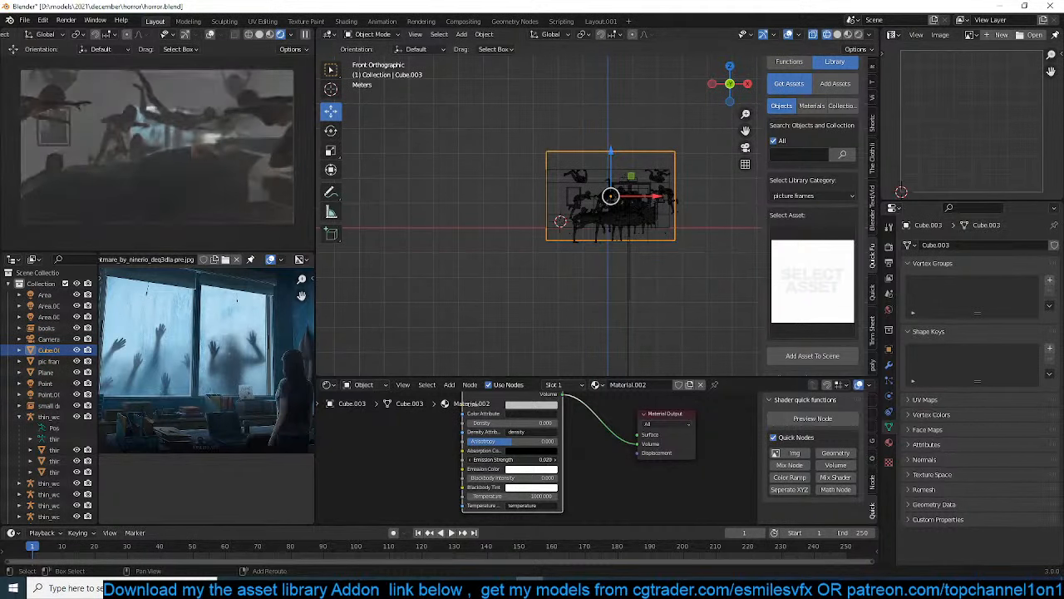
left_click(532, 470)
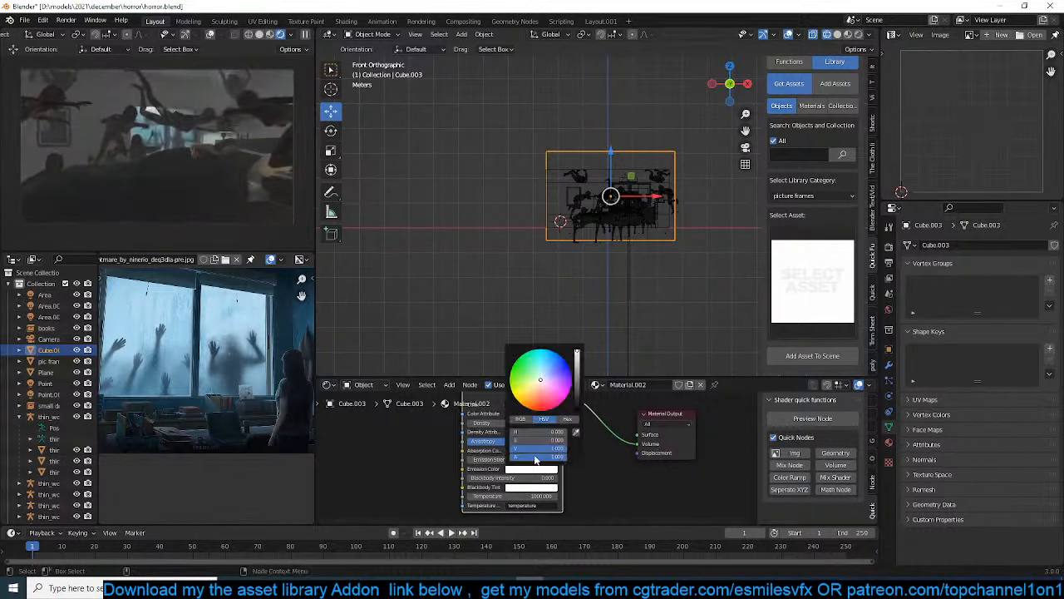
left_click(555, 368)
left_click(543, 368)
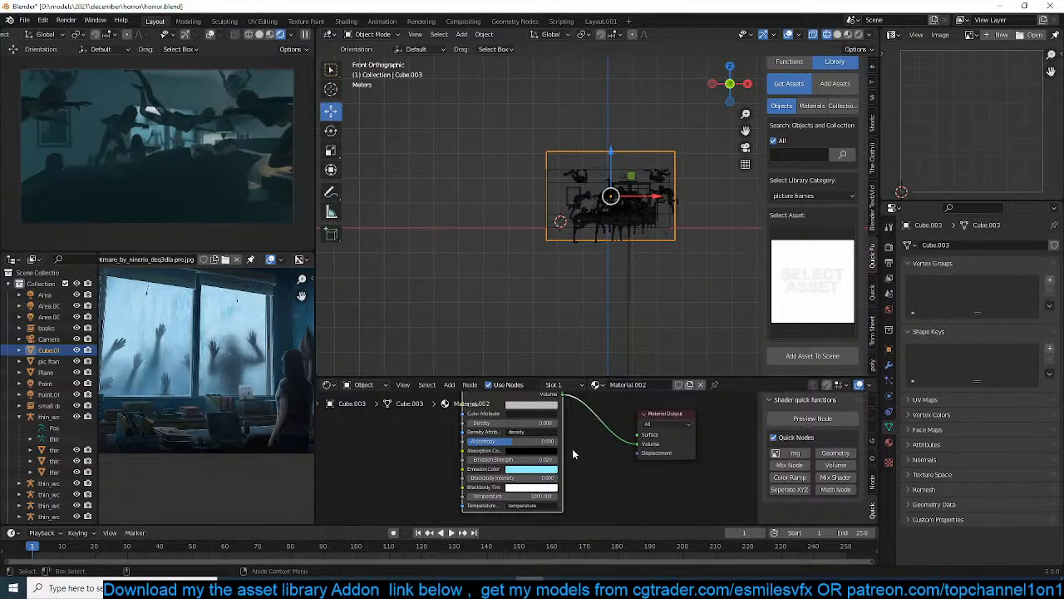
Raise the Principled Volume density to 0.180
middle_click_drag(573, 449, 593, 492)
scroll(587, 491, "up", 4)
left_click_drag(556, 454, 634, 452, "shift")
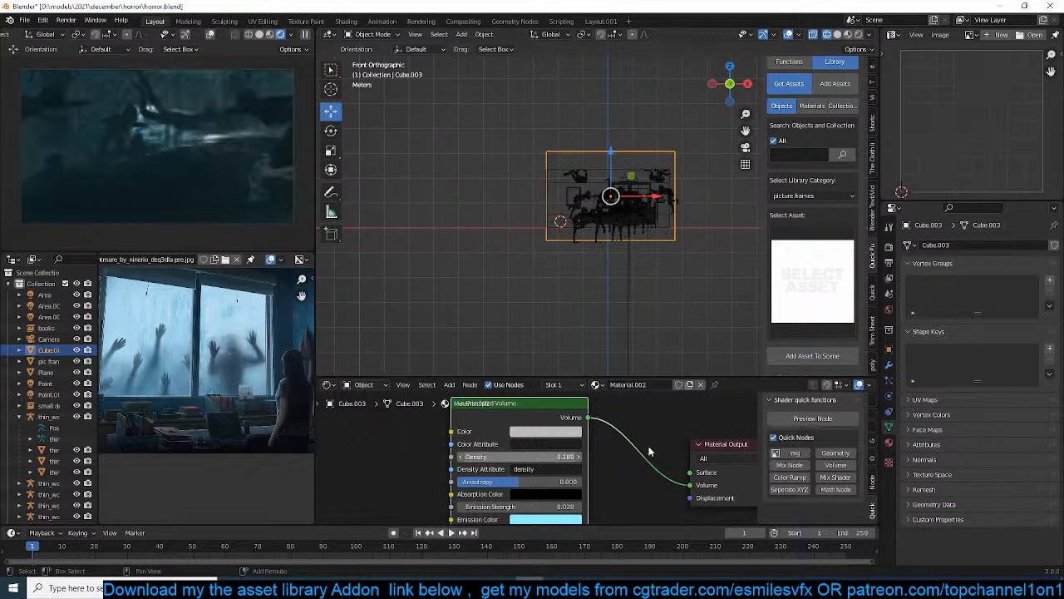
Delete the volume cube surrounding the room and save the scene
left_click(510, 271)
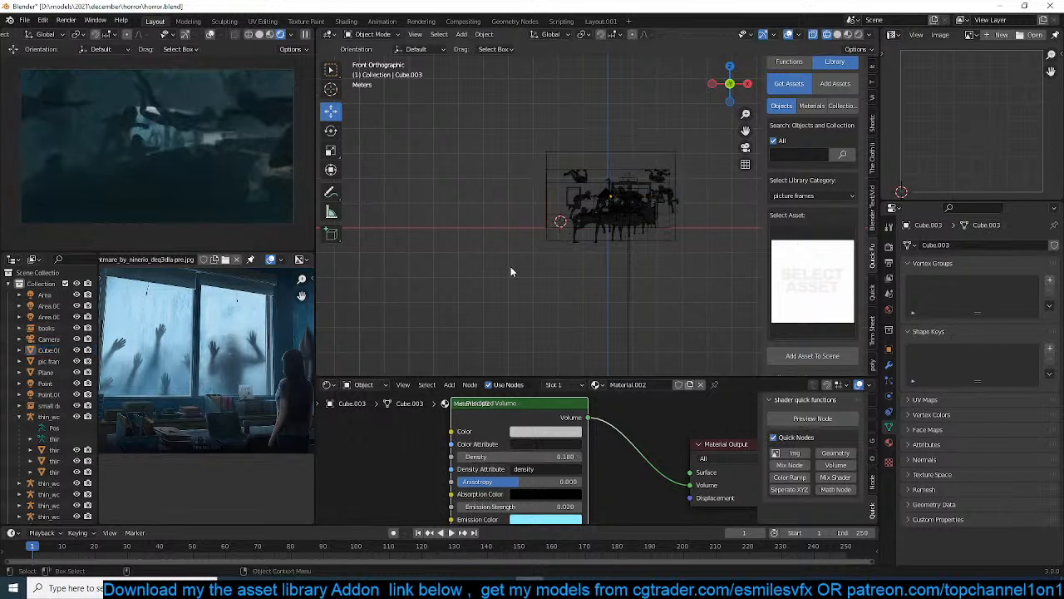
scroll(550, 403, "down", 1)
middle_click_drag(581, 266, 543, 285)
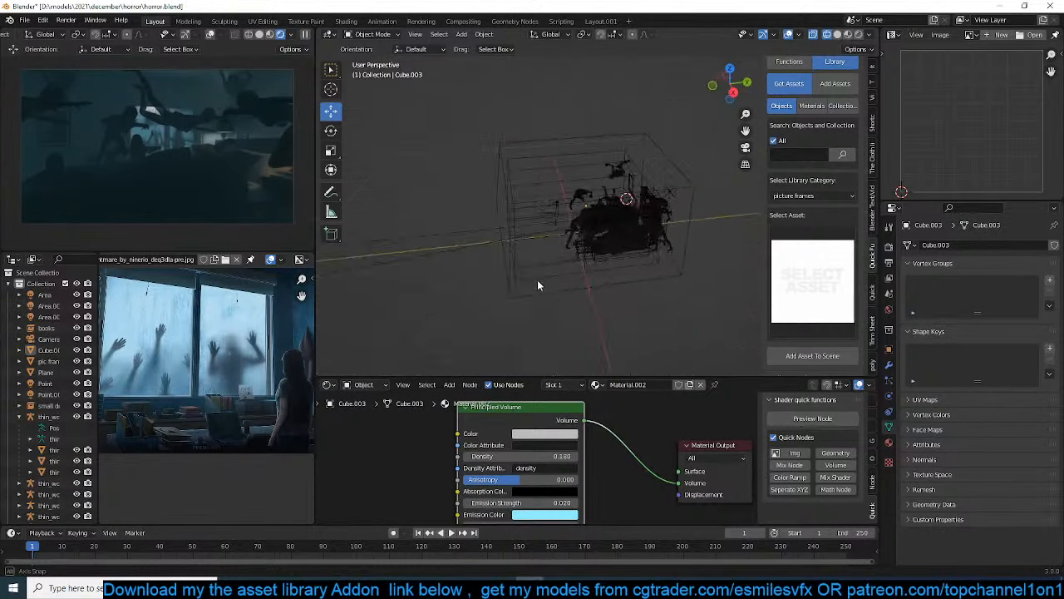
left_click(685, 170)
key("Delete")
middle_click_drag(690, 218, 641, 221)
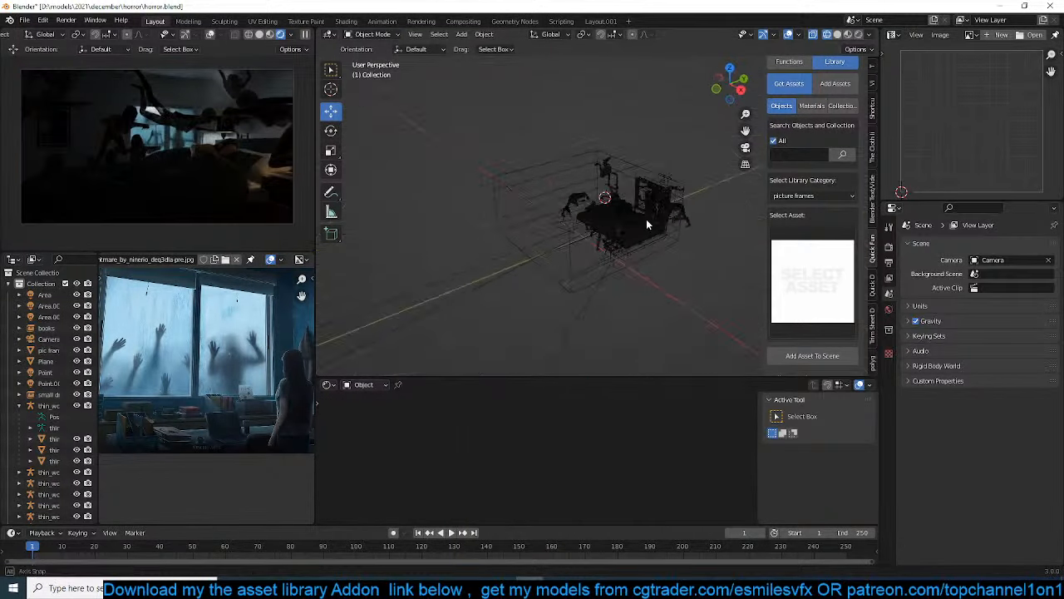
scroll(641, 221, "up", 3)
key("ctrl+s")
Show the add-on's Look Dev functions and enable Use Curves/Custom Colors
scroll(806, 250, "up", 1)
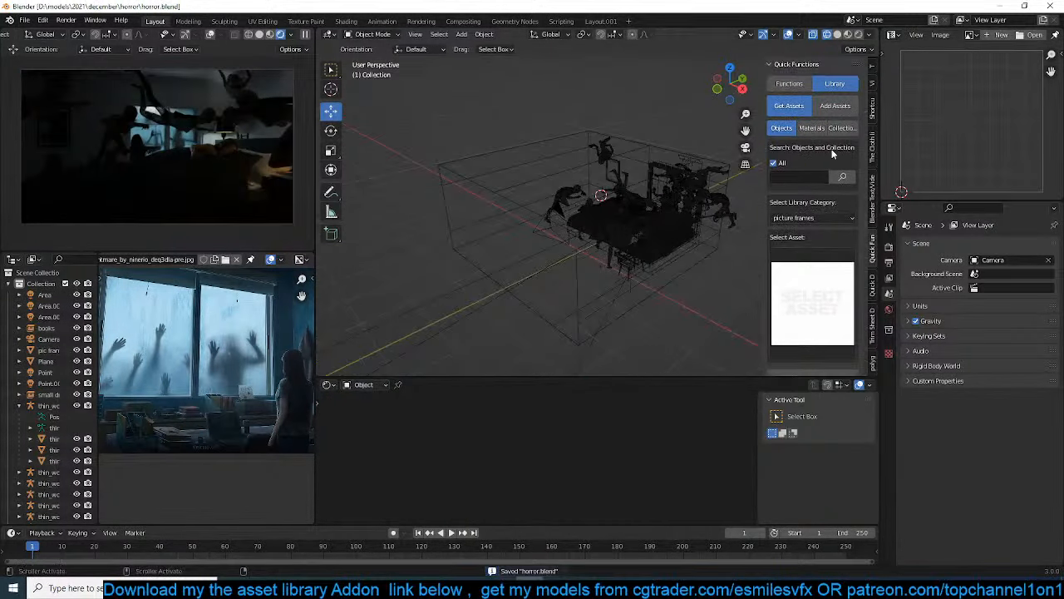
left_click(789, 83)
scroll(825, 261, "down", 2)
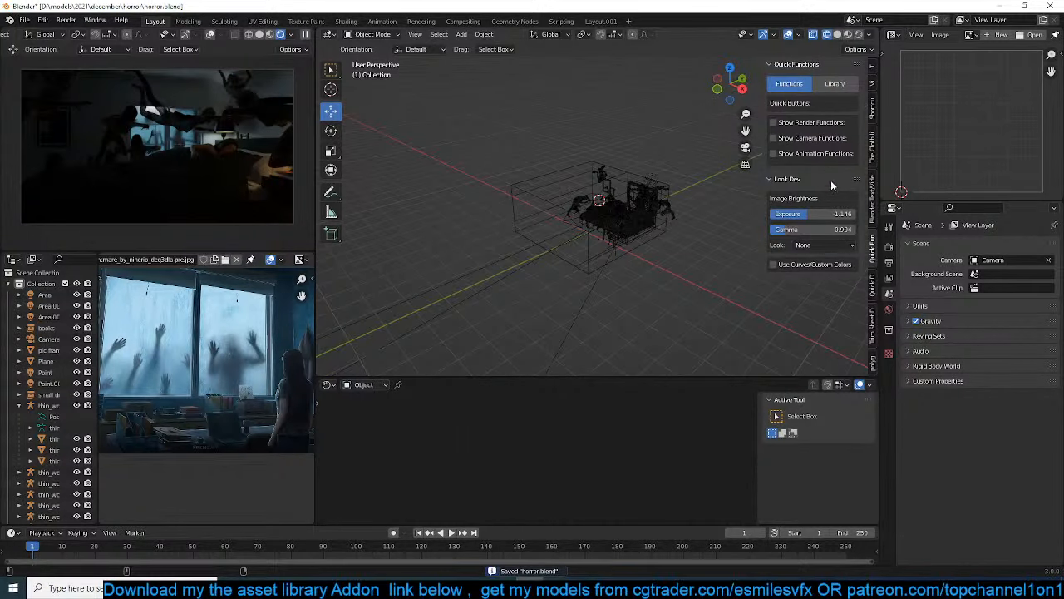
left_click(792, 266)
scroll(822, 314, "down", 3)
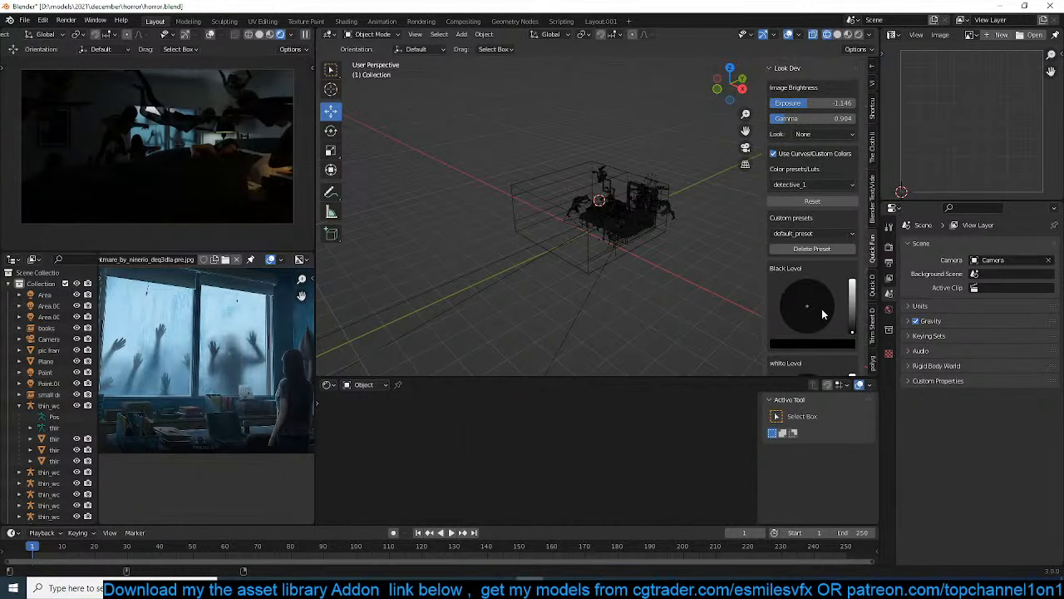
Try a slightly tinted black level and a light grey white level for the color curves
left_click_drag(851, 319, 851, 328)
scroll(837, 331, "down", 3)
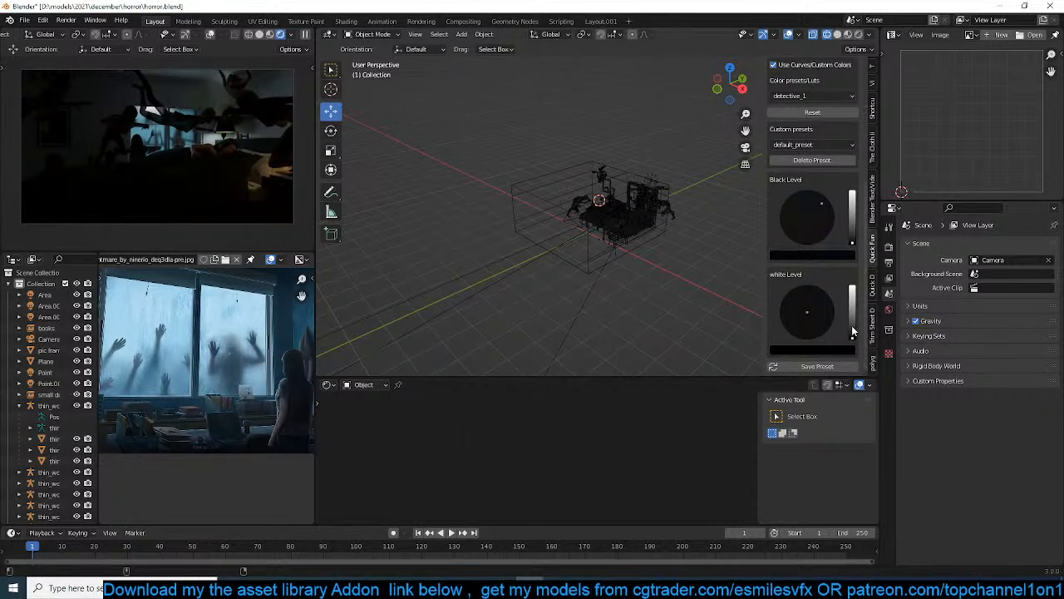
left_click_drag(851, 331, 809, 313)
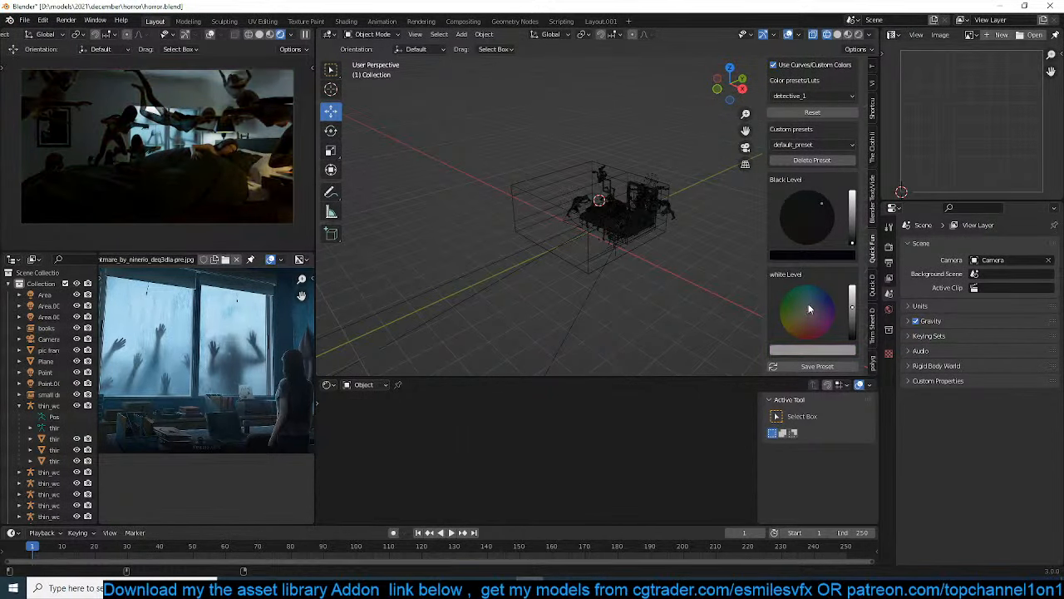
Reset the black and white levels of the color curves and save the scene
scroll(817, 189, "up", 2)
left_click(813, 157)
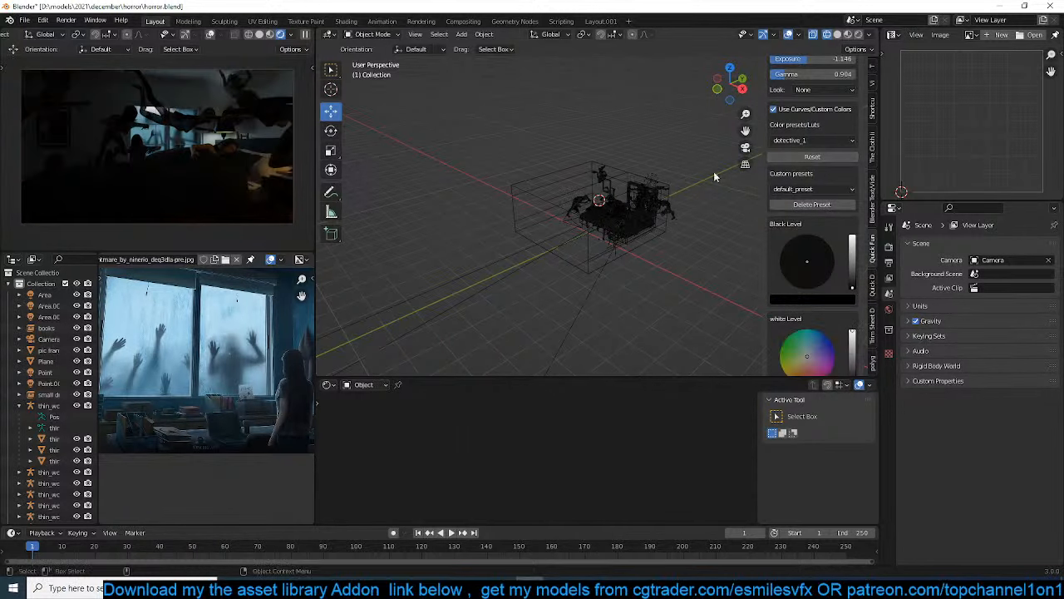
key("ctrl+s")
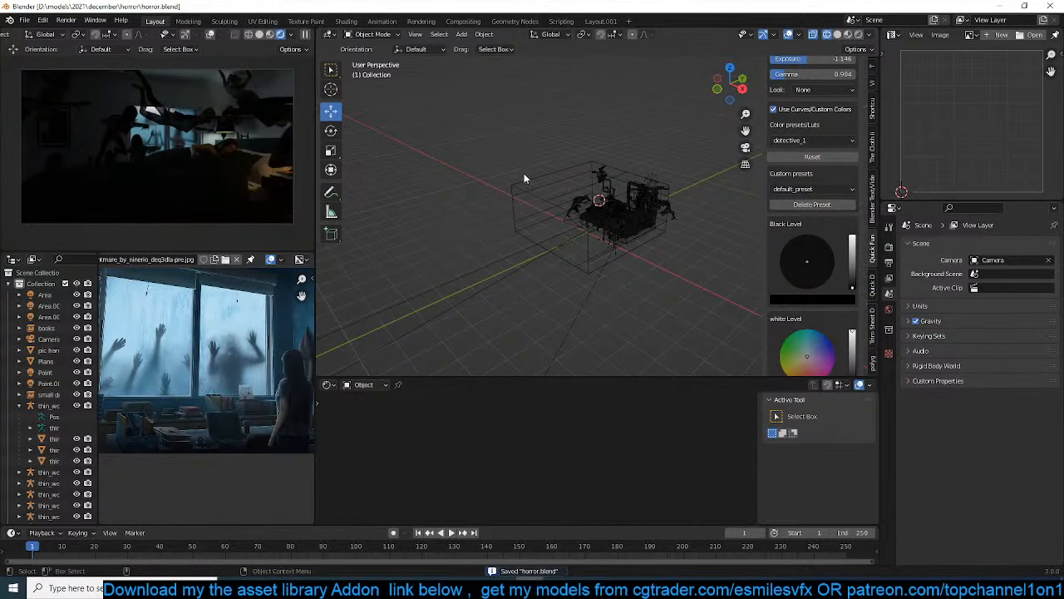
middle_click_drag(524, 173, 597, 167)
scroll(586, 175, "up", 3)
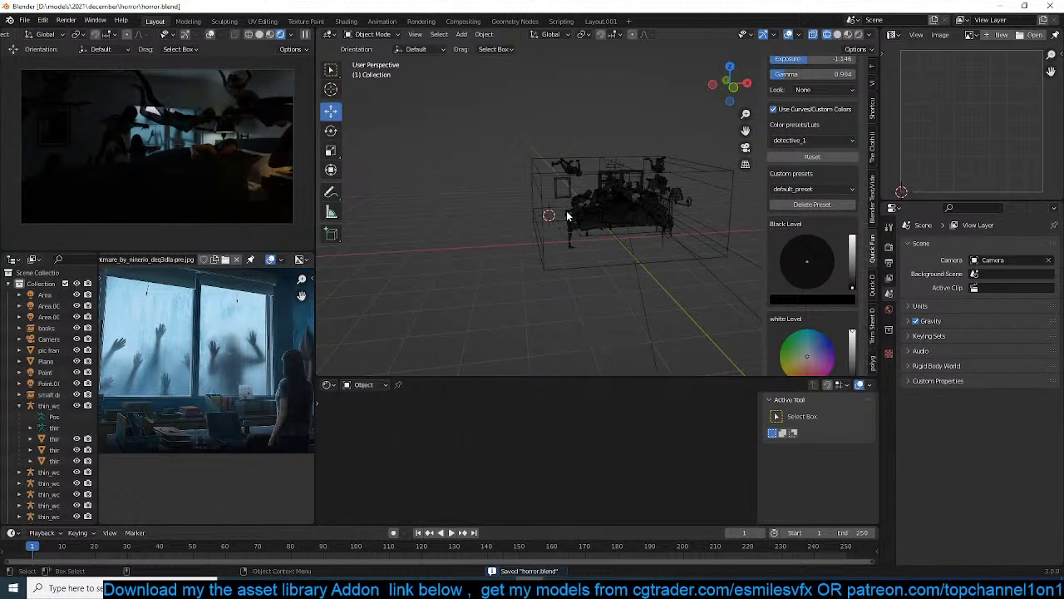
scroll(258, 373, "down", 3)
scroll(258, 373, "up", 3)
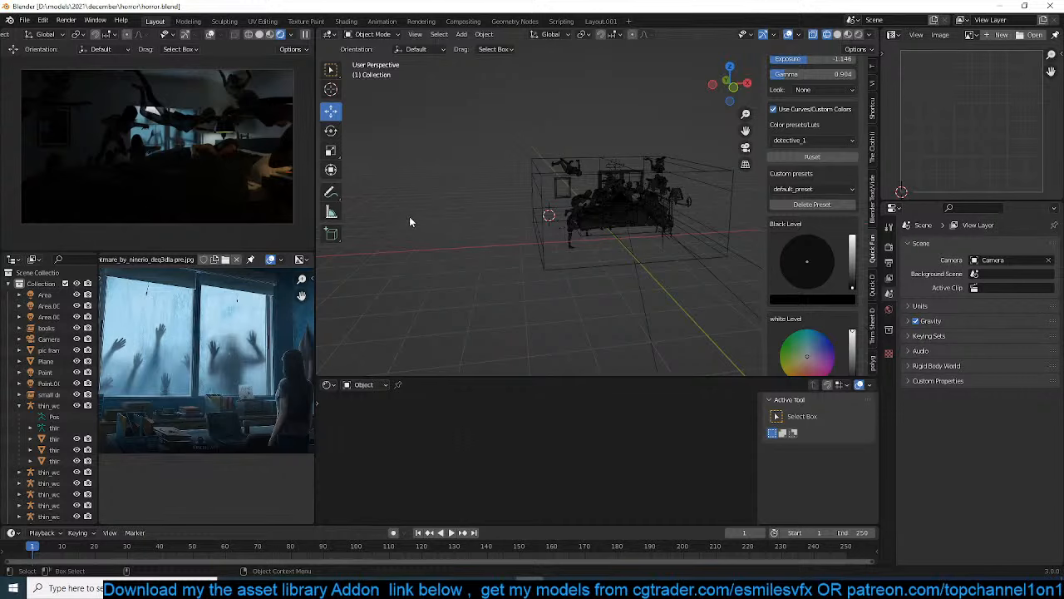
scroll(435, 200, "up", 2)
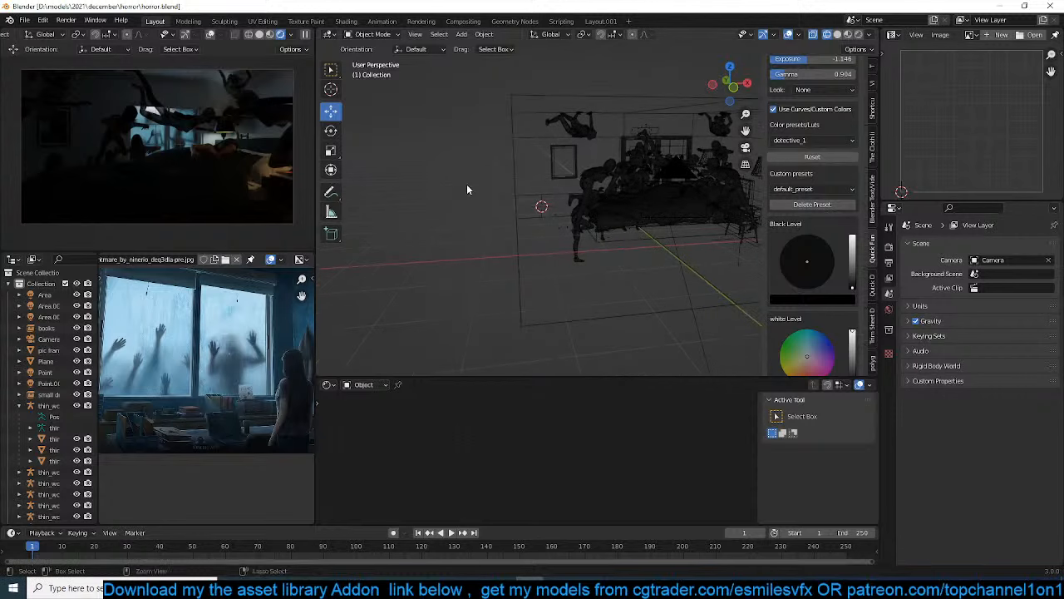
Save the scene, and in the top view duplicate the woman at the side of the bed to the foot of the bed
key("ctrl+s")
scroll(479, 181, "up", 2)
key("KP_7")
scroll(479, 180, "up", 3)
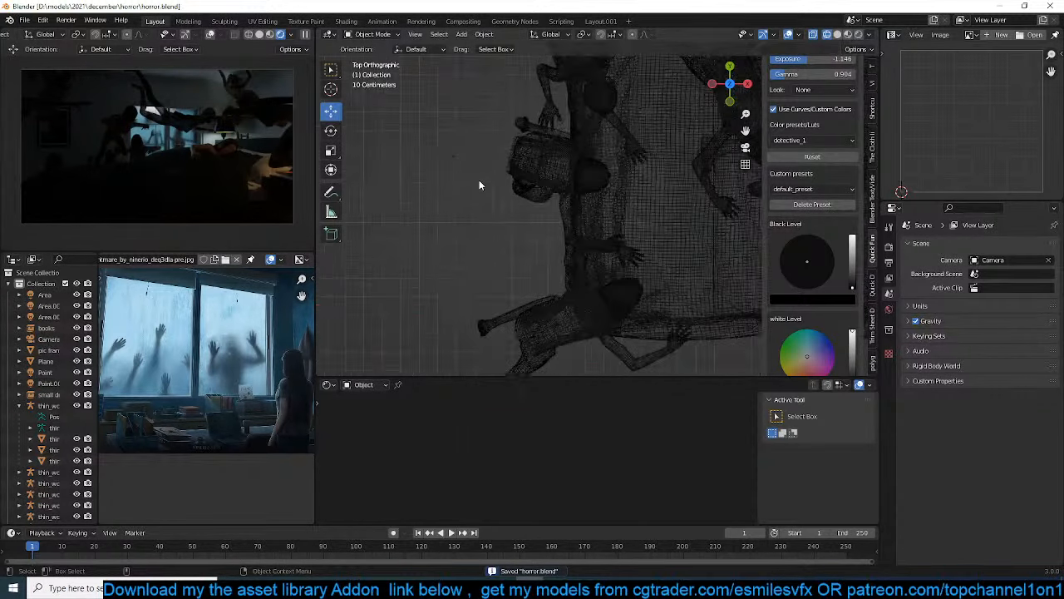
left_click_drag(491, 129, 545, 189)
scroll(621, 213, "down", 2)
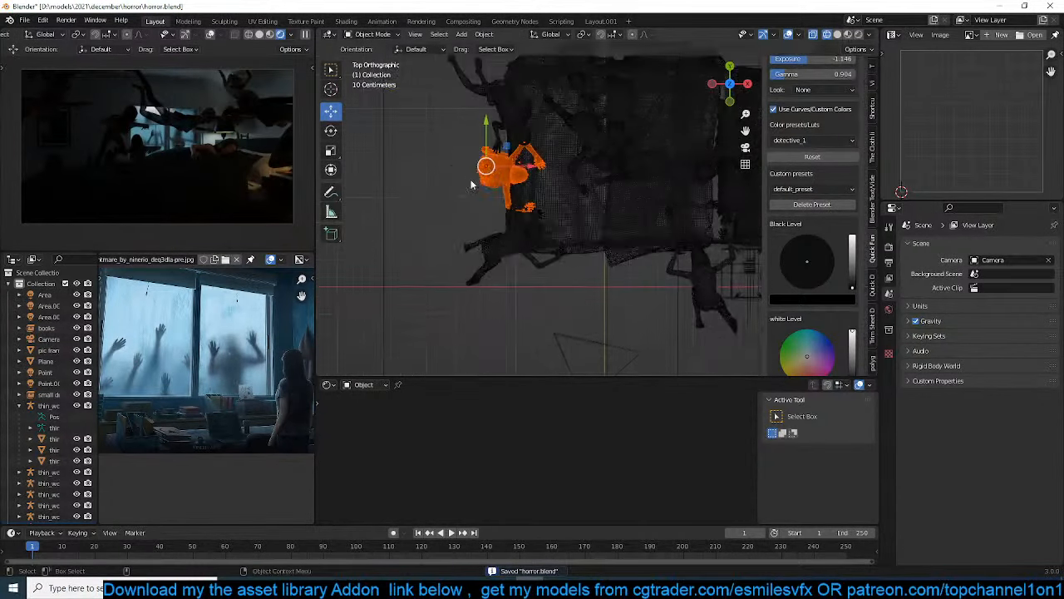
key("g")
left_click(563, 253)
key("shift+d")
Rotate the copied woman at the foot of the bed to face it, and place a second copy farther along the foot
key("r")
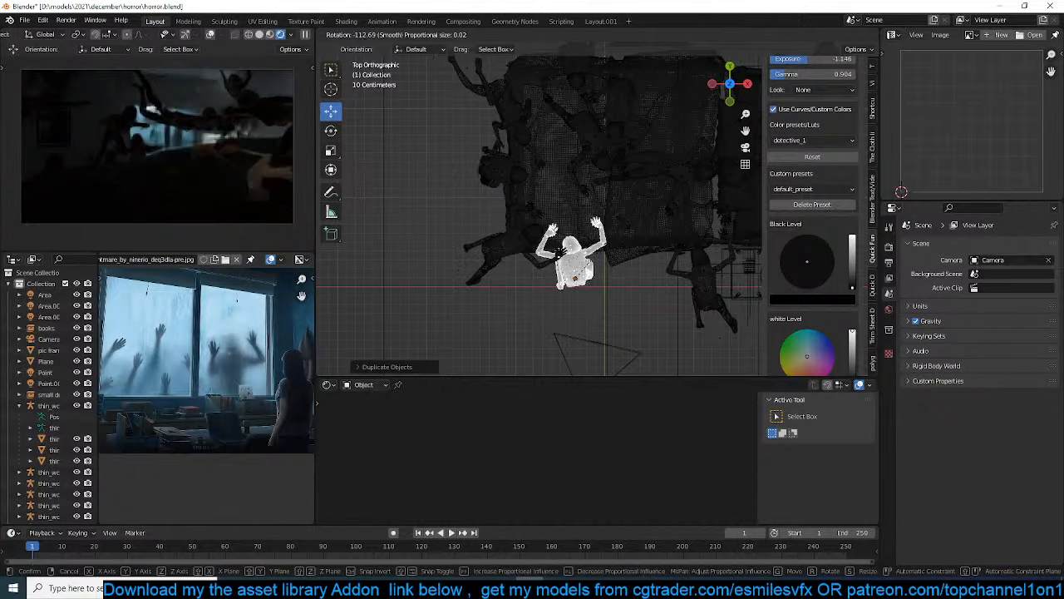
left_click(636, 227)
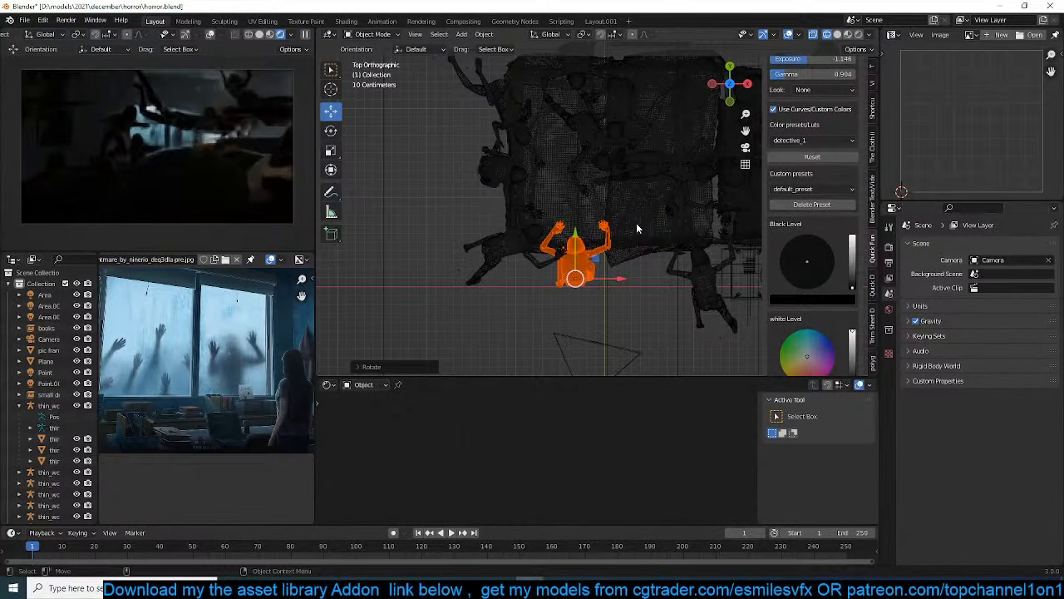
middle_click_drag(641, 221, 568, 216, "shift")
key("g")
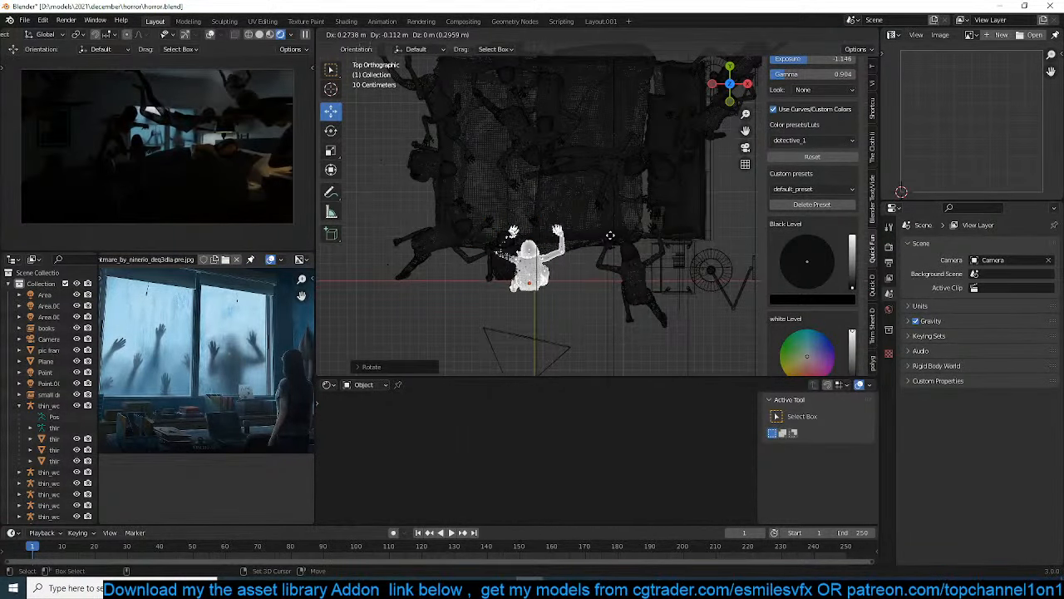
left_click(642, 235)
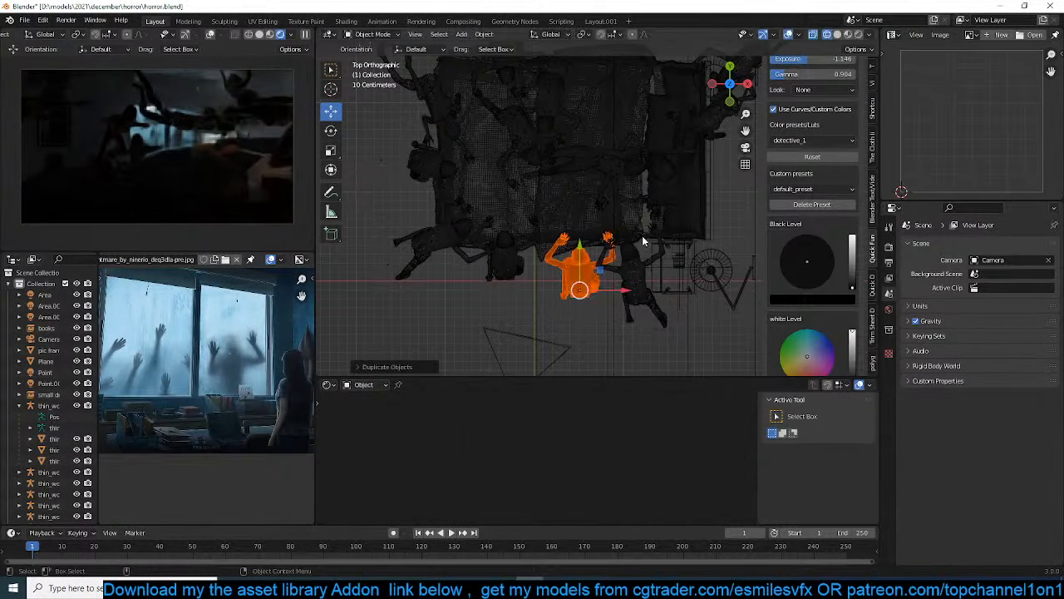
key("g")
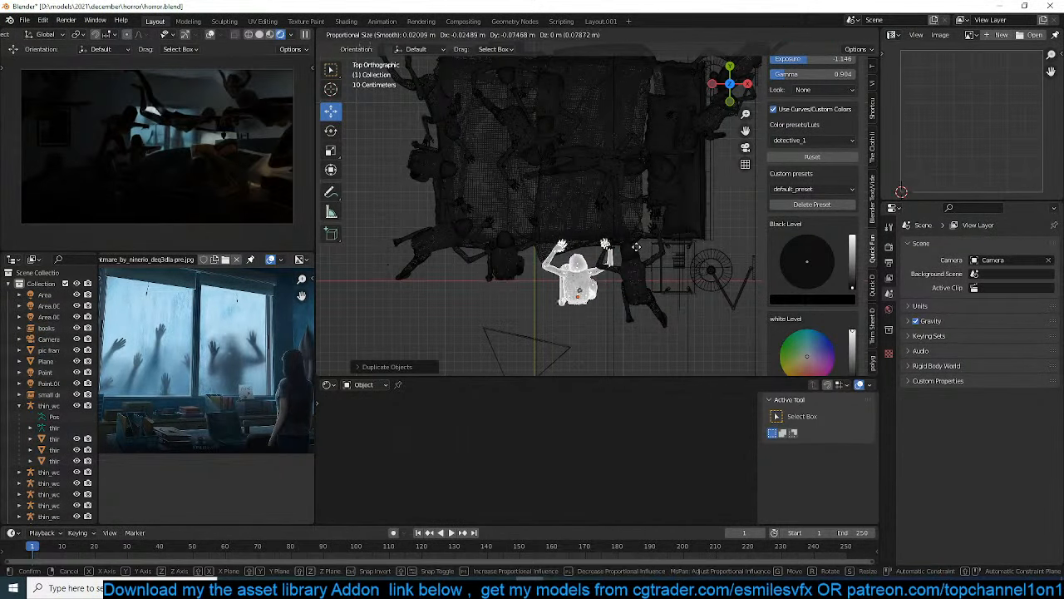
left_click(636, 246)
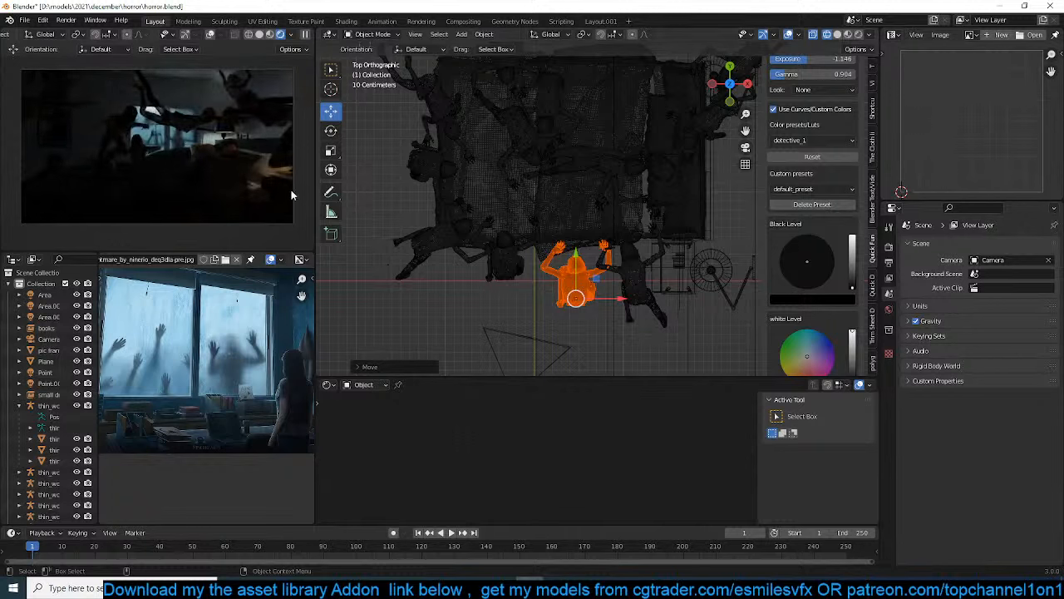
Adjust the height and sideways position of the second copy in the rendered camera preview
key("g")
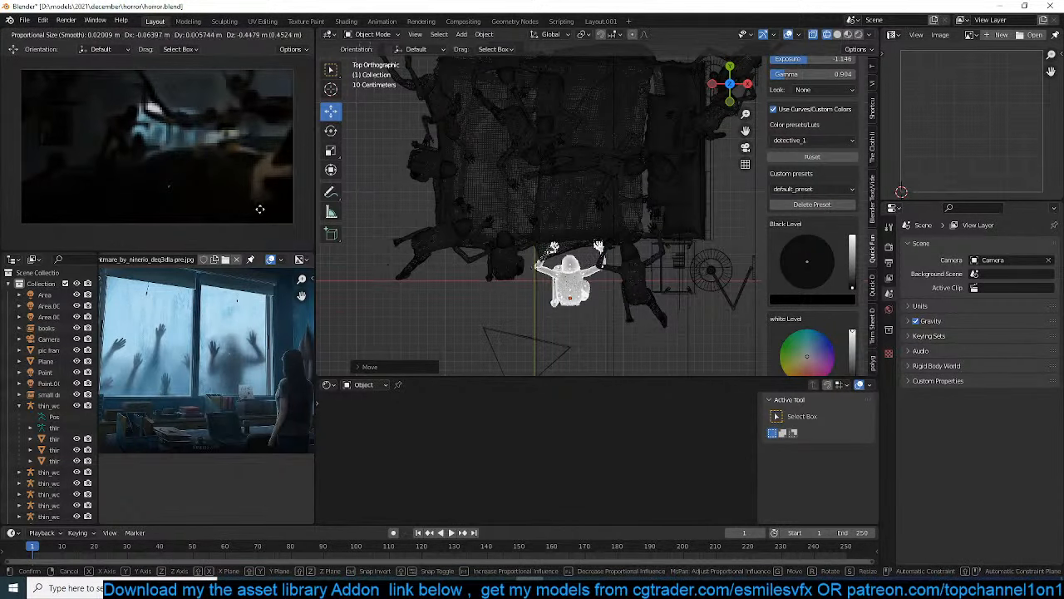
left_click(266, 213)
key("g")
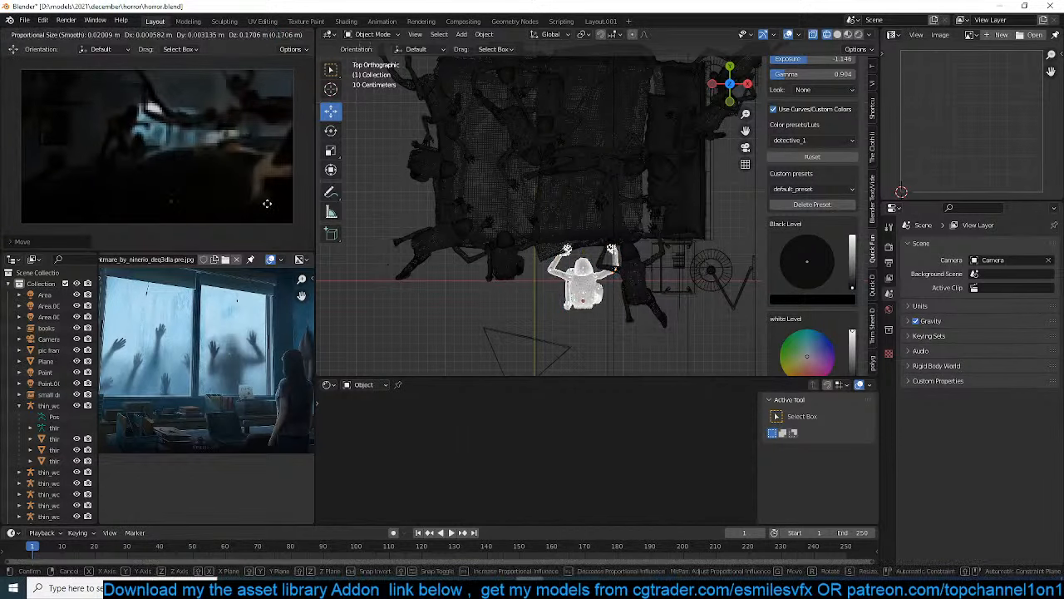
left_click(267, 203)
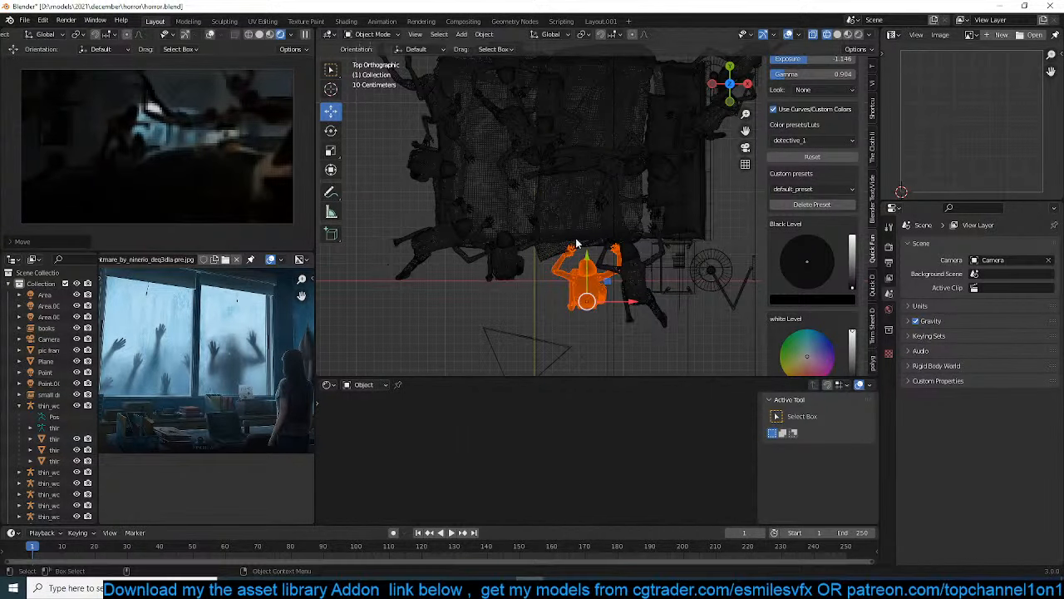
Through the camera, fine-tune the second copy so her head and raised hands enter the lower edge of the frame, and save the scene
key("KP_0")
key("g")
left_click(589, 263)
key("g")
left_click(592, 275)
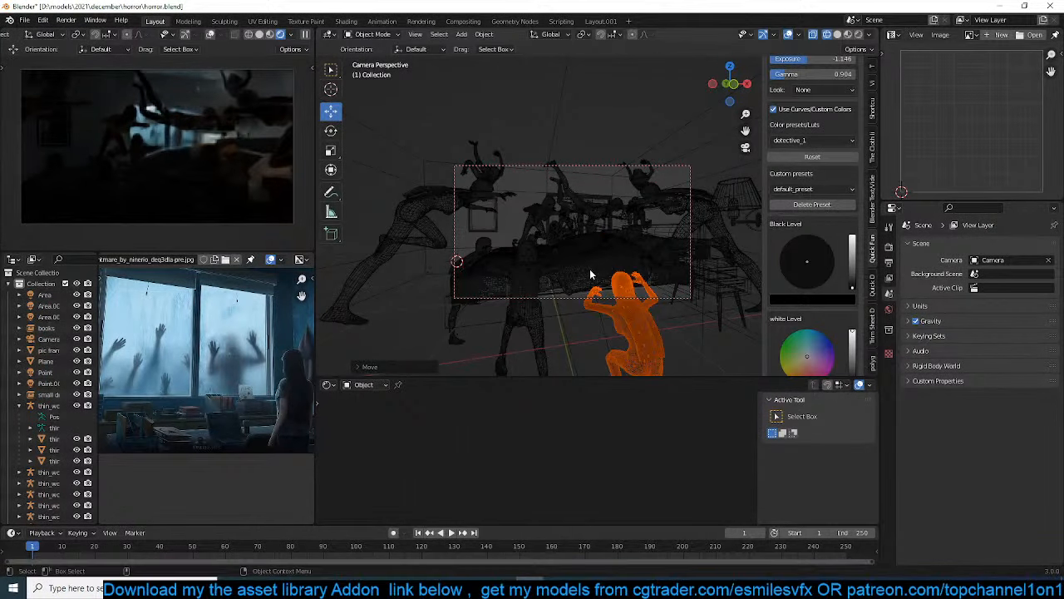
left_click(429, 242)
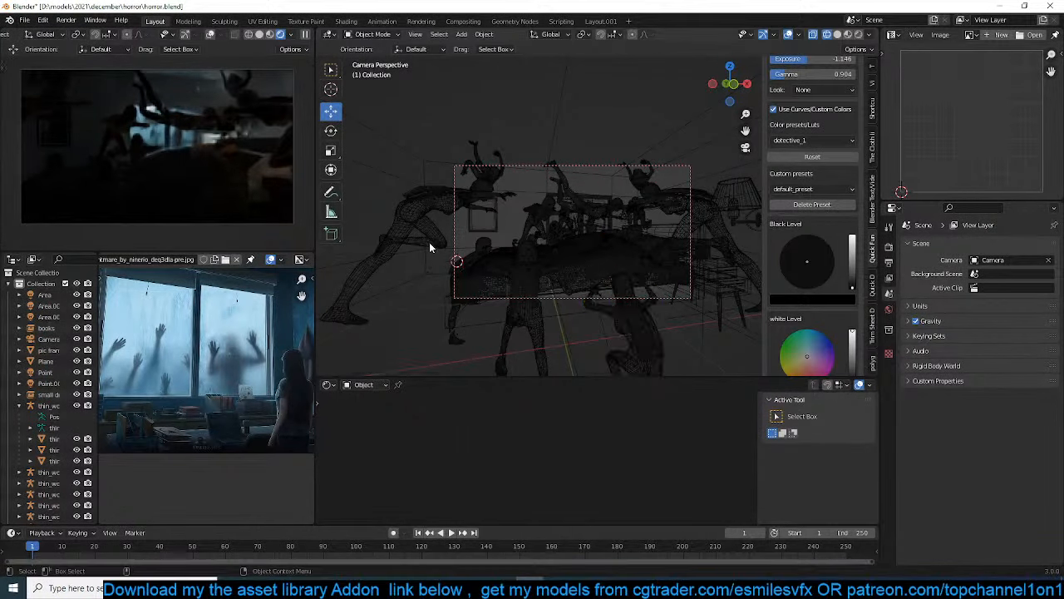
key("ctrl+s")
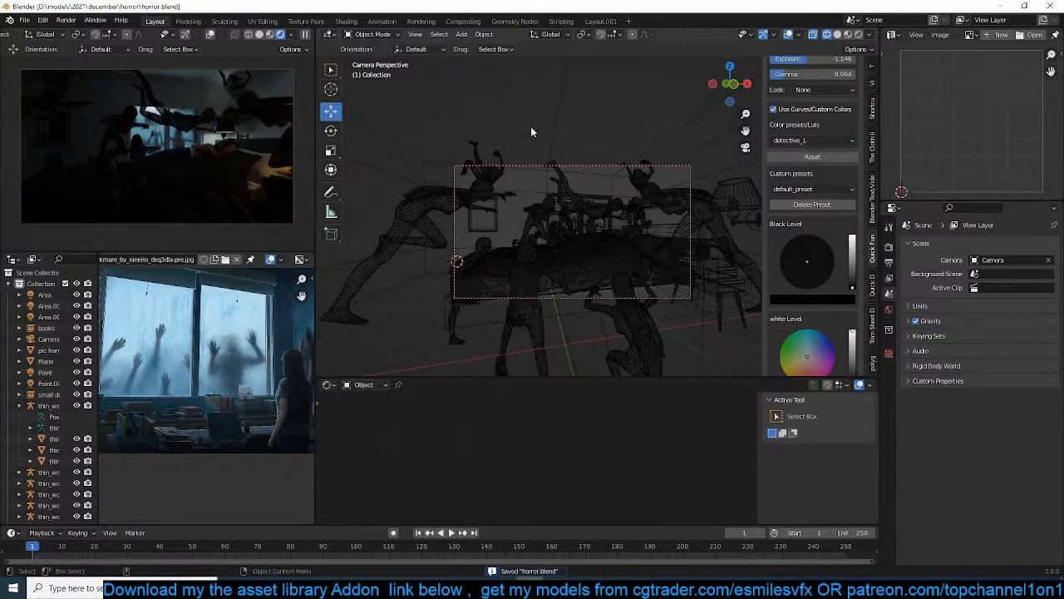
In solid display, try a power of 100 W for the area light outside the room near the women
scroll(534, 127, "down", 3)
middle_click_drag(537, 128, 554, 177)
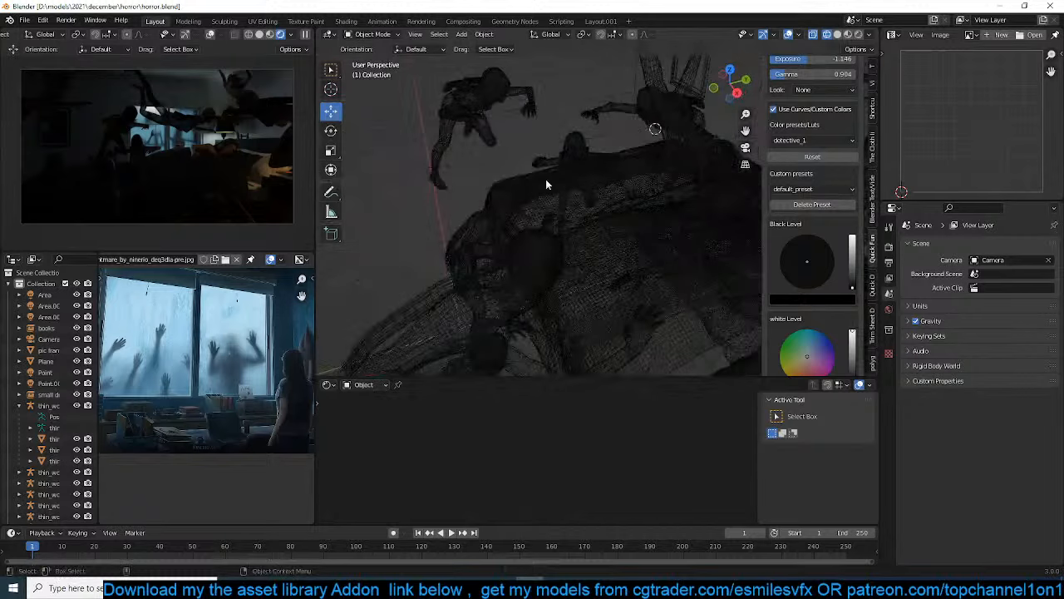
scroll(558, 174, "down", 8)
key("shift+z")
left_click(676, 209)
double_click(1002, 320)
type("100")
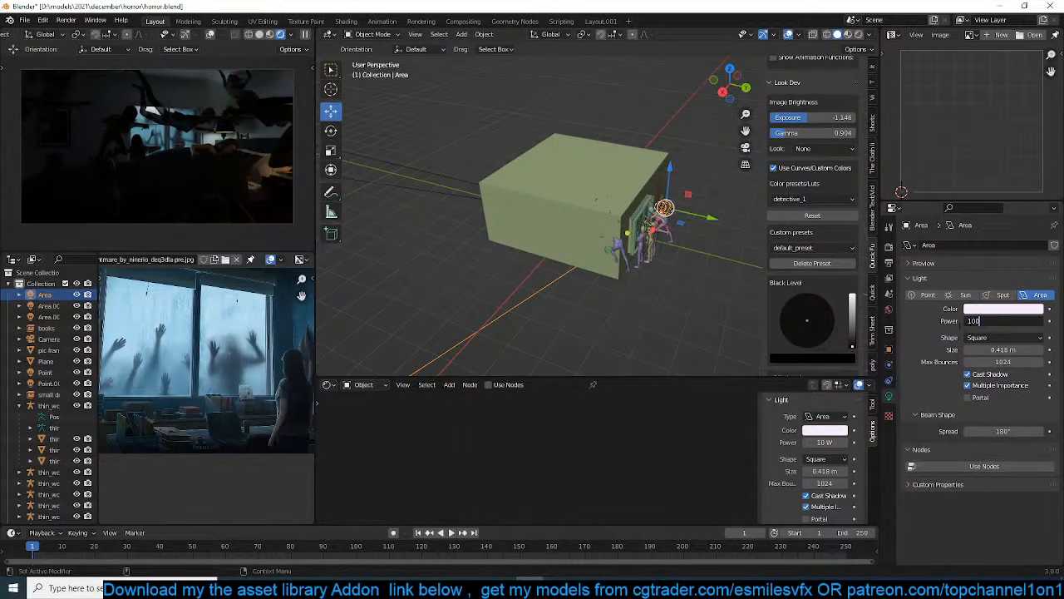
key("Return")
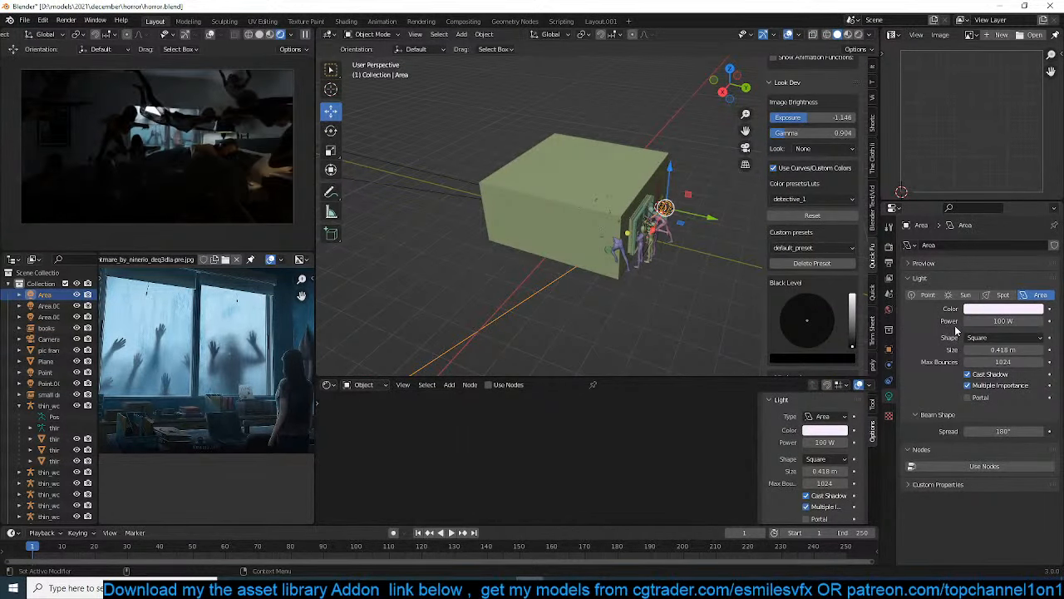
Set the area light's power back to 10 W, deselect it and save the scene
double_click(1006, 322)
type("10")
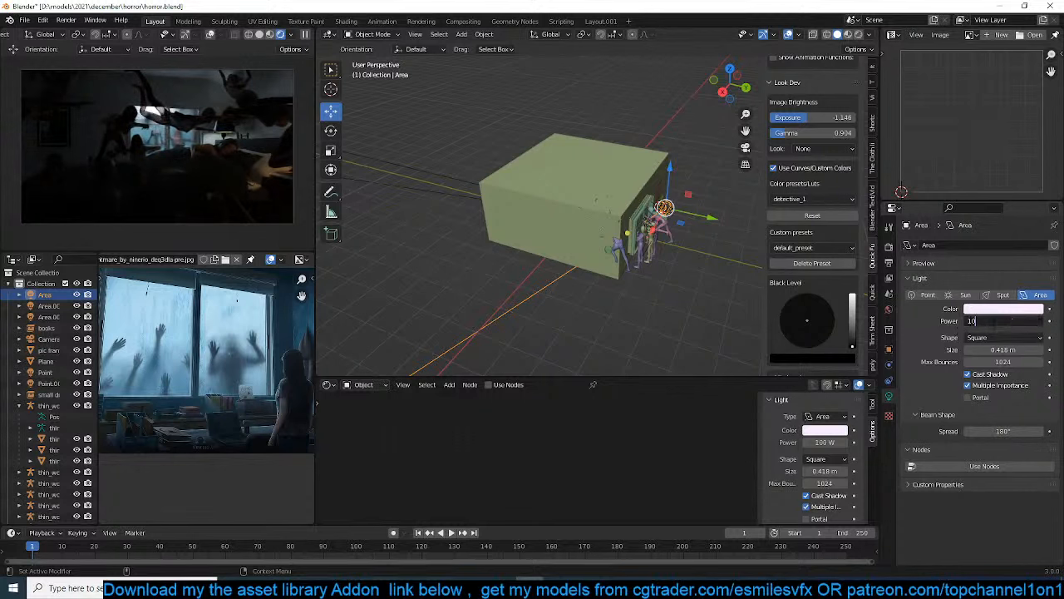
key("Return")
left_click(675, 300)
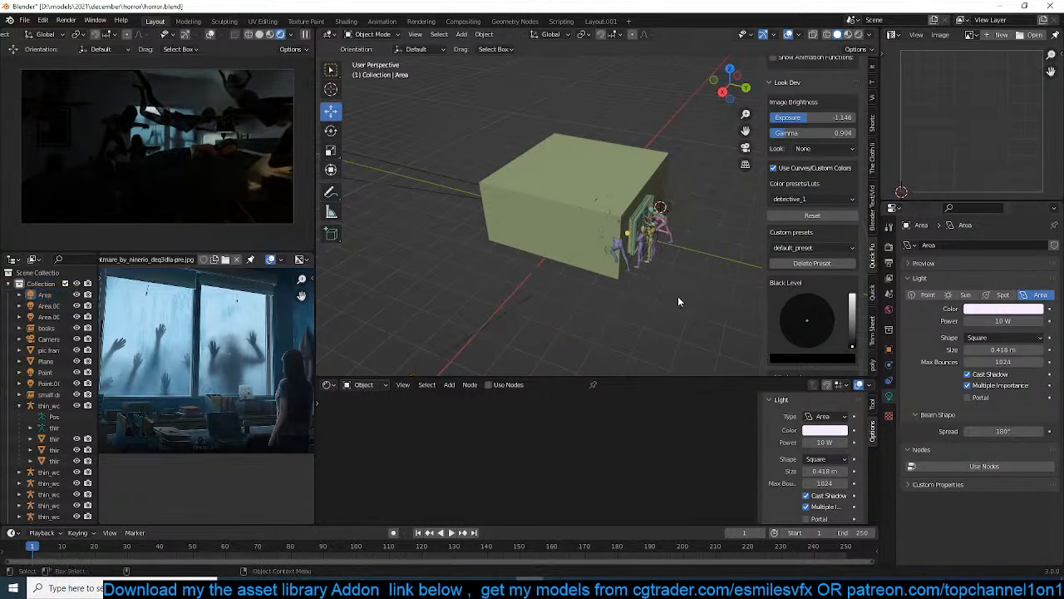
key("ctrl+s")
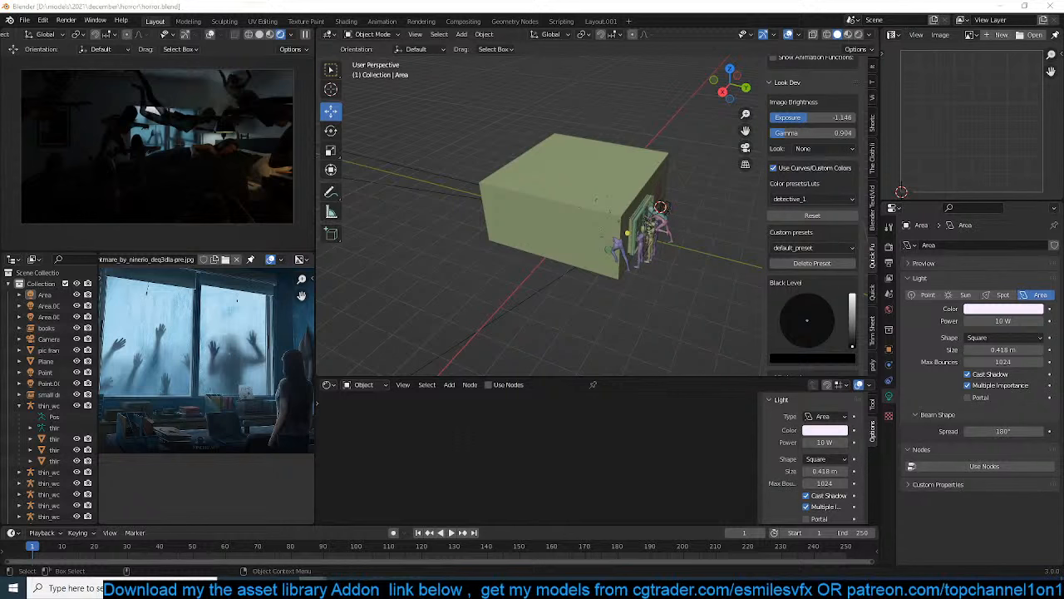
Load the dark hospital room image as the reference and examine its window light and shadows
left_click_drag(90, 469, 166, 411)
scroll(178, 404, "down", 1)
middle_click_drag(177, 404, 213, 384)
scroll(213, 399, "up", 2)
scroll(254, 409, "down", 3)
scroll(214, 399, "up", 2)
scroll(204, 426, "up", 2)
scroll(204, 427, "down", 3)
scroll(195, 442, "up", 1)
scroll(196, 441, "up", 1)
scroll(197, 434, "down", 3)
scroll(180, 400, "up", 2)
scroll(178, 389, "up", 1)
scroll(177, 387, "down", 1)
scroll(214, 374, "up", 1)
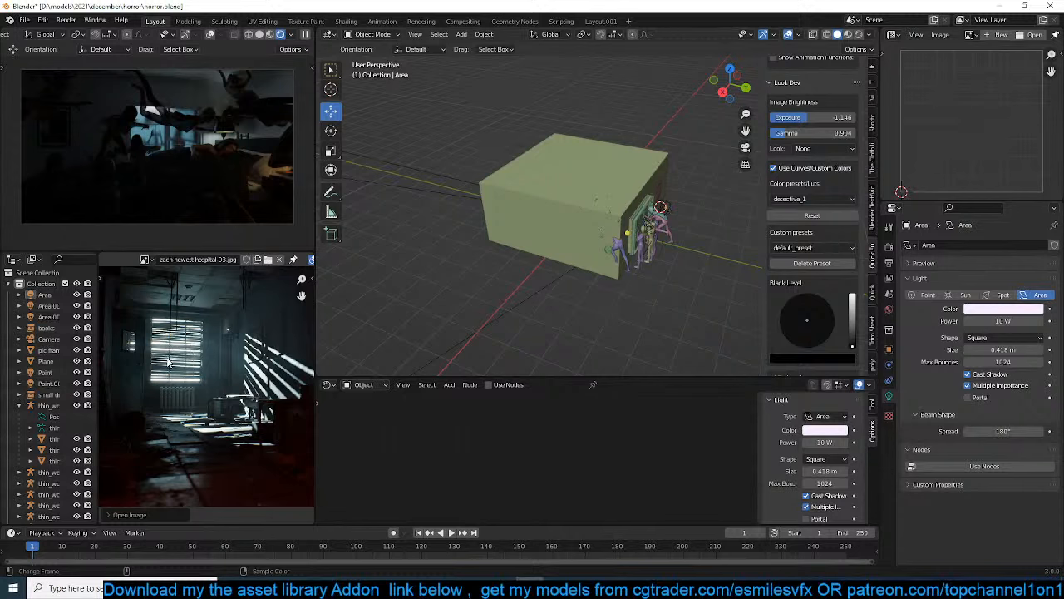
Start a new file and discard the unsaved changes to the horror scene
left_click(573, 238)
key("ctrl+q")
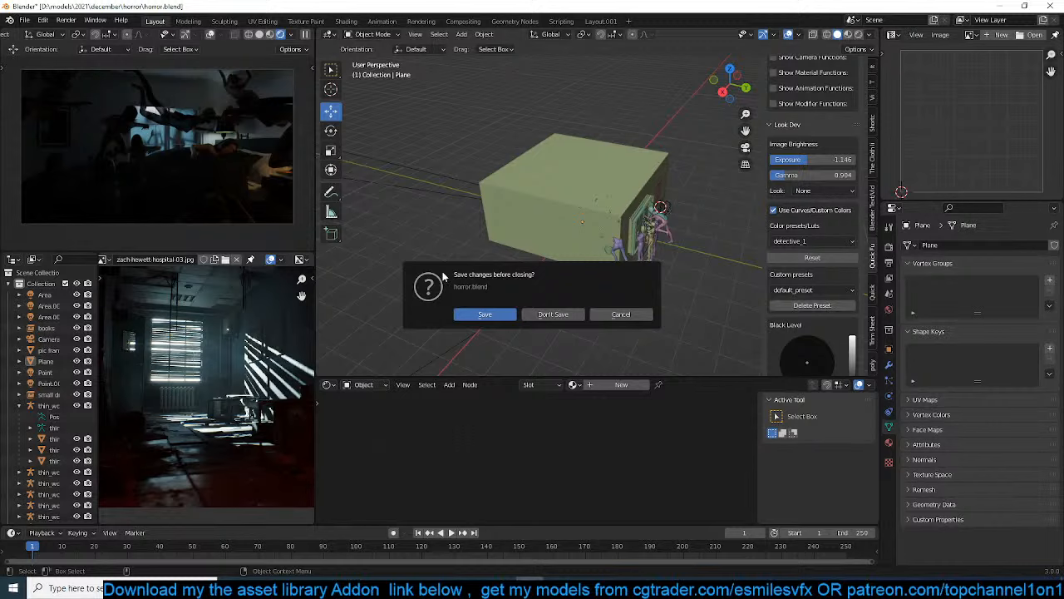
left_click(532, 314)
Add a cube at the origin of the new scene
scroll(576, 247, "up", 1)
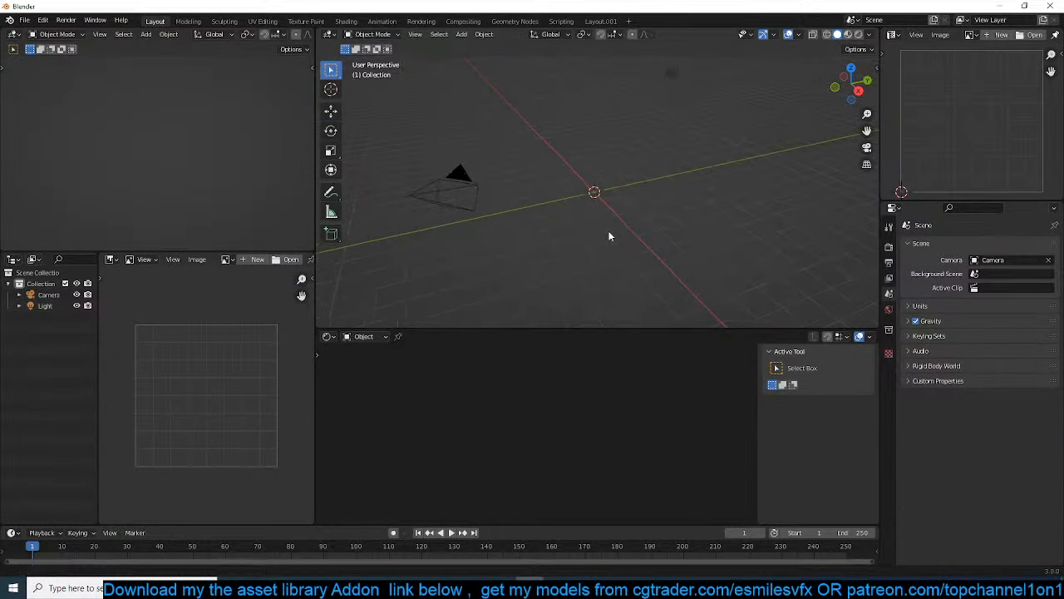
key("shift+a")
mouse_move(582, 233)
left_click(694, 241)
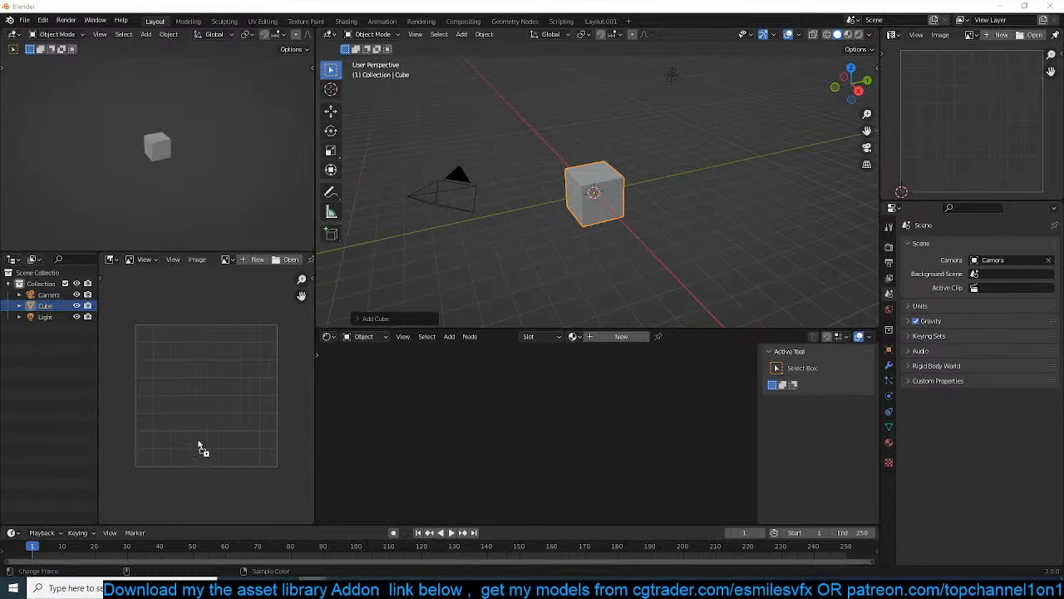
Load the hospital corridor reference image into the image editor
left_click_drag(199, 445, 206, 418)
scroll(207, 418, "down", 5)
scroll(207, 418, "up", 2)
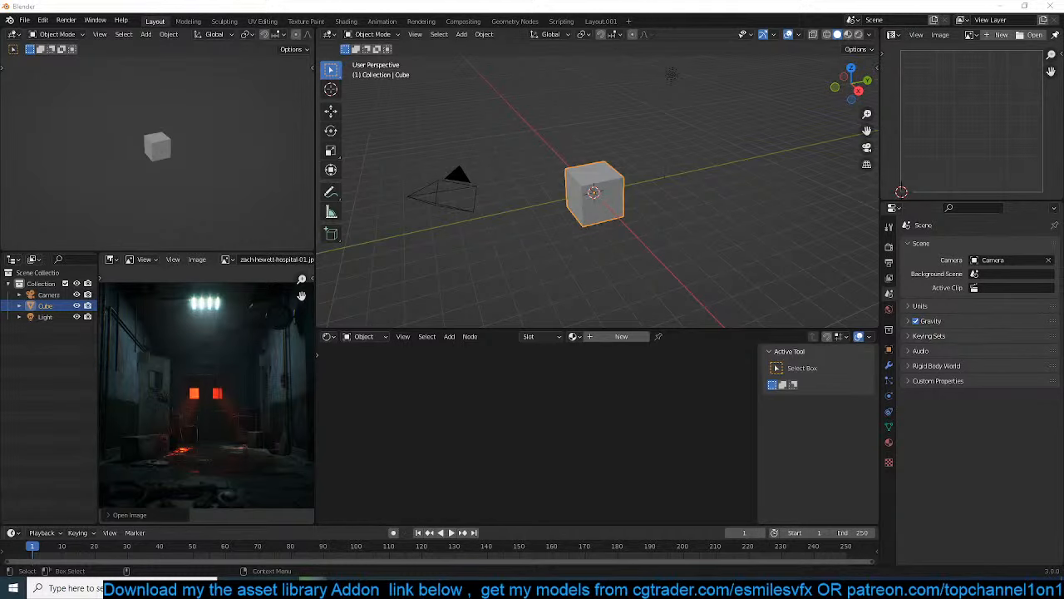
Load the subway passengers reference image into the image editor and examine it with the editor temporarily maximized
left_click_drag(0, 459, 186, 420)
scroll(183, 418, "down", 3)
scroll(184, 417, "up", 4)
key("ctrl+space")
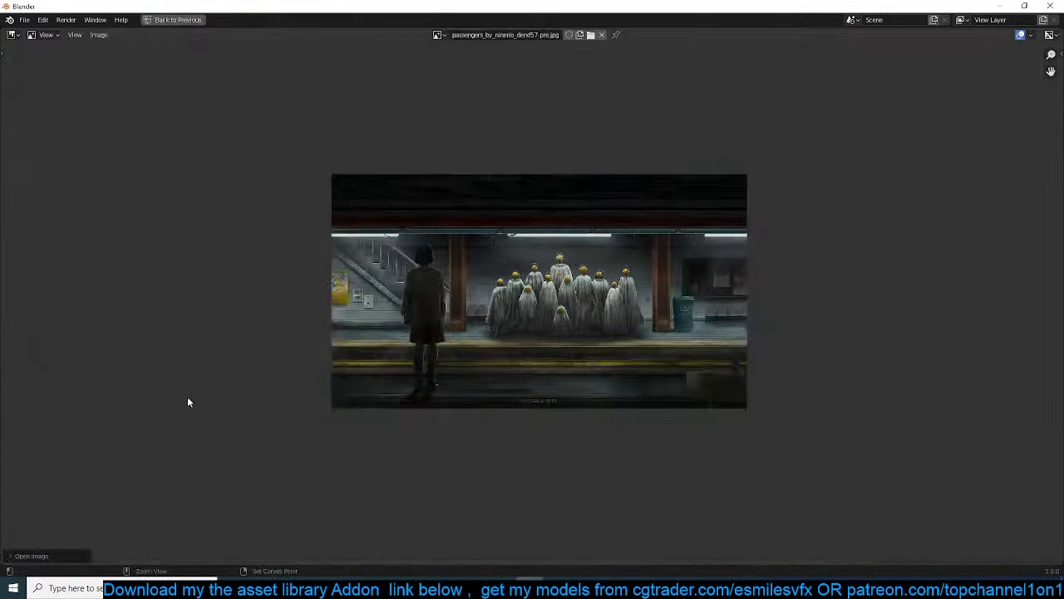
scroll(181, 404, "up", 3)
scroll(281, 391, "down", 1)
middle_click_drag(259, 399, 192, 419)
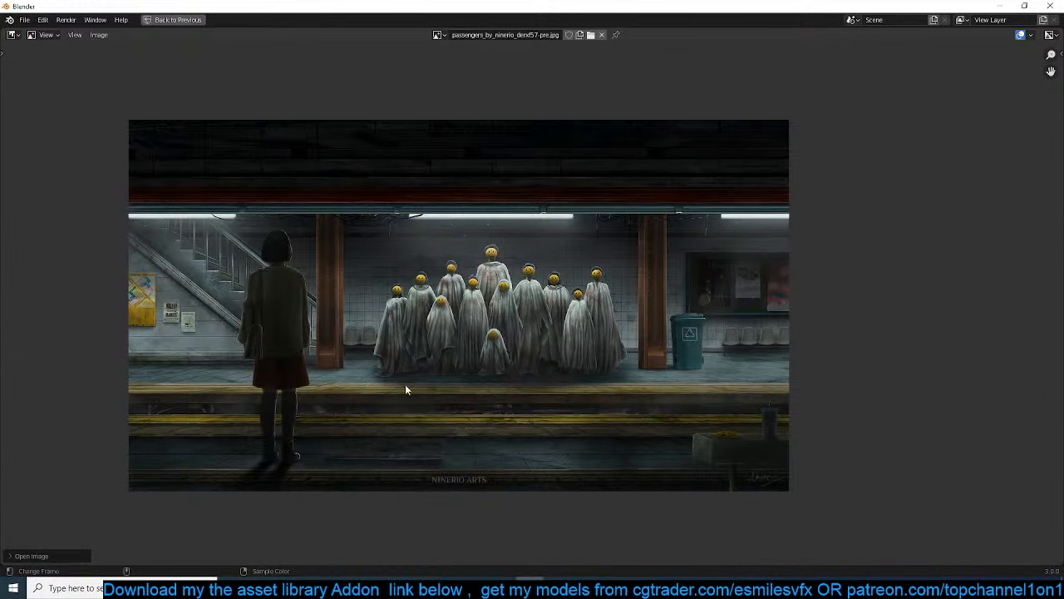
key("ctrl+space")
Delete the default cube and add a mesh plane at the origin
middle_click_drag(582, 283, 673, 232)
key("Delete")
key("shift+a")
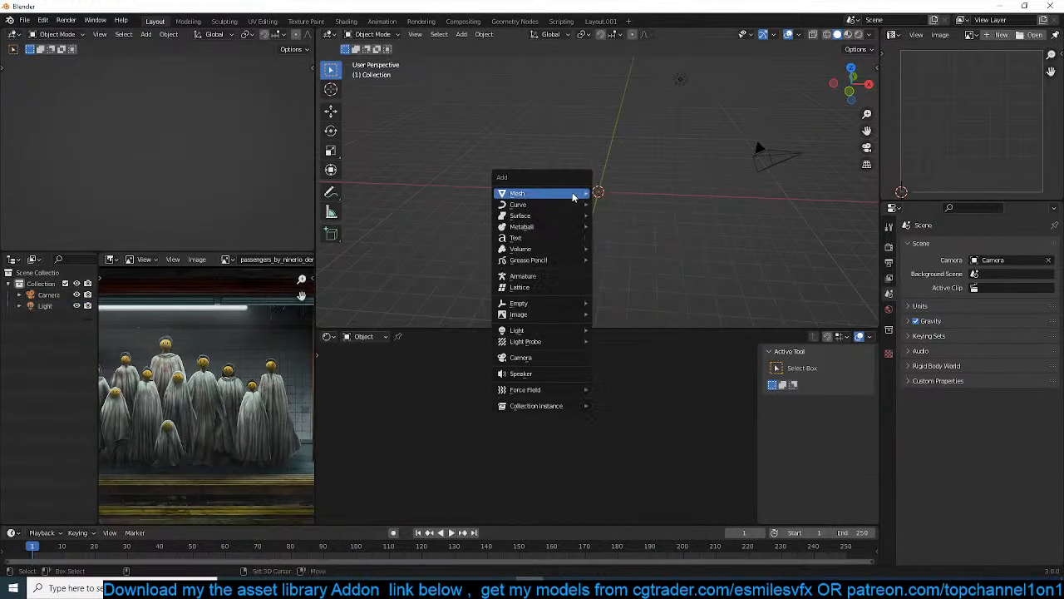
mouse_move(573, 190)
left_click(665, 193)
Scale the plane along the X axis into a long narrow strip
key("s")
key("x")
left_click(766, 204)
key("s")
key("x")
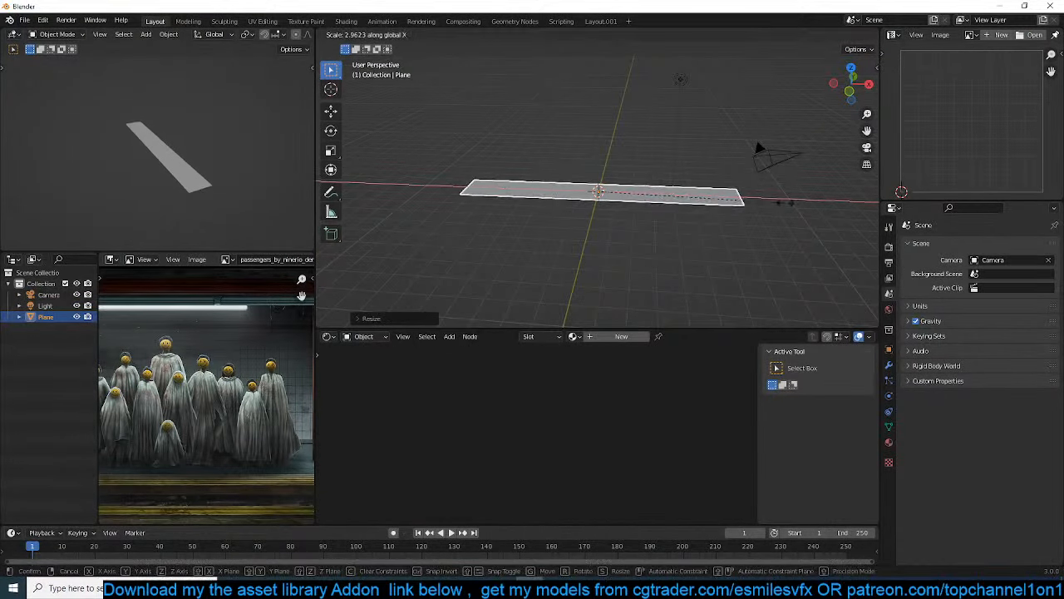
left_click(789, 206)
Widen the strip's geometry along the Y axis in Edit Mode
middle_click_drag(786, 206, 724, 237)
scroll(712, 236, "down", 4)
key("Tab")
key("s")
key("y")
left_click(802, 201)
middle_click_drag(801, 201, 674, 186)
Add a lengthwise loop cut along the strip's middle and bevel it into a central band
key("ctrl+r")
left_click(638, 157)
left_click(638, 157)
middle_click_drag(627, 157, 670, 174)
key("ctrl+b")
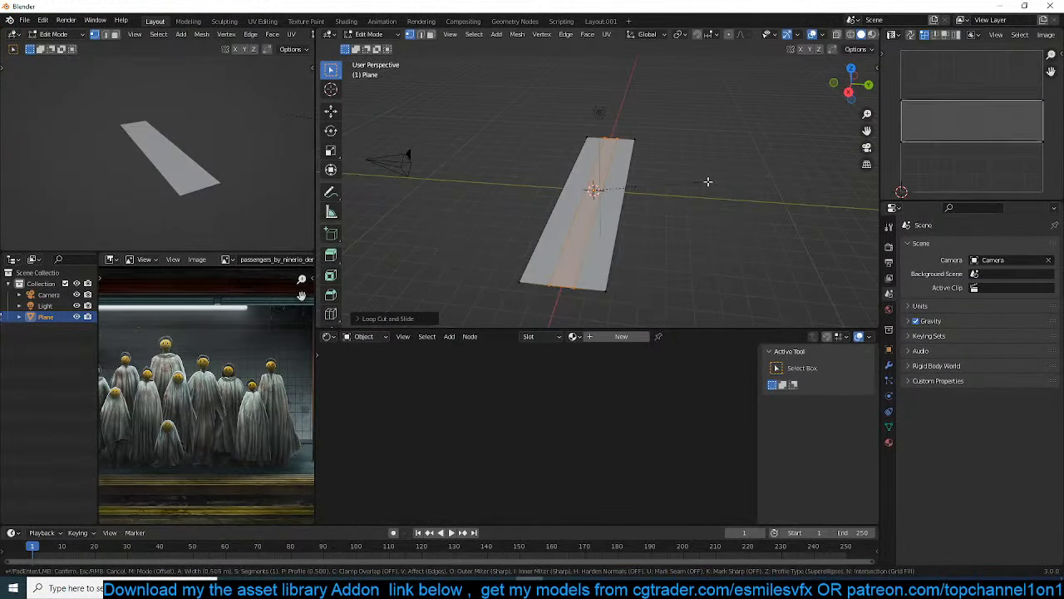
left_click(729, 180)
Extrude the central band downward to form a sunken track channel
middle_click_drag(590, 175, 643, 179)
key("e")
left_click(634, 175)
Delete the two end faces that close off the track channel
key("2")
left_click(661, 249)
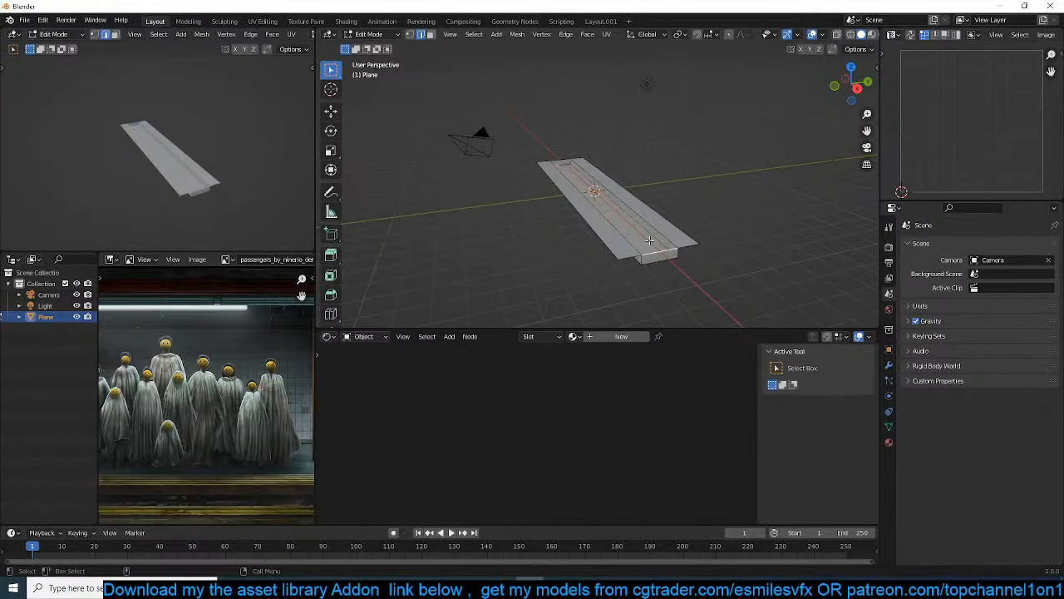
left_click(561, 166, "shift")
key("x")
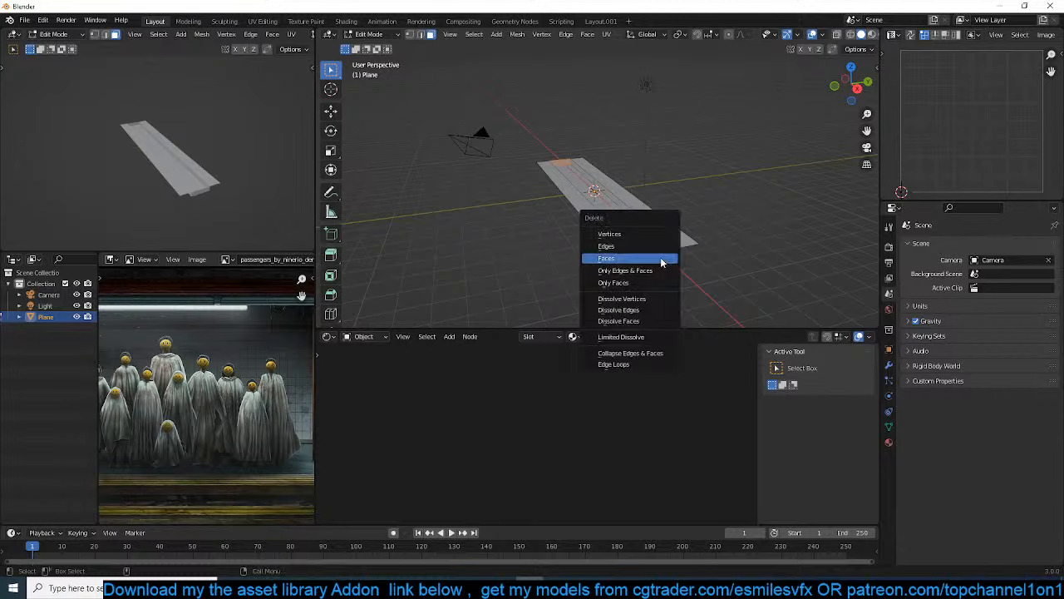
left_click(662, 262)
Extrude the outer edge on the +Y side about 3.97 m along Y to form the platform floor
middle_click_drag(644, 229, 582, 216)
left_click(330, 110)
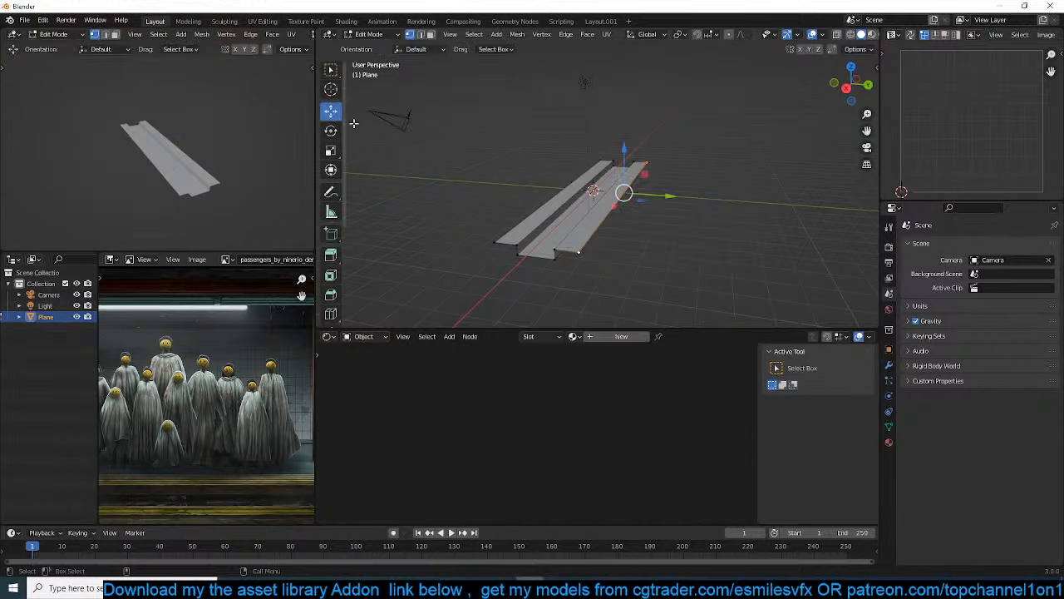
key("e")
key("y")
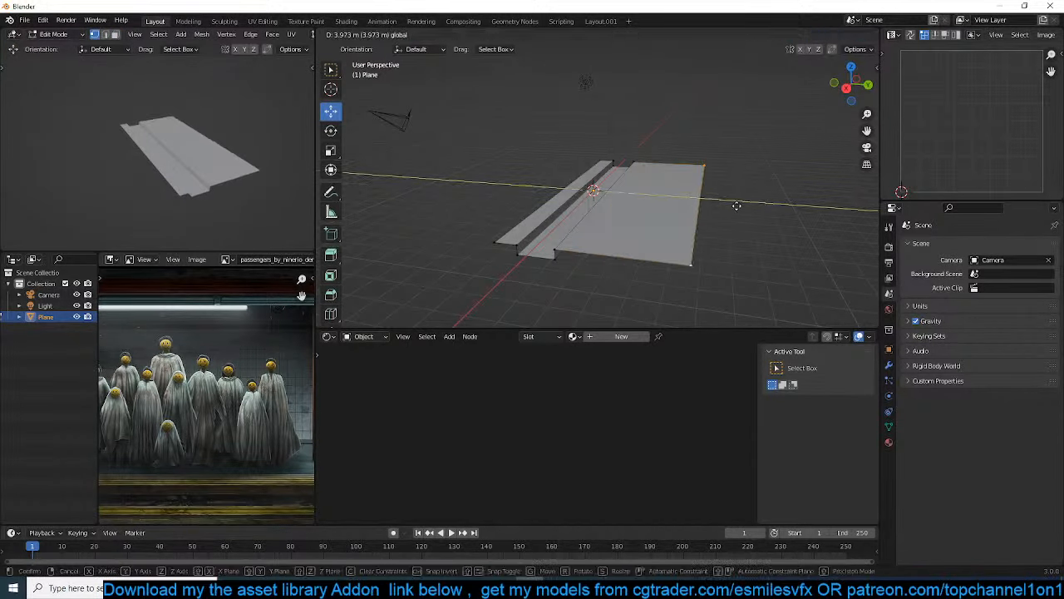
left_click(737, 205)
Extrude the platform's back edge upward along Z to form the rear wall, and return to Object Mode
middle_click_drag(736, 206, 839, 221)
key("e")
key("z")
left_click(675, 137)
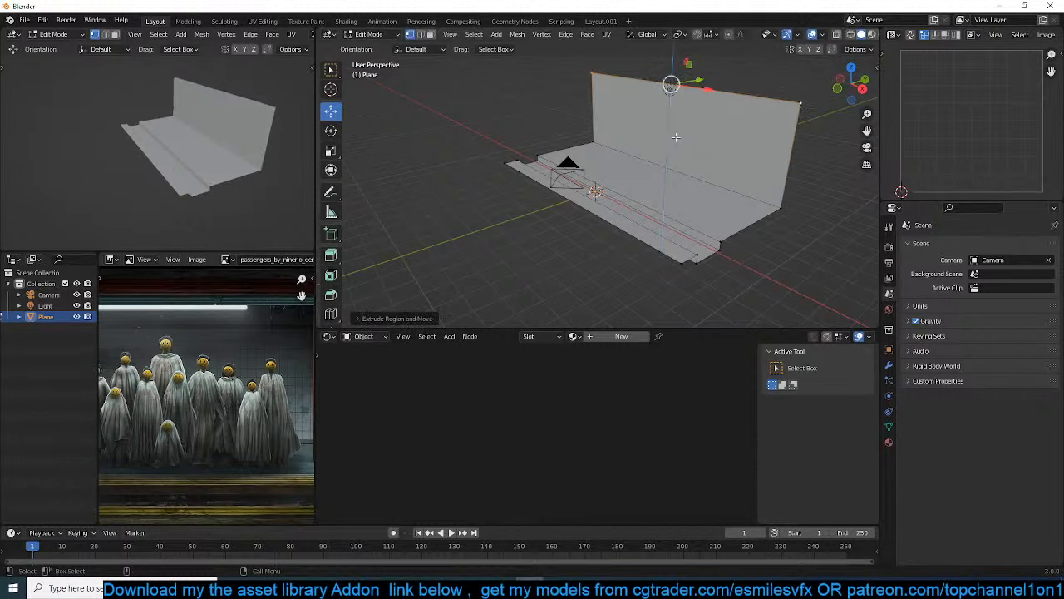
key("Tab")
Align the camera to the front view and move it to reframe the platform and wall
key("KP_1")
key("KP_0")
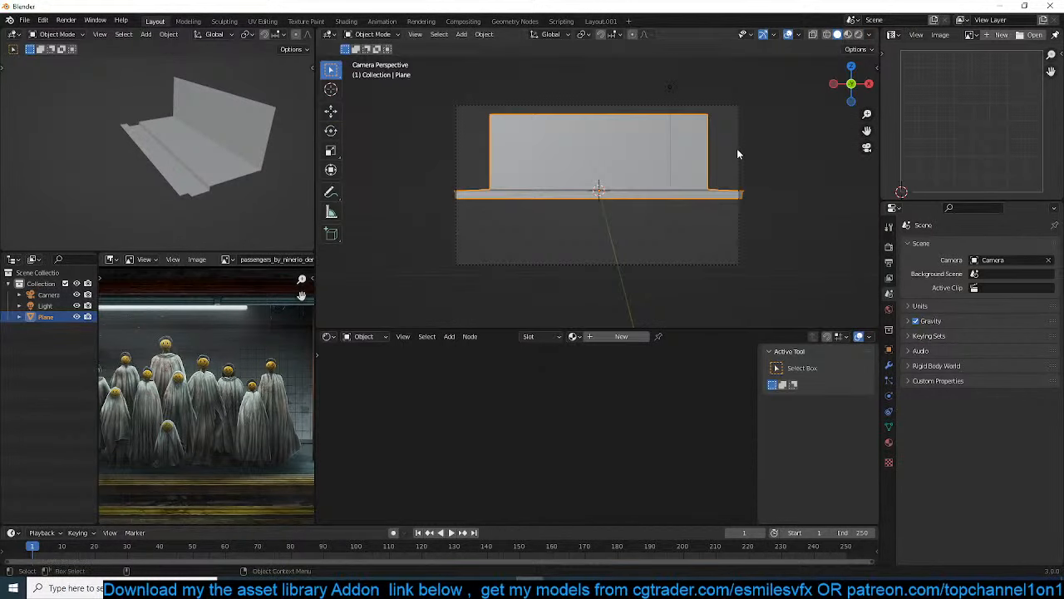
left_click(727, 119)
key("g")
key("x")
right_click(723, 57)
key("g")
right_click(656, 190)
Scale the platform mesh along the X axis so it extends well past the camera frame's sides
left_click(685, 195)
key("s")
key("x")
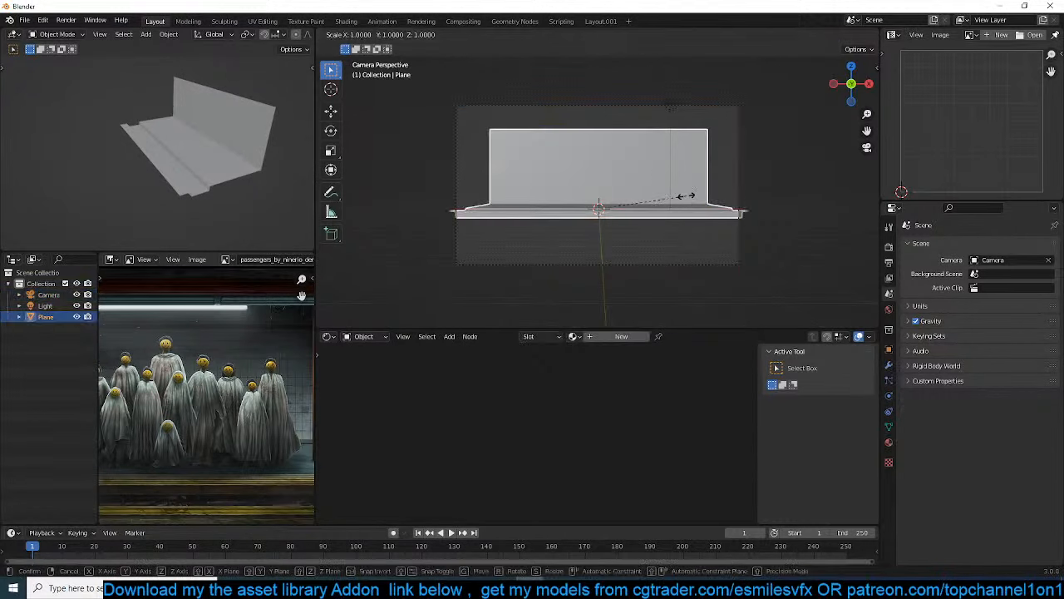
left_click(748, 195)
middle_click_drag(748, 196, 523, 192)
scroll(647, 228, "down", 3)
Move the front strip and its channel side away from the platform along Y to widen the track channel
key("Tab")
scroll(608, 233, "up", 2)
key("alt+a")
left_click(584, 219)
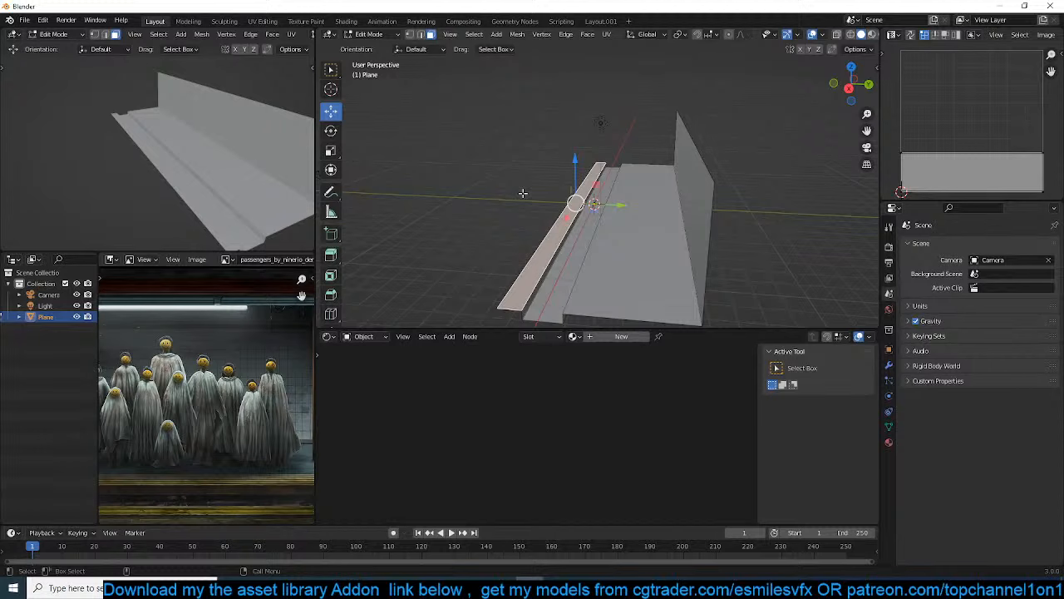
left_click(571, 229, "shift")
left_click_drag(616, 208, 531, 205)
Lower the track channel's floor face to deepen the channel
left_click(537, 219)
middle_click_drag(537, 218, 574, 179)
left_click_drag(548, 174, 545, 235)
key("Tab")
middle_click_drag(546, 236, 455, 182)
scroll(617, 256, "up", 2)
Add a lengthwise loop cut near the top of the platform's vertical side face
key("Tab")
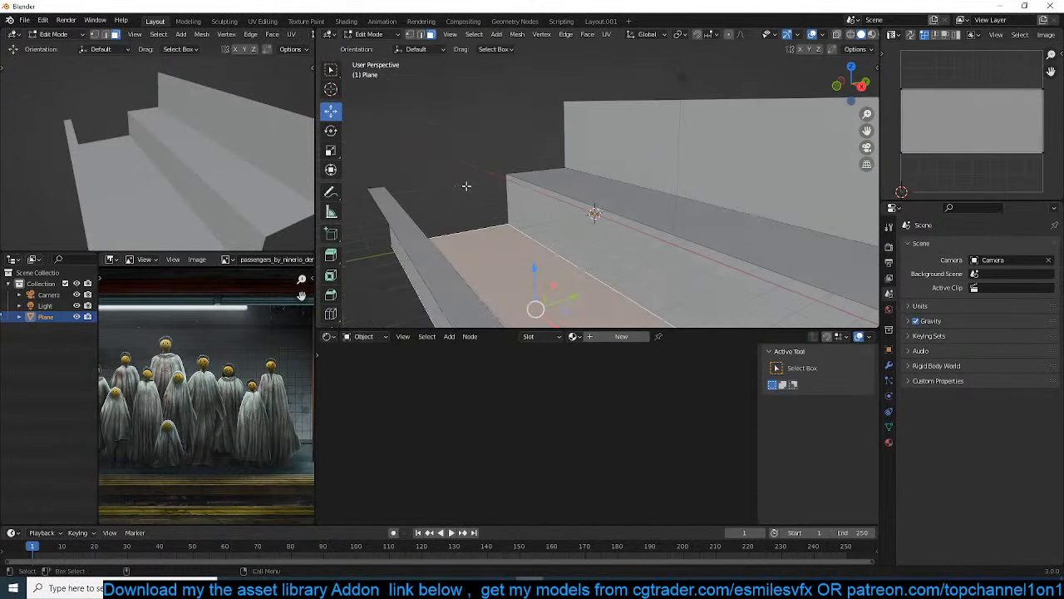
middle_click_drag(688, 280, 495, 205, "shift")
key("ctrl+r")
left_click(593, 231)
left_click(603, 197)
middle_click_drag(603, 197, 587, 194)
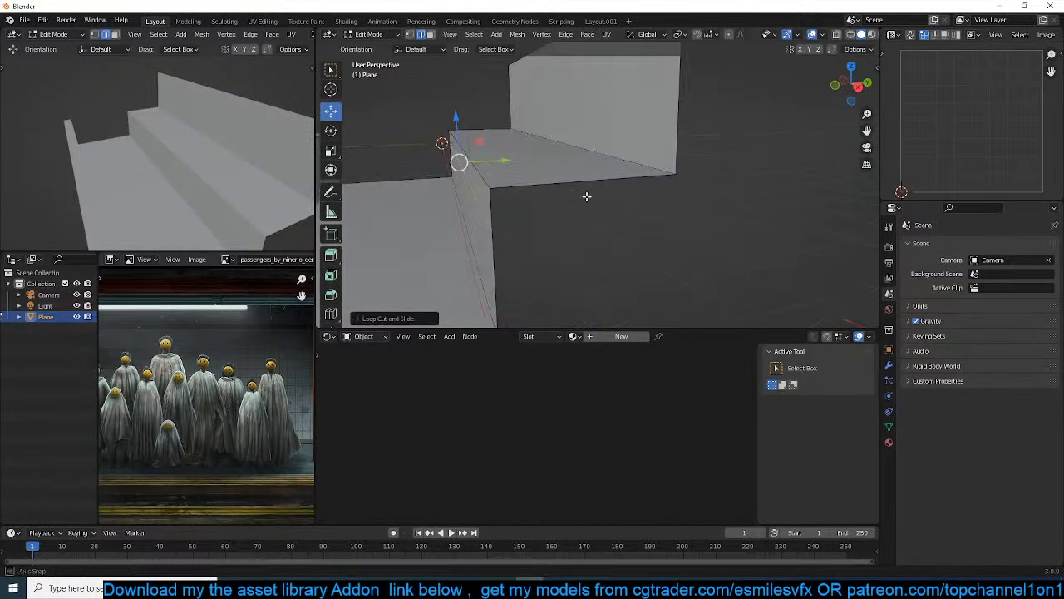
Extrude the upper strip of the platform's side face outward to form an overhanging ledge
scroll(581, 195, "up", 2)
key("3")
middle_click_drag(454, 196, 517, 201)
left_click(510, 202)
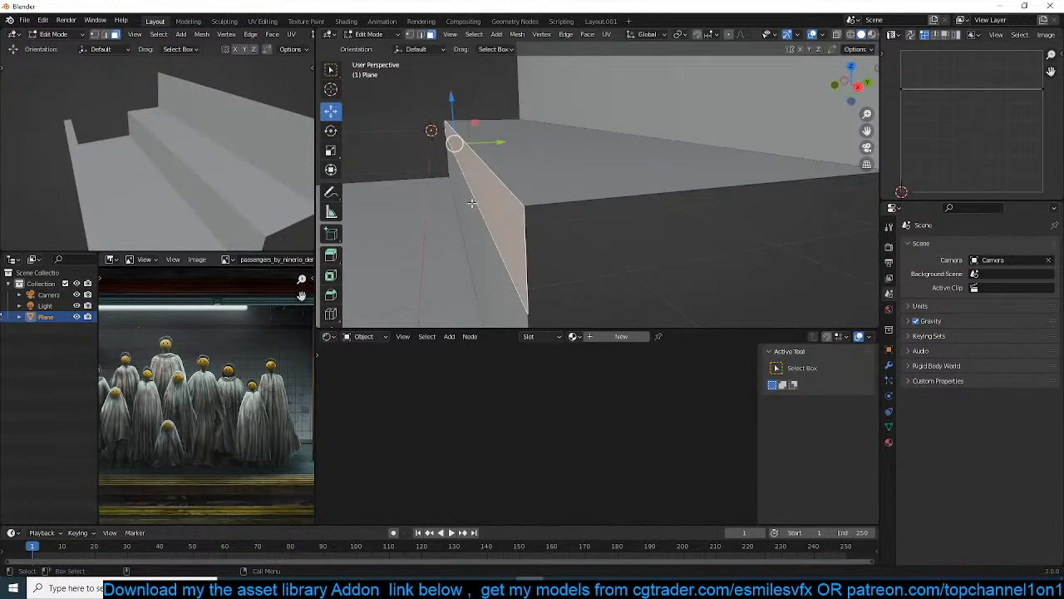
key("e")
left_click(473, 205)
Bevel the ledge's upper outer edge and view the result in Object Mode
middle_click_drag(473, 204, 489, 194)
key("2")
left_click(494, 192)
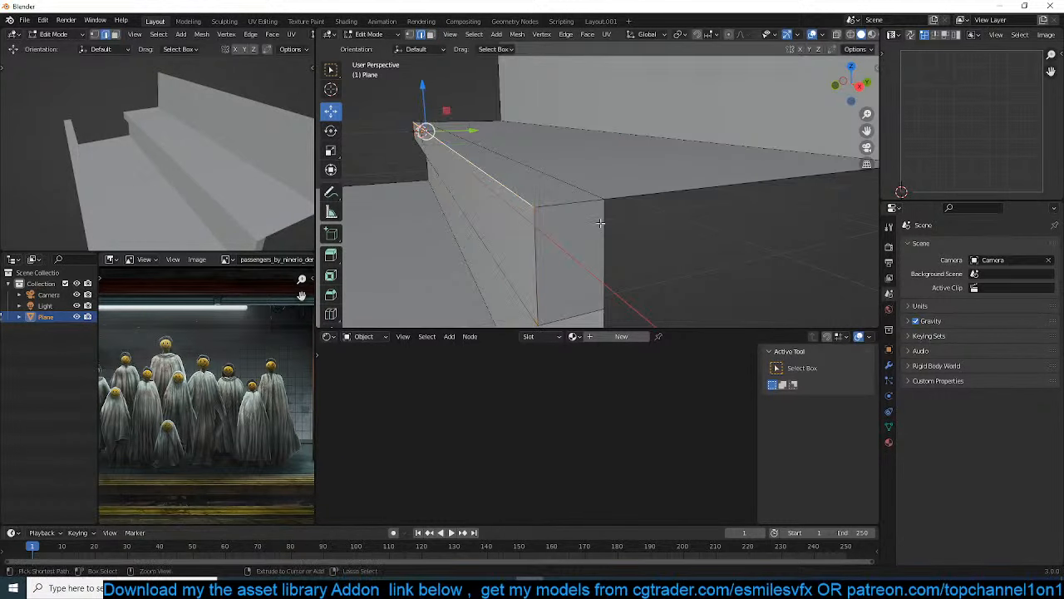
key("ctrl+b")
left_click(647, 206)
key("Tab")
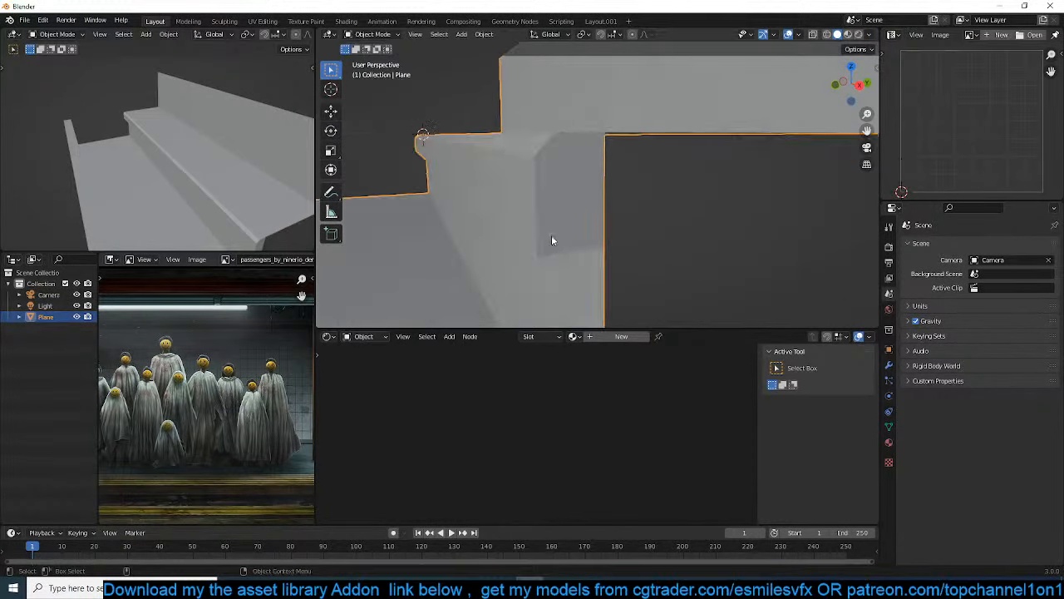
Add a lengthwise loop cut on the ledge's front face and bevel it into a narrow band
key("Tab")
key("ctrl+r")
left_click(550, 175)
left_click(551, 175)
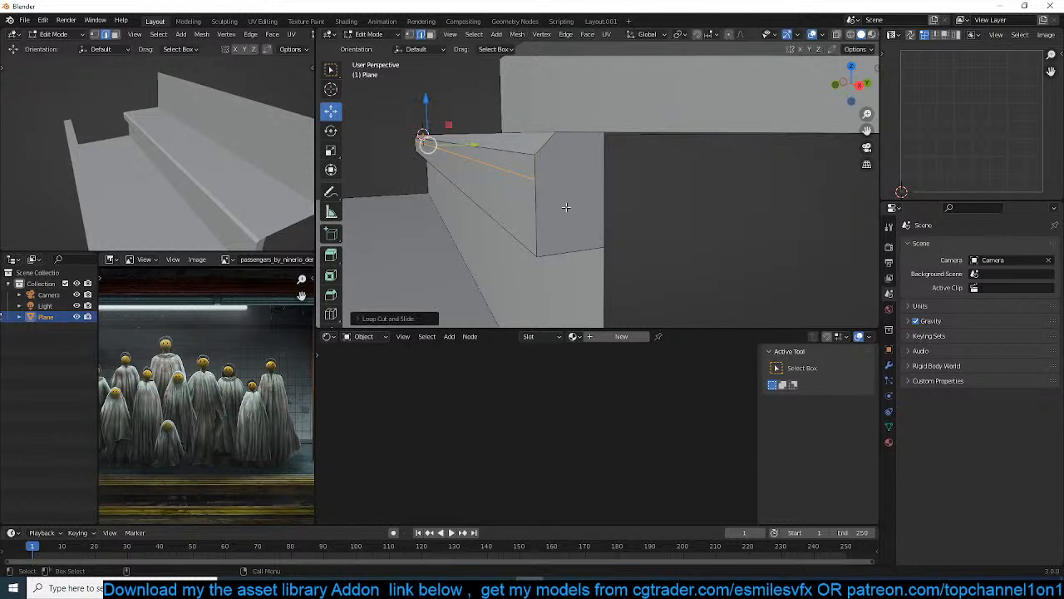
key("ctrl+b")
left_click(576, 230)
Push the narrow band inward with Extrude Manifold to cut a groove along the ledge's front
key("3")
left_click(528, 179)
key("alt+e")
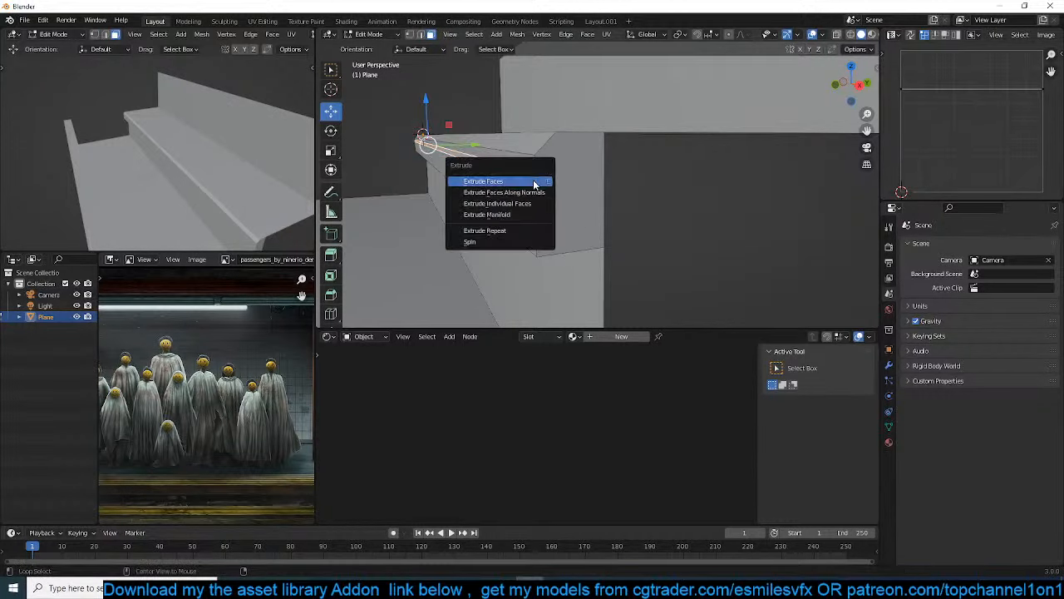
left_click(522, 214)
left_click(523, 209)
key("Tab")
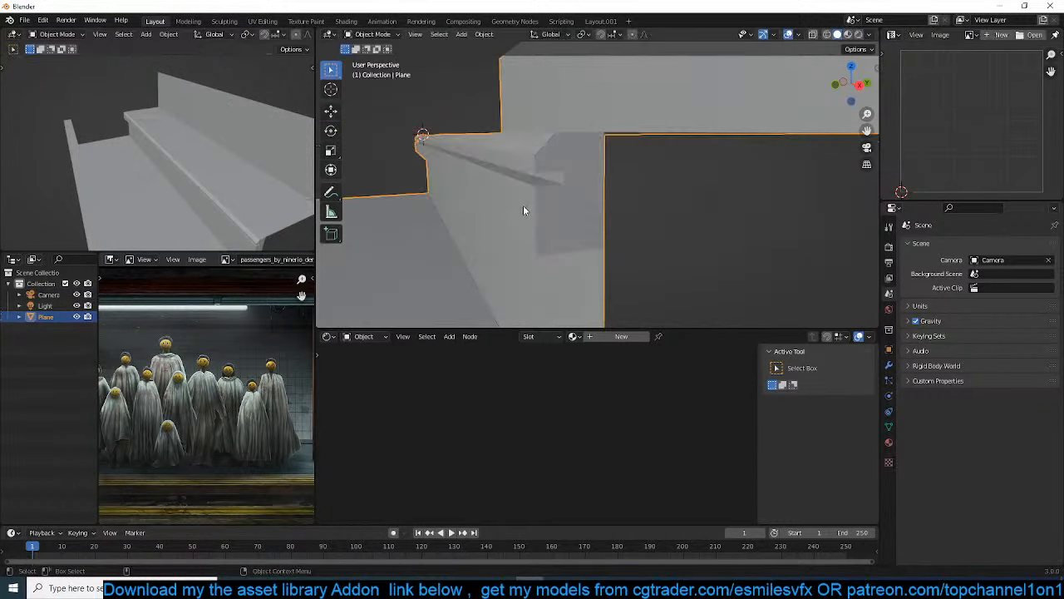
Set the main viewport to material preview and show the camera view in the smaller viewport
middle_click_drag(523, 206, 564, 236)
scroll(592, 224, "down", 4)
key("Tab")
key("Tab")
middle_click_drag(655, 234, 686, 166)
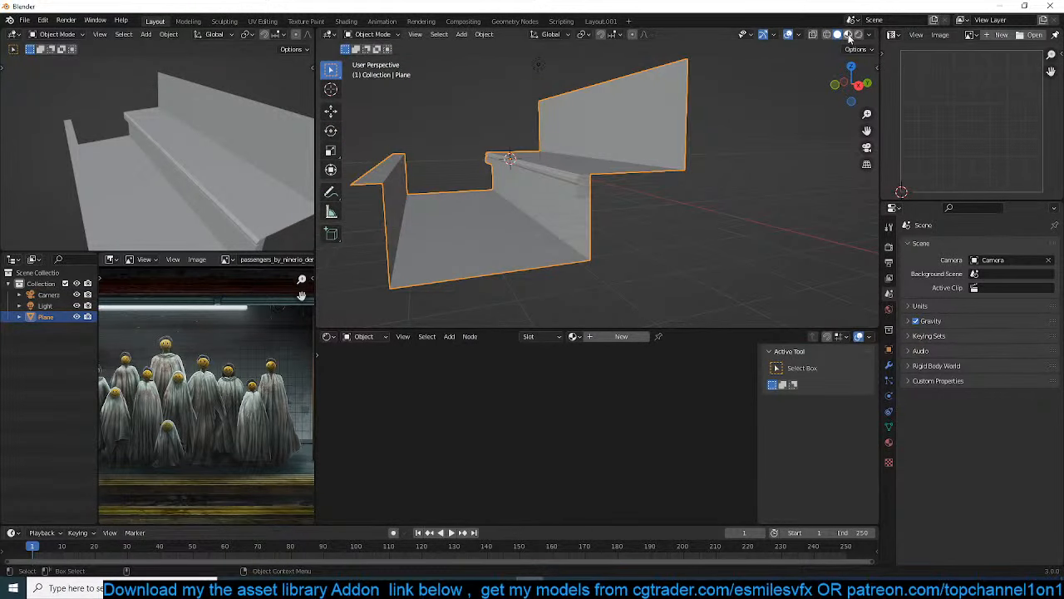
left_click(848, 34)
key("KP_1")
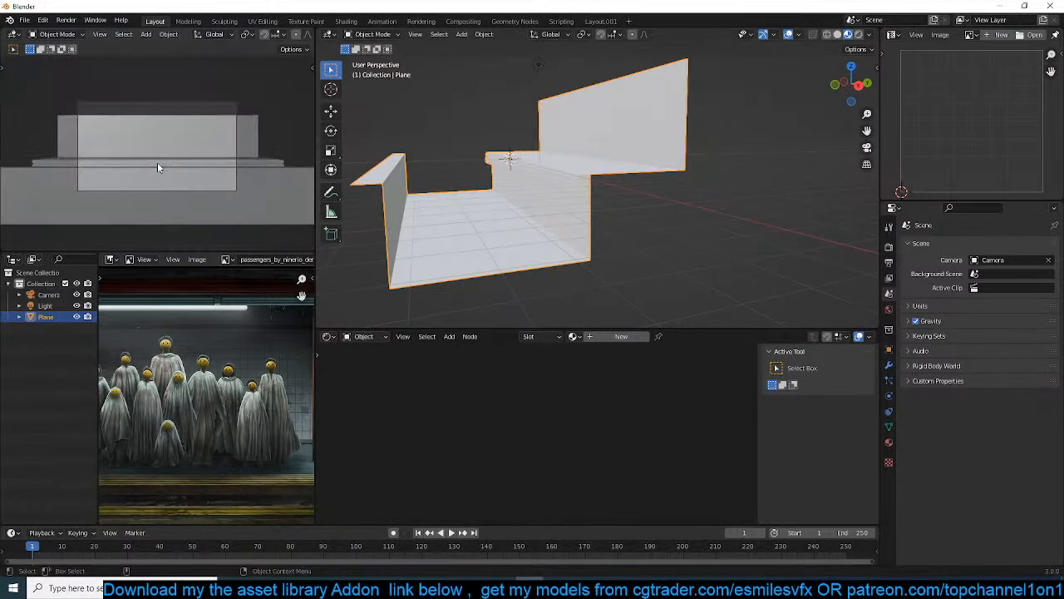
Raise the rear wall's top edge about 1.91 m along Z so the wall fills the camera frame
middle_click_drag(562, 119, 711, 163)
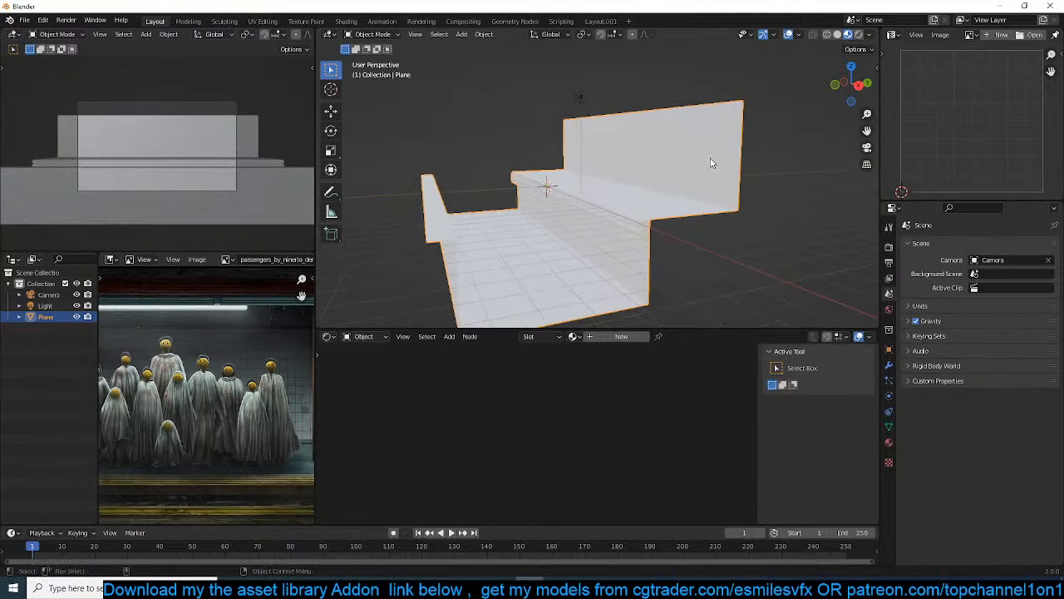
key("Tab")
key("2")
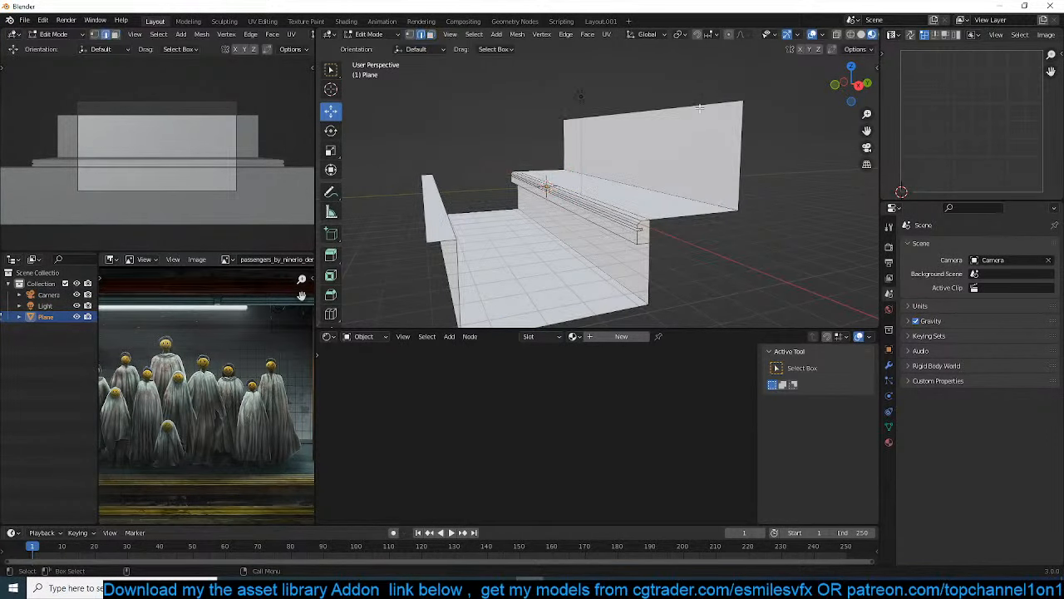
left_click(700, 103)
key("g")
key("z")
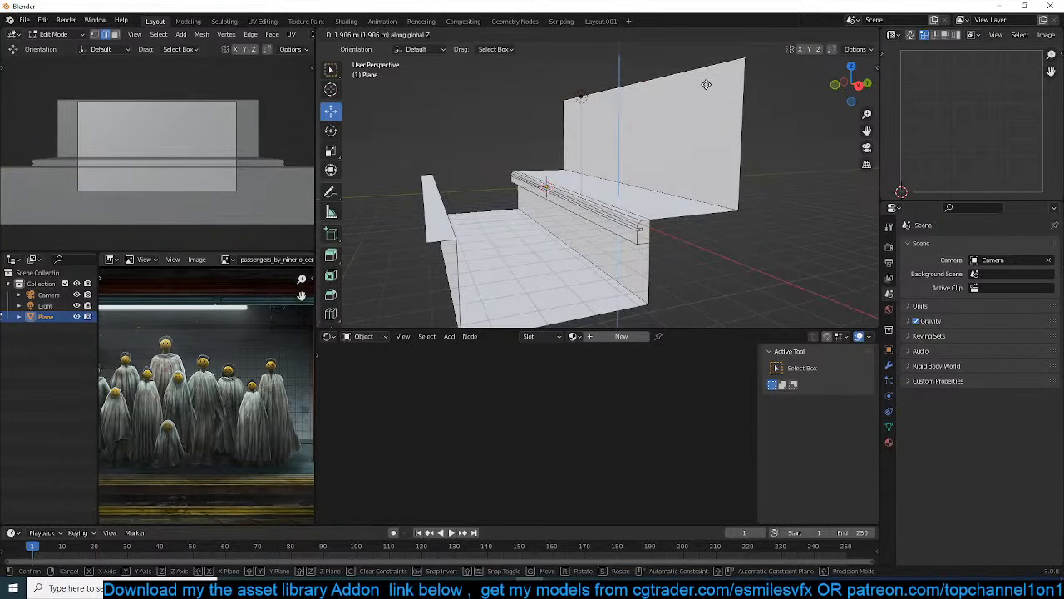
left_click(706, 84)
key("Tab")
Select the light, switch the camera viewport to rendered shading, and draw a render region around the camera frame
left_click(581, 93)
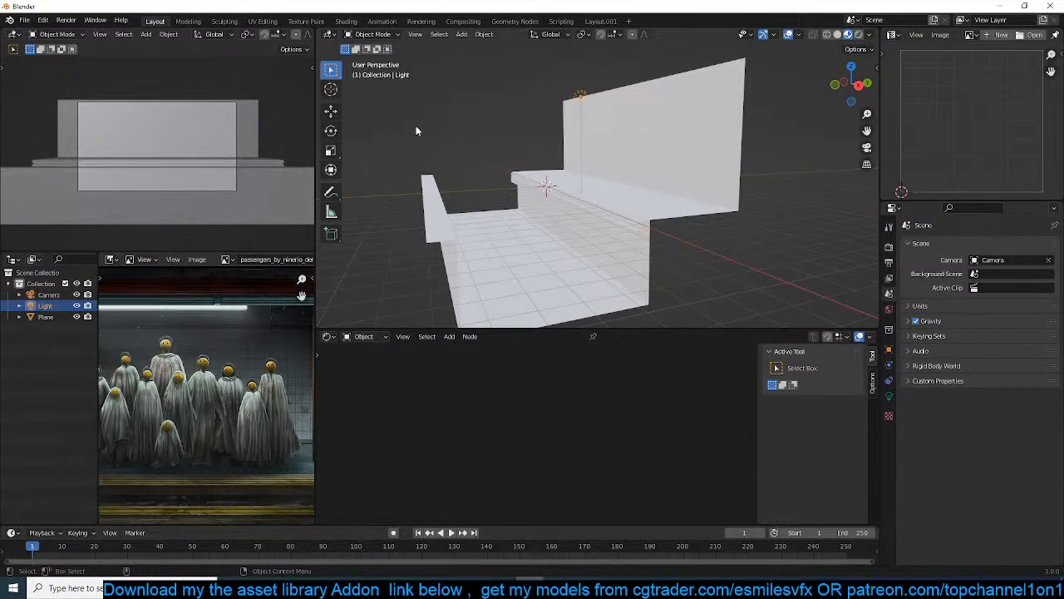
scroll(307, 37, "down", 5)
left_click(294, 34)
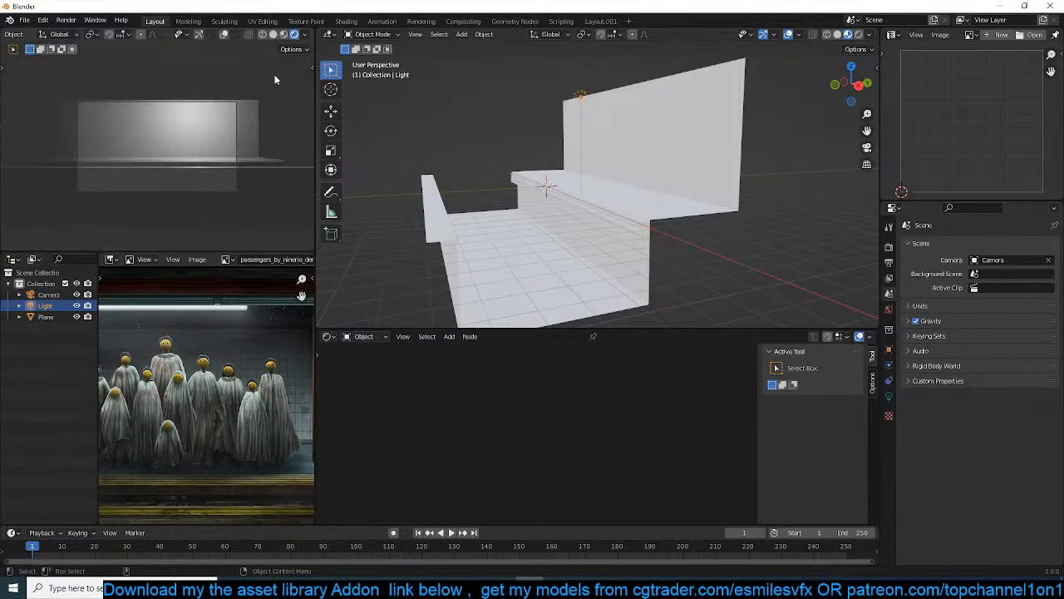
key("ctrl+b")
left_click_drag(36, 90, 244, 213)
scroll(246, 216, "up", 3)
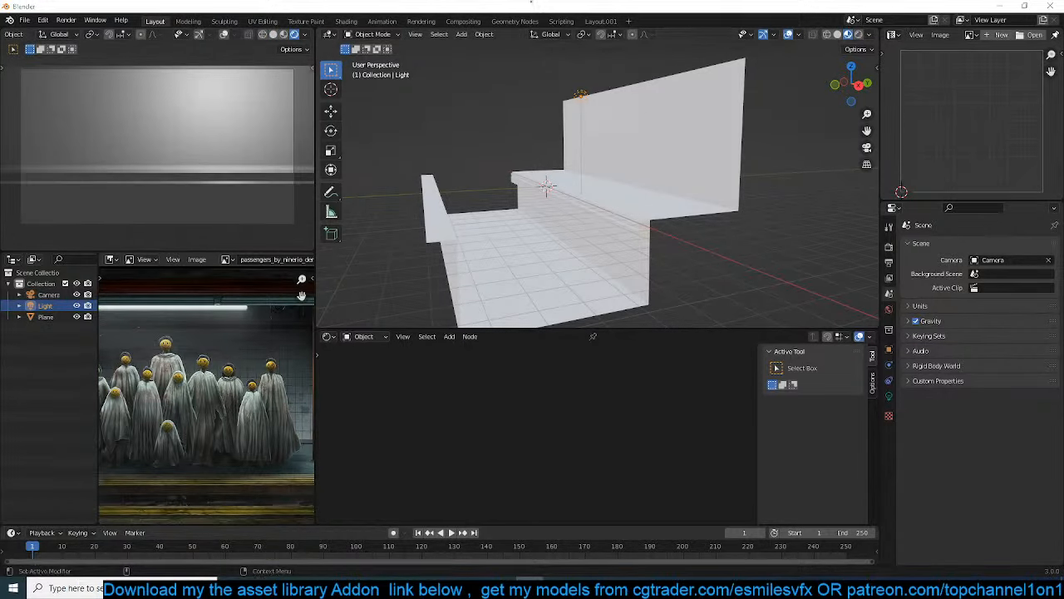
Change the scene's render engine to Cycles
left_click(889, 247)
left_click(1009, 244)
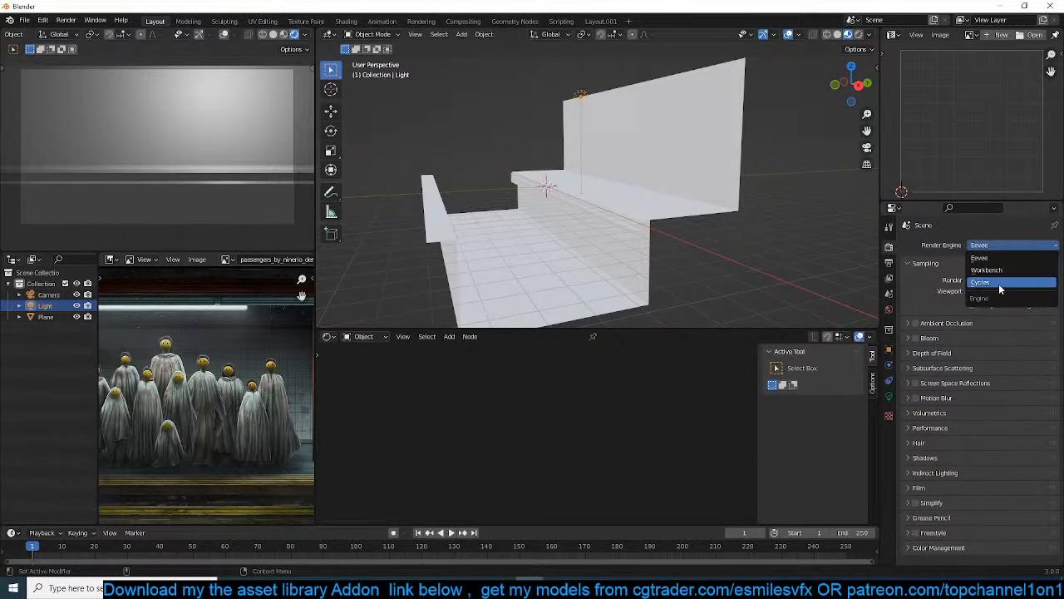
left_click(1000, 282)
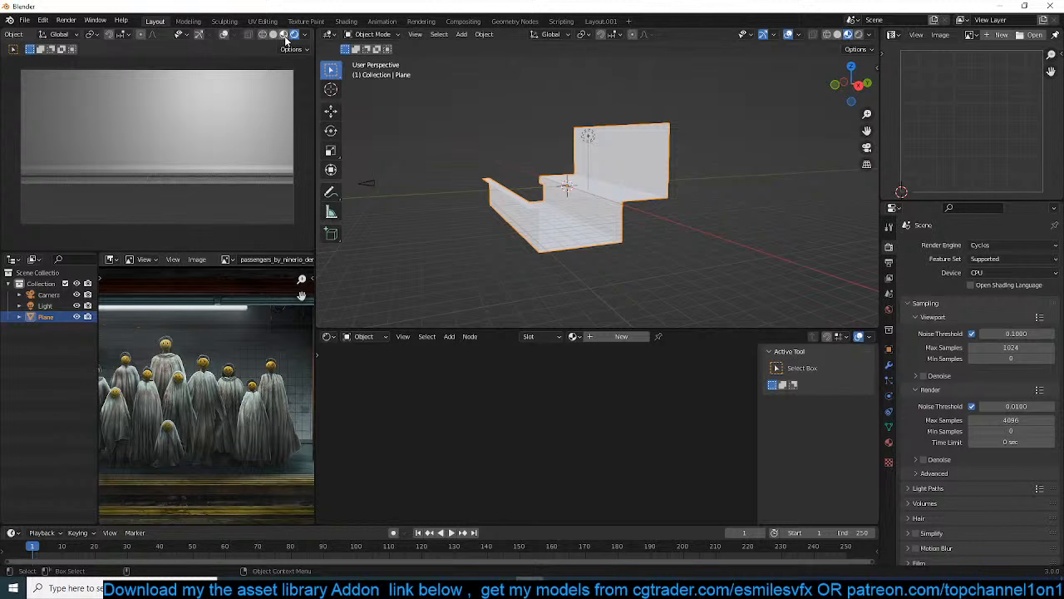
Set the camera viewport to material preview and the render engine back to Eevee
left_click(284, 34)
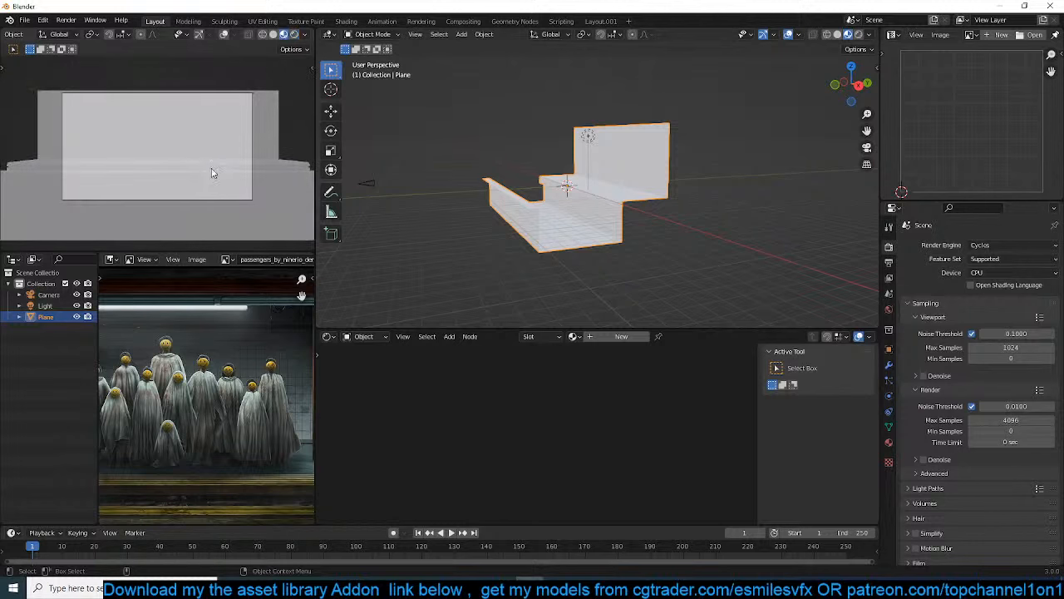
left_click(1009, 244)
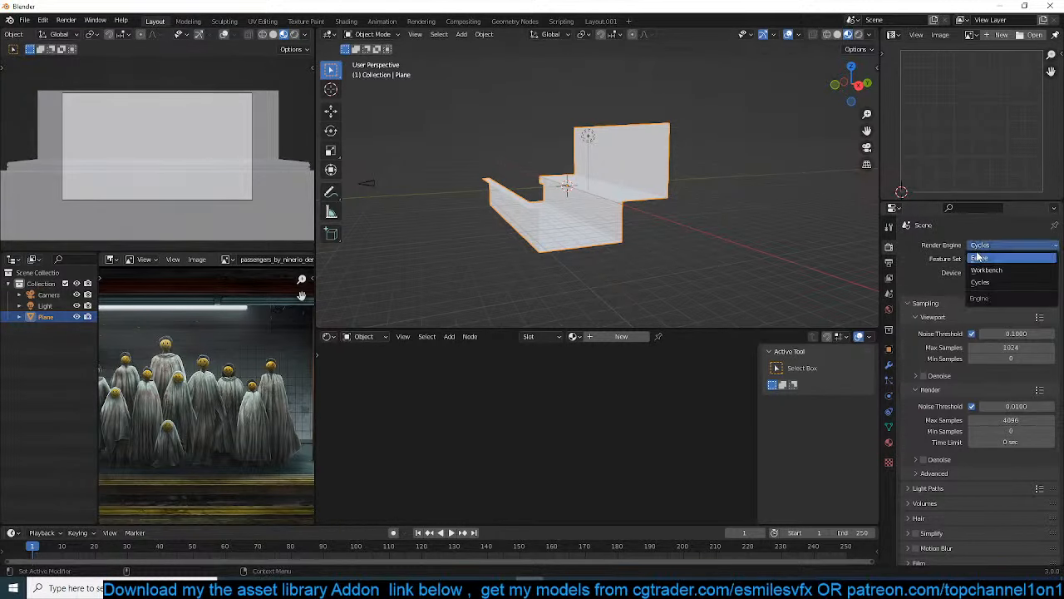
left_click(995, 255)
Open the Quick Functions asset library and search all object categories for "tiles"
key("n")
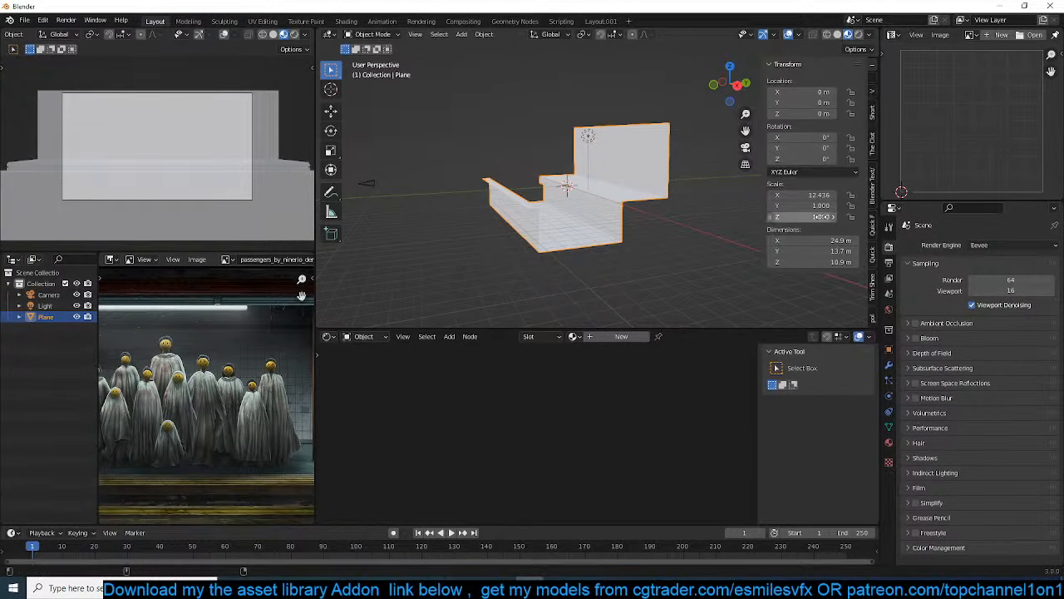
left_click(873, 226)
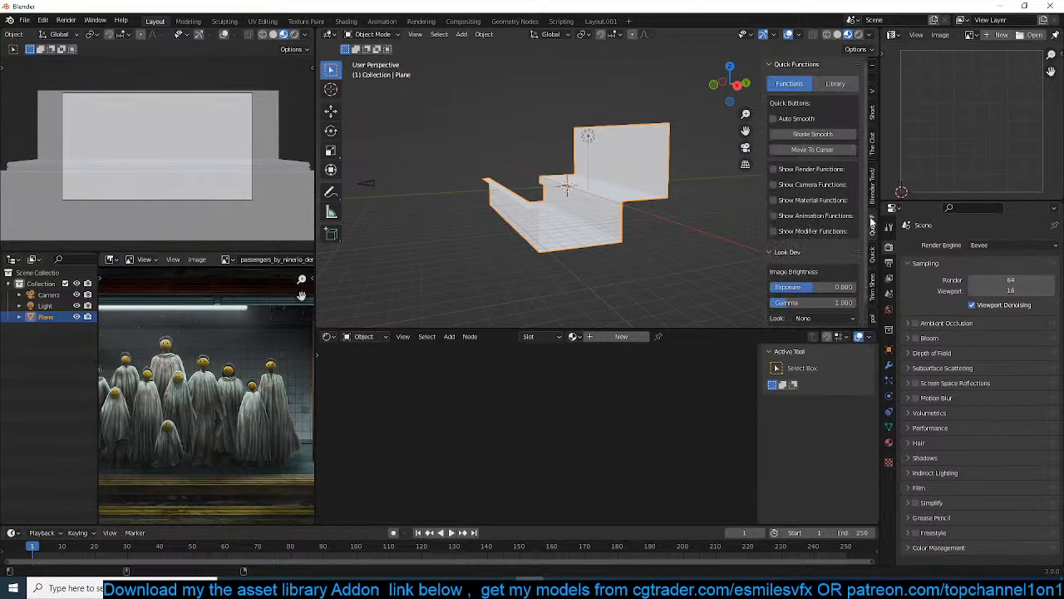
left_click(832, 85)
left_click(806, 175)
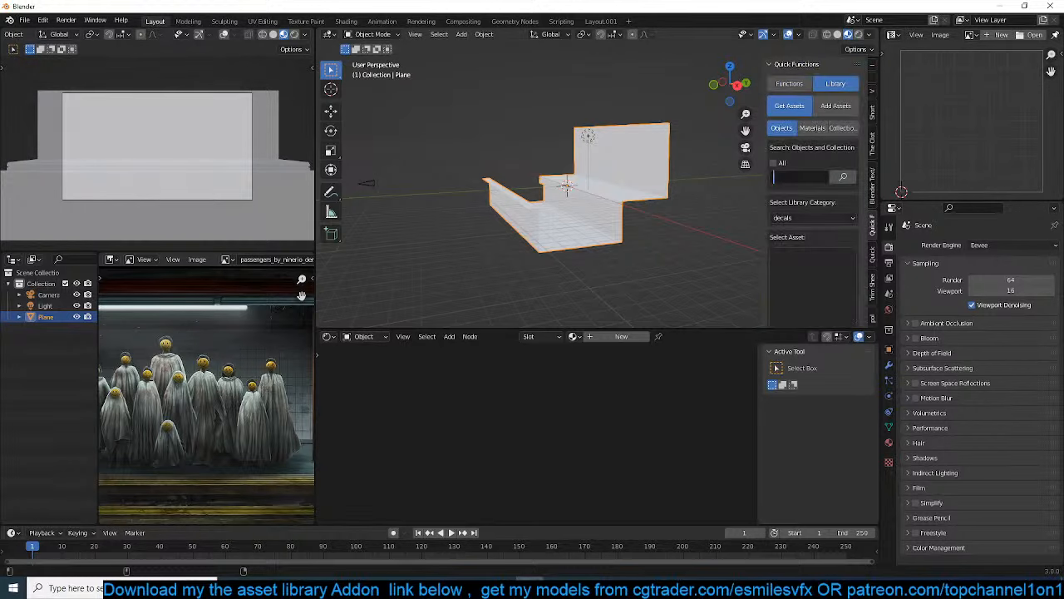
key("Return")
left_click(786, 278)
left_click(788, 277)
left_click(830, 242)
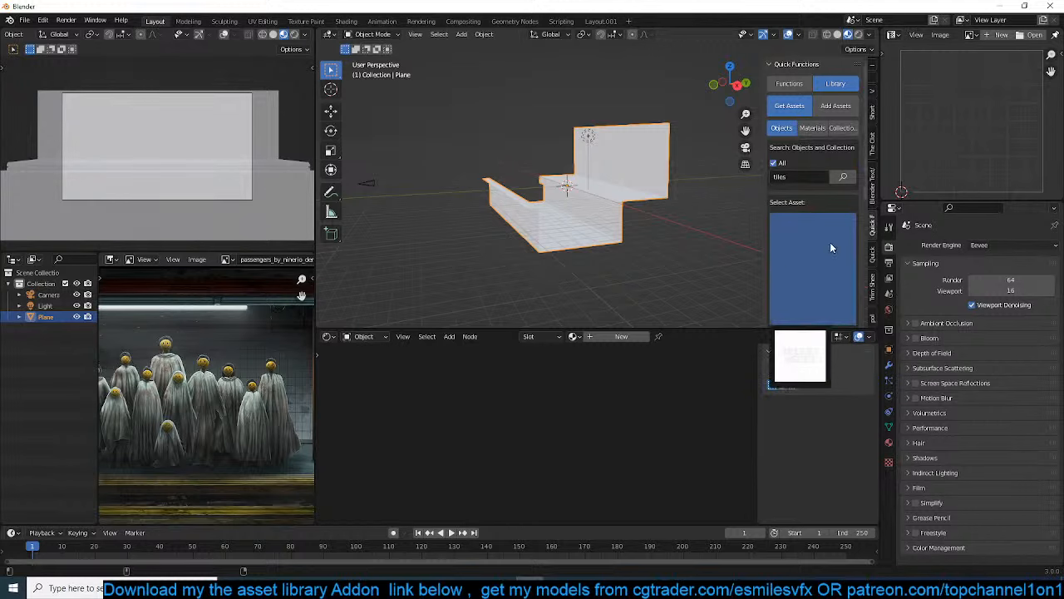
Choose the white tile Tiles107_2K_Color from the library's material assets and add it to the plane
left_click(812, 129)
left_click(828, 256)
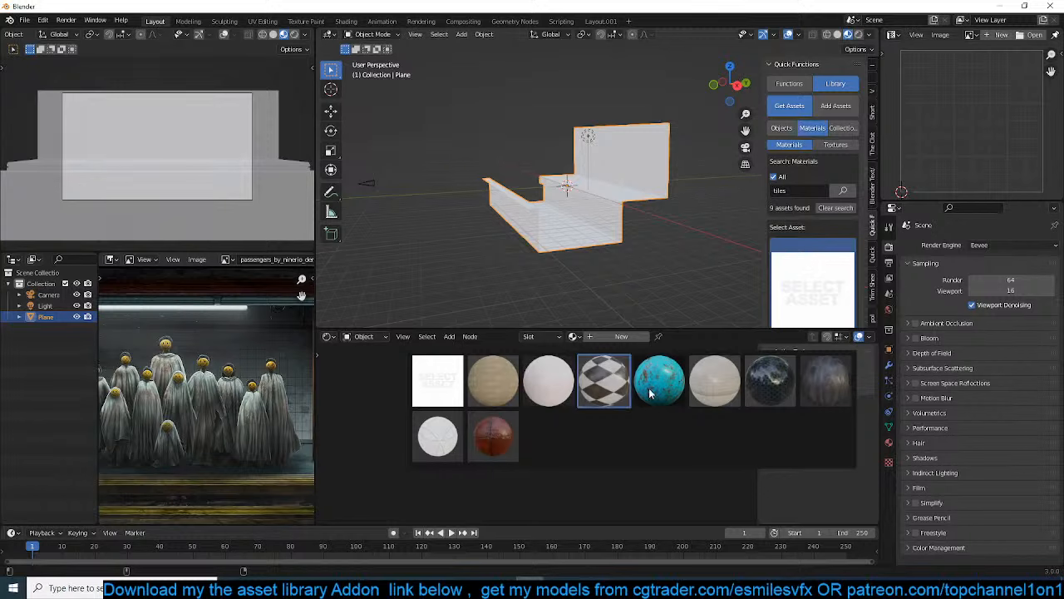
left_click(438, 434)
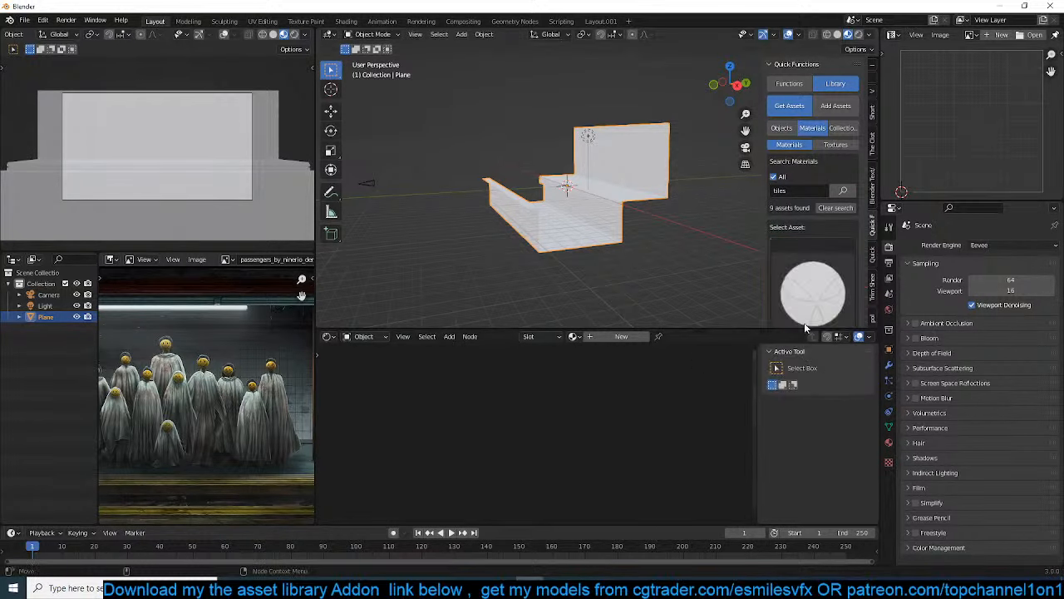
scroll(798, 279, "down", 5)
left_click(812, 257)
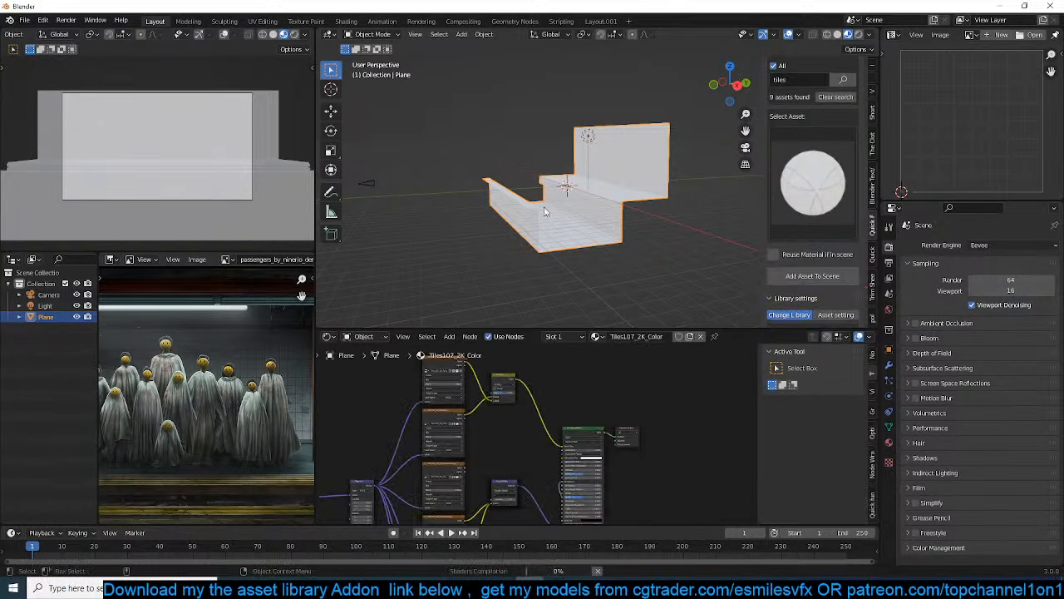
Unwrap all faces of the platform mesh with Cube Projection
scroll(675, 234, "up", 5)
scroll(675, 234, "up", 3)
key("Tab")
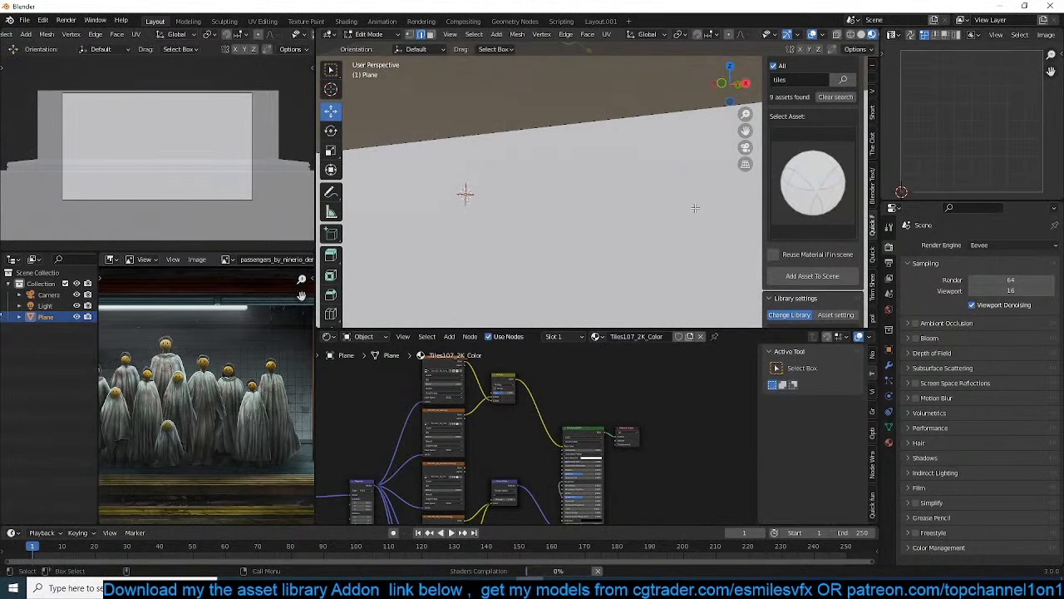
scroll(660, 208, "up", 2)
scroll(578, 202, "down", 7)
middle_click_drag(579, 201, 584, 230)
key("a")
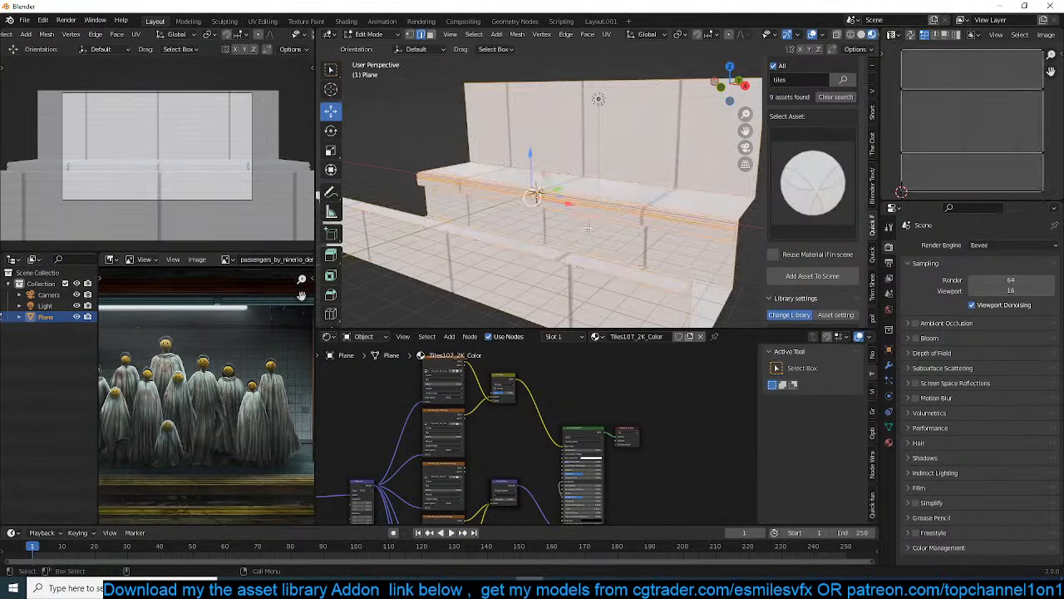
key("u")
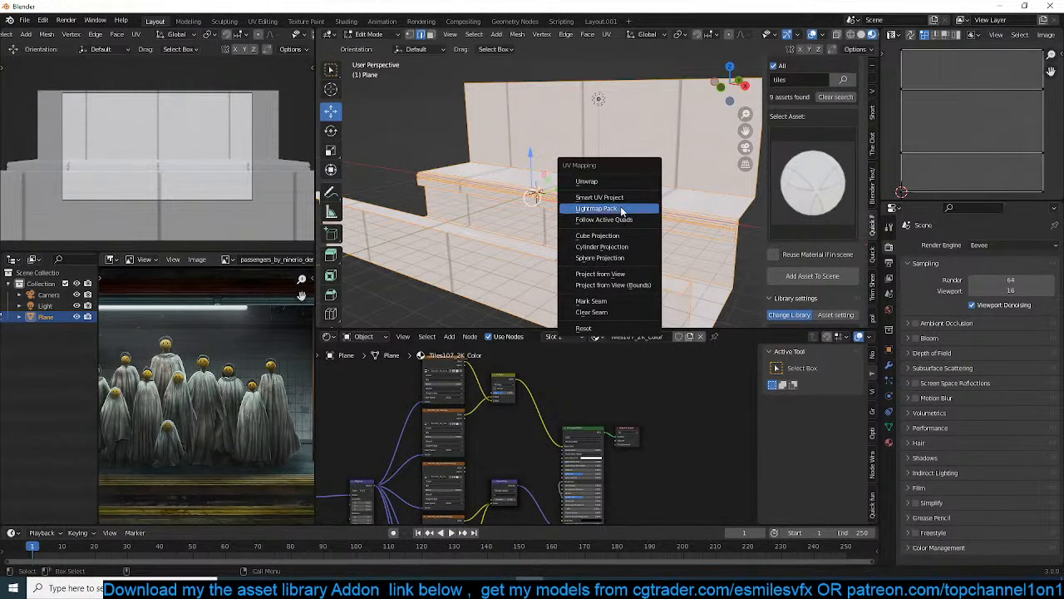
left_click(598, 235)
key("Tab")
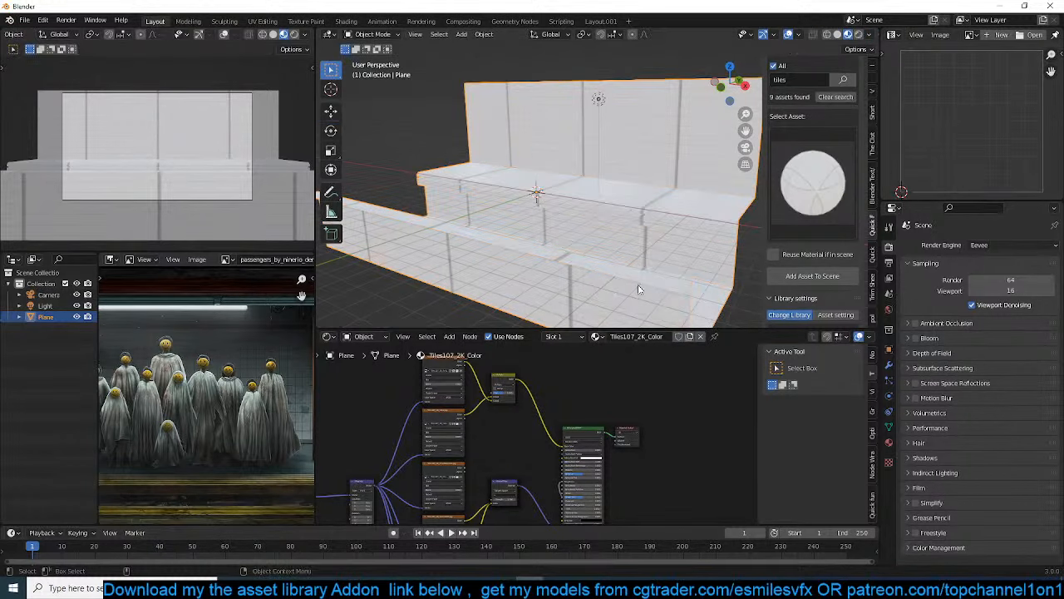
Raise the tile material's Mapping scale to about 1.17 on all three axes
scroll(519, 443, "down", 1)
scroll(519, 443, "up", 5)
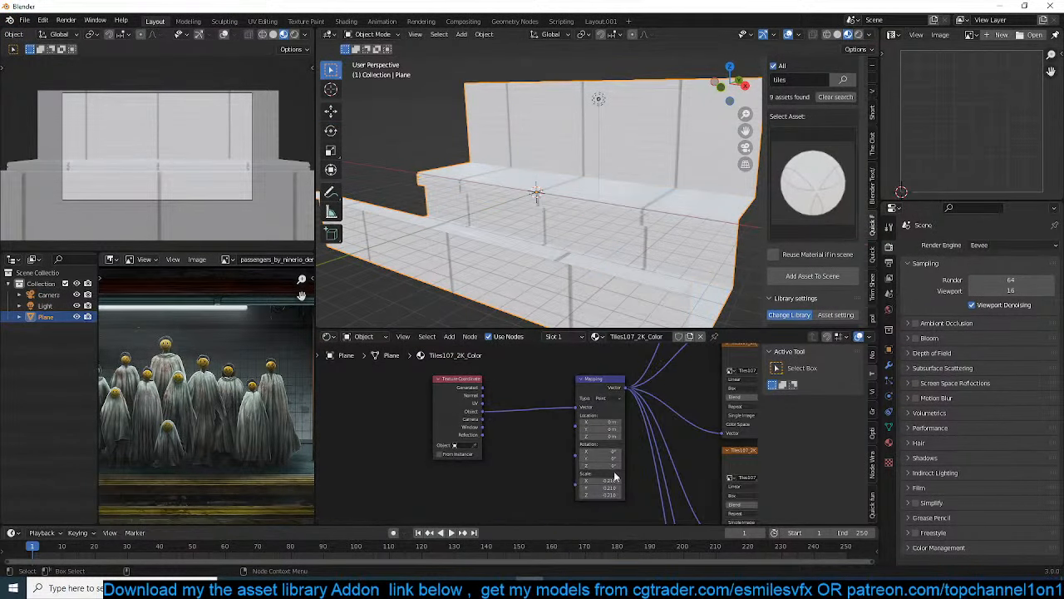
middle_click_drag(615, 477, 556, 464)
left_click_drag(553, 467, 567, 482, "shift")
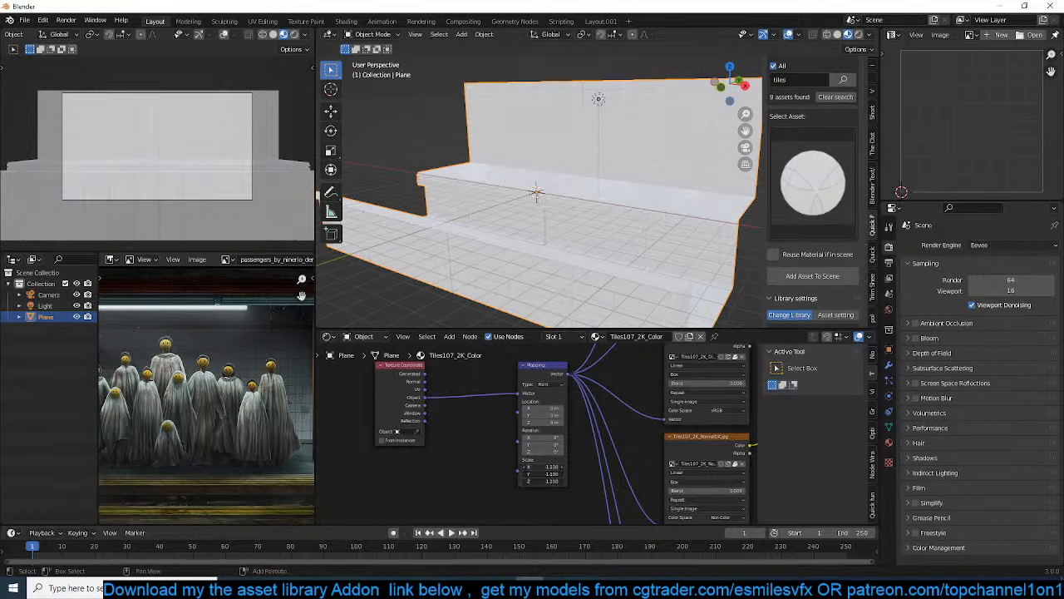
Apply the plane's scale and set the tile material's Mapping scale to 0.26 on all three axes
scroll(676, 202, "up", 5)
key("ctrl+a")
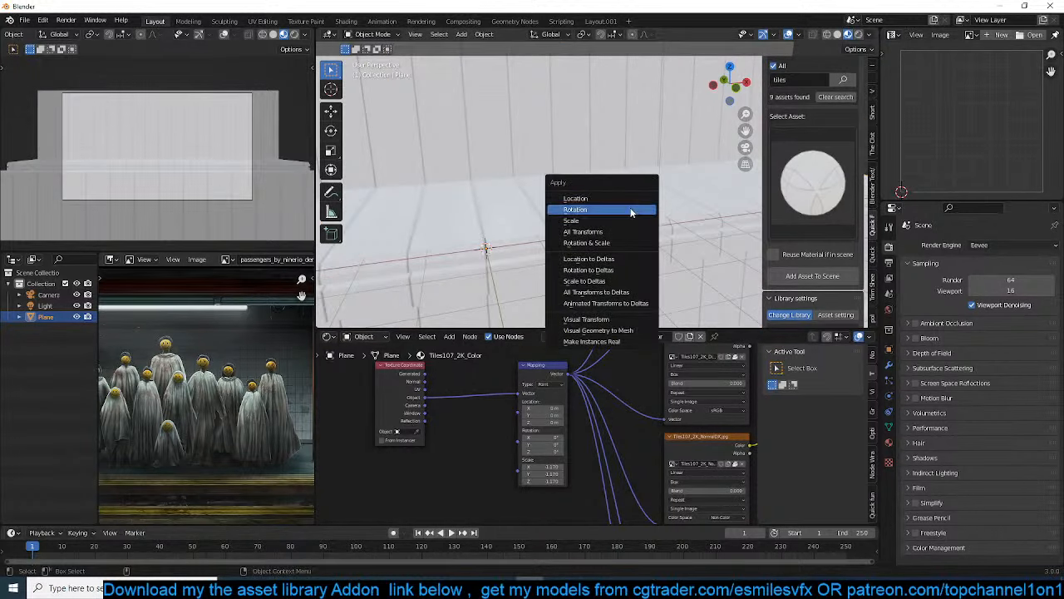
left_click(628, 220)
middle_click_drag(627, 221, 608, 211)
key("BackSpace")
middle_click_drag(525, 292, 423, 318, "shift")
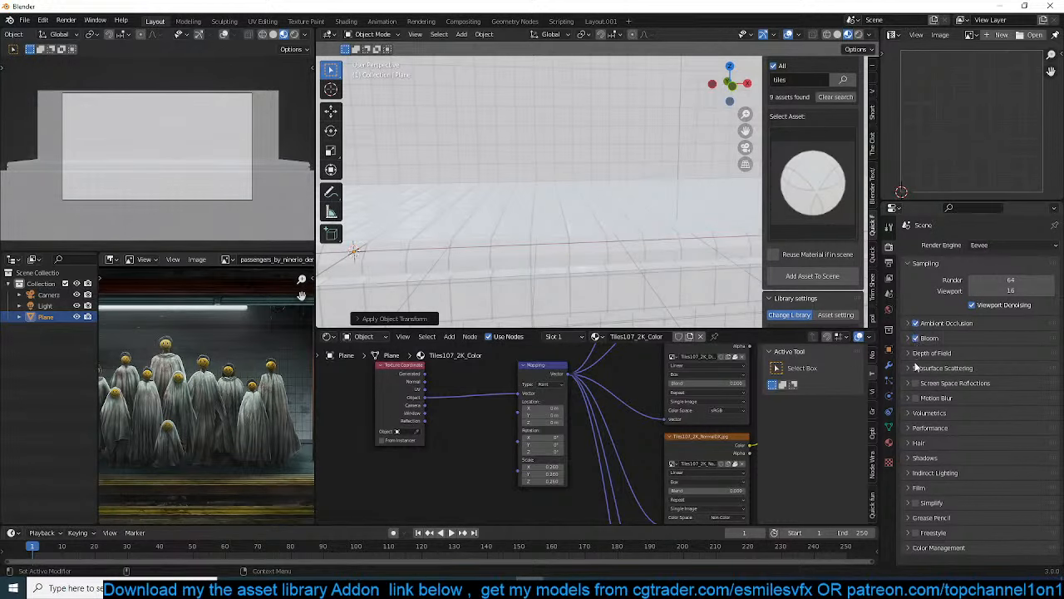
Enable ambient occlusion, bloom and screen space reflections in Eevee, and set the ambient occlusion distance to 1 m
left_click(946, 323)
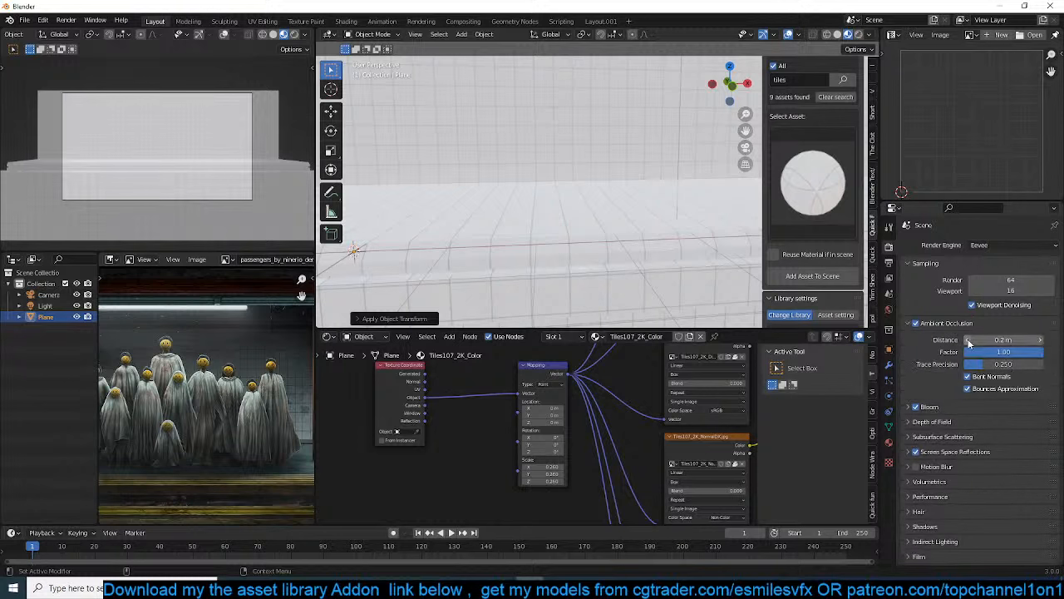
type("1")
key("Return")
Extrude the outer edge of the near ledge toward the camera to form the foreground platform floor
middle_click_drag(660, 273, 589, 279)
key("KP_0")
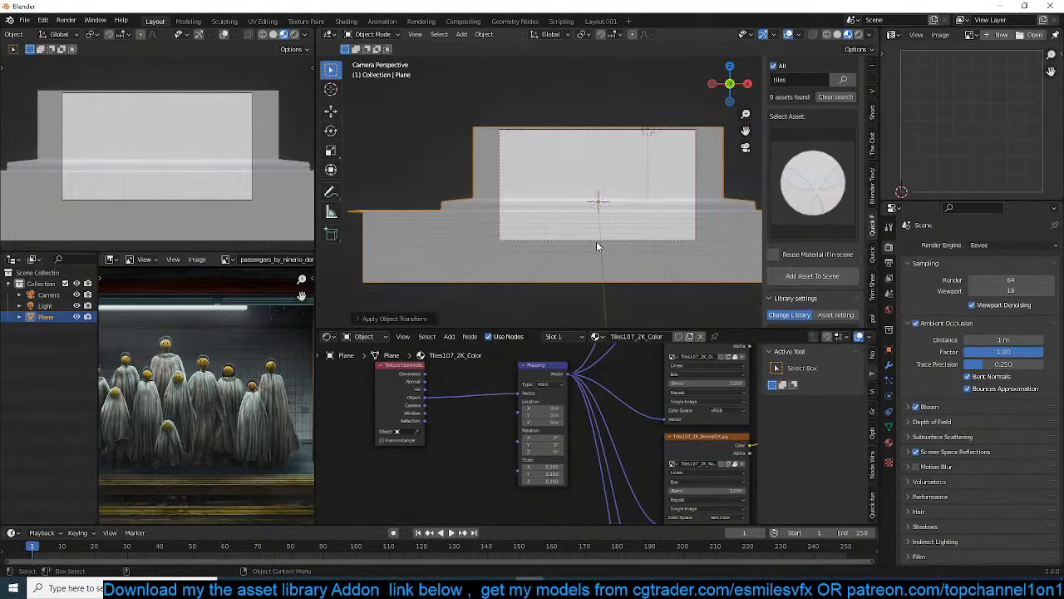
middle_click_drag(605, 236, 539, 213)
key("Tab")
left_click(480, 249)
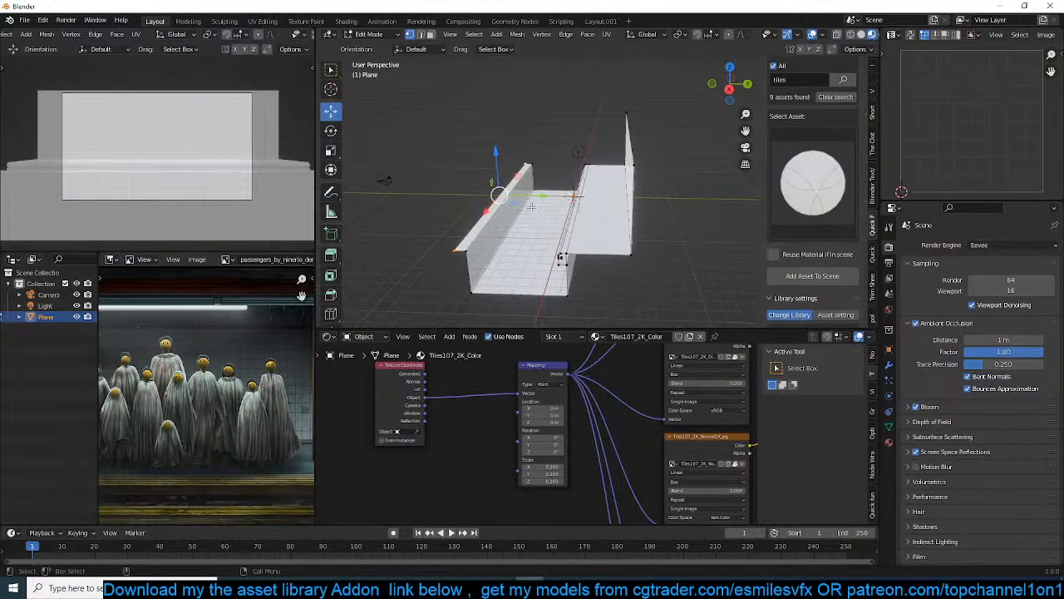
middle_click_drag(562, 258, 582, 241)
key("Tab")
scroll(598, 224, "up", 4)
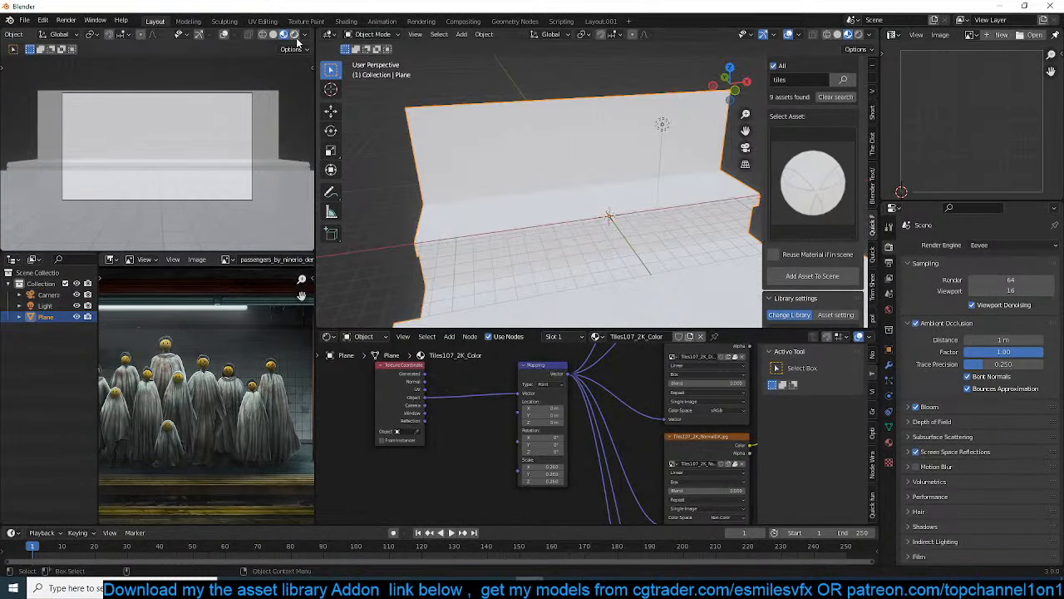
Switch the camera viewport to rendered shading and bring the whole reference artwork into view for comparison
left_click(295, 36)
middle_click_drag(566, 199, 587, 185)
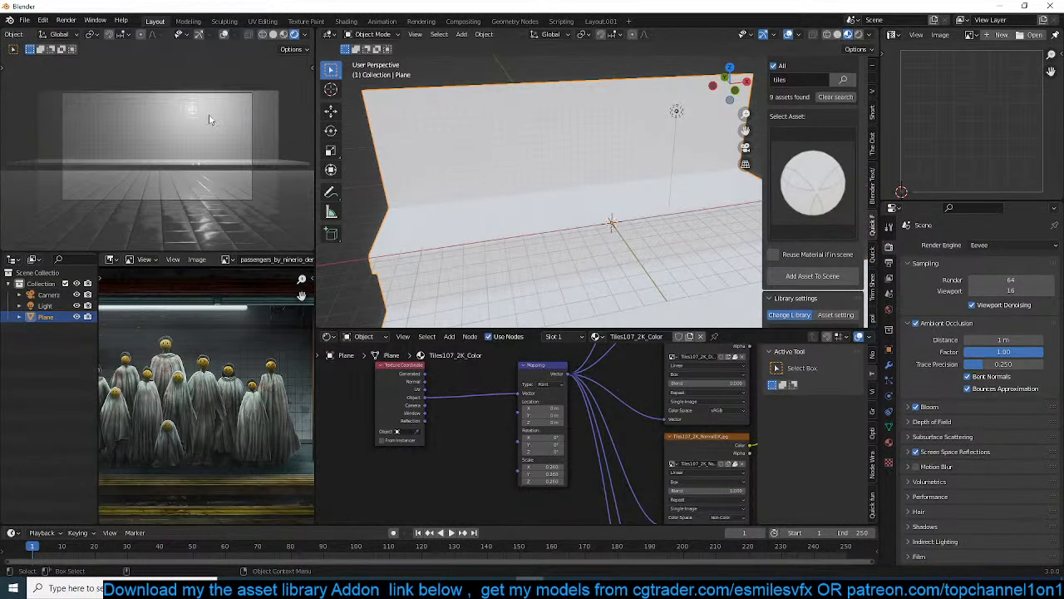
scroll(209, 119, "up", 1)
scroll(632, 166, "down", 2)
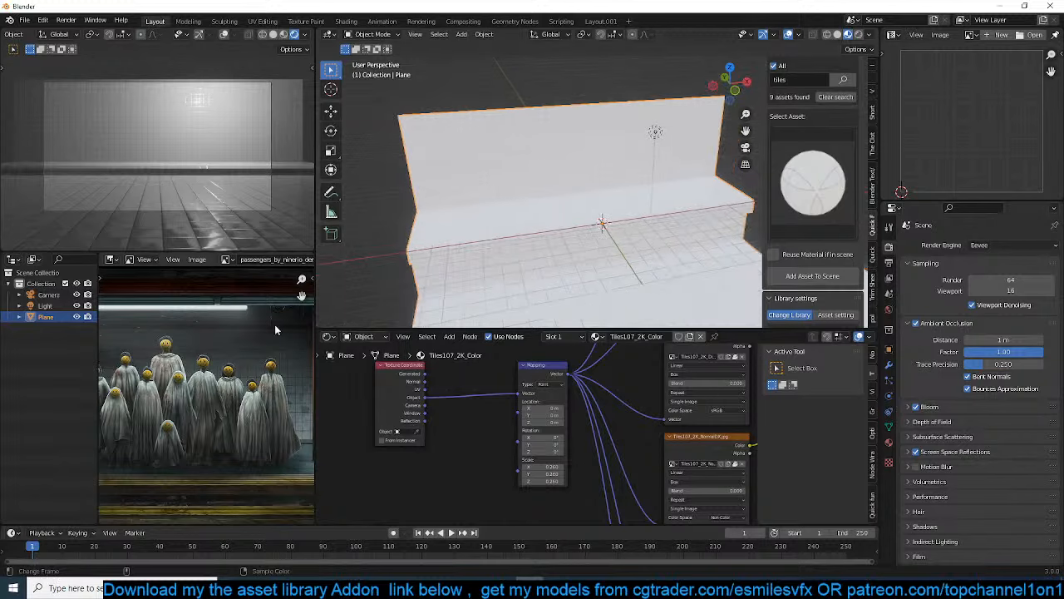
scroll(266, 349, "down", 2)
middle_click_drag(255, 384, 278, 351)
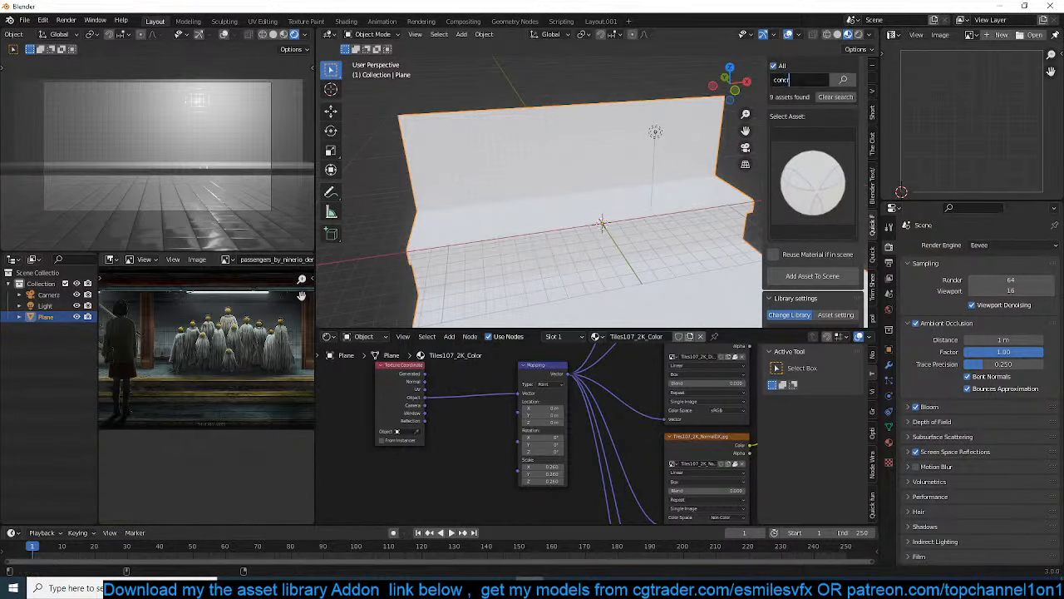
Search the library materials for "concrete" and choose the smooth grey-beige concrete asset
key("Return")
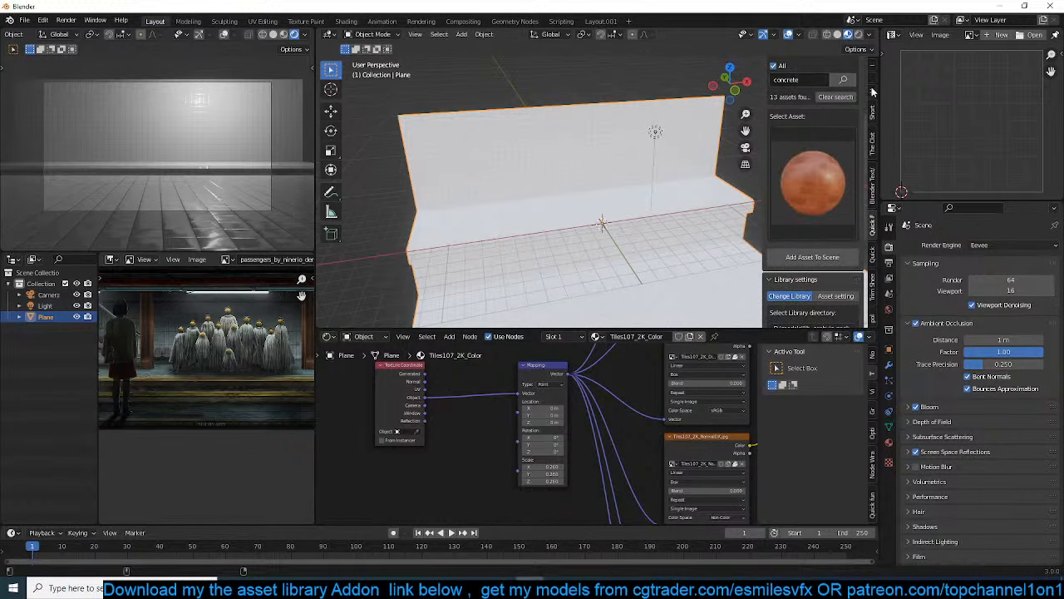
left_click(821, 175)
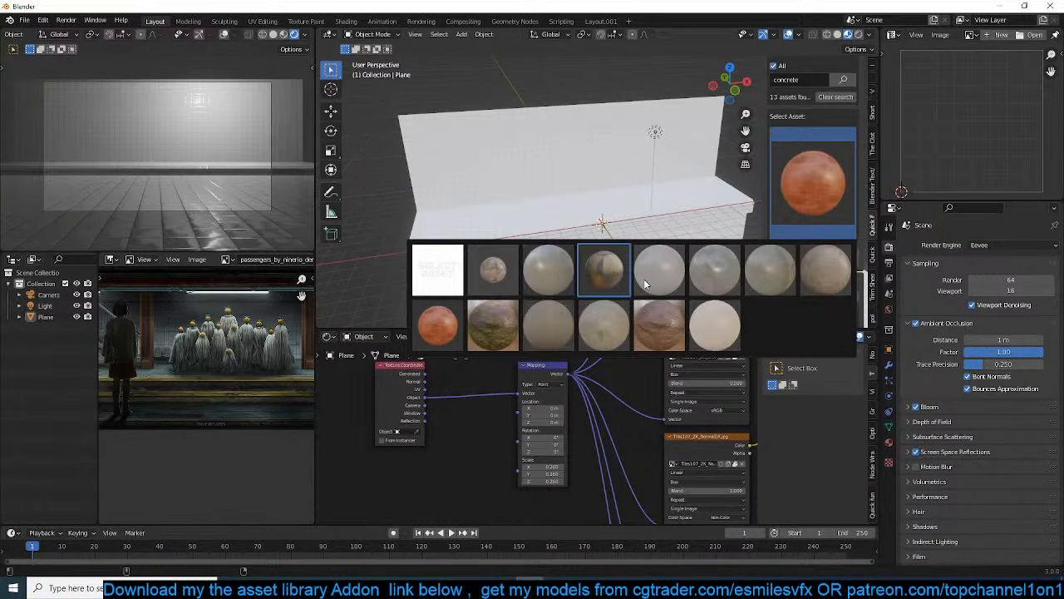
left_click(768, 270)
middle_click_drag(640, 204, 603, 198)
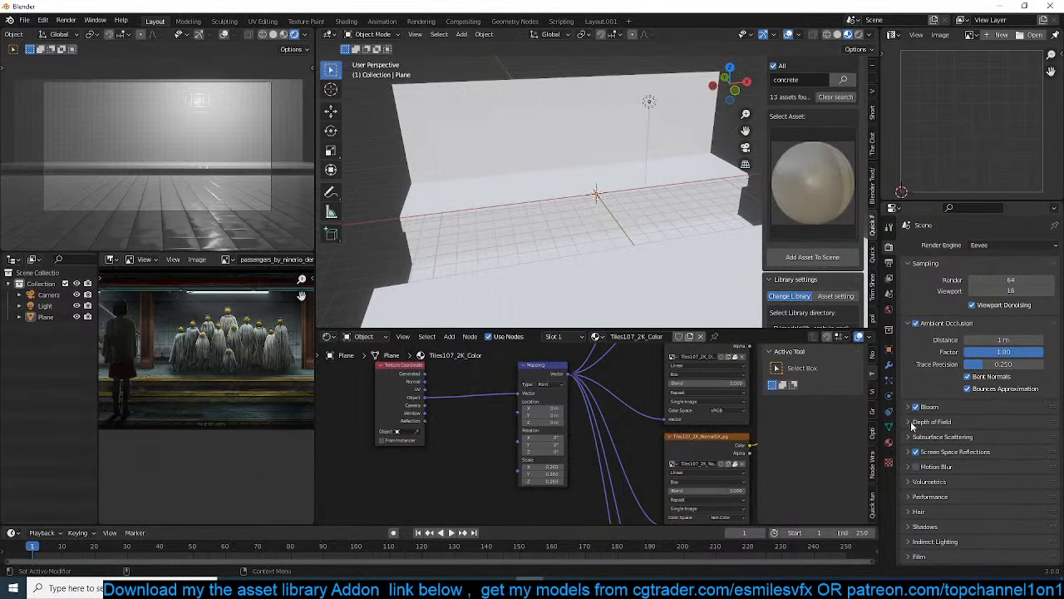
Add a second material slot with the concrete material and assign it to the top faces of both platforms
left_click(888, 444)
scroll(516, 304, "up", 3)
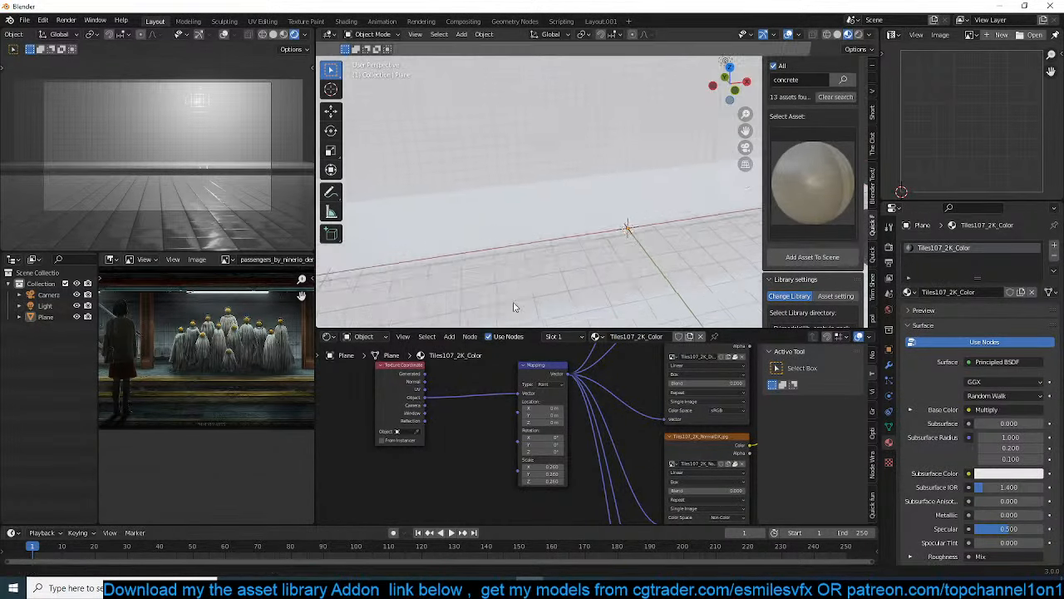
key("Tab")
middle_click_drag(586, 237, 526, 231)
scroll(559, 262, "down", 3)
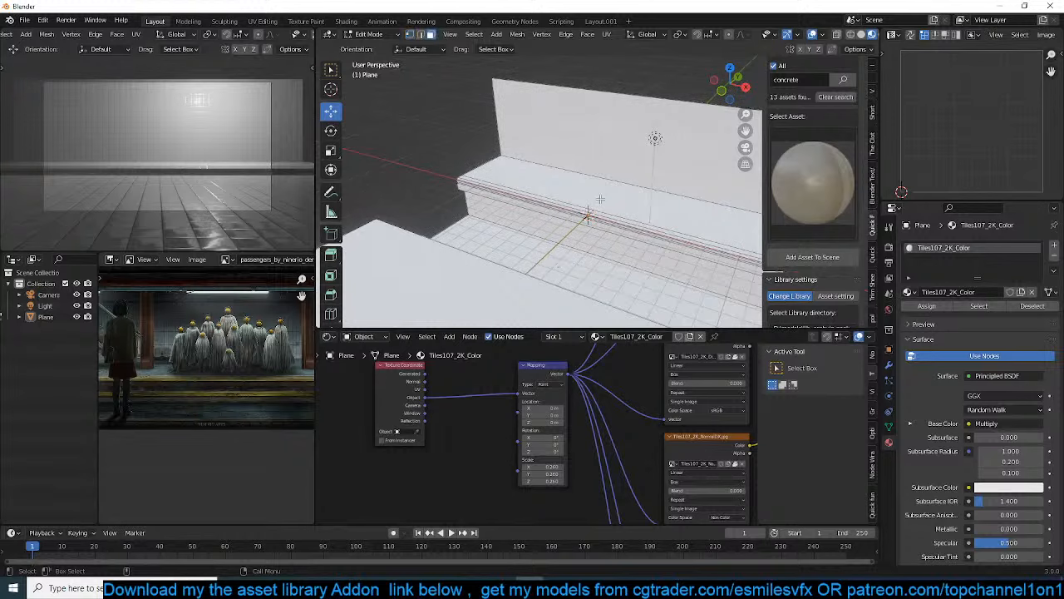
key("a")
left_click(1051, 248)
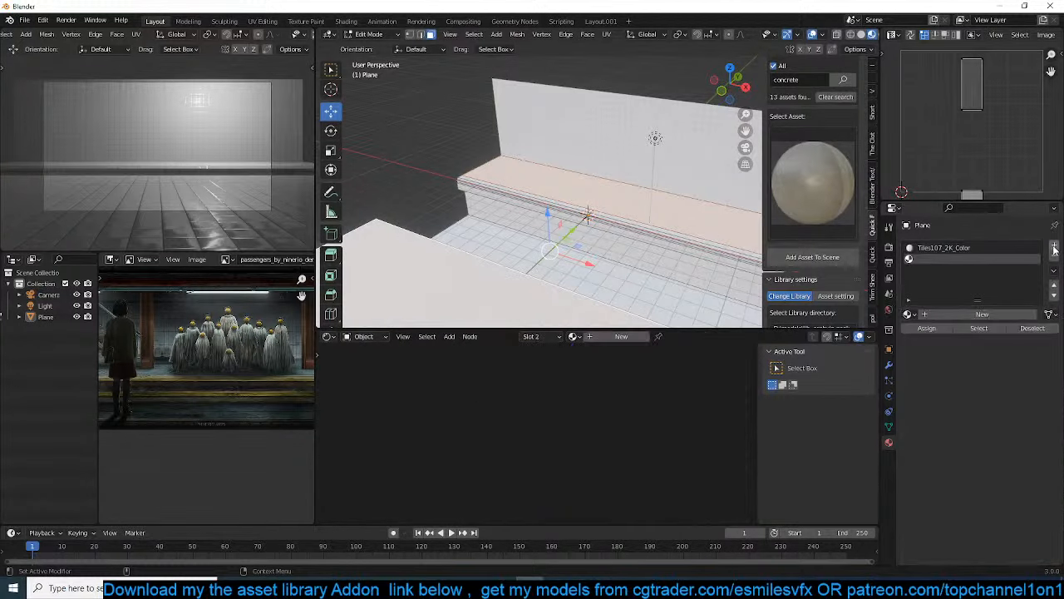
left_click(813, 259)
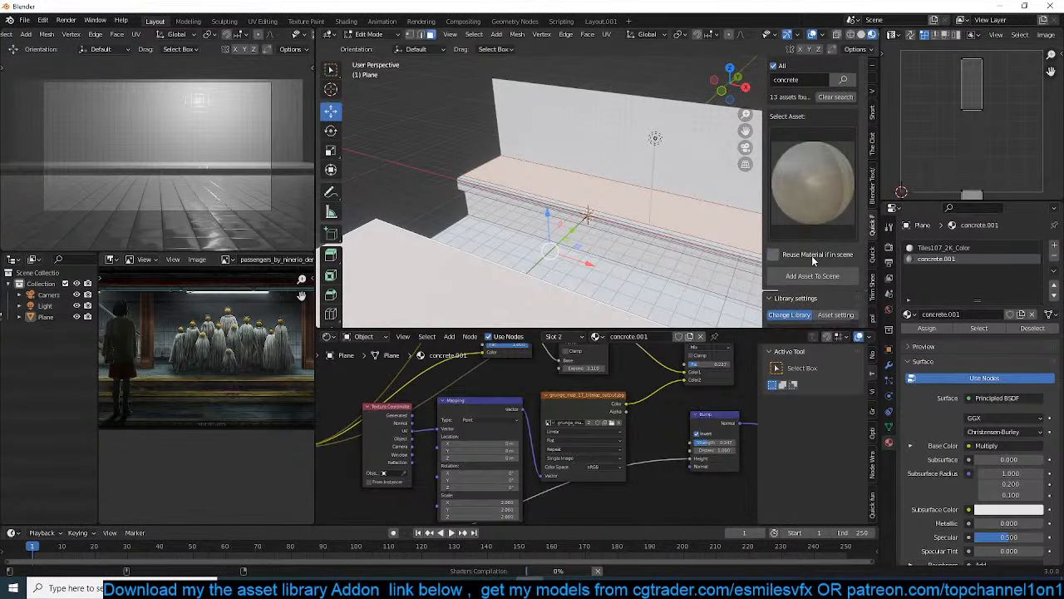
left_click(942, 327)
key("Tab")
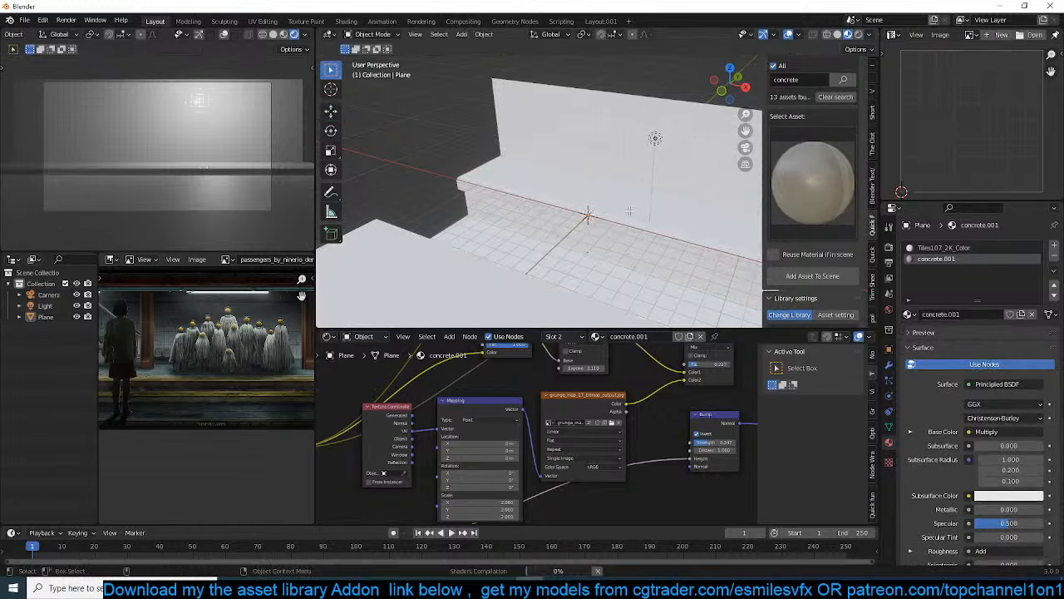
Select the top faces of the near and rear platforms and scale up their UVs
key("Tab")
middle_click_drag(628, 212, 567, 255)
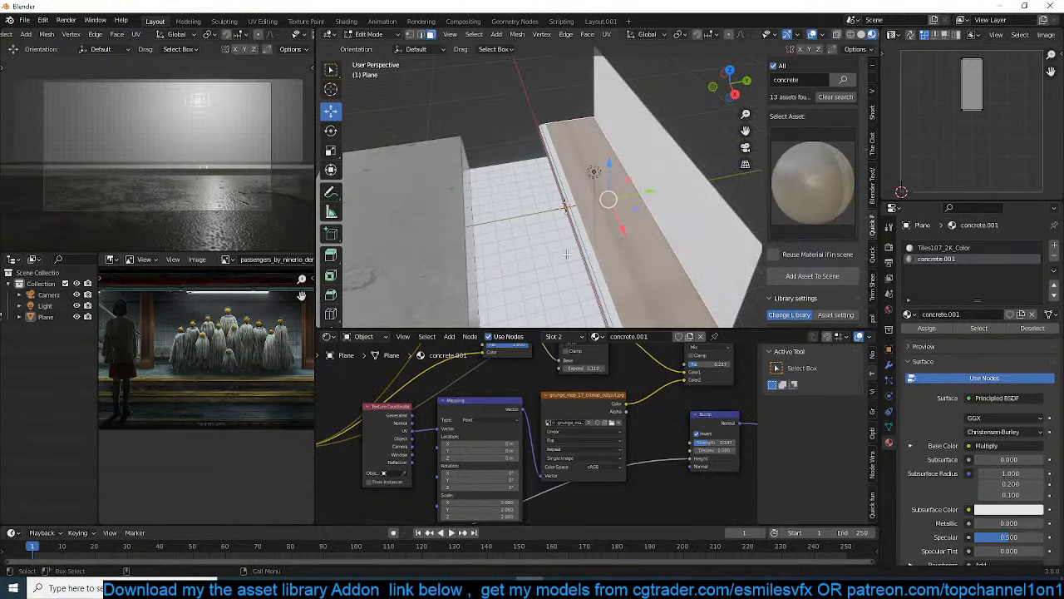
left_click(429, 256, "shift")
key("a")
key("s")
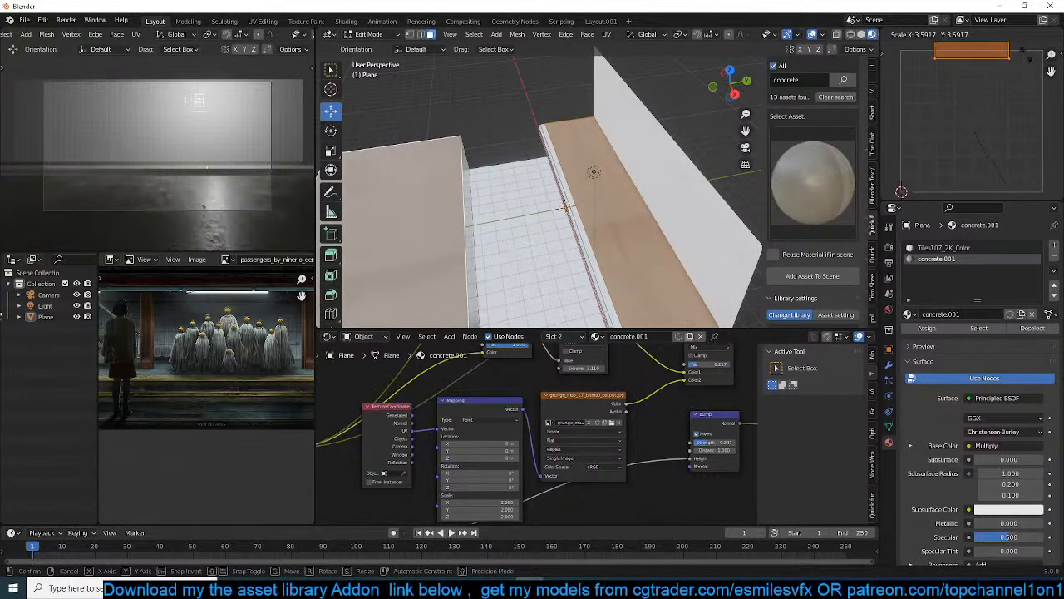
left_click(1030, 57)
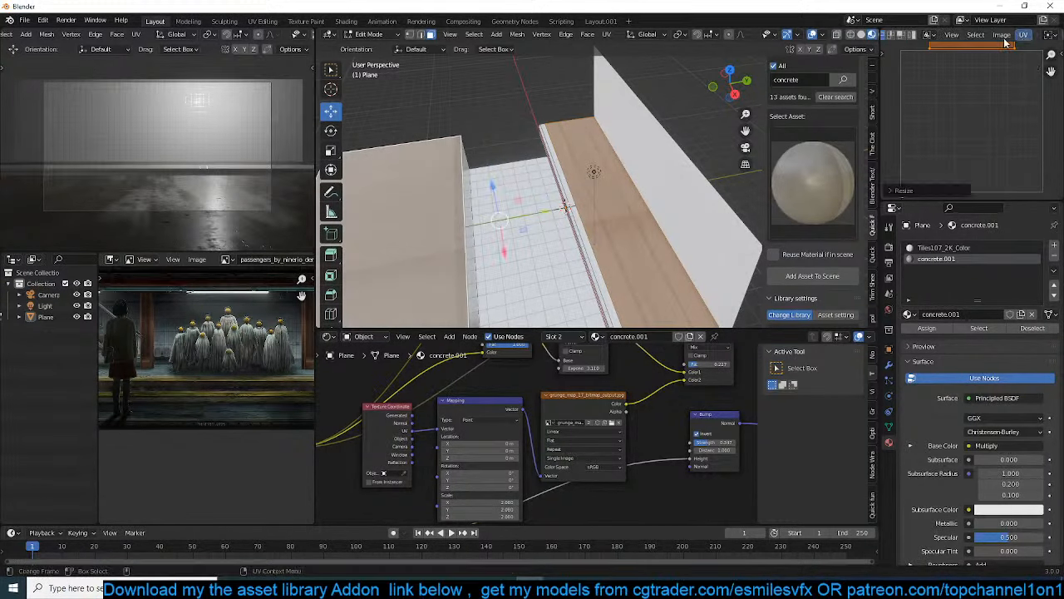
Select the rear ledge's top face and move its UV island to shift the concrete texture
left_click(641, 193)
scroll(934, 102, "down", 2)
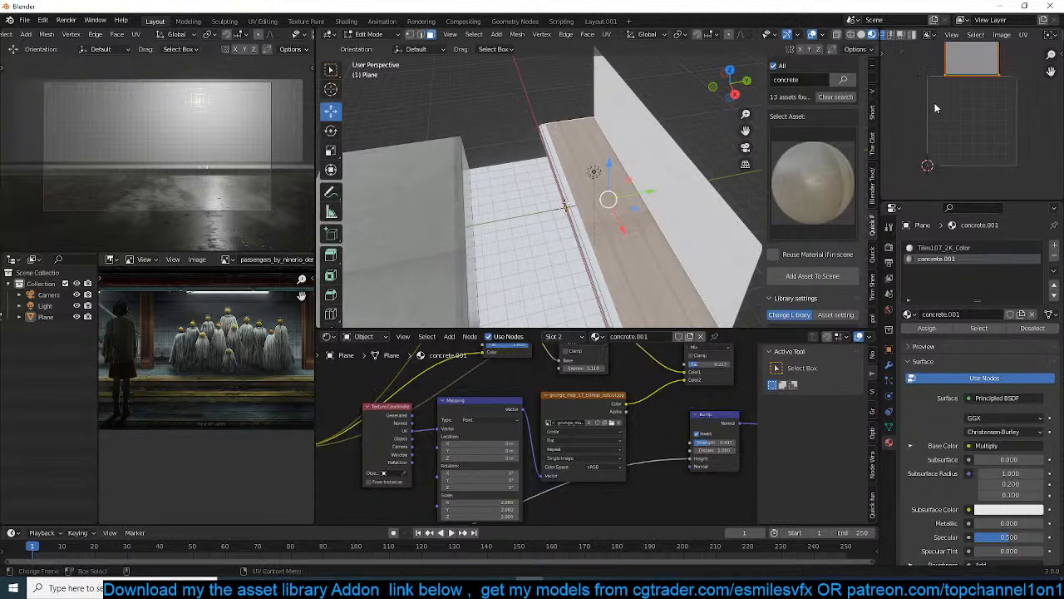
middle_click_drag(941, 115, 939, 157)
key("g")
left_click(951, 103)
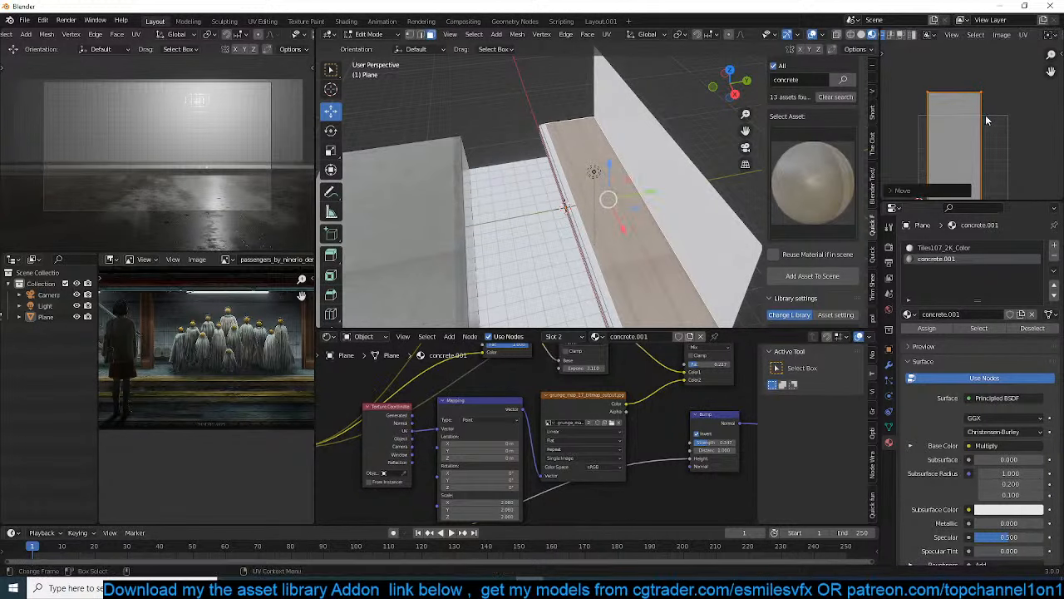
Squash the UV island of the rear ledge's top face vertically and shift it slightly to reposition the concrete texture
type("r90")
key("Return")
key("s")
key("x")
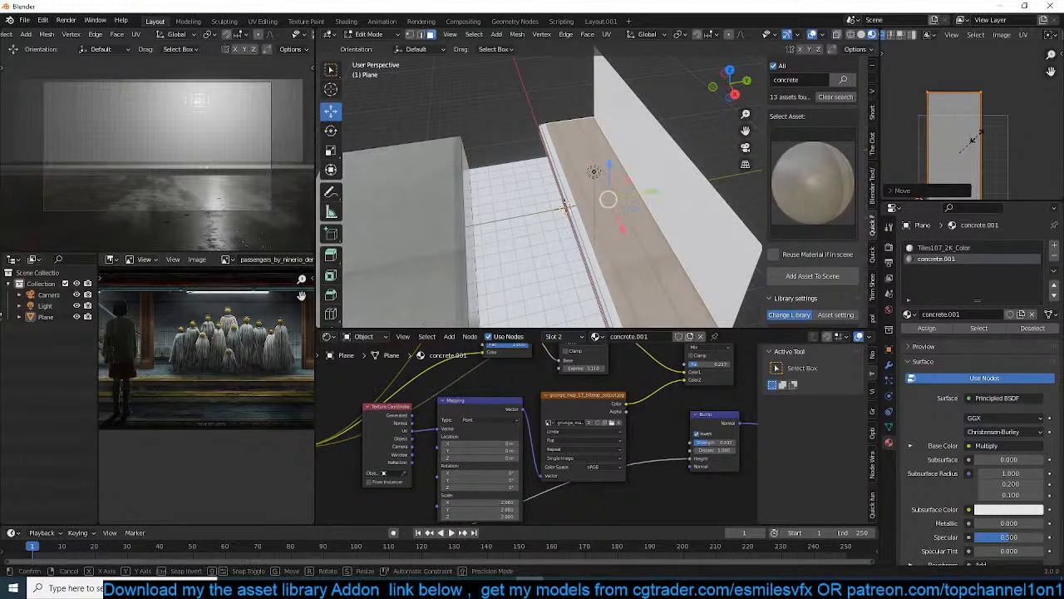
left_click(934, 159)
key("g")
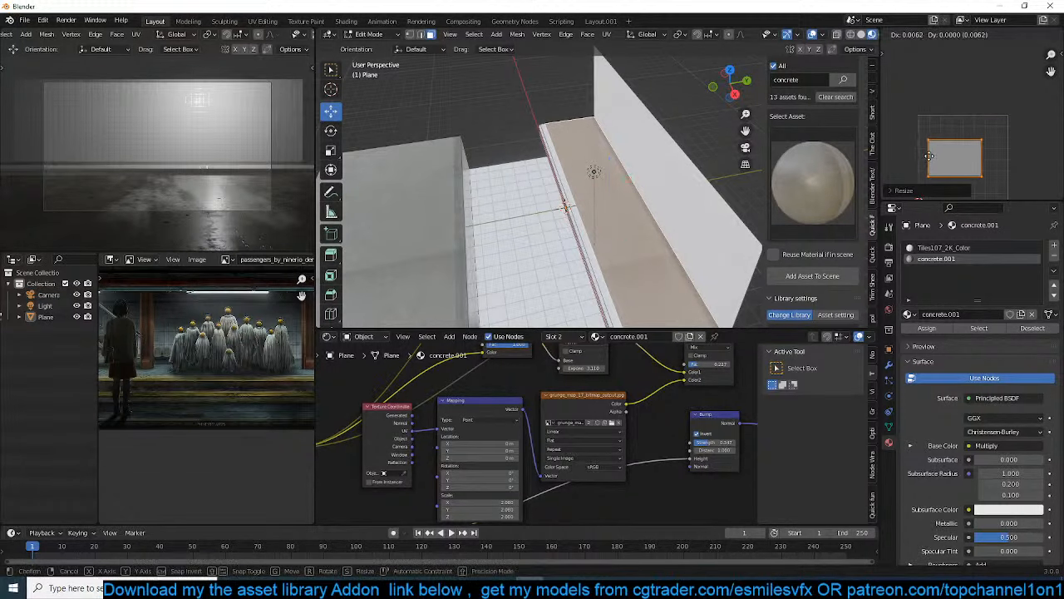
key("x")
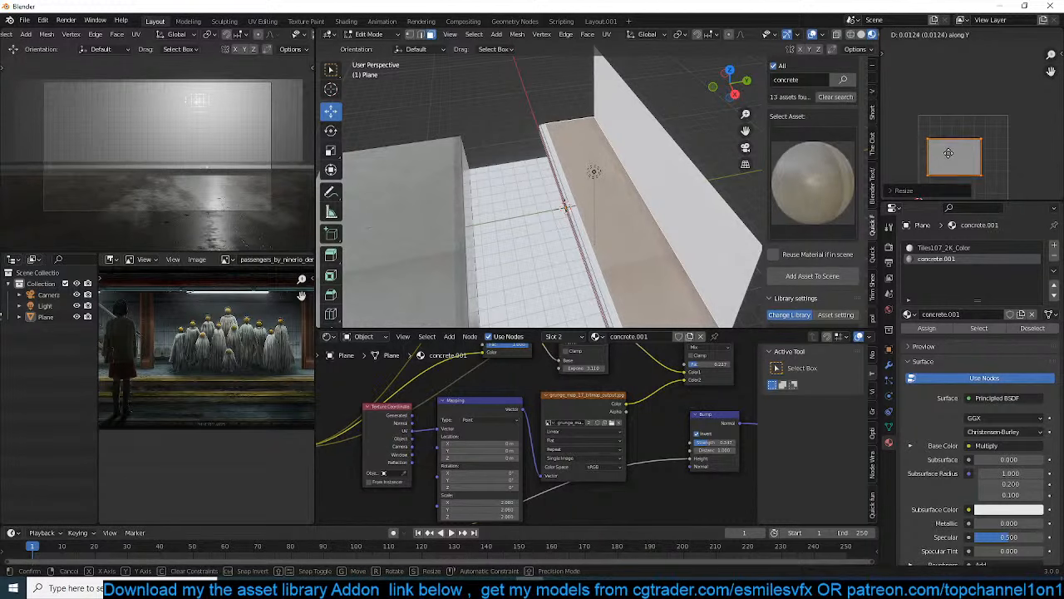
left_click(826, 172)
key("Tab")
Select the vertical riser face beneath the rear platform's edge and assign the concrete.001 material to it
middle_click_drag(557, 178, 667, 159)
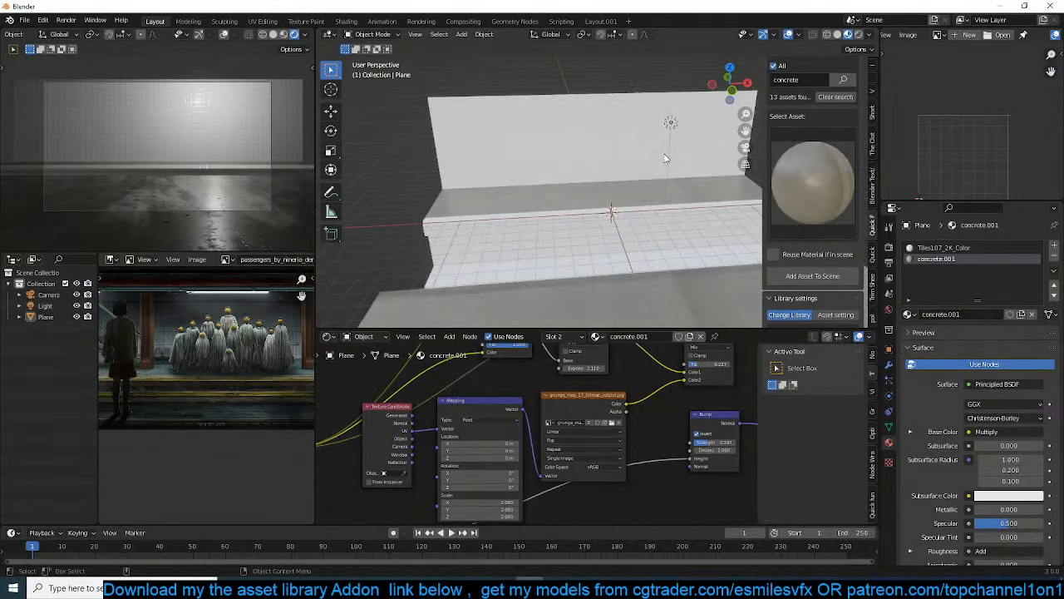
scroll(603, 135, "up", 1)
middle_click_drag(597, 158, 652, 155, "shift")
scroll(632, 175, "up", 3)
key("Tab")
left_click(594, 199)
left_click(929, 264)
left_click(927, 329)
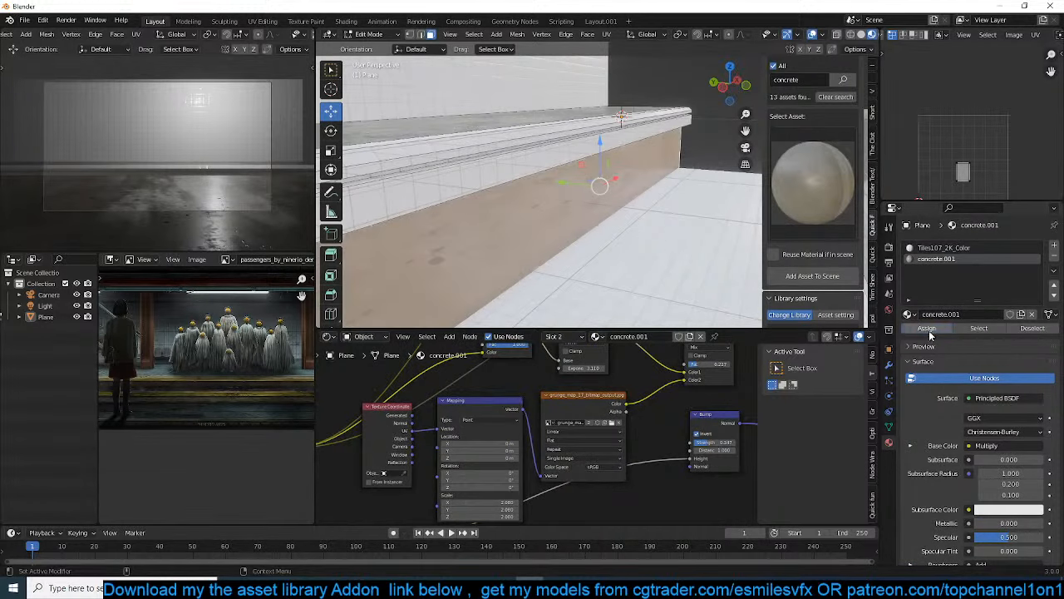
Scale the riser face's UV island down along Y and enlarge it about 3.7 times overall
key("s")
key("y")
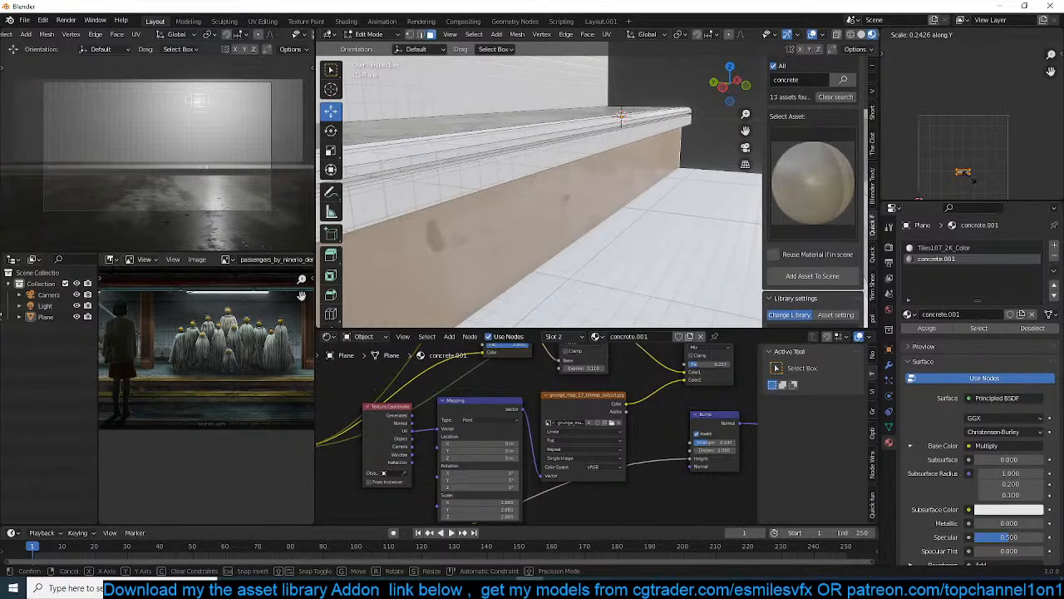
left_click(969, 177)
key("s")
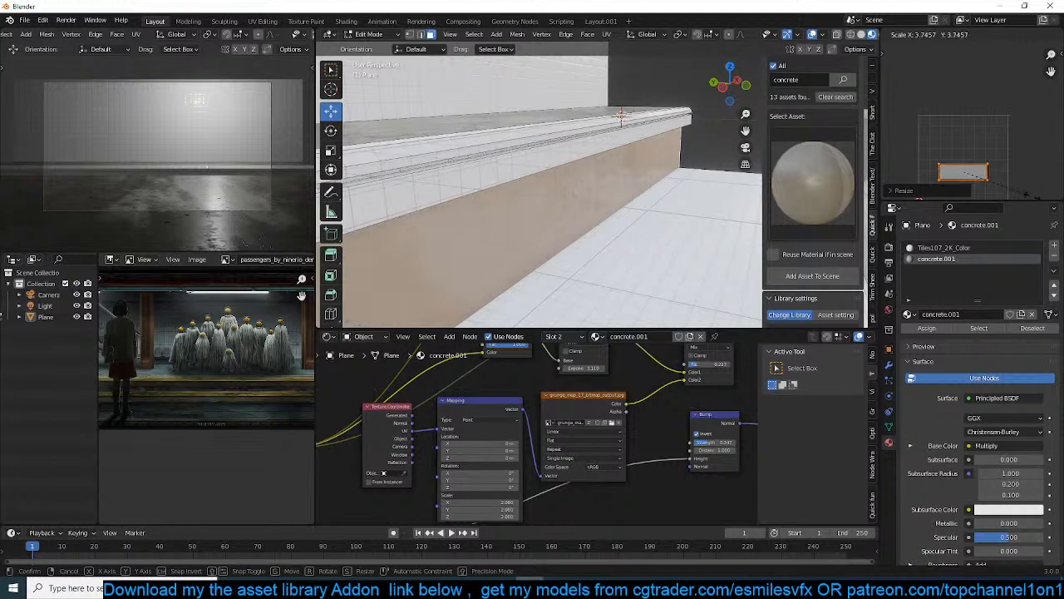
left_click(1016, 196)
key("Tab")
Examine the concrete surfaces of the platforms up close and the pillar in the reference artwork
mouse_move(611, 176)
middle_mouse_down()
mouse_move(556, 154)
mouse_move(531, 162)
mouse_move(620, 190)
mouse_move(599, 169)
middle_mouse_up()
middle_click_drag(438, 176, 594, 194)
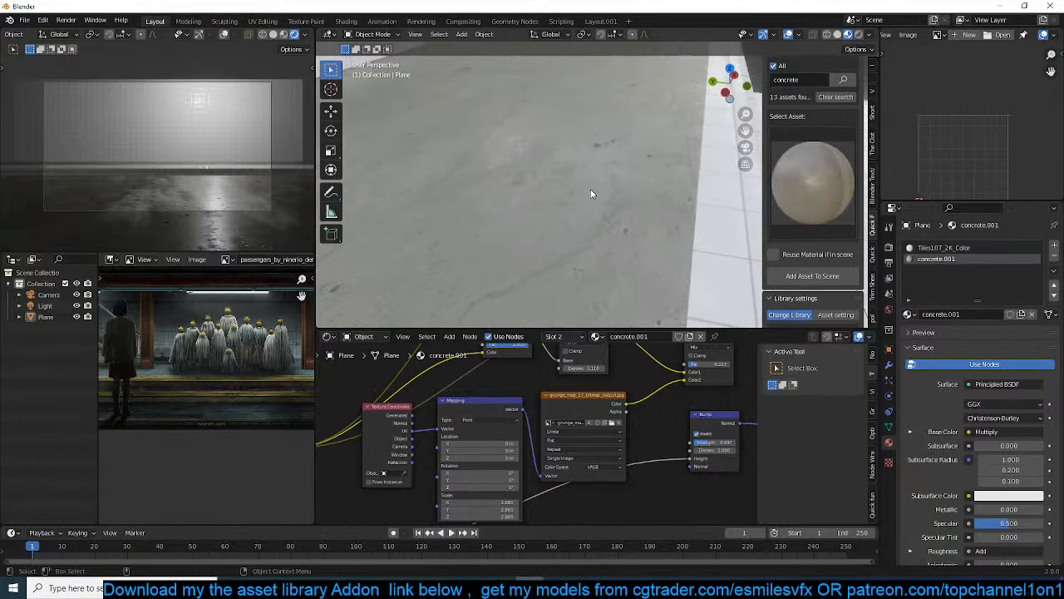
scroll(226, 374, "up", 7)
scroll(226, 381, "down", 6)
scroll(217, 370, "up", 6)
middle_click_drag(217, 370, 237, 383)
scroll(199, 374, "down", 5)
Place the 3D cursor on the rear platform's top, add a plane there and scale it down for a column base
middle_click_drag(576, 185, 522, 205)
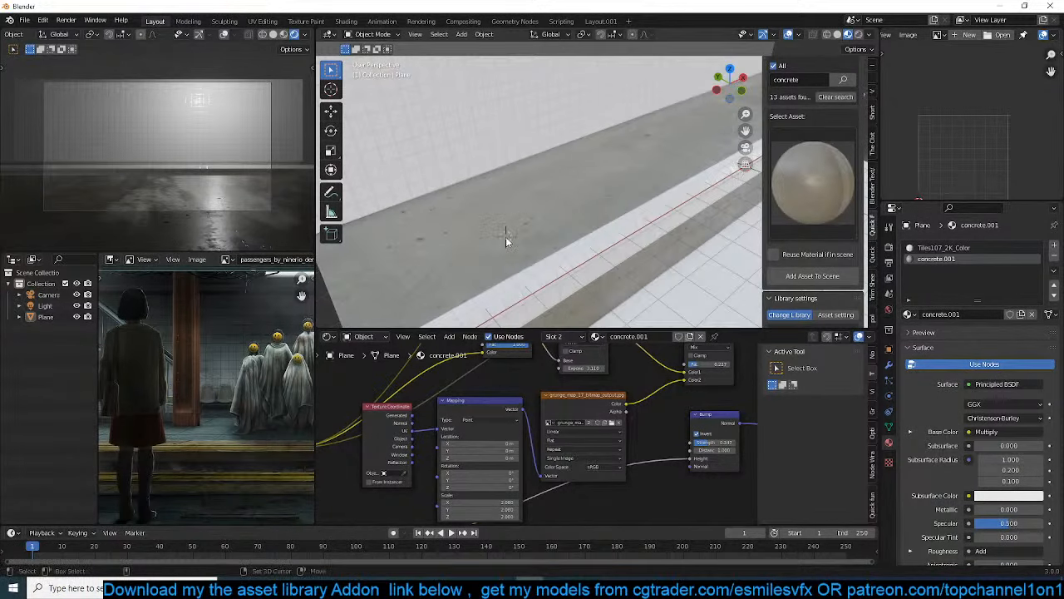
key("shift+a")
mouse_move(463, 207)
left_click(534, 207)
key("s")
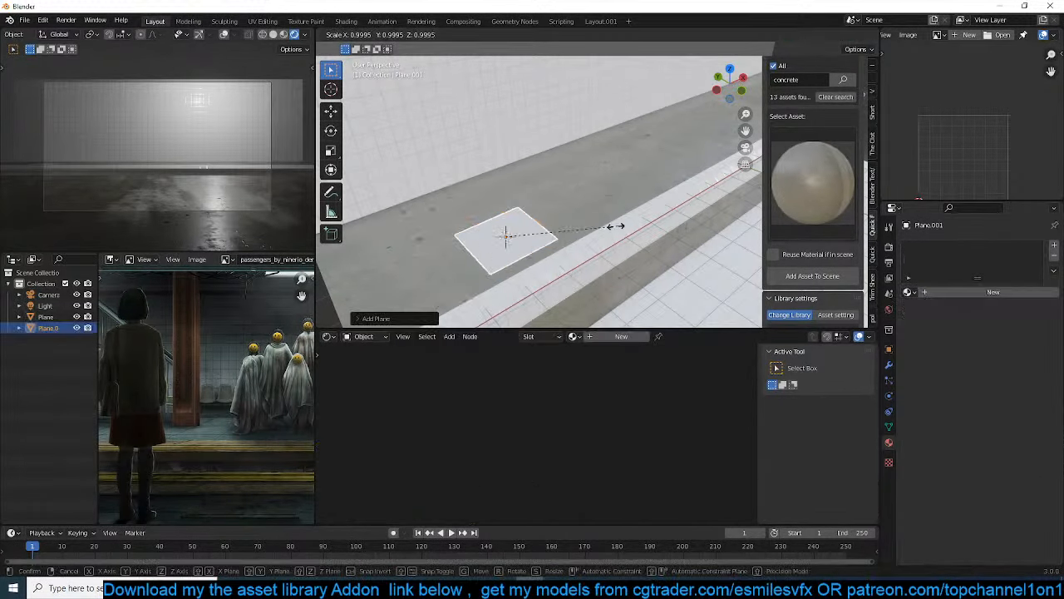
left_click(562, 239)
key("KP_Decimal")
middle_click_drag(565, 236, 512, 242)
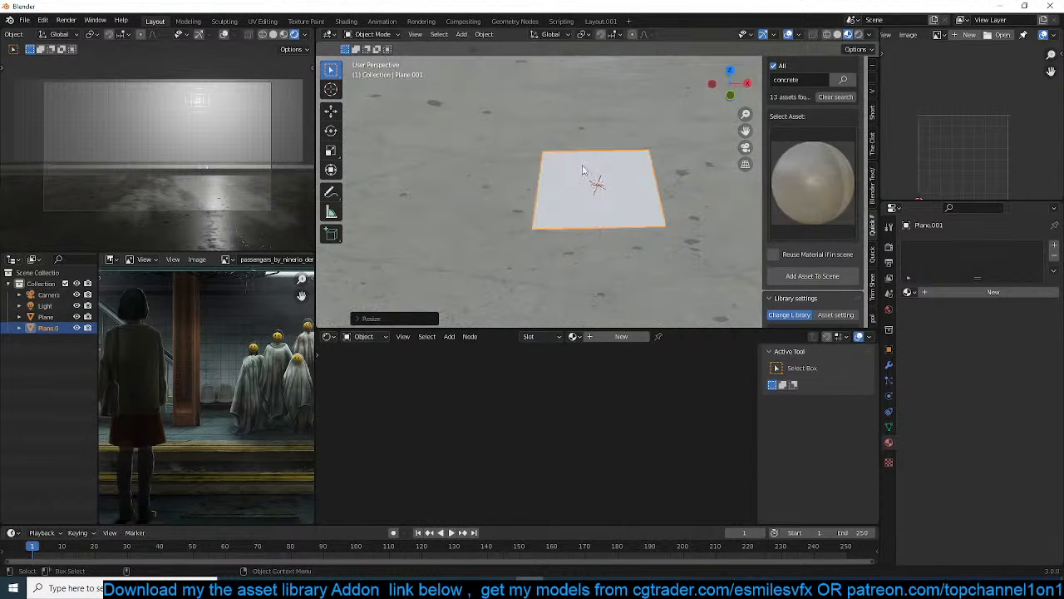
Divide the small plane into a three-by-three pattern of faces using crossing loop cuts and bevels
key("Tab")
middle_click_drag(562, 176, 490, 192)
right_click(555, 110)
key("ctrl+r")
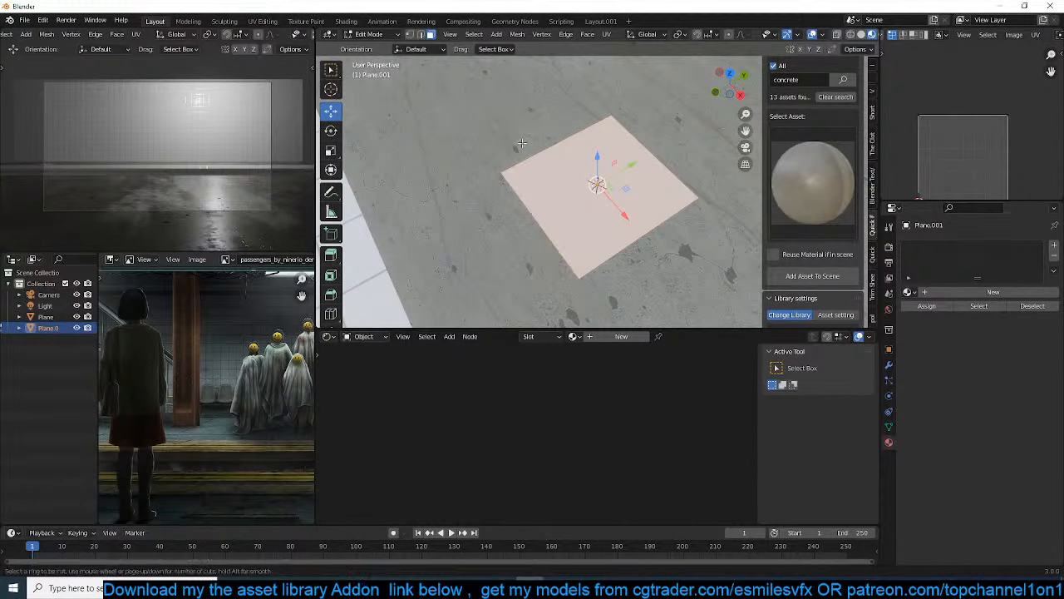
left_click(557, 143)
key("ctrl+b")
left_click(549, 118)
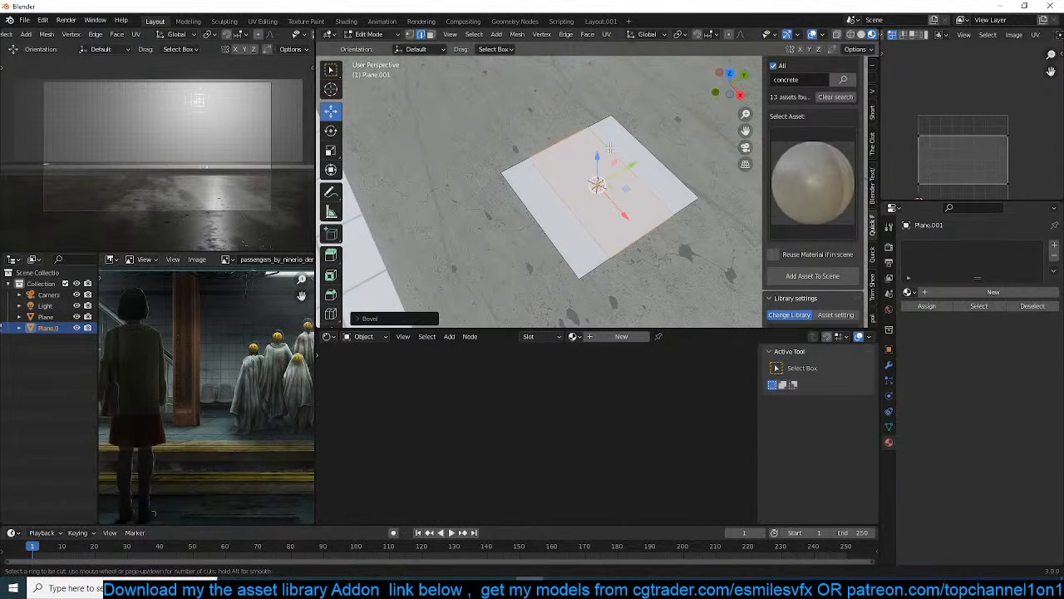
key("ctrl+r")
double_click(614, 152)
Delete the middle faces on two opposite sides to form an H-shaped profile, and select all remaining faces
key("3")
left_click(634, 226)
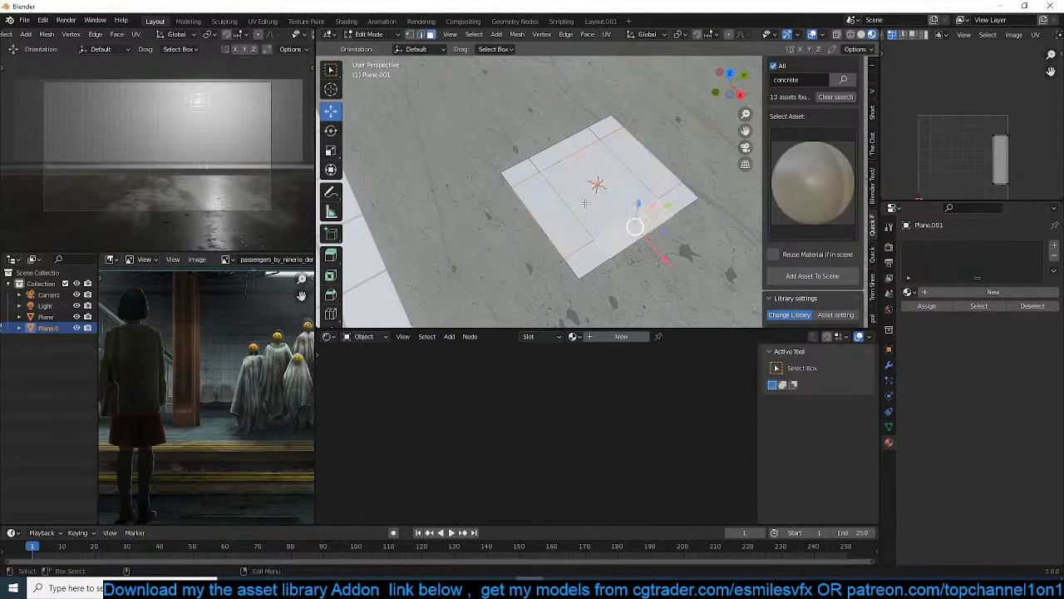
right_click(554, 151)
left_click(566, 231)
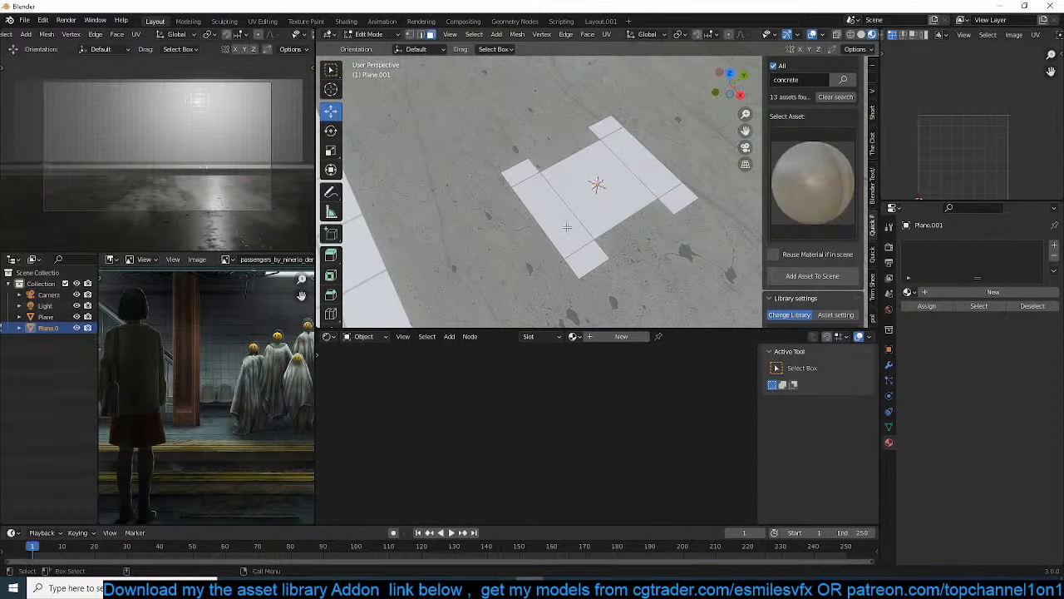
key("a")
scroll(575, 226, "down", 5)
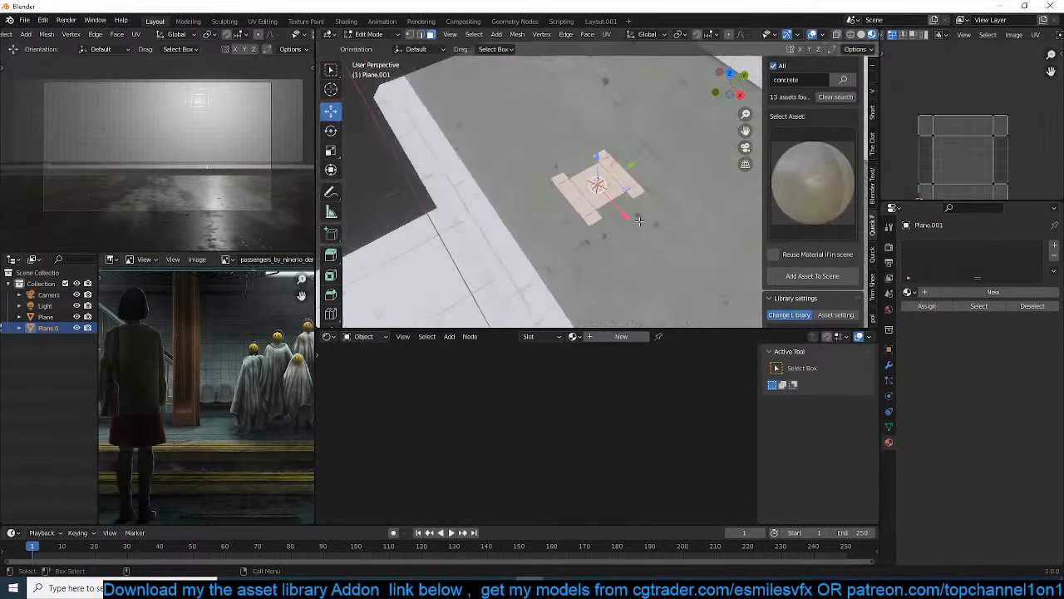
key("r")
key("z")
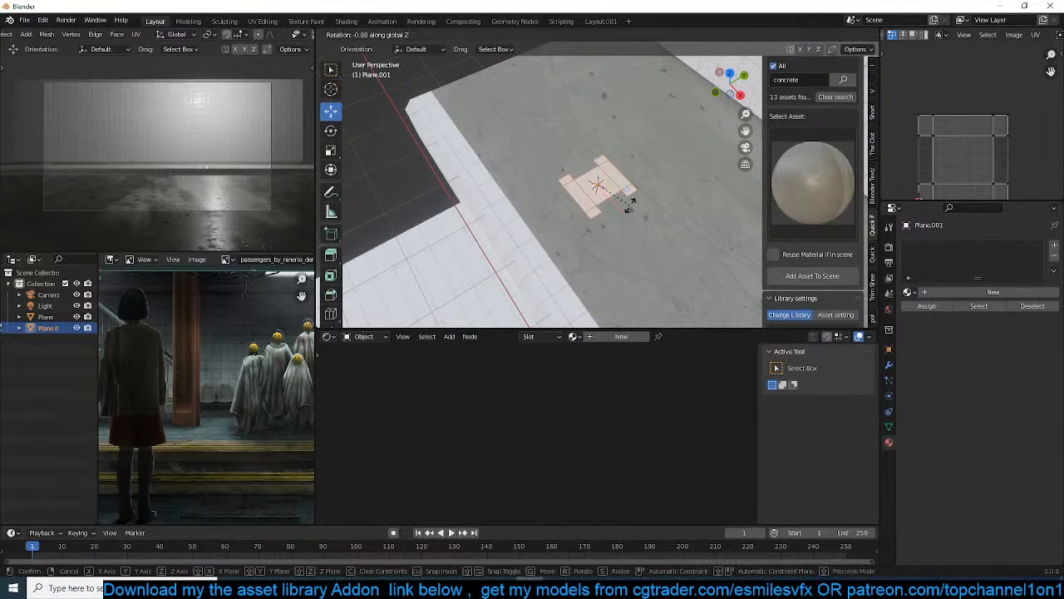
right_click(669, 92)
Extrude the H-shaped profile upward into a column and raise its top by about another 3.4 m
key("e")
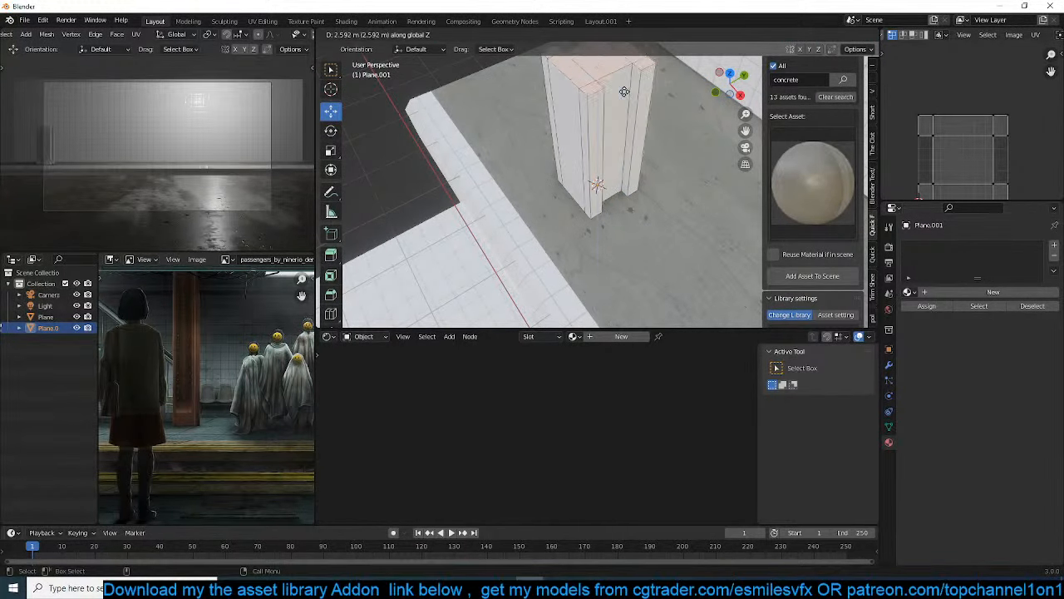
left_click(613, 70)
scroll(612, 87, "down", 4)
middle_click_drag(612, 87, 618, 117)
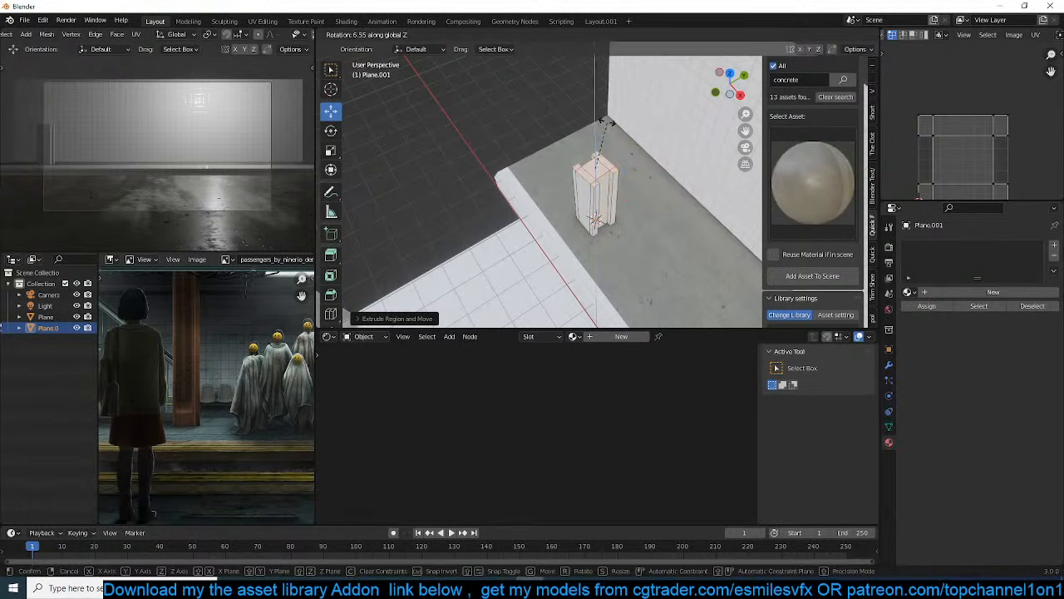
key("g")
key("z")
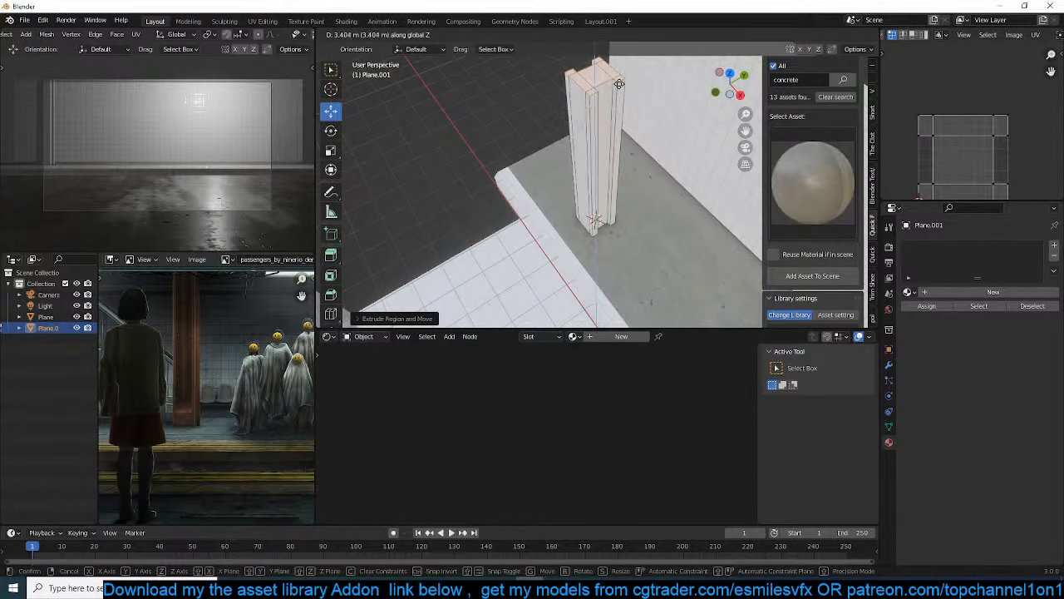
left_click(618, 84)
key("Tab")
Search the library materials for "metal"
middle_click_drag(618, 129, 593, 114)
scroll(596, 184, "up", 3)
left_click(704, 161)
scroll(808, 95, "up", 2)
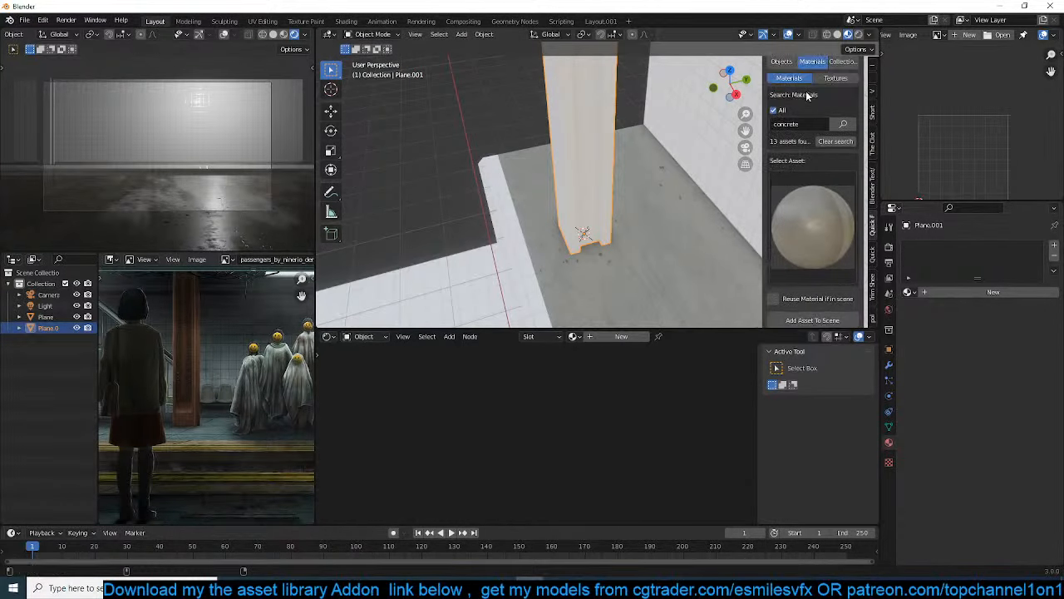
left_click(804, 123)
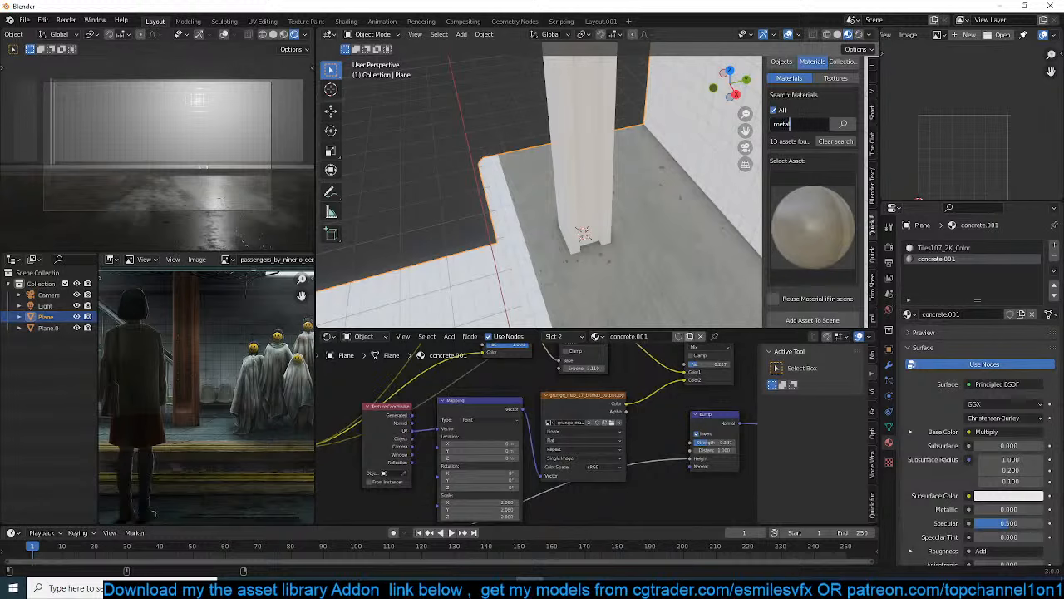
key("Return")
Choose the worn, speckled metal foot plate asset and add it to the platform object
left_click(803, 210)
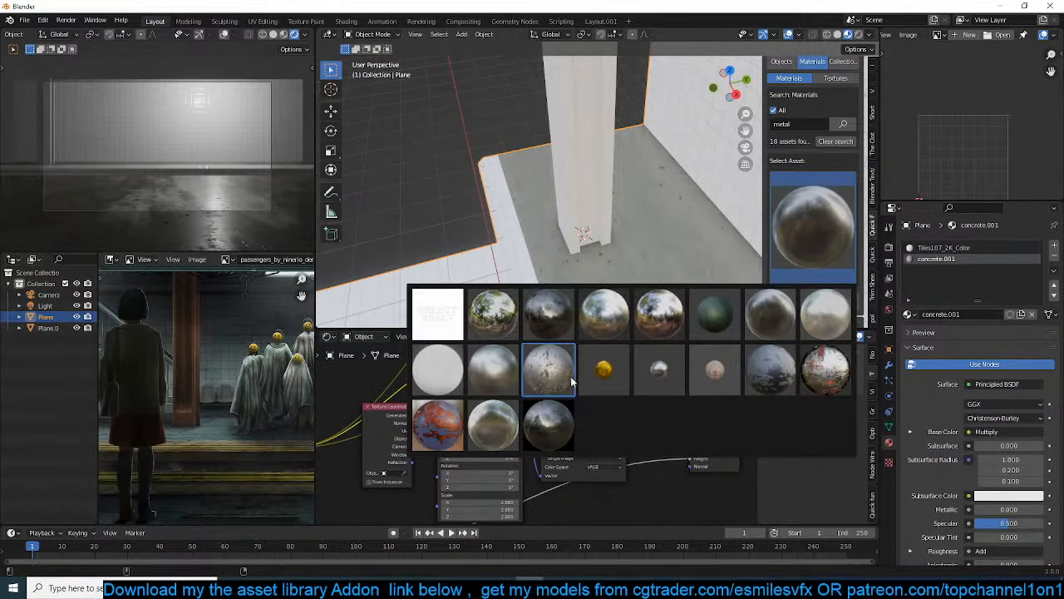
left_click(548, 368)
left_click(812, 306)
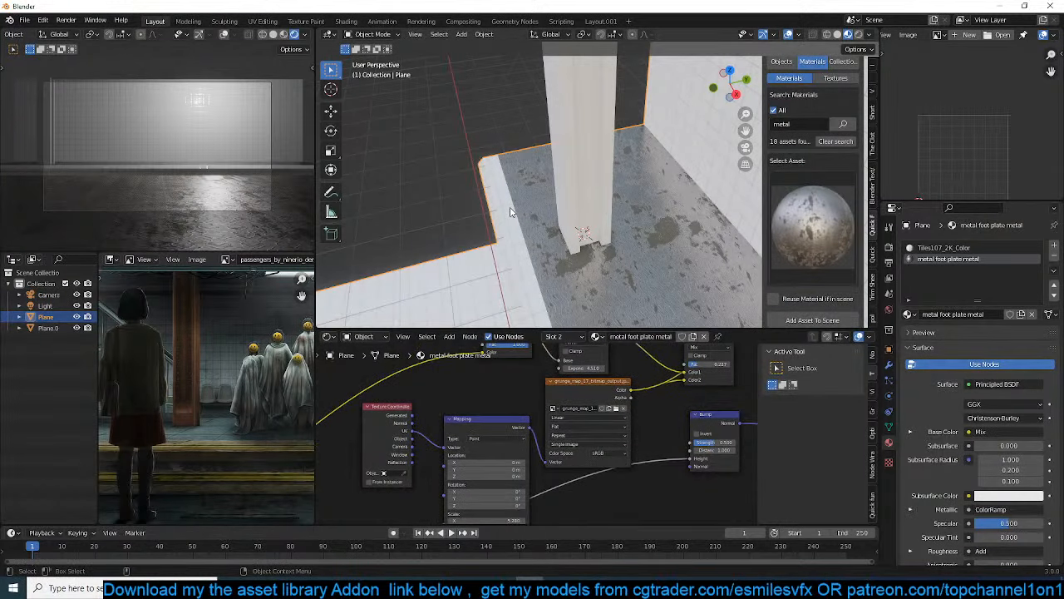
Add the black metal asset to the column, and put the concrete material back in the platform's second slot
left_click(584, 225)
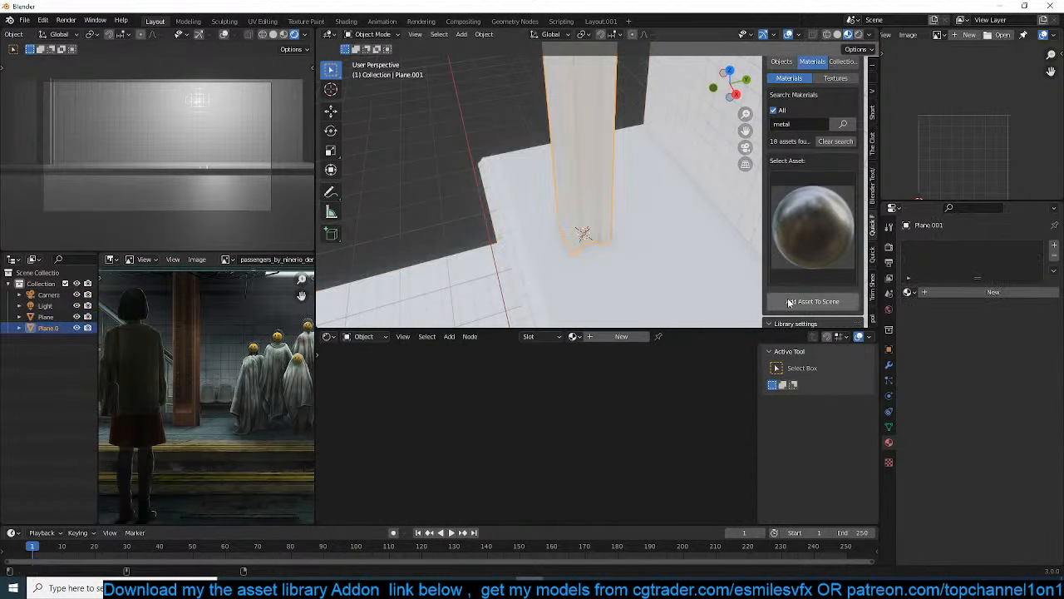
left_click(666, 246)
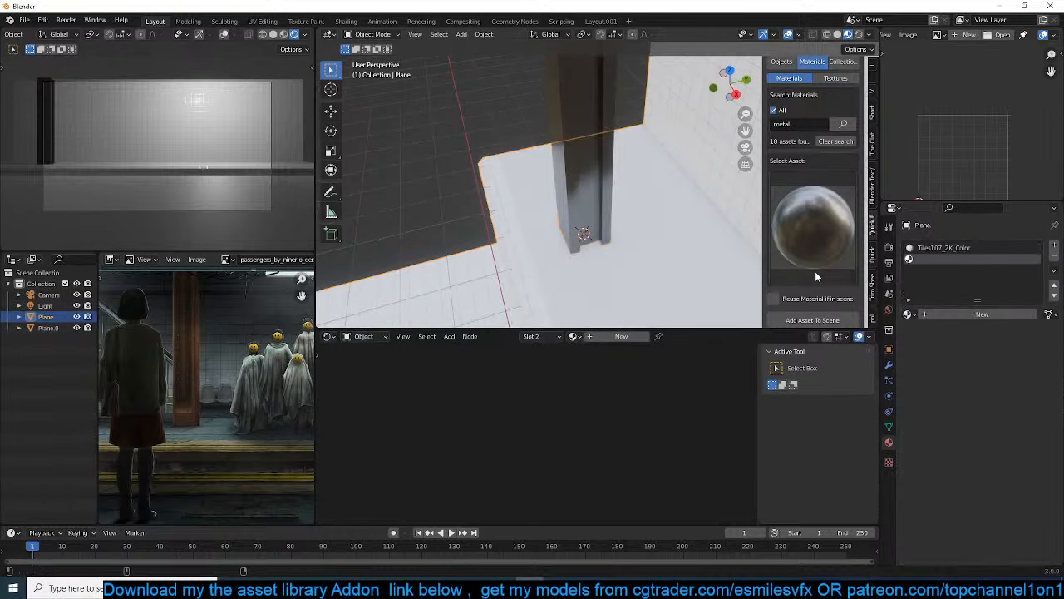
left_click(908, 313)
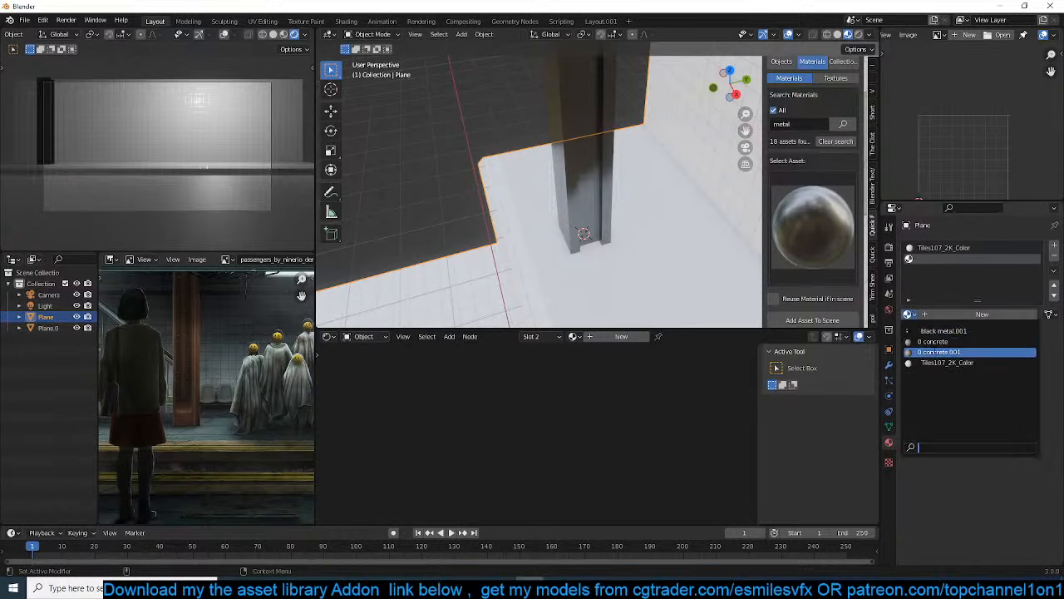
left_click(935, 341)
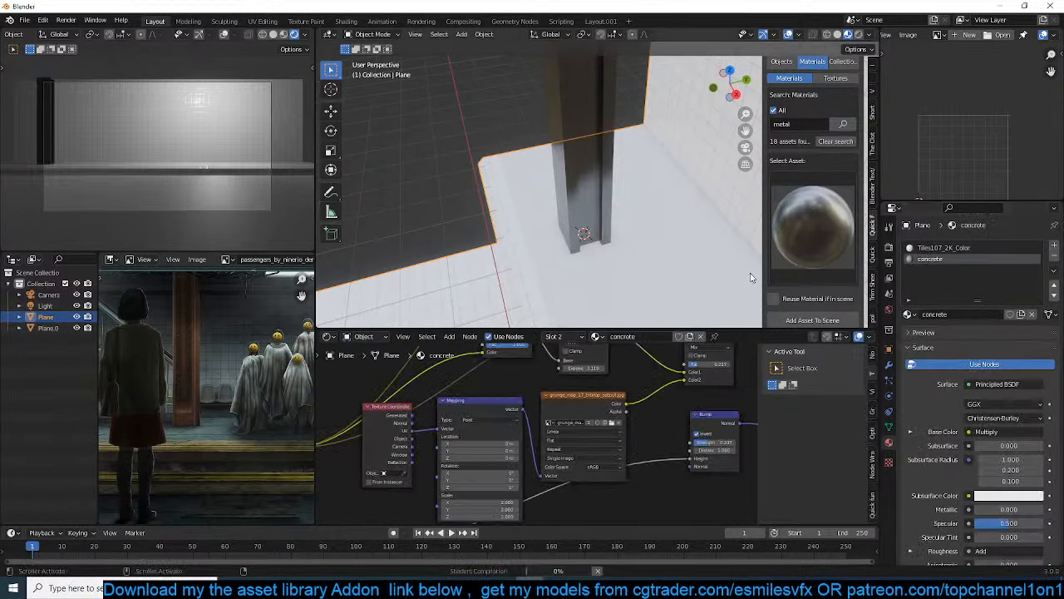
Select all of the column's faces and unwrap them with Cube Projection
middle_click_drag(731, 233, 607, 251)
scroll(739, 189, "up", 3)
scroll(607, 250, "down", 3)
middle_click_drag(561, 183, 574, 249, "shift")
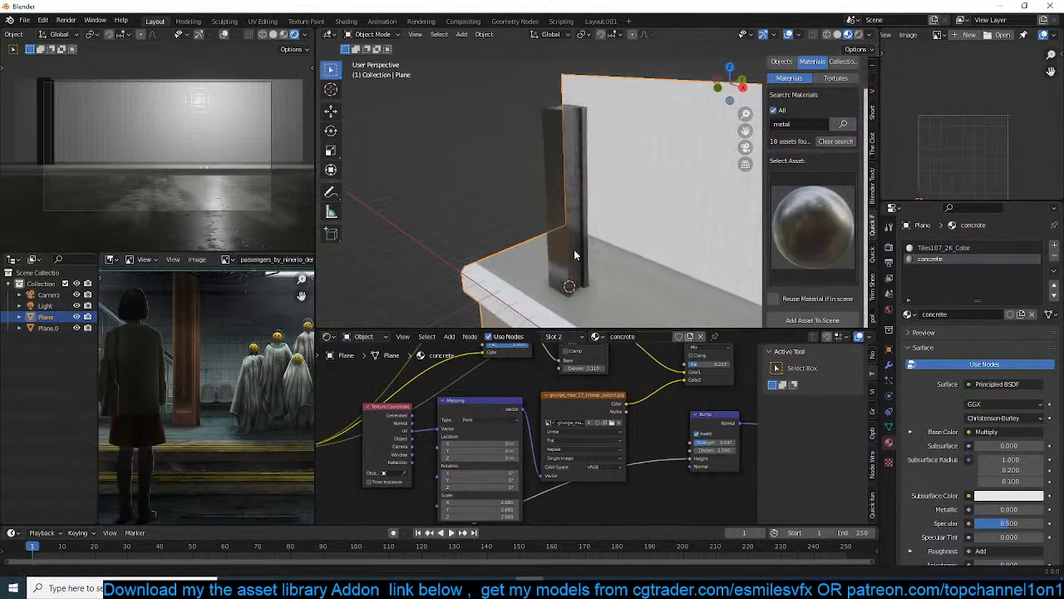
scroll(574, 249, "up", 4)
left_click(543, 229)
key("Tab")
key("a")
key("u")
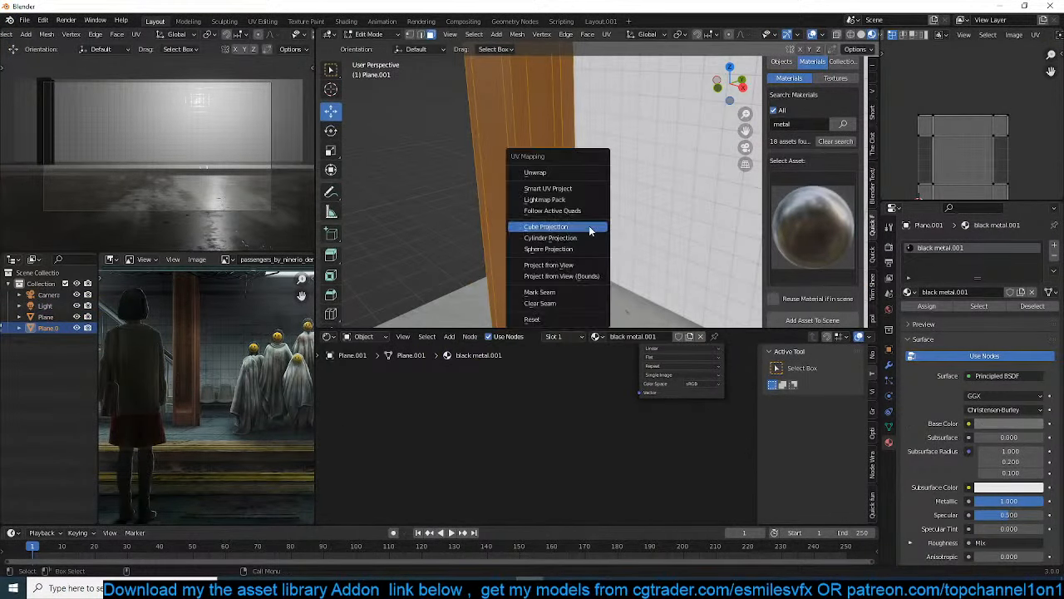
left_click(589, 231)
key("Tab")
Set the base color of the column's black metal material to a dark orange-brown
middle_click_drag(589, 230, 616, 166)
middle_click_drag(663, 439, 558, 502)
scroll(611, 439, "down", 4)
middle_click_drag(688, 422, 526, 420)
scroll(524, 415, "up", 5)
middle_click_drag(595, 406, 550, 439)
scroll(549, 439, "up", 1)
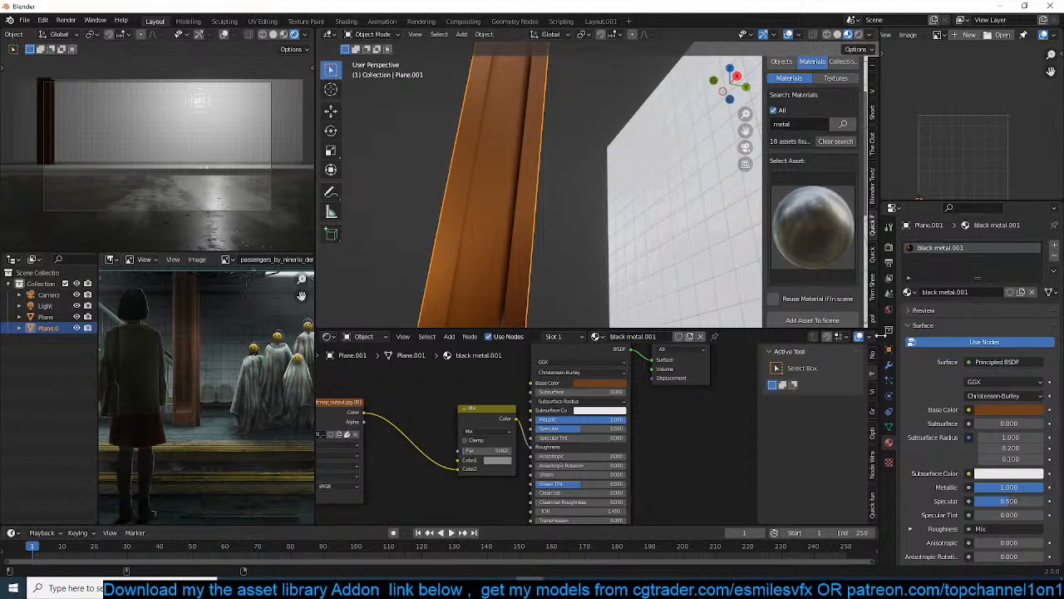
Add a Bevel modifier with Harden Normals enabled to the column and shade the column smooth
left_click(889, 364)
left_click(947, 246)
left_click(857, 288)
scroll(456, 228, "up", 5)
scroll(572, 261, "down", 4)
left_click(934, 401)
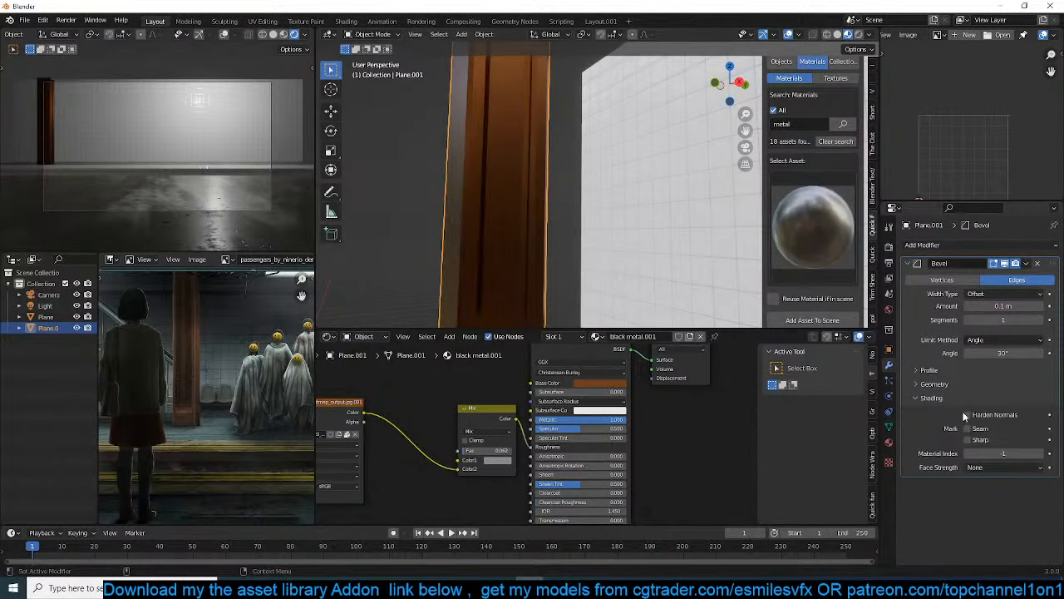
left_click(966, 414)
right_click(512, 244)
left_click(515, 241)
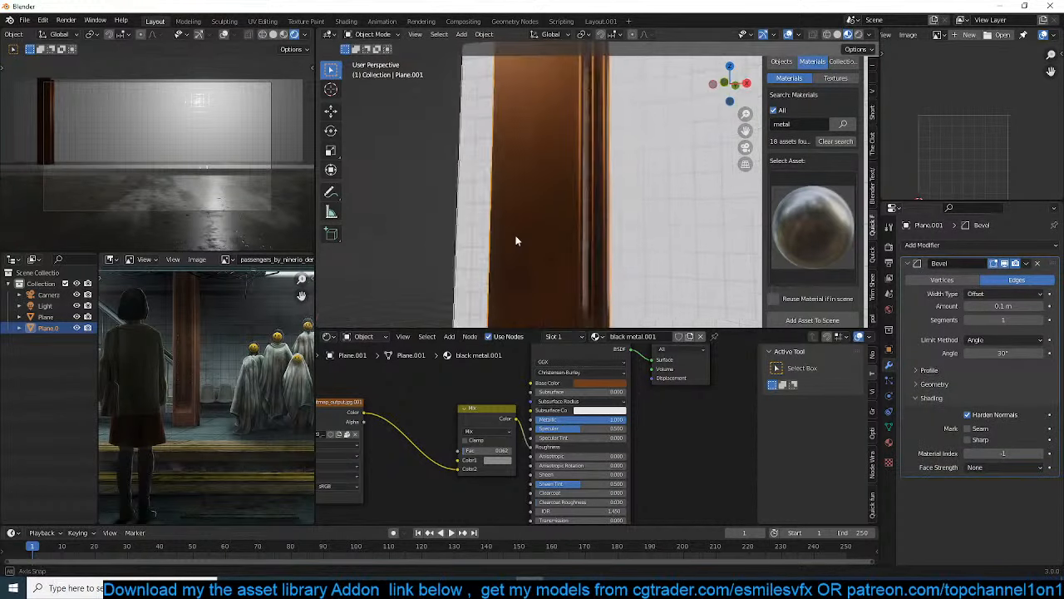
Preview the grunge map texture on the column, reconnect the Principled BSDF, and set the roughness Mix factor to about 0.5
middle_click_drag(515, 241, 478, 308)
middle_click_drag(468, 434, 631, 426)
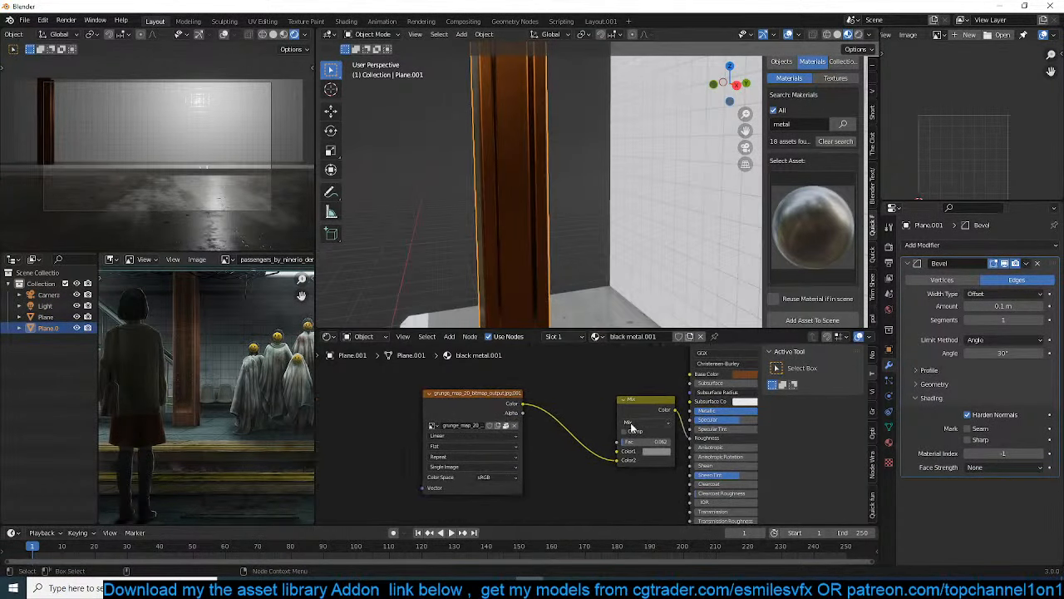
key("Tab")
scroll(472, 453, "up", 2)
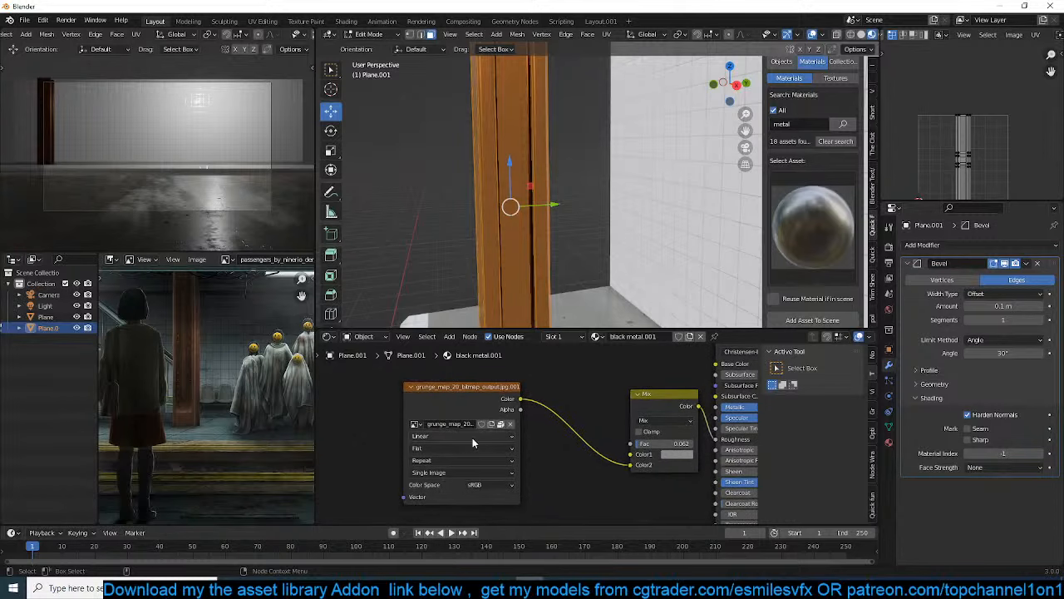
left_click(503, 397, "ctrl+shift")
key("Tab")
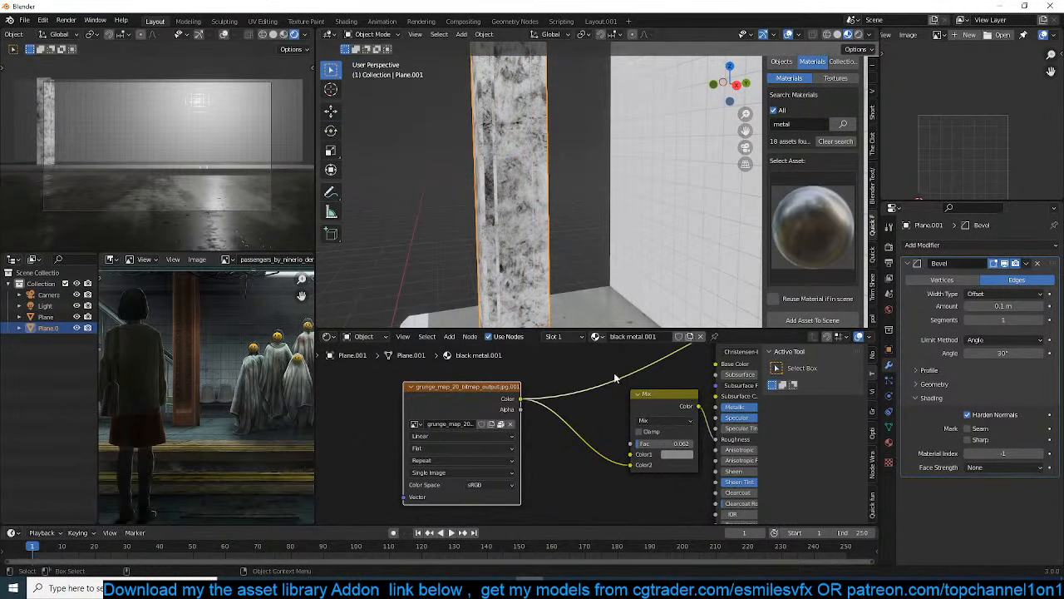
middle_click_drag(614, 373, 491, 417)
left_click(639, 375, "ctrl+shift")
left_click_drag(522, 492, 553, 492)
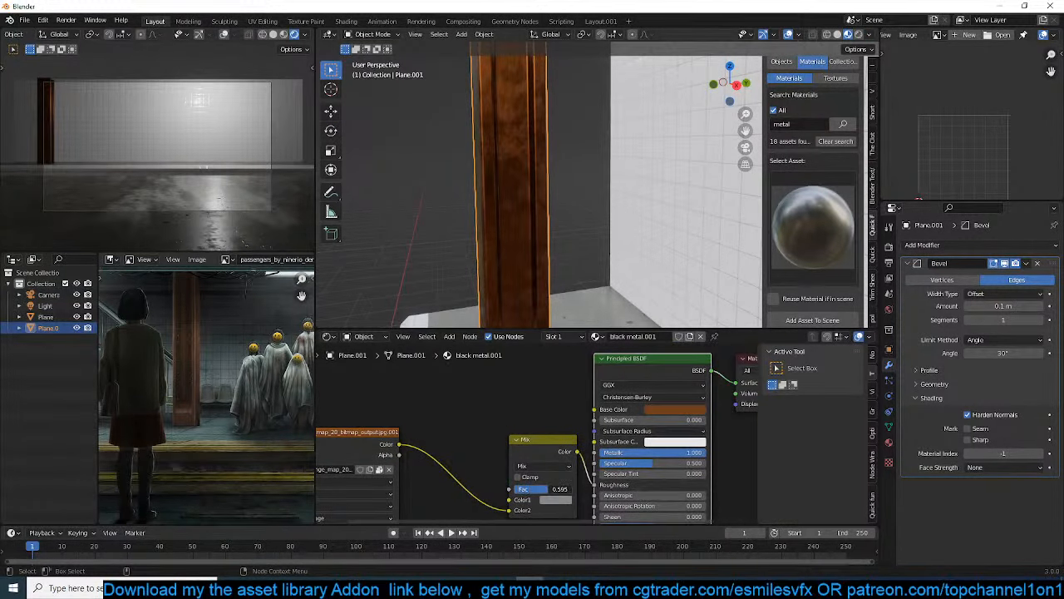
Rotate the column 90° about the Z axis
middle_click_drag(470, 207, 613, 147)
type("rz90")
key("Return")
In the column's mesh, add a circle with 6 vertices near the column's base
key("KP_1")
scroll(604, 223, "up", 1)
scroll(144, 167, "up", 1)
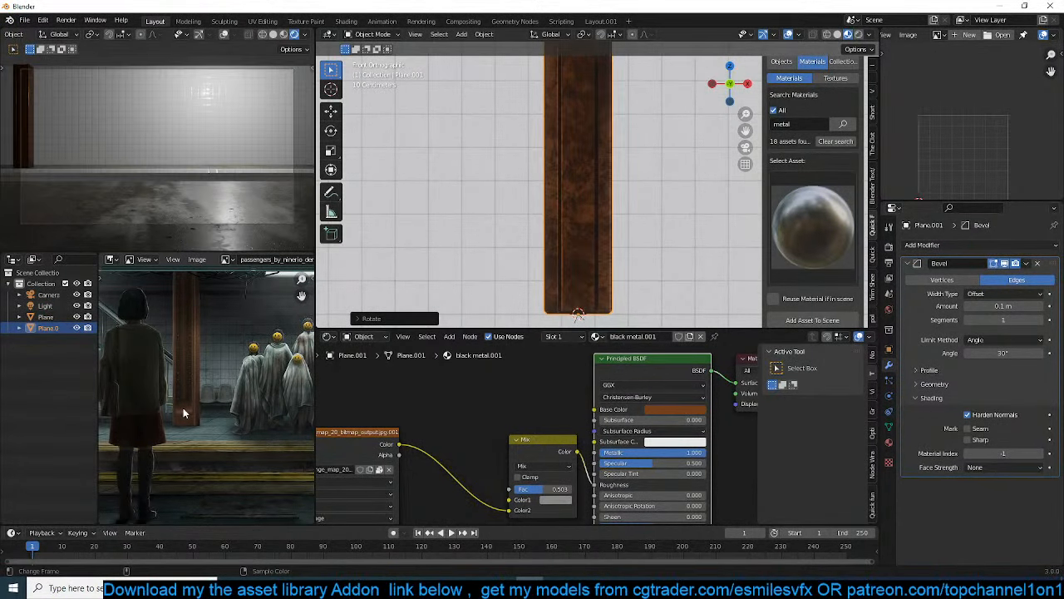
scroll(183, 407, "up", 5)
key("Tab")
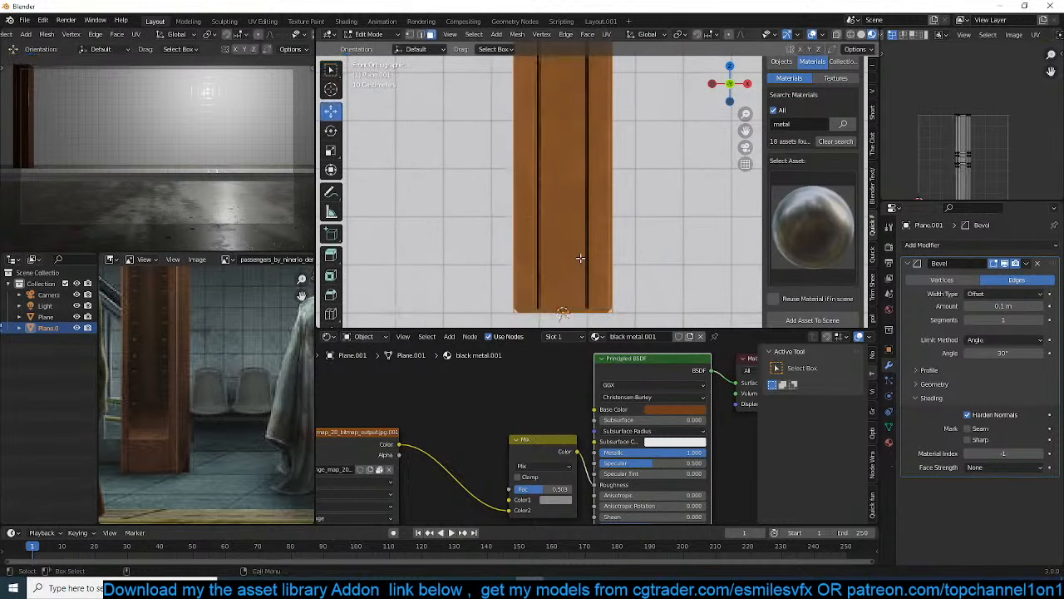
key("shift+a")
left_click(574, 289)
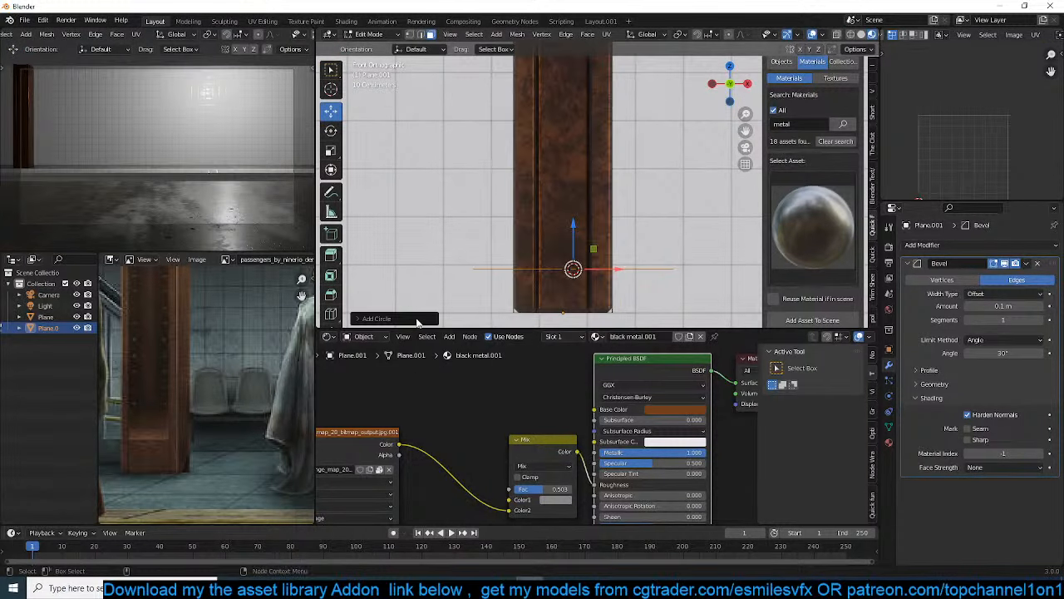
left_click(382, 318)
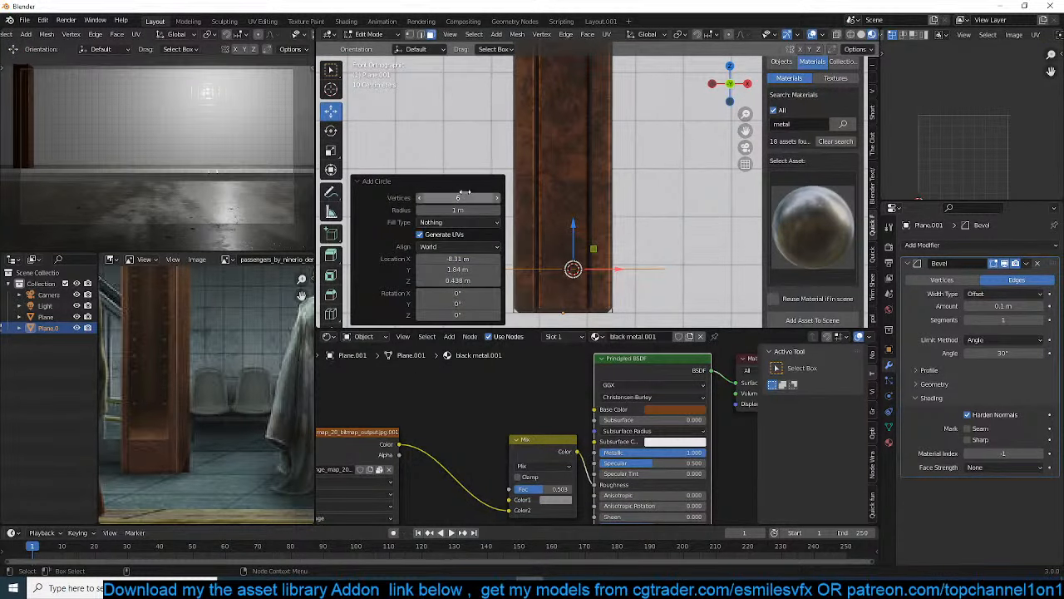
Rotate the hexagon 90° about X, then shrink it to bolt size and position it near the column's base
type("rx")
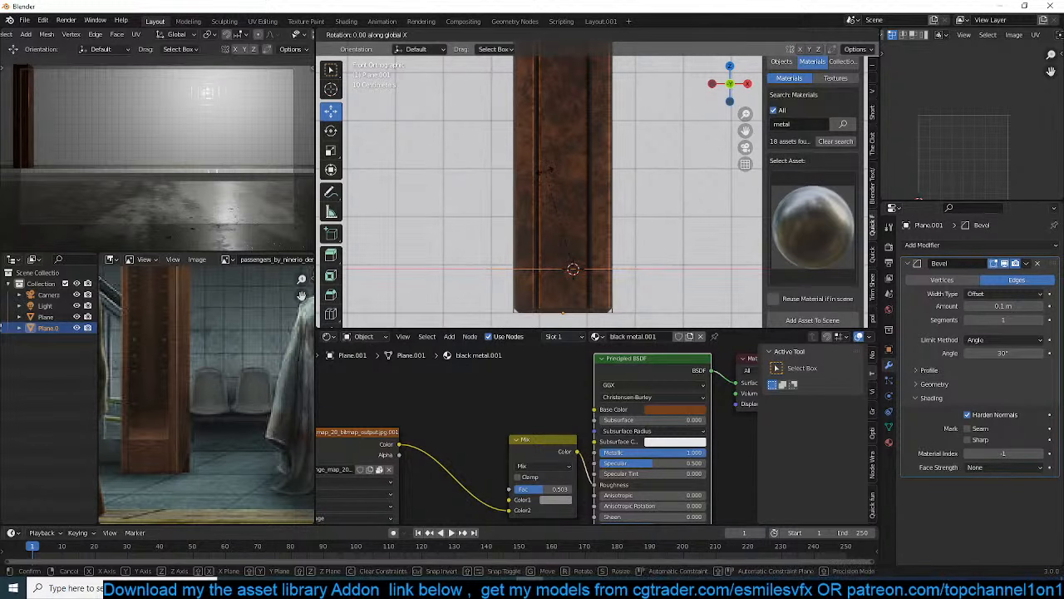
type("90")
key("Return")
key("s")
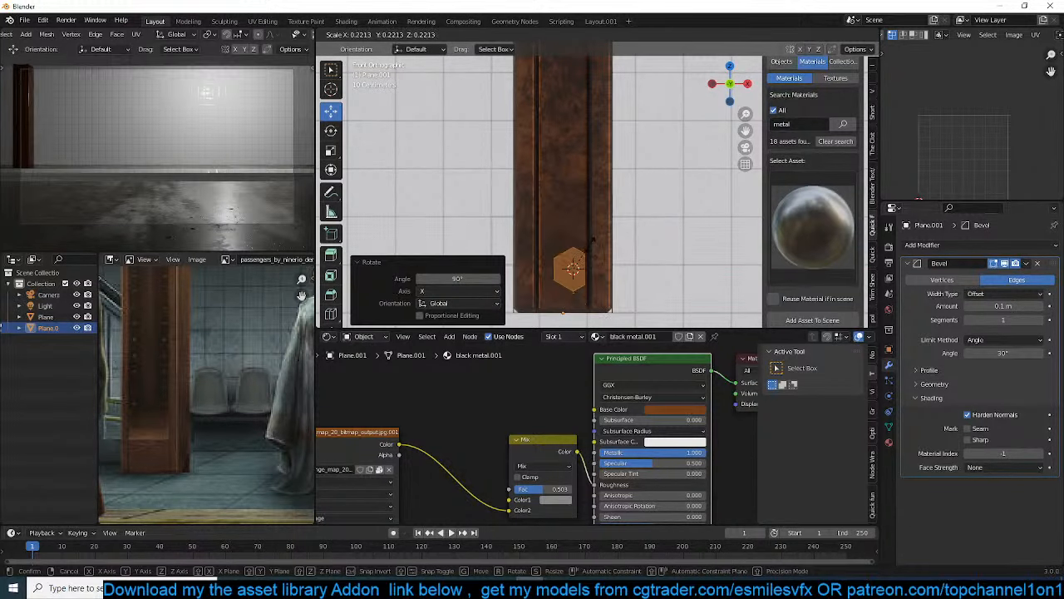
left_click(594, 257)
key("s")
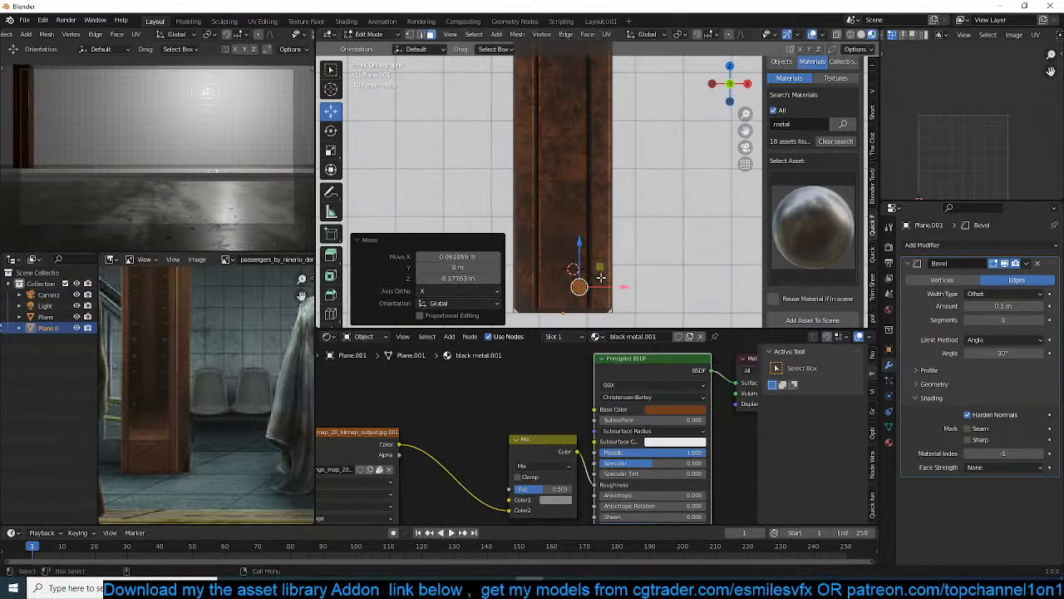
left_click(617, 278)
key("KP_Decimal")
Move the hexagon to the column's front face, extrude it into a bolt head, and adjust its depth along Y
middle_click_drag(625, 275, 566, 286)
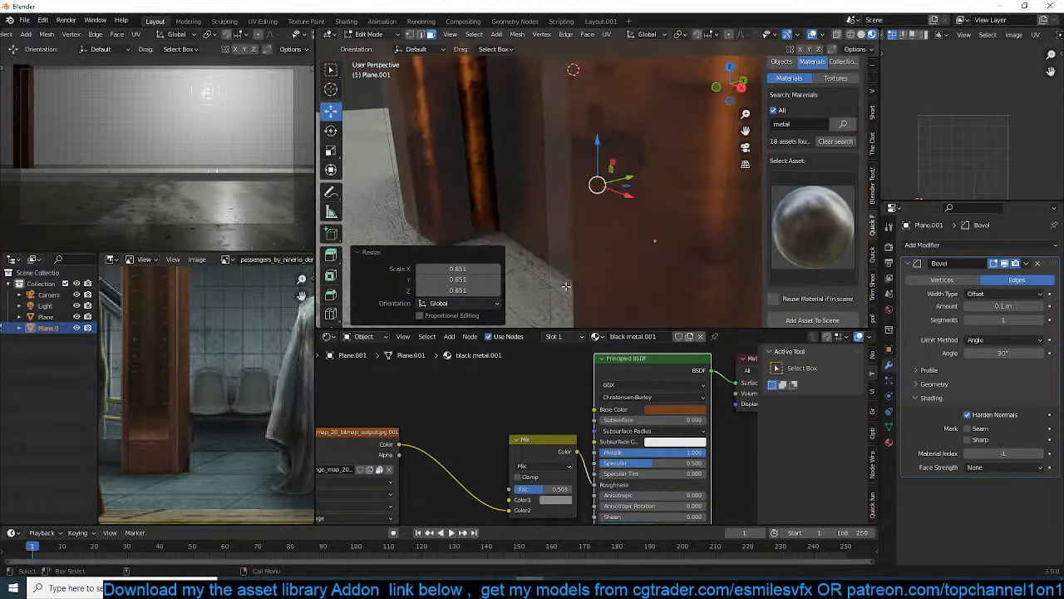
left_click_drag(636, 180, 594, 193)
key("e")
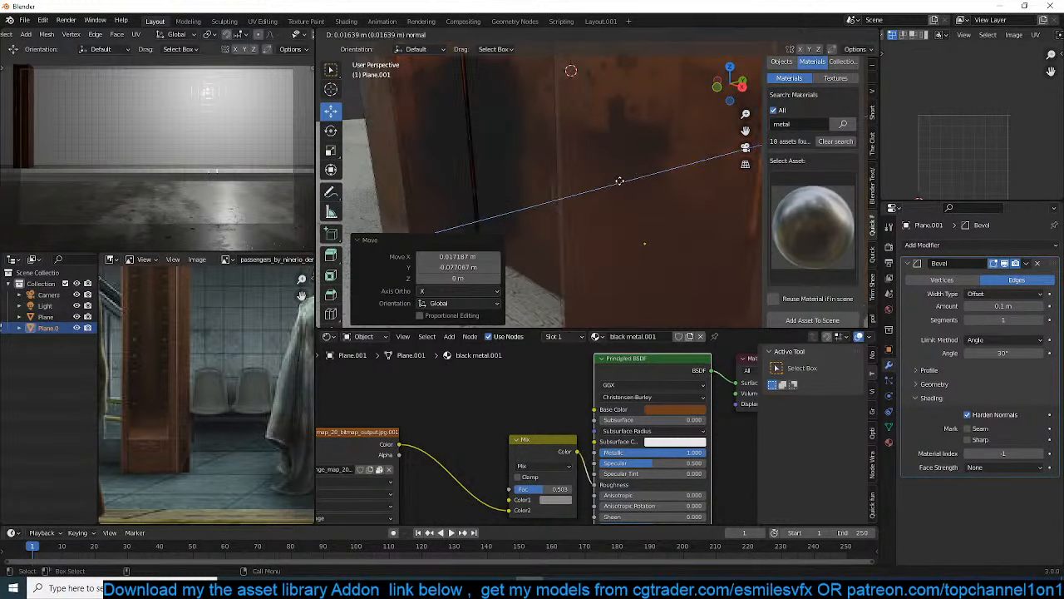
left_click(655, 166)
middle_click_drag(655, 167, 622, 187)
middle_click_drag(647, 189, 615, 191)
key("g")
key("y")
left_click(615, 191)
Enlarge the bolt head in X and Z by about 1.5, keeping its Y depth
key("s")
key("shift+x")
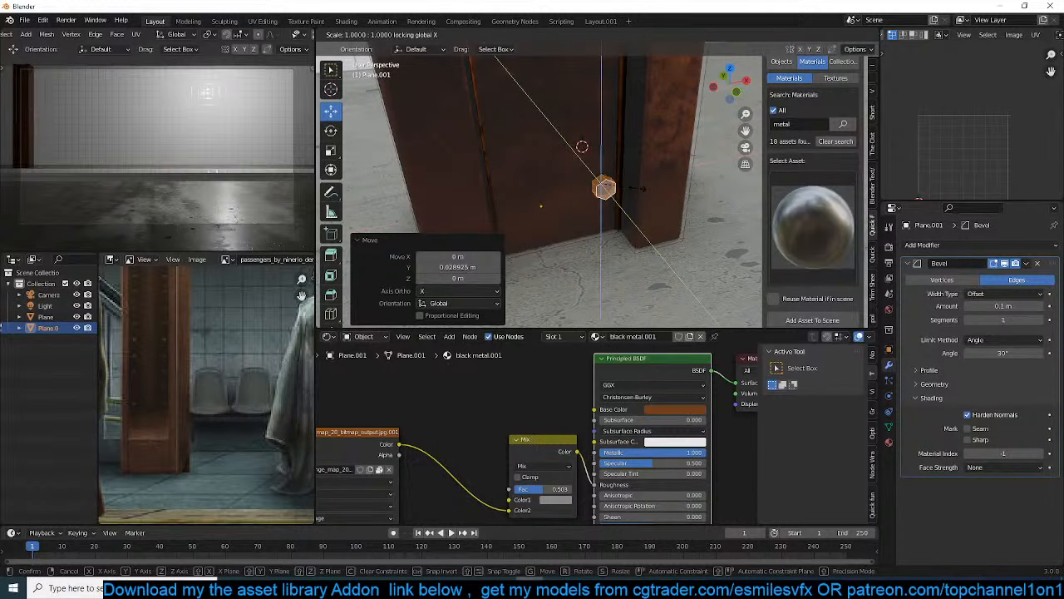
type("1.6")
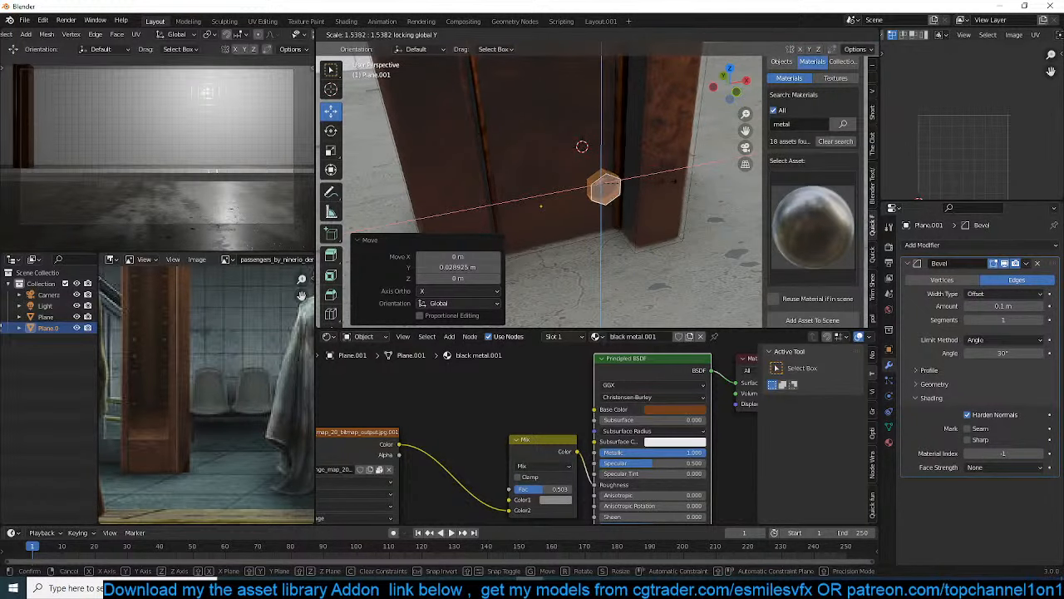
key("Return")
Select the linked geometry of the bolt pair and duplicate it about 0.39 m up along Z
left_click_drag(637, 177, 551, 197)
middle_click_drag(551, 197, 564, 278)
key("ctrl+l")
key("shift+d")
key("z")
left_click(586, 189)
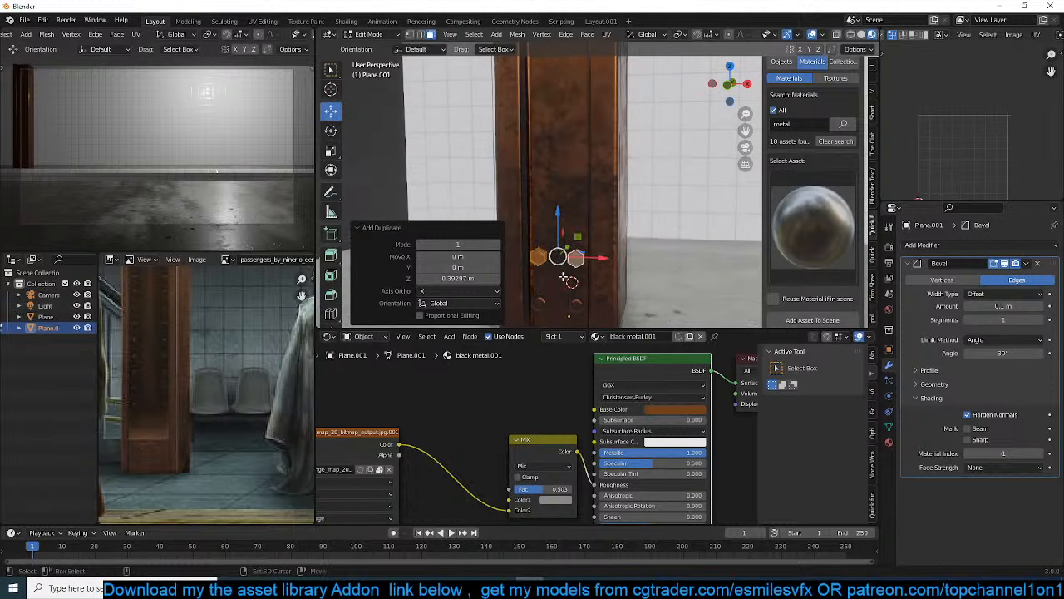
Repeat the bolt pair duplication up the column to its top, and return to Object Mode
key("shift+r")
key("shift+r")
key("shift+r")
key("shift+r")
key("shift+r")
key("shift+r")
scroll(570, 207, "down", 5)
middle_click_drag(570, 208, 561, 271, "shift")
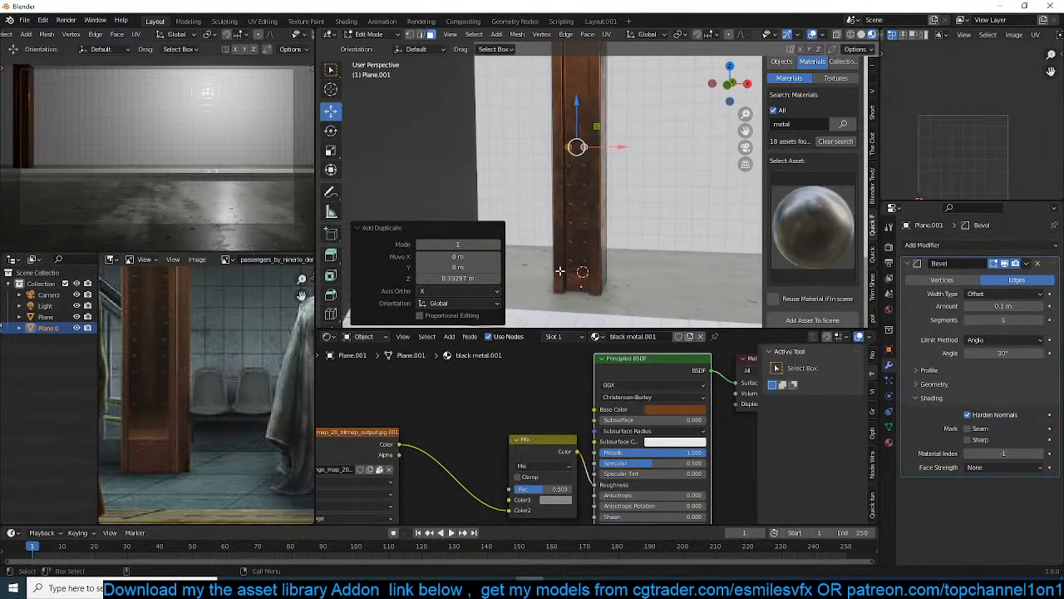
key("KP_0")
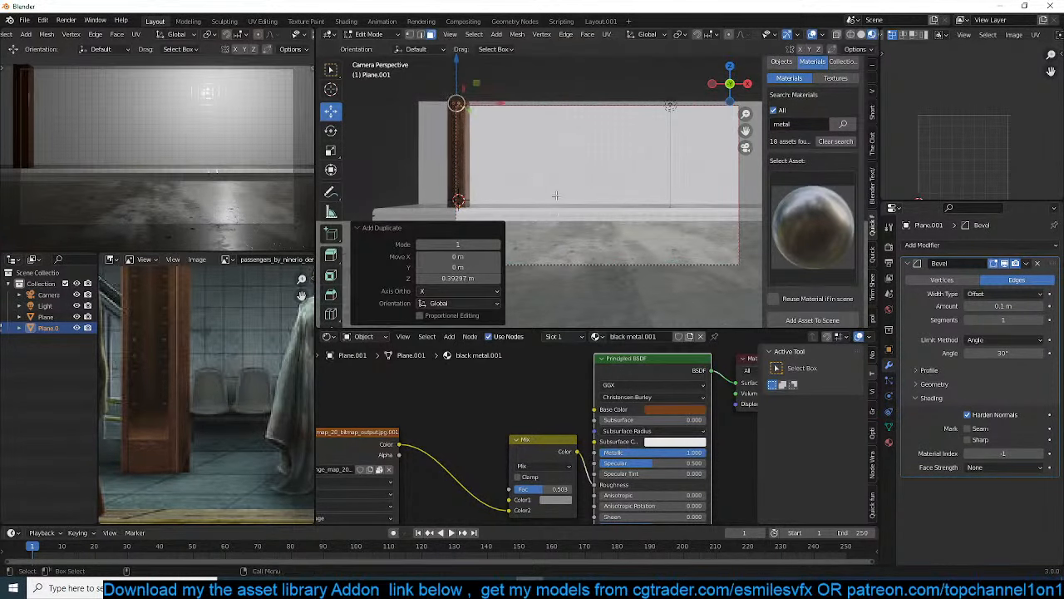
key("Tab")
Add an Array modifier to the column with a count of 3 and a relative offset of X 0 and Y -10.3
middle_click_drag(557, 195, 615, 204, "shift")
scroll(602, 205, "up", 4)
scroll(574, 208, "down", 3)
middle_click_drag(546, 211, 471, 202, "shift")
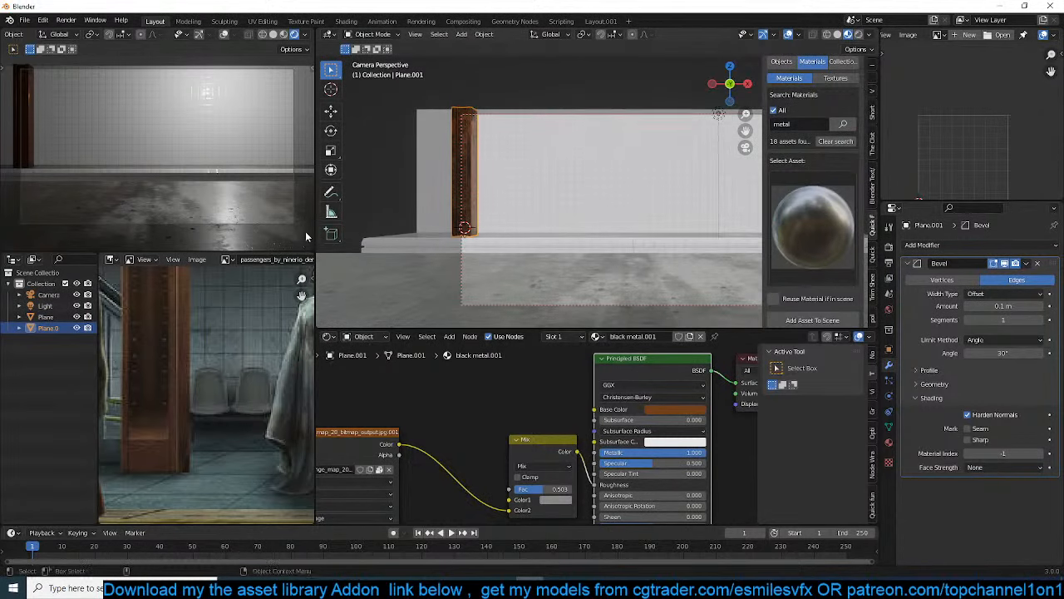
scroll(218, 326, "down", 4)
scroll(551, 200, "down", 2)
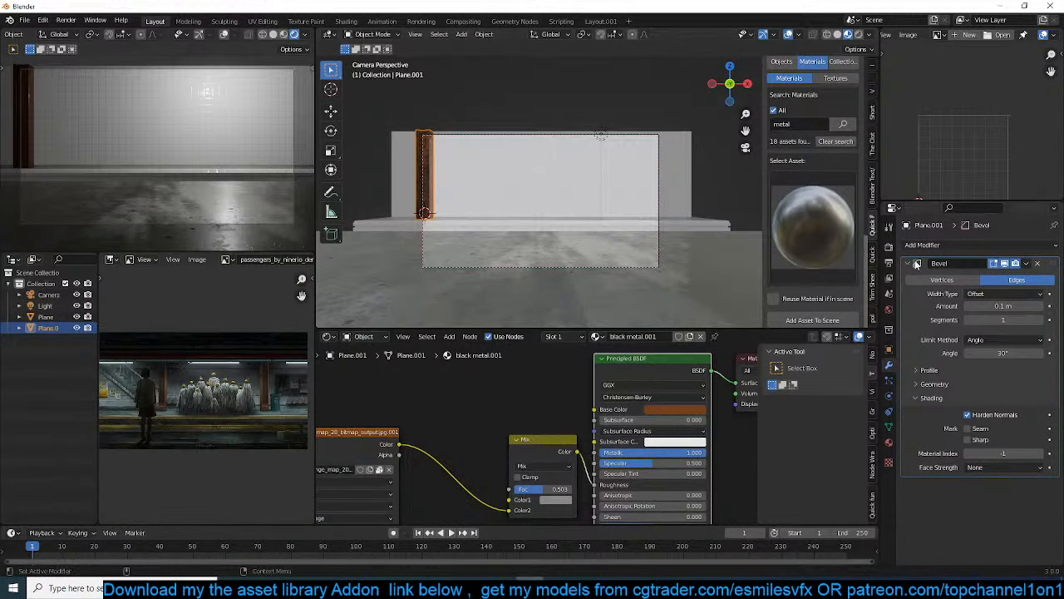
left_click(956, 245)
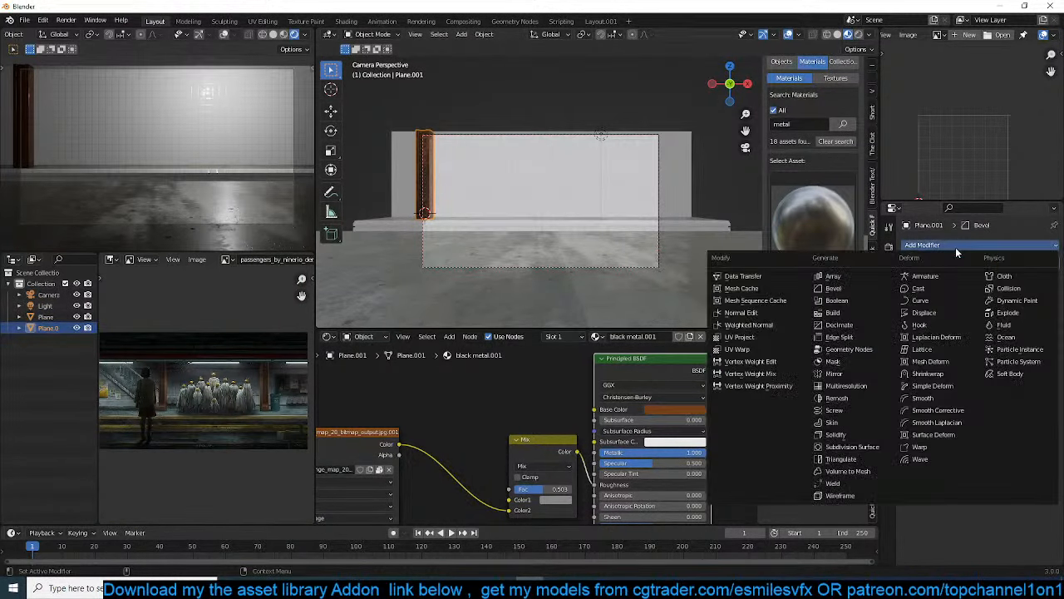
left_click(873, 275)
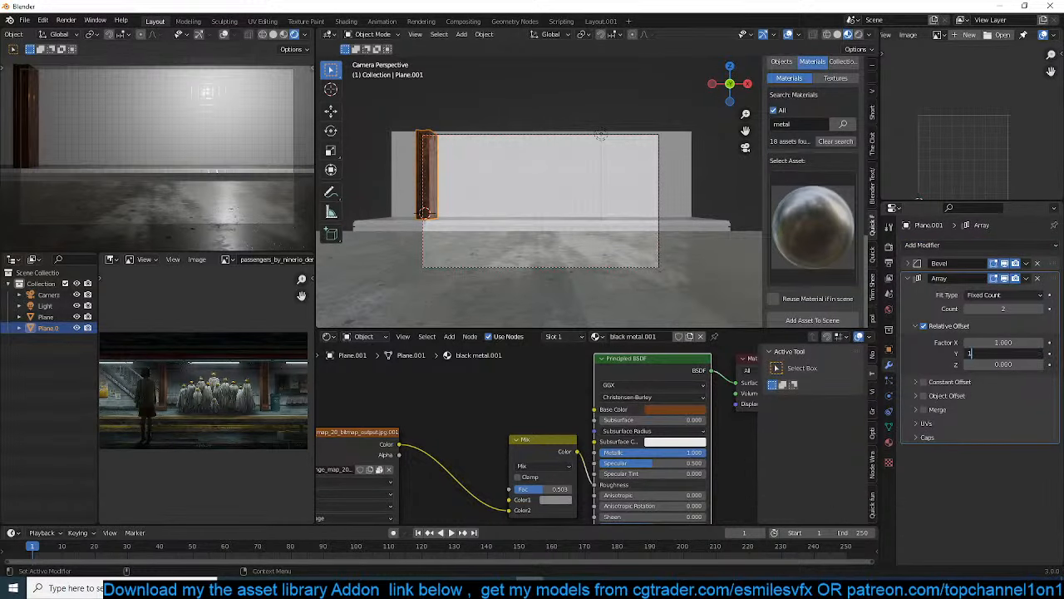
left_click(947, 358)
left_click(992, 343)
type("0")
left_click(937, 361)
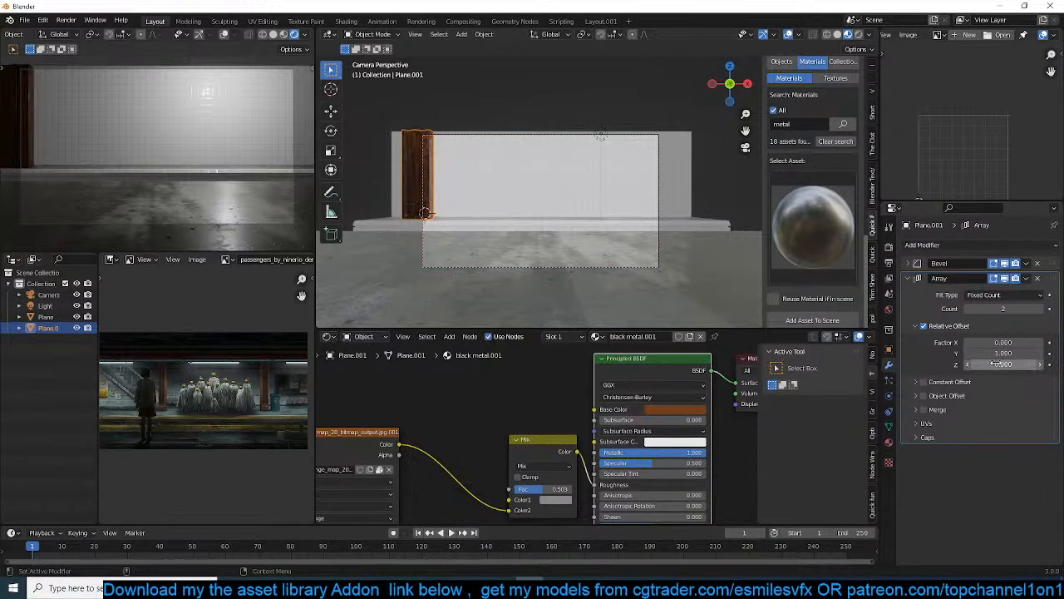
left_click_drag(997, 354, 866, 354)
left_click(1047, 309)
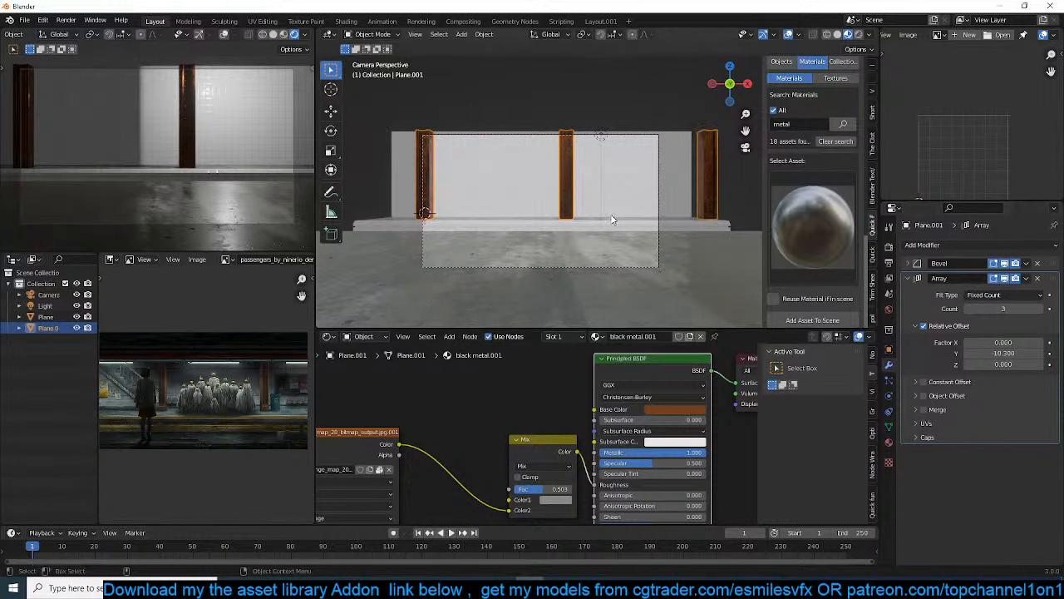
Create a folder named station inside the december folder and save the scene there as station.blend
key("alt+a")
scroll(664, 209, "up", 2)
key("ctrl+s")
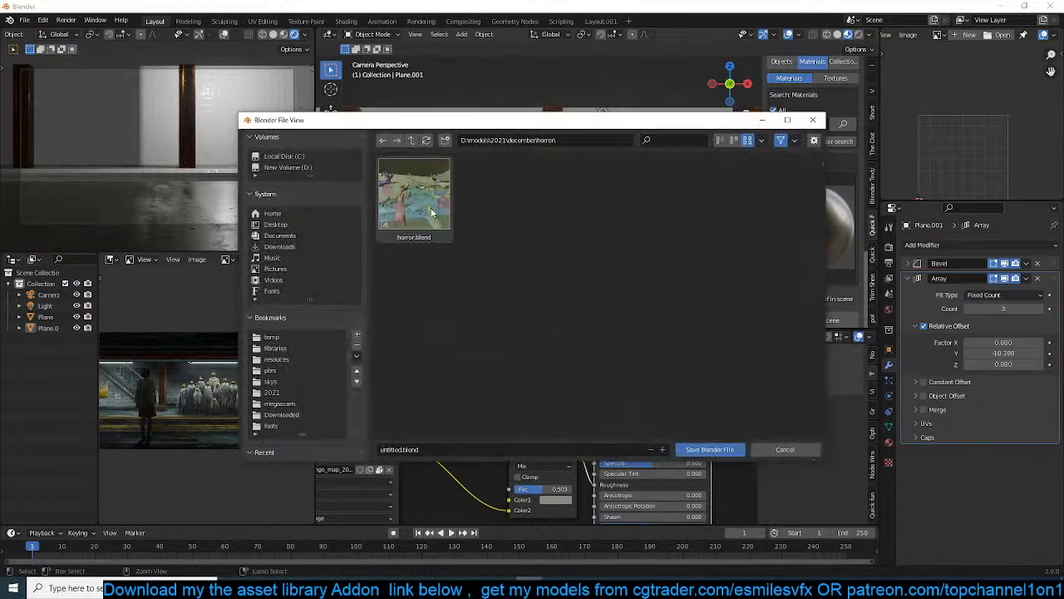
left_click(412, 140)
left_click(445, 140)
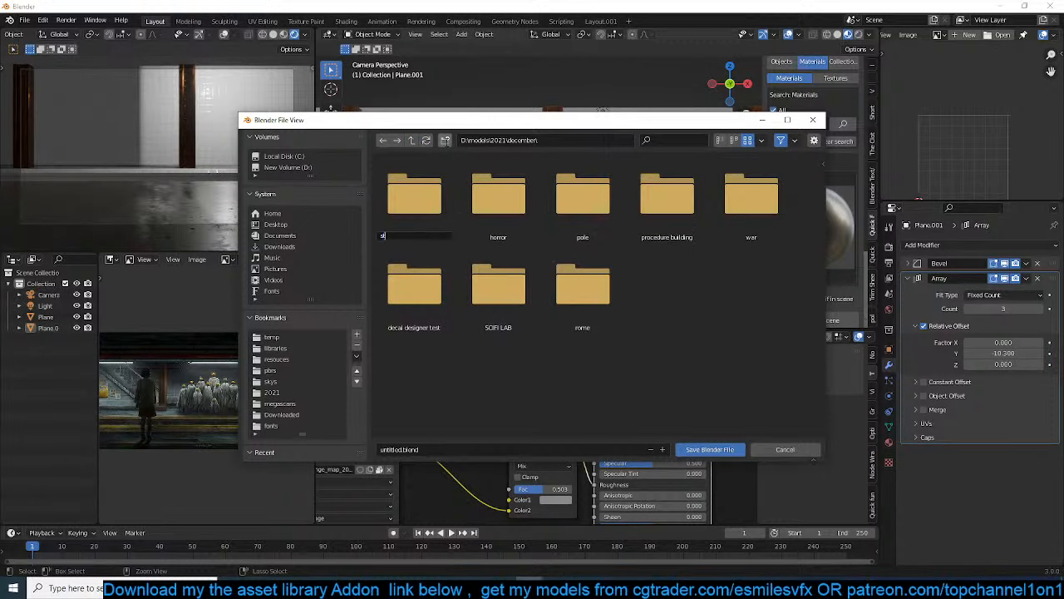
key("Return")
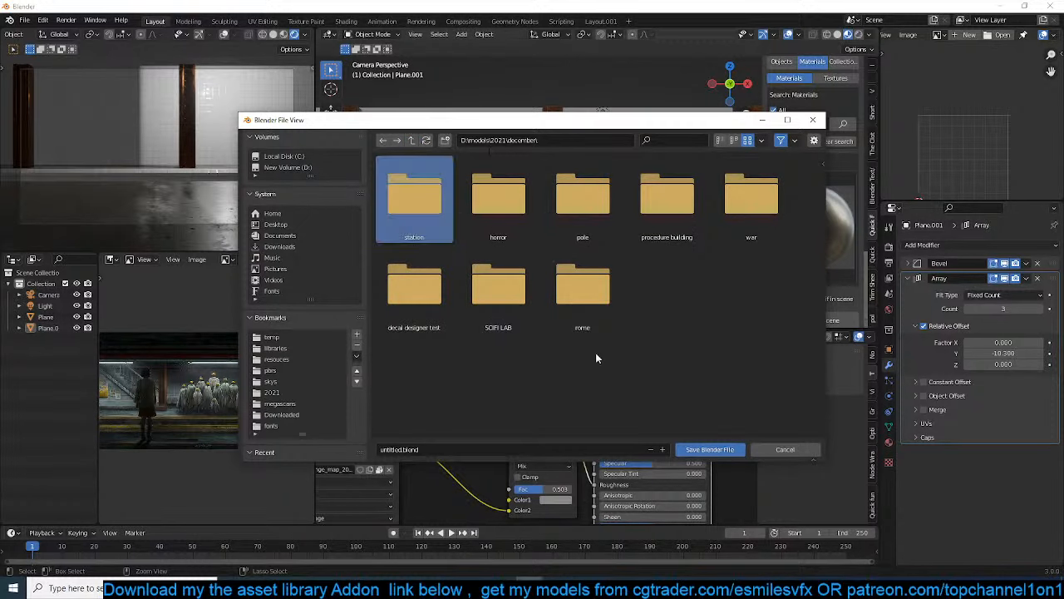
double_click(416, 233)
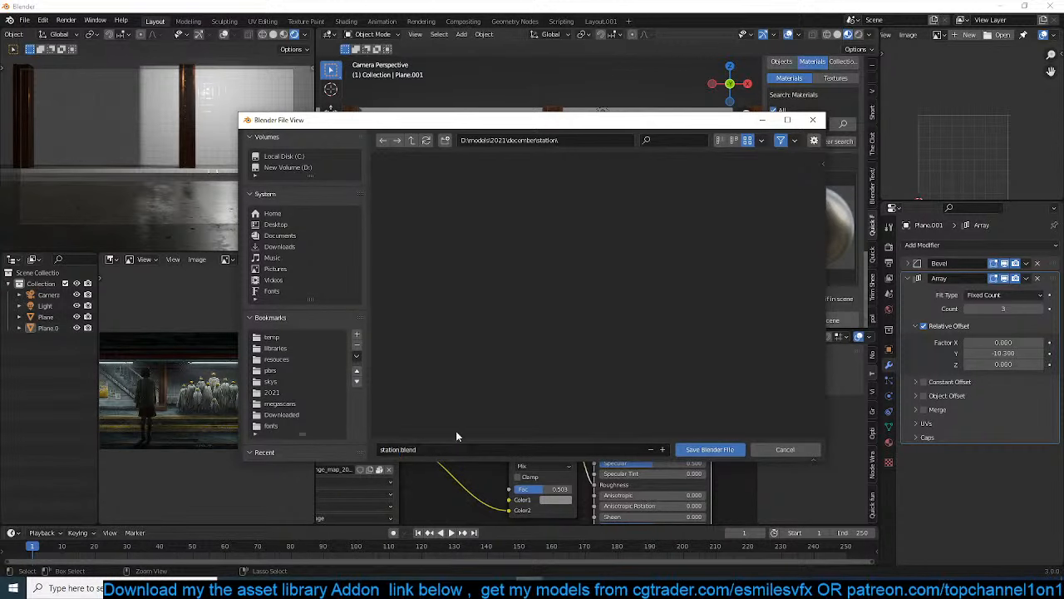
left_click(695, 451)
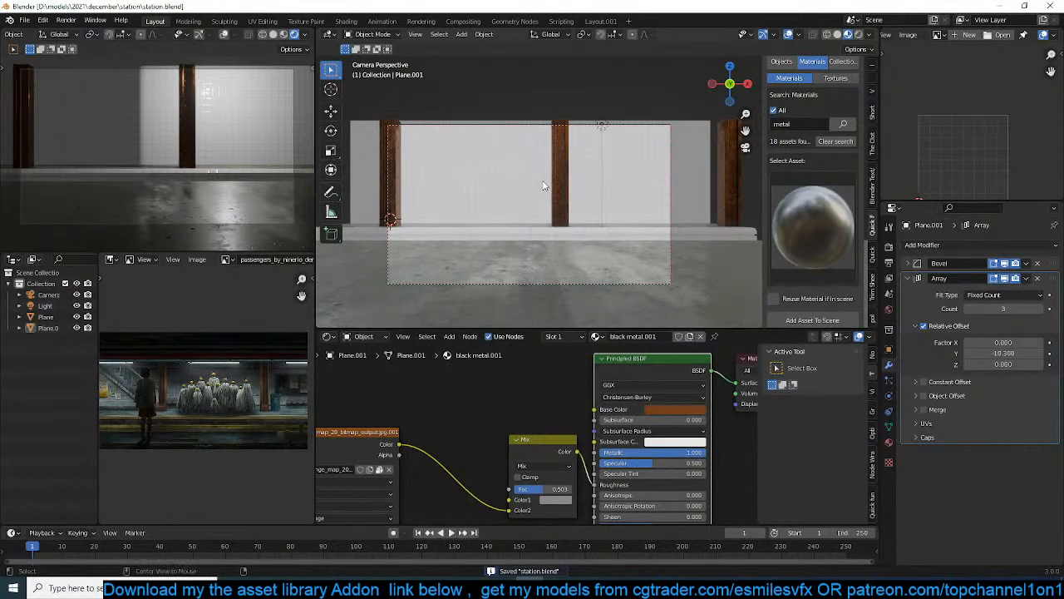
Delete the scene's existing light
left_click(602, 127)
middle_click_drag(601, 136, 554, 172)
key("Delete")
Search the object assets for "light" and add the tube light between the first two columns
key("KP_7")
left_click(781, 63)
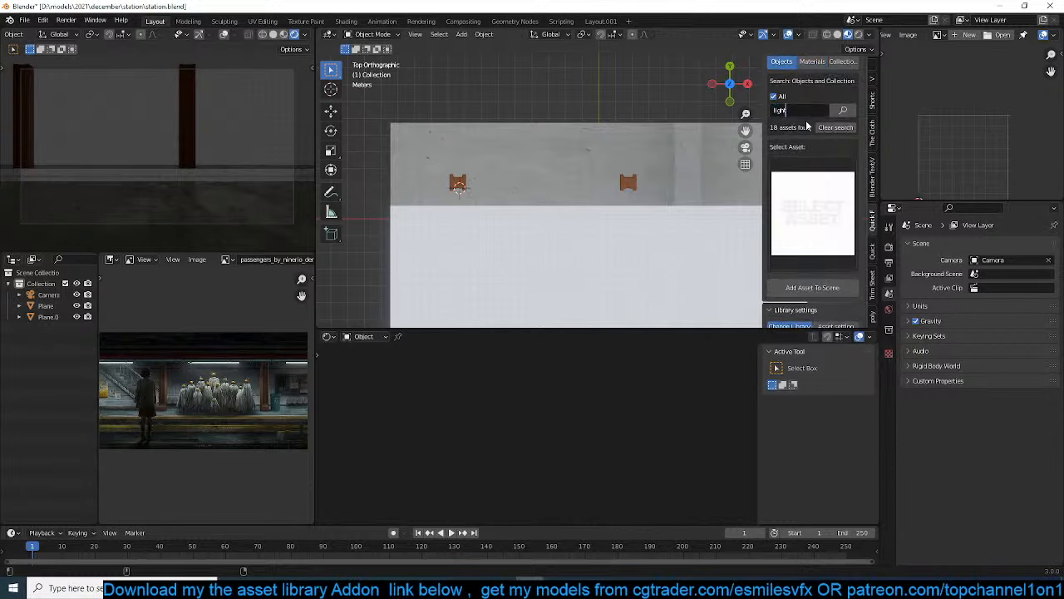
left_click(828, 179)
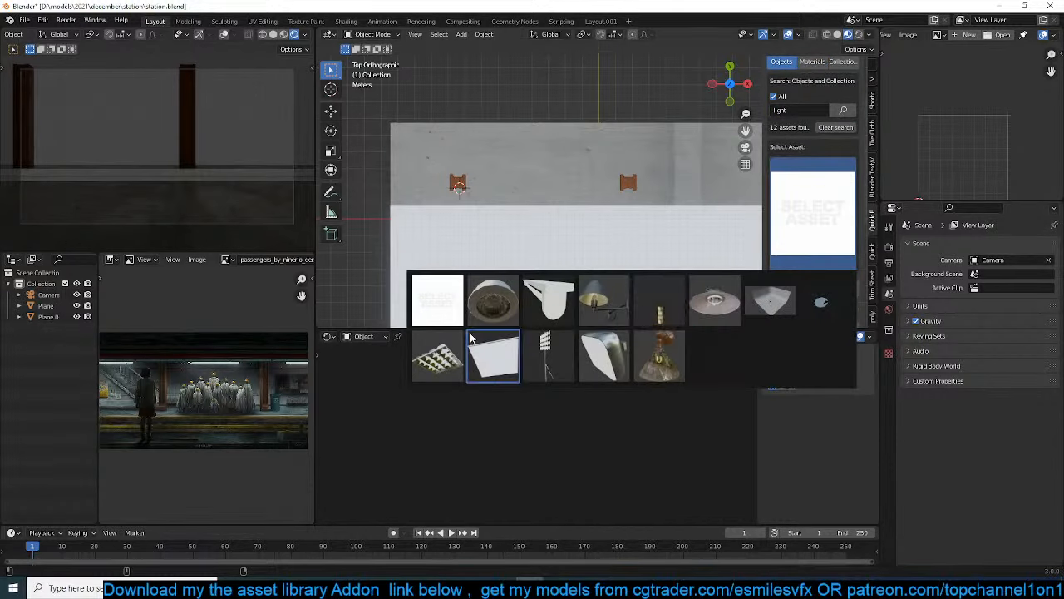
left_click(548, 299)
middle_click_drag(571, 266, 598, 186)
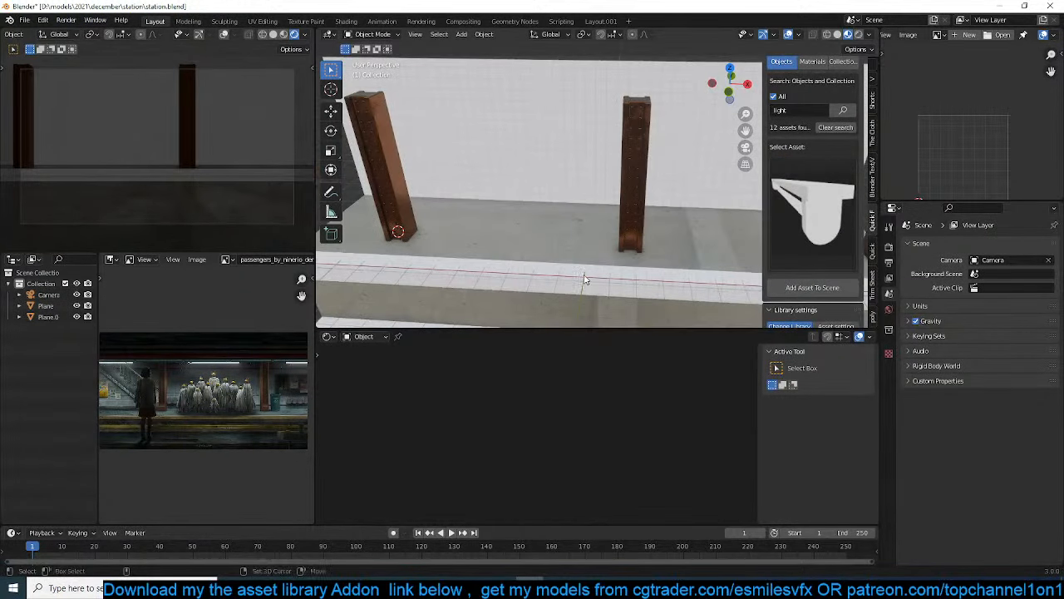
left_click(813, 291)
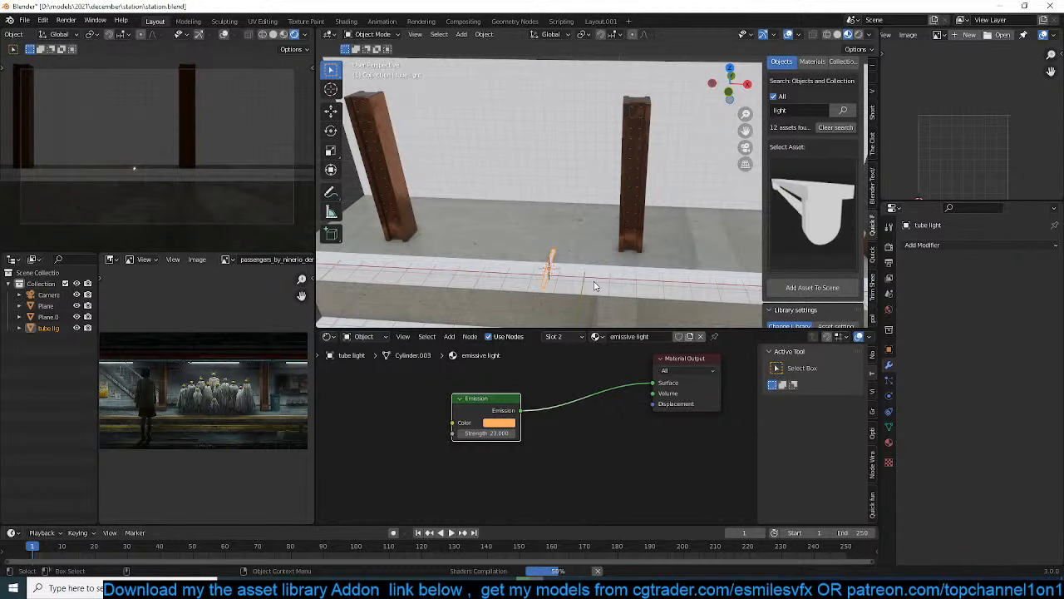
Rotate the tube light 90° about Z and raise it 5.61 m along Z to the top of the wall
key("r")
key("z")
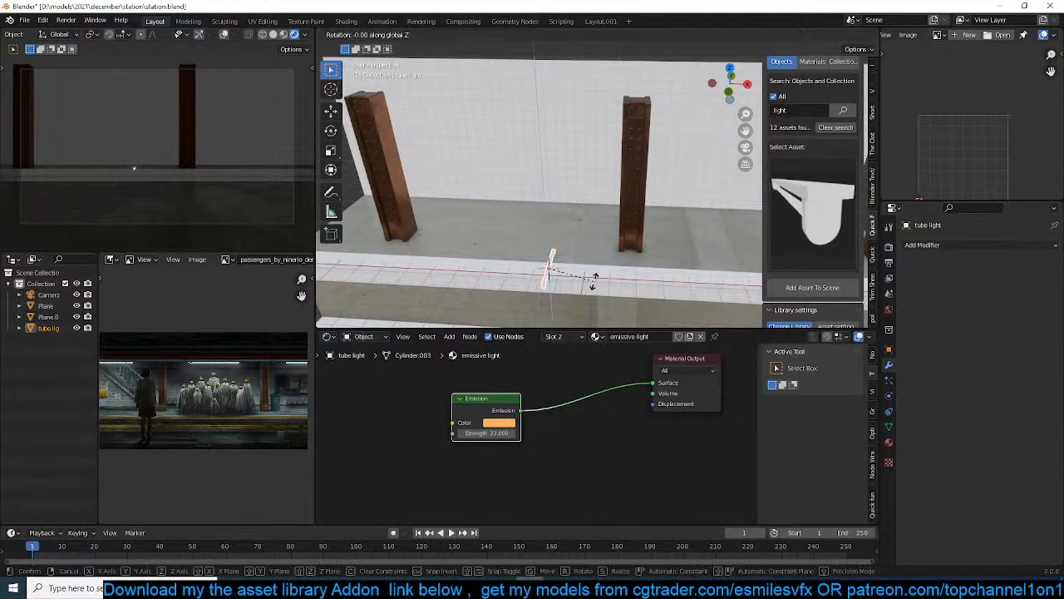
key("Return")
key("KP_0")
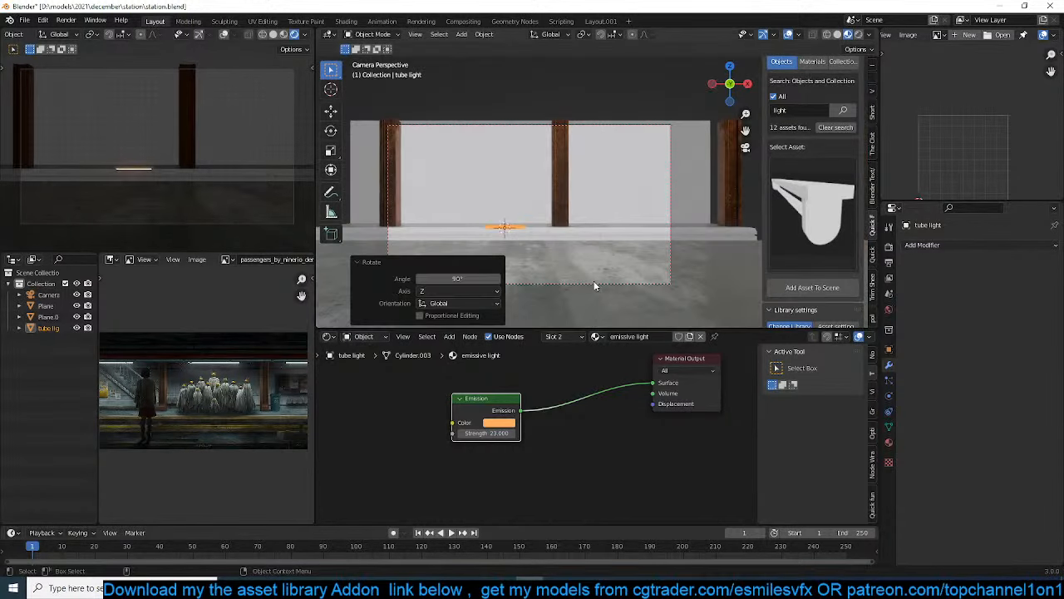
key("g")
key("z")
left_click(598, 180)
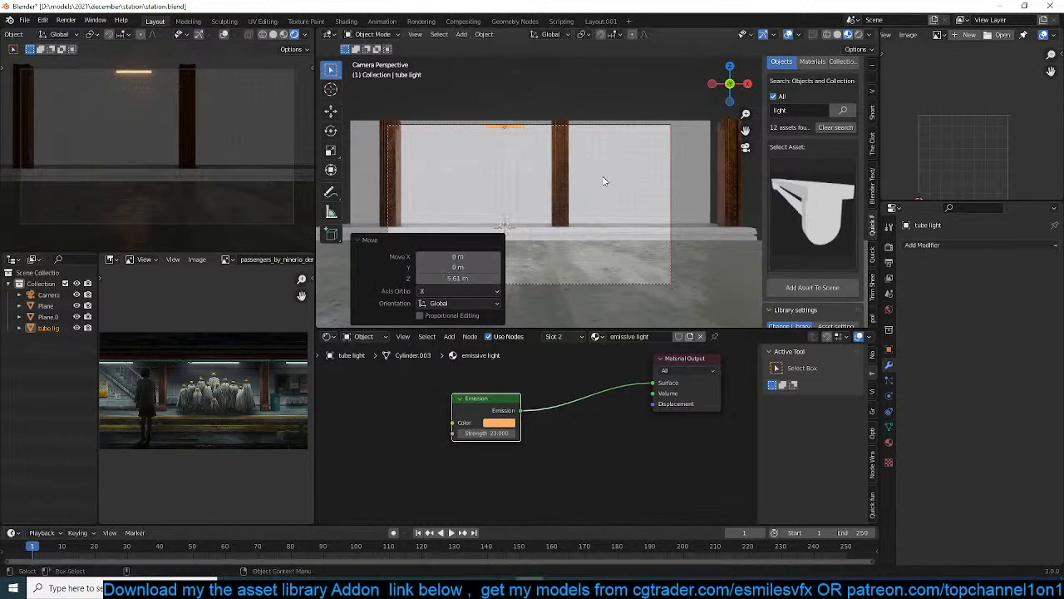
Lengthen the tube light by moving the vertices at one end about 1.15 m along X
key("KP_1")
key("KP_Decimal")
key("Tab")
scroll(607, 177, "down", 4)
key("1")
key("b")
left_click_drag(617, 150, 668, 212)
key("g")
key("x")
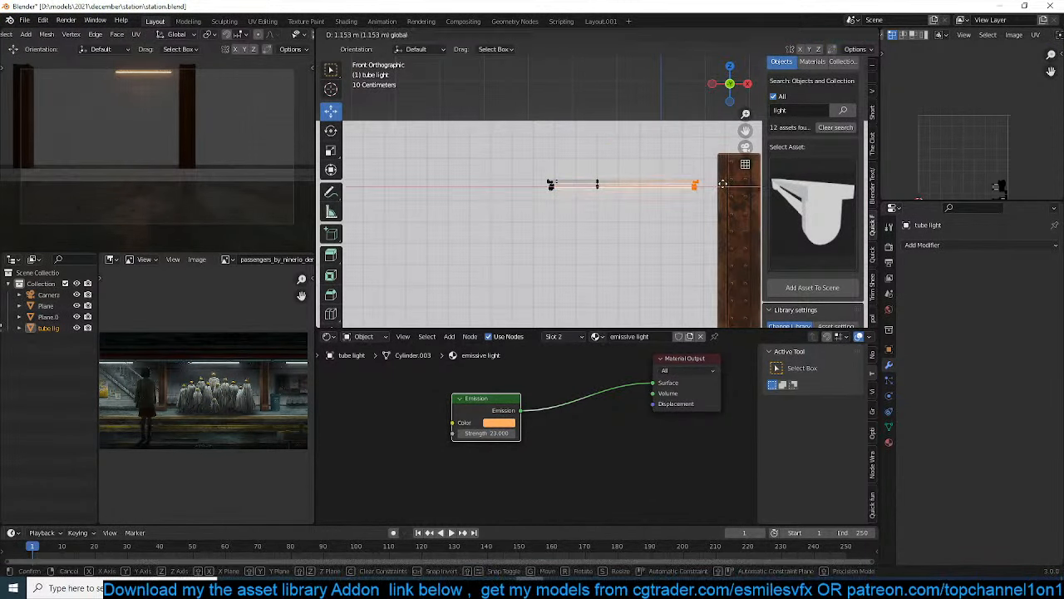
left_click(717, 213)
key("Tab")
Shift the whole tube light about -2 m along X towards the middle of the first bay
key("g")
key("x")
left_click(565, 209)
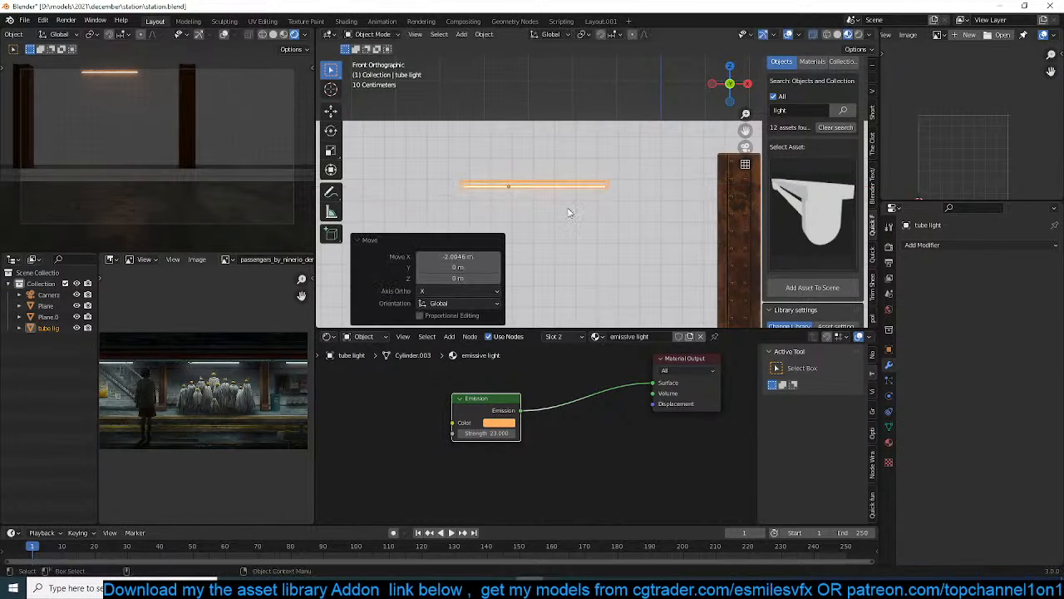
Change the emission colour of the emissive light material to a teal green with hue about 0.385
left_click(888, 441)
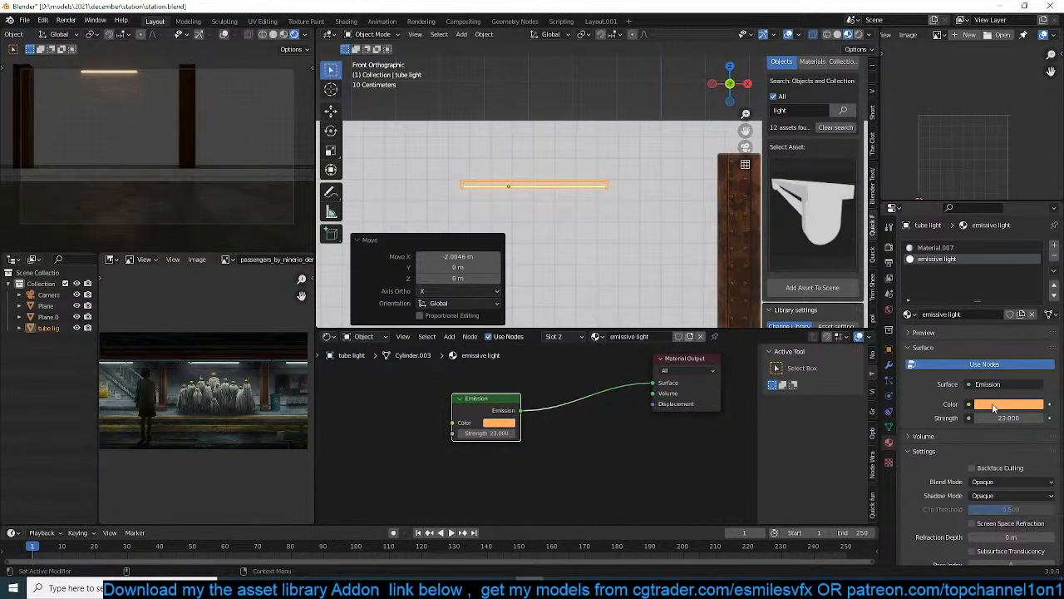
left_click(993, 407)
left_click(987, 265)
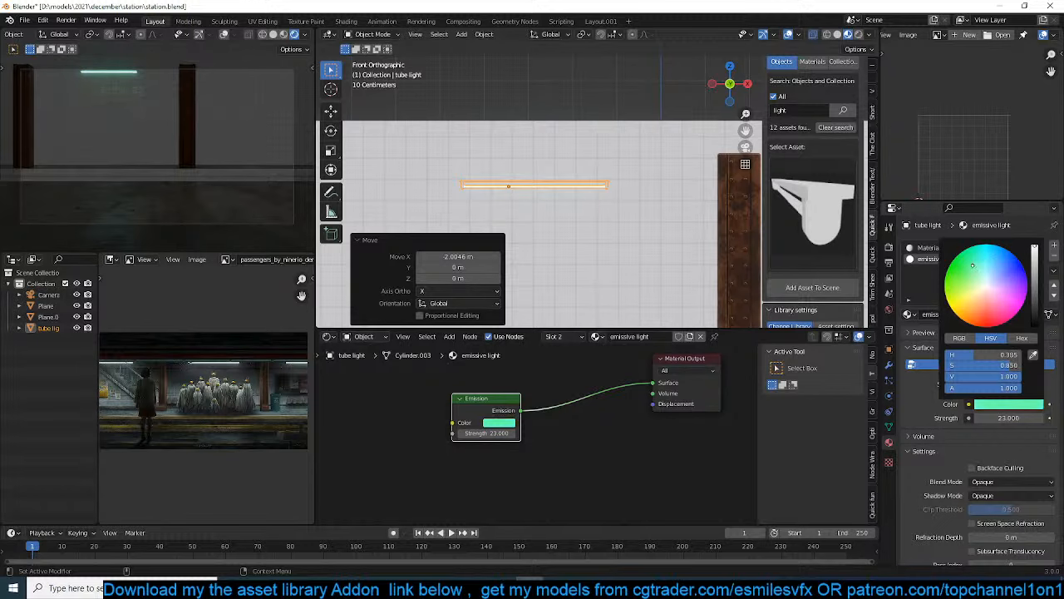
Duplicate the column, offset about 3.55 m in X and 1.91 m in Z, and remove the copy's Array modifier
scroll(605, 198, "down", 2)
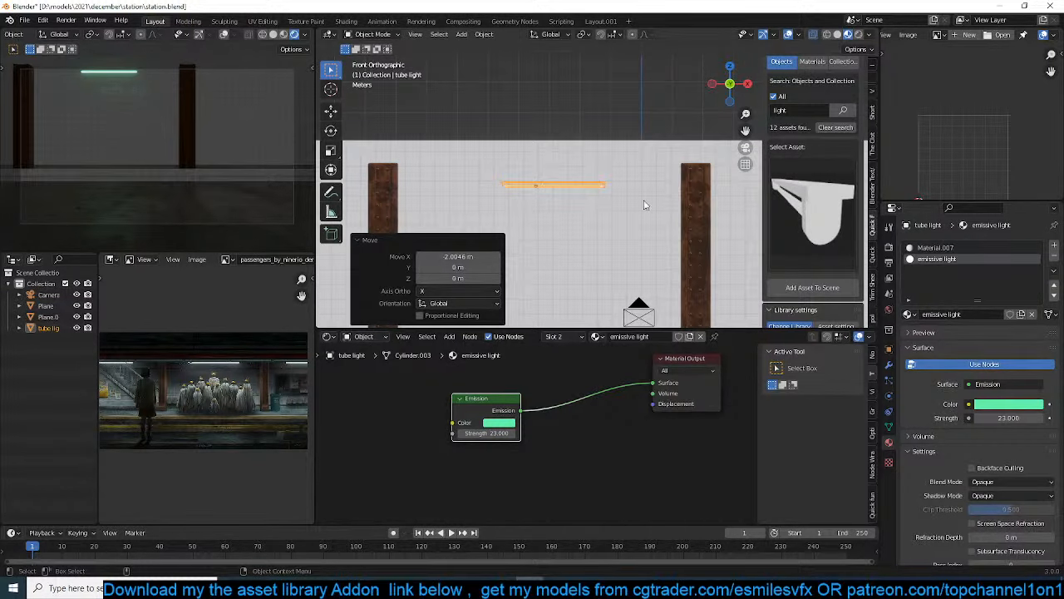
left_click(374, 175)
key("shift+d")
left_click(483, 115)
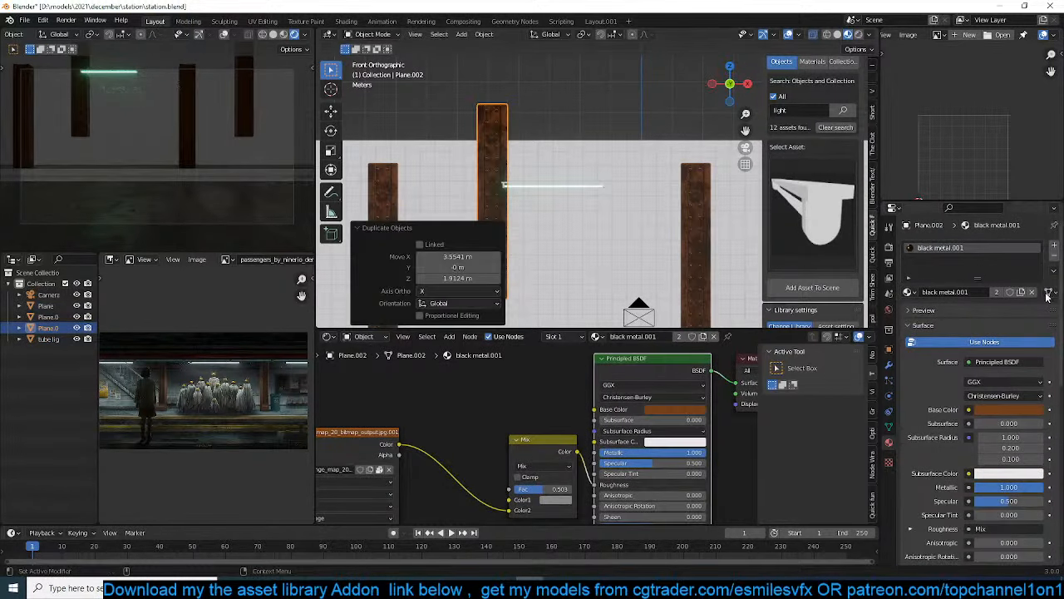
left_click(888, 364)
left_click(1036, 278)
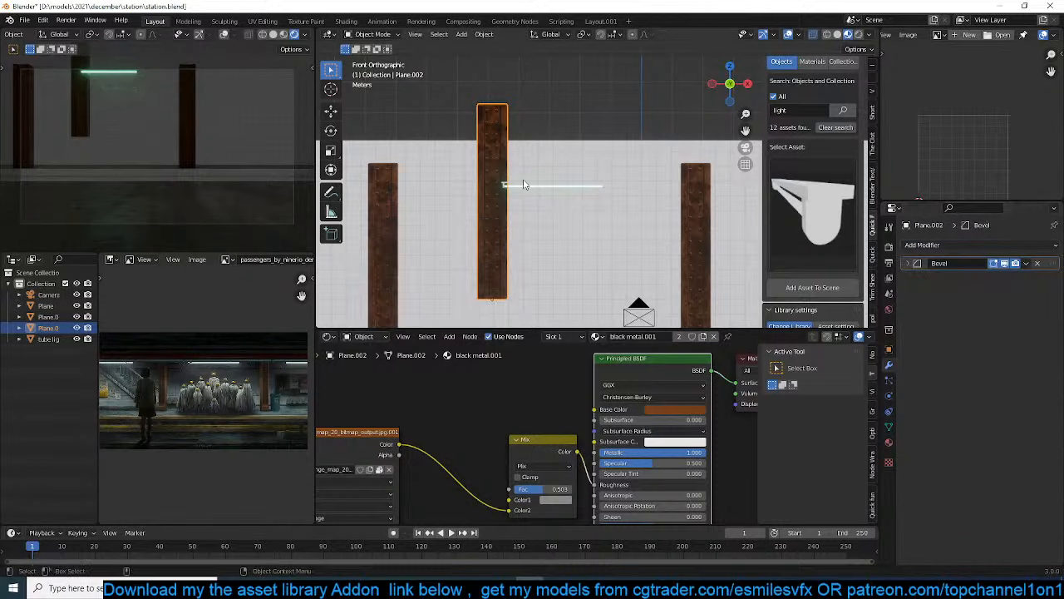
Scale the column copy to about 0.56, rotate it 90° and place it as a horizontal beam against the first column's top
key("s")
left_click(570, 233)
type("r80")
key("Escape")
type("r90")
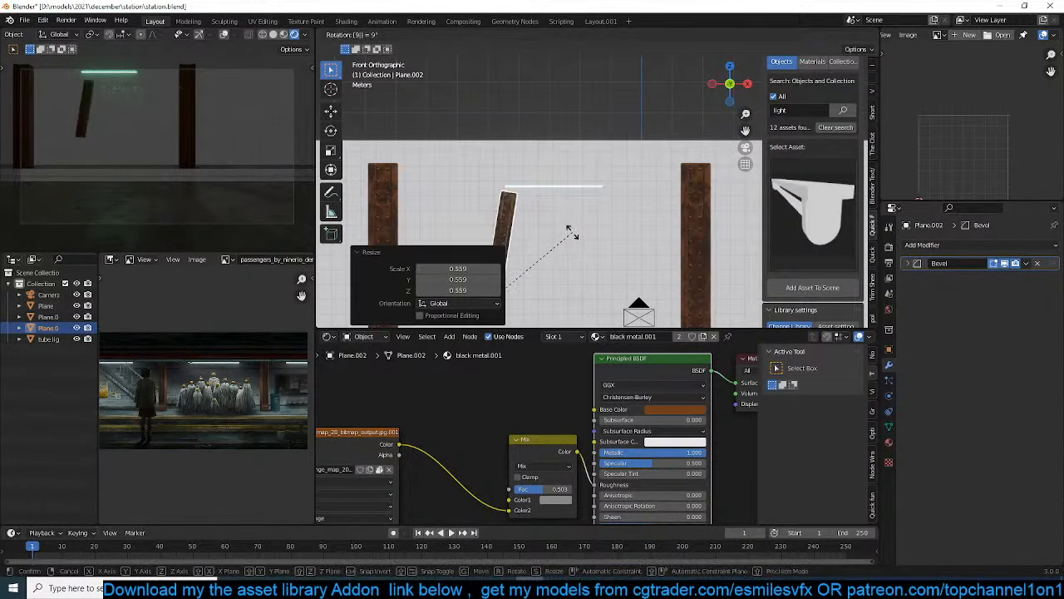
key("Return")
key("g")
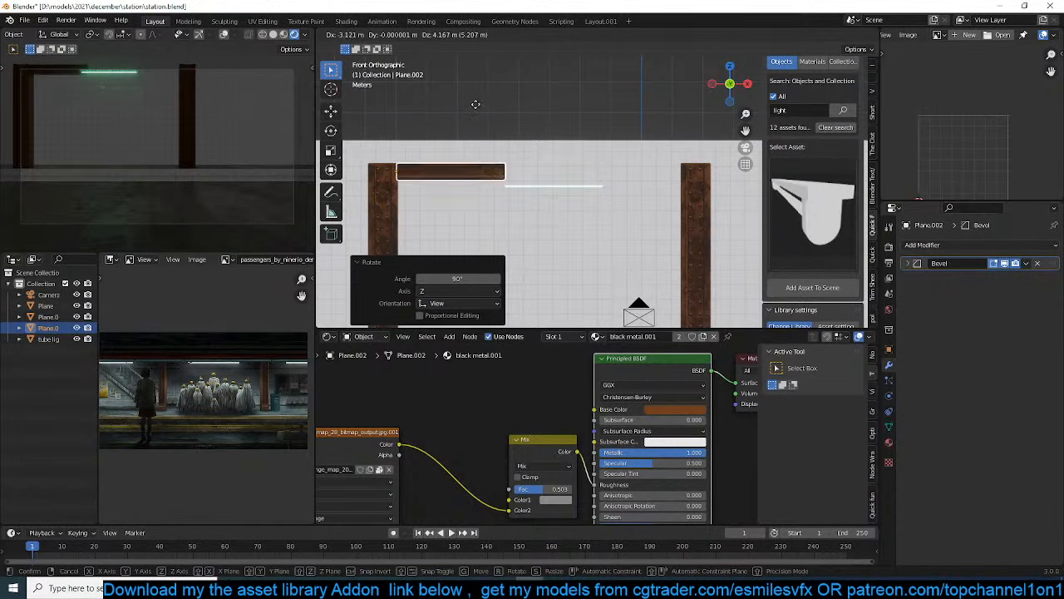
left_click(476, 108)
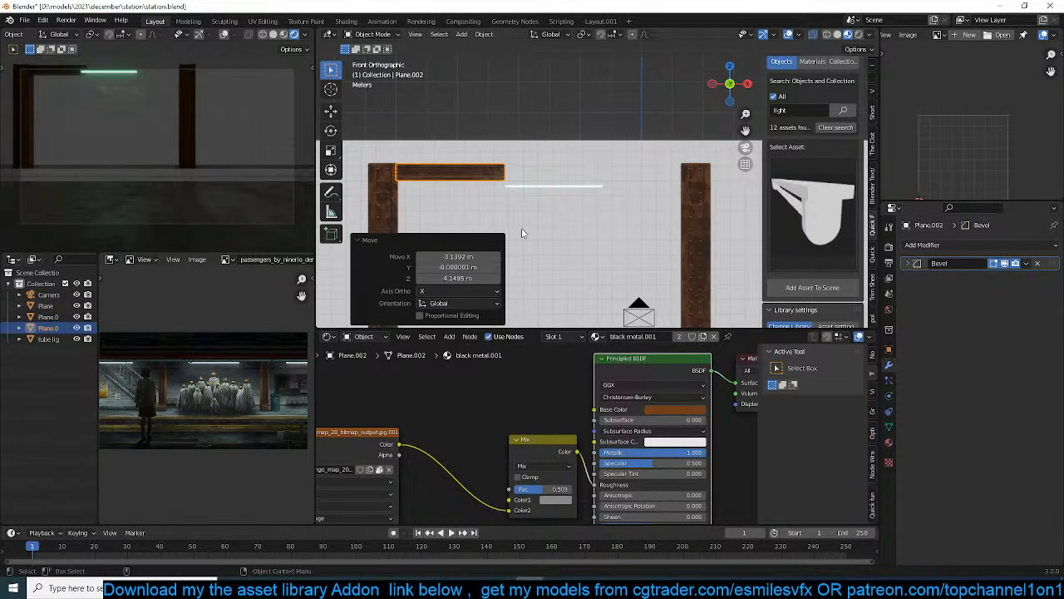
Add an Array modifier to the beam with relative offset factors X 0, Y 0 and Z 1
key("Tab")
key("Tab")
scroll(646, 256, "up", 2)
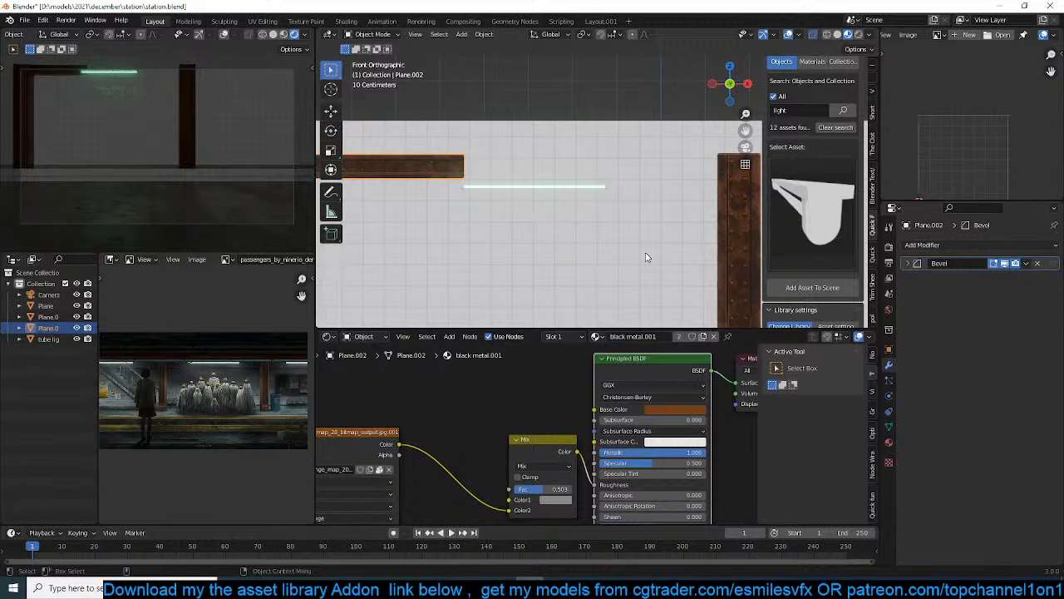
left_click(1025, 250)
left_click(857, 274)
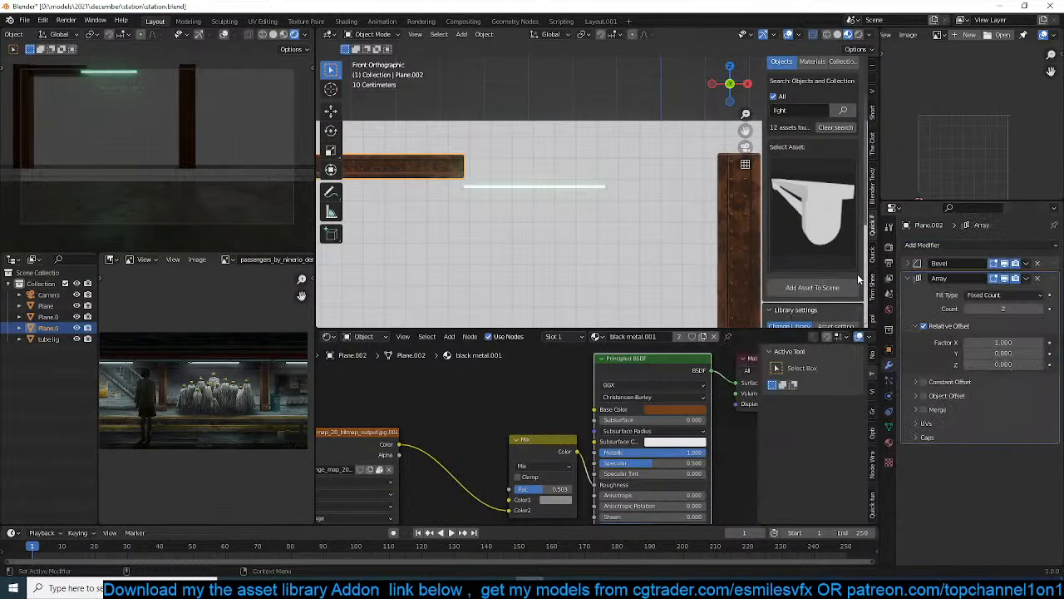
double_click(1001, 353)
type("1")
key("Return")
double_click(1003, 363)
type("1")
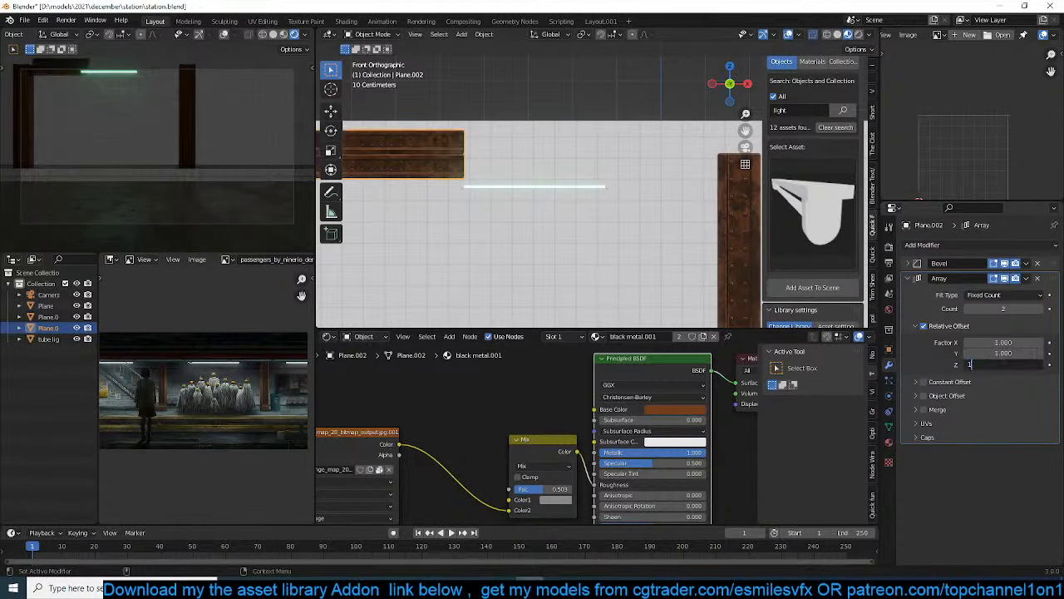
key("Return")
double_click(1004, 343)
type("0")
key("Return")
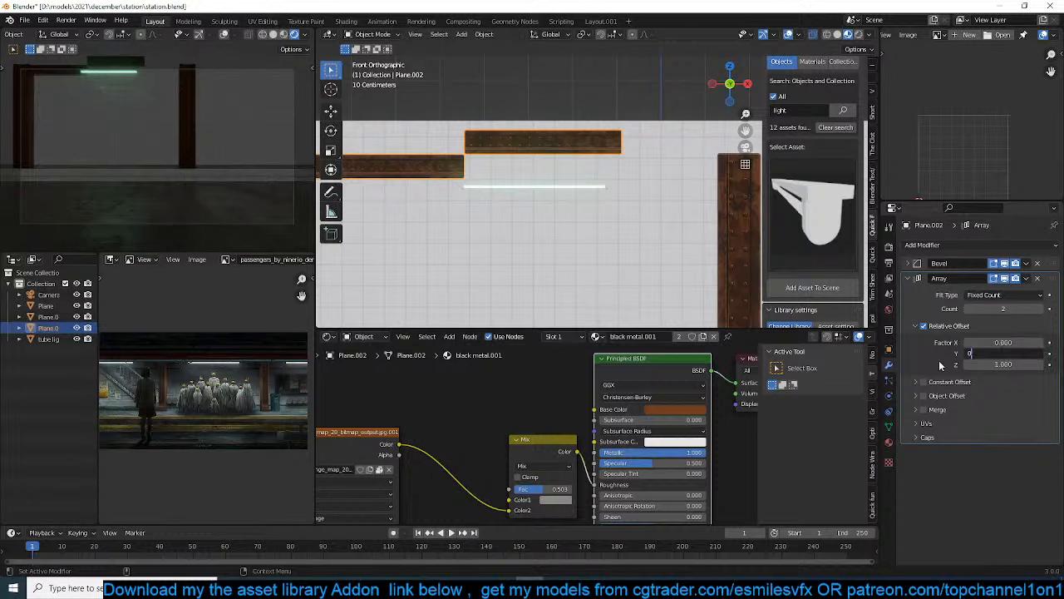
type("0")
key("Return")
Increase the beam's array count until the beam extends past the second column and across the camera view
left_click(1040, 311)
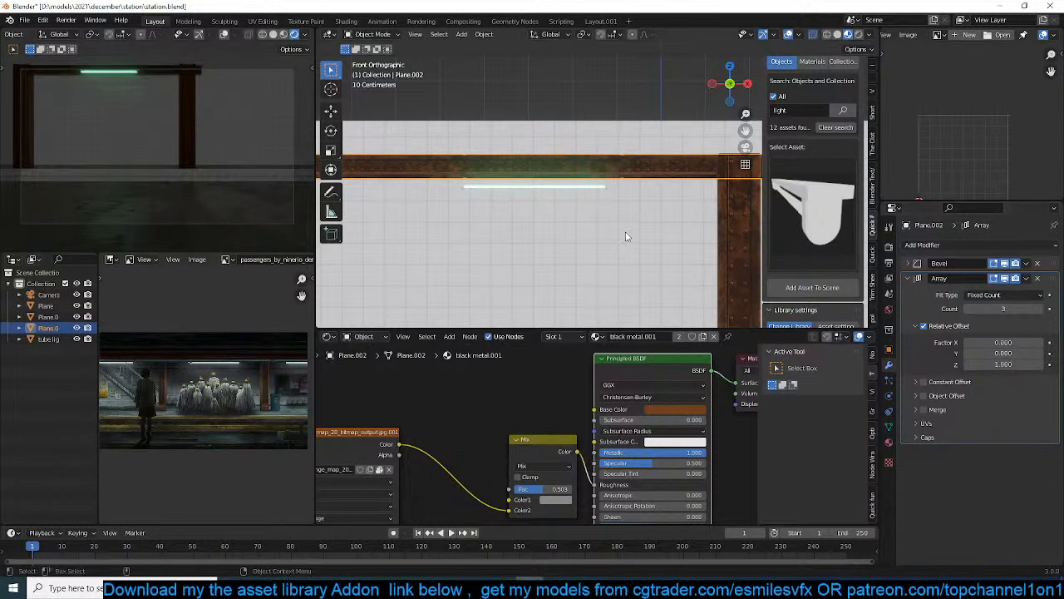
scroll(628, 236, "down", 2)
middle_click_drag(627, 235, 565, 251, "shift")
left_click(1048, 308)
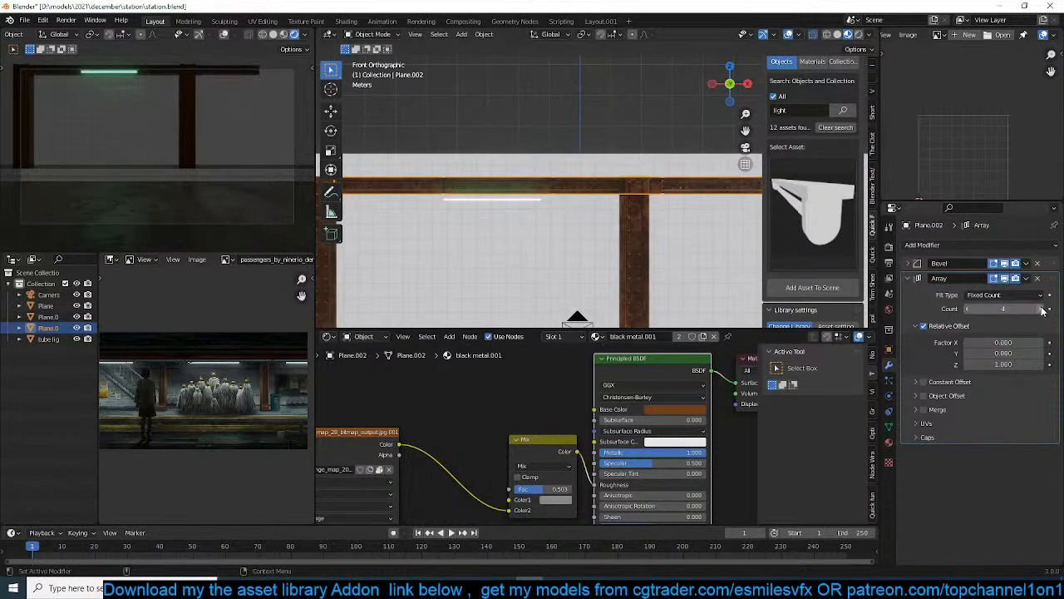
left_click(1048, 308)
scroll(551, 216, "down", 2)
Move the tube light about -0.13 m in X, 1.84 m in Y and 0.05 m in Z so it sits beneath the beam
left_click(528, 195)
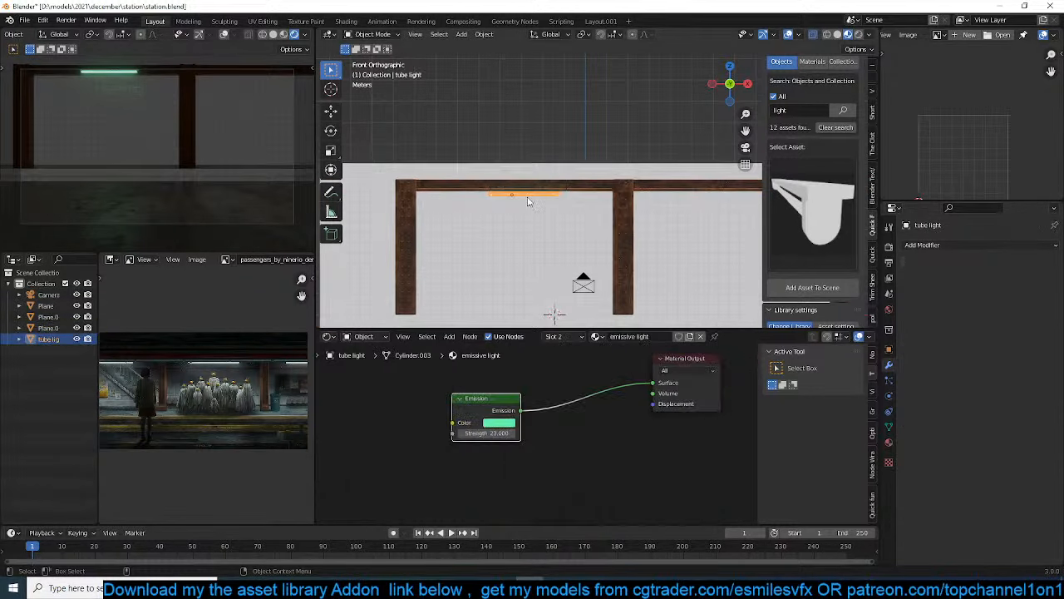
key("KP_Decimal")
middle_click_drag(566, 195, 428, 235)
scroll(520, 182, "up", 2)
left_click(332, 111)
key("g")
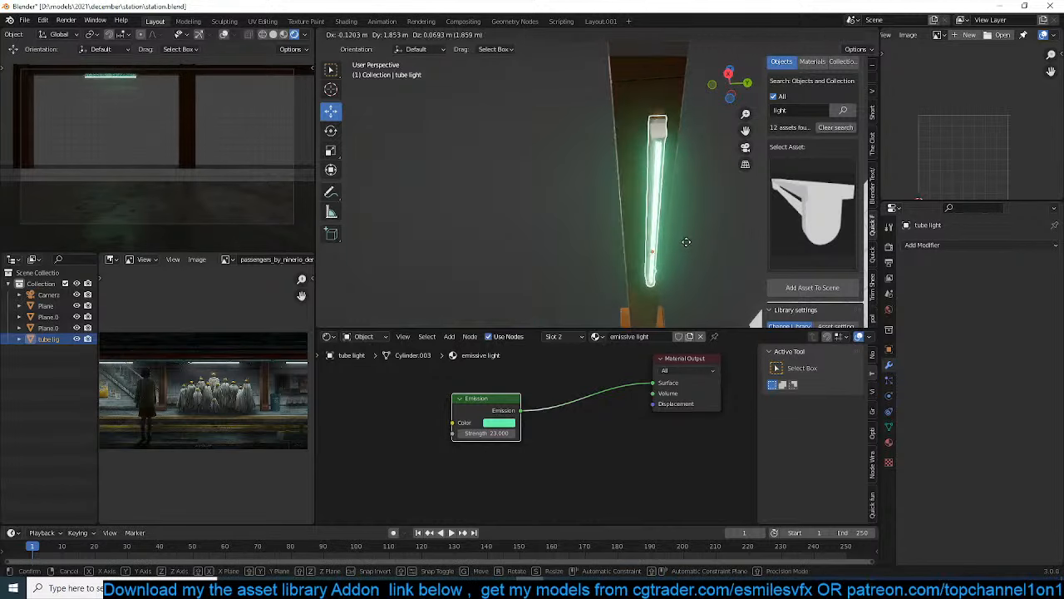
left_click(685, 243)
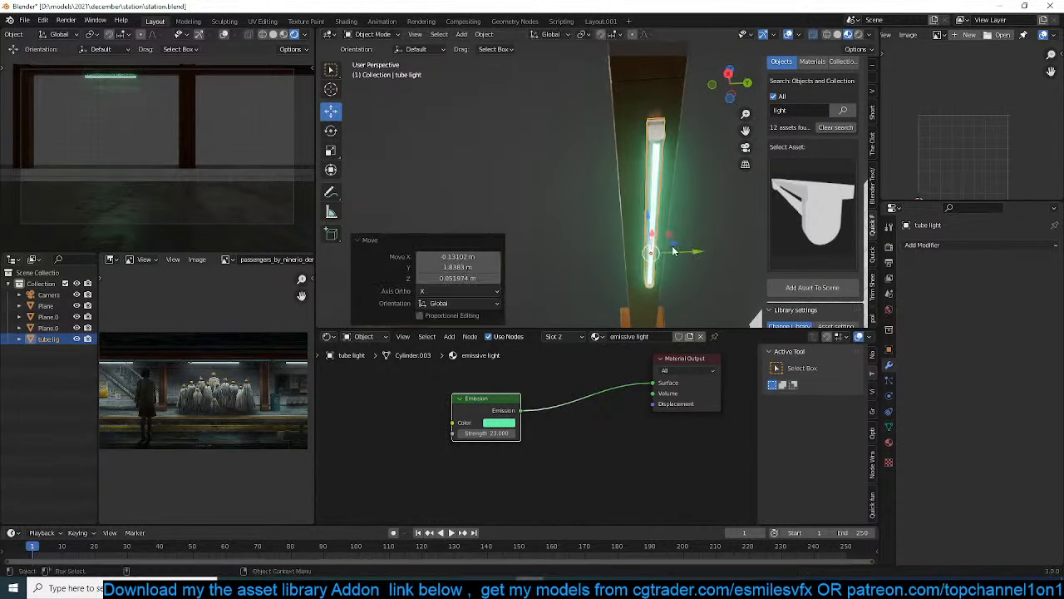
middle_click_drag(672, 249, 729, 256)
scroll(713, 252, "down", 3)
Lower the world background strength to 0 to darken the scene
key("KP_0")
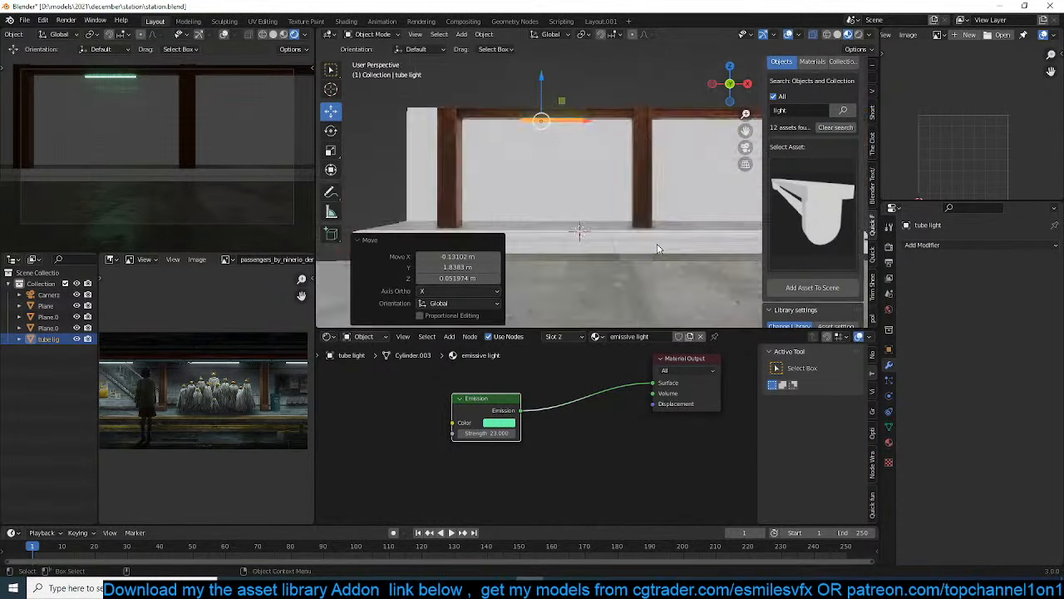
left_click(889, 310)
left_click_drag(1024, 334, 886, 330)
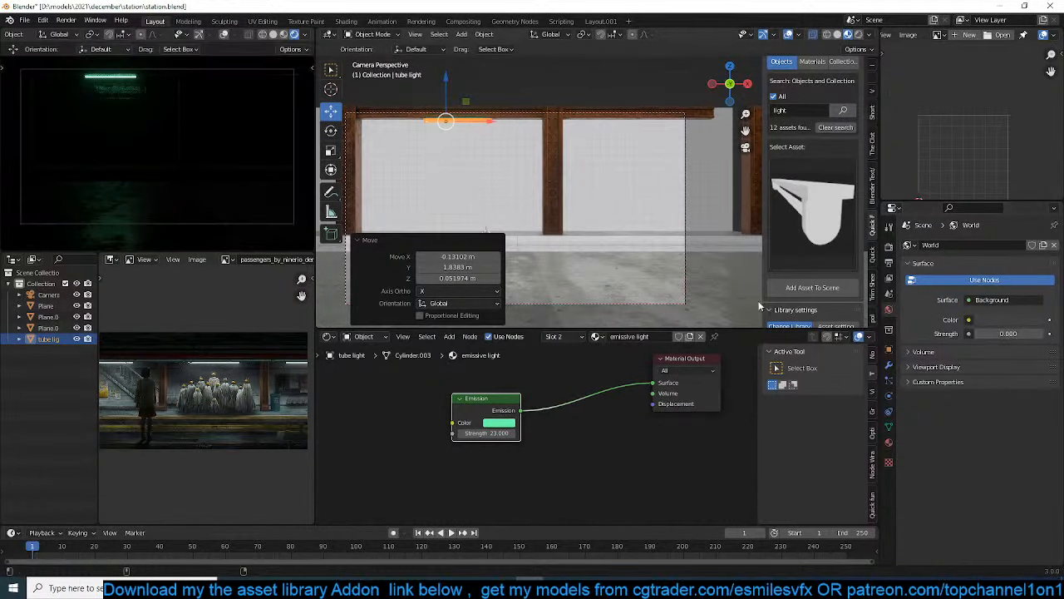
Make a linked duplicate of the tube light about 8.75 m along X in the second bay
key("alt+d")
key("x")
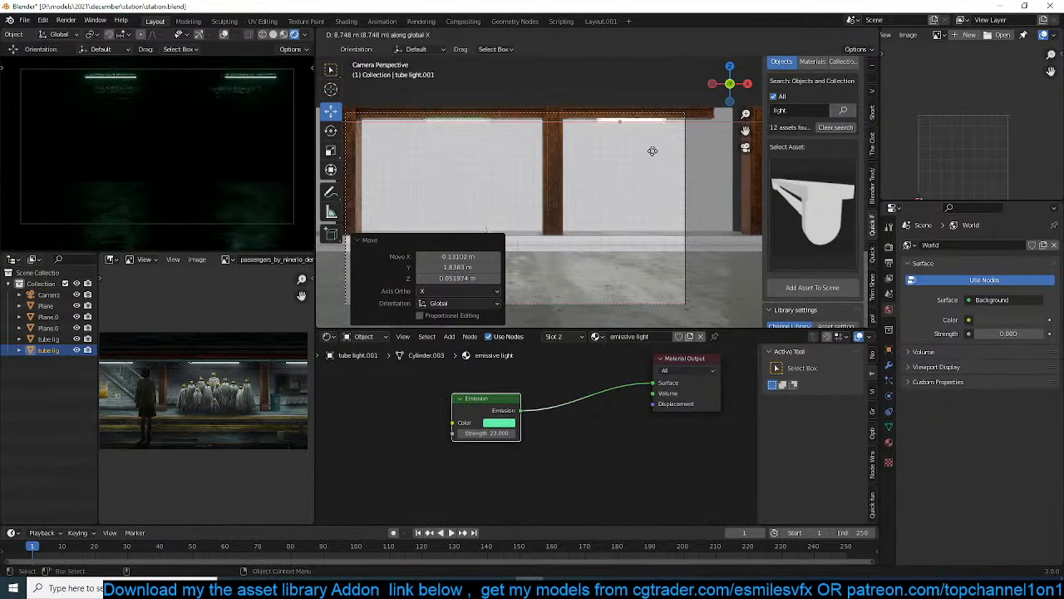
left_click(653, 150)
Add an area light in front of the wall near the first tube light
scroll(536, 140, "up", 6)
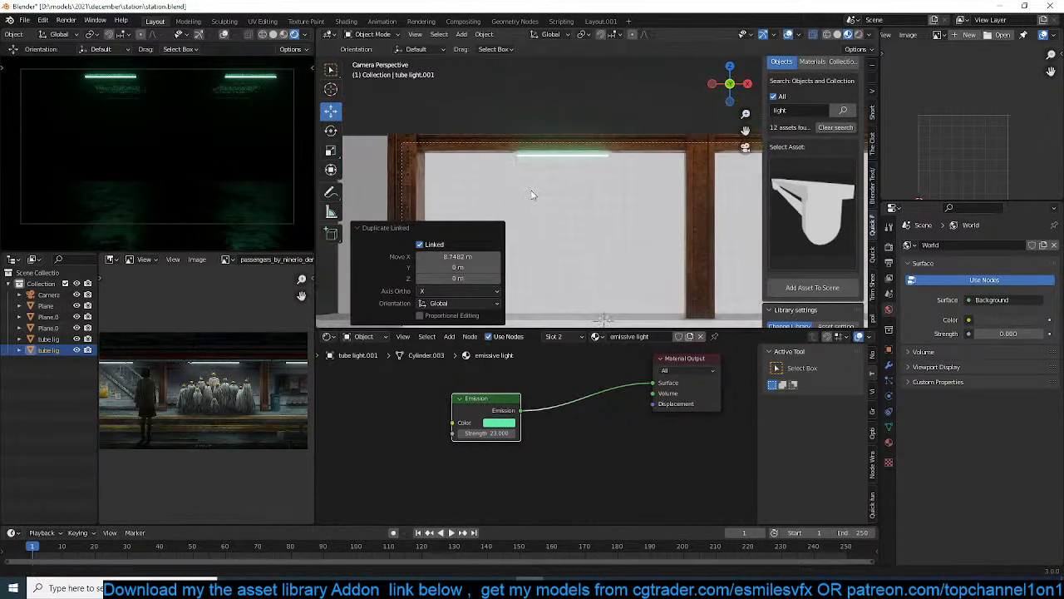
key("shift+a")
mouse_move(549, 275)
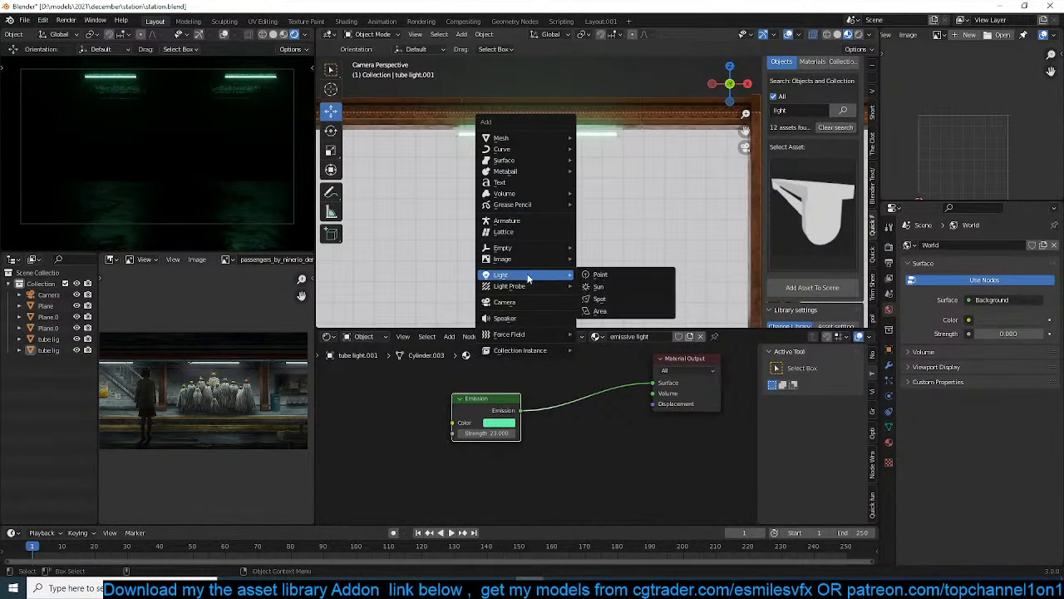
left_click(601, 310)
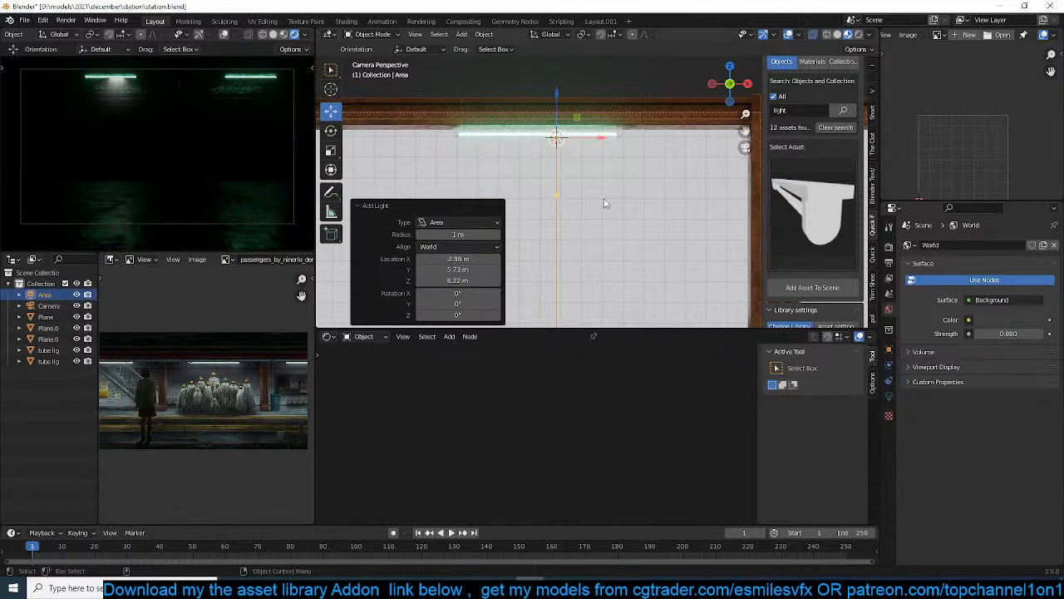
Move the area light about -0.61 m in X and -3.47 m in Y onto the tube light, working in top wireframe view
key("KP_7")
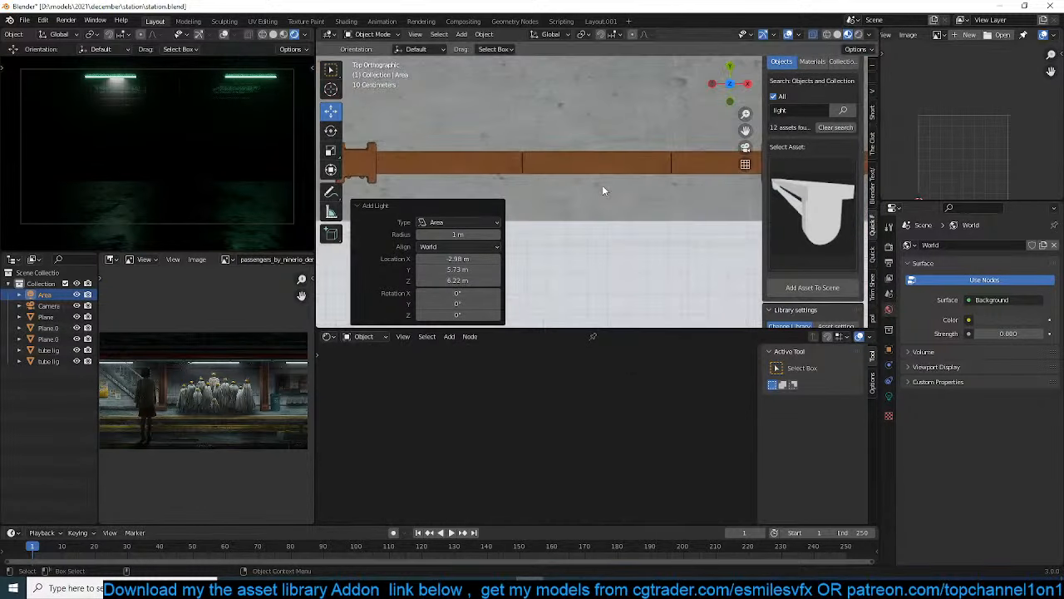
key("KP_Decimal")
scroll(602, 186, "down", 5)
key("z")
left_click(520, 183)
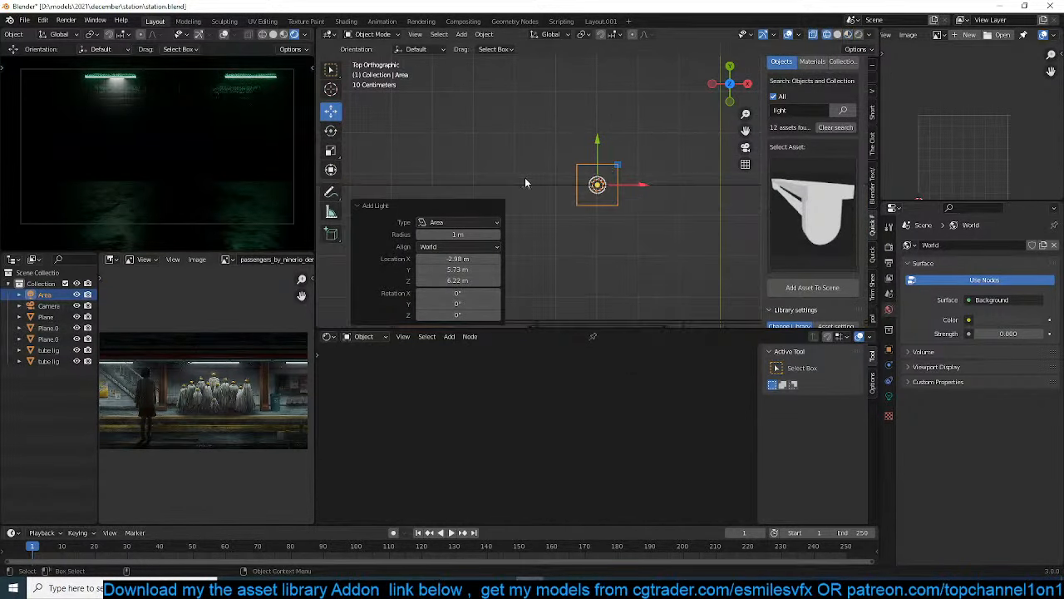
scroll(524, 177, "down", 3)
key("g")
left_click(565, 231)
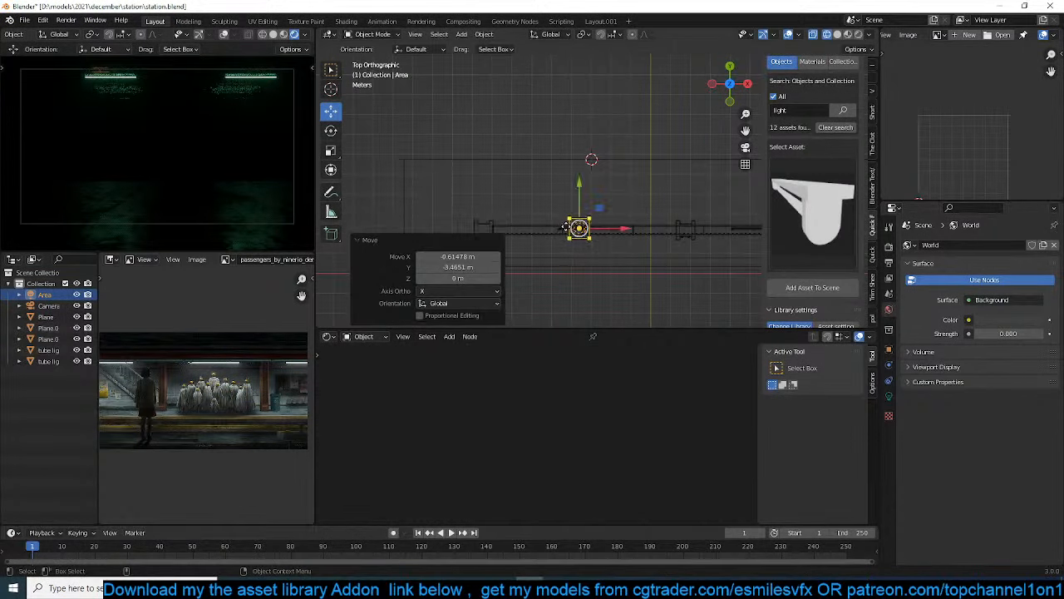
Scale the area light along Y and X to the tube light's narrow footprint and centre it over the tube
scroll(573, 233, "up", 3)
key("s")
key("y")
left_click(562, 298)
key("s")
key("x")
left_click(717, 283)
key("g")
left_click(648, 278)
key("g")
left_click(654, 280)
Adjust the area light's height along Z and nudge it into place inside the tube light fixture
mouse_move(655, 279)
middle_mouse_down()
mouse_move(646, 191)
mouse_move(667, 155)
mouse_move(570, 202)
mouse_move(607, 184)
middle_mouse_up()
key("z")
left_click(725, 193)
key("g")
key("z")
left_click(658, 184)
key("g")
left_click(555, 196)
Set the area light's power to 100 W and its colour to green with hue about 0.365 and saturation 0.917
left_click(889, 397)
type("100")
key("Return")
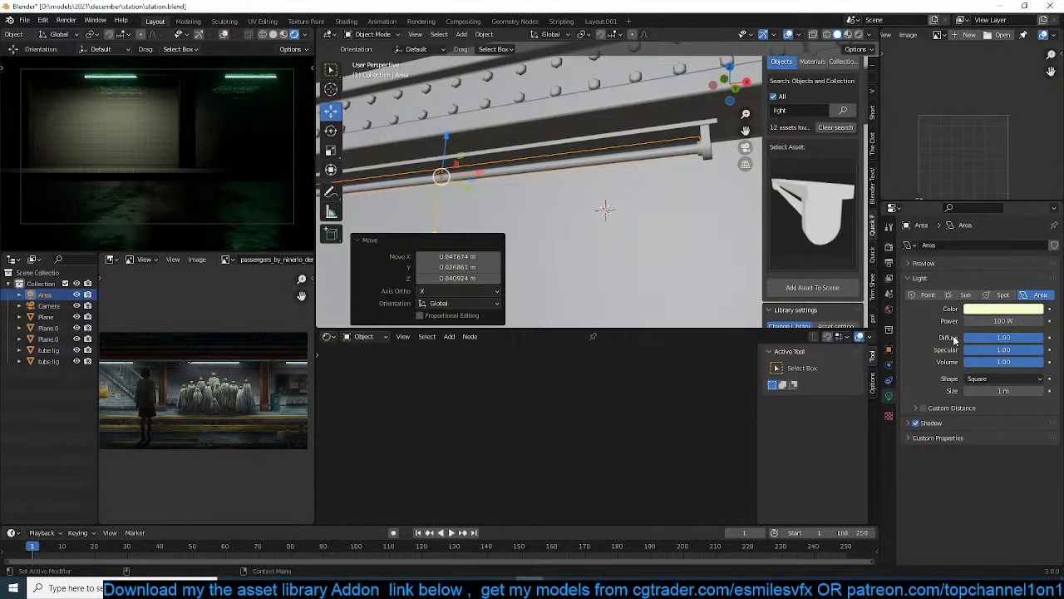
left_click(1014, 310)
left_click(968, 183)
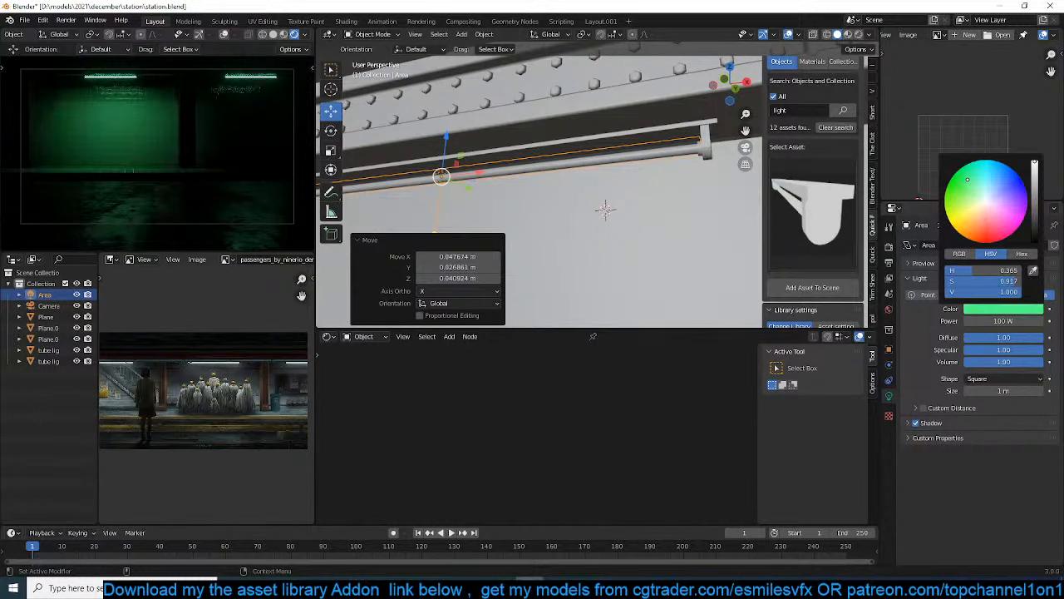
Select the first tube light and set its emissive light material's shadow mode to None
mouse_move(642, 196)
middle_mouse_down()
mouse_move(675, 194)
mouse_move(616, 197)
mouse_move(634, 197)
middle_mouse_up()
left_click(646, 202)
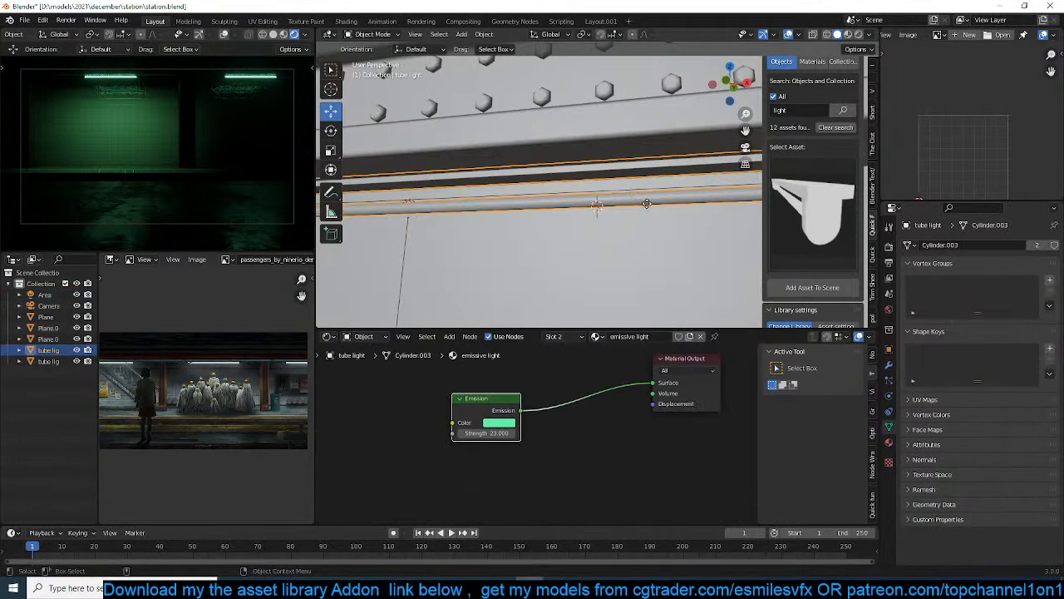
left_click(677, 206)
left_click(678, 206)
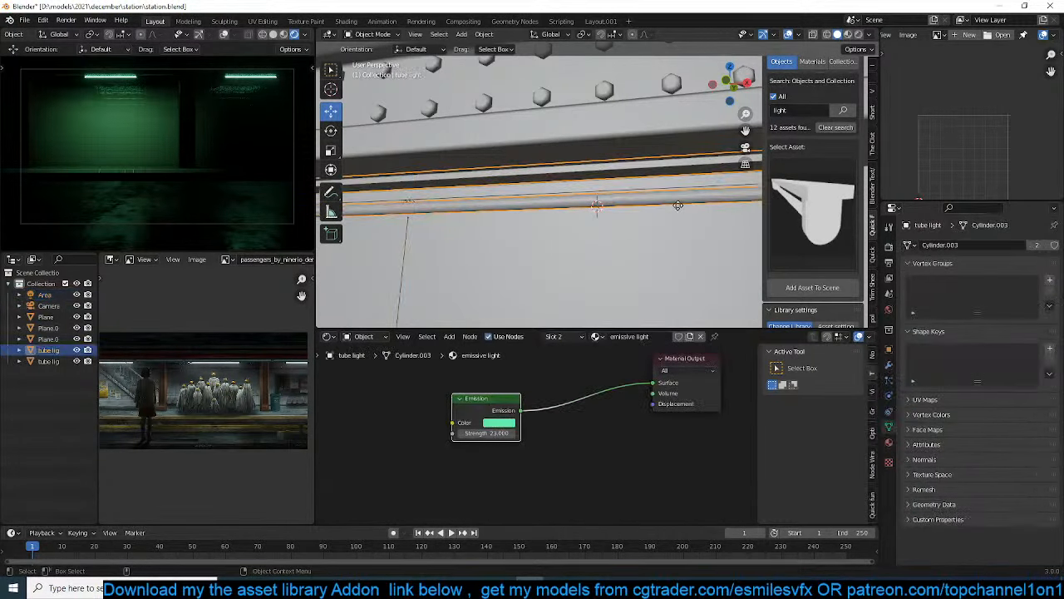
left_click(888, 444)
scroll(943, 414, "down", 3)
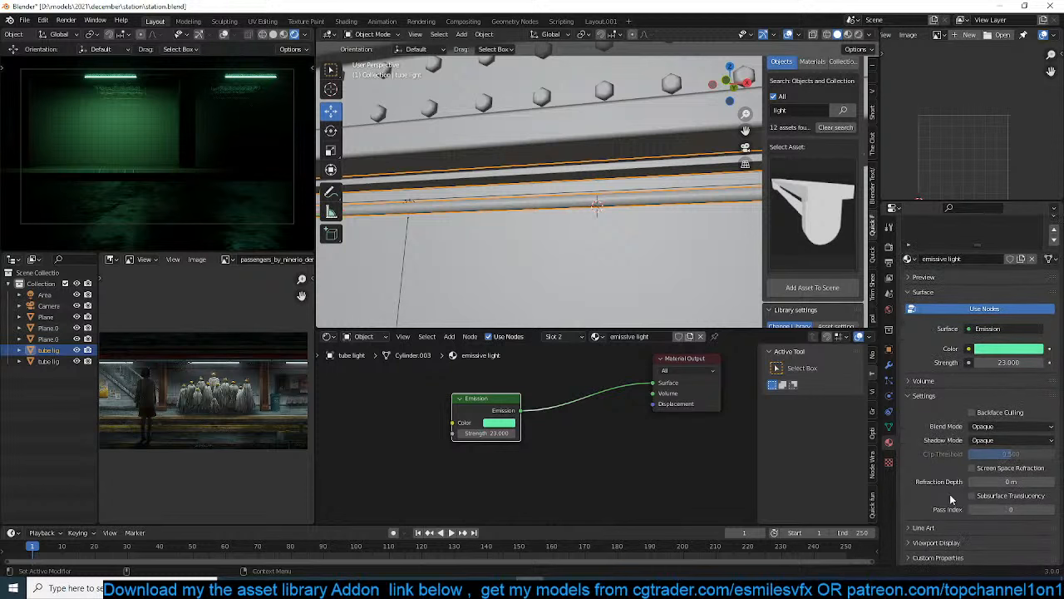
left_click(1001, 440)
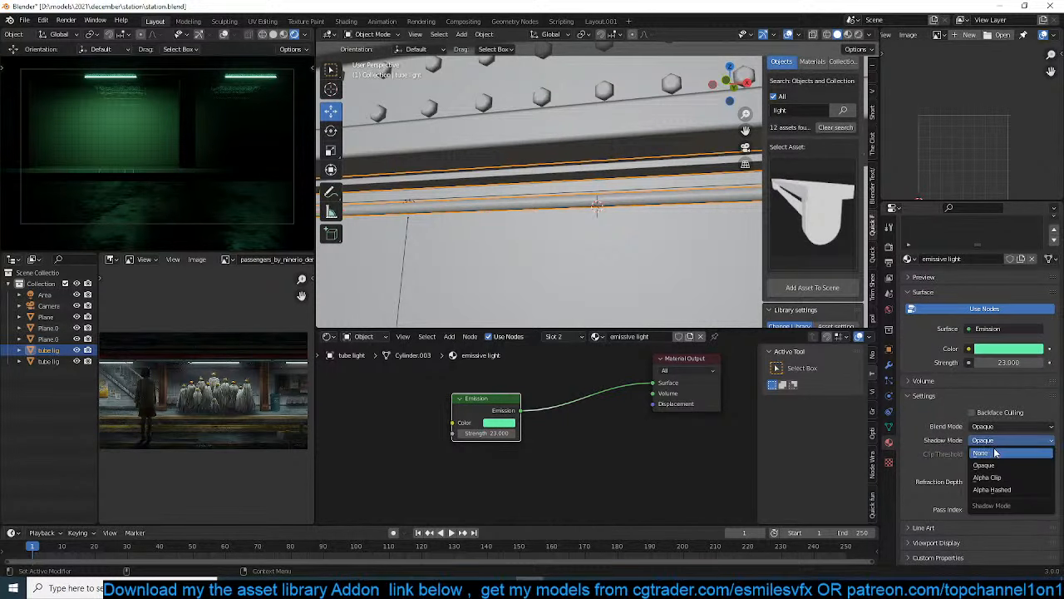
left_click(995, 453)
Make a linked duplicate of the green area light about 9.06 m along X at the second tube light and save the file
scroll(564, 258, "down", 6)
middle_click_drag(564, 259, 581, 241)
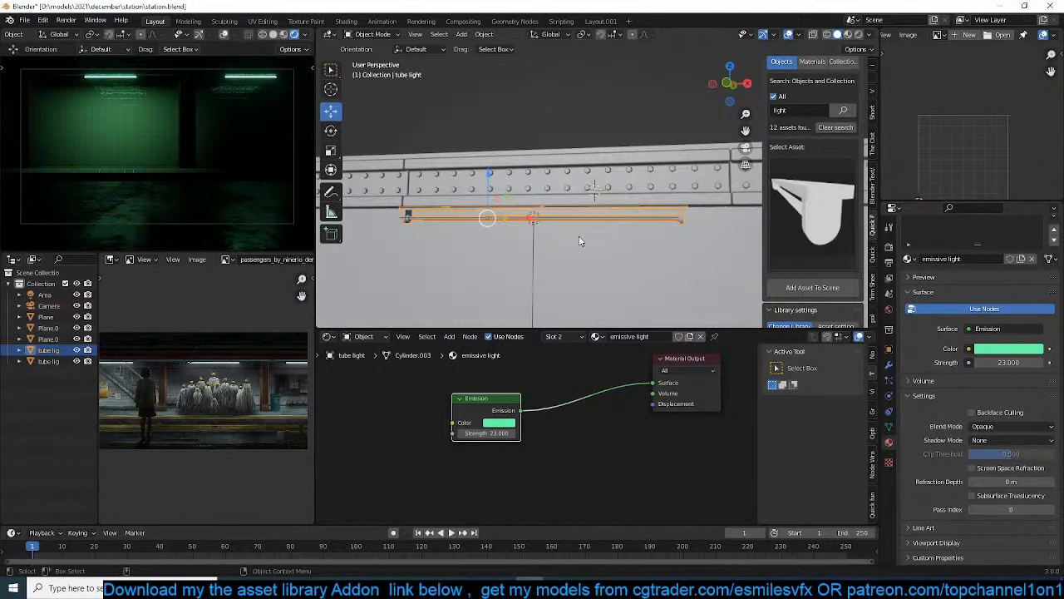
left_click(534, 235)
key("KP_7")
key("z")
left_click(431, 234)
scroll(677, 276, "down", 5)
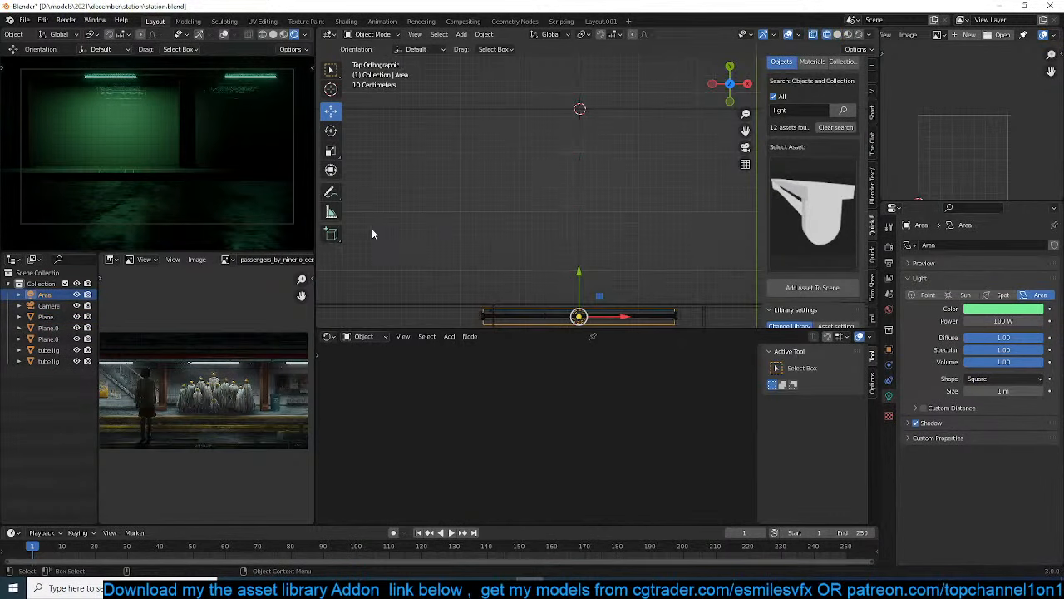
middle_click_drag(642, 276, 478, 273, "shift")
key("shift+d")
key("x")
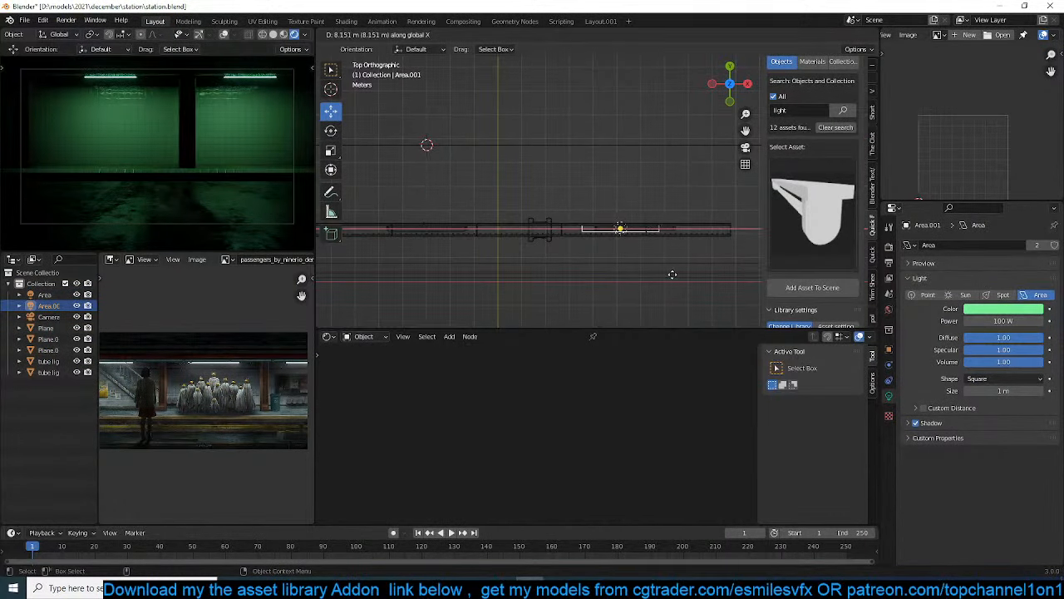
left_click(688, 272)
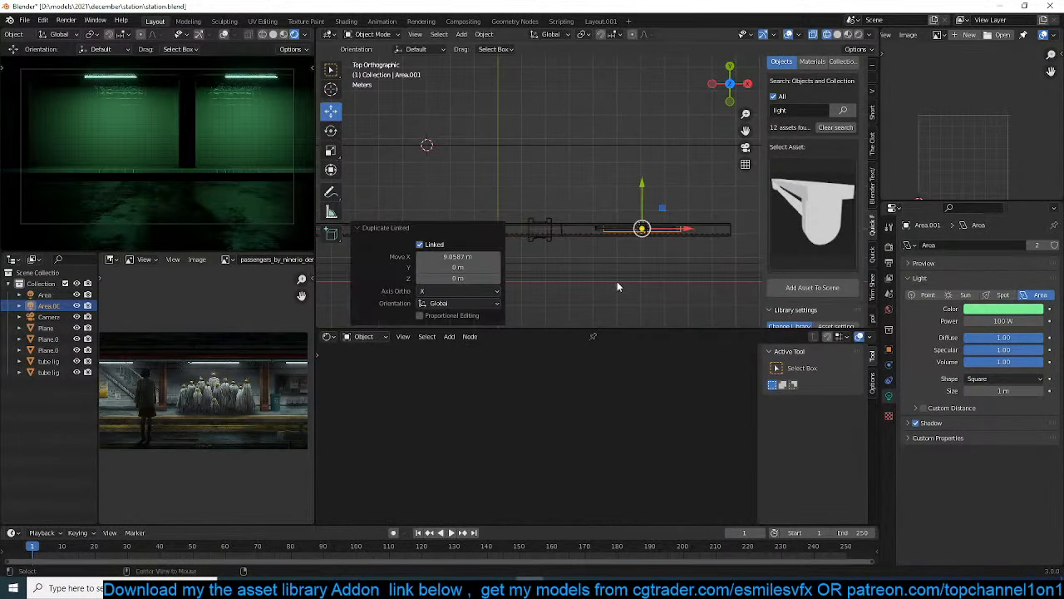
scroll(574, 296, "up", 4)
key("ctrl+s")
Select the concrete platform and add a Bevel modifier to it
mouse_move(552, 290)
middle_mouse_down("shift")
mouse_move(587, 259)
mouse_move(592, 206)
mouse_move(628, 183)
mouse_move(586, 182)
mouse_move(501, 209)
mouse_move(528, 282)
mouse_move(532, 157)
mouse_move(652, 182)
middle_mouse_up("shift")
key("z")
left_click(644, 193)
scroll(649, 199, "down", 2)
scroll(532, 157, "up", 5)
left_click(561, 153)
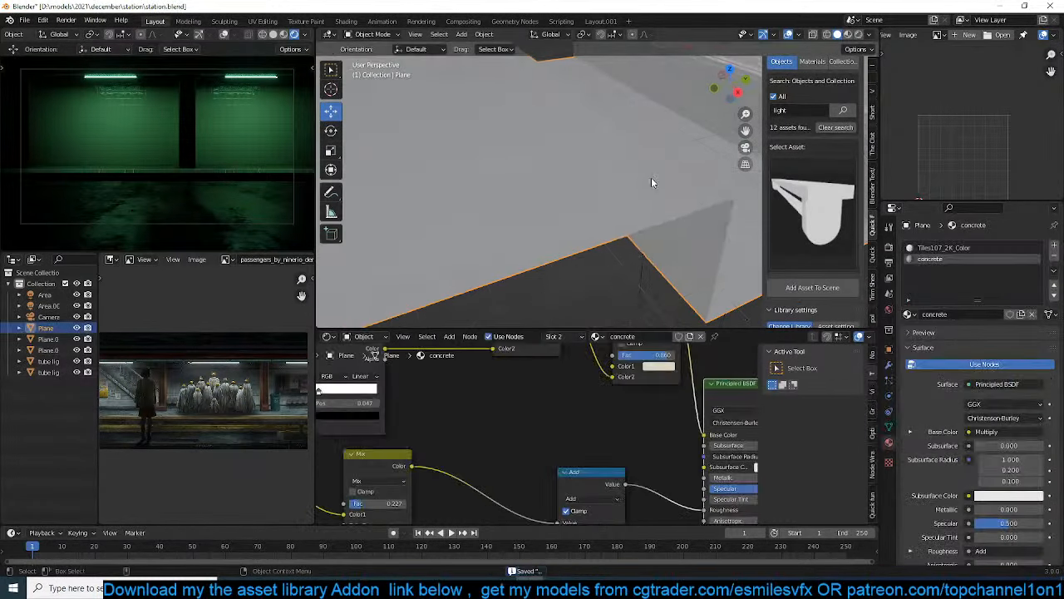
left_click(890, 364)
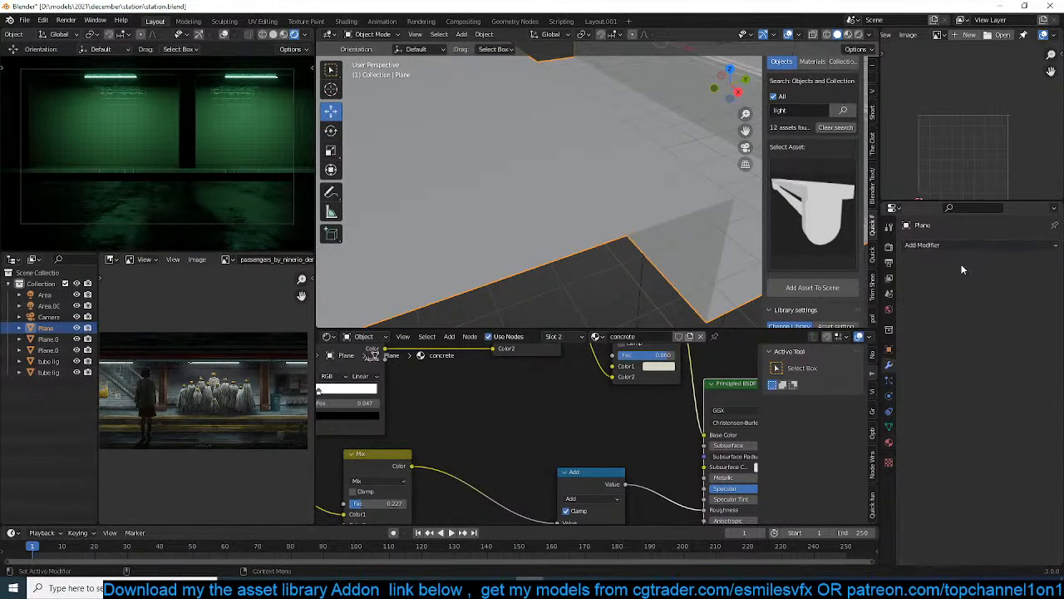
left_click(918, 244)
left_click(851, 289)
Apply the platform's scale and enable Harden Normals in its Bevel modifier
middle_click_drag(675, 254, 584, 224)
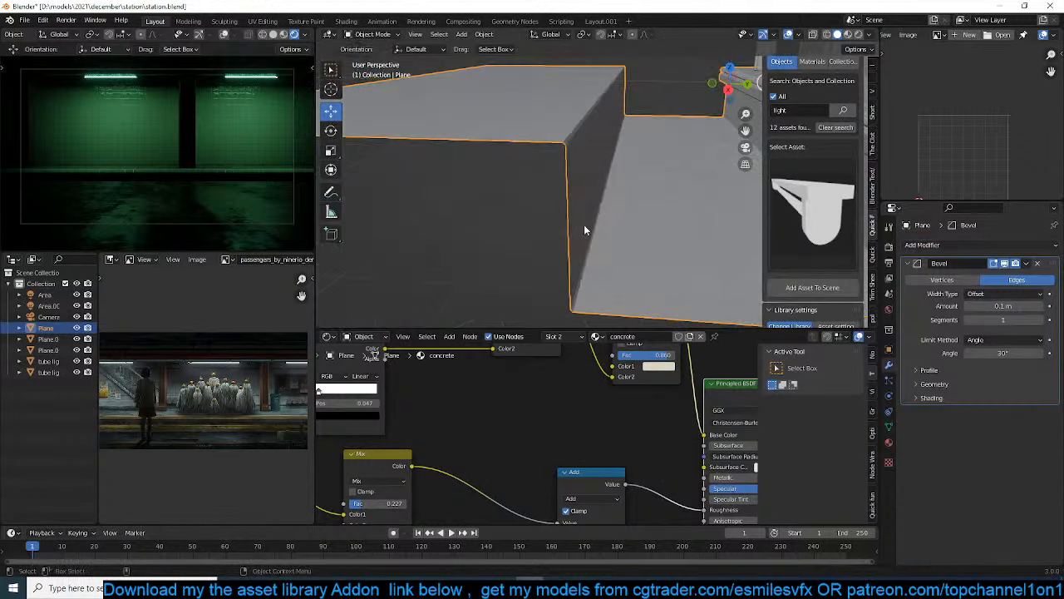
key("ctrl+a")
left_click(583, 224)
left_click(931, 398)
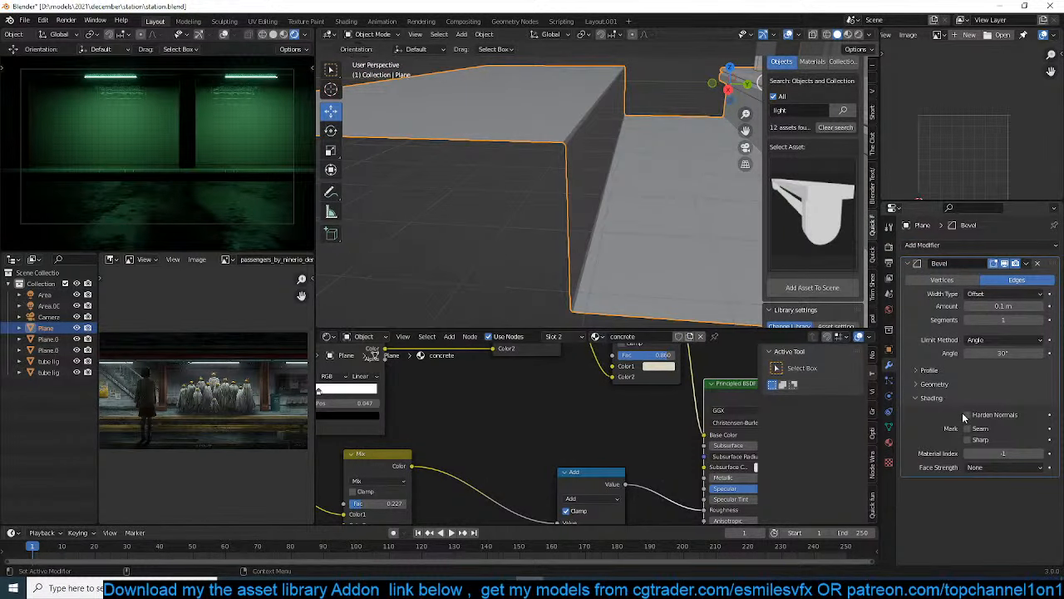
left_click(961, 413)
key("q")
left_click(573, 246)
middle_click_drag(573, 246, 558, 226)
Add a lengthwise edge loop near the platform's track-side edge and bevel it about 0.804 m into a strip
key("Tab")
key("ctrl+r")
left_click(553, 242)
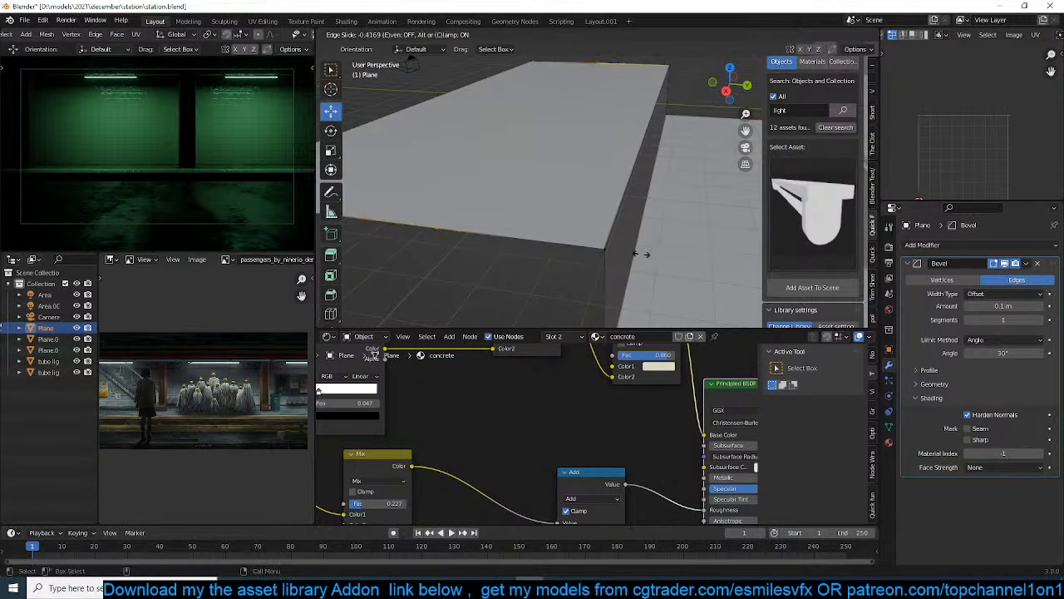
left_click(642, 254)
key("ctrl+b")
left_click(698, 256)
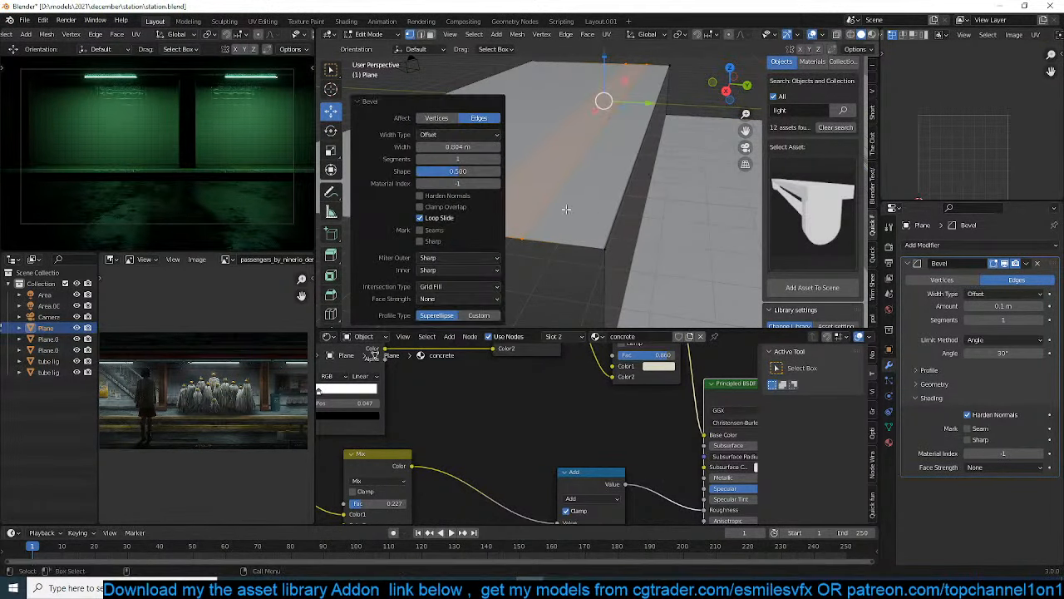
Extrude the strip face down about 0.19 m to form a recessed channel along the platform
middle_click_drag(550, 222, 605, 237)
key("e")
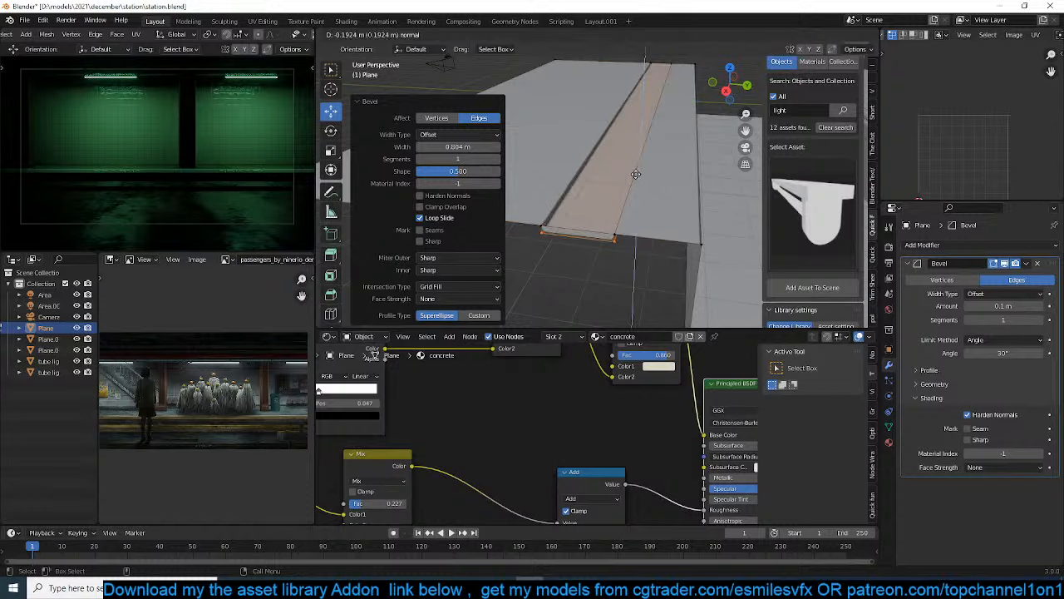
left_click(635, 176)
Delete the end faces closing both ends of the recessed channel and save the file
key("3")
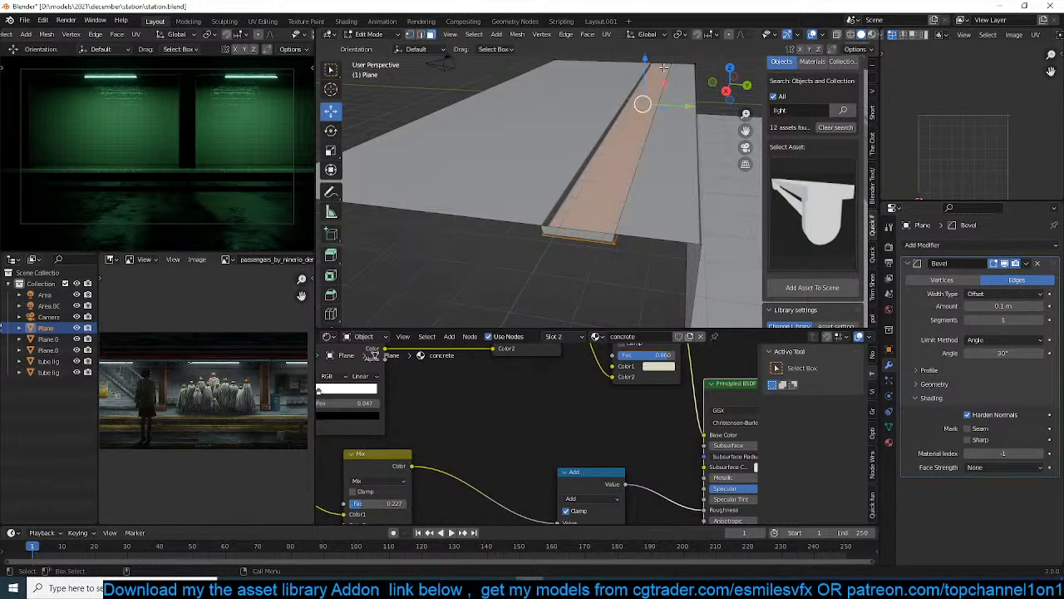
left_click(663, 68)
left_click(665, 66)
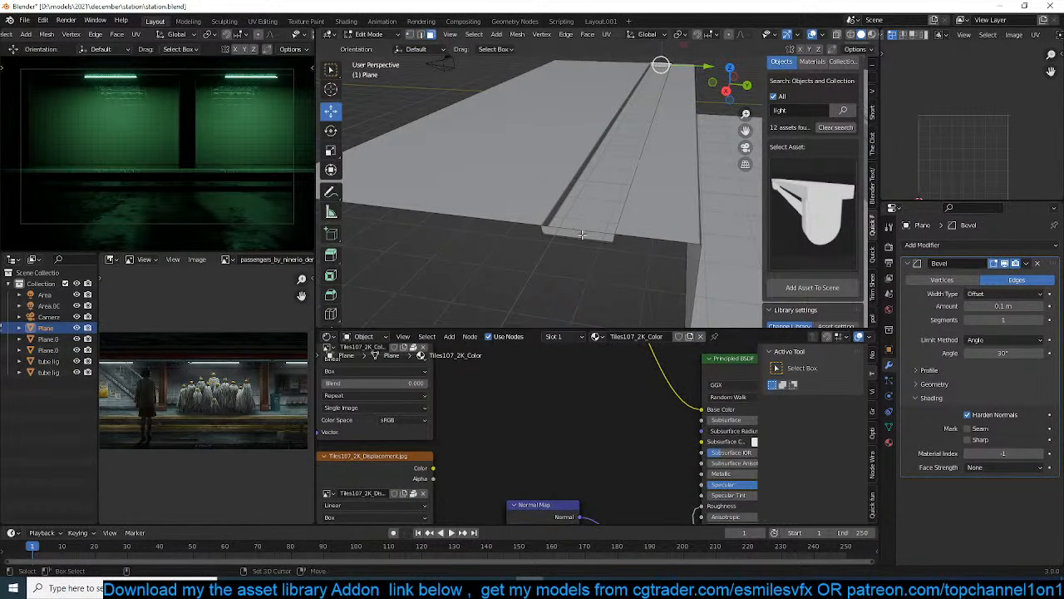
left_click(582, 235, "shift")
key("x")
left_click(582, 237)
key("KP_7")
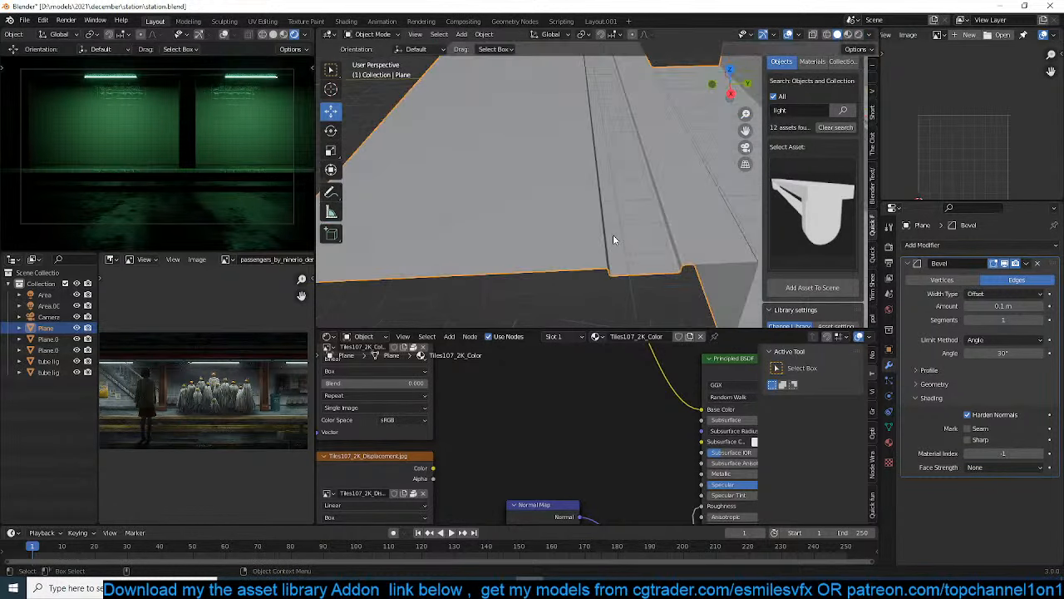
key("Tab")
key("ctrl+s")
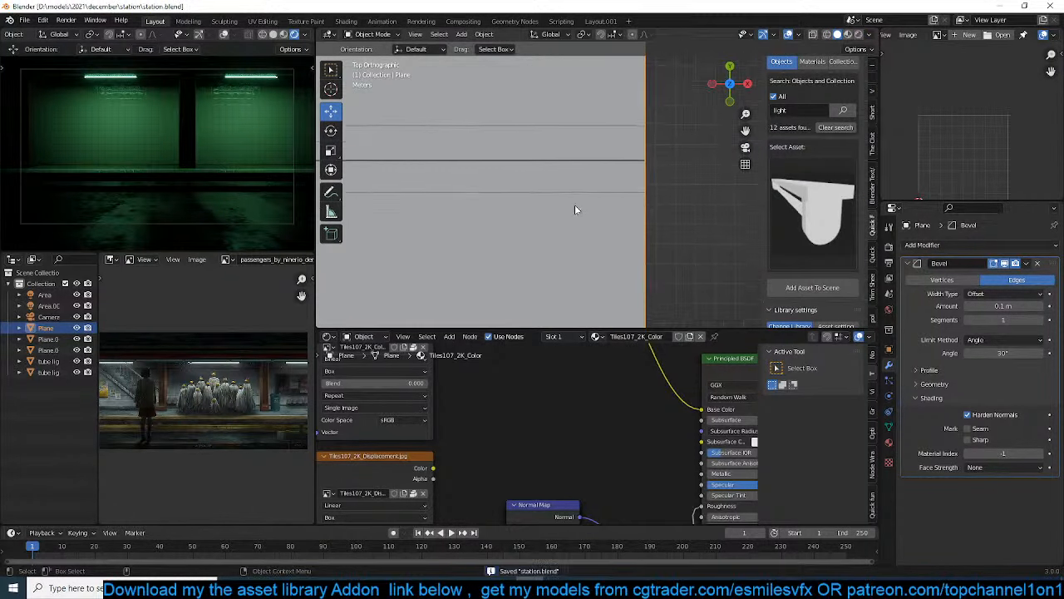
Extrude the channel's bottom face up about 0.38 m along Z and separate it into its own object
key("Tab")
middle_click_drag(648, 180, 582, 149)
left_click(580, 147)
key("e")
key("z")
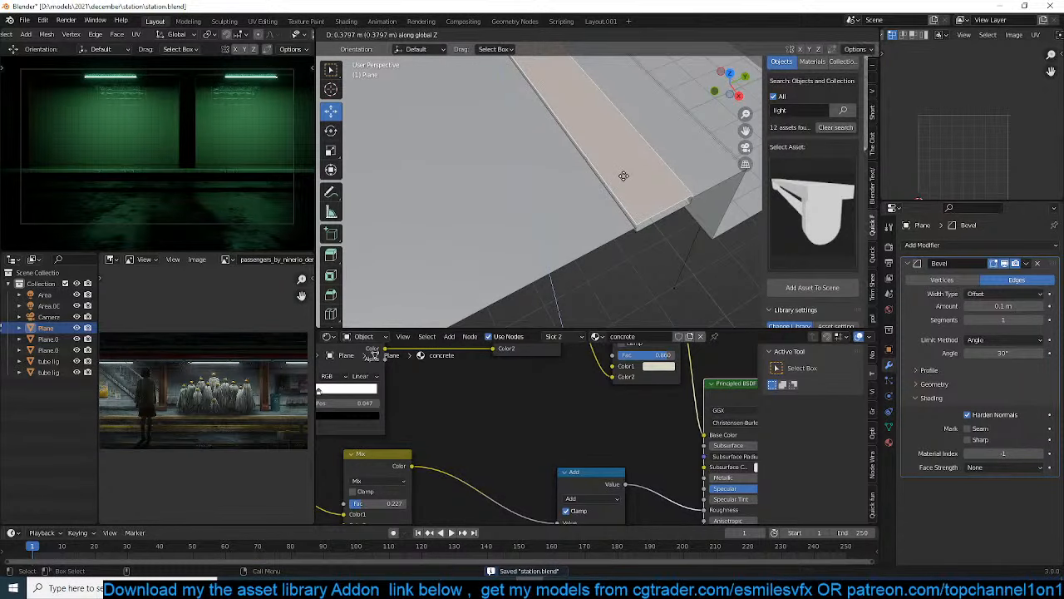
left_click(624, 176)
key("p")
left_click(630, 179)
key("Tab")
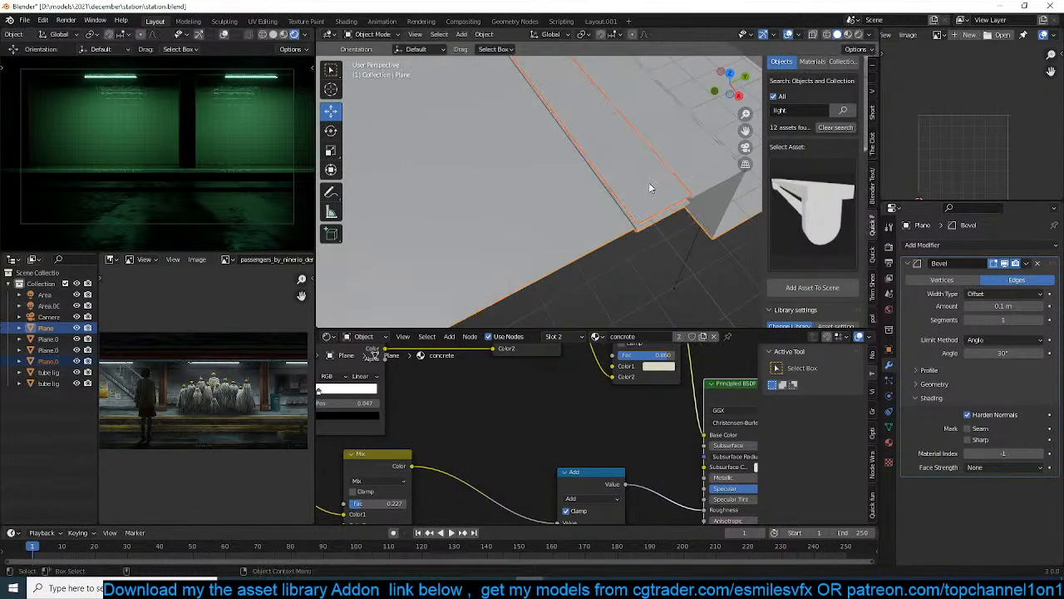
Select the separated strip and set the viewport shading colour to Random
left_click(648, 182)
middle_click_drag(648, 182, 610, 157)
left_click(868, 36)
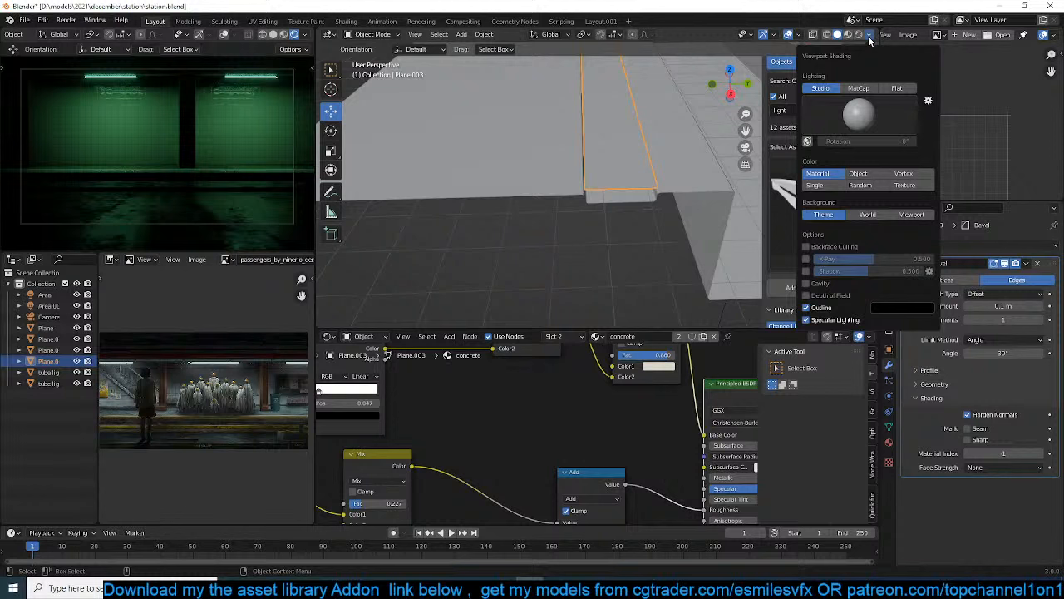
left_click(870, 184)
Set the strip's origin to its geometry and adjust its height along Z over the channel
mouse_move(629, 168)
middle_mouse_down()
mouse_move(576, 172)
mouse_move(560, 158)
mouse_move(572, 152)
middle_mouse_up()
right_click(572, 151)
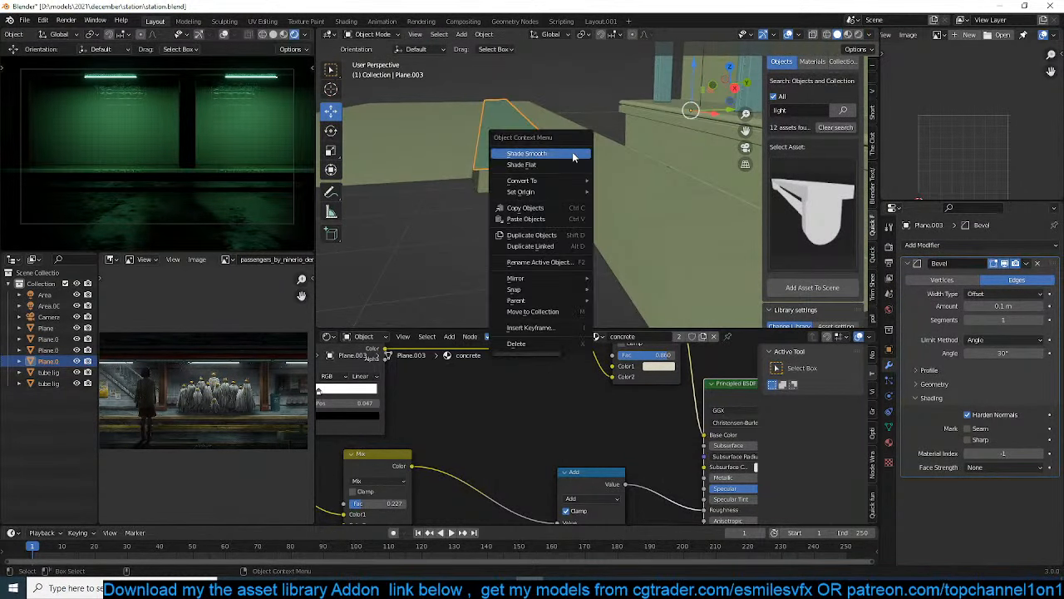
mouse_move(540, 191)
left_click(625, 203)
key("g")
key("z")
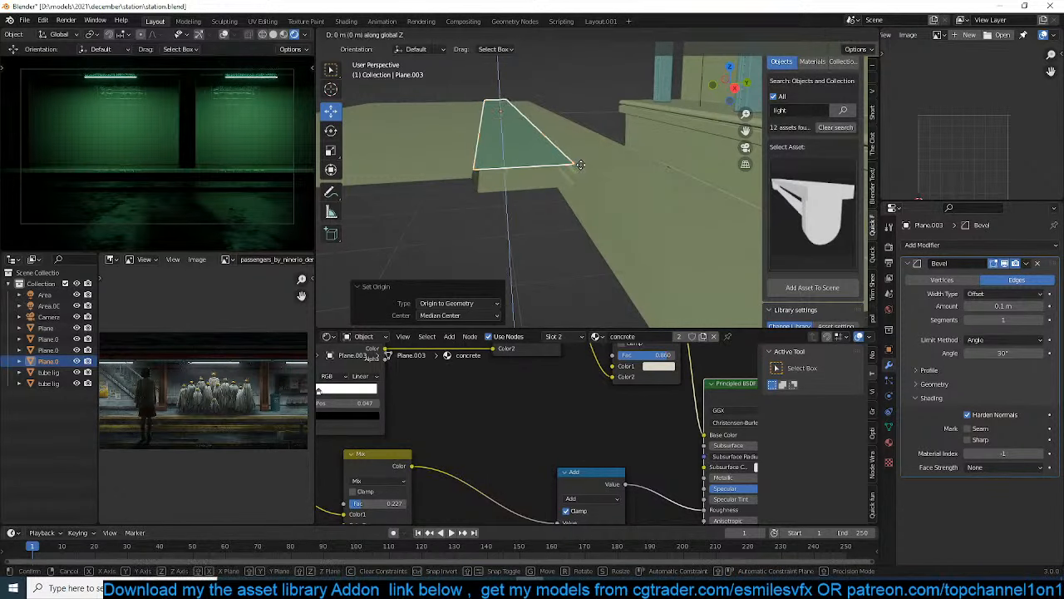
left_click(578, 171)
Loop-cut the strip crosswise in top view and delete the portion away from the platform's end
key("KP_7")
key("Tab")
key("ctrl+r")
left_click(541, 230)
right_click(541, 230)
left_click(474, 226)
key("x")
left_click(473, 225)
Inset the remaining strip face by about 0.23 m
left_click(615, 231)
scroll(616, 232, "up", 5)
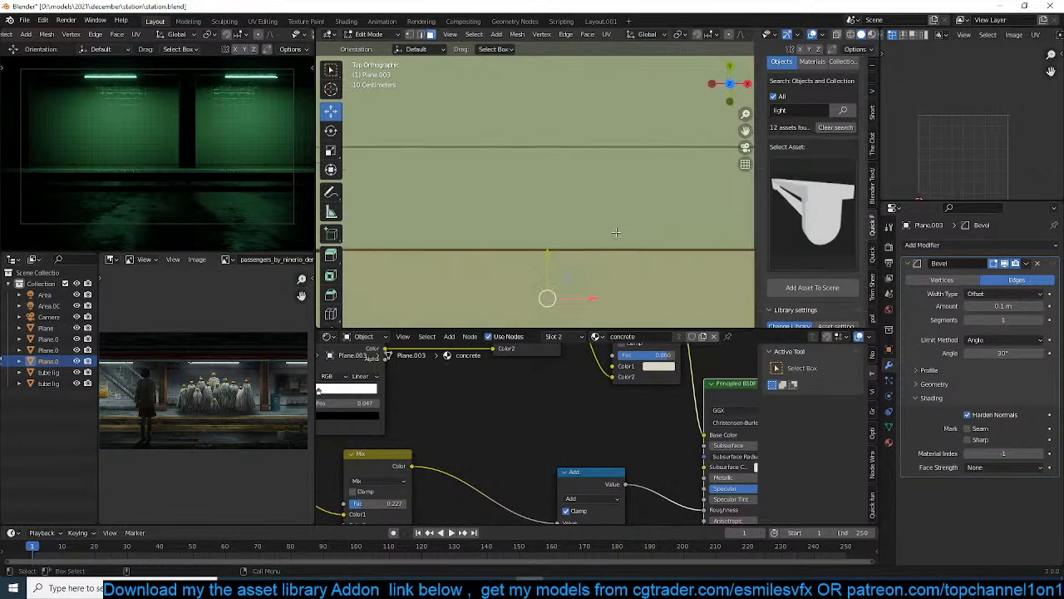
scroll(512, 91, "down", 2)
key("i")
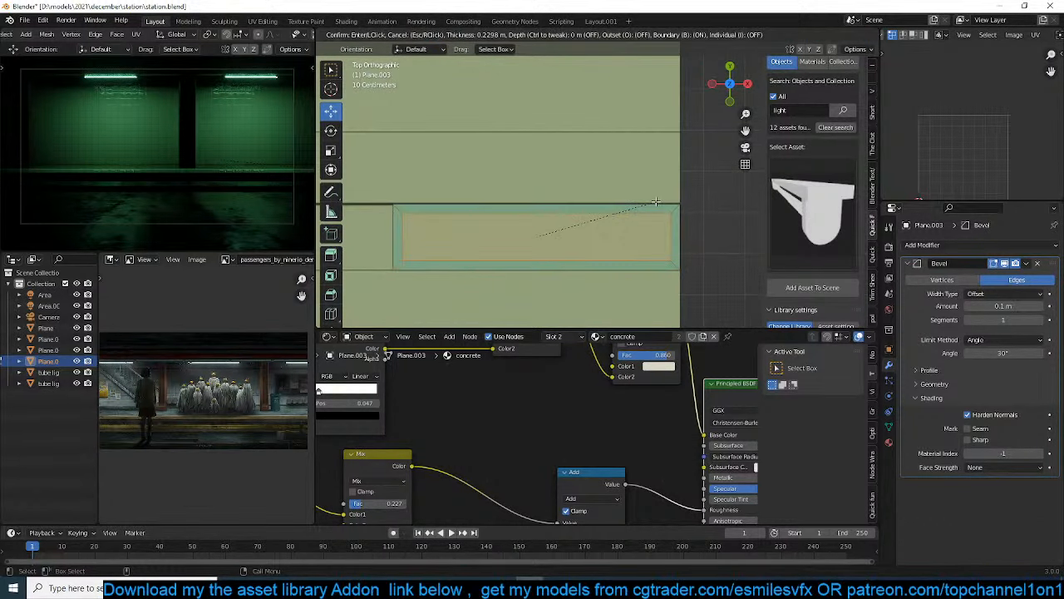
left_click(656, 201)
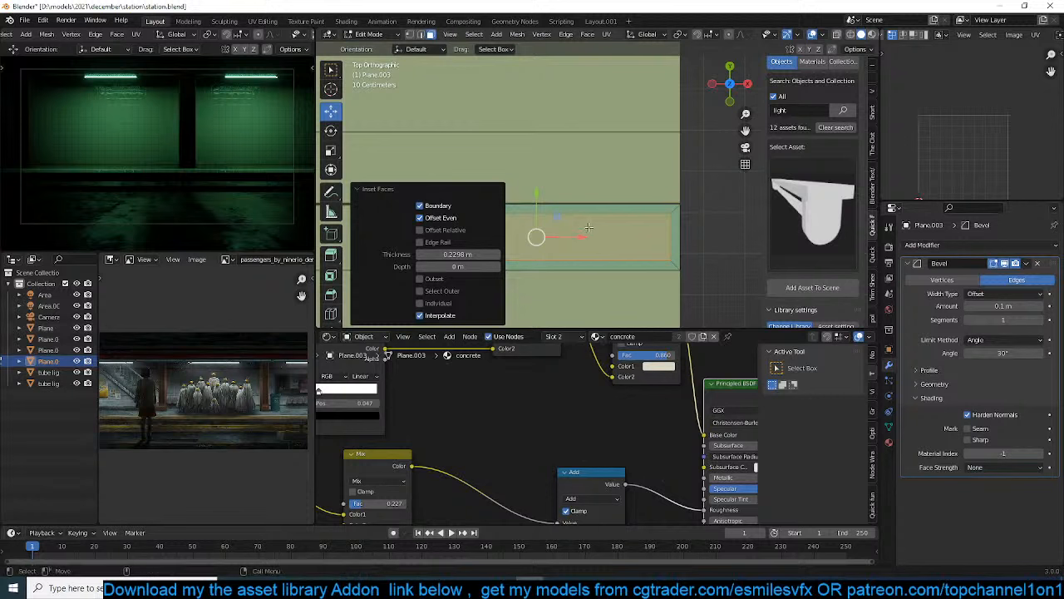
Divide the inset strip into a grid with 12 crosswise and 2 lengthwise loop cuts
key("ctrl+r")
scroll(519, 224, "up", 3)
scroll(518, 224, "up", 3)
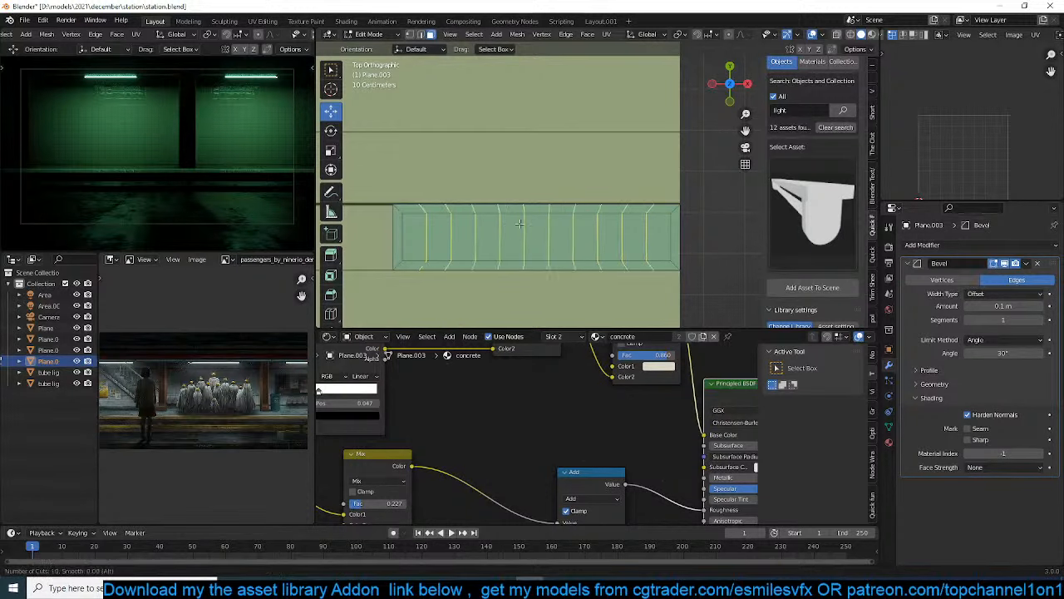
left_click(518, 224)
right_click(519, 224)
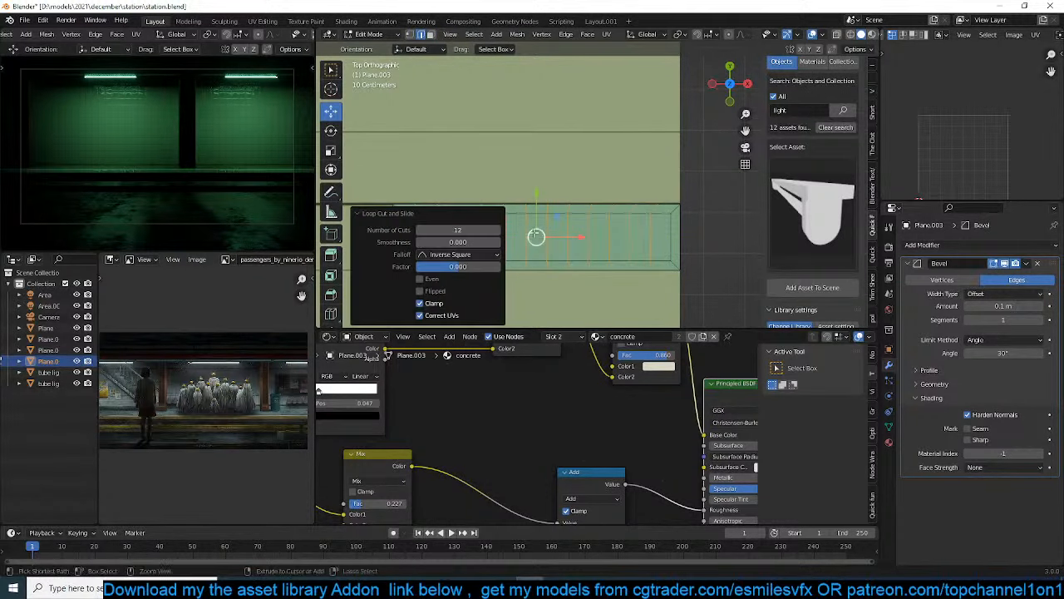
scroll(593, 249, "down", 1)
left_click(593, 248)
right_click(593, 249)
Triangulate the strip's inner grid faces and add a Wireframe modifier to the strip
left_click(684, 249)
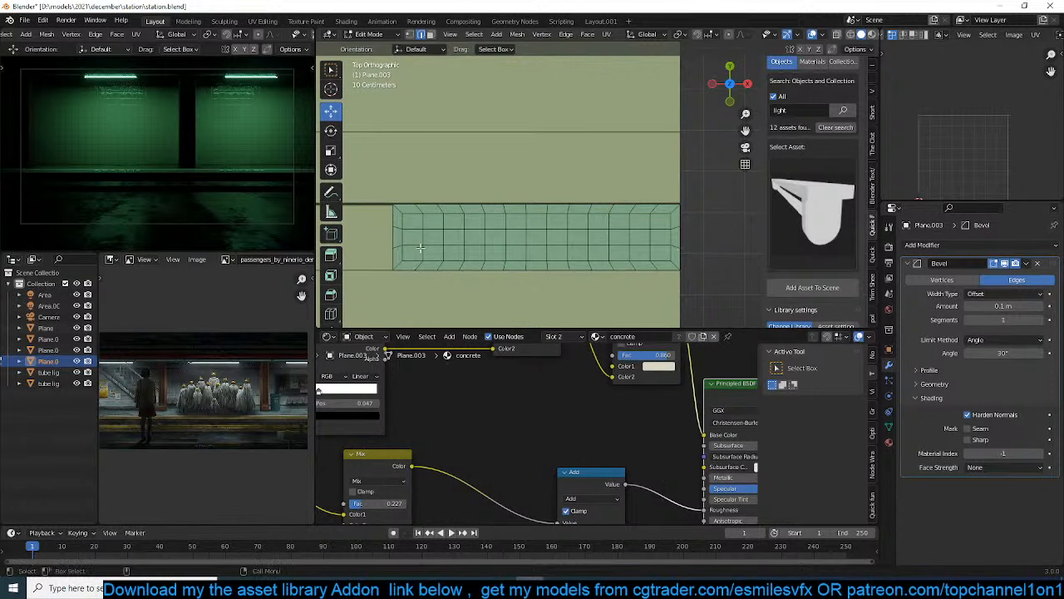
left_click_drag(408, 219, 666, 256)
key("Tab")
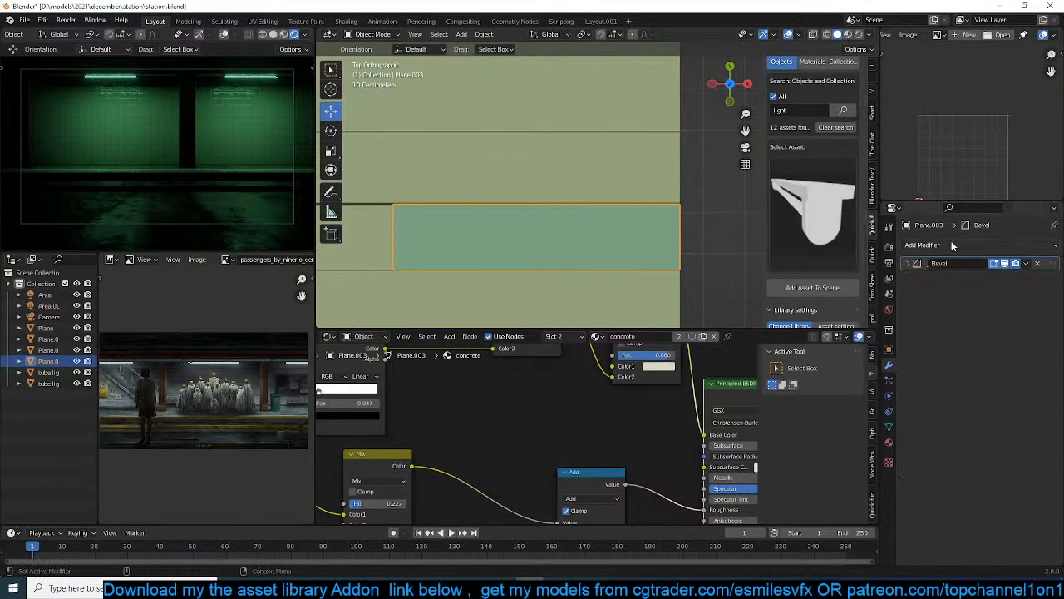
left_click(923, 244)
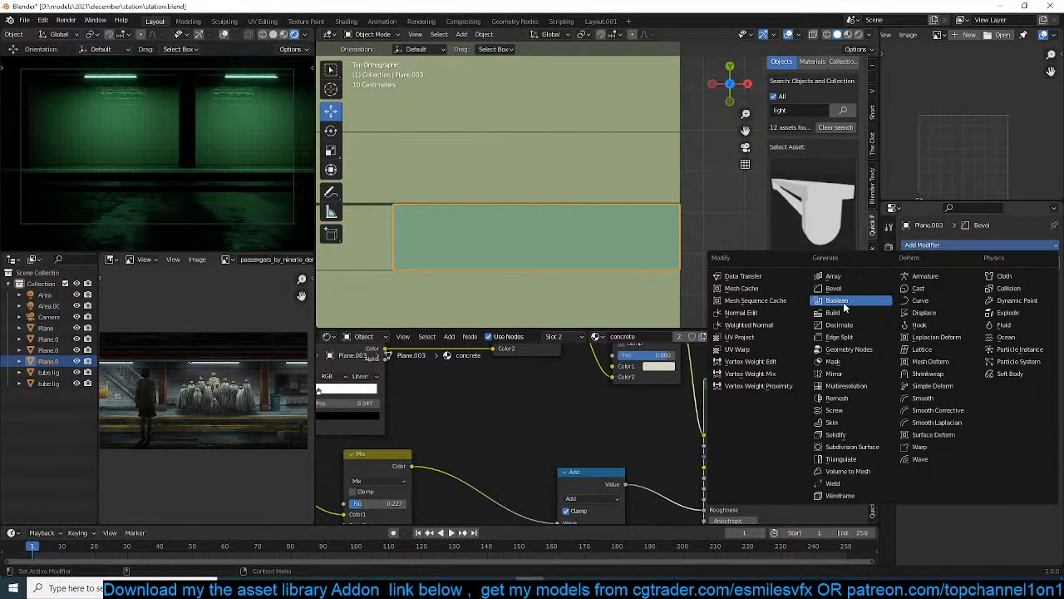
left_click(838, 496)
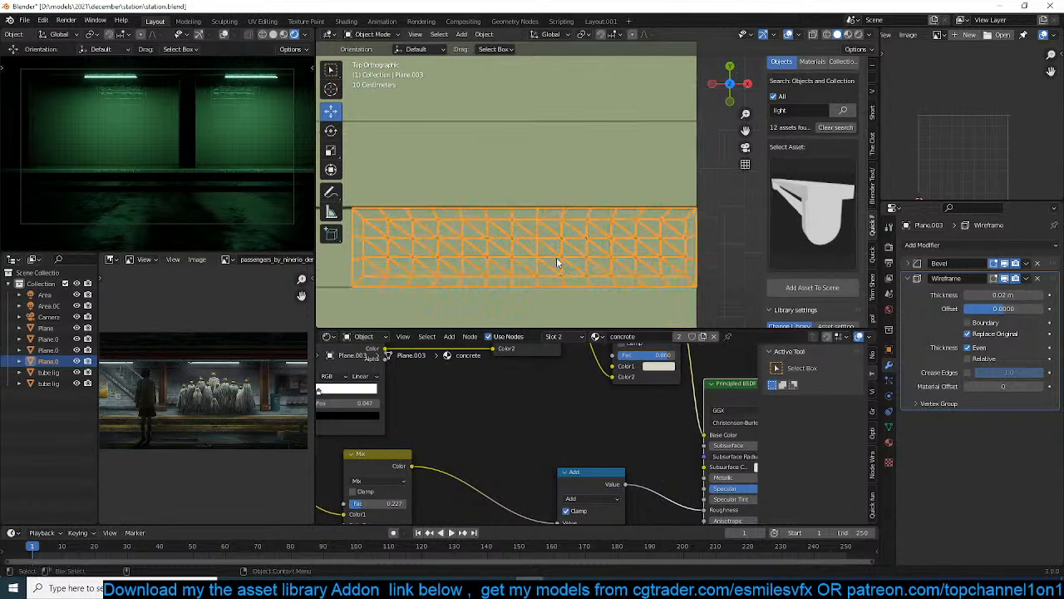
Set the Wireframe thickness to 0.088 m and place the modifier above the Bevel in the stack
scroll(596, 201, "up", 4)
middle_click_drag(593, 202, 652, 229)
left_click(658, 203)
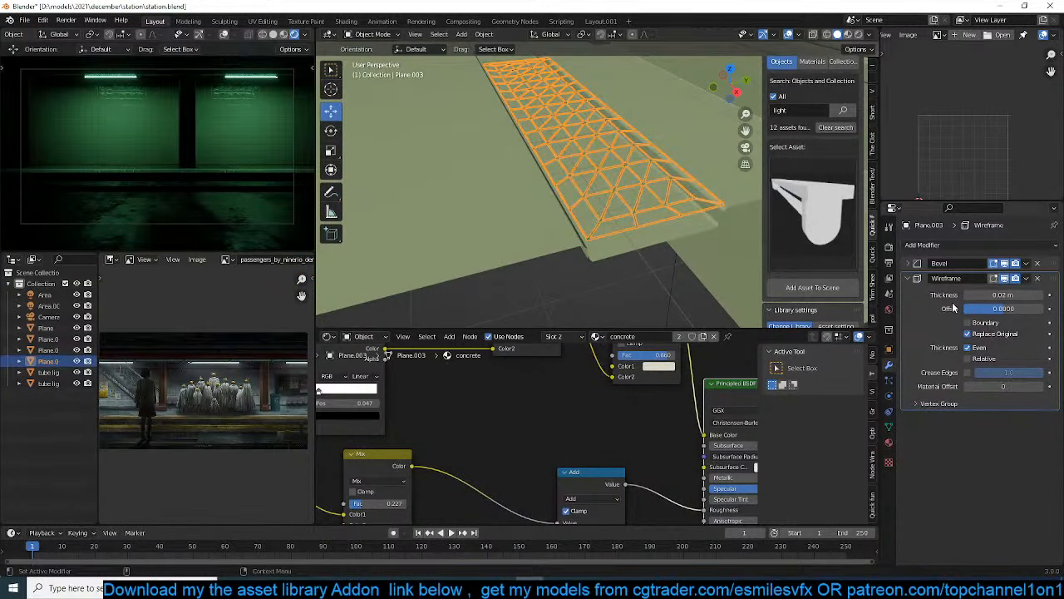
left_click_drag(995, 295, 1050, 257)
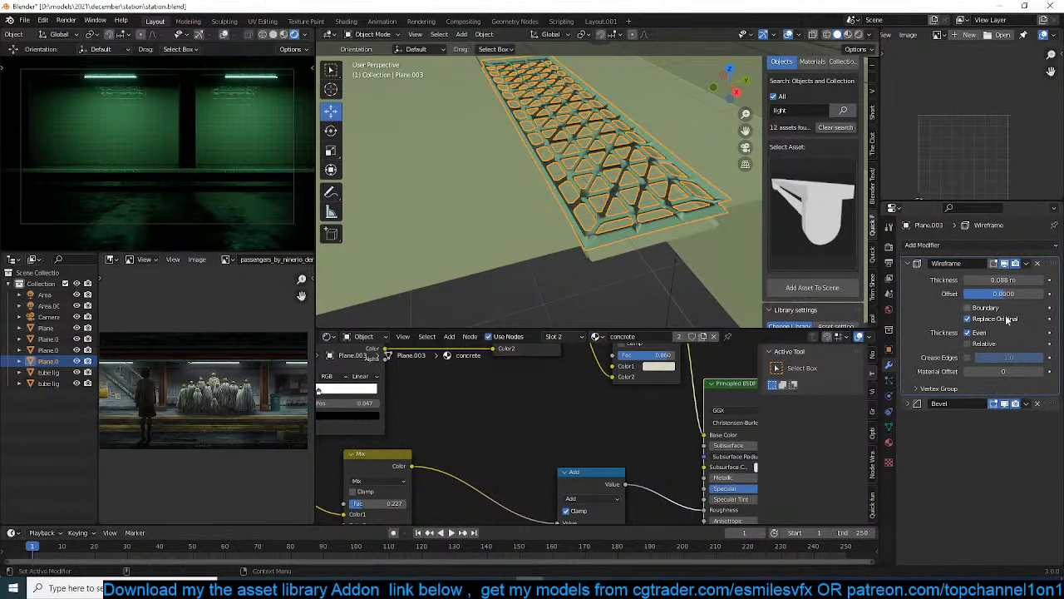
Set the grate's Bevel modifier amount to 0.01 m
scroll(686, 240, "up", 5)
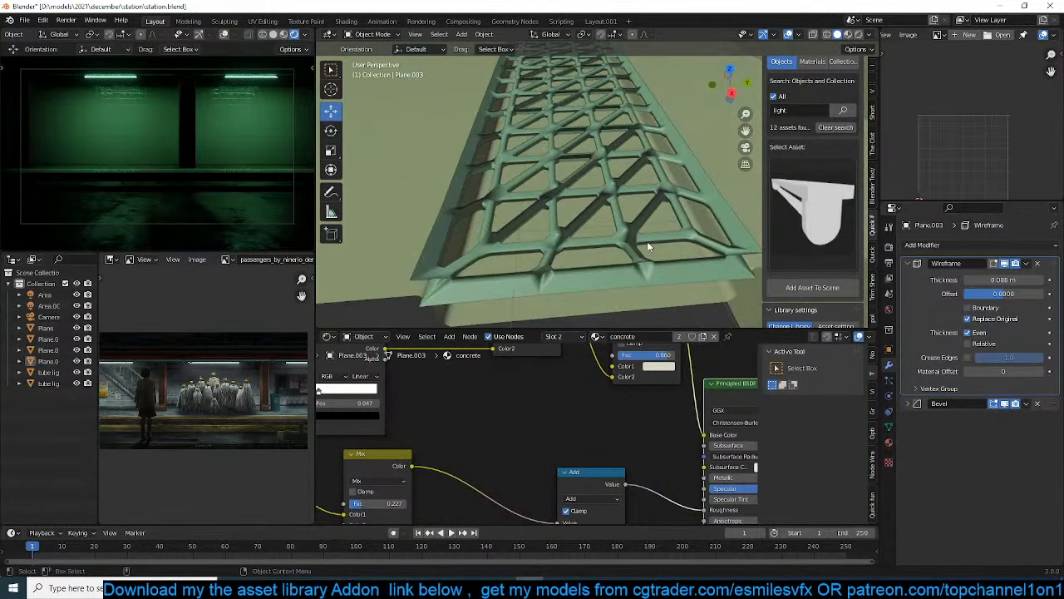
left_click(910, 403)
left_click_drag(996, 446, 964, 447)
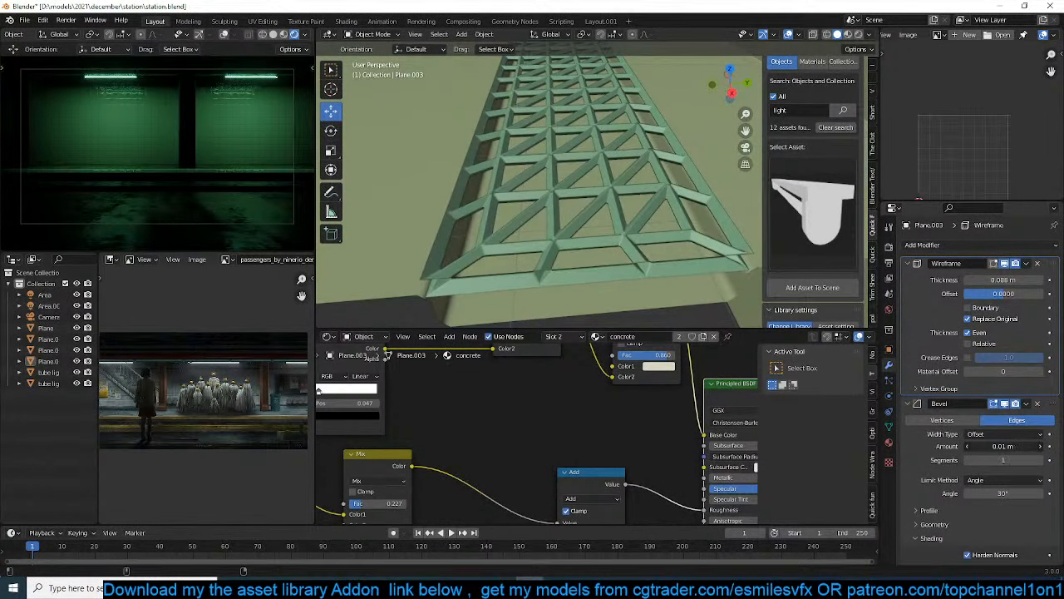
Move the wireframe grate about 0.058 m along Z over the platform channel
scroll(632, 222, "down", 6)
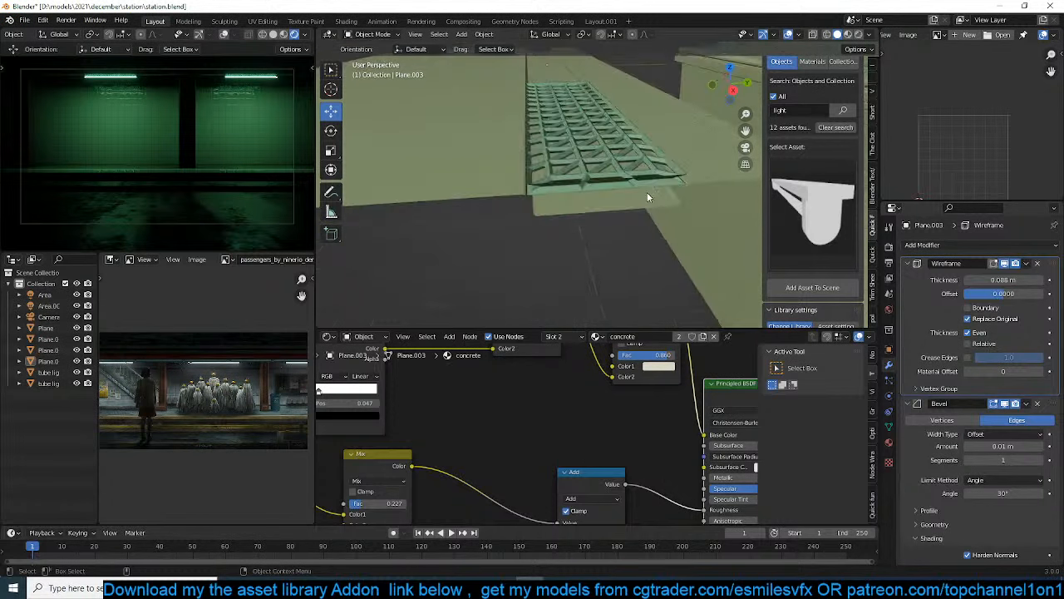
scroll(648, 197, "up", 2)
left_click(650, 175)
key("g")
key("z")
left_click(648, 180)
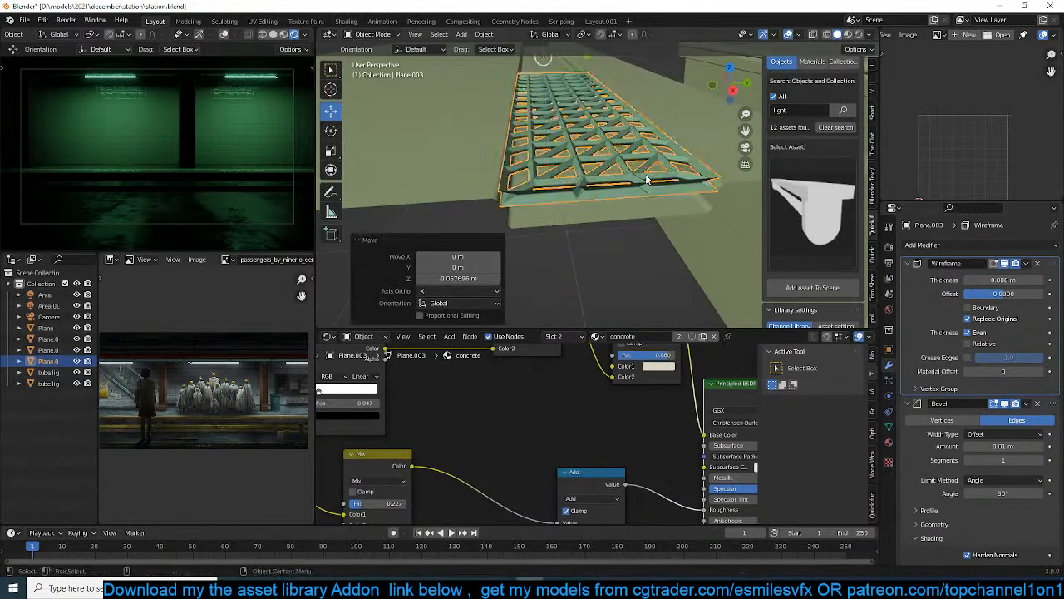
Dissolve the slanted connector edges between the grate's inner grid and its border along the long -Y side
scroll(647, 181, "down", 5)
left_click(625, 204)
middle_click_drag(624, 205, 665, 220)
scroll(665, 220, "up", 2)
left_click(698, 204)
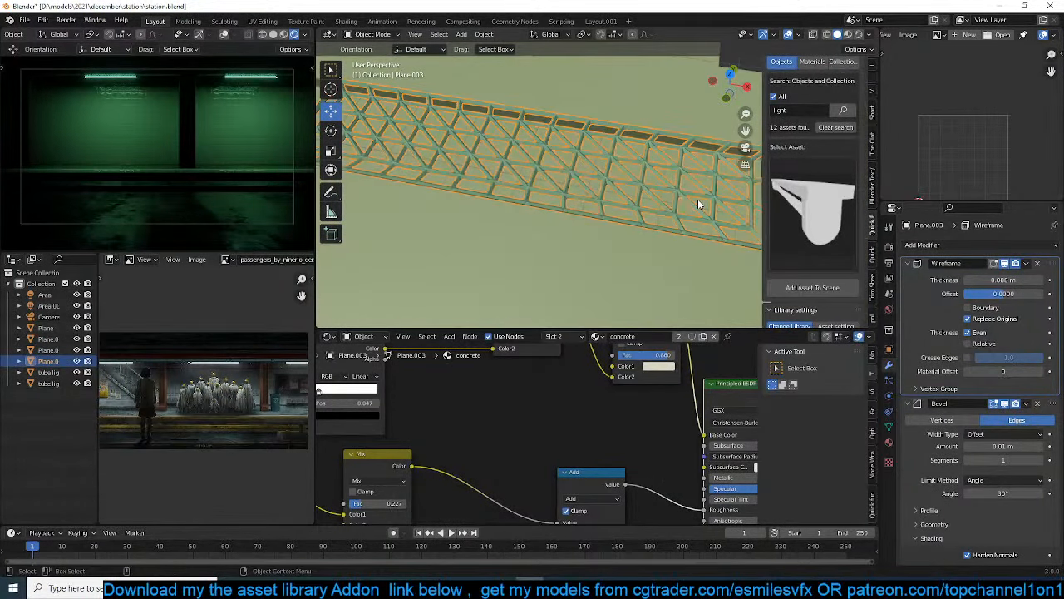
key("KP_7")
key("Tab")
scroll(631, 284, "up", 2)
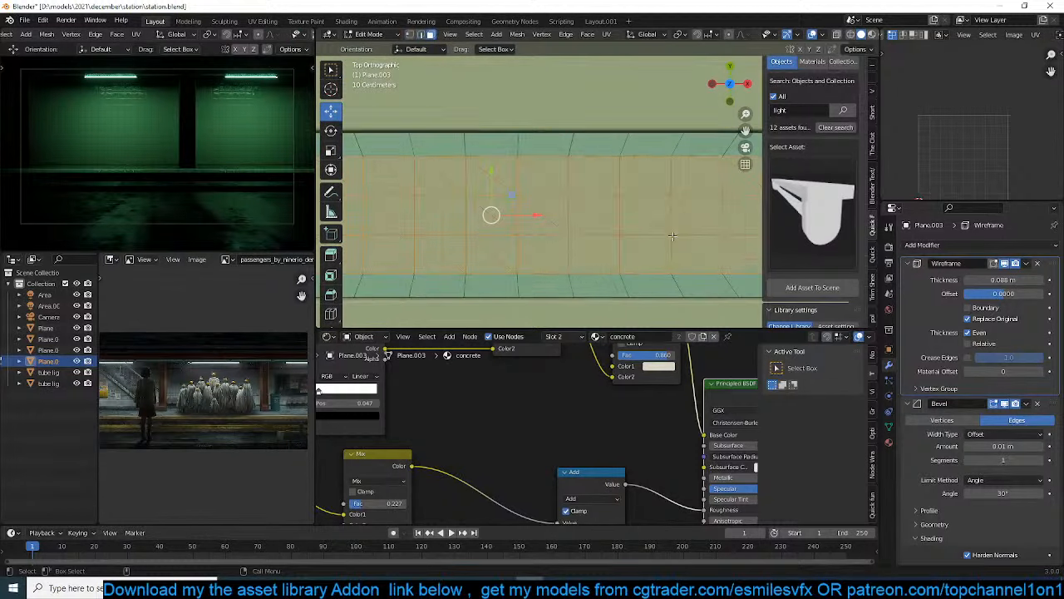
left_click(631, 283)
scroll(653, 280, "down", 2)
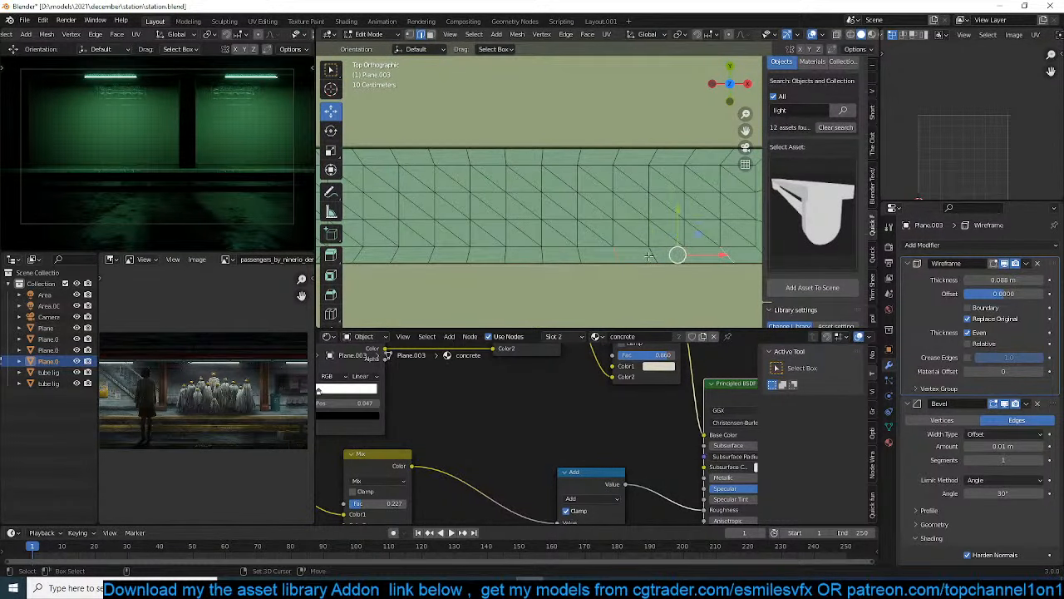
key("ctrl+x")
scroll(640, 254, "left", 3, "ctrl")
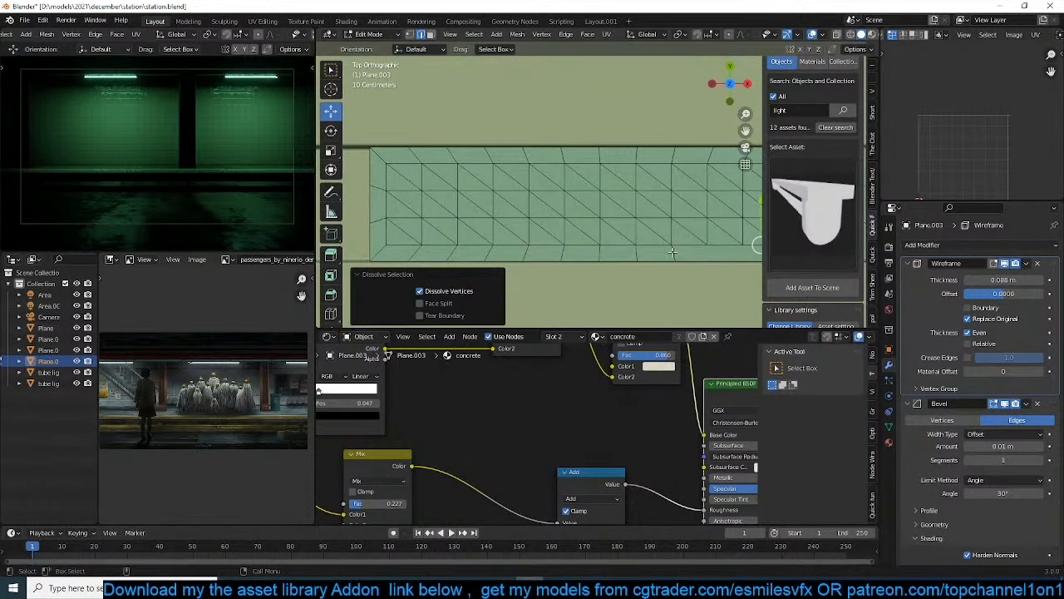
left_click(581, 253)
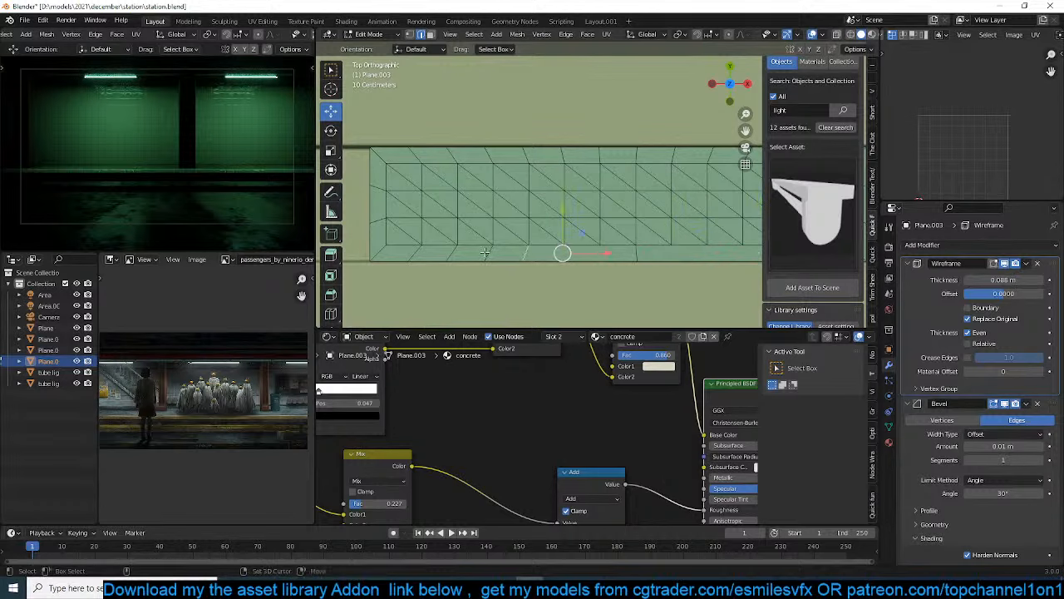
key("ctrl+x")
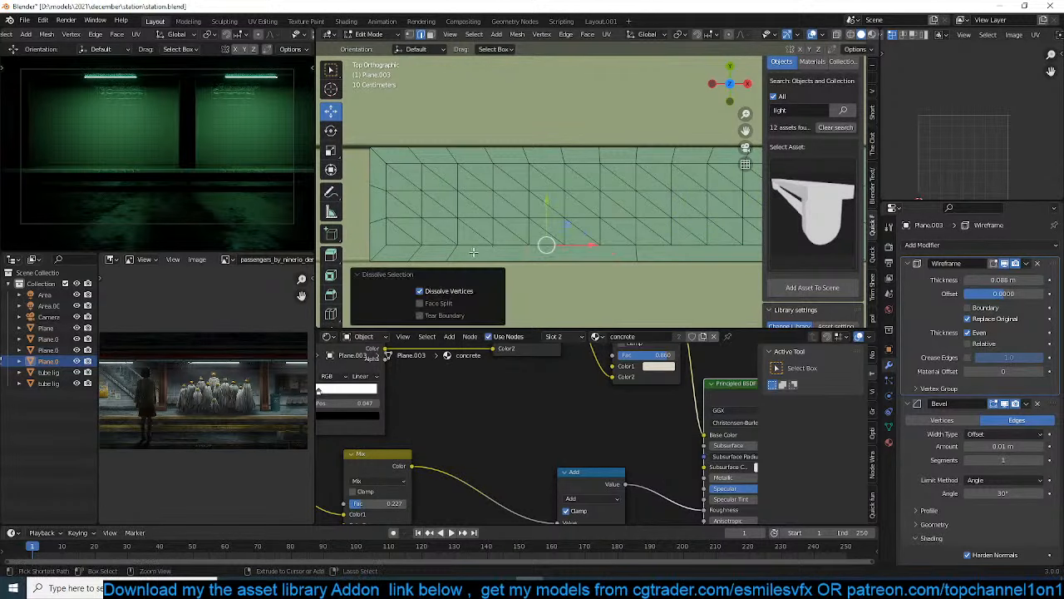
left_click(417, 249)
key("KP_5")
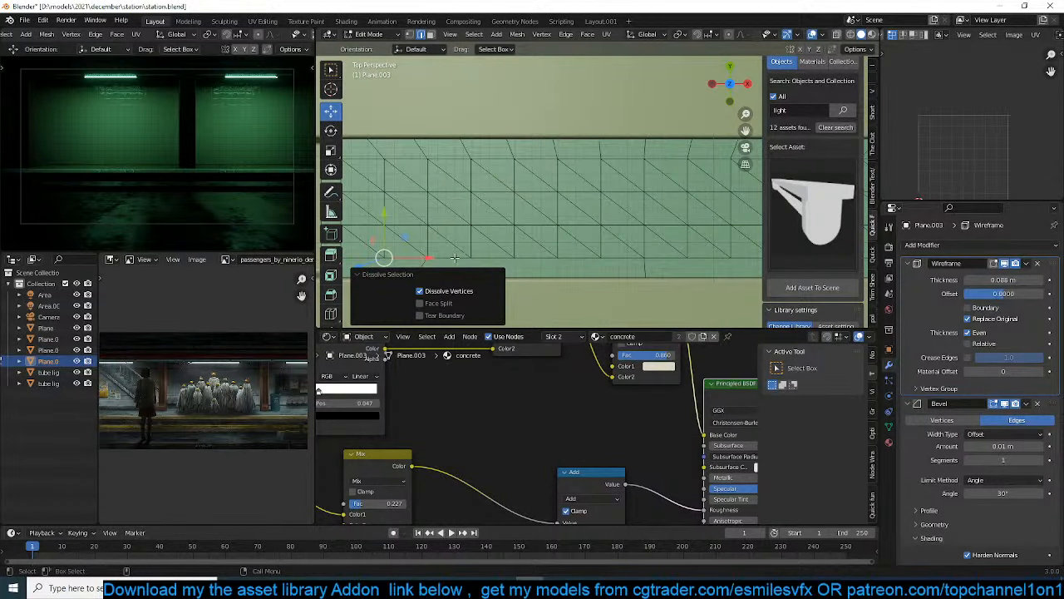
Dissolve the connector edges across the grate's +X end border and the adjoining stretch of its +Y border
key("1")
scroll(455, 258, "down", 1)
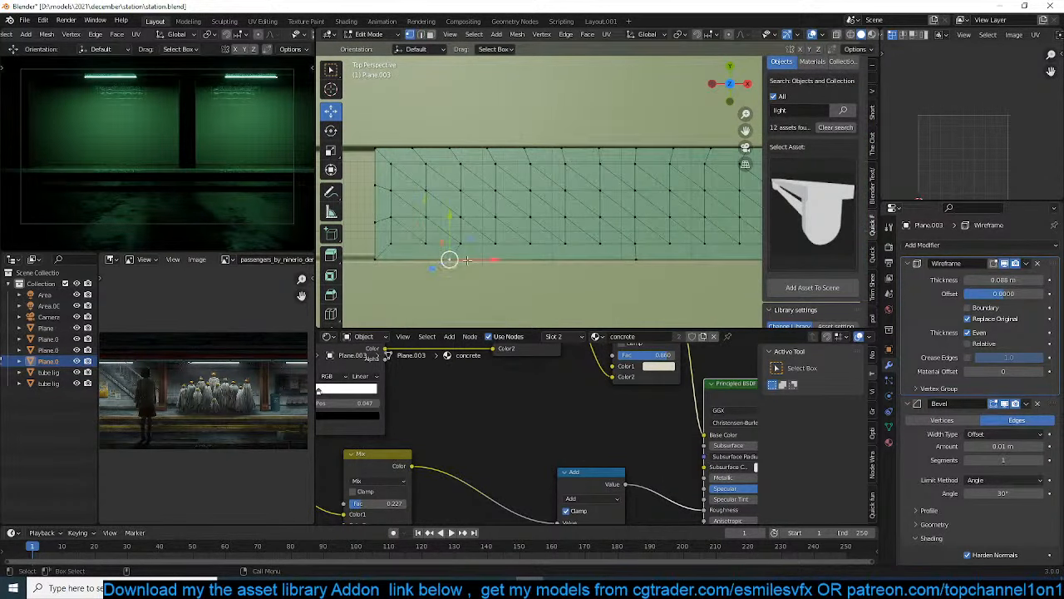
left_click_drag(468, 261, 487, 260)
middle_click_drag(632, 253, 454, 235, "shift")
left_click(616, 225)
middle_click_drag(616, 179, 629, 216, "shift")
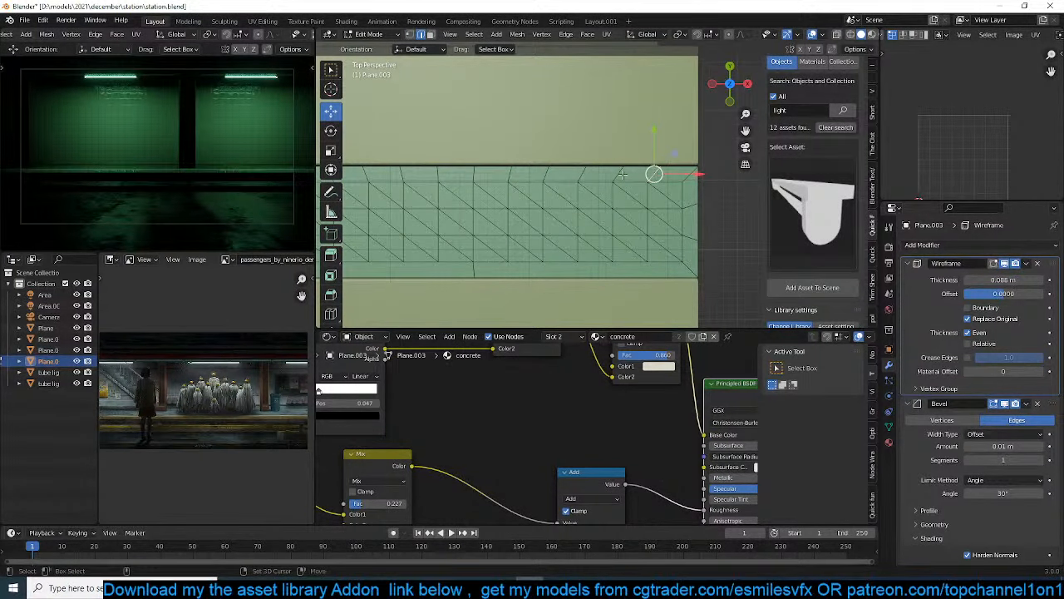
key("ctrl+x")
left_click(689, 206)
left_click(691, 228, "shift")
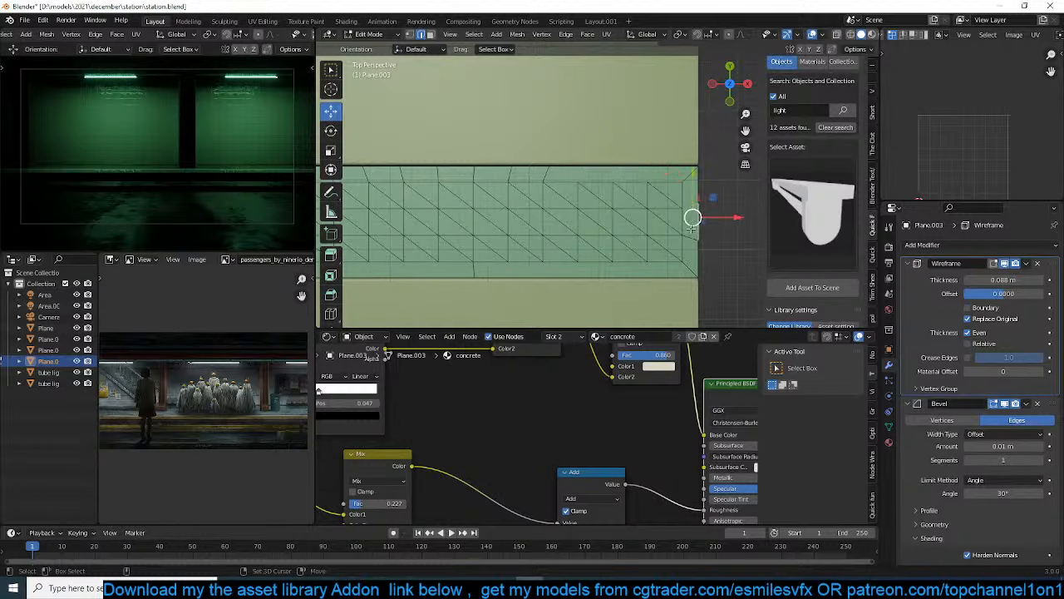
left_click(685, 209, "shift")
key("ctrl+x")
key("Tab")
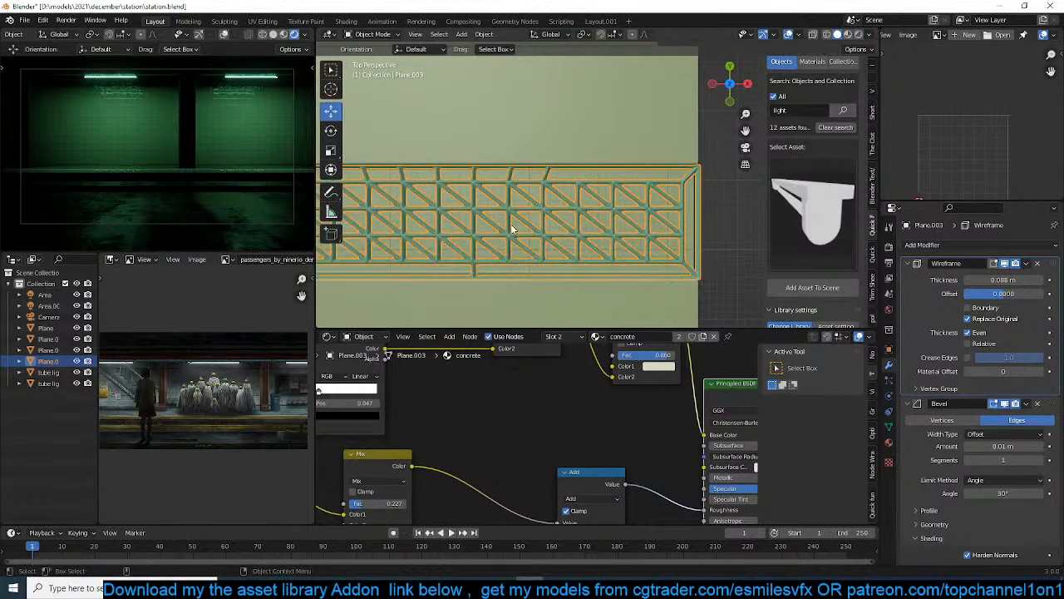
Dissolve the slanted connector edges along the middle stretch of the grate's +Y border
middle_click_drag(508, 225, 577, 230, "shift")
key("alt+a")
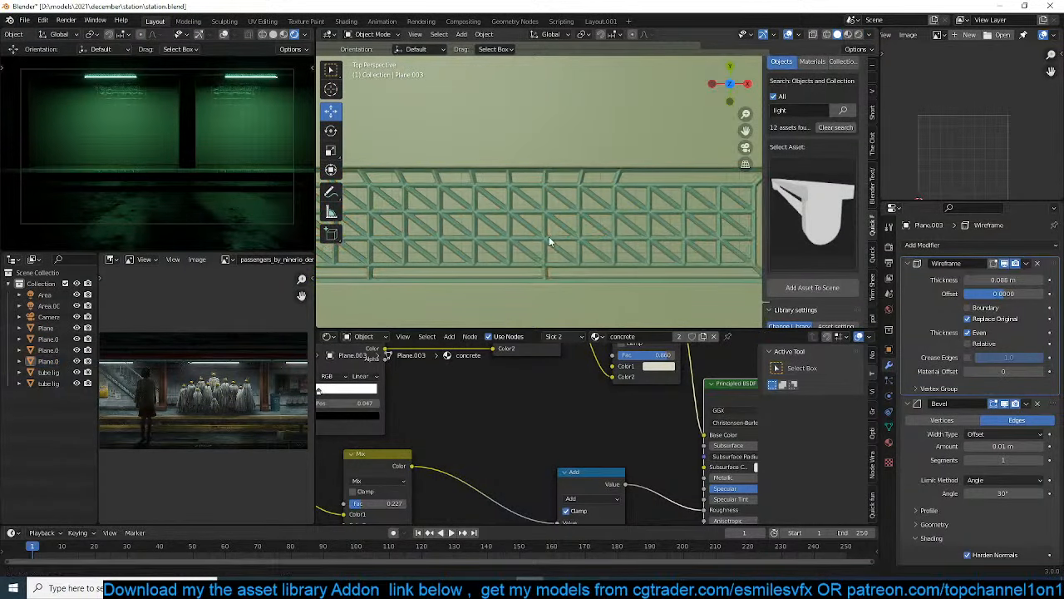
key("Tab")
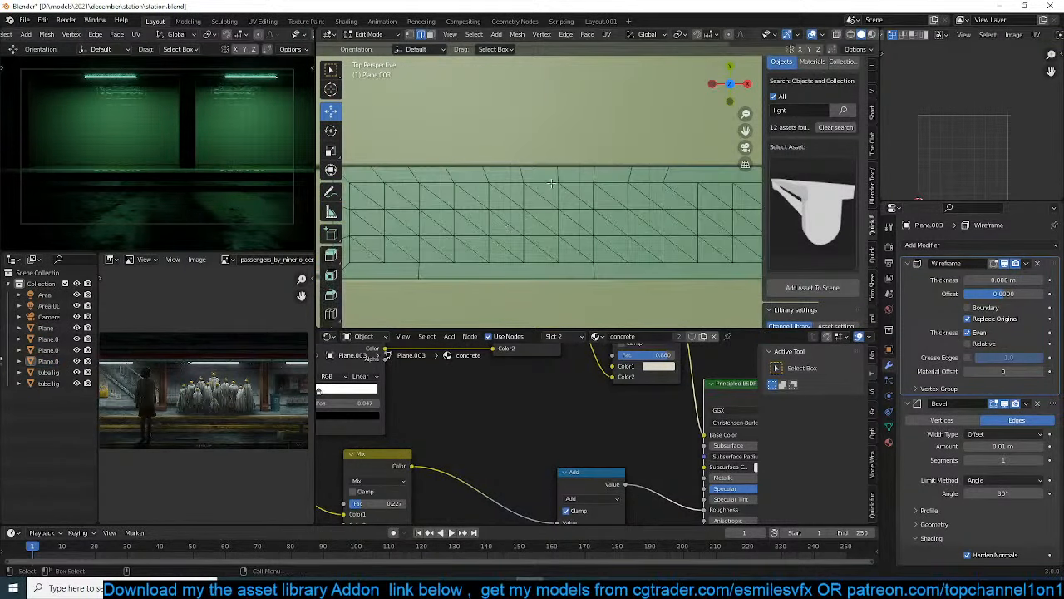
key("ctrl+x")
left_click(623, 174)
key("ctrl+x")
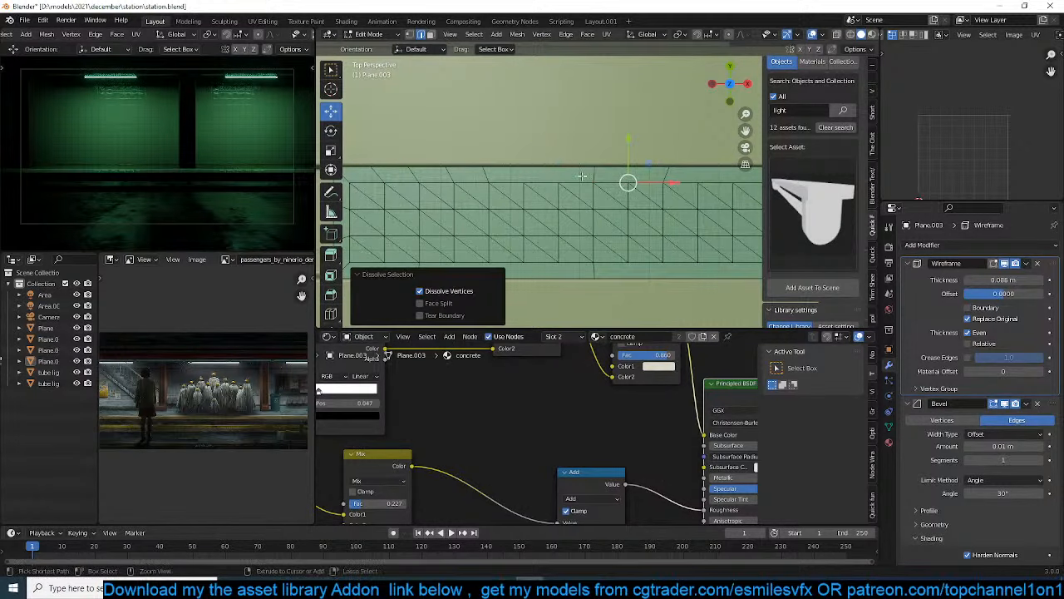
middle_click_drag(492, 183, 603, 185, "shift")
left_click(553, 176)
left_click(532, 175, "shift")
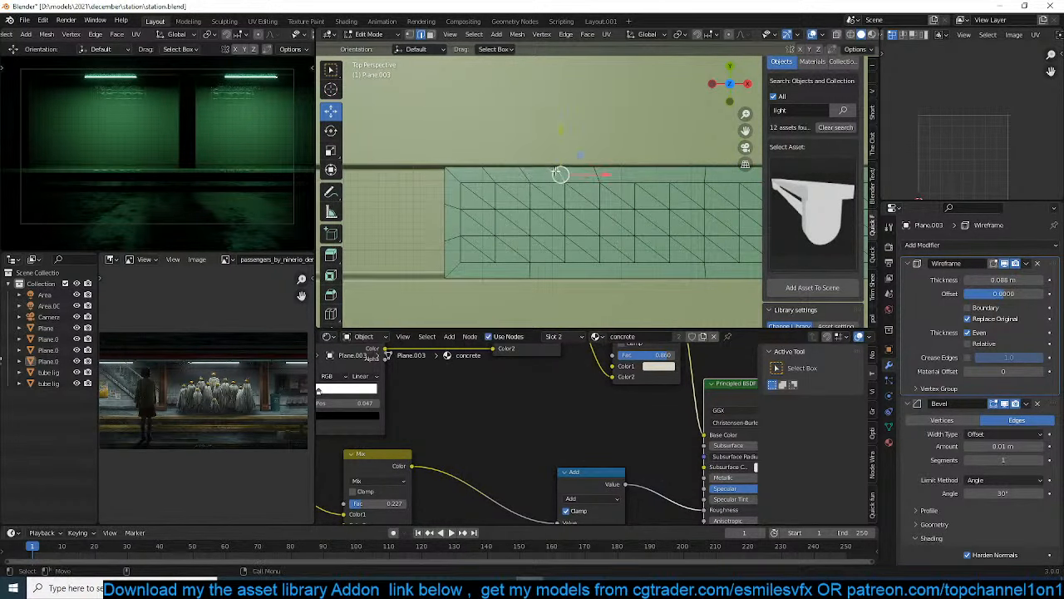
key("ctrl+x")
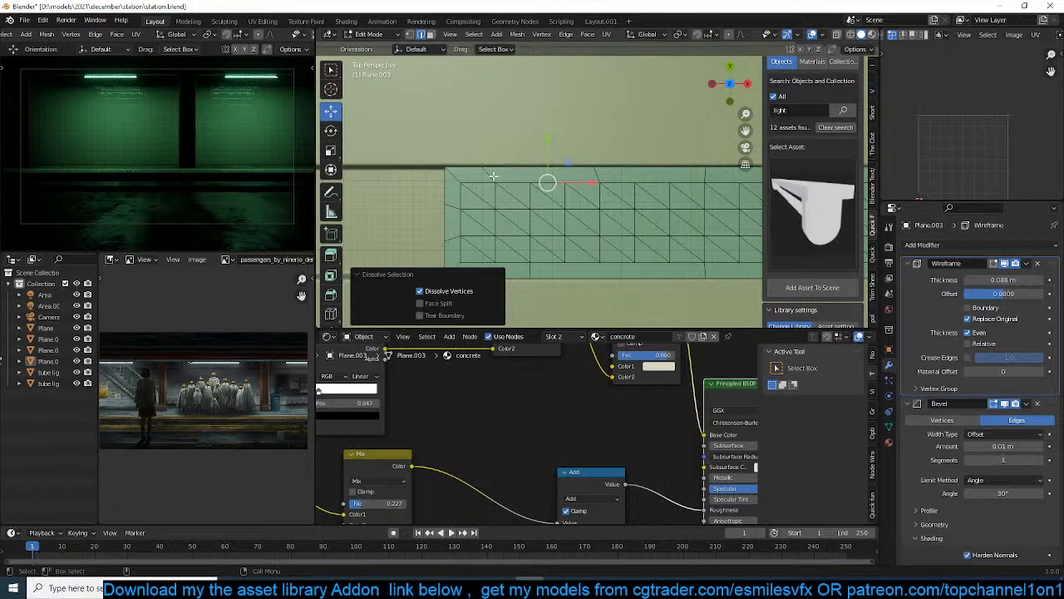
Dissolve the remaining connector edges around the grate's -X end and leave mesh editing
left_click(493, 177)
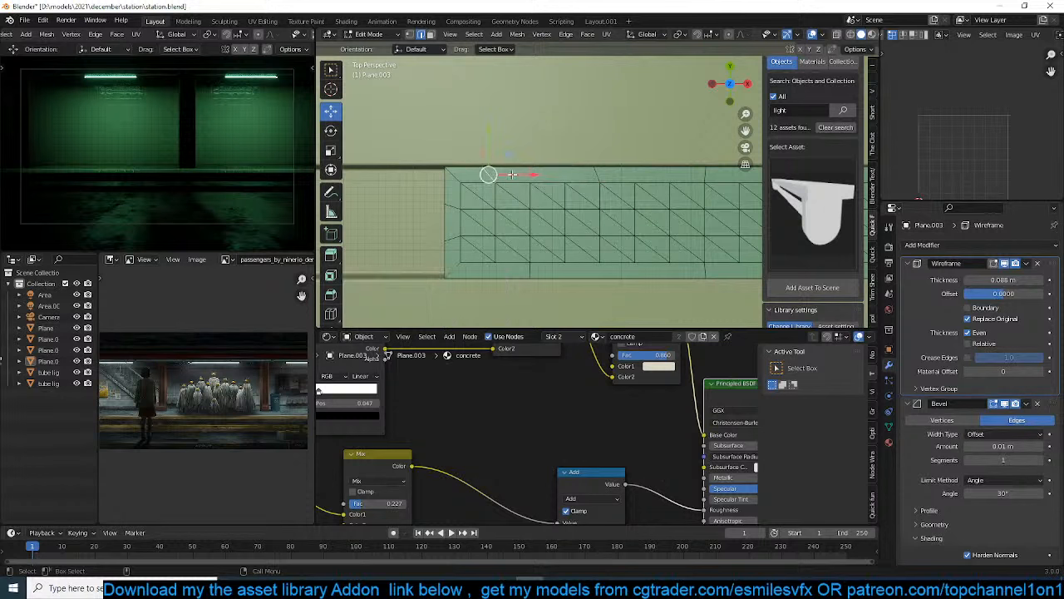
key("ctrl+z")
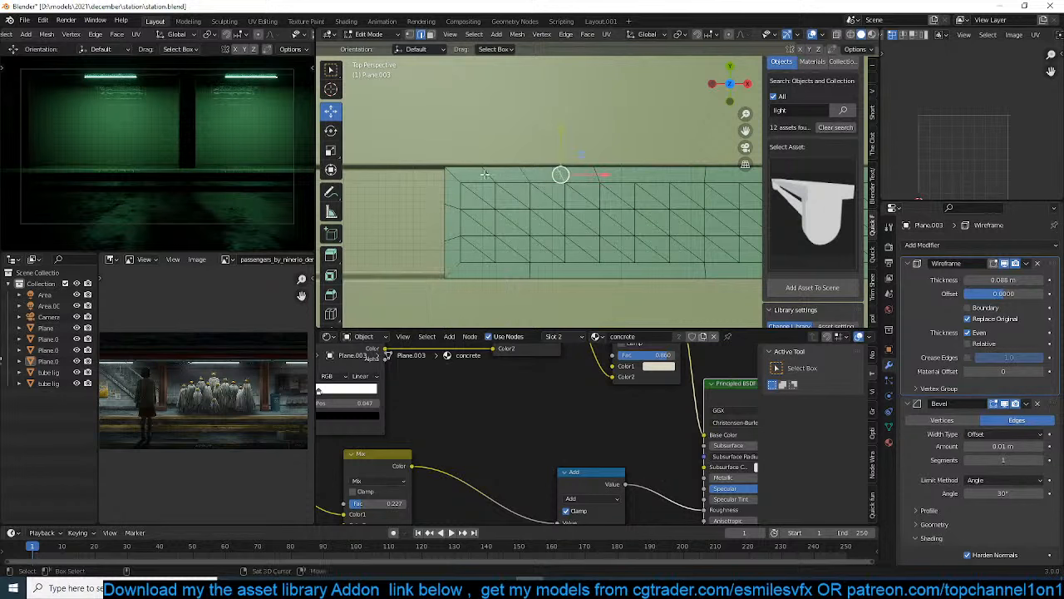
key("ctrl+x")
key("1")
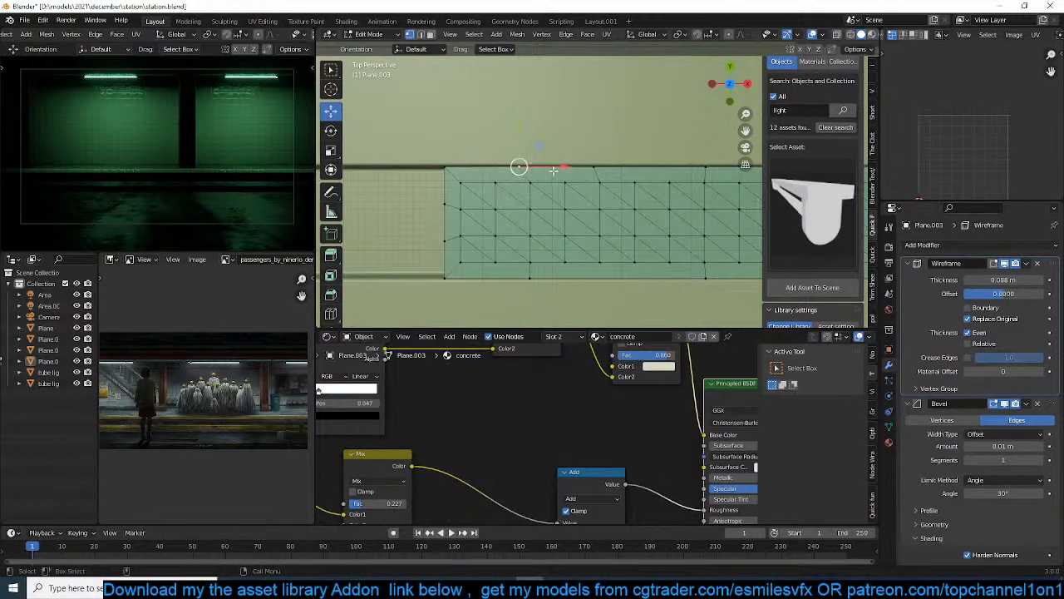
left_click_drag(554, 171, 566, 170)
key("2")
left_click(452, 235, "shift")
key("ctrl+x")
key("Tab")
Add an Array modifier to the grate with a relative X factor of -1 and a count of 4
scroll(642, 239, "down", 3)
middle_click_drag(642, 239, 483, 121, "shift")
left_click(535, 204)
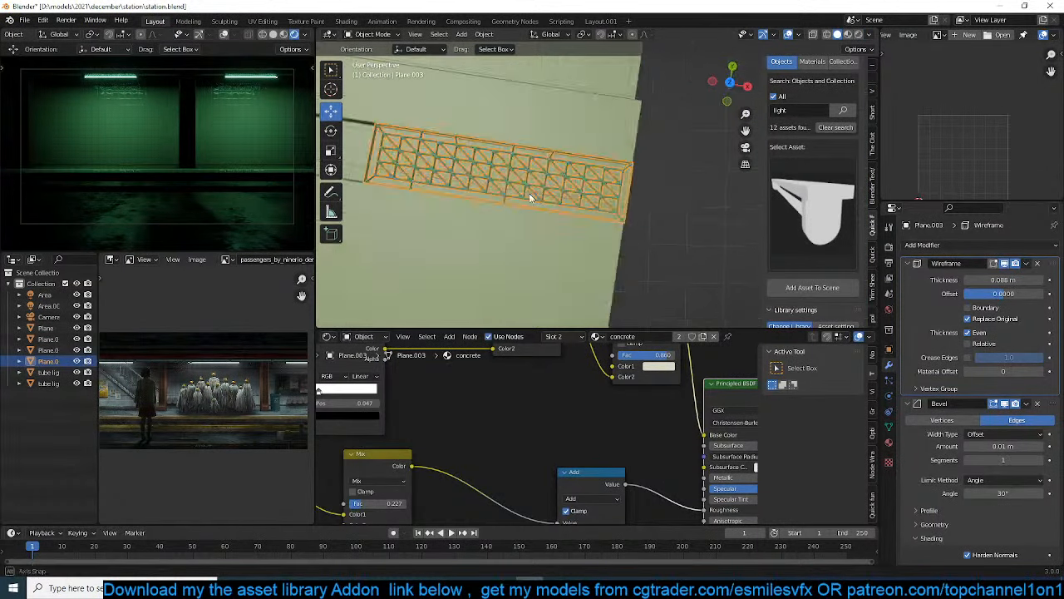
left_click(906, 263)
left_click(913, 278)
left_click(935, 258)
left_click(939, 248)
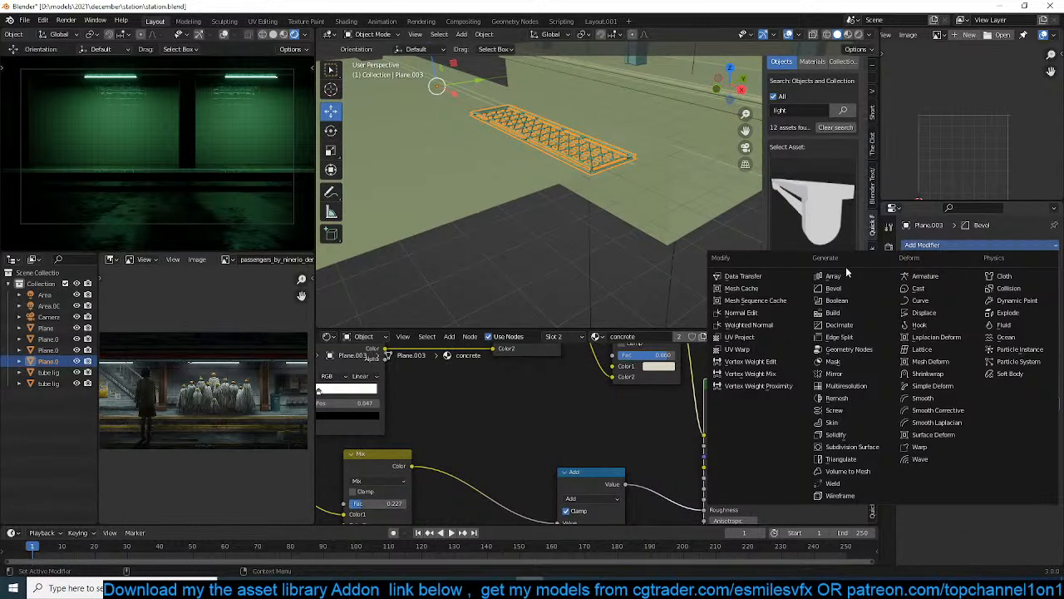
left_click(844, 274)
left_click(917, 263)
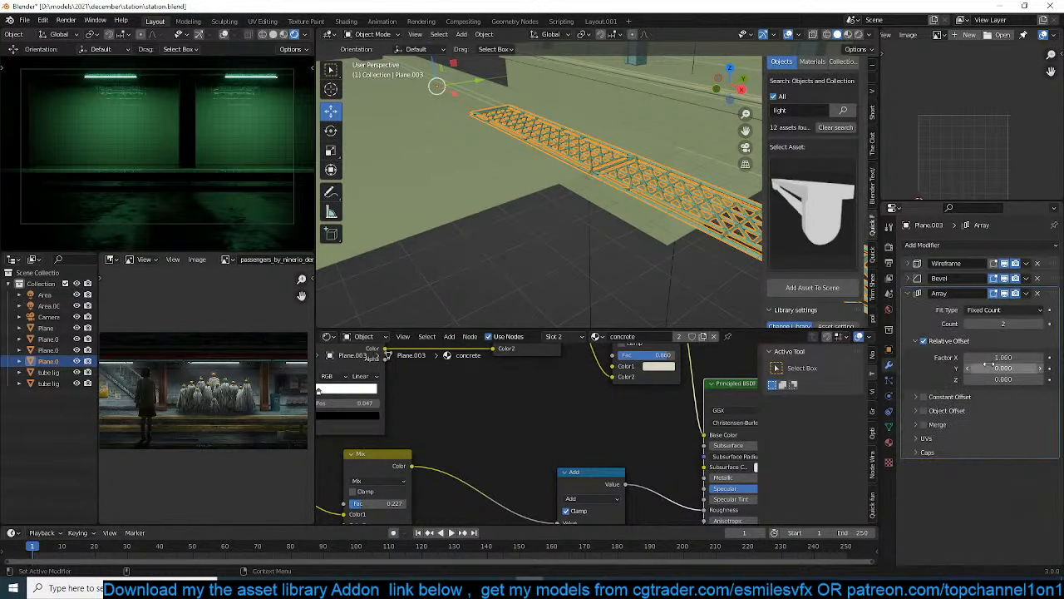
key("Return")
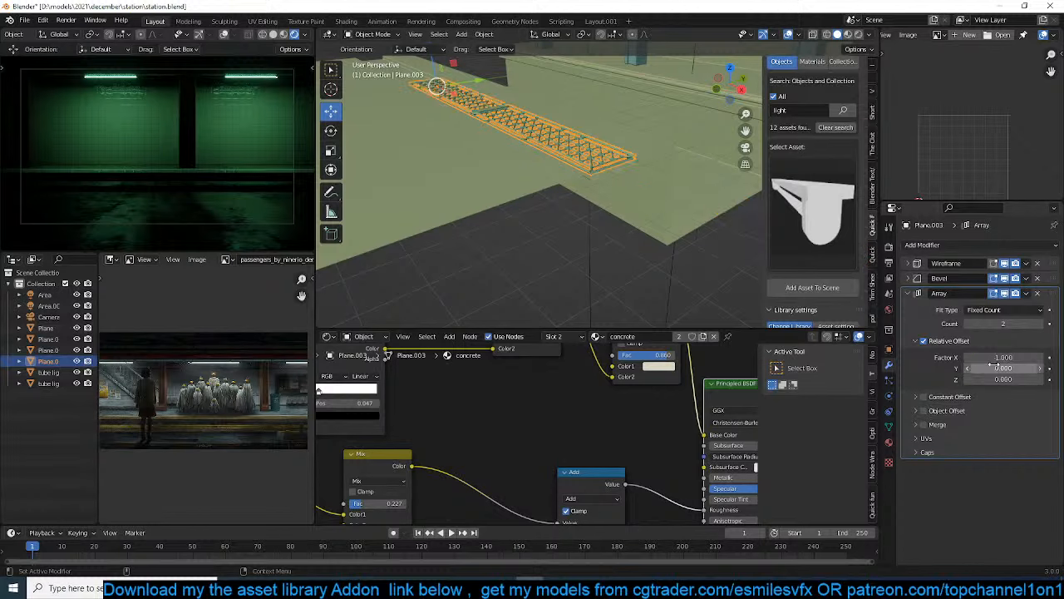
left_click(1039, 324)
left_click(1039, 324)
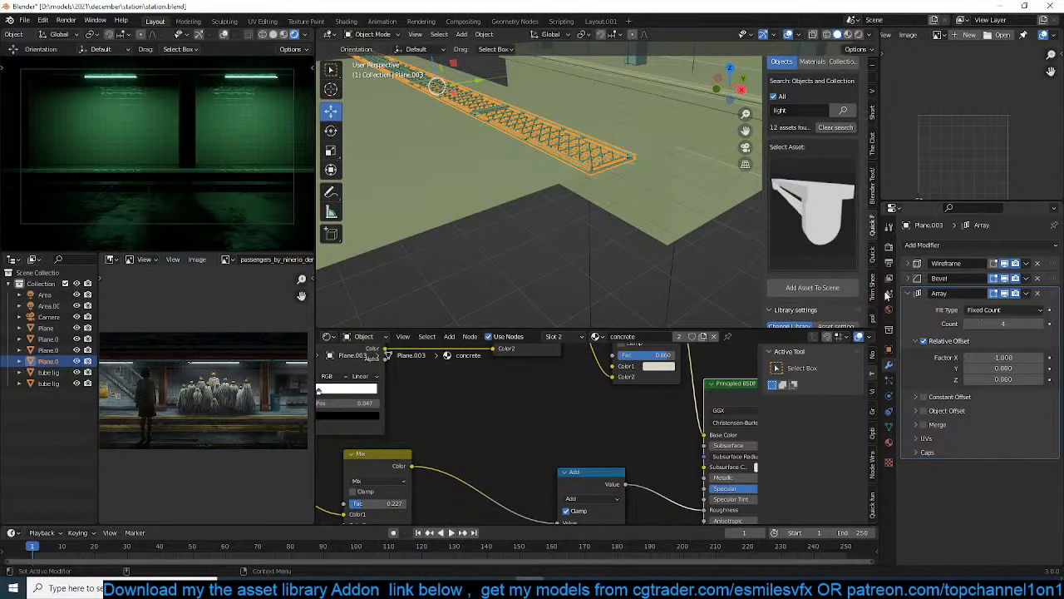
scroll(571, 226, "down", 2)
middle_click_drag(571, 226, 570, 237)
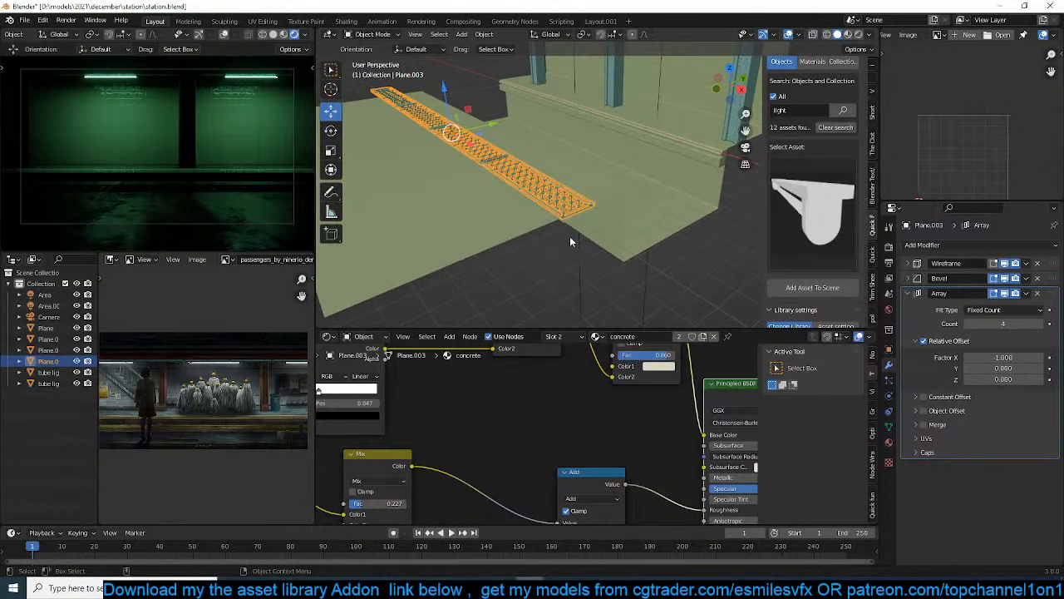
Assign the black metal.001 material to the grate and remove its Tiles107_2K_Color material slot
left_click(888, 441)
left_click(908, 314)
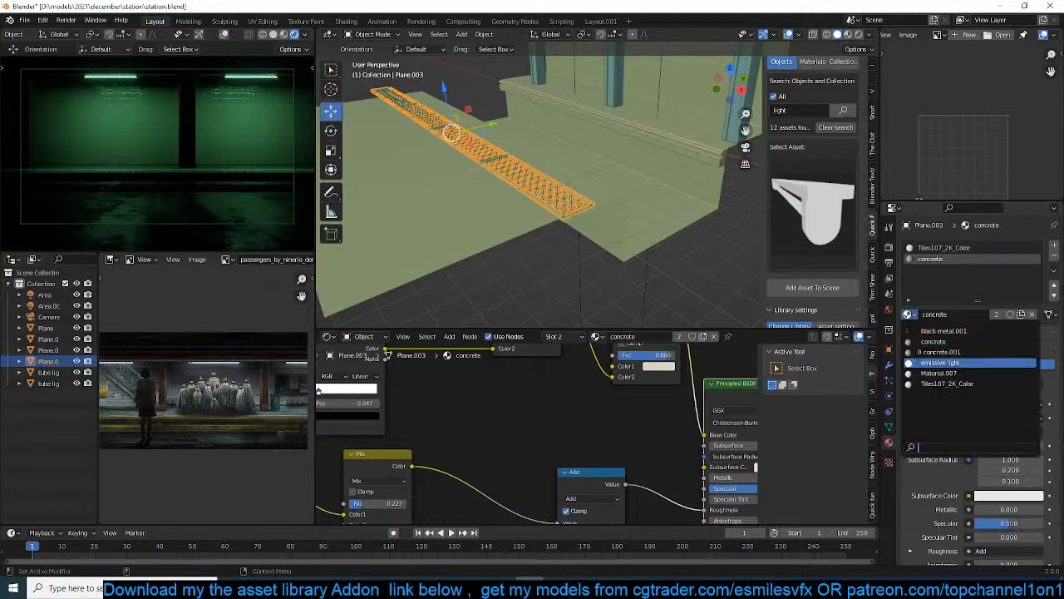
left_click(970, 335)
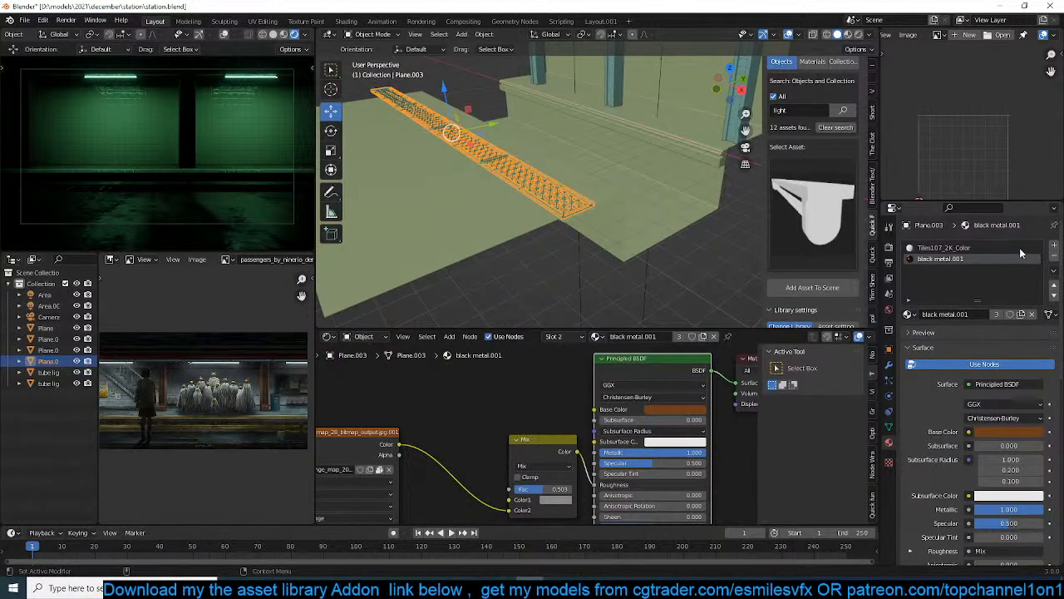
left_click(1019, 247)
left_click(1054, 256)
Deselect the grate and save the scene file
left_click(273, 151)
key("ctrl+s")
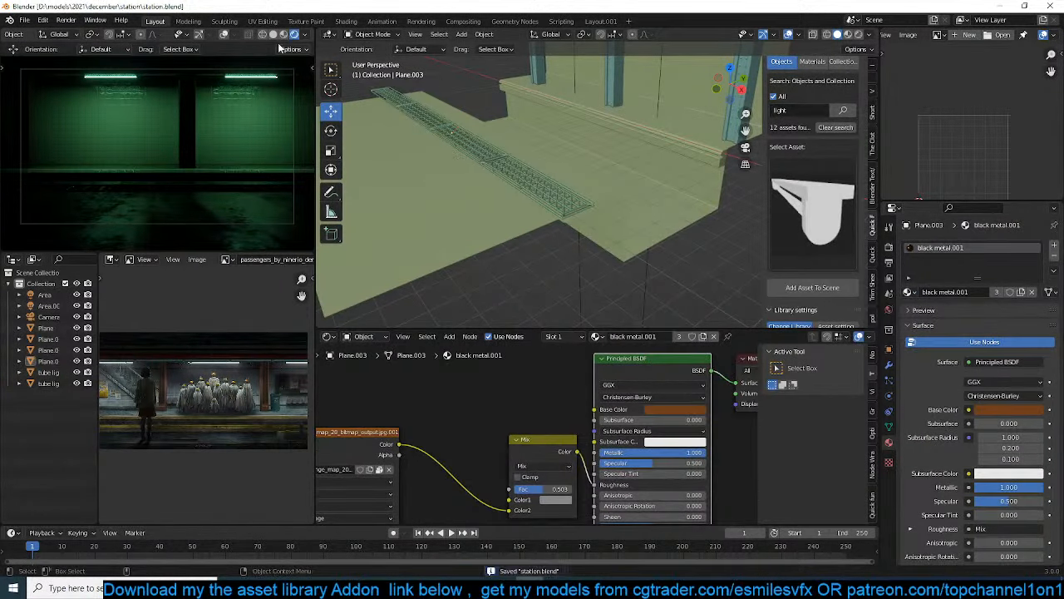
scroll(208, 162, "up", 2)
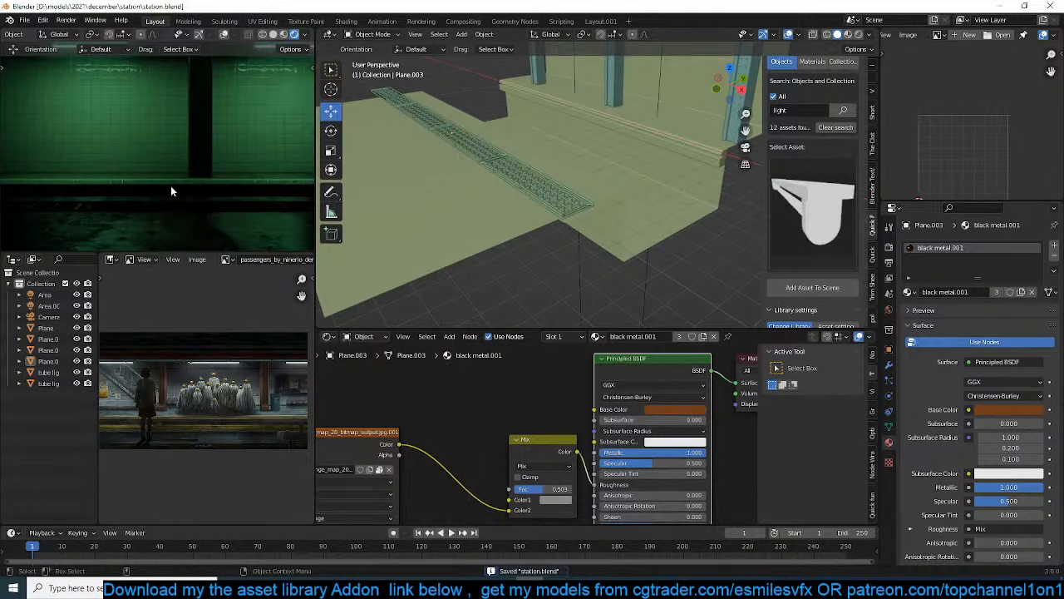
scroll(512, 157, "up", 5)
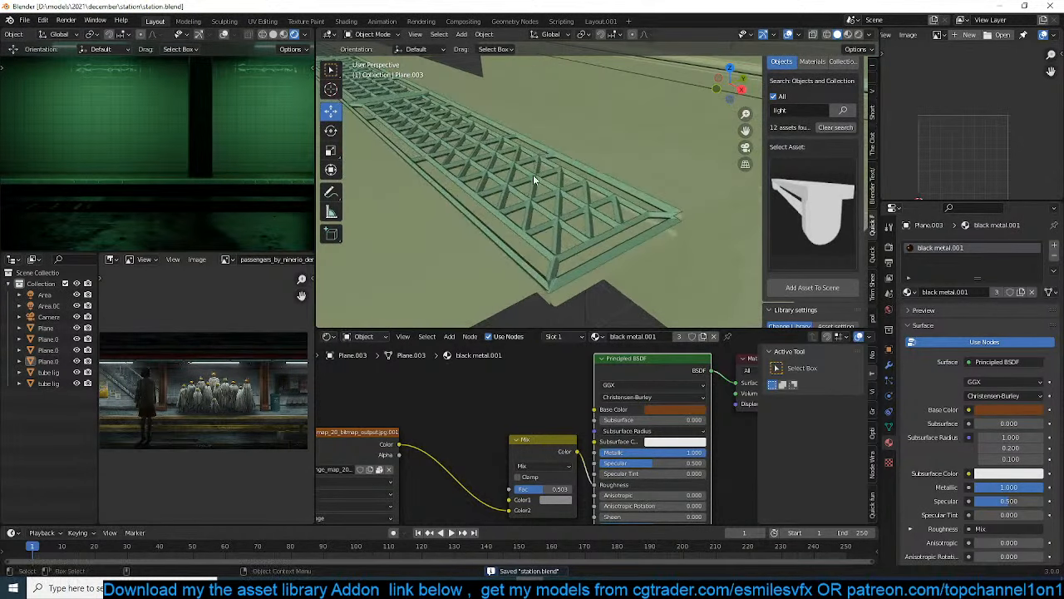
Set the grate's Wireframe thickness to 0.0665 m and save the scene file
left_click(532, 175)
middle_click_drag(533, 174, 625, 208)
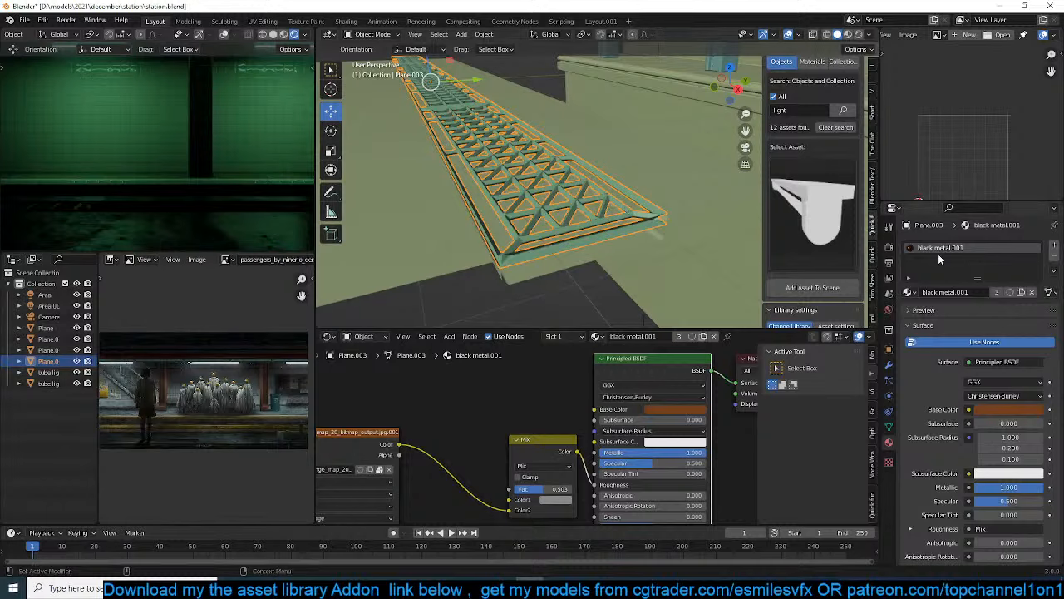
left_click(888, 365)
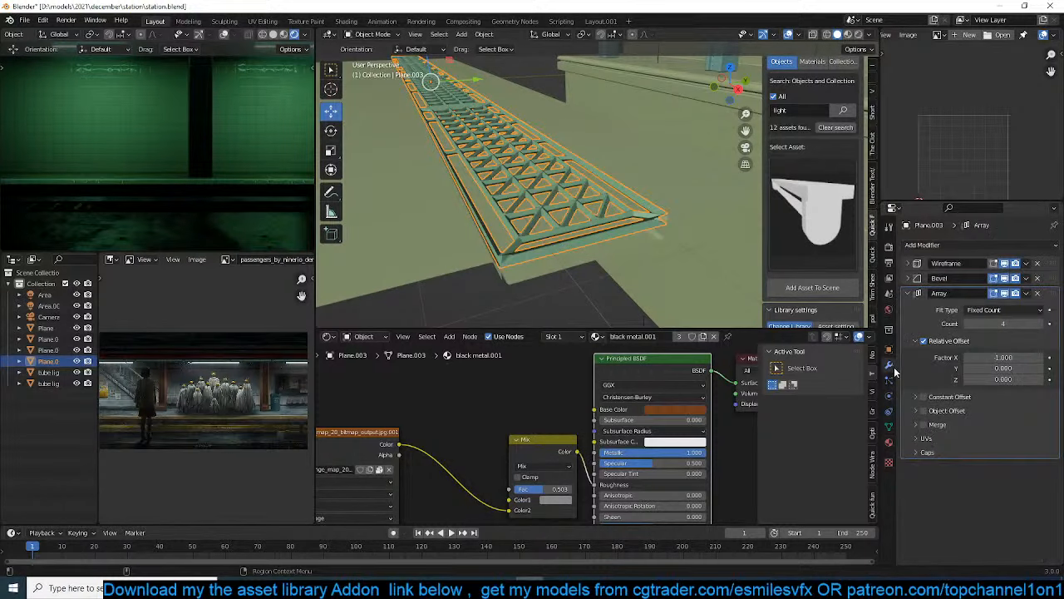
left_click(916, 263)
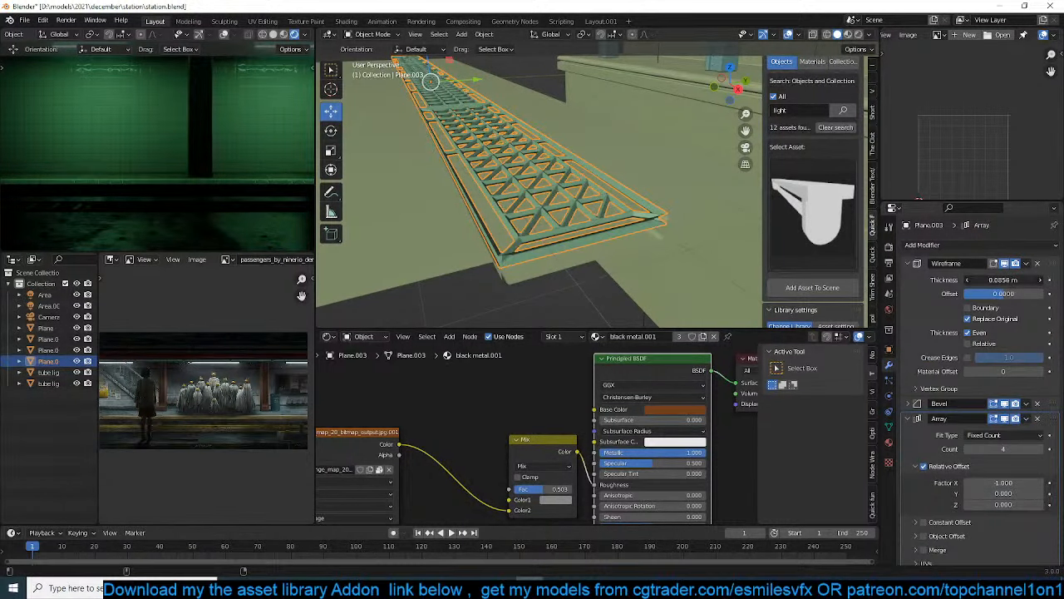
left_click_drag(1003, 279, 985, 279)
key("alt+a")
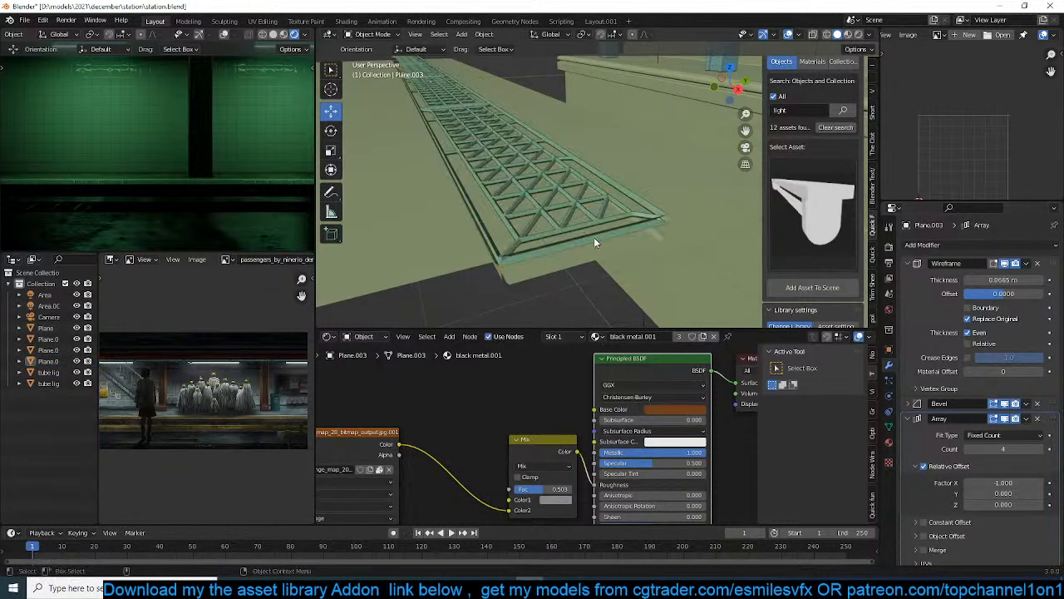
middle_click_drag(591, 236, 638, 248)
scroll(638, 247, "down", 5)
key("ctrl+s")
Switch the modelling viewport to Material Preview shading
scroll(599, 216, "down", 7)
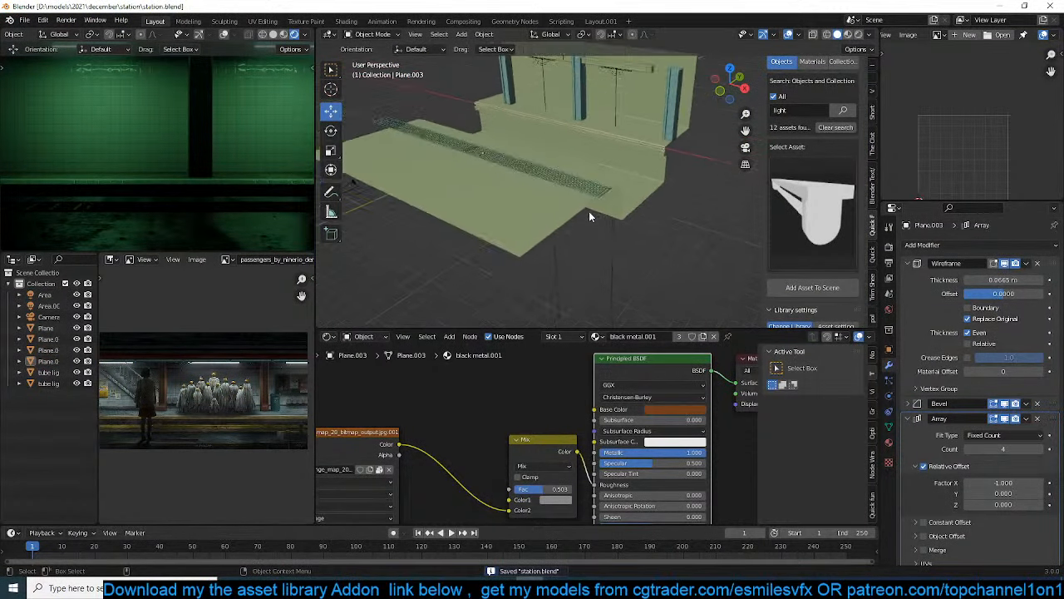
middle_click_drag(615, 210, 402, 177)
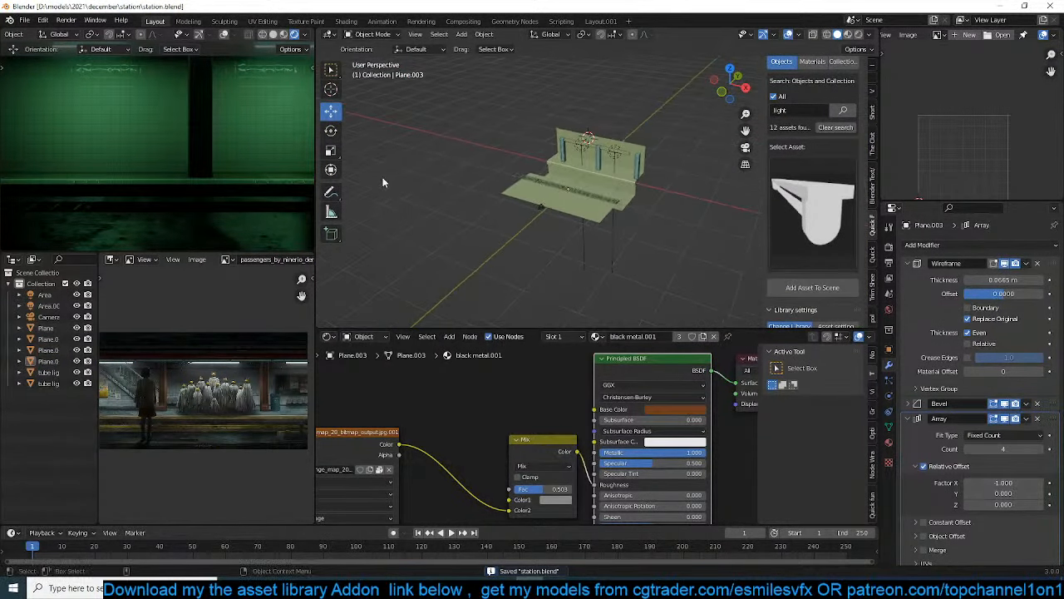
scroll(240, 197, "up", 3)
left_click(848, 34)
scroll(602, 129, "up", 8)
middle_click_drag(601, 129, 552, 108)
Examine the platform mesh's front ledge in edit mode from the side and from below
scroll(560, 185, "down", 5)
left_click(561, 185)
key("Tab")
left_click_drag(552, 107, 637, 261)
left_click_drag(604, 154, 591, 145)
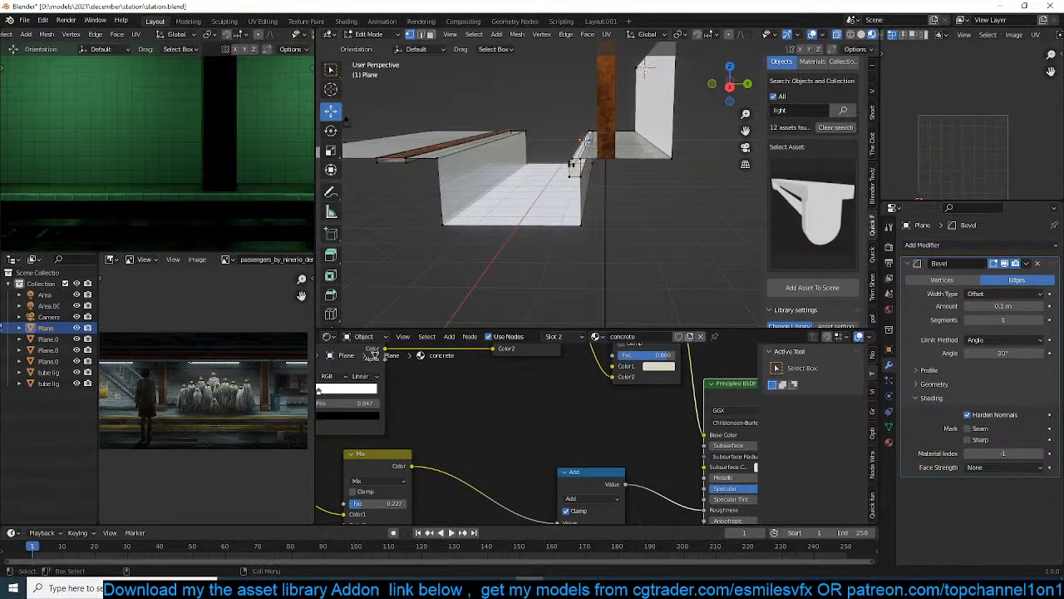
left_click_drag(558, 104, 650, 249)
left_click_drag(618, 150, 597, 150)
key("Tab")
middle_click_drag(600, 150, 626, 110)
scroll(673, 165, "up", 3)
key("Tab")
key("alt+a")
middle_click_drag(638, 145, 628, 114)
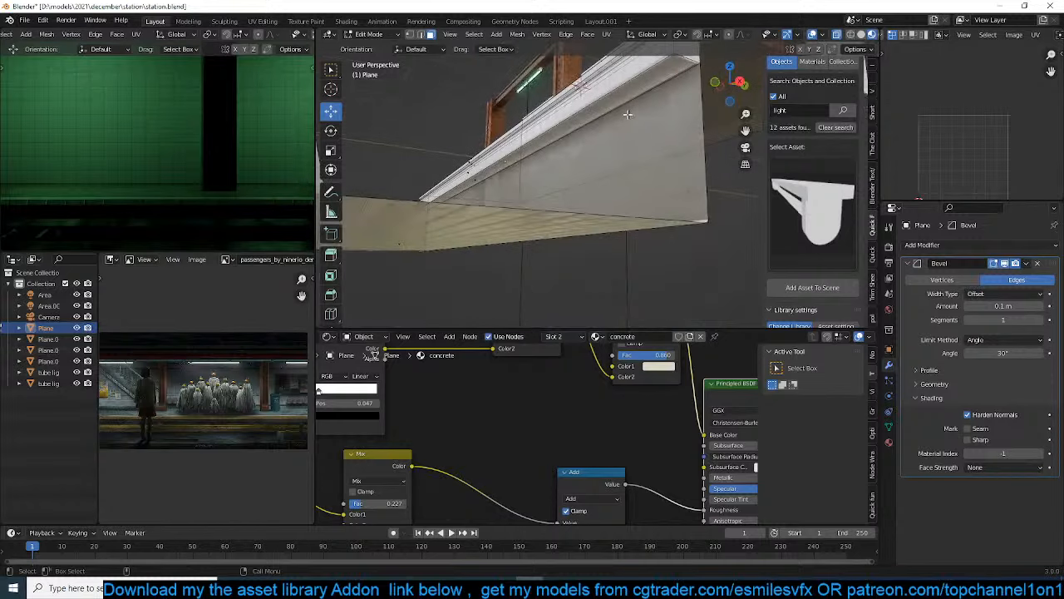
Select and delete the end faces at both ends of the platform's front ledge
left_click(484, 173)
middle_click_drag(522, 144, 514, 189)
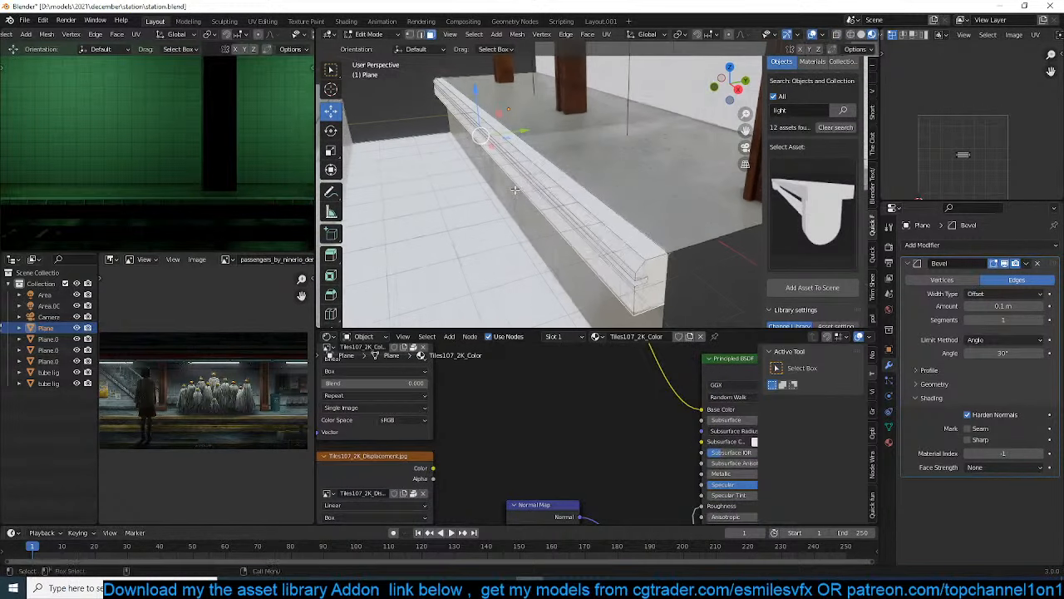
left_click(655, 237, "ctrl")
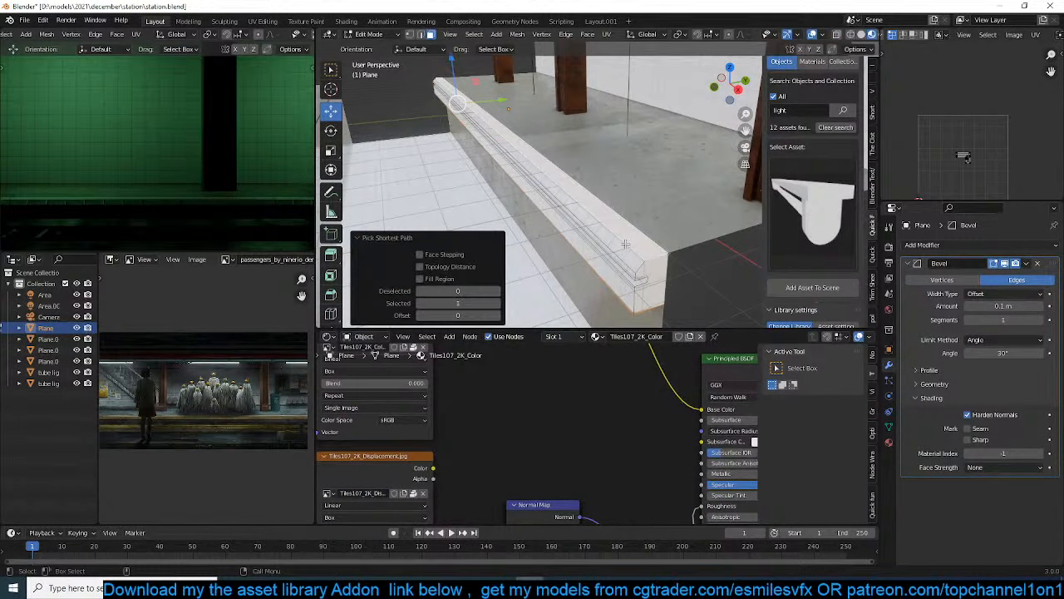
left_click(647, 269)
key("x")
left_click(653, 277)
middle_click_drag(513, 198, 632, 162)
scroll(494, 265, "down", 3)
middle_click_drag(494, 264, 567, 226)
left_click(563, 185)
key("x")
left_click(563, 185)
Assign the concrete material to the untextured faces of the platform's front ledge and save the scene file
middle_click_drag(563, 185, 636, 214)
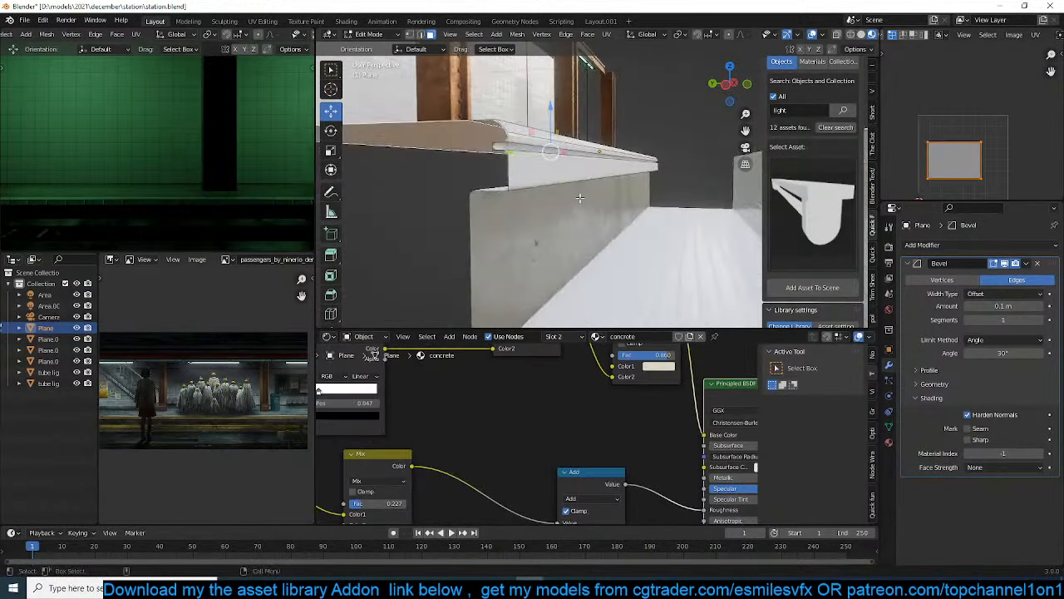
left_click(637, 216, "ctrl")
left_click(888, 441)
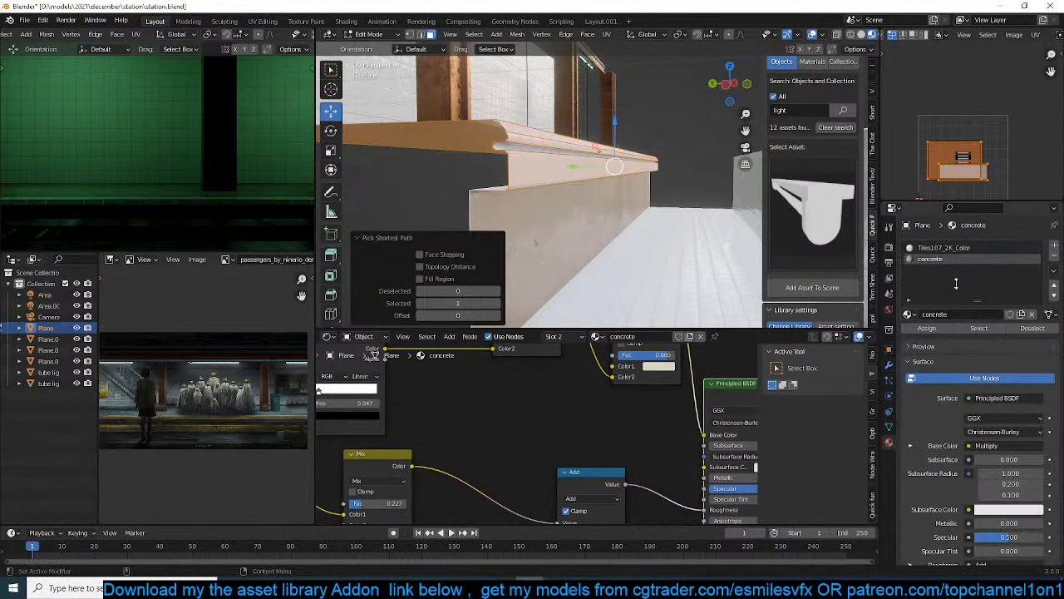
left_click(937, 330)
key("Tab")
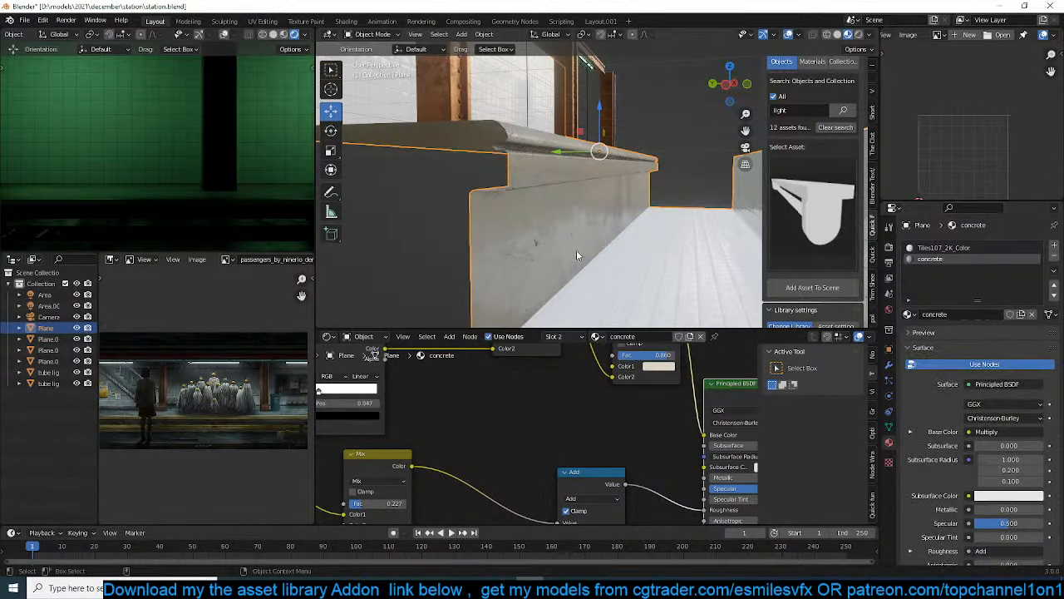
middle_click_drag(576, 250, 564, 279)
key("ctrl+s")
middle_click_drag(592, 238, 549, 215)
scroll(561, 230, "up", 4)
key("Tab")
scroll(545, 236, "down", 2)
key("2")
key("Tab")
Duplicate the metal floor grate and move the copy about 9.57 m along Y onto the far platform's front edge
left_click(388, 158)
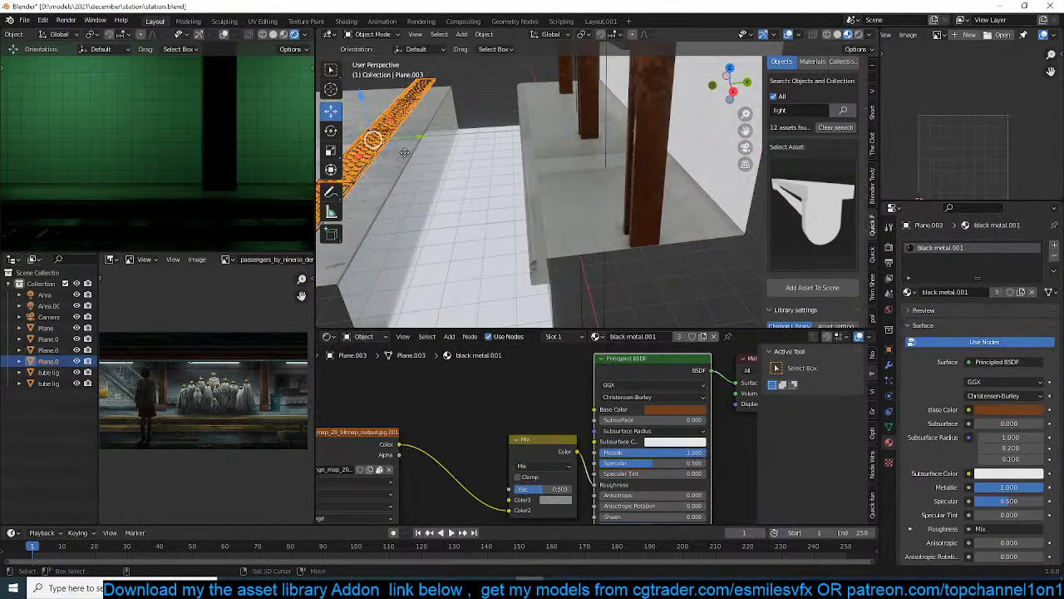
key("shift+d")
key("Escape")
key("g")
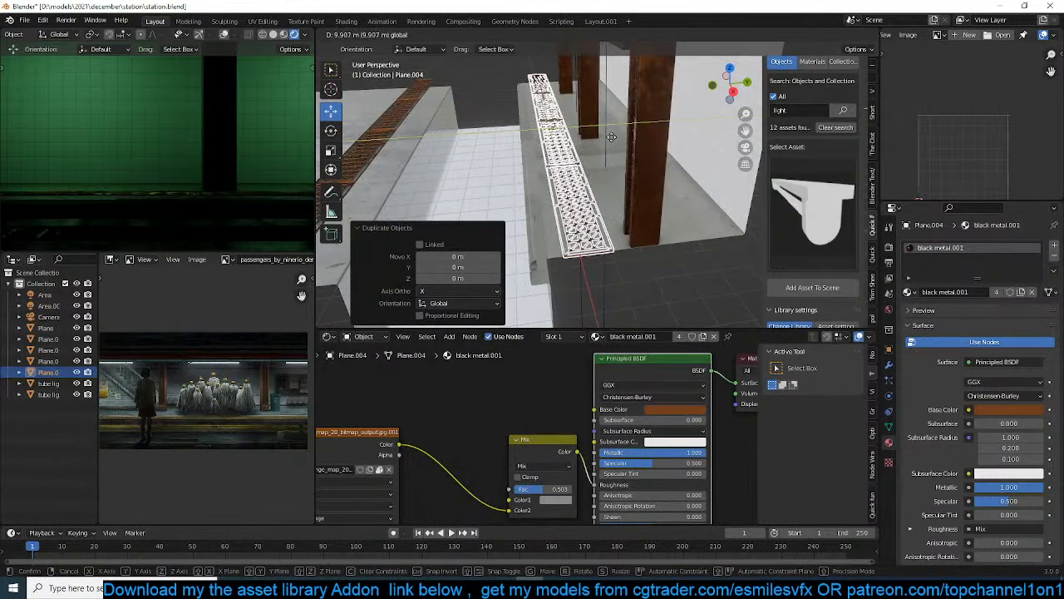
left_click(612, 240)
scroll(620, 211, "up", 3)
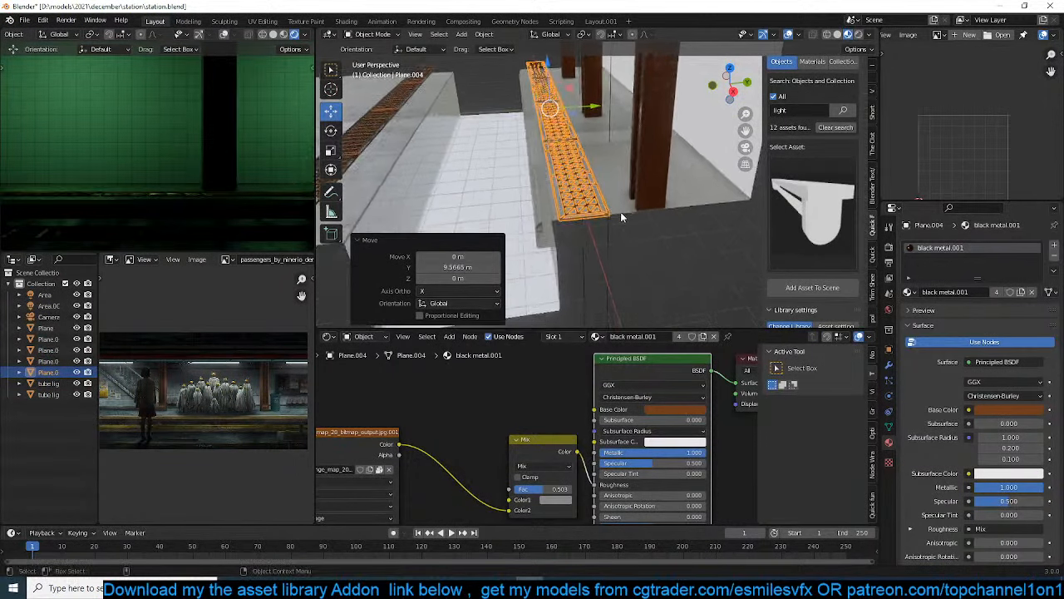
Cut edge loops into the far platform mesh along the long sides of the duplicated grate
left_click(616, 219)
key("Tab")
middle_click_drag(616, 220, 609, 232)
key("alt+a")
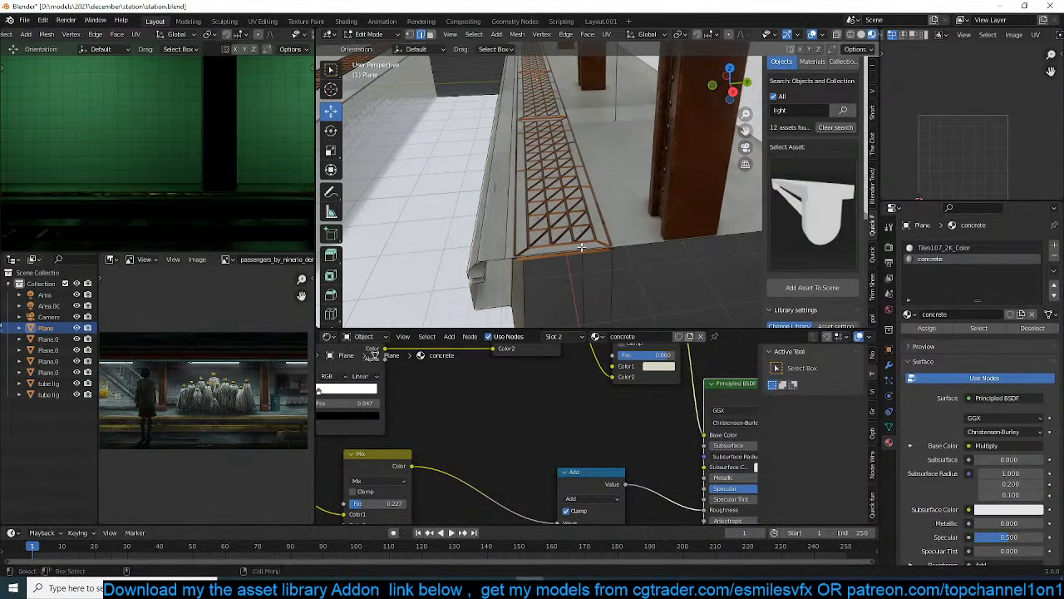
key("ctrl+r")
left_click(611, 242)
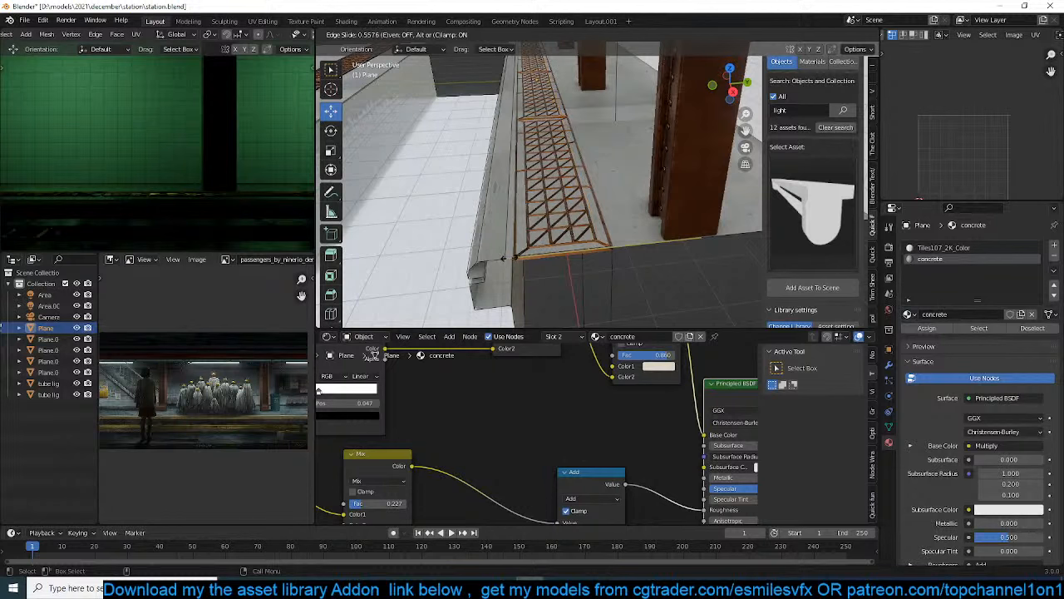
left_click(512, 259)
key("r")
left_click(585, 219)
key("ctrl+z")
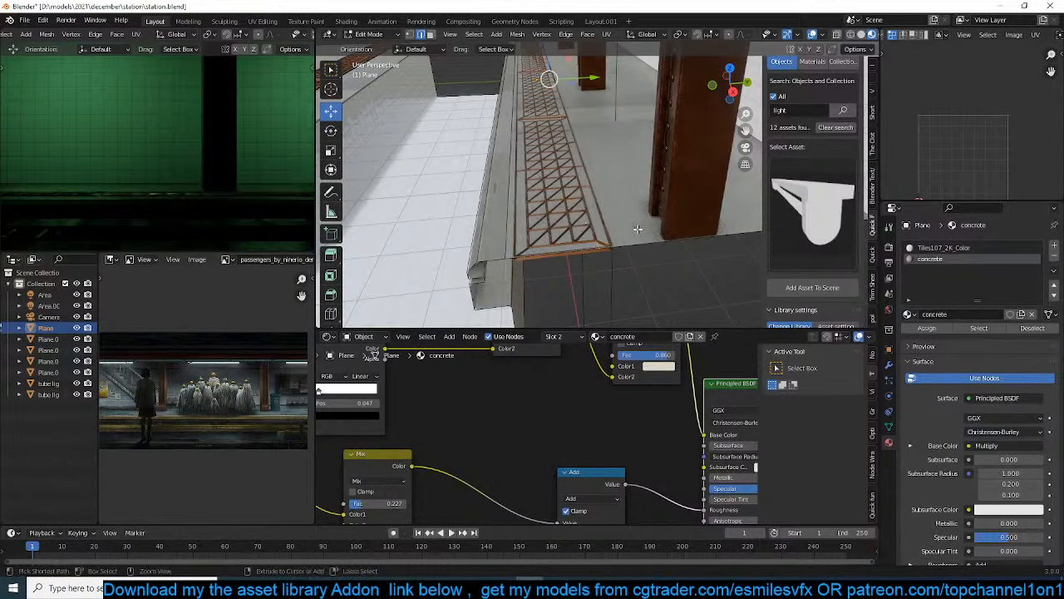
Extrude the platform's top face beneath the duplicated grate downward to form a recess
key("Tab")
left_click(582, 231)
key("Tab")
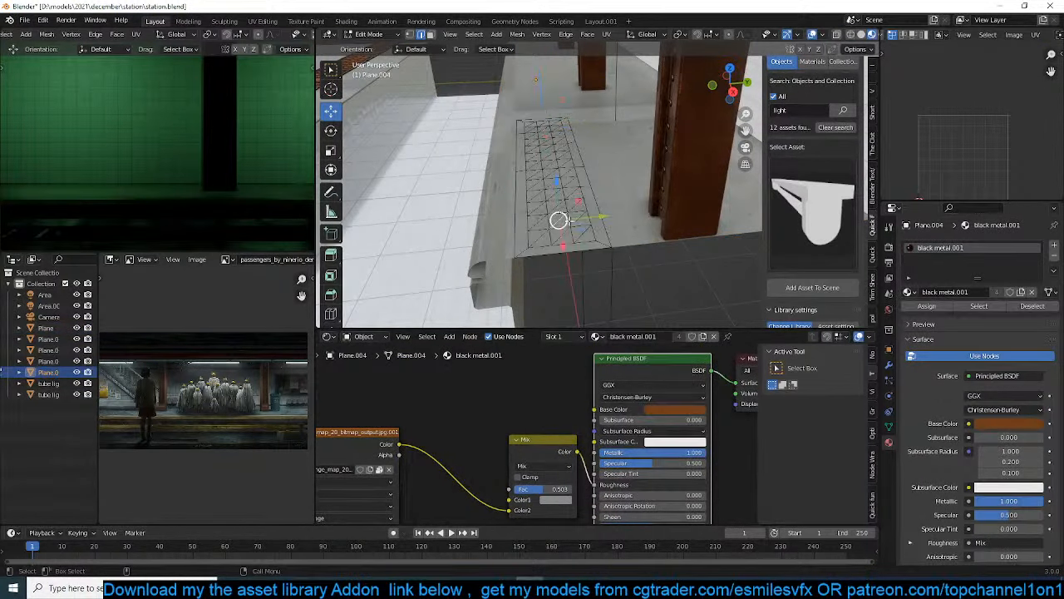
key("alt+q")
key("e")
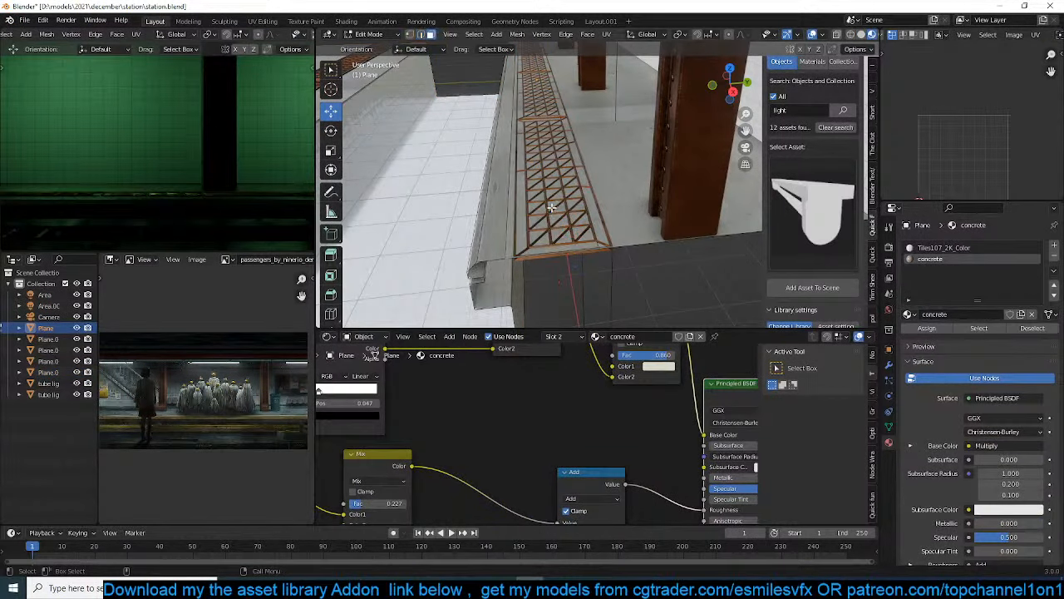
left_click(551, 215)
Shift the duplicated grate slightly toward the platform edge along Y and lower it about 0.06 m into the recess
key("Tab")
left_click(571, 200)
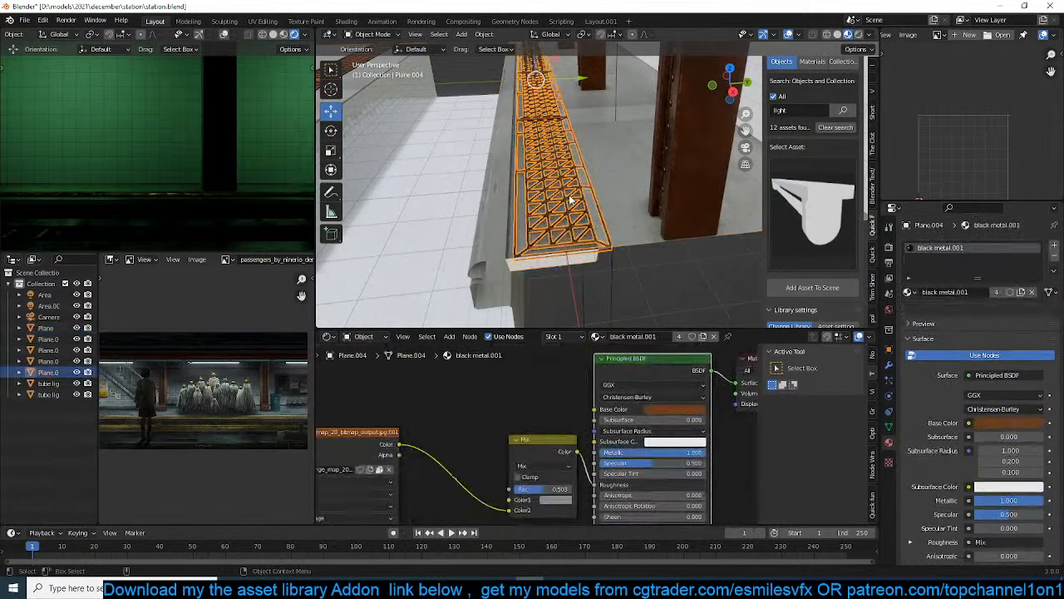
left_click(567, 90)
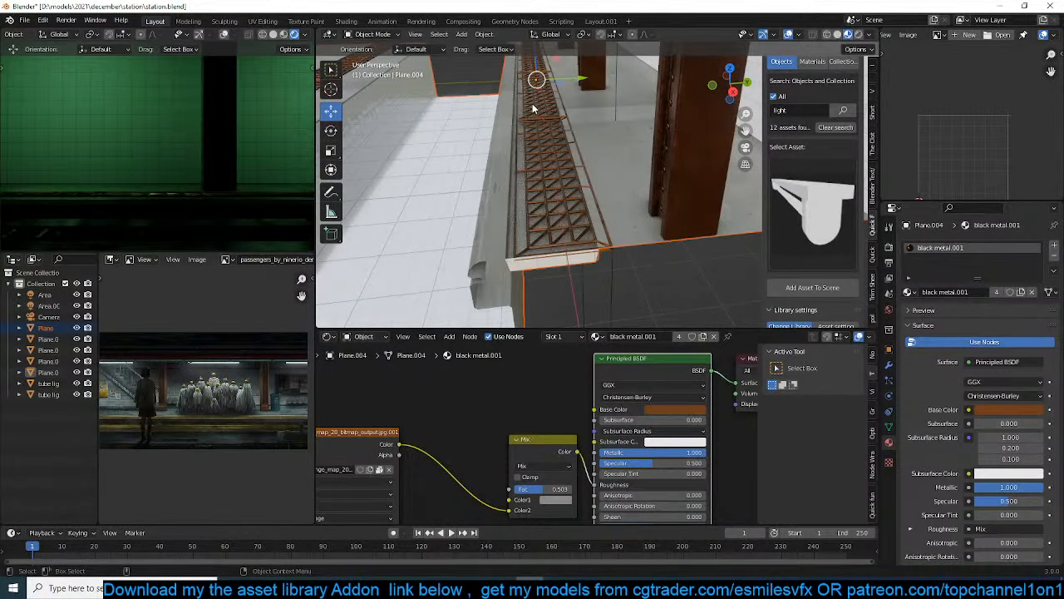
left_click(534, 108)
key("g")
key("x")
left_click_drag(533, 108, 572, 79)
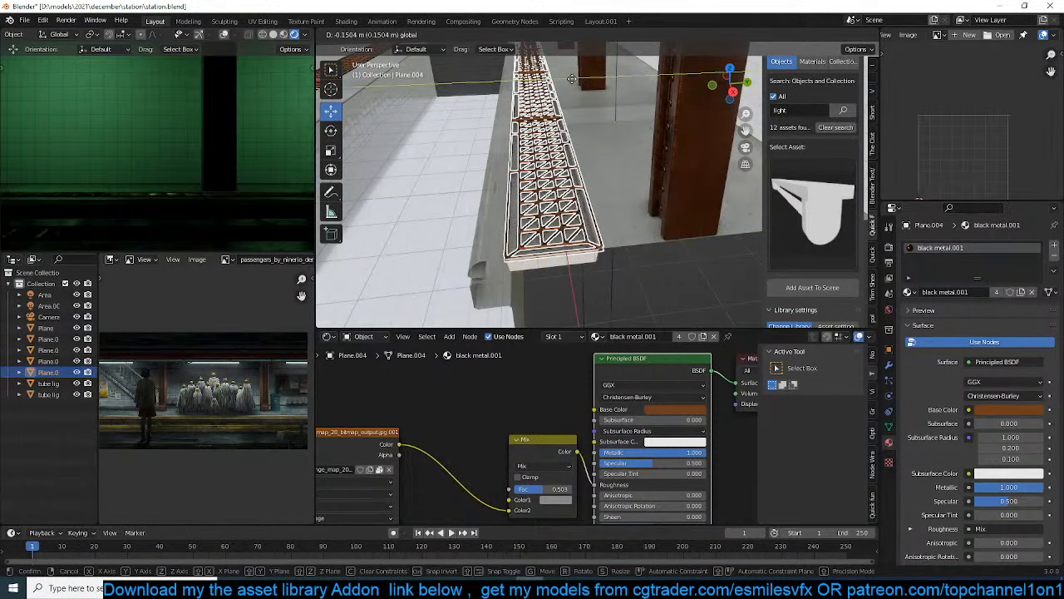
left_click(572, 79)
Scale the duplicated grate down to about 0.99 to fit the recess and save the scene file
key("s")
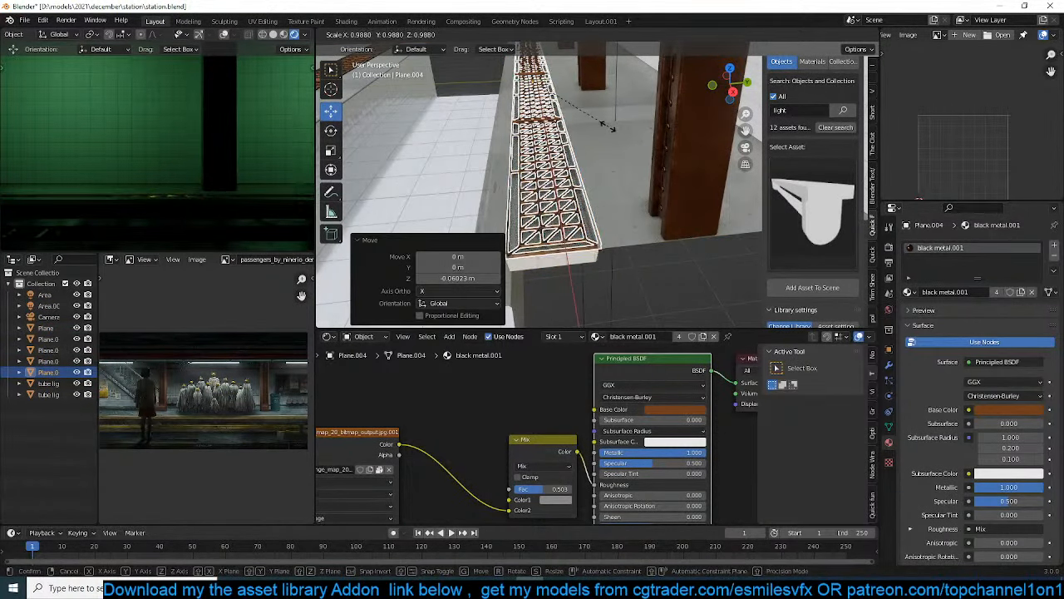
left_click(608, 126)
key("s")
key("alt+a")
middle_click_drag(606, 127, 610, 216)
key("ctrl+s")
scroll(236, 233, "down", 5)
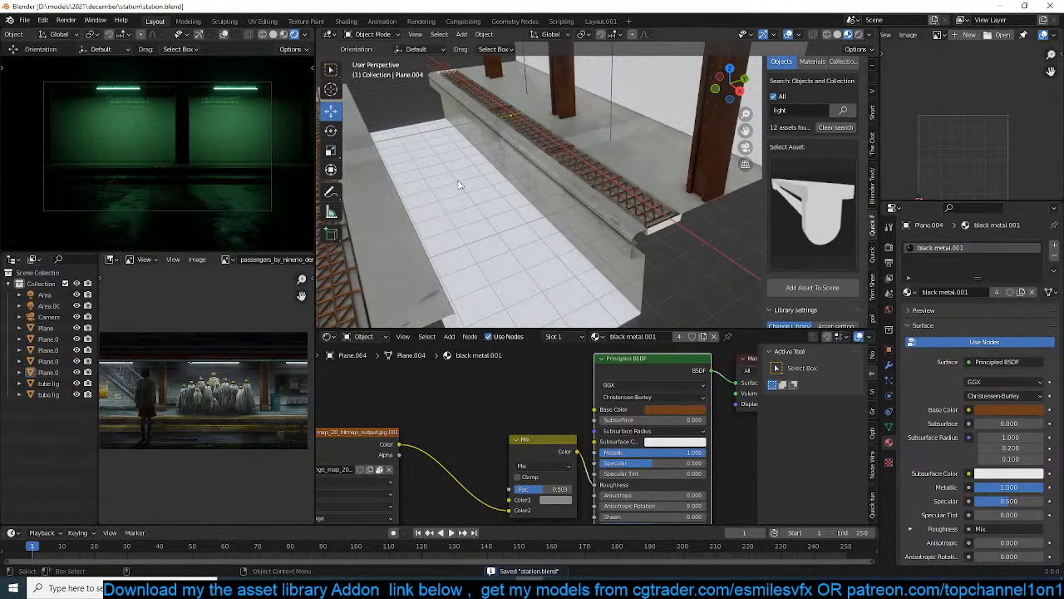
Try to move the platform mesh's end along X in edit mode, and save the scene file
middle_click_drag(461, 185, 465, 158)
key("Tab")
key("Tab")
left_click(468, 138)
key("Tab")
left_click(477, 164)
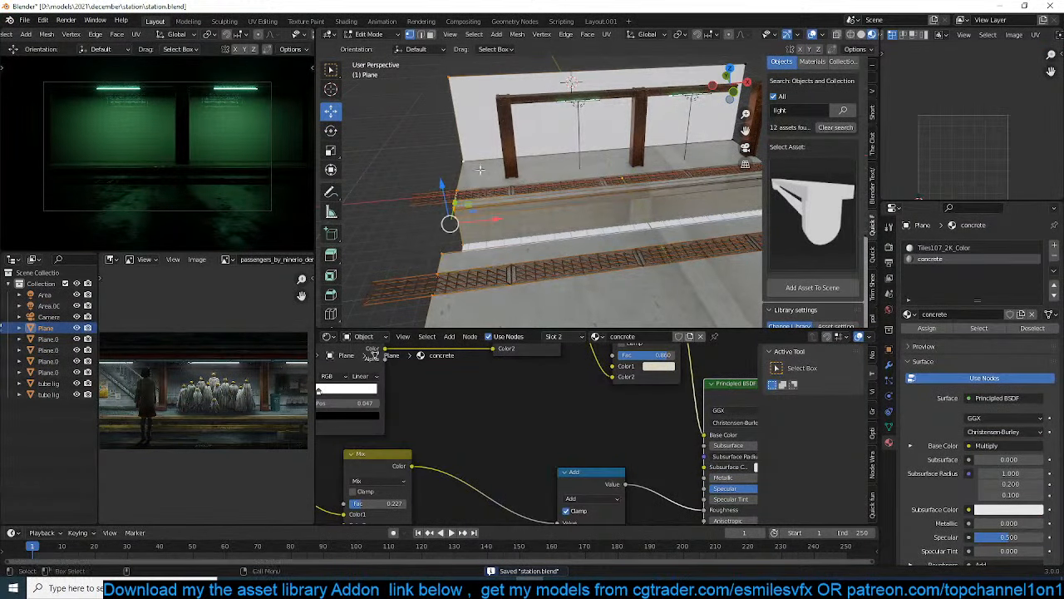
left_click_drag(495, 219, 492, 219)
right_click(499, 215)
key("Tab")
key("ctrl+s")
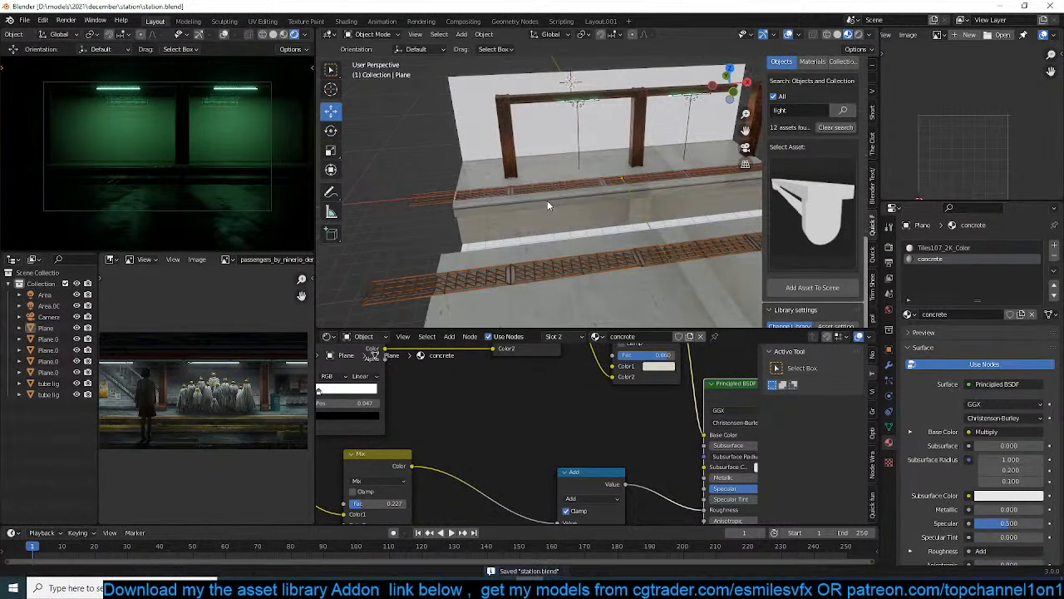
Change the output resolution to a wider frame and move the camera about 1.29 m along X
middle_click_drag(547, 200, 541, 206)
scroll(532, 204, "down", 6)
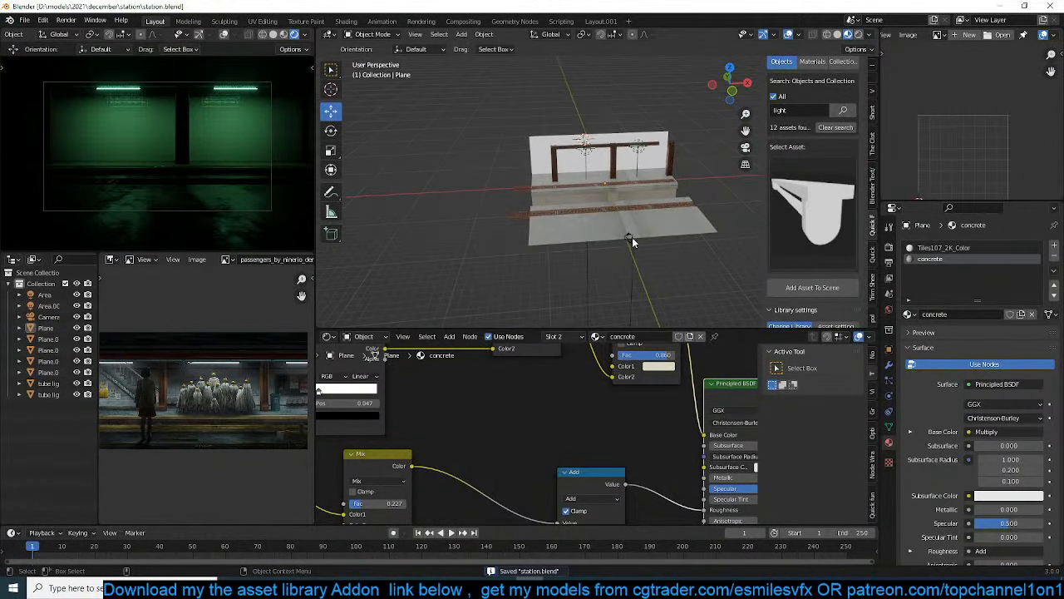
left_click(631, 238)
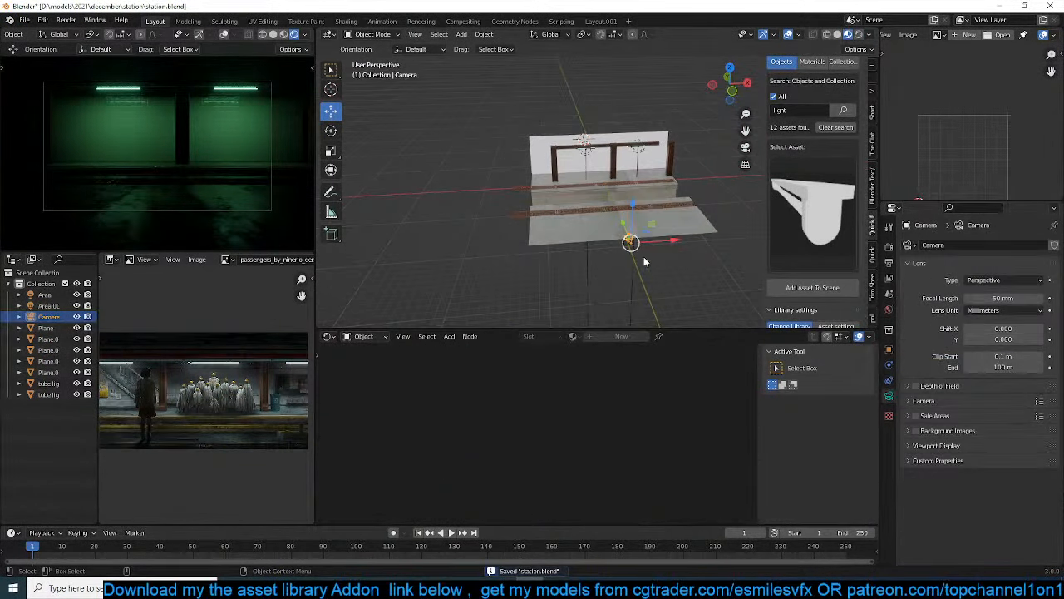
left_click(889, 263)
left_click_drag(1008, 270, 960, 270)
left_click_drag(665, 241, 676, 241)
Adjust the camera's focal length to frame more of the platform and save the scene file
left_click(888, 397)
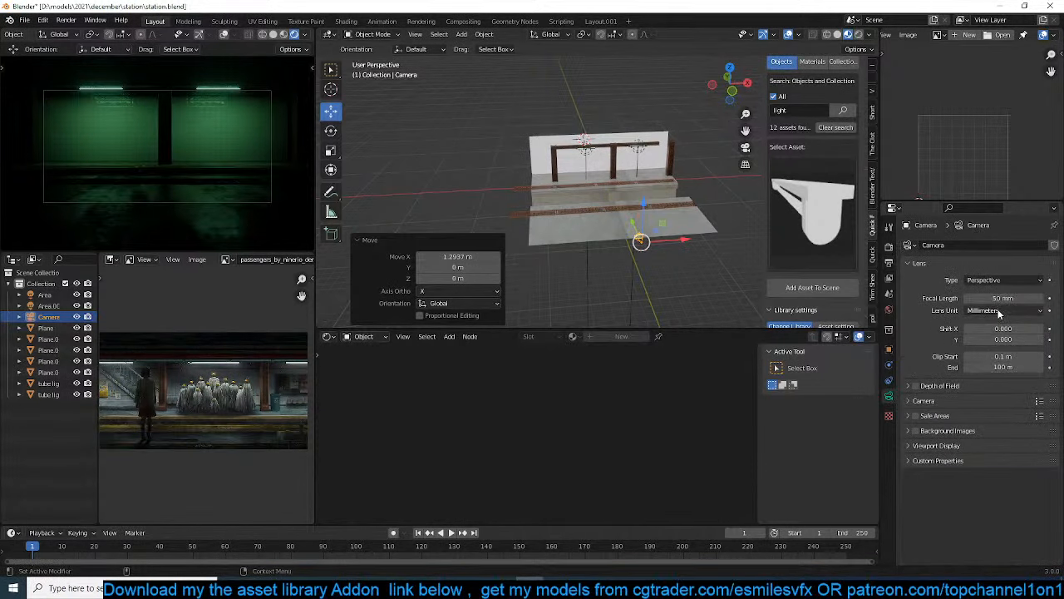
left_click_drag(1004, 298, 1007, 298)
scroll(629, 278, "up", 4)
middle_click_drag(631, 268, 590, 226)
scroll(610, 227, "up", 4)
key("ctrl+s")
Extrude the back wall's top edge forward along Y to form a ceiling over the platform, and save the scene file
scroll(610, 225, "up", 4)
middle_click_drag(672, 184, 560, 218)
left_click(614, 220)
key("Tab")
key("2")
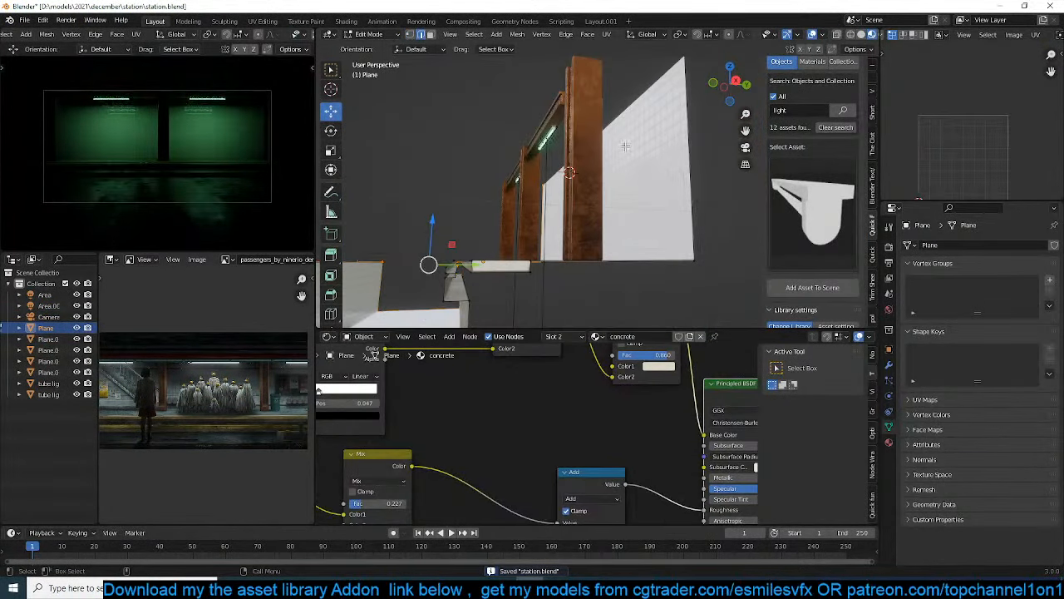
left_click(648, 107)
middle_click_drag(648, 107, 635, 171)
key("e")
right_click(633, 173)
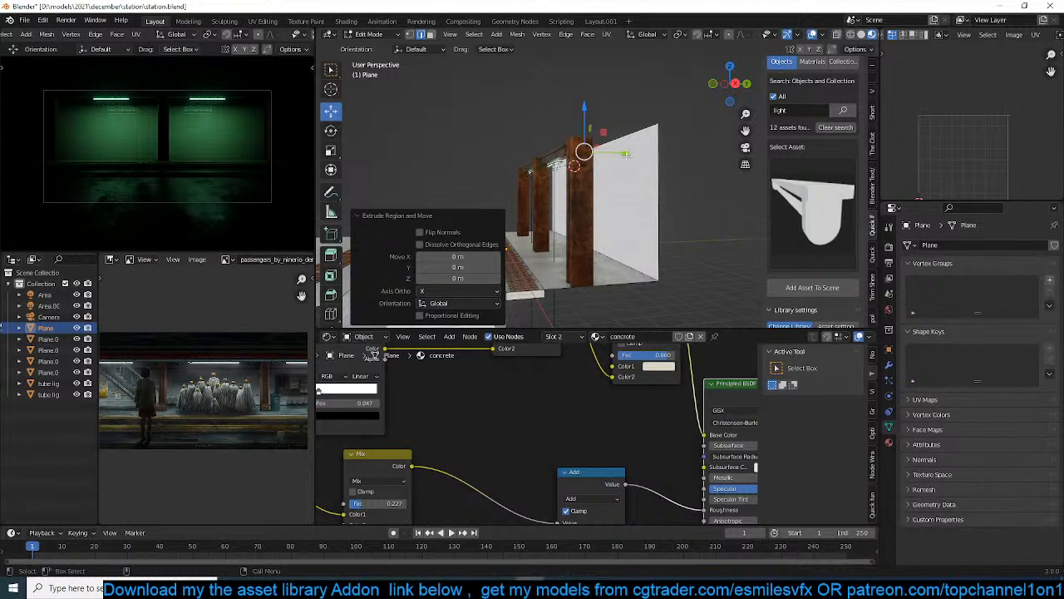
left_click_drag(627, 154, 436, 183)
middle_click_drag(482, 177, 617, 274)
key("Tab")
scroll(577, 266, "up", 1)
key("ctrl+s")
Search the asset library for "woman" and add the standing woman model to the scene
key("alt+a")
scroll(268, 419, "up", 1)
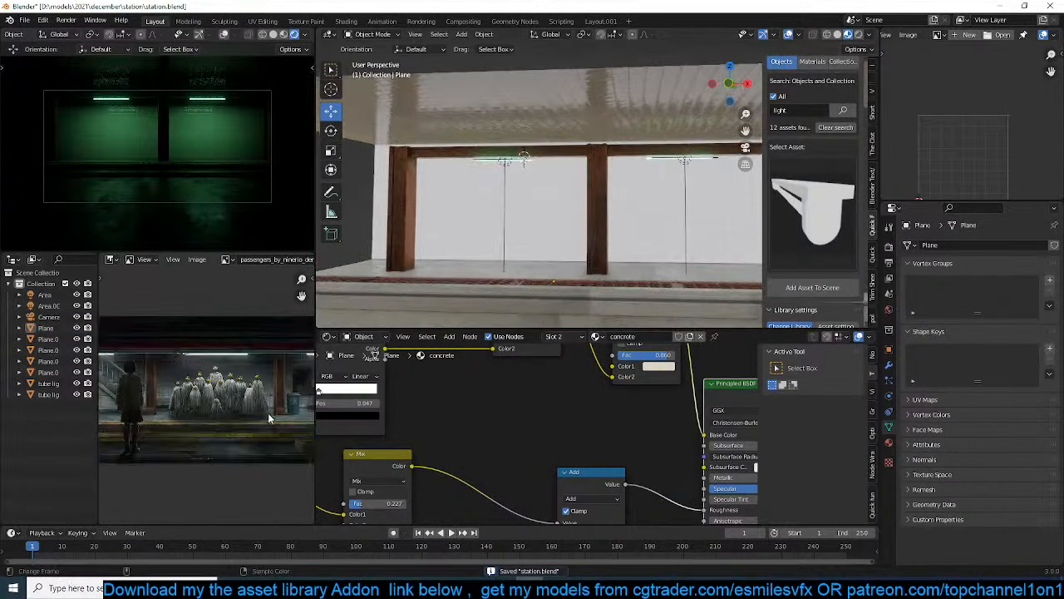
scroll(268, 412, "down", 2)
scroll(529, 225, "down", 3)
middle_click_drag(516, 225, 562, 252)
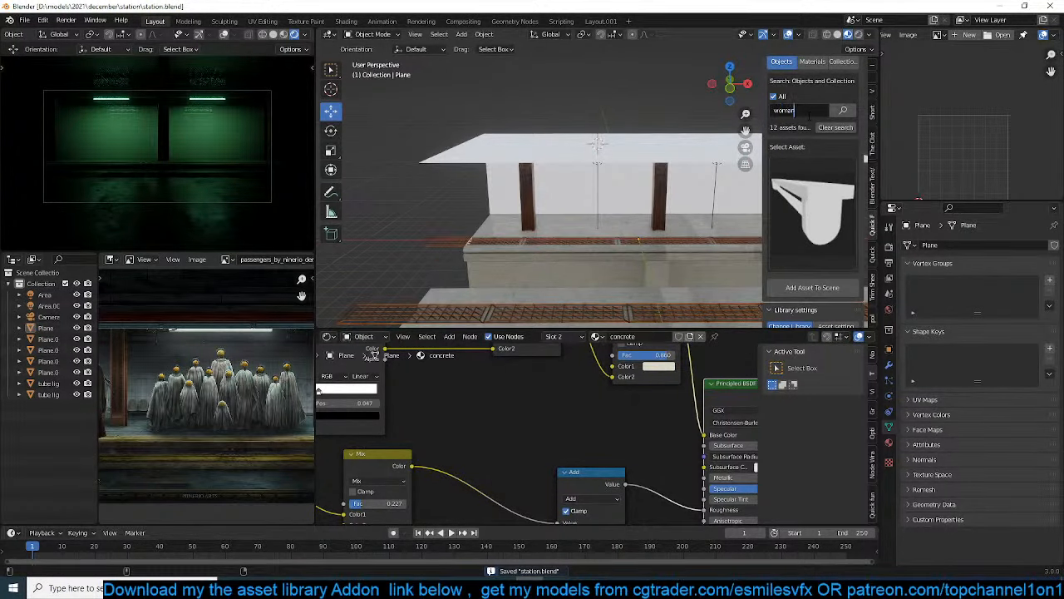
key("Return")
left_click(809, 218)
scroll(659, 227, "down", 5)
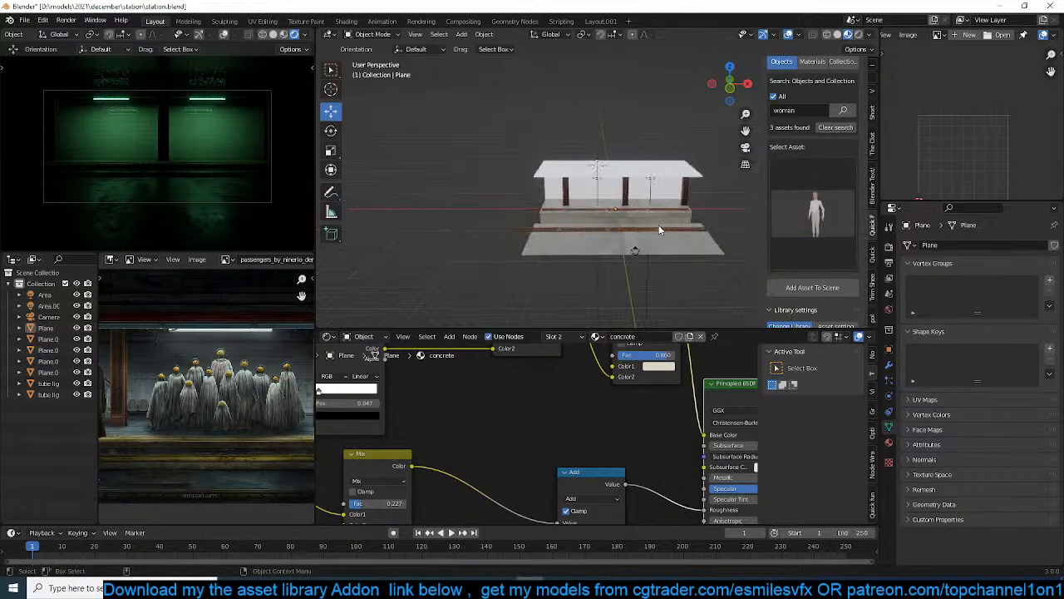
middle_click_drag(658, 225, 650, 181)
left_click(810, 286)
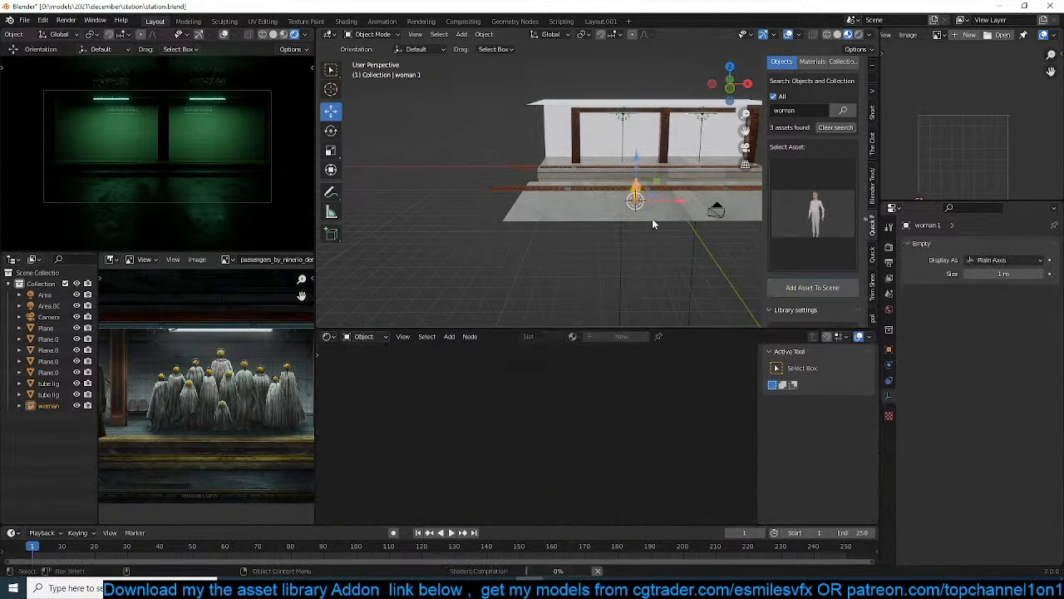
key("KP_0")
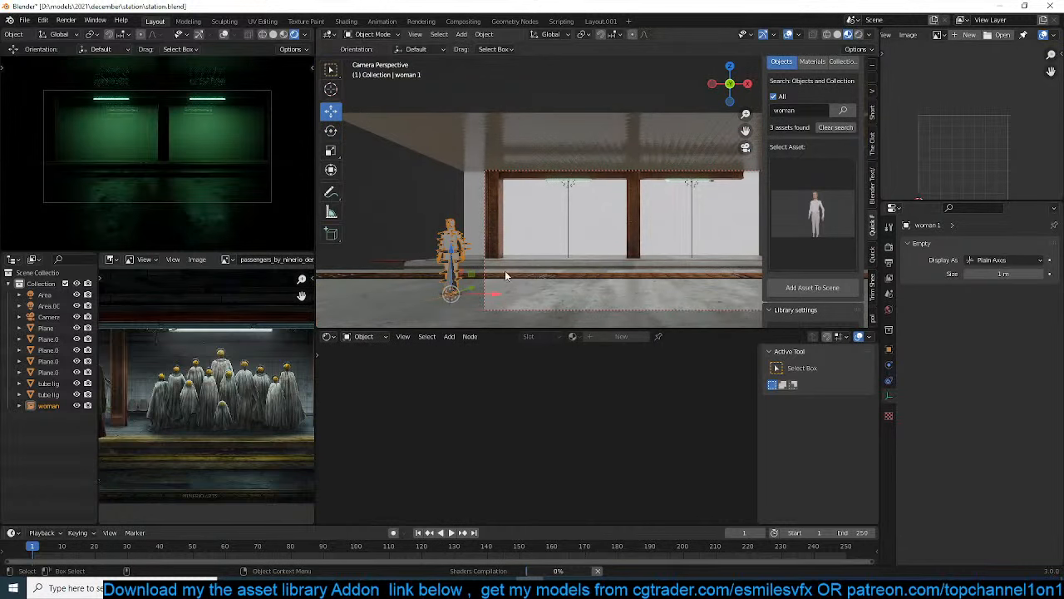
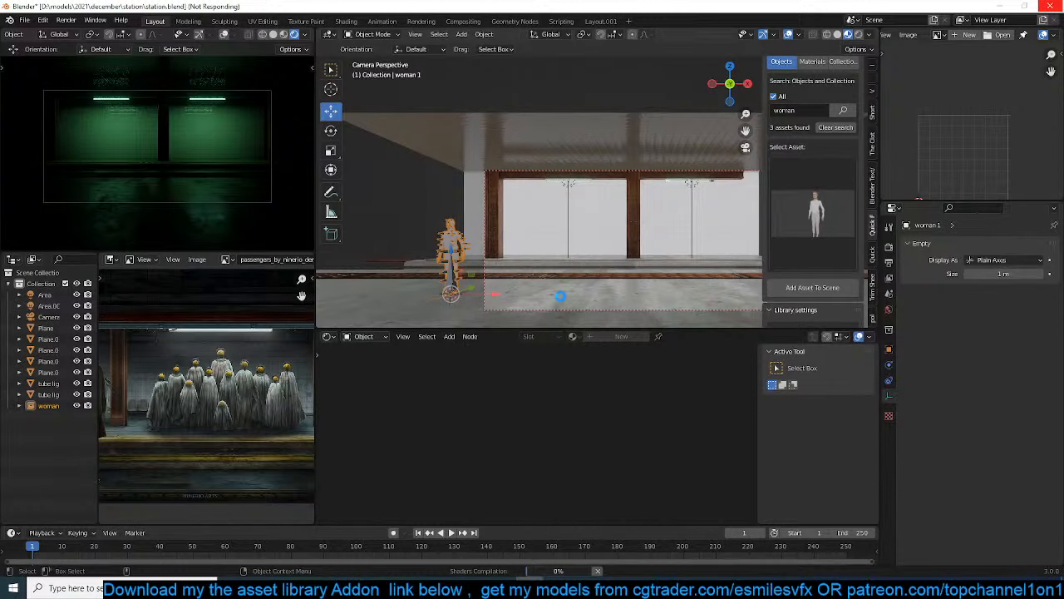
Move the woman model along X toward the first metal column on the platform
left_click(560, 299)
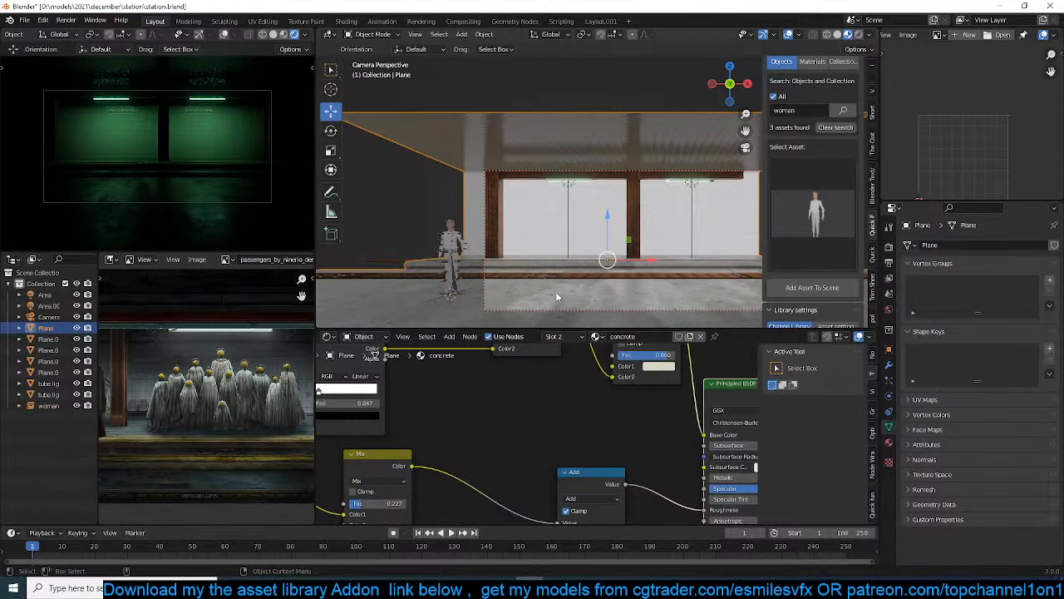
left_click(453, 281)
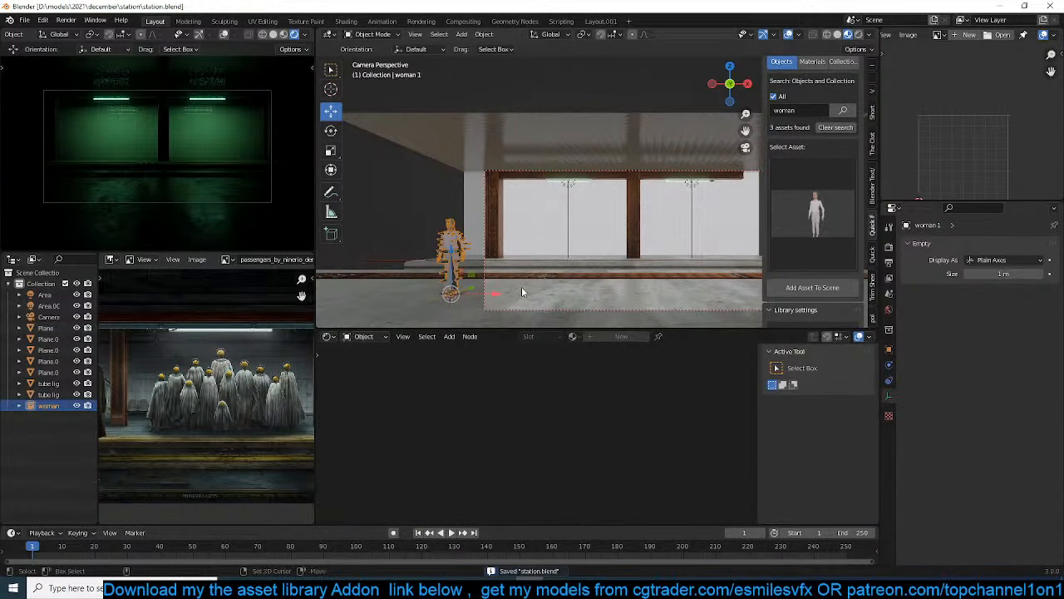
left_click_drag(503, 293, 557, 294)
scroll(547, 262, "up", 3)
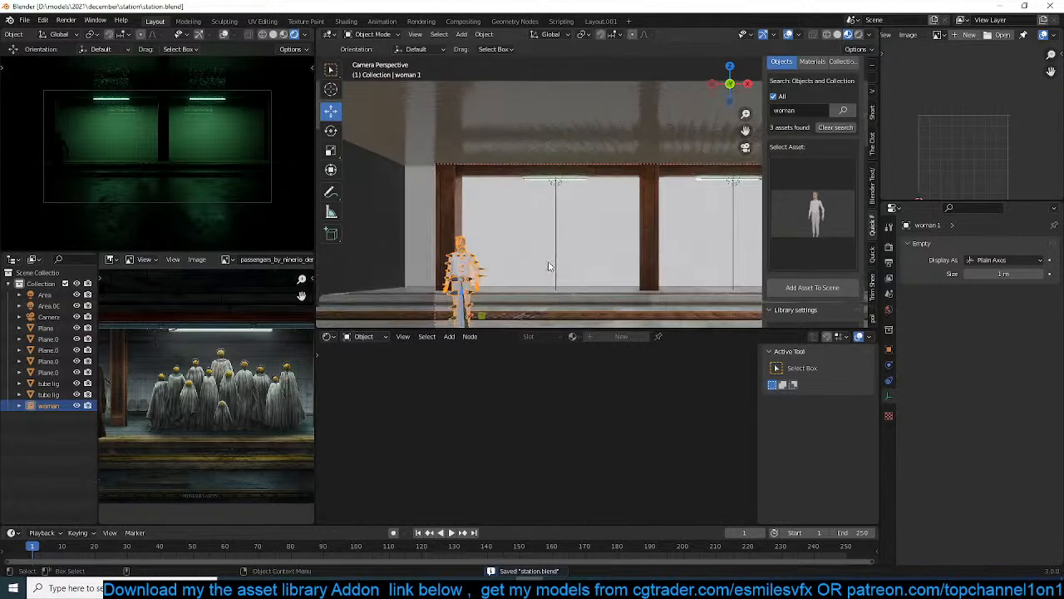
left_click(613, 587)
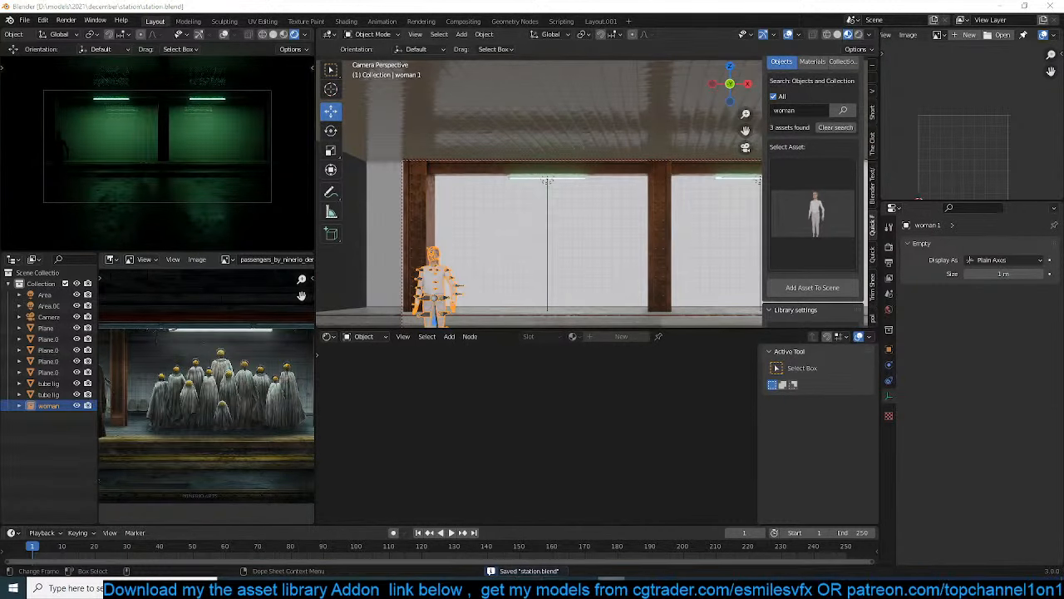
middle_click_drag(640, 288, 676, 227, "shift")
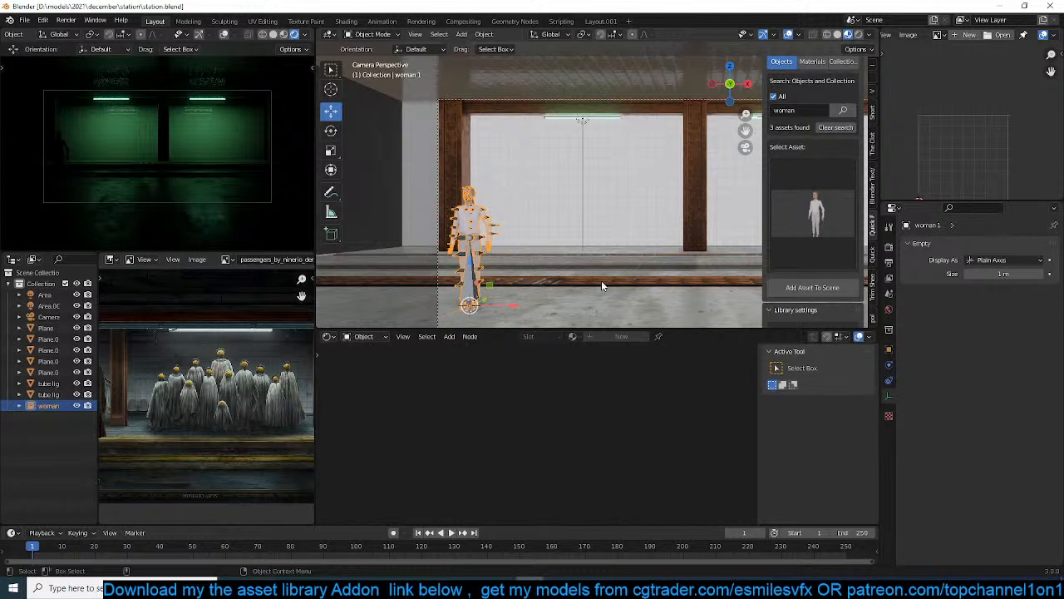
Scale up the woman model in front of the first column and rotate it 180° about Z
key("s")
left_click(528, 283)
left_click_drag(517, 306, 562, 305)
key("s")
left_click(603, 291)
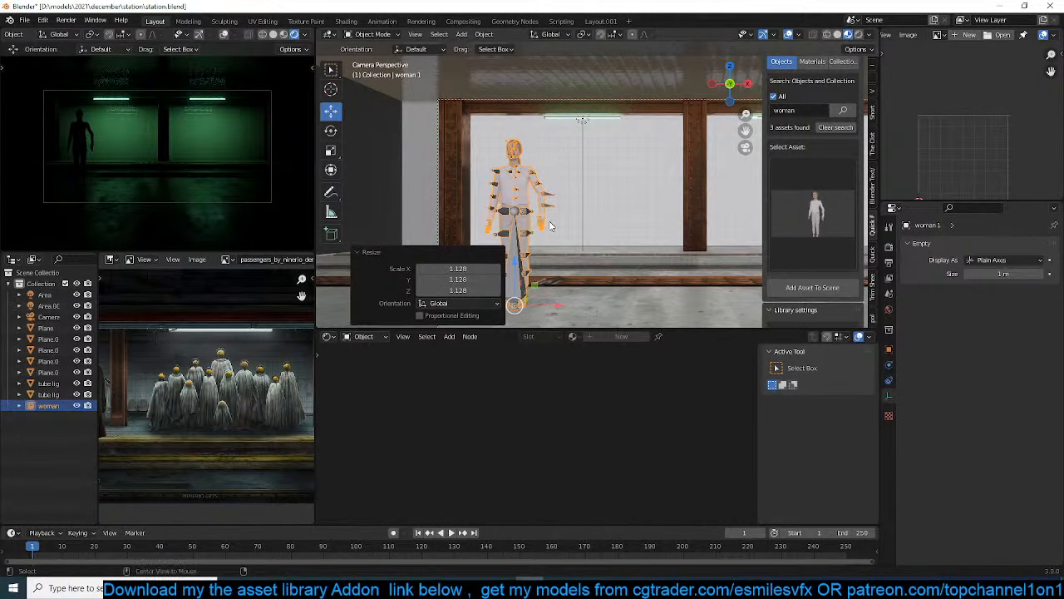
type("rz180")
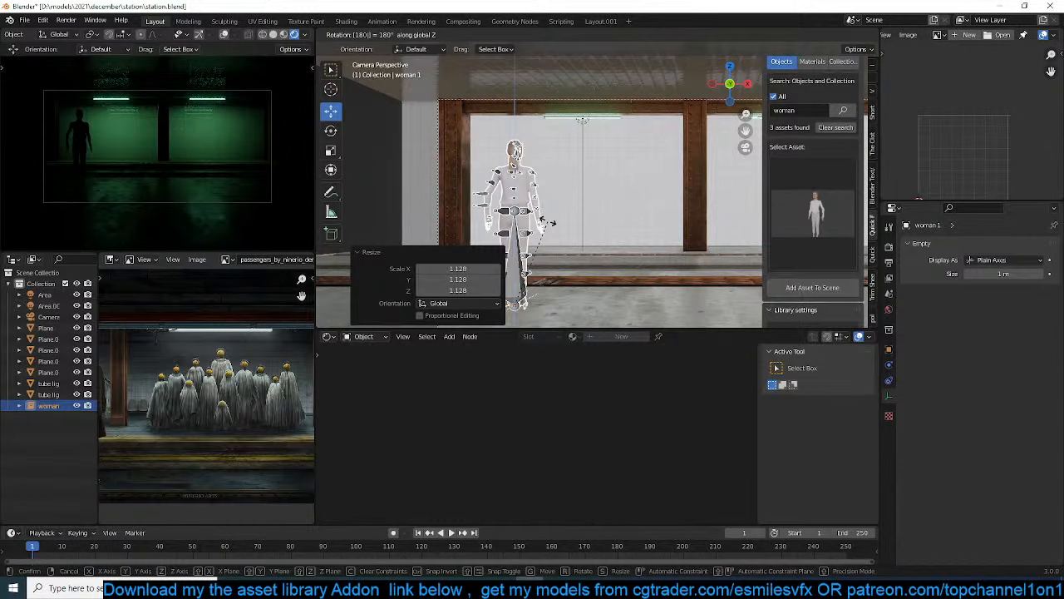
left_click(545, 201)
left_click(545, 202)
Make the linked woman asset local and editable
scroll(545, 201, "up", 4)
left_click(526, 186)
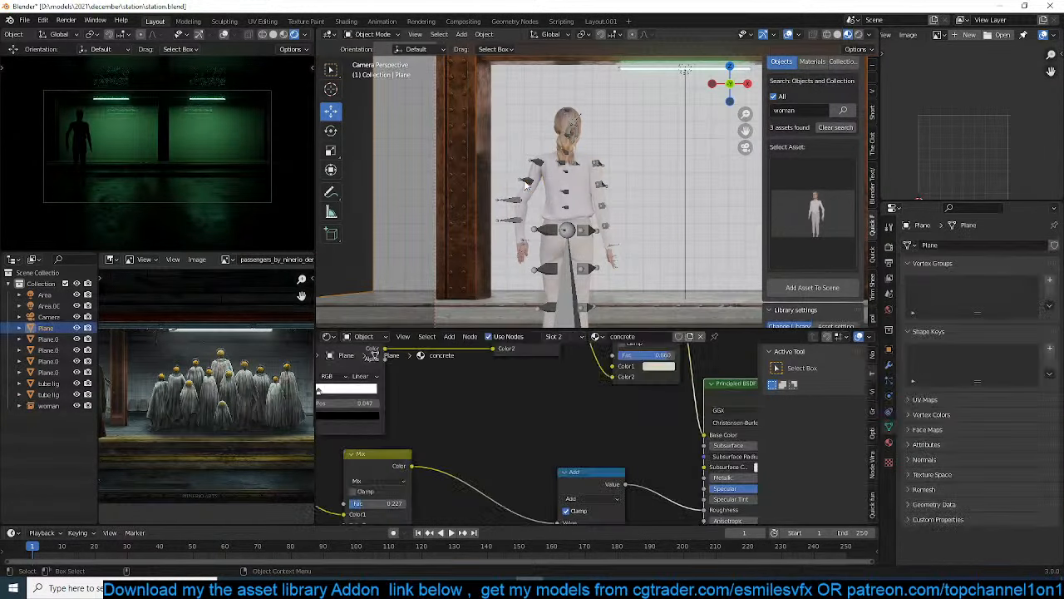
left_click(529, 186)
scroll(795, 291, "down", 3)
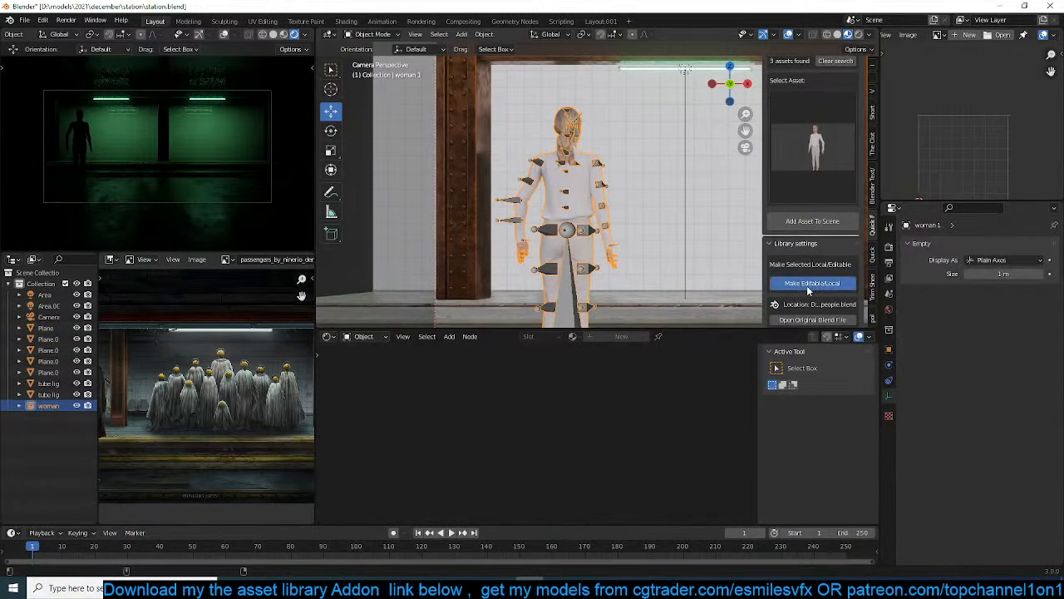
left_click(807, 286)
Enter Pose Mode on the woman's armature and lower the left upper arm with a -18.7° rotation and a slight trackball rotation
left_click(542, 166)
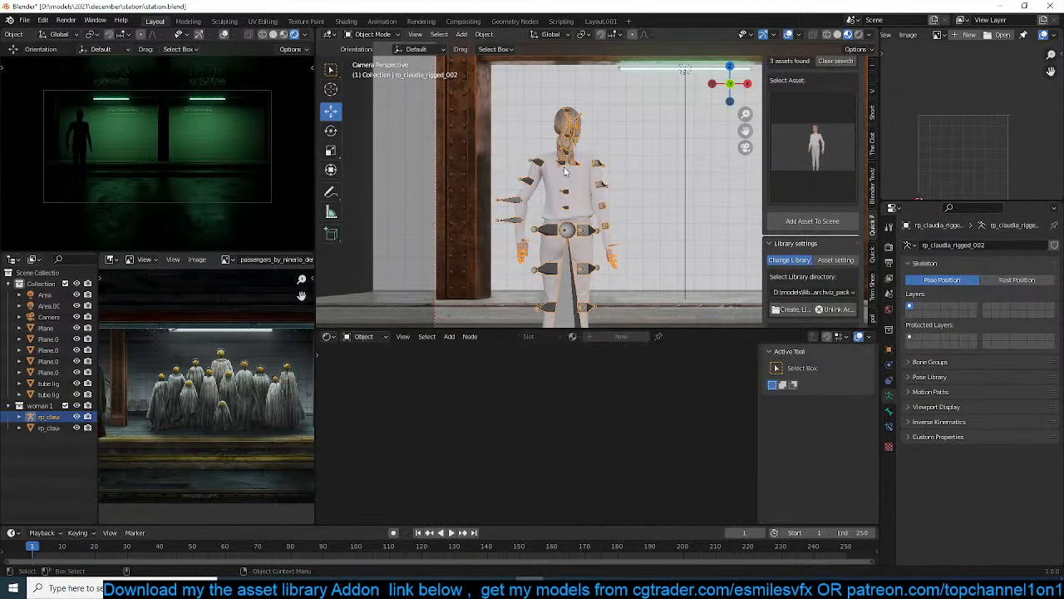
key("ctrl+Tab")
left_click(539, 164)
key("r")
left_click(598, 148)
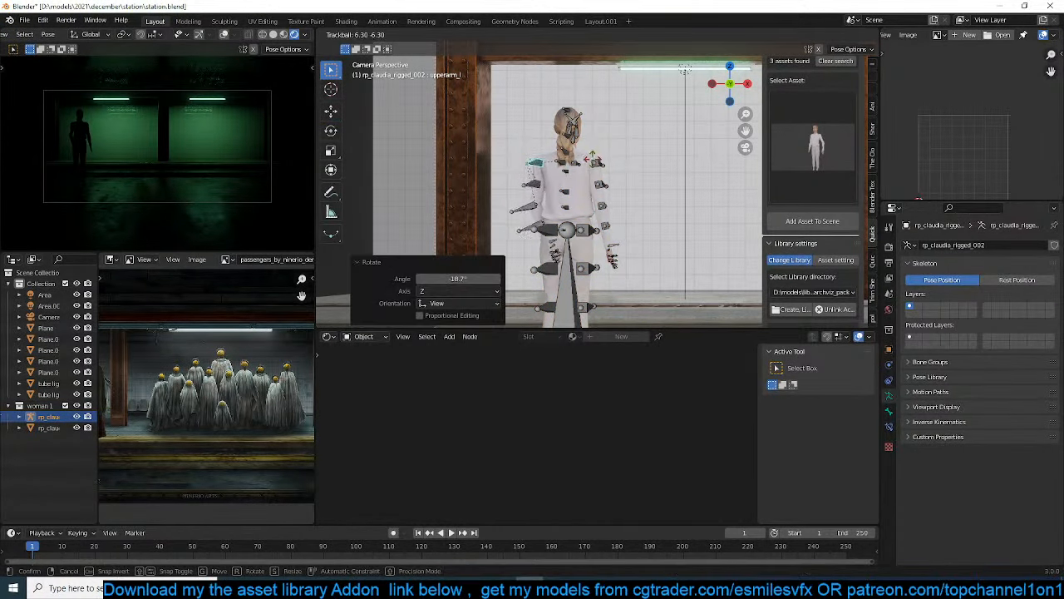
key("r")
key("r")
left_click(597, 226)
Rotate the woman's right hand bones by about 34°
scroll(598, 226, "up", 3)
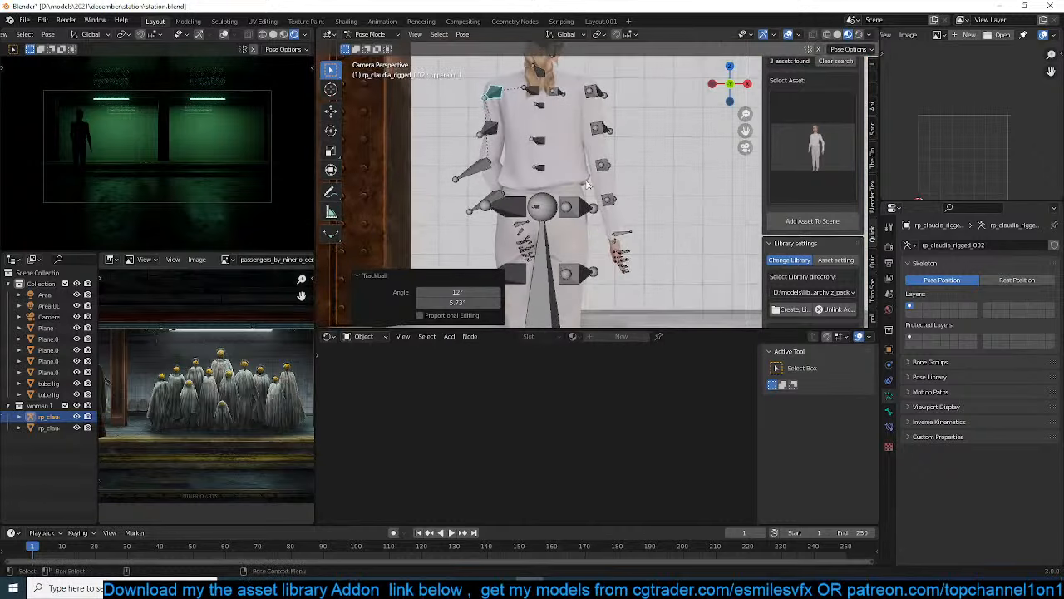
left_click(613, 250)
key("r")
left_click(630, 236)
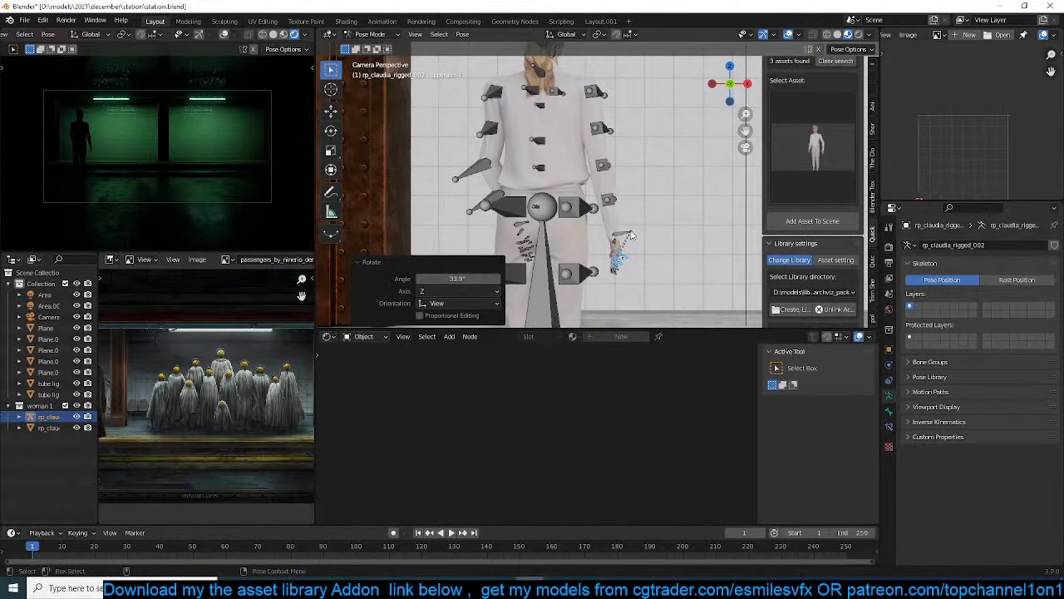
Rotate the woman's right upper arm bone by about -6.5° in the right side view
left_click(595, 99)
key("r")
key("r")
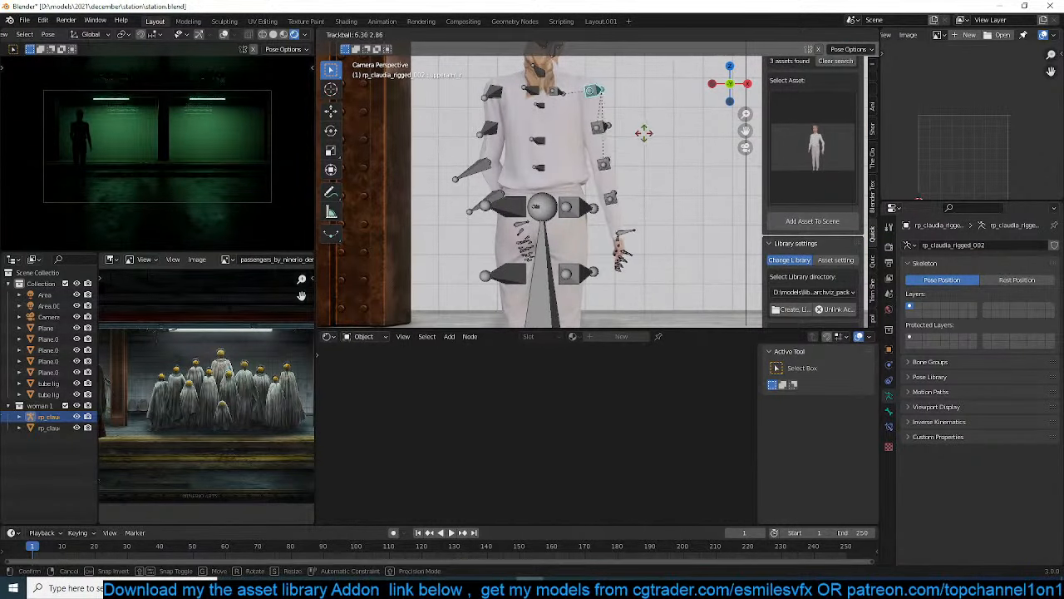
right_click(644, 137)
scroll(154, 405, "down", 2)
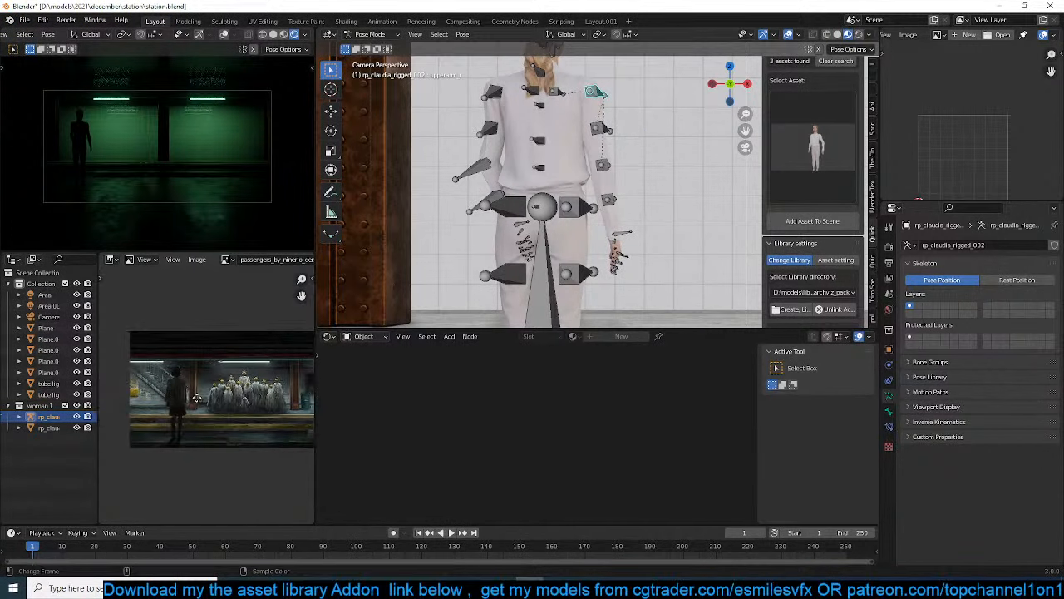
scroll(582, 217, "up", 2)
key("KP_3")
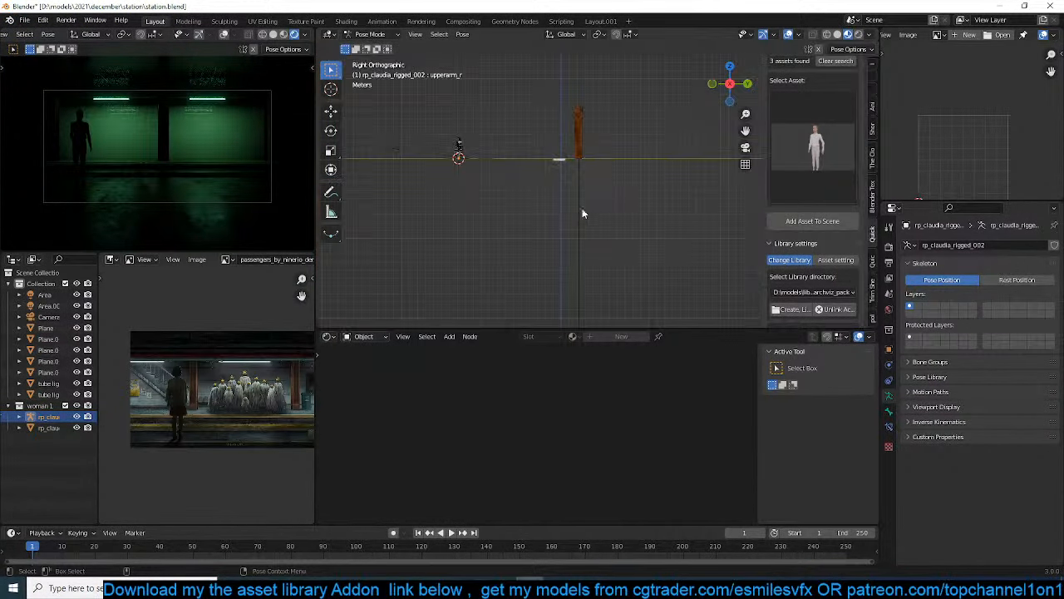
key("KP_Decimal")
scroll(595, 192, "down", 7)
middle_click_drag(636, 262, 625, 149, "shift")
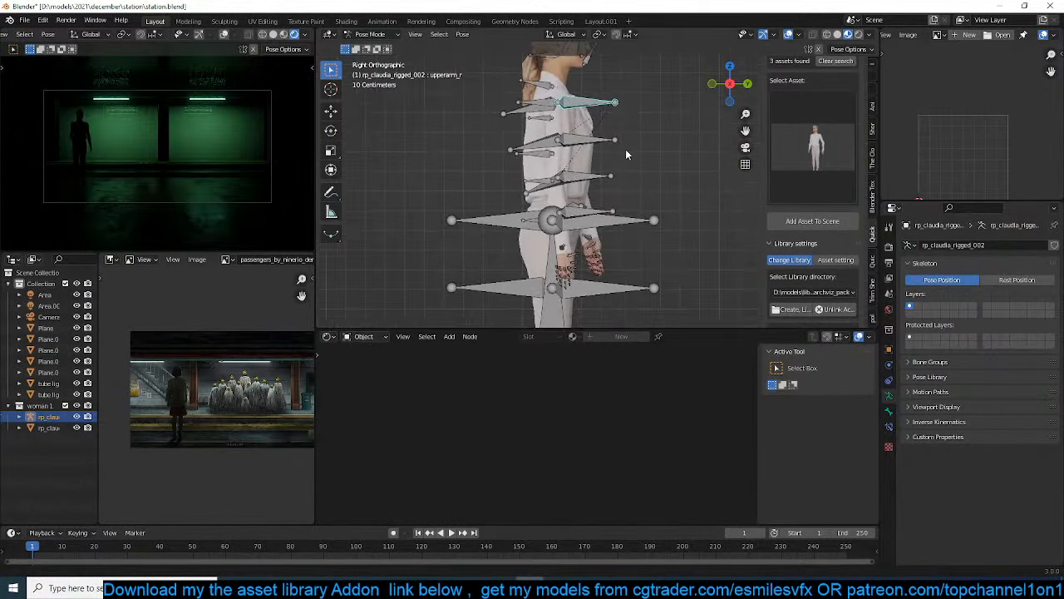
key("r")
left_click(621, 151)
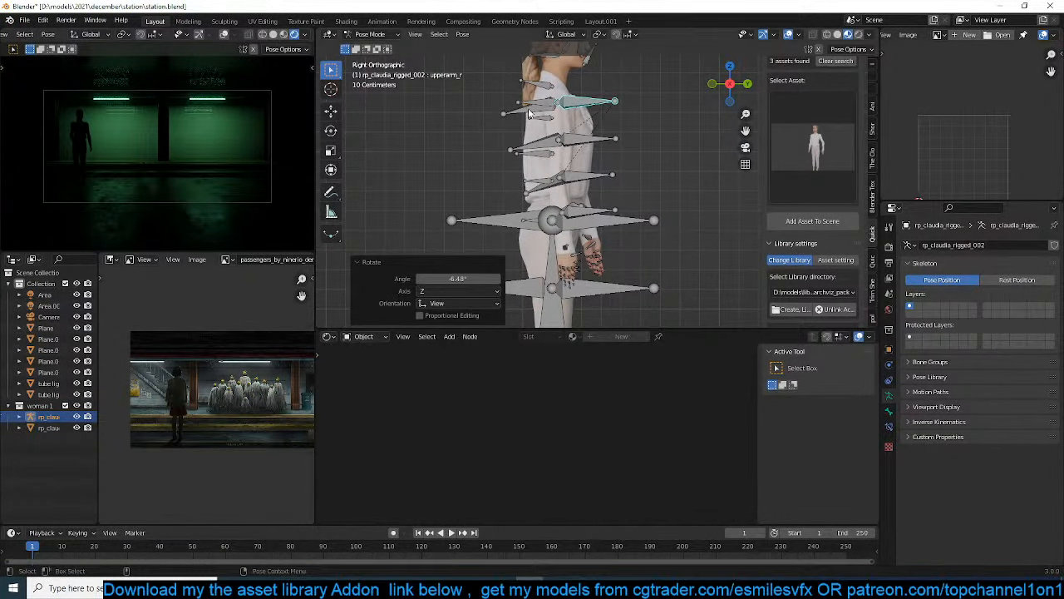
Rotate the woman's left forearm bone by about 17° in the right side view
left_click(576, 179)
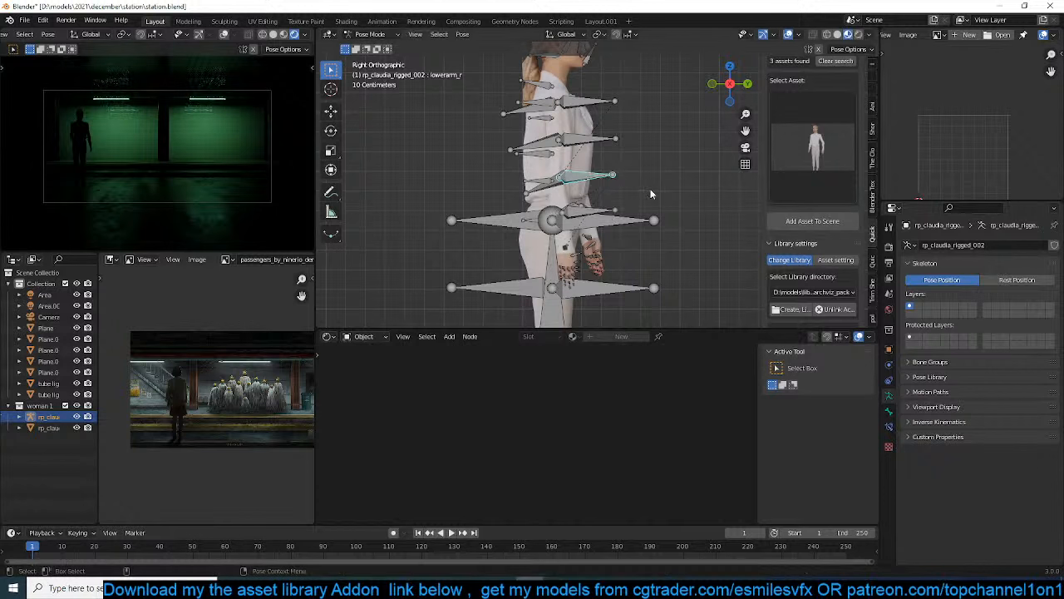
middle_click_drag(604, 191, 571, 185)
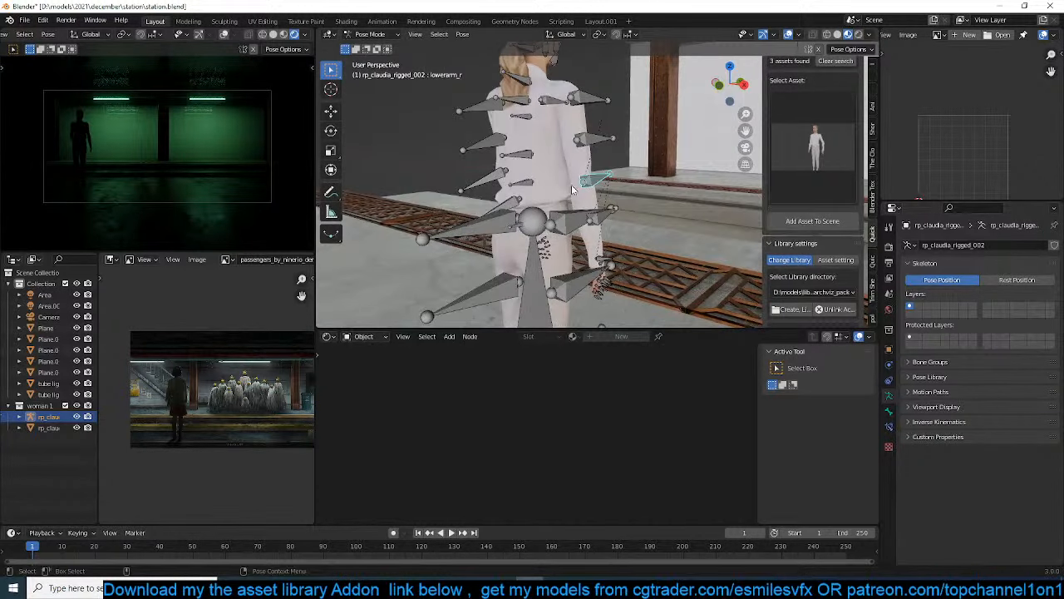
left_click(499, 170)
key("KP_3")
key("r")
left_click(550, 130)
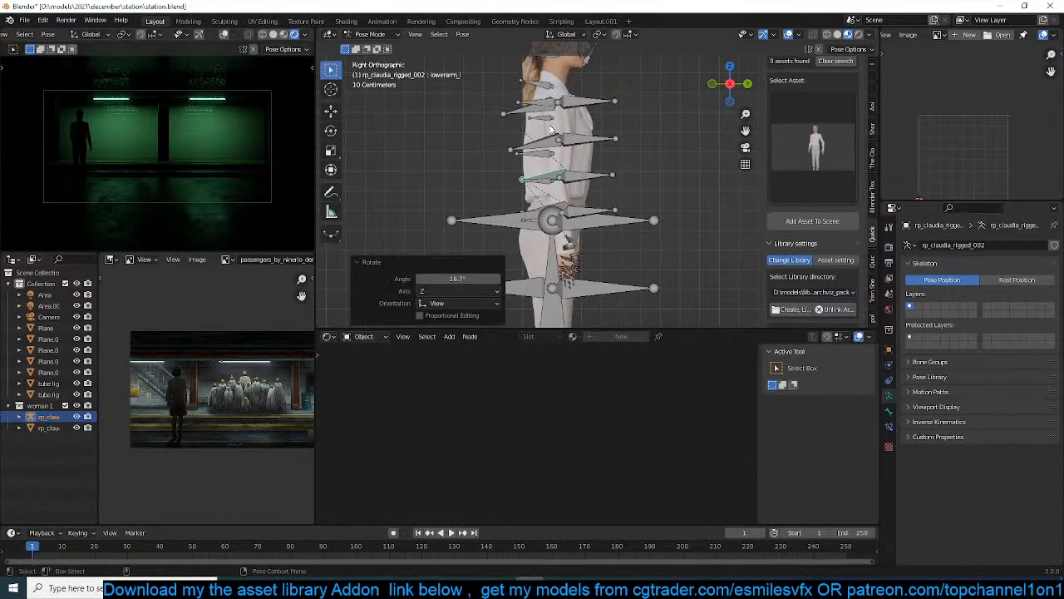
Rotate the left upper arm bone in the front view so the arm hangs straight beside the body
key("KP_1")
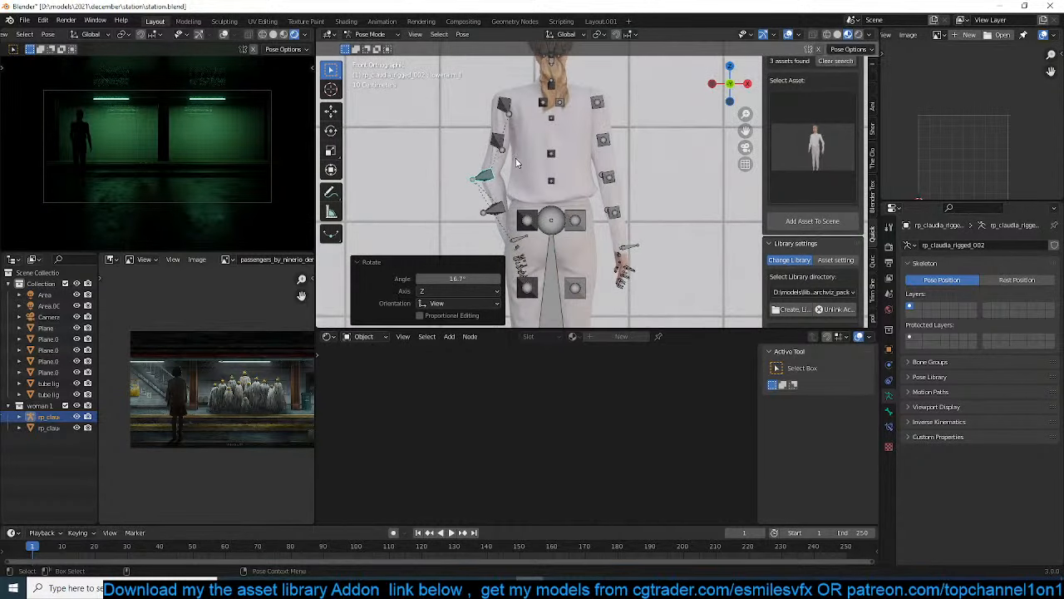
left_click(499, 142)
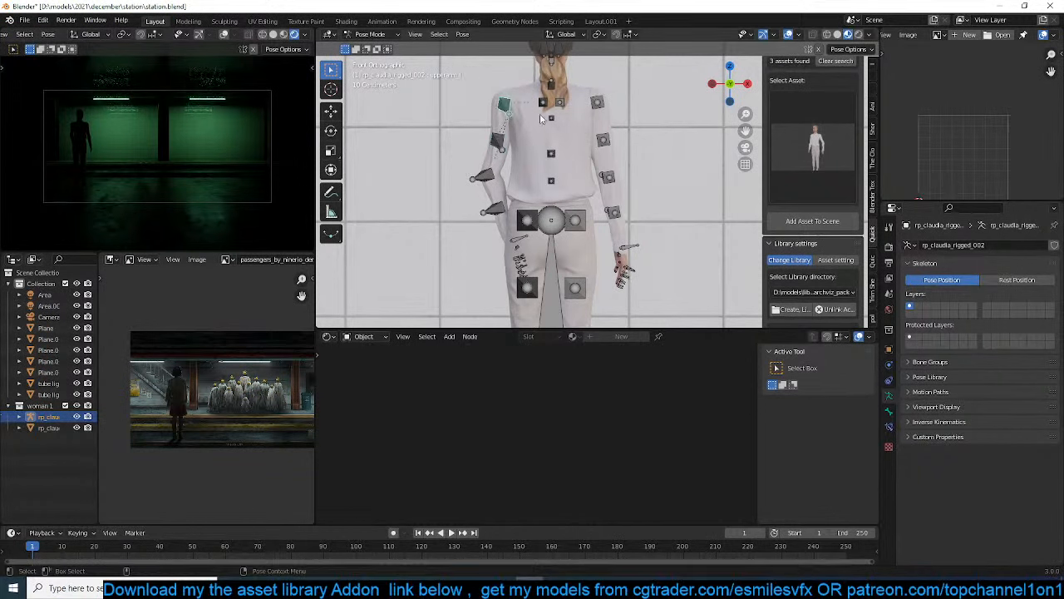
key("r")
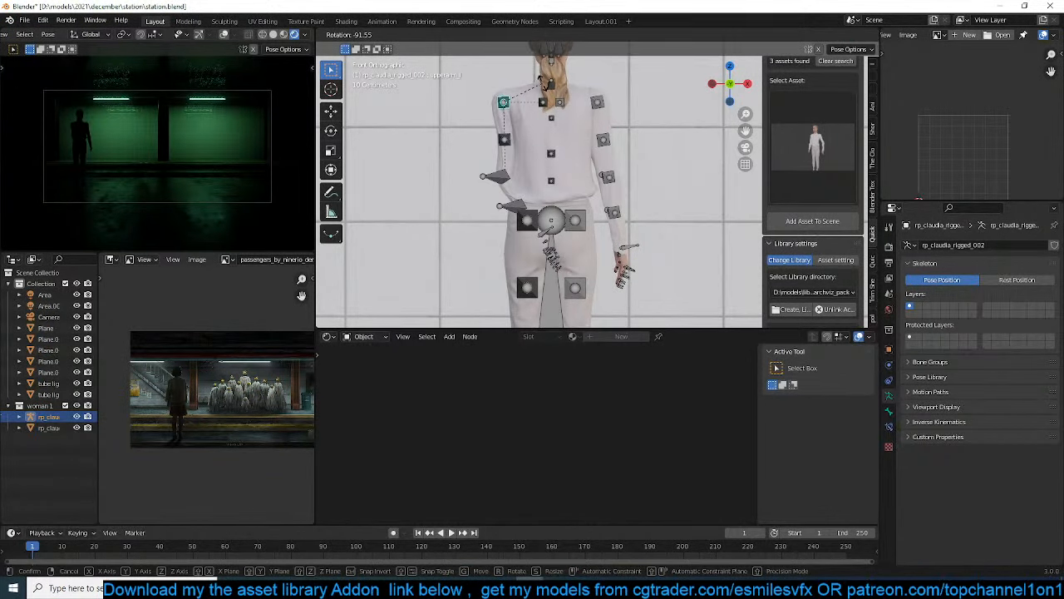
left_click(511, 180)
left_click(506, 177)
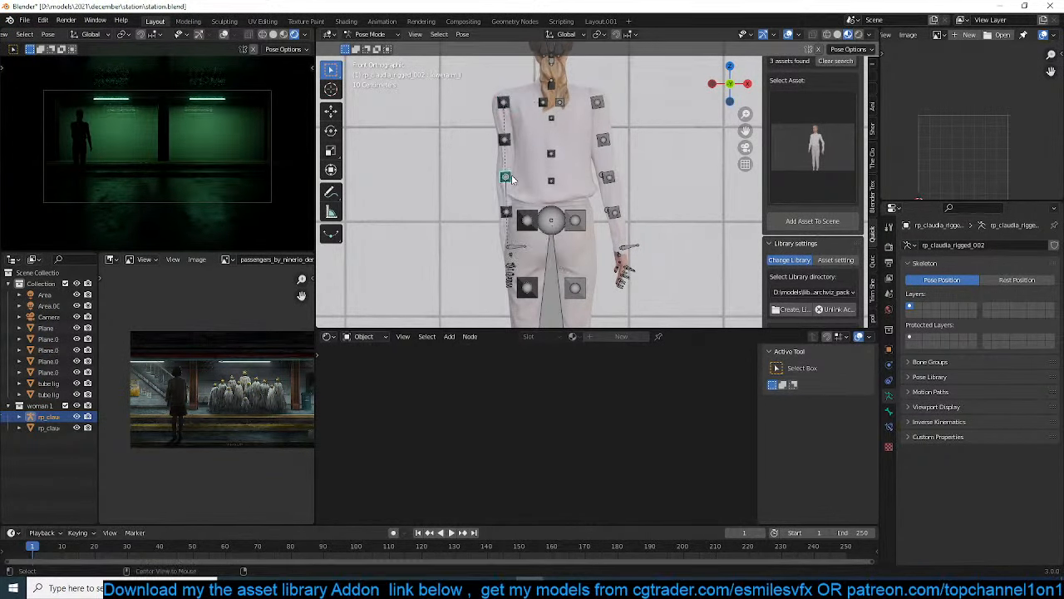
left_click(507, 103)
key("r")
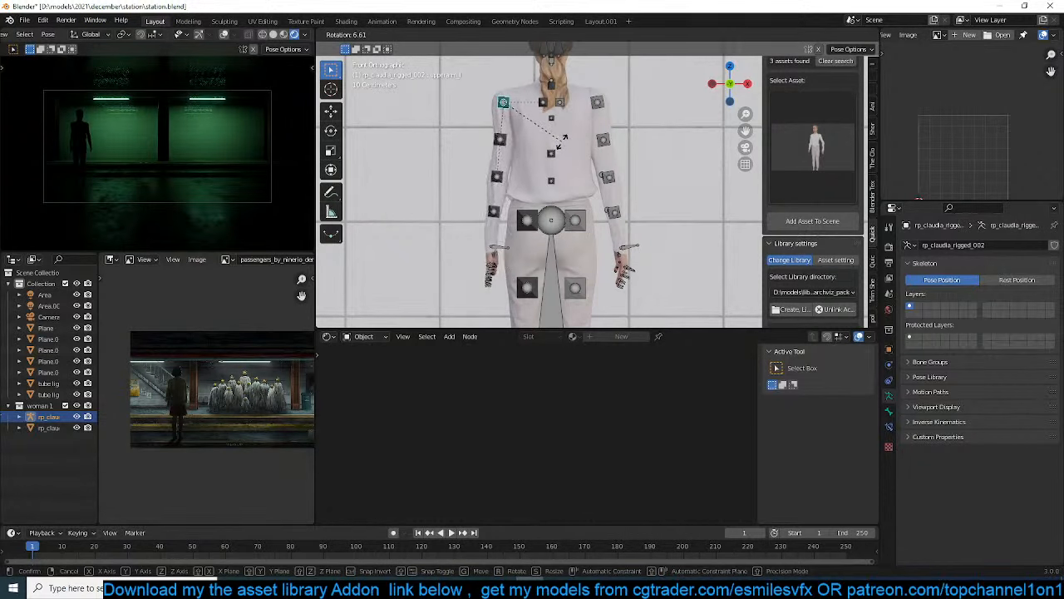
left_click(562, 147)
Rotate the right upper arm bone about 8° toward the body in the front view and return to Object Mode
left_click(597, 100)
key("r")
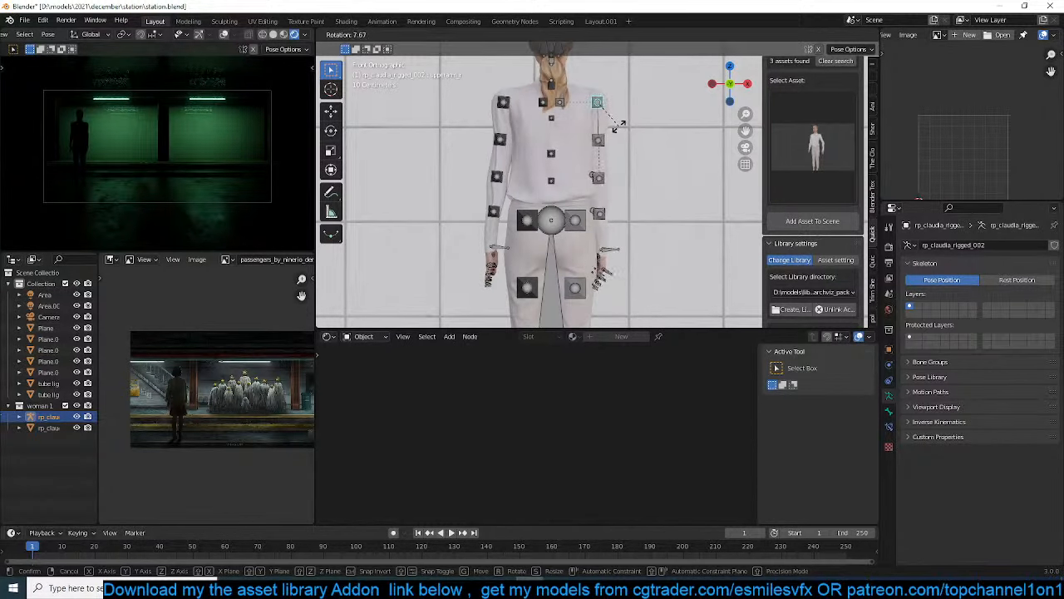
left_click(620, 131)
key("ctrl+Tab")
Add an area light and raise it about 1.3 m to hang above the woman
scroll(593, 193, "down", 5)
left_click(594, 197)
middle_click_drag(594, 196, 560, 170)
scroll(500, 199, "down", 3)
middle_click_drag(501, 200, 532, 165)
key("shift+a")
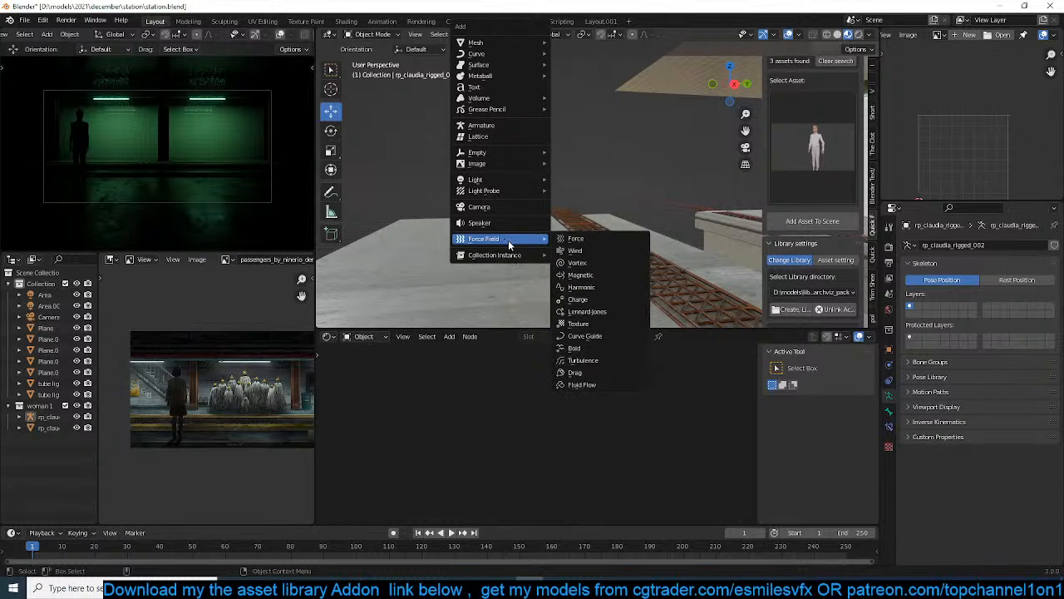
mouse_move(514, 196)
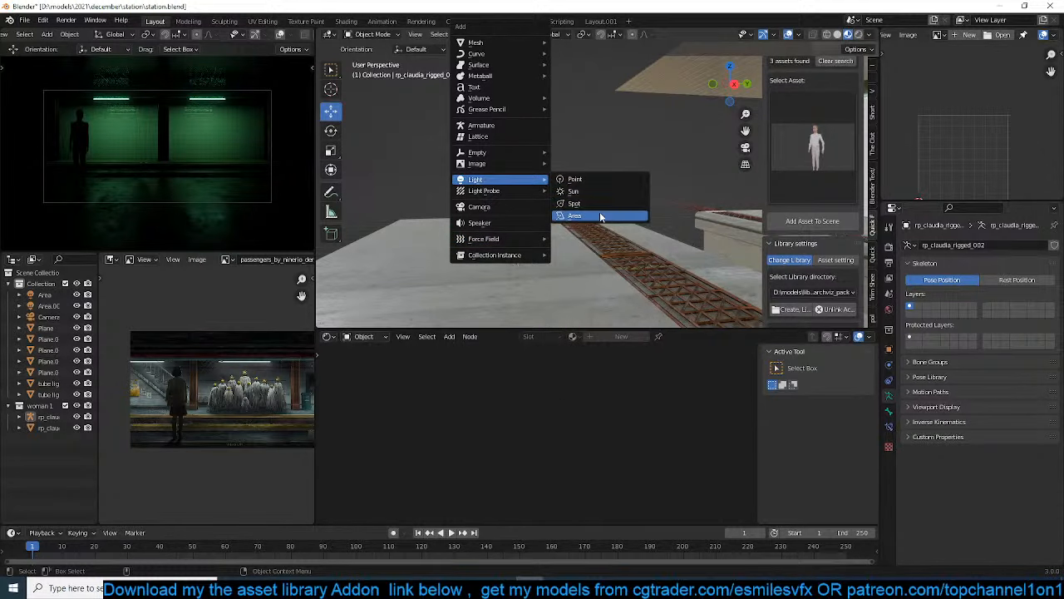
left_click(600, 216)
key("g")
left_click(542, 202)
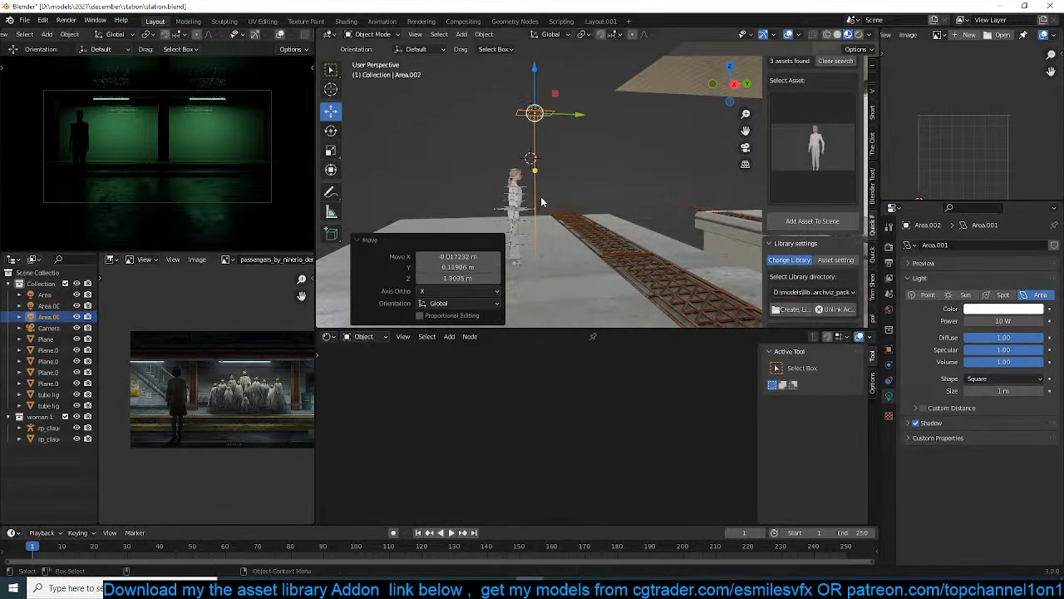
Tilt the new area light about 18°, shift it back behind the woman, and save the scene file
key("r")
left_click(539, 208)
key("g")
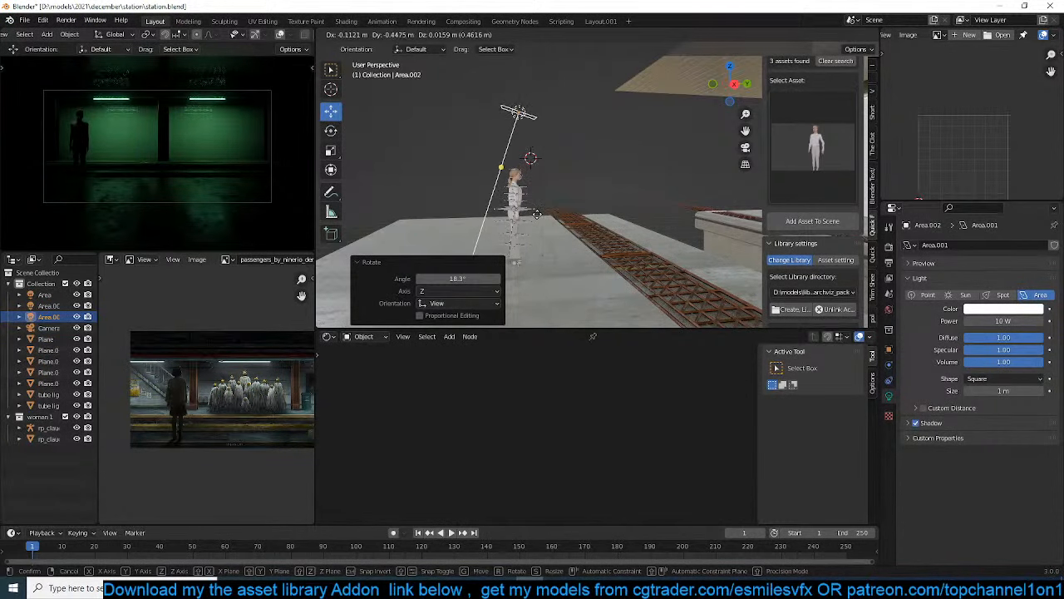
left_click(533, 222)
middle_click_drag(570, 226, 542, 246)
scroll(483, 223, "up", 1)
key("alt+a")
key("ctrl+s")
Choose the yellow raincoat from the premade female garments in the cloth library and import it into the scene
scroll(818, 111, "up", 2)
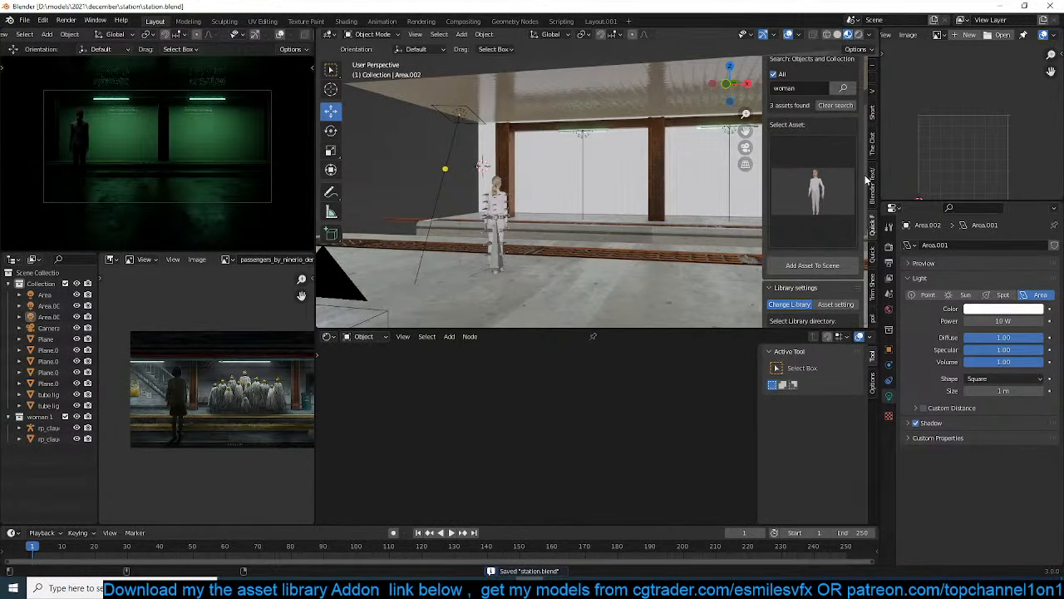
left_click(872, 143)
left_click(827, 146)
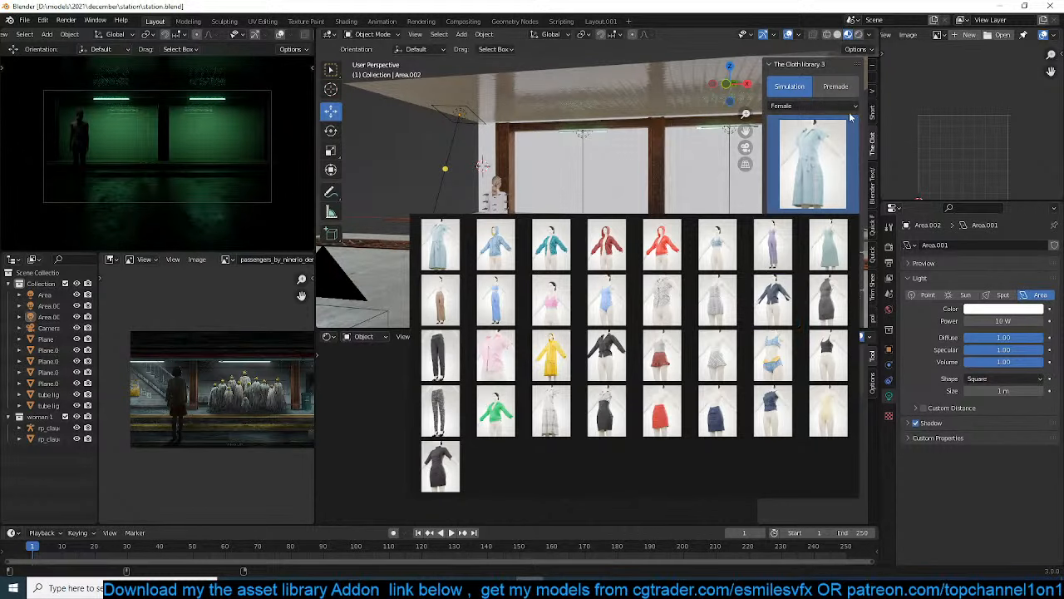
left_click(818, 106)
left_click(835, 86)
left_click(821, 133)
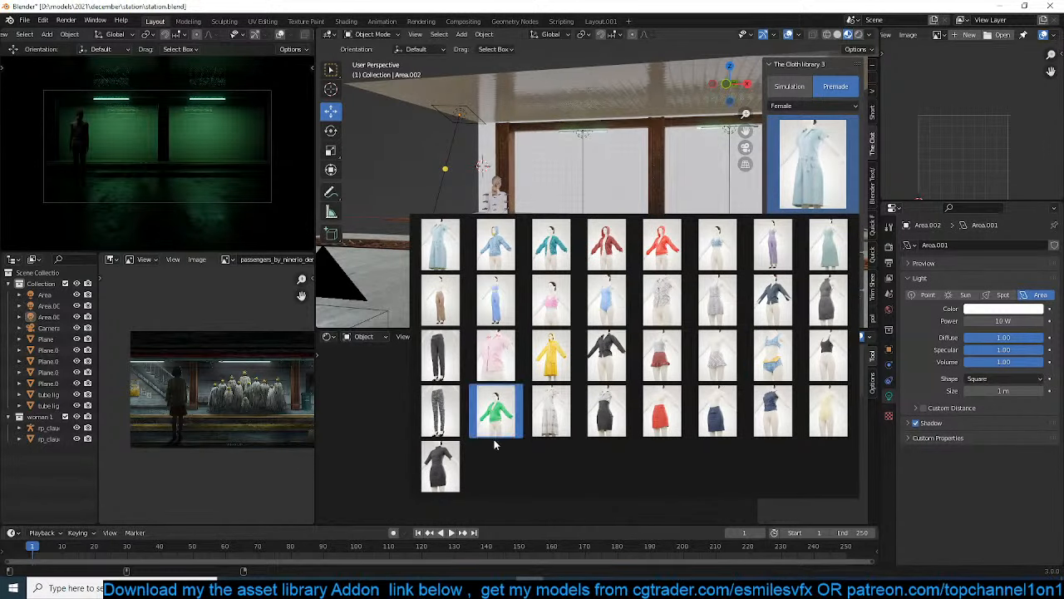
left_click(551, 356)
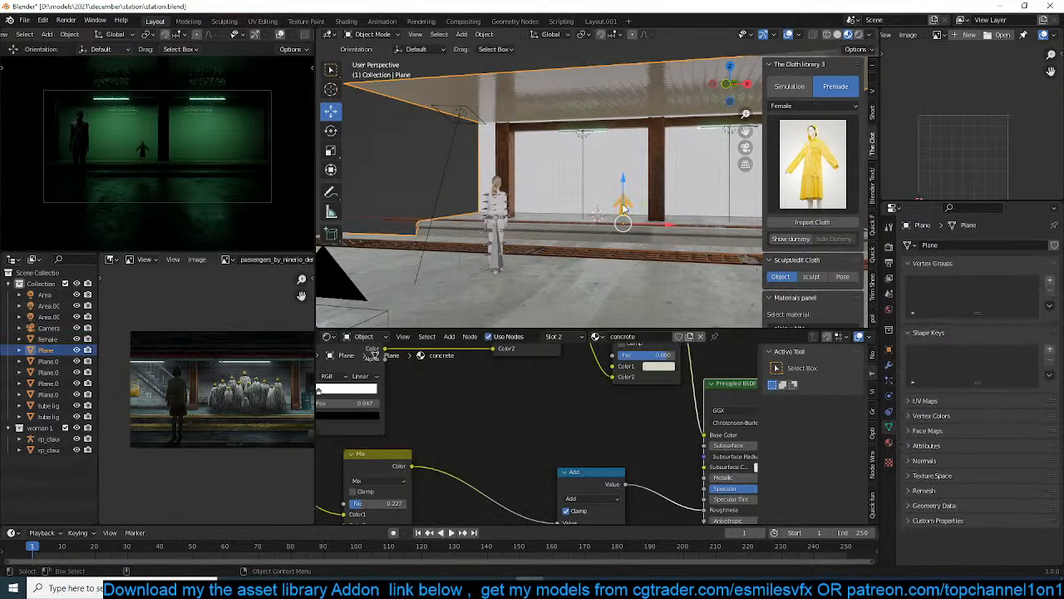
Scale the imported raincoat to roughly twice its size and move it about 1.43 m along negative X toward the woman
key("s")
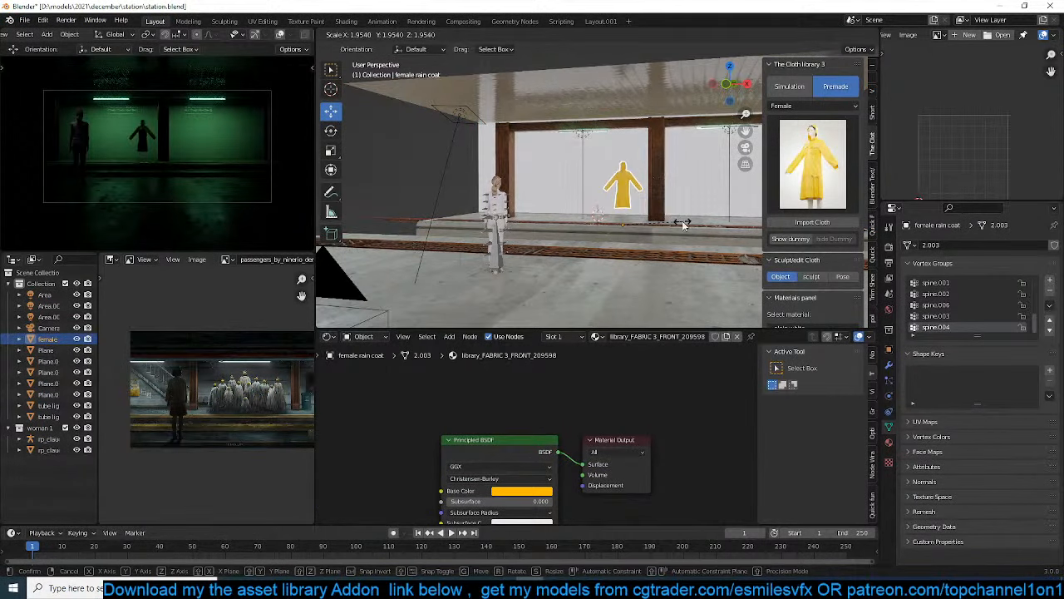
left_click(688, 225)
key("g")
left_click(657, 237)
scroll(658, 236, "up", 3)
key("KP_Decimal")
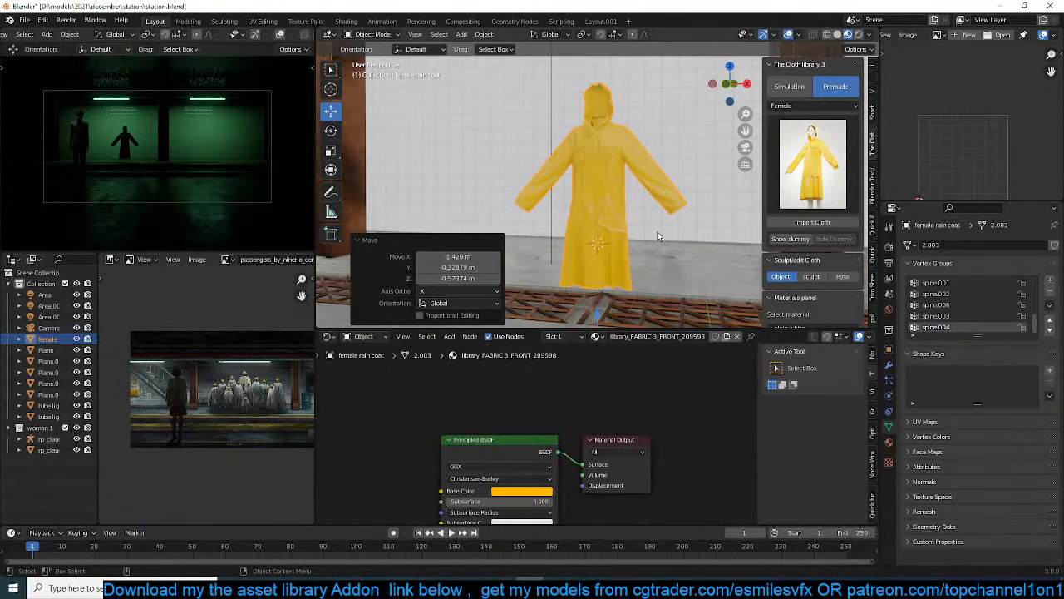
Scale the raincoat by 0.918 in the front view to compare its fit with the woman's body
key("KP_1")
scroll(655, 234, "up", 3)
key("s")
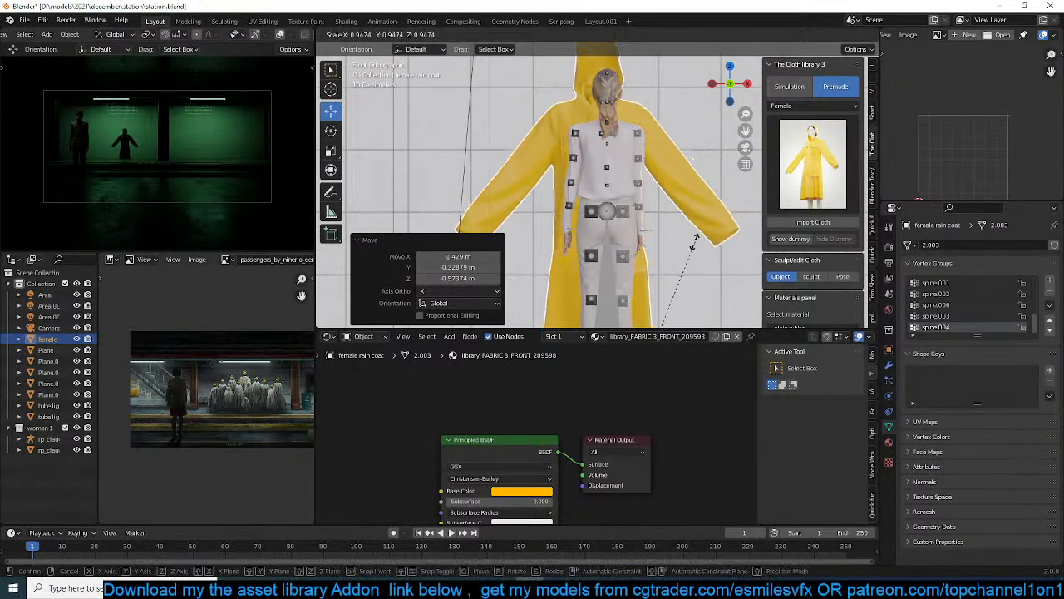
left_click(687, 251)
middle_click_drag(702, 253, 670, 232, "shift")
scroll(668, 232, "down", 2)
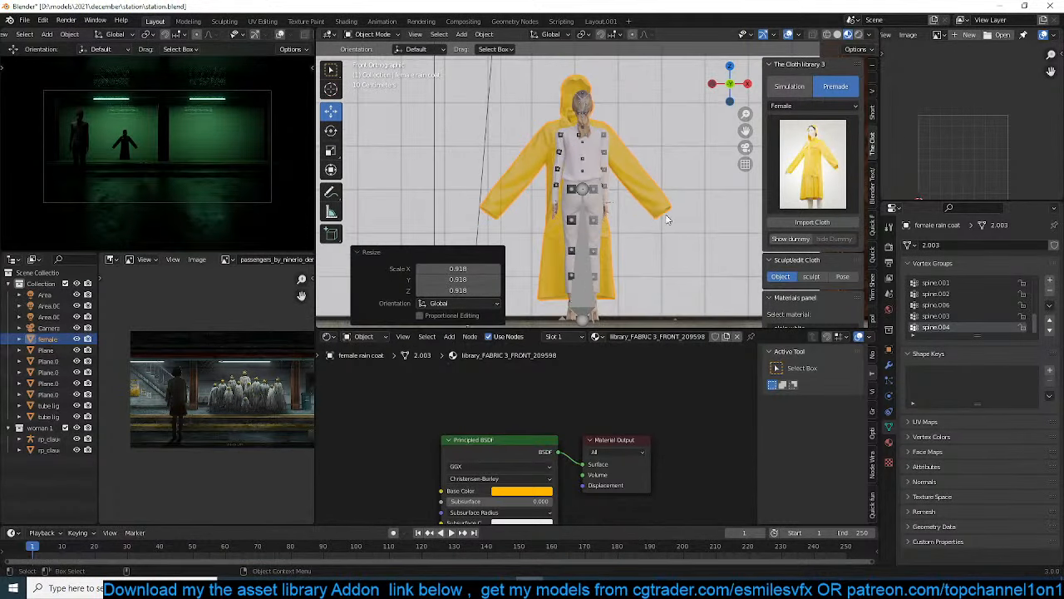
scroll(665, 216, "up", 2)
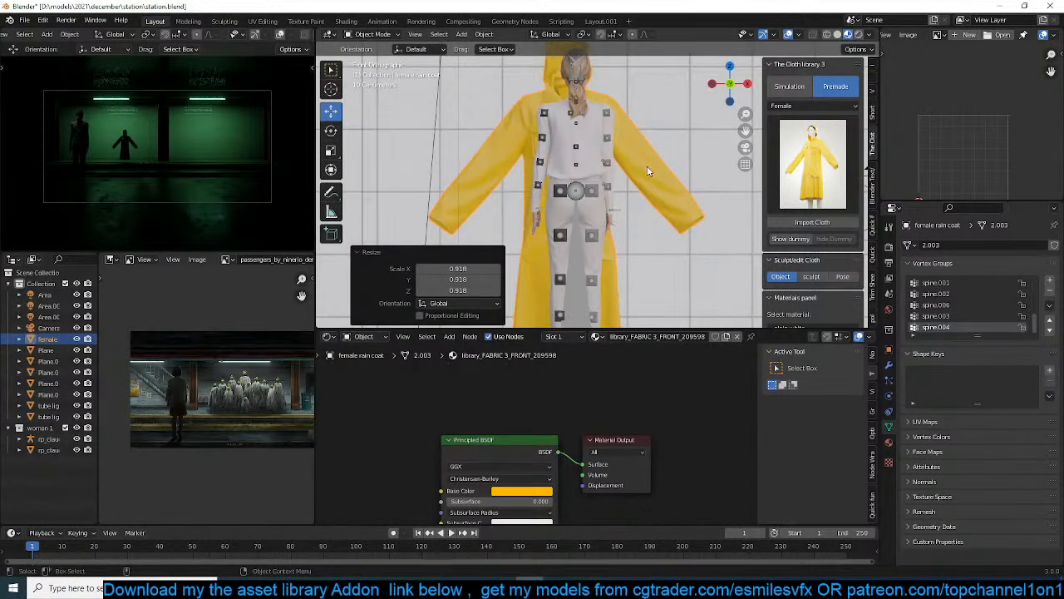
Reduce the raincoat mesh with a Decimate modifier at ratio 0.1507, apply the modifier, and save the scene file
key("Tab")
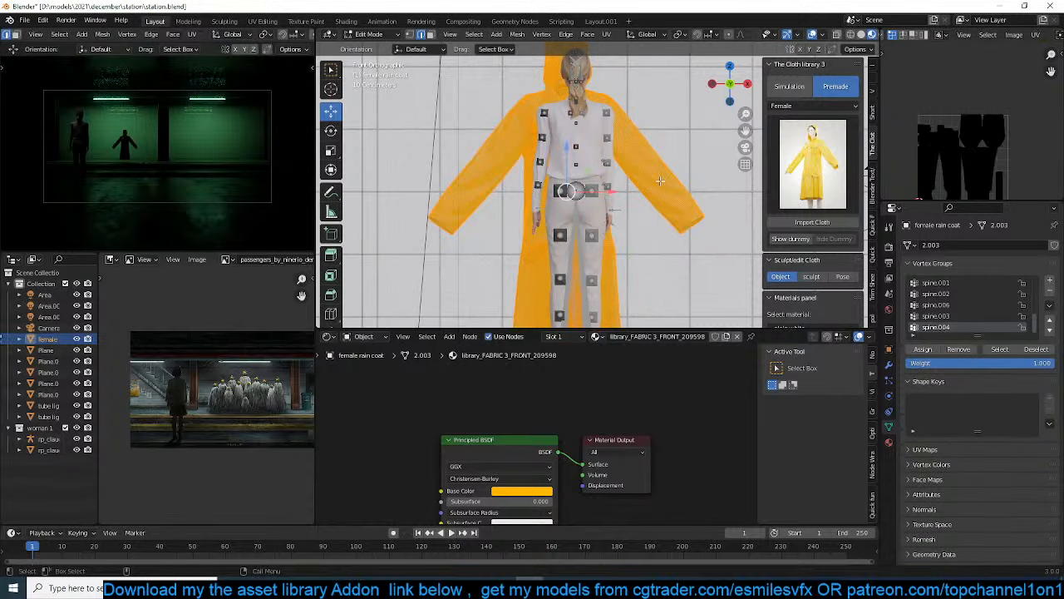
key("Tab")
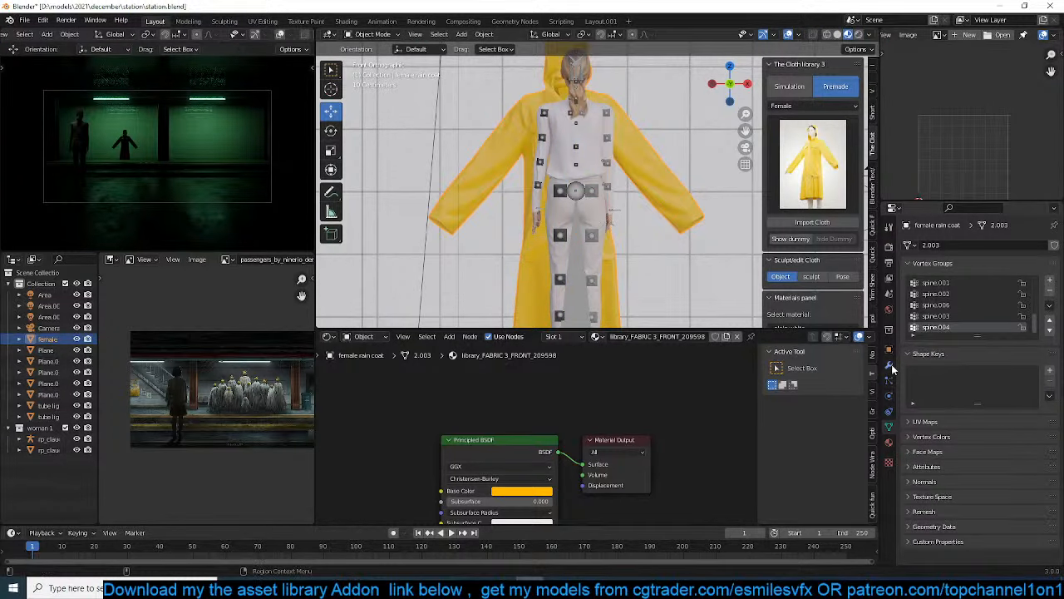
left_click(890, 367)
left_click(934, 250)
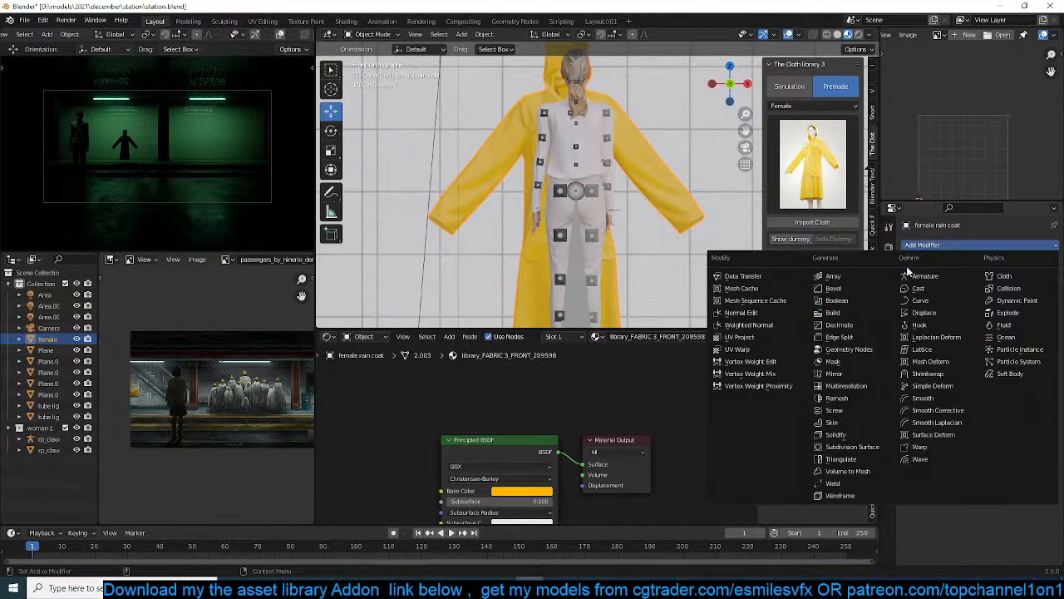
left_click(853, 326)
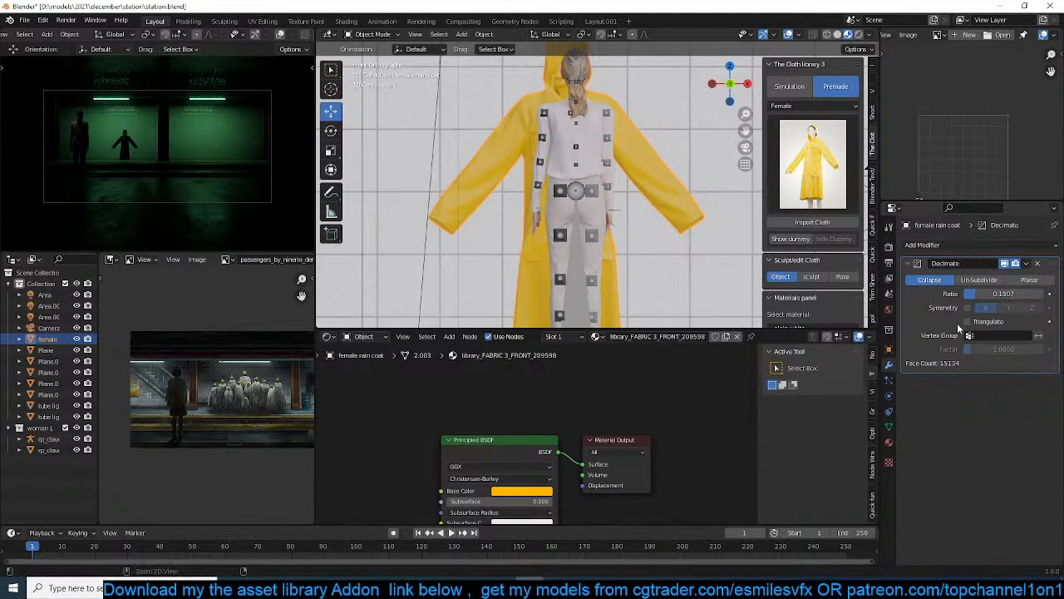
key("ctrl+a")
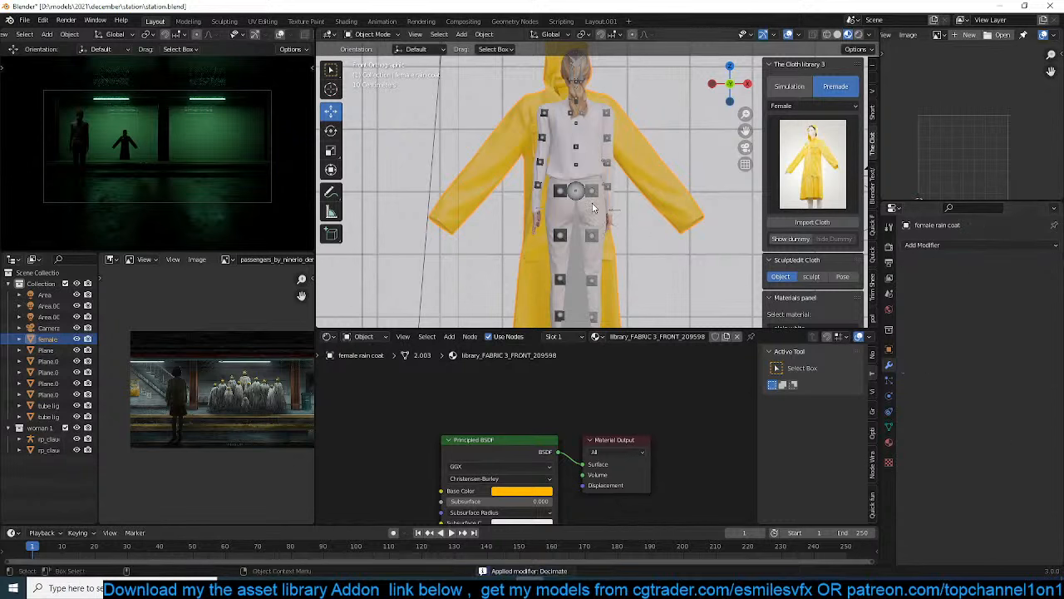
key("ctrl+s")
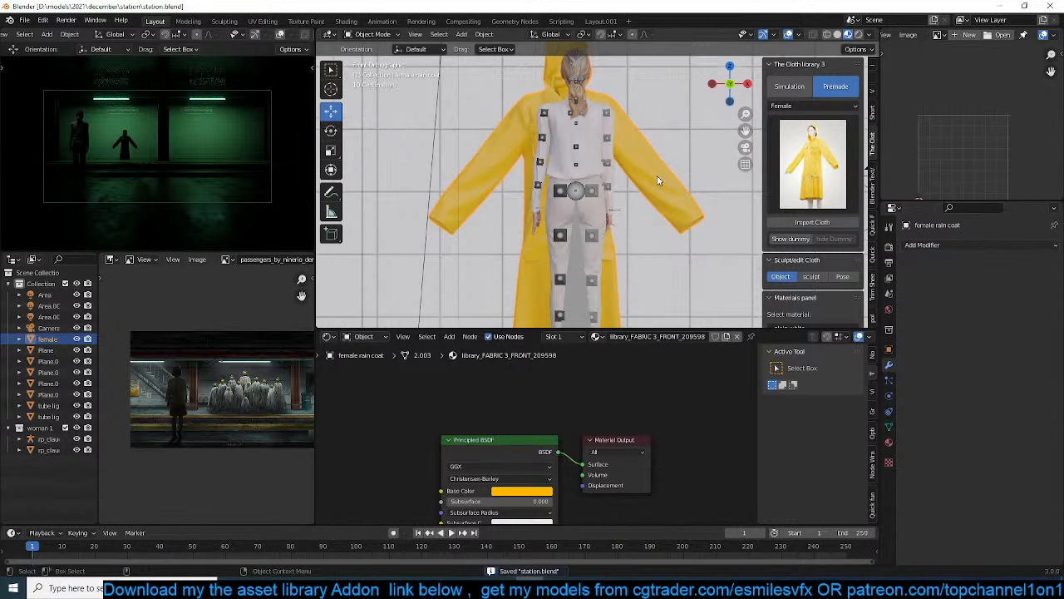
Show the cloth library's female dummy in the scene as a body for the raincoat
mouse_move(660, 203)
middle_mouse_down()
mouse_move(542, 191)
mouse_move(647, 193)
middle_mouse_up()
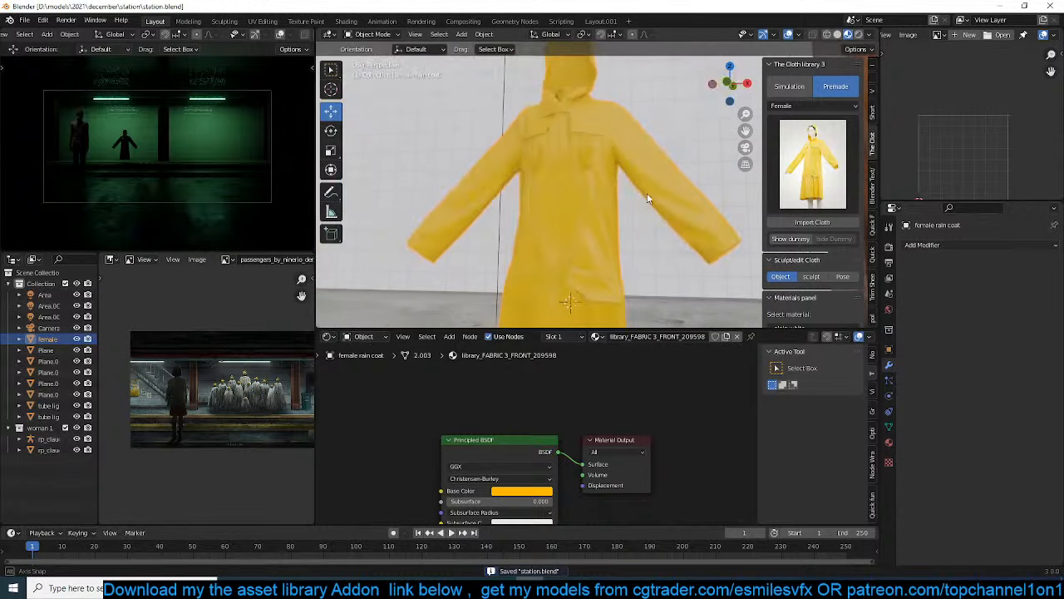
key("KP_1")
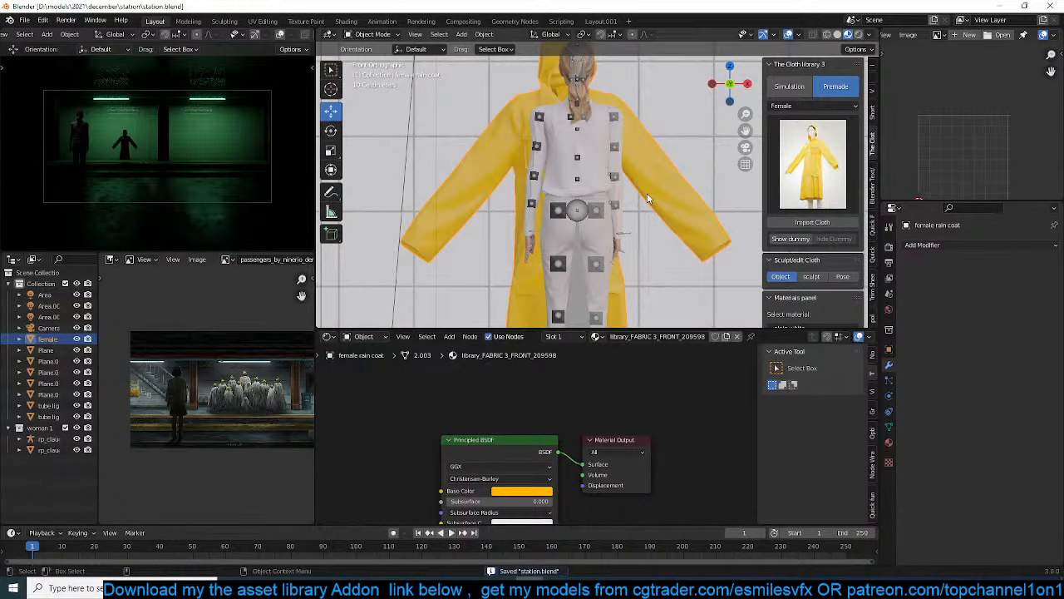
scroll(645, 198, "down", 2)
scroll(642, 200, "up", 1)
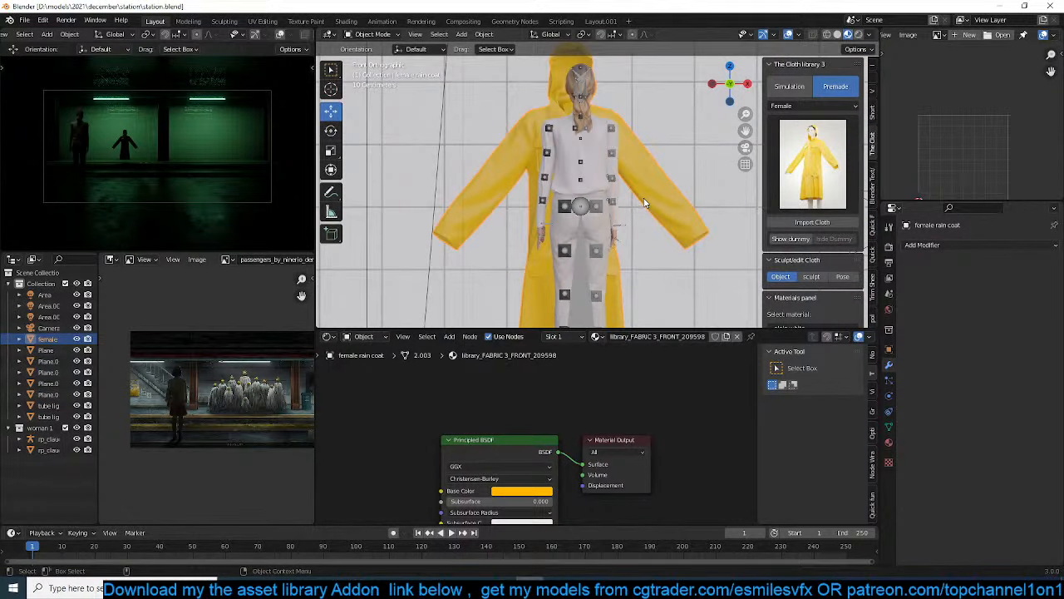
left_click(808, 183)
left_click(800, 242)
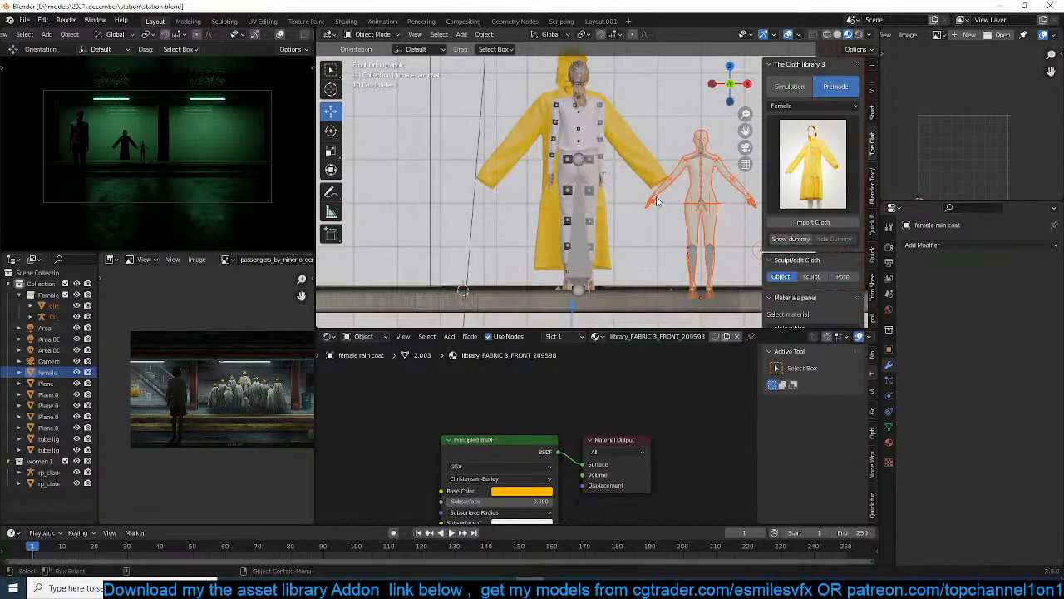
Clear the raincoat's location to align it with the female dummy
left_click(706, 212)
middle_click_drag(706, 212, 611, 254)
key("KP_1")
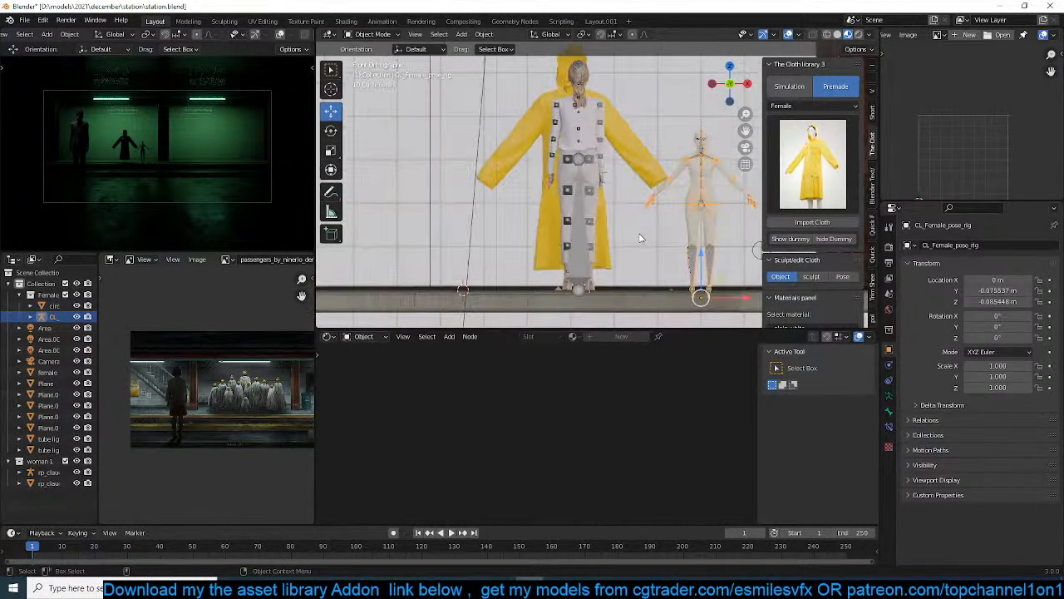
left_click(677, 177)
left_click(703, 206)
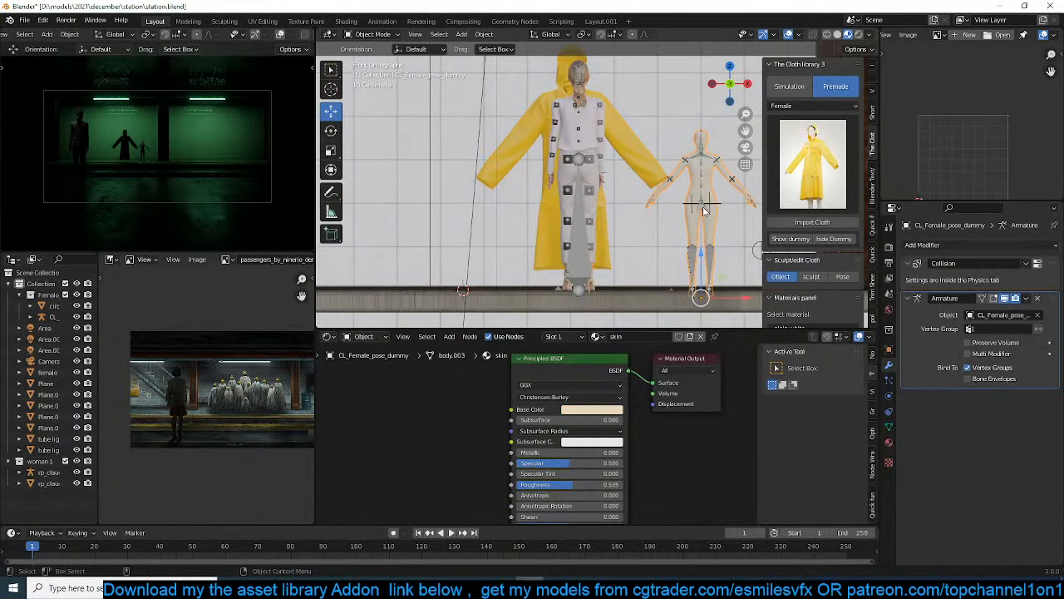
left_click(702, 206)
left_click(636, 186)
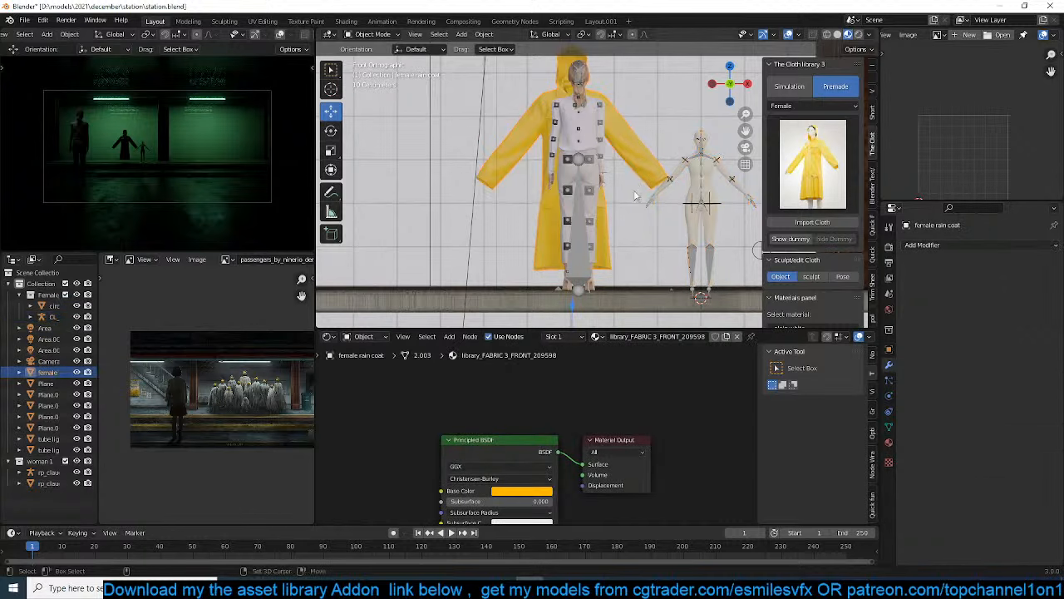
key("alt+g")
Scale the raincoat by 0.552 and again by 1.010 to fit the dummy's body and arms
key("s")
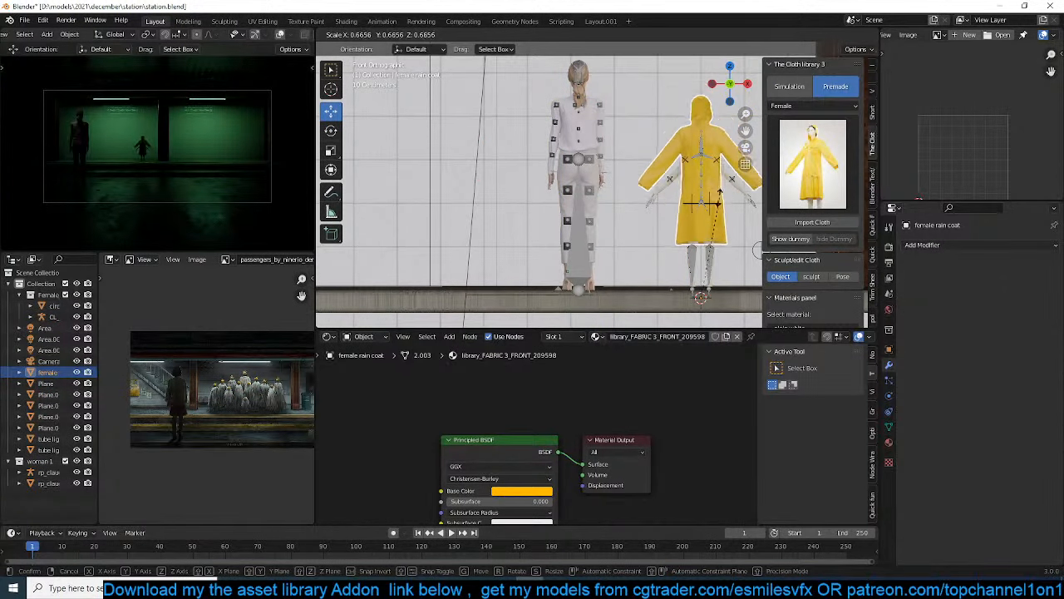
left_click(711, 218)
key("KP_Decimal")
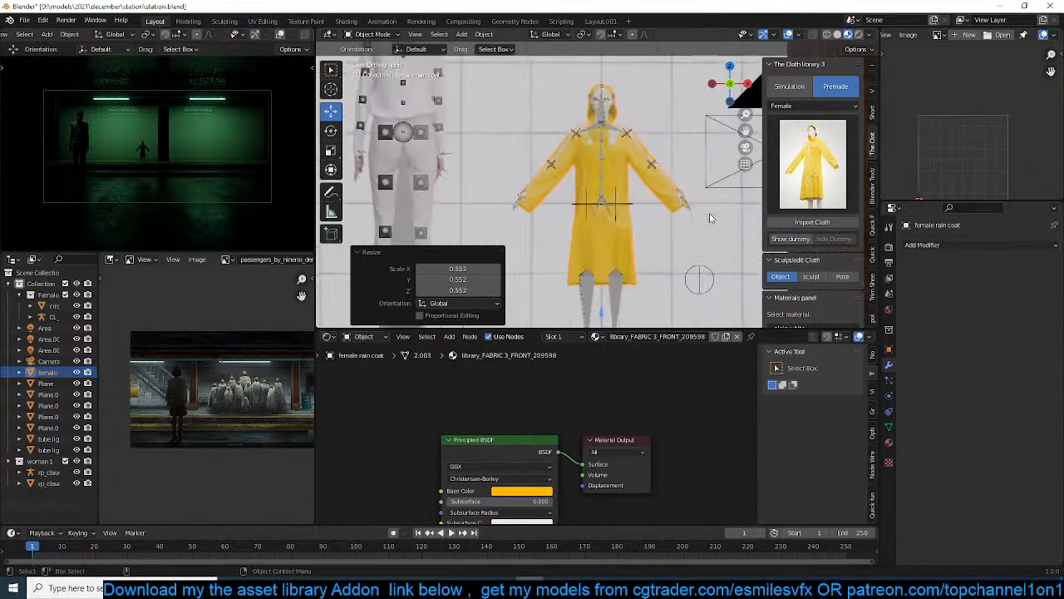
scroll(709, 213, "up", 3)
key("s")
left_click(672, 217)
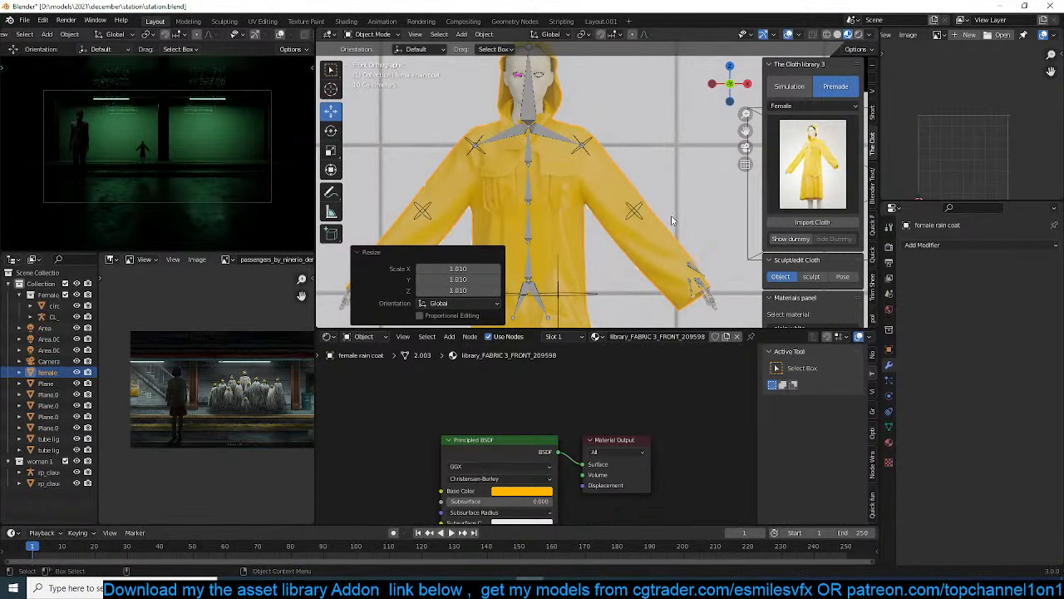
Parent the raincoat to the dummy's pose rig with automatic weights
scroll(611, 230, "up", 3)
left_click(577, 190)
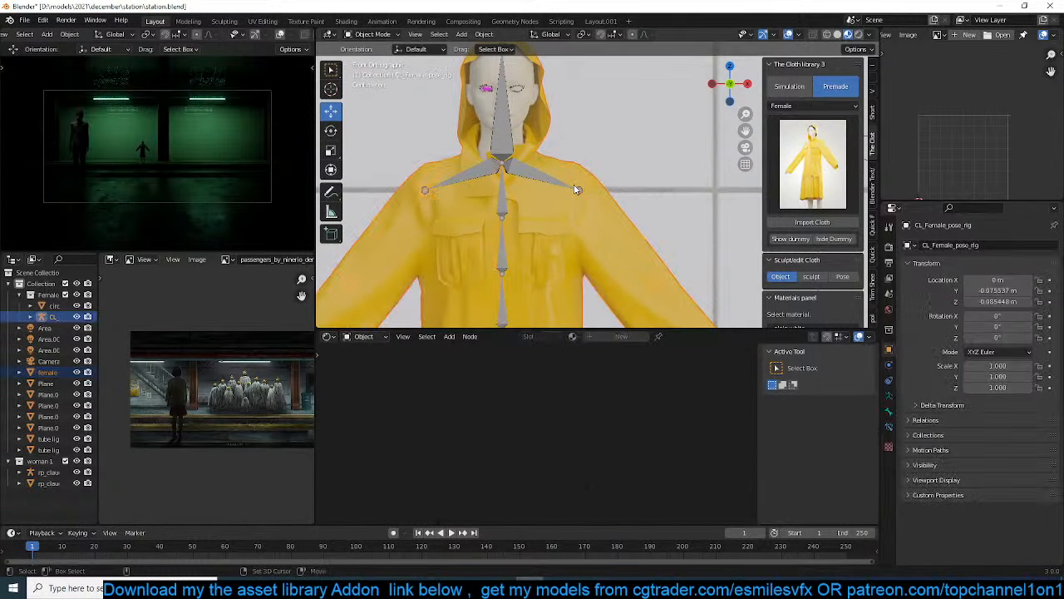
key("ctrl+p")
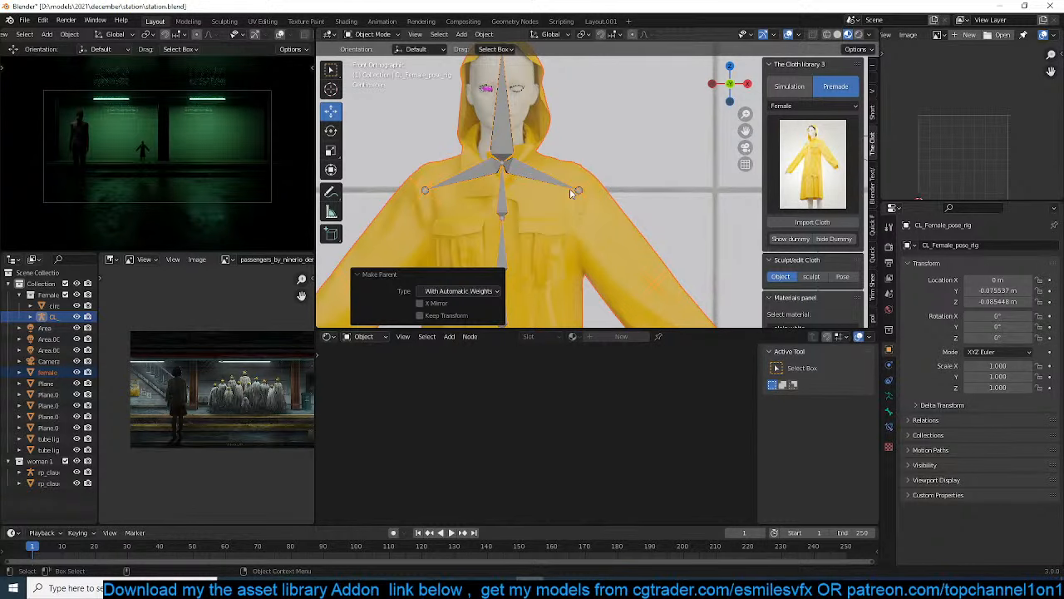
left_click(572, 193)
key("ctrl+Tab")
key("Escape")
Put the dummy's rig in Pose Mode and rotate its left upper arm bone down toward the body
left_click(577, 190)
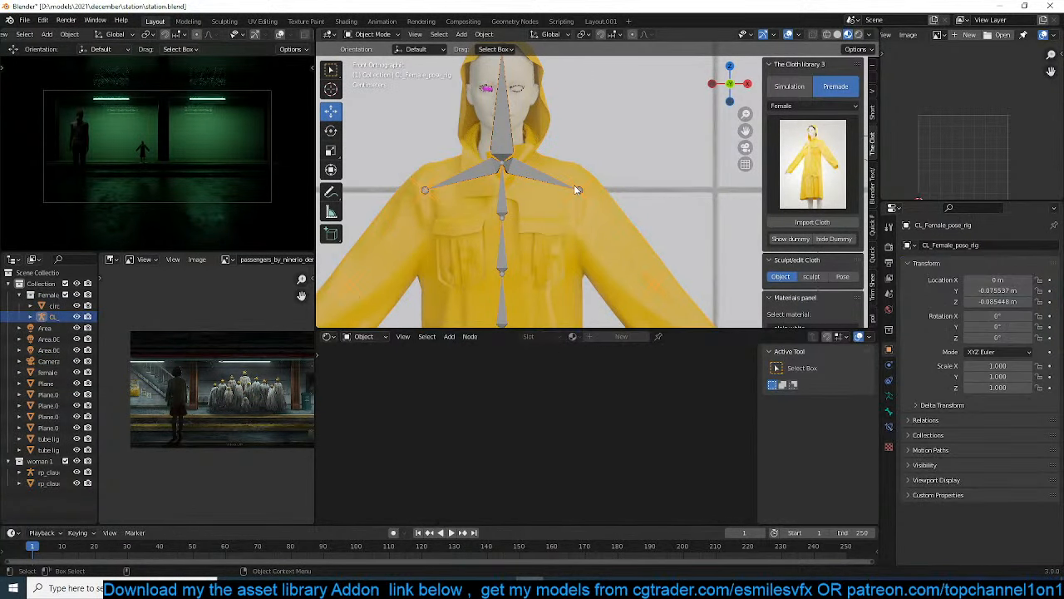
key("ctrl+Tab")
left_click(582, 192)
scroll(595, 200, "down", 2)
middle_click_drag(629, 221, 637, 148, "shift")
key("r")
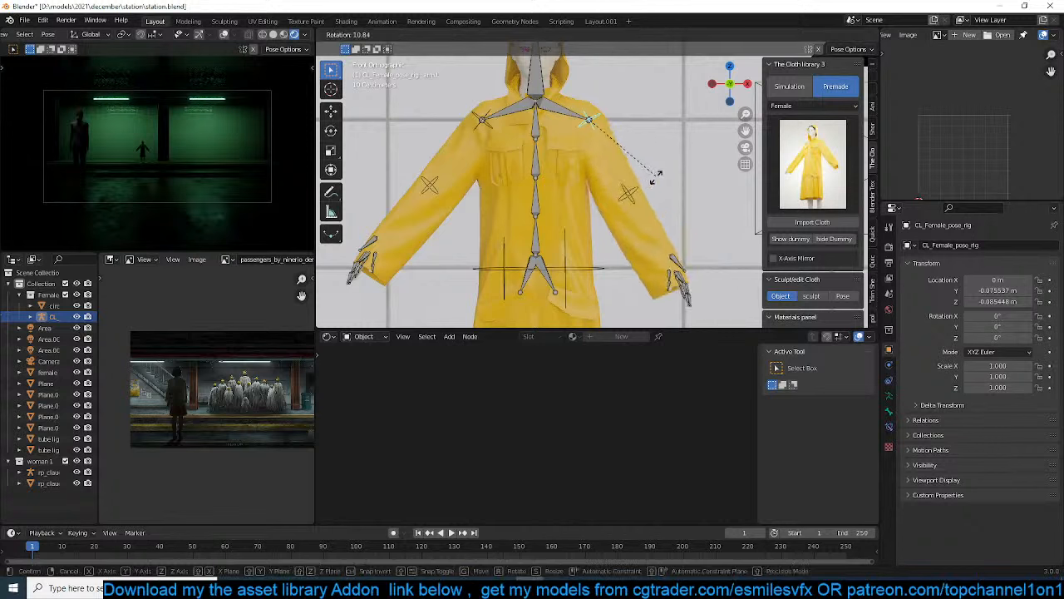
left_click(632, 196)
Rotate the dummy's right upper arm bone about -29.9° toward the body and return to Object Mode
left_click(468, 127)
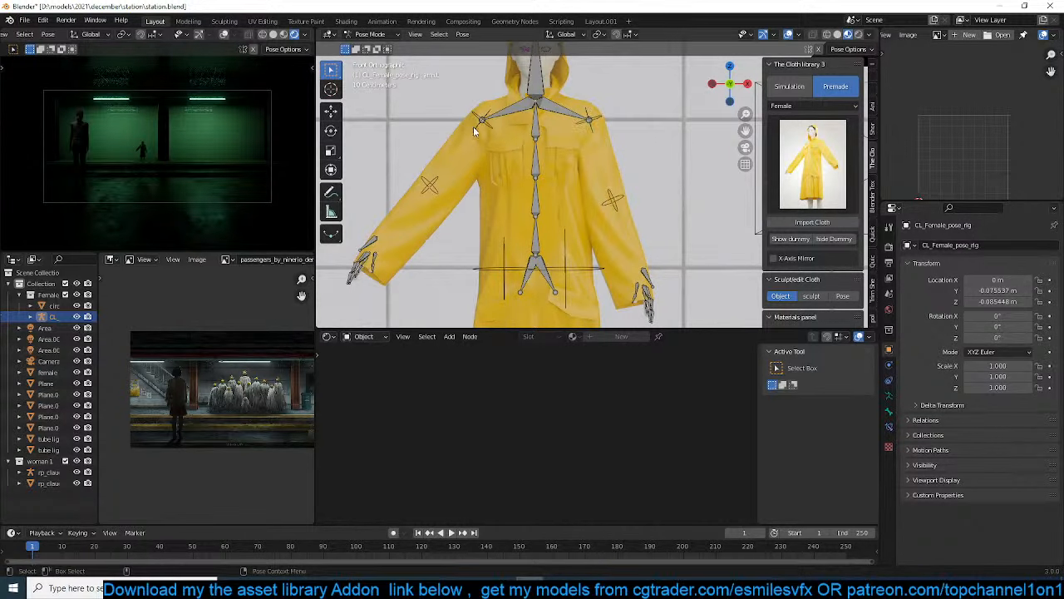
key("r")
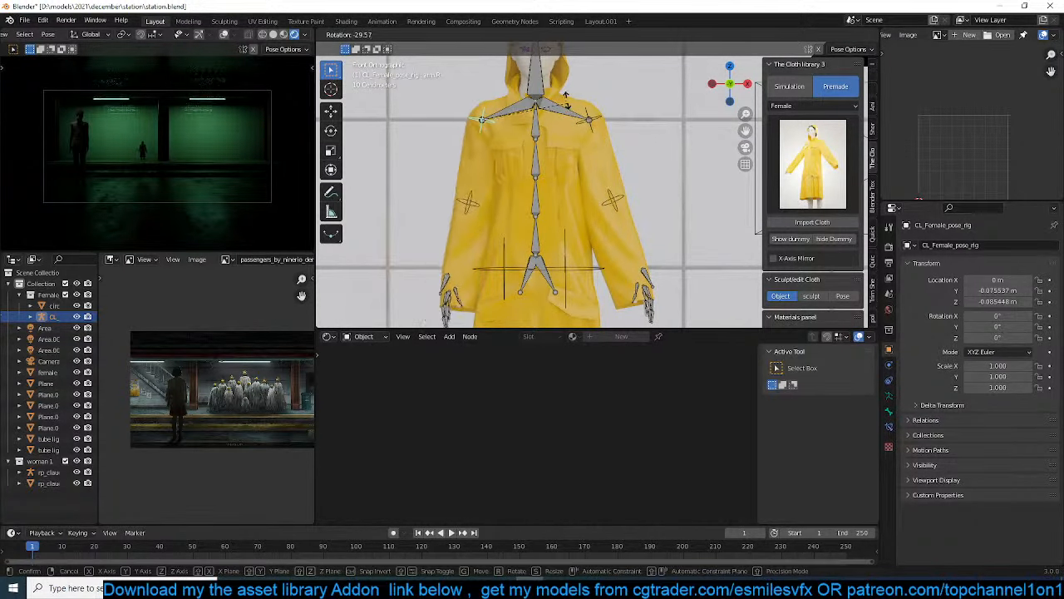
left_click(575, 128)
scroll(595, 214, "down", 4)
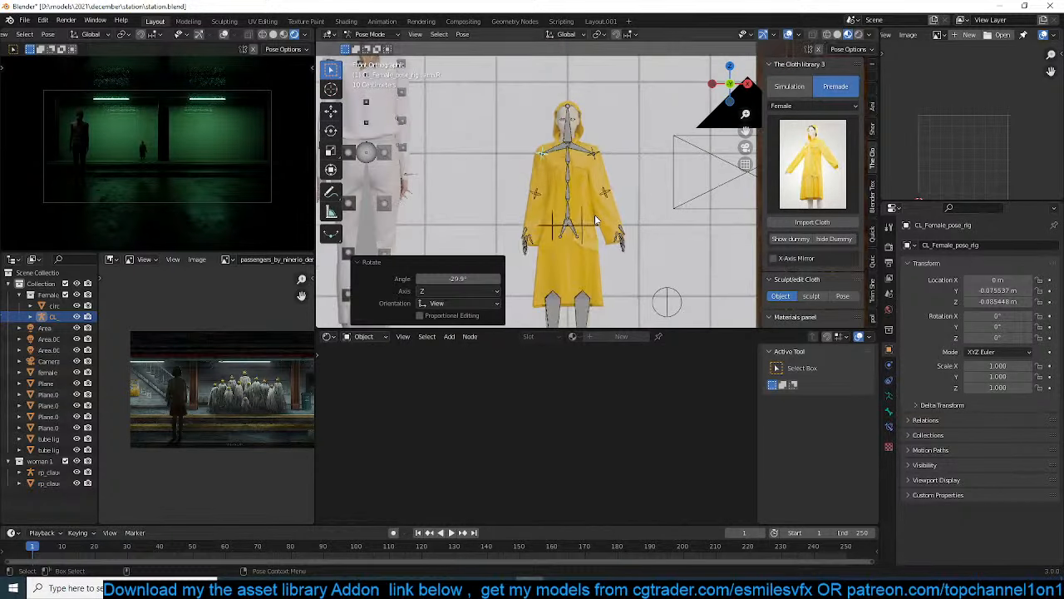
key("ctrl+Tab")
Scale the dummy's pose rig with its raincoat to about 1.048
scroll(595, 238, "down", 2)
middle_click_drag(592, 276, 555, 190, "shift")
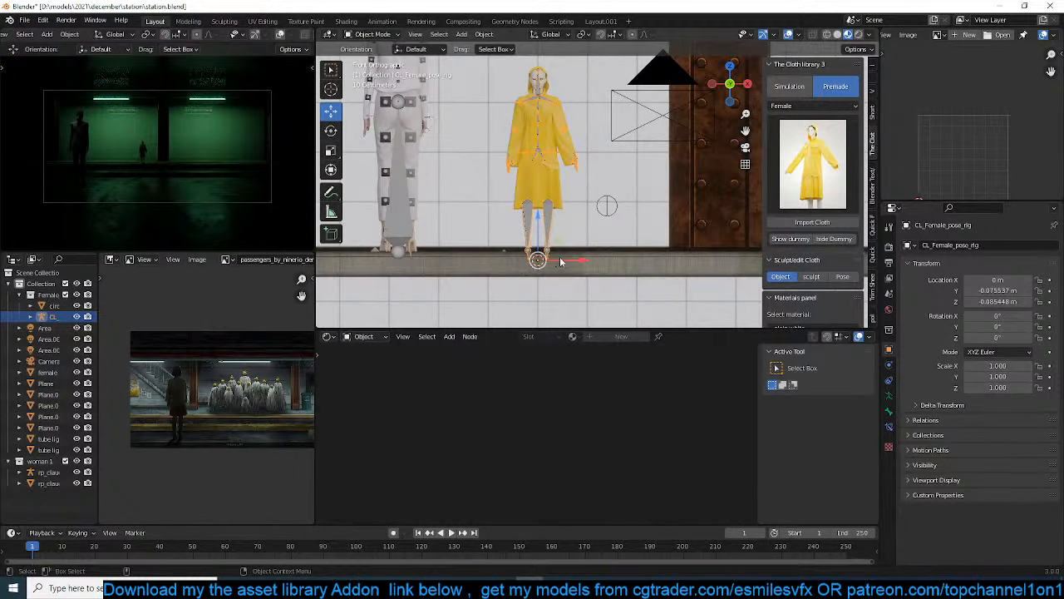
key("s")
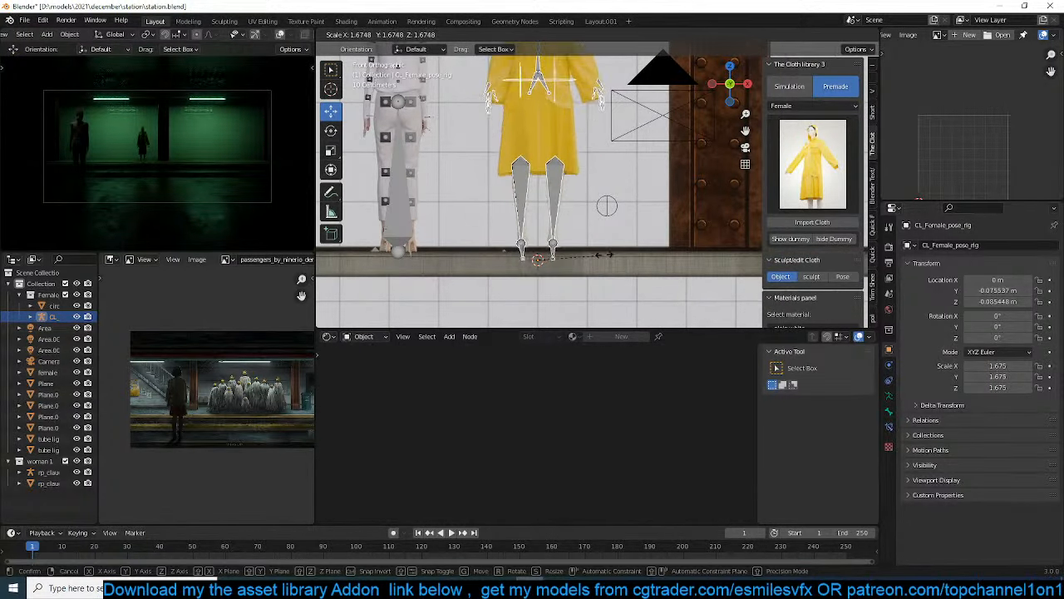
right_click(631, 248)
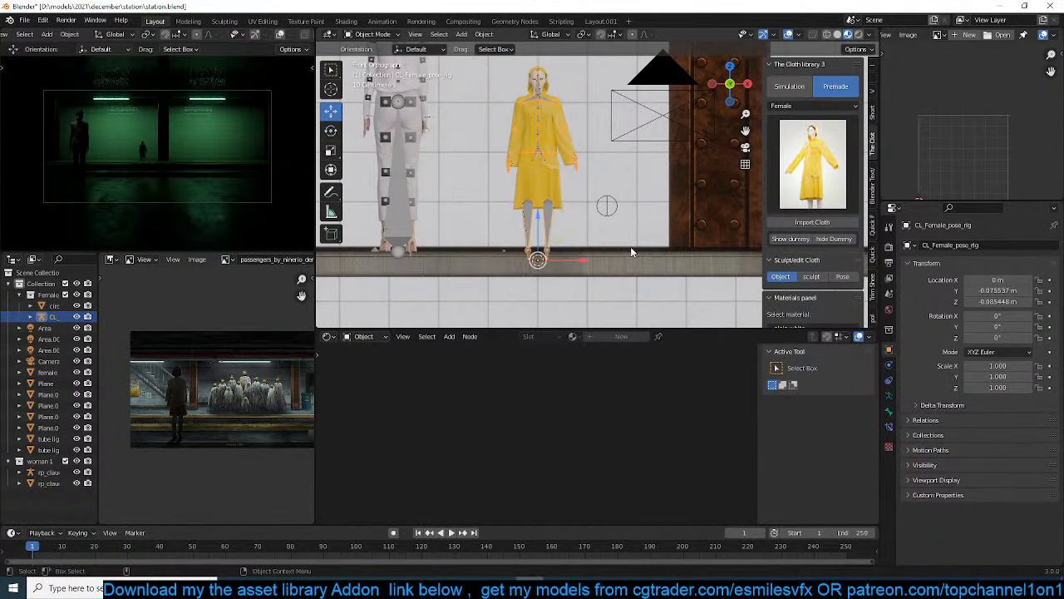
key("s")
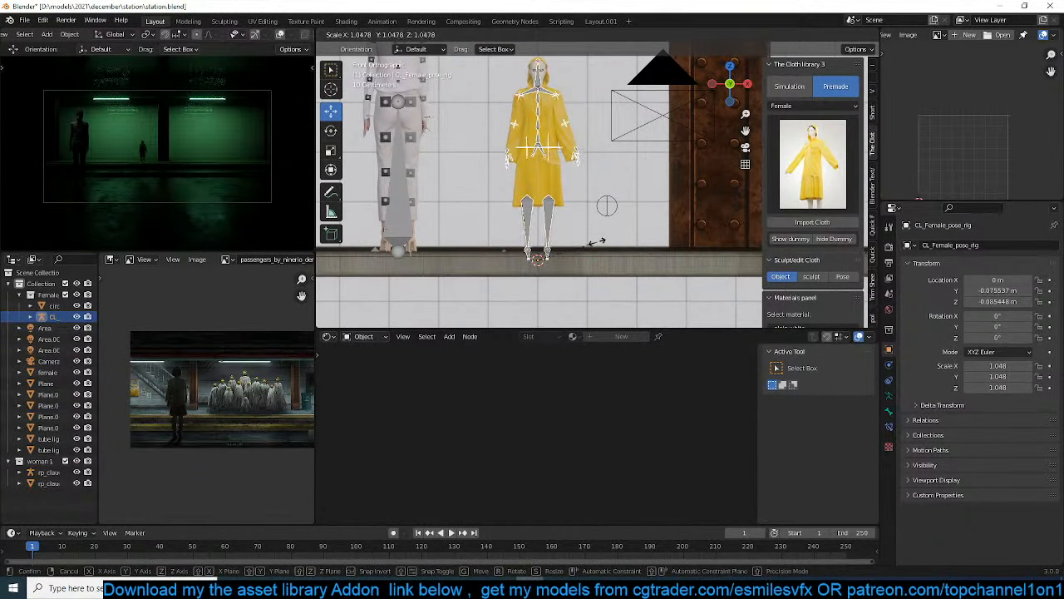
left_click(596, 242)
Put the dummy's pose rig in Pose Mode and stretch its lower leg bones along Z
scroll(595, 239, "up", 1)
middle_click_drag(589, 234, 587, 264, "shift")
left_click(530, 249)
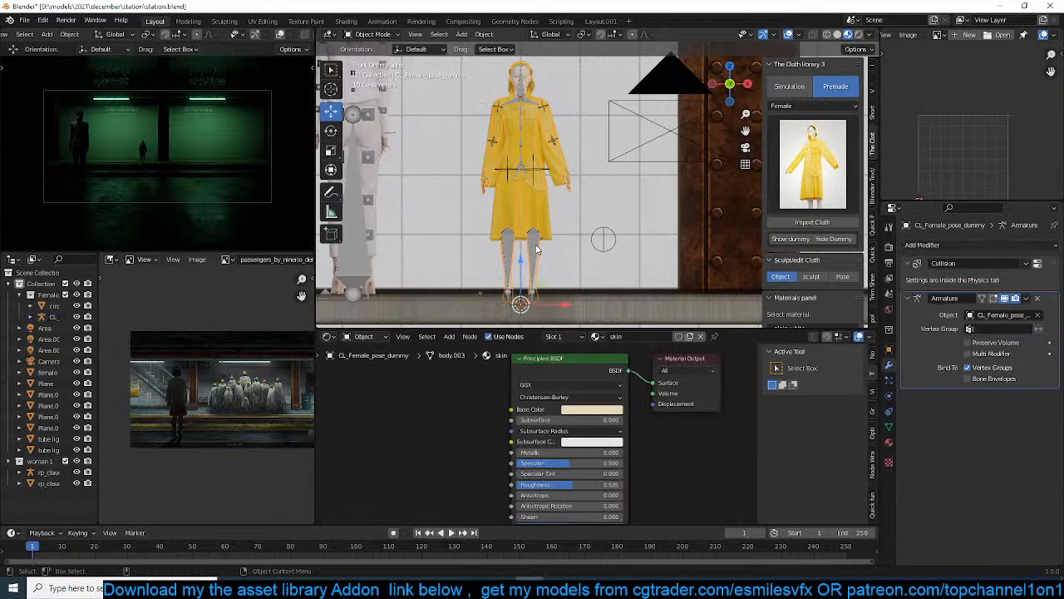
left_click(536, 248)
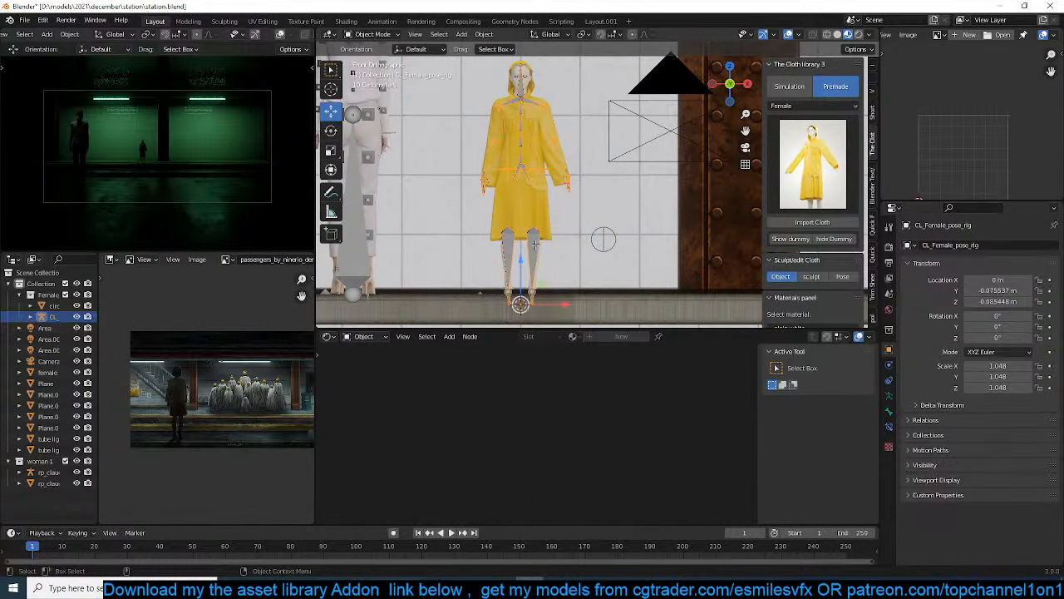
key("Tab")
key("ctrl+Tab")
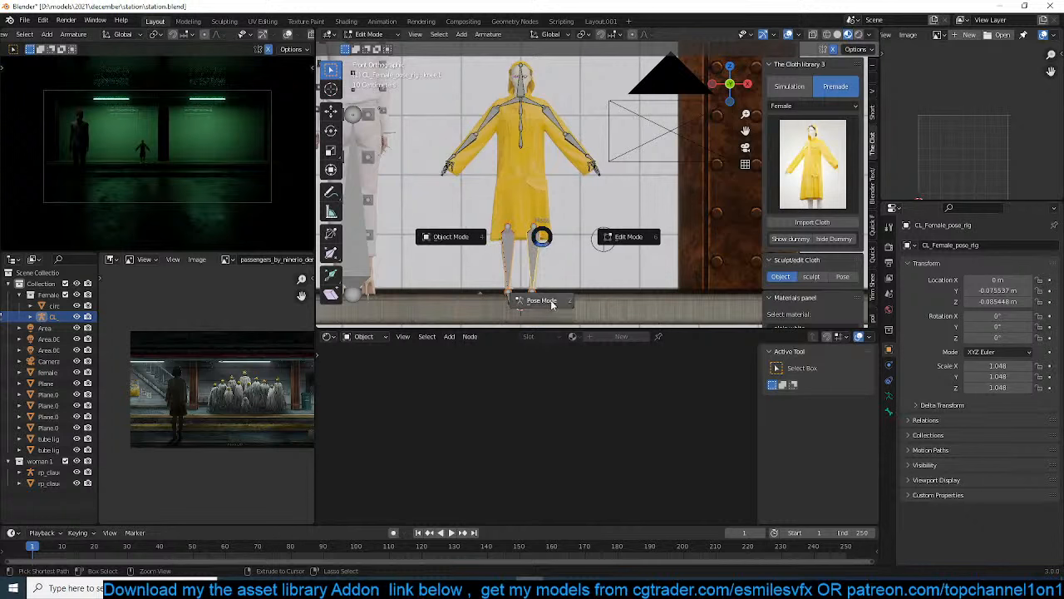
left_click(551, 305)
key("s")
key("z")
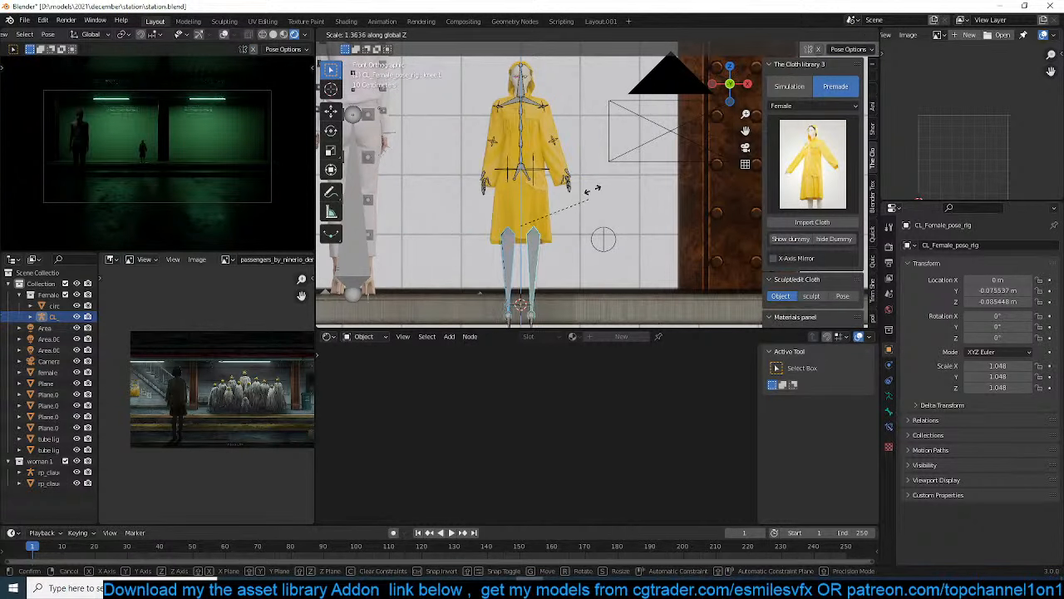
left_click(608, 145)
Return the dummy's rig to Object Mode and raise it about 0.98 m along Z
key("ctrl+Tab")
key("g")
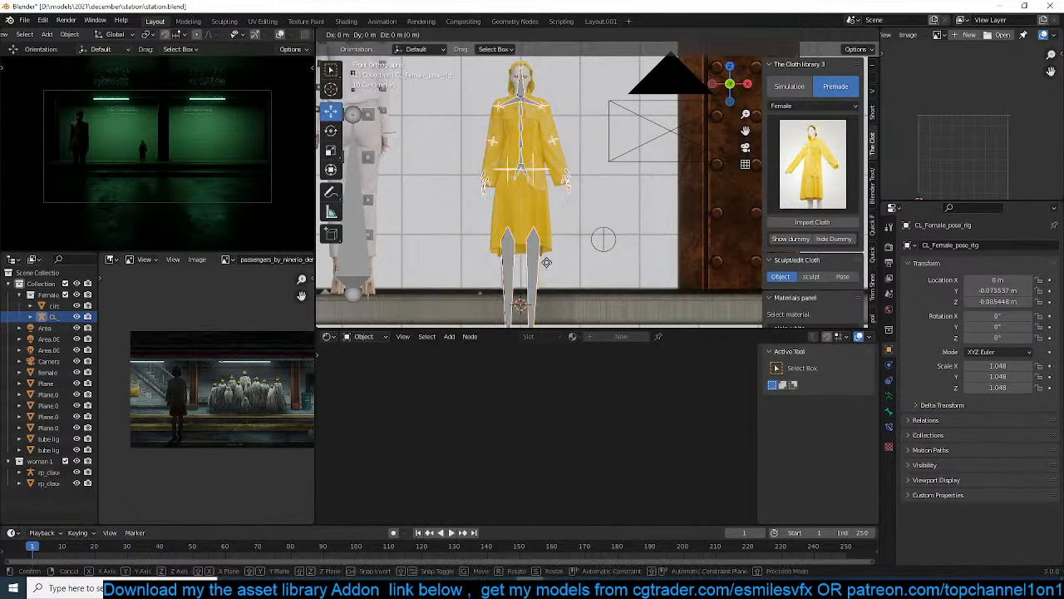
key("z")
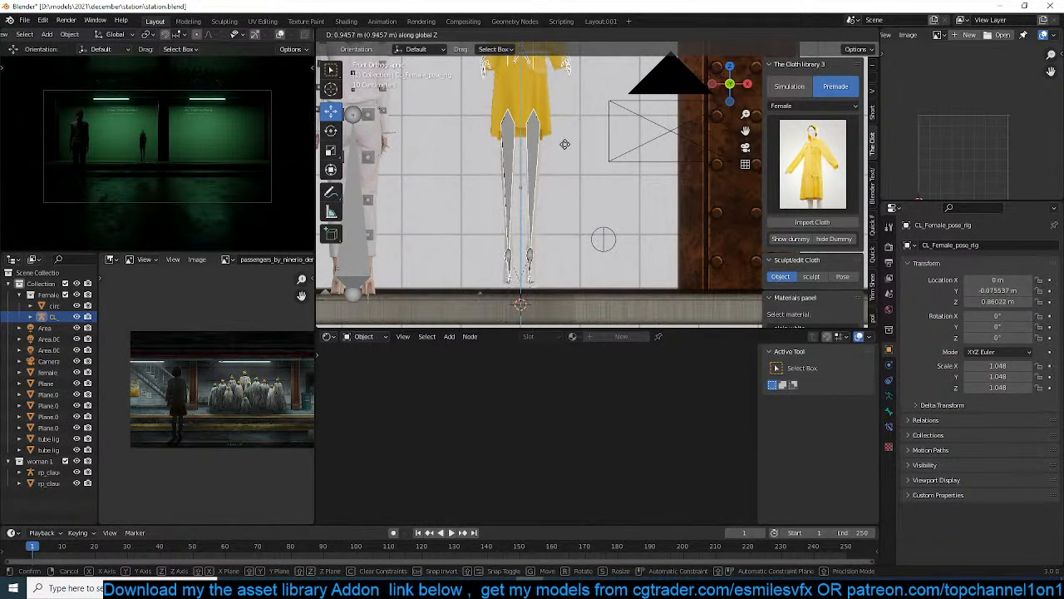
left_click(564, 143)
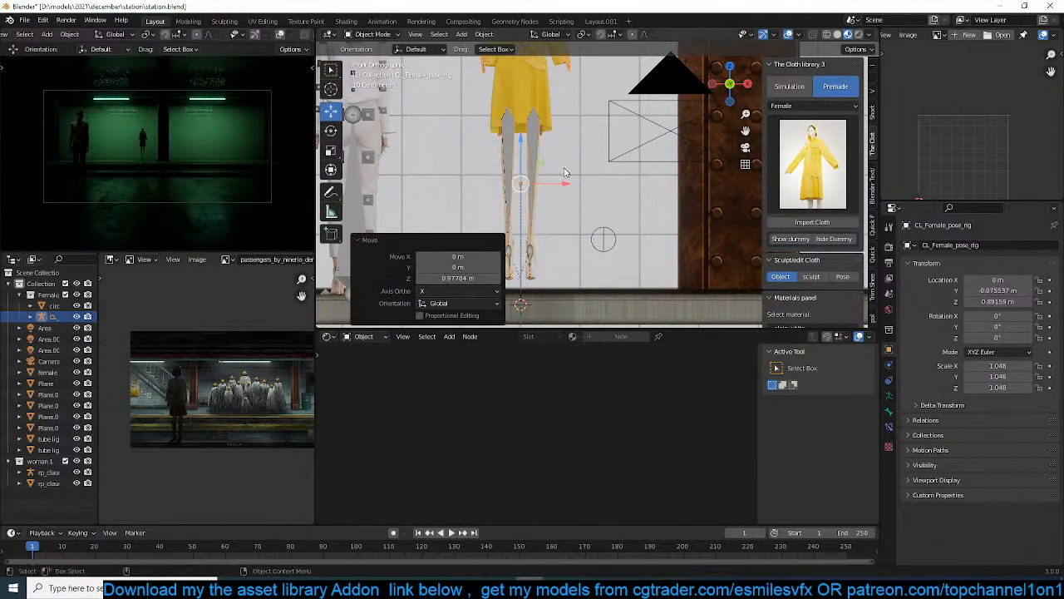
Stretch the dummy's lower leg bones further along Z and move the whole rig about -0.72 m in X and 0.92 m in Z
key("Tab")
key("ctrl+Tab")
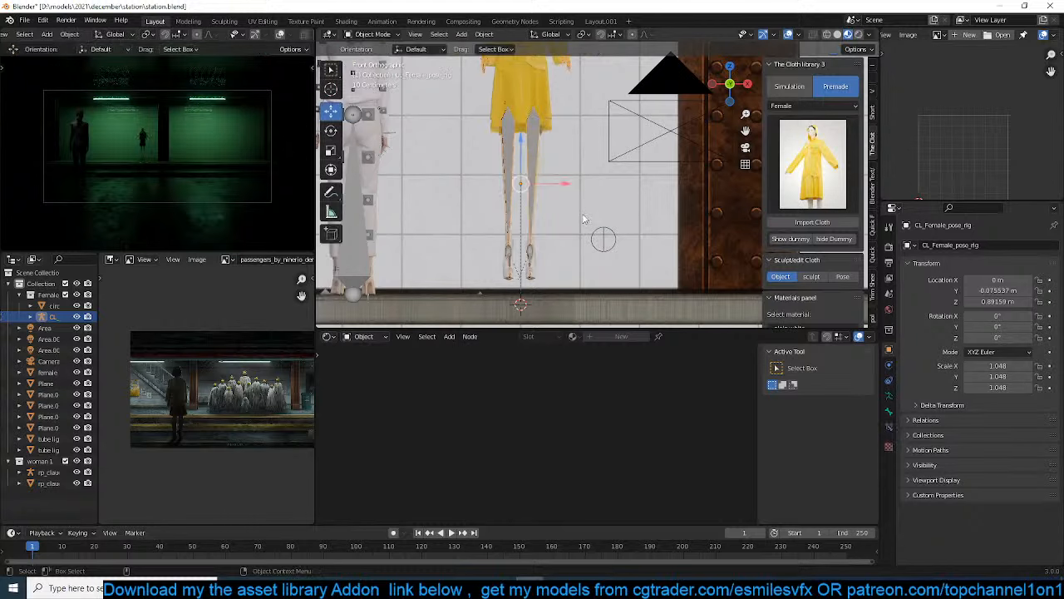
key("s")
key("z")
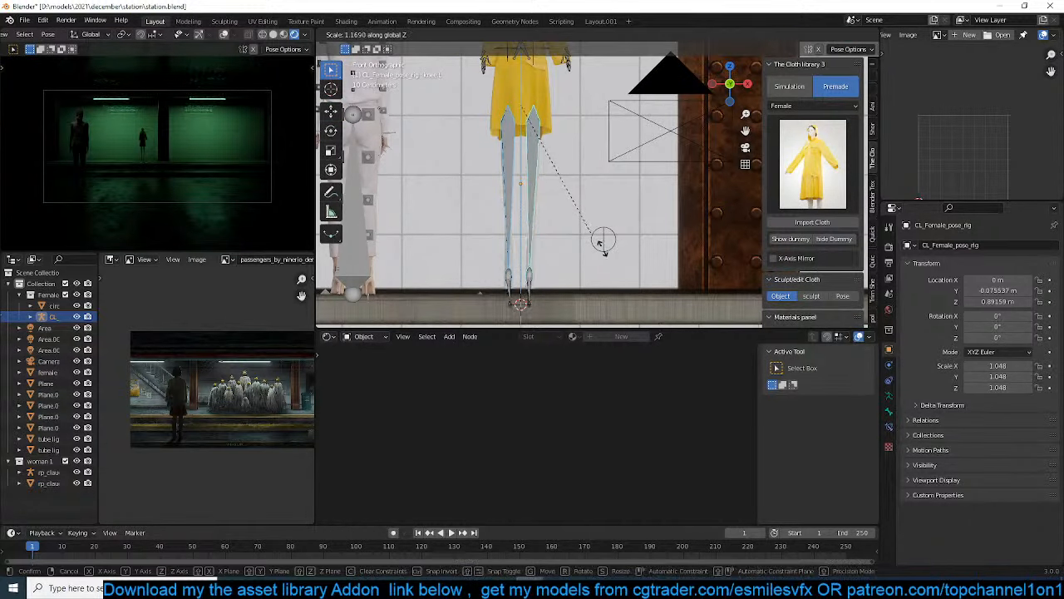
left_click(616, 299)
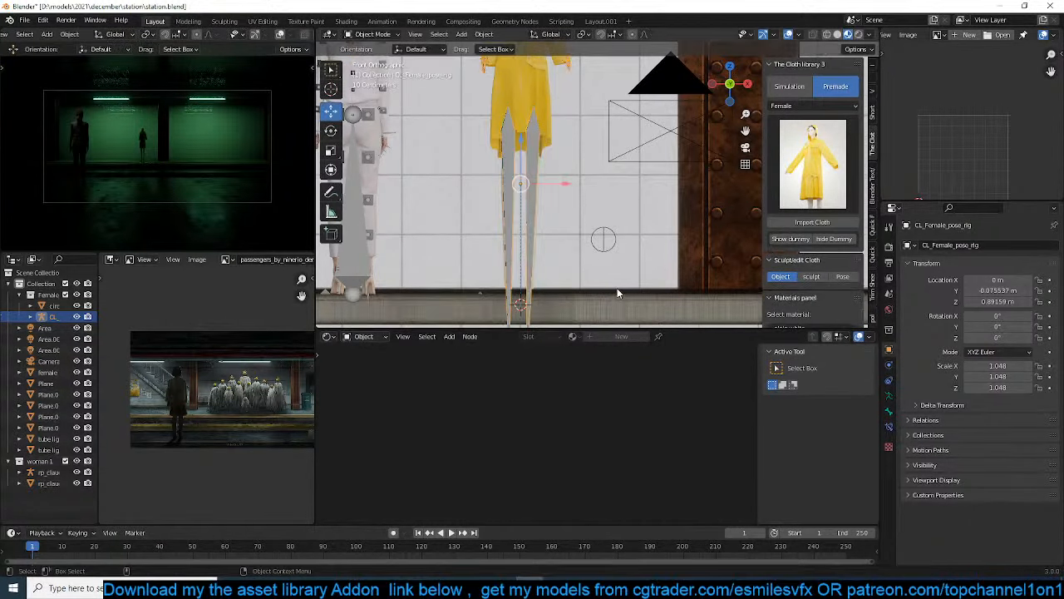
key("ctrl+Tab")
key("g")
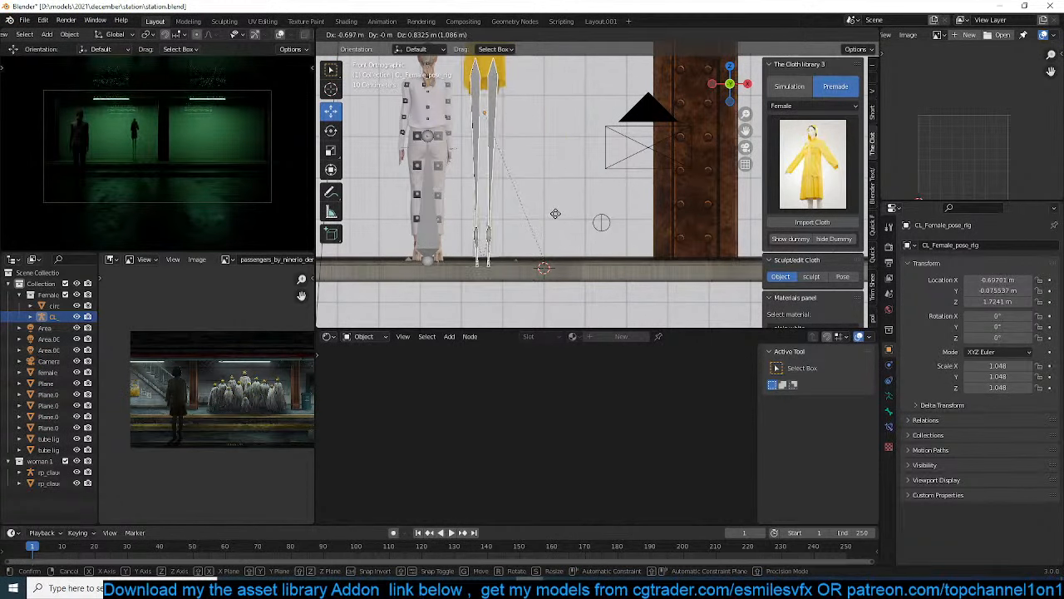
left_click(545, 219)
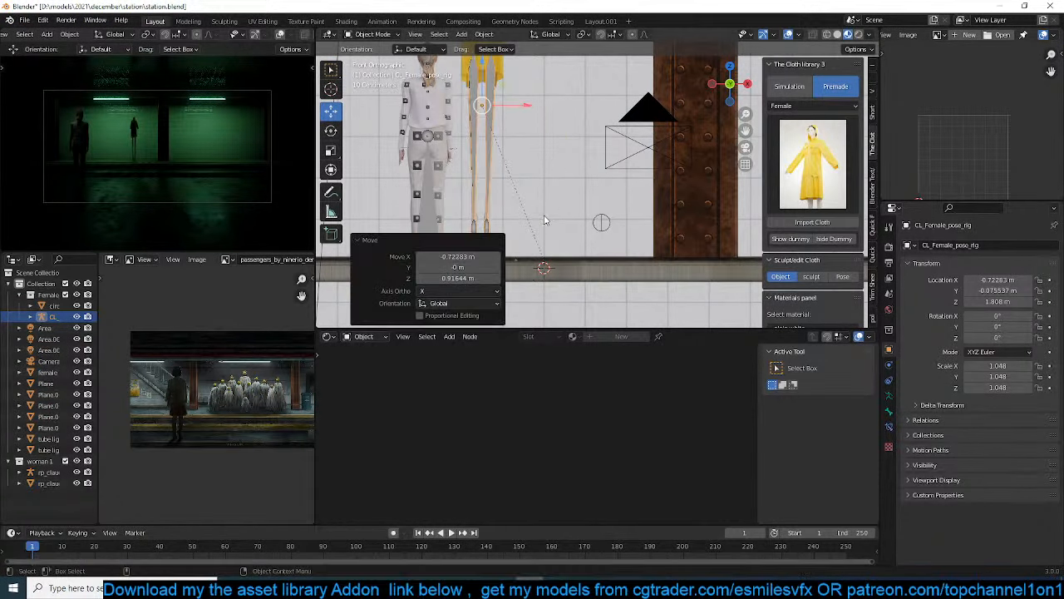
Shorten the dummy's lower leg bones along Z and move the whole rig about -0.17 m in X and -0.61 m in Z
key("Tab")
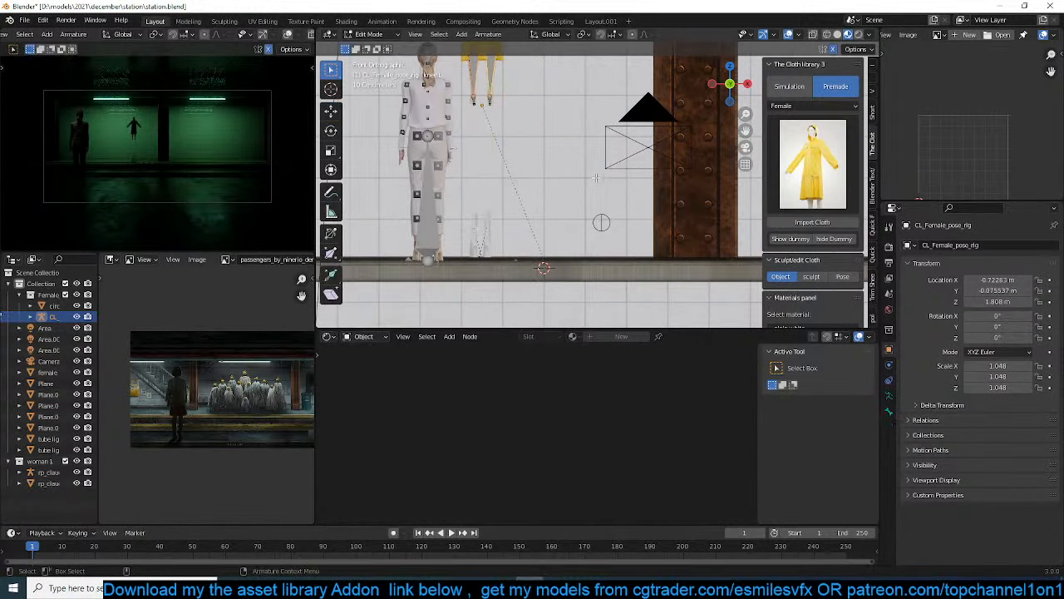
key("ctrl+Tab")
key("s")
key("z")
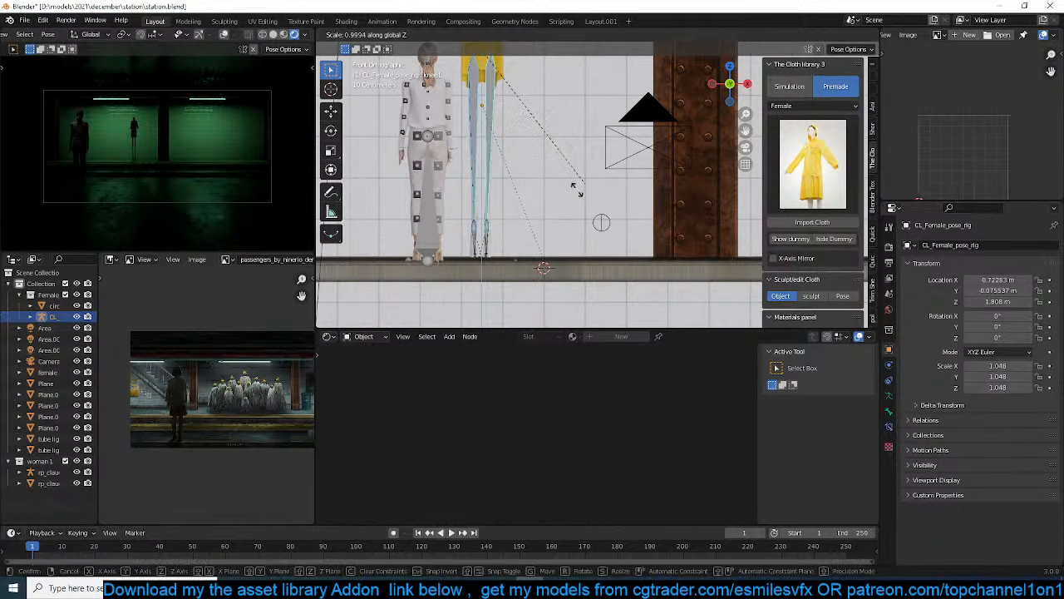
left_click(509, 175)
key("ctrl+Tab")
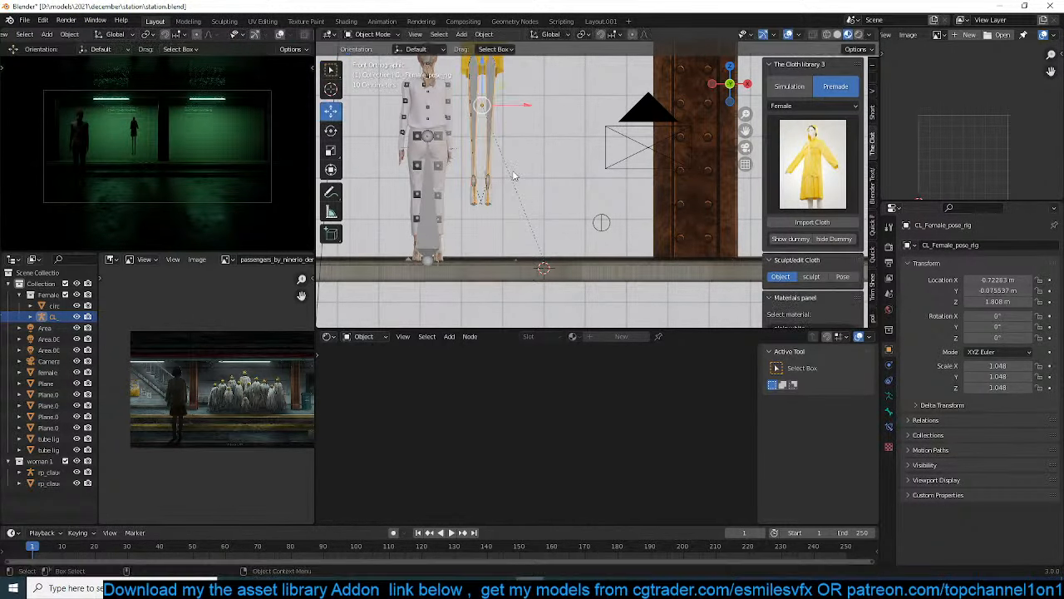
key("g")
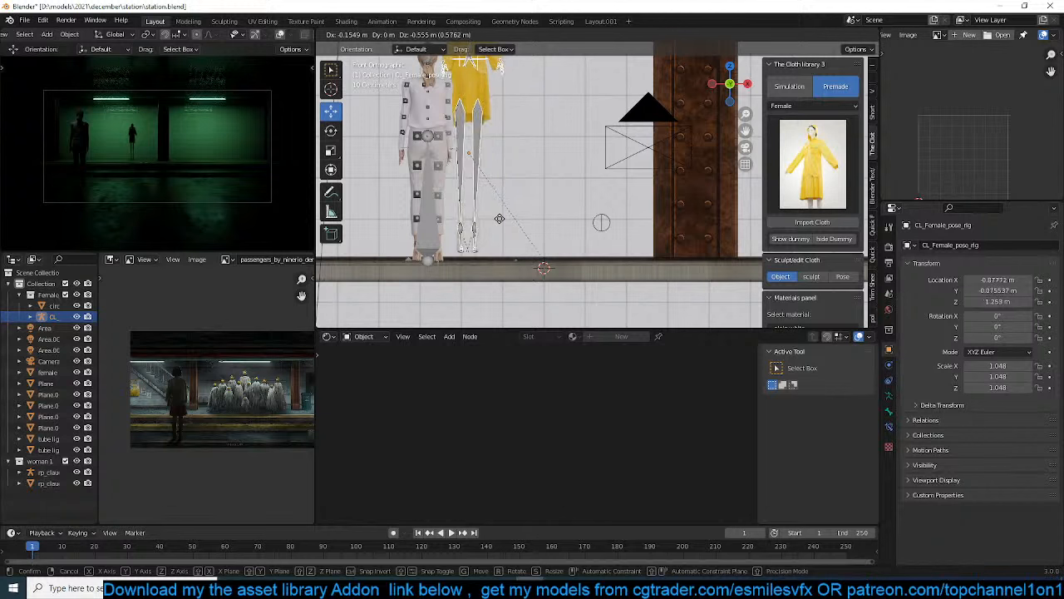
left_click(497, 223)
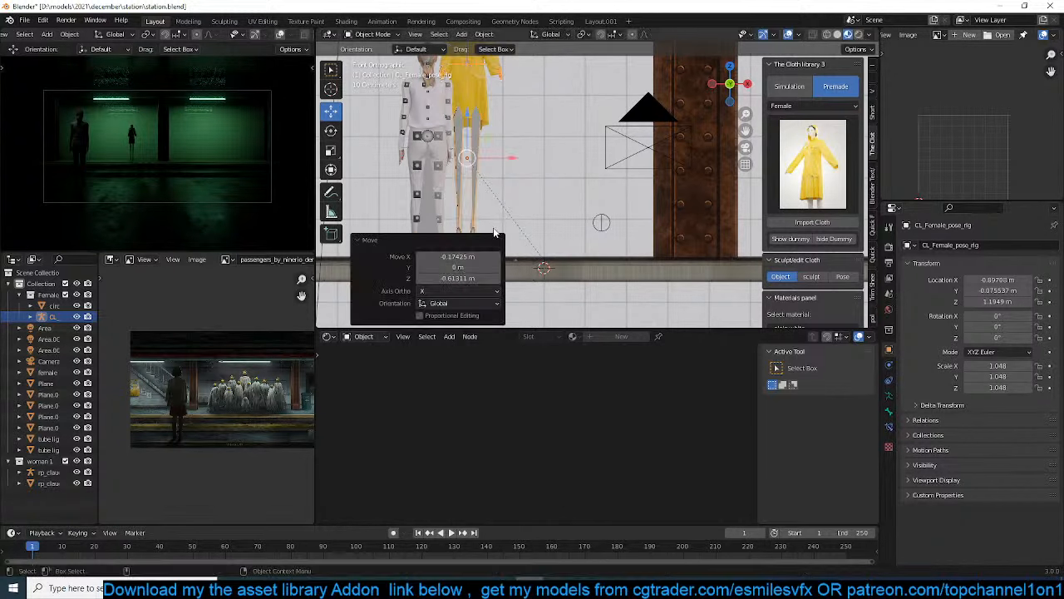
Switch the viewport to Solid shading and scale the raincoat figure's pose rig by about 1.433
middle_click_drag(572, 217, 608, 312, "shift")
key("z")
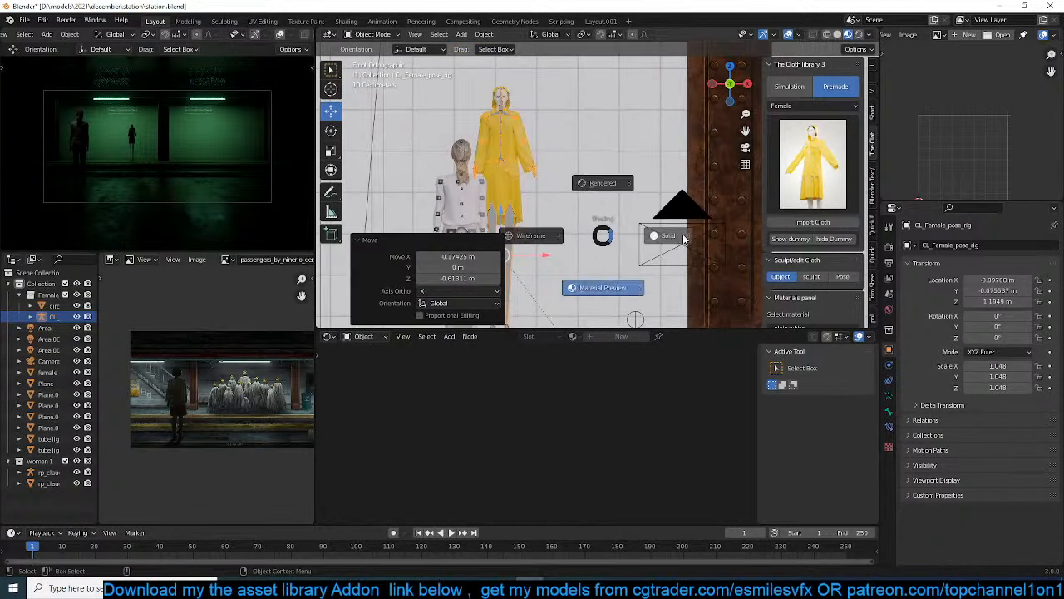
left_click(654, 236)
mouse_move(654, 236)
middle_mouse_down()
mouse_move(610, 244)
mouse_move(635, 227)
mouse_move(587, 227)
mouse_move(601, 282)
middle_mouse_up()
scroll(609, 245, "up", 2)
scroll(607, 244, "up", 1)
scroll(601, 282, "up", 2)
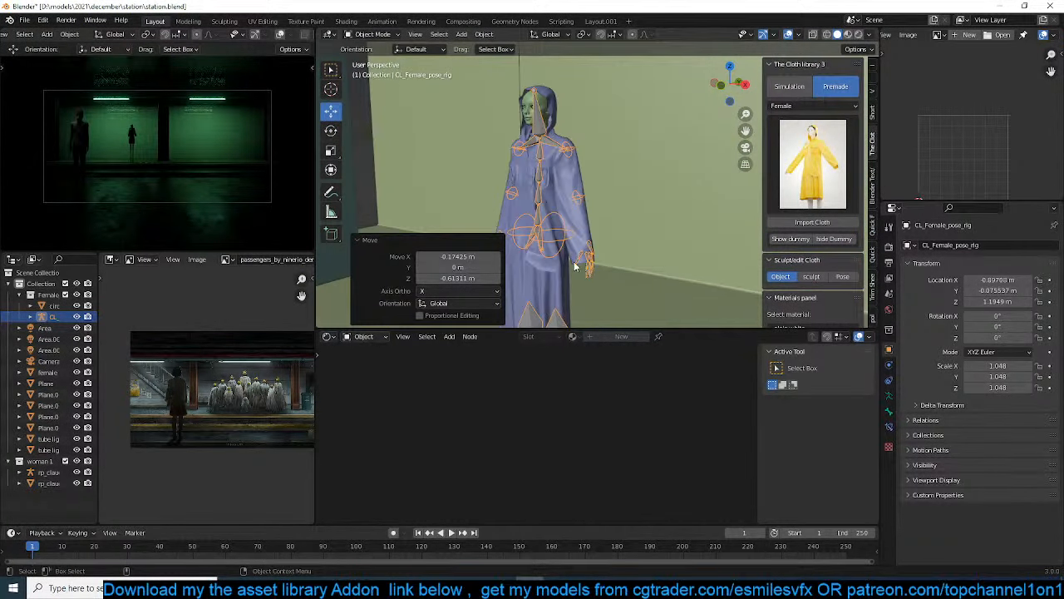
key("s")
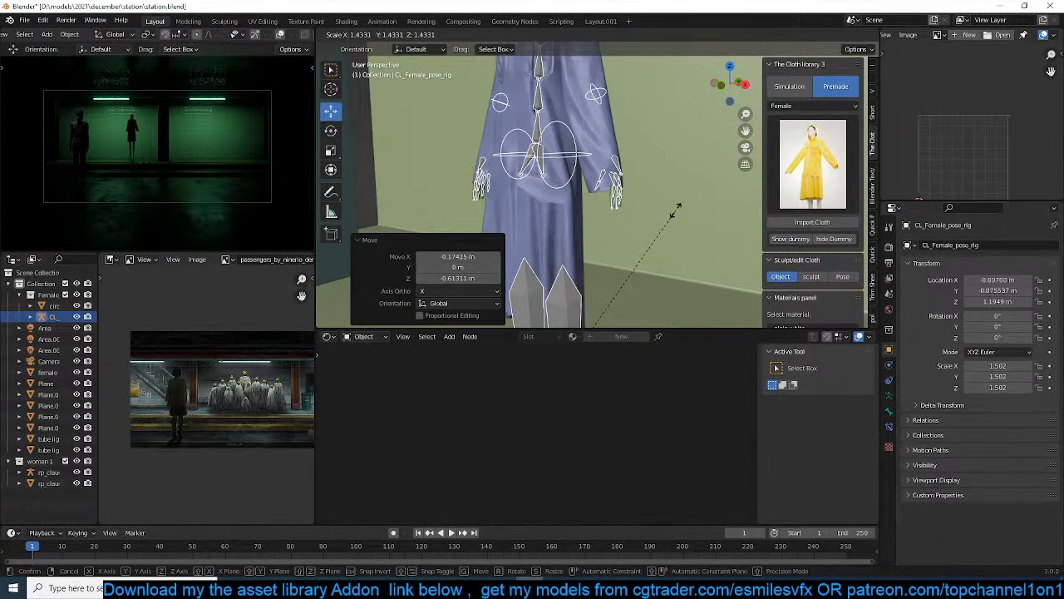
left_click(677, 213)
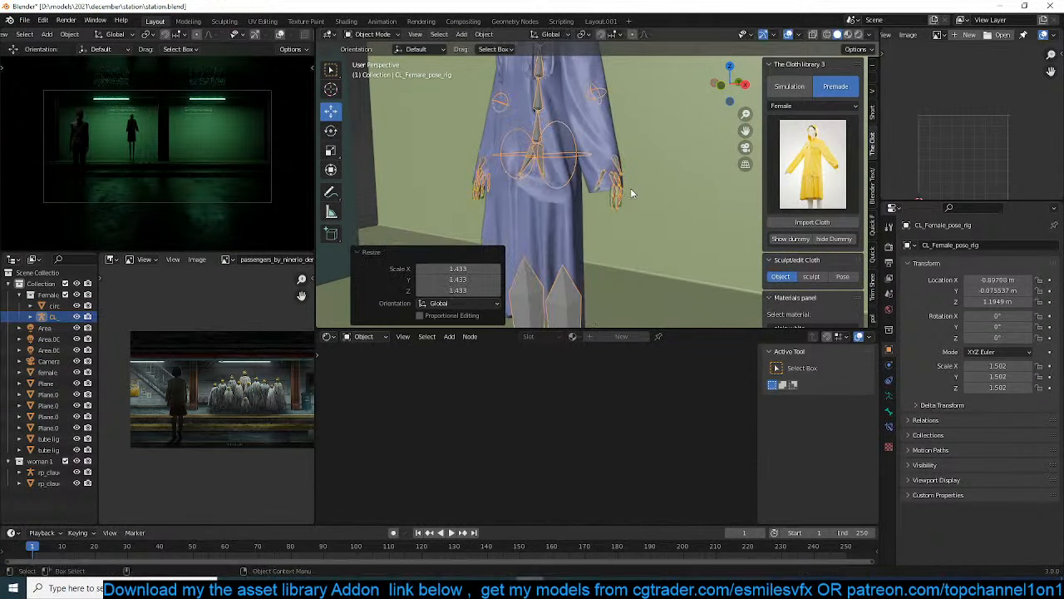
In Pose Mode, scale the left hand bone about 3.763 along local Y and rotate it about 14.9° toward the body
key("ctrl+Tab")
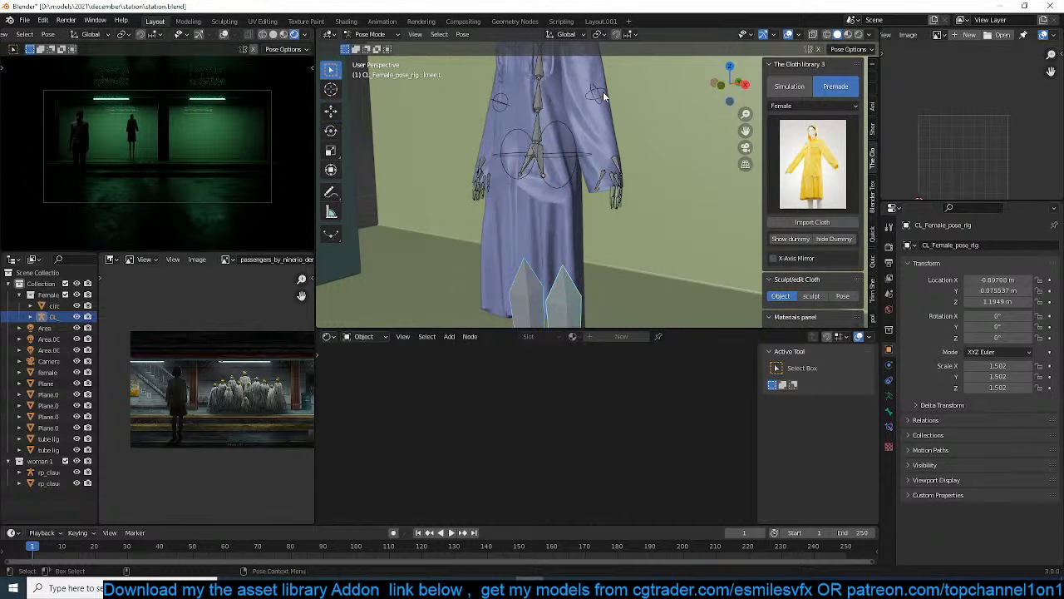
left_click(602, 92)
key("s")
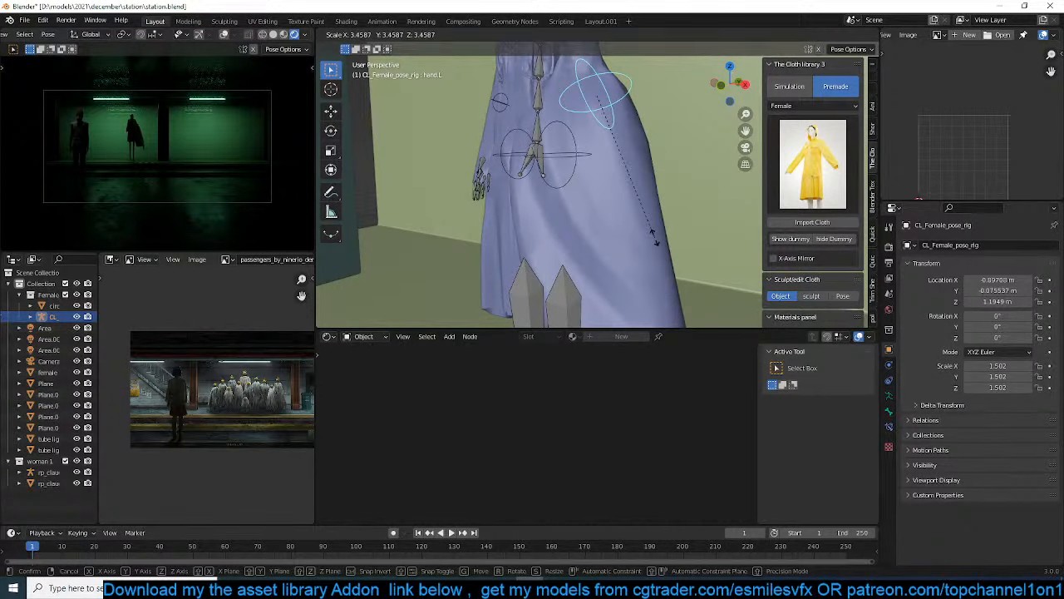
key("KP_1")
key("z")
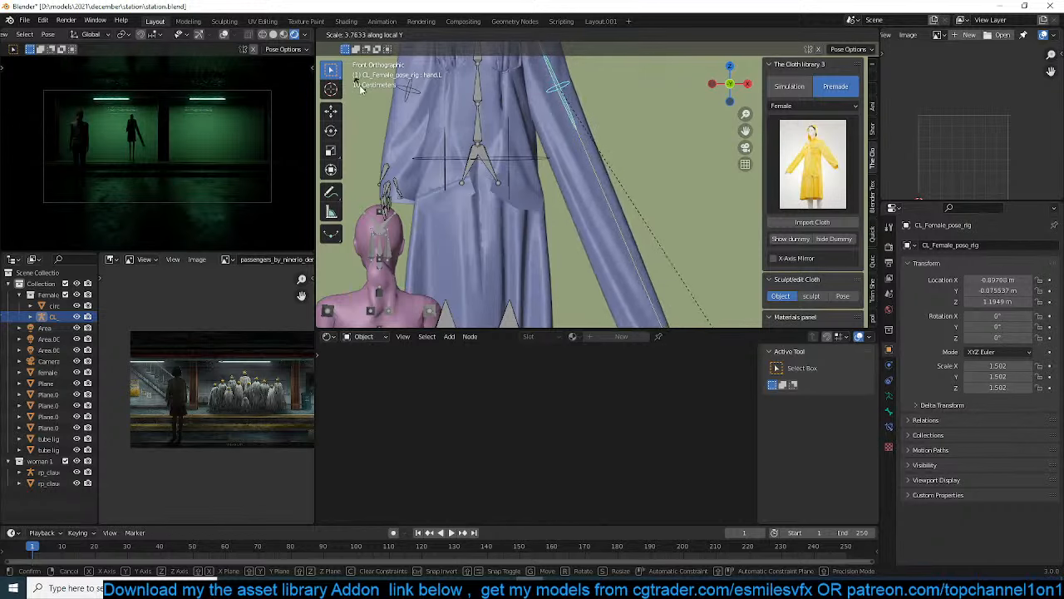
left_click(361, 91)
key("r")
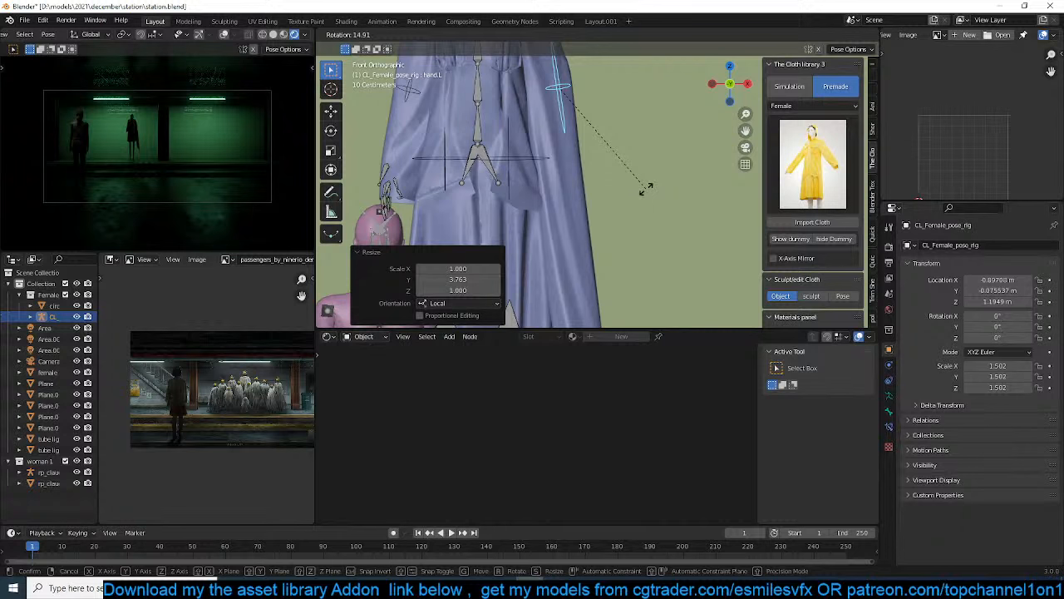
left_click(646, 188)
Scale the right hand bone about 3.389 along local Y and rotate it slightly to shape the sleeve
scroll(554, 155, "down", 1)
left_click(438, 104)
key("s")
key("x")
key("x")
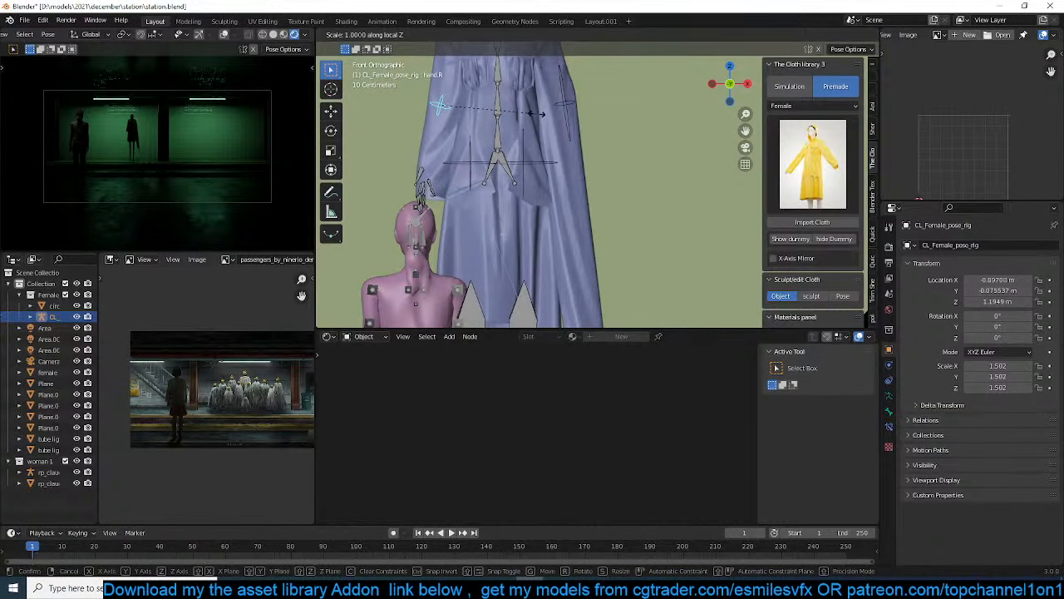
key("y")
key("y")
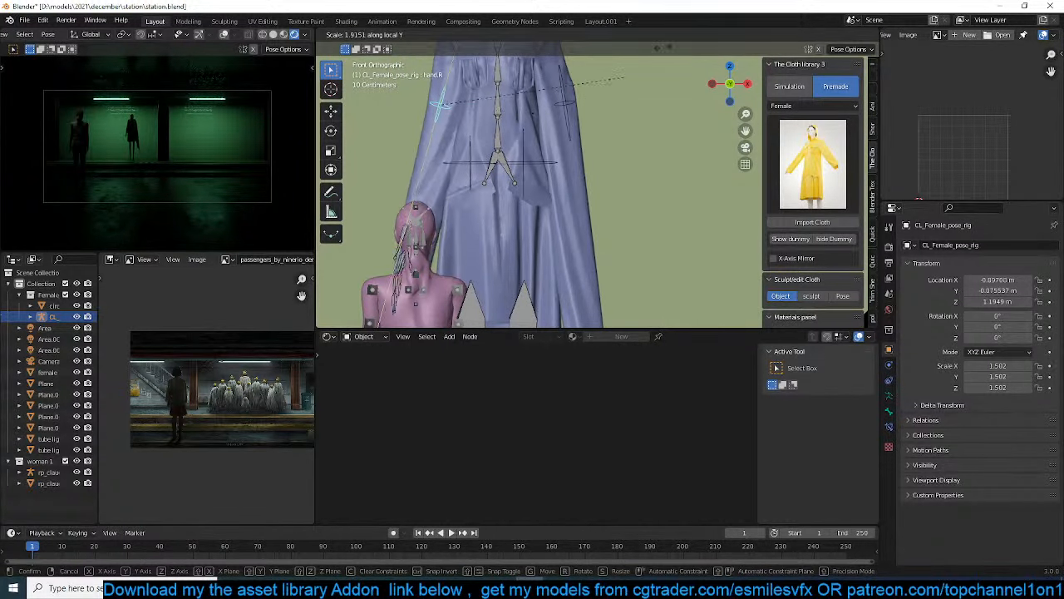
left_click(738, 254)
key("r")
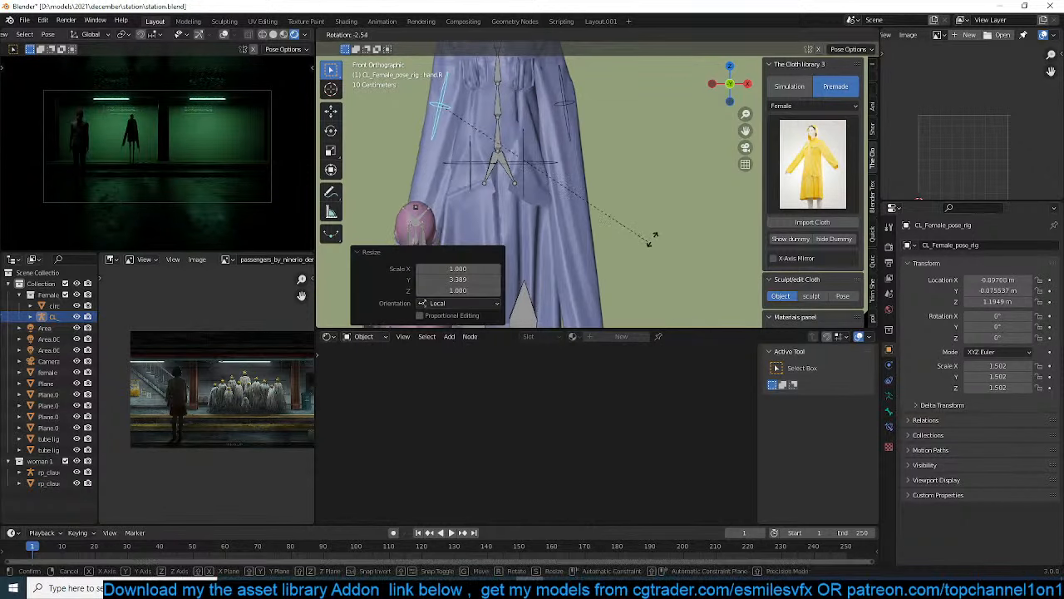
left_click(662, 224)
Return the pose rig to Object Mode and save the station.blend file
key("ctrl+Tab")
scroll(595, 242, "down", 6)
scroll(596, 253, "up", 1)
scroll(600, 247, "up", 1)
key("ctrl+s")
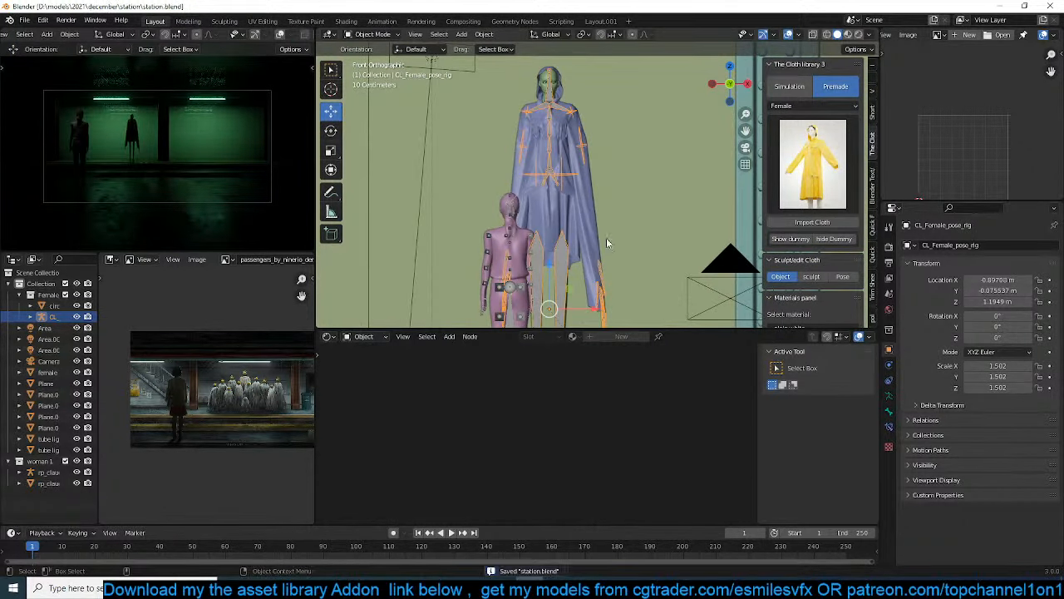
scroll(602, 226, "up", 1)
middle_click_drag(606, 201, 550, 189)
scroll(544, 182, "up", 2)
left_click(505, 160)
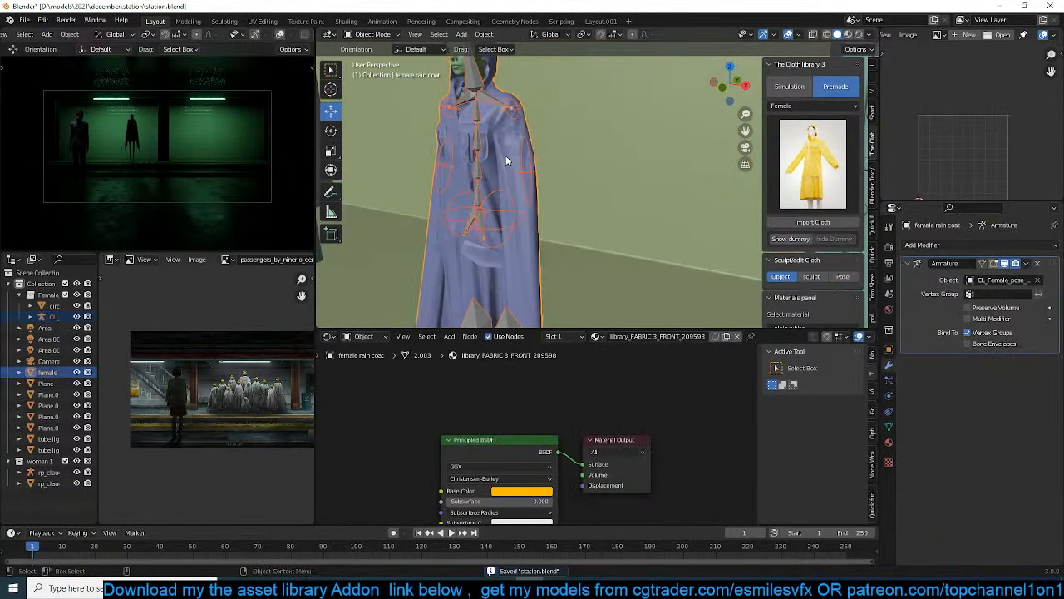
middle_click_drag(505, 155, 500, 127)
scroll(482, 208, "down", 2)
scroll(560, 230, "down", 3)
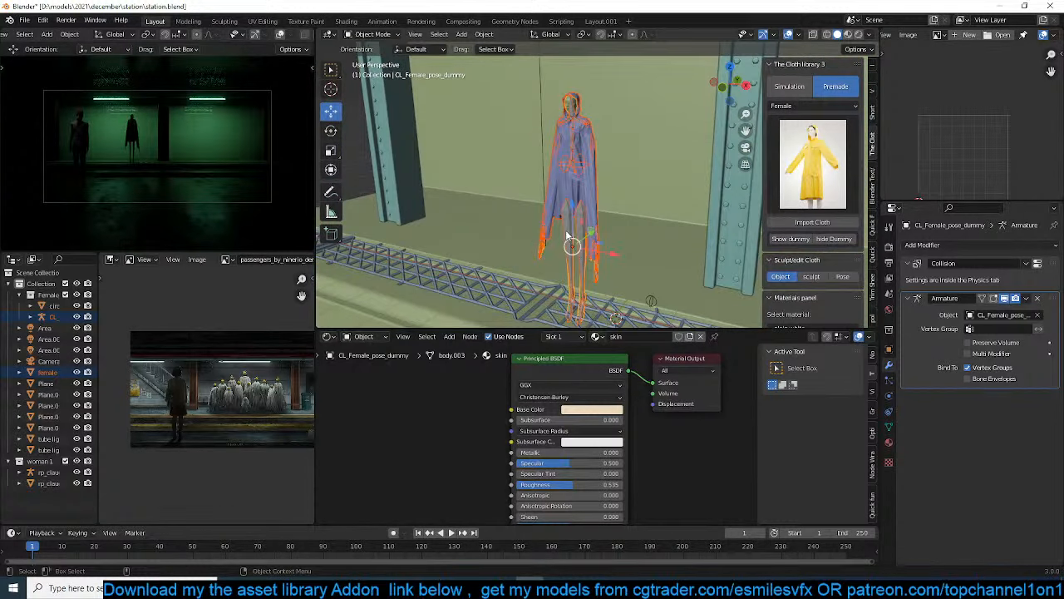
Raise the raincoat figure's pose rig about 0.42 m along Z in front view and save the file
key("KP_1")
scroll(592, 258, "up", 2)
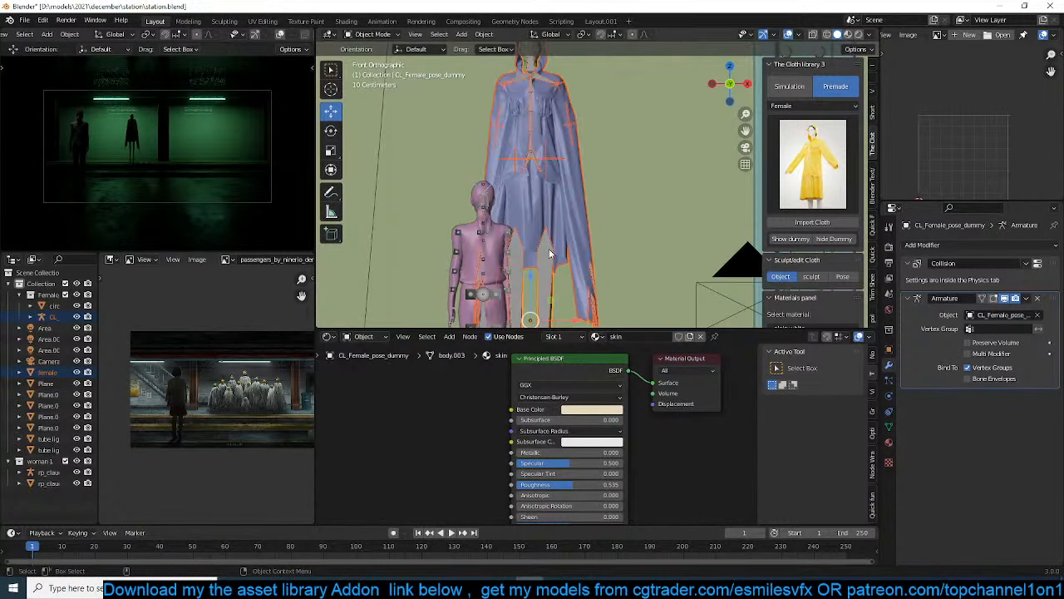
left_click(550, 253)
middle_click_drag(543, 267, 553, 184, "shift")
scroll(553, 186, "down", 3)
middle_click_drag(541, 252, 508, 225, "shift")
scroll(509, 227, "up", 3)
key("g")
key("z")
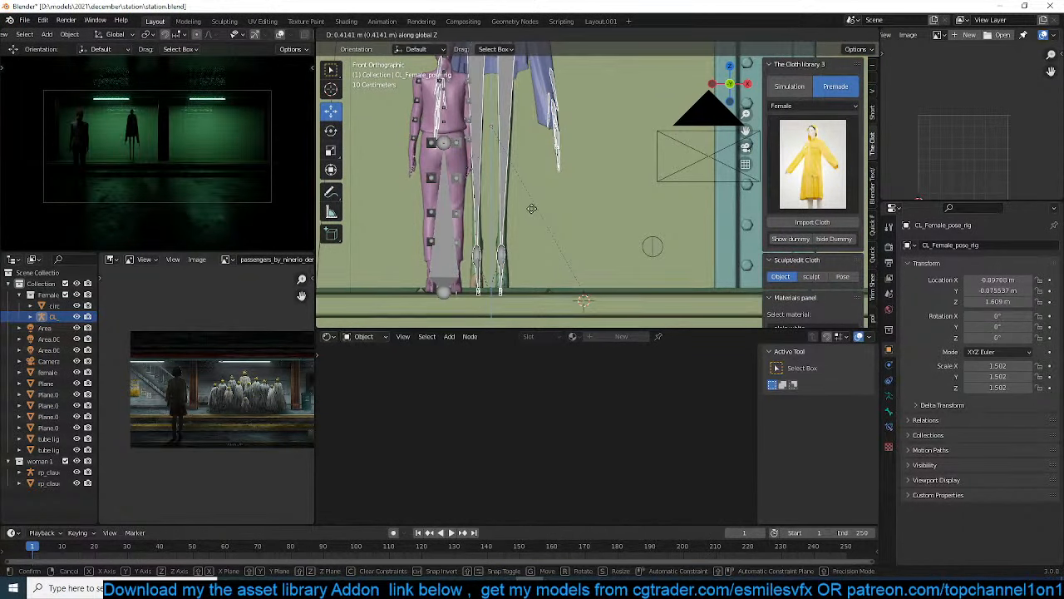
left_click(531, 207)
middle_click_drag(519, 211, 514, 266, "shift")
key("ctrl+s")
scroll(508, 231, "up", 2)
scroll(508, 227, "down", 4)
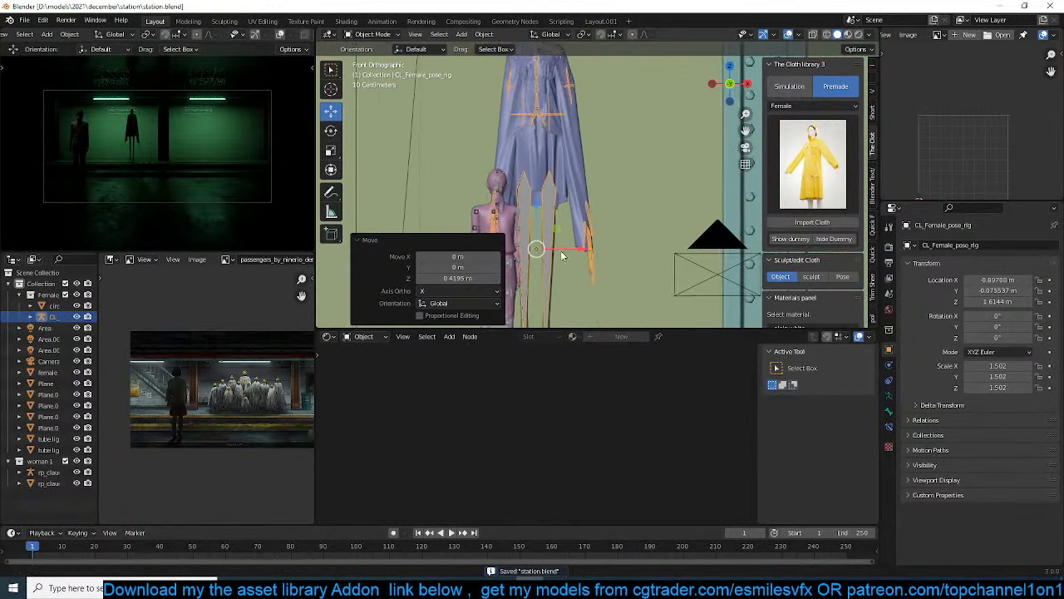
middle_click_drag(567, 262, 549, 220, "ctrl")
middle_click_drag(548, 220, 570, 187, "shift")
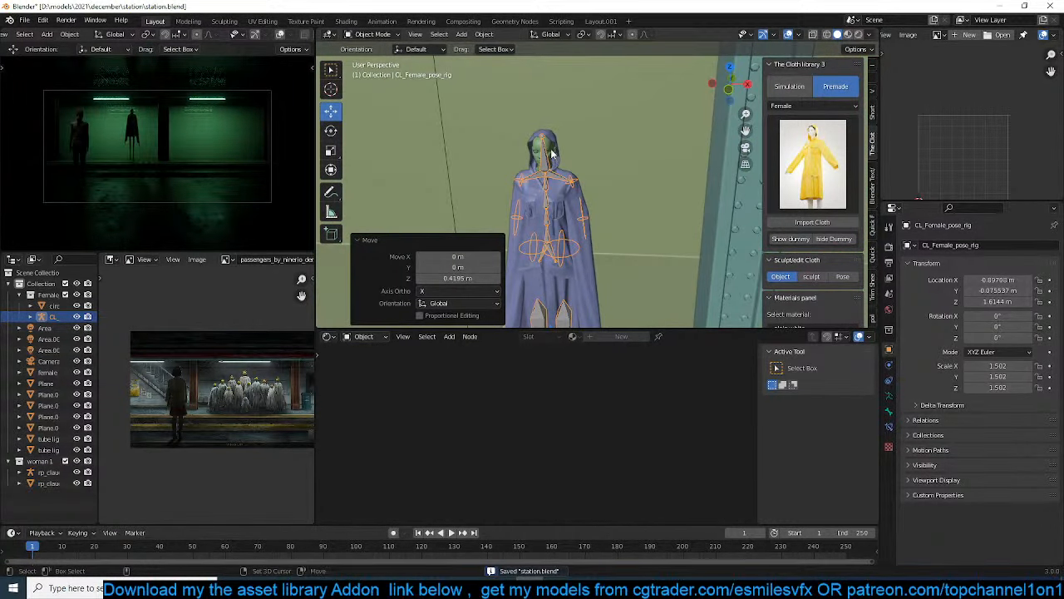
In top view, duplicate the raincoat with its rig three times, offsetting successive copies about (0.90, 0.42), (-1.84, 0.84) and (-1.91, 1.29) m in XY
left_click(551, 154)
key("KP_7")
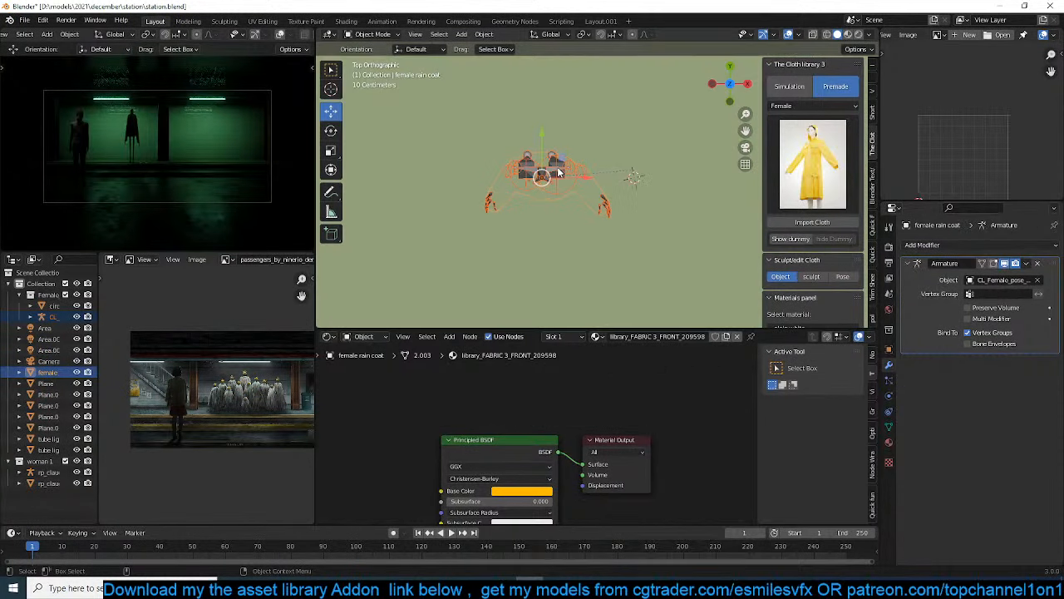
key("shift+d")
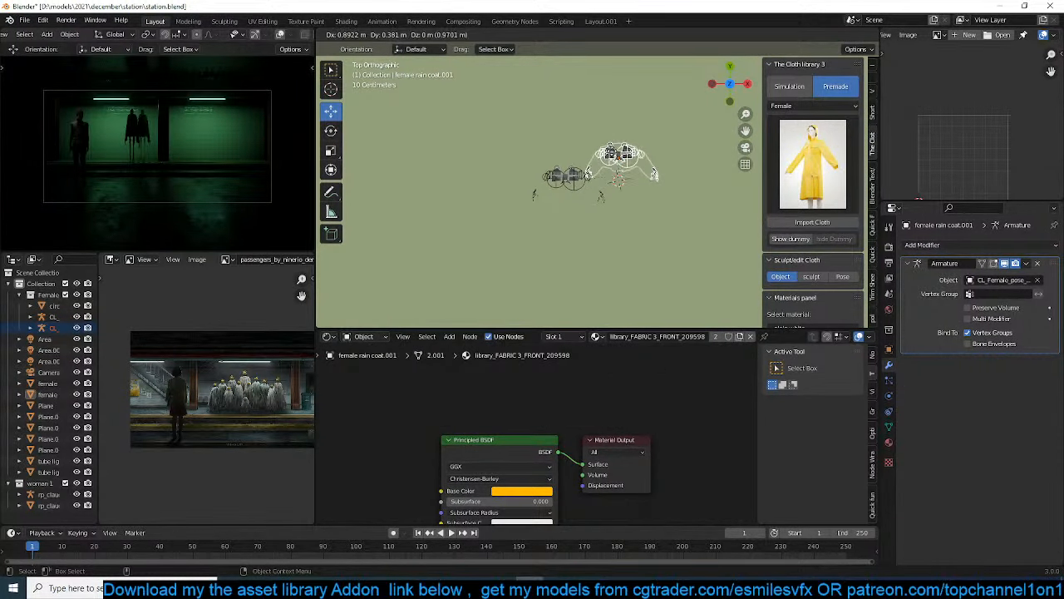
left_click(595, 160)
key("shift+d")
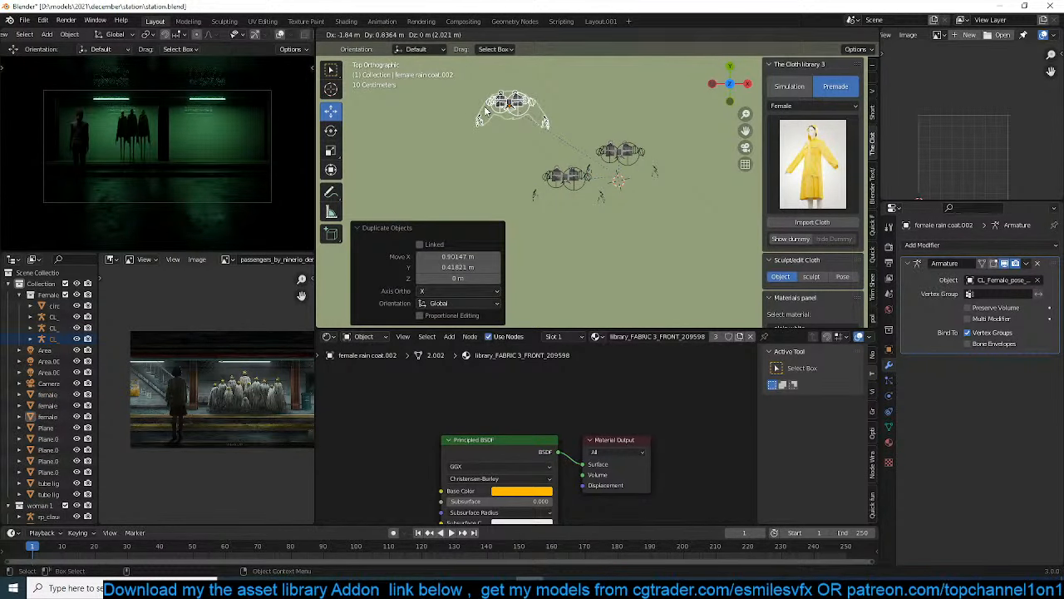
left_click(486, 109)
key("shift+d")
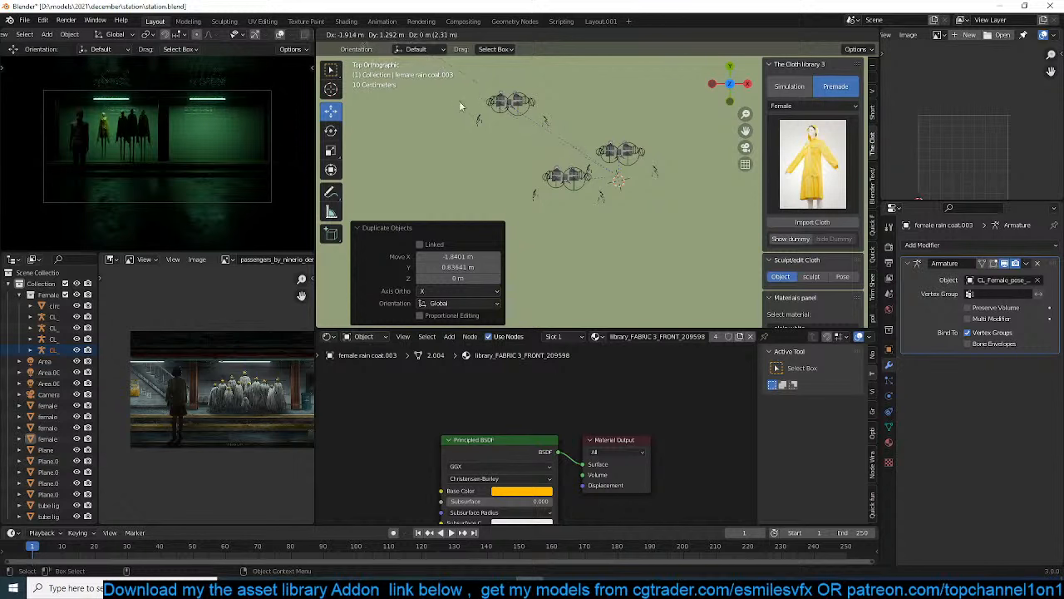
left_click(507, 173)
Duplicate the last raincoat figure and rig about 11.62 m along X and 0.48 m along Y, and rotate the copy about 47.5° around Z
scroll(507, 172, "down", 4)
key("shift+d")
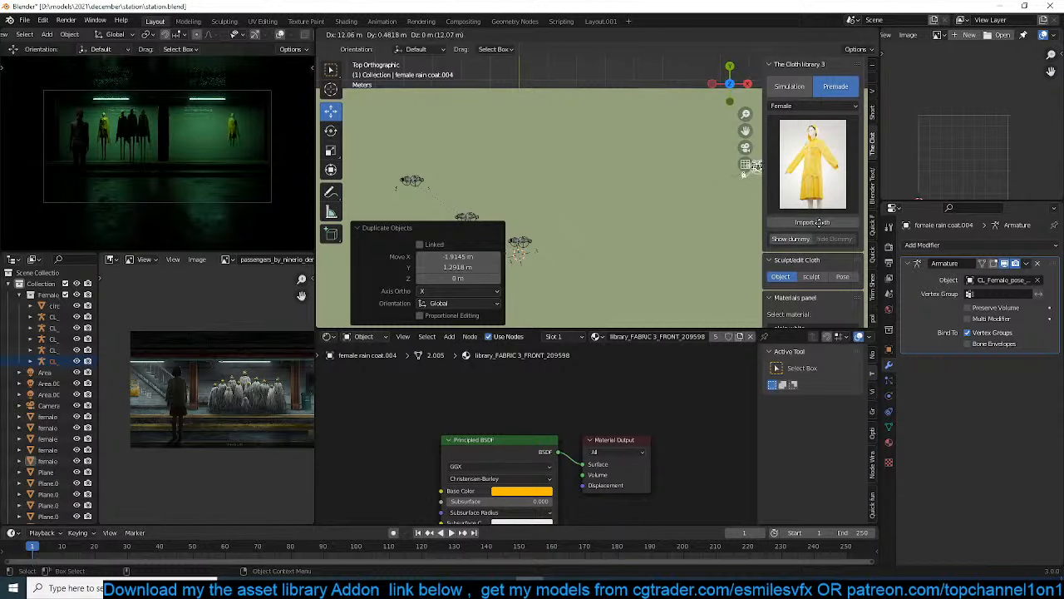
left_click(810, 222)
middle_click_drag(682, 253, 613, 261, "shift")
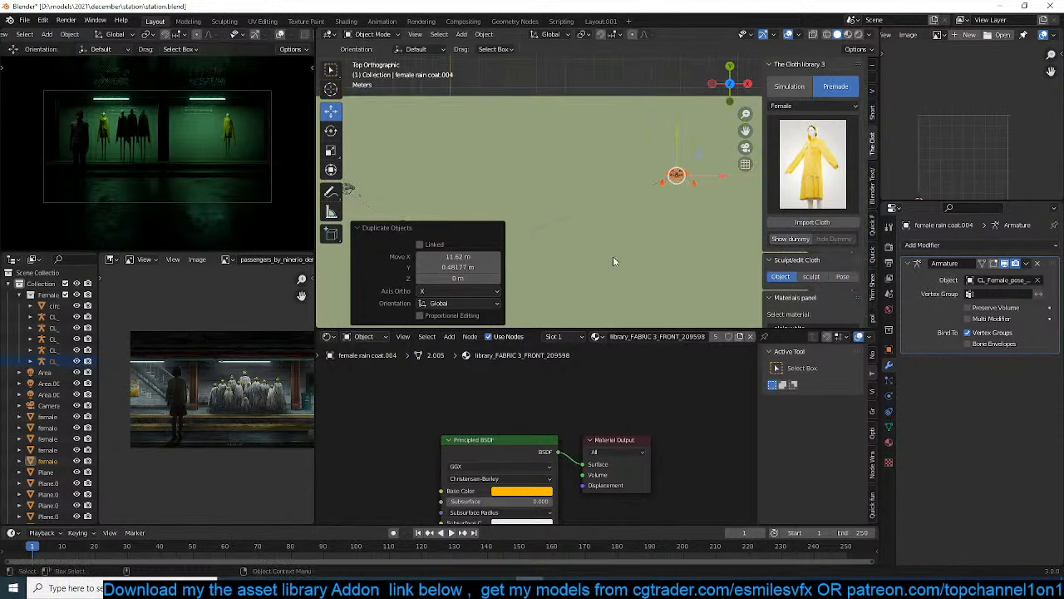
key("r")
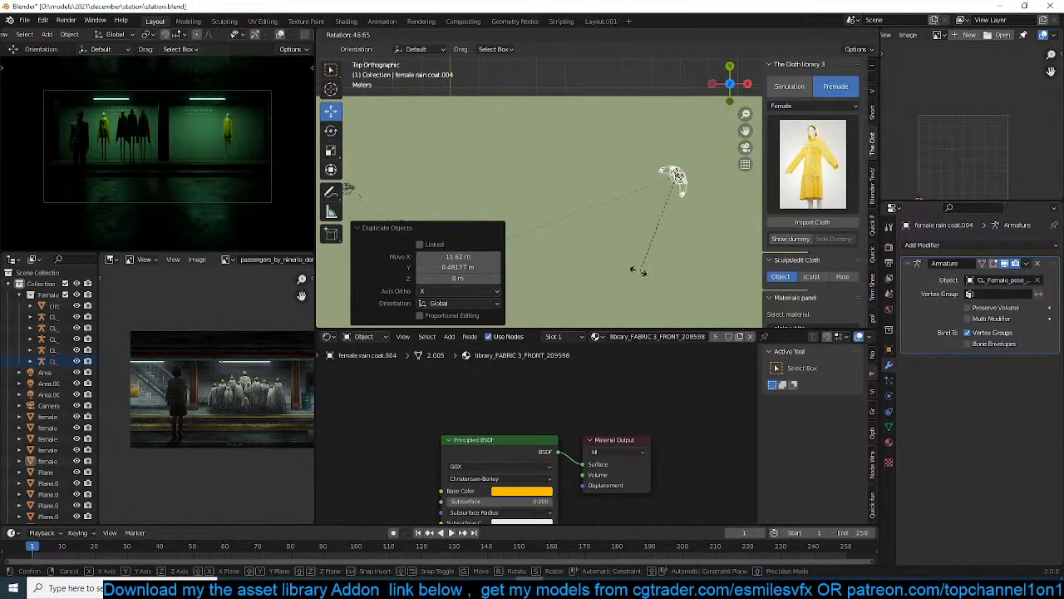
left_click(639, 273)
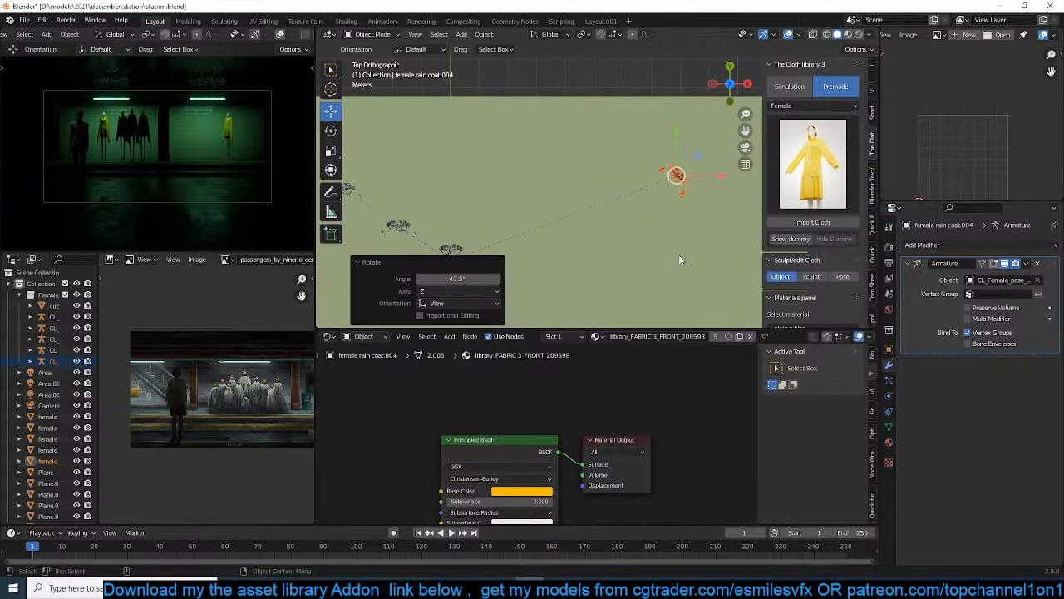
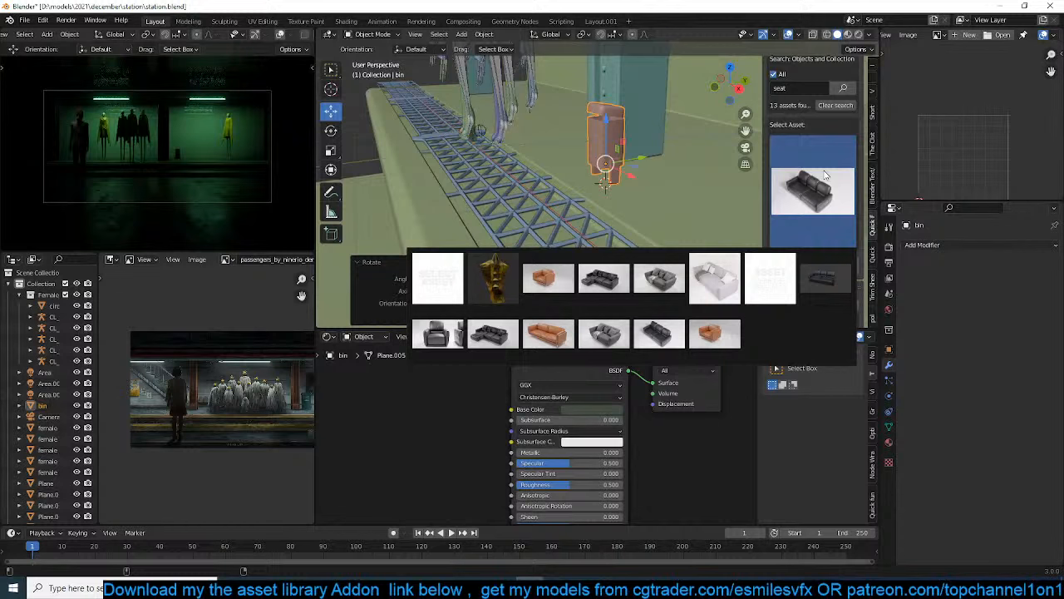
Search the asset library for "chair" and add the airport chairs asset to the scene beside the bin
left_click(798, 88)
type("c")
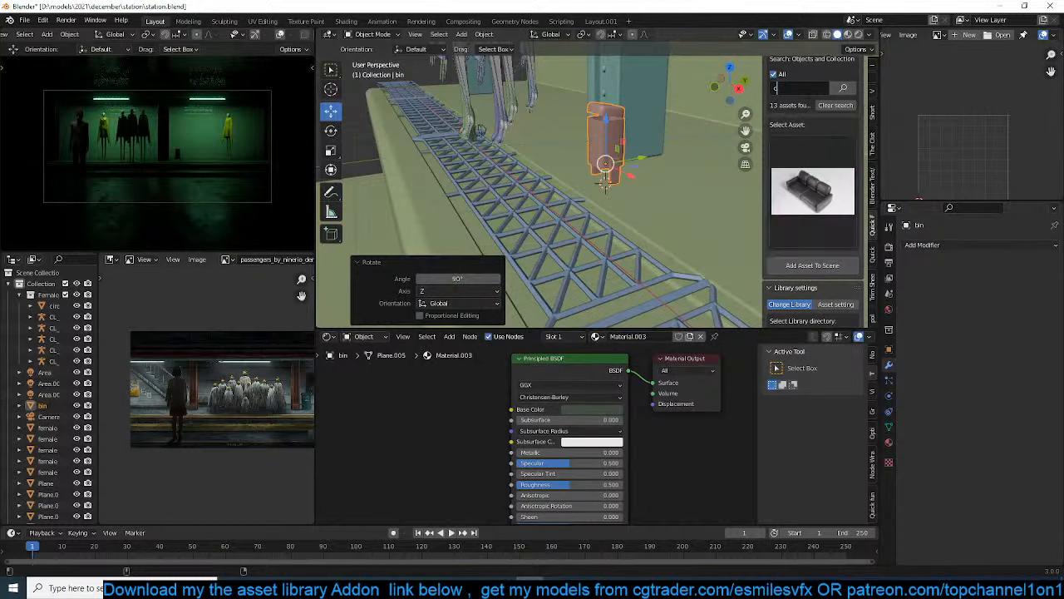
type("hair")
key("Return")
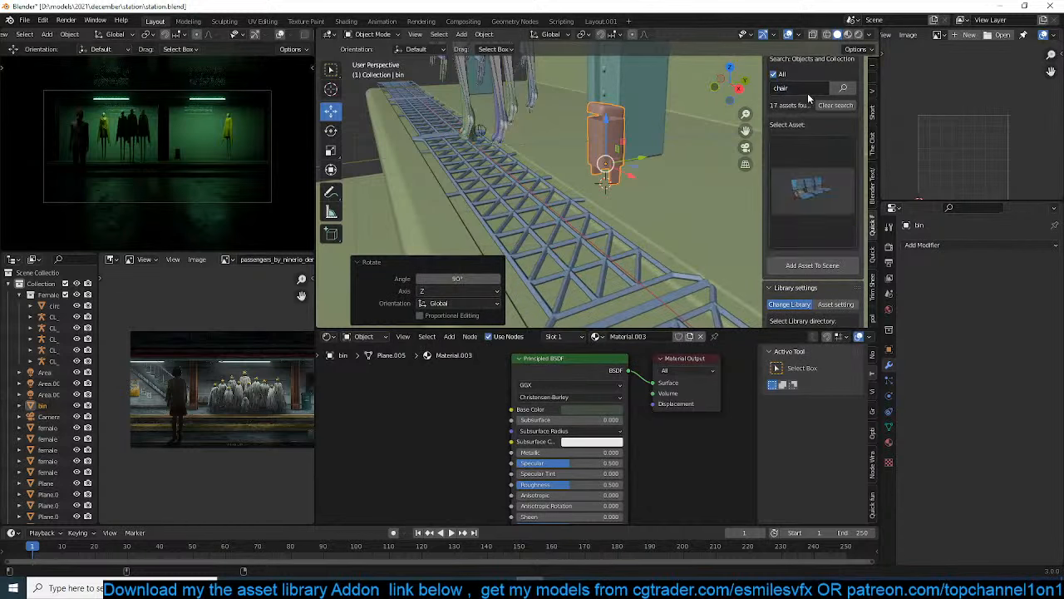
middle_click_drag(707, 183, 607, 234)
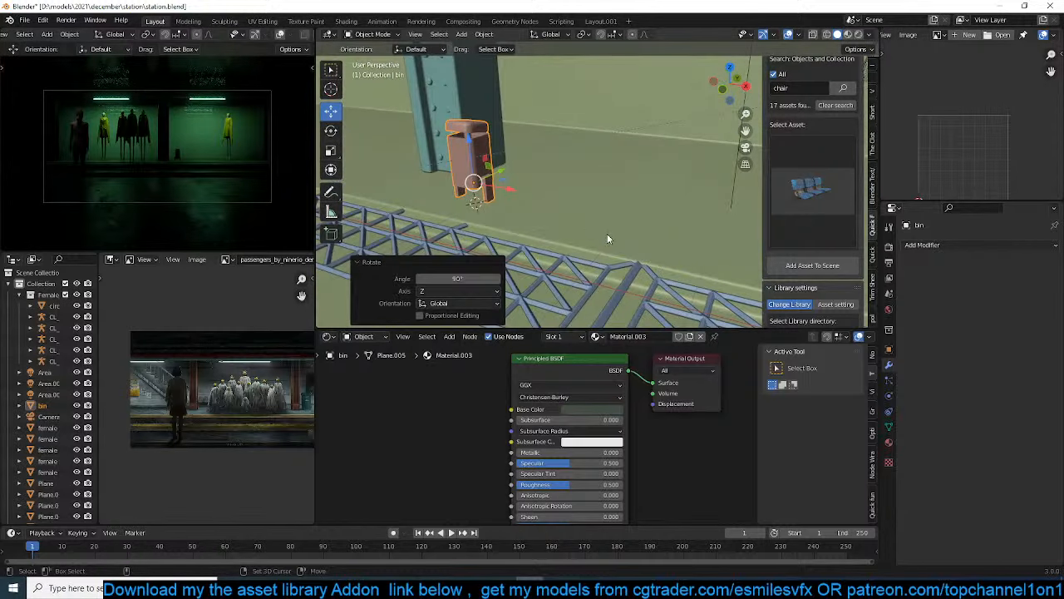
left_click(801, 265)
Rotate the airport chairs -90° around Z and scale them down uniformly to about 0.245
key("s")
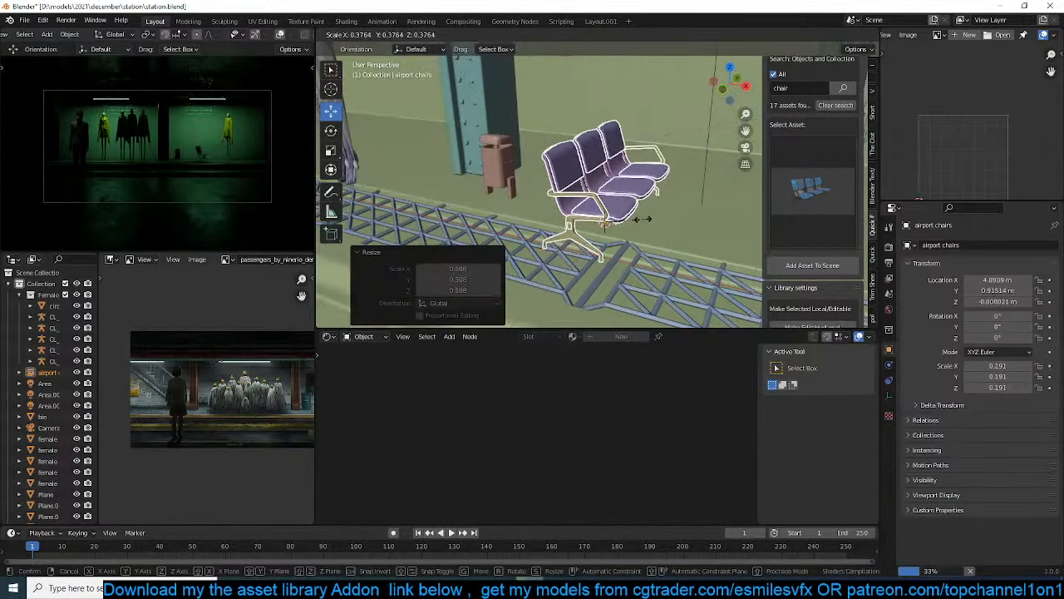
key("z")
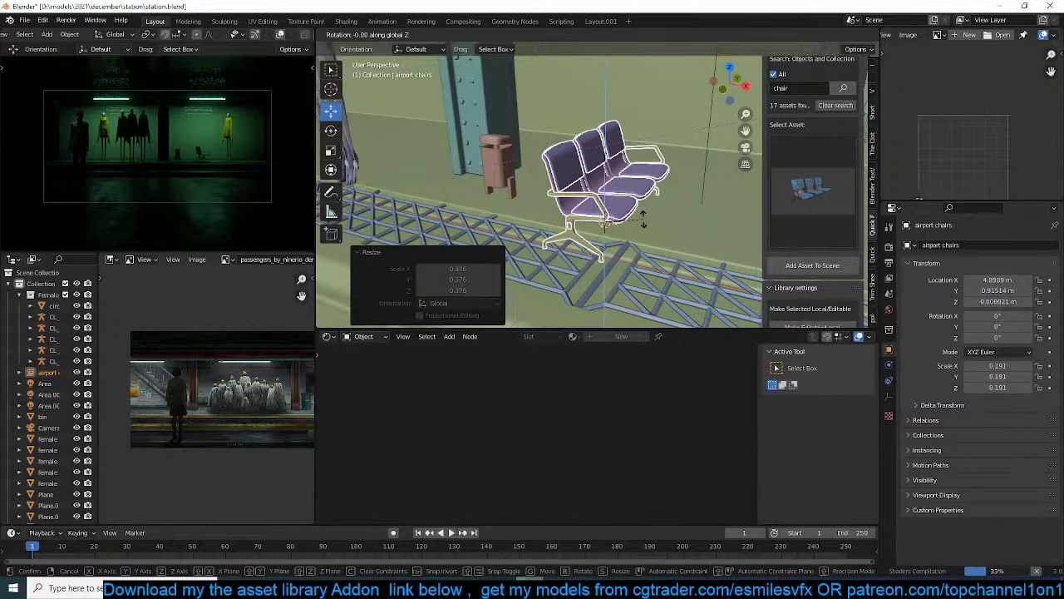
type("-90")
key("Return")
key("s")
left_click(652, 224)
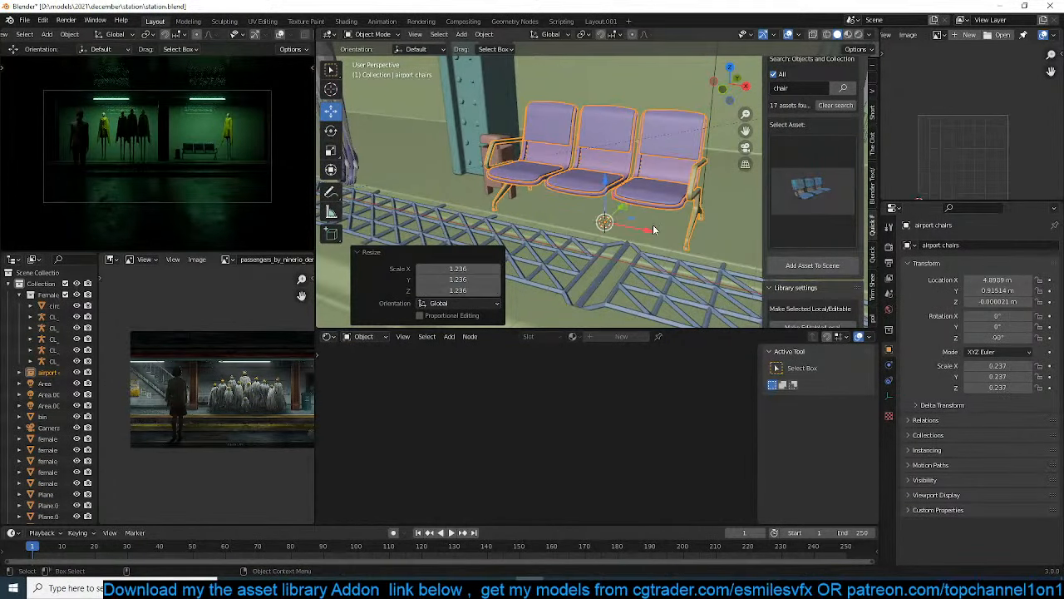
key("s")
left_click(653, 226)
scroll(666, 224, "down", 2)
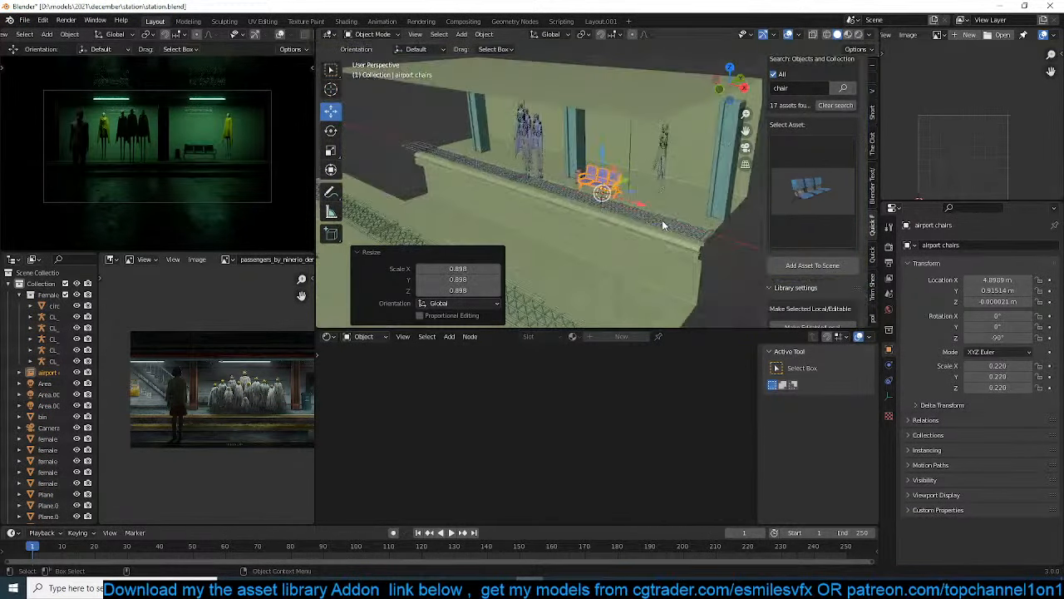
Create a linked duplicate of the airport chairs and snap it to a 3D cursor placed on the opposite platform's grate
middle_click_drag(662, 219, 683, 197)
key("alt+d")
left_click(625, 221)
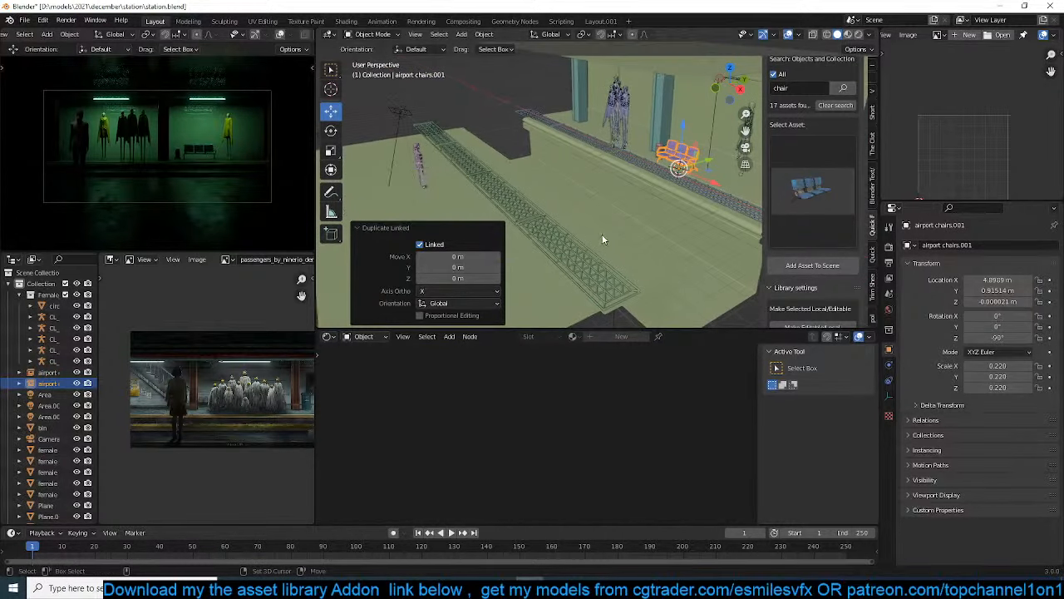
right_click(531, 242, "shift")
key("shift+s")
left_click(543, 142)
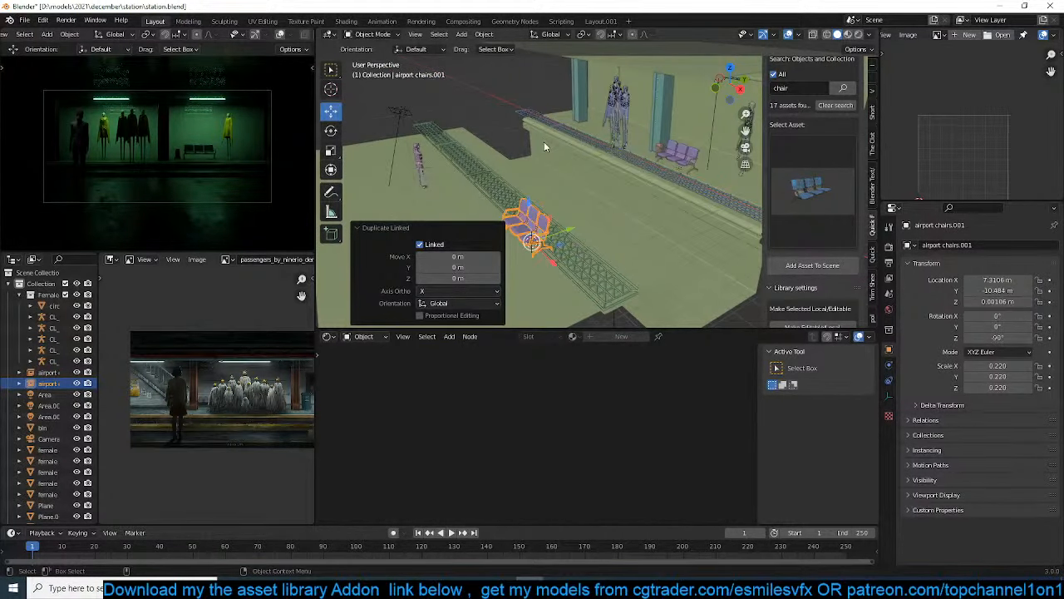
key("r")
key("z")
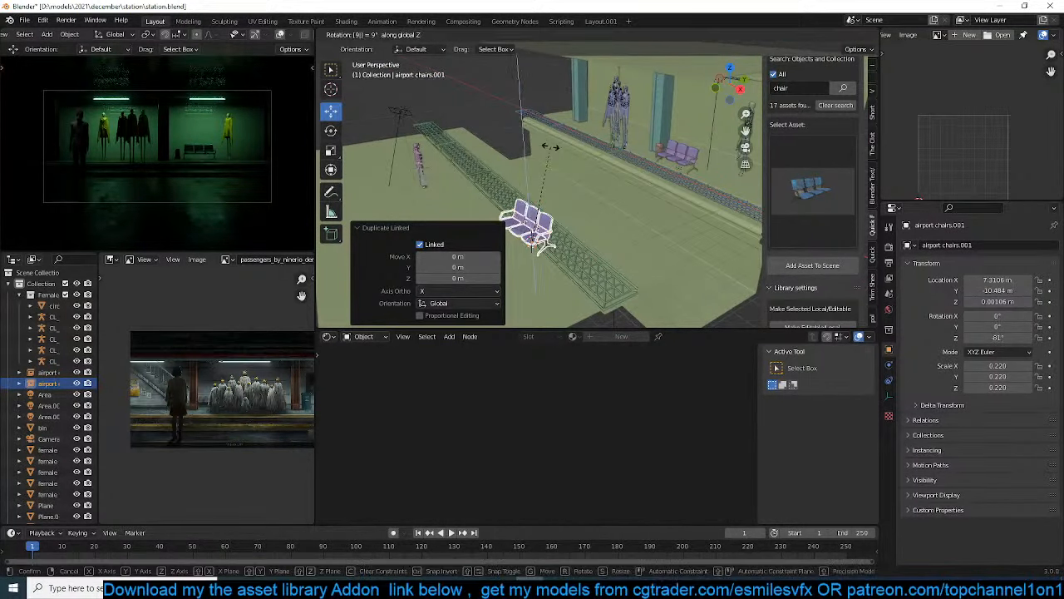
right_click(551, 146)
Rotate the duplicated chairs 180° around Z and move them about -1.56 m in X and -2.28 m in Y
key("r")
key("z")
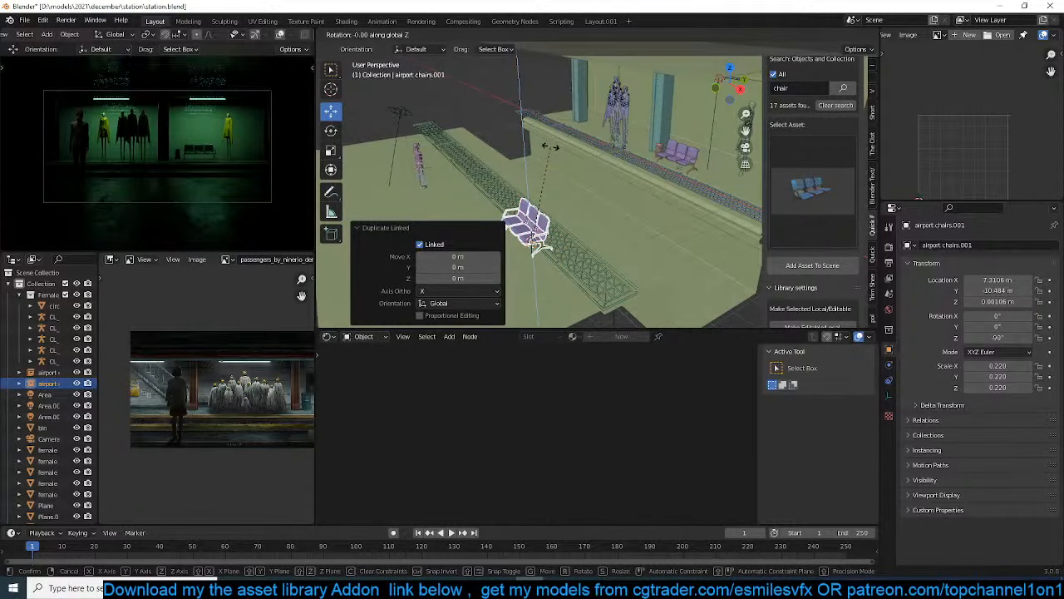
type("180")
key("Return")
key("g")
key("shift+z")
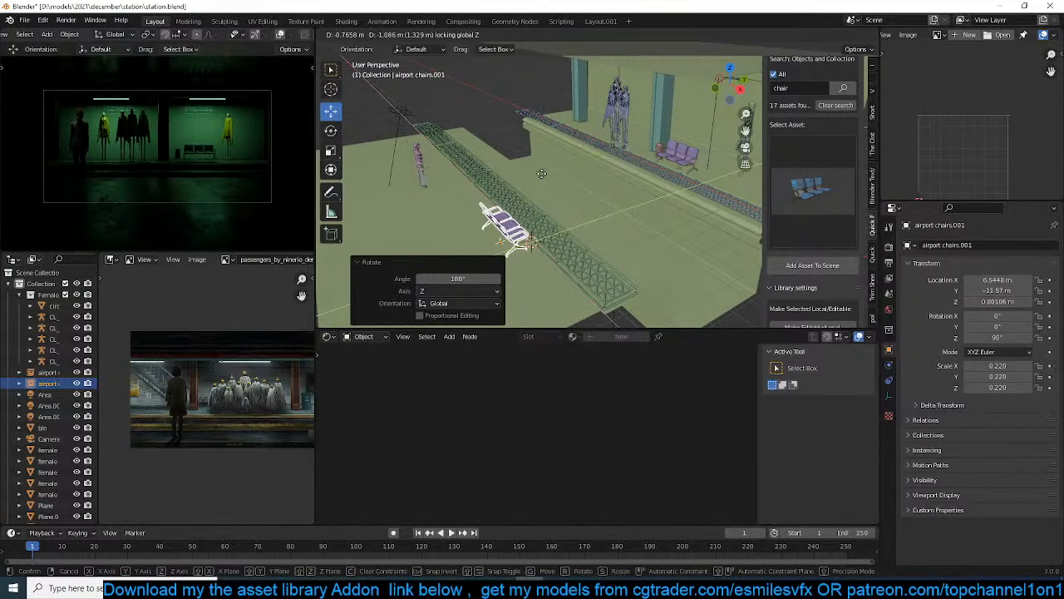
left_click(522, 214)
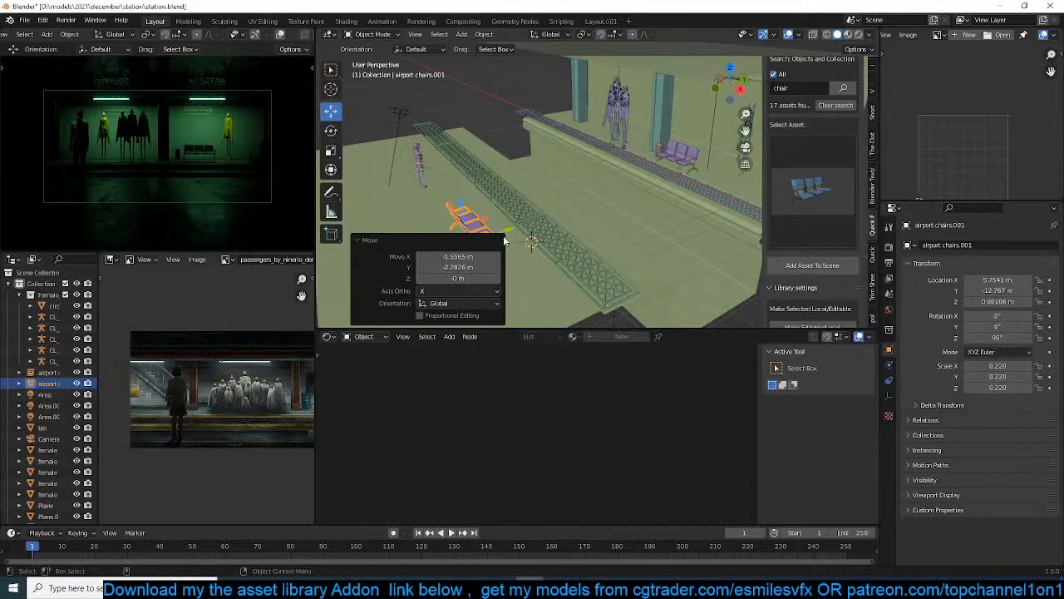
Shift the duplicated chairs about -0.27 m in Y and -0.59 m in X, and lower them about 0.13 m along Z
key("g")
key("y")
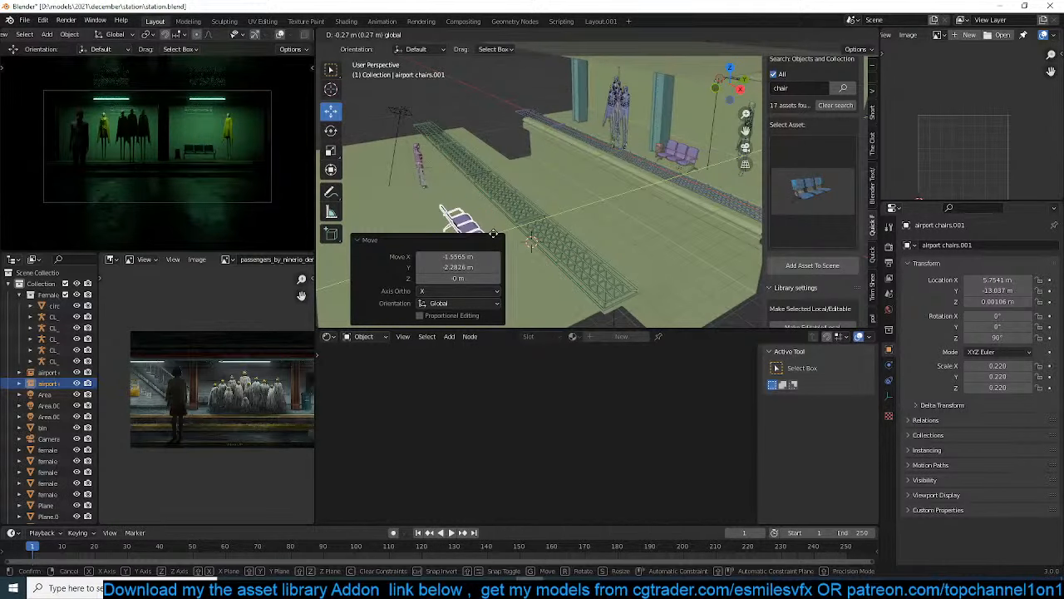
left_click(493, 233)
middle_click_drag(493, 233, 645, 208, "shift")
key("g")
key("x")
left_click(635, 214)
key("g")
key("z")
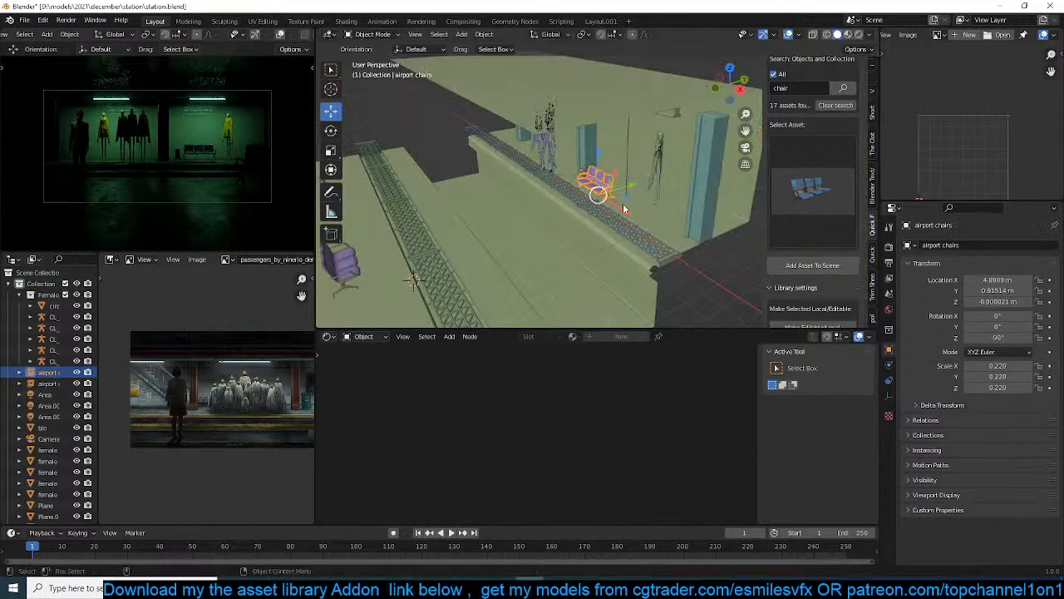
Adjust the height of the original airport chairs beside the bin along Z
key("g")
key("z")
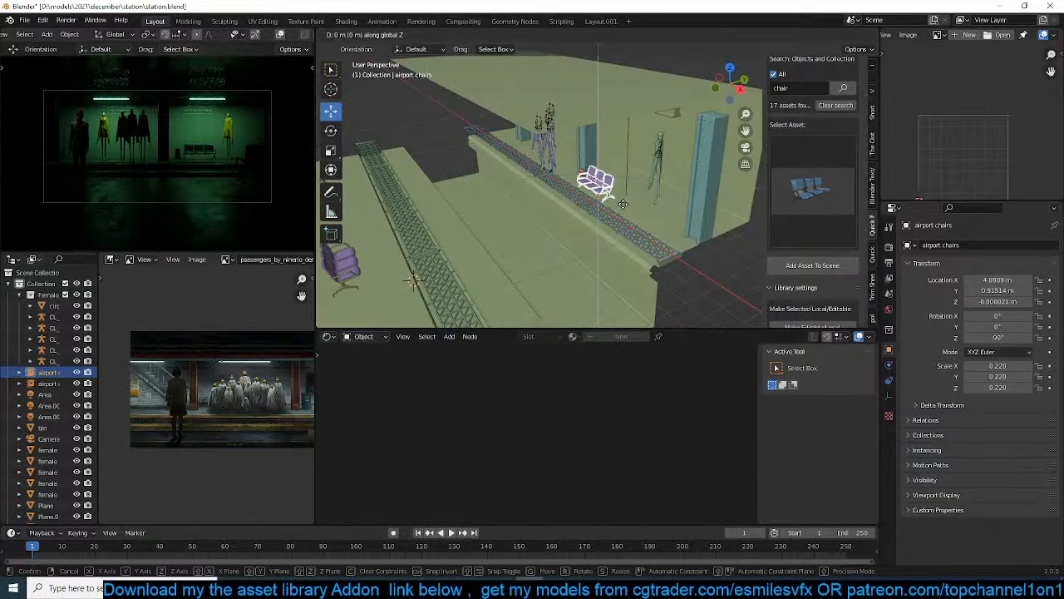
left_click(622, 203)
Enable Contact Shadows on the green overhead area lights and the white area light near the lone figure, and save the file
left_click(626, 145)
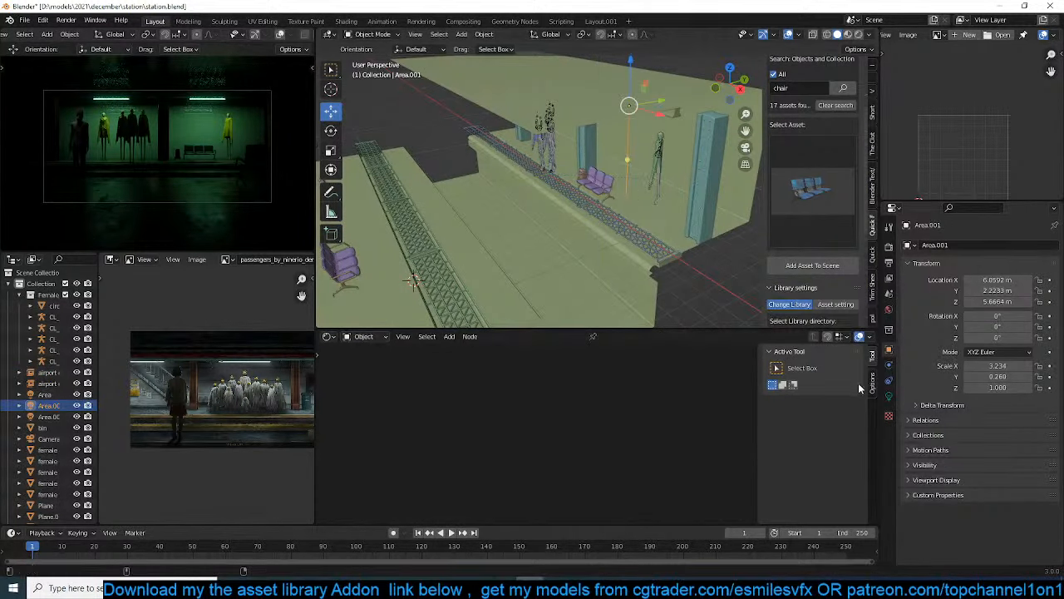
left_click(888, 396)
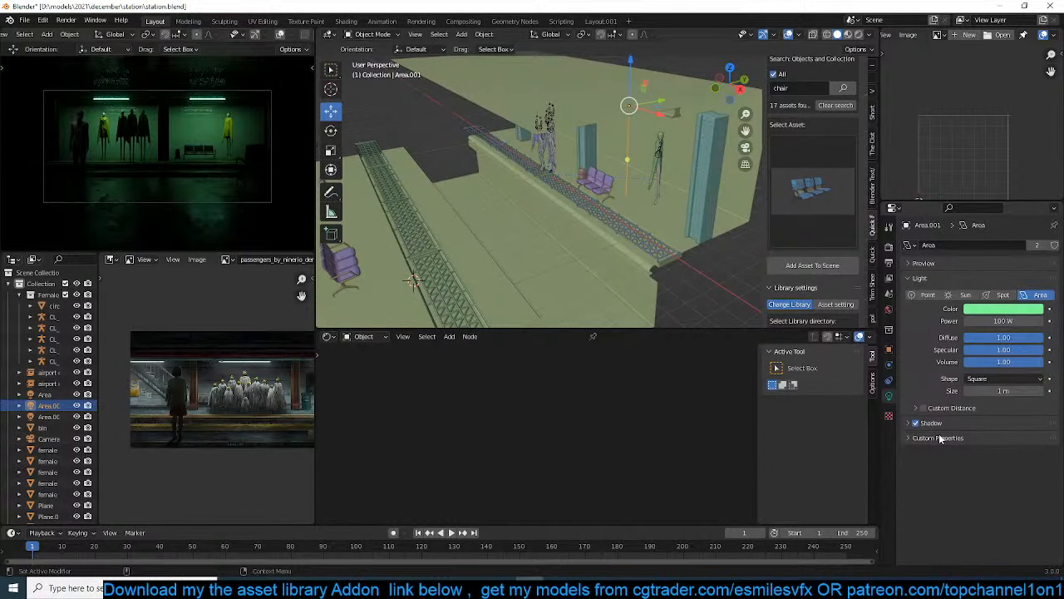
left_click(930, 422)
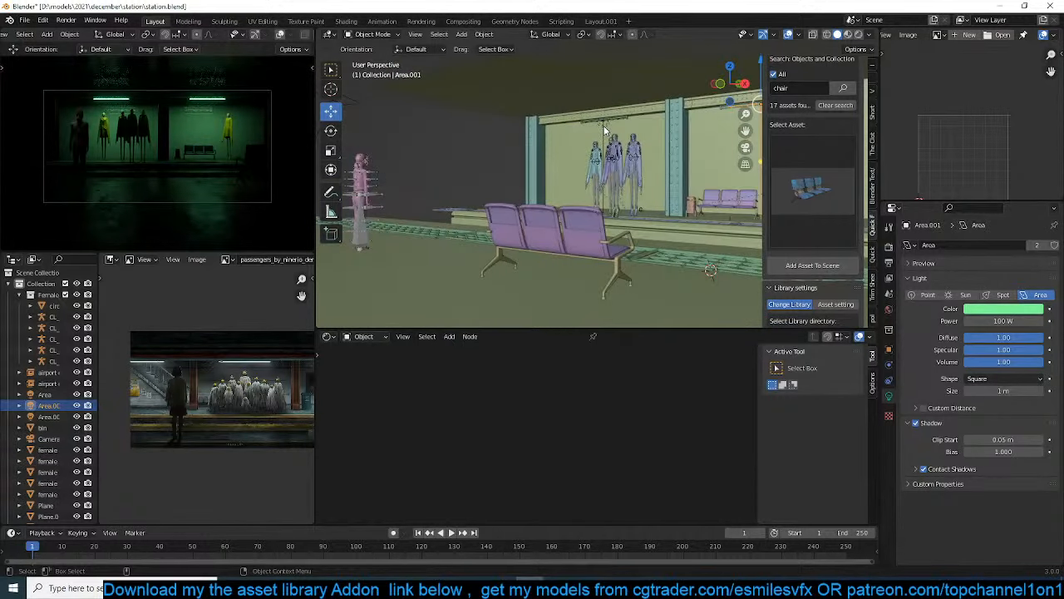
left_click(603, 120)
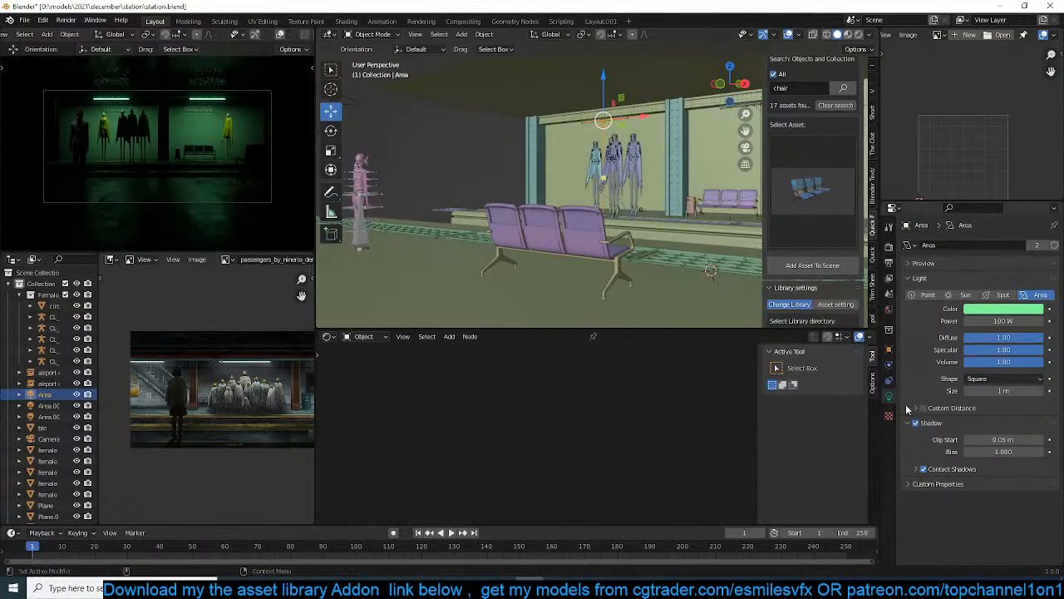
middle_click_drag(405, 166, 538, 192, "shift")
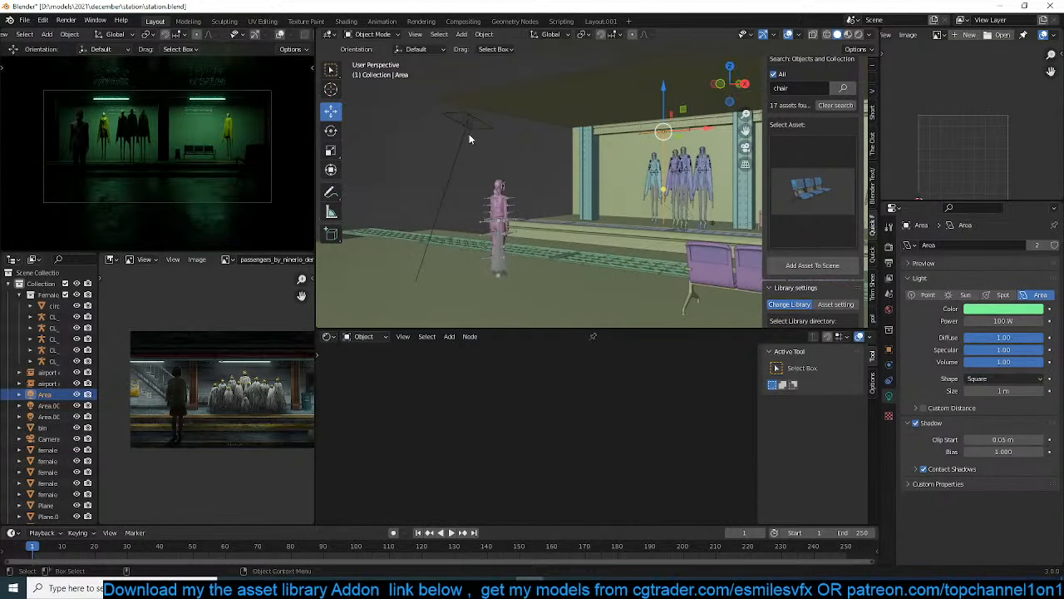
left_click(468, 122)
left_click(923, 468)
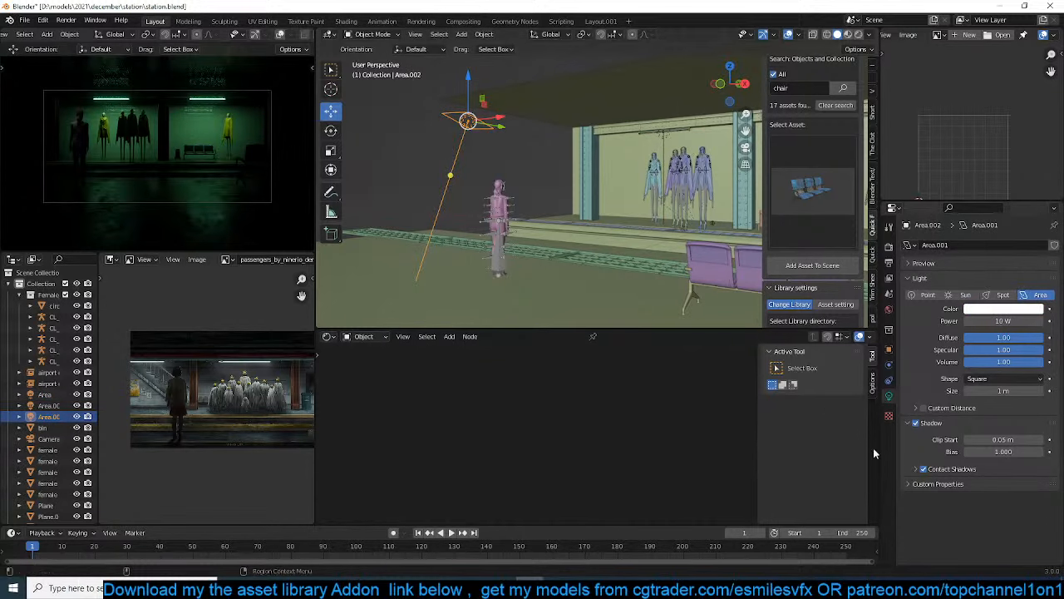
key("ctrl+s")
left_click(560, 202)
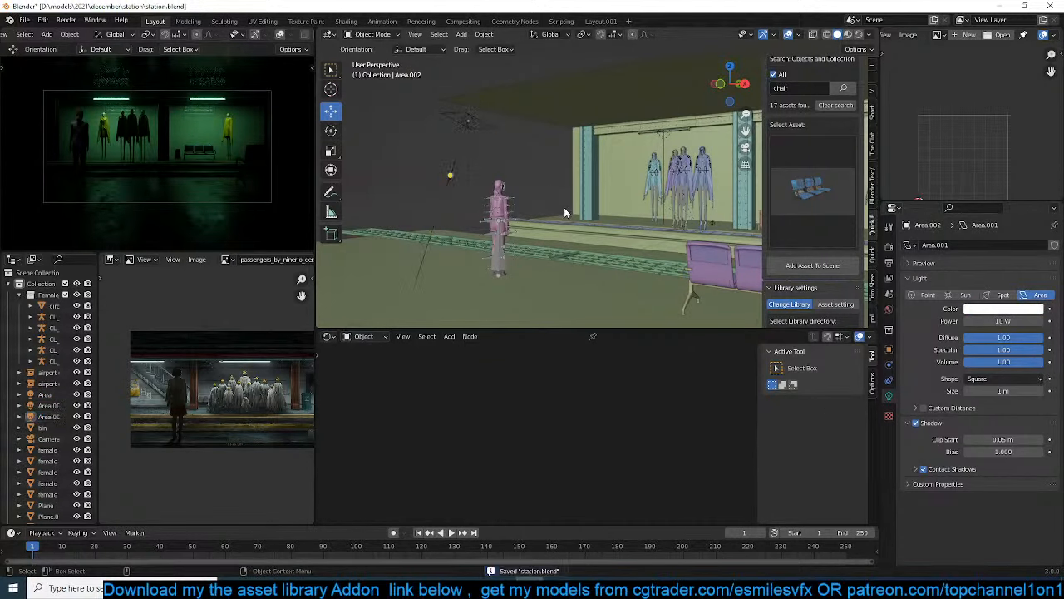
Examine the platform's figures, chairs, bin and back wall from several angles
scroll(566, 208, "down", 5)
middle_click_drag(567, 214, 597, 225)
scroll(546, 211, "up", 2)
scroll(565, 216, "up", 2)
scroll(592, 205, "up", 2)
scroll(614, 199, "up", 4)
scroll(598, 224, "down", 2)
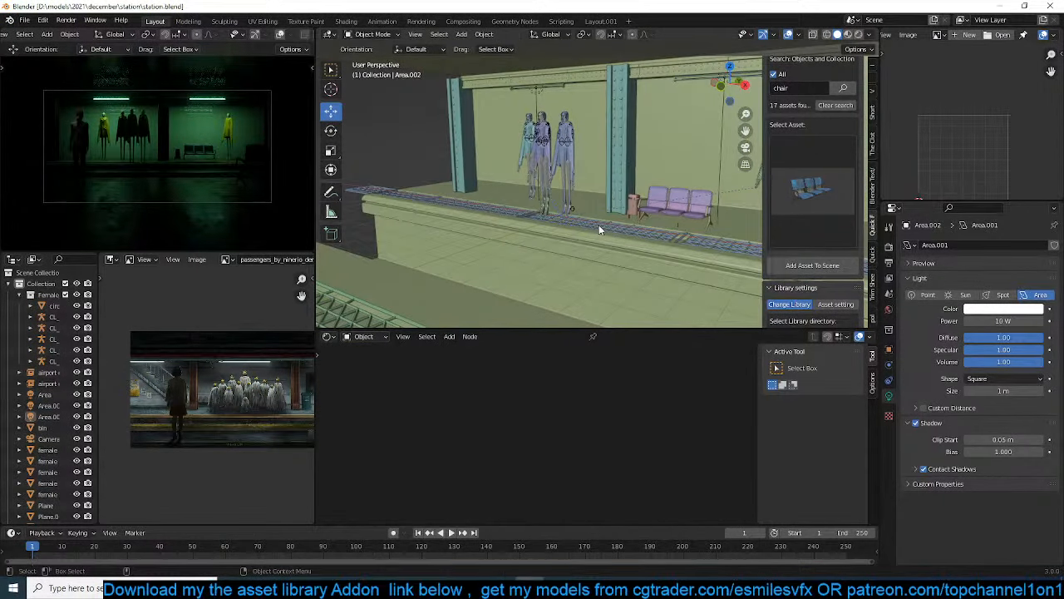
middle_click_drag(608, 221, 561, 218)
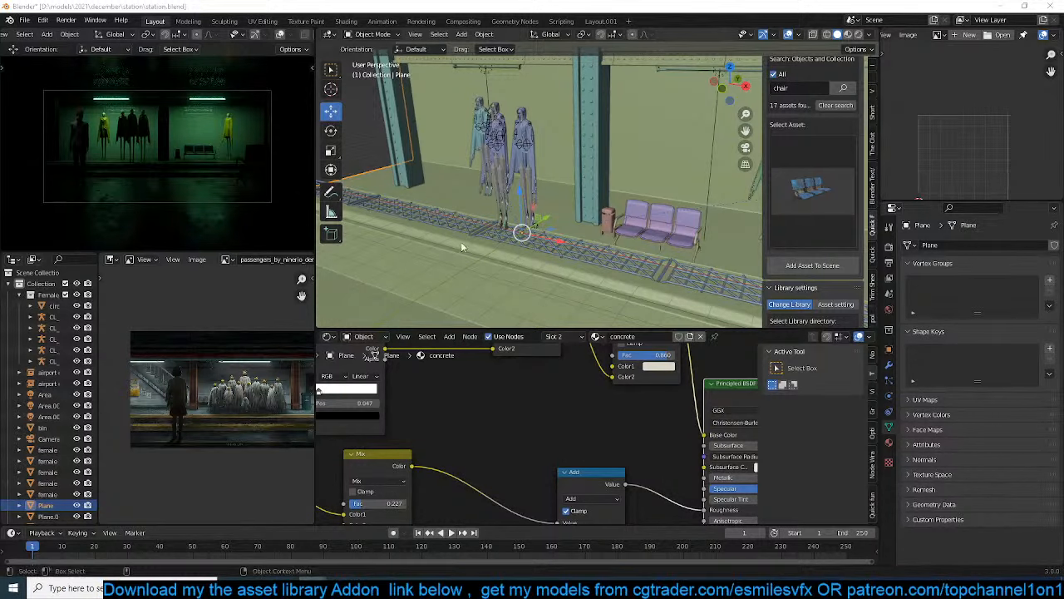
left_click(607, 227)
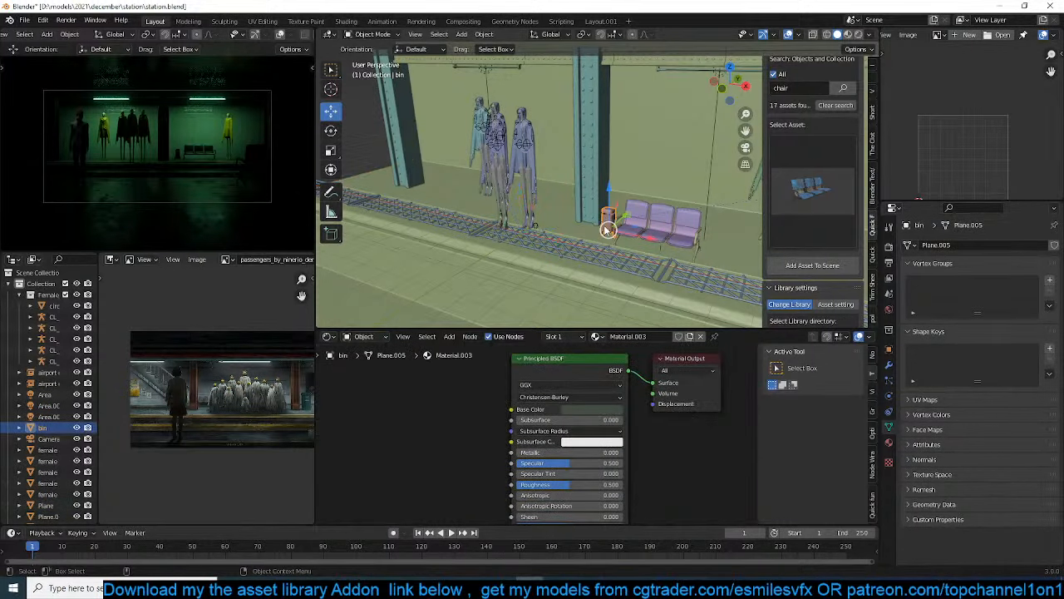
Rotate the camera about 3.07° around the global X axis
scroll(607, 229, "down", 10)
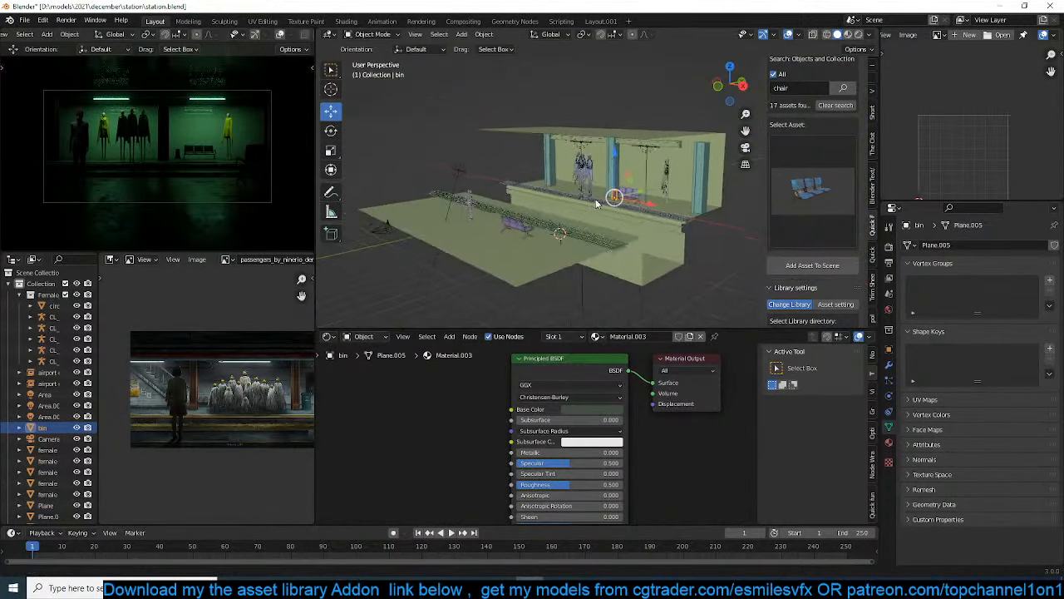
left_click(400, 222)
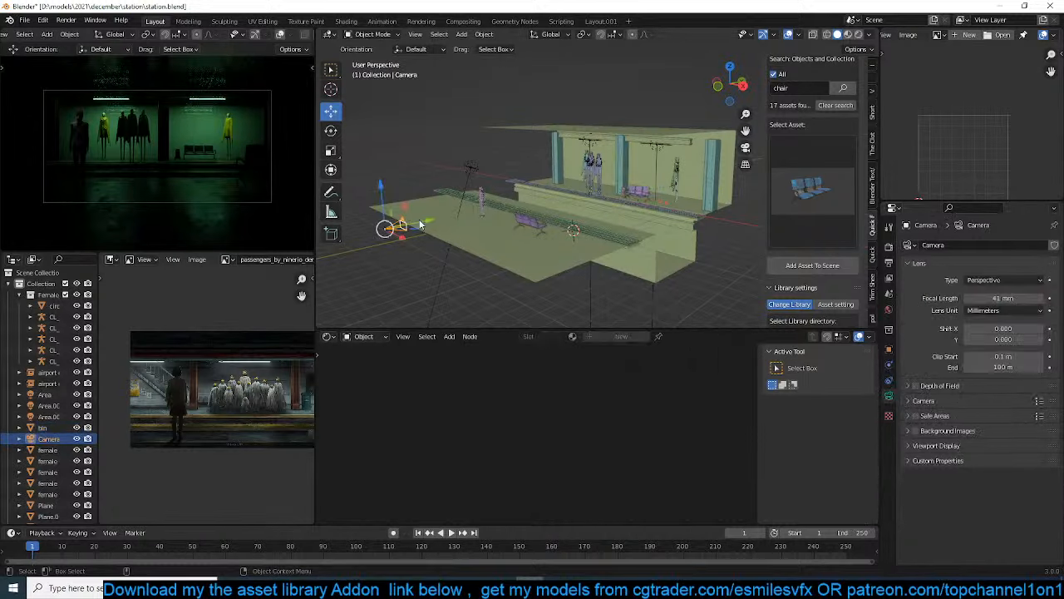
key("r")
key("x")
left_click(509, 199)
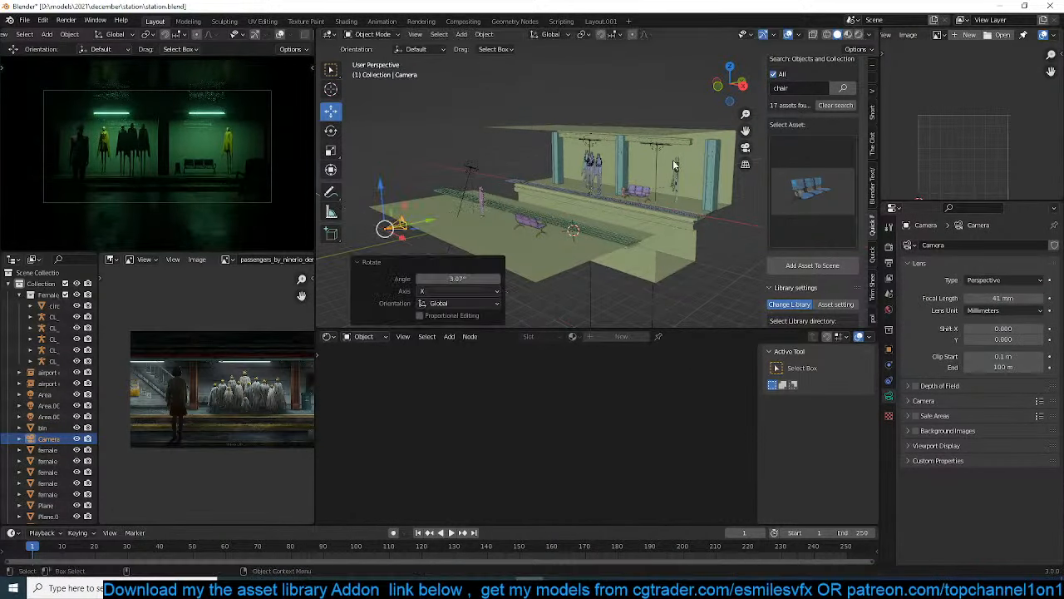
Search the asset library for "pipe" and choose a dark branched pipe assembly
left_click(787, 89)
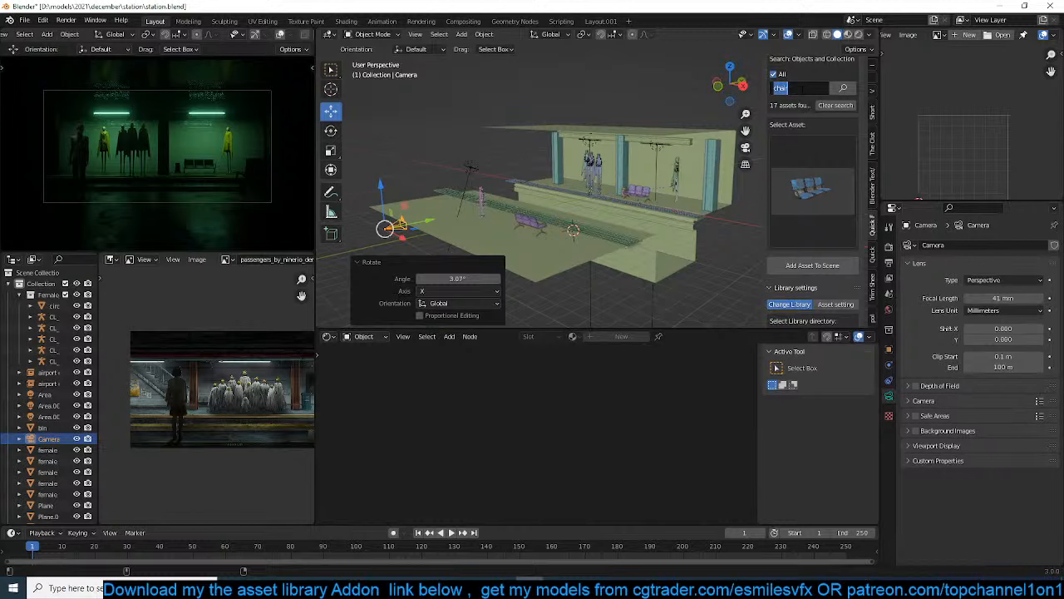
type("pipe")
key("Return")
left_click(812, 191)
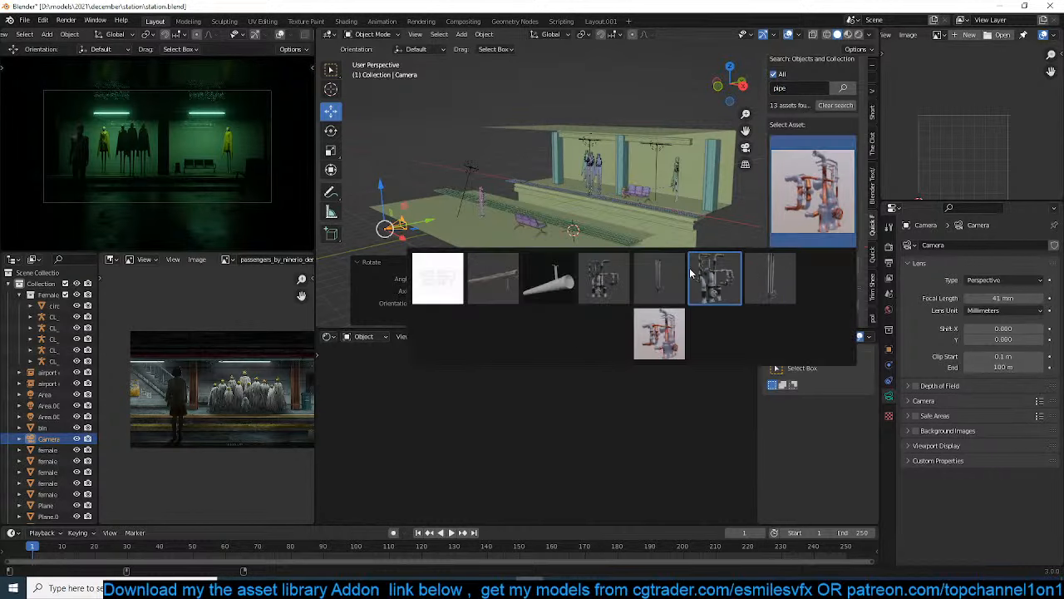
left_click(606, 281)
Place the 3D cursor on the platform between the chairs and the single figure, and add the pipe asset there
scroll(638, 193, "up", 8)
middle_click_drag(637, 192, 539, 249, "shift")
middle_click_drag(673, 238, 568, 240, "shift")
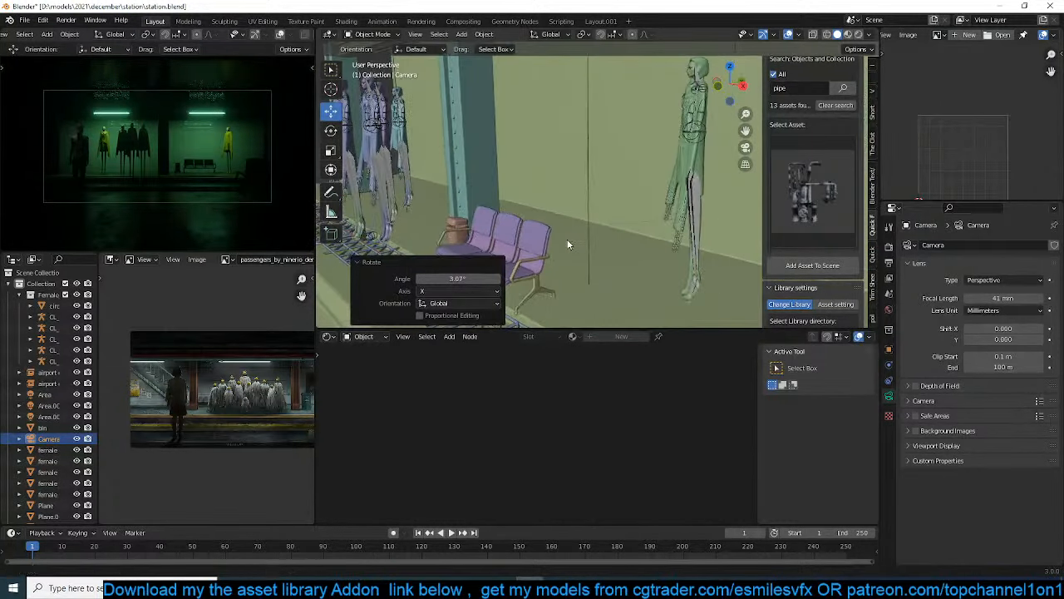
right_click(601, 237, "shift")
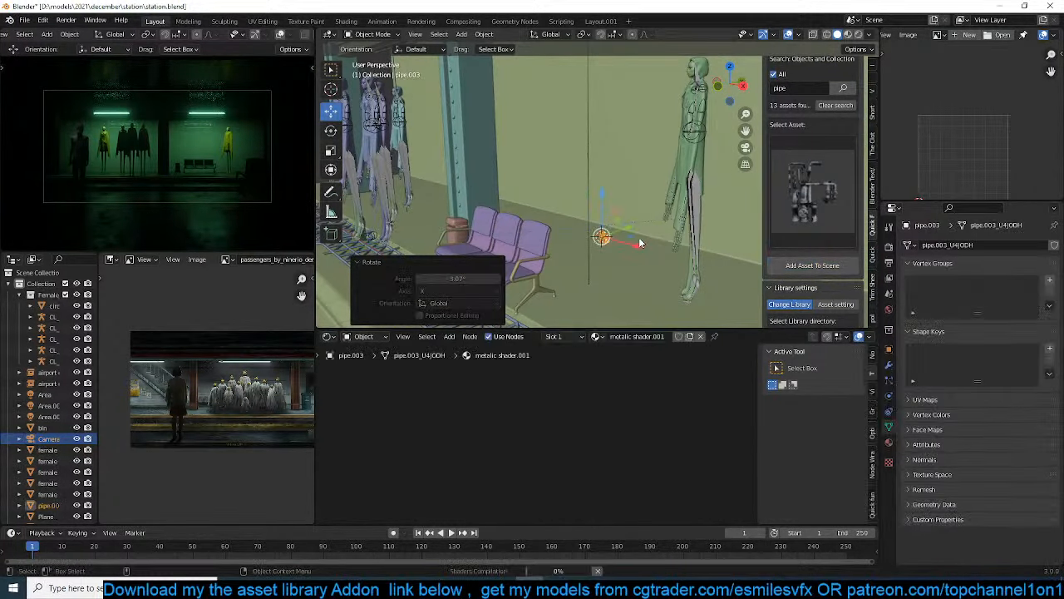
Scale up the branched pipe between the chairs and the single figure, raise it, and lower it about 0.17 m along Z
key("z")
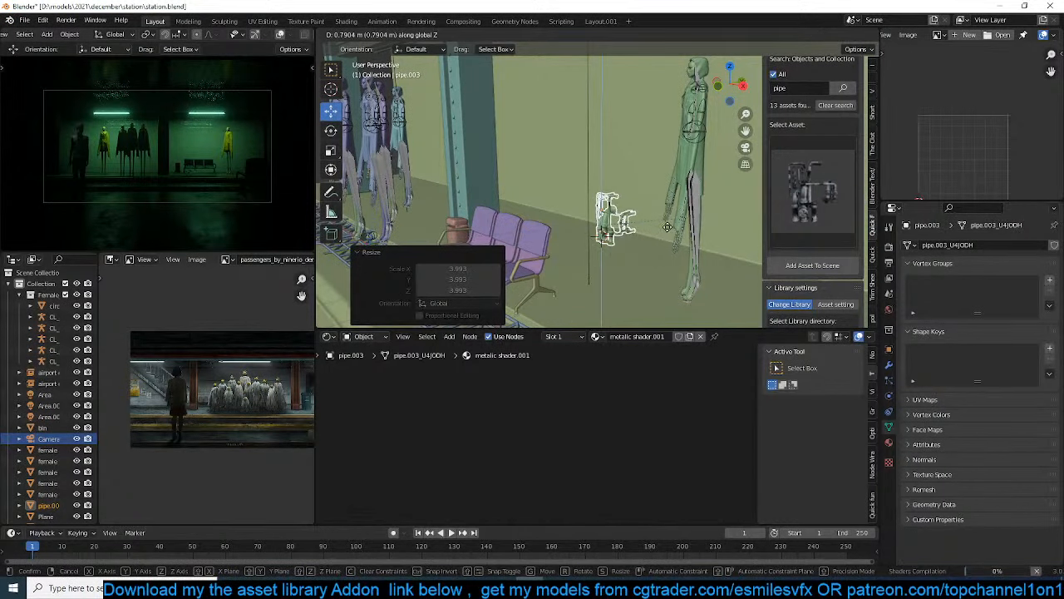
left_click(669, 225)
key("s")
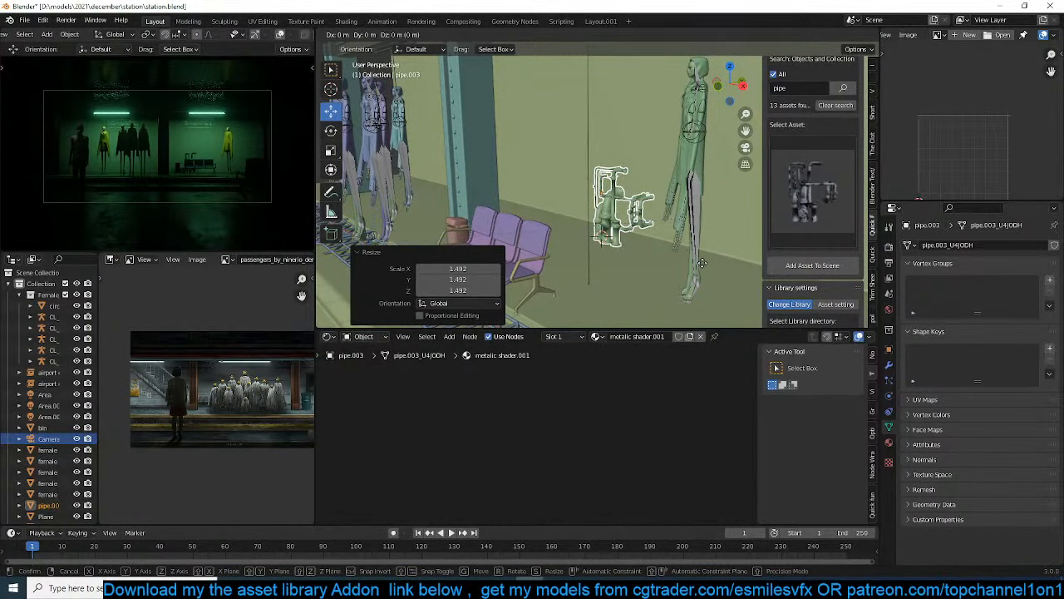
left_click(707, 246)
key("g")
key("z")
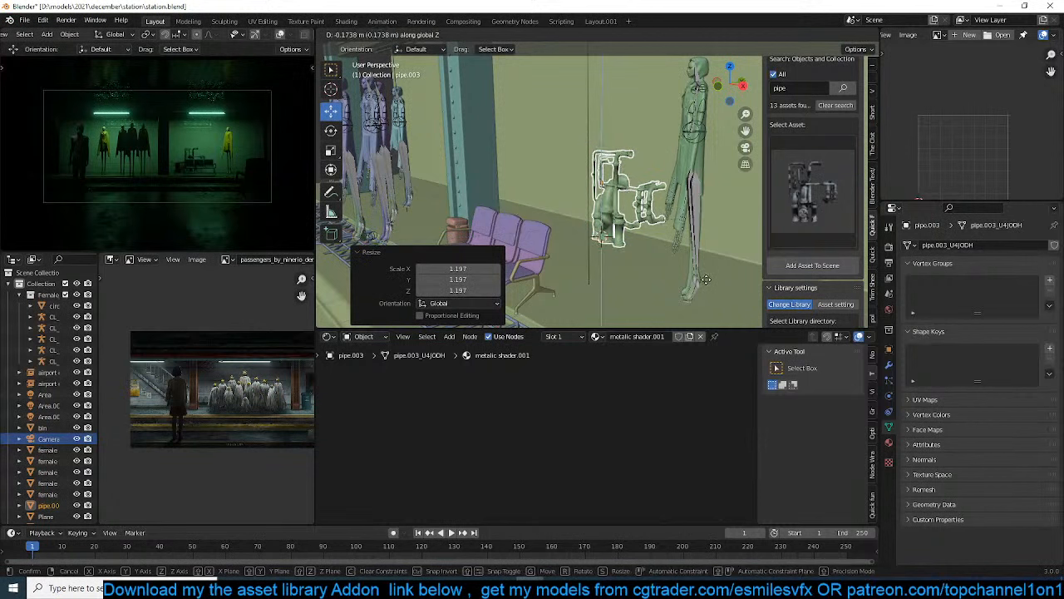
left_click(707, 278)
Move the branched pipe about 0.71 m along Y toward the back wall and about 4.01 m along X past the single figure
middle_click_drag(708, 278, 570, 226)
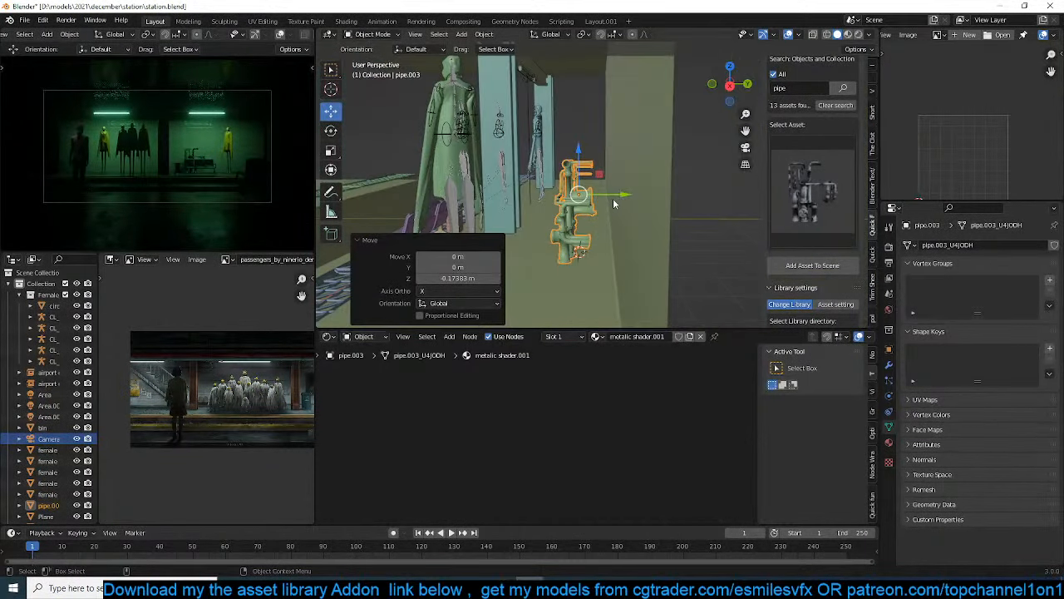
key("g")
key("y")
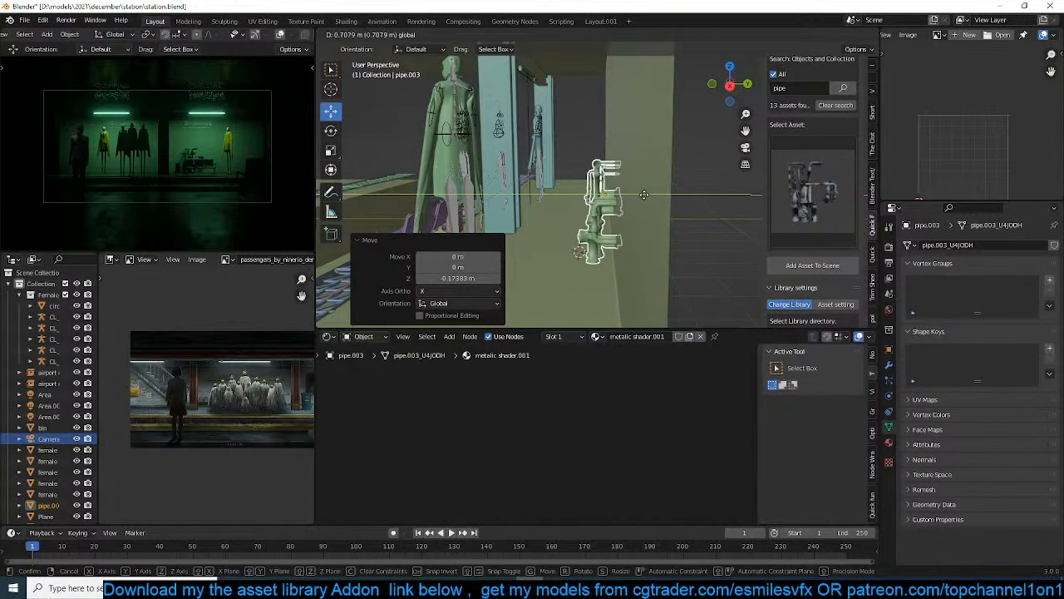
left_click(643, 195)
middle_click_drag(644, 195, 586, 203)
key("g")
key("x")
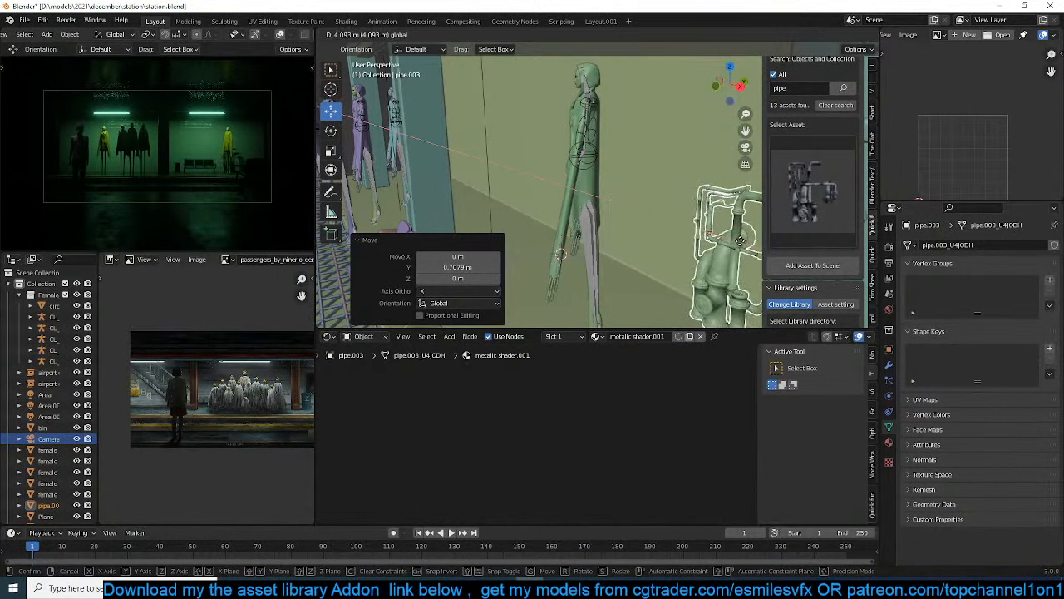
left_click(736, 241)
Shift the branched pipe farther along X beyond the end pillar, adjust its Y position near the back wall, and save the file
middle_click_drag(707, 232, 522, 208)
scroll(555, 205, "down", 2)
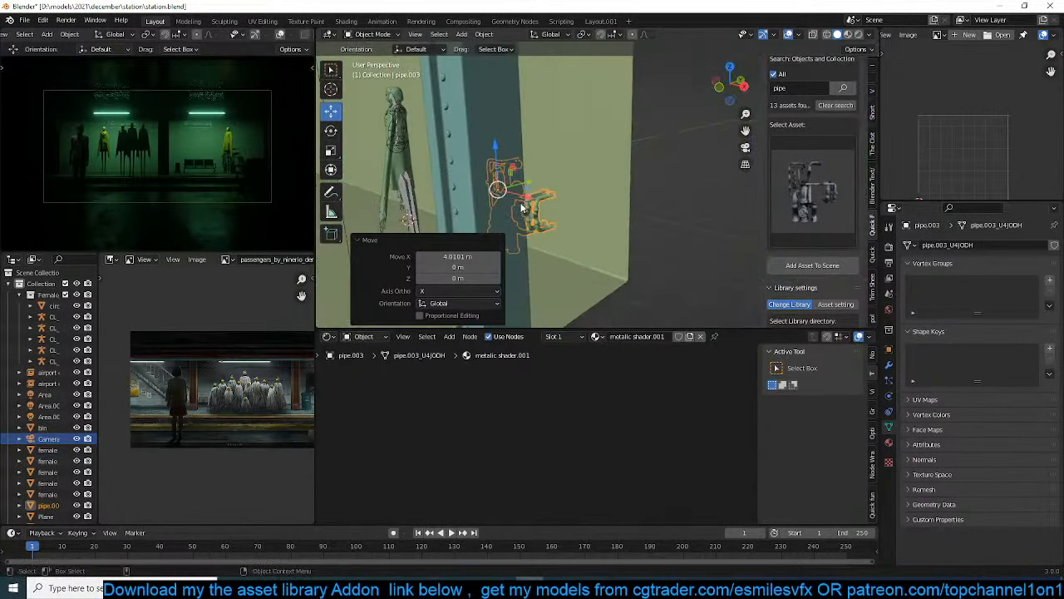
key("g")
key("x")
left_click(616, 199)
mouse_move(616, 199)
middle_mouse_down()
mouse_move(579, 202)
mouse_move(584, 234)
mouse_move(537, 229)
mouse_move(598, 208)
middle_mouse_up()
key("g")
key("y")
left_click(592, 200)
left_click(612, 204)
key("ctrl+s")
scroll(584, 234, "down", 4)
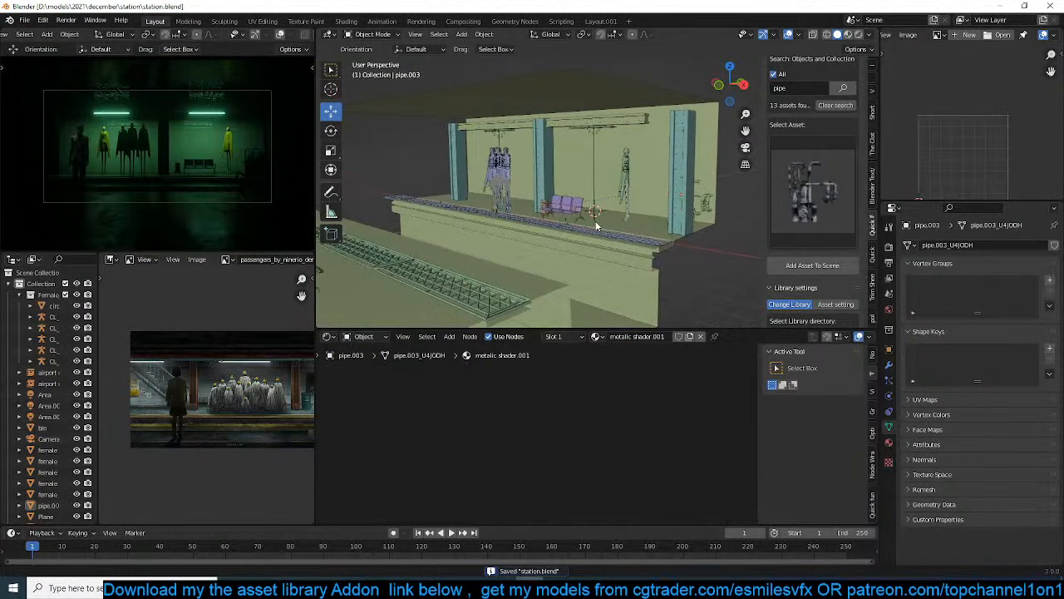
Add the long straight pipe asset at the 3D cursor, scale it by about 4.017, and rotate it 90° around global X
left_click(793, 180)
left_click(772, 271)
left_click(817, 266)
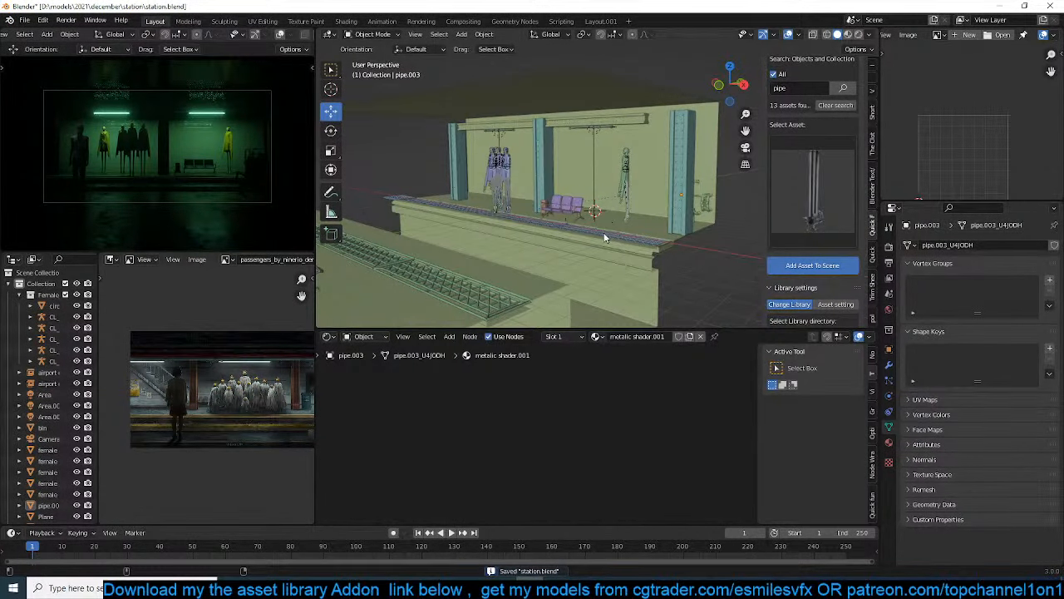
type("rx")
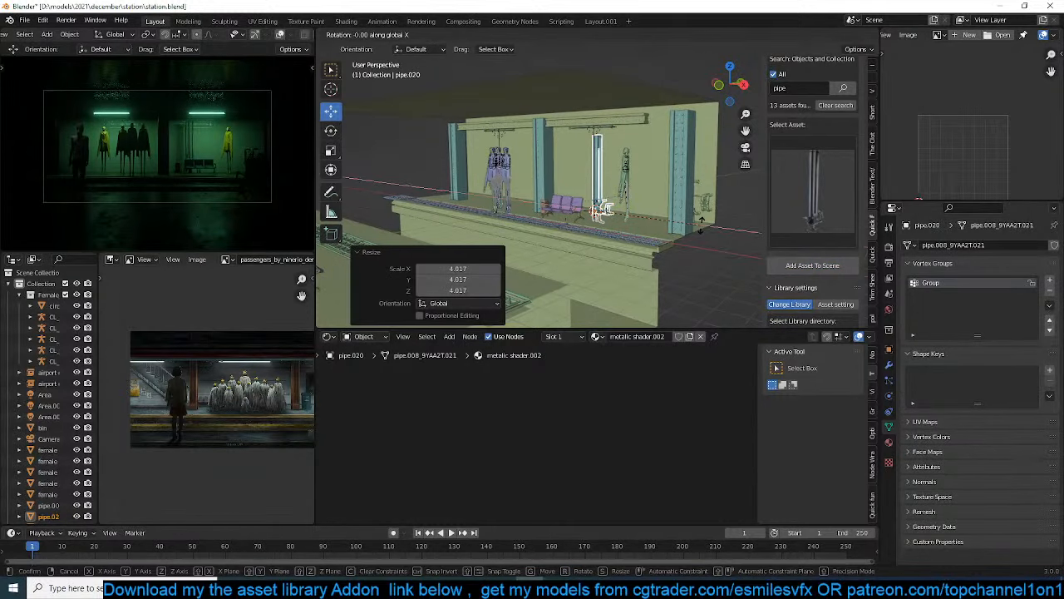
type("90")
key("Return")
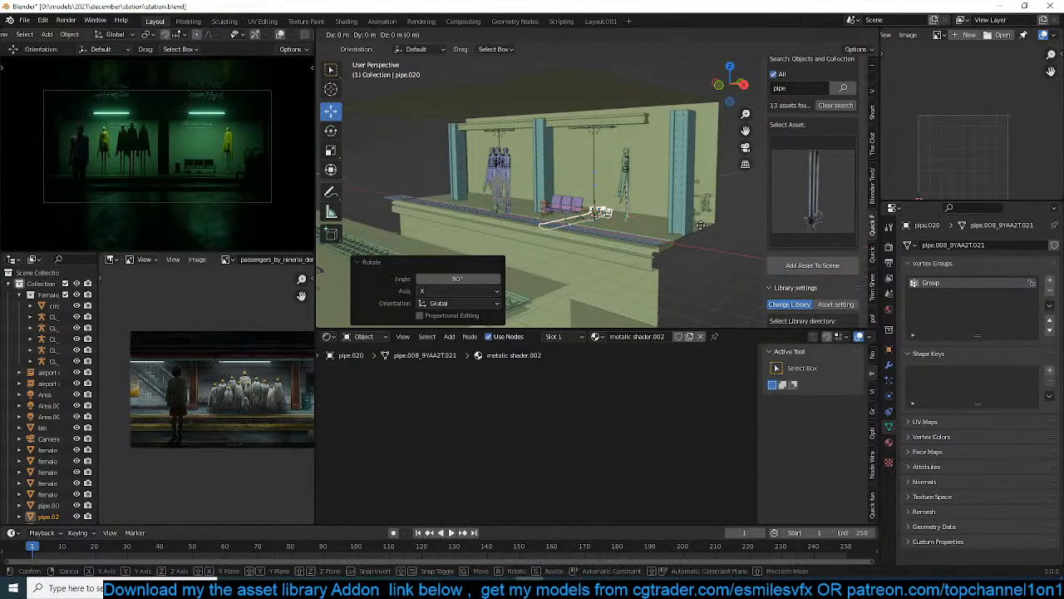
Save the file and raise the long pipe above the platform's upper beam
middle_click_drag(700, 225, 682, 259)
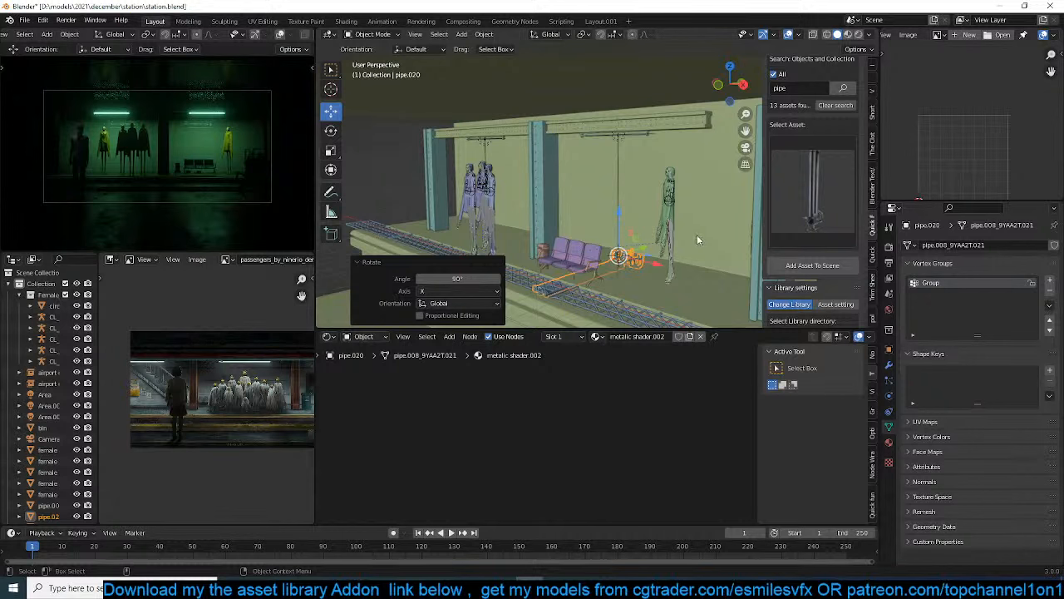
key("ctrl+s")
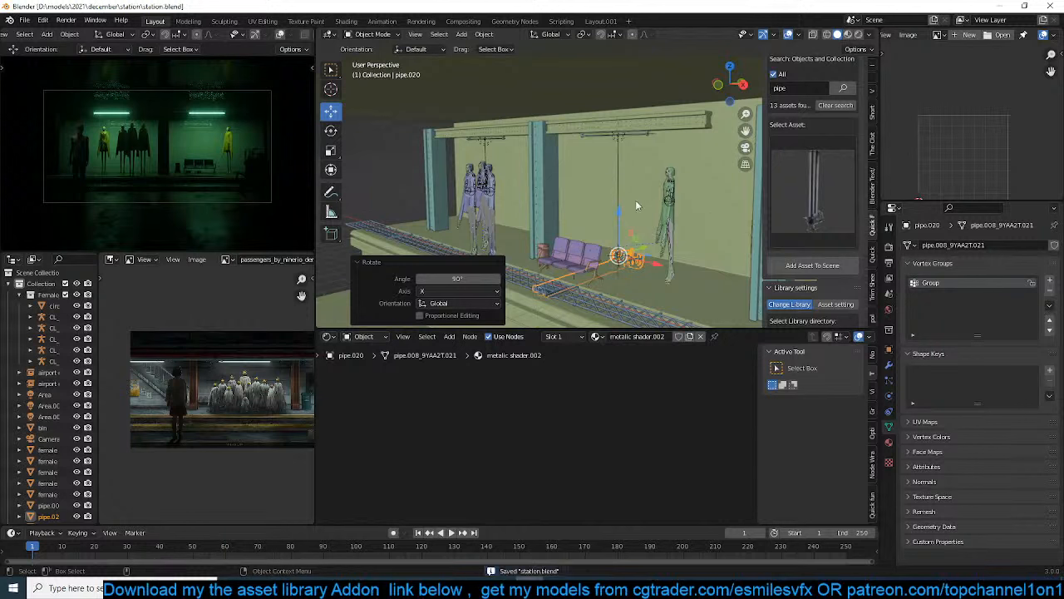
scroll(576, 197, "down", 3)
mouse_move(576, 197)
middle_mouse_down()
mouse_move(556, 154)
mouse_move(582, 206)
mouse_move(594, 202)
middle_mouse_up()
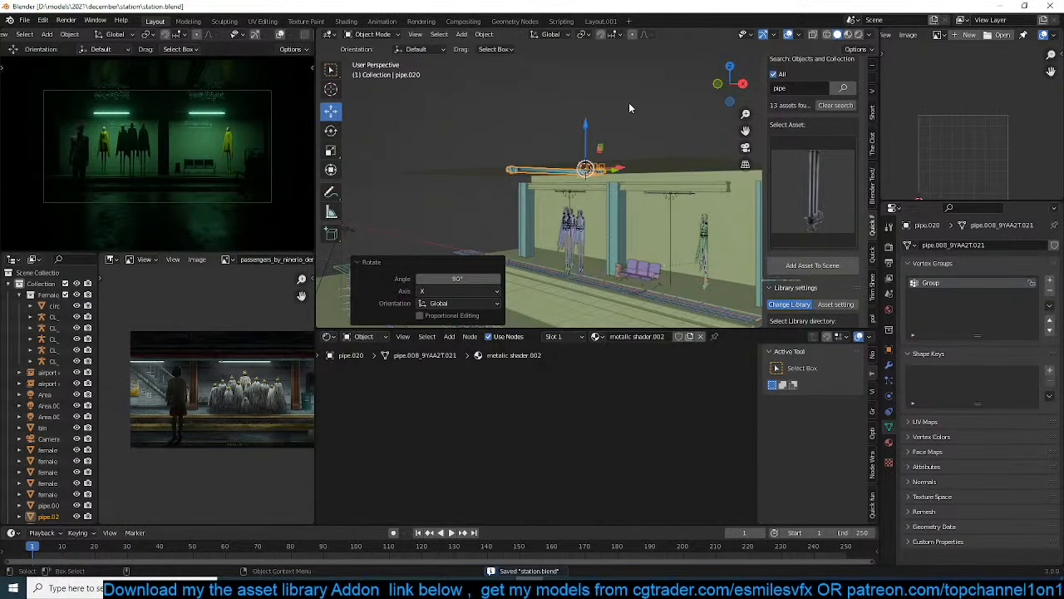
Rotate the long pipe 90° around global Z in the camera view so it runs parallel to the platform
key("KP_0")
scroll(628, 102, "down", 5)
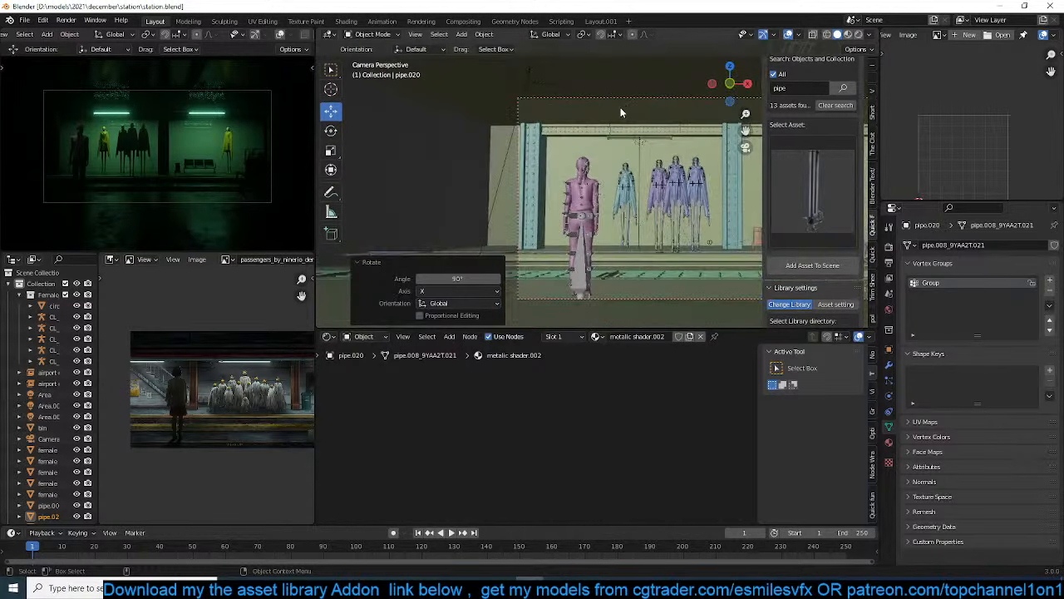
type("rz90")
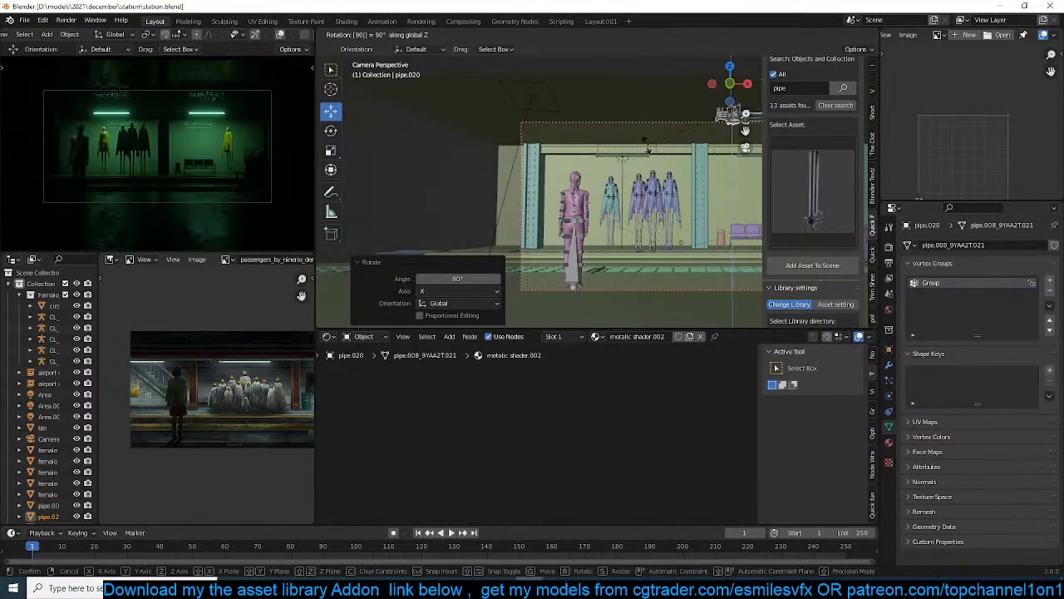
key("Return")
Move the long pipe horizontally about -8.77 m in X and 3.76 m in Y, placing it above the figure group, and save
key("g")
key("z")
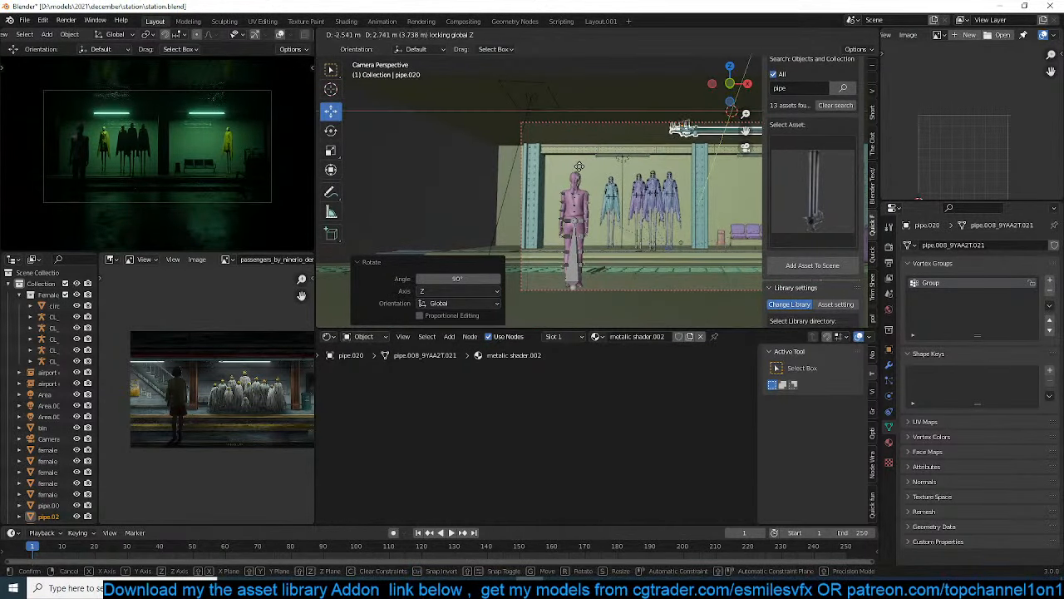
left_click(477, 176)
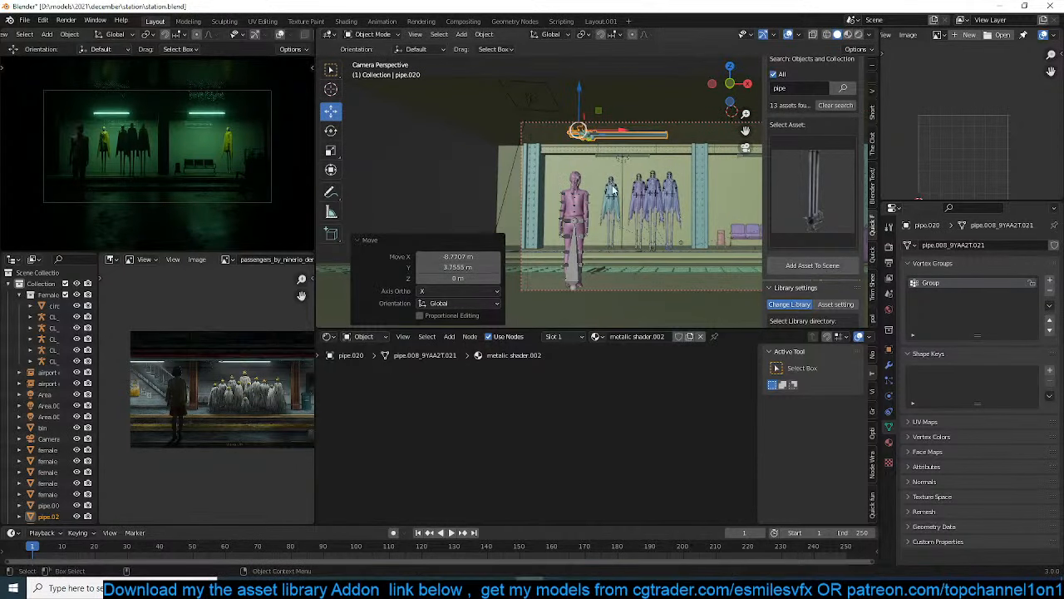
middle_click_drag(597, 179, 607, 218)
key("ctrl+s")
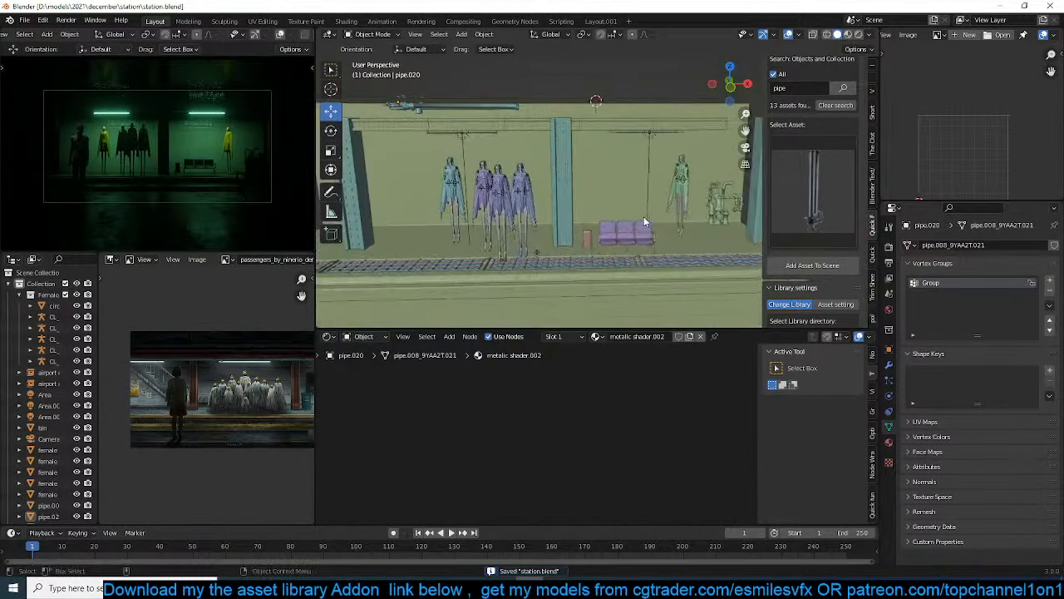
Search the asset library for "post" and browse the matching assets
double_click(786, 89)
type("pos")
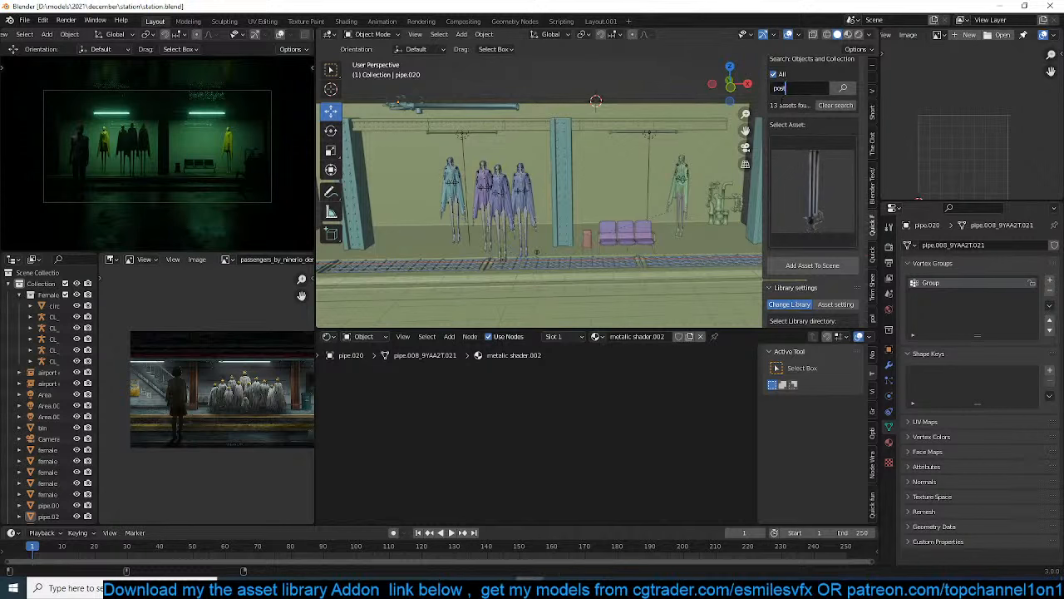
key("Return")
left_click(808, 218)
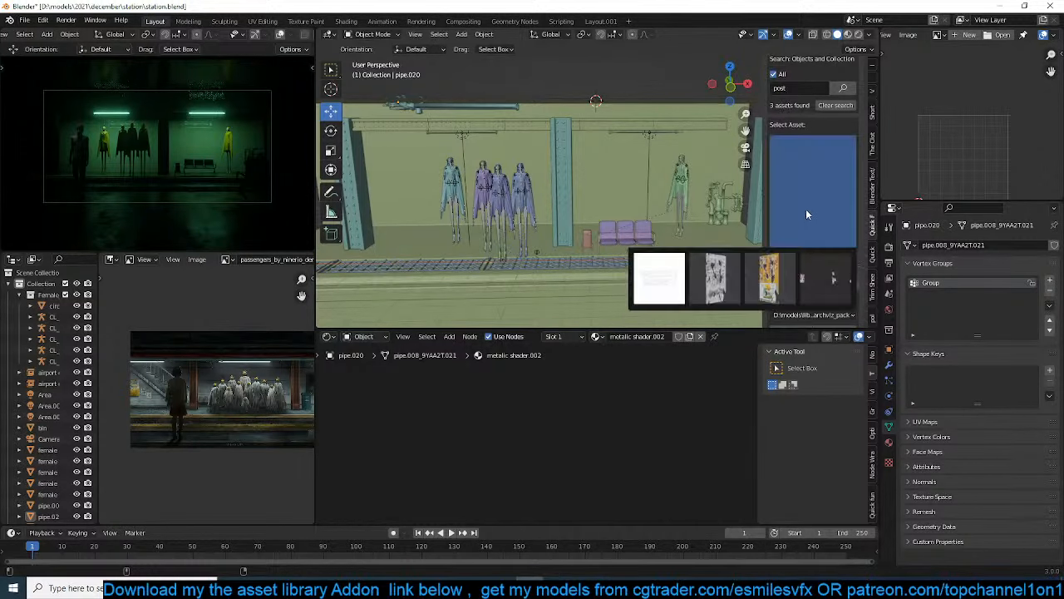
left_click(795, 190)
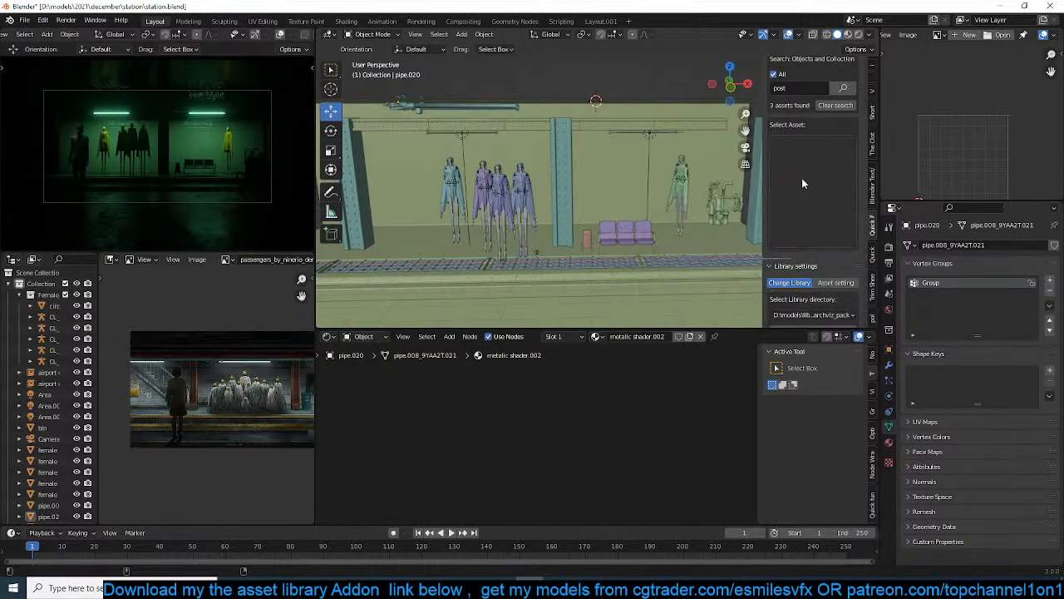
left_click(801, 177)
left_click(802, 170)
Search the asset library for "banner" and check the library panel for matching assets
left_click(808, 89)
type("banner")
left_click(842, 87)
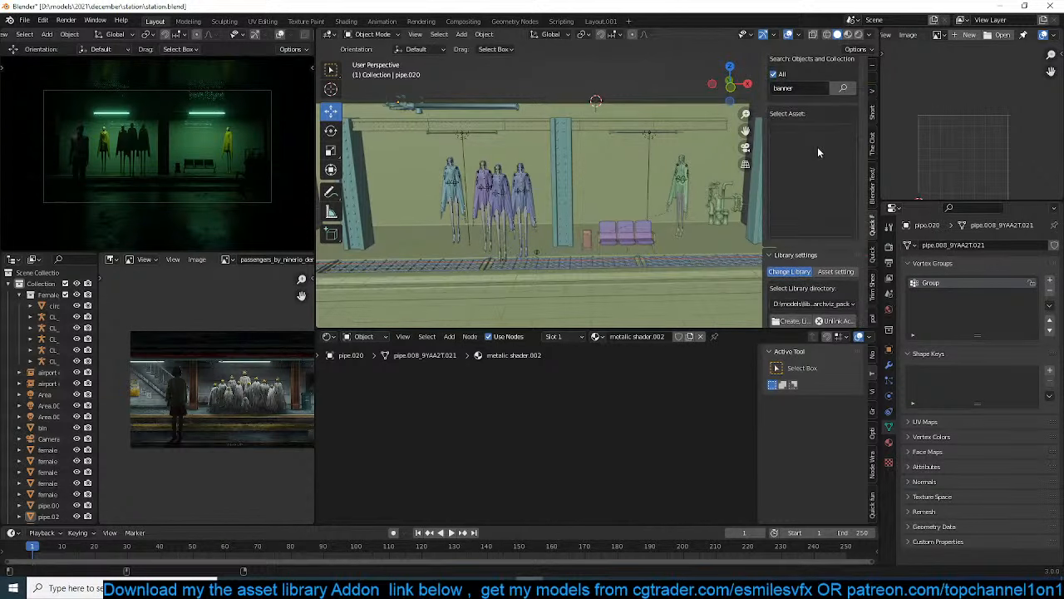
scroll(805, 158, "up", 4)
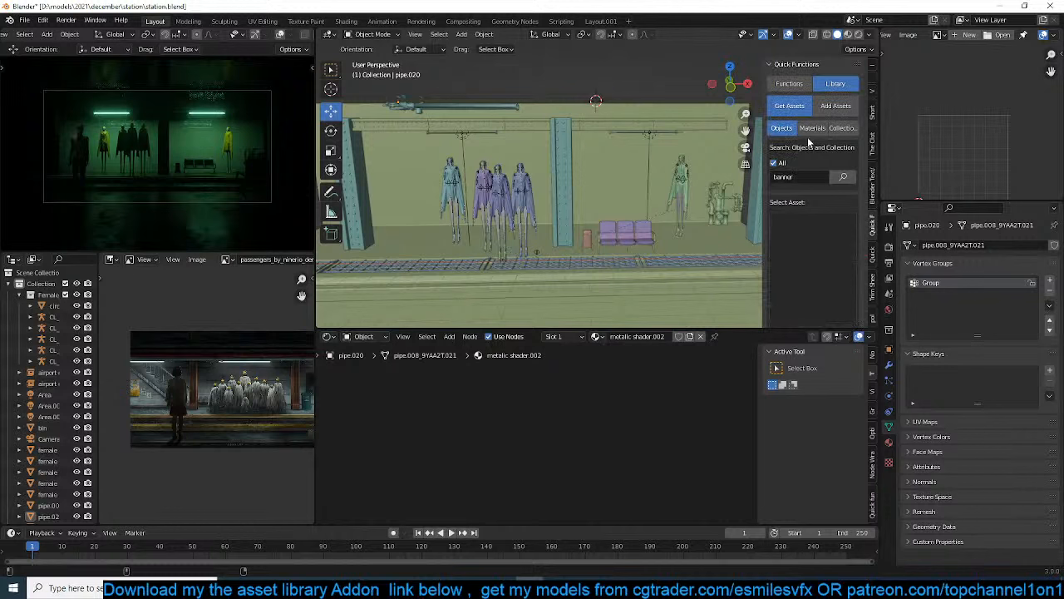
scroll(821, 241, "down", 5)
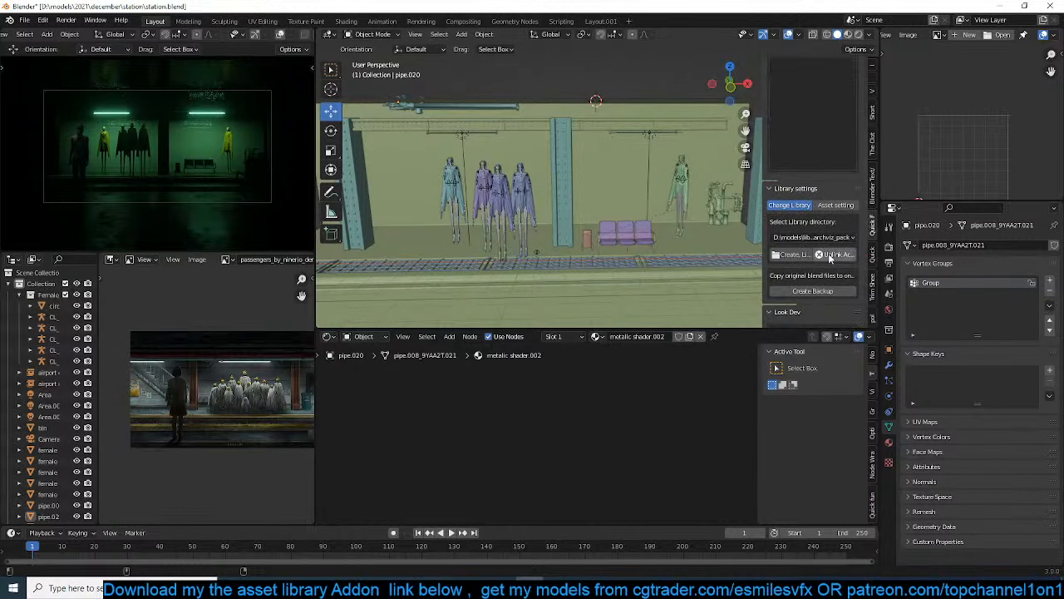
Link the decals folder from D:\models\libraries as the active asset library
left_click(811, 238)
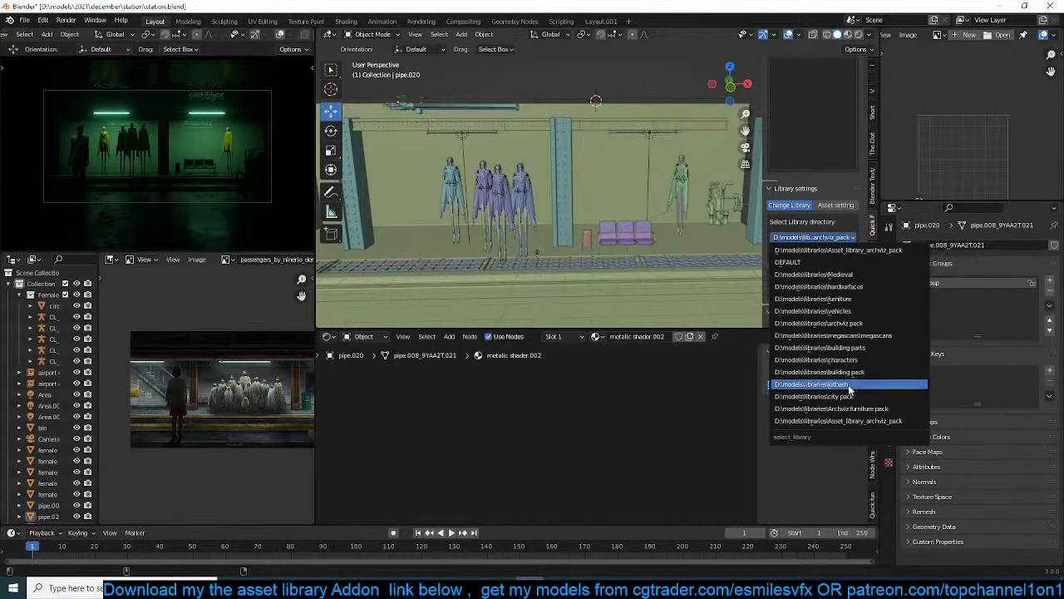
left_click(811, 299)
left_click(789, 255)
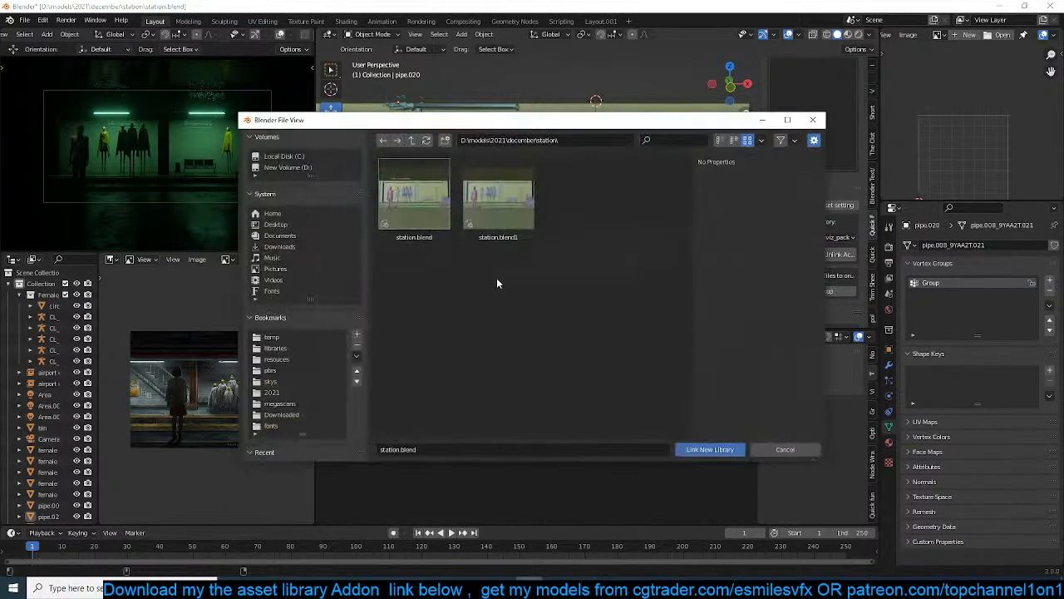
left_click(287, 347)
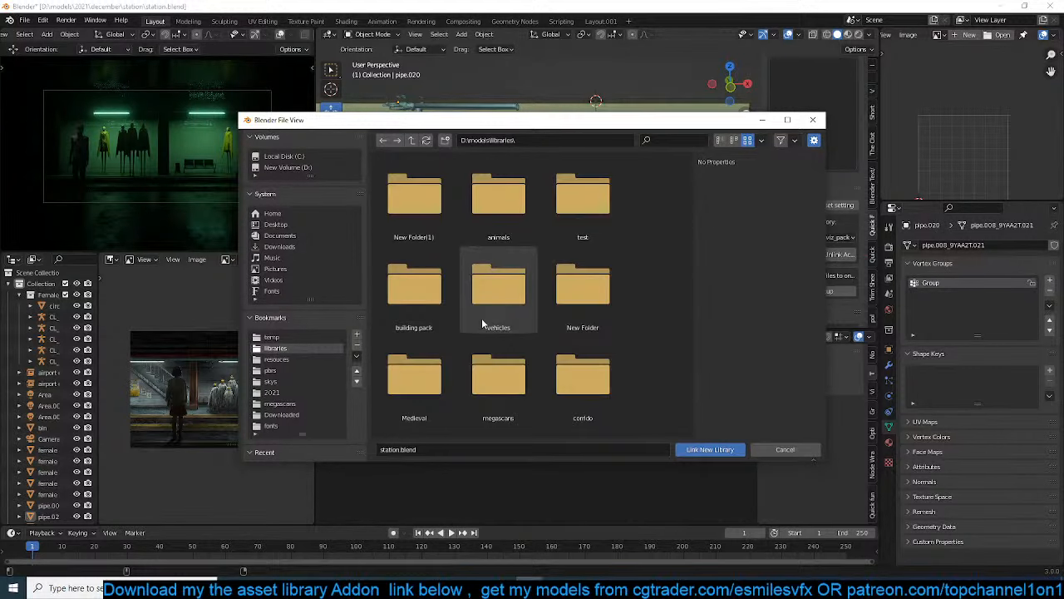
scroll(428, 388, "down", 5)
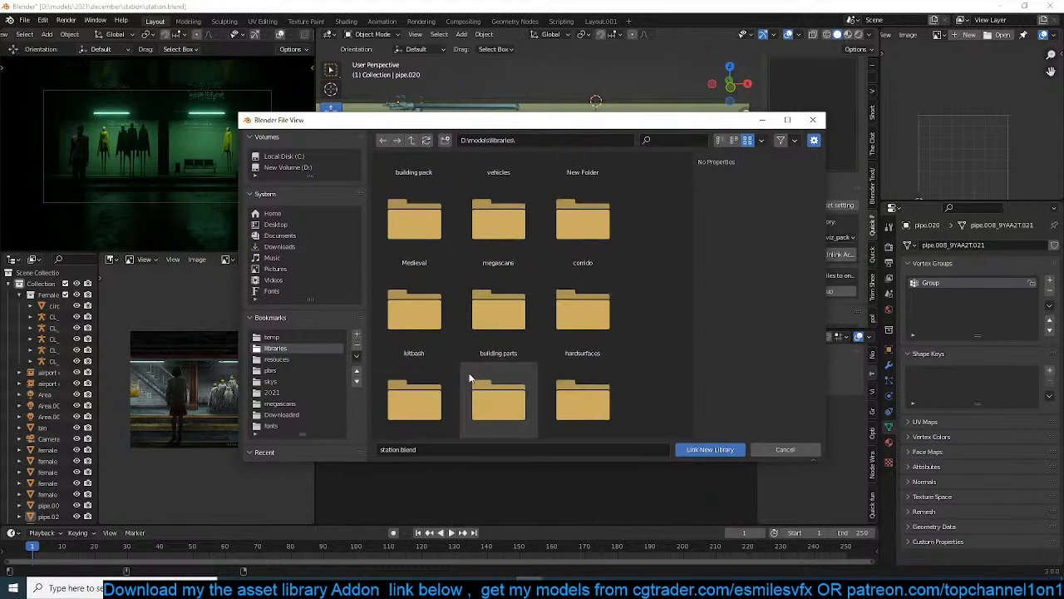
scroll(466, 365, "down", 1)
scroll(478, 350, "down", 3)
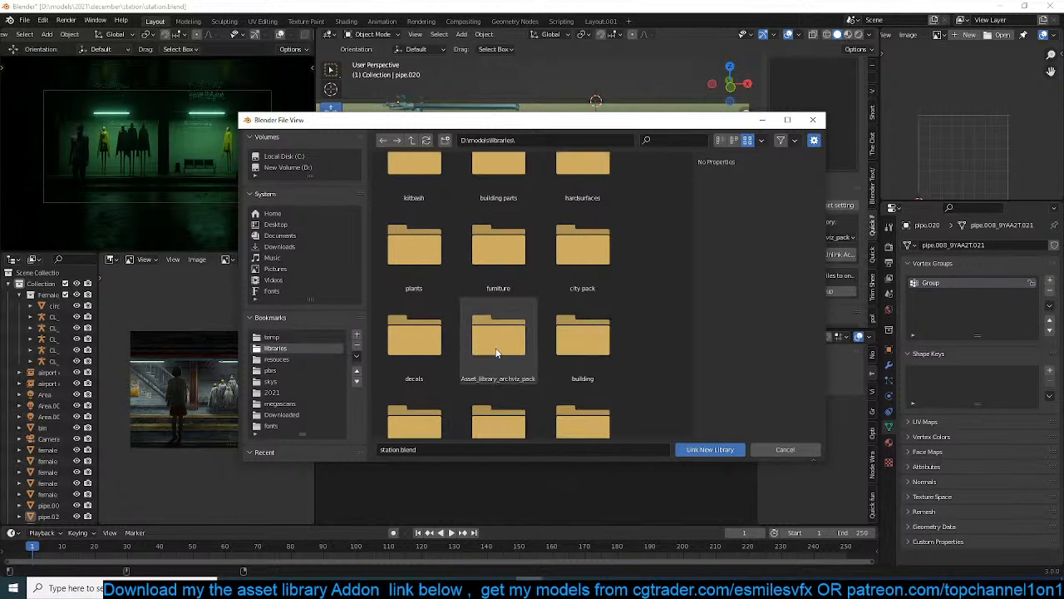
double_click(414, 335)
left_click(709, 449)
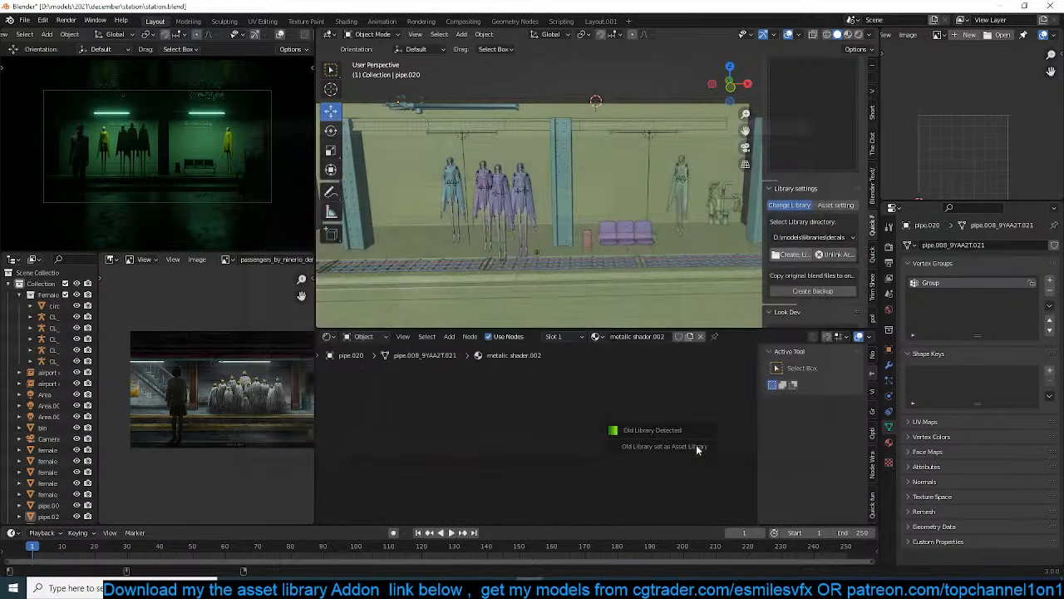
Find the red food banner in the decals library and add it at the 3D cursor on the back wall above the bin and chairs
scroll(831, 228, "up", 5)
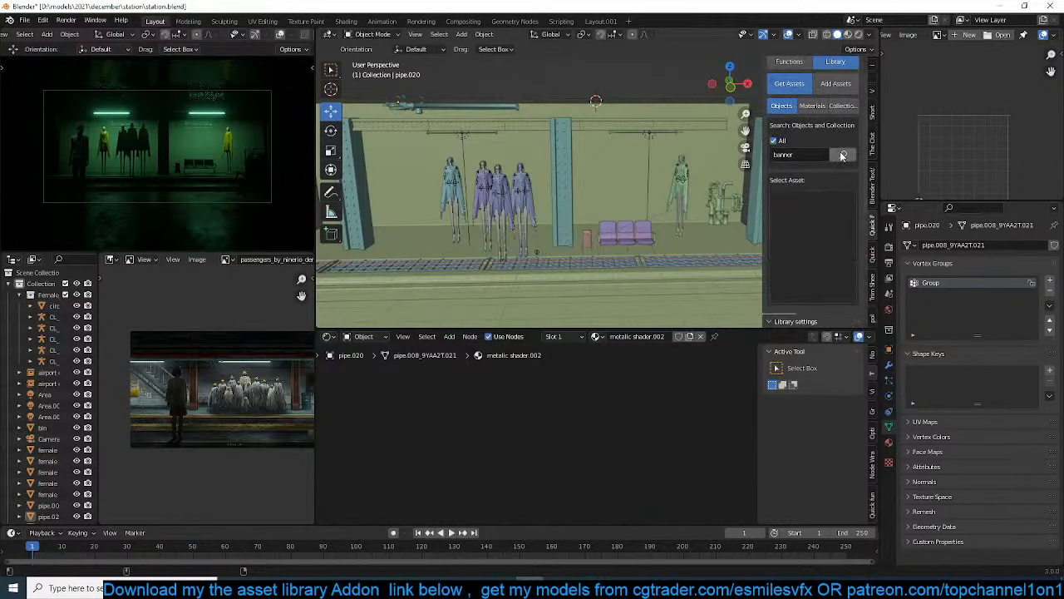
left_click(819, 239)
left_click(770, 343)
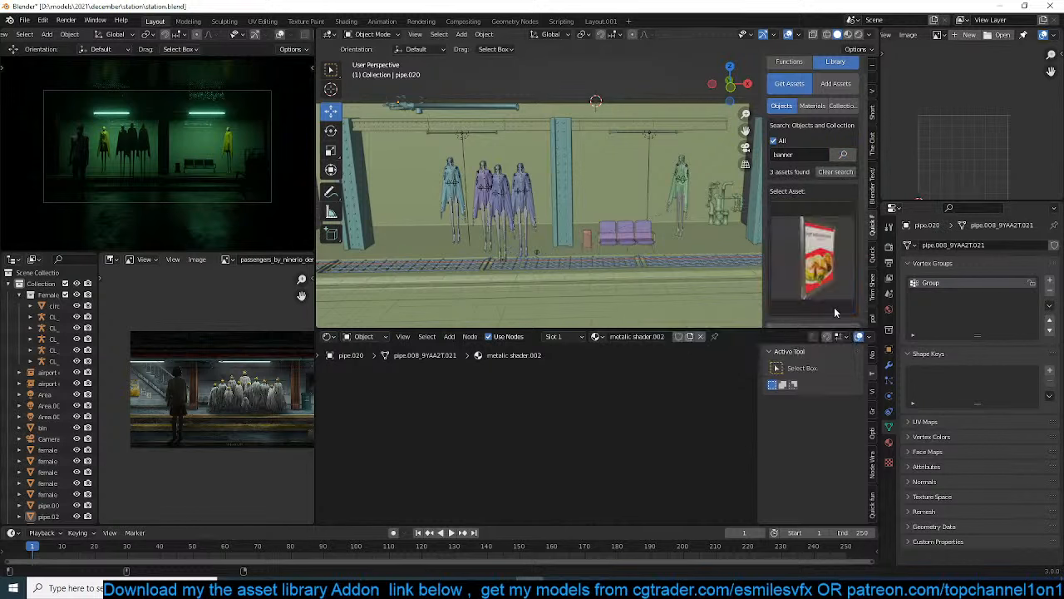
scroll(507, 171, "up", 4)
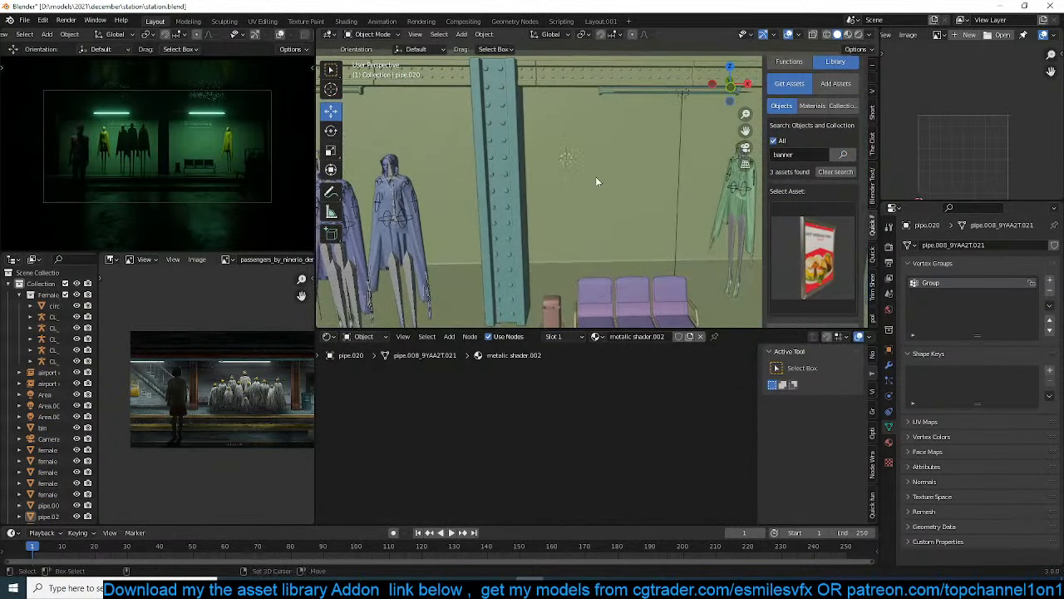
scroll(815, 274, "down", 2)
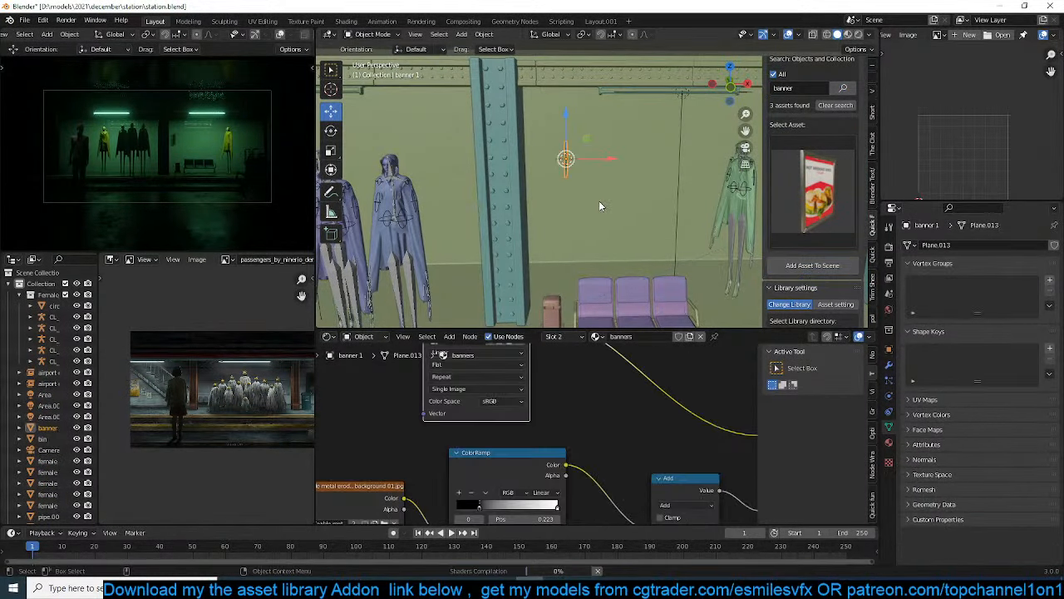
Rotate the banner 90° and a further 180° about the global Z axis so its front faces the platform
key("r")
key("z")
key("9")
key("0")
key("Return")
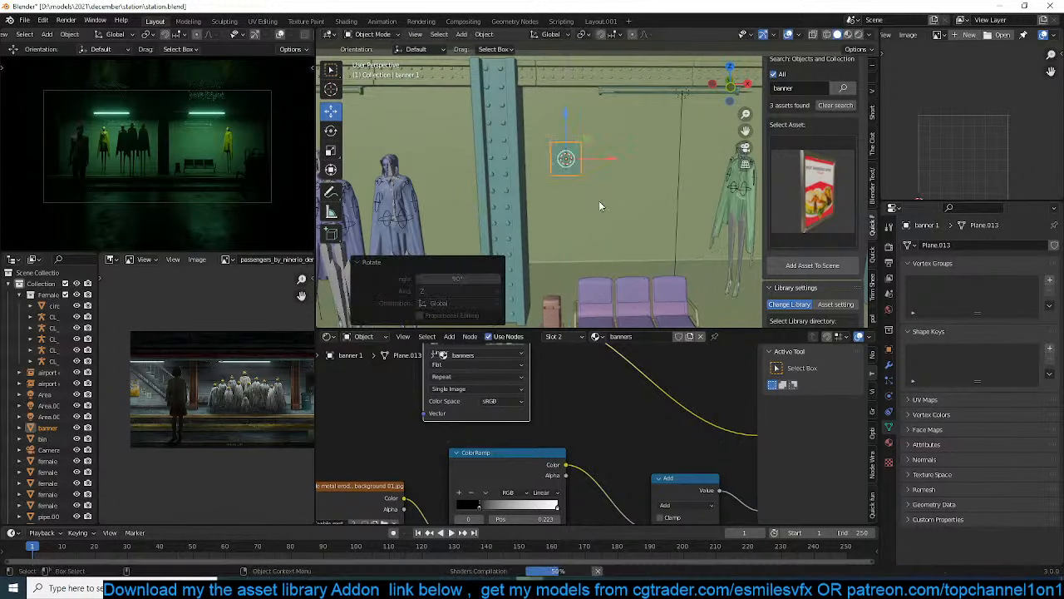
key("KP_Decimal")
scroll(598, 200, "down", 3)
type("rz180")
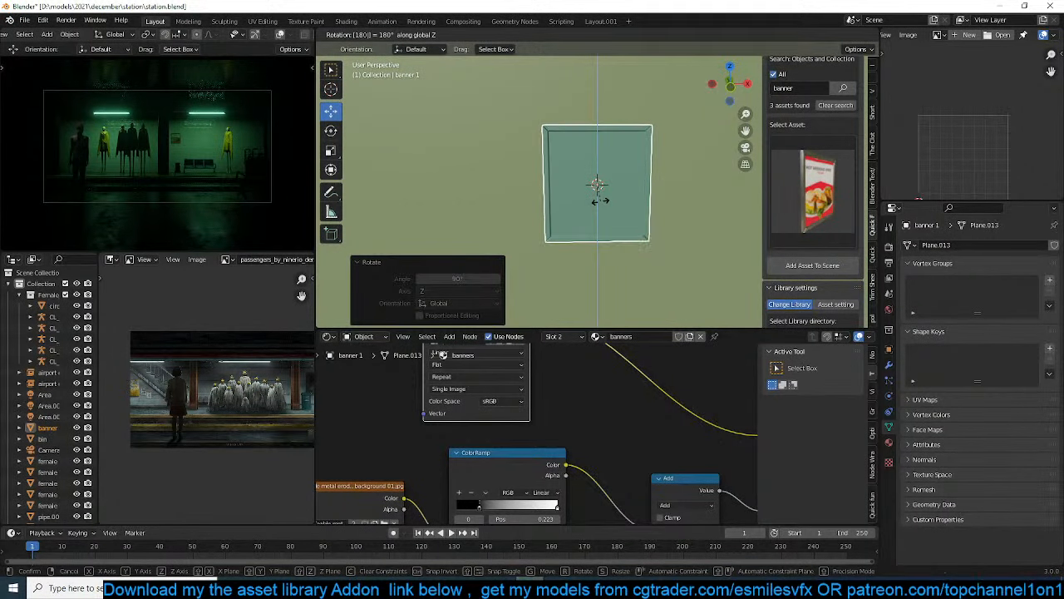
key("Return")
Scale the banner by about 1.44 and shift it about -0.017 m along Y to sit against the back wall
middle_click_drag(600, 200, 522, 217)
key("s")
left_click(713, 279)
middle_click_drag(637, 187, 624, 190)
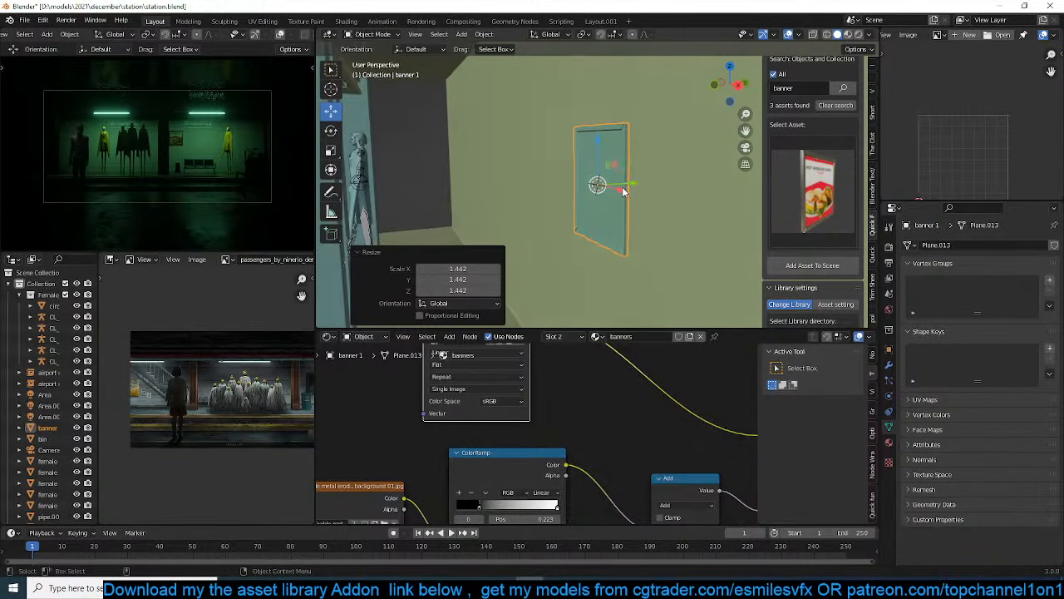
left_click_drag(637, 181, 634, 181)
middle_click_drag(630, 181, 657, 169)
scroll(600, 214, "up", 2)
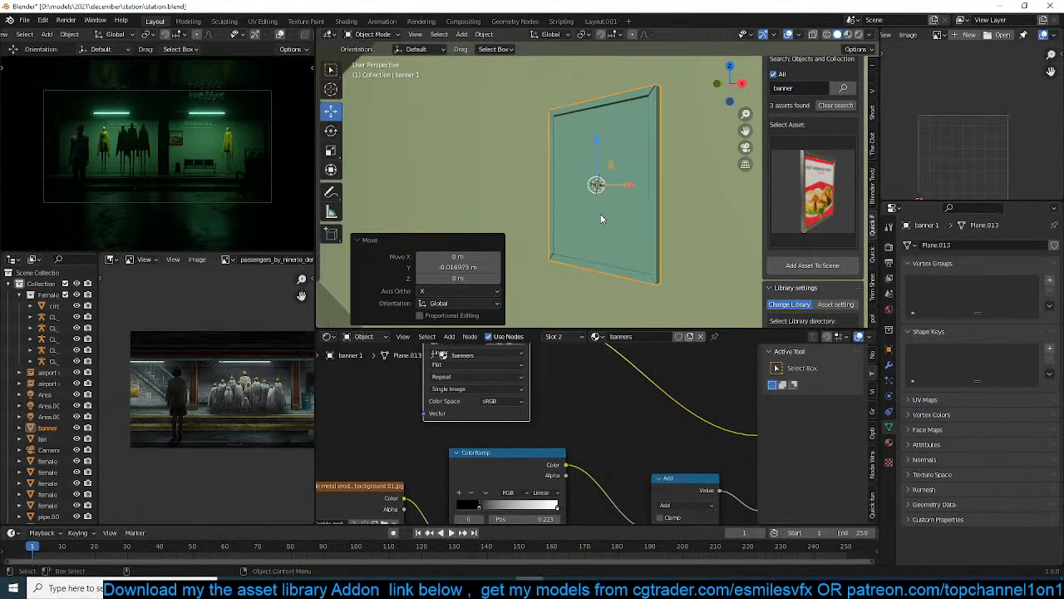
Tilt the banner about 8.6° around the Y axis so it hangs crooked, and save the file
scroll(601, 214, "down", 1)
middle_click_drag(618, 222, 665, 227)
key("r")
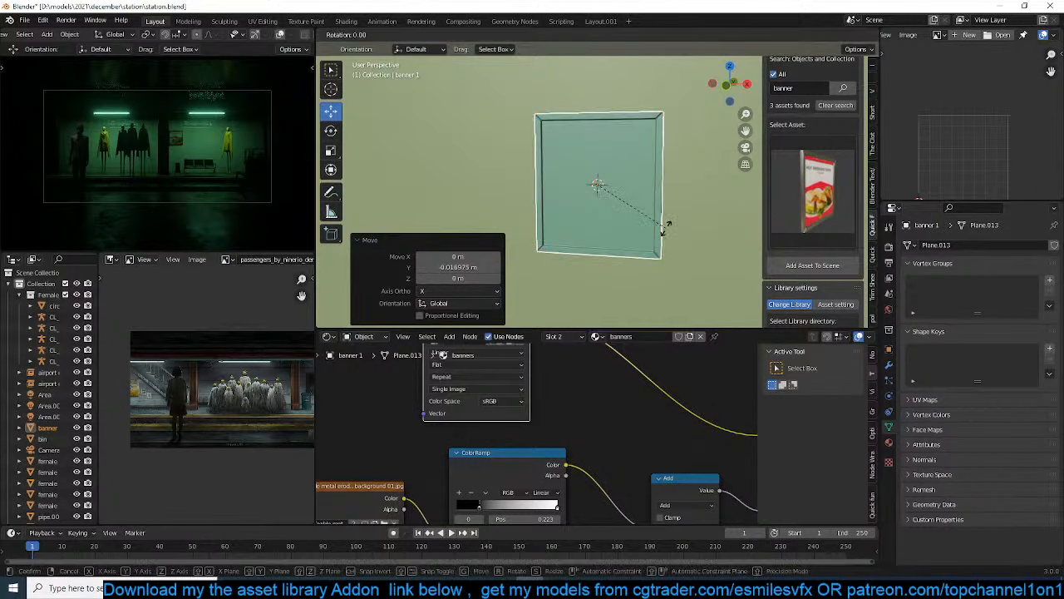
key("y")
left_click(670, 249)
left_click(670, 252)
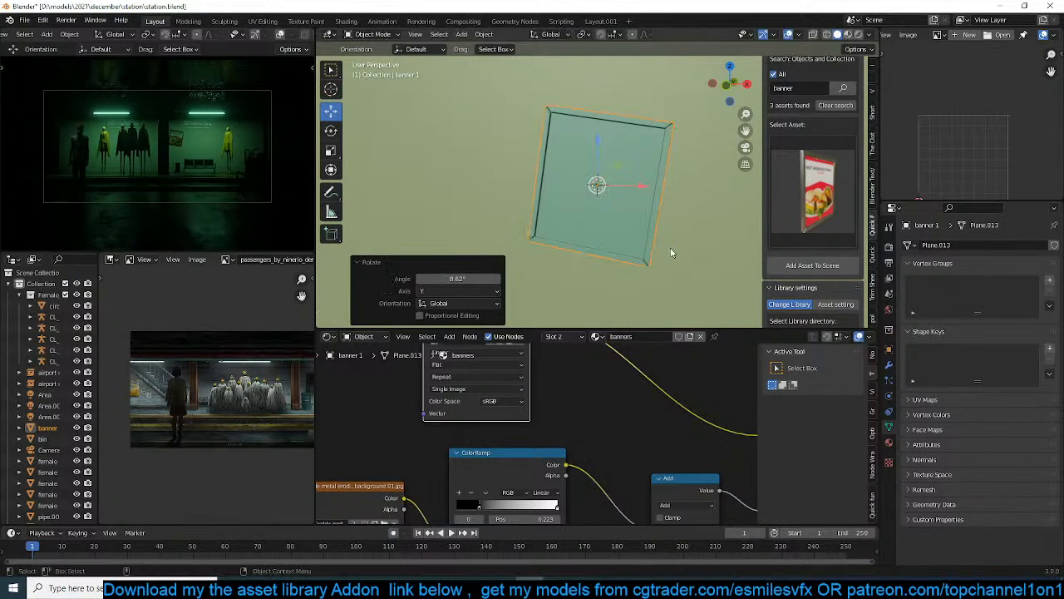
scroll(653, 257, "down", 3)
middle_click_drag(648, 253, 585, 246)
key("ctrl+s")
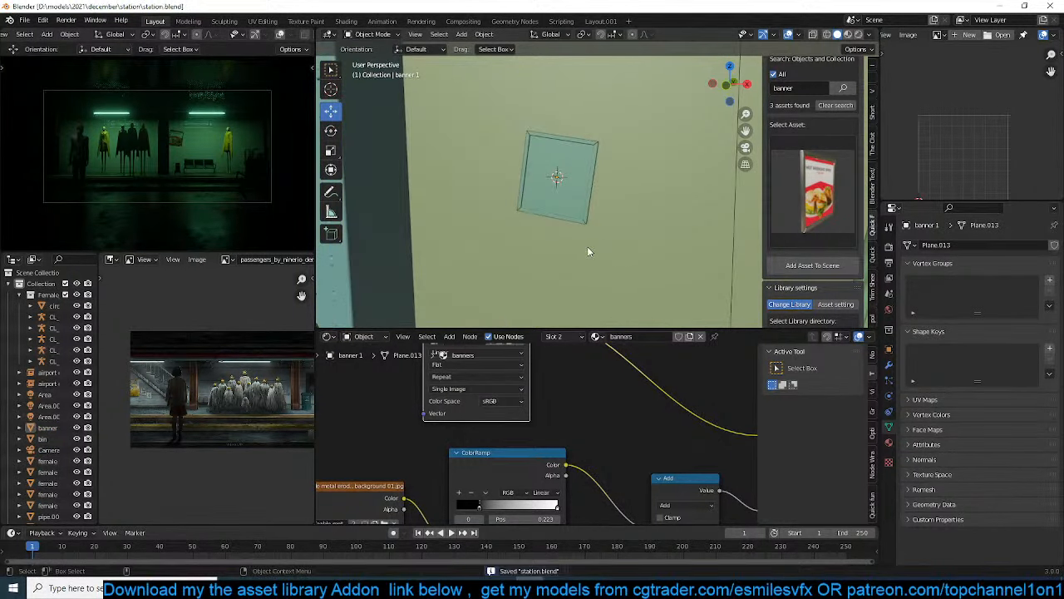
Load the seamless streaked concrete image with dark bottom stains from the walls folder in D:\resouces as a new decal image
left_click(872, 253)
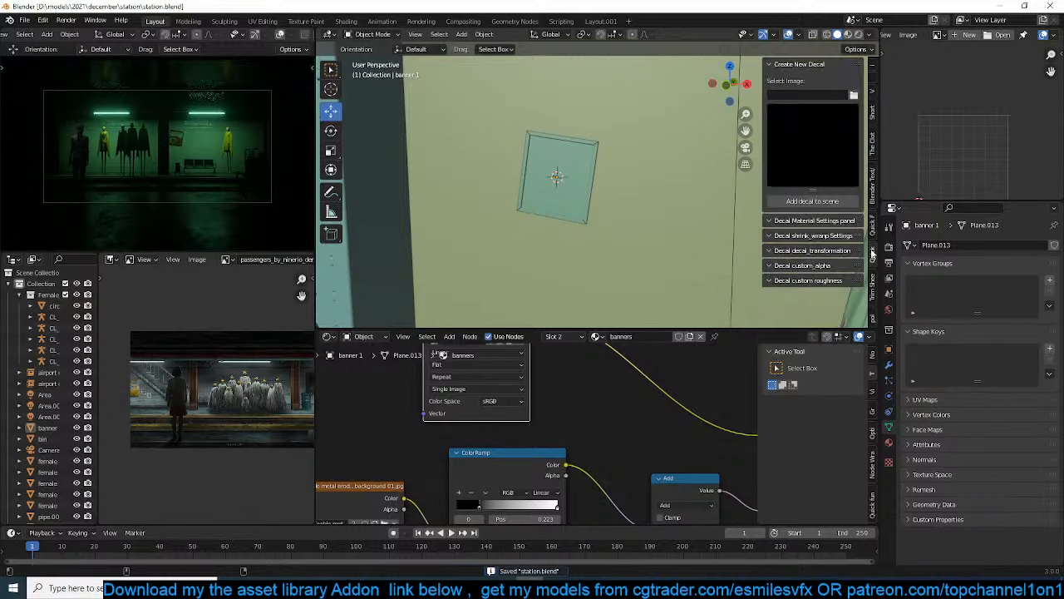
left_click(854, 96)
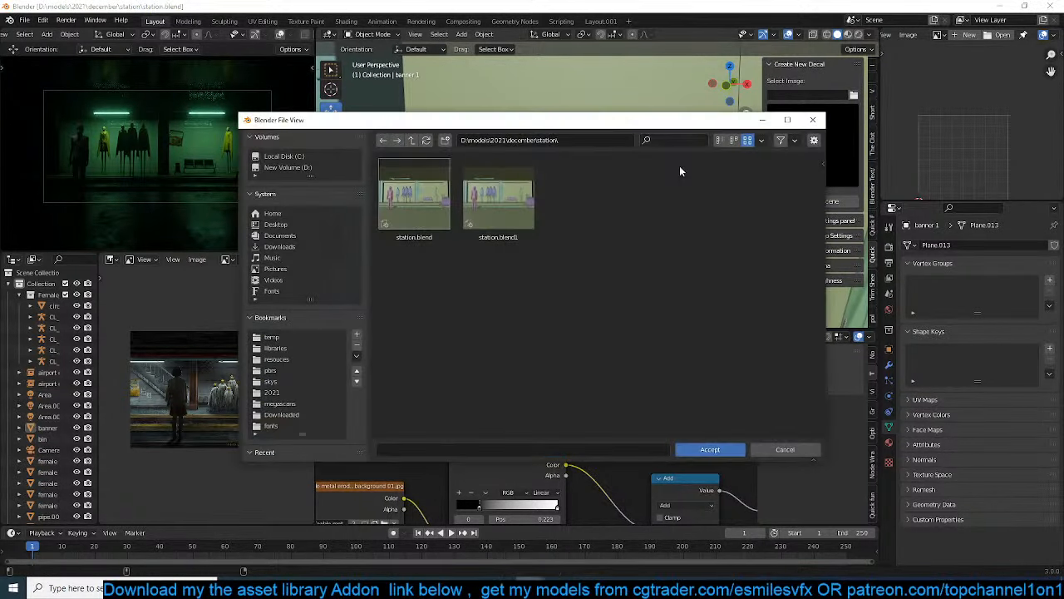
left_click(277, 359)
scroll(557, 364, "down", 3)
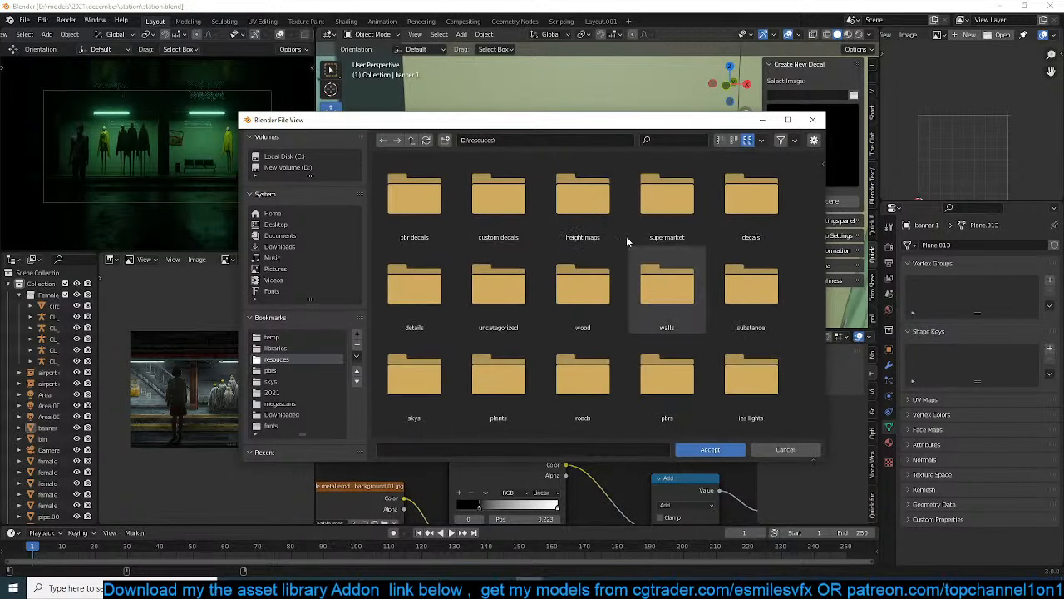
scroll(665, 241, "down", 1)
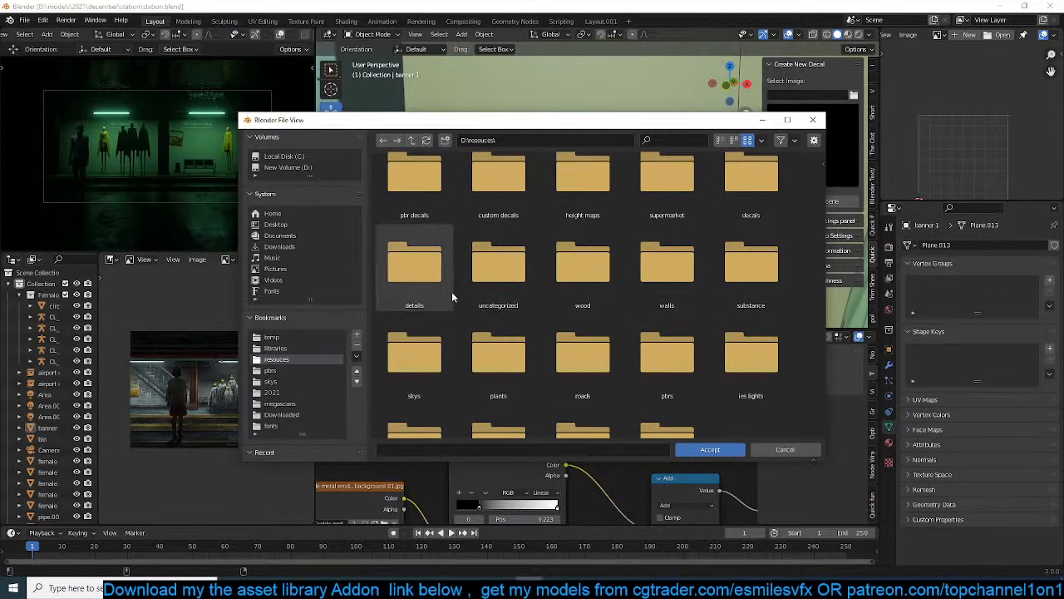
double_click(661, 350)
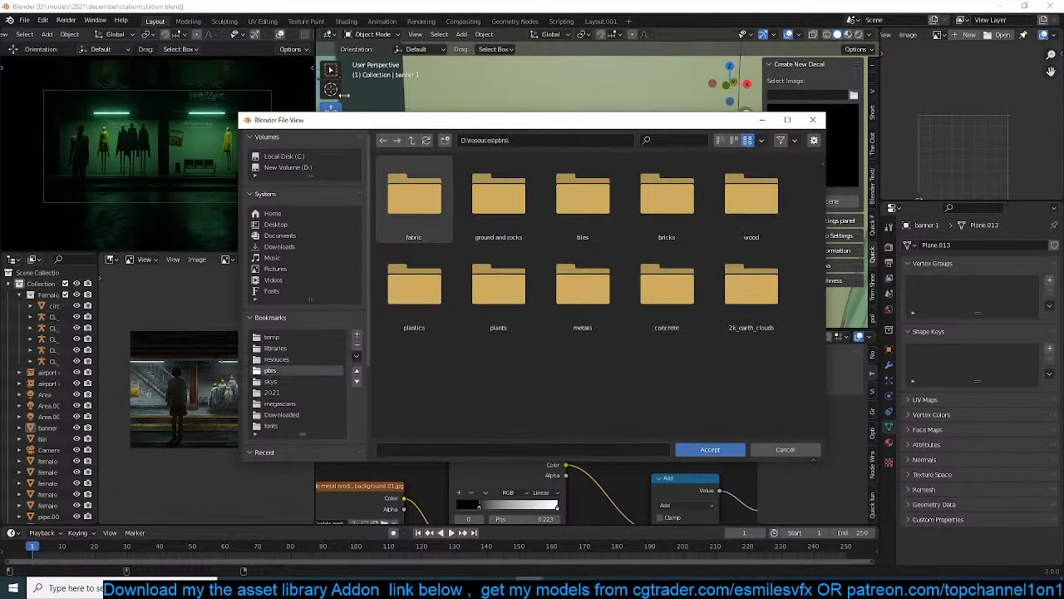
left_click(409, 140)
double_click(684, 286)
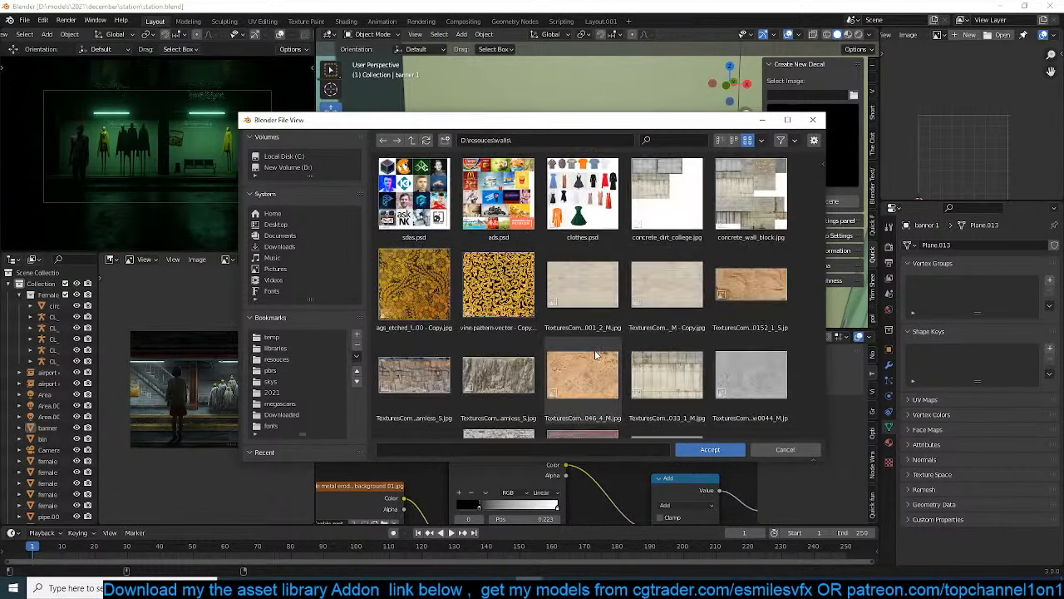
scroll(595, 355, "down", 3)
scroll(594, 355, "down", 2)
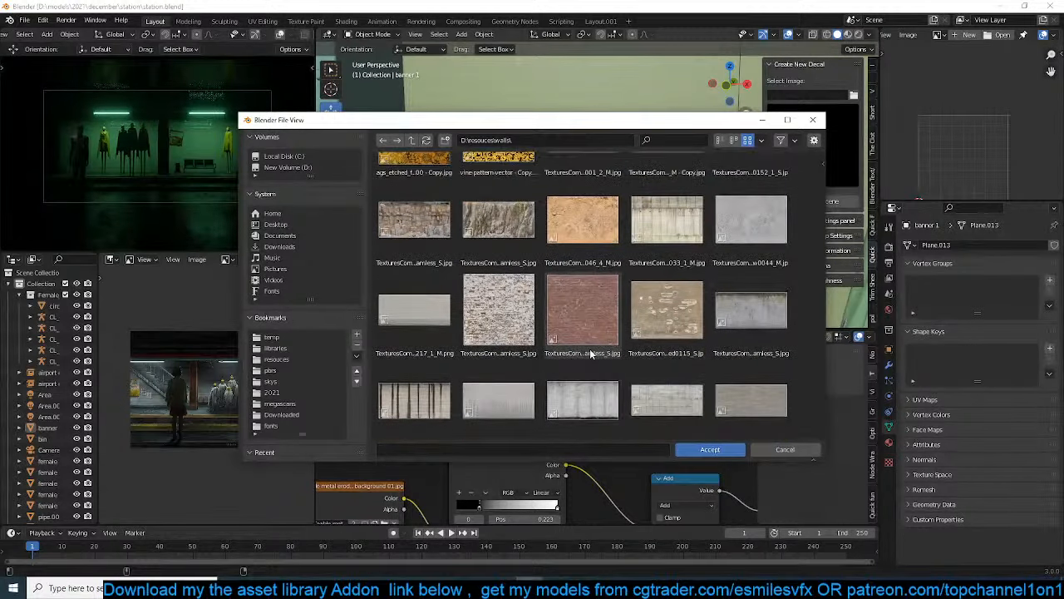
double_click(581, 405)
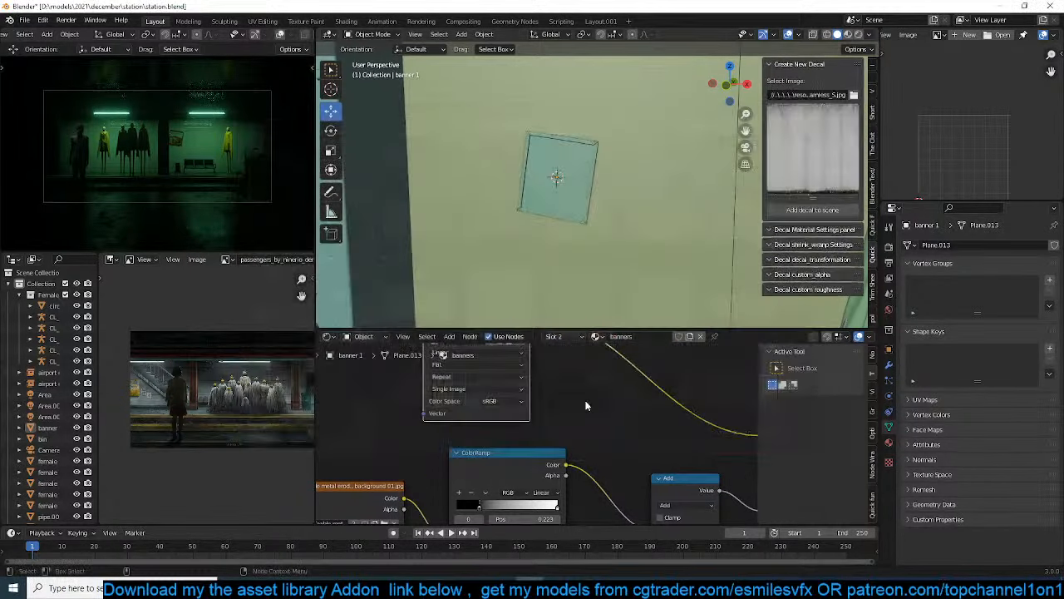
Add the concrete decal to the scene and rotate it 90° about the X axis to stand upright behind the banner
left_click(813, 217)
key("r")
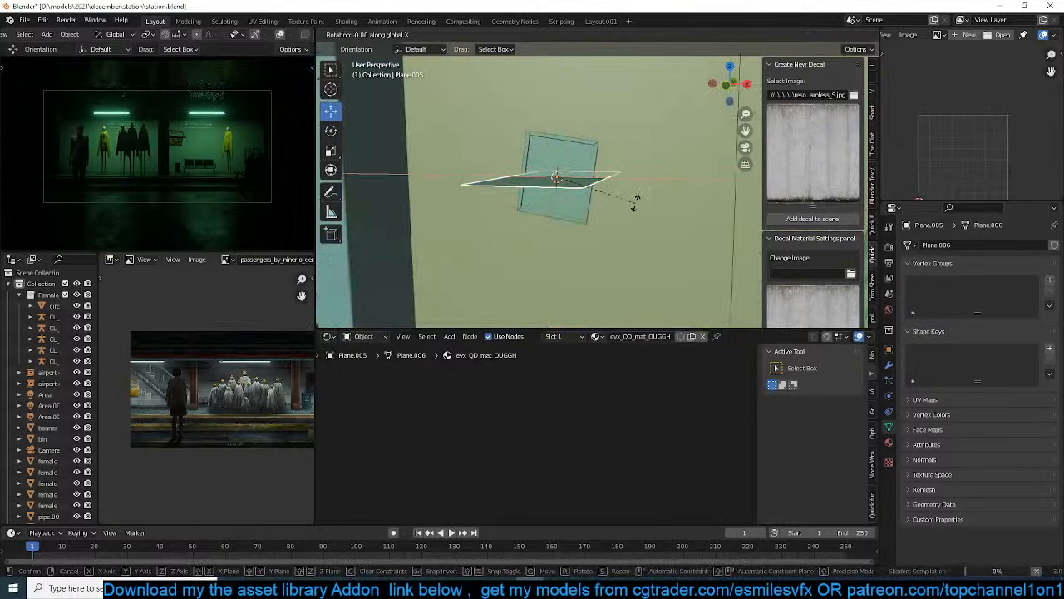
key("x")
key("9")
key("0")
key("Return")
Enlarge the concrete decal uniformly and stretch it by about 2.09 along X over the wall
key("s")
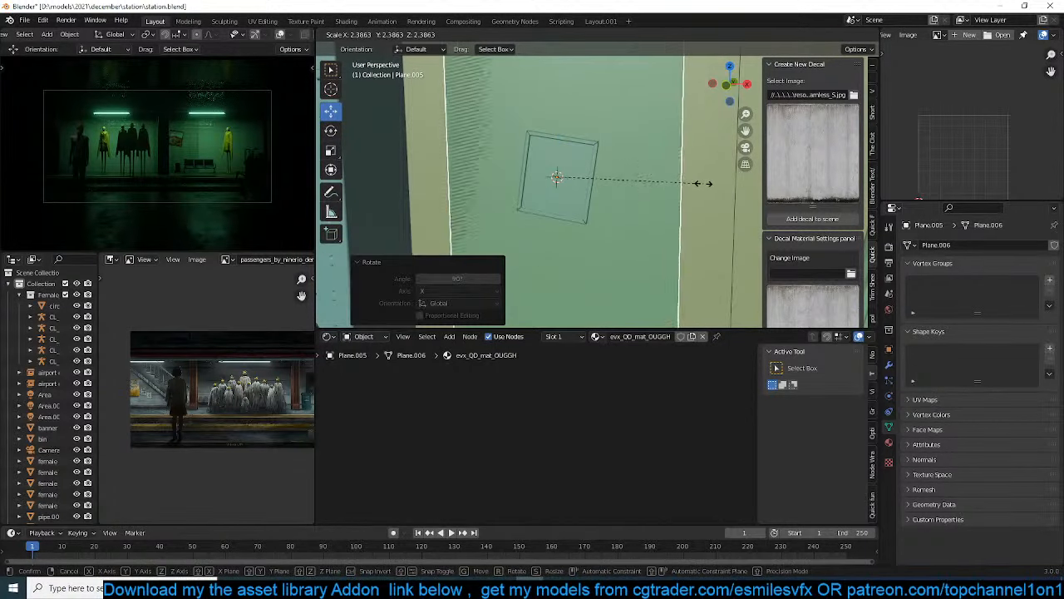
left_click(675, 186)
key("s")
key("x")
left_click(781, 198)
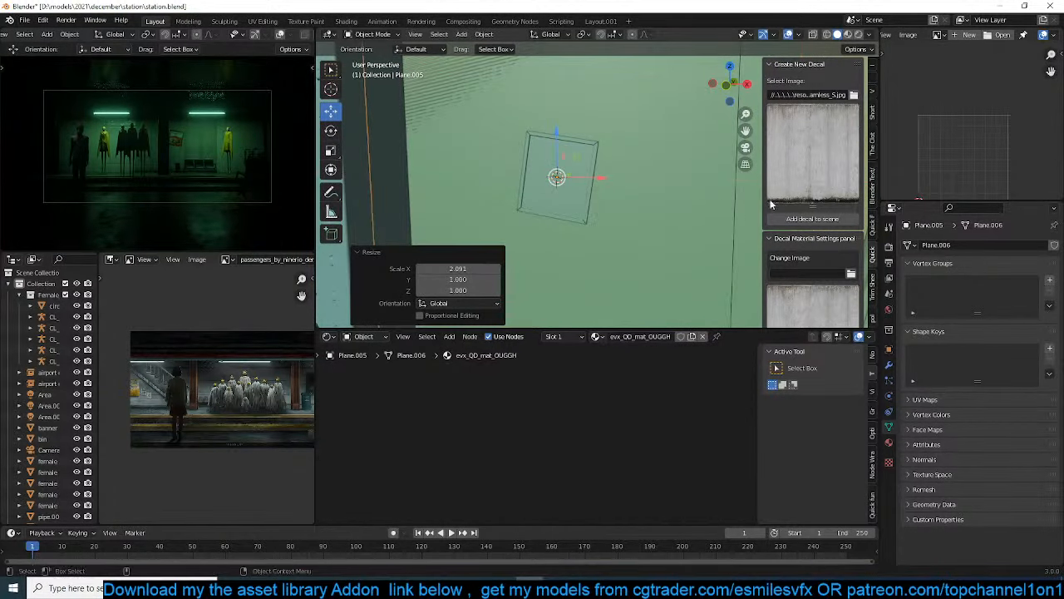
Set the concrete decal's blending Fac to 0.108 and, in material preview, move the decal about -0.013 m along Y
scroll(813, 285, "down", 4)
scroll(812, 284, "down", 4)
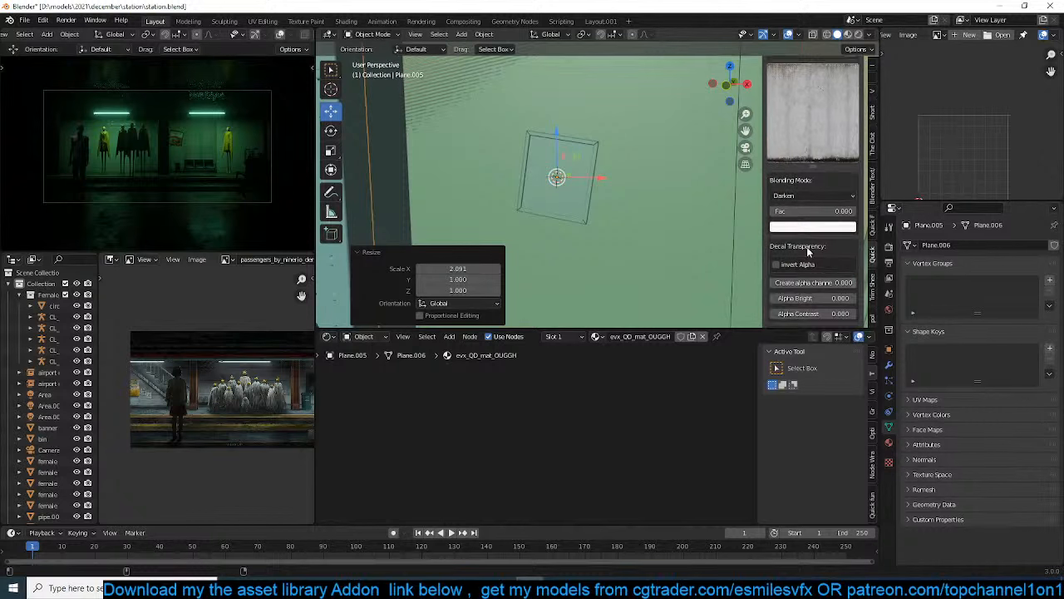
left_click_drag(803, 219, 812, 220)
left_click(847, 34)
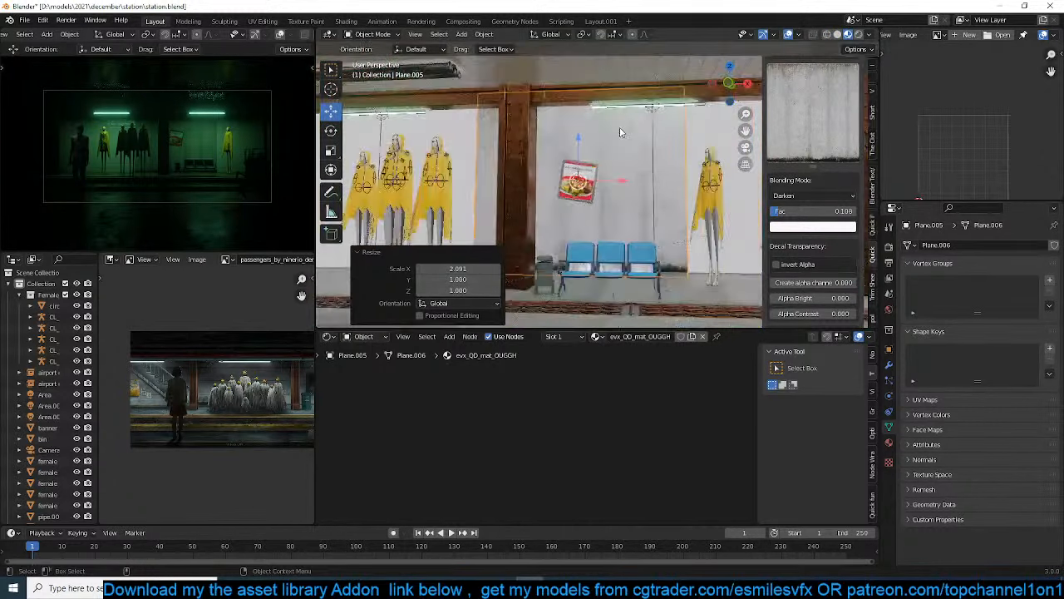
middle_click_drag(616, 139, 595, 175)
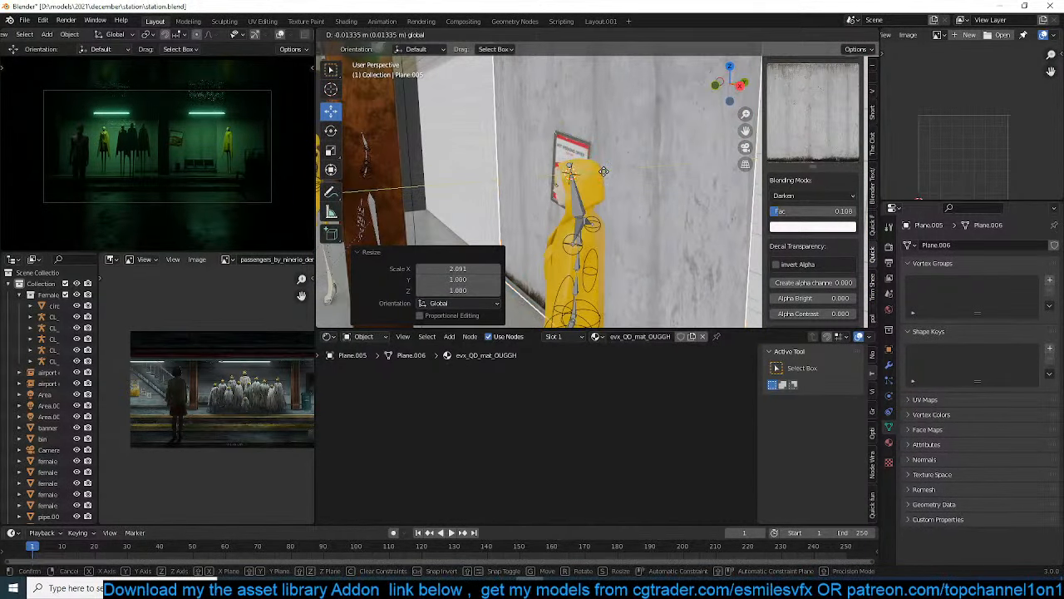
left_click_drag(606, 173, 601, 174)
Set the concrete decal's Create alpha channel value to 1
scroll(815, 273, "down", 4)
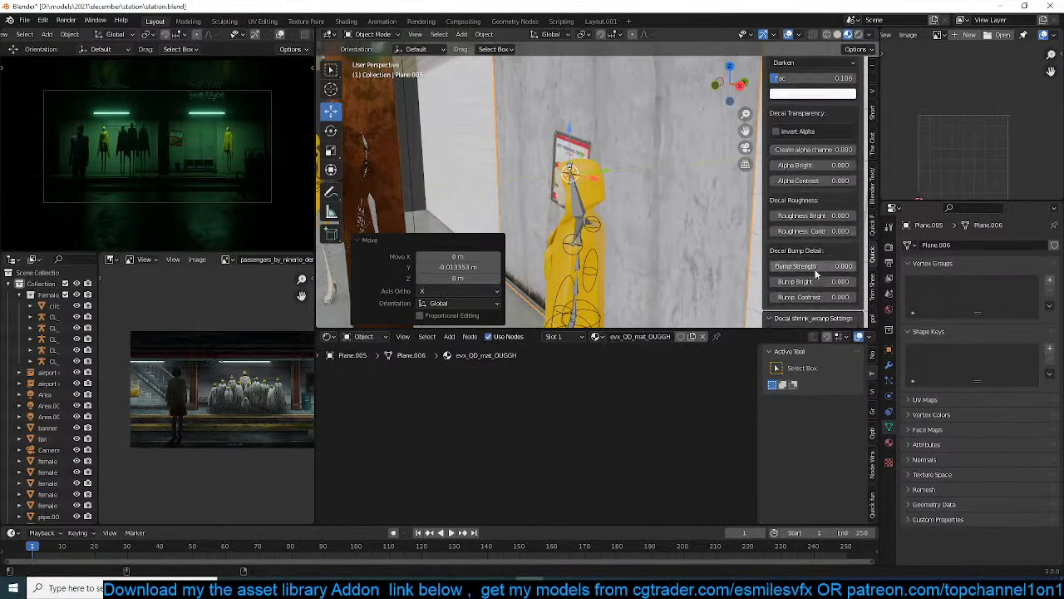
scroll(789, 141, "down", 2)
left_click(811, 128)
type("1")
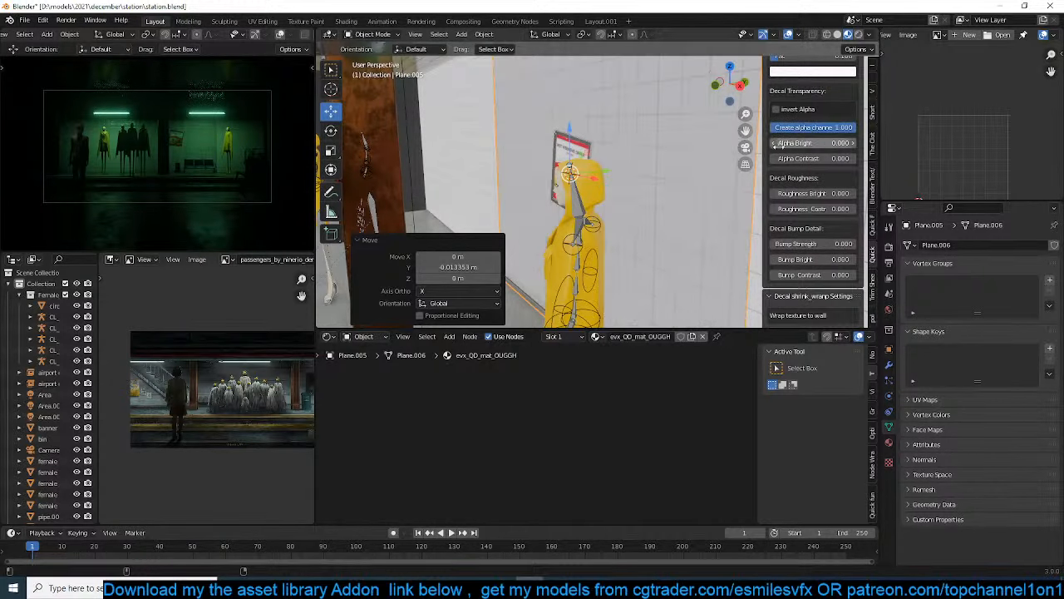
key("Return")
Set the concrete decal's Alpha Contrast to -4.1 and Alpha Bright to -0.9 so only the stains overlay the wall
scroll(781, 176, "up", 3)
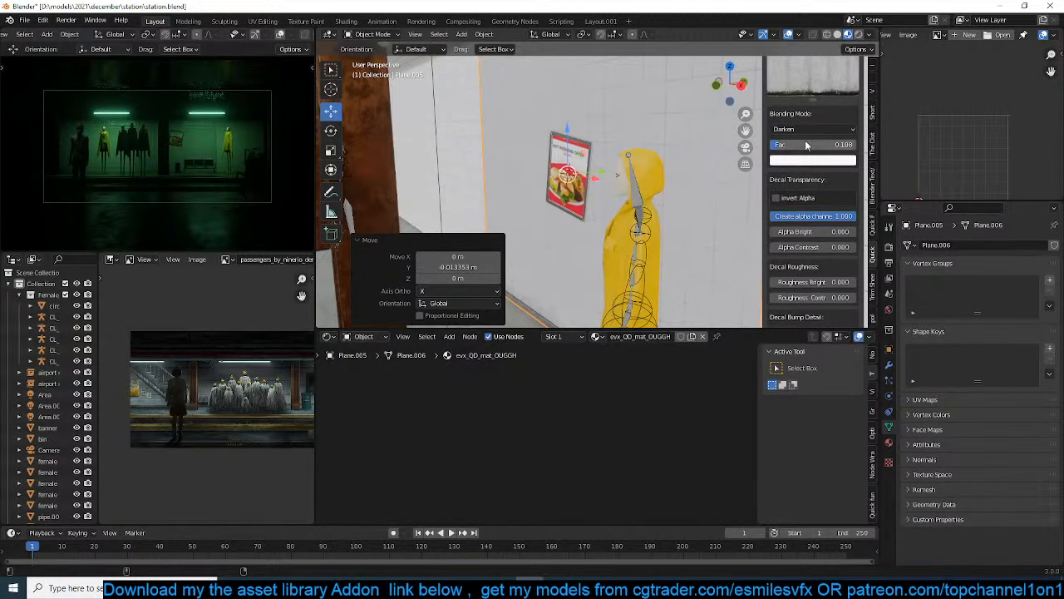
left_click(736, 140)
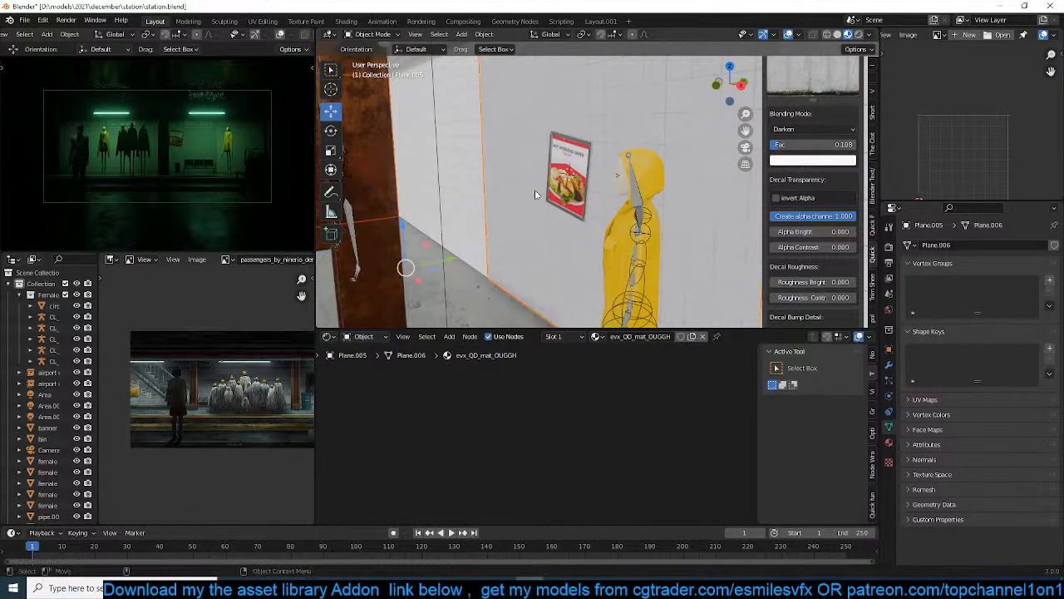
left_click(497, 181)
left_click(497, 180)
scroll(808, 250, "down", 8)
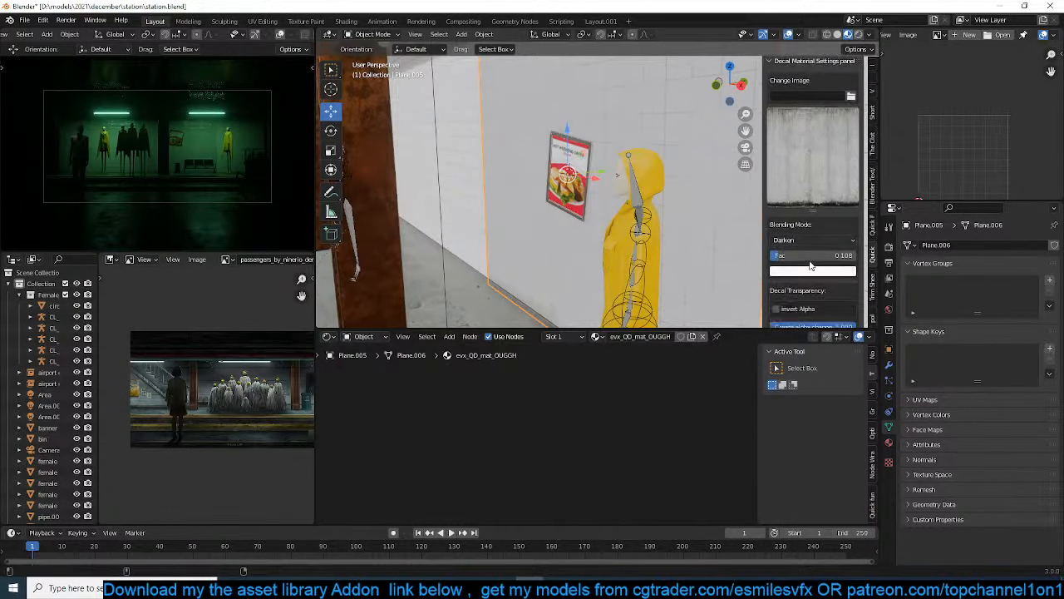
scroll(811, 264, "down", 4)
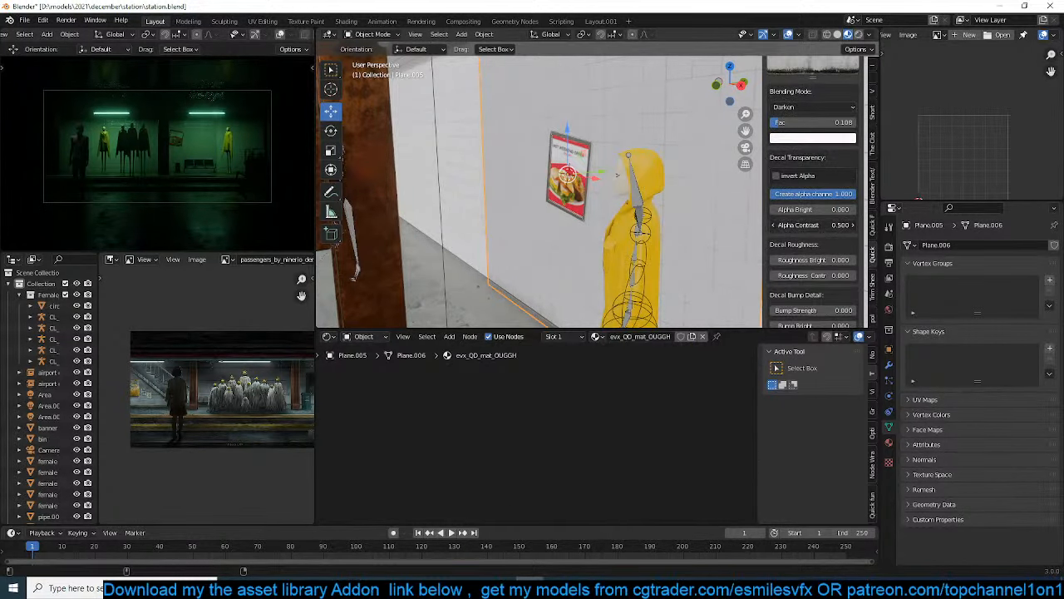
mouse_move(813, 226)
left_mouse_down()
mouse_move(768, 225)
mouse_move(801, 226)
left_mouse_up()
middle_click_drag(574, 188, 542, 192)
scroll(574, 196, "up", 2)
left_click_drag(835, 223, 796, 209)
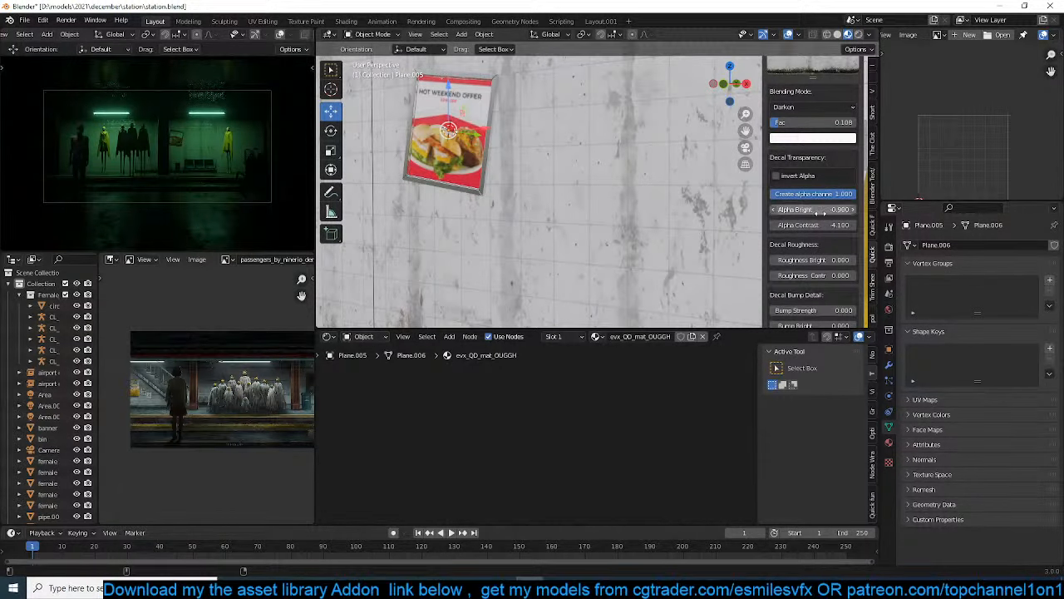
Stretch the concrete decal by about 2.3 along the X axis
scroll(508, 221, "down", 4)
middle_click_drag(506, 223, 572, 227)
key("g")
key("z")
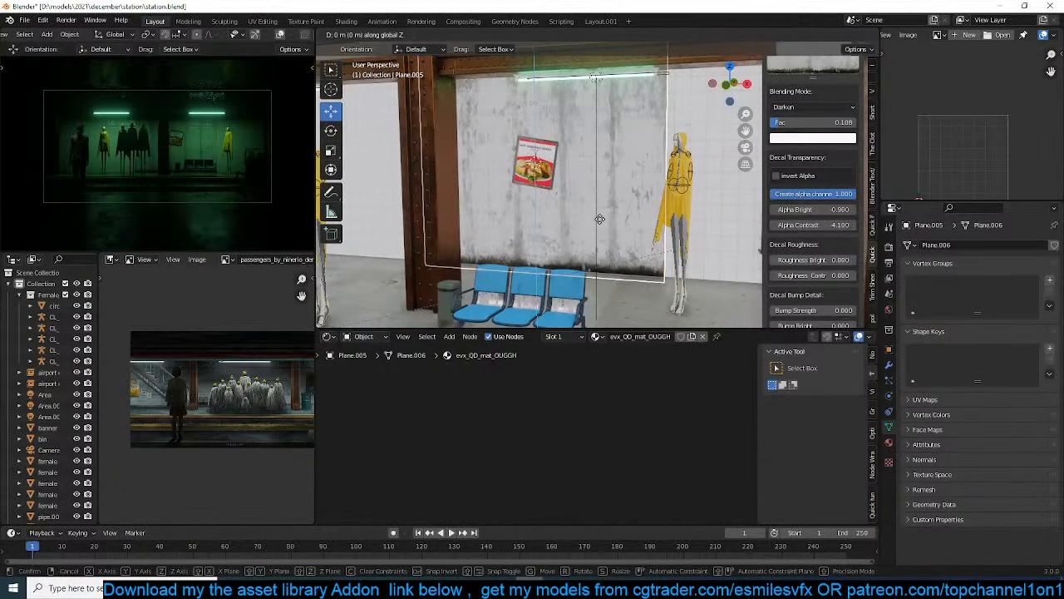
key("s")
key("x")
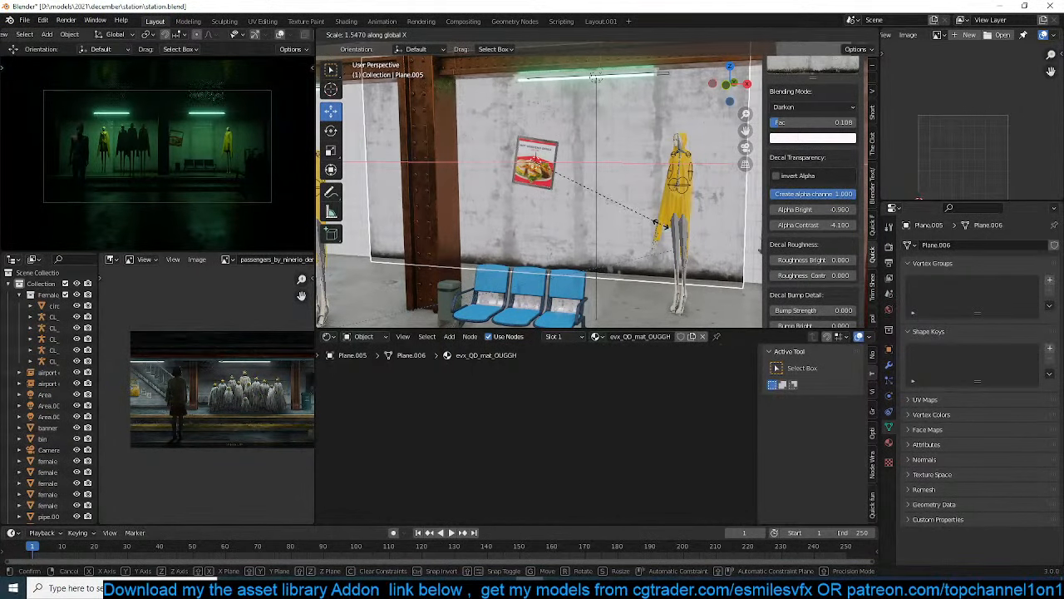
left_click(677, 223)
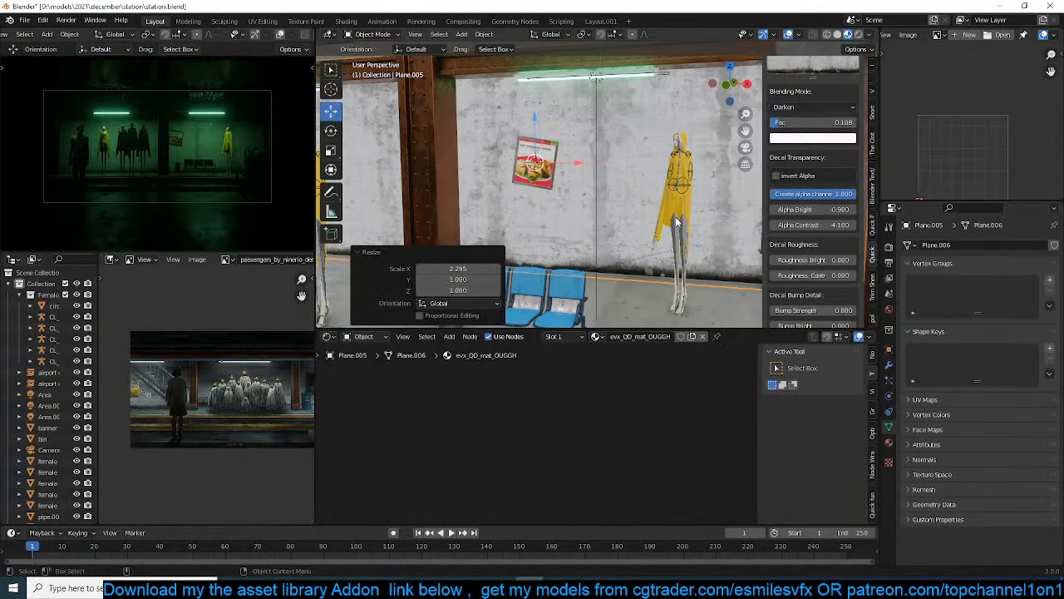
Move the concrete decal about -1.76 m along X and scale it by 1.15 along X to span the back wall
scroll(678, 223, "down", 5)
key("g")
key("x")
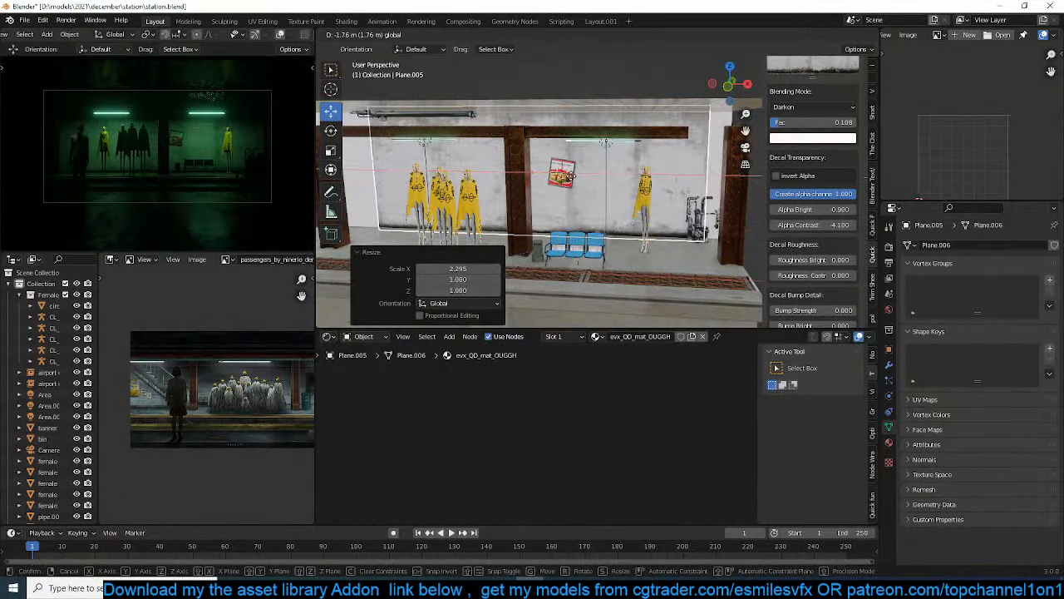
left_click_drag(571, 175, 572, 176)
key("s")
key("x")
left_click(622, 191)
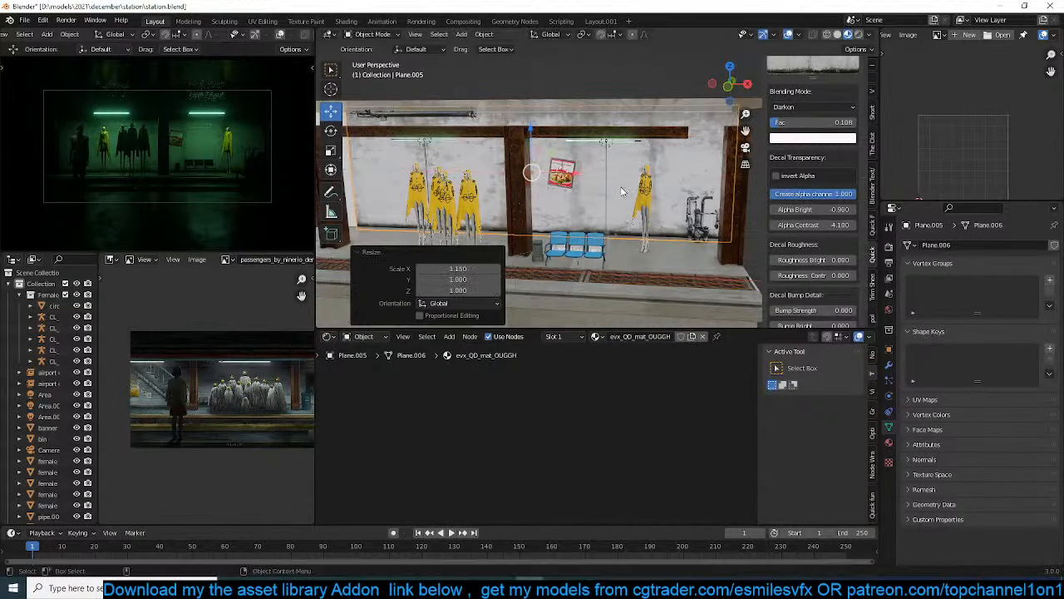
Deselect the decal, save the file and bring the new-decal image settings into view
key("alt+a")
key("ctrl+s")
middle_click_drag(622, 191, 589, 193)
scroll(801, 182, "up", 6)
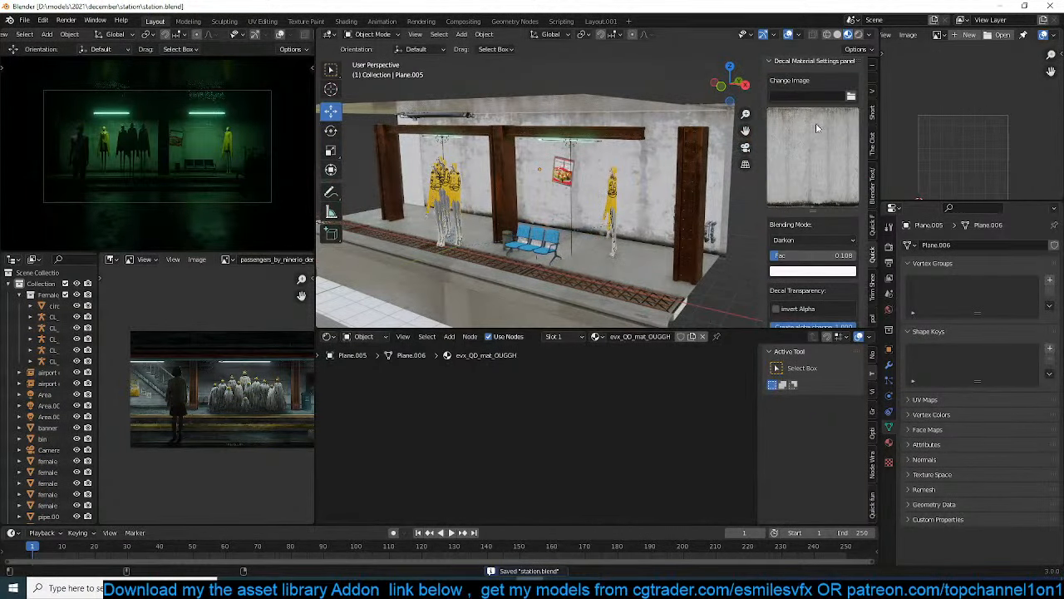
scroll(816, 141, "up", 5)
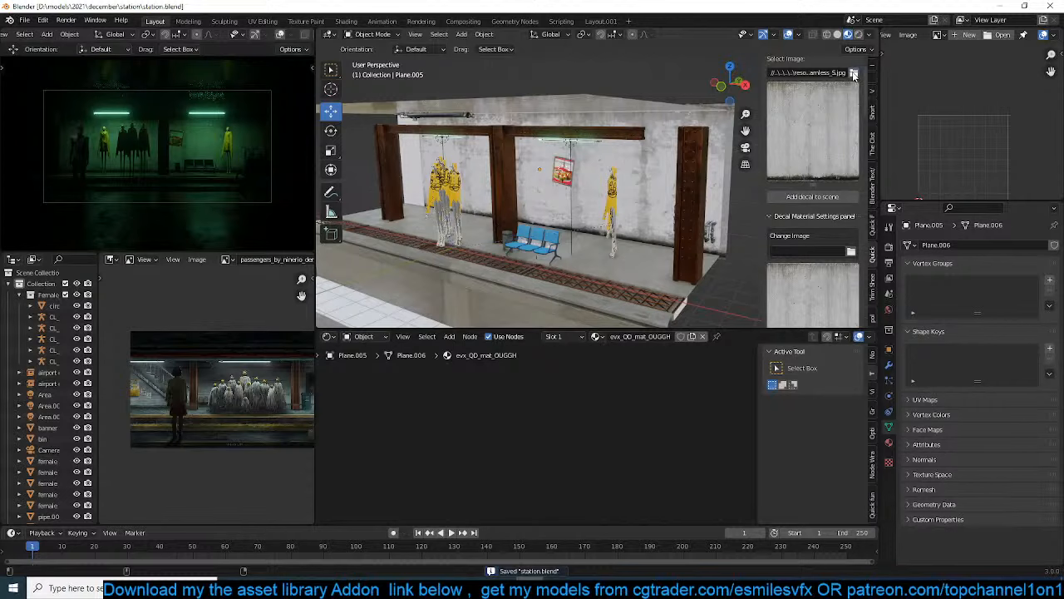
Load concrete-710.jpg as the new decal image and add the decal to the scene
left_click(853, 73)
scroll(667, 299, "down", 8)
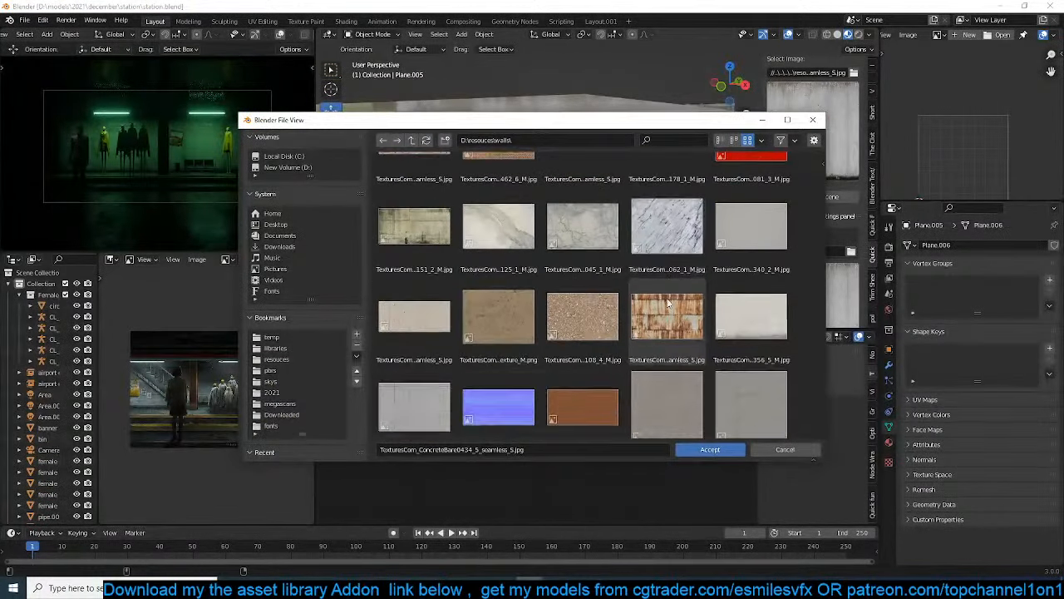
scroll(666, 304, "down", 6)
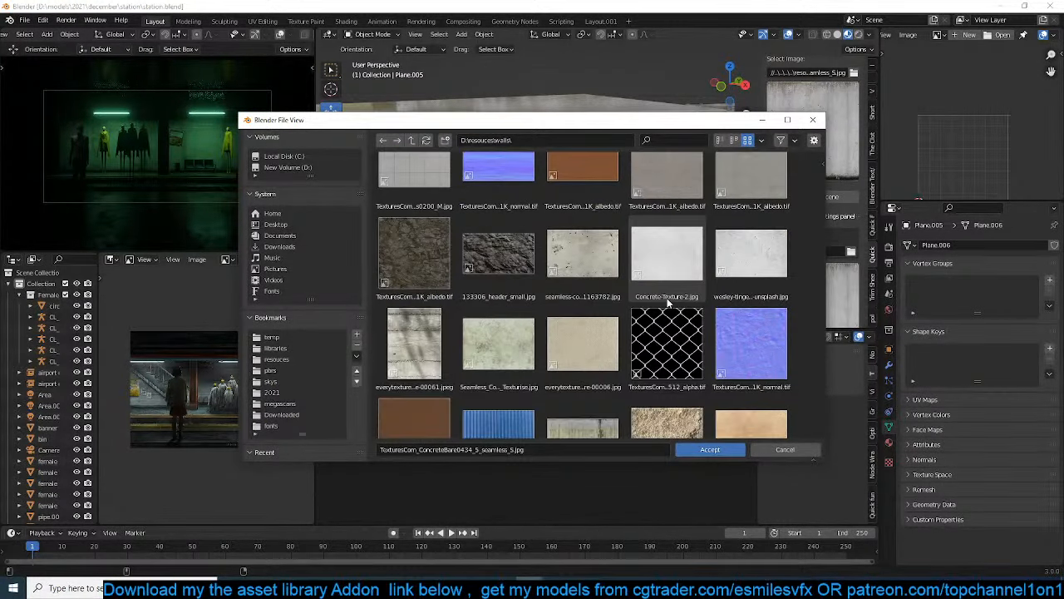
scroll(667, 305, "down", 10)
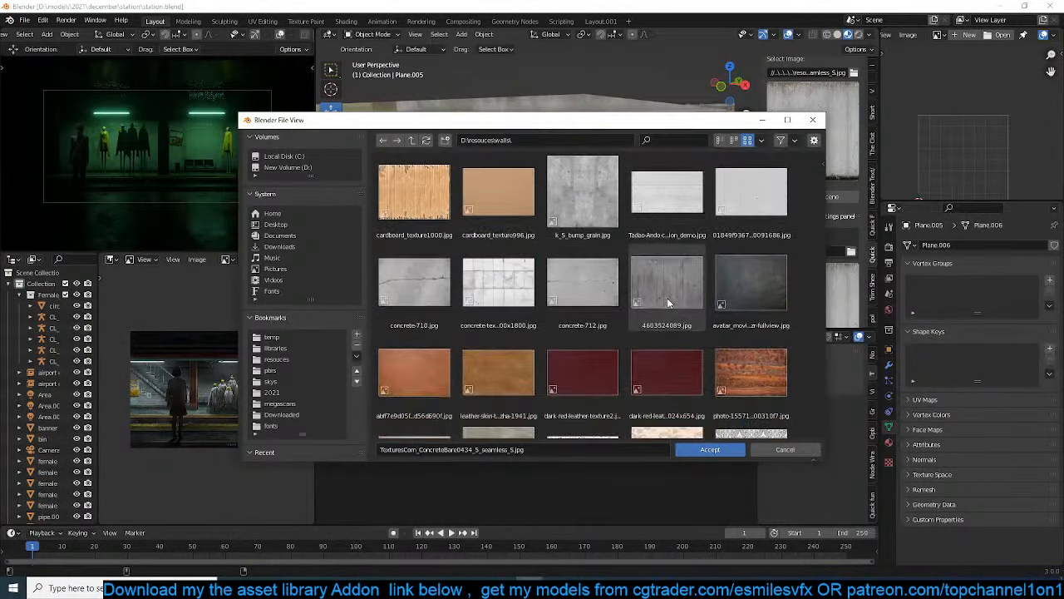
scroll(667, 303, "down", 3)
double_click(413, 215)
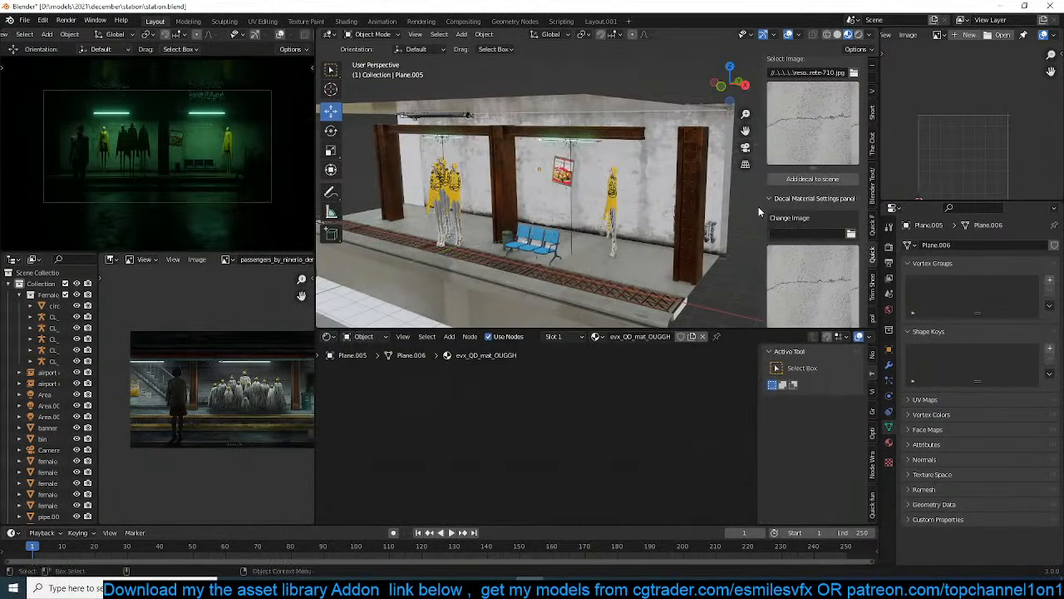
scroll(811, 293, "down", 5)
scroll(814, 174, "up", 4)
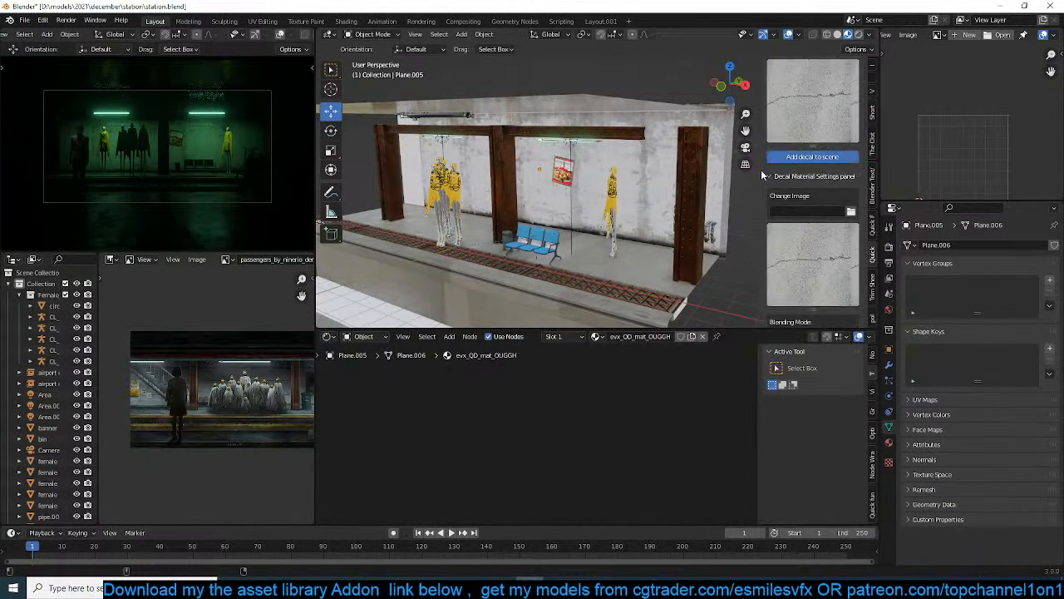
scroll(646, 225, "up", 5)
Rotate the crack decal 90° about X, stretch it about 2.5 along X and scale it up by about 1.66
type("rx90")
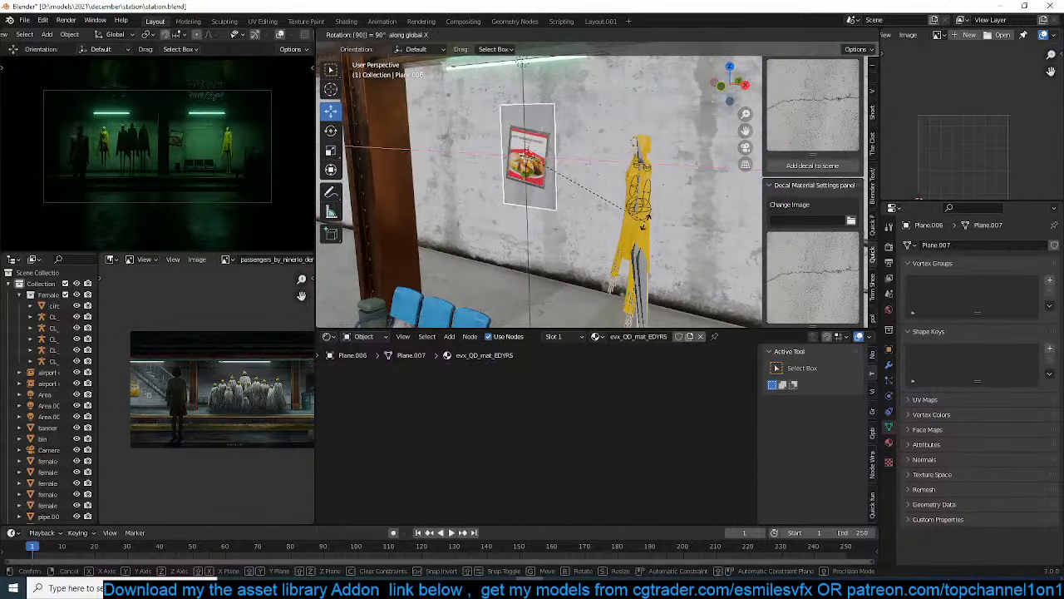
key("Return")
key("s")
left_click(655, 199)
key("s")
key("x")
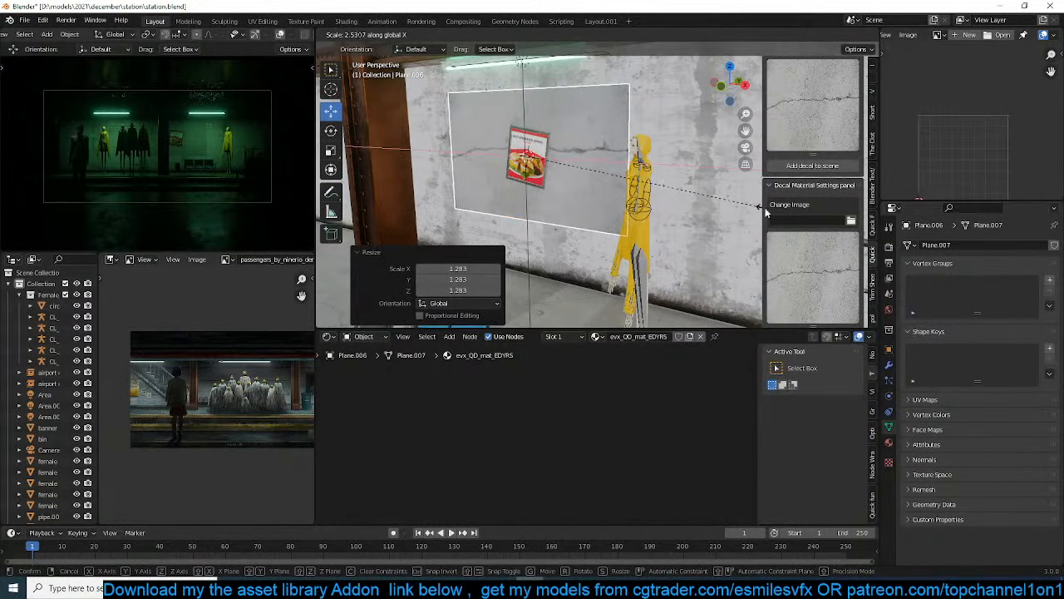
left_click(765, 212)
key("s")
left_click(655, 235)
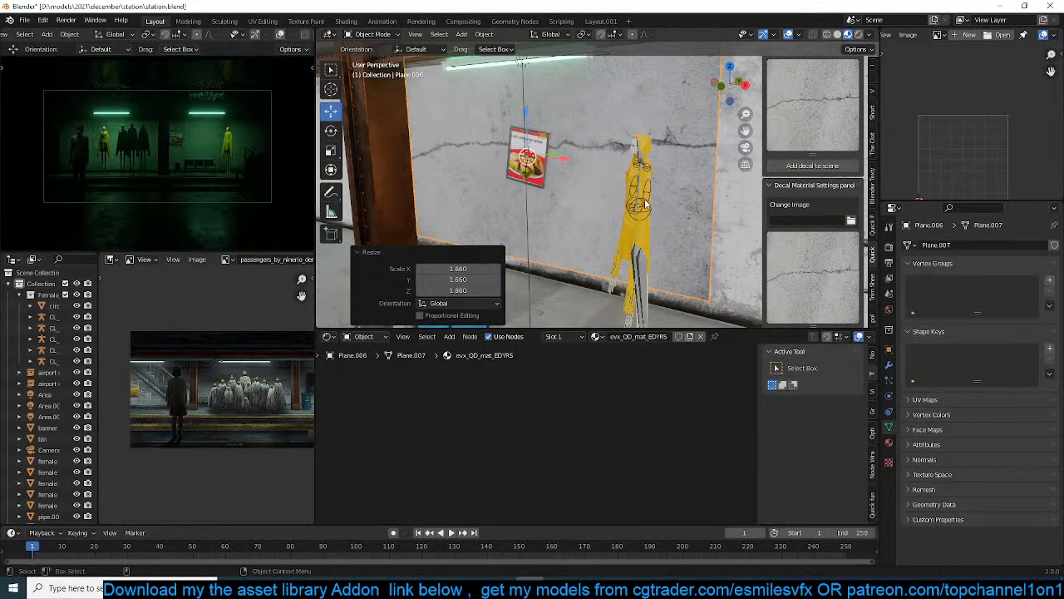
Isolate the crack decal, set its Create alpha channel to 1 and try adjusting Alpha Contrast
middle_click_drag(646, 204, 648, 230)
key("KP_Divide")
scroll(818, 259, "down", 6)
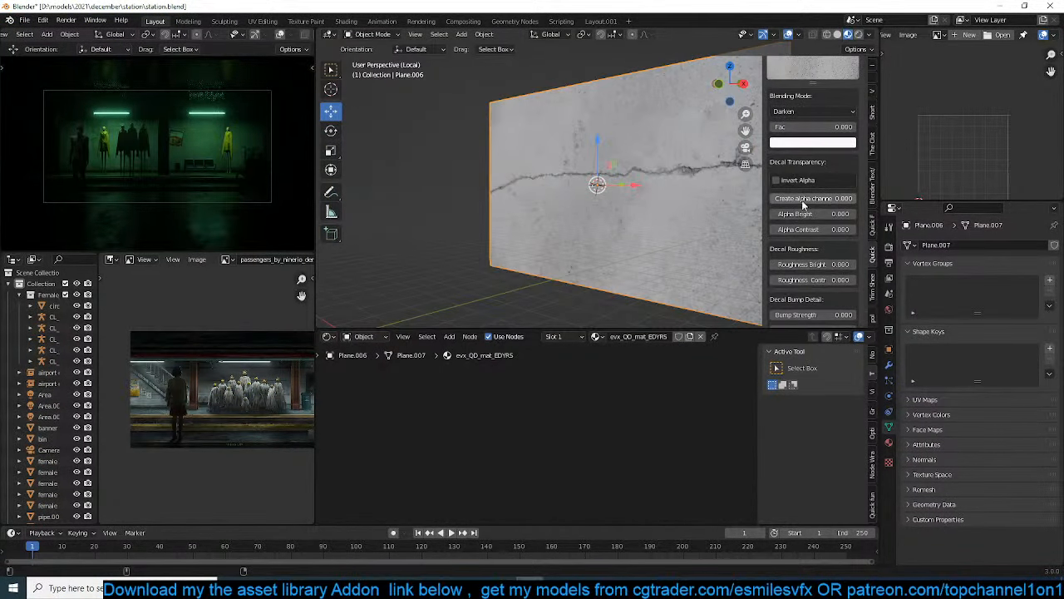
key("Return")
middle_click_drag(754, 199, 646, 205)
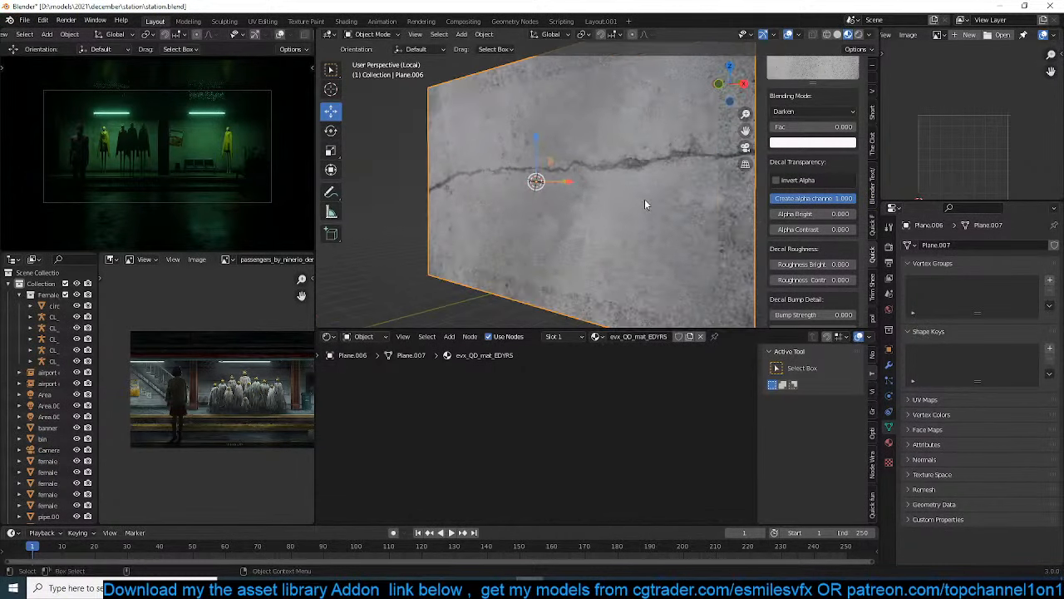
left_click_drag(819, 228, 867, 229)
middle_click_drag(634, 220, 665, 221)
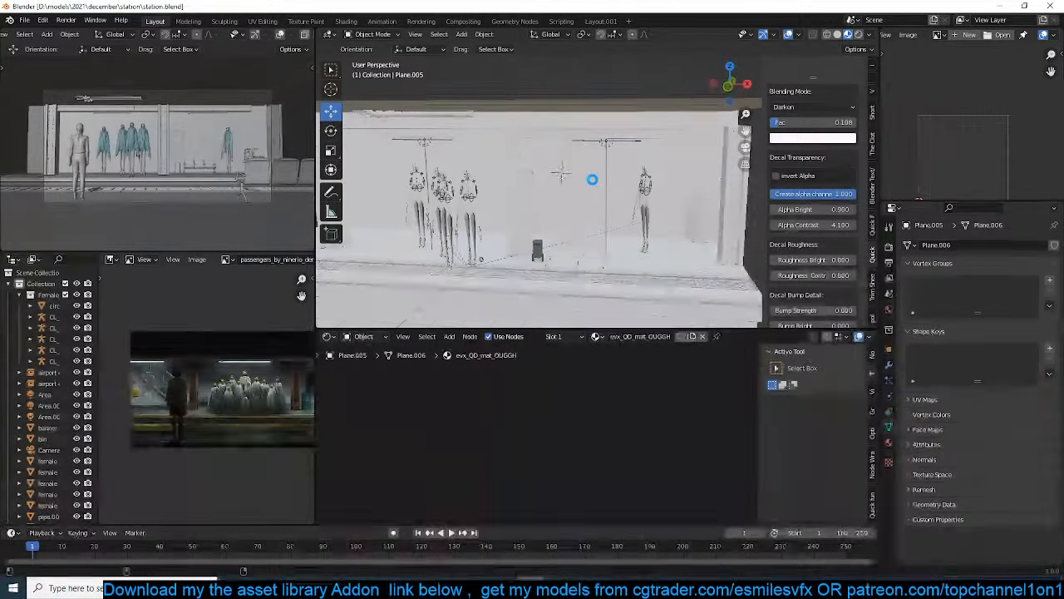
Save the station file and switch the camera viewport to rendered shading
middle_click_drag(594, 185, 559, 182)
key("ctrl+s")
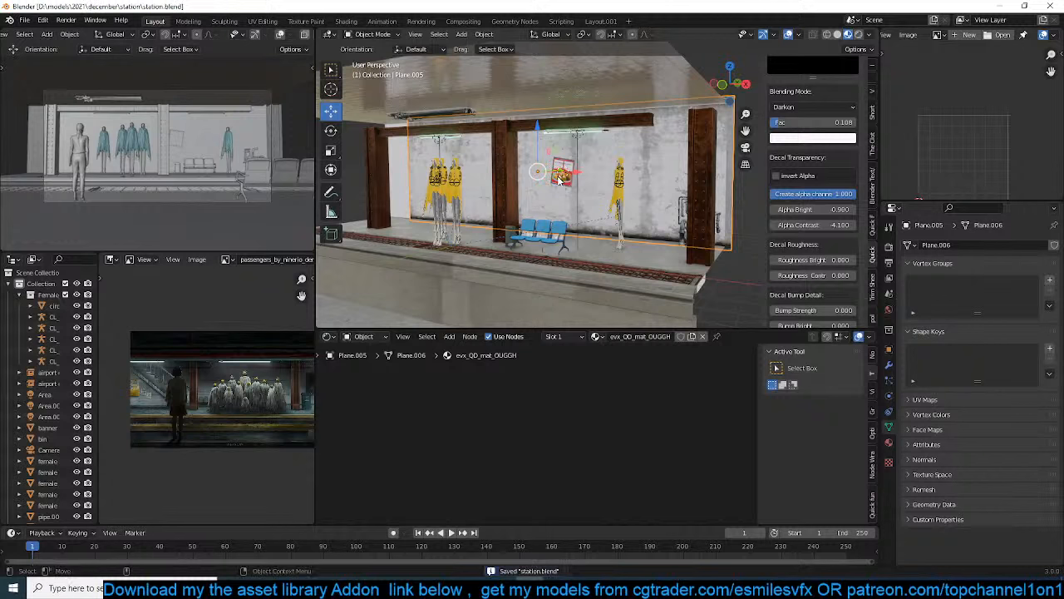
scroll(280, 39, "down", 3)
left_click(294, 35)
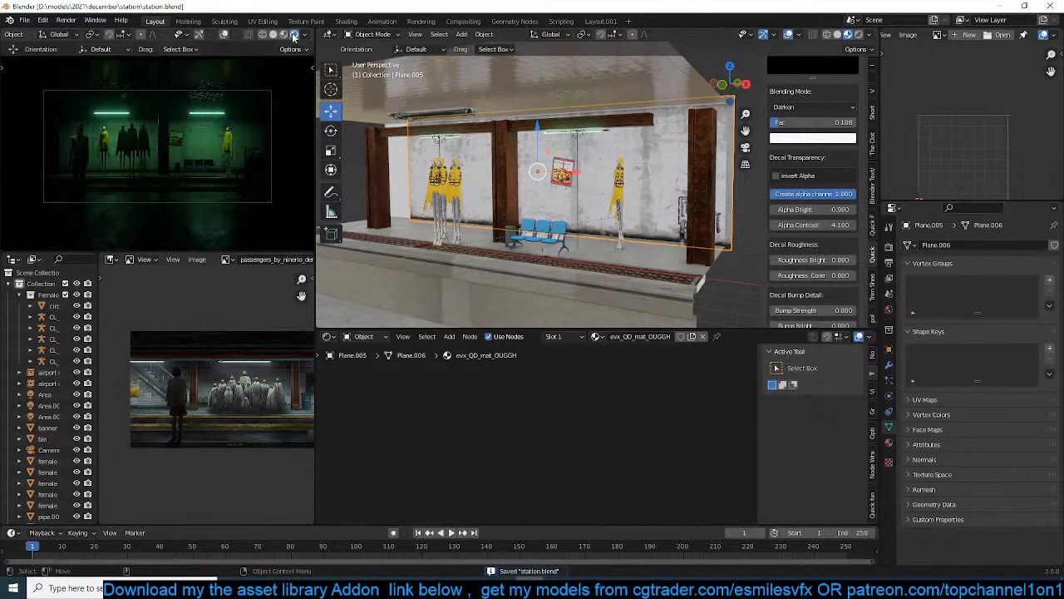
Choose concrete-710.jpg from the walls folder as the new decal image again and add it to the scene
scroll(797, 125, "up", 6)
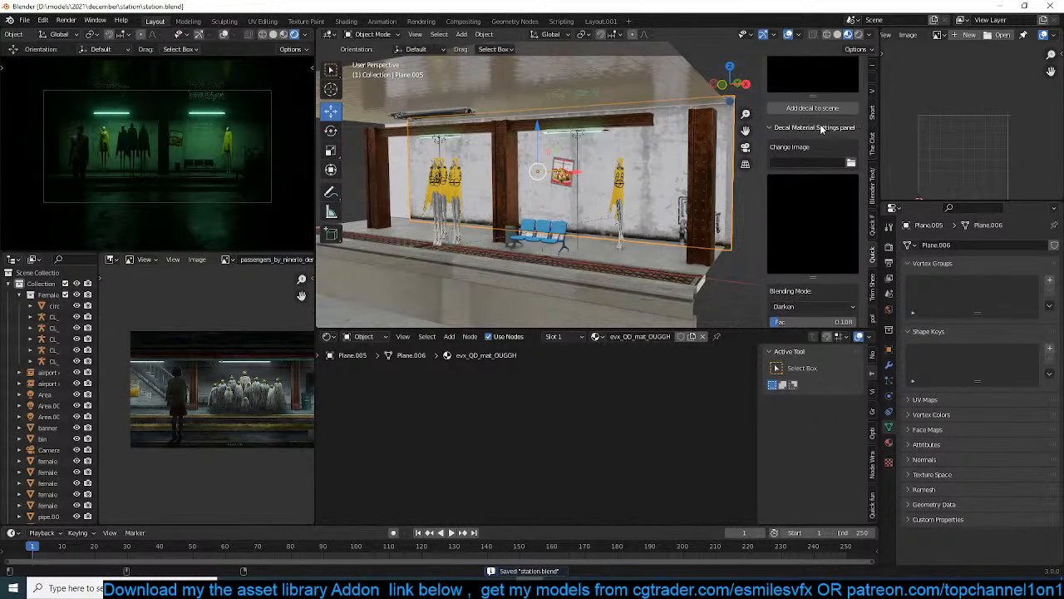
scroll(846, 124, "up", 3)
left_click(855, 95)
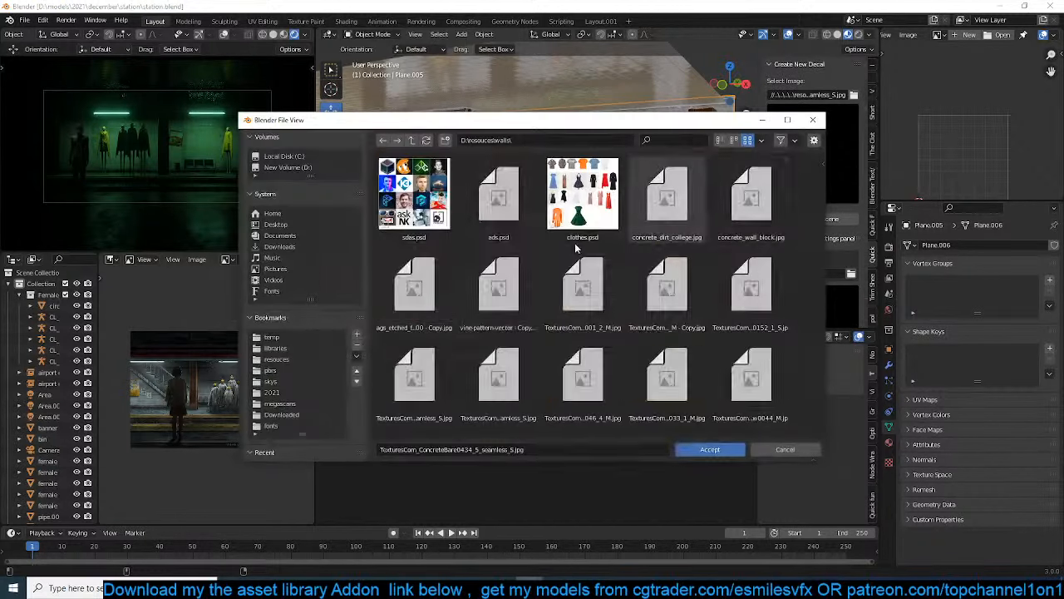
scroll(565, 332, "down", 5)
scroll(565, 337, "down", 12)
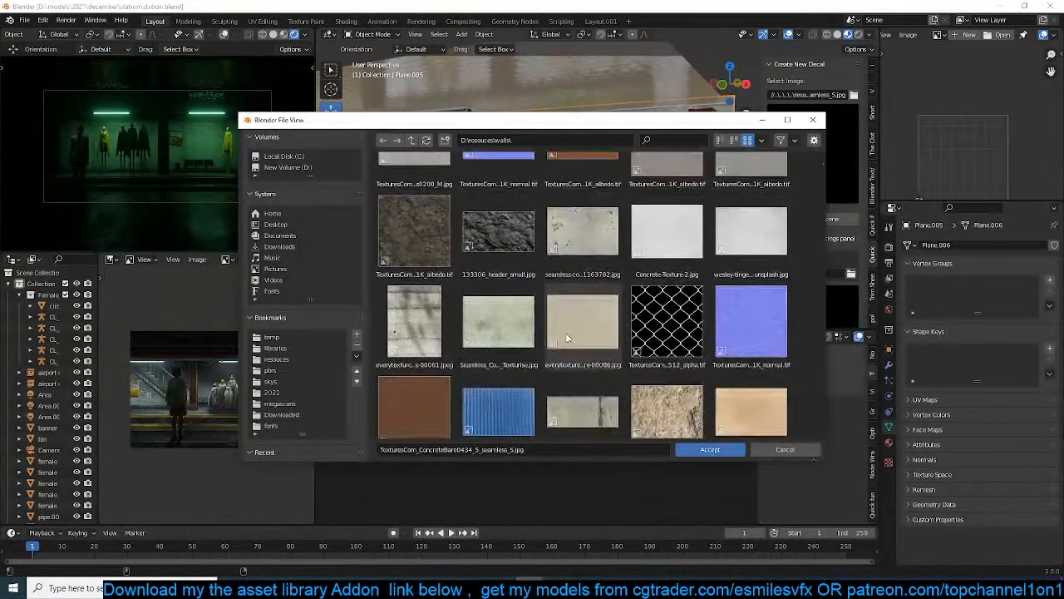
scroll(565, 336, "down", 8)
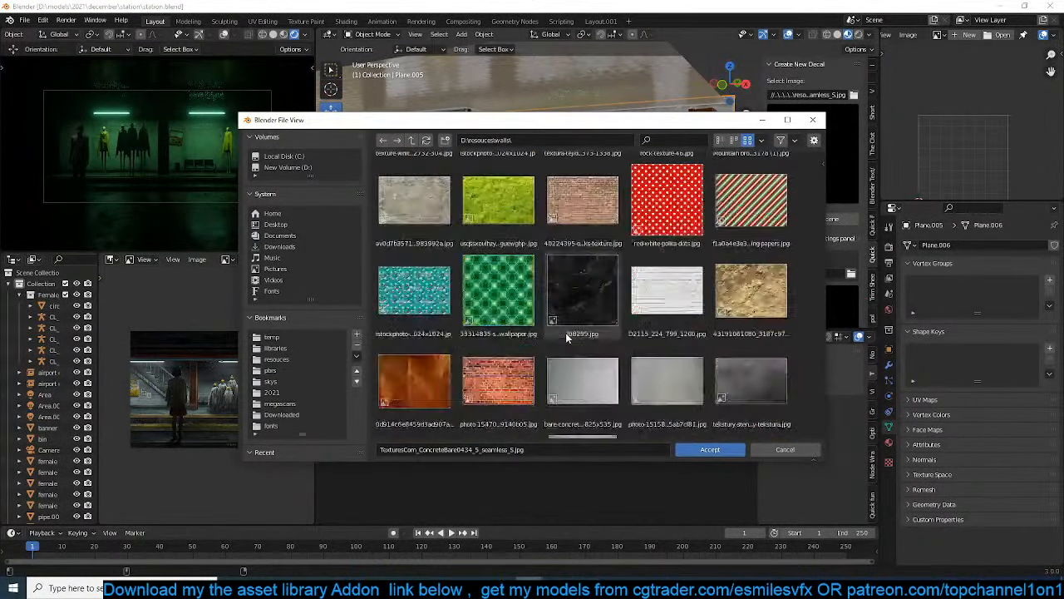
scroll(568, 338, "up", 4)
scroll(568, 338, "up", 8)
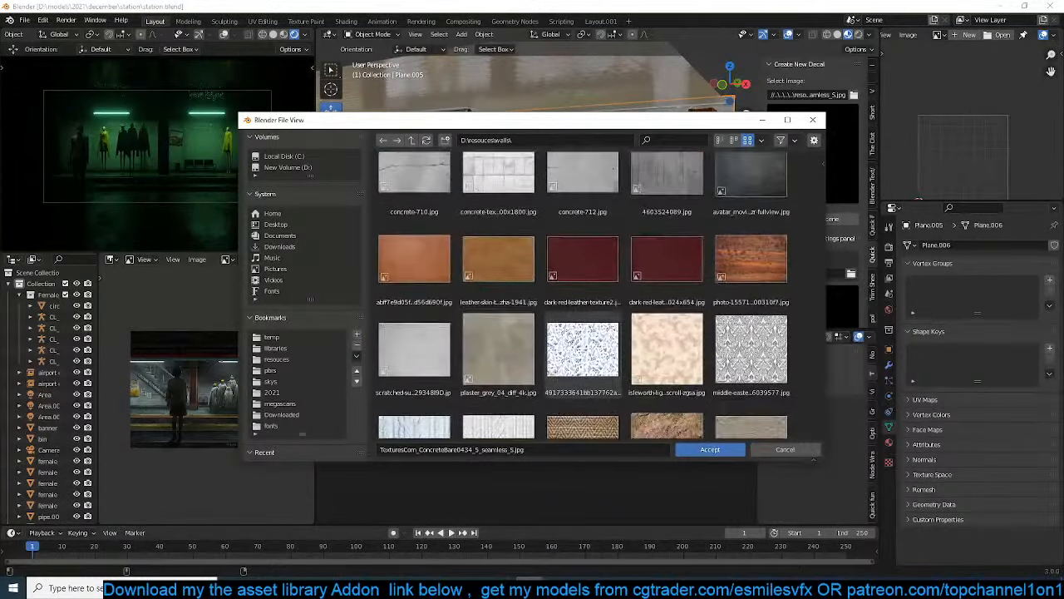
double_click(434, 308)
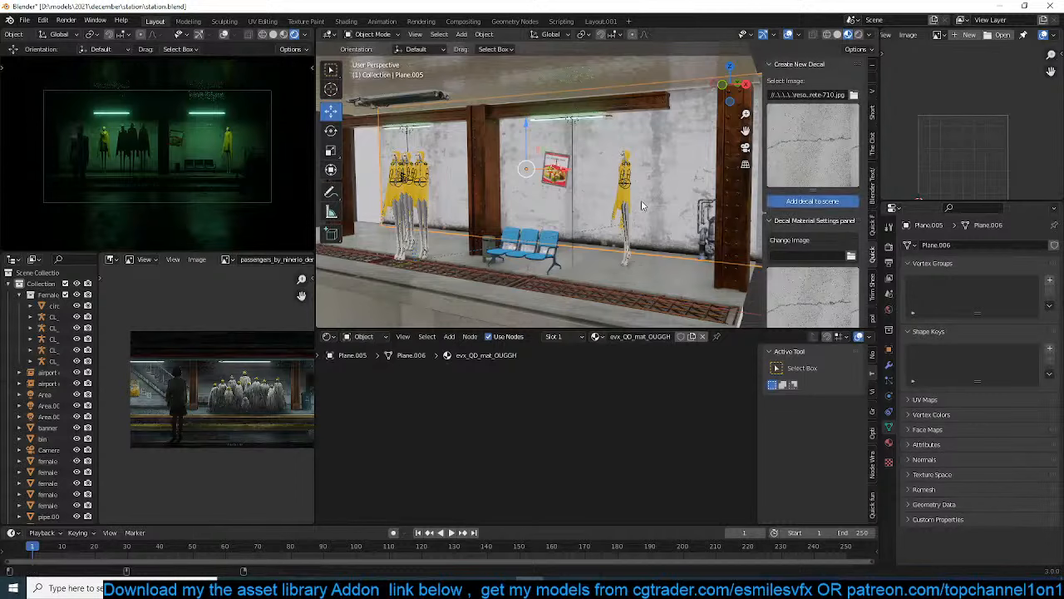
scroll(594, 193, "up", 4)
Rotate the crack decal 90° about X, scale it by 2.72, stretch it 1.541 along X and save the file
type("rx90")
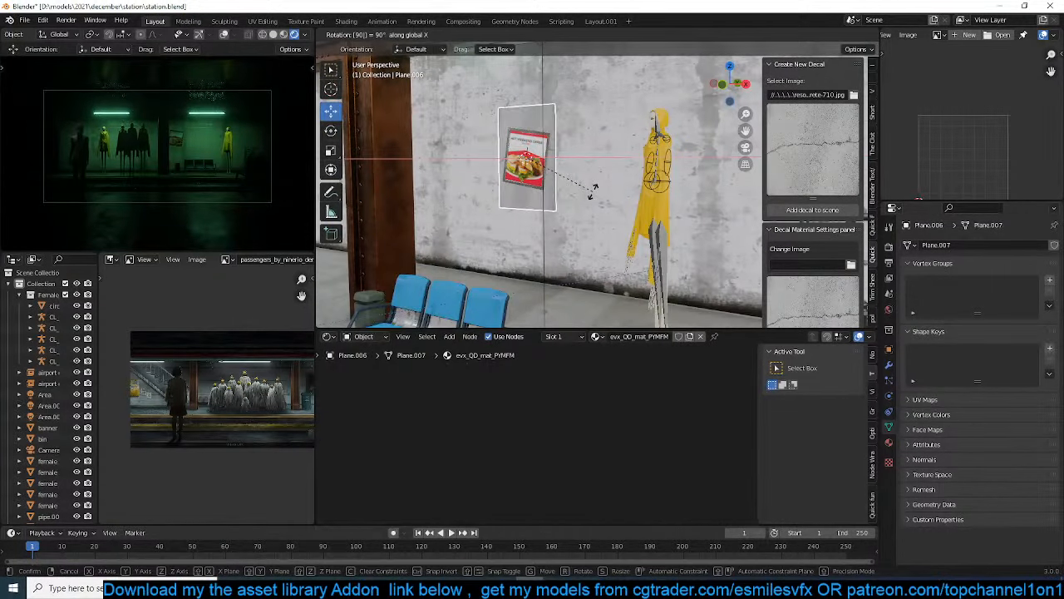
key("Return")
key("s")
left_click(703, 220)
key("s")
key("x")
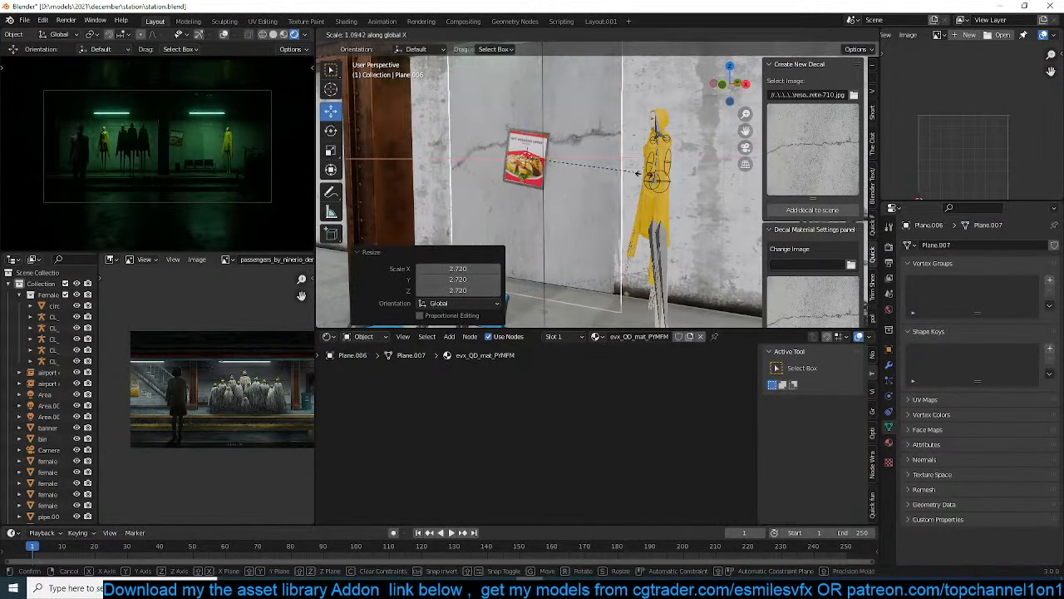
left_click(630, 197)
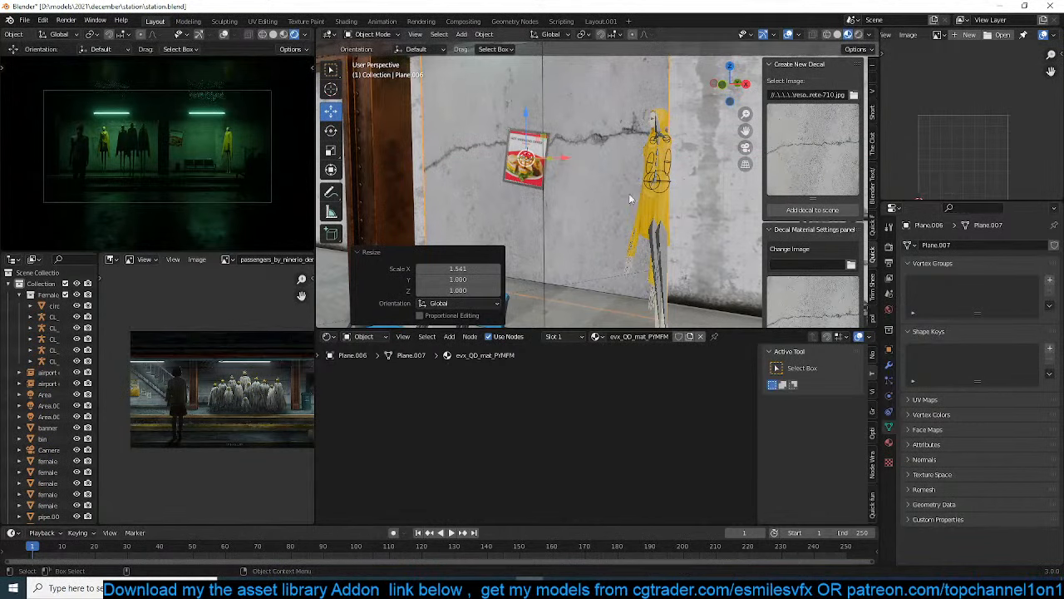
scroll(782, 277, "down", 5)
key("ctrl+s")
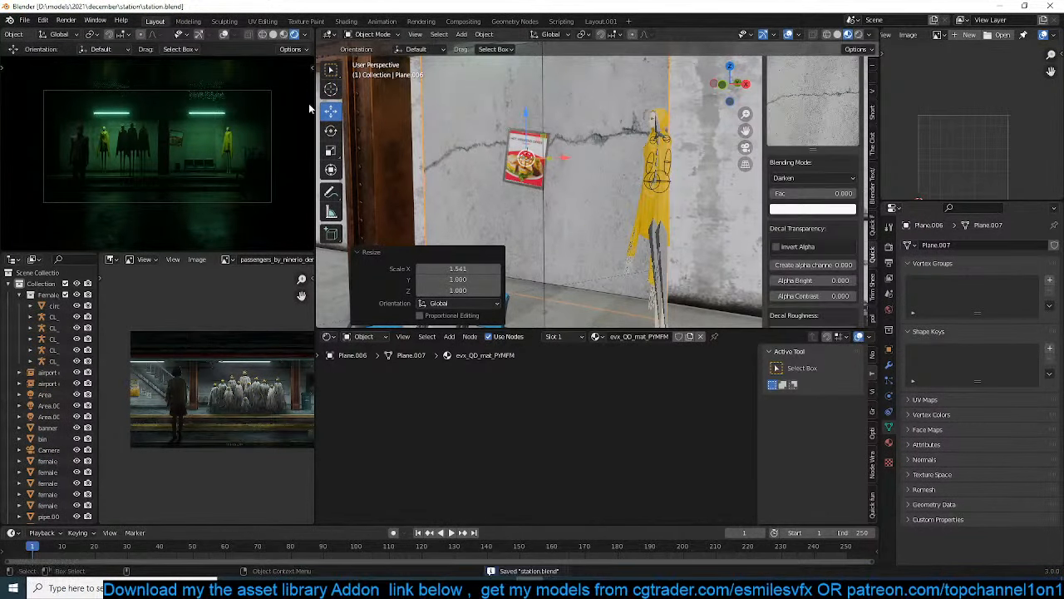
Isolate the crack decal, invert its alpha and set Create alpha channel, Alpha Contrast and Alpha Bright to 1
scroll(842, 249, "down", 4)
mouse_move(810, 176)
left_mouse_down()
mouse_move(854, 176)
mouse_move(839, 206)
mouse_move(852, 206)
mouse_move(810, 192)
mouse_move(837, 207)
mouse_move(825, 207)
mouse_move(809, 192)
mouse_move(825, 192)
left_mouse_up()
key("KP_Divide")
scroll(498, 209, "up", 3)
key("Tab")
type("1")
key("Return")
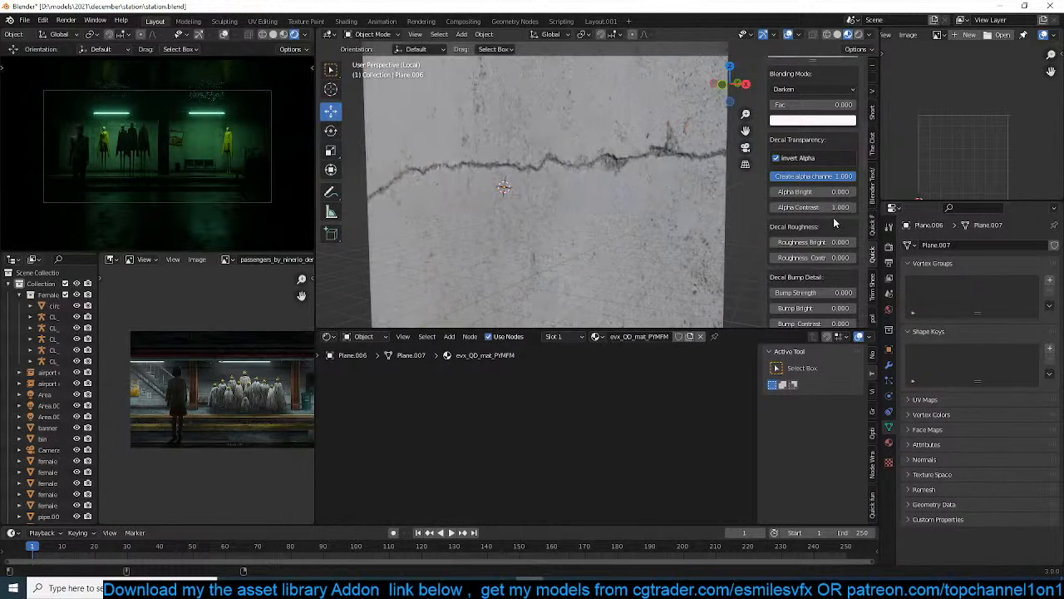
key("Return")
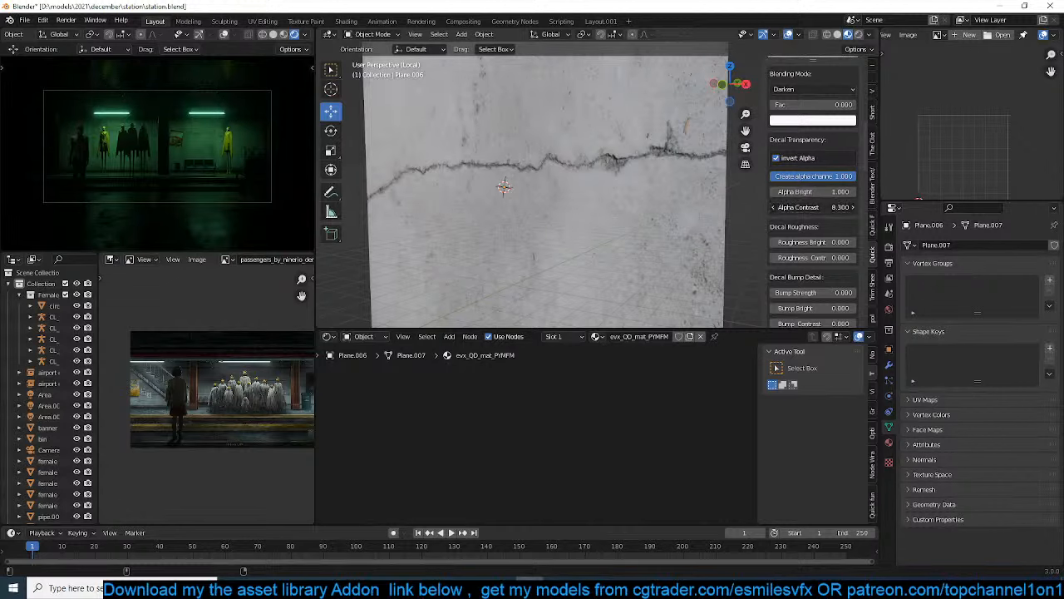
Try an Alpha Bright of -0.5 and an Alpha Contrast of -6.4 on the crack decal, checking it from several angles
mouse_move(815, 207)
left_mouse_down()
mouse_move(773, 207)
mouse_move(826, 207)
mouse_move(819, 192)
mouse_move(840, 191)
mouse_move(786, 207)
mouse_move(813, 207)
mouse_move(790, 191)
mouse_move(819, 192)
left_mouse_up()
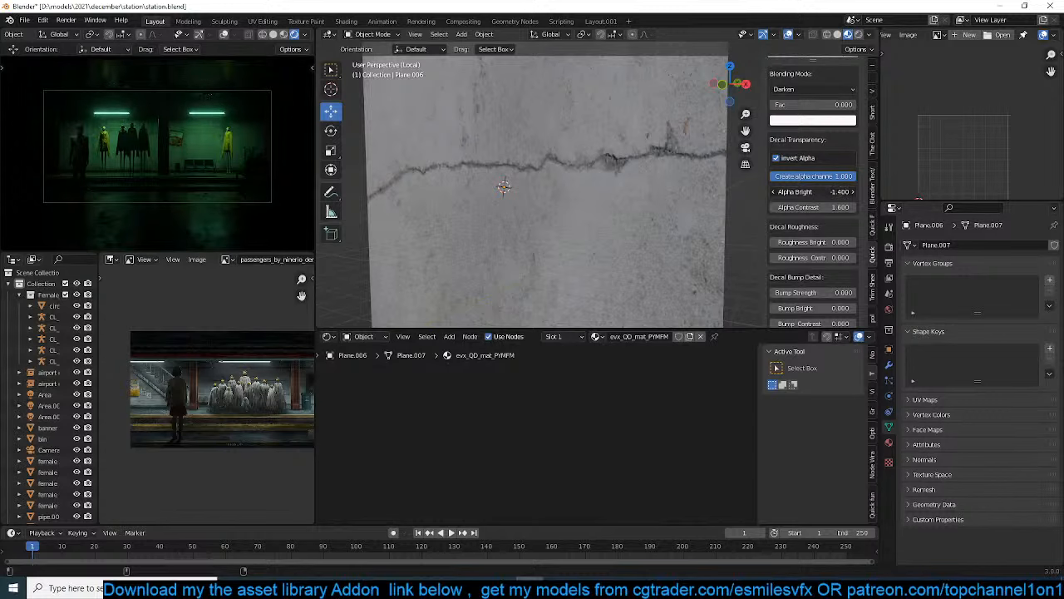
mouse_move(811, 192)
left_mouse_down()
mouse_move(827, 191)
mouse_move(798, 207)
left_mouse_up()
scroll(634, 206, "down", 5)
middle_click_drag(634, 206, 547, 194)
scroll(547, 198, "up", 5)
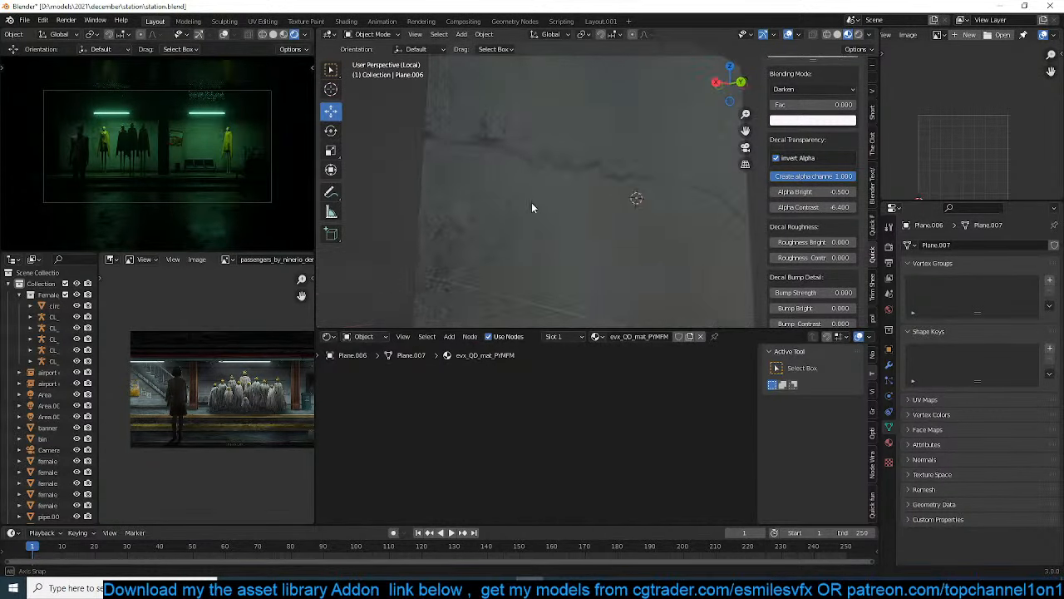
middle_click_drag(525, 236, 720, 205)
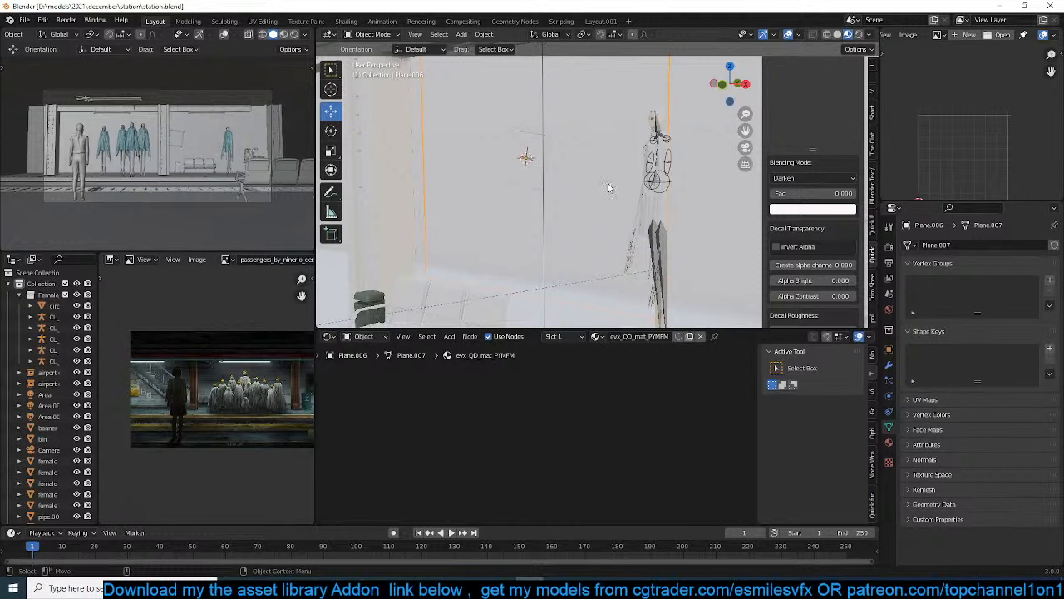
Delete the crack decal from the wall and switch the camera viewport to rendered shading
scroll(607, 193, "down", 2)
middle_click_drag(610, 204, 589, 198)
key("x")
left_click(601, 222)
scroll(606, 213, "up", 3)
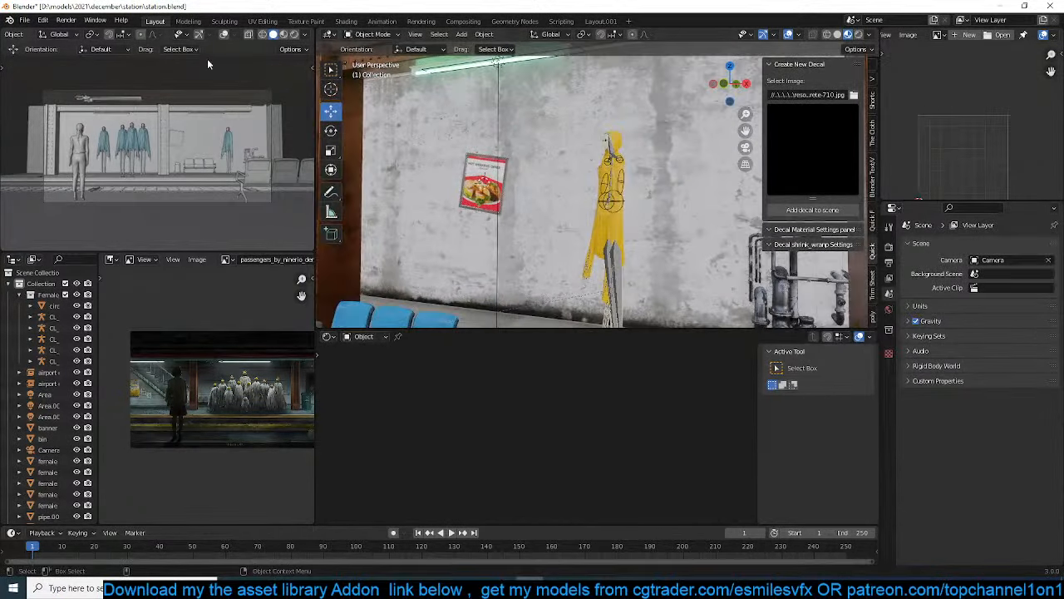
left_click(294, 34)
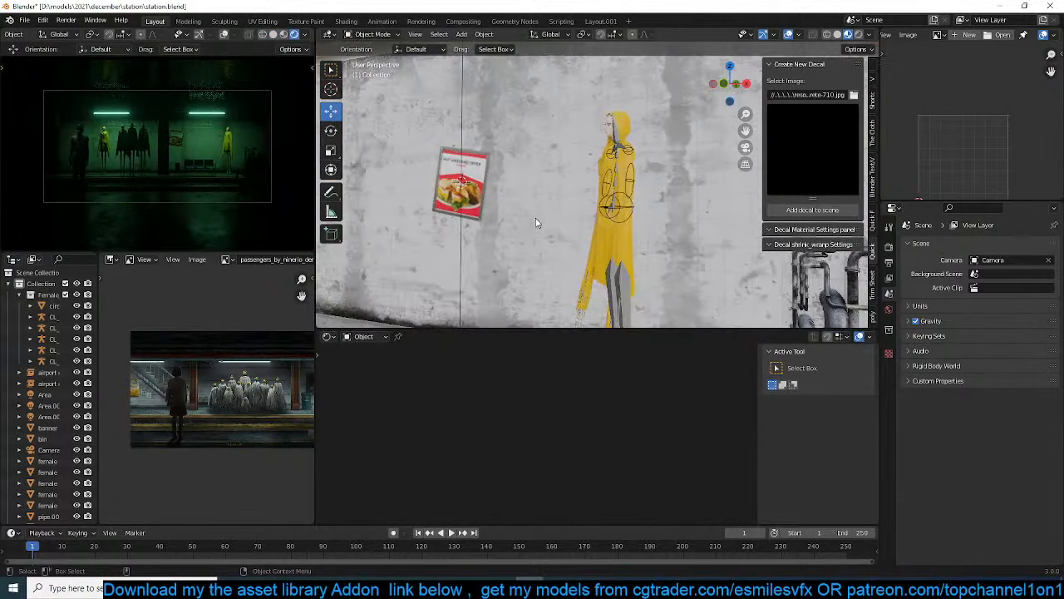
Load the seamless concrete texture with dark stains along its upper edge and add it as a decal
left_click(854, 95)
scroll(659, 253, "down", 5)
scroll(709, 266, "up", 1)
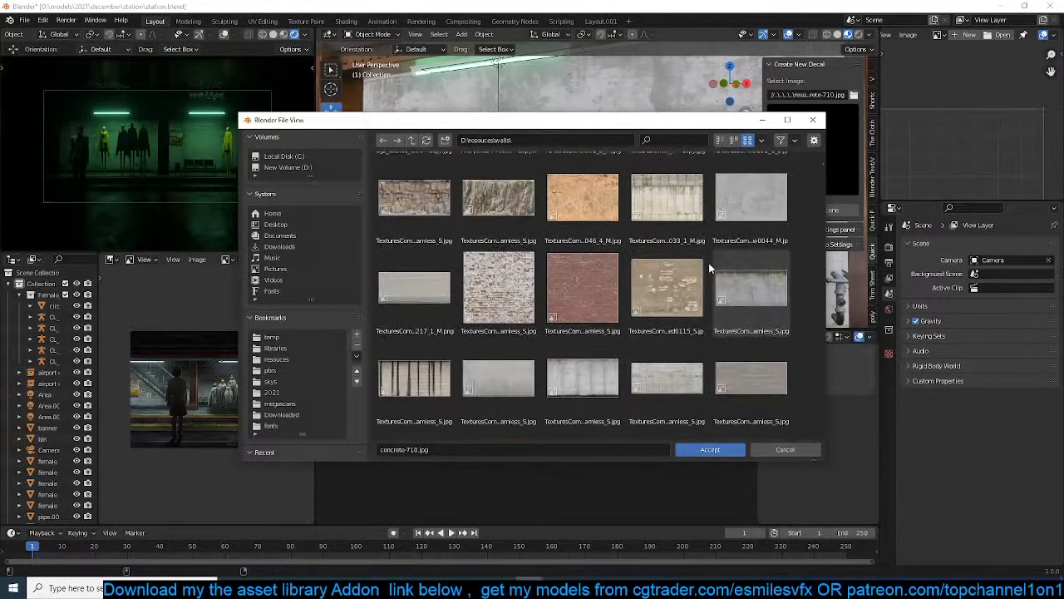
double_click(768, 292)
left_click(812, 202)
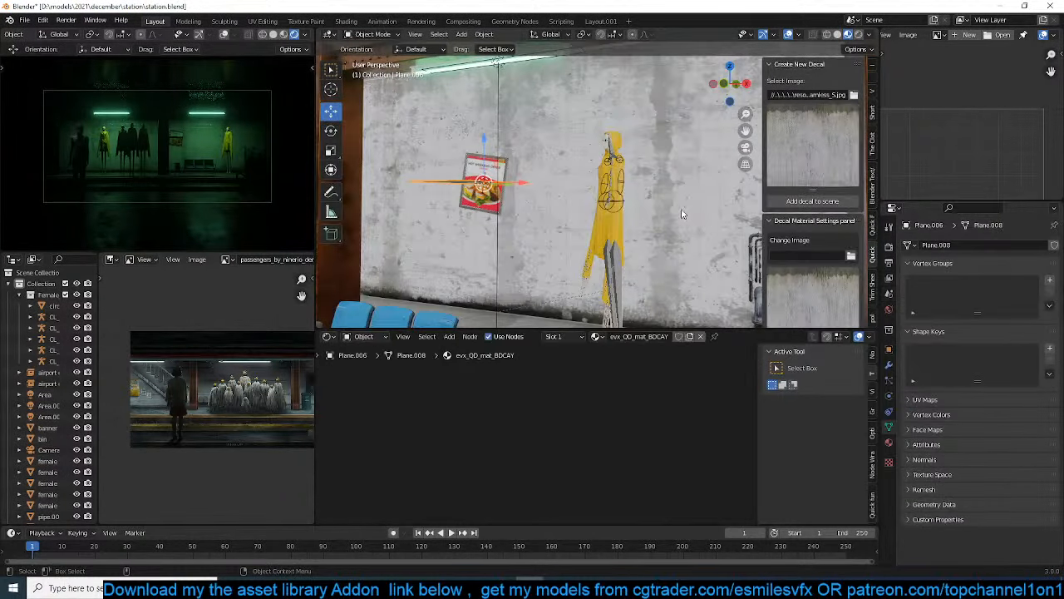
Rotate the stained-concrete decal 90° about X and stretch it along the X axis
type("rx90")
key("Return")
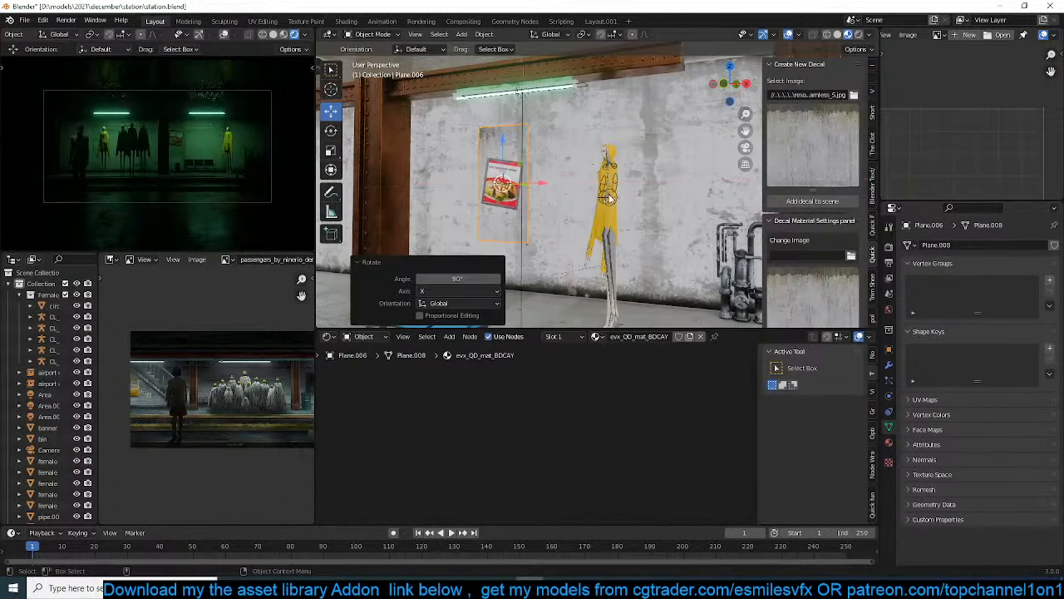
key("s")
key("x")
left_click(758, 191)
Reposition the stained-concrete decal and enlarge it to cover the back wall
middle_click_drag(617, 191, 578, 202)
key("g")
left_click(510, 197)
scroll(578, 201, "down", 3)
key("s")
left_click(679, 206)
Move the stained-concrete decal about 2.42 m along X and -0.5 m along Z
middle_click_drag(679, 206, 576, 198)
key("g")
key("x")
left_click(586, 206)
key("g")
key("z")
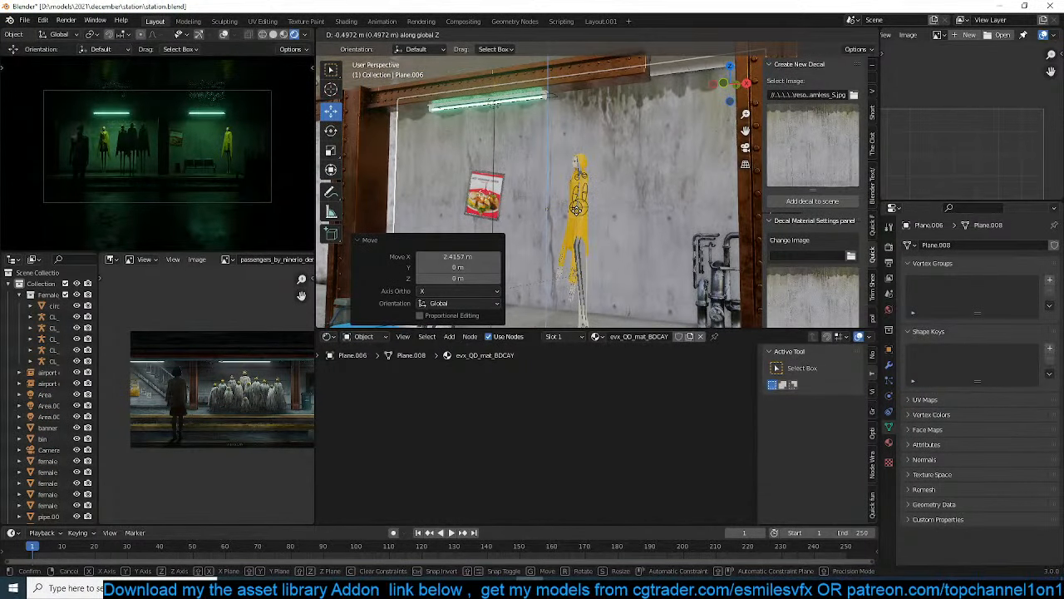
left_click(576, 208)
Set the stained-concrete decal's alpha channel creation to 1 and turn on Invert Alpha
scroll(832, 251, "down", 5)
scroll(832, 251, "down", 2)
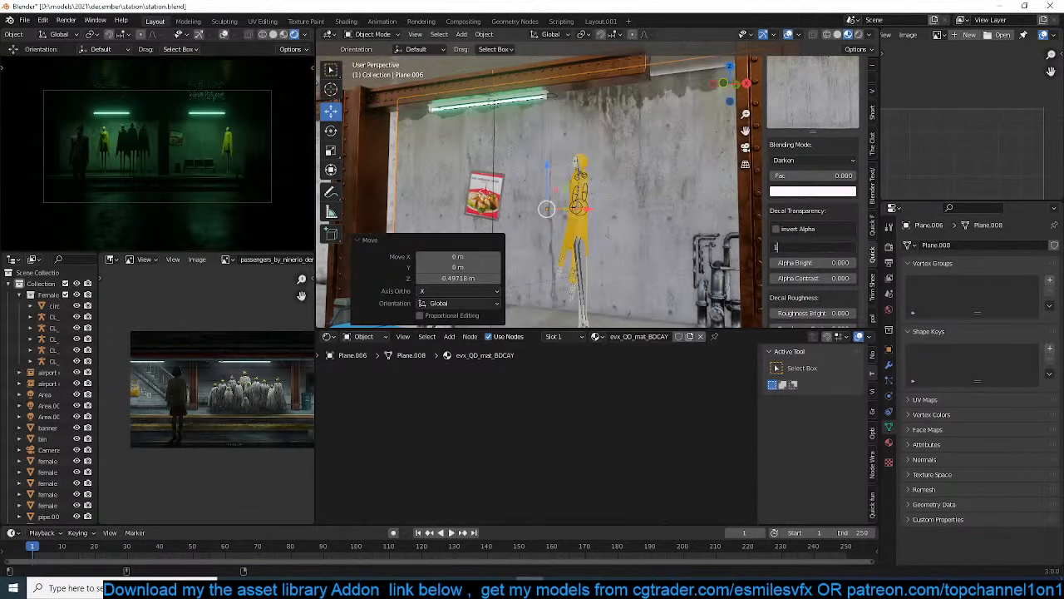
key("Return")
left_click(776, 230)
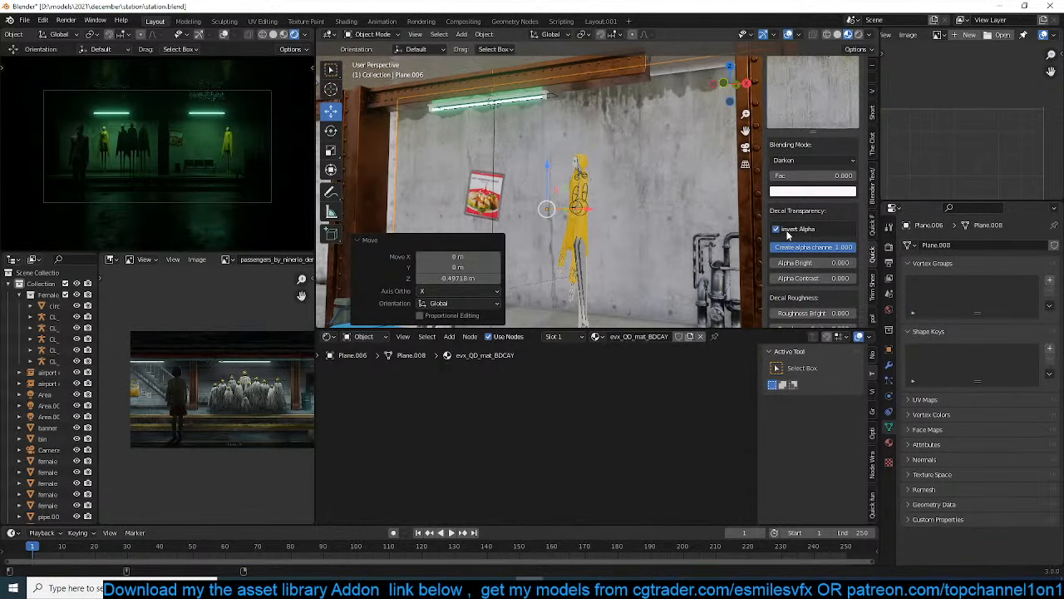
Set the stained-concrete decal's Alpha Bright to -1.3 and Alpha Contrast to 2.6
middle_click_drag(655, 205, 584, 221)
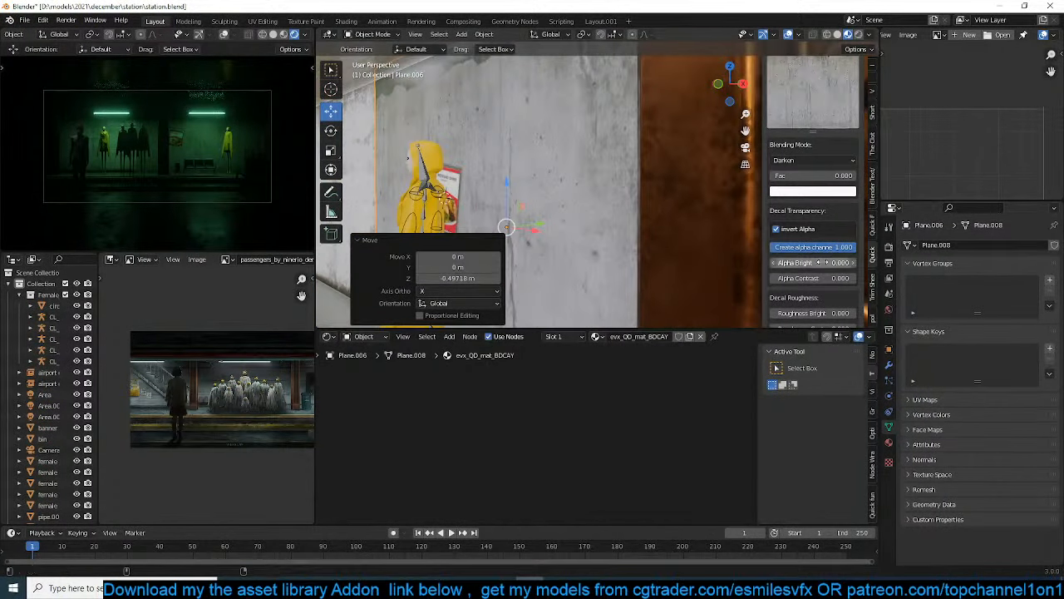
mouse_move(813, 263)
left_mouse_down()
mouse_move(784, 263)
mouse_move(827, 263)
mouse_move(827, 278)
left_mouse_up()
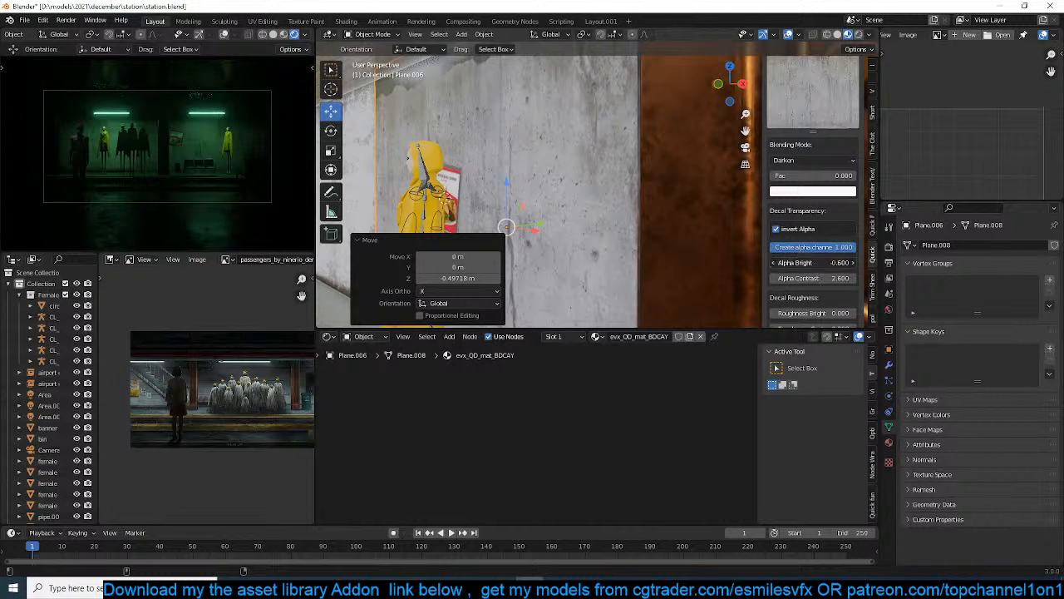
left_click_drag(813, 262, 799, 263)
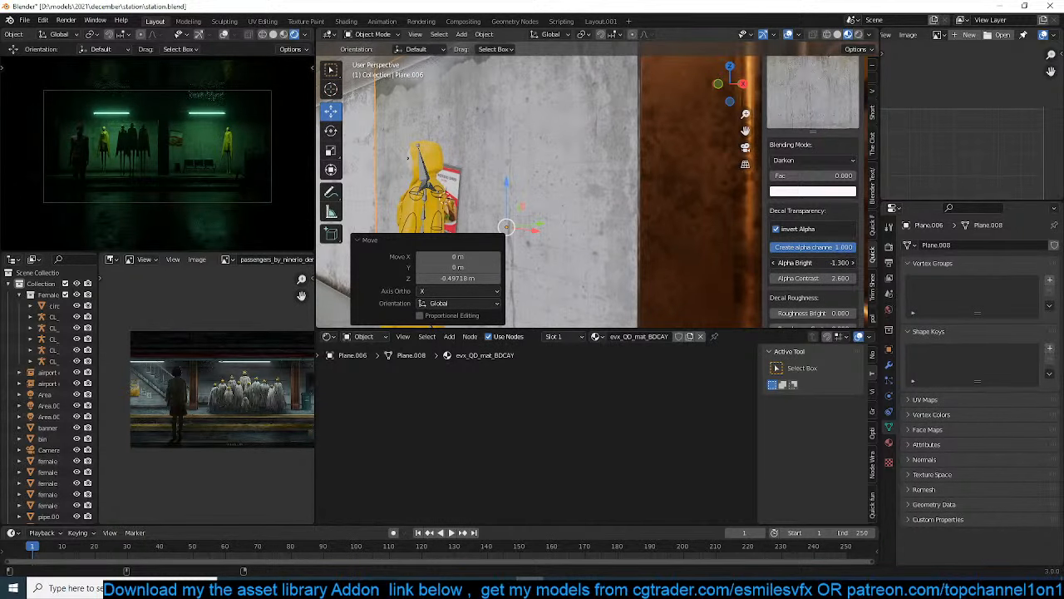
Scale the stained-concrete decal by about 1.084 and shift it about -0.04 m along X and -0.08 m along Z
middle_click_drag(396, 199, 557, 165)
scroll(501, 179, "down", 3)
key("g")
key("z")
left_click(575, 161)
key("g")
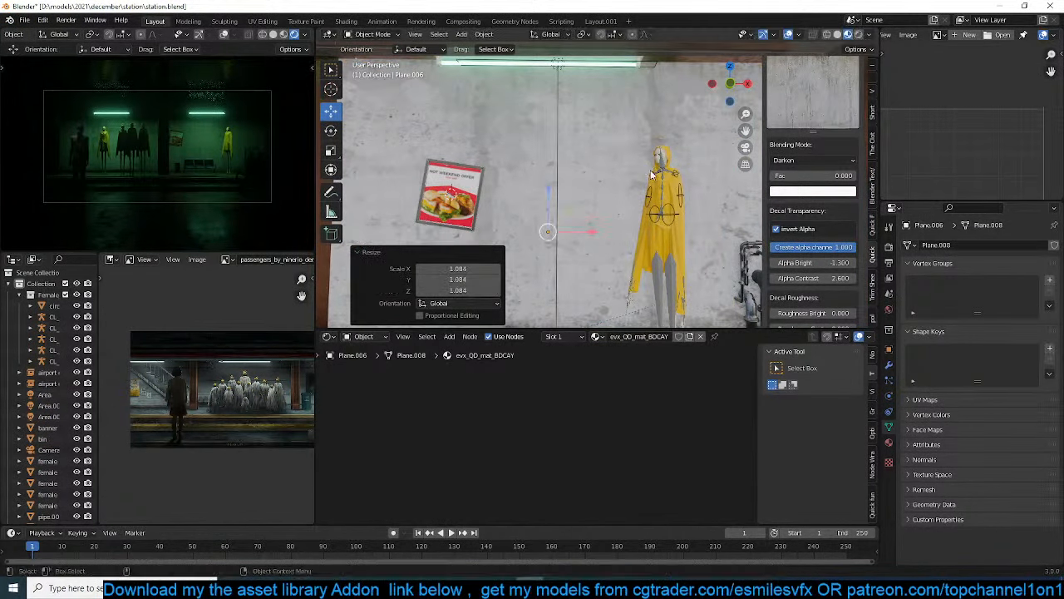
left_click(645, 176)
middle_click_drag(646, 177, 604, 197)
Examine the stained-concrete decal's remaining settings and compare the two overlapping decals on the back wall
scroll(798, 268, "down", 4)
scroll(797, 265, "down", 2)
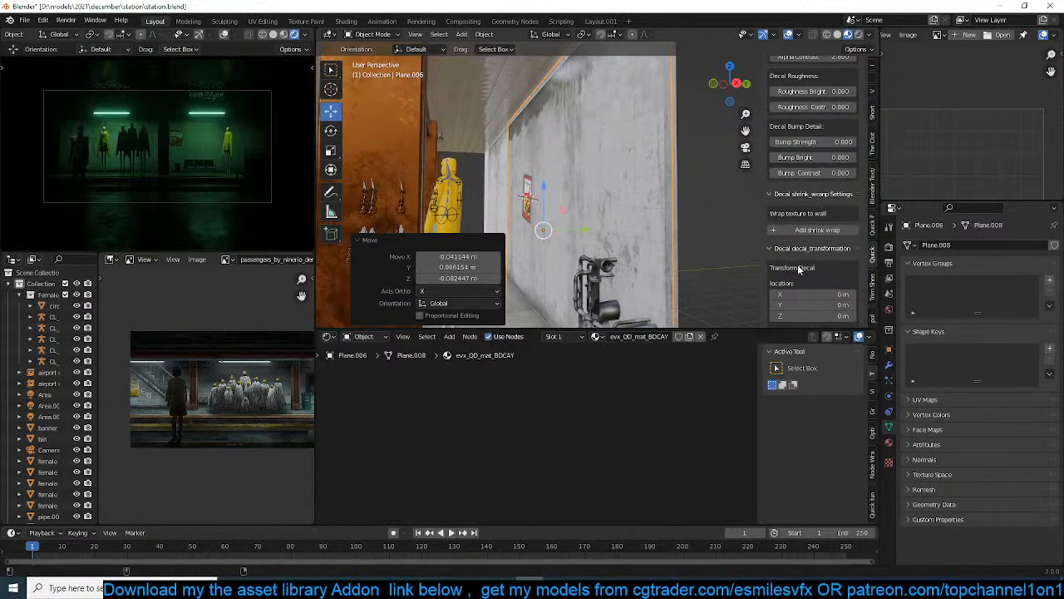
scroll(797, 265, "down", 3)
scroll(803, 249, "down", 5)
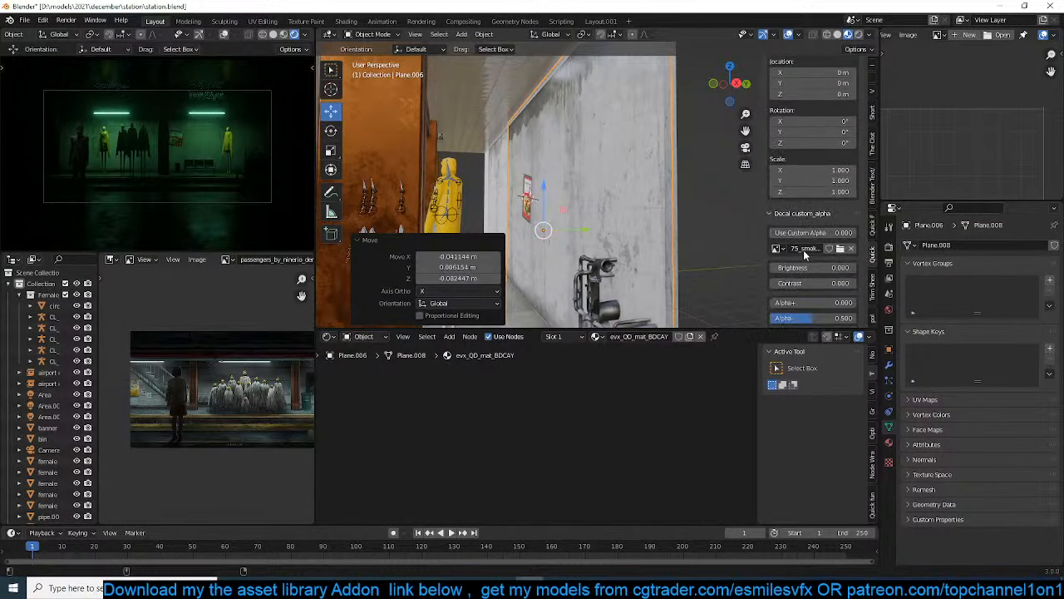
scroll(803, 249, "up", 8)
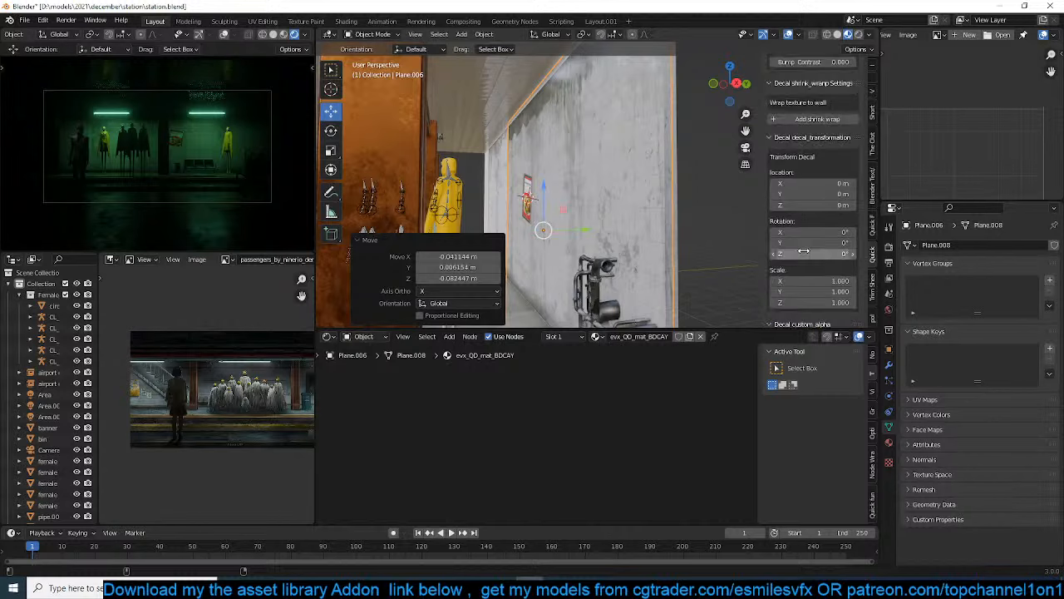
left_click(515, 193)
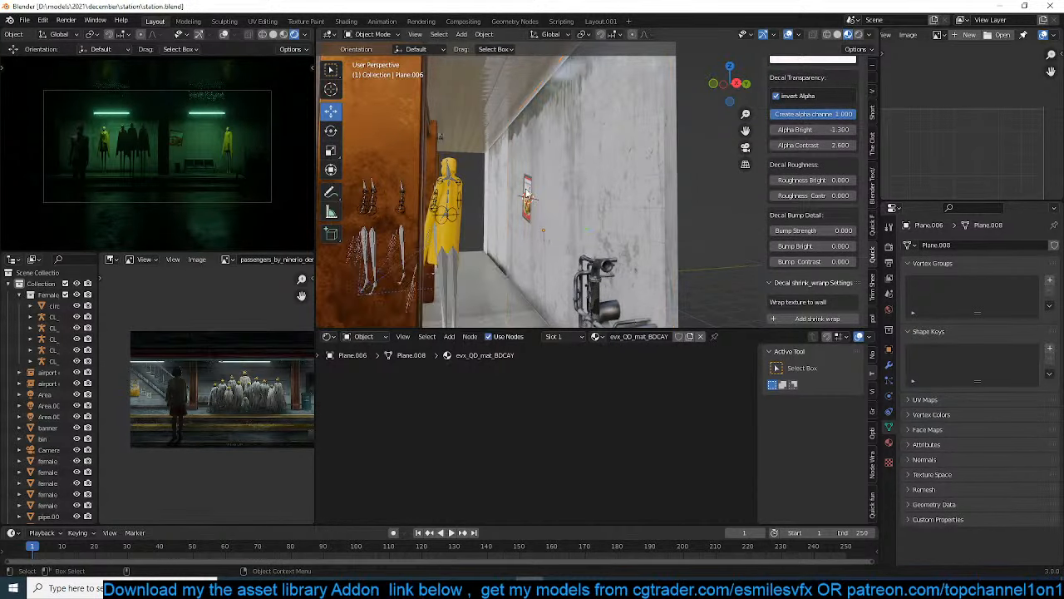
left_click(584, 160)
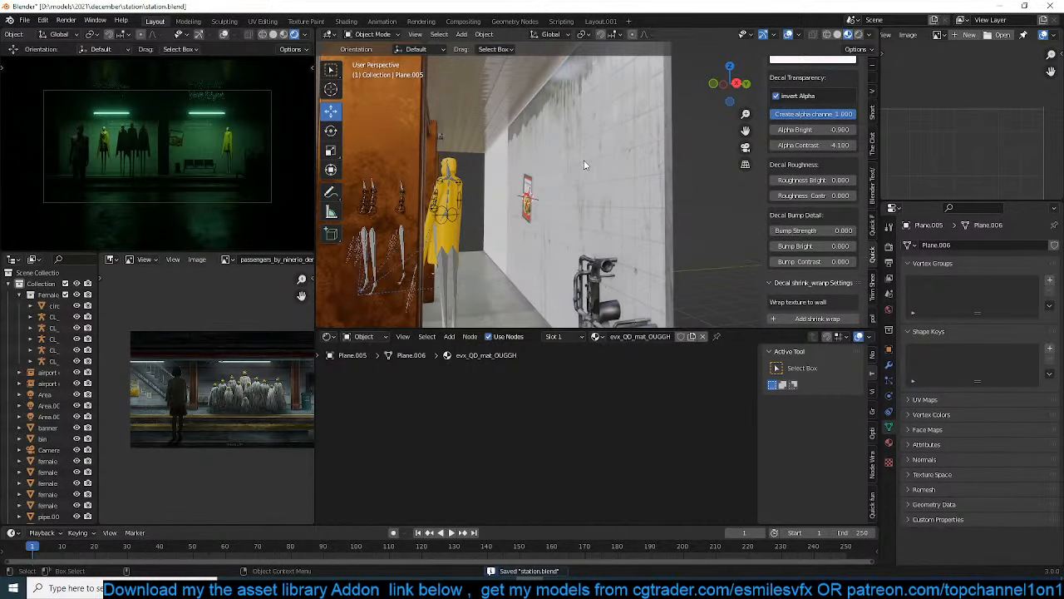
left_click(592, 161)
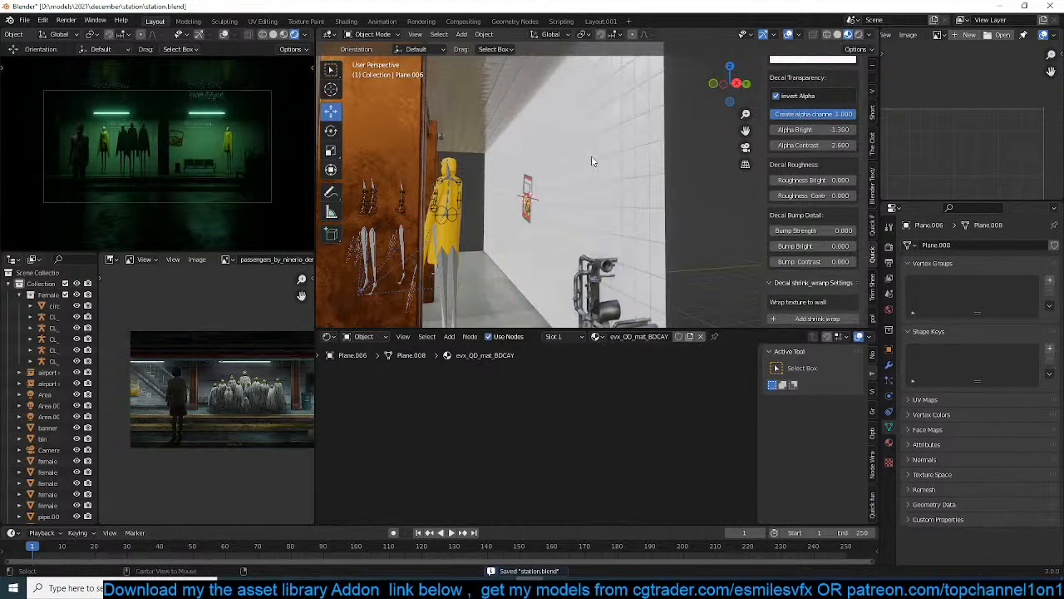
left_click(591, 156)
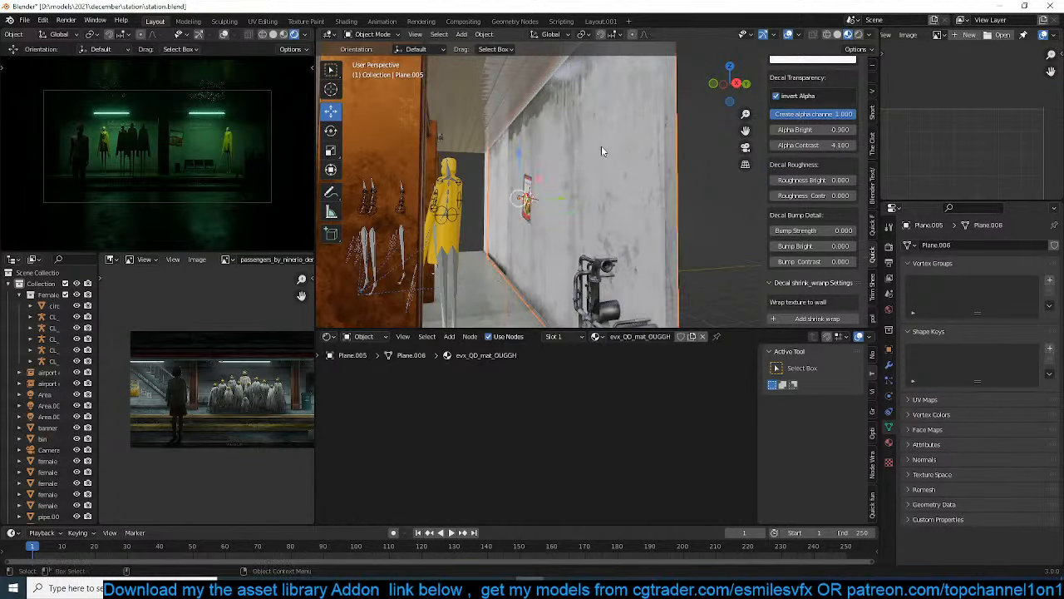
left_click(588, 191)
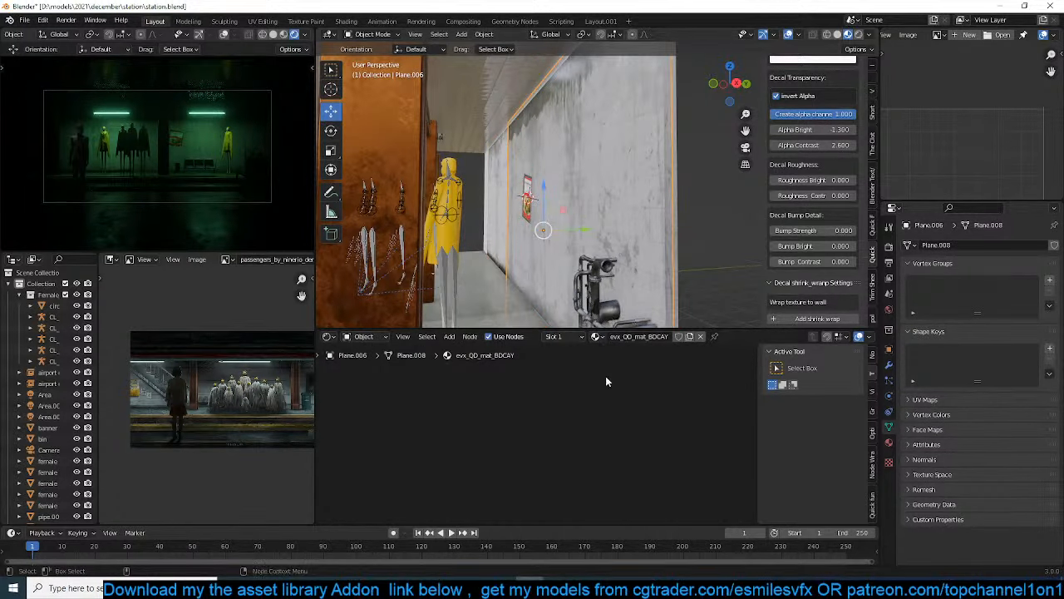
Examine the stained-concrete decal's material nodes, including its image textures, Bright/Contrast nodes and decal node group
key("Home")
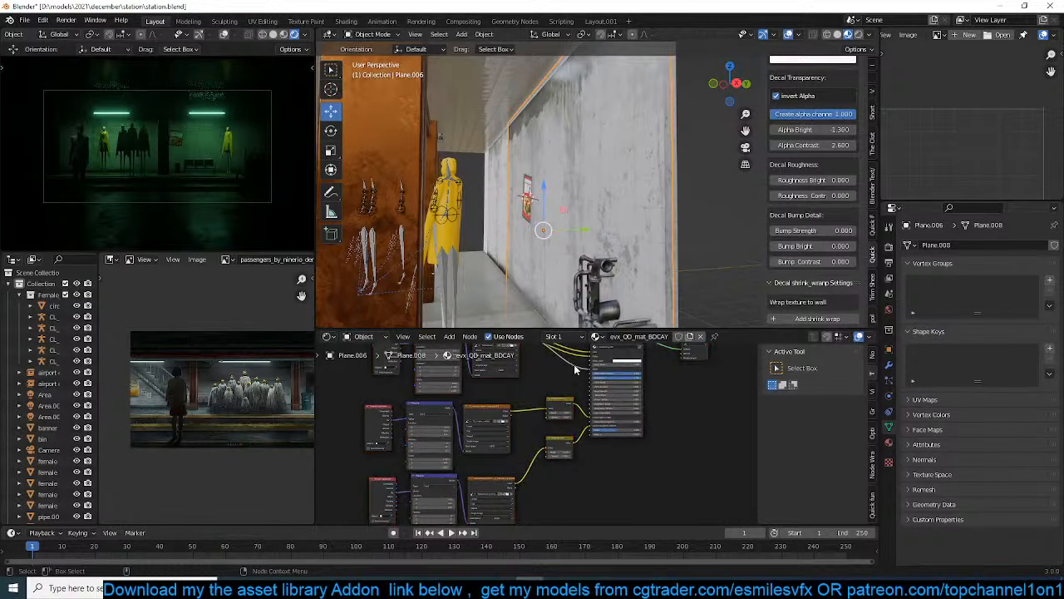
scroll(569, 421, "up", 5)
scroll(591, 426, "down", 4)
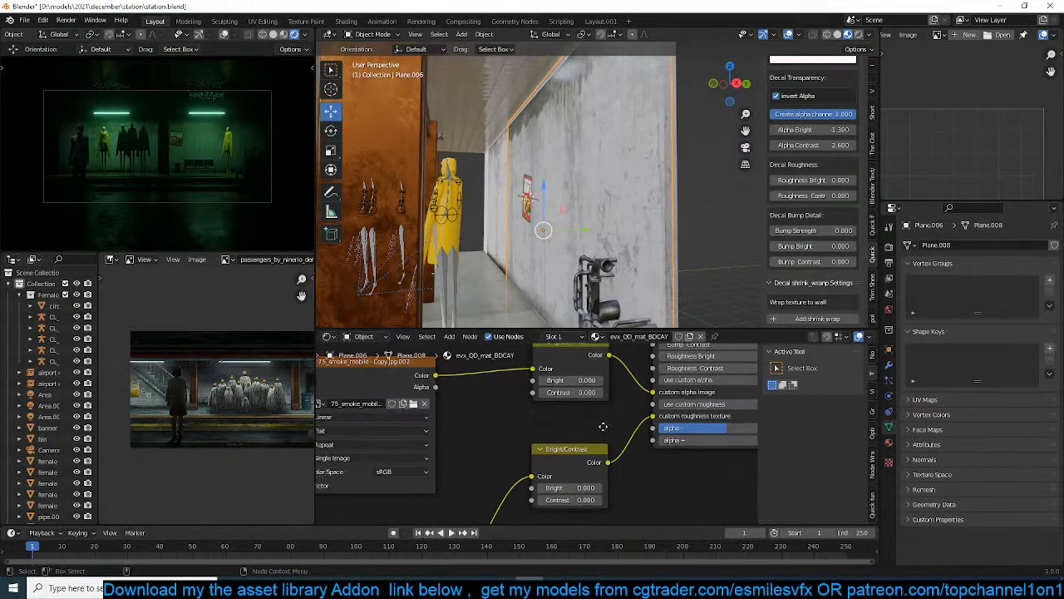
middle_click_drag(592, 433, 585, 451)
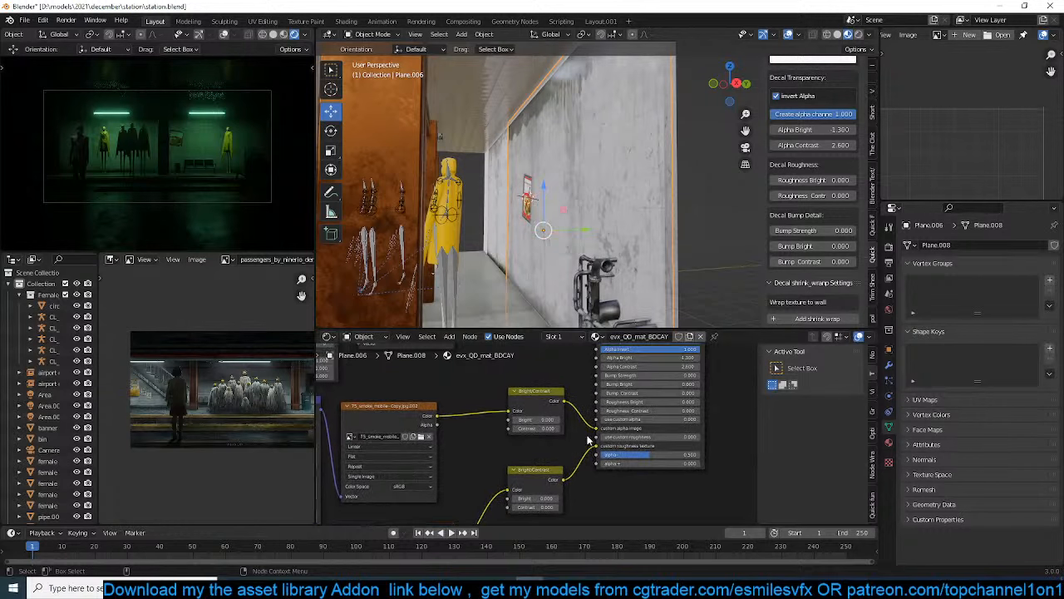
middle_click_drag(623, 378, 567, 463)
scroll(566, 463, "down", 5)
scroll(567, 463, "up", 4)
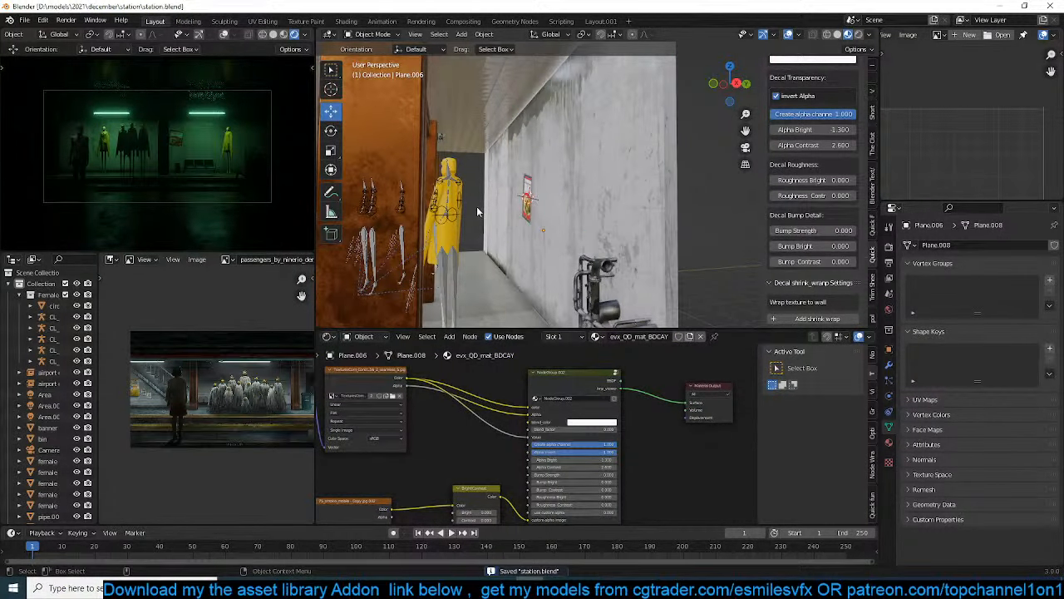
Try 50 W for the green area light above the bench bay and restore its power to 100 W
middle_click_drag(477, 206, 557, 176)
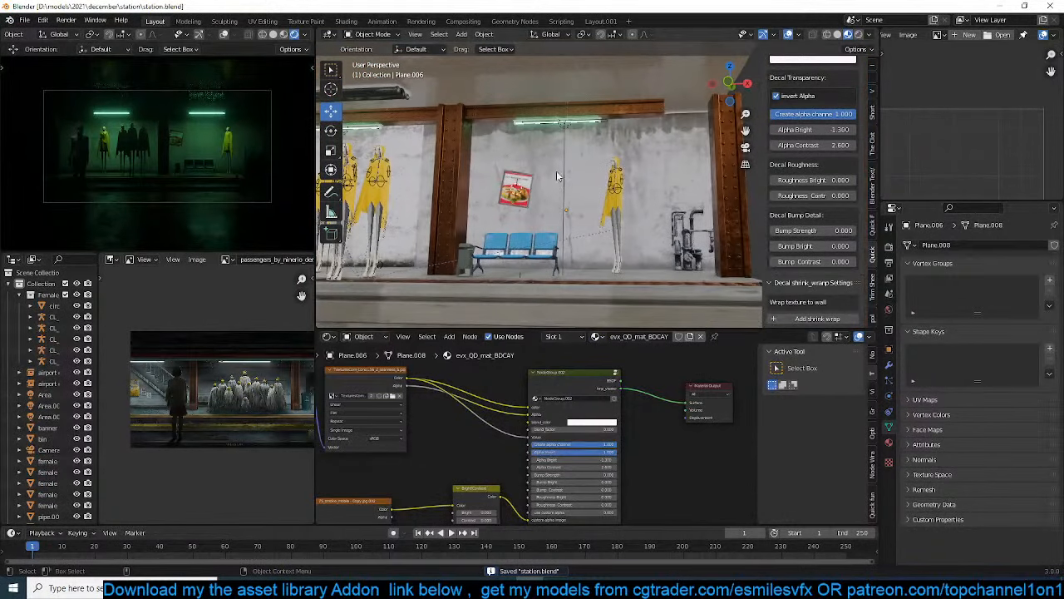
left_click(559, 176)
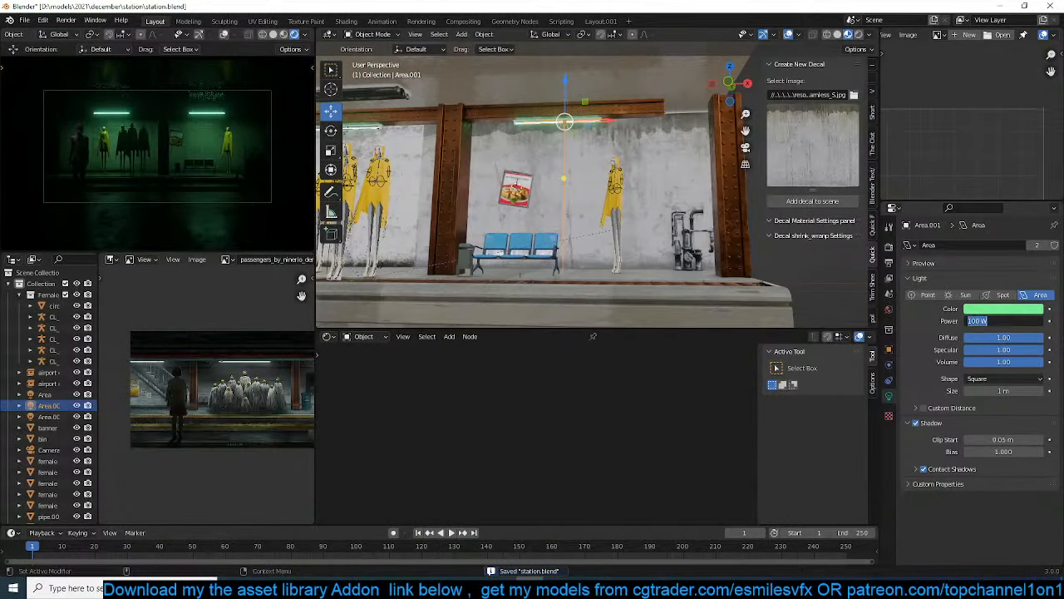
key("Return")
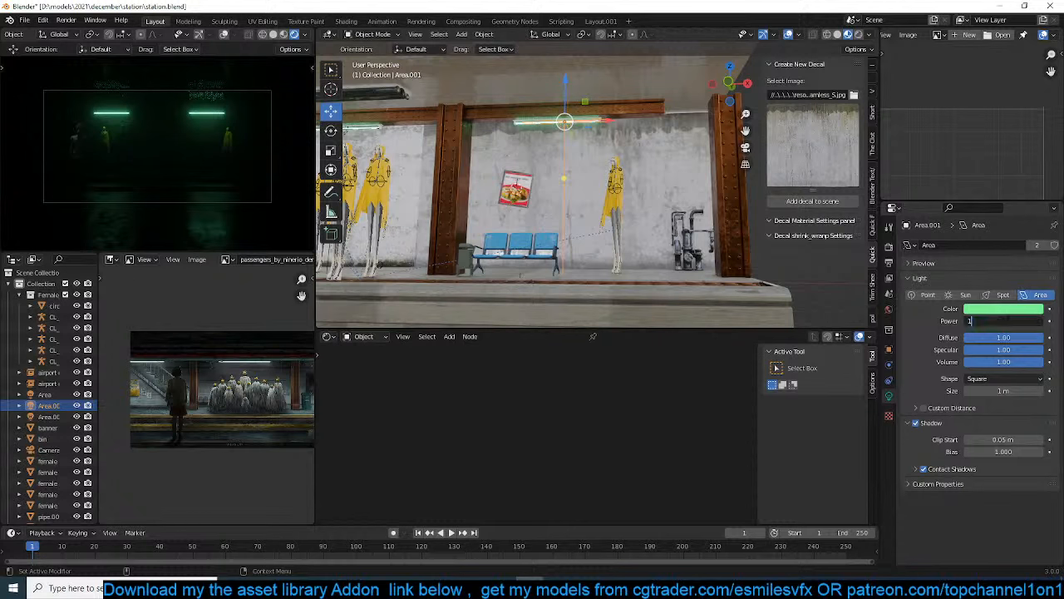
key("Return")
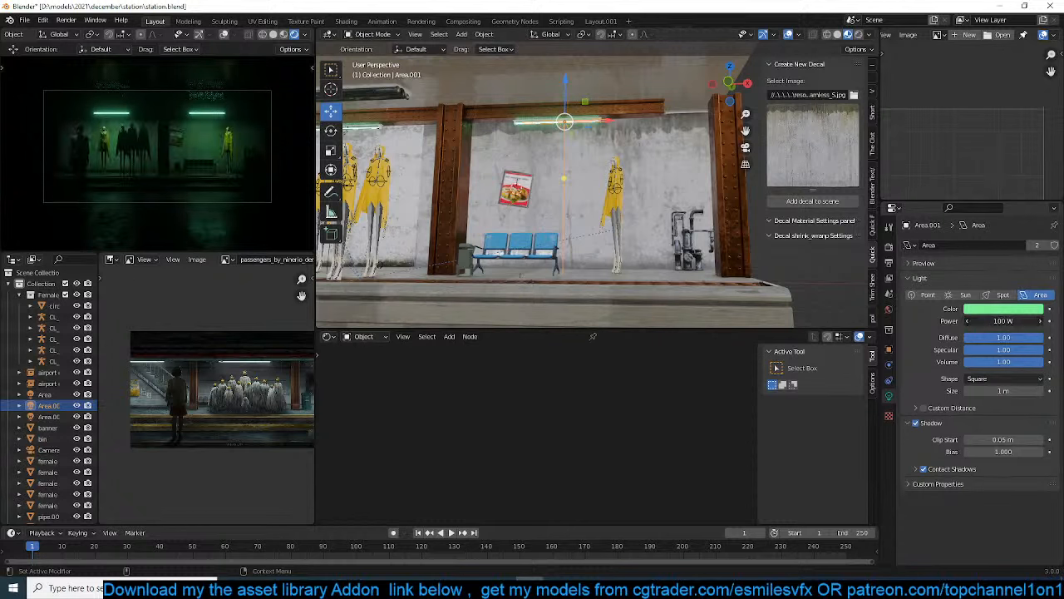
type("50")
key("Return")
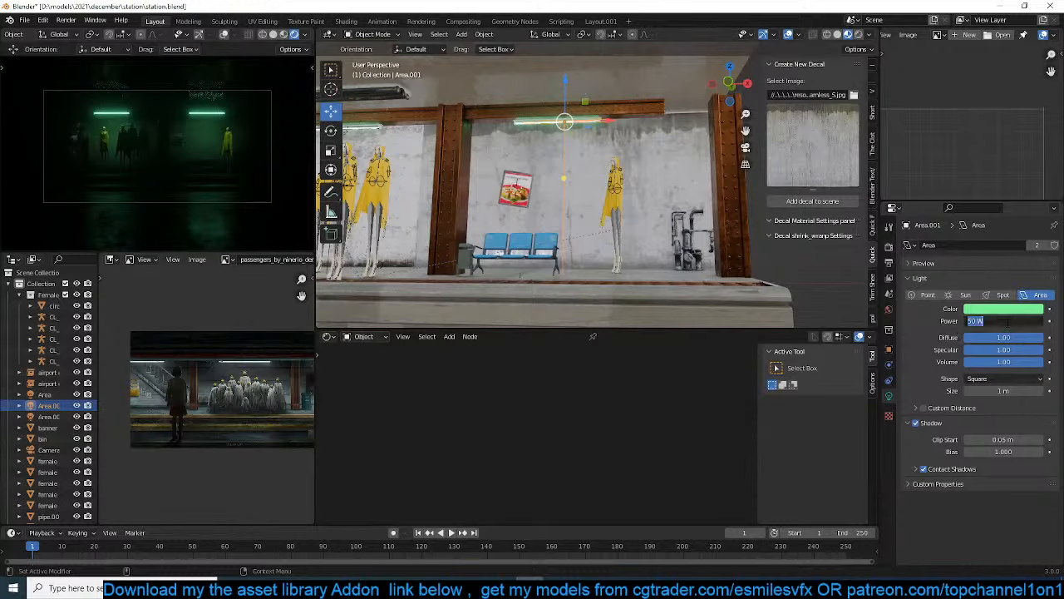
key("Return")
scroll(648, 241, "up", 3)
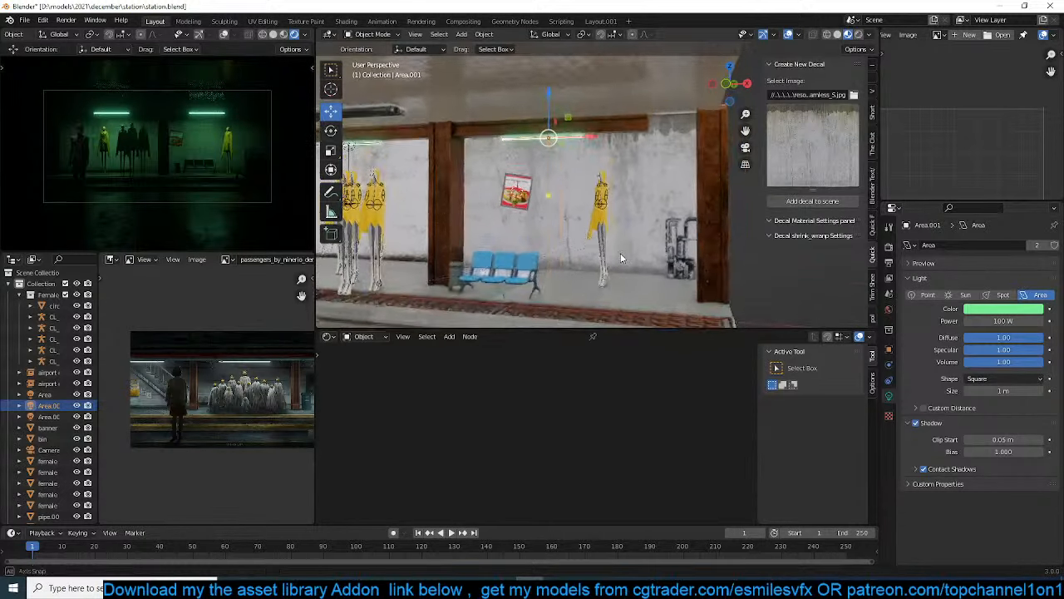
Move the lone raincoat figure beside the poster about 1.04 m along X and -4.67 m along Y, and clear the selection
left_click(602, 241)
scroll(608, 245, "up", 2)
key("g")
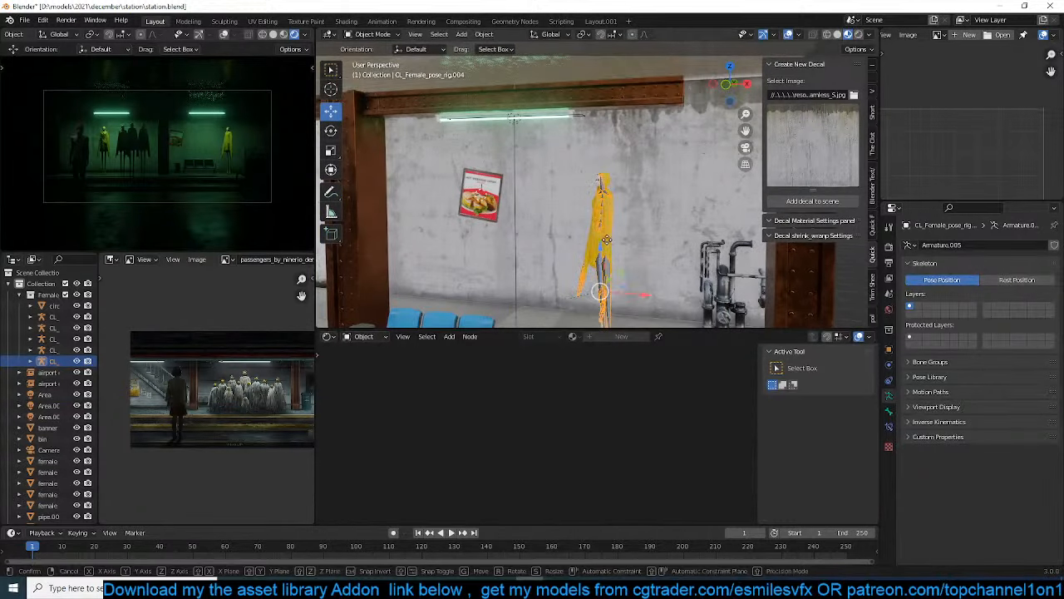
key("shift+z")
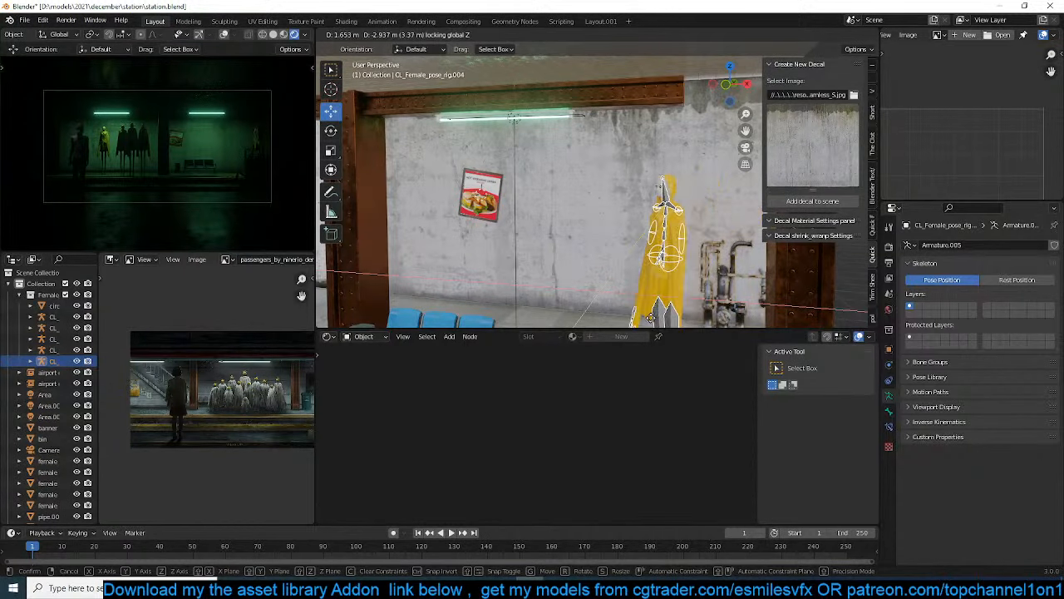
left_click(607, 99)
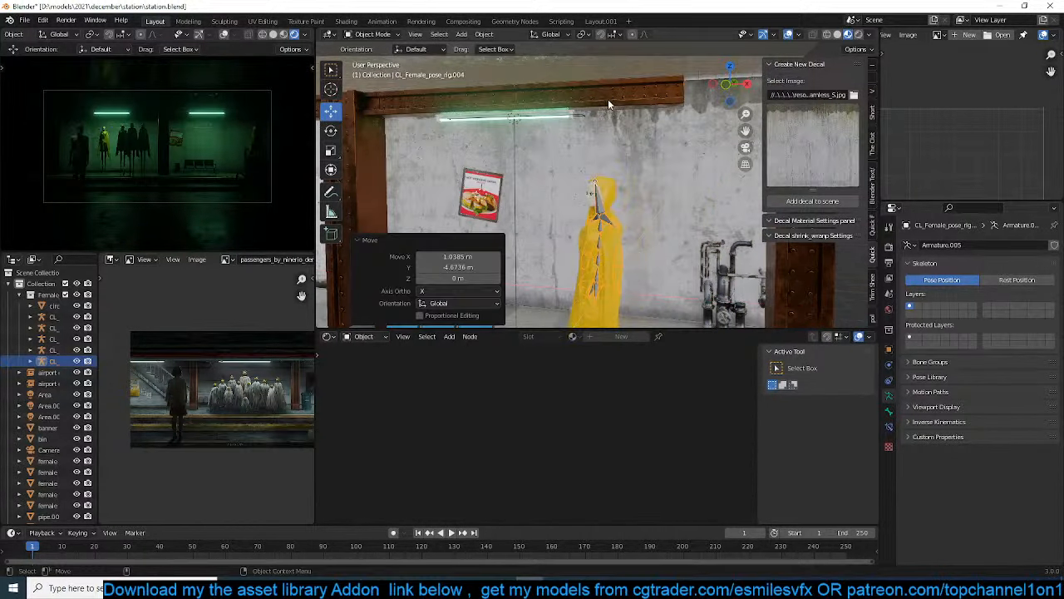
mouse_move(630, 158)
middle_mouse_down("shift")
mouse_move(632, 108)
mouse_move(617, 125)
mouse_move(589, 122)
mouse_move(555, 152)
mouse_move(617, 145)
middle_mouse_up("shift")
scroll(632, 108, "down", 5)
key("g")
key("Escape")
key("alt+a")
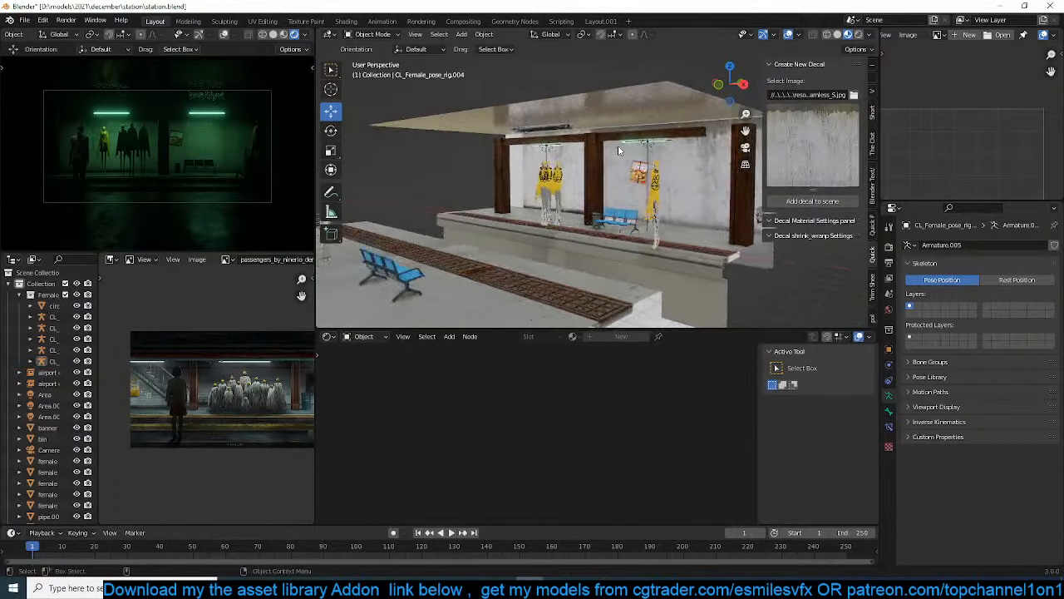
Move the leftmost raincoat figure of the group about -3.09 m along X and -2.69 m along Y
scroll(618, 145, "up", 4)
middle_click_drag(534, 154, 594, 158, "shift")
scroll(595, 158, "up", 3)
middle_click_drag(532, 180, 550, 190)
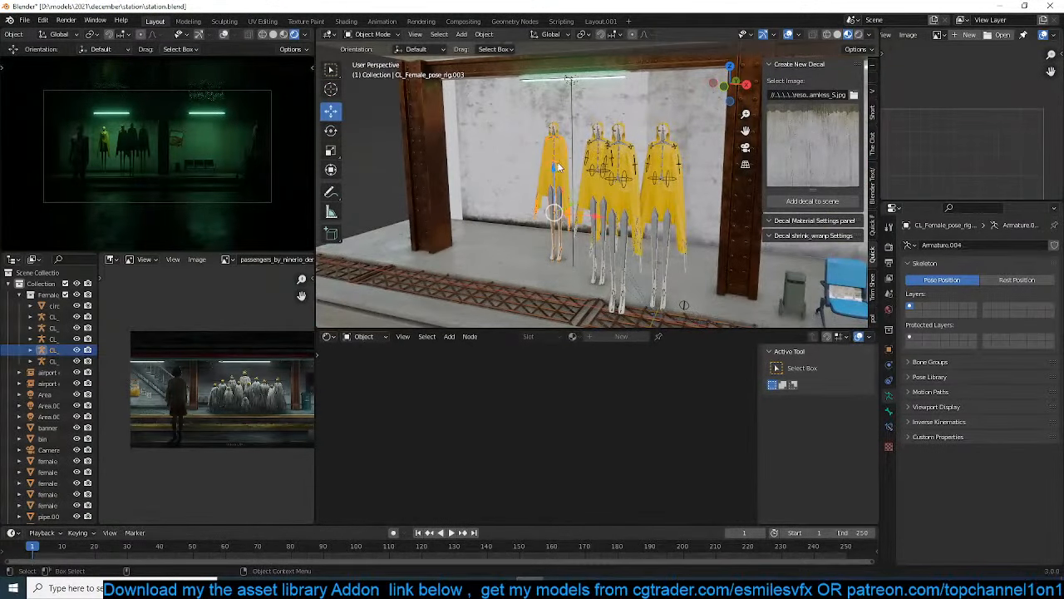
key("g")
key("shift+z")
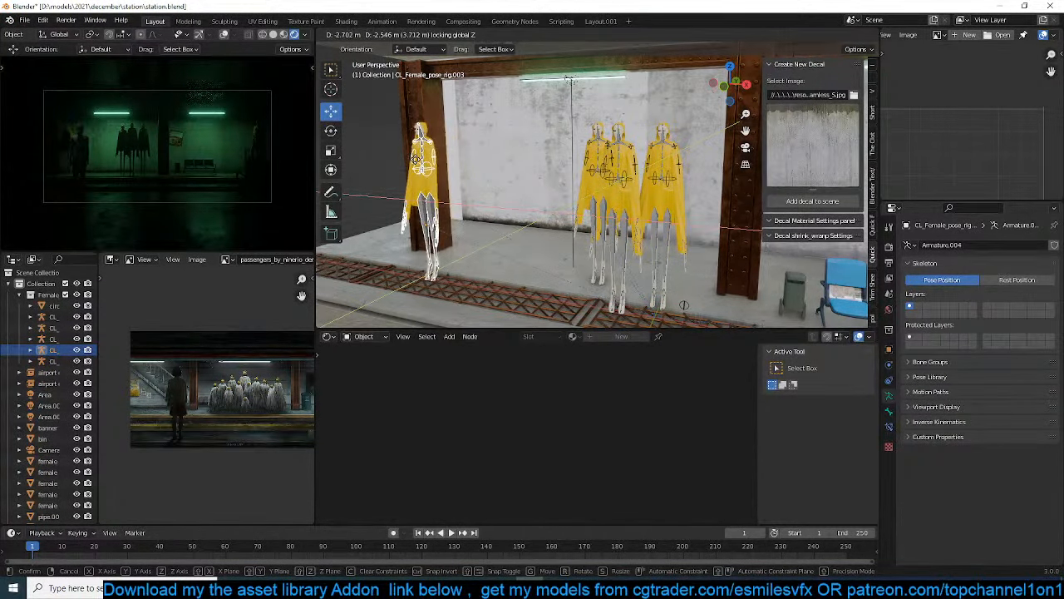
left_click(401, 164)
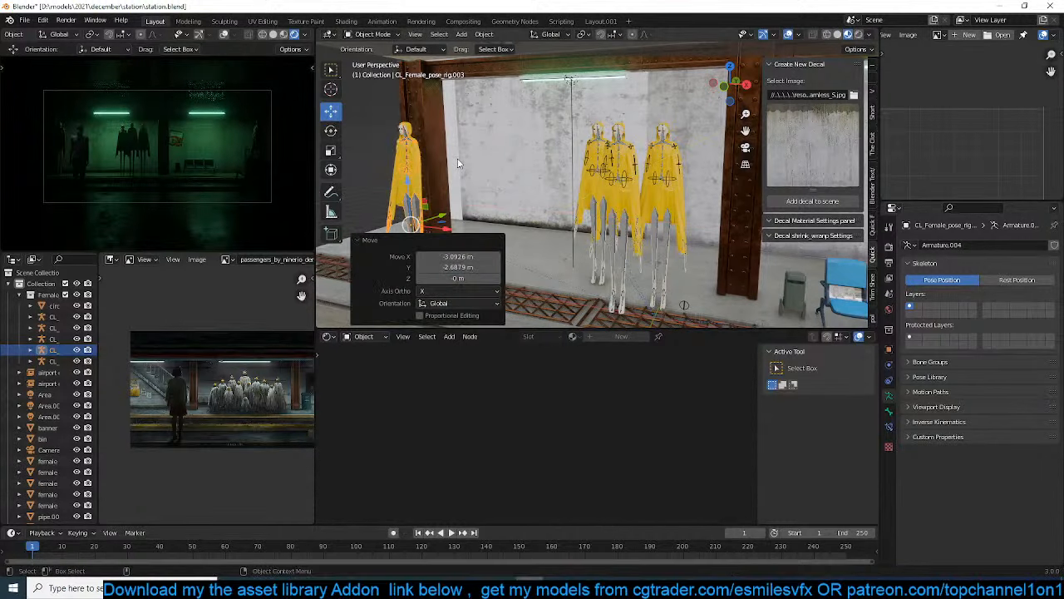
Rotate the separated raincoat figure about Z to face the tracks, clear the selection and save the file
key("r")
key("z")
left_click(439, 137)
left_click(555, 136)
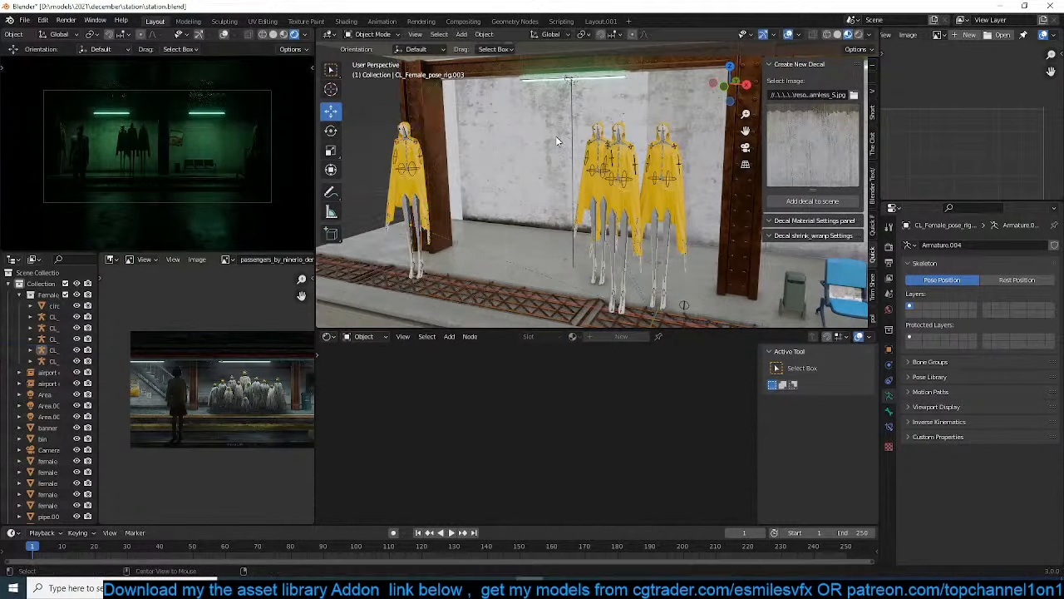
scroll(555, 136, "down", 1)
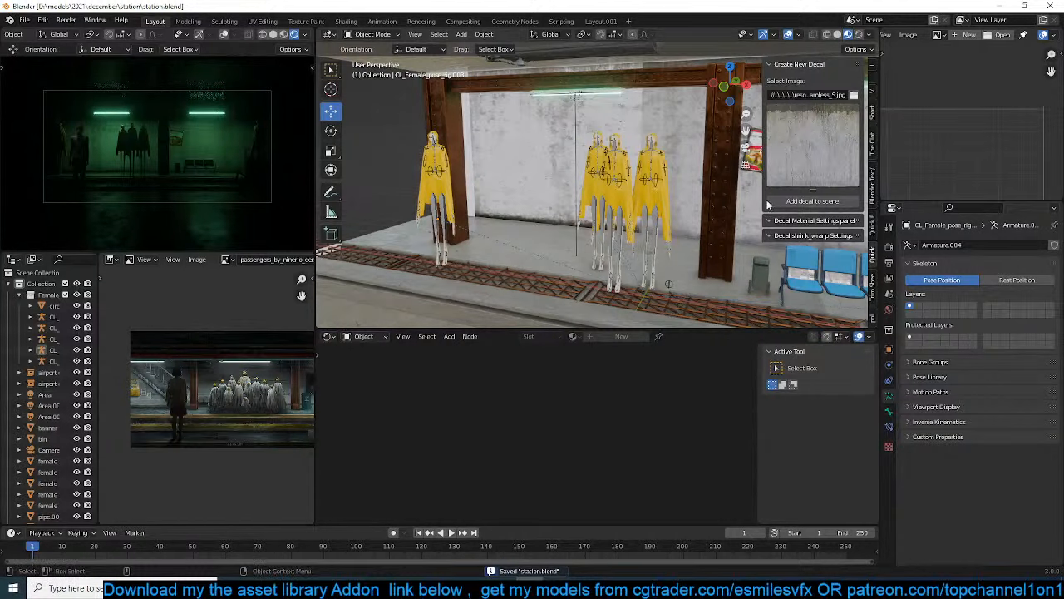
Browse the walls and custom decals resource folders for a new decal image
left_click(860, 93)
scroll(515, 298, "down", 5)
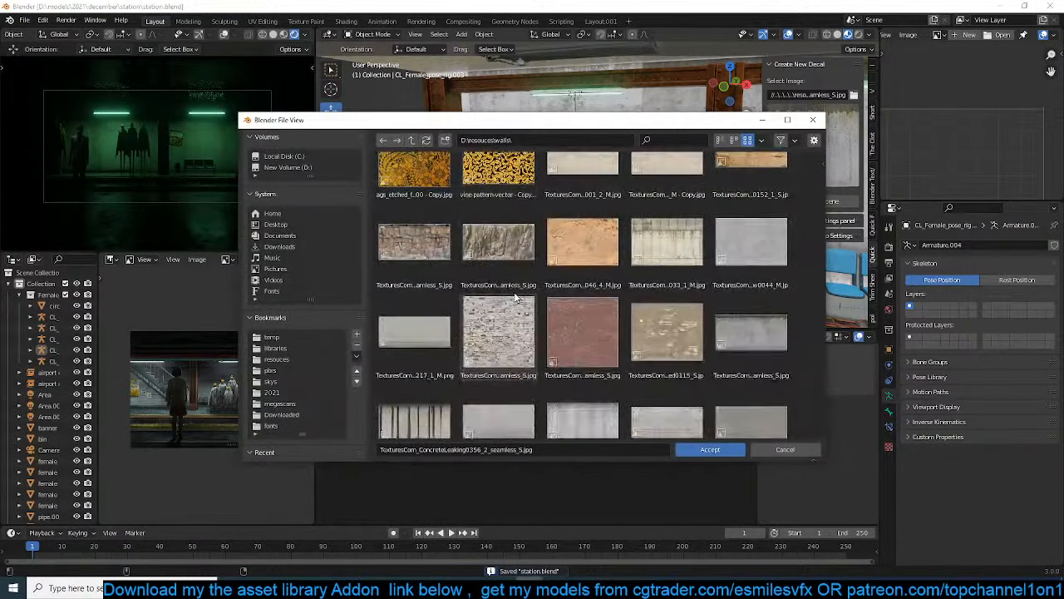
scroll(515, 295, "down", 10)
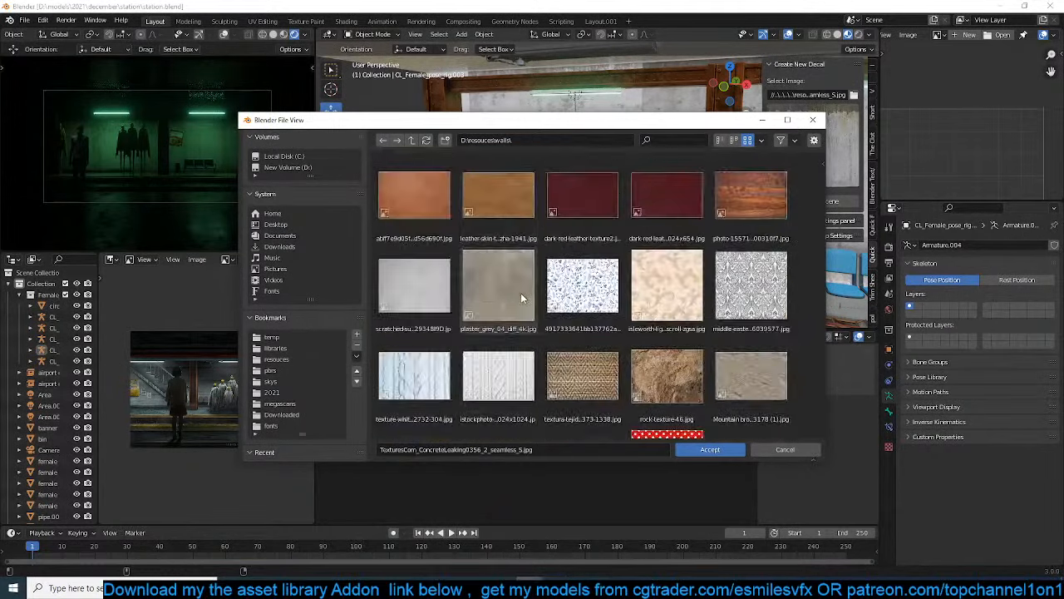
scroll(530, 293, "down", 3)
left_click(427, 141)
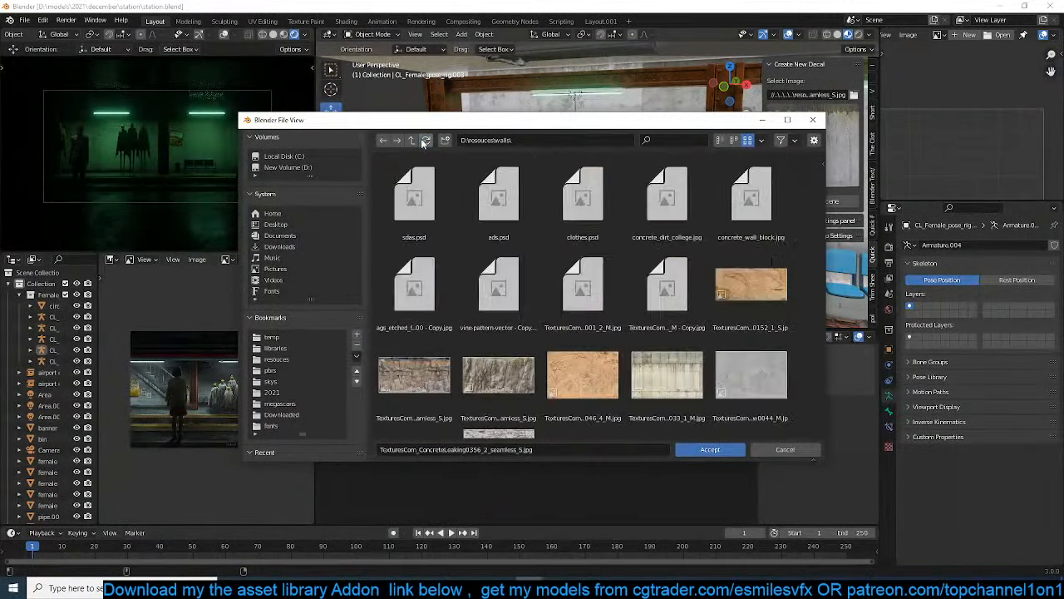
left_click(412, 139)
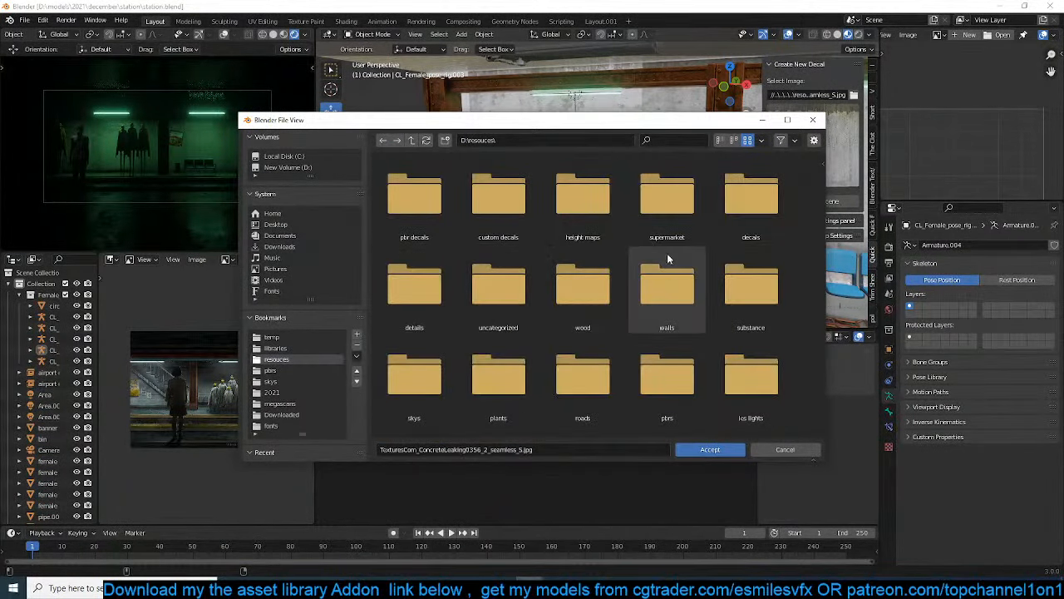
scroll(705, 339, "down", 2)
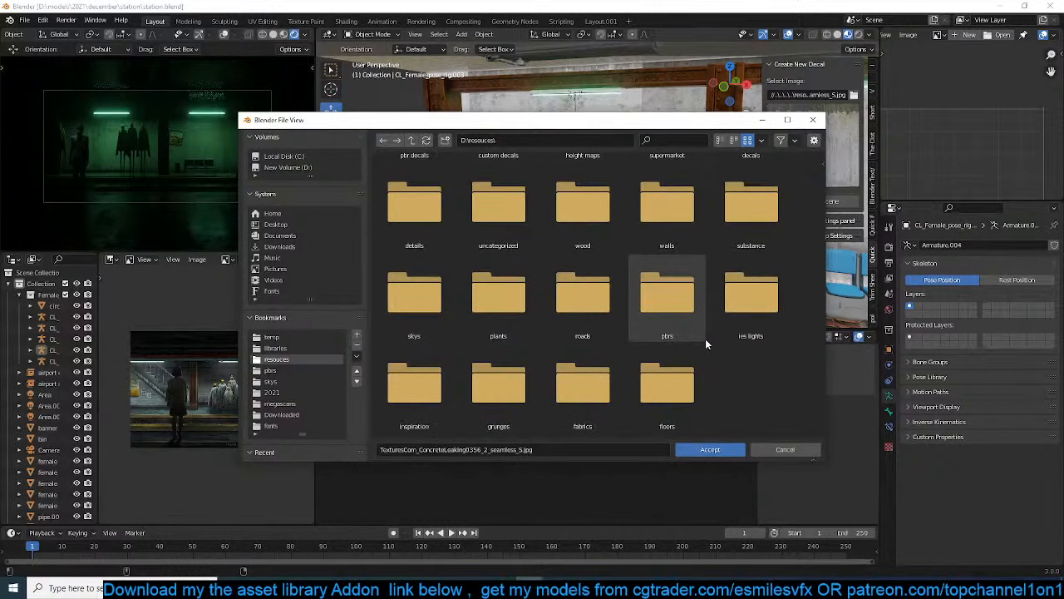
scroll(565, 309, "up", 2)
double_click(498, 204)
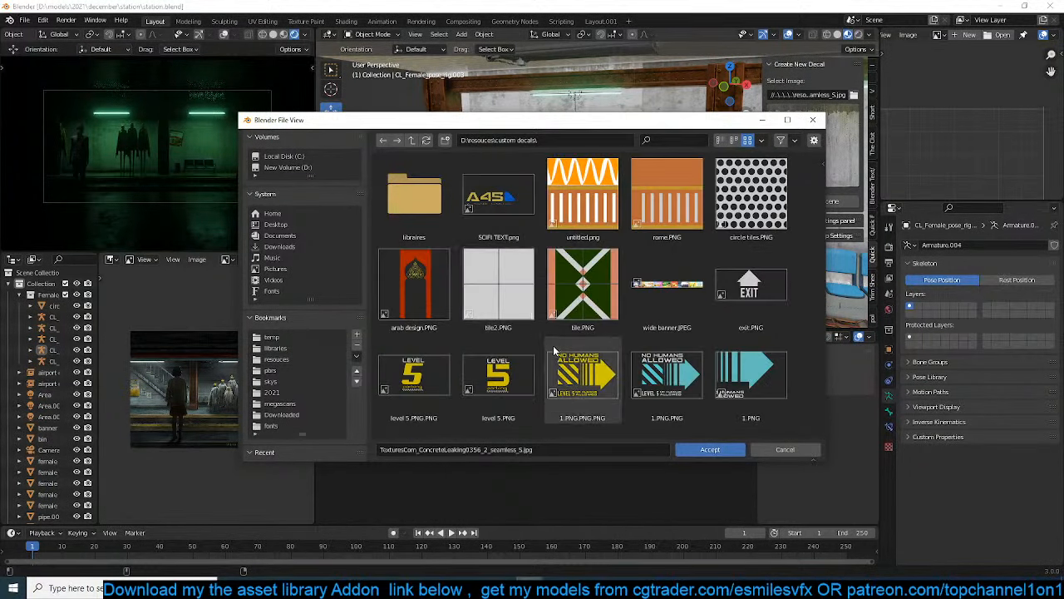
scroll(561, 376, "up", 2)
double_click(414, 198)
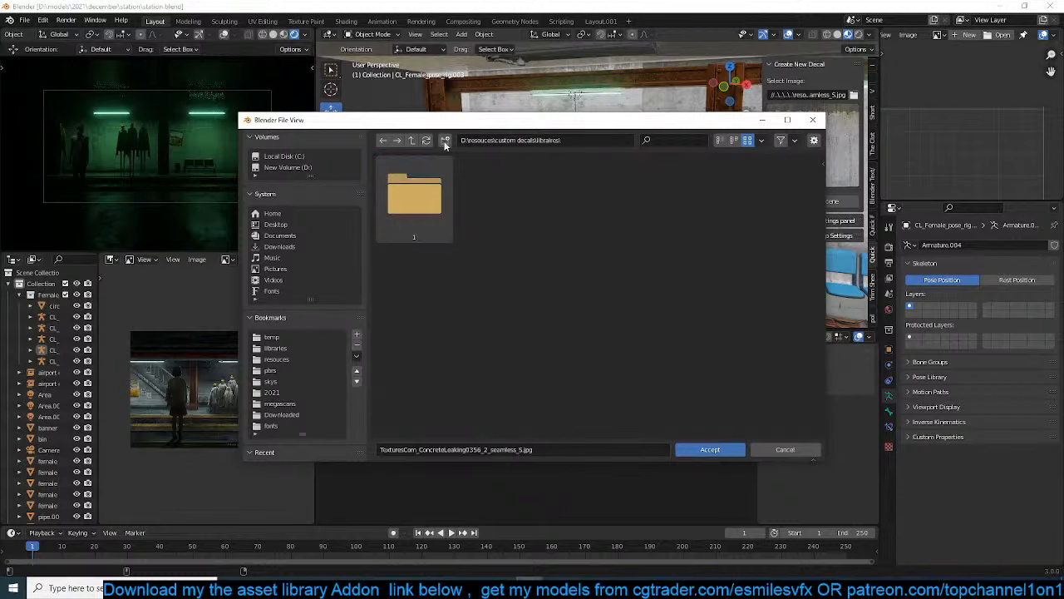
left_click(412, 140)
left_click(411, 140)
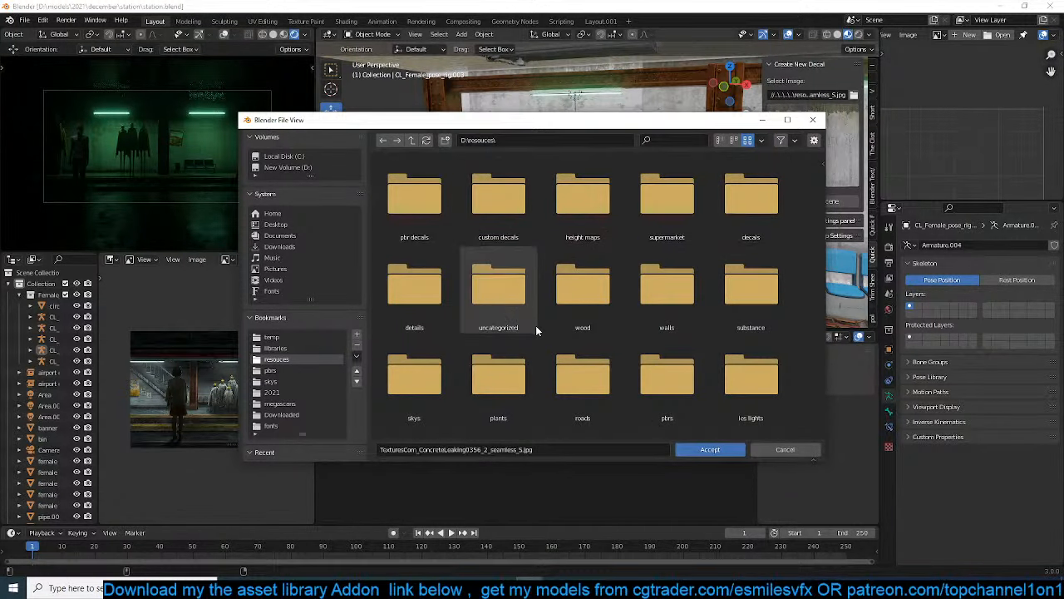
Check the custom decals, height maps and supermarket folders for a suitable wall decal image
scroll(535, 325, "down", 2)
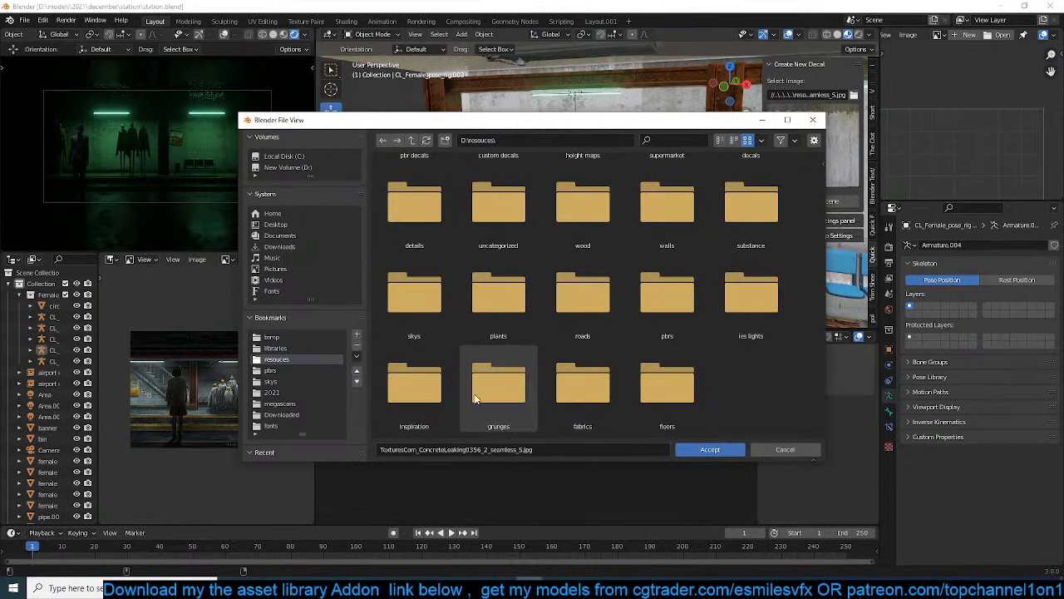
scroll(474, 390, "up", 2)
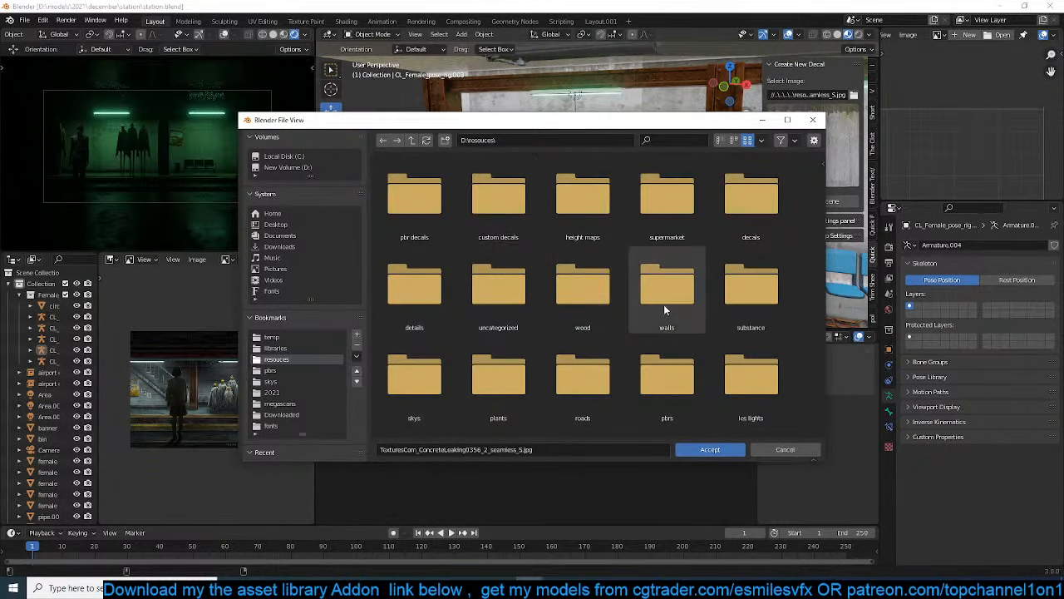
double_click(527, 210)
scroll(561, 315, "down", 2)
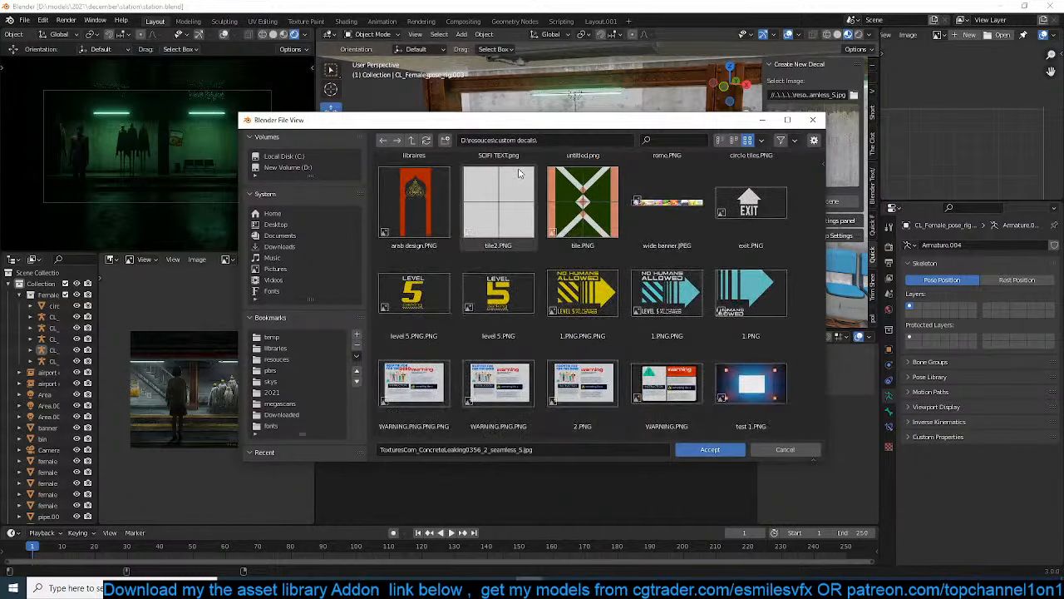
key("BackSpace")
double_click(584, 186)
scroll(638, 278, "down", 2)
key("BackSpace")
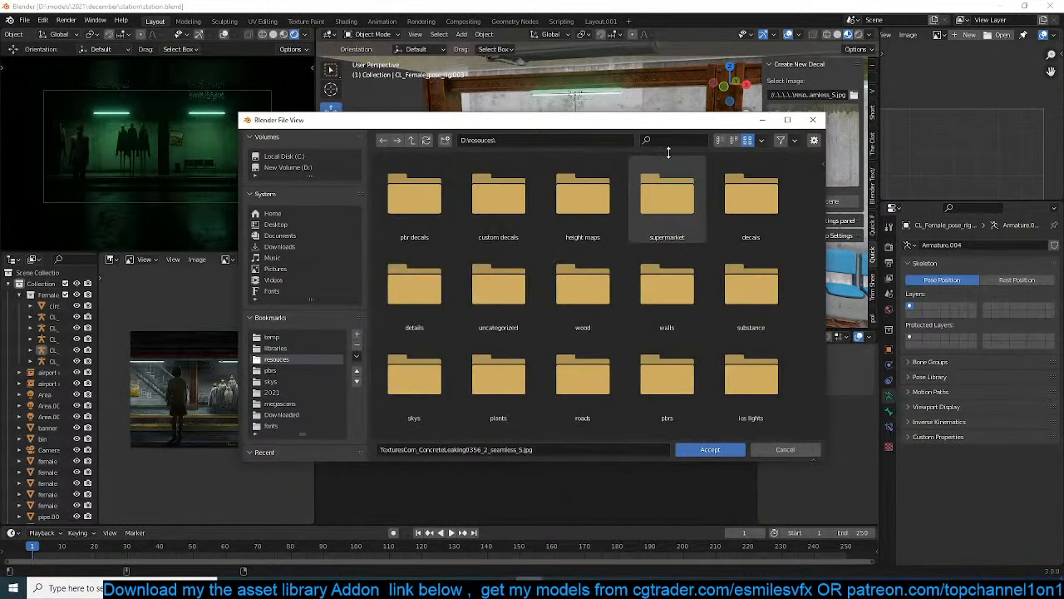
double_click(669, 198)
scroll(669, 216, "down", 2)
key("BackSpace")
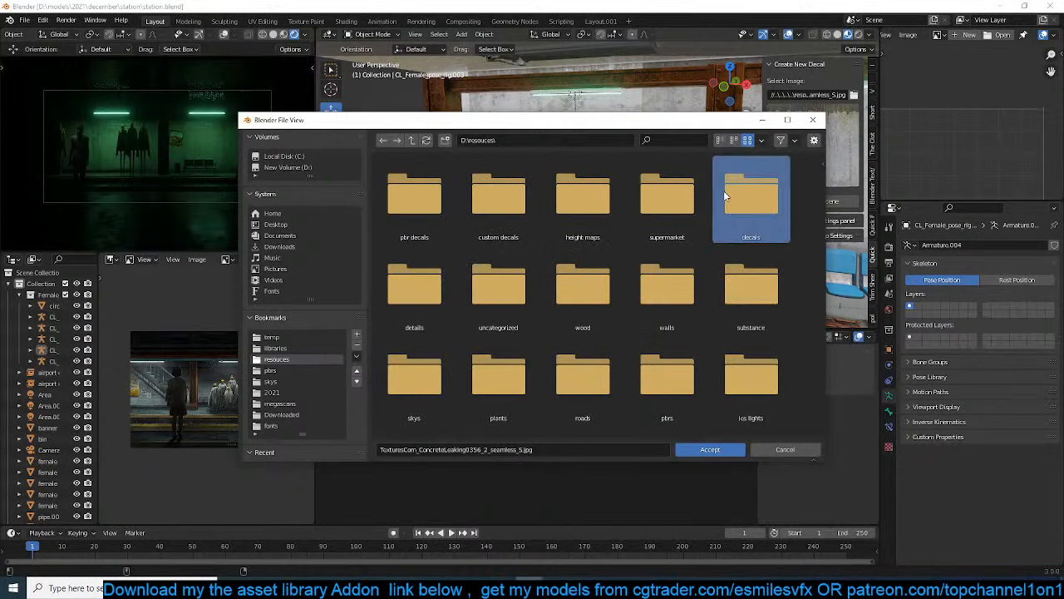
Look through the decals folder and its patterns subfolder for a suitable wall decal
double_click(728, 193)
scroll(637, 331, "down", 2)
scroll(637, 331, "down", 15)
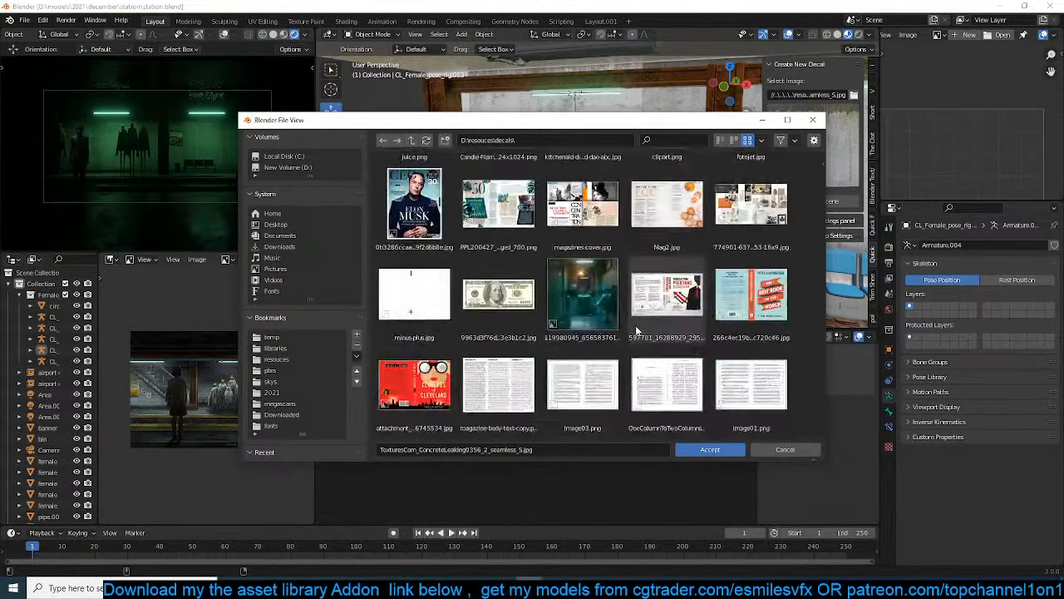
scroll(637, 330, "down", 15)
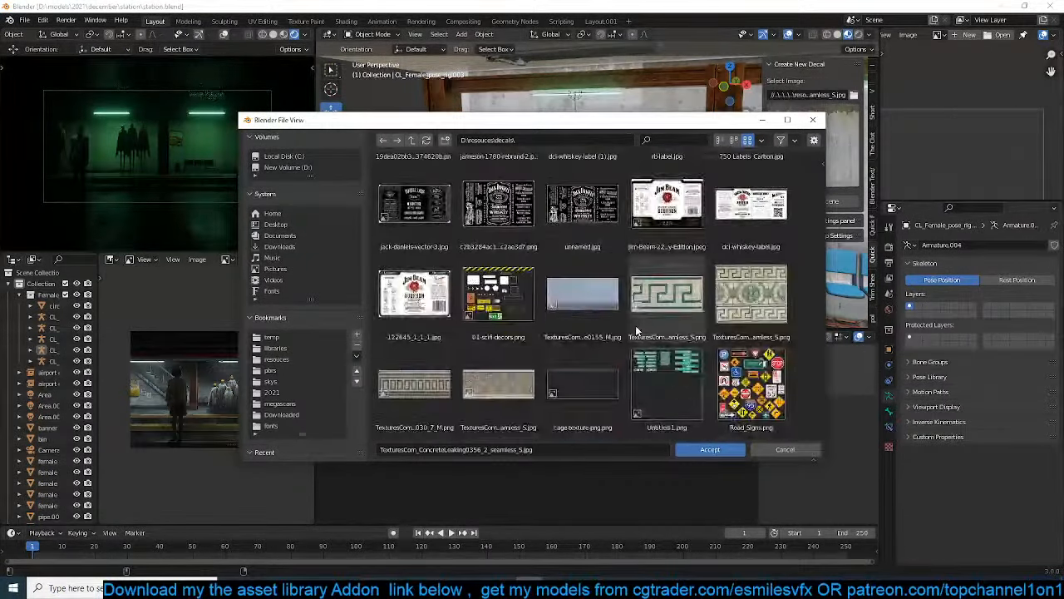
scroll(636, 331, "down", 15)
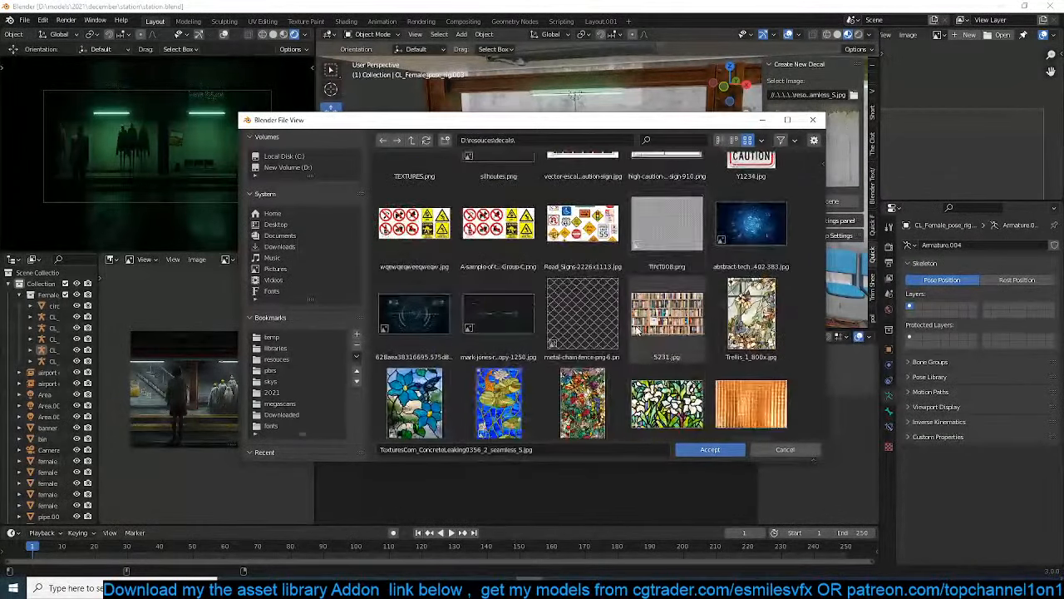
scroll(635, 330, "down", 2)
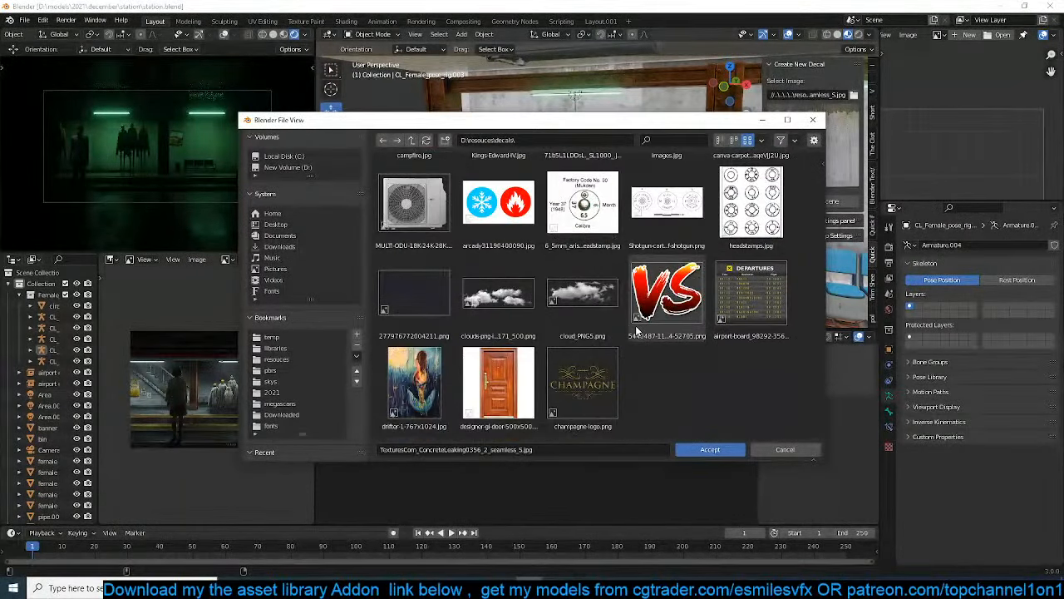
scroll(635, 330, "up", 10)
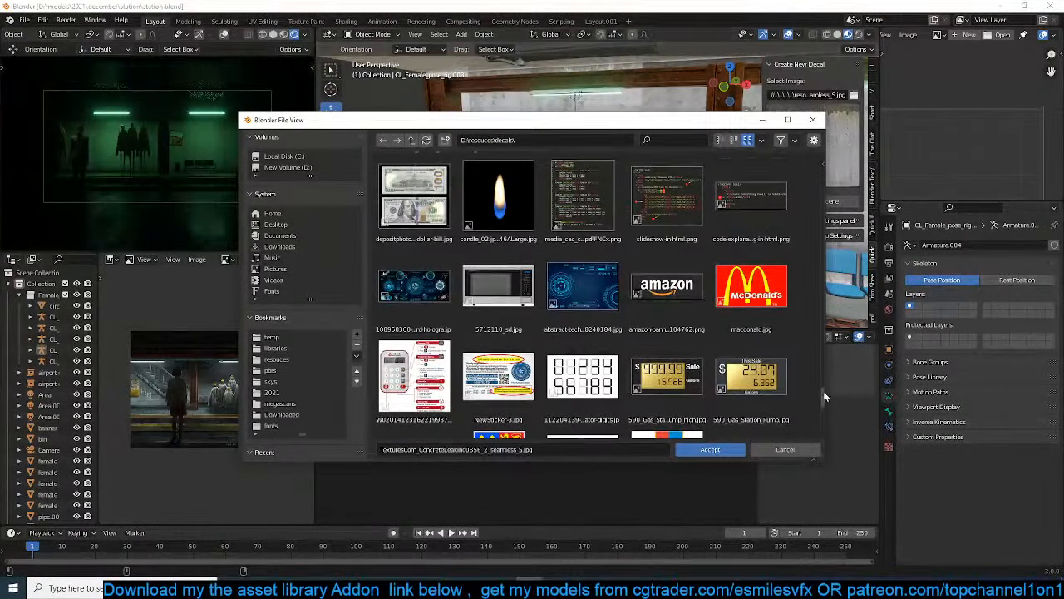
left_click_drag(823, 396, 818, 158)
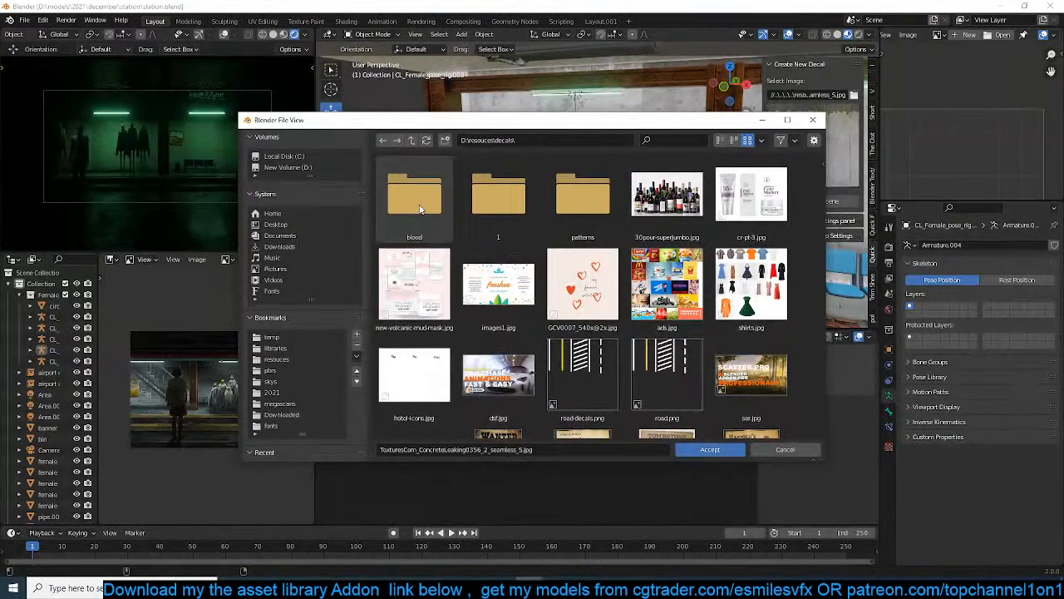
double_click(593, 212)
key("BackSpace")
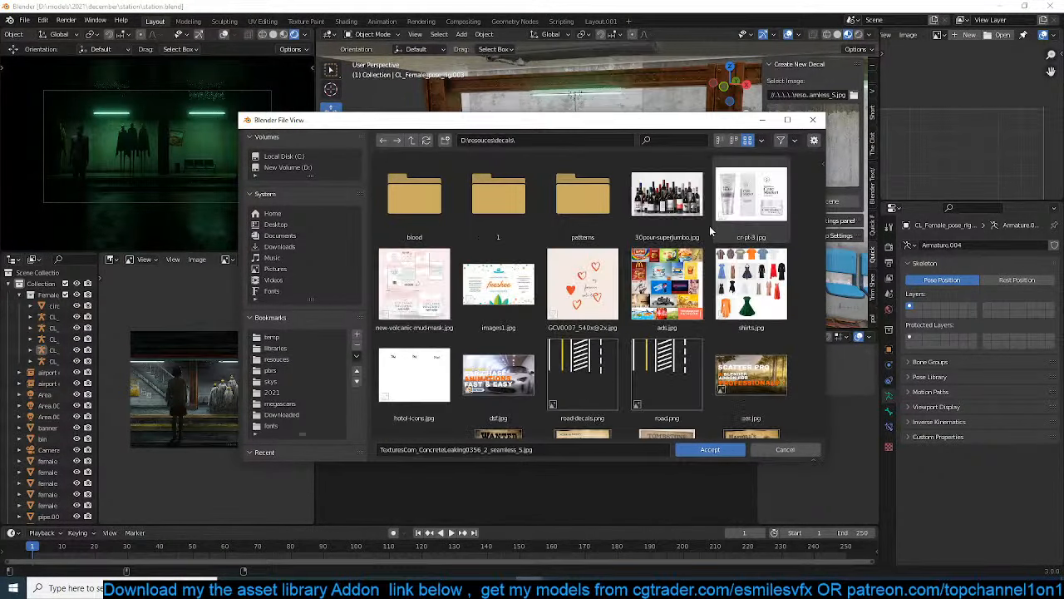
key("BackSpace")
Load the black dripping graffiti PNG starting with 16-167740 from the uncategorized folder as the new decal image
double_click(414, 279)
scroll(530, 320, "down", 2)
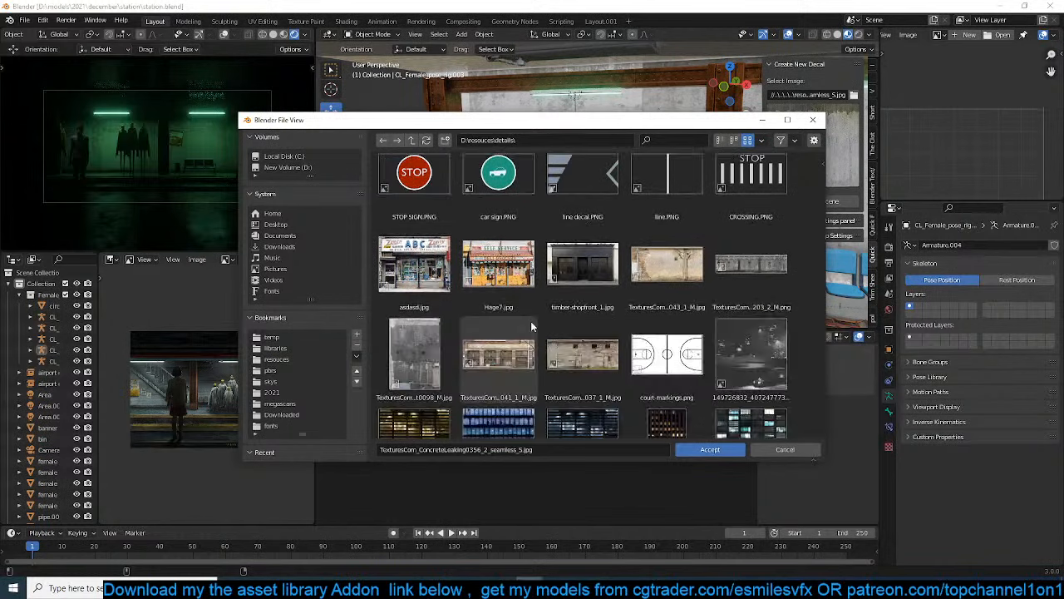
key("BackSpace")
double_click(510, 291)
key("BackSpace")
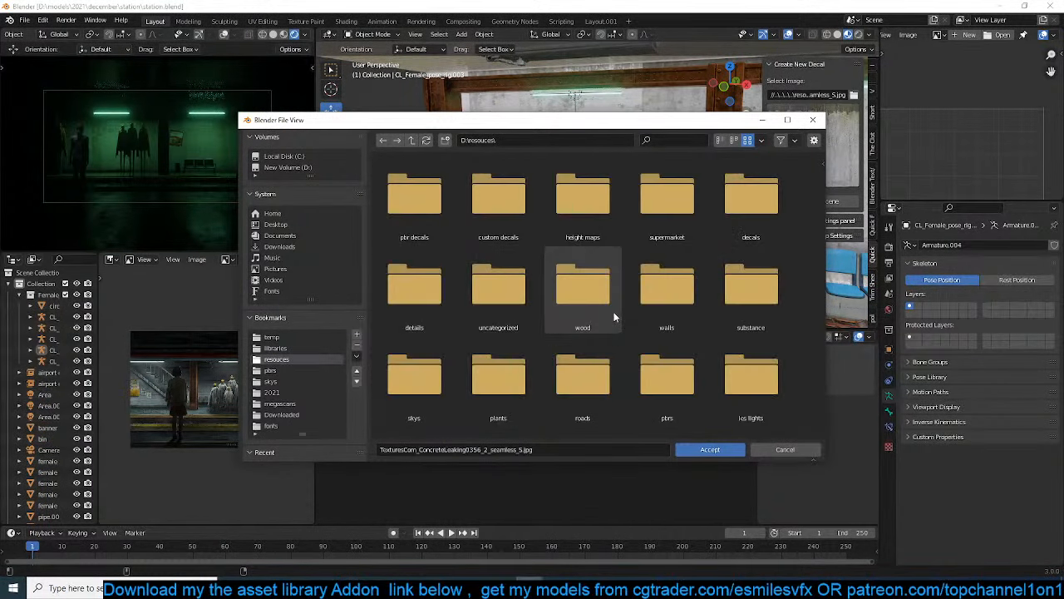
double_click(499, 286)
scroll(665, 327, "down", 2)
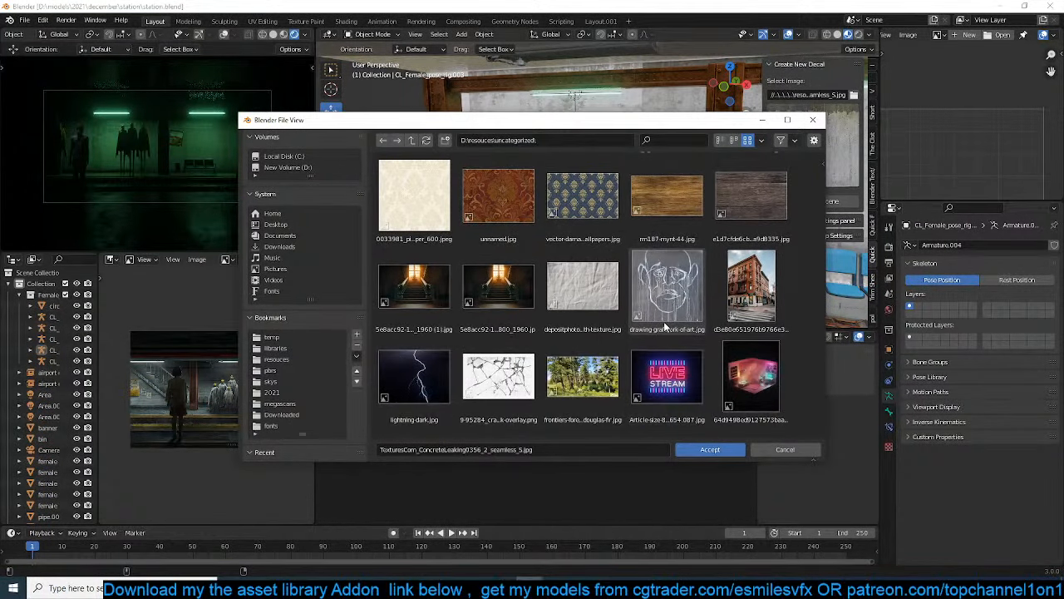
scroll(665, 326, "down", 10)
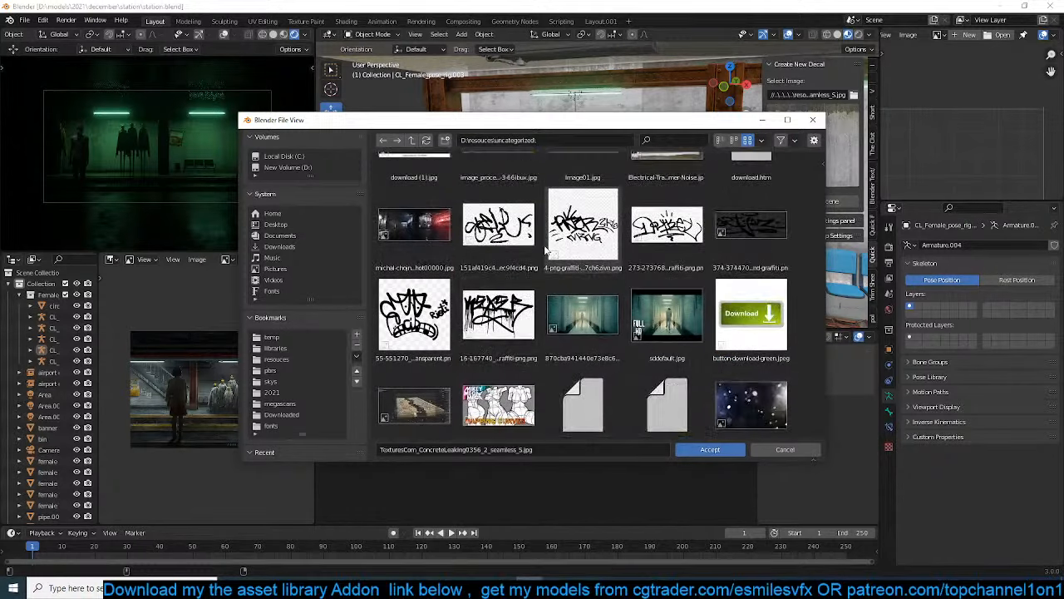
double_click(498, 315)
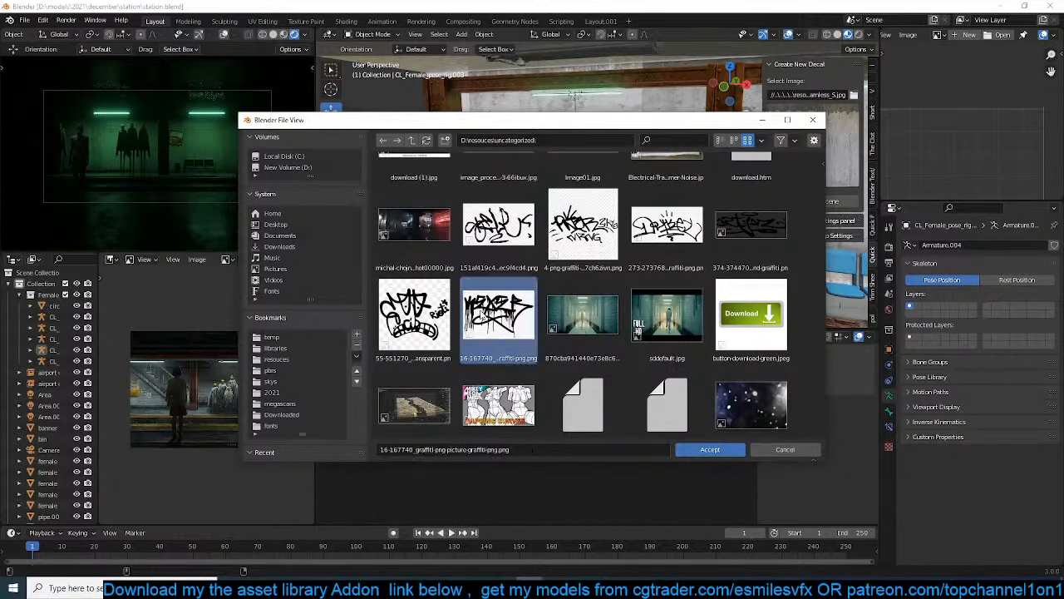
Add the graffiti decal to the wall beside the food poster and rotate it 90° about X
scroll(618, 198, "up", 3)
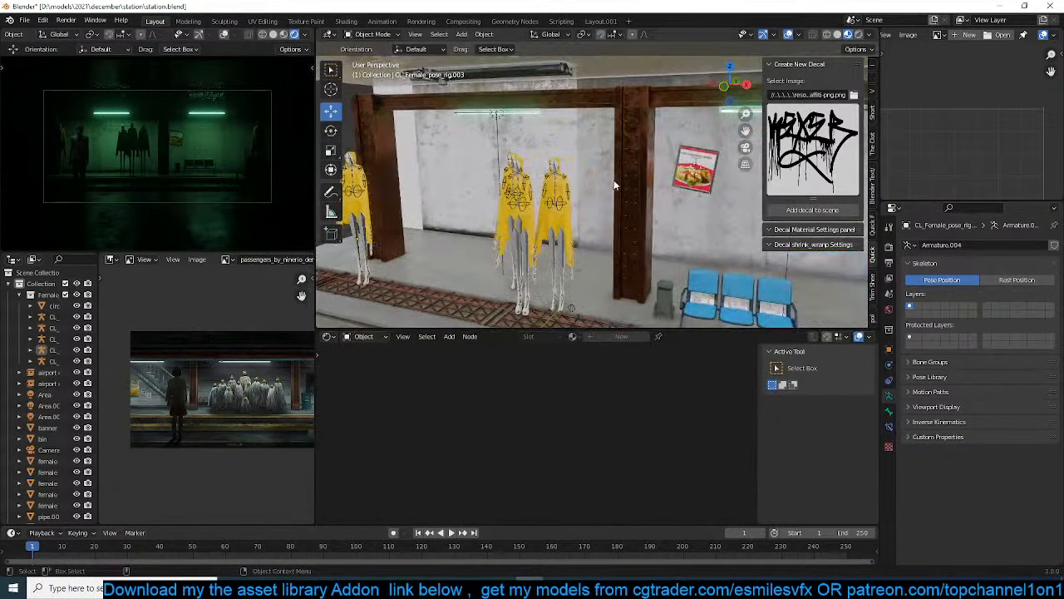
middle_click_drag(614, 182, 530, 158, "shift")
scroll(590, 190, "up", 4)
middle_click_drag(589, 190, 506, 201, "shift")
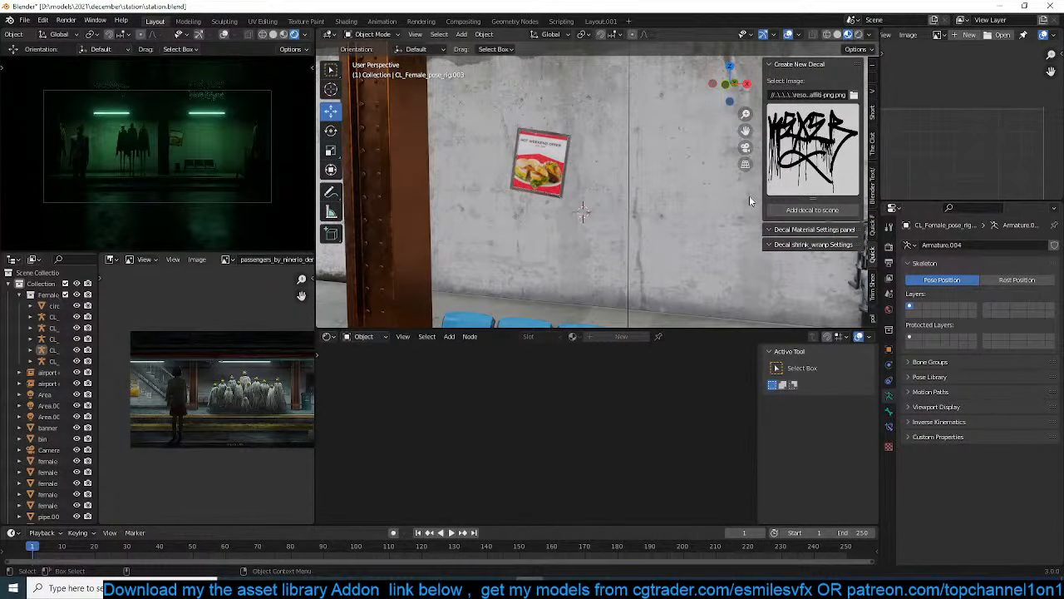
left_click(798, 211)
type("rx")
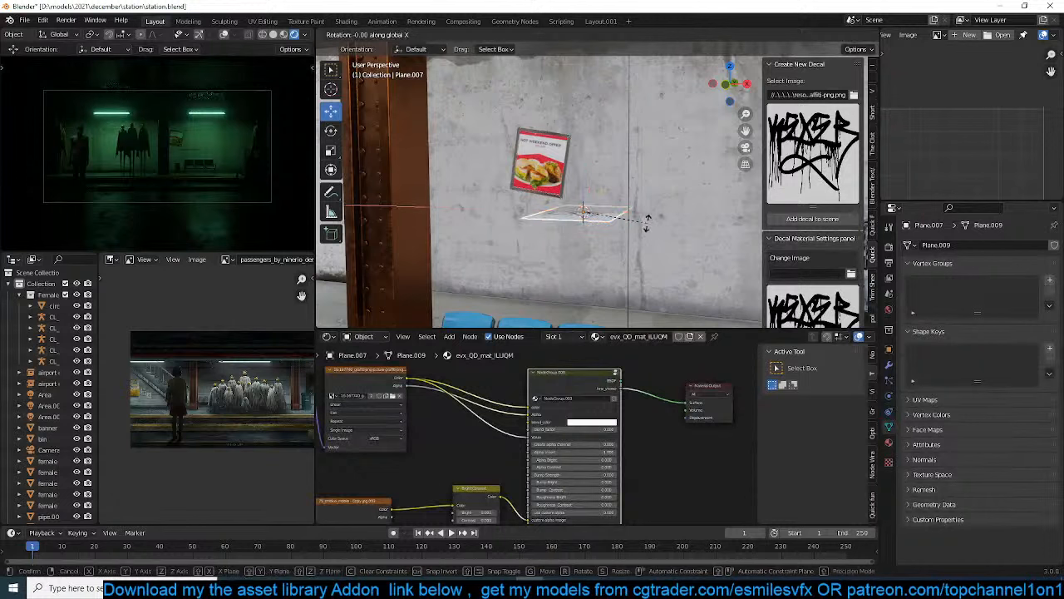
type("90")
key("Return")
Scale the graffiti decal up by about 2.27, and stretch it along X by about 1.51
key("s")
left_click(731, 244)
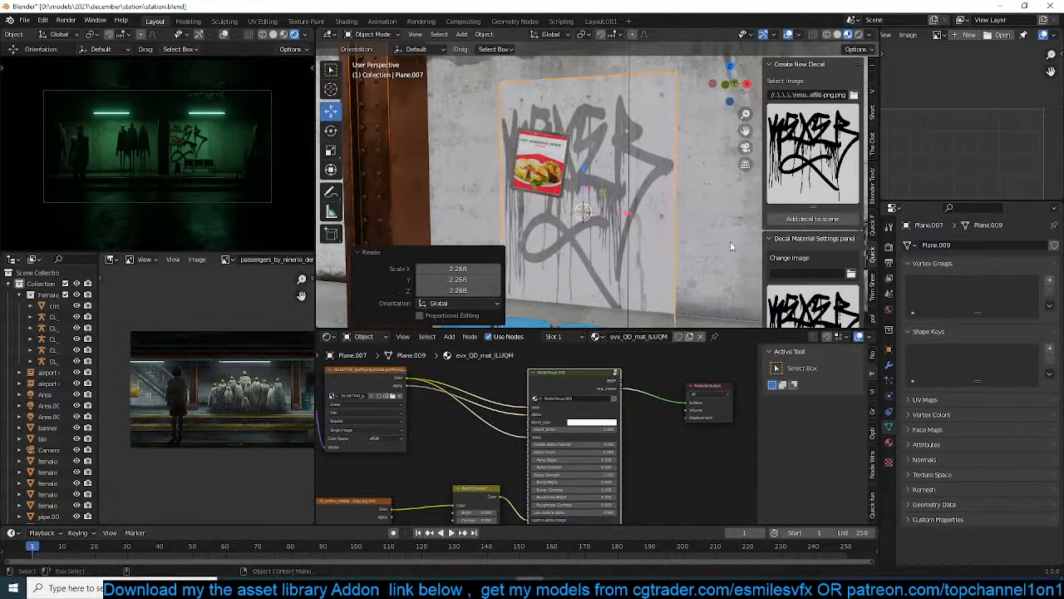
key("s")
key("x")
left_click(676, 213)
scroll(676, 221, "down", 3)
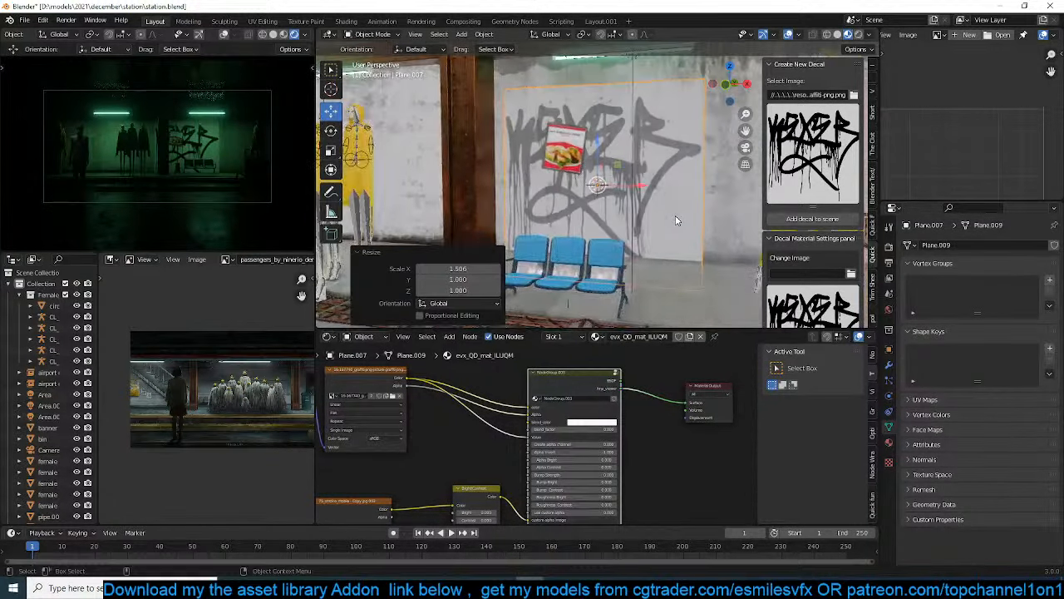
Isolate the graffiti decal in local view and set its Create alpha channel value to 1
scroll(676, 220, "up", 4)
middle_click_drag(675, 219, 644, 228)
key("KP_Divide")
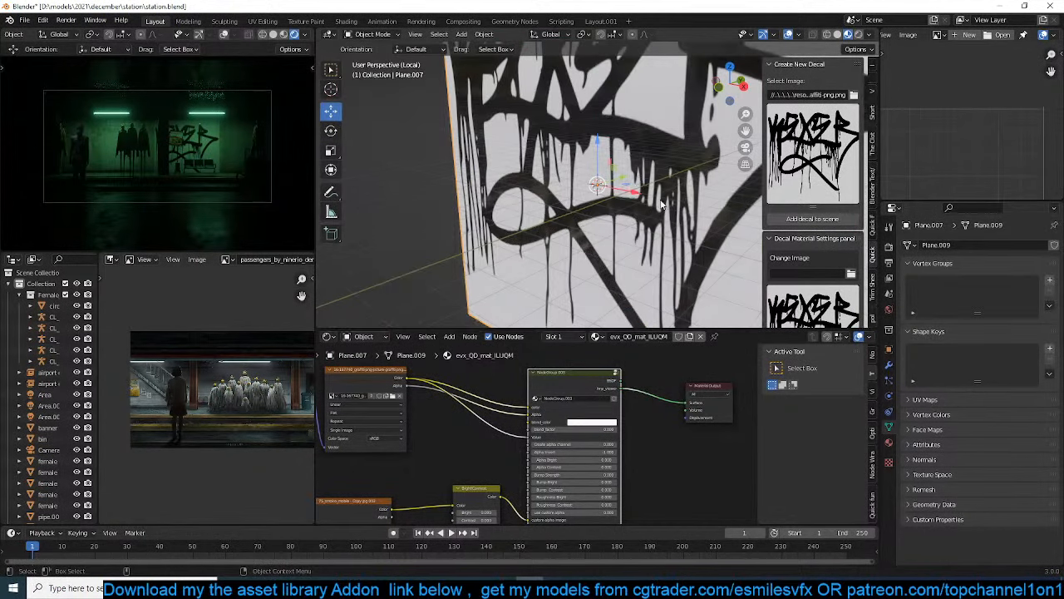
scroll(794, 260, "down", 5)
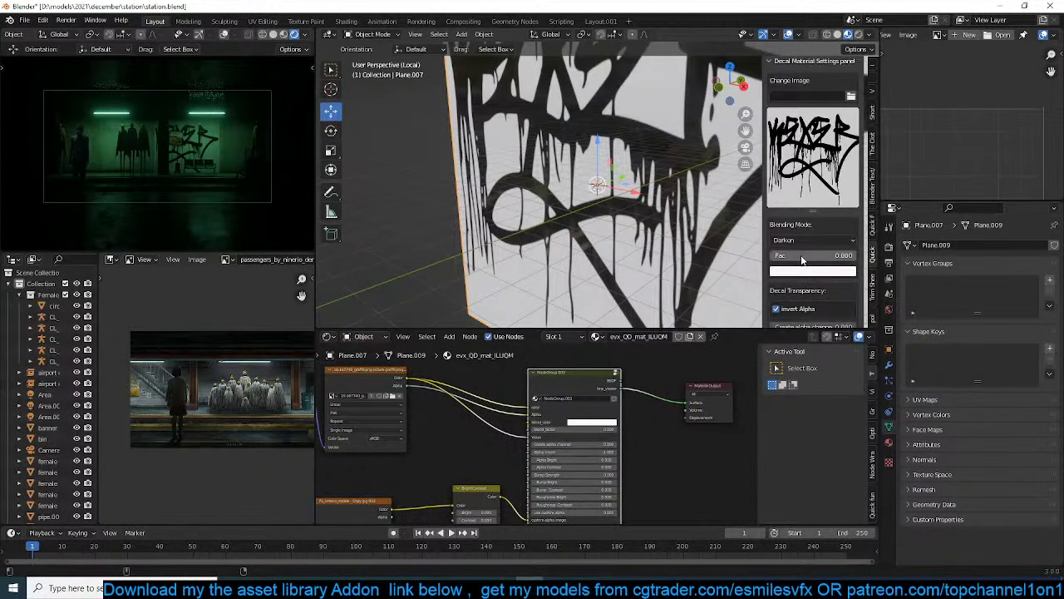
scroll(802, 260, "down", 3)
type("1")
key("Return")
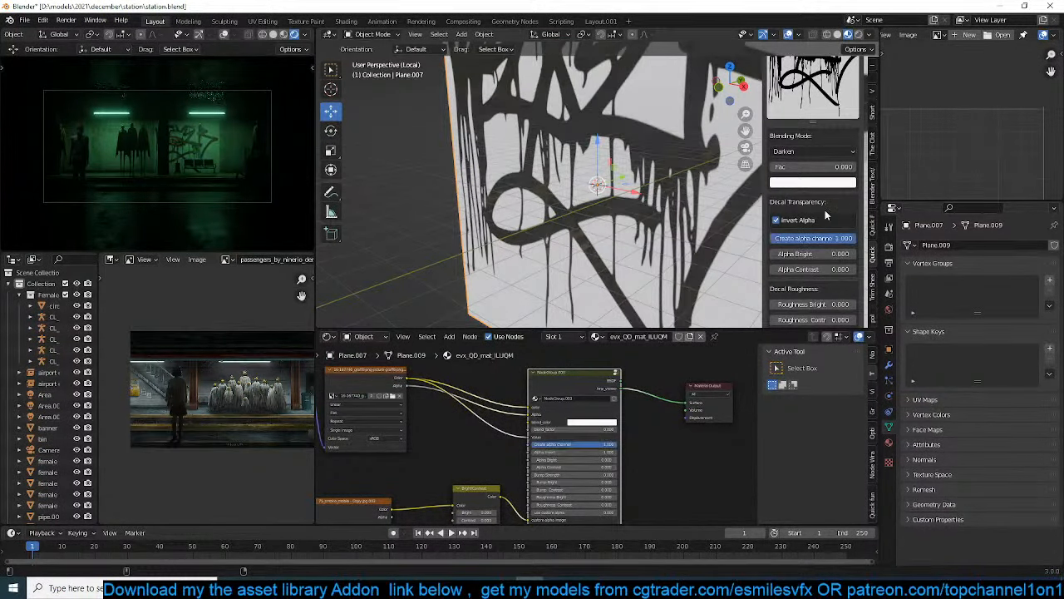
Turn off Invert Alpha for the graffiti decal, lower its Alpha Bright and set Alpha Contrast to 0.6
scroll(636, 217, "down", 3)
middle_click_drag(627, 220, 582, 225)
scroll(582, 225, "up", 6)
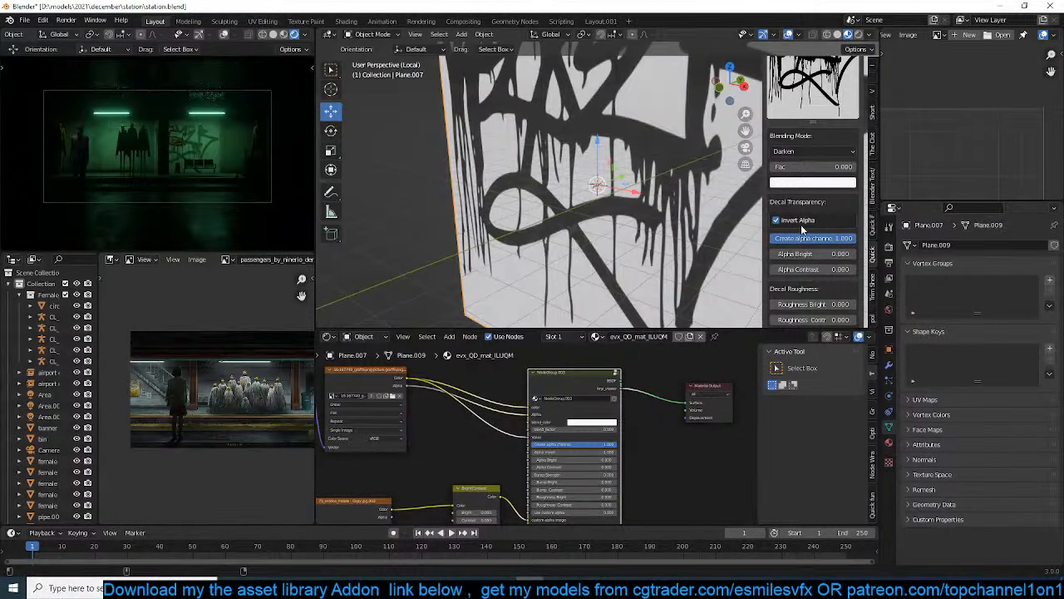
left_click_drag(810, 268, 770, 254)
scroll(671, 259, "down", 5)
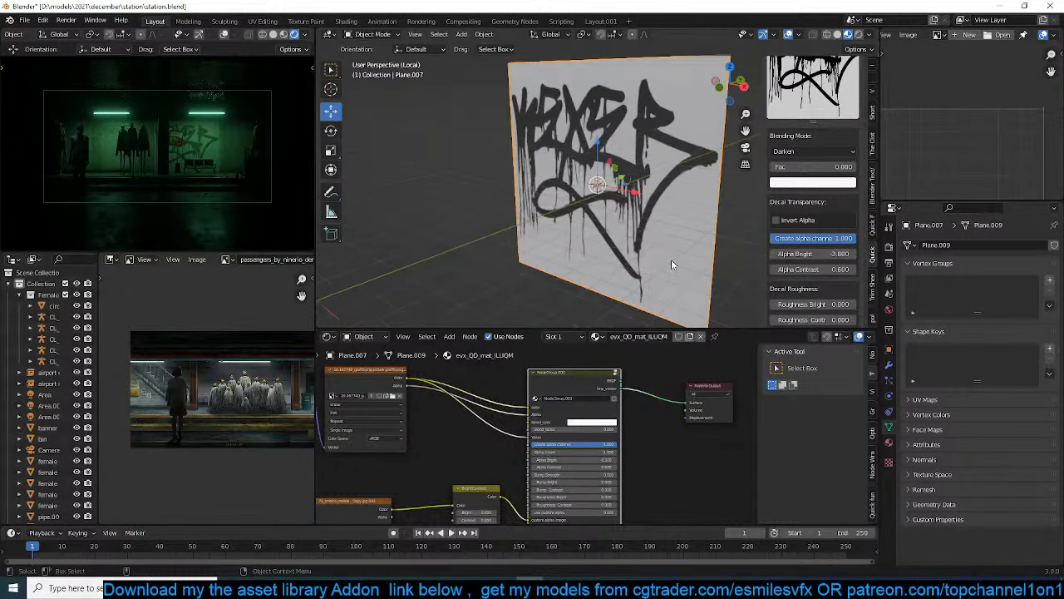
Delete the graffiti decal, leave local view for the camera view, and save the file
middle_click_drag(670, 260, 624, 256)
scroll(701, 229, "down", 4)
scroll(811, 208, "up", 5)
key("x")
left_click(544, 194)
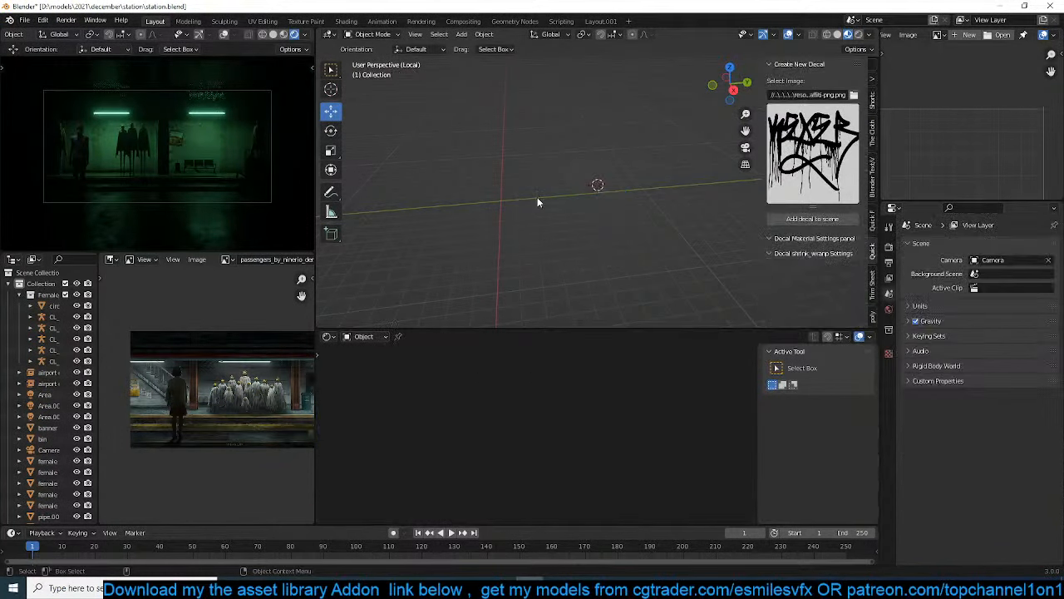
key("KP_Divide")
key("KP_0")
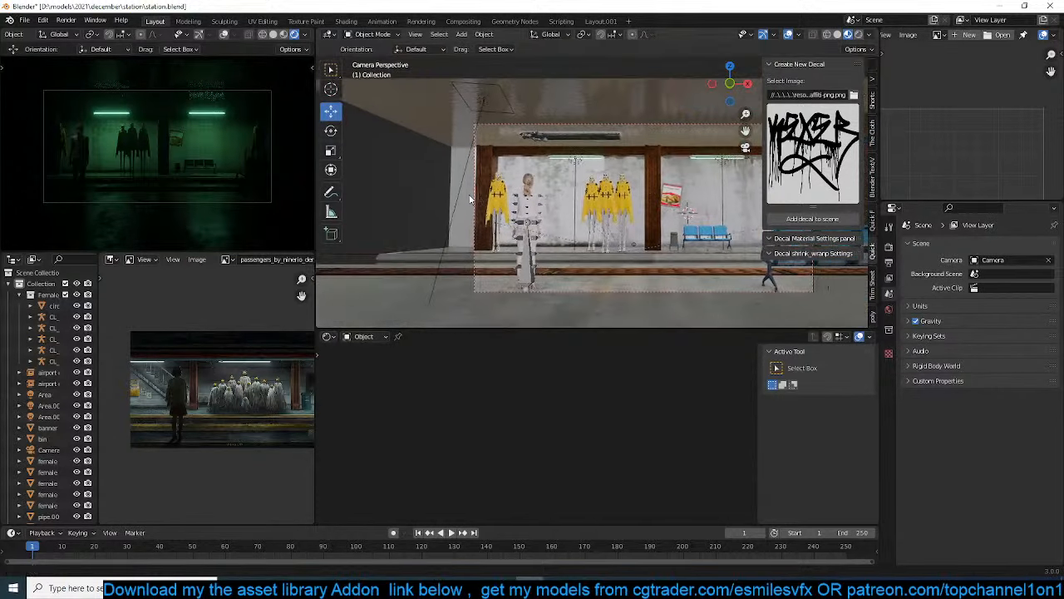
key("ctrl+s")
Search the asset library for "wires" and add the wires asset to the scene
left_click(874, 237)
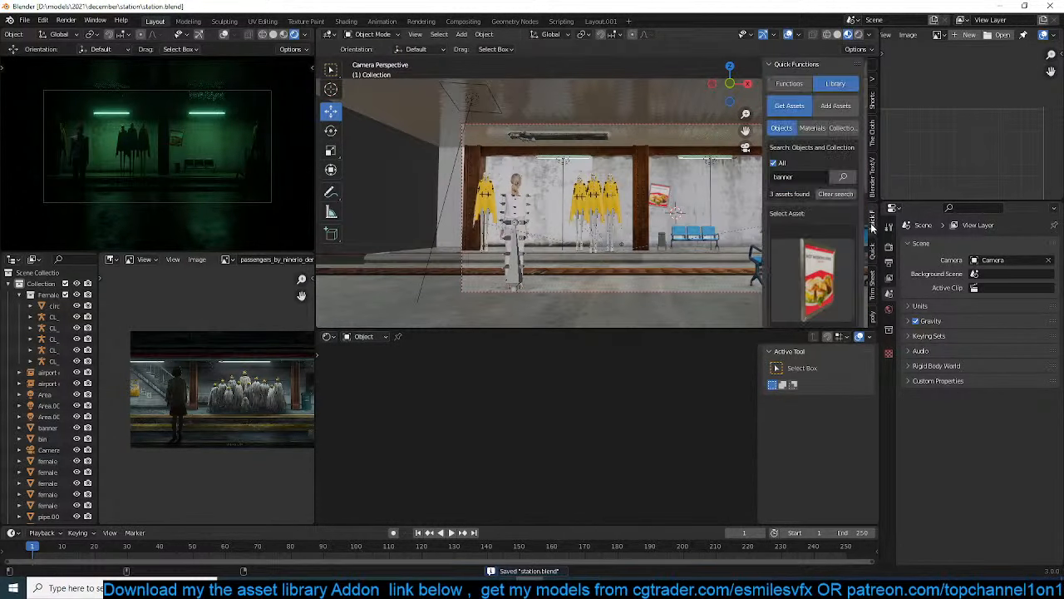
left_click(800, 176)
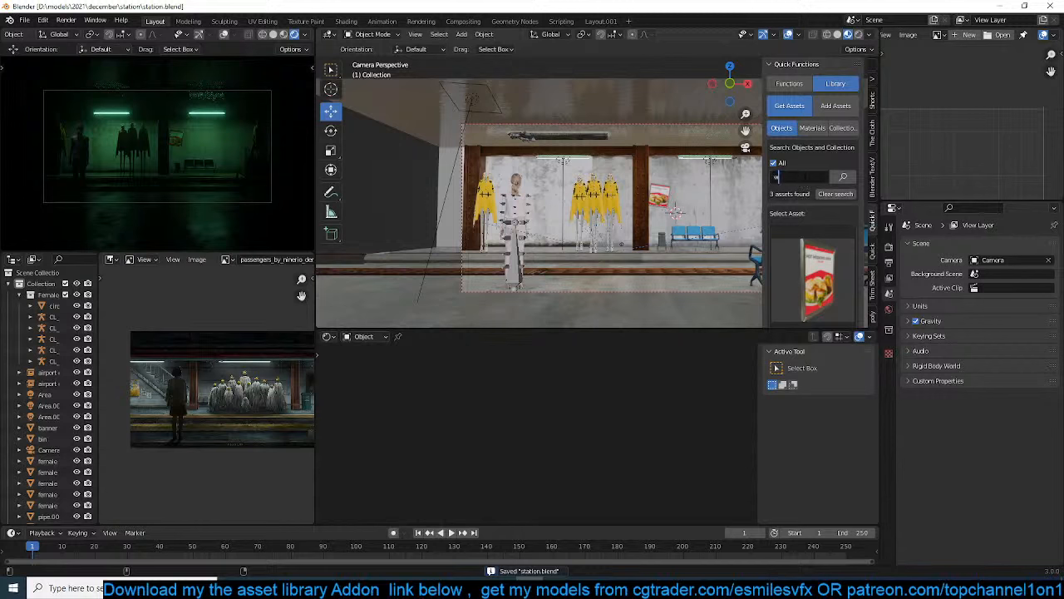
key("Return")
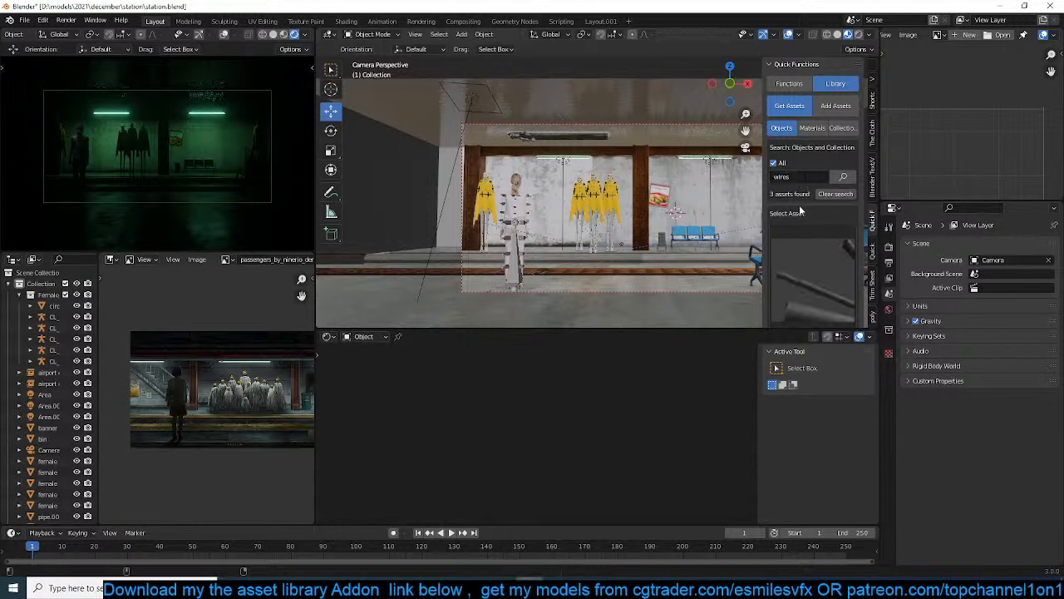
scroll(819, 266, "down", 2)
left_click(812, 288)
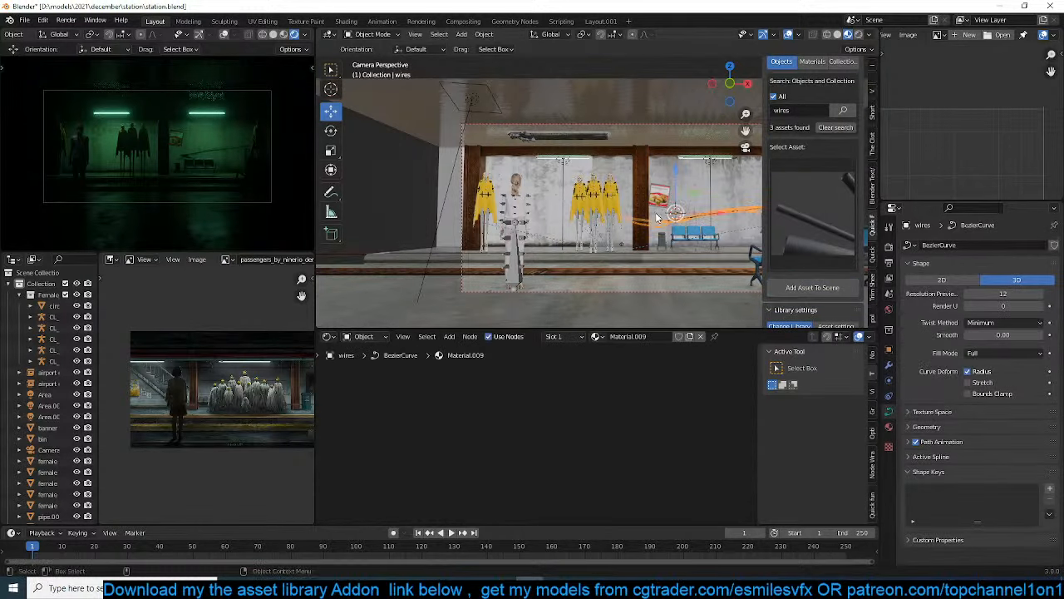
Move the wires about -10.91 m in X and 2.4 m up, and scale them by about 1.97
left_click(500, 191)
key("s")
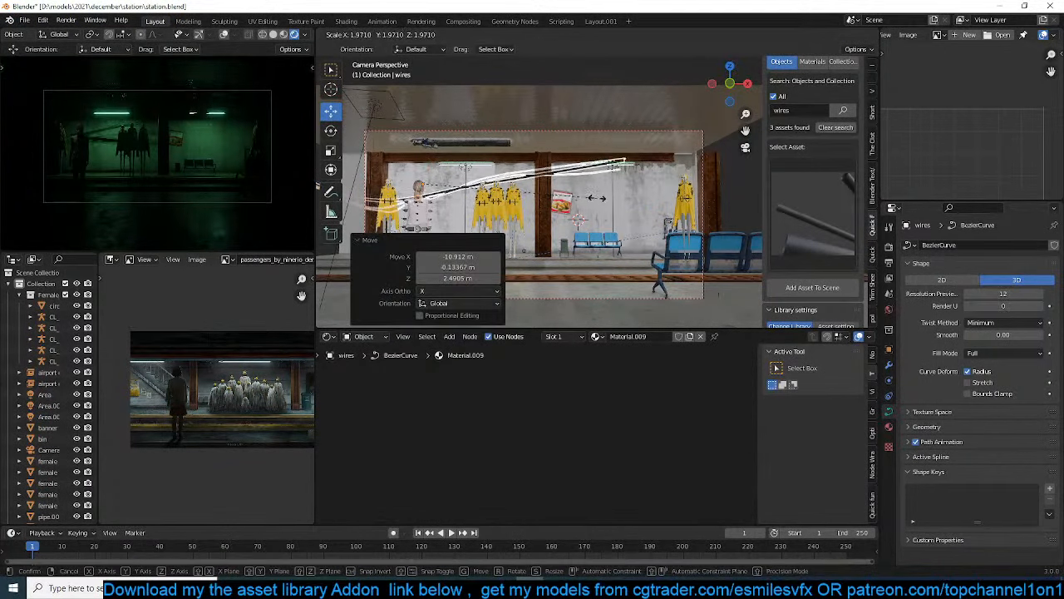
left_click(596, 199)
key("KP_1")
scroll(598, 202, "down", 10)
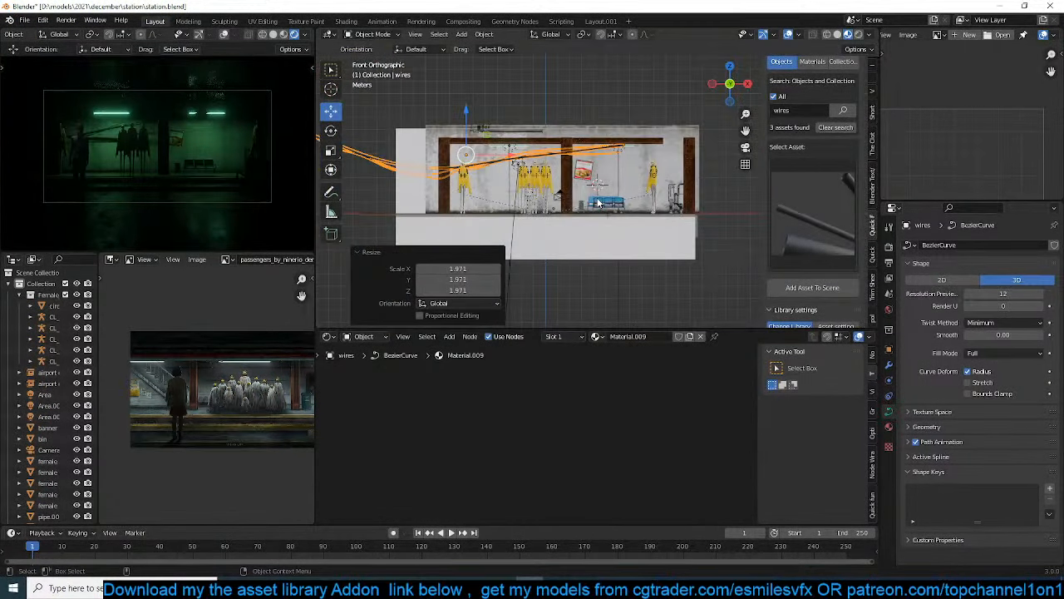
Reposition the wires high across the back wall in front view and scale them down to roughly half
key("g")
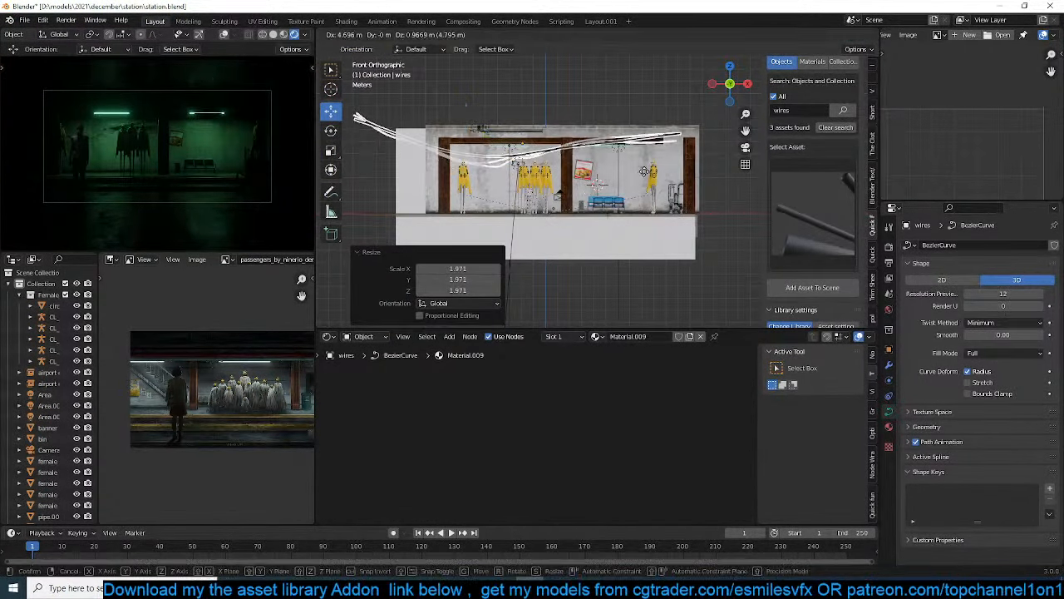
left_click(671, 177)
key("s")
left_click(611, 172)
Rotate the wires about -22.3° in top view to align with the wall, and about -25.8° in right view
key("KP_7")
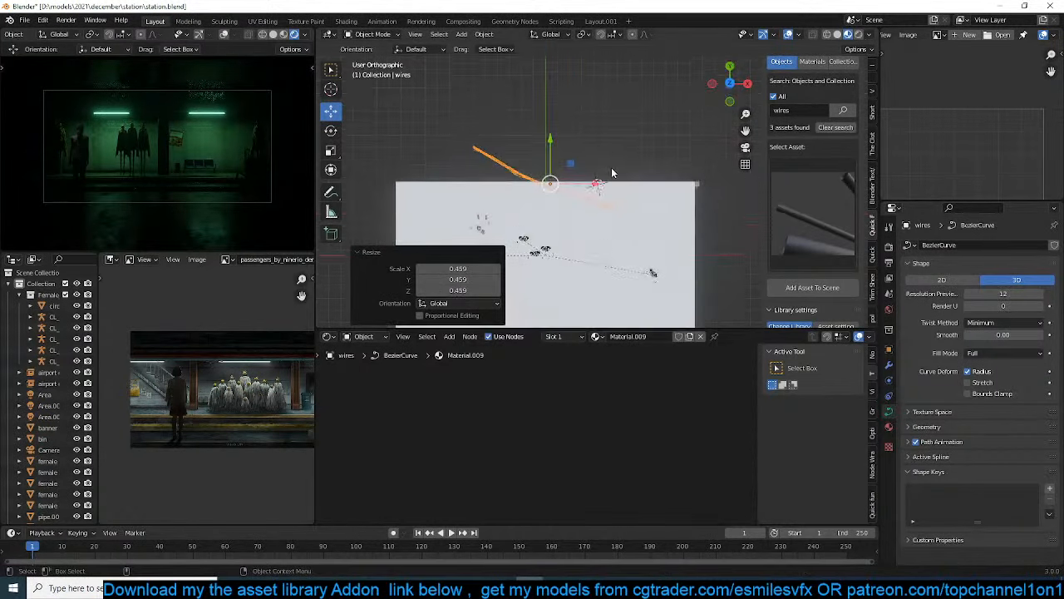
key("r")
left_click(636, 258)
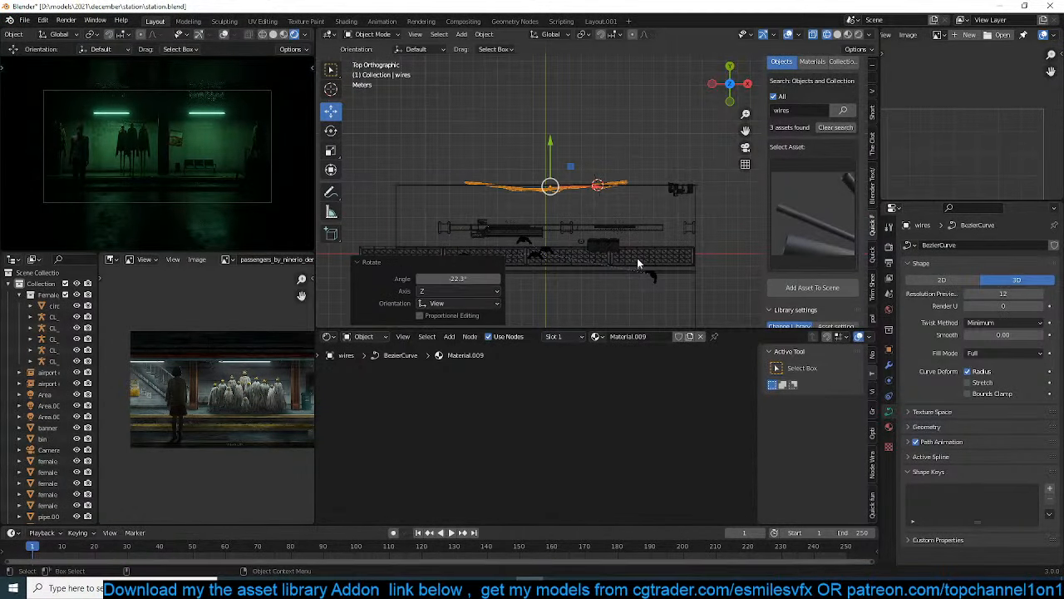
key("KP_3")
key("r")
left_click(697, 177)
Shift the wires slightly forward off the back wall in right view and scale them by about 1.645
key("g")
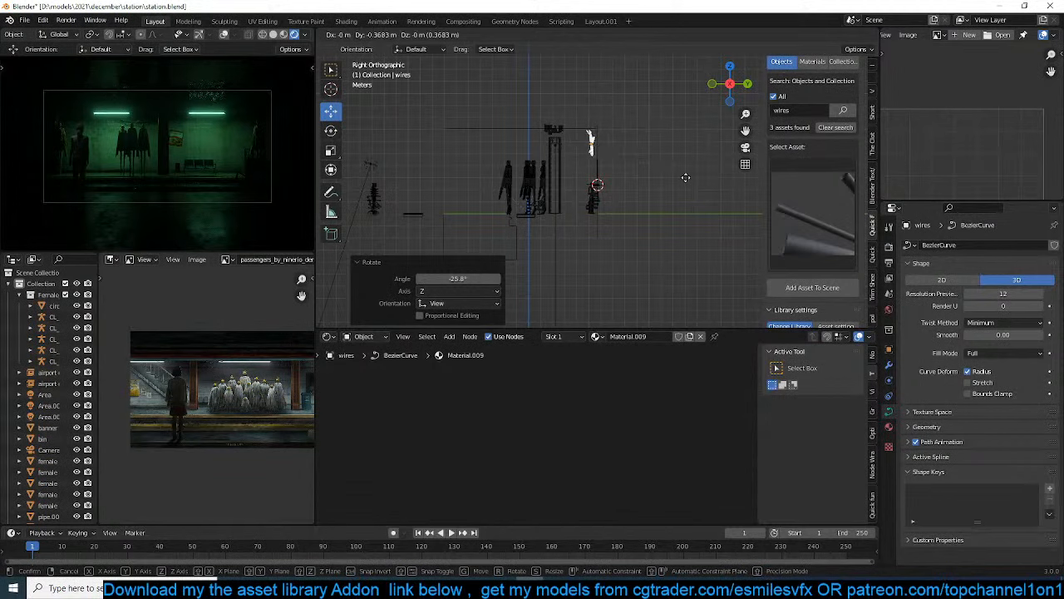
left_click(686, 178)
key("KP_7")
key("s")
left_click(773, 182)
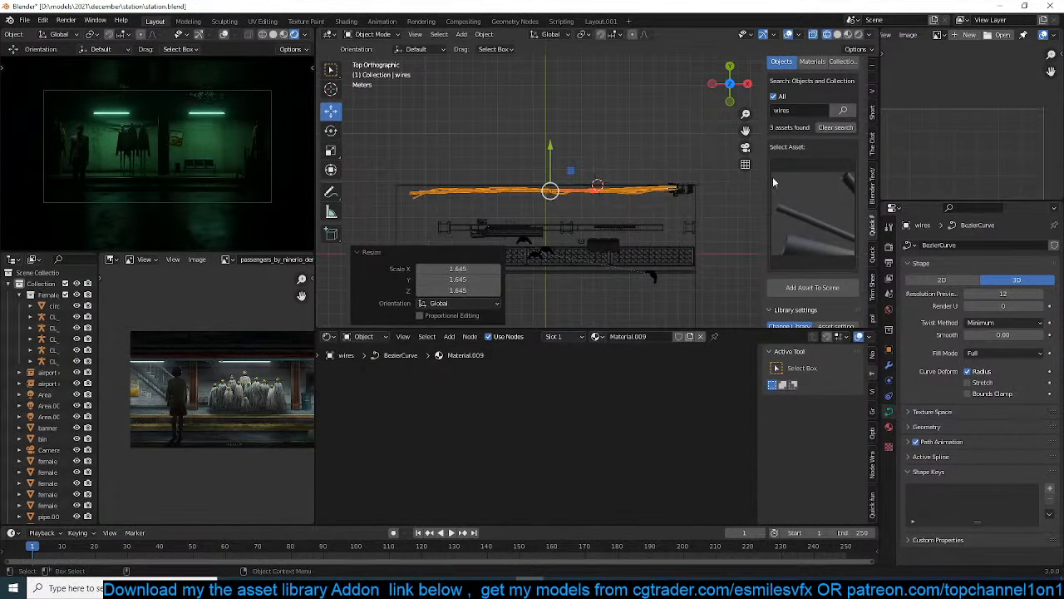
Duplicate the wires in top view and place the copy just in front of the originals, offset along X
key("shift+d")
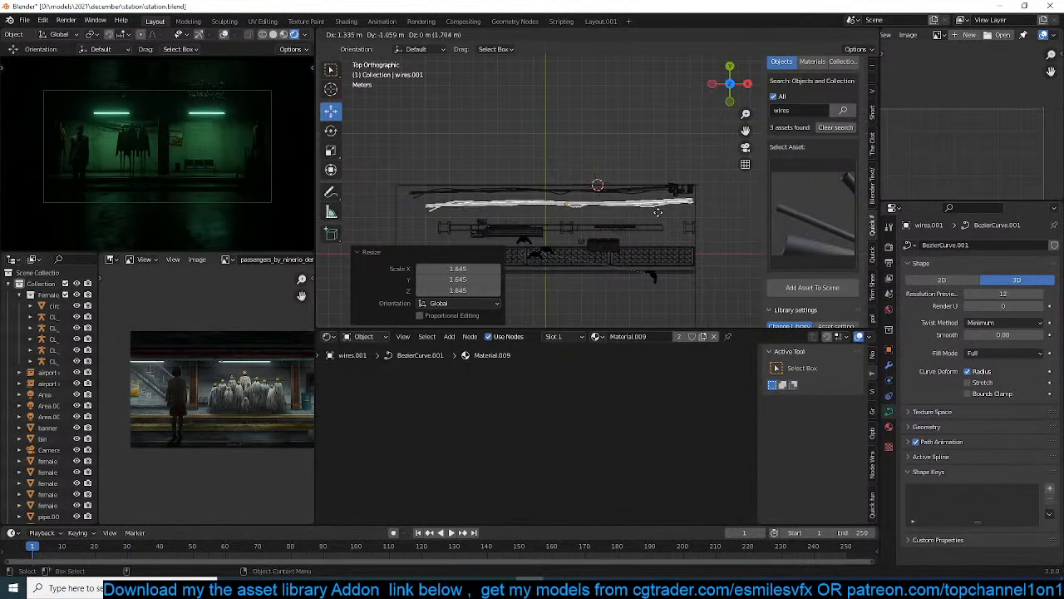
left_click(675, 218)
key("g")
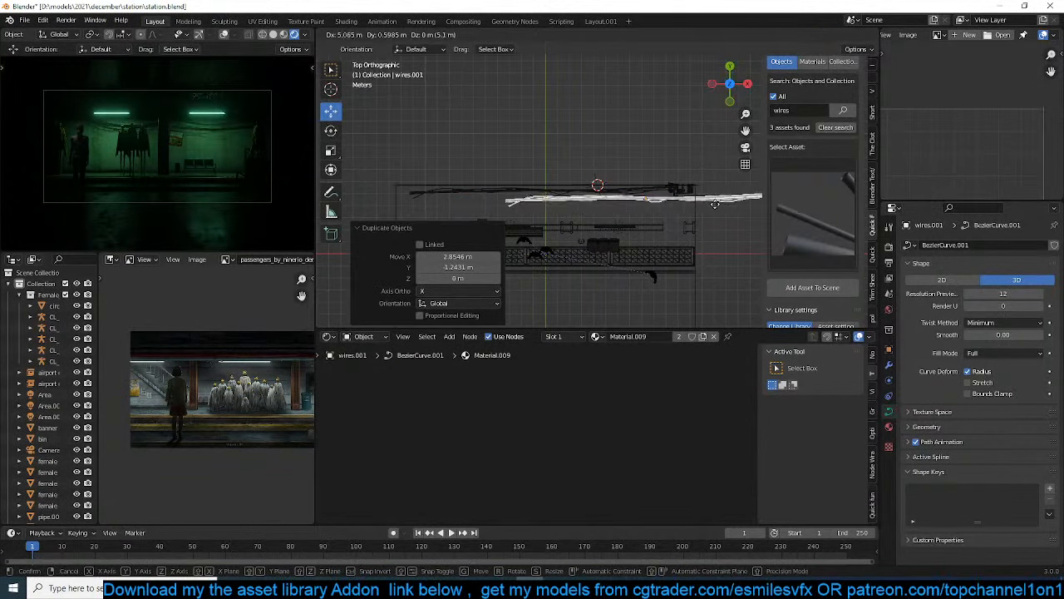
left_click(667, 208)
Duplicate the wires again toward the camera side of the station and rotate the copy about -17.5° in top view
key("shift+d")
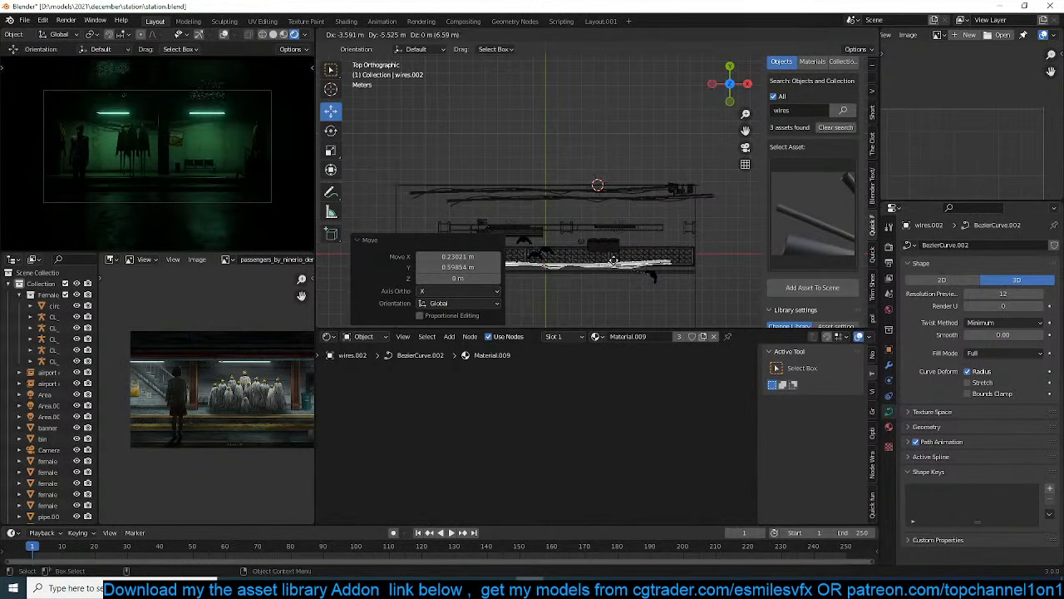
left_click(650, 316)
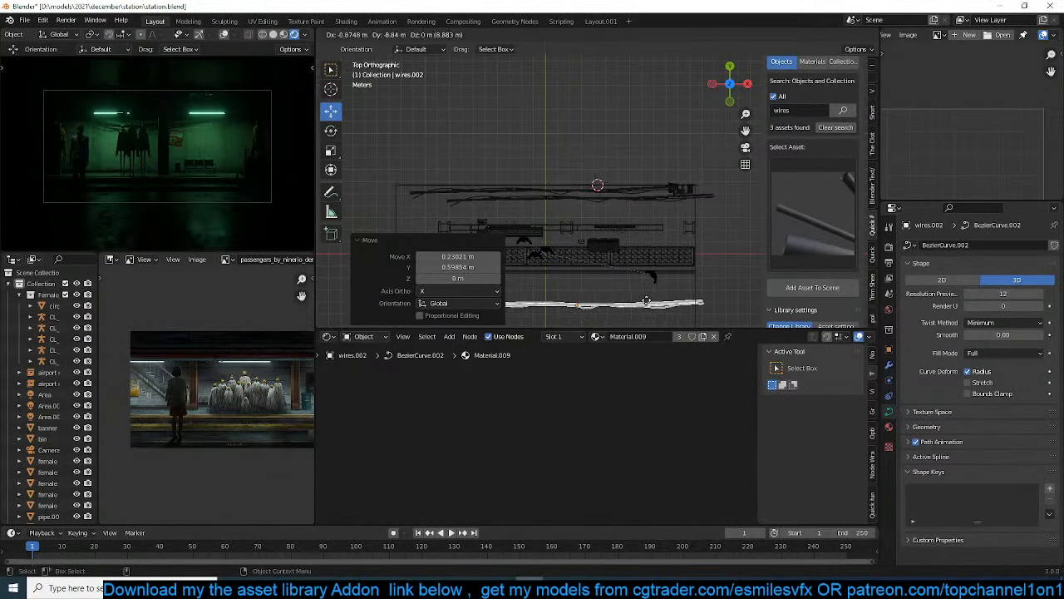
key("r")
left_click(663, 274)
scroll(664, 271, "down", 1)
middle_click_drag(666, 271, 680, 223, "shift")
Move the third set of wires about -0.72 m in X and -4.14 m in Y, fine-tune its rotation, and save
key("g")
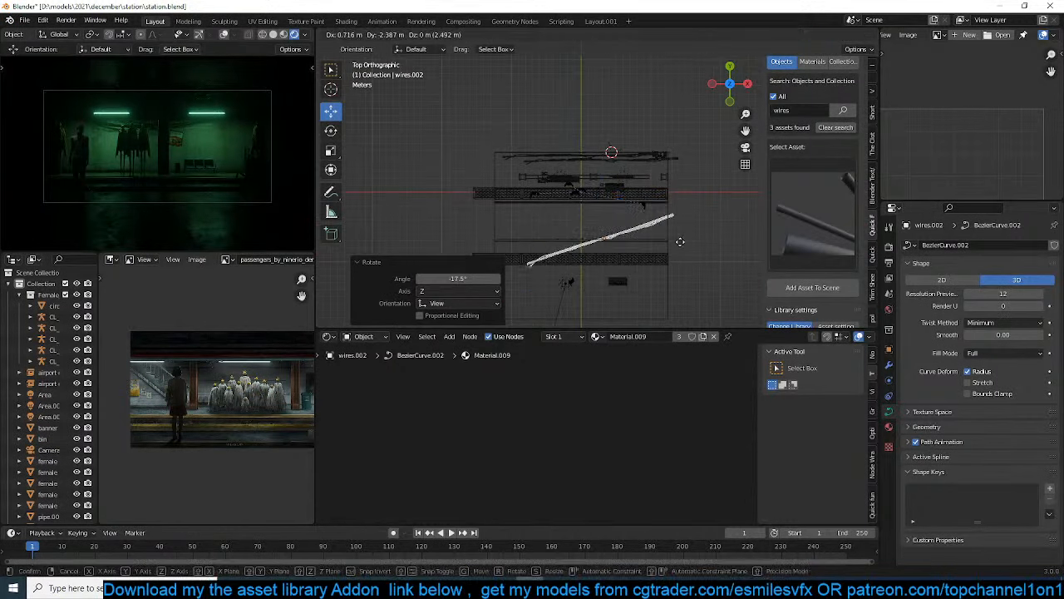
left_click(680, 241)
key("g")
left_click(675, 270)
key("r")
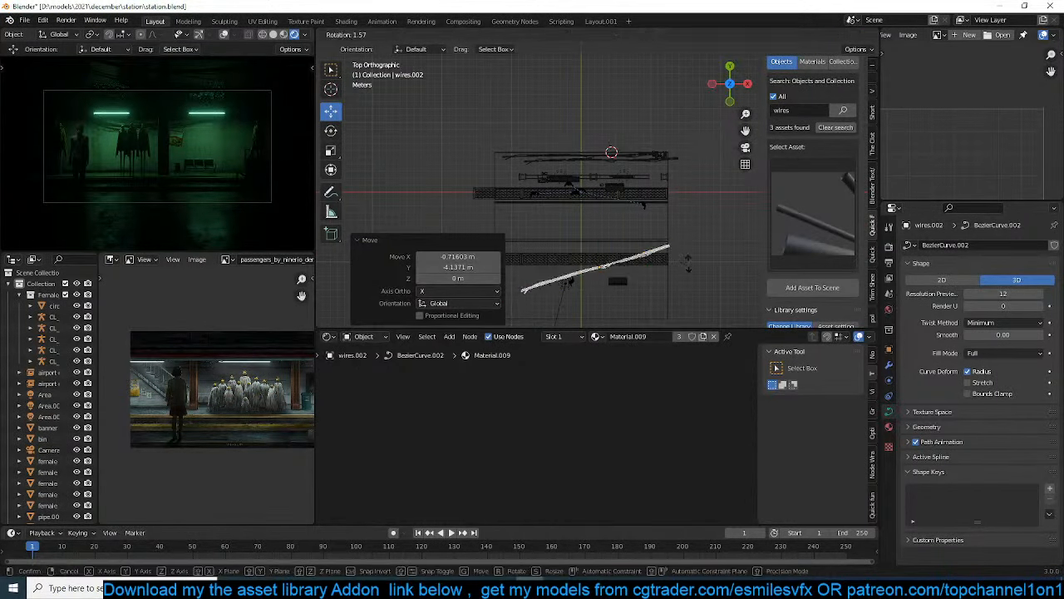
left_click(680, 267)
scroll(566, 199, "up", 4)
left_click(629, 208)
key("ctrl+s")
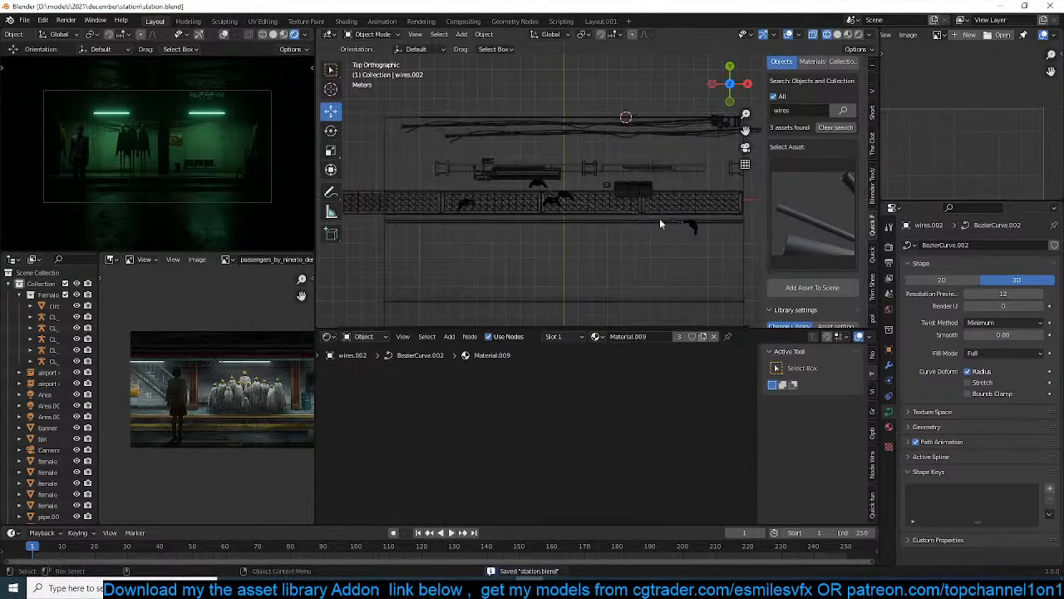
scroll(672, 224, "down", 1)
middle_click_drag(662, 246, 658, 194, "shift")
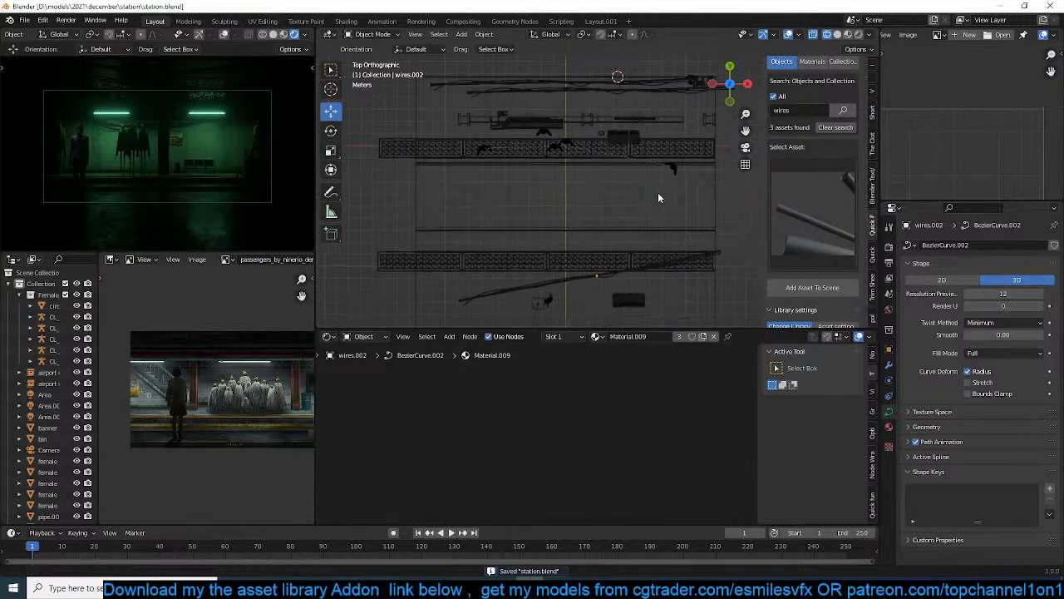
left_click(714, 256)
left_click(714, 256)
key("r")
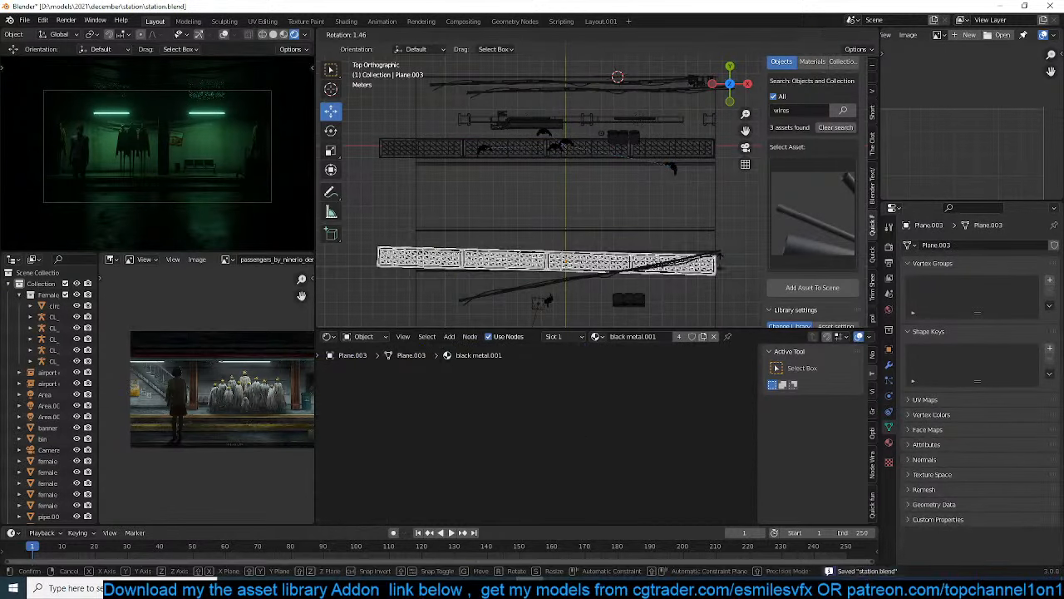
right_click(720, 263)
key("alt+a")
Select the camera, enlarge the timeline, and record a camera location keyframe at frame 1 with auto keying on
scroll(609, 242, "down", 4)
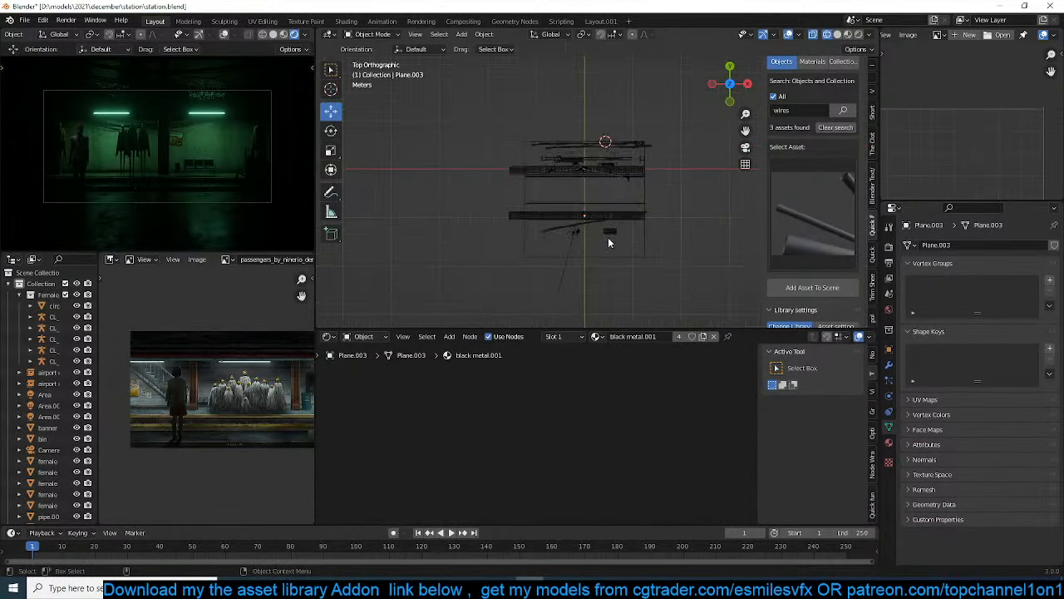
scroll(609, 243, "up", 4)
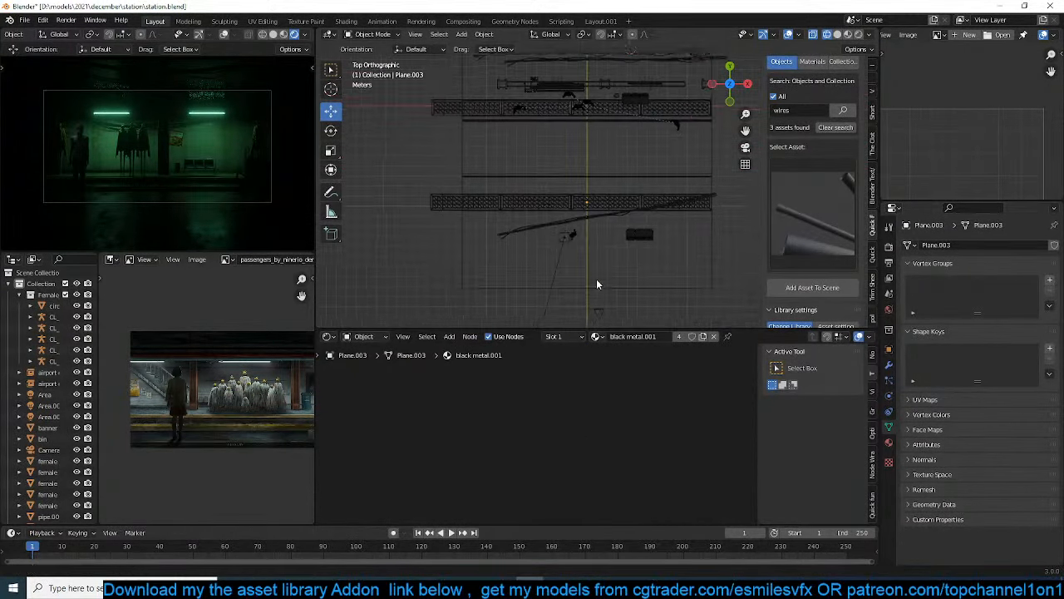
middle_click_drag(596, 280, 612, 247, "shift")
left_click(613, 274)
left_click_drag(551, 523, 557, 495)
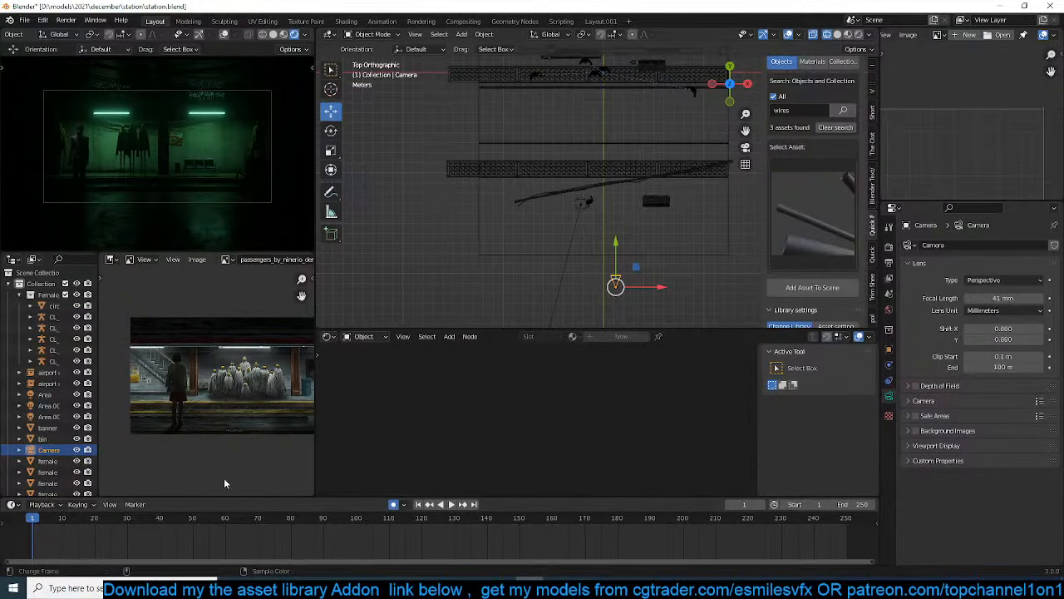
key("g")
left_click(553, 235)
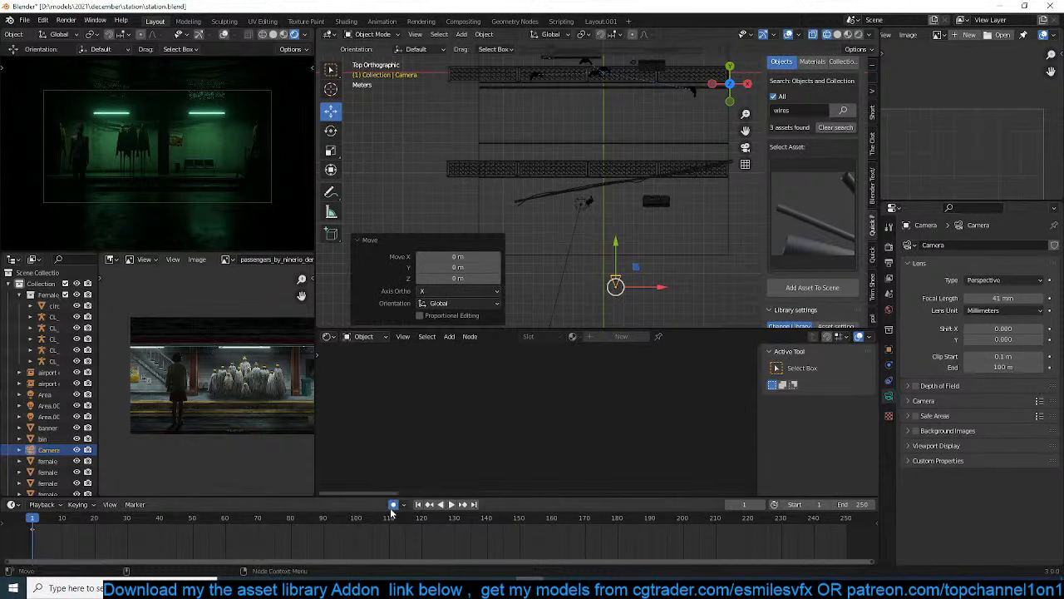
Move the camera about 3.2 m forward along Y and shift its keyframe to frame 113
key("g")
key("y")
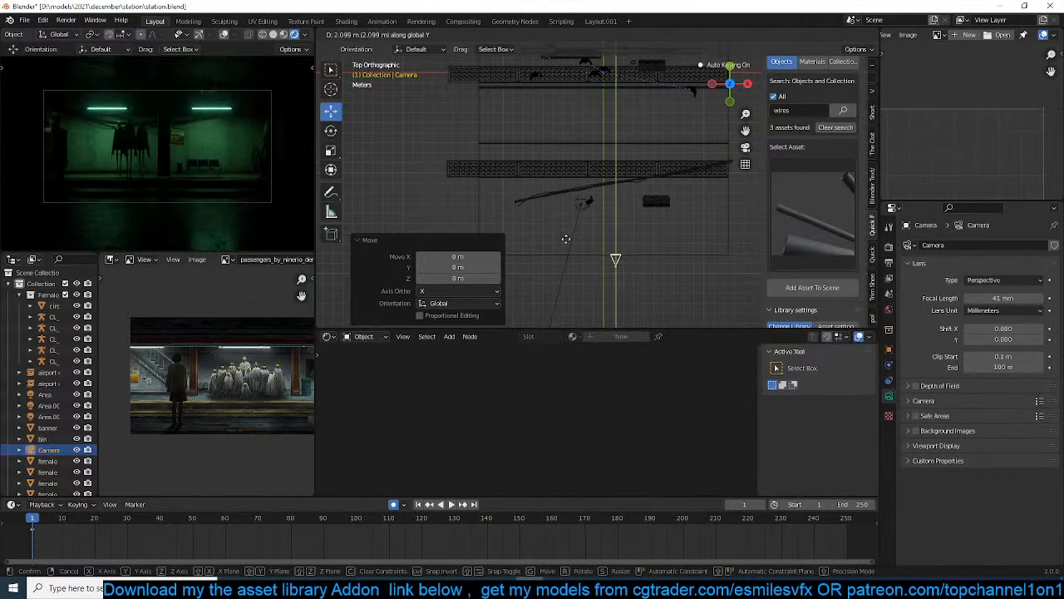
left_click(570, 231)
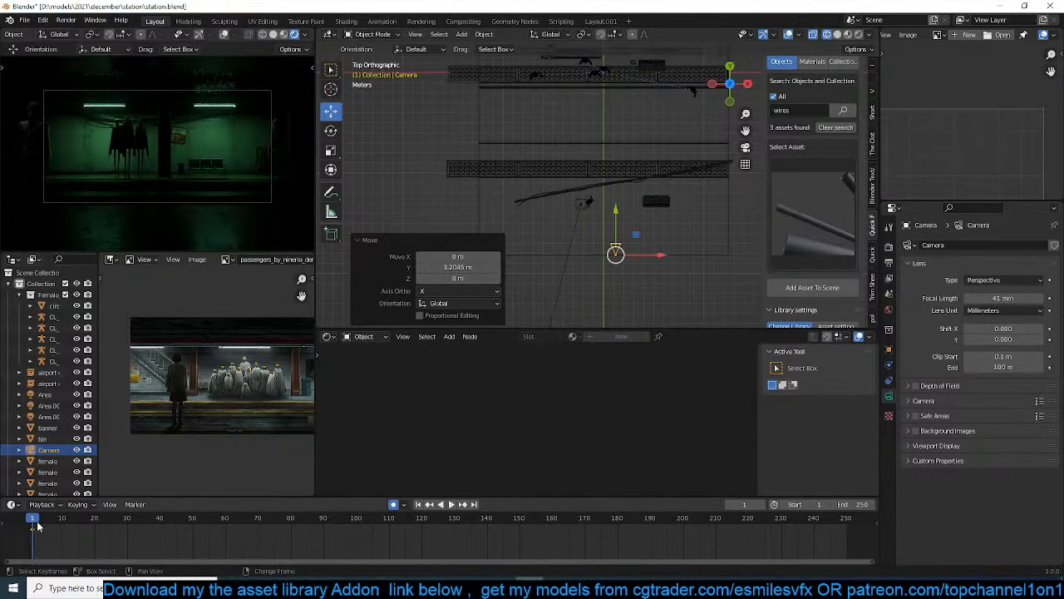
left_click_drag(34, 533, 401, 530)
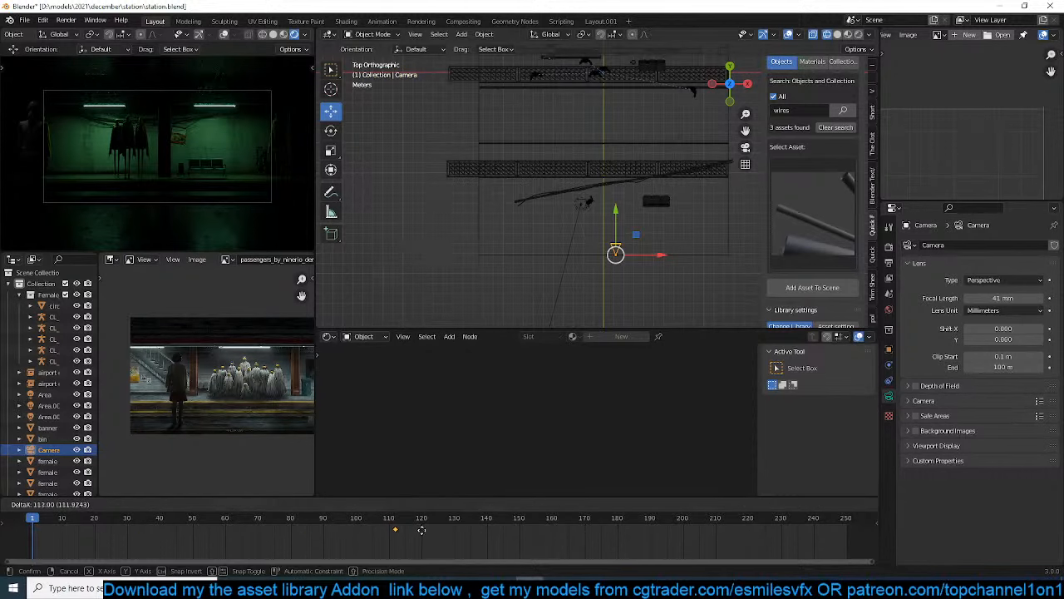
Key the camera's starting position at frame 1 by moving it about 8.23 m back along Y
left_click_drag(616, 229, 618, 311)
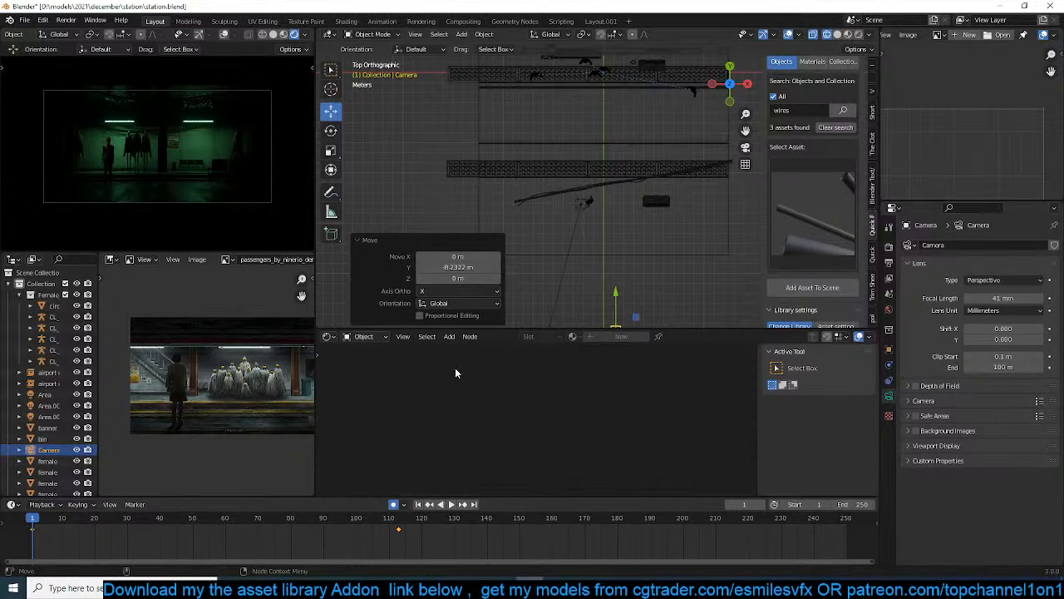
key("v")
left_click(289, 540)
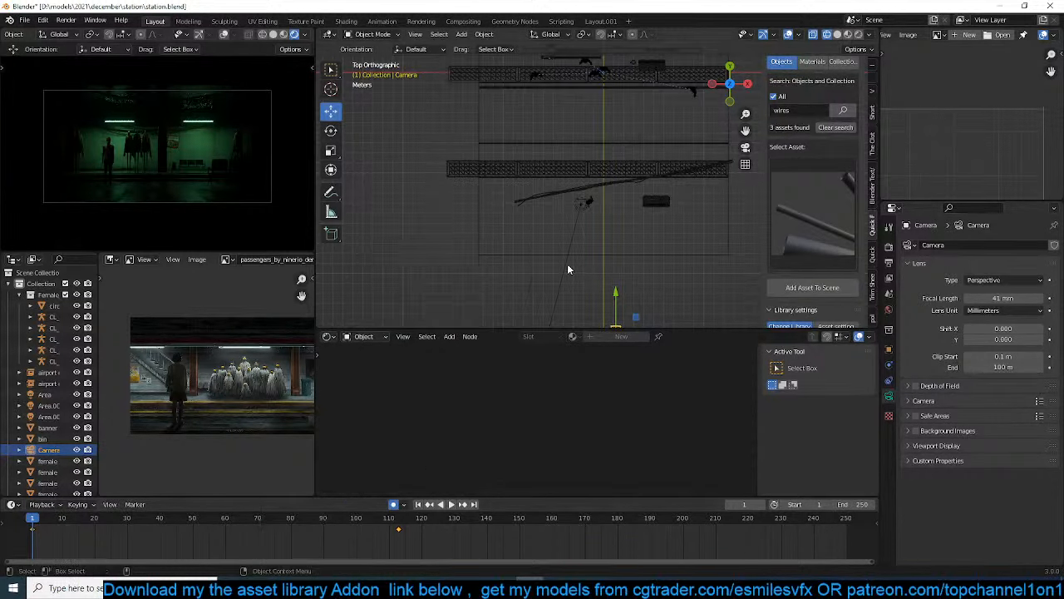
Examine the foreground figure's feet against the platform floor in right view, select the floor, and briefly play the animation
key("KP_1")
key("KP_3")
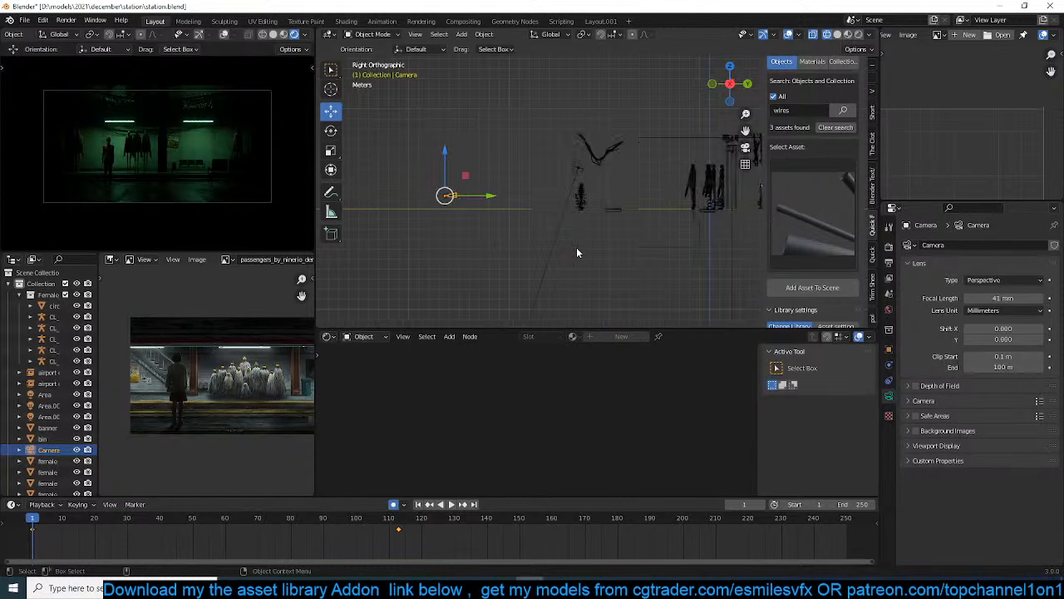
scroll(576, 247, "up", 6)
scroll(549, 153, "up", 4)
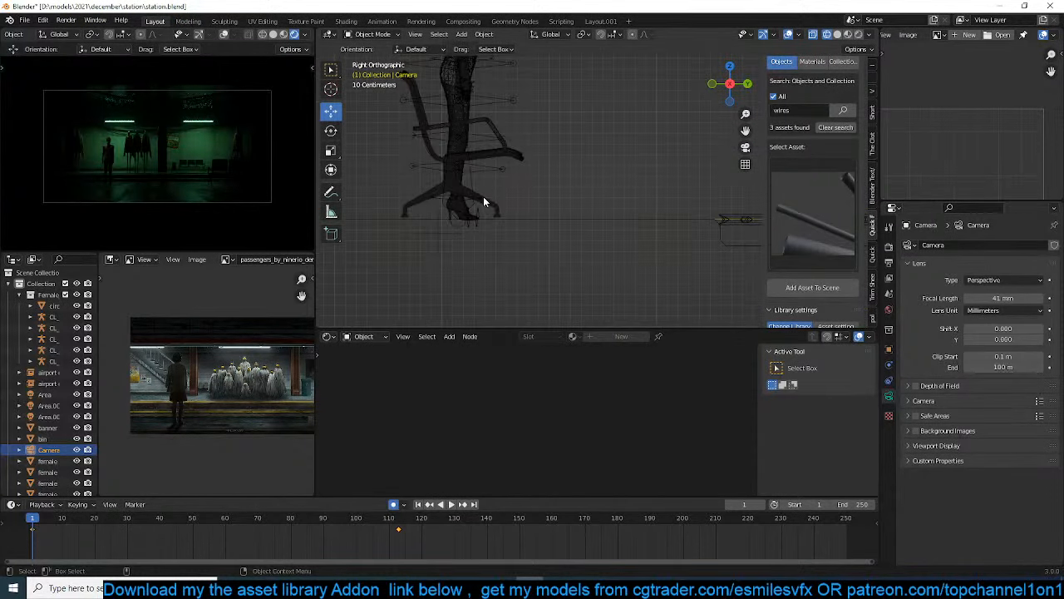
left_click(466, 210)
left_click(526, 220)
key("space")
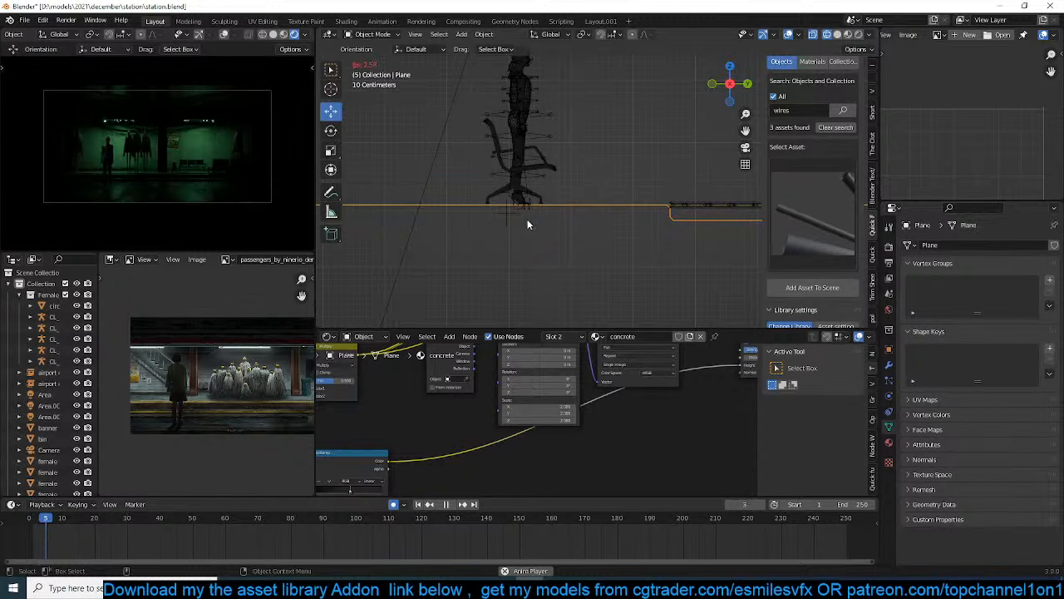
key("Escape")
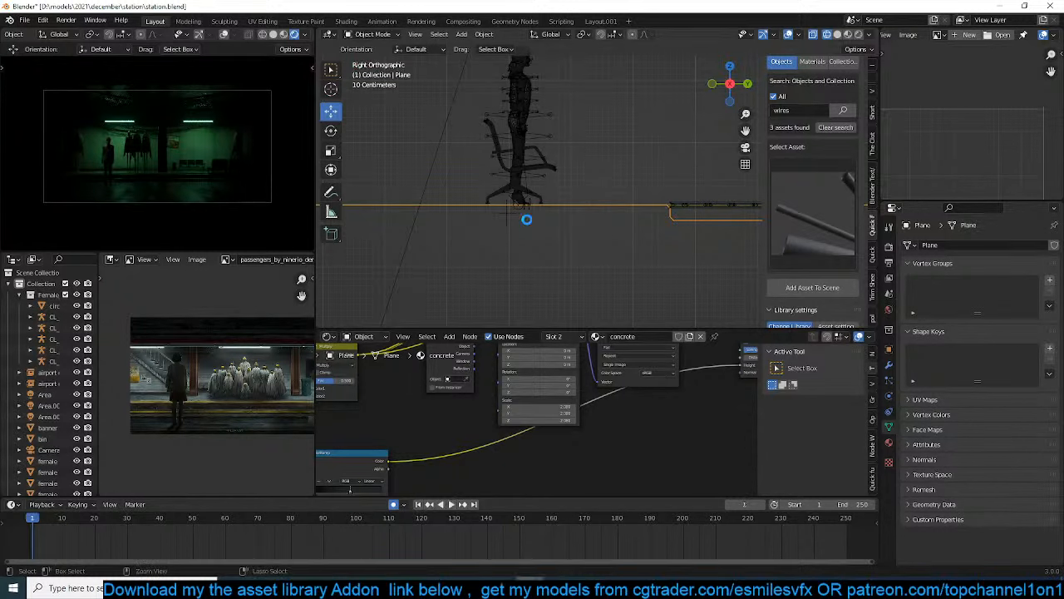
Save the station file and scrub the animation to frame 57 to check the camera push-in
key("ctrl+s")
left_click_drag(95, 522, 137, 520)
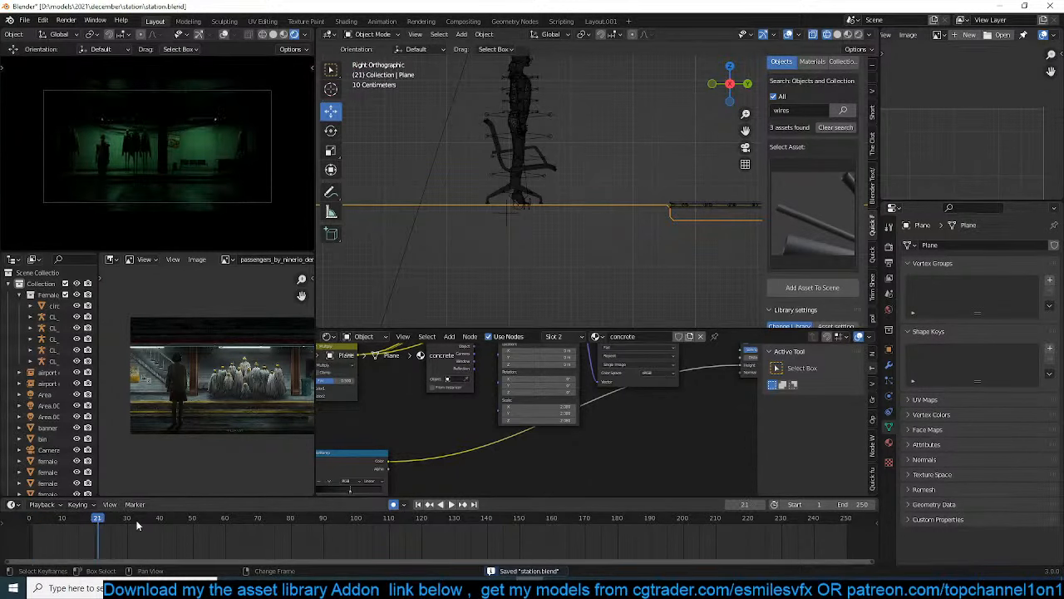
left_click(215, 519)
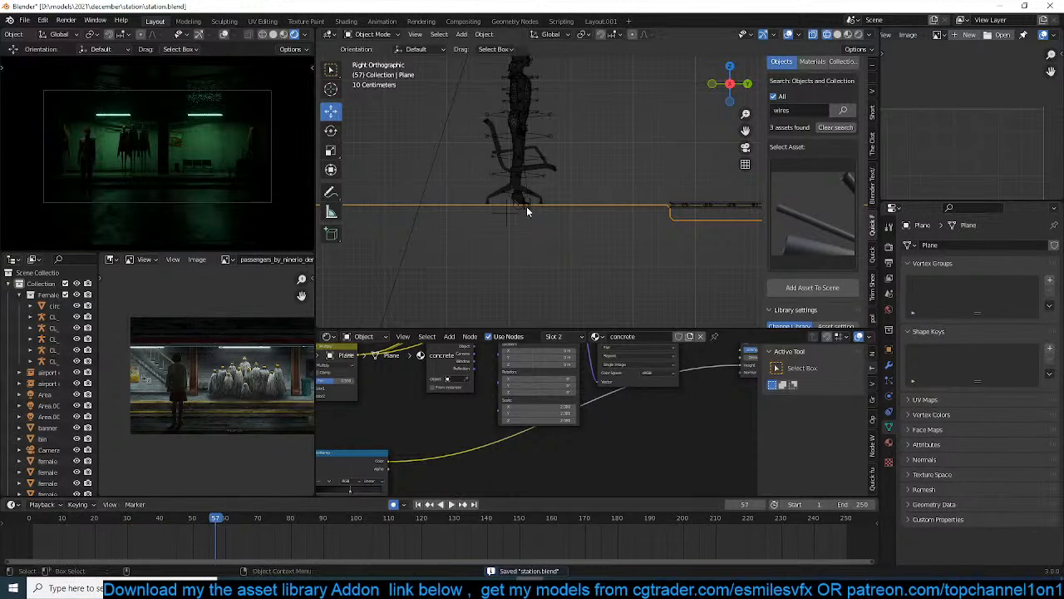
Examine the station layout from the top view, save the file, and select the wires running along the back wall
middle_click_drag(526, 206, 490, 234)
left_click(491, 233)
key("KP_7")
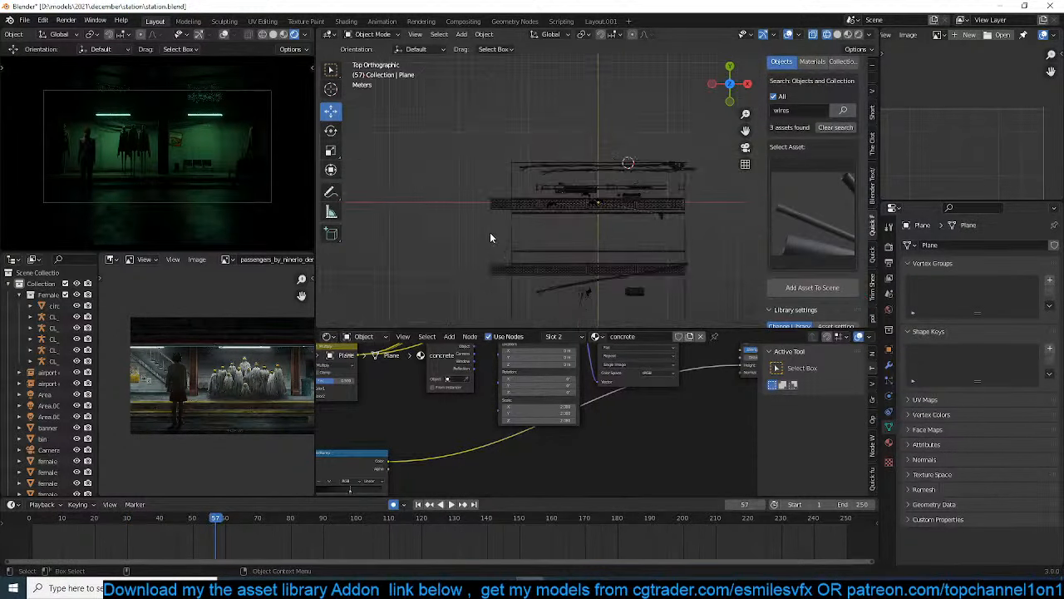
scroll(505, 234, "down", 3)
key("ctrl+s")
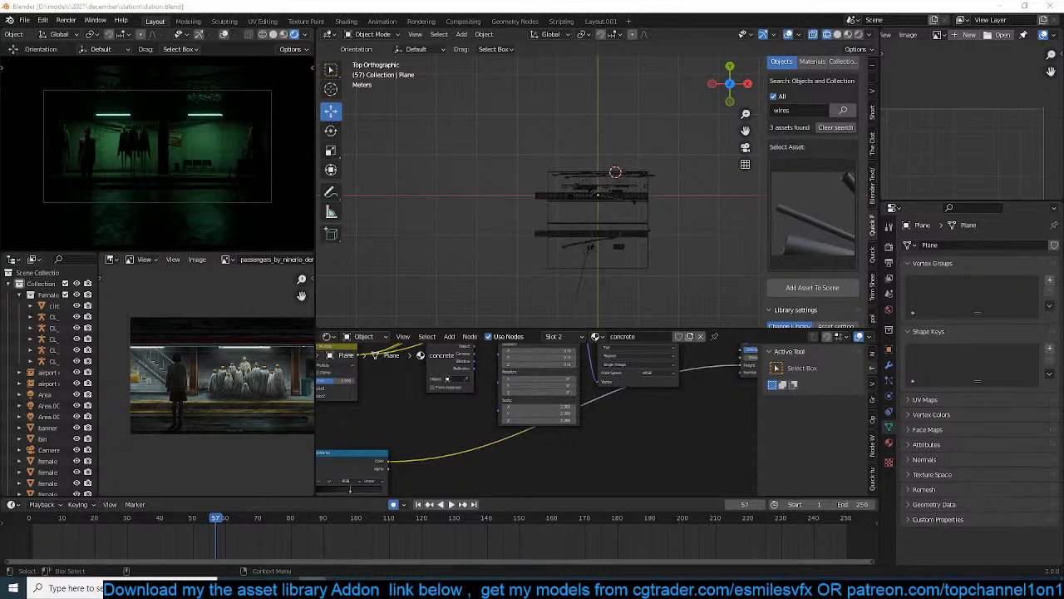
scroll(629, 222, "up", 5)
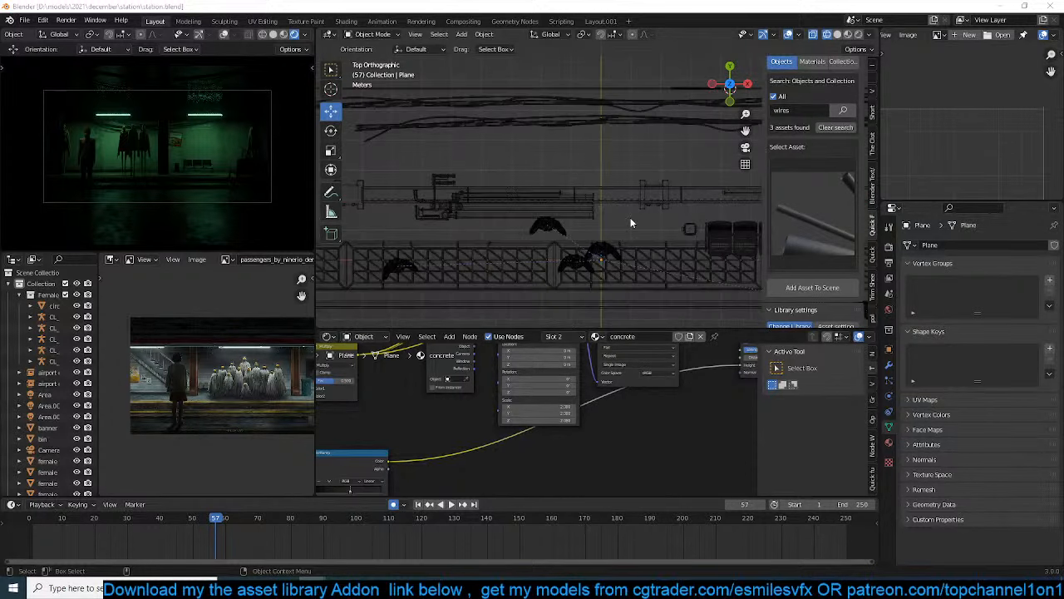
left_click(586, 125)
scroll(489, 186, "down", 4)
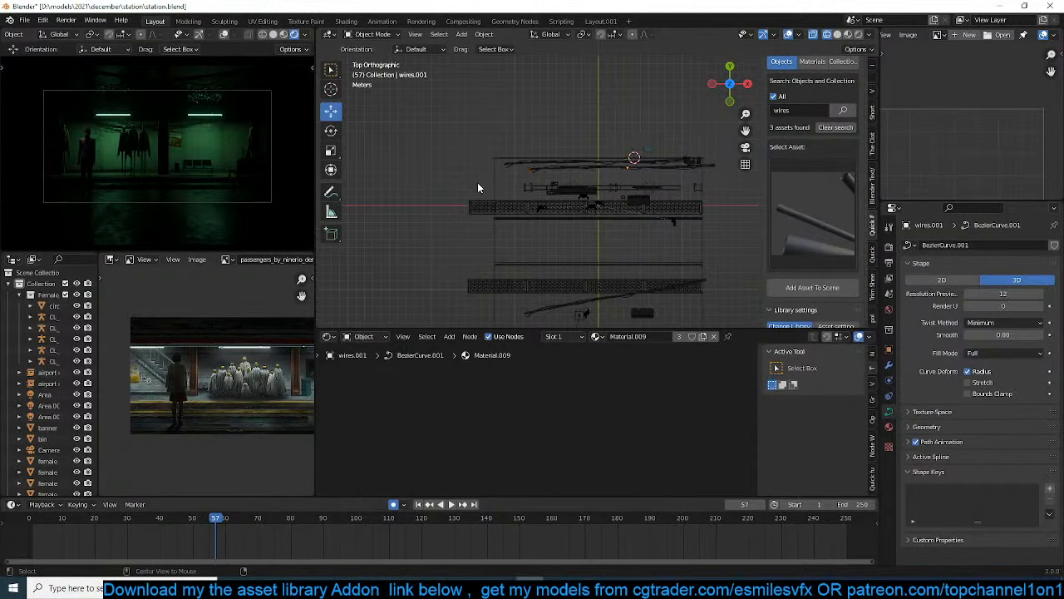
Save the station scene again and start a new Blender file
key("ctrl+s")
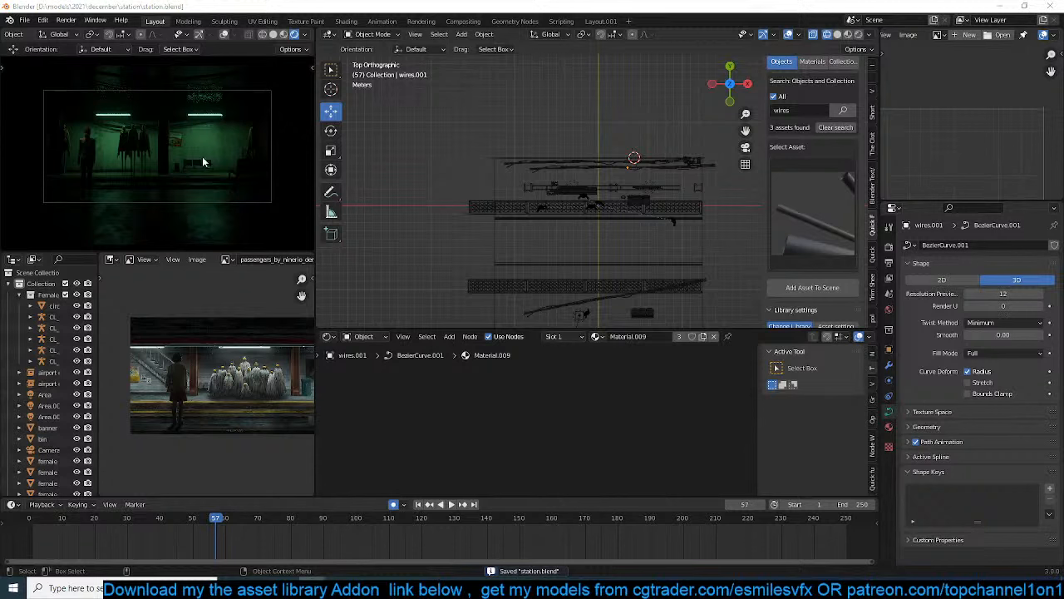
key("ctrl+n")
left_click(462, 148)
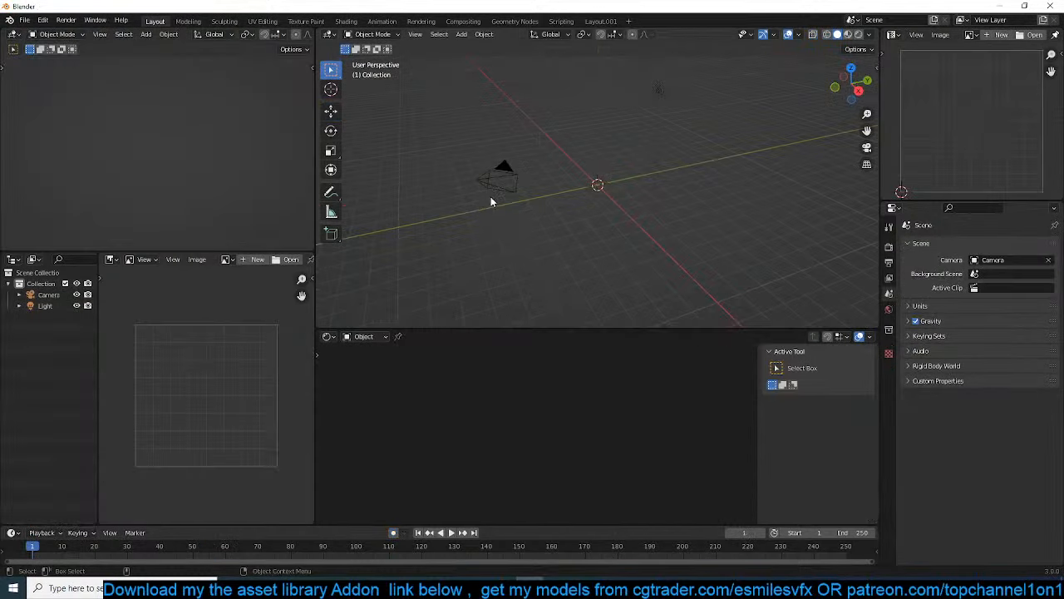
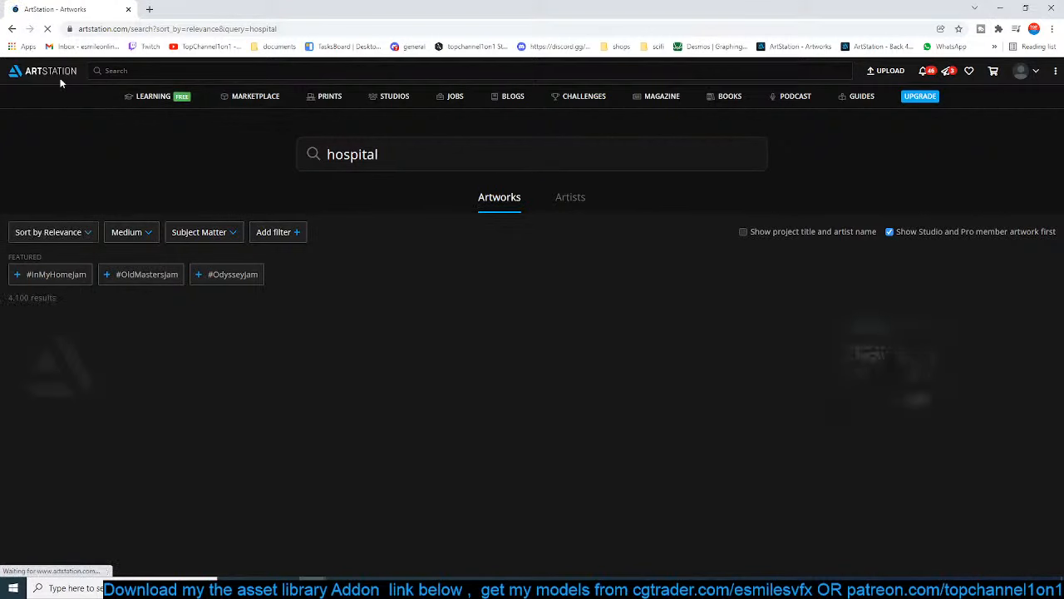
Browse ArtStation's trending artworks and open the photoscanned abandoned brick building project in a separate tab
left_click(60, 75)
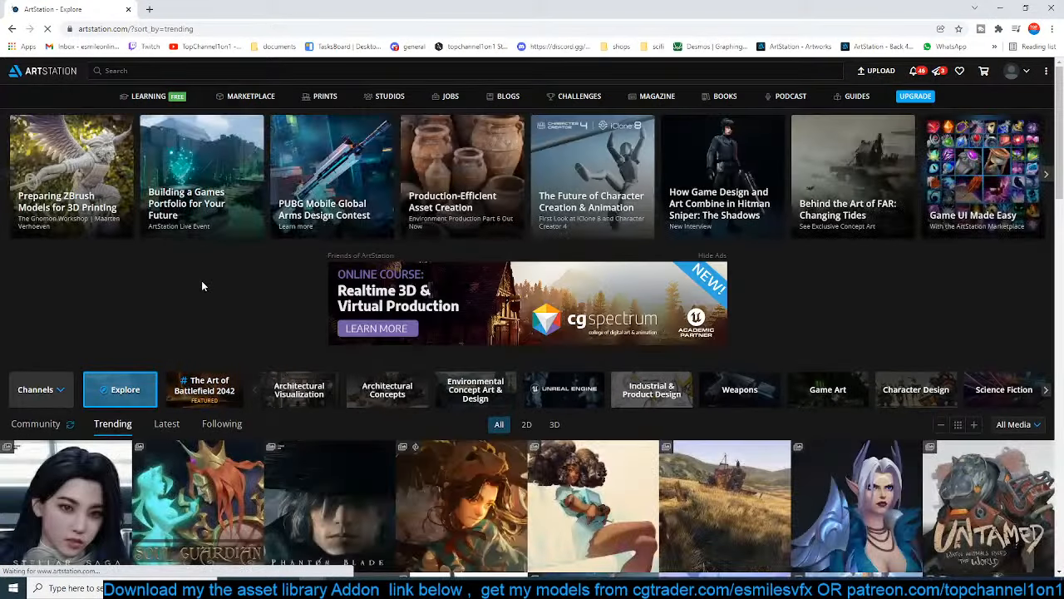
scroll(201, 281, "down", 5)
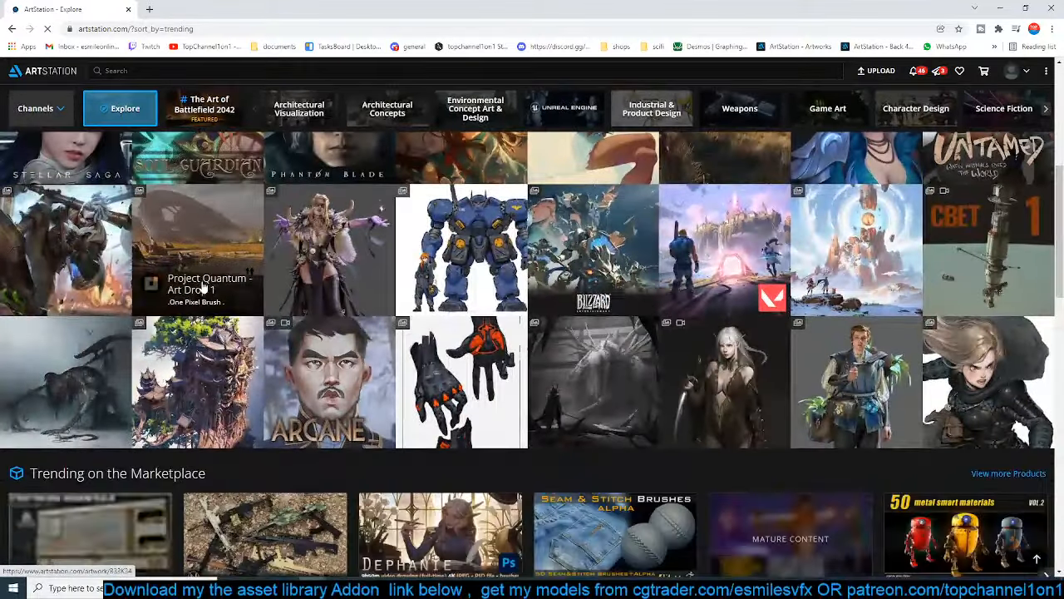
left_click(202, 286)
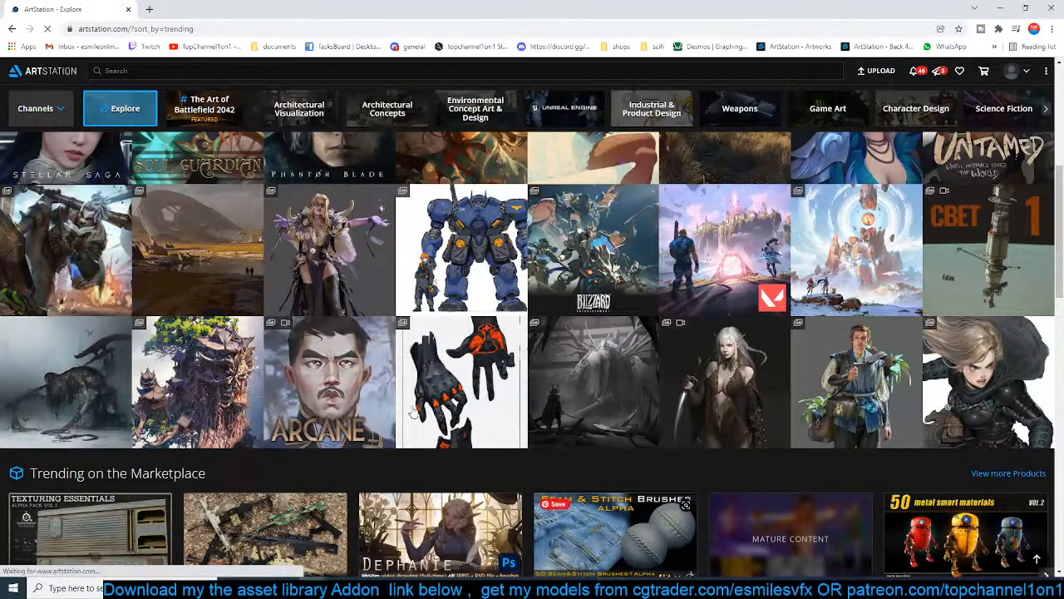
scroll(345, 409, "down", 6)
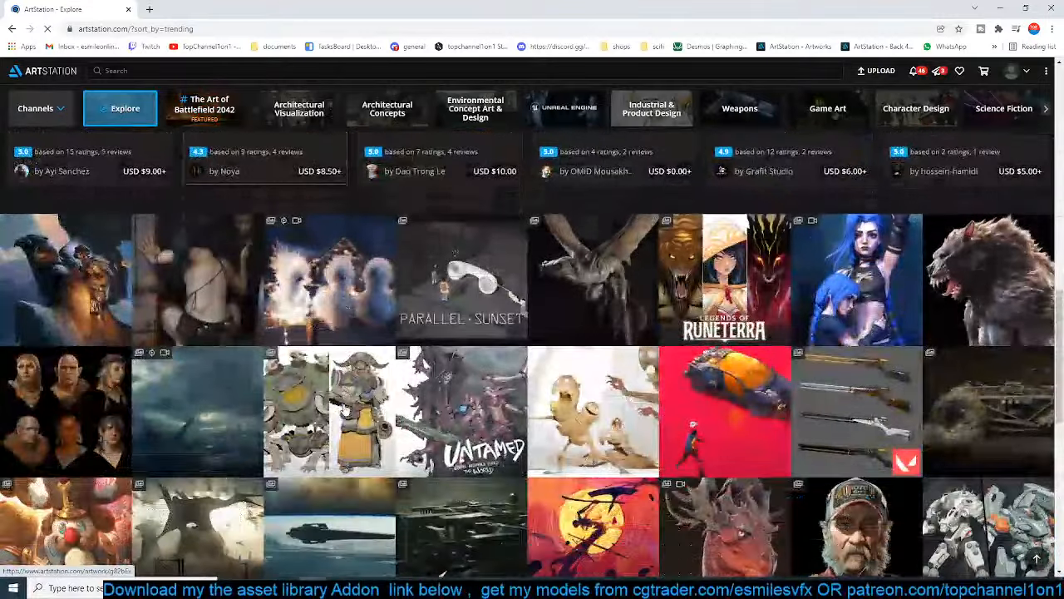
scroll(345, 409, "down", 5)
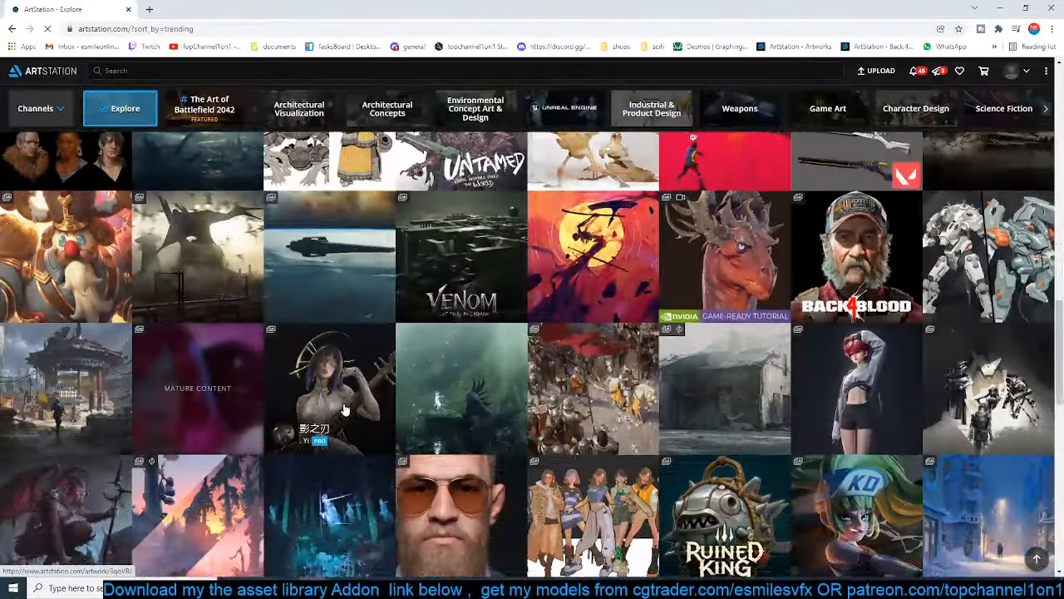
scroll(345, 409, "down", 1)
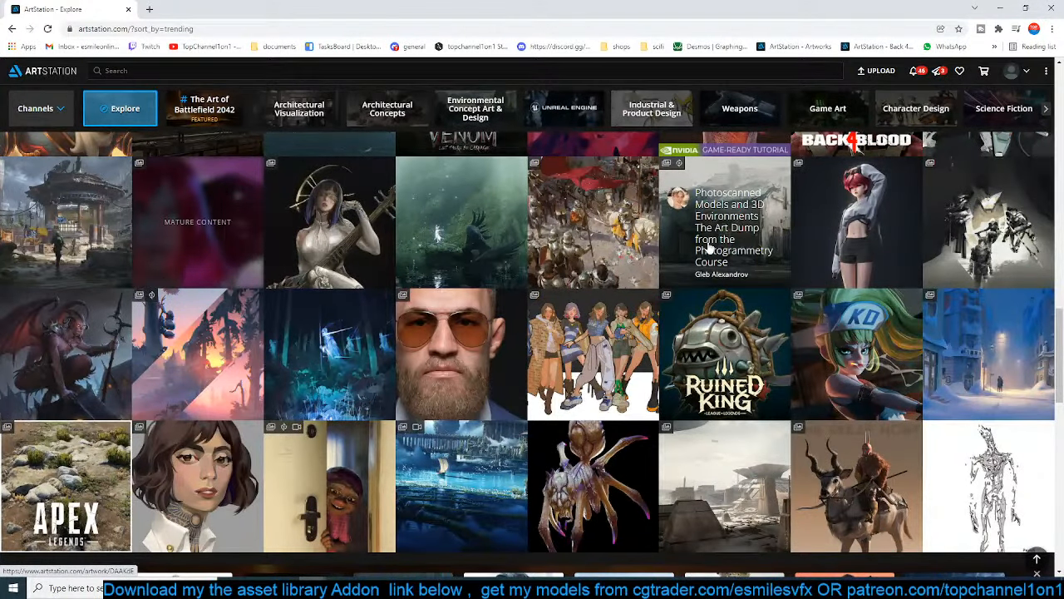
right_click(721, 240)
left_click(734, 250)
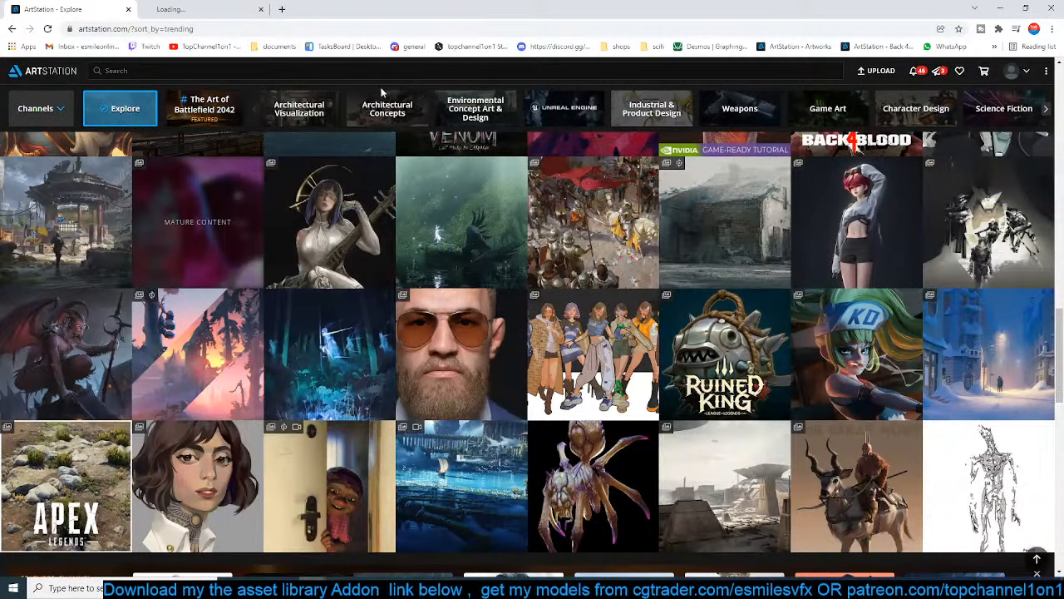
left_click(203, 9)
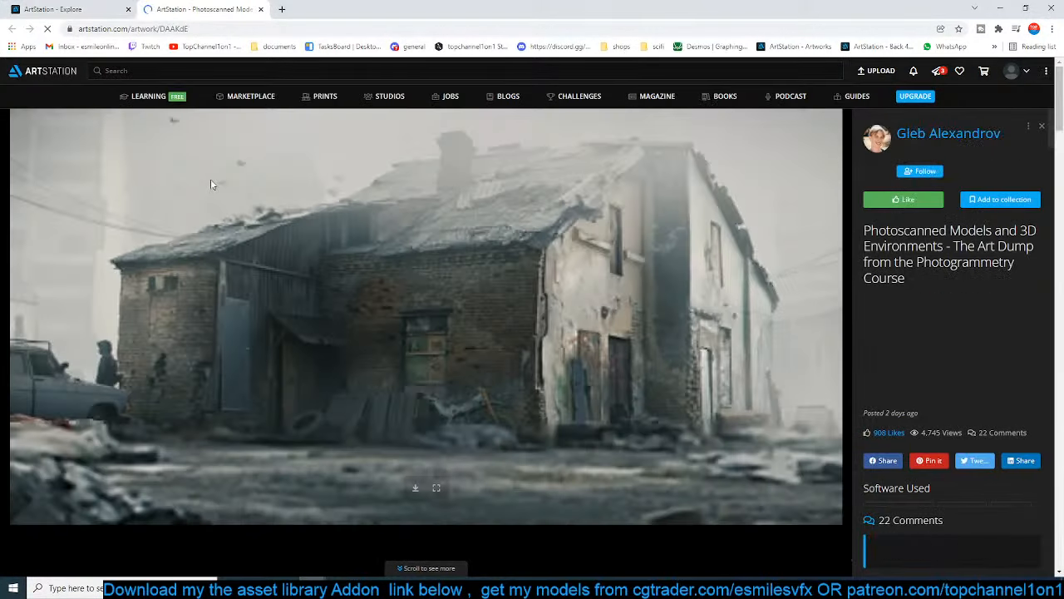
Examine the building, ground material, dusty car and warehouse images in the photoscanned environments project
scroll(435, 263, "down", 2)
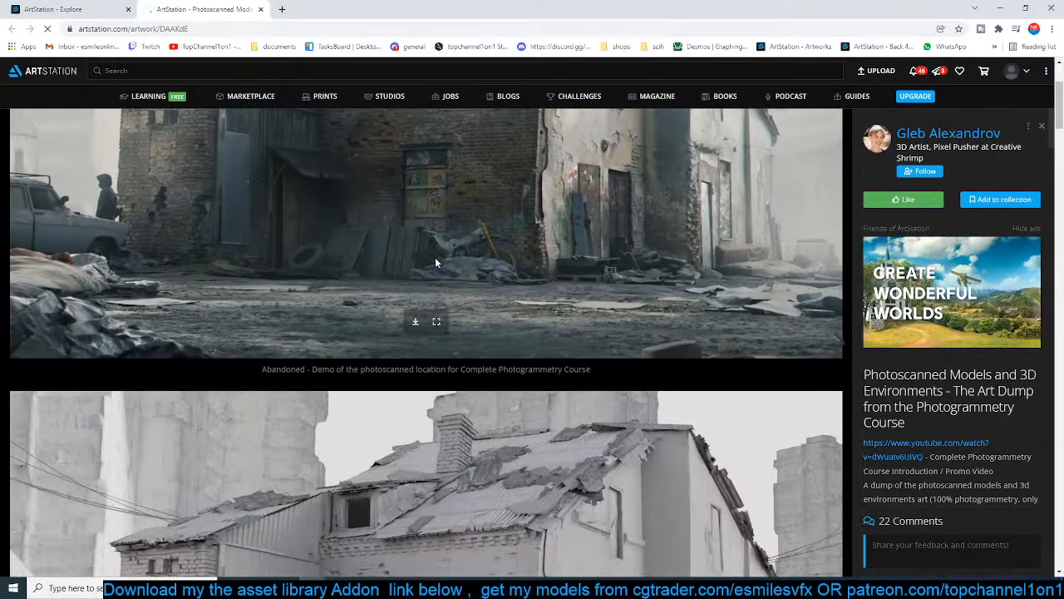
scroll(436, 259, "up", 2)
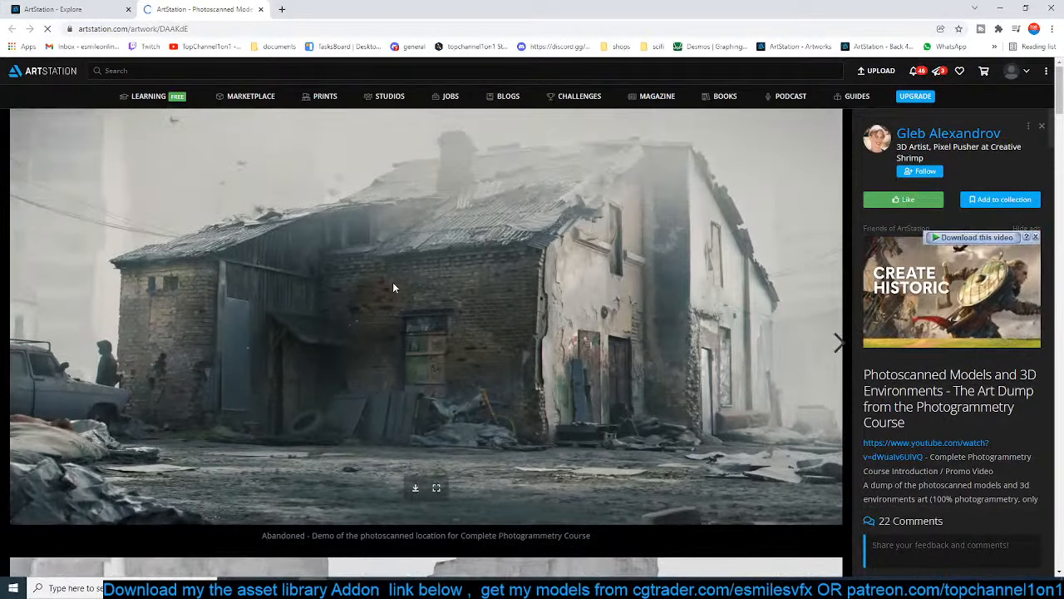
scroll(394, 288, "down", 12)
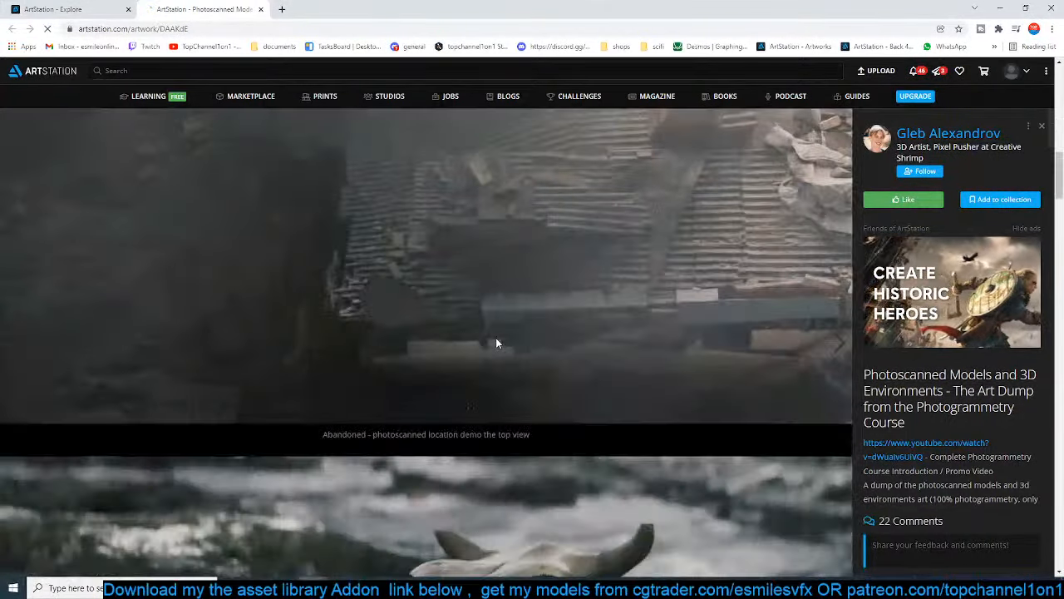
scroll(497, 342, "down", 12)
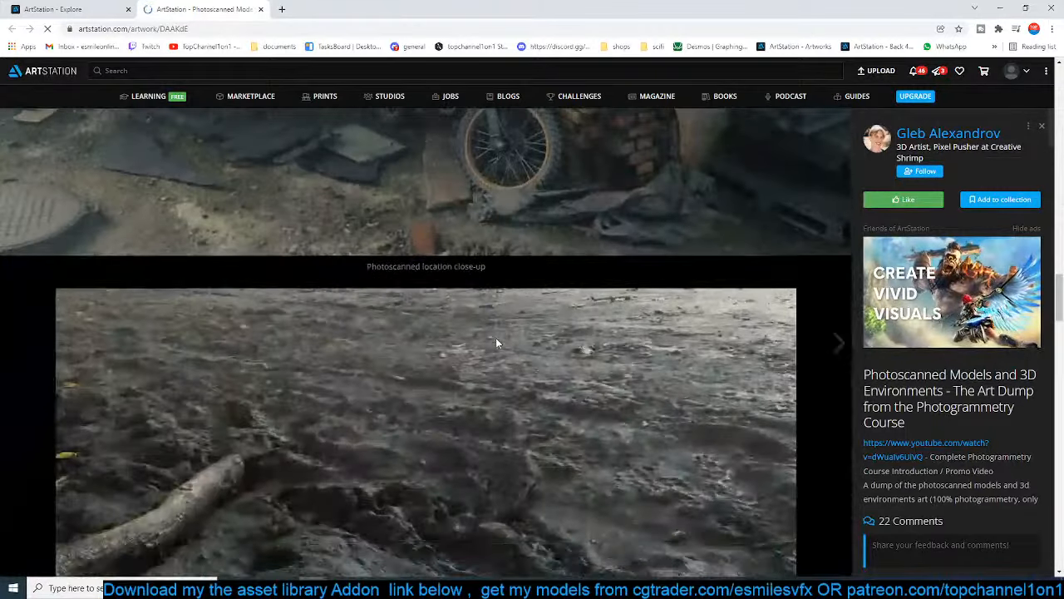
scroll(496, 342, "down", 3)
scroll(496, 342, "down", 1)
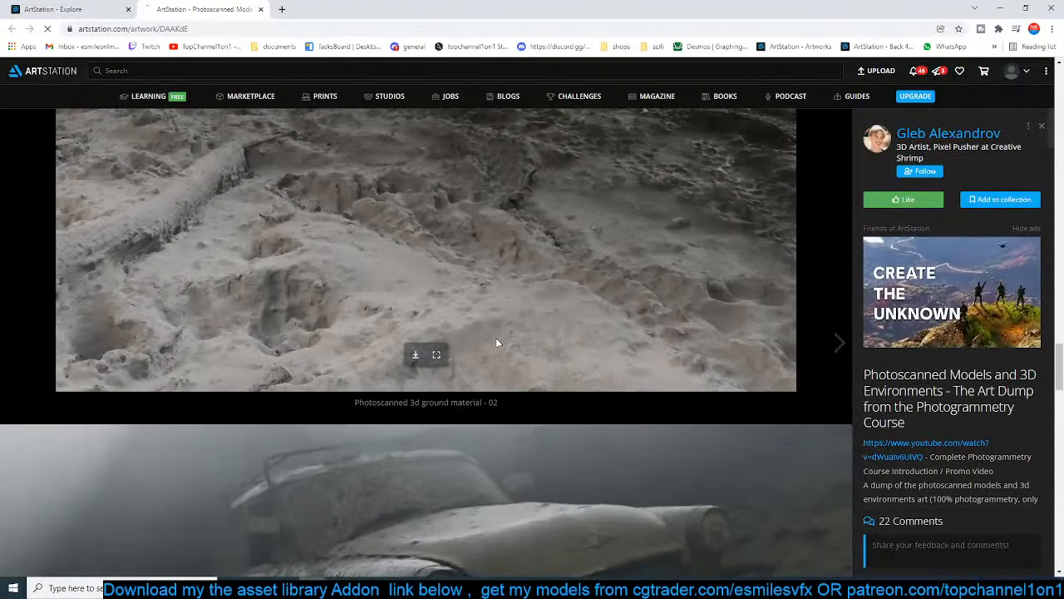
scroll(496, 338, "down", 11)
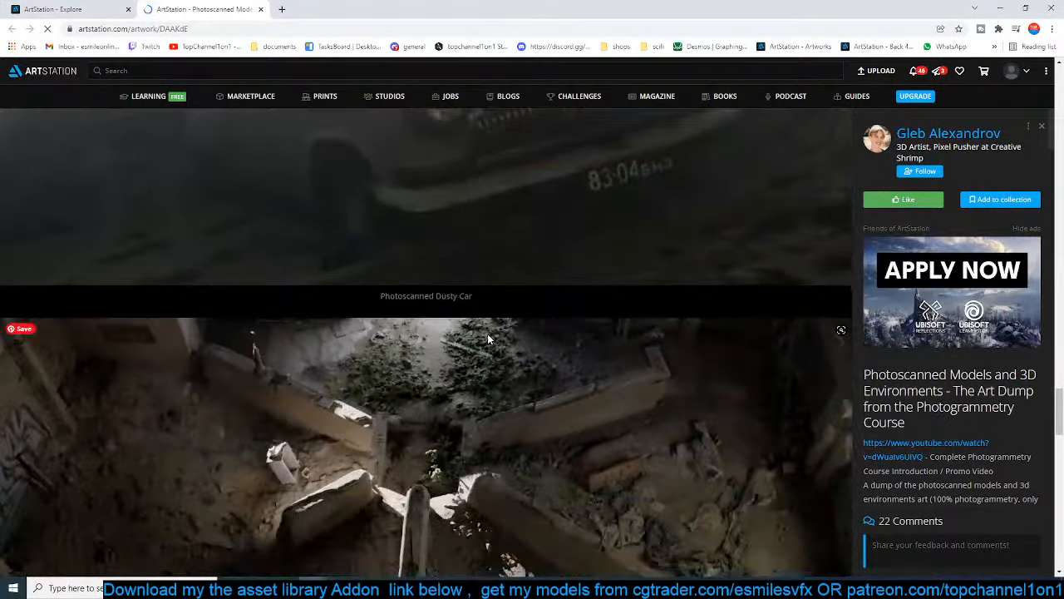
Open the hazy desert city artwork from the trending page in a new tab and close the photoscanned project
key("ctrl+shift+Tab")
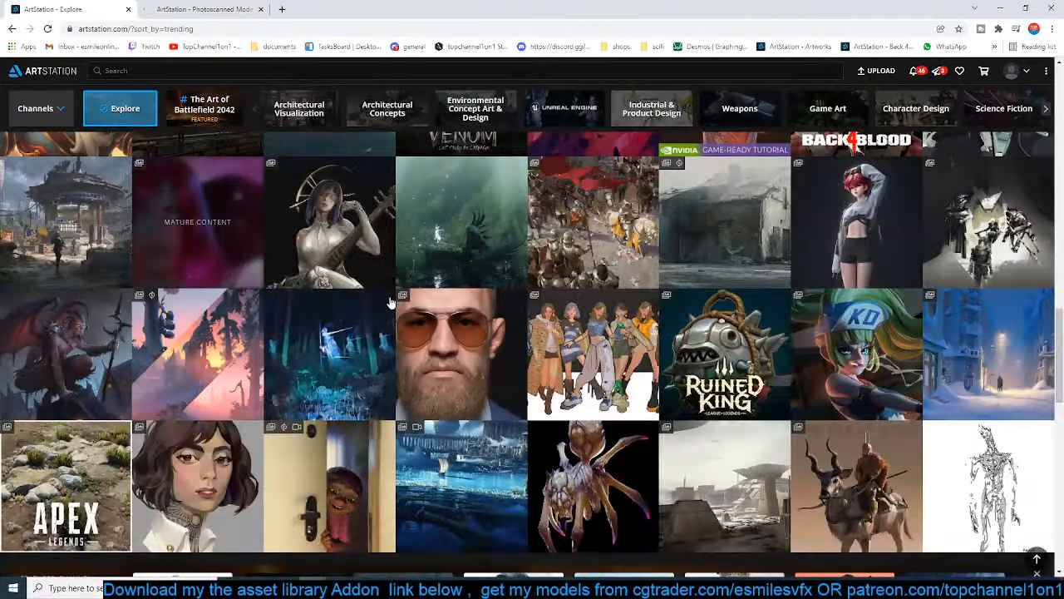
scroll(394, 300, "down", 3)
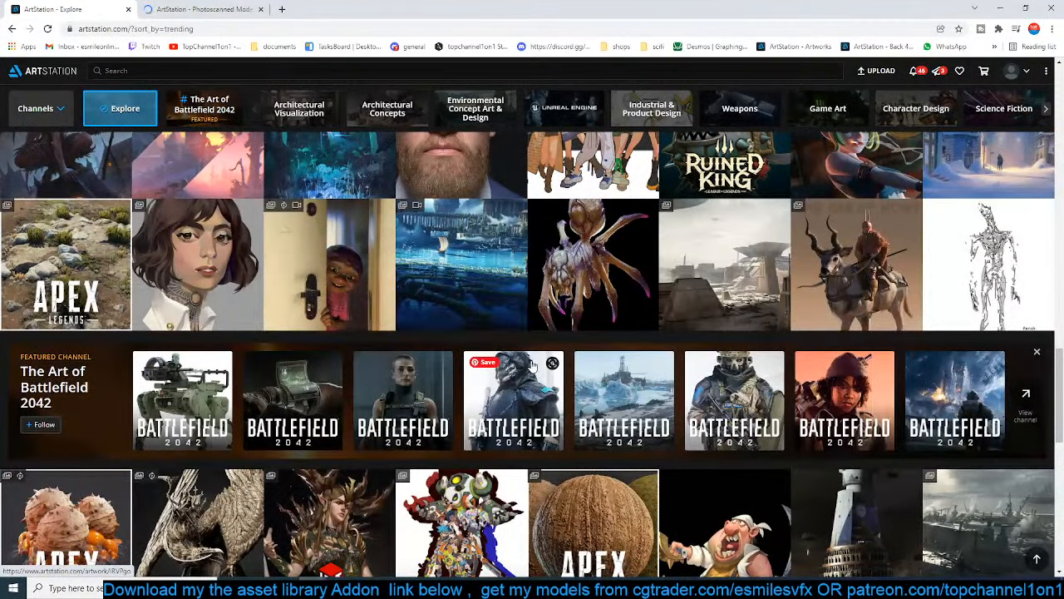
scroll(533, 366, "down", 3)
scroll(533, 367, "up", 2)
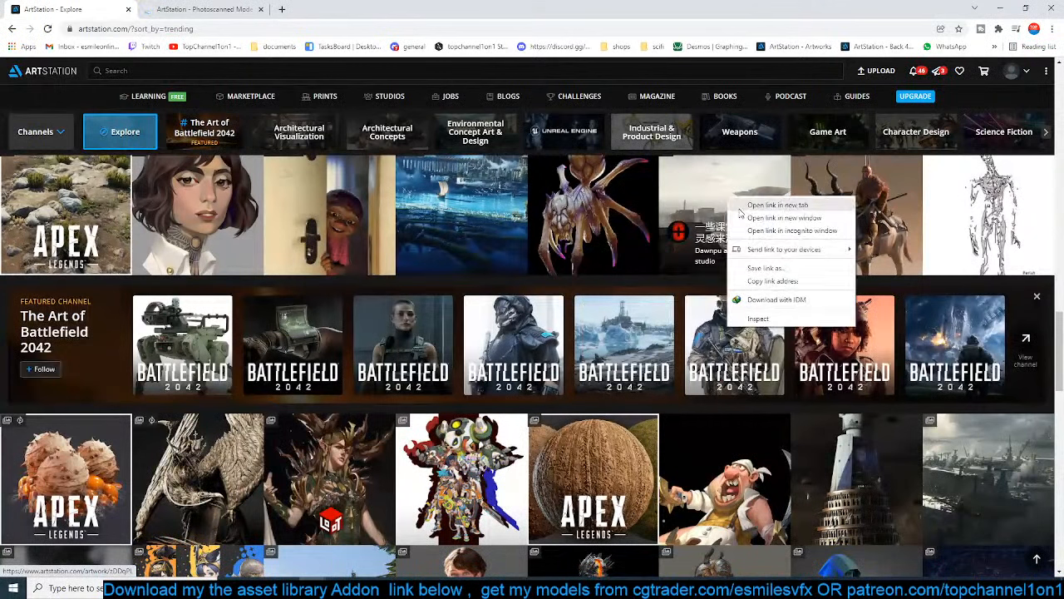
left_click(744, 248)
left_click(198, 8)
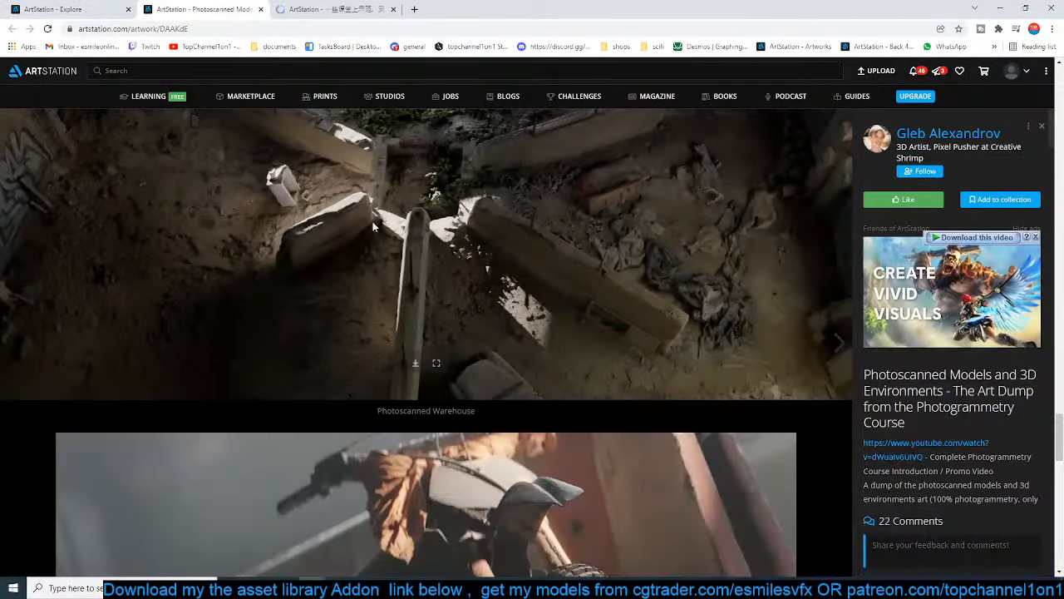
left_click(260, 9)
Search ArtStation for "dune"
scroll(358, 250, "up", 4)
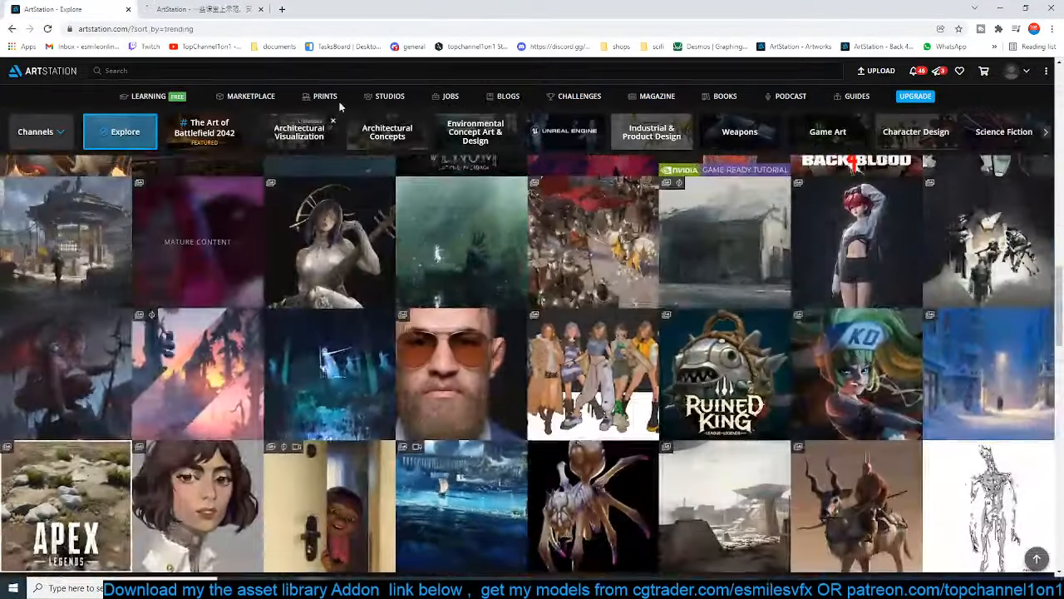
left_click(357, 73)
type("du")
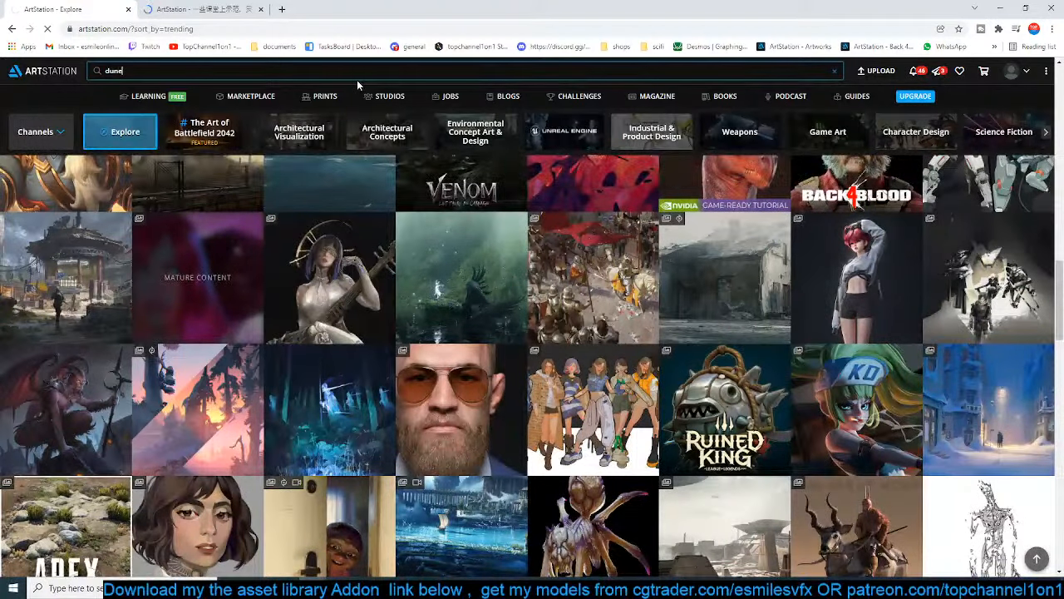
type("ne")
key("Return")
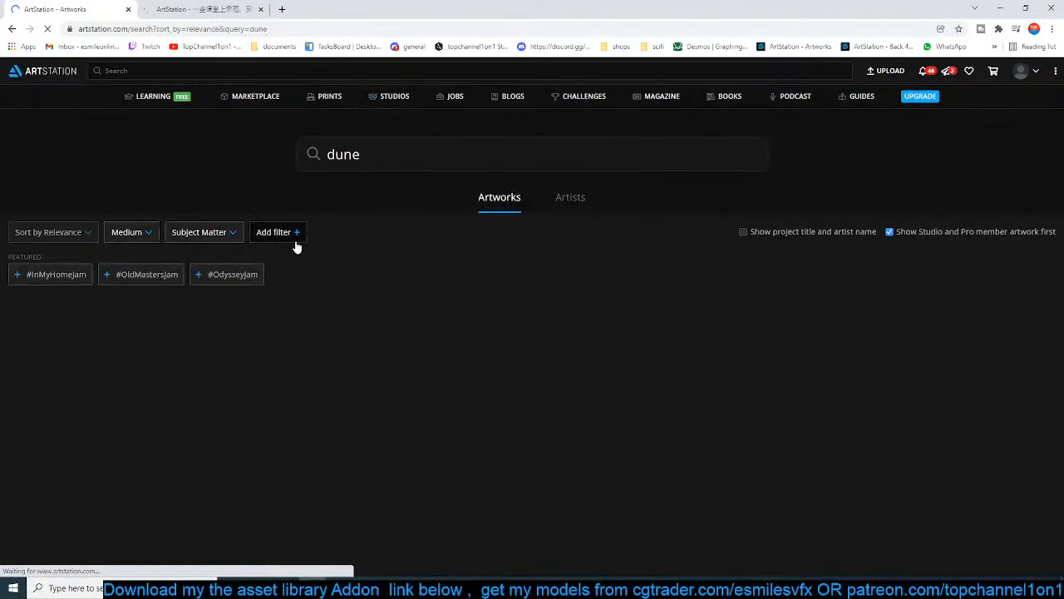
Look over the desert city artwork and load its first image into Blender's image editor as a reference
left_click(204, 10)
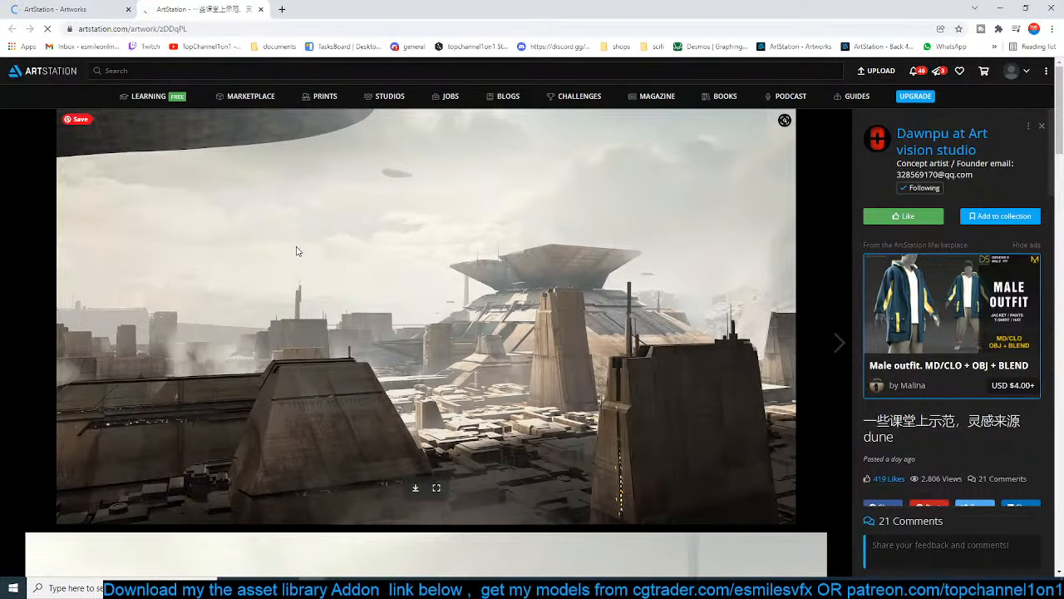
scroll(457, 383, "down", 5)
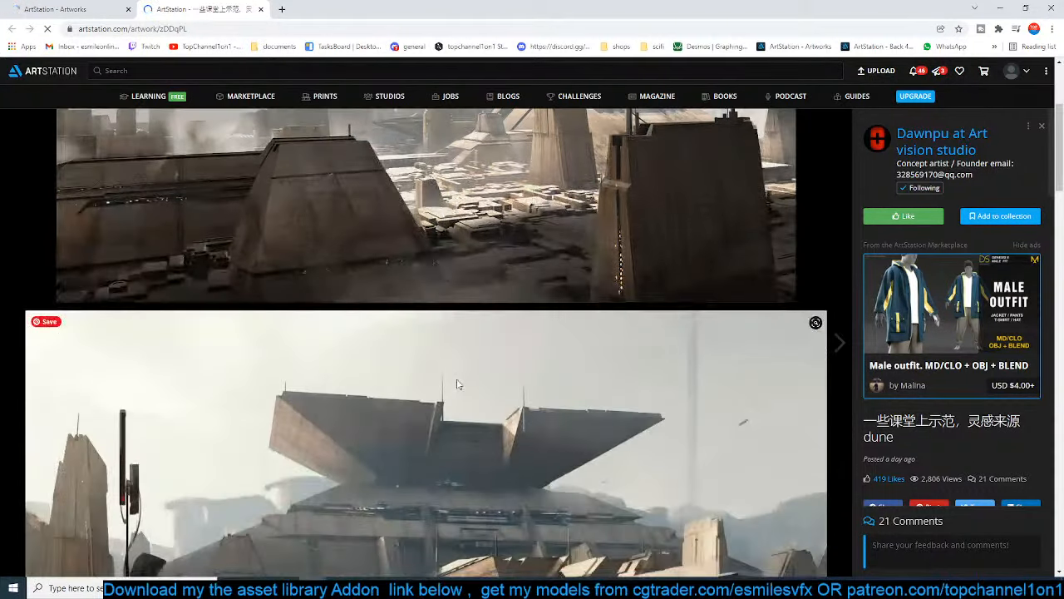
scroll(458, 375, "up", 5)
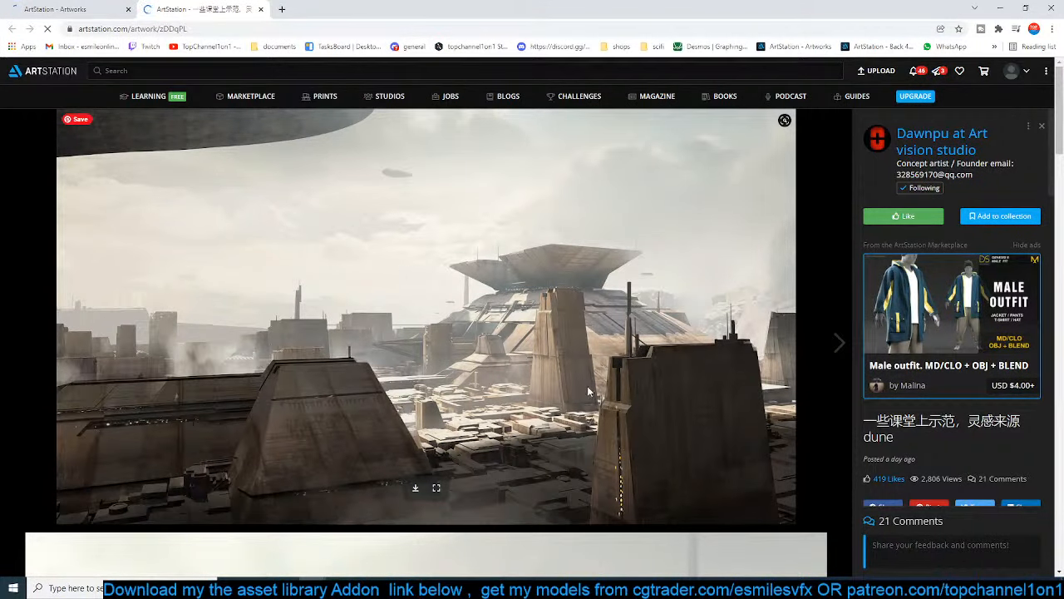
left_click_drag(532, 9, 0, 288)
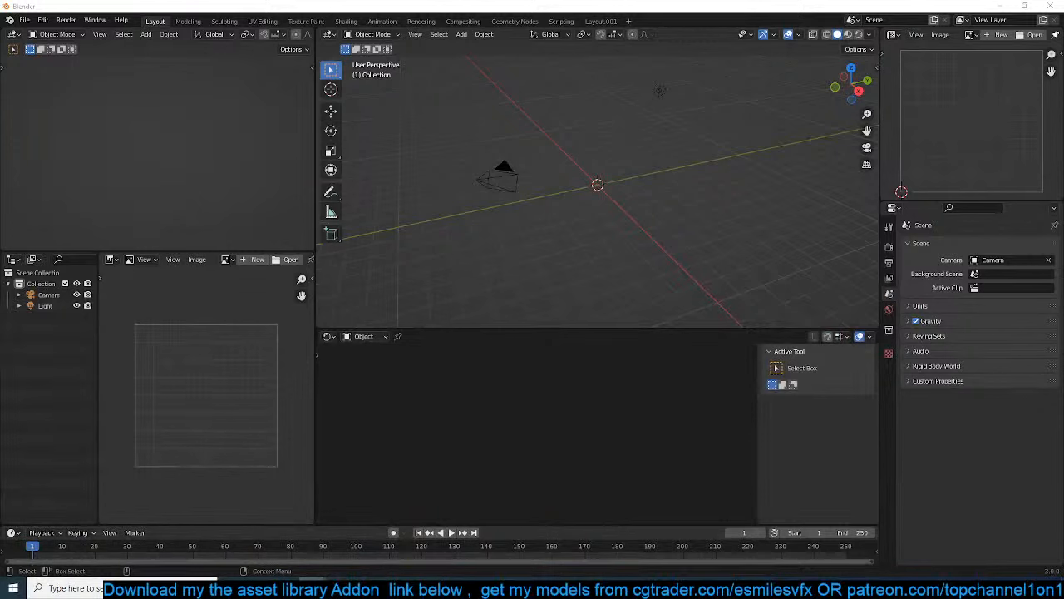
left_click_drag(137, 437, 151, 428)
scroll(174, 424, "down", 2)
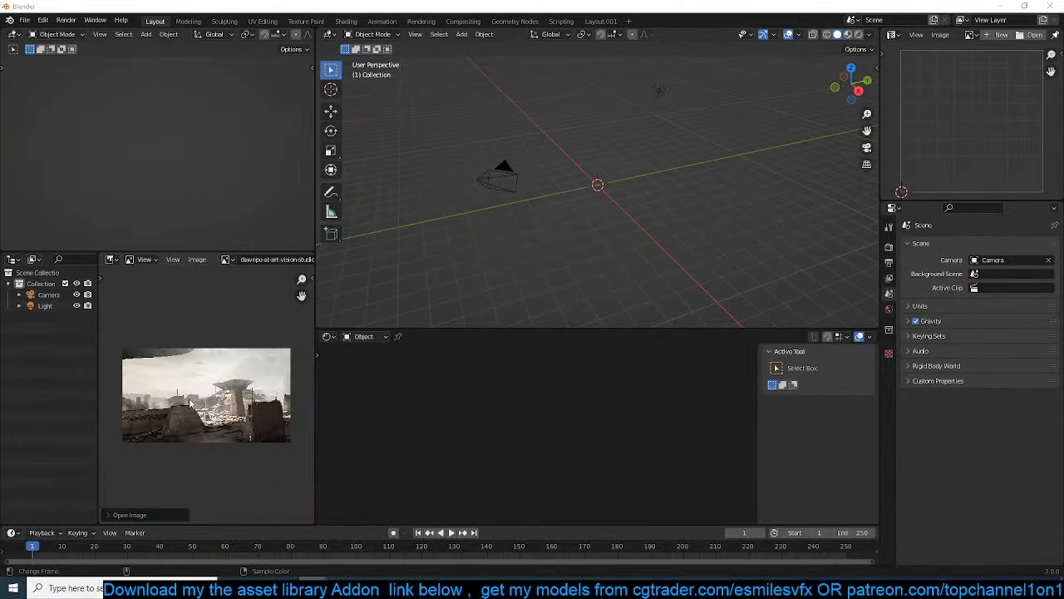
Examine the tapered foreground block, low walls and distant buildings in the desert city reference image
middle_click_drag(558, 187, 554, 212)
scroll(206, 391, "up", 4)
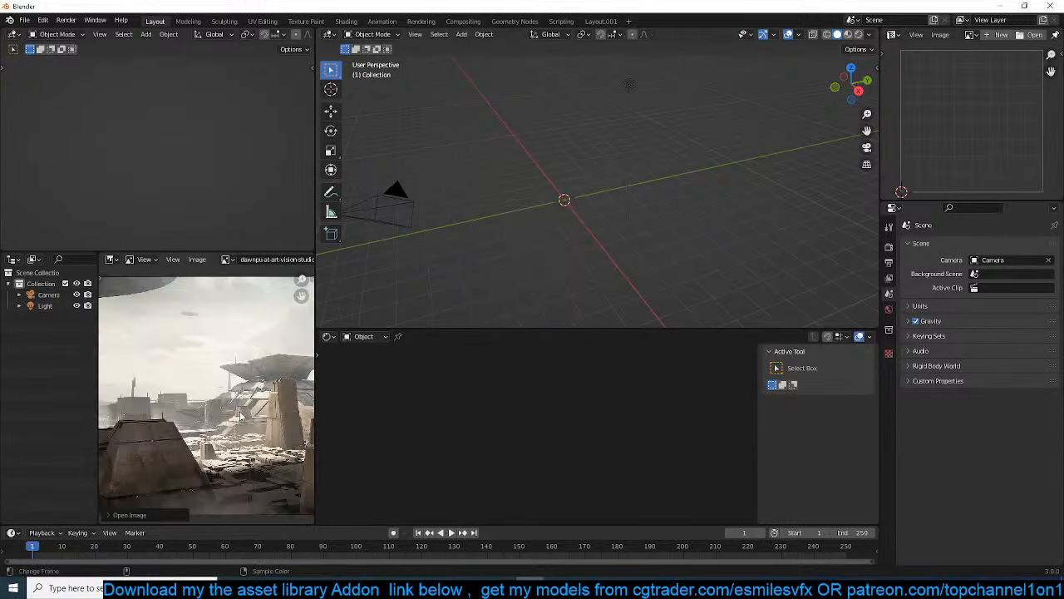
scroll(255, 402, "up", 2)
middle_click_drag(254, 402, 262, 366)
scroll(265, 365, "down", 2)
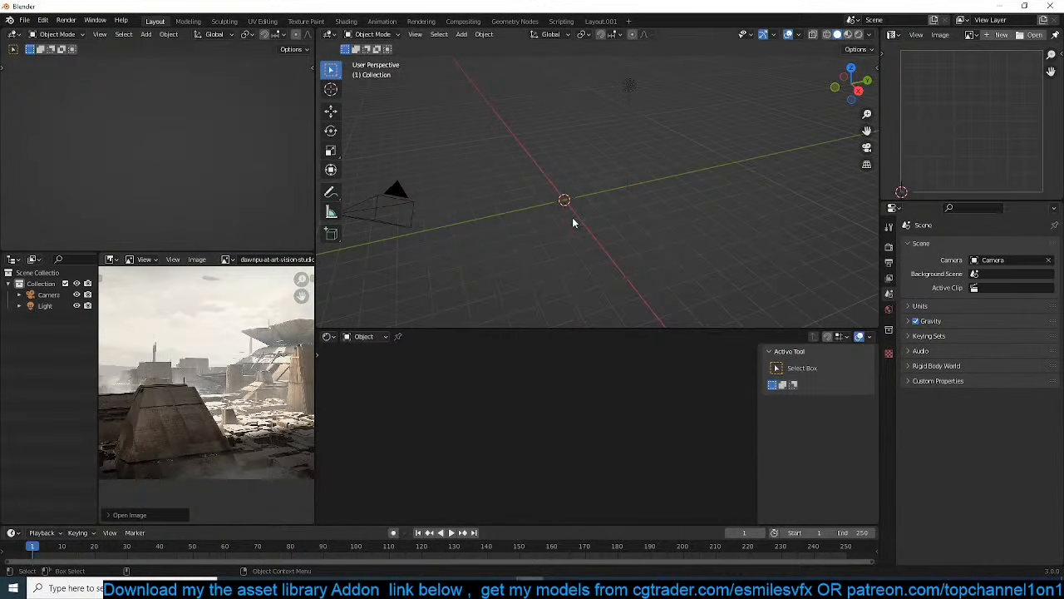
scroll(187, 403, "down", 3)
scroll(187, 402, "up", 5)
middle_click_drag(187, 403, 178, 431)
scroll(232, 398, "up", 2)
scroll(221, 414, "down", 2)
scroll(177, 430, "up", 1)
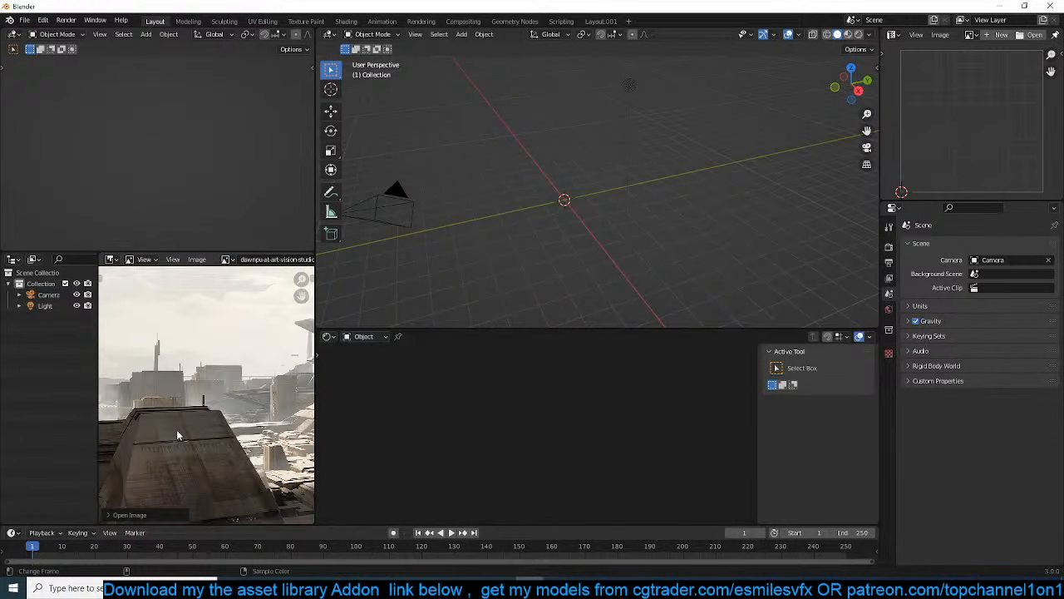
scroll(176, 429, "down", 2)
scroll(185, 426, "up", 3)
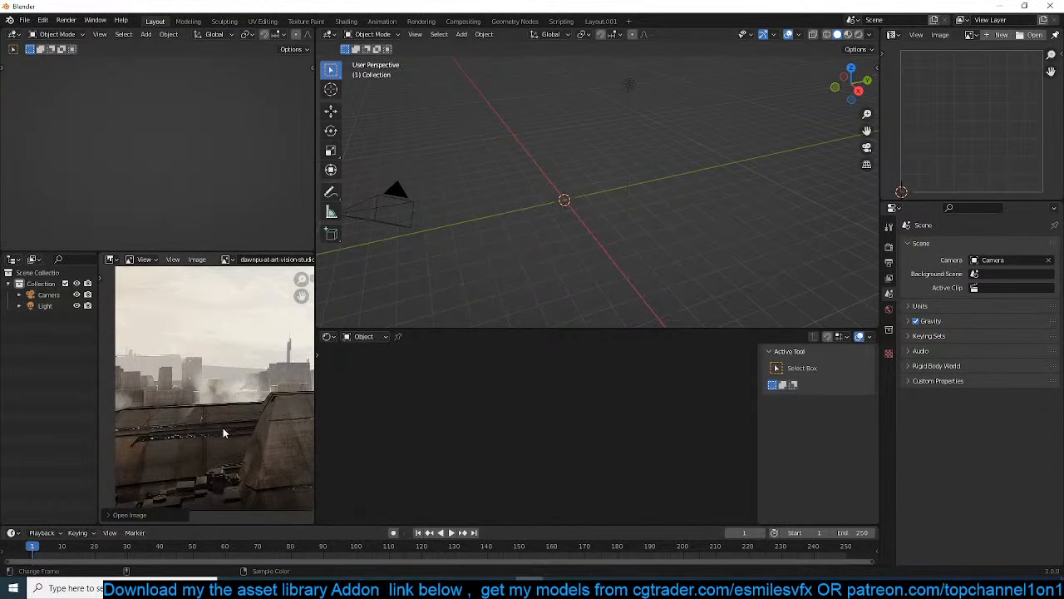
scroll(223, 432, "up", 1)
Add a plane at the scene's origin and scale it up as the base of the tapered building
middle_click_drag(567, 230, 523, 233)
key("shift+a")
left_click(641, 230)
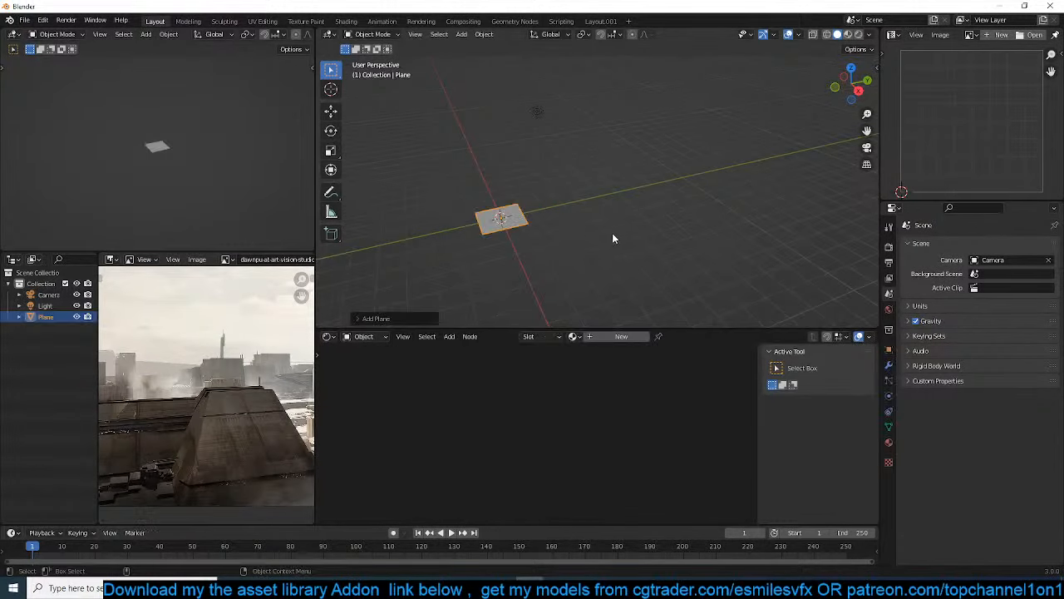
key("s")
left_click(660, 233)
scroll(499, 210, "up", 3)
middle_click_drag(442, 222, 568, 220, "shift")
Extrude the plane upward into a block and scale its top face down to form a truncated pyramid
key("Tab")
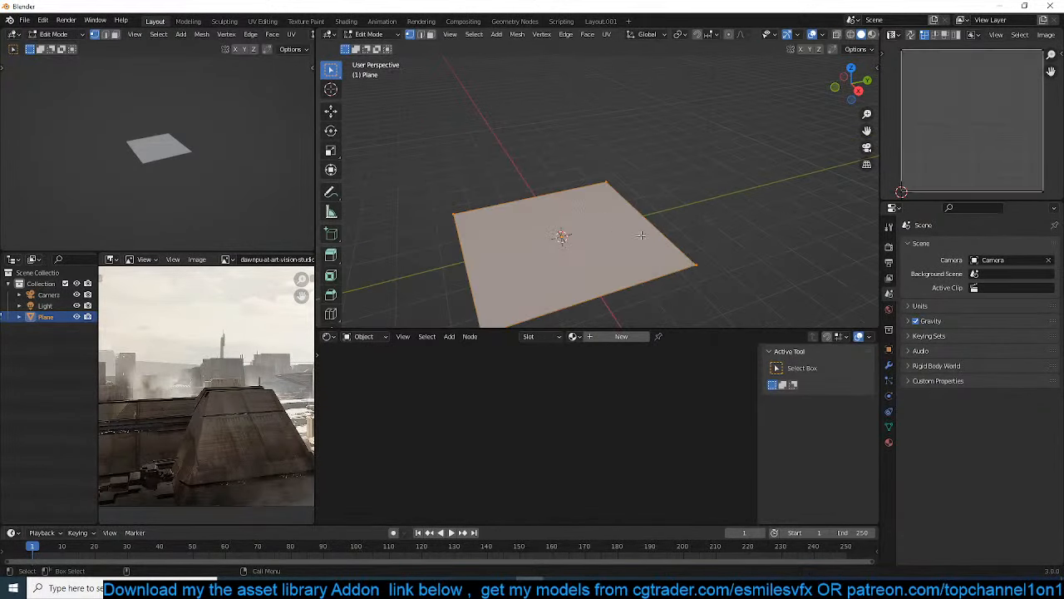
key("e")
left_click(656, 166)
key("s")
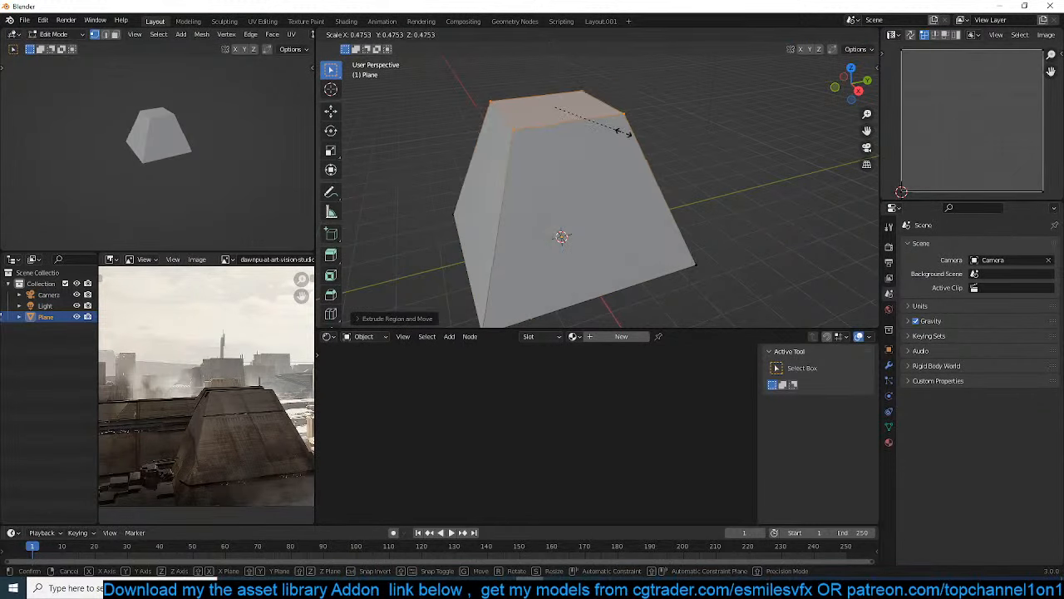
left_click(628, 178)
Add a horizontal loop cut around the middle of the pyramid's sides and bevel it into a wide band
middle_click_drag(628, 178, 658, 172)
key("ctrl+r")
left_click(664, 169)
left_click(666, 168)
key("ctrl+b")
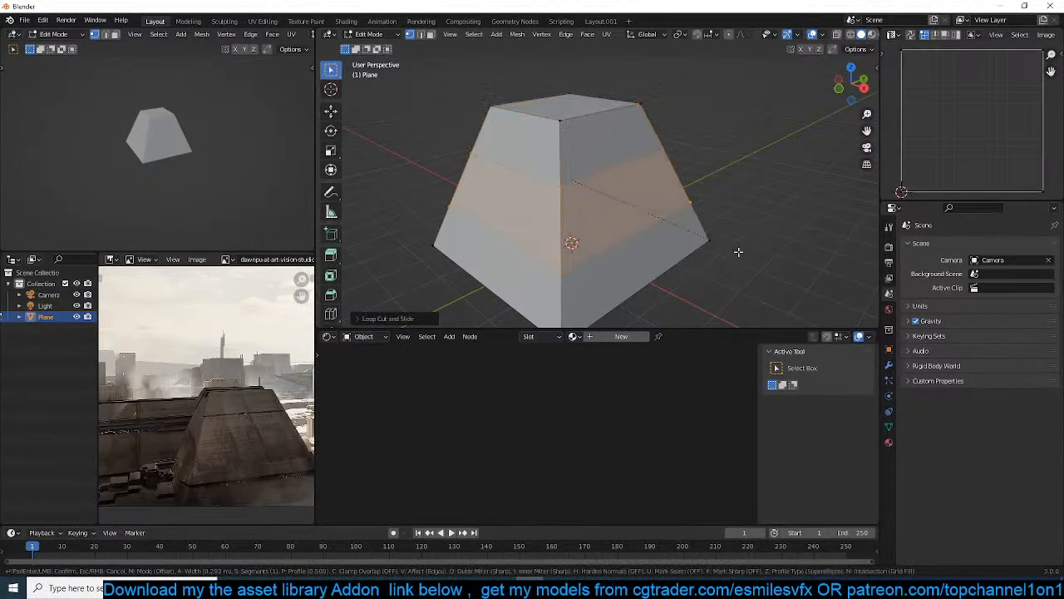
left_click(739, 252)
Add a Bevel modifier to the pyramid, apply its object transform and set the bevel amount to 0.027 m
key("Tab")
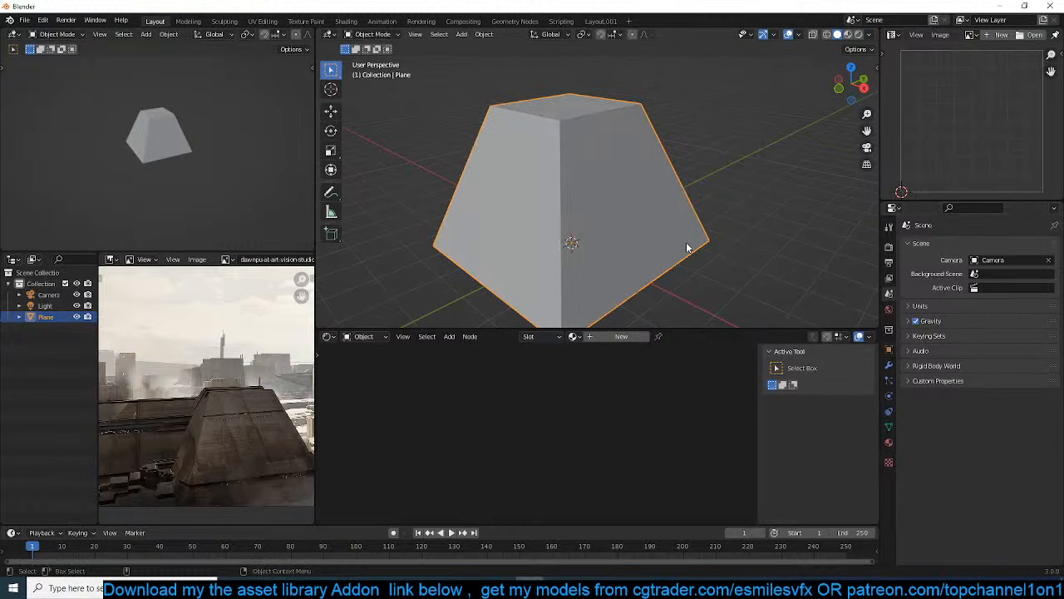
left_click(889, 364)
left_click(988, 245)
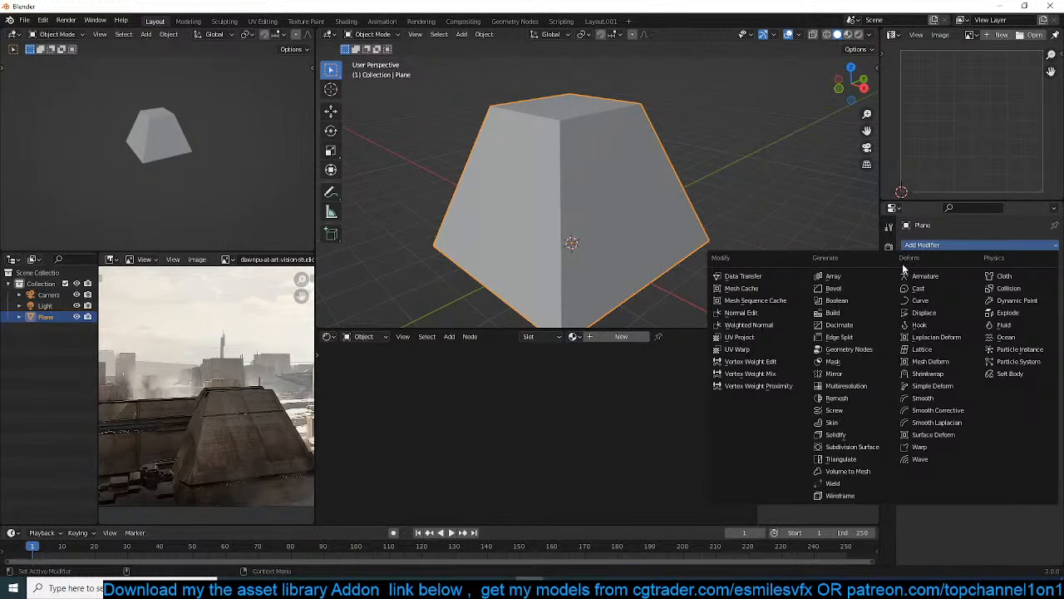
left_click(832, 300)
key("ctrl+a")
left_click(587, 233)
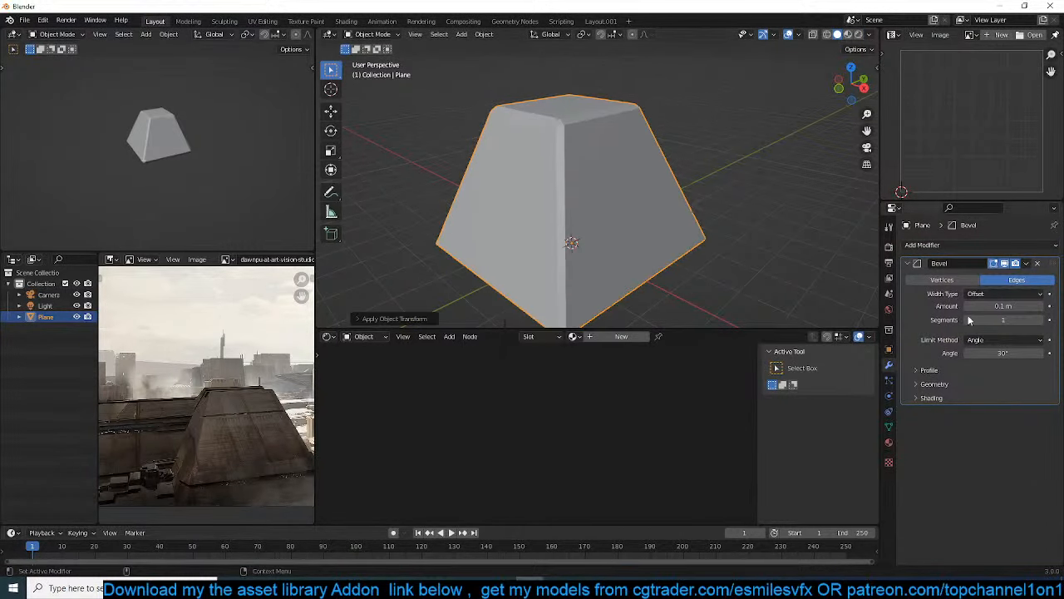
left_click_drag(1006, 306, 973, 305)
Turn on Auto Smooth for the pyramid and enable Harden Normals in the bevel's shading options
key("q")
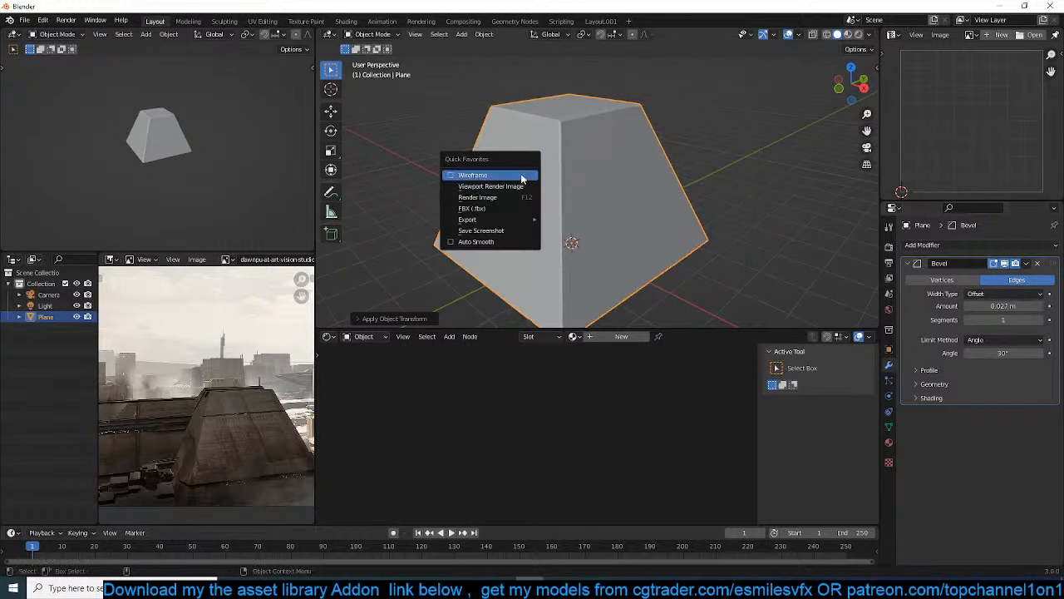
left_click(509, 243)
key("q")
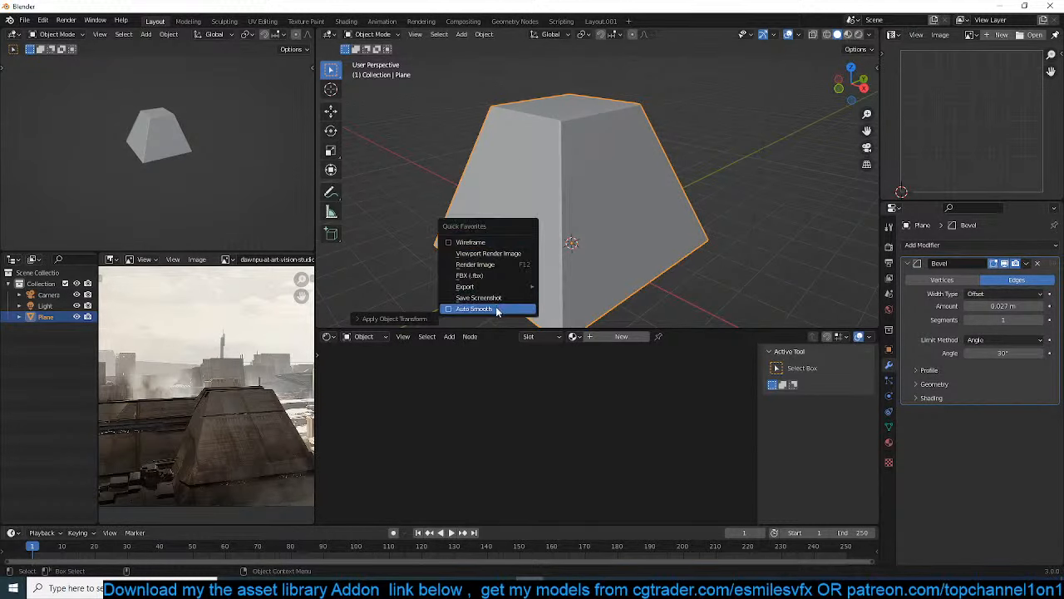
left_click(499, 306)
left_click(960, 399)
Add a centred horizontal loop cut through the wide band around the pyramid's sides
key("Tab")
middle_click_drag(578, 197, 608, 169)
scroll(608, 169, "up", 4)
scroll(611, 169, "down", 1)
middle_click_drag(736, 156, 698, 153)
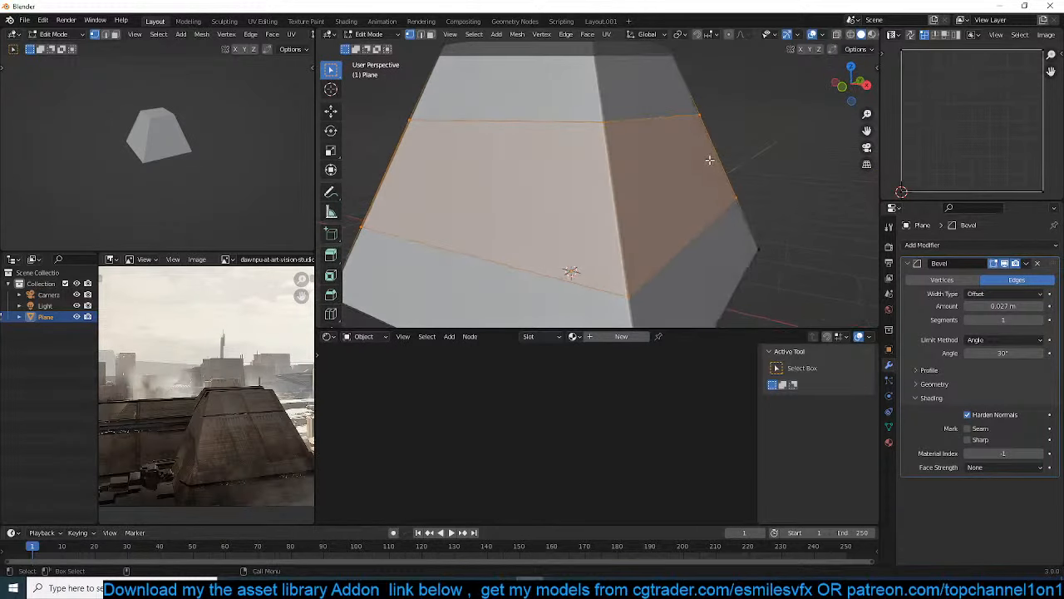
key("ctrl+r")
left_click(674, 151)
right_click(673, 151)
Try to extrude the band's upper face on one side along its normal and push it inward with Extrude Manifold
key("3")
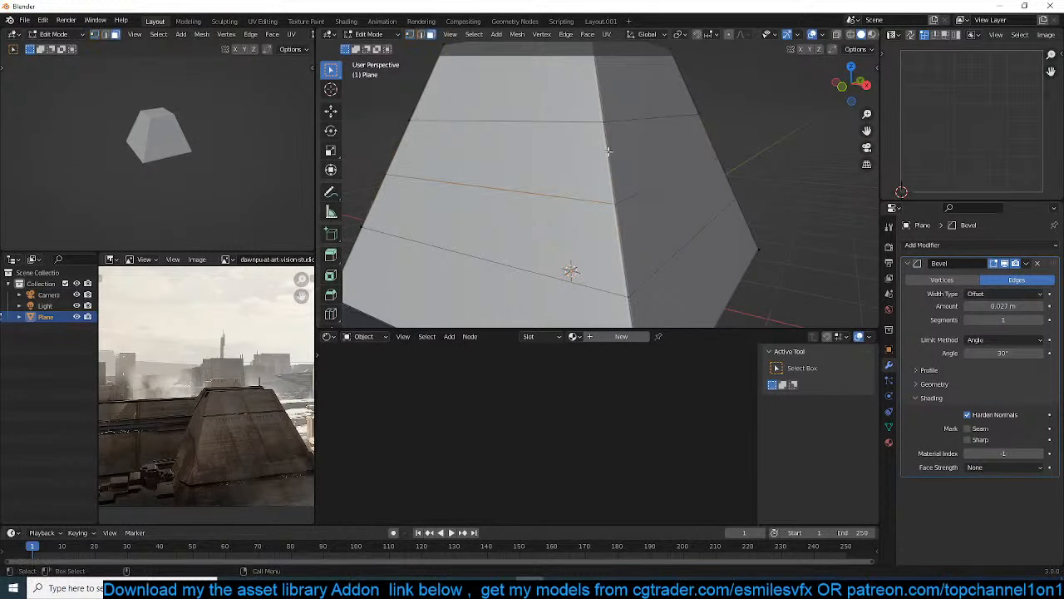
left_click(650, 152)
key("alt+e")
left_click(734, 165)
right_click(724, 167)
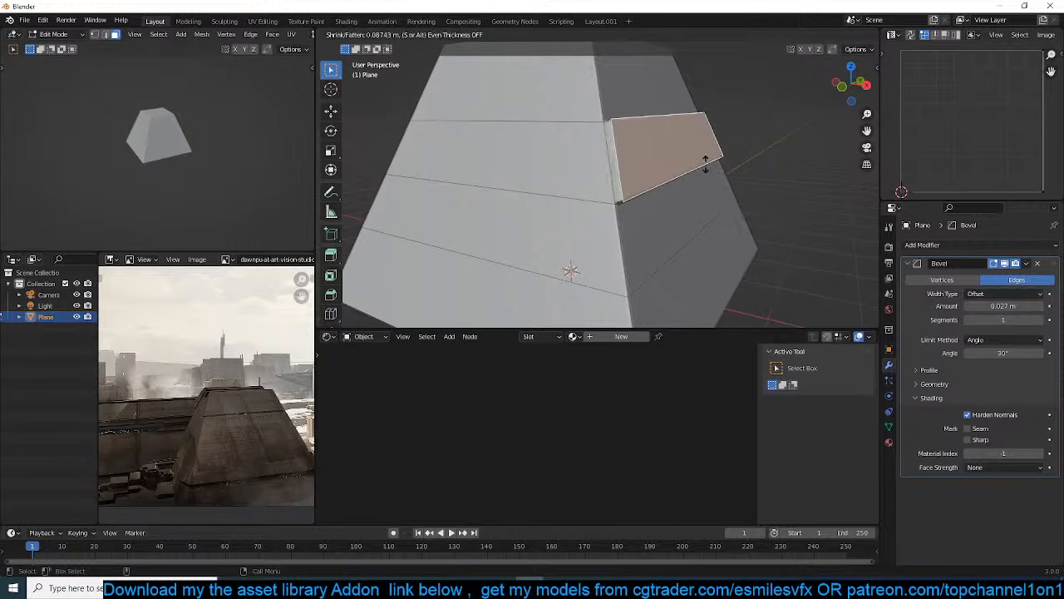
key("alt+e")
left_click(706, 190)
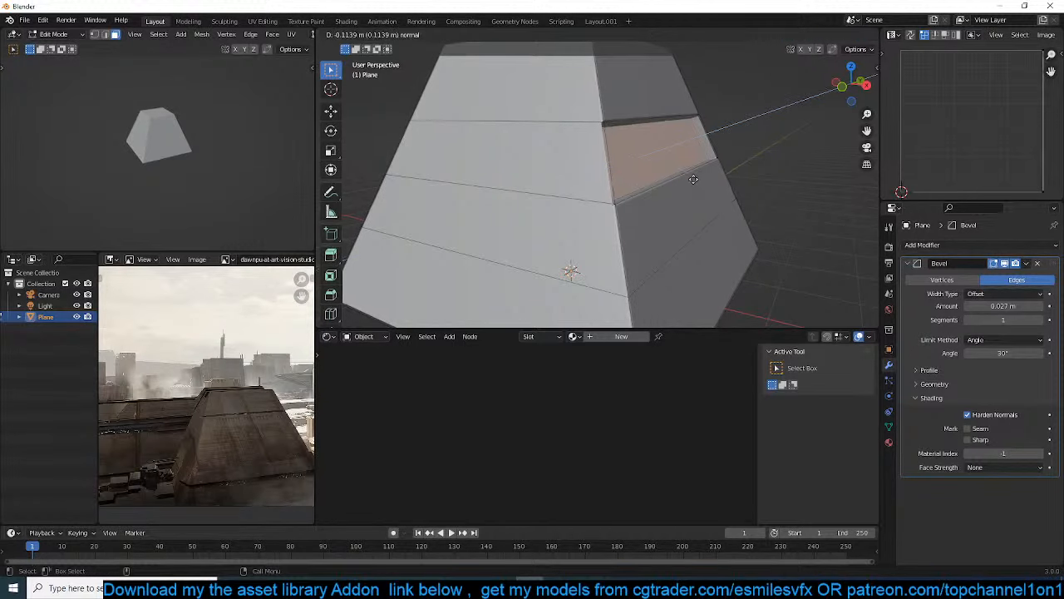
right_click(686, 174)
middle_click_drag(718, 166, 731, 164)
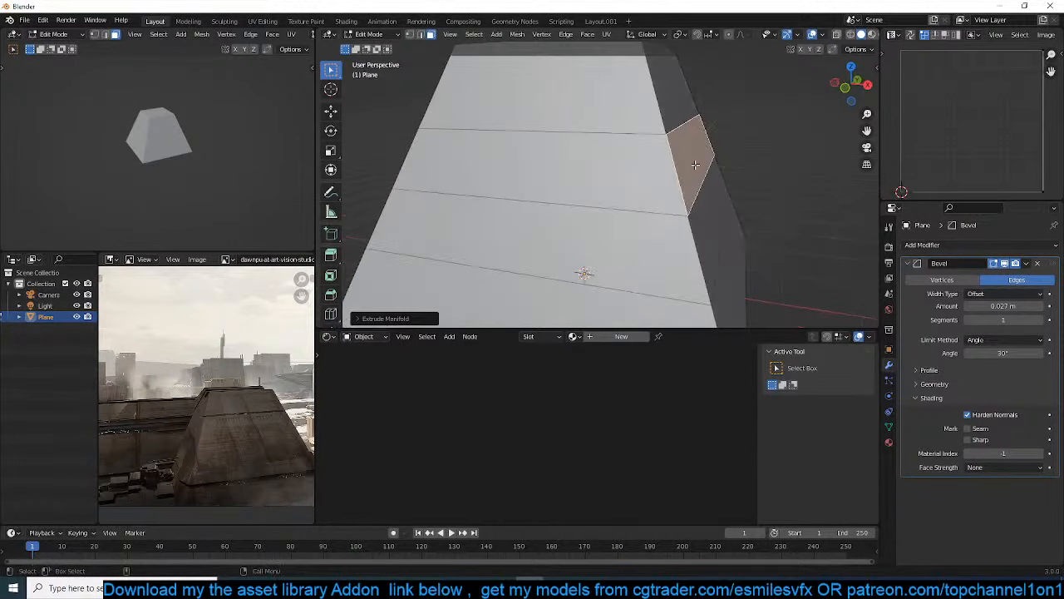
key("g")
right_click(724, 165)
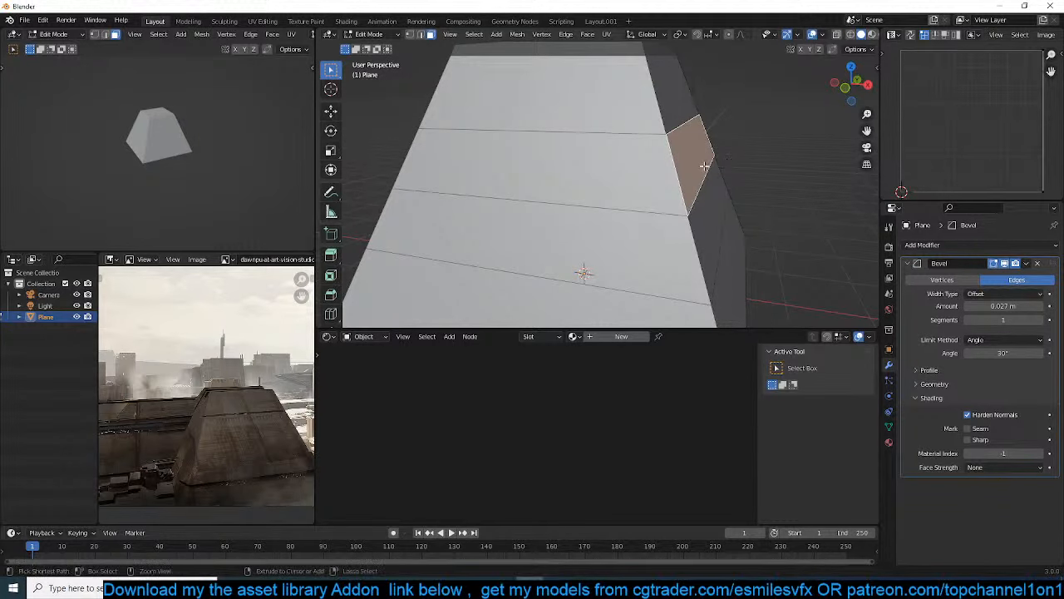
key("1")
key("ctrl+z")
Add a horizontal loop cut through the middle of the band's upper strip
middle_click_drag(711, 165, 677, 149)
left_click(663, 154)
key("ctrl+r")
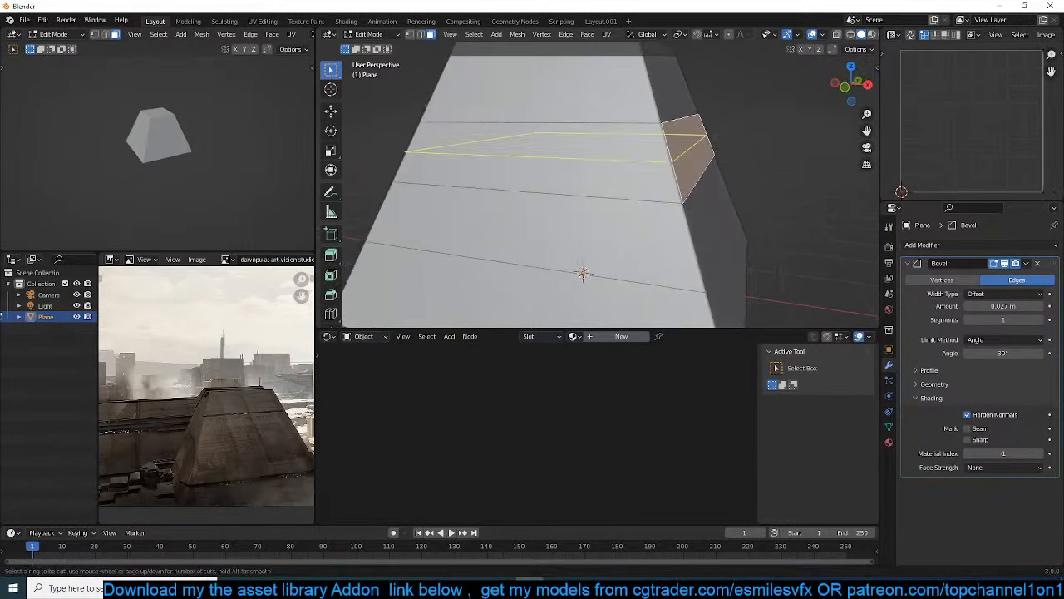
left_click(677, 145)
left_click(677, 145)
Add a vertical loop cut across two opposite sides of the pyramid and slide it toward one corner edge
key("3")
key("ctrl+r")
left_click(678, 145)
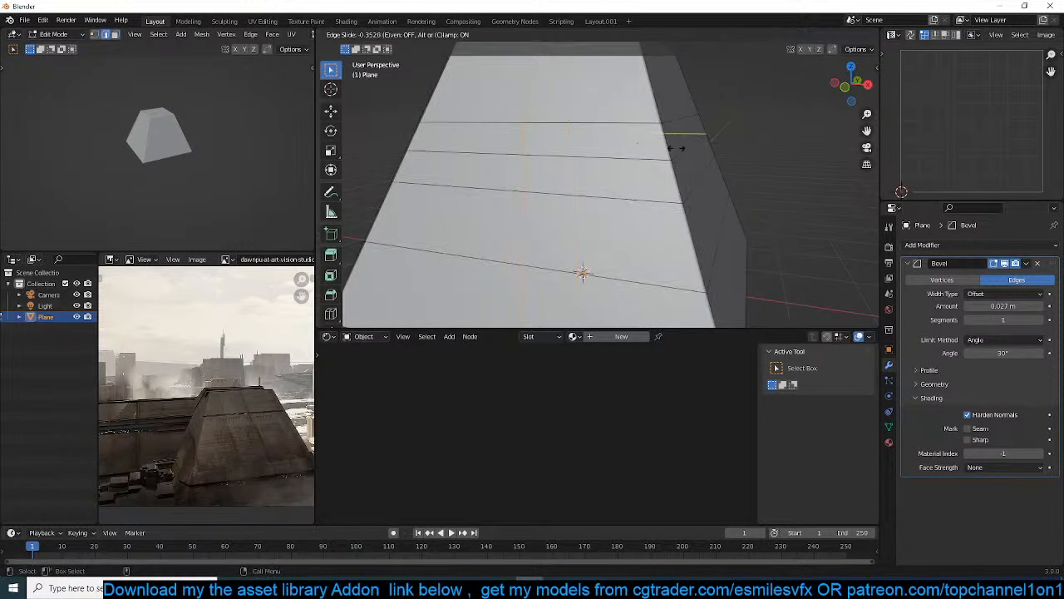
left_click(705, 150)
Delete the narrow strip of faces that wraps around one side of the pyramid from the vertical cut
key("3")
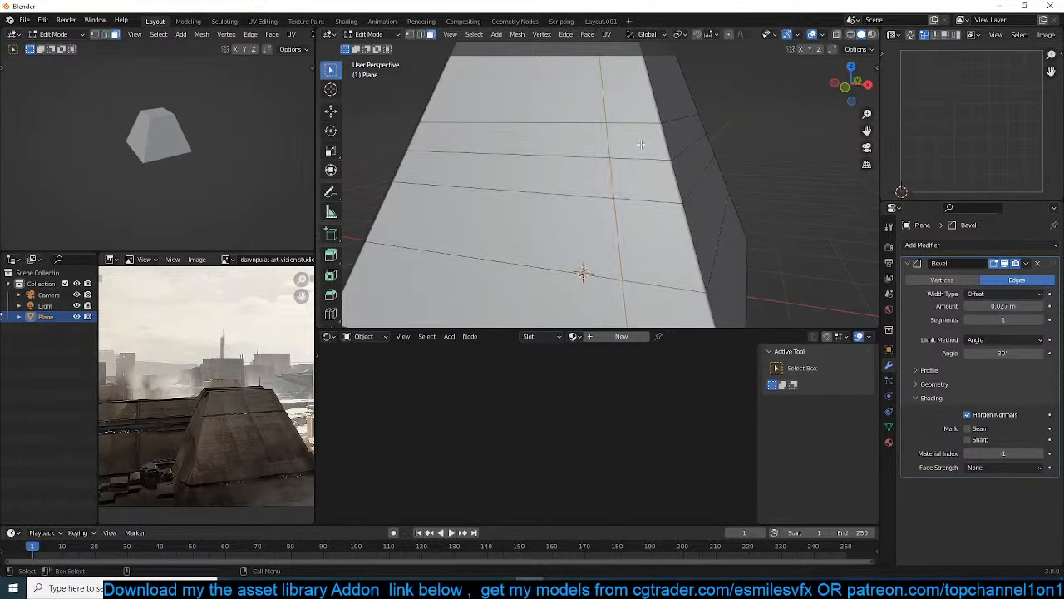
middle_click_drag(667, 143, 573, 135)
left_click(519, 137, "ctrl")
key("x")
left_click(516, 163)
Fill the open slot in the pyramid with new faces to form a closed, recessed notch
key("2")
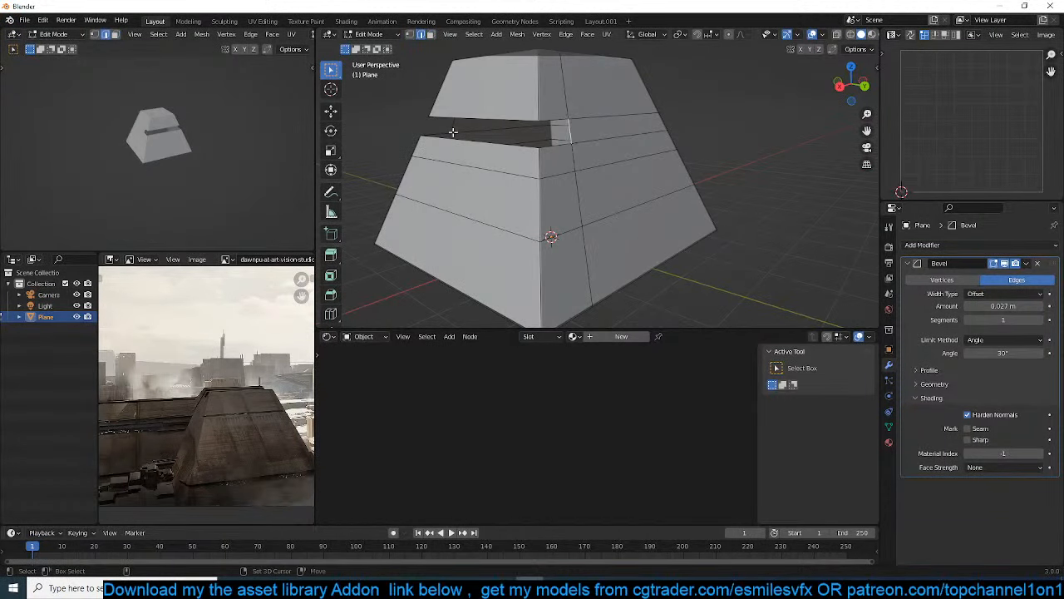
key("f")
middle_click_drag(480, 138, 569, 98)
left_click(573, 133)
key("f")
key("Tab")
scroll(586, 189, "down", 6)
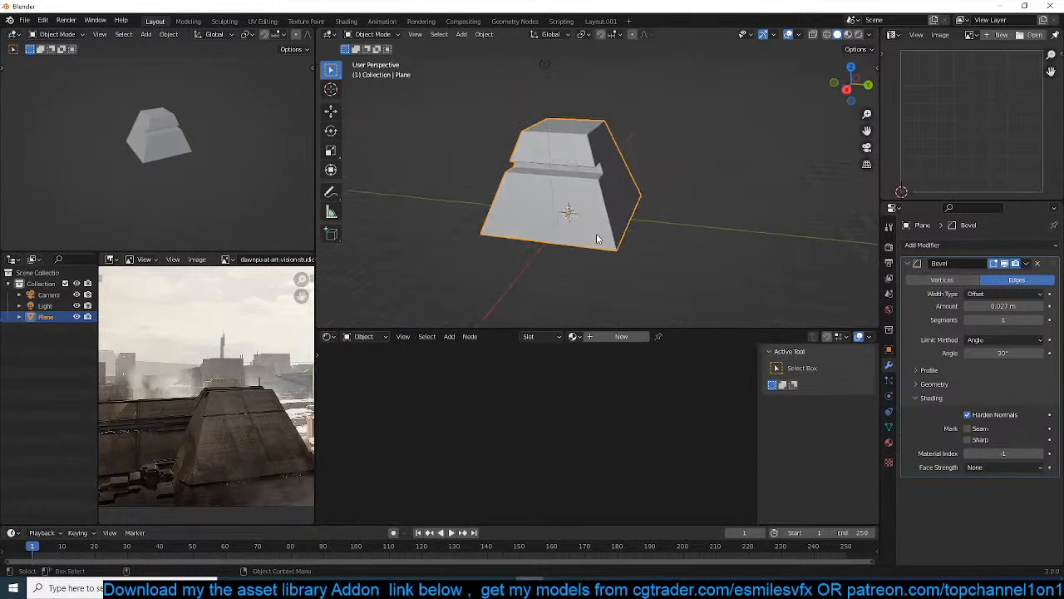
Align the camera to the front view of the pyramid and reposition it to frame the building
key("KP_0")
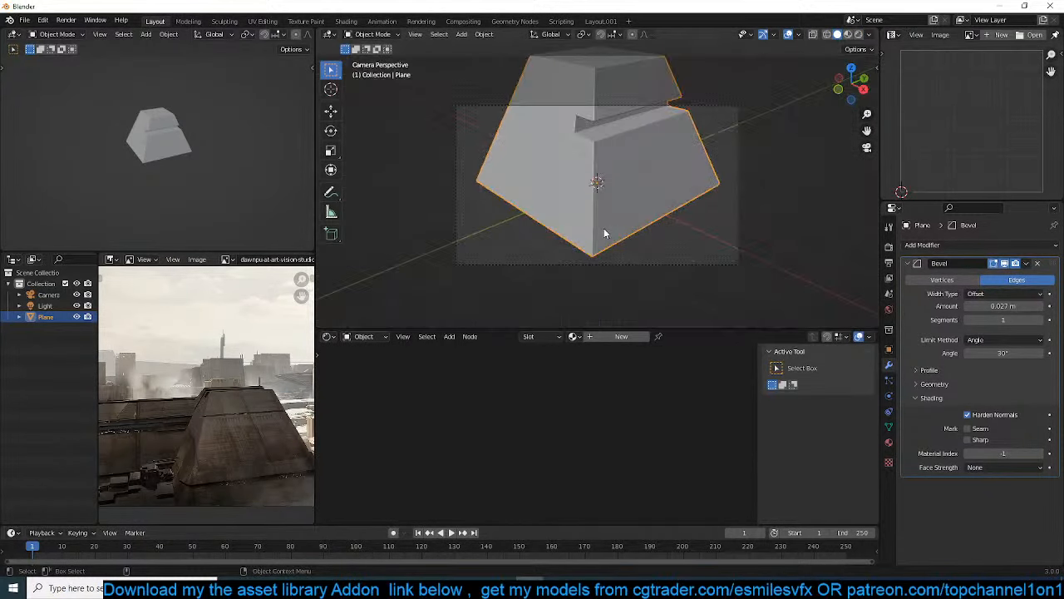
key("KP_1")
key("ctrl+alt+KP_0")
left_click(627, 267)
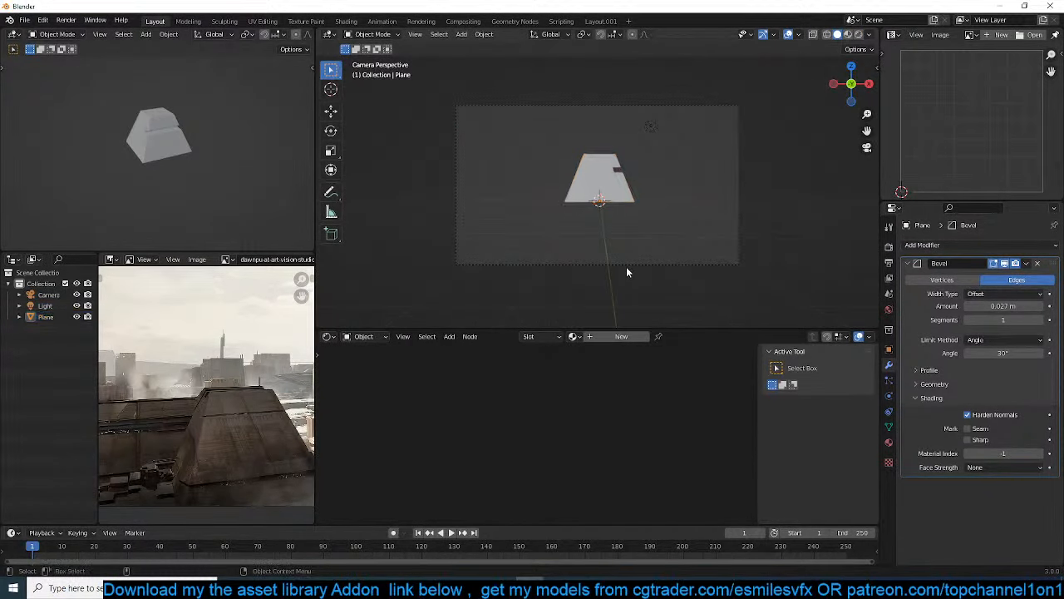
left_click(625, 262)
left_click_drag(625, 262, 620, 231)
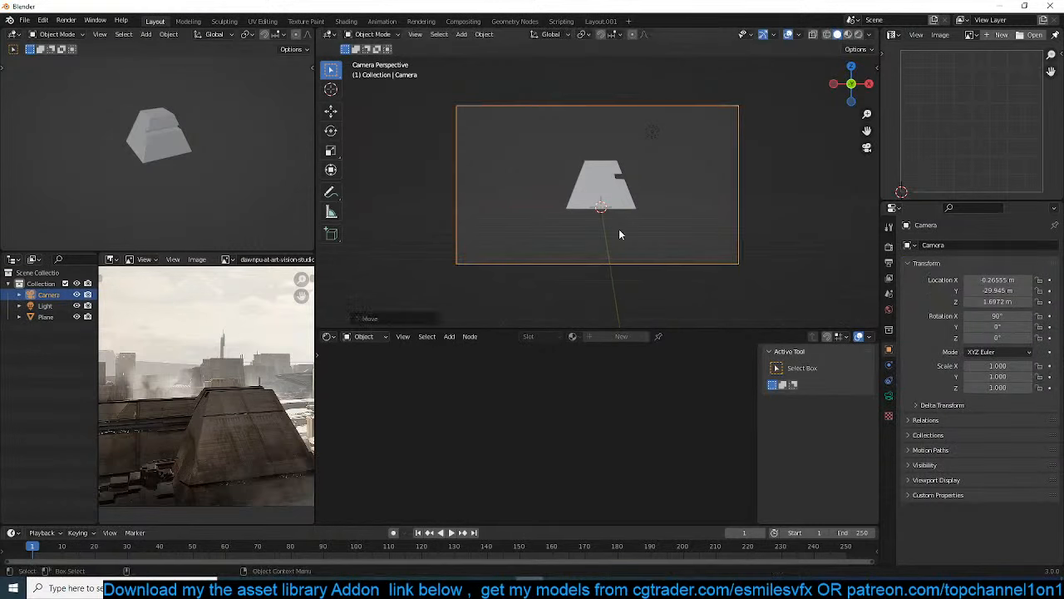
Set the vertical render resolution to 808 px for a wider camera frame
left_click(888, 395)
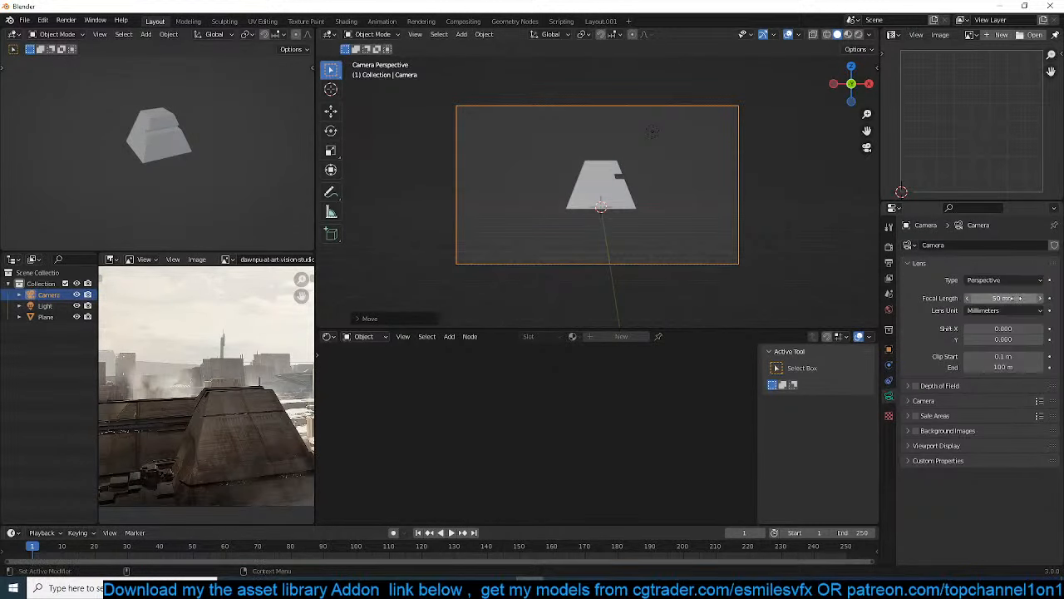
left_click(887, 265)
left_click_drag(1007, 271, 962, 271)
scroll(665, 233, "up", 1)
Add a plane at the scene's origin and scale it to about 49 m wide as the ground
key("shift+a")
left_click(690, 229)
key("s")
left_click(680, 243)
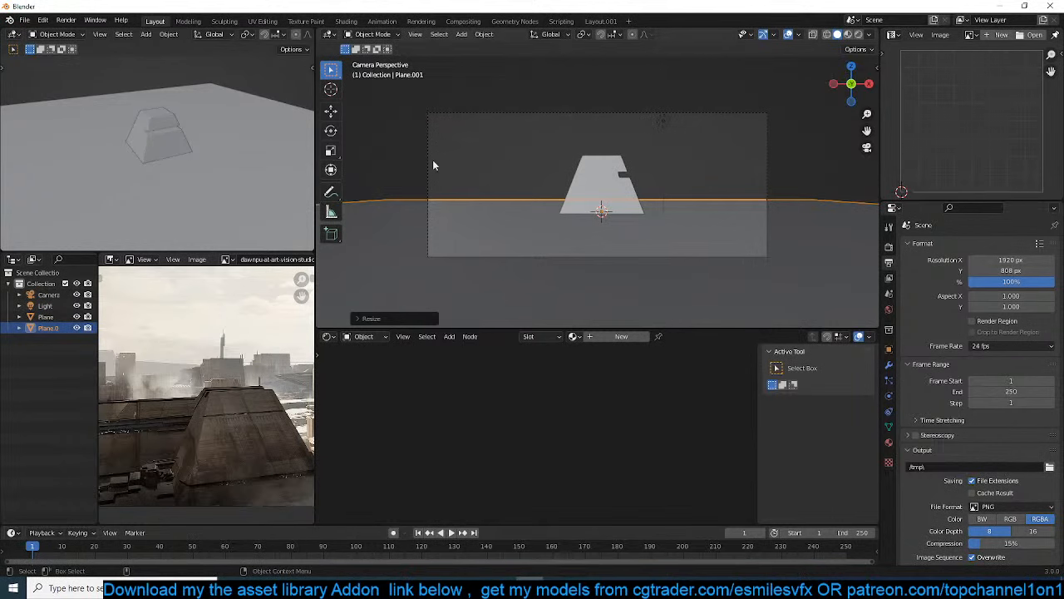
Select the pyramid and switch the main viewport to Material Preview shading
left_click(433, 164)
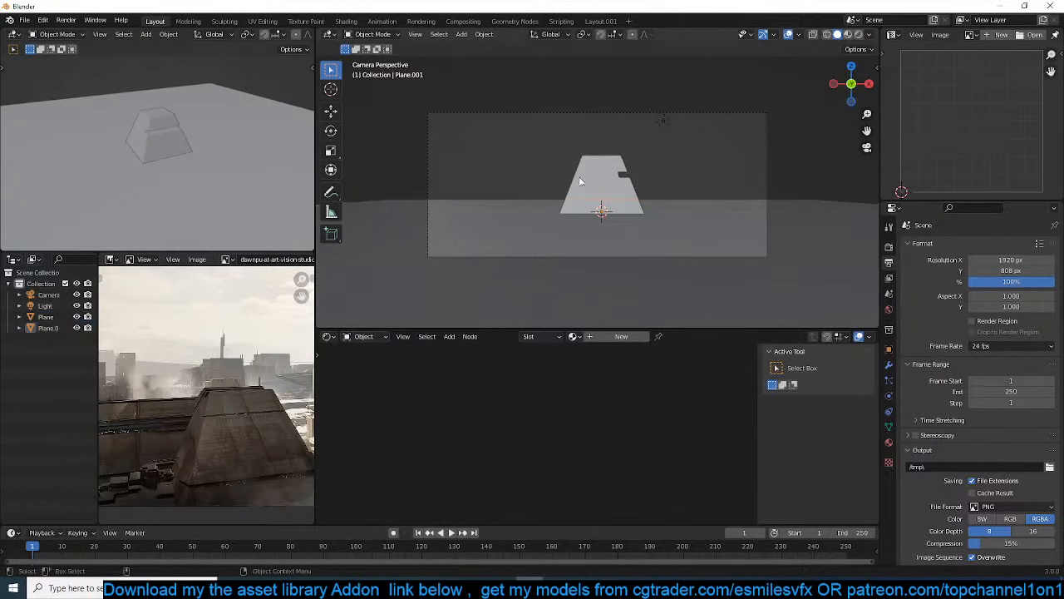
left_click(664, 120)
left_click(677, 168)
left_click(619, 175)
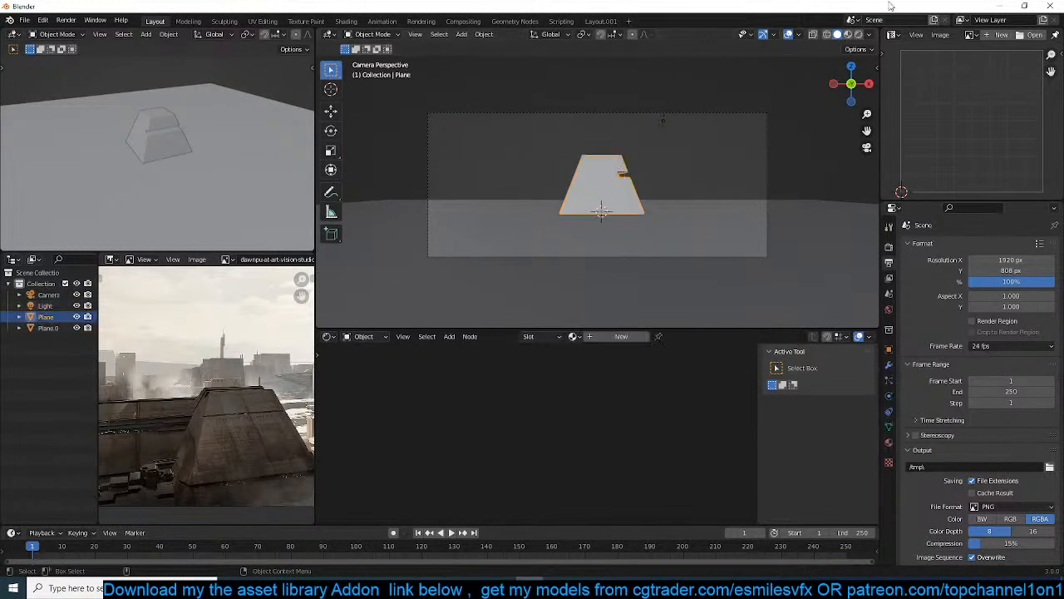
left_click(848, 35)
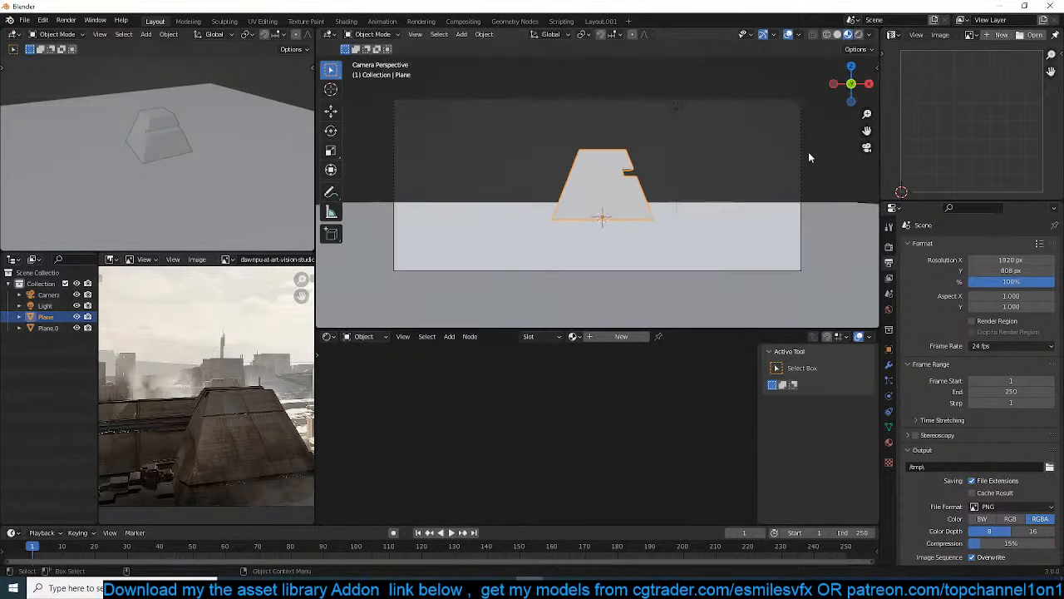
scroll(788, 201, "up", 1)
Select the ground plane and search all materials in the Quick Functions asset library for "concrete"
left_click(773, 213)
key("n")
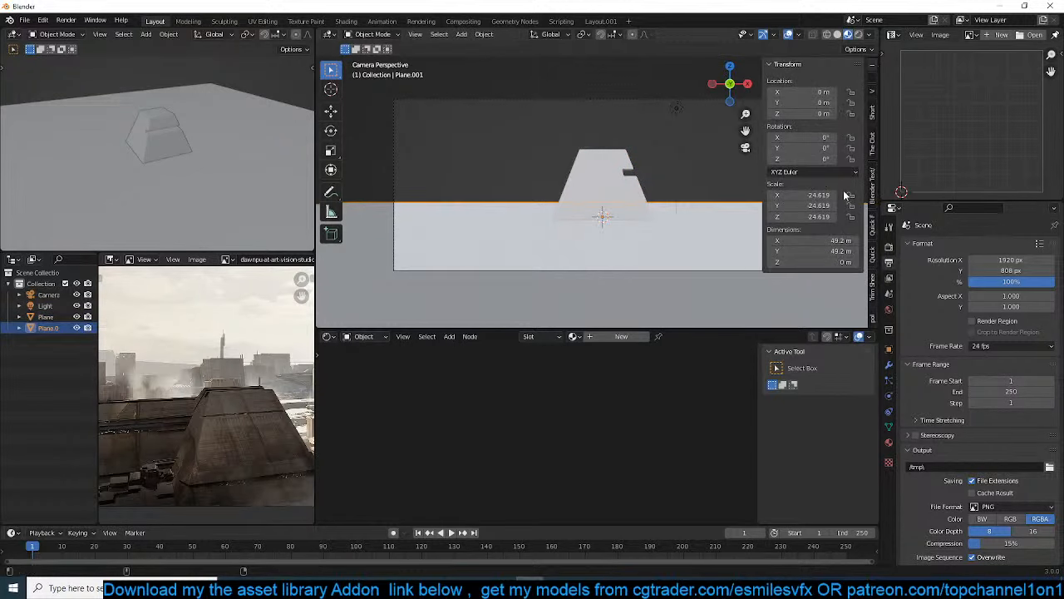
left_click(871, 233)
left_click(835, 86)
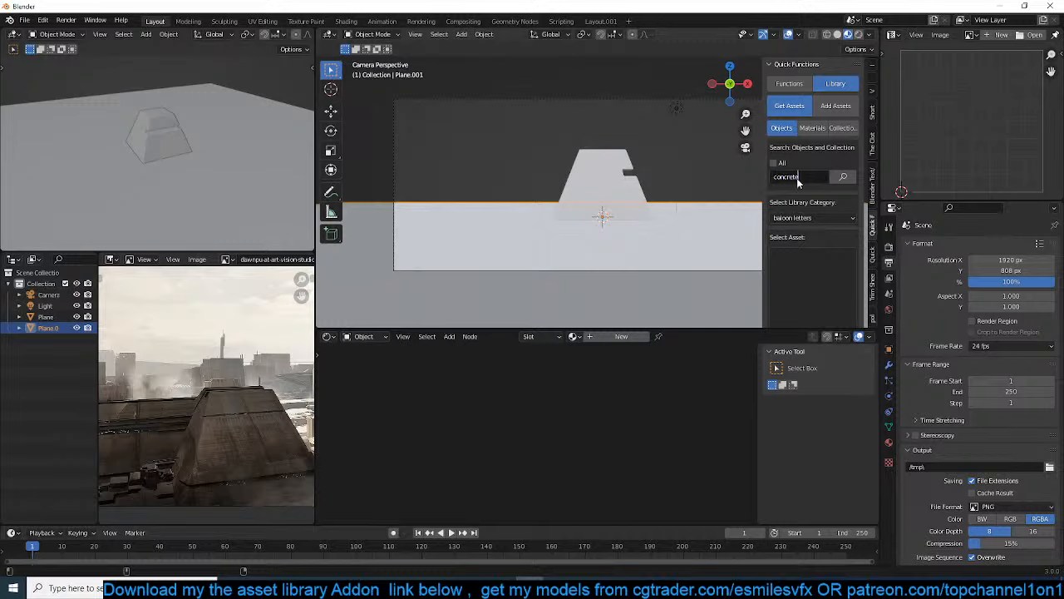
key("Return")
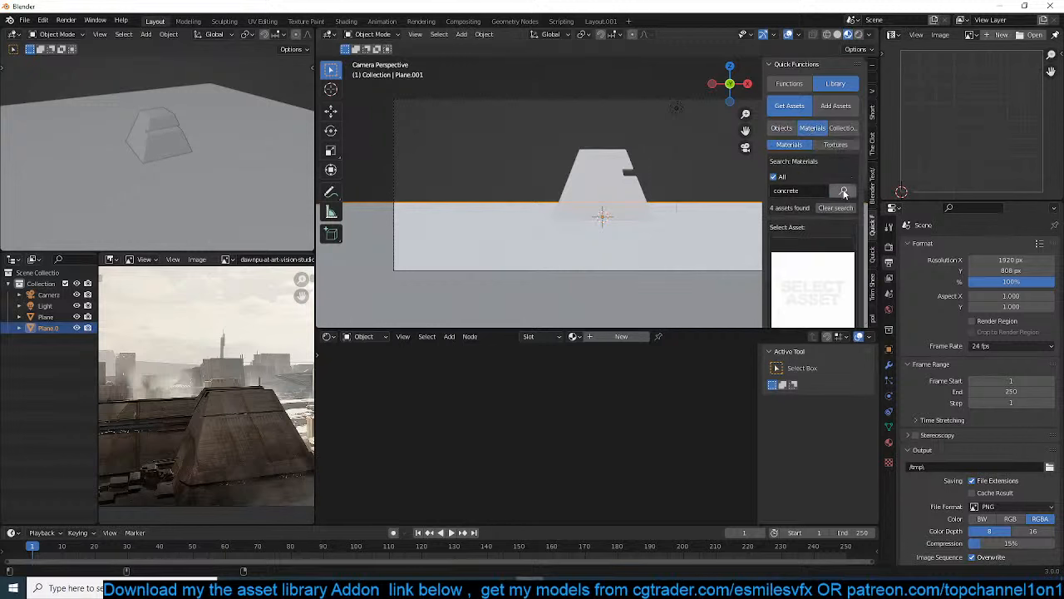
left_click(844, 192)
Choose the orange concrete material from the library results and add it to the ground plane
left_click(823, 268)
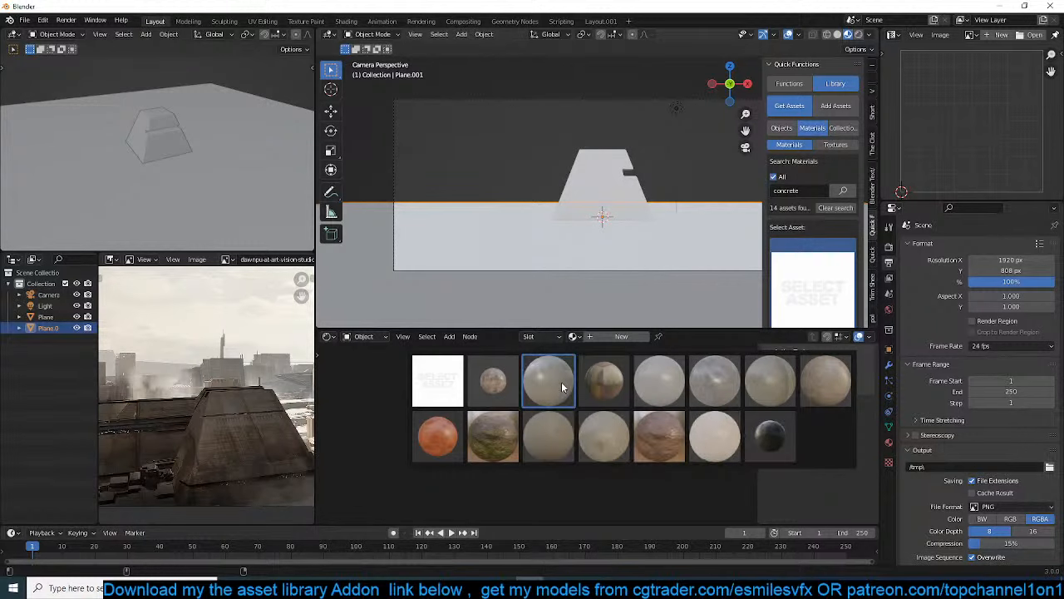
left_click(438, 436)
scroll(819, 249, "down", 5)
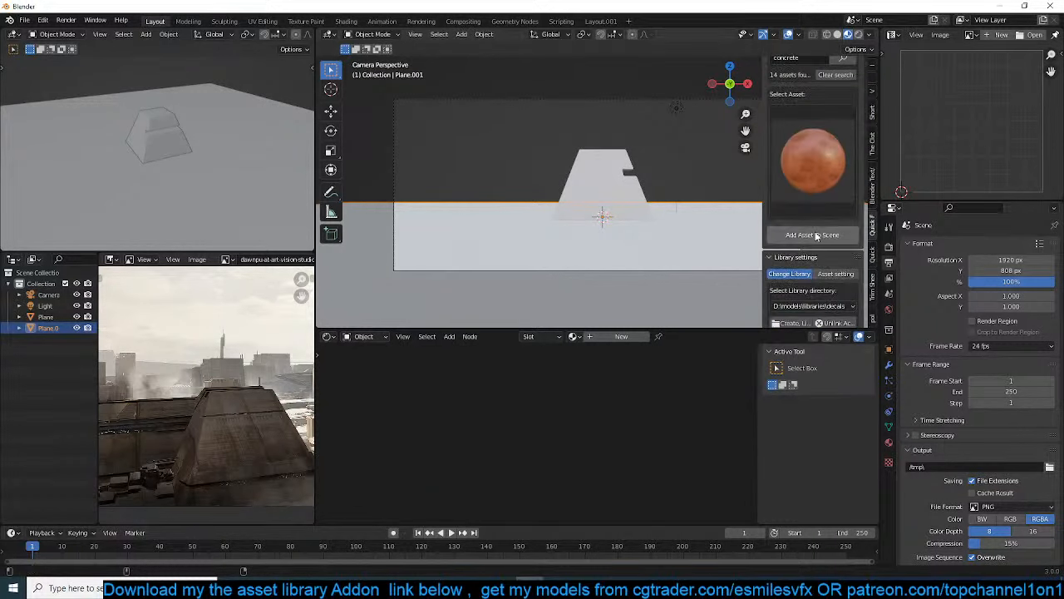
left_click(817, 235)
scroll(601, 230, "up", 5)
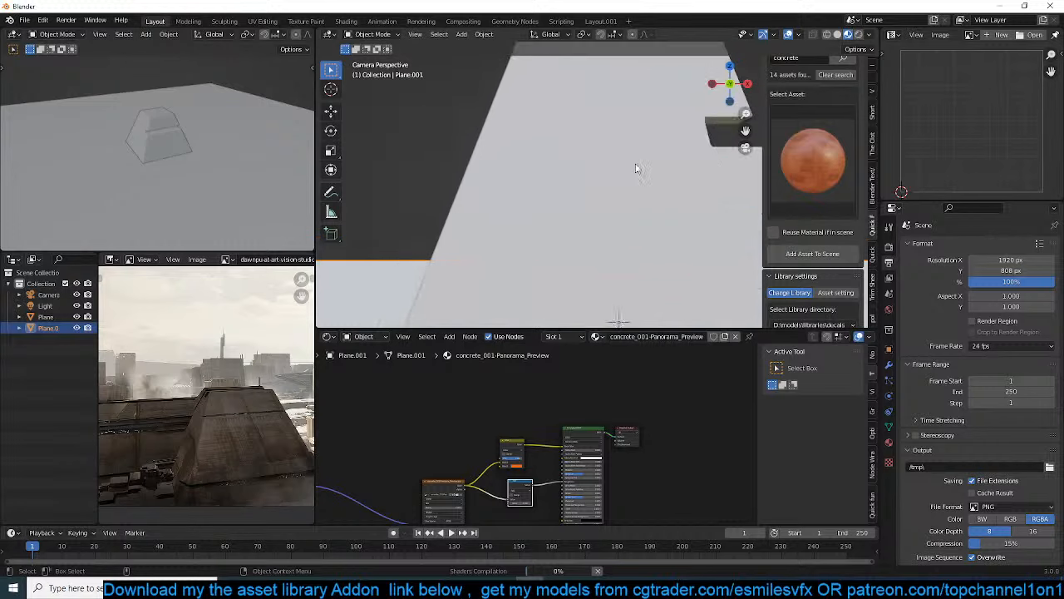
scroll(636, 168, "down", 4)
middle_click_drag(637, 167, 602, 238)
scroll(602, 238, "up", 4)
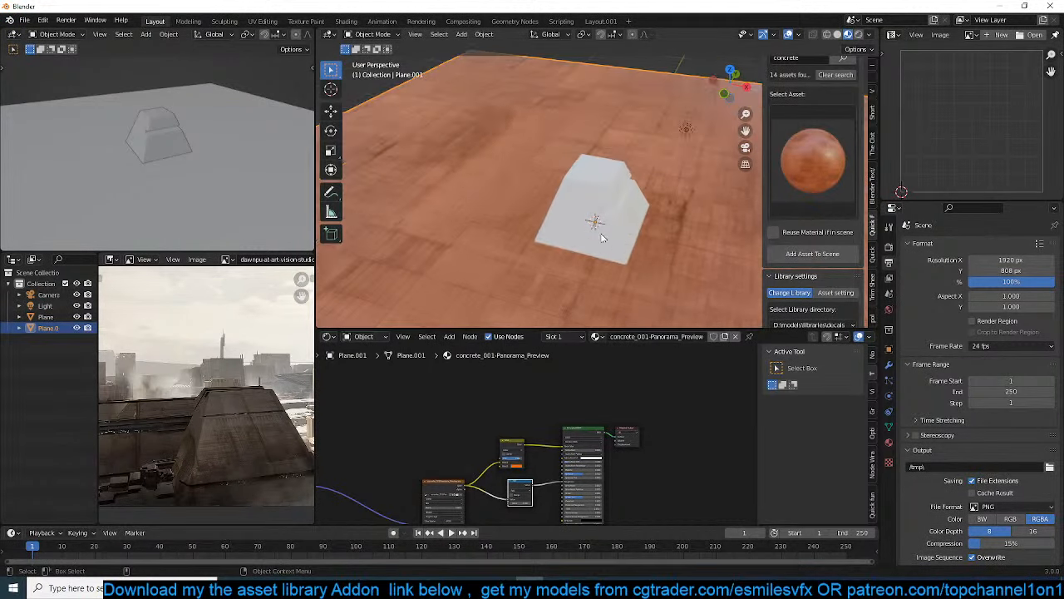
Change Color2 of the ground material's Color mix node to a pale sandy tan
scroll(498, 457, "up", 5)
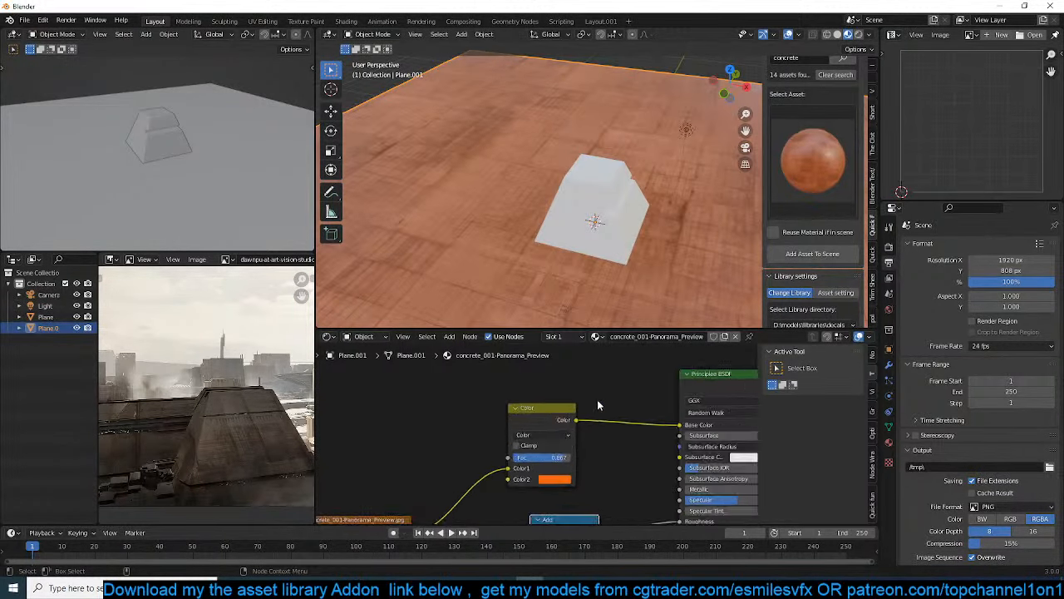
left_click(557, 486)
left_click(578, 382)
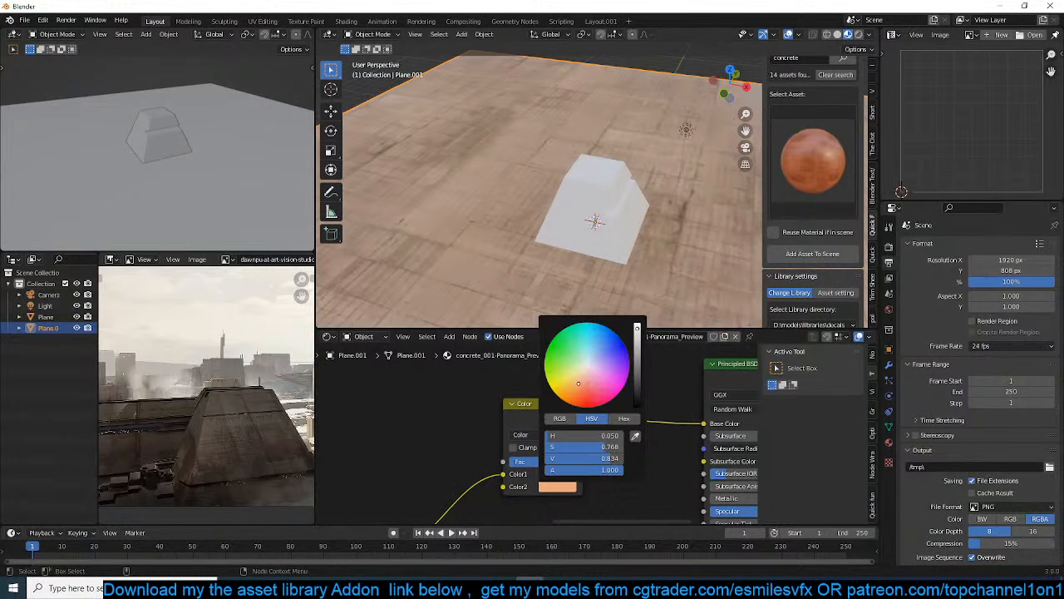
Link the ground plane's concrete material to the pyramid, with the ground plane as the active object
left_click(630, 239)
key("ctrl+l")
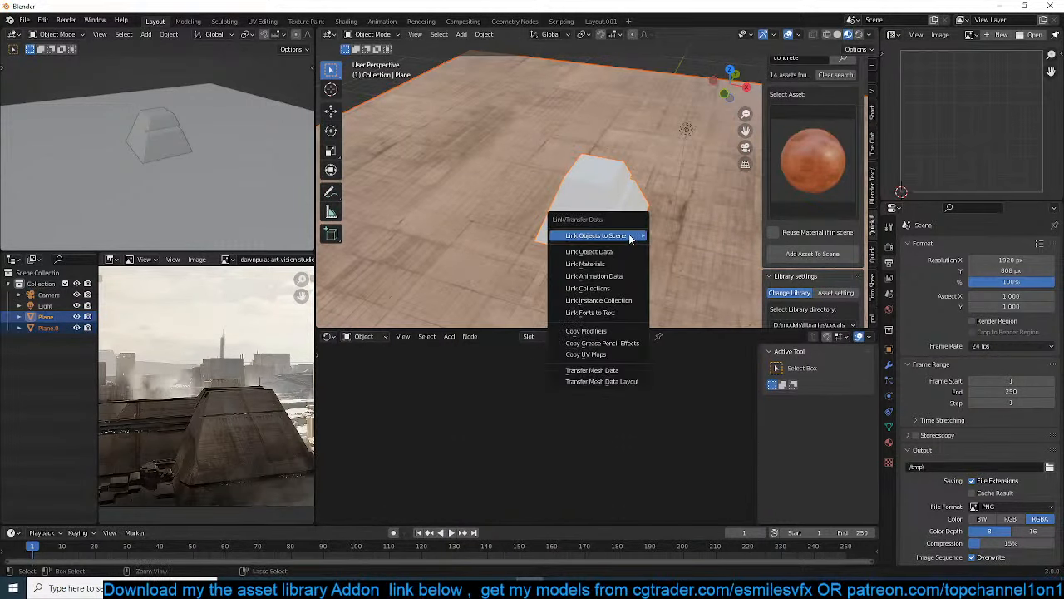
left_click(580, 156)
left_click(620, 200, "shift")
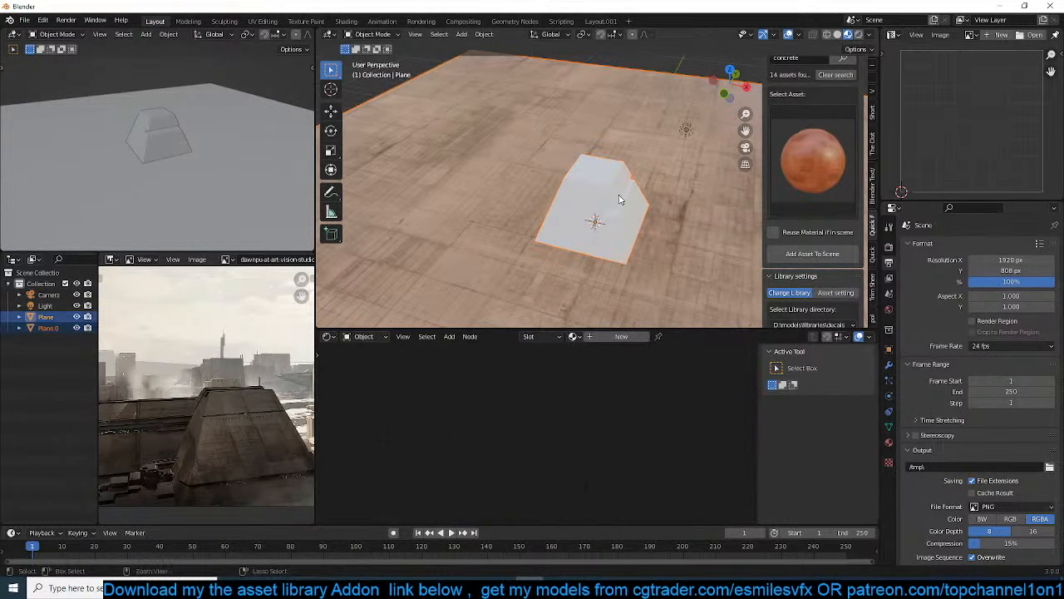
key("ctrl+l")
left_click(610, 213)
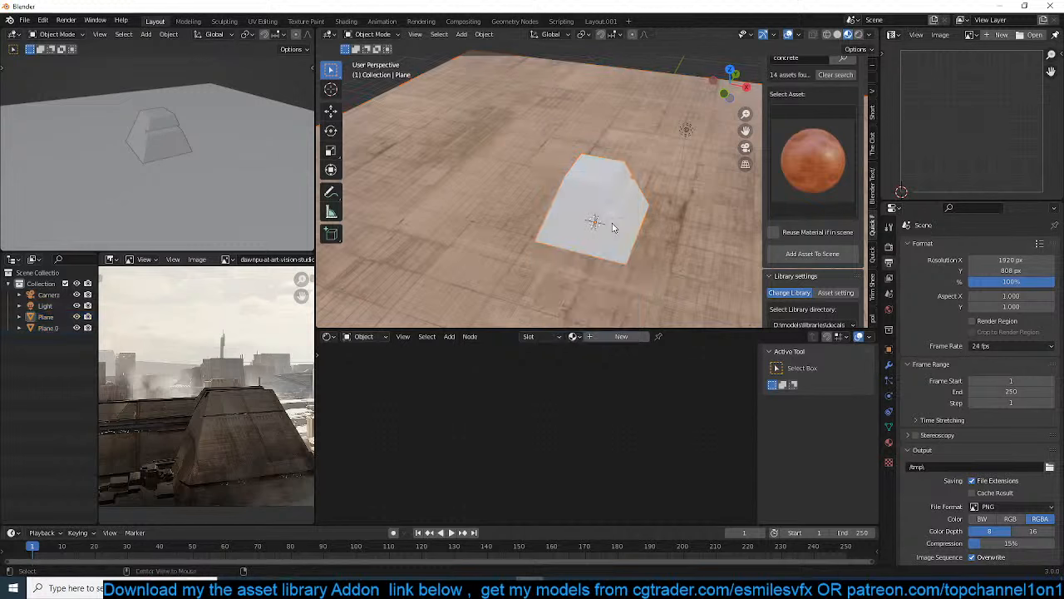
left_click(595, 200)
left_click(669, 245, "shift")
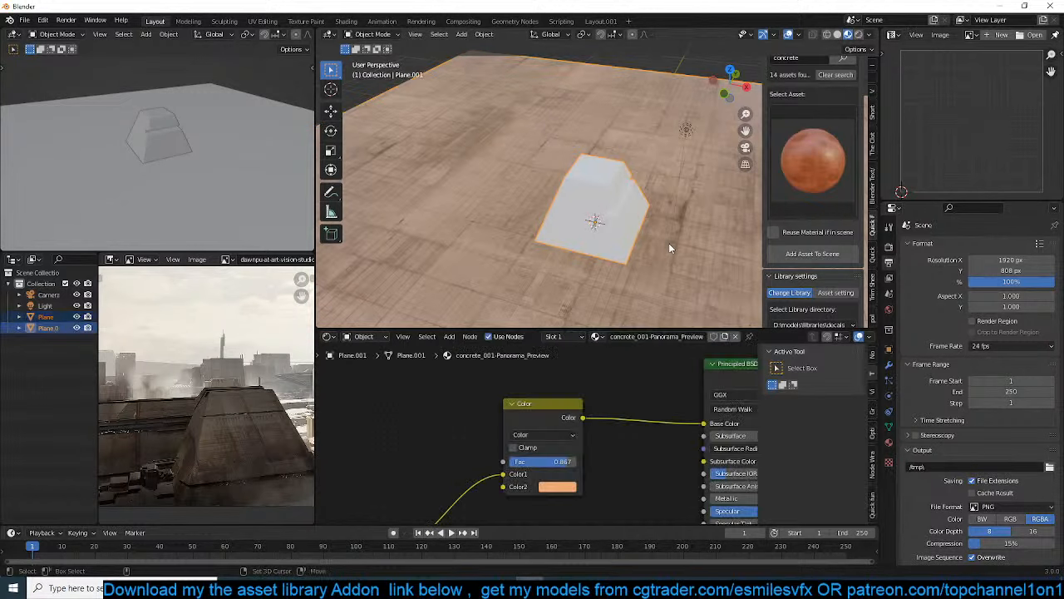
key("ctrl+l")
left_click(669, 246)
key("alt+a")
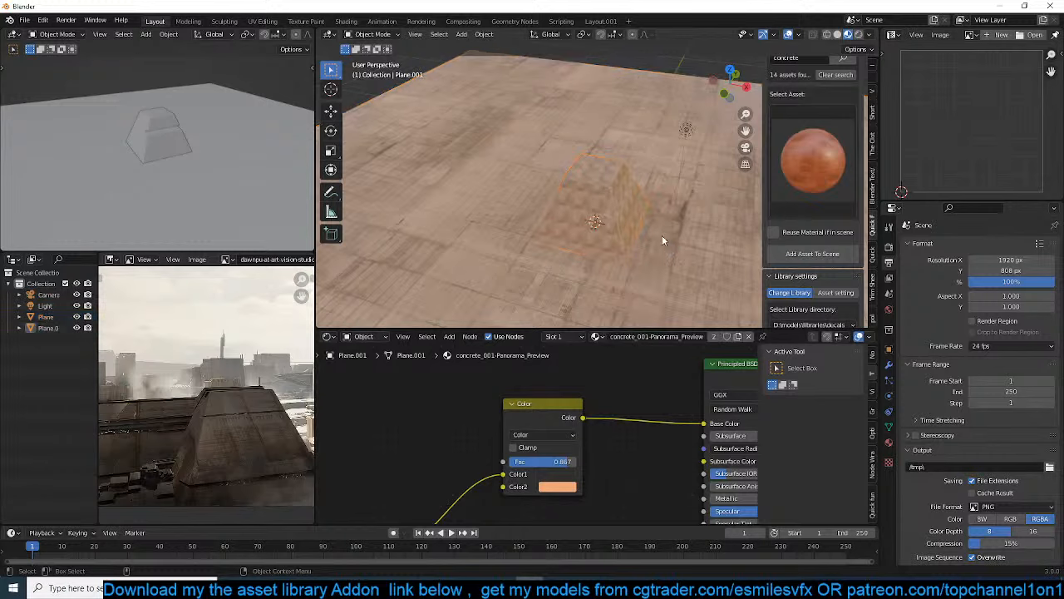
View the pyramid through the camera in the main viewport and enable Ambient Occlusion in the Eevee render settings
middle_click_drag(662, 236, 619, 194)
left_click(617, 195)
key("ctrl+a")
left_click(612, 195)
key("KP_0")
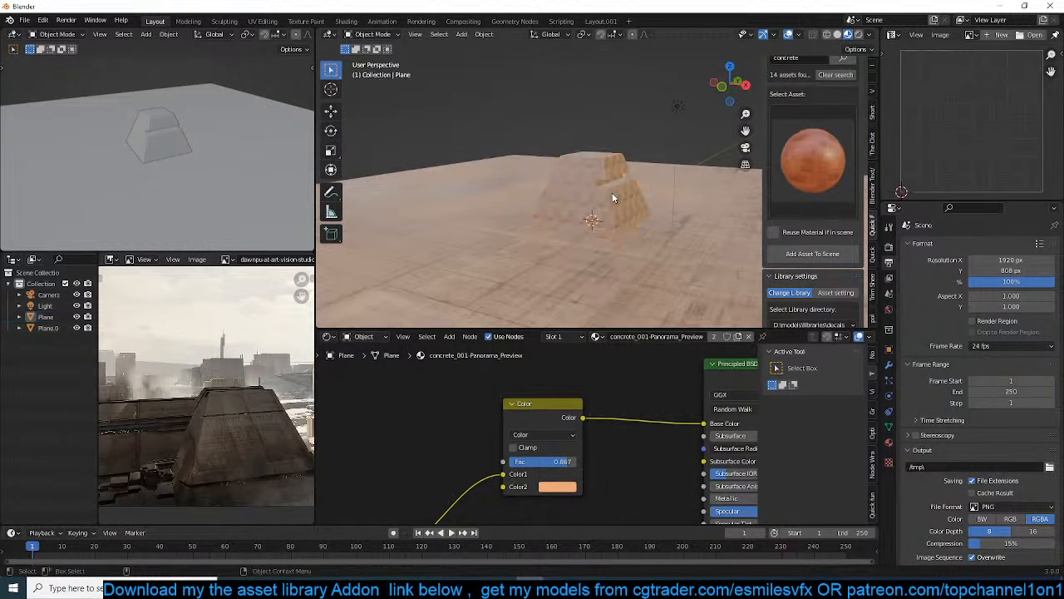
left_click(888, 245)
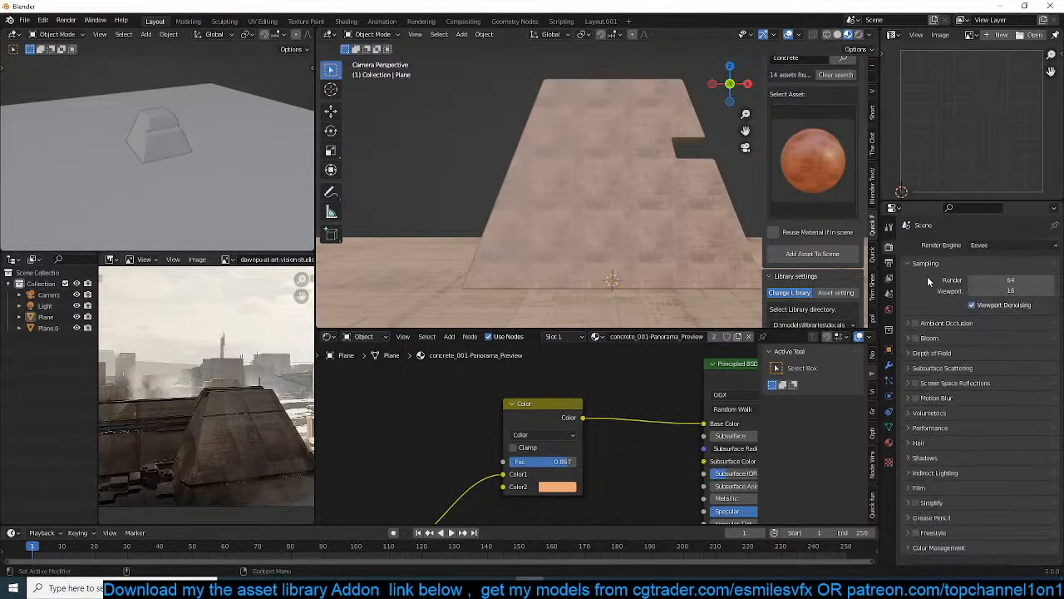
left_click(921, 324)
left_click(915, 322)
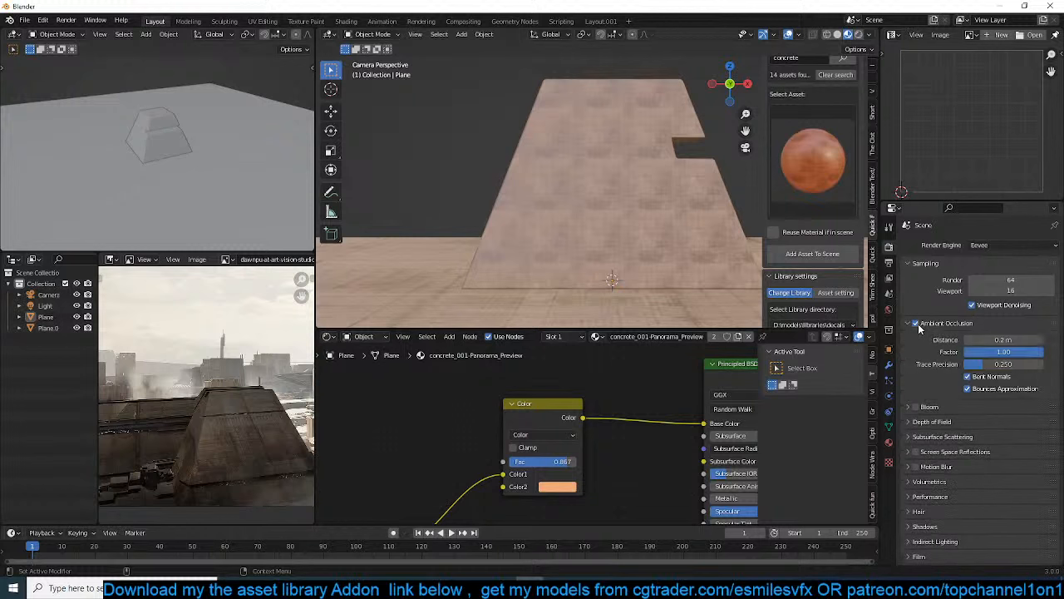
Edit the pyramid's mesh and inset the face on the underside of the notch's overhang
left_click(660, 227)
middle_click_drag(680, 218, 605, 219)
scroll(605, 220, "up", 9)
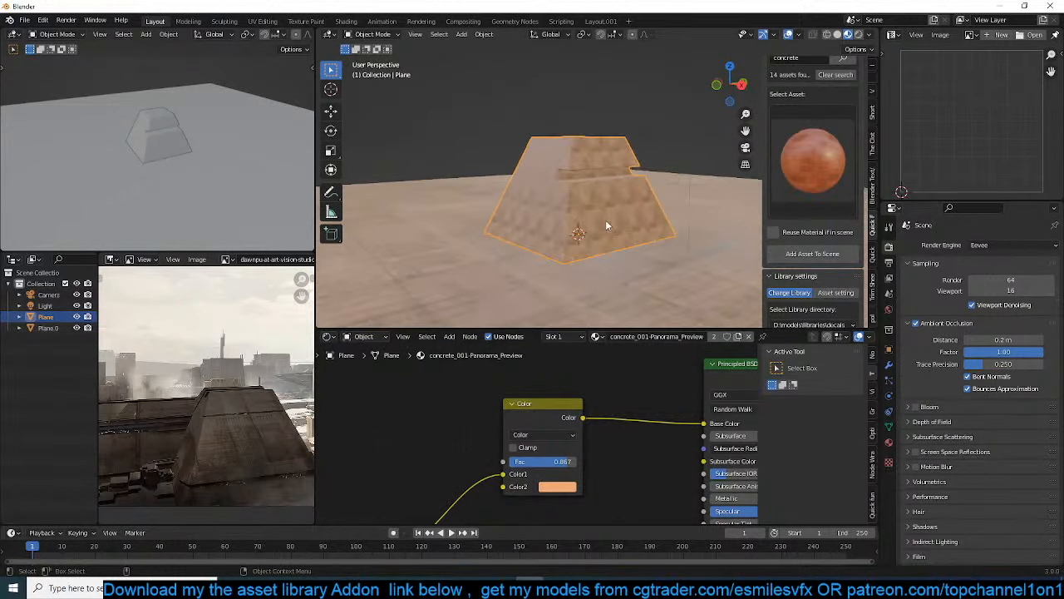
scroll(636, 227, "down", 5)
key("Tab")
scroll(623, 186, "up", 5)
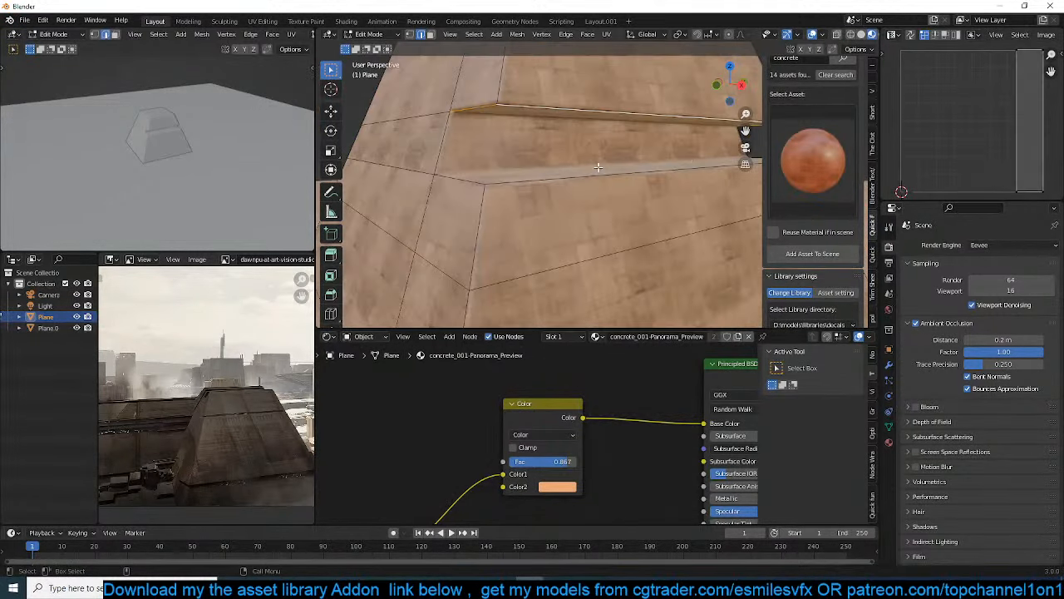
key("3")
key("i")
left_click(665, 133)
Scale the inset face under the overhang down along X and along Y into a small patch
middle_click_drag(567, 150, 684, 133)
key("s")
key("x")
left_click(647, 130)
key("s")
key("y")
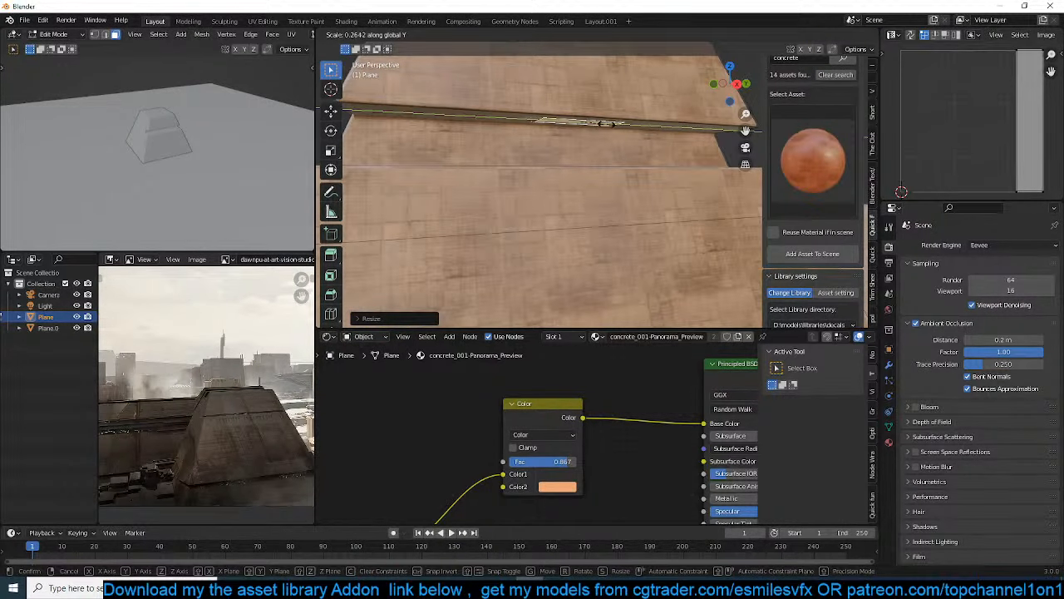
left_click(591, 125)
Extrude the small face under the overhang about 0.39 m down to form a block in the notch
middle_click_drag(659, 130, 659, 140)
key("e")
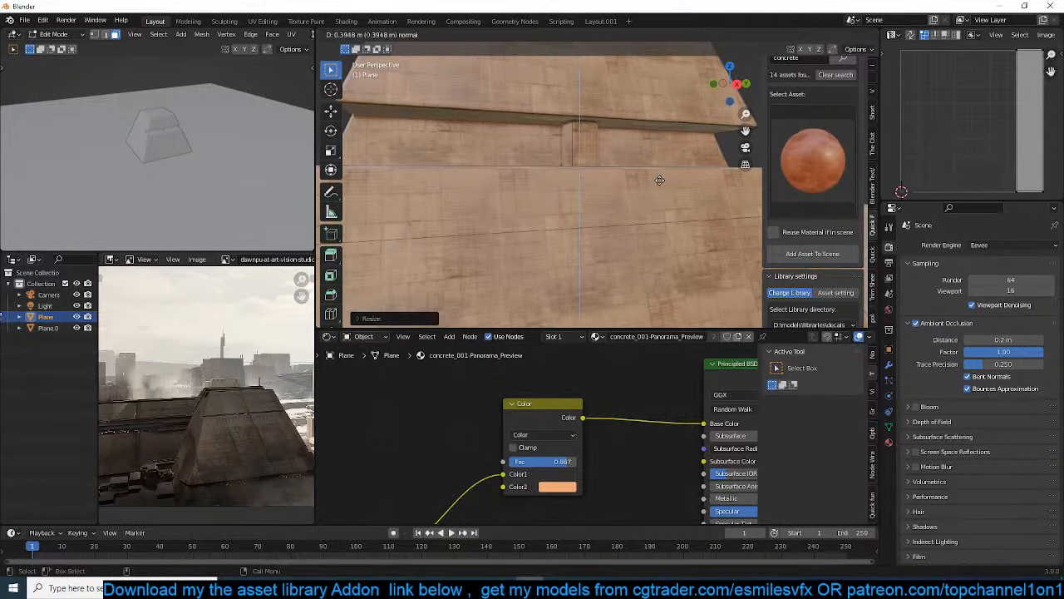
left_click(659, 182)
middle_click_drag(659, 181, 617, 82)
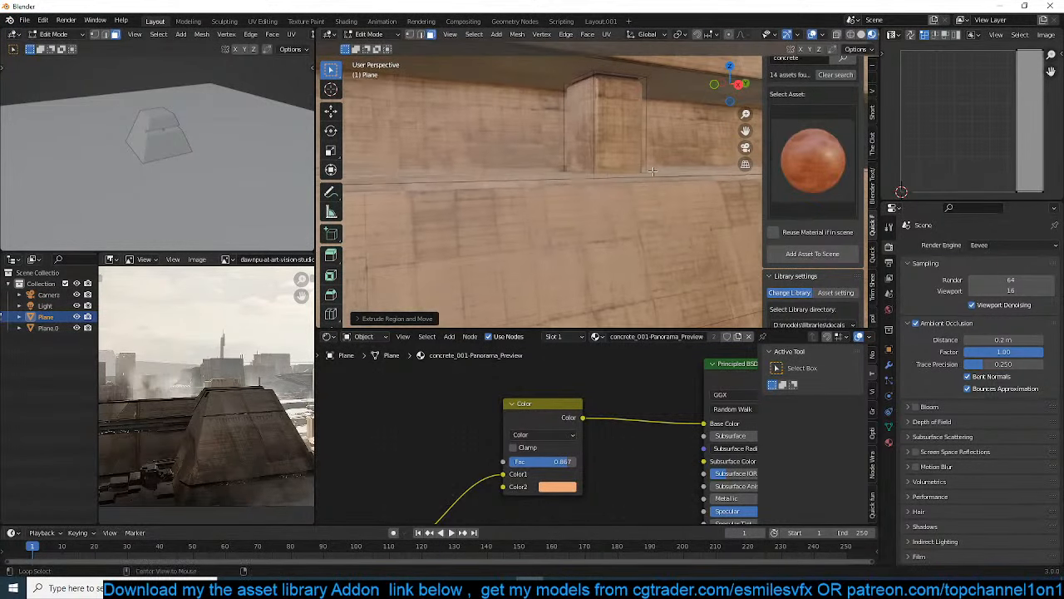
Lower the top face of the block in the notch so it sits below the overhang
left_click(615, 81)
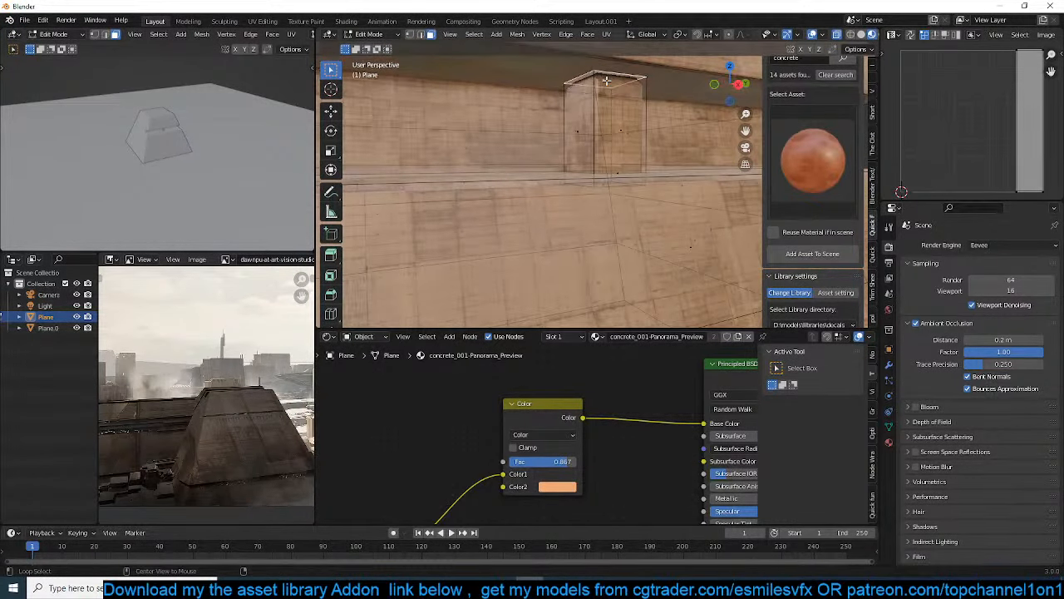
key("g")
left_click(607, 104)
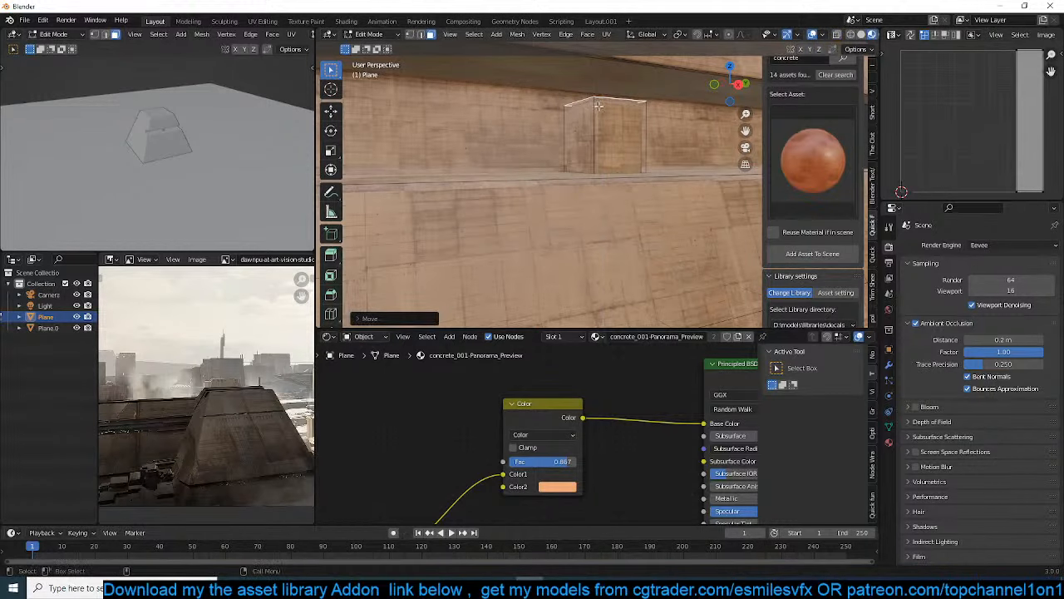
middle_click_drag(608, 104, 593, 133)
Select the whole linked block and set the small viewport to the camera view with Material Preview shading
key("ctrl+l")
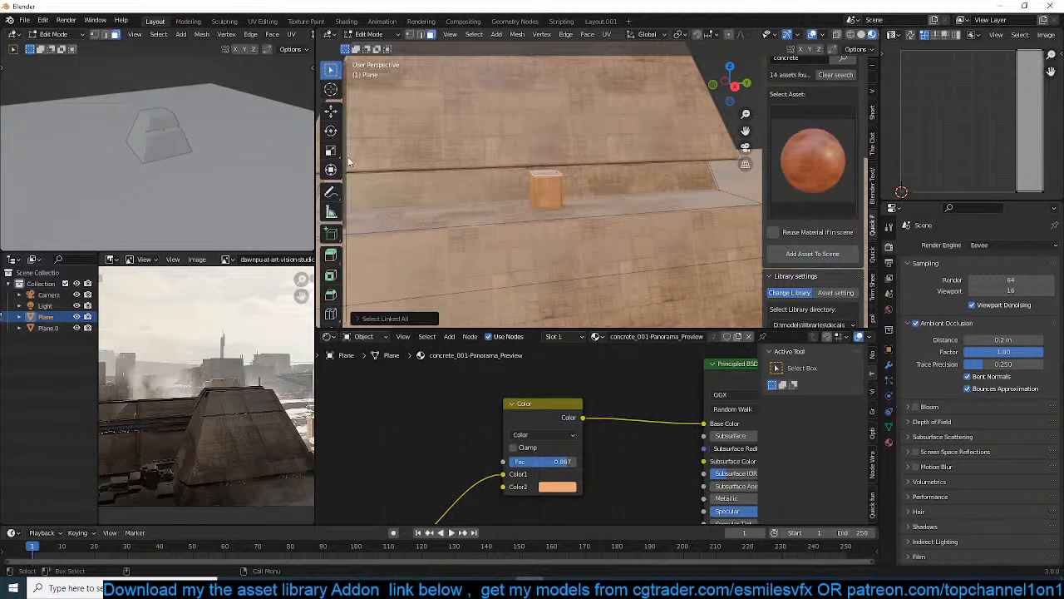
key("KP_0")
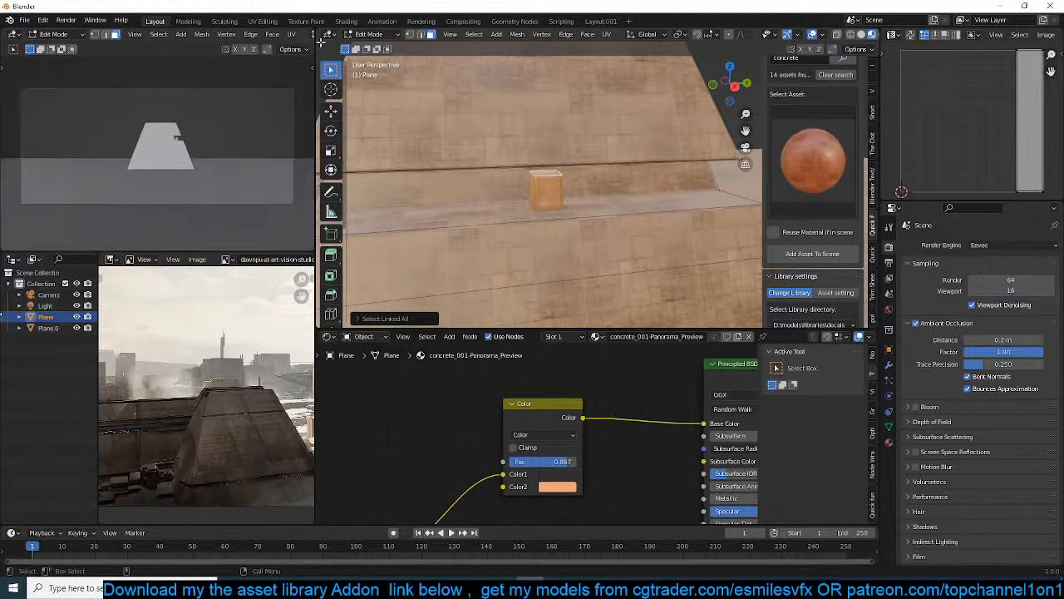
scroll(289, 79, "up", 3)
scroll(298, 37, "down", 8)
left_click(284, 34)
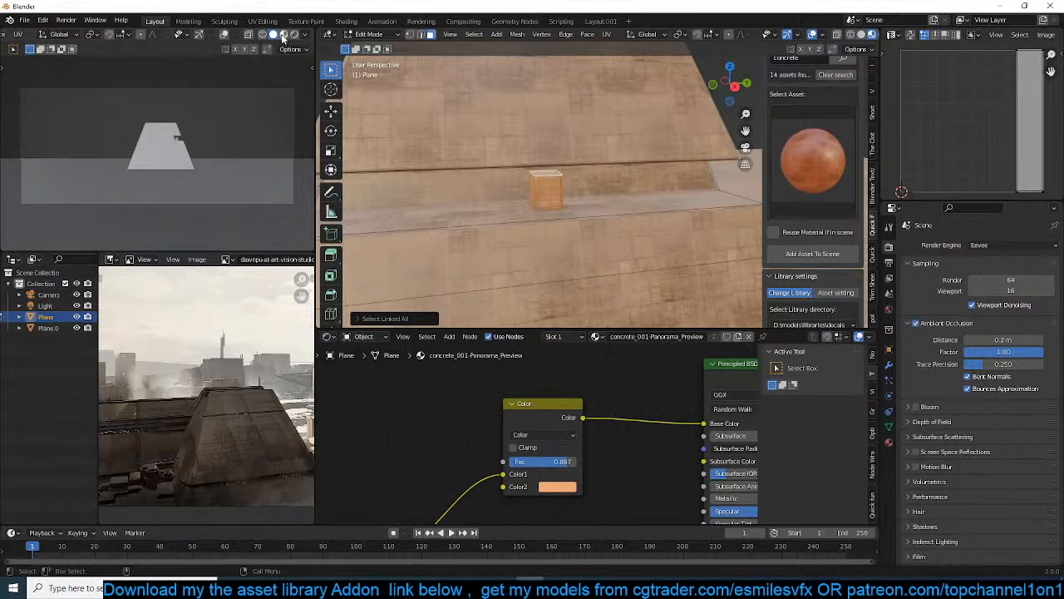
Duplicate the block and place the copy at the far end of the notch
key("g")
key("x")
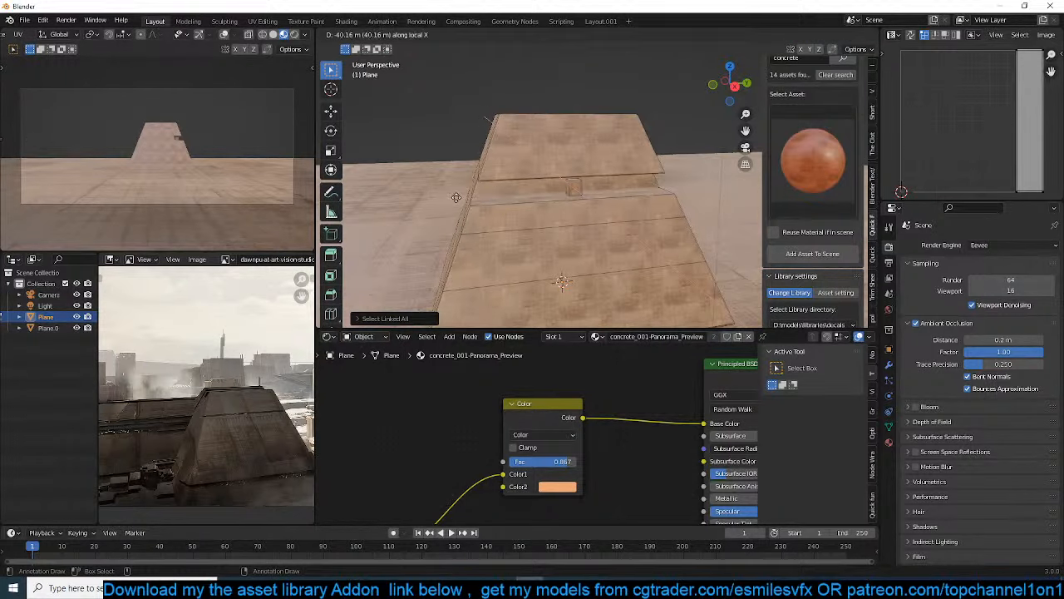
left_click(499, 197)
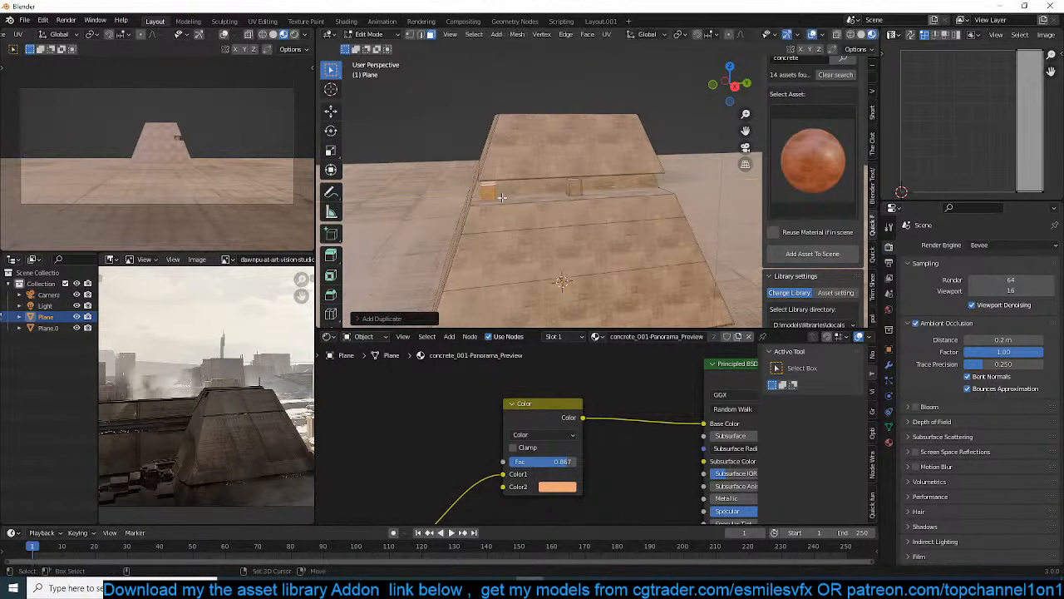
Duplicate the end block along Y and repeat the duplication to fill the notch with a row of evenly spaced blocks
key("shift+d")
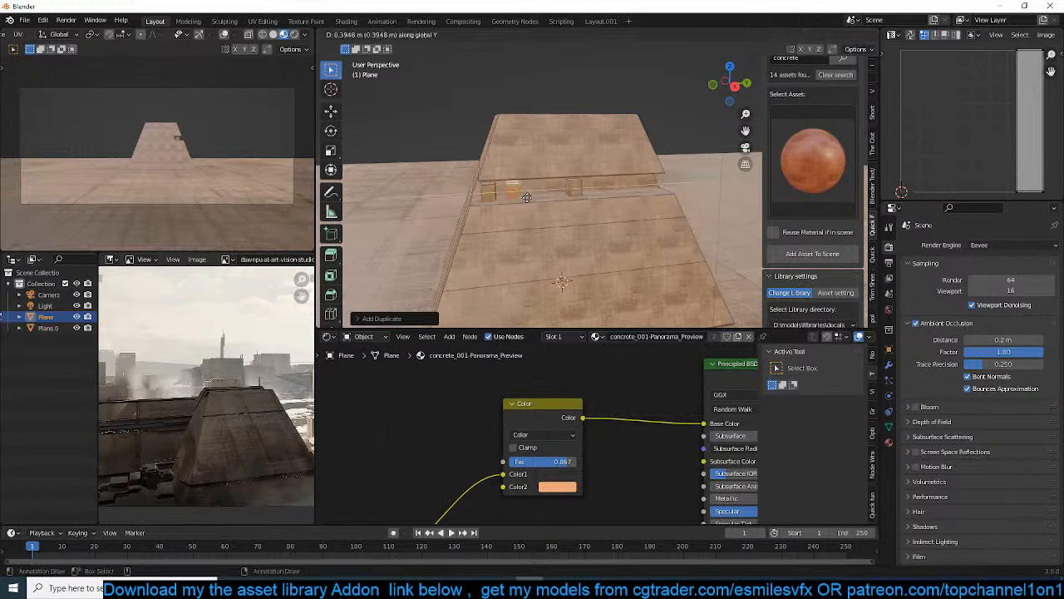
left_click(524, 197)
key("shift+r")
key("shift+r")
key("shift+r")
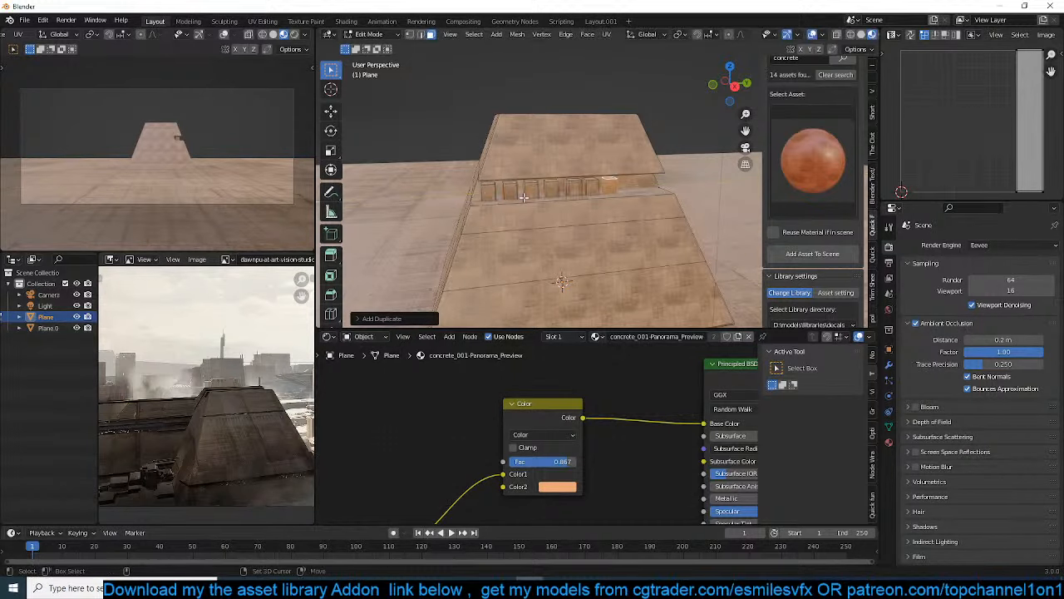
scroll(604, 197, "down", 3)
key("Tab")
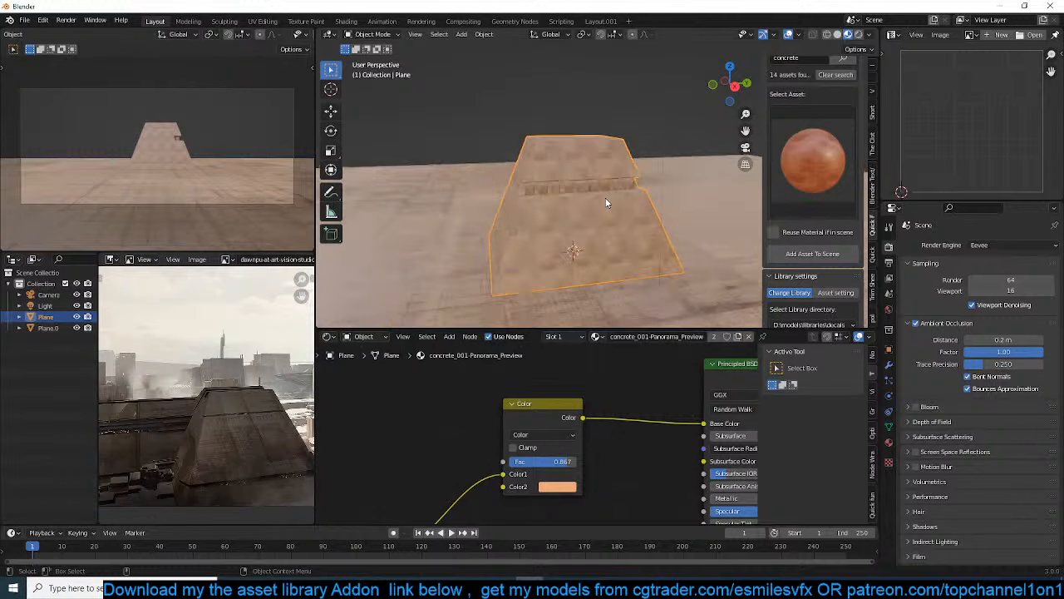
Add several evenly spaced vertical loop cuts across the pyramid's notched side
middle_click_drag(606, 203, 668, 190)
scroll(668, 190, "up", 3)
left_click(635, 234)
scroll(635, 235, "up", 2)
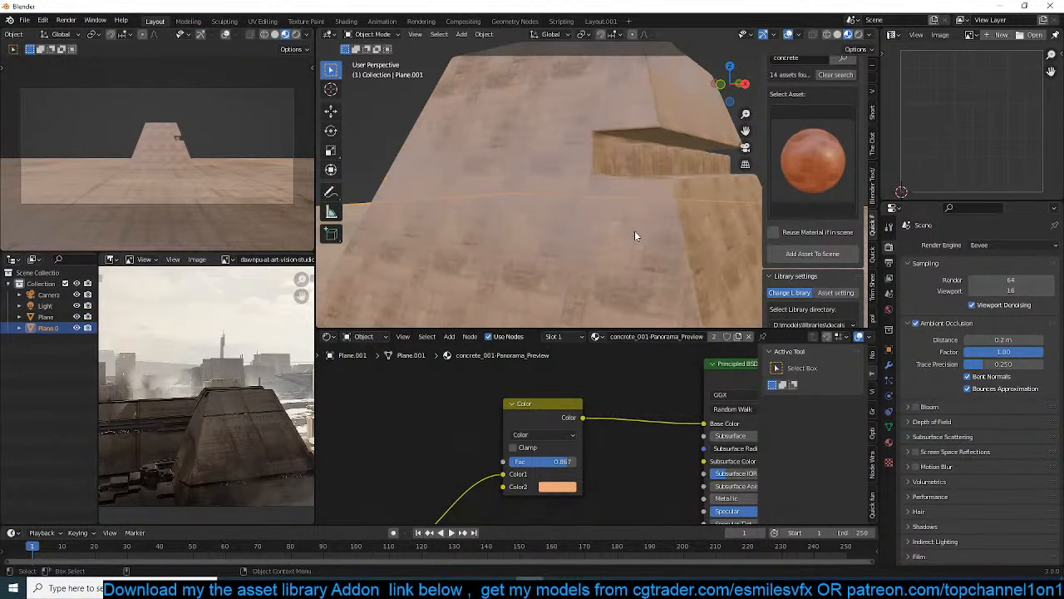
middle_click_drag(635, 235, 530, 233, "shift")
left_click(529, 233)
key("Tab")
key("ctrl+r")
scroll(496, 232, "up", 2)
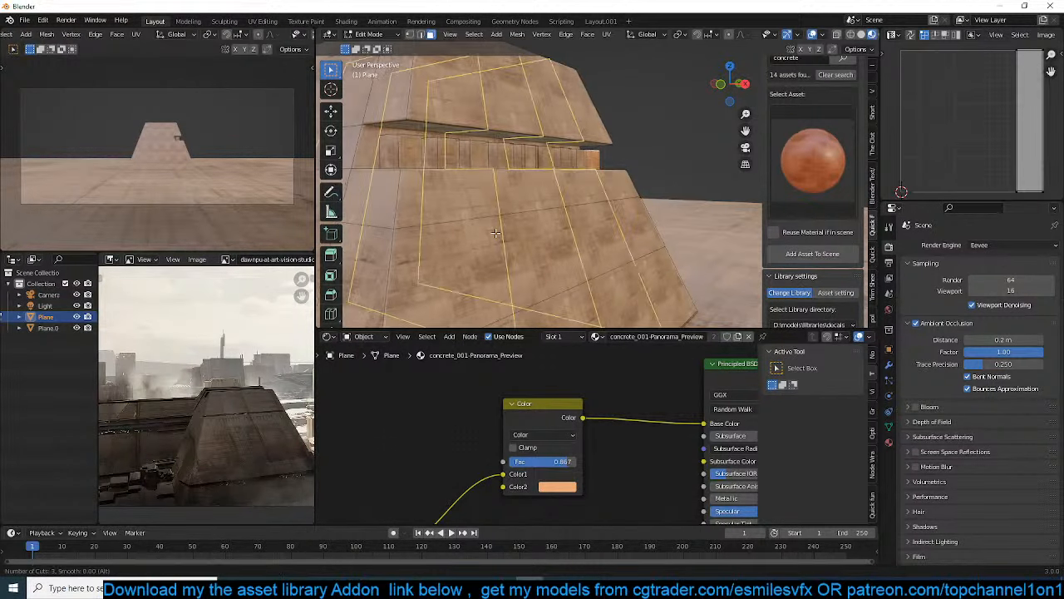
scroll(495, 233, "up", 2)
left_click(497, 233)
right_click(498, 233)
Select two separate panel faces below the notch and inset them
key("3")
left_click(511, 237)
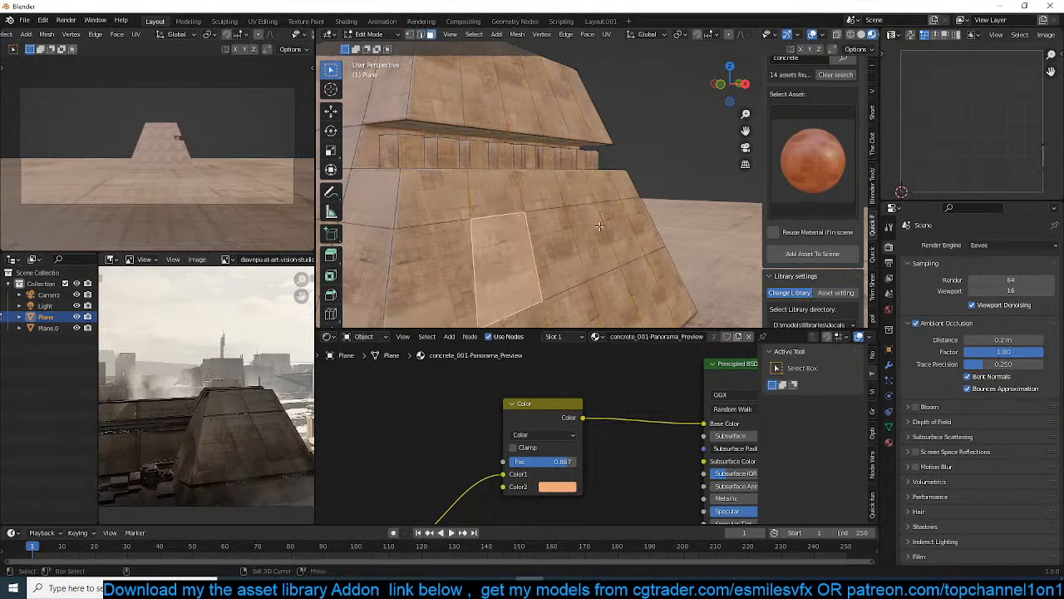
left_click(604, 224)
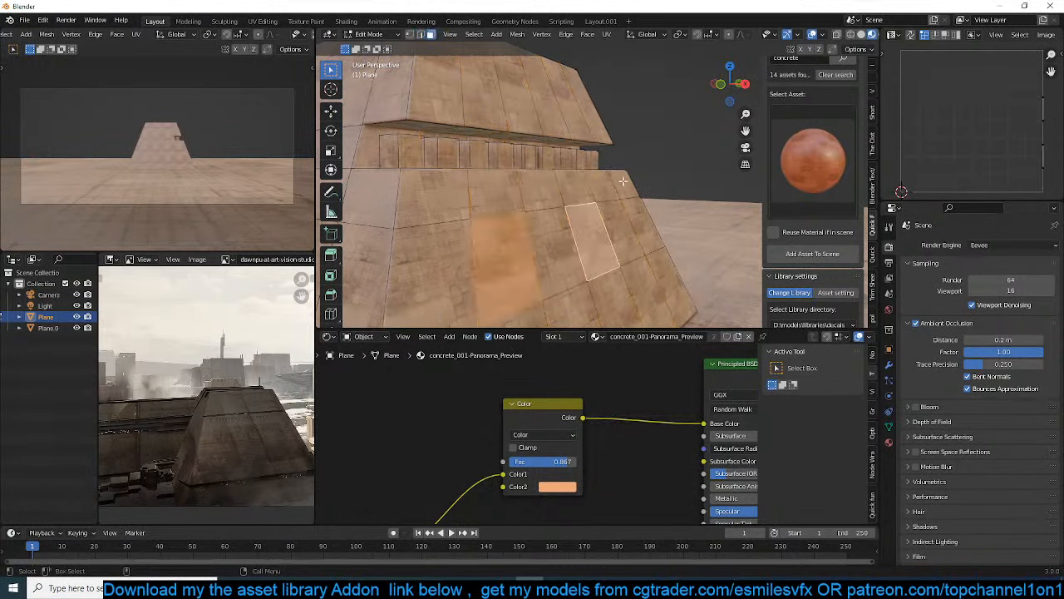
key("i")
left_click(614, 192)
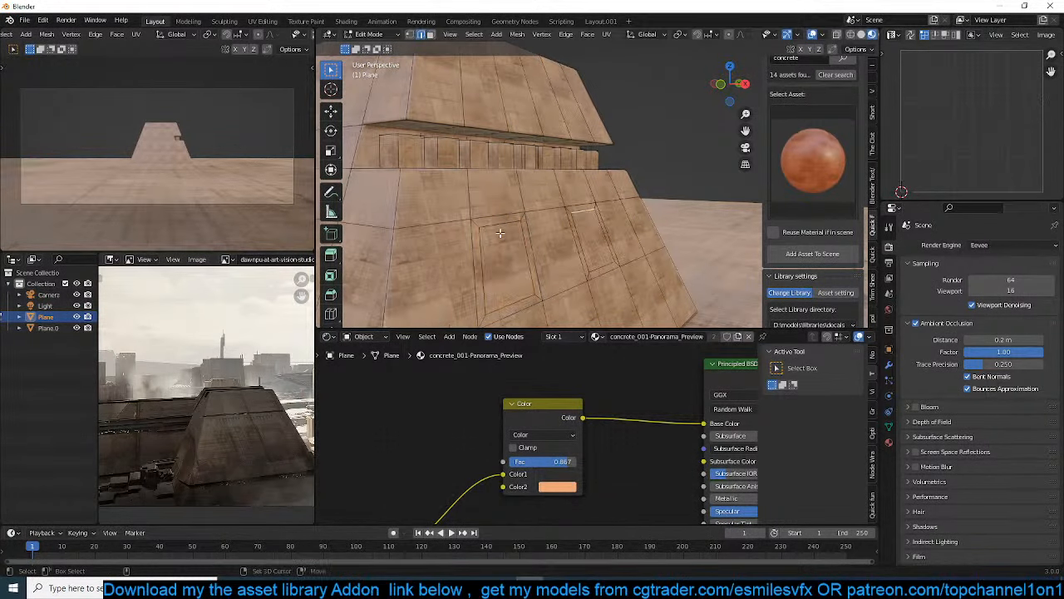
Select the upper edges of both inset panels and move them inward along X to recess the panels
middle_click_drag(499, 231, 345, 145)
left_click(331, 109)
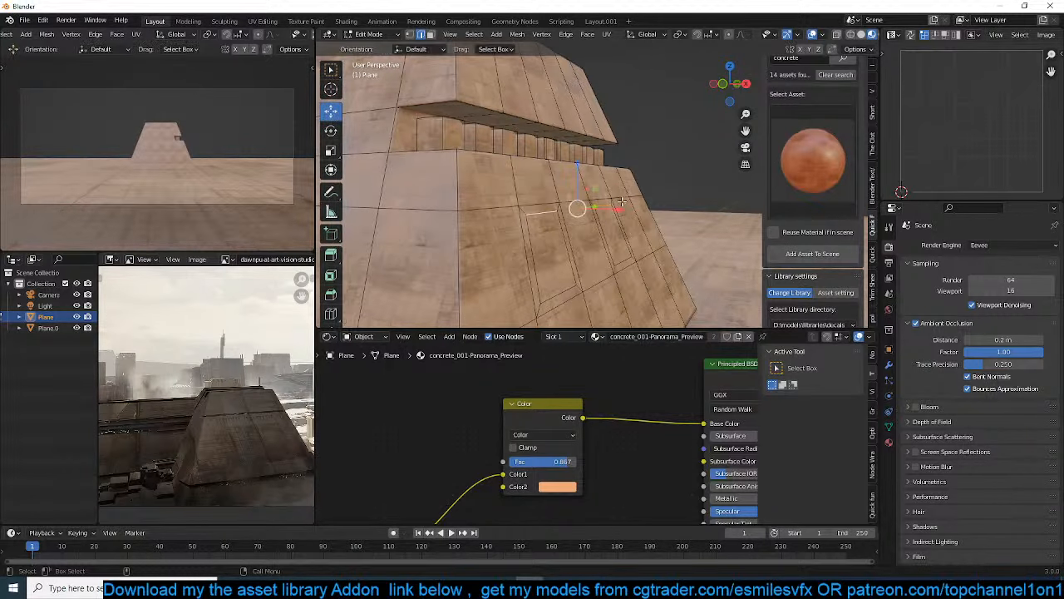
left_click_drag(620, 204, 578, 218)
key("Tab")
middle_click_drag(582, 222, 582, 166)
Add multiple evenly spaced vertical loop cuts across the pyramid's plain side next to the notch
key("Tab")
scroll(582, 167, "down", 4)
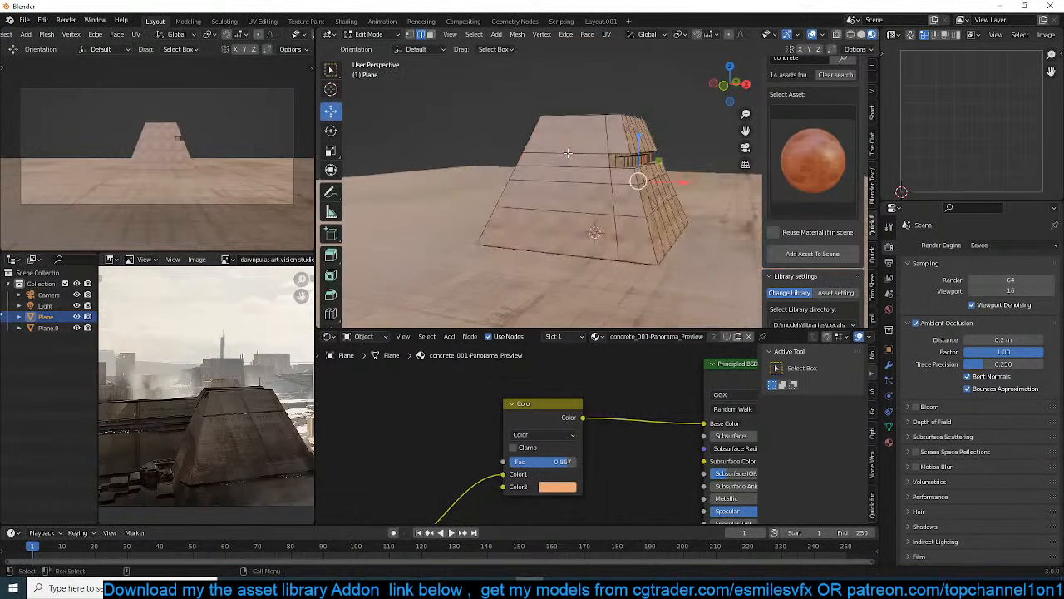
key("ctrl+r")
scroll(567, 147, "up", 4)
left_click(566, 148)
scroll(573, 170, "up", 5)
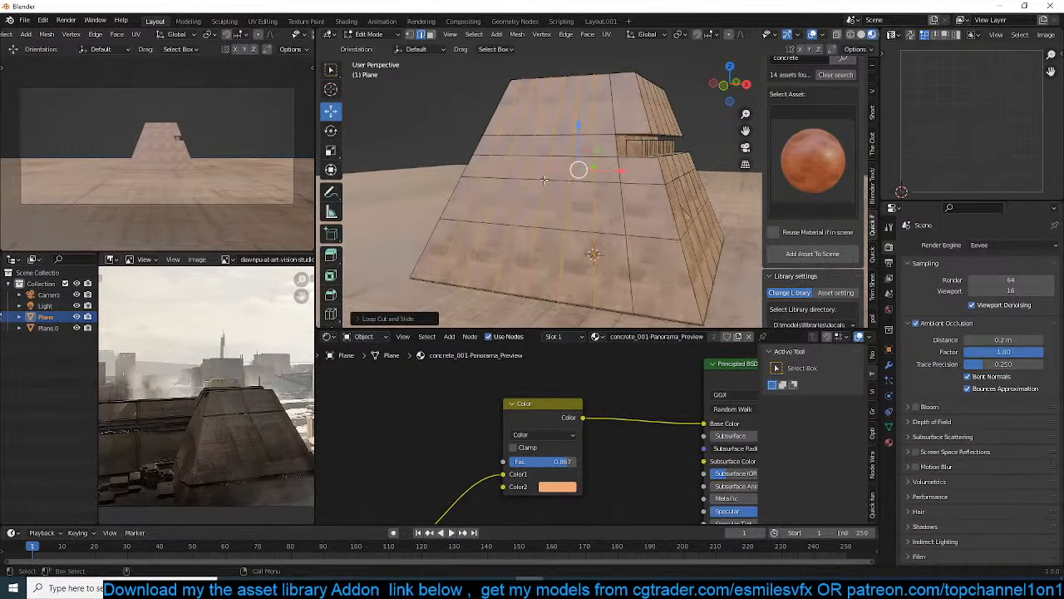
Merge pairs of grid vertices at last on the pyramid's plain side to form angled, irregular panels
left_click(423, 173)
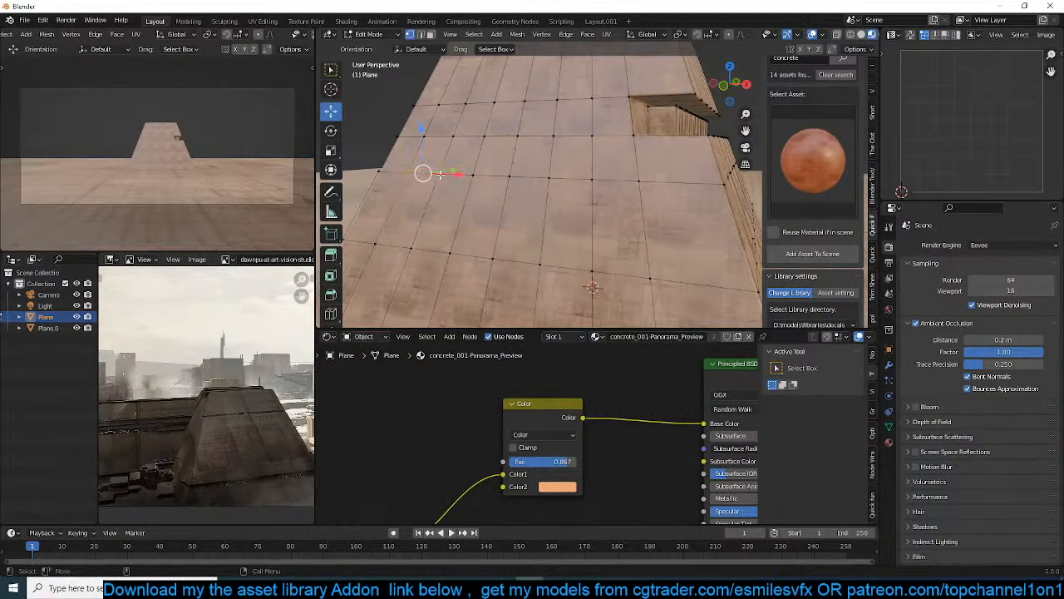
key("m")
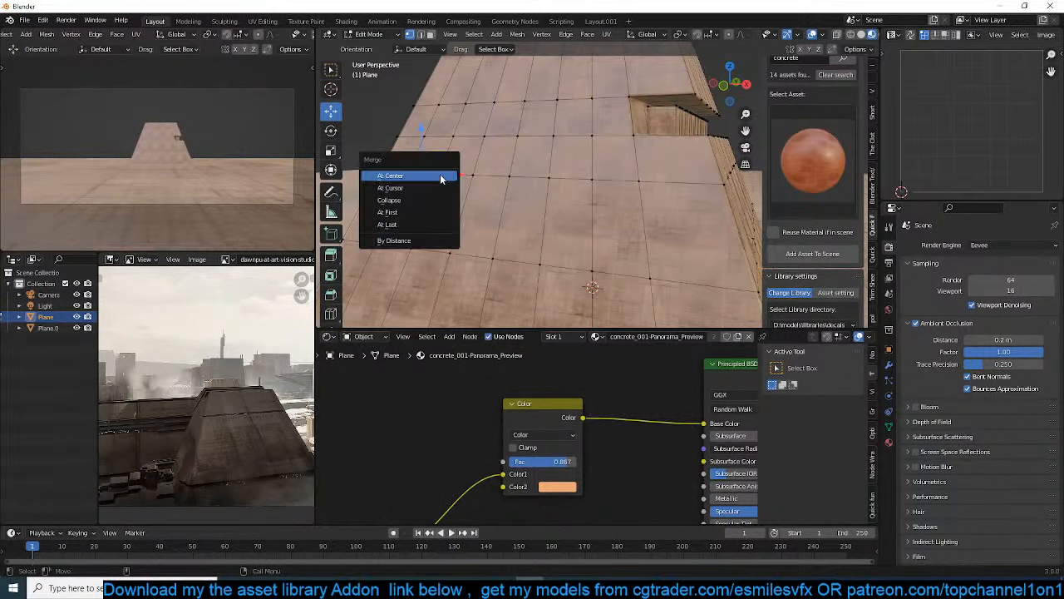
left_click(418, 224)
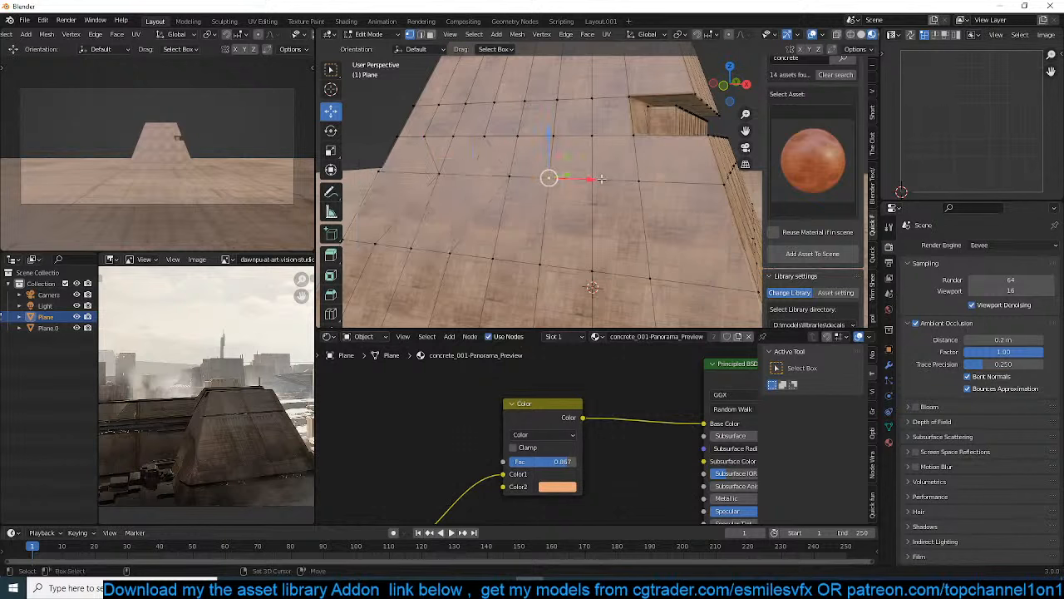
Select several separate panel faces on the pyramid's plain side, extrude them, and leave mesh editing
left_click(404, 219)
scroll(432, 237, "down", 5)
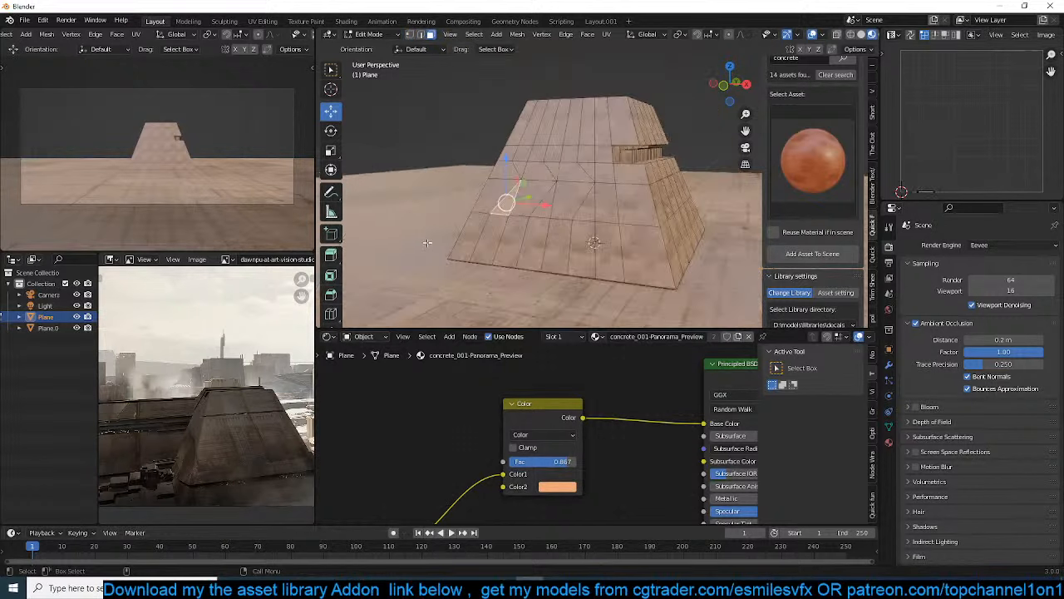
left_click(487, 238)
left_click(524, 241)
left_click(550, 208, "shift")
left_click(582, 203, "shift")
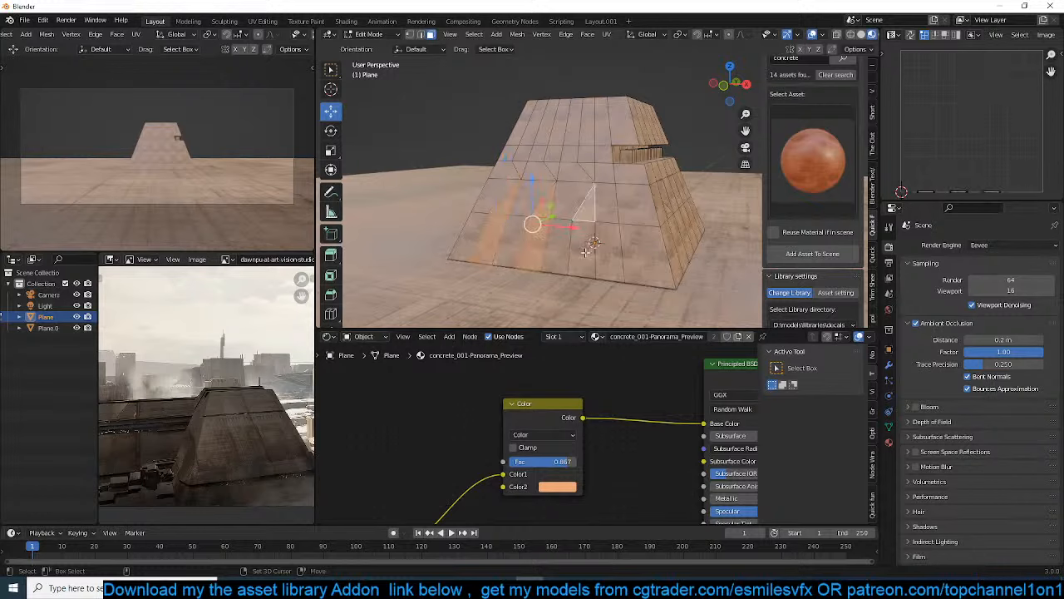
left_click(582, 249, "shift")
key("e")
left_click(590, 246)
key("Tab")
Move the pyramid into a new collection named 1
middle_click_drag(590, 246, 653, 220)
middle_click_drag(647, 175, 546, 214)
scroll(557, 199, "down", 3)
left_click(587, 193)
middle_click_drag(612, 238, 655, 203)
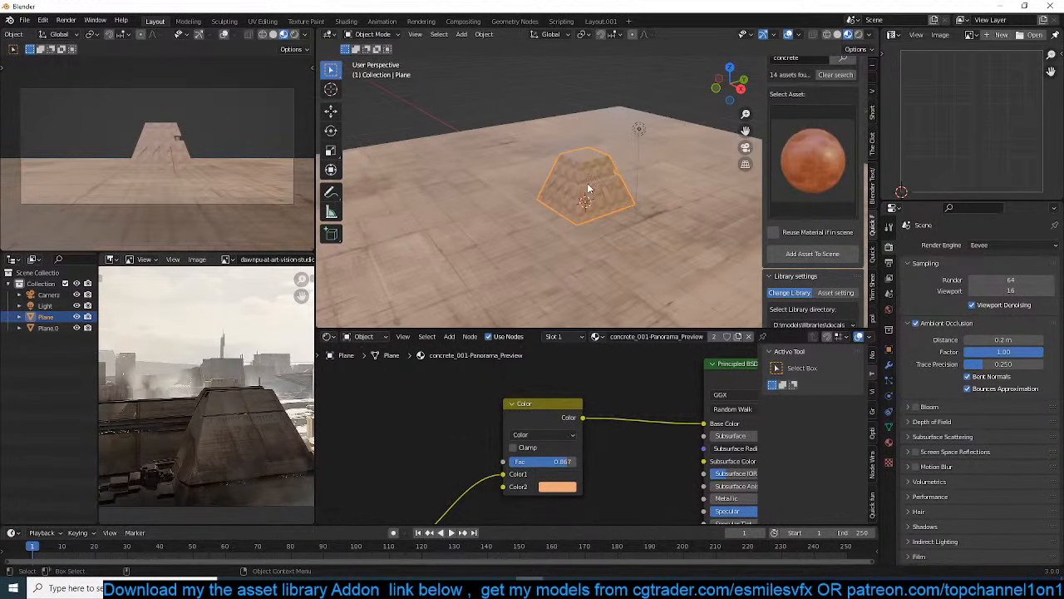
key("m")
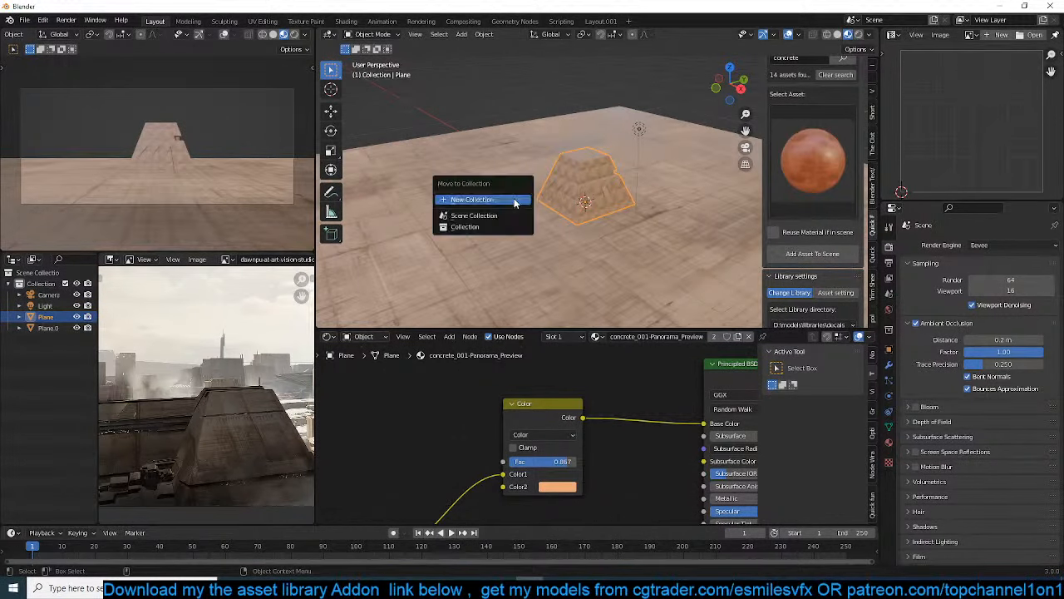
left_click(515, 202)
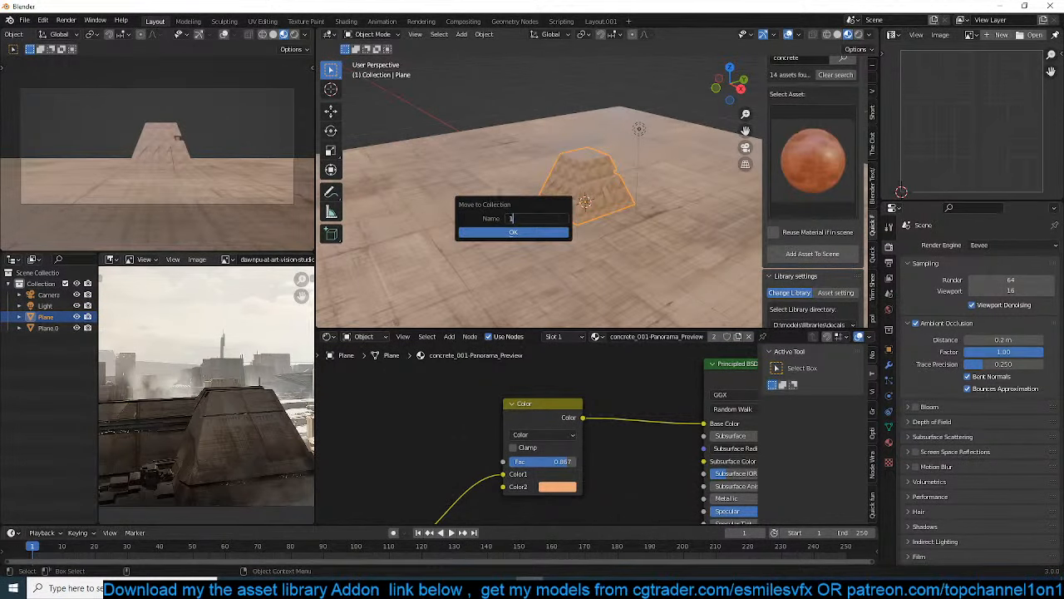
left_click(511, 229)
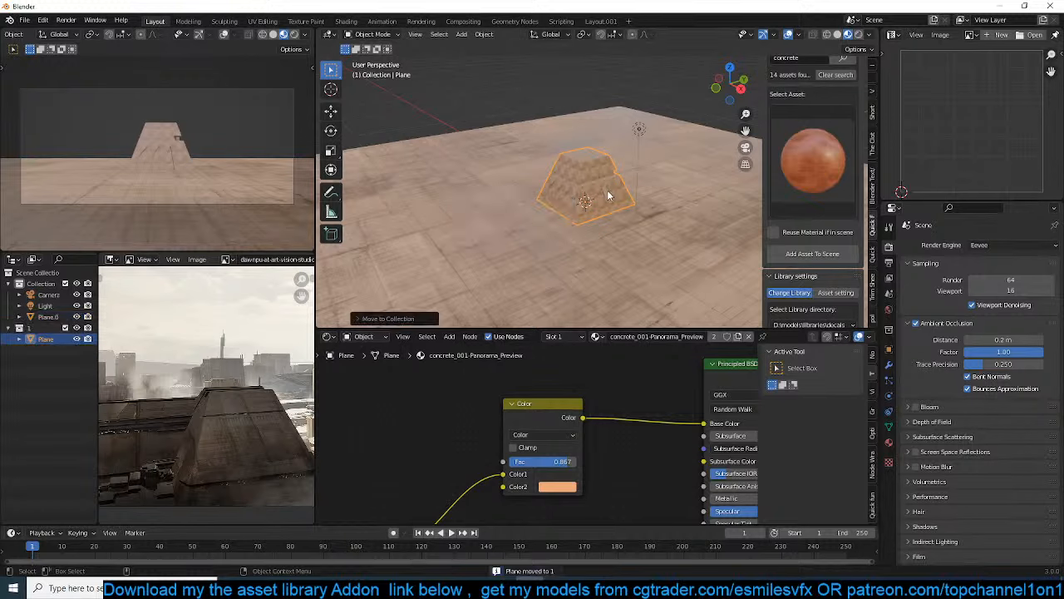
Exclude collection 1 from the view layer and select the ground plane
left_click(65, 328)
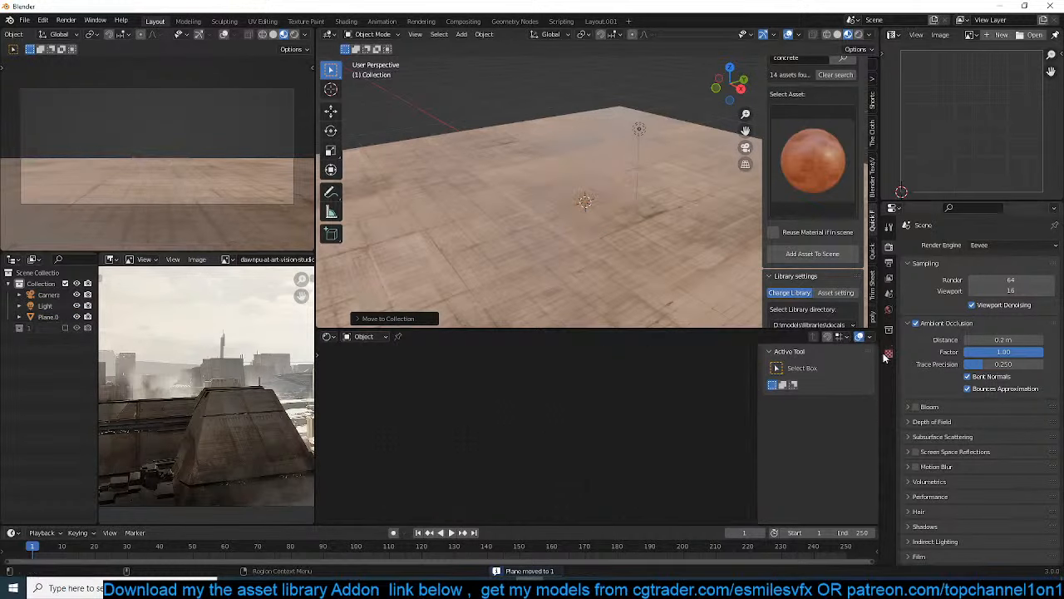
left_click(583, 239)
left_click(889, 381)
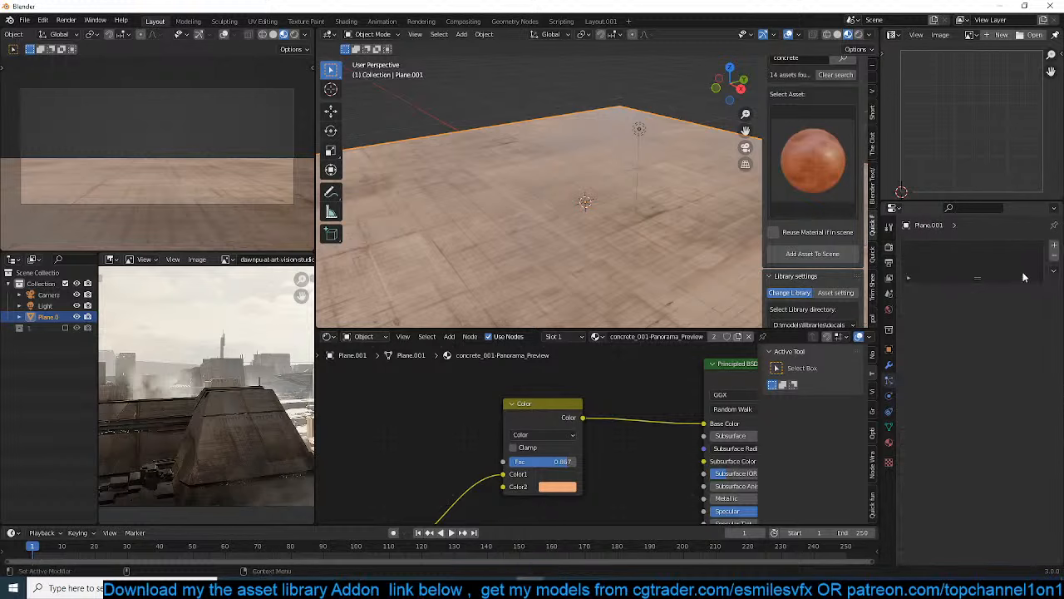
left_click(1053, 246)
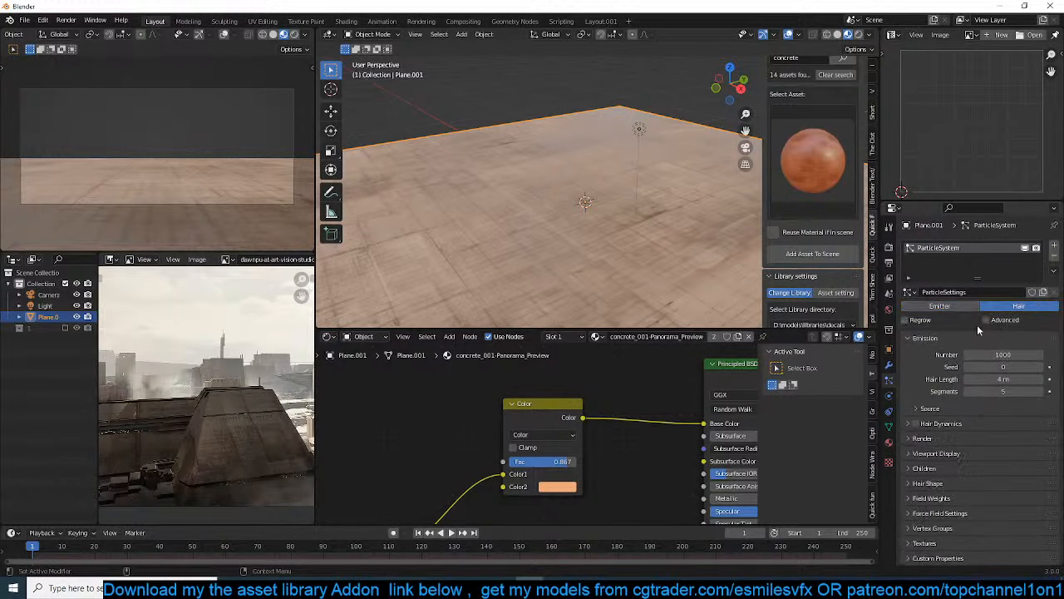
left_click(329, 336)
left_click(1053, 259)
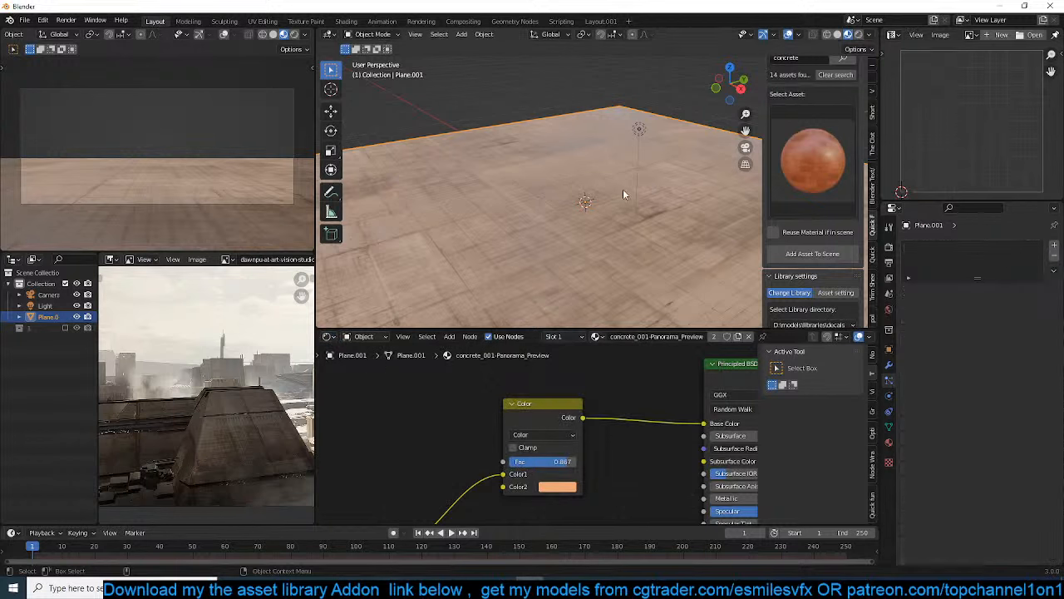
Split the shader editor area, switch the lower half to the Geometry Node Editor, and create a new node tree for the ground plane
left_click(330, 337)
left_click_drag(745, 329, 748, 264)
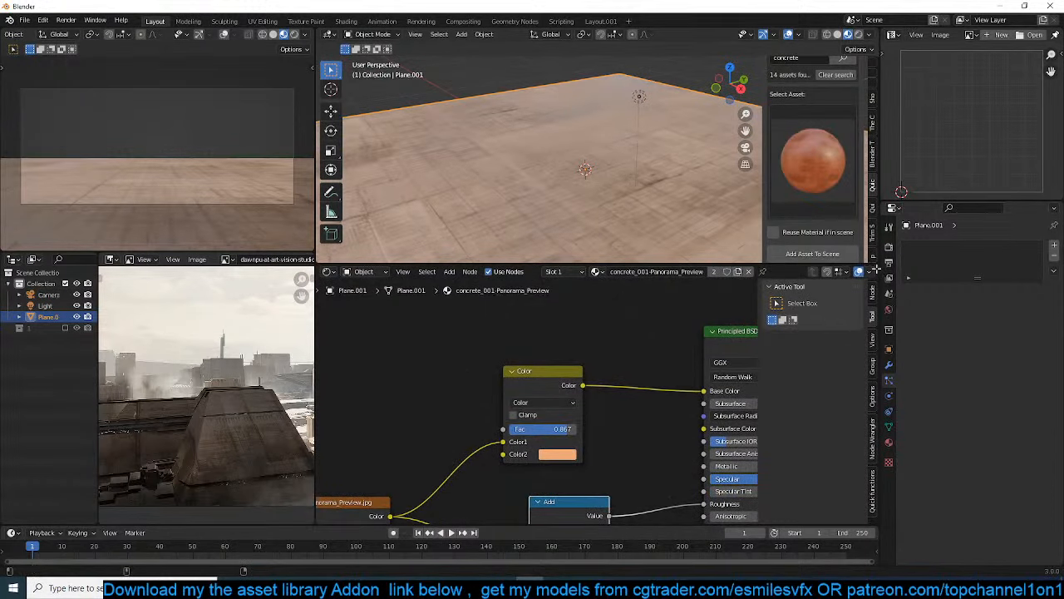
left_click_drag(876, 269, 868, 374)
left_click(330, 379)
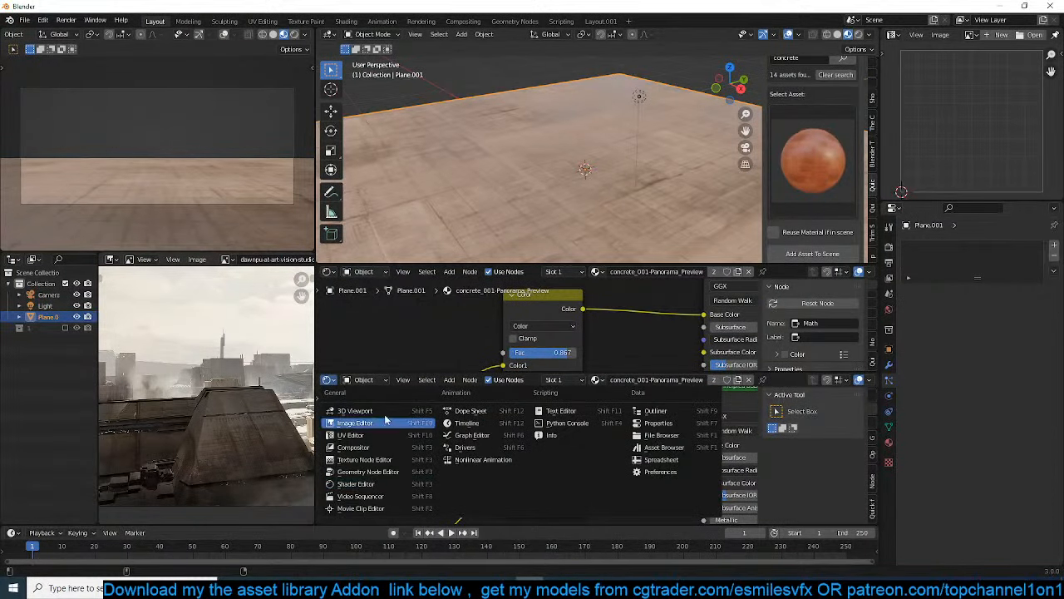
left_click(381, 470)
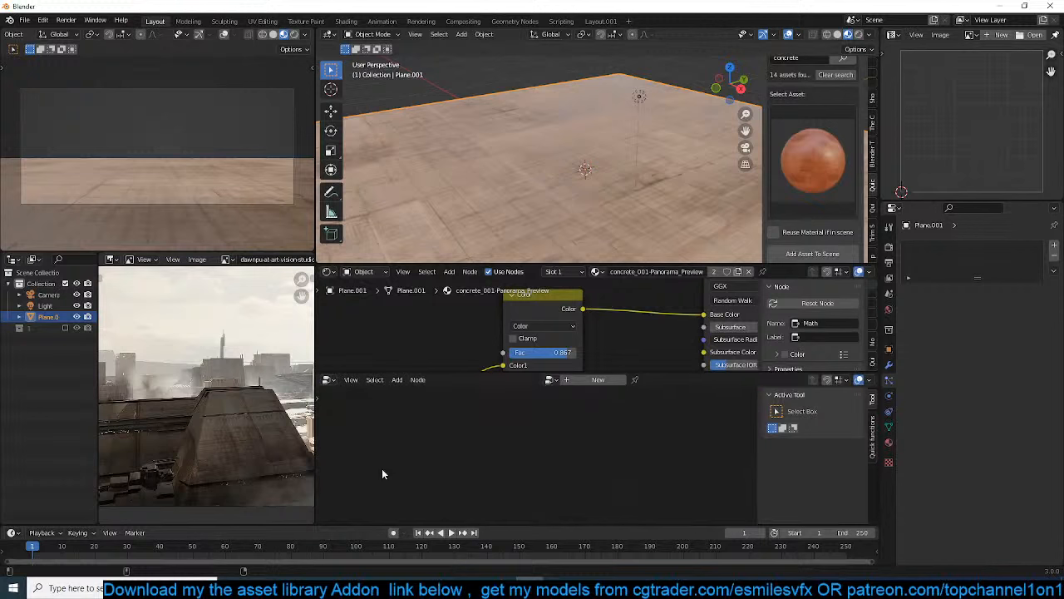
left_click(597, 380)
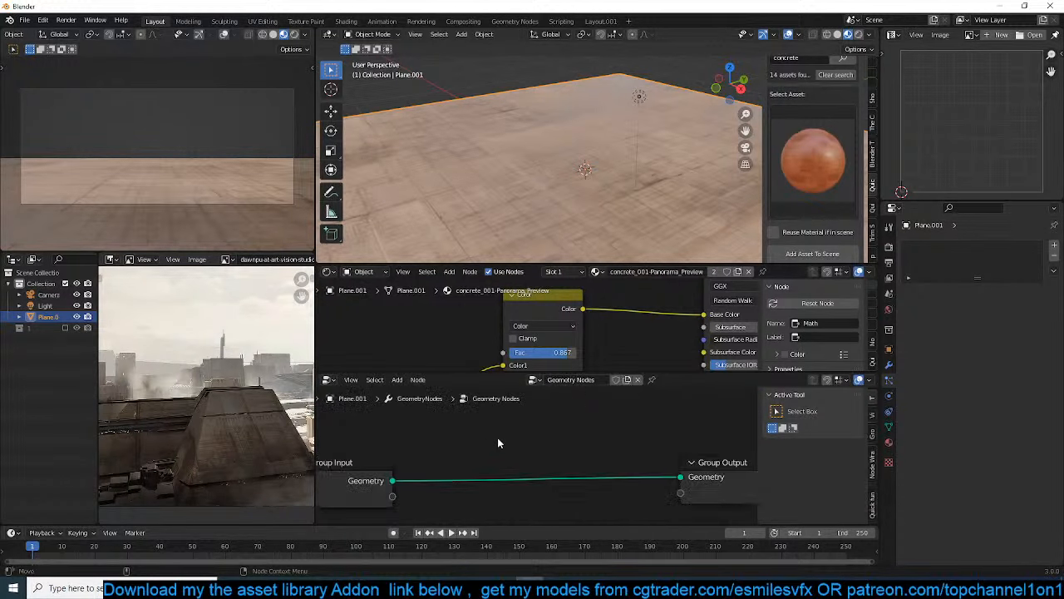
Move the Group Input and Group Output nodes apart to make room between them
middle_click_drag(550, 448, 610, 424)
scroll(610, 424, "up", 4)
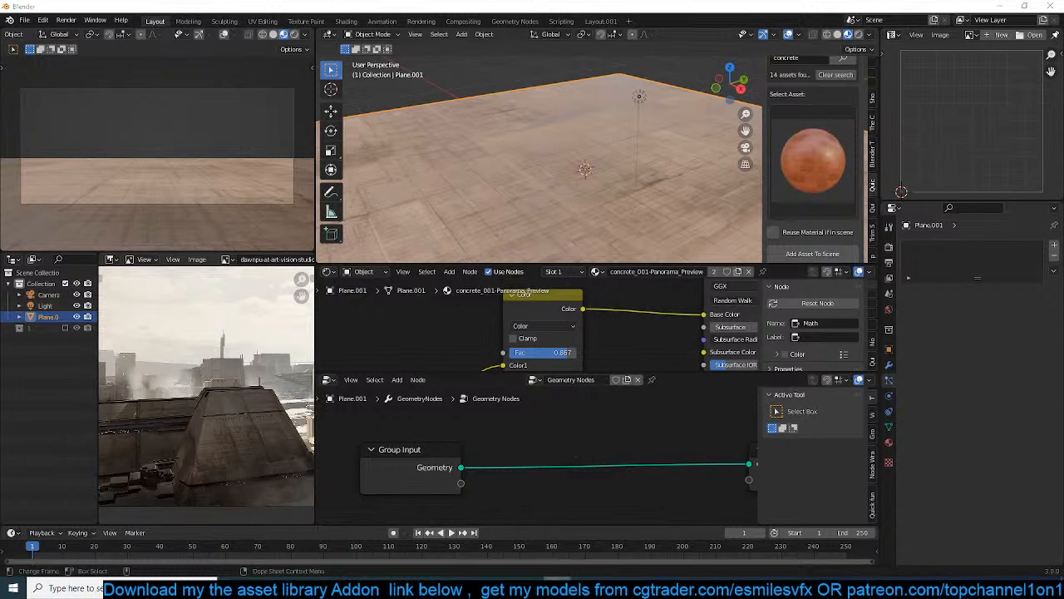
scroll(561, 439, "up", 4)
middle_click_drag(561, 440, 504, 438)
scroll(585, 437, "down", 4)
scroll(622, 414, "down", 3)
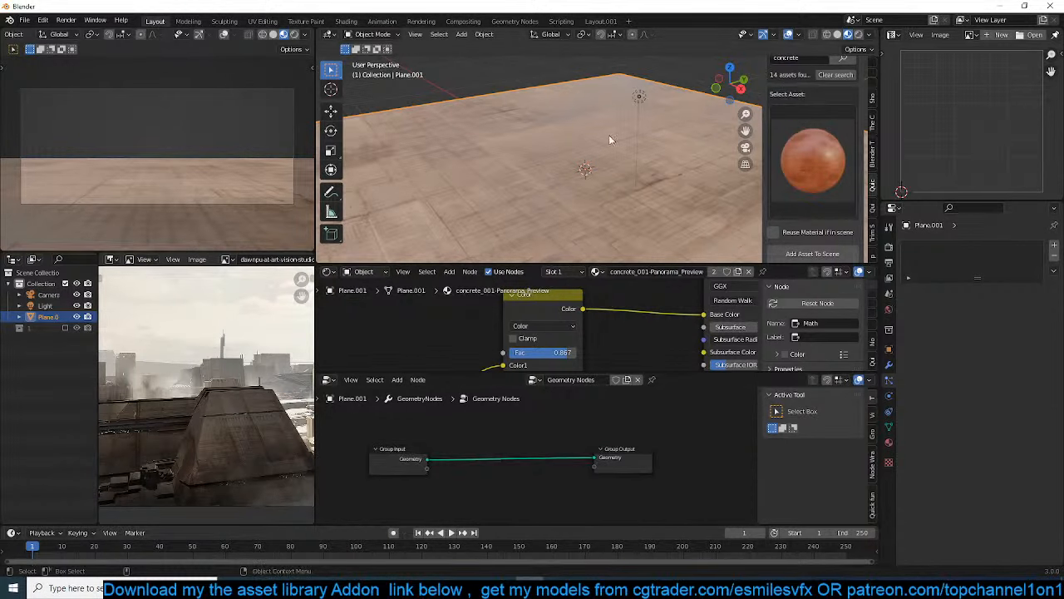
middle_click_drag(404, 476, 495, 458)
left_click_drag(486, 447, 362, 458)
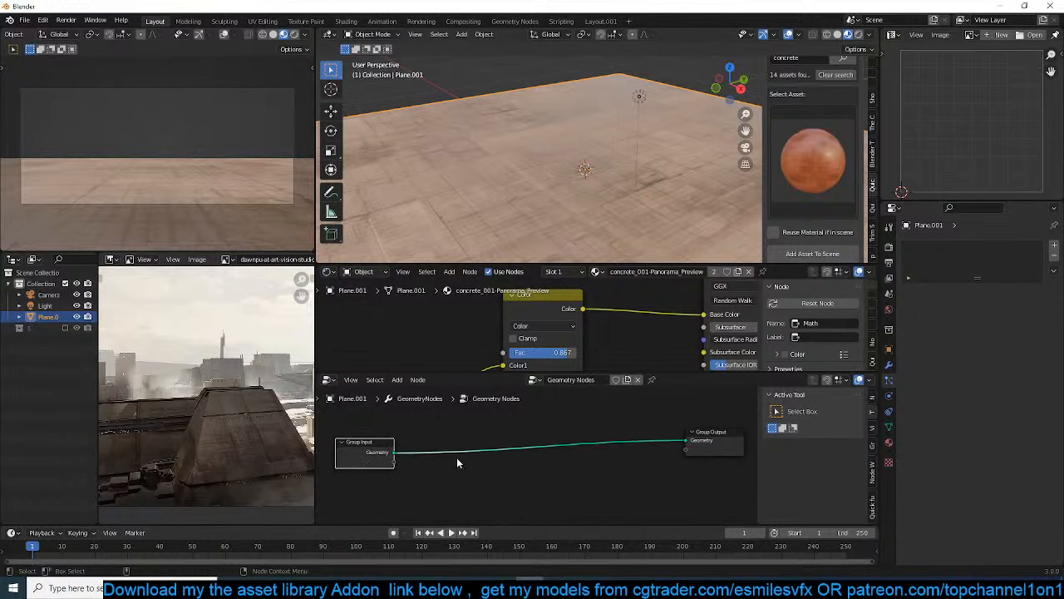
middle_click_drag(456, 463, 461, 450)
Insert a Distribute Points on Faces node between Group Input and Group Output
key("shift+a")
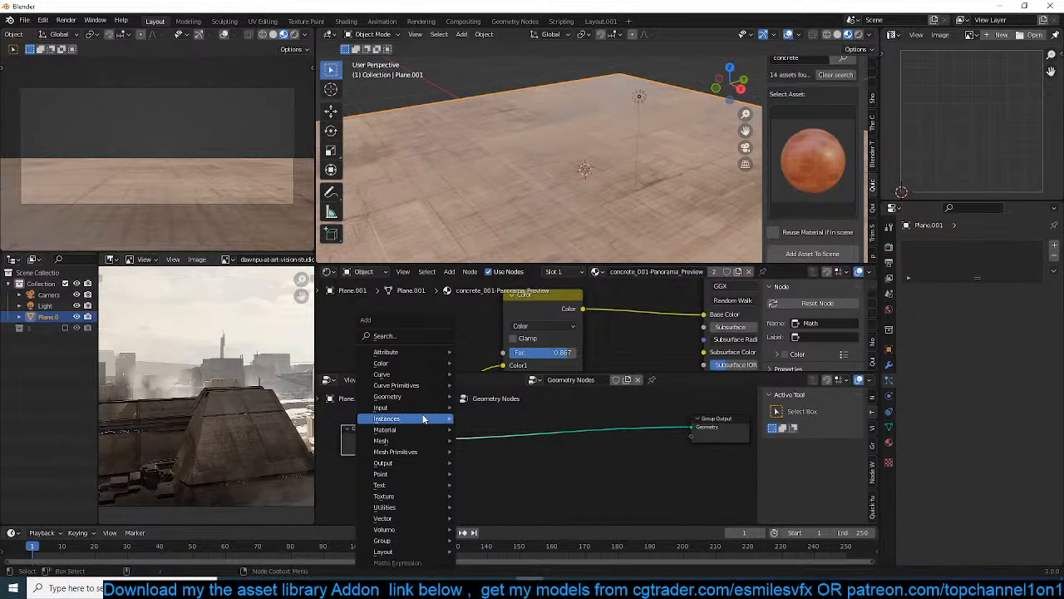
mouse_move(433, 473)
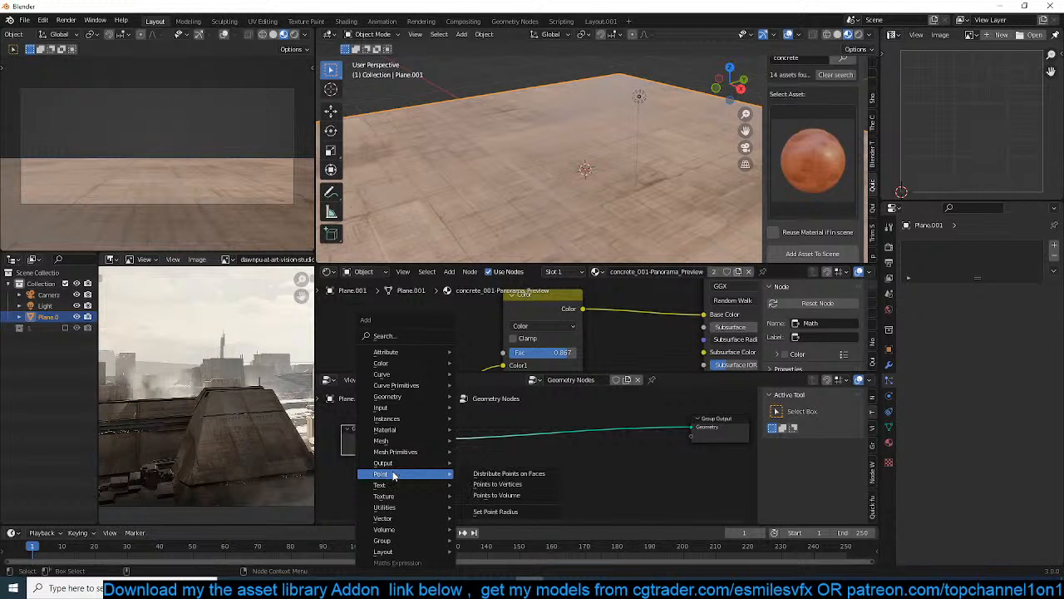
left_click(507, 473)
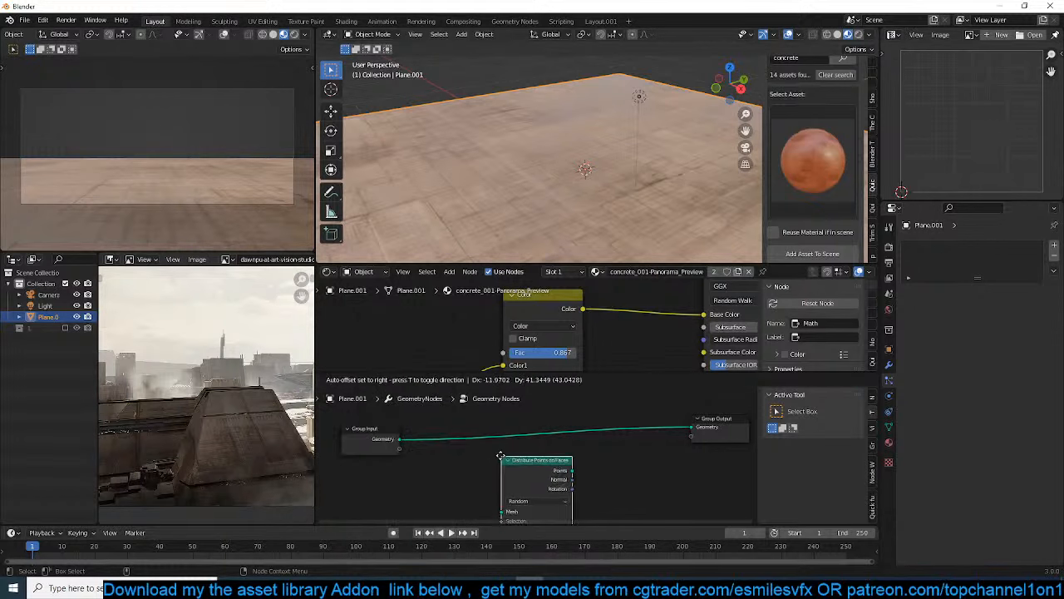
left_click(508, 448)
middle_click_drag(532, 146, 510, 169)
left_click(593, 184)
left_click(562, 175)
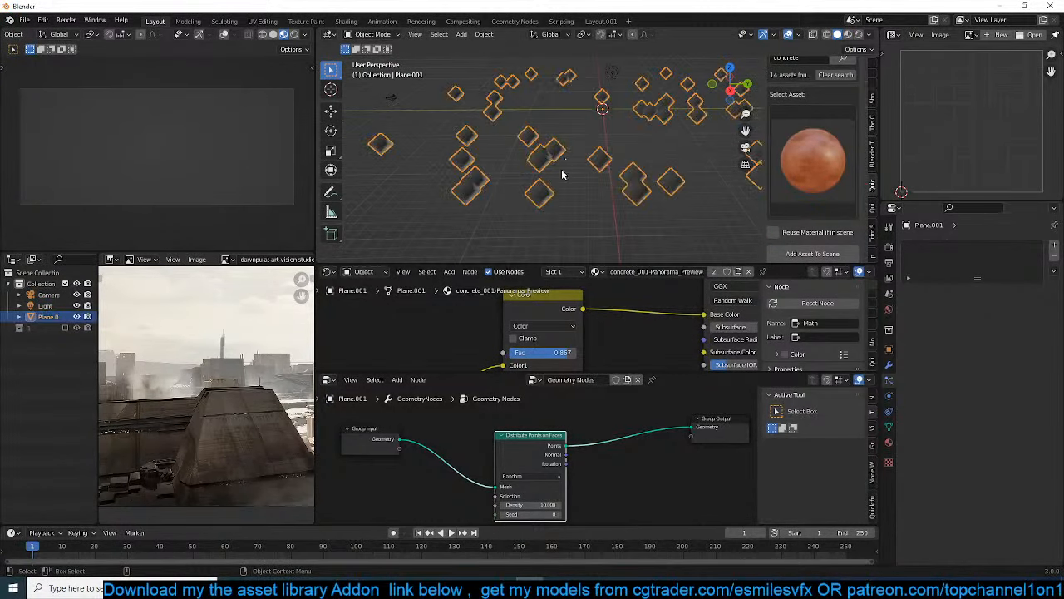
Increase the Density of the Distribute Points on Faces node to 32.5
middle_click_drag(538, 465, 572, 452)
left_click_drag(575, 491, 657, 491)
scroll(558, 463, "down", 4)
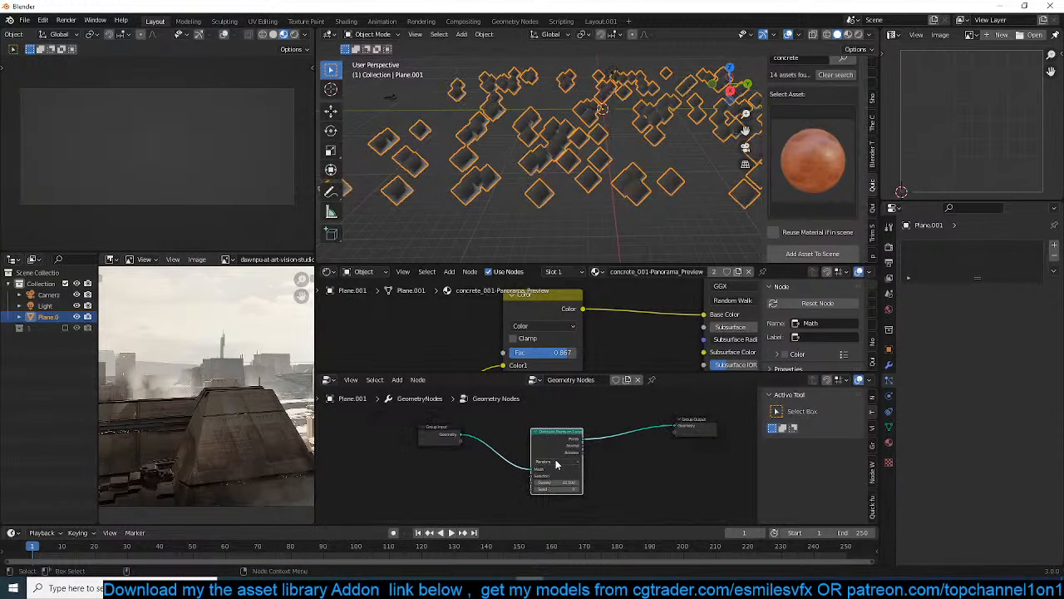
scroll(558, 463, "up", 1)
middle_click_drag(623, 221, 605, 245)
scroll(594, 468, "up", 2)
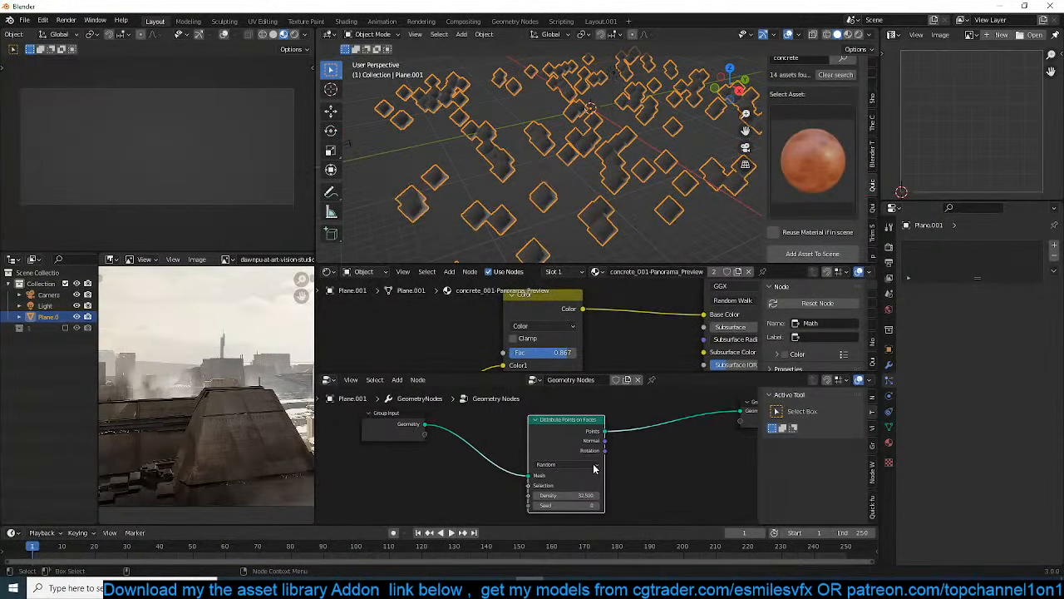
mouse_move(594, 468)
middle_mouse_down()
mouse_move(623, 468)
mouse_move(579, 476)
middle_mouse_up()
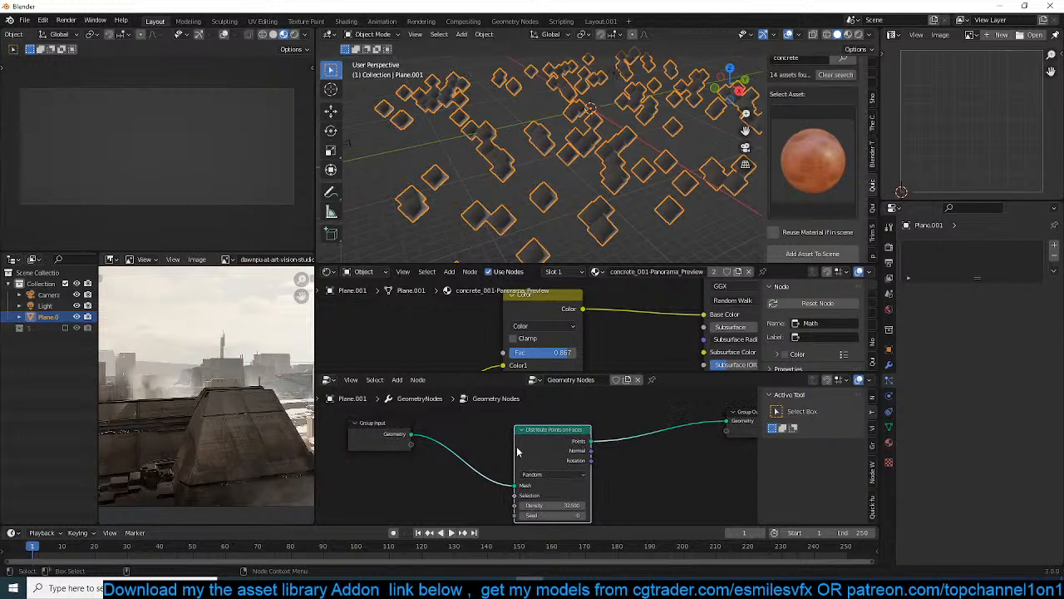
Insert a Join Geometry node before Group Output and connect the Group Input geometry to it as well
scroll(536, 453, "down", 1)
left_click_drag(435, 439, 577, 443)
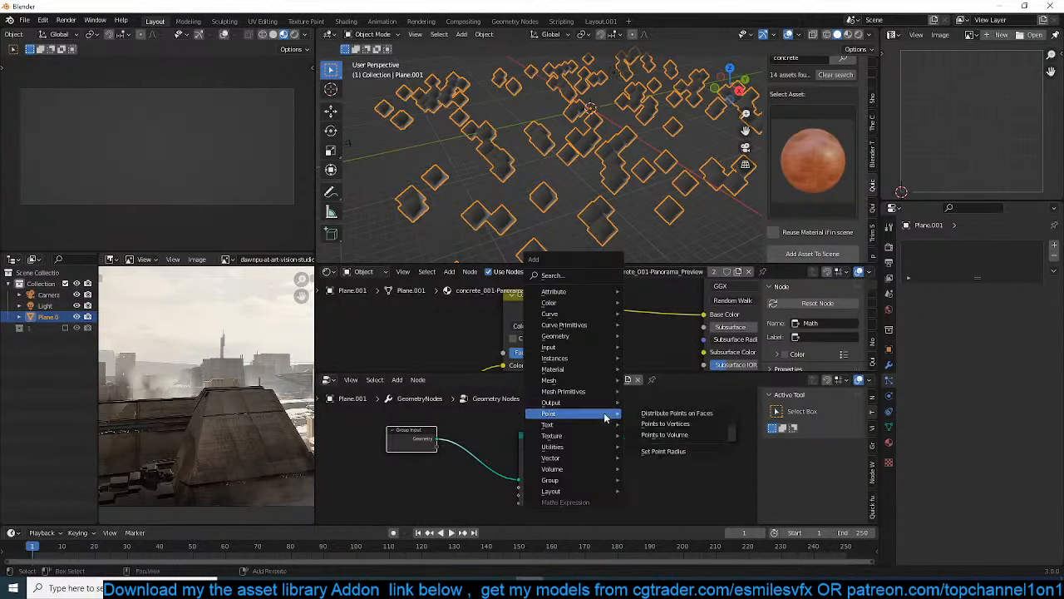
key("shift+a")
mouse_move(573, 340)
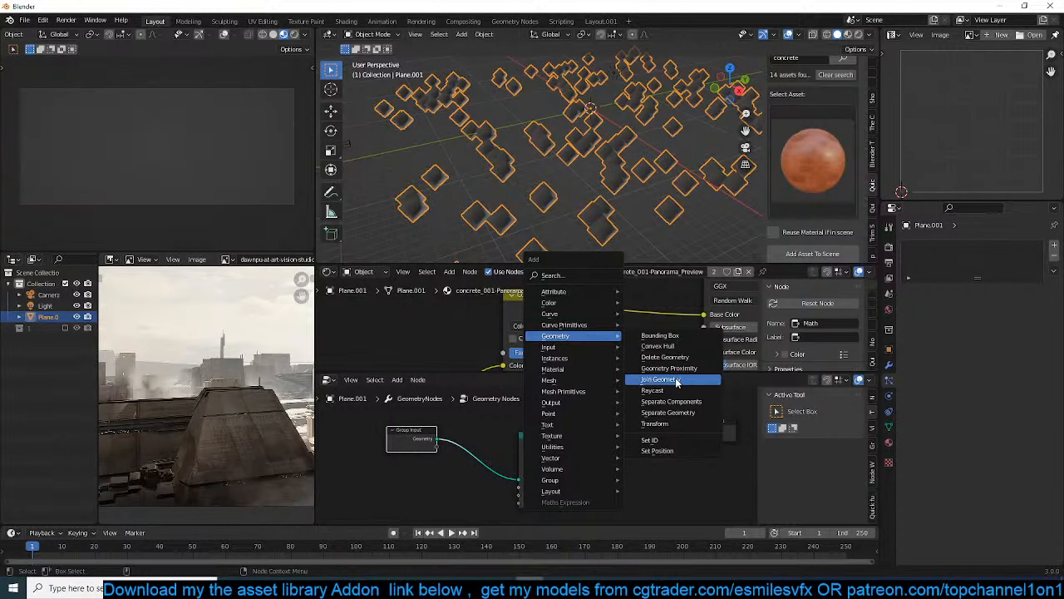
left_click(674, 379)
left_click_drag(436, 439, 472, 444)
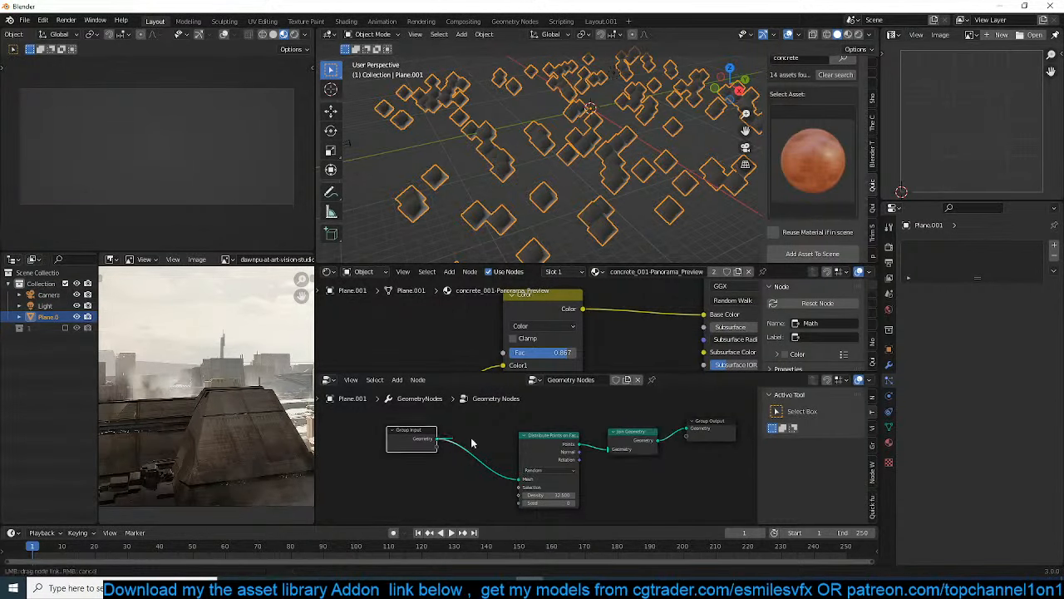
left_click_drag(608, 450, 608, 449)
Switch the main viewport to Material Preview shading to show the ground's concrete texture
scroll(576, 137, "up", 4)
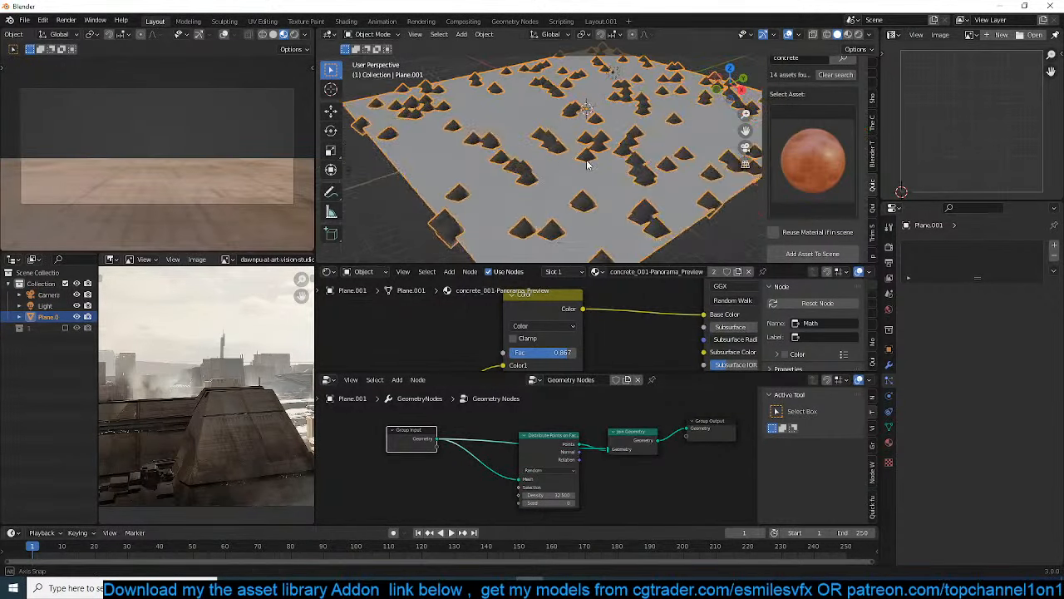
scroll(720, 121, "down", 2)
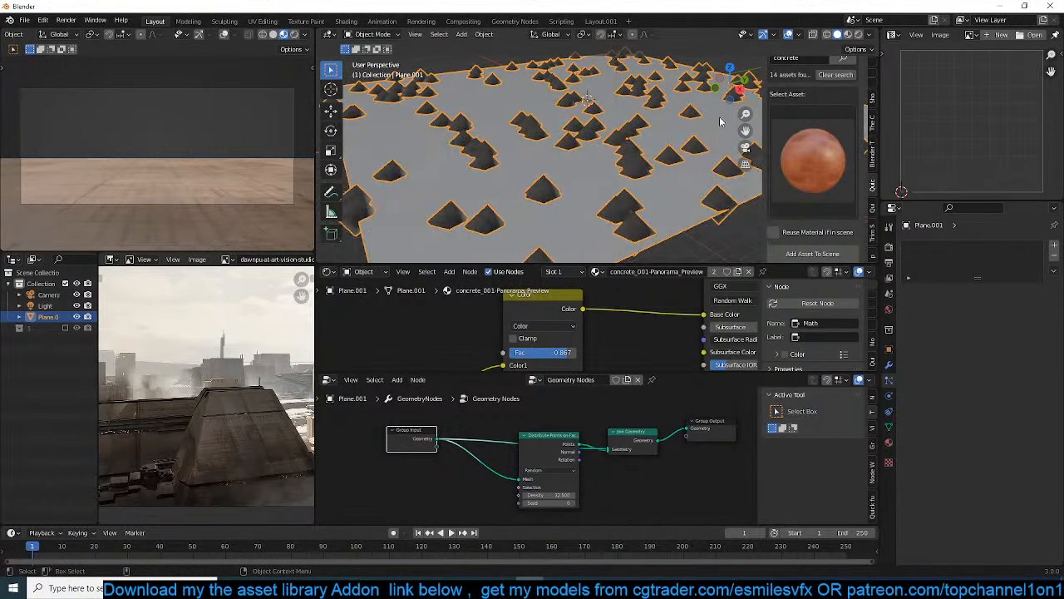
left_click(846, 36)
Rearrange the geometry nodes, leaving a wide gap between Distribute Points on Faces and Join Geometry
scroll(582, 498, "up", 3)
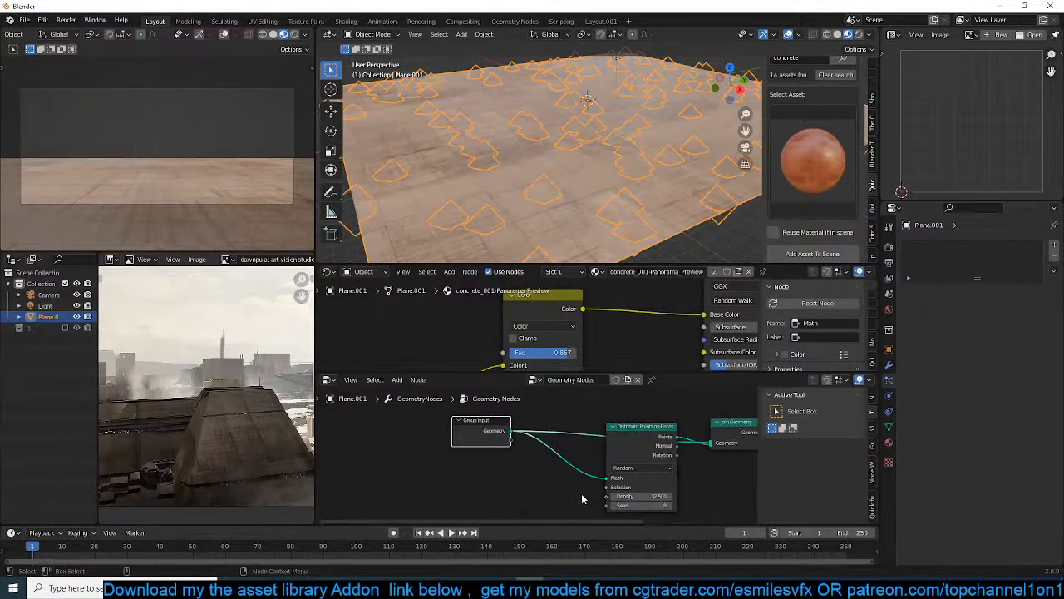
left_click_drag(645, 435, 573, 458)
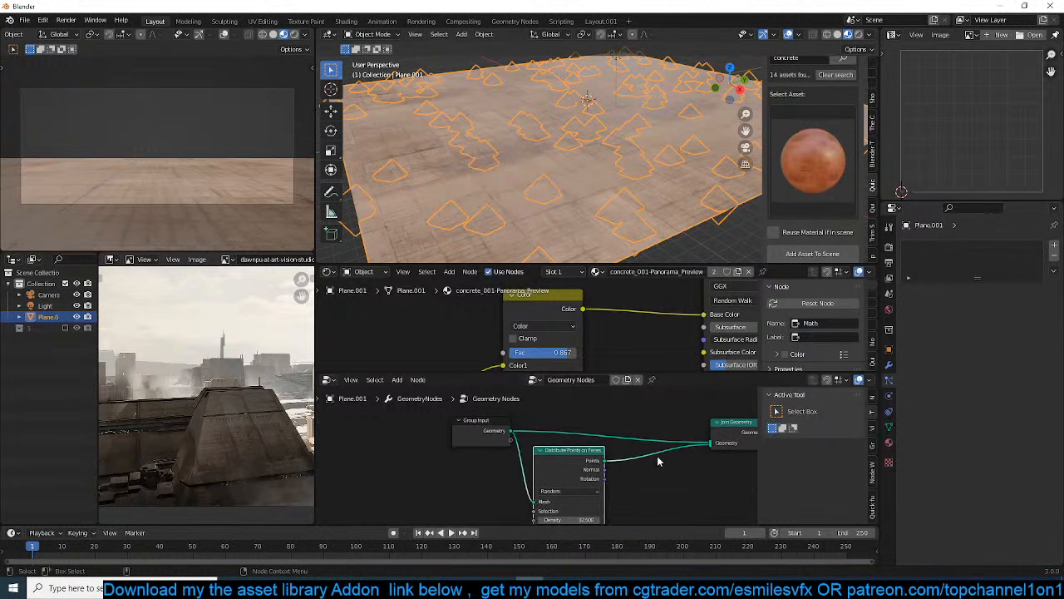
middle_click_drag(658, 456, 541, 443)
left_click_drag(623, 413, 646, 402)
left_click_drag(380, 419, 332, 419)
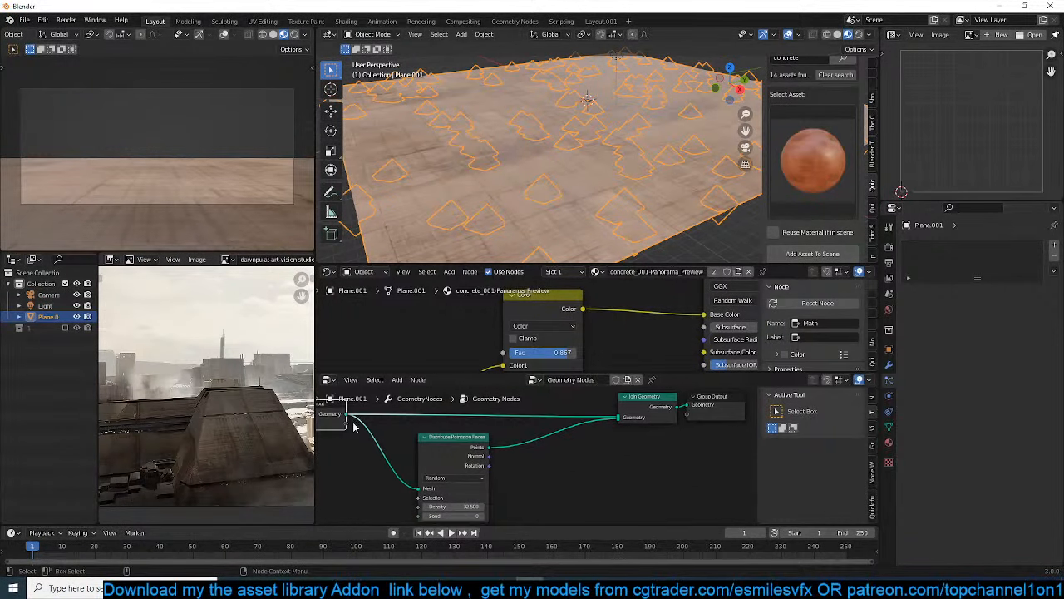
Insert an Instance on Points node between Distribute Points on Faces and Join Geometry
left_click_drag(437, 435, 388, 450)
middle_click_drag(489, 439, 507, 431)
key("shift+a")
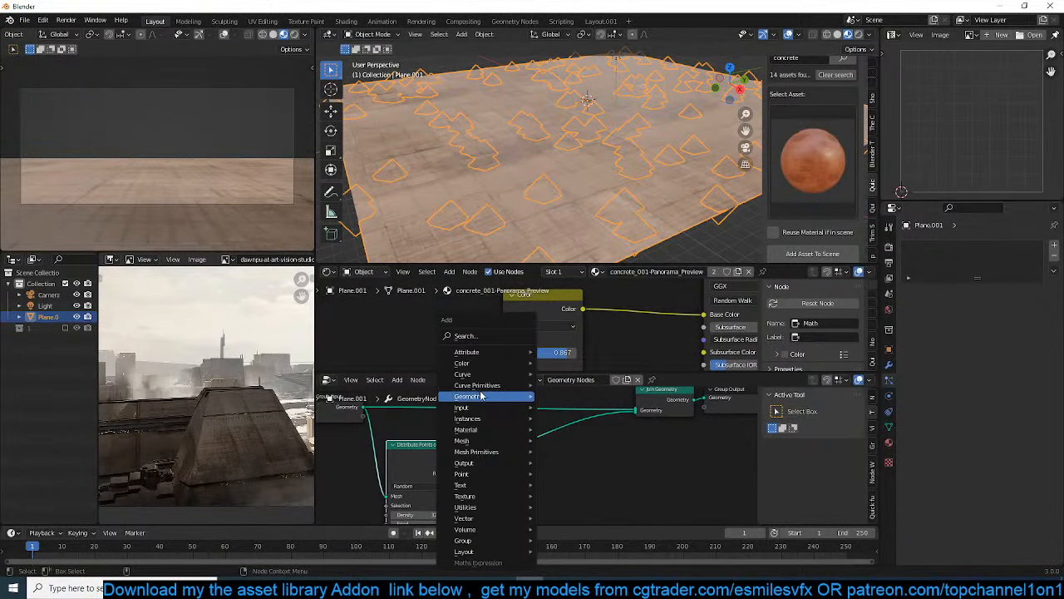
mouse_move(512, 418)
left_click(592, 419)
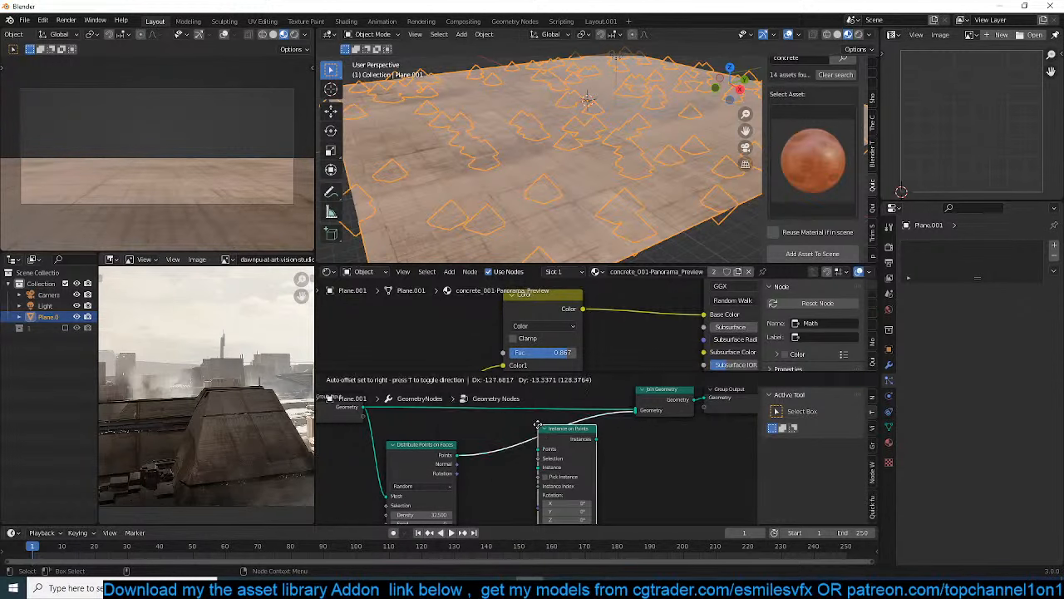
left_click(566, 449)
middle_click_drag(566, 449, 610, 449)
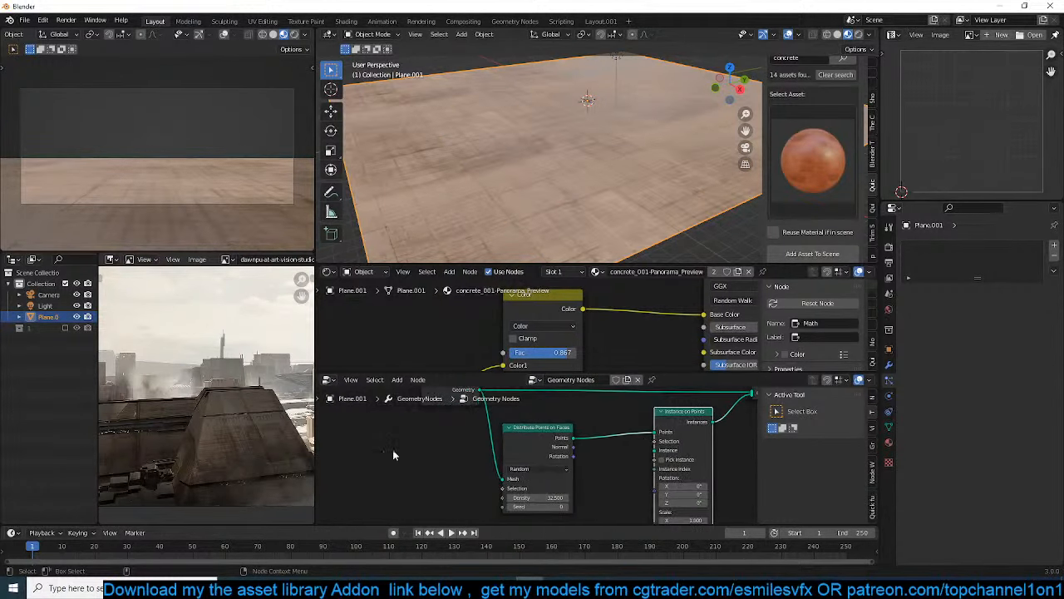
Add collection 1 to the node tree as a Collection Info node and connect its geometry to the Instance input of Instance on Points
key("shift+a")
mouse_move(379, 358)
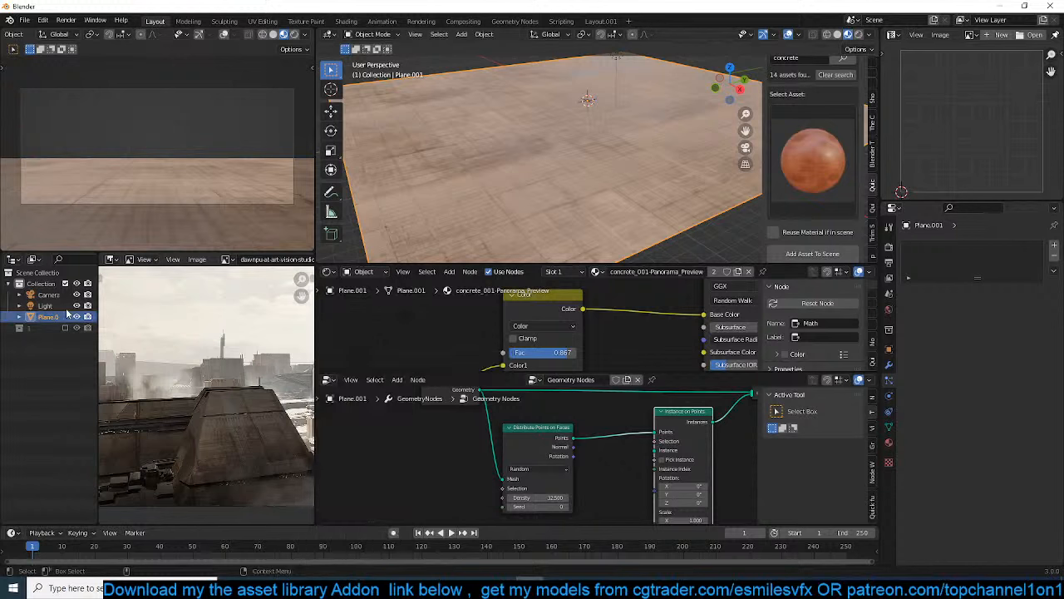
left_click_drag(30, 329, 378, 449)
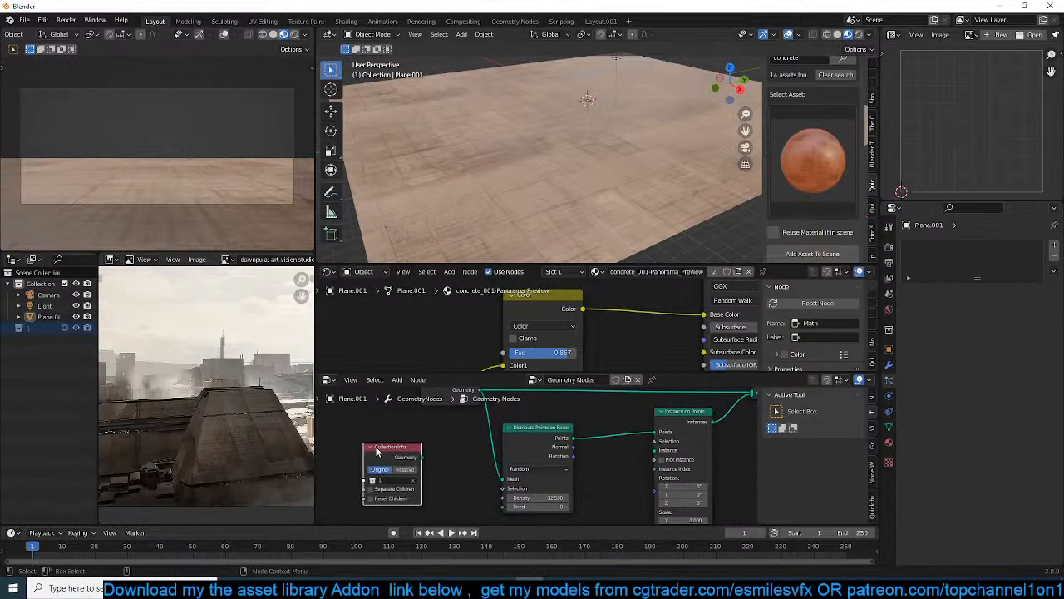
scroll(434, 458, "up", 2)
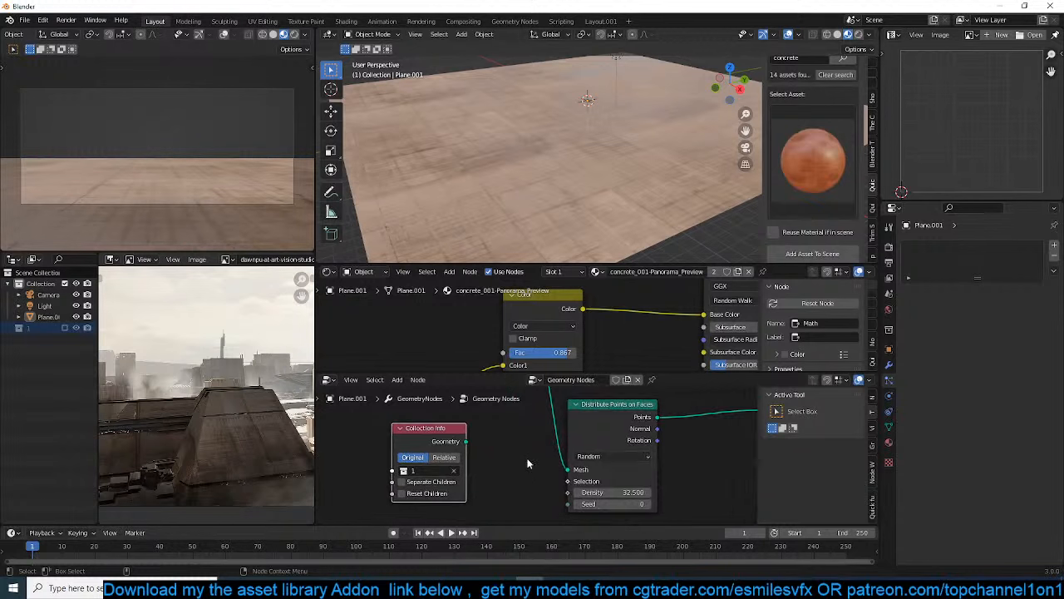
scroll(461, 458, "down", 2)
left_click_drag(436, 448, 689, 441)
scroll(576, 204, "down", 3)
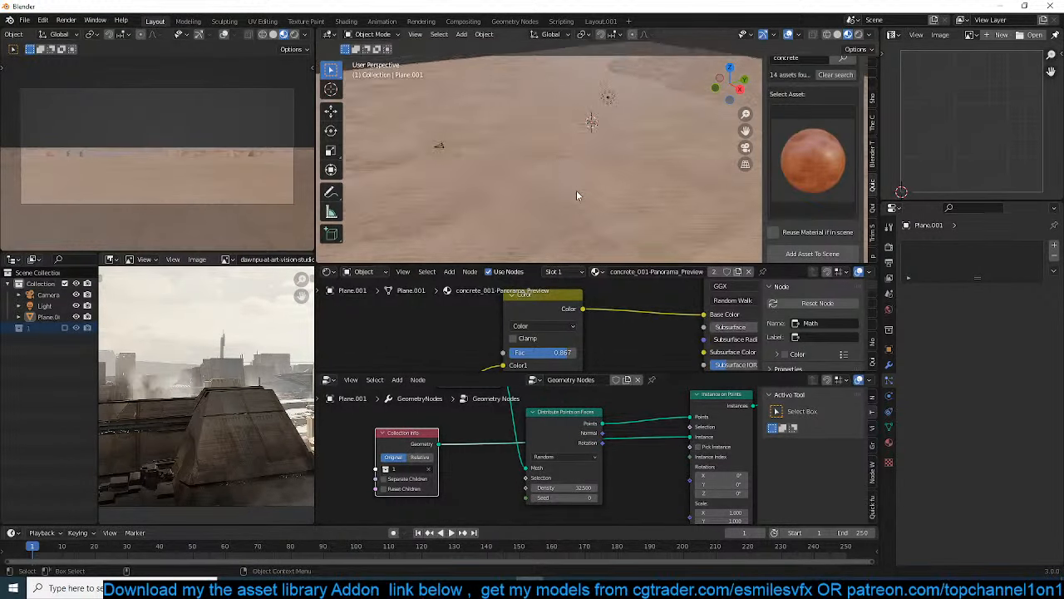
Switch the main viewport to Wireframe shading and set the Density of Distribute Points on Faces to 10
middle_click_drag(578, 196, 554, 188)
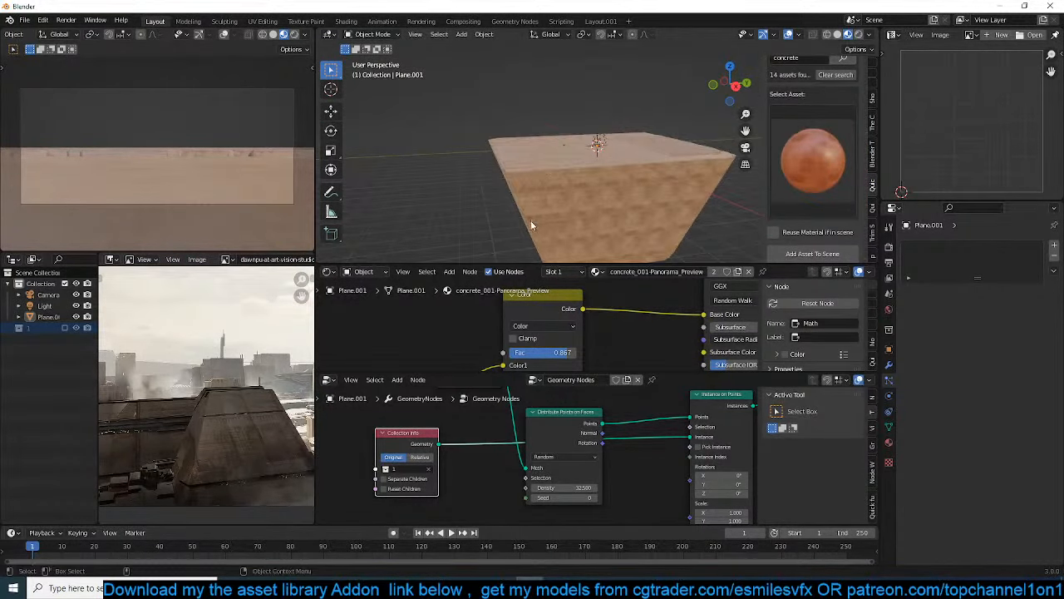
middle_click_drag(531, 224, 499, 200)
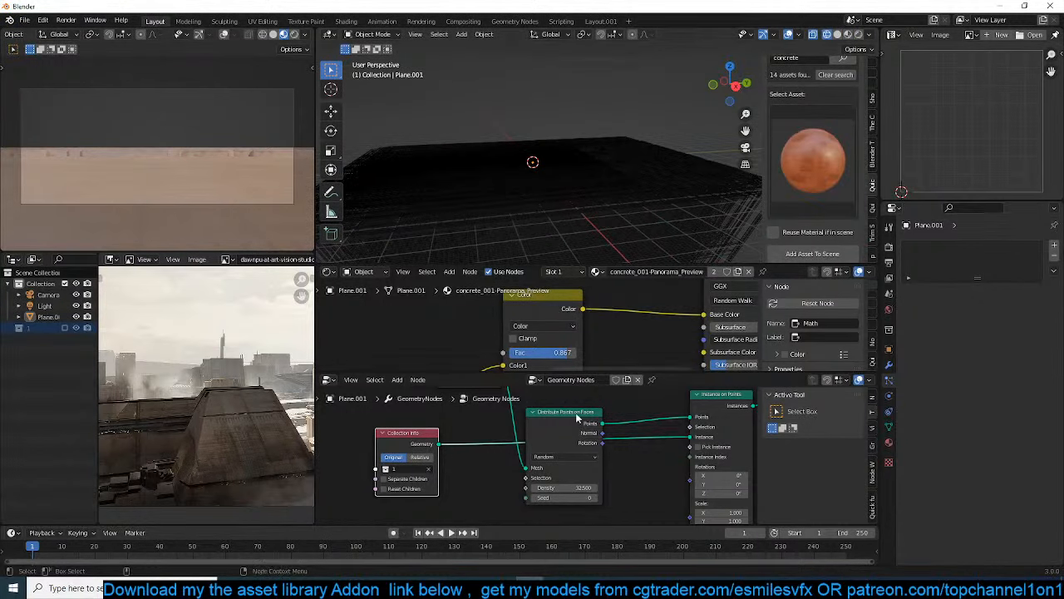
scroll(598, 438, "down", 4)
scroll(598, 442, "up", 2)
middle_click_drag(601, 444, 604, 510)
middle_click_drag(670, 437, 677, 380)
middle_click_drag(606, 511, 620, 483)
middle_click_drag(471, 459, 512, 471)
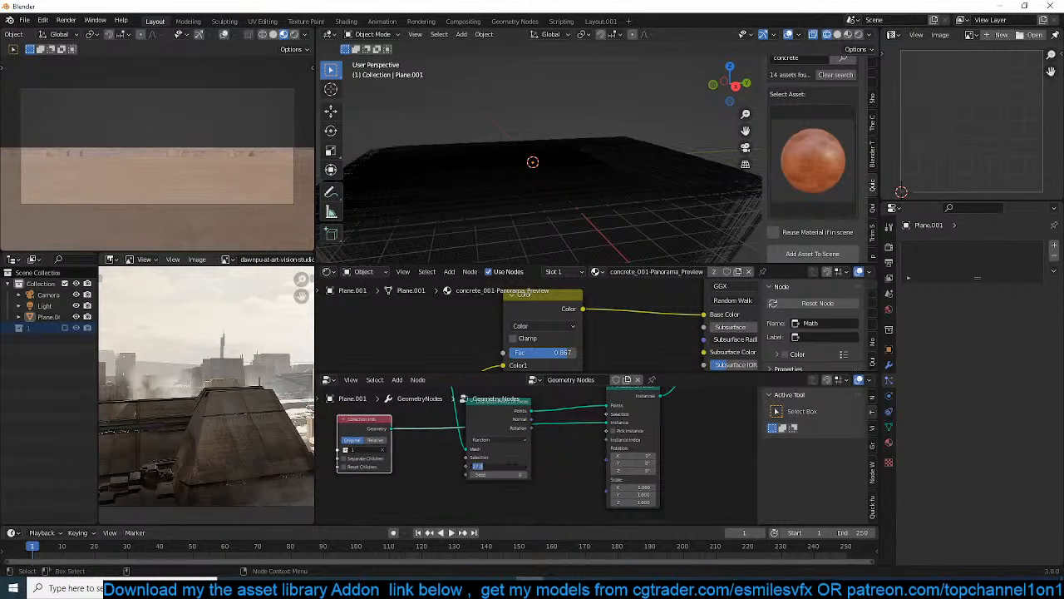
key("Return")
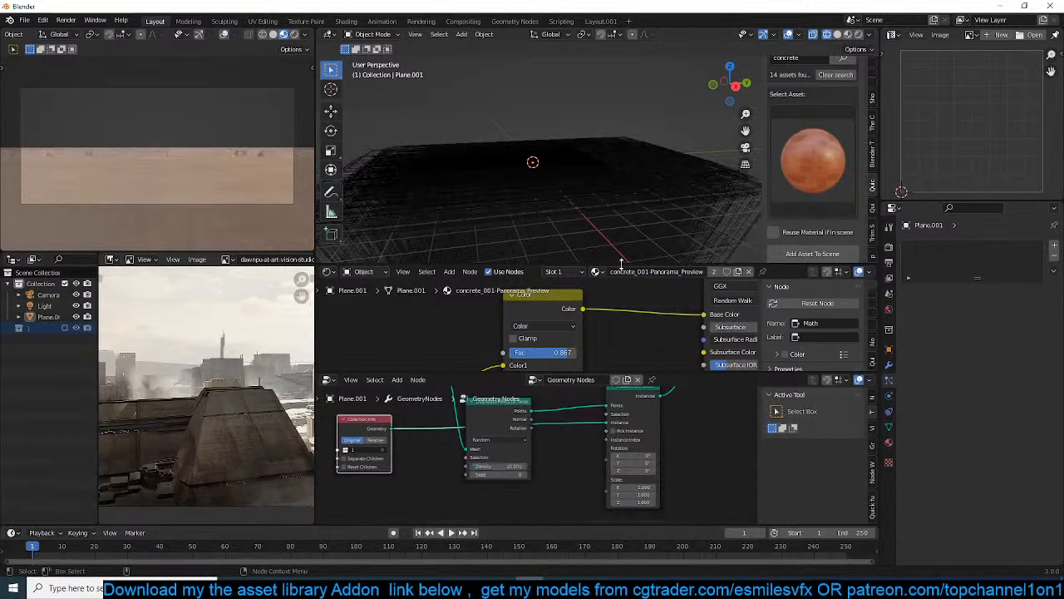
Enable collection 1 and apply the object transform of the pyramid building inside it
left_click(645, 208)
left_click(18, 327)
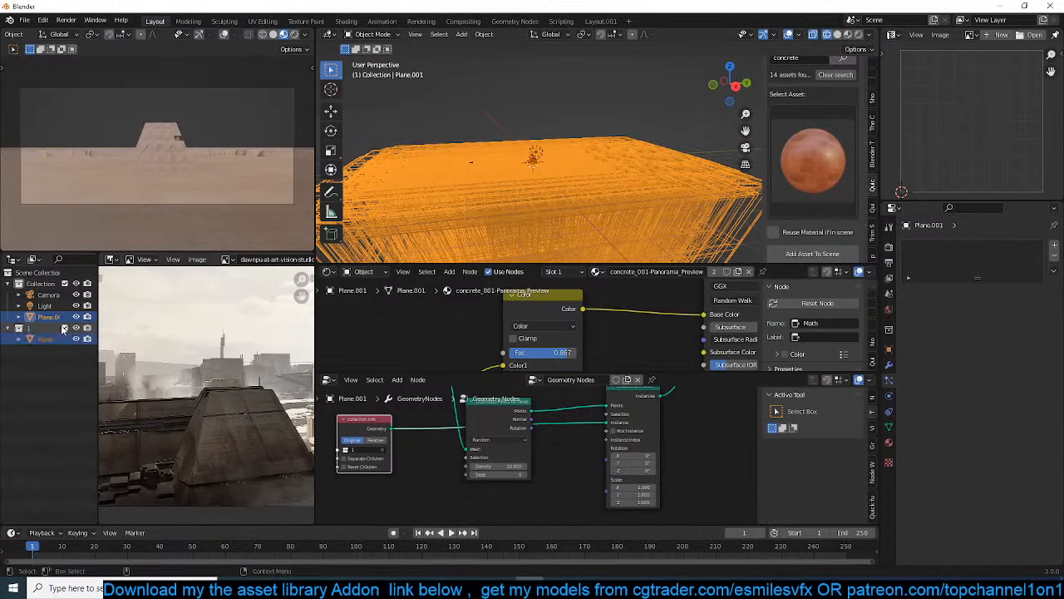
left_click(45, 338)
key("ctrl+a")
left_click(499, 159)
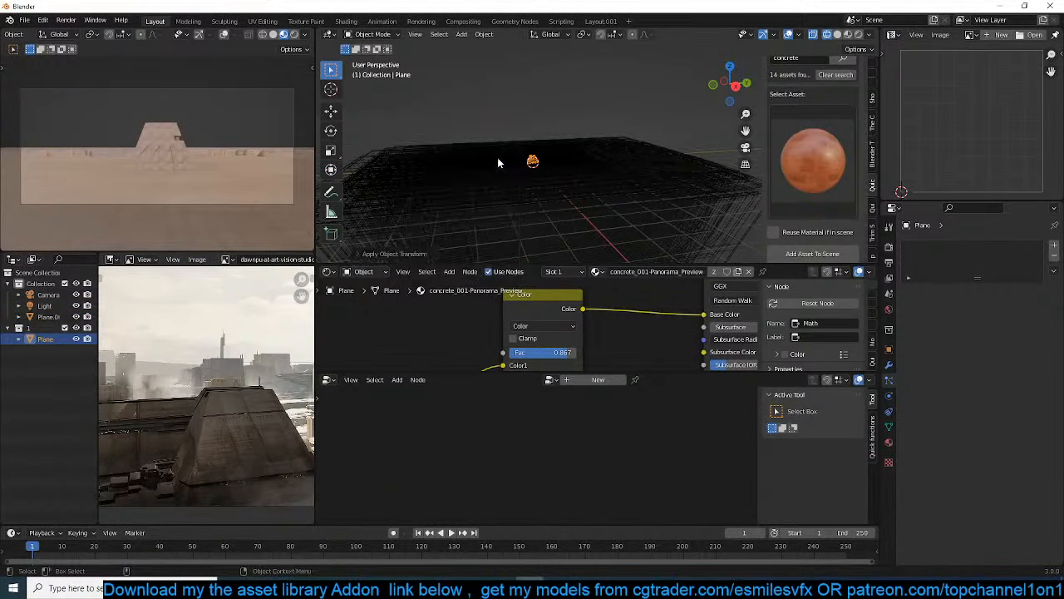
key("KP_Decimal")
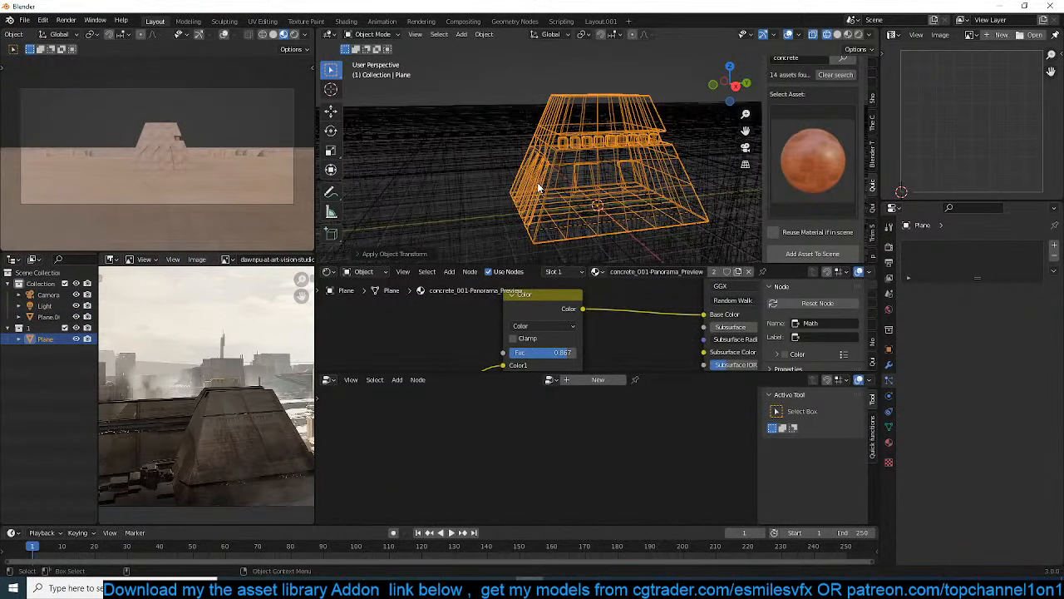
Apply the object transform of the ground plane that carries the geometry nodes
left_click(535, 193)
key("ctrl+a")
left_click(540, 189)
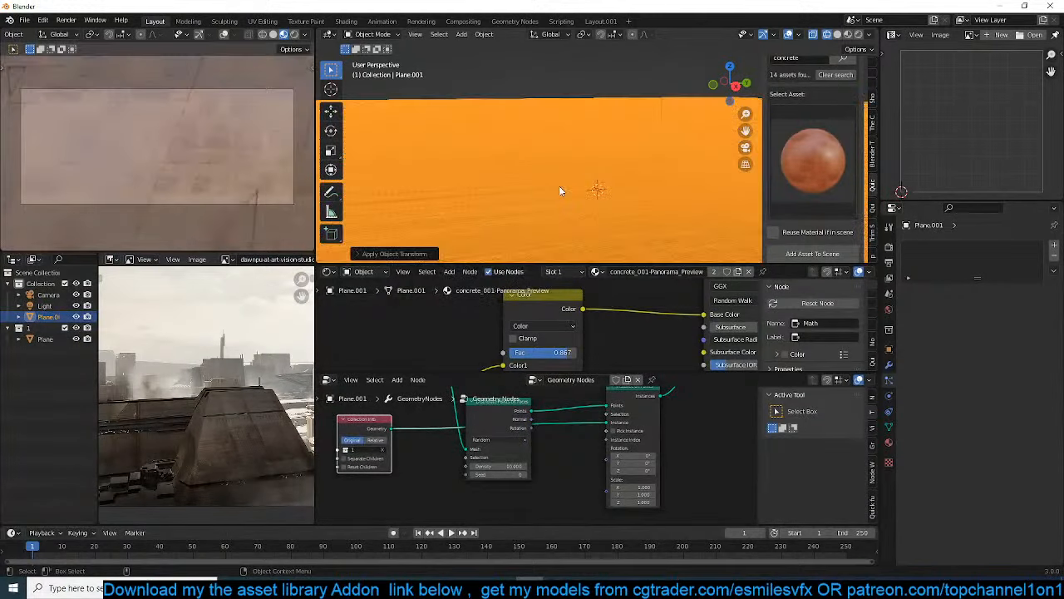
scroll(560, 184, "down", 6)
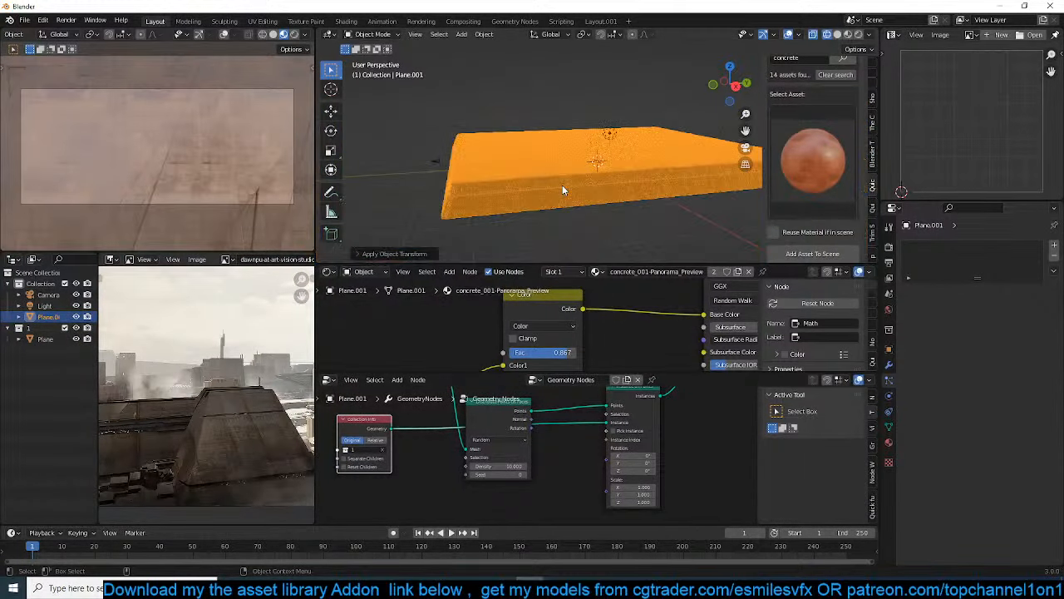
left_click(554, 191)
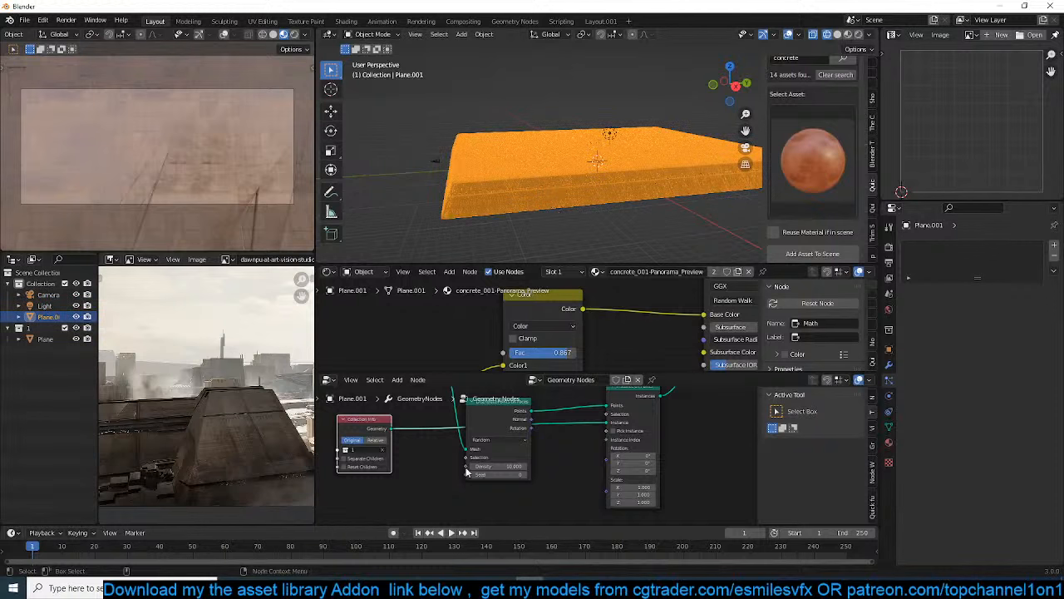
scroll(466, 472, "up", 2)
key("ctrl+s")
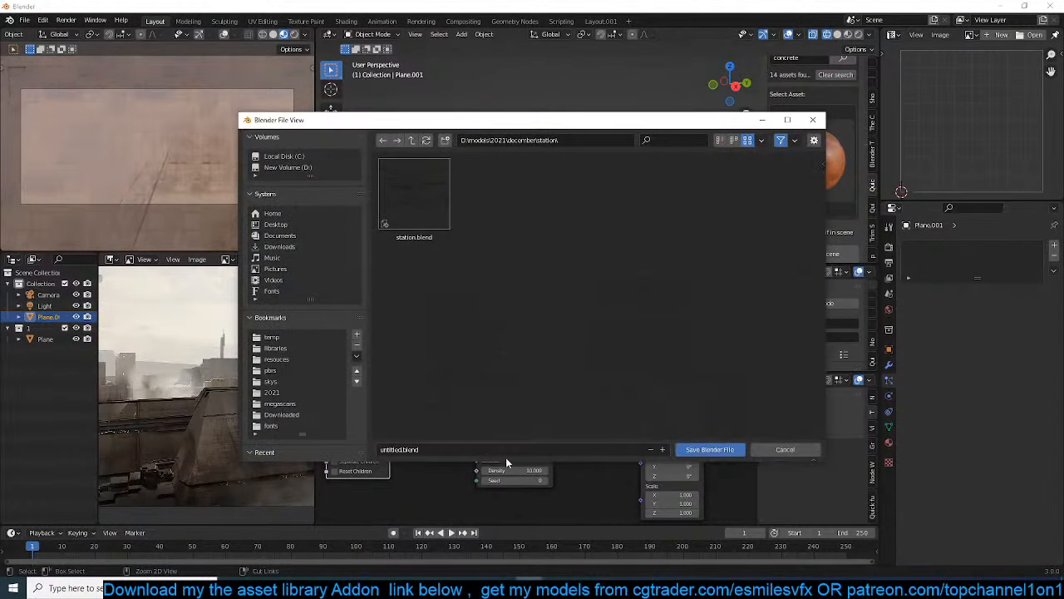
left_click(782, 449)
Disconnect Collection Info from the Instance input of Instance on Points and switch the main viewport to Solid shading
middle_click_drag(560, 416, 541, 436)
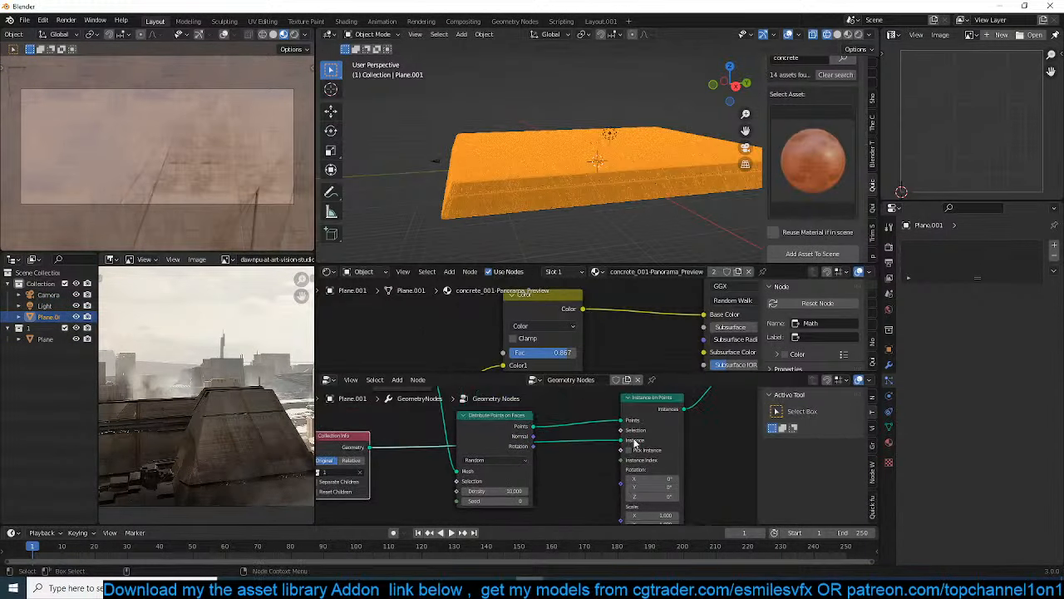
left_click_drag(634, 443, 606, 449)
scroll(607, 214, "up", 5)
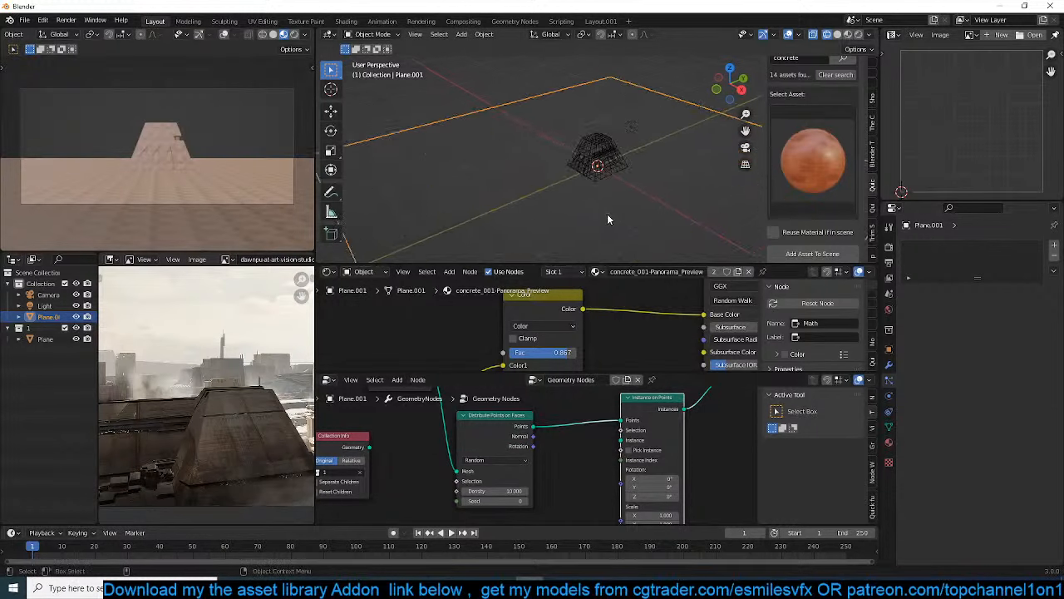
mouse_move(516, 437)
middle_mouse_down()
mouse_move(526, 408)
mouse_move(508, 437)
mouse_move(528, 480)
mouse_move(513, 454)
middle_mouse_up()
scroll(513, 454, "down", 1)
scroll(513, 454, "up", 2)
middle_click_drag(504, 506, 507, 491)
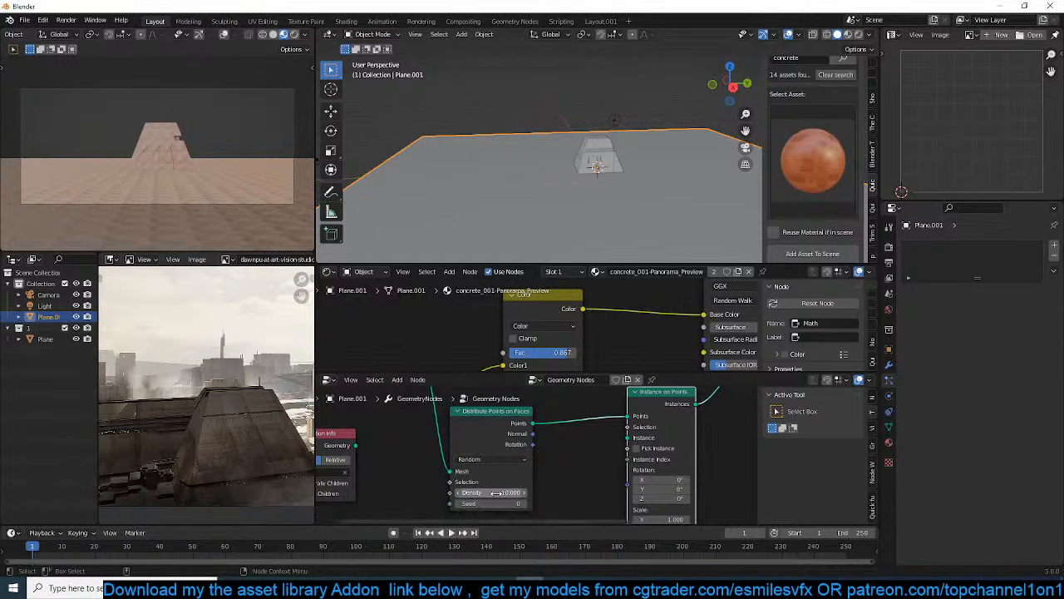
mouse_move(610, 228)
middle_mouse_down()
mouse_move(661, 228)
mouse_move(631, 230)
middle_mouse_up()
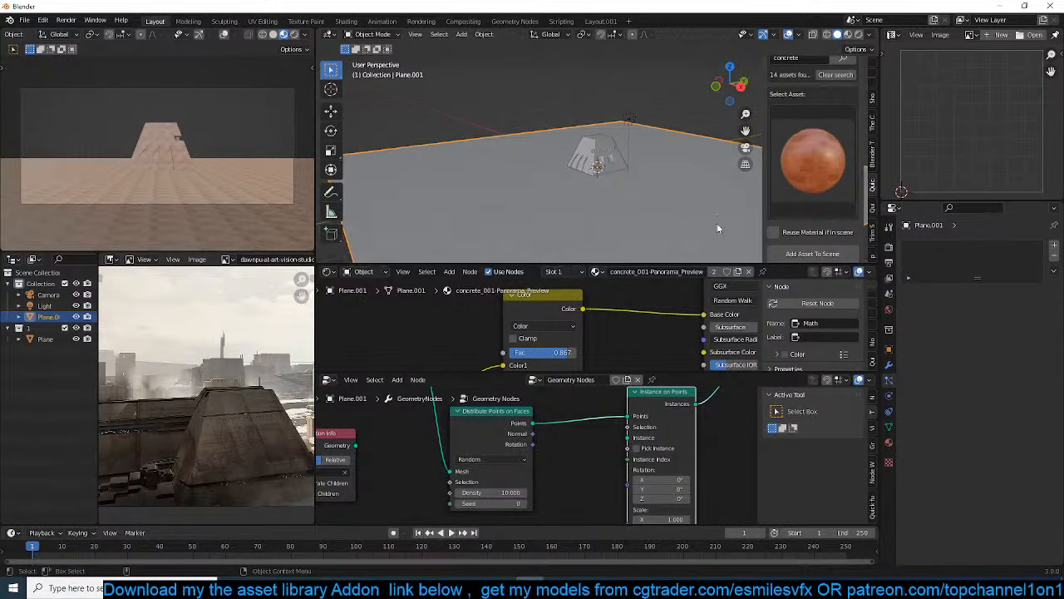
Reconnect the Collection Info geometry to the Instance input of Instance on Points
scroll(573, 425, "down", 1)
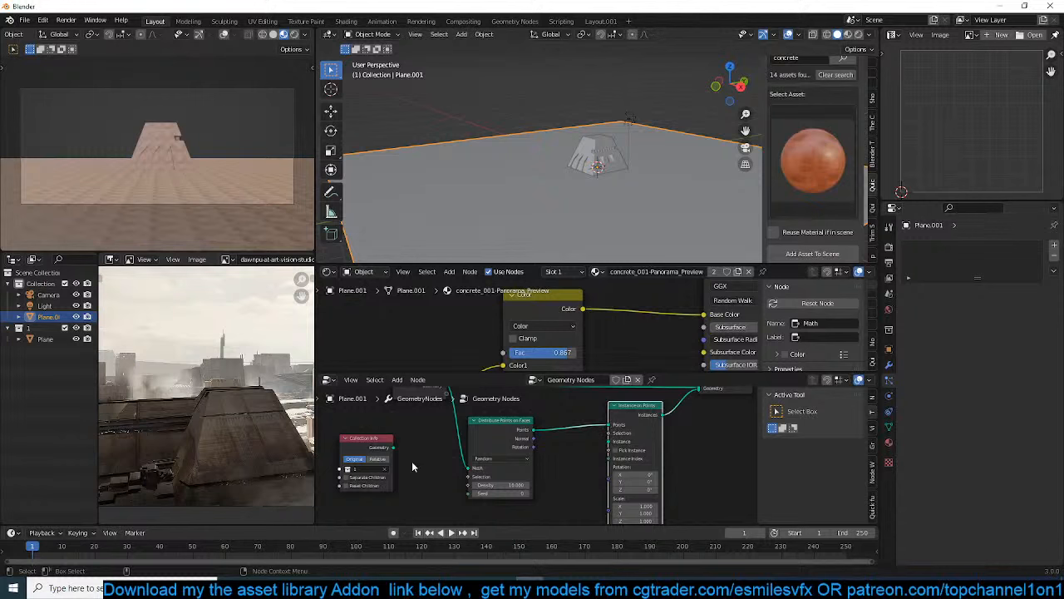
scroll(396, 471, "up", 1)
middle_click_drag(395, 470, 448, 441)
left_click_drag(438, 425, 711, 421)
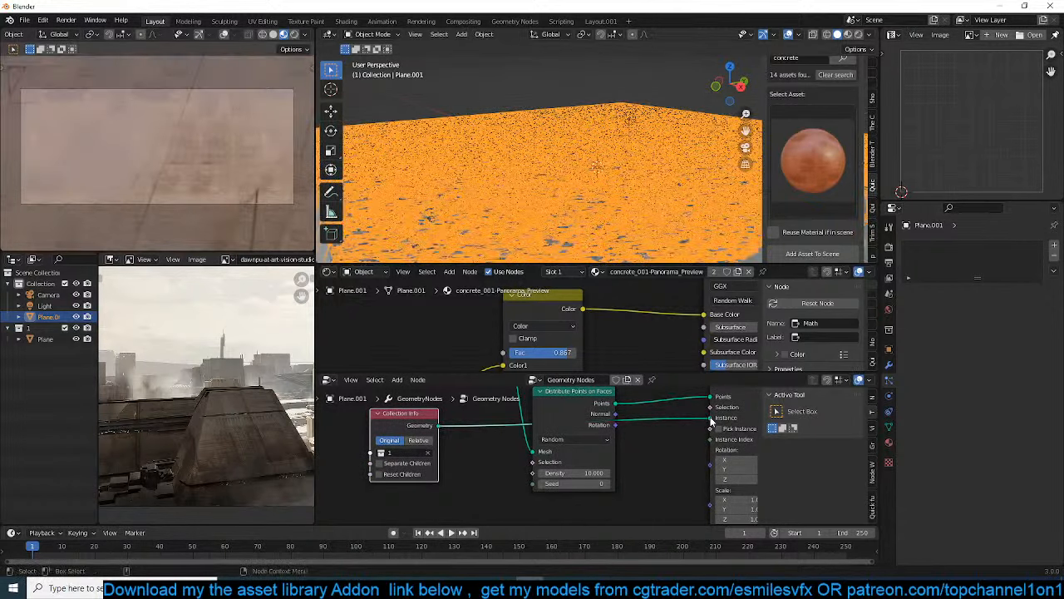
Lower the Density of Distribute Points on Faces to 0.010 so the pyramid buildings are spread sparsely over the ground
middle_click_drag(653, 219, 638, 143, "shift")
scroll(638, 143, "up", 2)
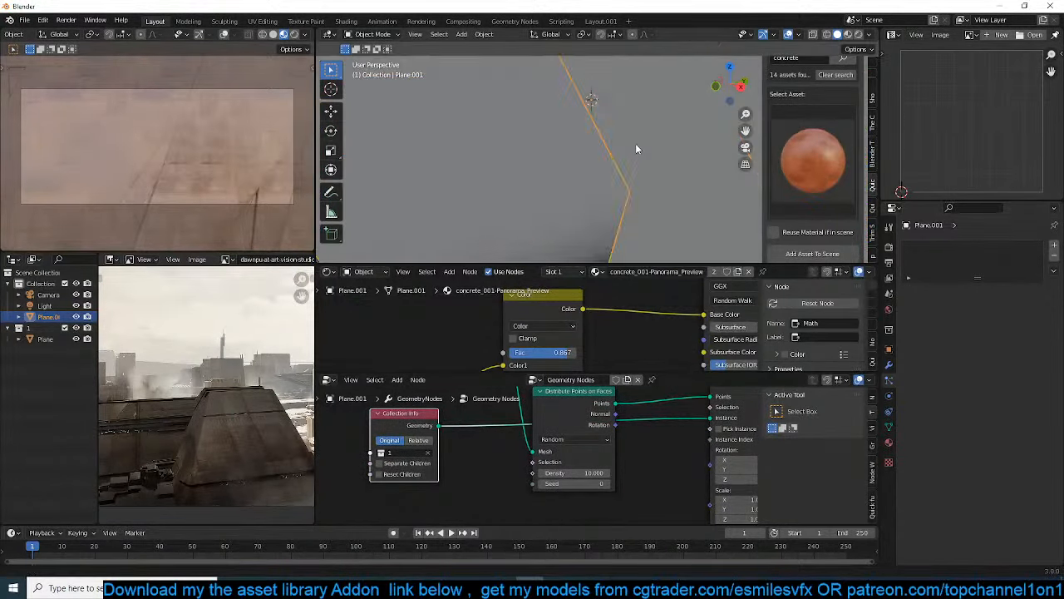
scroll(637, 145, "down", 5)
scroll(642, 158, "up", 3)
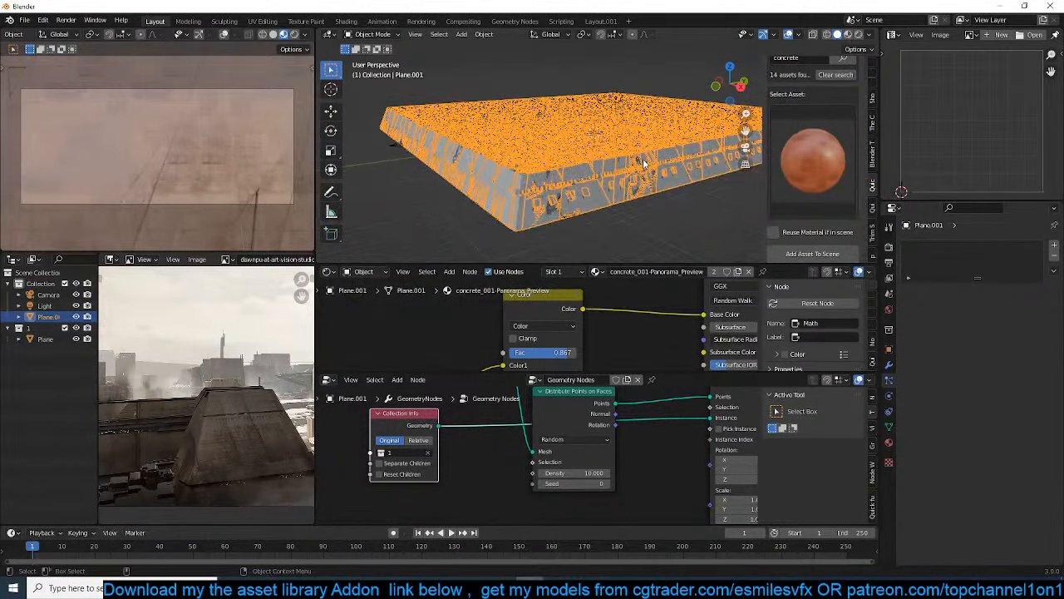
scroll(629, 181, "up", 2)
middle_click_drag(658, 442, 591, 441)
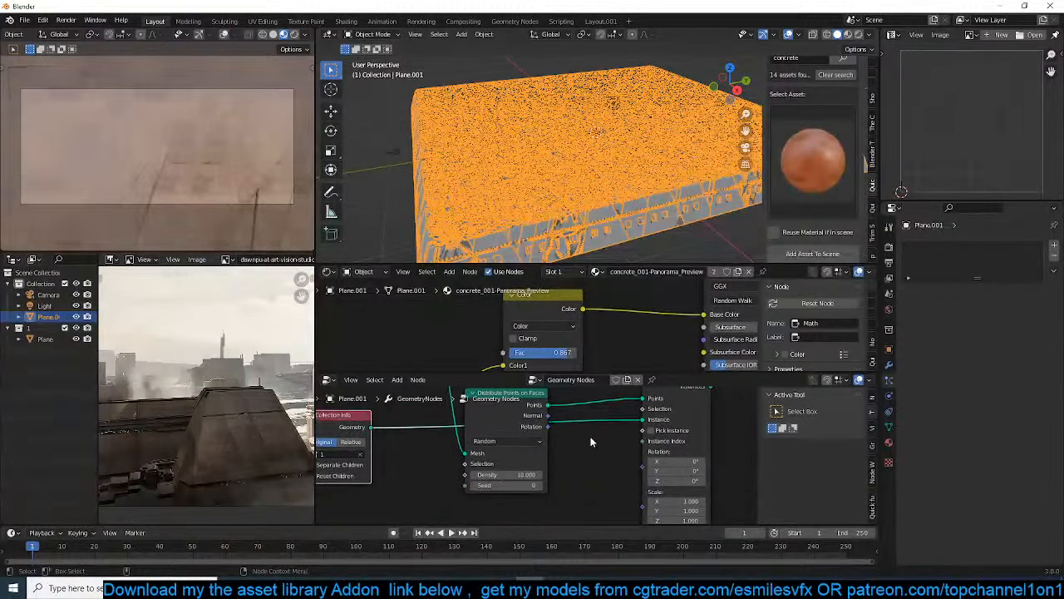
left_click_drag(525, 474, 480, 474)
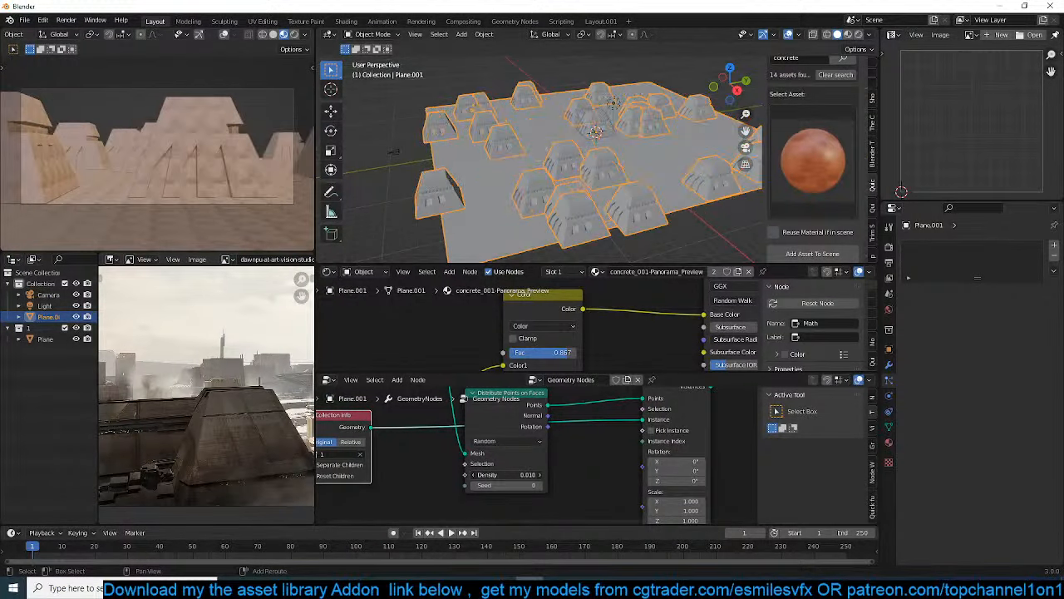
left_click(646, 184)
middle_click_drag(646, 179, 652, 158)
scroll(652, 158, "up", 3)
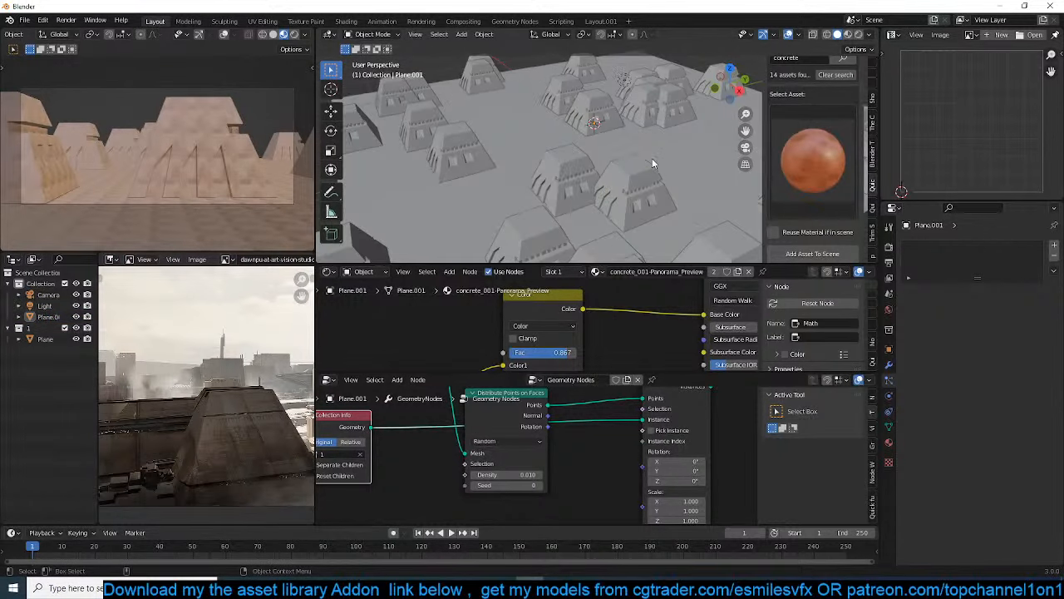
scroll(538, 444, "down", 3)
Rearrange the Distribute Points on Faces and Instance on Points nodes, leaving a wide gap between them
left_click_drag(524, 425, 502, 455)
middle_click_drag(555, 440, 487, 456)
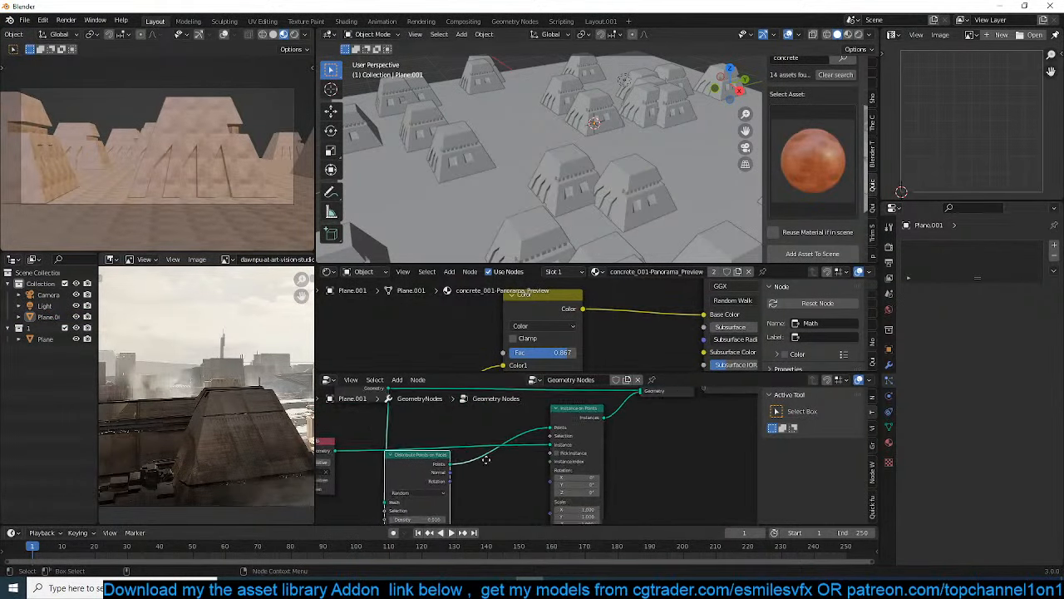
left_click_drag(572, 418, 688, 439)
middle_click_drag(555, 467, 570, 448)
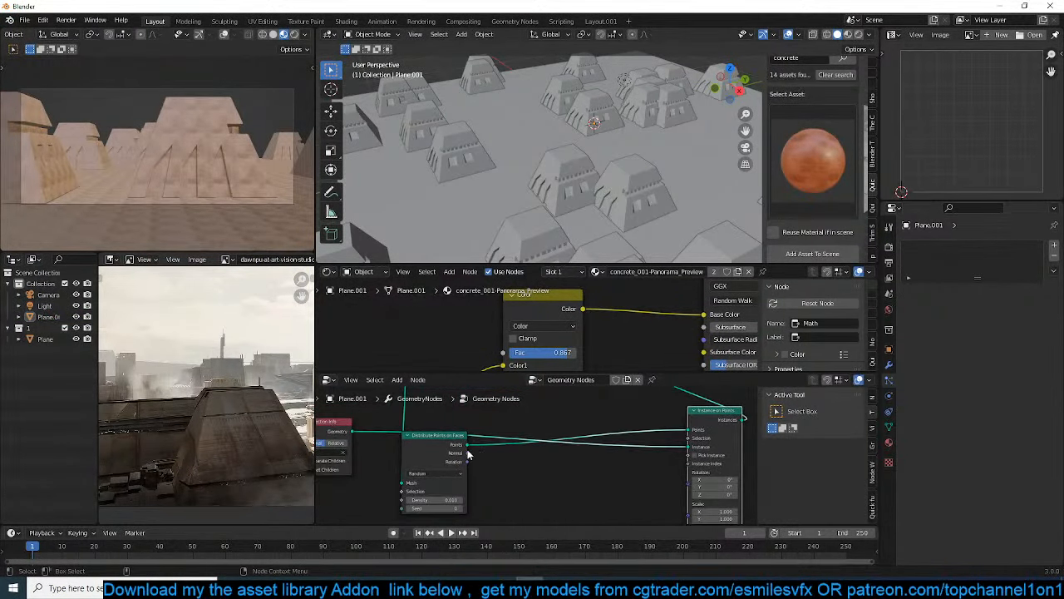
left_click_drag(470, 454, 491, 436)
left_click_drag(465, 436, 554, 387)
middle_click_drag(701, 448, 655, 442)
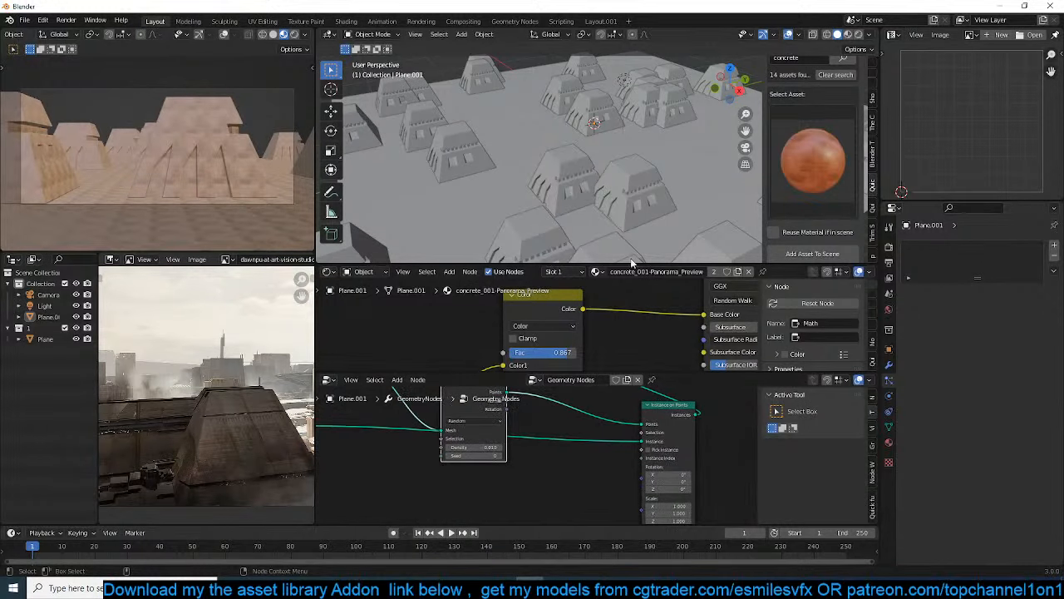
Set the camera's focal length to 25 mm
middle_click_drag(636, 249, 669, 149)
middle_click_drag(593, 412, 633, 379)
scroll(618, 191, "down", 1)
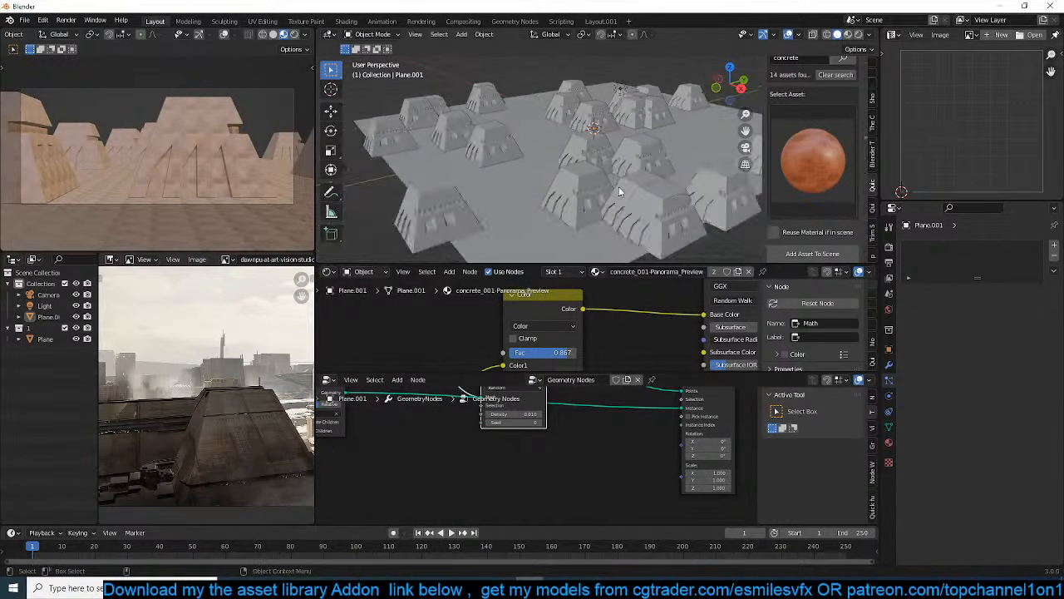
scroll(501, 186, "down", 2)
left_click(480, 168)
left_click(889, 395)
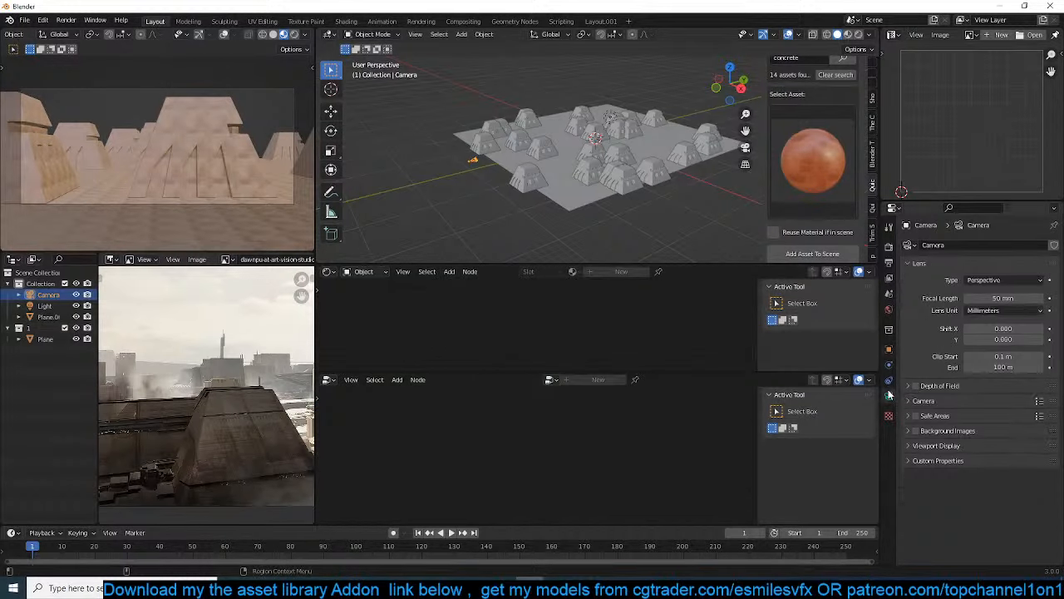
type("25")
key("Return")
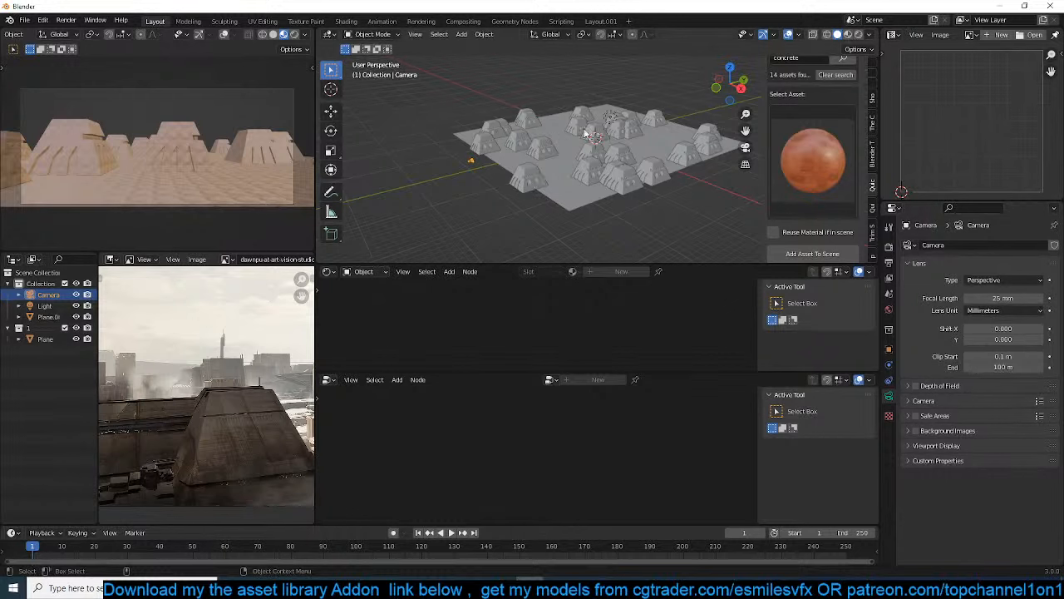
Rotate and move the camera to reframe the pyramid buildings
key("r")
left_click(259, 165)
key("g")
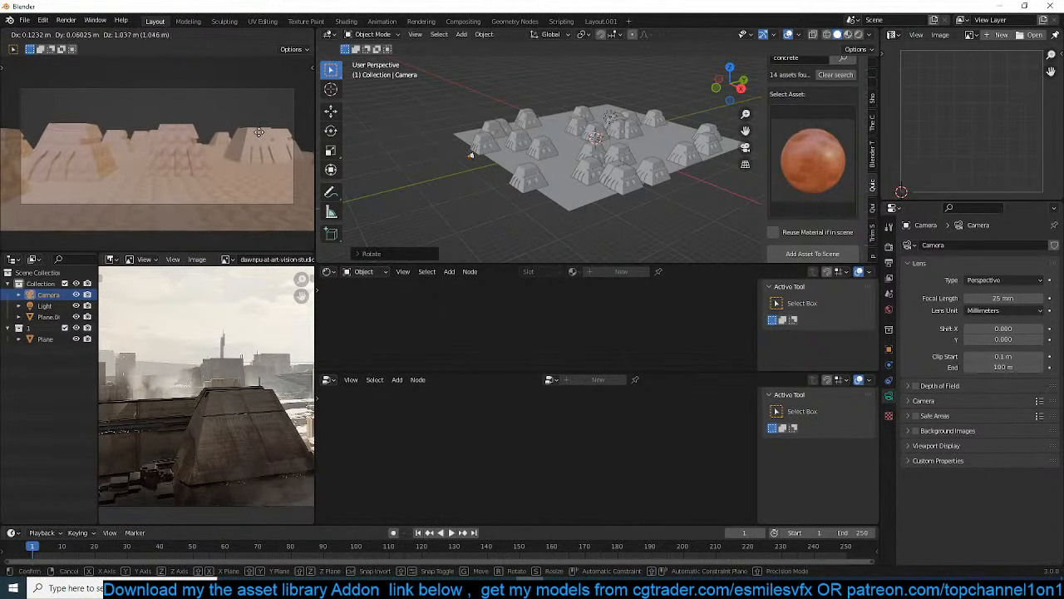
left_click(256, 137)
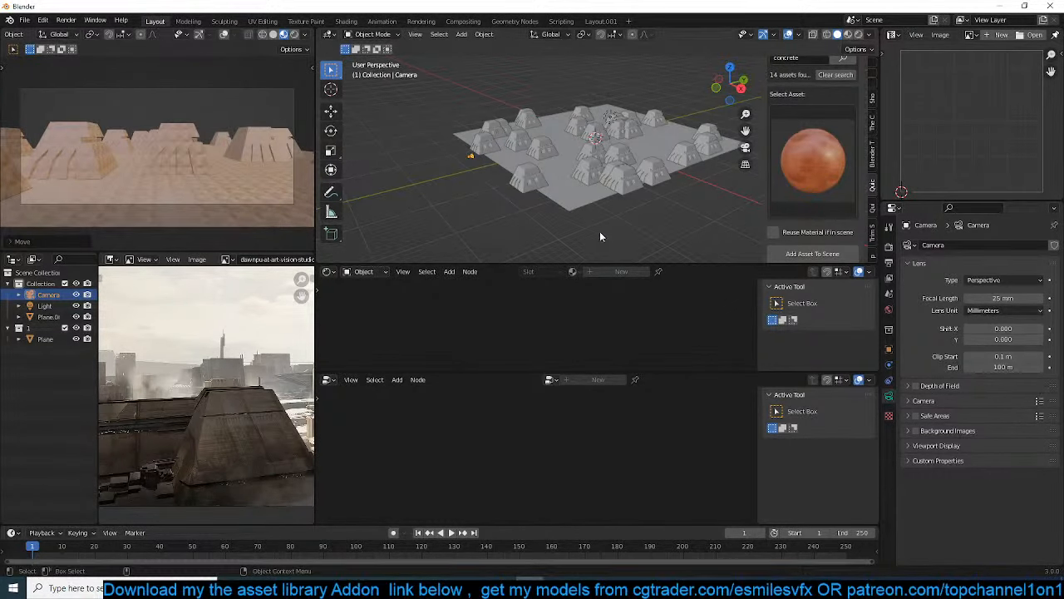
Select the ground plane and try changing the instances' Z rotation on the Instance on Points node, then undo it
scroll(600, 237, "up", 5)
left_click(576, 206)
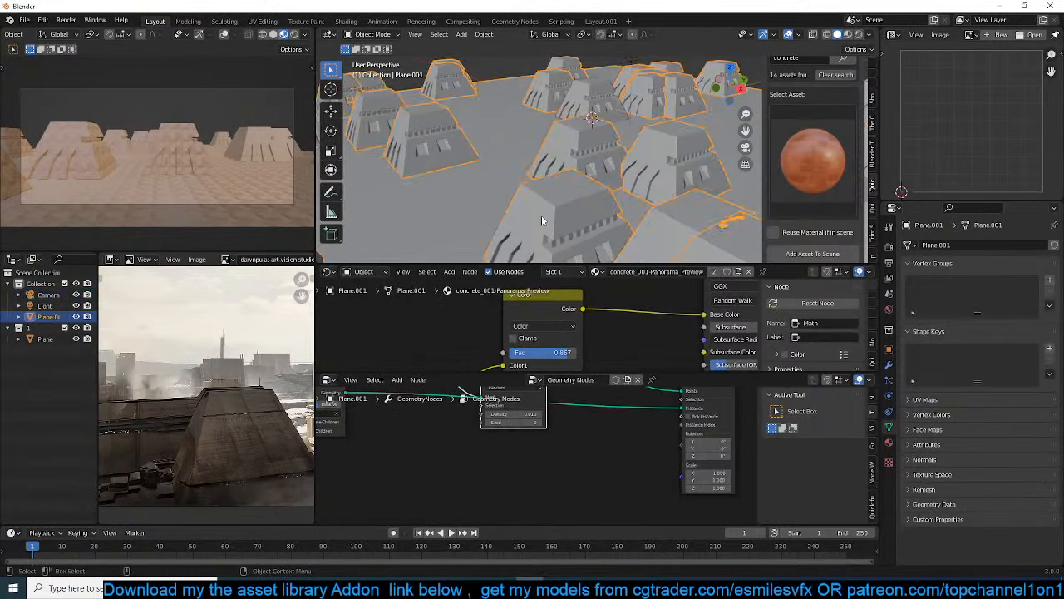
scroll(541, 214, "down", 6)
scroll(507, 237, "up", 1)
scroll(580, 446, "down", 4)
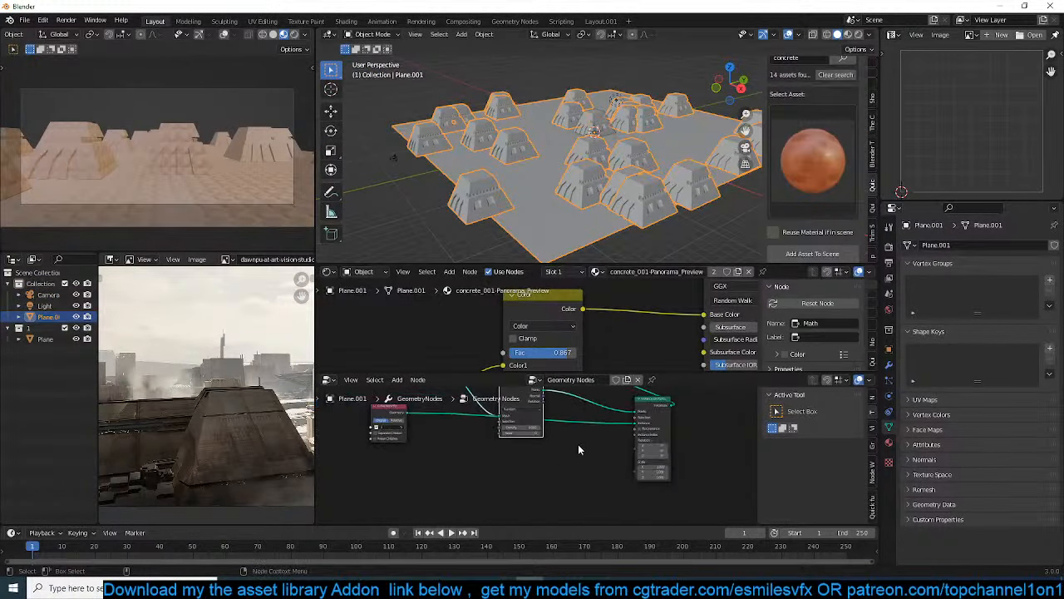
middle_click_drag(562, 467, 595, 476)
scroll(546, 462, "up", 4)
scroll(607, 438, "up", 1)
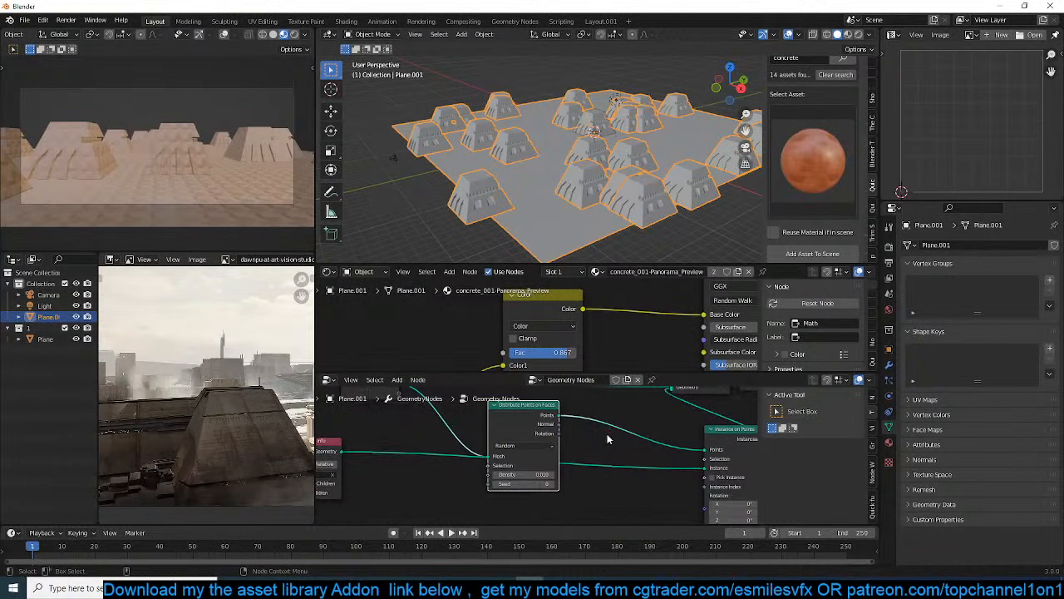
left_click_drag(547, 419, 509, 435)
scroll(594, 458, "up", 2)
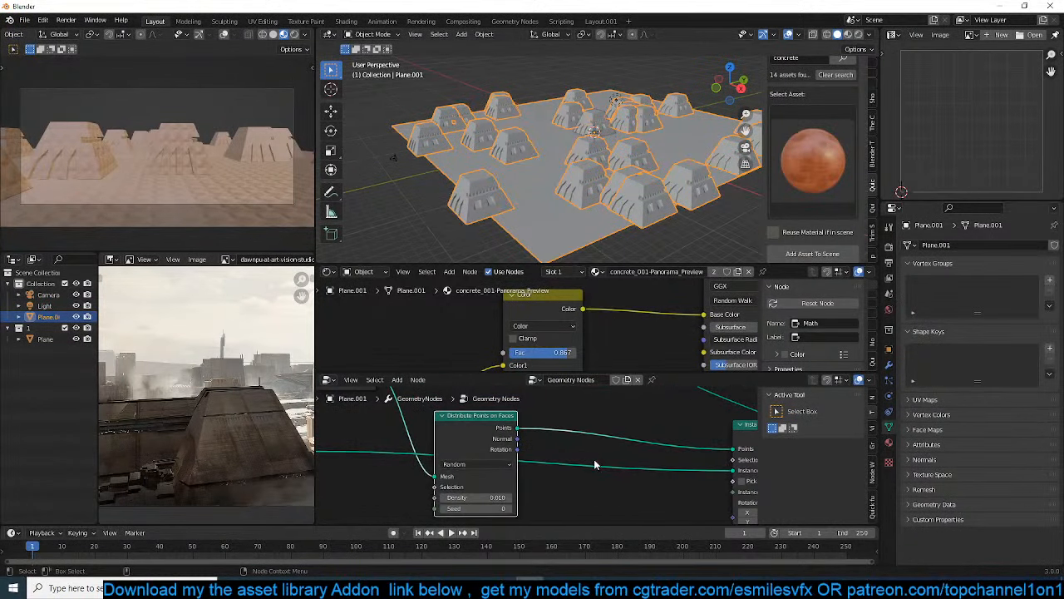
scroll(594, 459, "down", 3)
middle_click_drag(555, 448, 435, 424)
middle_click_drag(607, 484, 610, 463)
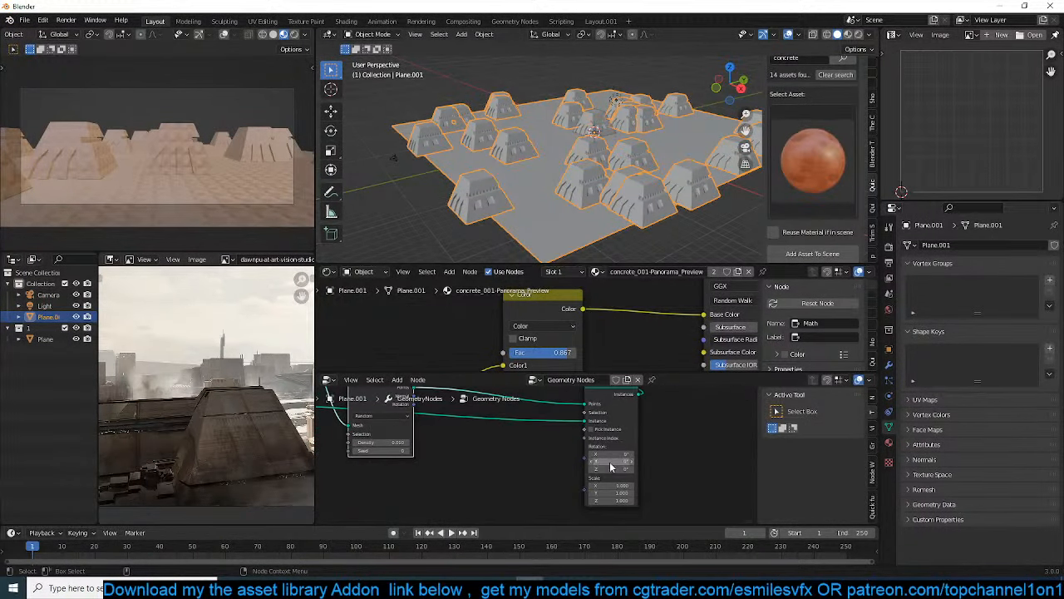
left_click_drag(611, 469, 698, 469)
key("ctrl+z")
Add a Random Value node to the geometry nodes and set its data type to Vector
middle_click_drag(463, 475, 477, 441)
scroll(594, 445, "up", 2)
key("shift+a")
left_click(466, 335)
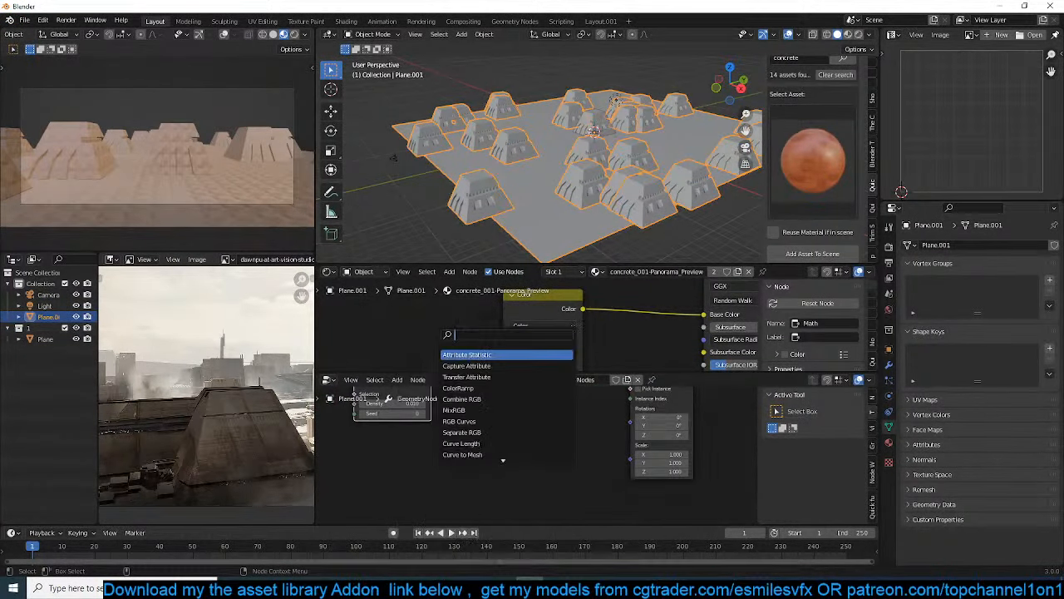
type("ram")
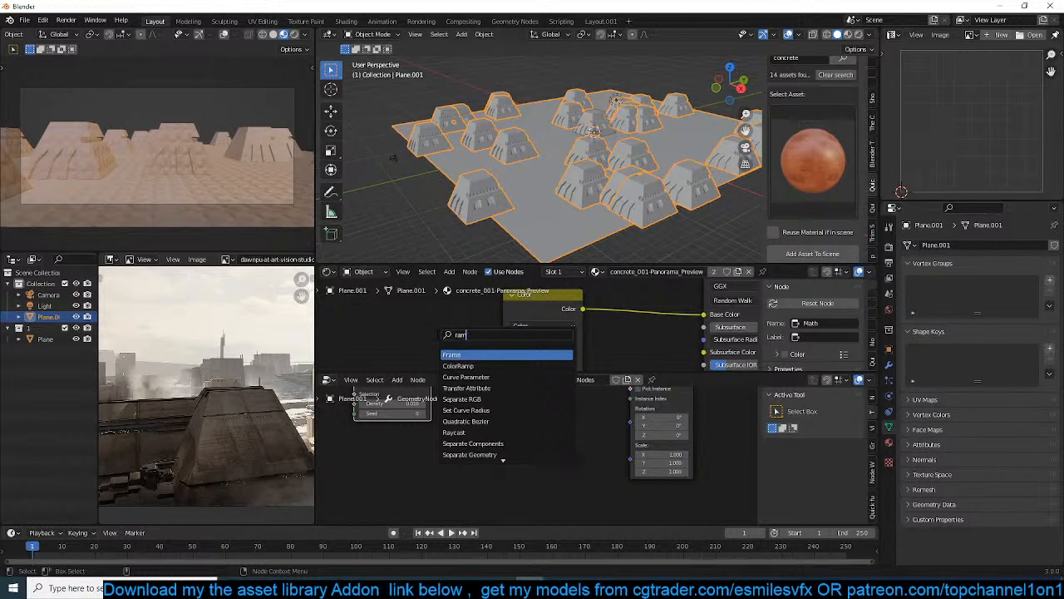
type("p")
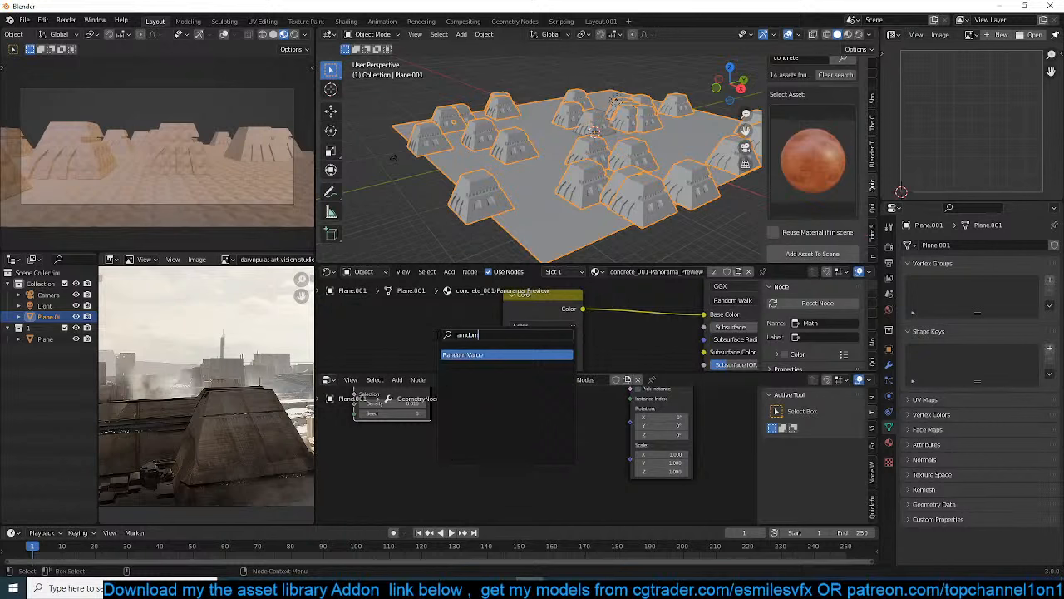
key("Return")
left_click(484, 447)
scroll(487, 450, "up", 5)
middle_click_drag(484, 456, 539, 440)
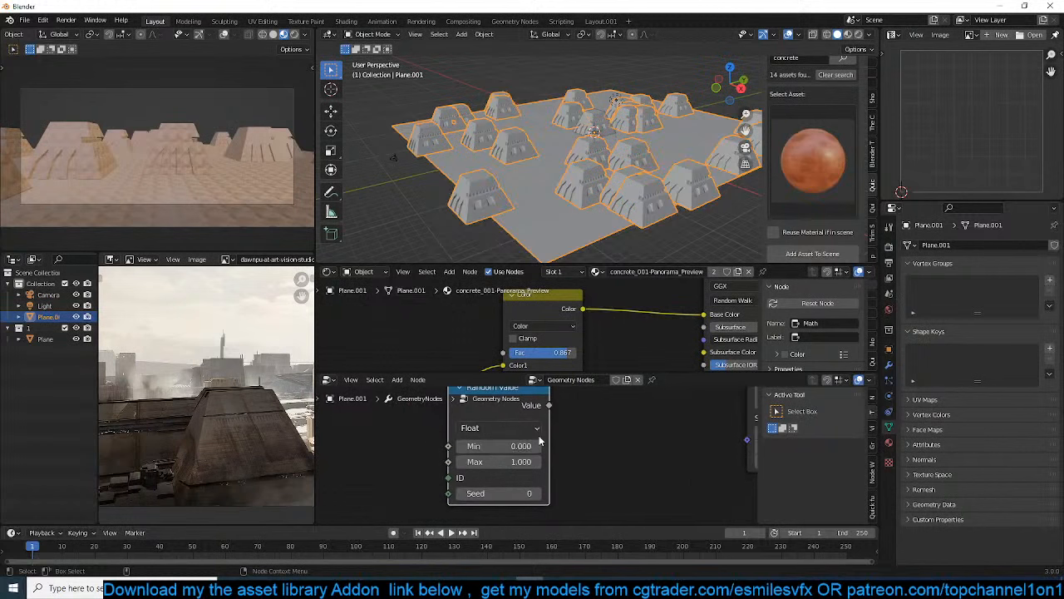
left_click(507, 426)
left_click(494, 487)
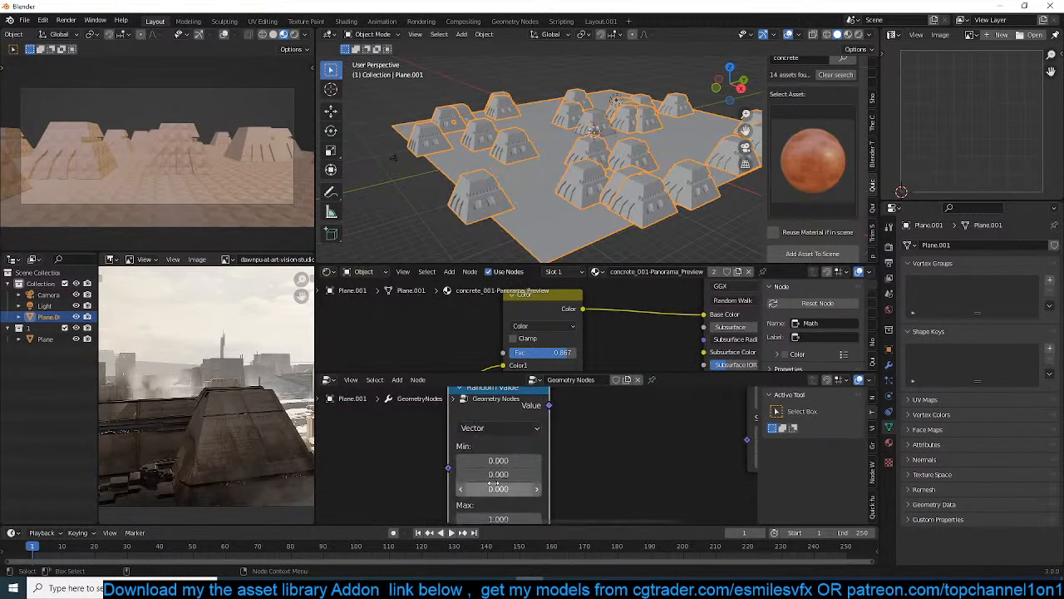
Connect the Random Value output to the Rotation input of Instance on Points
scroll(593, 442, "down", 3)
middle_click_drag(557, 423, 503, 474)
left_click_drag(628, 430, 628, 431)
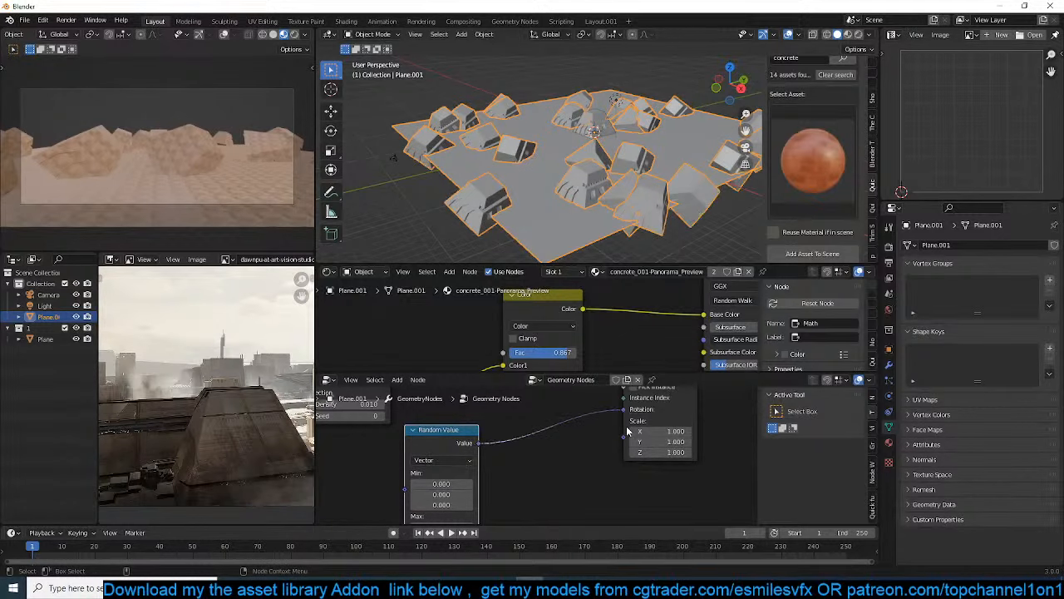
middle_click_drag(515, 441, 556, 410)
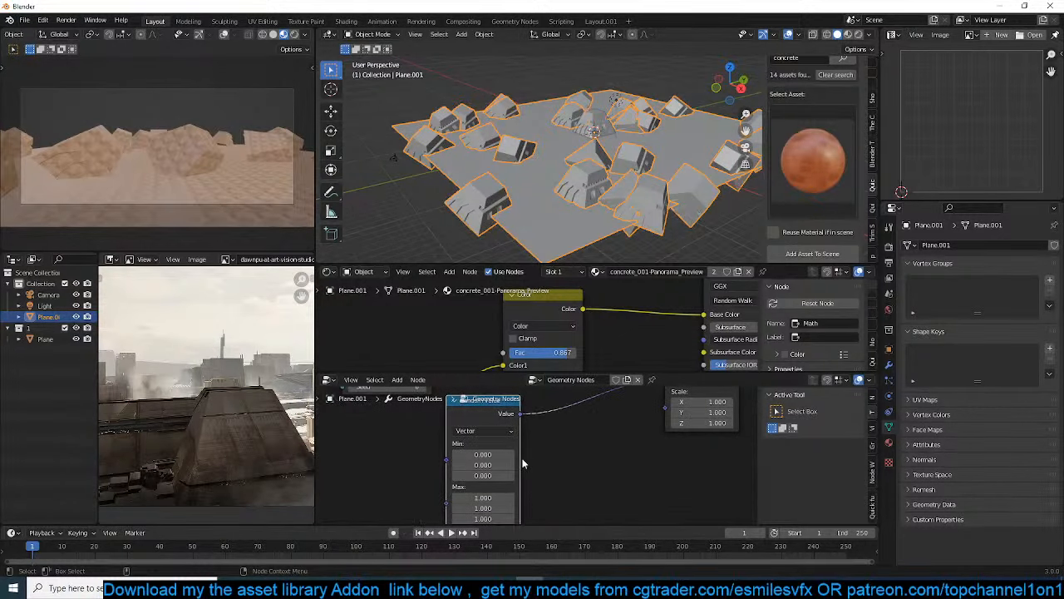
Set the Random Value node's X and Y maximums to 0 so the pyramids rotate only around Z
scroll(537, 451, "down", 1)
middle_click_drag(512, 504, 549, 434)
scroll(536, 450, "up", 1)
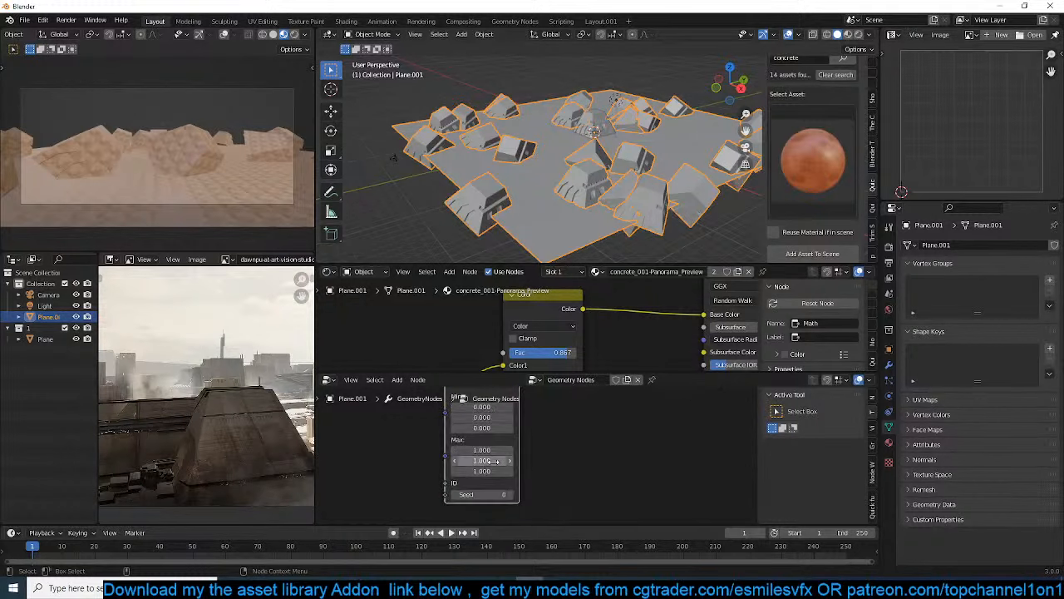
left_click(485, 470)
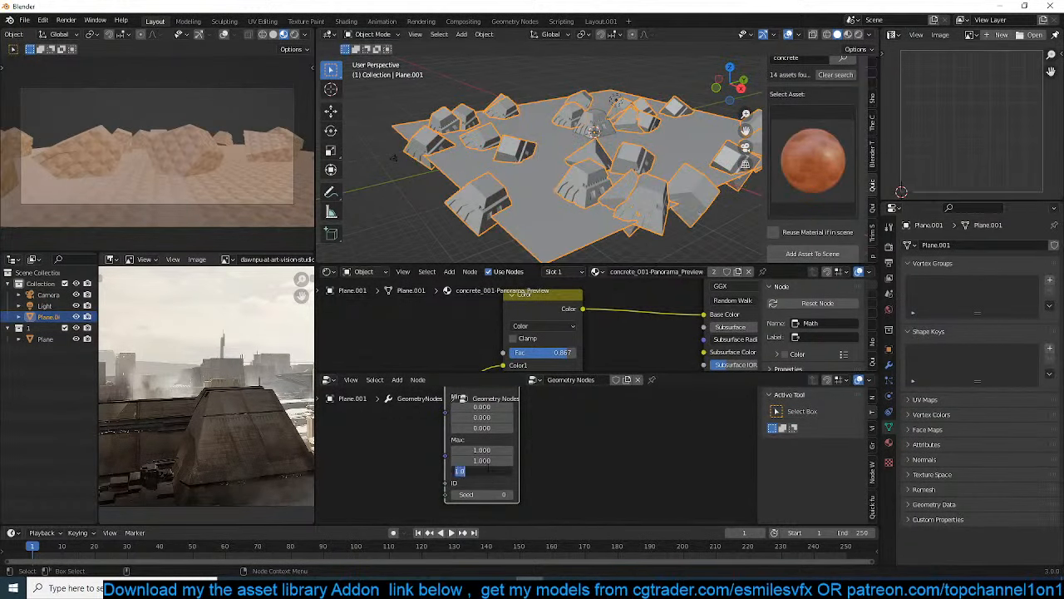
key("Return")
left_click(494, 449)
type("0")
key("Return")
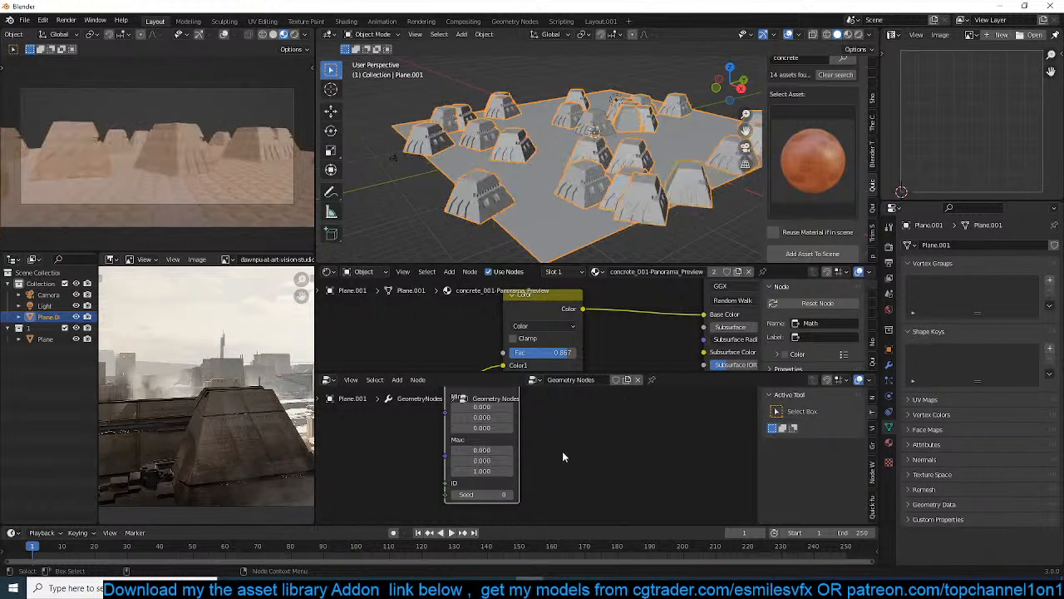
Increase the Random Value node's Z maximum to vary the pyramids' rotation further, and save the file
scroll(624, 190, "up", 2)
middle_click_drag(623, 191, 592, 191)
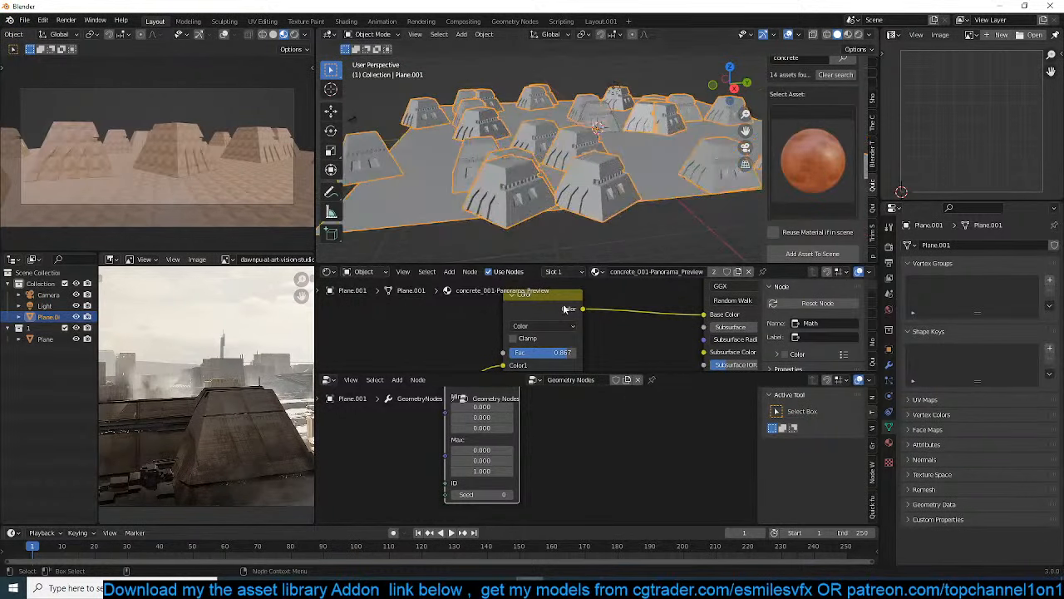
left_click_drag(482, 470, 574, 470)
middle_click_drag(572, 399, 538, 478)
scroll(563, 456, "down", 1)
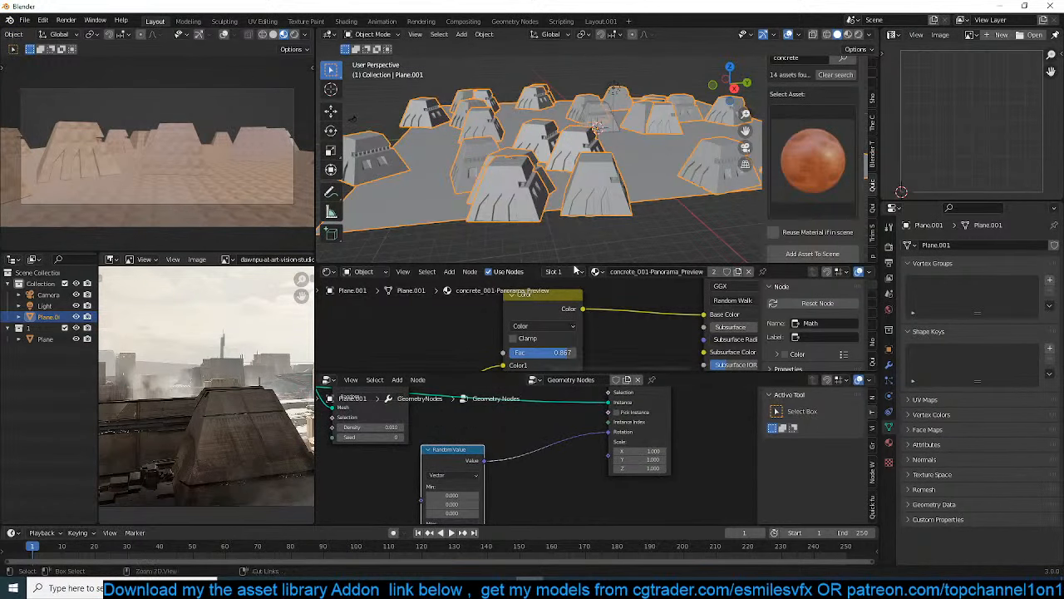
key("ctrl+s")
left_click(804, 447)
Compare the scene with the reference image and switch the asset library directory to D:\models\libraries\building pack
middle_click_drag(595, 148, 349, 170)
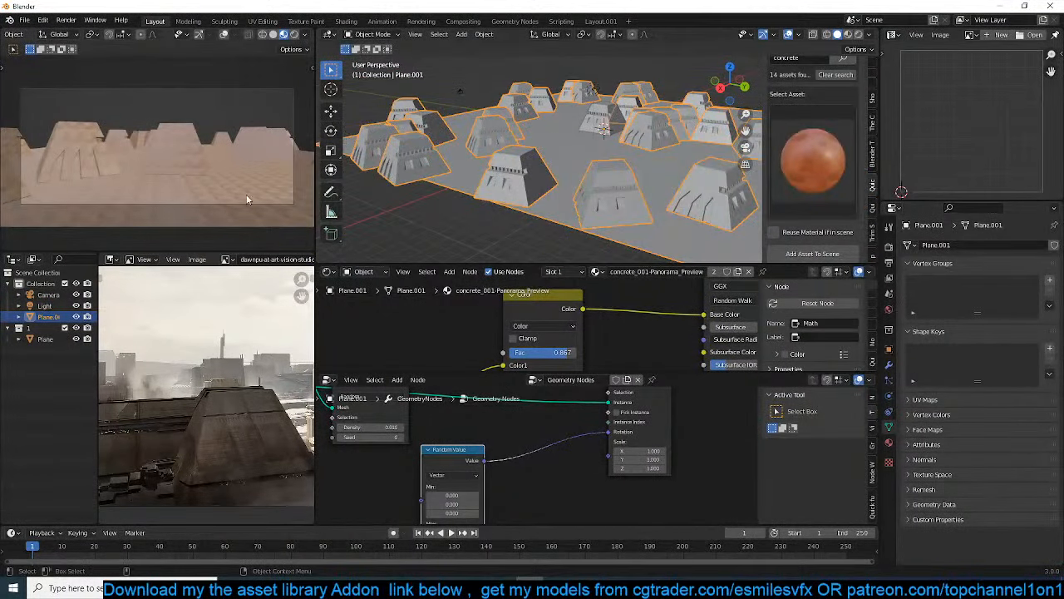
scroll(177, 436, "down", 3)
scroll(202, 430, "up", 1)
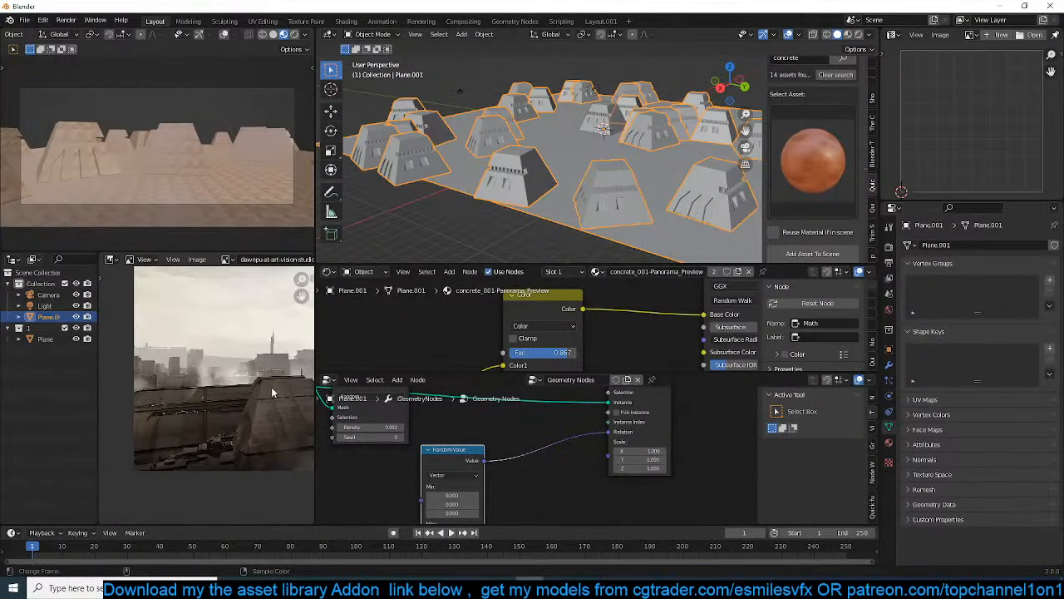
scroll(645, 211, "up", 2)
scroll(795, 190, "up", 4)
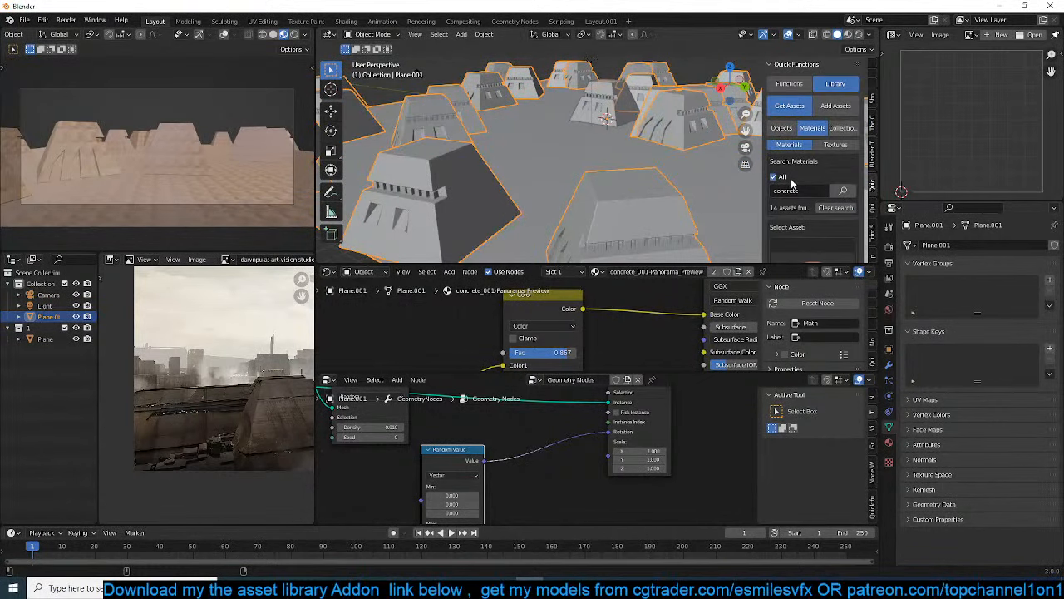
scroll(835, 208, "down", 6)
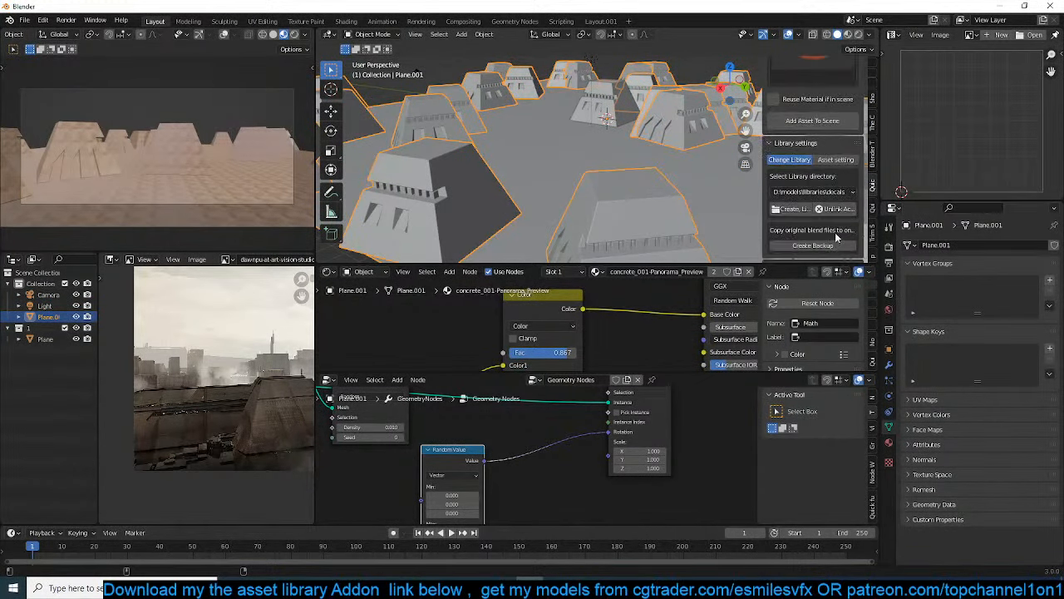
left_click(848, 194)
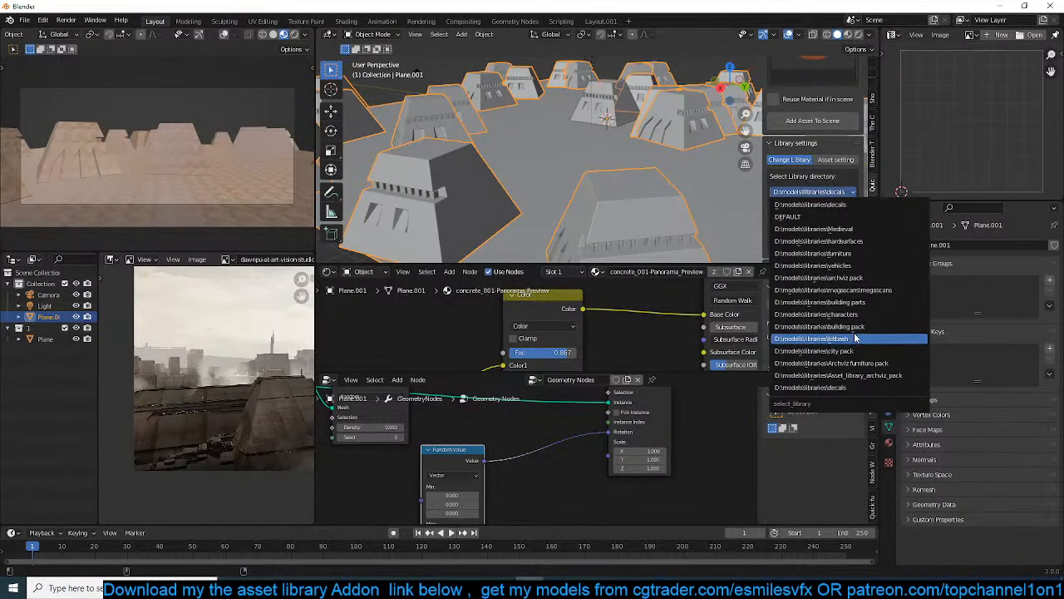
left_click(856, 326)
Browse the library's object assets in the building category and choose the small boxy building with stepped blocks
scroll(819, 181, "up", 4)
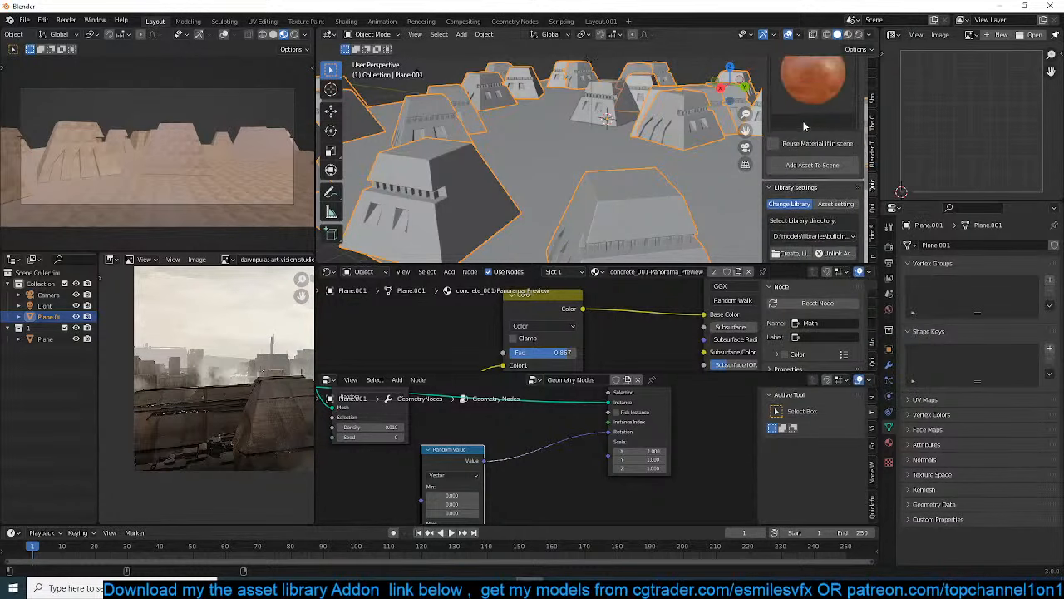
scroll(818, 181, "up", 5)
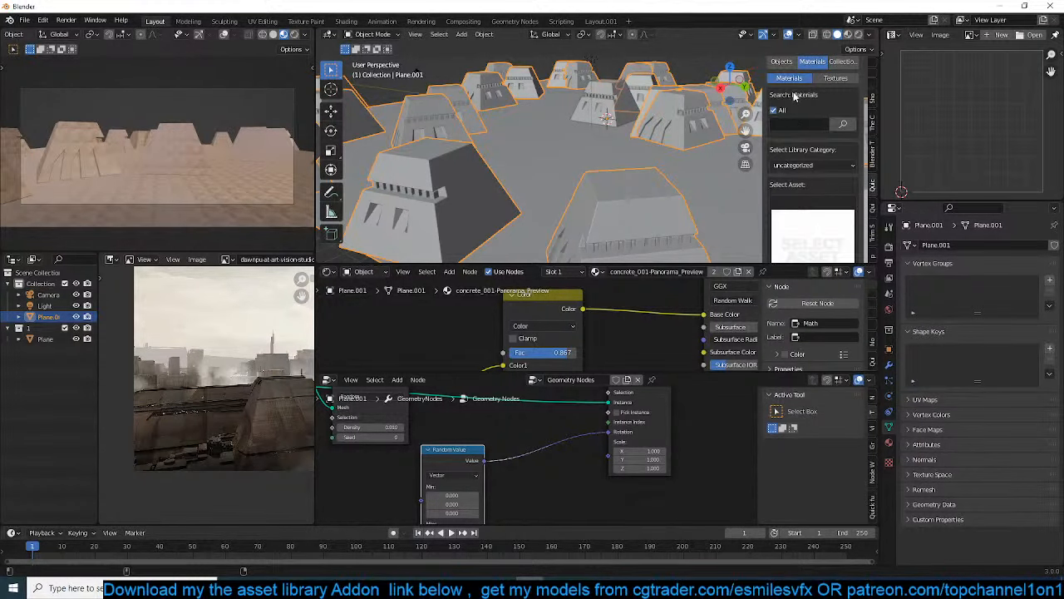
left_click(783, 62)
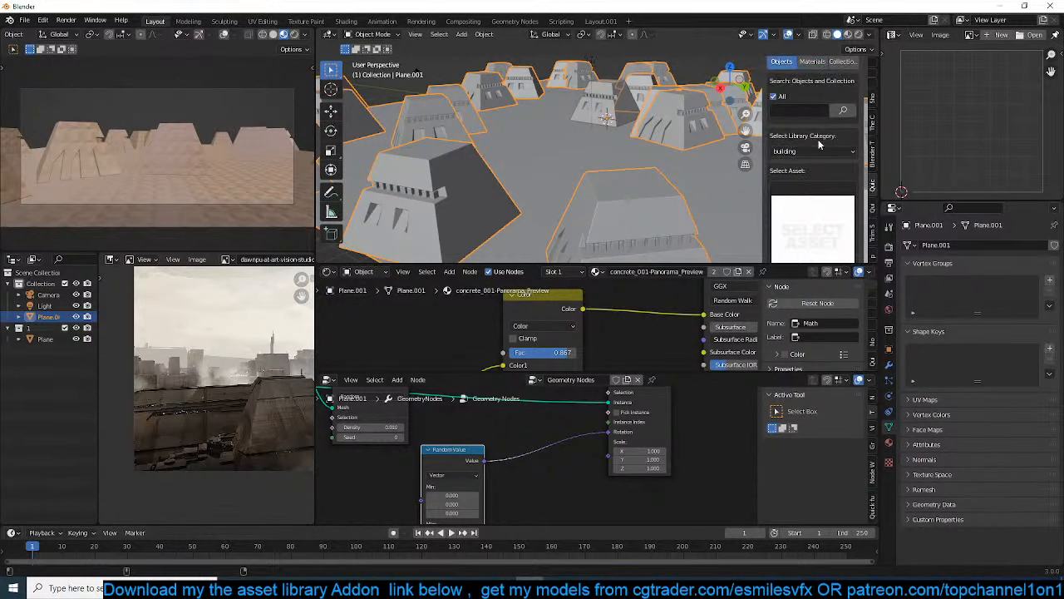
left_click(830, 196)
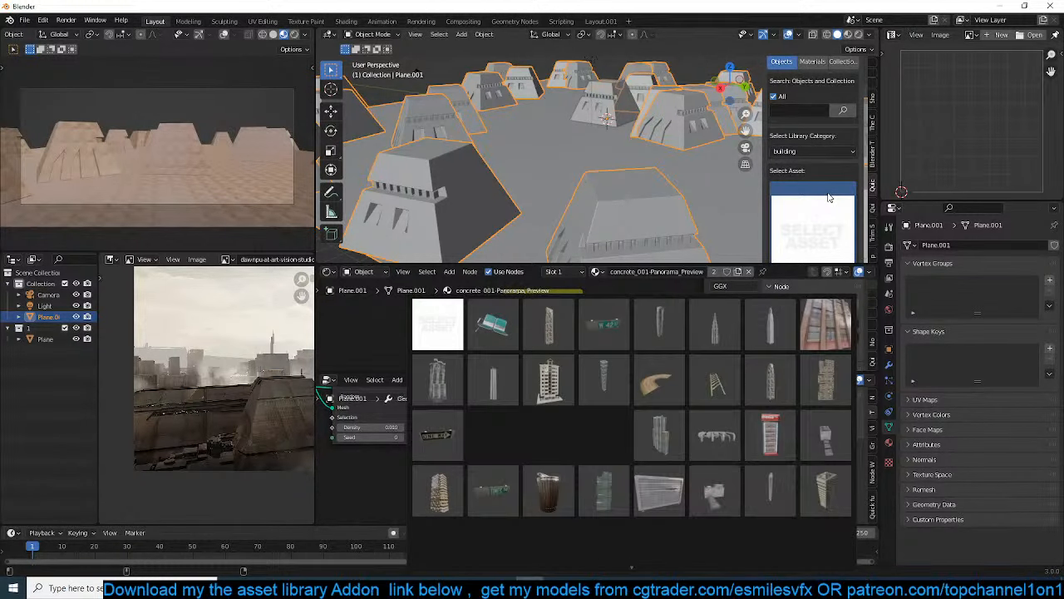
left_click(845, 427)
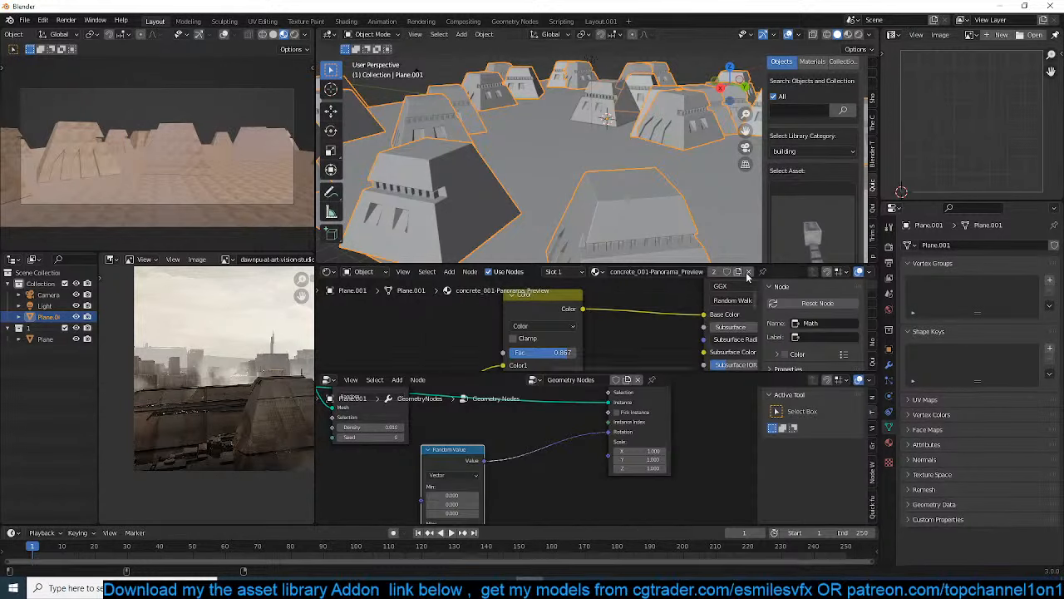
Add the chosen boxy building to the scene, scale it up and apply its transform
scroll(671, 192, "down", 5)
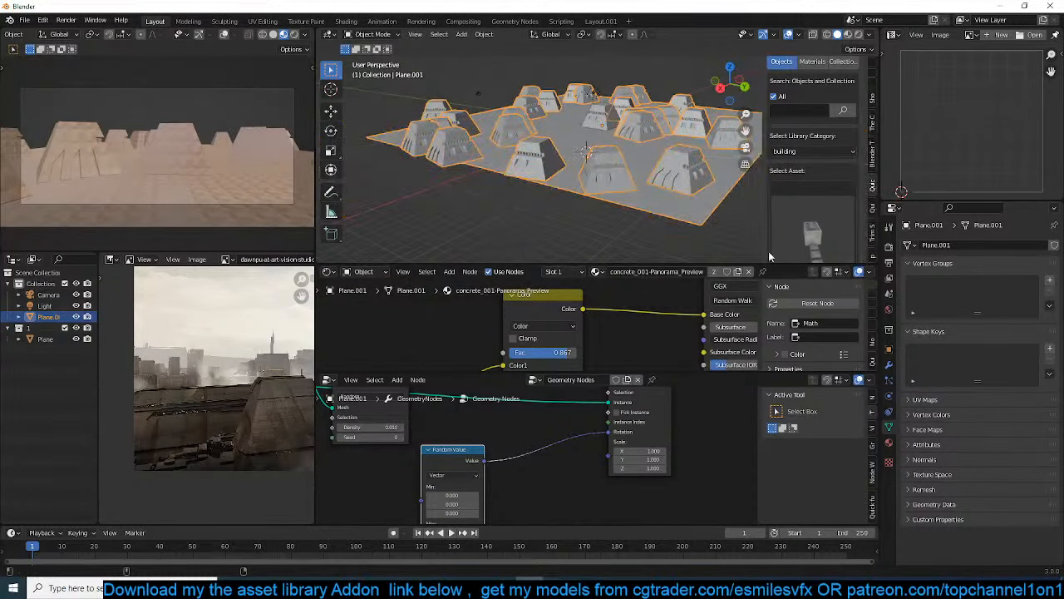
scroll(823, 236, "down", 3)
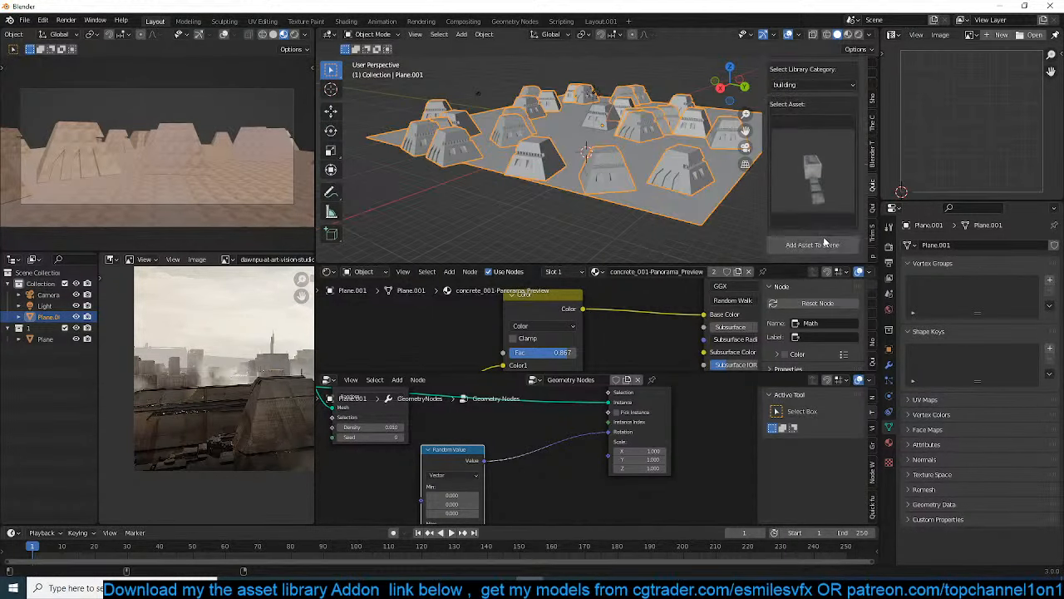
left_click(771, 241)
key("s")
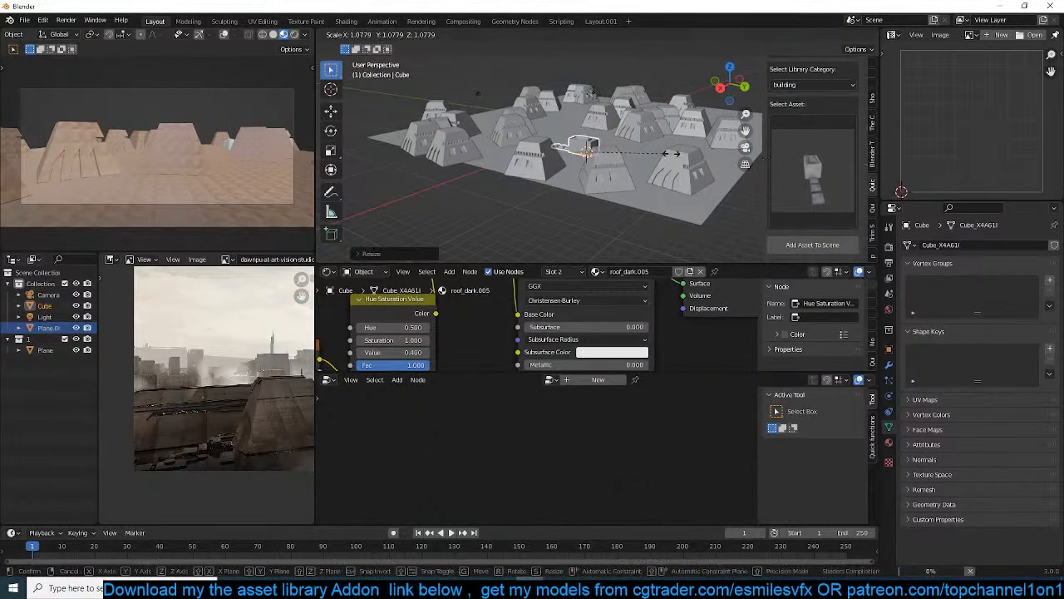
left_click(672, 153)
key("ctrl+a")
left_click(624, 150)
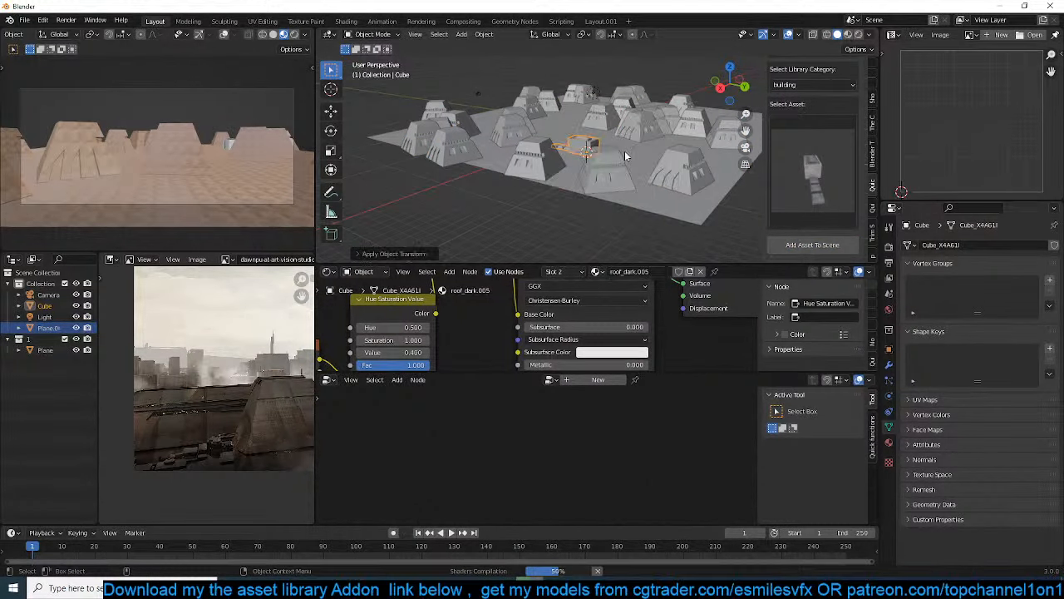
Move the boxy building into collection 1 so it is scattered with the pyramids, and select the original building
key("m")
left_click(564, 190)
middle_click_drag(563, 191, 636, 178)
scroll(703, 201, "up", 4)
scroll(622, 197, "up", 3)
scroll(636, 178, "down", 4)
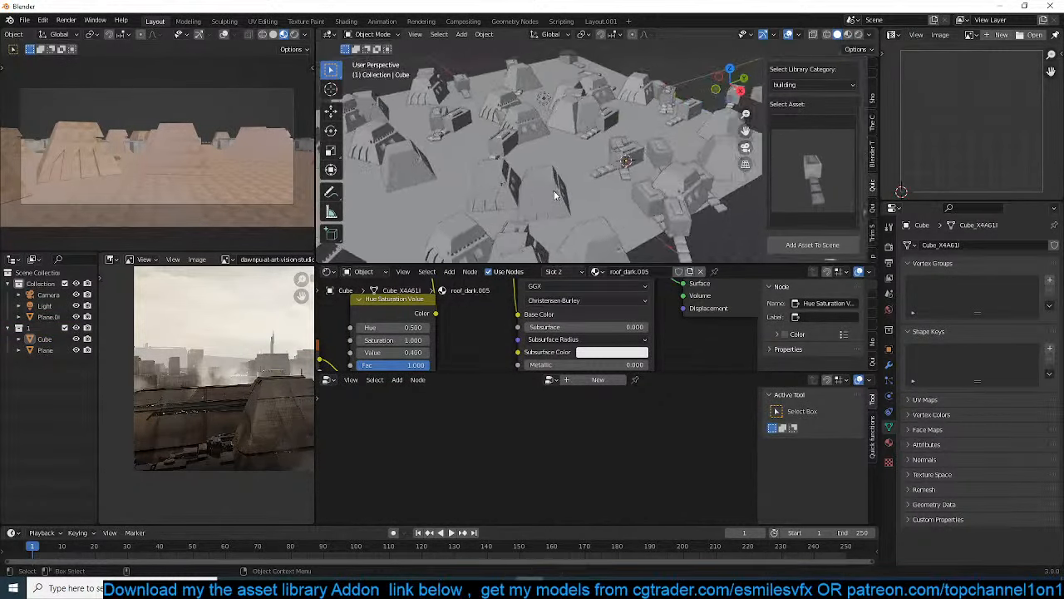
scroll(636, 148, "up", 4)
left_click(653, 168)
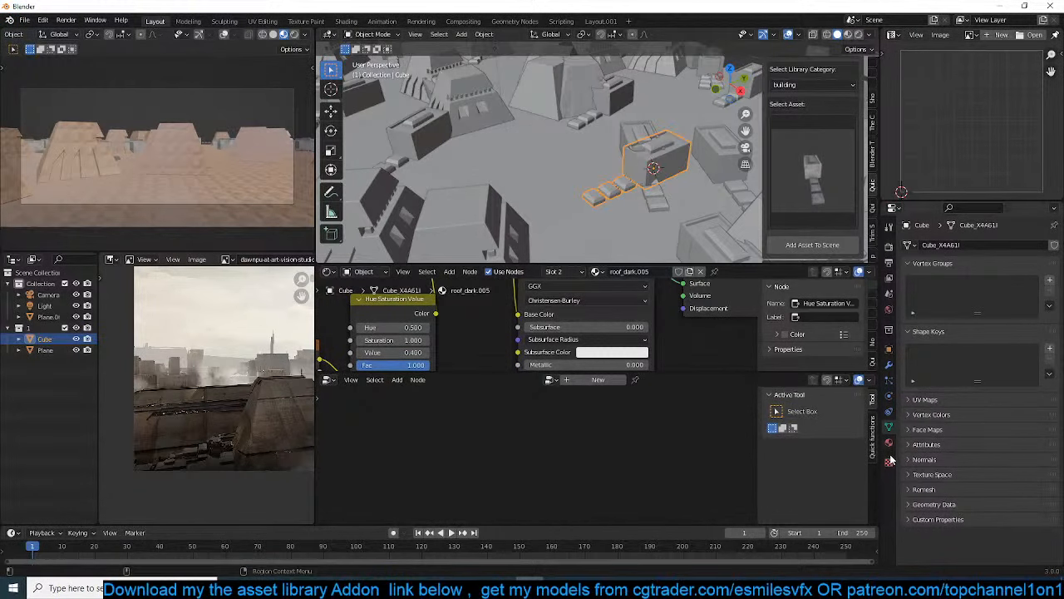
Remove the boxy building's two roof materials and assign it the existing concrete_001-Panorama_Preview material
left_click(888, 443)
left_click(909, 314)
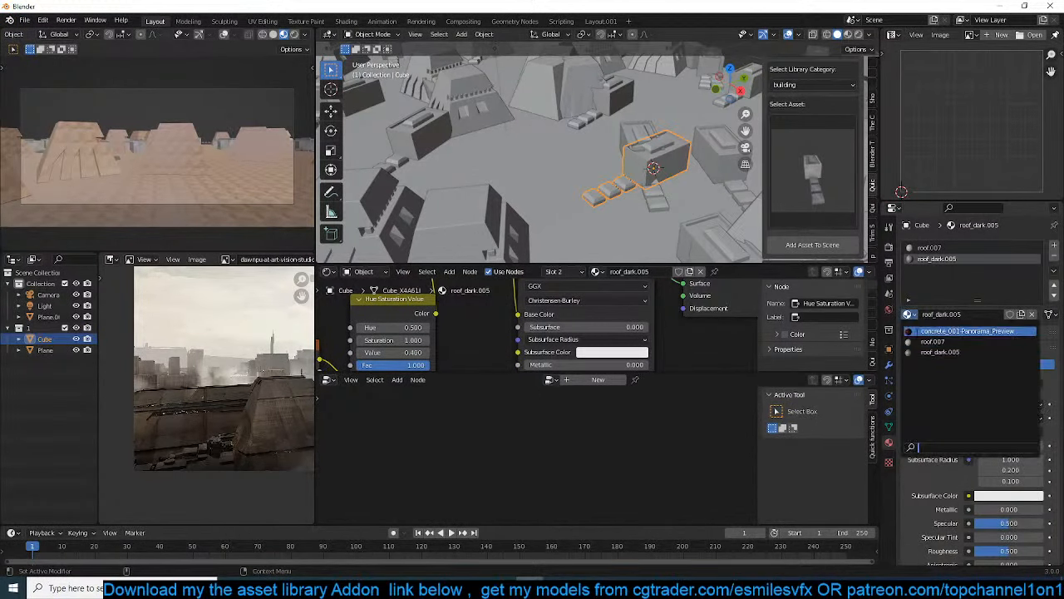
left_click(580, 146)
left_click(669, 175)
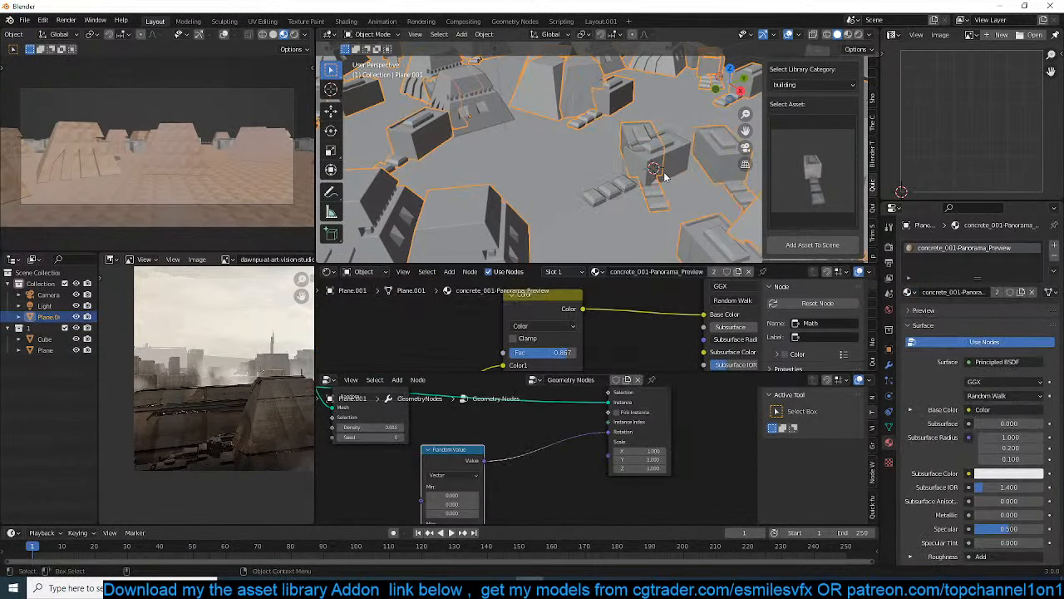
left_click(664, 174)
middle_click_drag(629, 194, 563, 197)
left_click(488, 168)
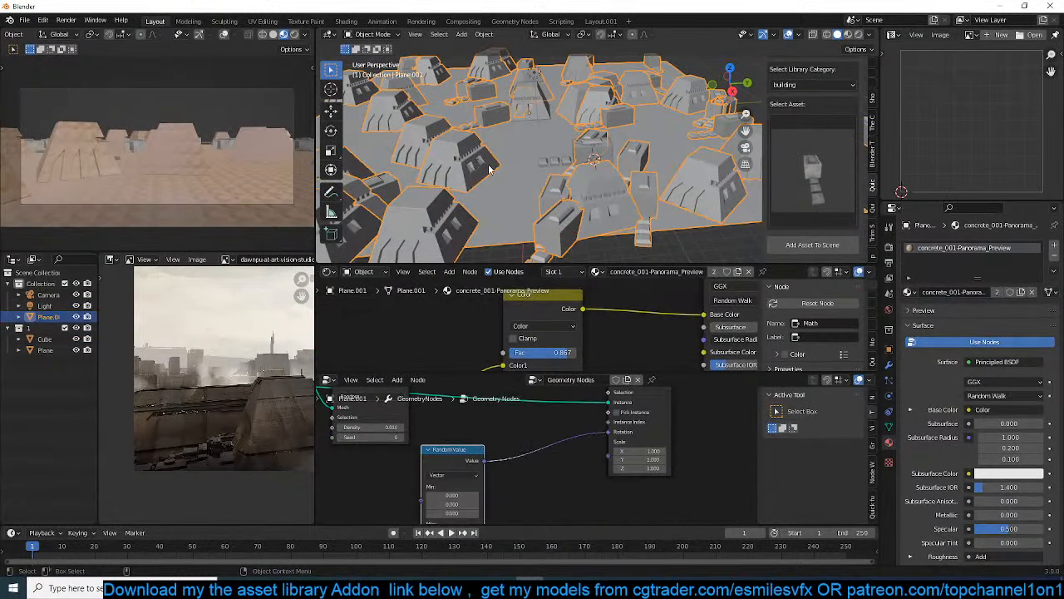
left_click(538, 120)
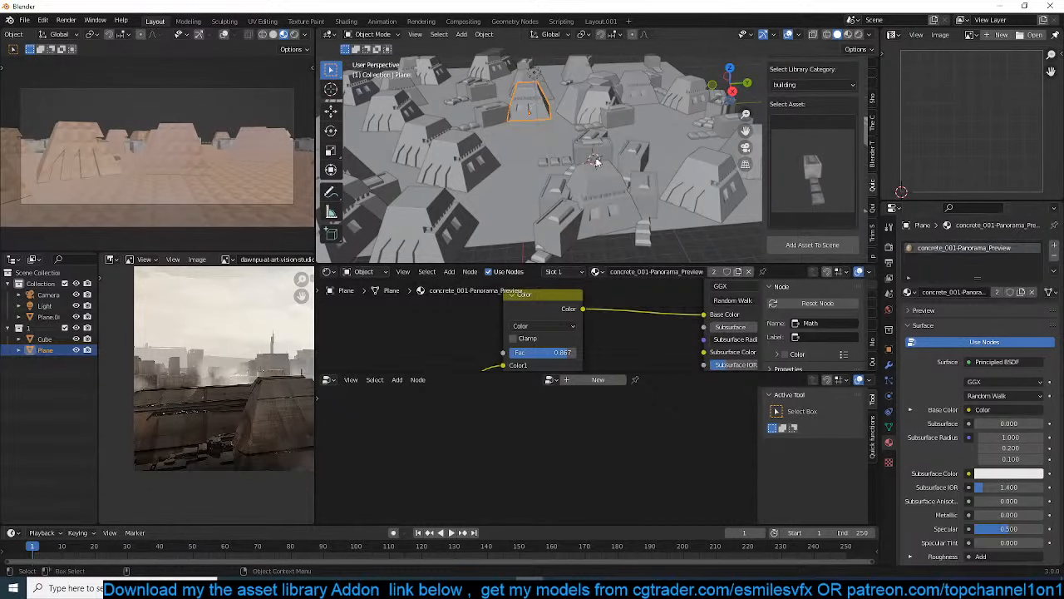
left_click(593, 157)
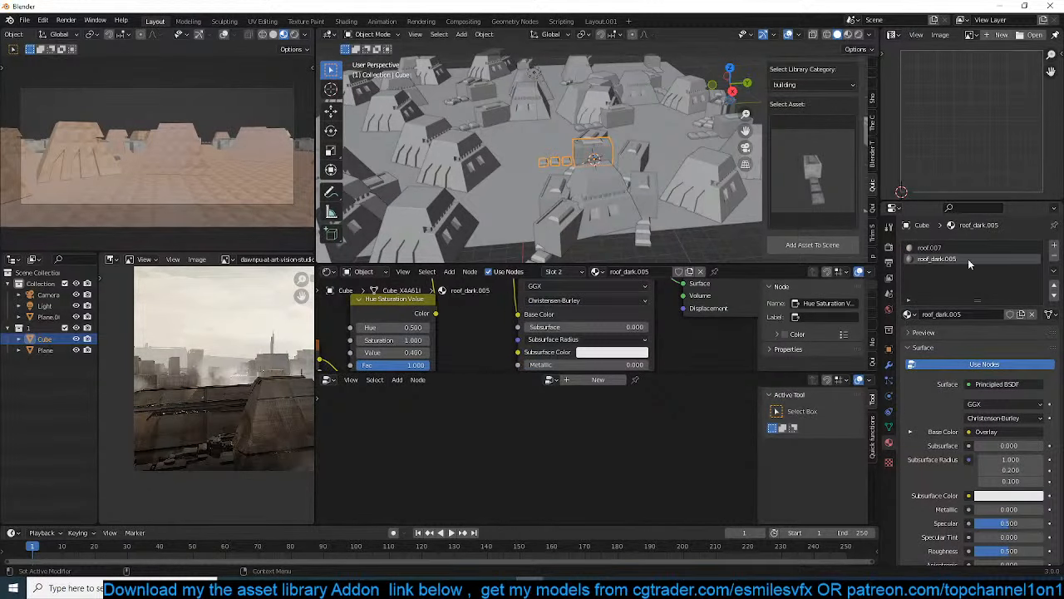
double_click(1053, 258)
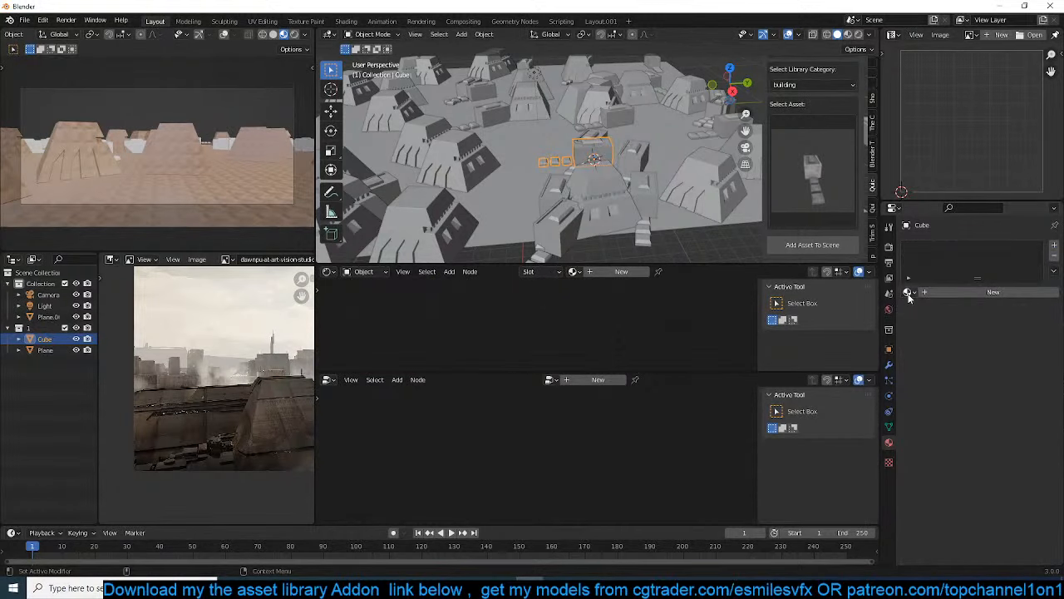
left_click(907, 294)
left_click(956, 309)
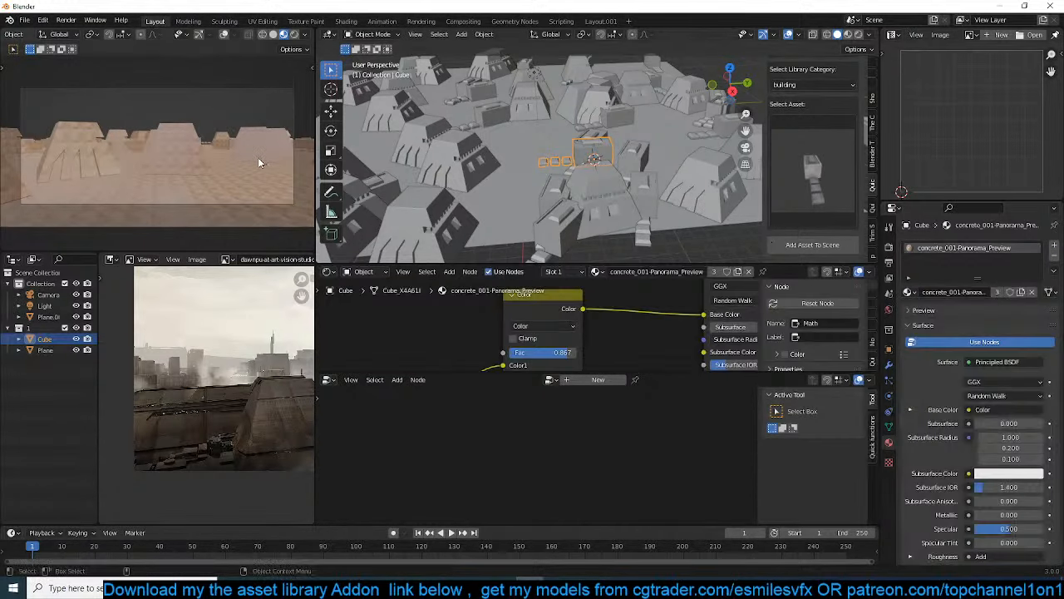
Lower the concrete material's texture mapping scale uniformly to under 0.1 and check the result through the camera
mouse_move(259, 162)
middle_mouse_down()
mouse_move(269, 193)
mouse_move(220, 188)
mouse_move(208, 172)
mouse_move(252, 173)
middle_mouse_up()
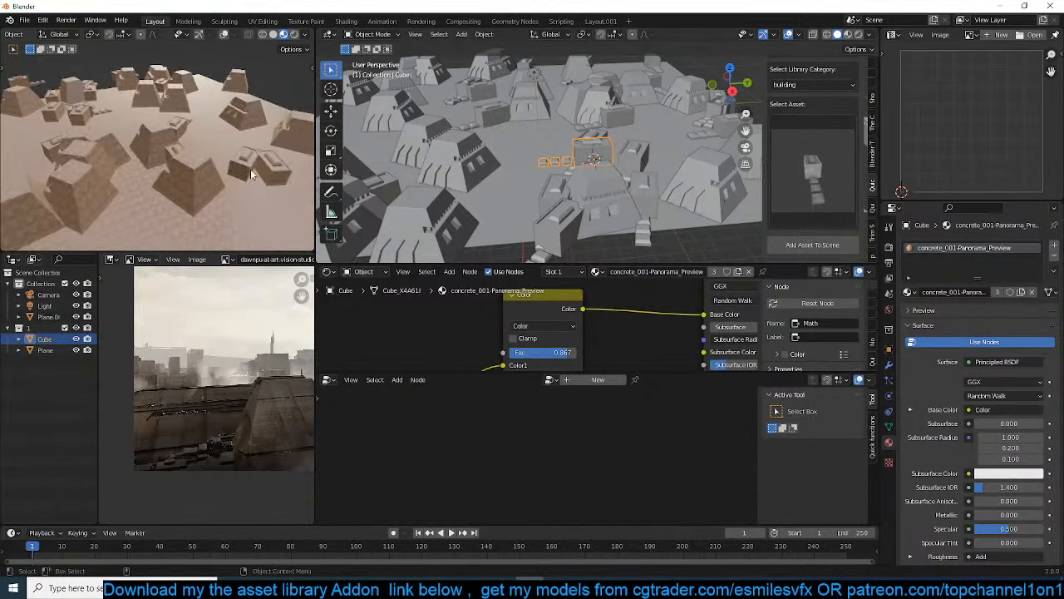
scroll(251, 169, "up", 3)
scroll(558, 358, "down", 4)
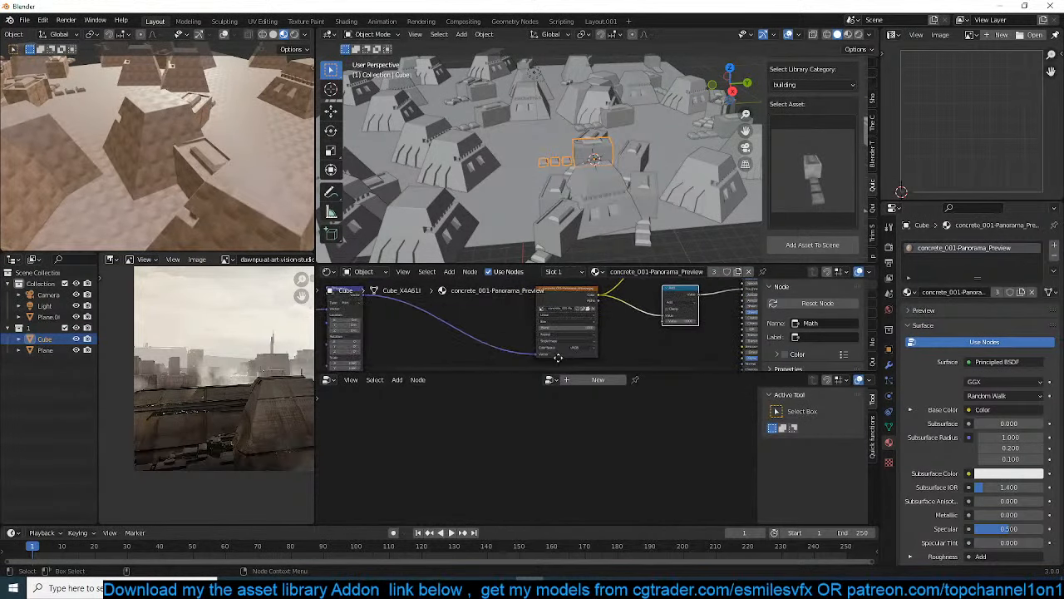
scroll(558, 314, "up", 2)
middle_click_drag(379, 337, 547, 300)
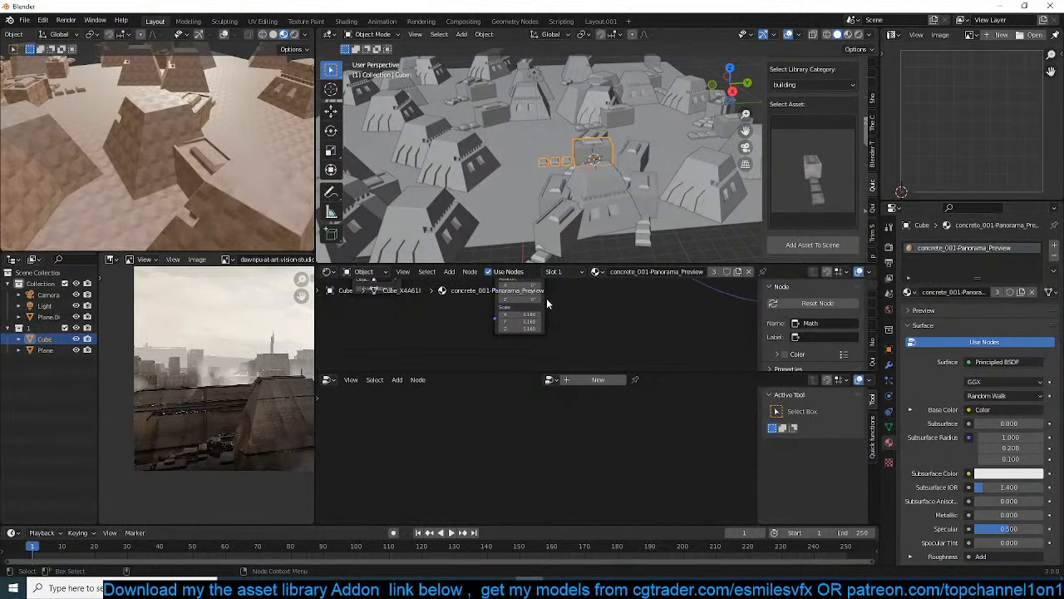
left_click_drag(520, 327, 444, 327)
middle_click_drag(247, 178, 207, 166)
key("alt+a")
key("KP_0")
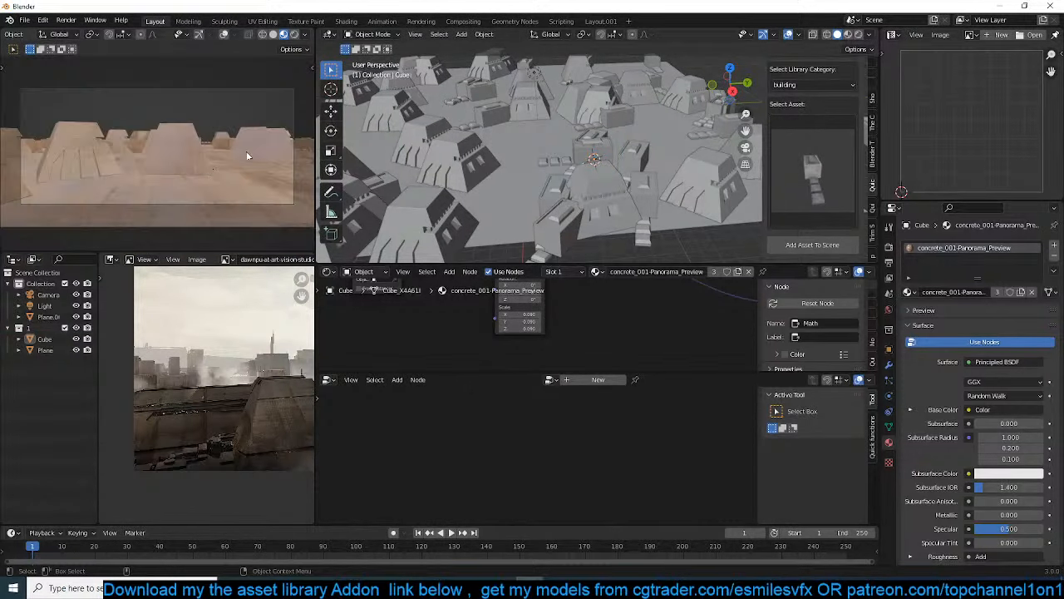
Select the ground plane that carries the scattered buildings and bring up its geometry node tree
scroll(562, 150, "down", 5)
scroll(597, 172, "up", 4)
left_click(607, 170)
scroll(623, 292, "down", 1)
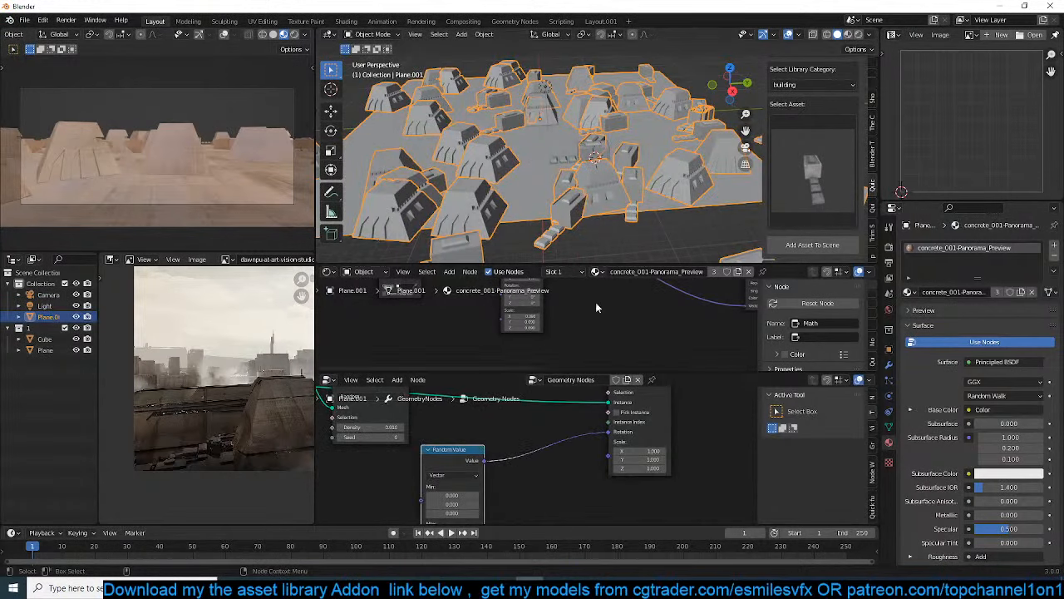
middle_click_drag(587, 157, 551, 195)
scroll(542, 103, "up", 4)
scroll(601, 425, "down", 2)
scroll(601, 426, "up", 3)
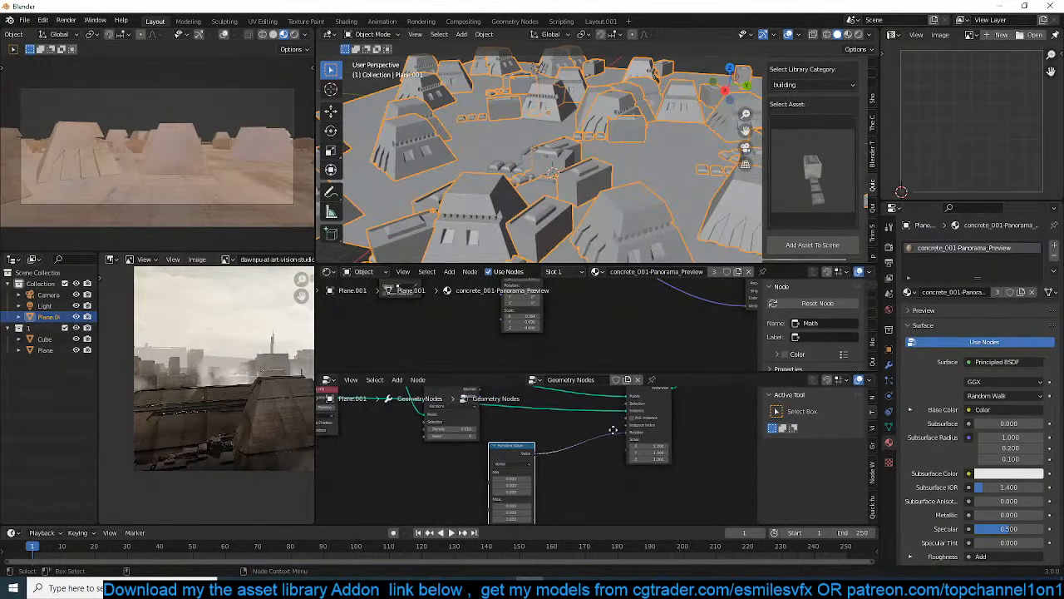
Try raising the uniform instance scale of the scattered buildings to about 1.17, and undo the change
mouse_move(595, 451)
left_mouse_down()
mouse_move(605, 465)
mouse_move(580, 465)
mouse_move(606, 465)
mouse_move(574, 466)
mouse_move(611, 465)
left_mouse_up()
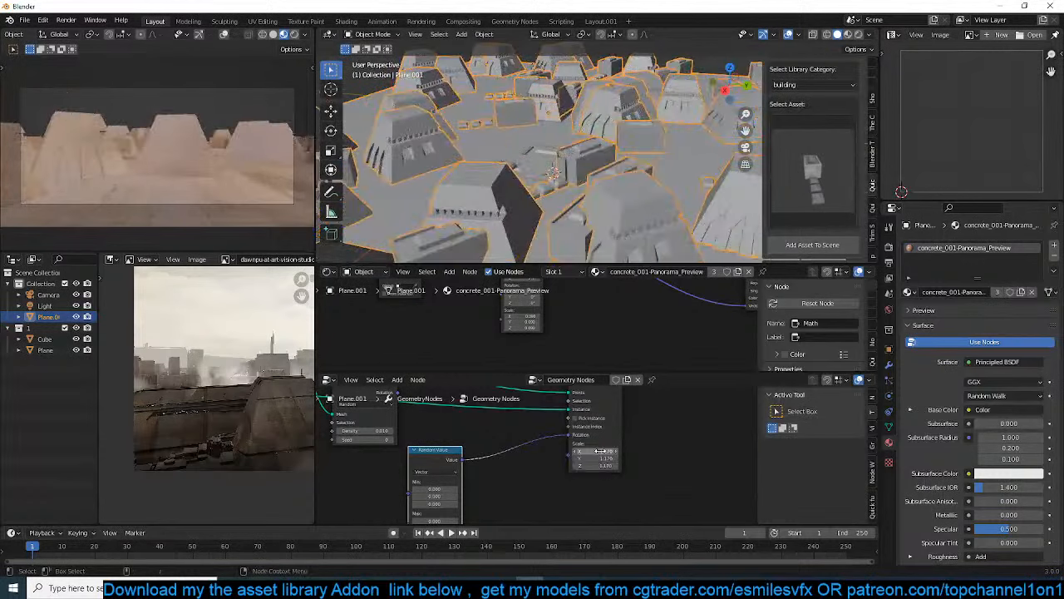
key("ctrl+z")
scroll(570, 468, "down", 2)
Duplicate the Random Value node and connect the copy's value to the Scale input of the instancing node
middle_click_drag(512, 460, 559, 439)
left_click_drag(530, 431, 560, 421)
scroll(599, 418, "up", 2)
middle_click_drag(578, 417, 574, 418)
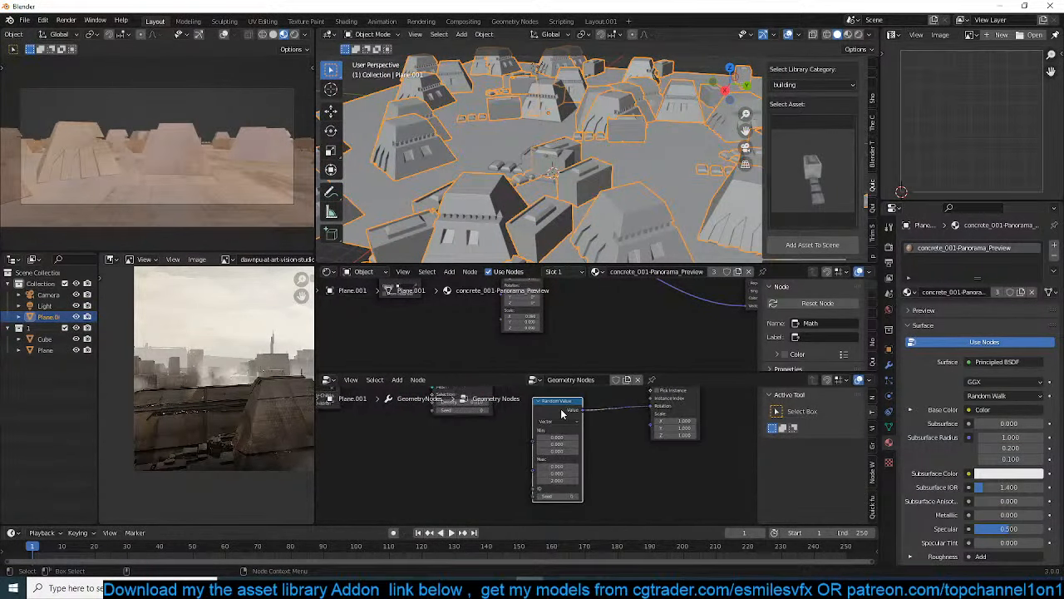
key("shift+d")
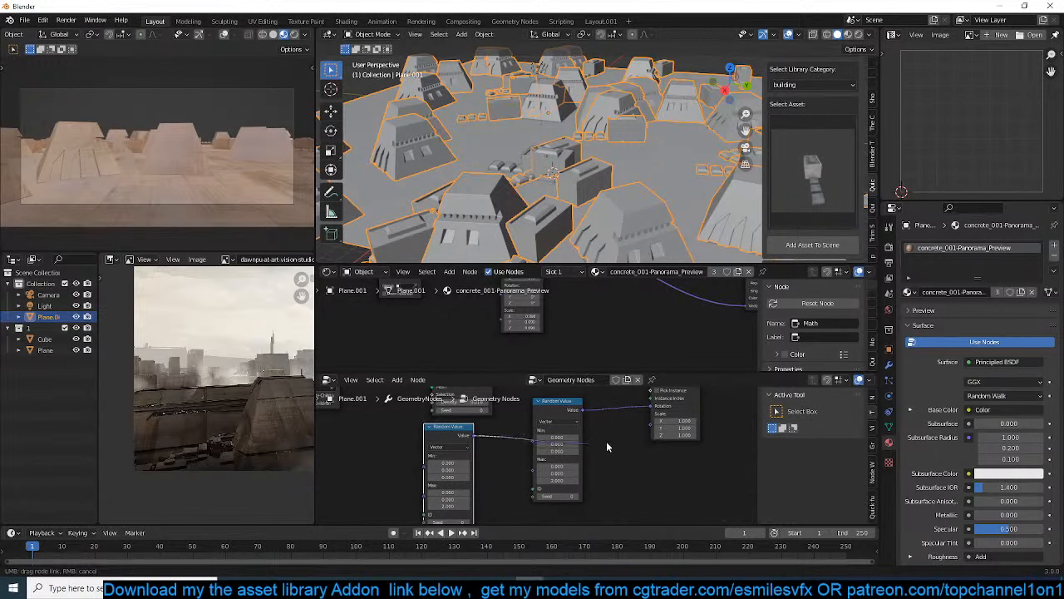
left_click_drag(652, 429, 651, 426)
middle_click_drag(489, 450, 499, 397)
Set the Max of the scale's Random Value node to 1 on all three axes
scroll(493, 437, "up", 1)
left_click_drag(455, 439, 454, 457)
type("1")
key("Return")
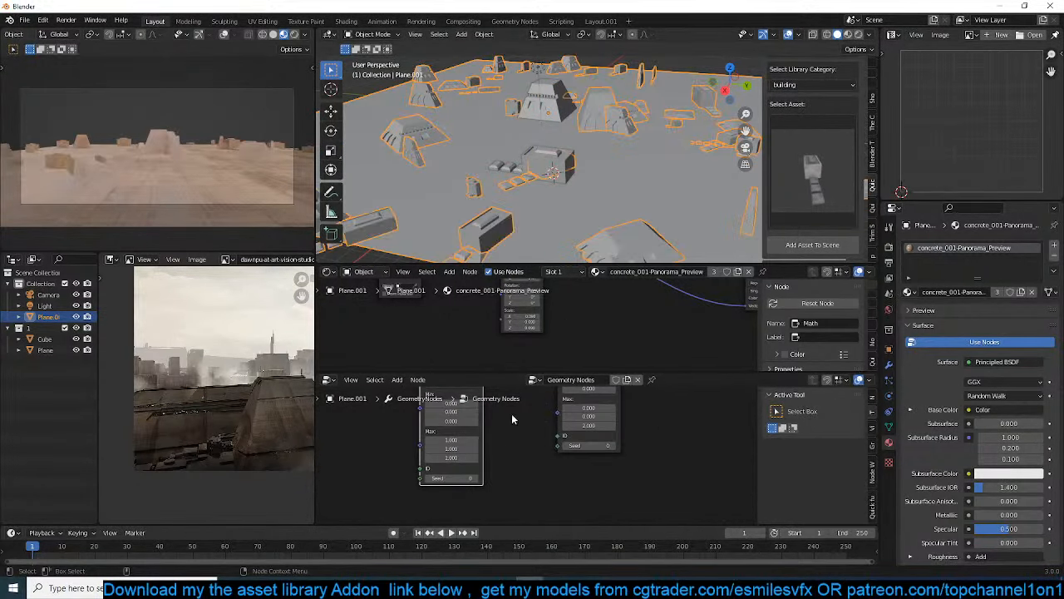
middle_click_drag(526, 217, 582, 249)
scroll(618, 240, "down", 6)
scroll(549, 251, "up", 6)
scroll(520, 233, "up", 4)
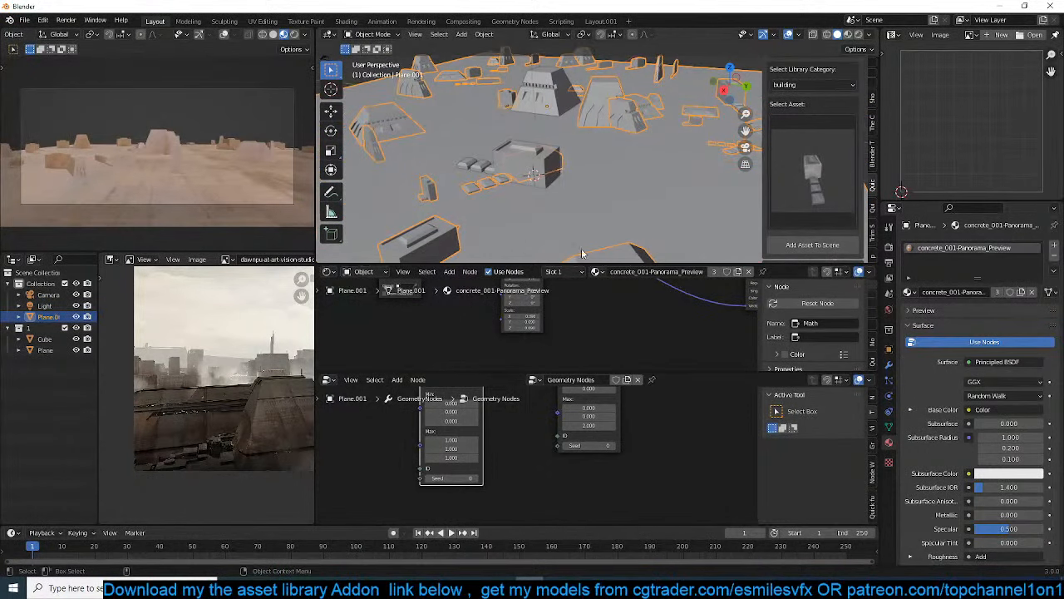
Raise the Distribute Points on Faces density to 0.050
scroll(510, 426, "down", 5)
scroll(535, 453, "up", 1)
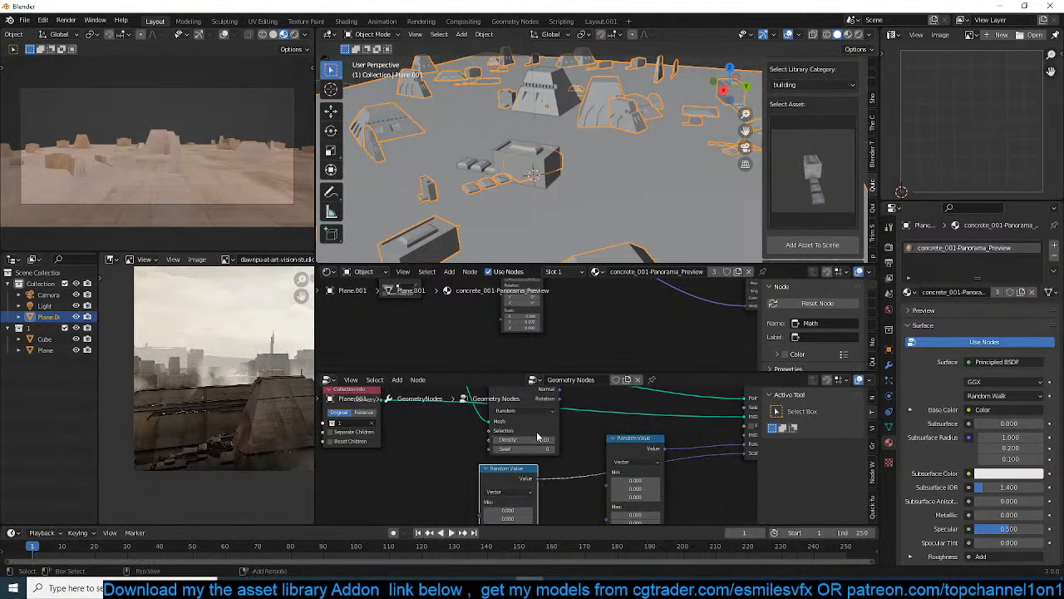
left_click_drag(536, 439, 578, 439)
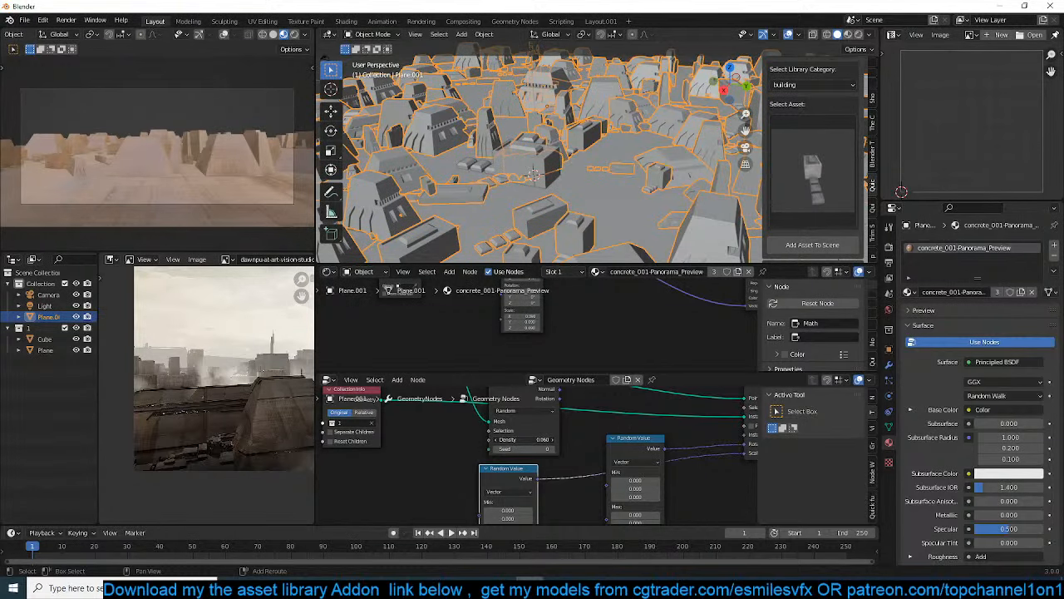
Set all three Min values of the rotation's Random Value node to 0.170
scroll(610, 463, "down", 1)
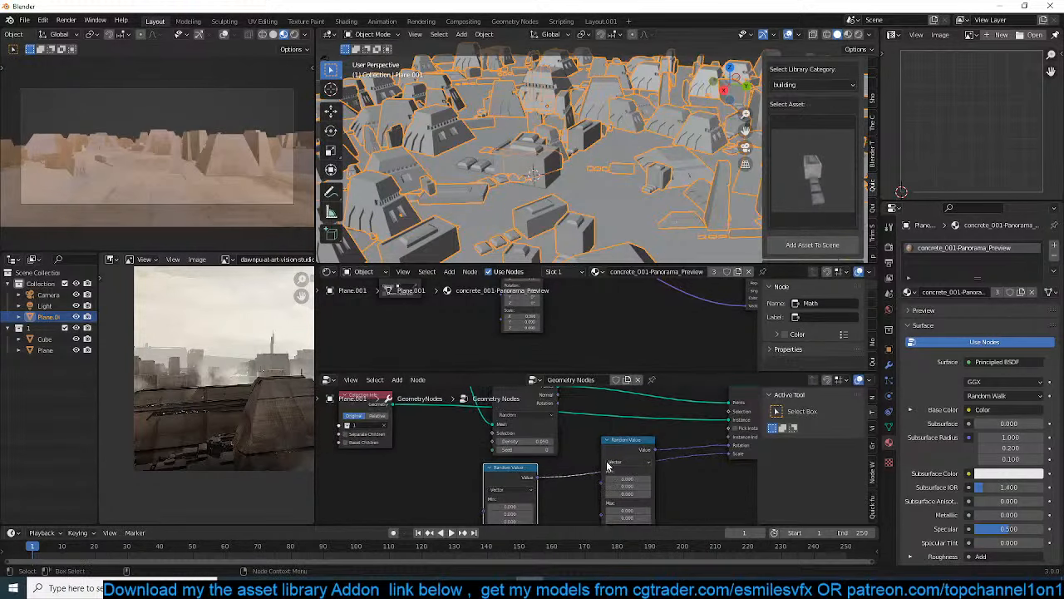
middle_click_drag(610, 463, 552, 444)
scroll(624, 435, "up", 3)
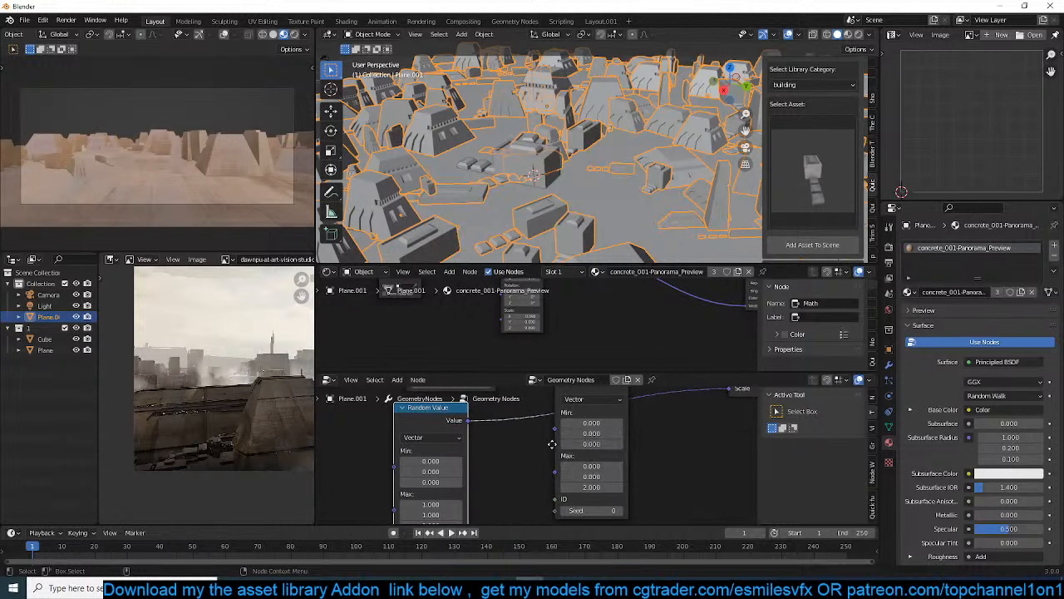
left_click(593, 443)
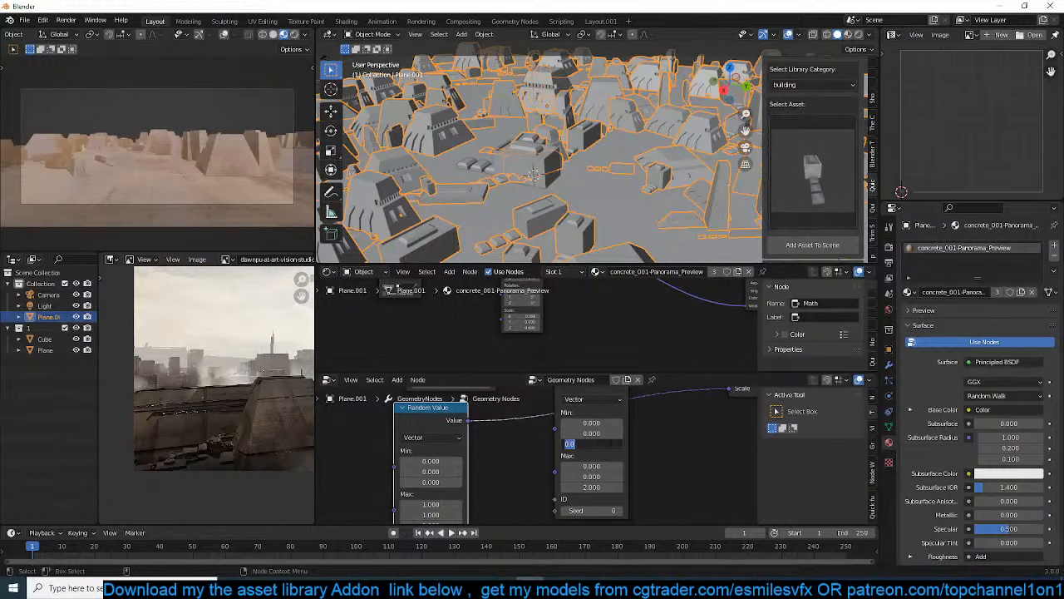
left_click_drag(591, 443, 617, 423)
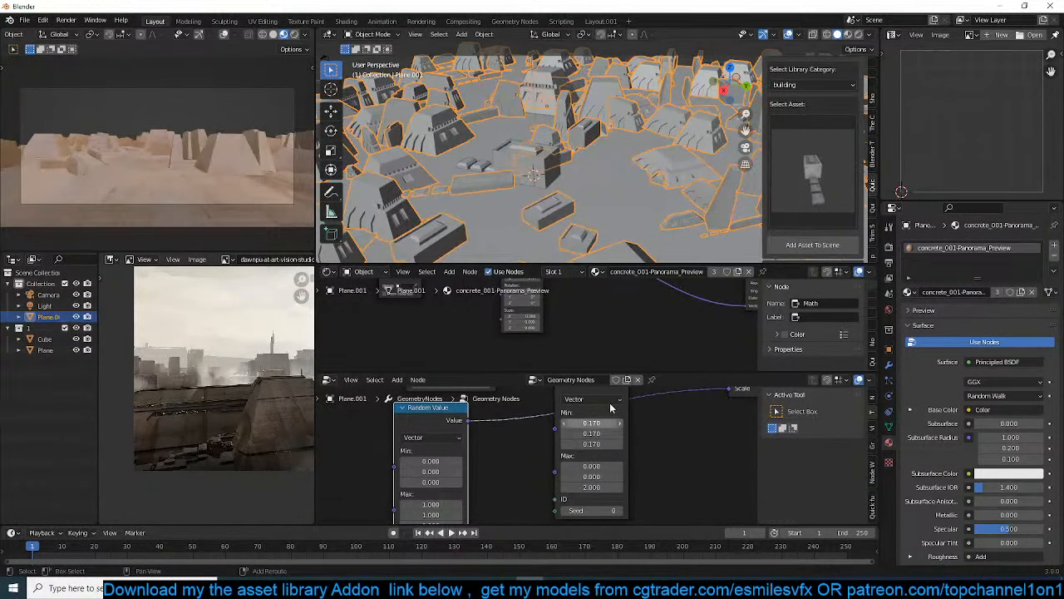
Examine the scattered buildings' layout on the ground plane from above and review the point distribution settings
left_click(647, 180)
scroll(647, 180, "down", 4)
middle_click_drag(646, 181, 656, 17)
left_click(628, 156)
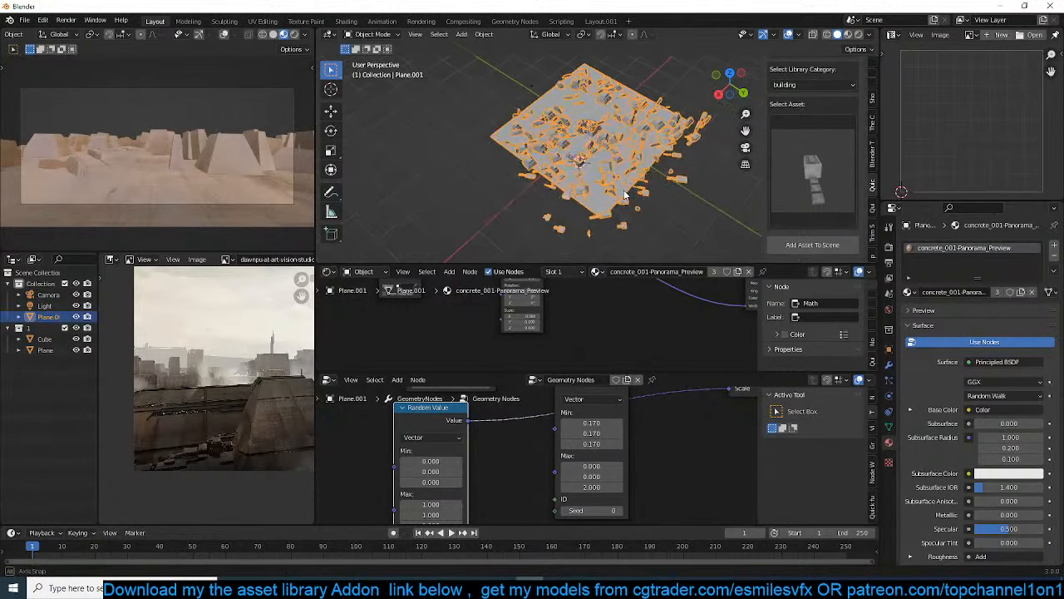
scroll(679, 206, "up", 5)
key("alt+a")
scroll(672, 208, "down", 4)
scroll(661, 204, "up", 3)
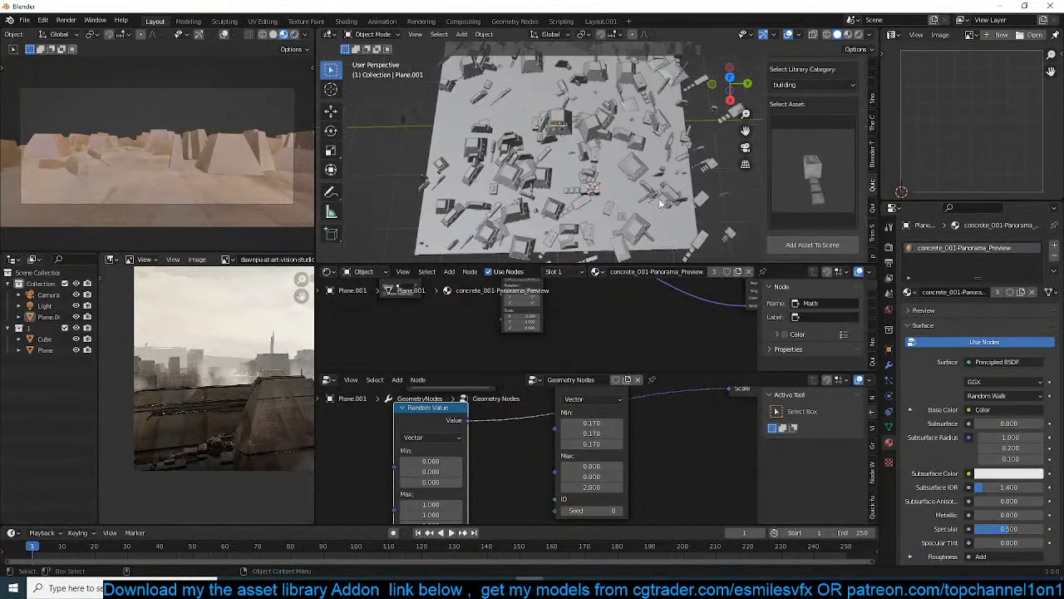
scroll(539, 405, "down", 3)
middle_click_drag(538, 407, 560, 460)
scroll(542, 444, "up", 3)
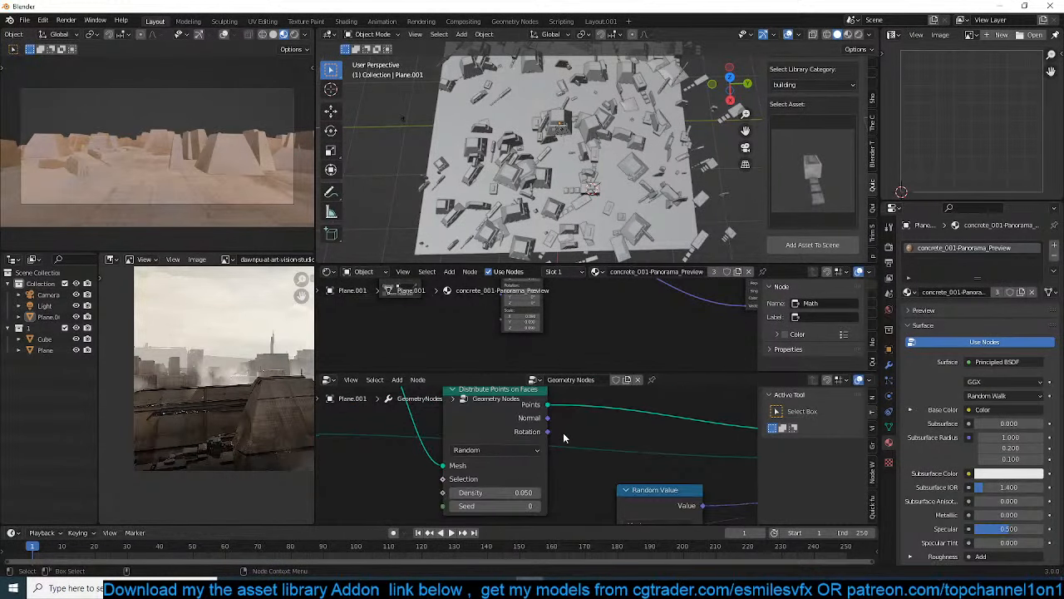
Start saving the scene and create a new folder in D:\models\2021\december for it
key("ctrl+s")
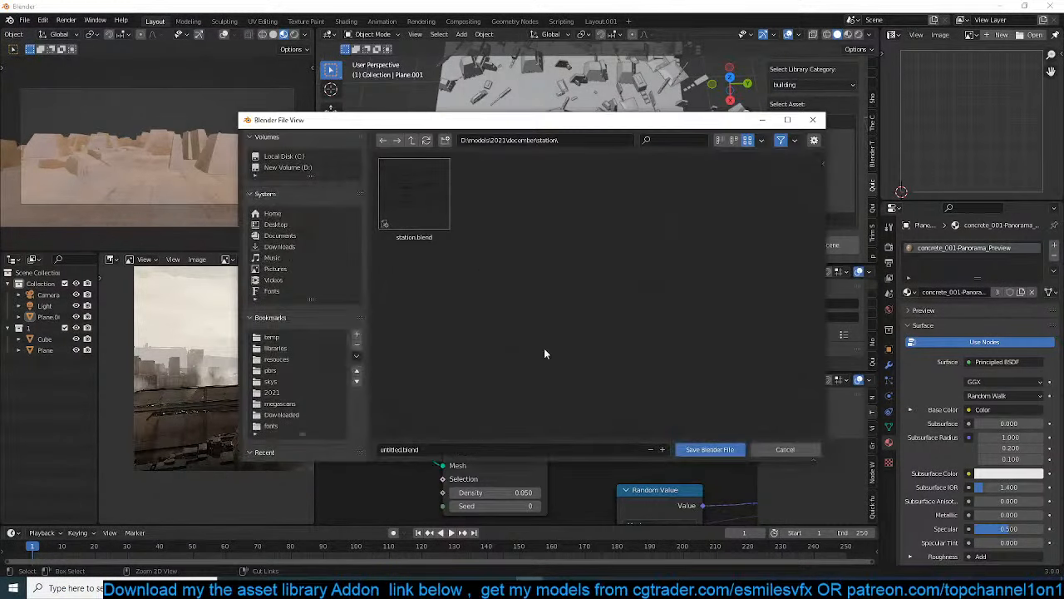
left_click(411, 140)
left_click(445, 140)
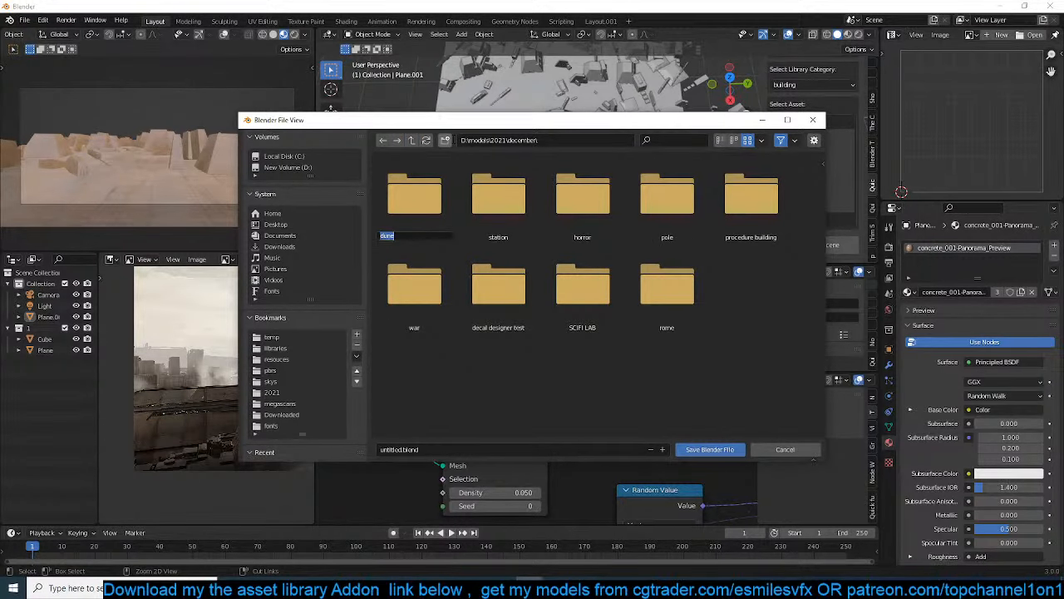
Save the scene as dune.blend inside the dune folder and switch the camera preview to rendered shading
double_click(436, 207)
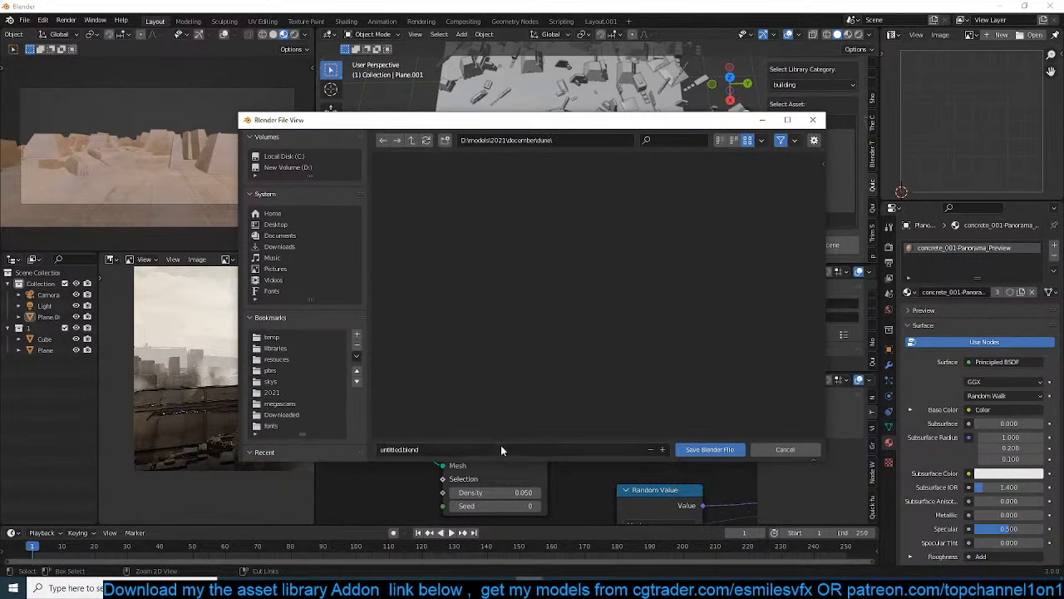
left_click(704, 449)
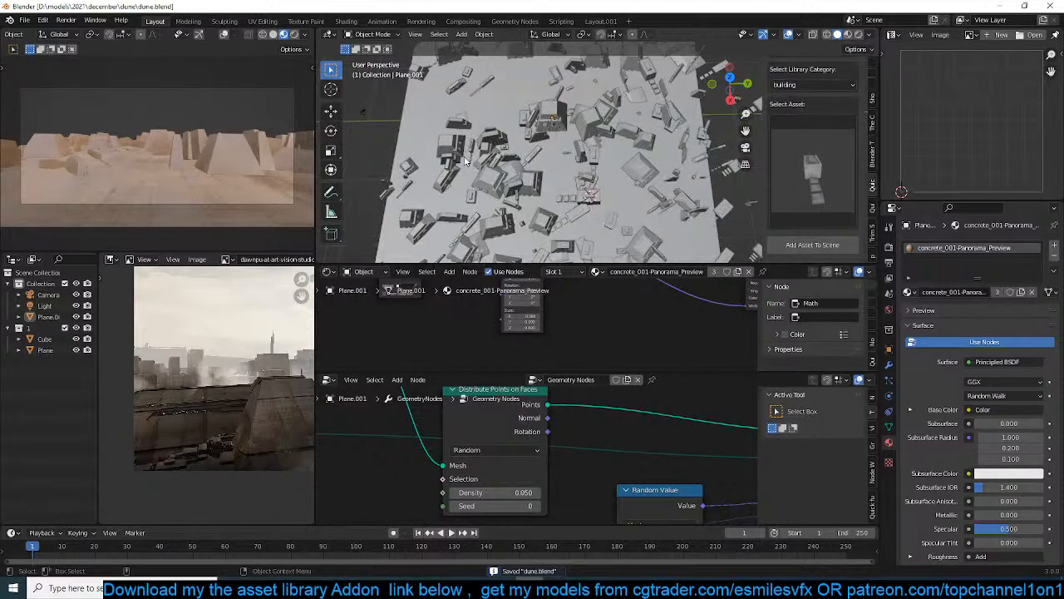
left_click(294, 36)
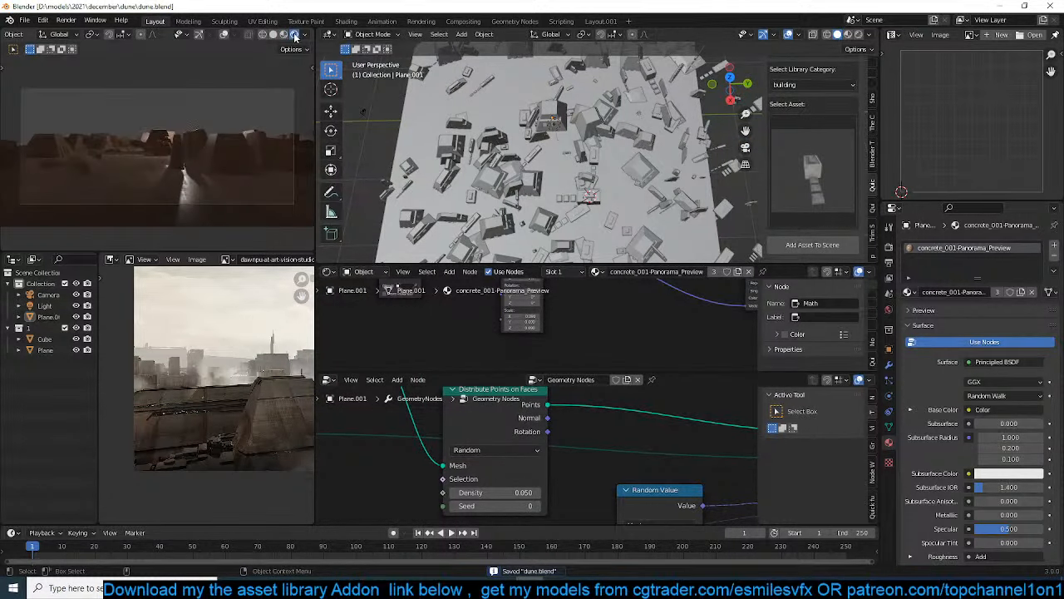
Move the point light up above the buildings while checking it from the camera view
scroll(575, 167, "down", 5)
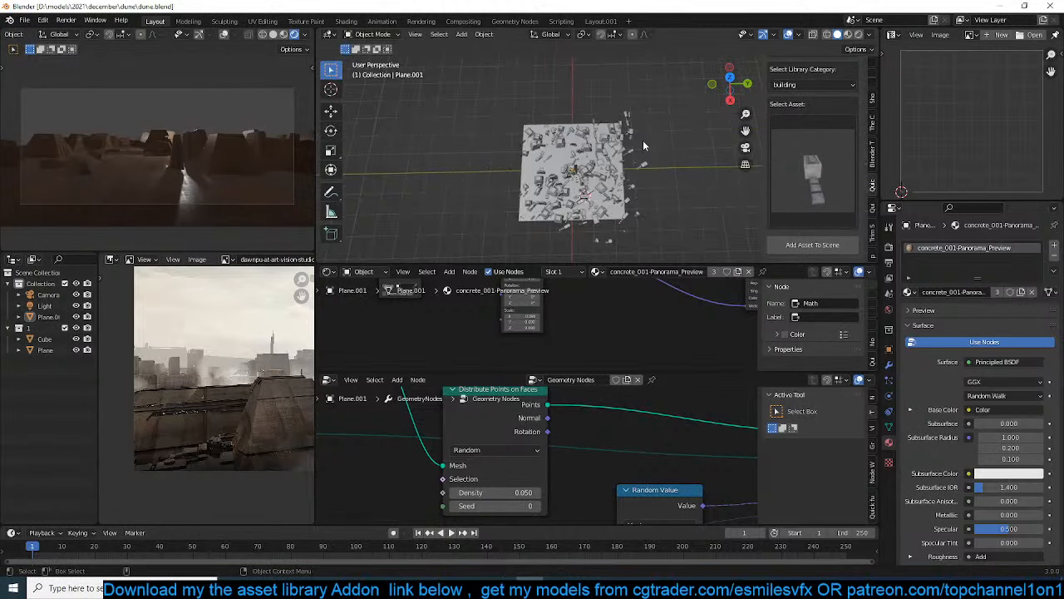
key("KP_0")
scroll(660, 120, "down", 2)
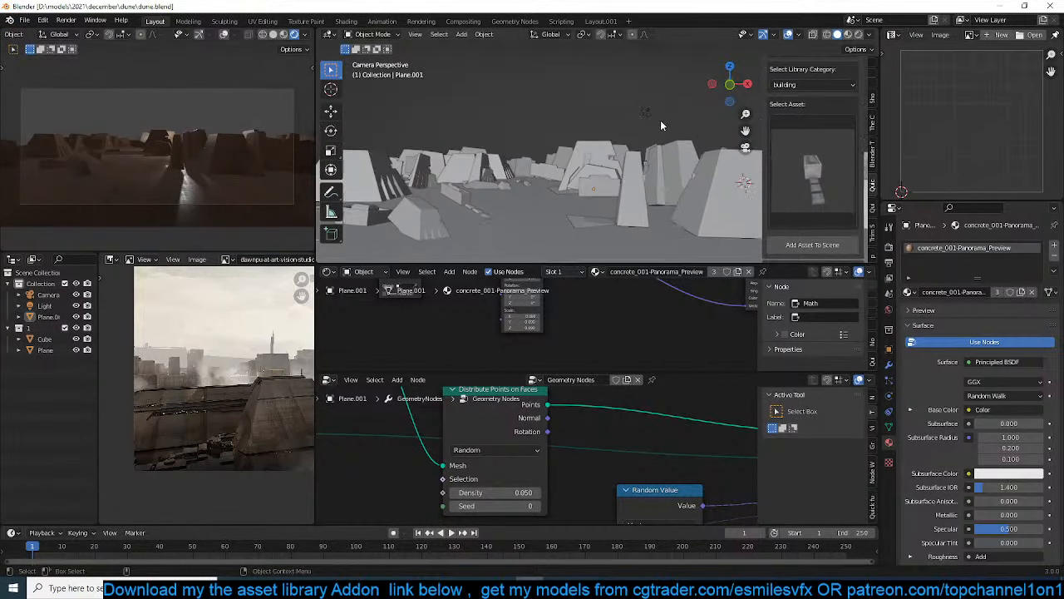
left_click(648, 110)
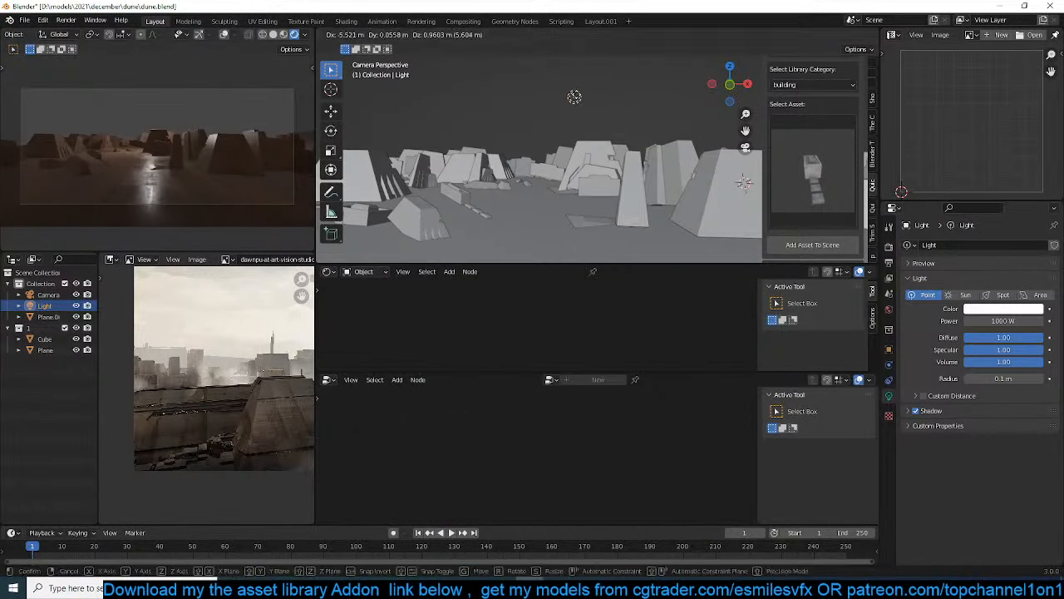
key("g")
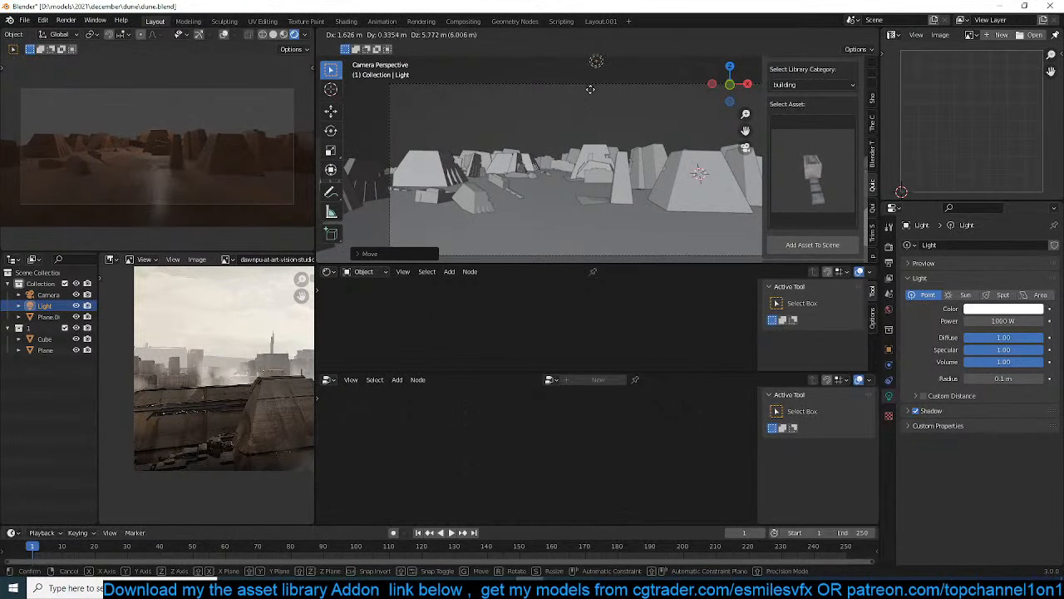
left_click(593, 97)
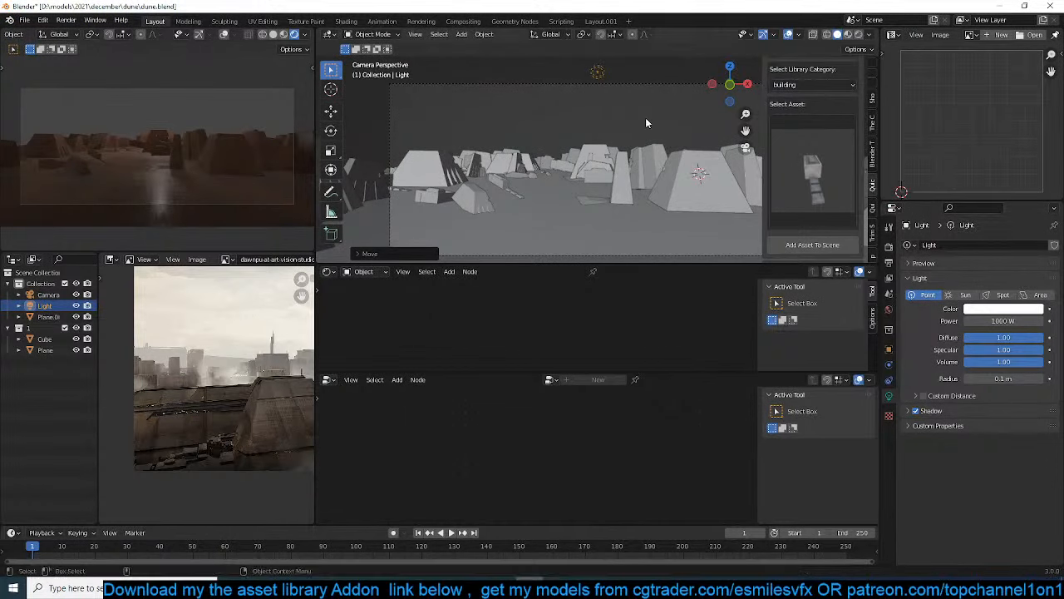
Change the light type to Sun and rotate it about 39° in the front view so its rays come in lower
left_click(966, 295)
key("KP_3")
scroll(619, 121, "down", 4)
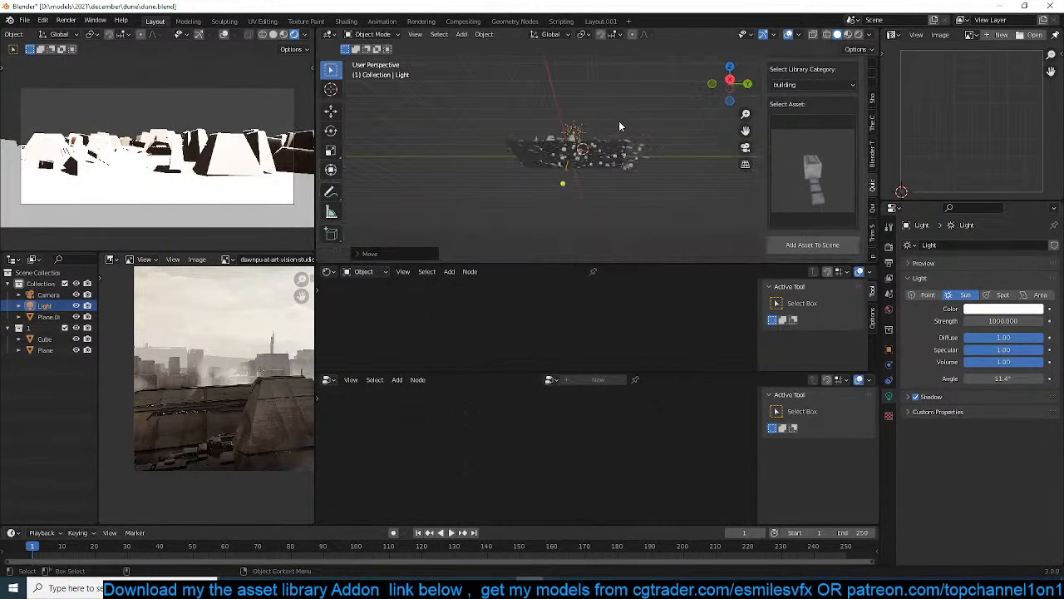
key("KP_1")
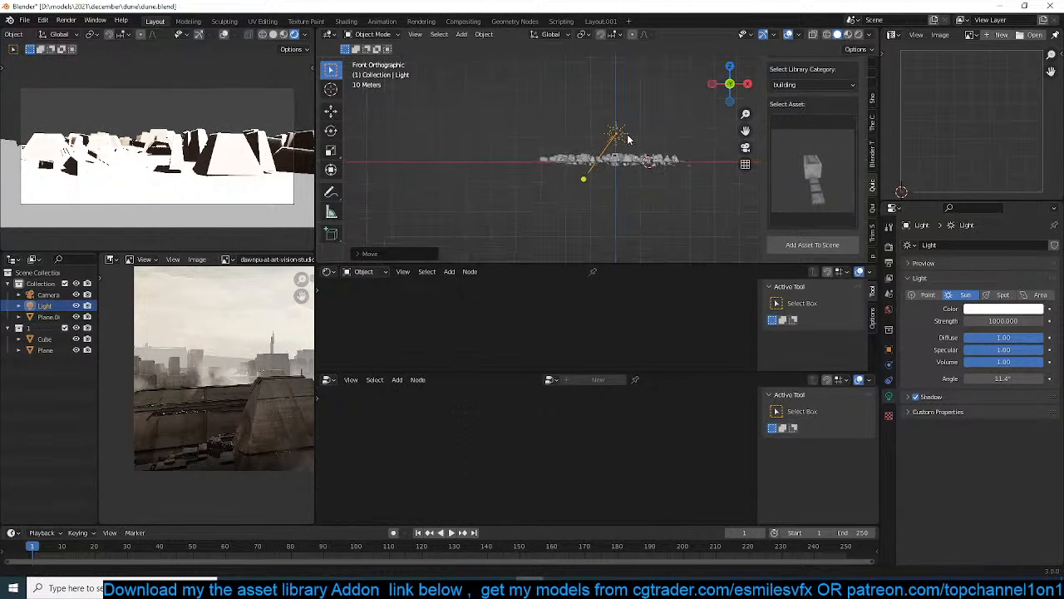
key("r")
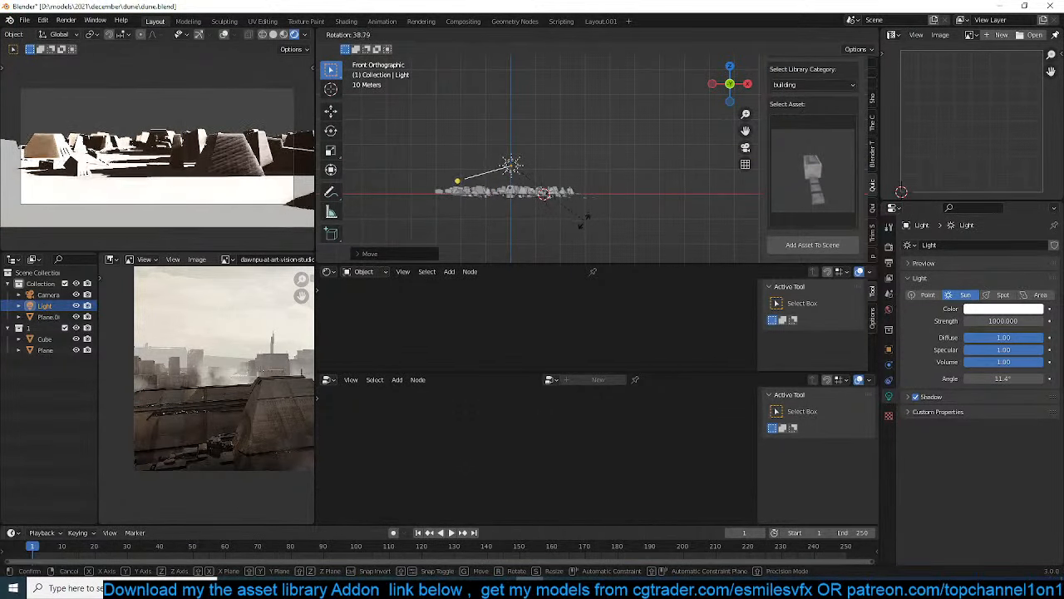
left_click(584, 219)
Set the sun's strength to 10 and move the light in front view along positive X, away from the city's centre
left_click_drag(966, 321, 956, 332)
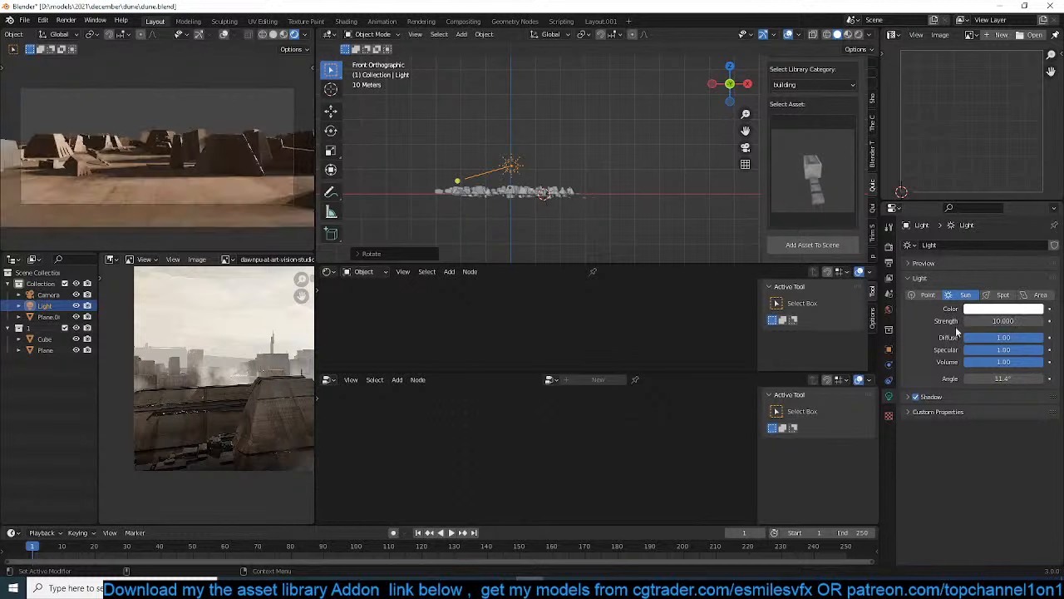
scroll(515, 171, "up", 1)
key("g")
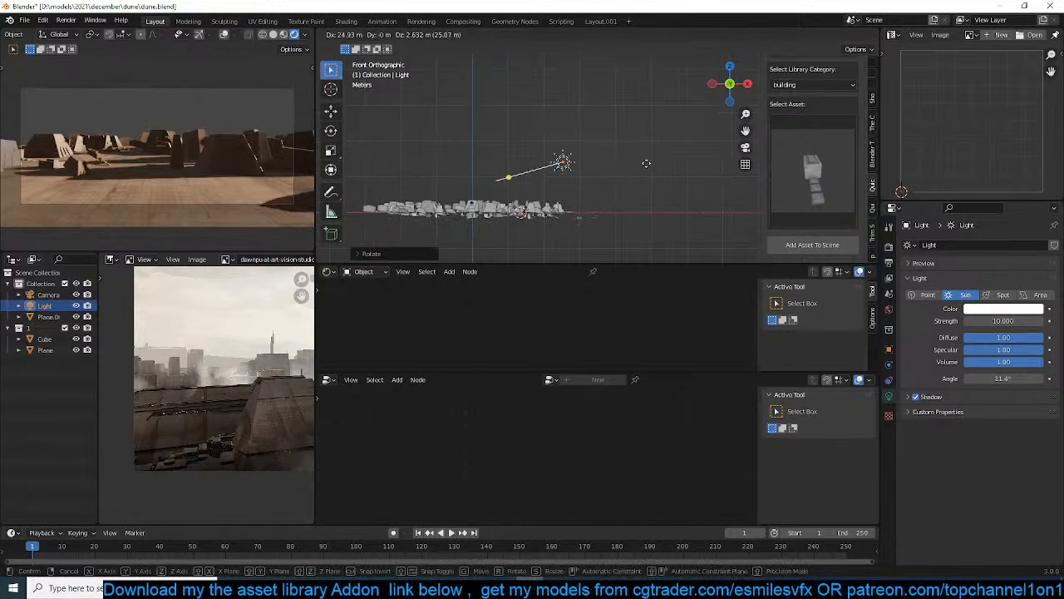
left_click(659, 158)
scroll(614, 183, "up", 2)
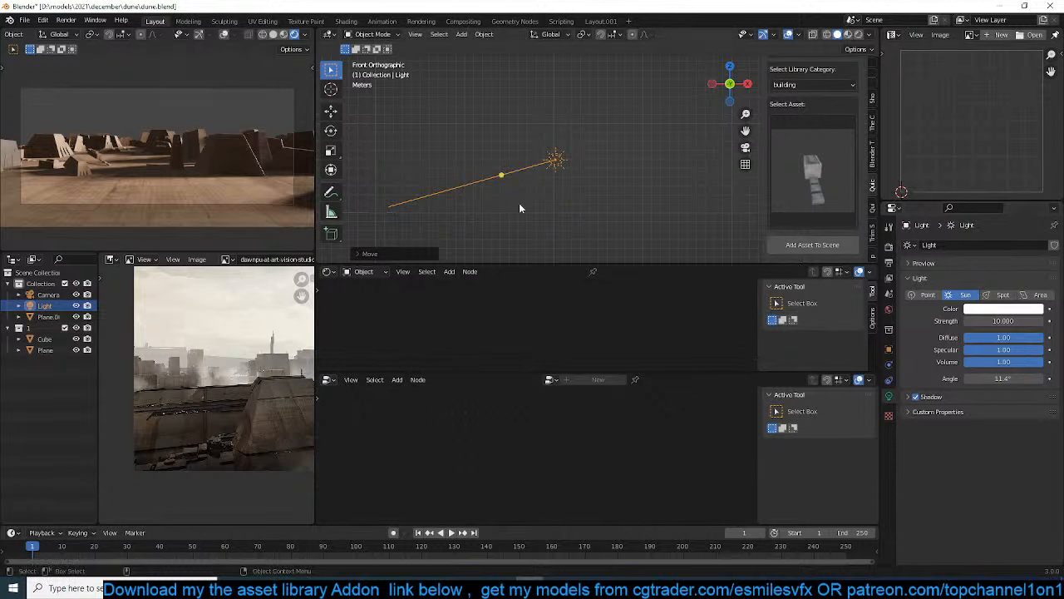
middle_click_drag(530, 216, 619, 154)
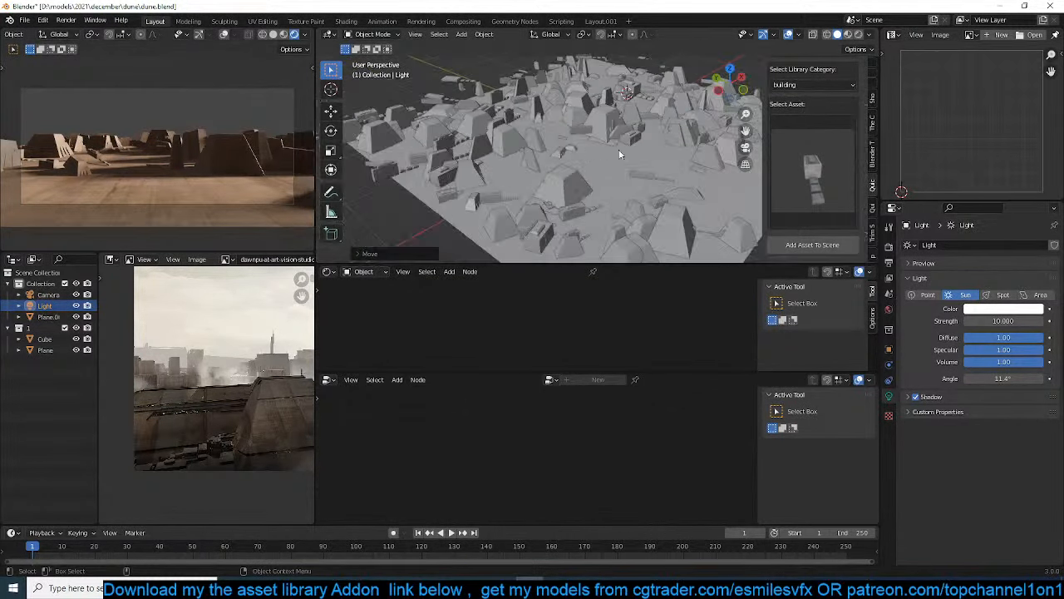
Use a Sky Texture as the world background colour with the Hosek / Wilkie sky type
left_click(887, 310)
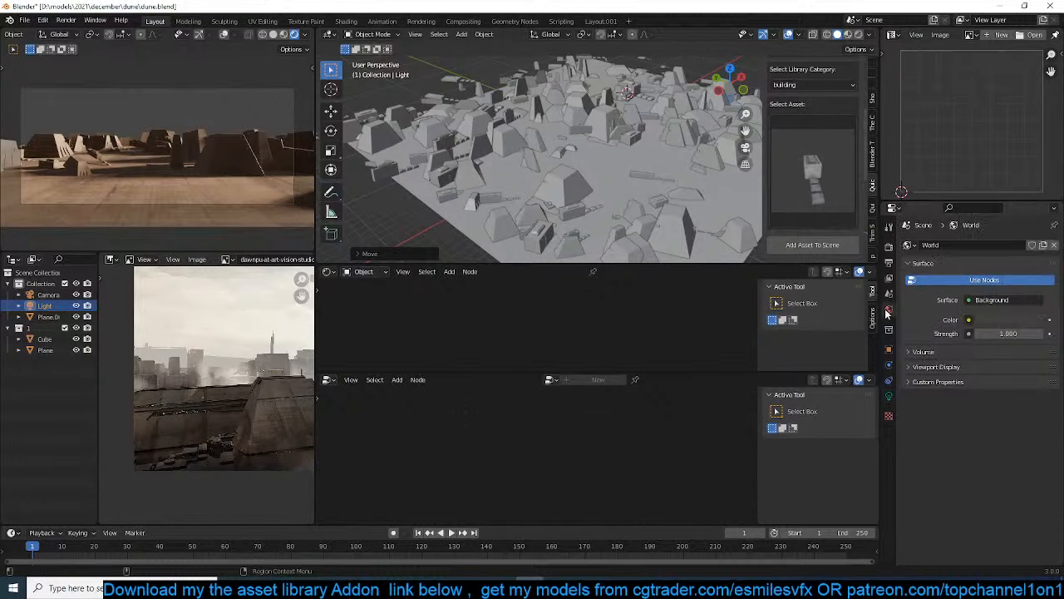
left_click(969, 320)
key("Escape")
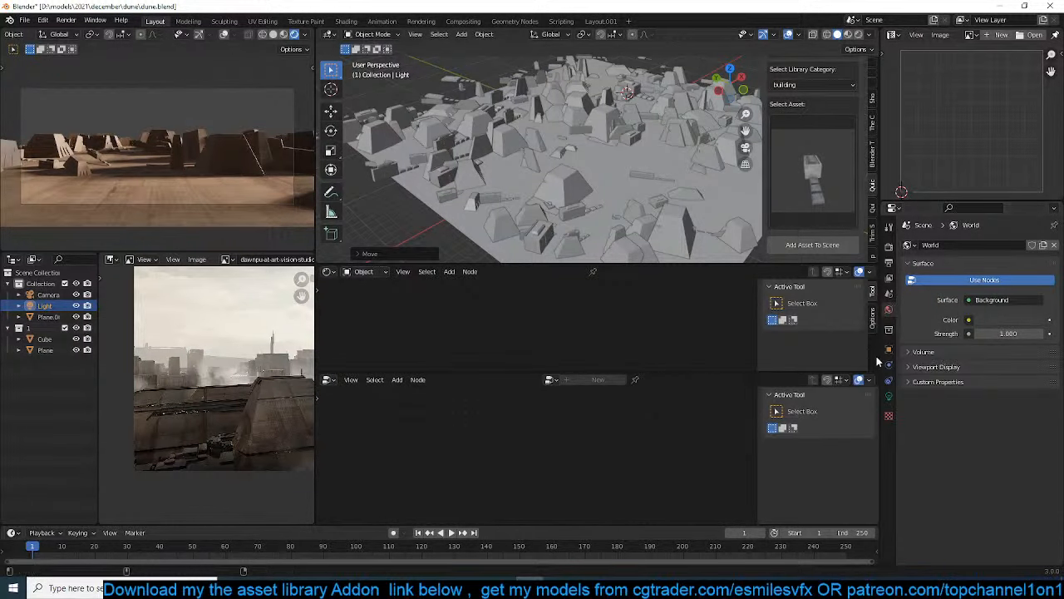
left_click(968, 320)
left_click(741, 442)
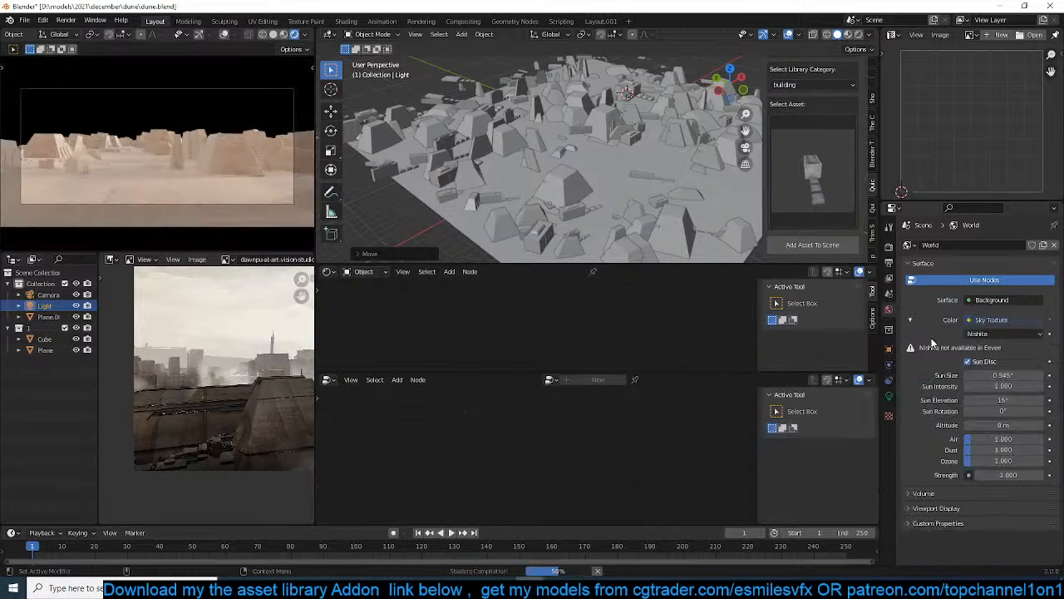
left_click(1002, 334)
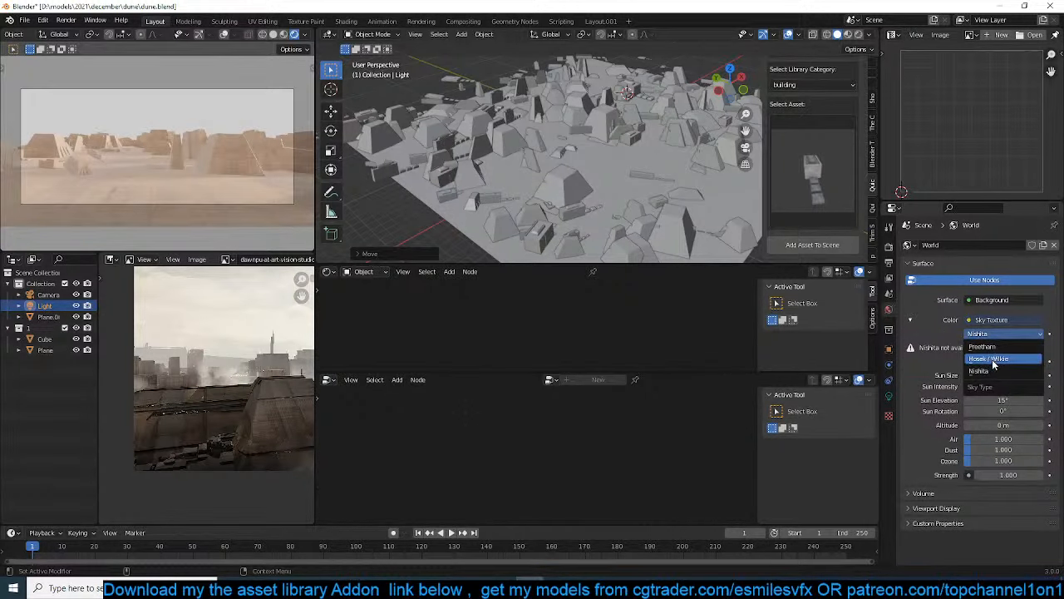
left_click(994, 359)
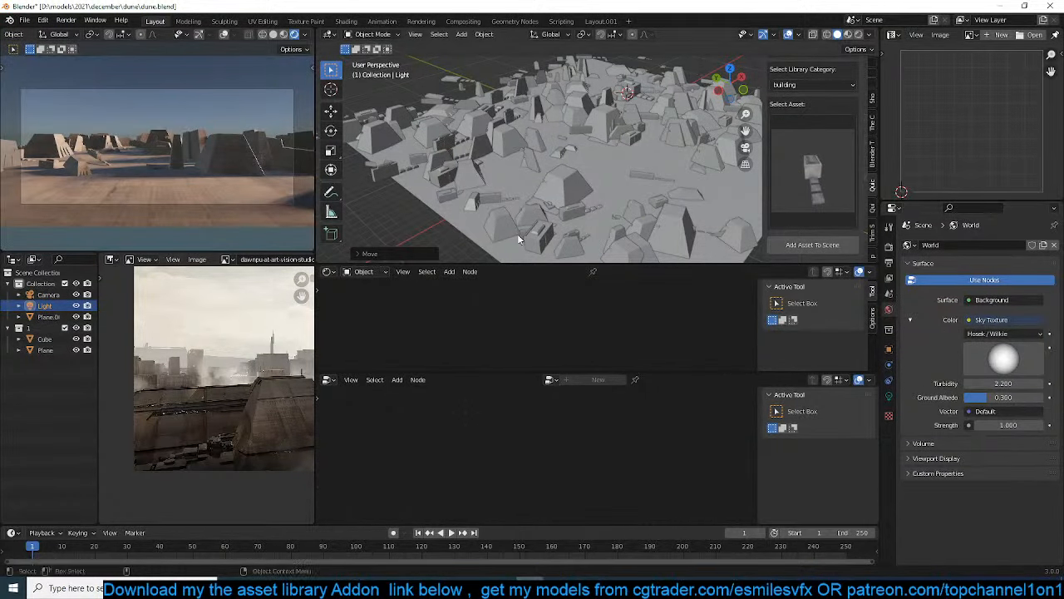
Set the camera's passepartout opacity to 1.000 and save the file
scroll(429, 201, "up", 3)
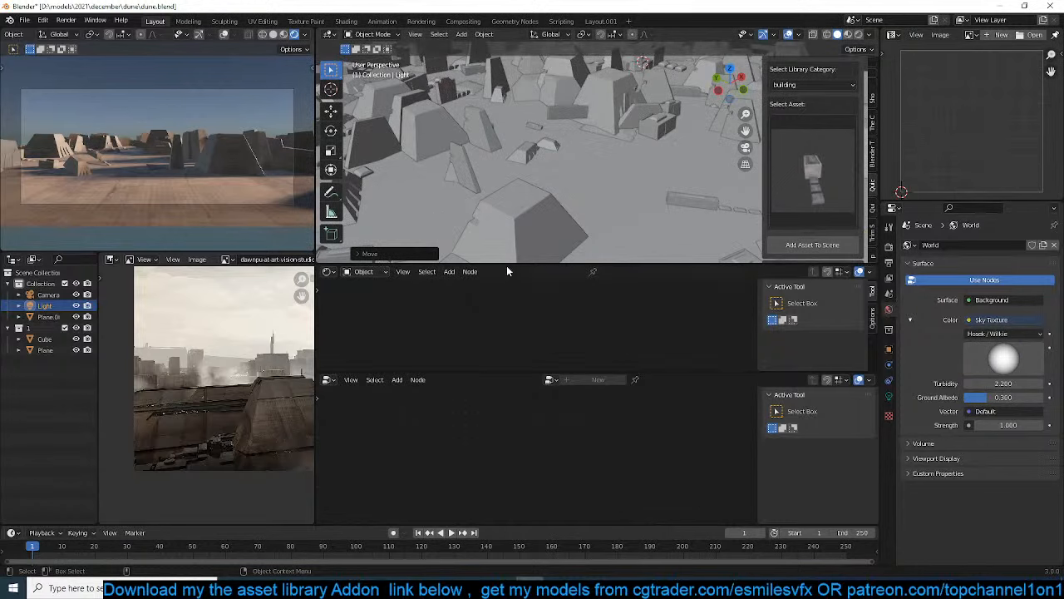
scroll(533, 191, "down", 8)
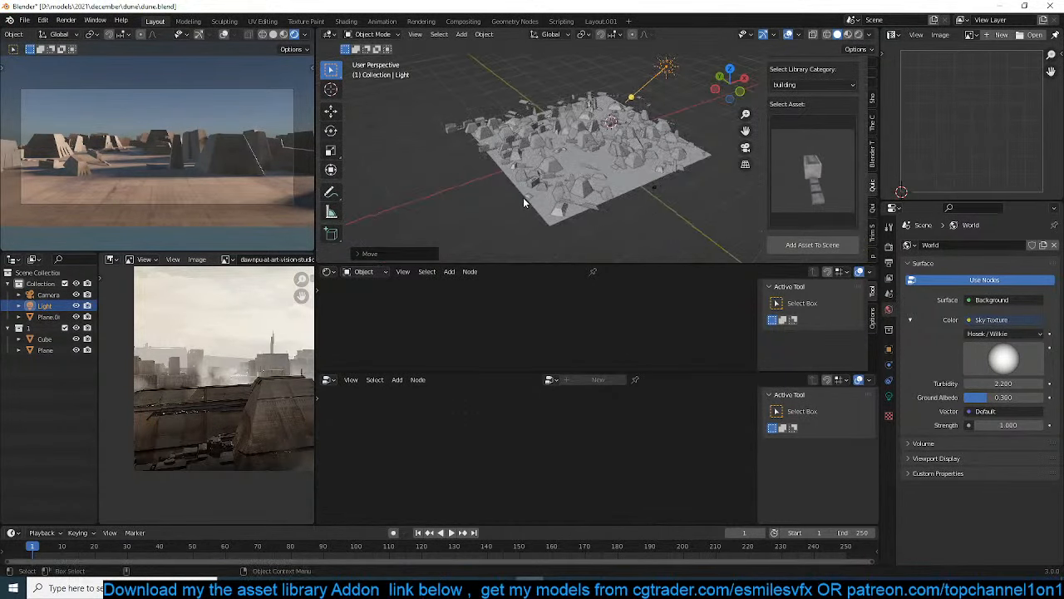
left_click(653, 188)
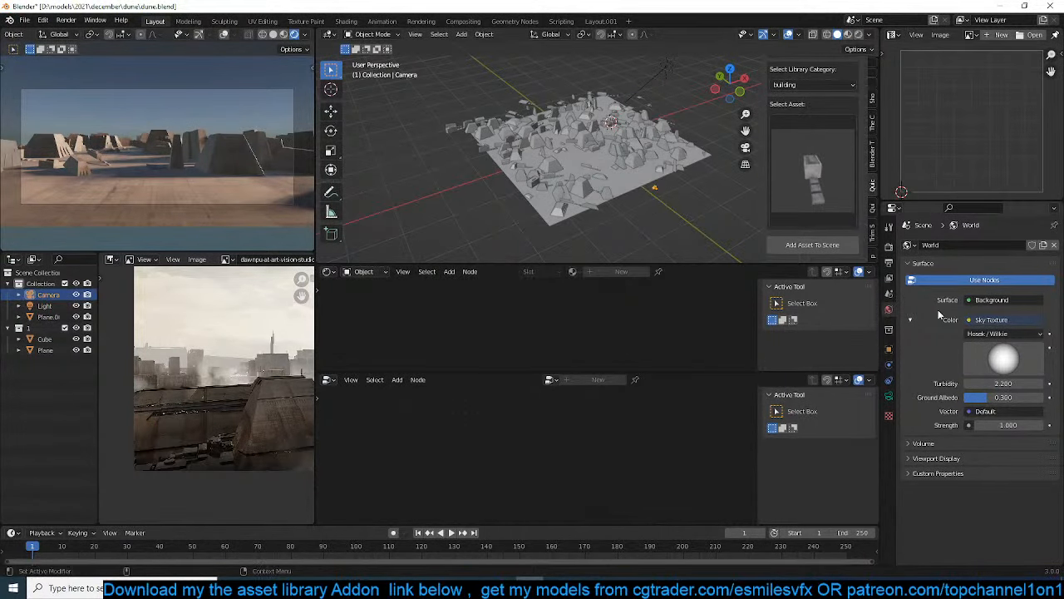
left_click(888, 396)
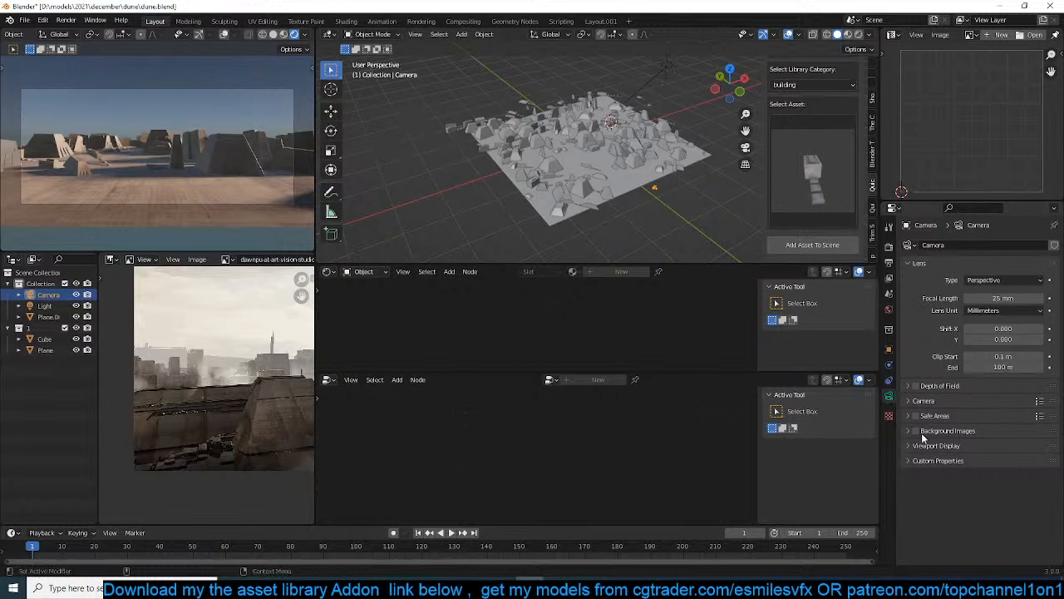
left_click(924, 401)
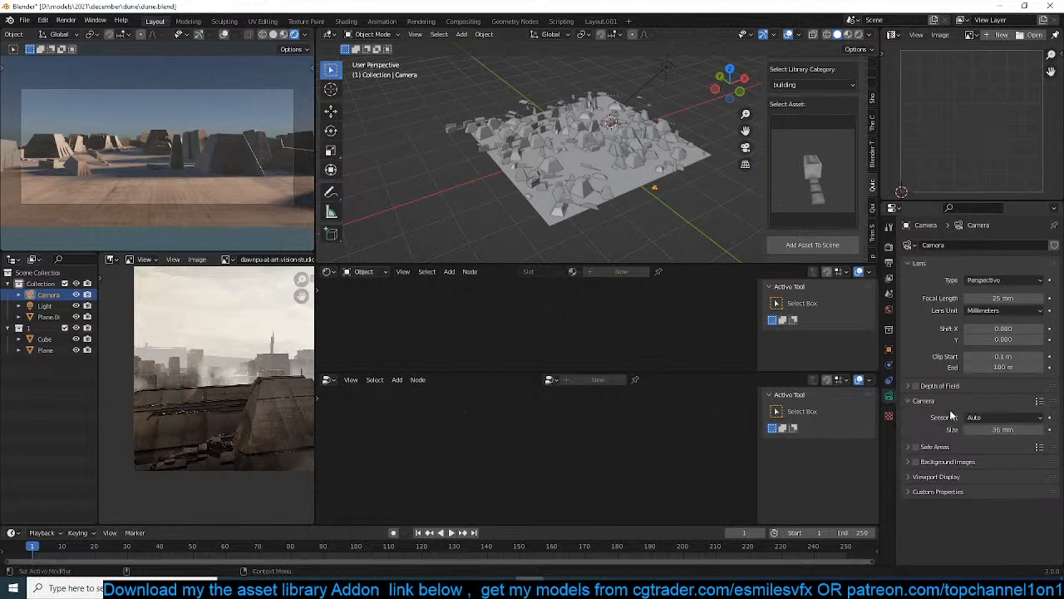
left_click(947, 477)
left_click_drag(1009, 559, 930, 529)
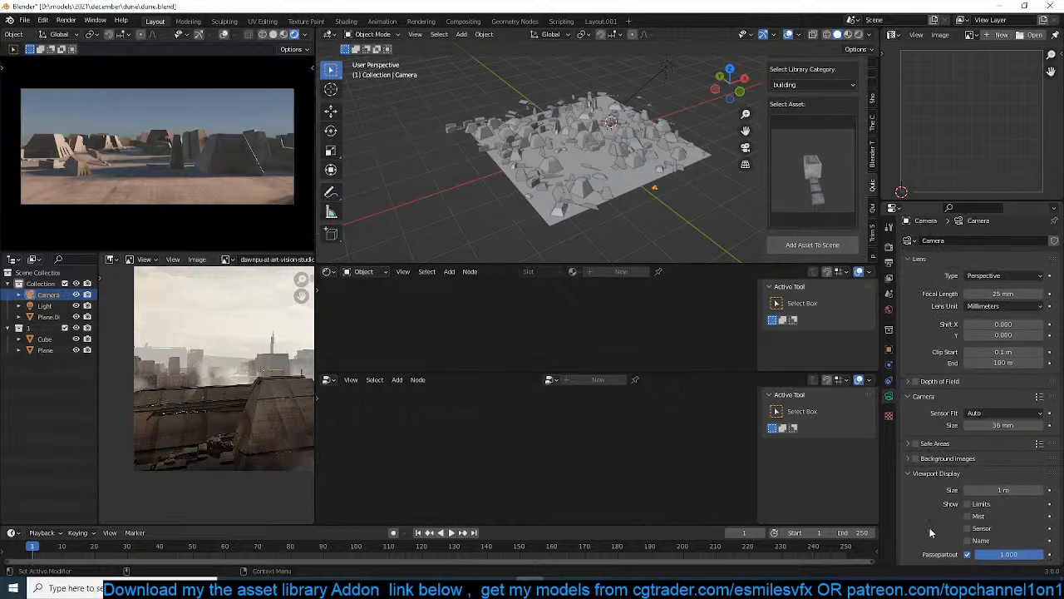
key("ctrl+s")
middle_click_drag(510, 168, 562, 169)
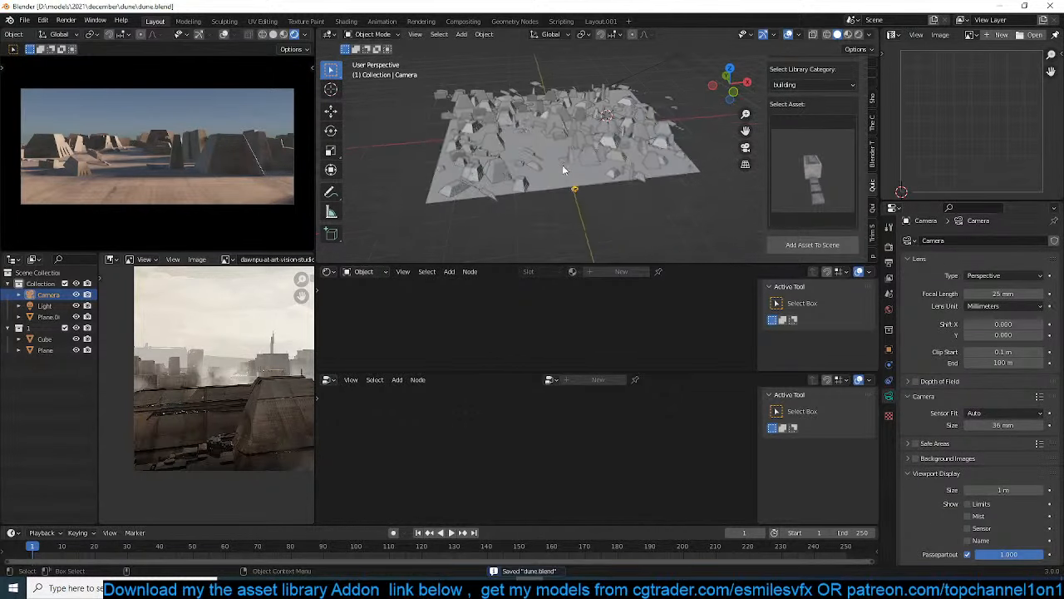
key("z")
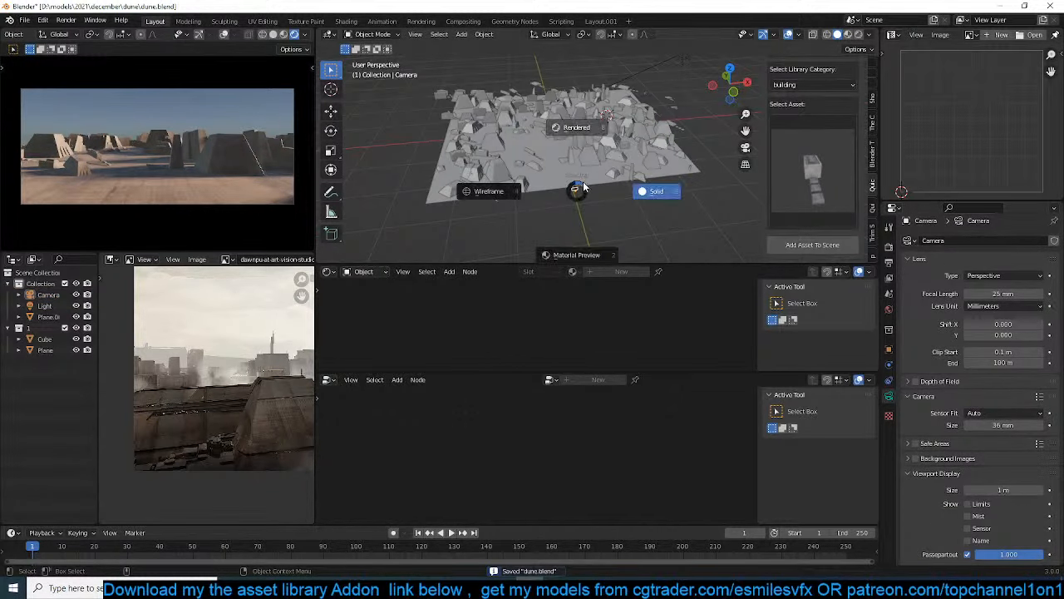
left_click(588, 188)
key("z")
left_click(587, 189)
right_click(588, 191)
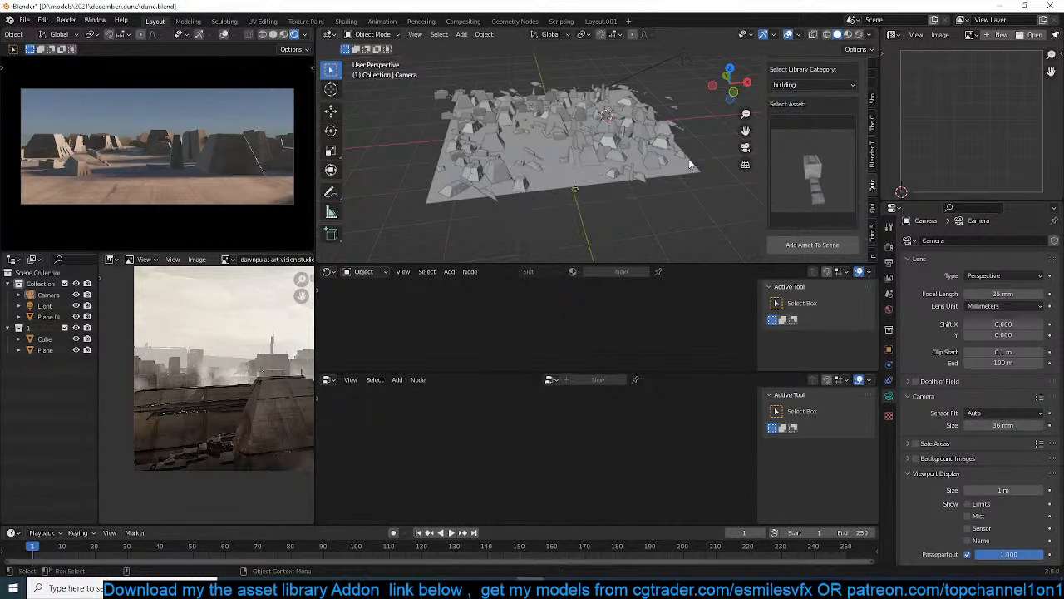
scroll(592, 178, "up", 10)
middle_click_drag(592, 178, 639, 178)
scroll(639, 178, "down", 3)
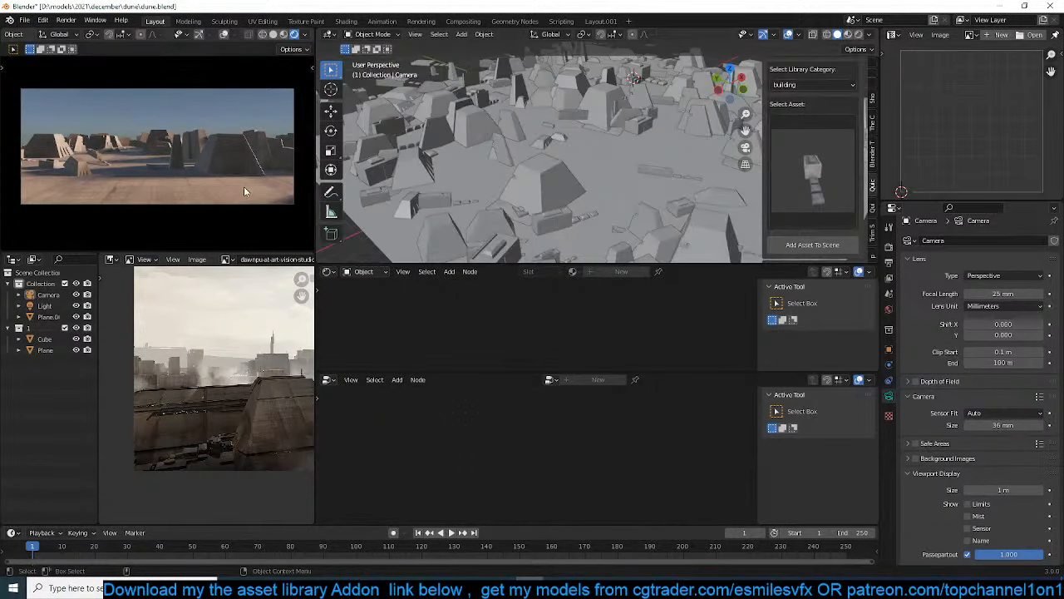
scroll(243, 186, "up", 1)
Select the plane carrying the scattered buildings and set the first Min value of its instance-rotation Random Value node to 0.000
key("KP_0")
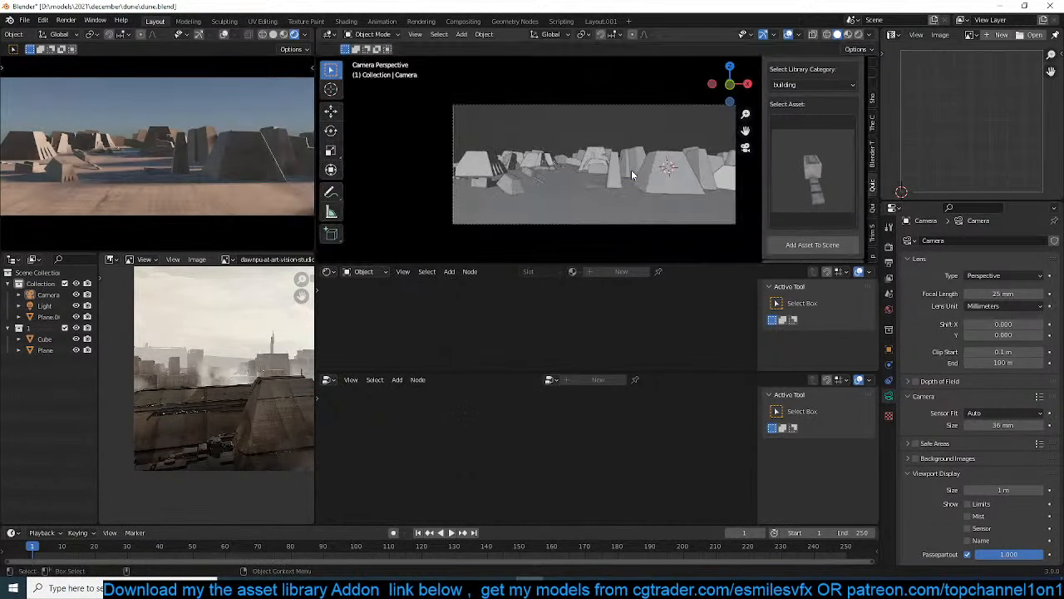
left_click(510, 186)
middle_click_drag(510, 185, 547, 186)
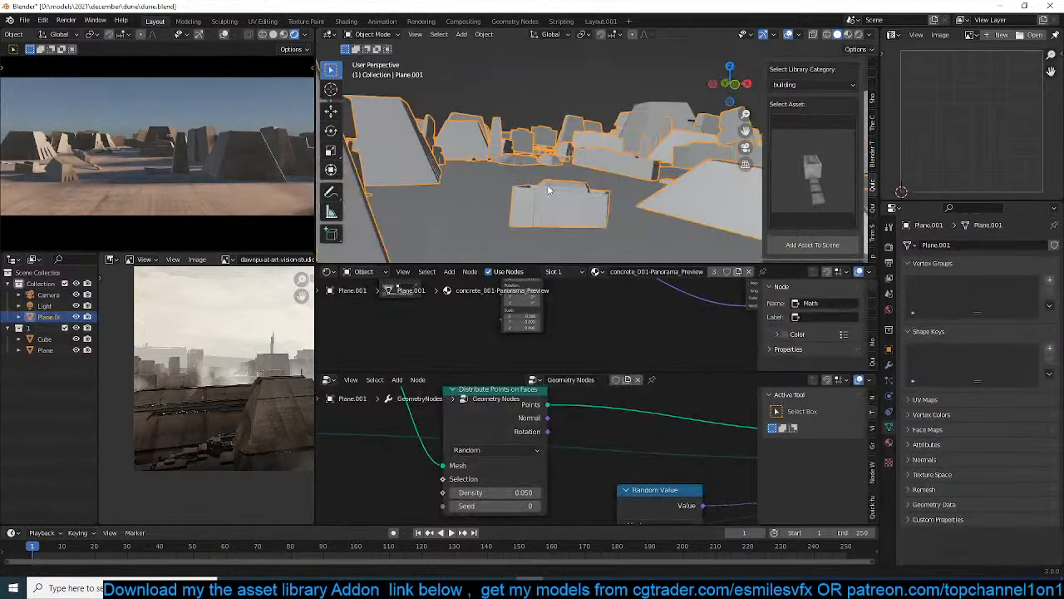
key("KP_0")
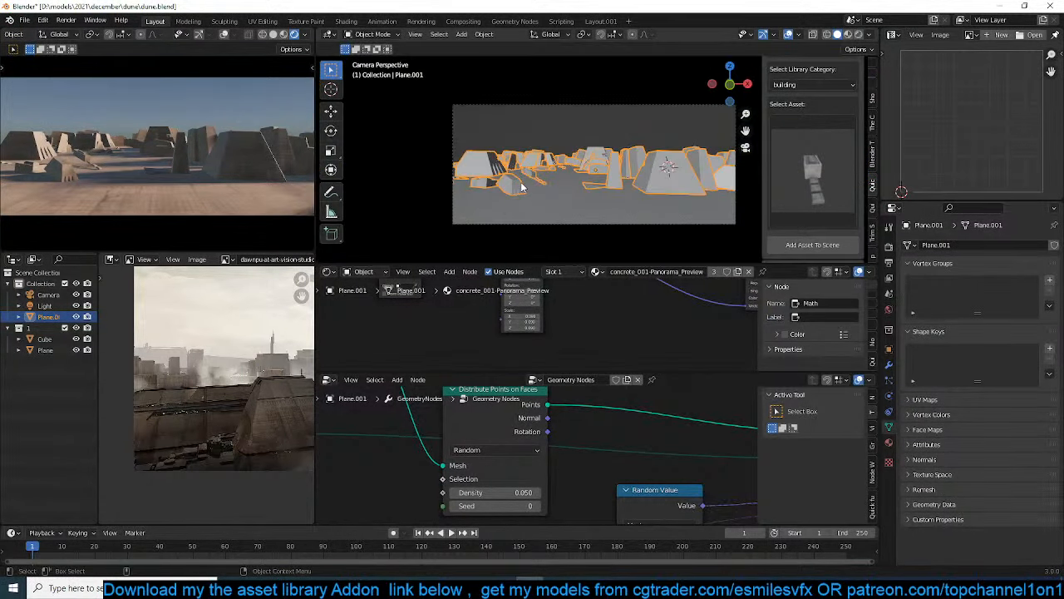
scroll(634, 454, "down", 3)
middle_click_drag(651, 464, 543, 482)
scroll(594, 446, "up", 1)
scroll(598, 449, "up", 4)
scroll(548, 455, "down", 4)
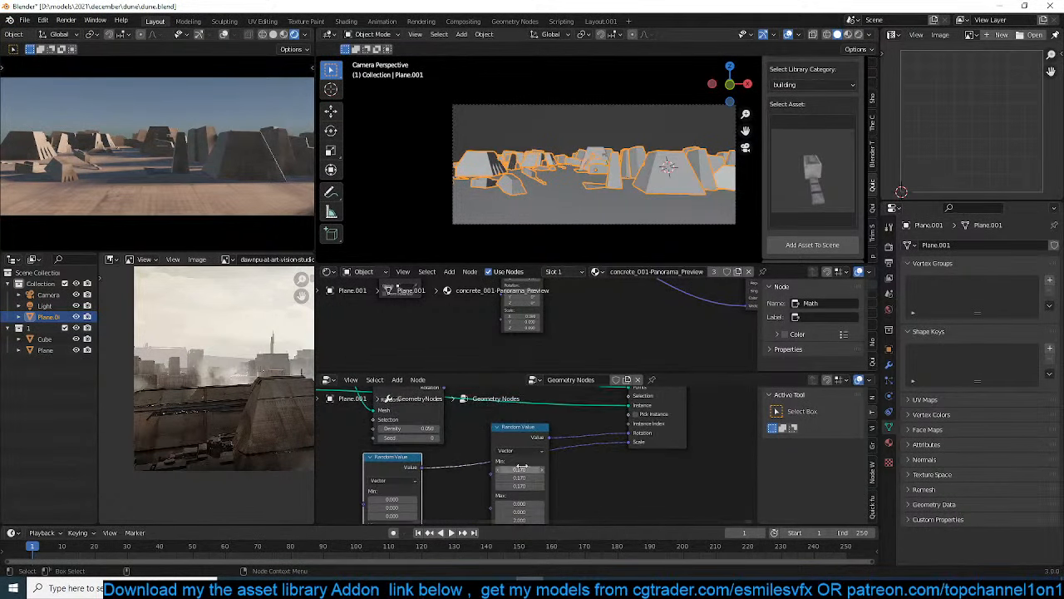
left_click_drag(522, 427, 555, 465)
middle_click_drag(586, 447, 569, 413)
scroll(577, 441, "up", 1)
middle_click_drag(554, 460, 479, 414)
scroll(556, 418, "up", 1)
key("Return")
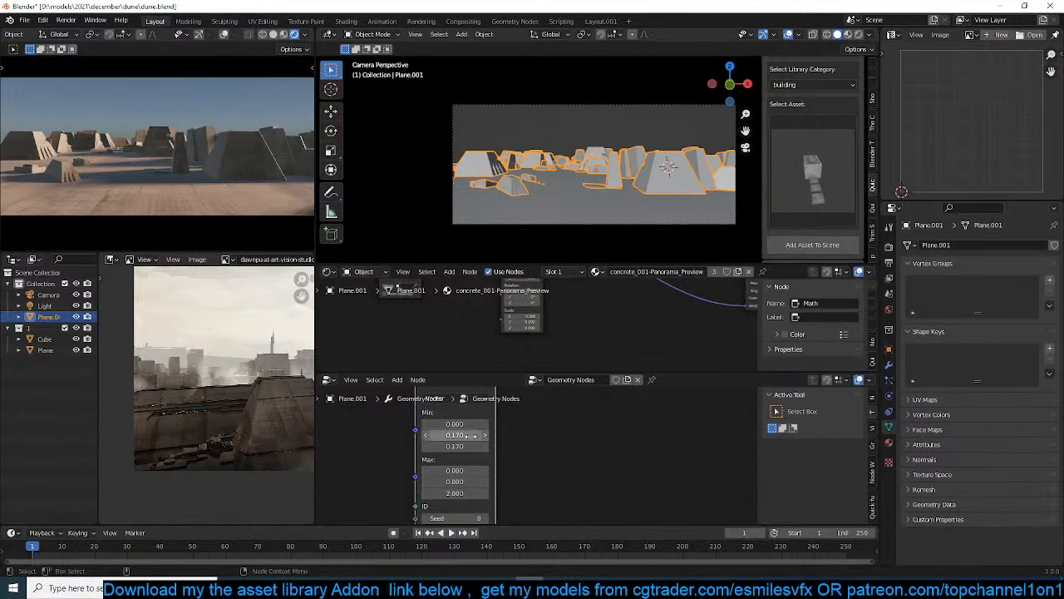
Set the rotation Random Value node's second Min value to 0.000 and third Max value to 10.700, deselect everything, and save the file
key("Return")
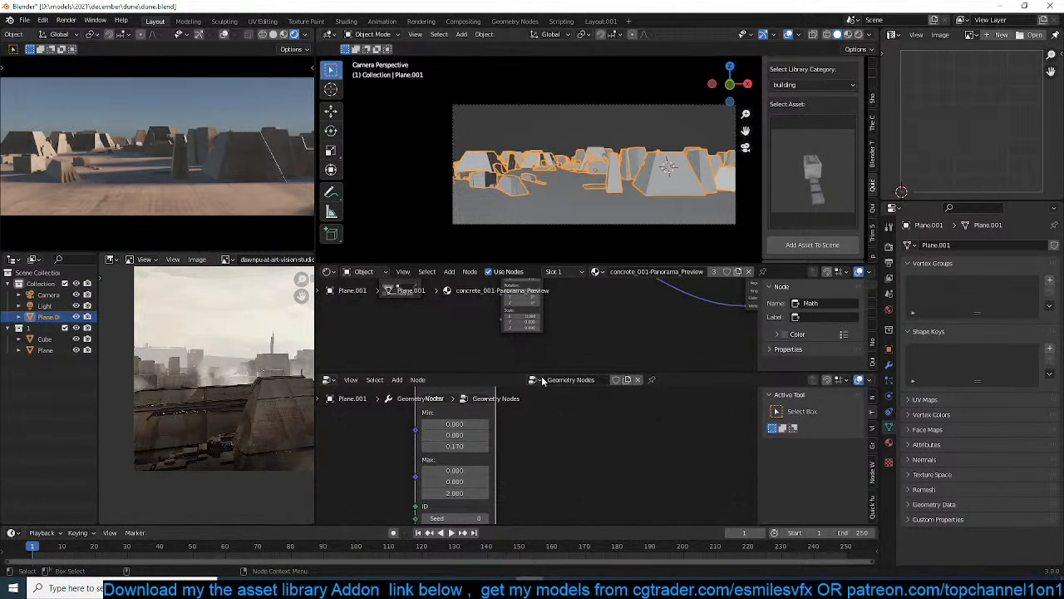
scroll(543, 234, "up", 2)
key("alt+a")
scroll(570, 198, "down", 1)
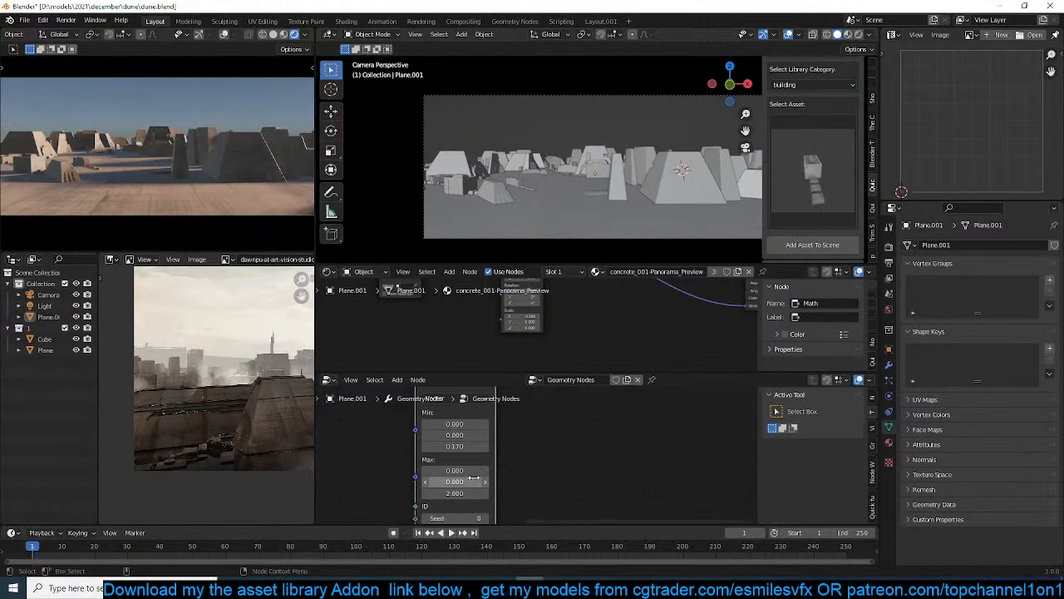
left_click_drag(455, 493, 553, 493)
scroll(493, 191, "down", 2)
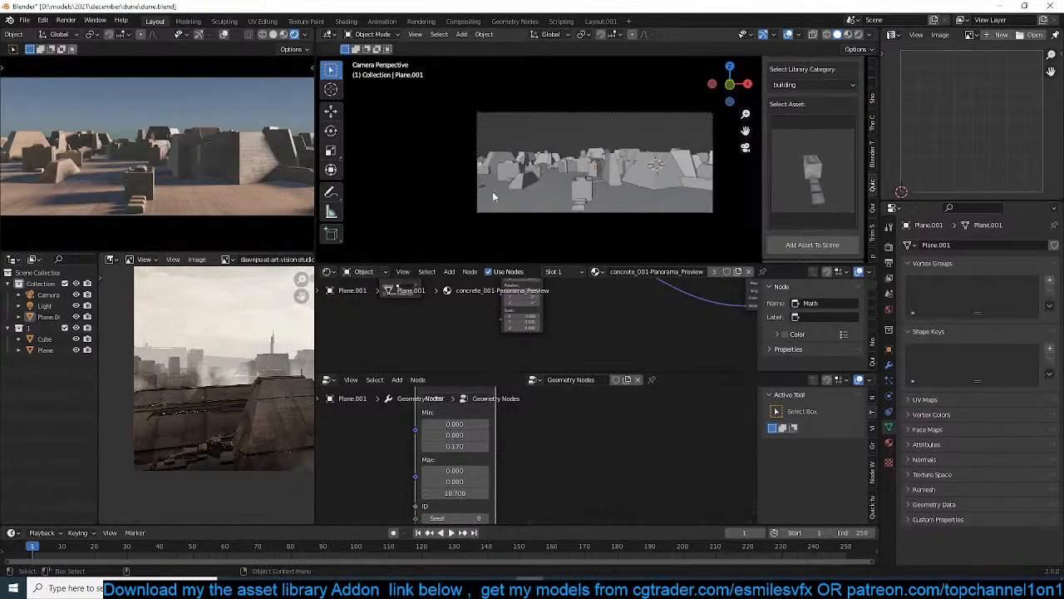
key("ctrl+s")
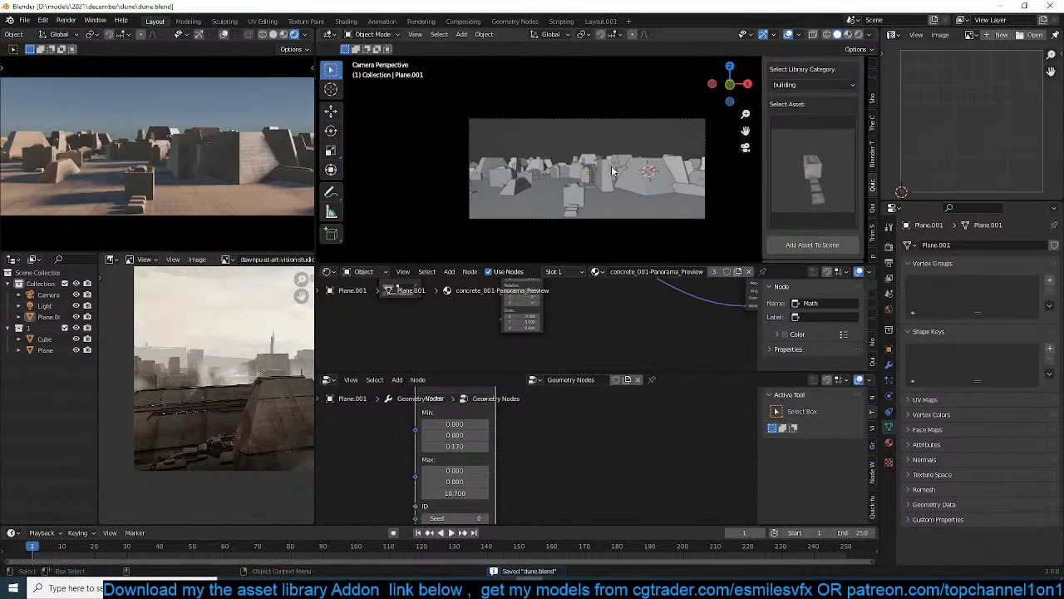
Add a cube mesh and stretch it along X into a long bar across the city
mouse_move(611, 170)
middle_mouse_down()
mouse_move(577, 178)
mouse_move(607, 179)
middle_mouse_up()
key("shift+a")
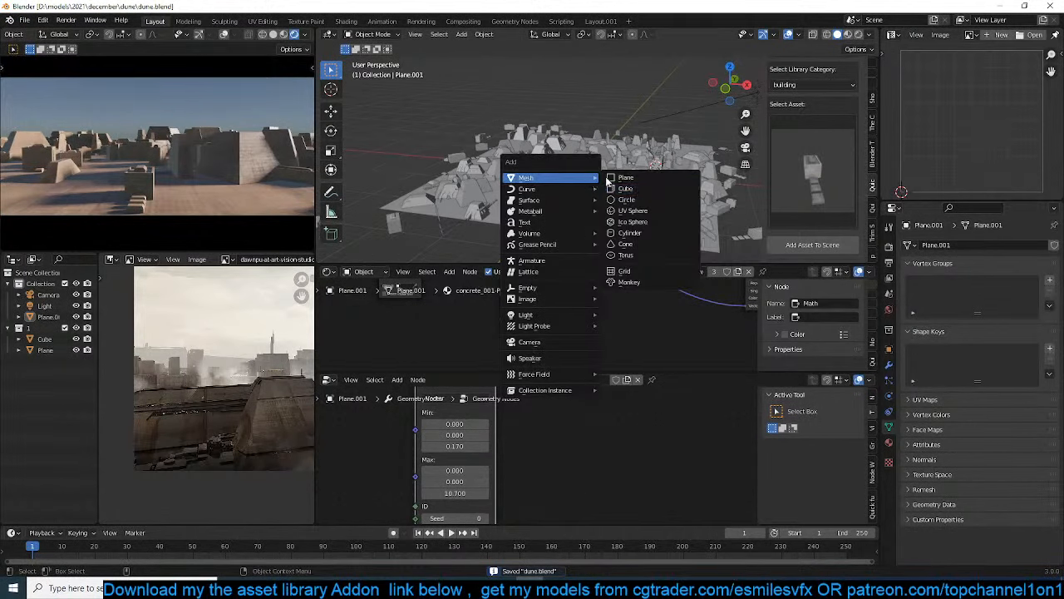
left_click(639, 192)
key("s")
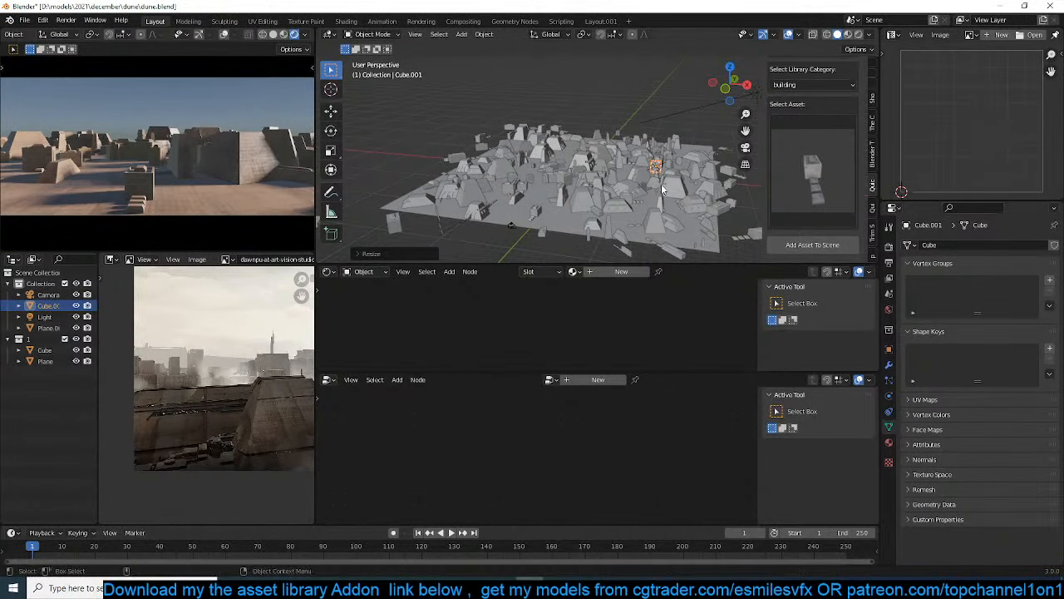
key("x")
left_click(869, 183)
middle_click_drag(696, 168, 645, 173)
key("s")
key("x")
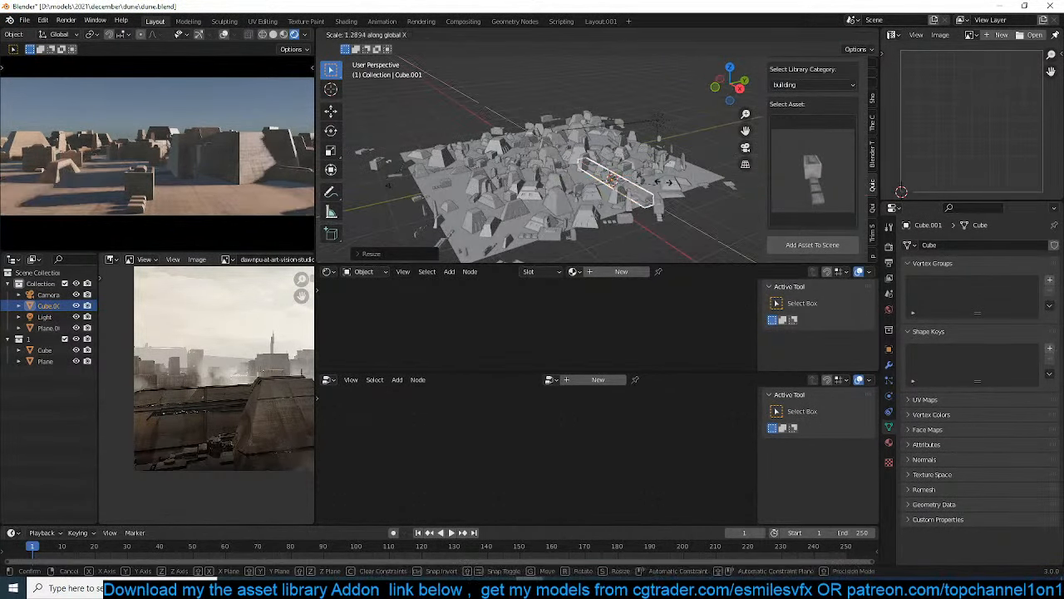
left_click(756, 146)
In top view, centre the stretched cube over the city and scale it along Y until it covers the whole ground plane
middle_click_drag(722, 152, 702, 179)
key("KP_7")
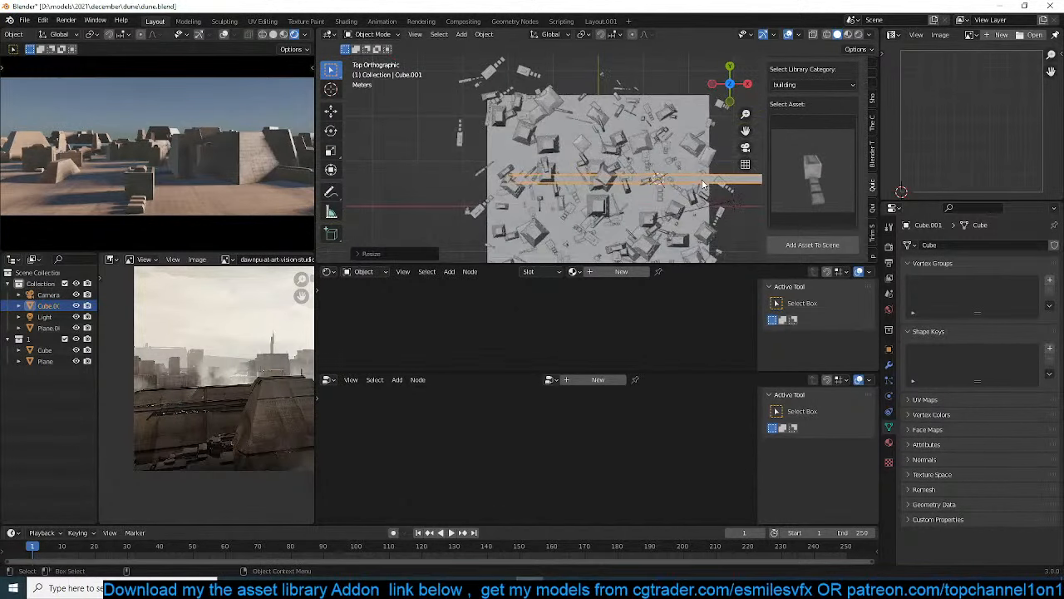
key("g")
left_click(703, 225)
scroll(696, 225, "down", 3)
key("s")
key("y")
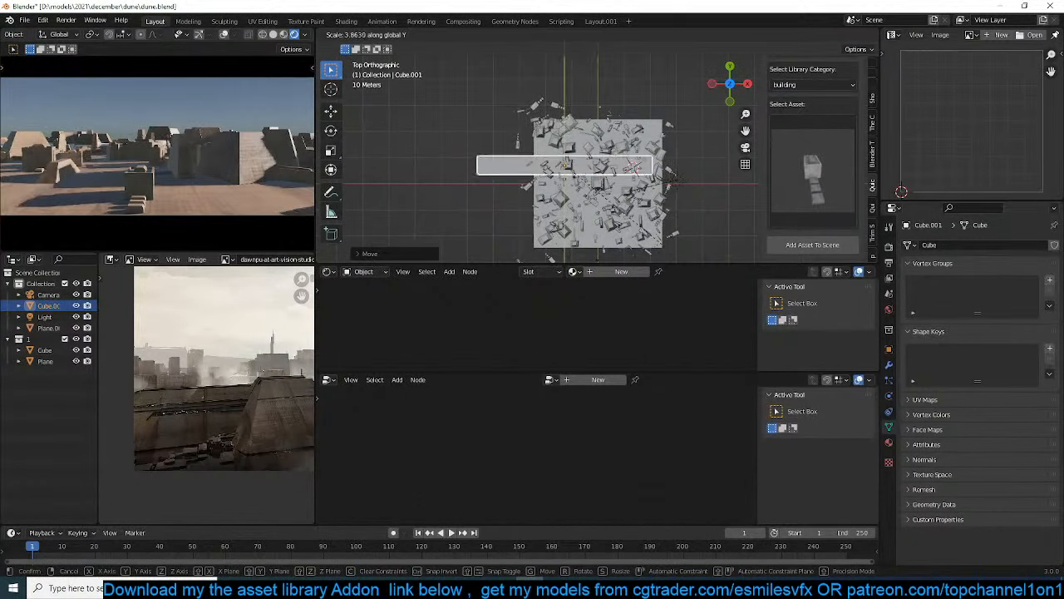
left_click(557, 110)
key("g")
left_click(570, 154)
key("s")
key("y")
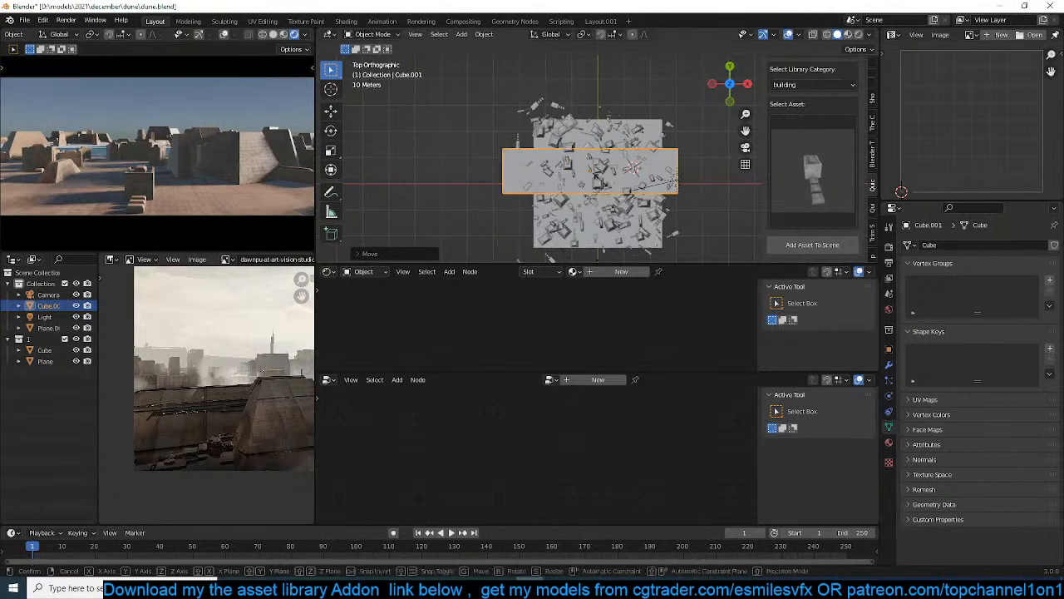
left_click(619, 211)
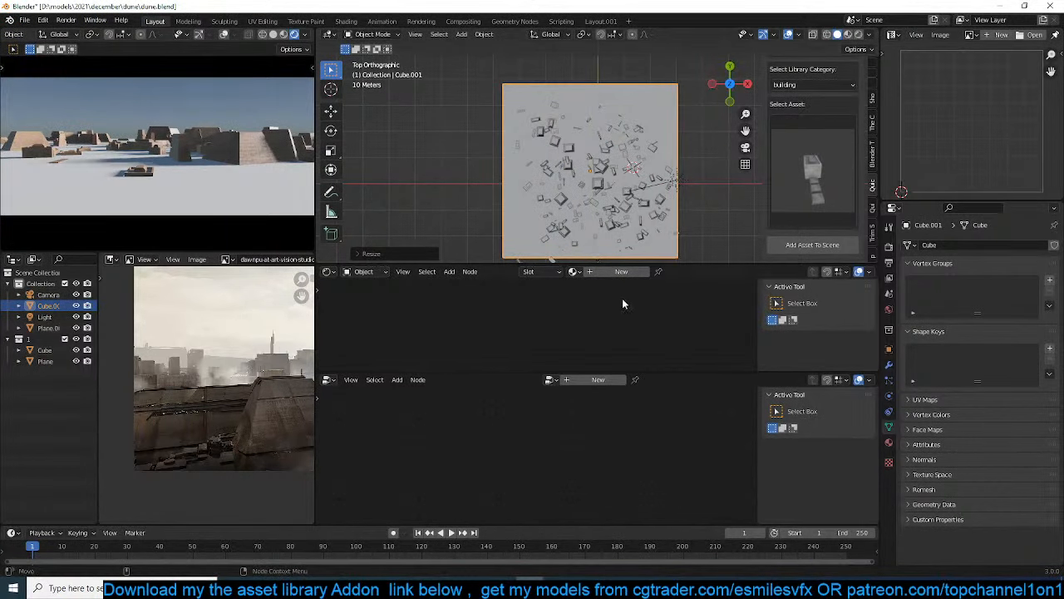
Give the cube a new material with a Principled Volume node feeding the output's Volume, and delete the Principled BSDF
left_click(620, 272)
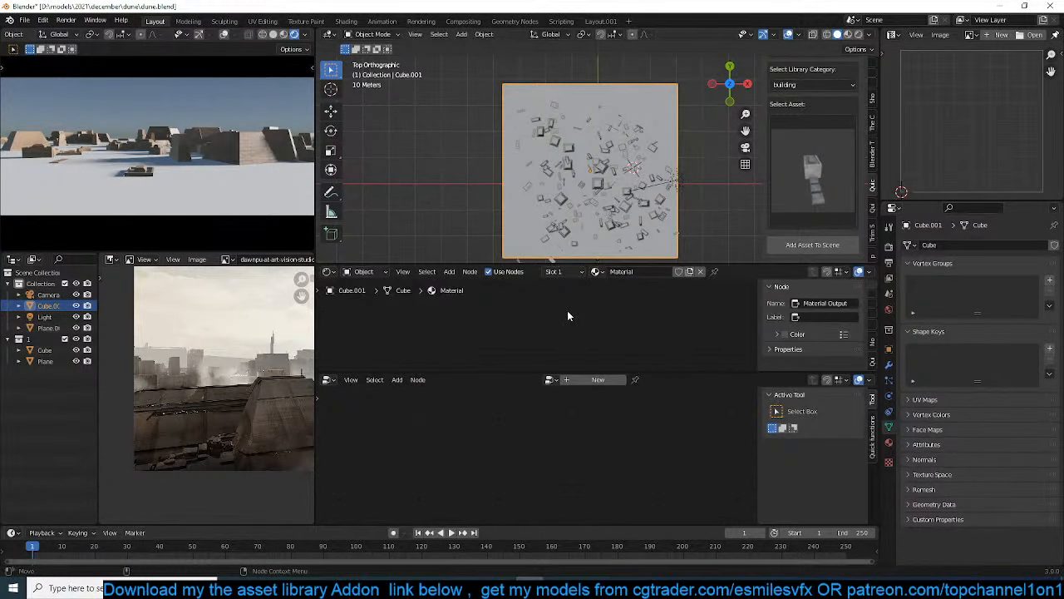
key("shift+a")
key("shift+a")
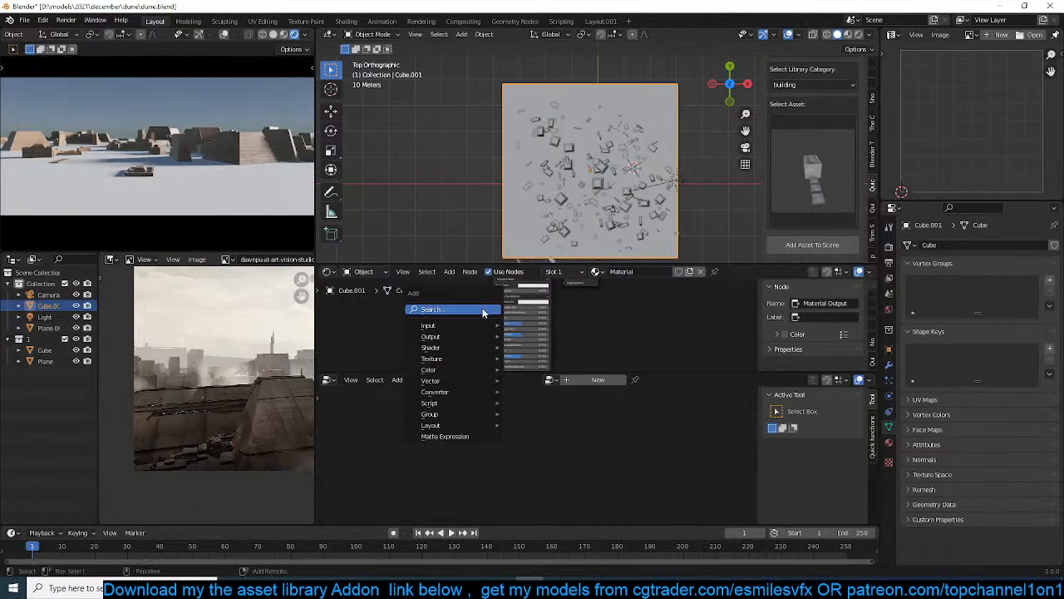
mouse_move(453, 371)
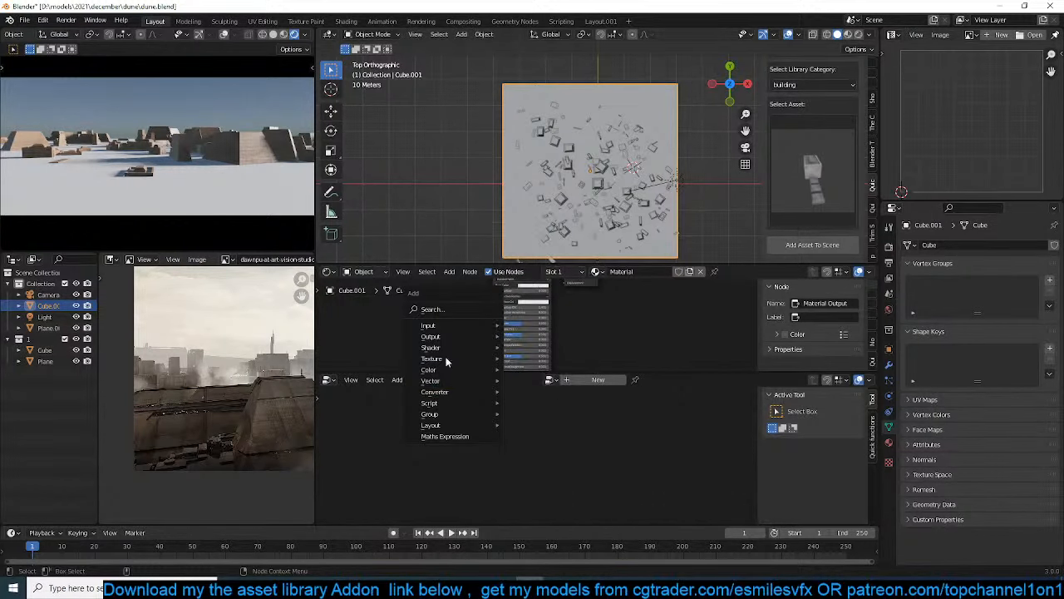
mouse_move(449, 347)
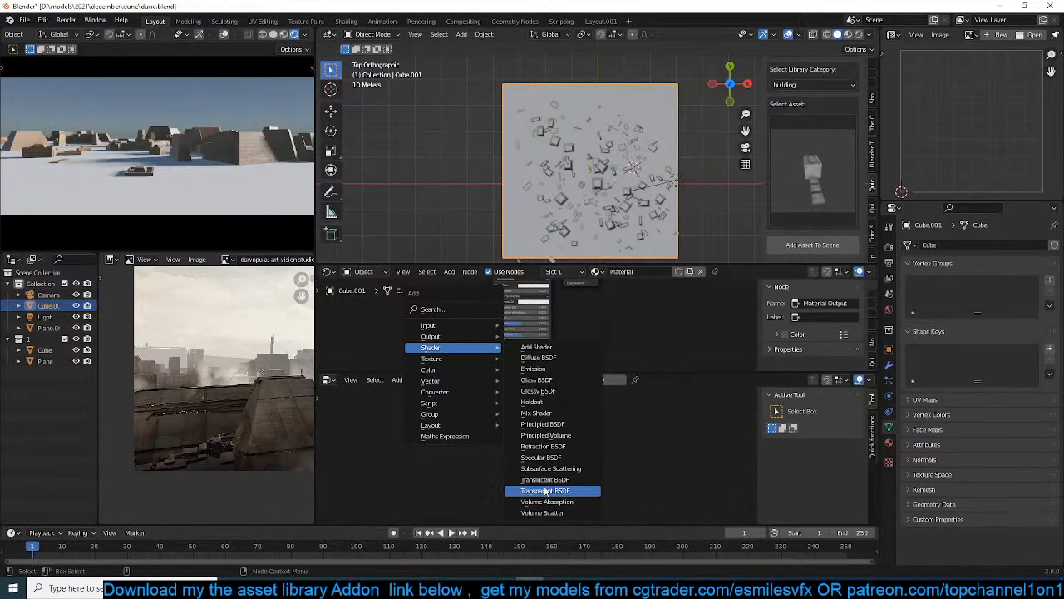
left_click(557, 436)
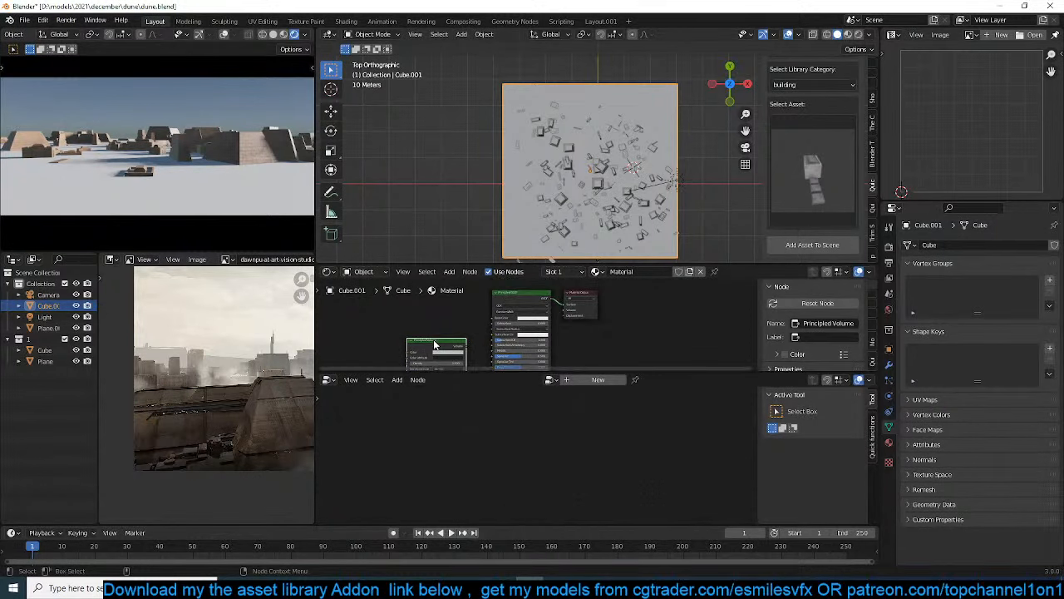
left_click(525, 300)
key("x")
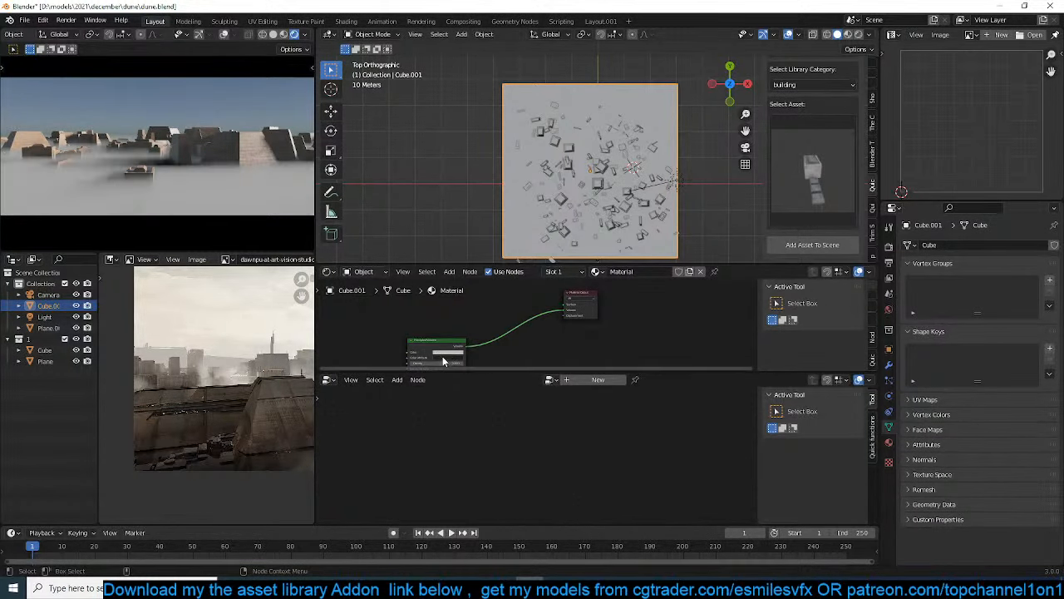
Set the Principled Volume's density to 0.050, tint its colour pale pink, and save the file
left_click_drag(443, 344, 451, 330)
scroll(452, 330, "up", 5)
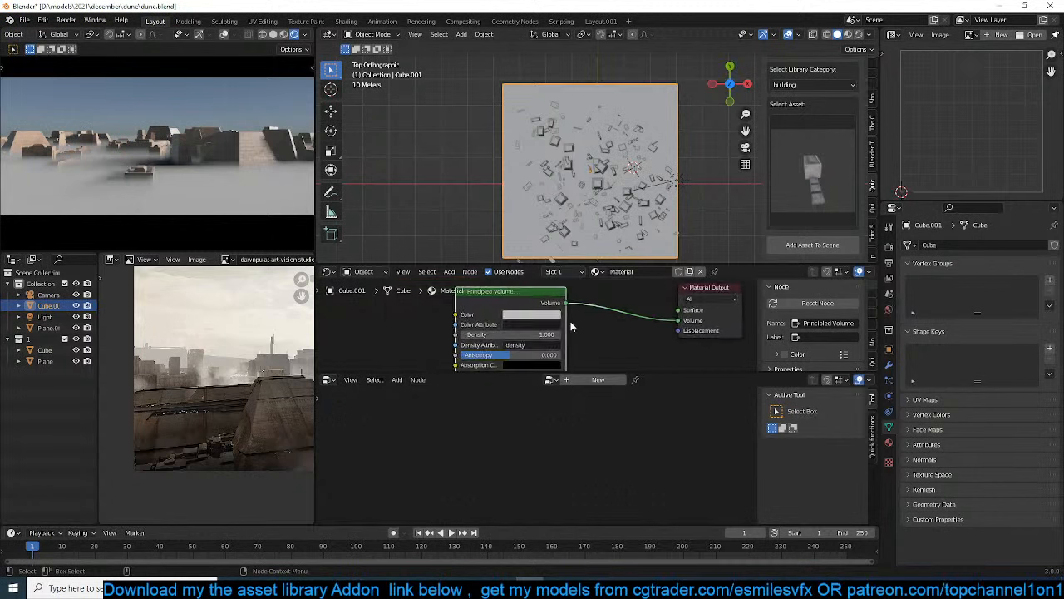
mouse_move(537, 335)
left_mouse_down()
mouse_move(508, 336)
mouse_move(540, 336)
left_mouse_up()
left_click(544, 313)
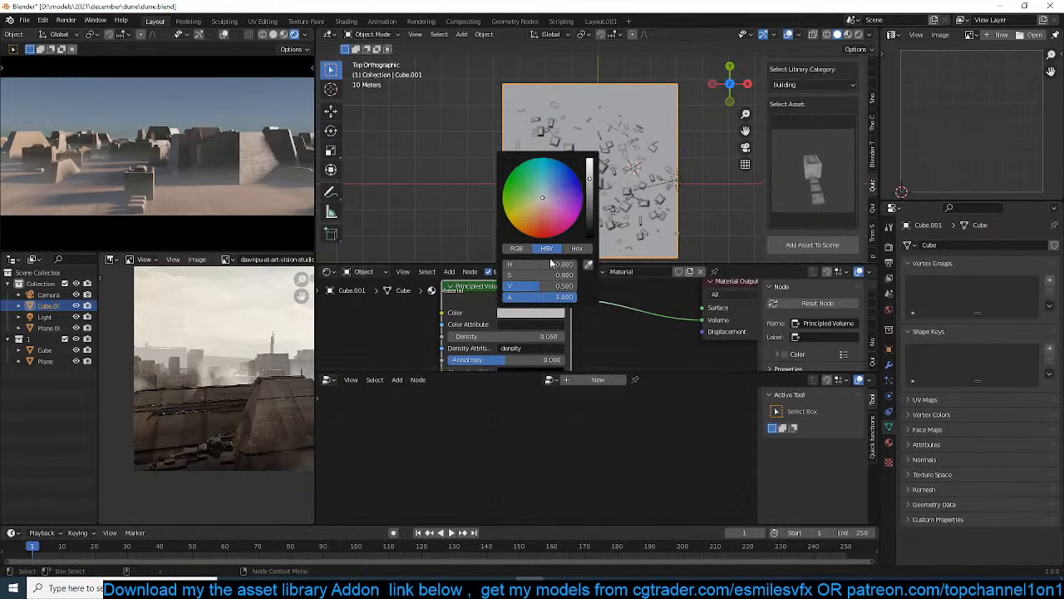
left_click(522, 211)
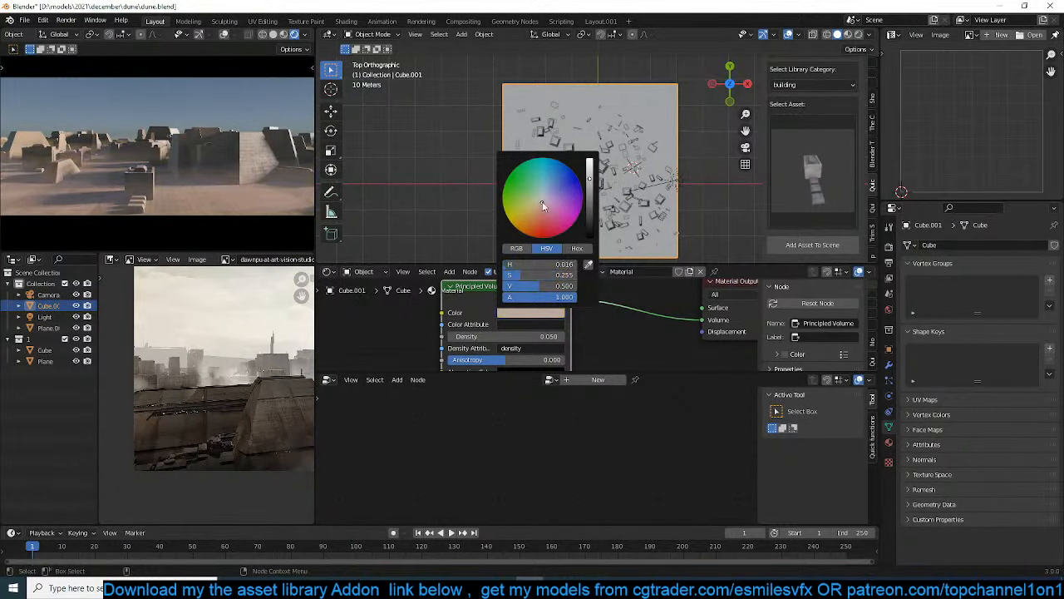
scroll(665, 129, "down", 3)
key("ctrl+s")
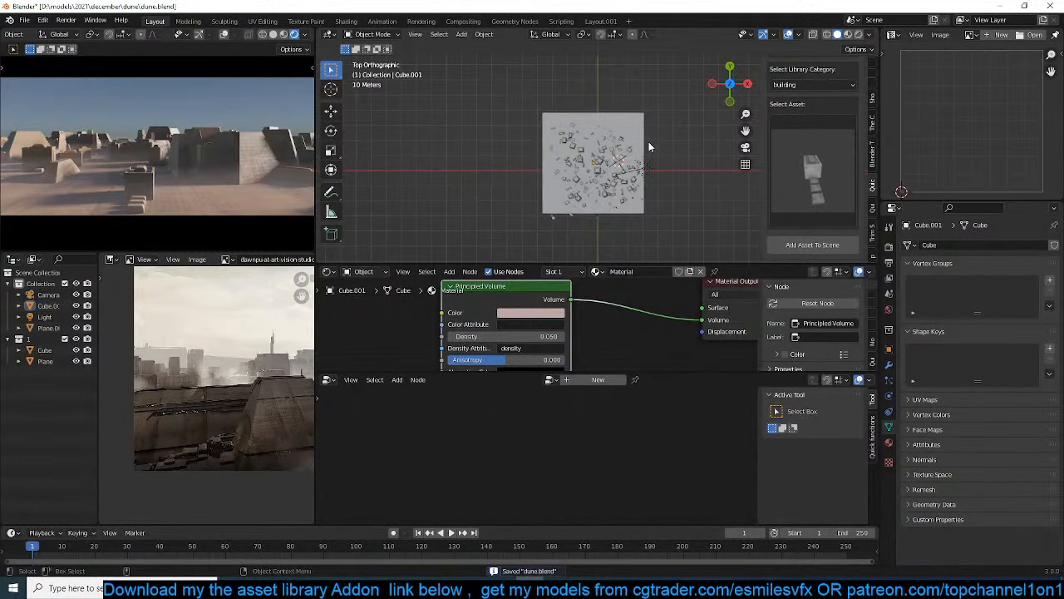
Choose the low, multi-legged structure from the building asset library and add it to the scene
scroll(649, 146, "up", 5)
left_click(808, 176)
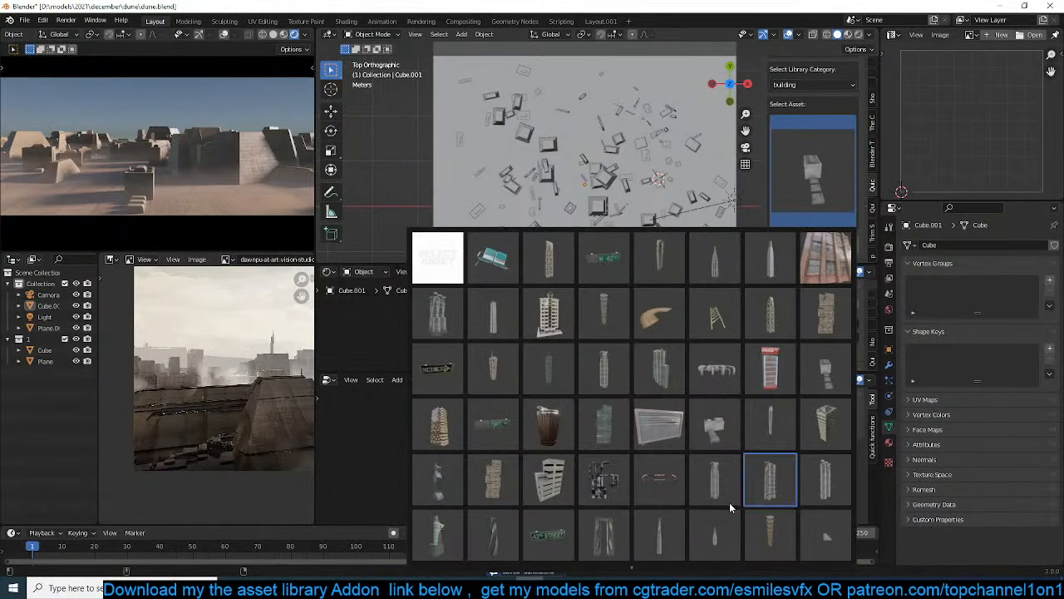
left_click(728, 369)
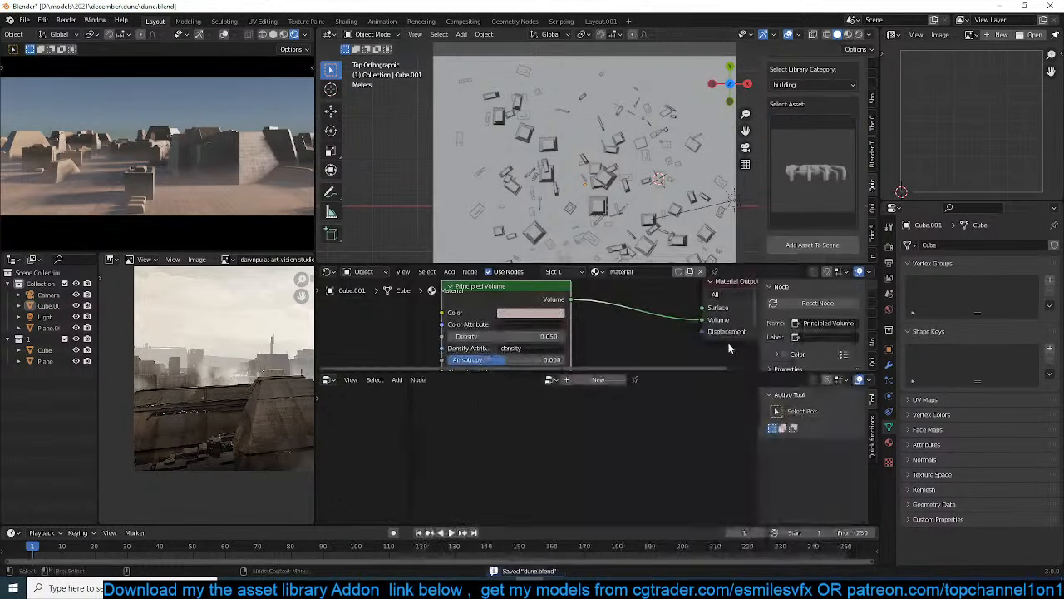
left_click(805, 247)
scroll(654, 208, "down", 2)
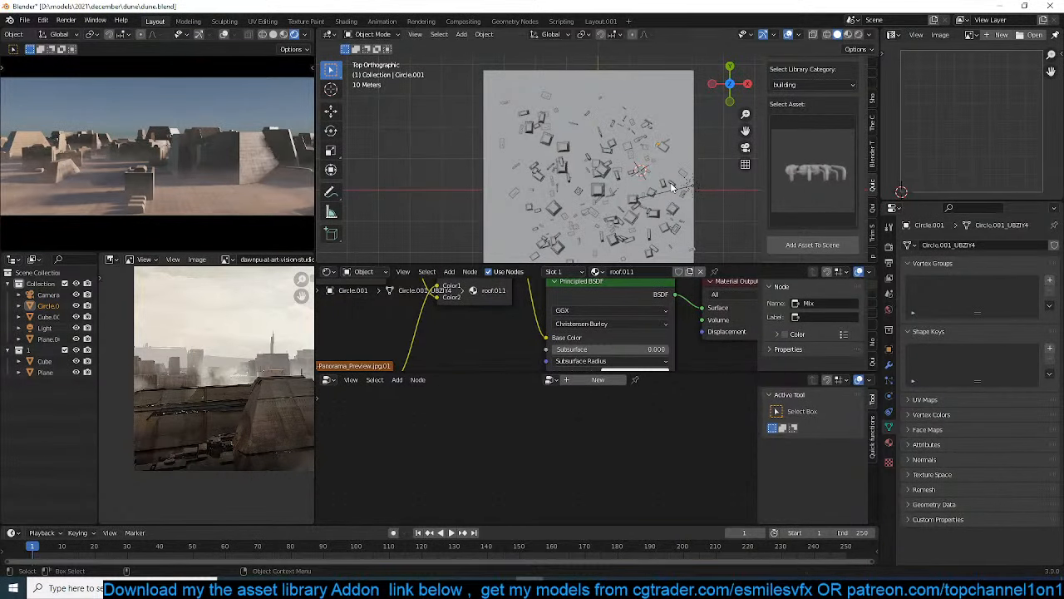
Locate the added asset with wireframe shading, return to solid shading, and apply its object transform
key("KP_Decimal")
mouse_move(664, 178)
middle_mouse_down()
mouse_move(587, 120)
mouse_move(525, 168)
middle_mouse_up()
scroll(587, 120, "down", 2)
key("KP_1")
key("z")
scroll(524, 169, "down", 4)
key("z")
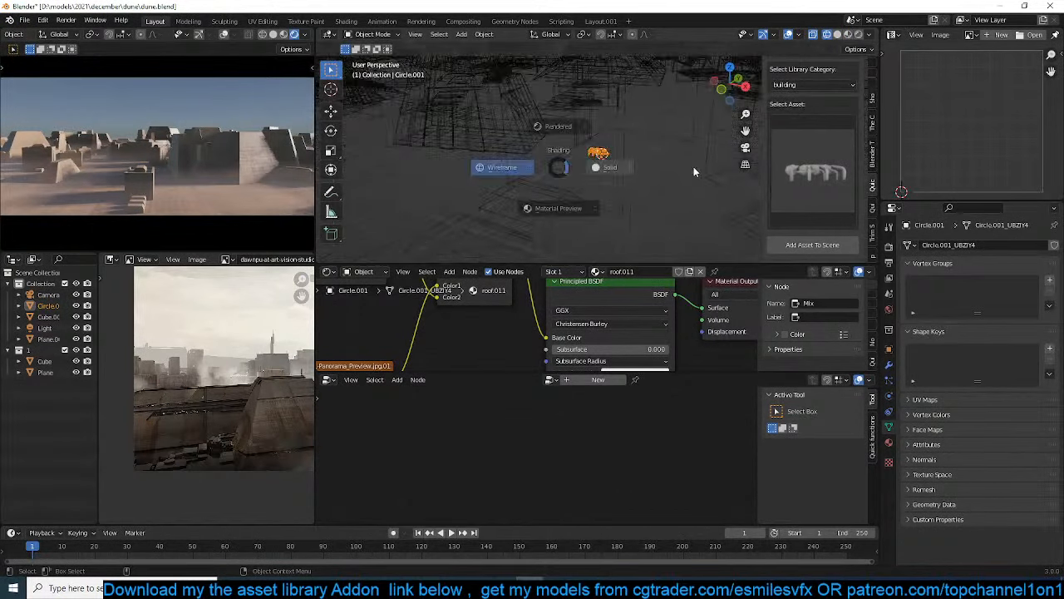
left_click(694, 171)
key("ctrl+a")
left_click(670, 168)
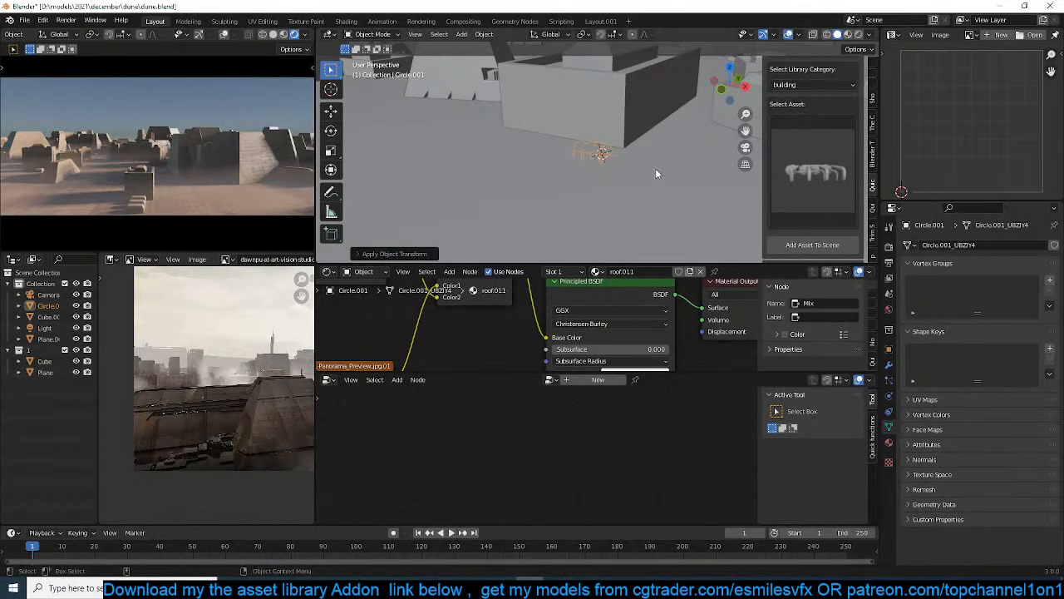
Move the added asset slightly upward and put it into collection 1 with the other scattered buildings
key("g")
left_click(656, 140)
key("m")
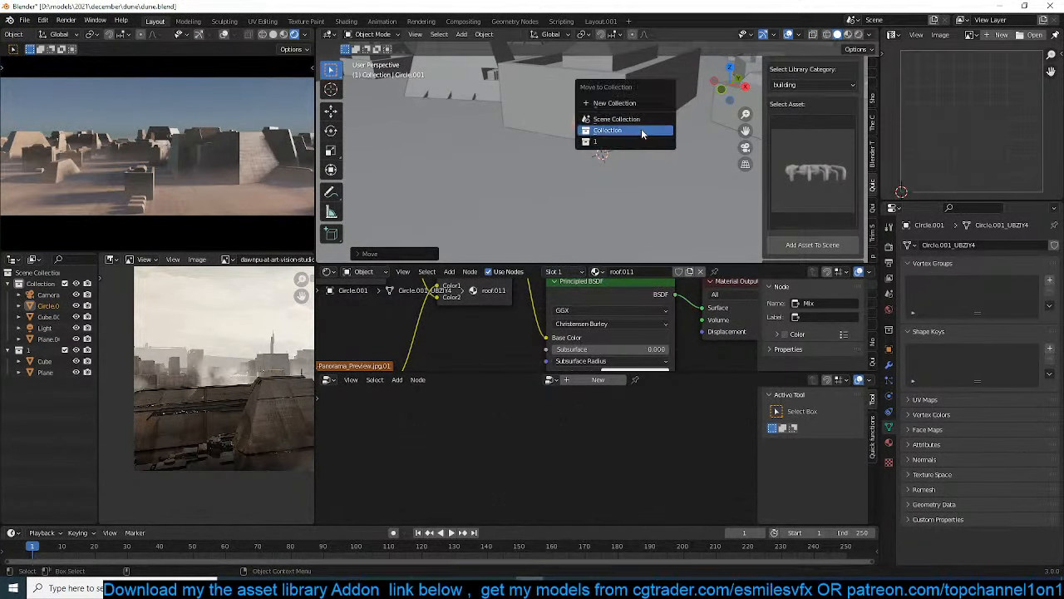
left_click(638, 140)
scroll(641, 158, "down", 5)
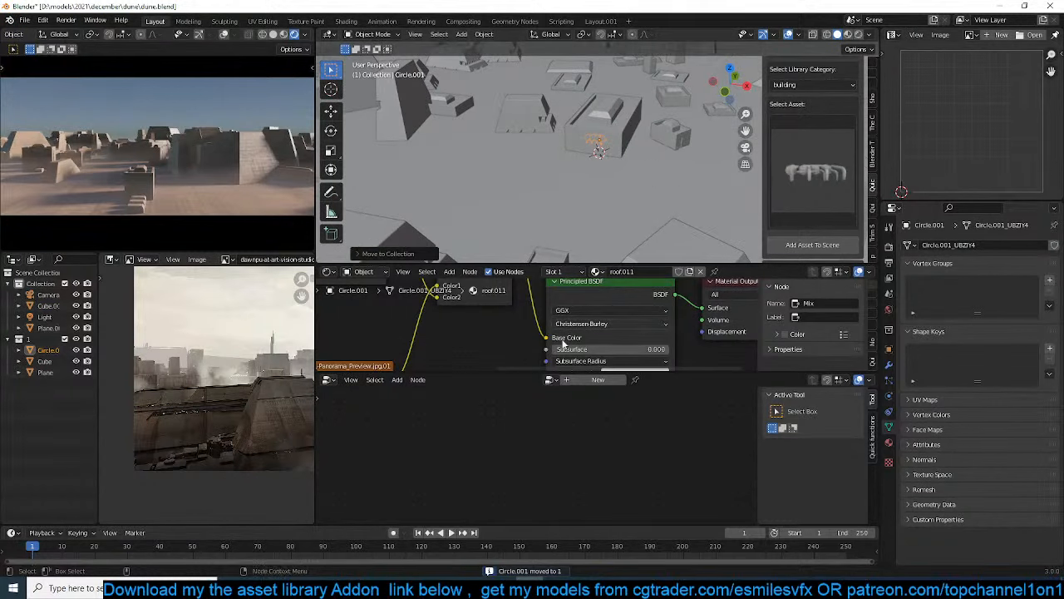
Select the plane carrying the scattered buildings and enable Separate Children on its Collection Info node for collection 1
scroll(649, 193, "down", 8)
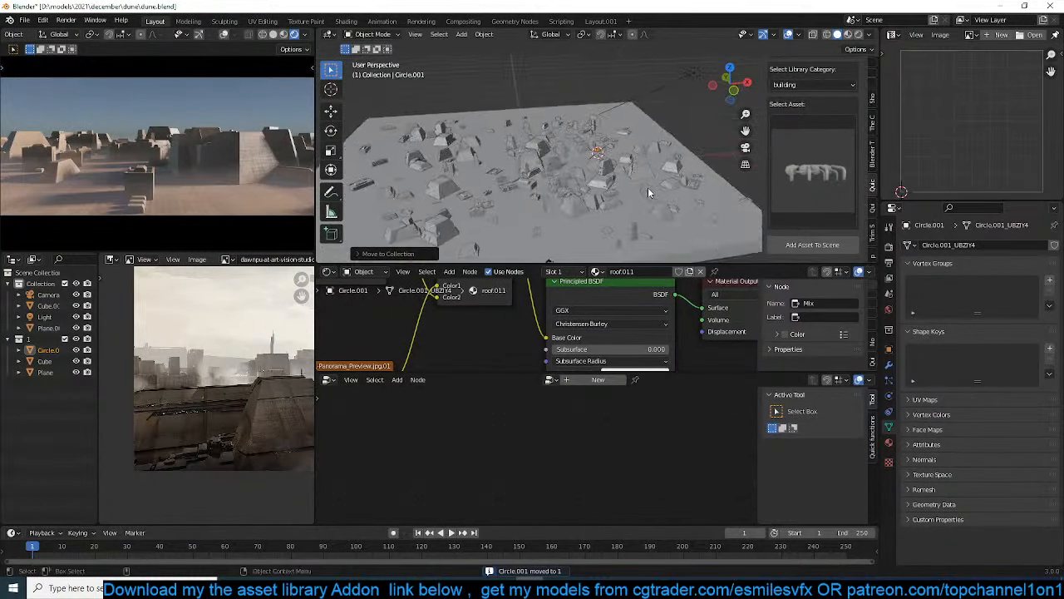
scroll(646, 164, "up", 7)
scroll(539, 360, "down", 2)
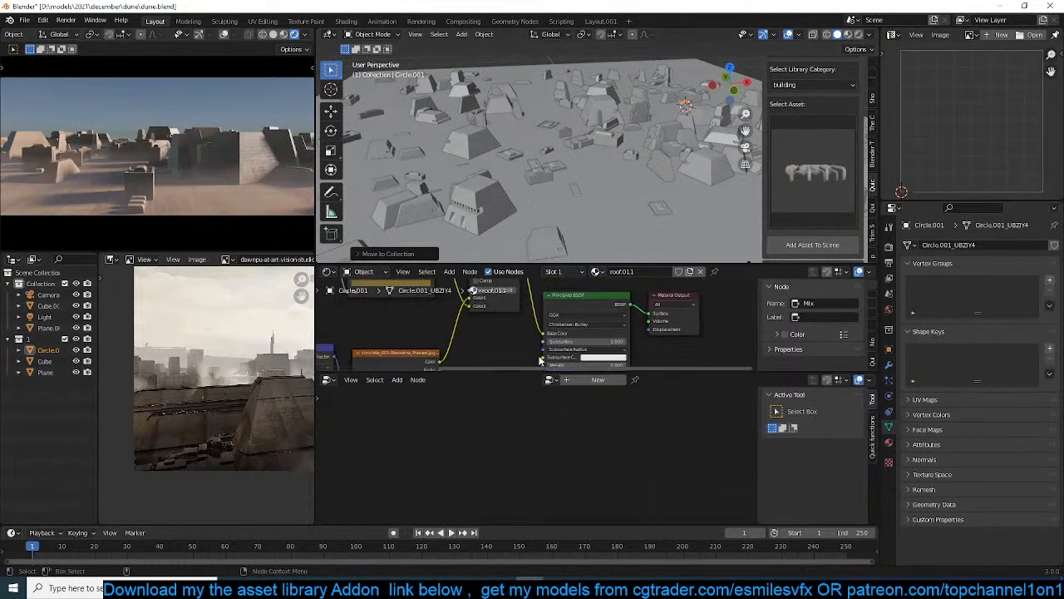
scroll(538, 360, "down", 4)
middle_click_drag(524, 334, 638, 296)
scroll(638, 296, "up", 3)
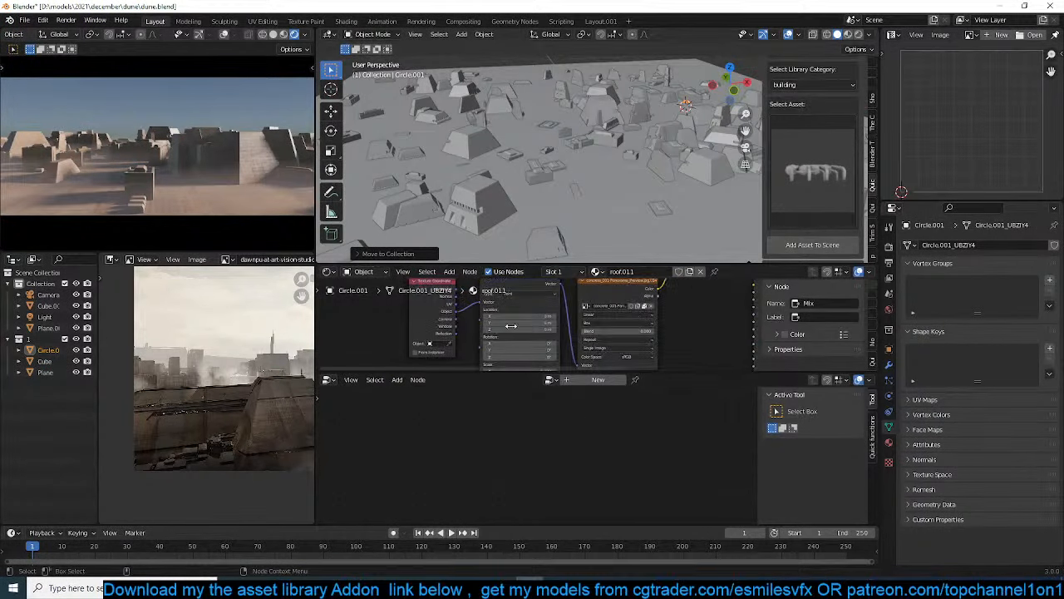
left_click(590, 244)
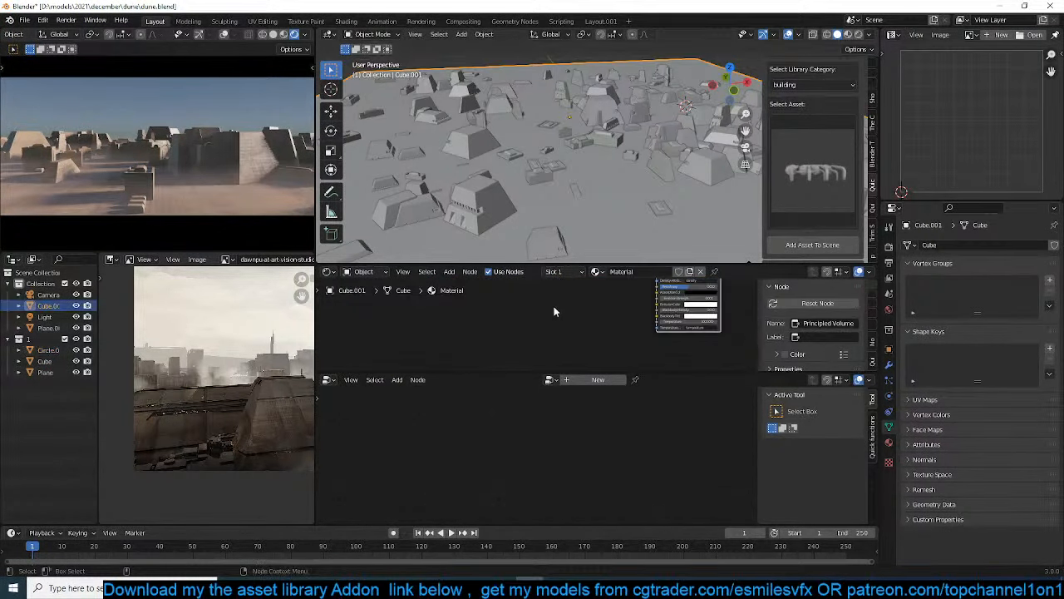
left_click(544, 232)
scroll(574, 204, "down", 7)
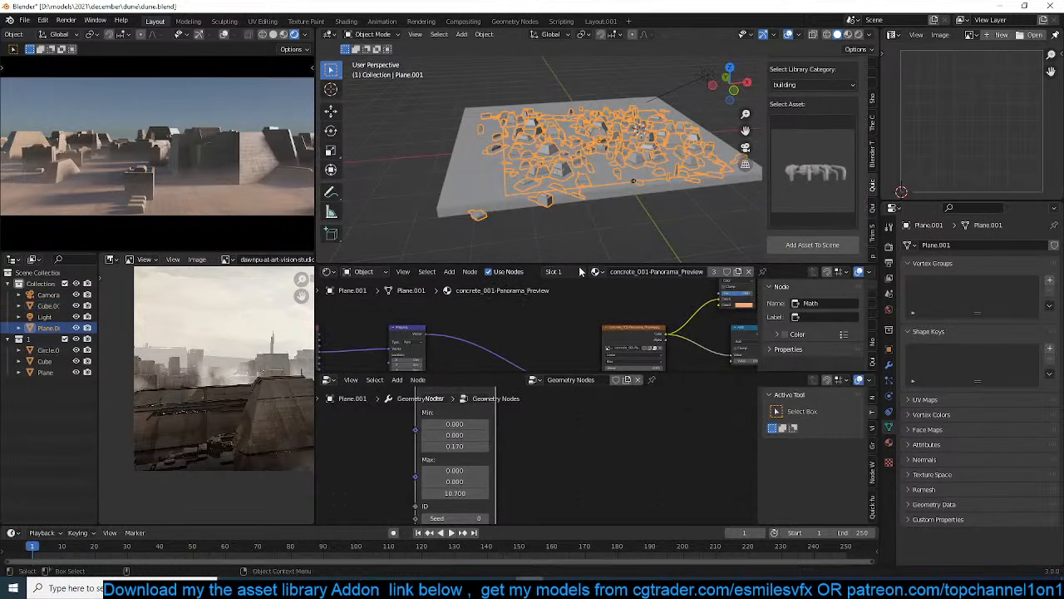
scroll(515, 424, "up", 2)
middle_click_drag(523, 426, 485, 457)
scroll(454, 442, "down", 5)
scroll(425, 451, "up", 7)
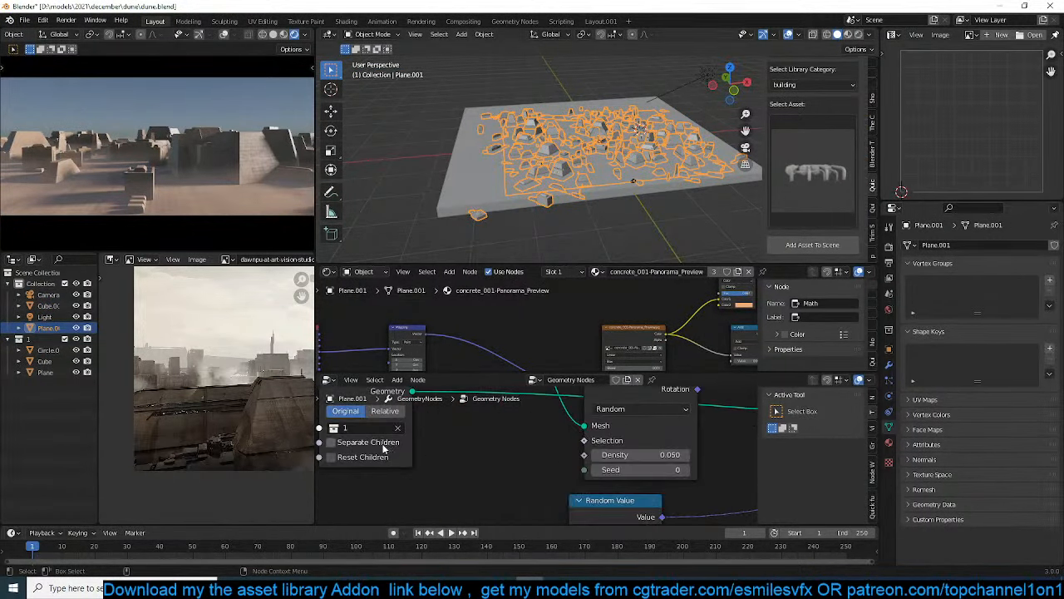
middle_click_drag(404, 449, 421, 449)
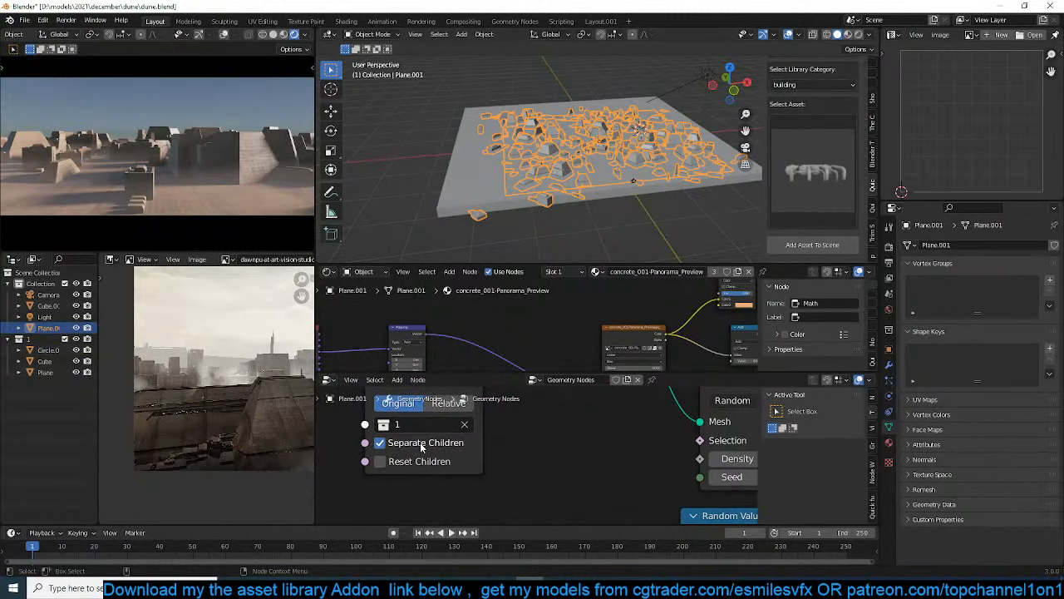
Turn off Separate Children on the Collection Info node, keeping collection 1 as the scattered source
left_click(430, 426)
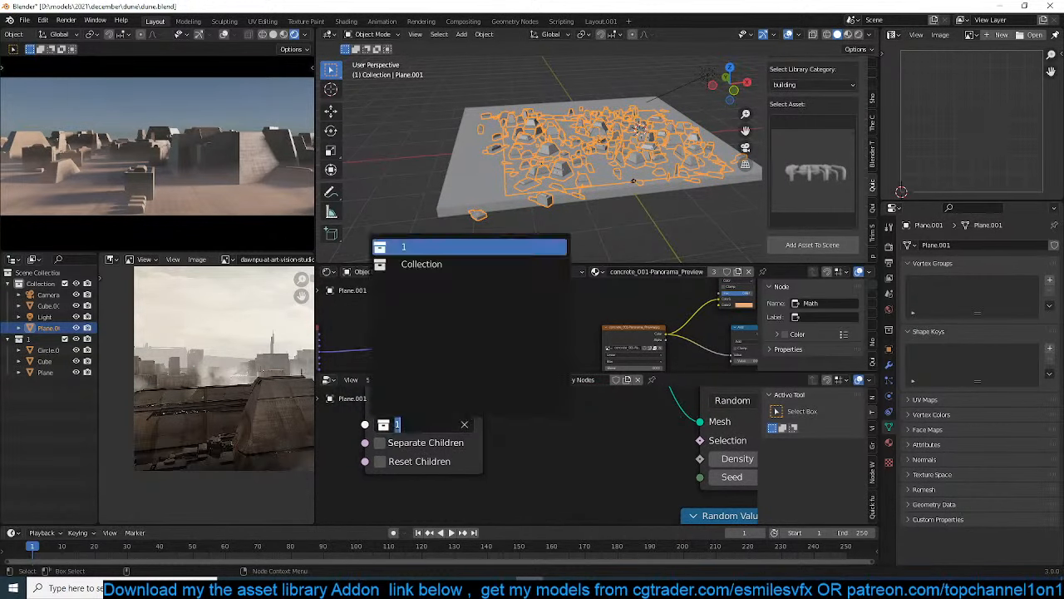
left_click(451, 425)
left_click(417, 246)
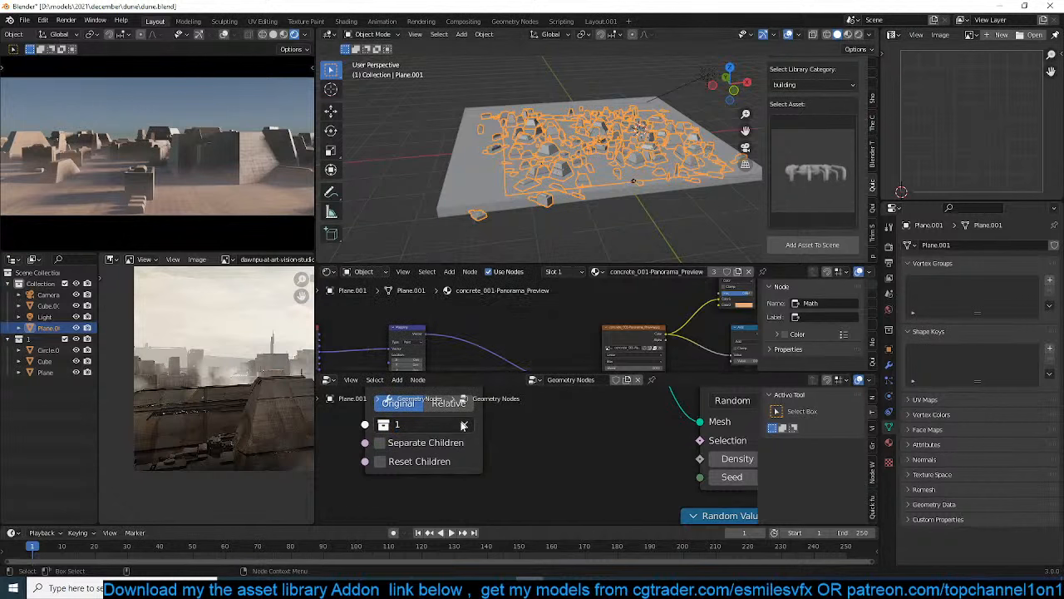
left_click(463, 425)
left_click(453, 422)
left_click(397, 246)
Select the large volume cube enclosing the city and set its viewport Display As option to Wire
scroll(624, 194, "up", 6)
scroll(587, 189, "down", 1)
middle_click_drag(501, 200, 530, 204)
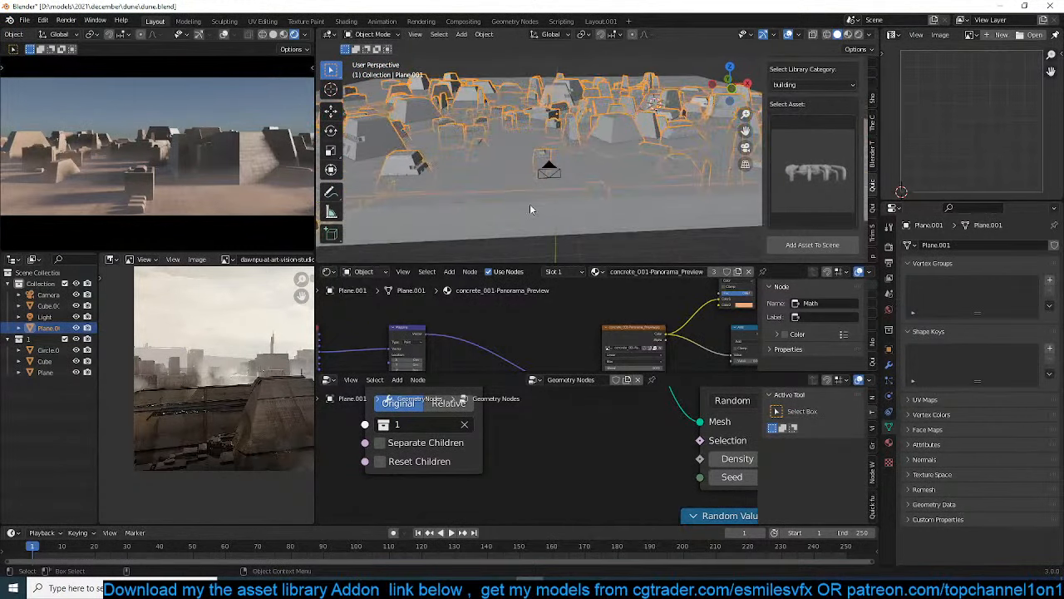
left_click(529, 203)
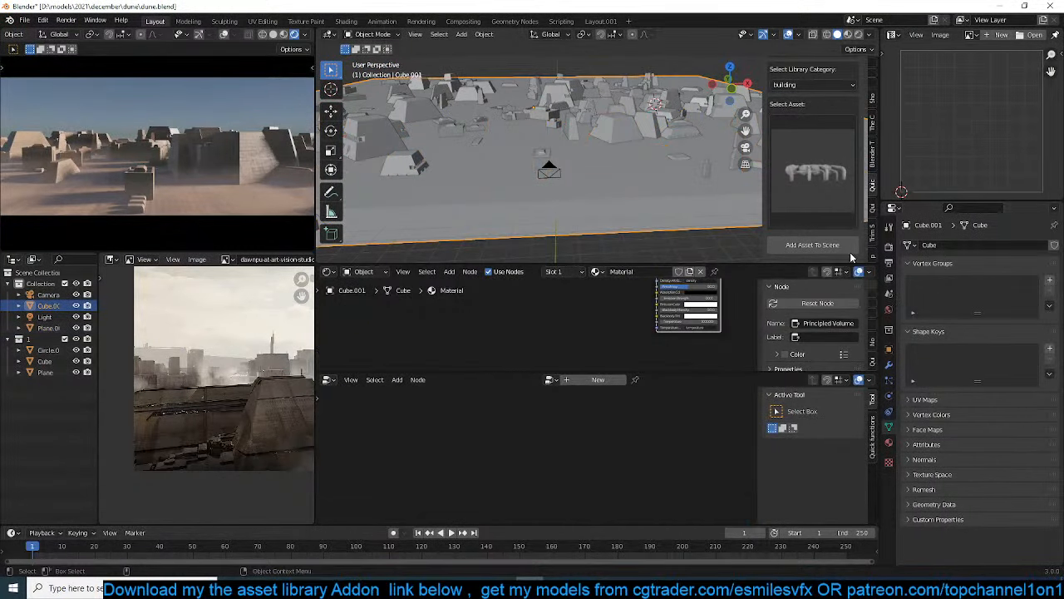
left_click(889, 352)
left_click(923, 510)
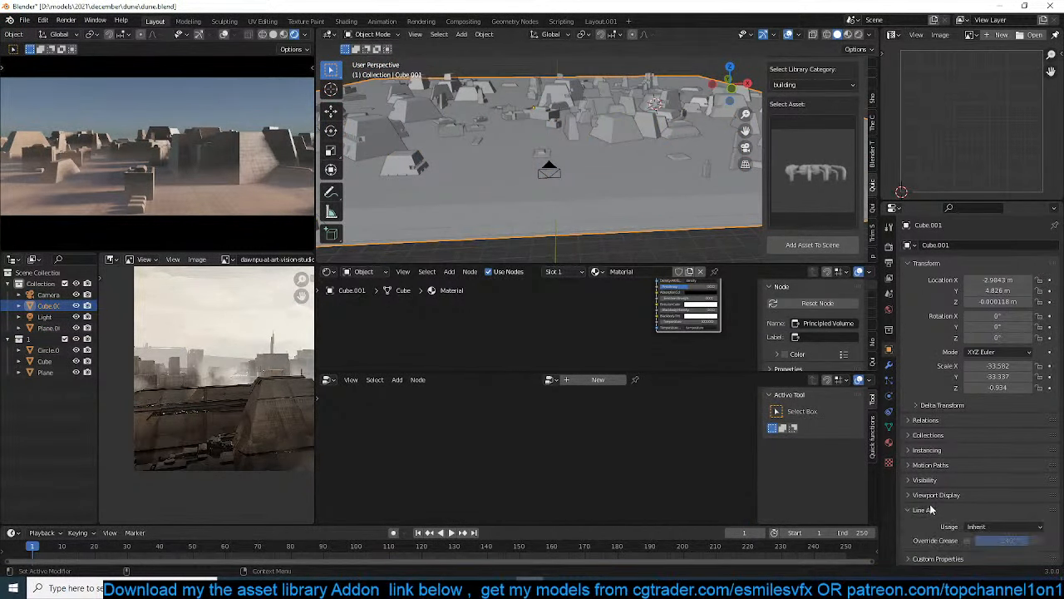
left_click(936, 495)
scroll(973, 415, "down", 3)
left_click(1004, 521)
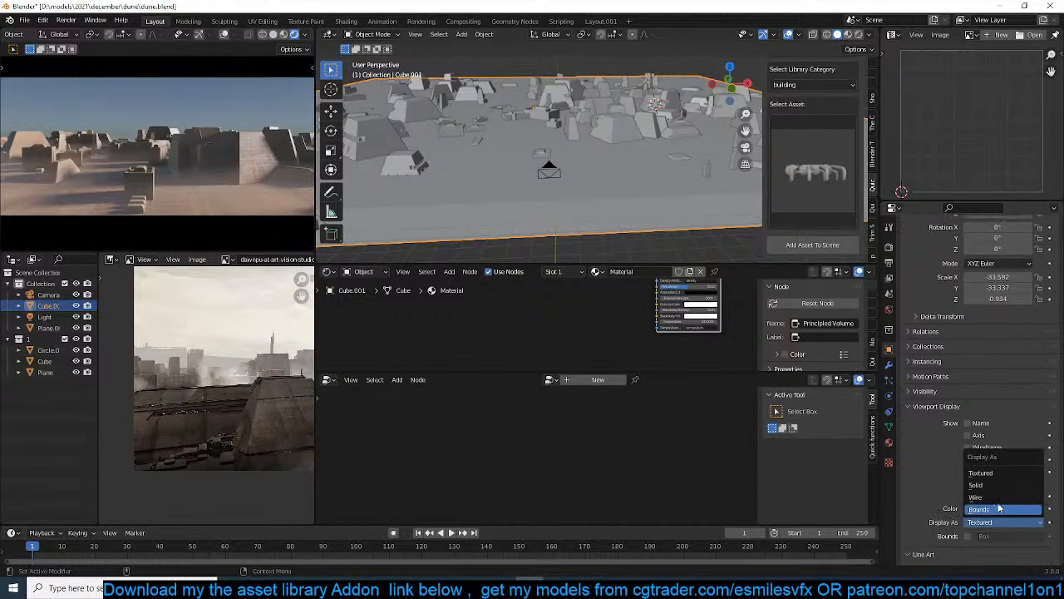
left_click(998, 475)
left_click(733, 239)
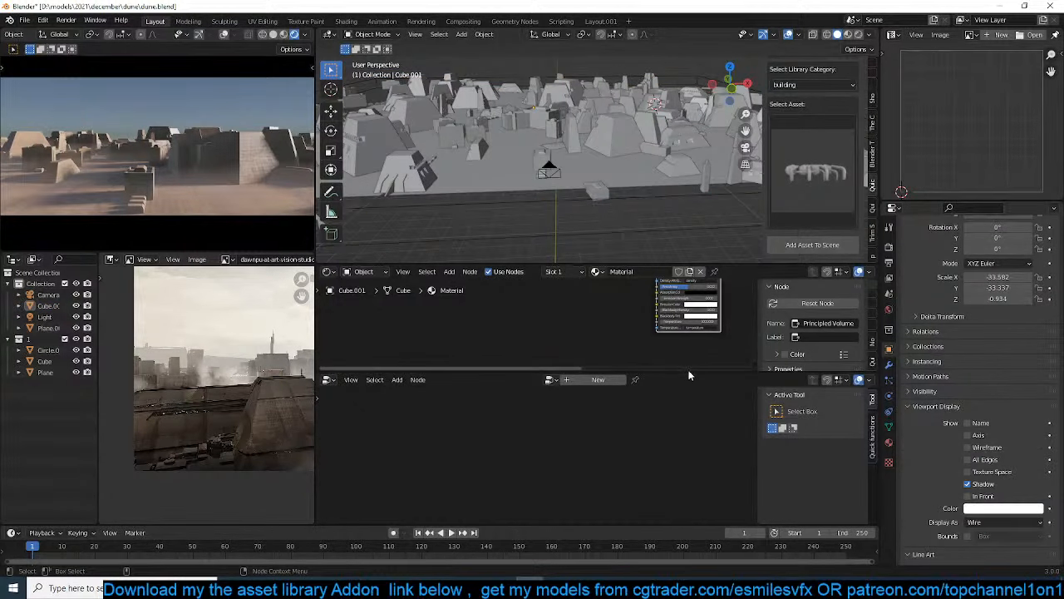
Enlarge the geometry node editor, select the plane carrying the scattered buildings, and inspect the instances up close
left_click_drag(687, 372, 692, 289)
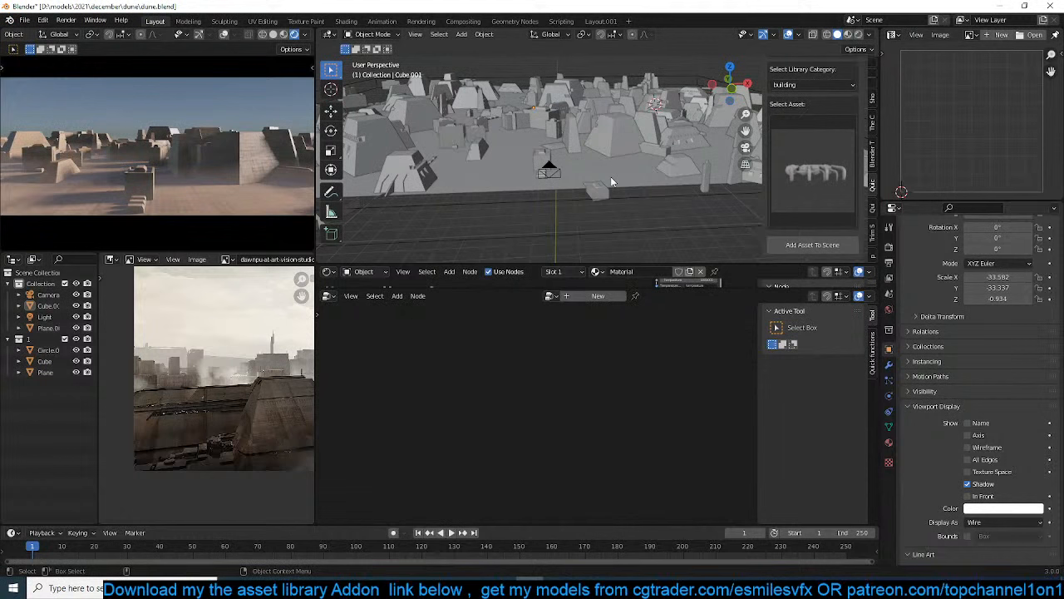
left_click(629, 127)
middle_click_drag(629, 127, 537, 179)
scroll(593, 171, "up", 3)
scroll(541, 179, "up", 2)
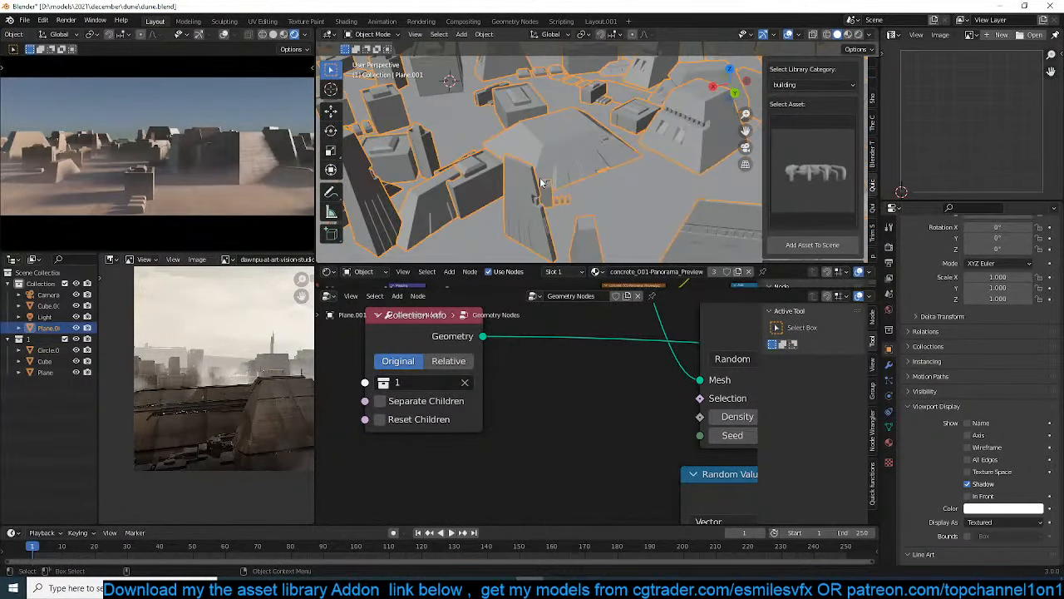
scroll(542, 182, "down", 4)
middle_click_drag(631, 211, 625, 171)
scroll(625, 171, "down", 2)
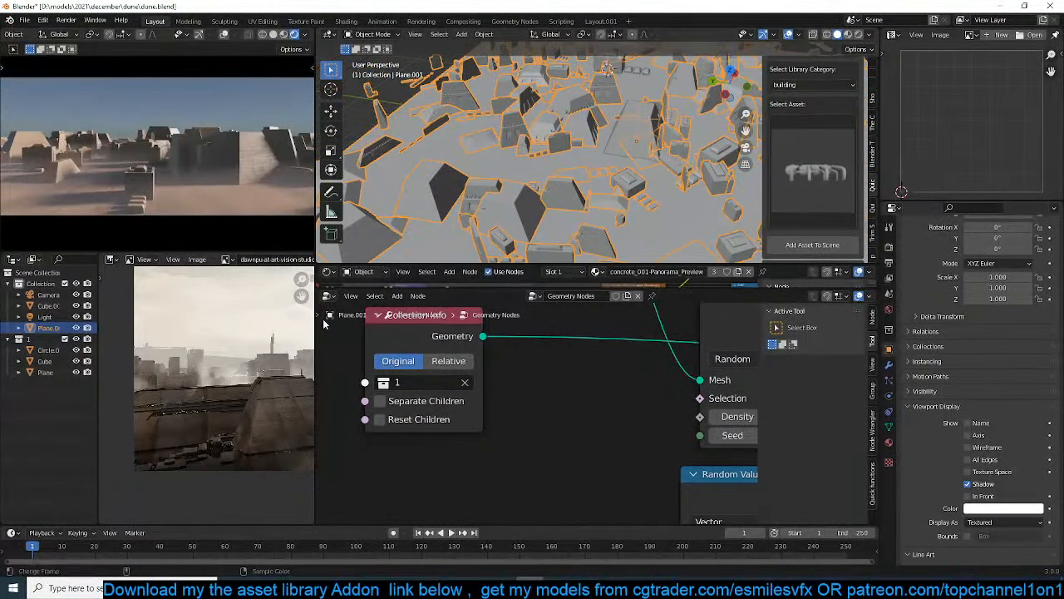
Select the multi-legged structure in collection 1 and scale it up uniformly to about 4.68
left_click(48, 360)
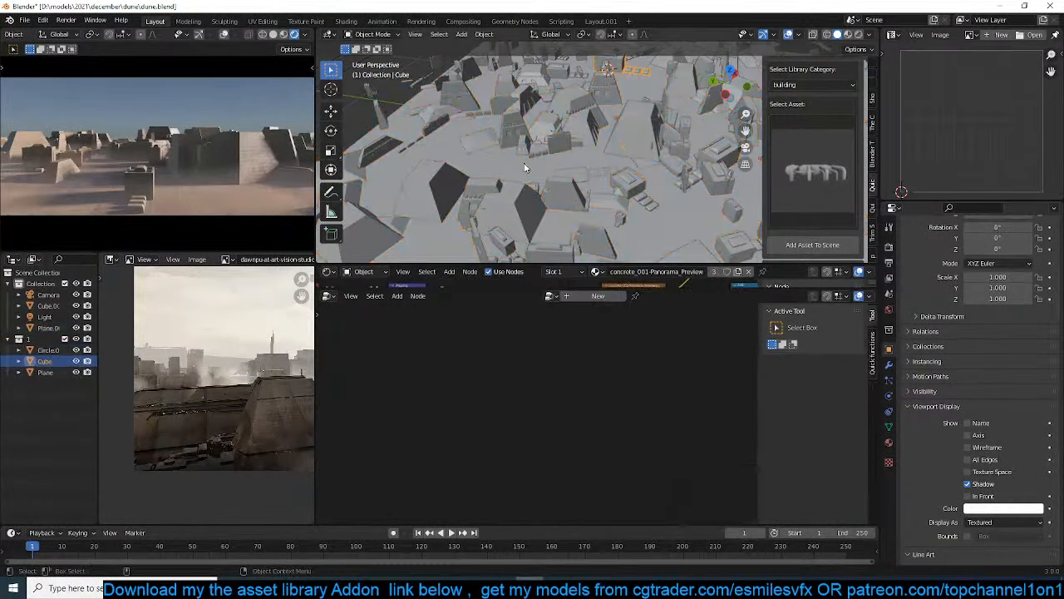
middle_click_drag(523, 171, 504, 169)
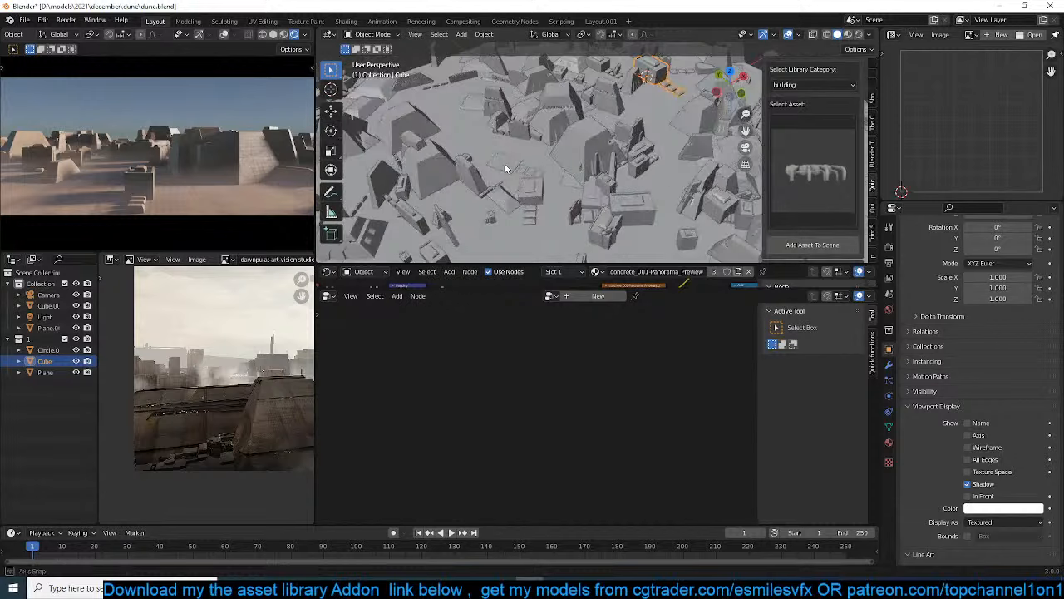
left_click(48, 349)
key("KP_Decimal")
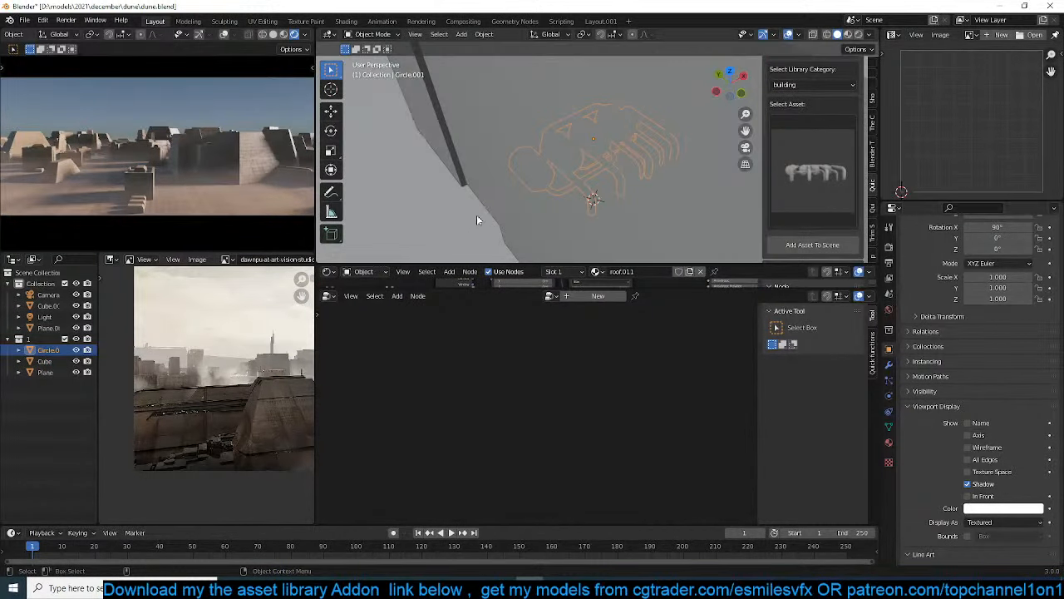
scroll(616, 216, "down", 6)
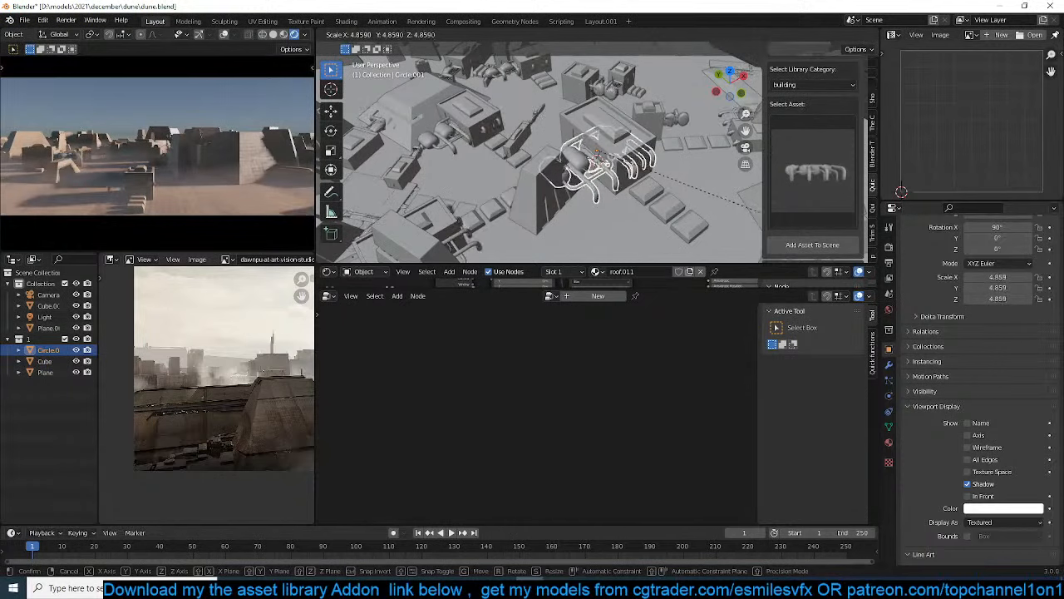
left_click(707, 200)
middle_click_drag(708, 199, 563, 118)
key("s")
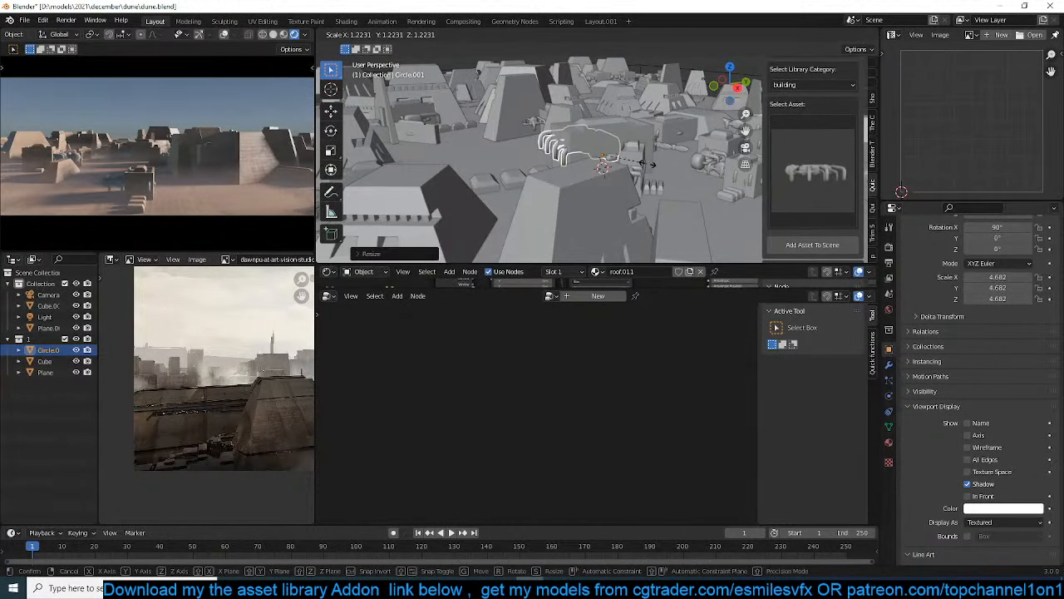
left_click(652, 163)
middle_click_drag(652, 164, 642, 250)
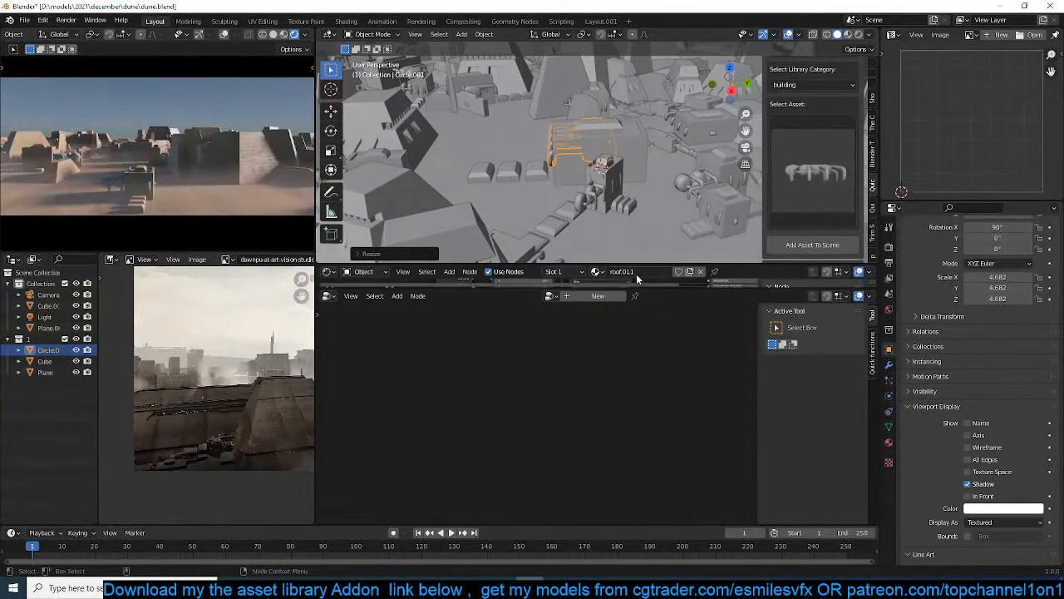
Assign the existing concrete_001-Panorama_Preview material to the multi-legged structure in place of roof.011
left_click(889, 441)
scroll(919, 304, "up", 3)
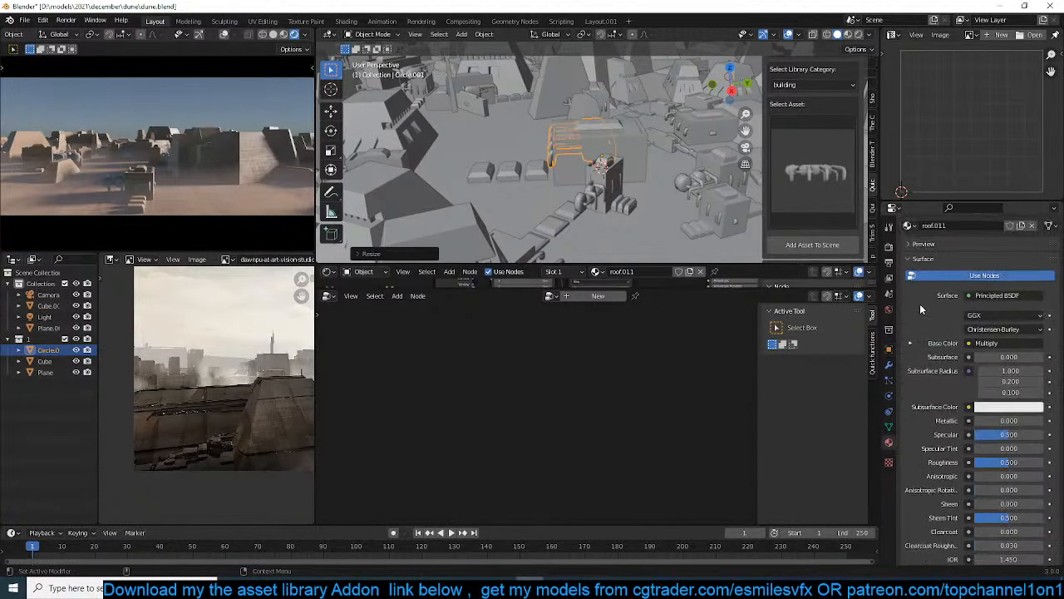
left_click(907, 291)
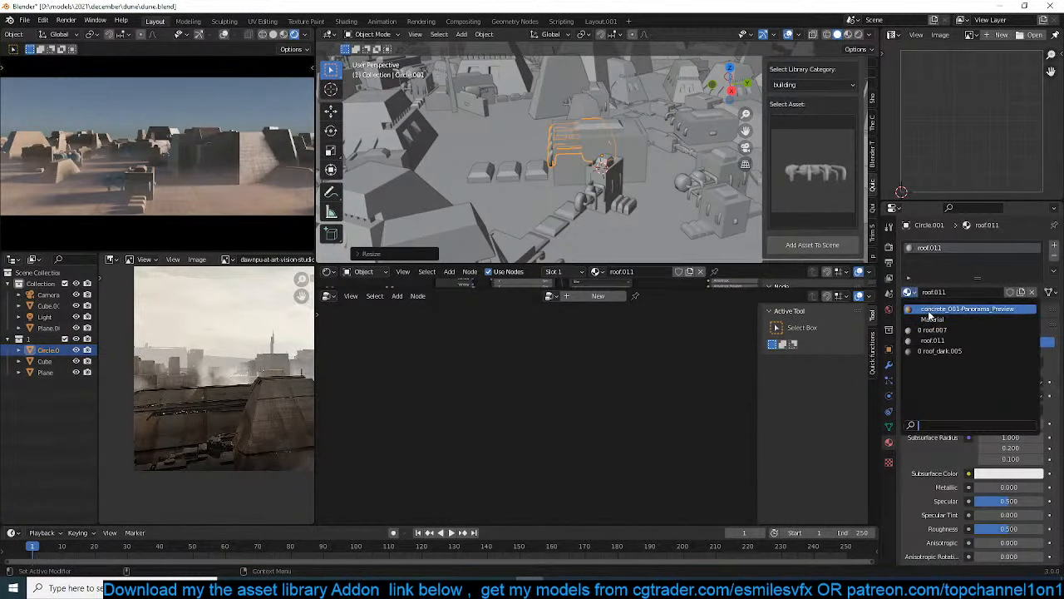
left_click(956, 309)
Move the multi-legged structure out in front of the block building and adjust its height along the Z axis
mouse_move(588, 194)
middle_mouse_down()
mouse_move(668, 183)
mouse_move(575, 185)
middle_mouse_up()
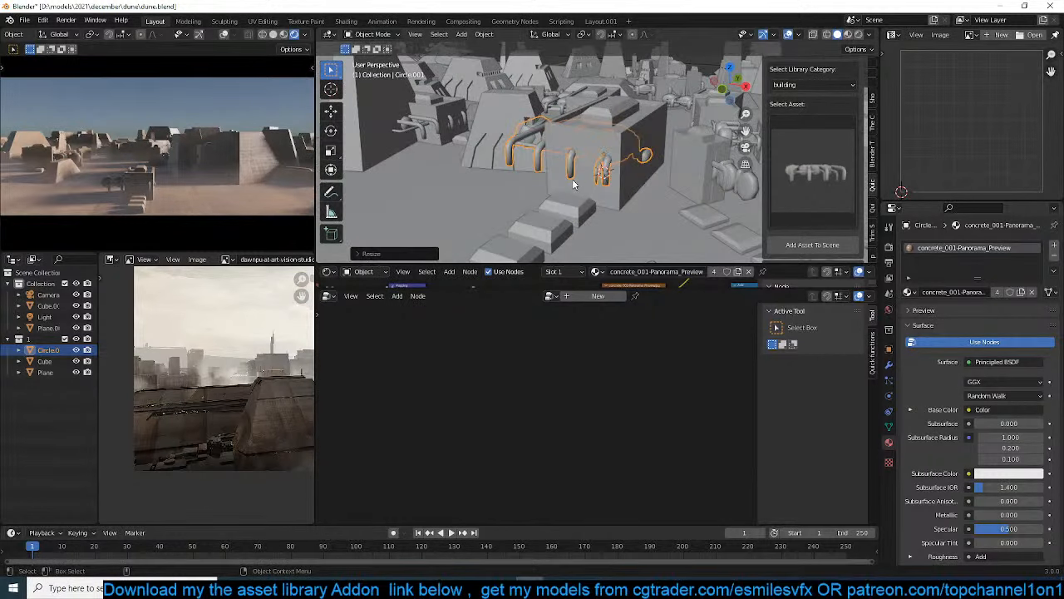
key("g")
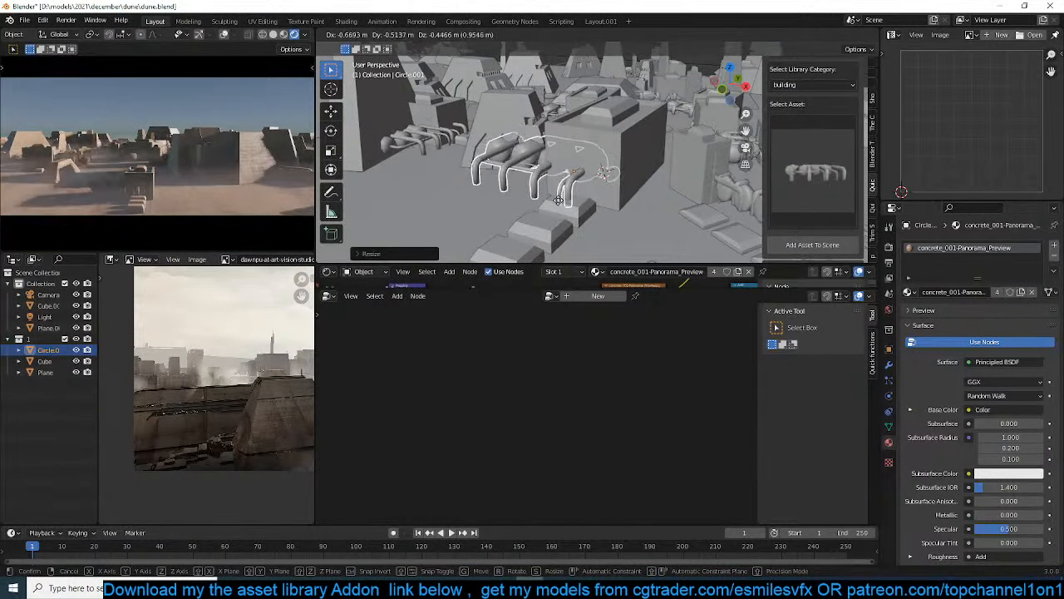
left_click(518, 194)
key("g")
key("z")
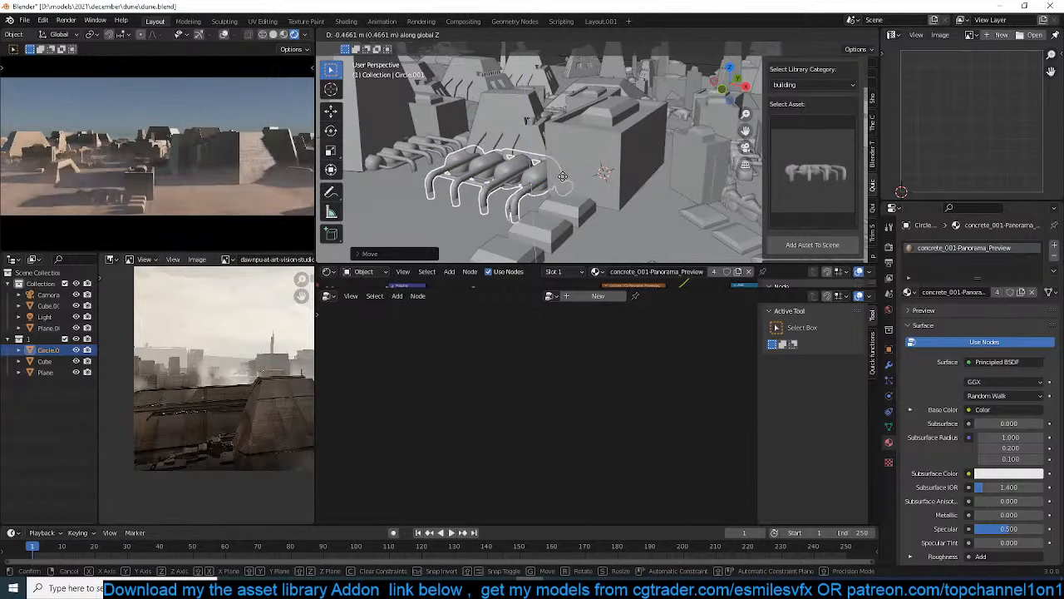
left_click(562, 174)
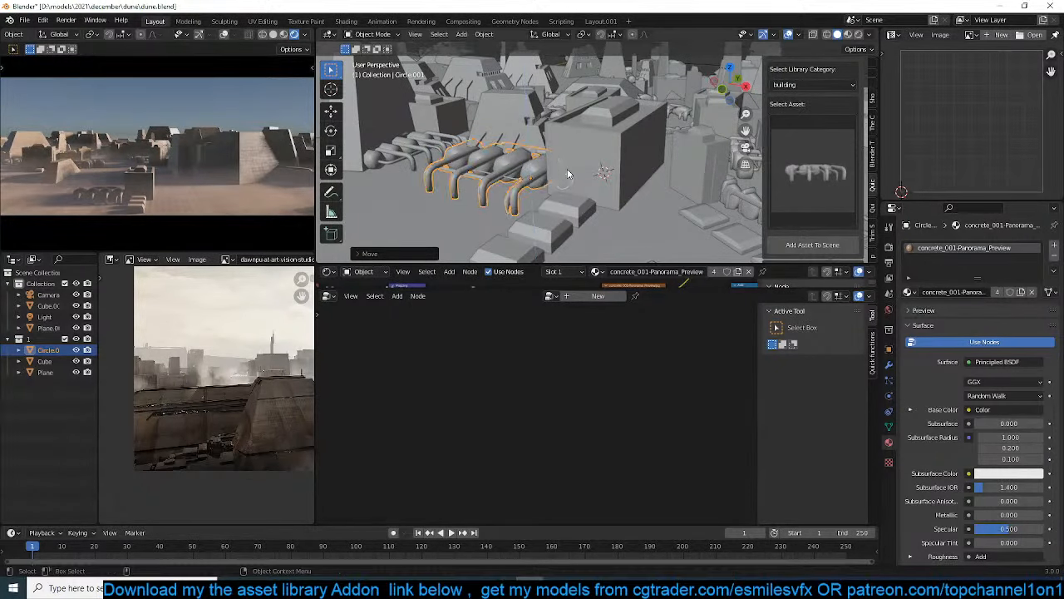
Select the scatter plane, set the Distribute Points on Faces density to 0.080, and clear the selection
middle_click_drag(565, 171, 582, 241)
left_click(631, 151)
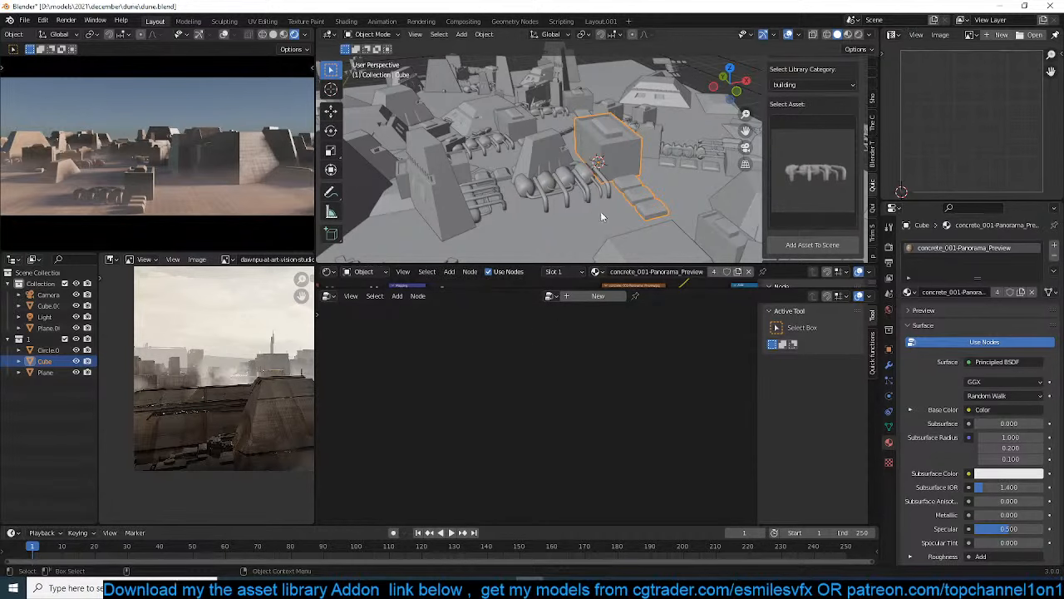
left_click(530, 150)
scroll(532, 416, "down", 3)
middle_click_drag(501, 372, 436, 367)
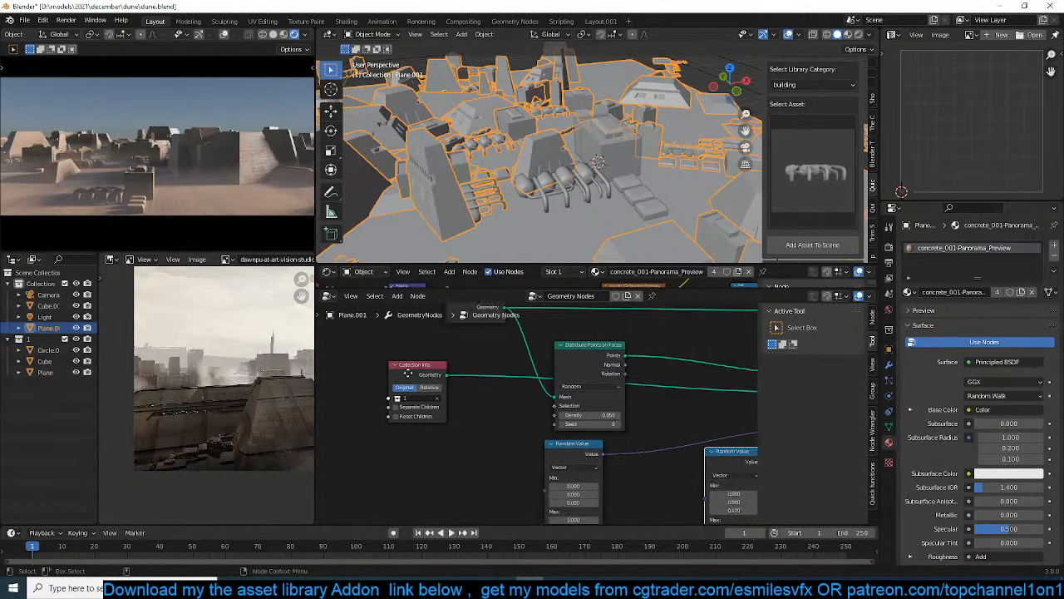
scroll(582, 437, "up", 6)
middle_click_drag(584, 438, 525, 449)
mouse_move(537, 416)
left_mouse_down()
mouse_move(551, 416)
mouse_move(537, 415)
left_mouse_up()
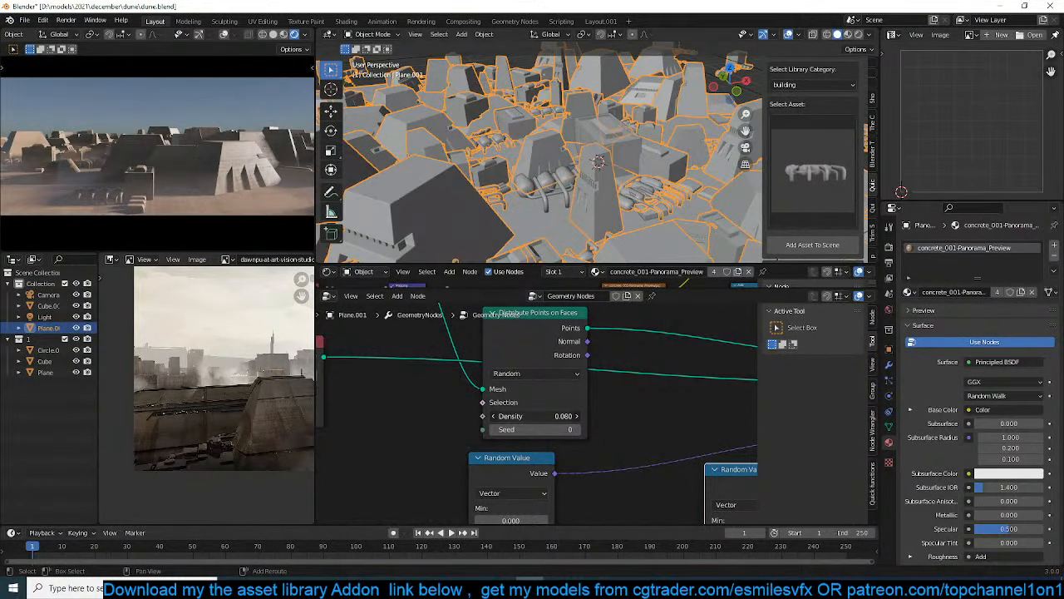
key("alt+a")
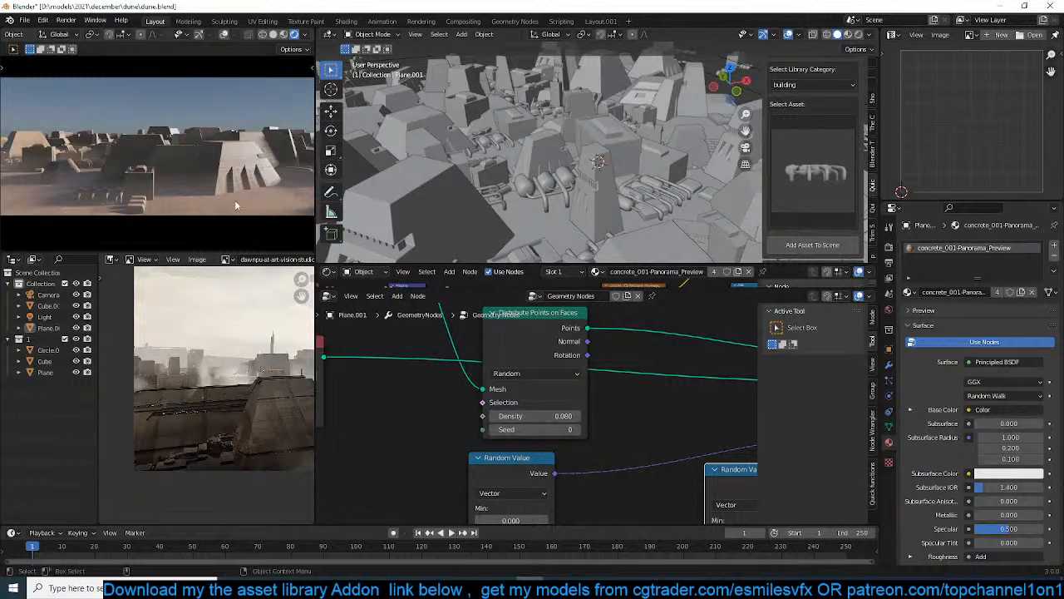
Select the sun light above the city and rotate it freely with trackball rotation to change the lighting direction
scroll(571, 228, "down", 10)
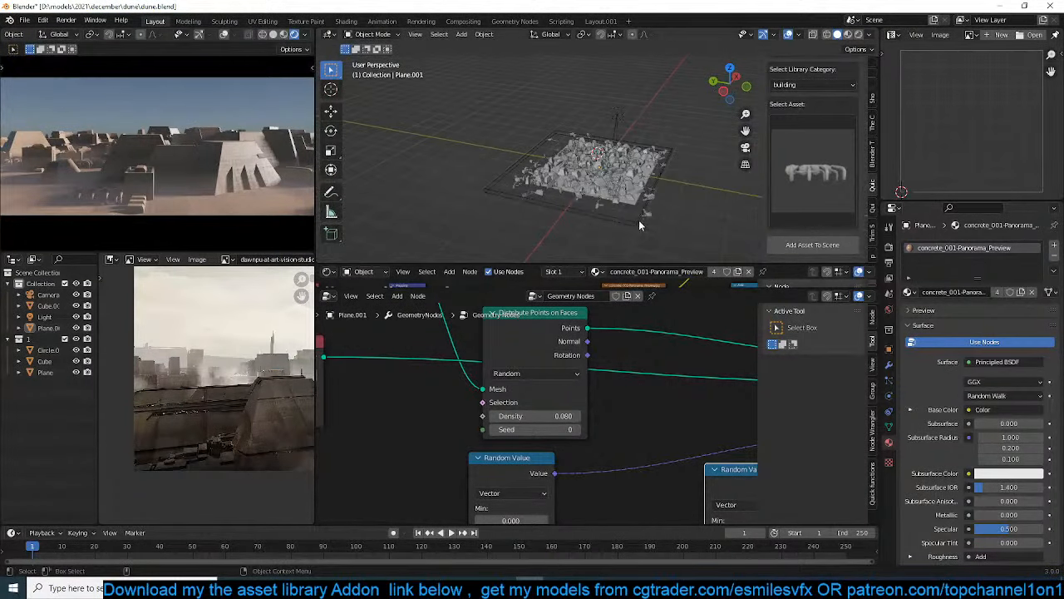
scroll(639, 222, "up", 2)
left_click(628, 99)
key("r")
key("r")
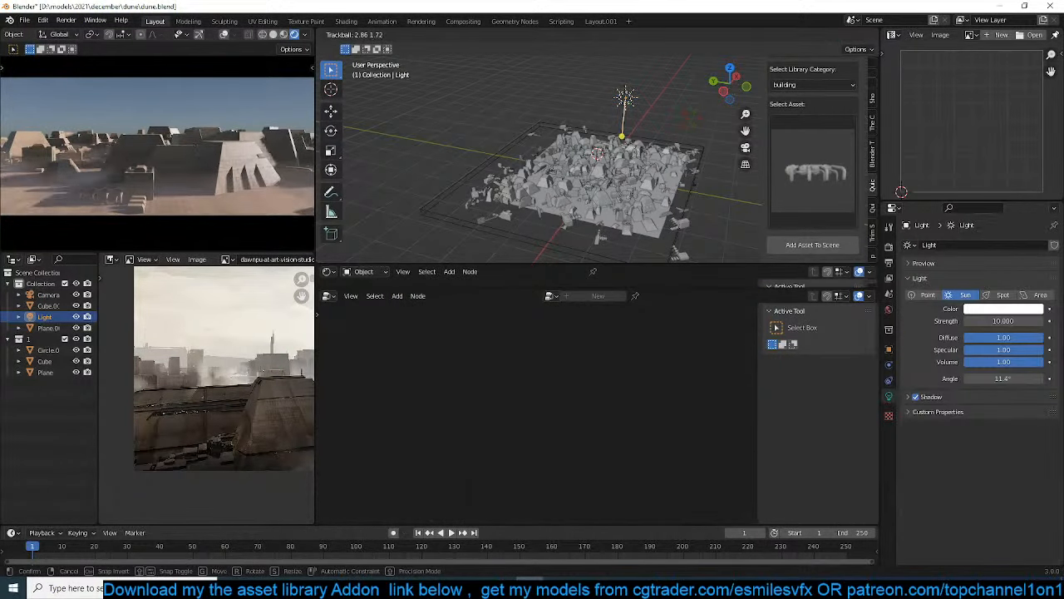
left_click(686, 117)
Examine the multi-legged structure and block building from collection 1 among the scattered buildings
scroll(648, 204, "up", 2)
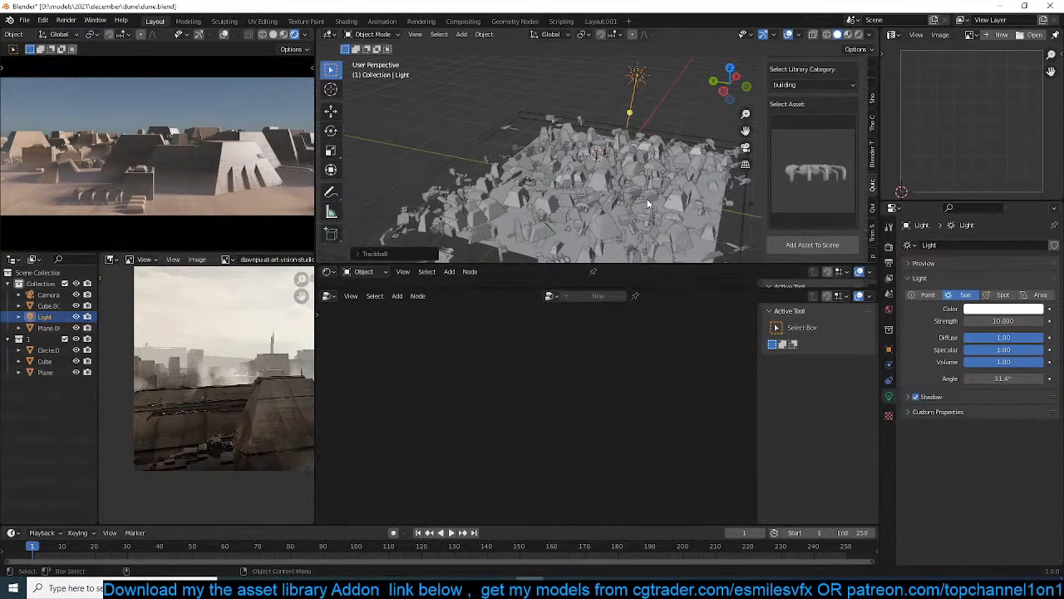
middle_click_drag(619, 231, 581, 199)
scroll(565, 208, "up", 3)
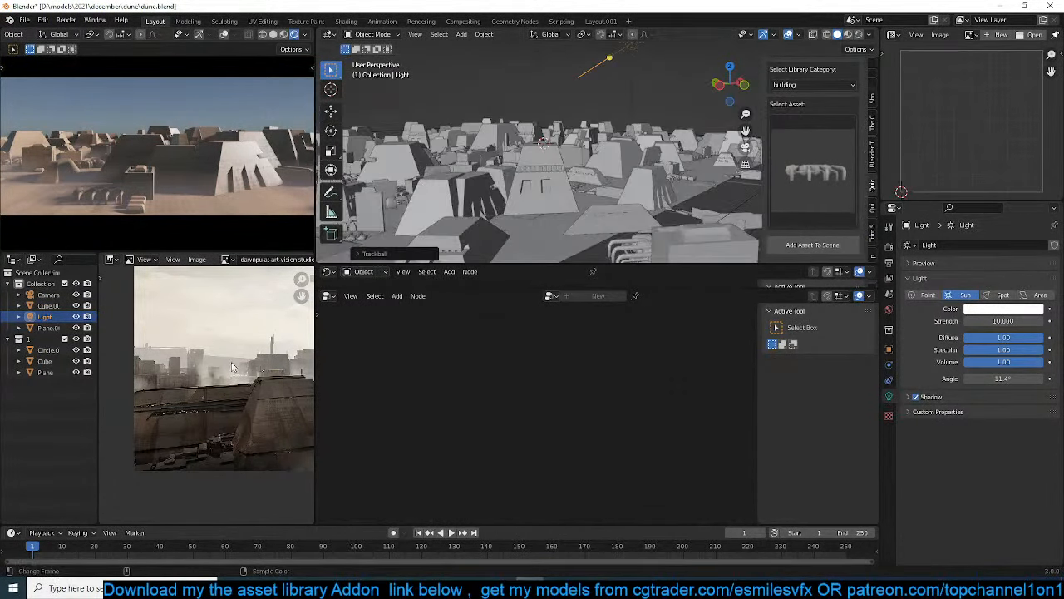
left_click(59, 350)
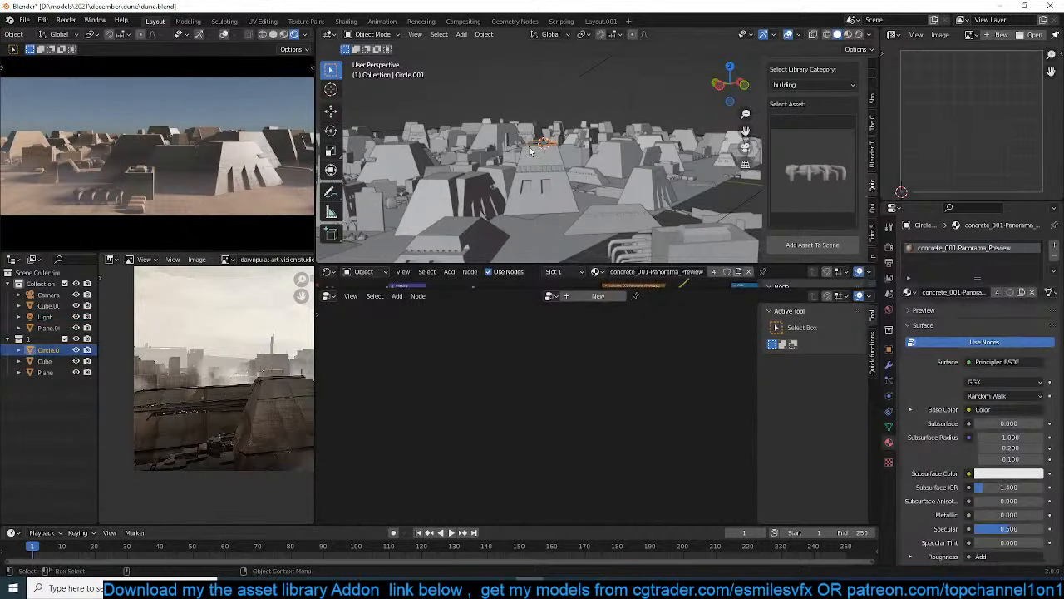
key("KP_Divide")
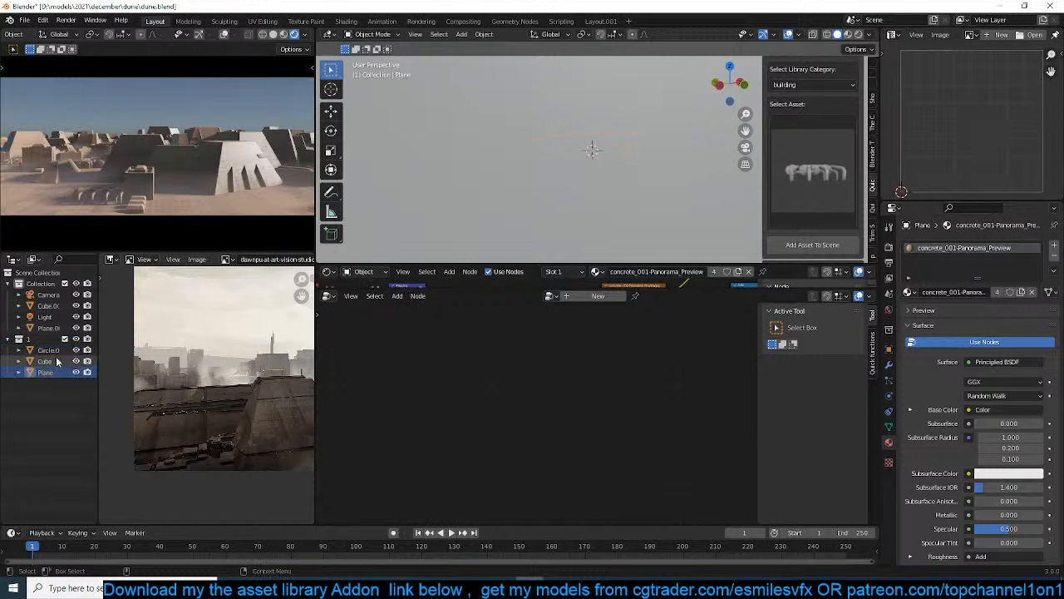
left_click(58, 360)
key("KP_Divide")
scroll(514, 122, "down", 3)
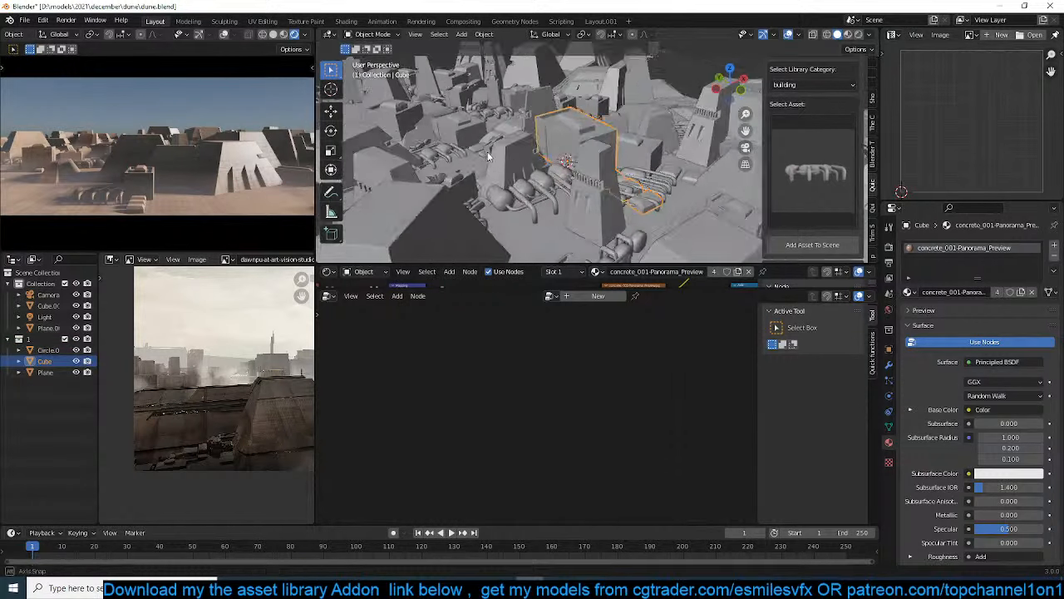
Duplicate the sloped pyramid building in collection 1, place the copy beside it, and narrow it along the X axis
left_click(49, 371)
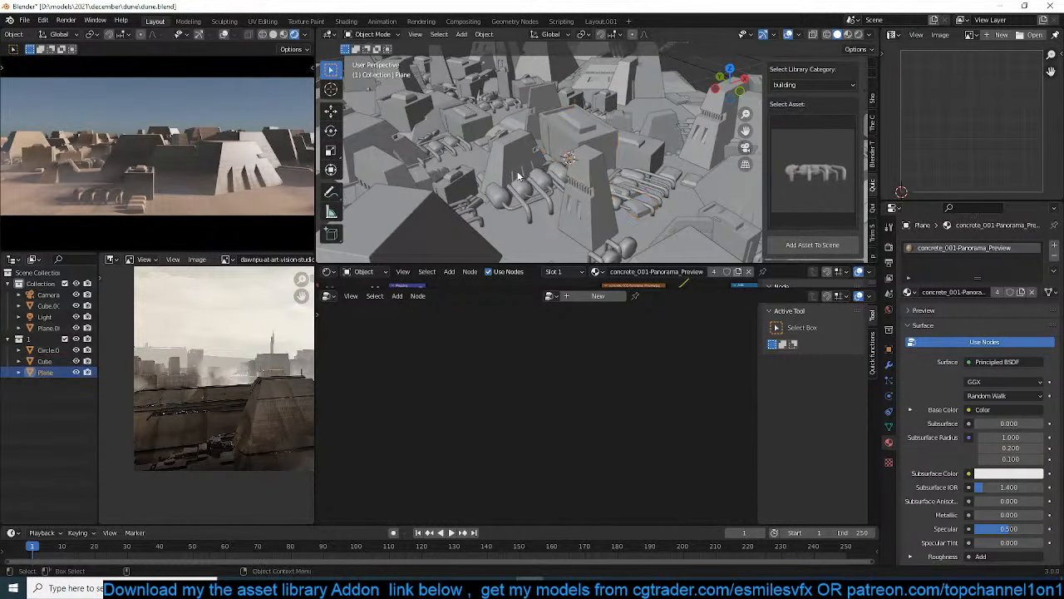
key("KP_Decimal")
scroll(525, 169, "down", 4)
key("shift+d")
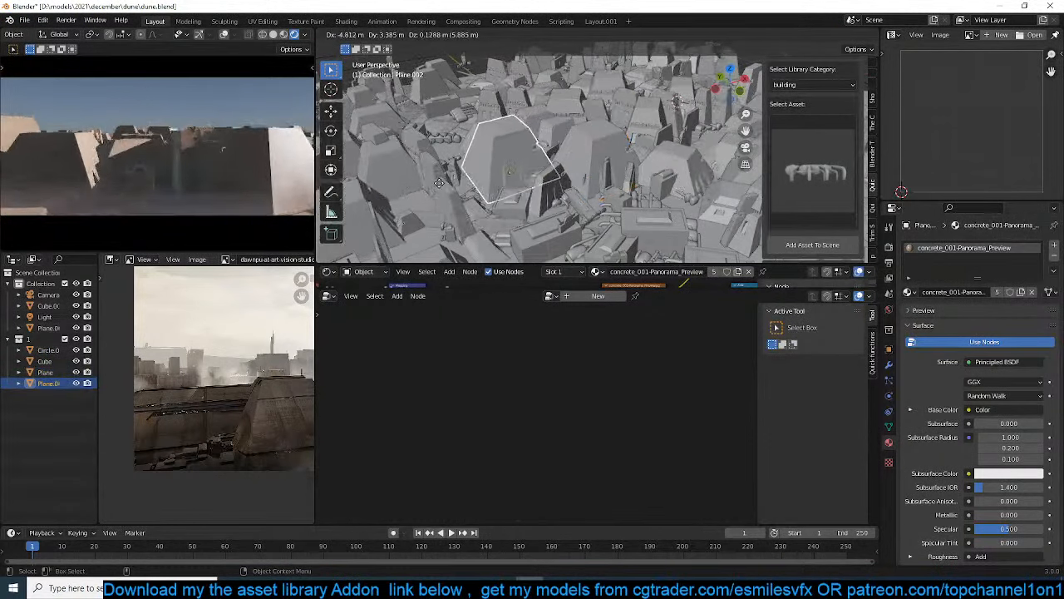
left_click(549, 167)
key("s")
key("x")
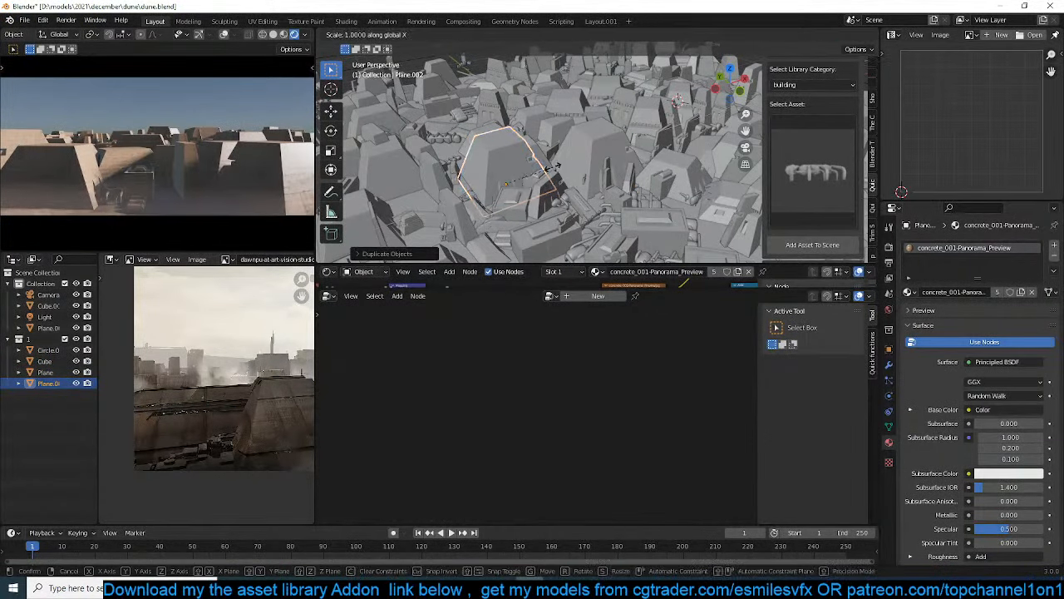
left_click(532, 177)
key("KP_7")
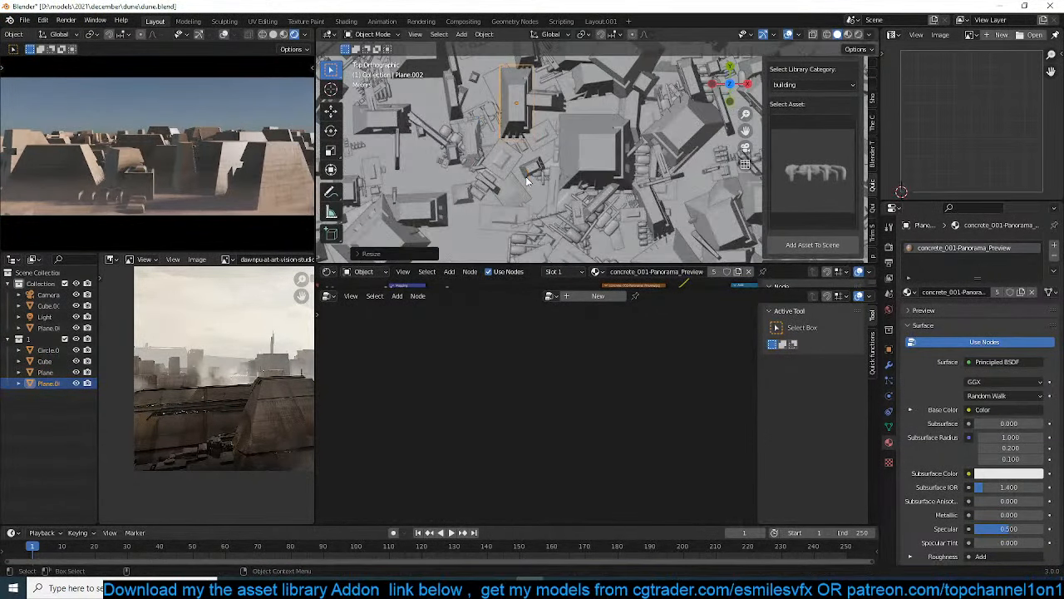
Isolate the narrowed pyramid copy, select one lengthwise strip of its roof faces, and remove its Bevel modifier
key("KP_Divide")
middle_click_drag(526, 180, 555, 156)
key("Tab")
left_click(601, 163)
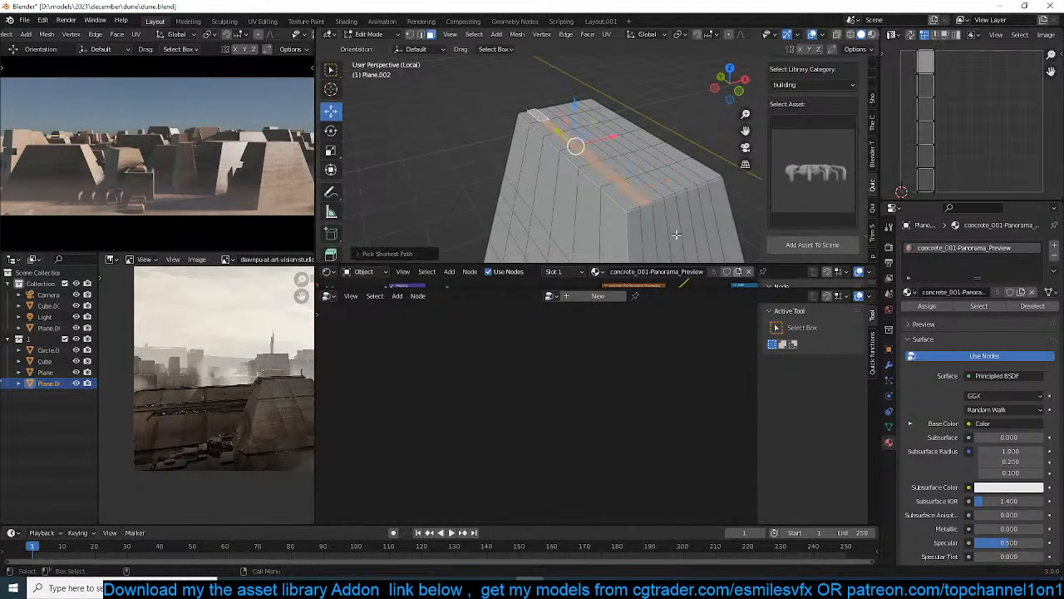
key("Tab")
left_click(889, 364)
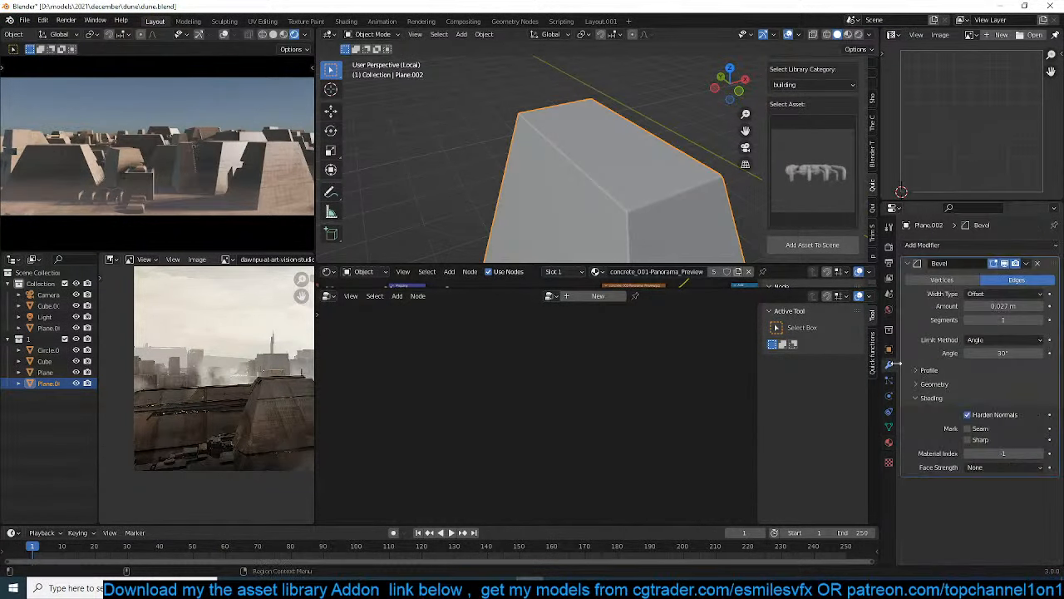
left_click(1036, 264)
Add two more lengthwise strips of roof faces to the selection and extrude all three upward about 0.24 m
key("Tab")
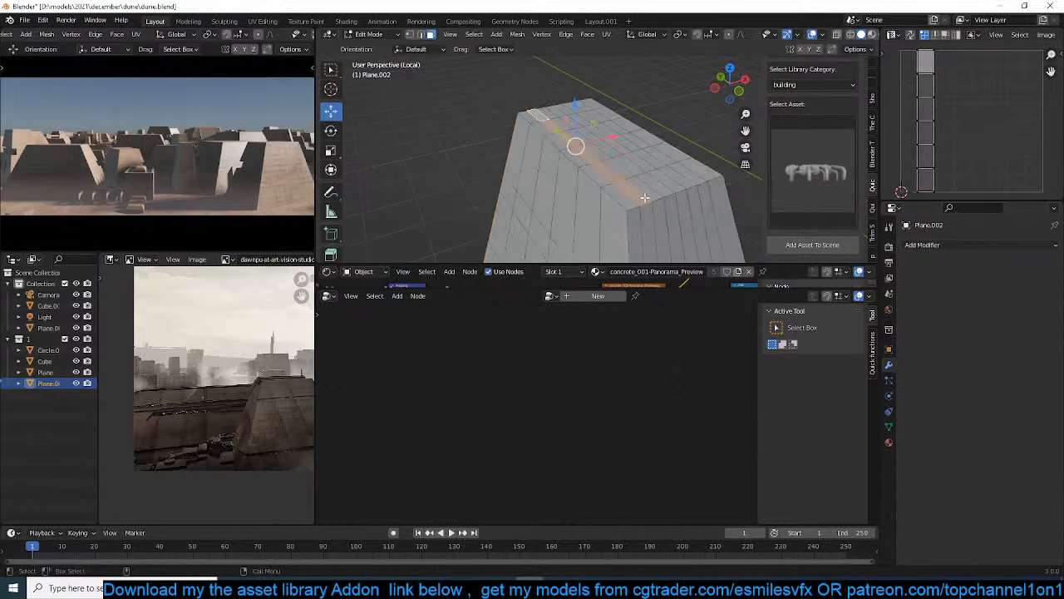
middle_click_drag(665, 196, 644, 200)
middle_click_drag(615, 122, 572, 130)
left_click(564, 105, "shift")
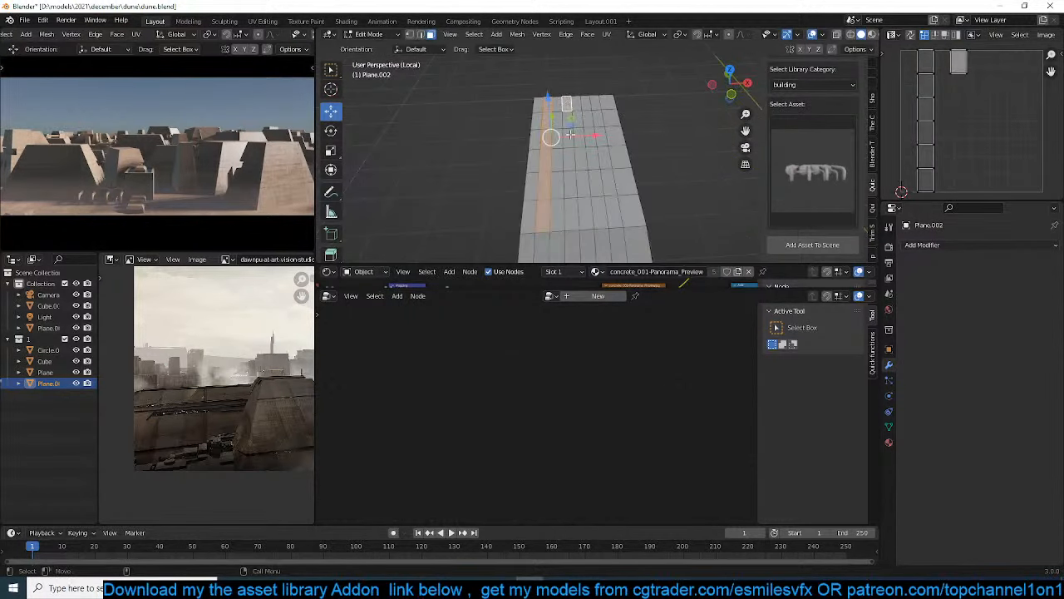
left_click(575, 221, "ctrl")
left_click(596, 105, "shift")
left_click(616, 218, "ctrl")
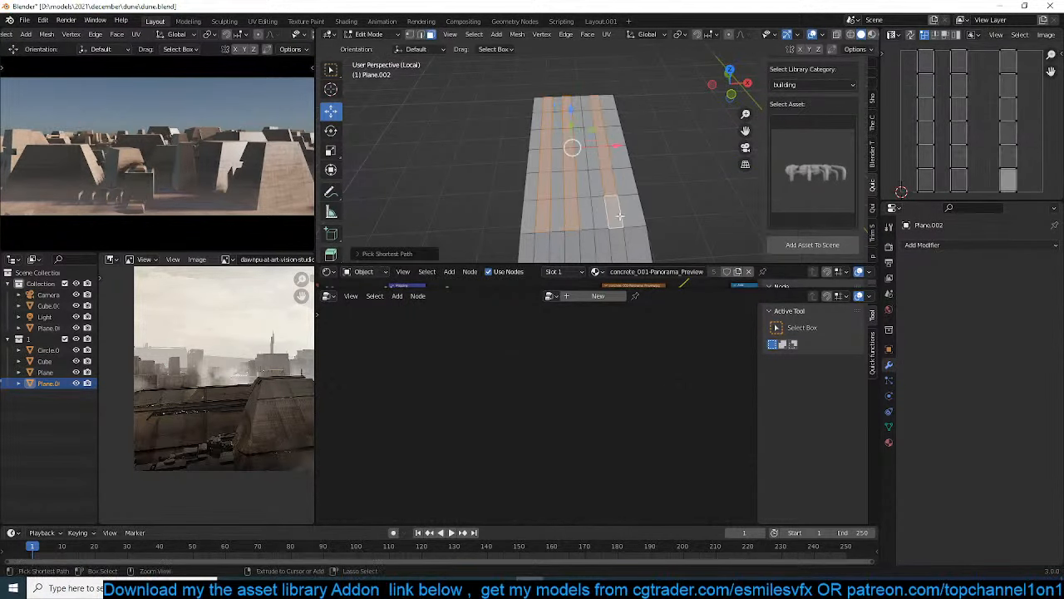
middle_click_drag(616, 216, 657, 168)
key("e")
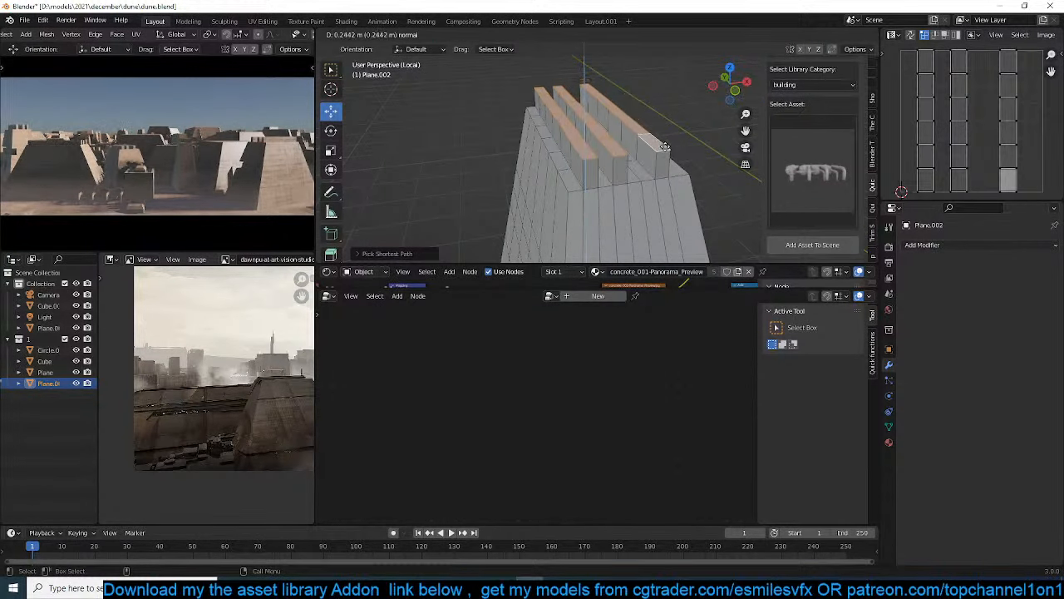
left_click(665, 146)
key("Tab")
key("Tab")
Select all vertices of the roof and its raised strips, including hidden ones, and lower them about 0.85 m along Z
middle_click_drag(659, 171, 698, 162)
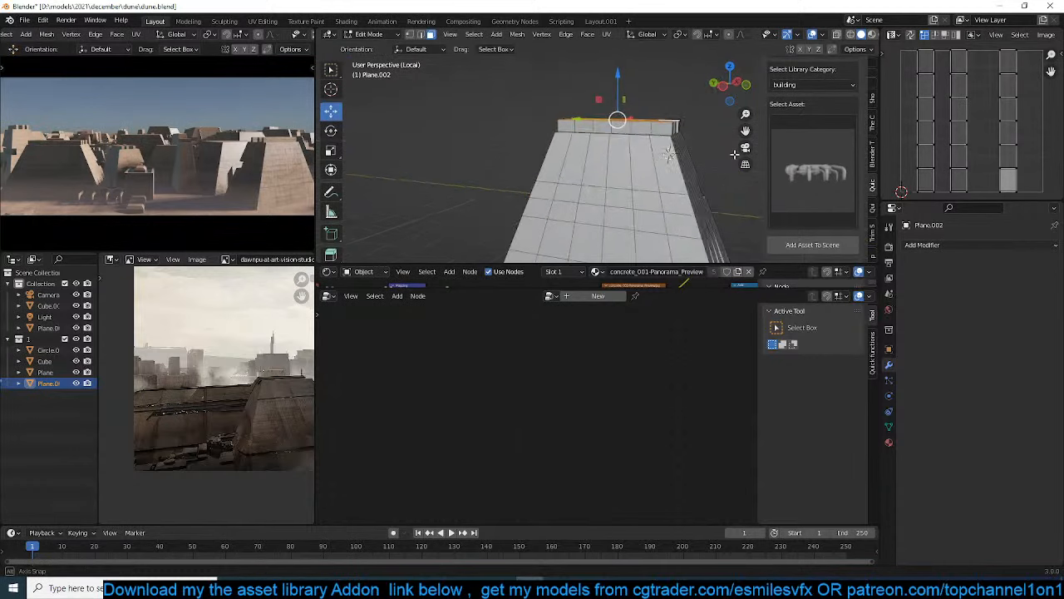
key("1")
key("alt+z")
left_click_drag(508, 90, 735, 163)
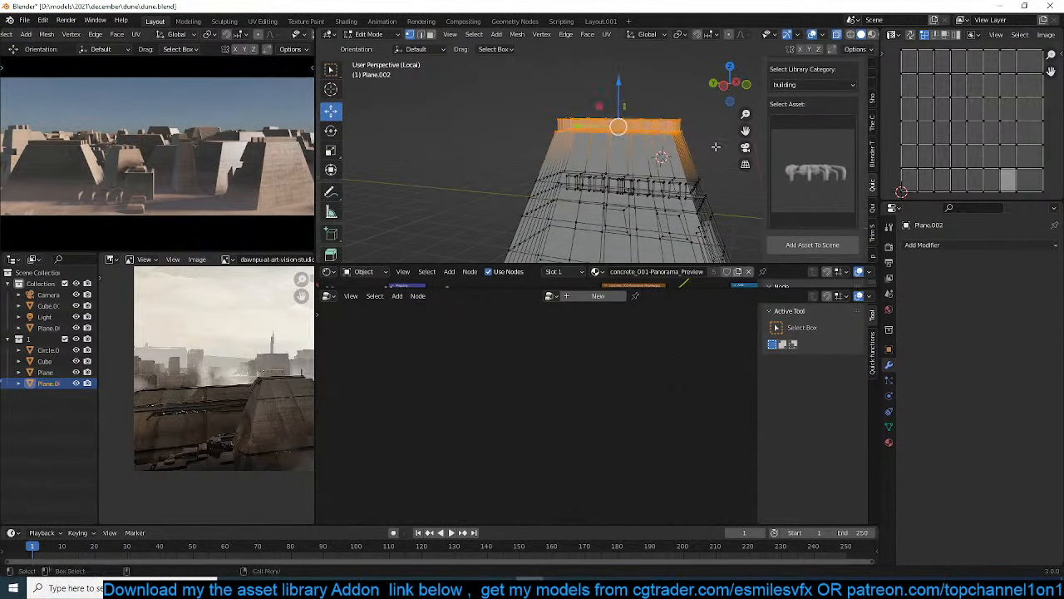
key("g")
key("z")
left_click(712, 179)
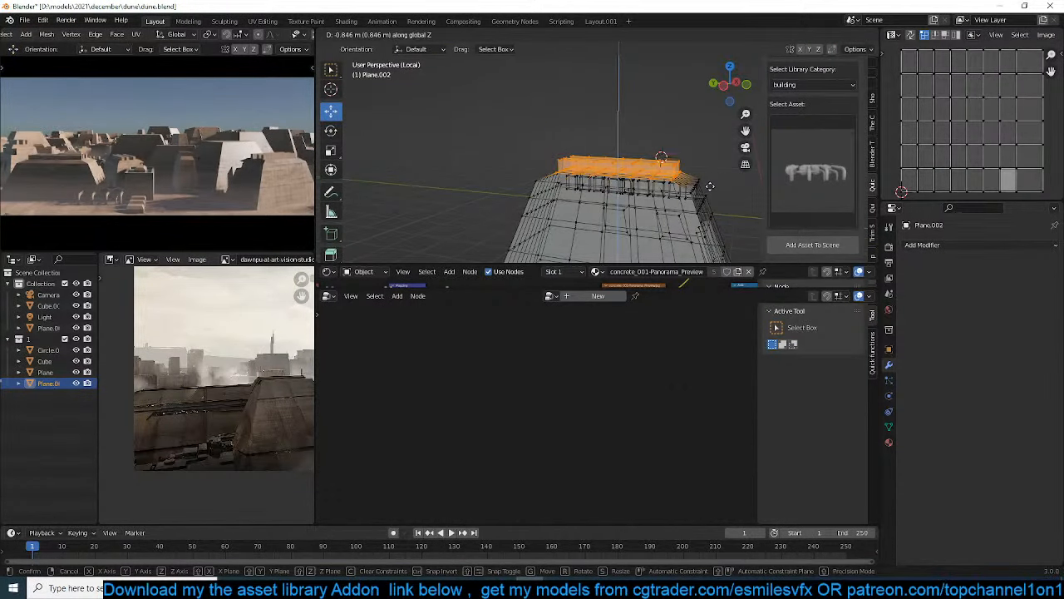
key("Tab")
key("alt+z")
Duplicate the ridged building, place the copy beside the original, and open the copy's mesh for editing
middle_click_drag(672, 166, 563, 194)
key("KP_7")
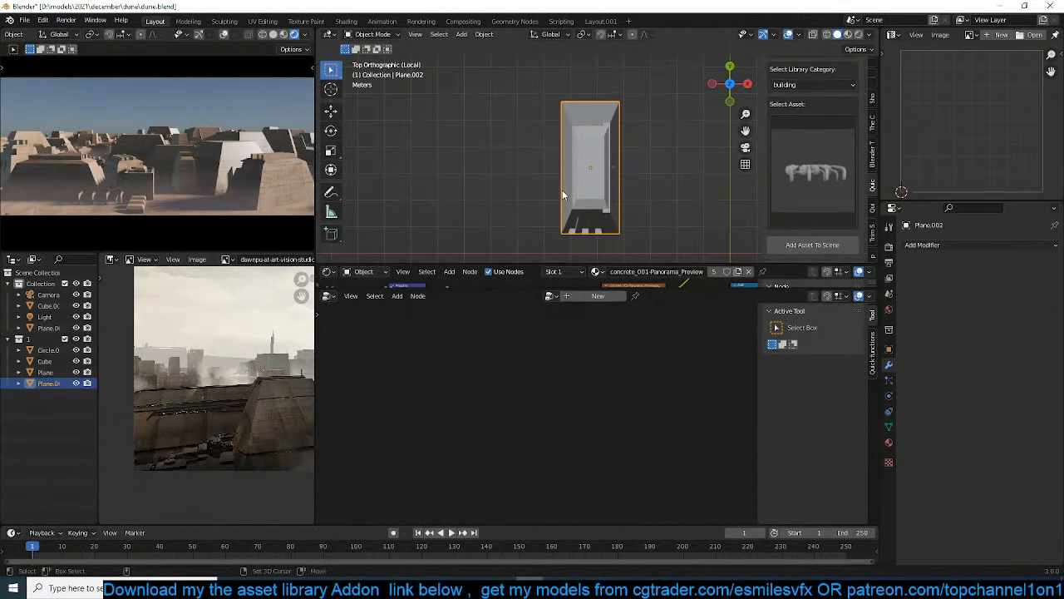
key("shift+d")
left_click(447, 184)
key("Tab")
middle_click_drag(538, 156, 572, 155, "shift")
Duplicate the copy's whole mesh, shrink it, turn it crosswise, and attach it to the main block's side as a small wing
key("a")
key("shift+d")
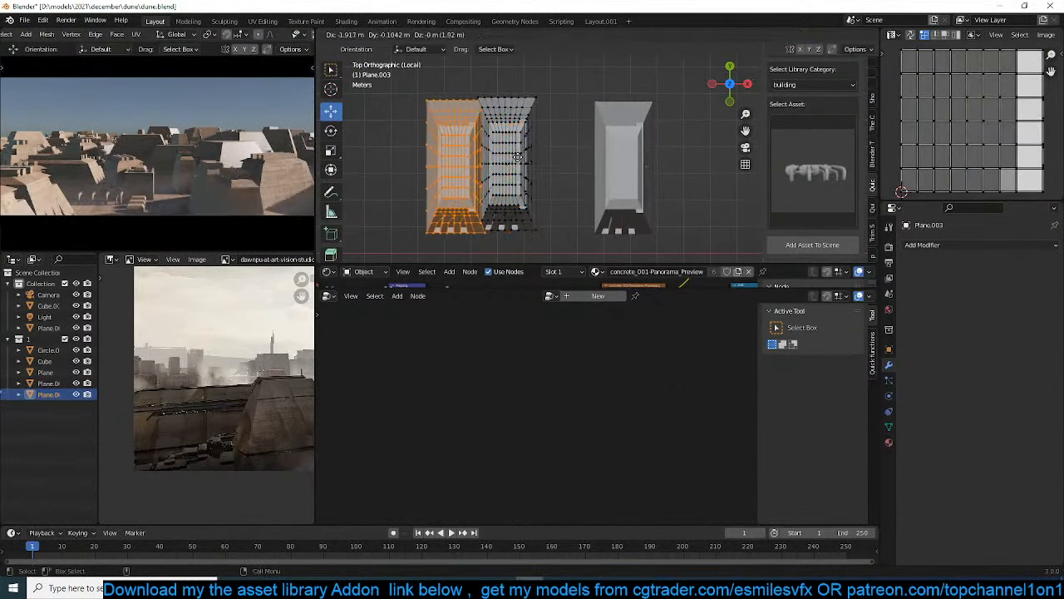
left_click(513, 158)
key("r")
left_click(577, 239)
key("s")
left_click(544, 159)
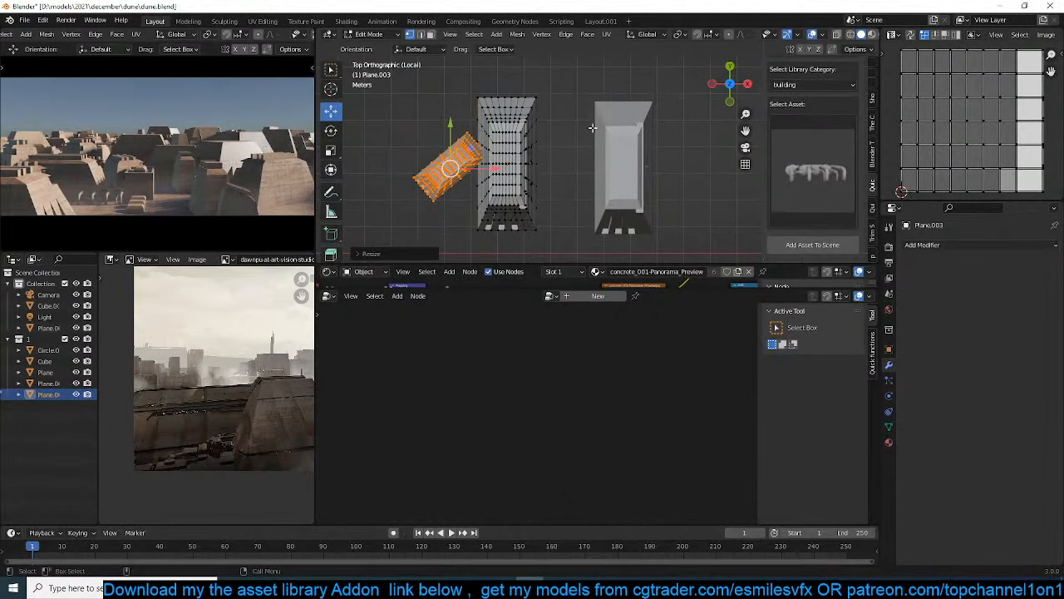
key("r")
left_click(576, 220)
key("g")
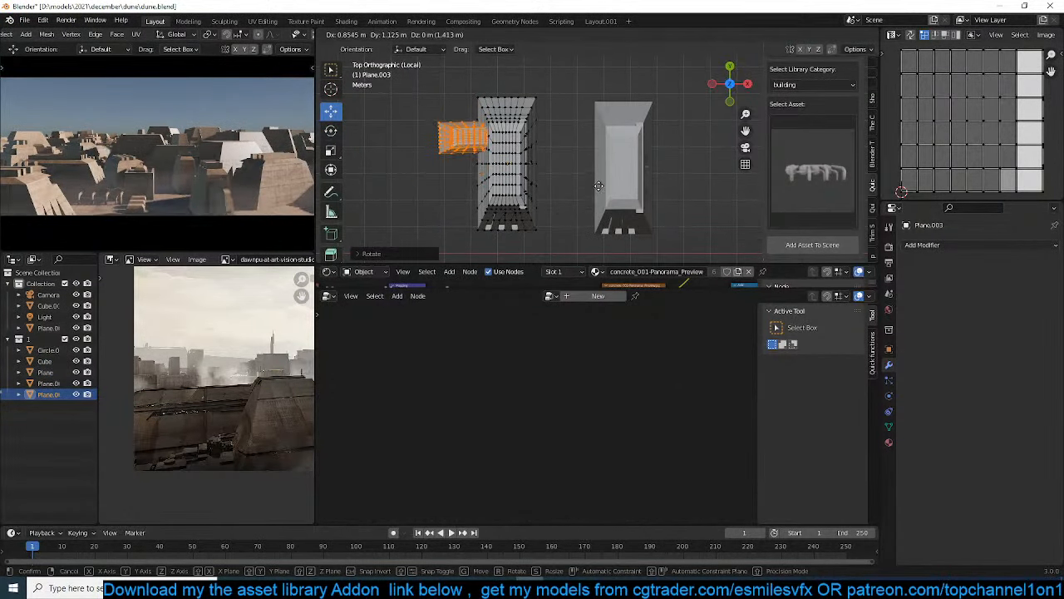
left_click(571, 182)
Lower the small wing along Z and reposition it against the main block in top view
middle_click_drag(571, 183, 561, 128)
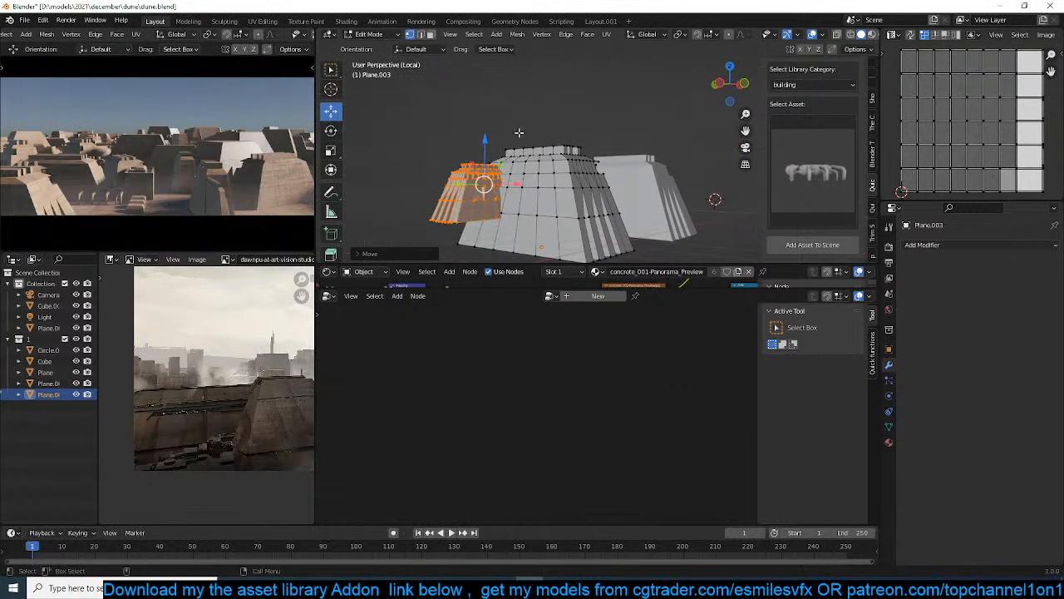
key("g")
key("z")
left_click(515, 163)
key("KP_7")
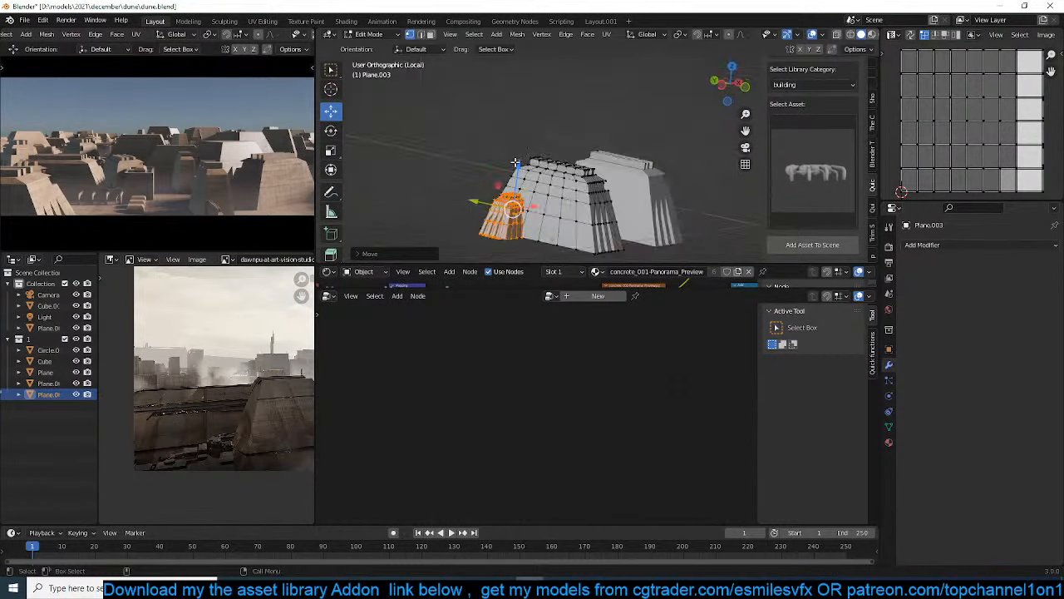
key("g")
left_click(512, 198)
Duplicate the small wing, scale the duplicate up about 2.14 times, and move it across the main block
key("s")
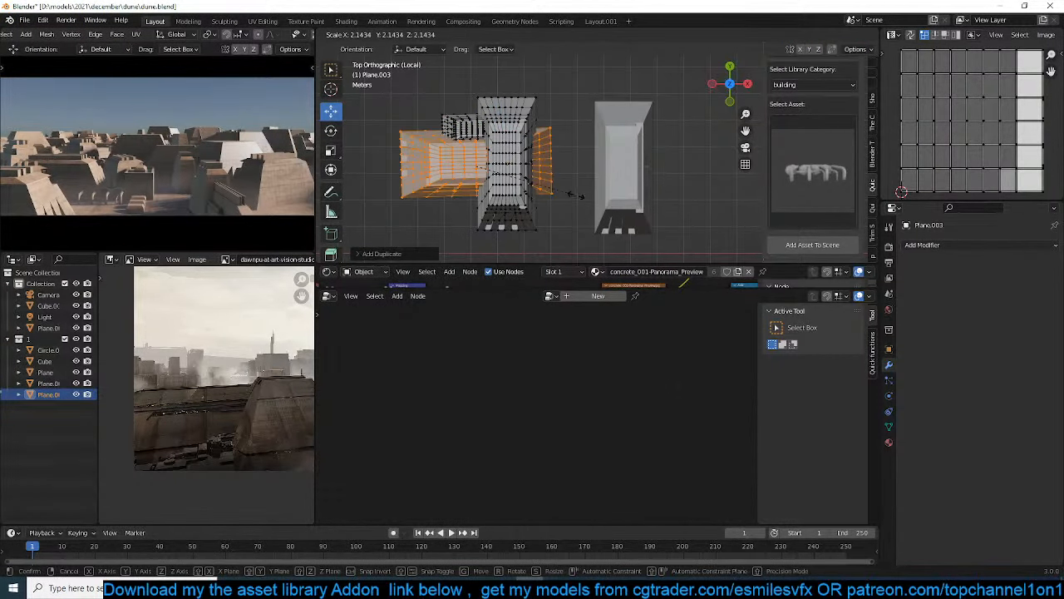
left_click(577, 195)
key("g")
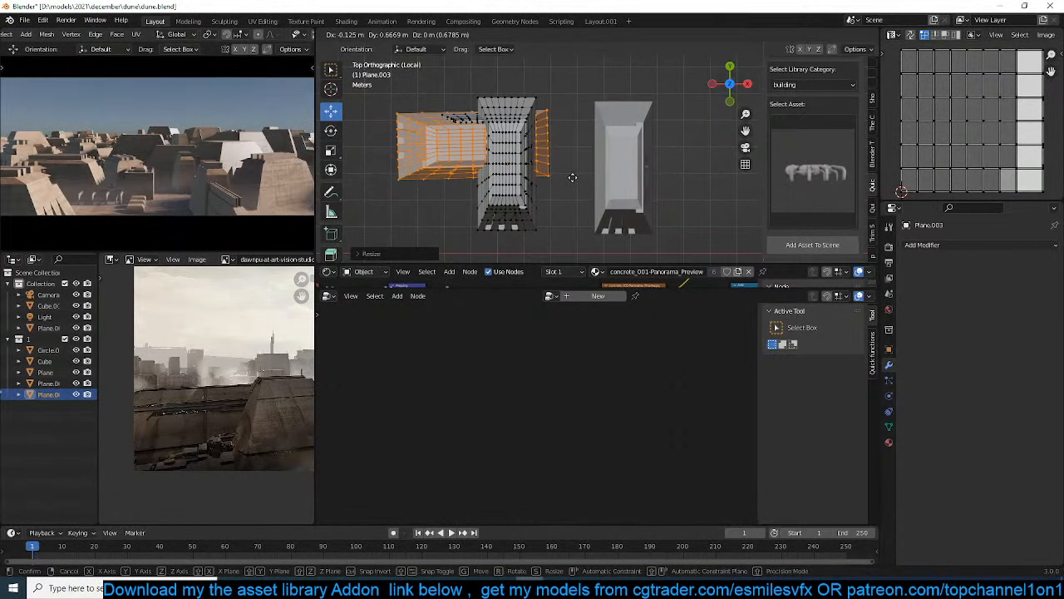
left_click(572, 189)
Duplicate the enlarged wing, scale the duplicate down, and place it at the wing's outer end
middle_click_drag(548, 173, 607, 126, "shift")
key("shift+d")
left_click(485, 124)
key("s")
left_click(493, 138)
key("g")
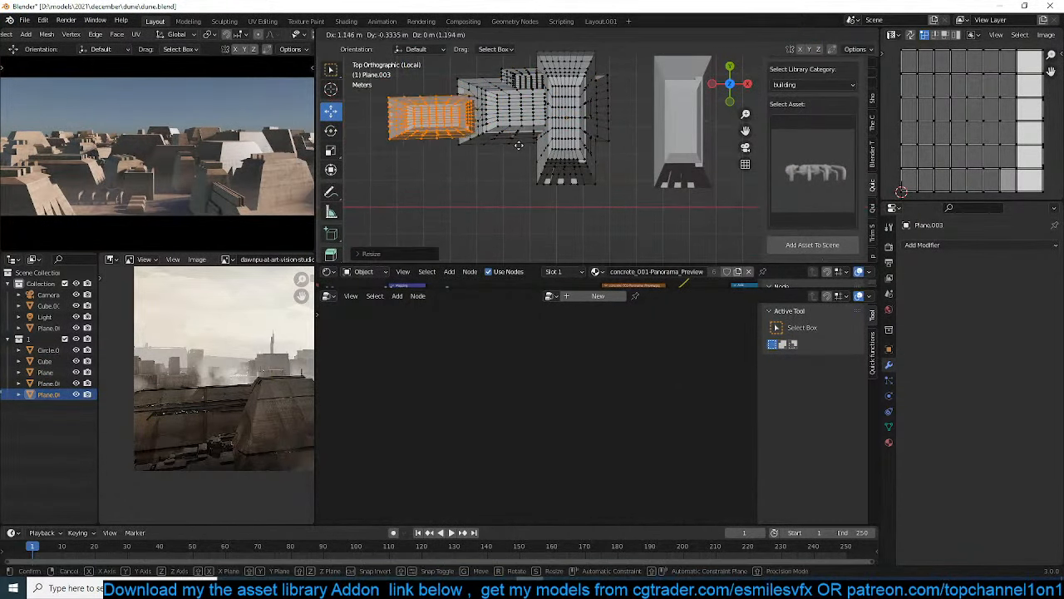
left_click(519, 145)
Lower the new end block in front view so its base lines up with the enlarged wing's base
key("KP_1")
middle_click_drag(519, 145, 539, 89, "shift")
key("g")
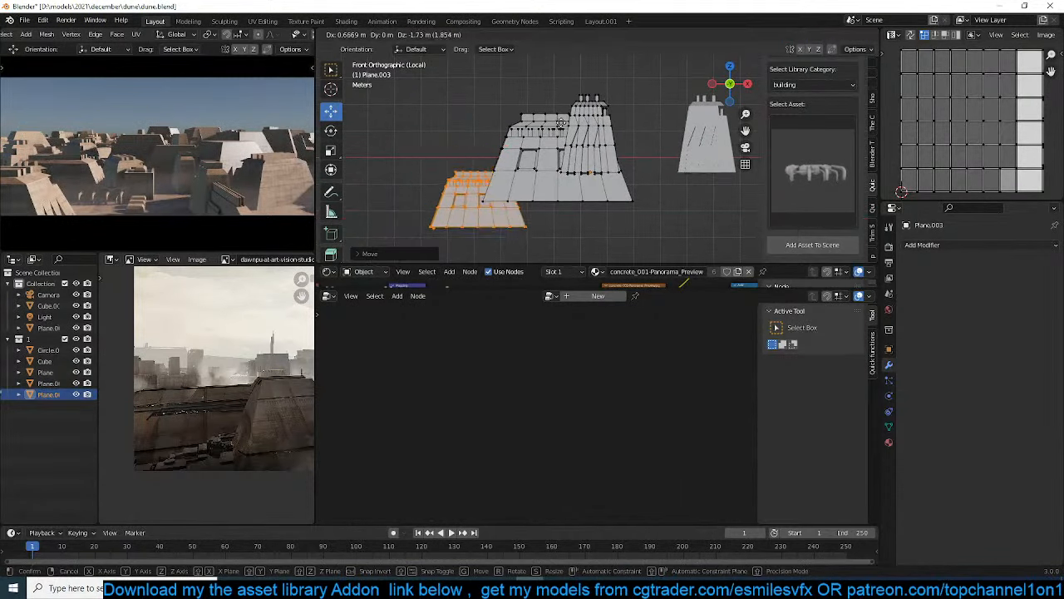
left_click(558, 113)
Select the main ridged block's linked geometry, rescale it along Z, and lower it about 1.36 m to the wings' base level
key("Tab")
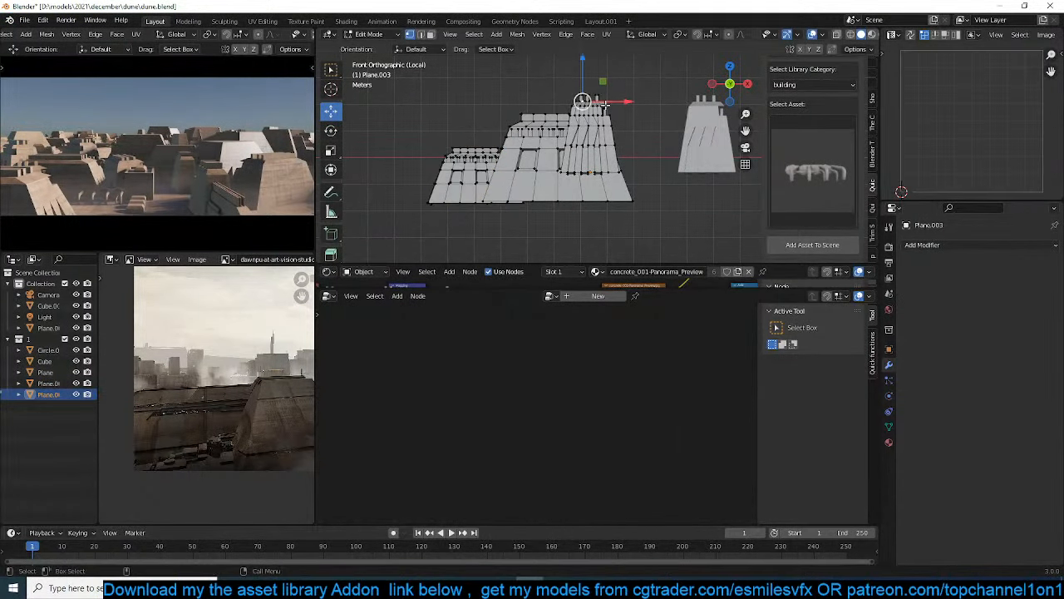
key("ctrl+l")
key("s")
key("z")
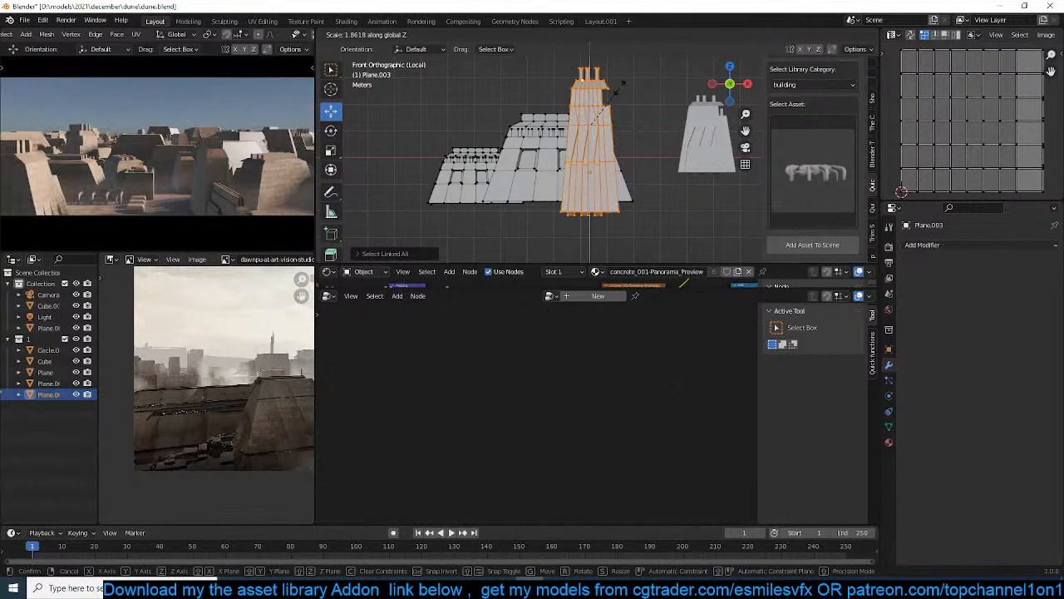
left_click(605, 110)
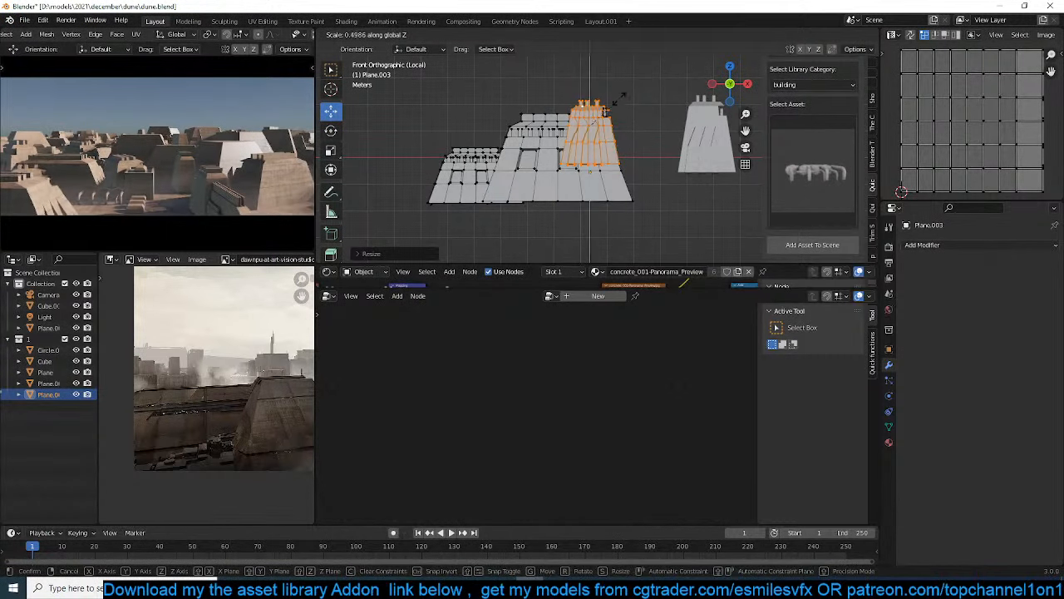
key("g")
key("z")
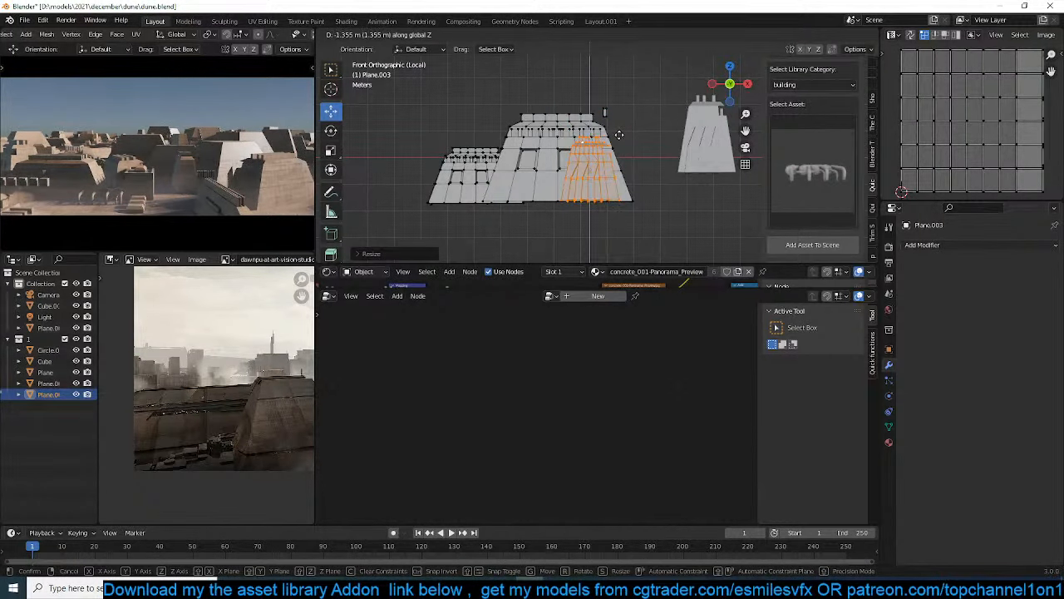
left_click(618, 134)
Raise the entire multi-block building mesh about 1.18 m along Z and finish editing it
middle_click_drag(619, 134, 590, 143)
key("KP_1")
key("g")
key("z")
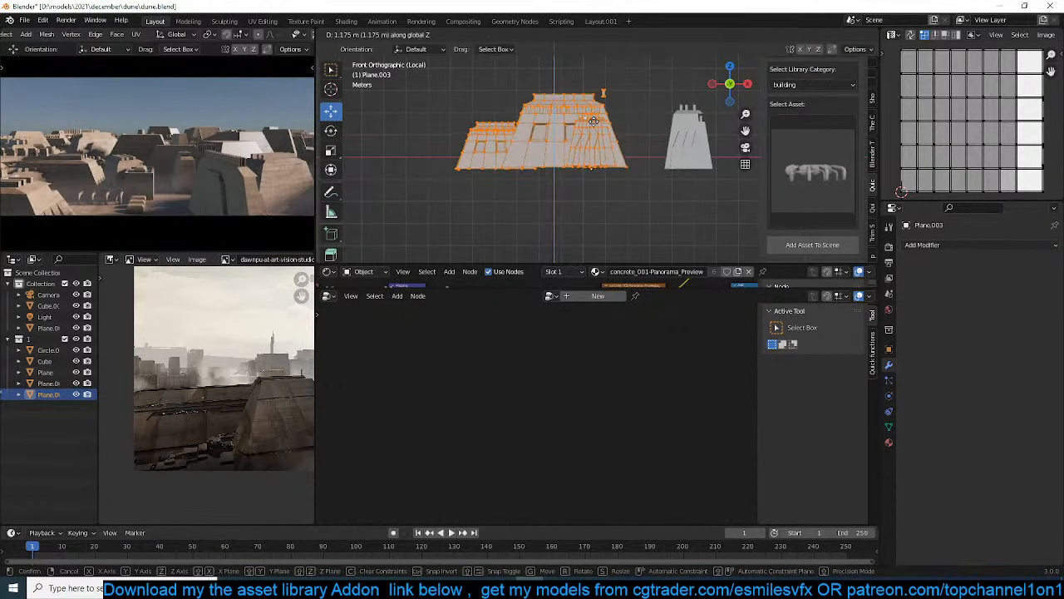
left_click(593, 121)
key("Tab")
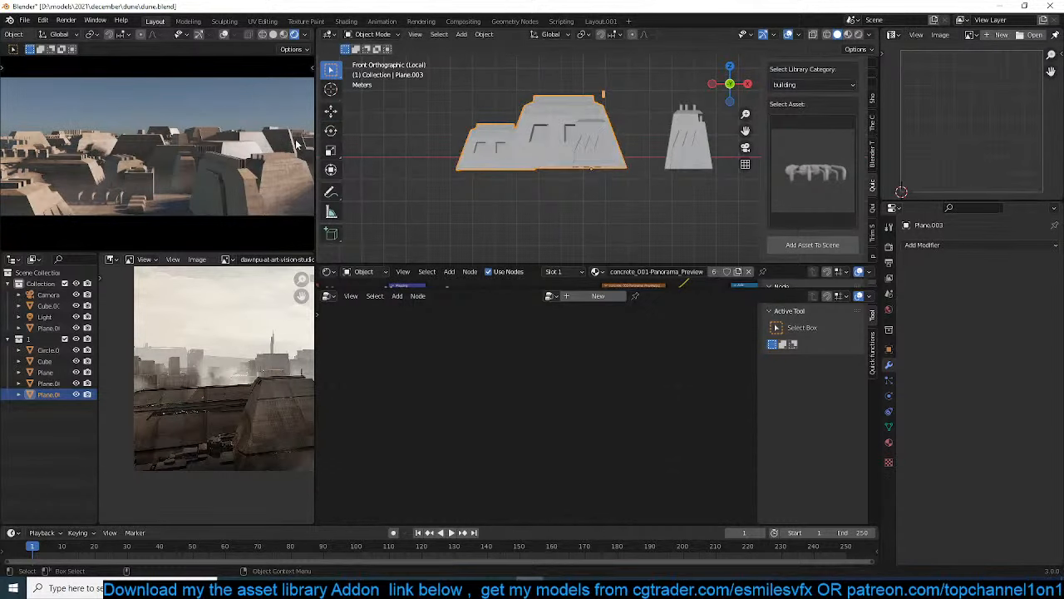
scroll(298, 145, "down", 1)
scroll(252, 358, "down", 4)
scroll(190, 357, "up", 4)
mouse_move(246, 359)
middle_mouse_down()
mouse_move(188, 355)
mouse_move(241, 378)
middle_mouse_up()
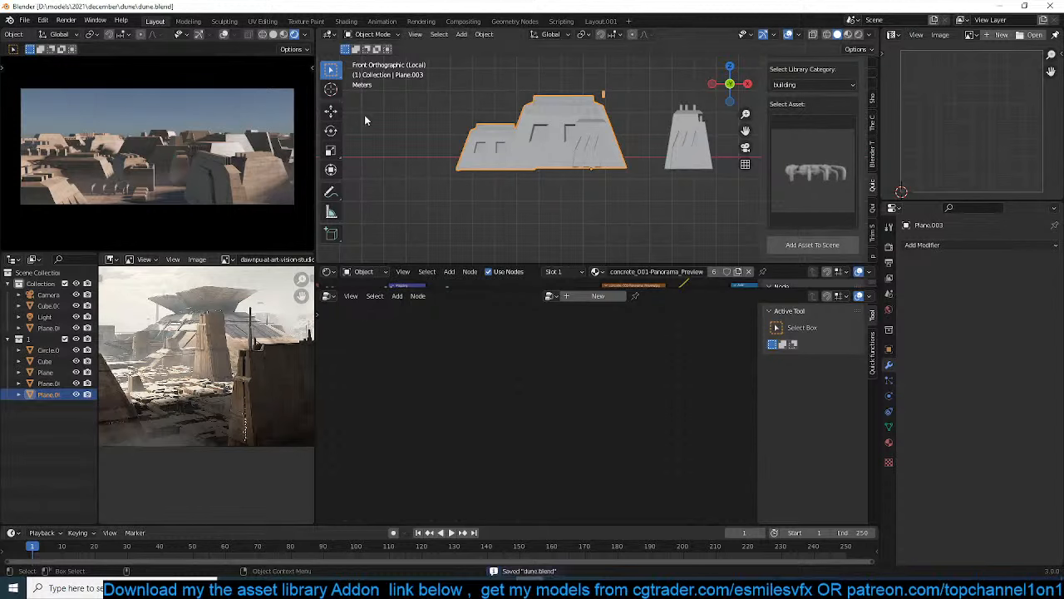
Switch the render engine to Cycles and enable denoising for both the viewport and the final render
left_click(890, 247)
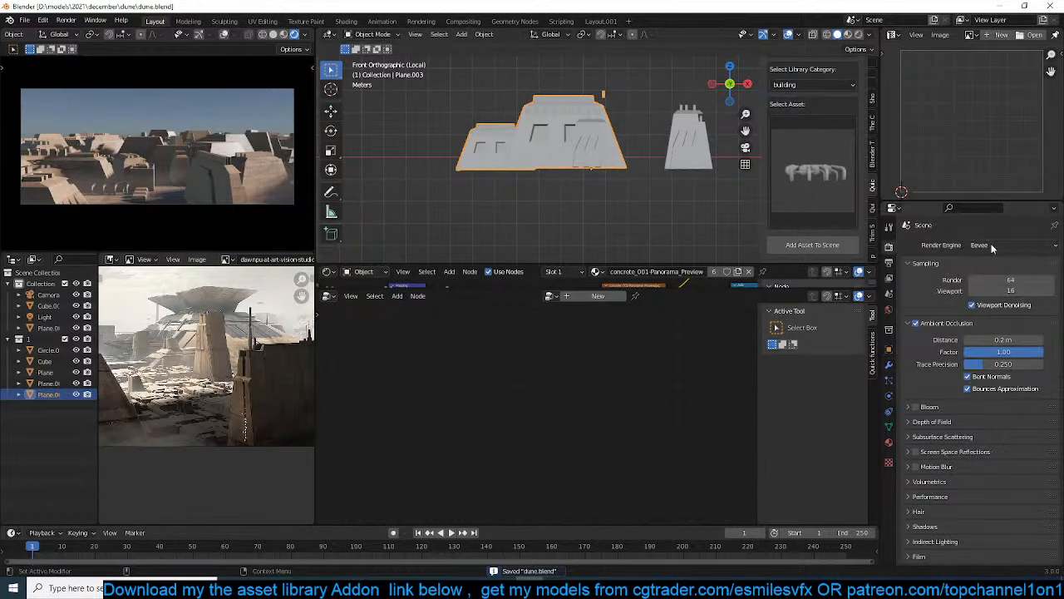
left_click(993, 245)
left_click(988, 282)
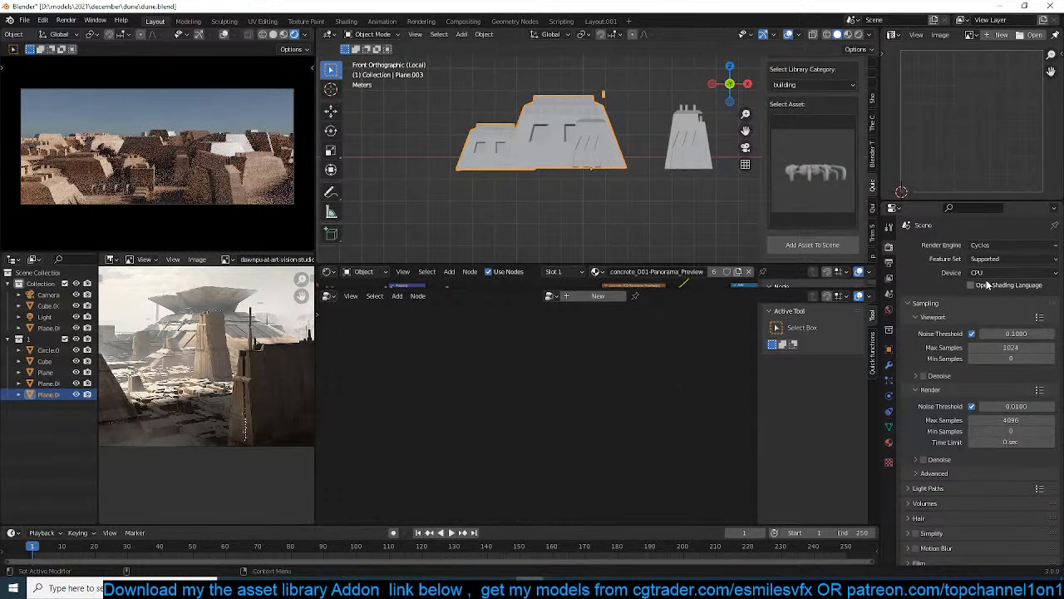
left_click(929, 377)
left_click(923, 375)
left_click(915, 375)
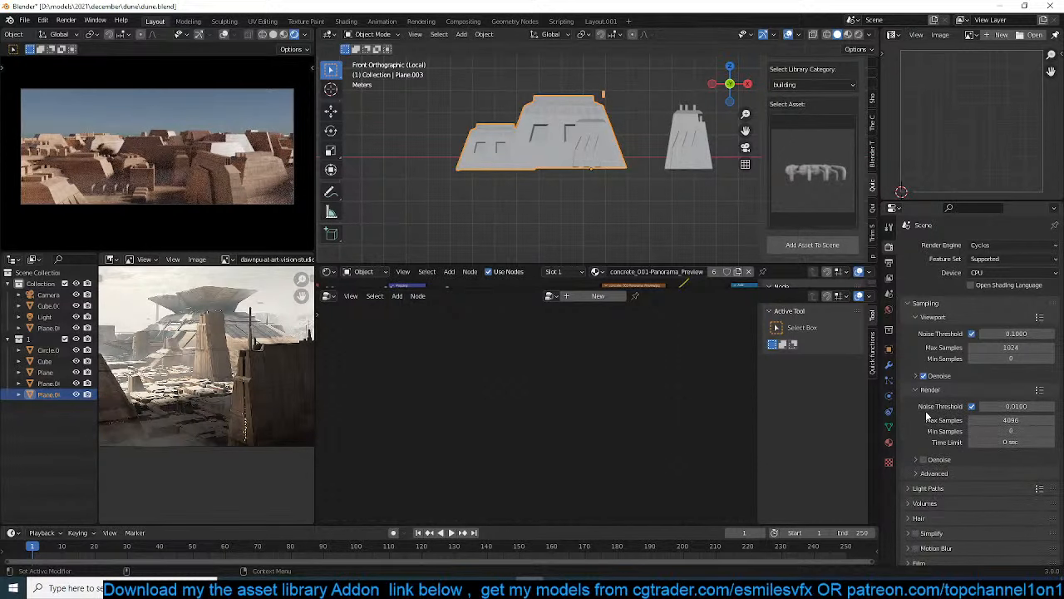
left_click(923, 459)
left_click(283, 35)
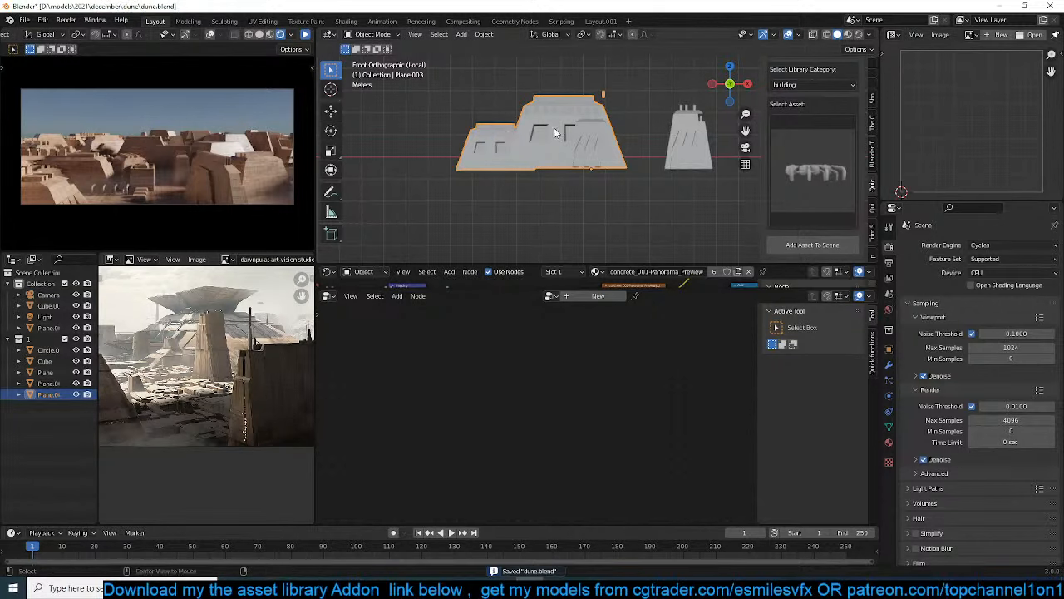
key("alt+a")
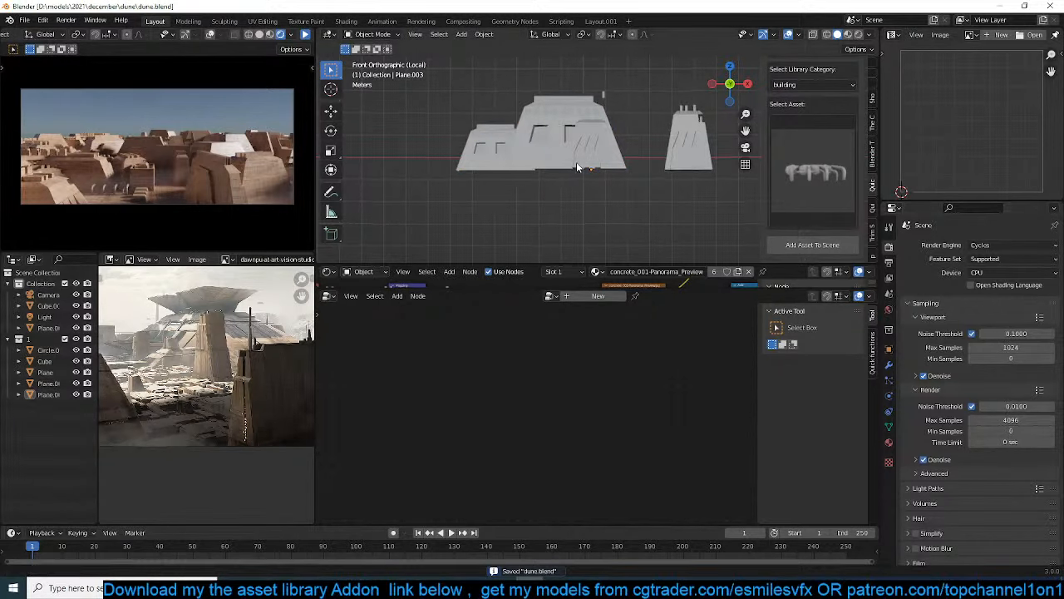
middle_click_drag(578, 167, 580, 171, "shift")
scroll(261, 353, "down", 3)
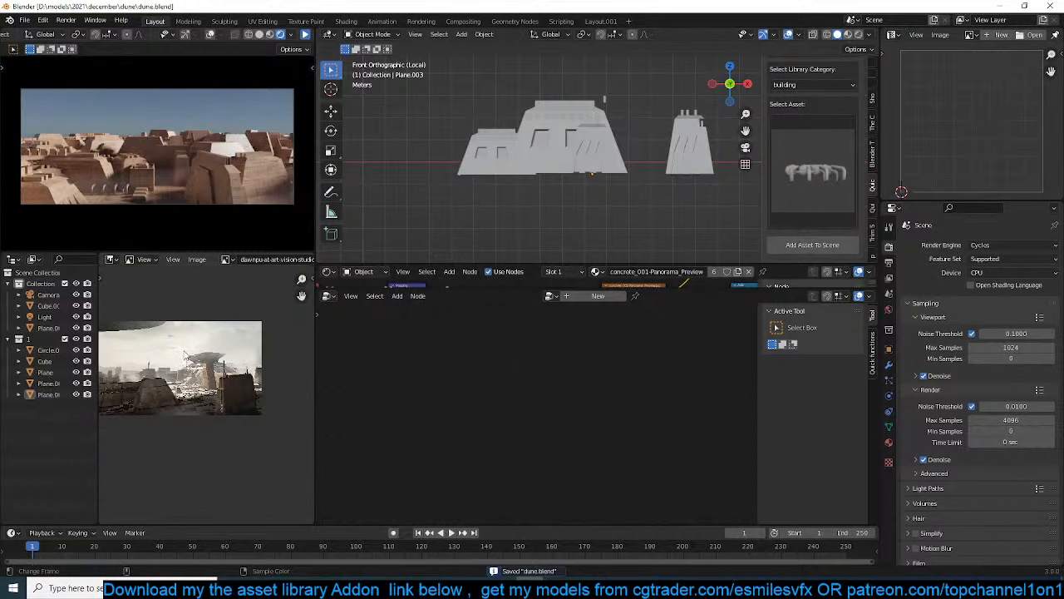
scroll(236, 349, "up", 3)
Show the whole city again, duplicate the multi-block building in top view, and put the copy in the Scene Collection
left_click(582, 151)
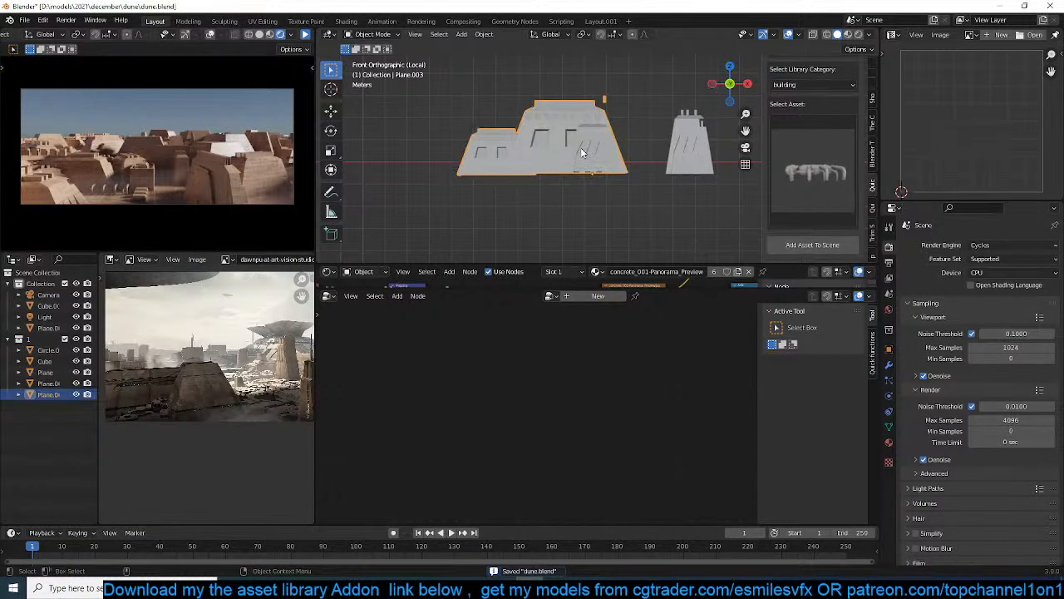
key("KP_Divide")
middle_click_drag(593, 182, 480, 188, "shift")
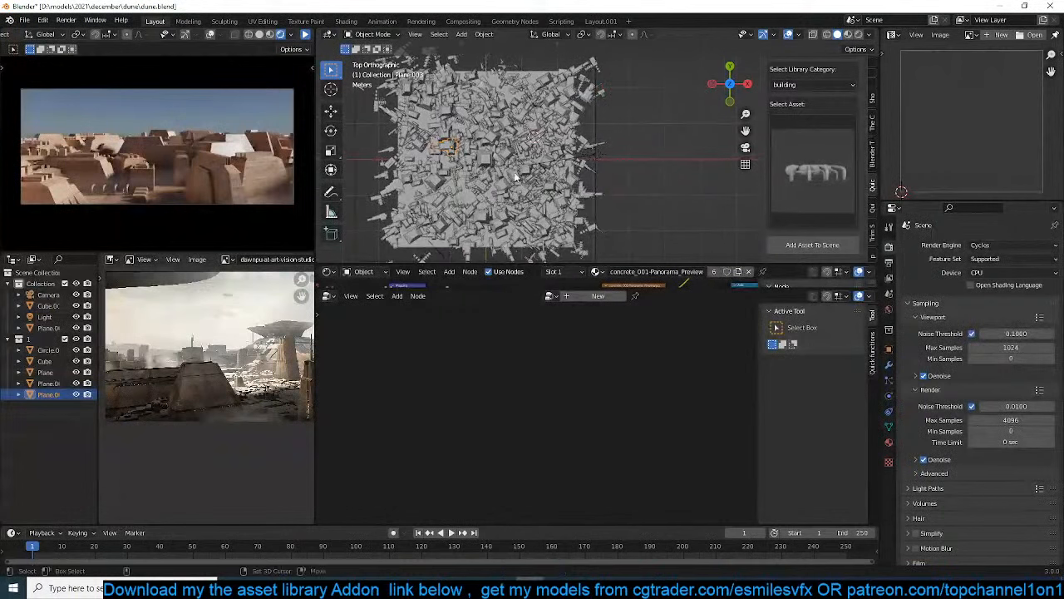
key("shift+d")
left_click(592, 169)
key("m")
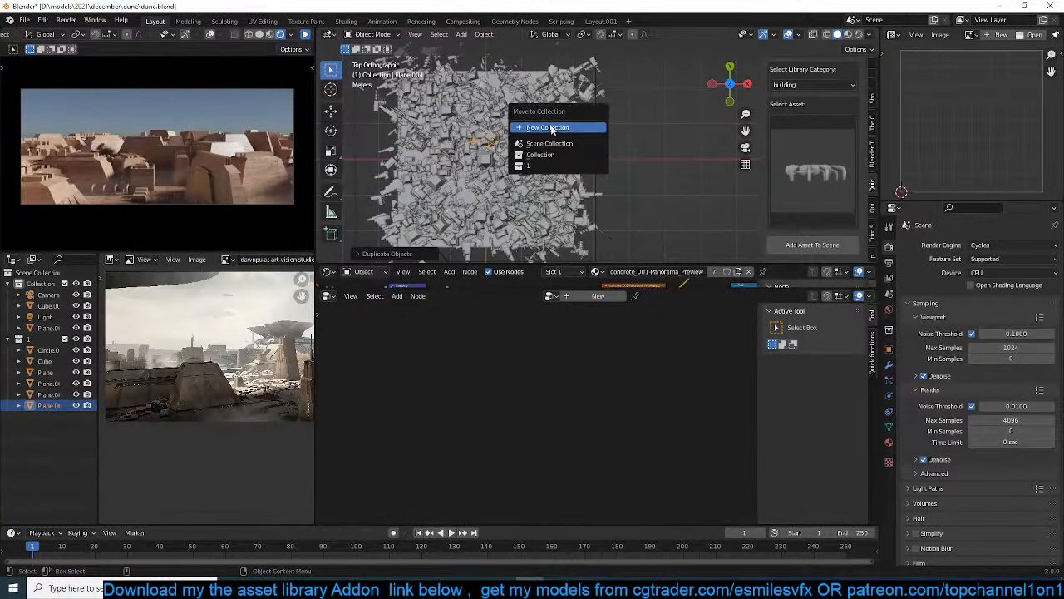
left_click(553, 143)
Enlarge the building copy several times over and reposition it within the city in top view
key("s")
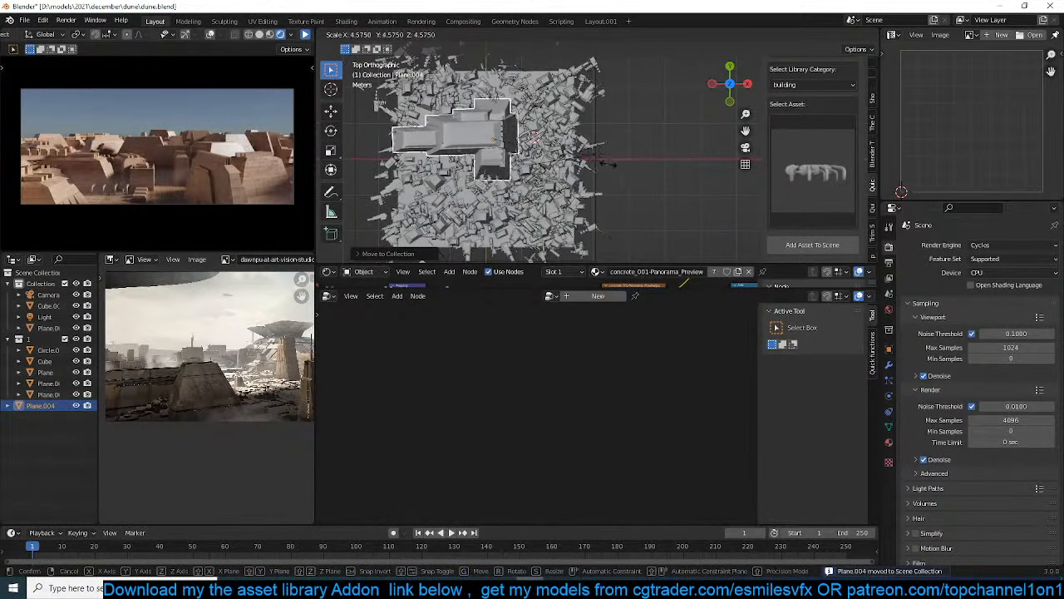
left_click(573, 153)
key("g")
left_click(591, 150)
key("KP_0")
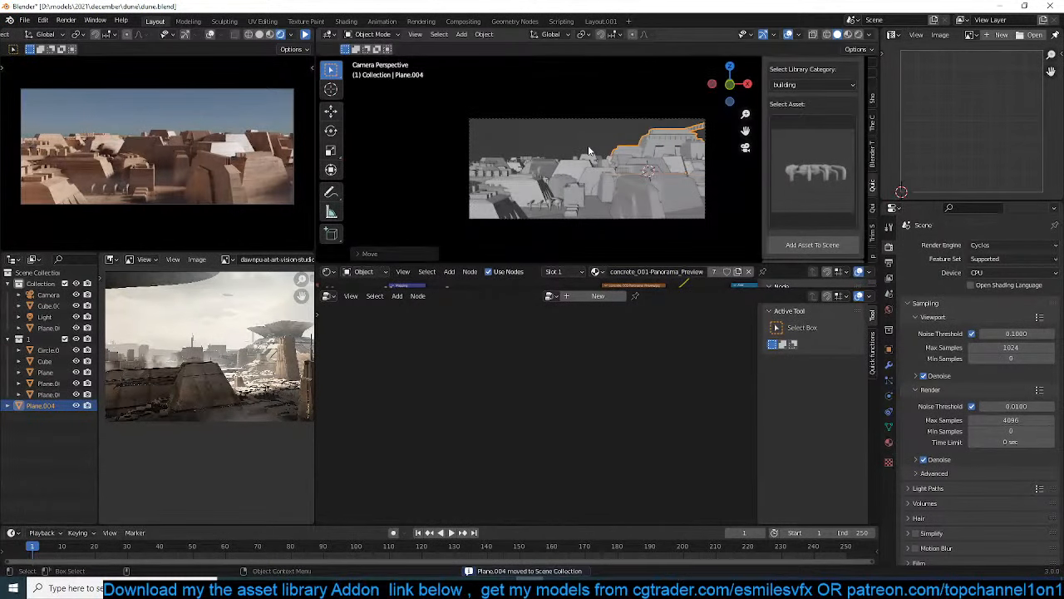
Scale the large building copy a little more and lower it in the camera view
key("s")
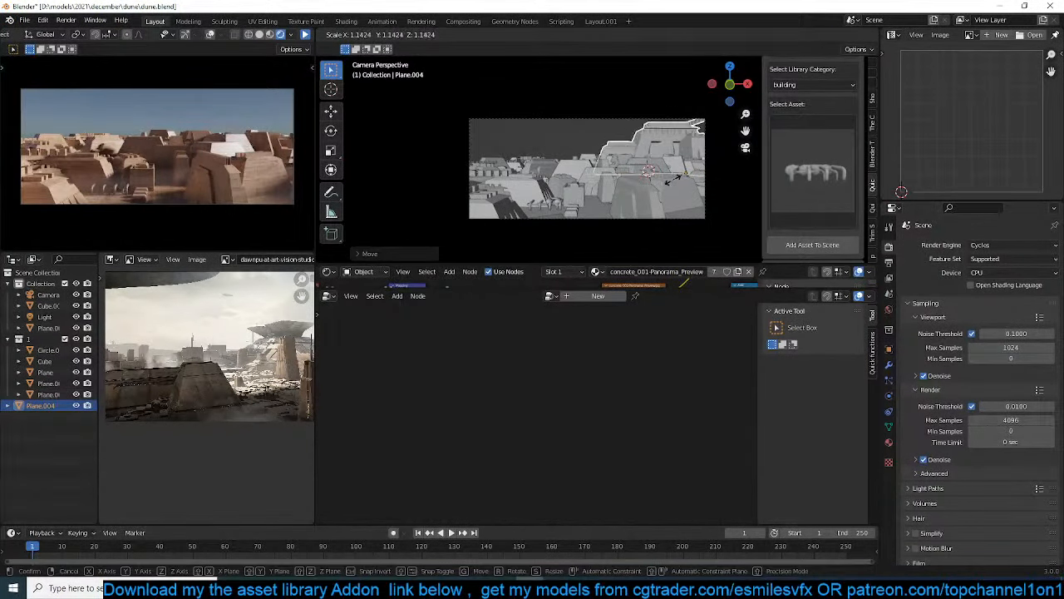
left_click(677, 182)
key("g")
left_click(660, 187)
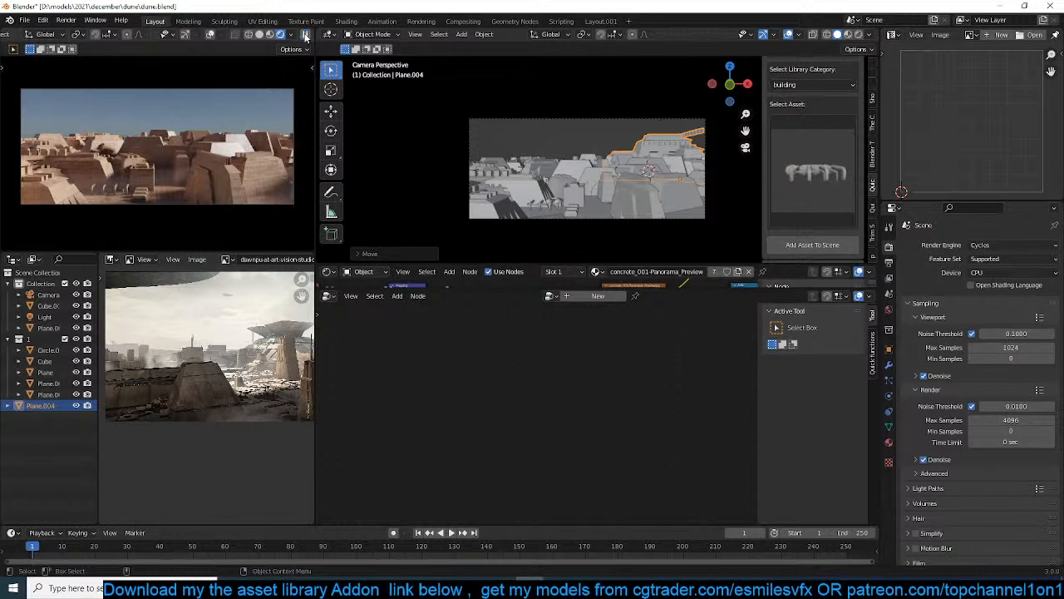
Resume the rendered preview and stretch the large building taller along Z
left_click(305, 34)
key("s")
key("z")
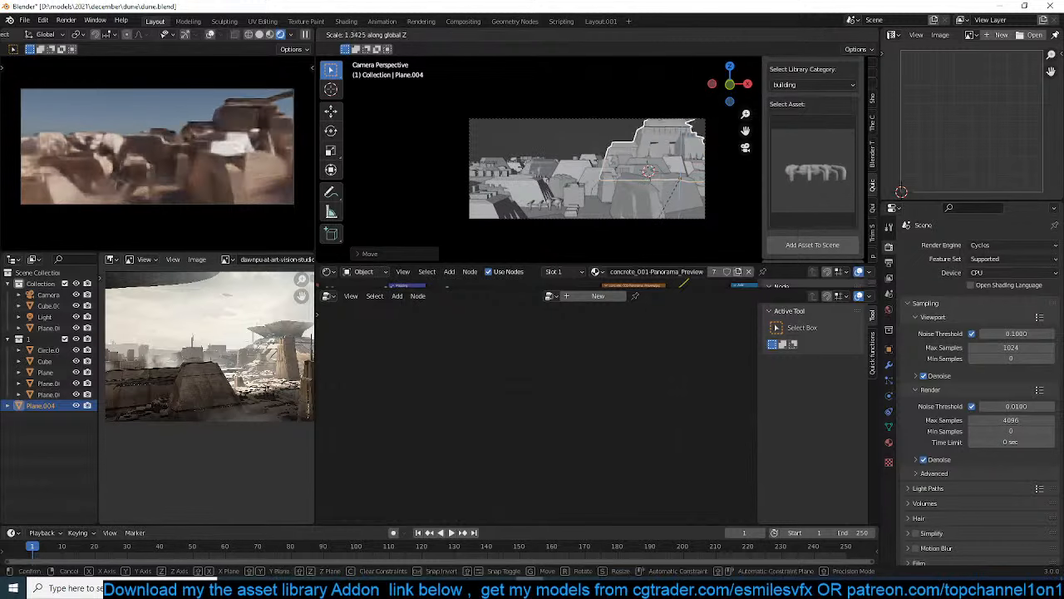
left_click(639, 228)
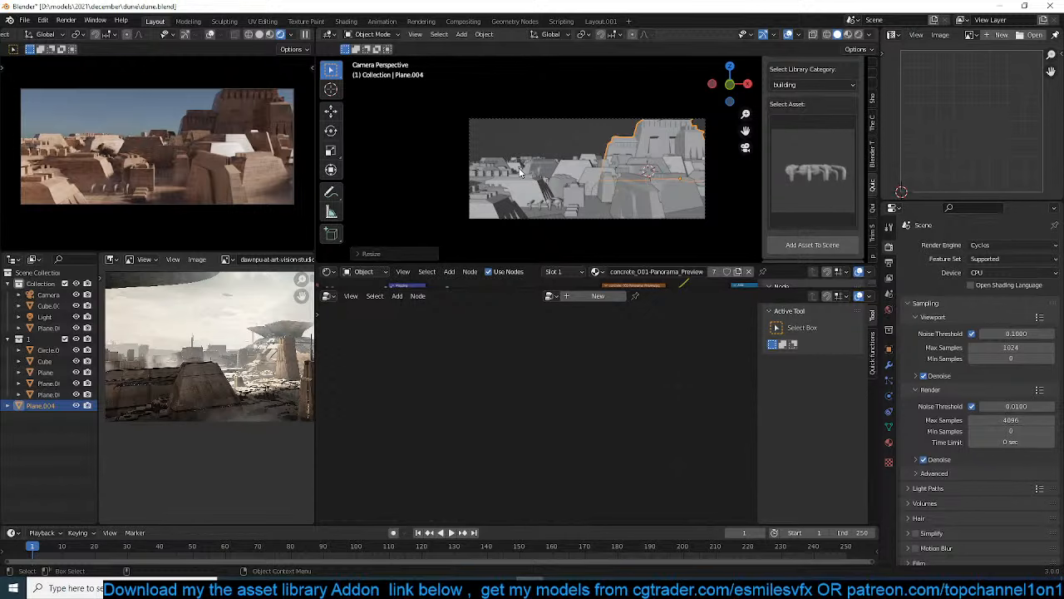
Duplicate the large building to a spot outside the city in top view and rescale the copy along Z
key("KP_7")
middle_click_drag(563, 144, 521, 125, "shift")
key("shift+d")
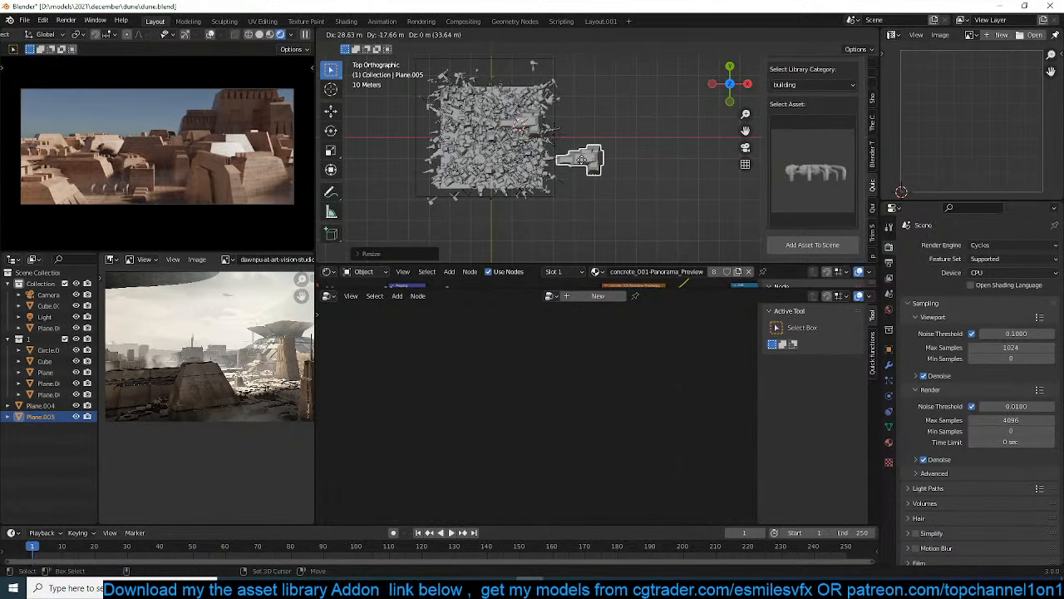
left_click(586, 173)
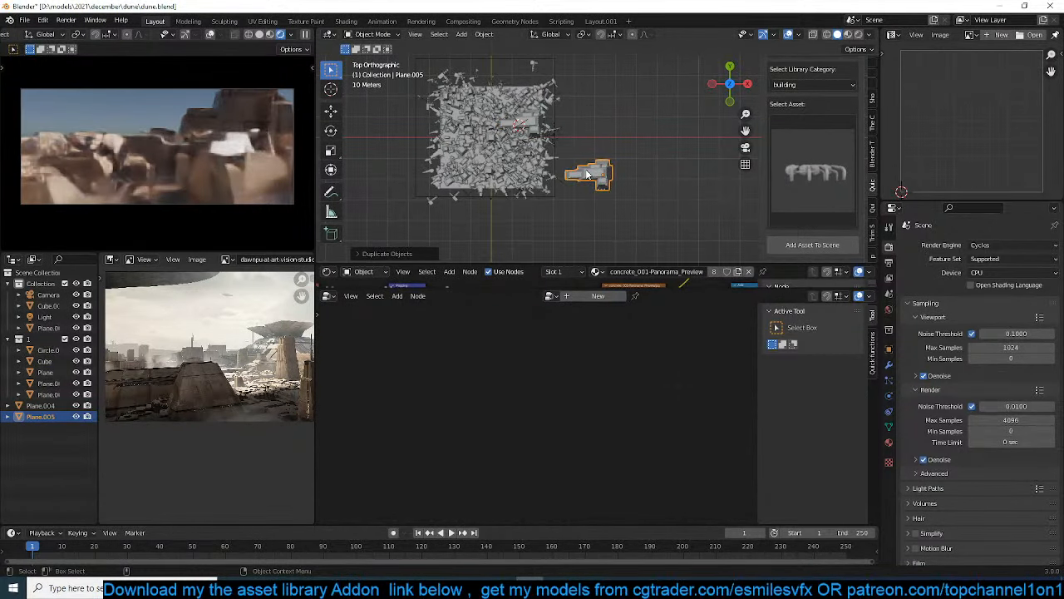
key("KP_0")
key("s")
key("z")
left_click(686, 109)
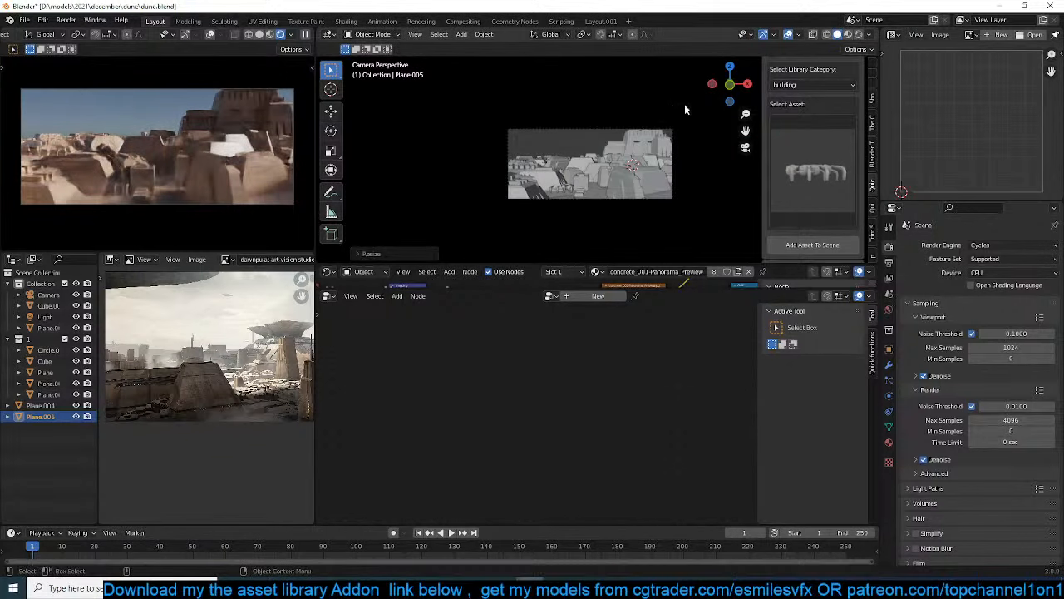
Rotate the second large building 90 degrees about Z in top view
middle_click_drag(684, 104, 608, 167)
key("KP_7")
type("r")
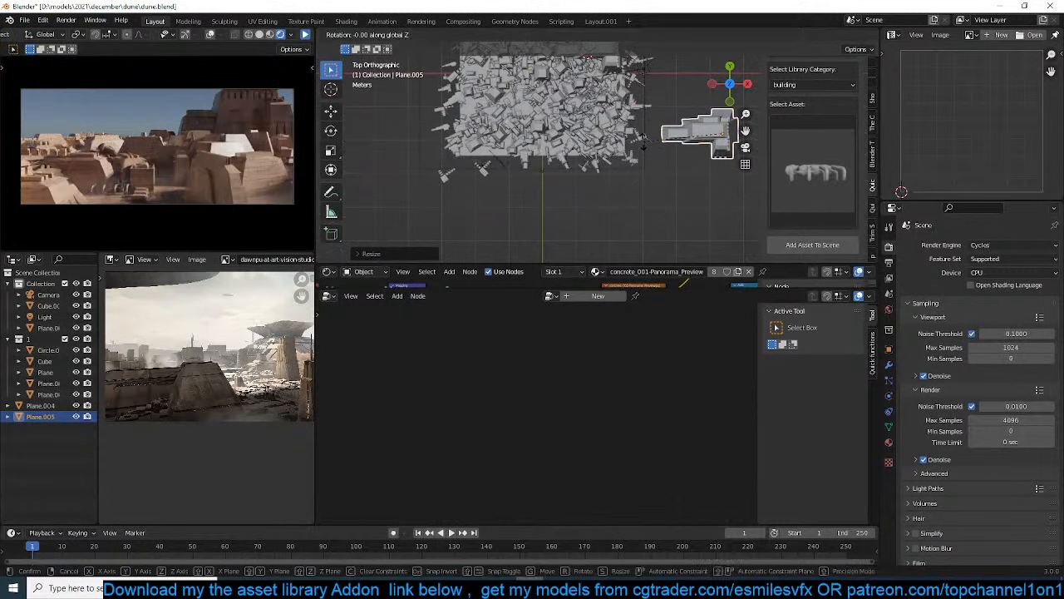
type("90")
key("Return")
Move the rotated building to the front corner of the city and shorten it along Y
key("g")
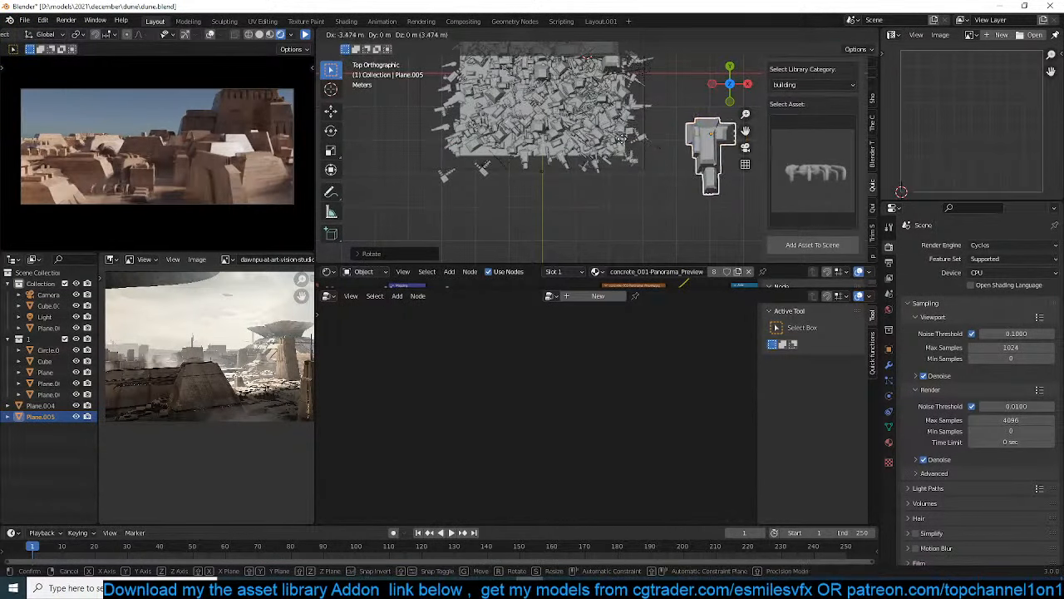
left_click(566, 137)
key("s")
key("y")
left_click(645, 178)
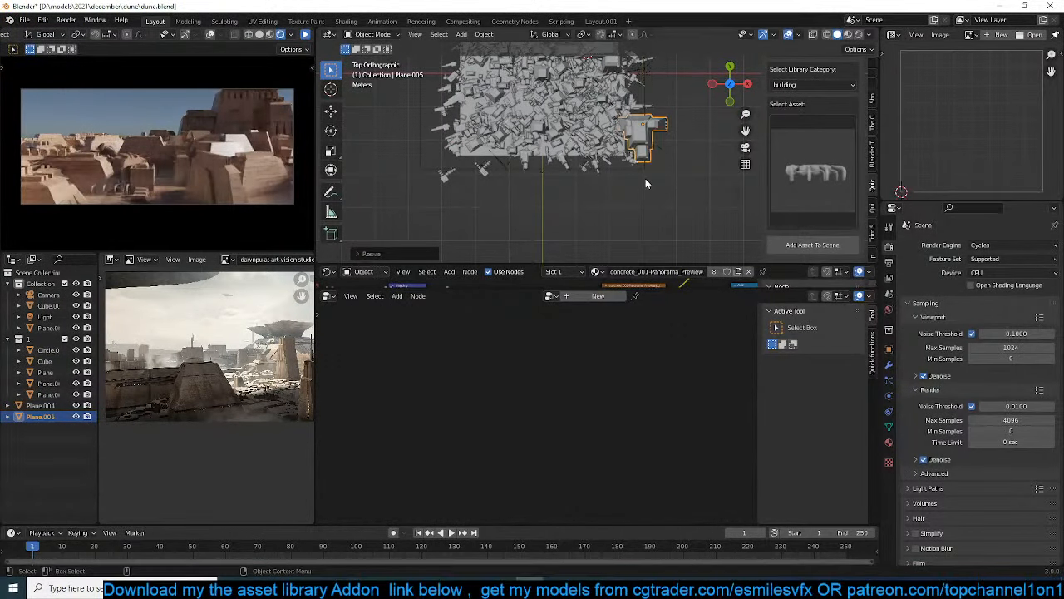
Duplicate the corner building far behind the city and enlarge the copy in the camera view
scroll(645, 178, "down", 5)
key("shift+d")
left_click(628, 57)
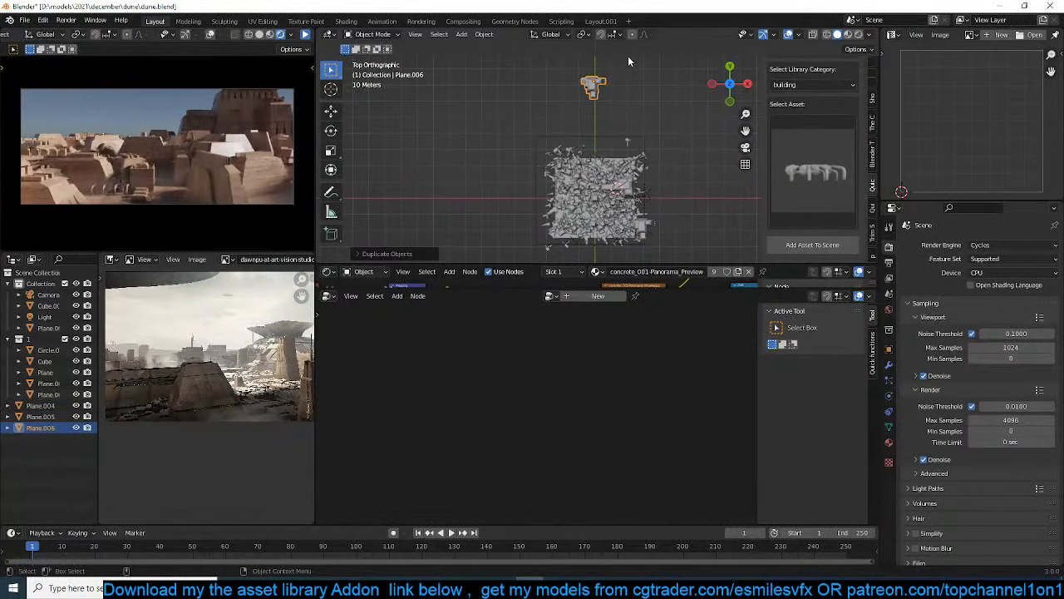
key("KP_0")
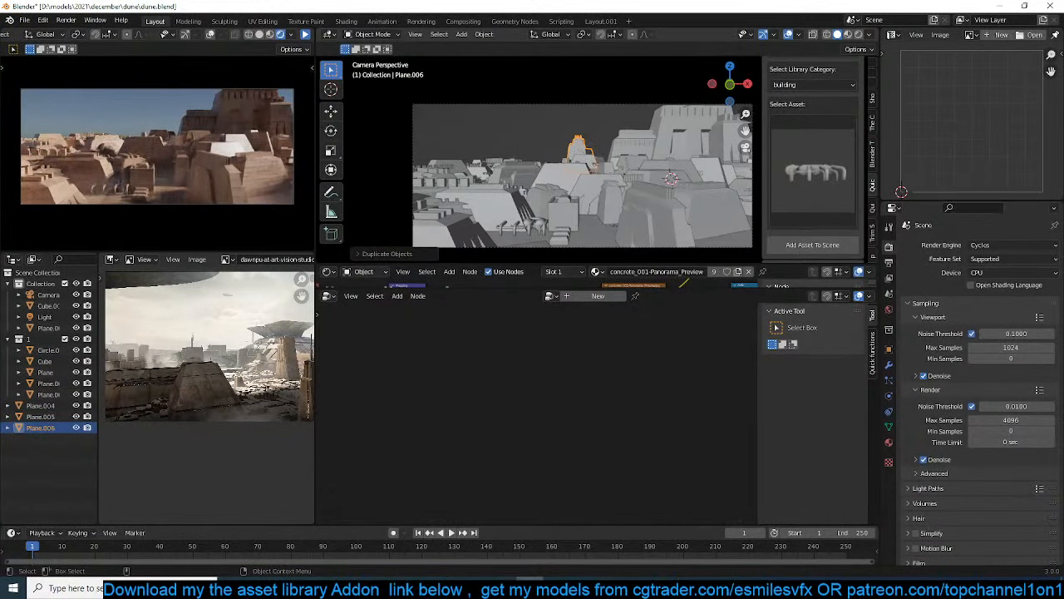
key("s")
left_click(625, 177)
Widen the haze box around the city in X and Y, keeping its height locked
scroll(629, 137, "down", 4)
middle_click_drag(629, 133, 598, 153)
scroll(599, 159, "down", 3)
left_click(629, 148)
key("s")
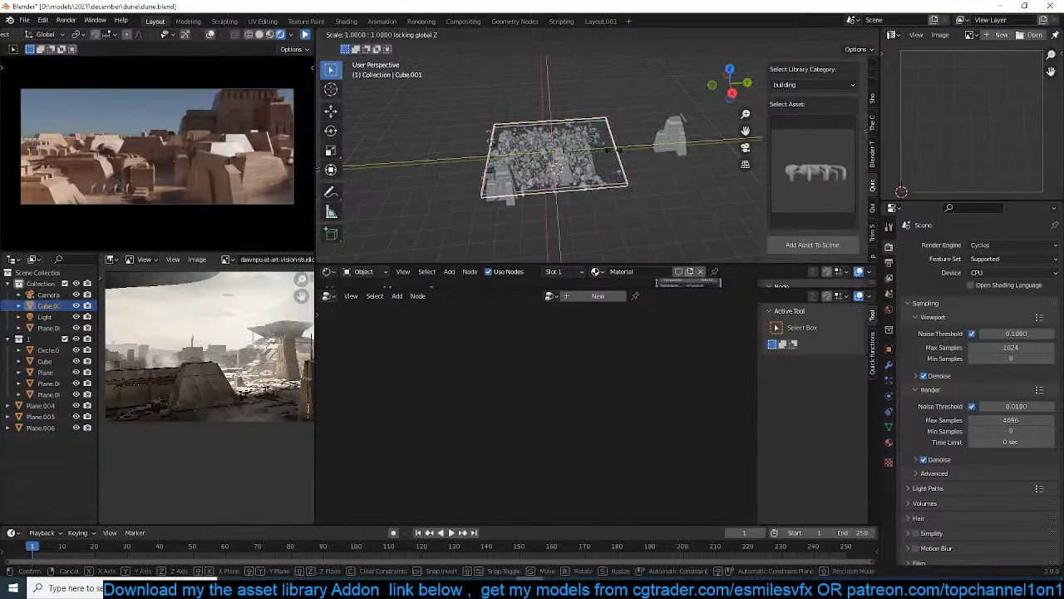
left_click(619, 157)
Duplicate the haze box about 51 m along Y over the distant building and increase the copy's height
key("shift+d")
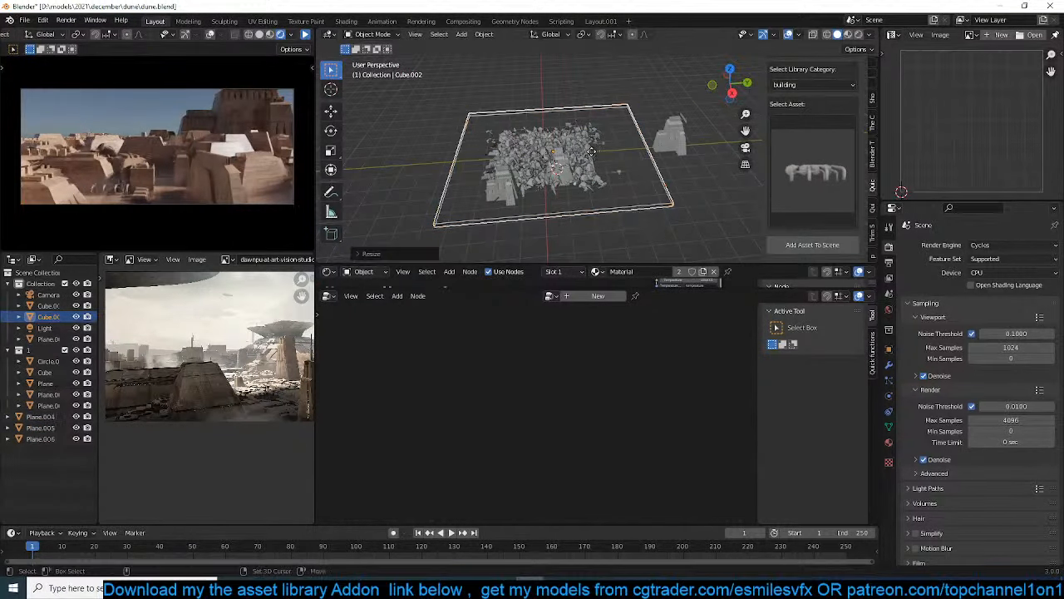
key("x")
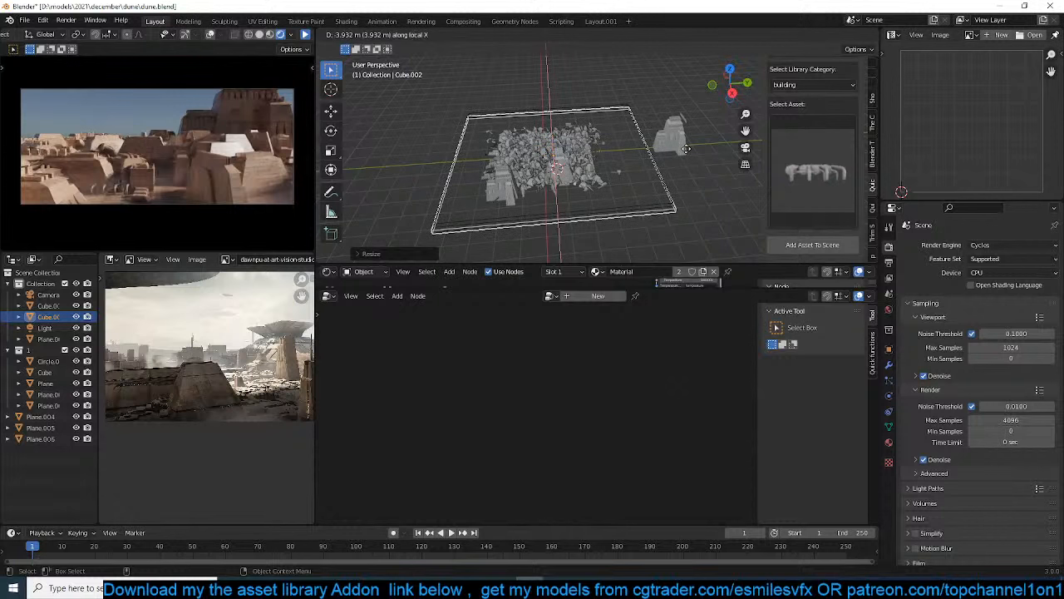
key("y")
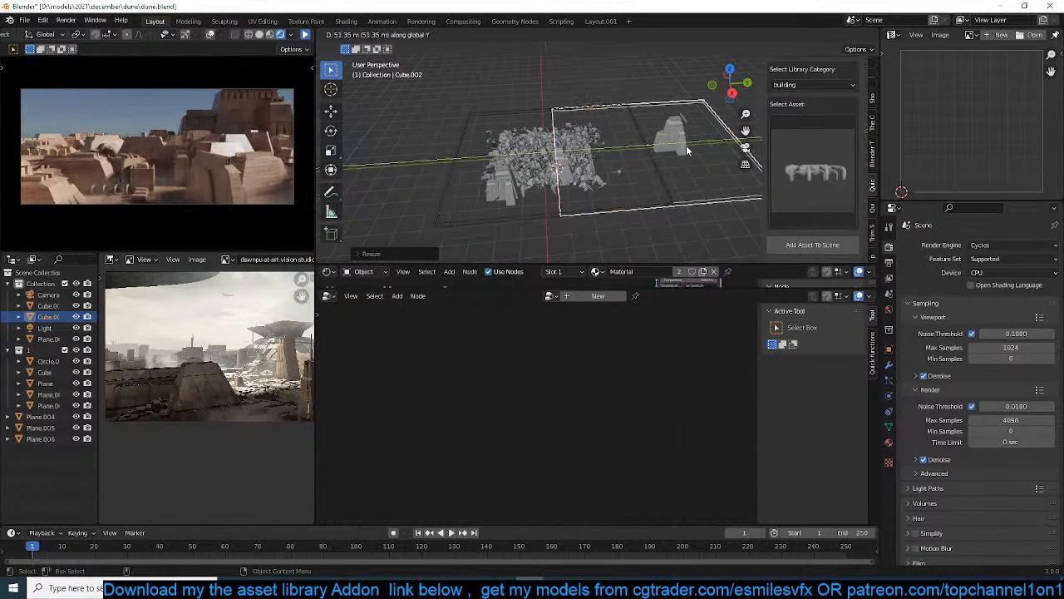
left_click(686, 145)
key("s")
key("z")
left_click(752, 47)
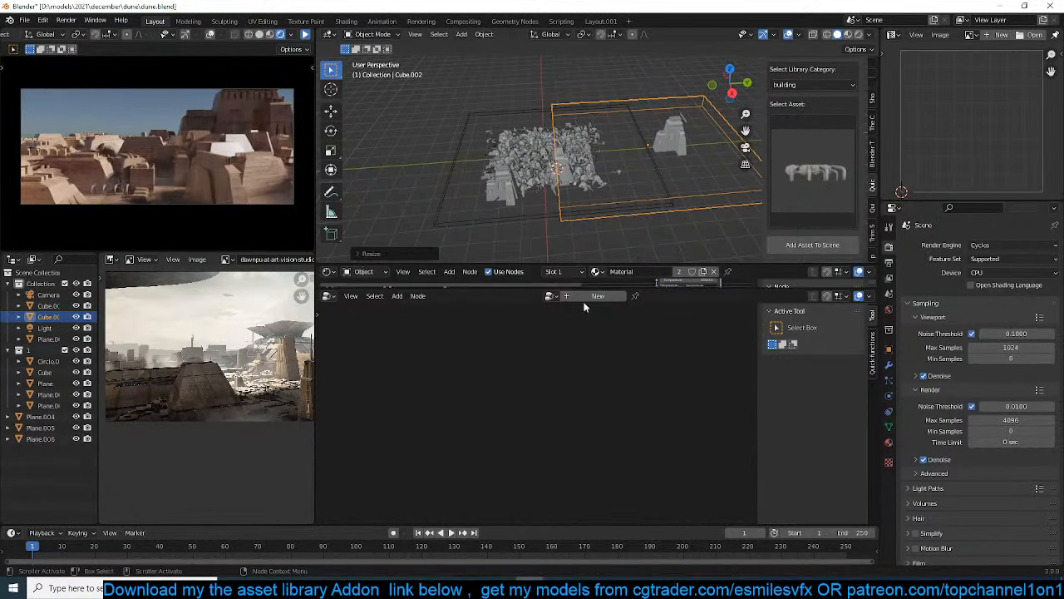
Enlarge the shader editor and bring the haze copy's Principled Volume node into view
left_click_drag(605, 286, 596, 412)
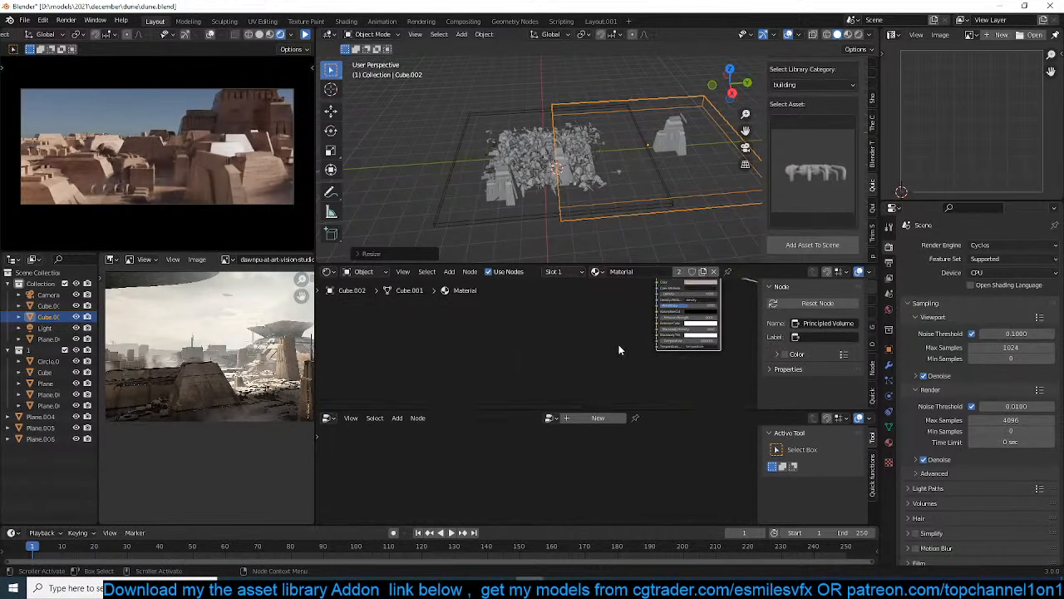
middle_click_drag(624, 349, 506, 375)
scroll(526, 371, "up", 2)
left_click(585, 300)
scroll(589, 313, "up", 5)
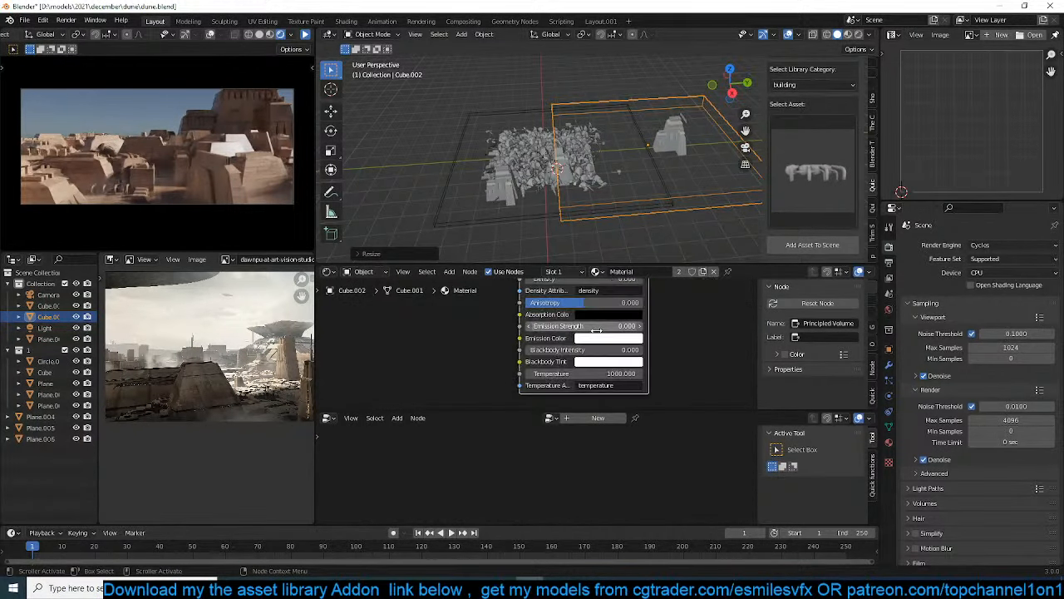
Try an emission strength of 0.08 on the haze copy's Principled Volume node and check it through the camera
left_click_drag(596, 325, 615, 326)
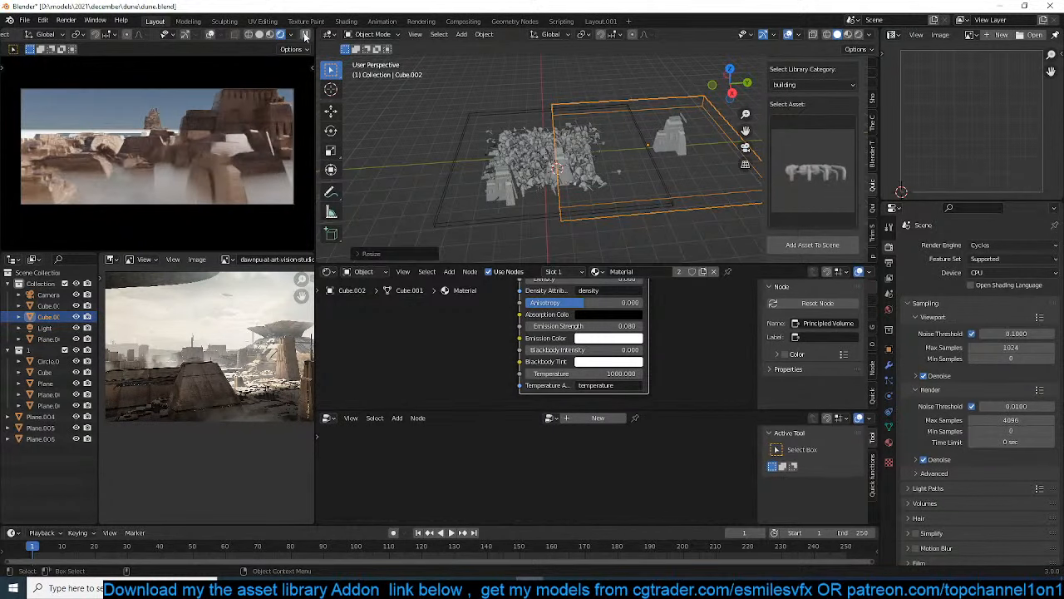
key("KP_0")
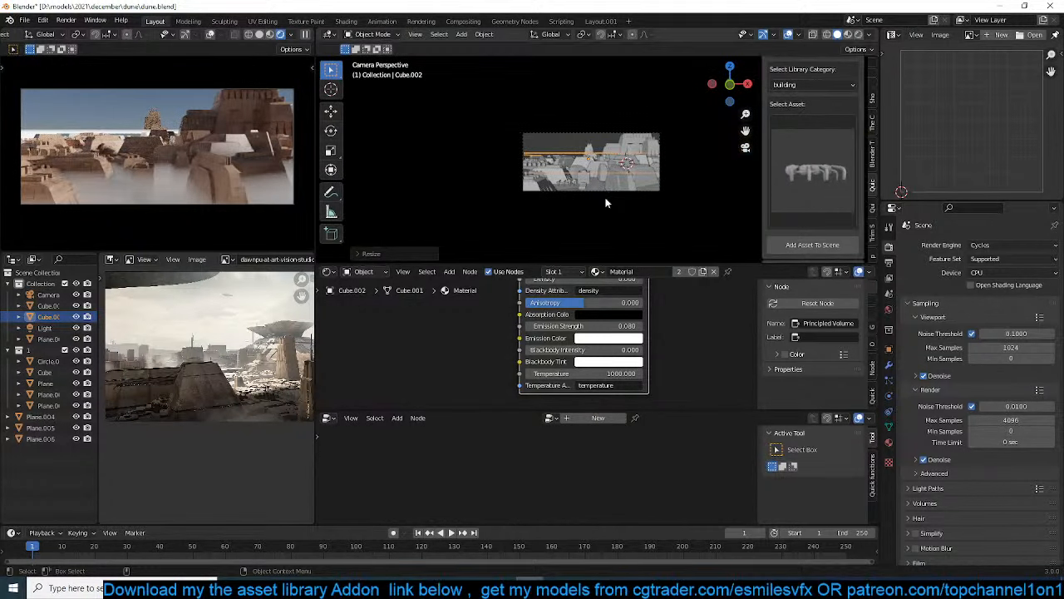
scroll(605, 202, "up", 2)
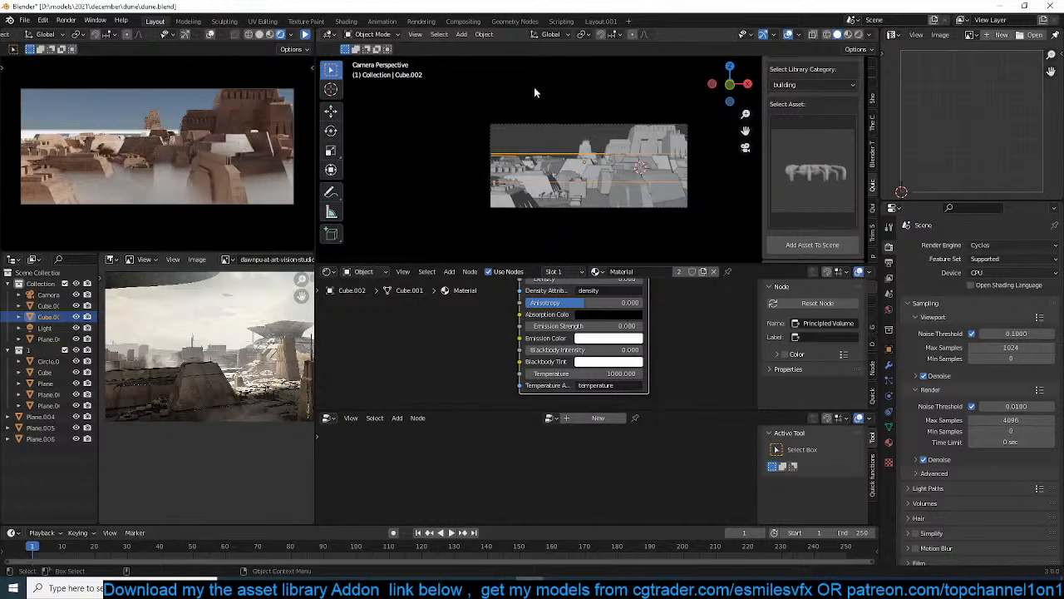
Save the scene and resume the rendered preview
left_click(564, 135)
key("ctrl+s")
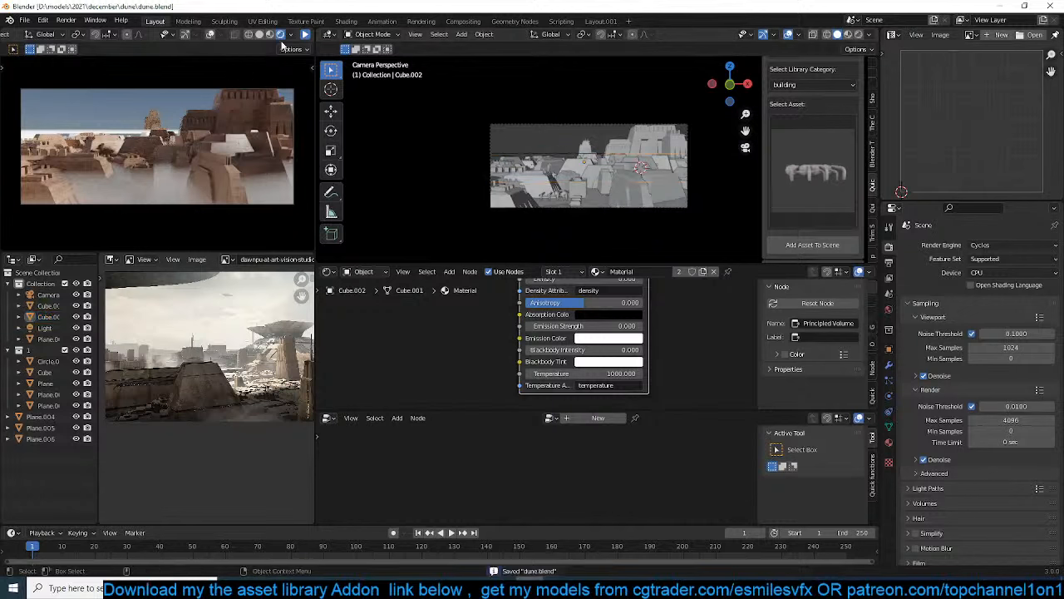
left_click(306, 35)
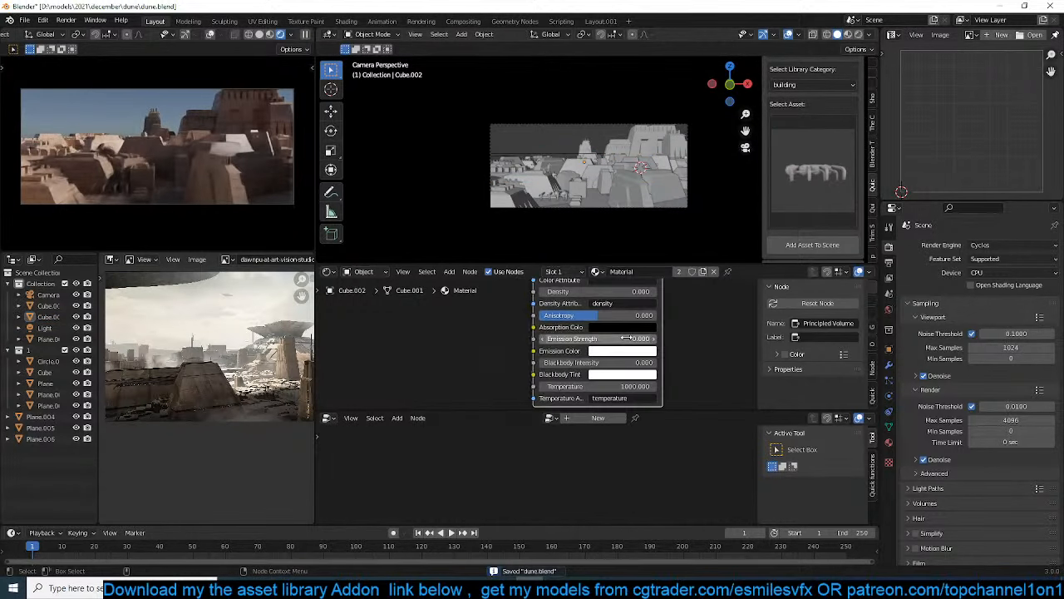
Set the haze material's Principled Volume density to 0.09
middle_click_drag(626, 338, 613, 368)
left_click_drag(627, 320, 625, 322)
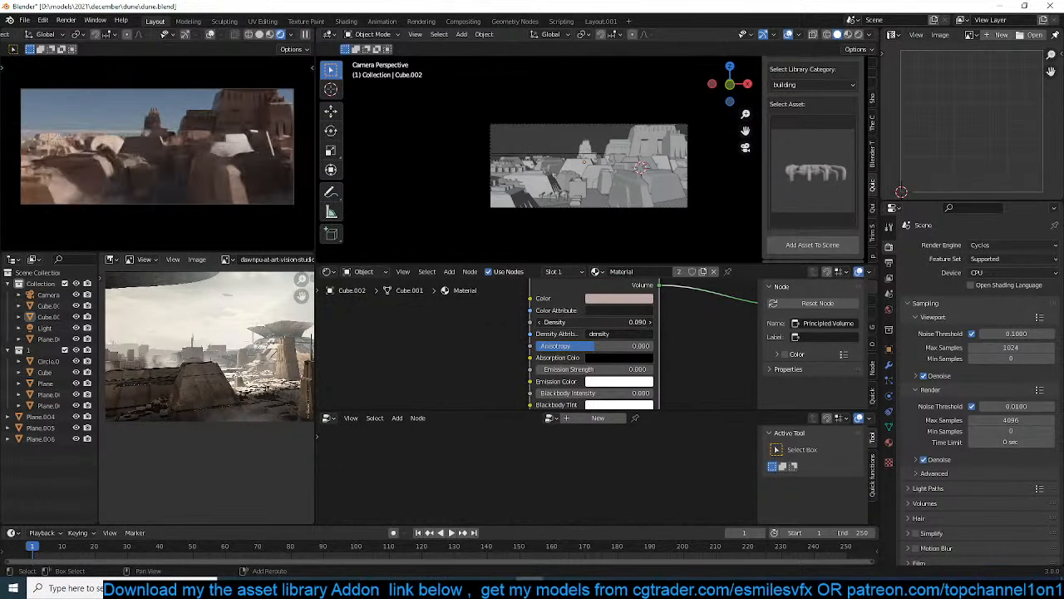
middle_click_drag(673, 356, 666, 322)
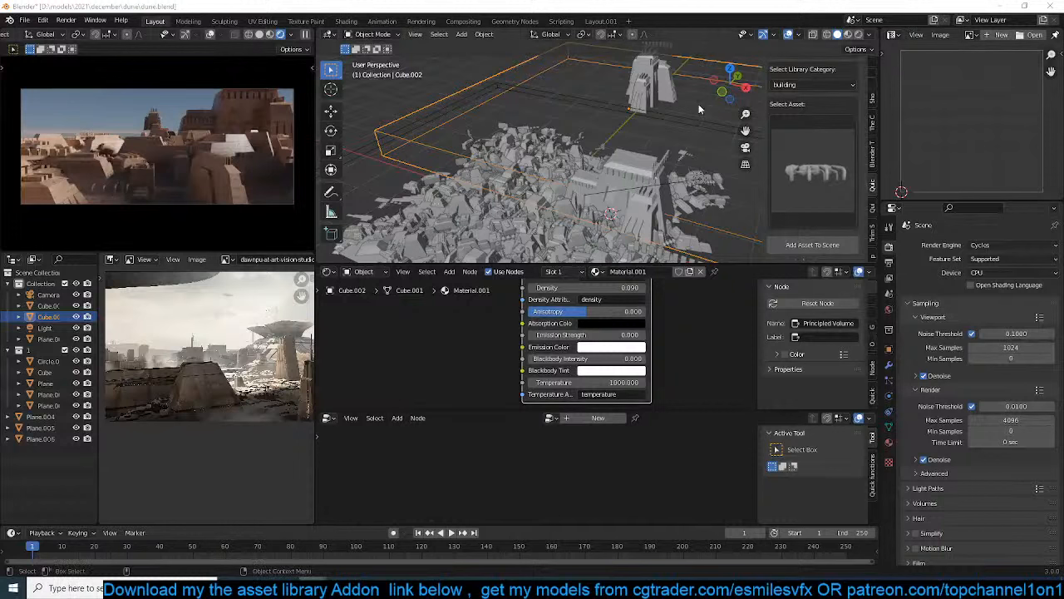
Stretch the haze copy along Z into a tall box enclosing the large buildings
middle_click_drag(699, 104, 615, 108)
key("s")
key("z")
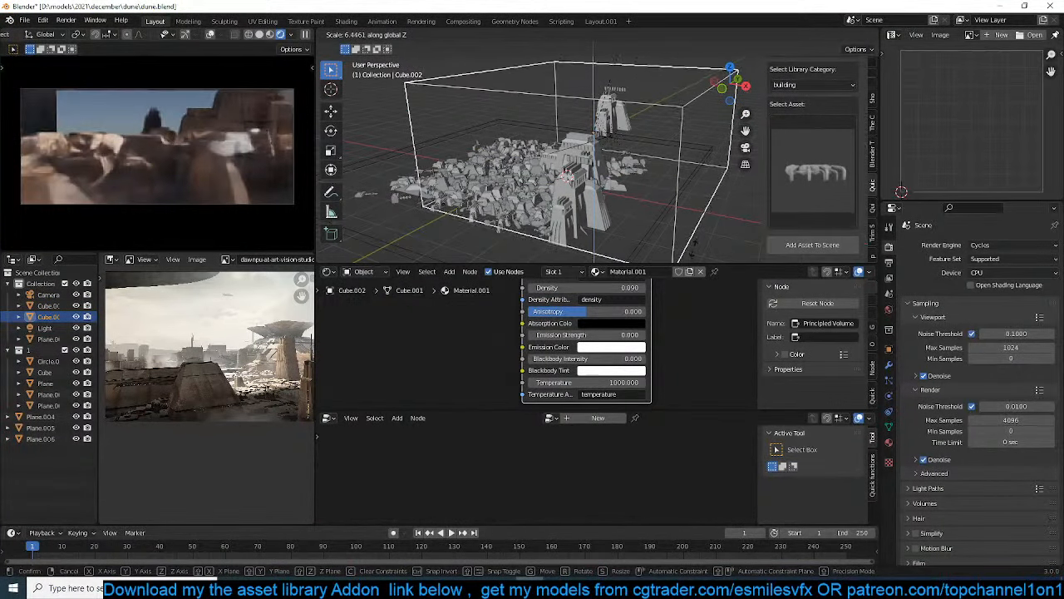
left_click(672, 91)
Rescale the tall haze box along X
scroll(651, 139, "down", 2)
middle_click_drag(650, 139, 629, 206)
middle_click_drag(507, 184, 594, 152, "shift")
scroll(593, 152, "up", 2)
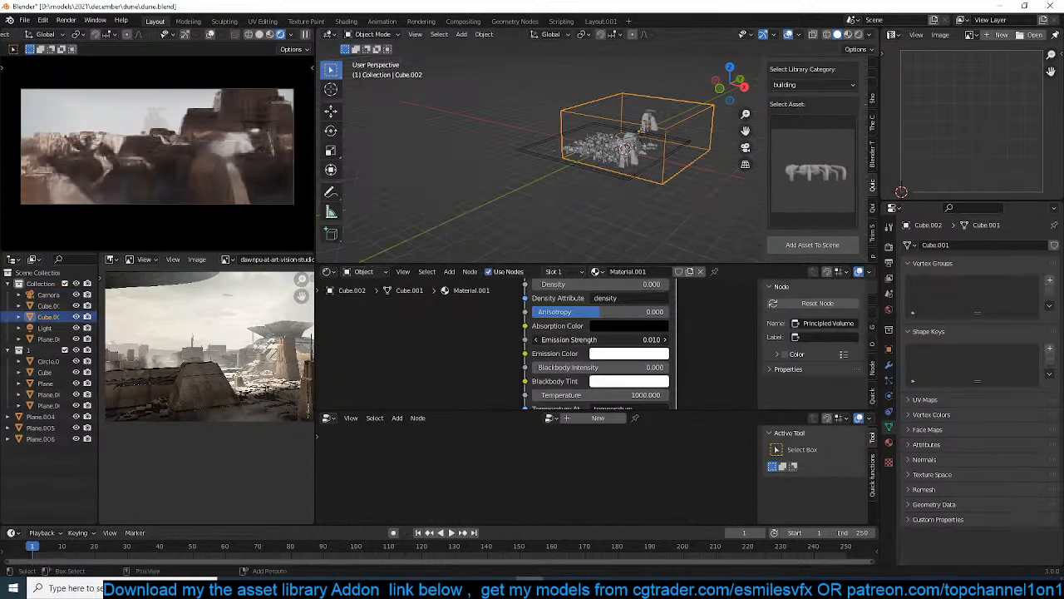
key("s")
key("x")
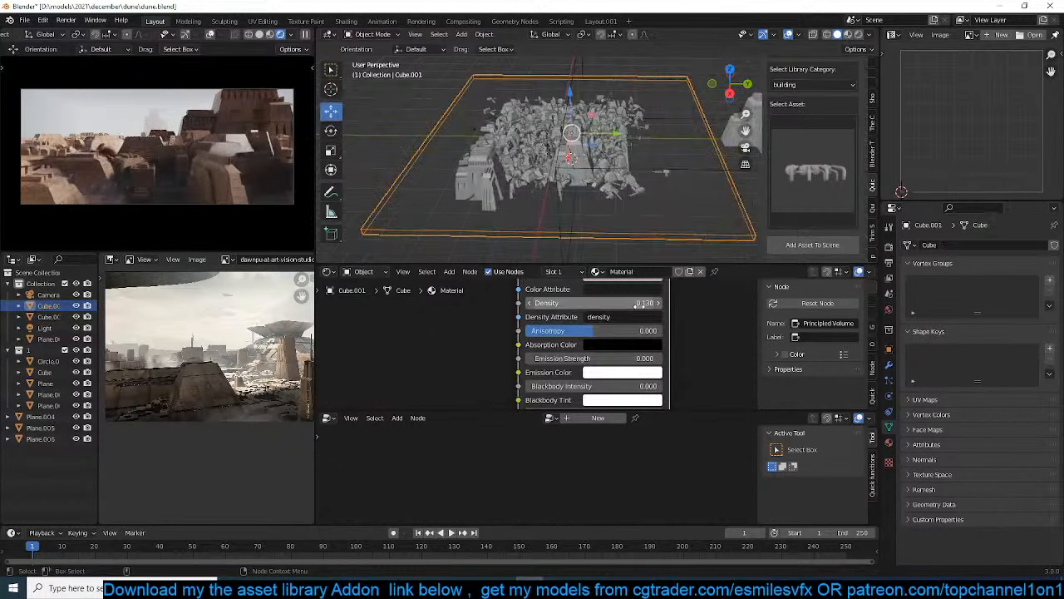
Increase the density of the original flat haze box's volume and set its emission strength to 0.03
left_click_drag(642, 304, 657, 304)
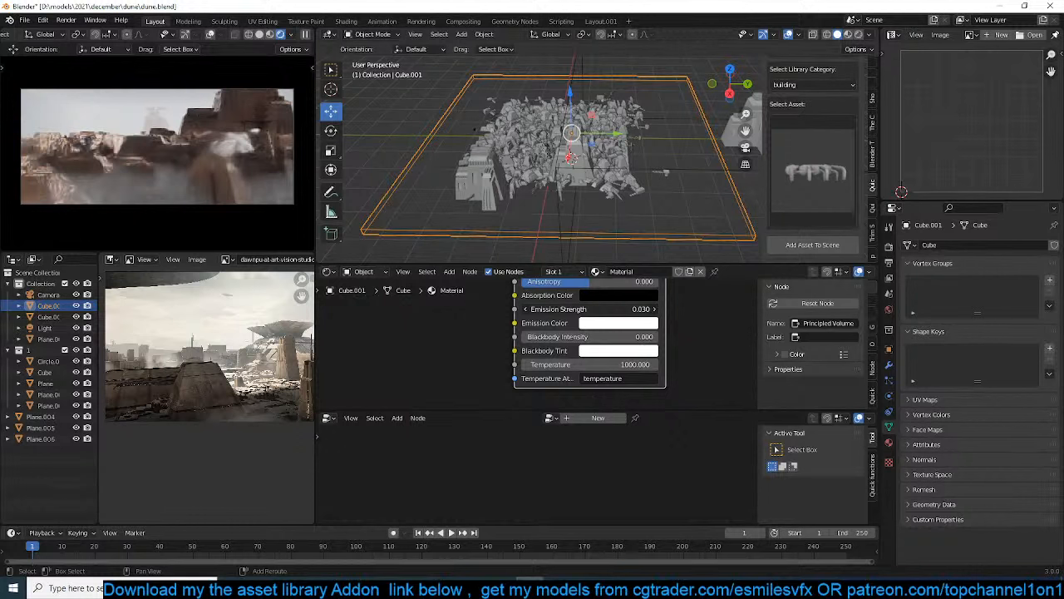
Fine-tune the emission strength of the flat haze box's Principled Volume
left_click_drag(647, 308, 644, 309, "shift")
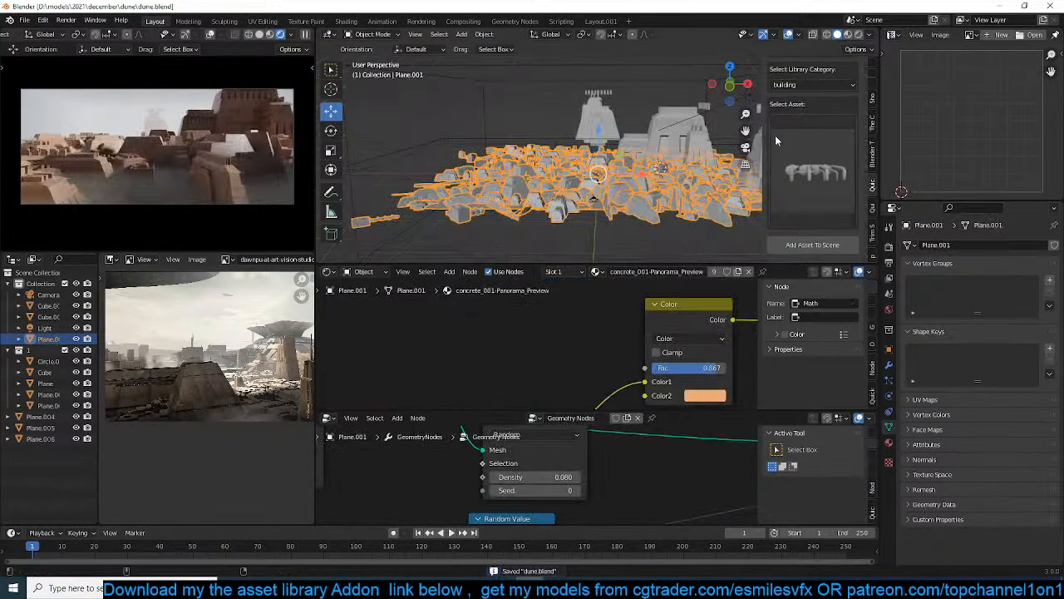
Pick the twisted tower from the building asset library and add it to the scene with nothing else selected
left_click(788, 143)
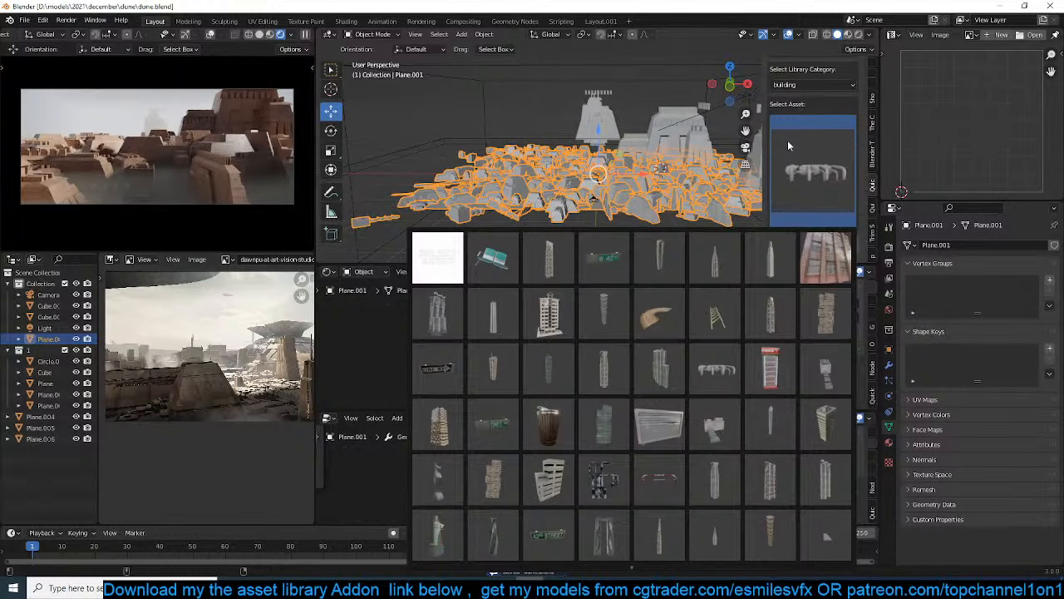
scroll(658, 487, "down", 2)
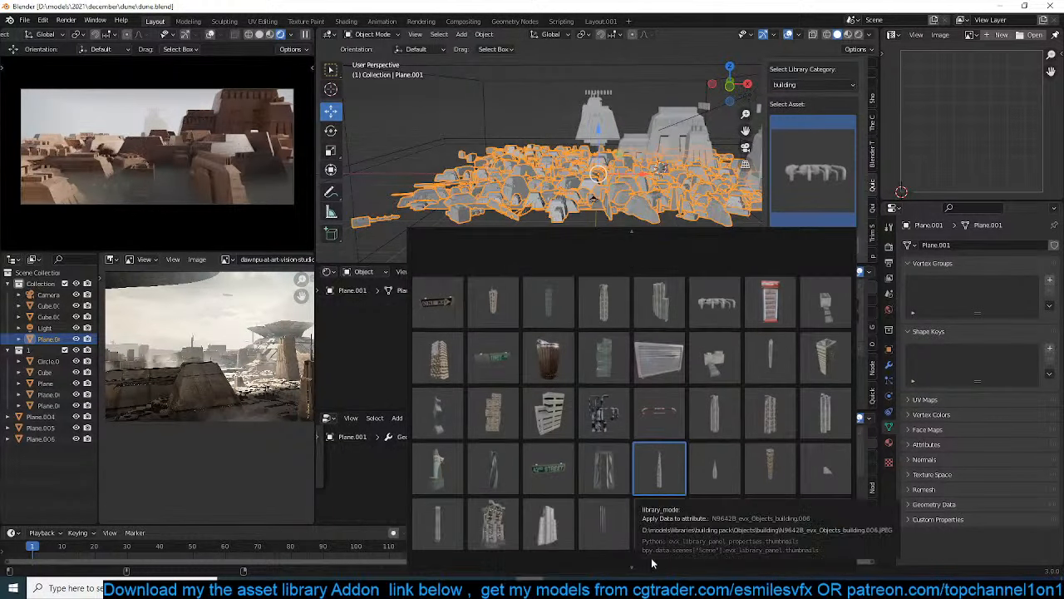
left_click(509, 478)
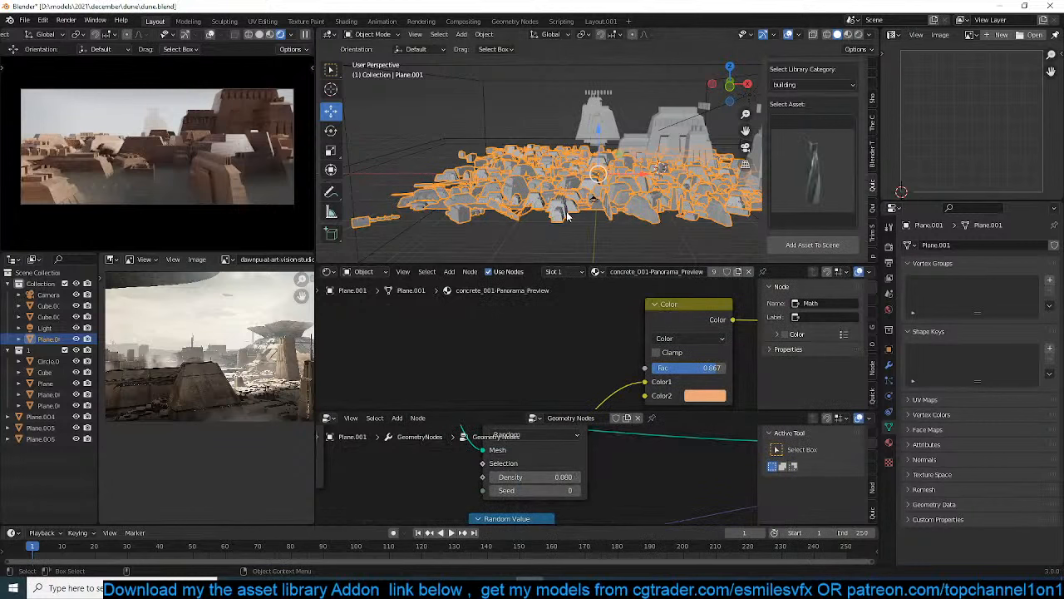
middle_click_drag(568, 216, 587, 215)
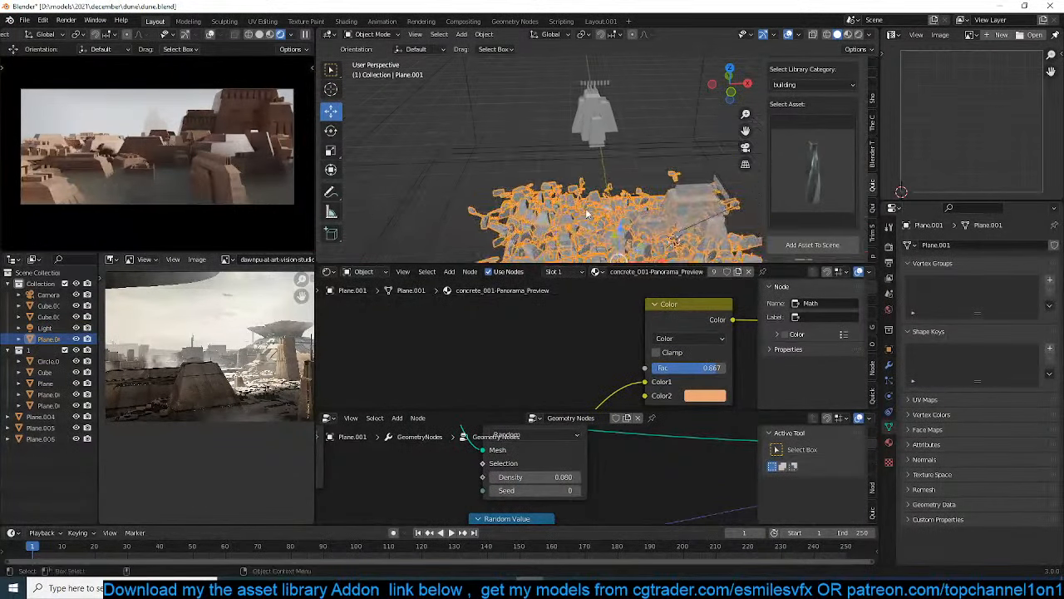
key("alt+a")
left_click(812, 245)
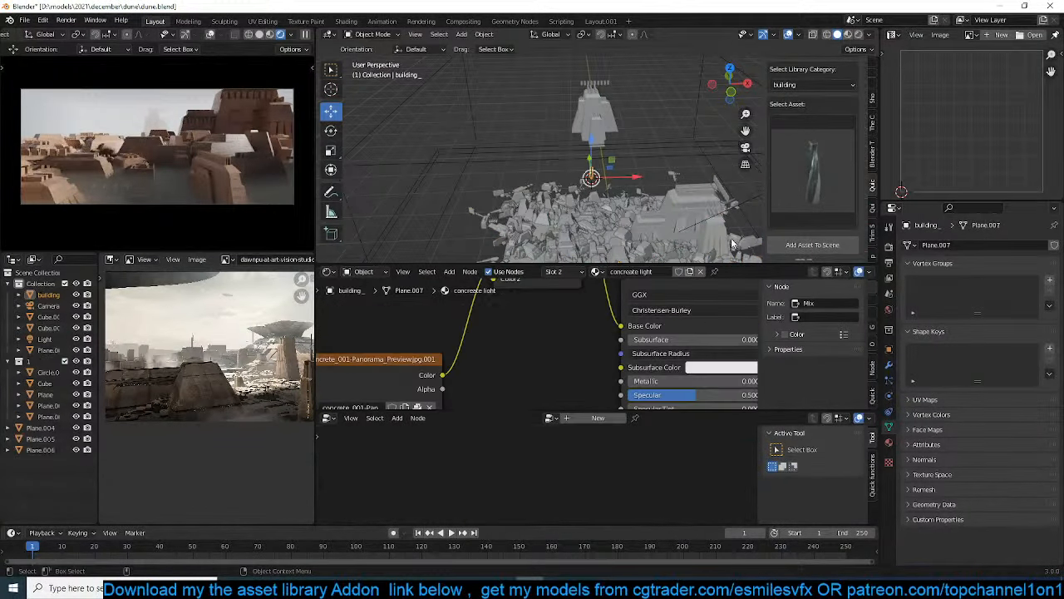
Enlarge the twisted tower and move it down so its base sits among the distant buildings in the camera view
key("s")
left_click(456, 244)
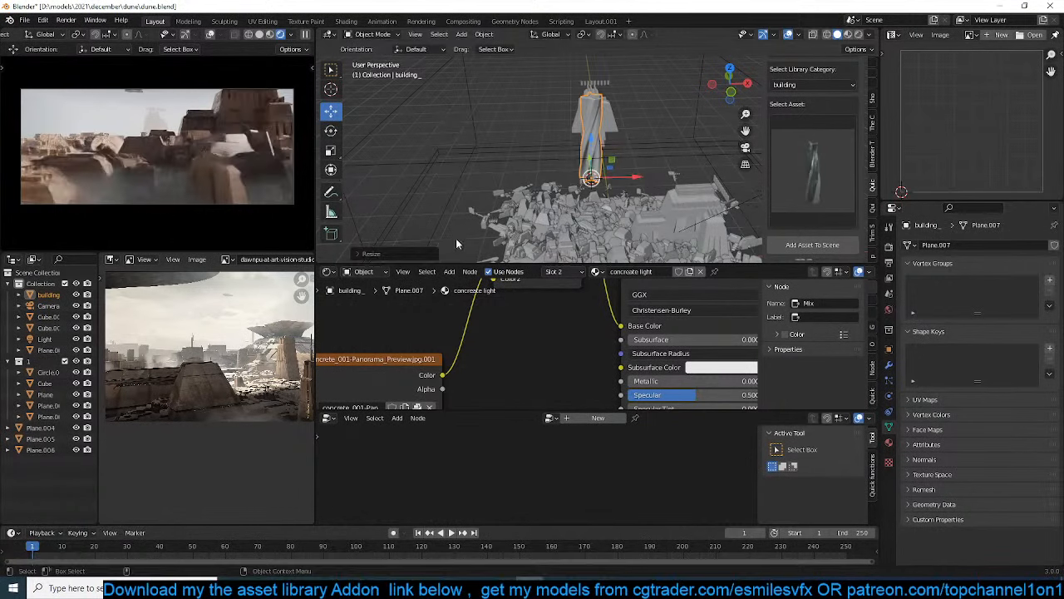
key("KP_0")
key("g")
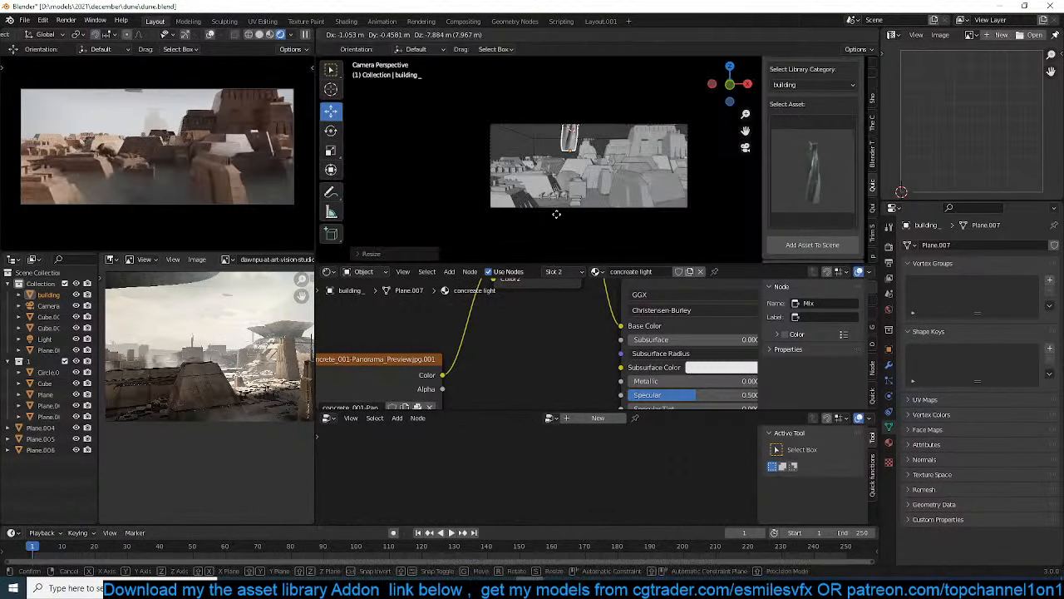
left_click(577, 227)
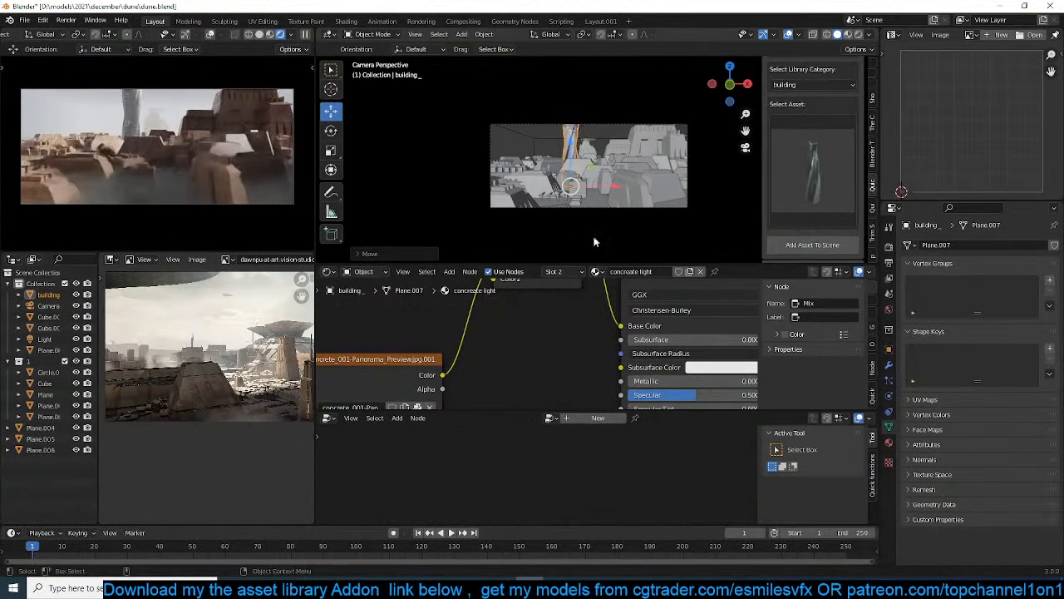
Replace the tower's materials with concrete_001-Panorama_Preview and scale the tower down until its top fits inside the camera frame
left_click(889, 442)
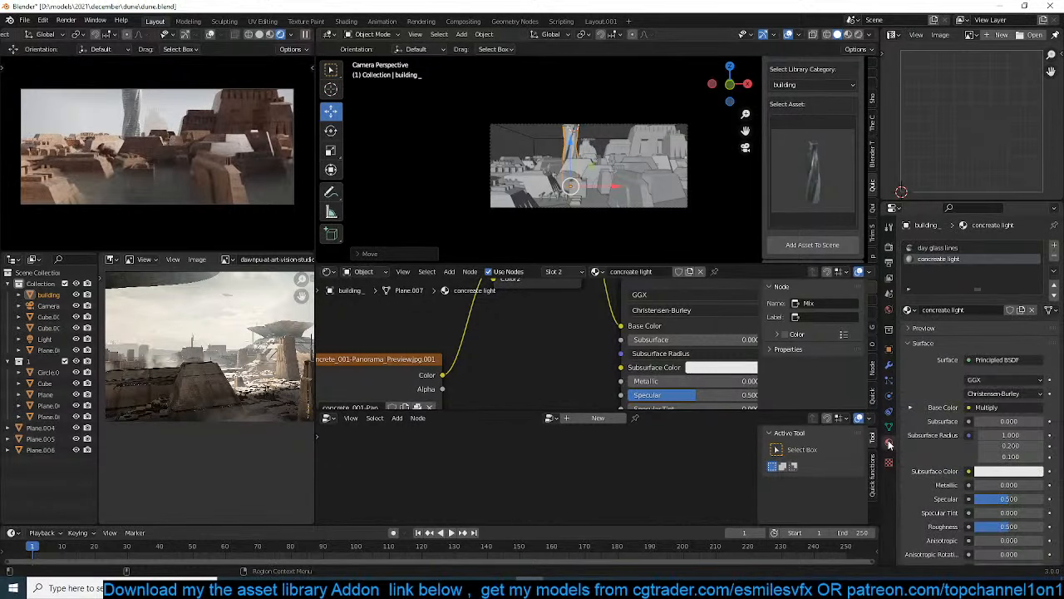
left_click(1055, 256)
left_click(1055, 256)
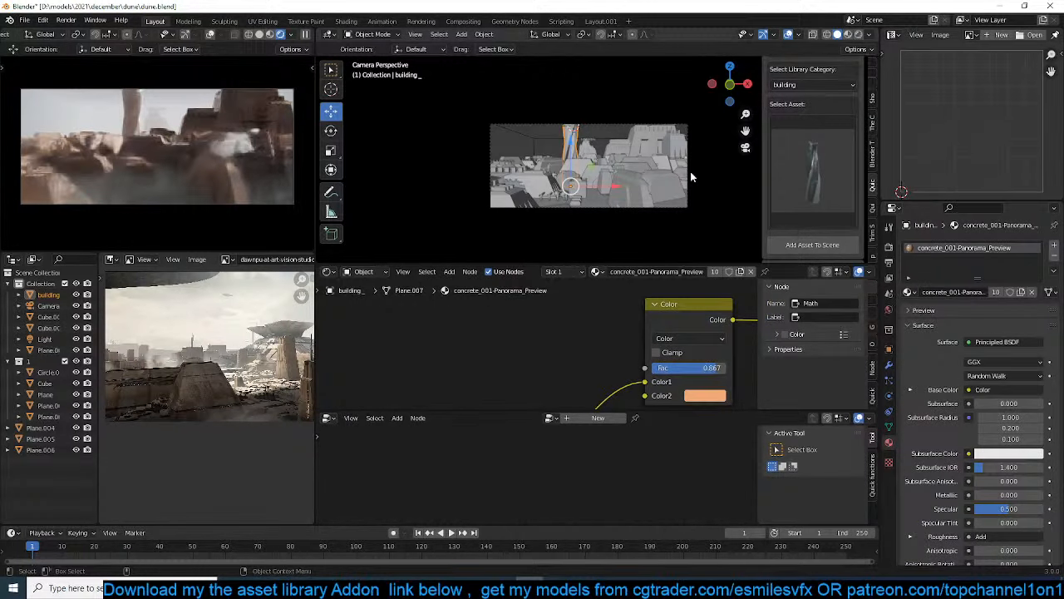
key("s")
left_click(632, 180)
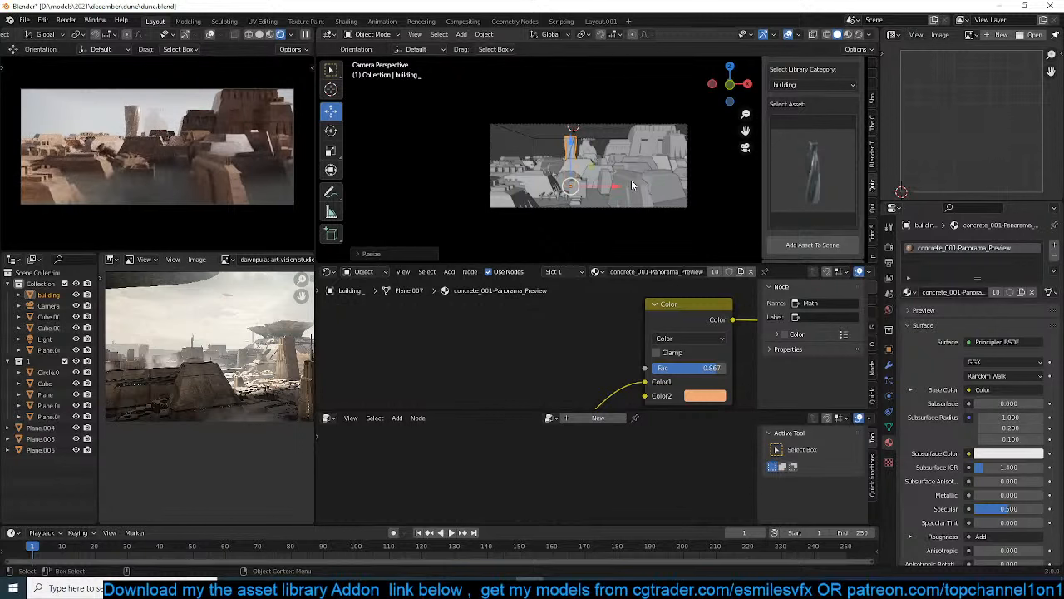
Add the industrial pipe asset from the building library, enlarge it, and place it between the twisted tower and the large building
middle_click_drag(631, 179, 586, 170)
left_click(812, 245)
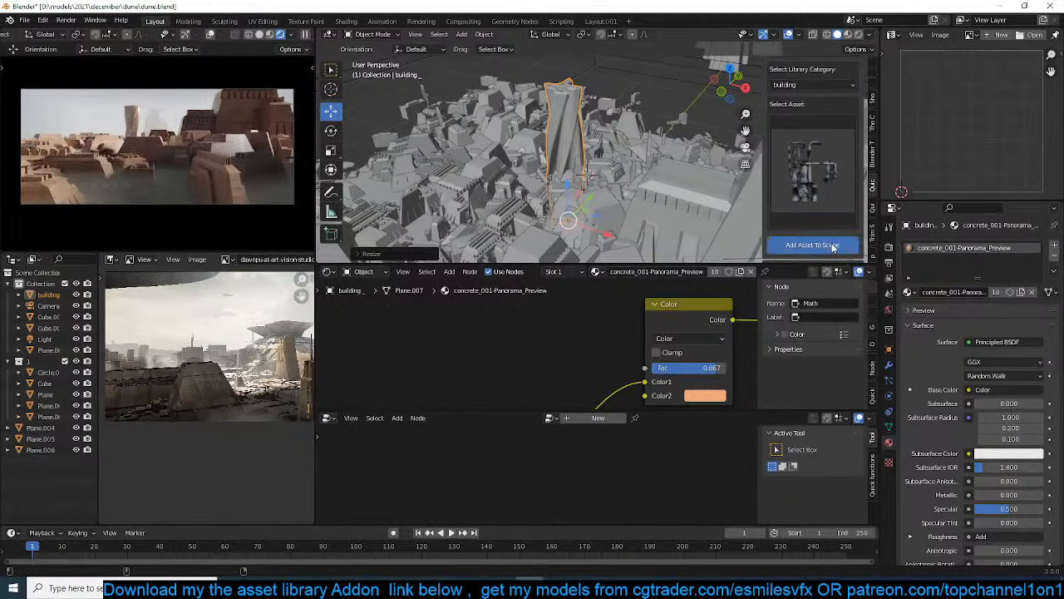
key("s")
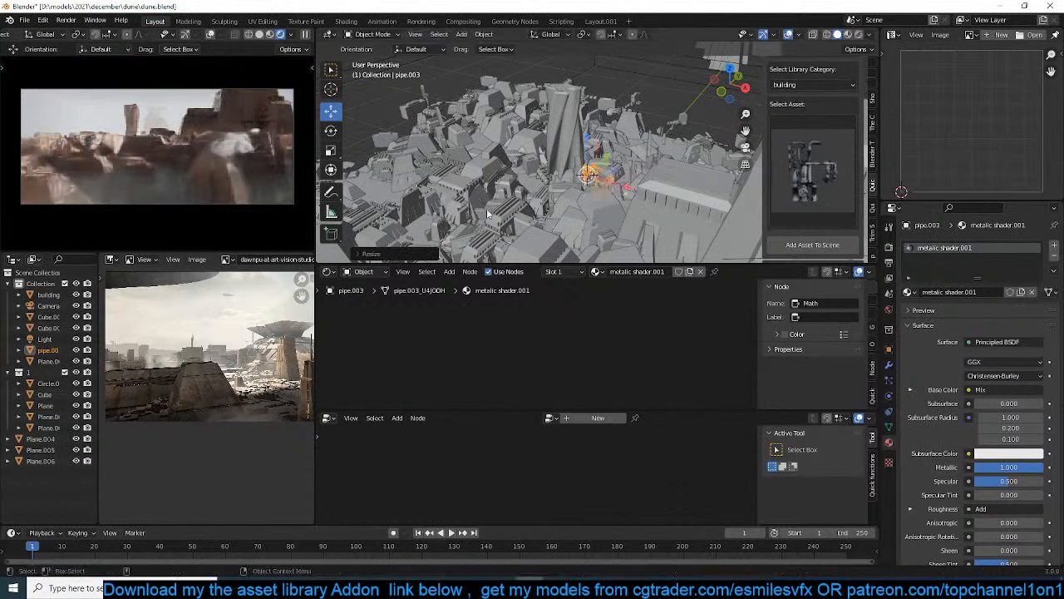
left_click(734, 220)
key("g")
left_click(660, 190)
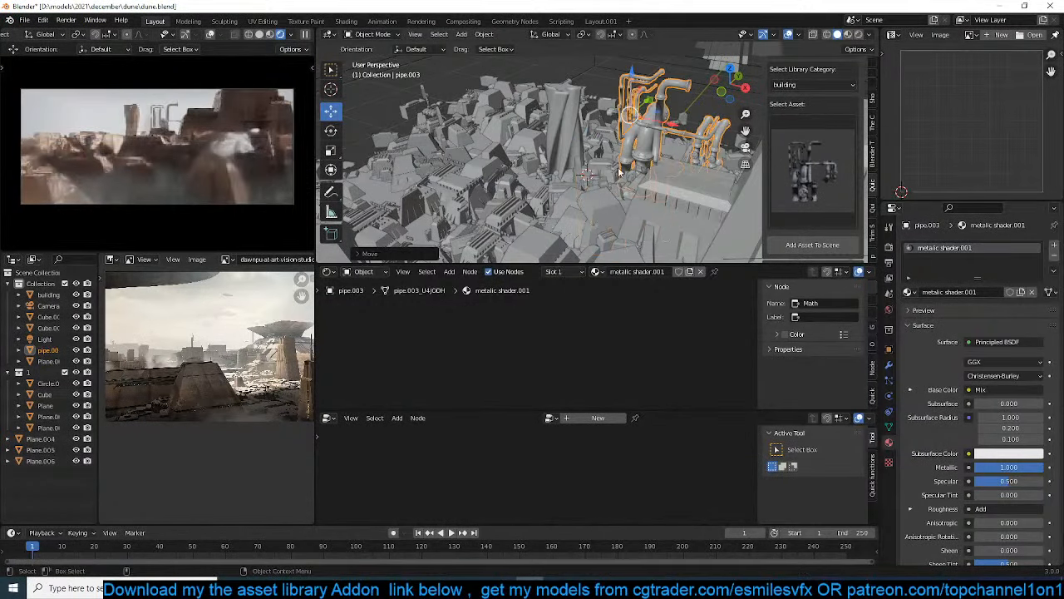
key("s")
left_click(656, 180)
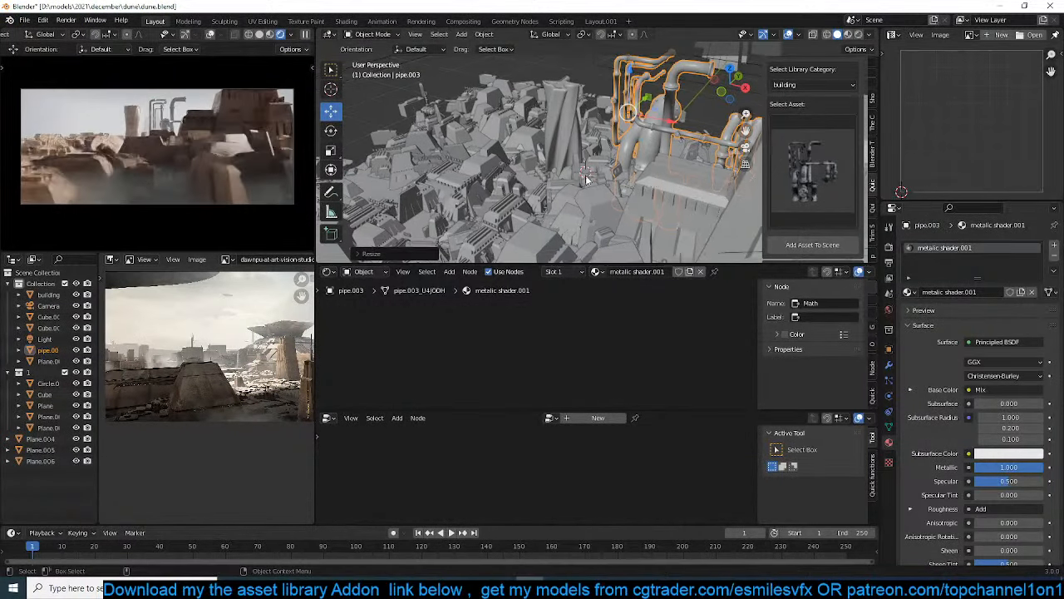
Duplicate the pipe structure in top view, rotate the copy diagonally, and overlap it with the original
key("KP_7")
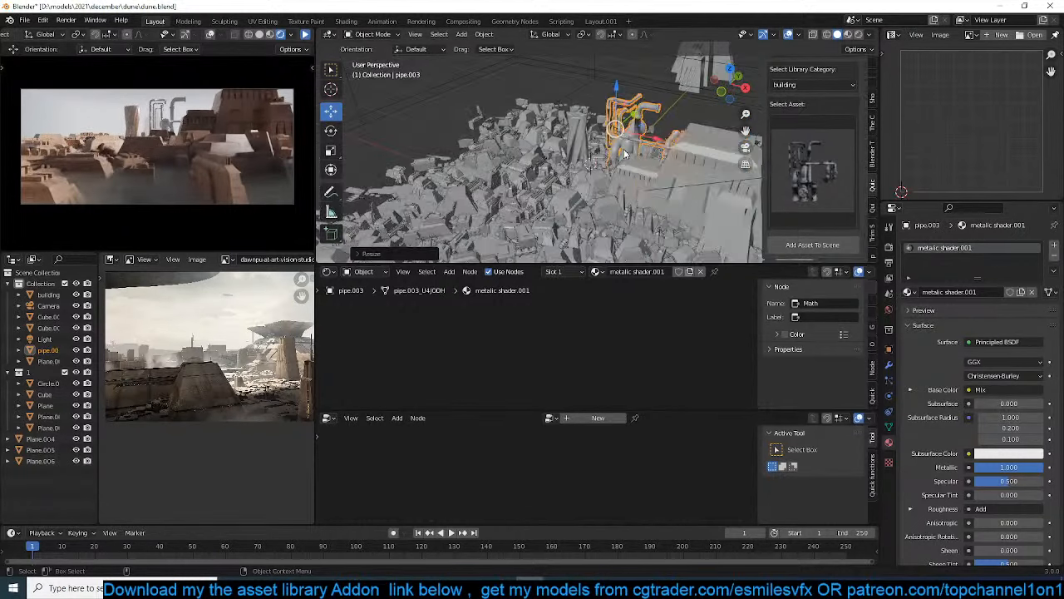
key("KP_Decimal")
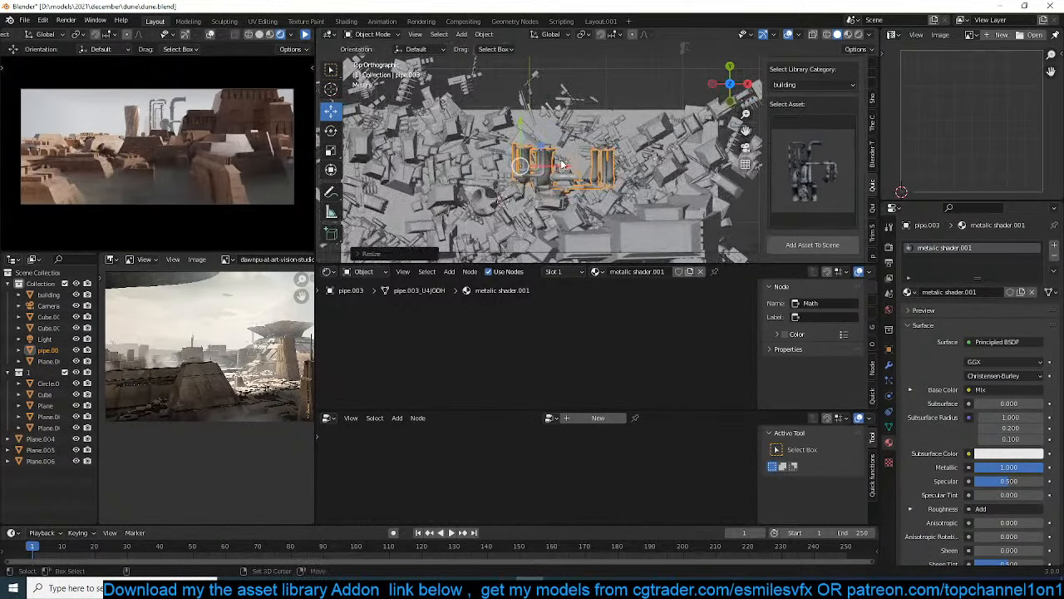
key("shift+d")
key("r")
left_click(462, 186)
key("g")
left_click(576, 167)
key("r")
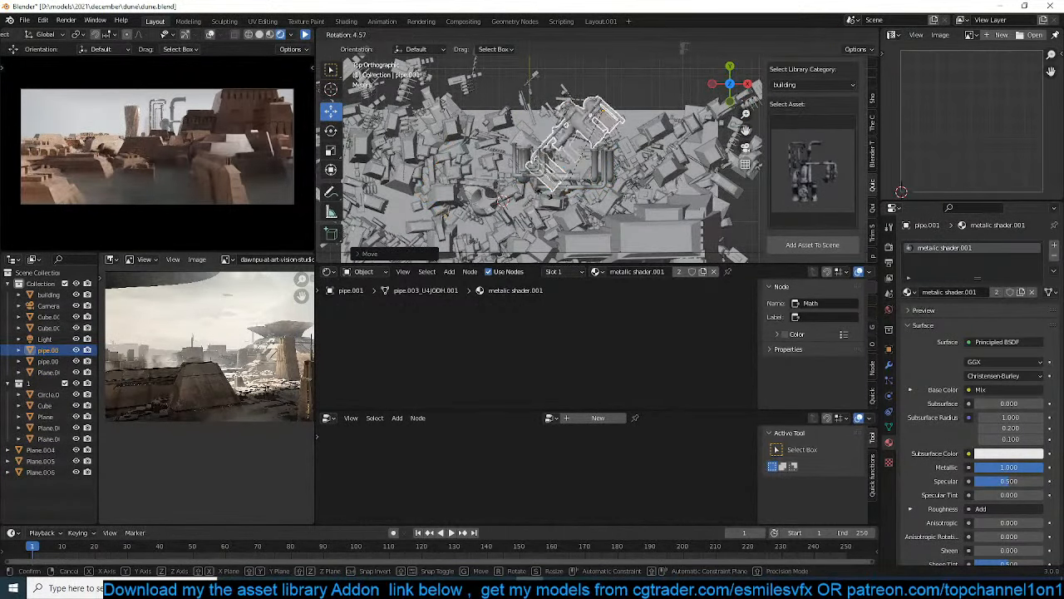
left_click(497, 166)
Make a second rotated copy of the pipe structure and move it over the existing pipes
key("shift+d")
key("r")
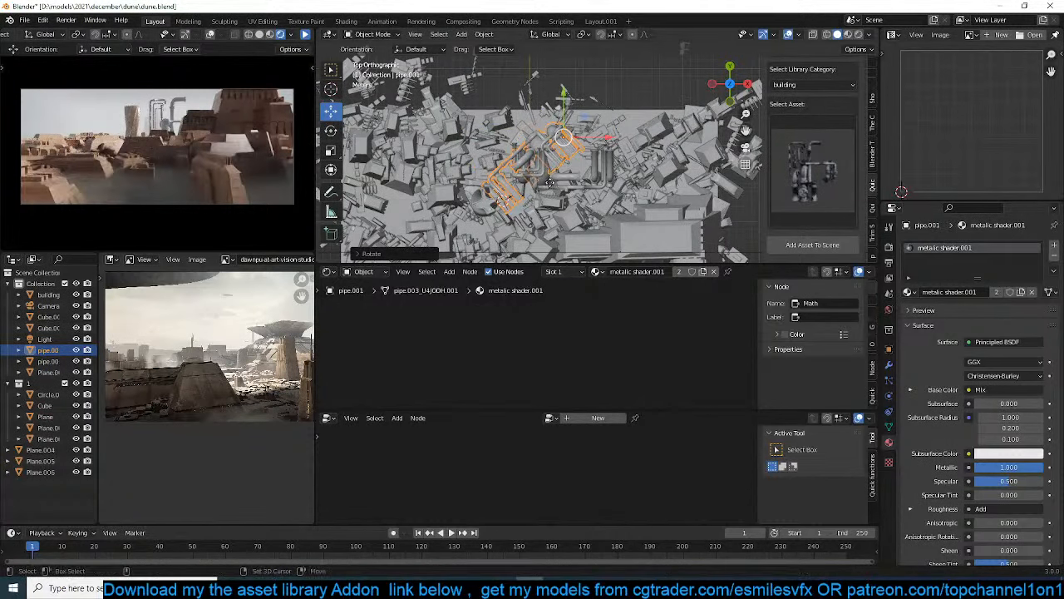
left_click(662, 86)
key("g")
left_click(575, 166)
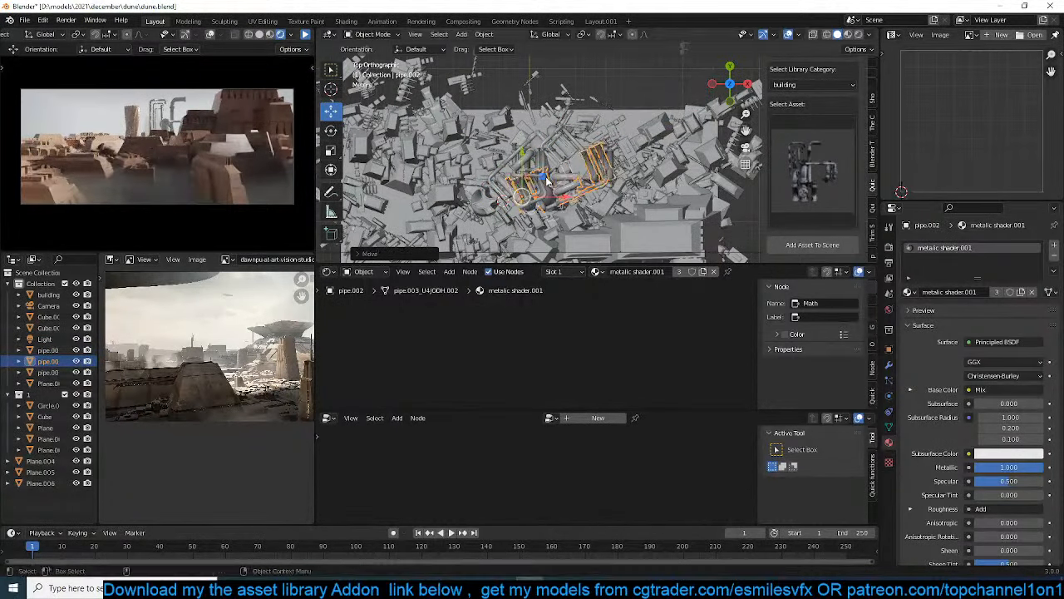
Link the twisted tower's concrete material to all three pipe structures
middle_click_drag(575, 173, 539, 118)
key("KP_0")
scroll(569, 155, "up", 4)
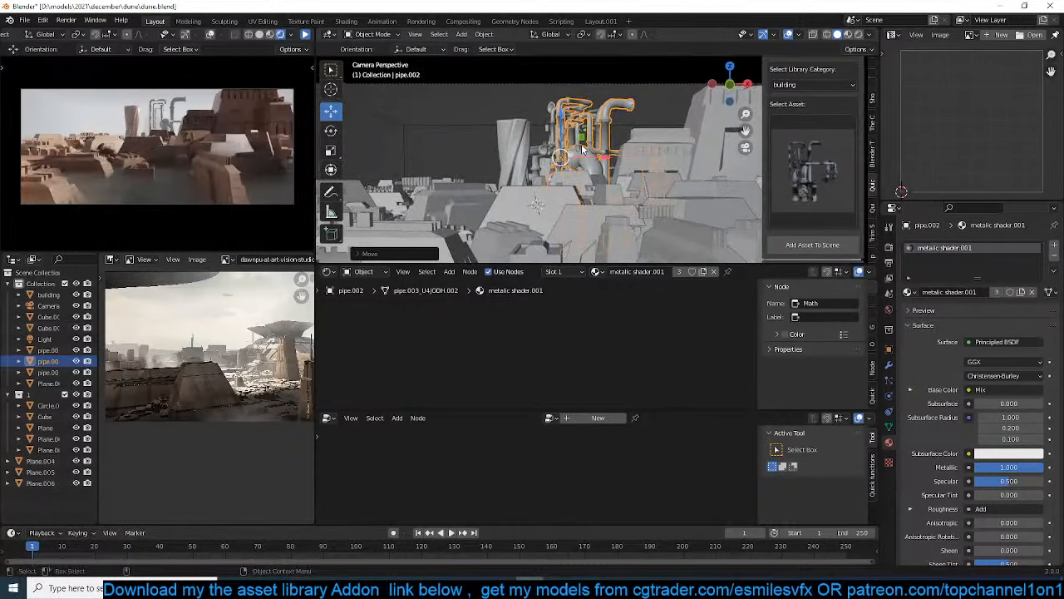
scroll(537, 119, "up", 1)
left_click(492, 139, "ctrl")
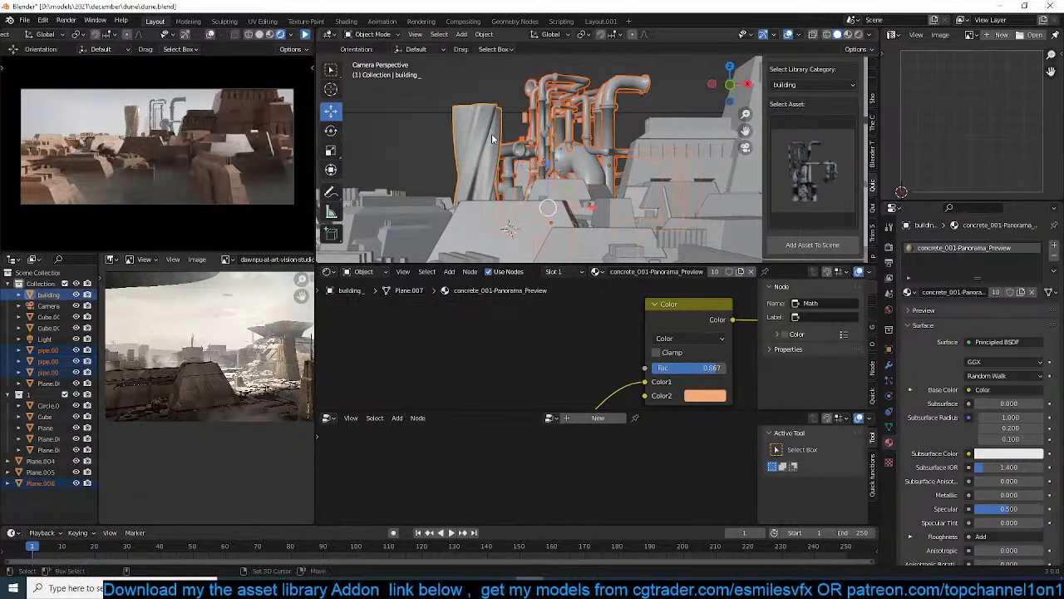
key("ctrl+l")
left_click(491, 133)
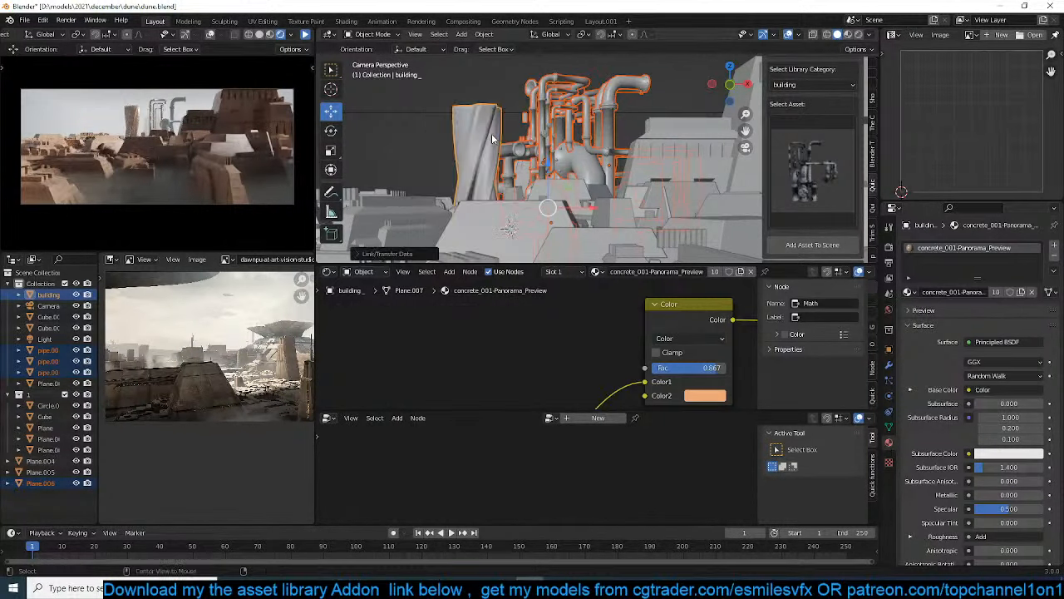
key("alt+a")
Save the file and resume the paused rendered preview
key("ctrl+s")
left_click(305, 34)
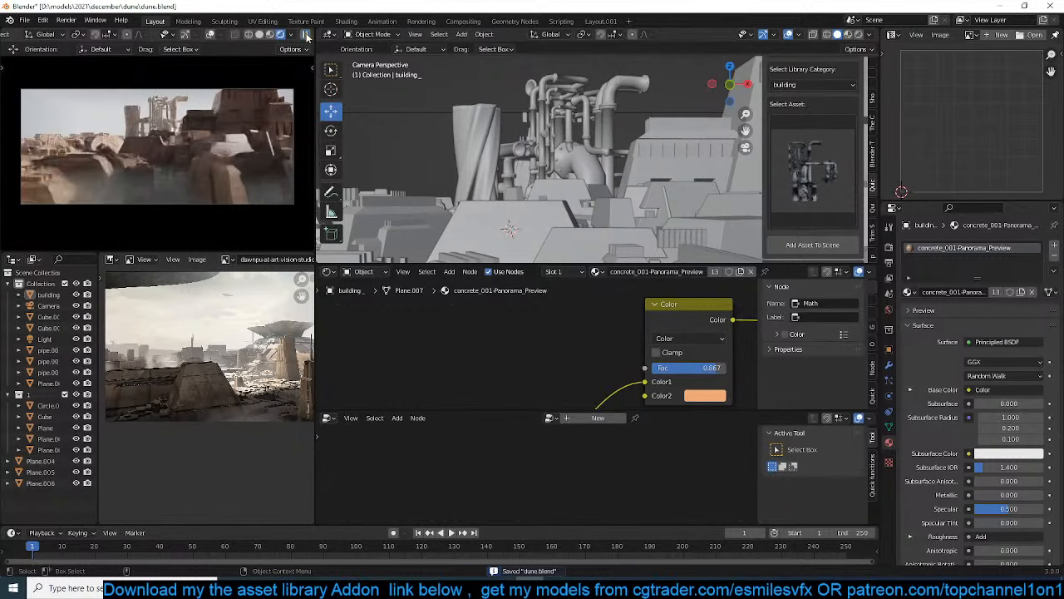
Duplicate the large building in top view and place the copy farther back, behind the original
left_click(663, 147)
key("KP_7")
scroll(670, 151, "down", 2)
key("shift+d")
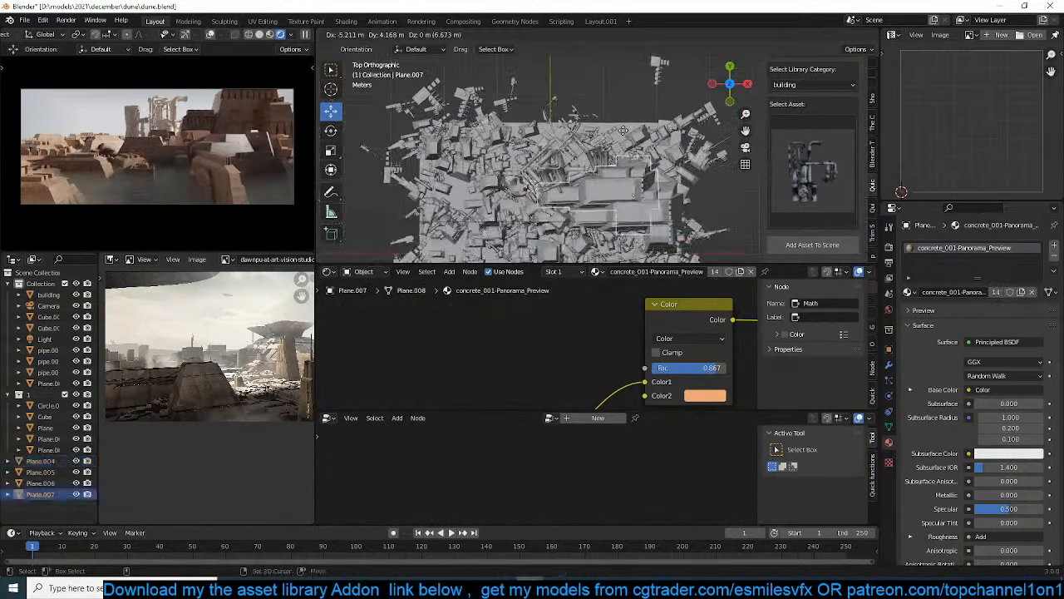
left_click(613, 100)
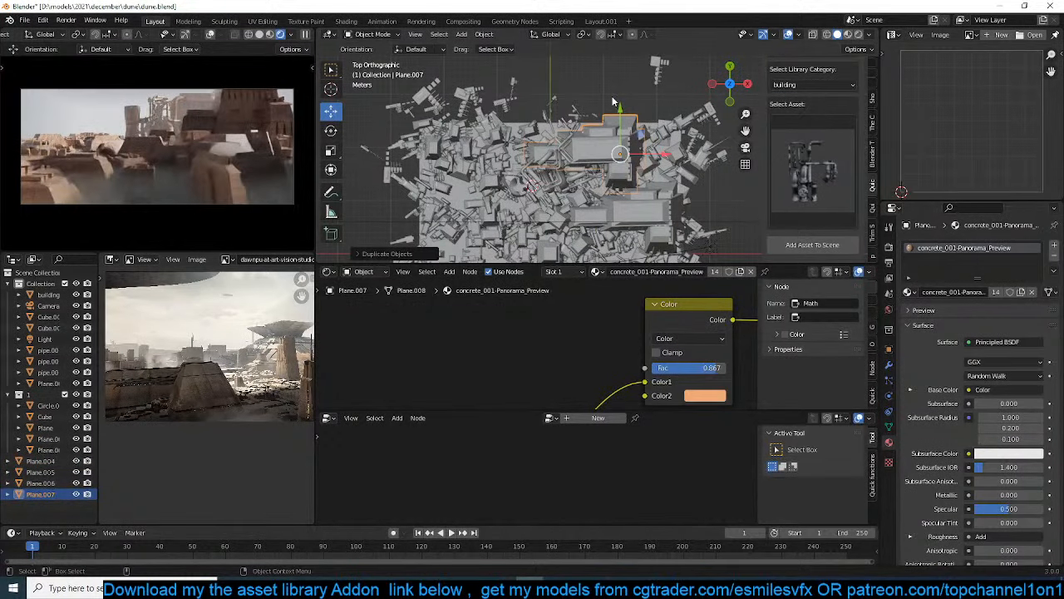
key("KP_0")
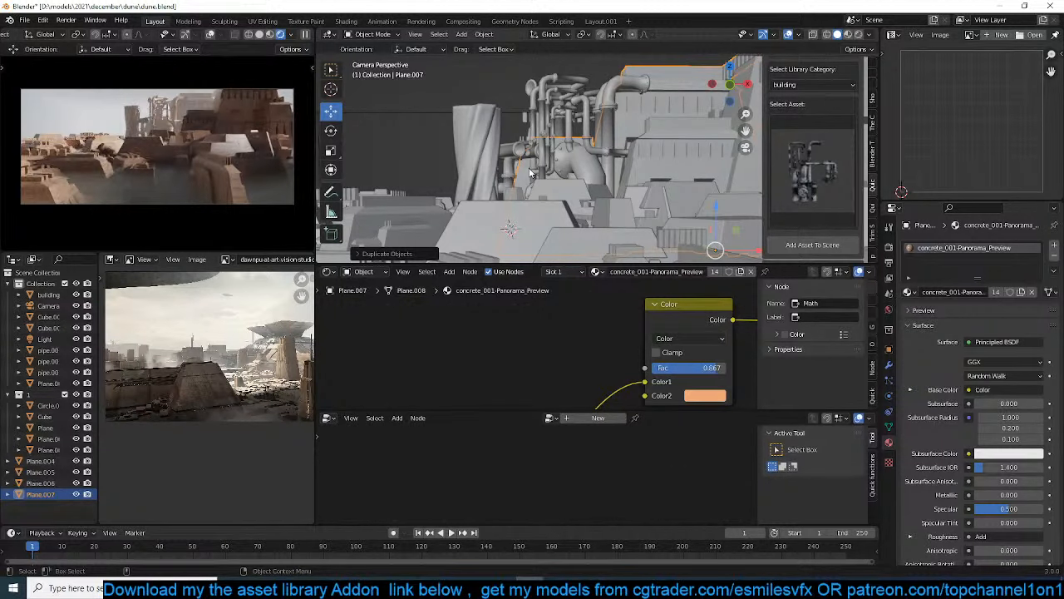
Set the render resolution's Y value to 1080 px
left_click_drag(1010, 270, 1024, 270)
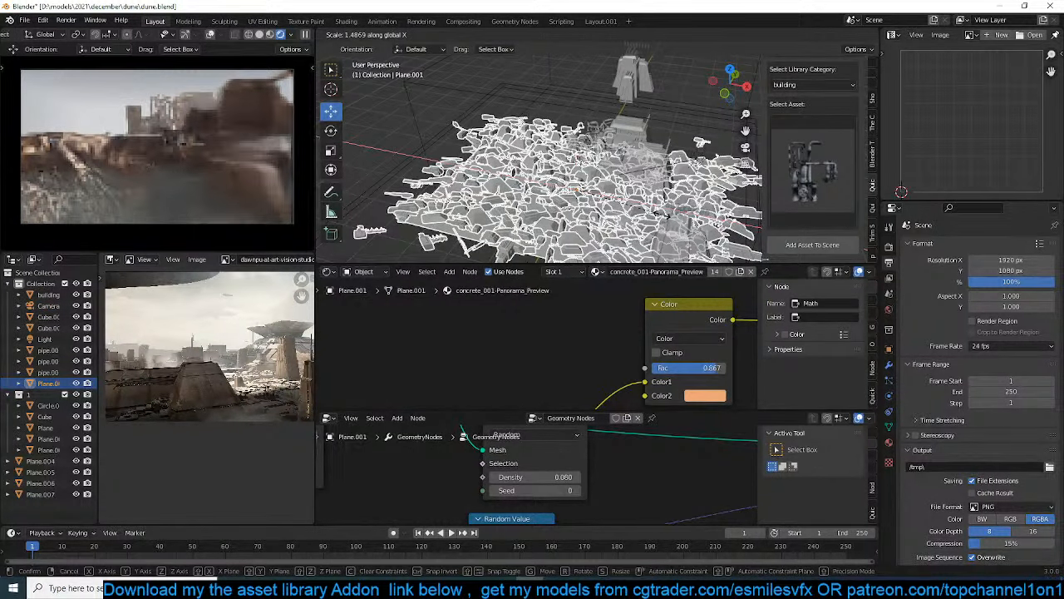
Stretch the scattered city plane along the global X axis
left_click(662, 214)
middle_click_drag(681, 138, 629, 152)
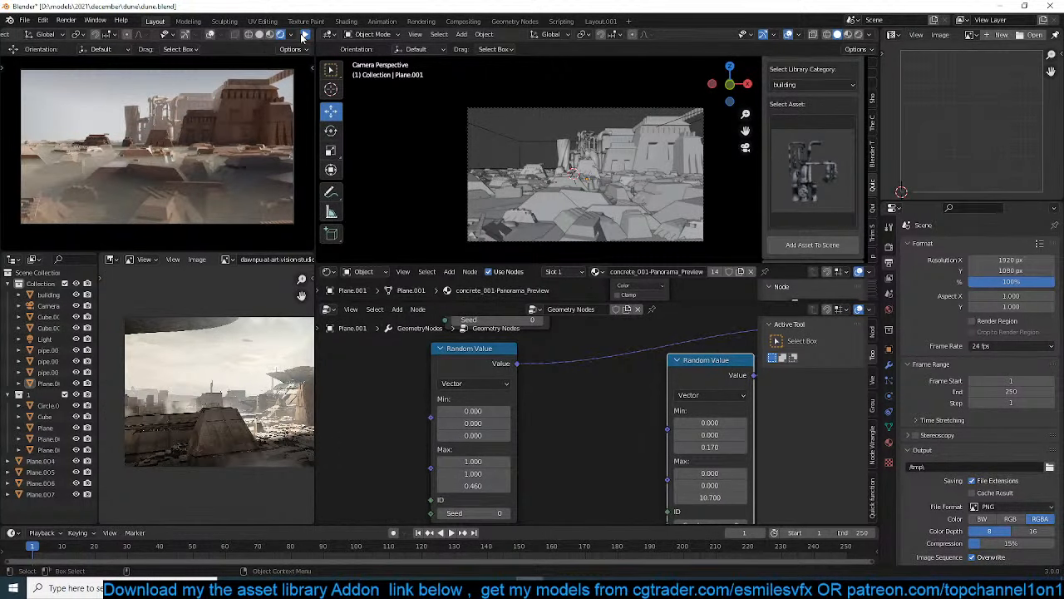
Switch the camera preview to Material Preview shading and save the file
left_click(304, 37)
key("ctrl+s")
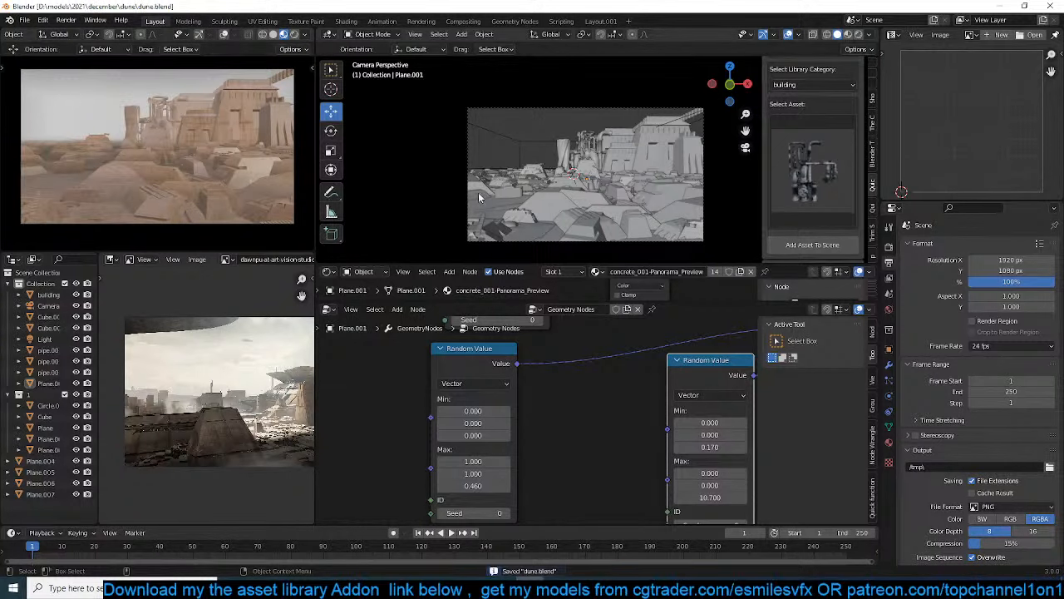
Add a plane mesh in the foreground of the camera view and scale it up
middle_click_drag(478, 197, 488, 219)
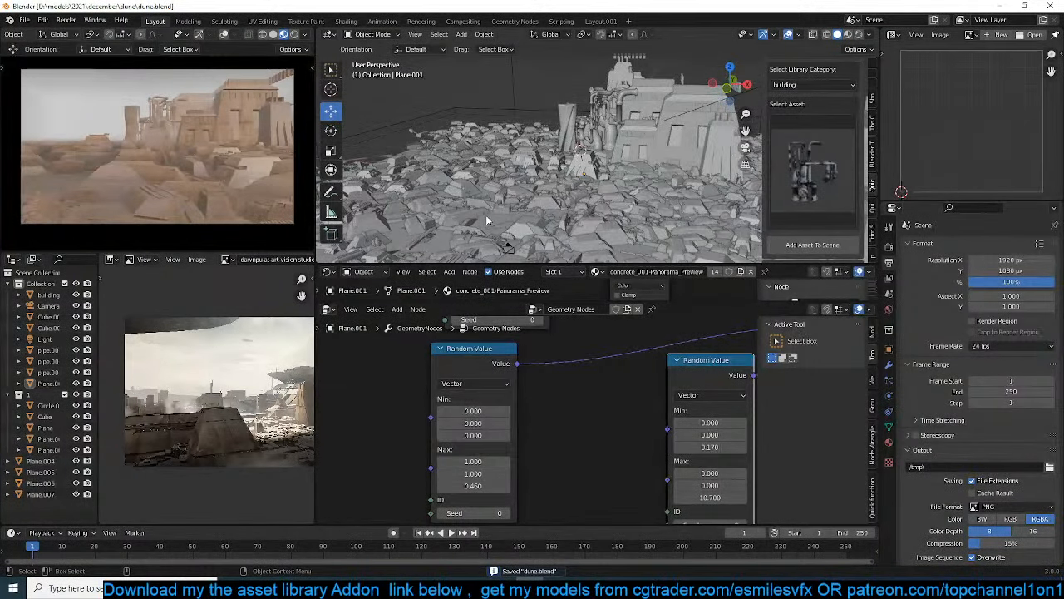
key("KP_0")
key("shift+a")
mouse_move(571, 239)
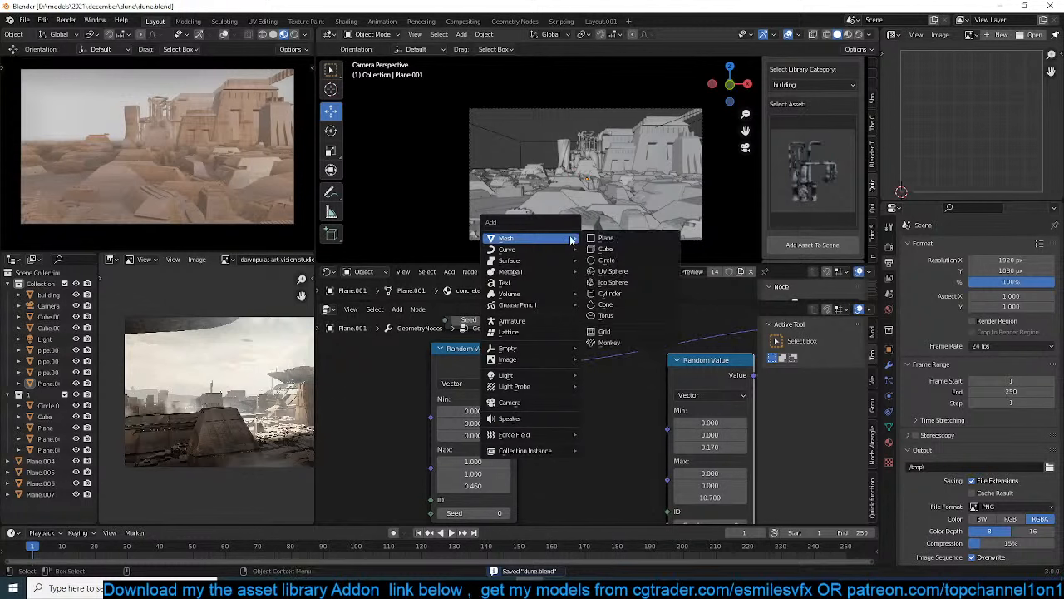
left_click(606, 237)
key("s")
left_click(669, 243)
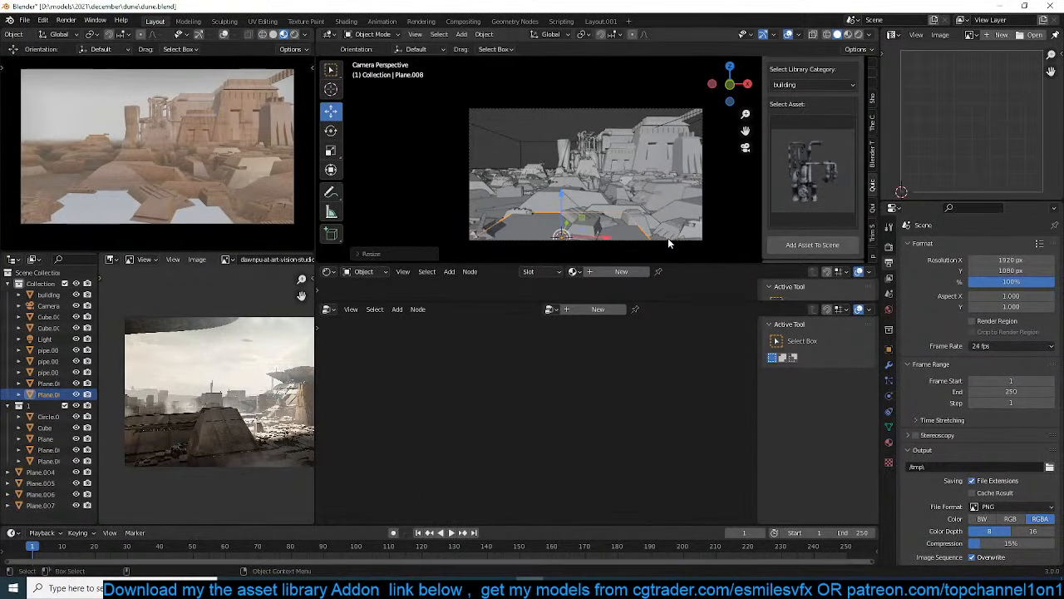
middle_click_drag(670, 242, 463, 240)
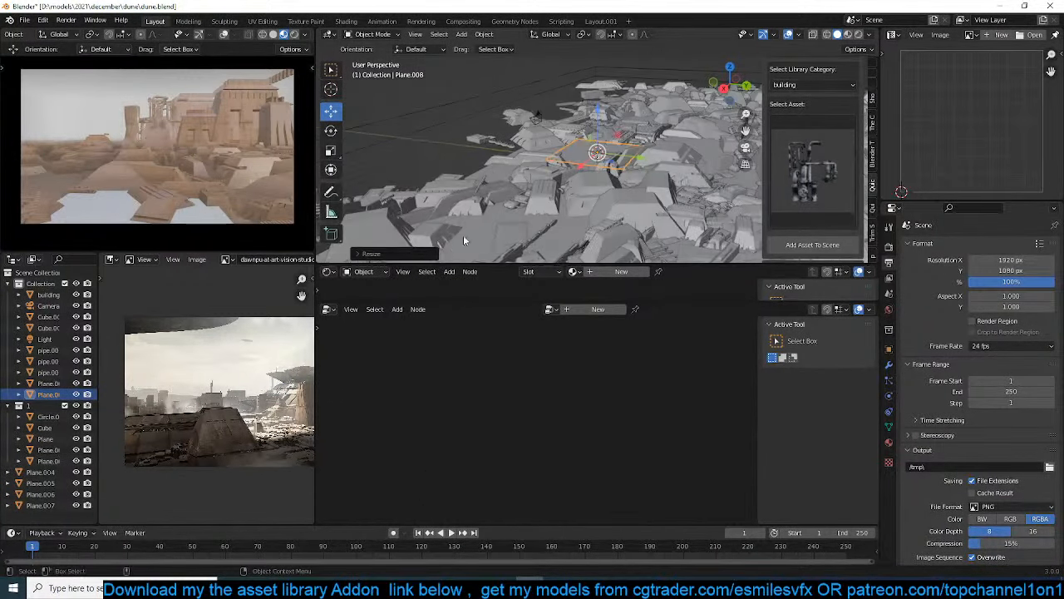
Move the foreground plane to the camera and scale it down
scroll(463, 239, "up", 4)
key("g")
left_click(376, 196)
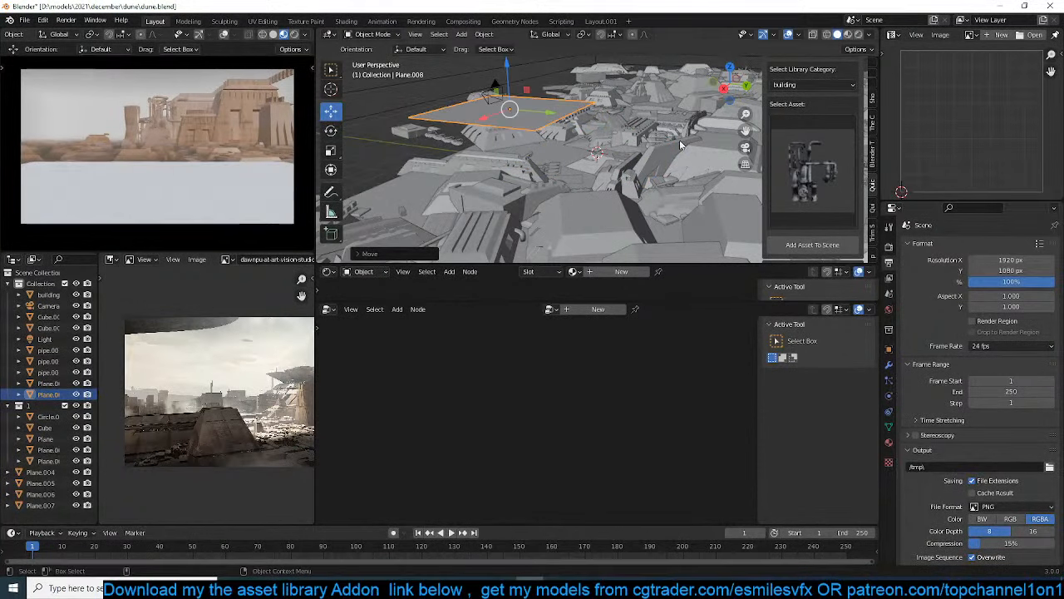
key("s")
left_click(570, 121)
key("KP_7")
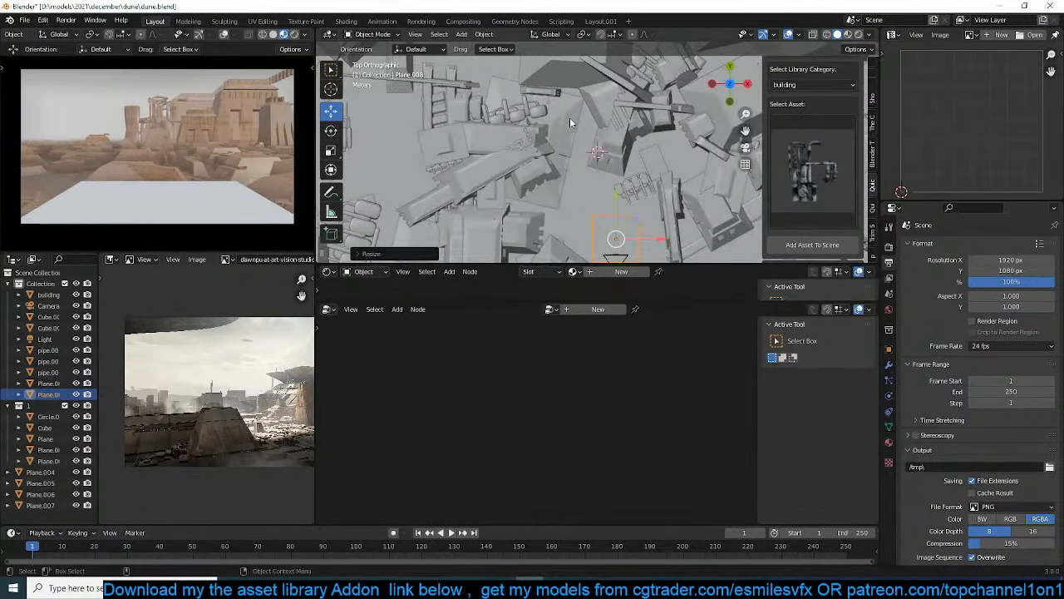
Rotate the plane in top view and lower it so it sits just beneath the camera
key("KP_Decimal")
scroll(569, 117, "down", 2)
key("r")
left_click(650, 162)
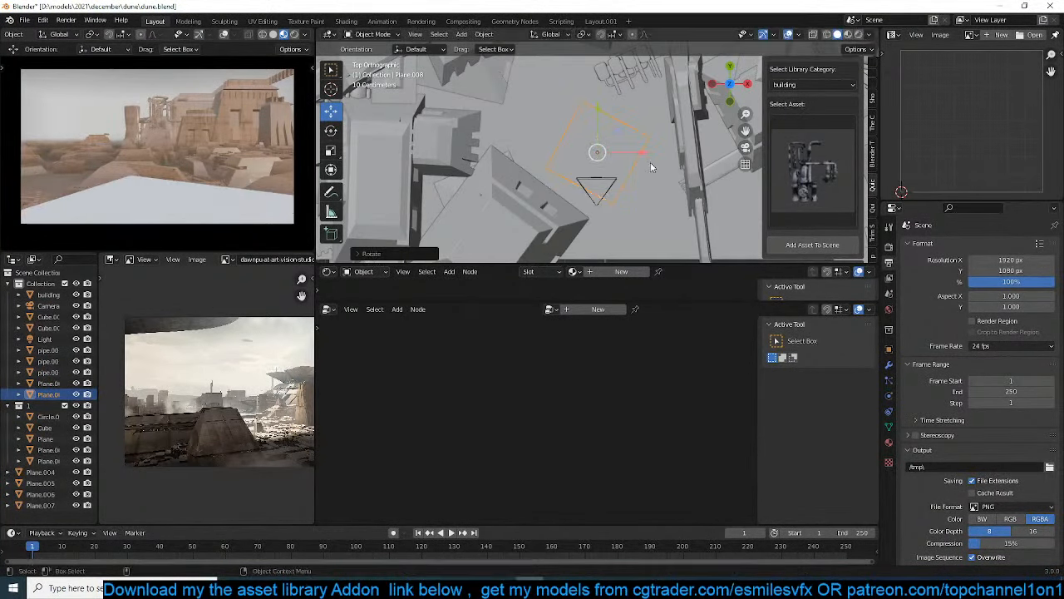
middle_click_drag(649, 166, 615, 99)
key("g")
left_click(632, 183)
Assign the concrete_001-Panorama_Preview material to the plane and enlarge the shader node area
key("KP_Decimal")
left_click(574, 272)
left_click(623, 299)
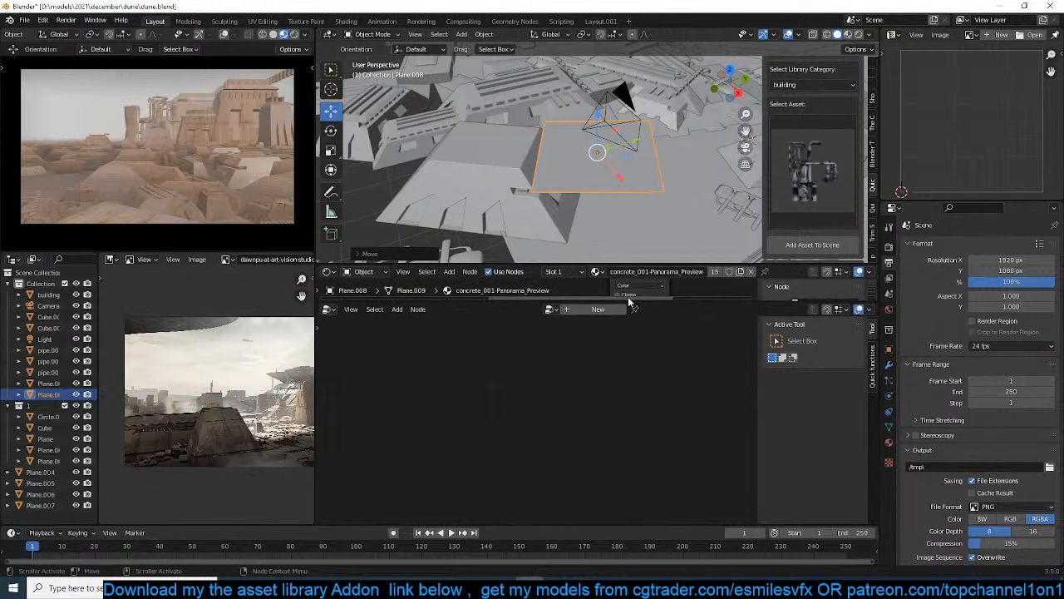
left_click_drag(695, 303, 695, 374)
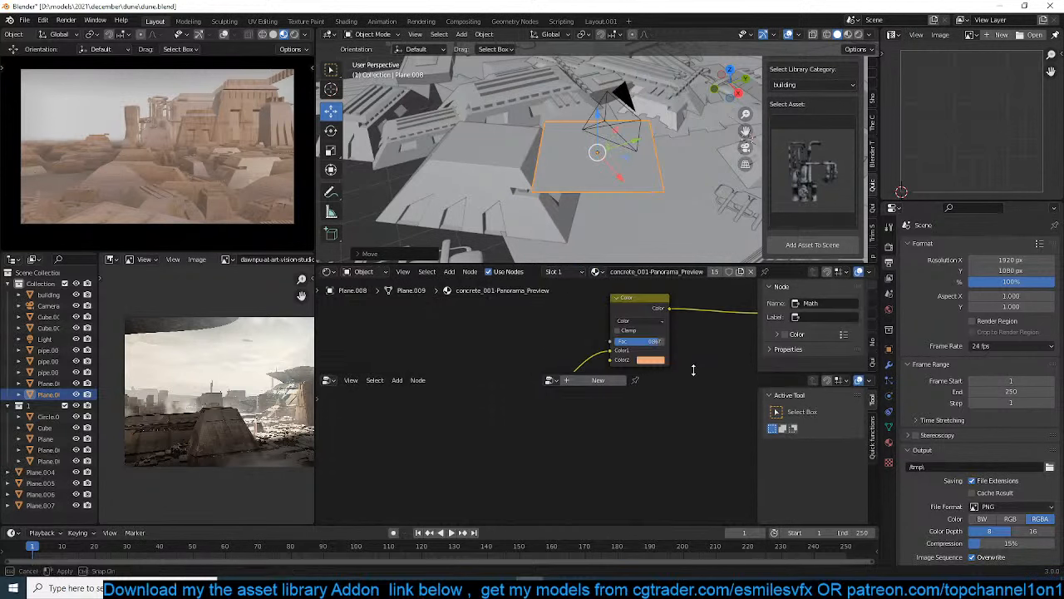
scroll(606, 163, "up", 1)
Extrude the plane in Edit Mode into a thin slab
middle_click_drag(606, 163, 516, 191)
key("Tab")
key("e")
left_click(615, 167)
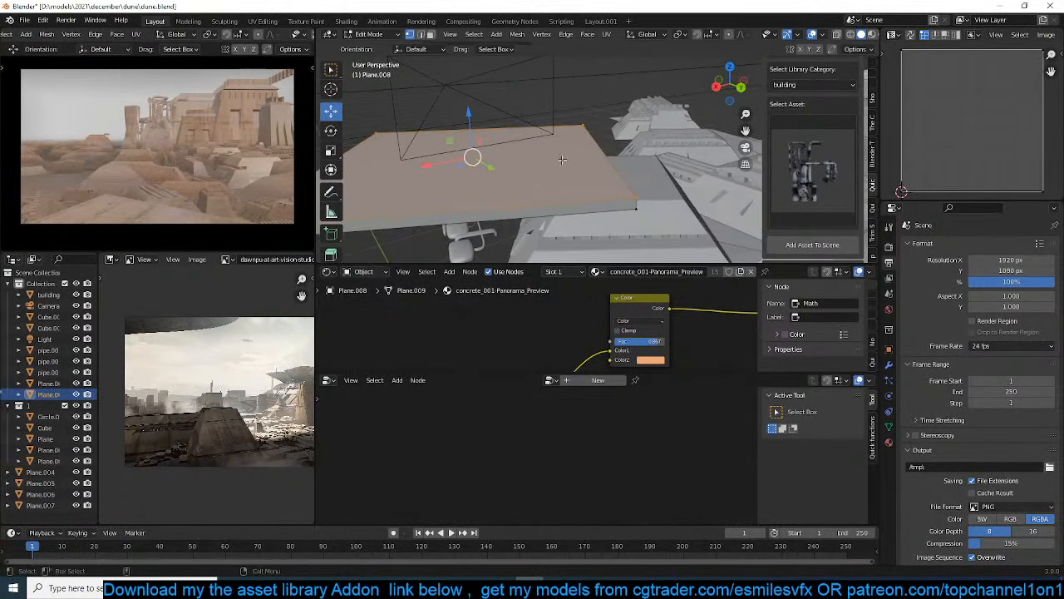
Add a loop cut near one edge of the slab, bevel it into a narrow strip and extrude the strip upward as a parapet wall
key("ctrl+r")
left_click(519, 184)
left_click(641, 151)
key("ctrl+b")
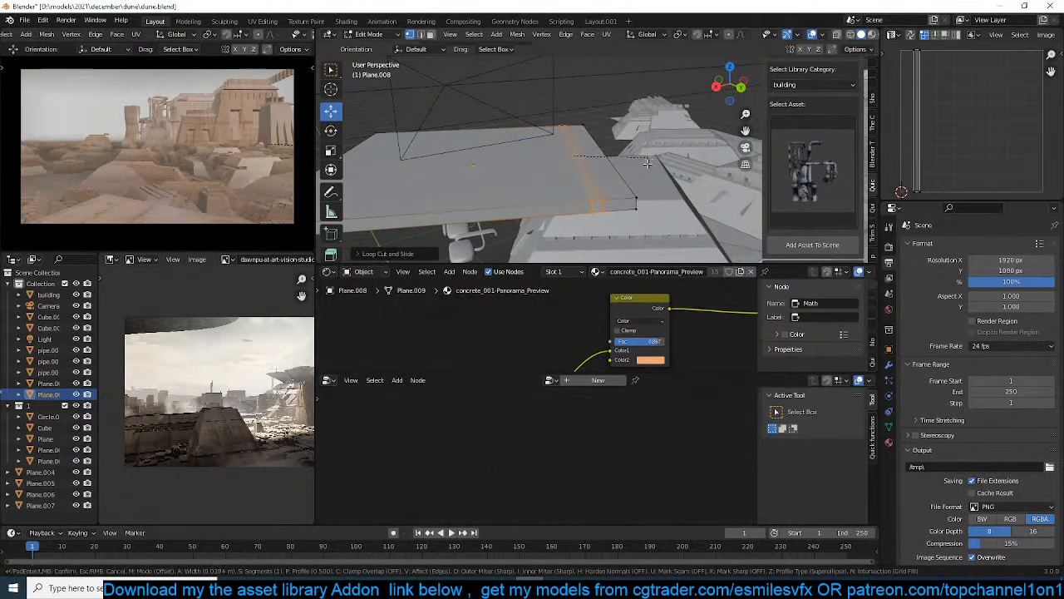
left_click(653, 172)
key("e")
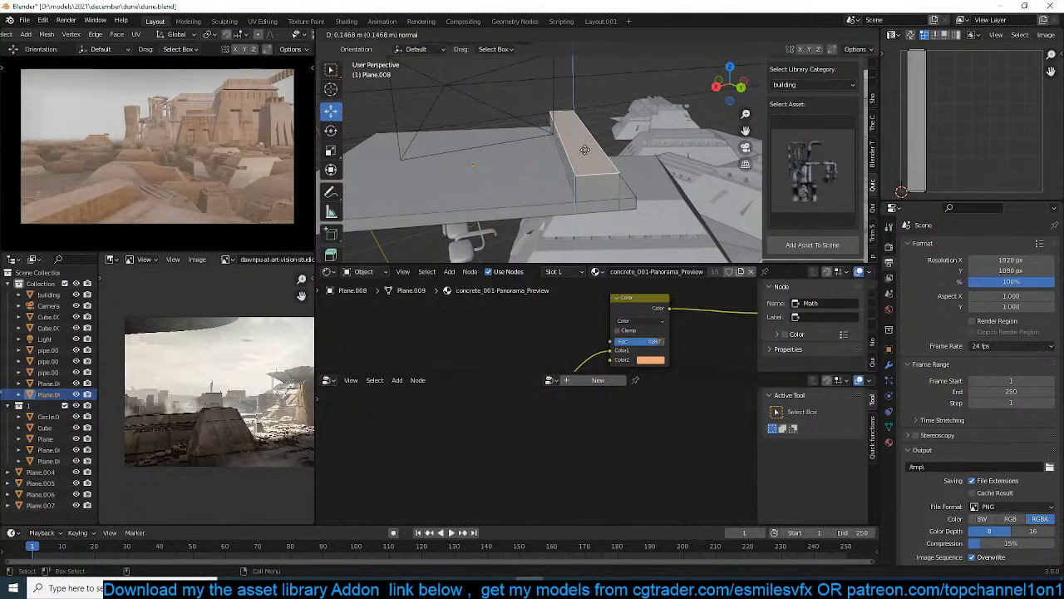
left_click(586, 143)
Taper the parapet wall by scaling its top face to about 0.375 along its local X axis
key("s")
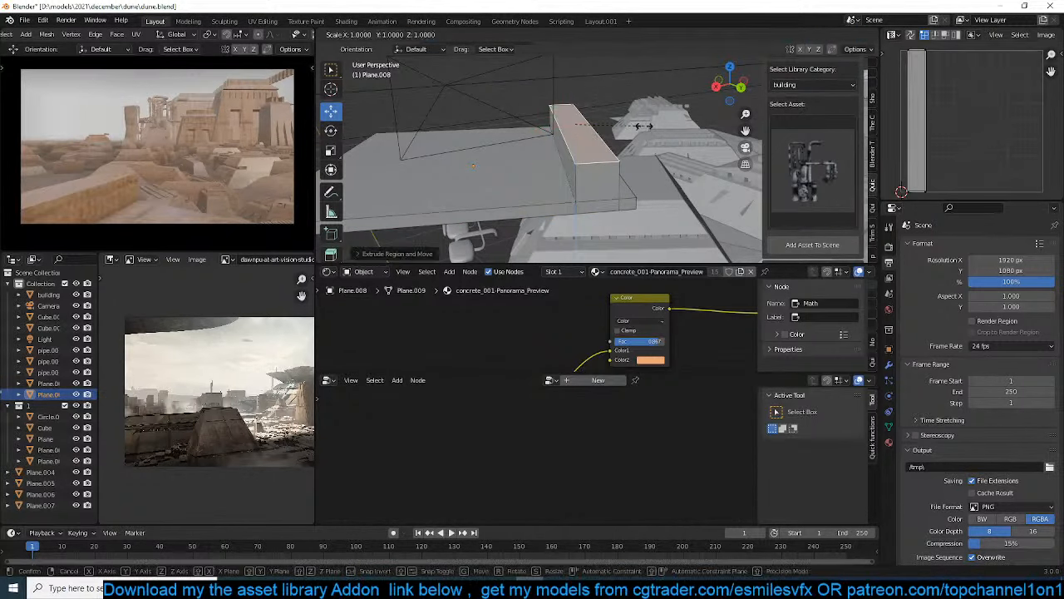
key("x")
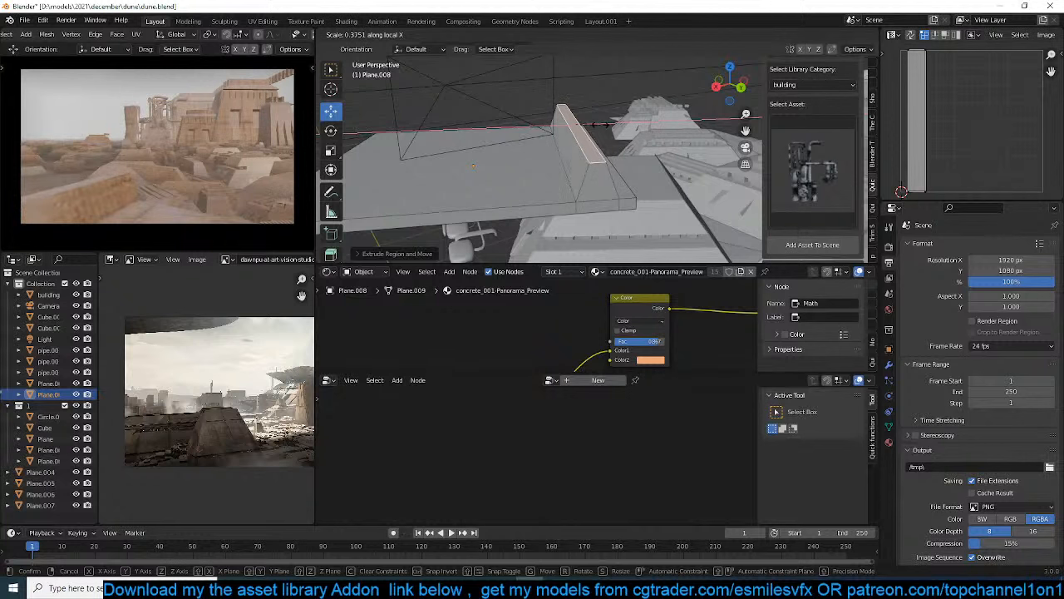
left_click(599, 126)
Add a perpendicular loop cut, slide it toward the slab's adjacent edge and bevel it into a strip
mouse_move(599, 126)
middle_mouse_down()
mouse_move(541, 142)
mouse_move(607, 138)
middle_mouse_up()
key("ctrl+r")
left_click(605, 133)
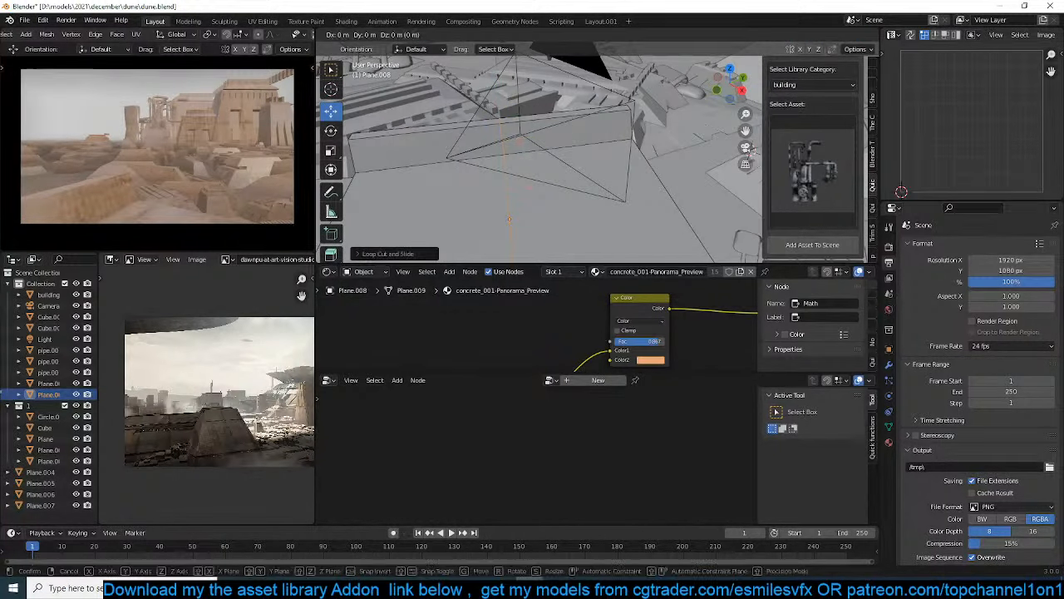
left_click(622, 161)
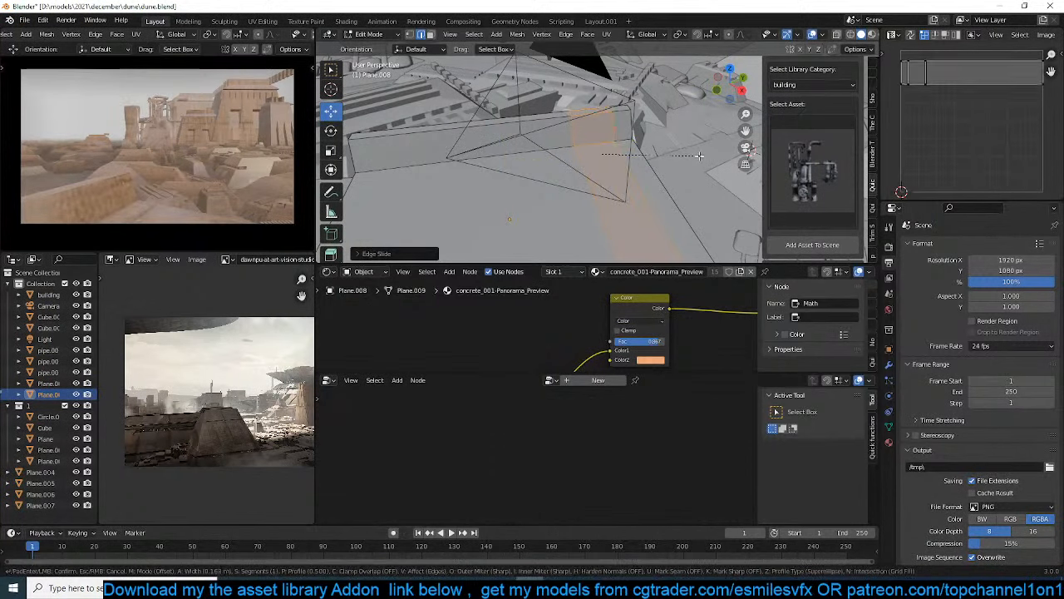
middle_click_drag(600, 155, 593, 150)
Divide the new strip into four equal segments with three loop cuts
key("ctrl+r")
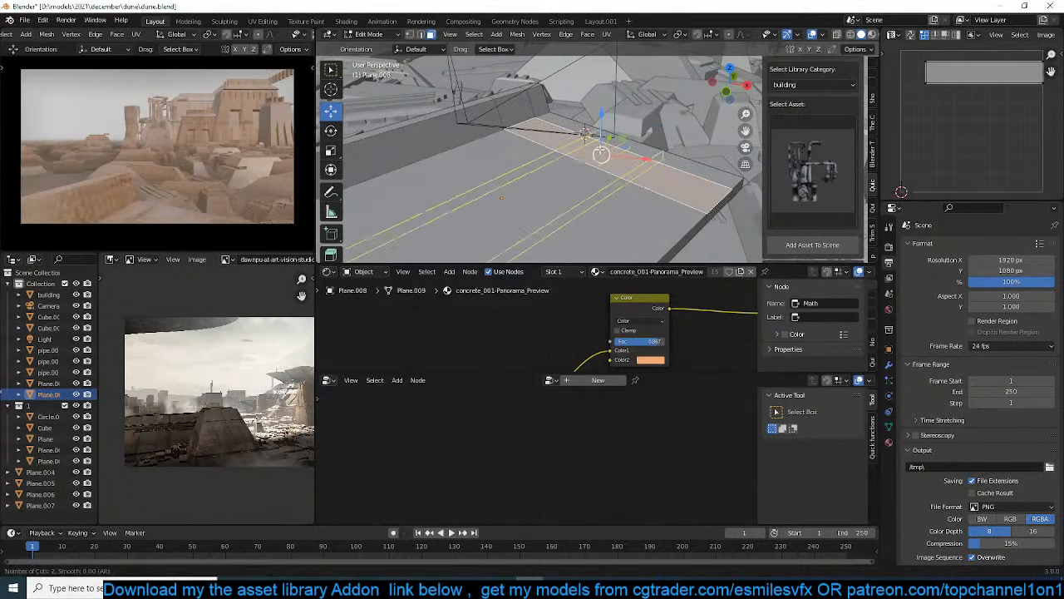
scroll(601, 155, "up", 2)
left_click(601, 154)
left_click(601, 155)
Select the strip's four faces and extrude them upward slightly as a low ledge
left_click(540, 131)
left_click(580, 146, "shift")
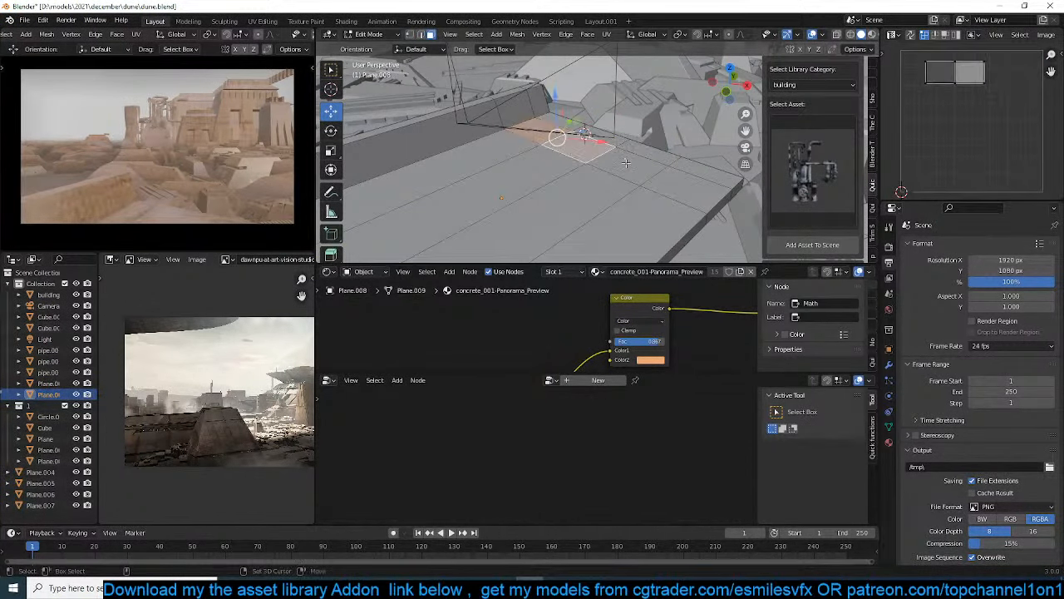
left_click(628, 165, "shift")
left_click(687, 193, "shift")
key("e")
left_click(706, 140)
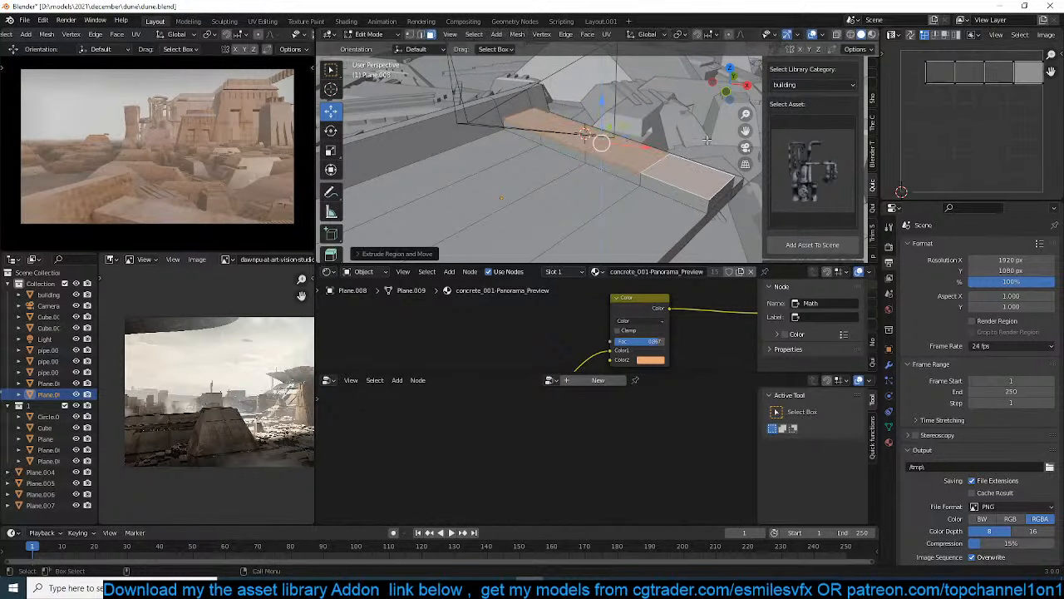
Inset the ledge's four top faces individually and extrude them upward into separate blocks
key("i")
key("i")
left_click(706, 140)
key("e")
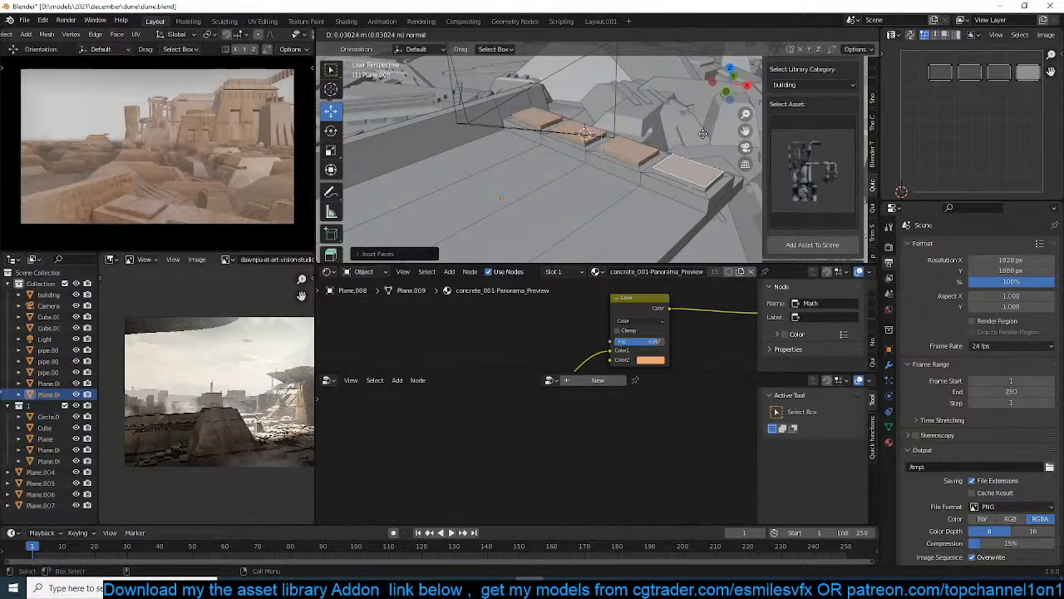
left_click(706, 120)
Taper the four blocks by scaling down their top faces around Individual Origins, and return to Object Mode
key("s")
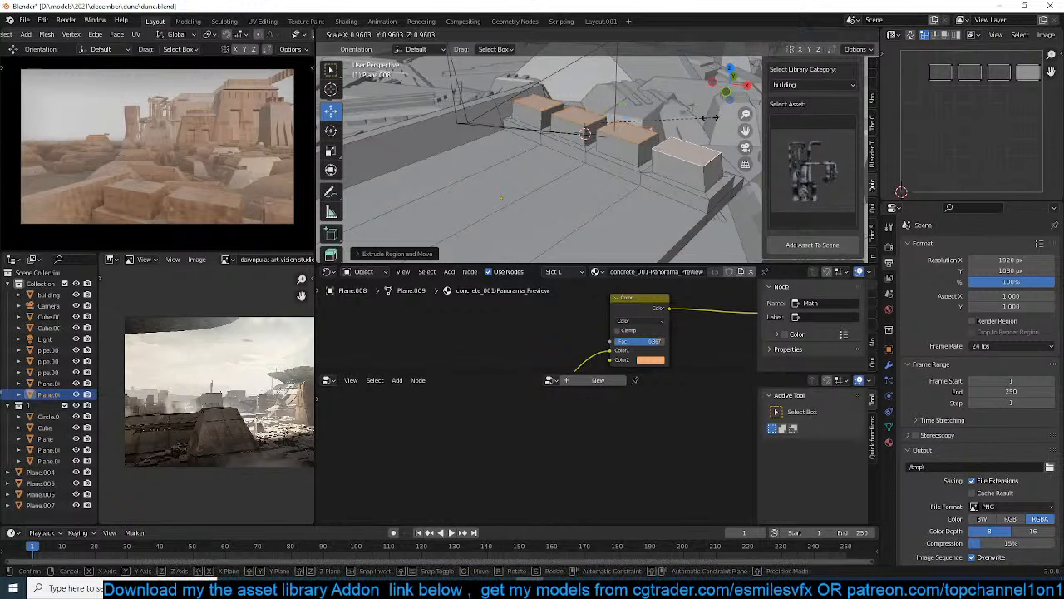
right_click(701, 120)
key("period")
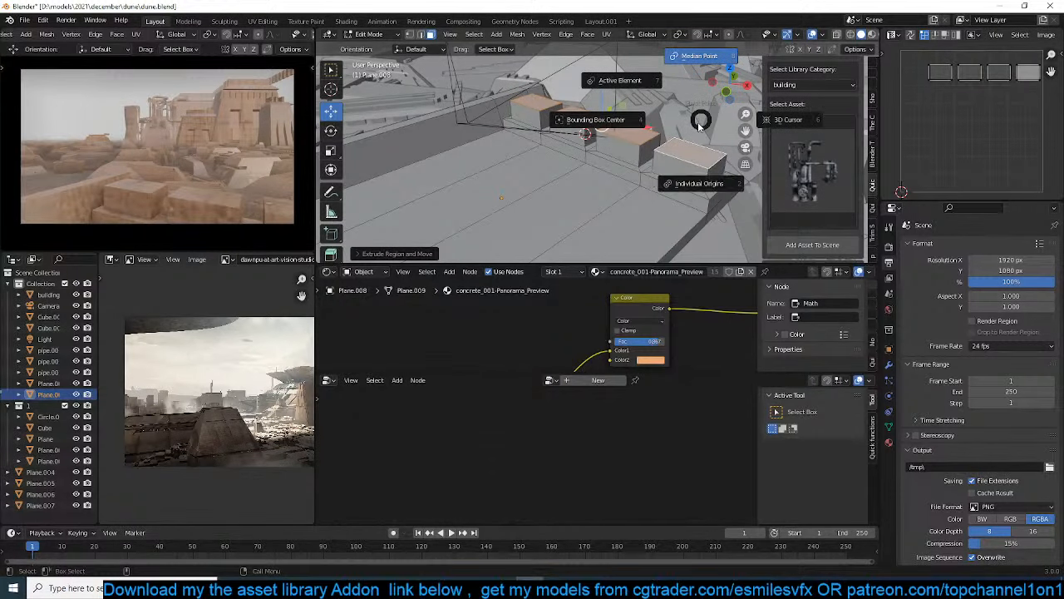
left_click(695, 191)
key("s")
left_click(665, 169)
key("Tab")
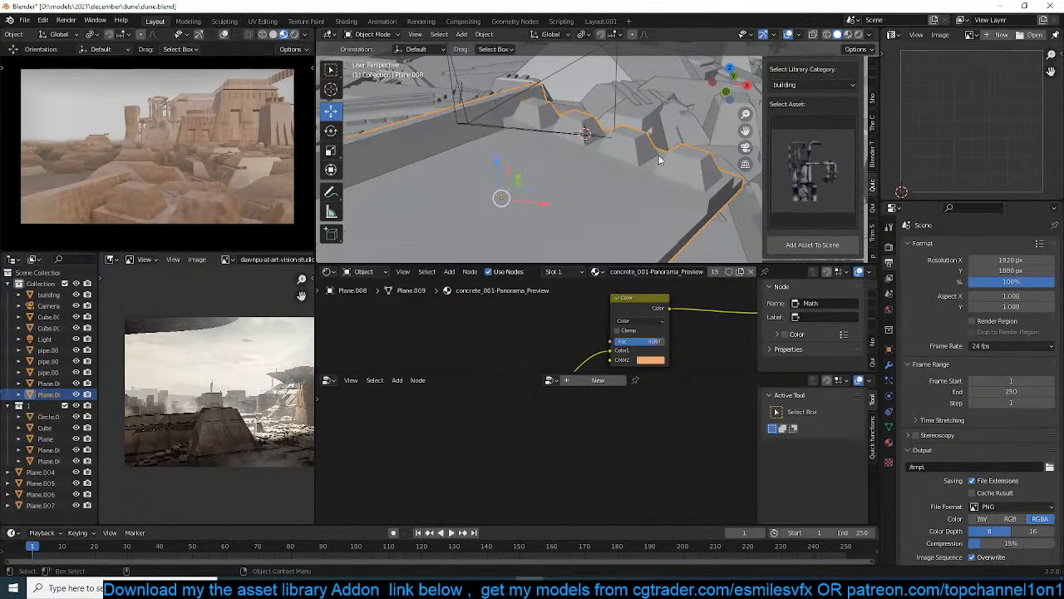
Apply the platform's object transform and save the file
key("ctrl+a")
left_click(664, 169)
middle_click_drag(665, 170, 605, 179)
key("ctrl+s")
Duplicate the platform and move the copy upward along the Z axis above the camera
key("alt+a")
left_click(606, 190)
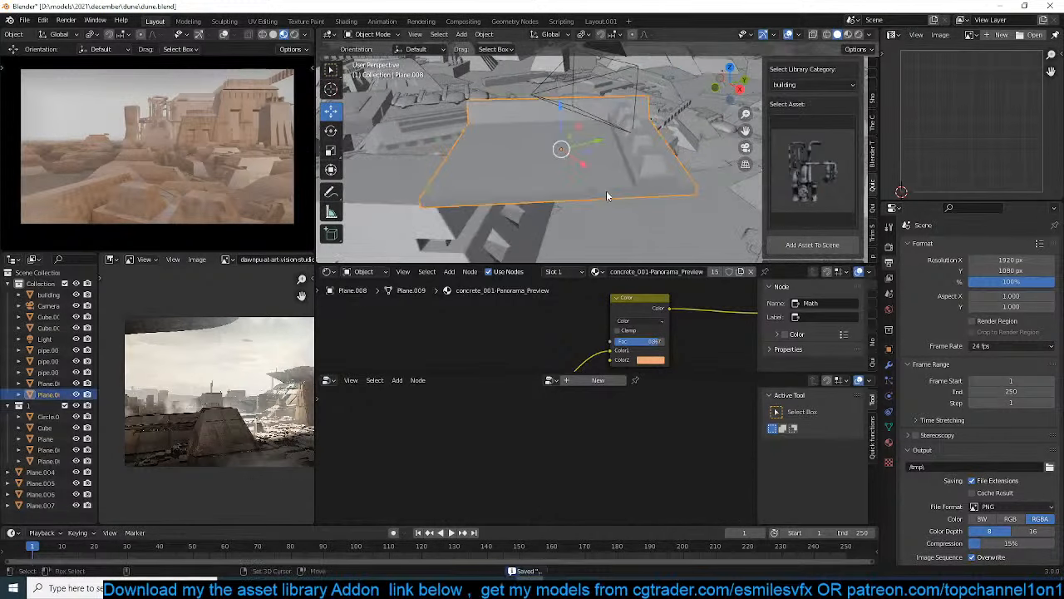
key("shift+d")
key("z")
left_click(612, 122)
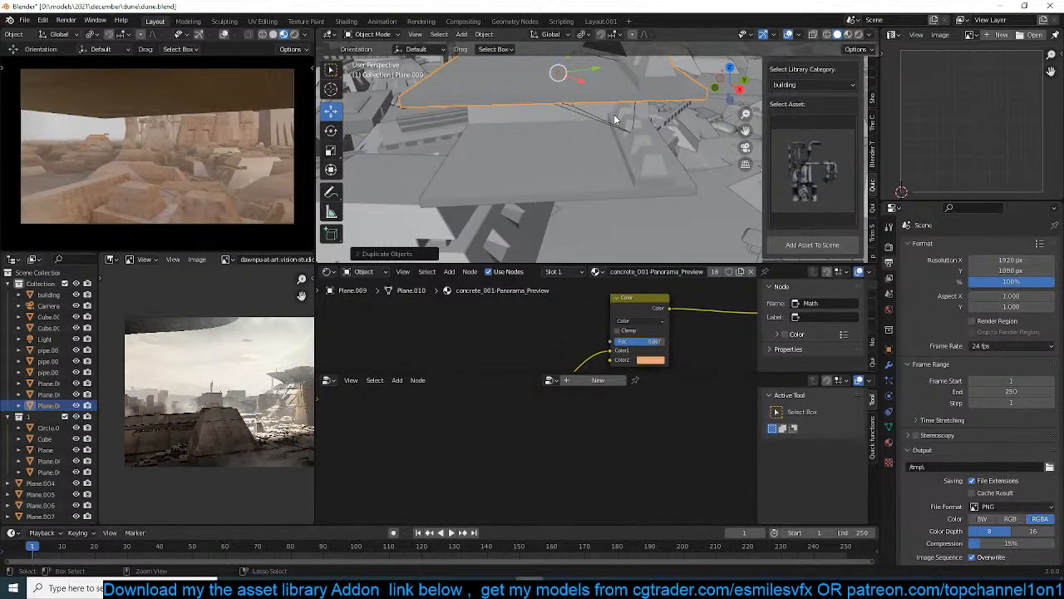
Mirror the upper platform along the Z axis and raise it to frame the top of the camera view
key("ctrl+m")
key("z")
left_click(616, 119)
key("g")
key("z")
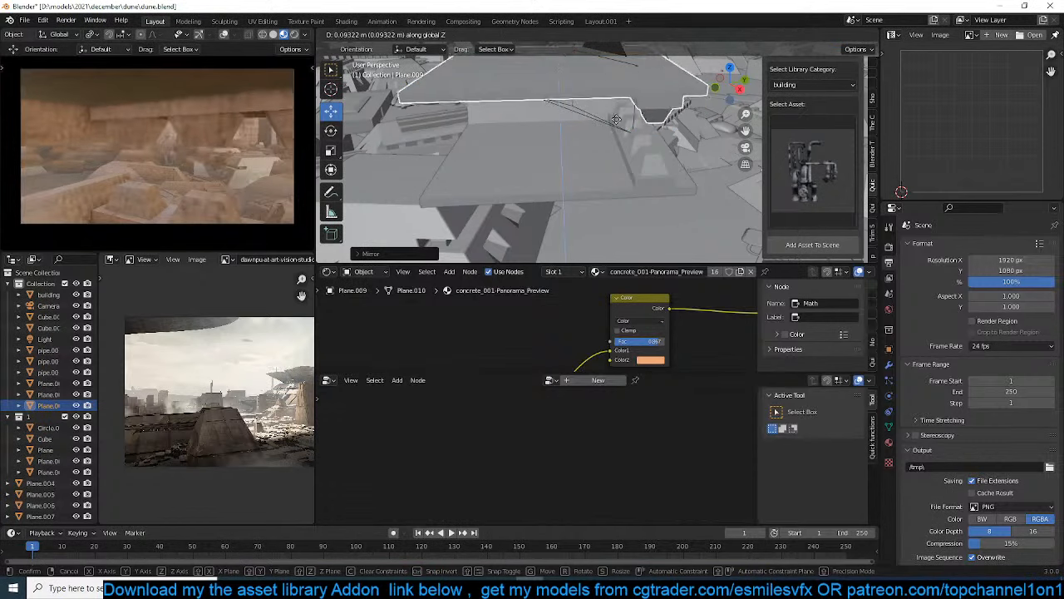
left_click(586, 157)
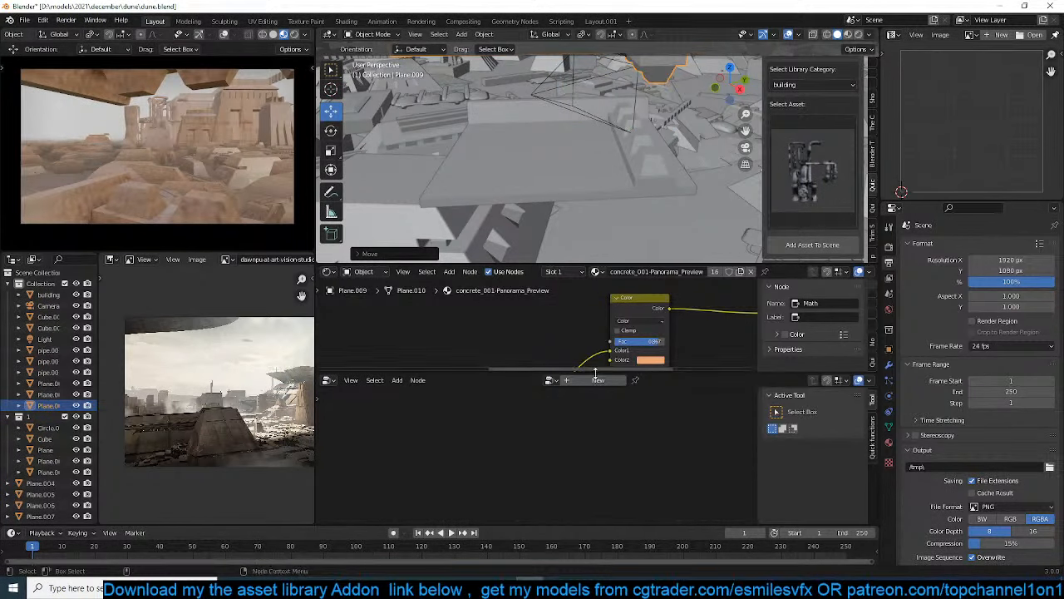
Enlarge the shader node area and make the upper platform's concrete material an independent copy
left_click_drag(603, 373, 583, 469)
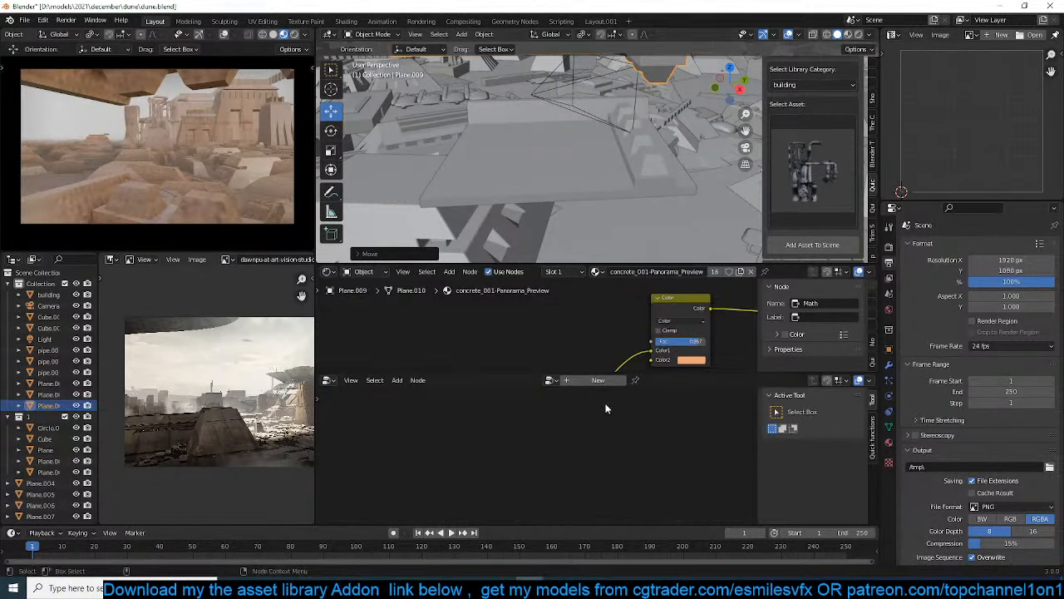
left_click_drag(622, 374, 619, 476)
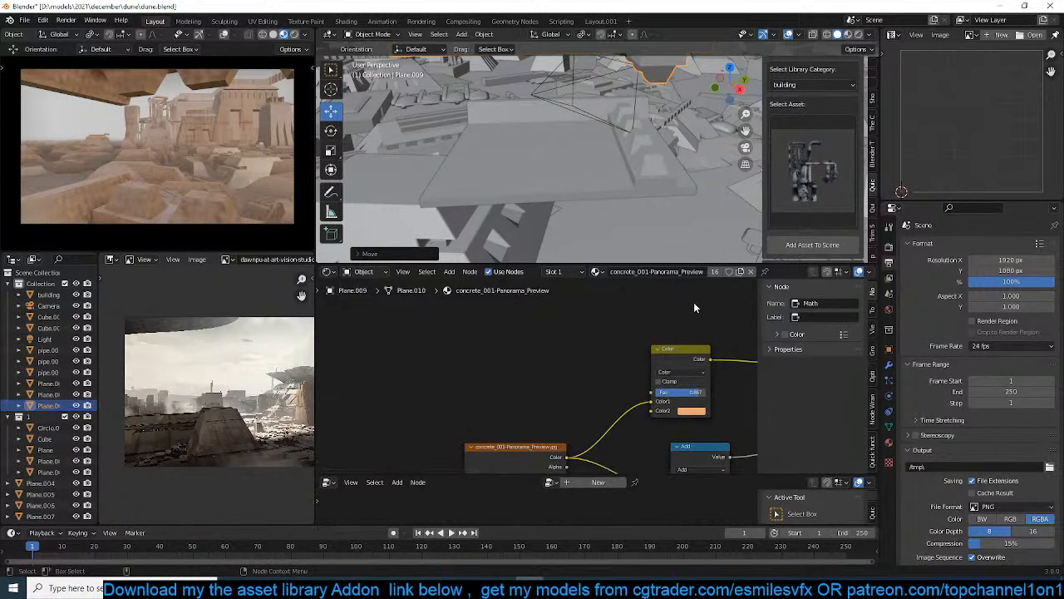
left_click(714, 271)
Set the Mapping node's X, Y and Z scale to about 1.28 in the copied concrete material
middle_click_drag(569, 374, 665, 327)
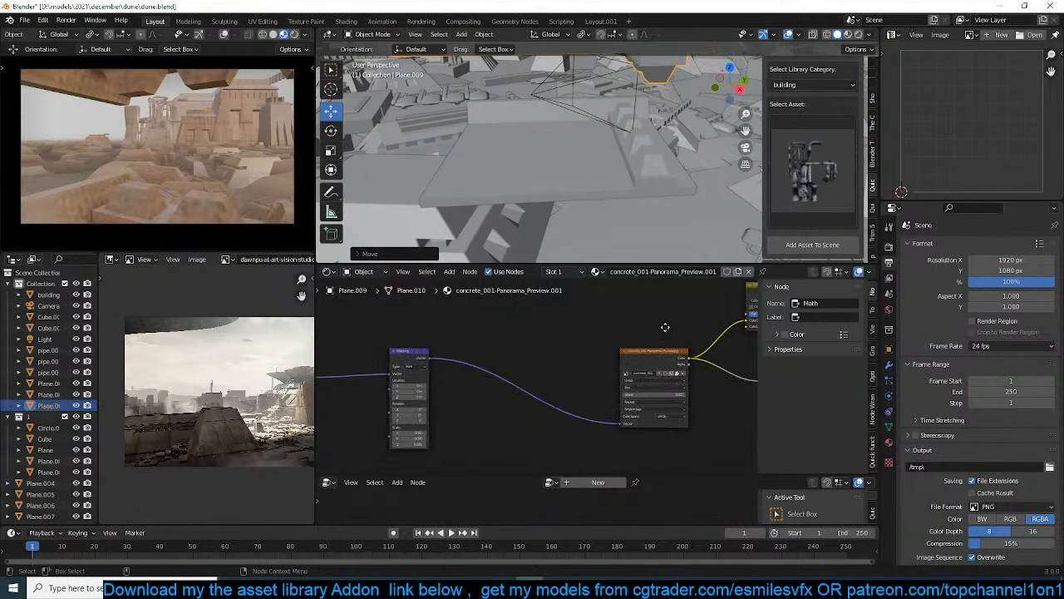
scroll(532, 341, "down", 4)
middle_click_drag(507, 340, 582, 327)
scroll(584, 334, "up", 7)
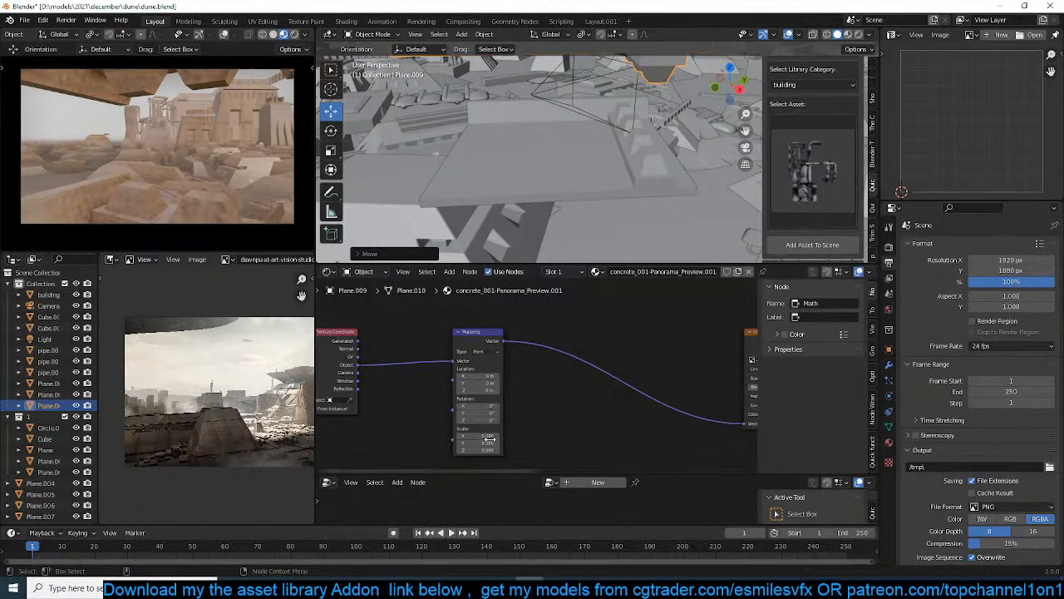
left_click_drag(490, 436, 567, 449)
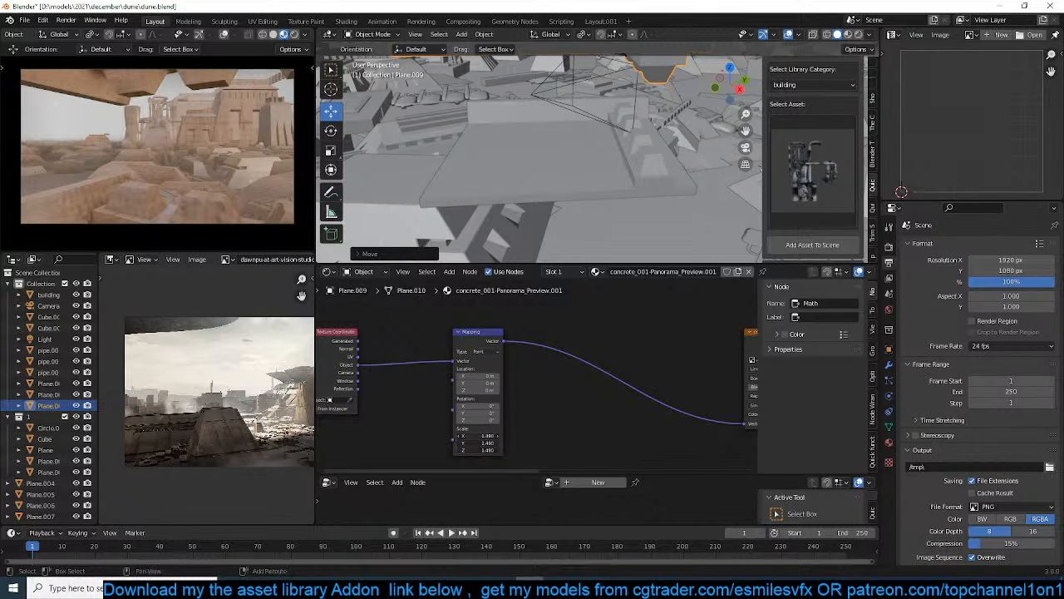
Link the upper platform's material to the lower platform, deselect everything and save the file
left_click(582, 189)
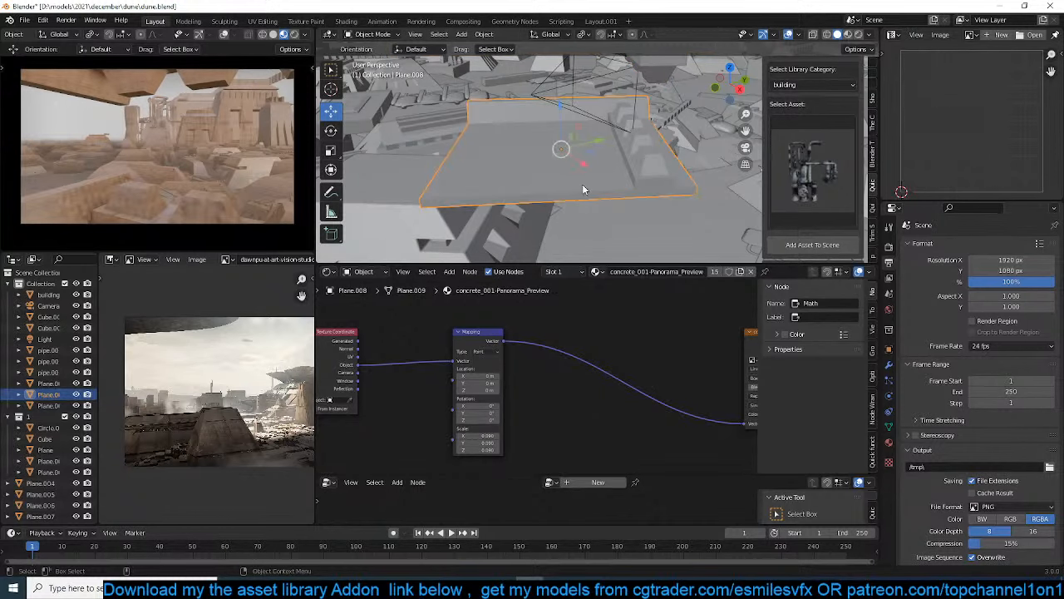
middle_click_drag(552, 91, 542, 124, "shift")
left_click(631, 97, "shift")
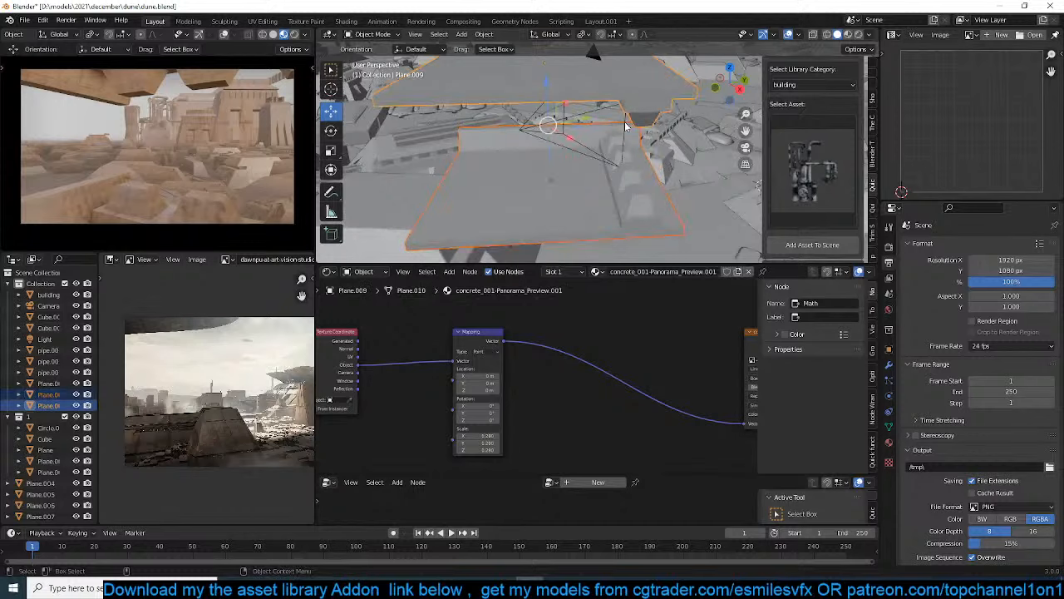
key("ctrl+l")
left_click(626, 125)
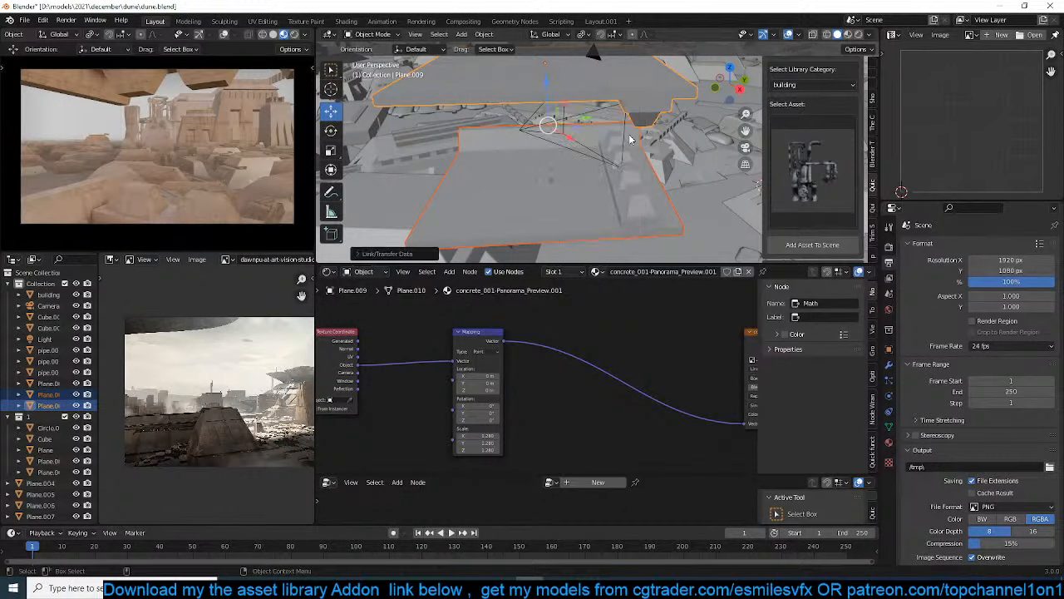
key("alt+a")
middle_click_drag(629, 139, 644, 169)
scroll(644, 170, "up", 2)
key("ctrl+s")
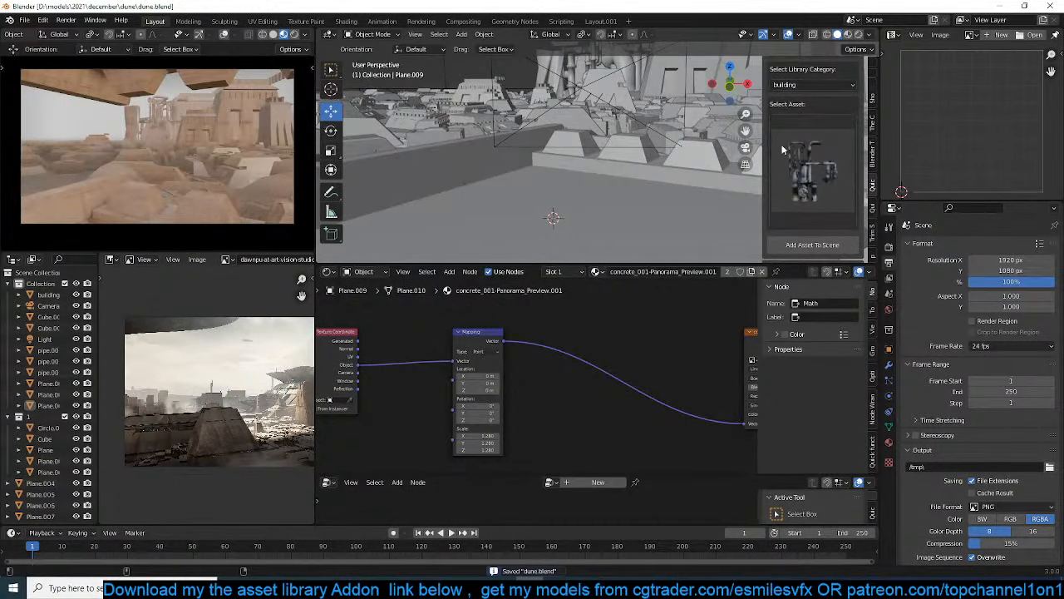
Search the asset library for "man" and choose the standing man in a dark outfit
scroll(781, 150, "up", 4)
left_click(804, 157)
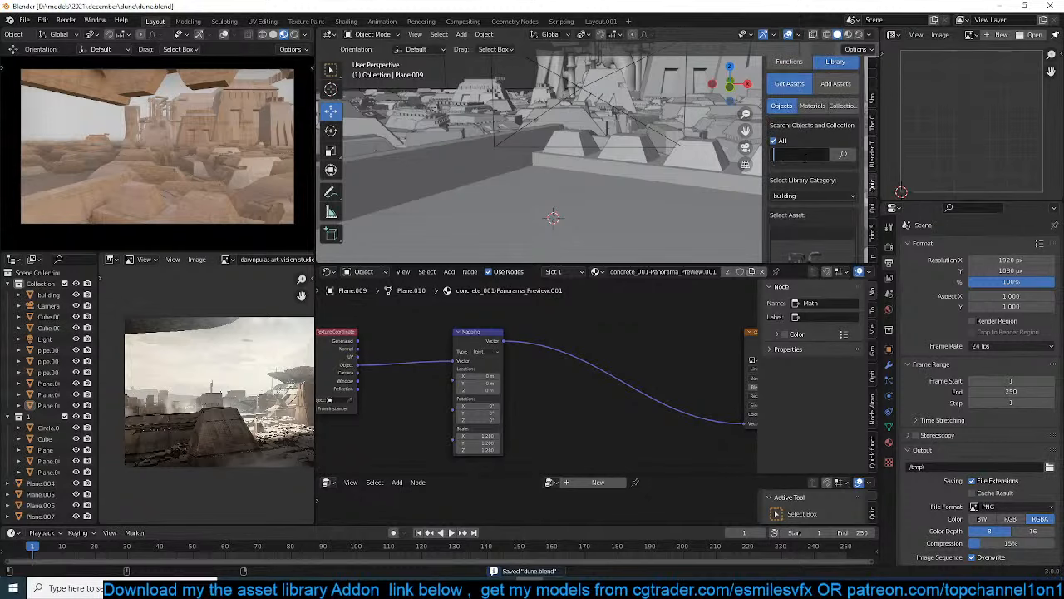
type("man")
key("Return")
left_click(817, 215)
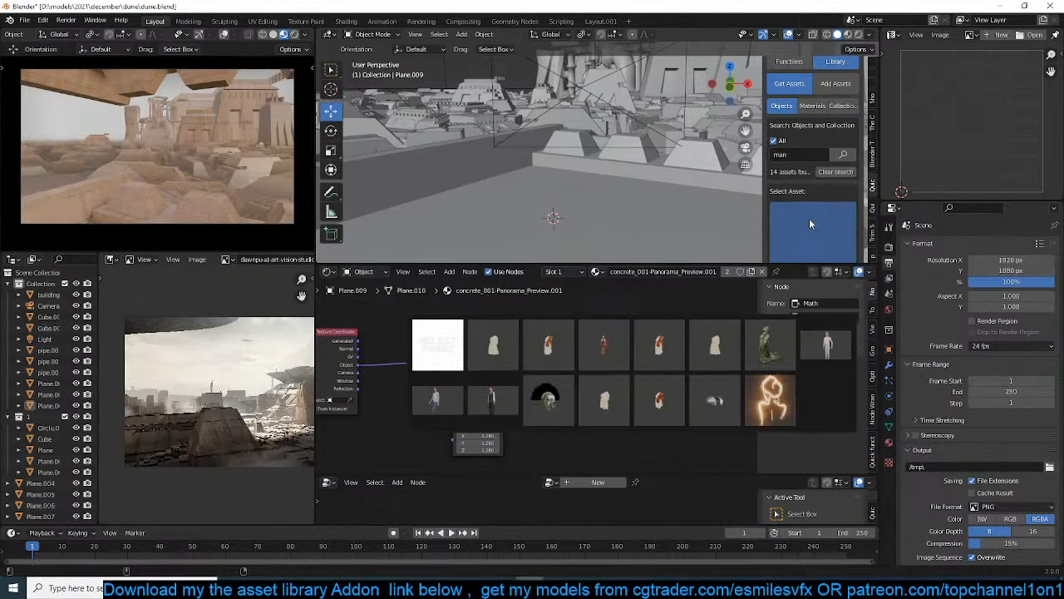
left_click(491, 400)
scroll(806, 233, "down", 2)
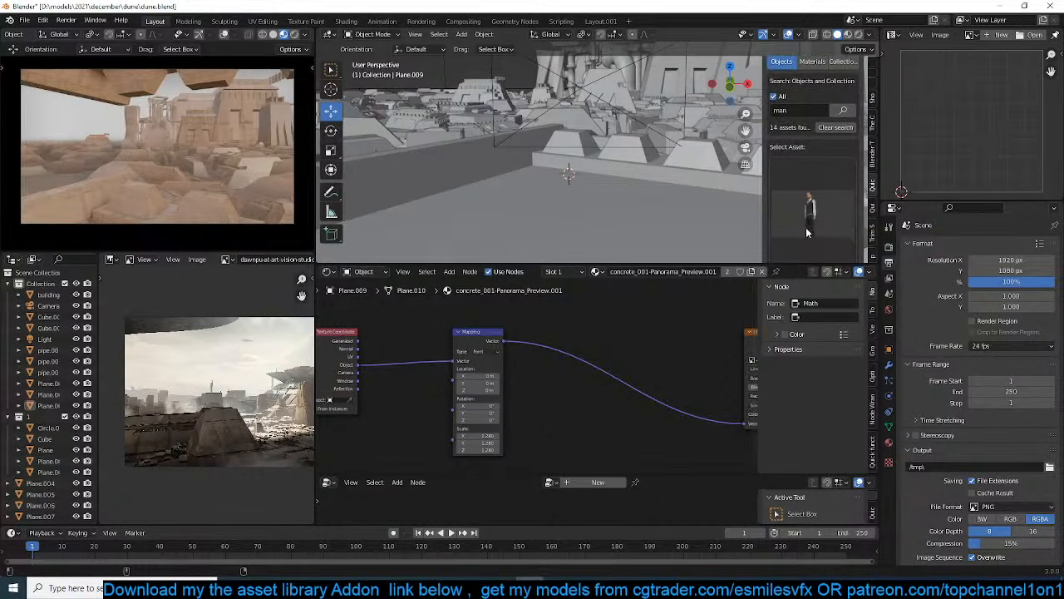
Add the chosen man asset to the scene, view him through the camera and scale him down slightly
scroll(809, 237, "down", 4)
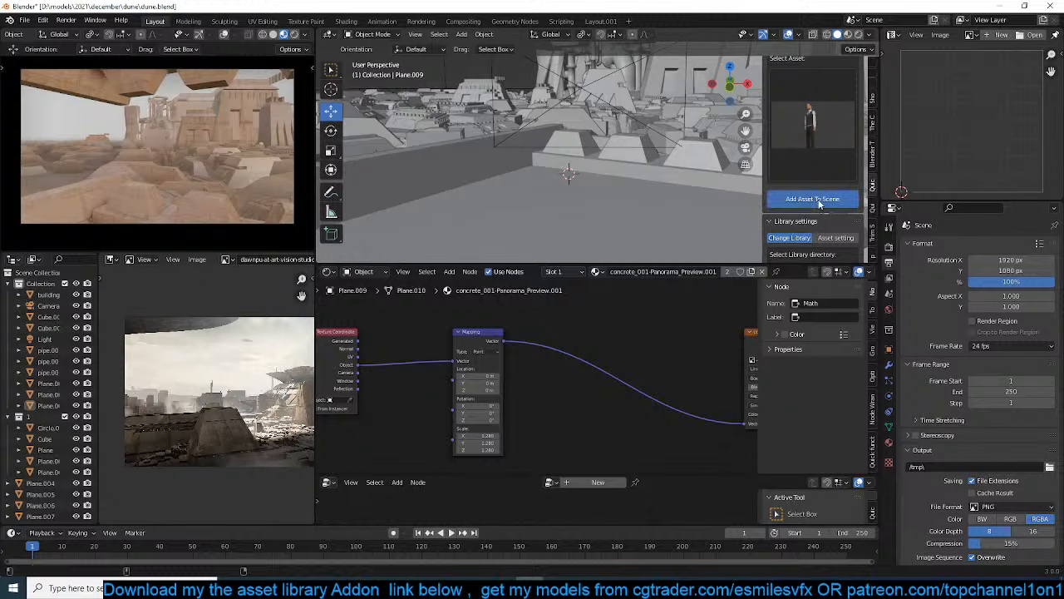
left_click(812, 199)
key("KP_0")
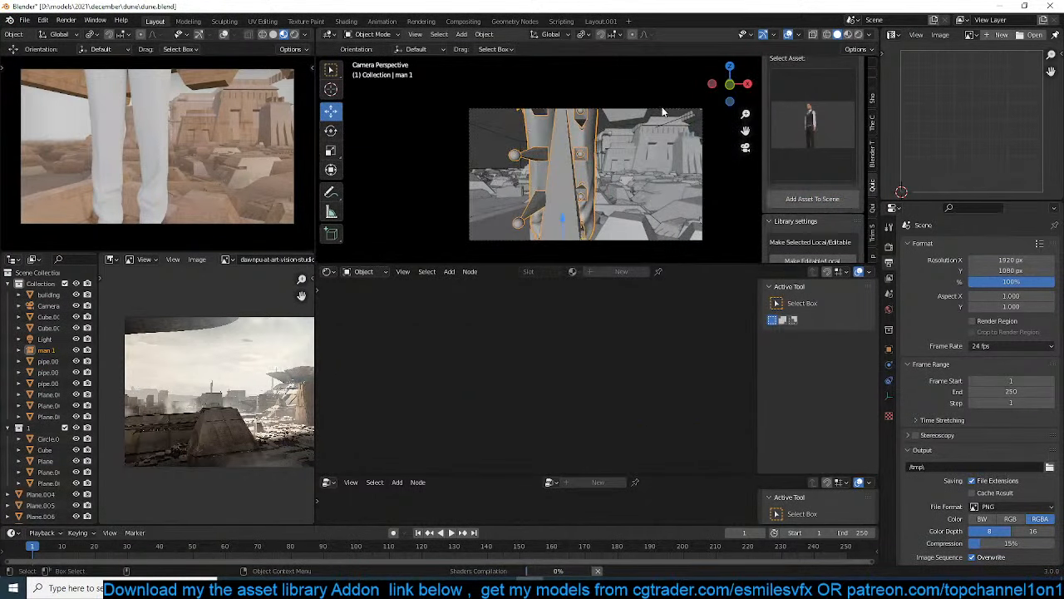
key("s")
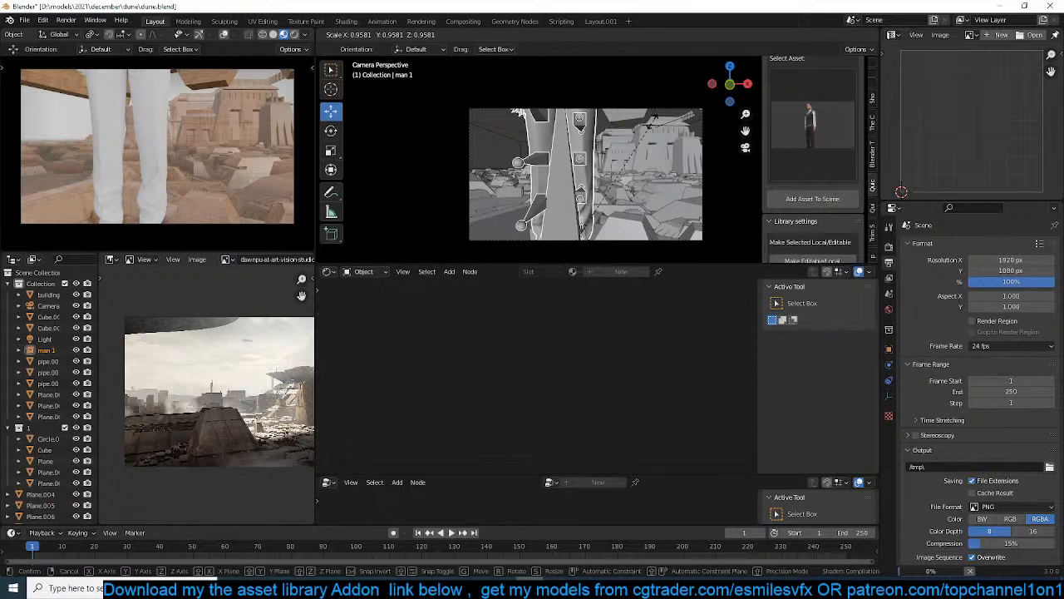
left_click(652, 133)
left_click(650, 188)
left_click(590, 144)
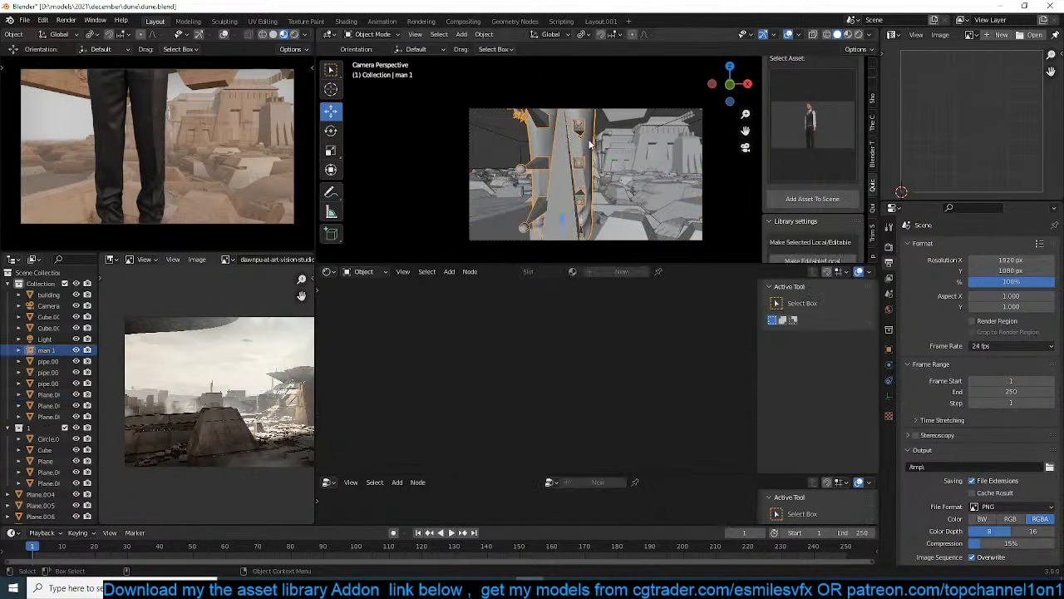
Rotate the man 180° about Z to face the city and lower him until only his head and shoulders are in frame
key("g")
left_click(590, 80)
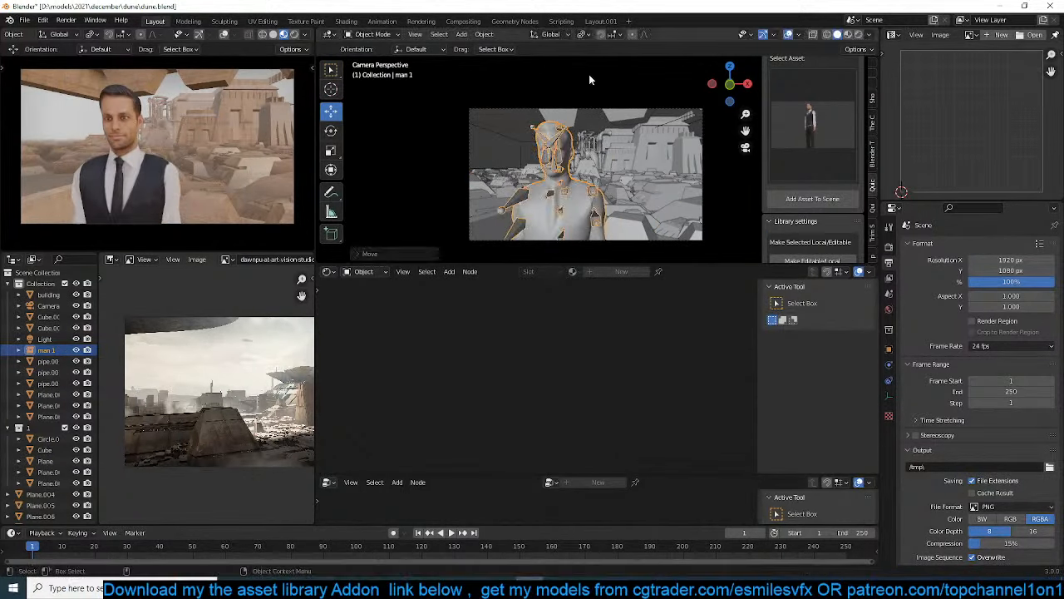
type("rz180")
key("Return")
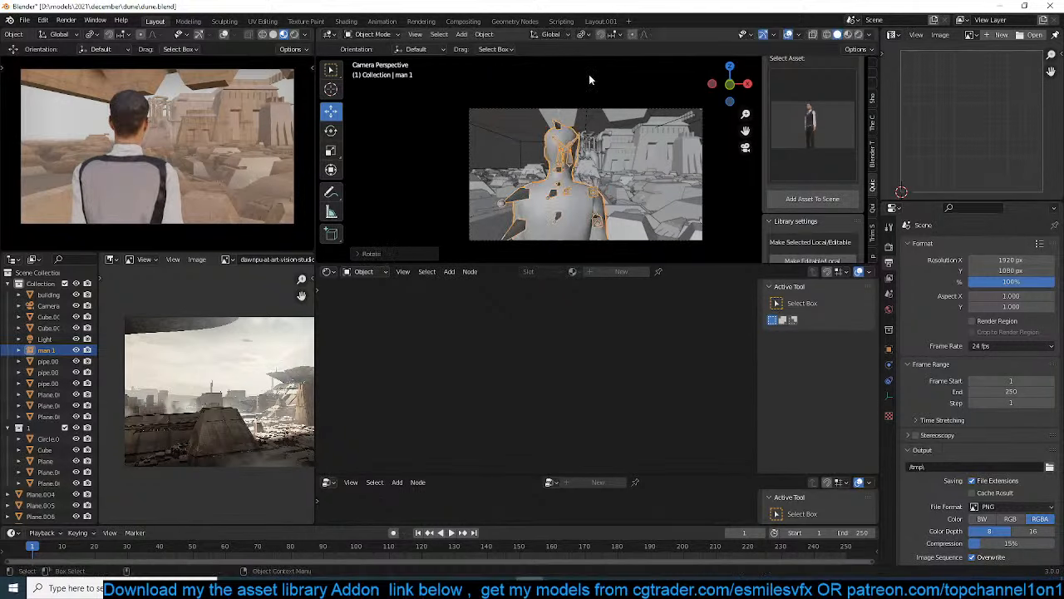
key("g")
left_click(541, 112)
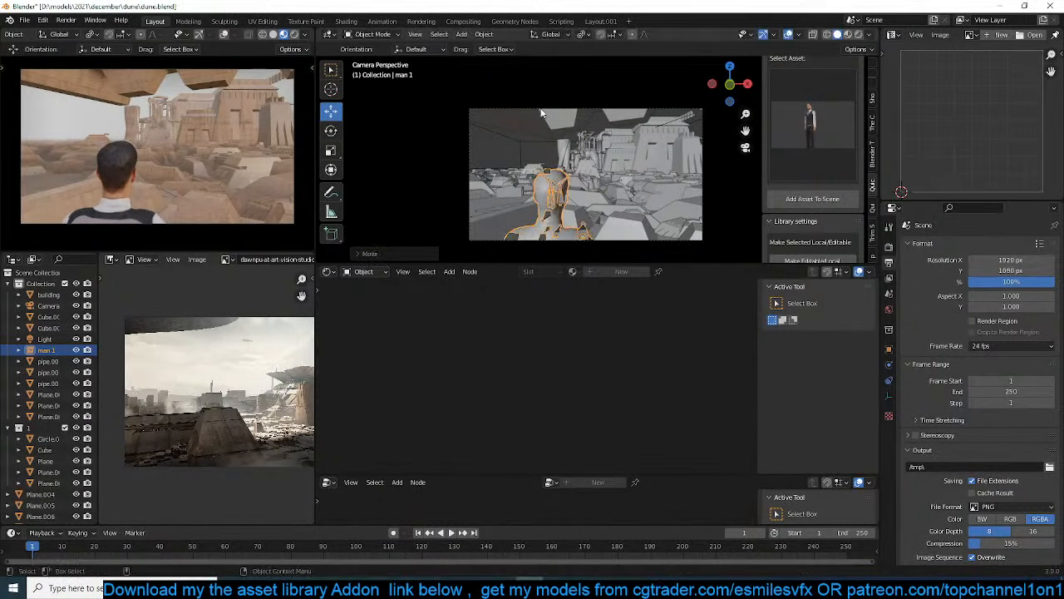
Switch the camera preview to rendered shading and keep its overlays hidden
left_click(295, 35)
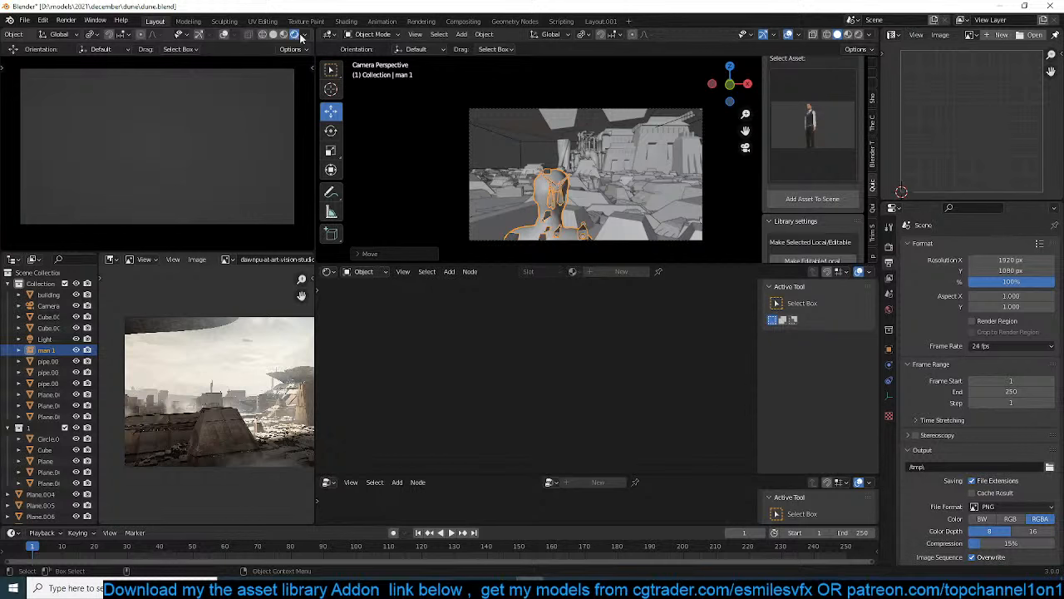
scroll(301, 37, "down", 1)
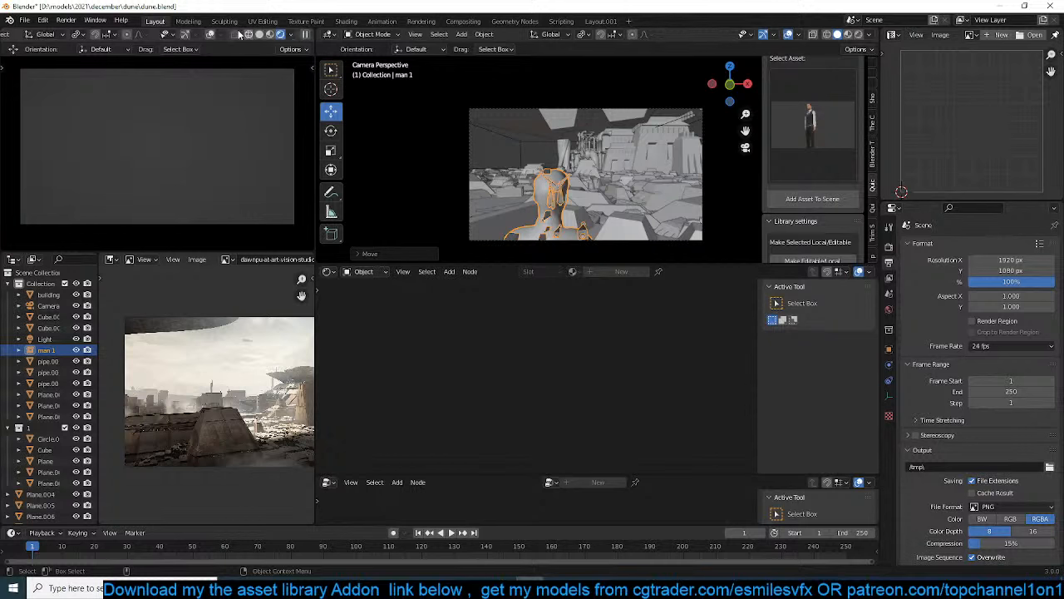
left_click(210, 34)
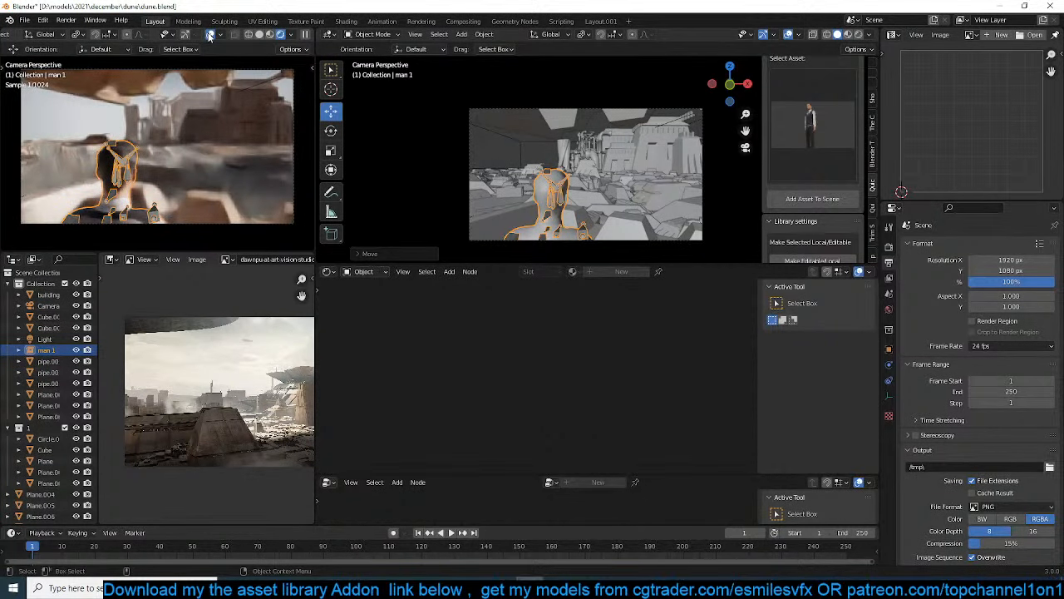
key("shift+alt+z")
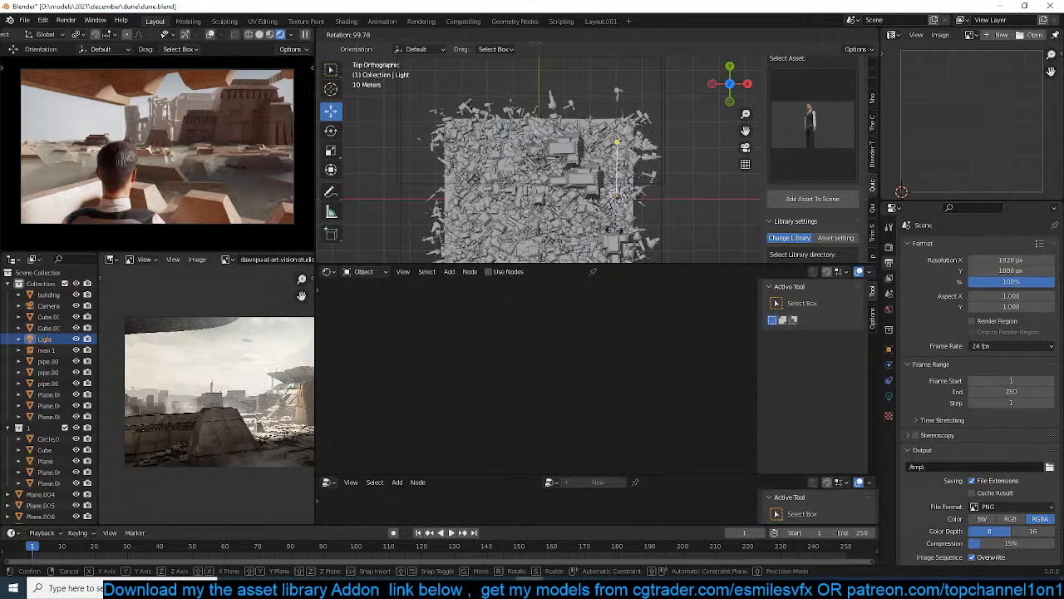
Rotate the scene's light in the top view and with trackball rotation to redirect the sunlight over the city
left_click(613, 230)
key("r")
key("r")
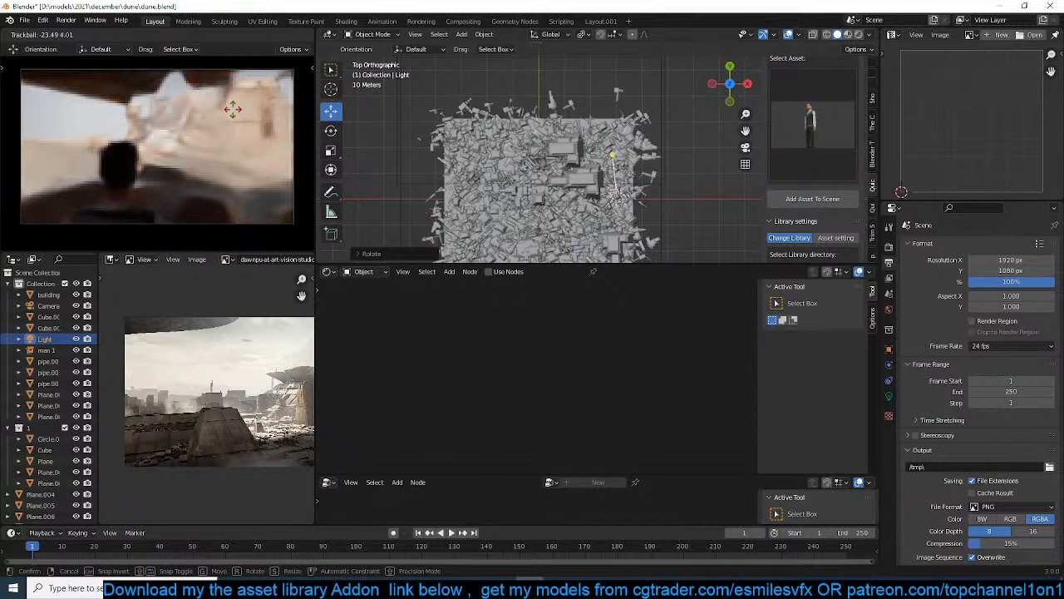
right_click(232, 109)
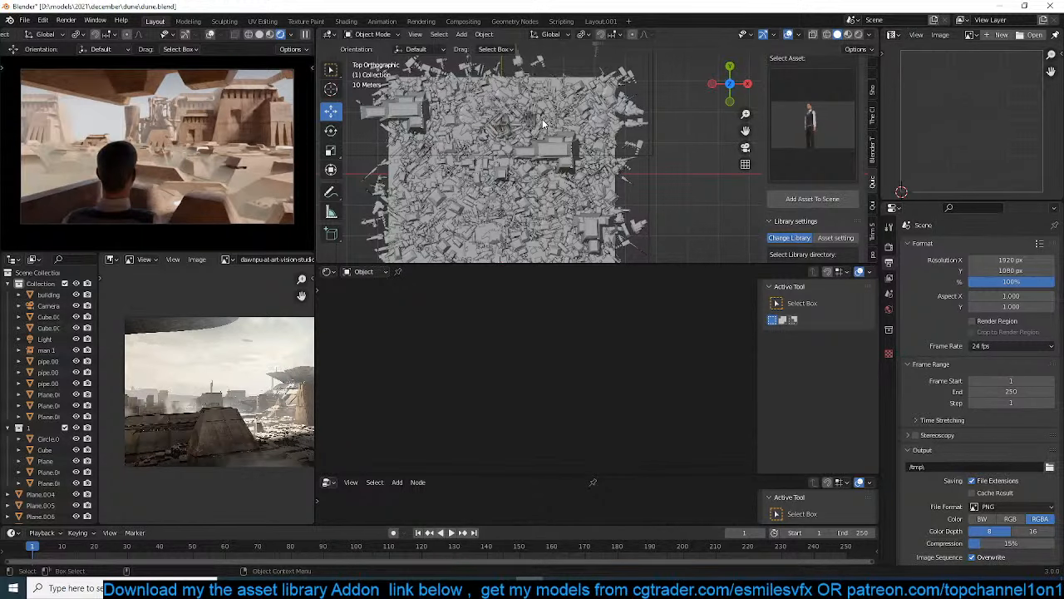
Fit a resized and rotated pipe assembly against the front of the central building, and delete the object named building
scroll(544, 124, "up", 2)
left_click(464, 131)
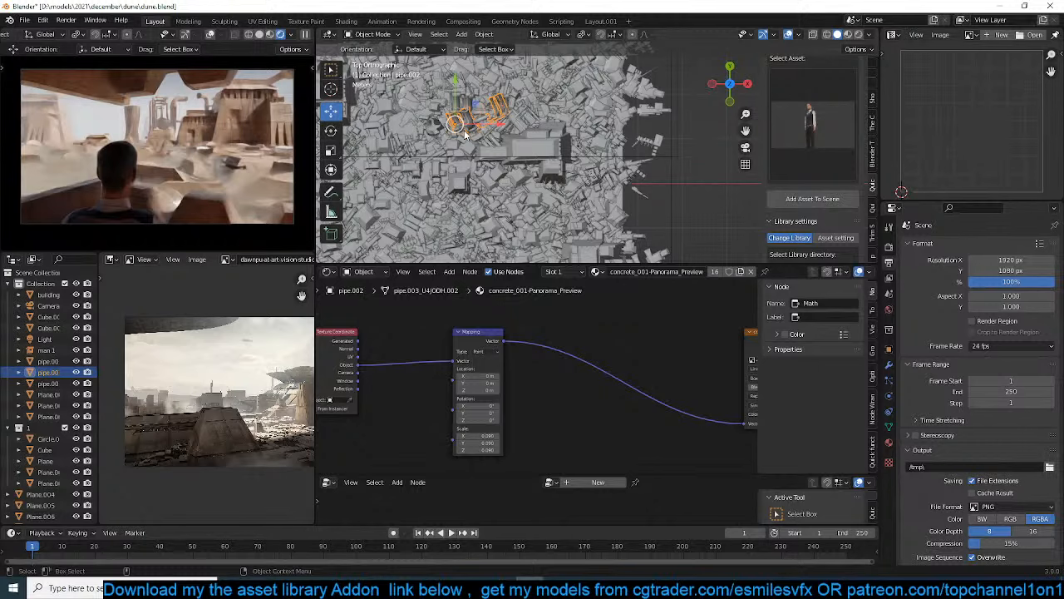
key("shift+d")
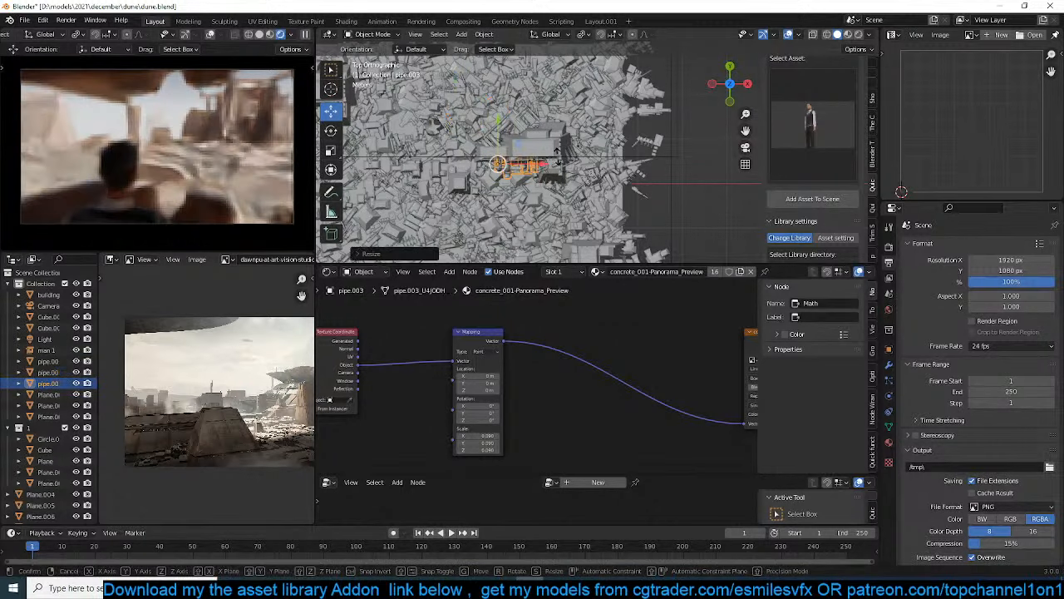
left_click(568, 142)
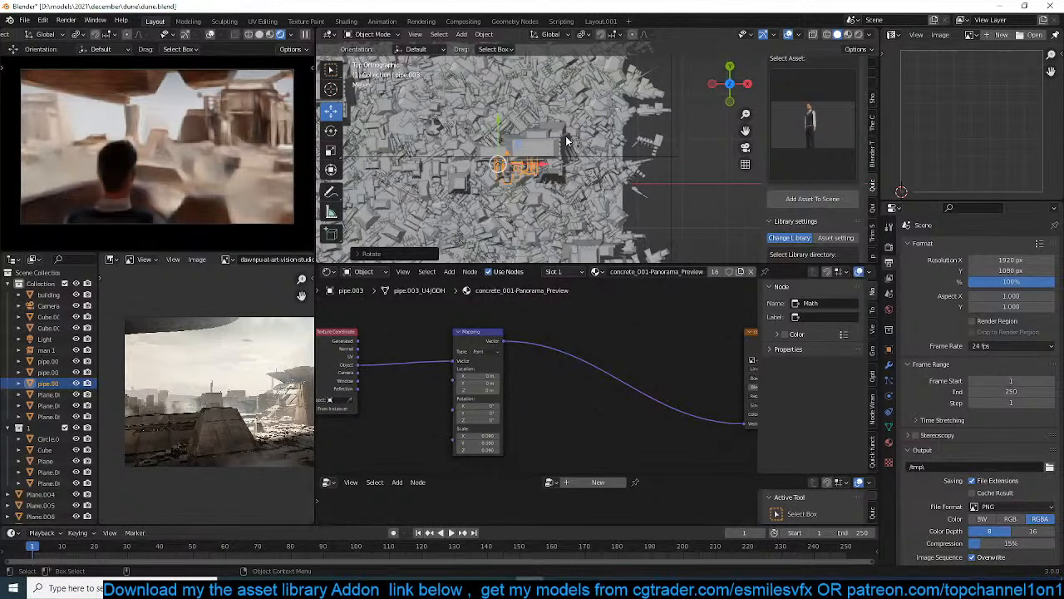
key("Delete")
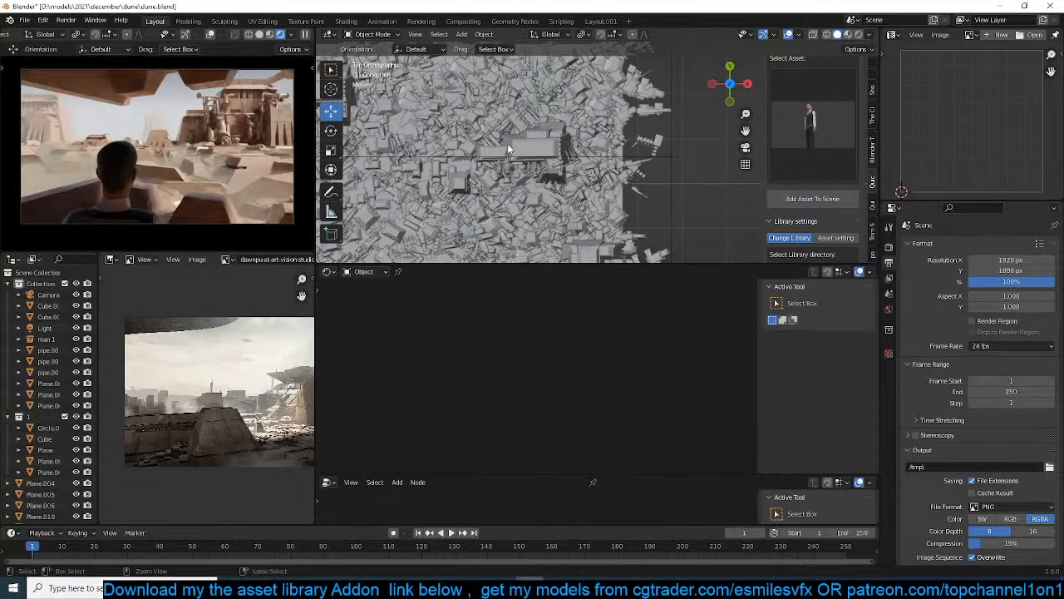
Set the point distribution density to 0.040 in the city plane's geometry nodes and save the file
left_click(509, 150)
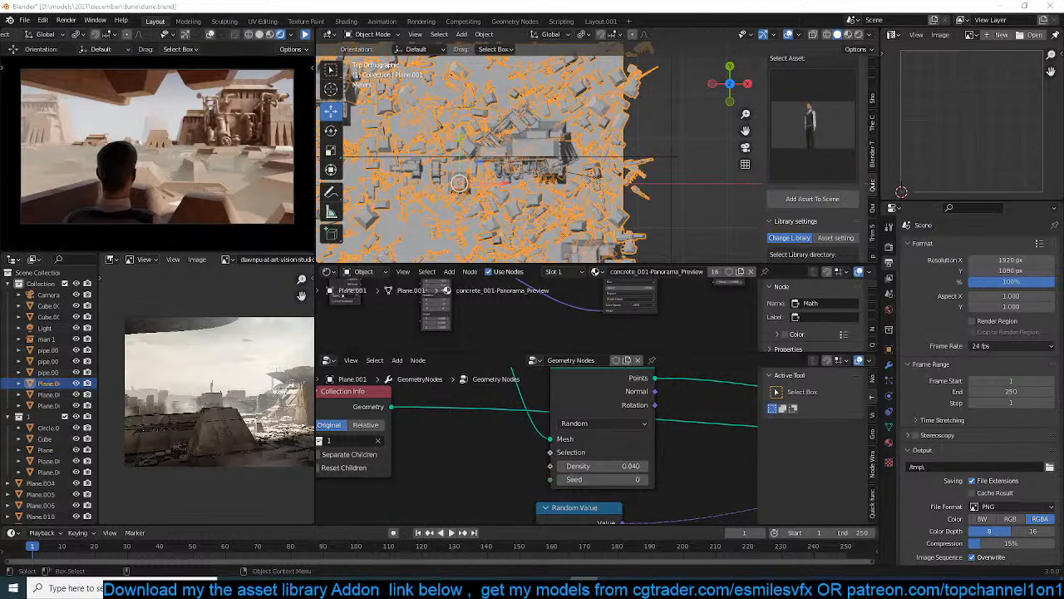
left_click(668, 156)
scroll(667, 156, "down", 3)
key("ctrl+s")
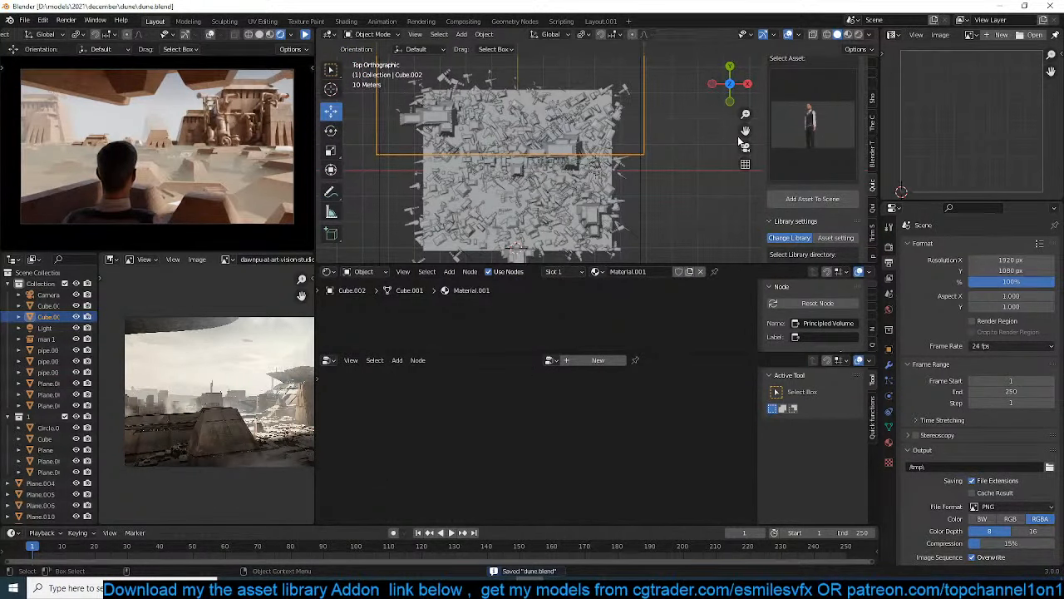
left_click(856, 34)
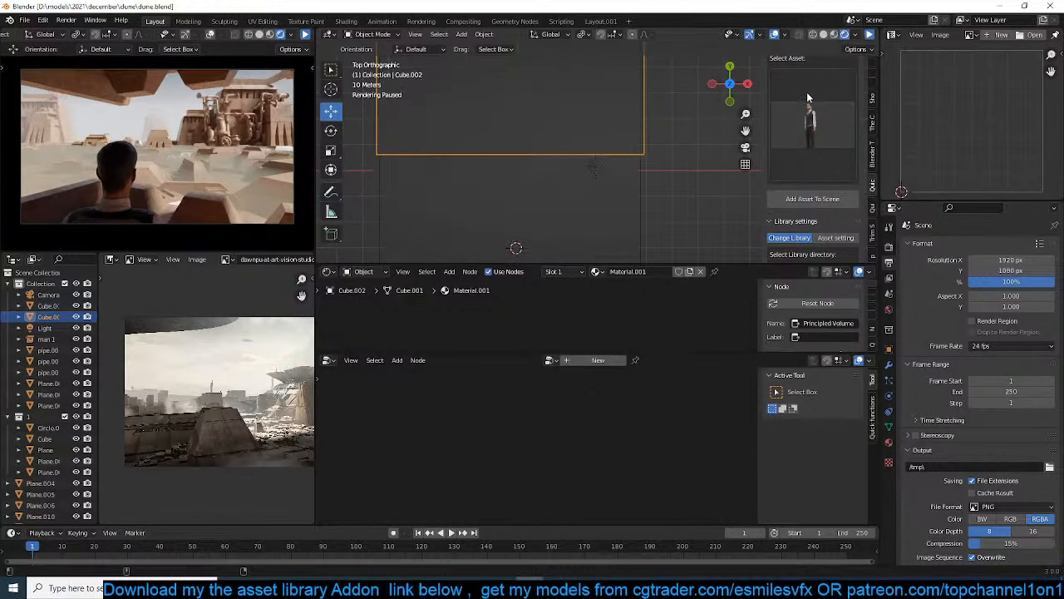
scroll(653, 132, "down", 4)
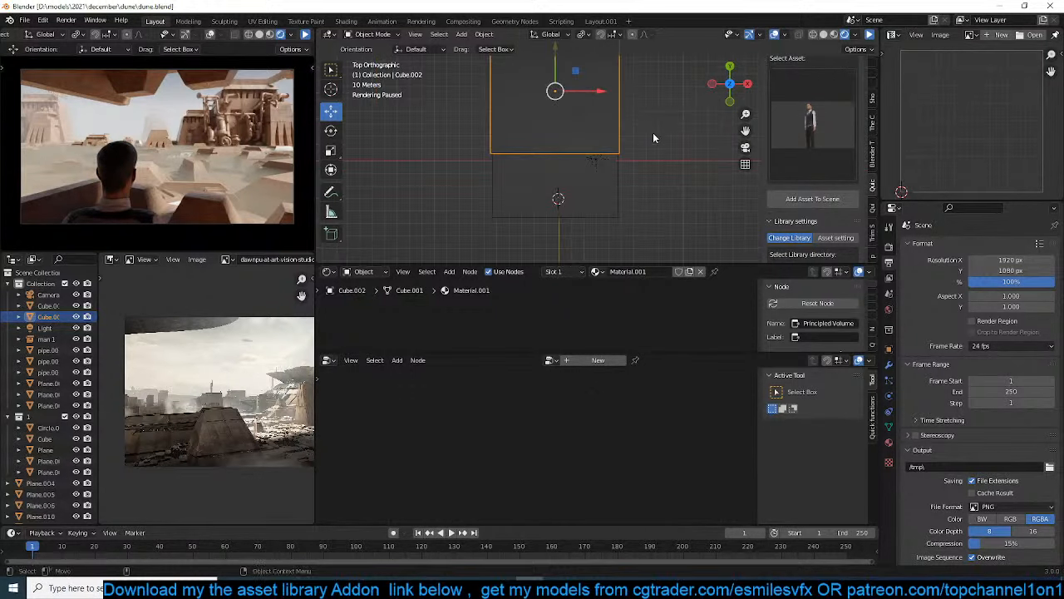
left_click(823, 34)
mouse_move(627, 166)
middle_mouse_down()
mouse_move(617, 96)
mouse_move(640, 98)
middle_mouse_up()
Set the Look Dev exposure to 0.759, the gamma to 0.620 and the look to High Contrast
scroll(819, 125, "up", 5)
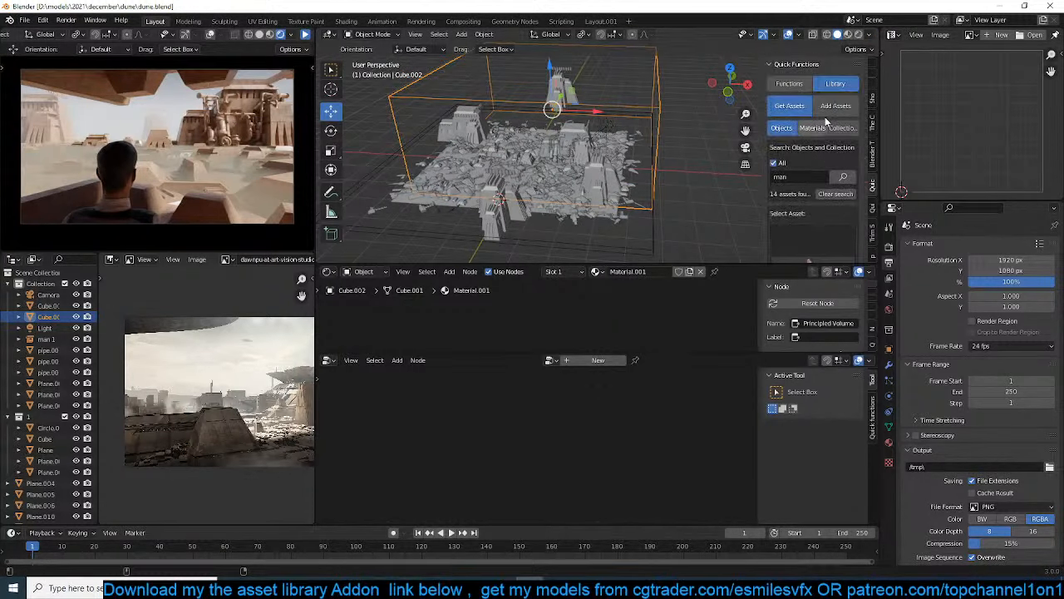
scroll(827, 214, "down", 6)
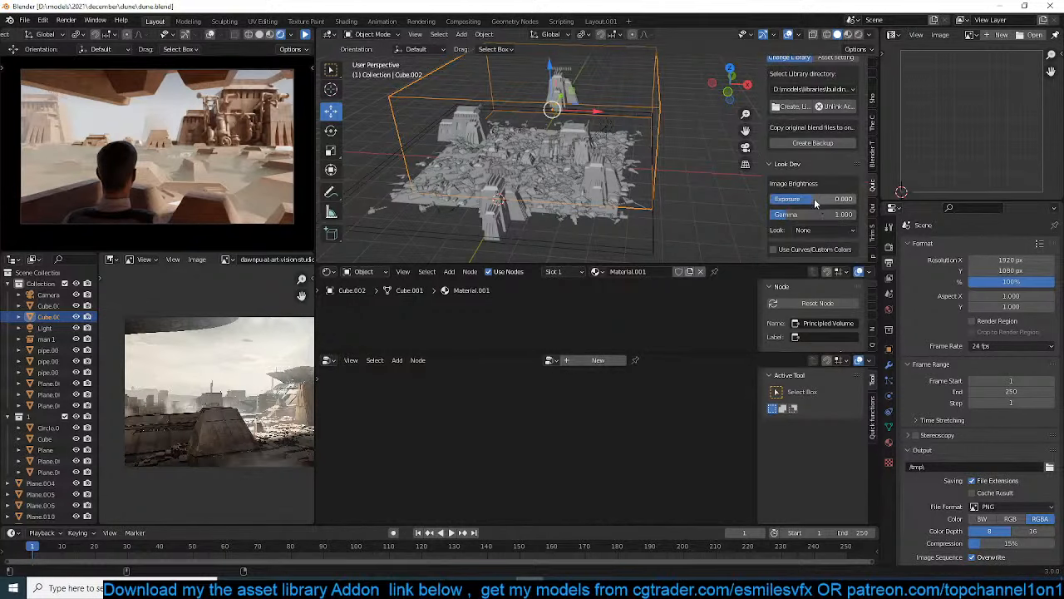
mouse_move(814, 198)
left_mouse_down()
mouse_move(828, 198)
mouse_move(812, 198)
mouse_move(823, 198)
mouse_move(816, 215)
mouse_move(786, 216)
mouse_move(844, 197)
mouse_move(820, 199)
left_mouse_up()
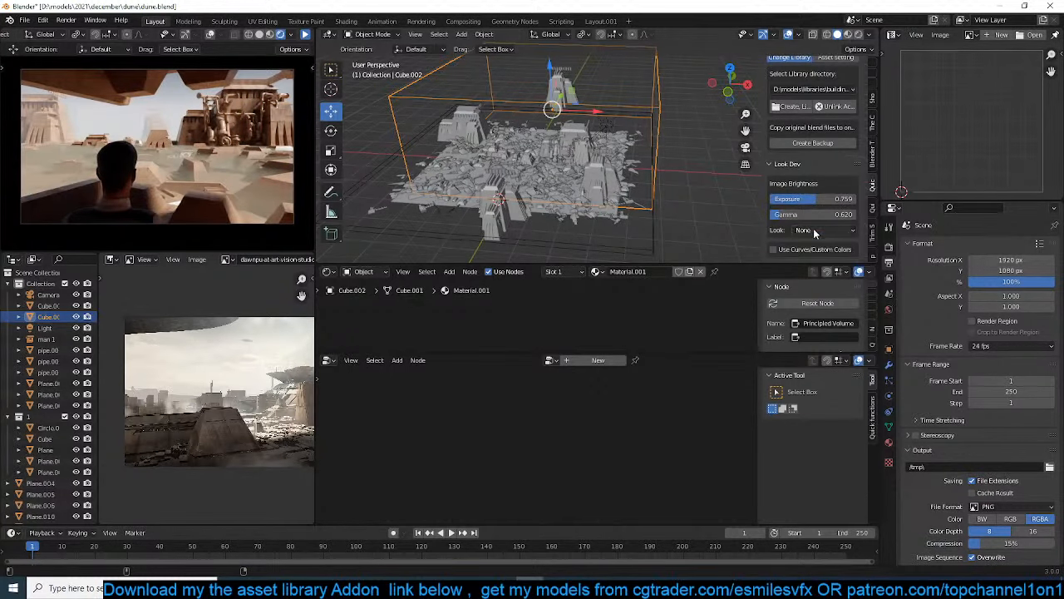
left_click(816, 232)
left_click(815, 255)
Enable custom color curves, keep the black level at black and raise the white level to a neutral mid-grey
scroll(804, 241, "down", 5)
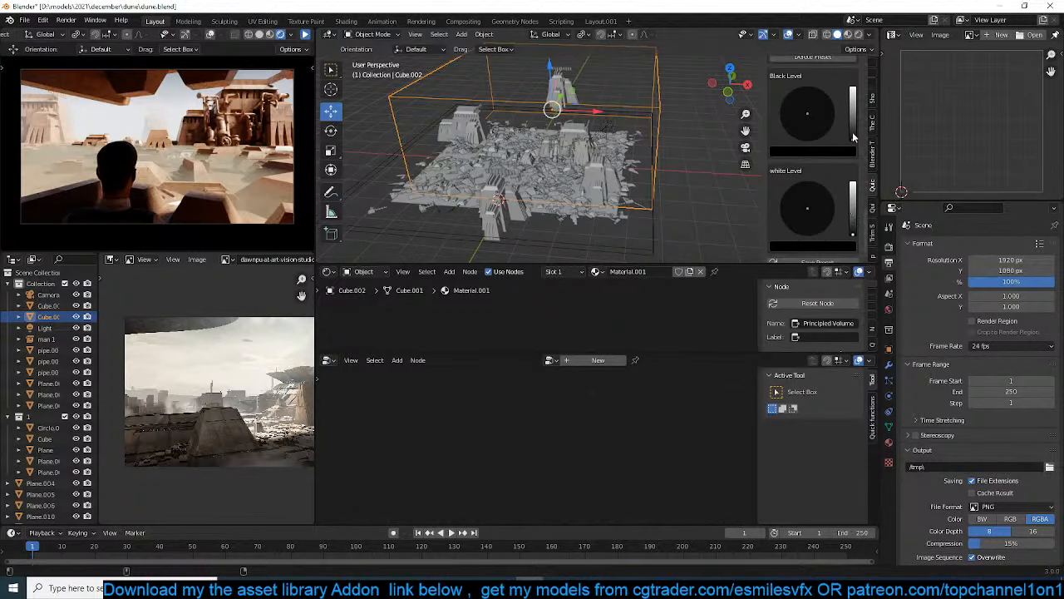
left_click_drag(852, 137, 850, 158)
mouse_move(851, 226)
left_mouse_down()
mouse_move(853, 235)
mouse_move(853, 210)
mouse_move(802, 199)
mouse_move(791, 216)
left_mouse_up()
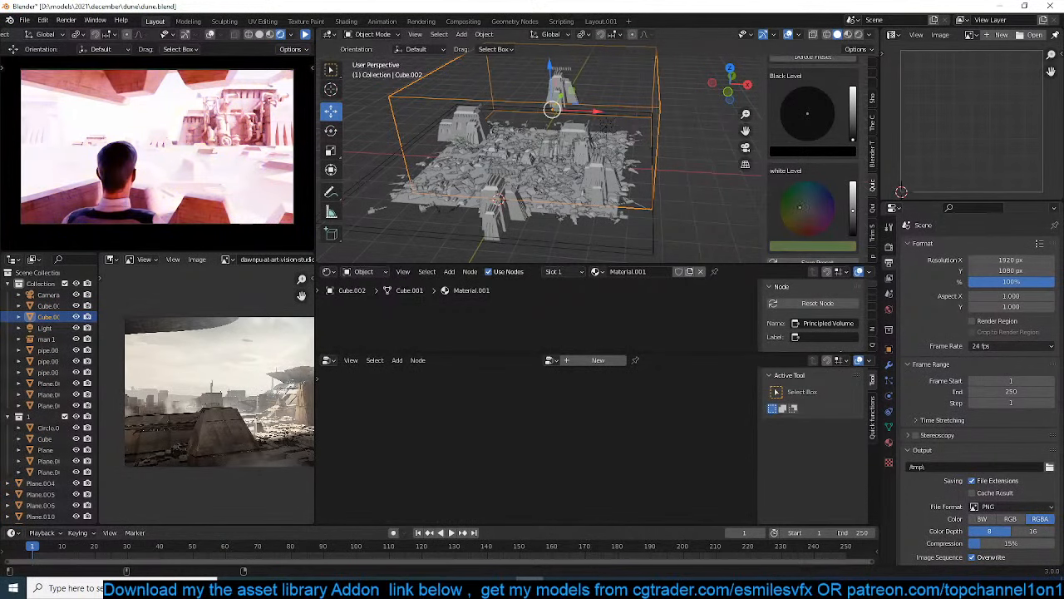
left_click_drag(853, 214, 853, 208)
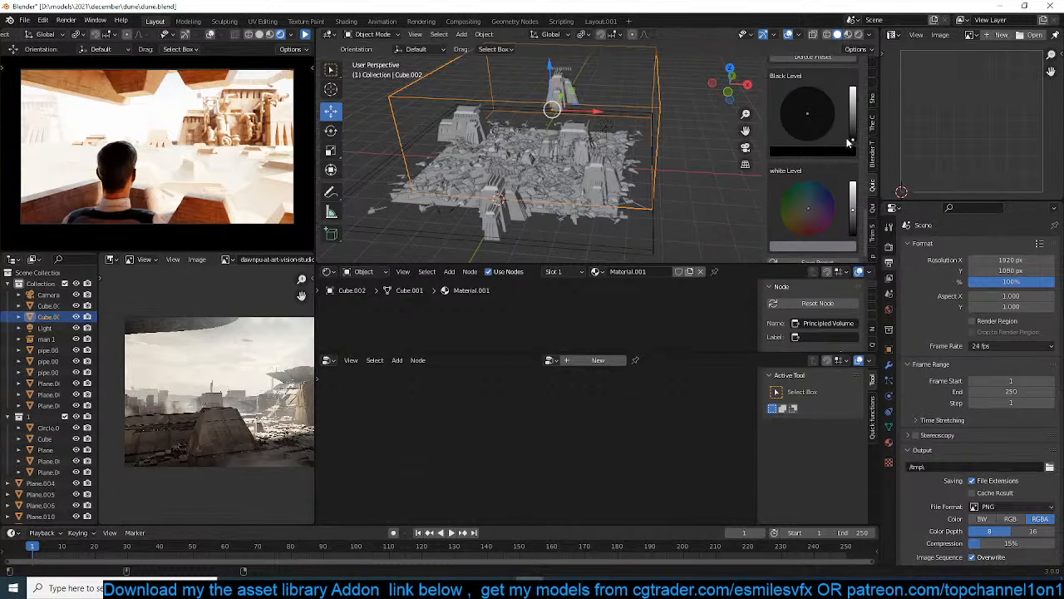
Set the Look Dev gamma to 0.810 and the exposure to -0.633
scroll(840, 137, "up", 8)
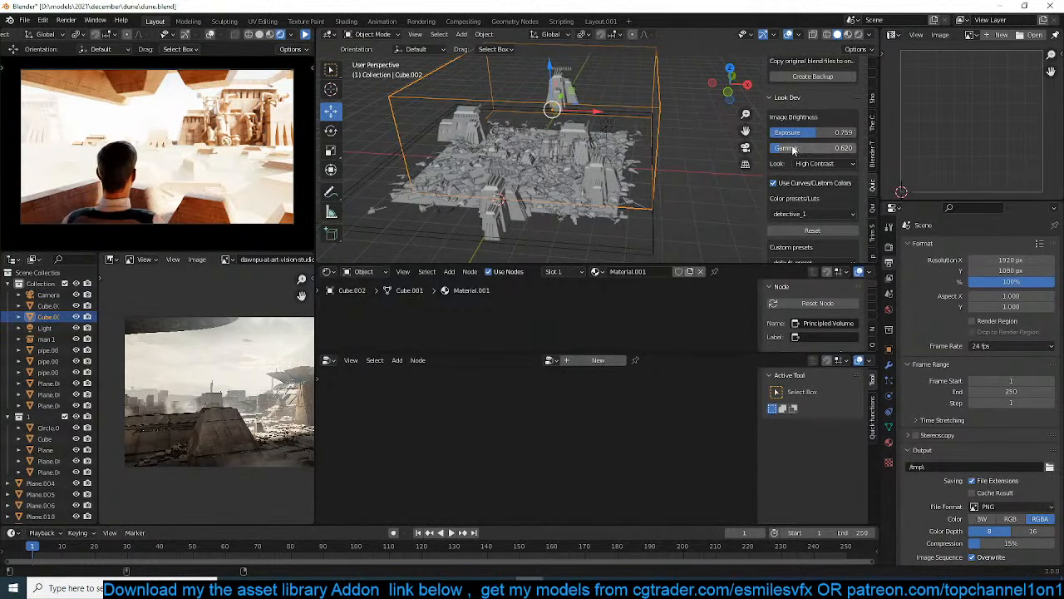
left_click_drag(791, 148, 823, 148)
mouse_move(803, 139)
left_mouse_down()
mouse_move(740, 138)
mouse_move(802, 139)
left_mouse_up()
scroll(587, 155, "down", 1)
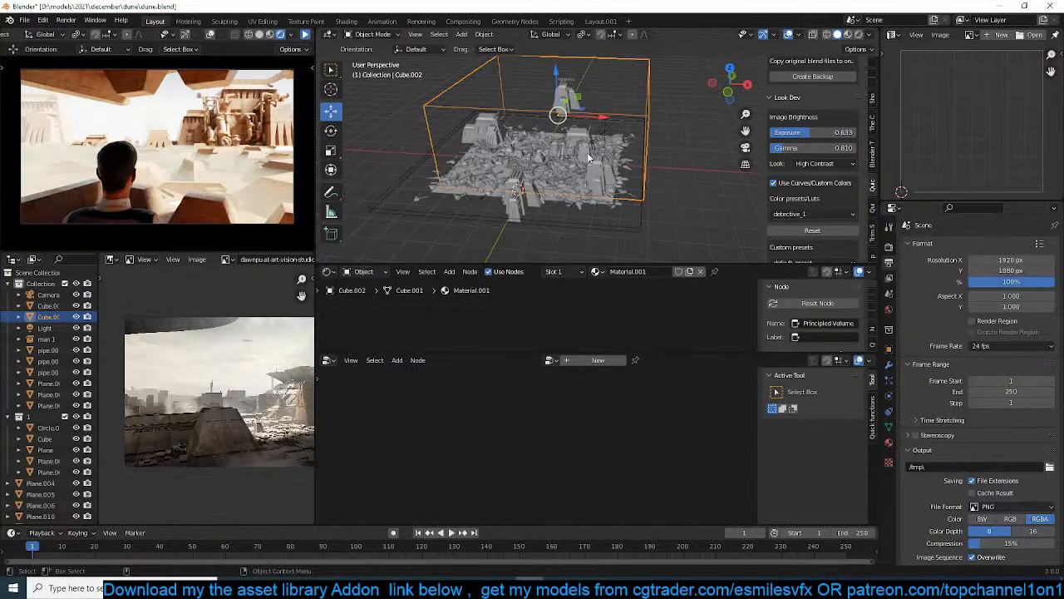
Set the render's X resolution to 1987 px, deselect the haze volume cube and save the file
left_click_drag(1015, 260, 1056, 261)
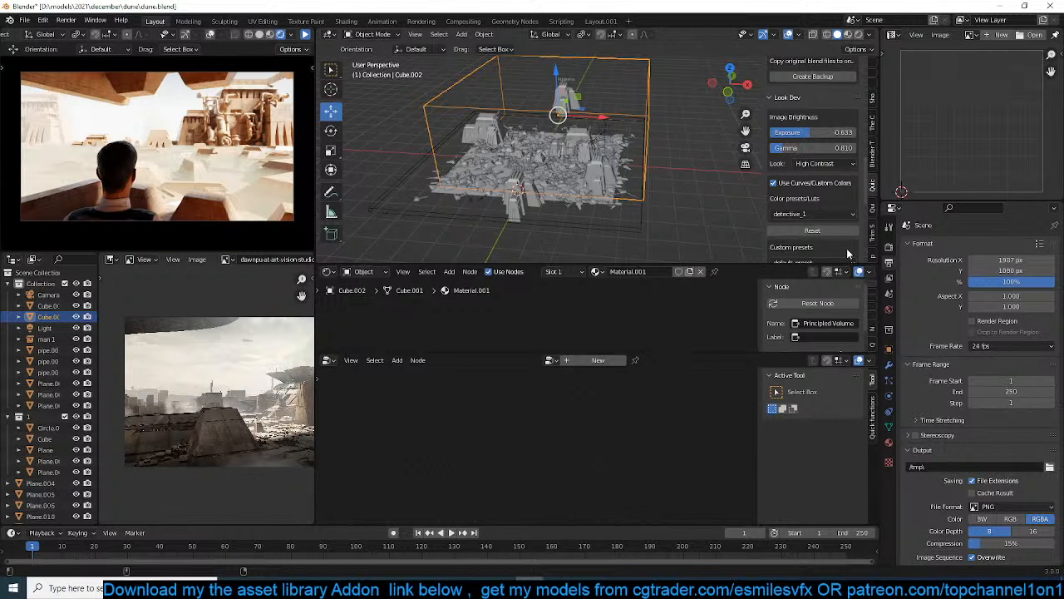
left_click(666, 182)
key("ctrl+s")
middle_click_drag(665, 180, 306, 197)
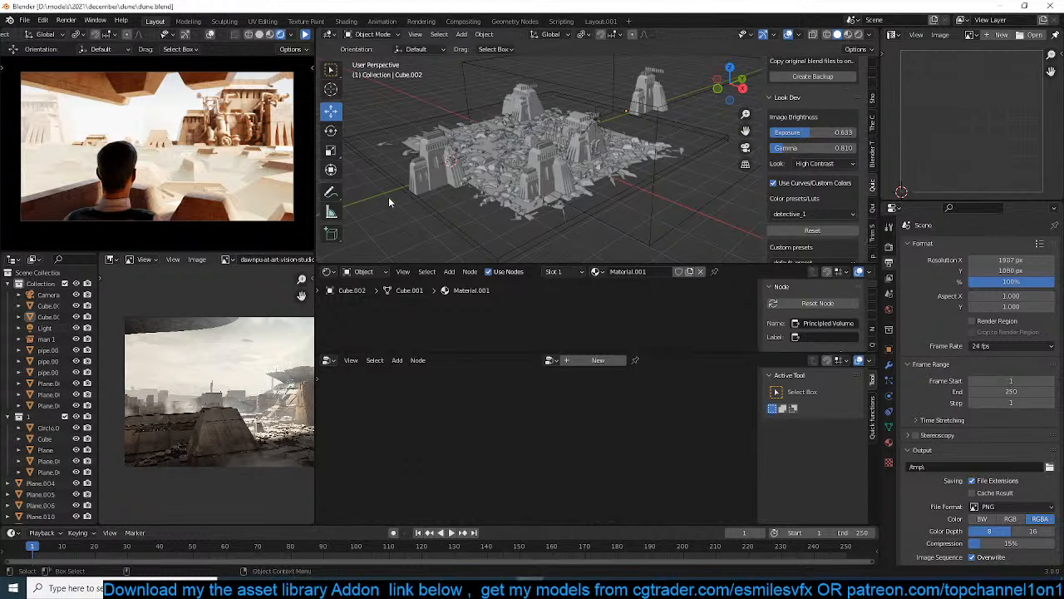
key("ctrl+s")
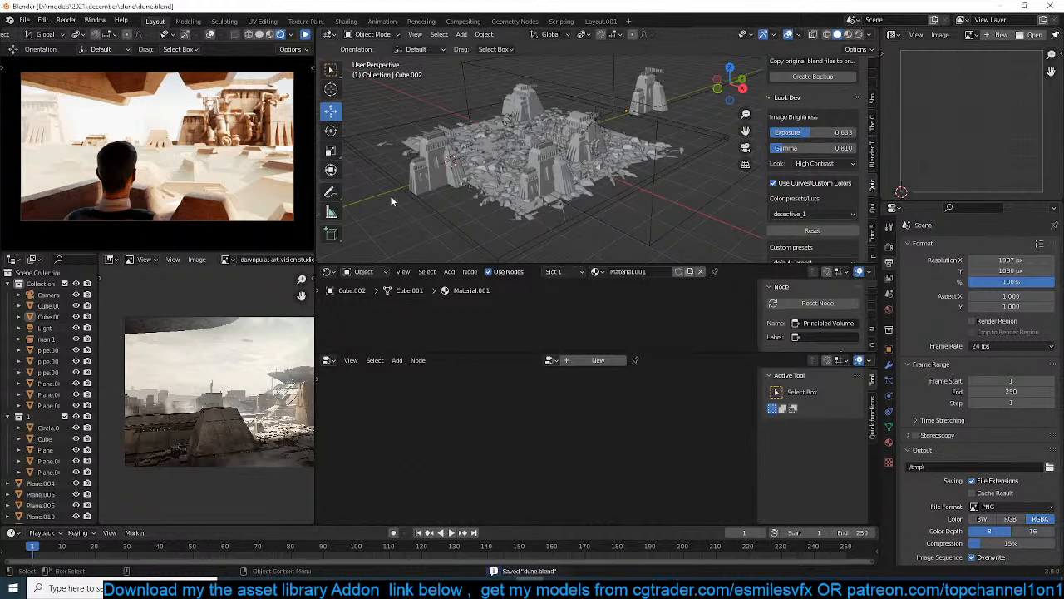